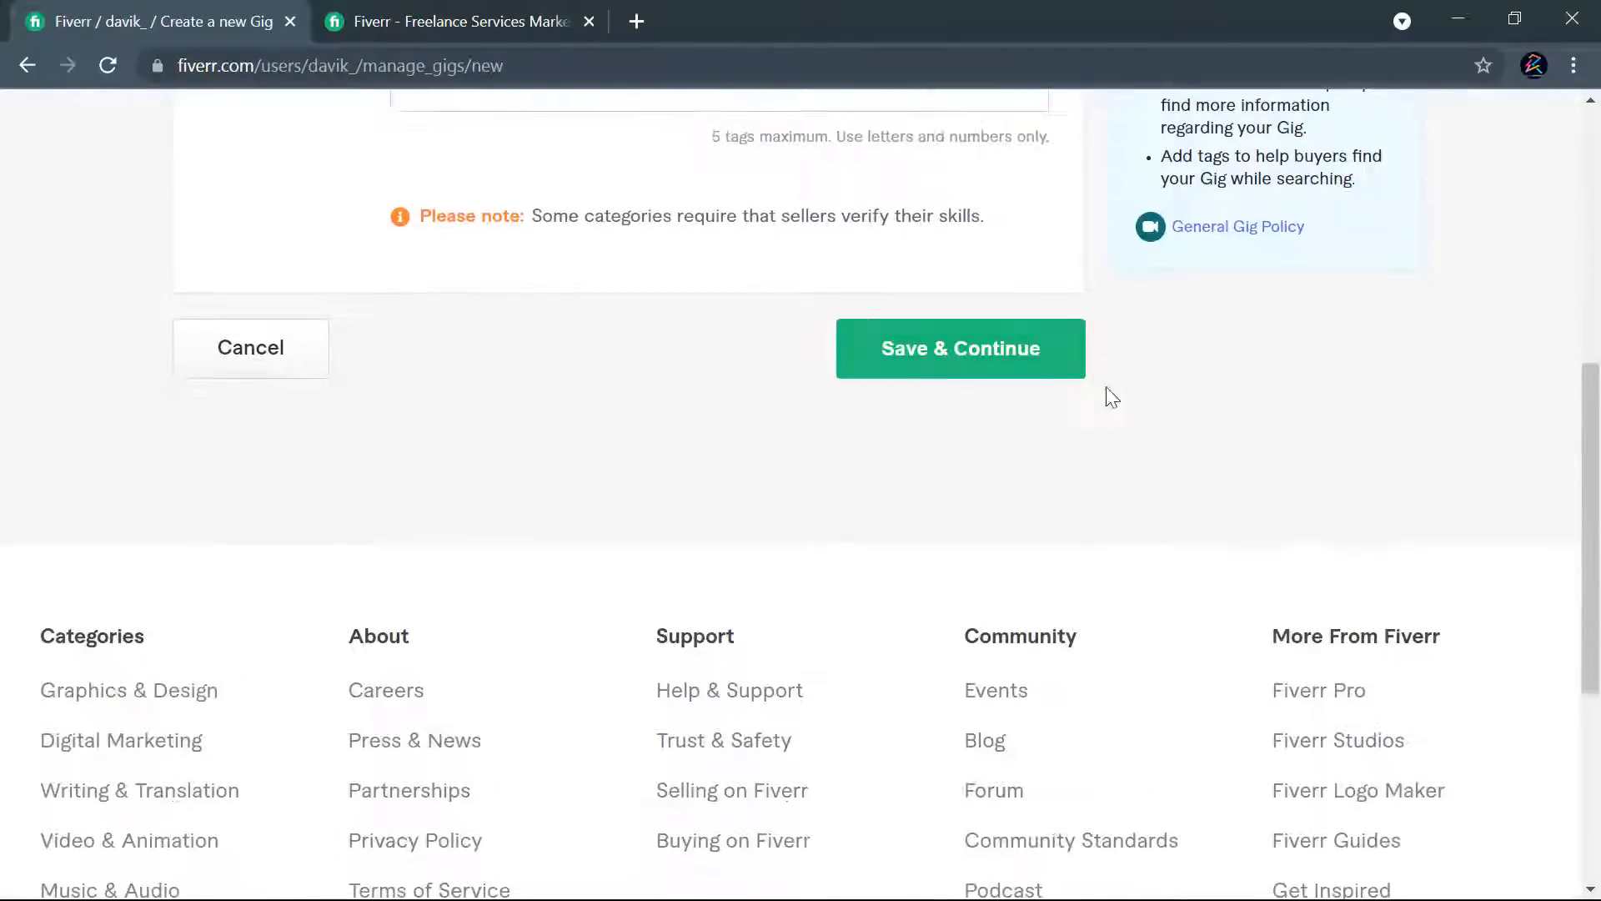
- Look over the gig title, category and search tag fields on the new gig's Overview form
scroll(1136, 447, up, 7)
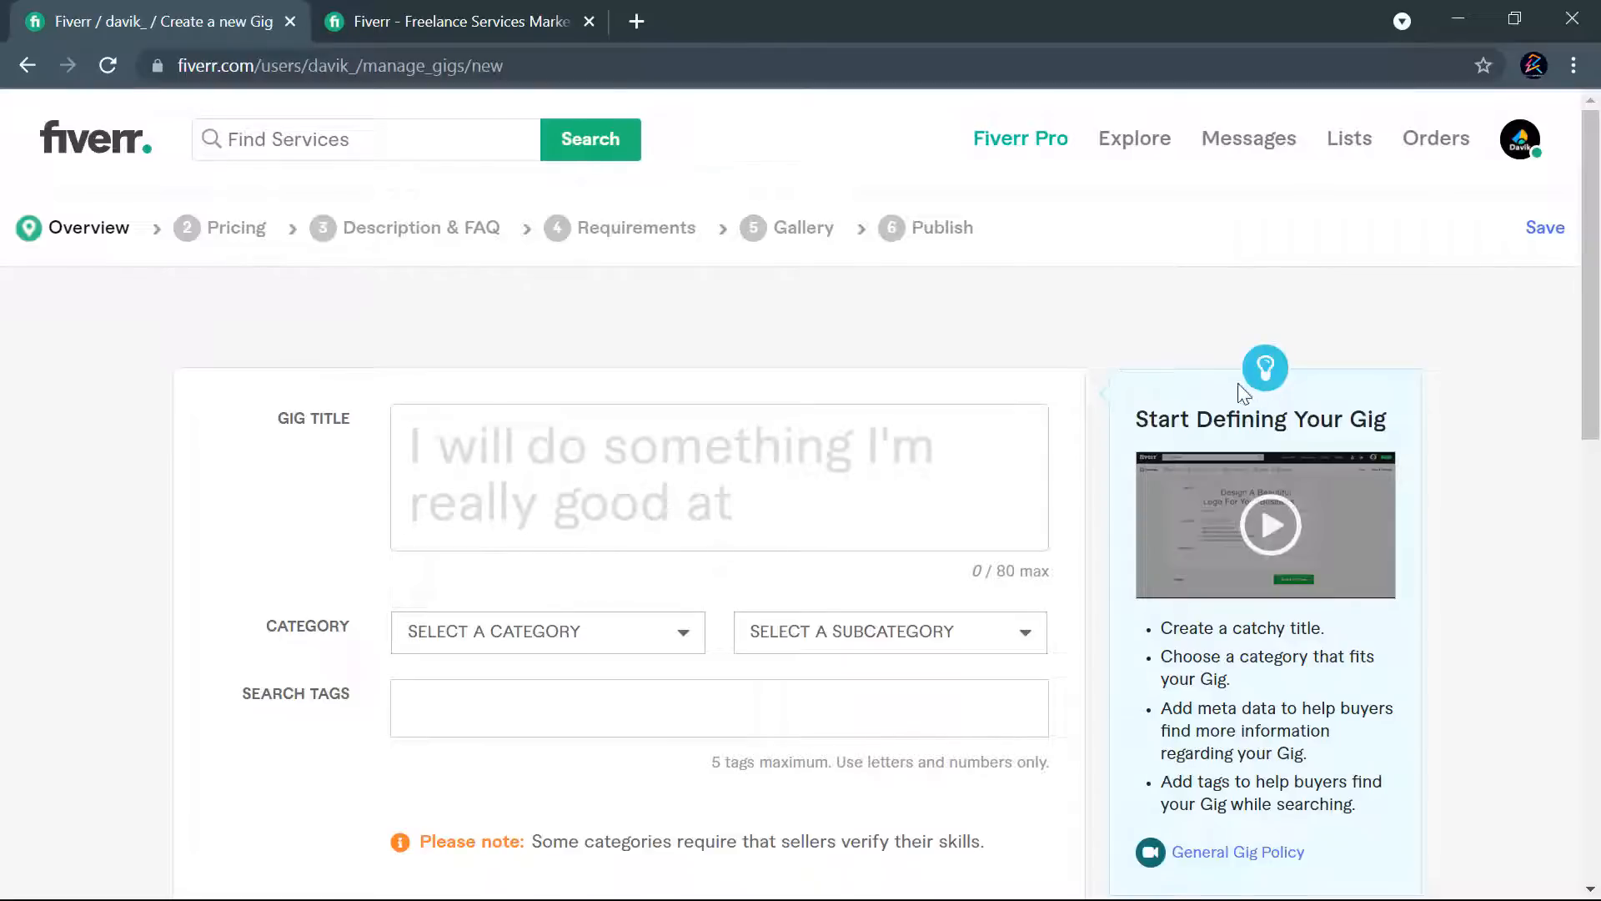
scroll(1105, 375, down, 5)
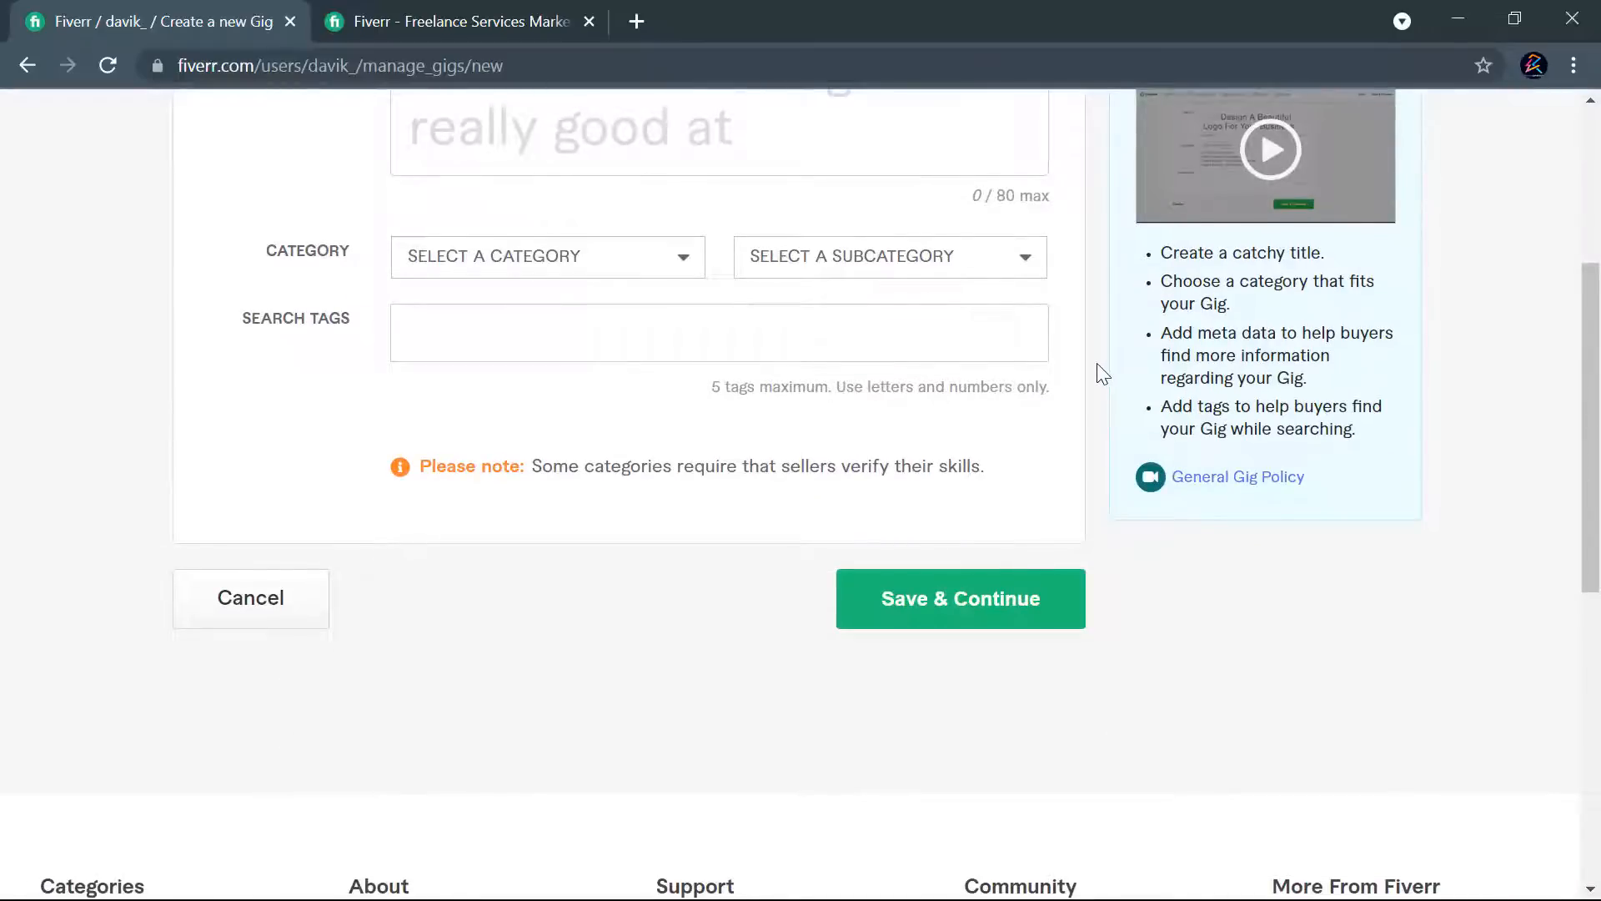
scroll(1107, 376, up, 2)
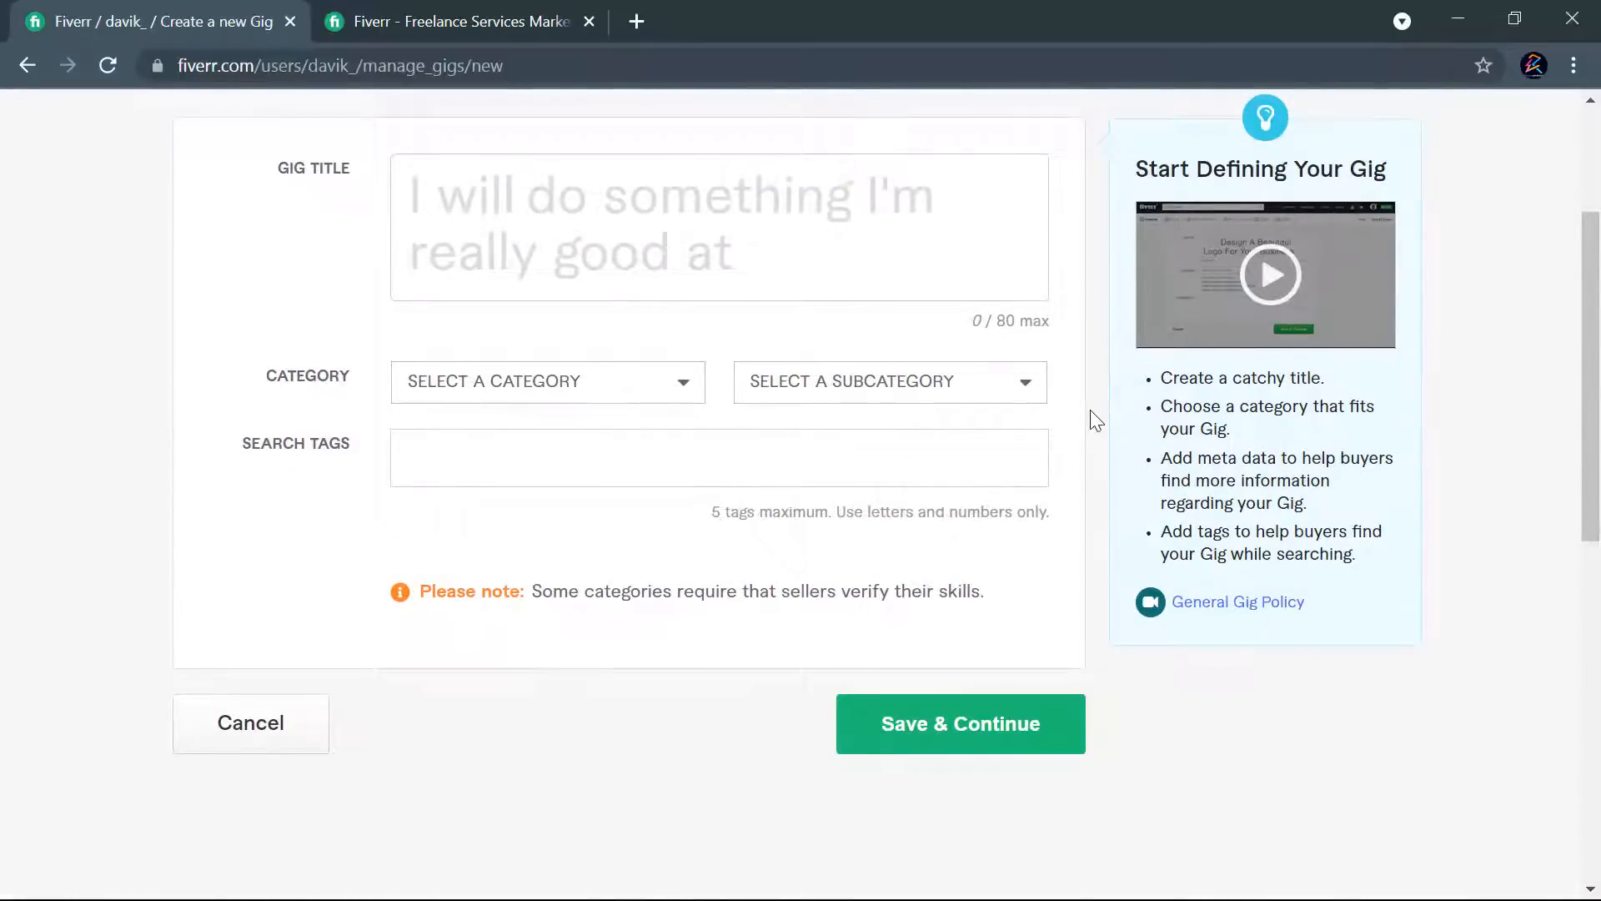
scroll(1093, 413, up, 3)
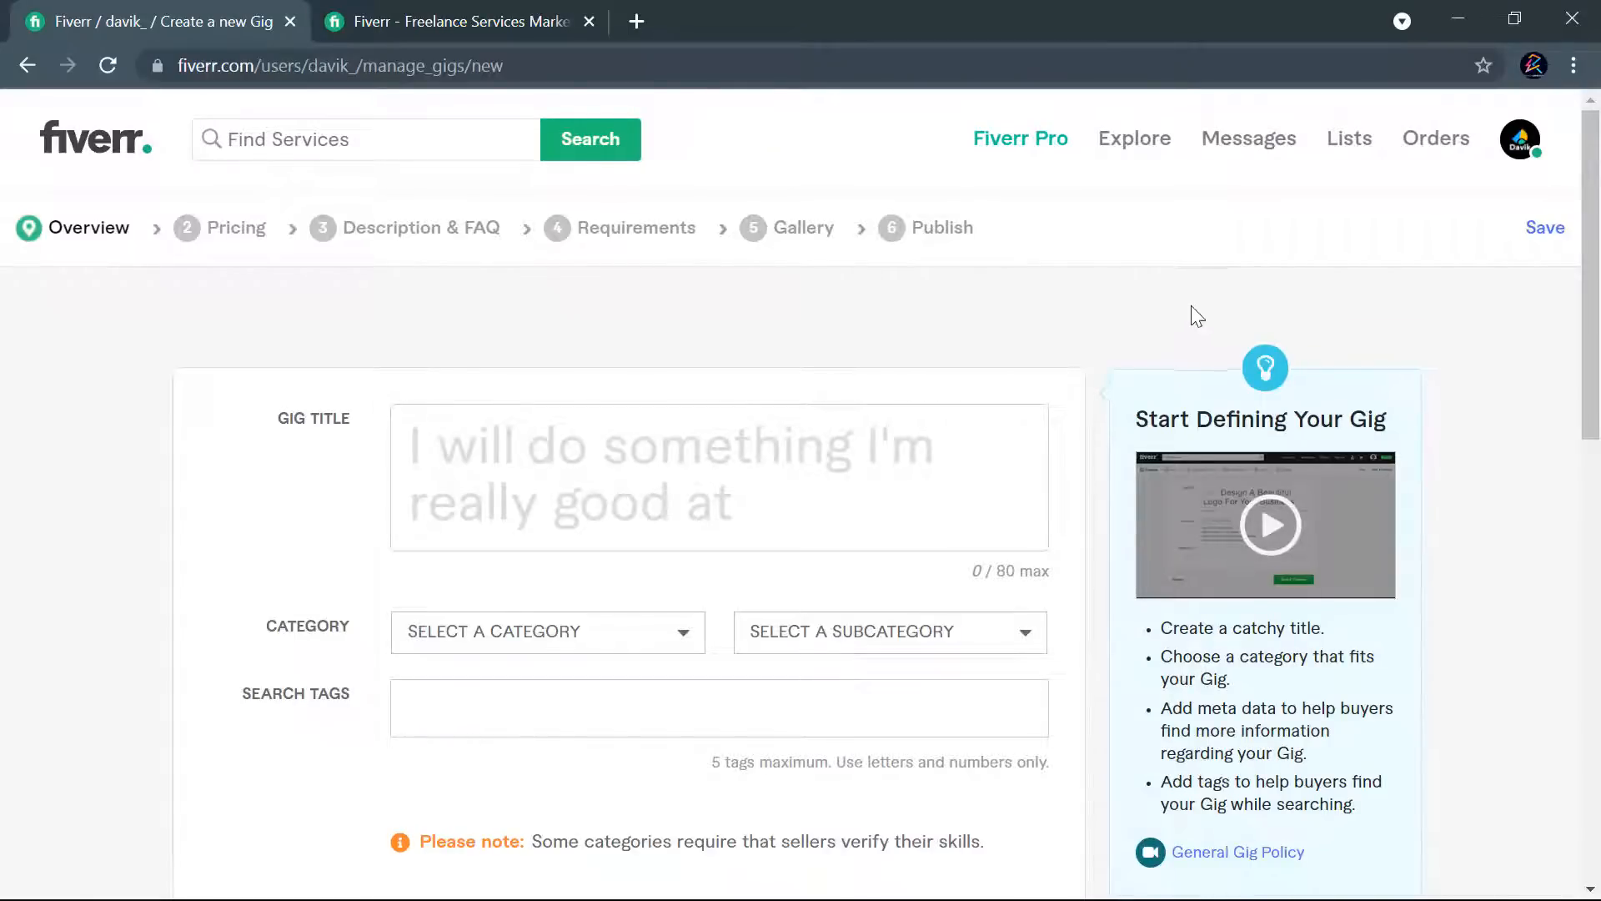
scroll(1198, 309, down, 2)
scroll(1095, 417, up, 2)
- Switch to the Fiverr homepage and browse its popular gigs, Verified Pro services and Editors' picks
click(400, 7)
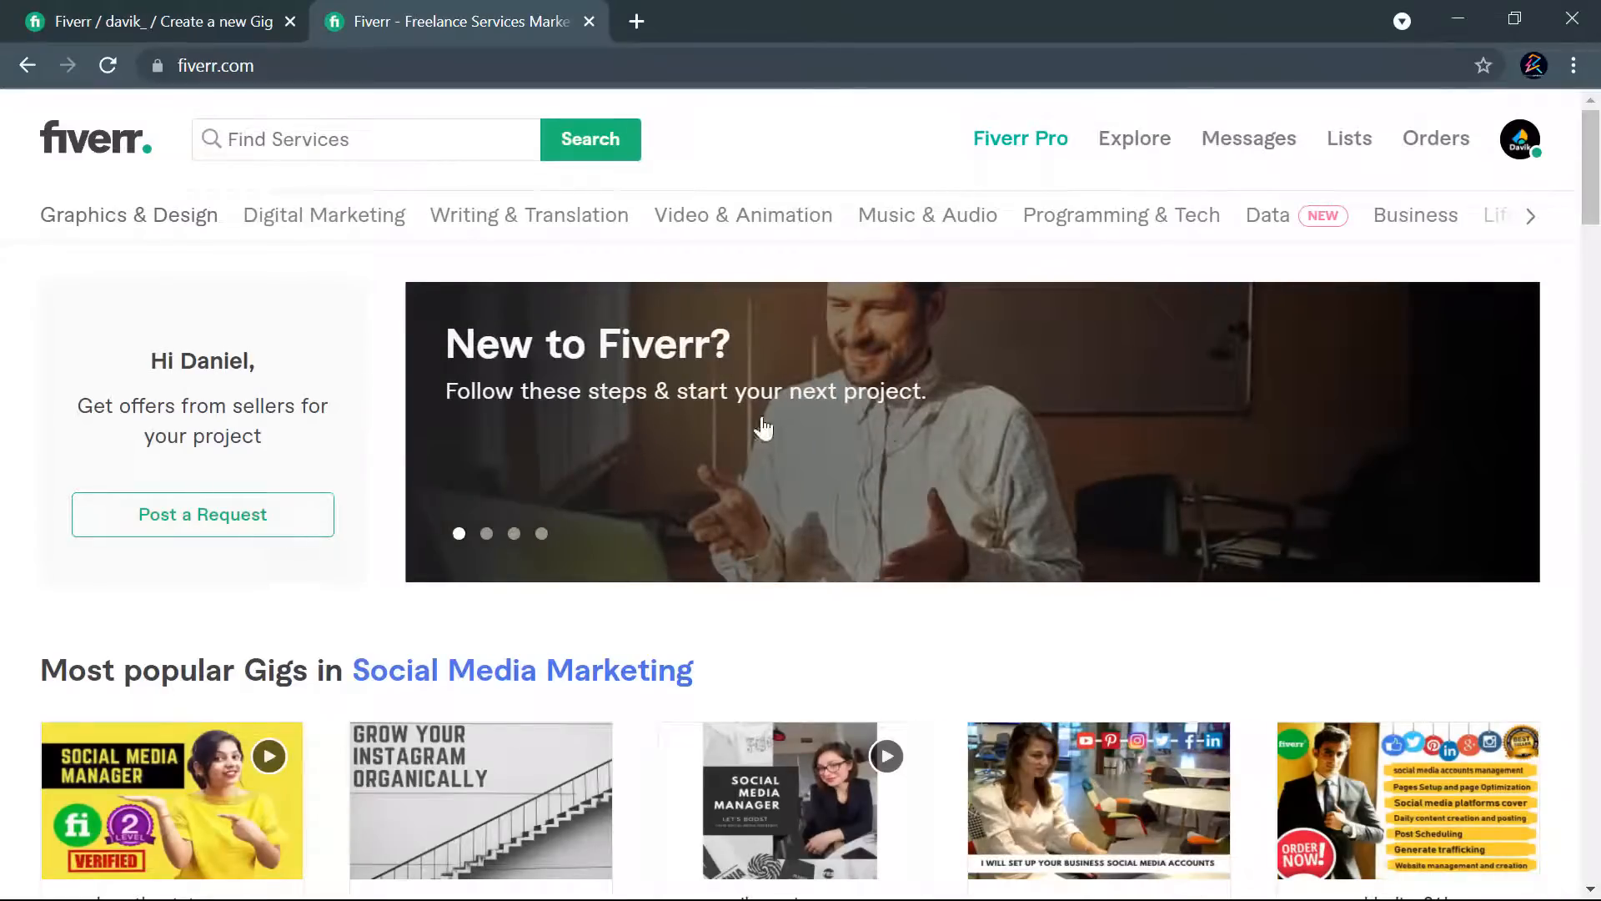
scroll(1284, 367, down, 13)
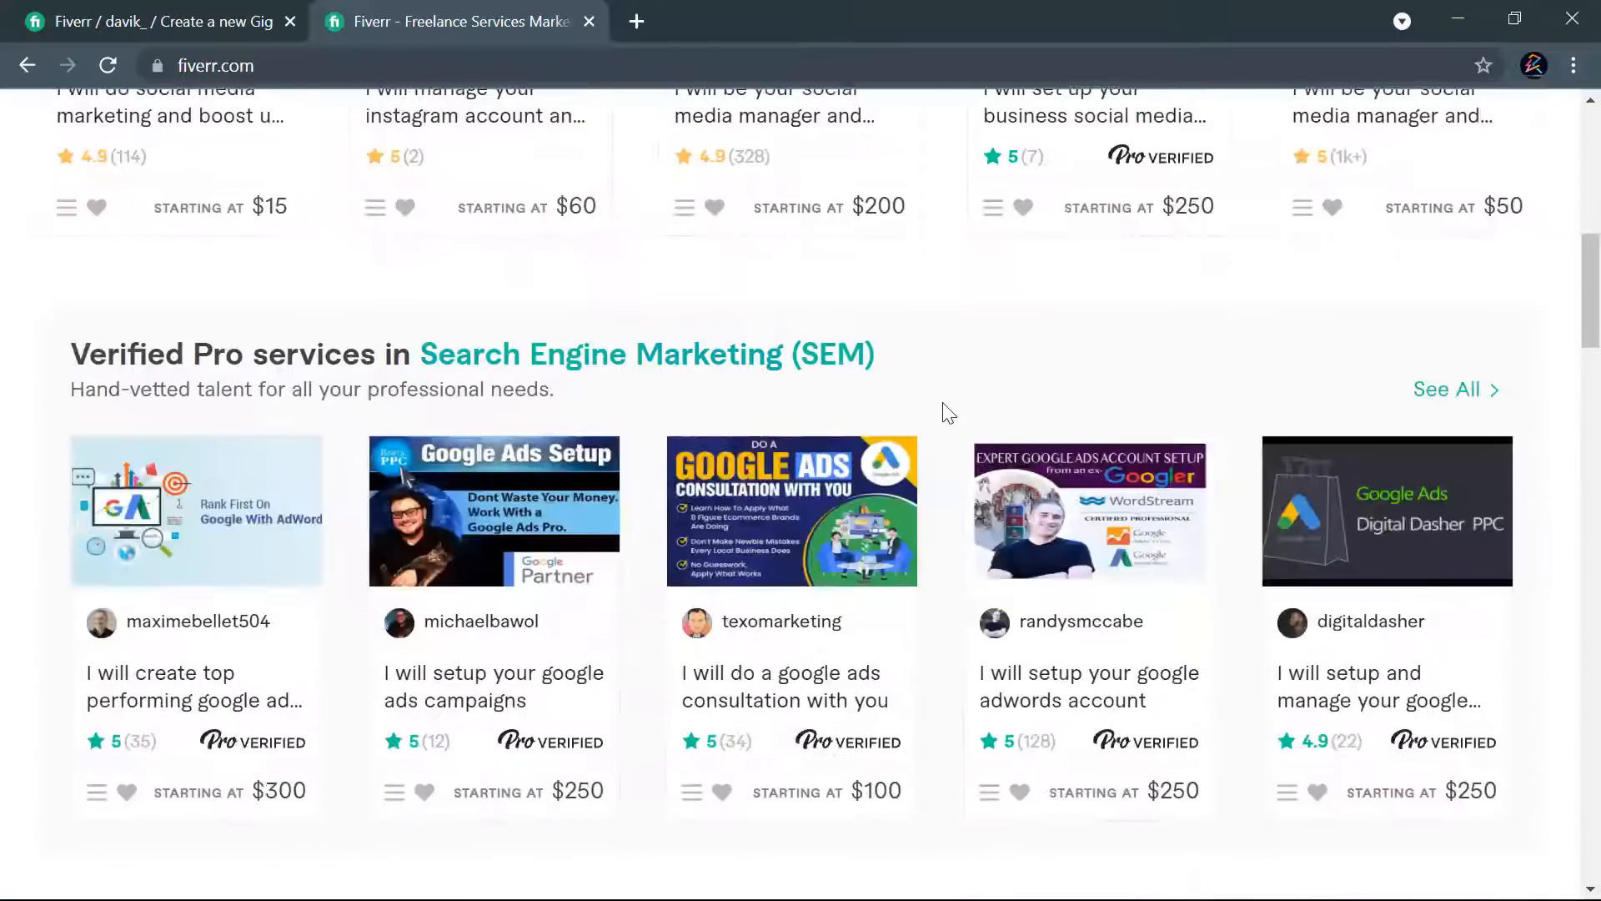
scroll(954, 422, up, 5)
scroll(968, 425, up, 2)
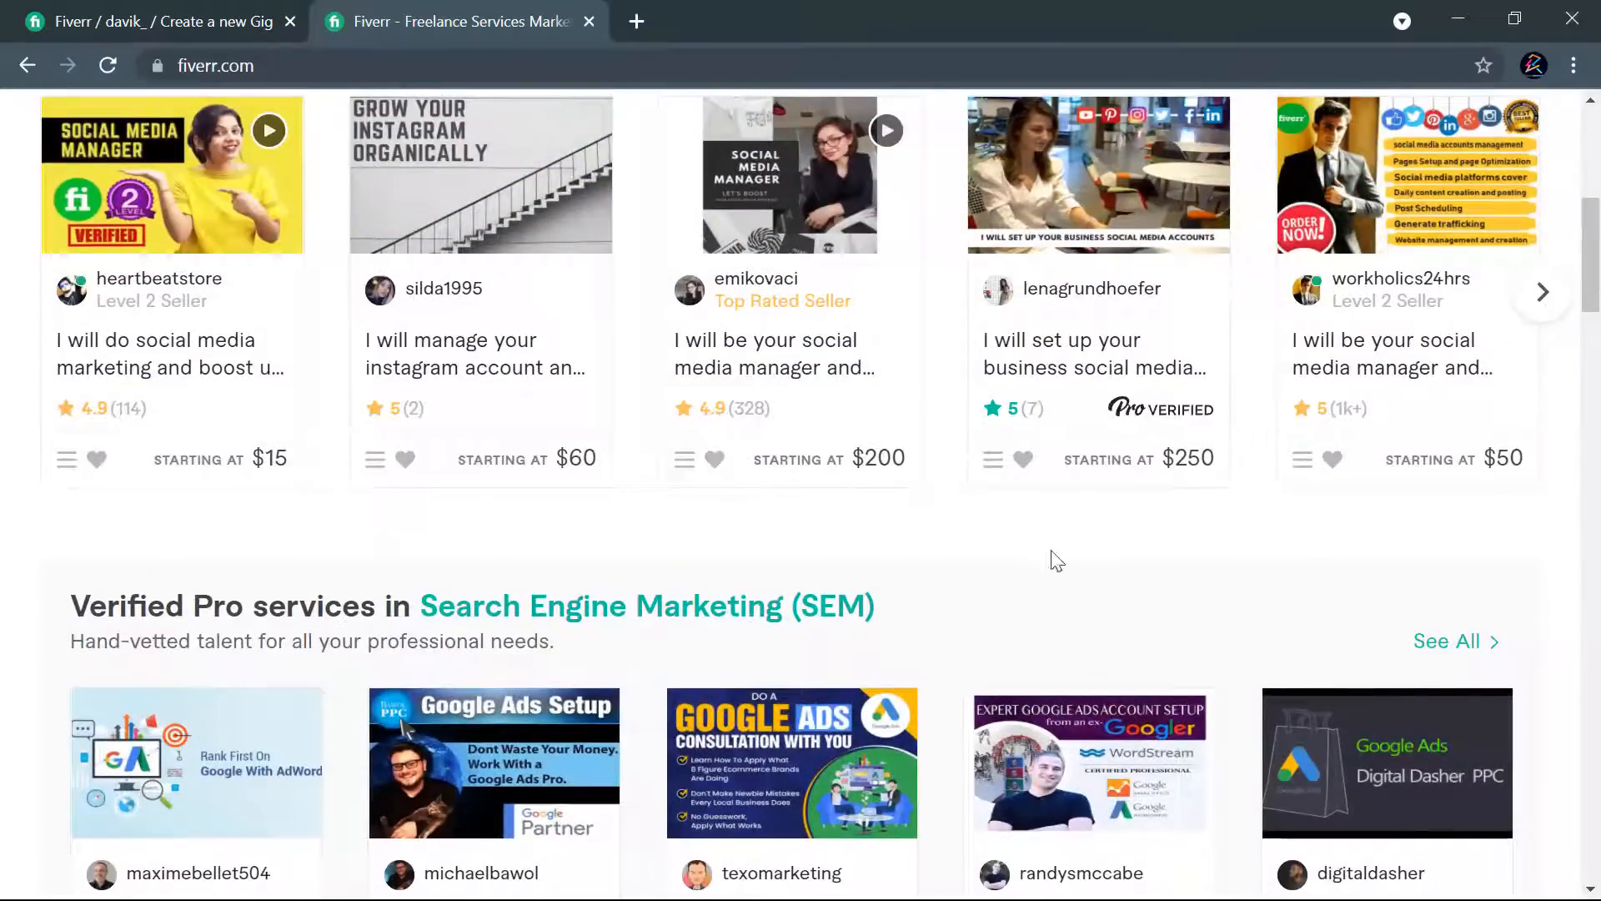
scroll(992, 581, down, 5)
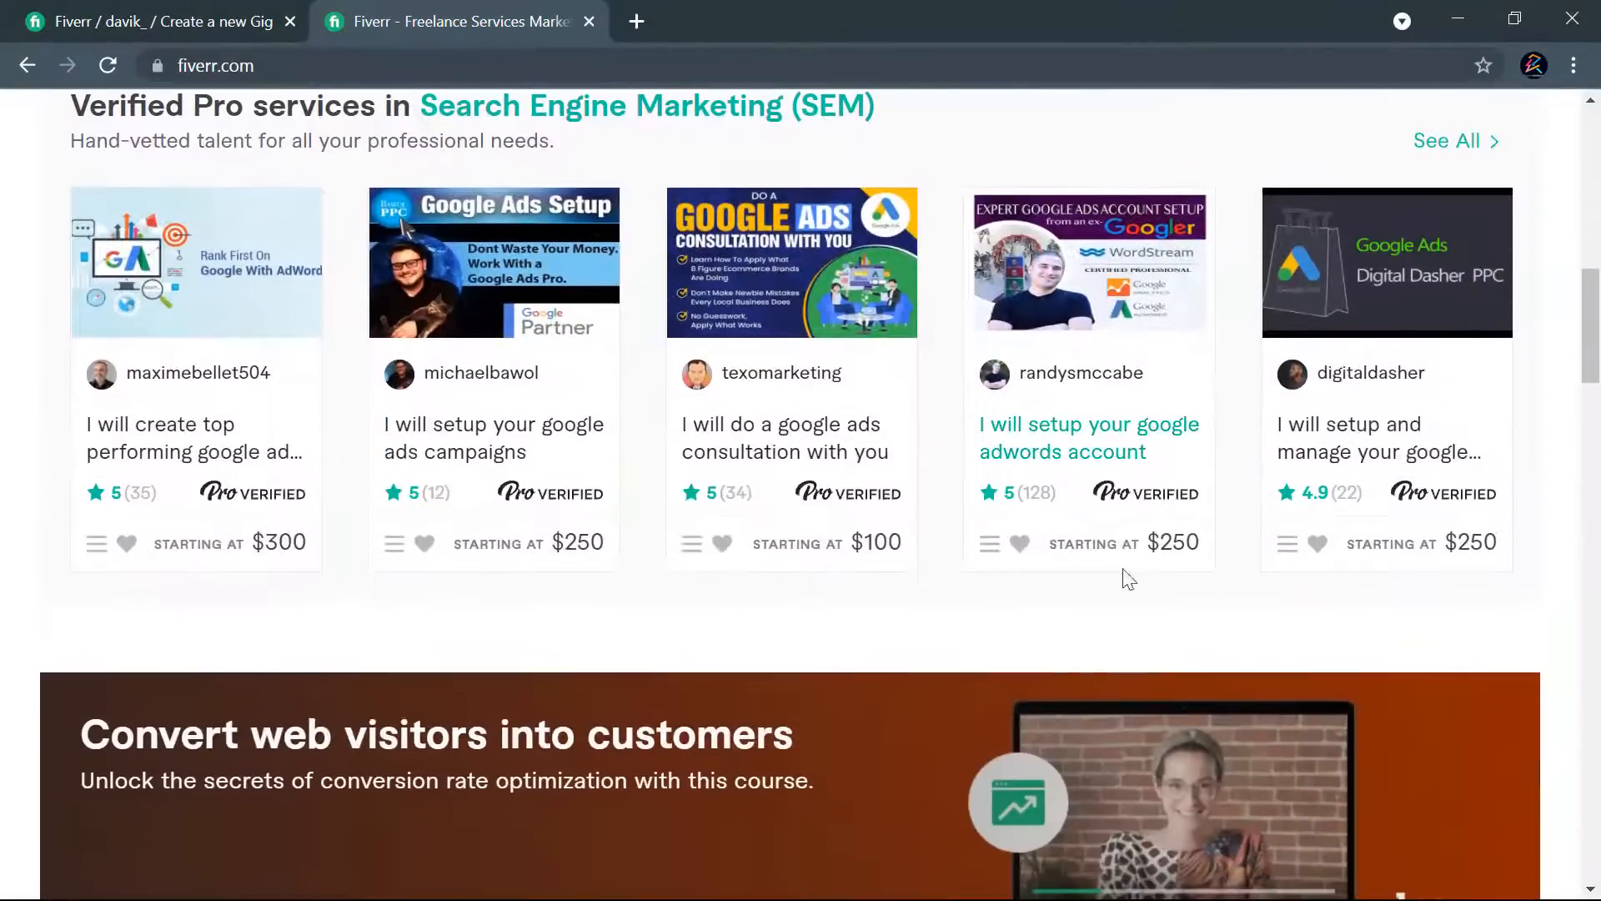
scroll(1551, 584, down, 9)
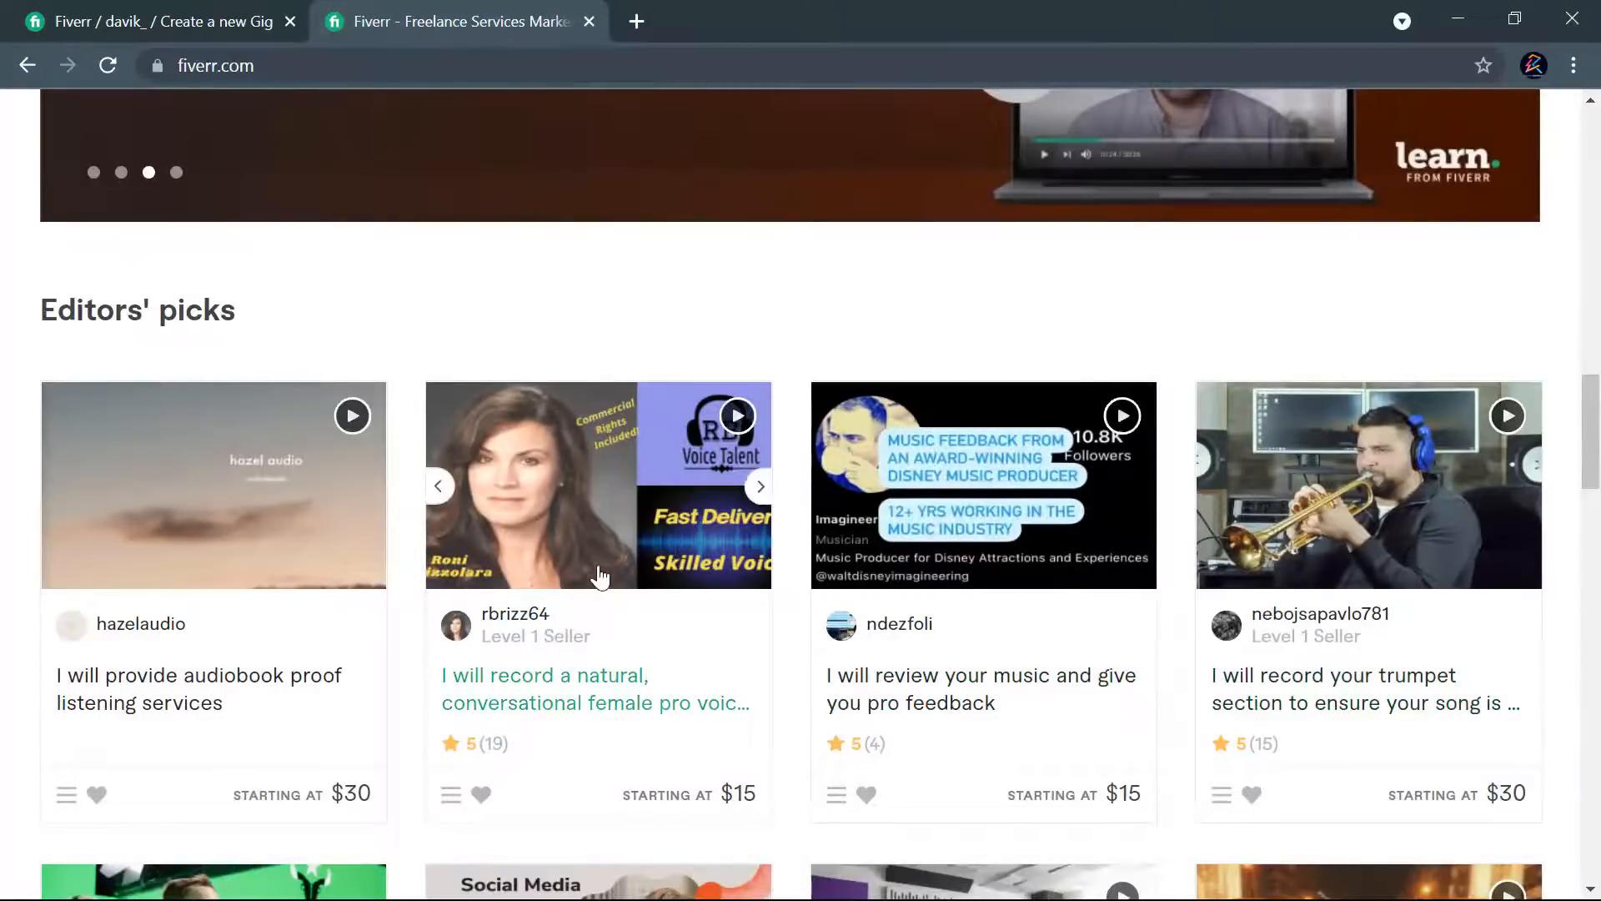
scroll(601, 572, down, 4)
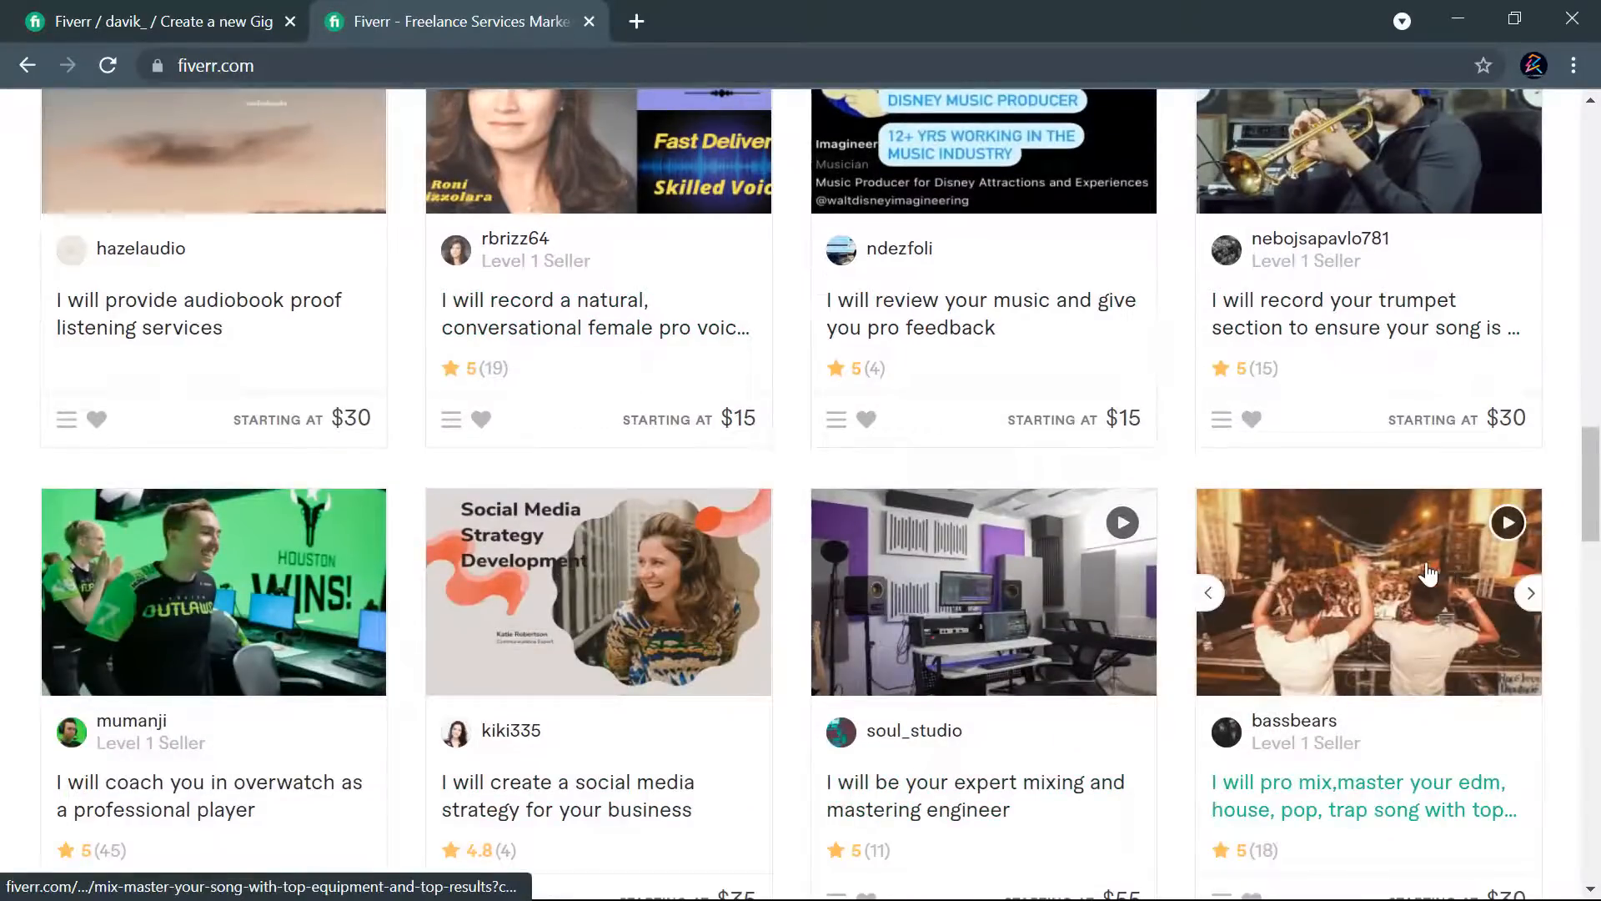
scroll(1367, 797, down, 4)
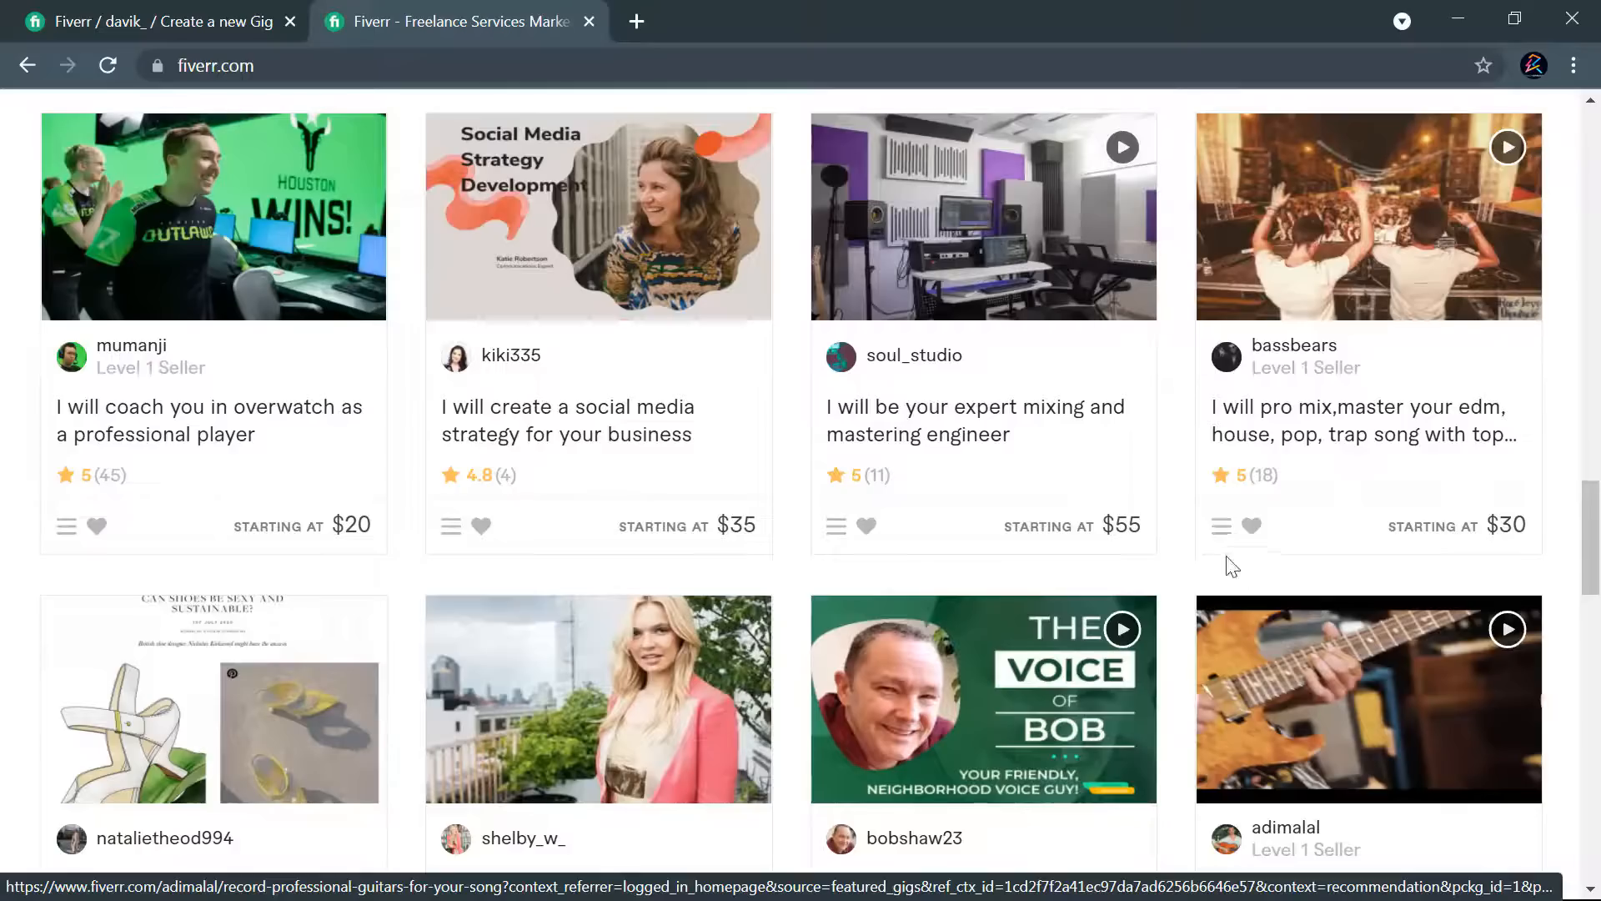
scroll(1168, 552, down, 6)
scroll(1172, 552, up, 15)
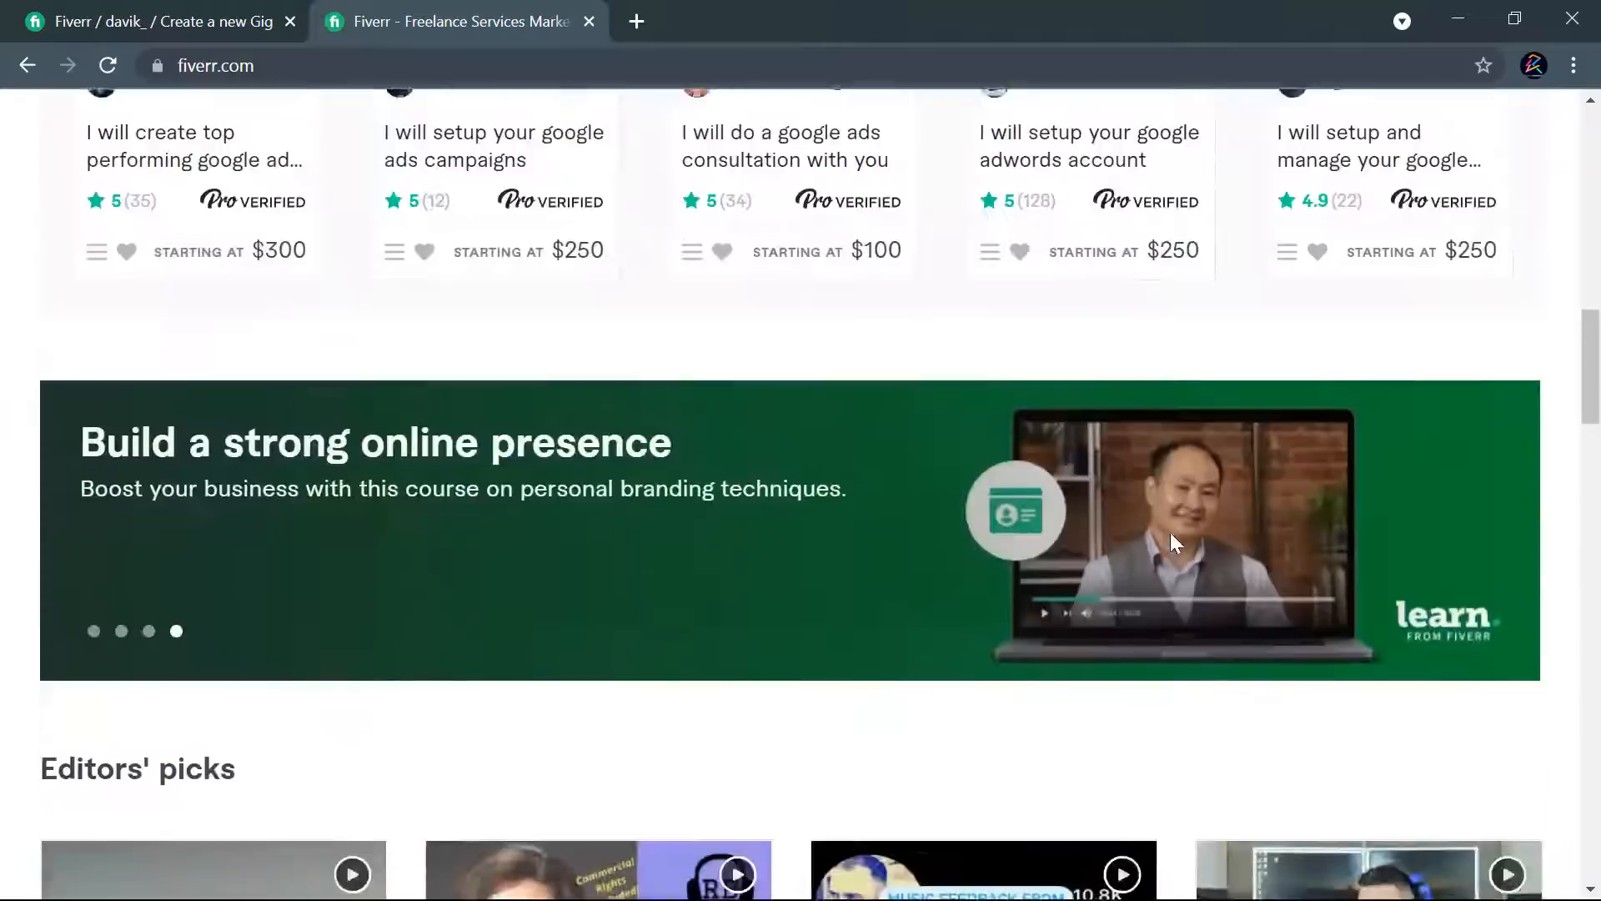
scroll(1179, 542, up, 3)
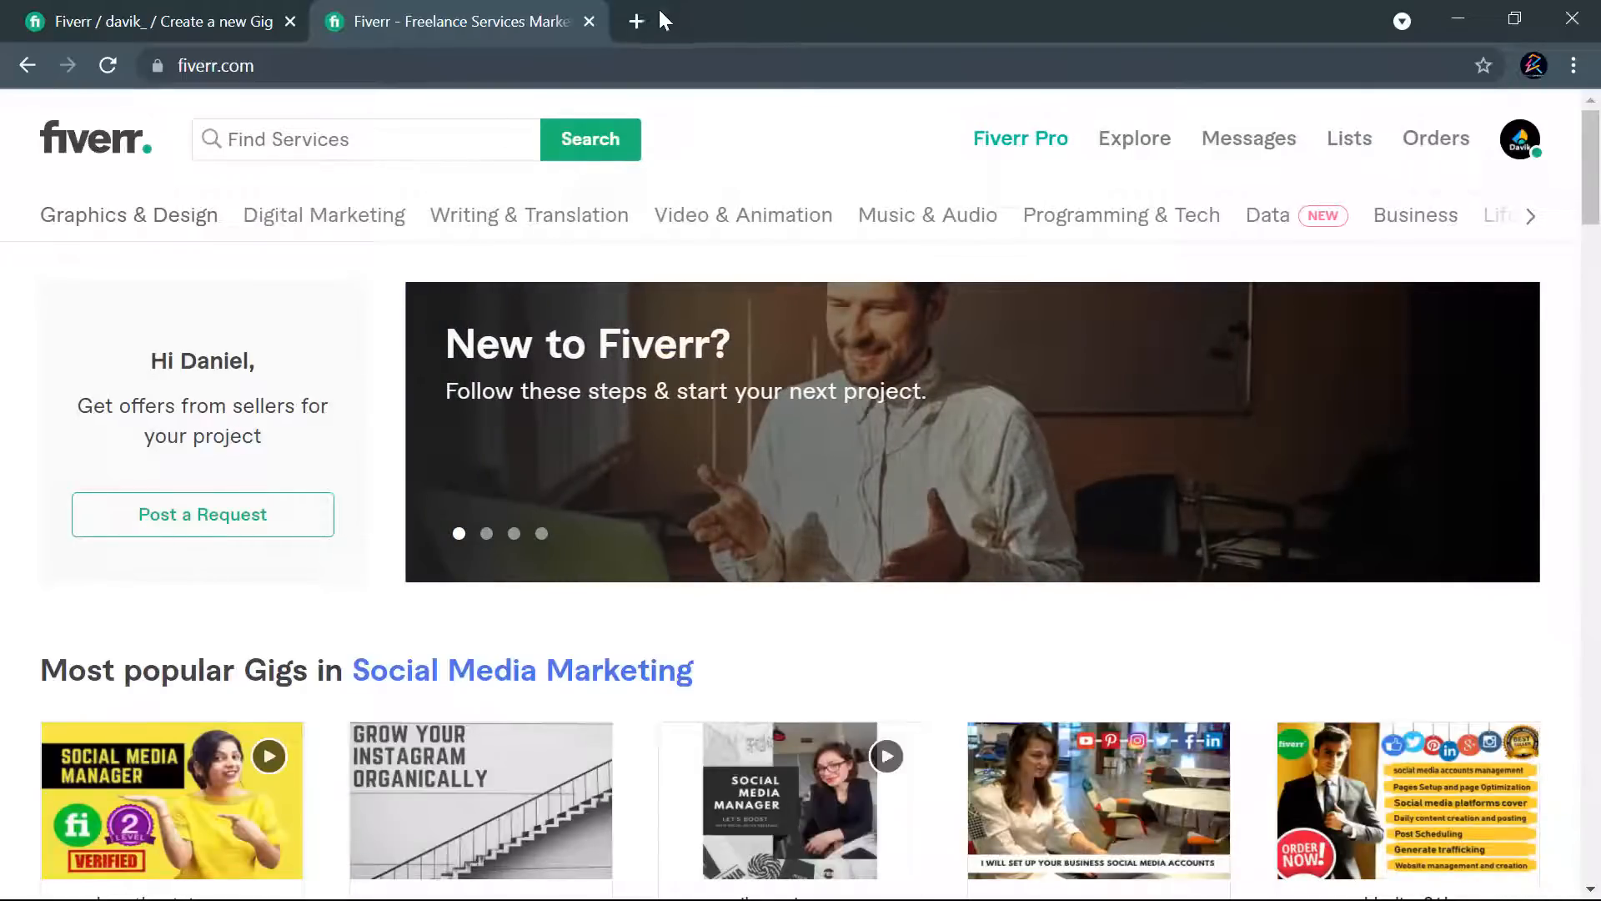
- Open the keyword.io website in a new browser tab
click(638, 20)
text(ke)
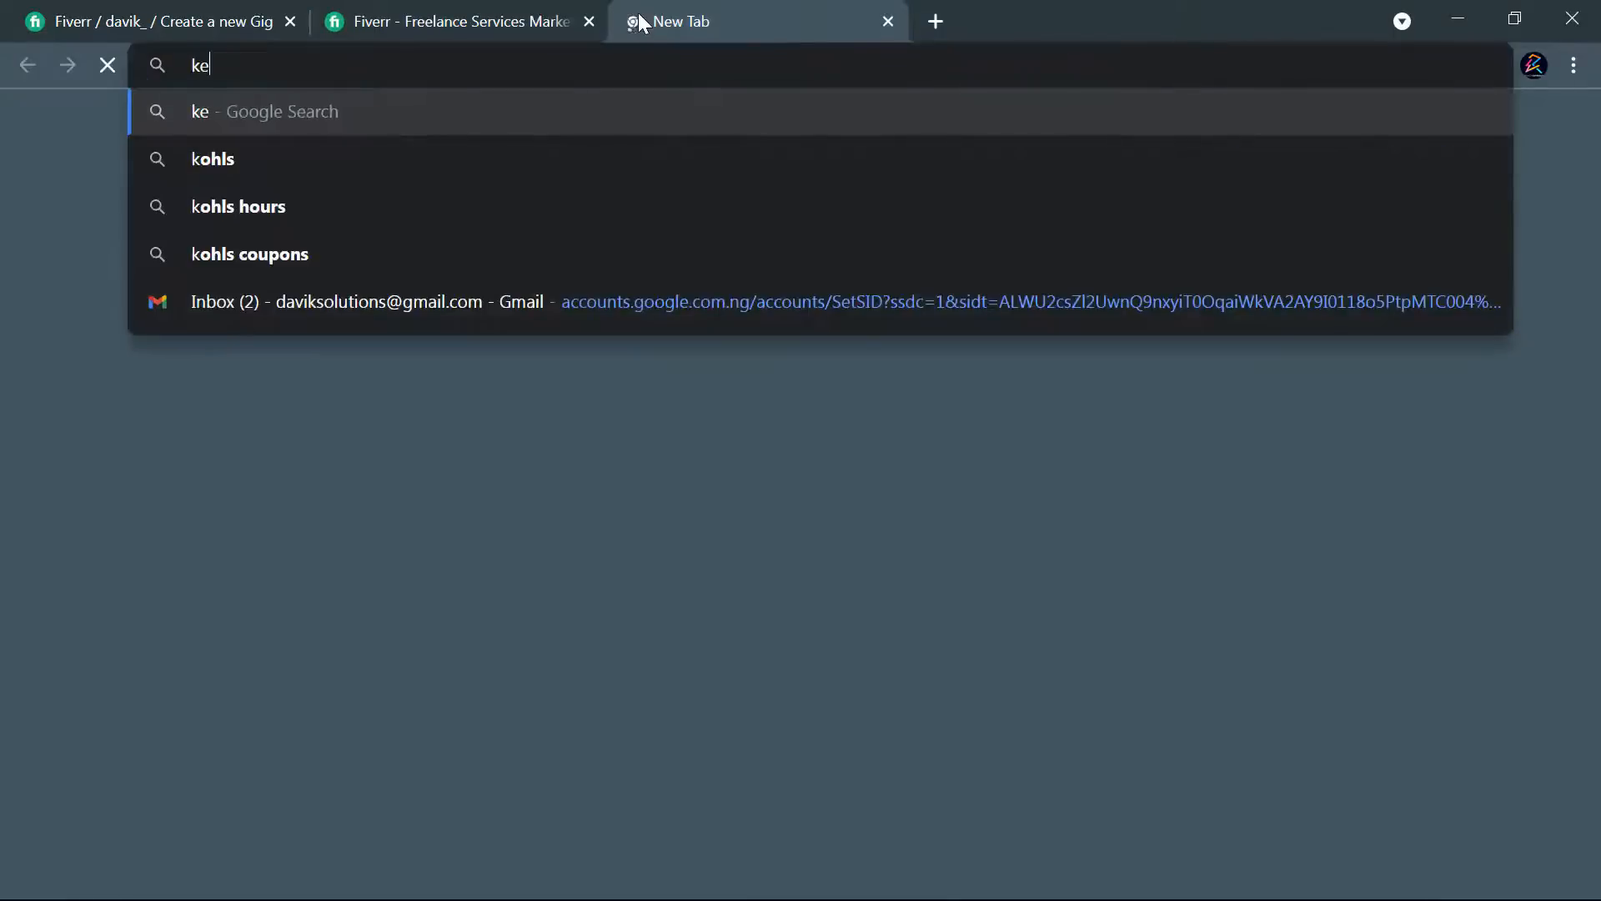
text(yword.)
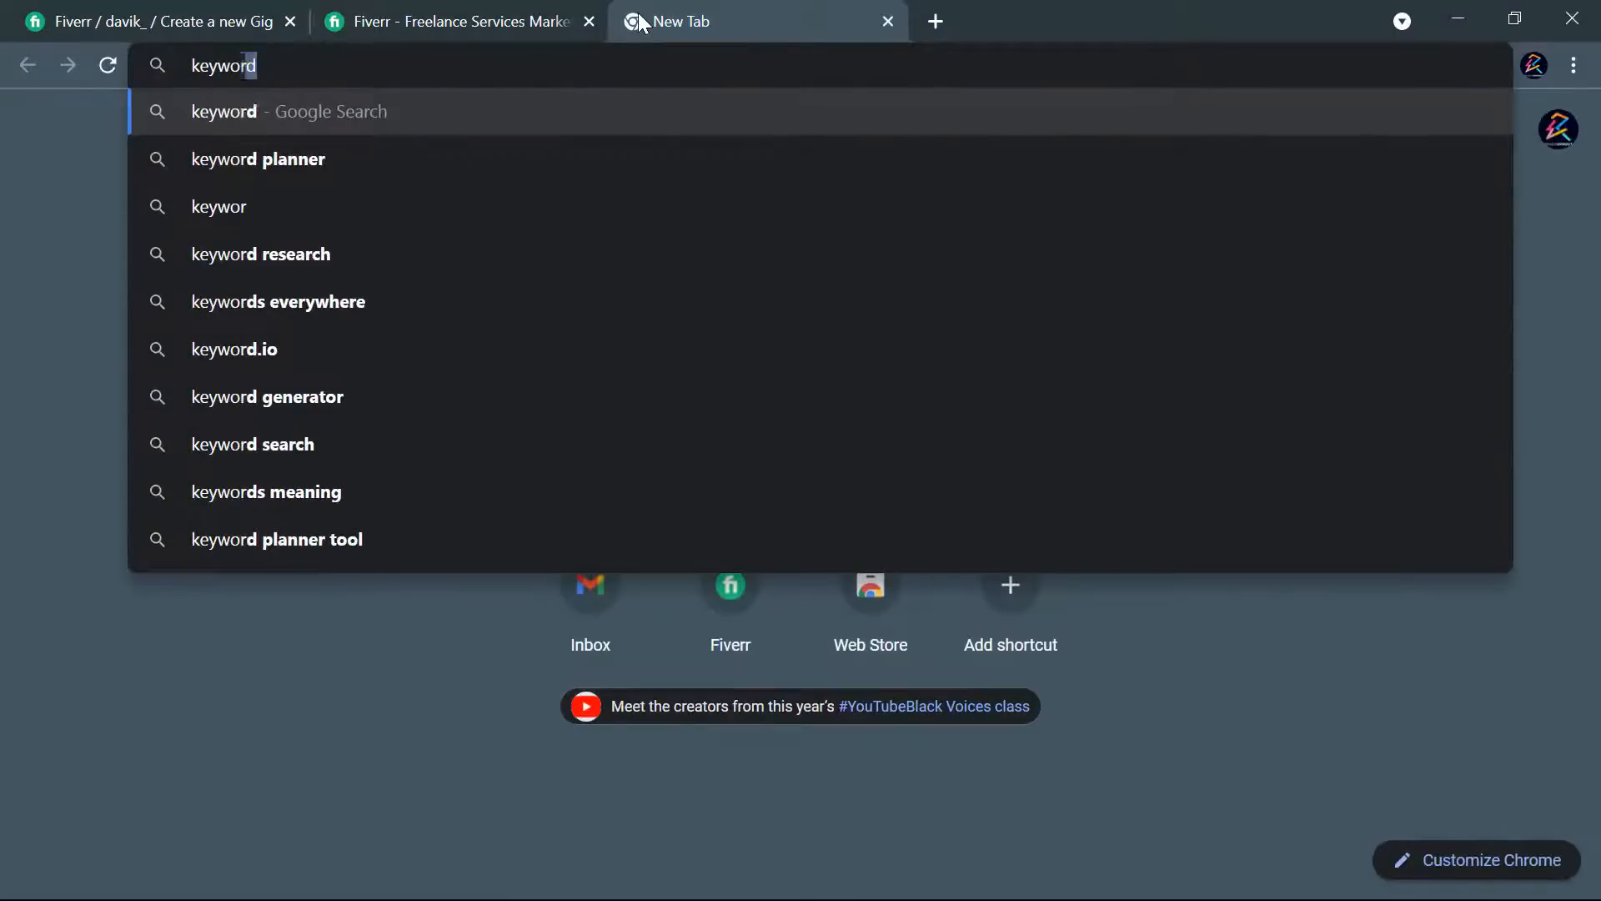
text(io)
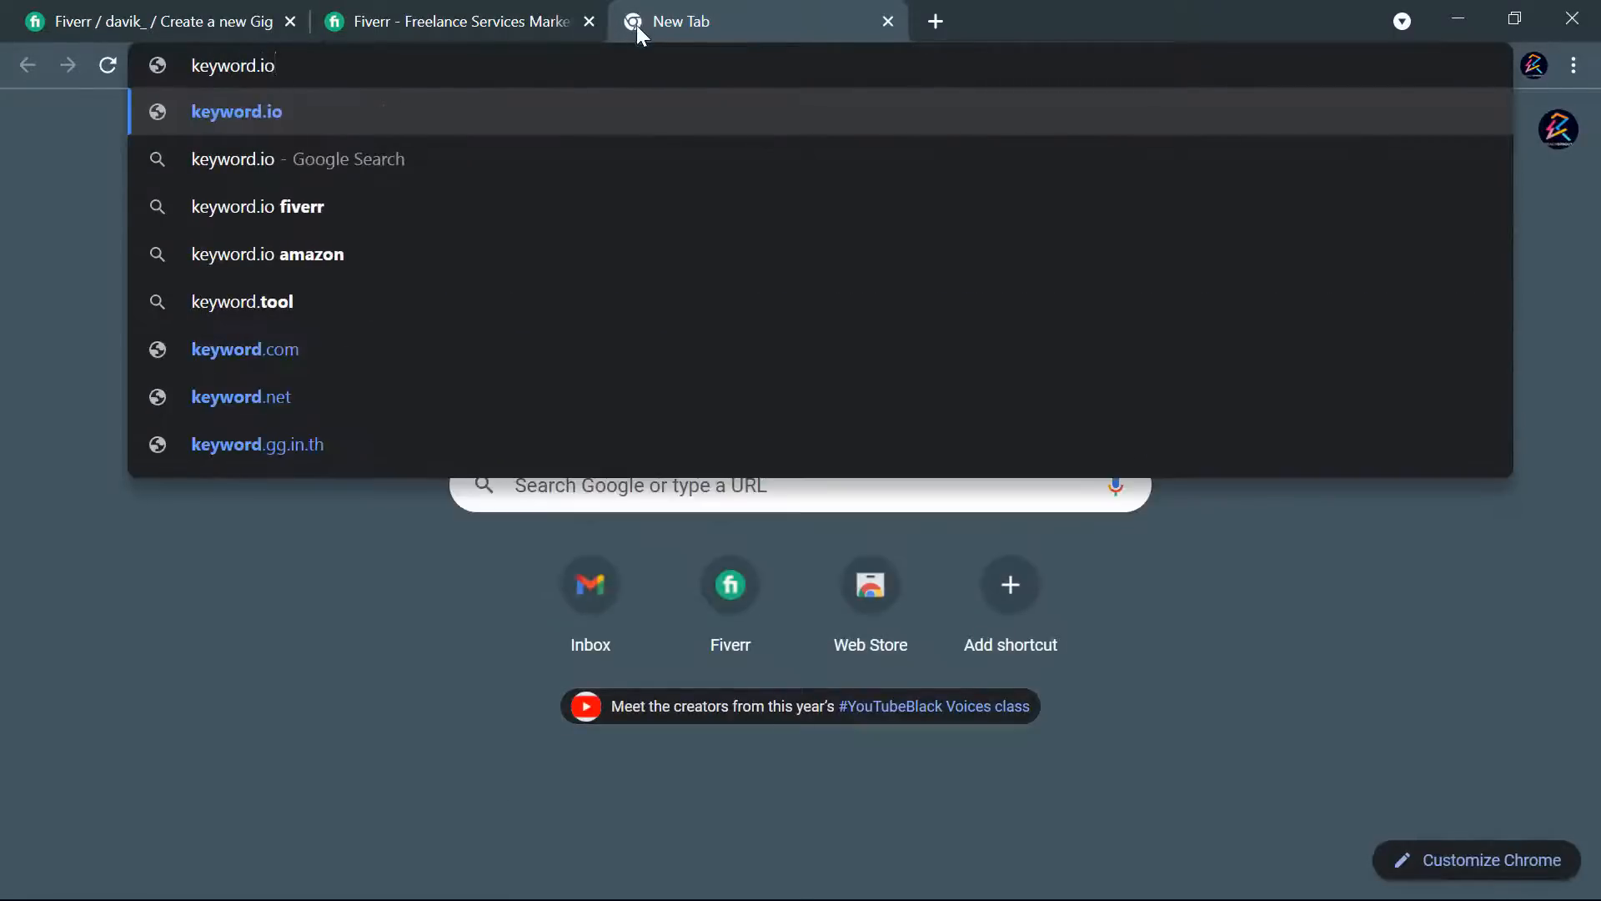
key(Return)
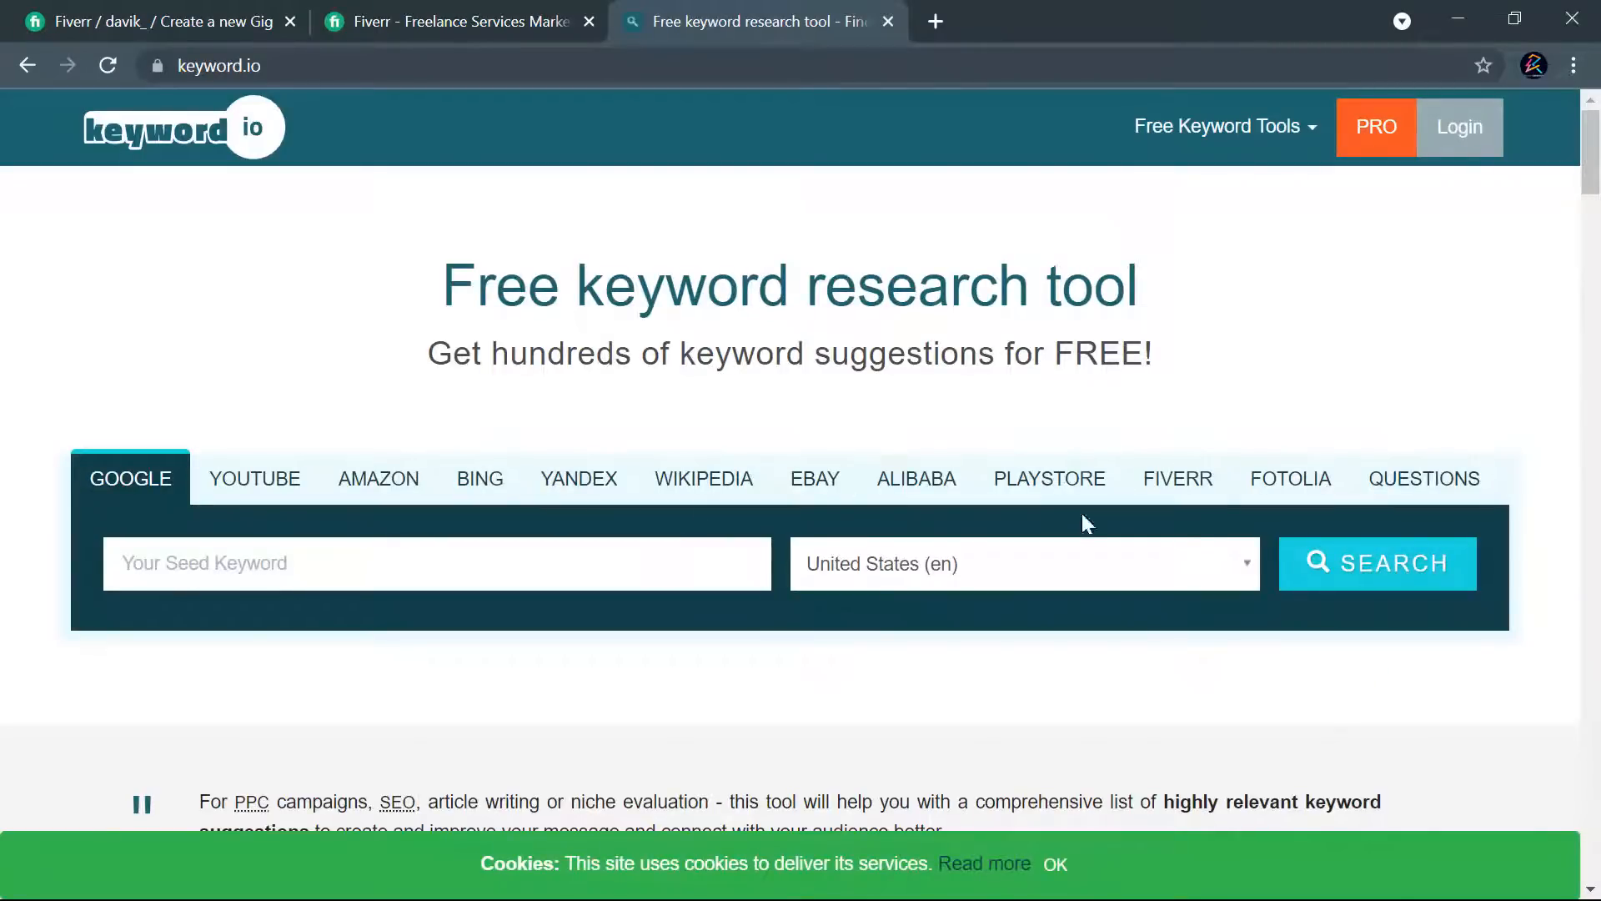
- Search keyword.io for Fiverr keyword suggestions with the seed keyword "ui ux design"
click(1186, 491)
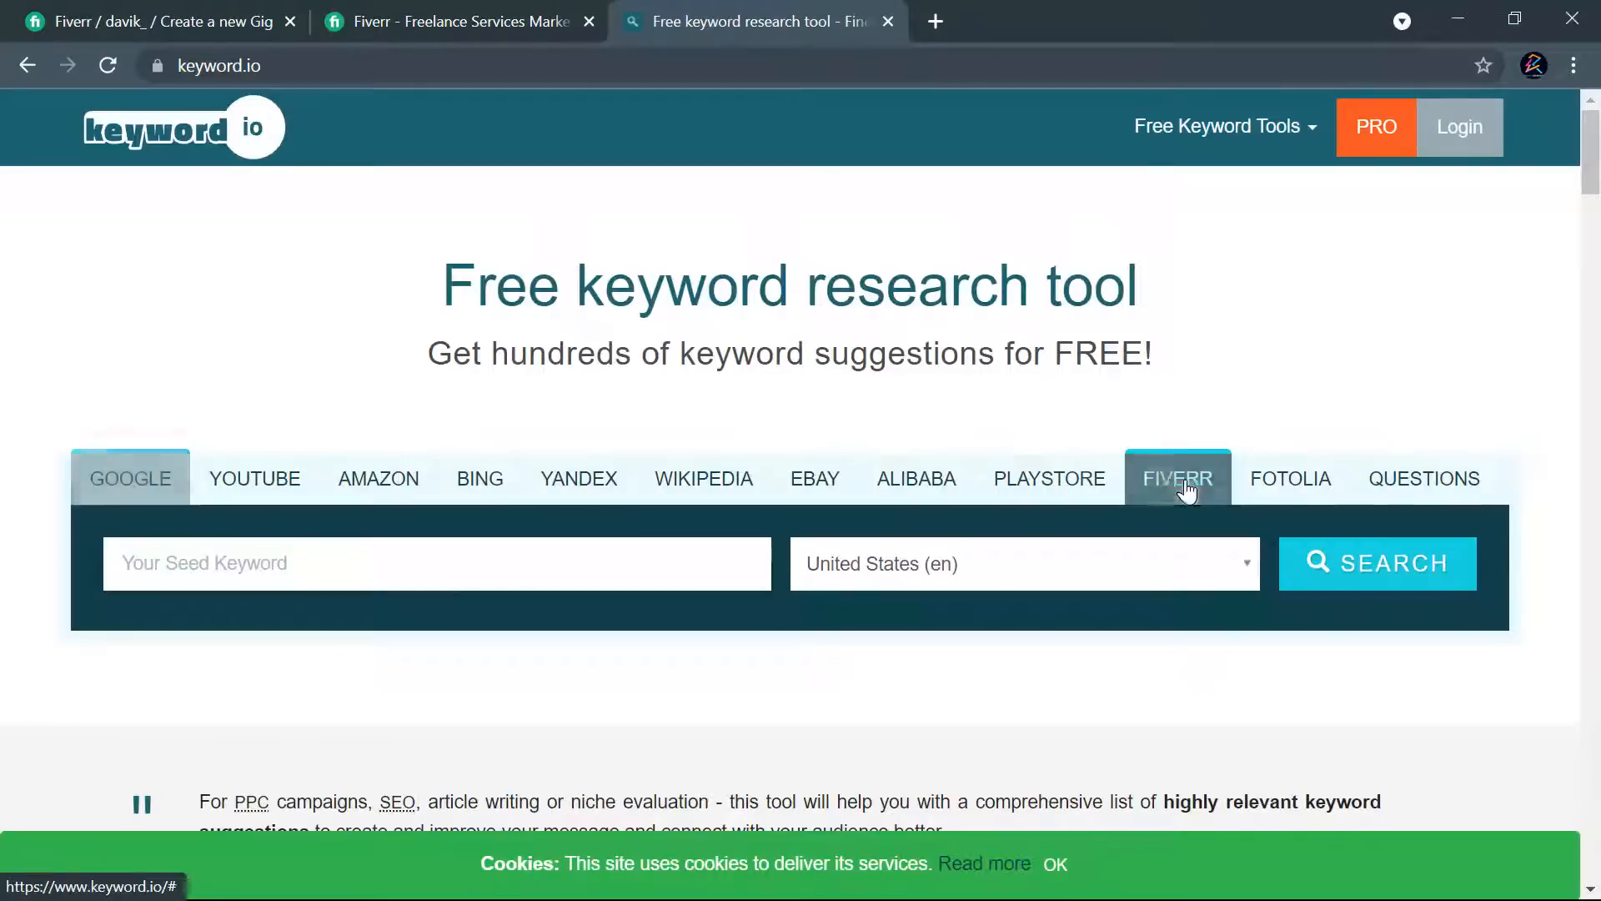
click(442, 573)
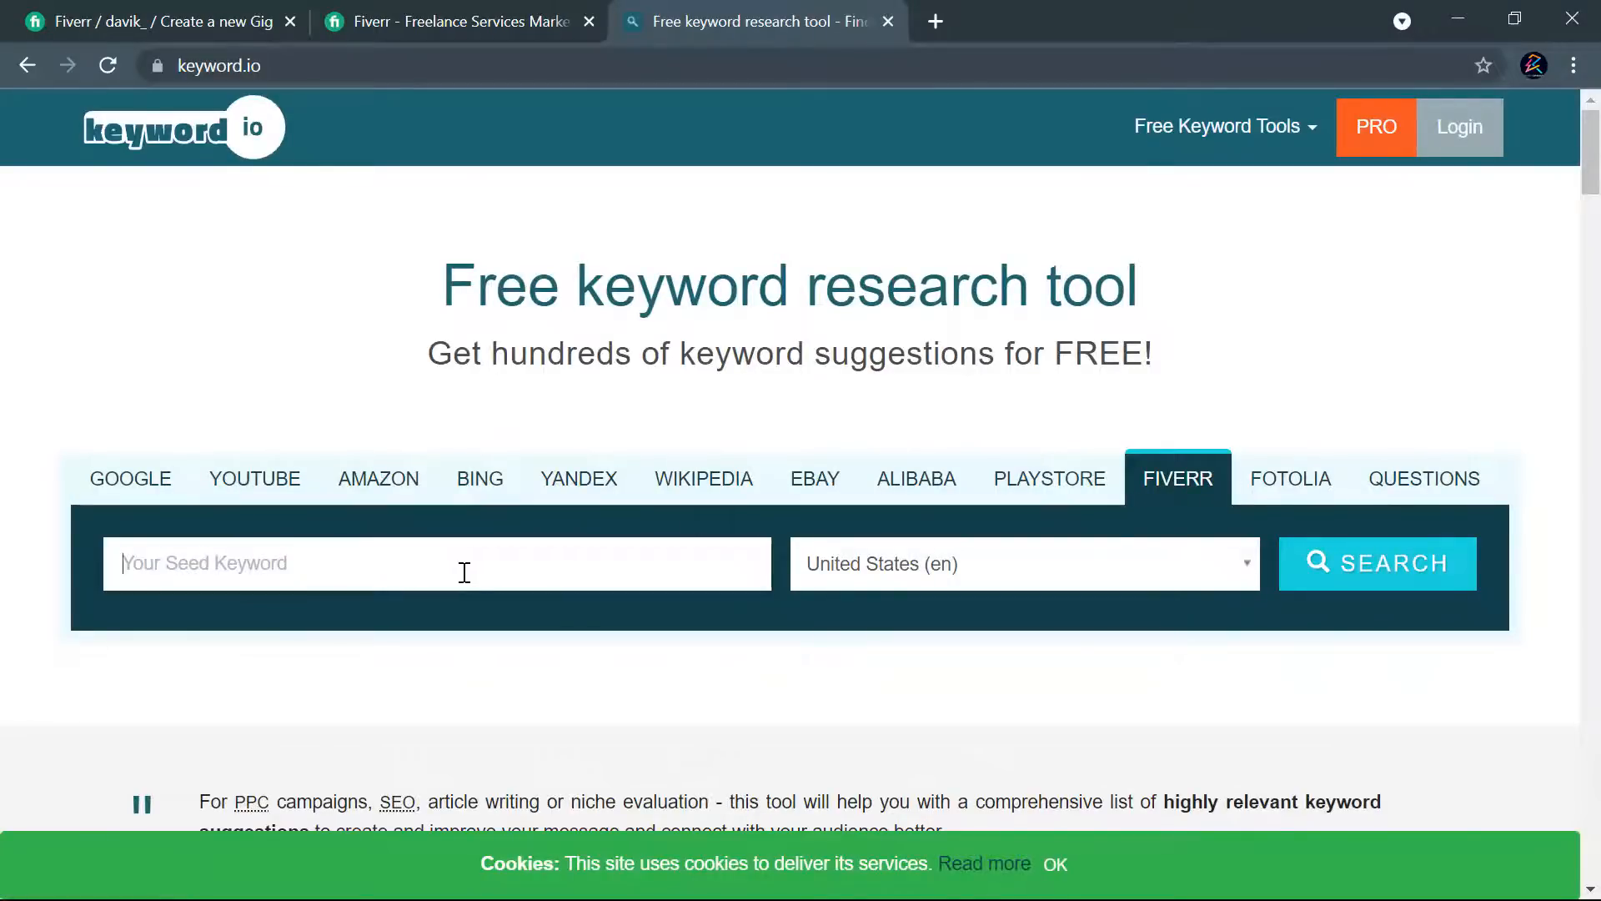
text(ui ux )
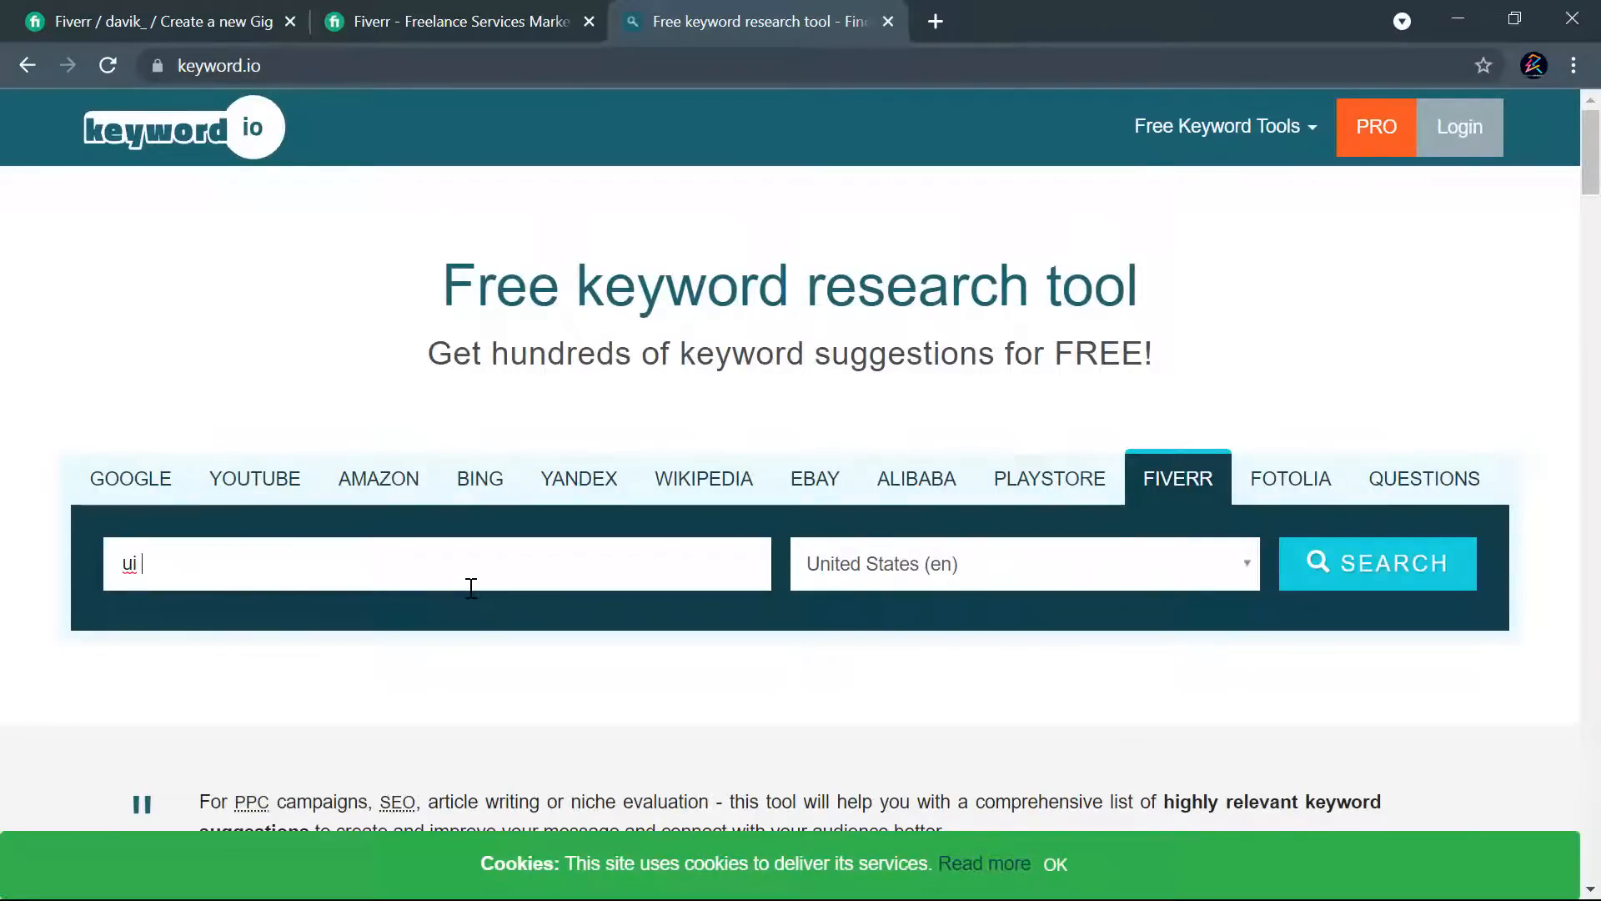
text(desgn)
key(BackSpace)
key(BackSpace)
text(ign)
click(1352, 575)
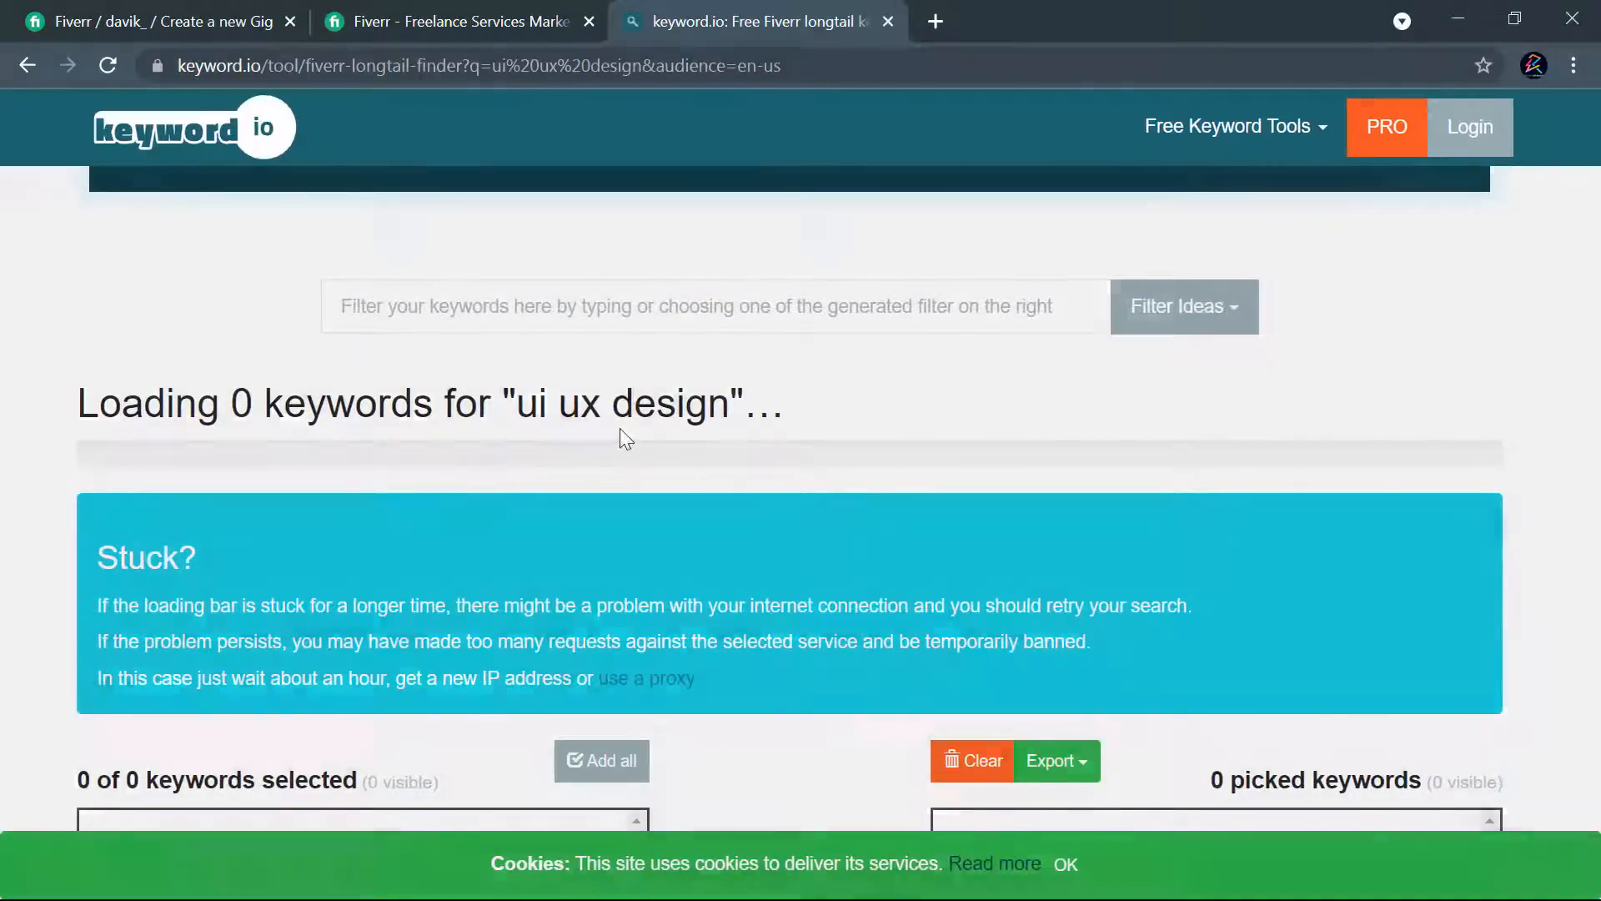
- Continue without signing in and check the keyword lists for "ui ux design"
scroll(935, 442, down, 6)
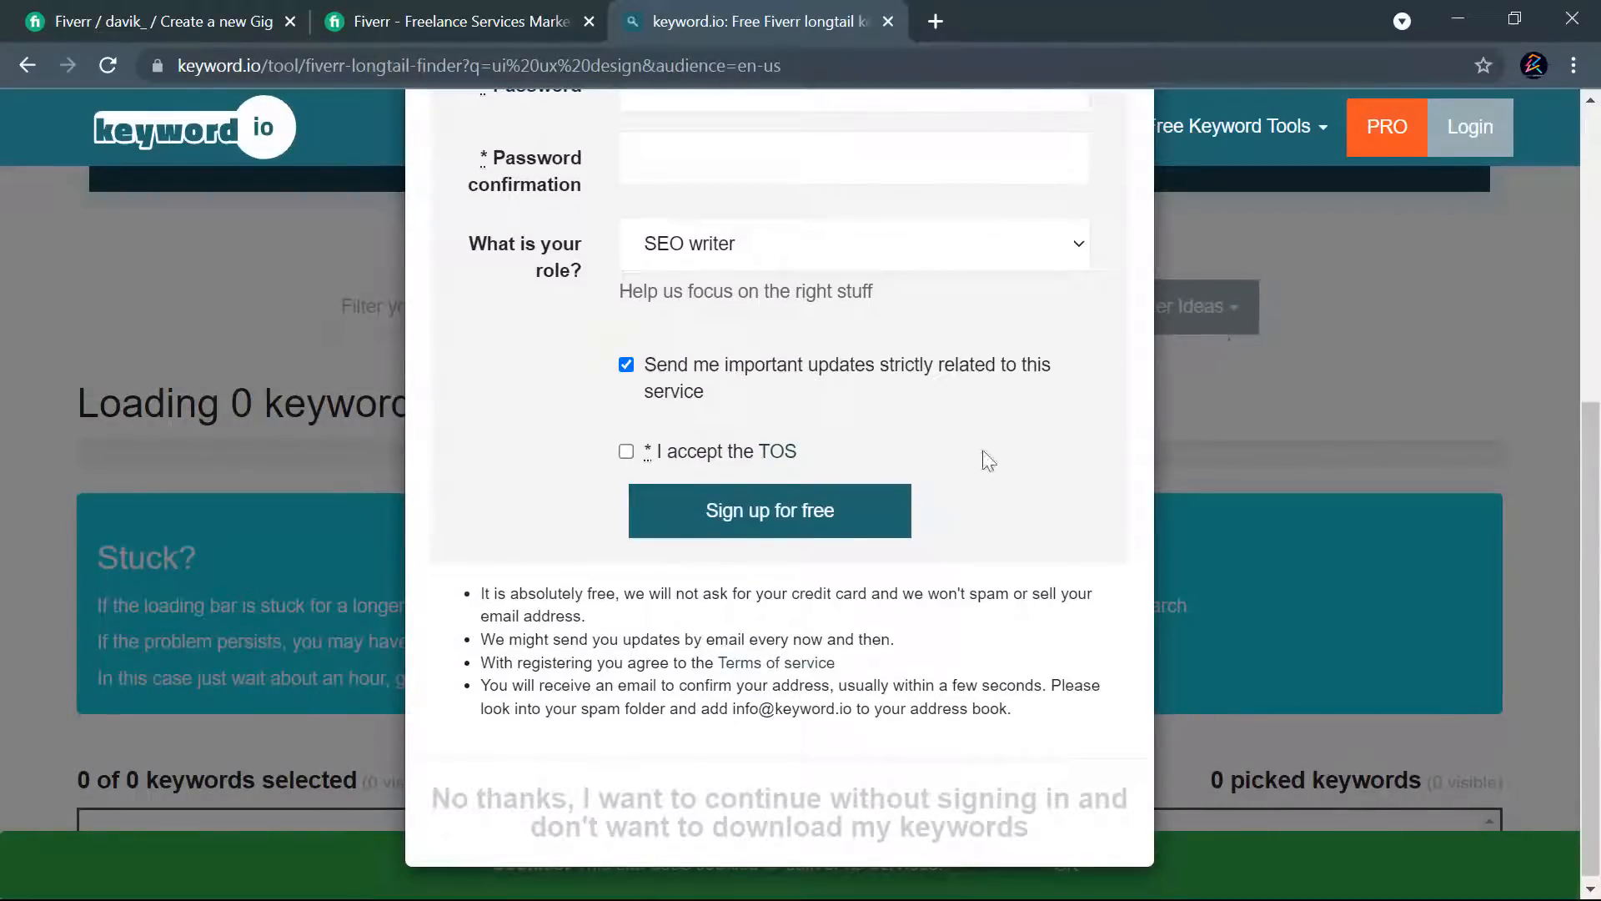
click(617, 827)
scroll(1047, 467, down, 5)
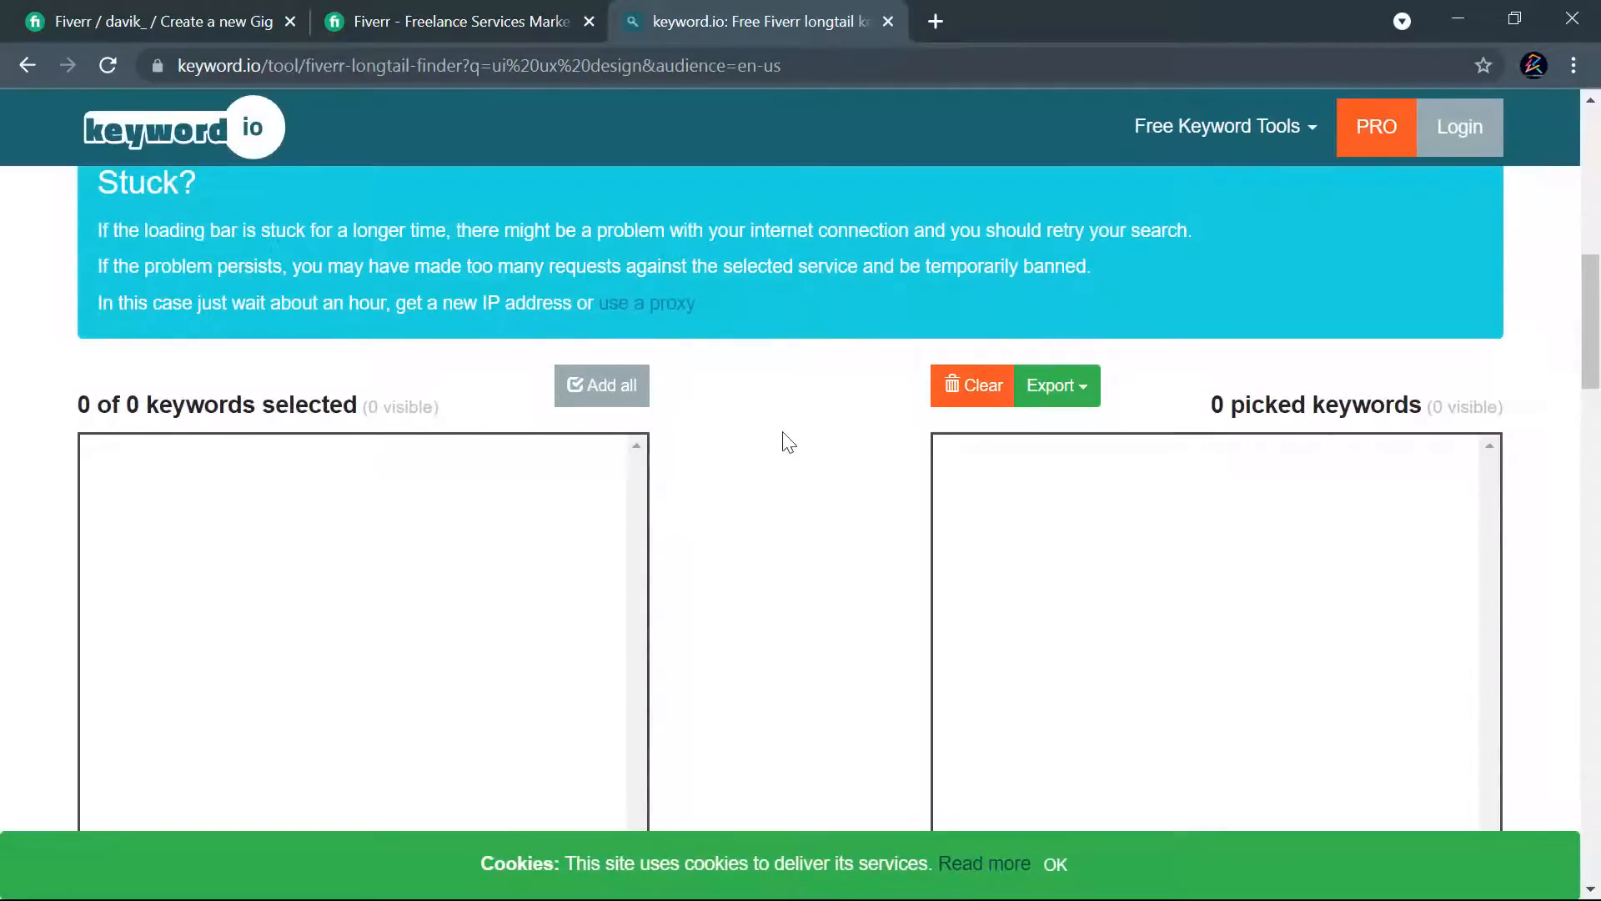
scroll(918, 490, down, 7)
scroll(750, 496, up, 12)
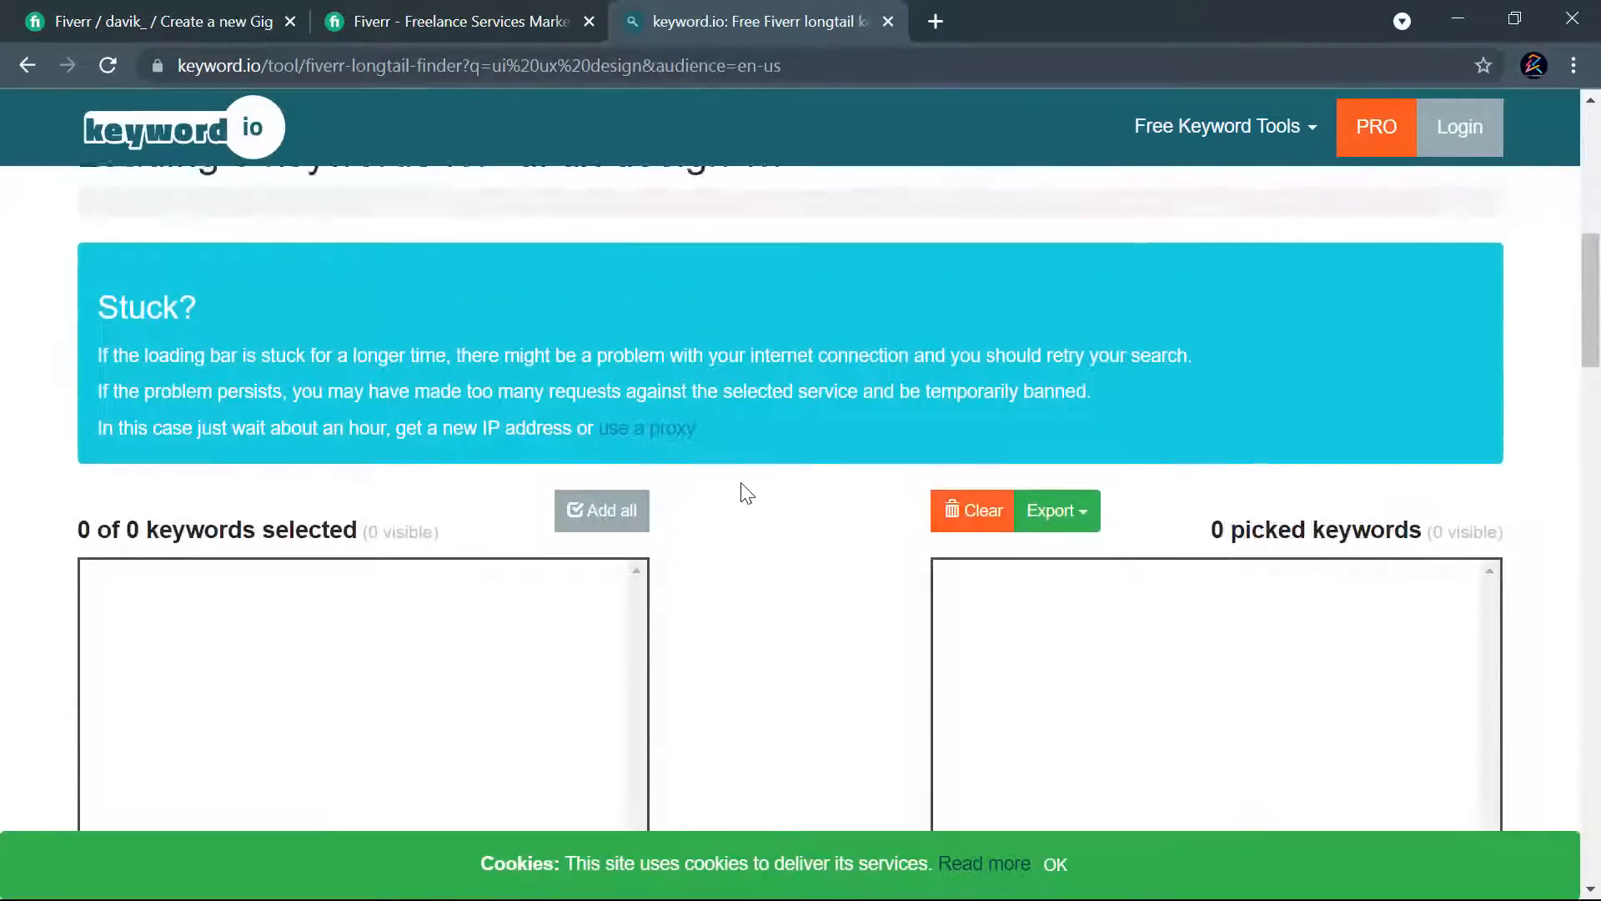
- Replace the seed keyword with "web design", search for Fiverr suggestions and check the keyword lists
drag(265, 621, 132, 625)
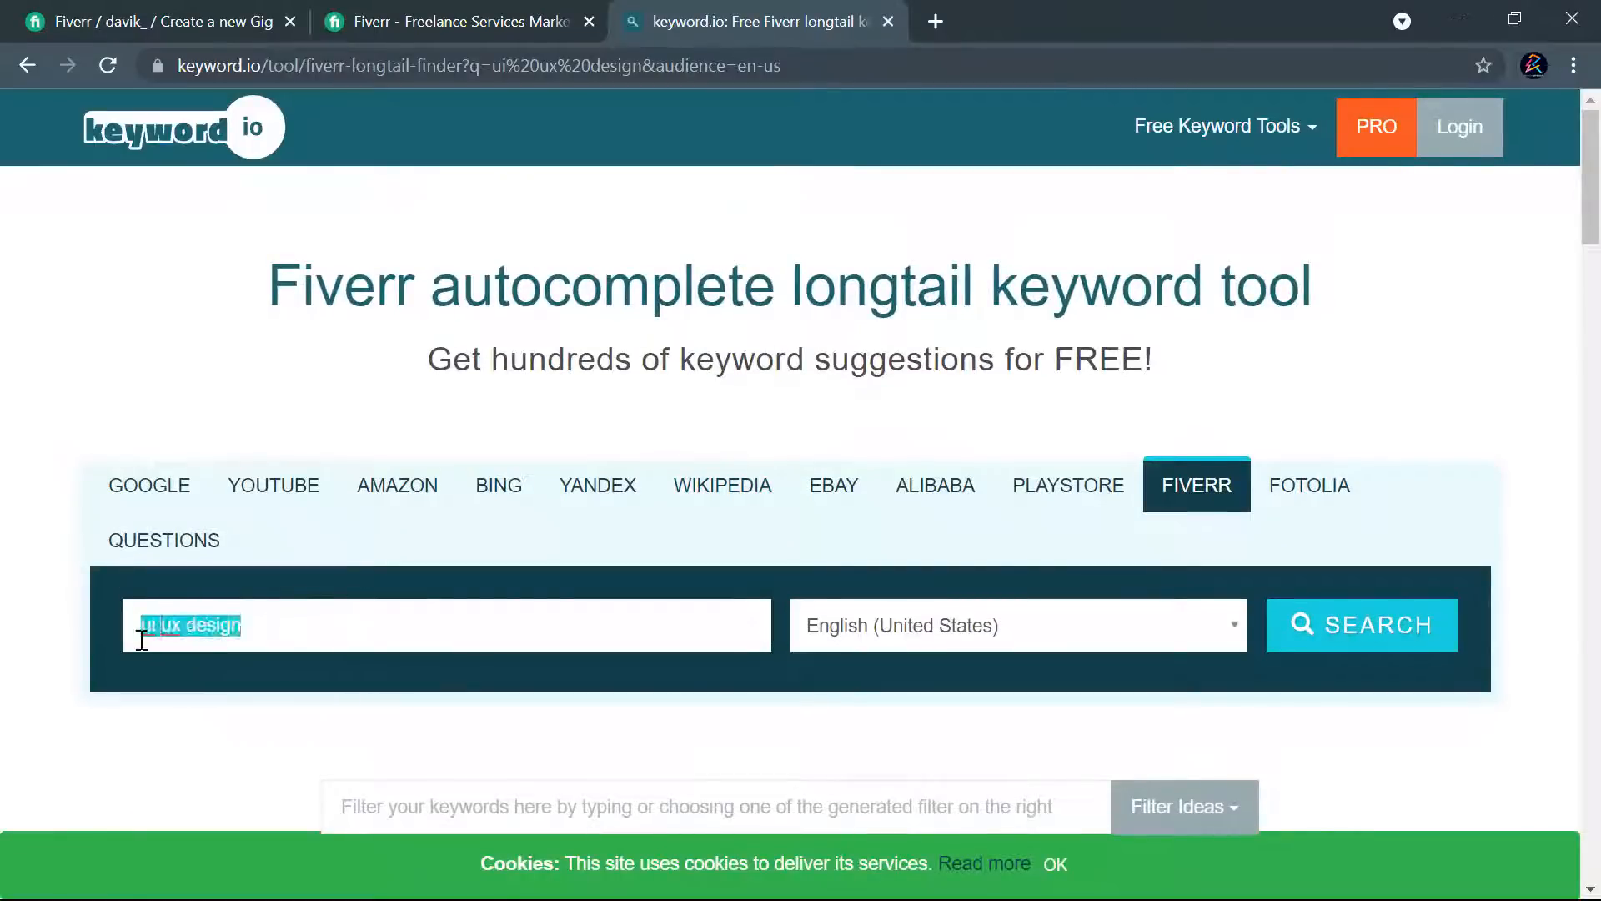
text(web desig)
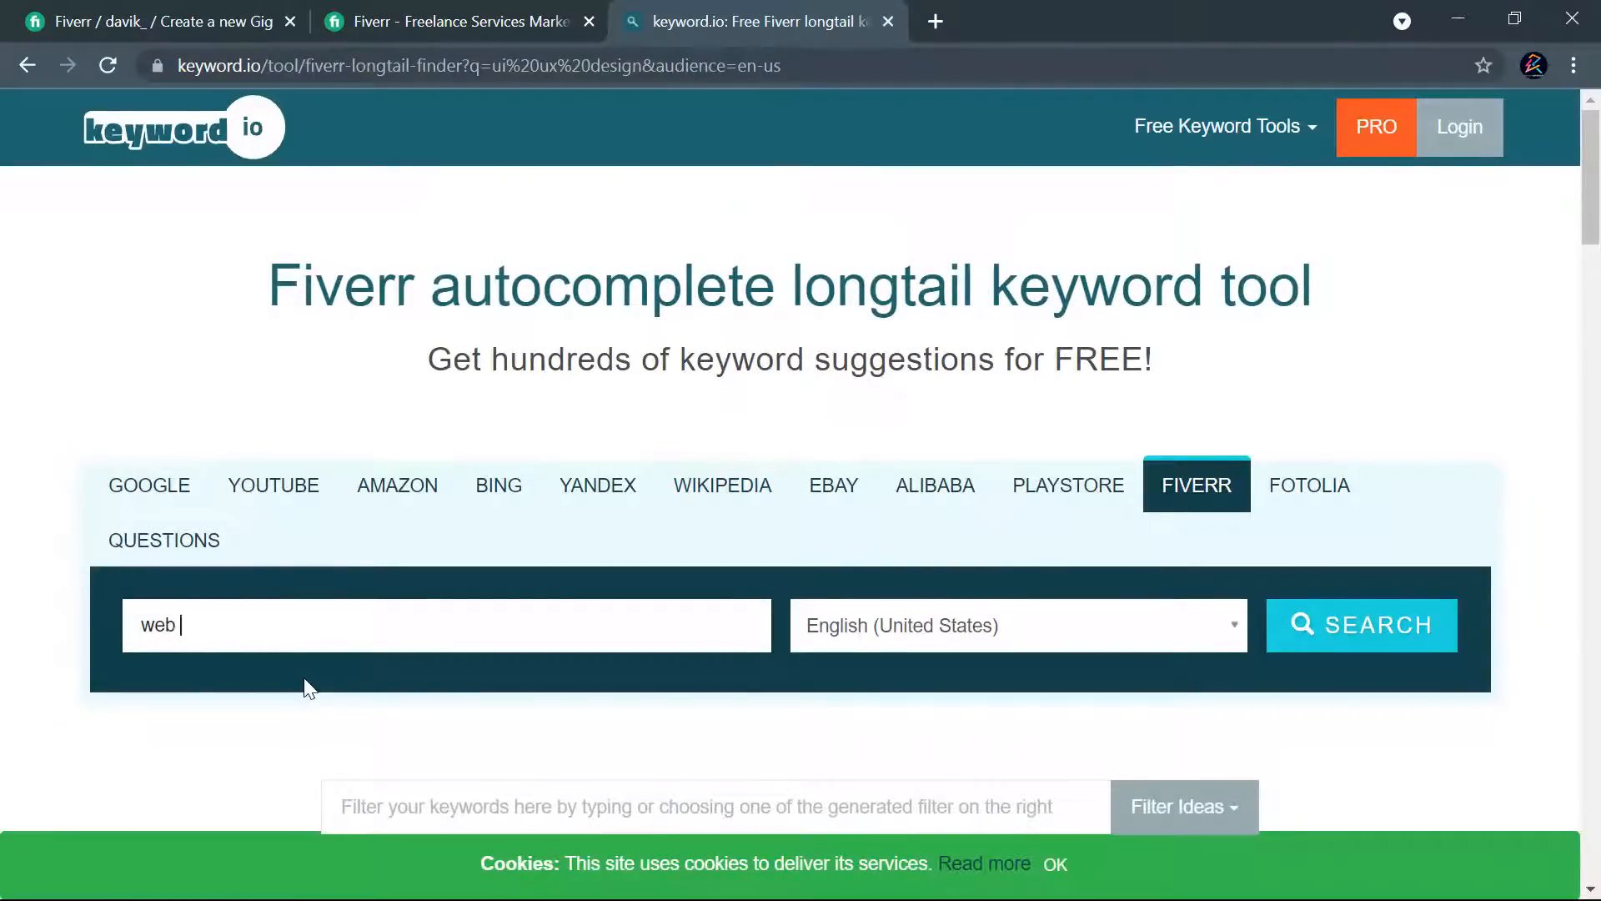
text(n)
click(1377, 649)
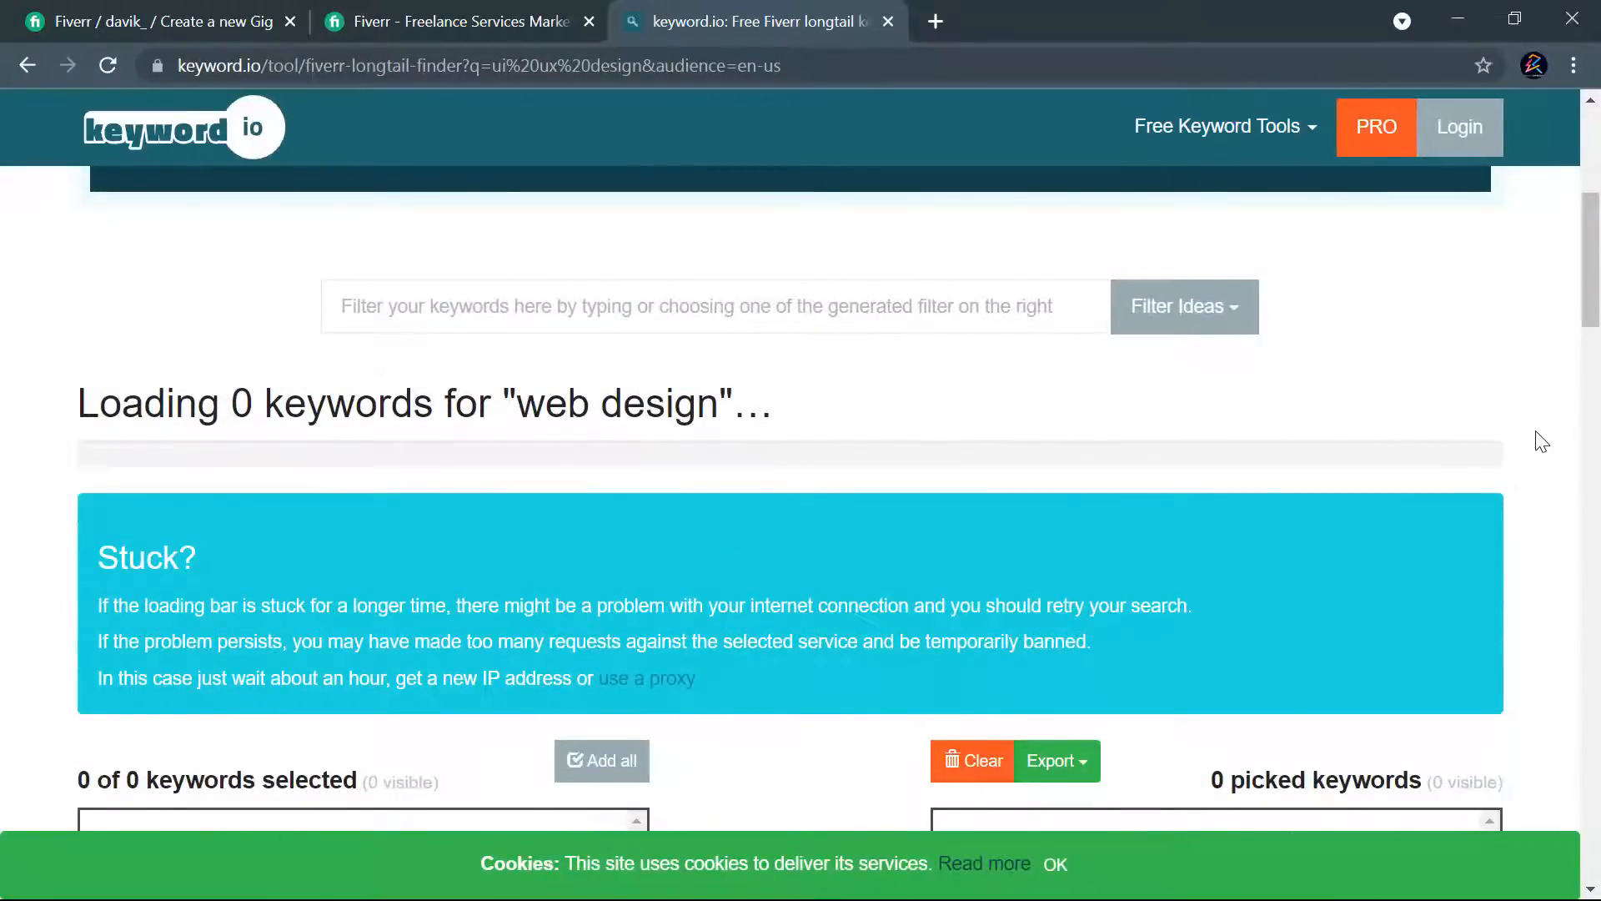
scroll(1541, 442, down, 10)
scroll(1543, 430, down, 8)
scroll(1543, 429, up, 16)
scroll(1552, 407, up, 4)
scroll(1551, 408, up, 2)
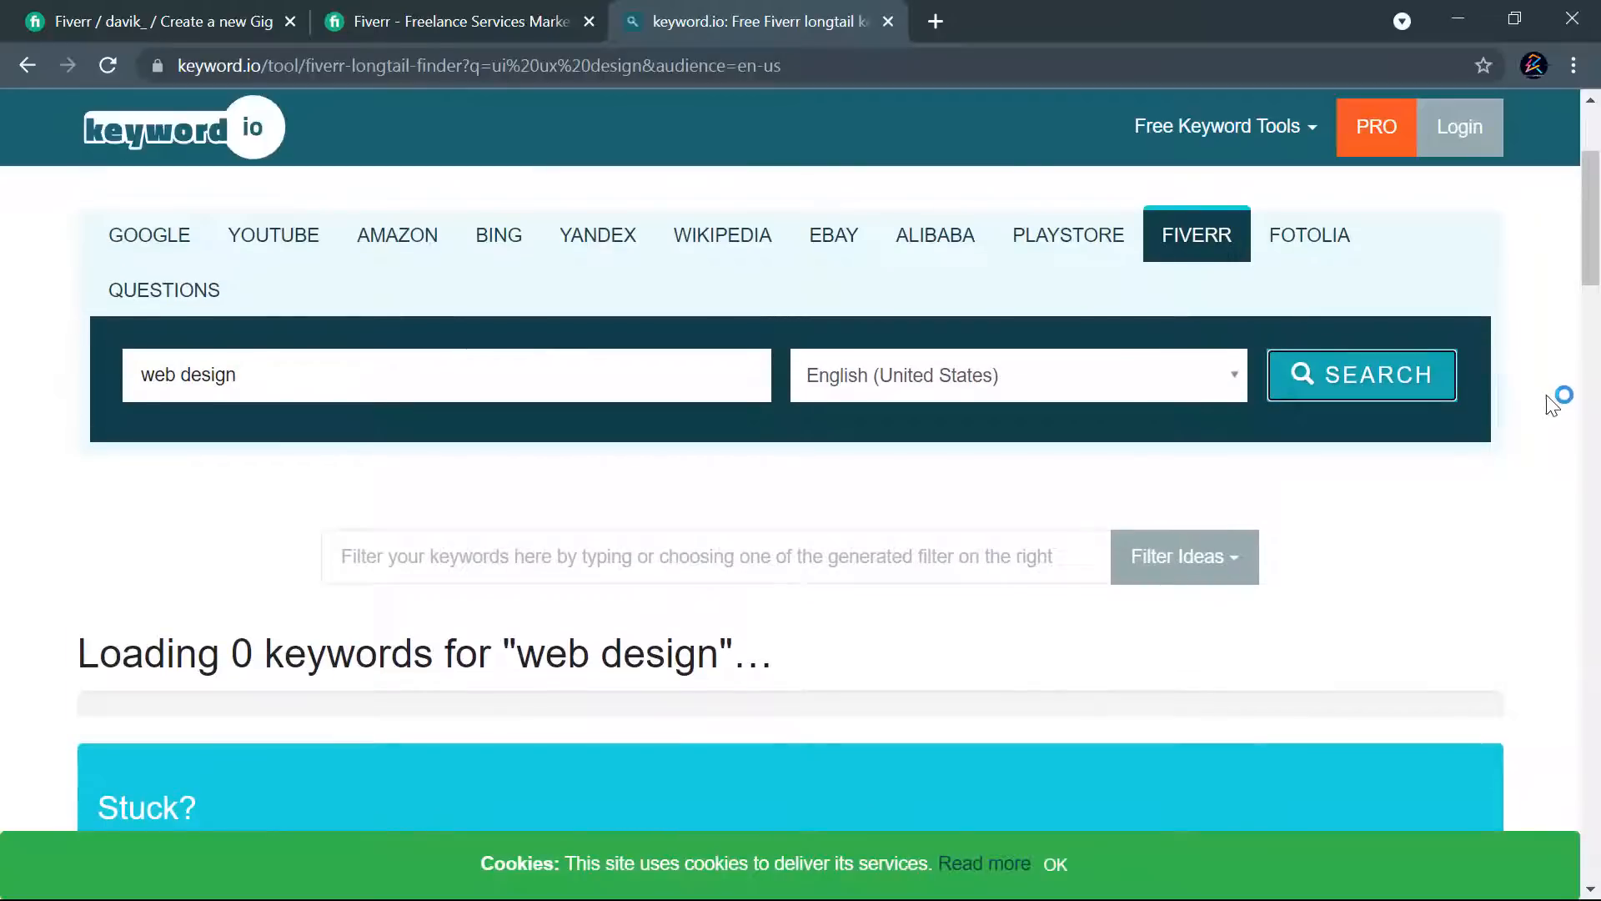
- Accept the cookie notice and close the keyword.io tab after checking the "web design" results page
click(1055, 864)
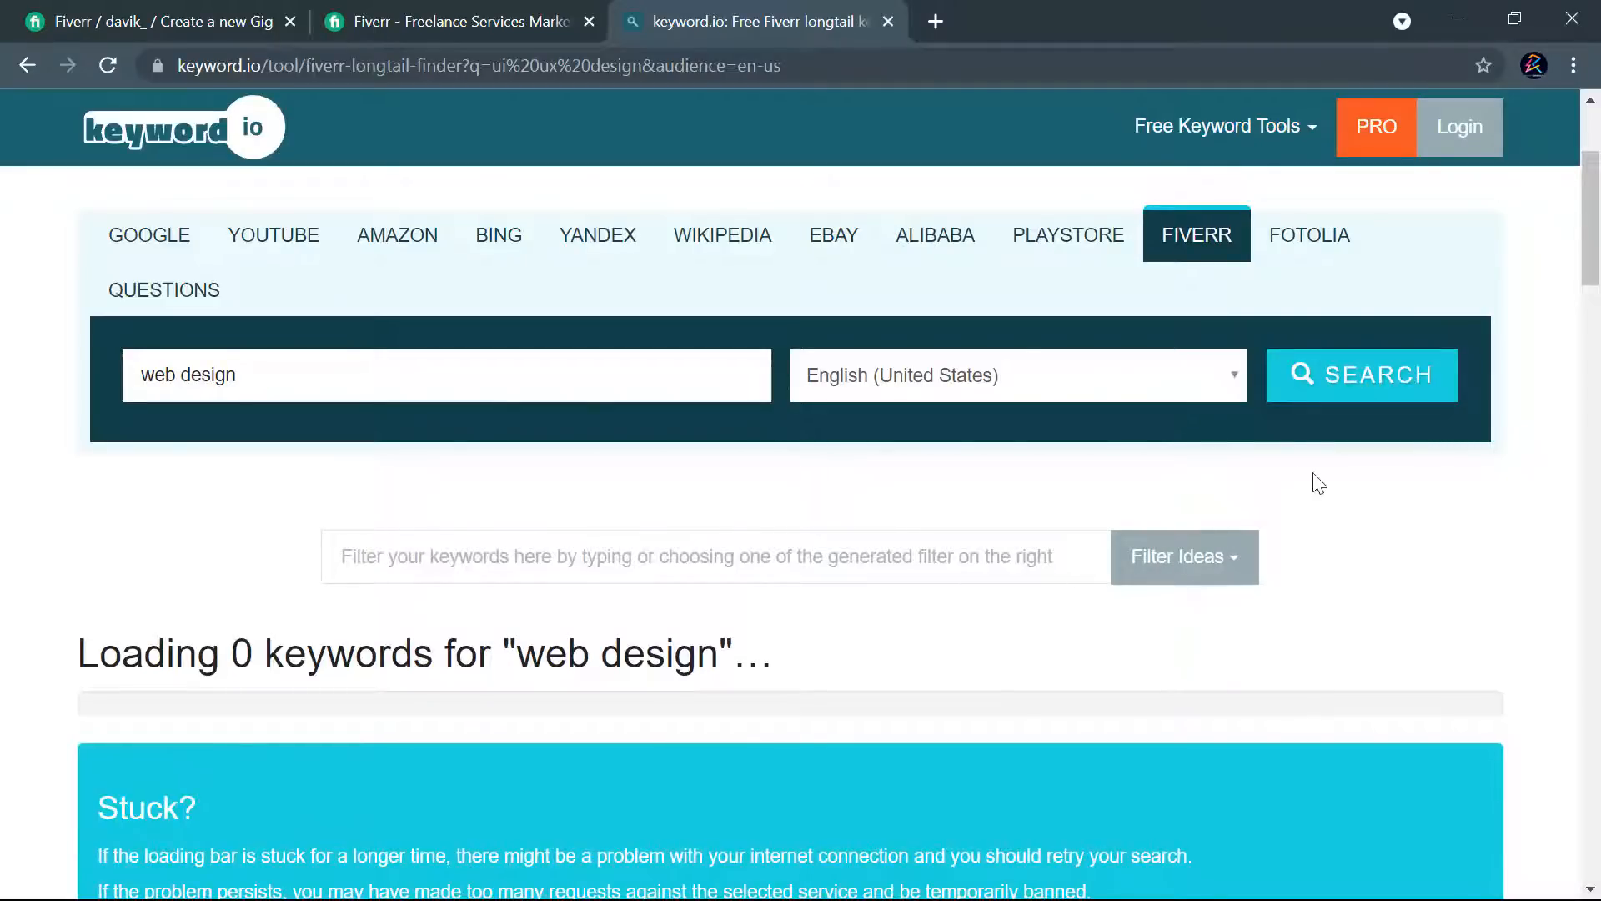
scroll(1319, 480, down, 15)
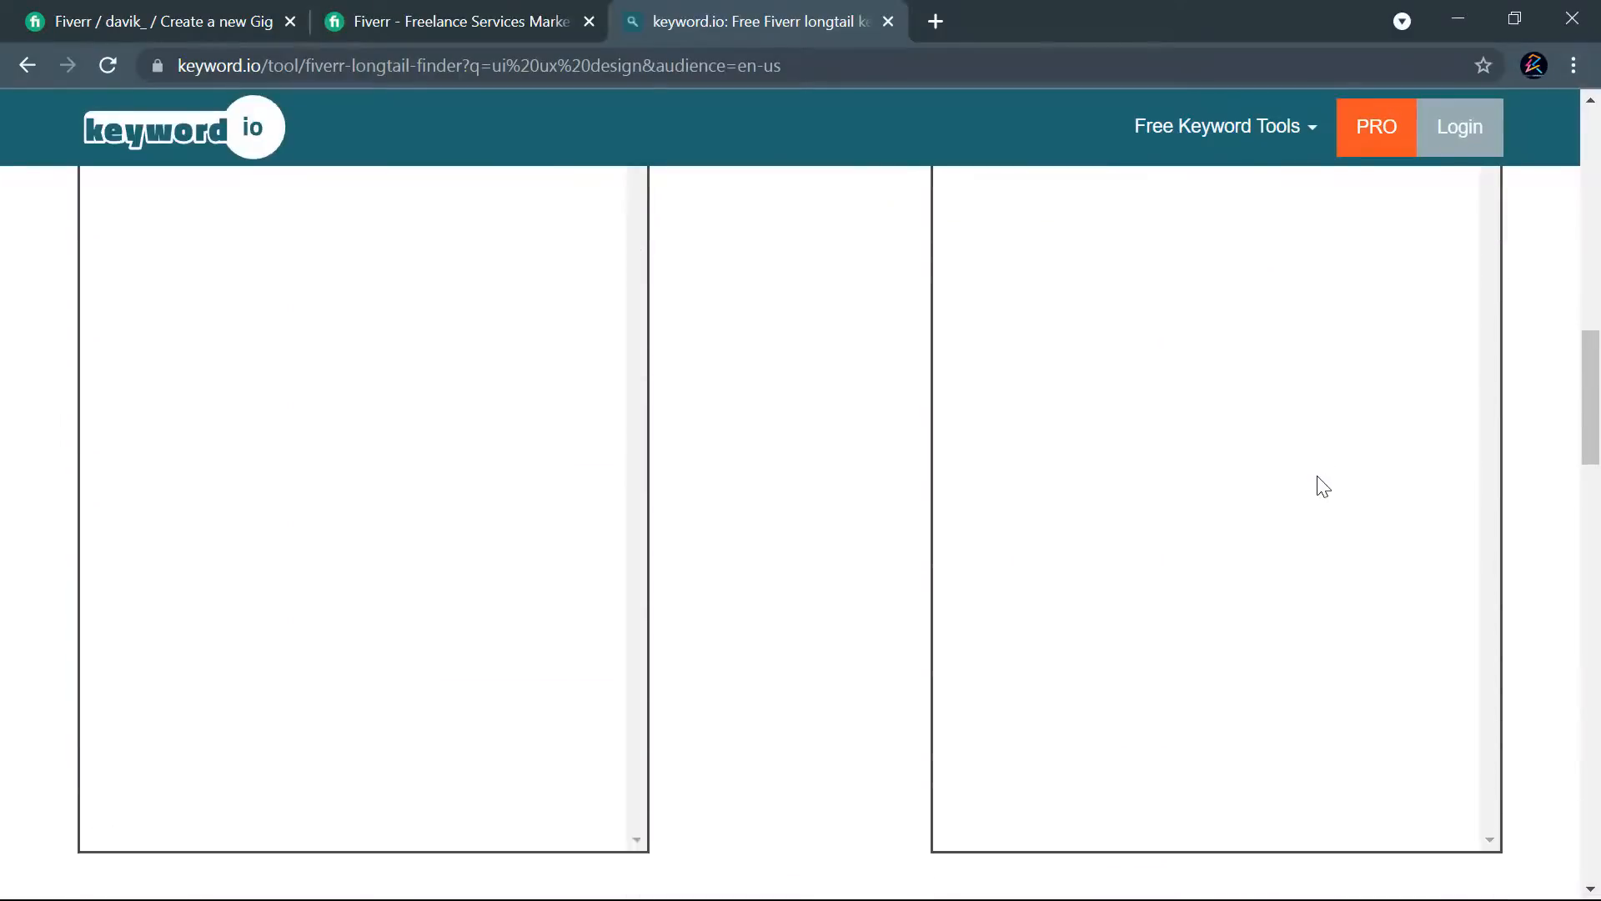
scroll(1230, 486, down, 20)
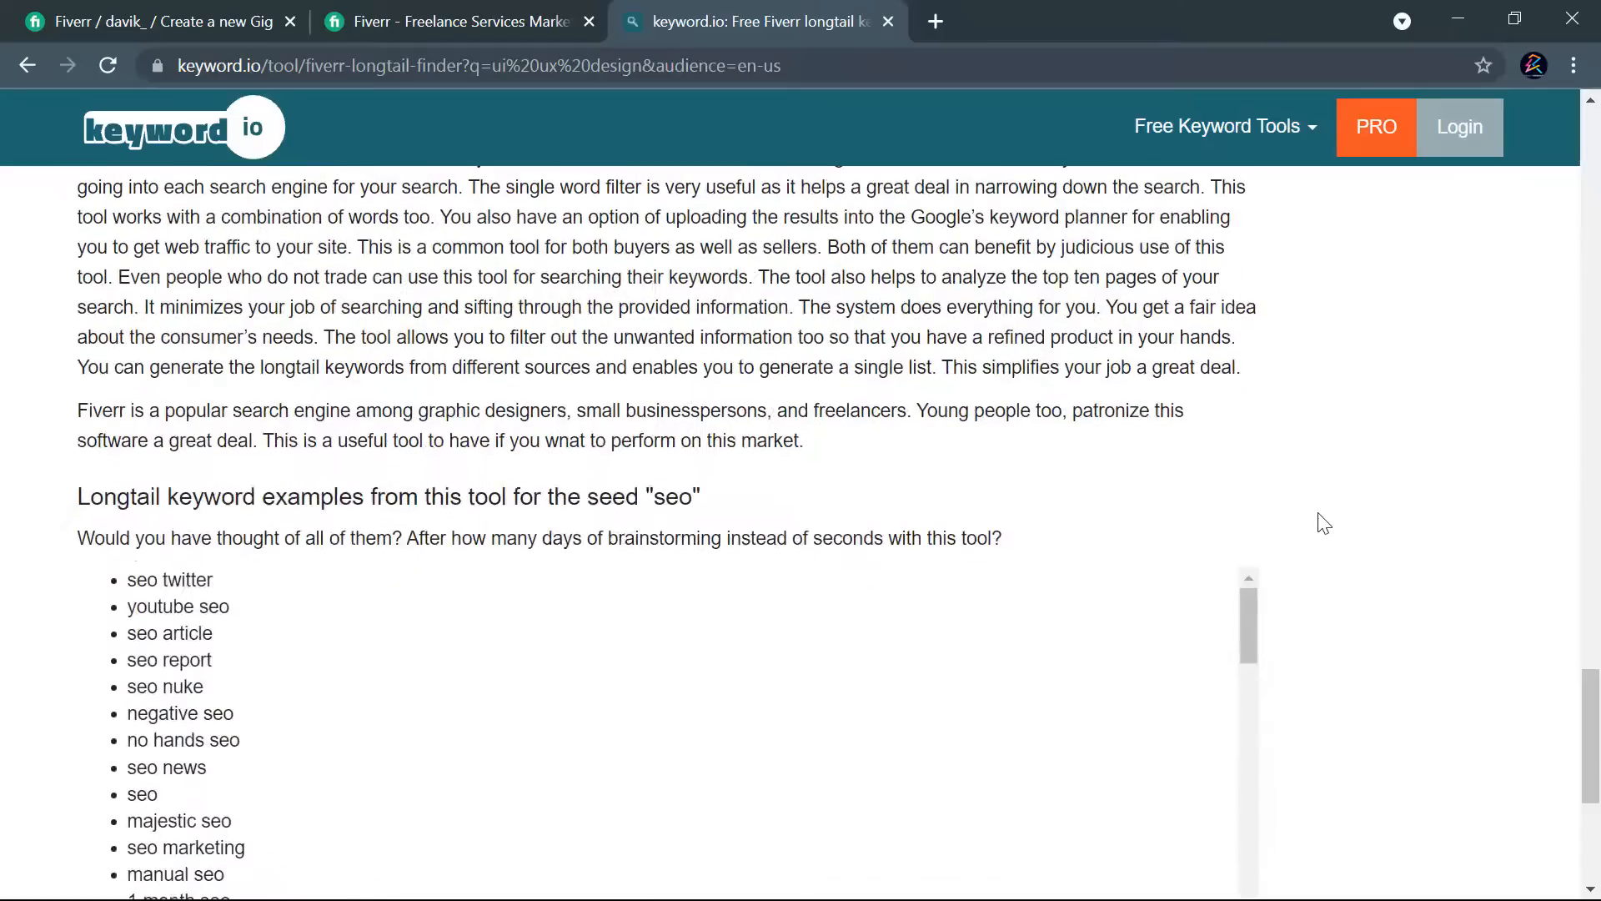
scroll(1319, 512, up, 20)
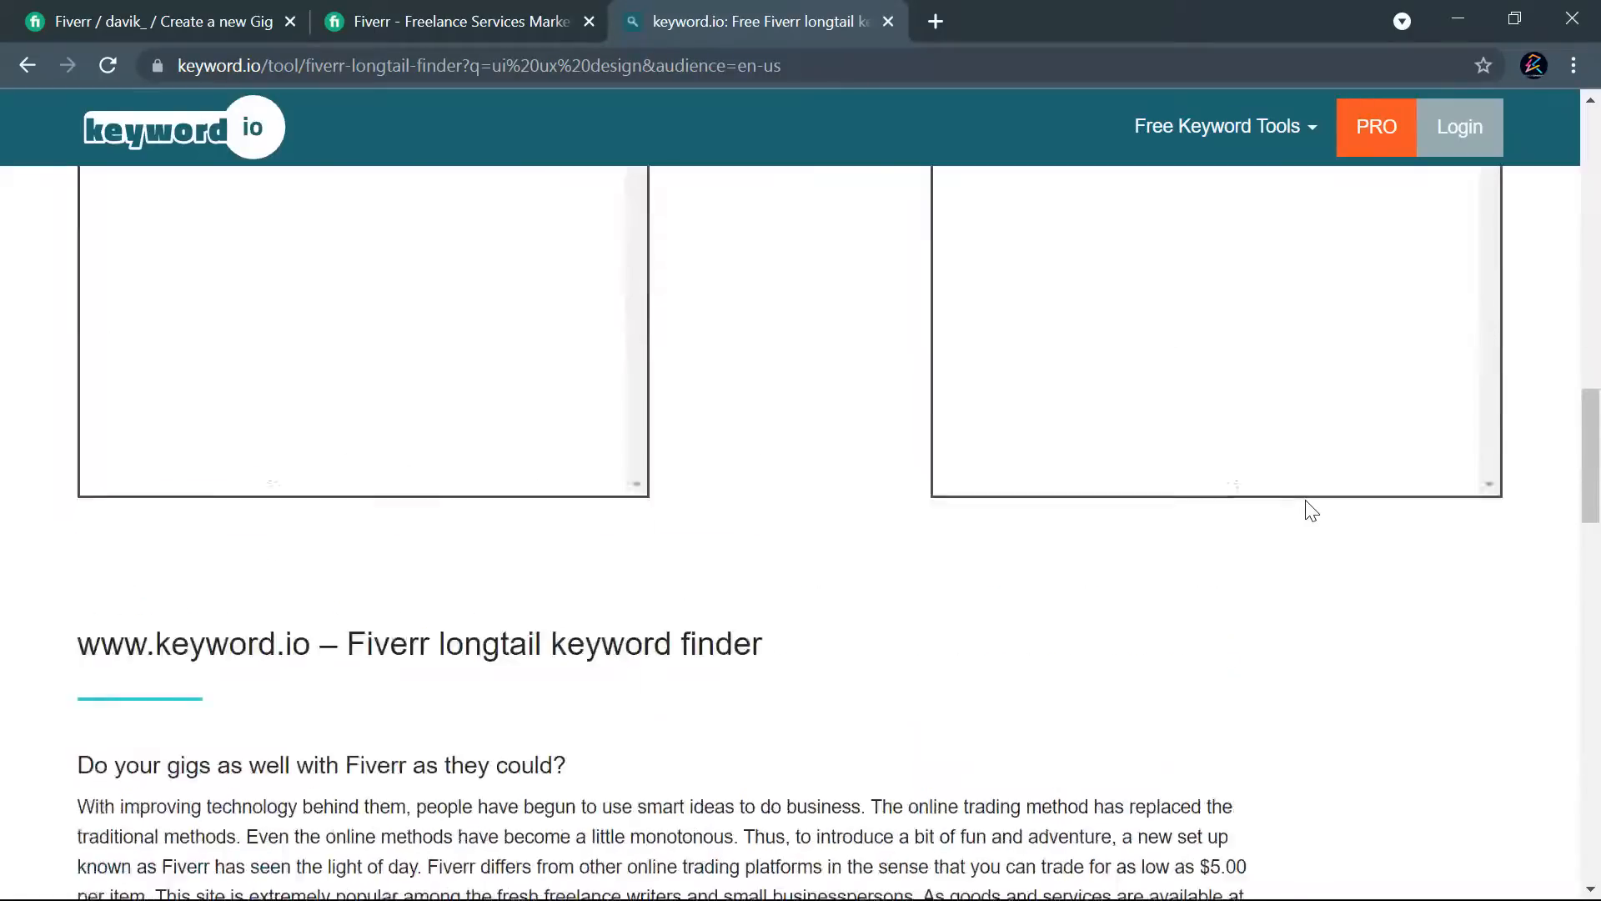
scroll(1312, 510, up, 3)
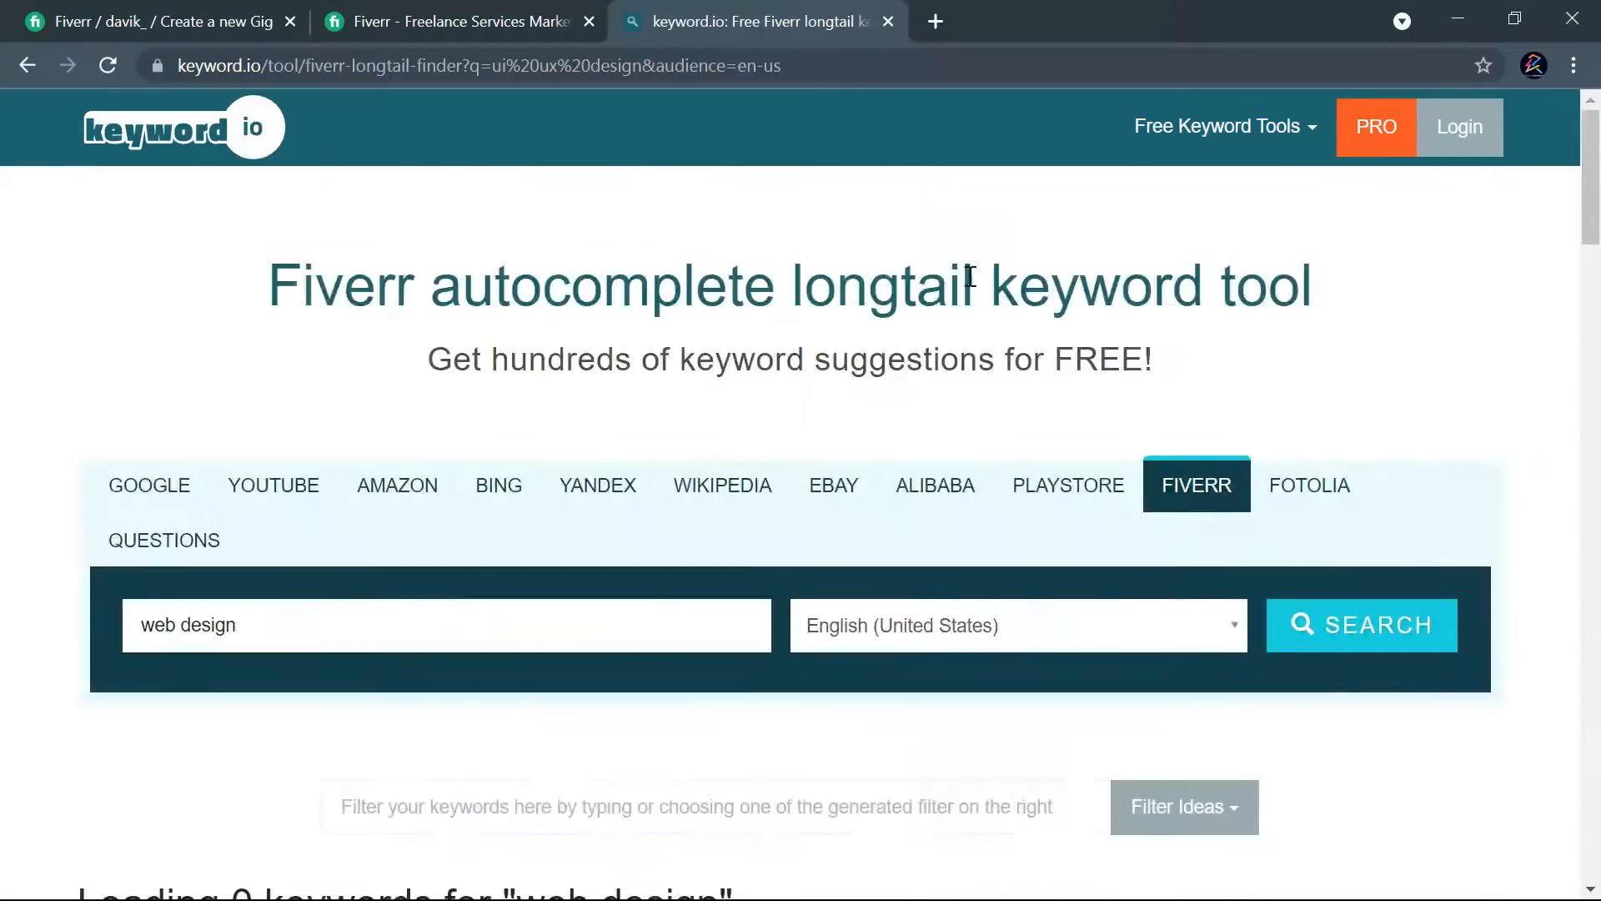
click(888, 21)
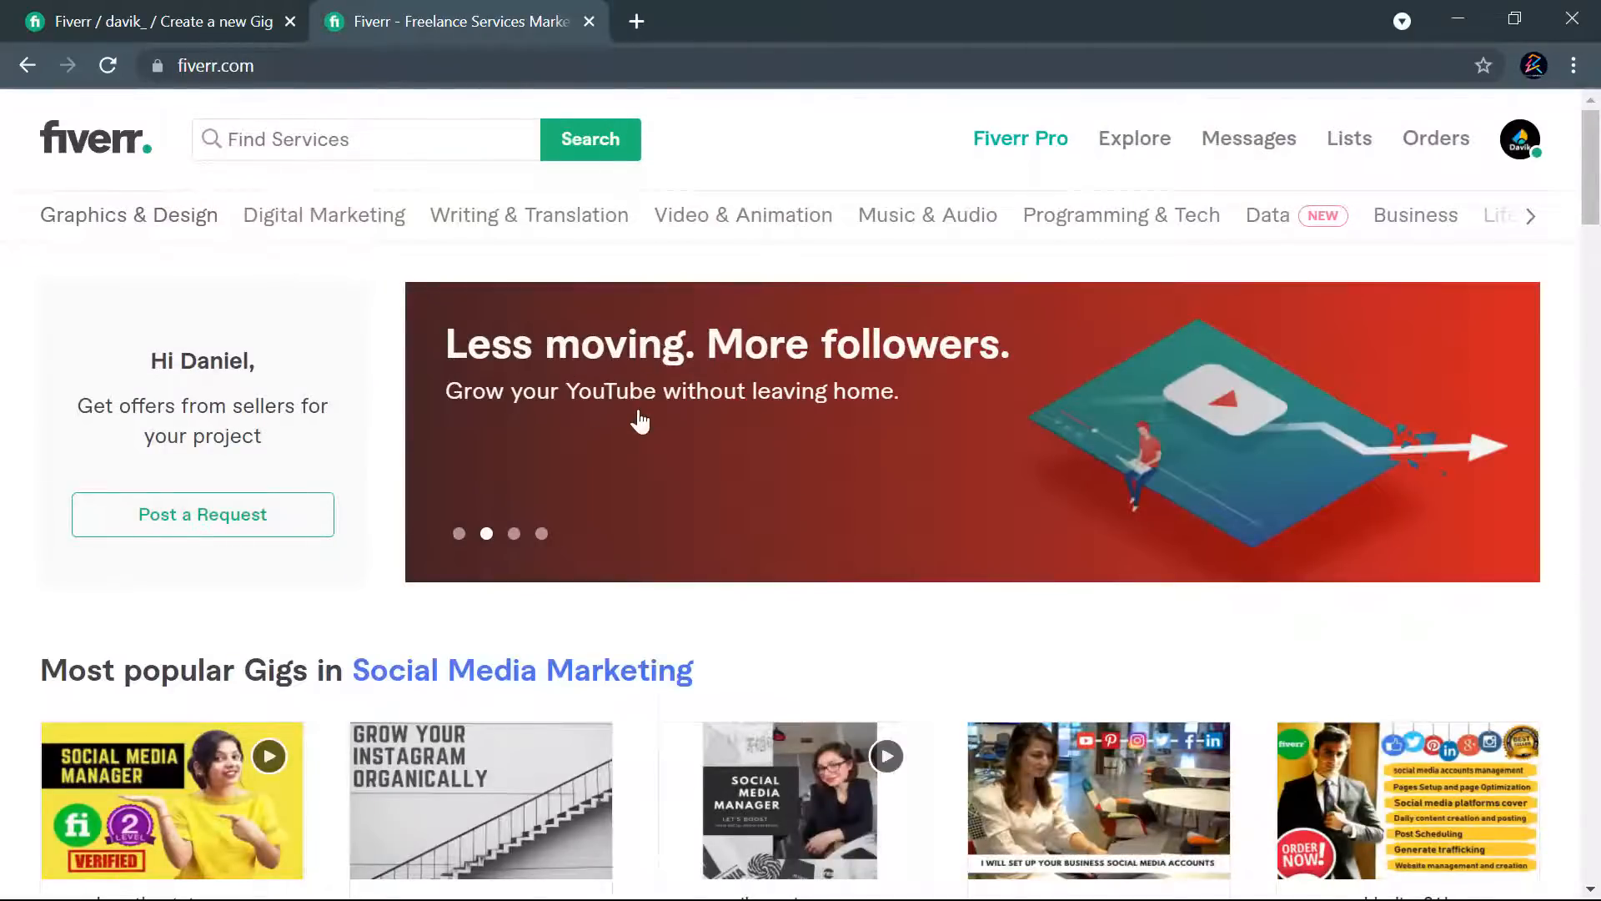
- Enter "ui ux" as a Fiverr service search and check the suggested keywords
scroll(643, 418, down, 7)
scroll(615, 418, up, 7)
click(324, 147)
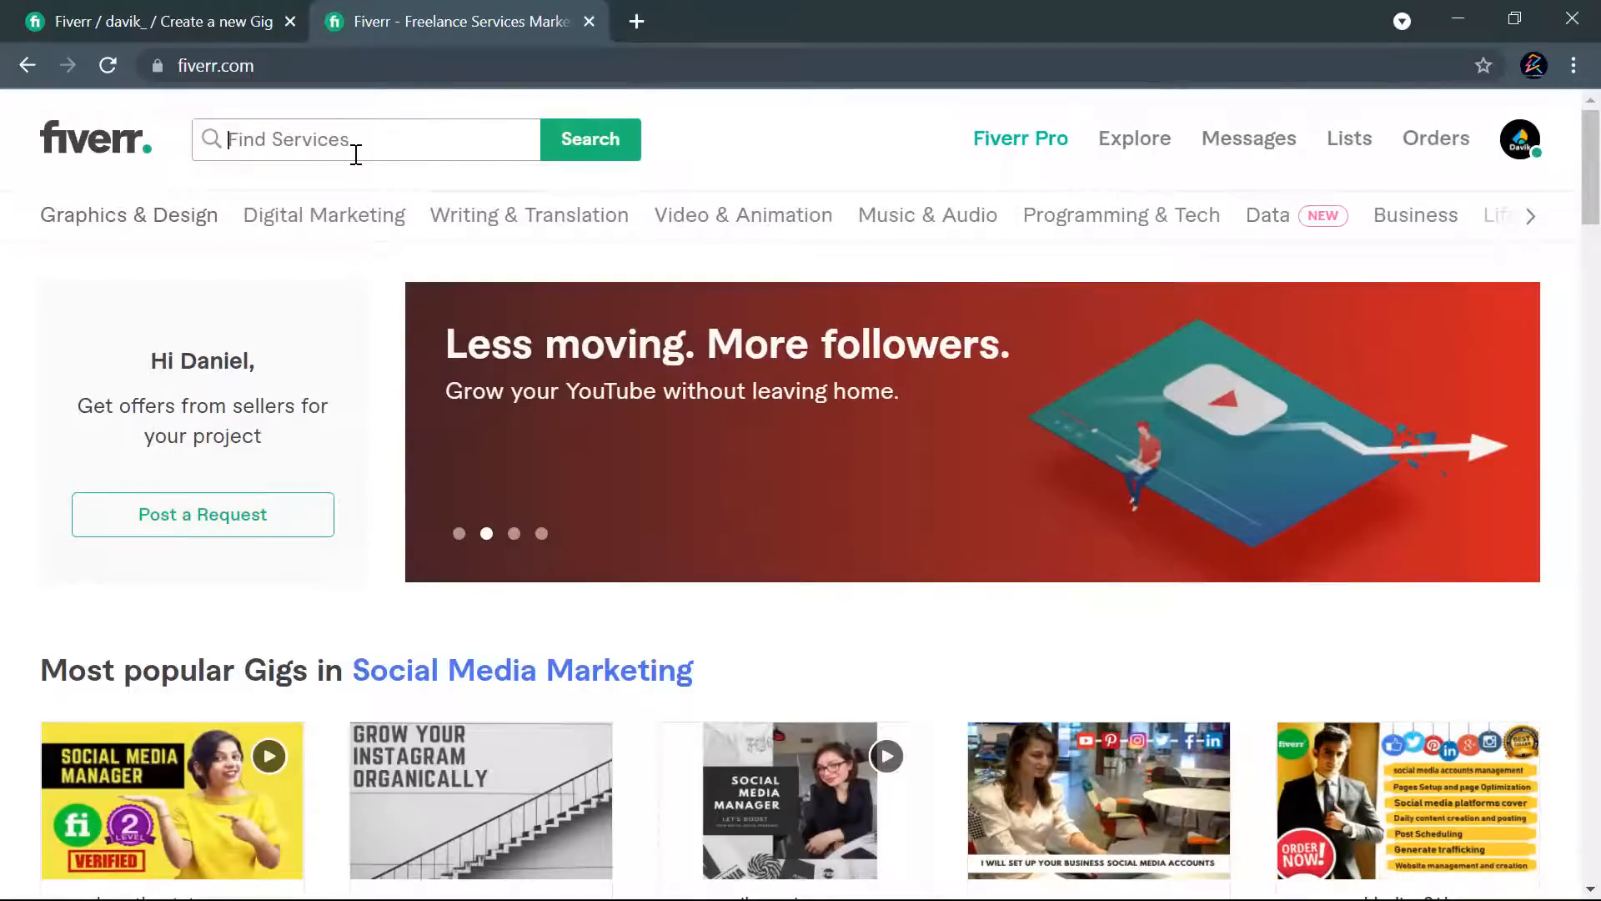
text(ui ux)
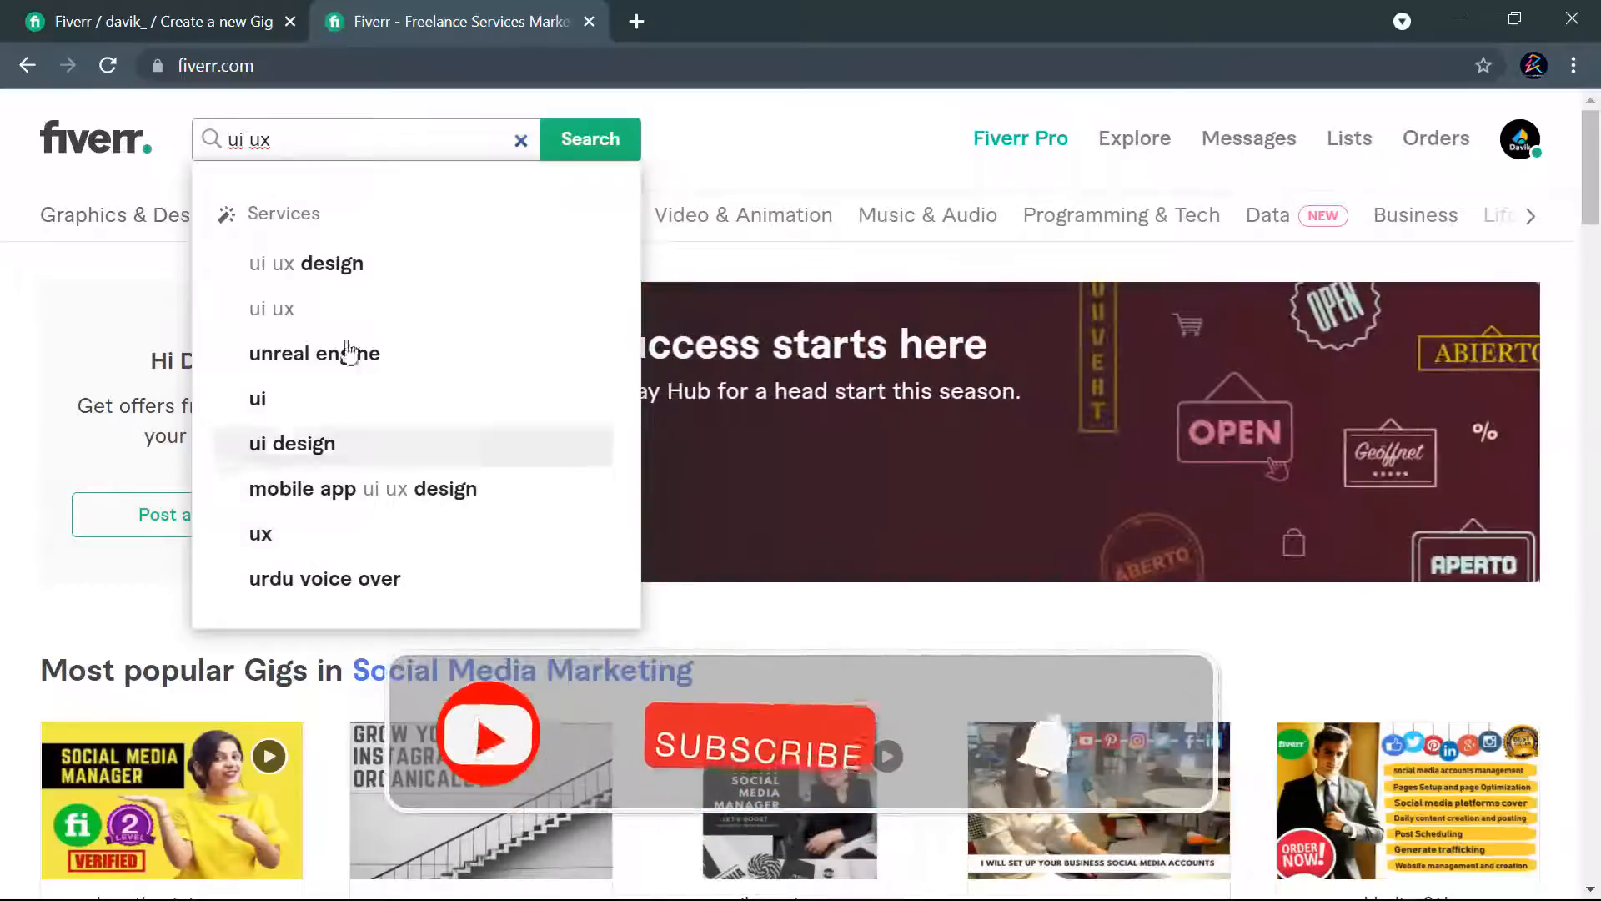
- Shorten the search term to "ui" and copy the list of suggested services
key(BackSpace)
key(BackSpace)
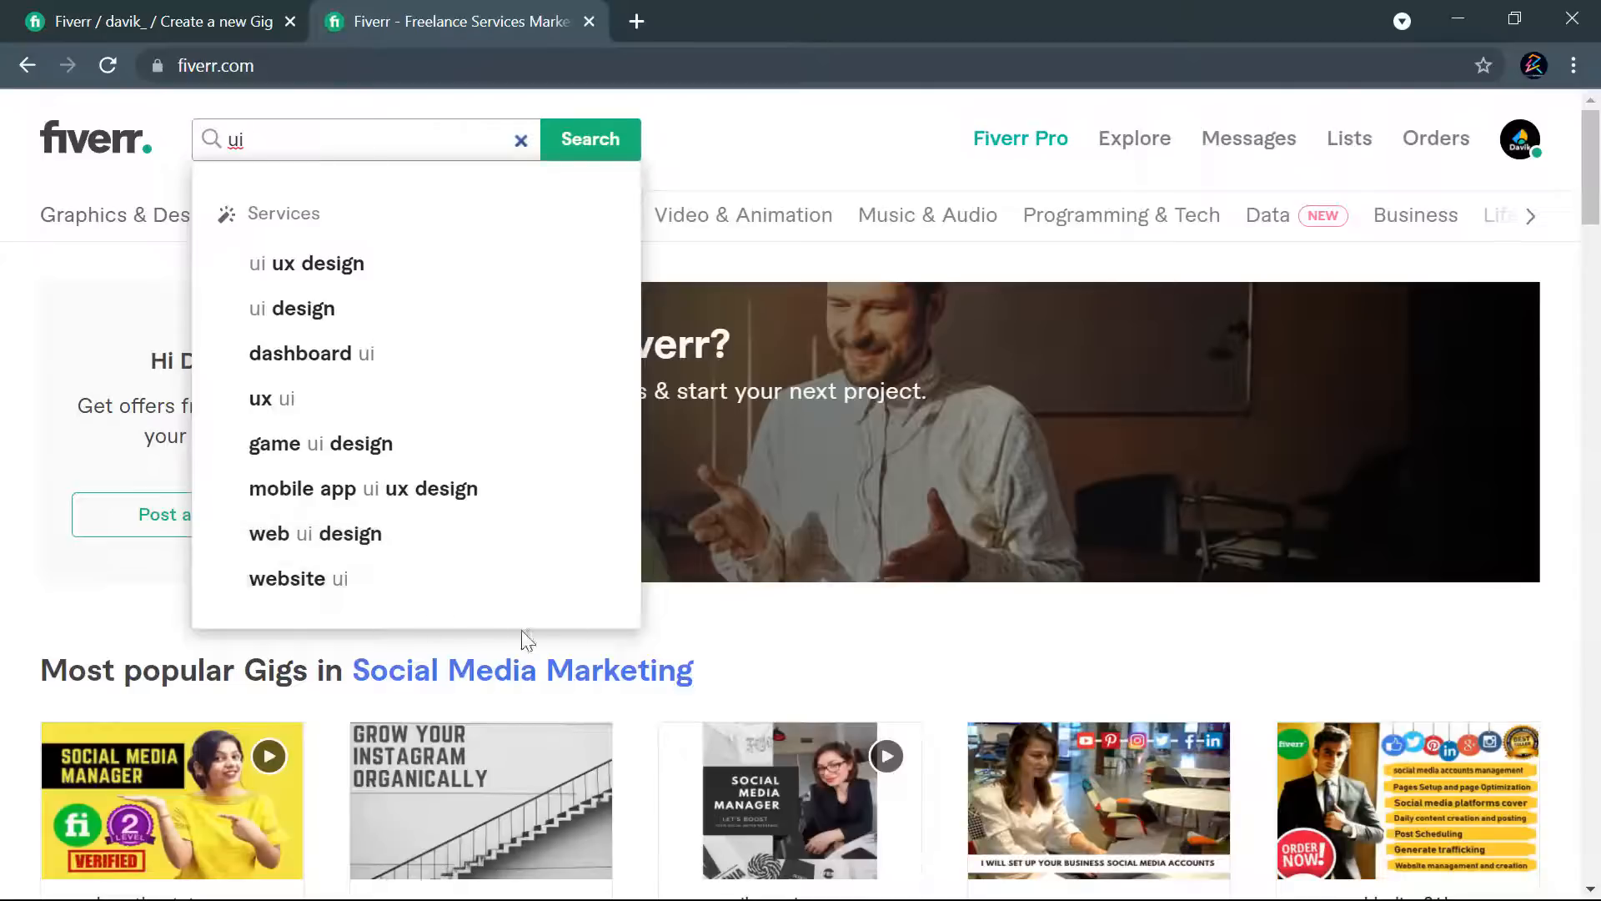
drag(595, 629, 243, 272)
click(690, 604)
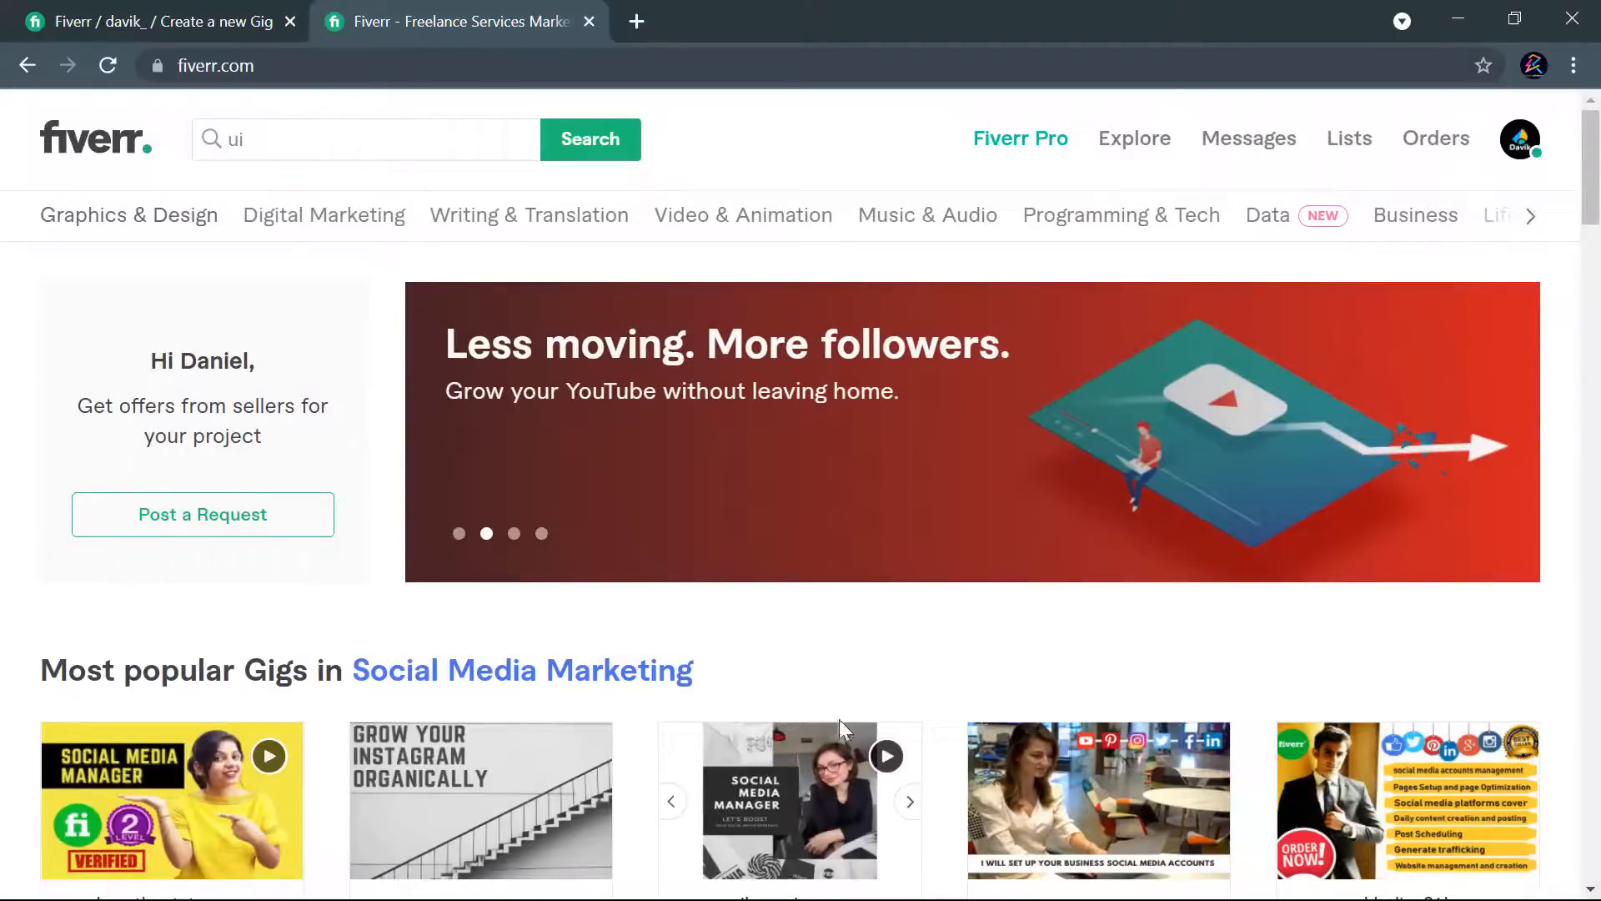
- Switch to Davik.txt in Notepad and paste the copied suggestions a few lines below the existing notes
key(super)
click(1176, 880)
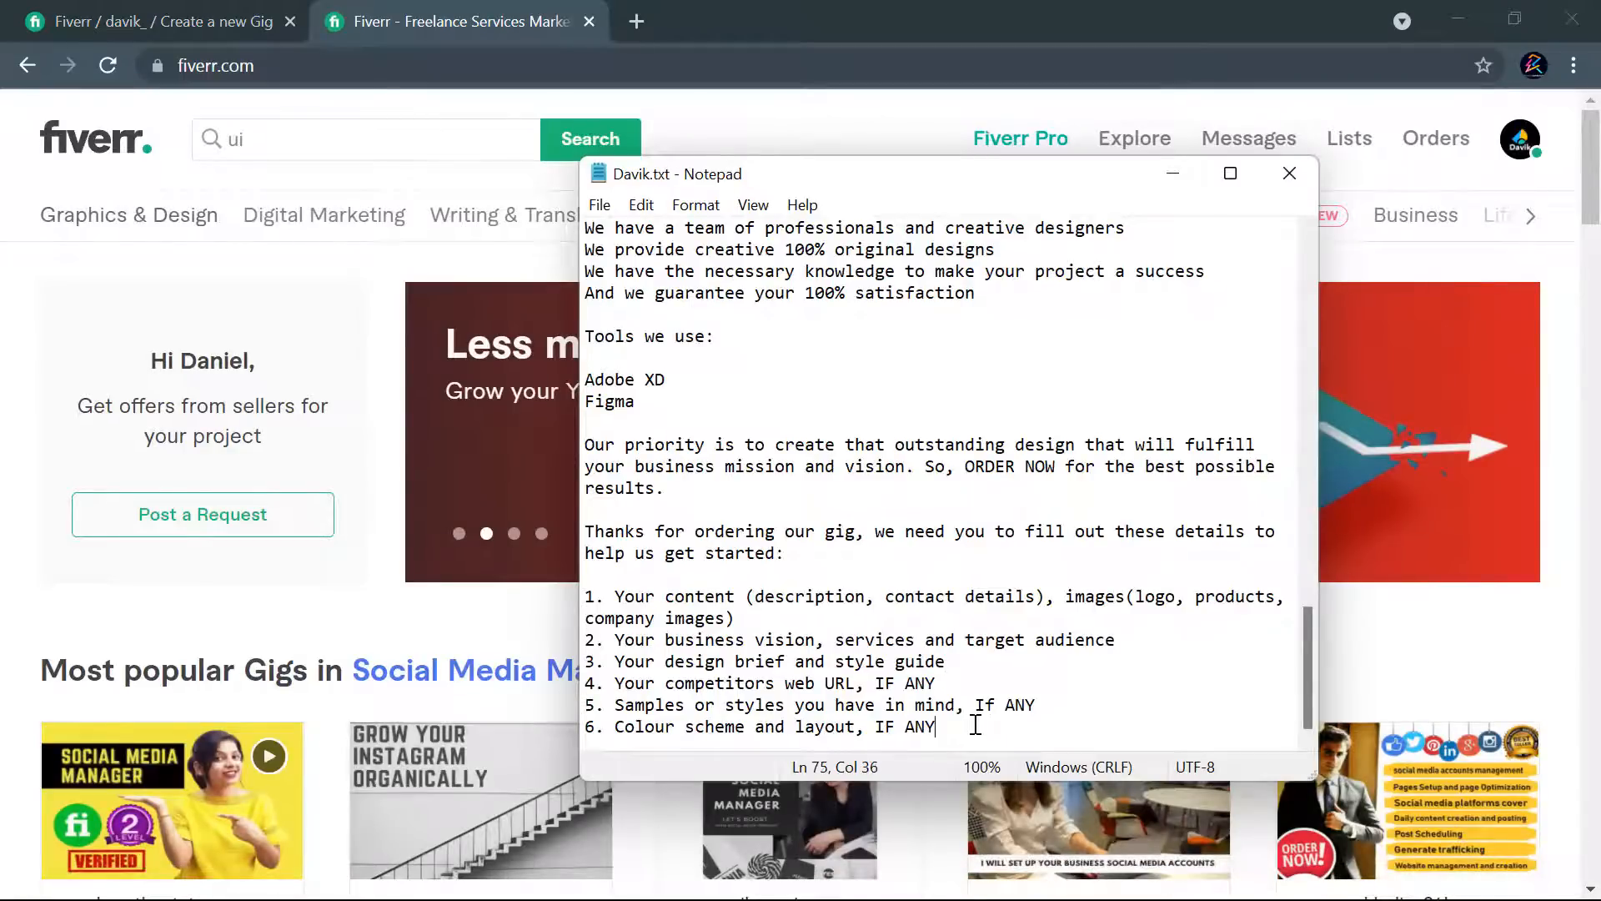
key(Return)
key(Return)
key(Return)
key(Return)
key(Return)
key(Return)
key(Return)
key(Return)
key(Return)
key(Return)
key(Return)
key(Return)
key(Return)
key(Return)
key(Return)
key(Return)
key(Return)
key(Return)
key(Return)
key(Return)
text(Graphics & Design Digital Marketing Writing & Translation Video & Animation Music & Audio Programming & Tech DataNEW Business Lifestyle Hi Daniel, Get offers from sellers for your project  Post a Request          Most popular Gigs in Social Media Mark)
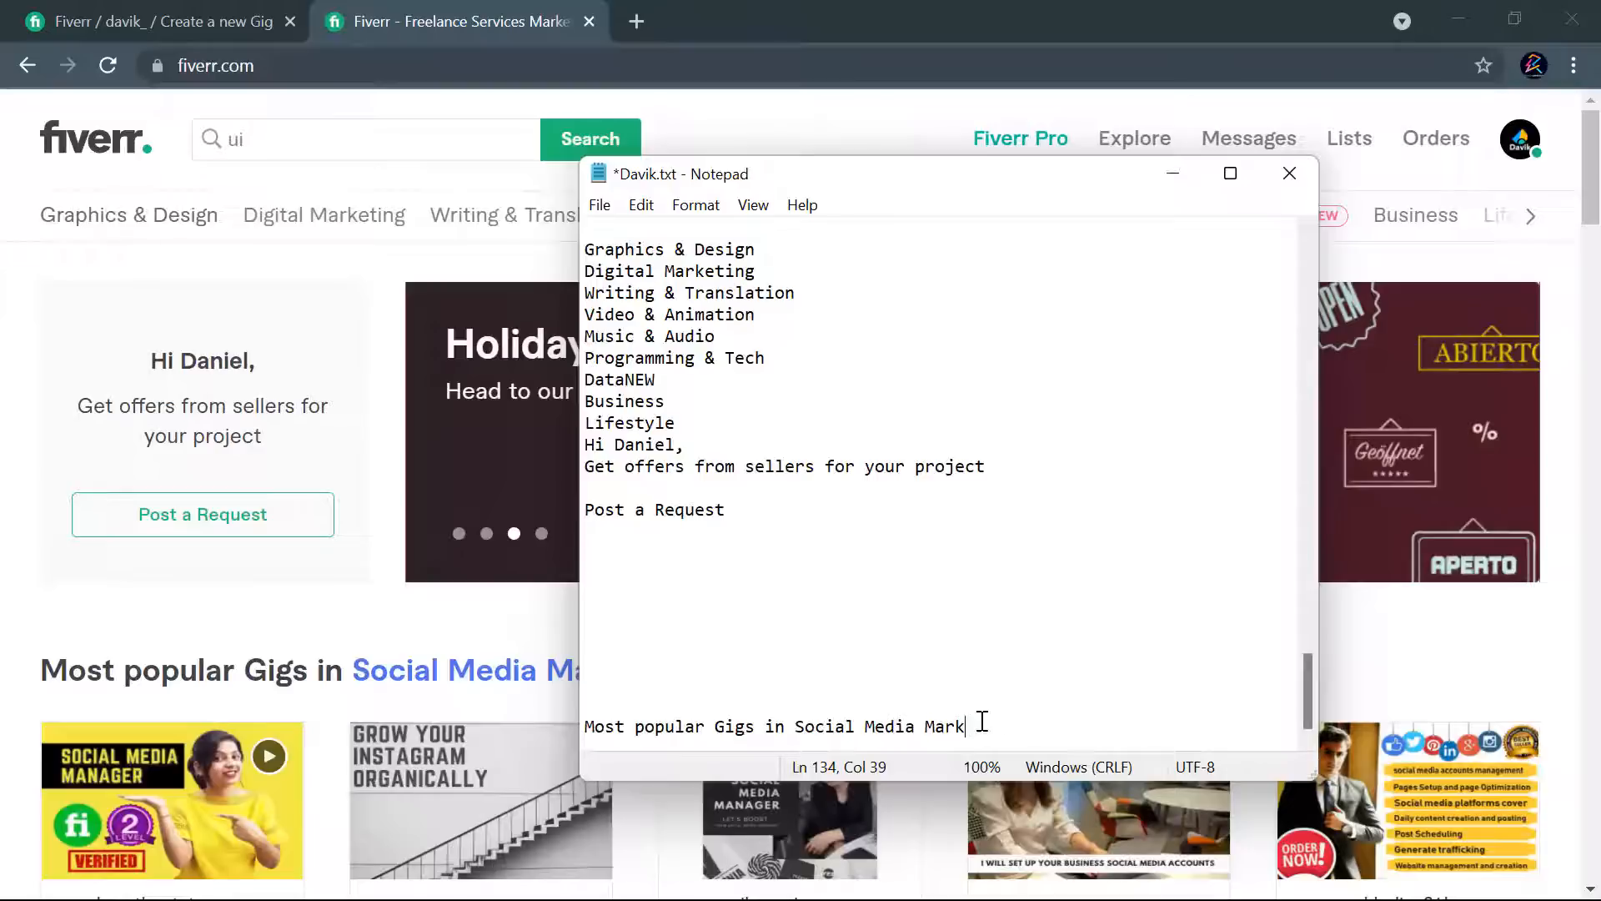
- Delete the surplus web page text after the pasted keywords so that the list ends with "website ui"
drag(1005, 732, 585, 640)
key(BackSpace)
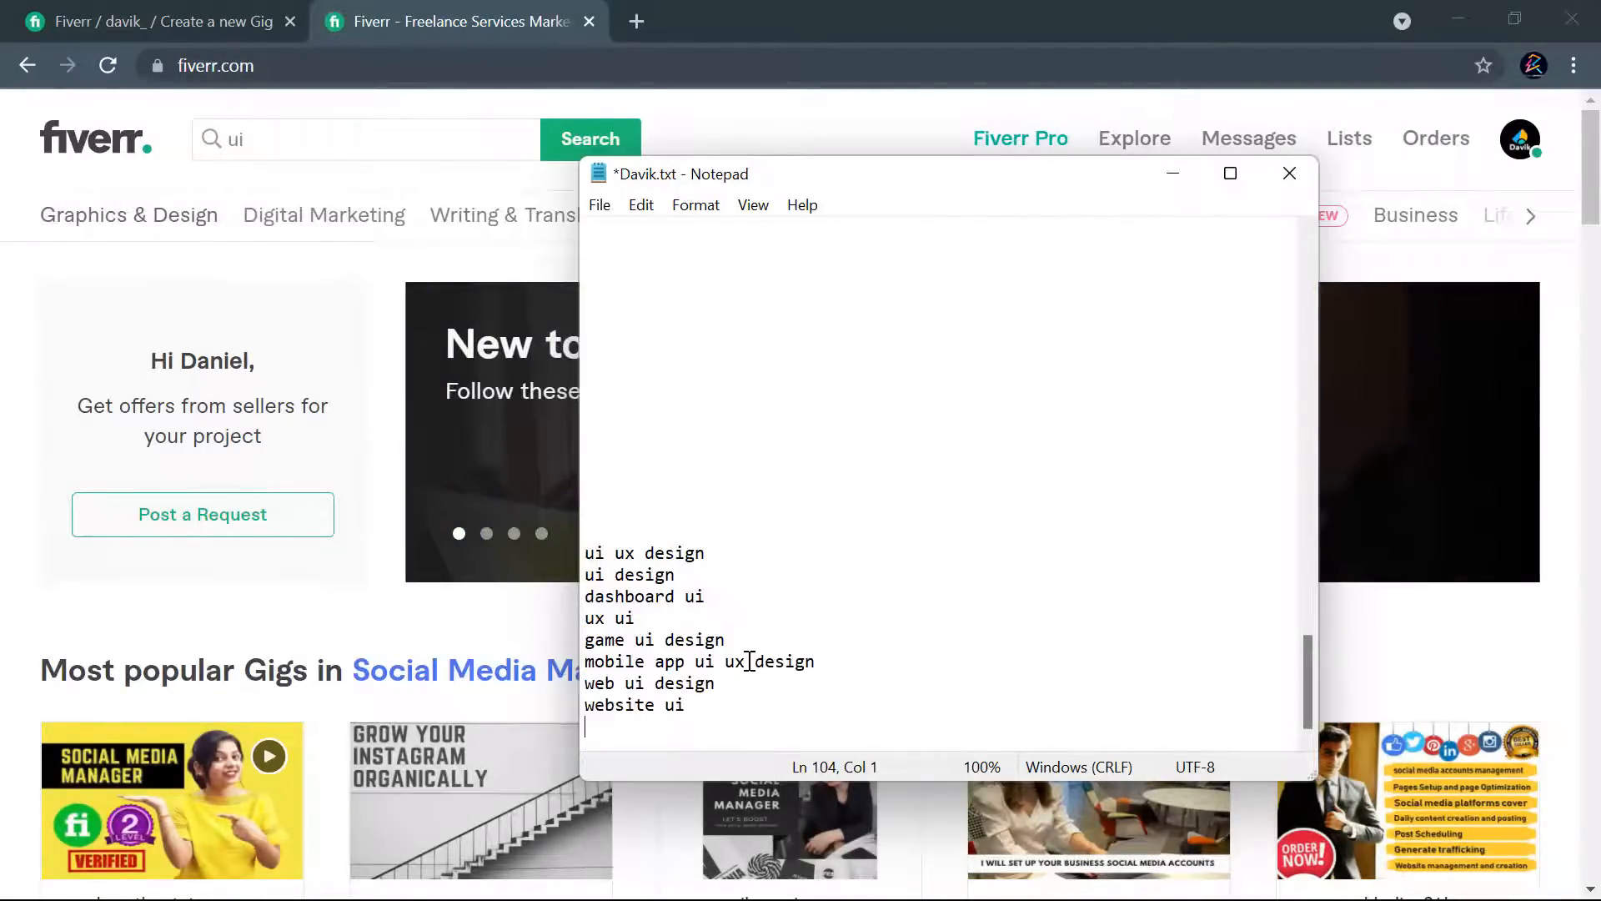
key(BackSpace)
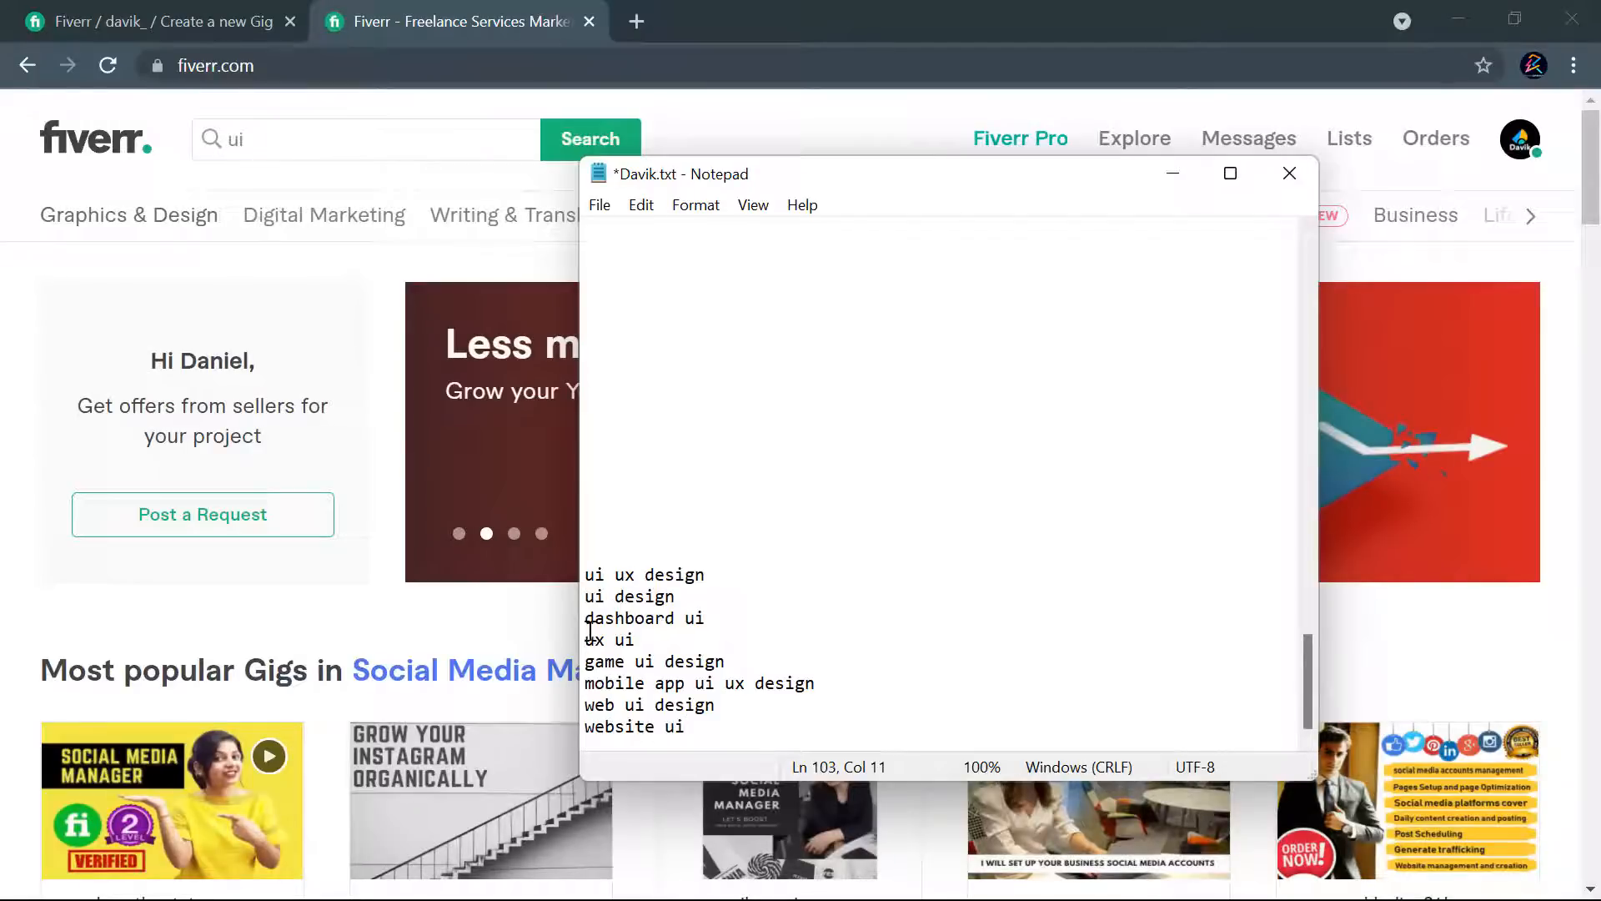
- Remove "game ui design" and "mobile app ui ux design" from the keyword list, along with the blank lines they leave
drag(745, 663, 584, 660)
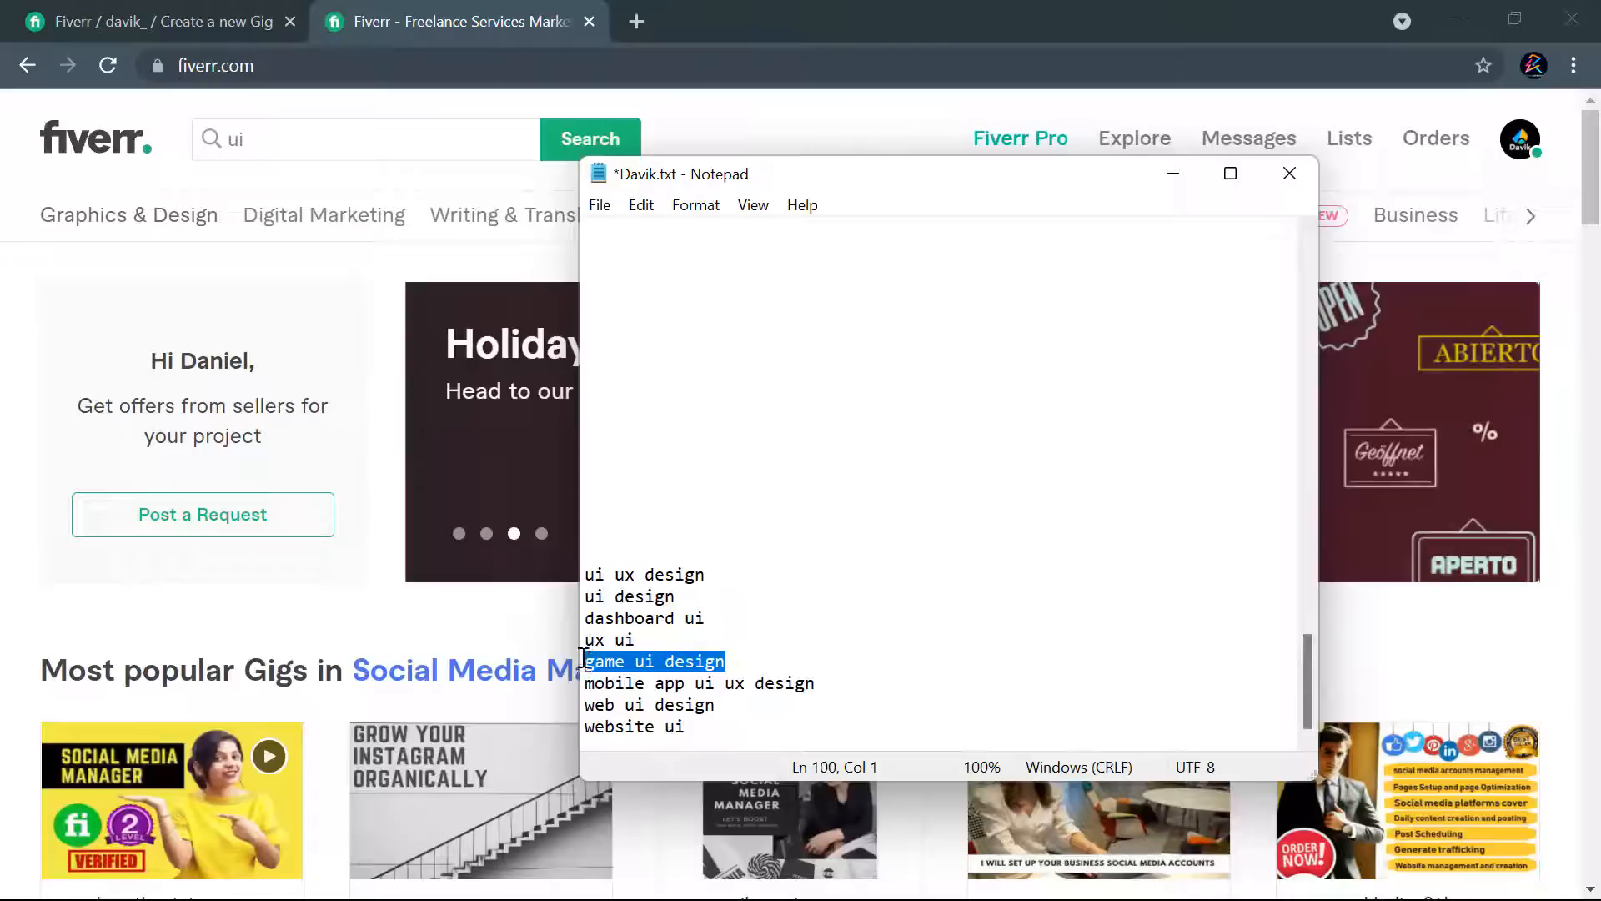
key(ctrl+x)
drag(817, 682, 584, 679)
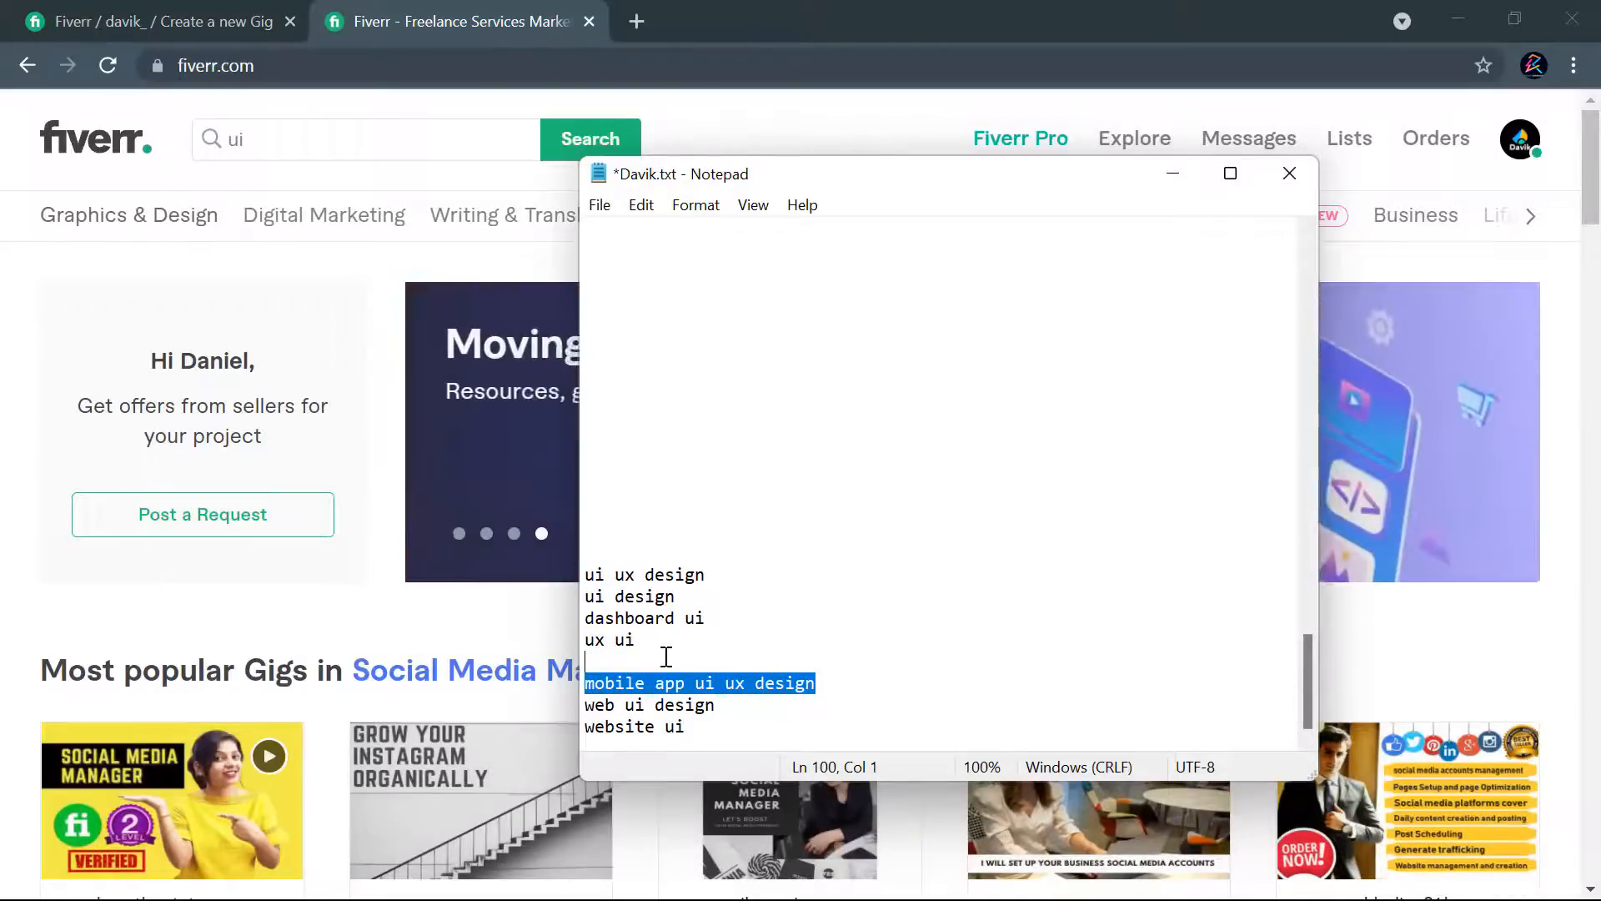
key(ctrl+x)
key(BackSpace)
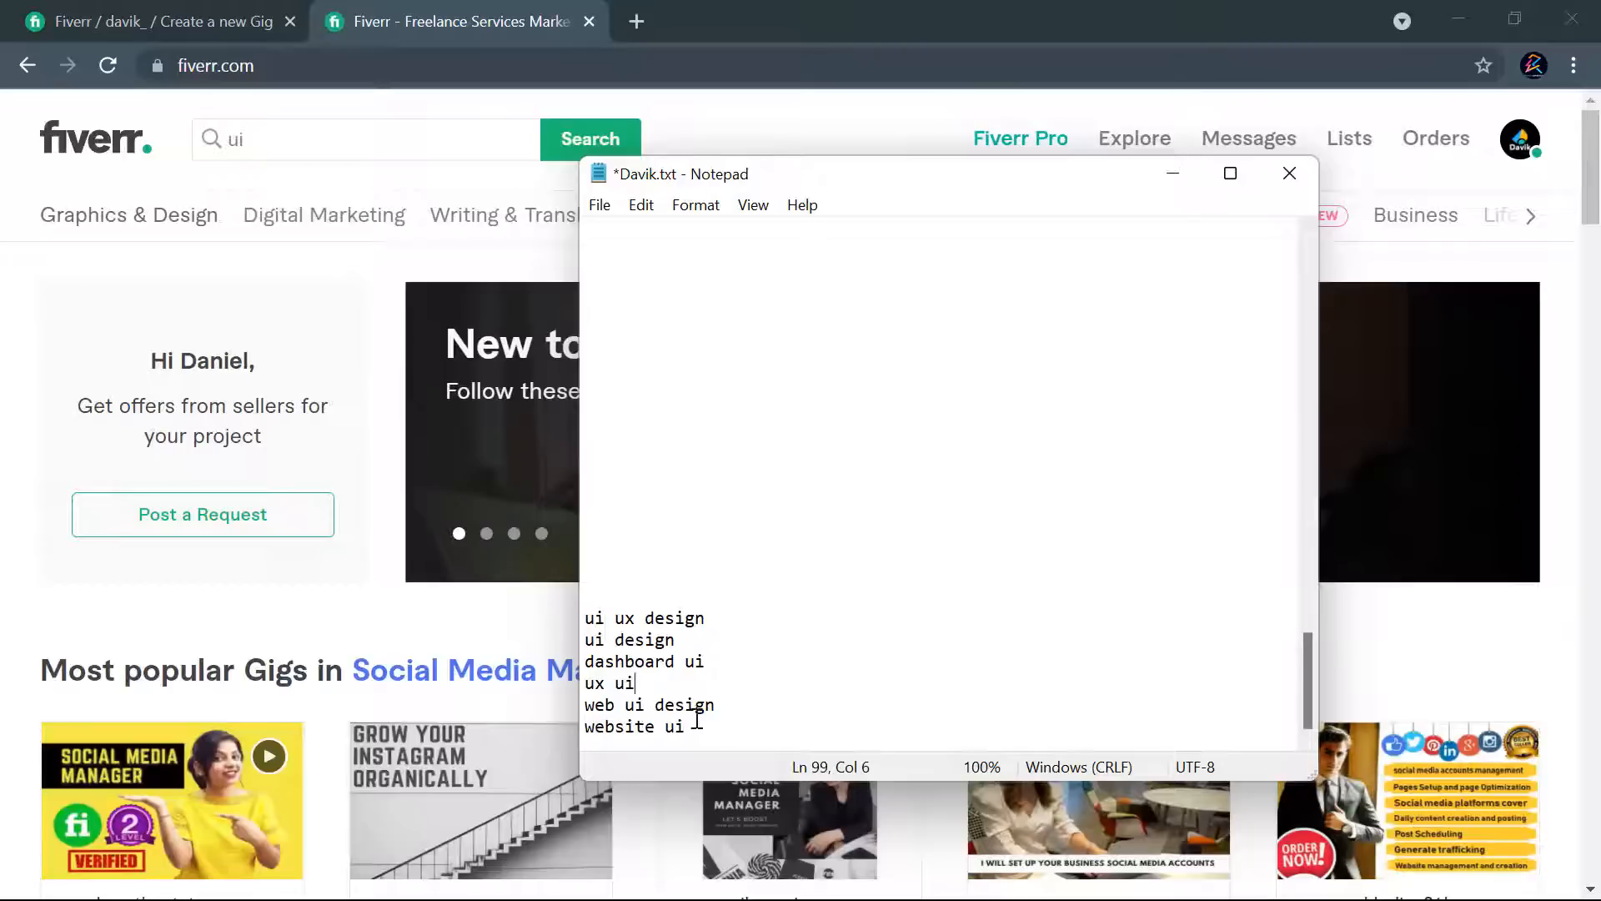
drag(703, 725, 606, 699)
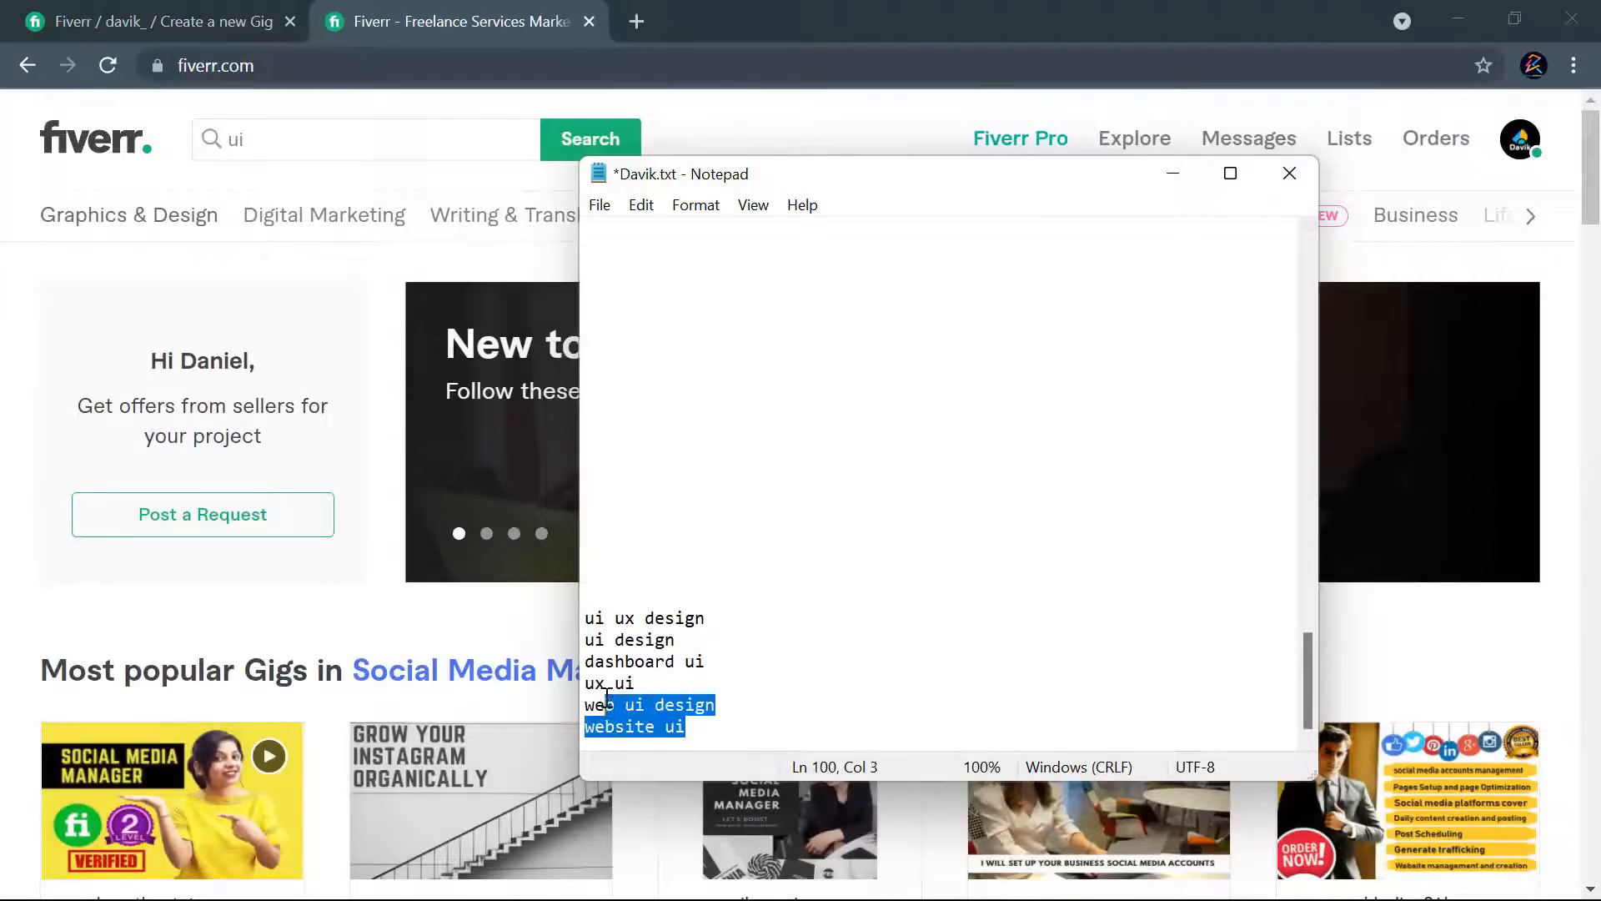
click(694, 728)
click(642, 685)
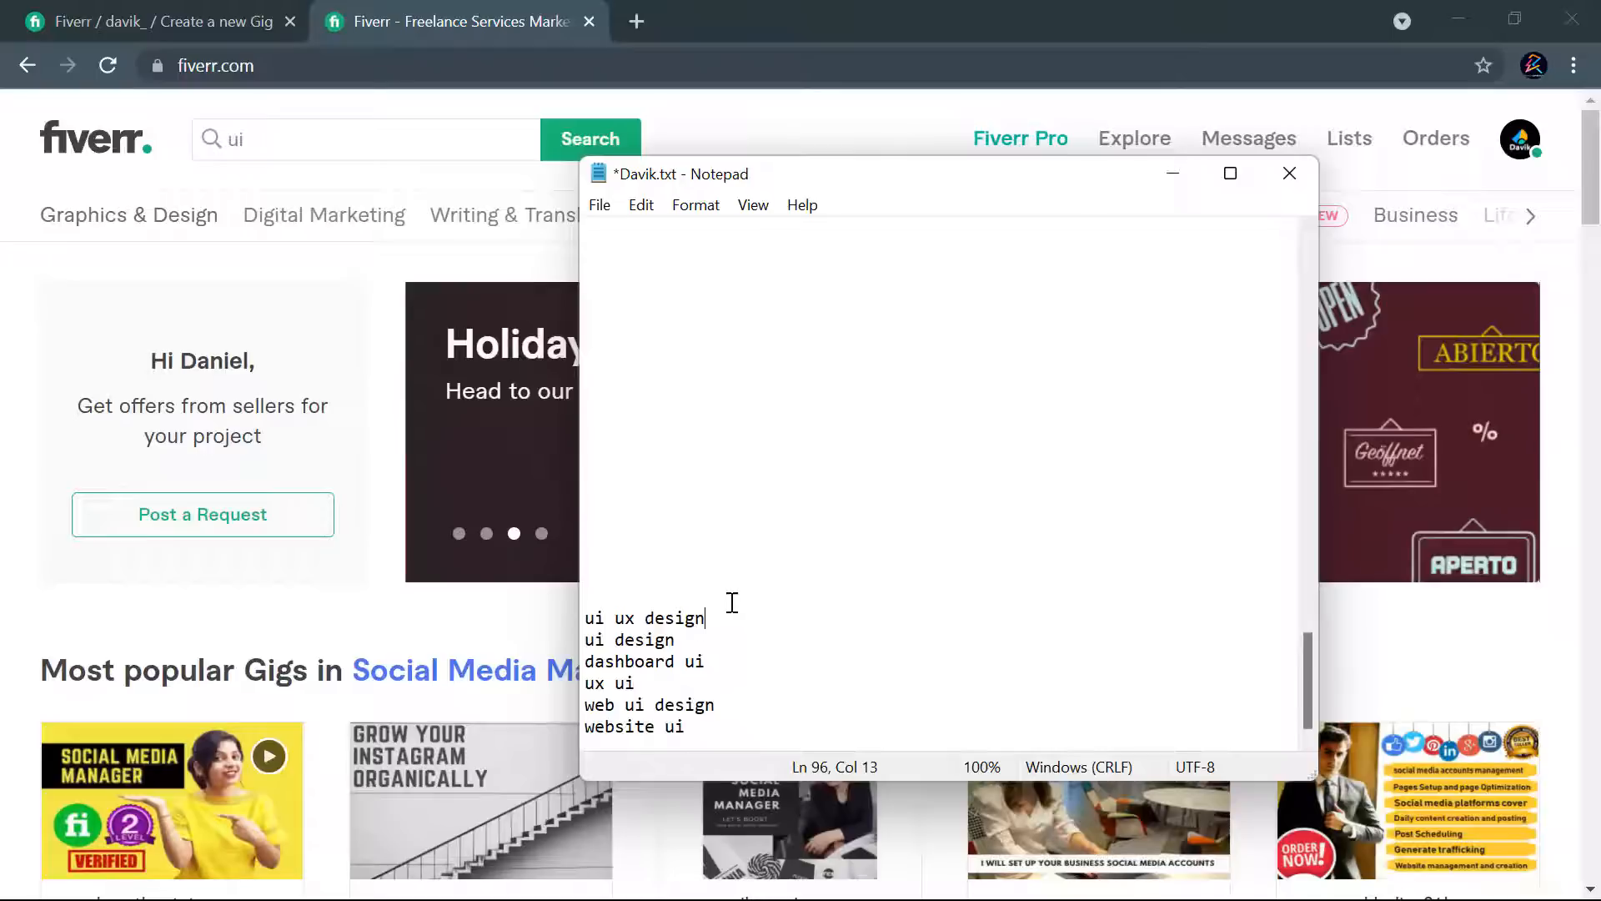
- Return to Fiverr and replace the search term with "web des" to check the suggested keywords
click(333, 130)
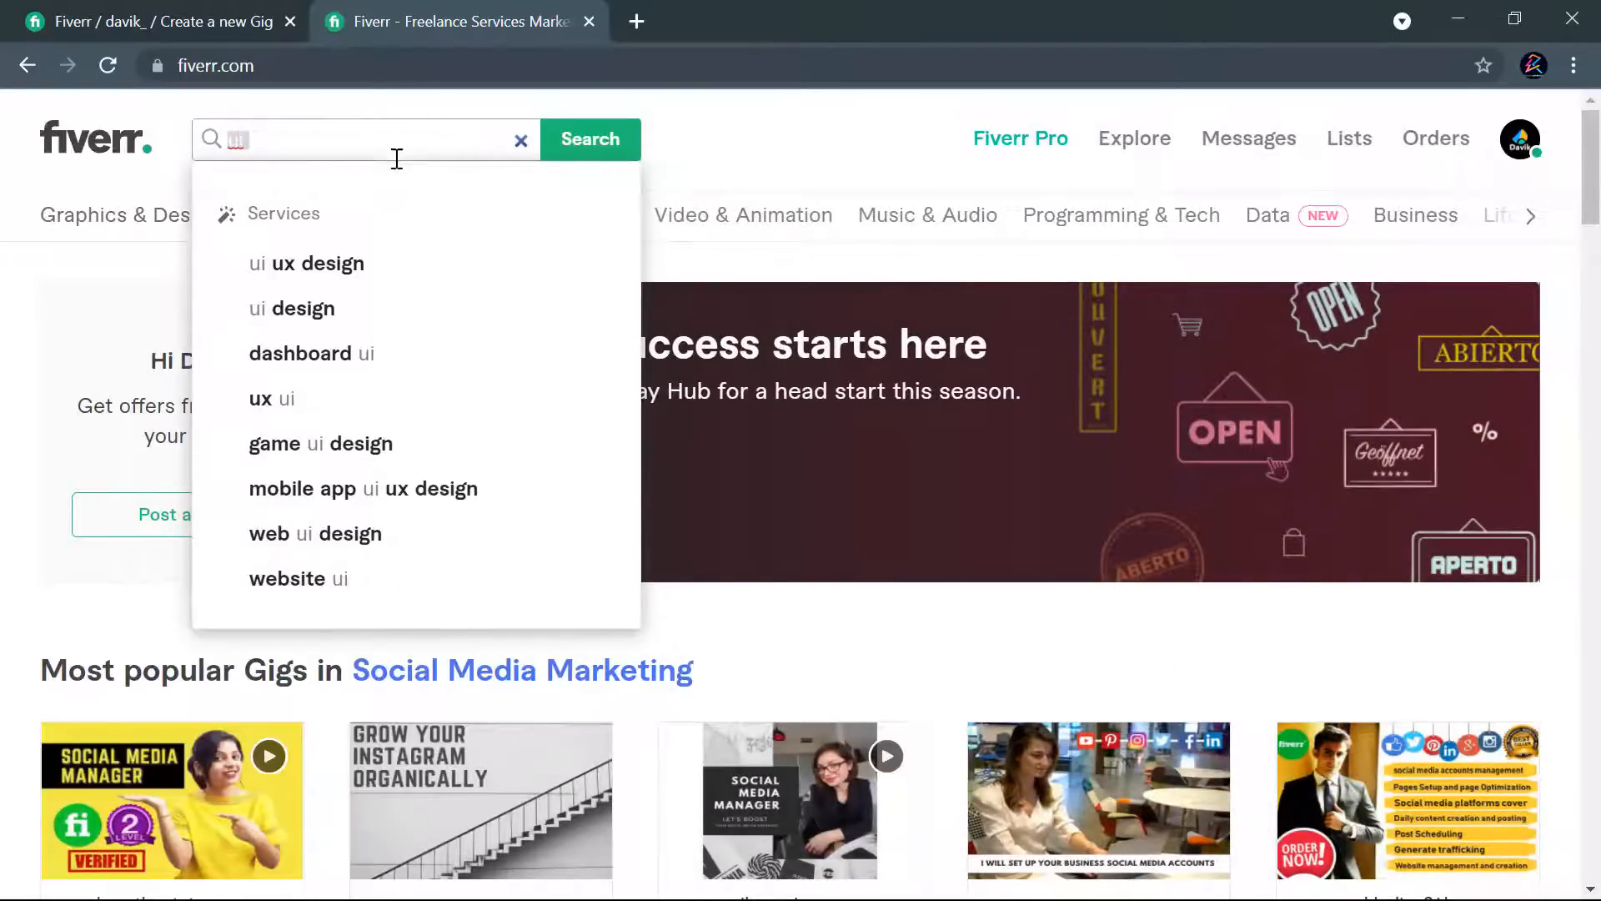
text(web)
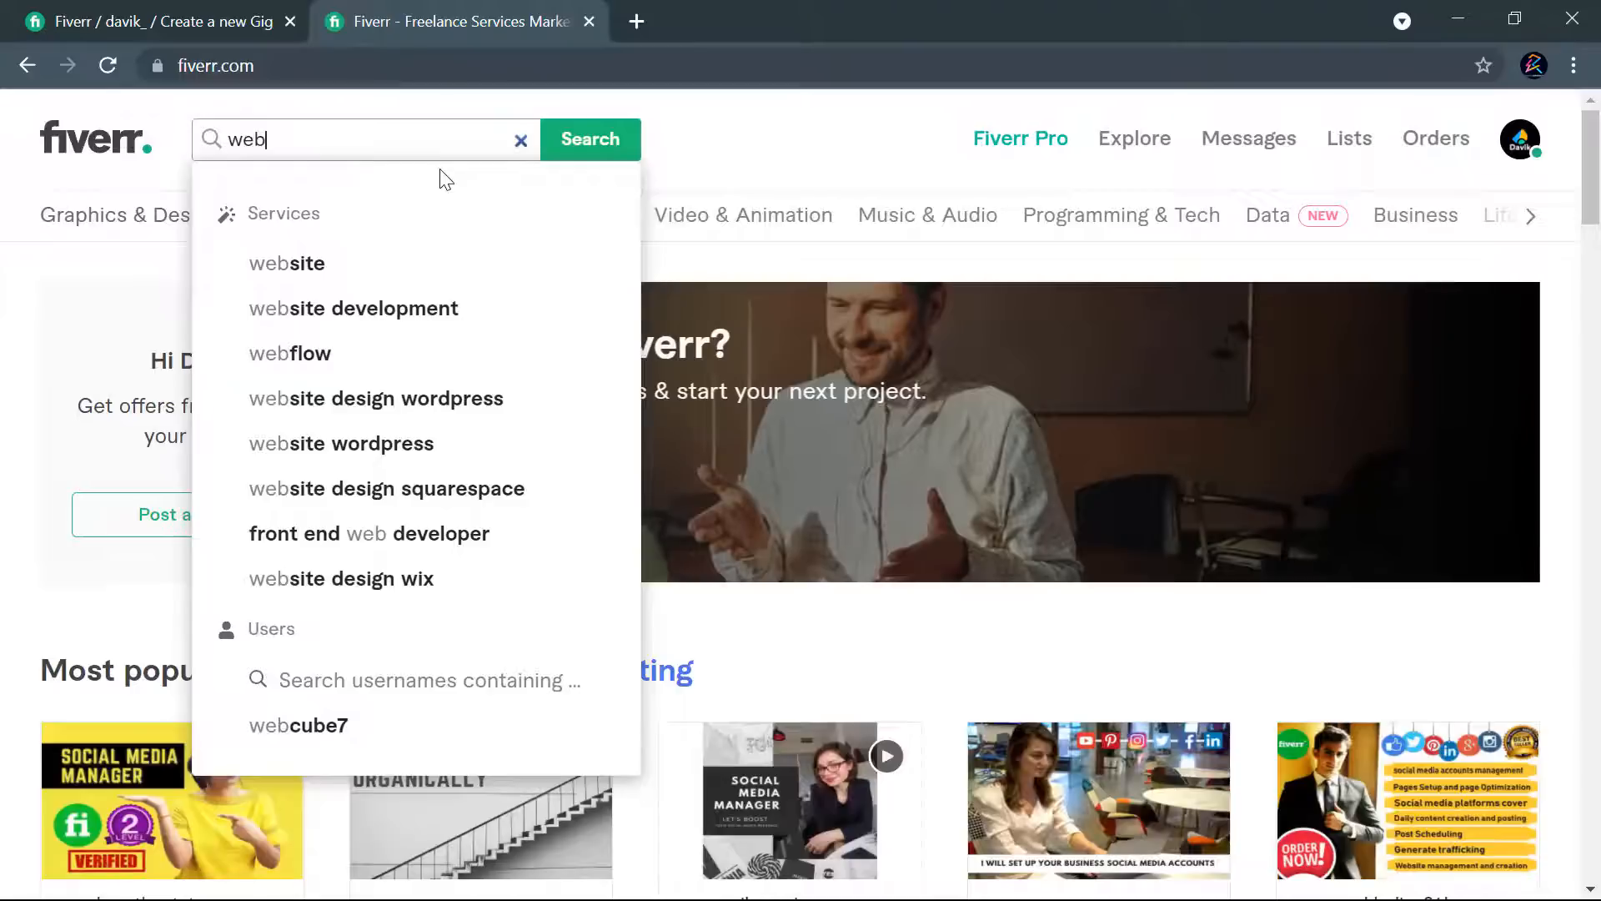
text(des)
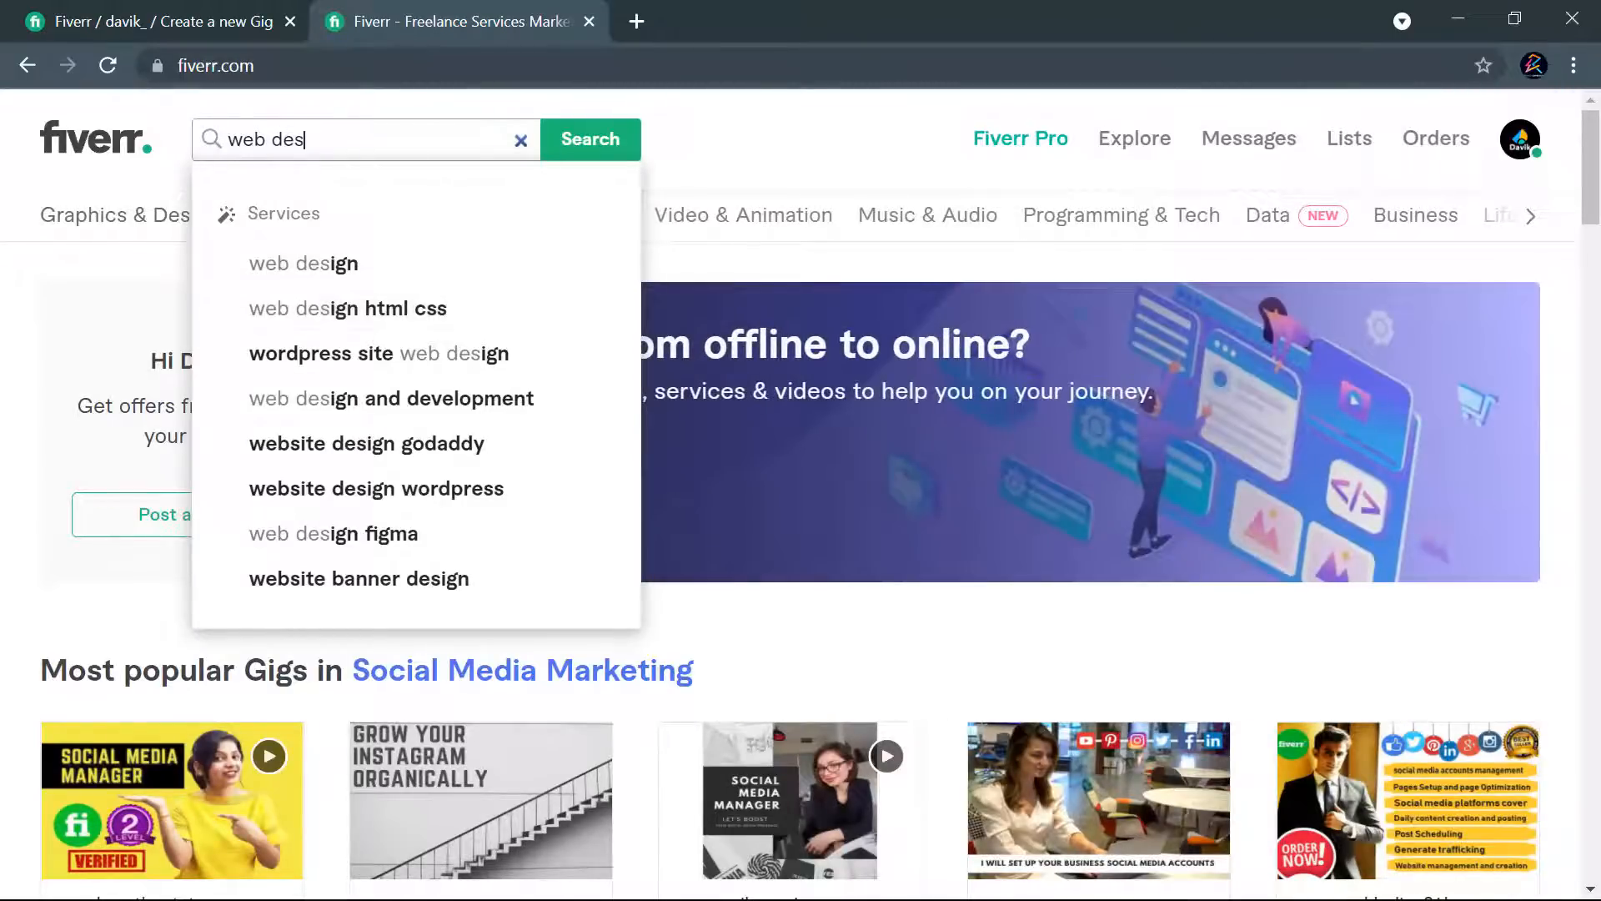
- Add "web design" and "web design figma" on separate lines at the end of the keyword list in Davik.txt
key(super)
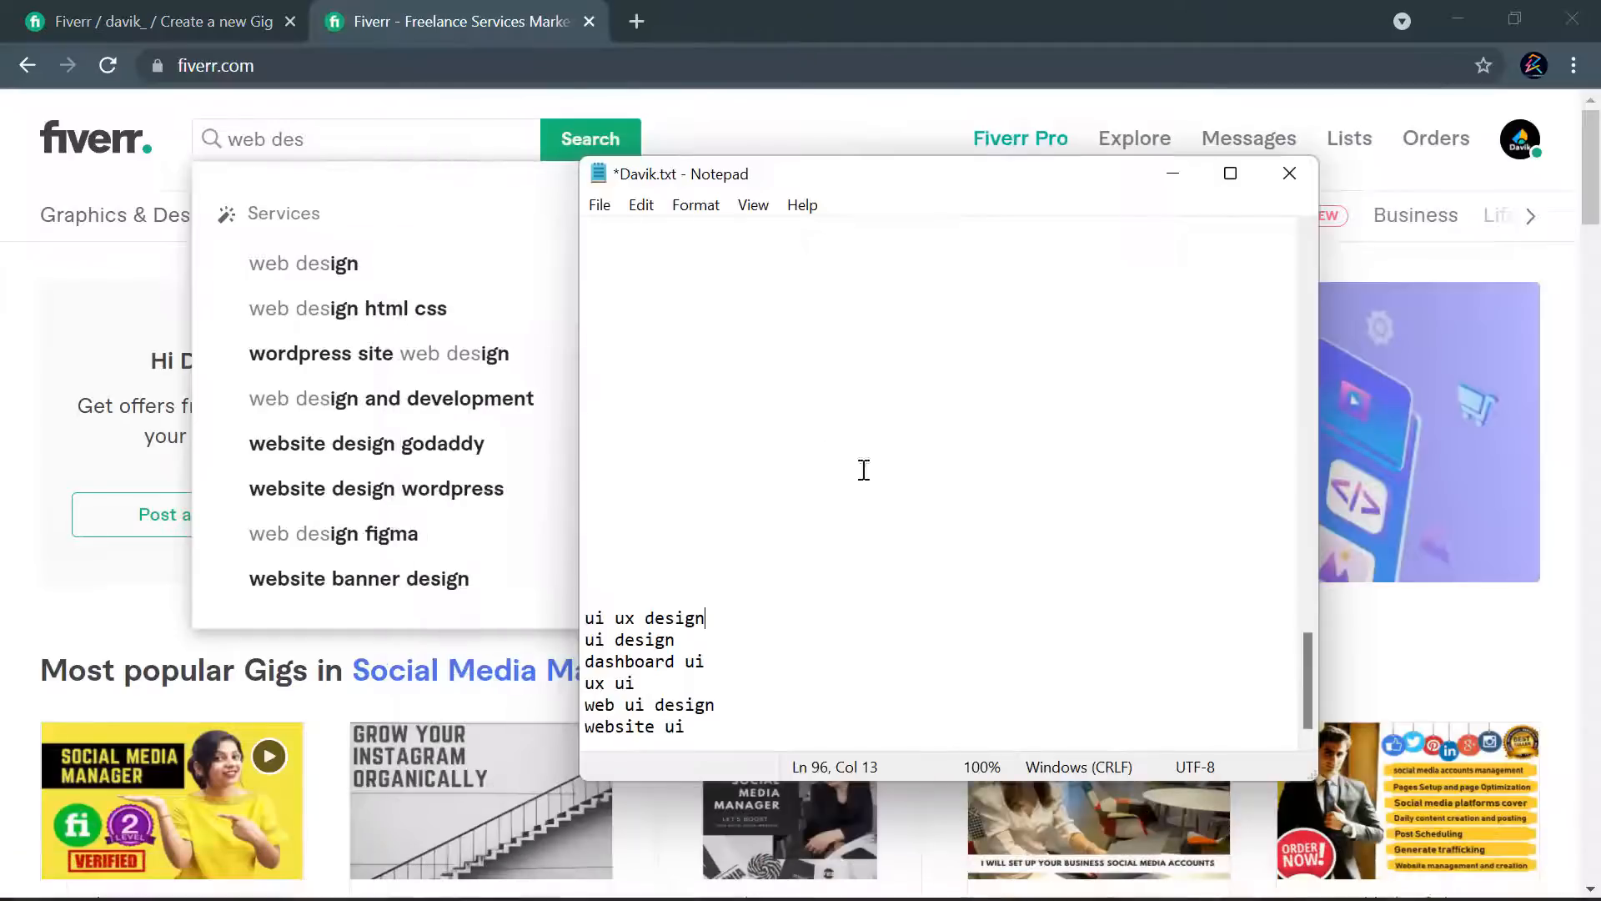
click(1195, 872)
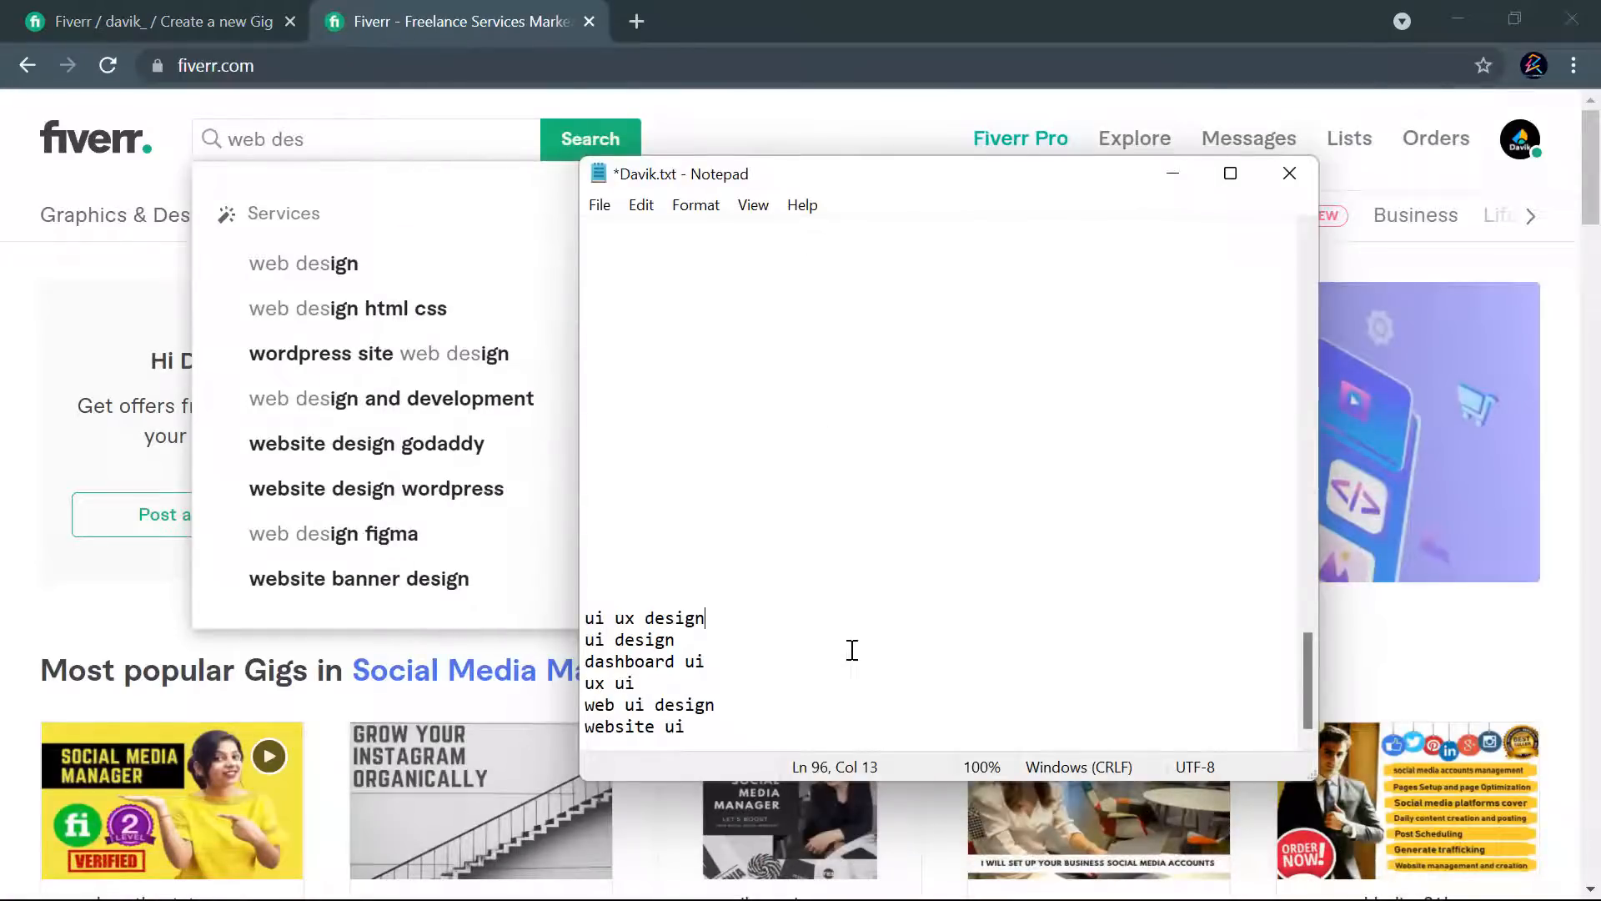
click(813, 727)
key(Return)
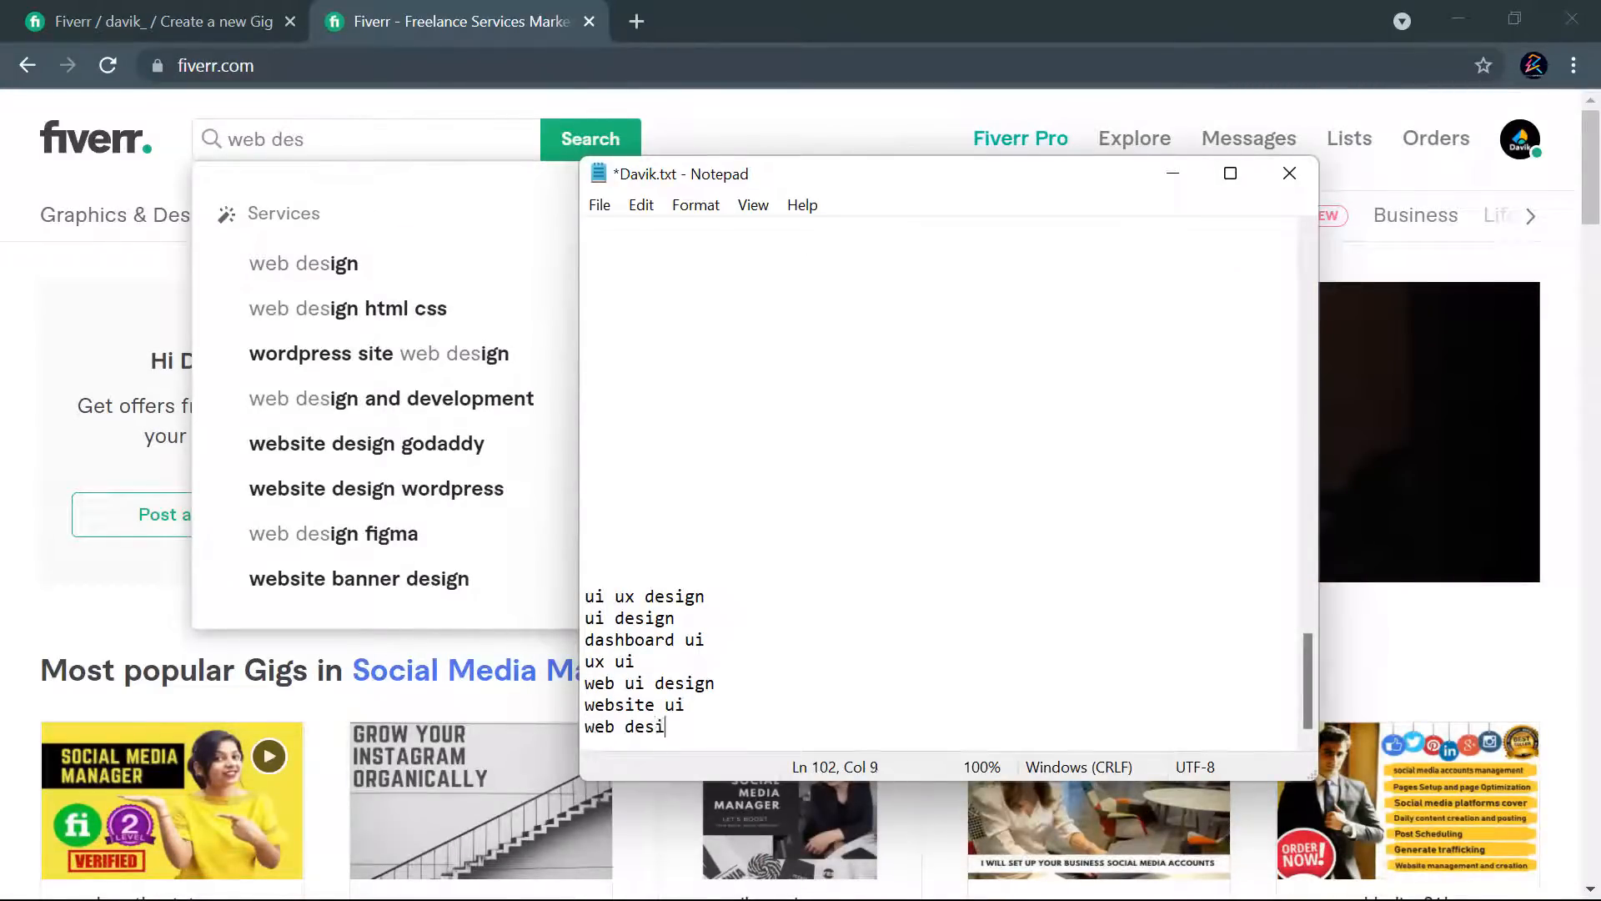
text(web design)
key(Return)
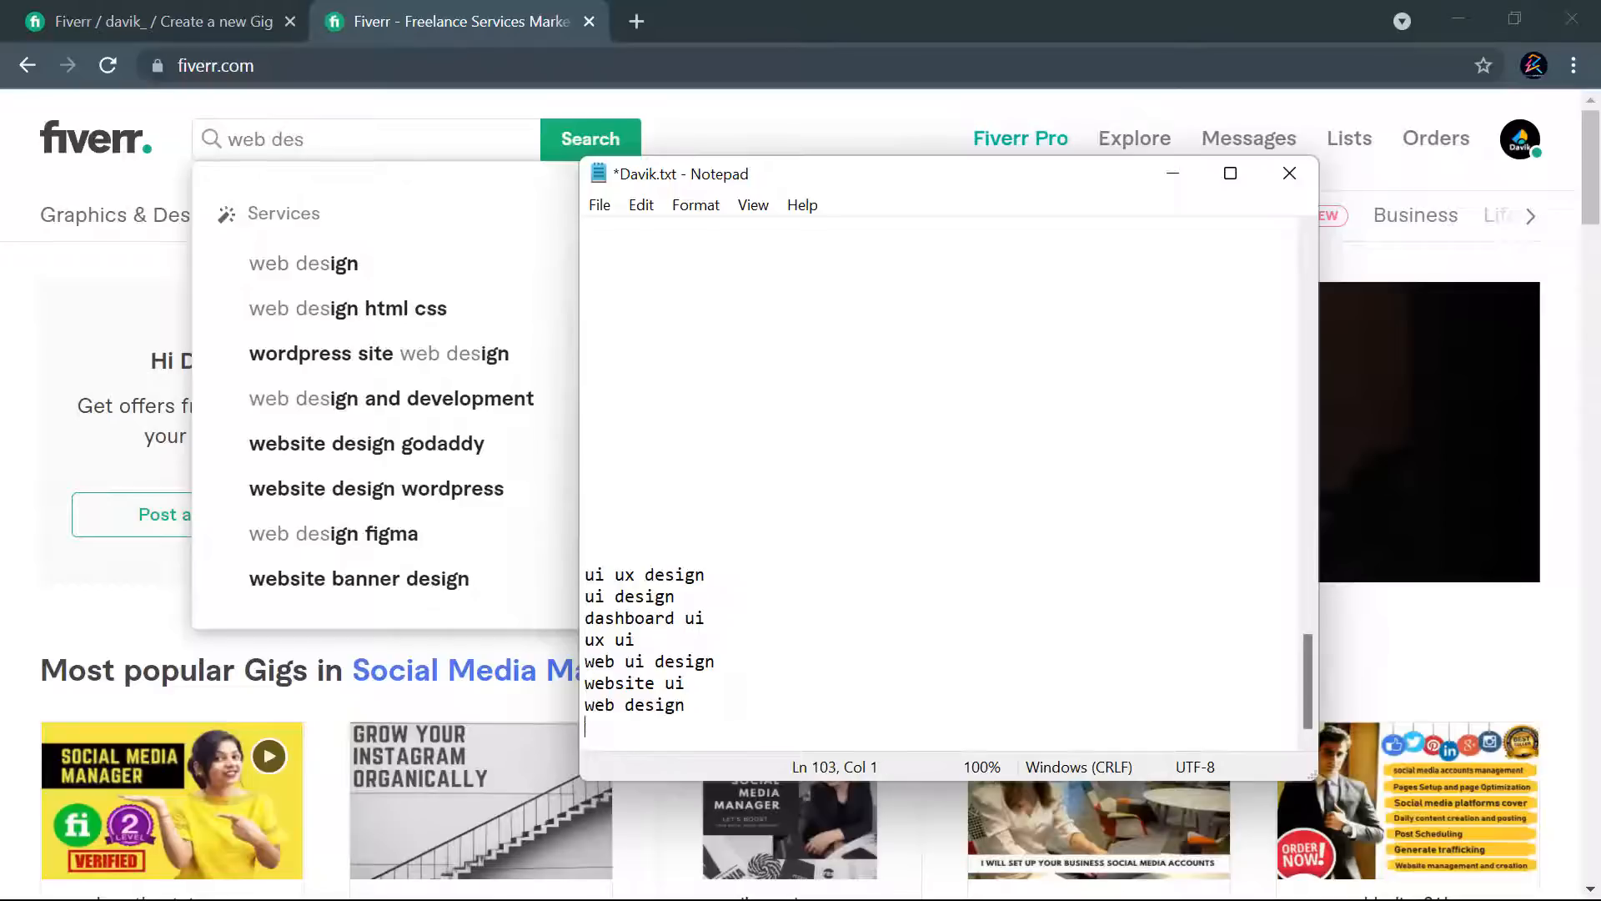
text(web design figm)
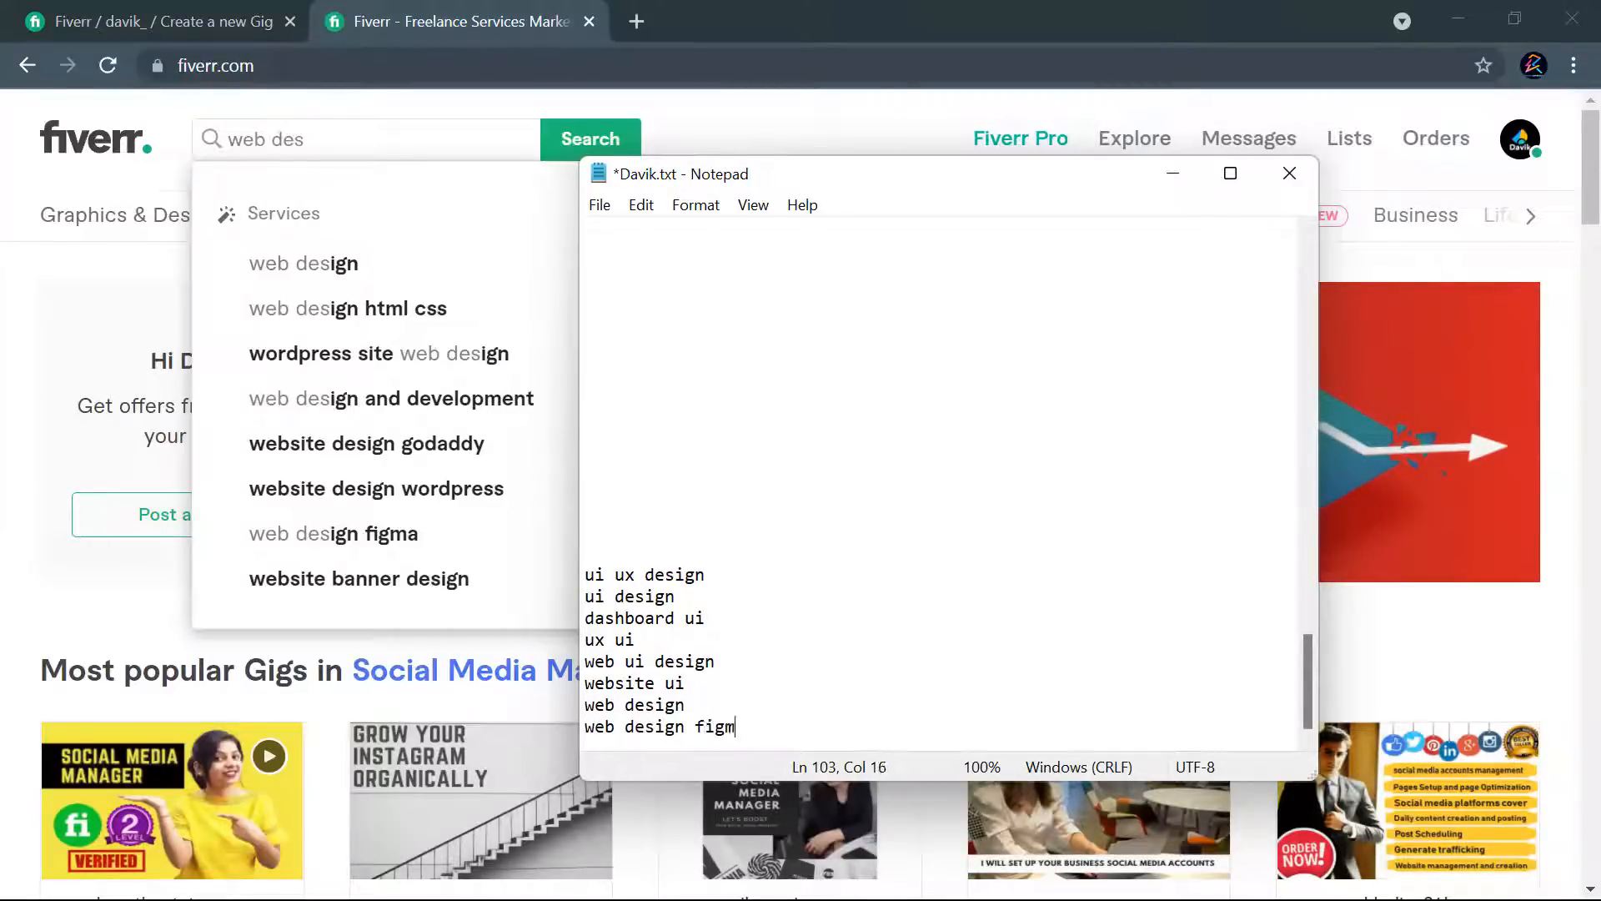
text(a)
key(Return)
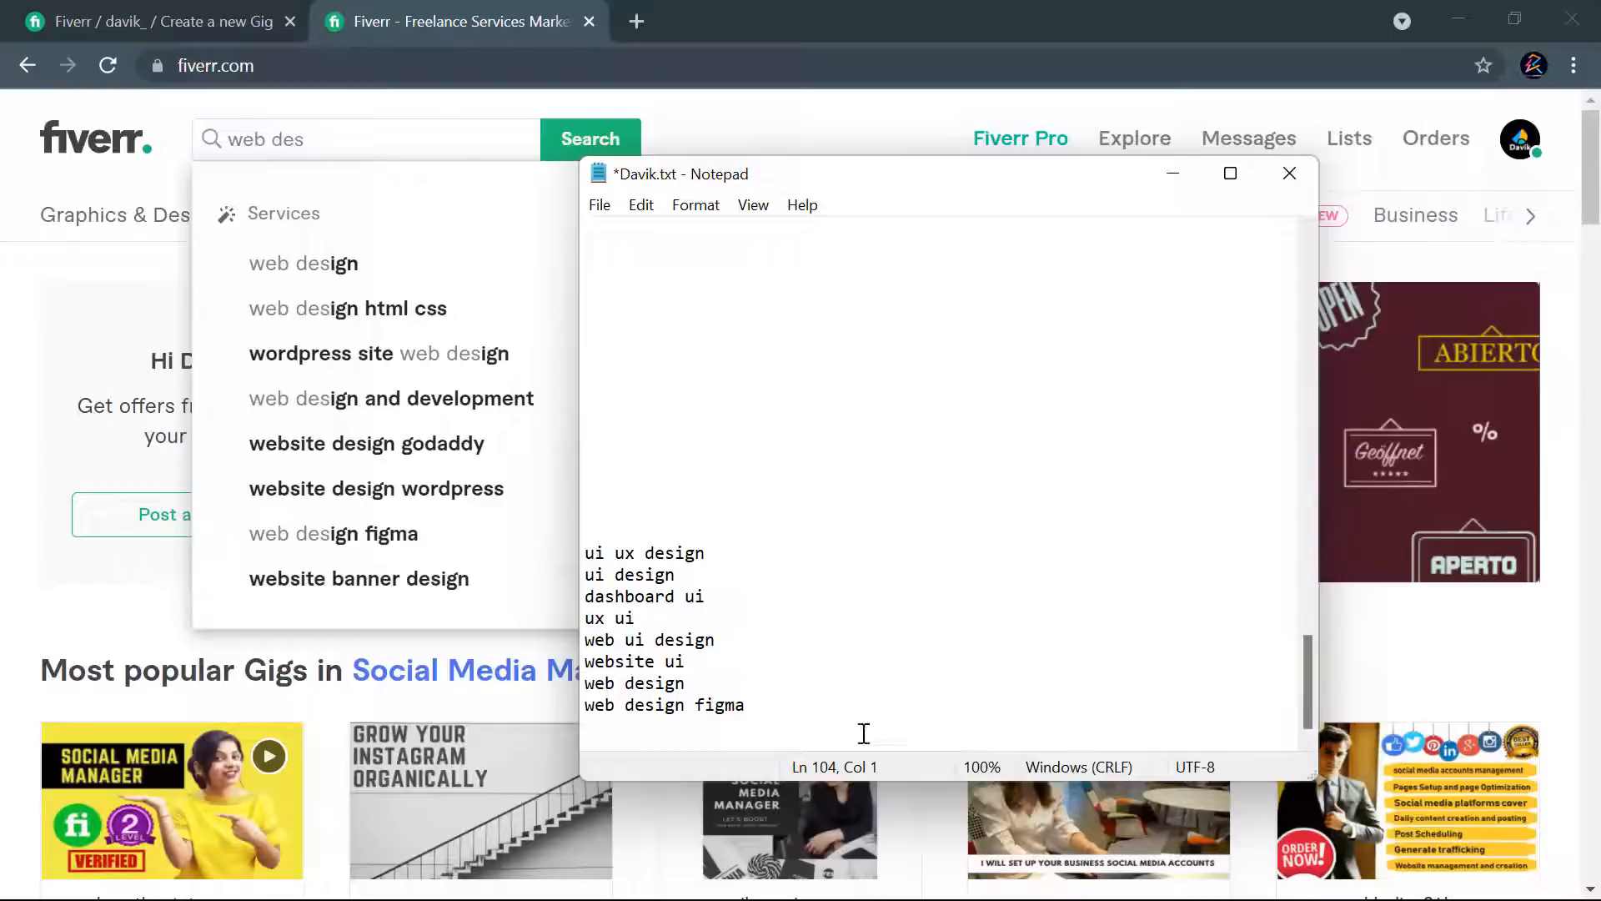
drag(318, 138, 220, 138)
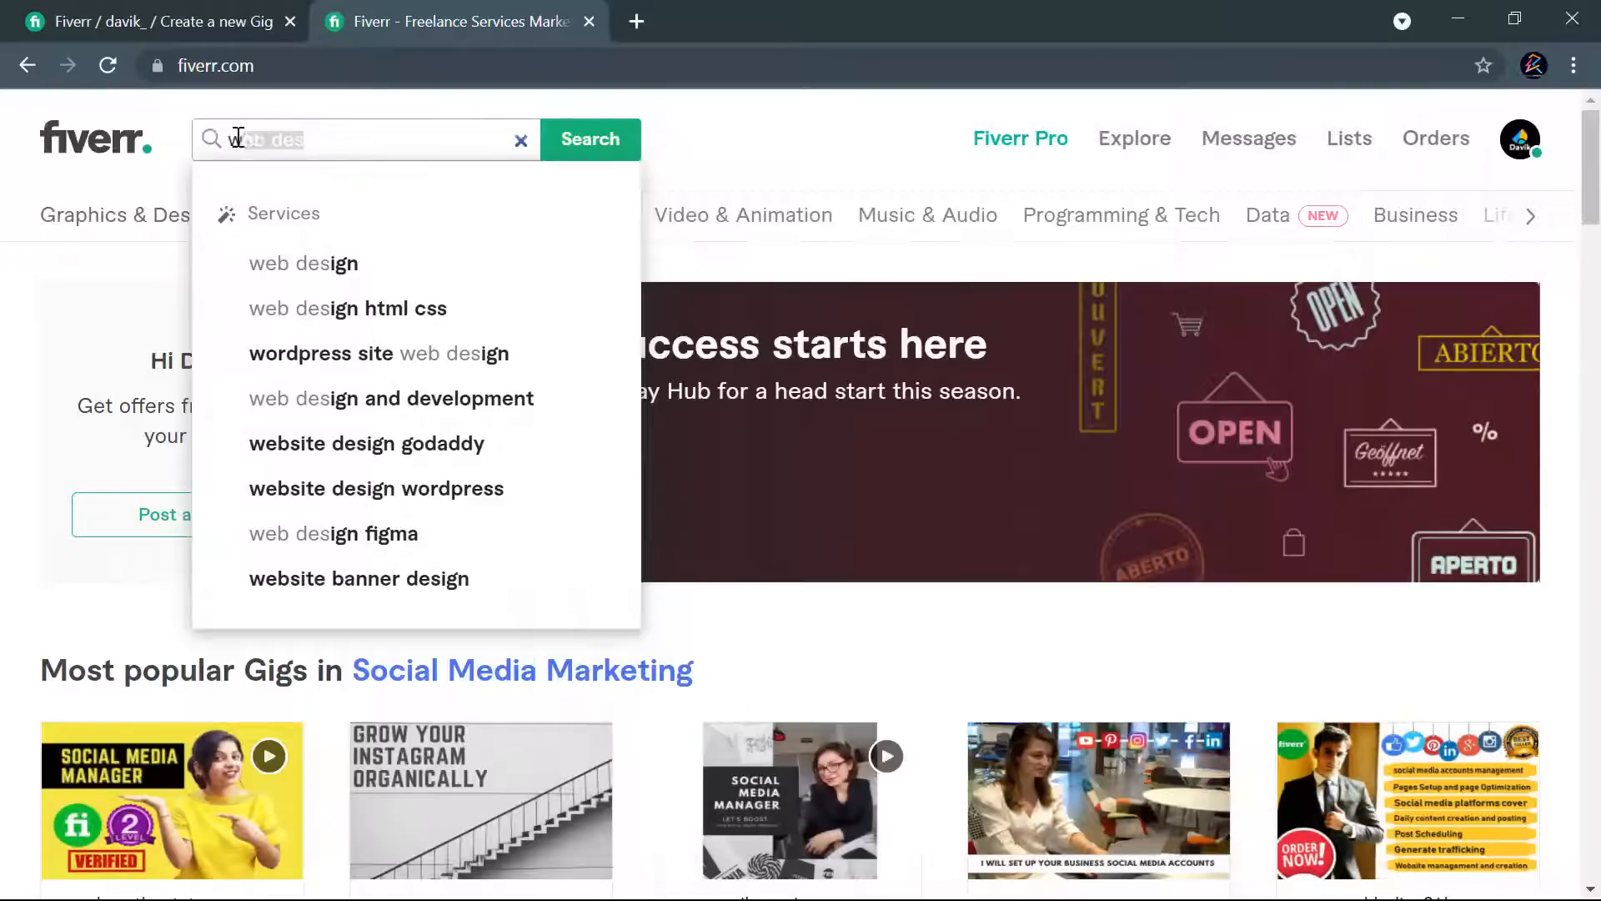
click(102, 227)
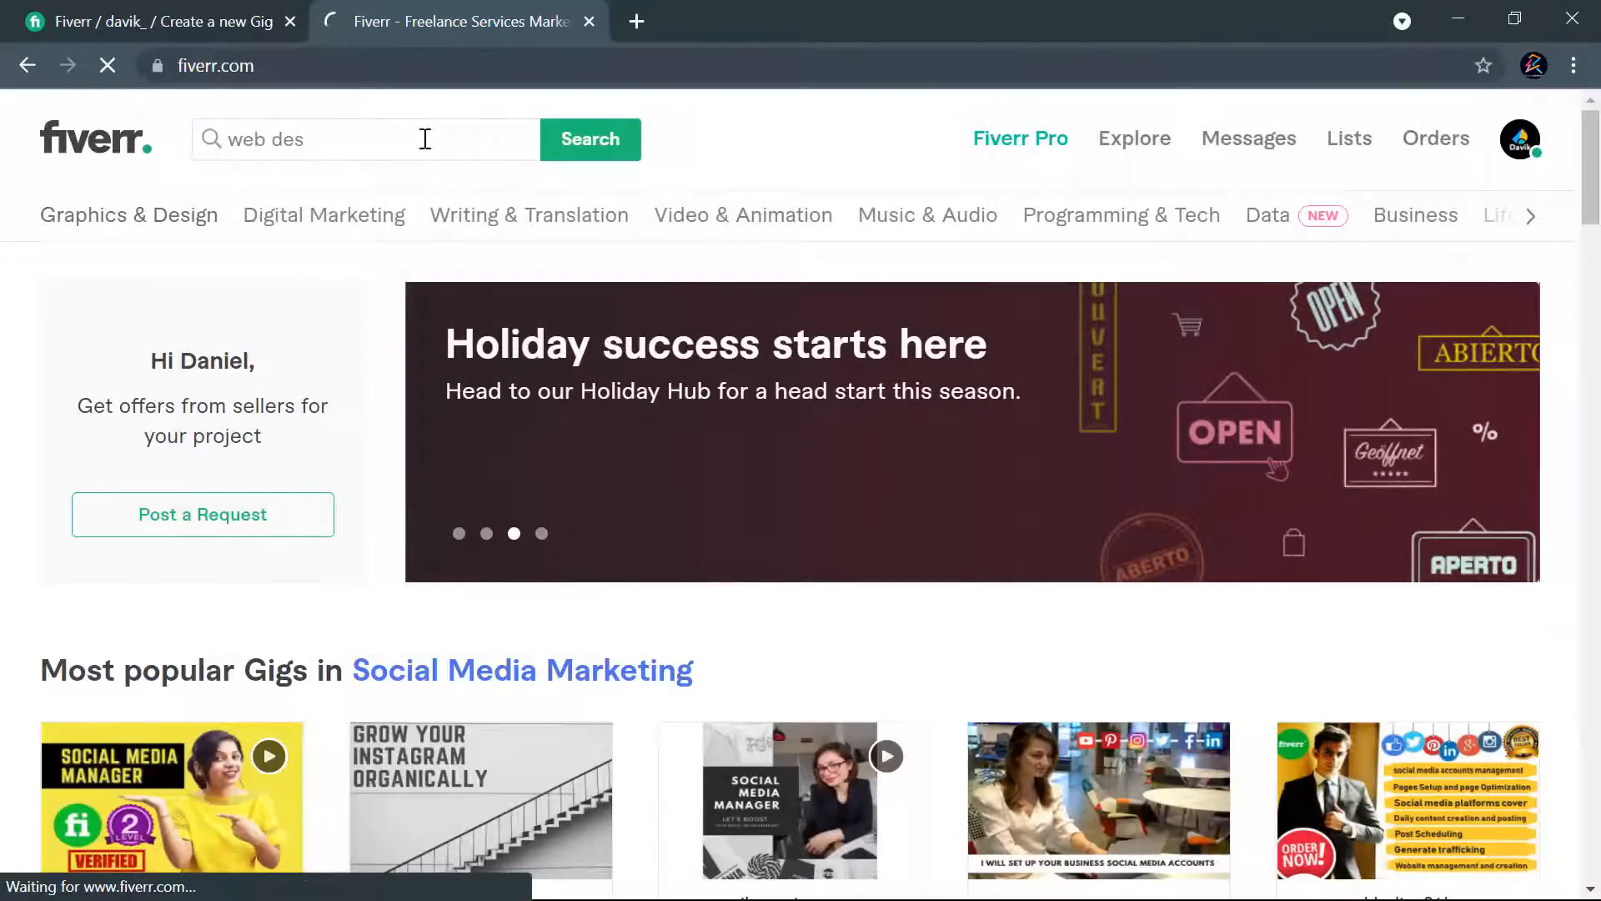
click(518, 138)
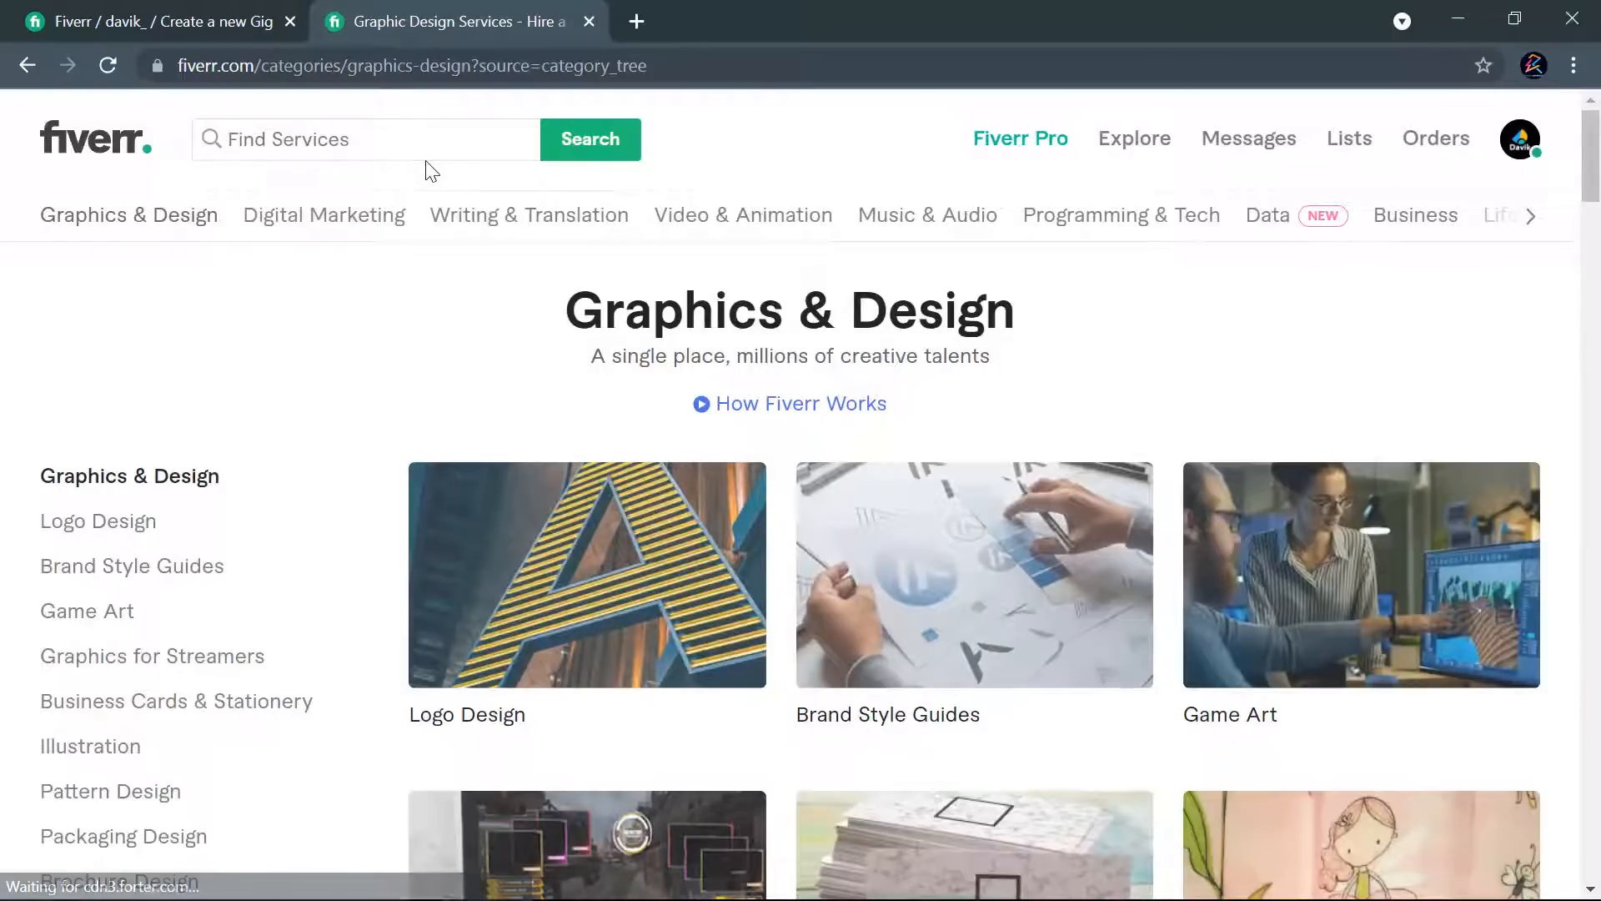
- Search Fiverr for "ui ux design" gigs
click(421, 151)
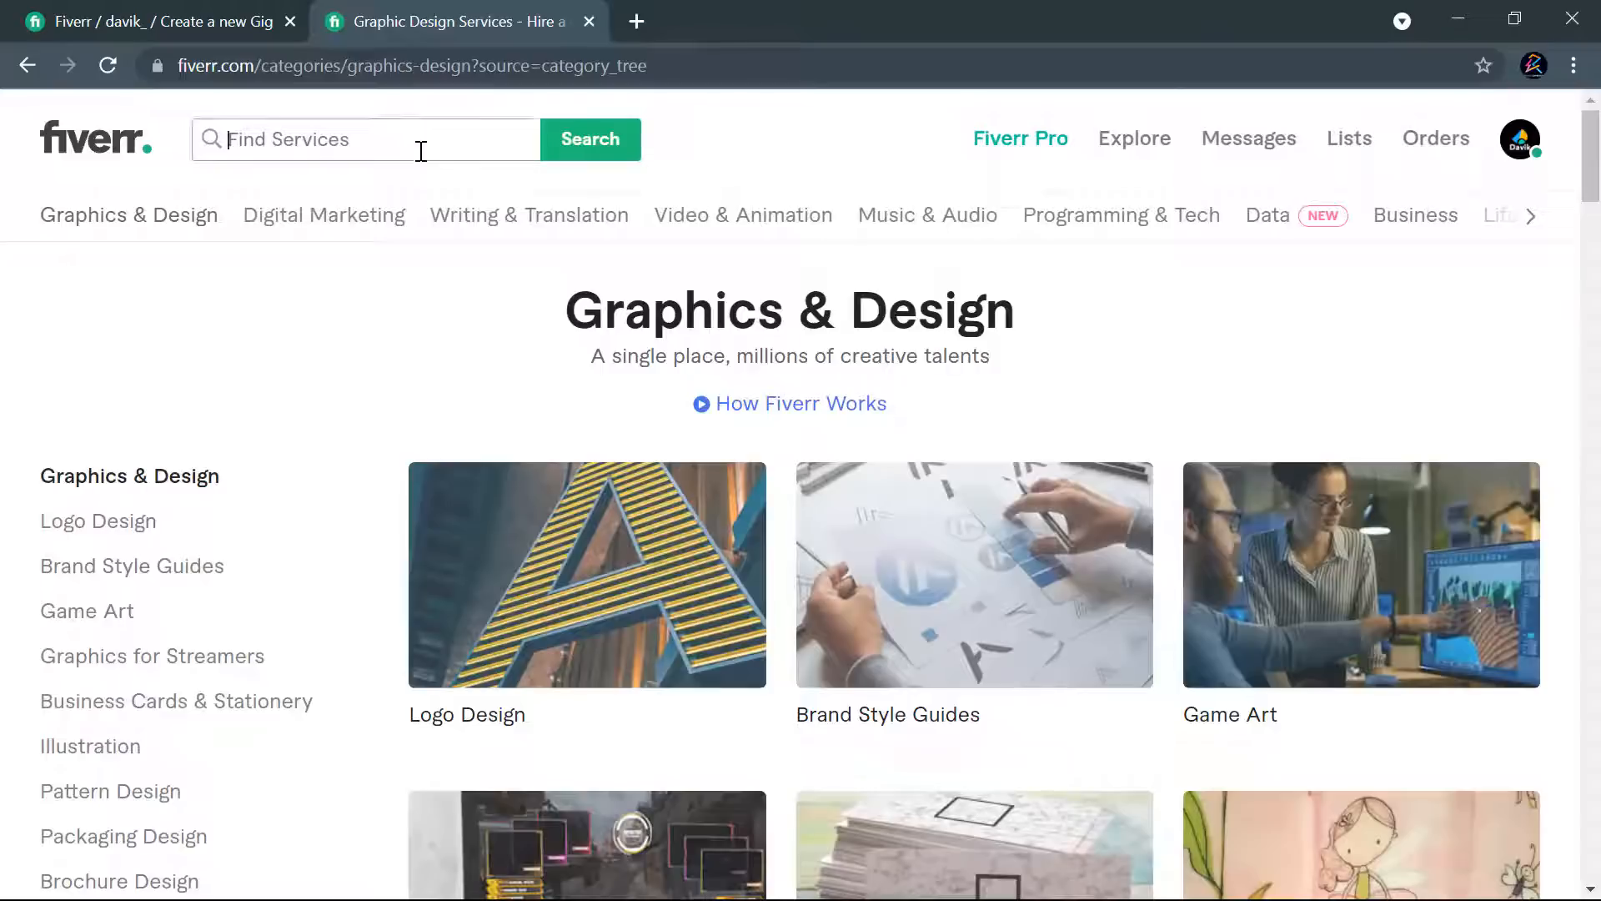
text(ui ux design)
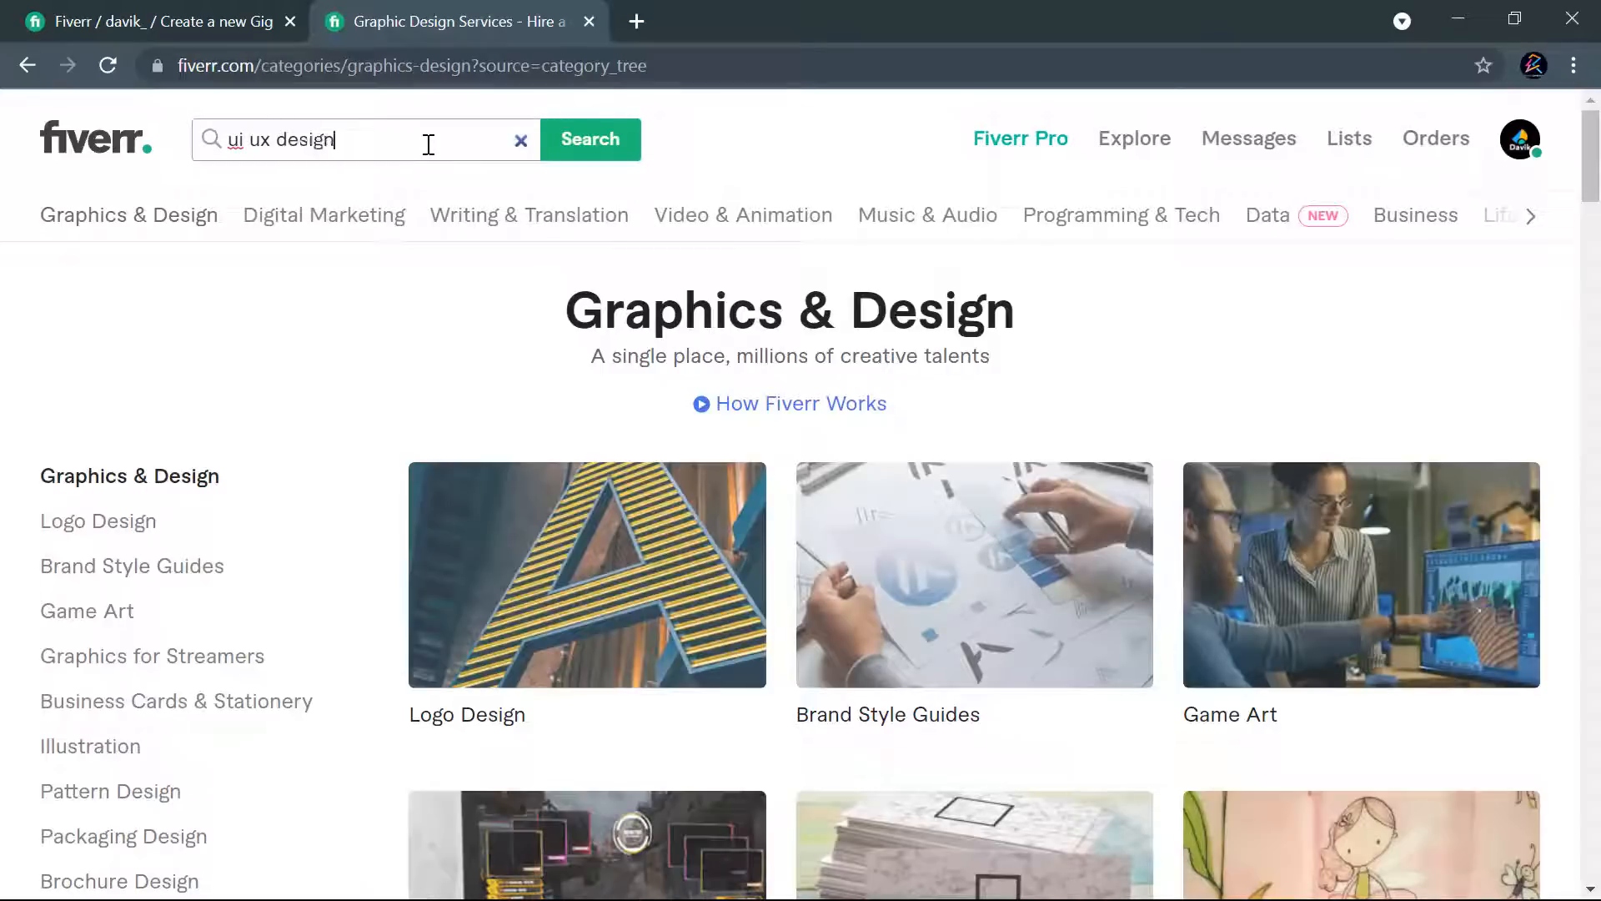
key(Return)
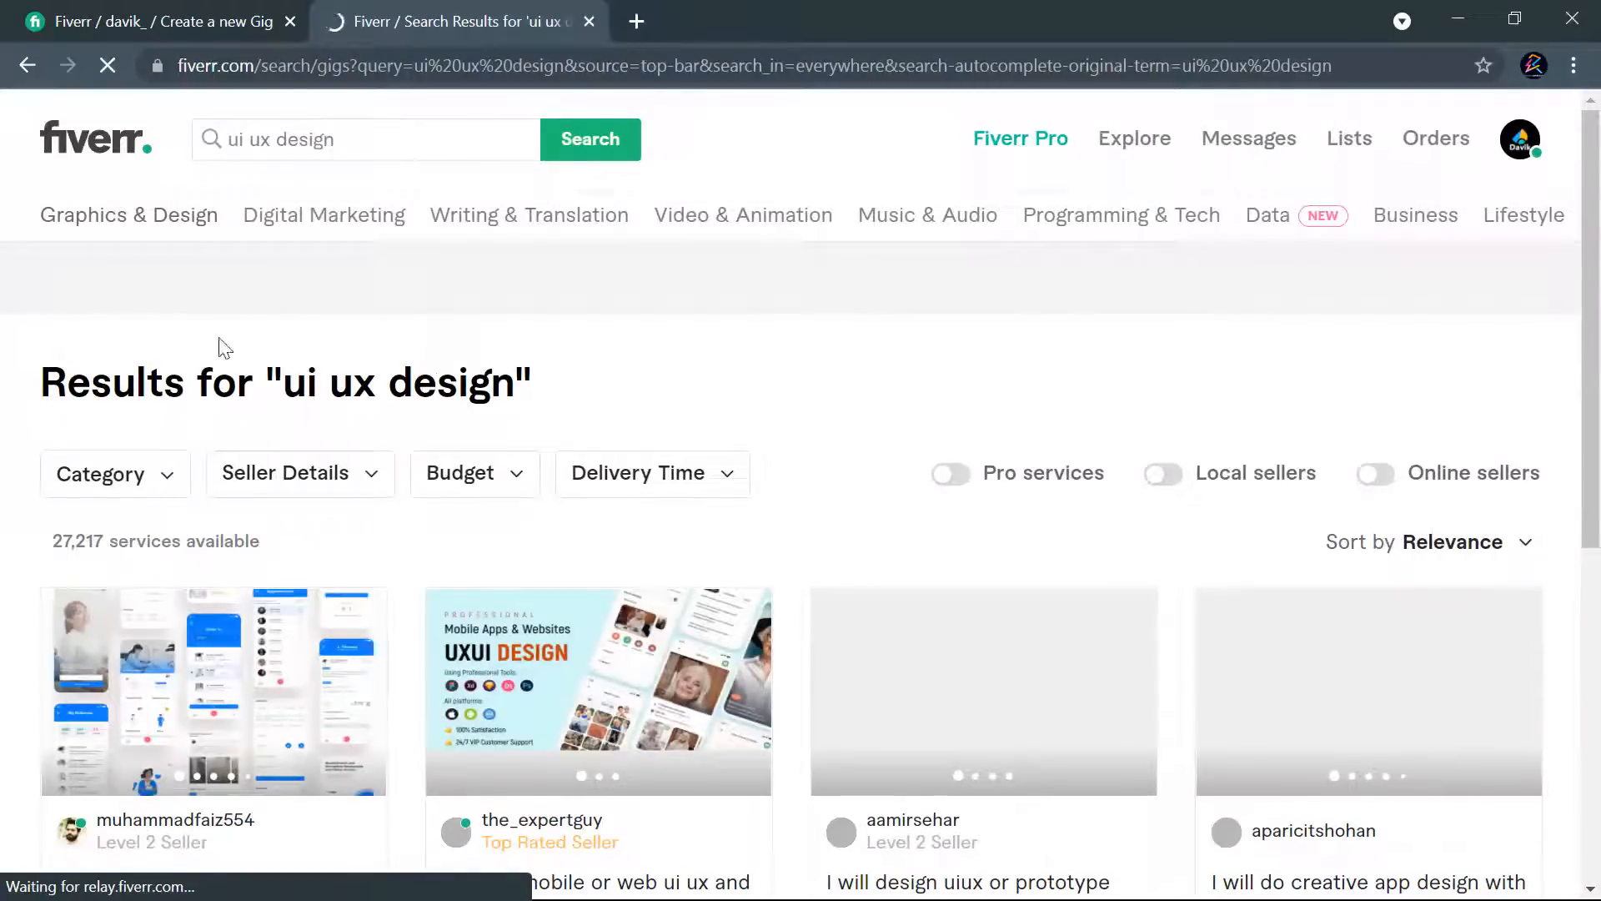
- Dismiss the work-services survey and examine the titles, images and starting prices of the "ui ux design" gigs
scroll(307, 356, down, 3)
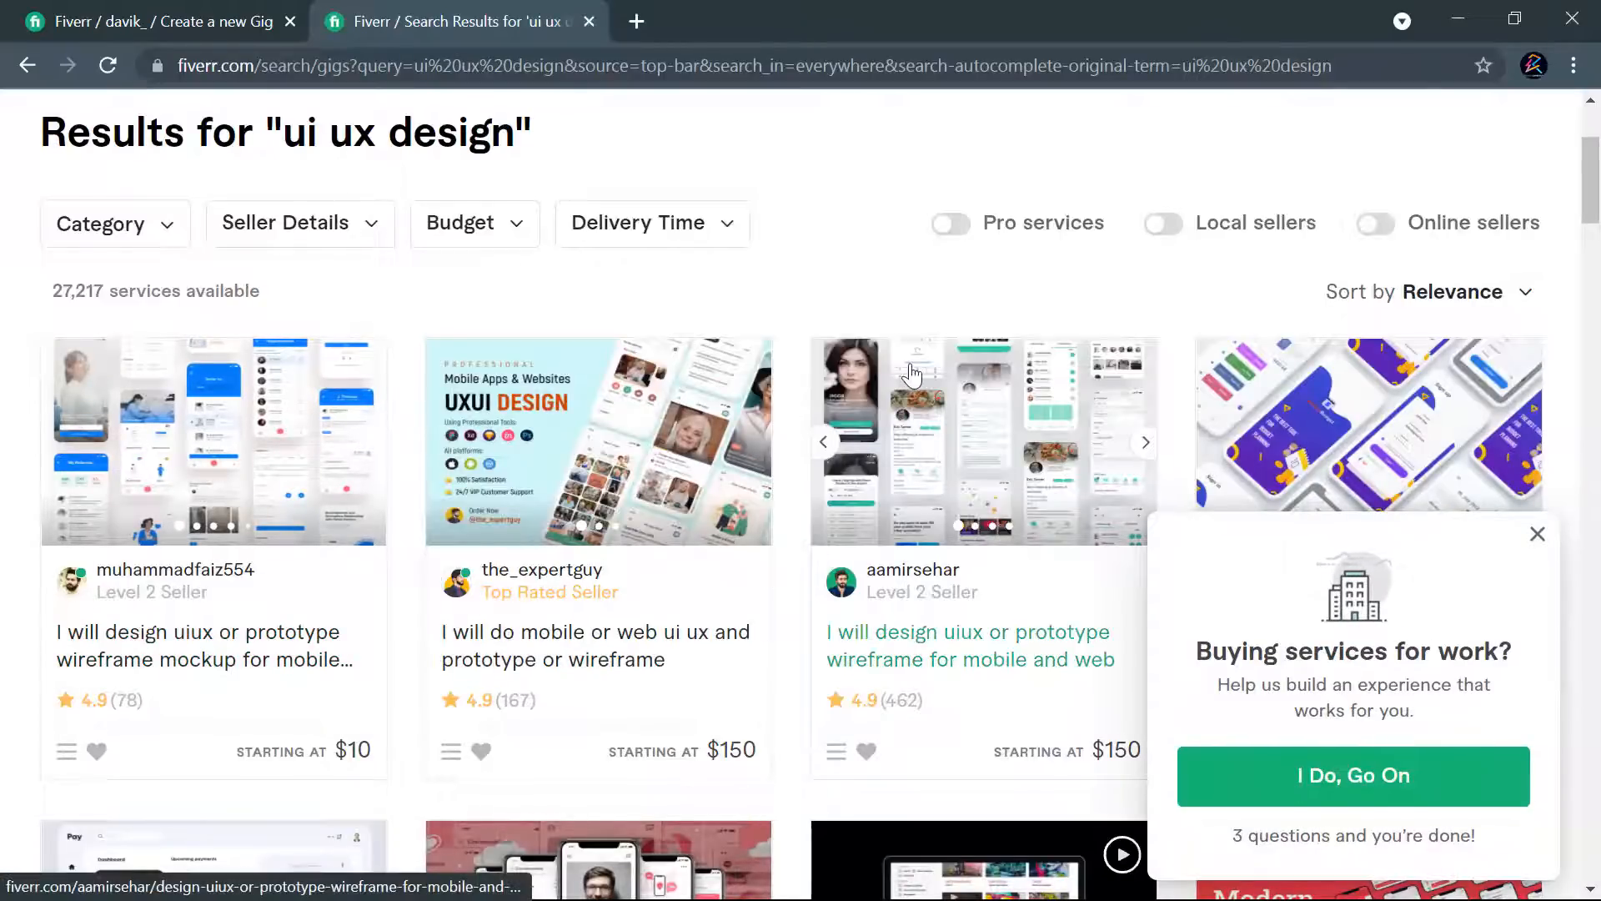
click(1537, 534)
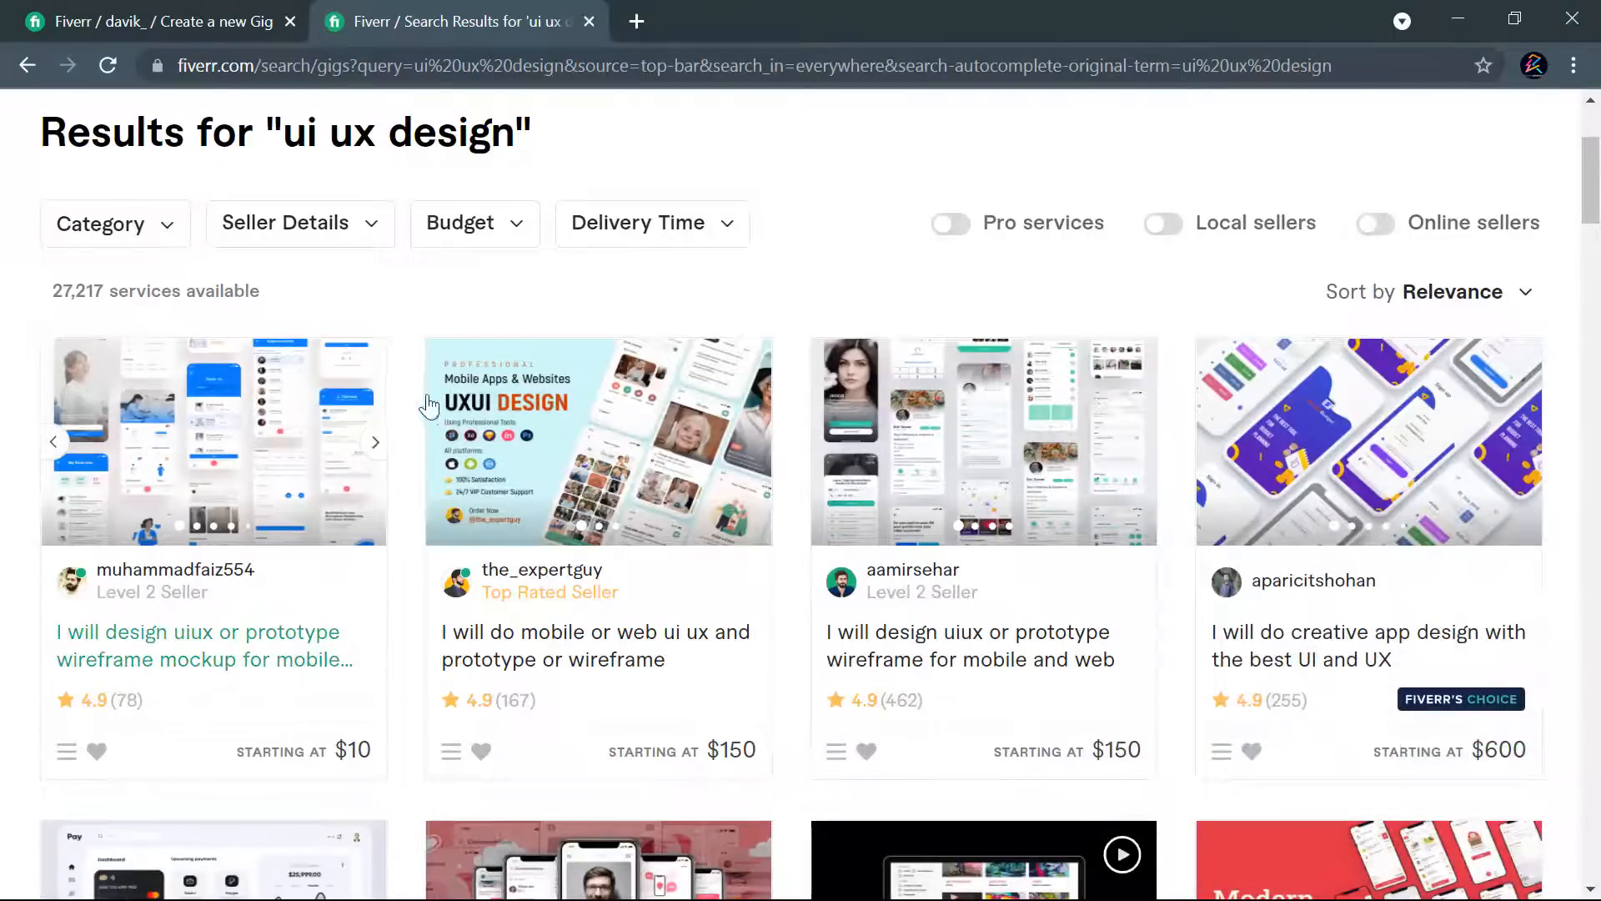
scroll(1338, 486, down, 7)
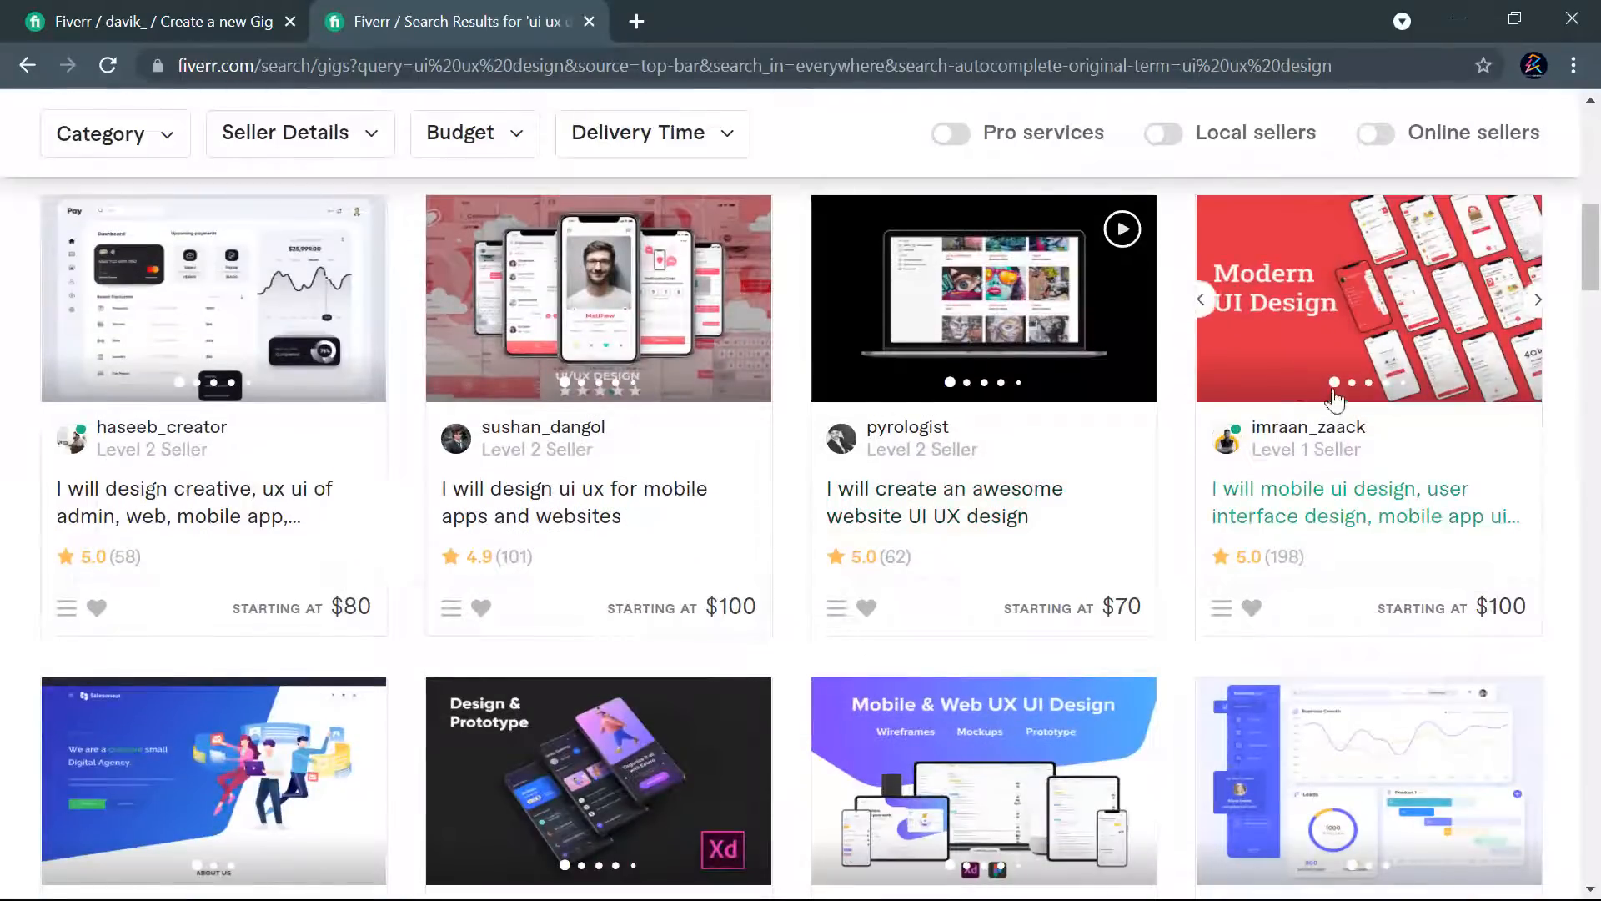
scroll(201, 500, down, 3)
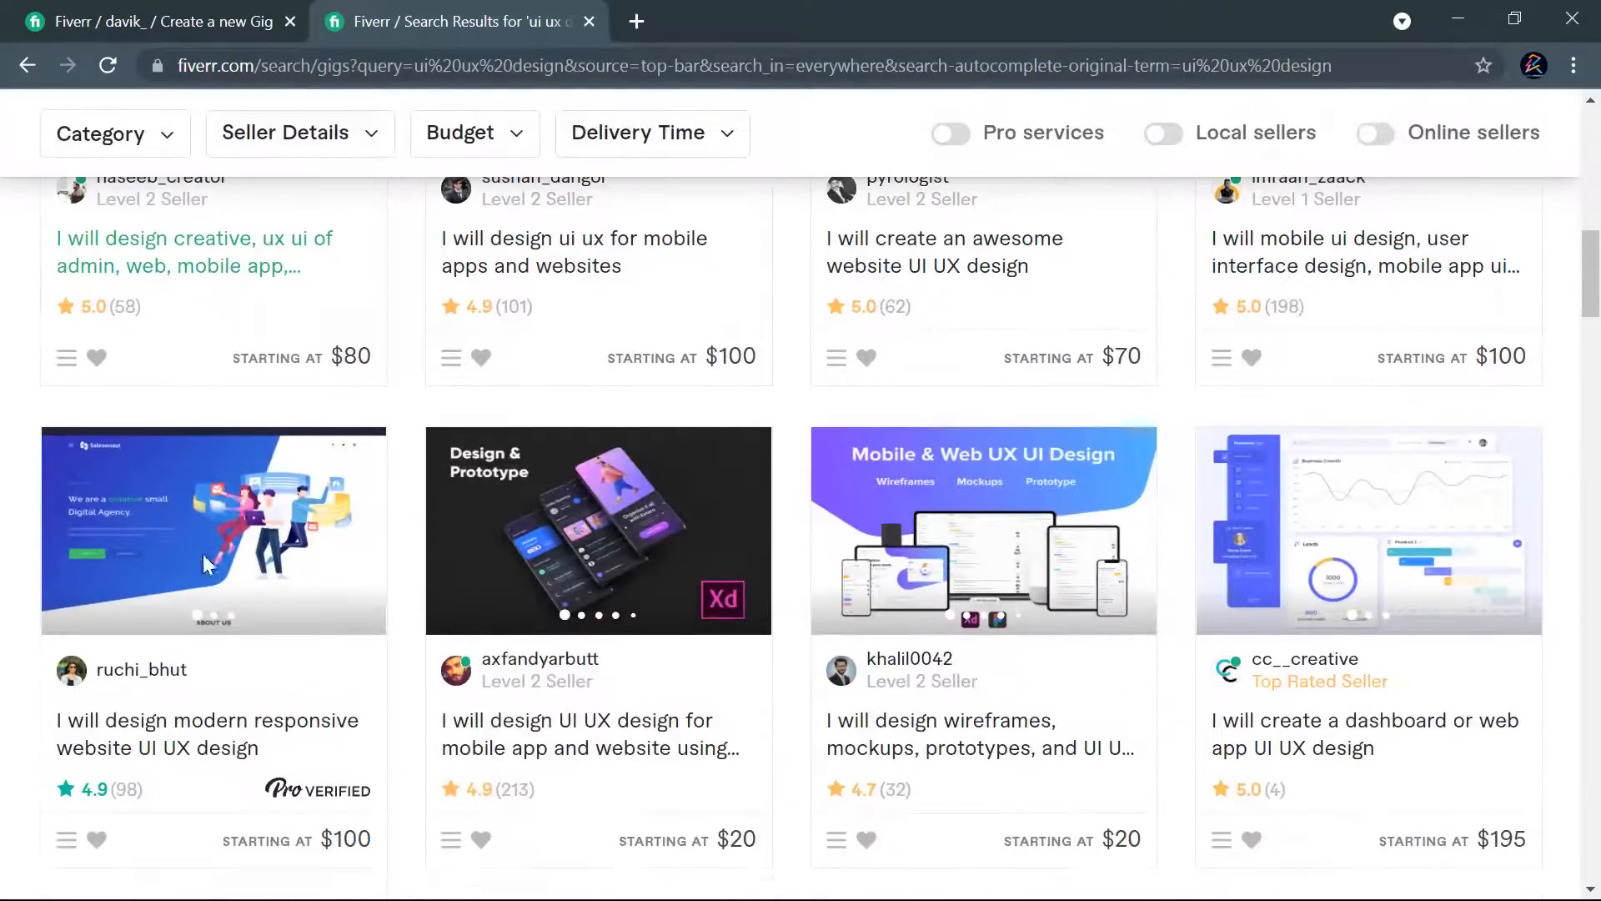
scroll(1334, 577, down, 6)
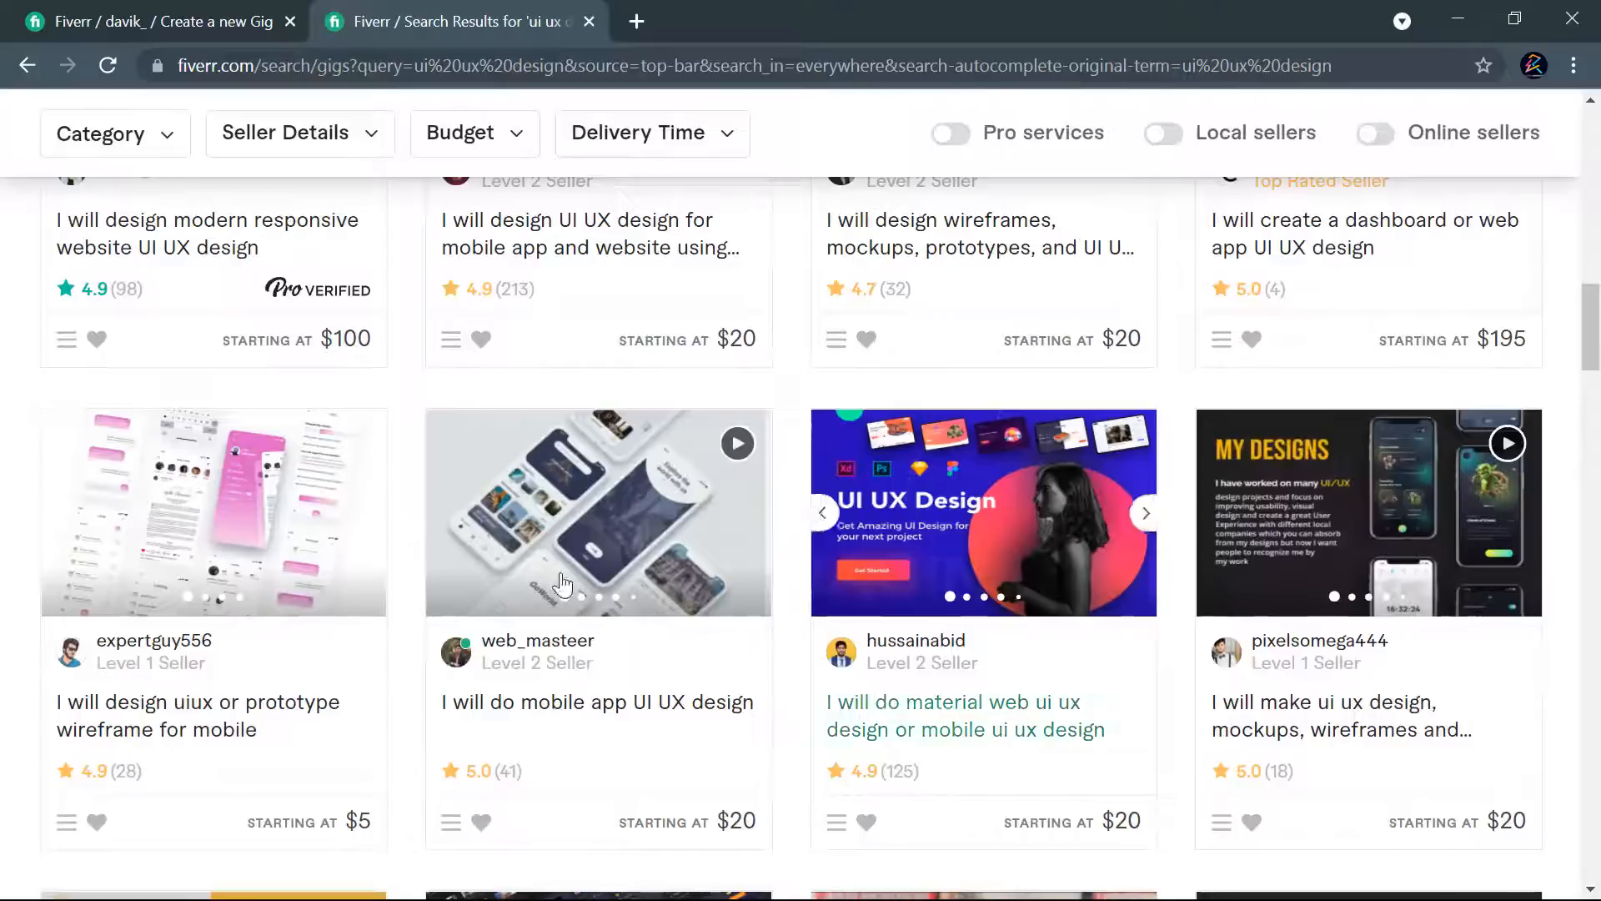
scroll(470, 572, down, 6)
scroll(1365, 529, down, 6)
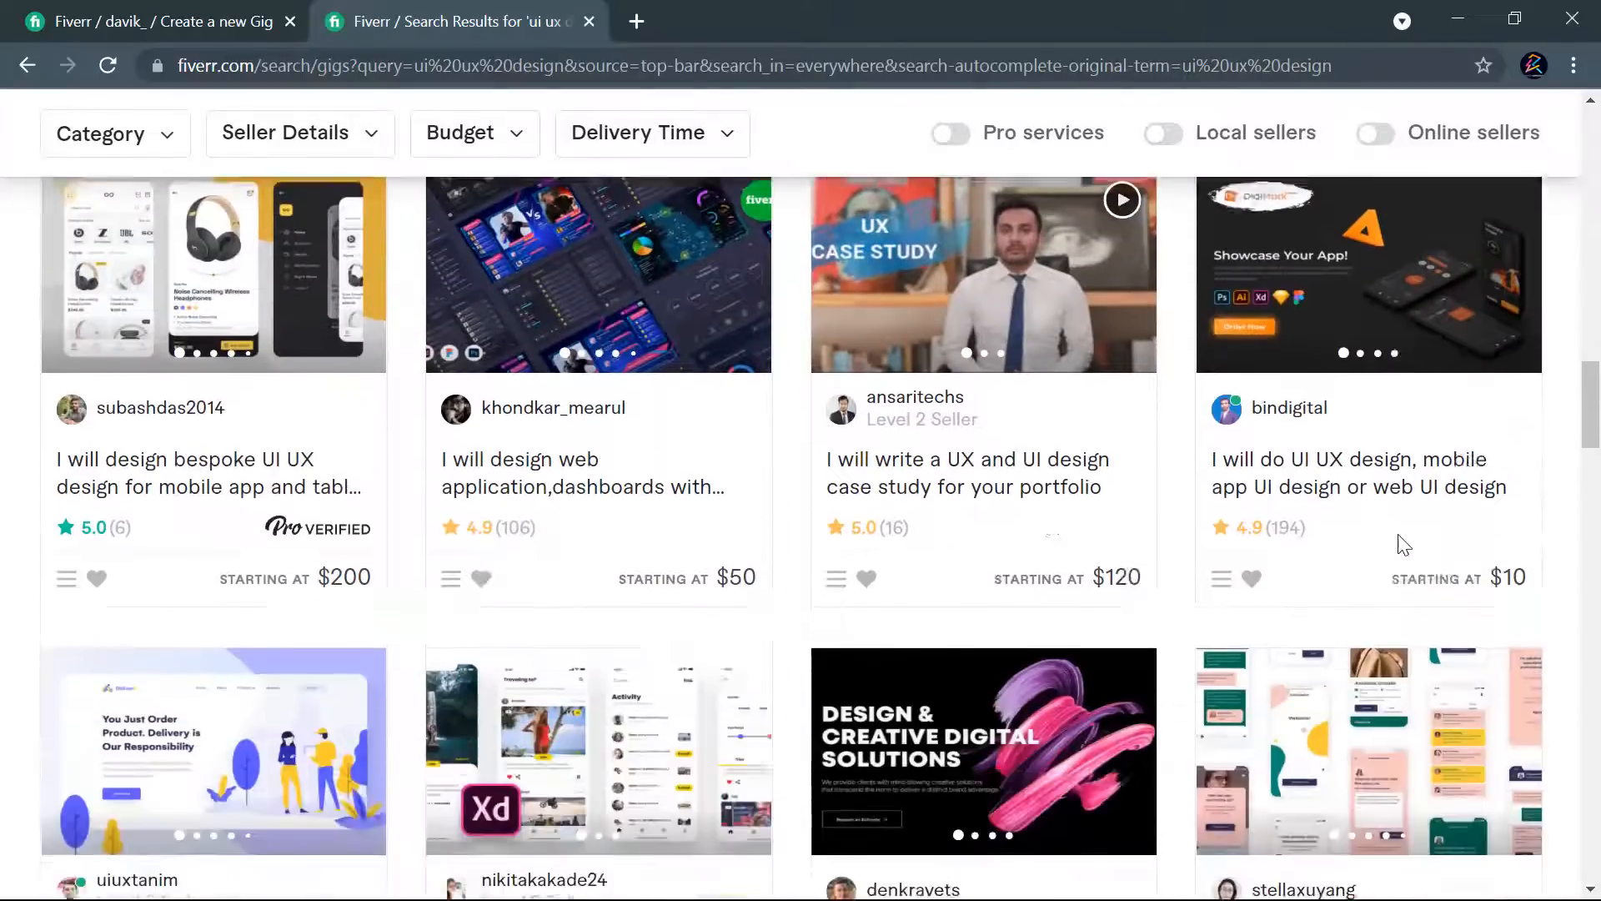
scroll(372, 536, up, 7)
scroll(409, 555, down, 4)
scroll(406, 554, down, 1)
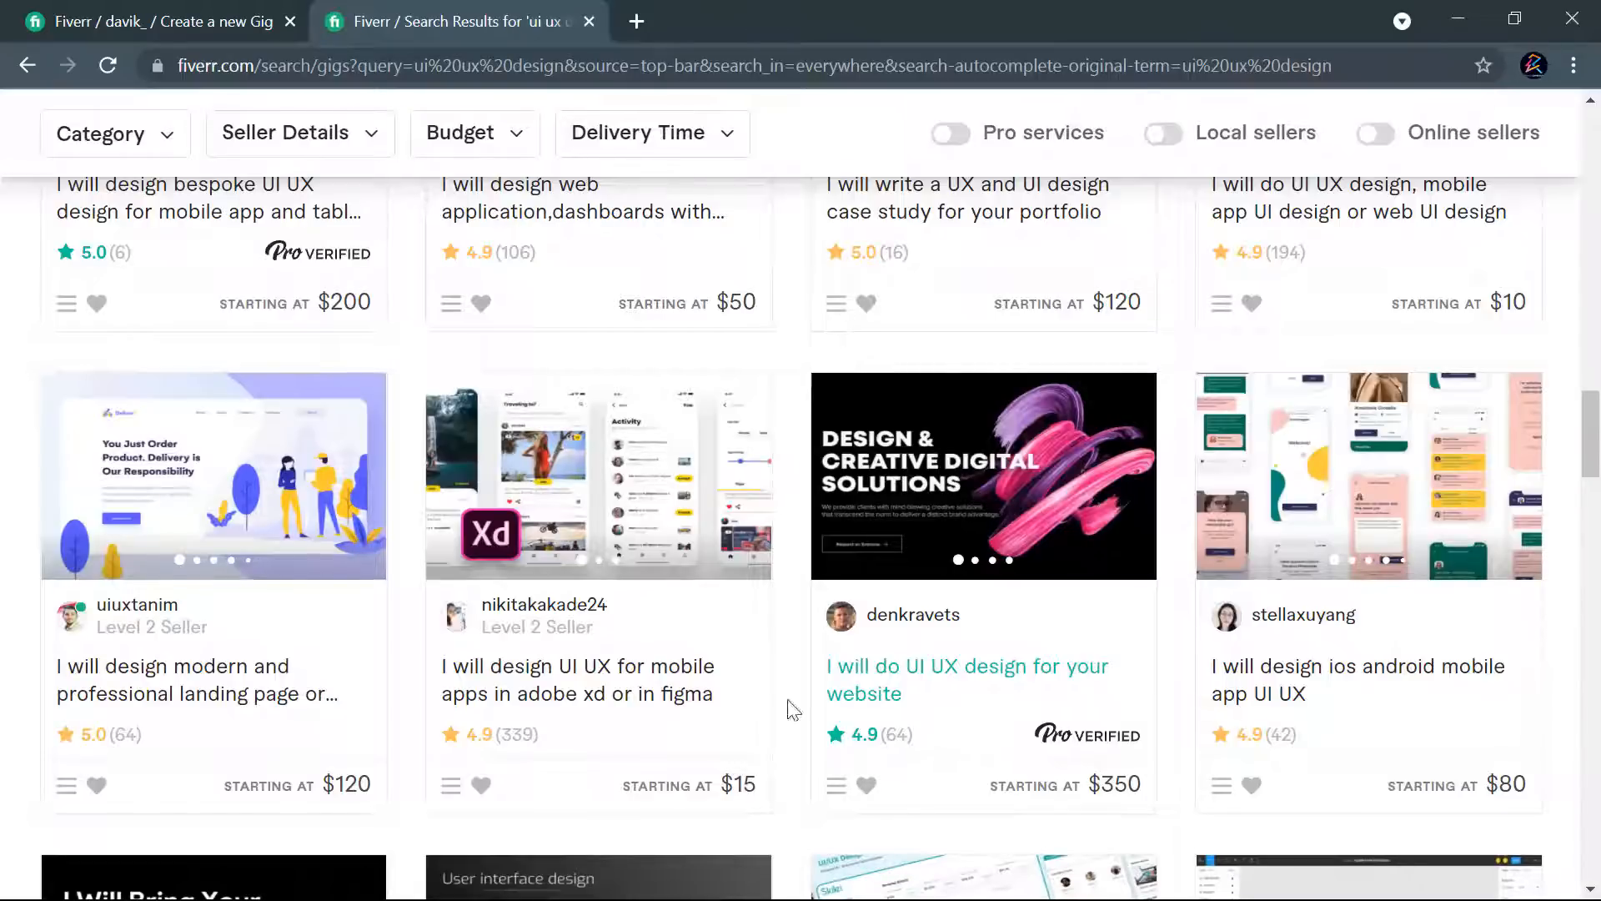
- Examine the titles, ratings and starting prices of more "ui ux design" gigs further down the results
scroll(605, 636, down, 5)
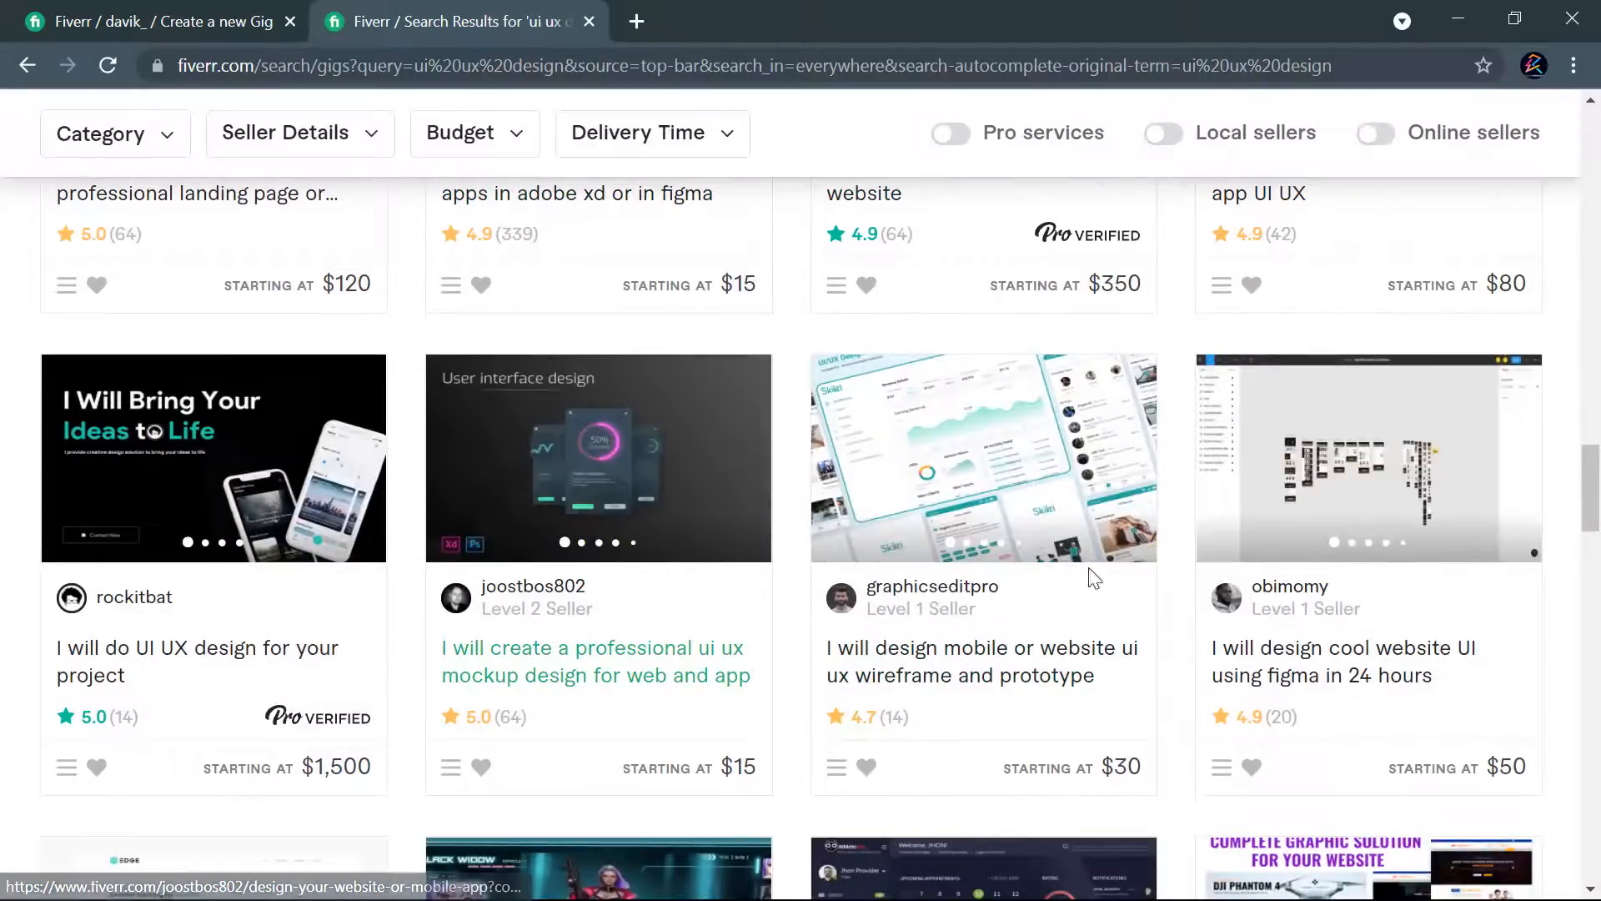
scroll(940, 576, down, 5)
scroll(915, 574, down, 4)
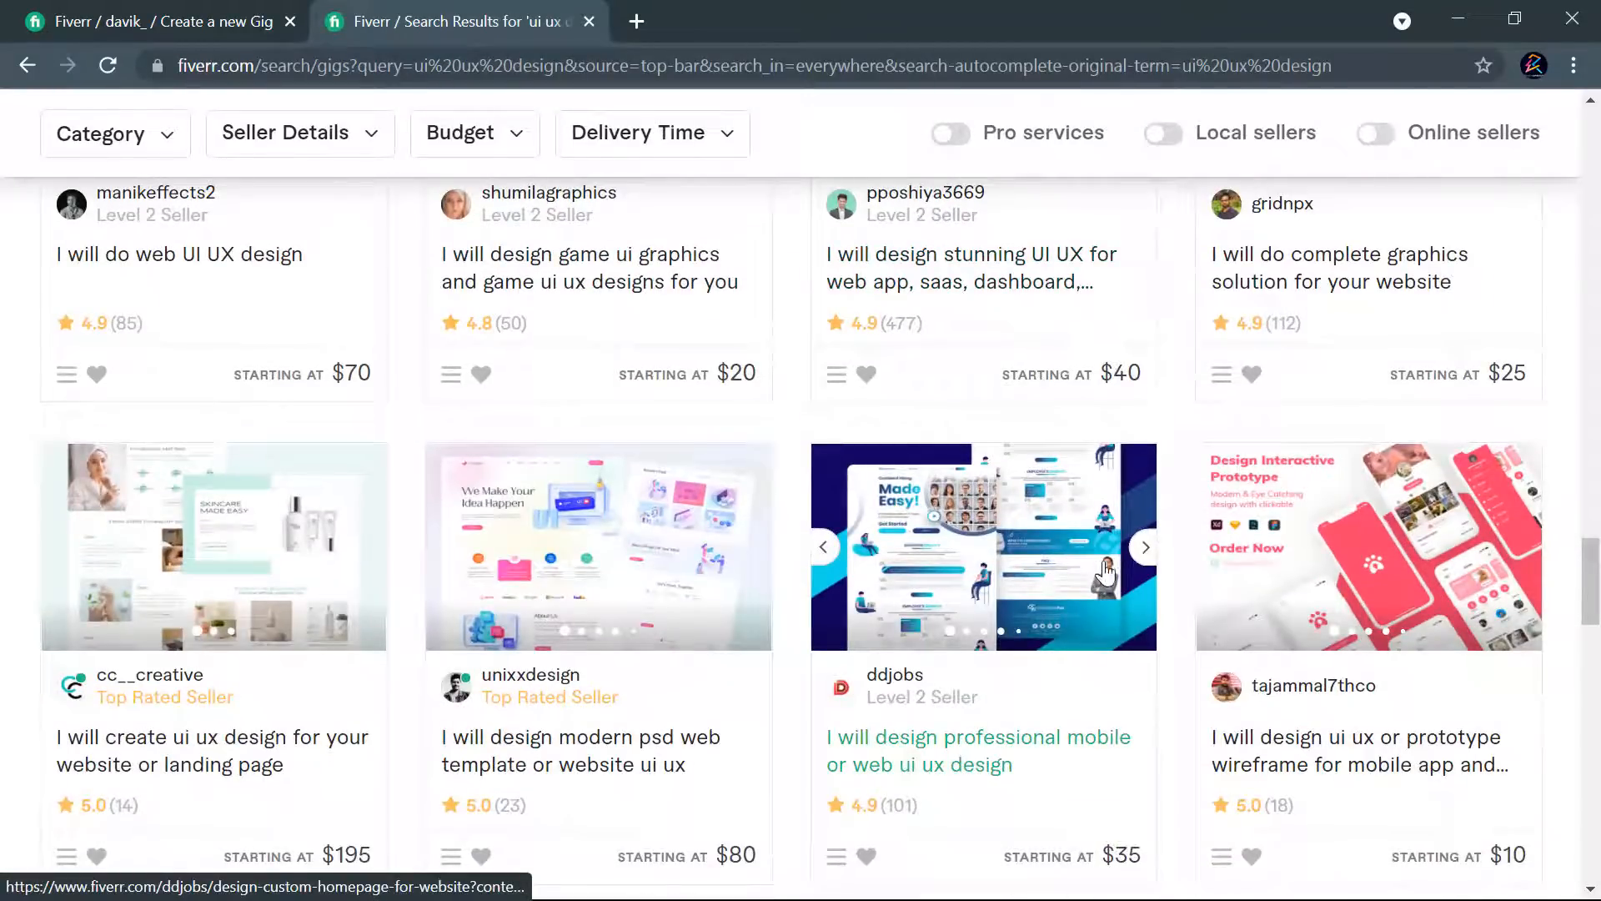
scroll(1076, 533, down, 3)
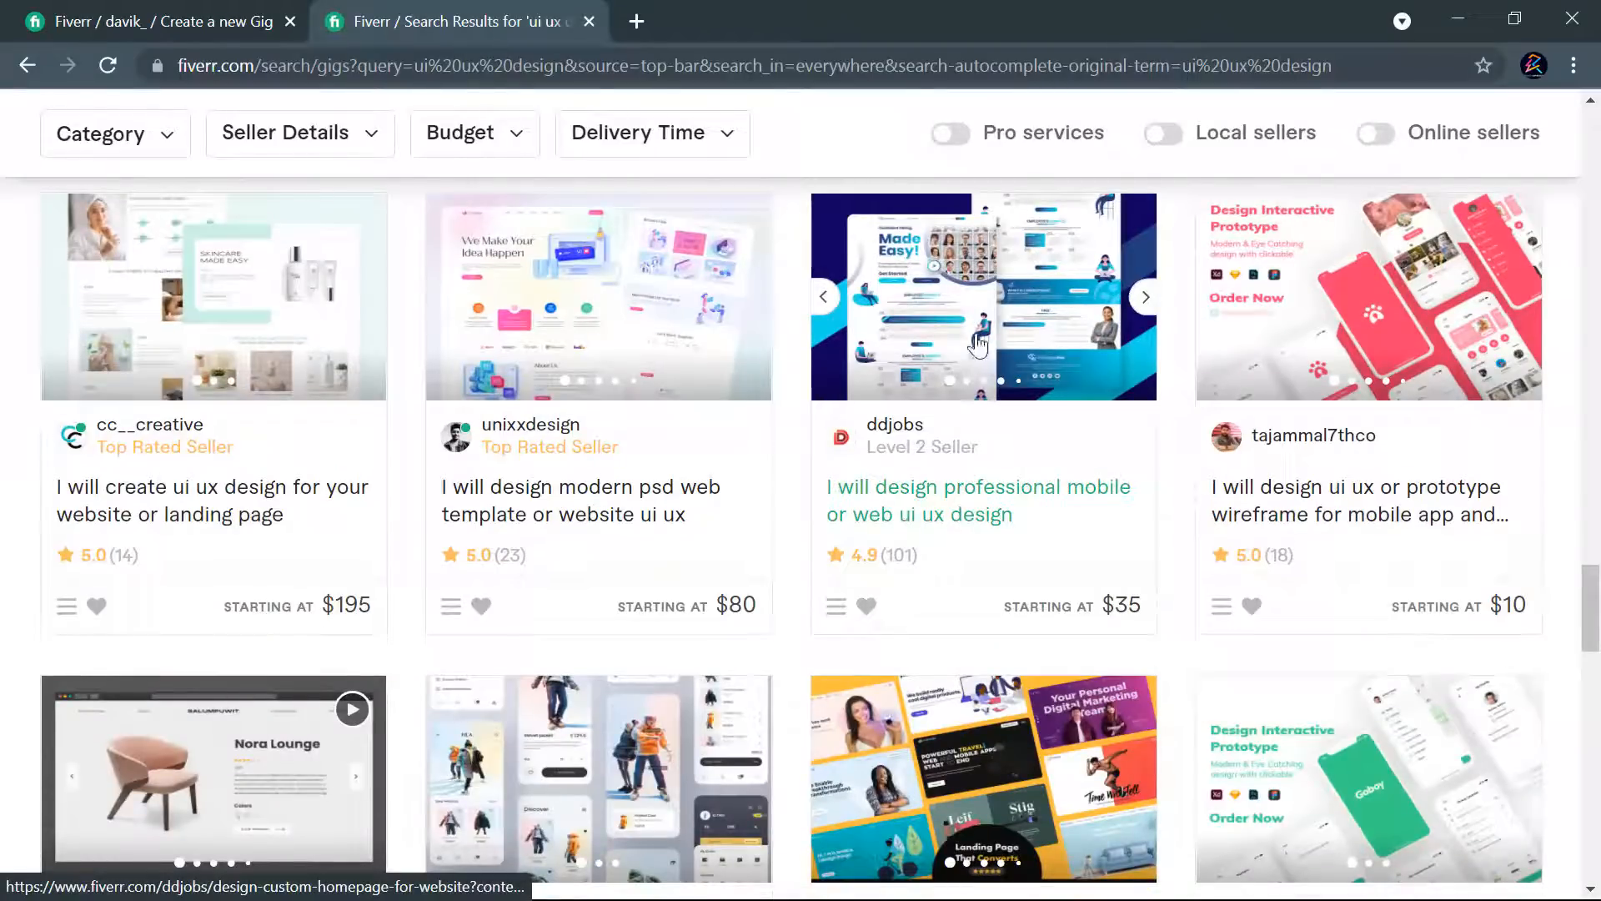
right_click(949, 517)
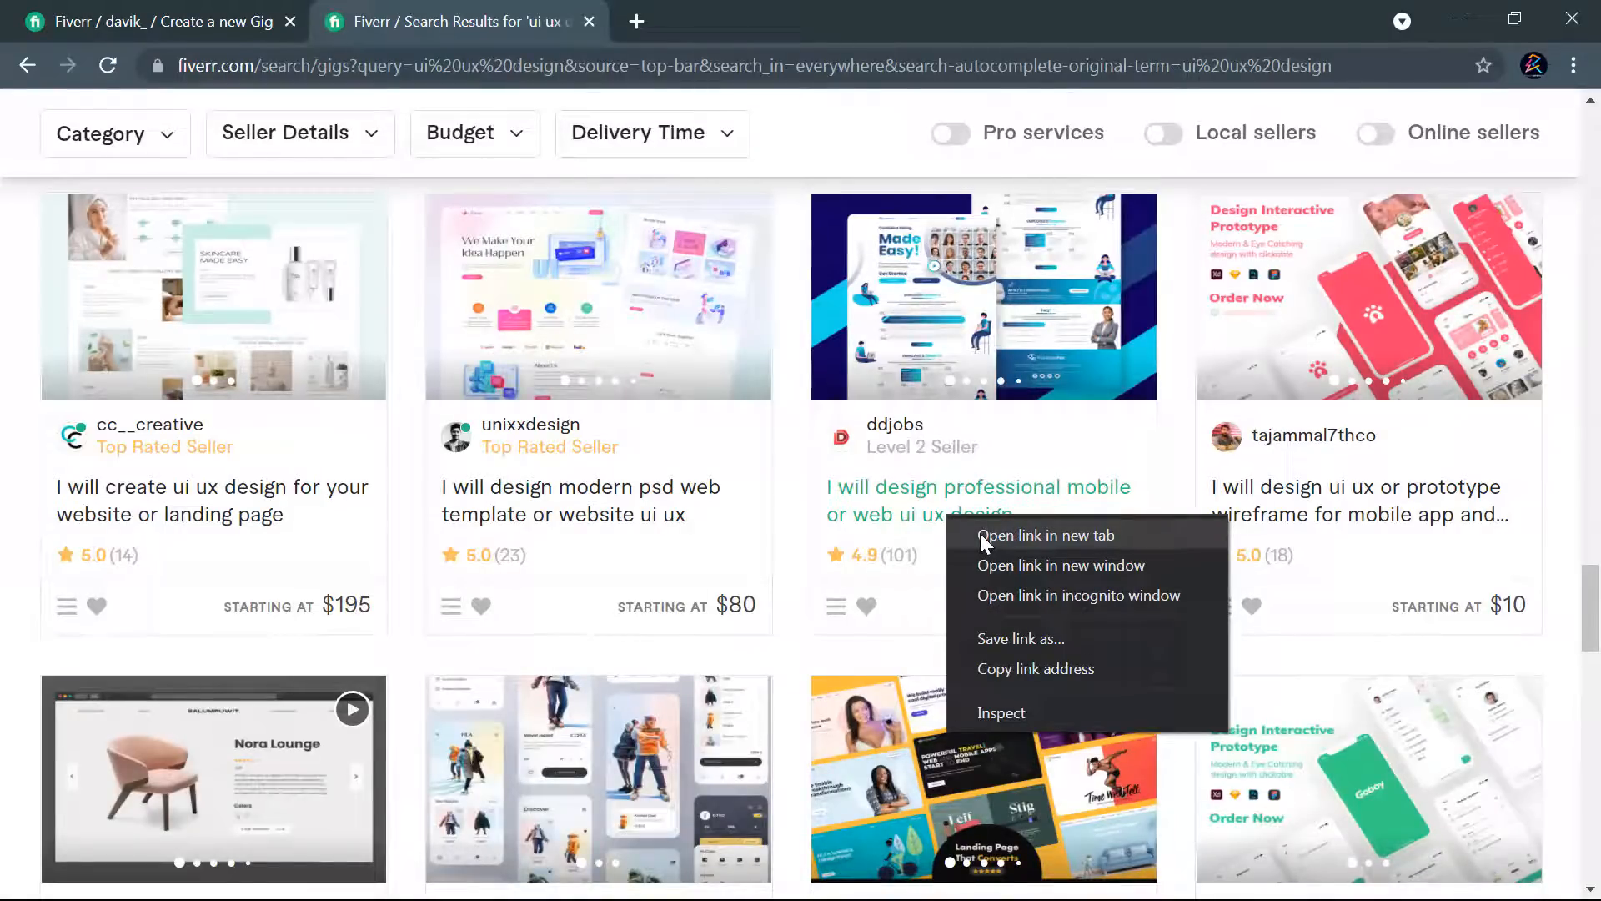
click(798, 543)
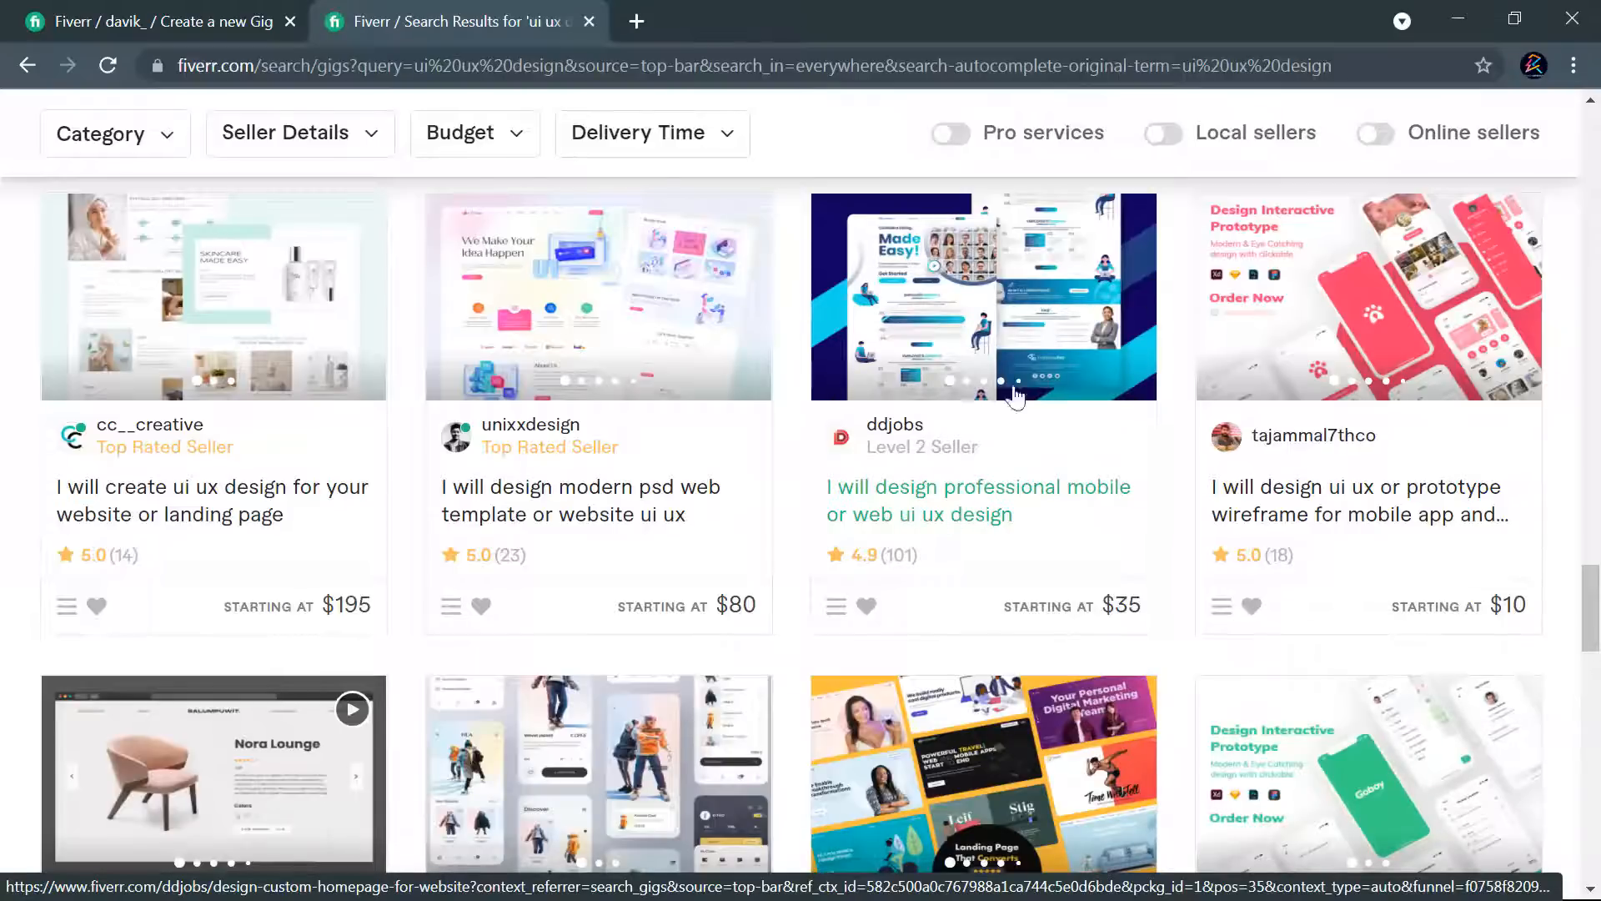
scroll(1127, 480, down, 20)
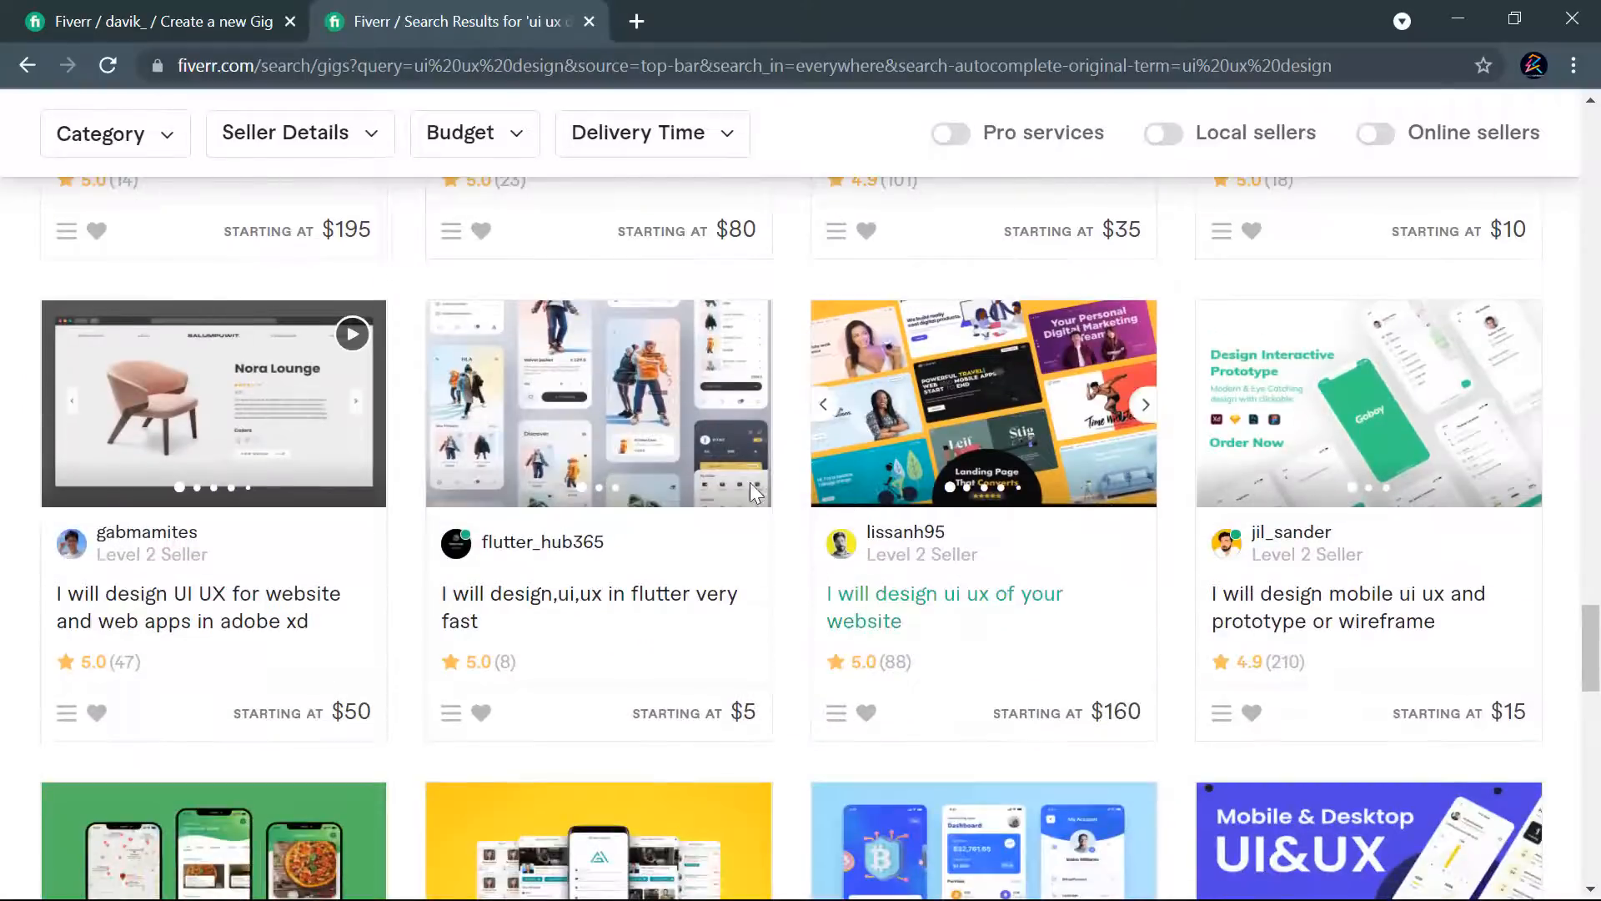
scroll(745, 380, up, 20)
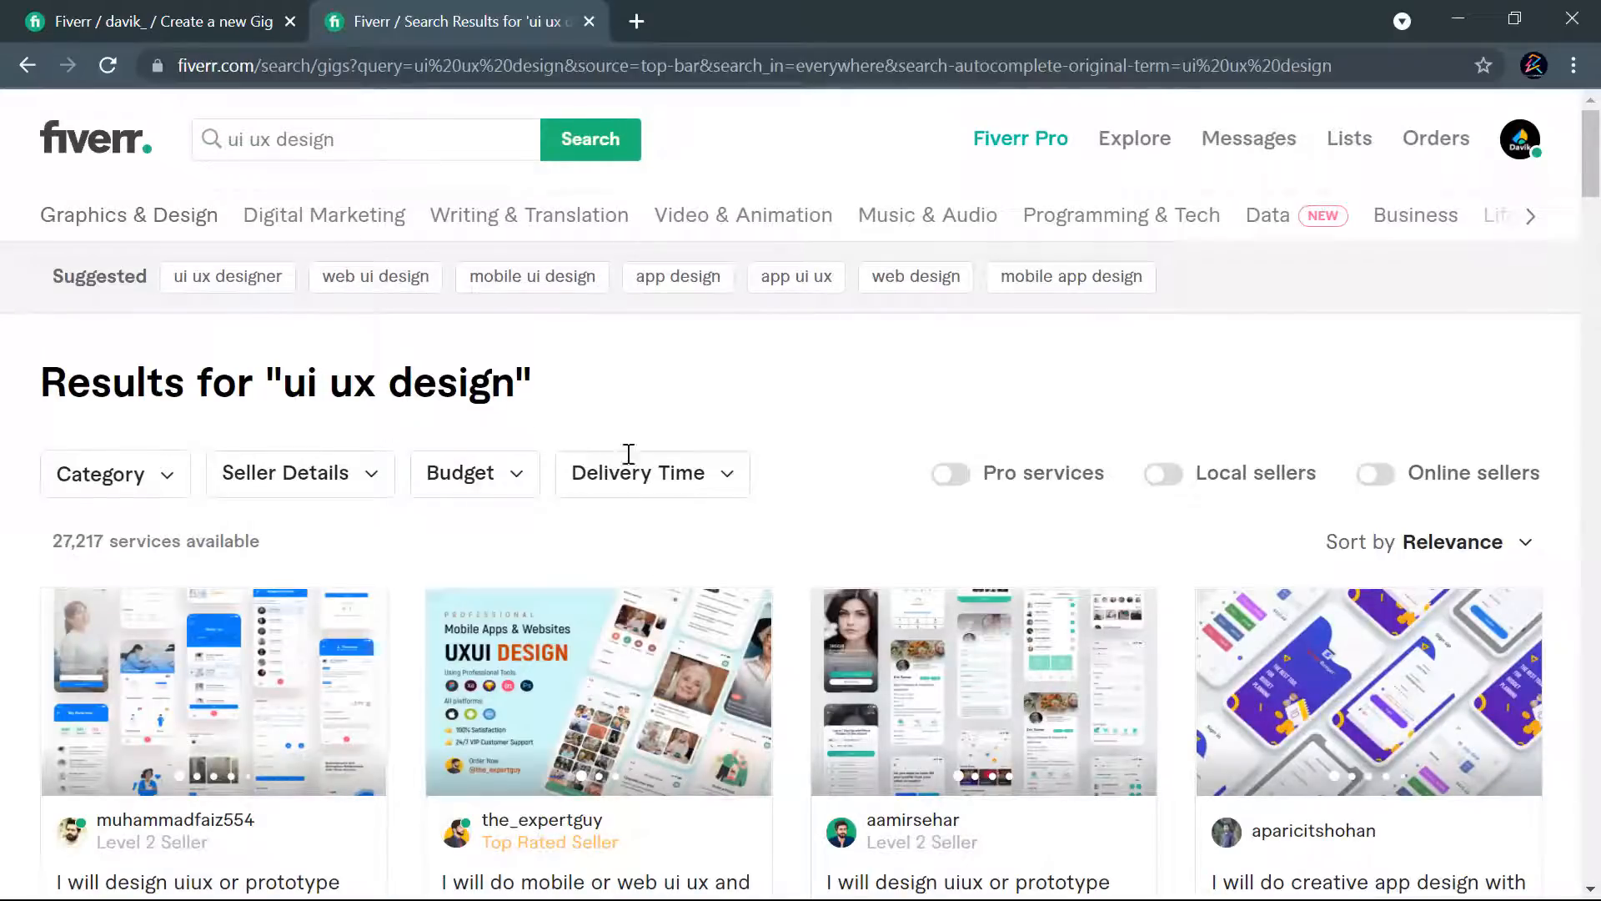
- Open the first three gigs of the "ui ux design" results in separate new tabs
scroll(663, 543, down, 3)
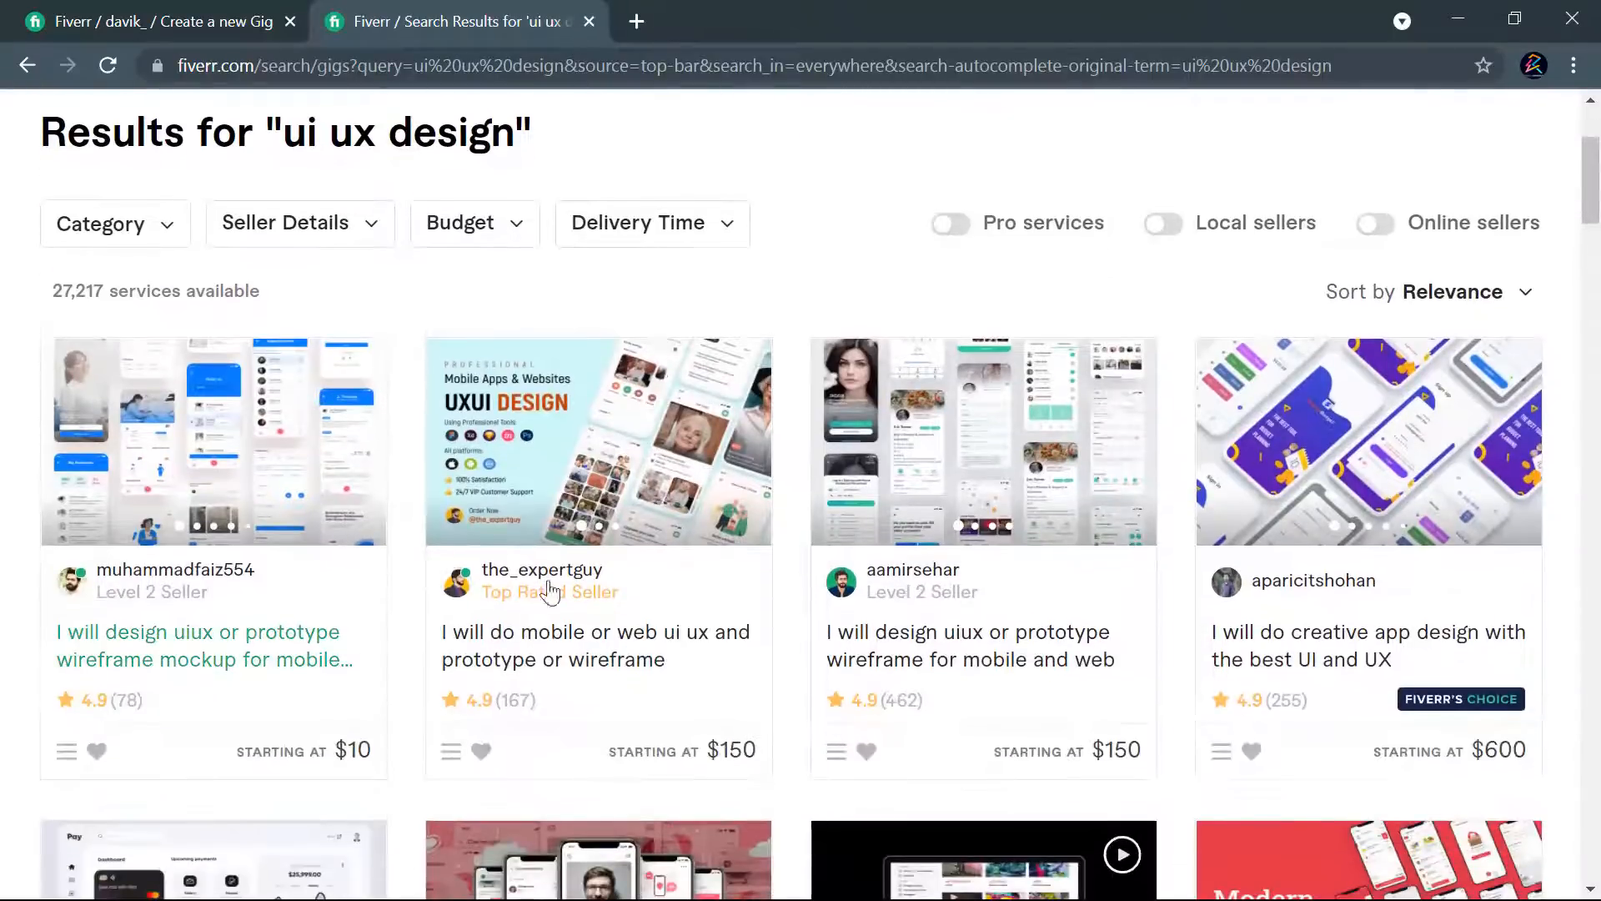
right_click(307, 652)
click(378, 659)
right_click(569, 670)
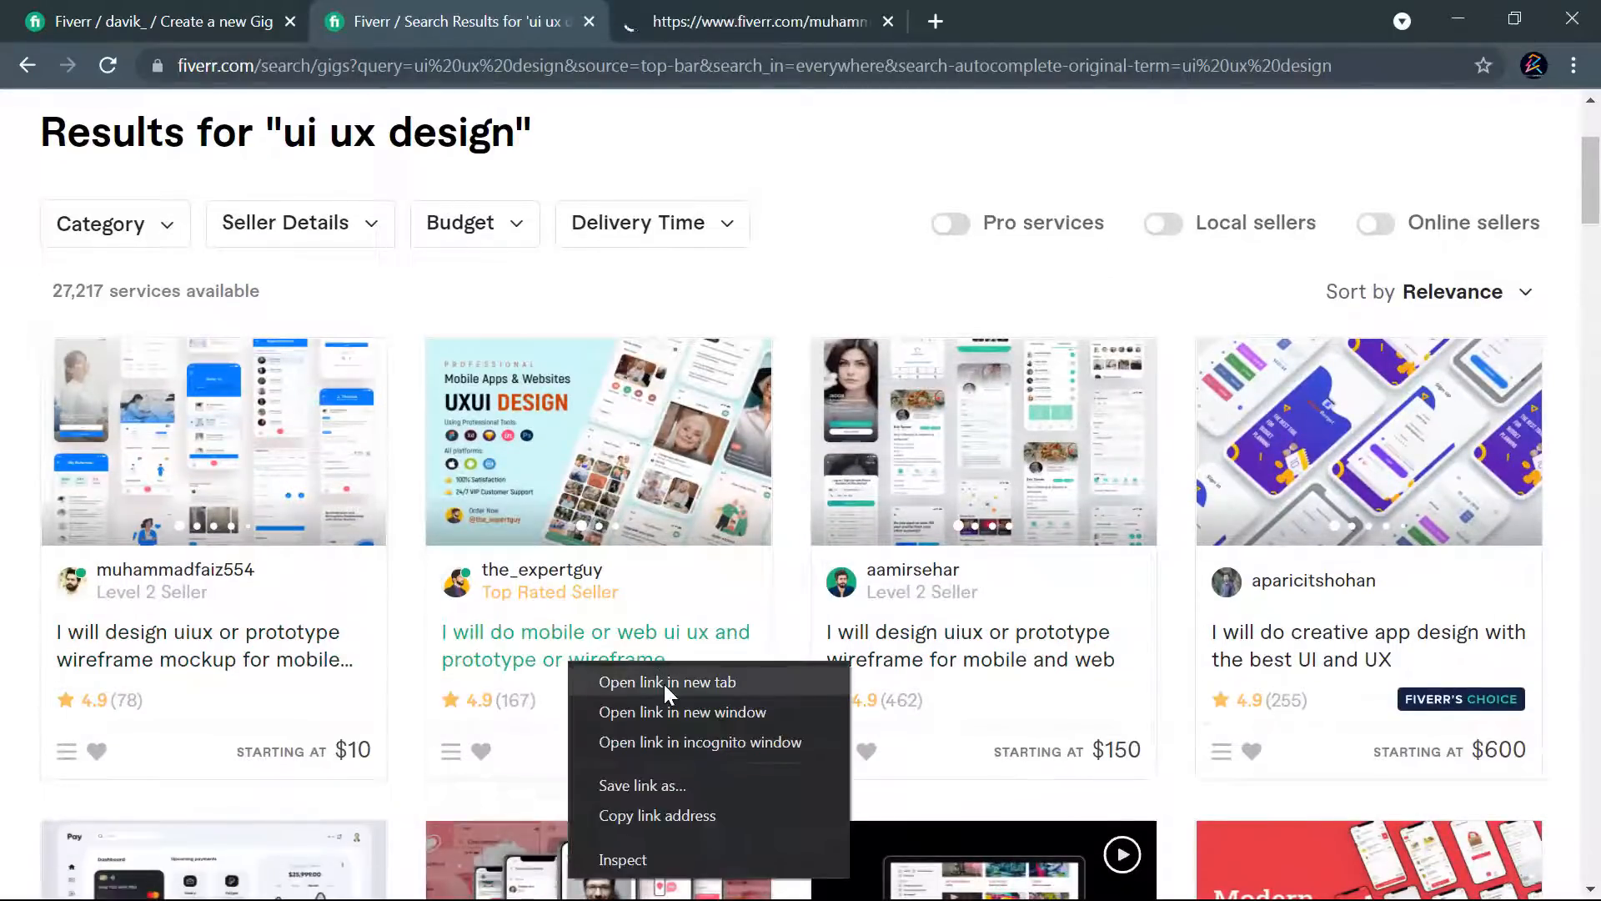
click(665, 681)
right_click(868, 661)
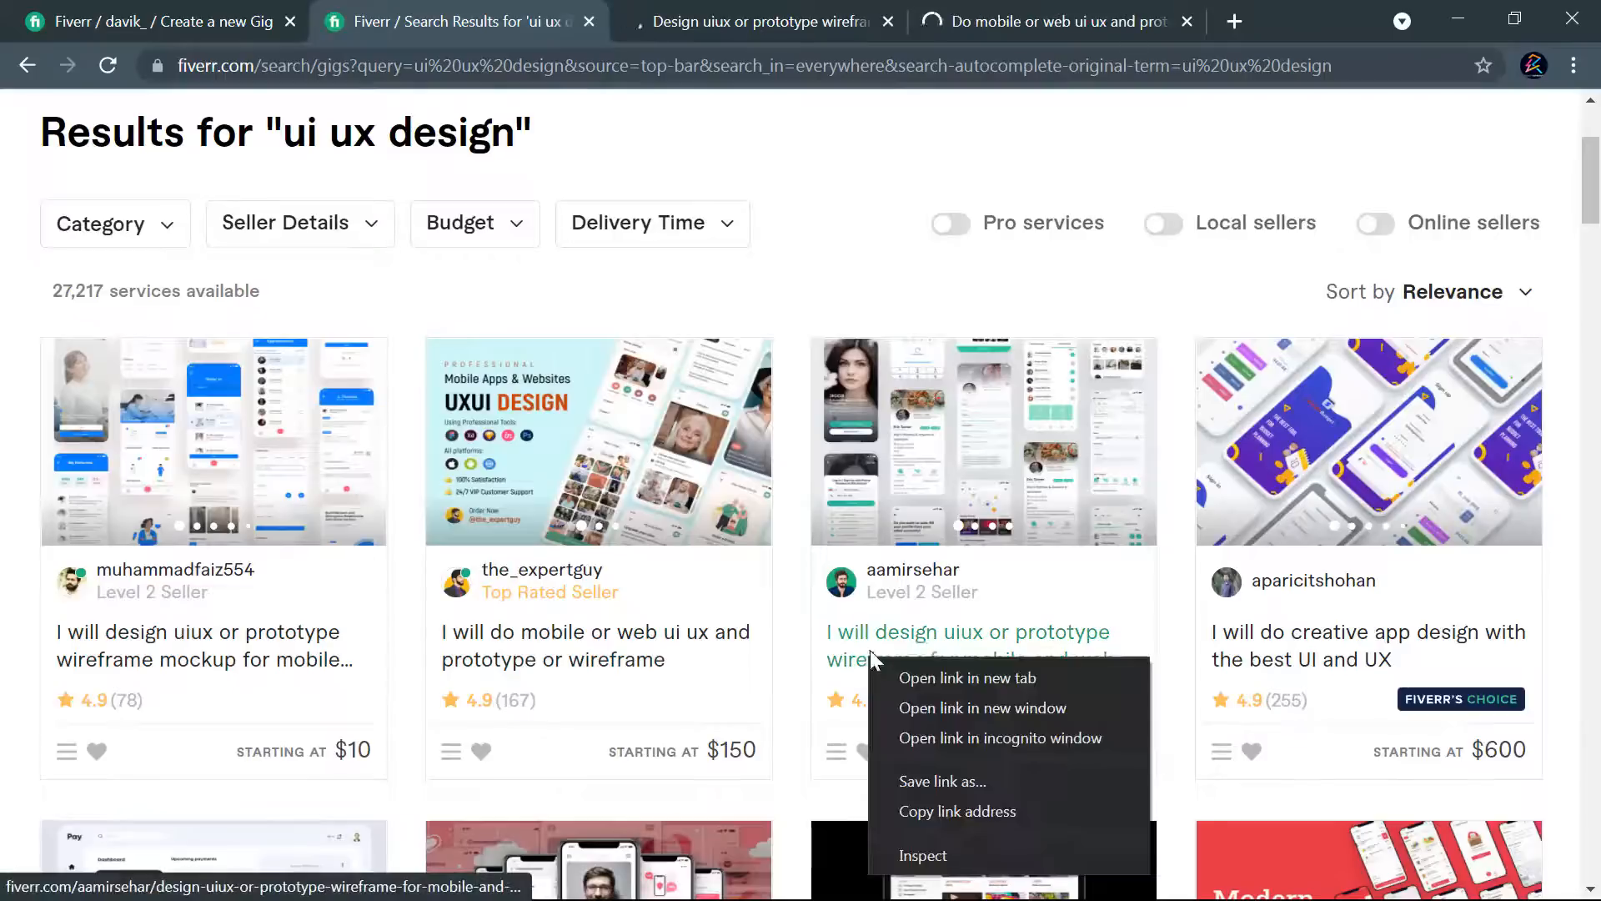
click(946, 672)
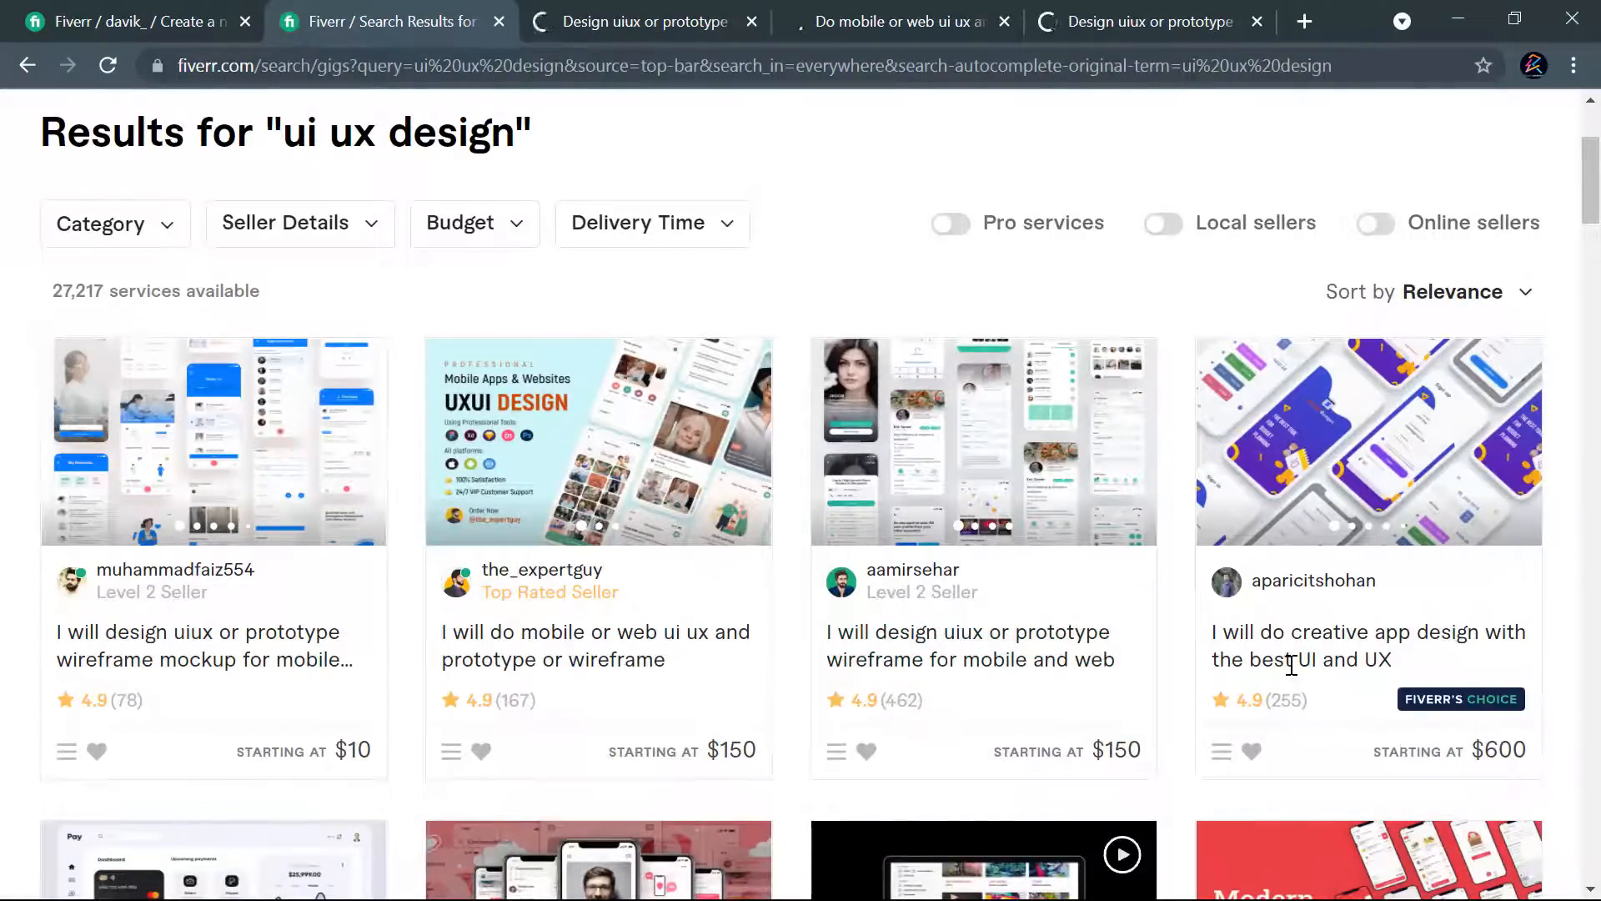
- Open the "I will design creative, ux ui of admin, web, mobile app" gig in a new tab as well
scroll(1159, 655, down, 1)
scroll(1143, 636, down, 3)
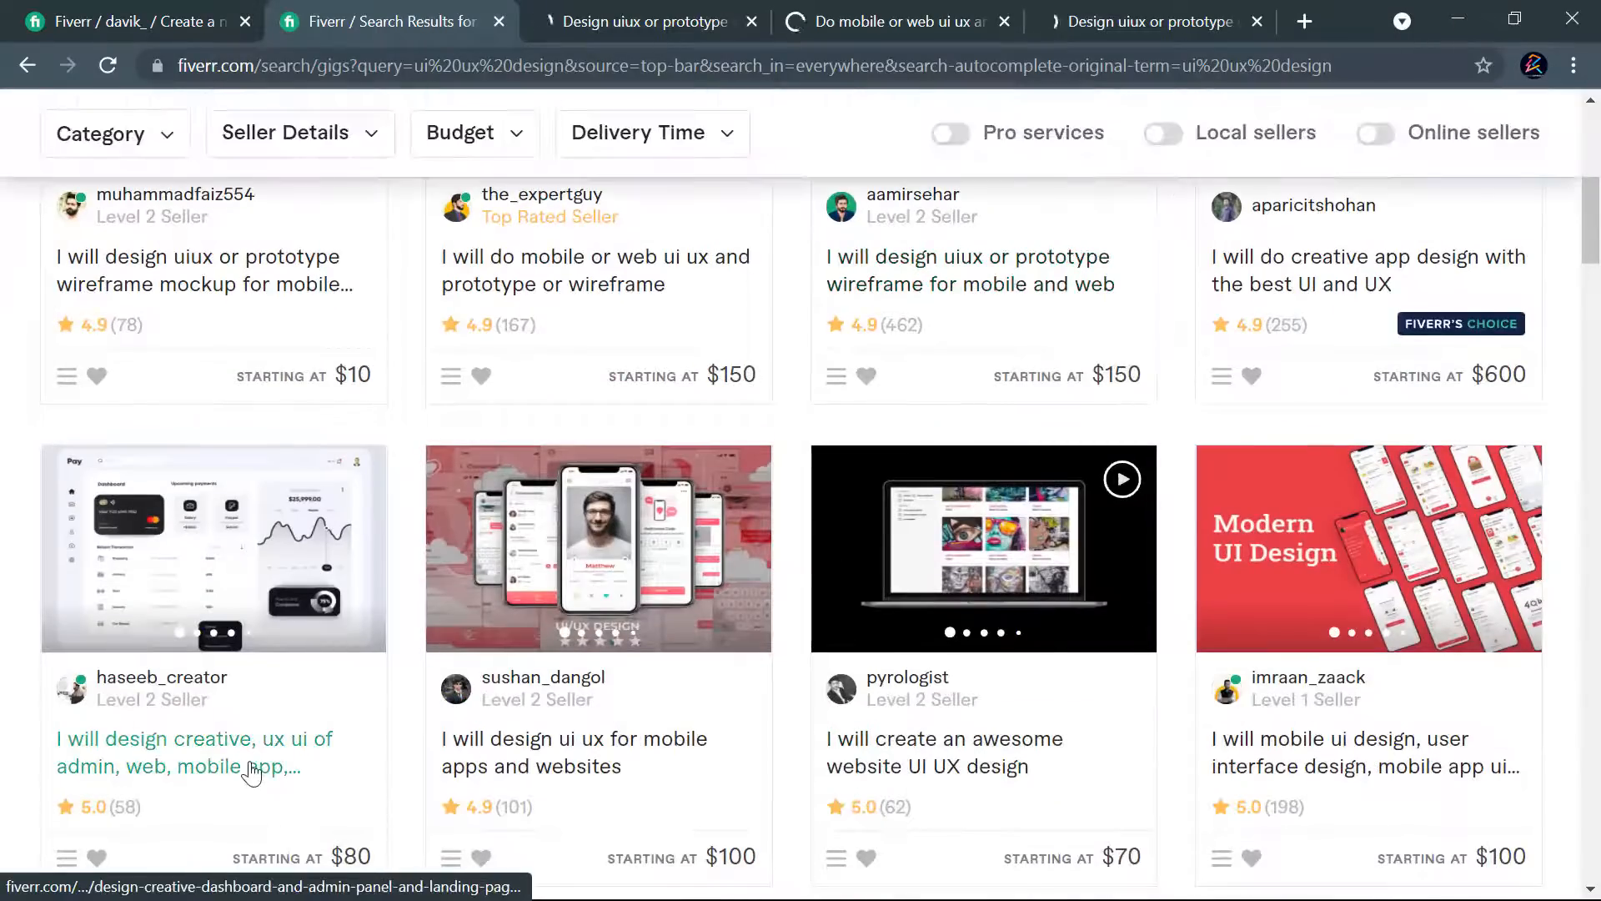
right_click(250, 765)
click(333, 568)
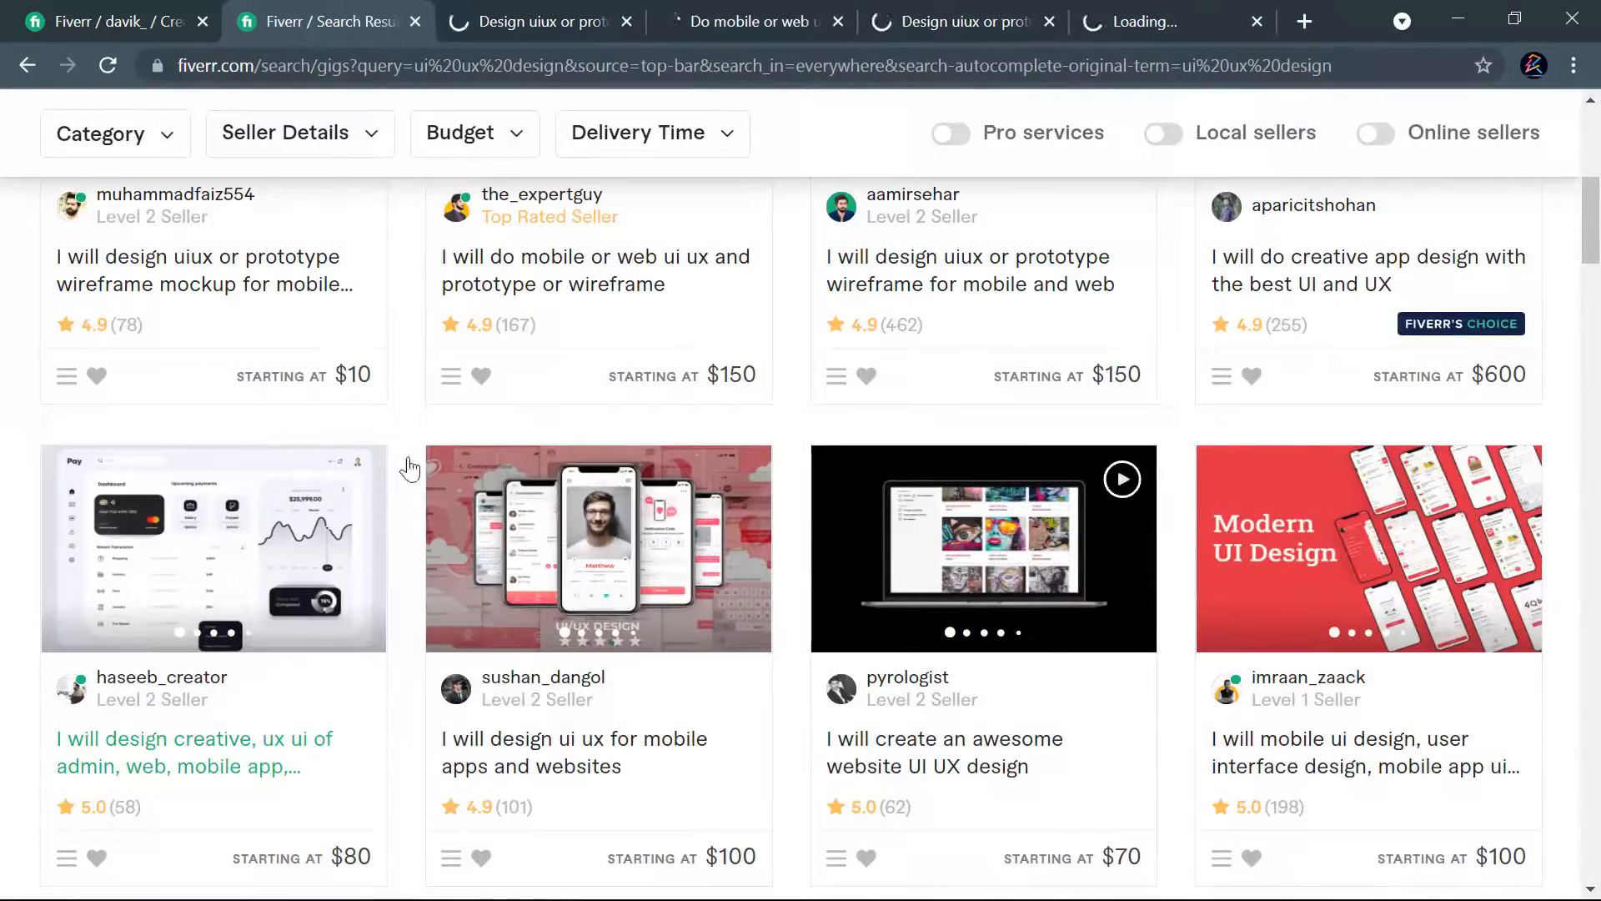
- Look through the whole first page of results down to the page numbers and return to the first gigs
scroll(653, 482, up, 7)
scroll(653, 482, down, 15)
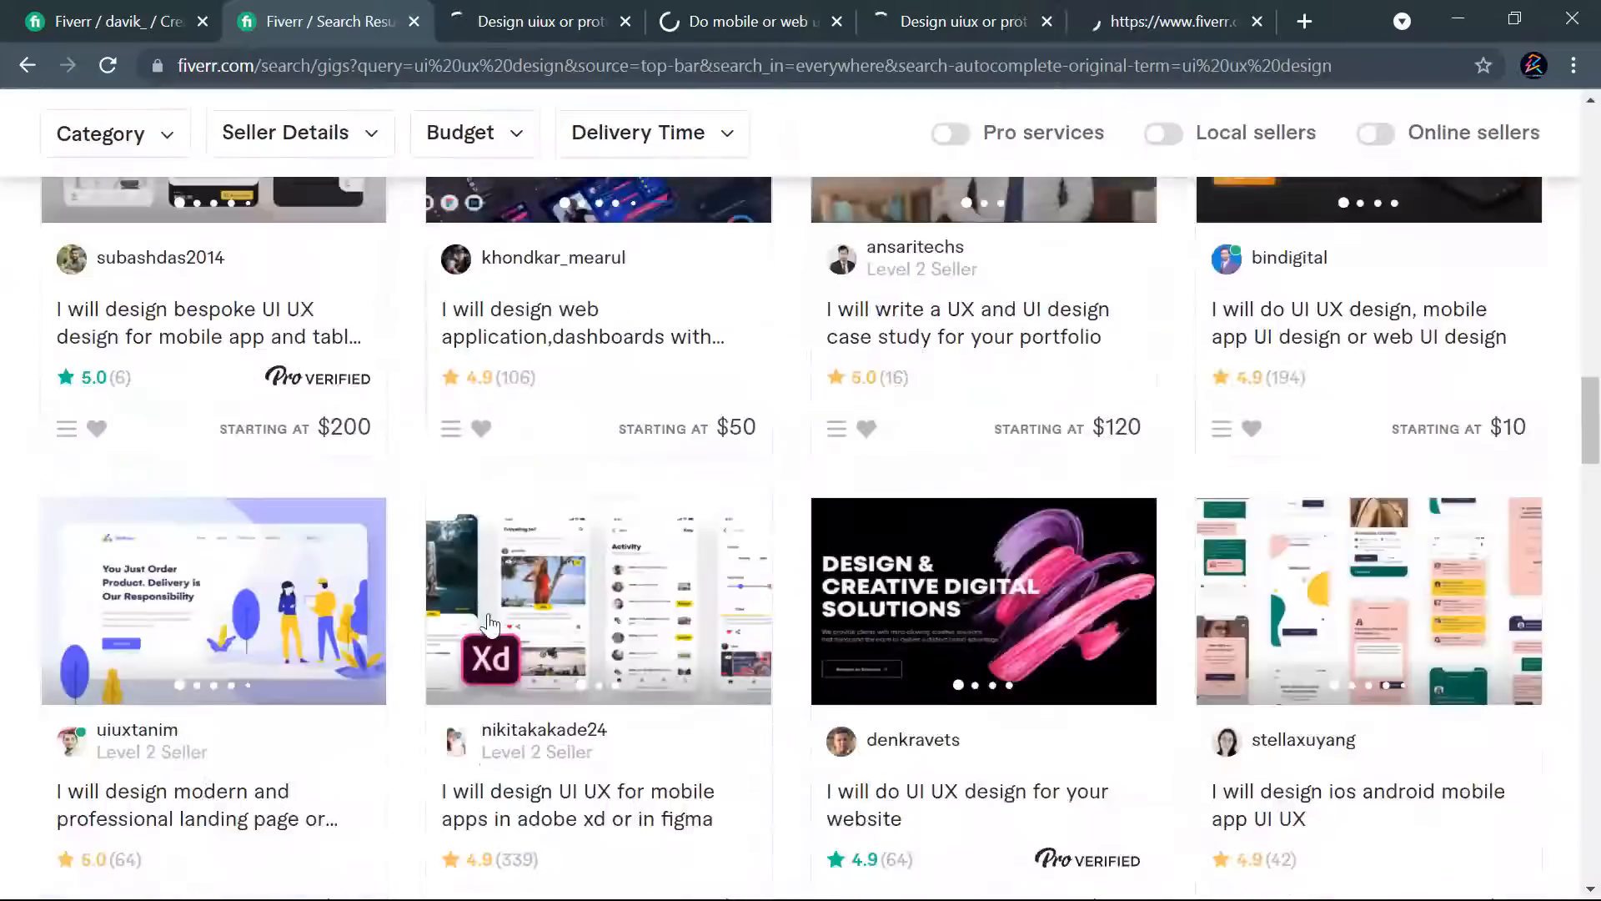
scroll(492, 637, down, 20)
scroll(622, 505, up, 10)
scroll(631, 577, down, 2)
scroll(630, 578, down, 3)
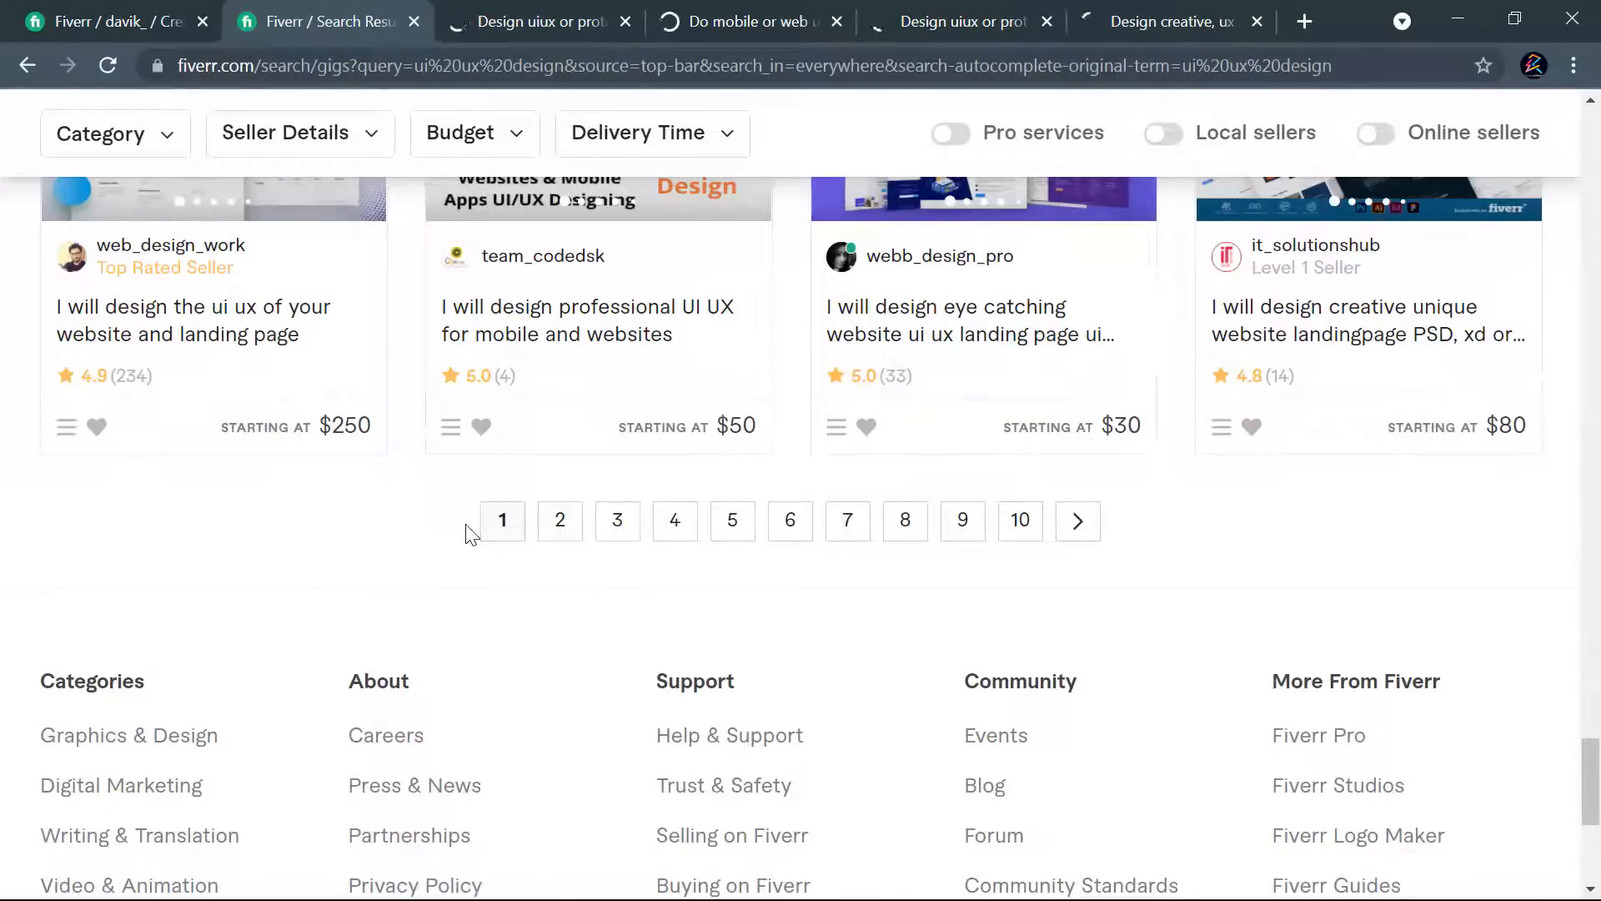
drag(467, 527, 630, 530)
scroll(1204, 554, up, 10)
scroll(1207, 549, up, 5)
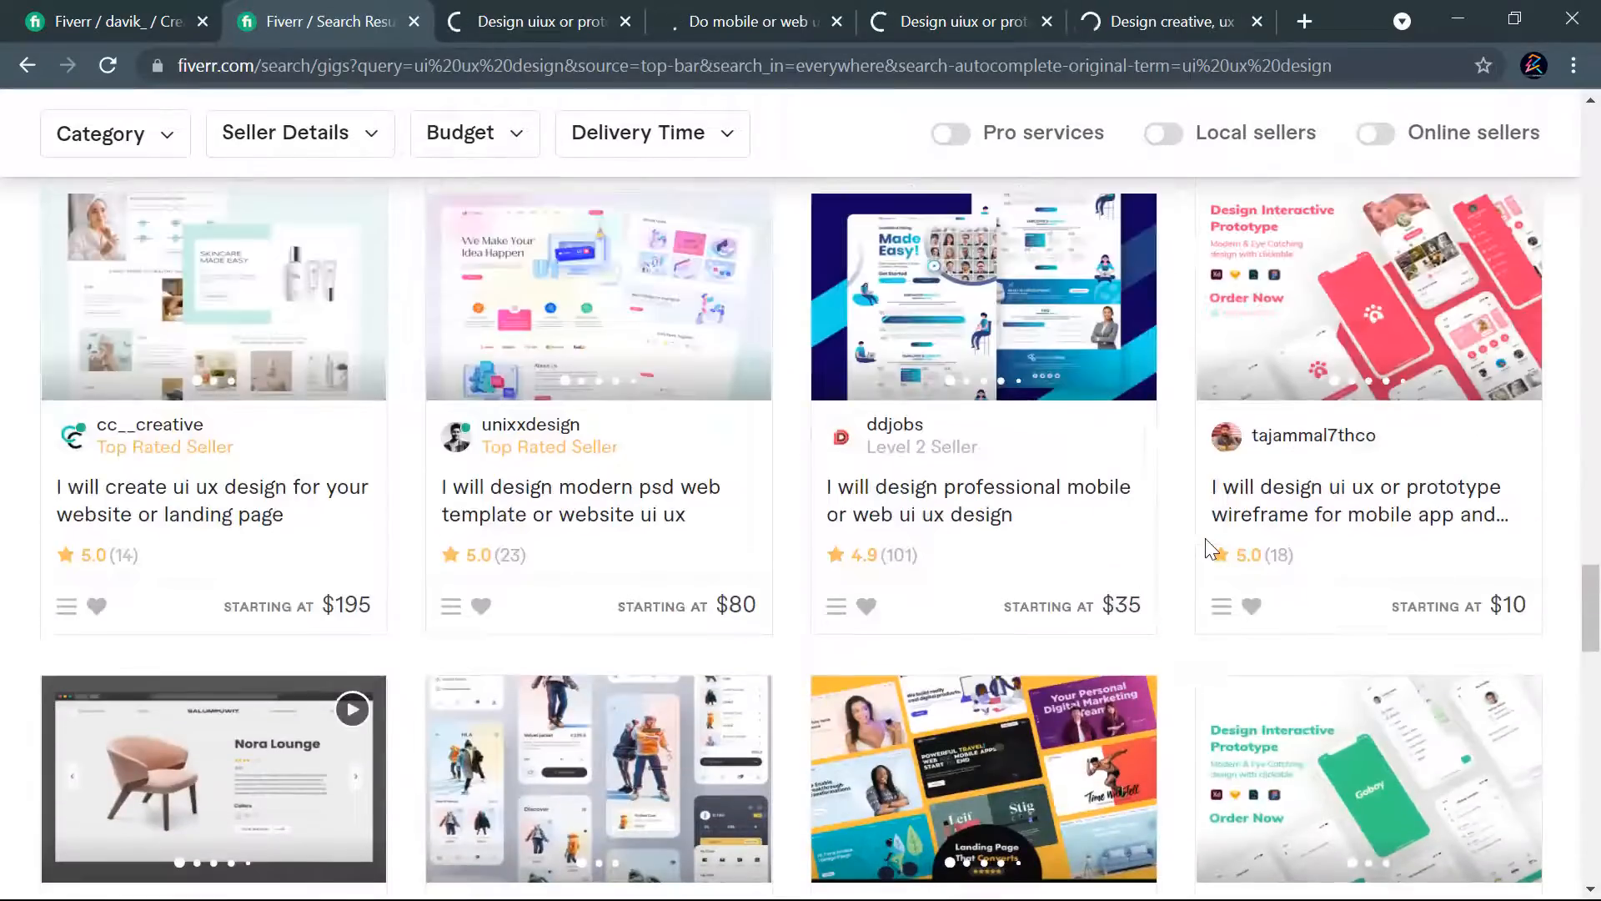
scroll(1204, 548, up, 15)
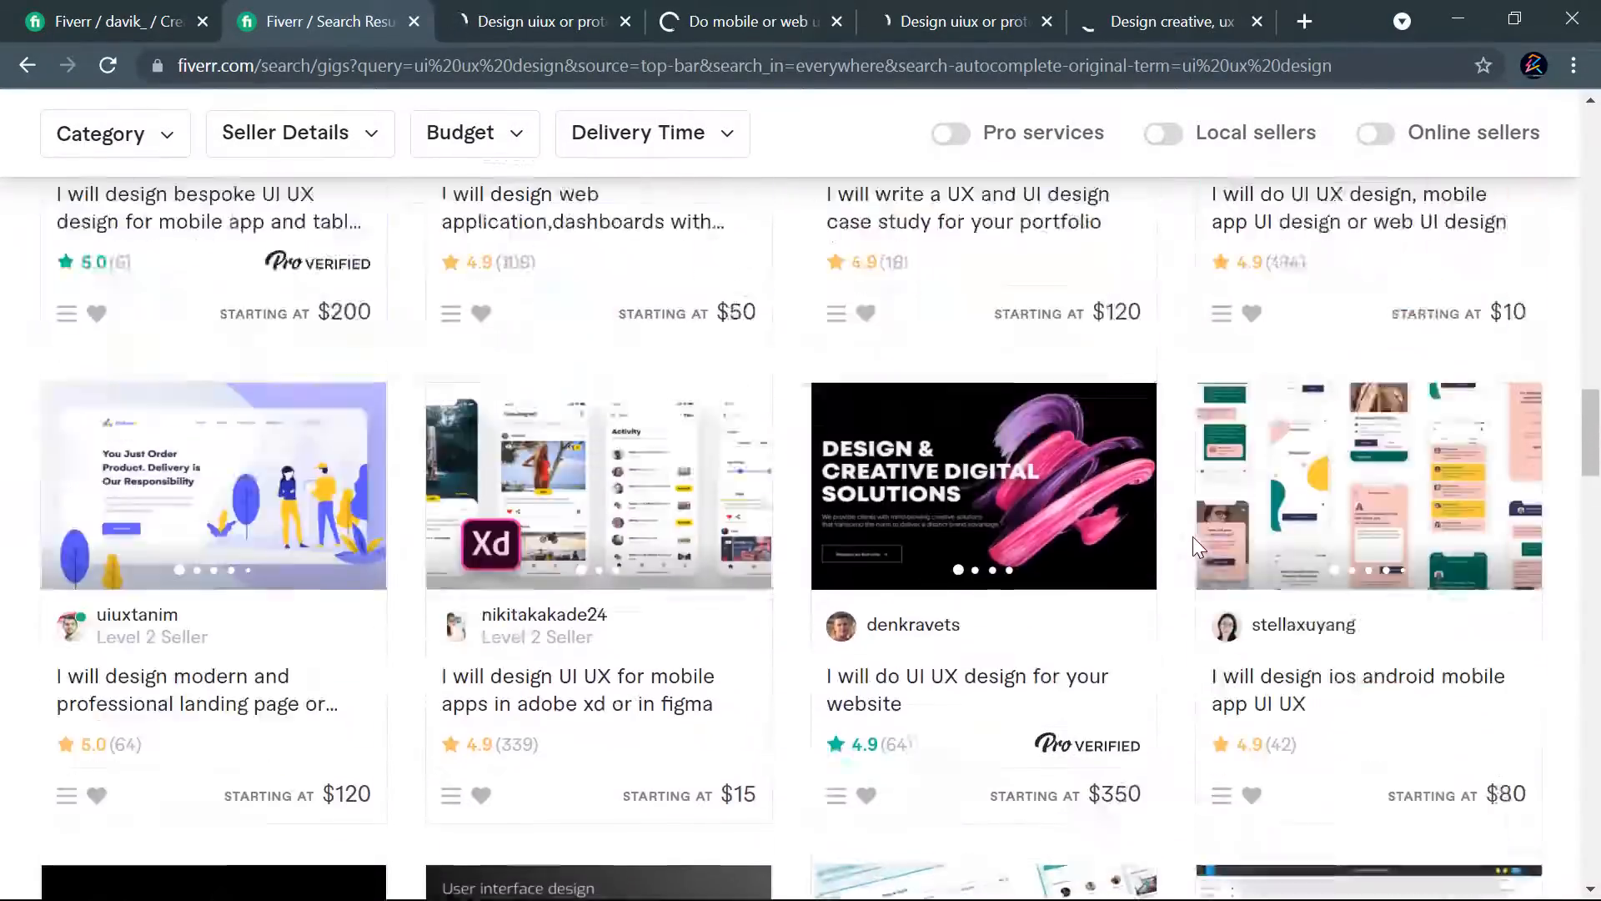
scroll(1192, 548, up, 15)
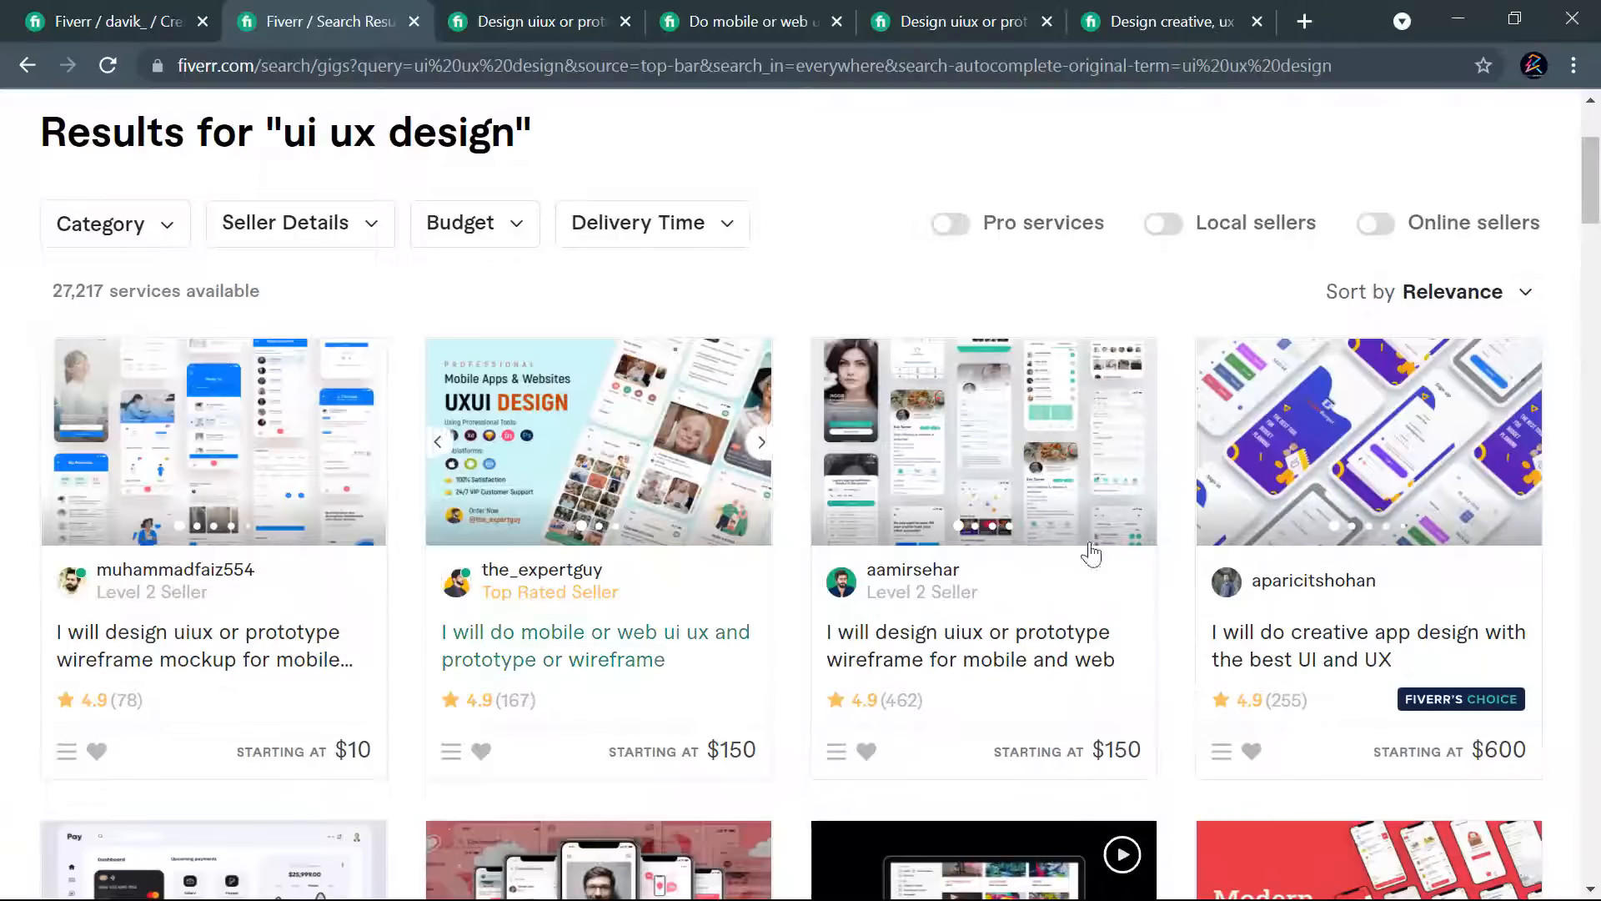
- Review the Standard and Premium packages of the "uiux or prototype wireframe mockup for mobile and web" gig, and close its tab
click(519, 10)
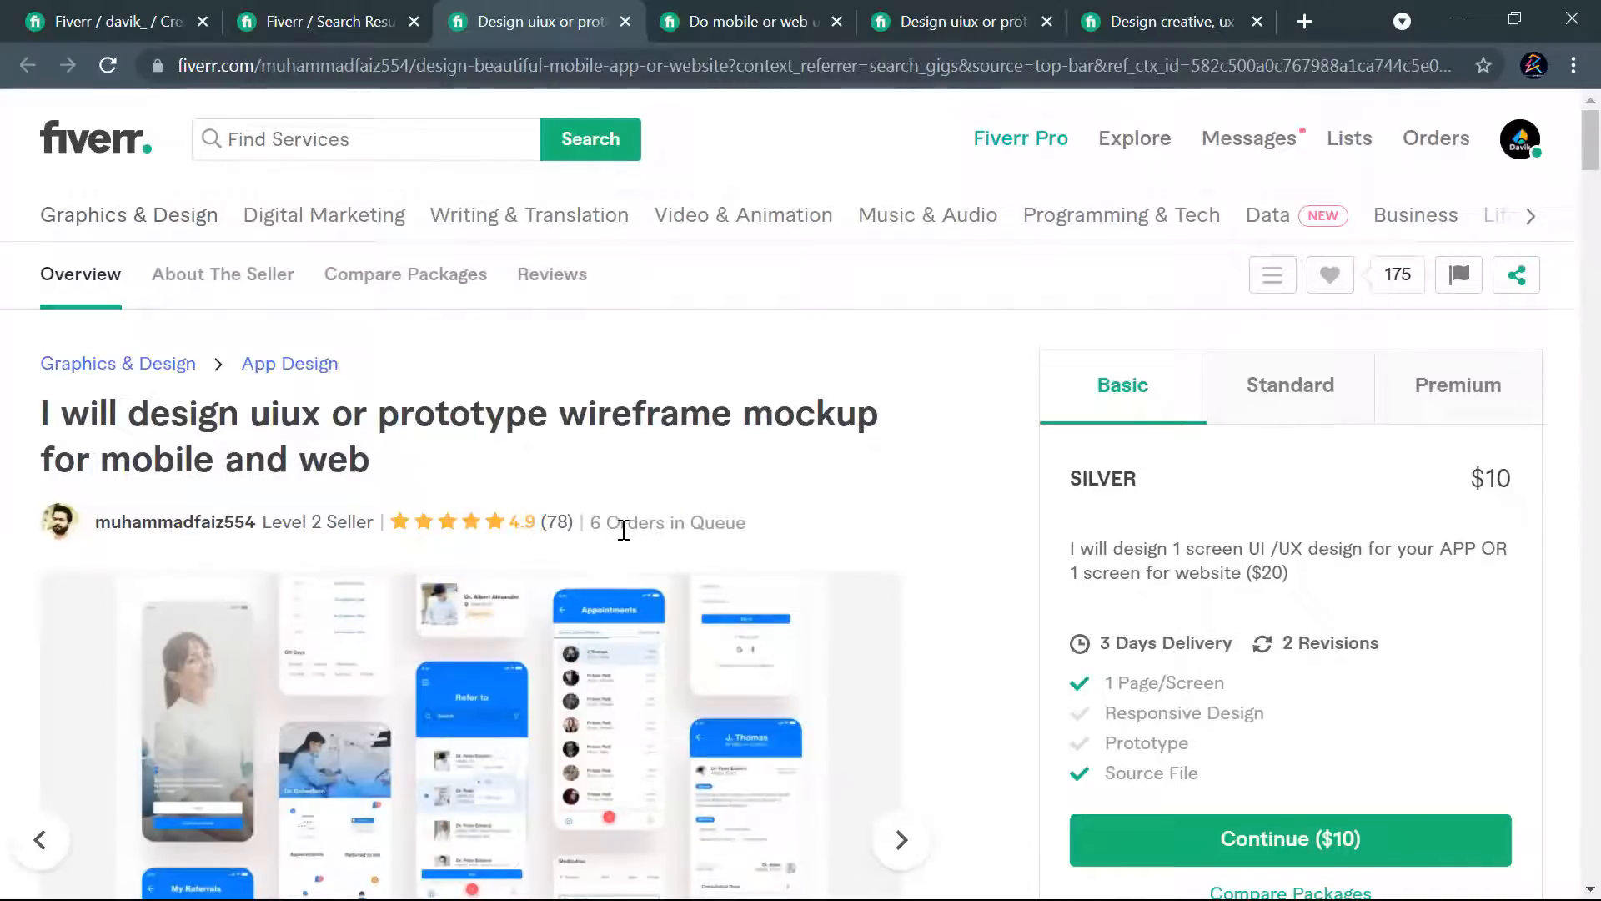
scroll(880, 545, down, 3)
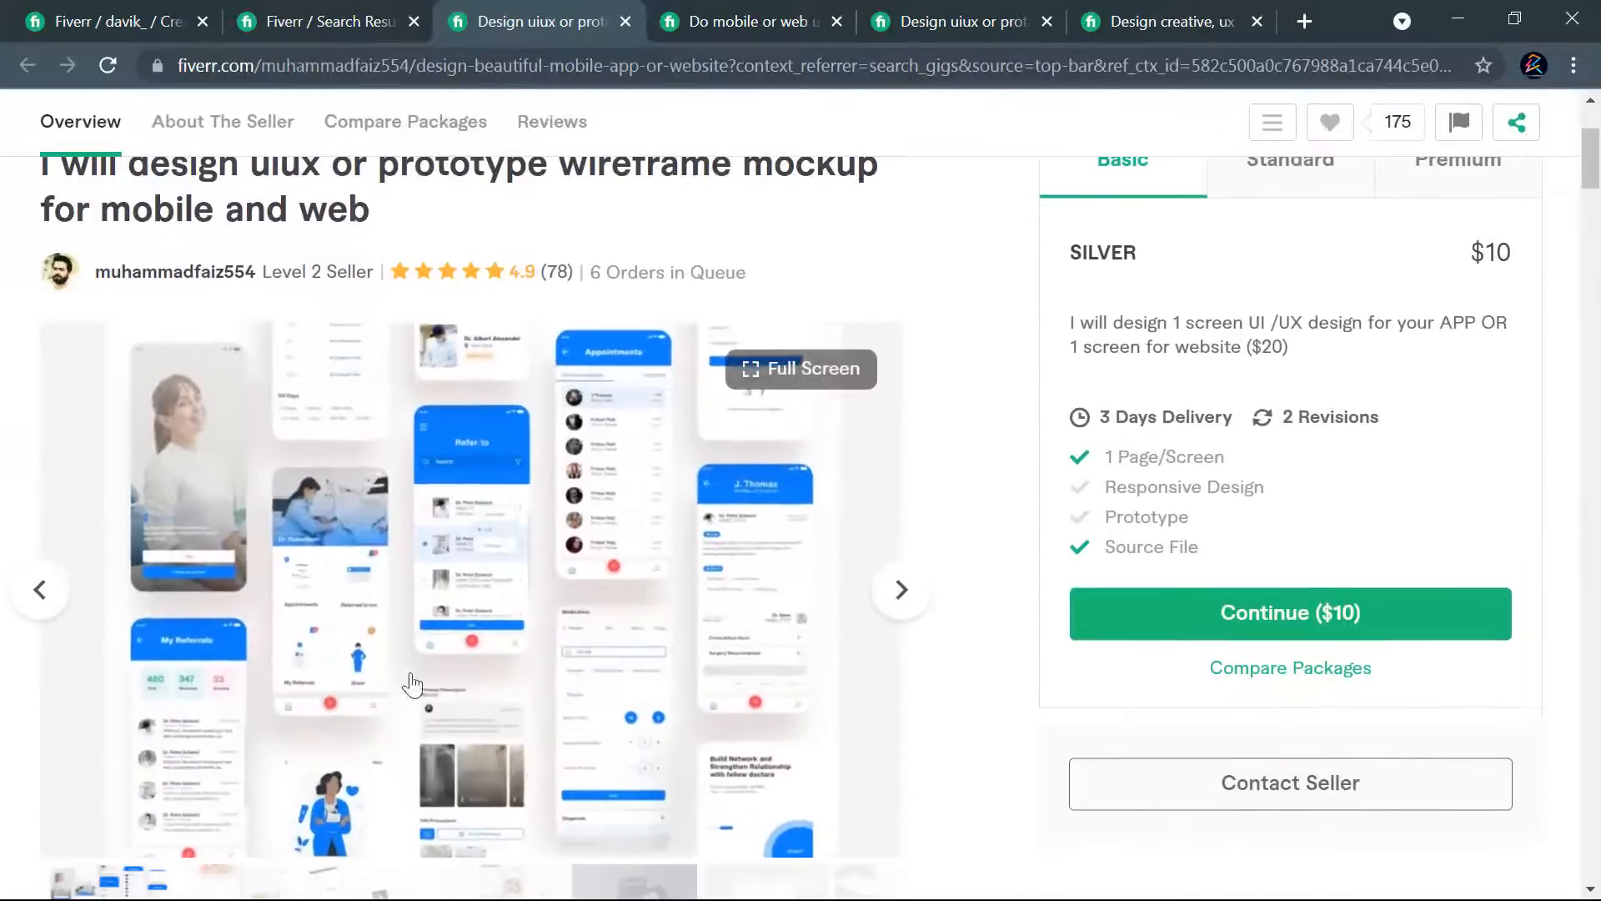
scroll(1466, 292, up, 2)
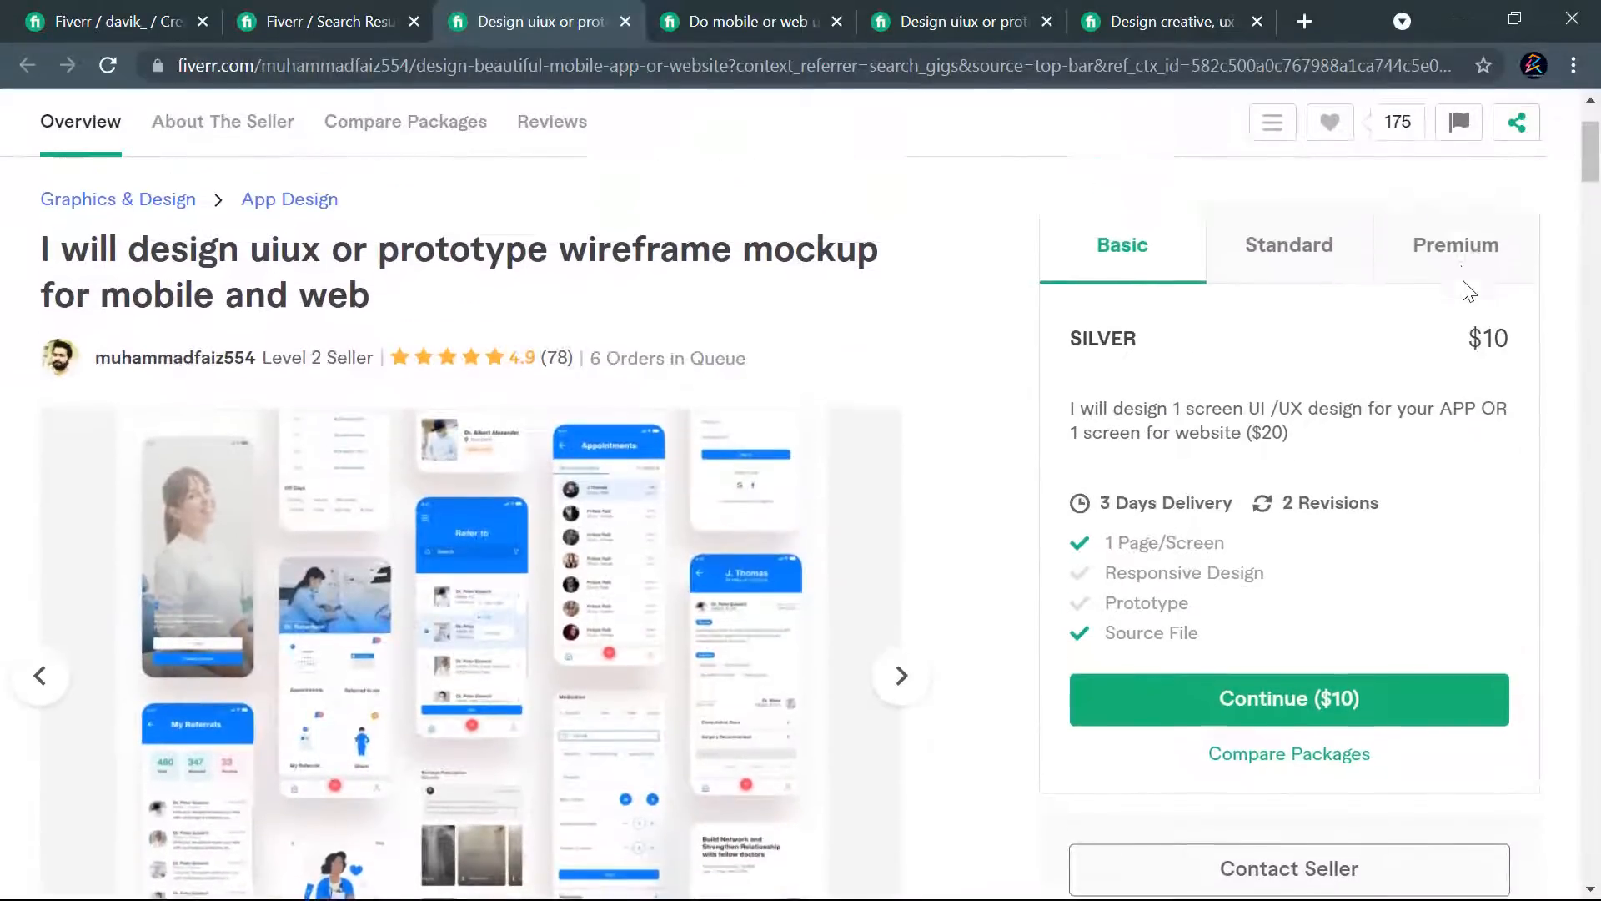
click(1327, 267)
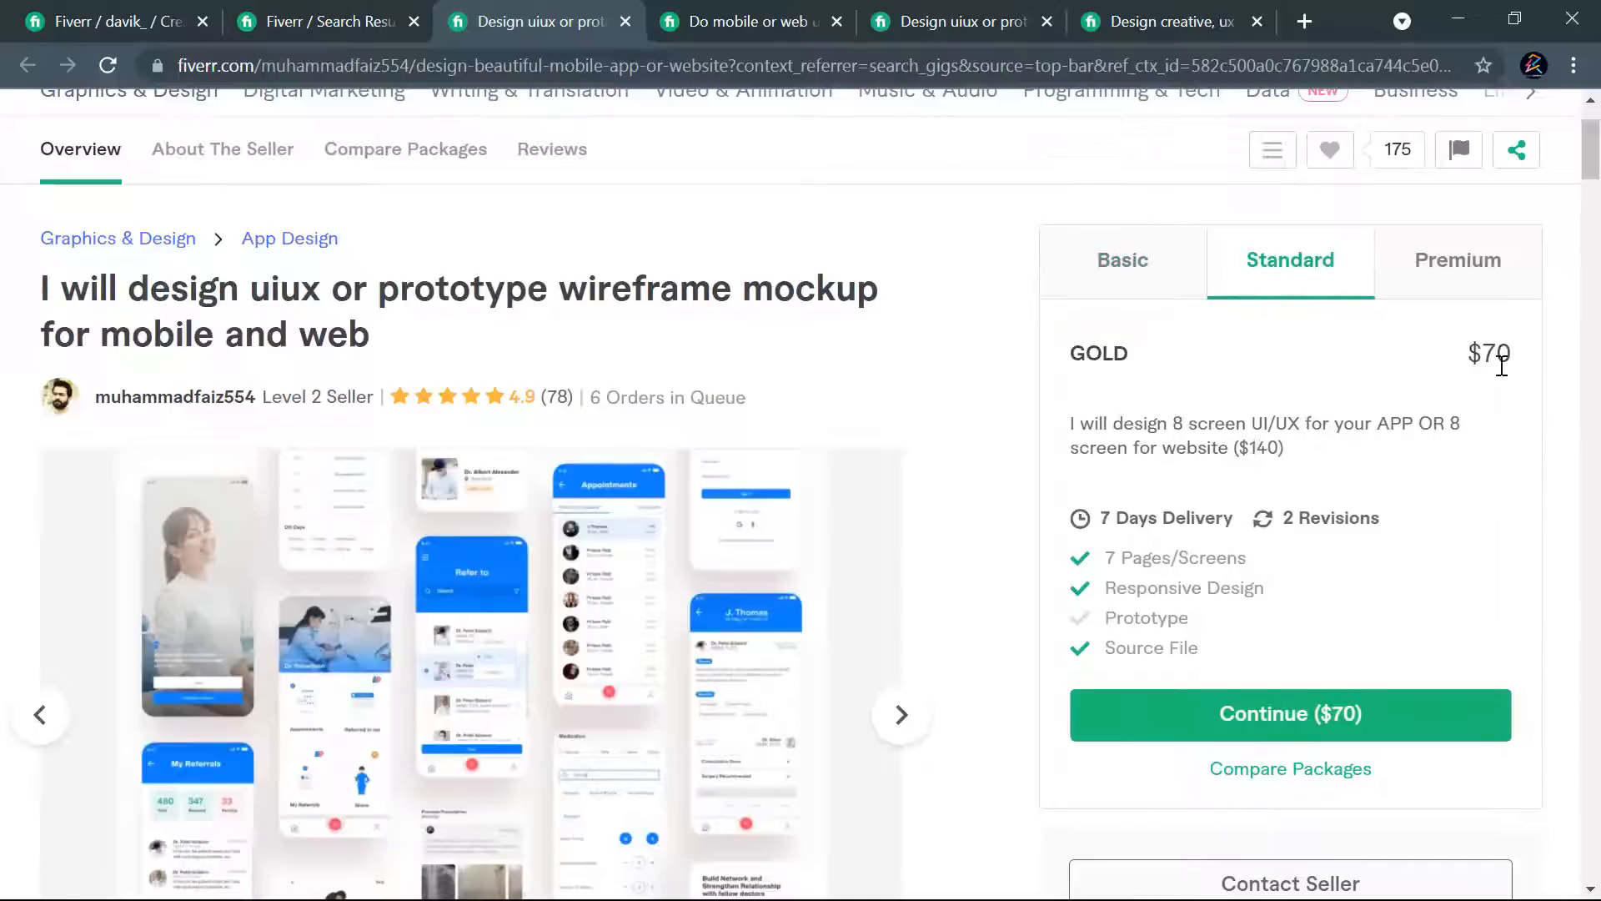
click(1464, 286)
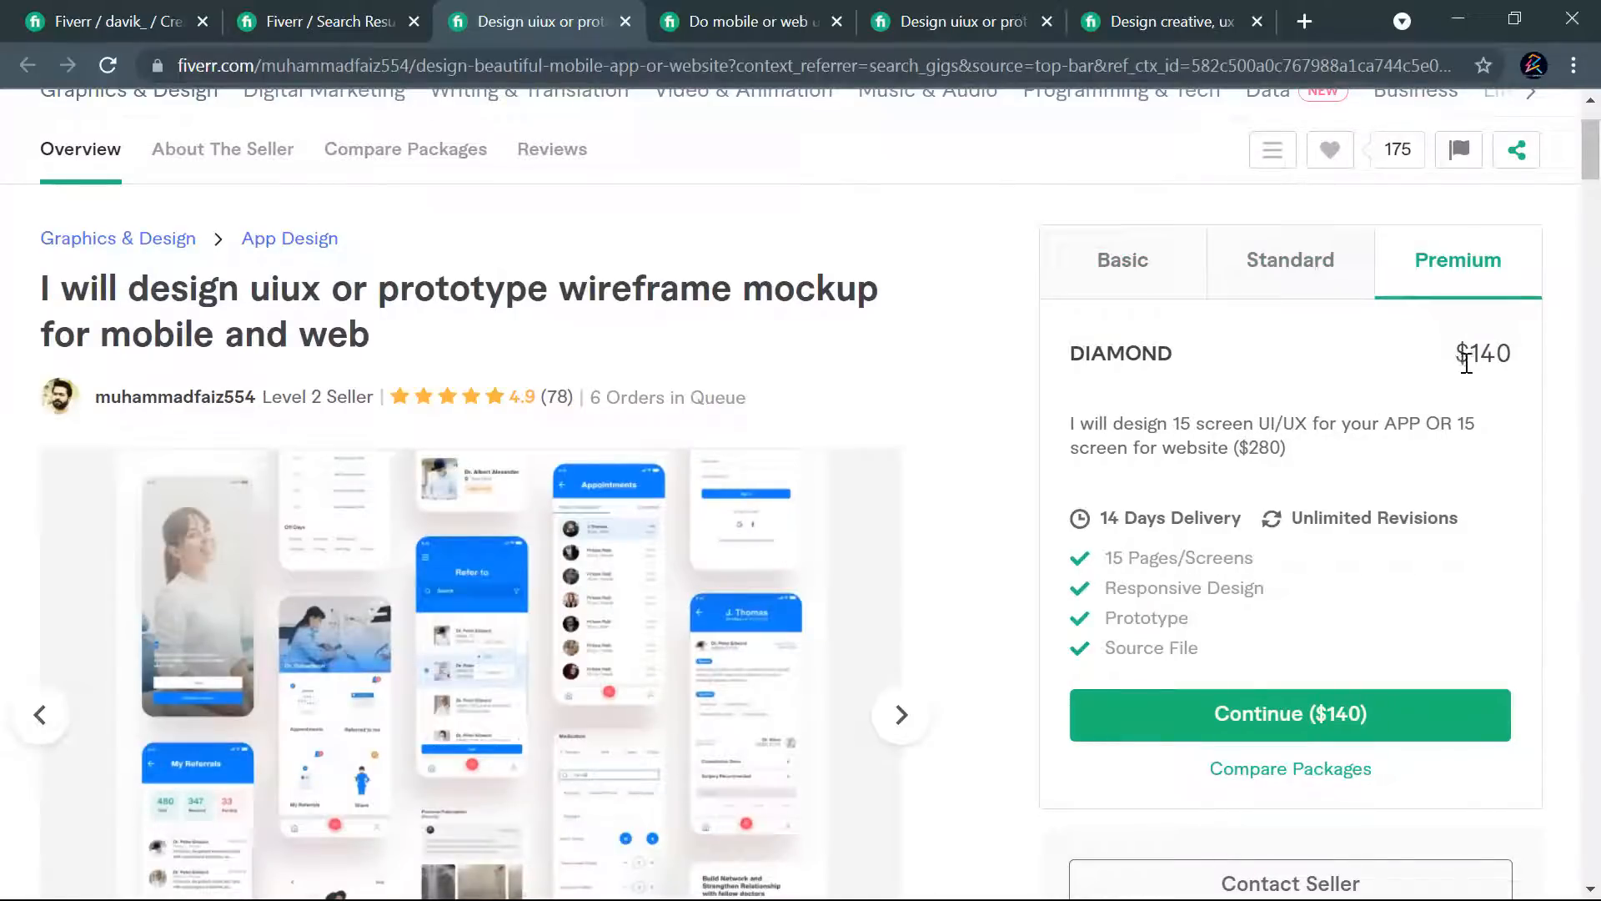
click(625, 21)
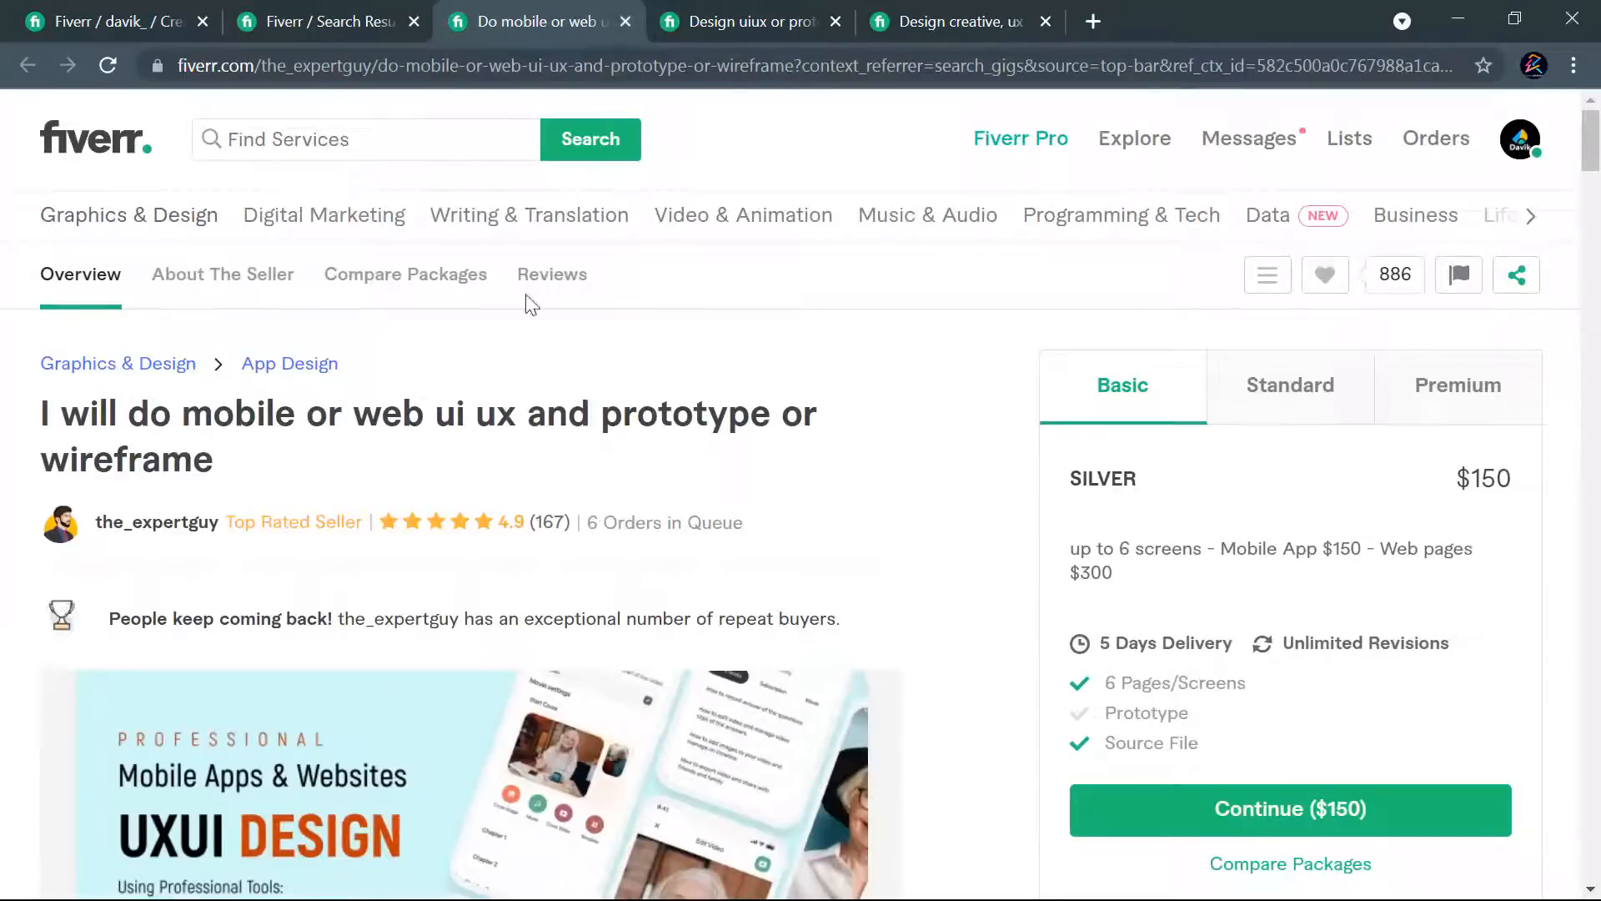
- Check the seller level and the Basic, Standard and Premium prices of the "mobile or web ui ux and prototype or wireframe" gig, and close its tab
mouse_move(286, 528)
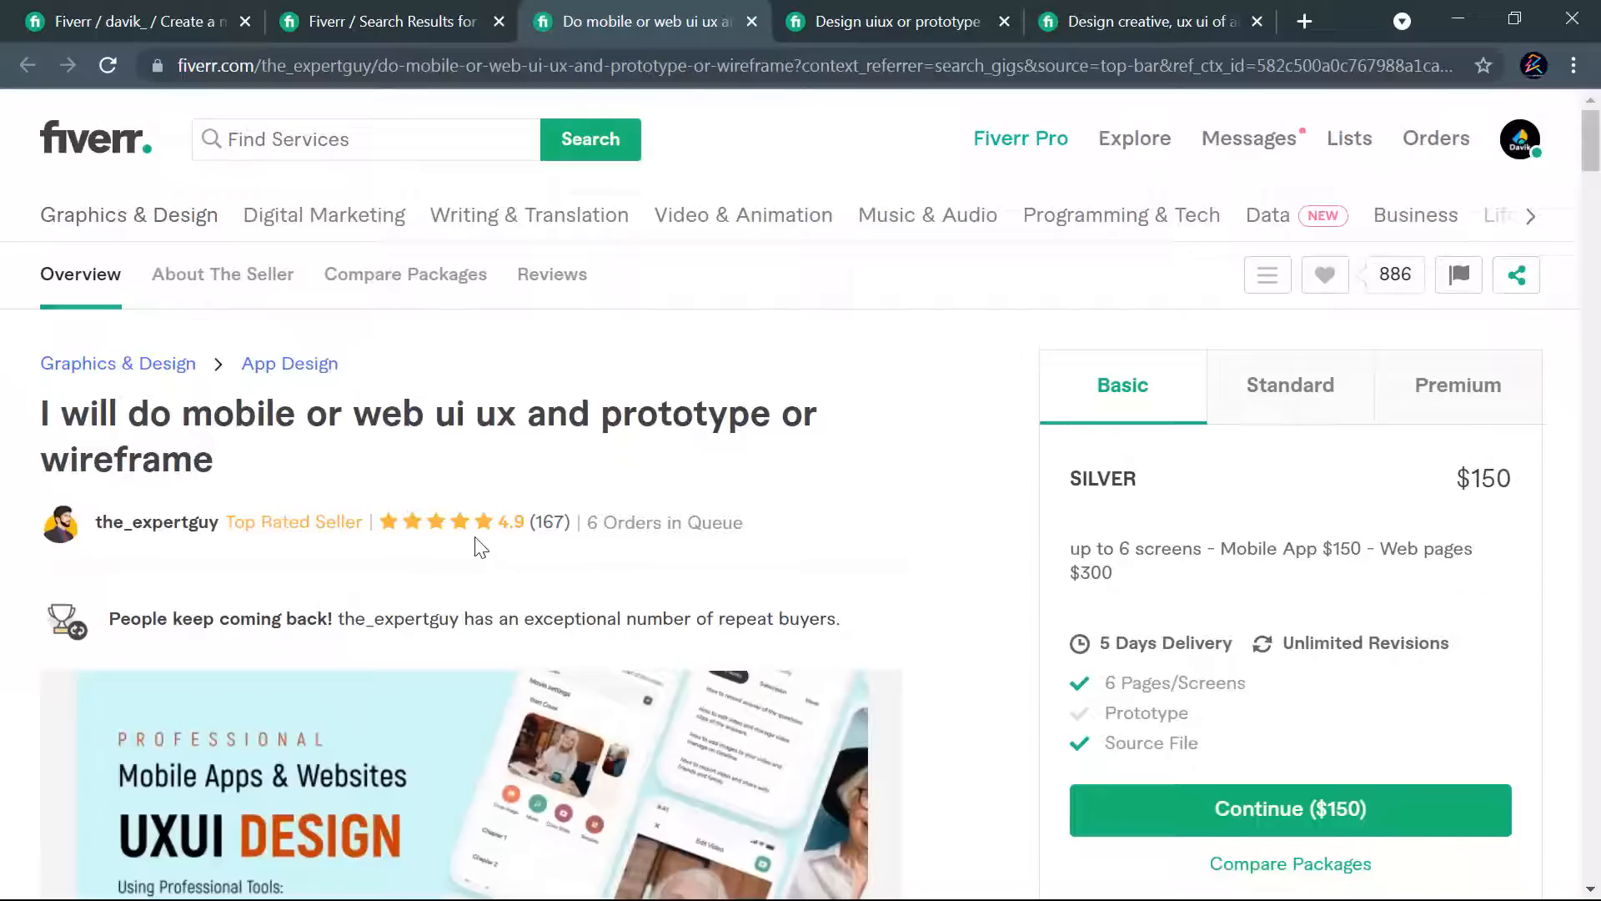
mouse_move(360, 522)
drag(1459, 478, 1525, 488)
click(1290, 407)
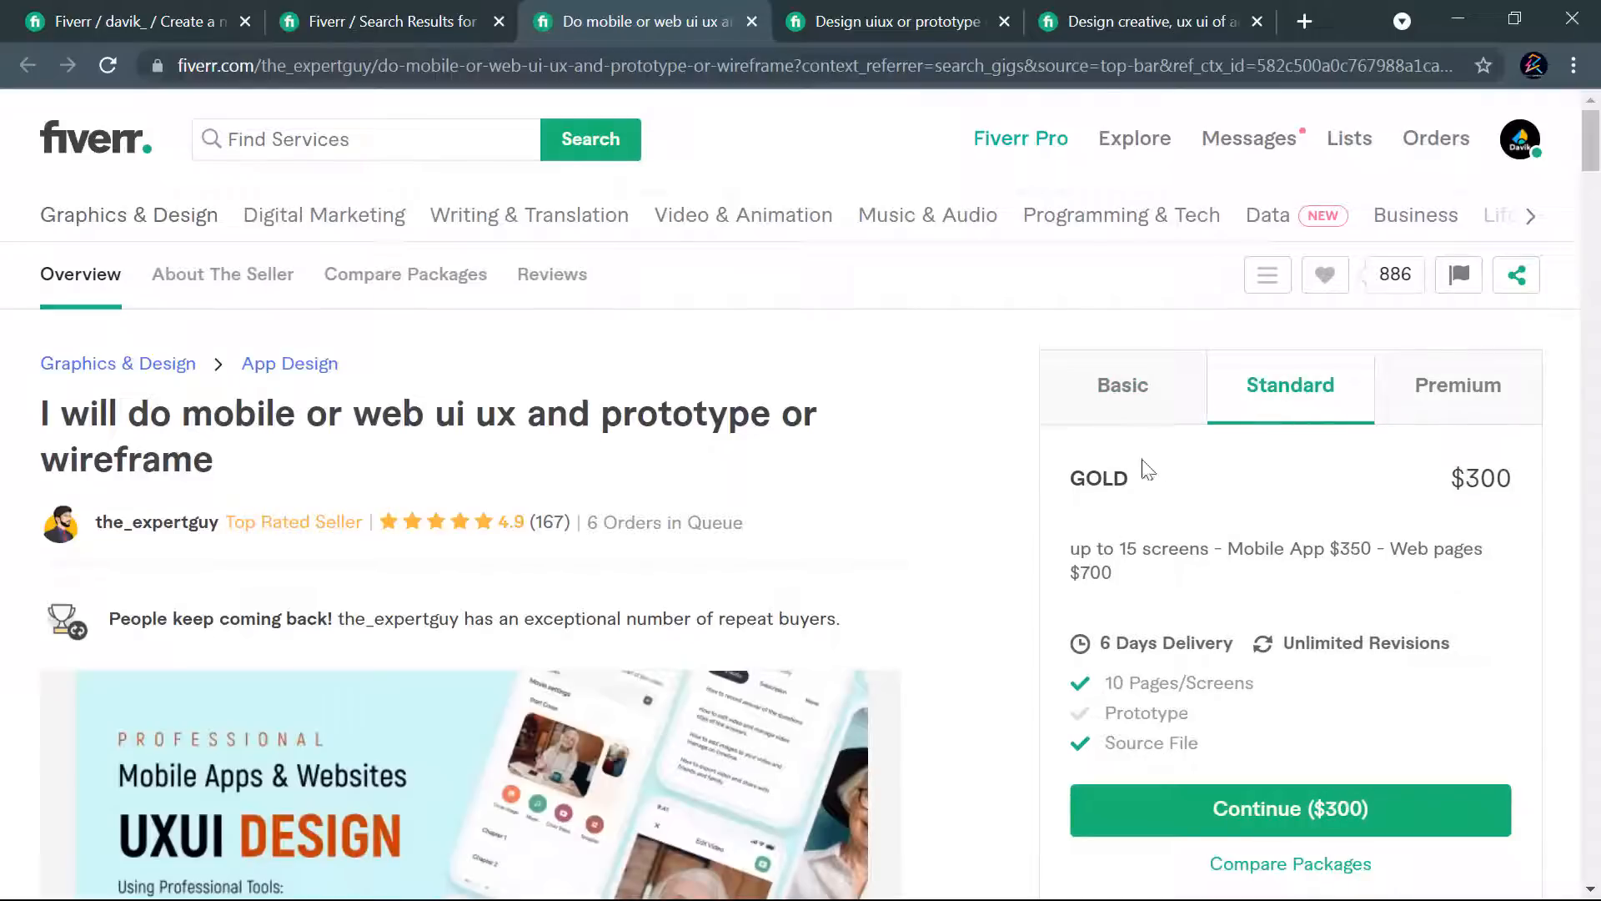
drag(1452, 482, 1519, 488)
click(1461, 421)
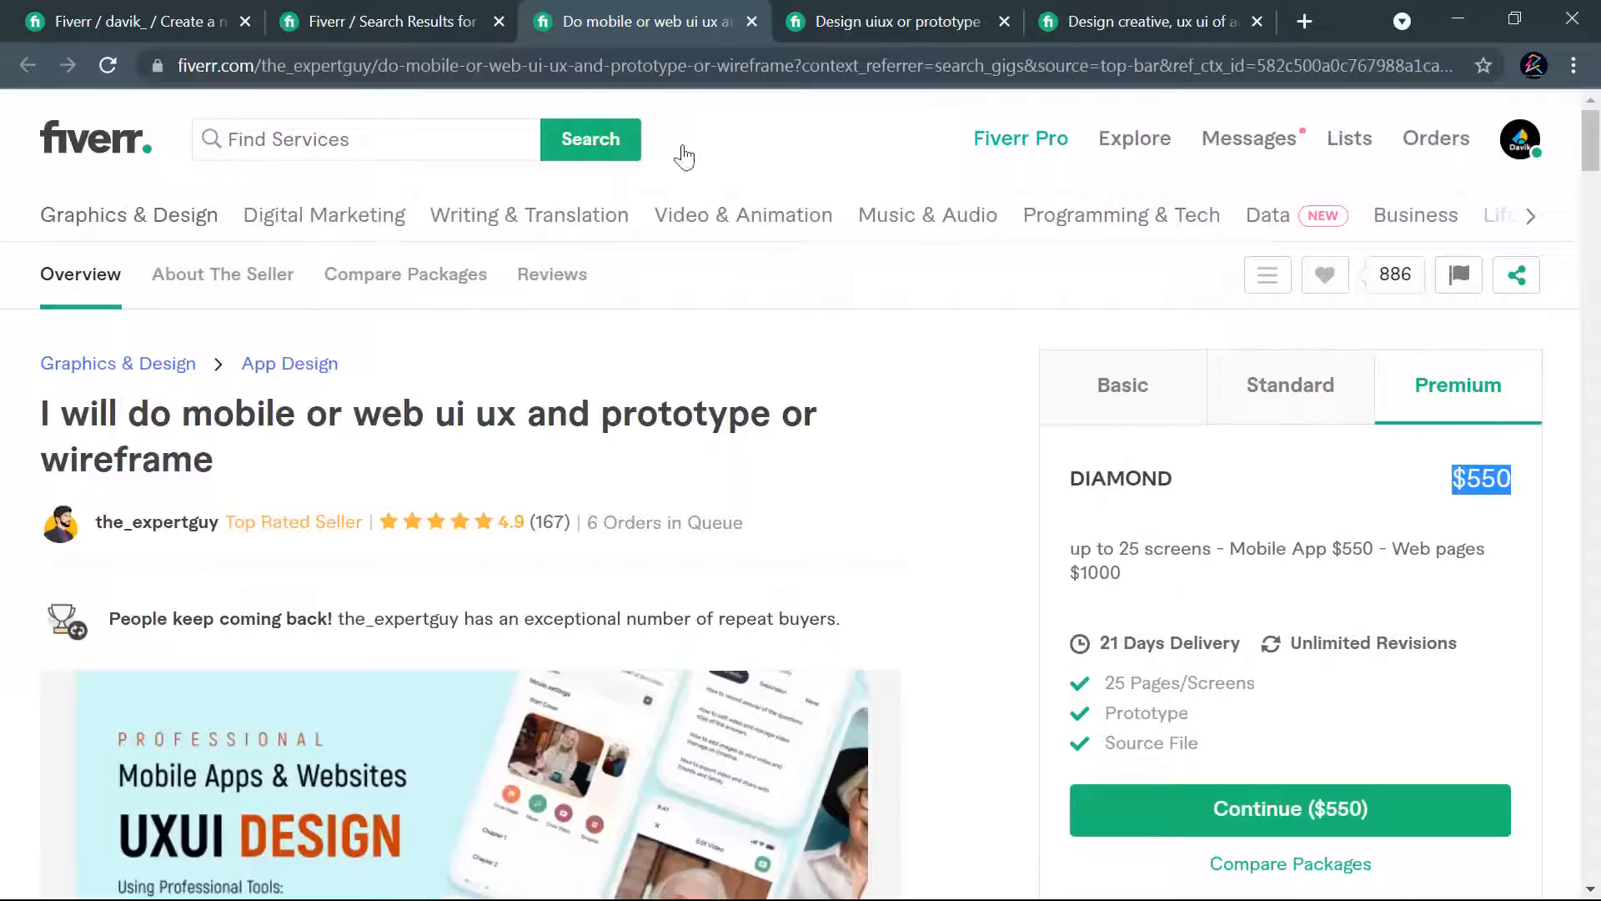
click(751, 21)
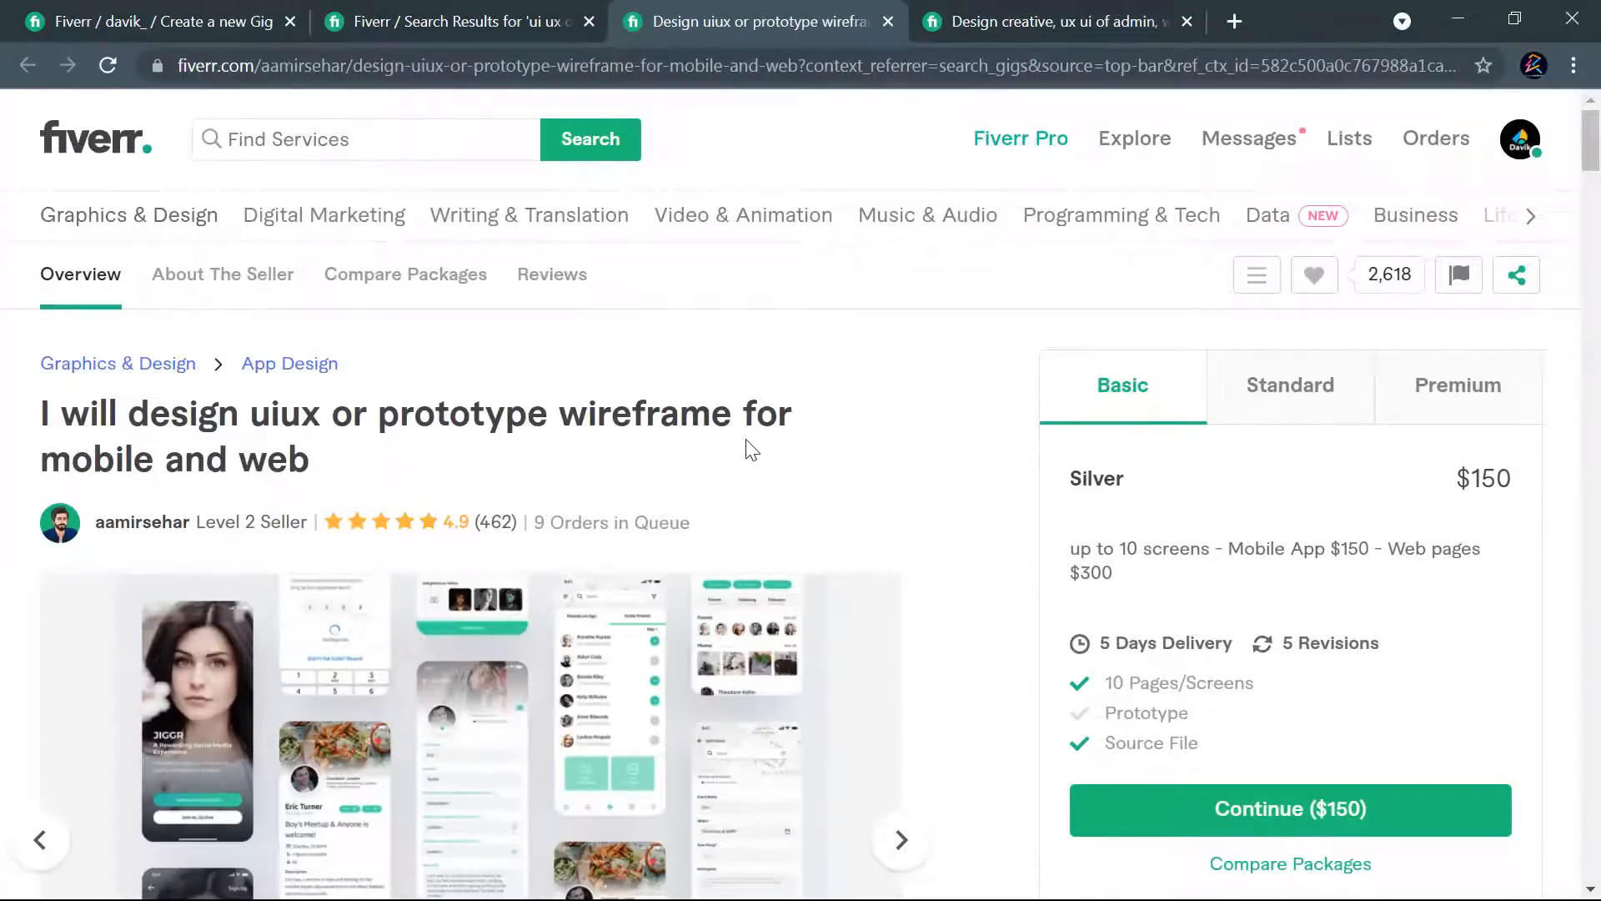
- Examine the images and the Standard and Premium packages of the "uiux or prototype wireframe for mobile and web" gig, and close its tab
scroll(842, 442, down, 3)
scroll(934, 445, down, 3)
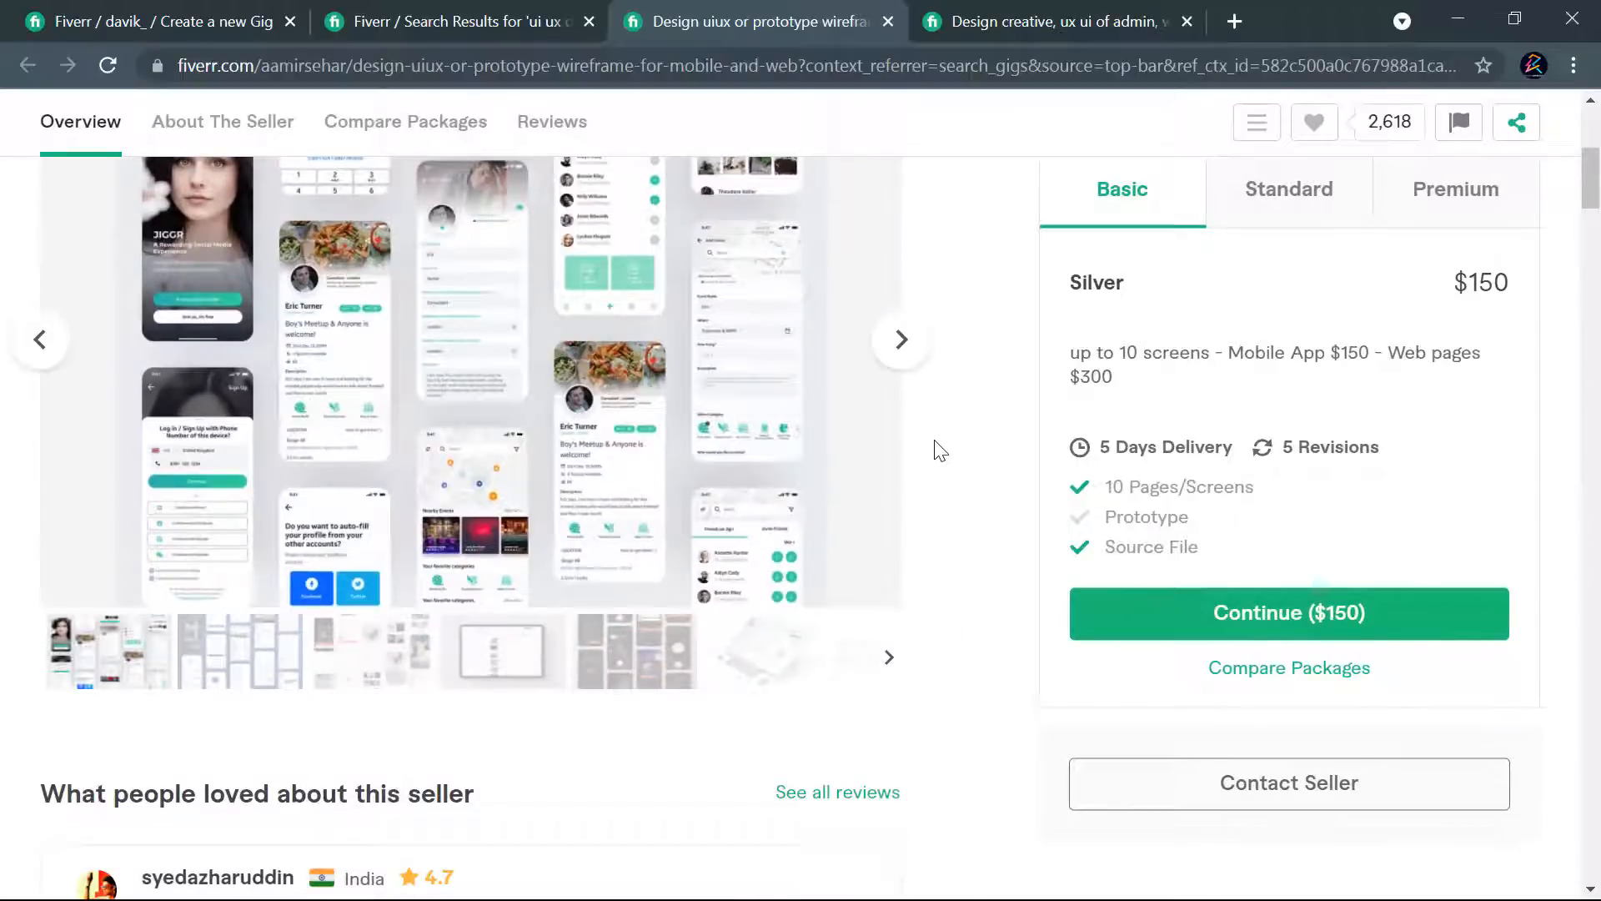
scroll(941, 450, up, 5)
scroll(941, 450, up, 1)
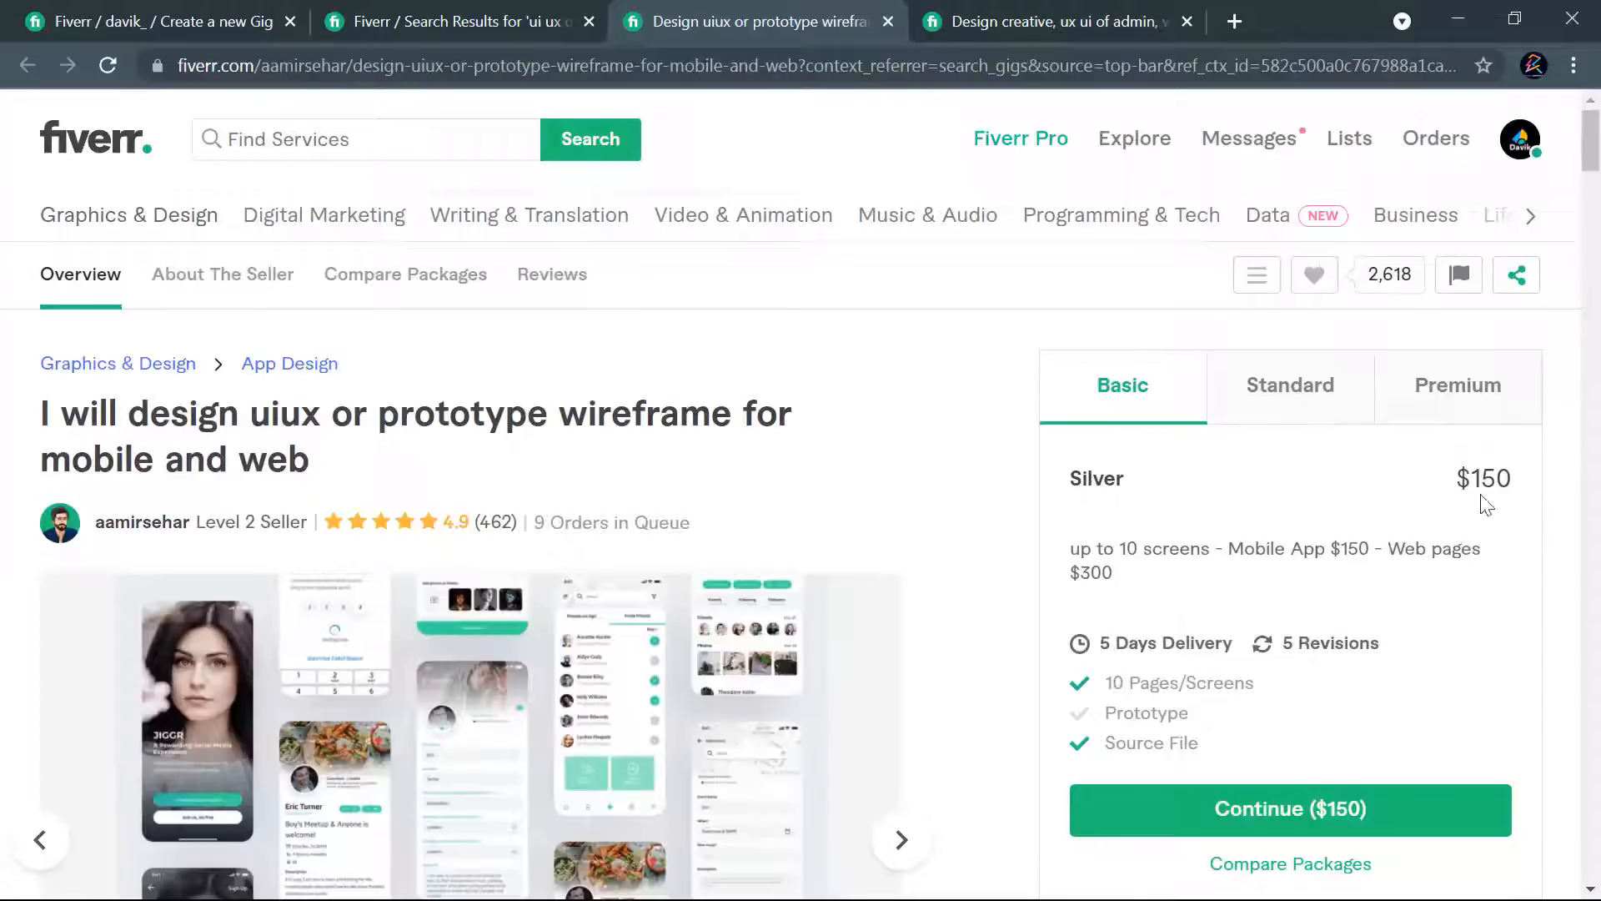
click(1323, 393)
click(1471, 400)
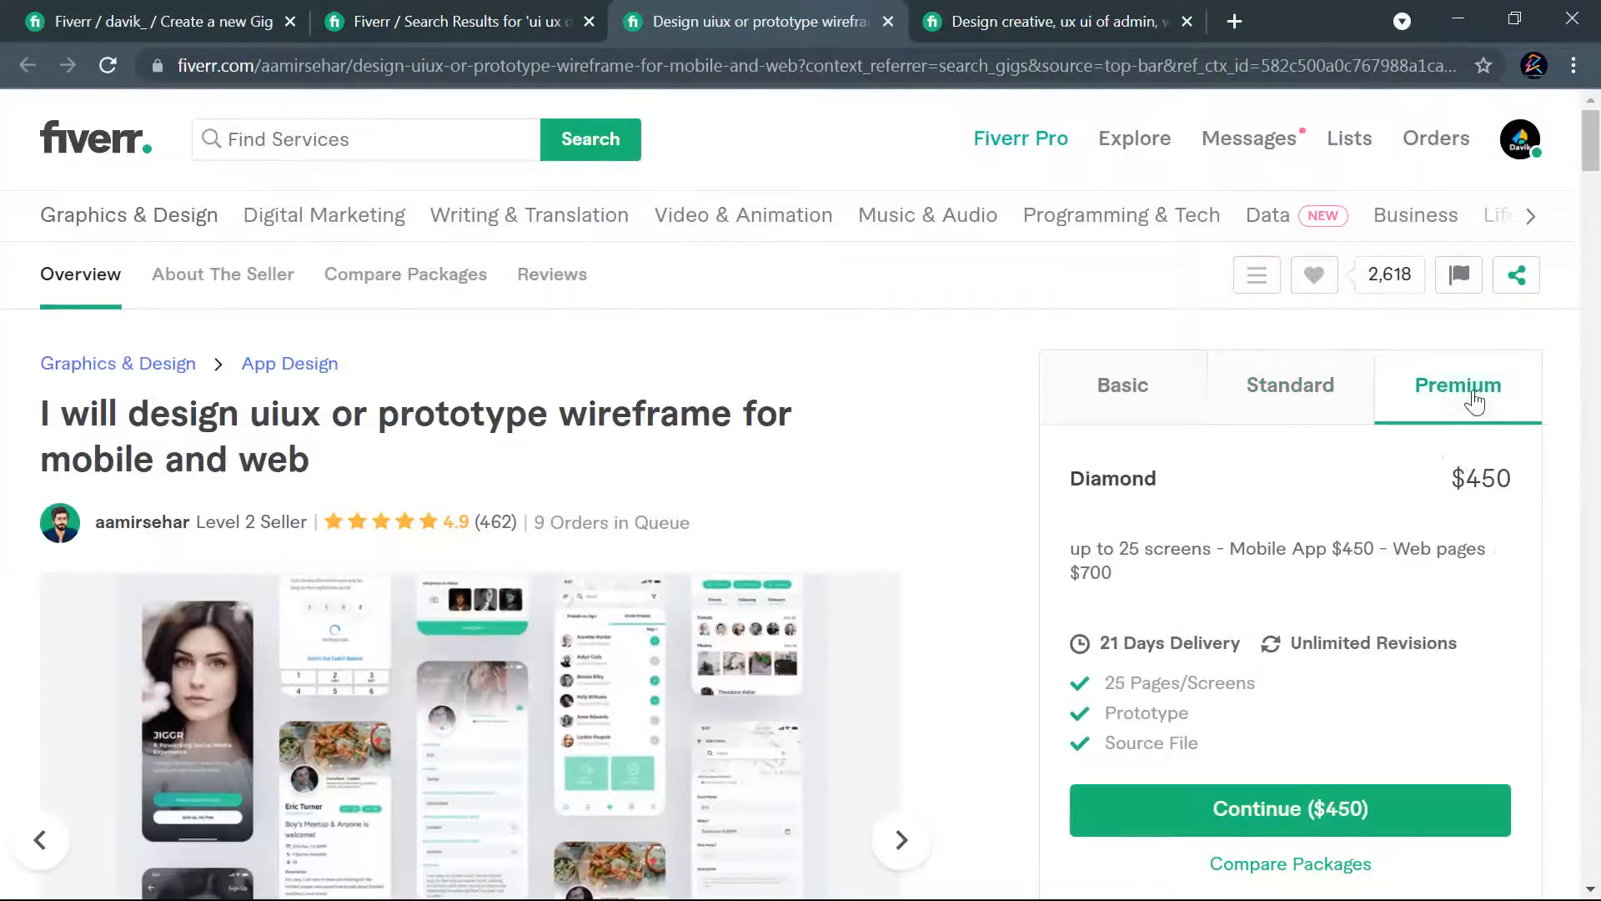
click(888, 21)
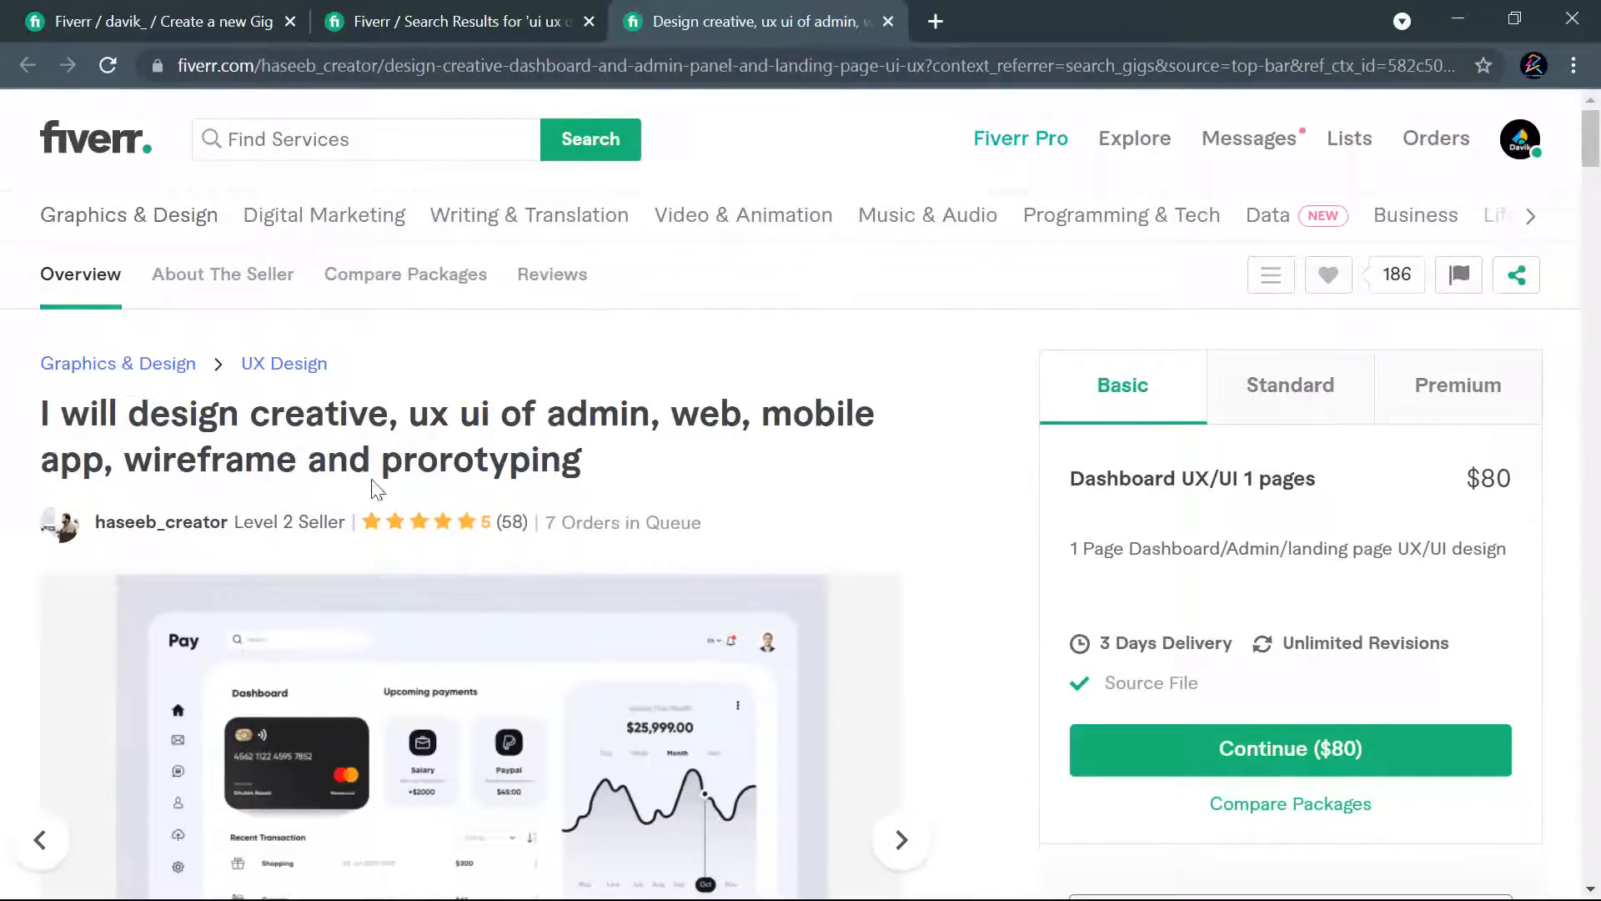
- Examine the image and Premium package of the "creative, ux ui of admin, web, mobile app" gig
scroll(879, 473, down, 3)
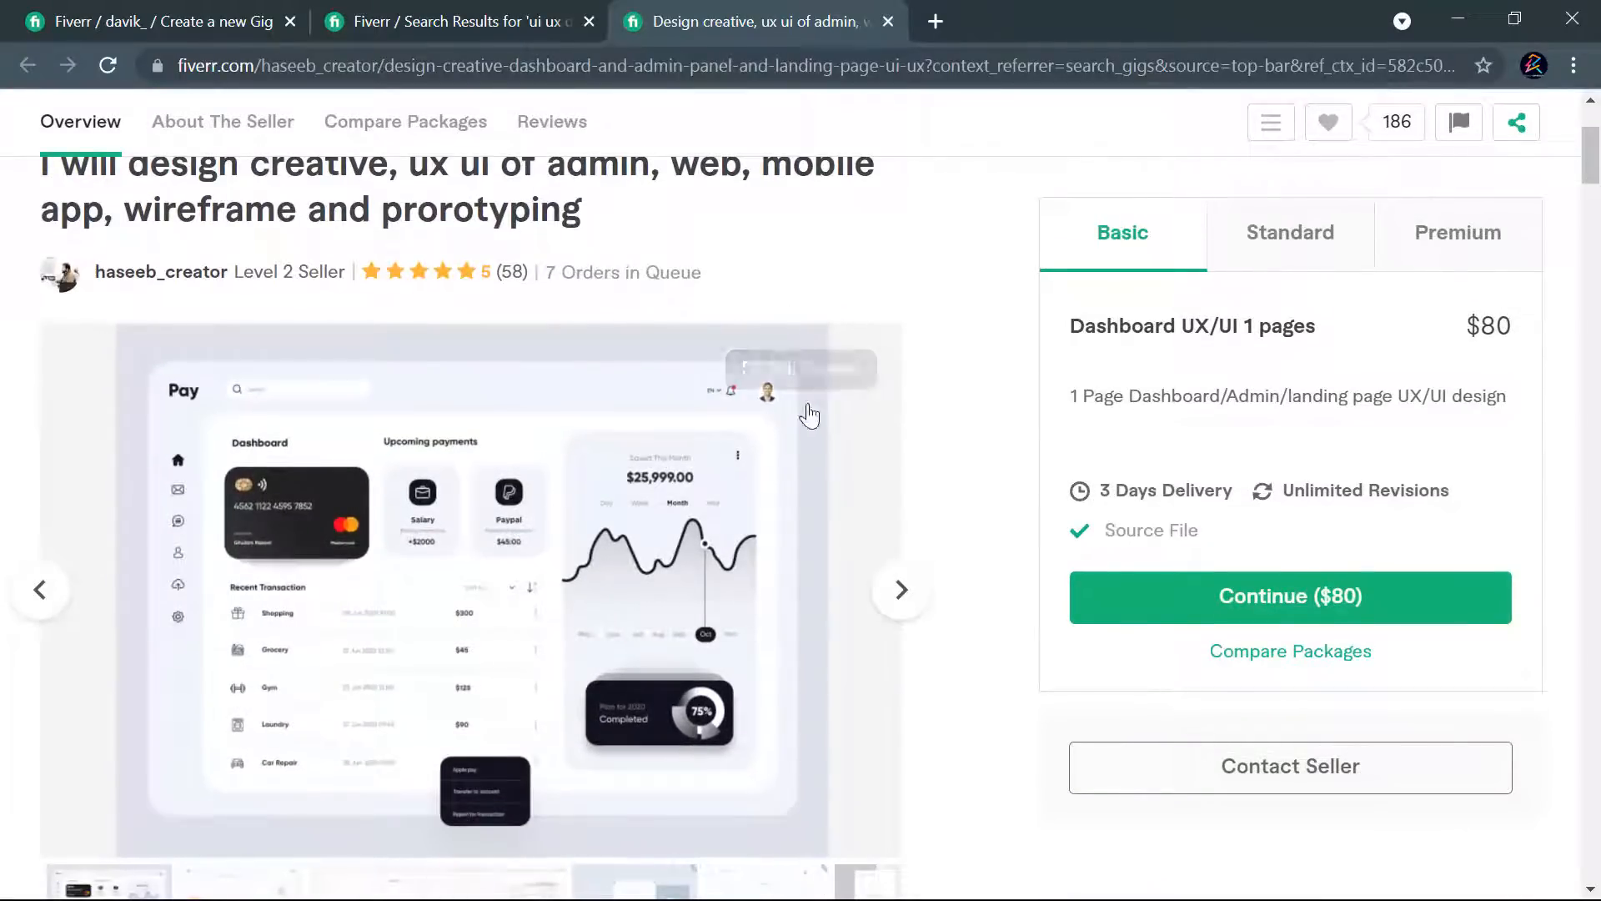
click(1491, 266)
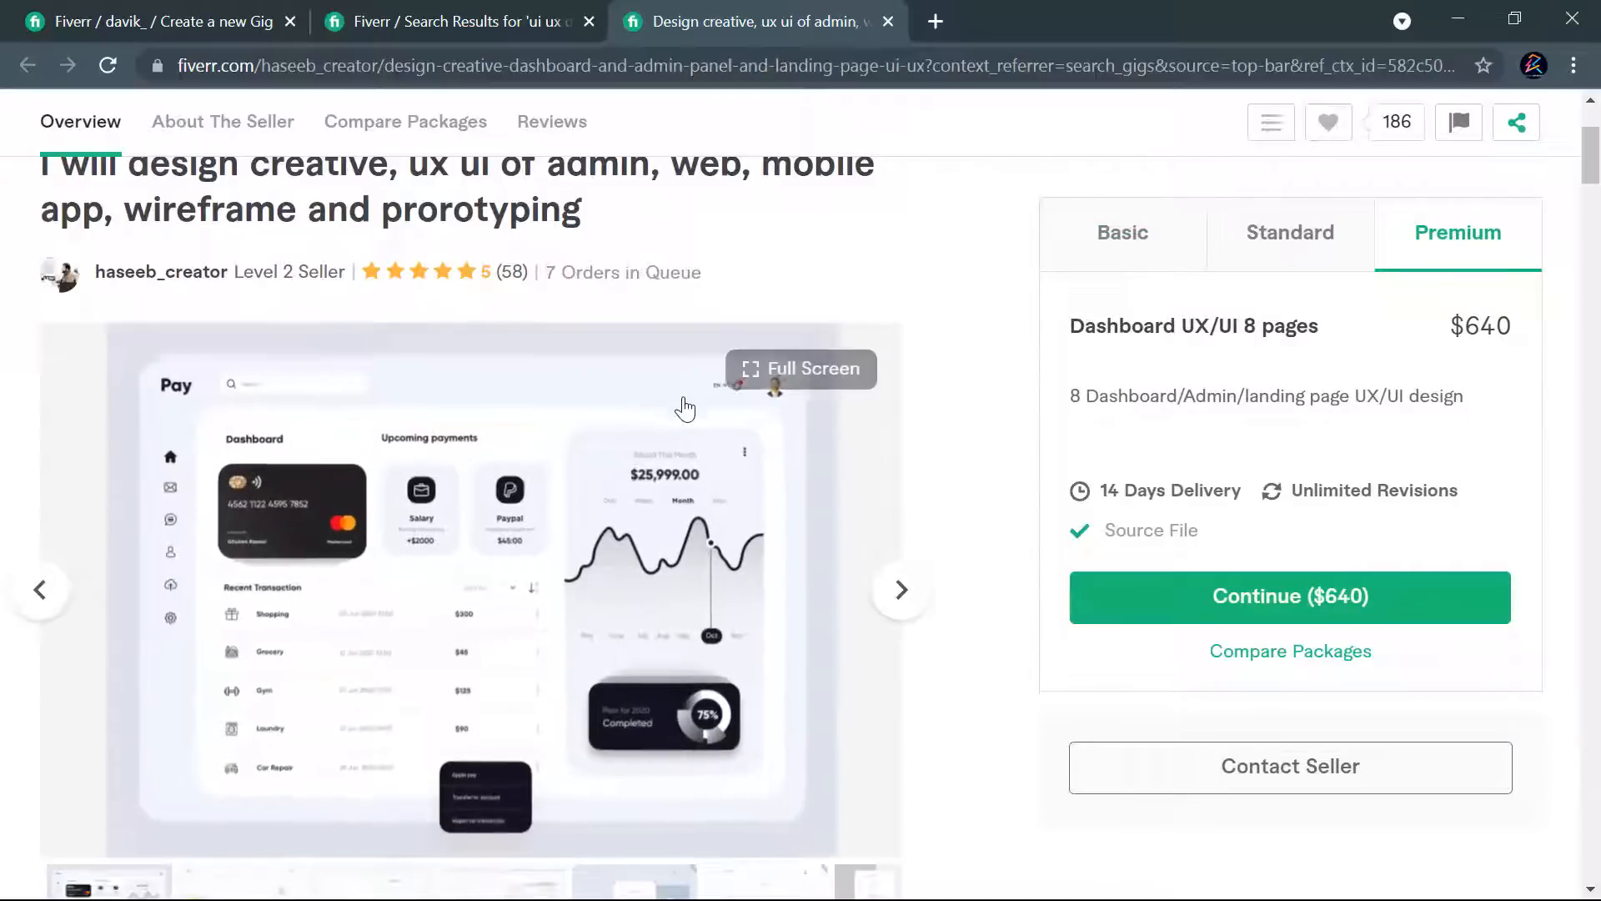
scroll(872, 464, up, 3)
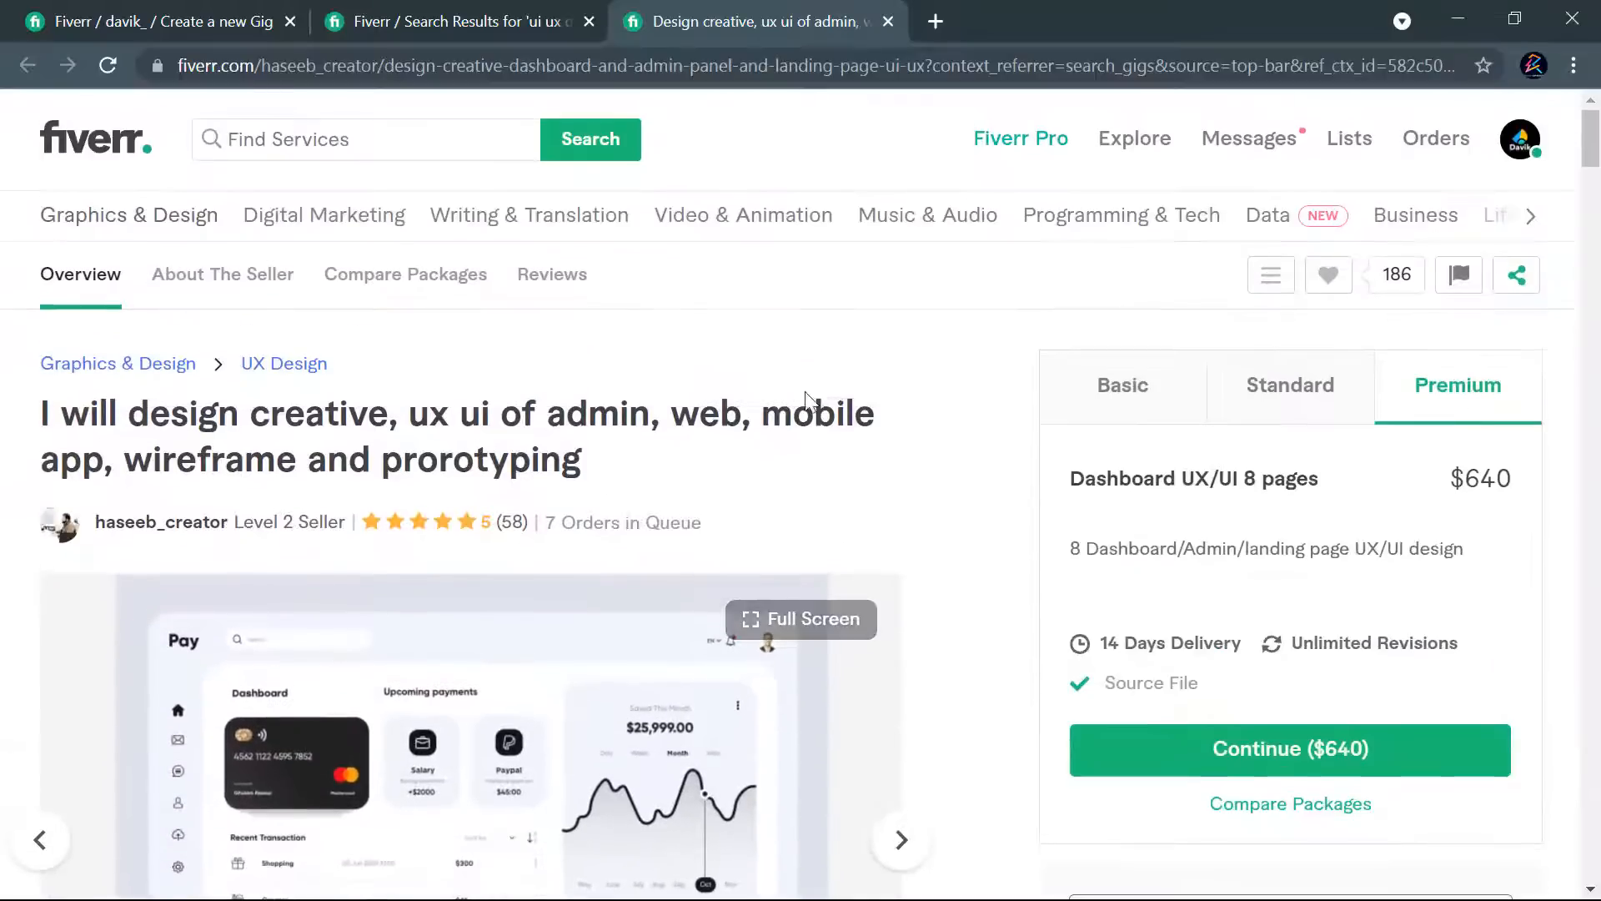
- Close the gig's tab, copy the suggested keyword "ui ux designer" from the search results and add it to the keyword list in Notepad
click(894, 29)
scroll(881, 264, up, 1)
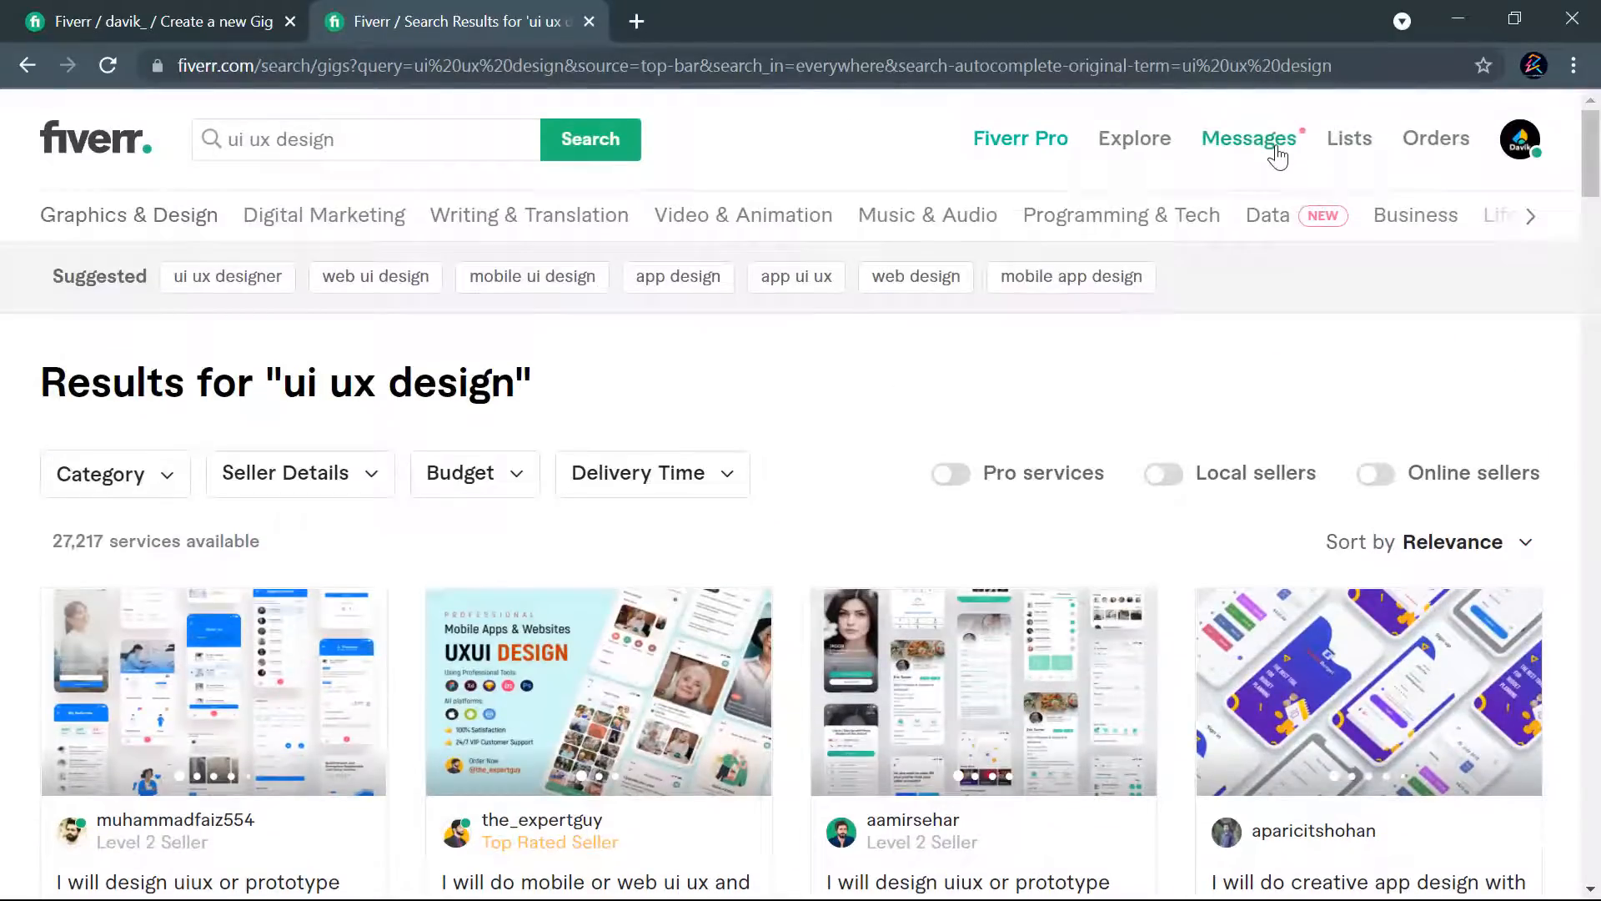
mouse_move(1277, 154)
drag(171, 276, 281, 284)
key(ctrl+c)
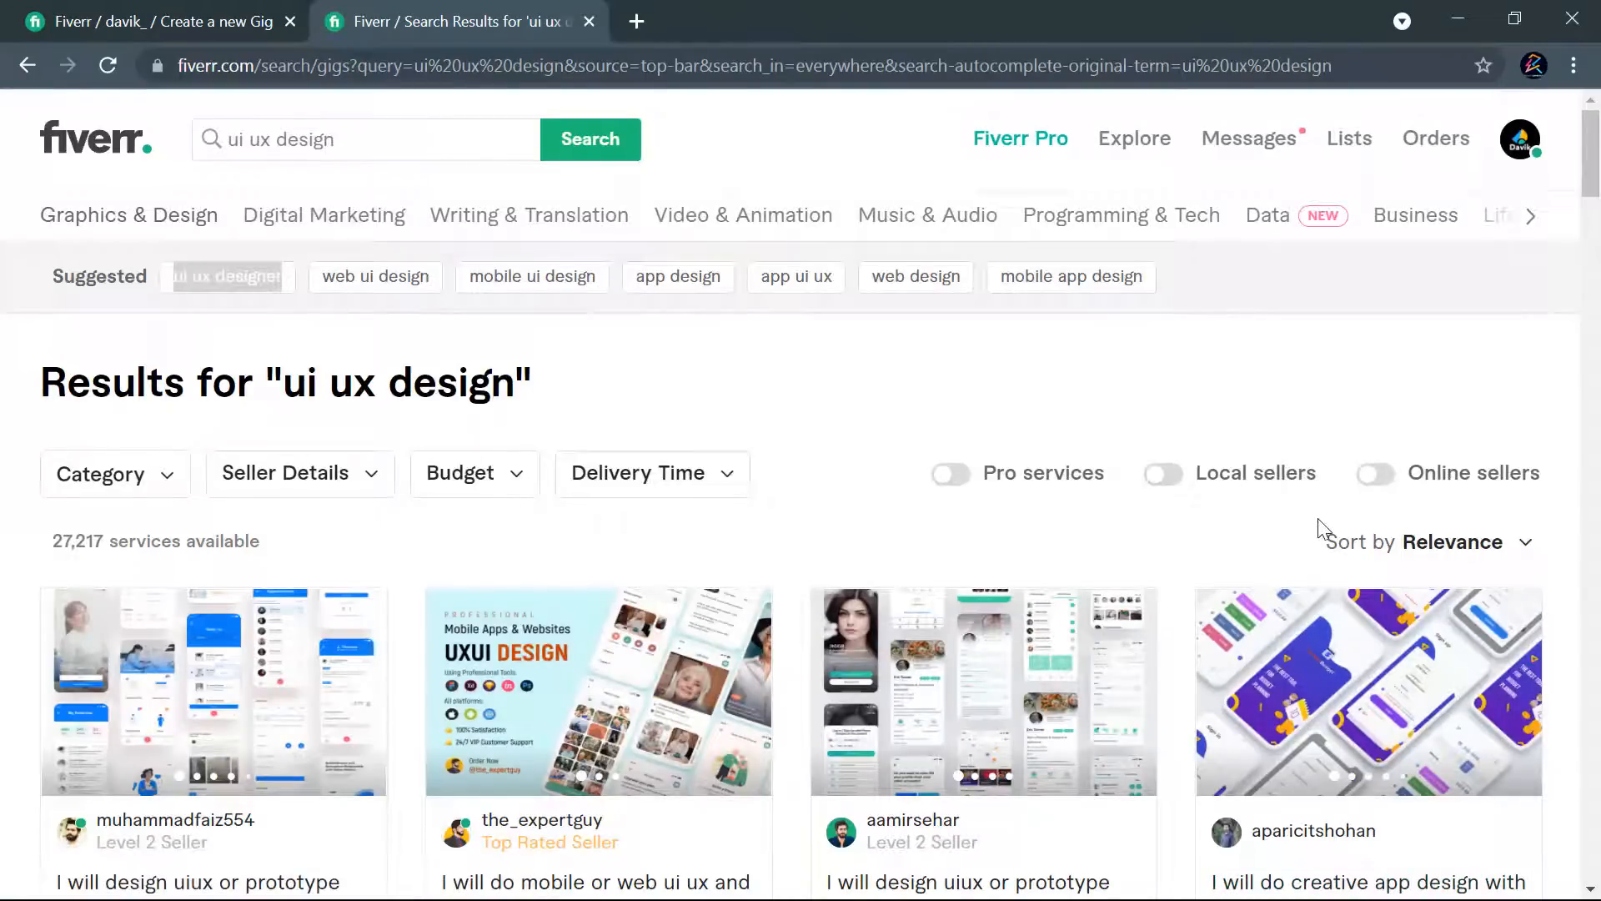
key(alt+Tab)
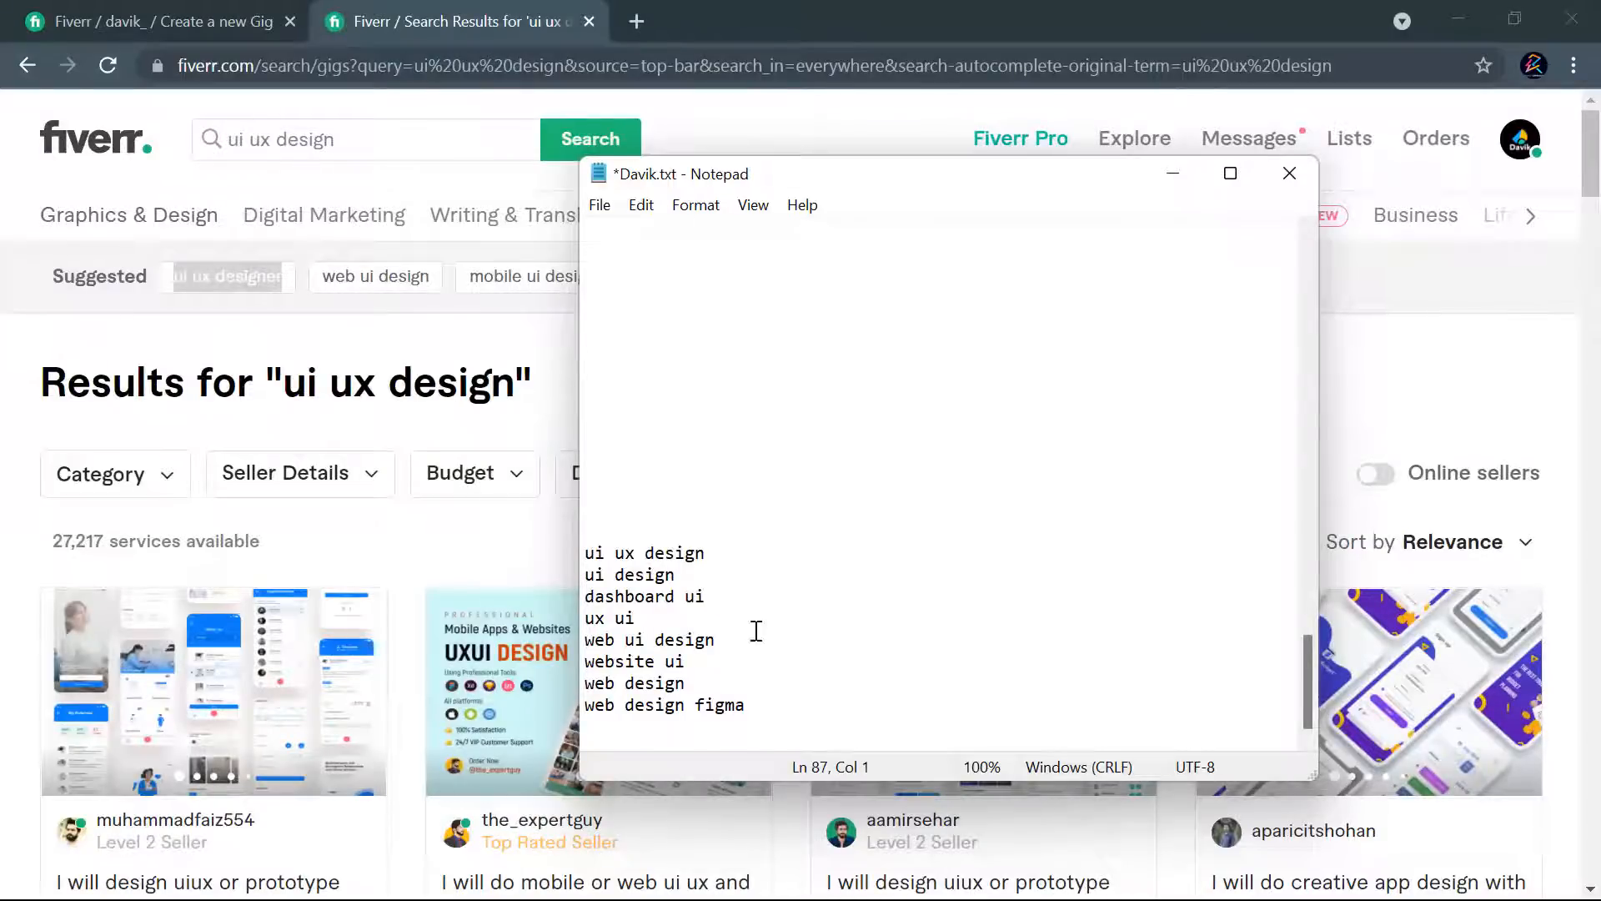
click(664, 731)
key(ctrl+v)
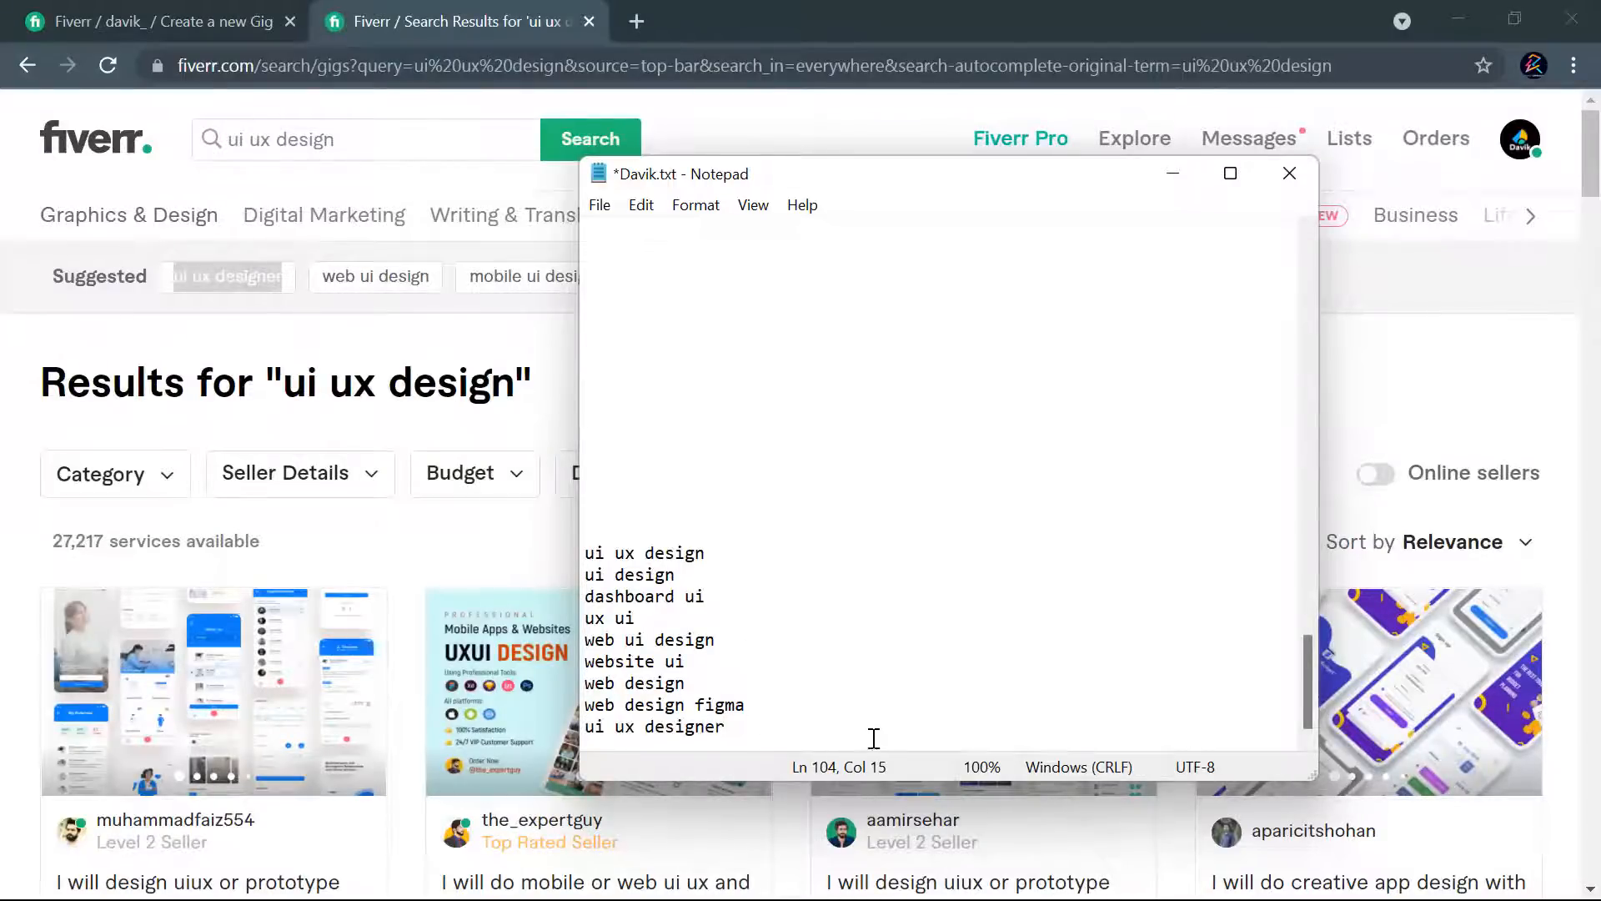
key(Return)
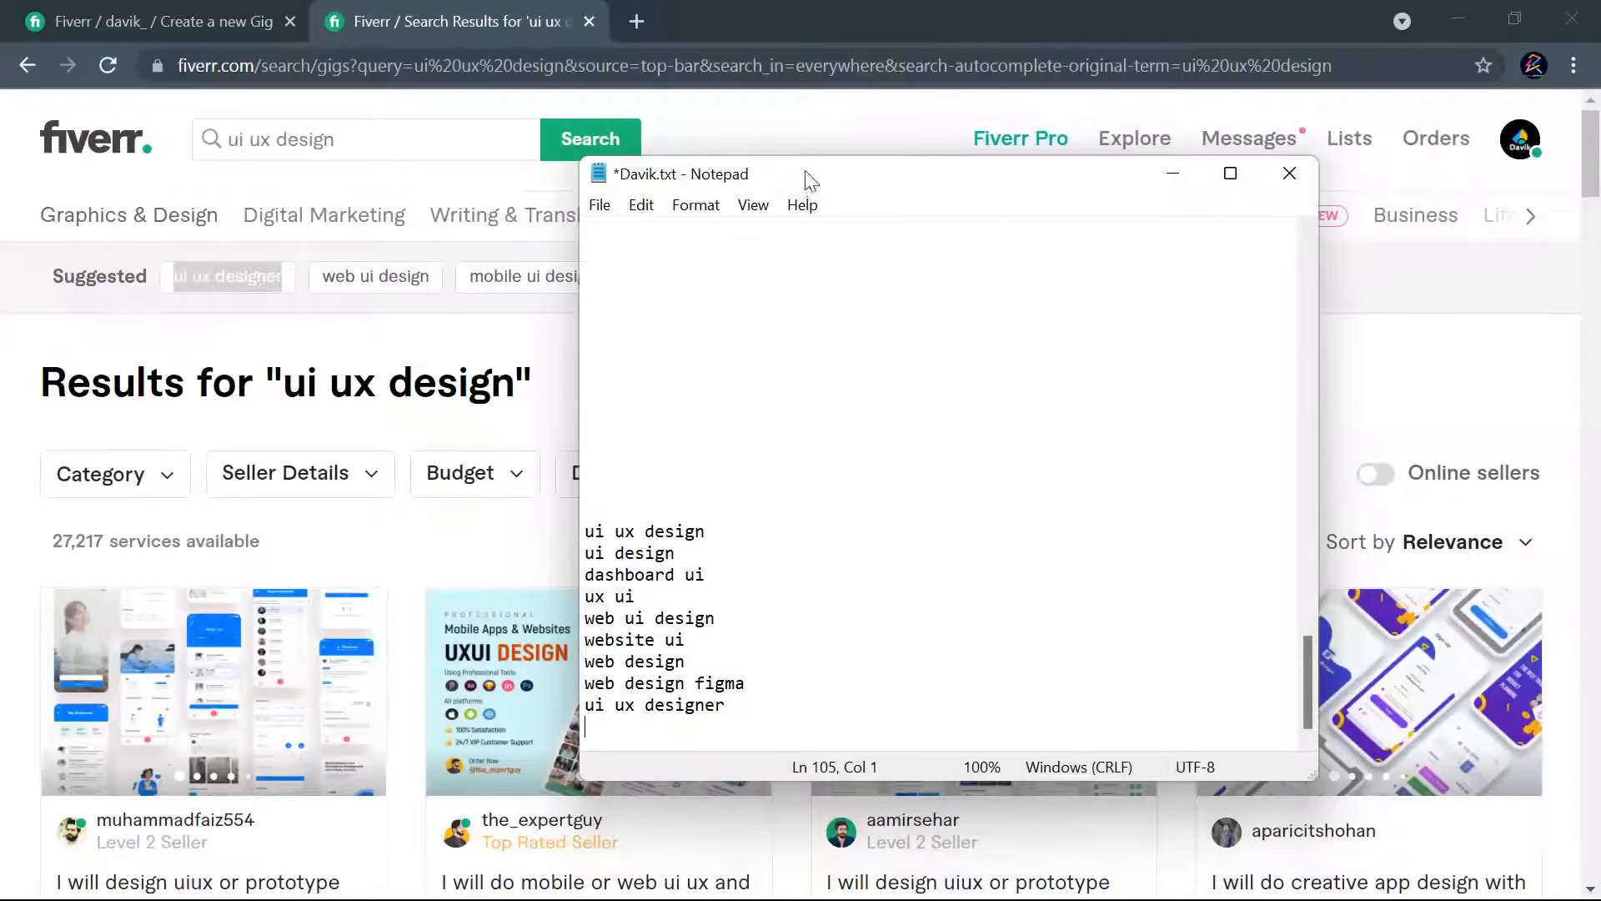
- Add another keyword line beginning with "web" to the list and return to the Fiverr search results in the browser
drag(825, 178, 689, 198)
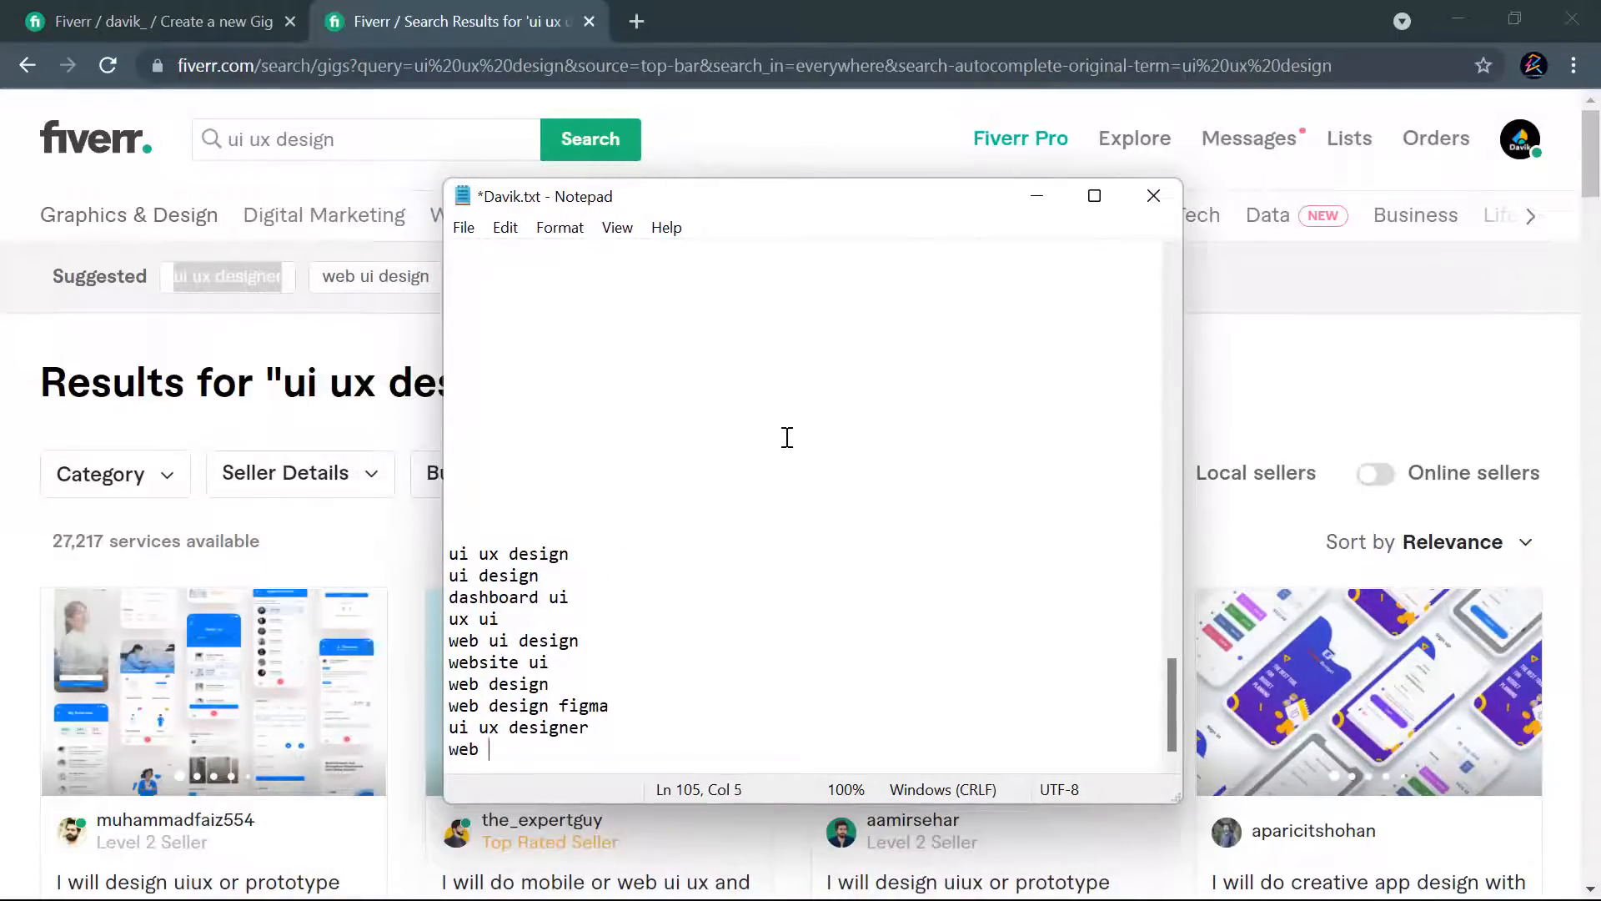
text(gn)
key(Return)
click(346, 332)
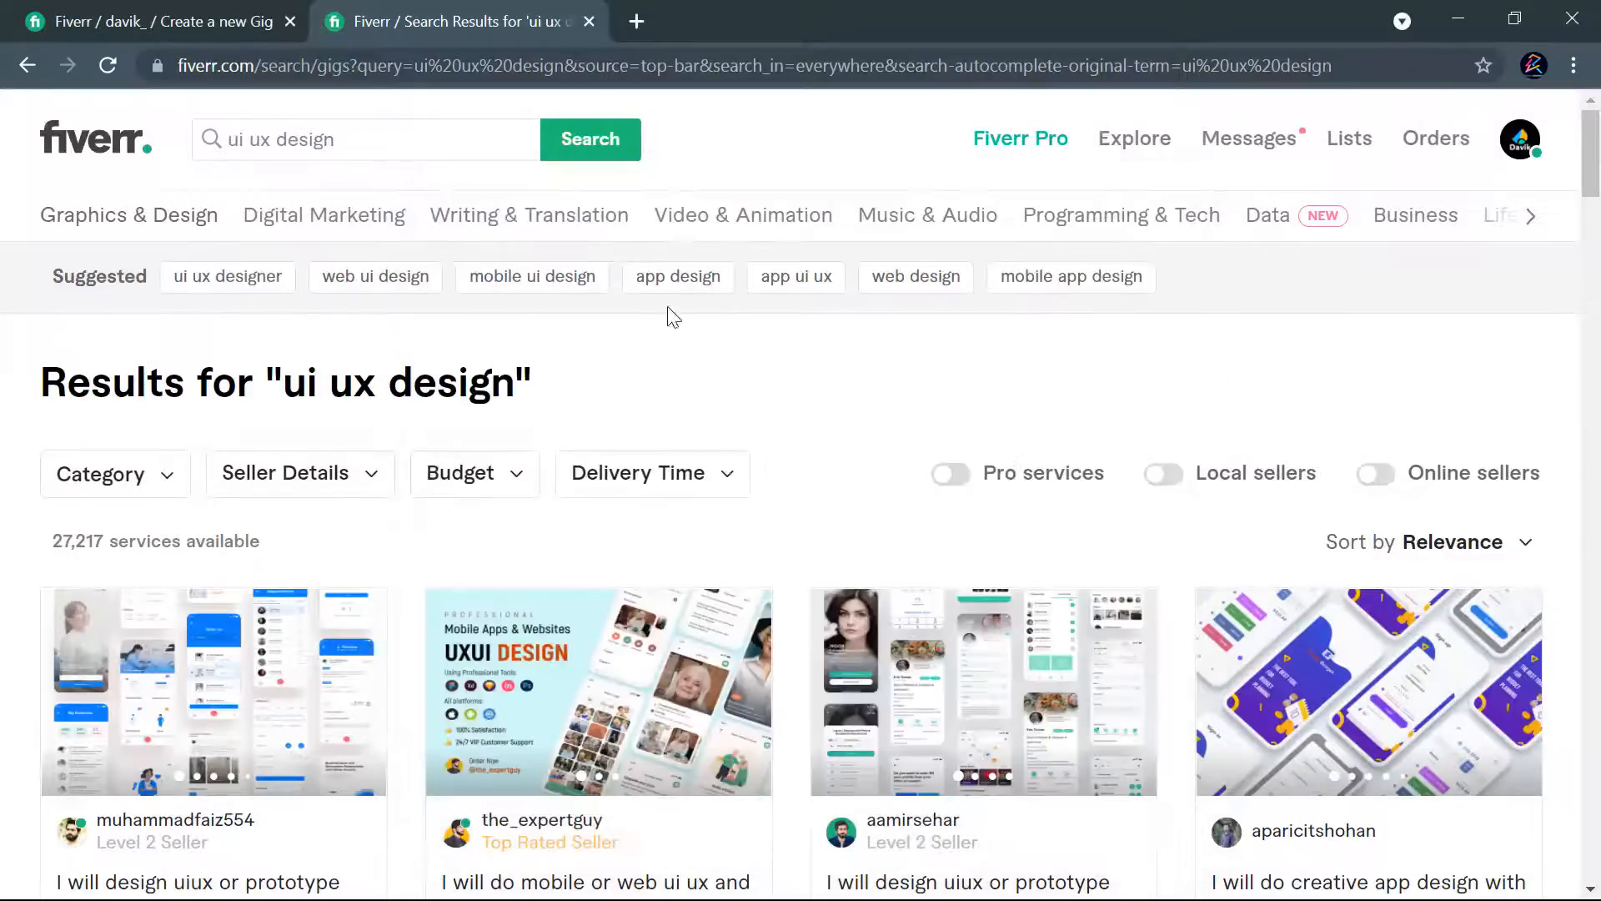
- Open the suggested "web design" search, dismiss the subscription services notice and examine the gigs' titles, images, seller levels and starting prices
click(908, 287)
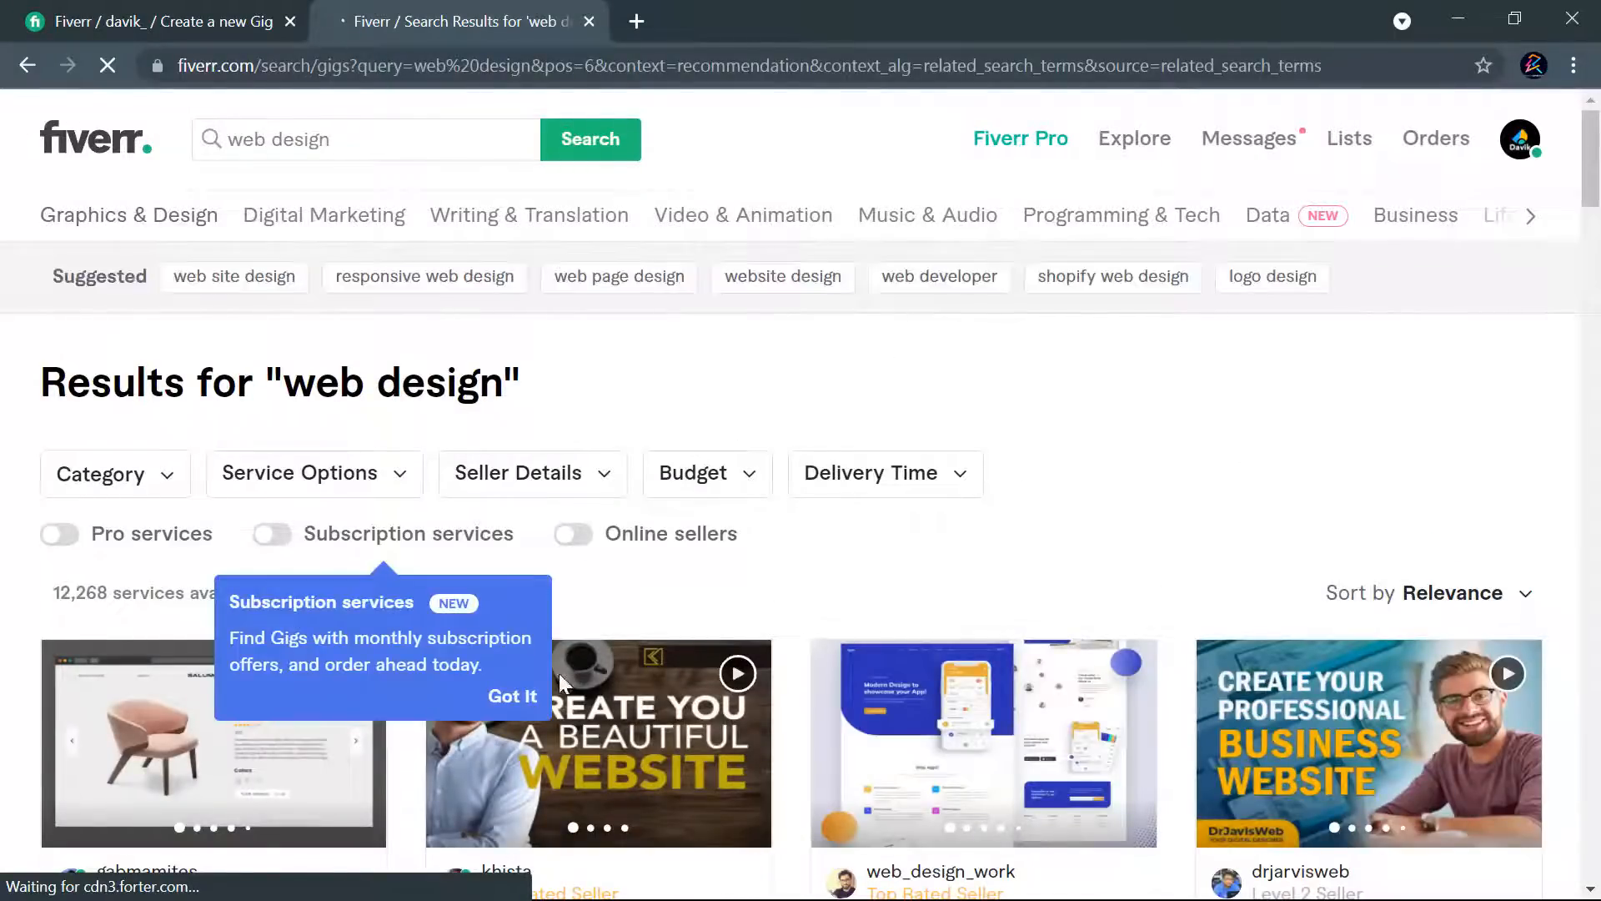
click(527, 699)
scroll(615, 583, down, 5)
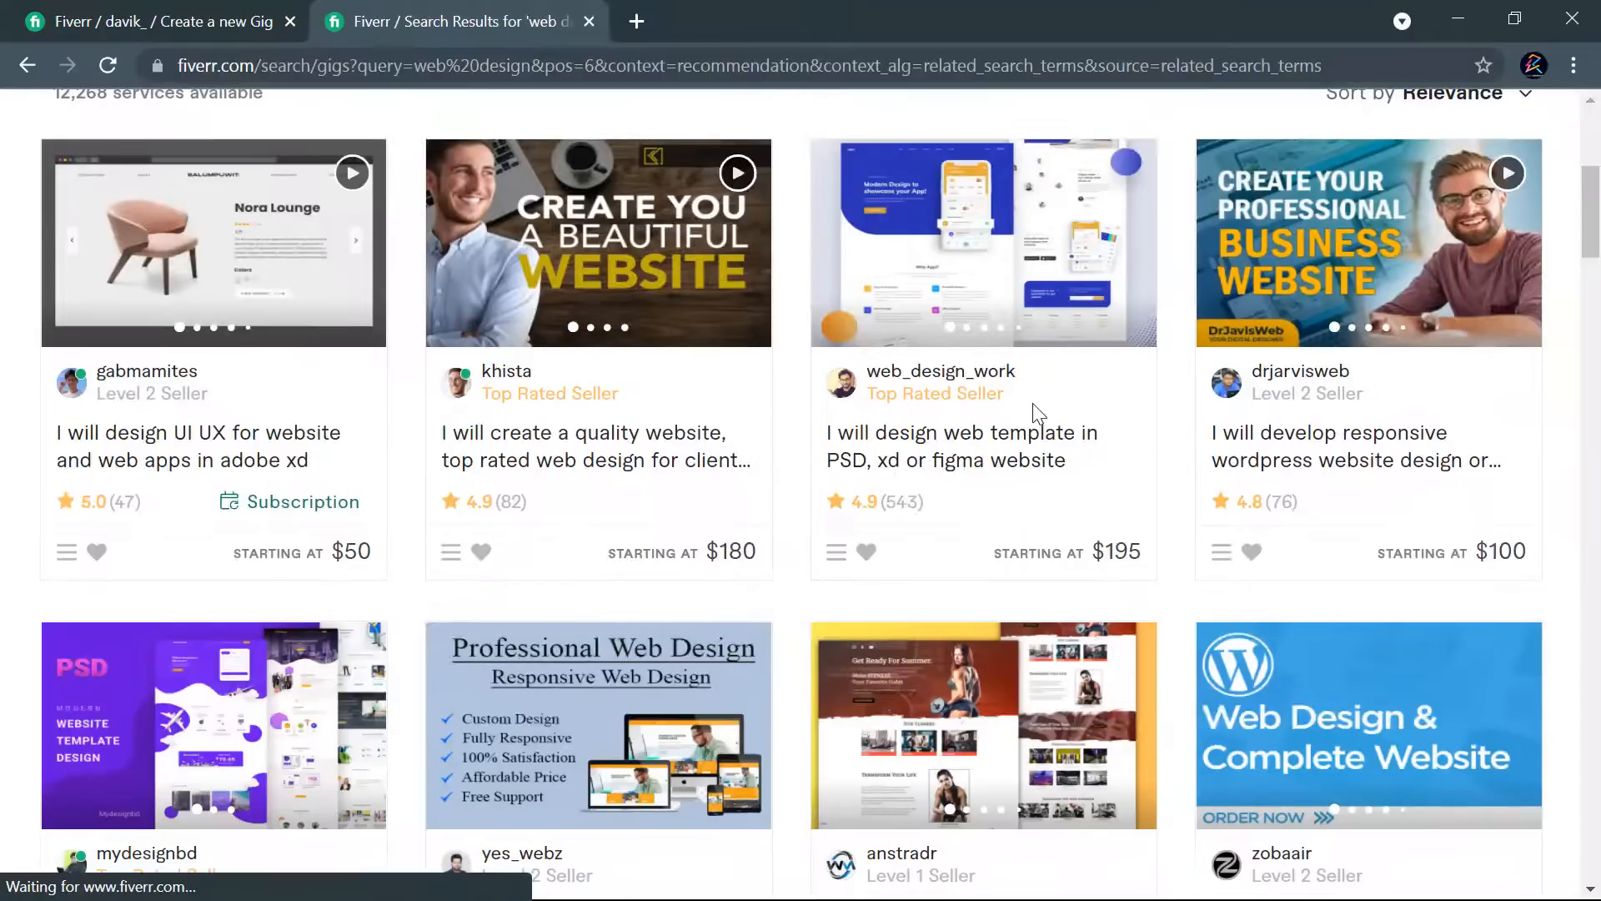
scroll(615, 582, up, 3)
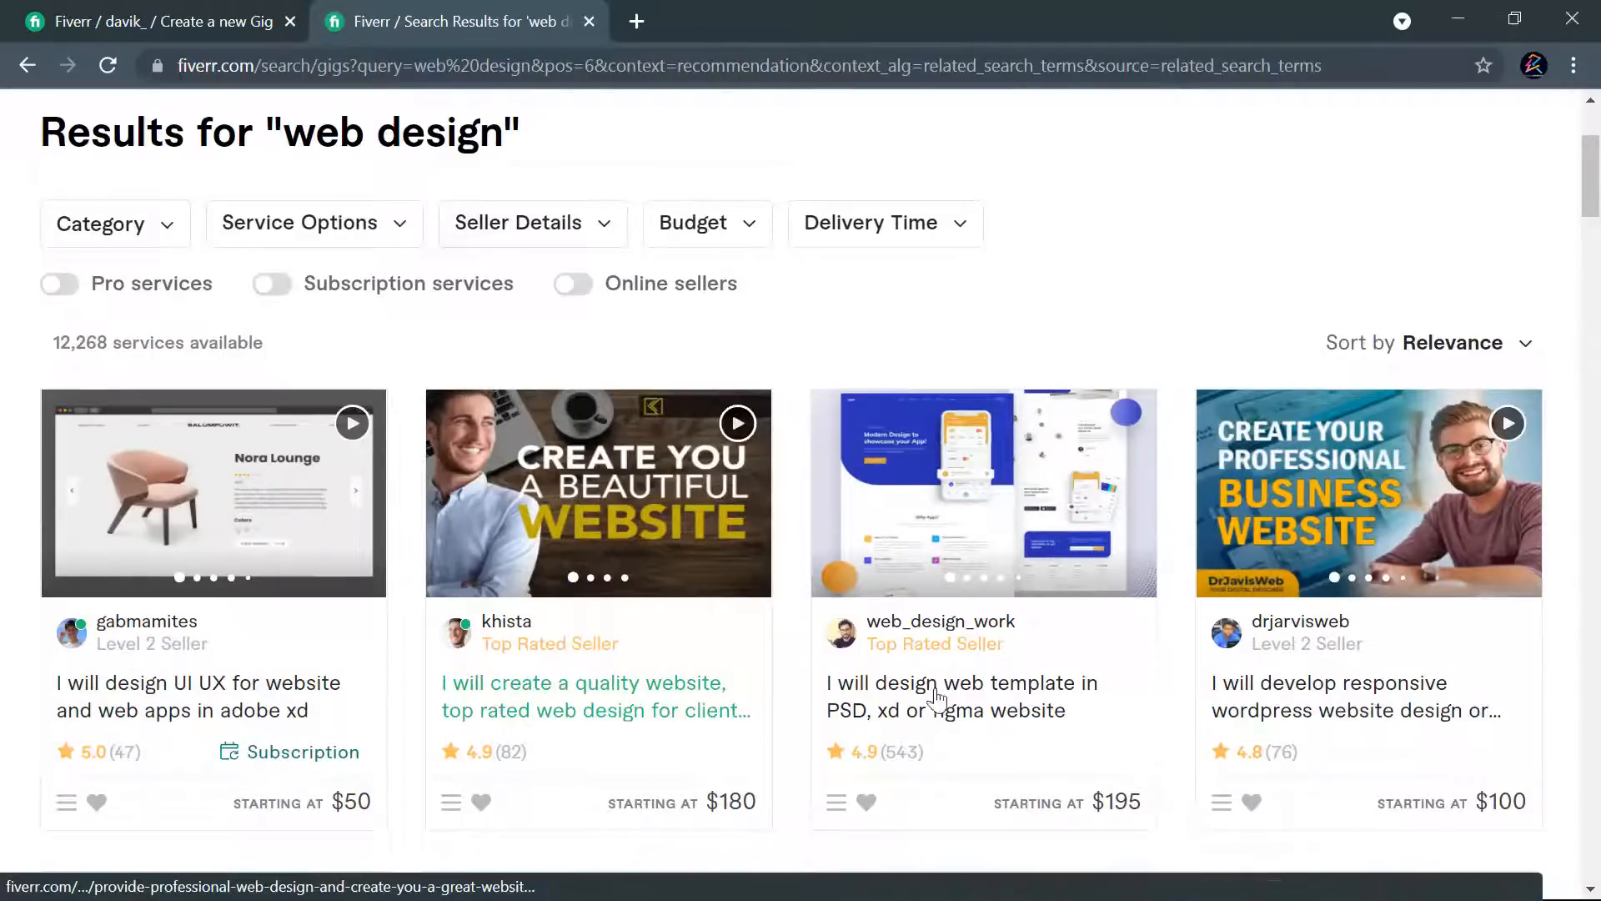
scroll(990, 691, up, 3)
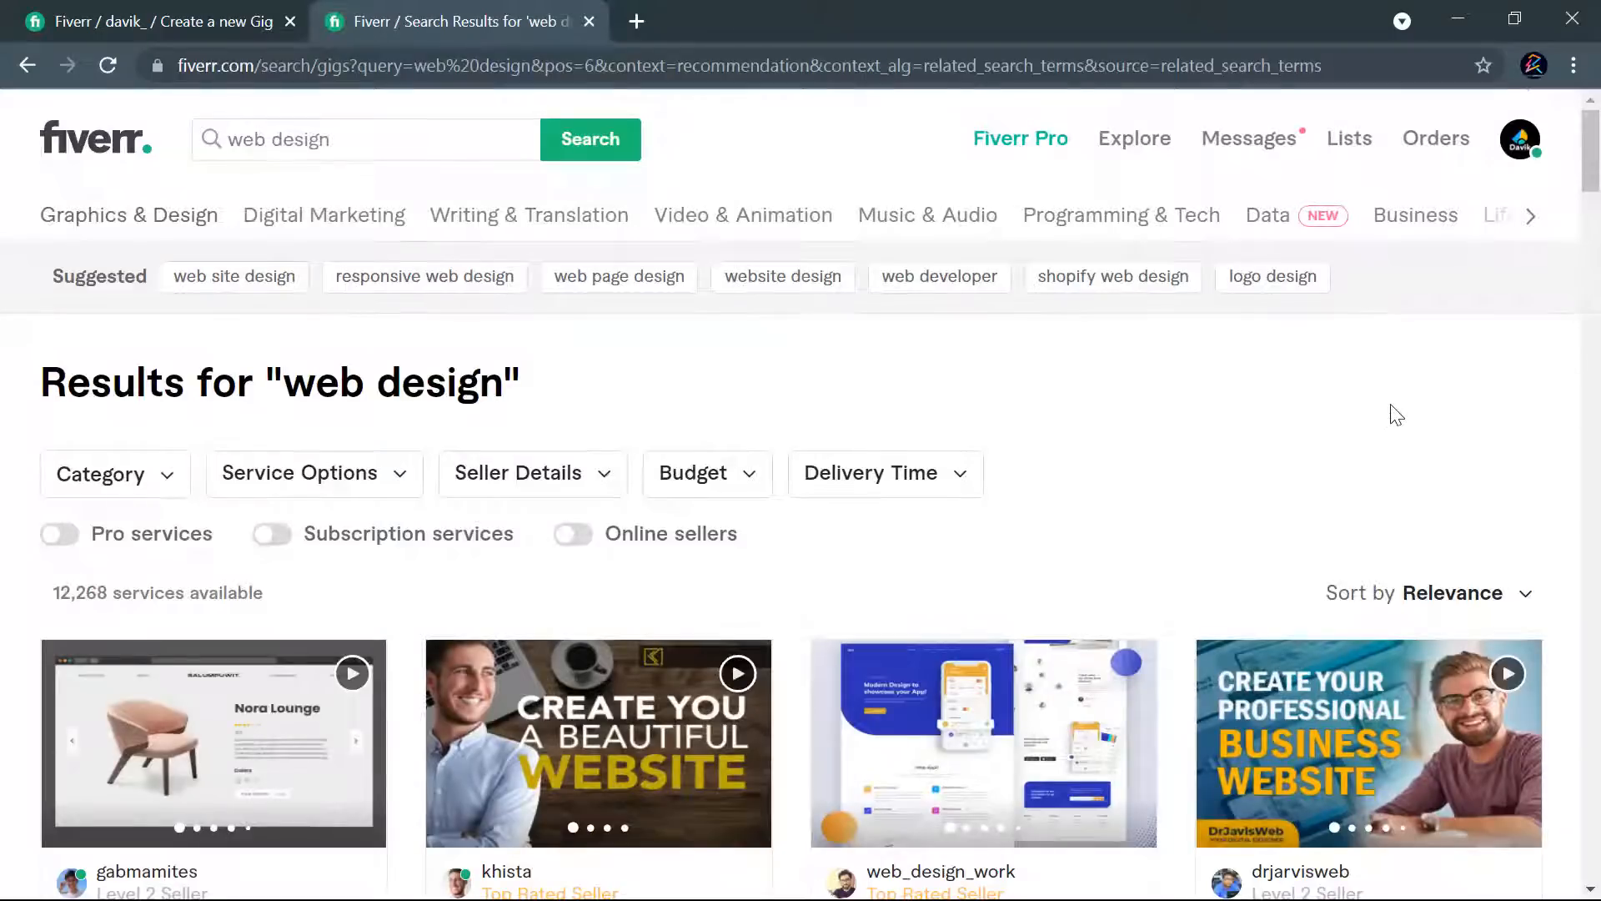
scroll(1210, 425, down, 4)
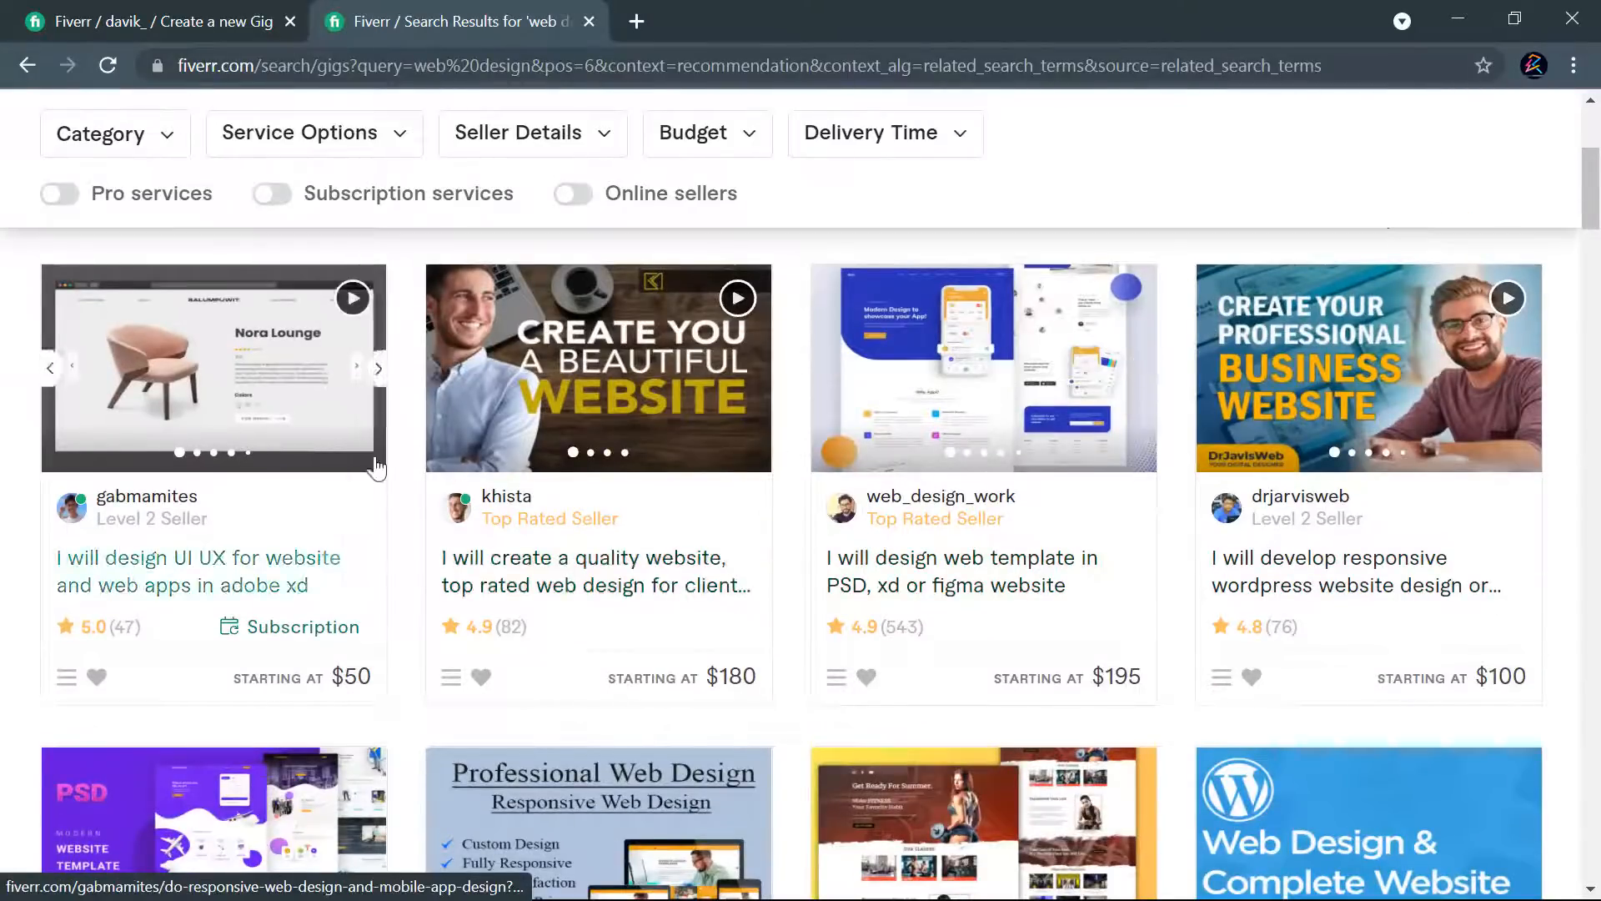
scroll(1174, 523, down, 7)
scroll(1184, 538, down, 7)
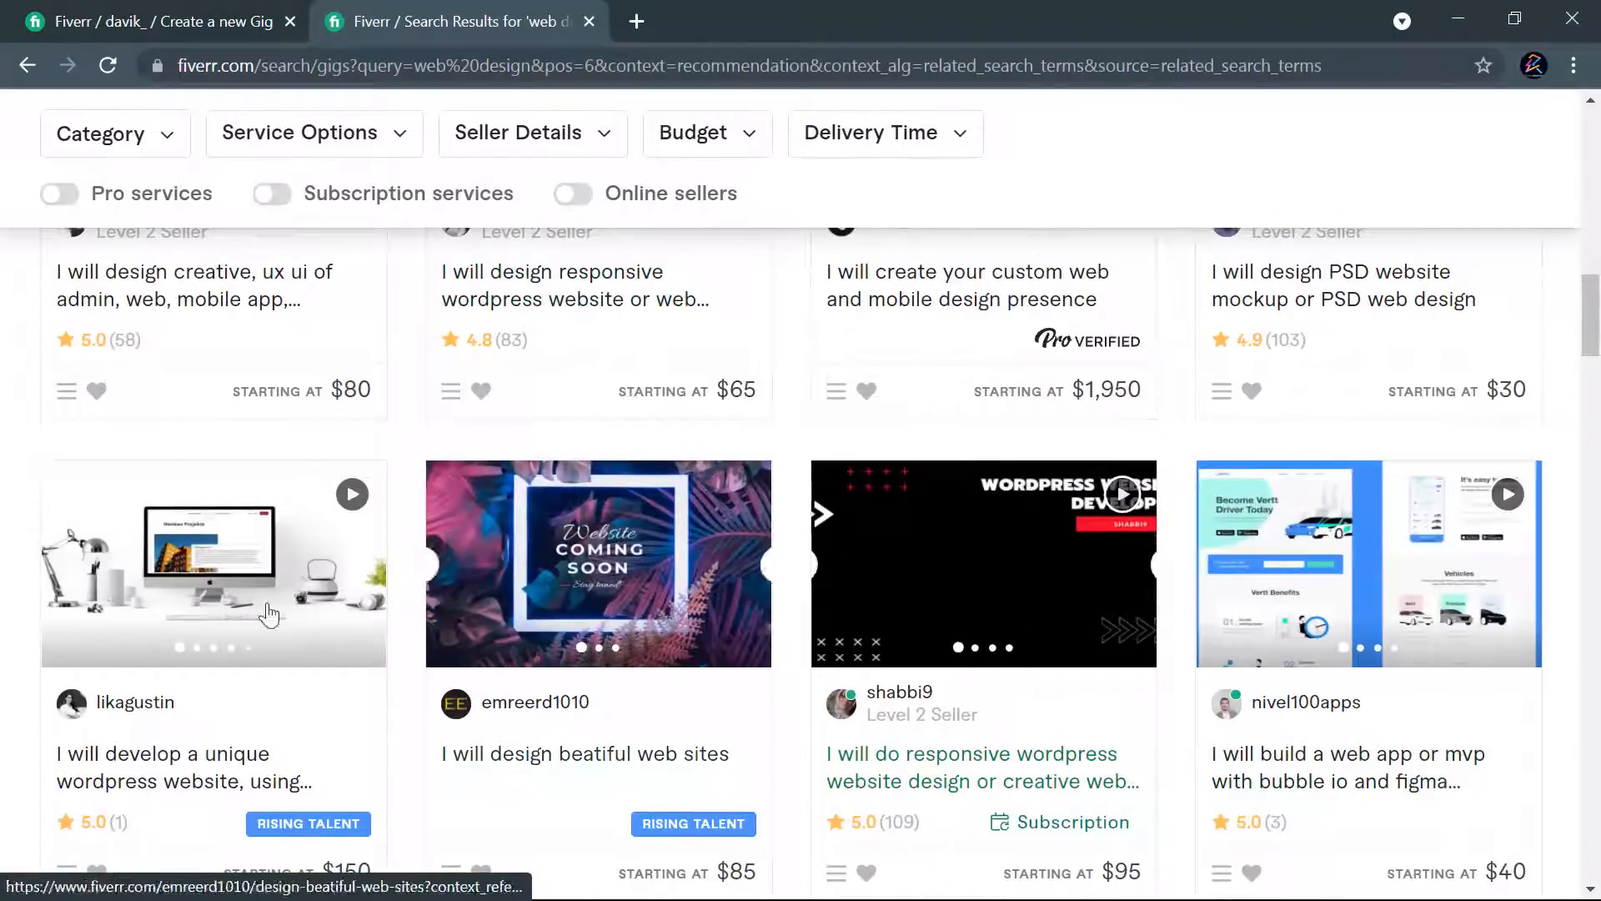
scroll(959, 592, down, 6)
scroll(922, 584, down, 6)
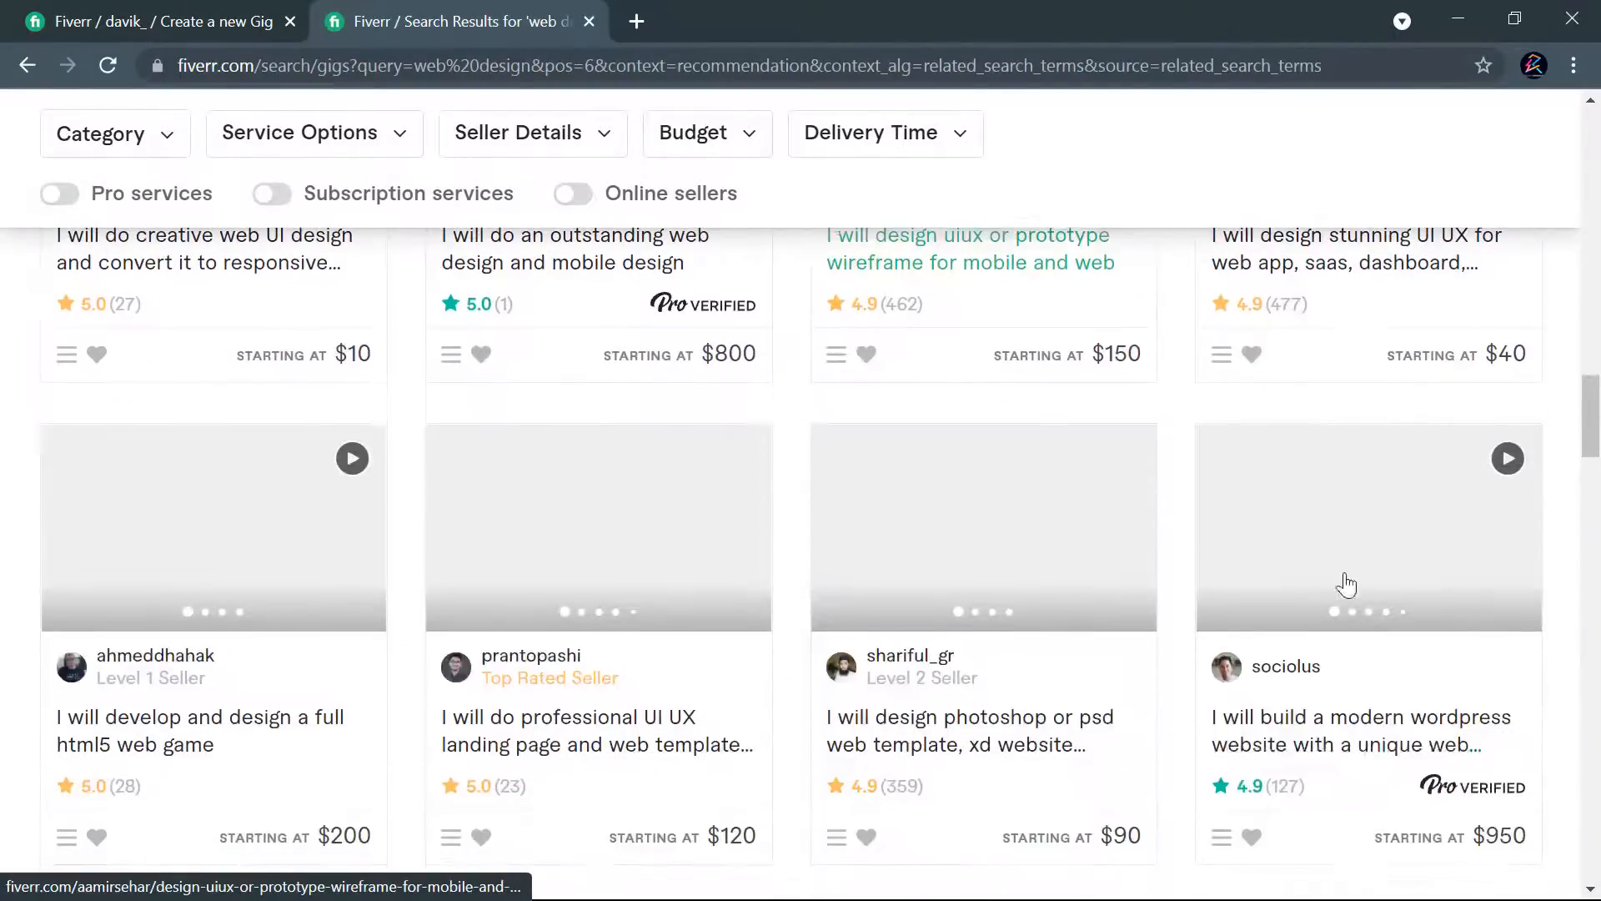
scroll(1113, 564, up, 20)
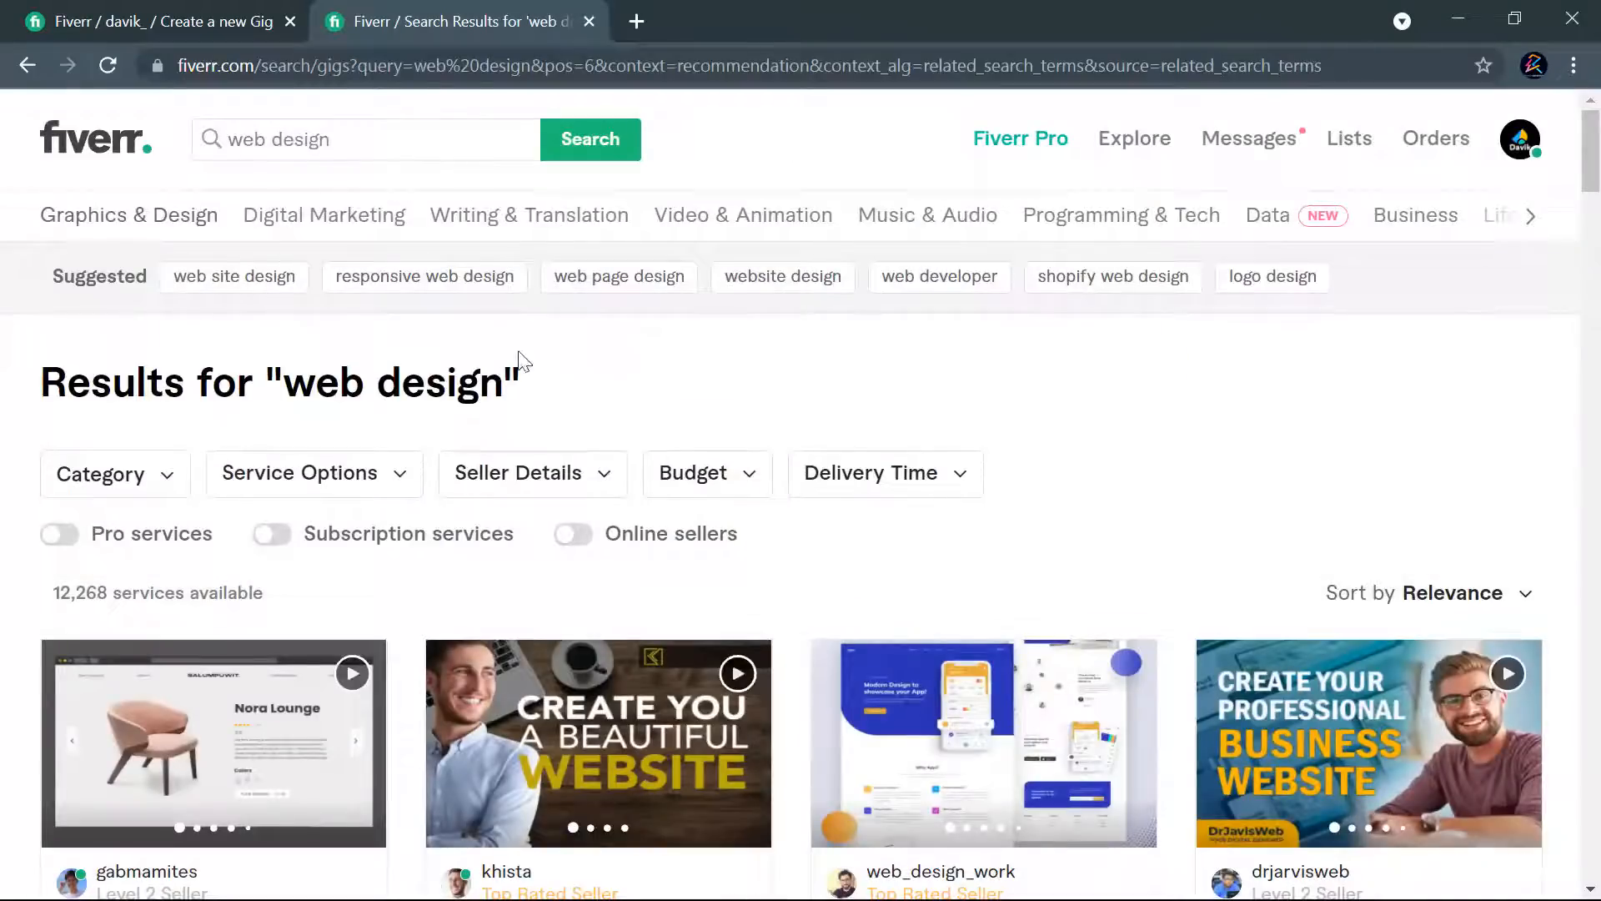
- Open the suggested "responsive web design" search in the current tab, and "web page design" and "web site design" in new tabs
click(393, 290)
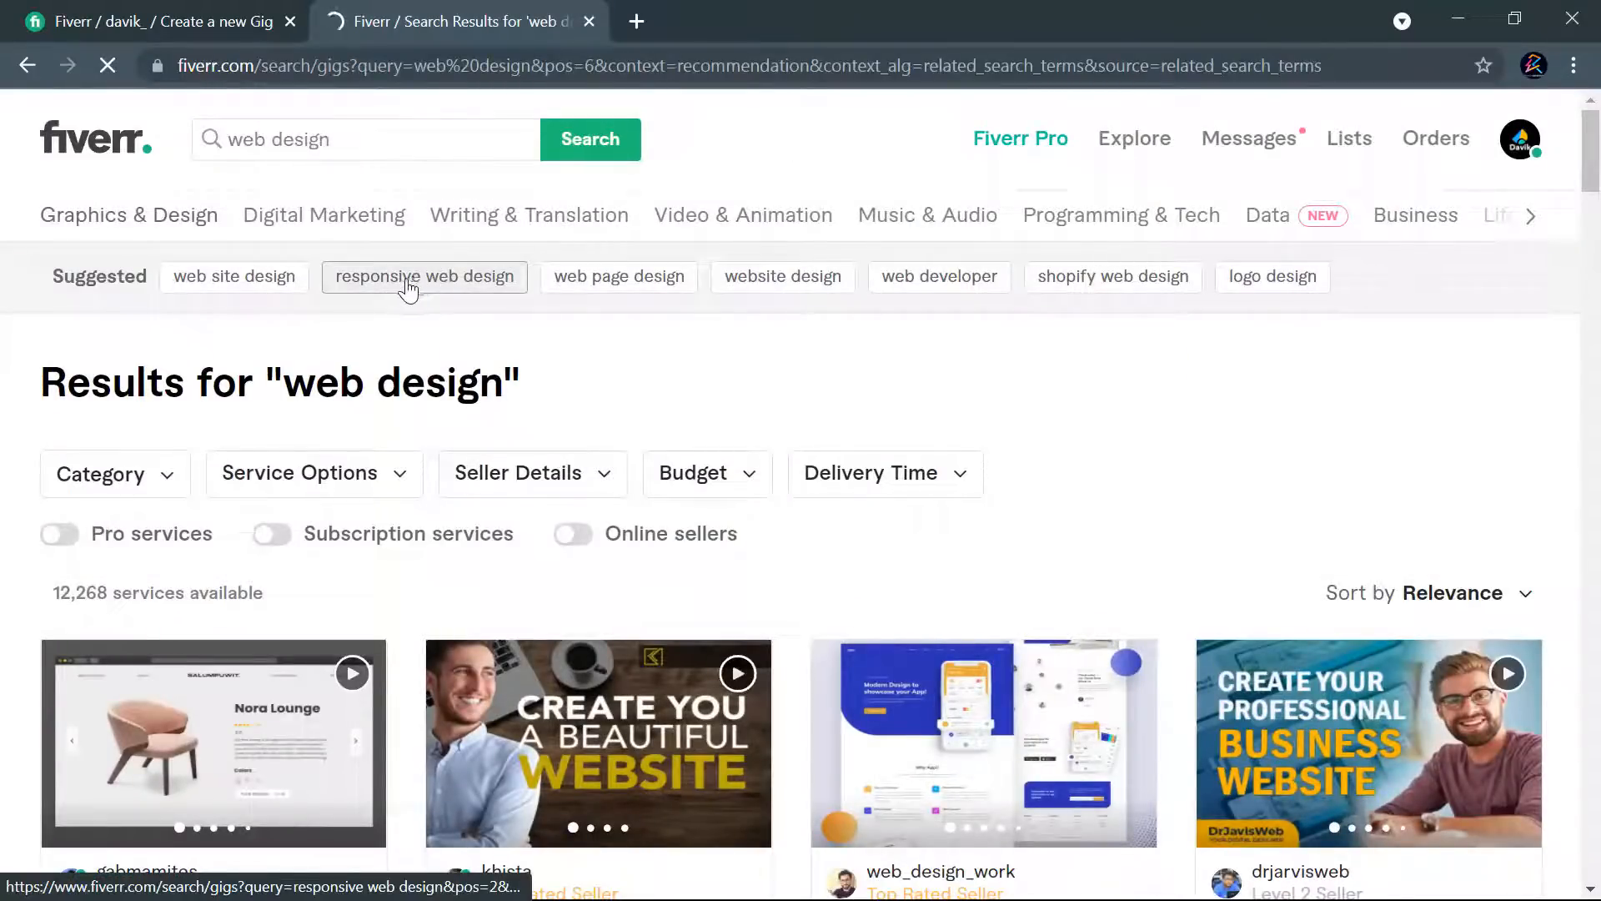
right_click(592, 286)
click(633, 298)
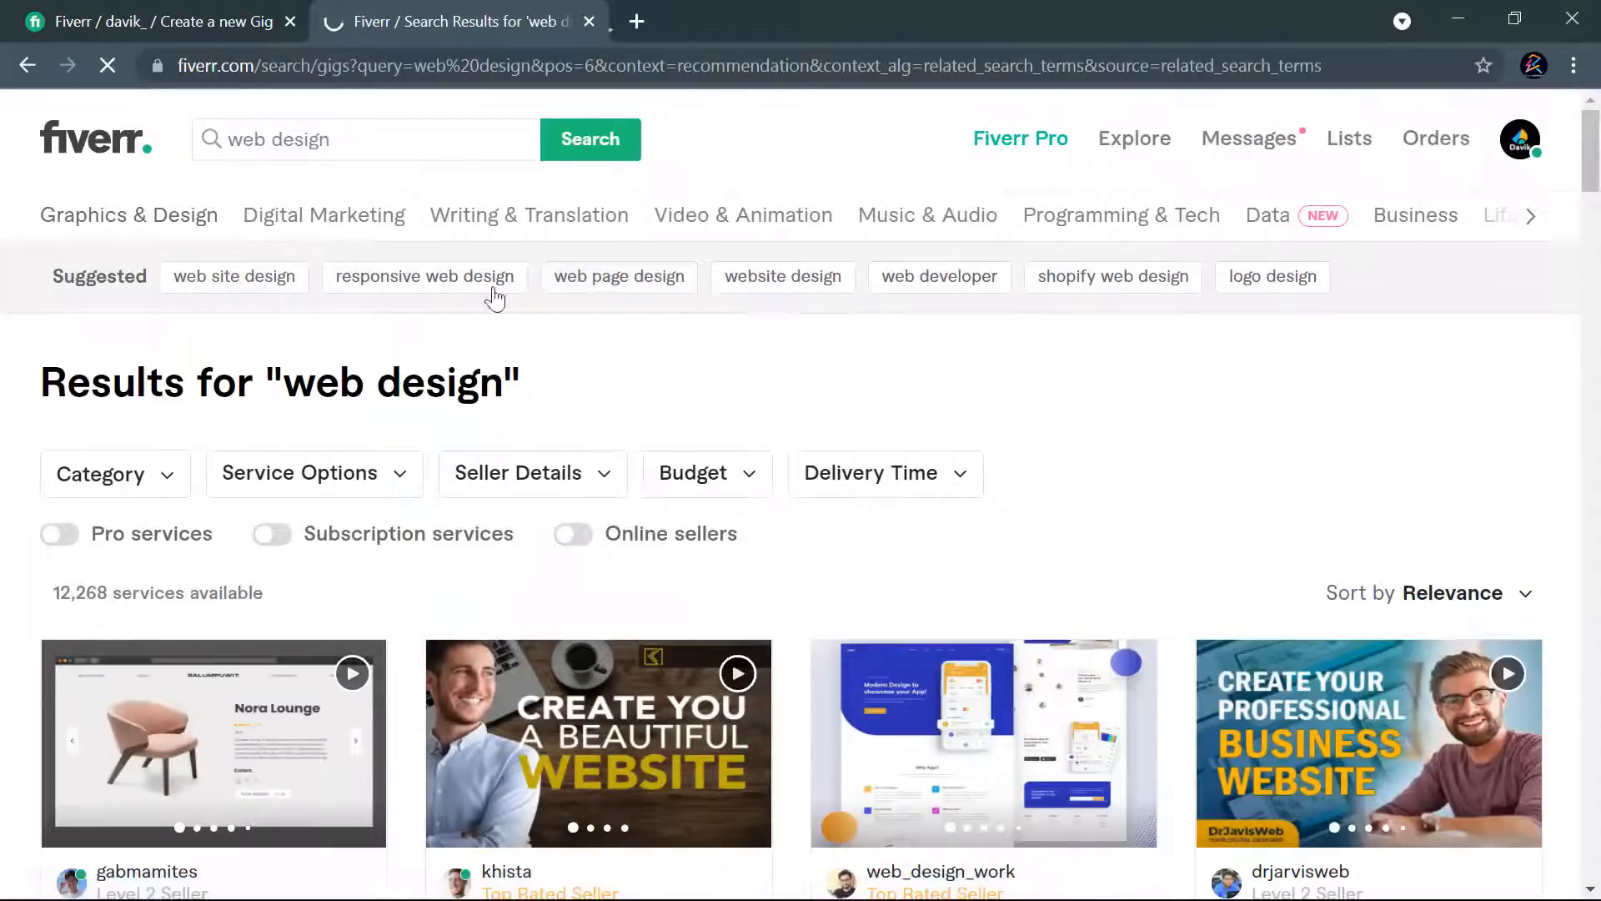
right_click(275, 282)
click(329, 306)
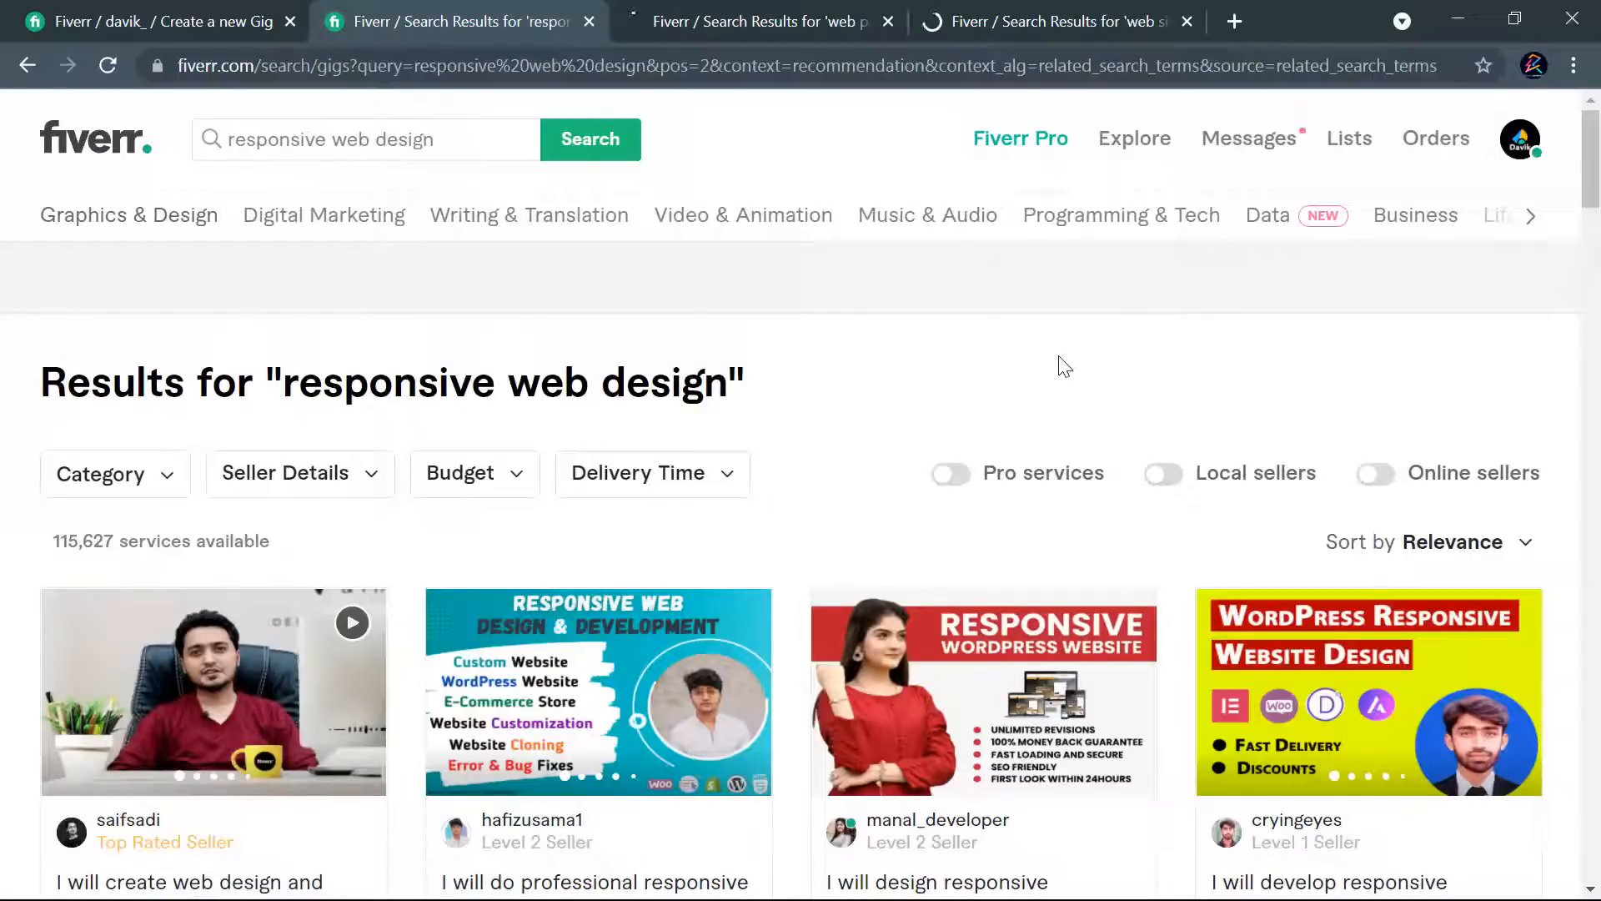
- Examine the titles, images and starting prices of the gigs in the "responsive web design" results
scroll(972, 379, down, 5)
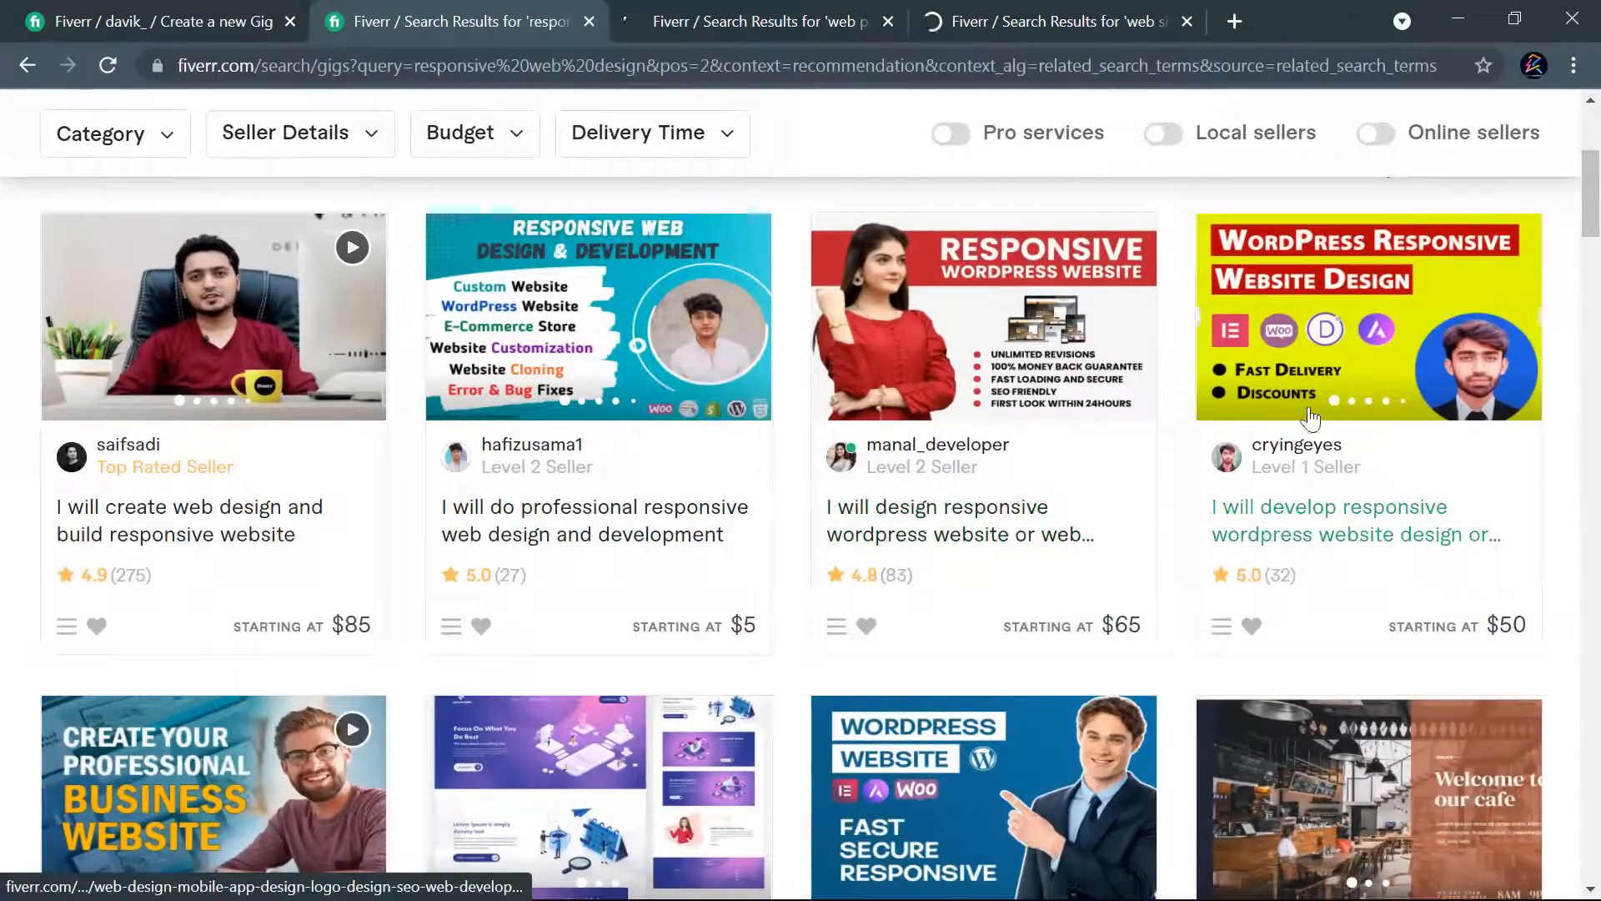
scroll(764, 559, down, 1)
scroll(764, 559, down, 5)
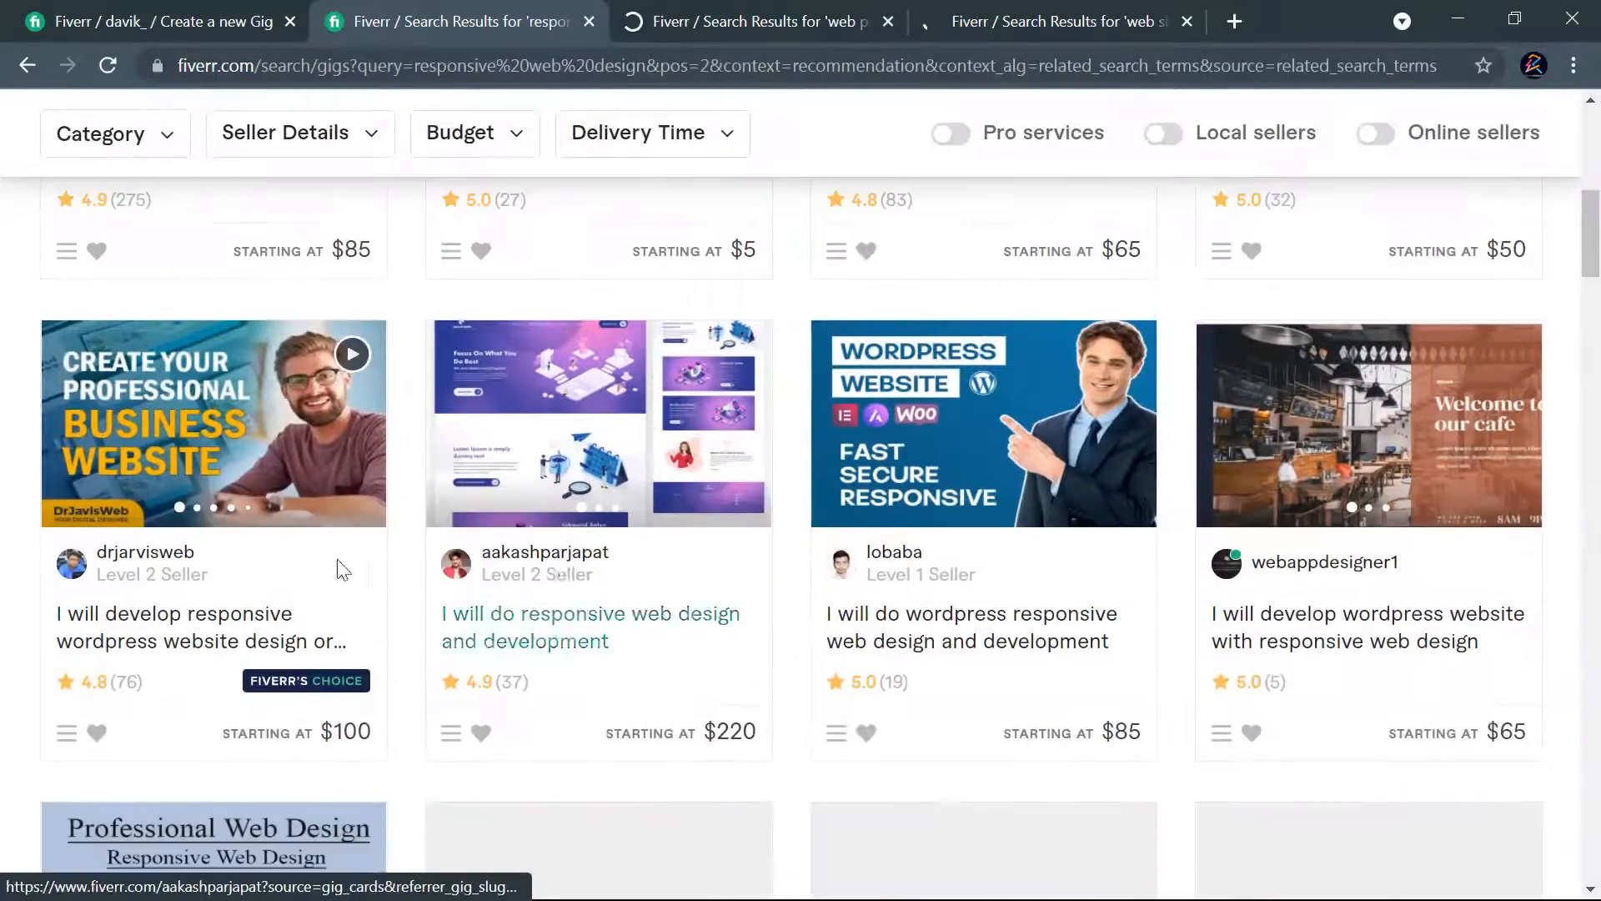
scroll(826, 587, down, 1)
scroll(632, 561, down, 7)
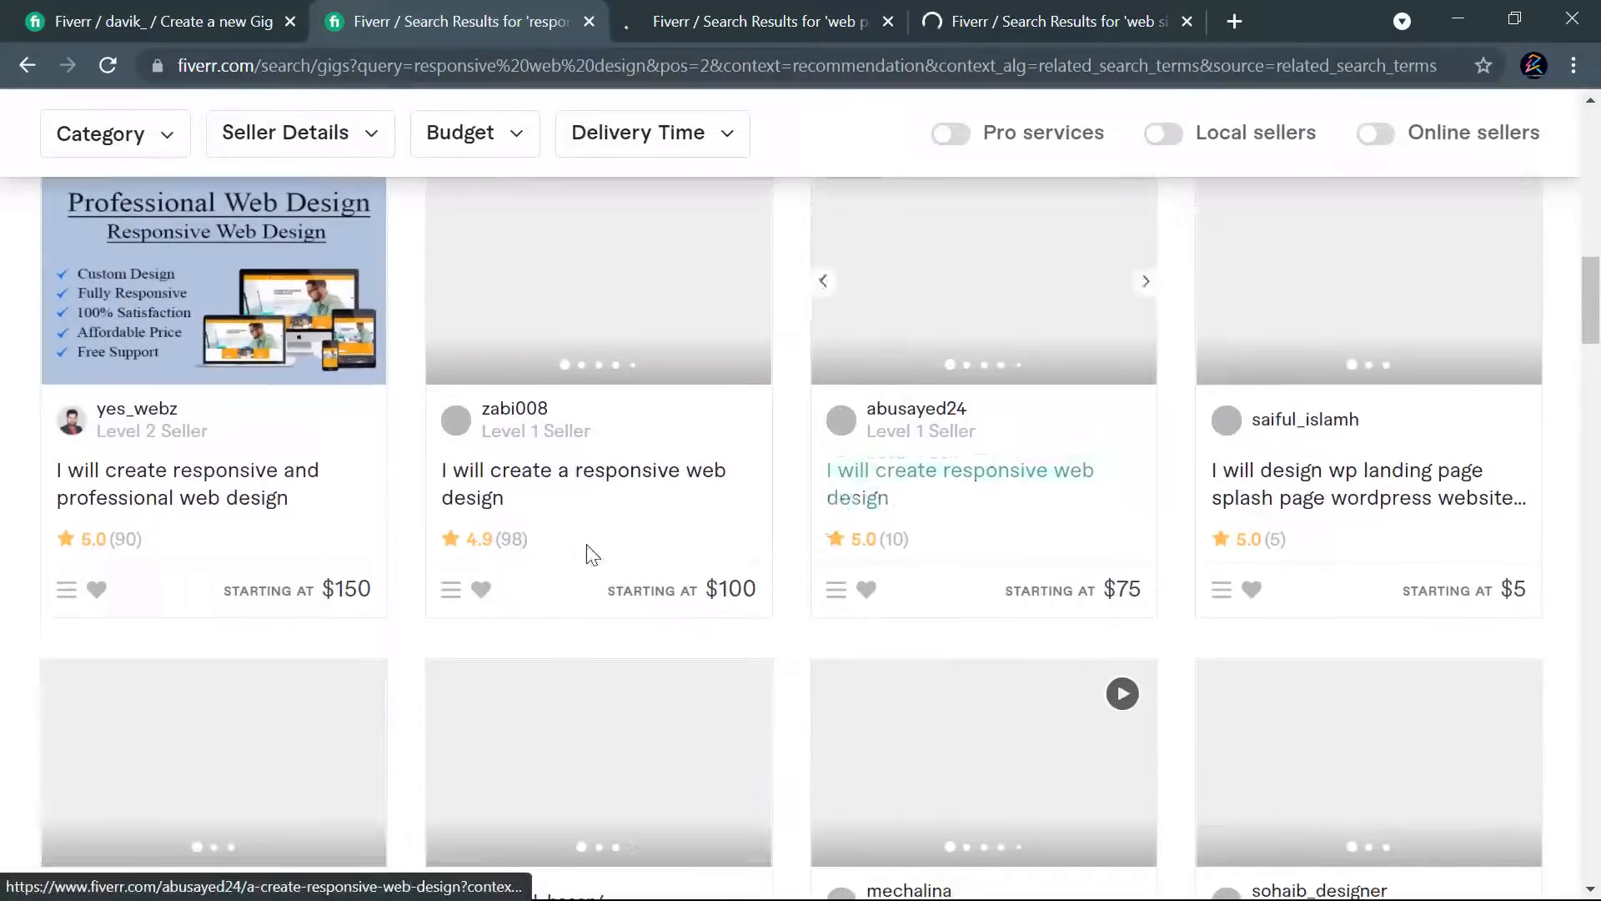
scroll(1231, 529, down, 7)
scroll(1238, 534, up, 18)
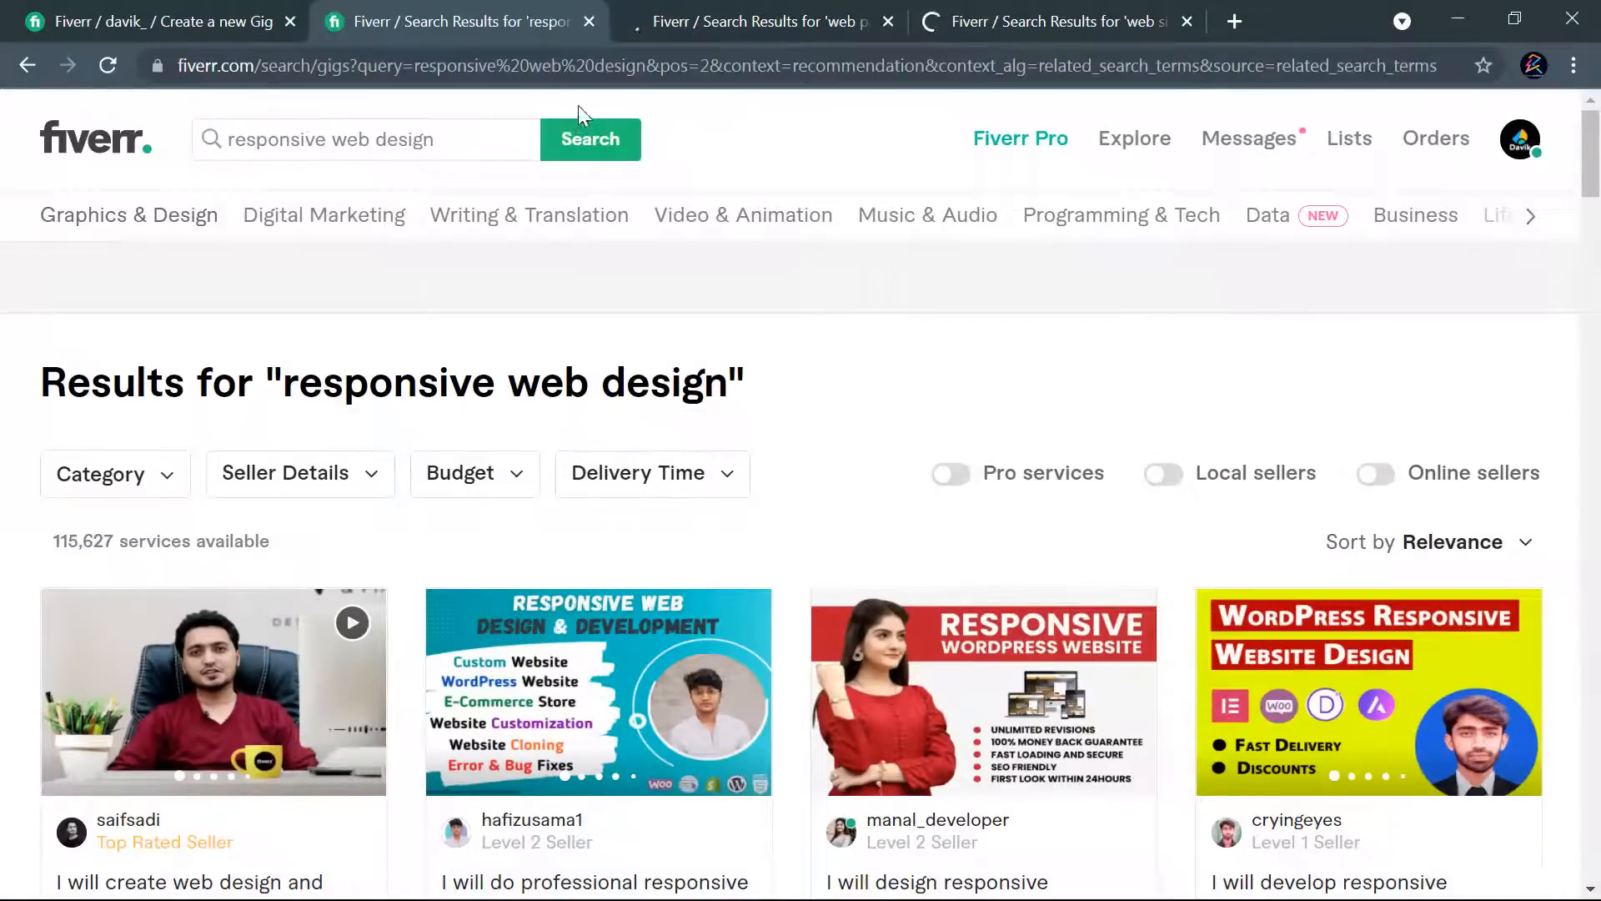
- Examine the titles, images and starting prices of the "web page design" gigs, and close that results tab
click(722, 19)
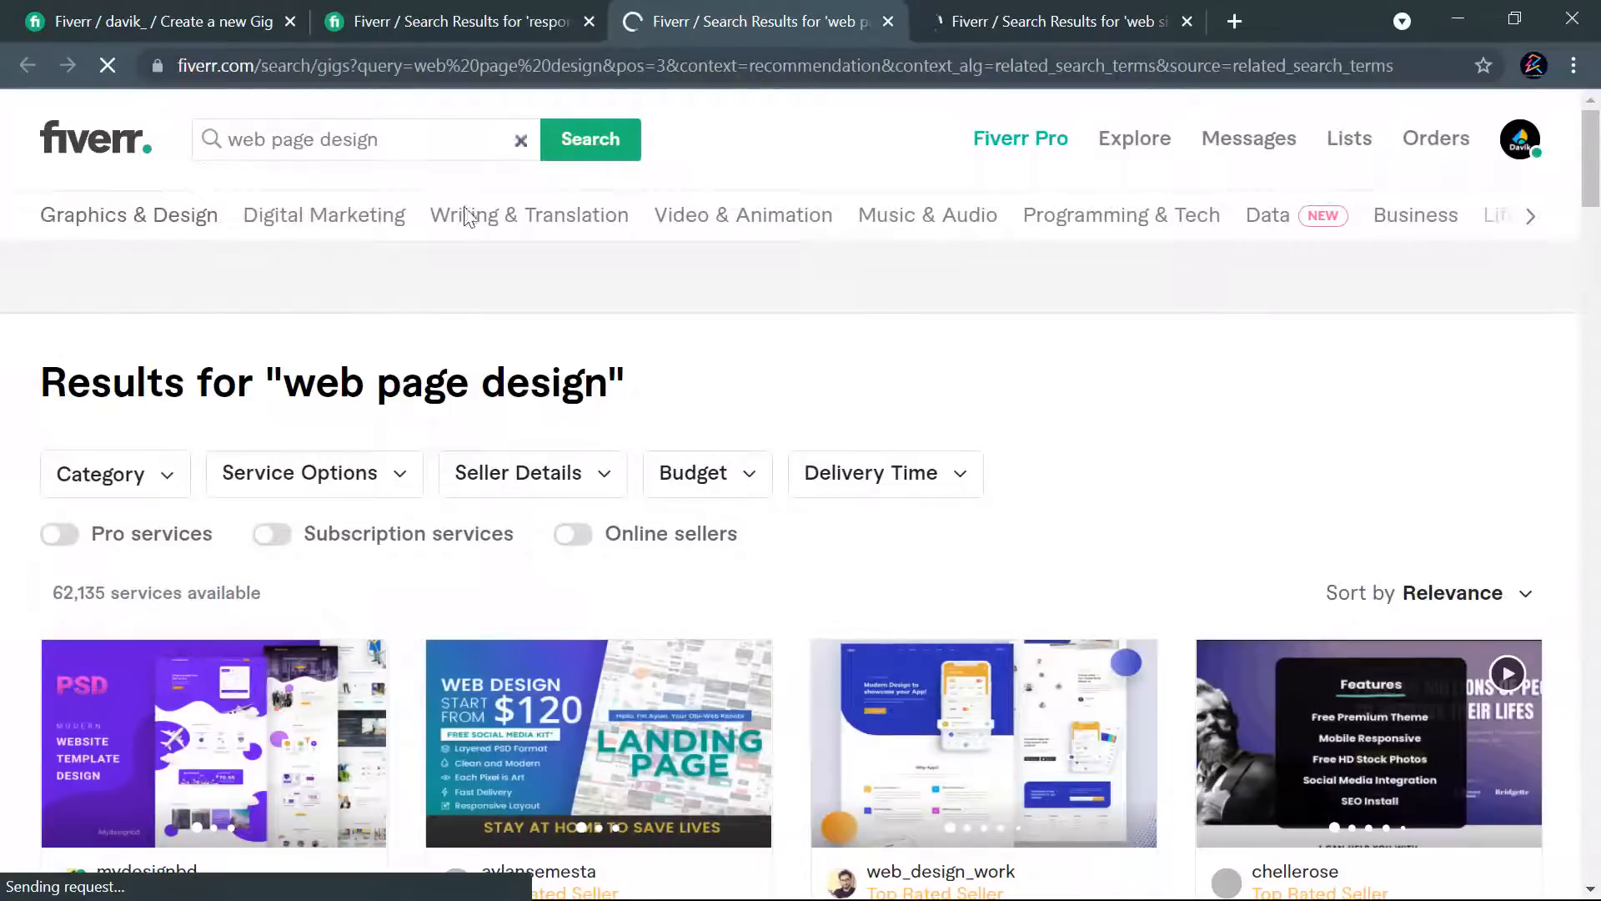
scroll(868, 354, down, 4)
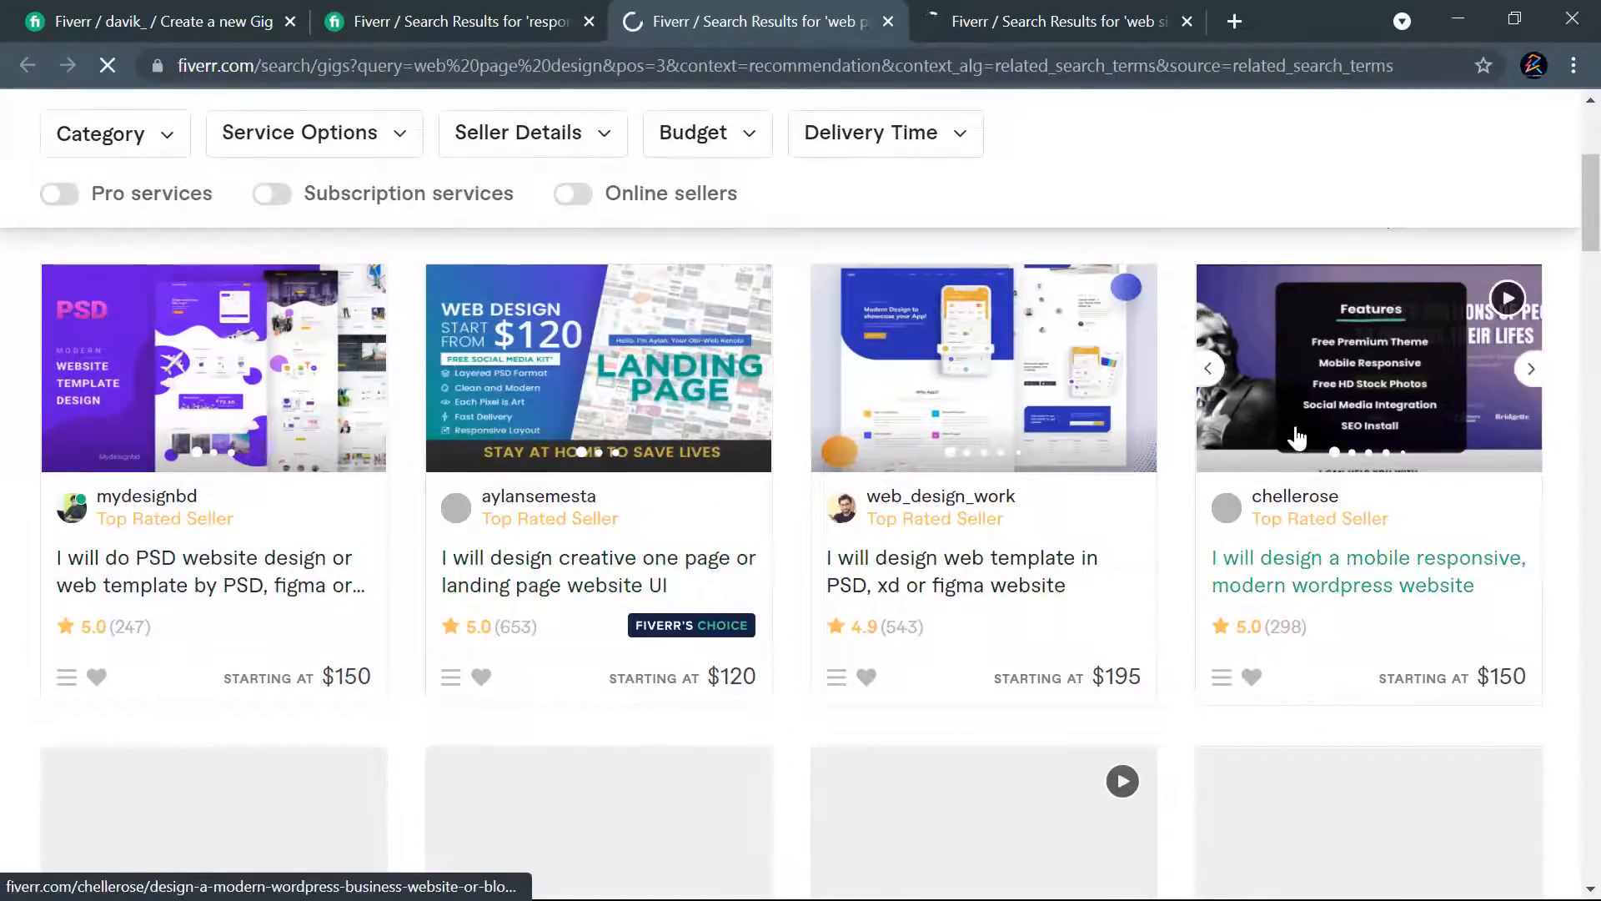
scroll(803, 467, down, 4)
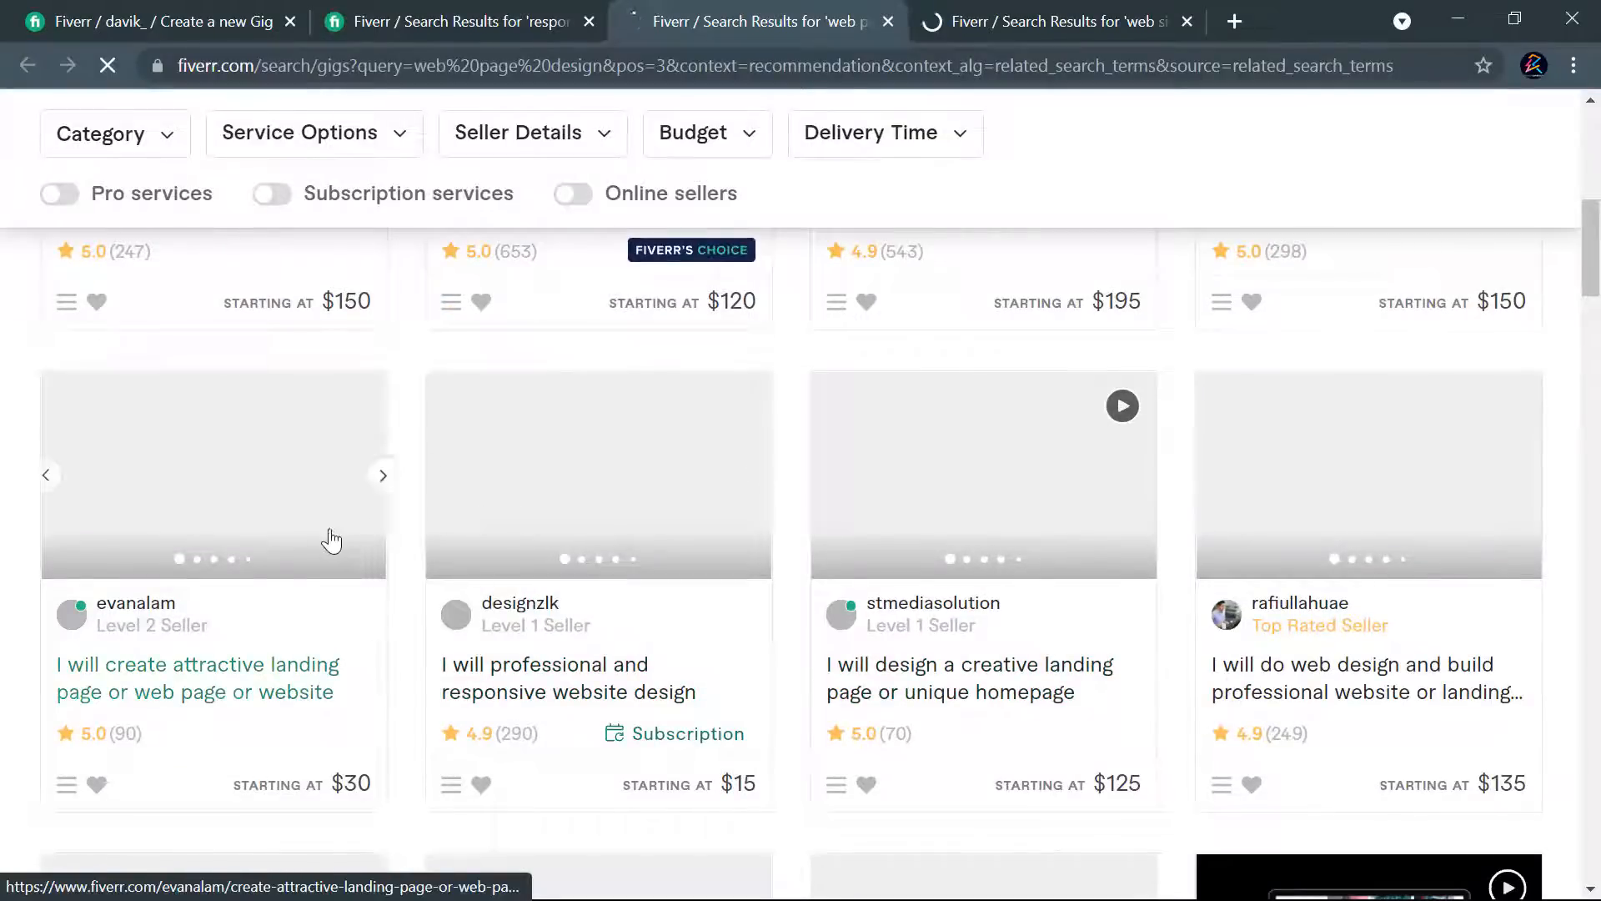
scroll(1301, 492, down, 5)
scroll(517, 522, down, 3)
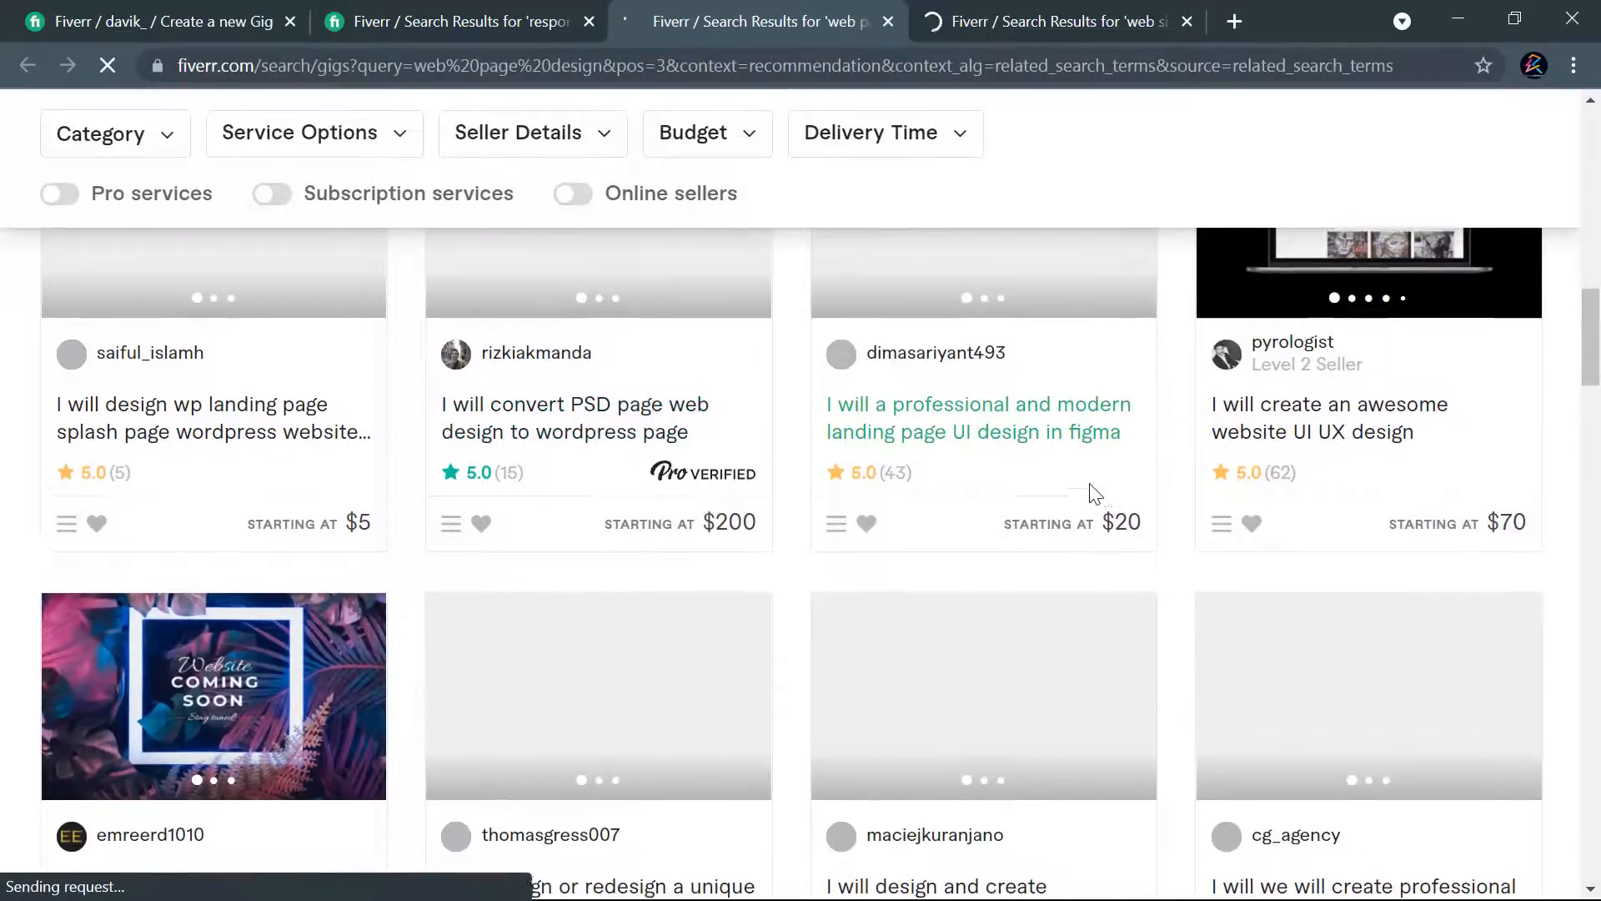
scroll(1084, 496, up, 2)
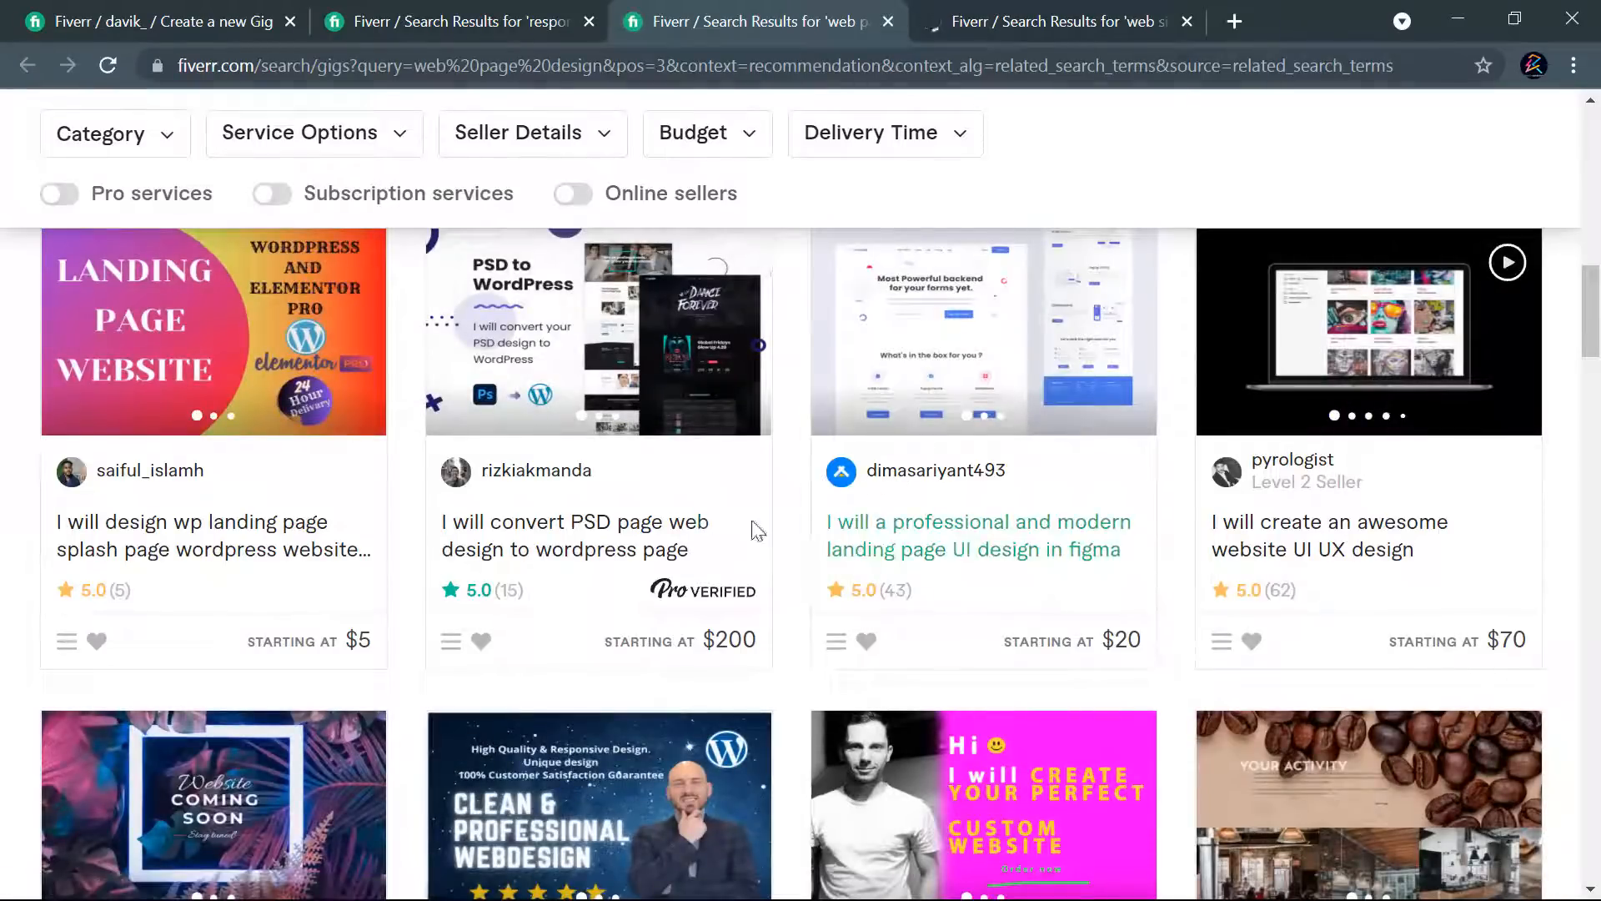
scroll(1153, 554, up, 5)
scroll(1153, 554, up, 4)
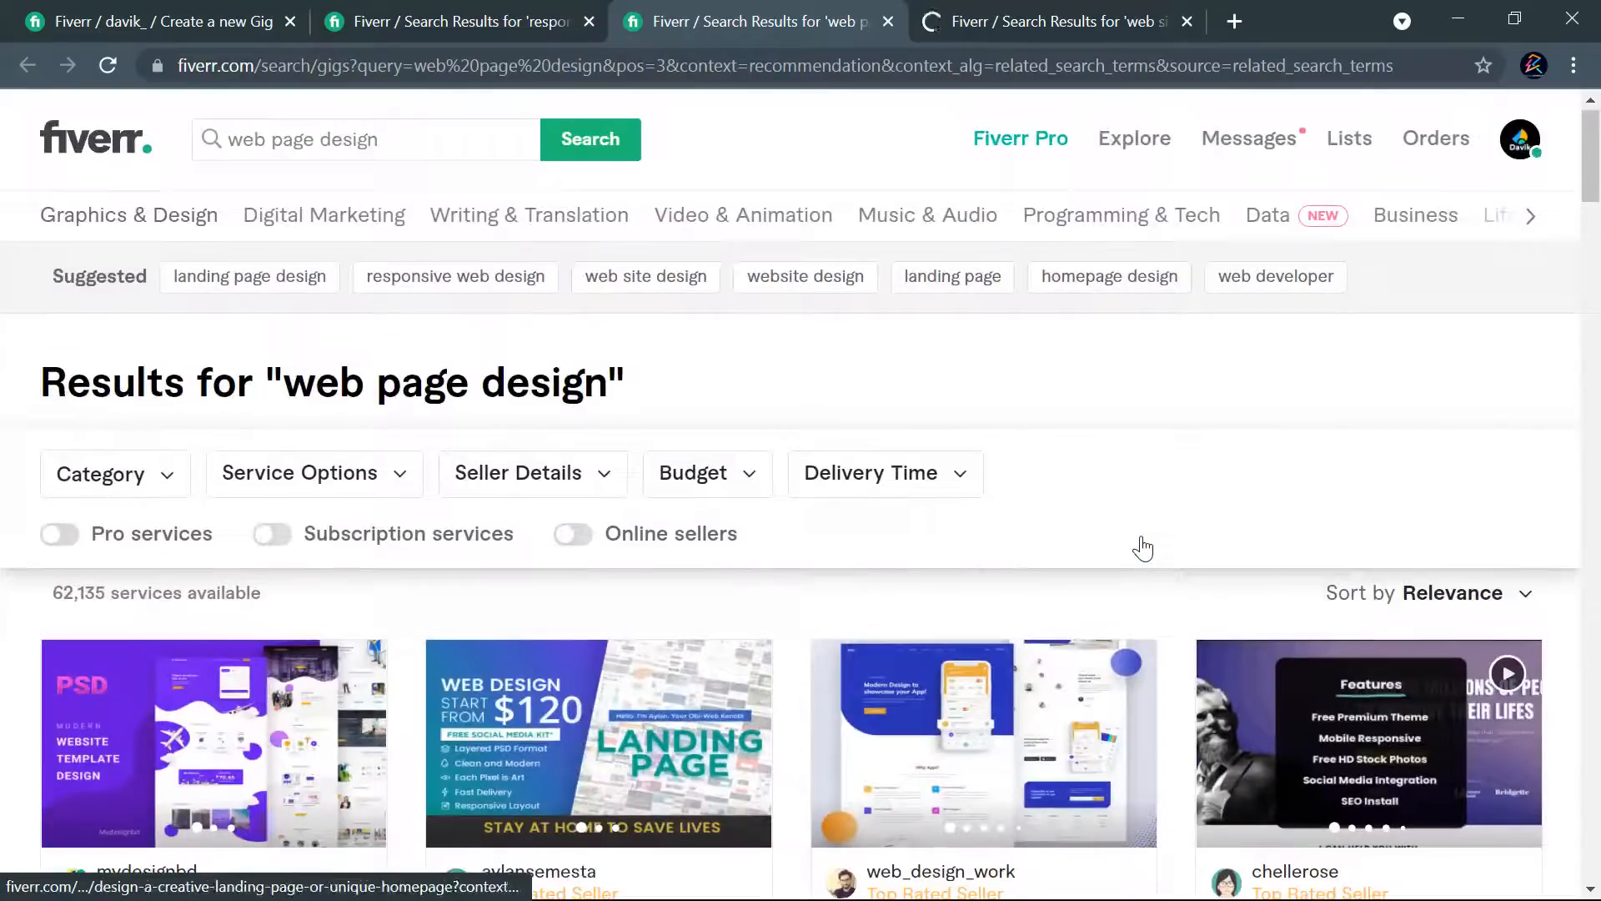
click(889, 22)
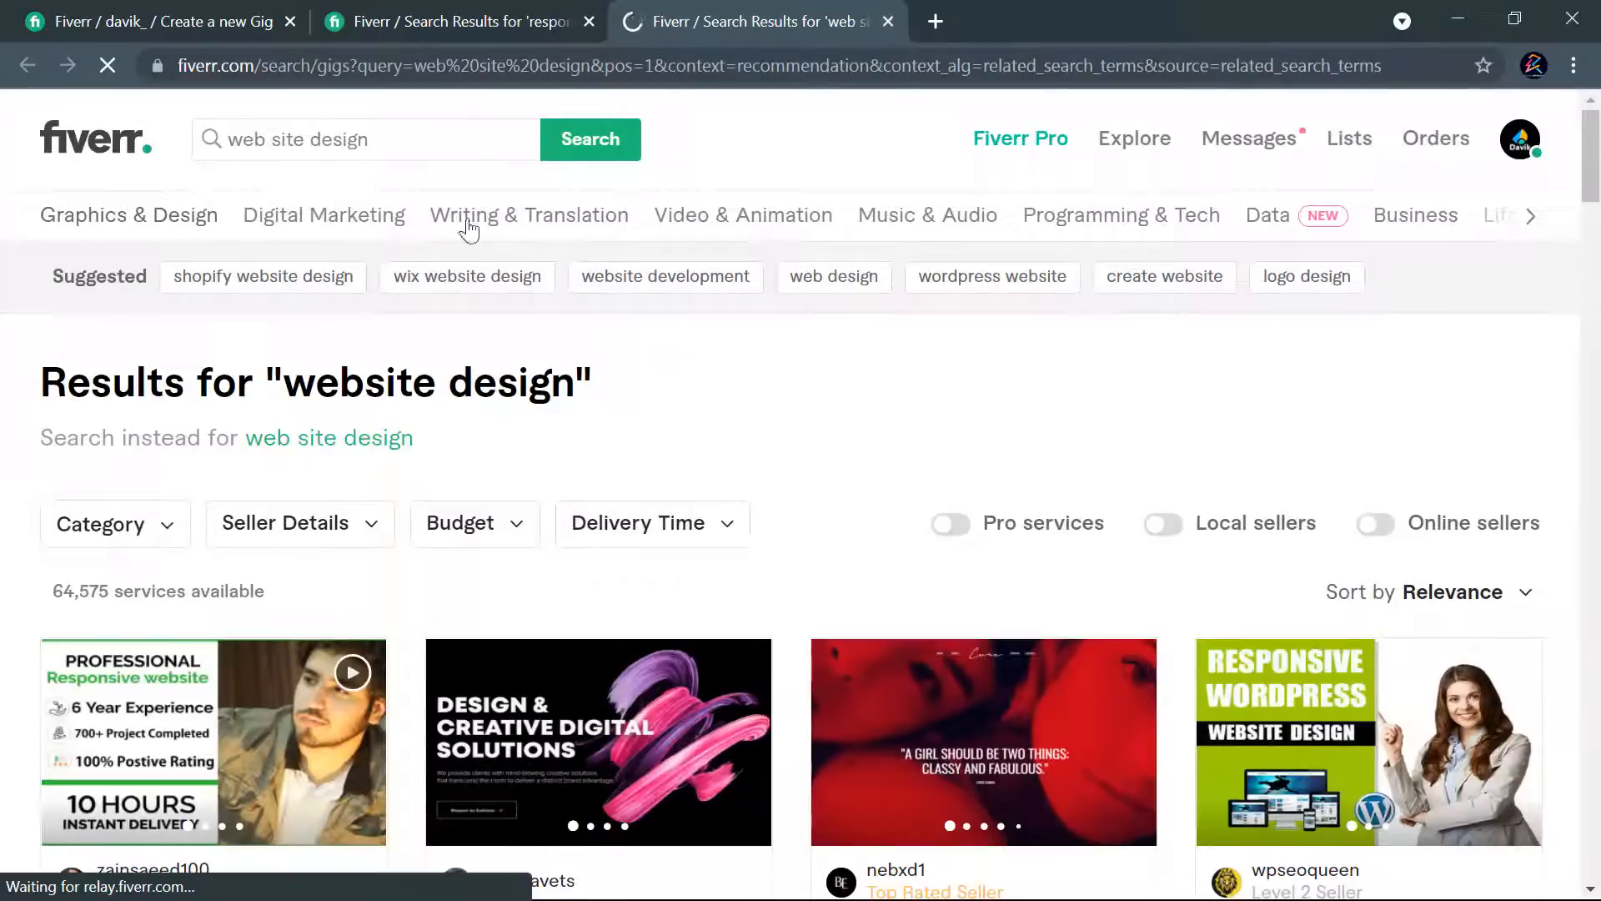
- Examine the titles, images and starting prices of the gigs in the "website design" results, and close that tab
scroll(1089, 394, down, 5)
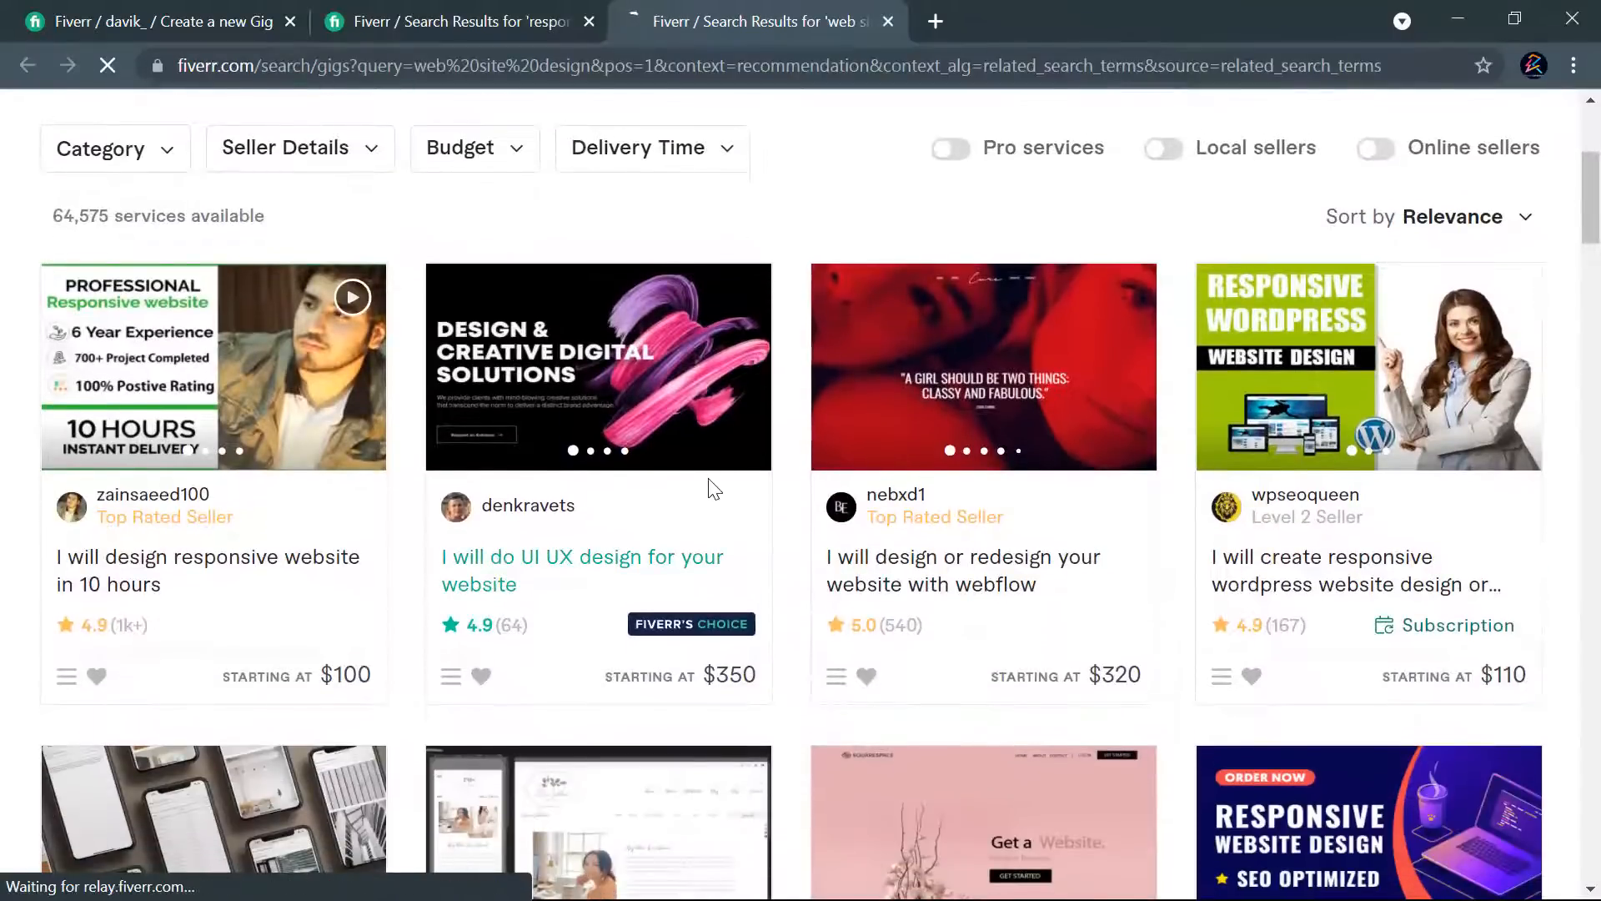
scroll(708, 490, down, 3)
scroll(601, 484, up, 8)
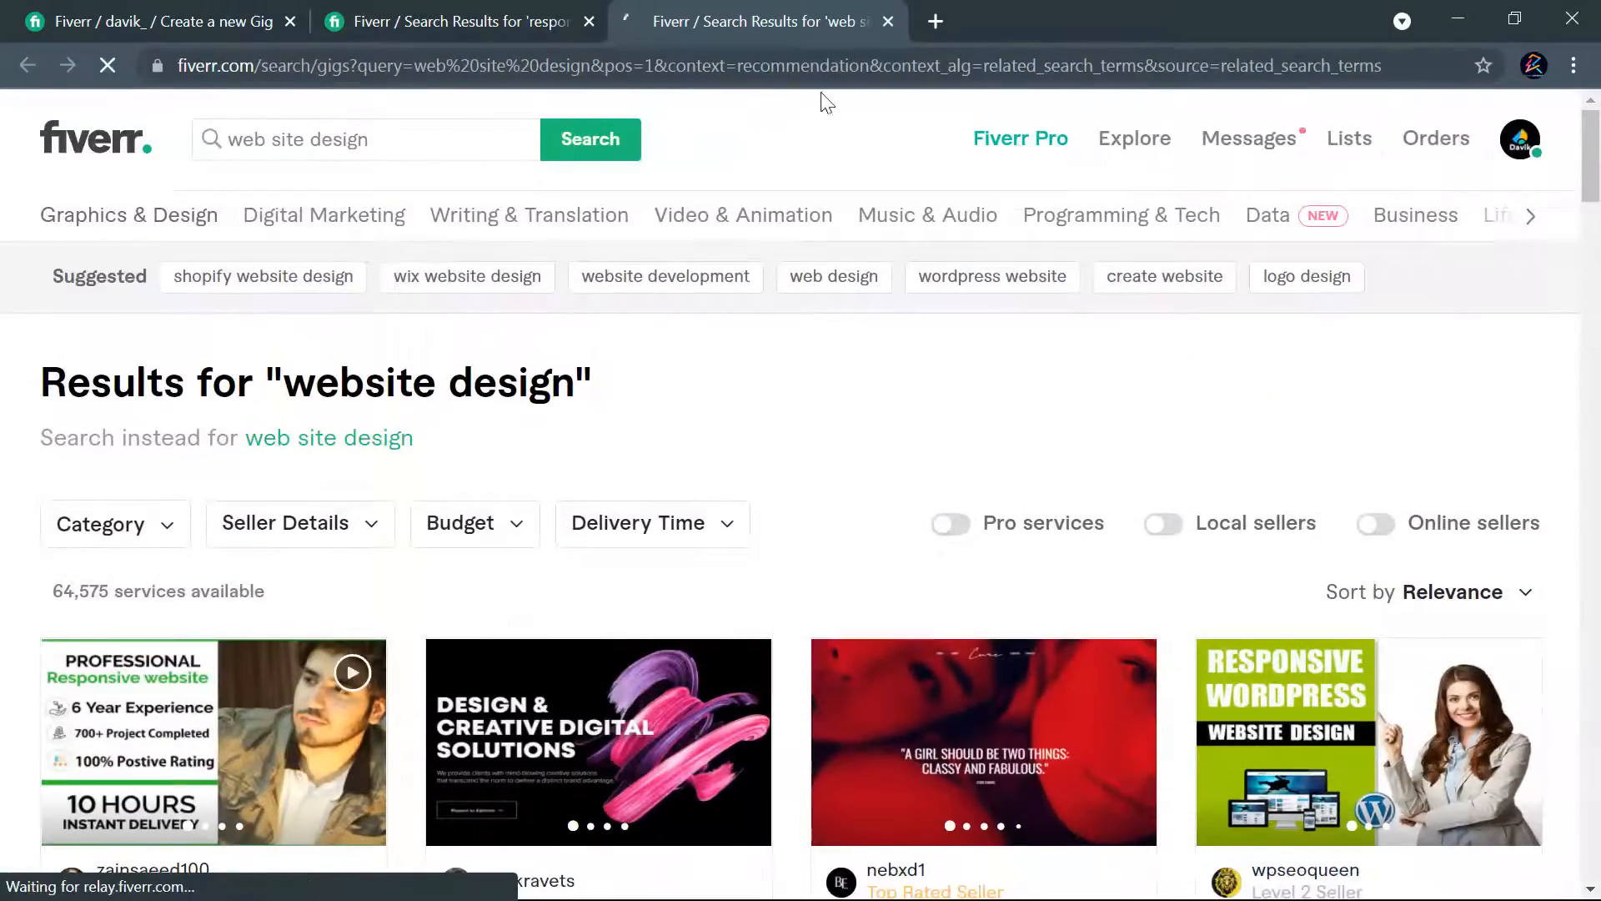
click(888, 22)
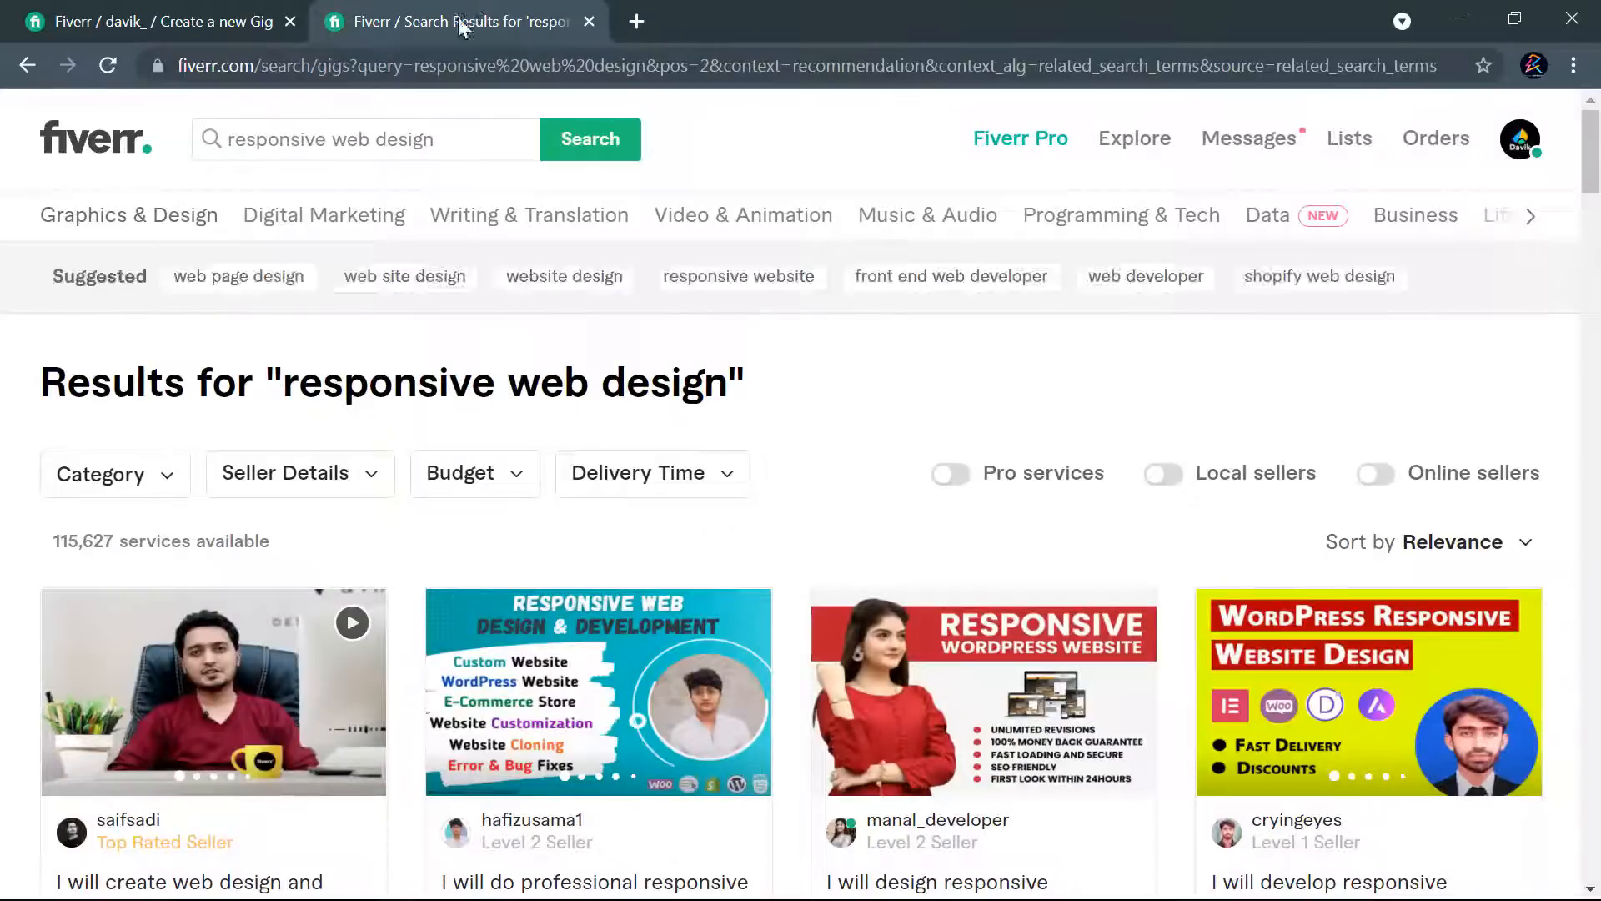
- Search for "web ui design" in place of the "responsive web design" query
drag(442, 136, 231, 131)
text(web ui)
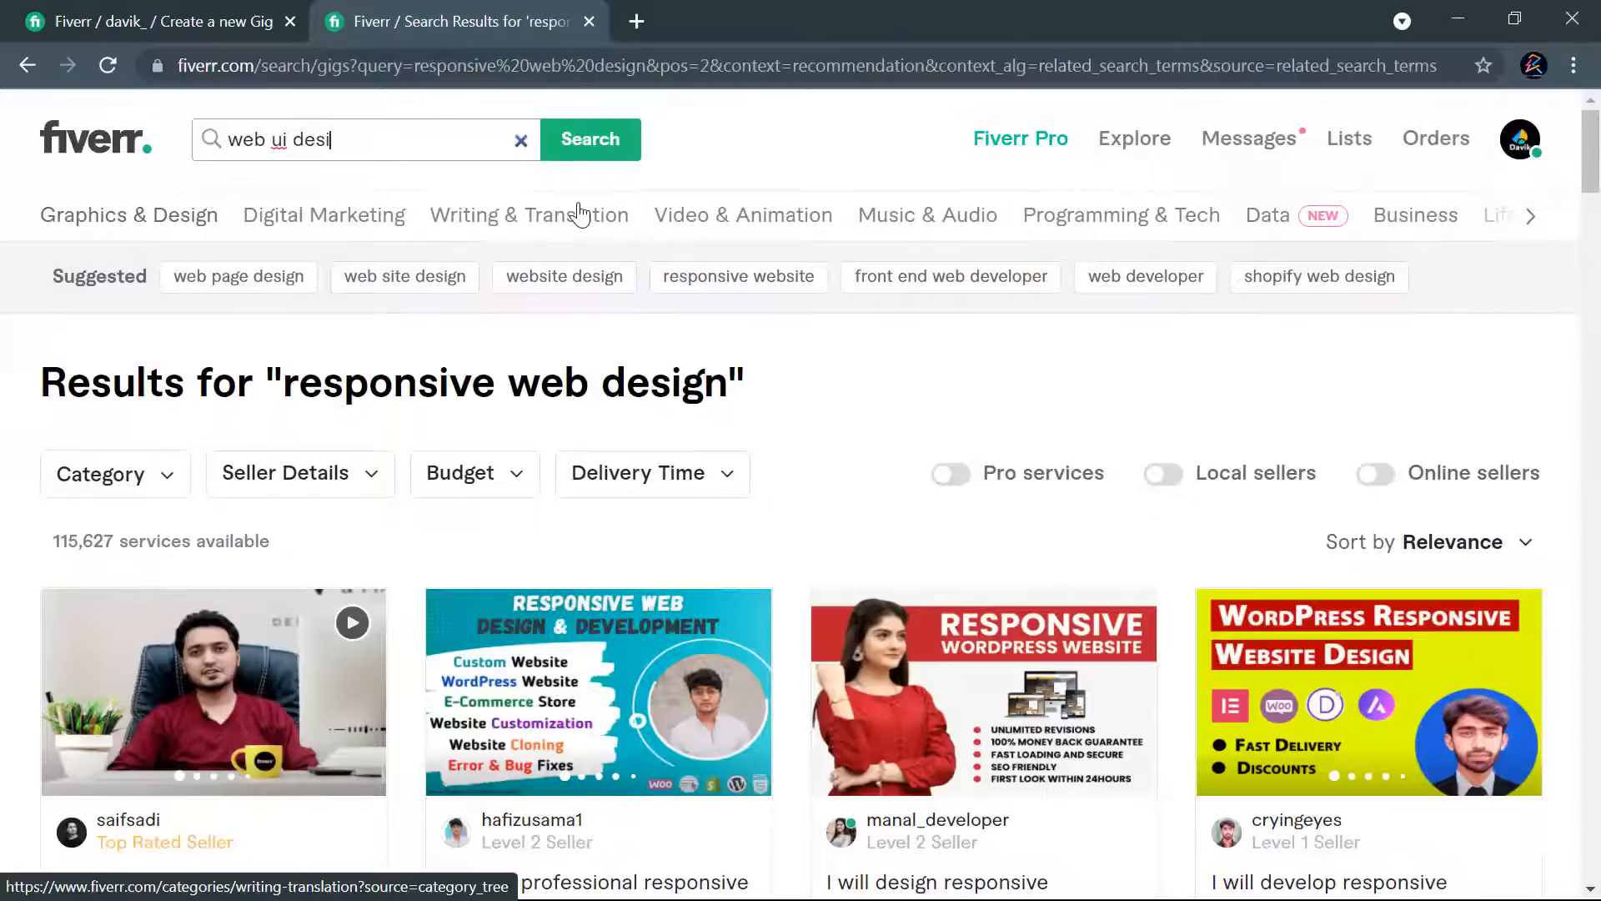
key(Return)
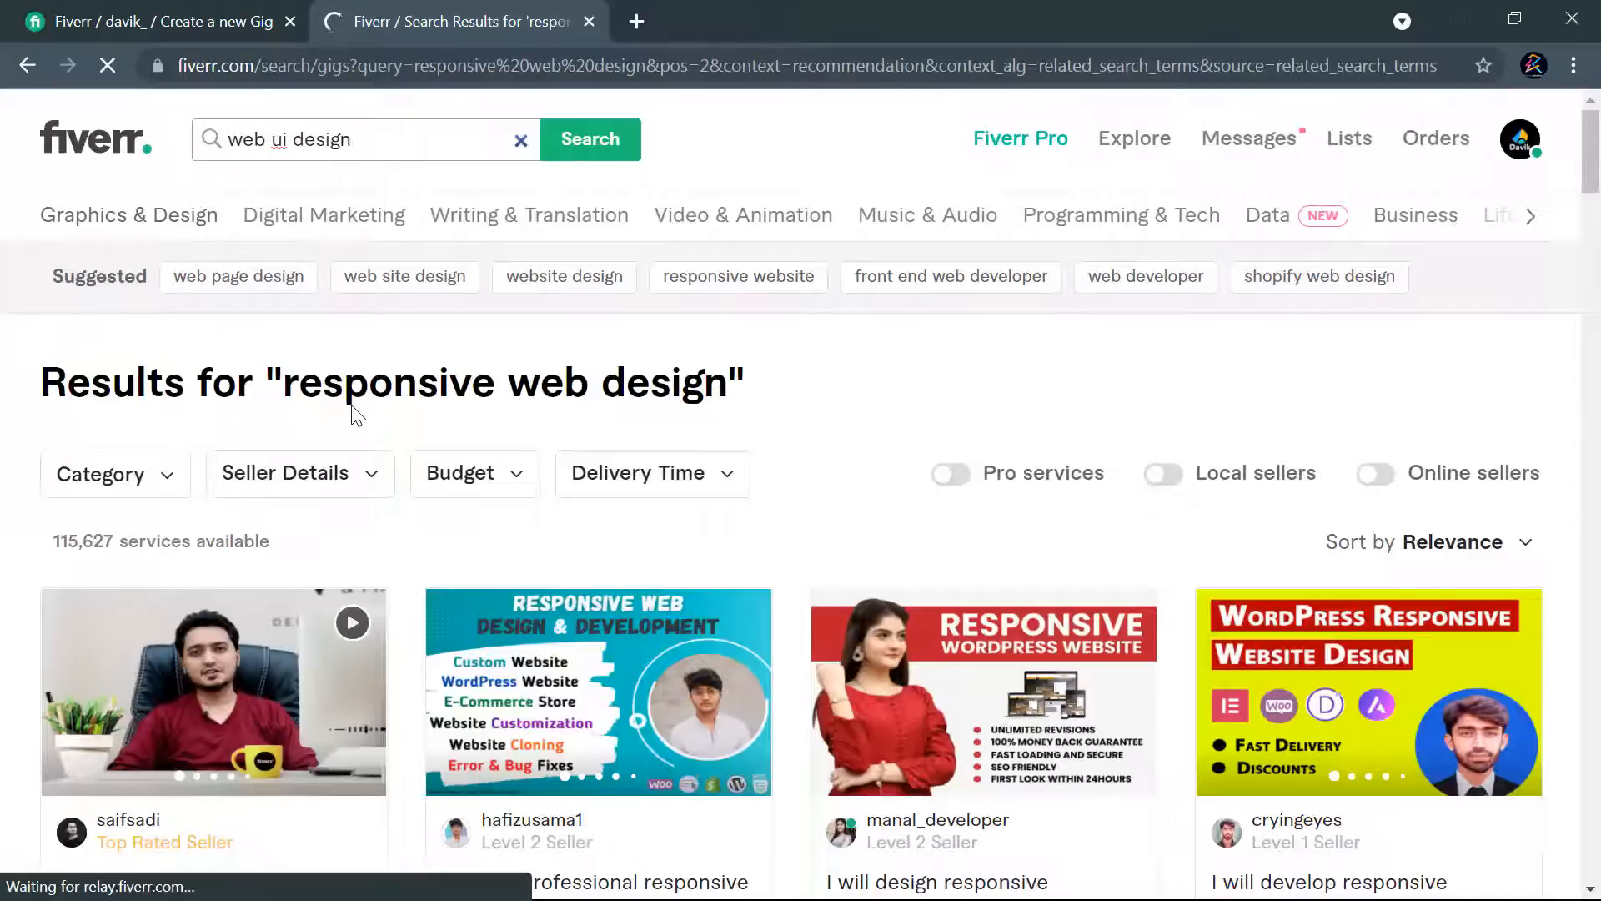
key(Return)
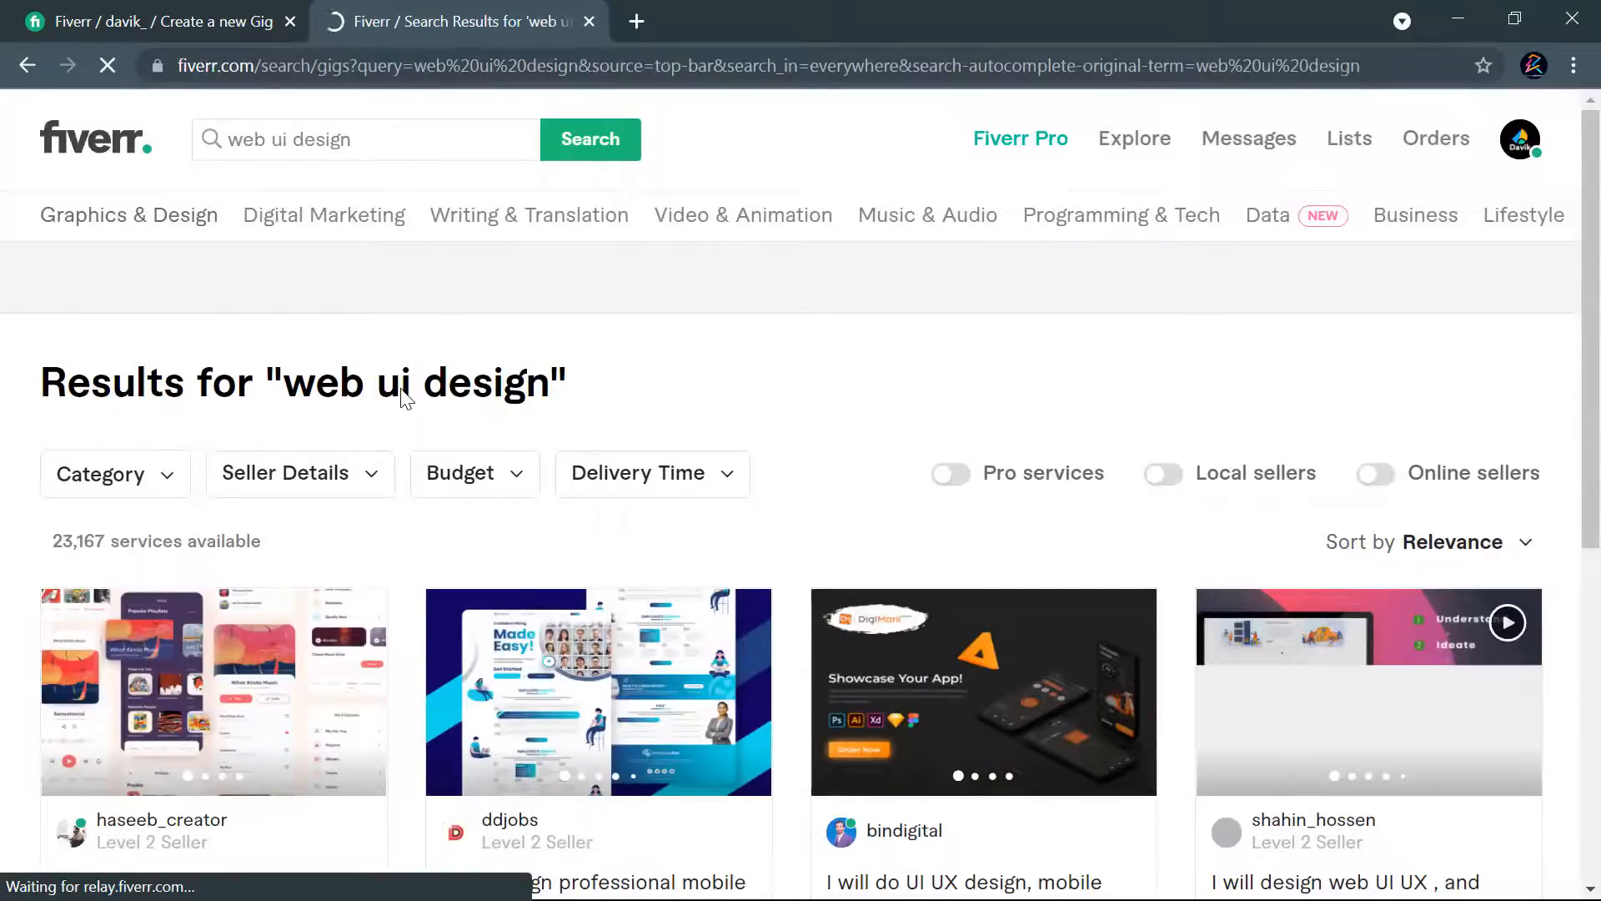
- Open the $35 "professional mobile or web ui ux design" gig and the $10 "UI UX design, mobile app UI design or web UI design" gig in new tabs
scroll(734, 383, down, 4)
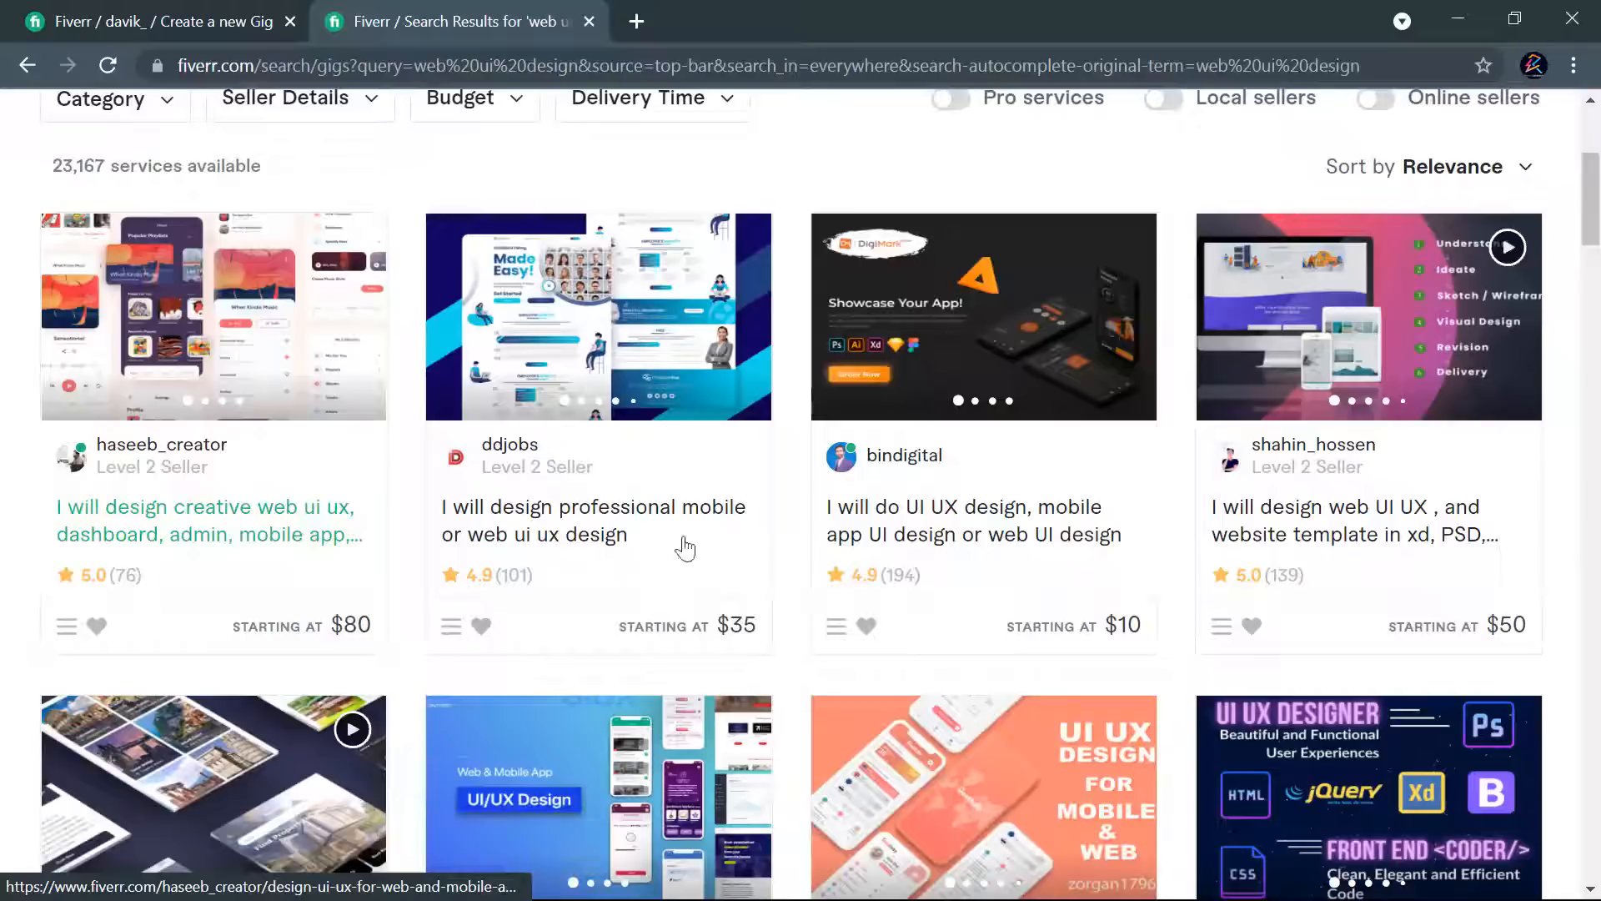
right_click(587, 530)
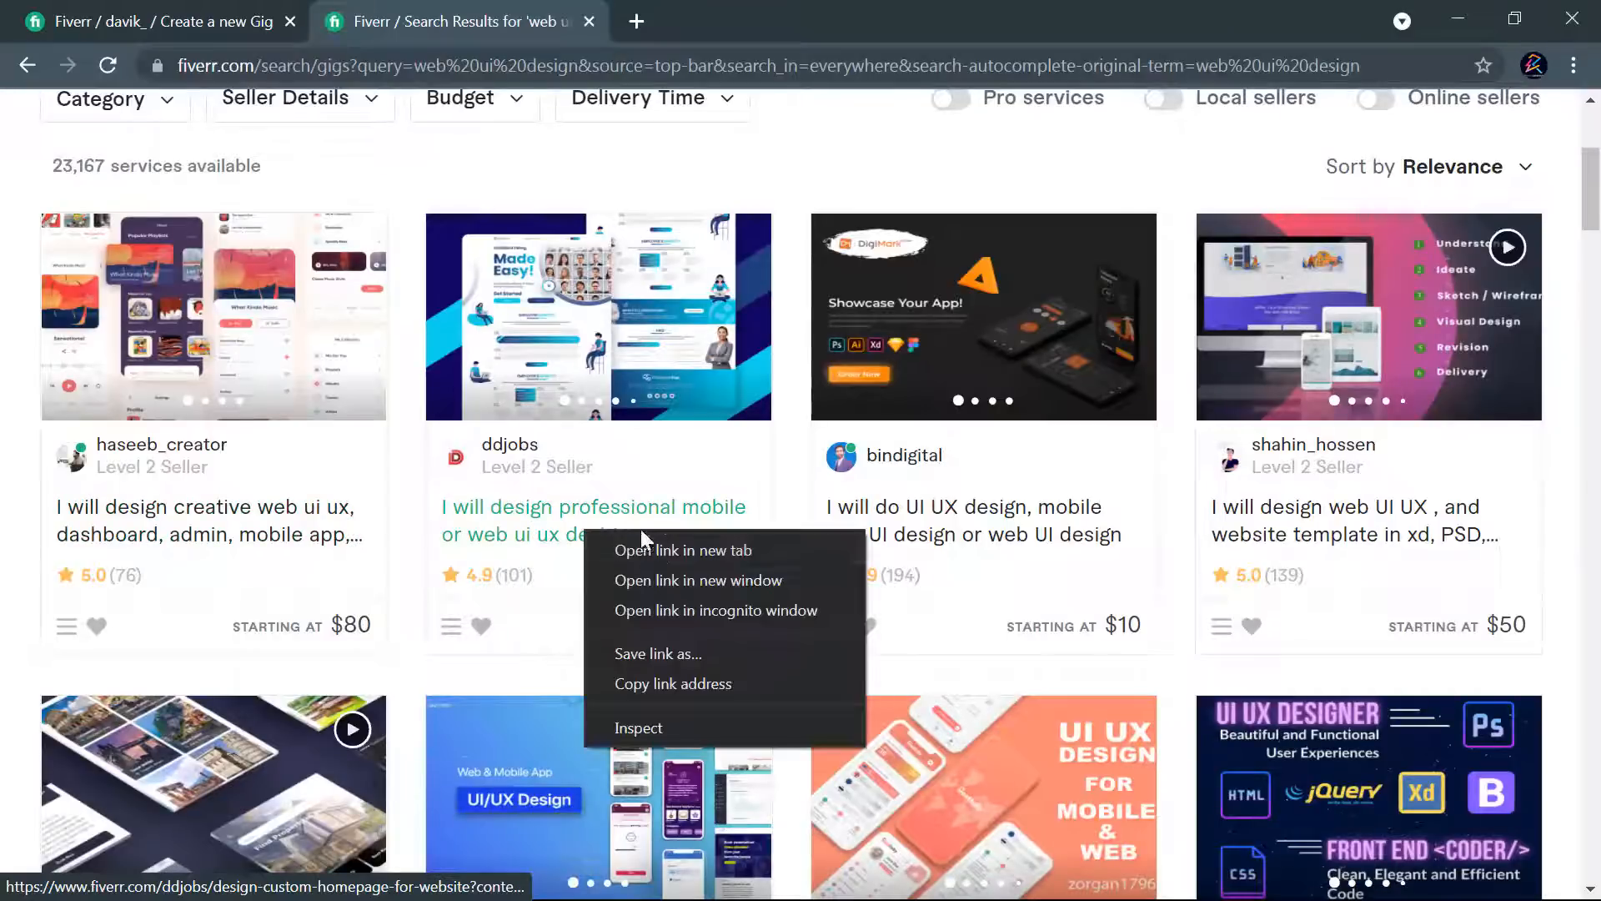
click(661, 544)
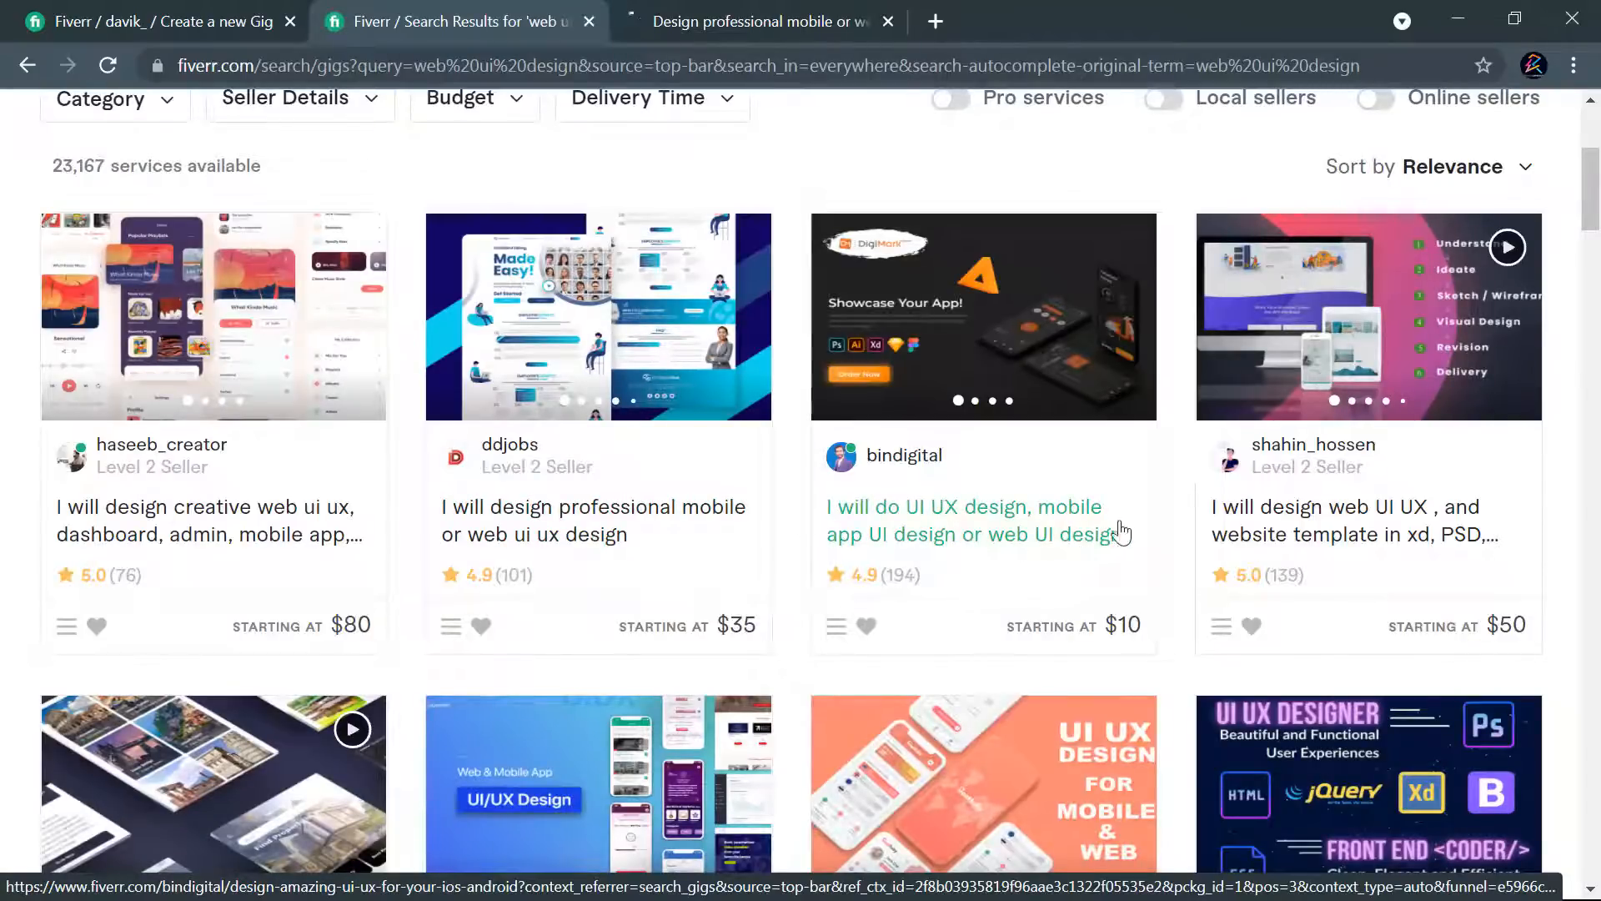
scroll(1168, 463, down, 3)
scroll(998, 475, up, 3)
right_click(993, 546)
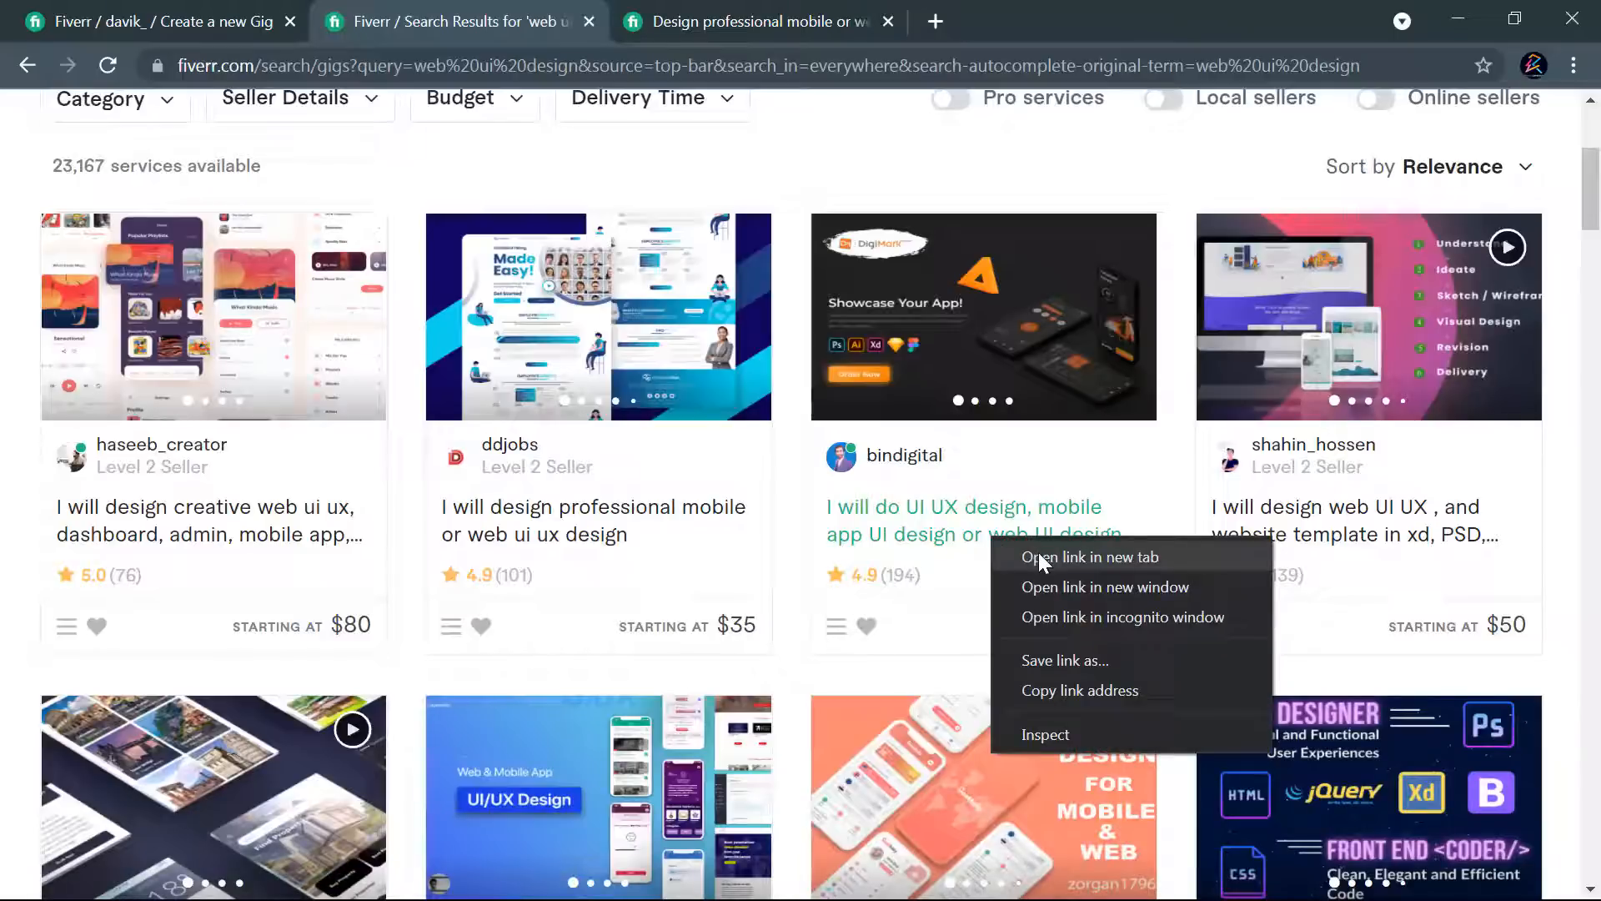
click(1038, 552)
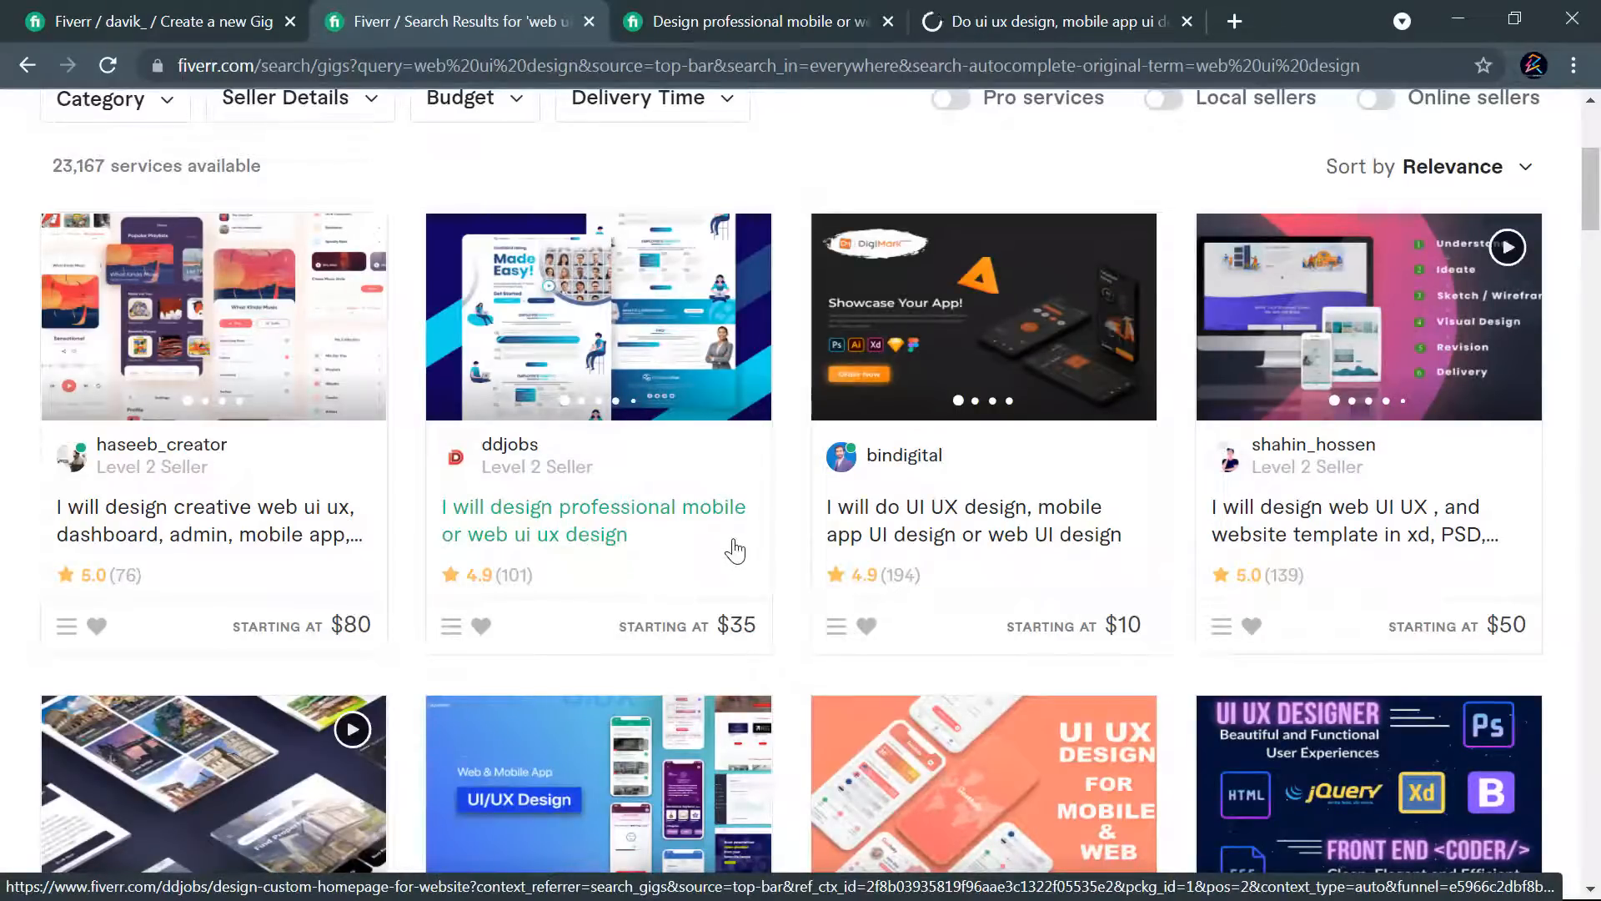
- Examine the titles, images and starting prices of the gigs in the "web ui design" results
scroll(279, 534, down, 3)
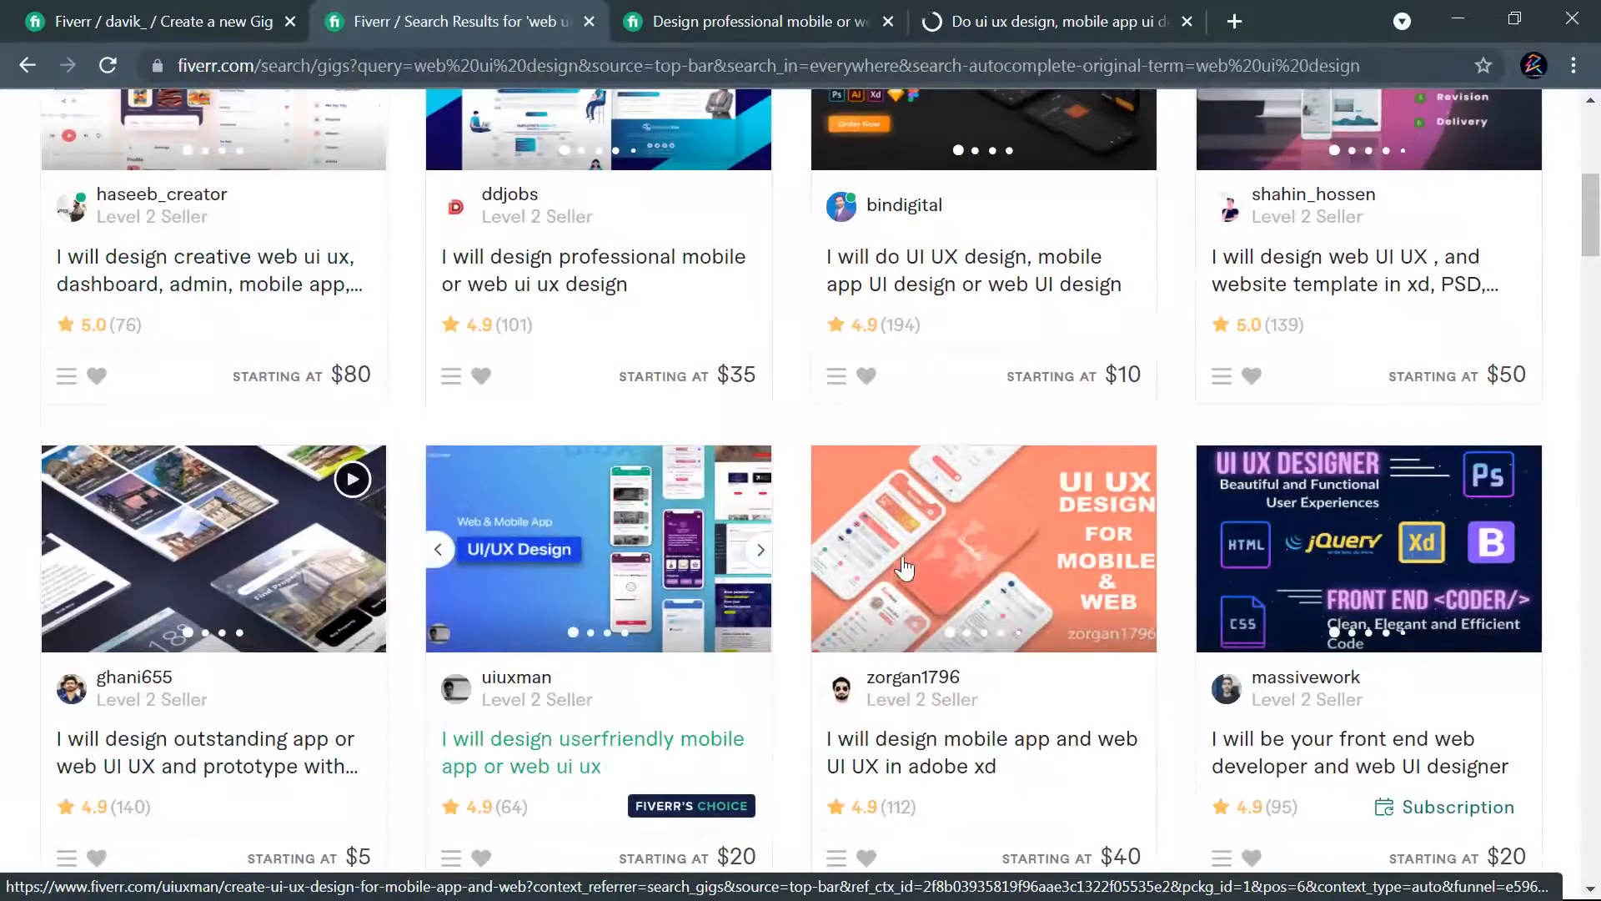
scroll(955, 563, down, 2)
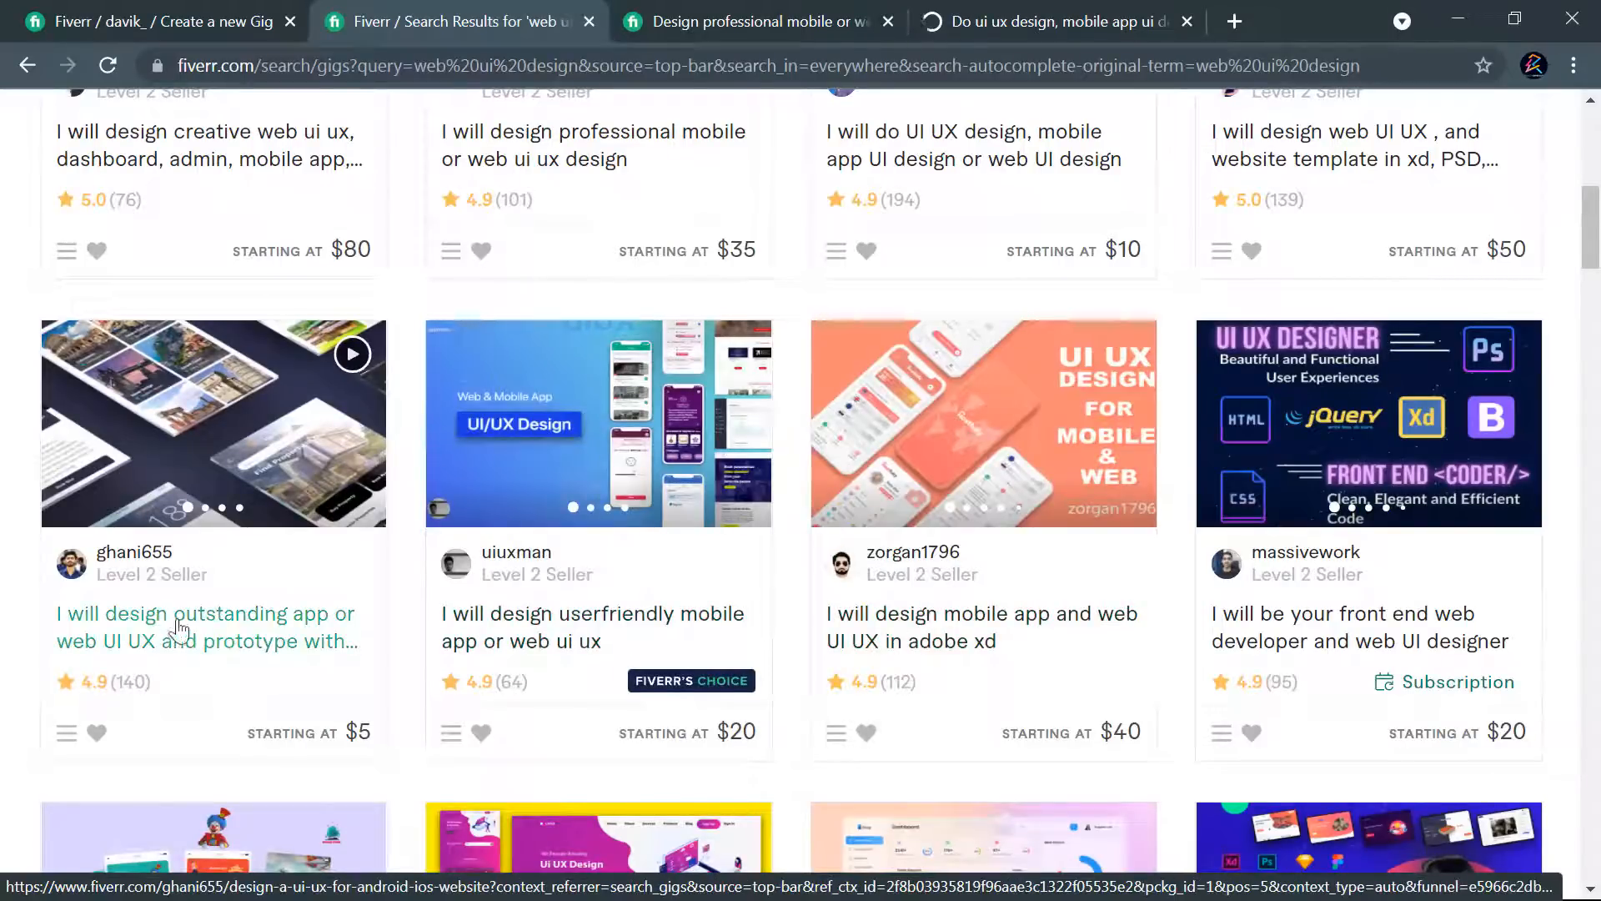
scroll(448, 481, down, 4)
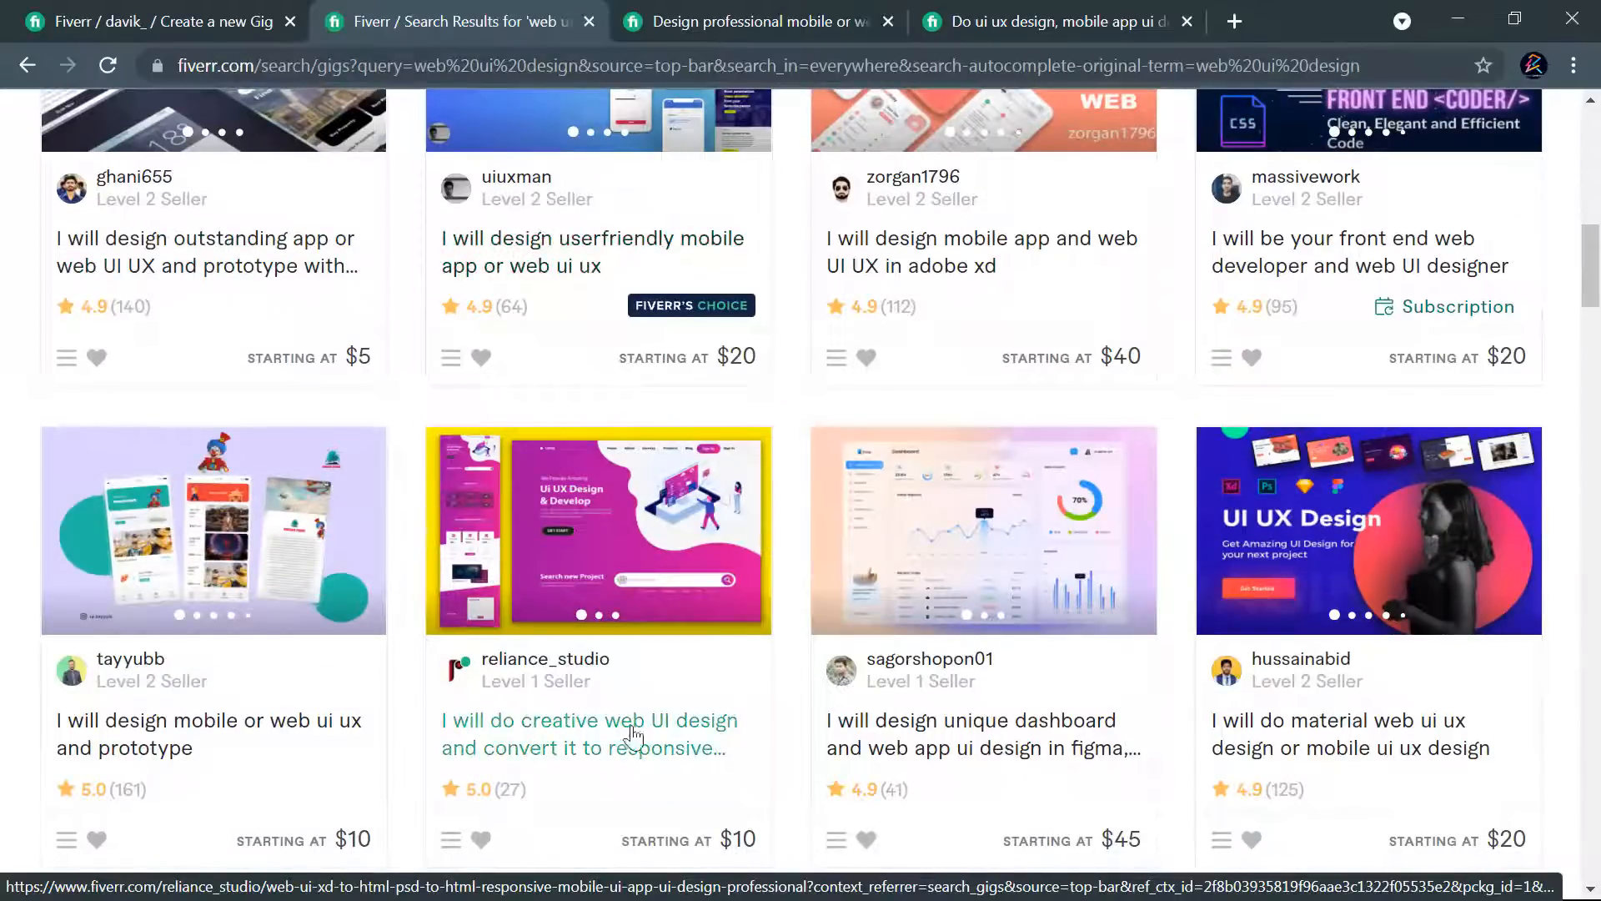
scroll(745, 535, down, 2)
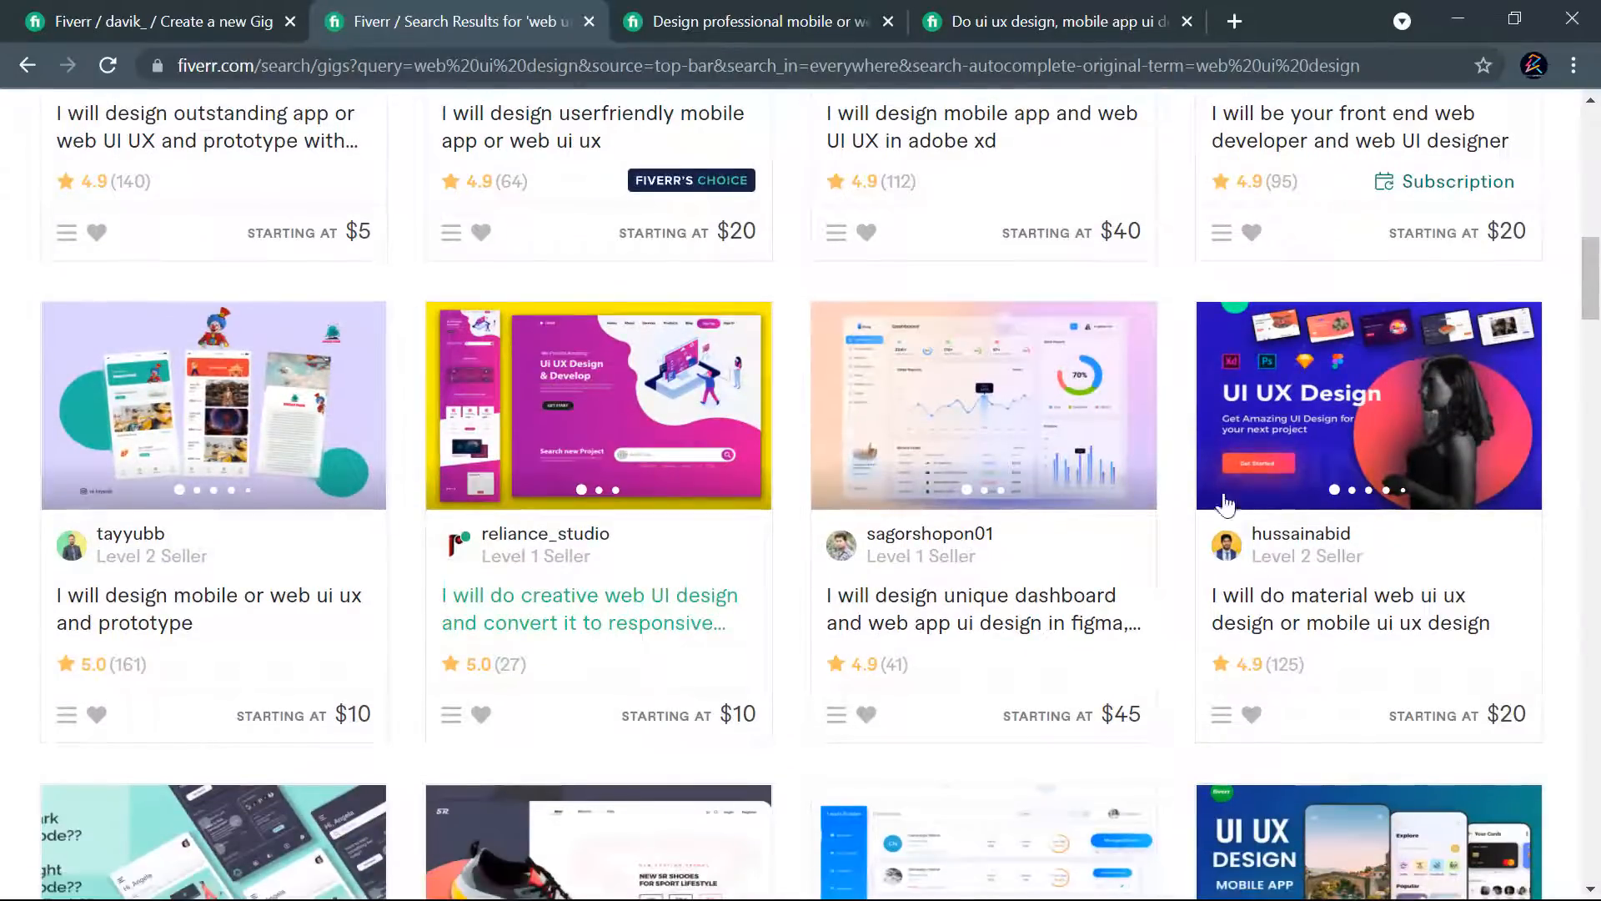
scroll(1401, 464, down, 5)
scroll(394, 565, down, 3)
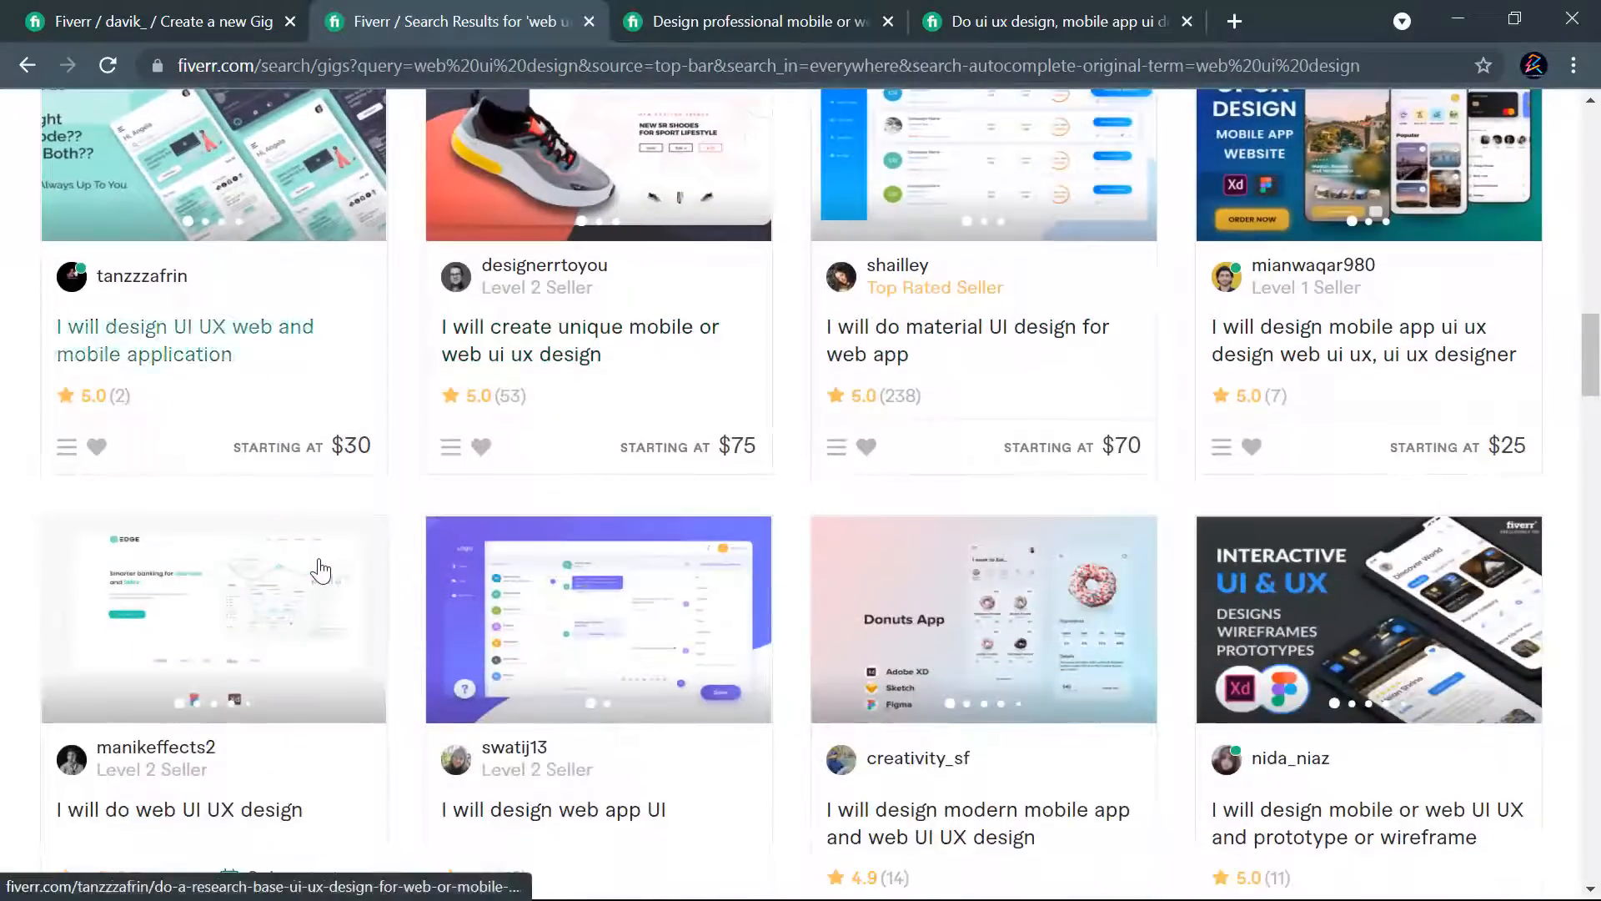
scroll(983, 611, down, 6)
scroll(779, 633, down, 4)
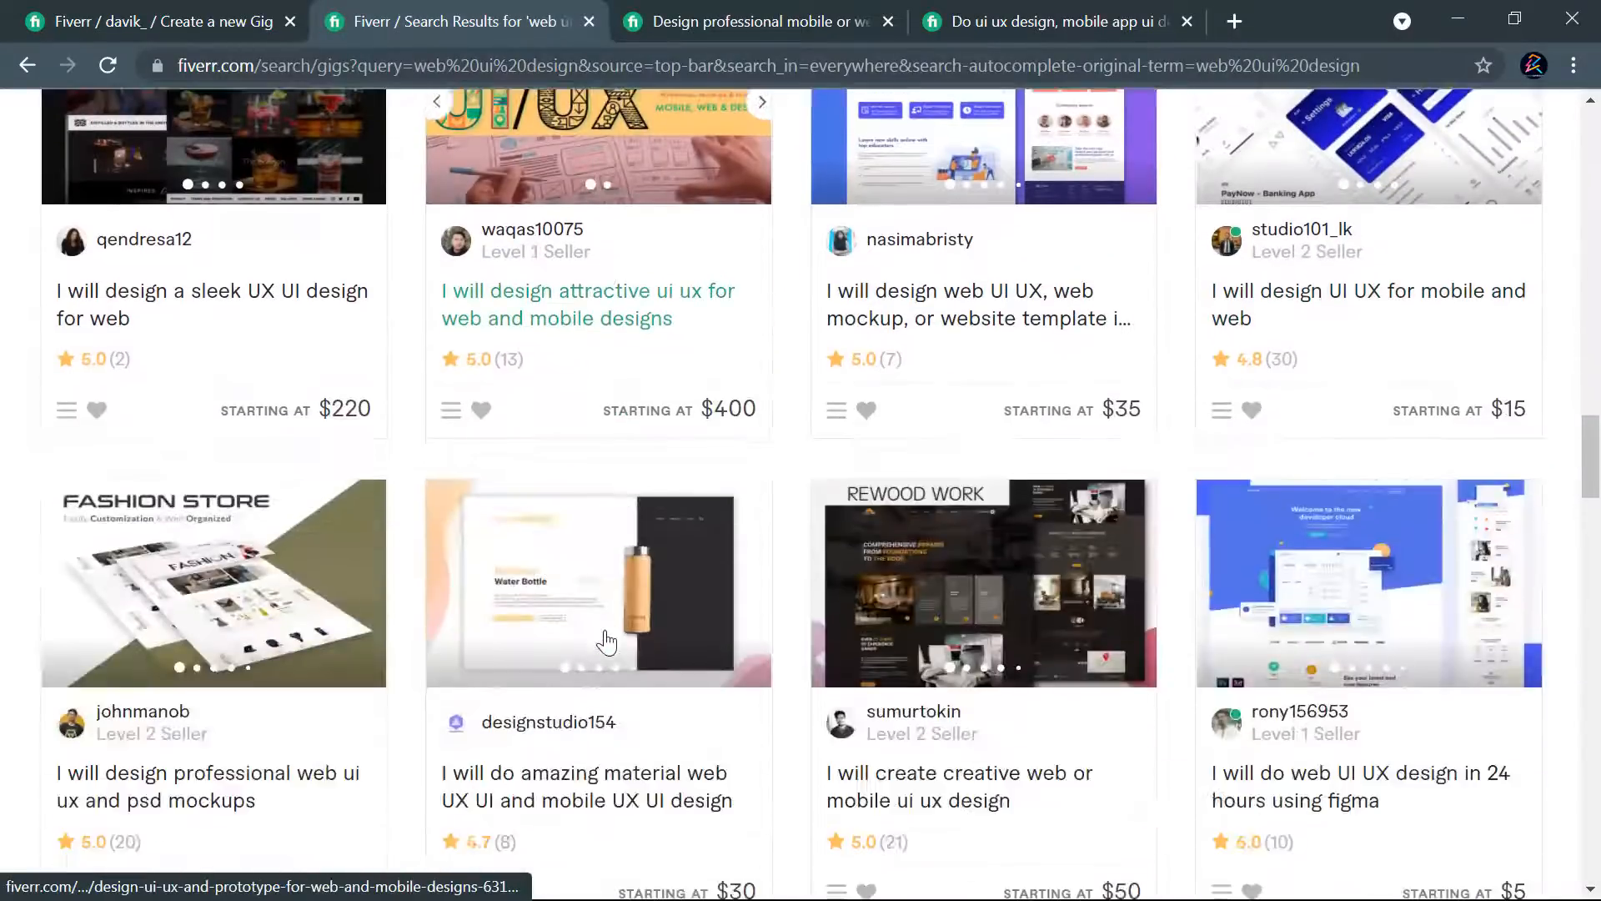
scroll(616, 642, down, 8)
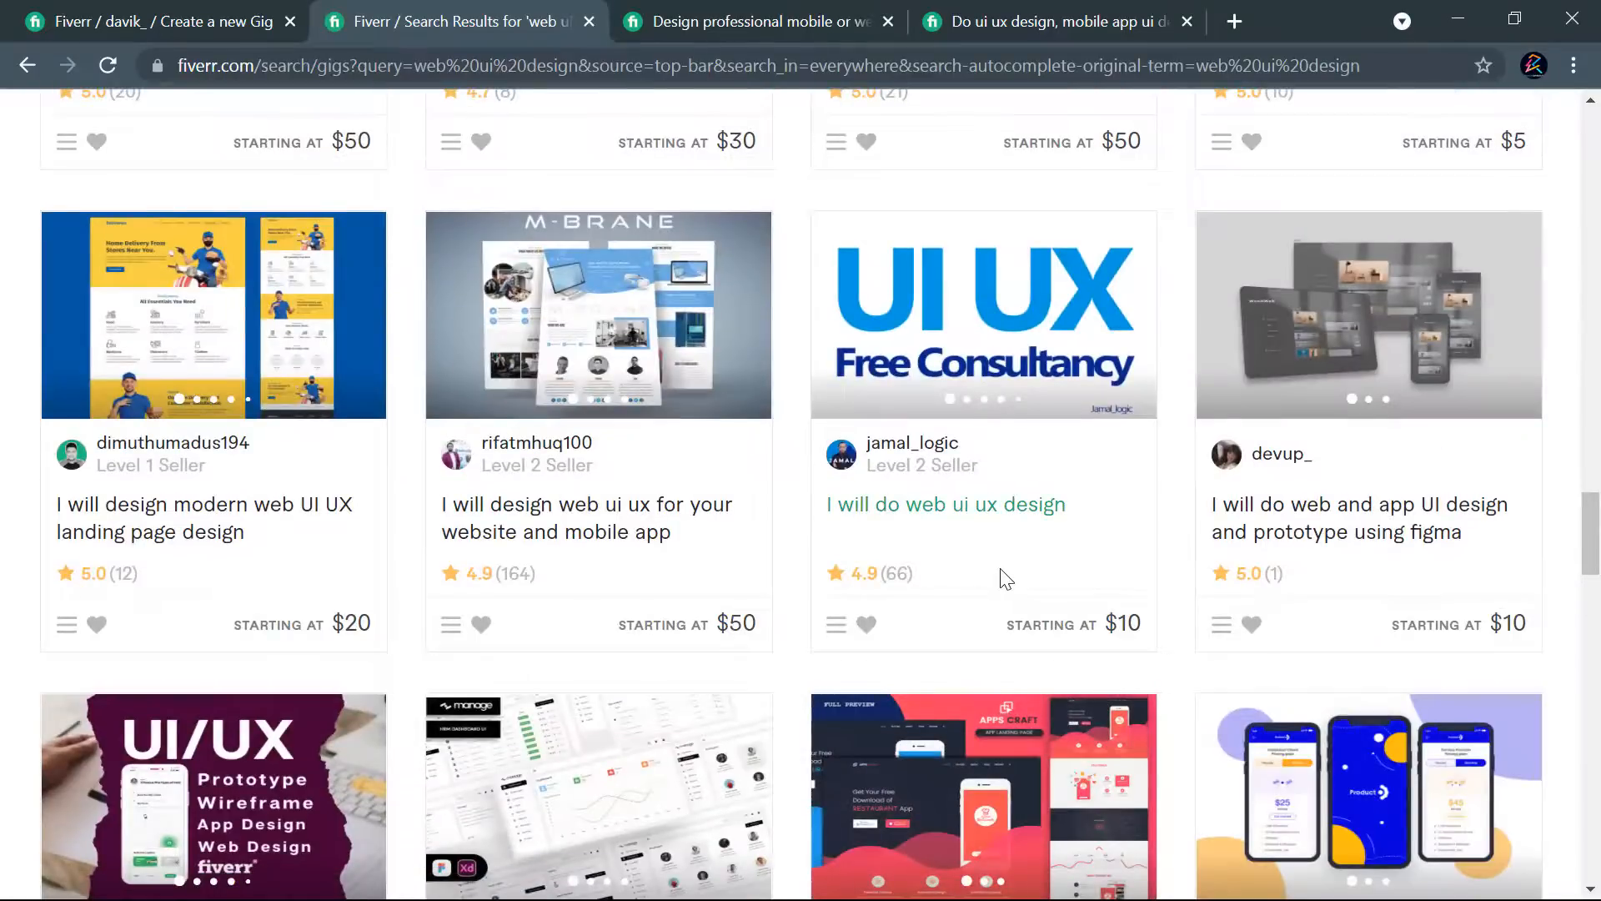
scroll(1004, 575, down, 3)
scroll(1010, 582, up, 6)
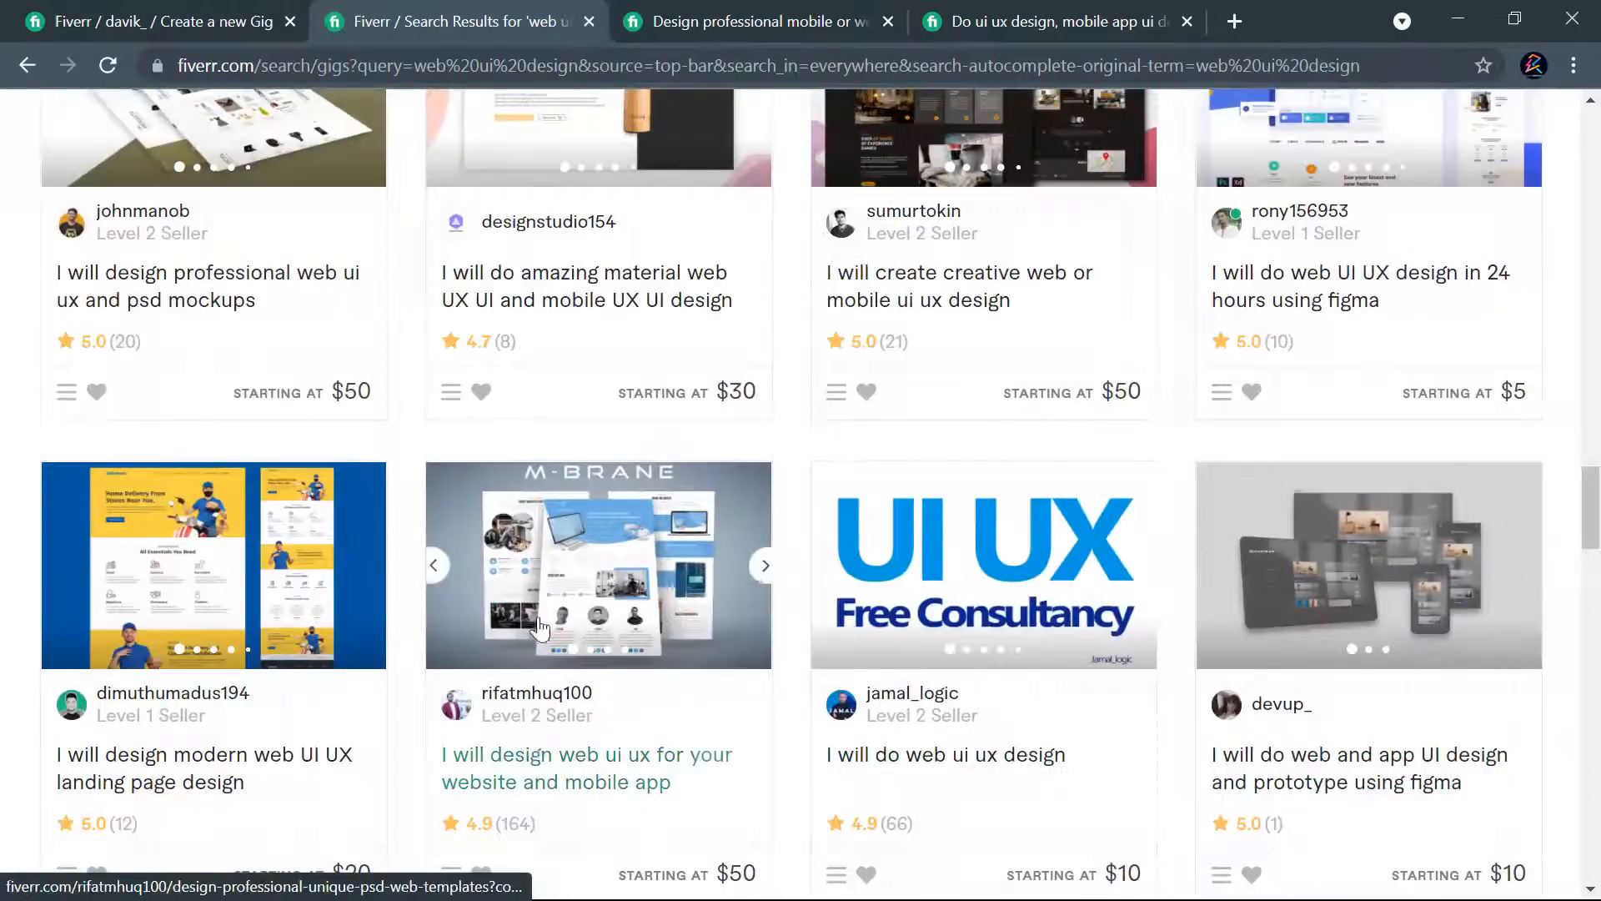
scroll(543, 667, down, 4)
scroll(717, 601, down, 10)
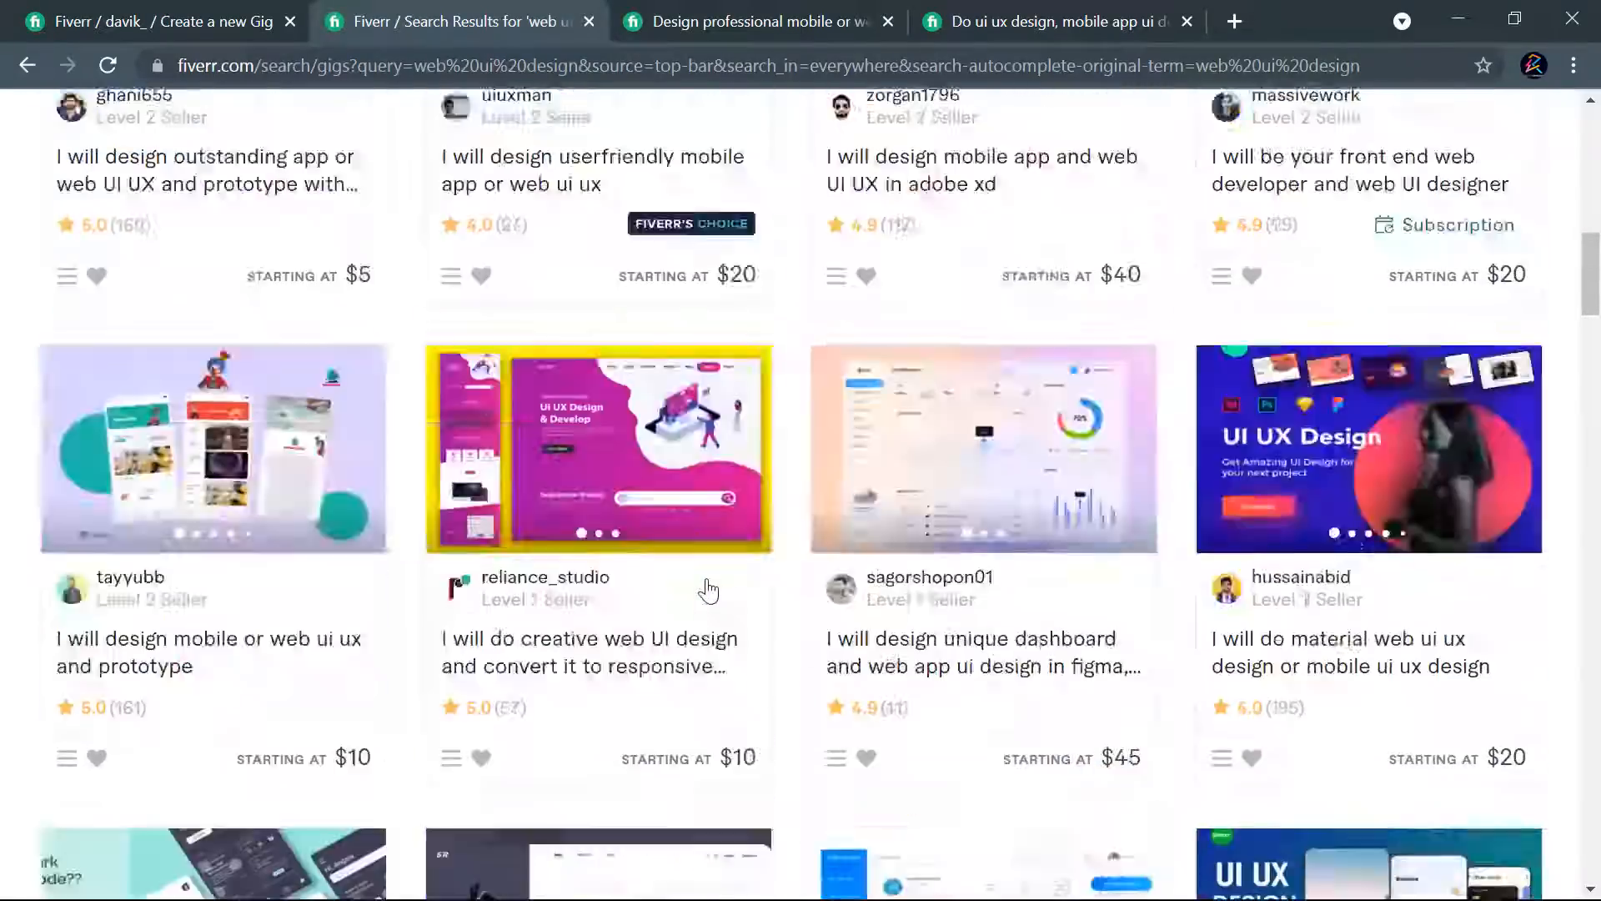
scroll(704, 583, up, 20)
- Extend the search query to "web ui ux design" and run the search
click(268, 146)
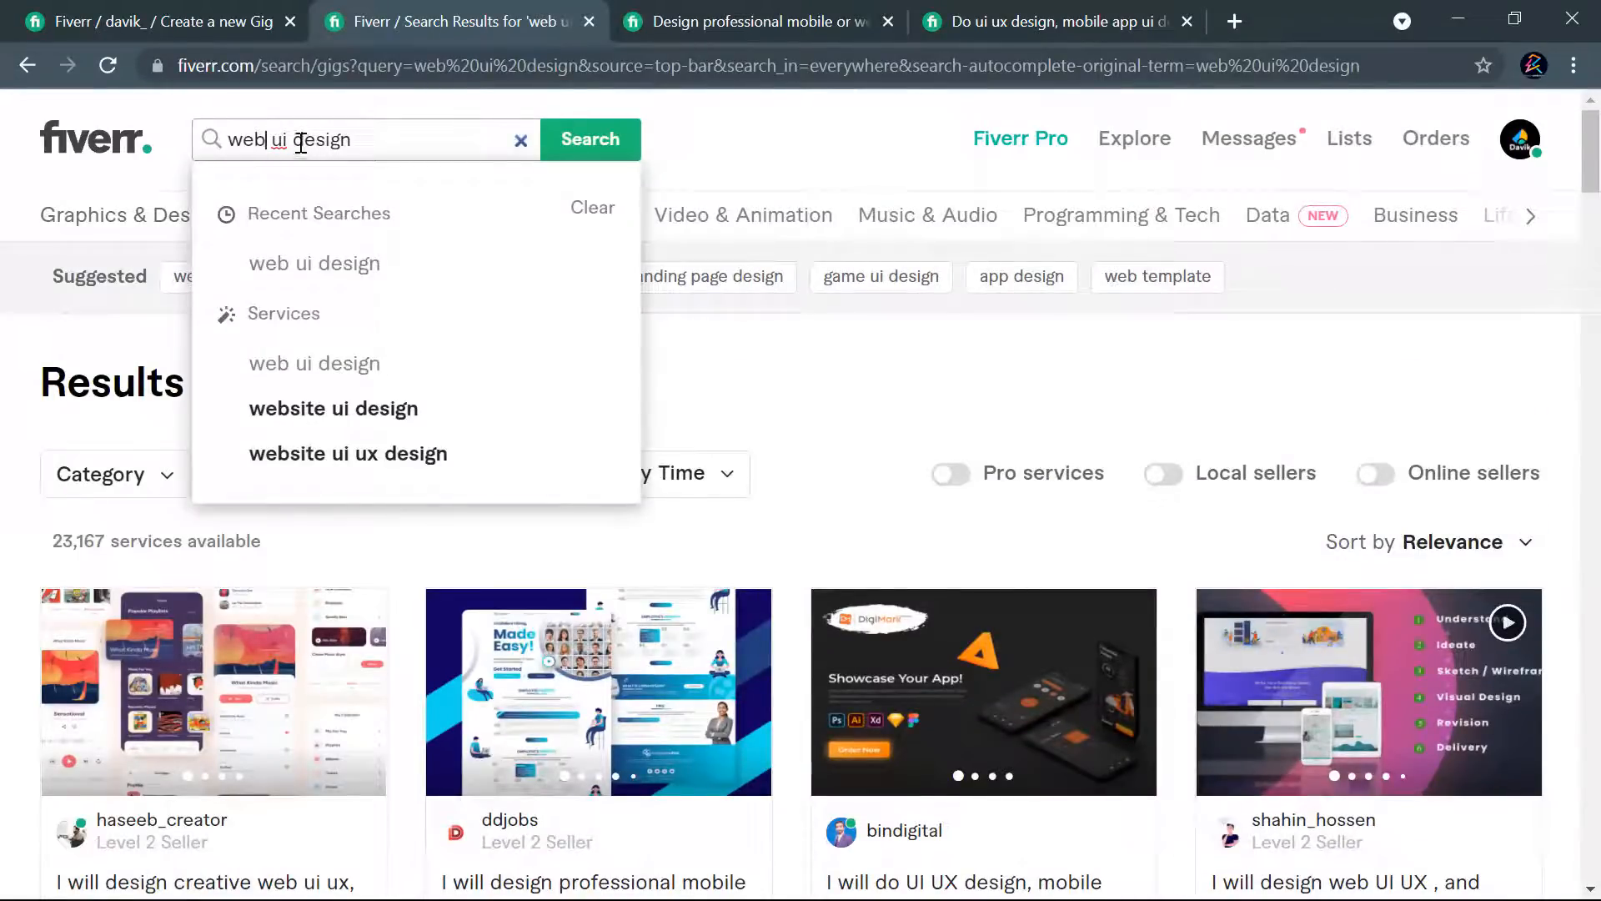
click(322, 141)
text(ux)
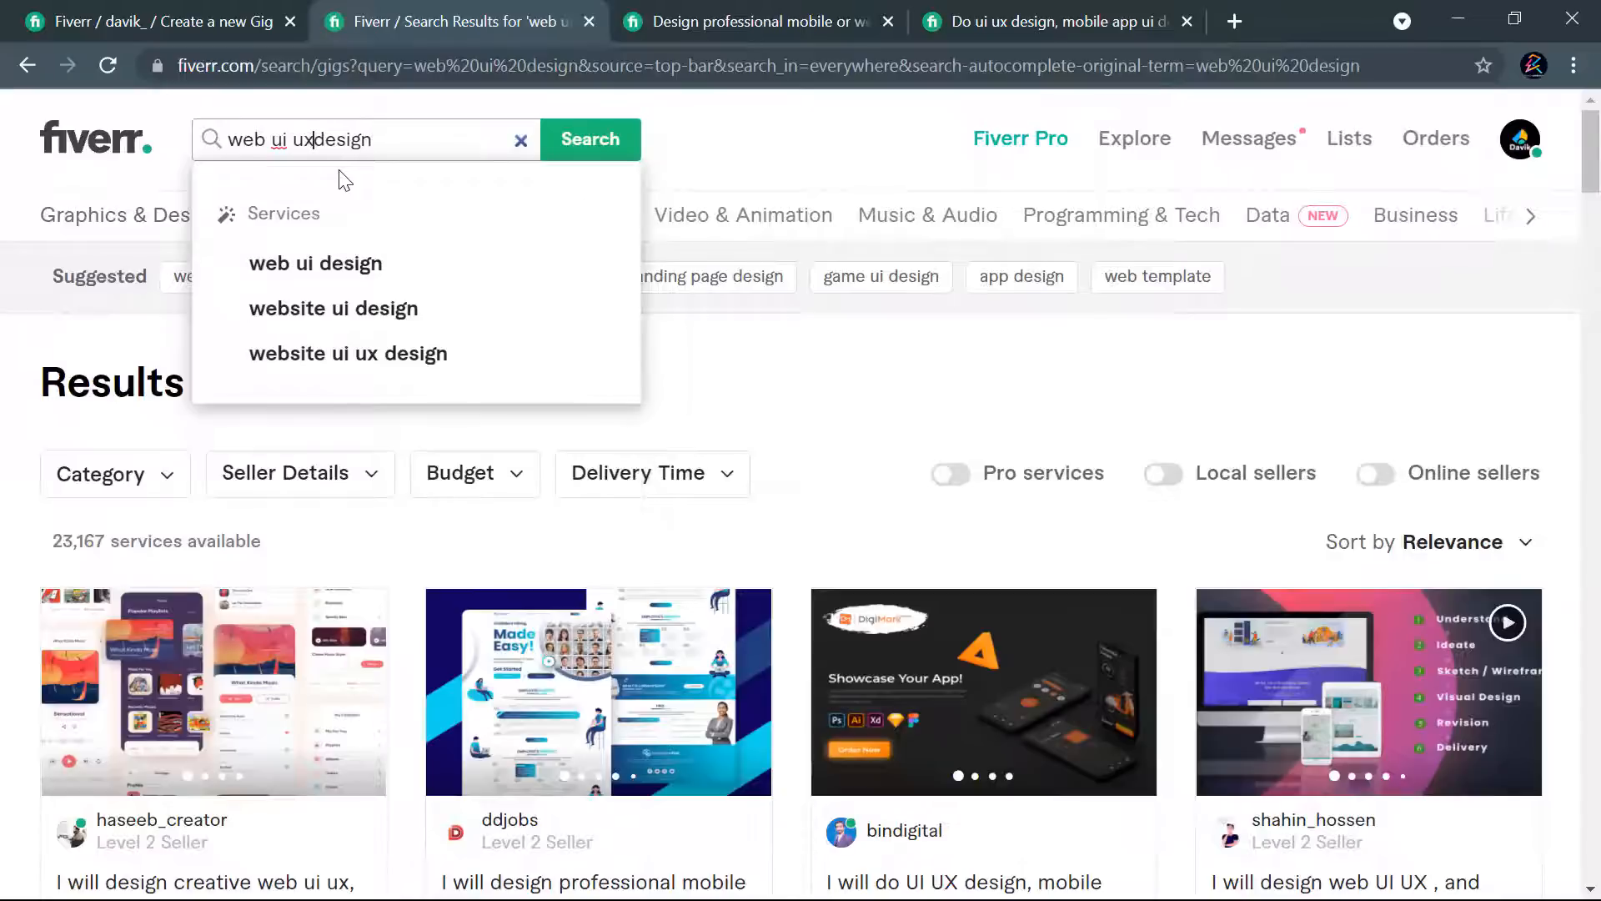
key(Return)
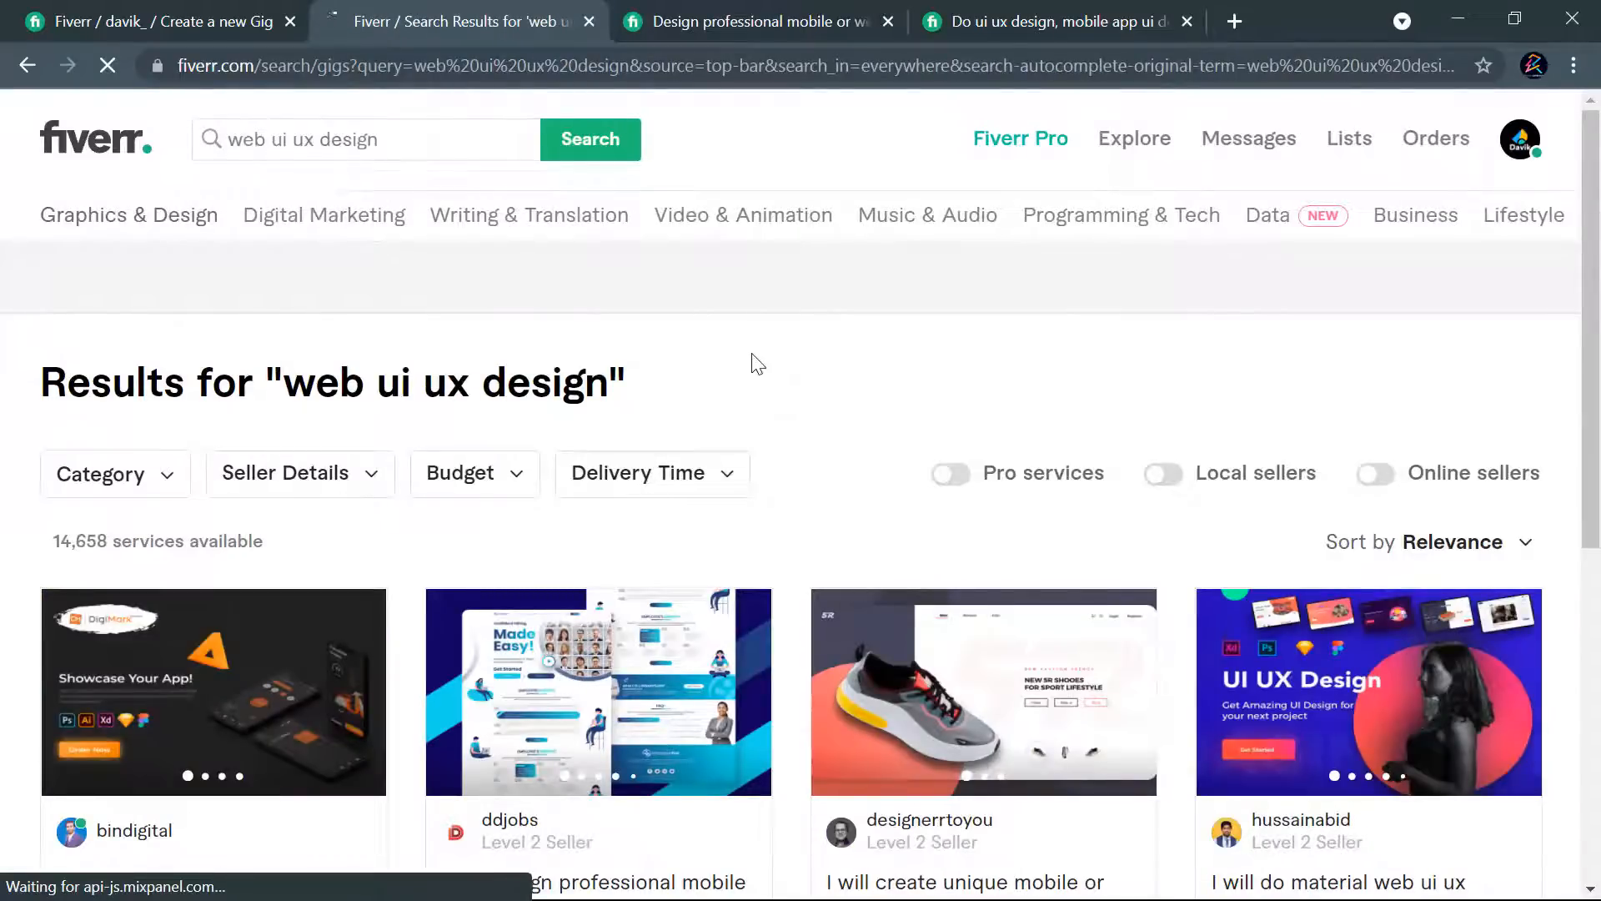
- Examine the titles, images and starting prices of the gigs in the "web ui ux design" results
scroll(755, 364, down, 5)
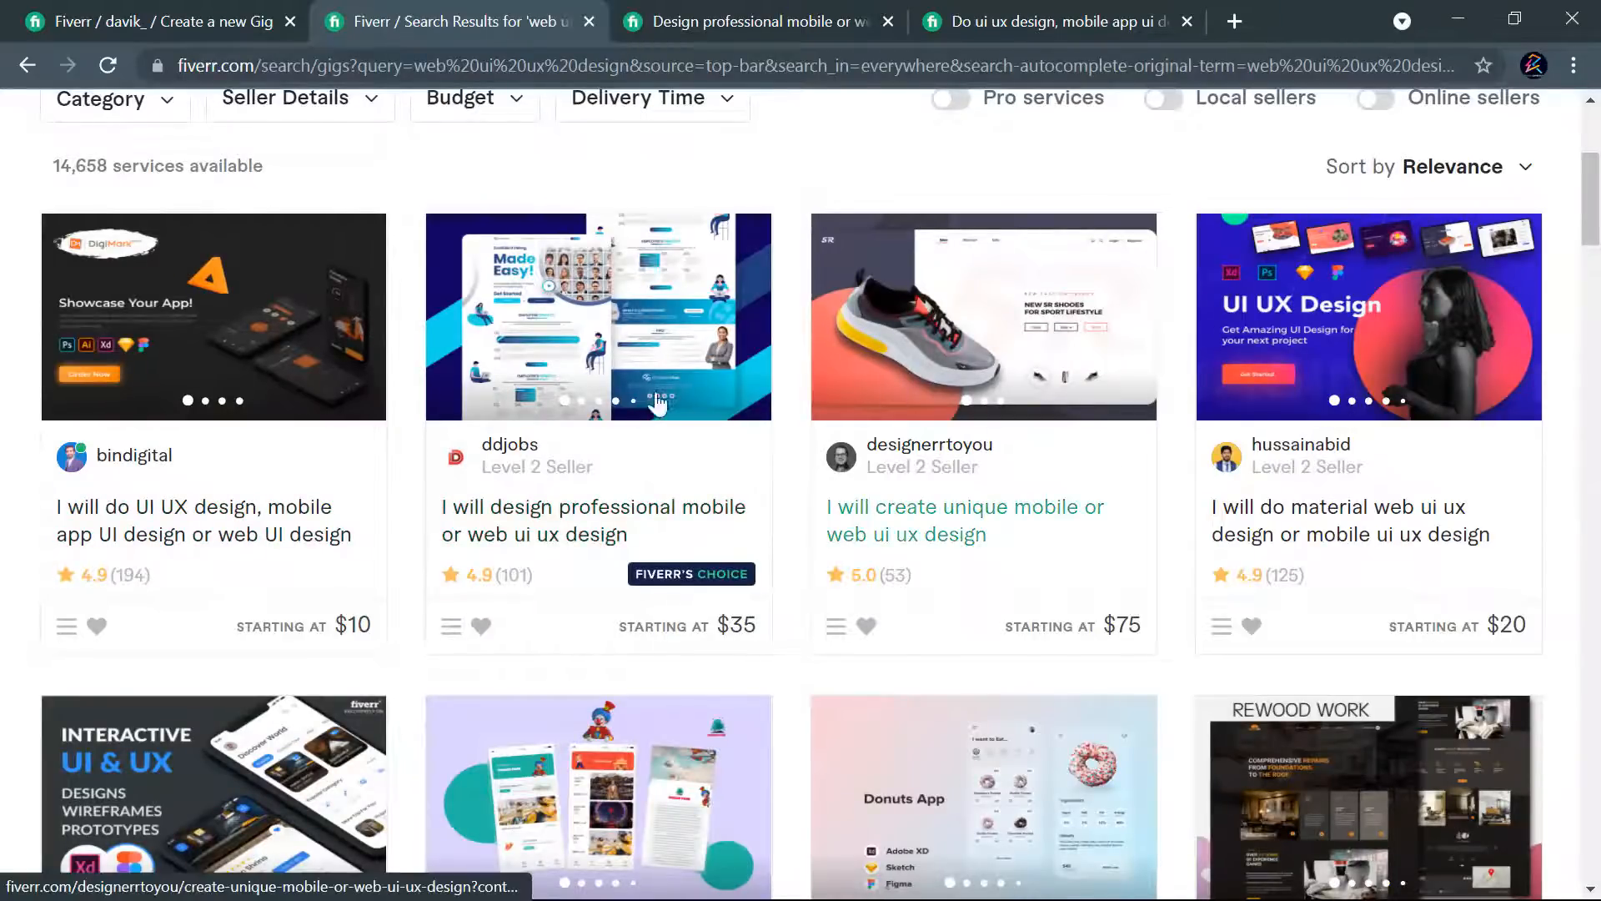
scroll(526, 408, down, 1)
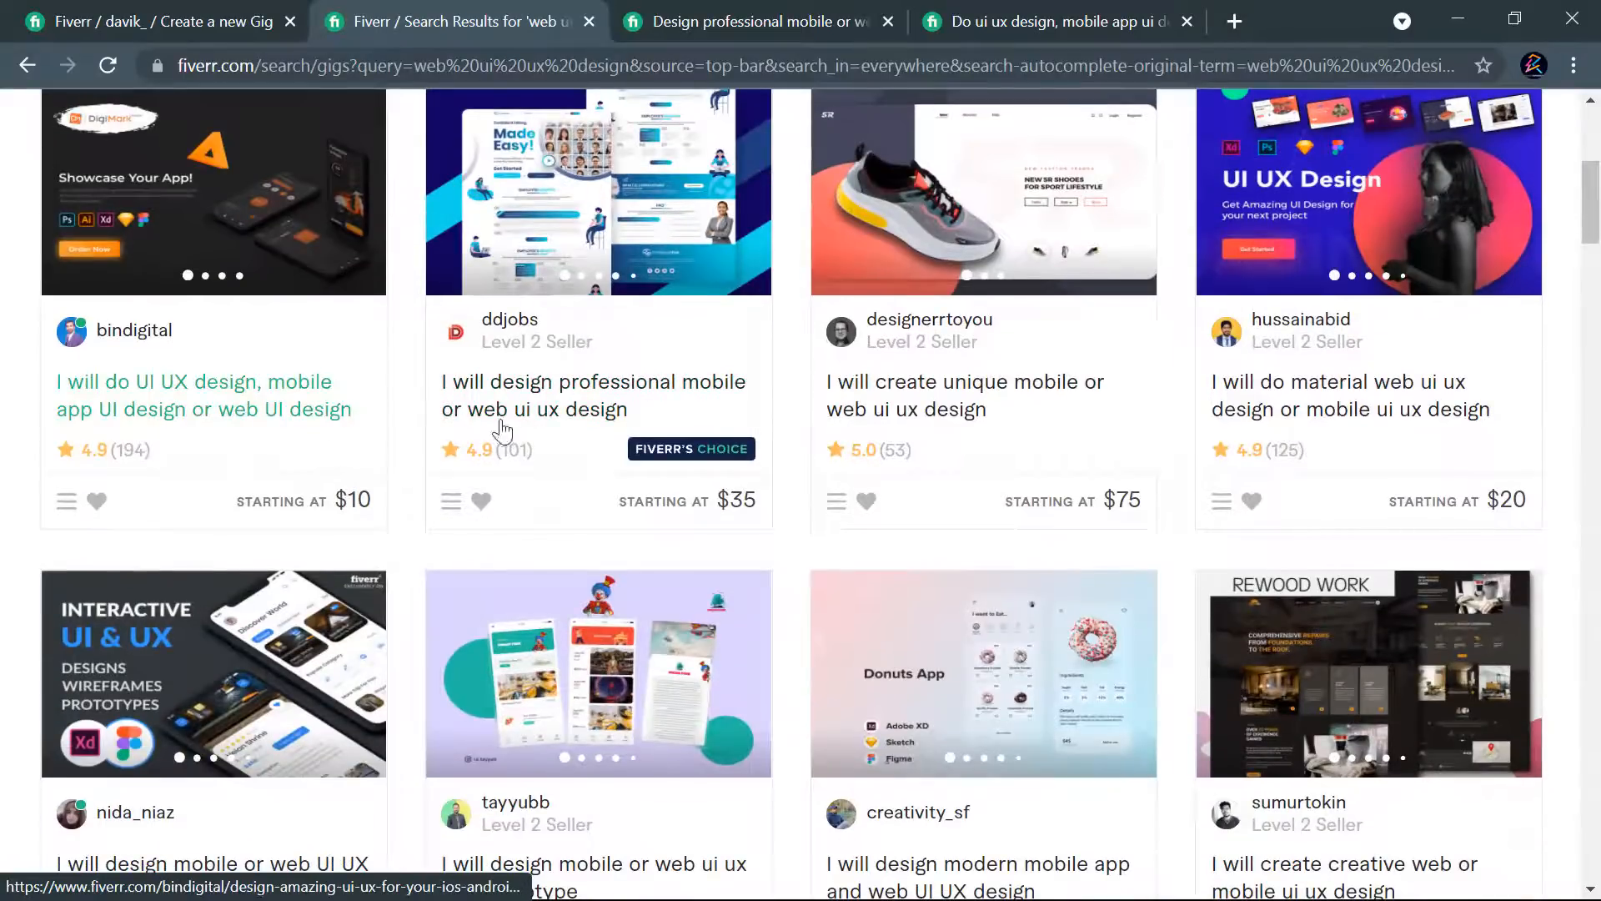
scroll(1085, 404, down, 5)
scroll(826, 474, down, 4)
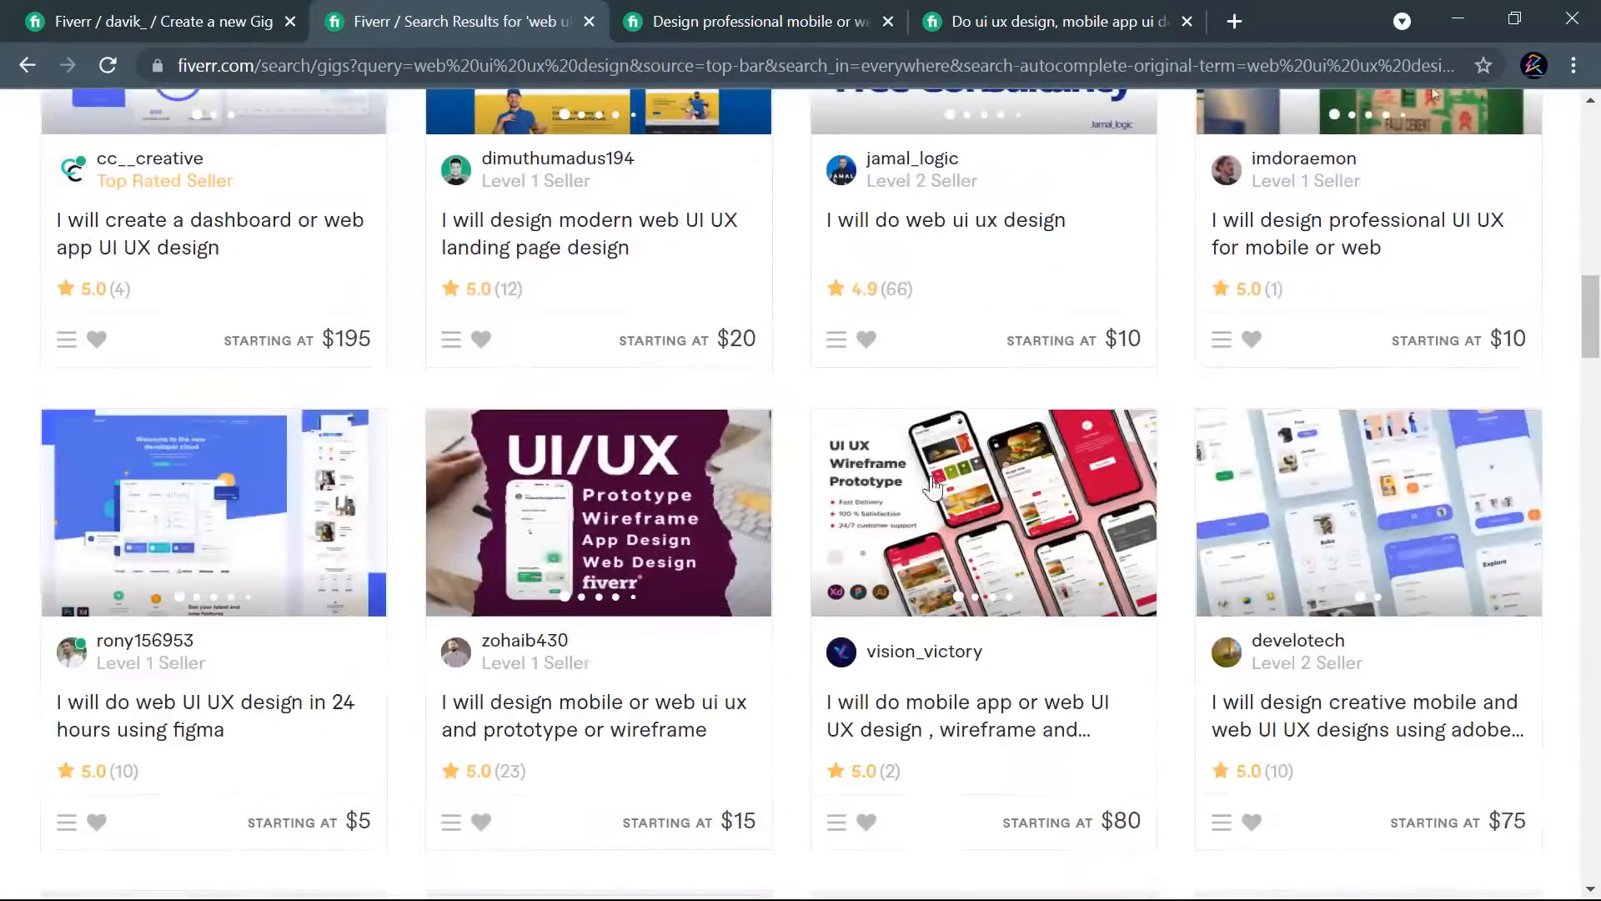
scroll(1137, 518, down, 4)
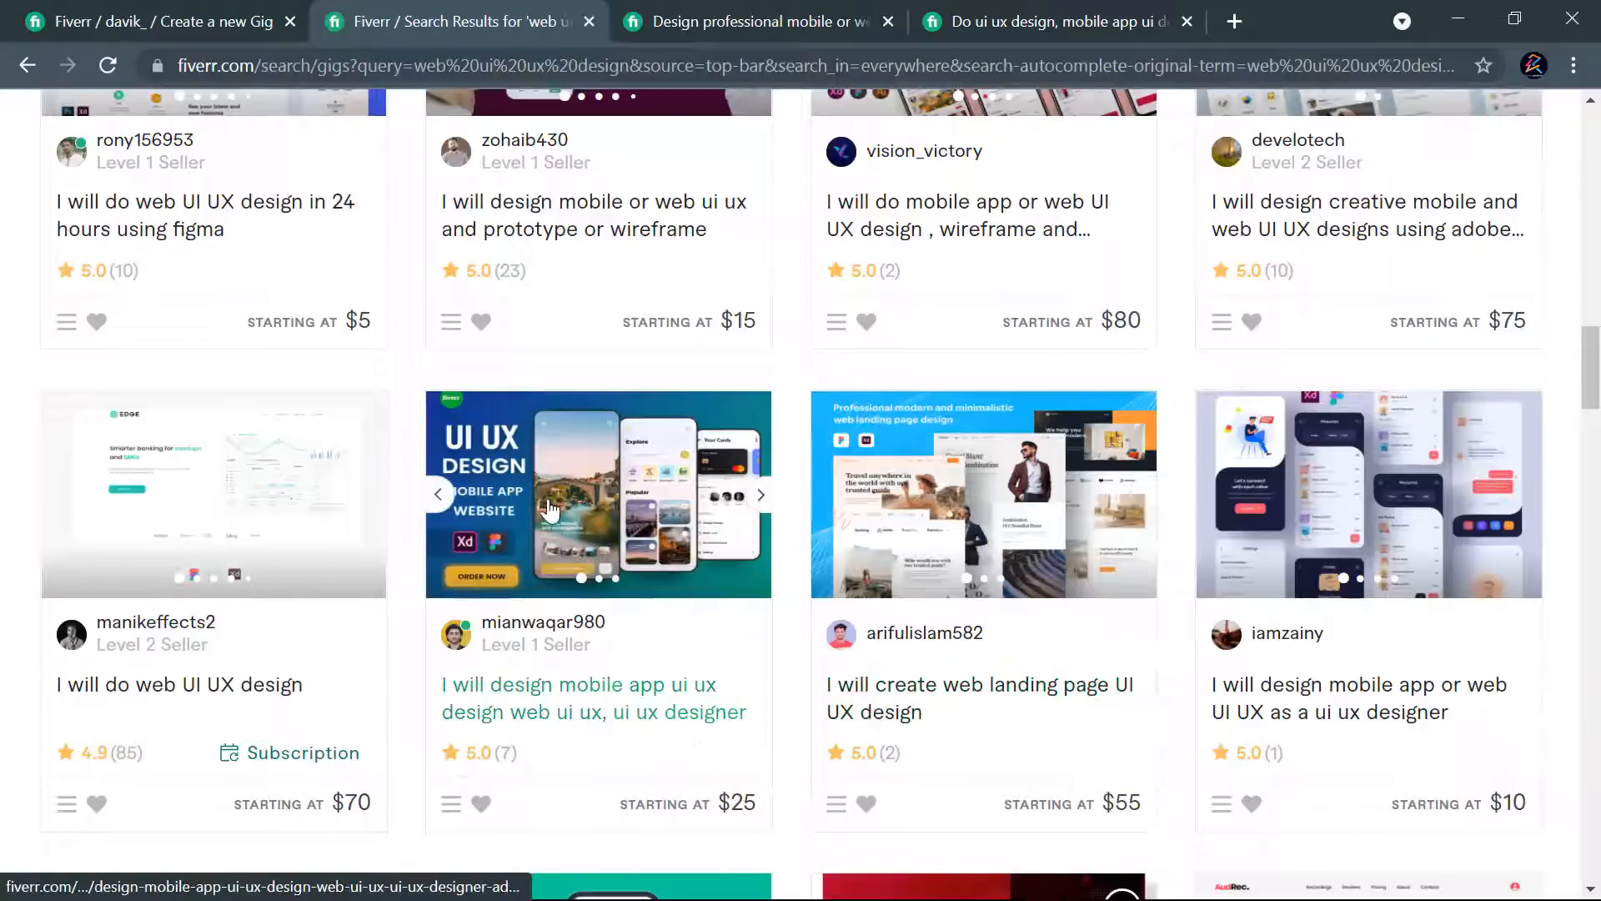
scroll(918, 518, down, 5)
scroll(1007, 534, down, 6)
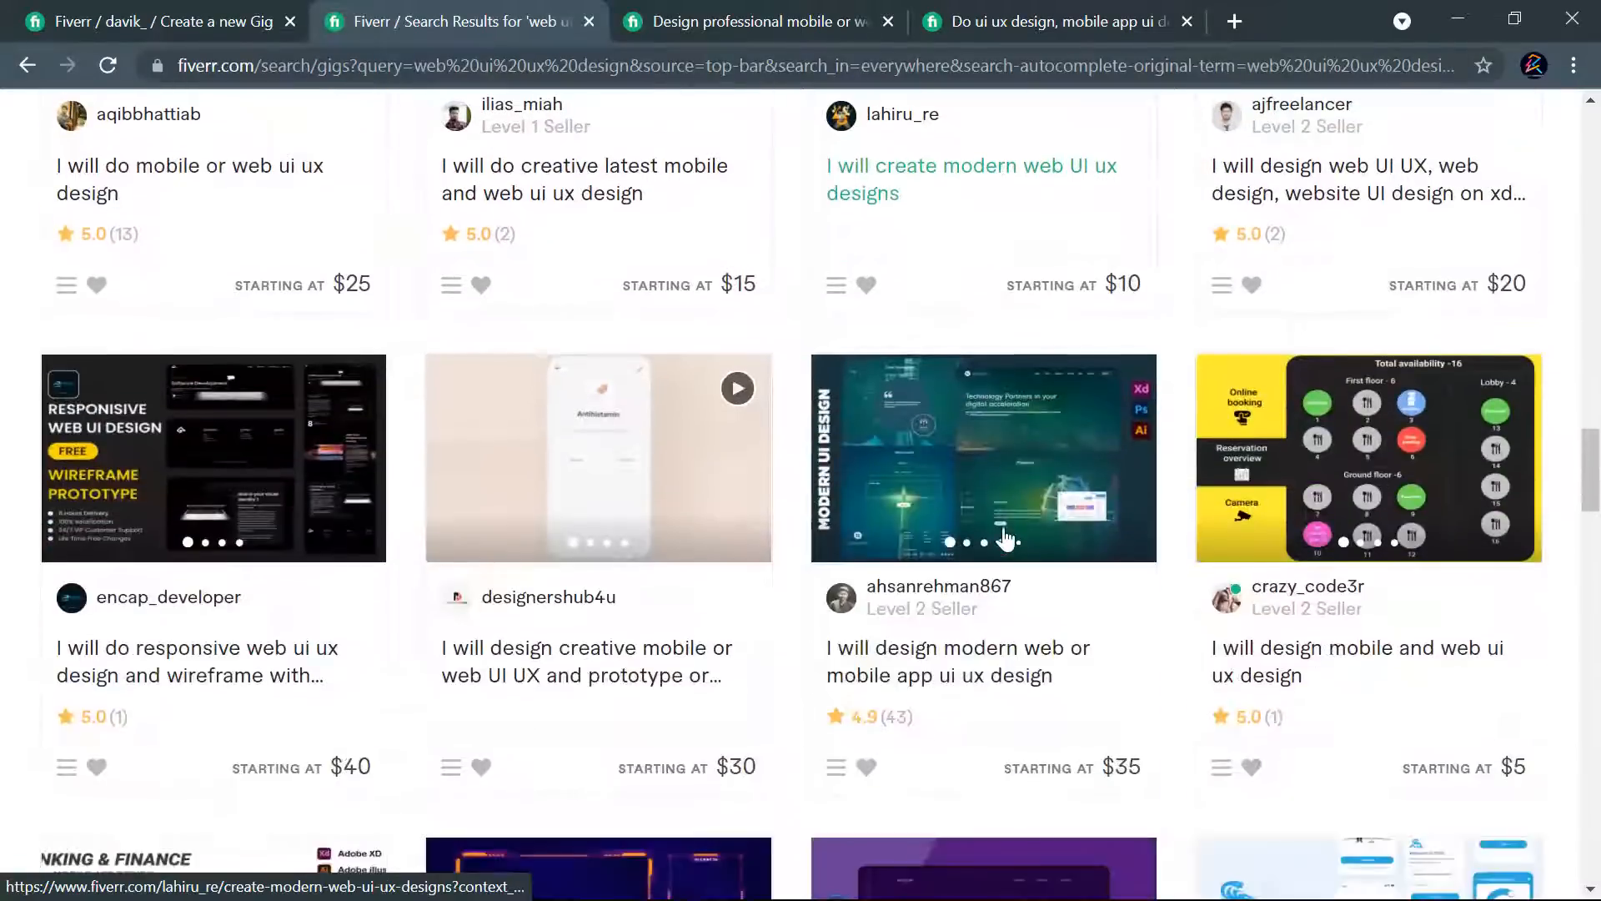
scroll(1009, 508, down, 9)
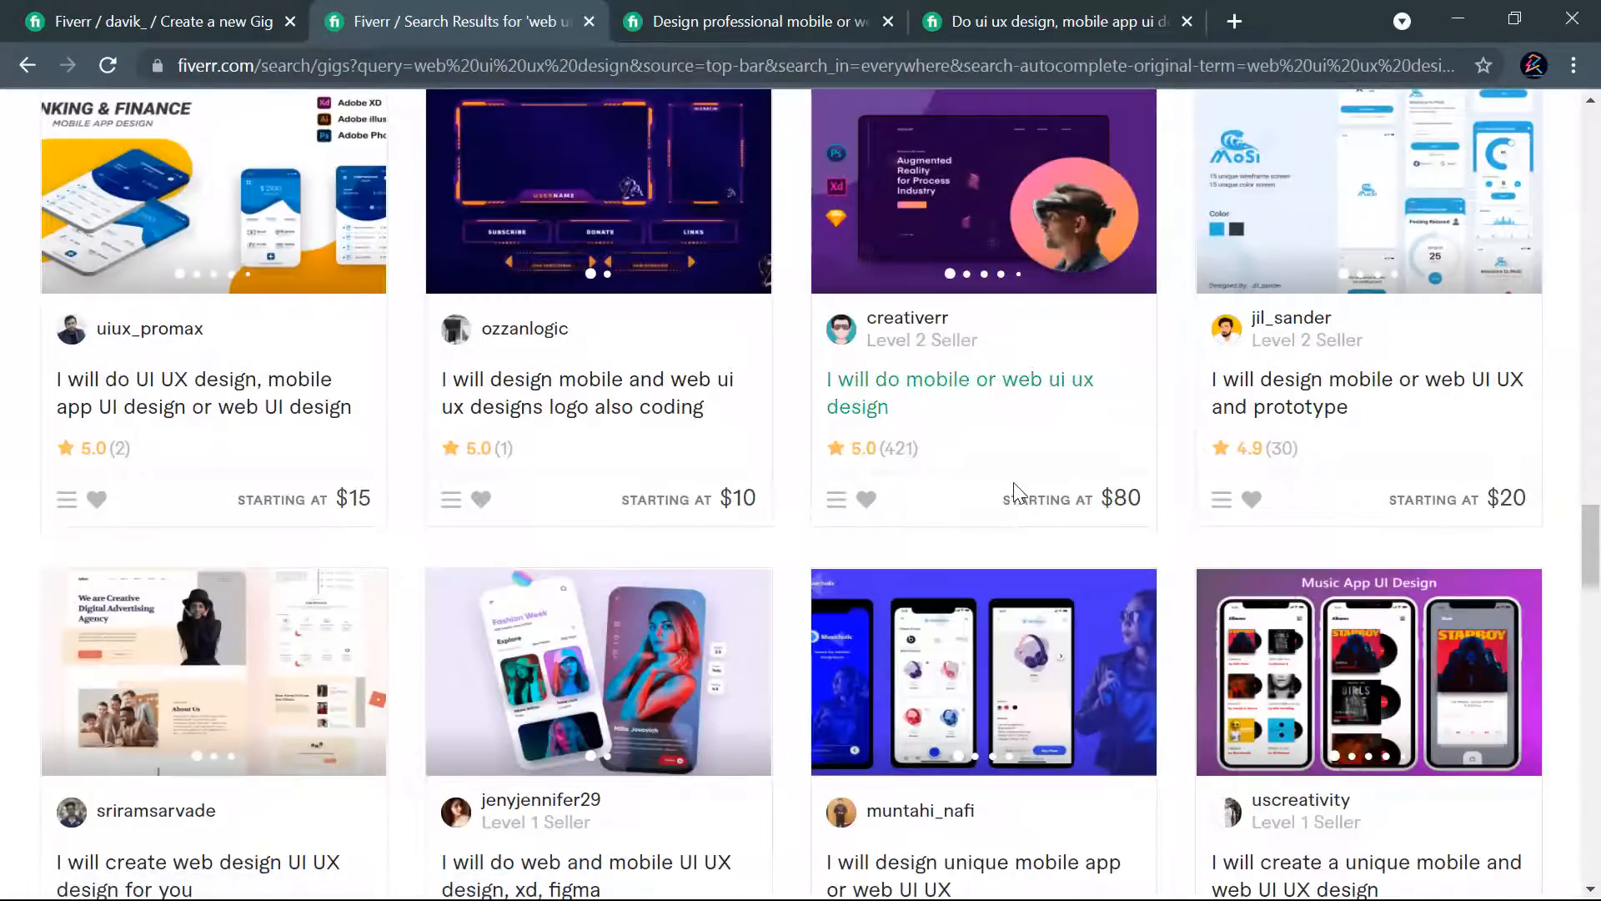
scroll(1013, 496, up, 12)
scroll(1001, 488, down, 17)
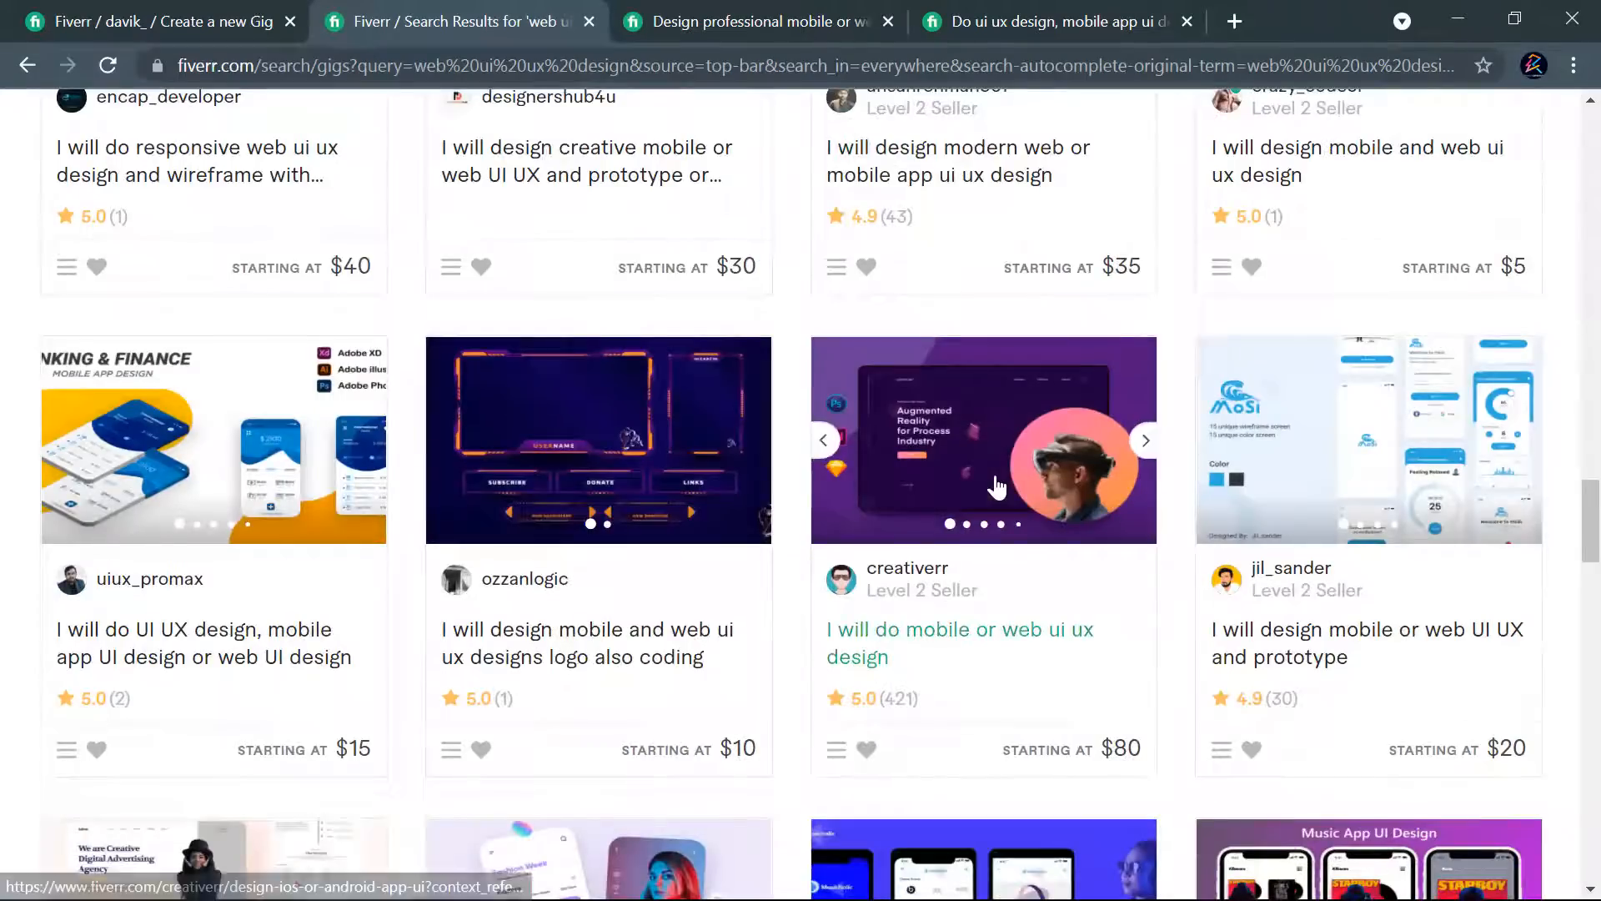
scroll(997, 486, down, 3)
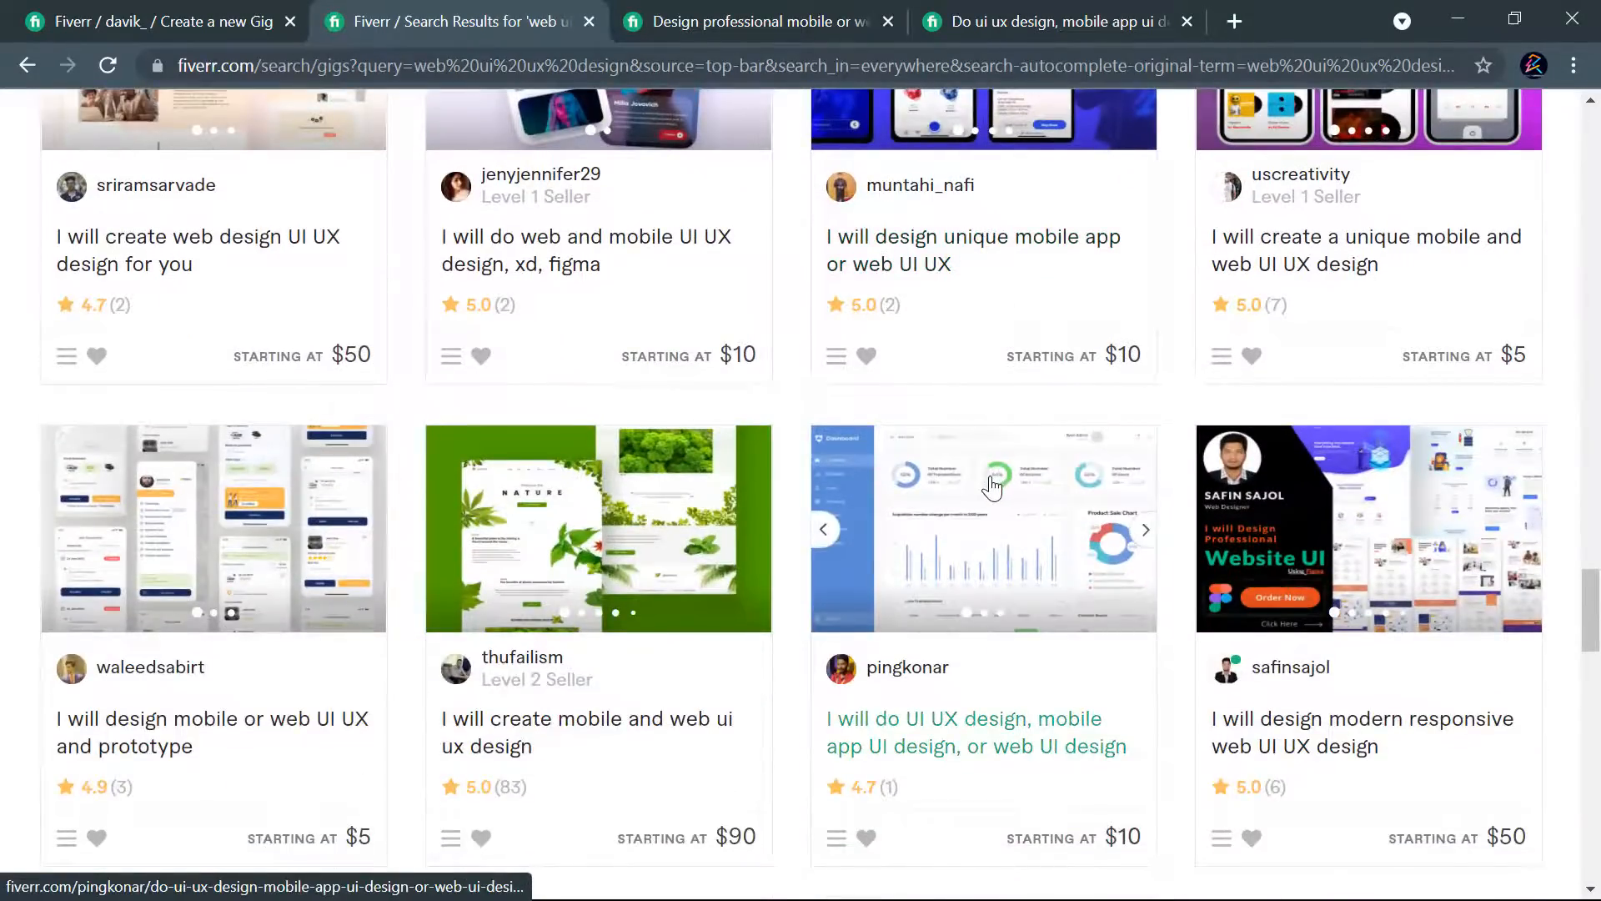
scroll(994, 487, down, 6)
scroll(973, 475, up, 20)
scroll(947, 467, up, 8)
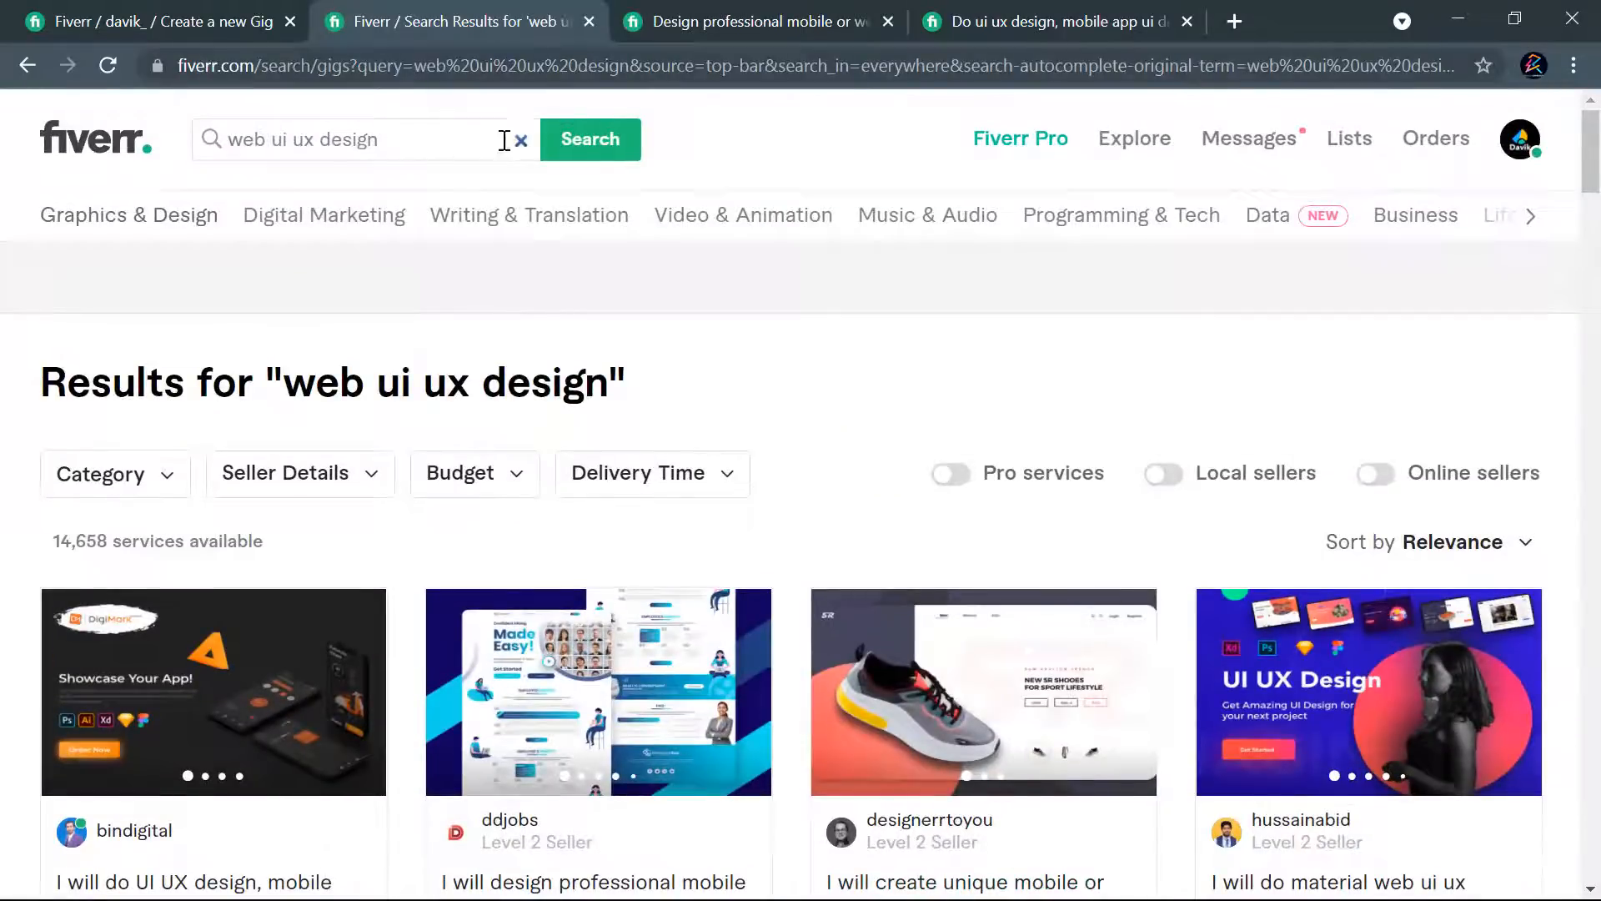
- Search for the suggested "website ui ux design" and examine the titles, images and starting prices of its gigs
drag(403, 137, 221, 134)
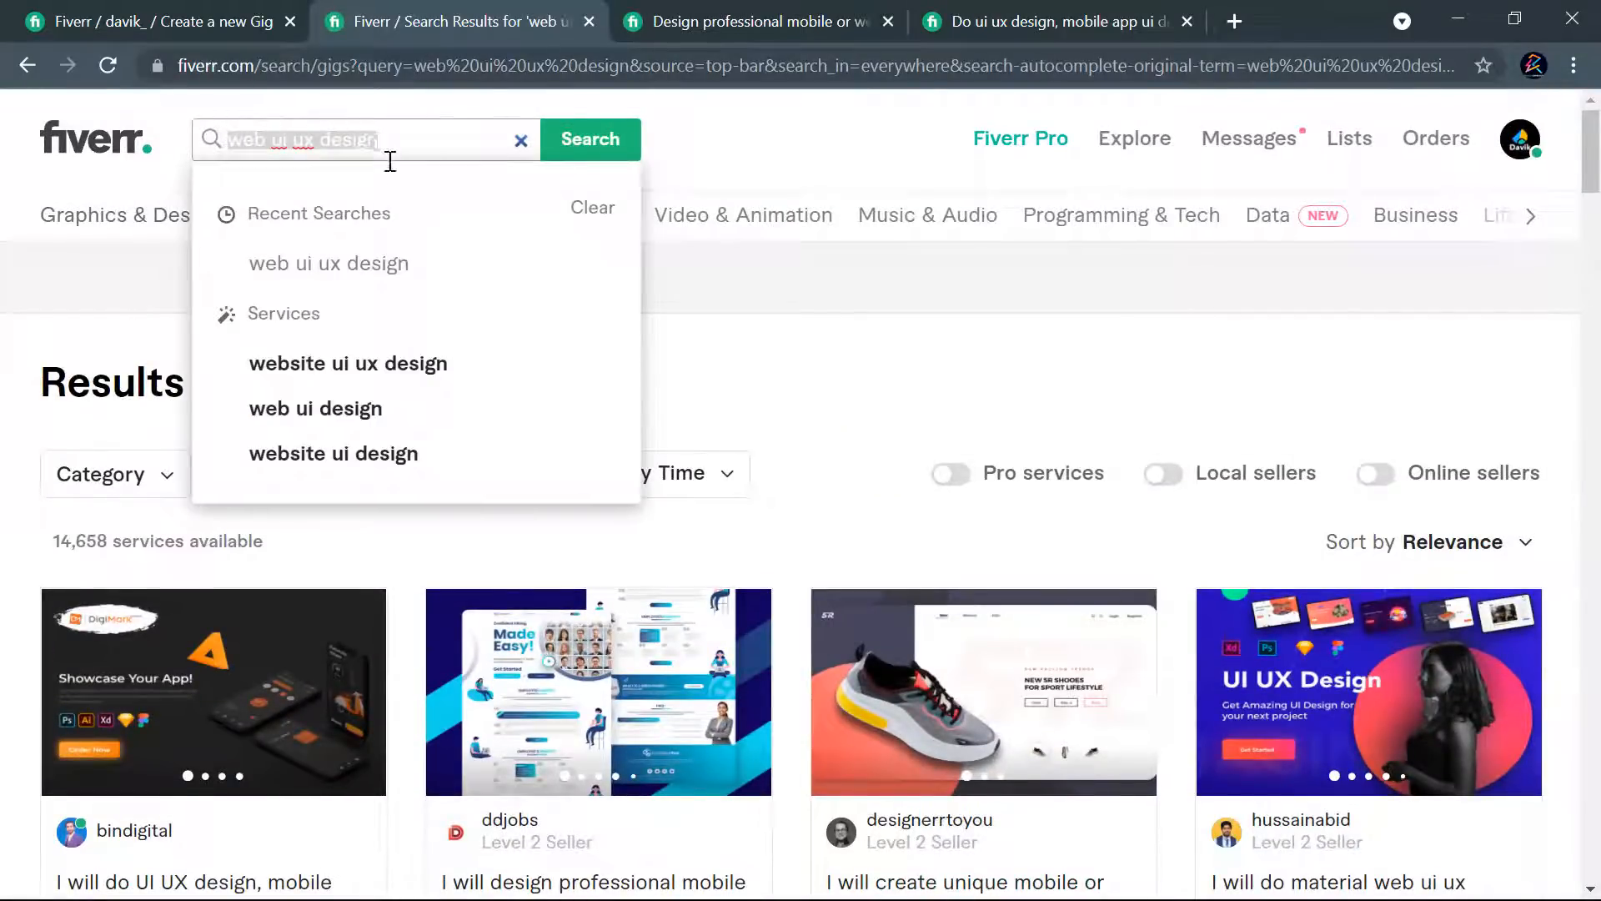
click(406, 364)
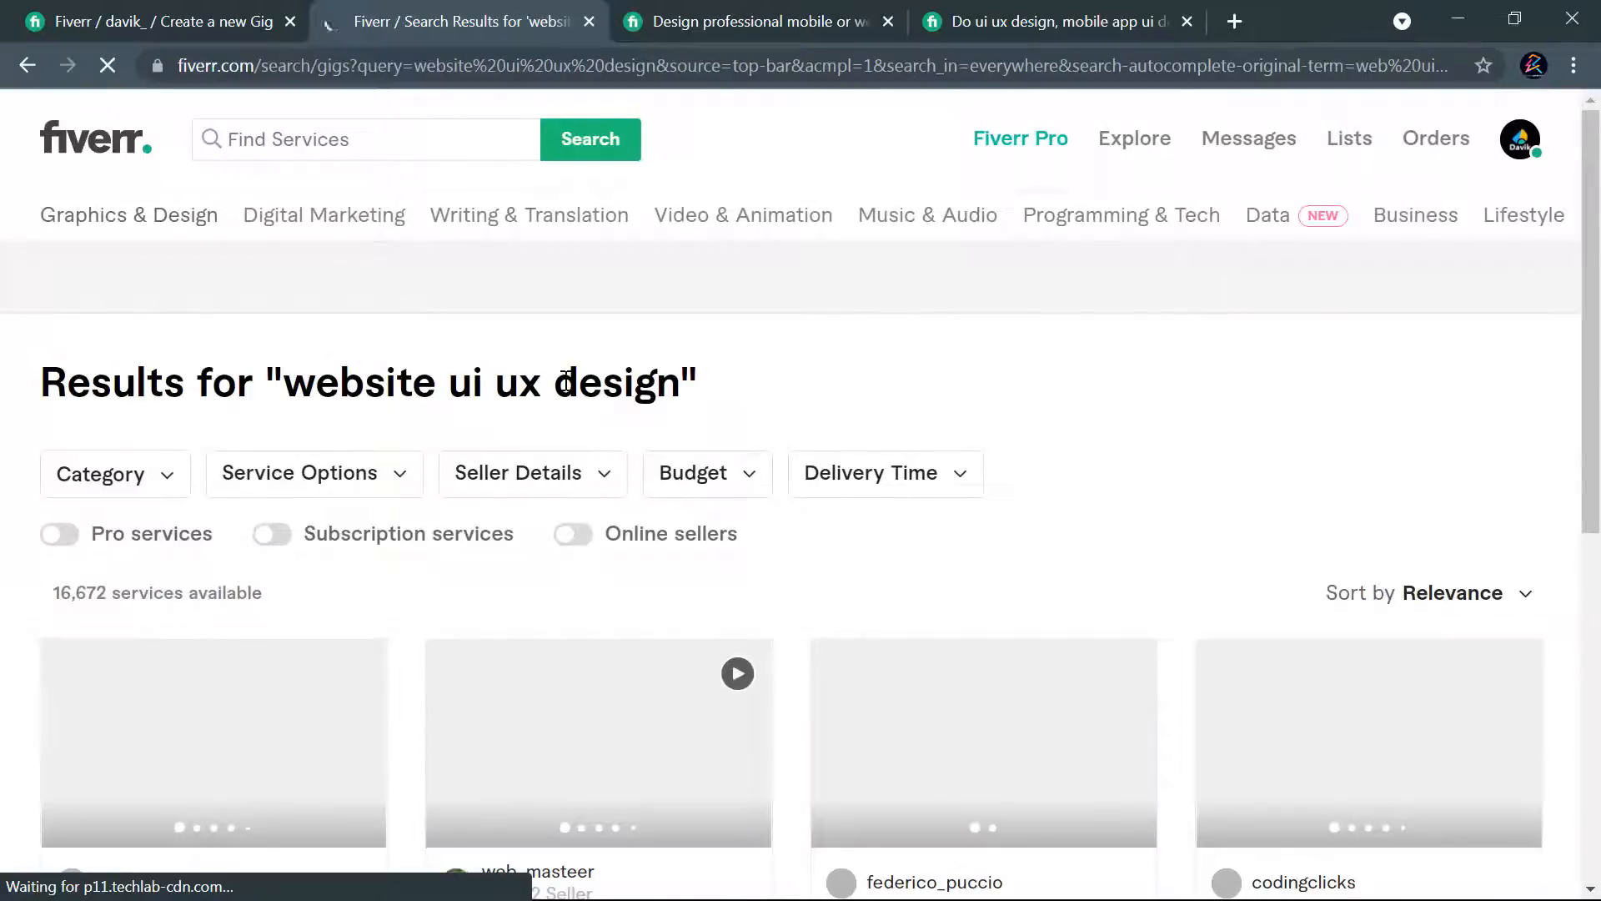
scroll(926, 372, down, 5)
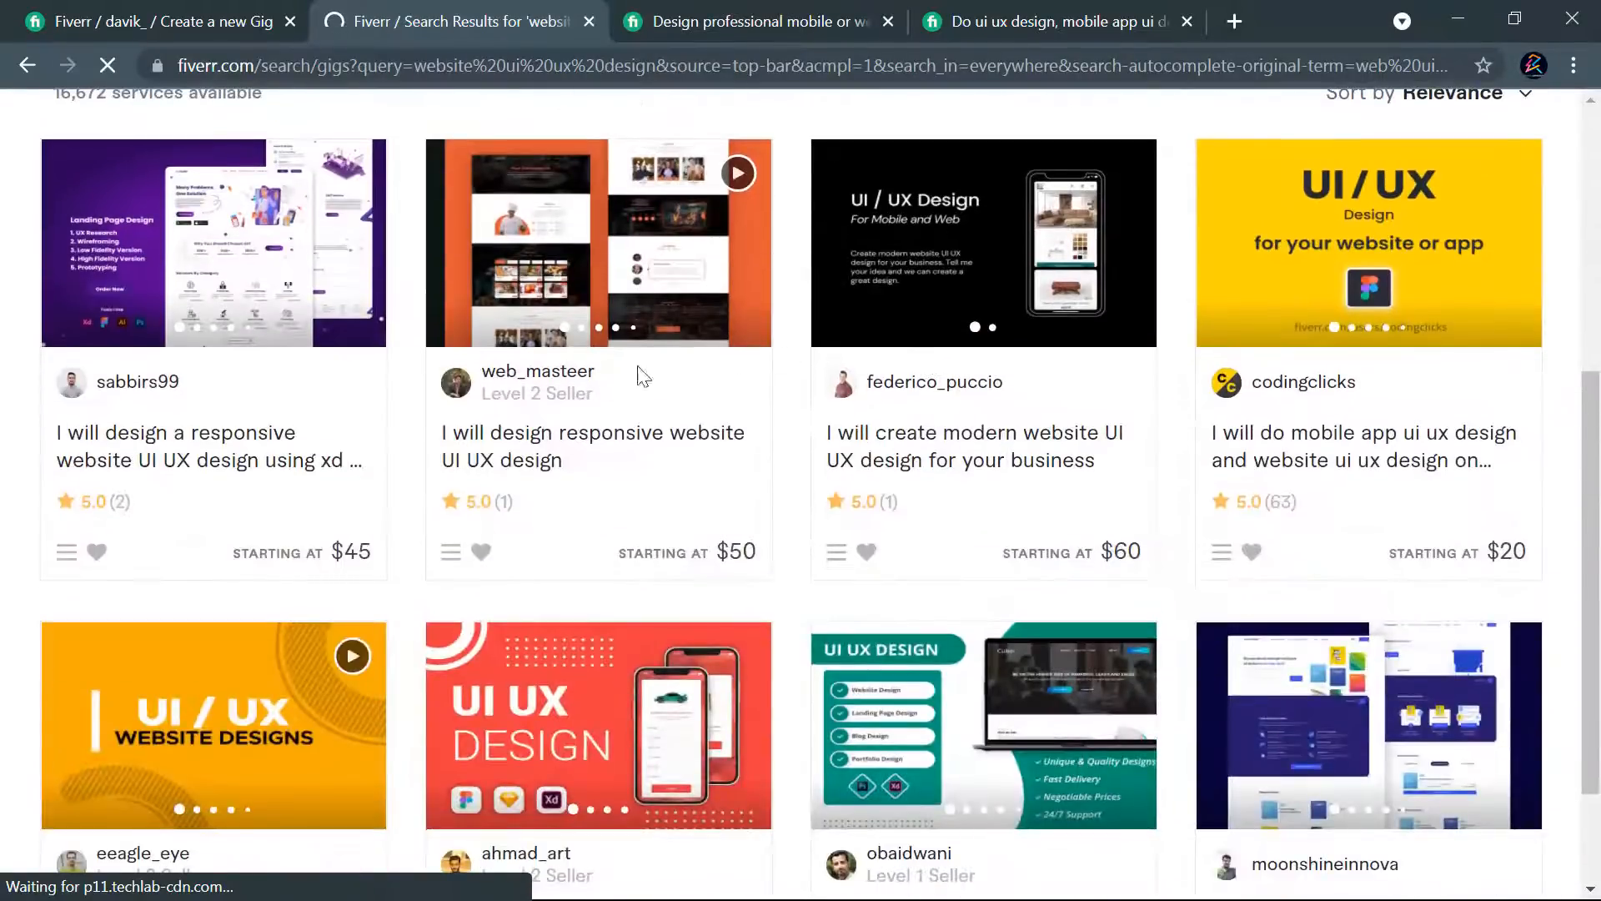
scroll(278, 402, up, 1)
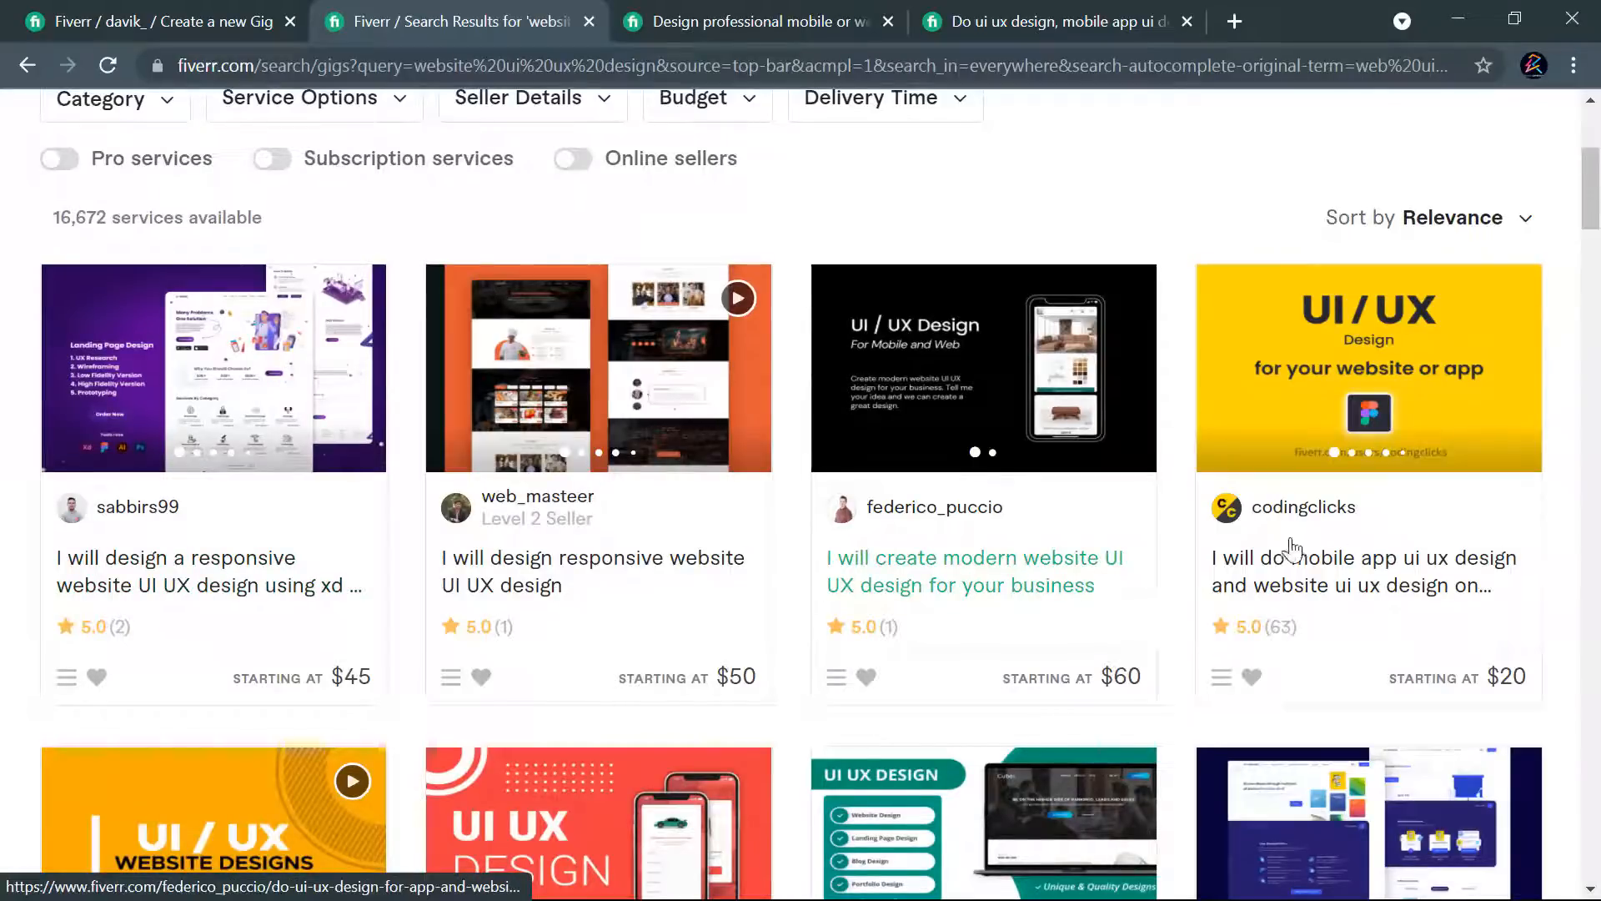
scroll(1376, 536, down, 6)
scroll(1036, 529, down, 12)
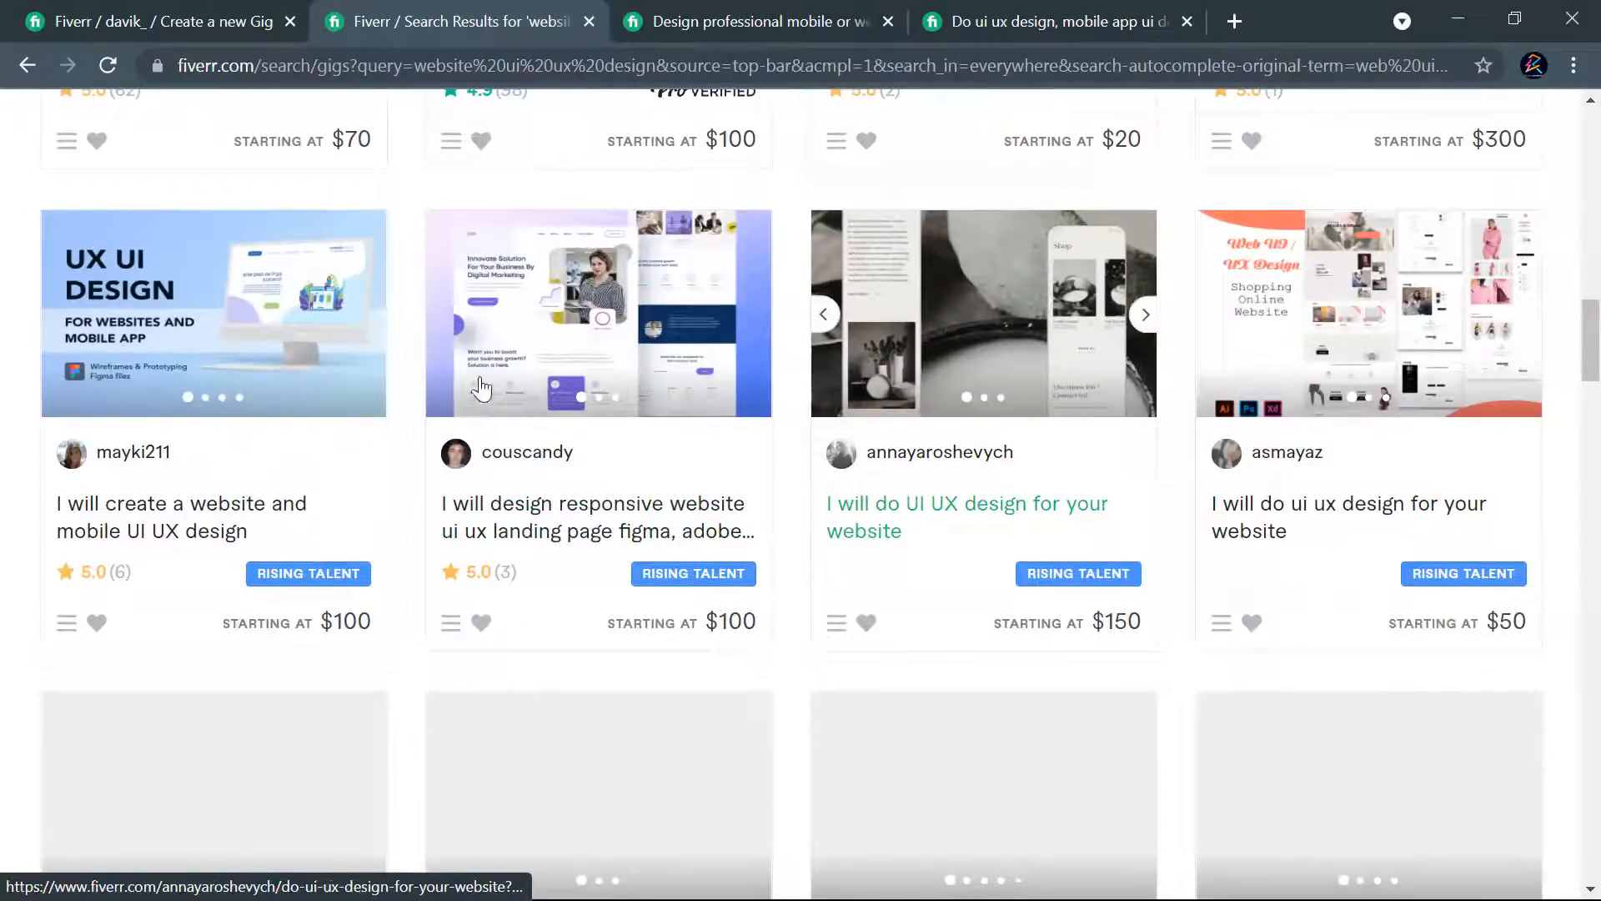
scroll(790, 384, down, 9)
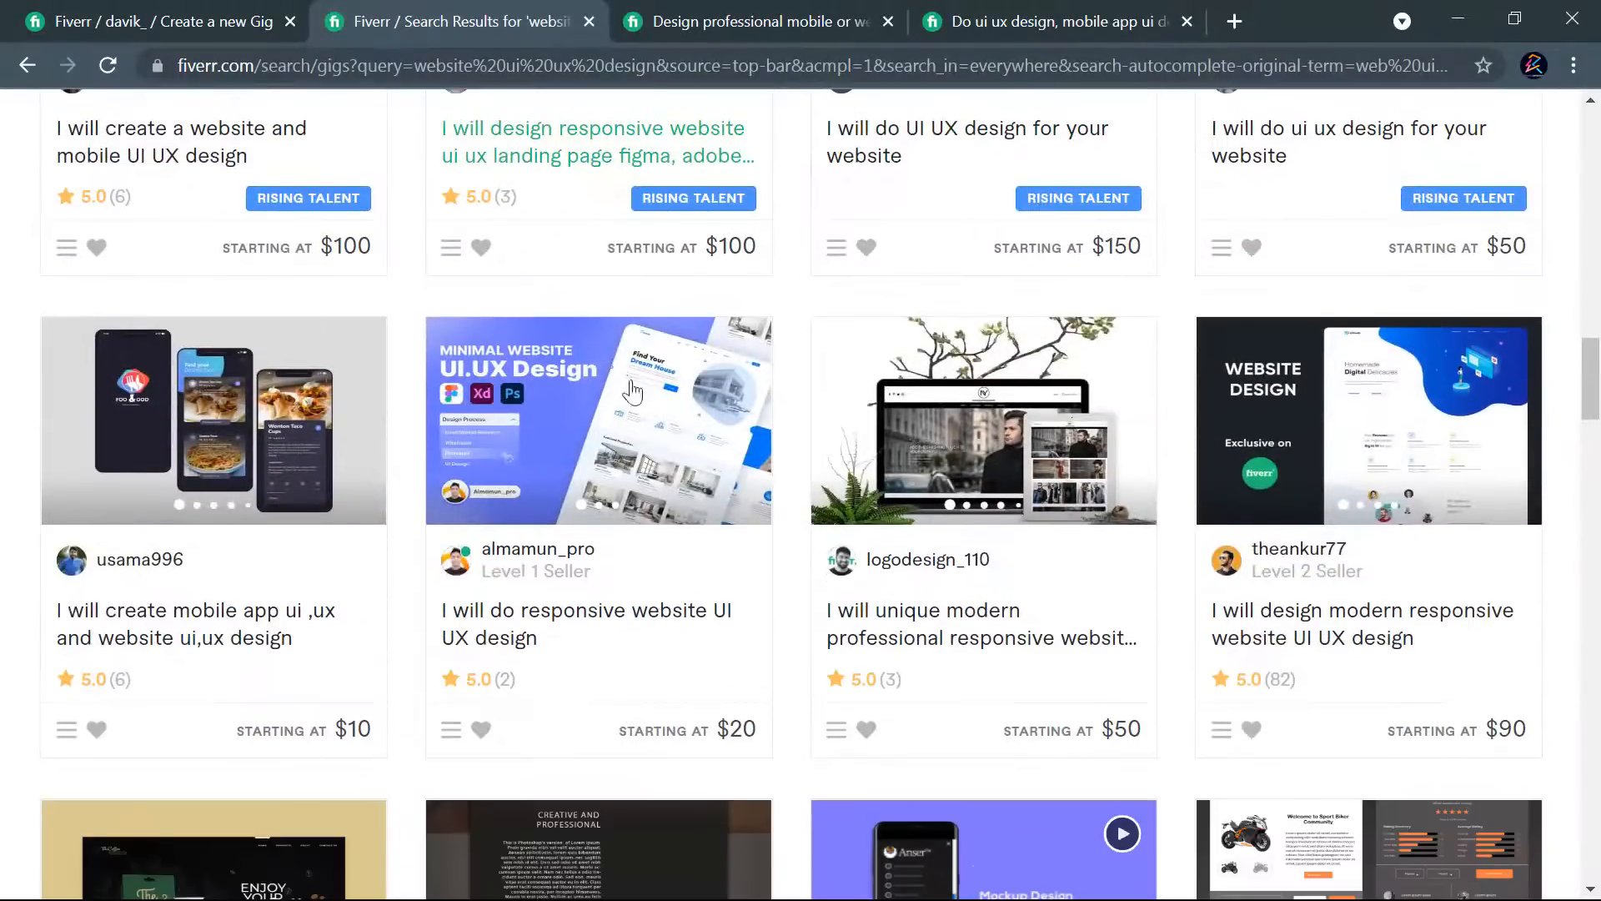
scroll(1186, 507, down, 6)
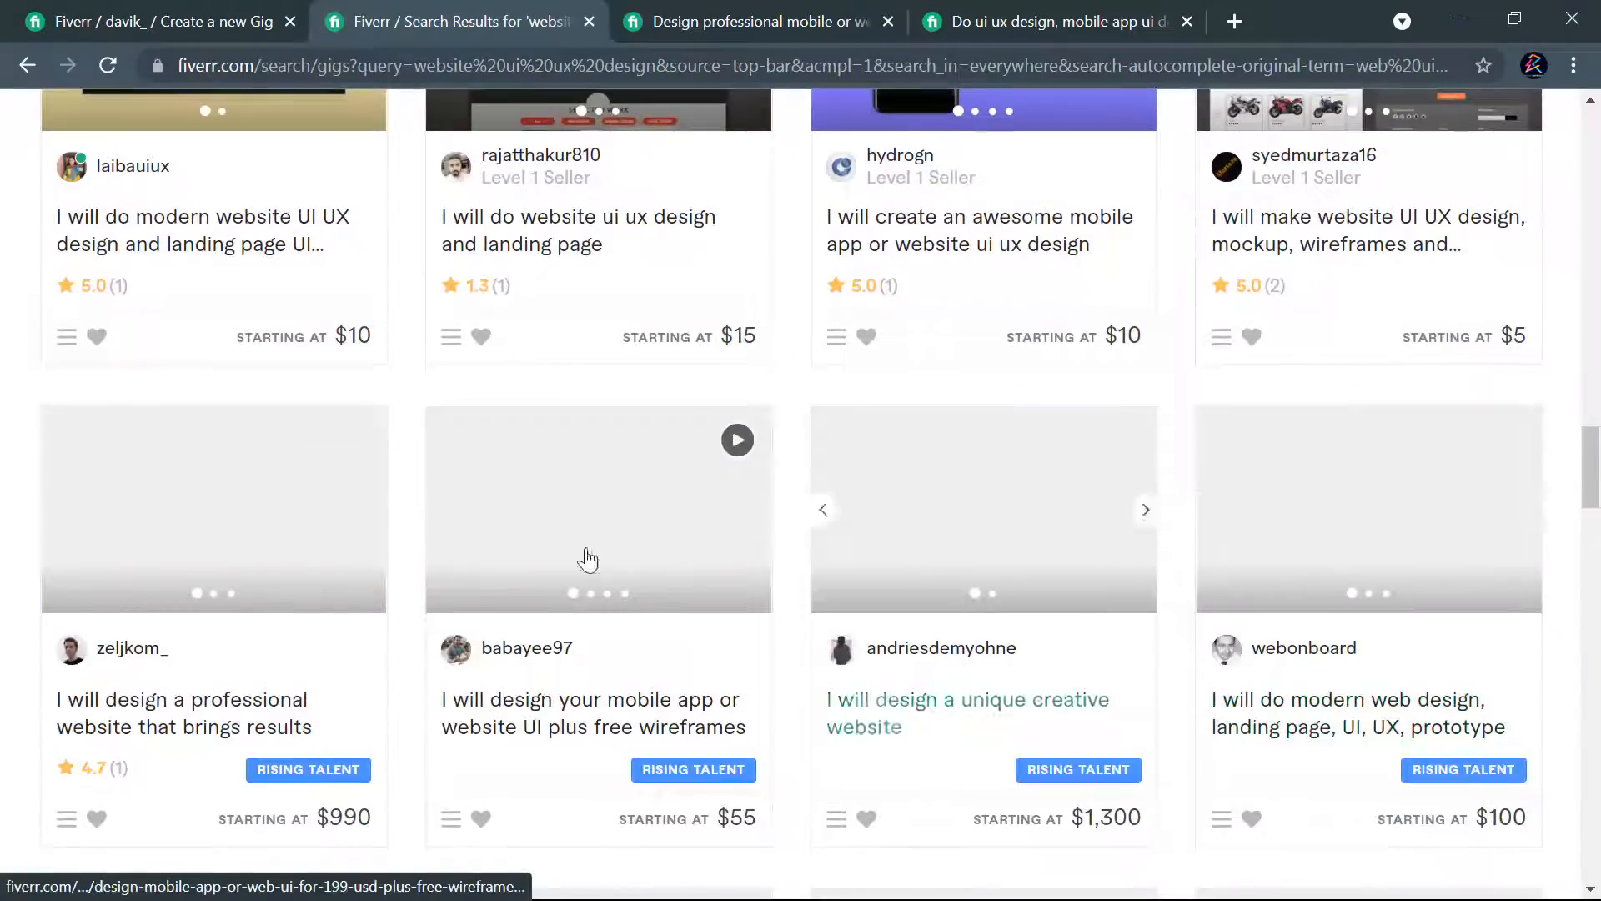
scroll(1343, 534, down, 6)
scroll(1329, 551, up, 20)
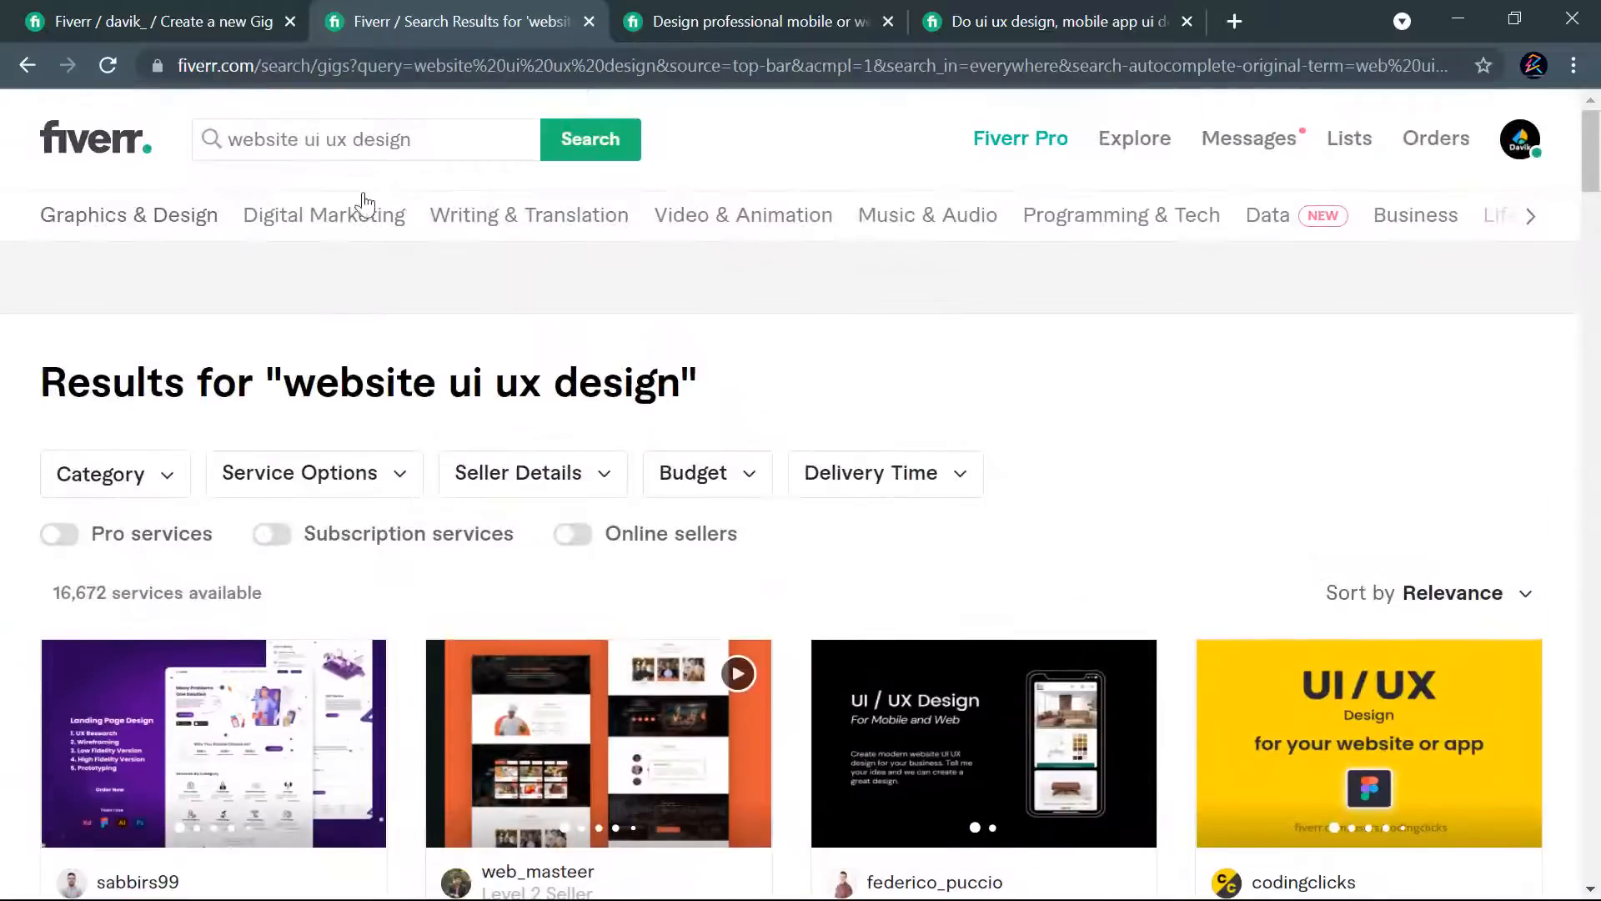
drag(428, 153, 235, 153)
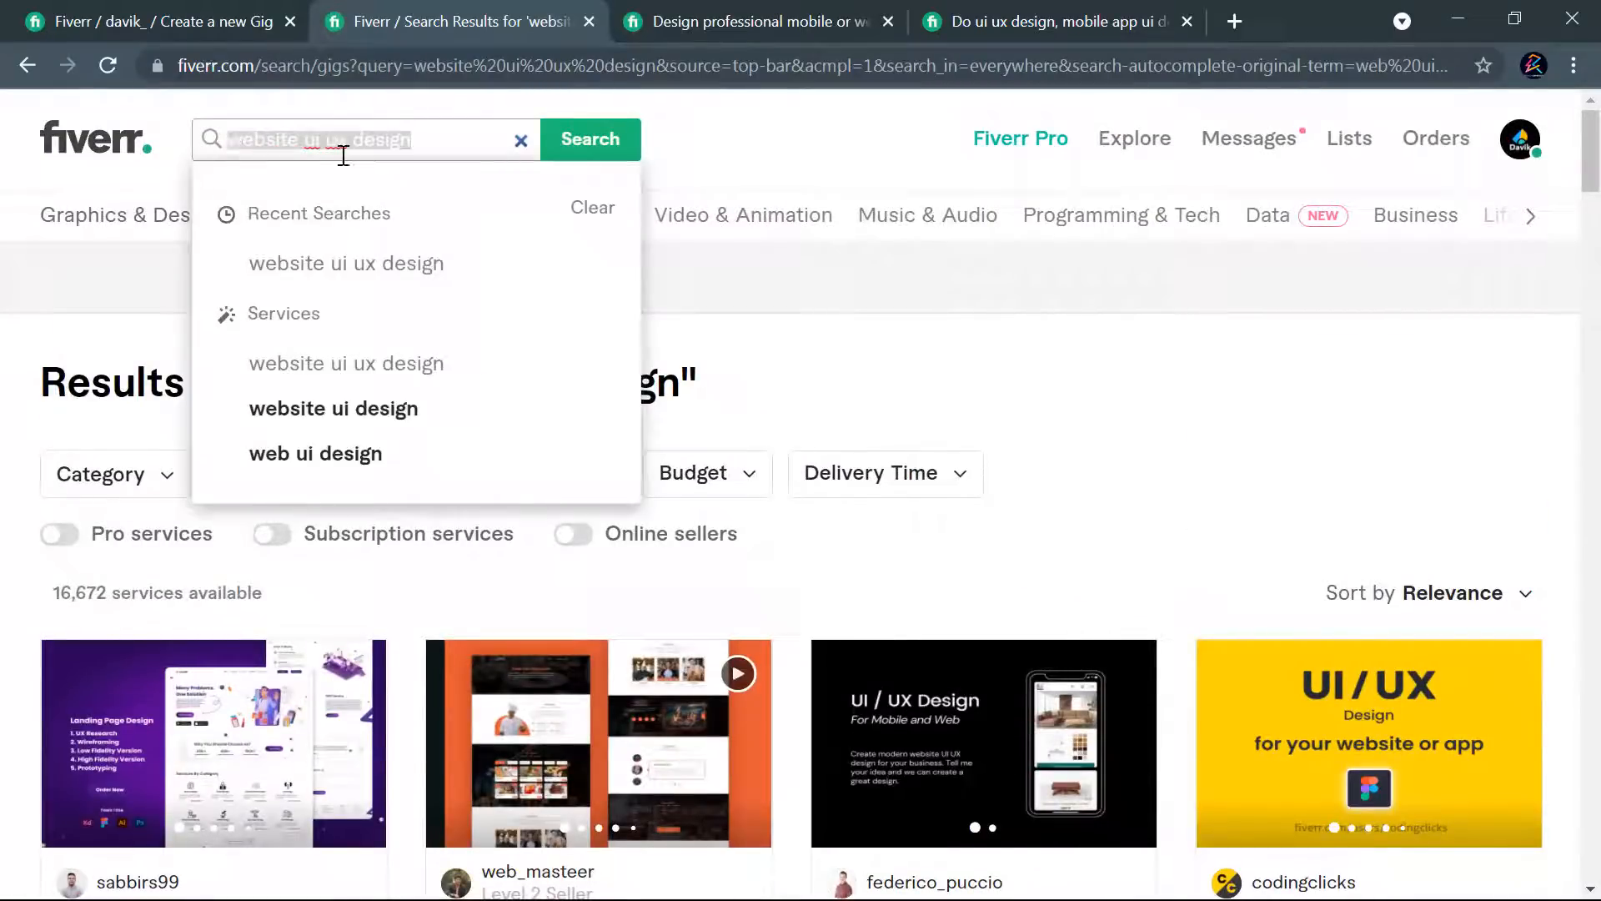
click(780, 293)
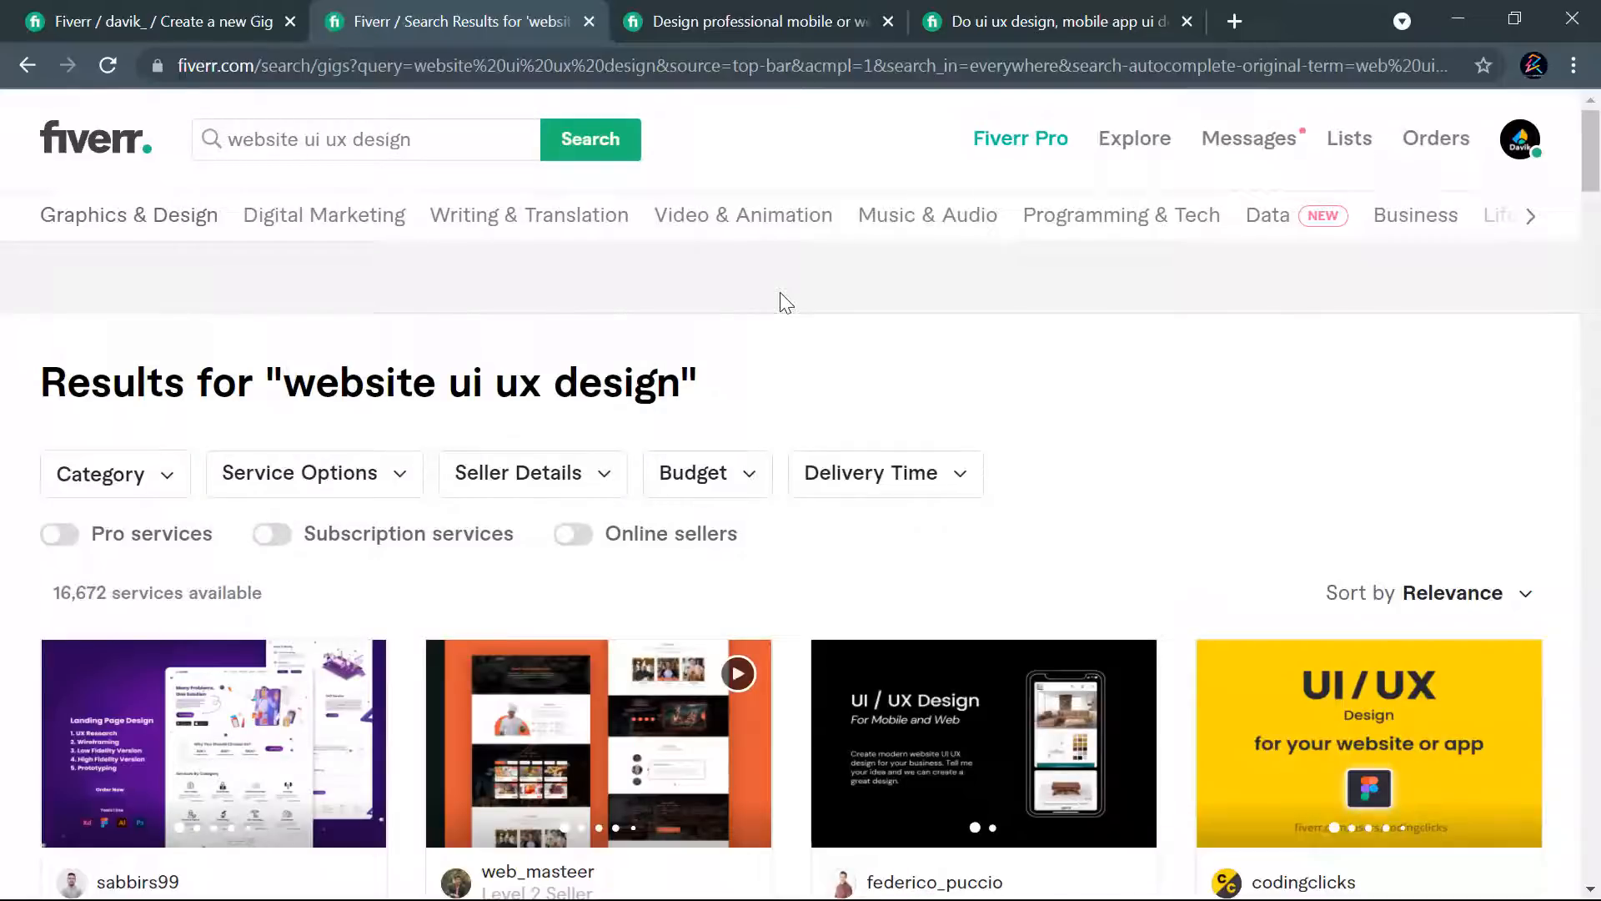
- Switch to Notepad to check the collected keyword list, and return to the "website ui ux design" results in the browser
key(alt+Tab)
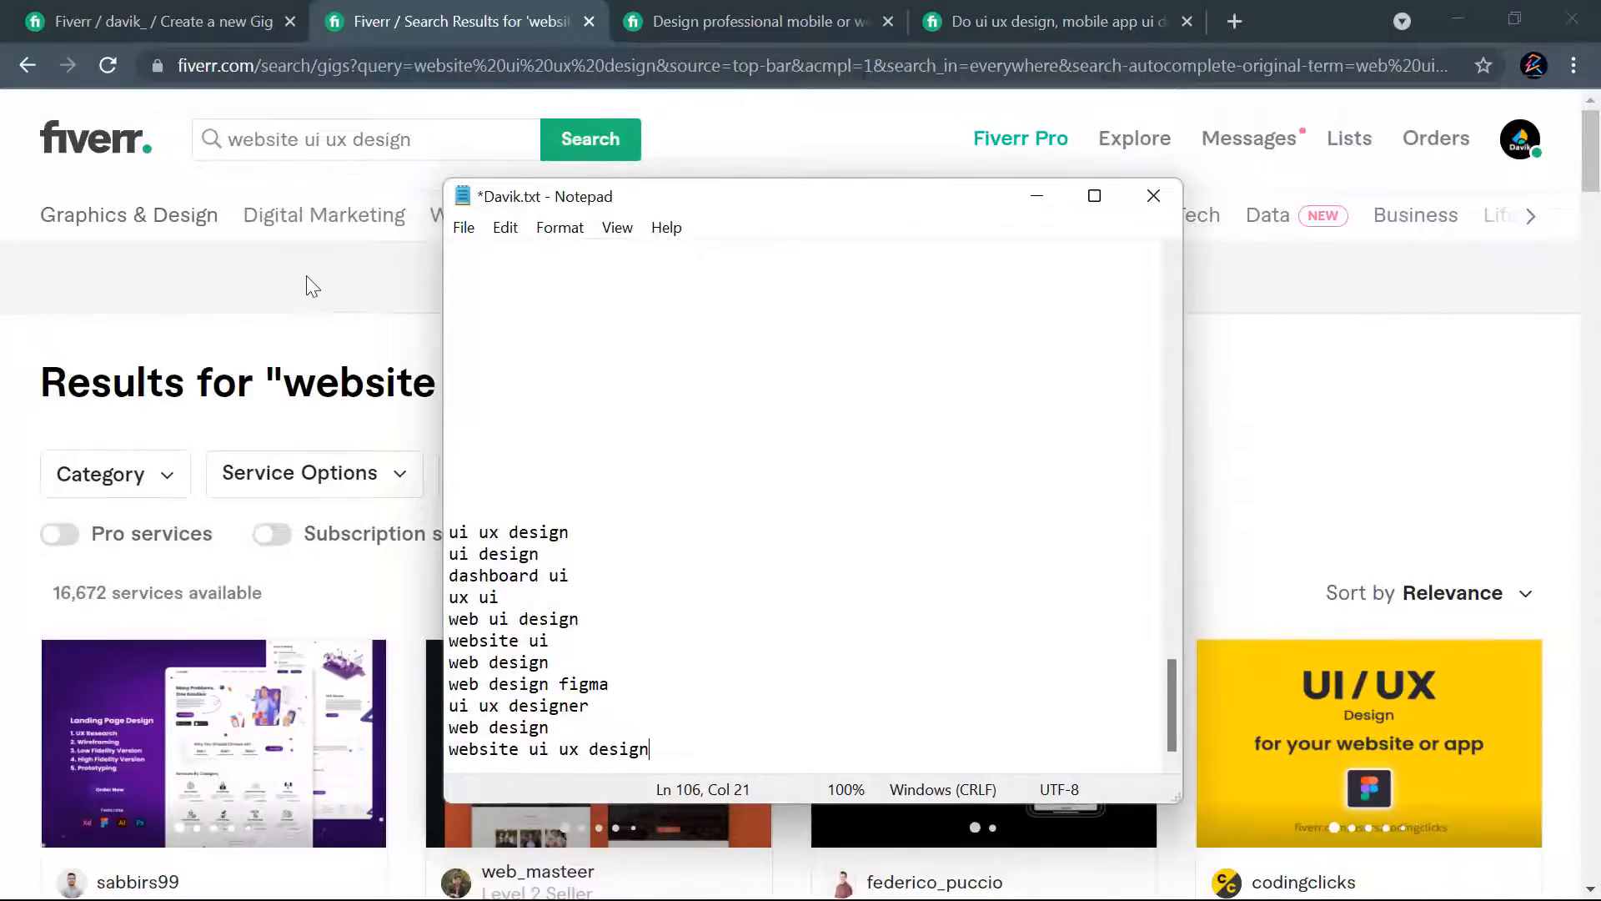
key(alt+Tab)
scroll(834, 375, down, 5)
scroll(819, 381, down, 1)
scroll(851, 409, up, 6)
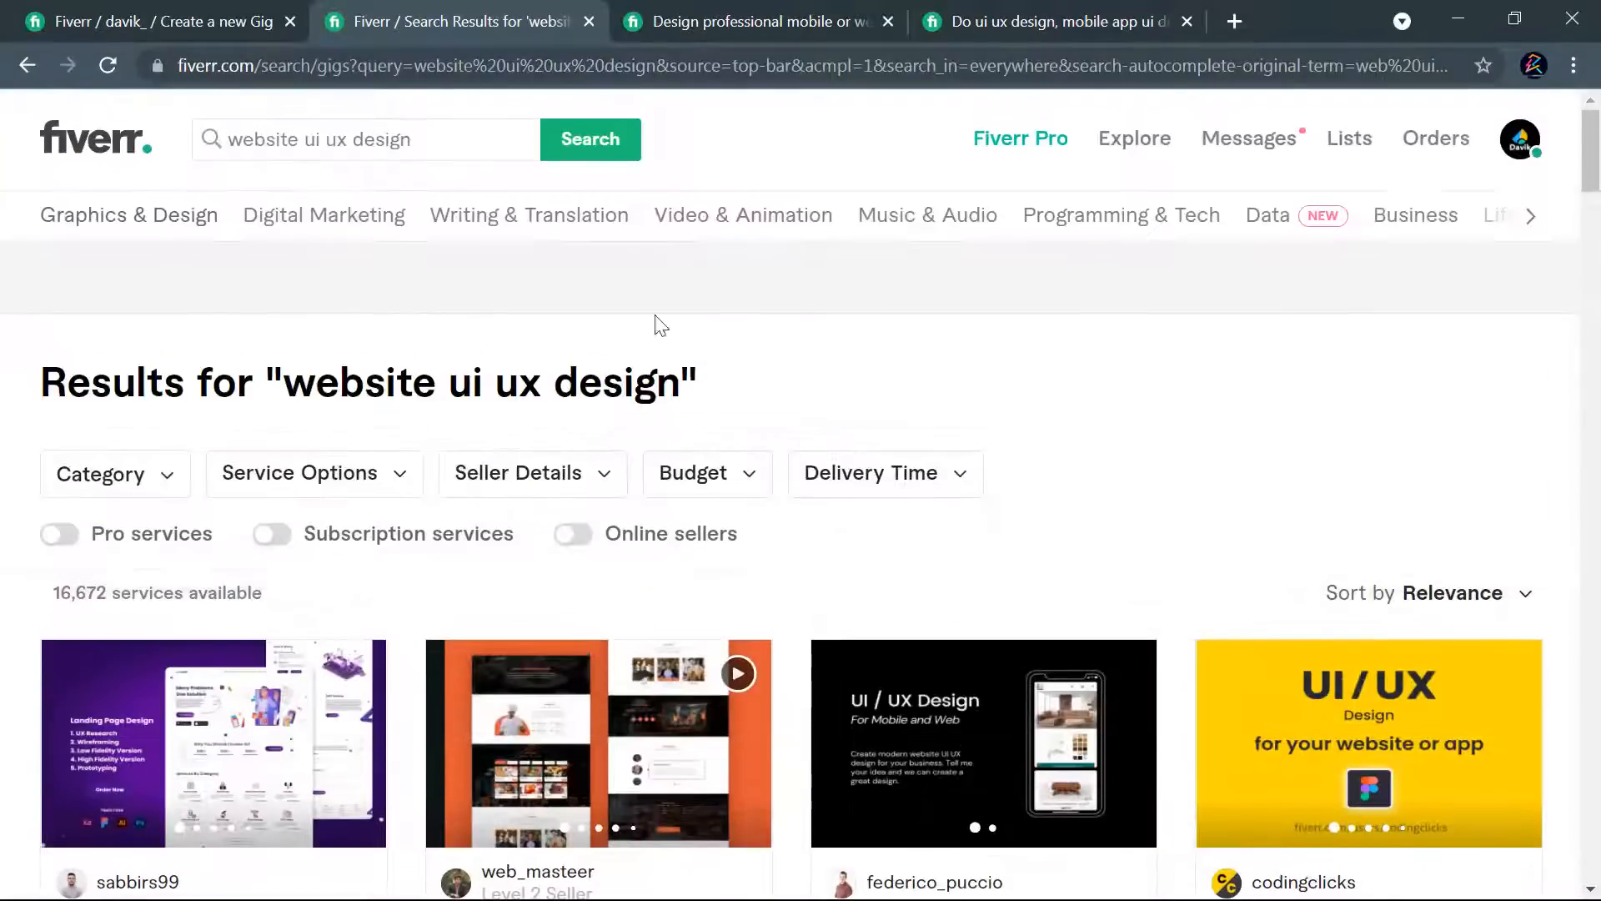
- Search Fiverr for the suggested phrase "website ui design"
click(452, 146)
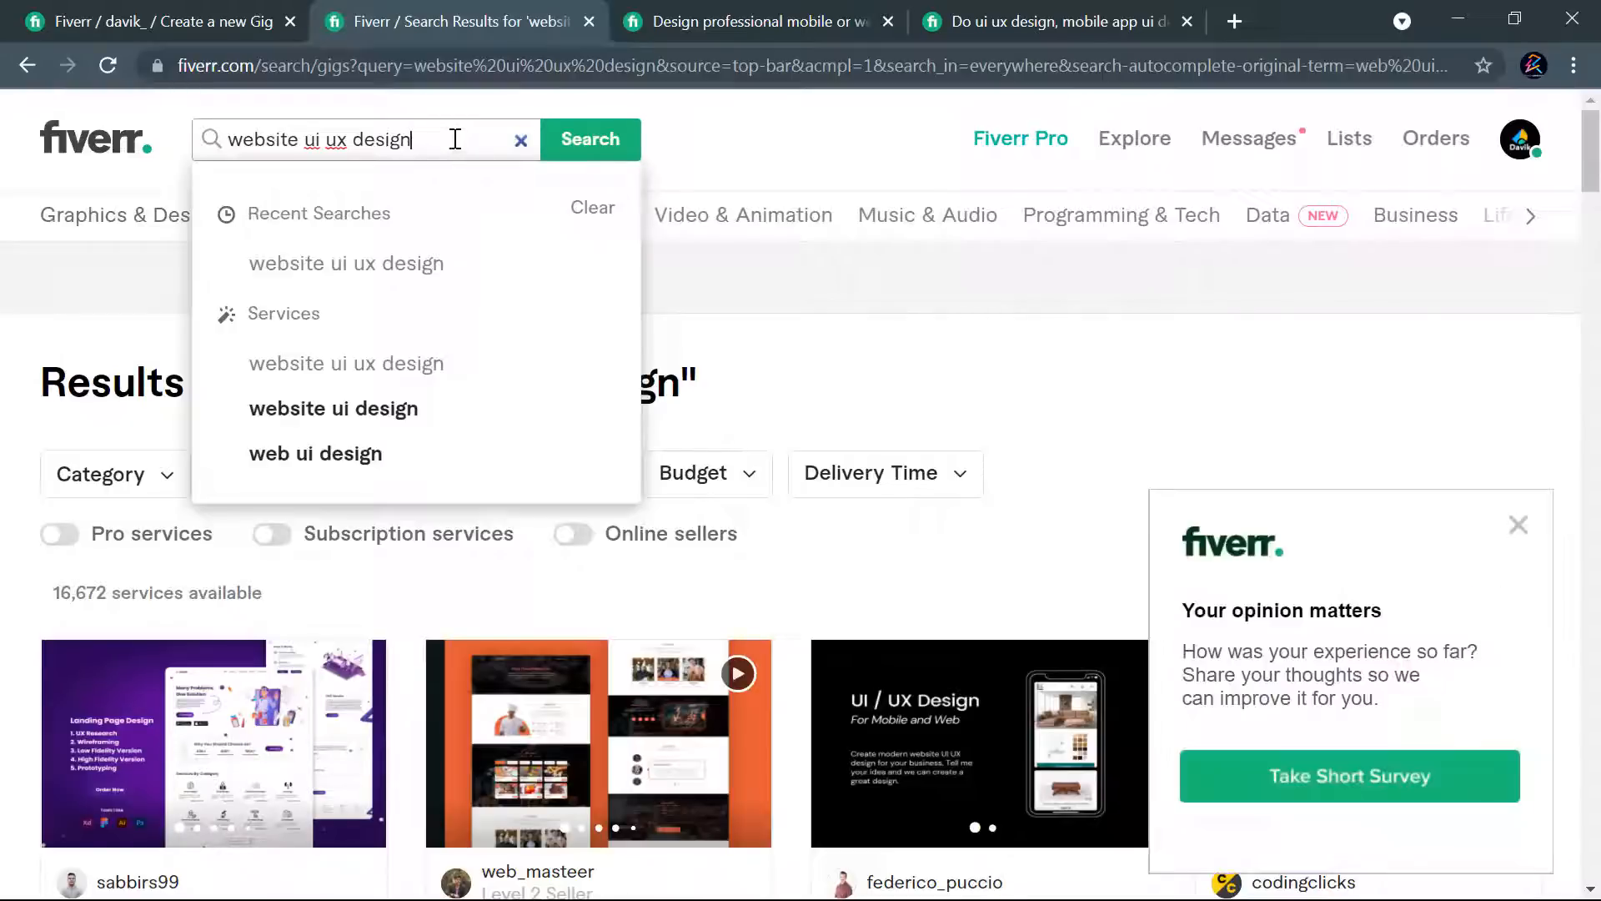
click(376, 417)
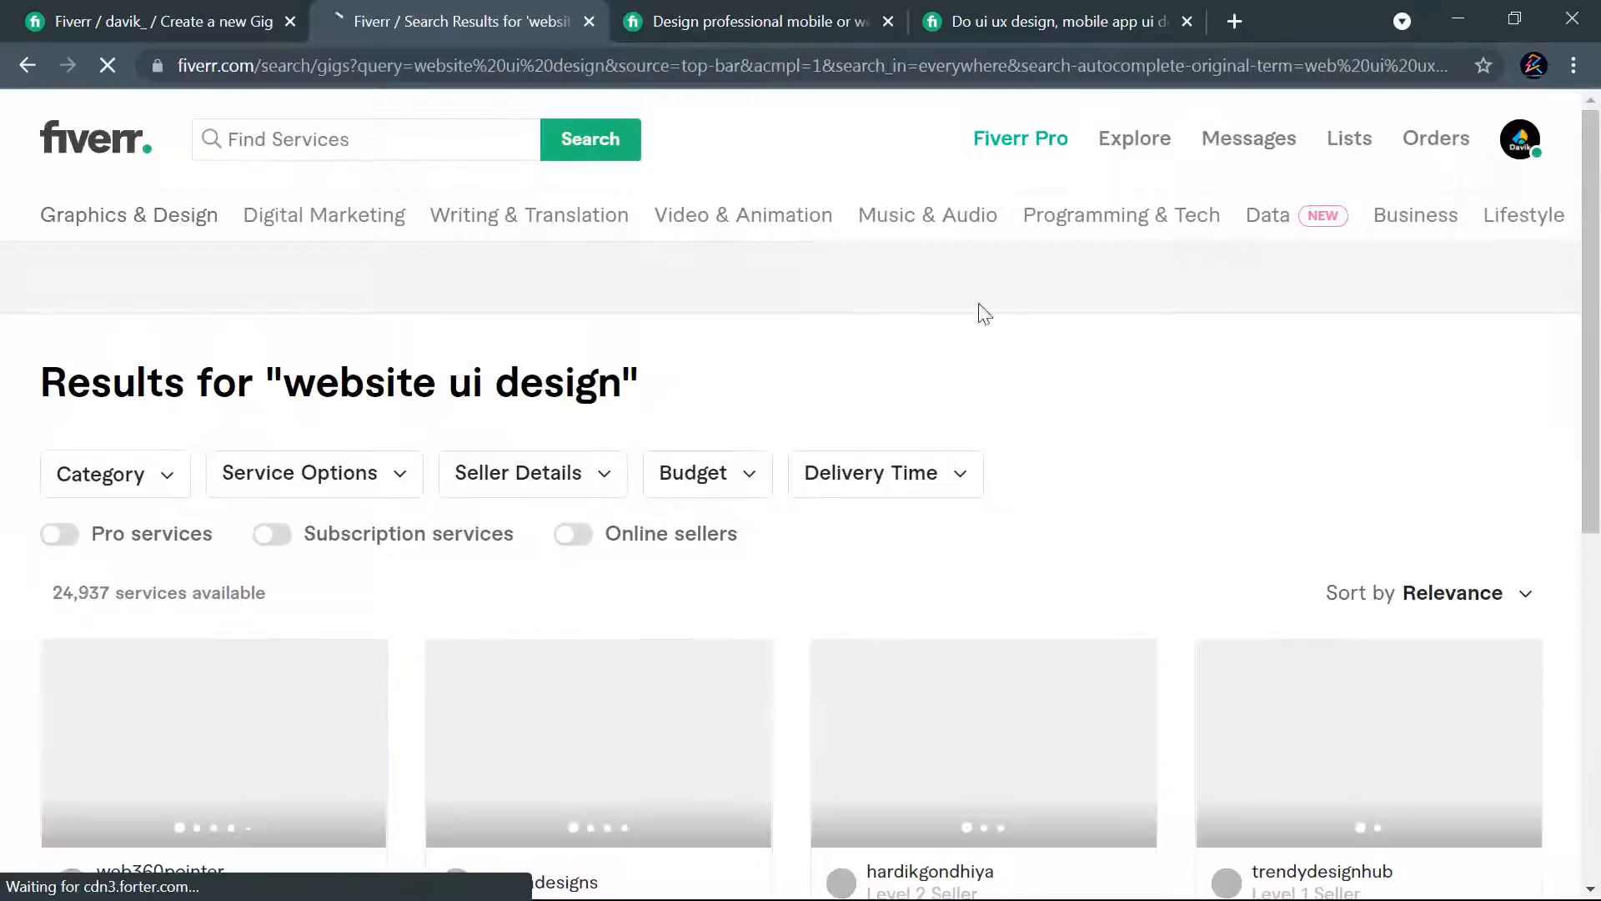
scroll(1201, 314, down, 3)
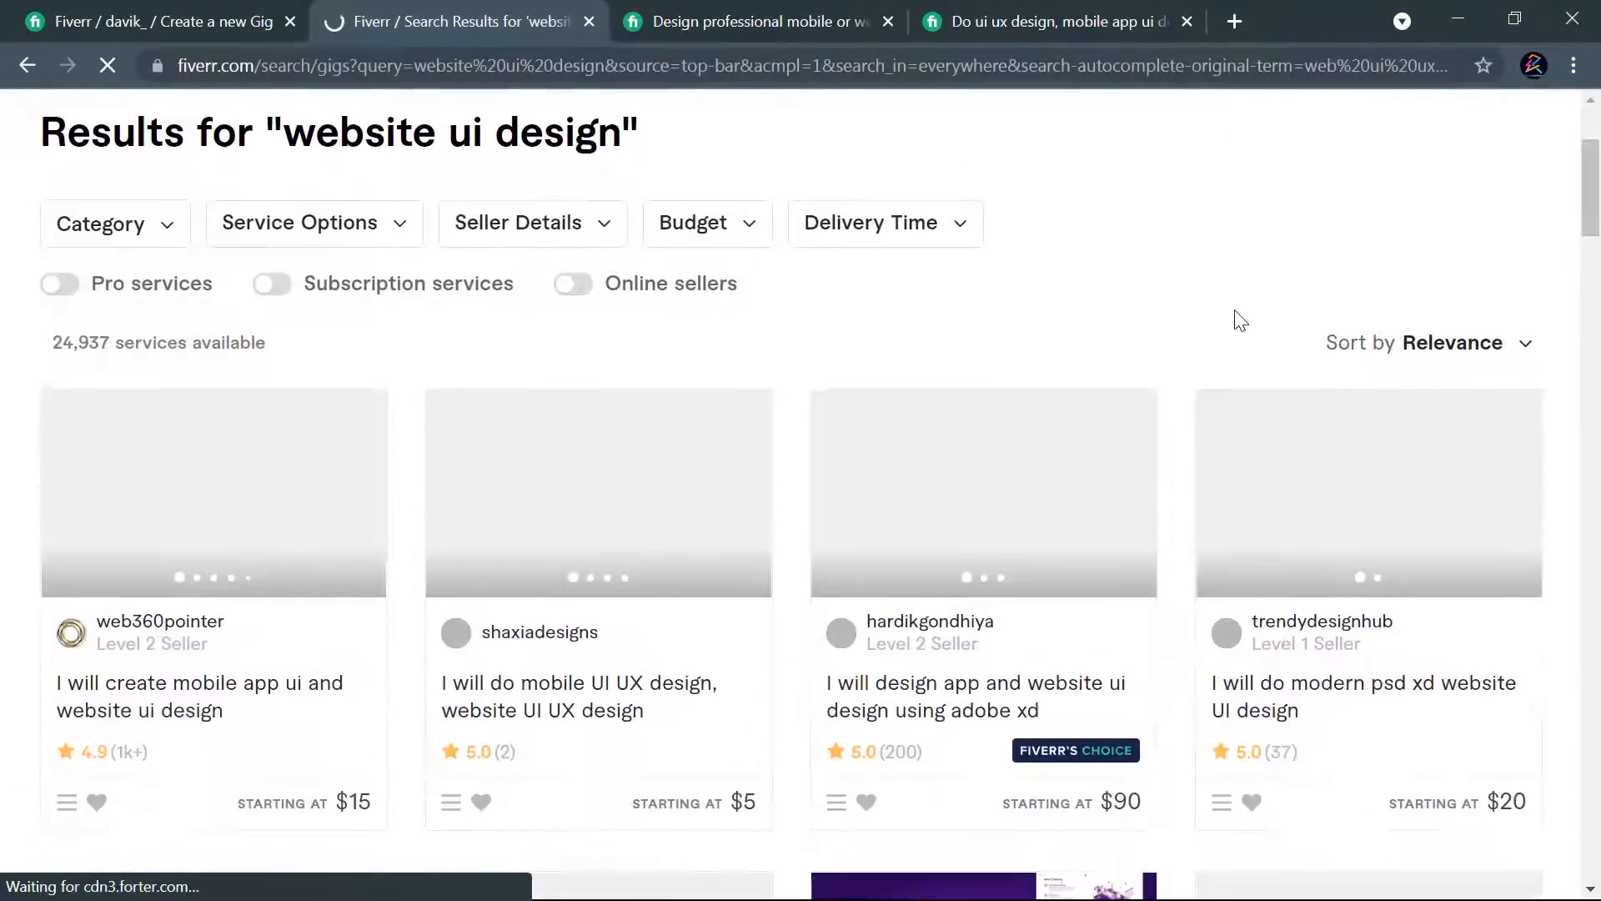
- Examine the titles, images, ratings and starting prices of the gigs in the "website ui design" results
scroll(1248, 345, down, 5)
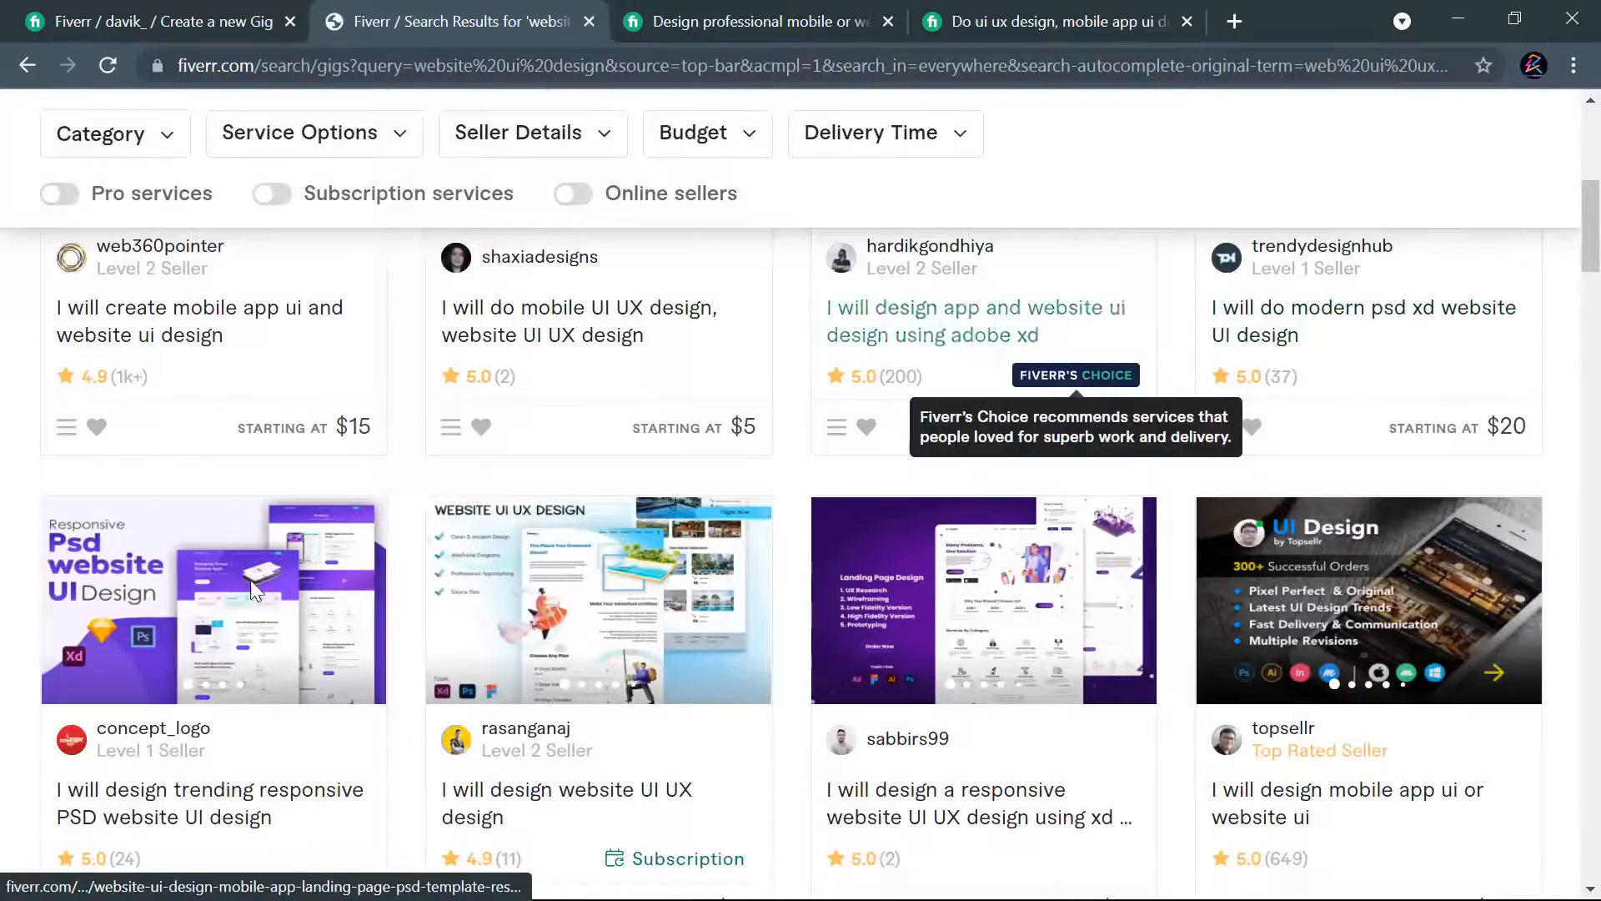
scroll(1315, 614, down, 5)
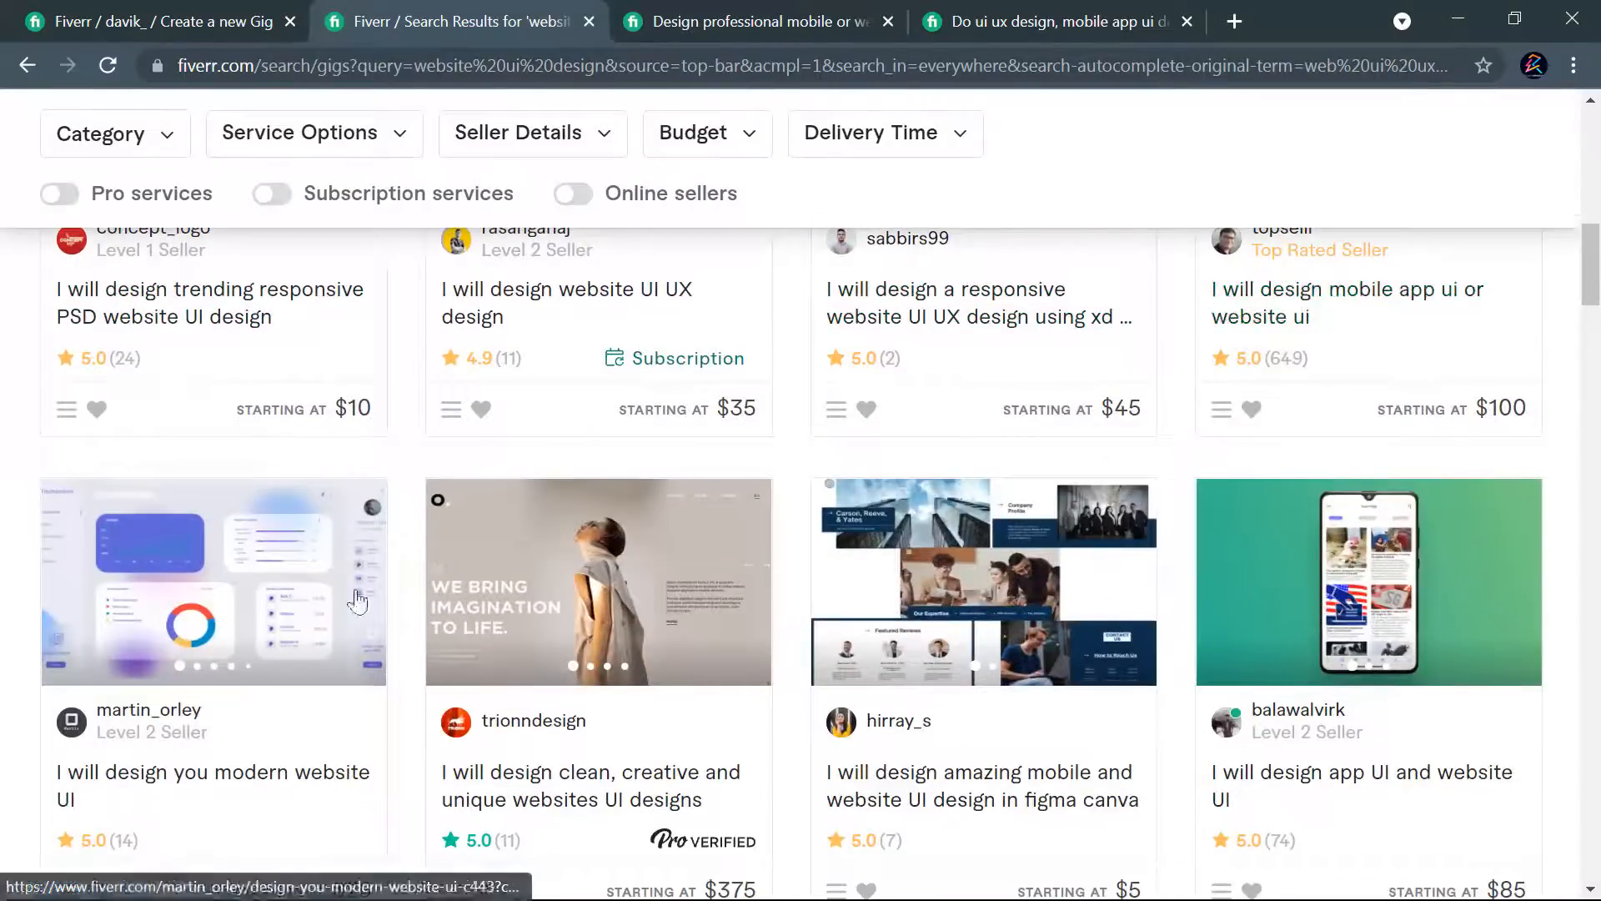
scroll(1176, 618, down, 6)
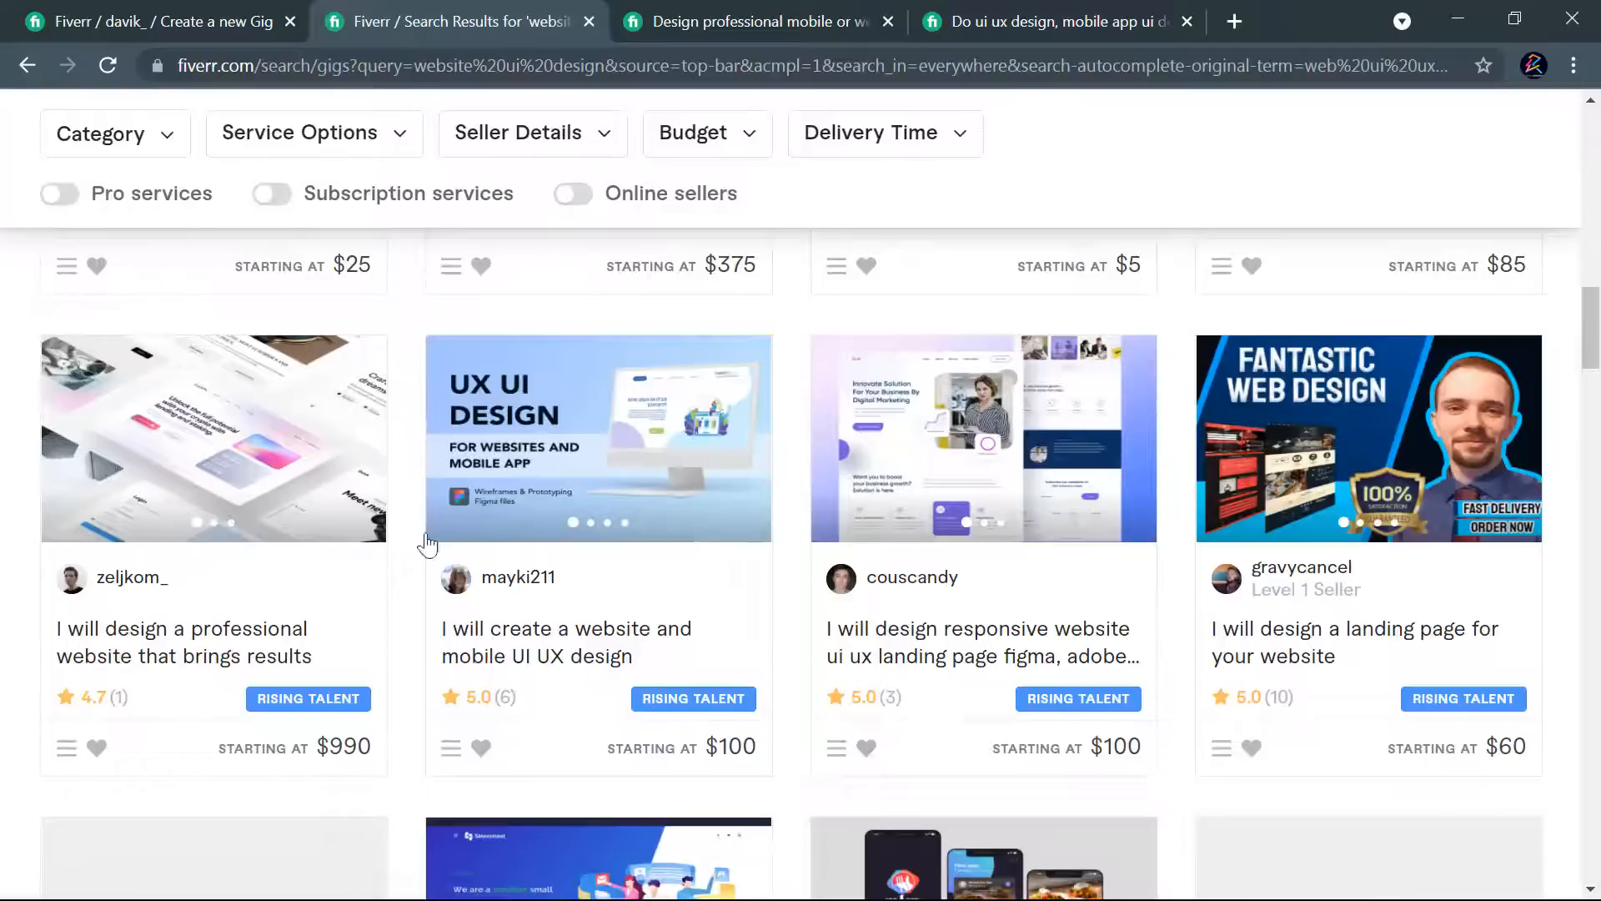
scroll(1001, 584, down, 3)
scroll(625, 603, down, 4)
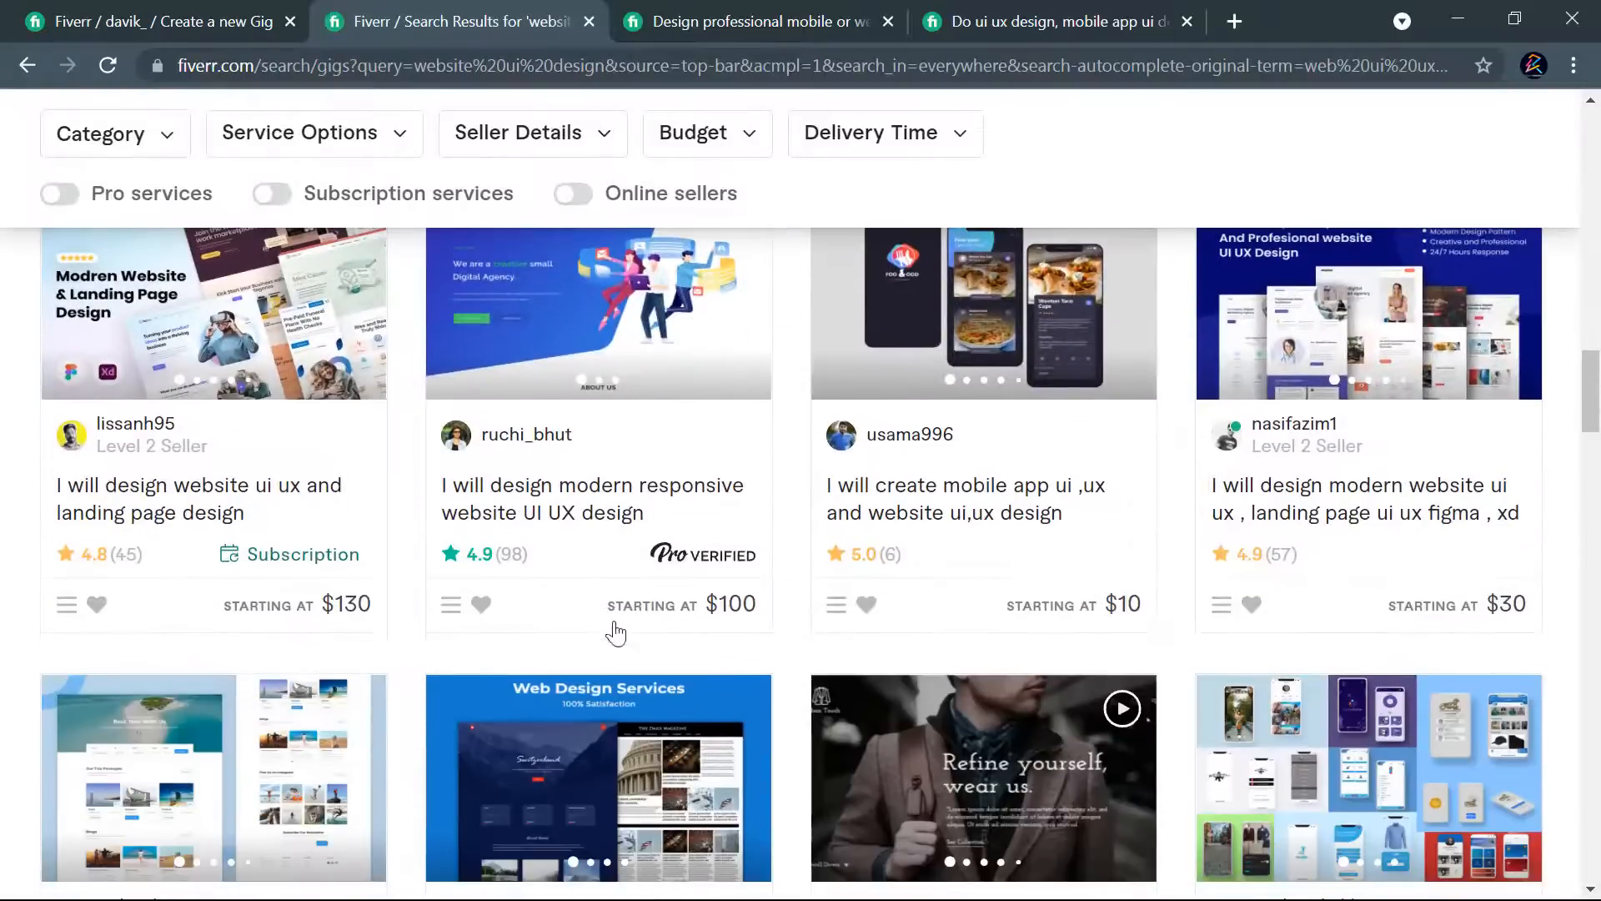
scroll(1162, 503, down, 3)
scroll(428, 621, down, 6)
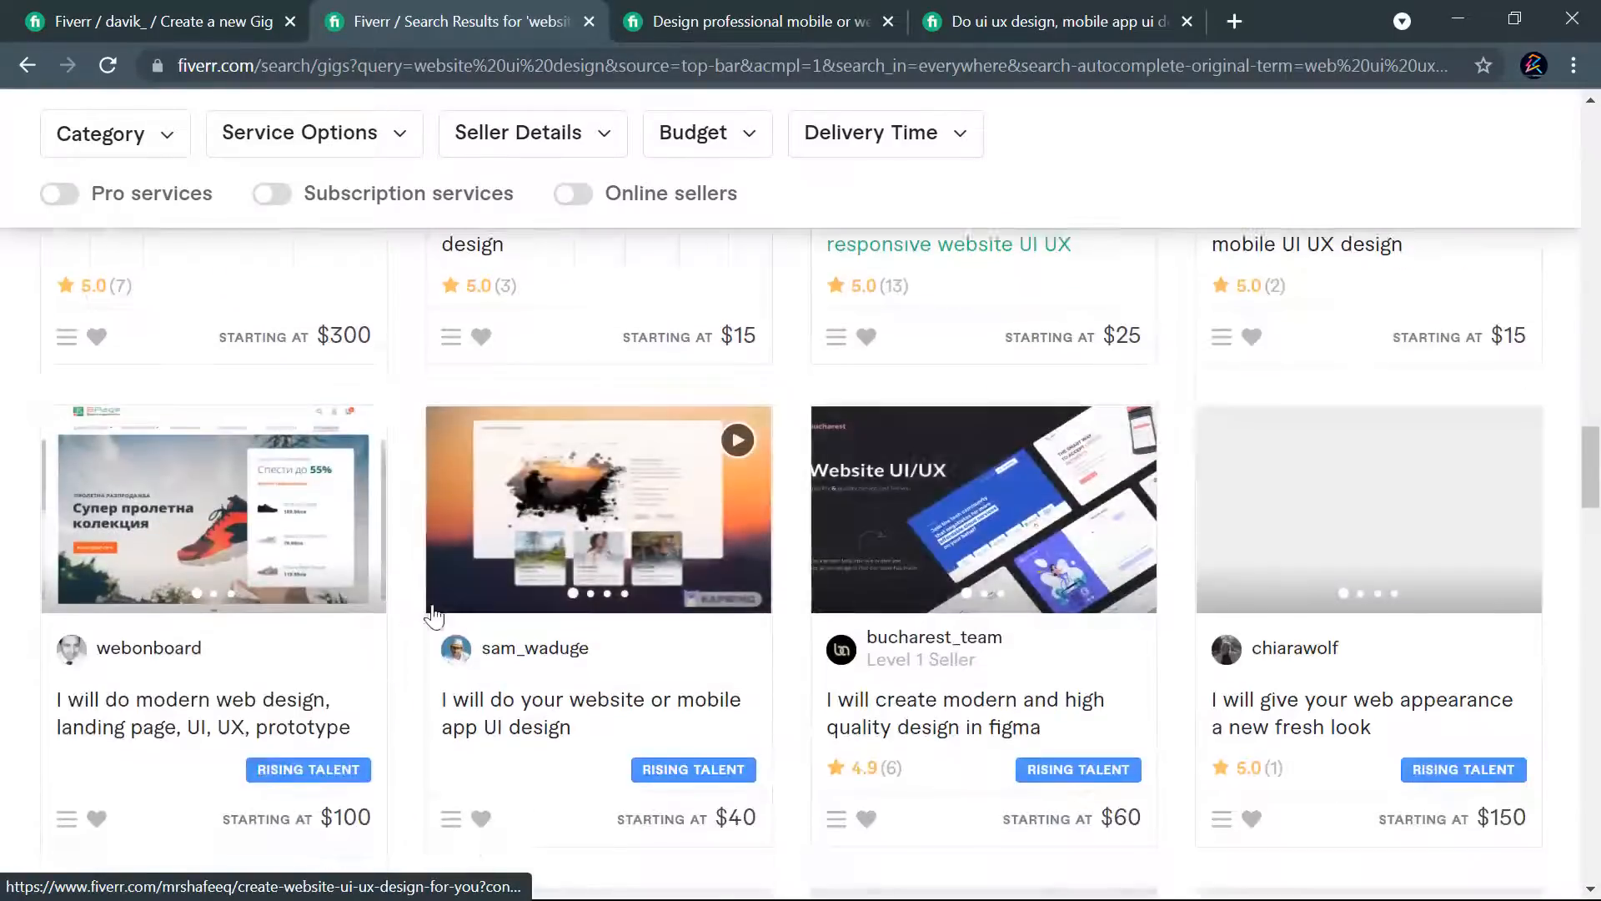
scroll(500, 613, down, 5)
scroll(603, 602, down, 6)
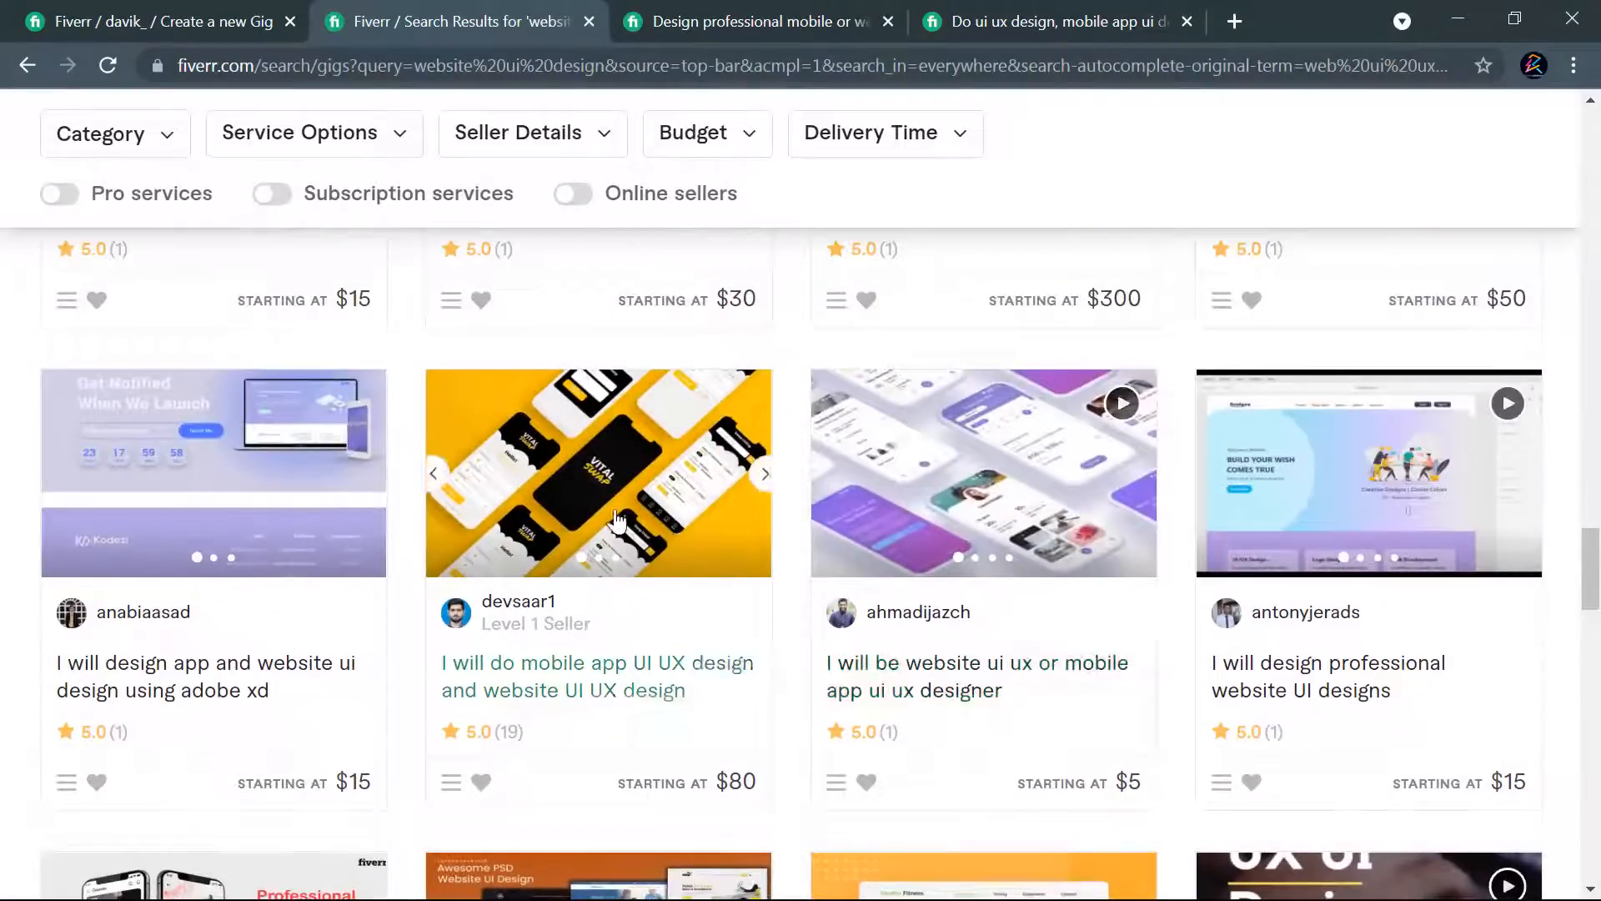
scroll(1000, 599, down, 13)
scroll(930, 605, down, 9)
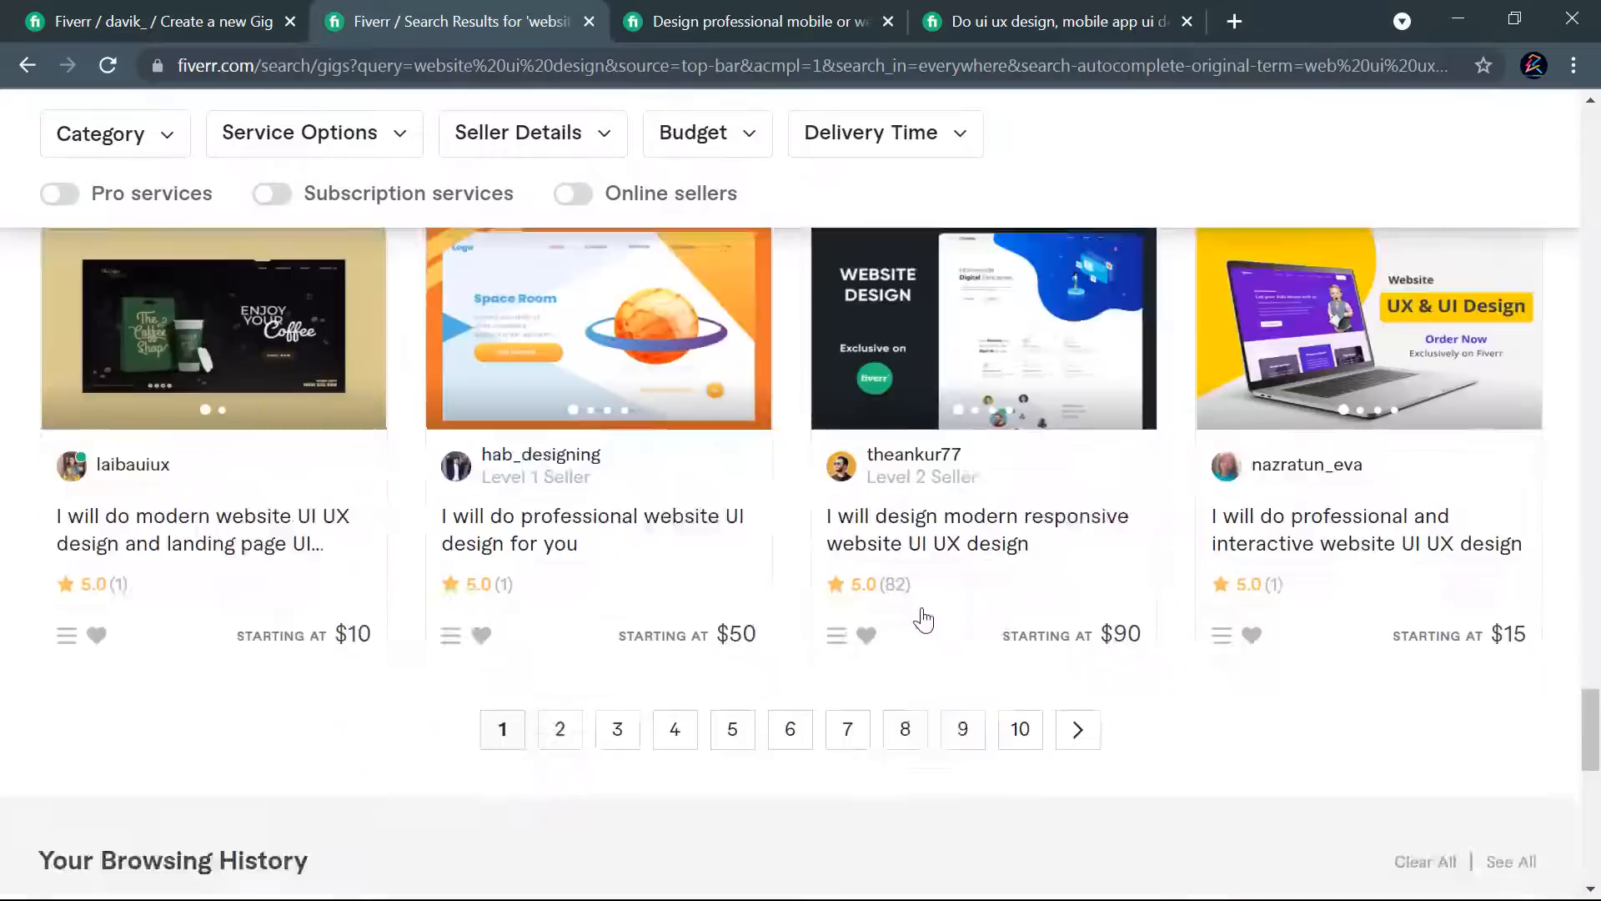
scroll(919, 609, up, 20)
scroll(919, 609, up, 15)
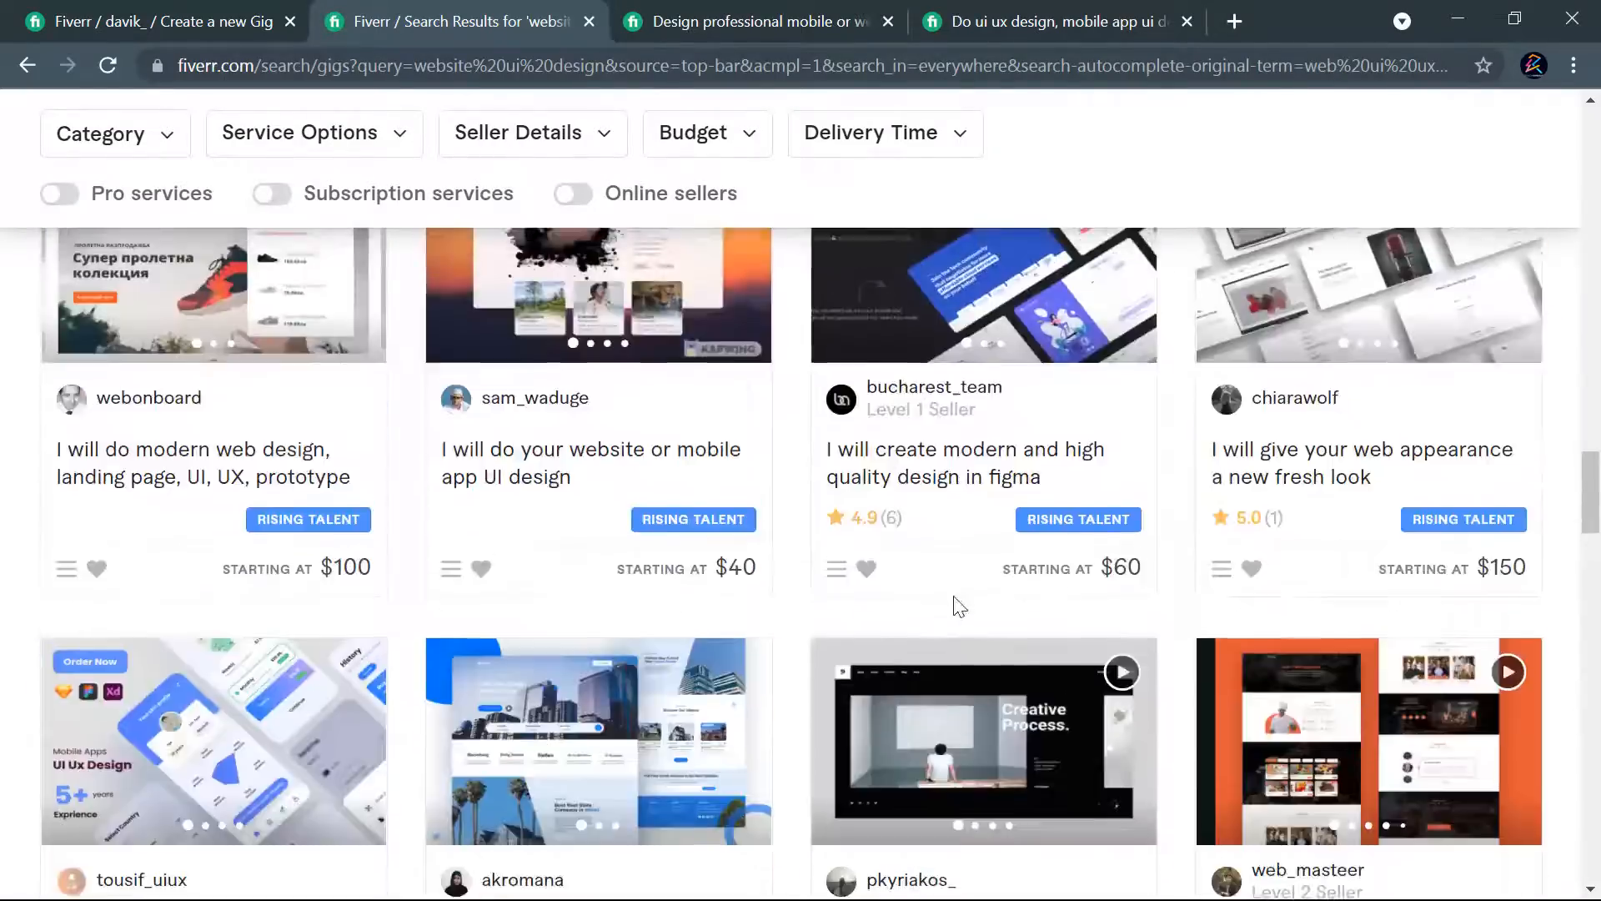
scroll(961, 604, up, 3)
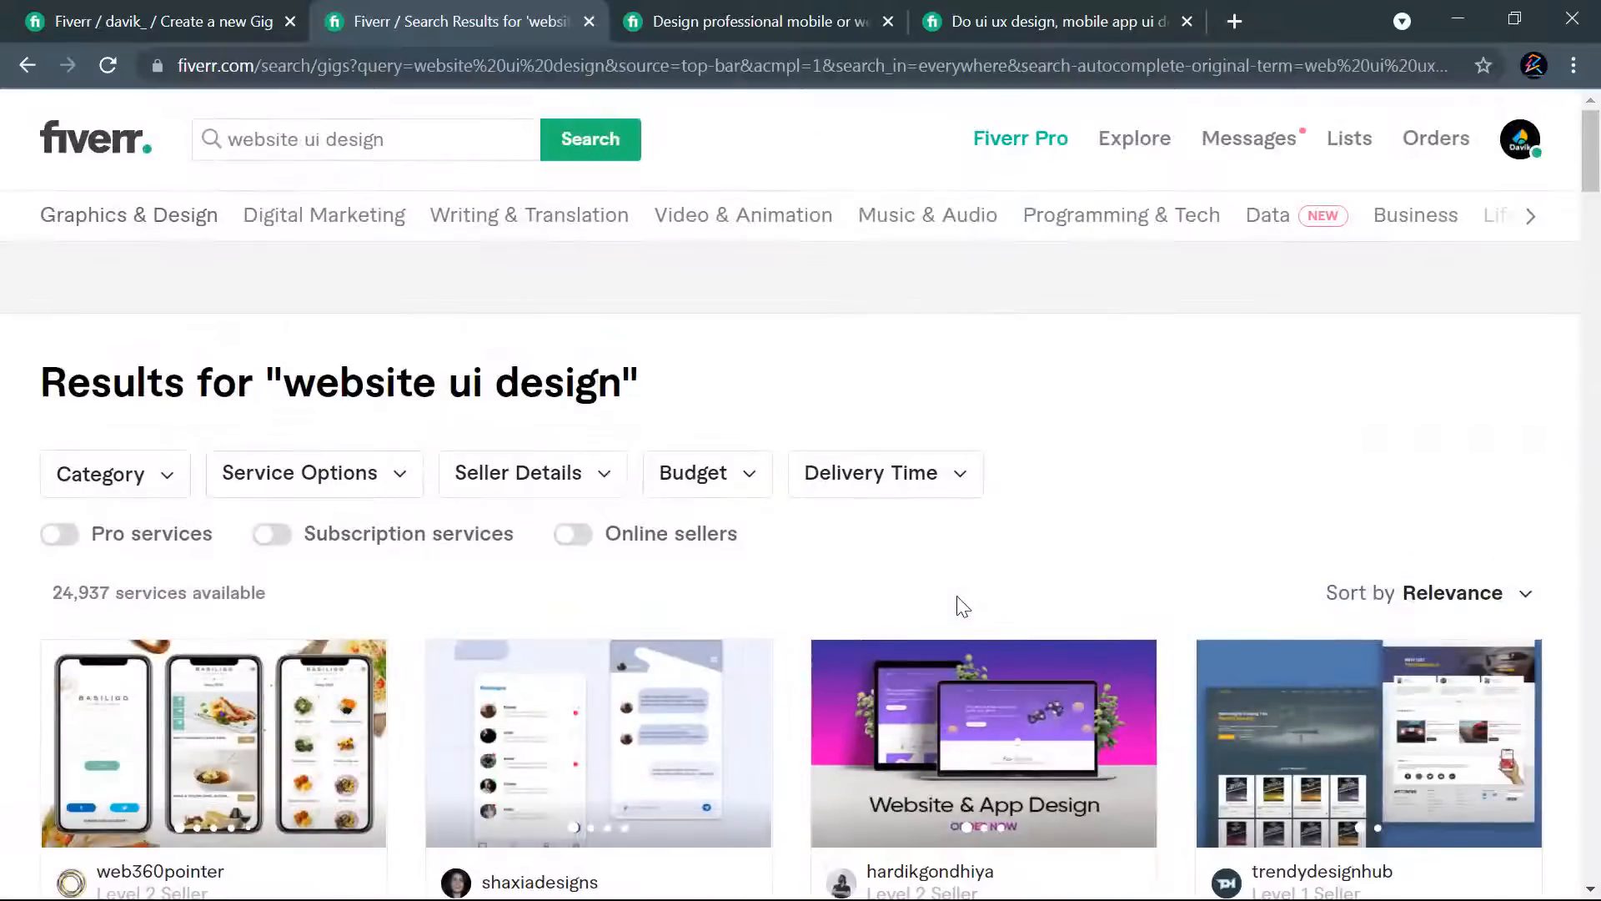
- Replace the query with "ui u" and run the recent search "web ui ux design" from the suggestions
click(444, 150)
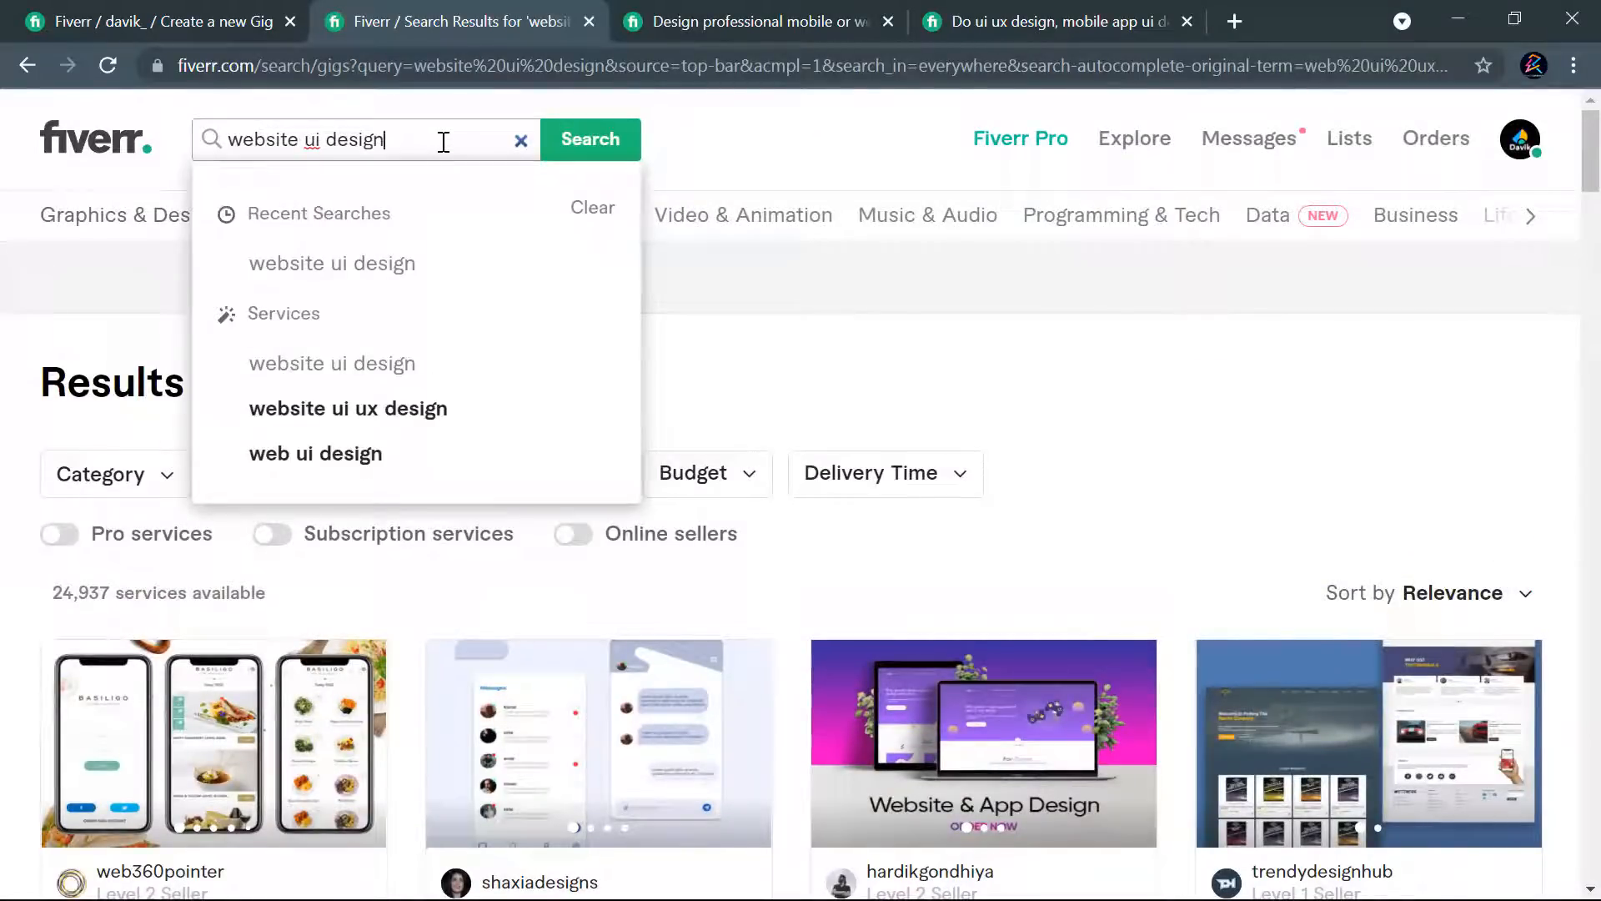
text(ui u)
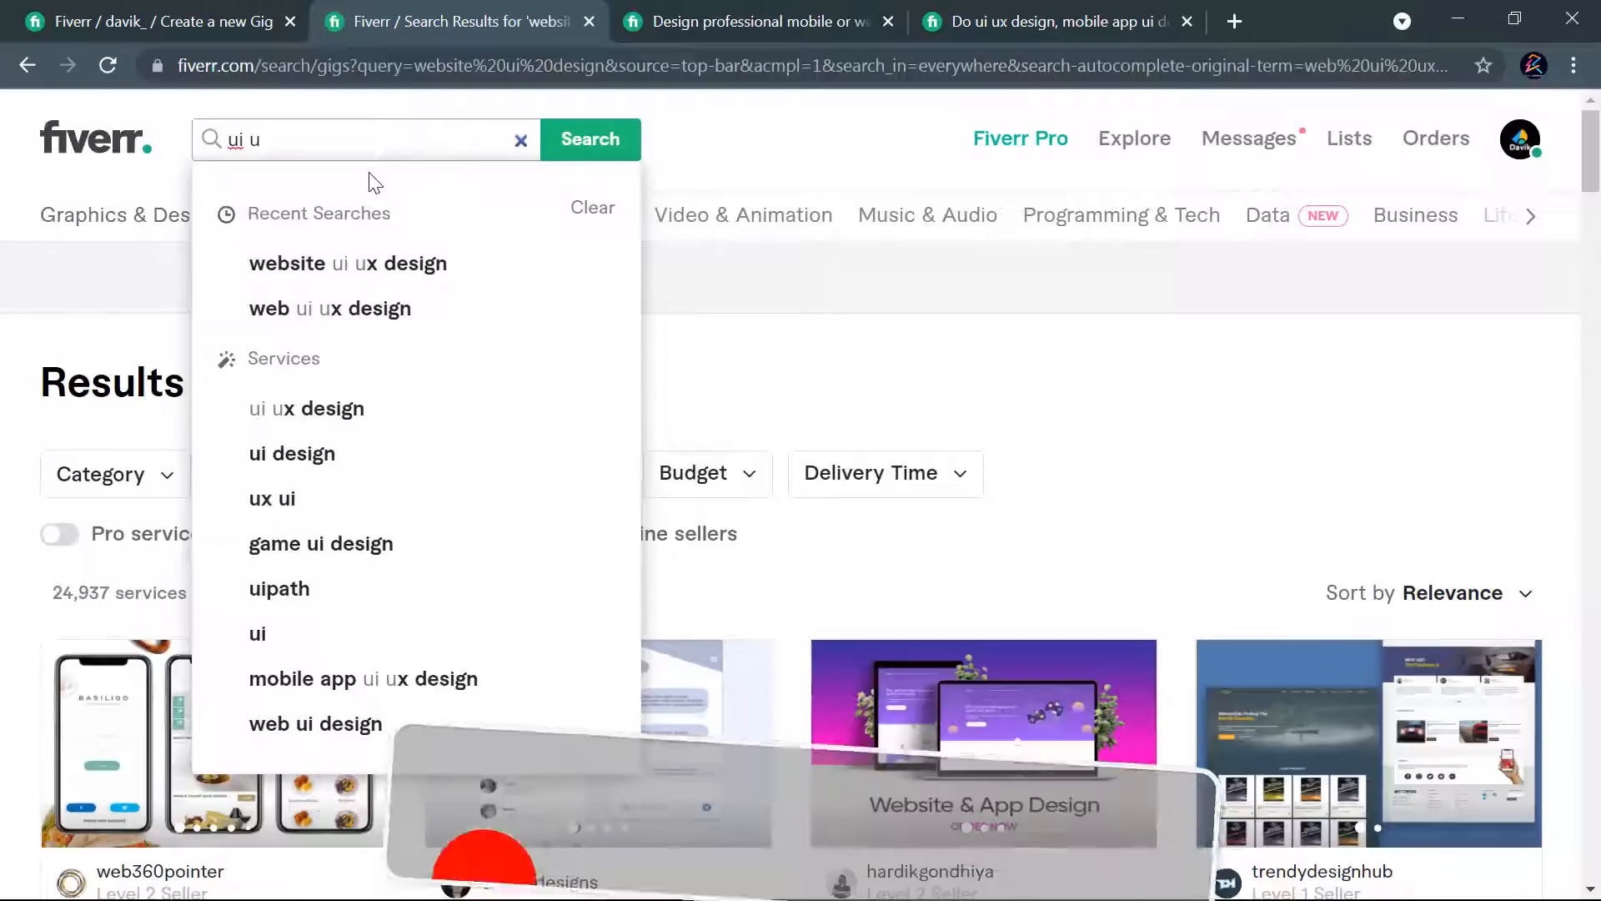
click(389, 319)
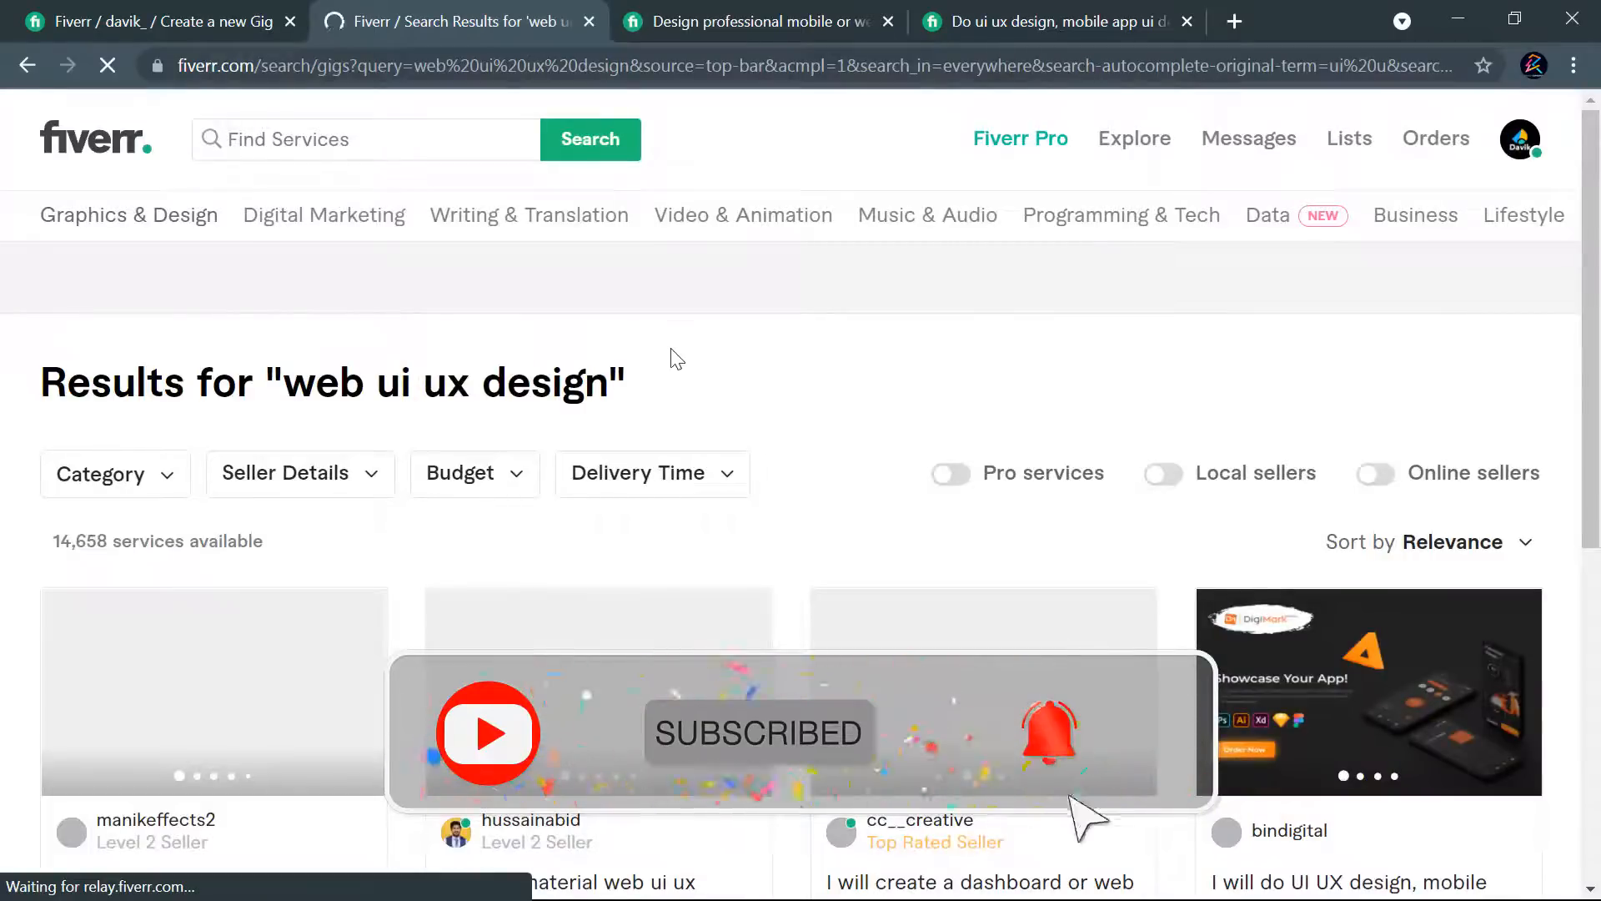
- Examine the titles, images and starting prices of the gigs on the first page of the "web ui ux design" results
scroll(808, 386, down, 3)
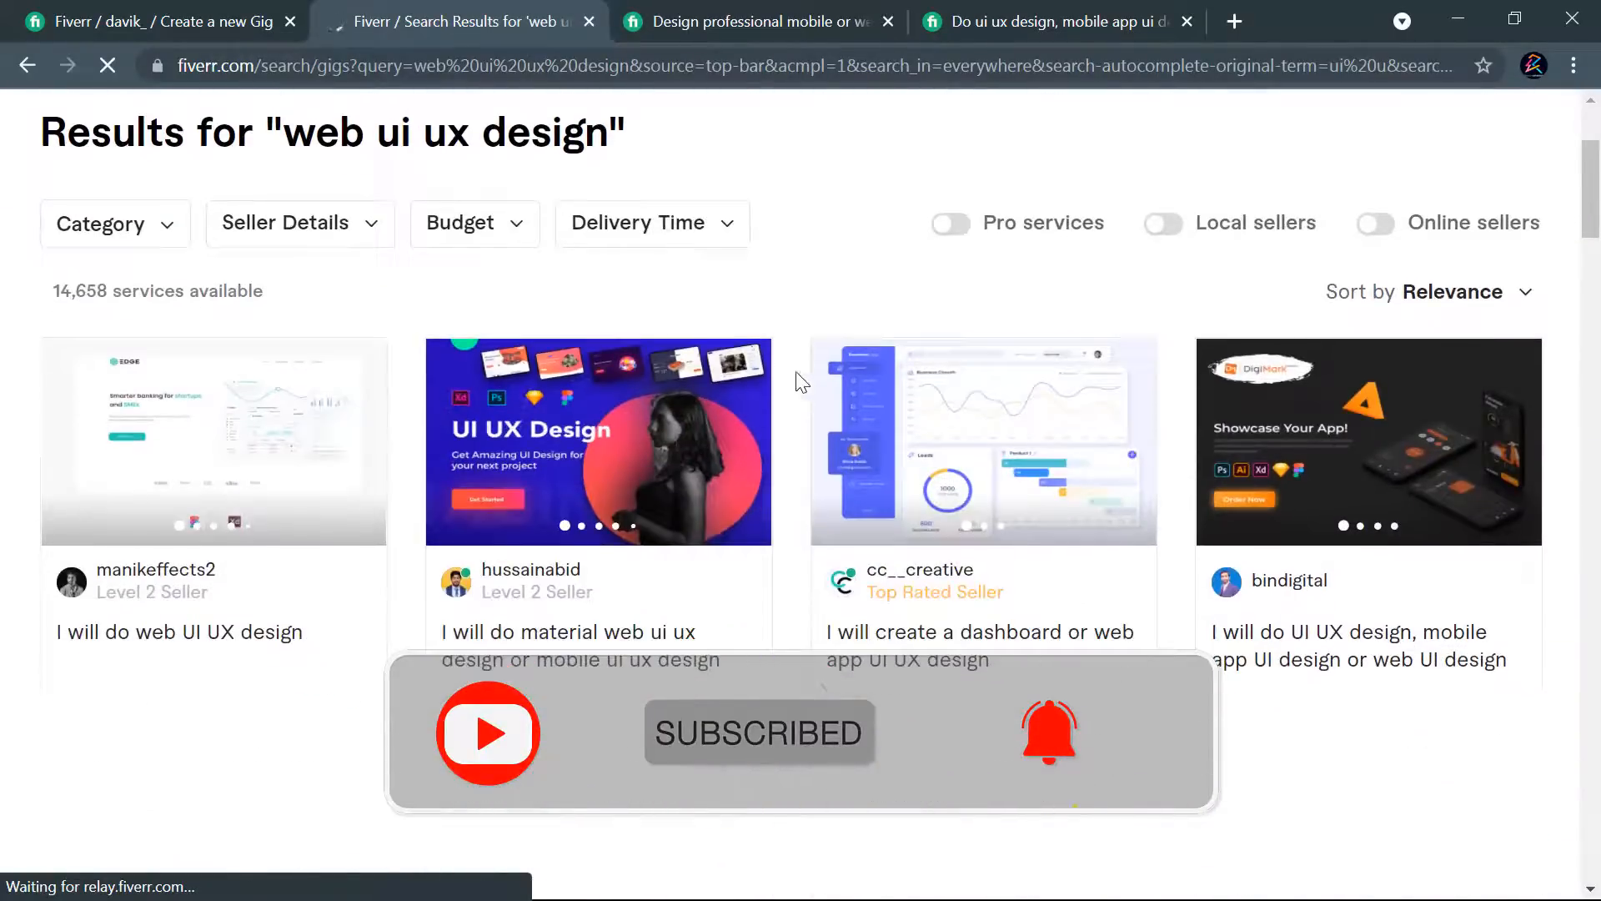
scroll(948, 439, down, 5)
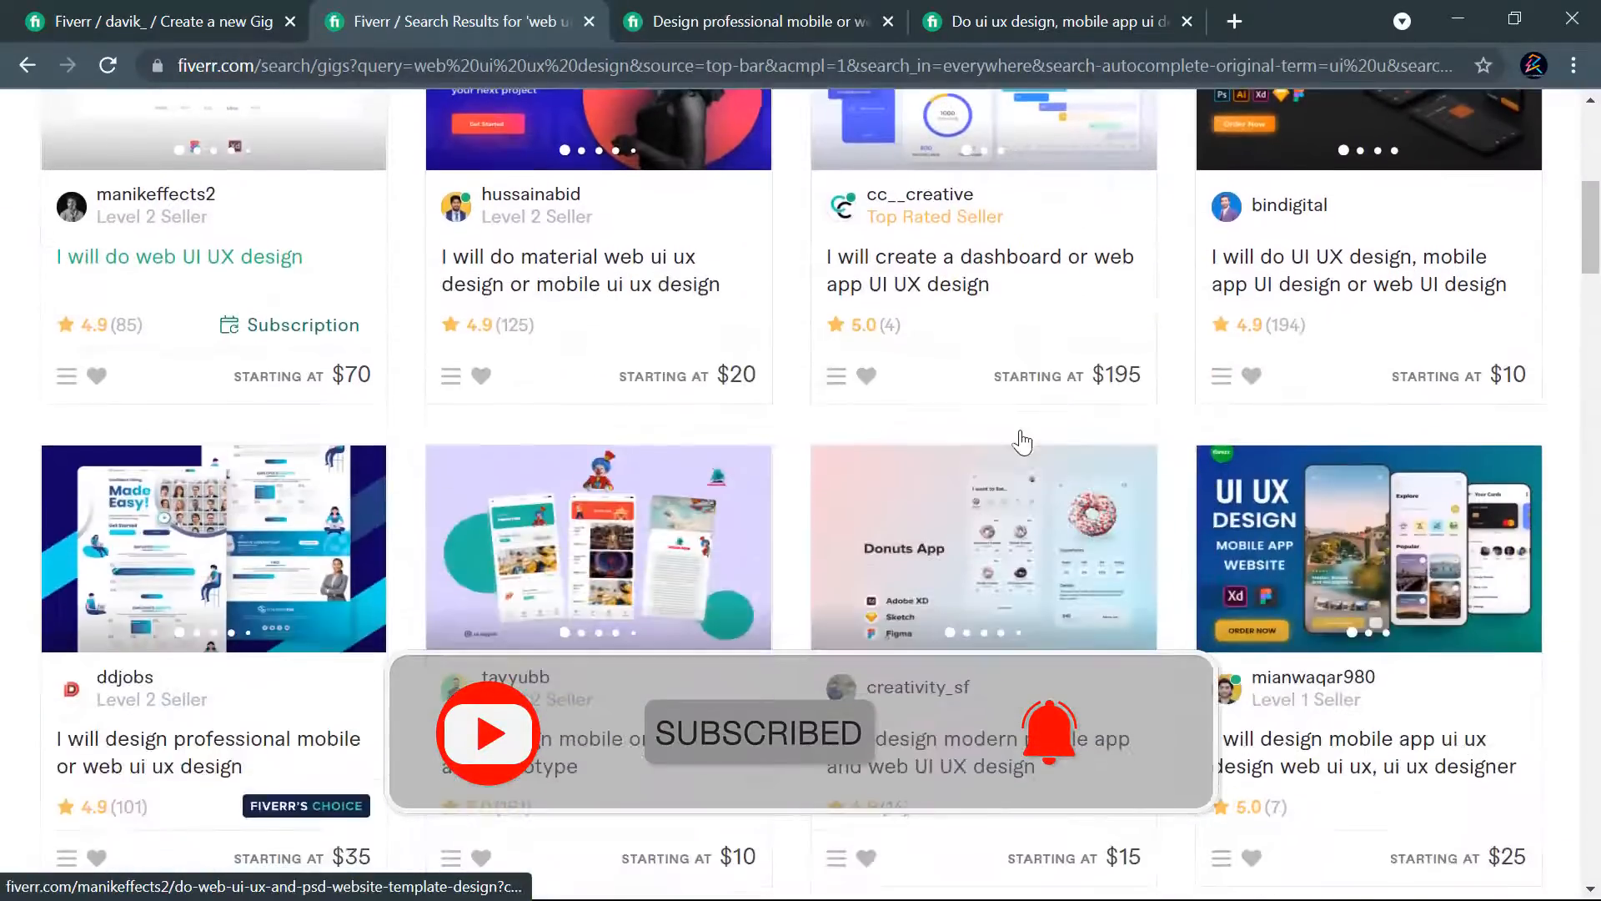
scroll(923, 473, up, 5)
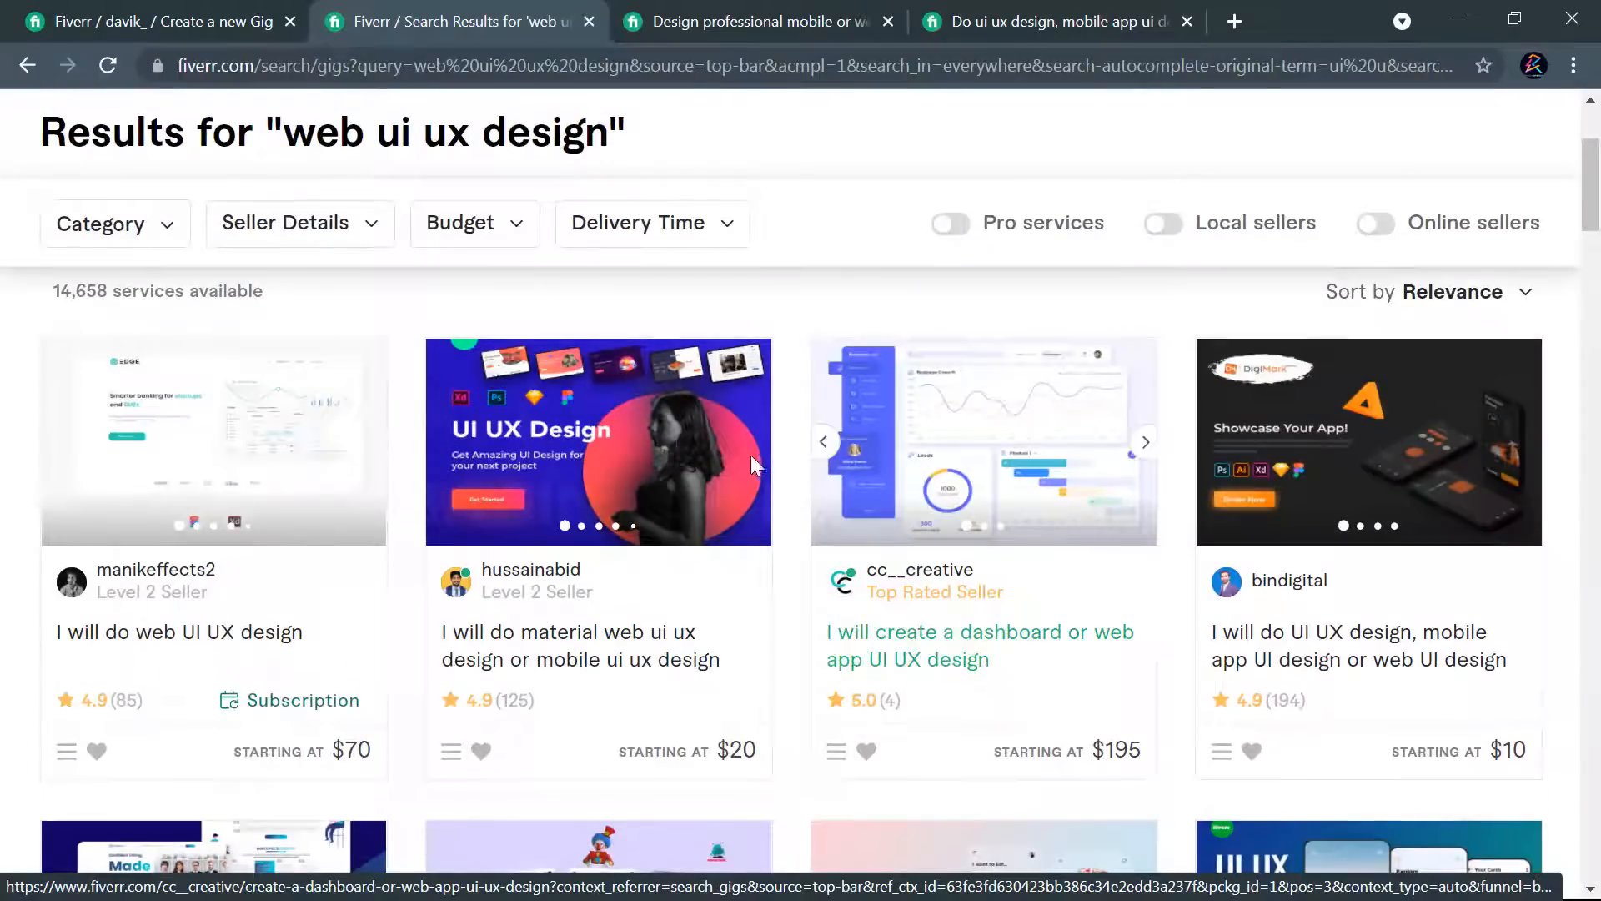
scroll(708, 470, down, 6)
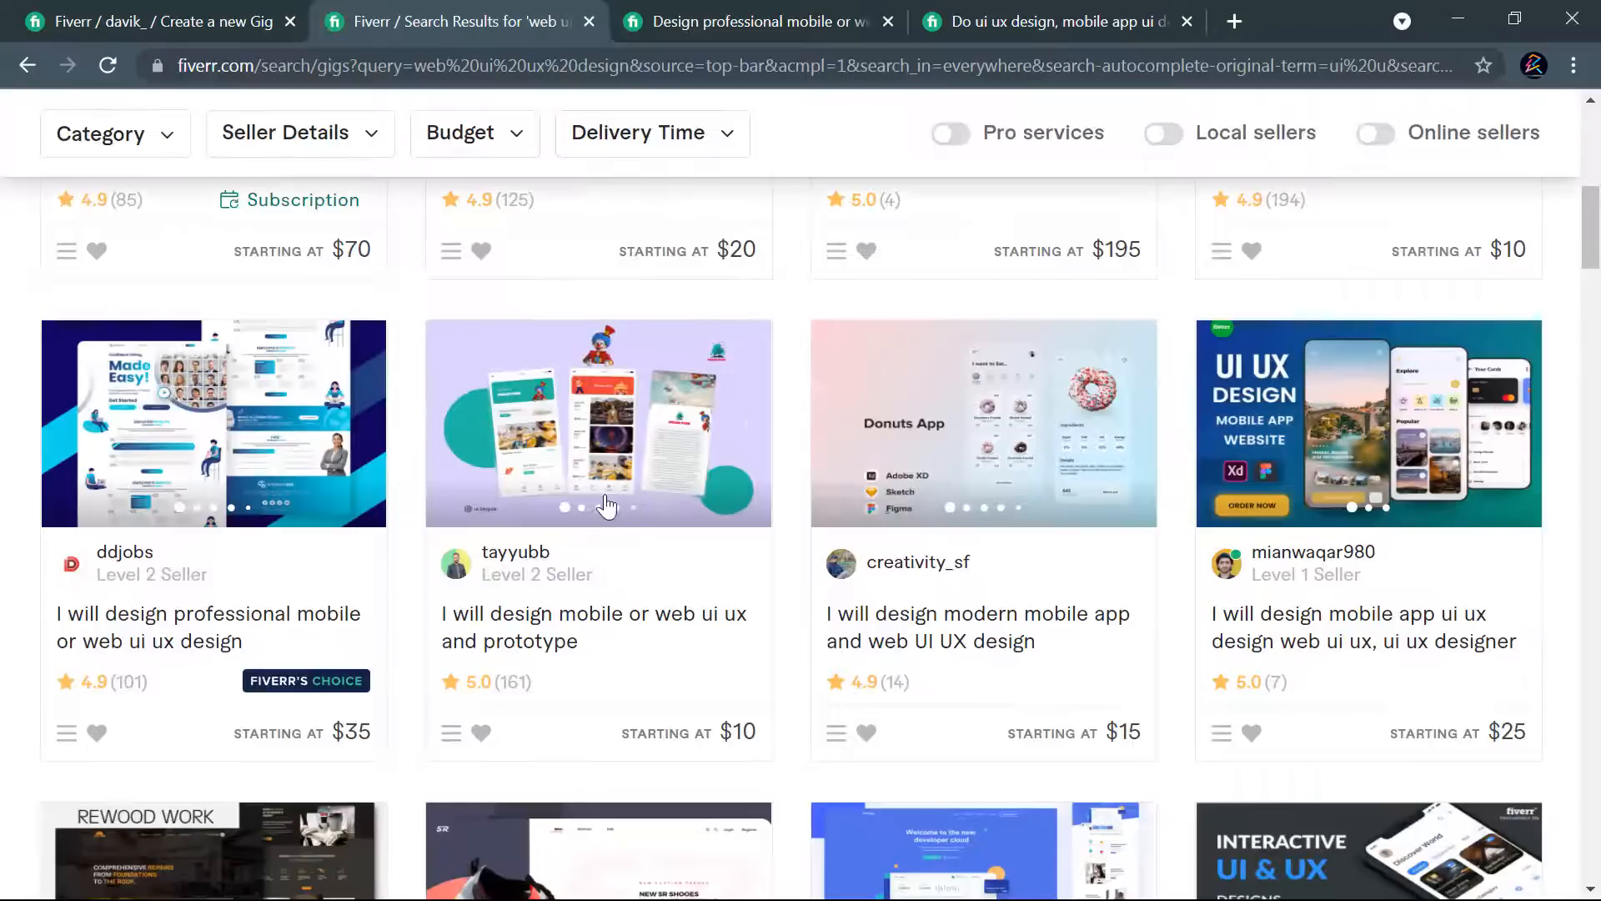
scroll(587, 492, down, 5)
scroll(818, 469, down, 5)
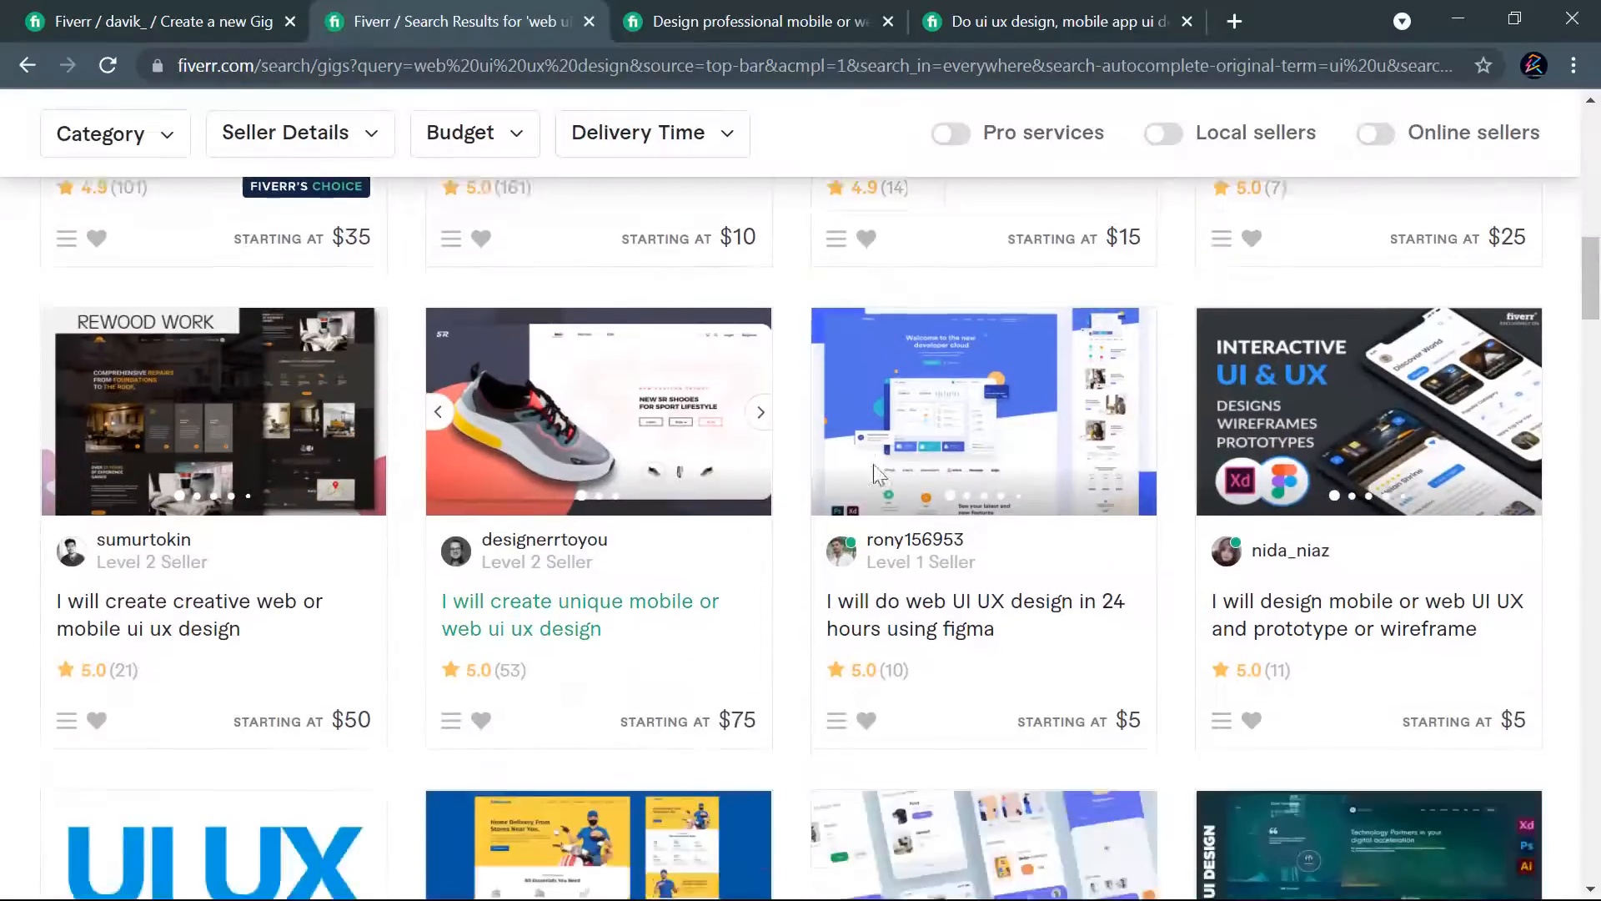
scroll(1309, 513, down, 2)
scroll(1309, 513, down, 15)
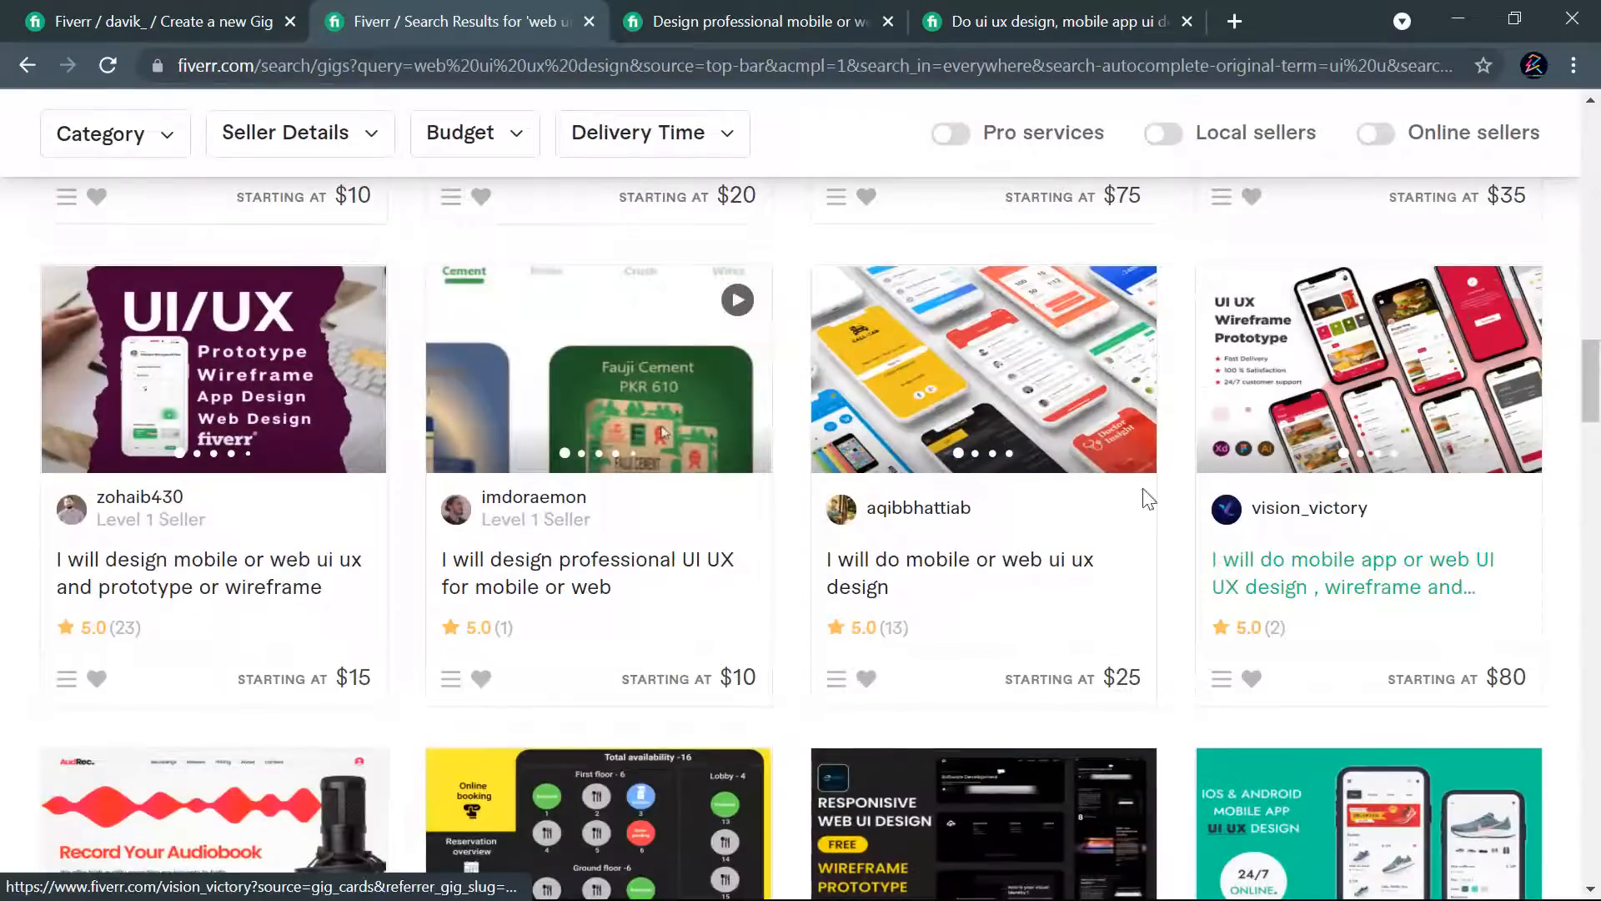
scroll(1389, 440, down, 9)
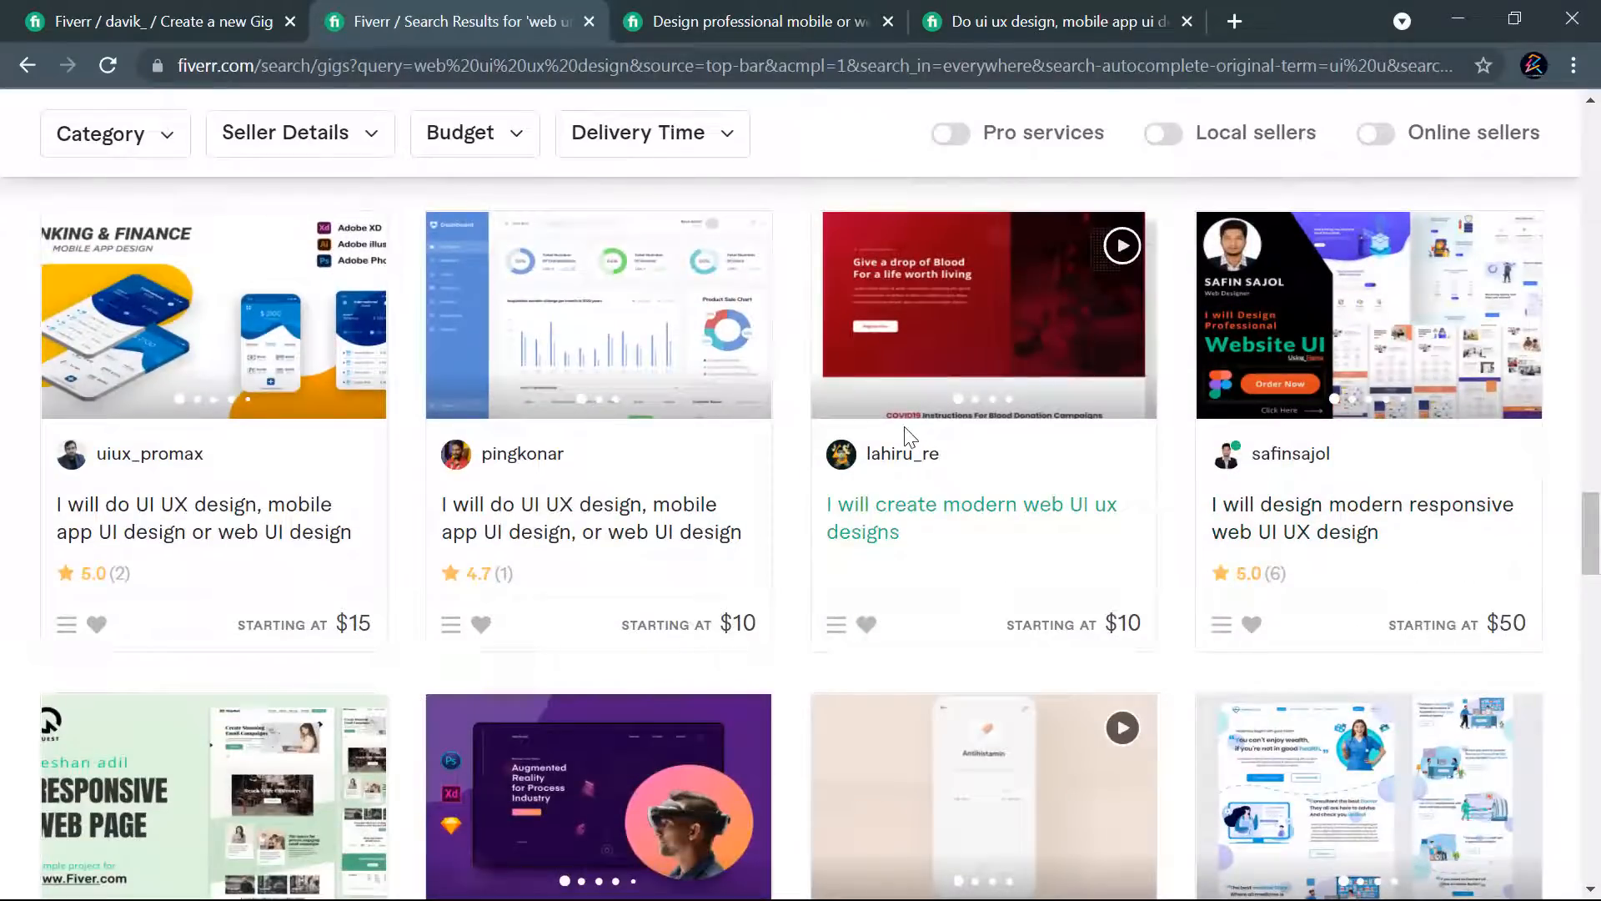
- Open the "I will do mobile or web ui ux design" gig starting at $80 in a new tab
scroll(905, 433, down, 5)
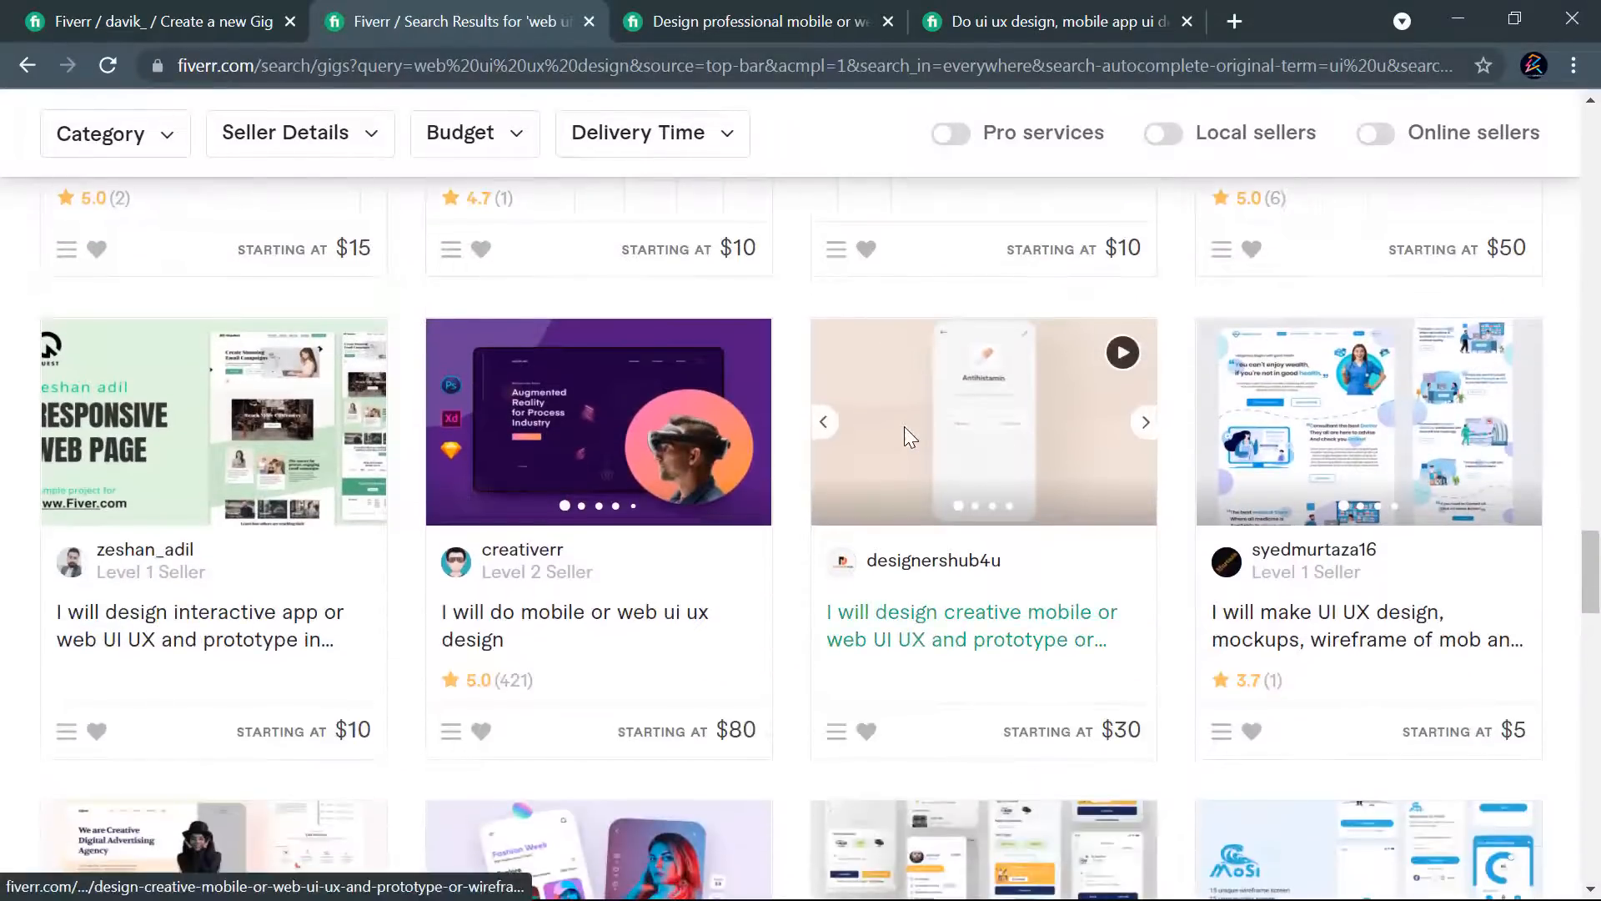
right_click(558, 620)
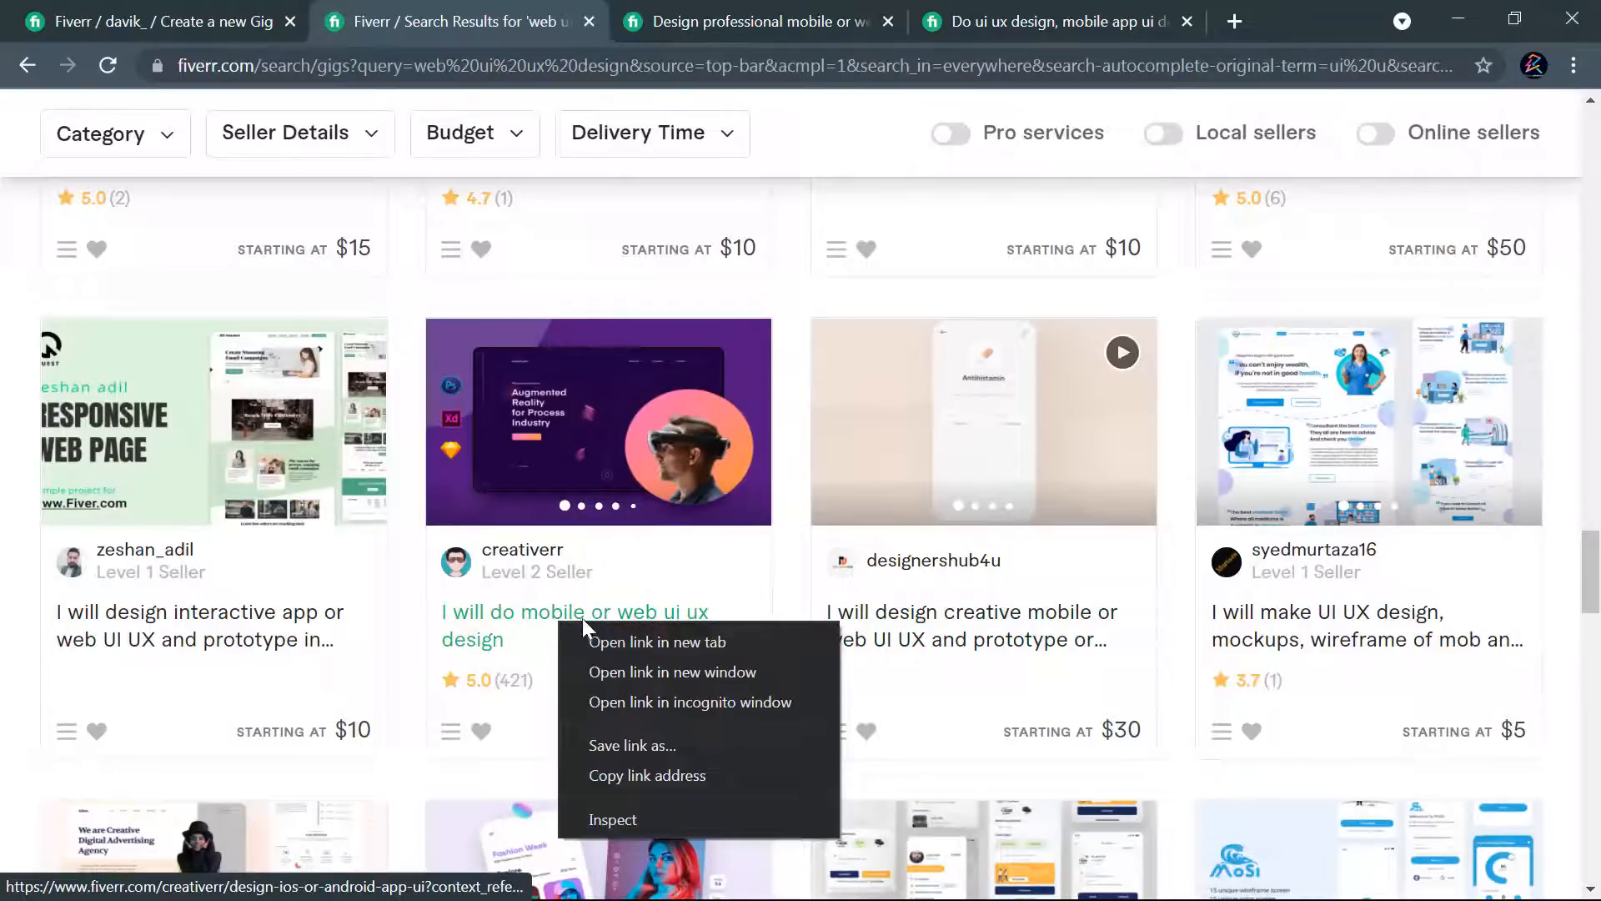
click(664, 653)
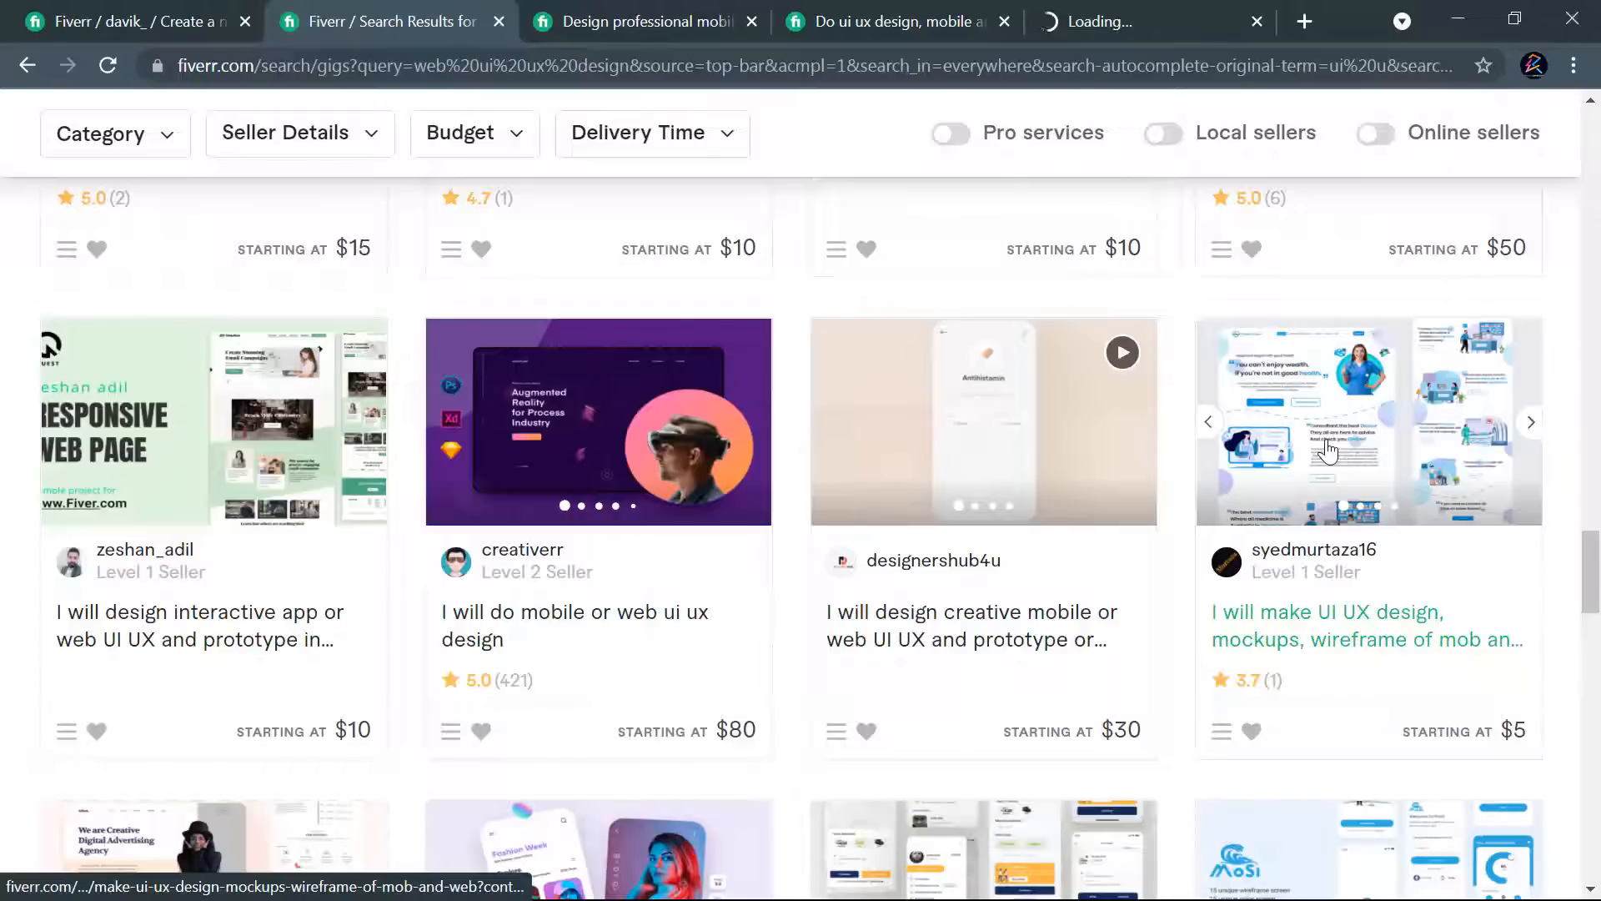
- Look through the remaining gigs on the first results page and go to page 2
scroll(1497, 436, down, 5)
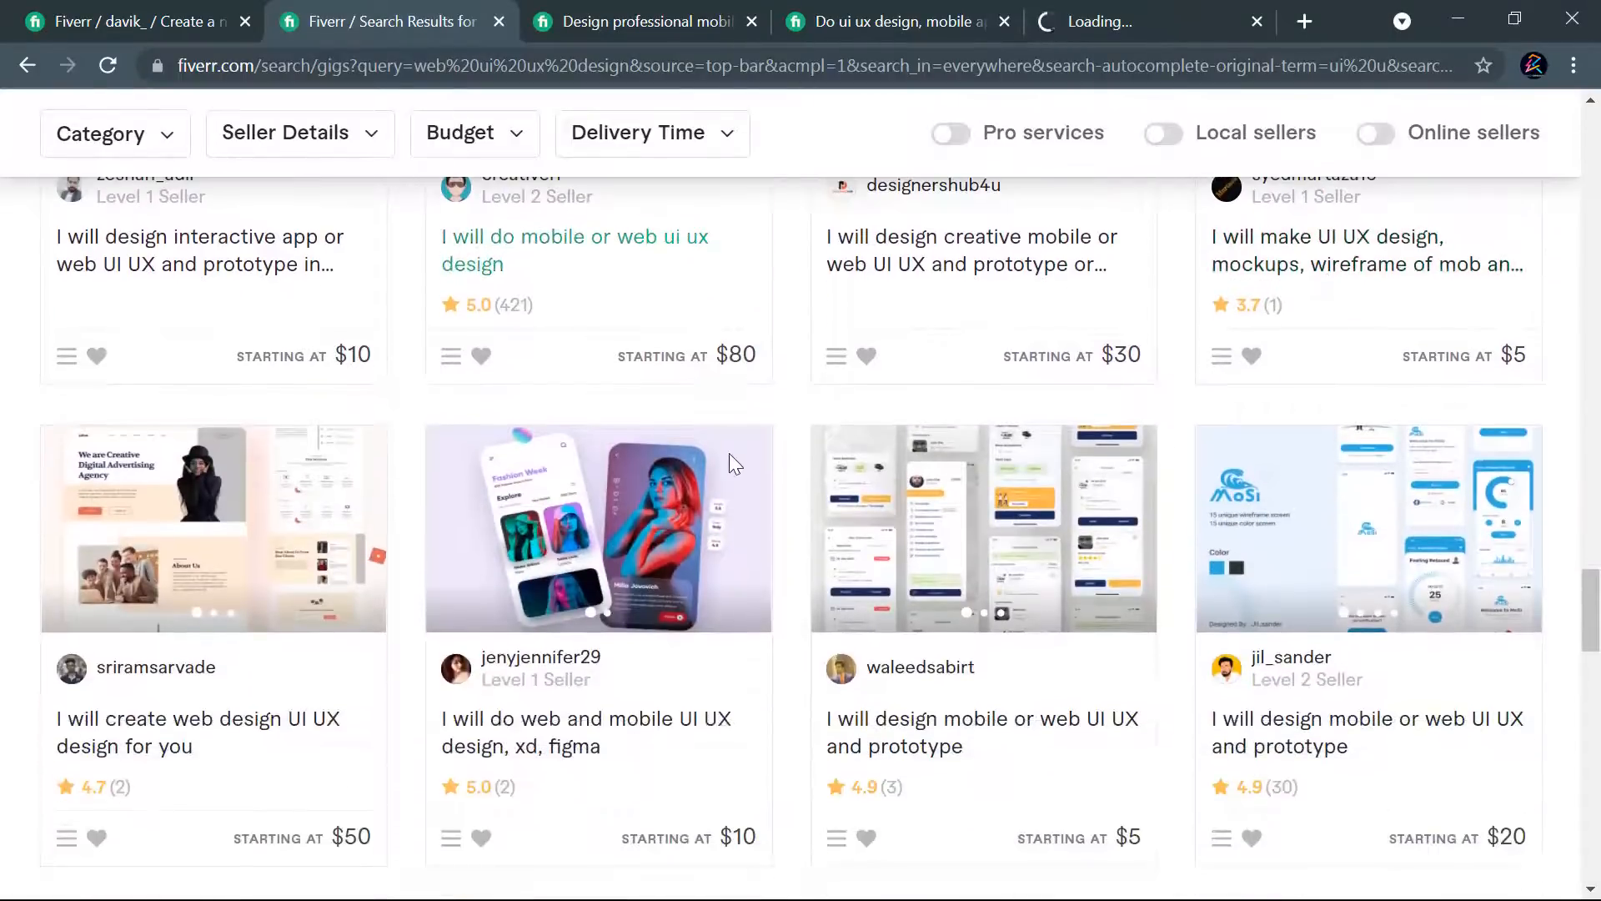
scroll(819, 453, down, 5)
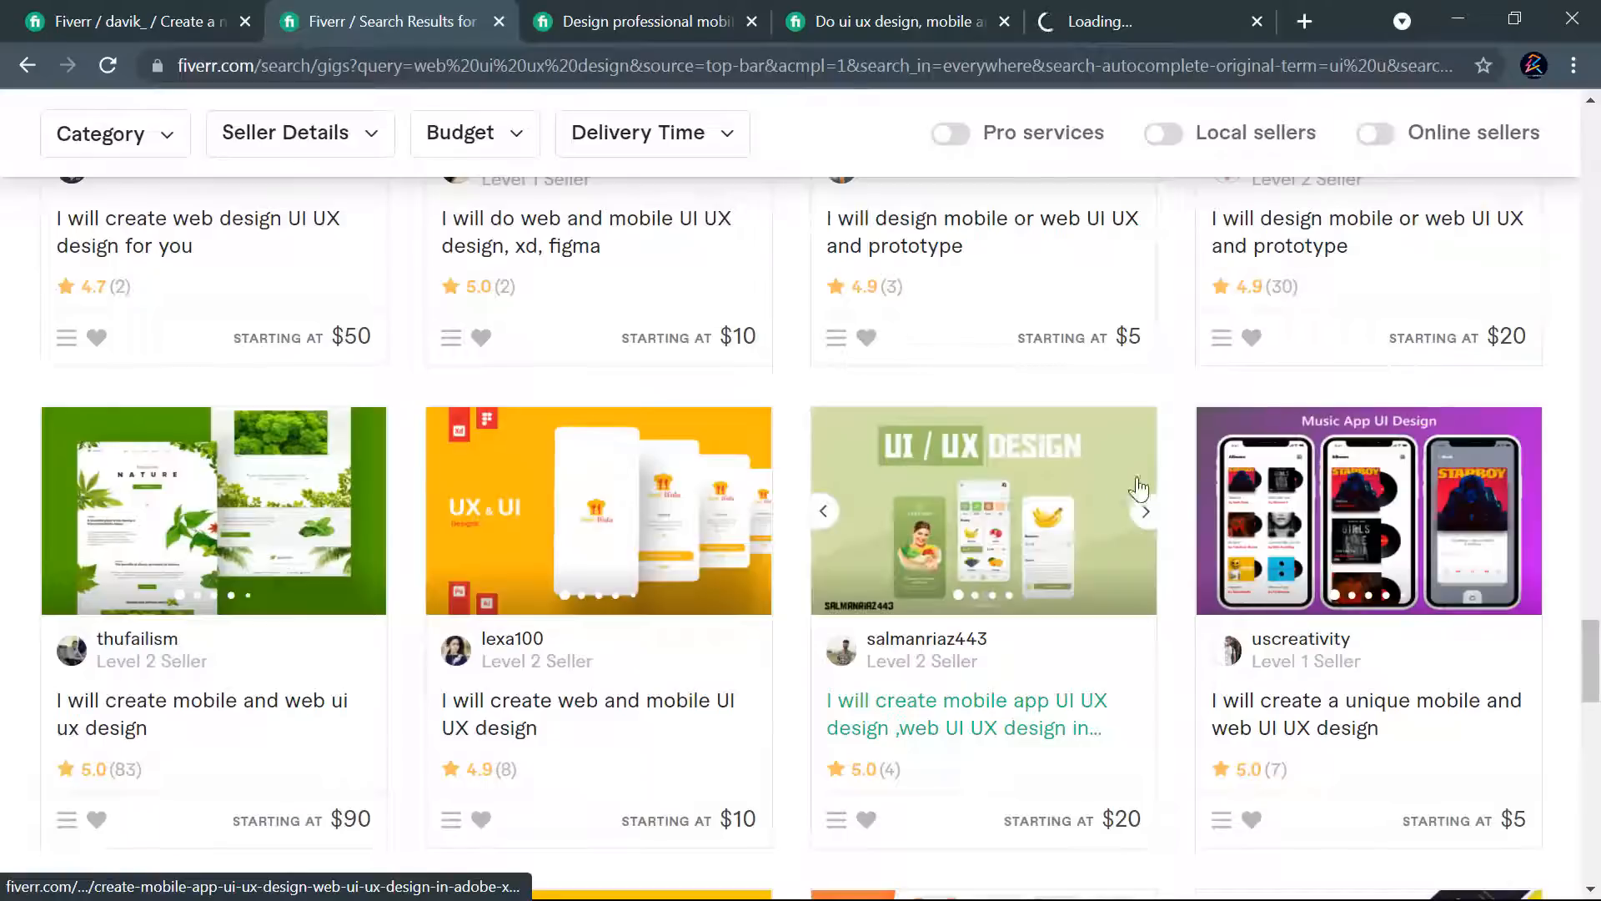
scroll(1334, 476, down, 7)
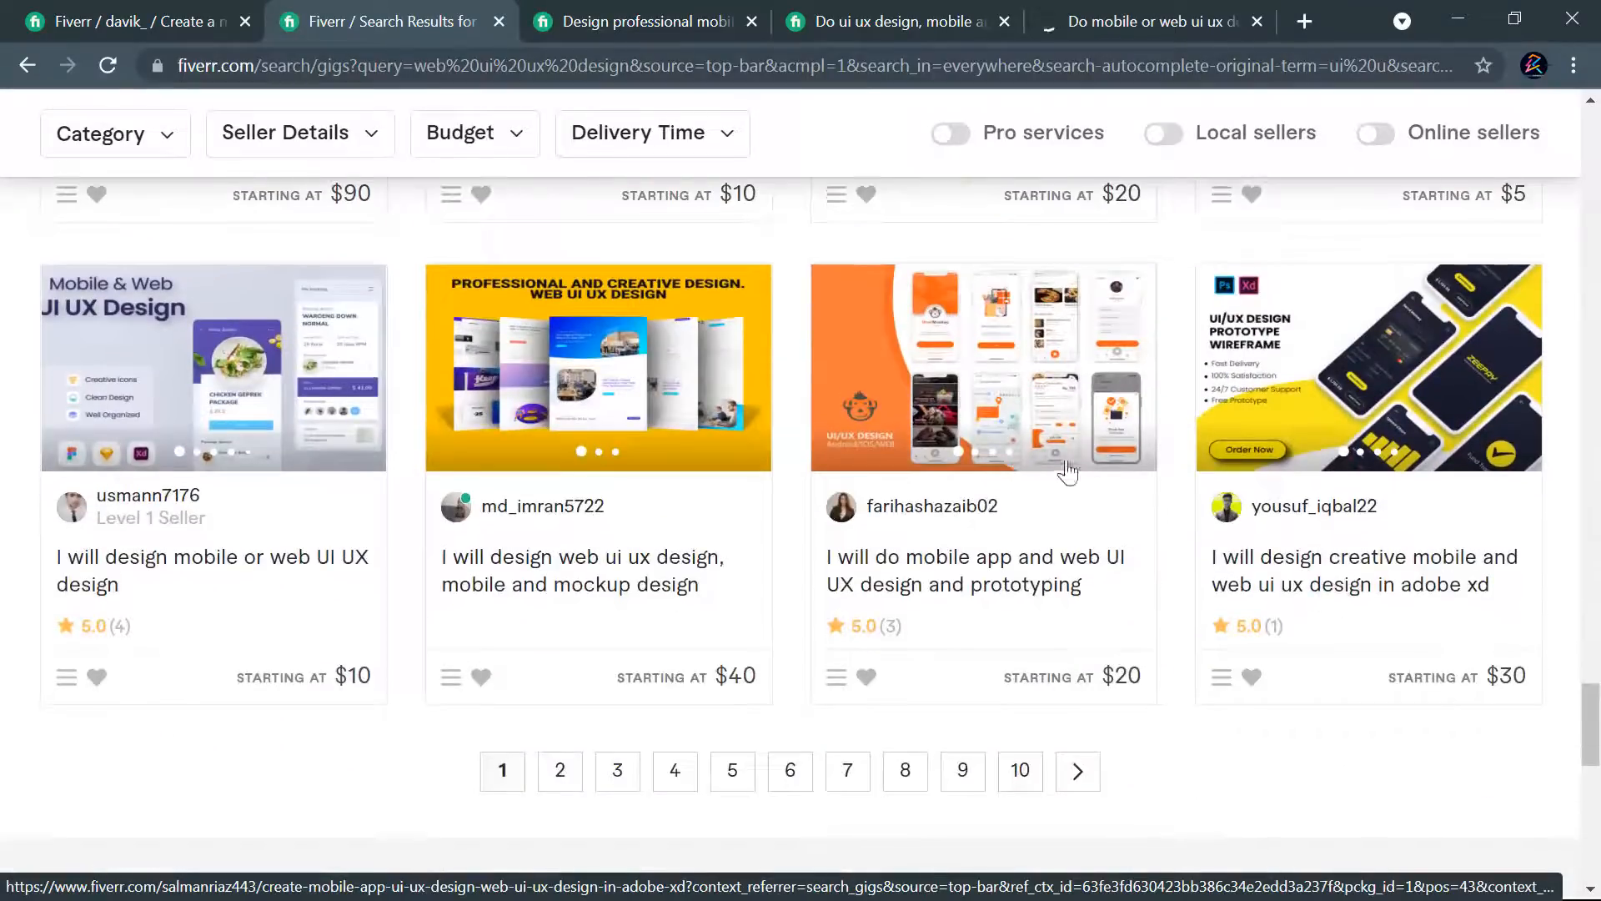
click(551, 780)
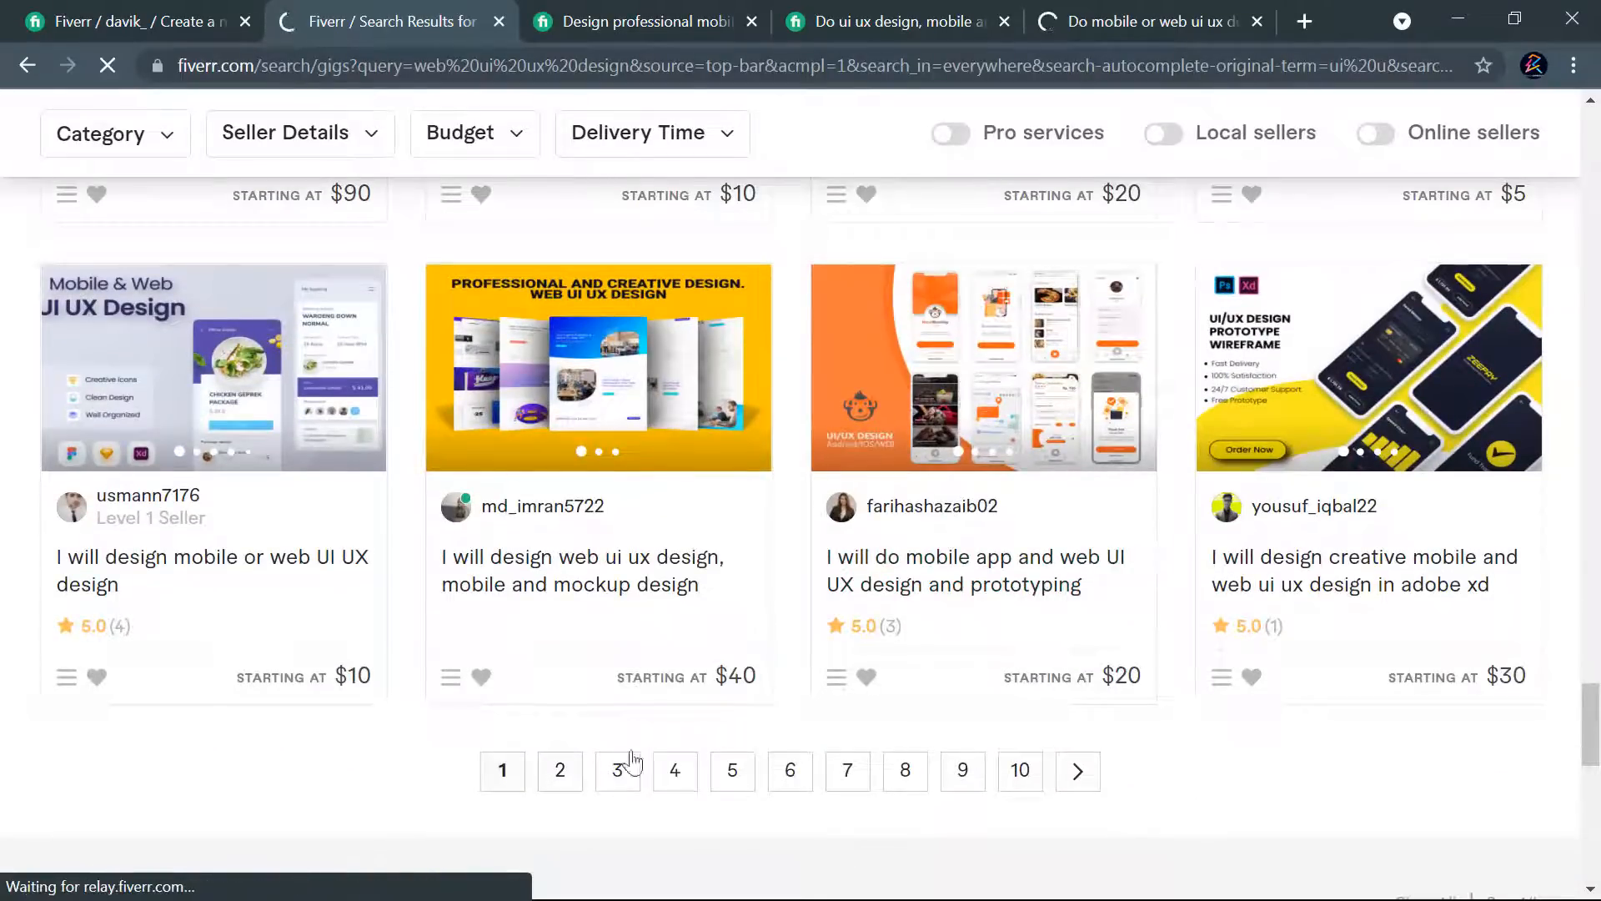
- Examine the titles, images, ratings and starting prices of the gigs on page 2 of the "web ui ux design" results
scroll(1058, 539, down, 5)
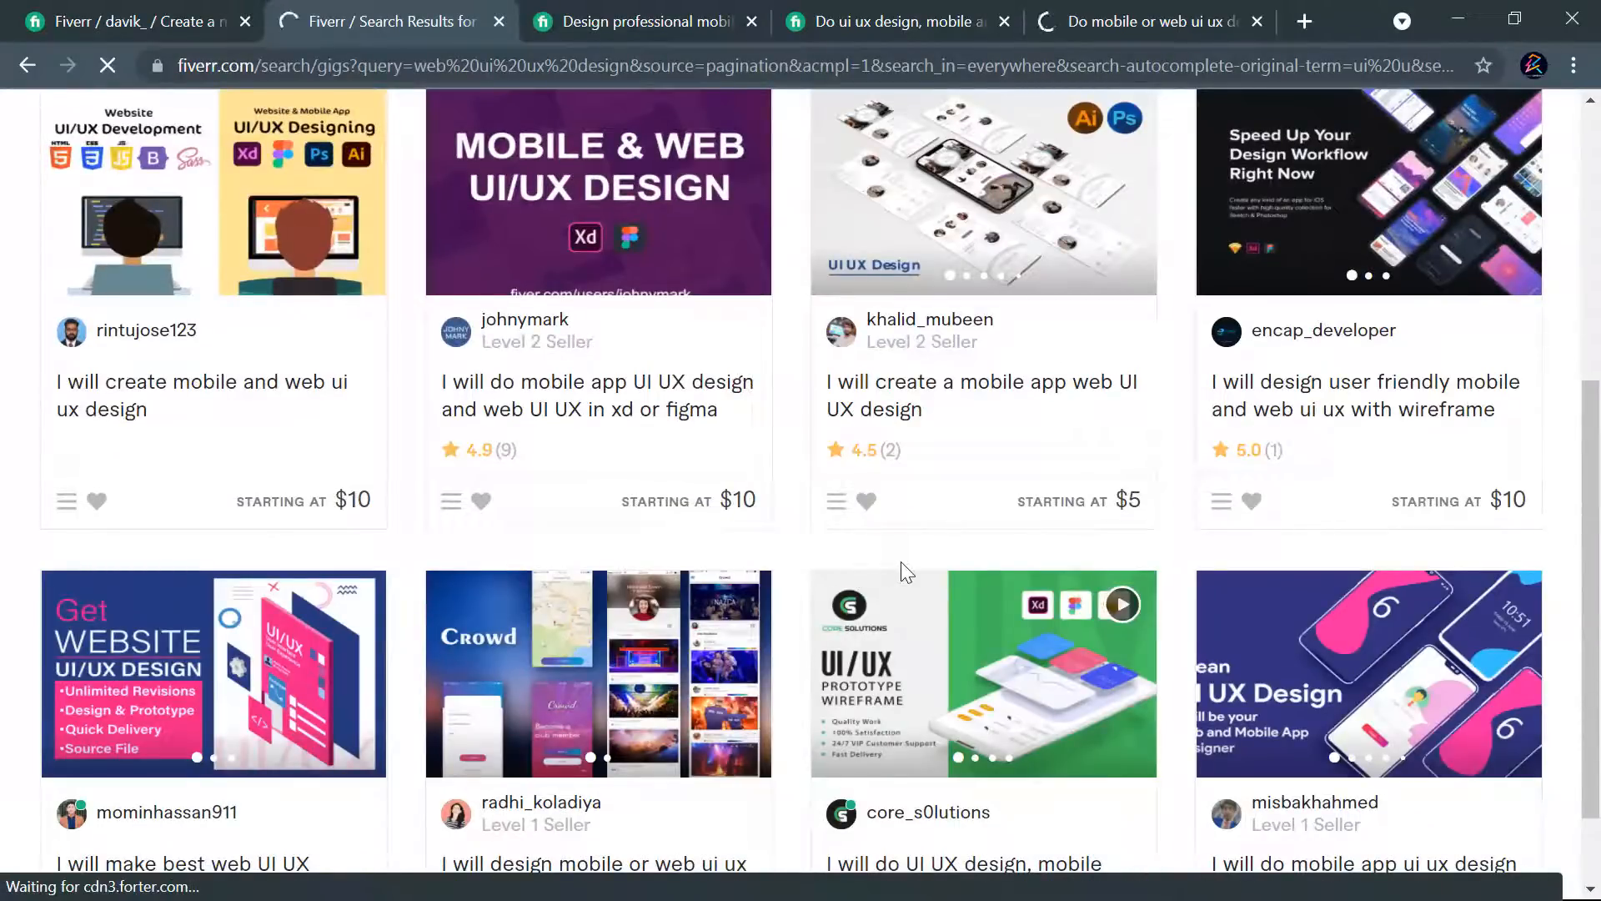
scroll(1084, 552, up, 1)
scroll(1077, 543, up, 5)
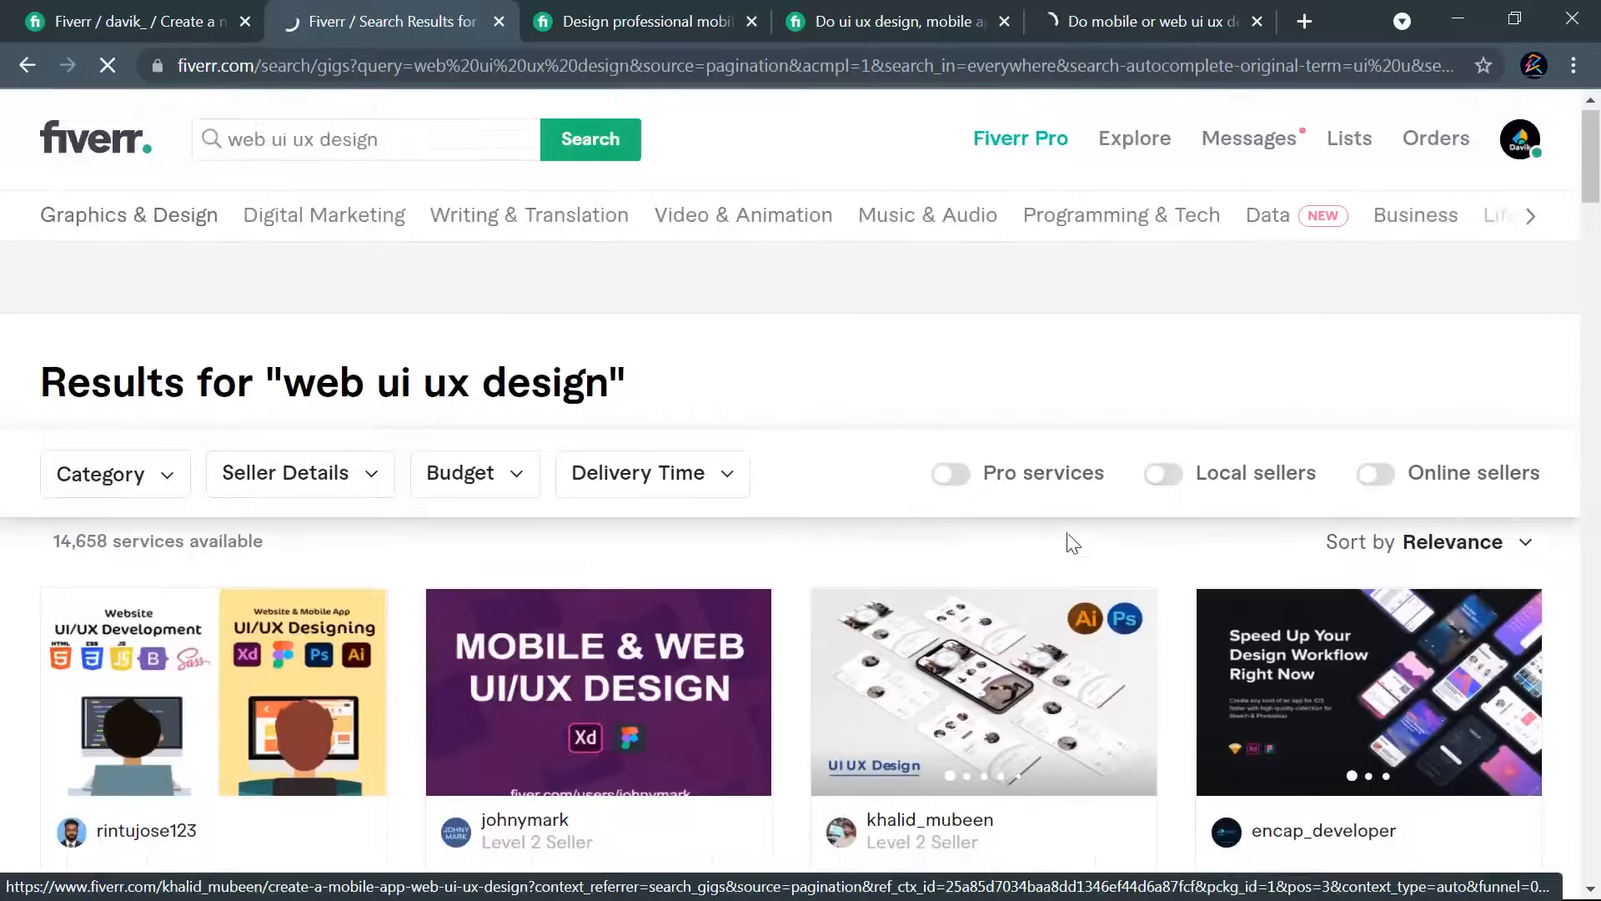
scroll(1047, 590, down, 10)
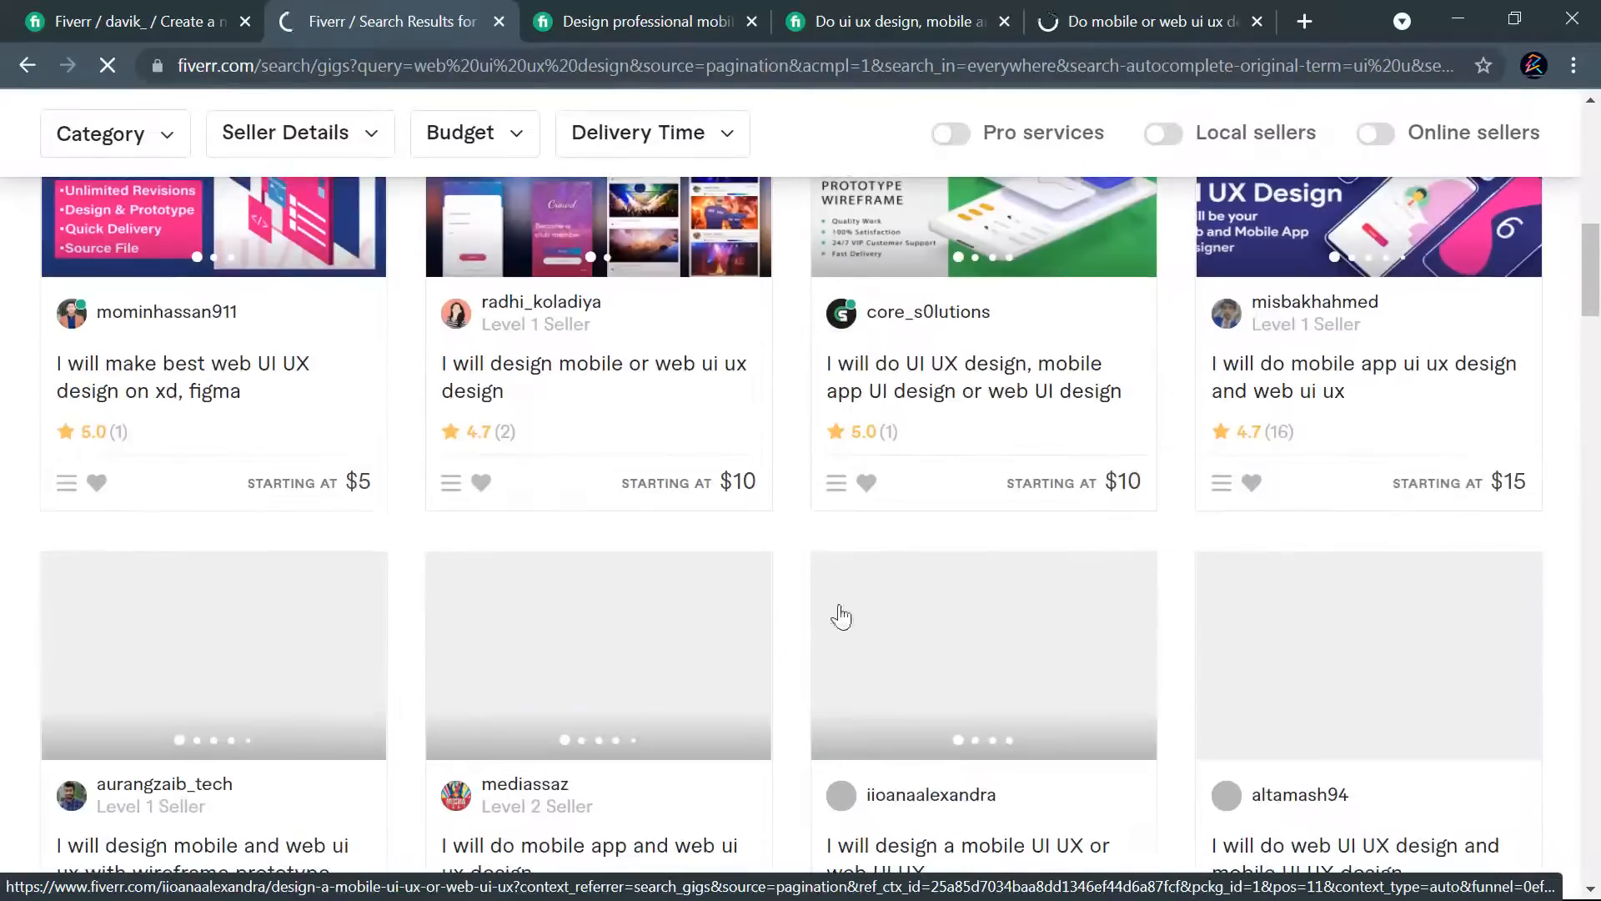
scroll(1032, 590, down, 2)
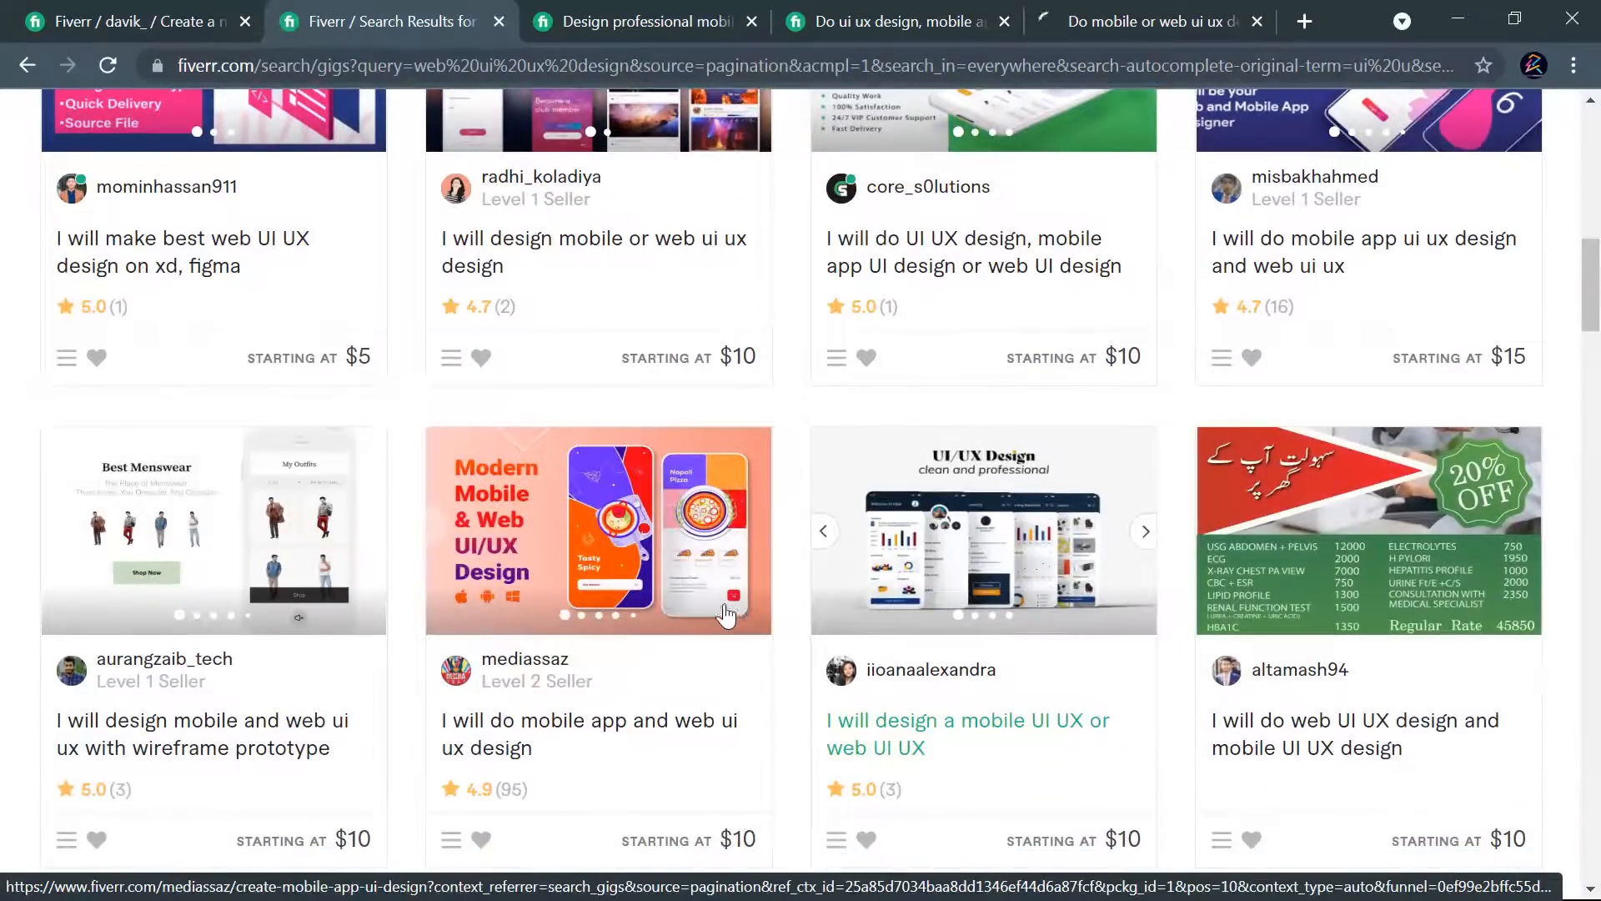
scroll(1055, 611, down, 4)
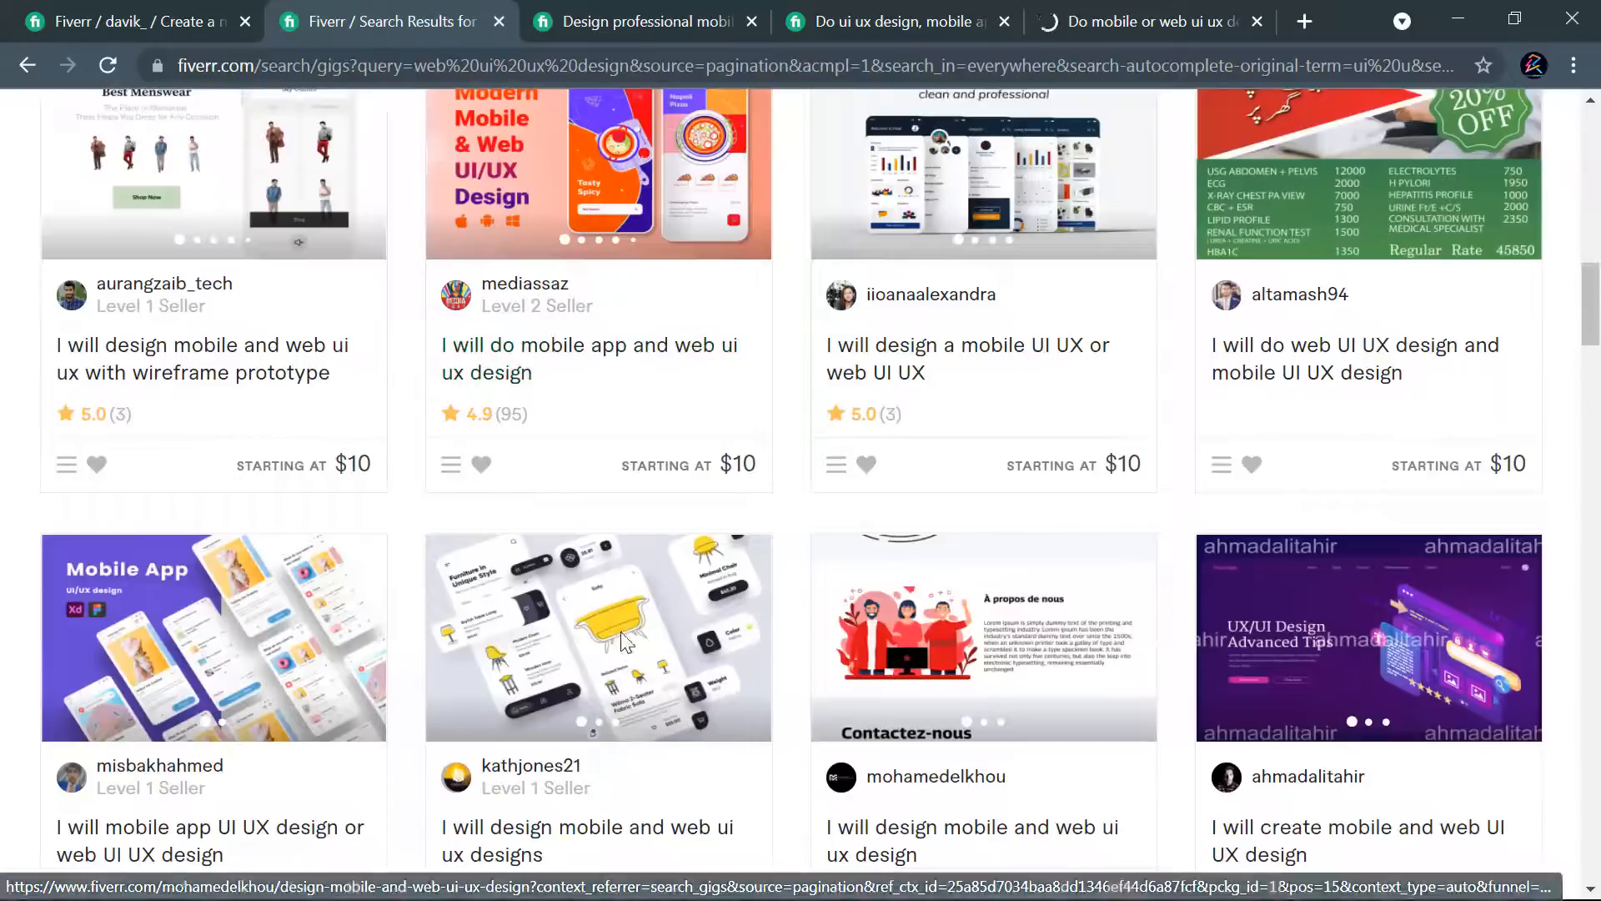
scroll(976, 818, down, 4)
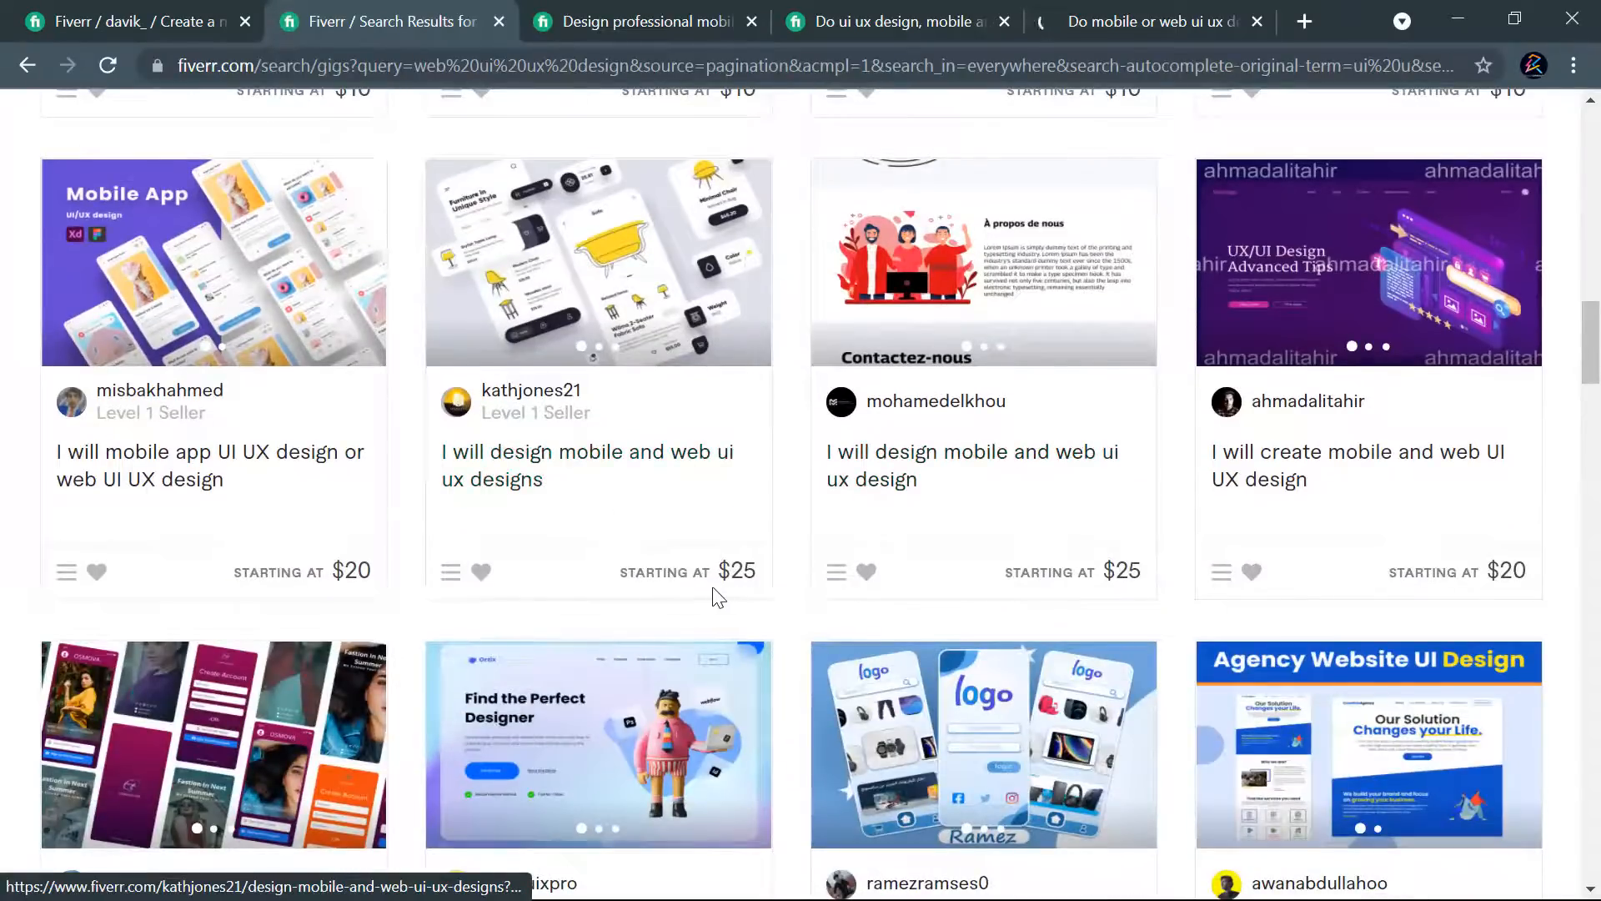
scroll(692, 599, down, 3)
scroll(1043, 576, down, 4)
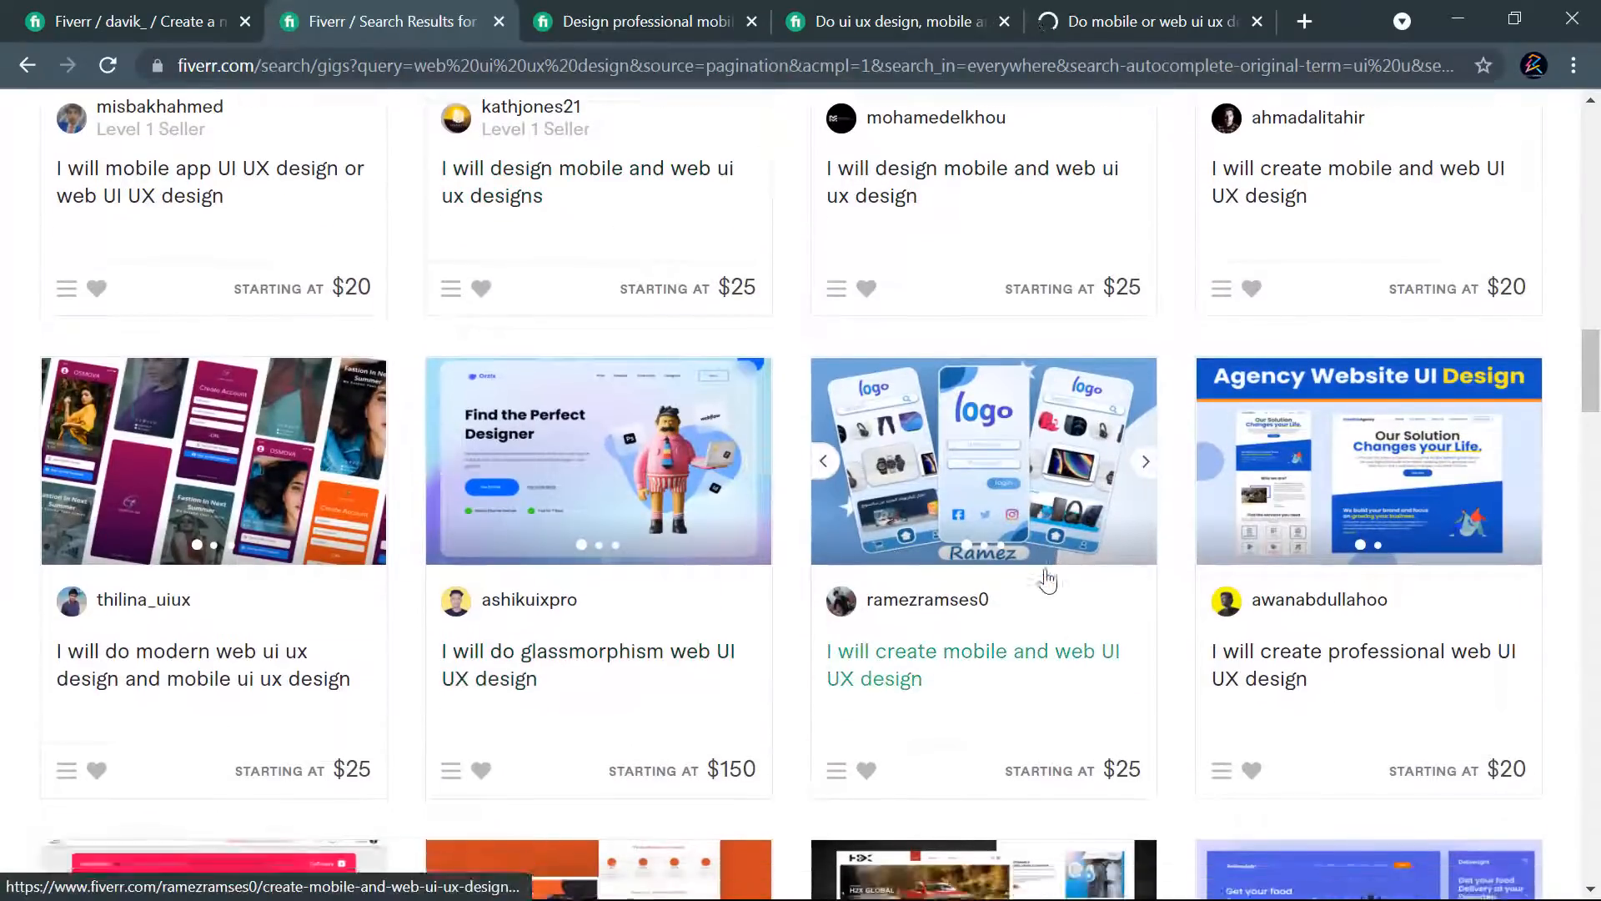
scroll(771, 615, down, 4)
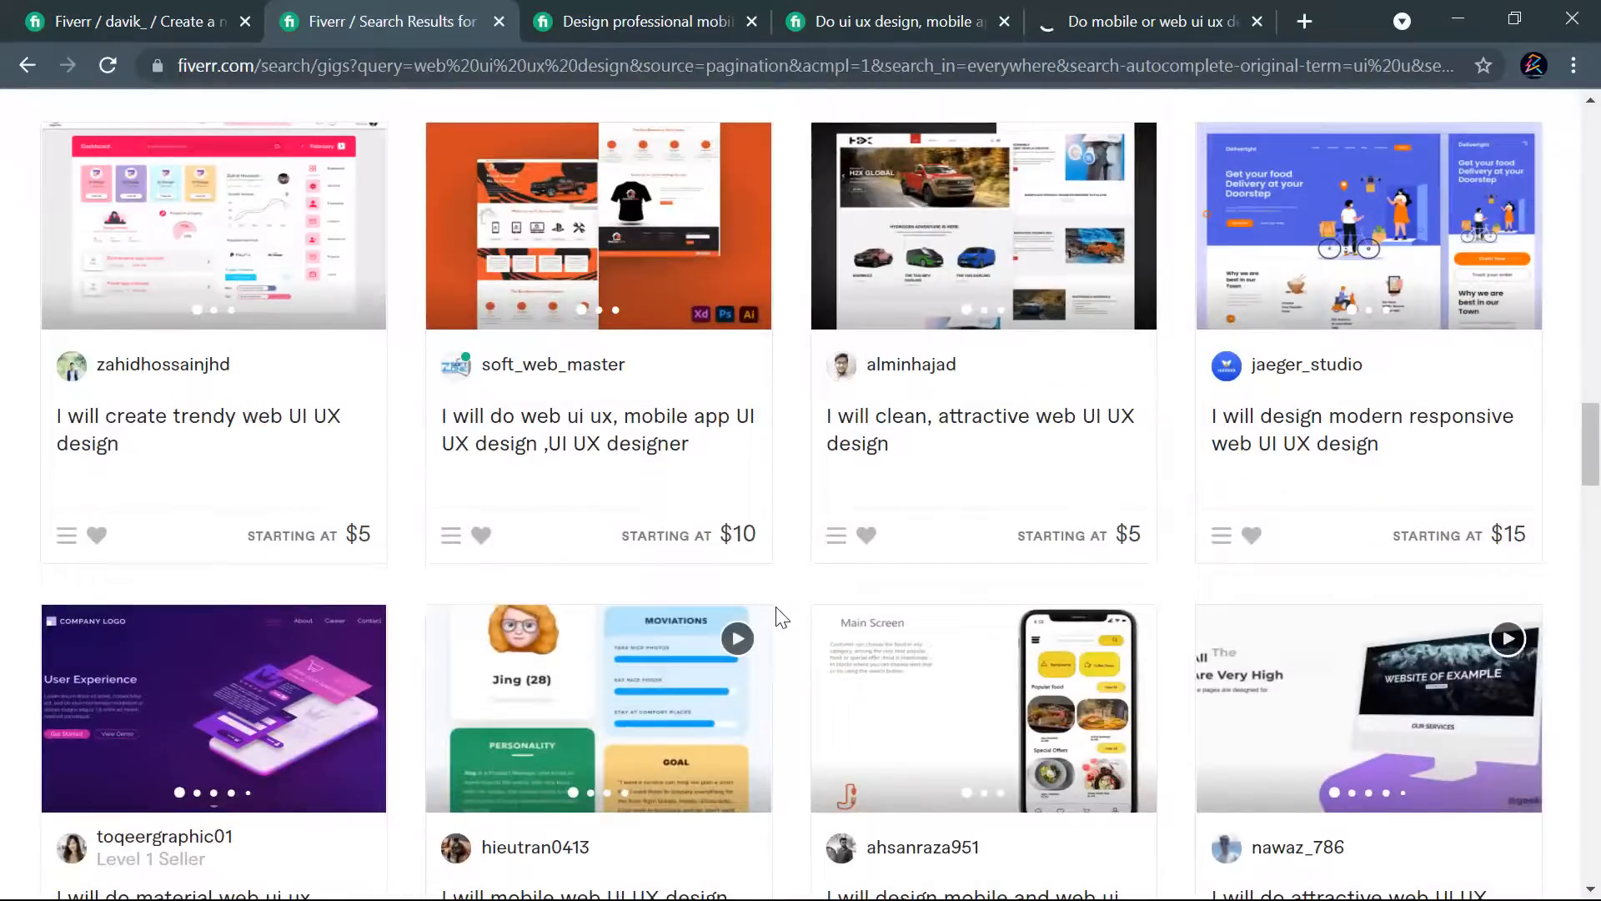
scroll(780, 618, down, 11)
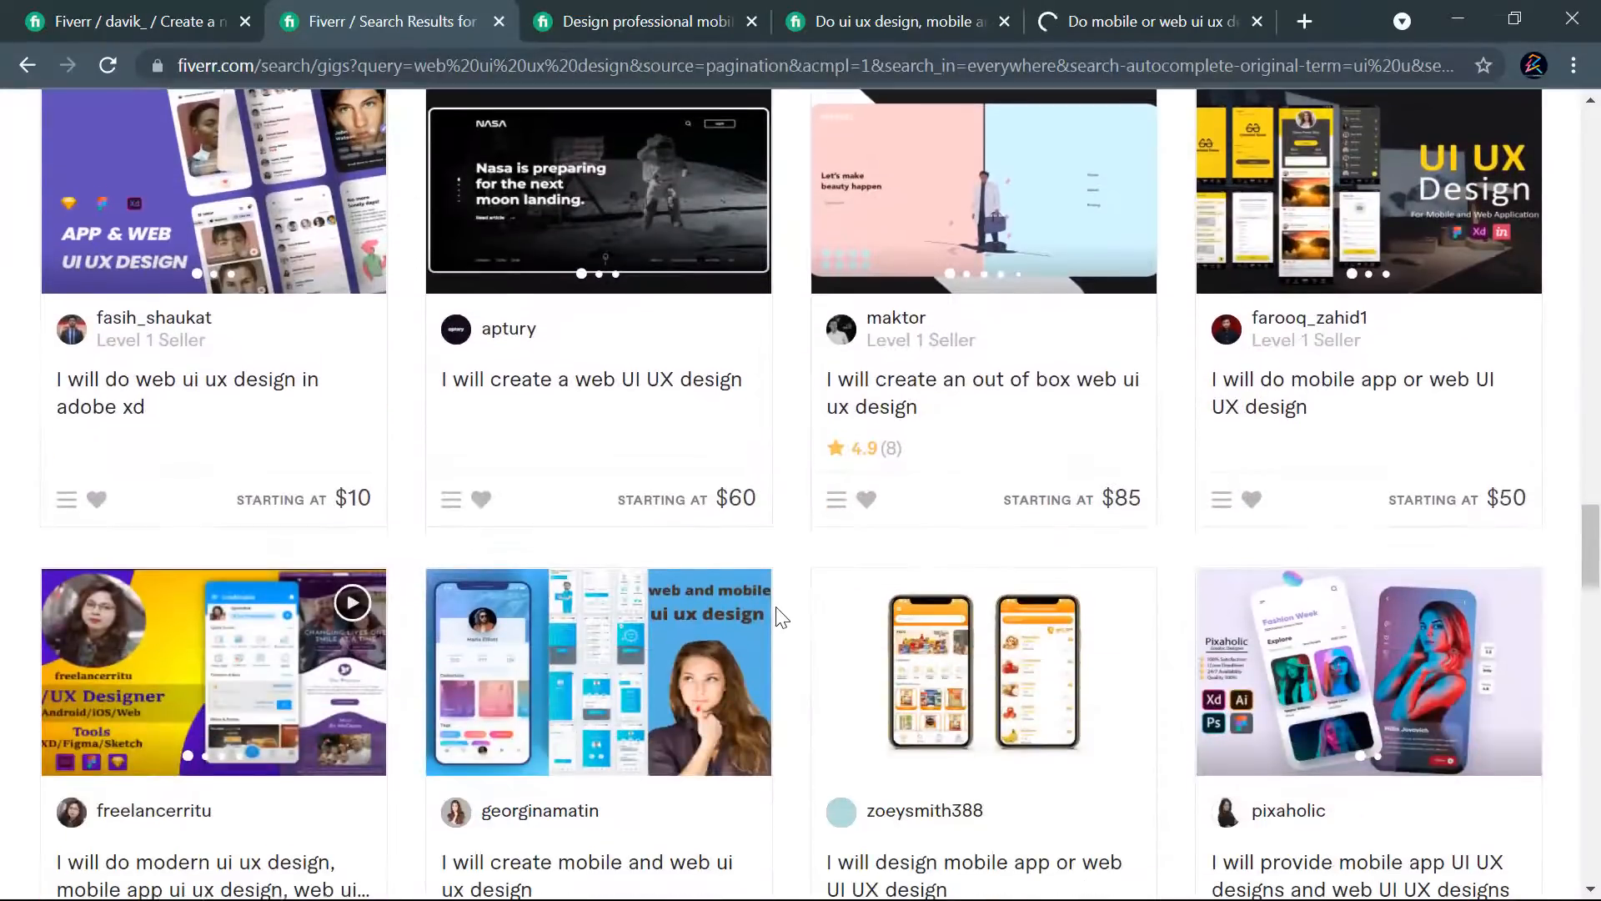
scroll(559, 636, down, 9)
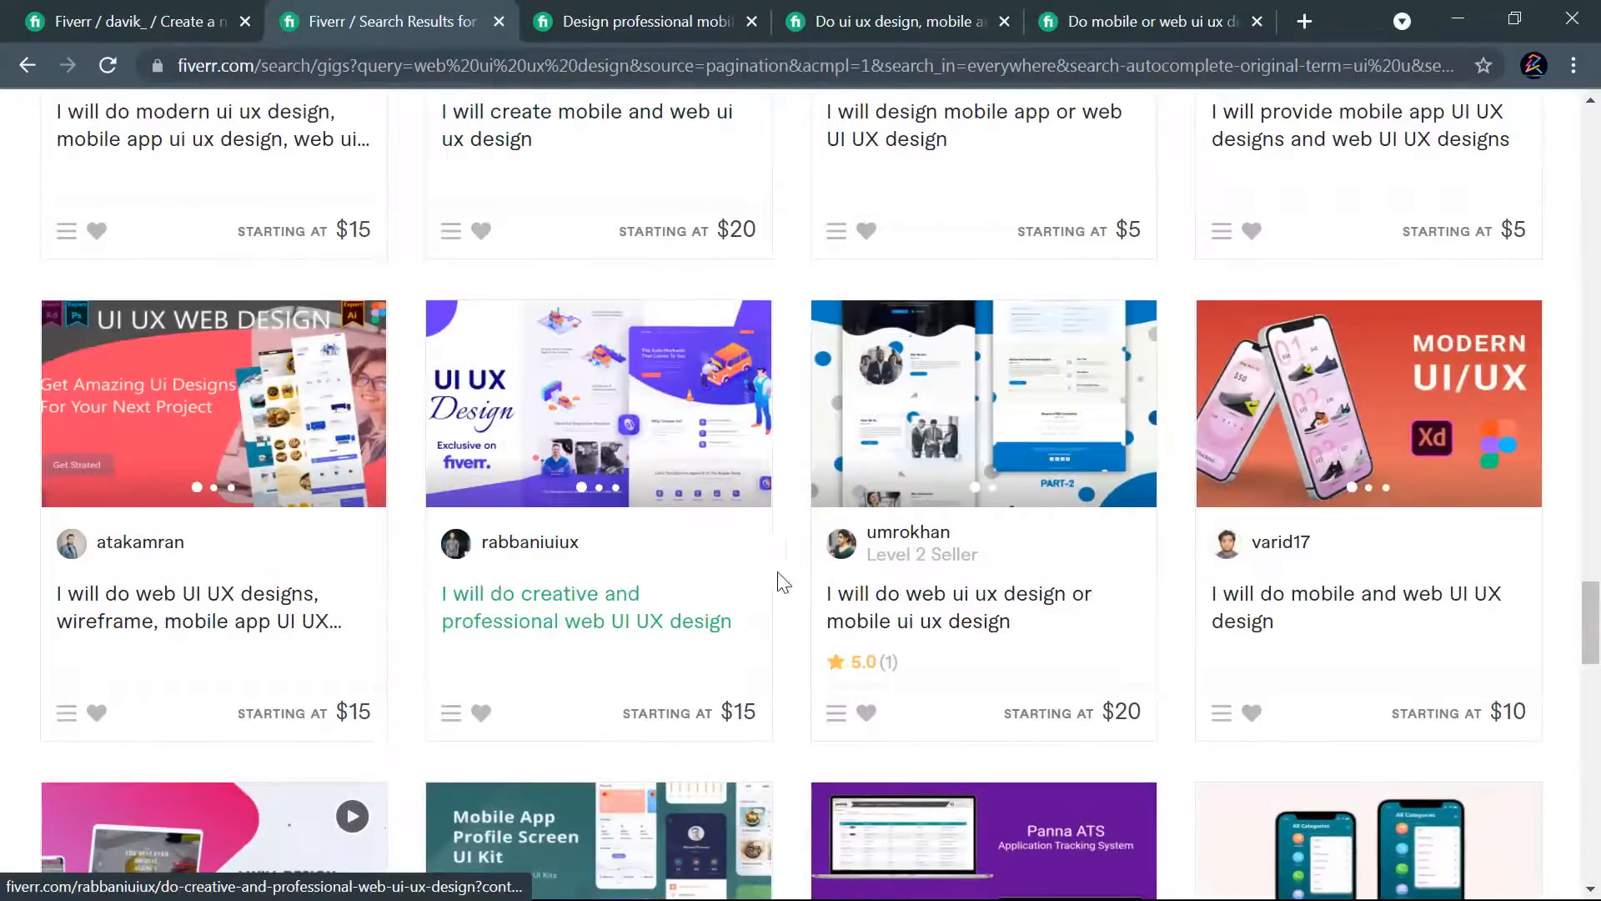
scroll(885, 557, down, 10)
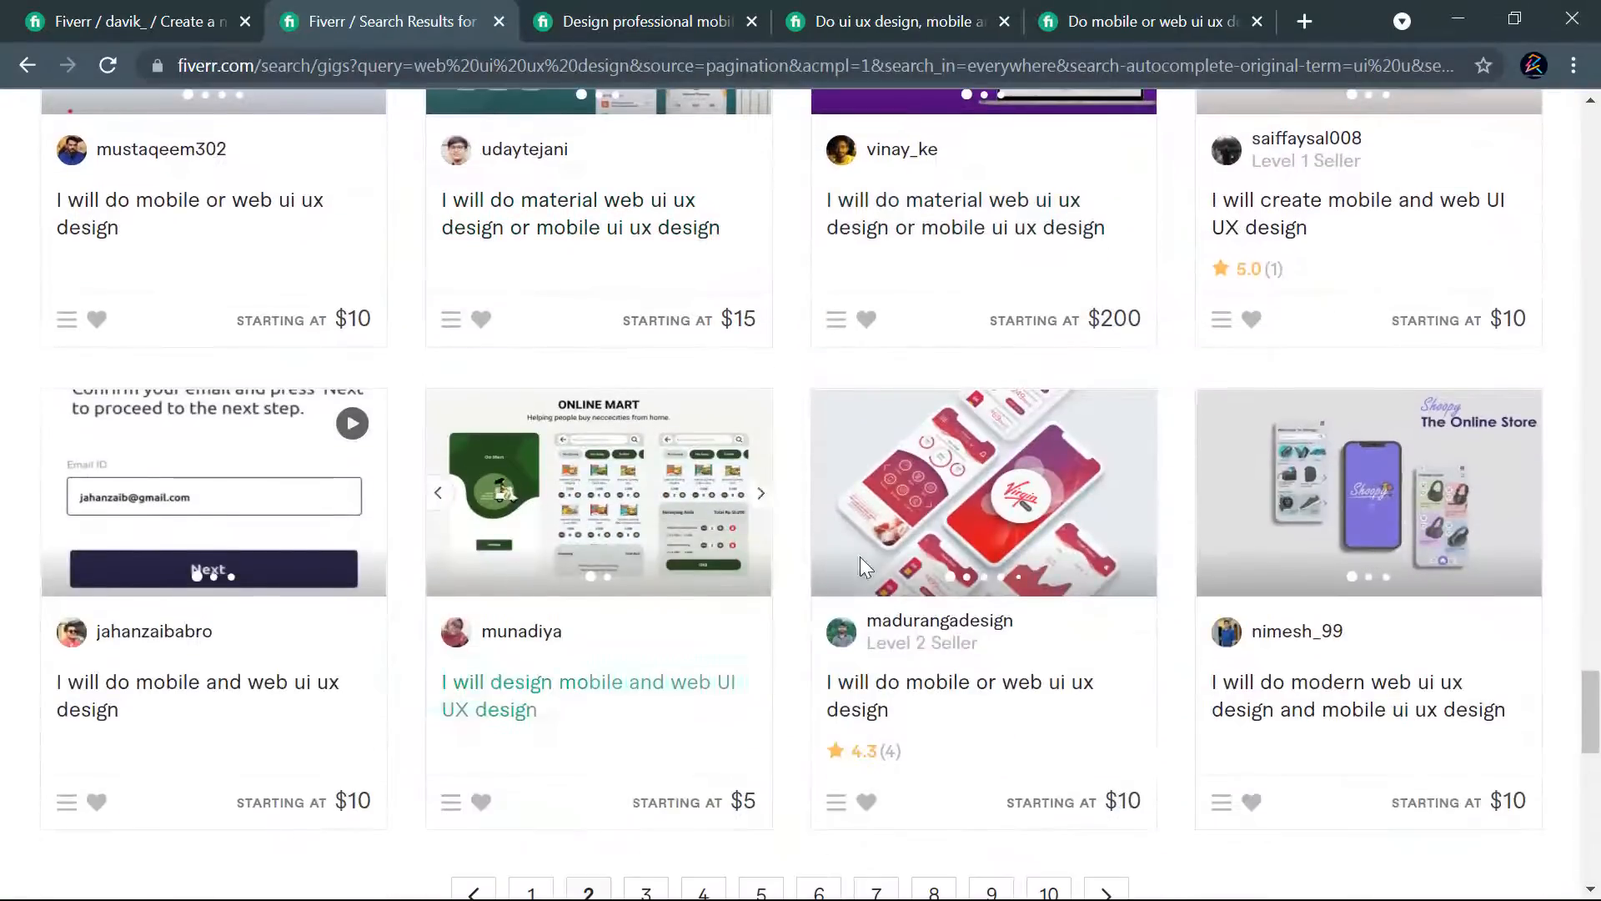
- Return to page 1 of the "web ui ux design" search results
scroll(841, 560, down, 7)
click(544, 284)
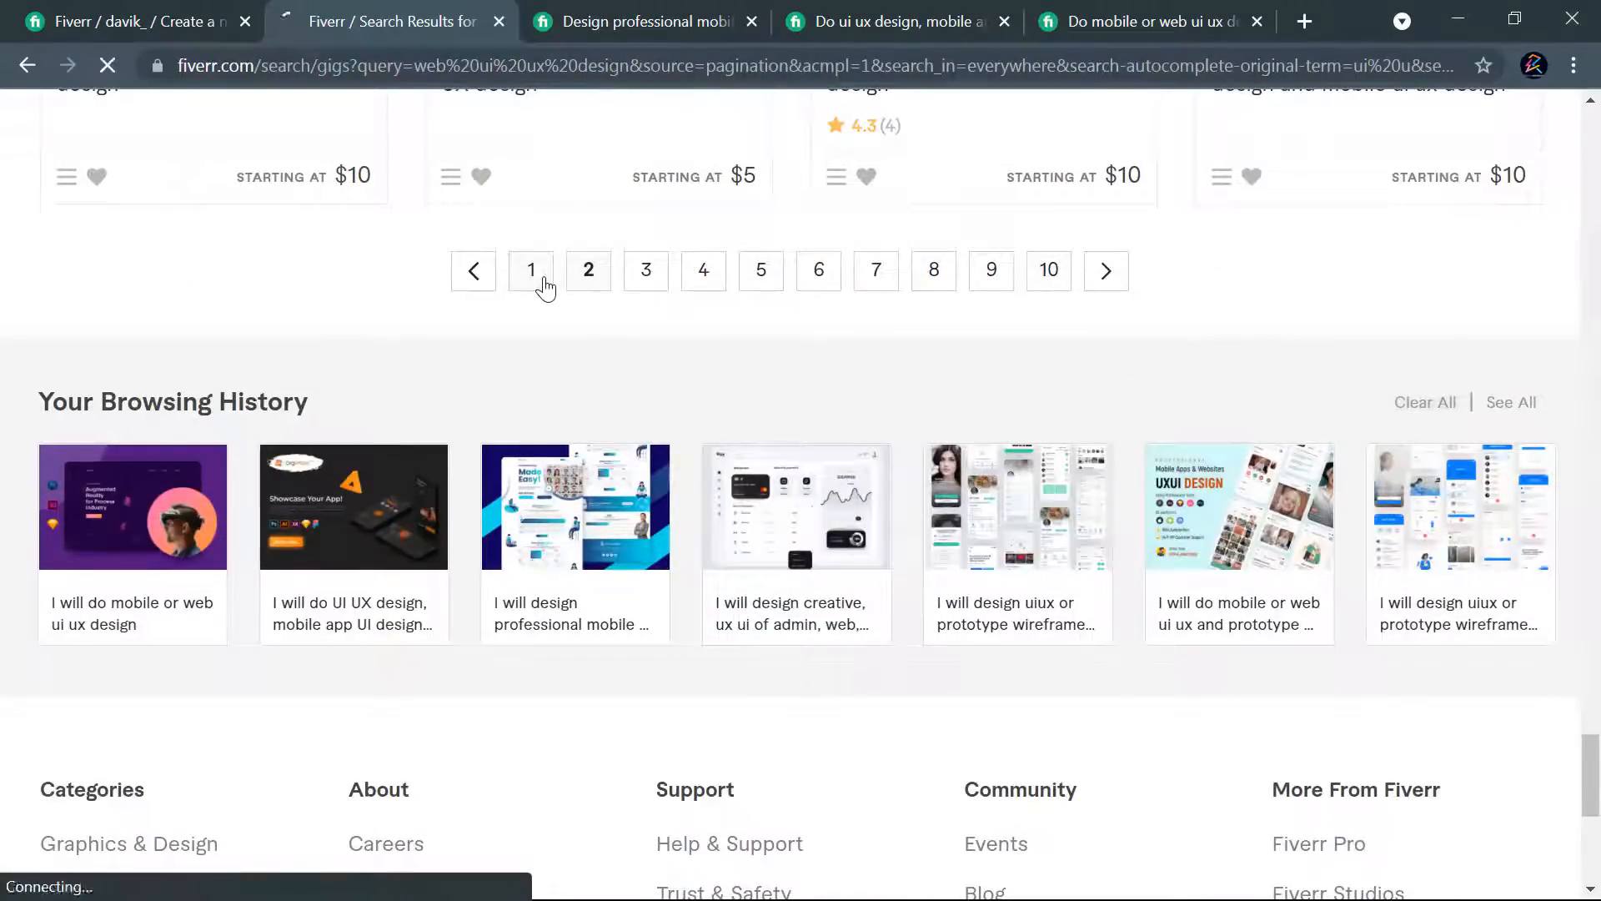
scroll(754, 382, down, 3)
scroll(761, 380, up, 3)
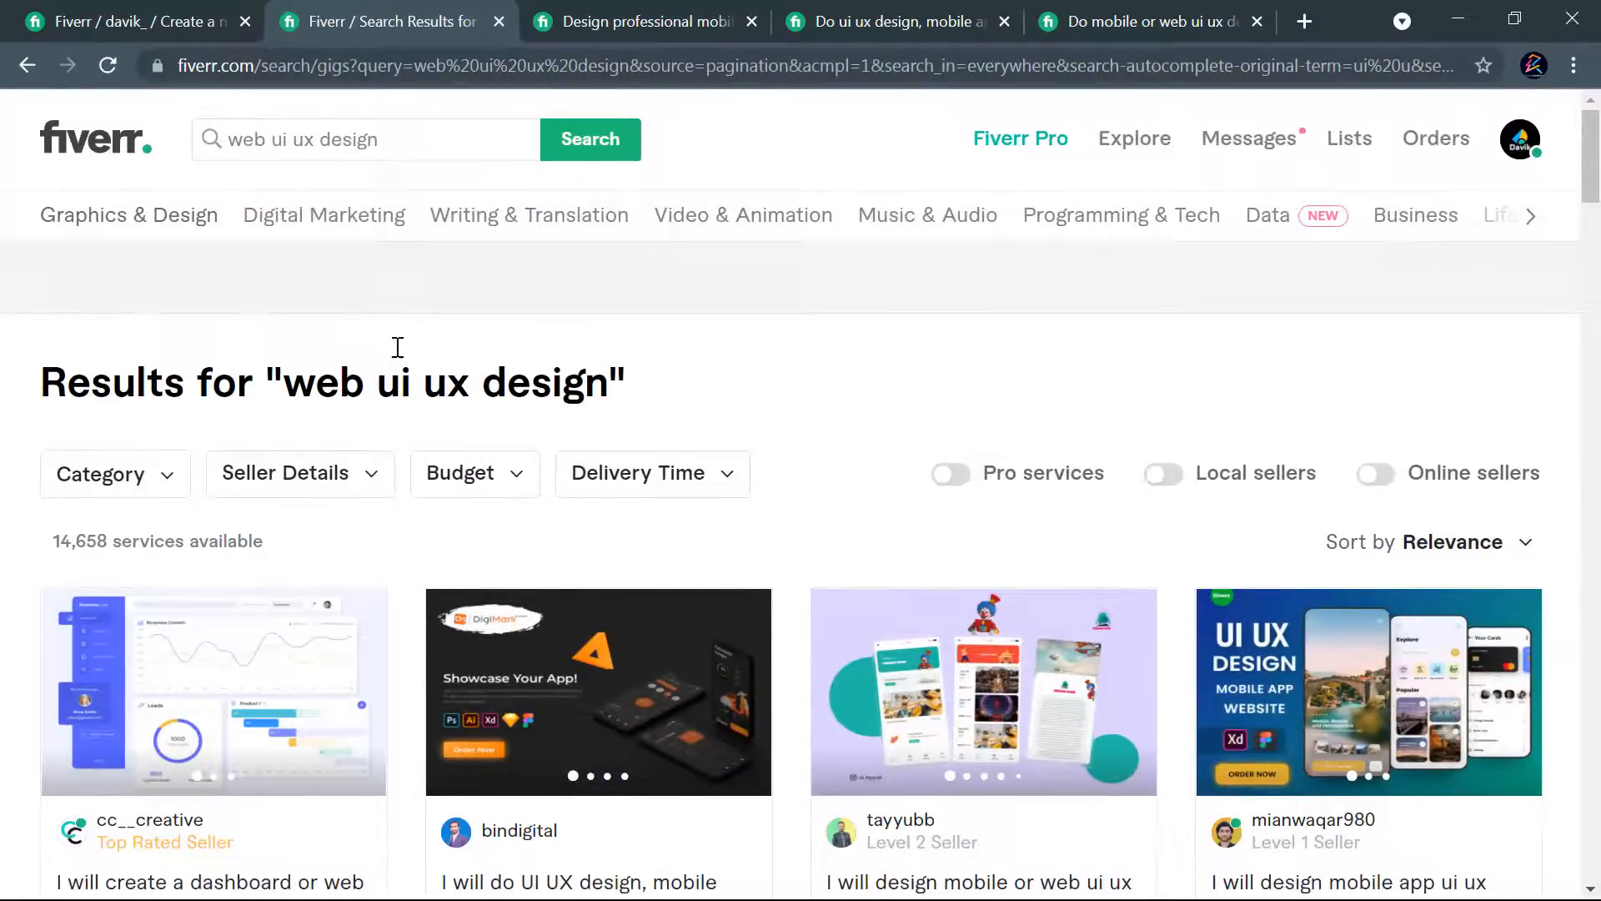
- Open the Seller Details filter and review its seller level and language options
scroll(400, 358, down, 1)
scroll(372, 403, up, 1)
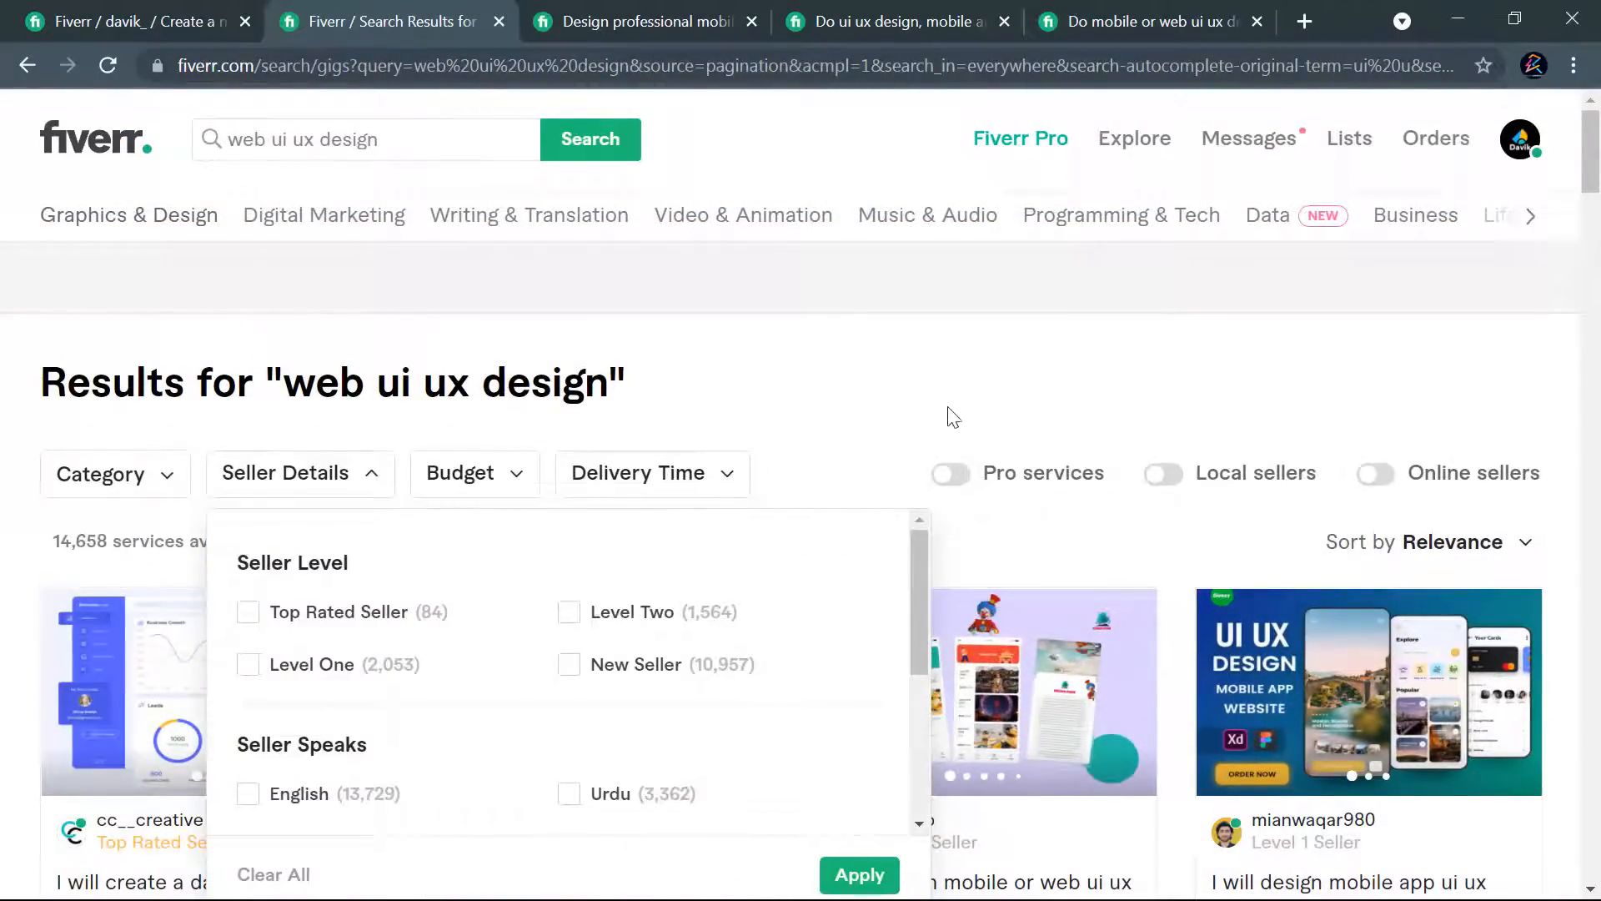
scroll(951, 417, down, 1)
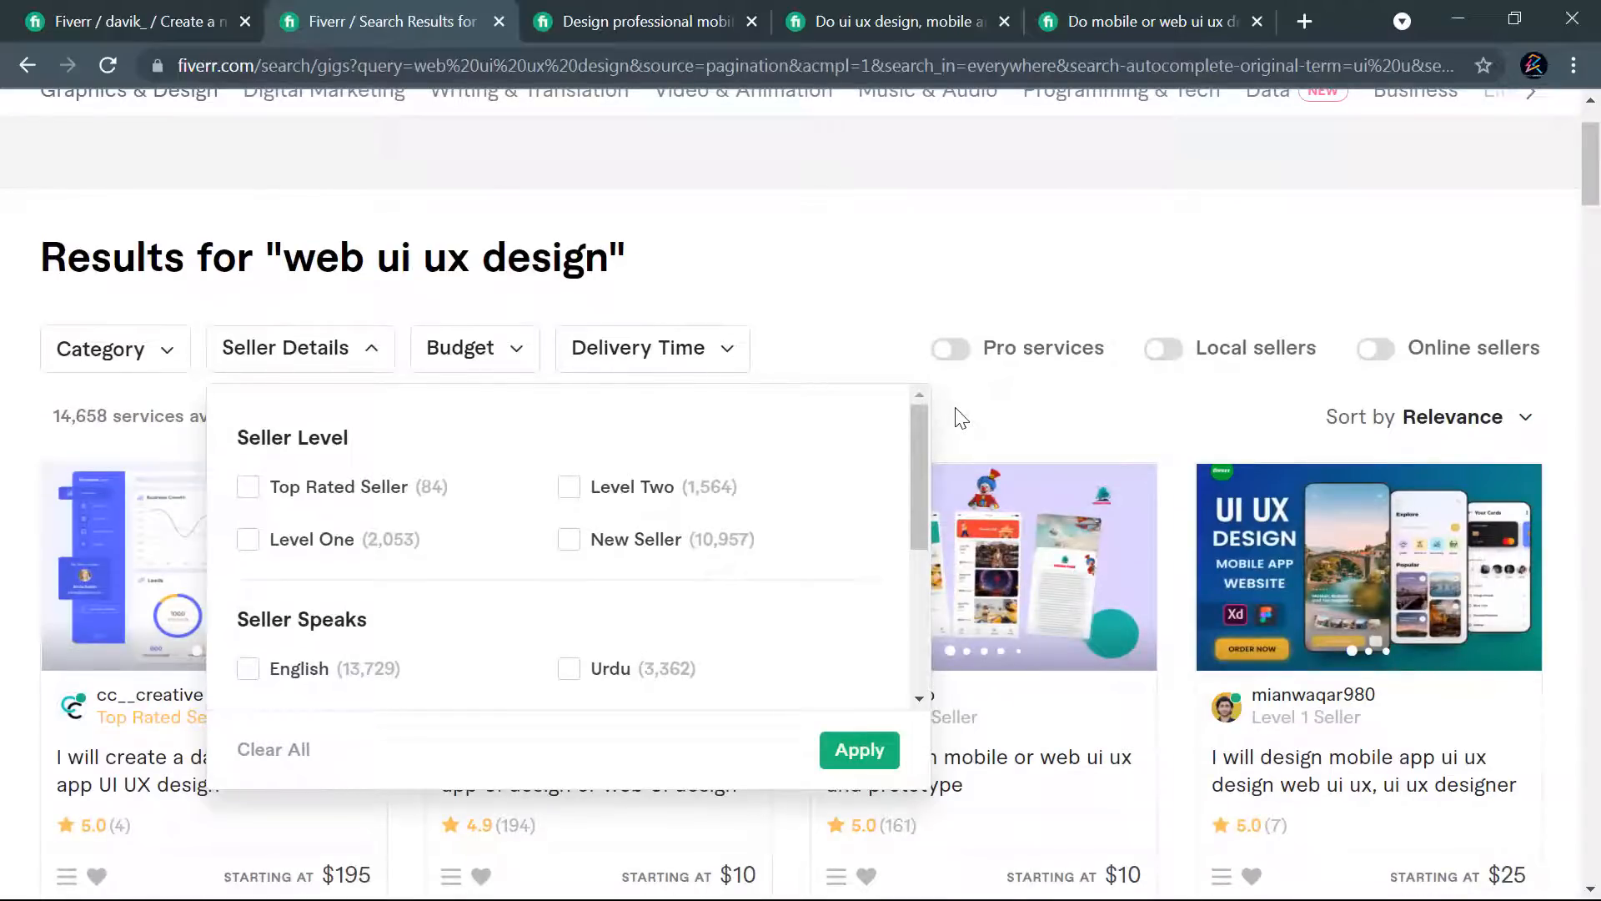
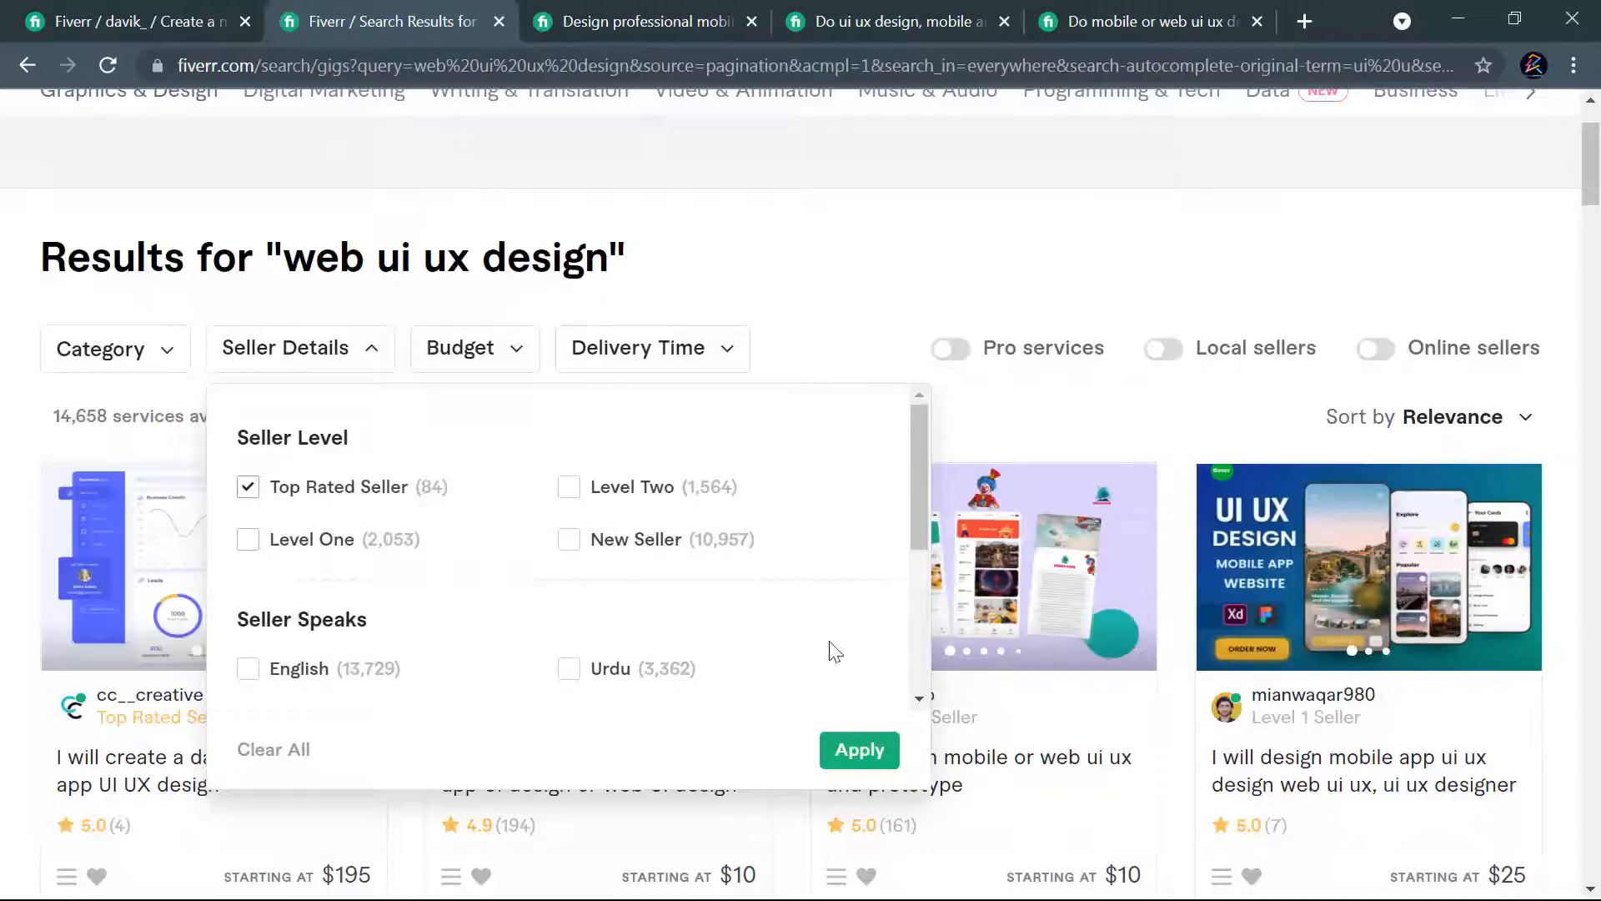
- Filter the results to top rated sellers and open the professional UI UX landing page and web template gig in a new tab
click(858, 750)
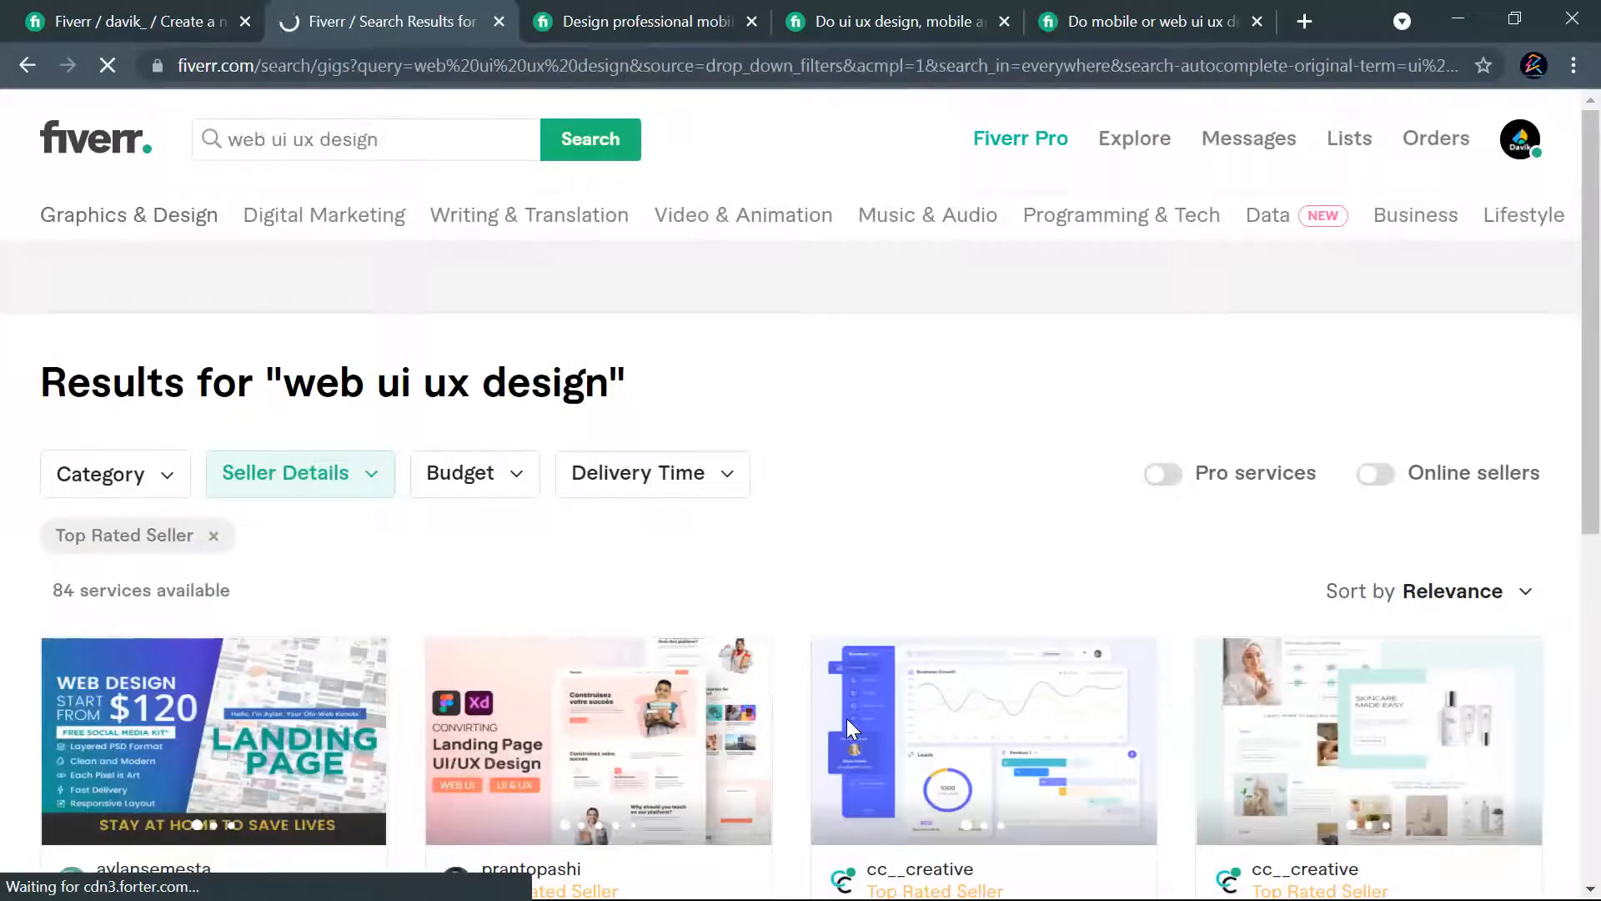
scroll(827, 508, down, 3)
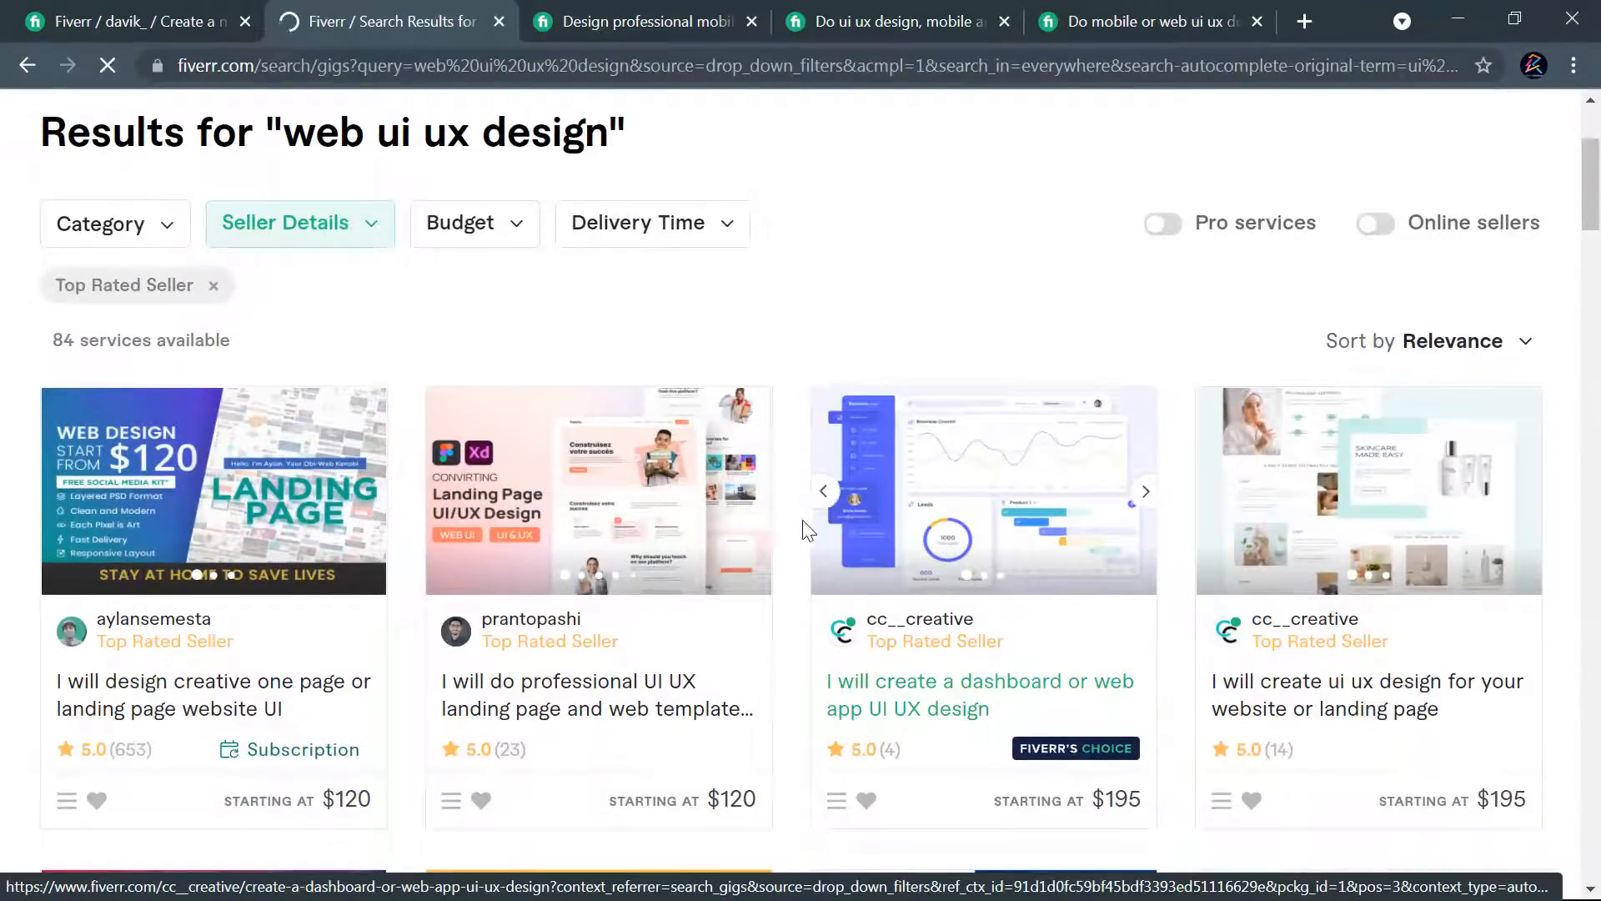
scroll(801, 540, down, 4)
scroll(780, 540, up, 3)
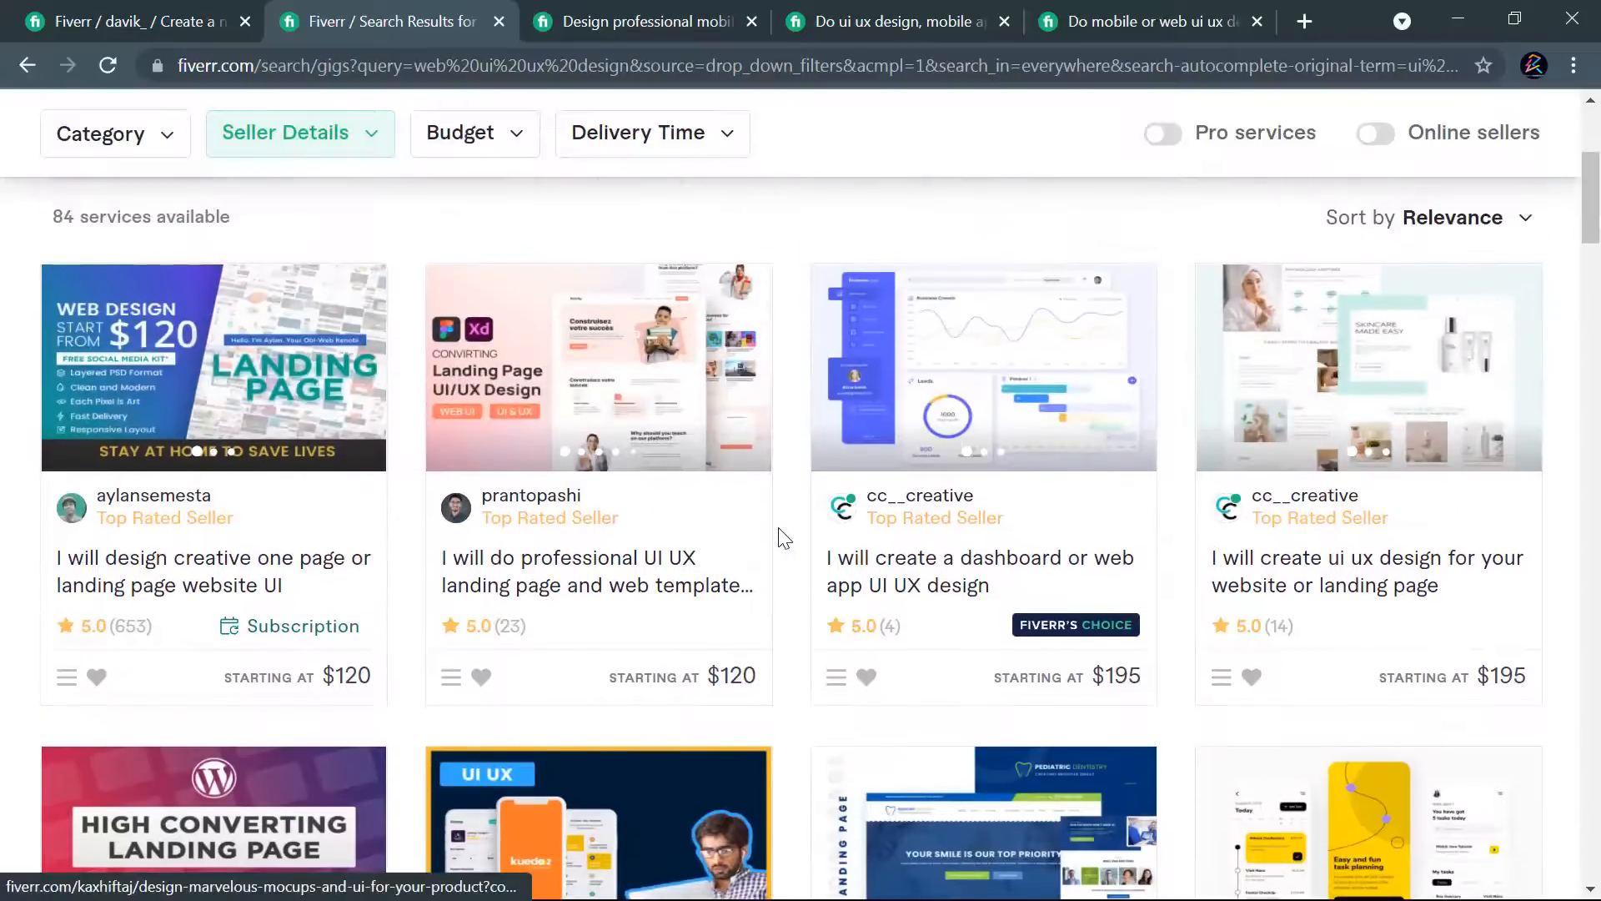
right_click(673, 582)
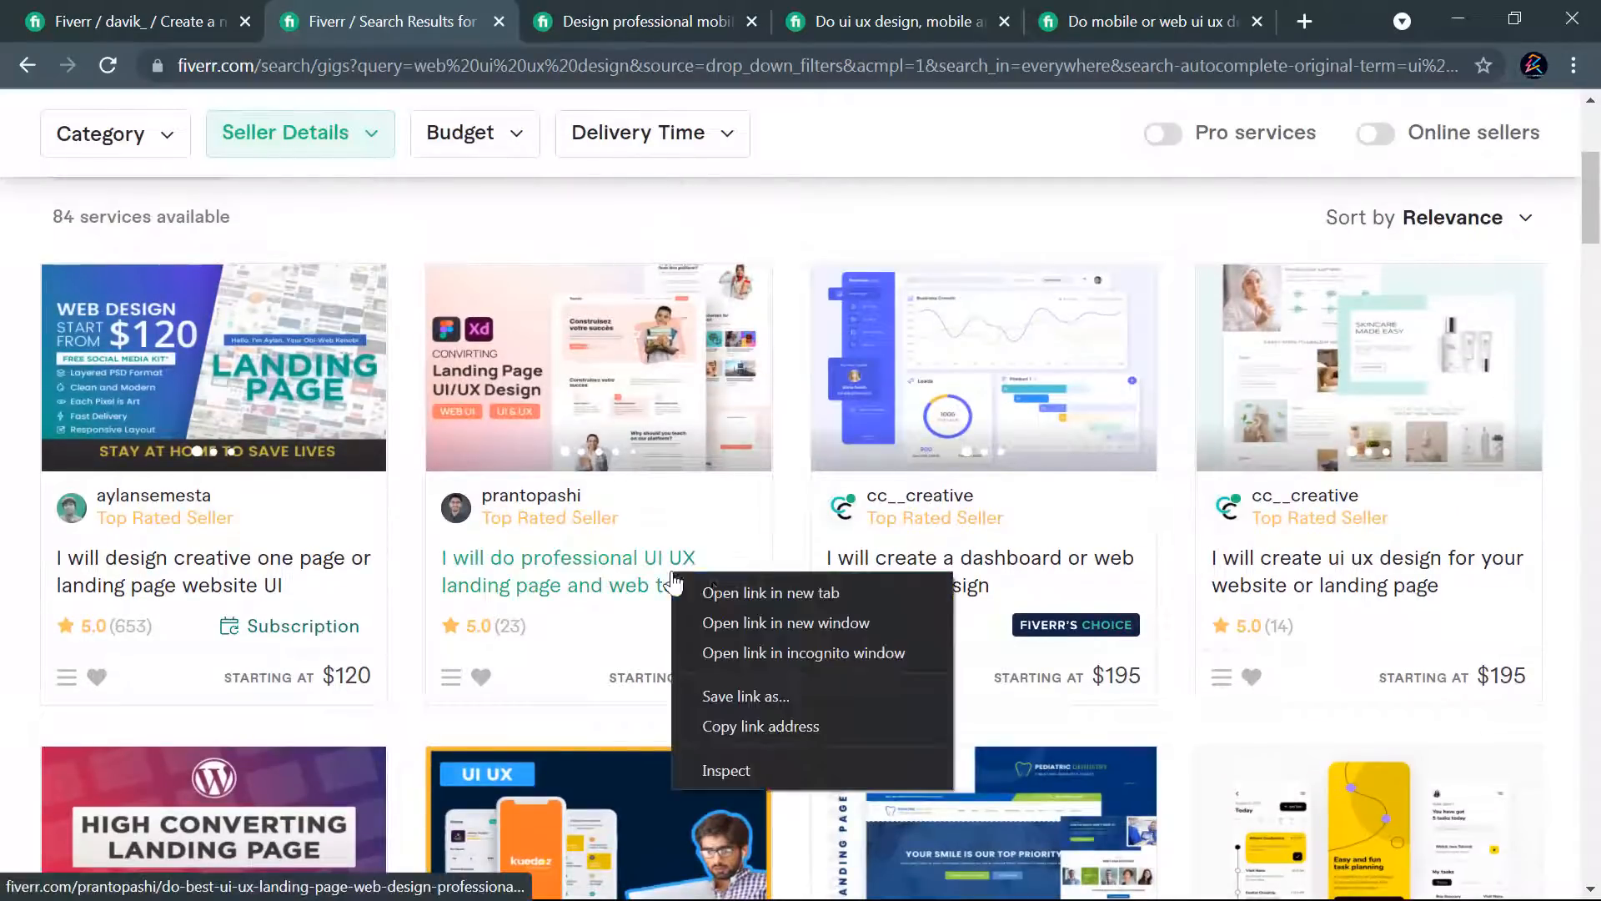
click(764, 593)
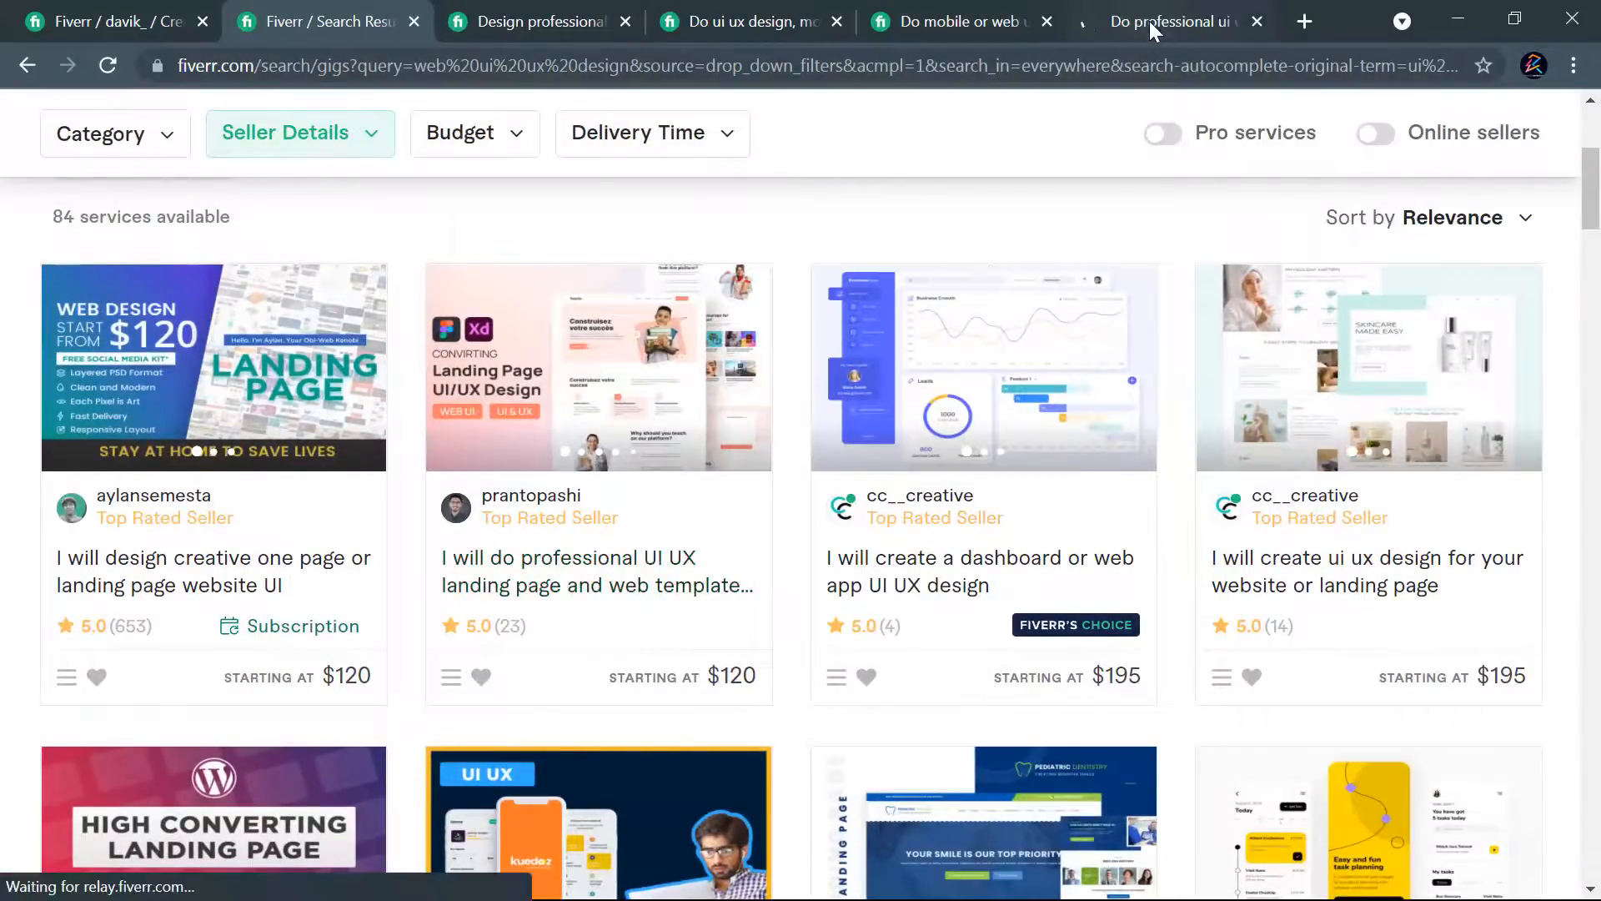
- Open the $250 gig "I will design the ui ux of your website and landing page" in a new tab
scroll(782, 451, down, 10)
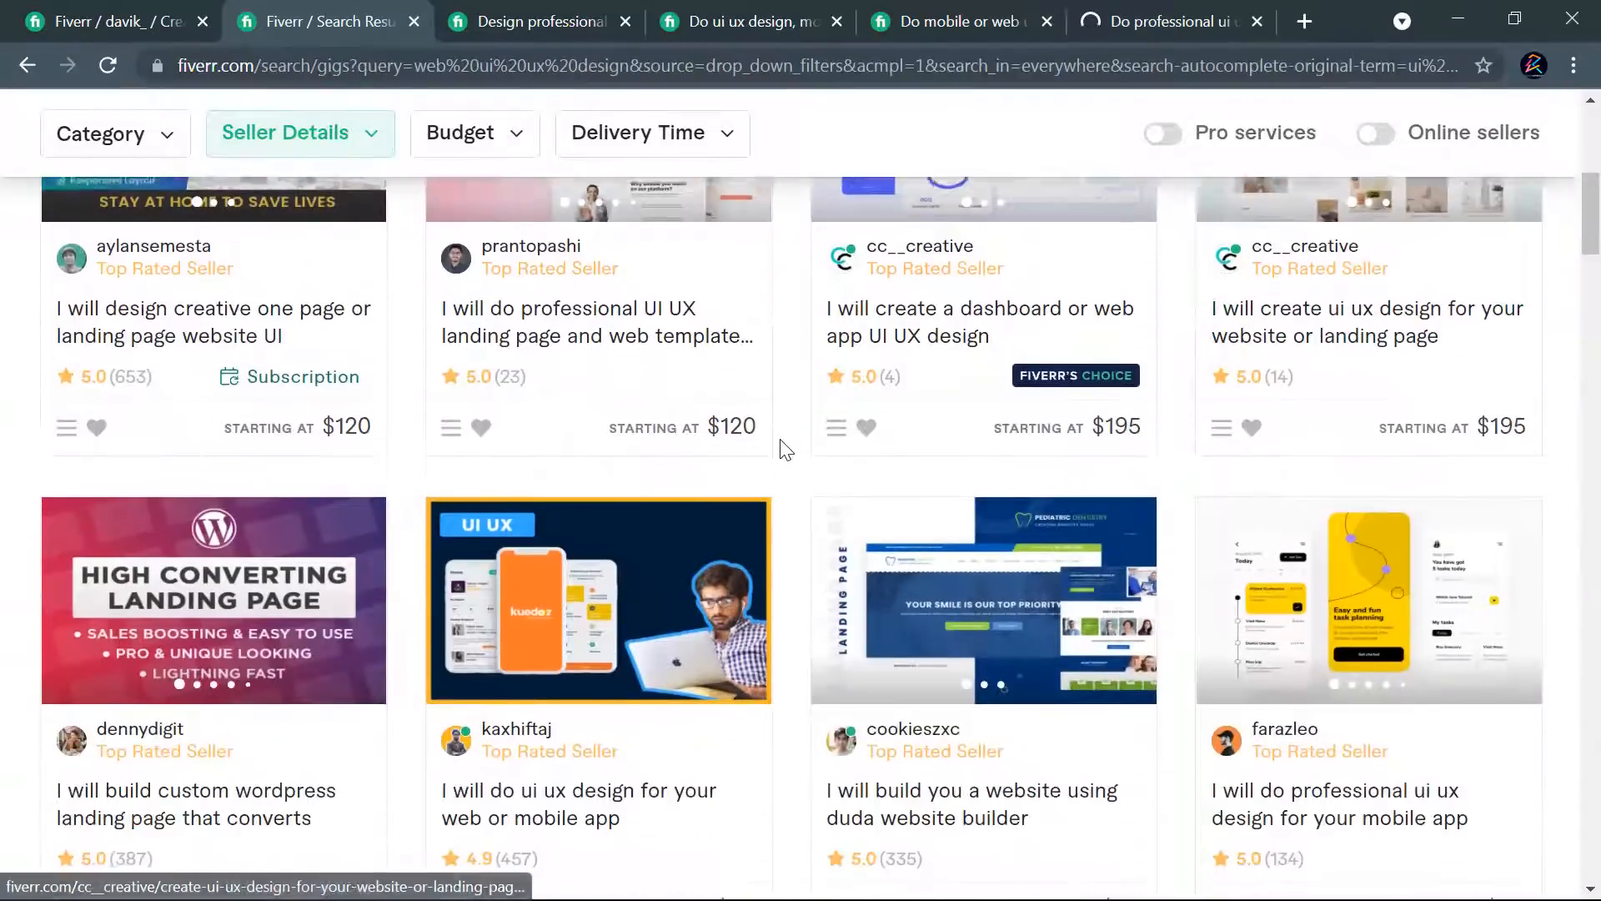
scroll(1076, 557, down, 6)
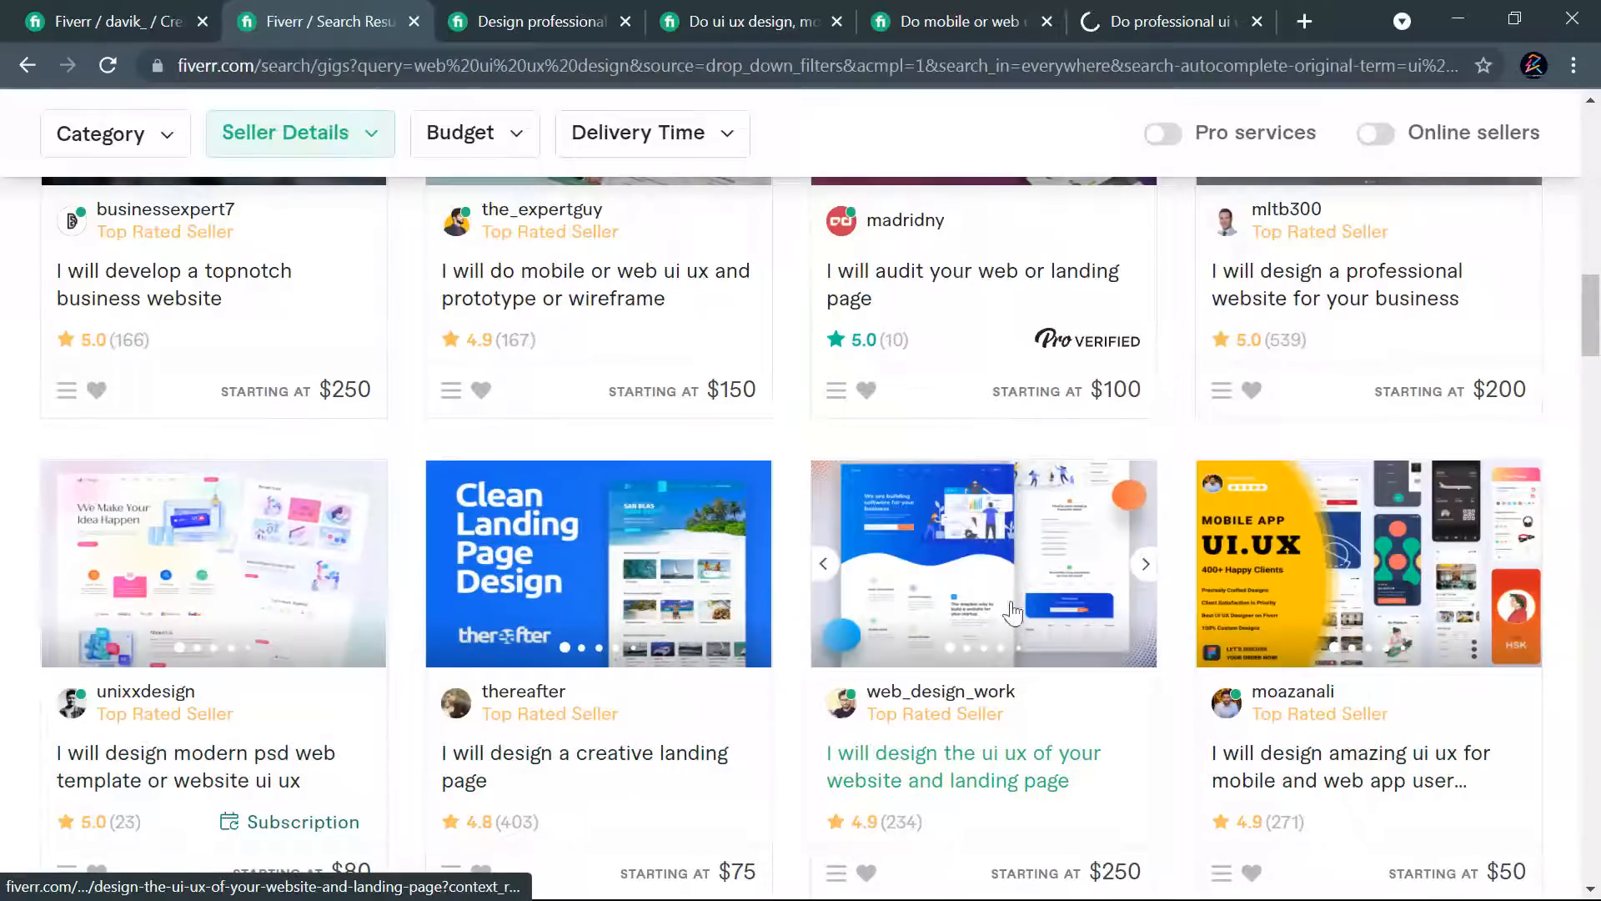
scroll(1105, 597, down, 1)
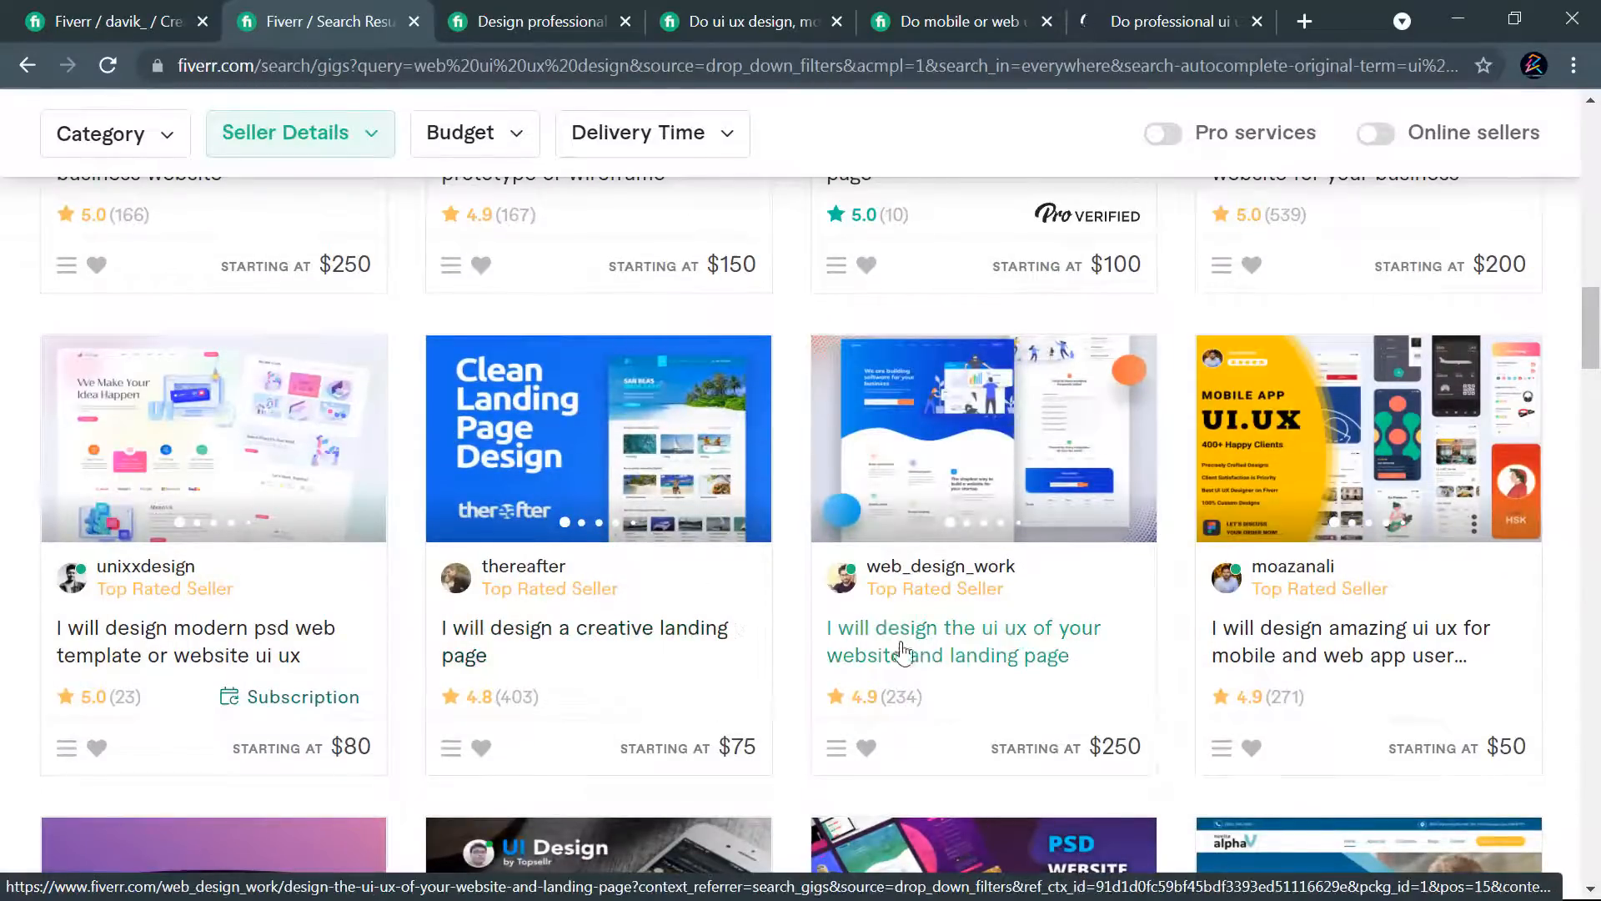
scroll(1050, 597, down, 3)
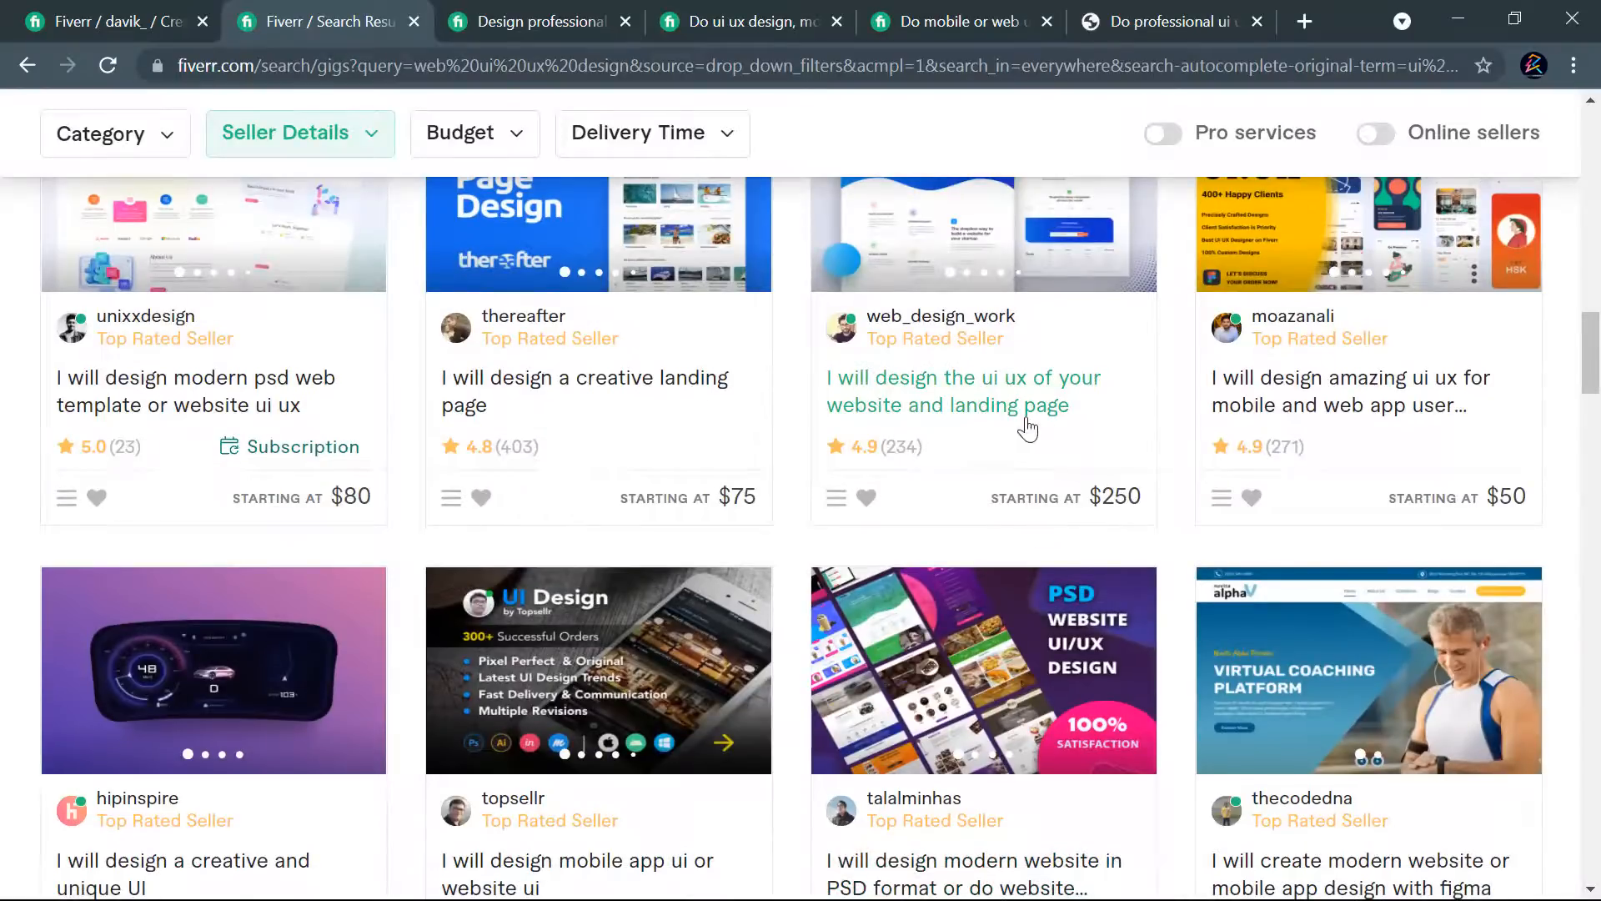
scroll(1013, 431, up, 2)
right_click(957, 536)
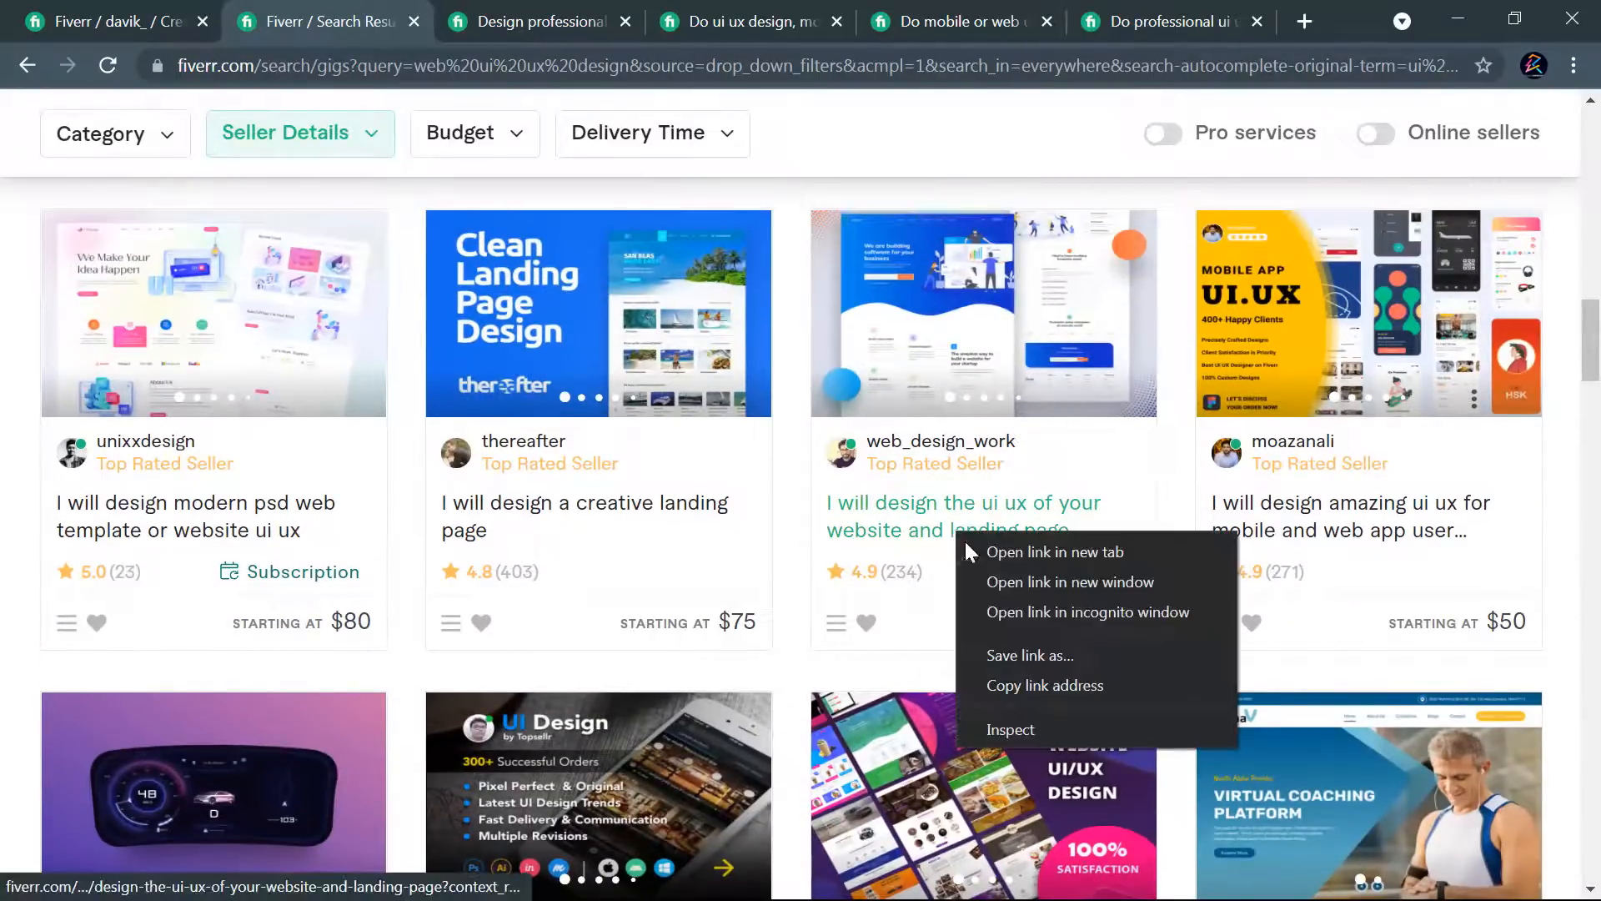
click(1019, 554)
- Examine the titles, images, ratings and starting prices of the remaining top rated seller gigs on the first results page
scroll(959, 530, down, 3)
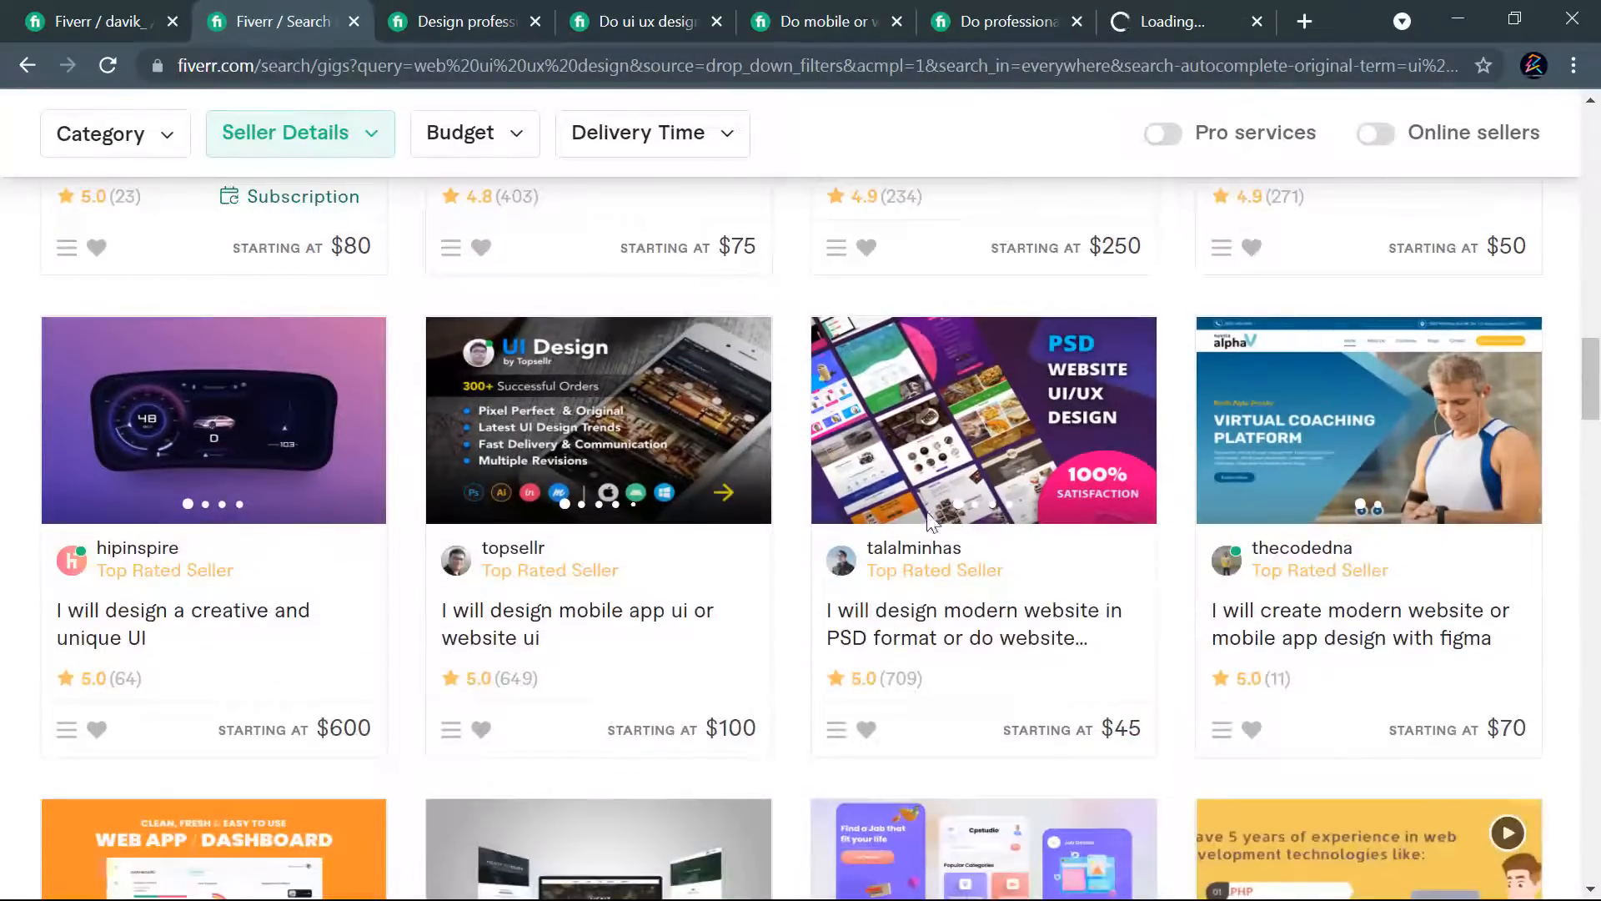
scroll(1119, 417, down, 3)
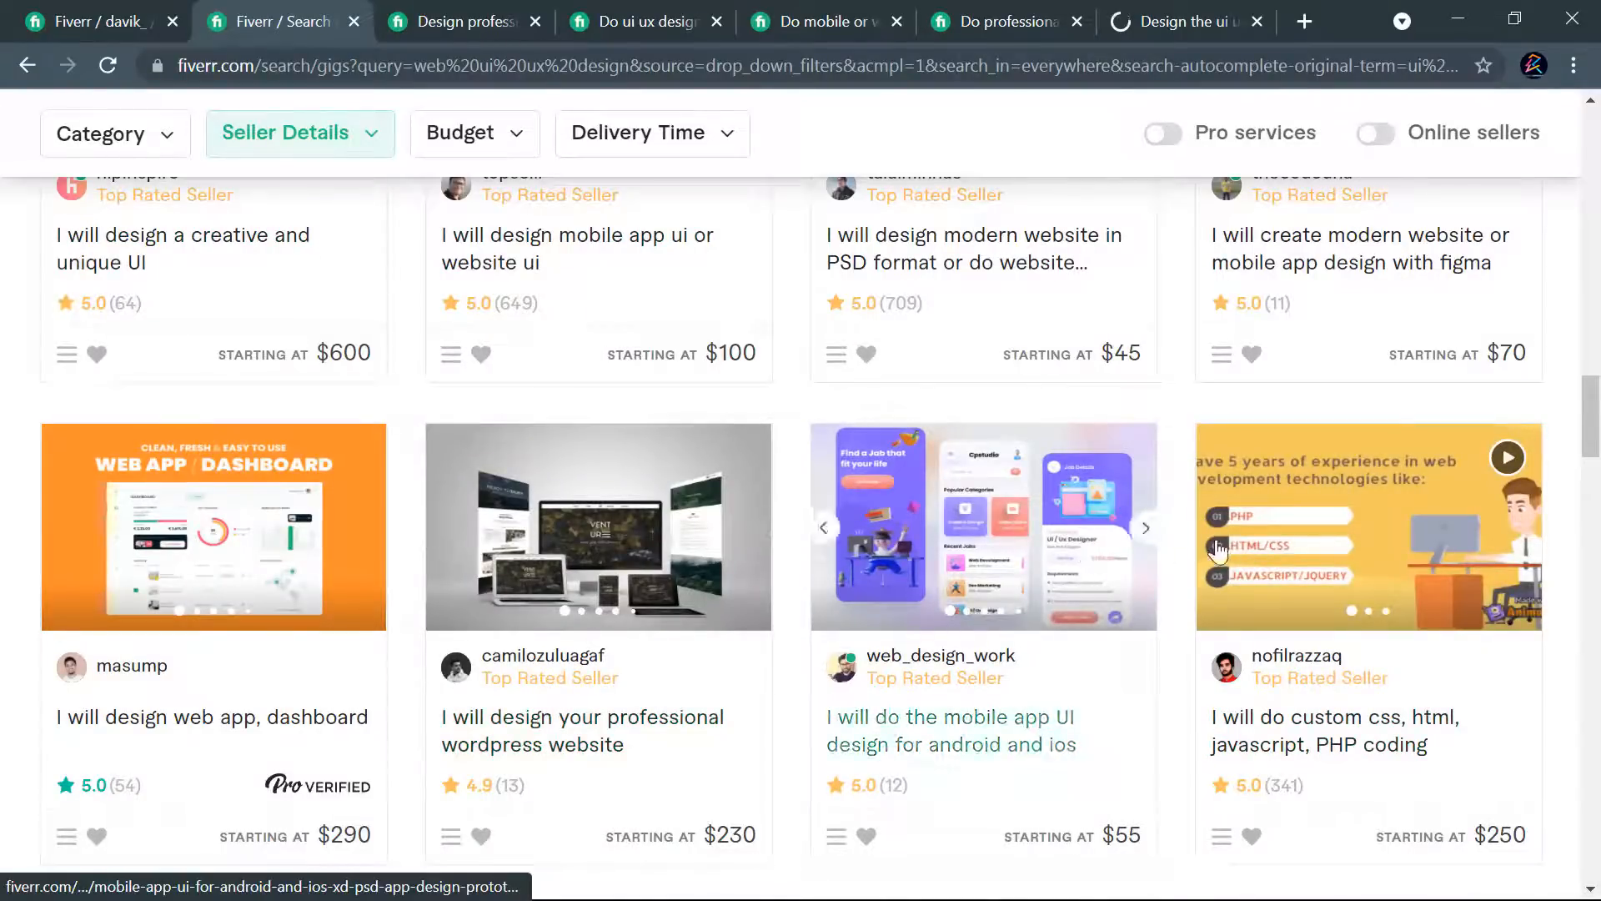
scroll(1192, 546, down, 3)
scroll(1093, 643, down, 3)
scroll(851, 643, down, 2)
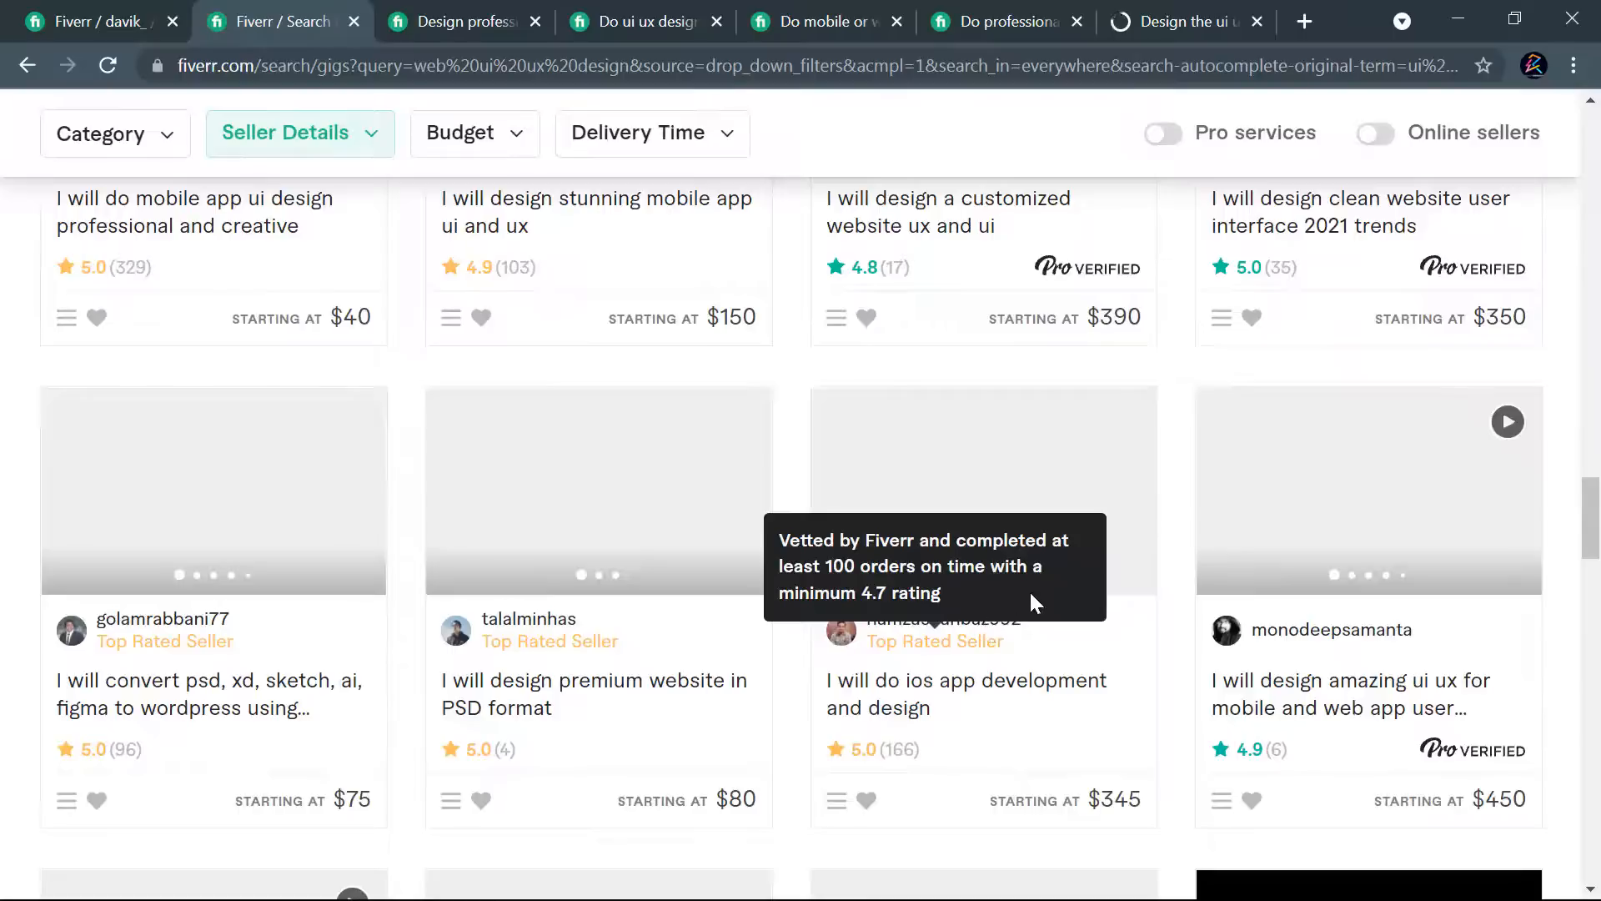
scroll(1011, 619, up, 2)
scroll(751, 613, down, 1)
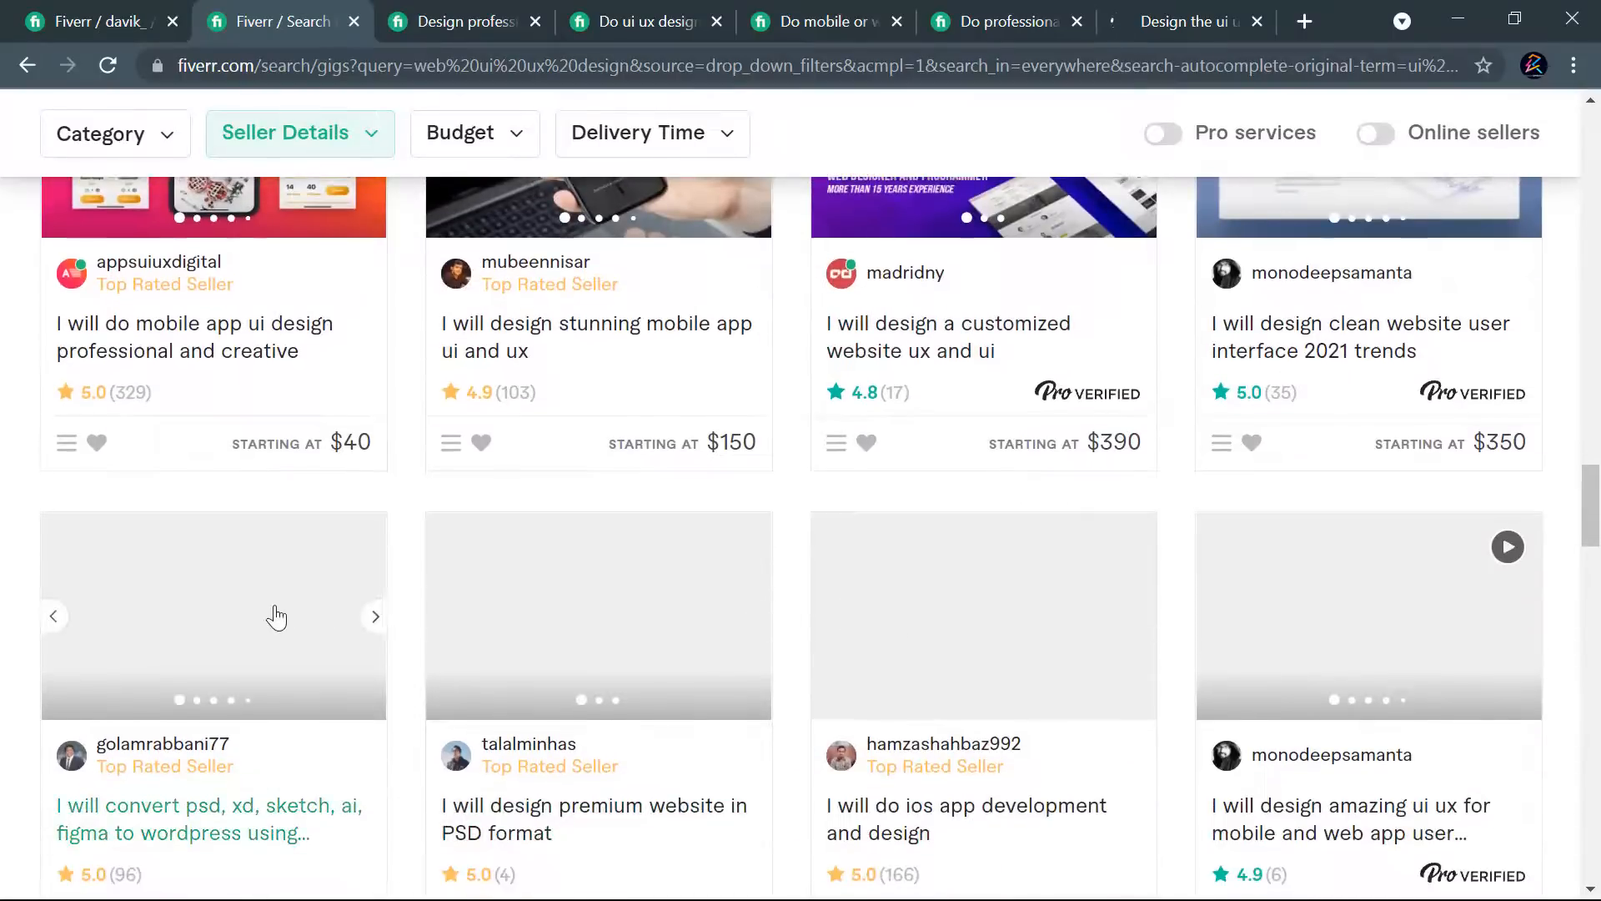
scroll(277, 617, down, 2)
scroll(1423, 429, down, 4)
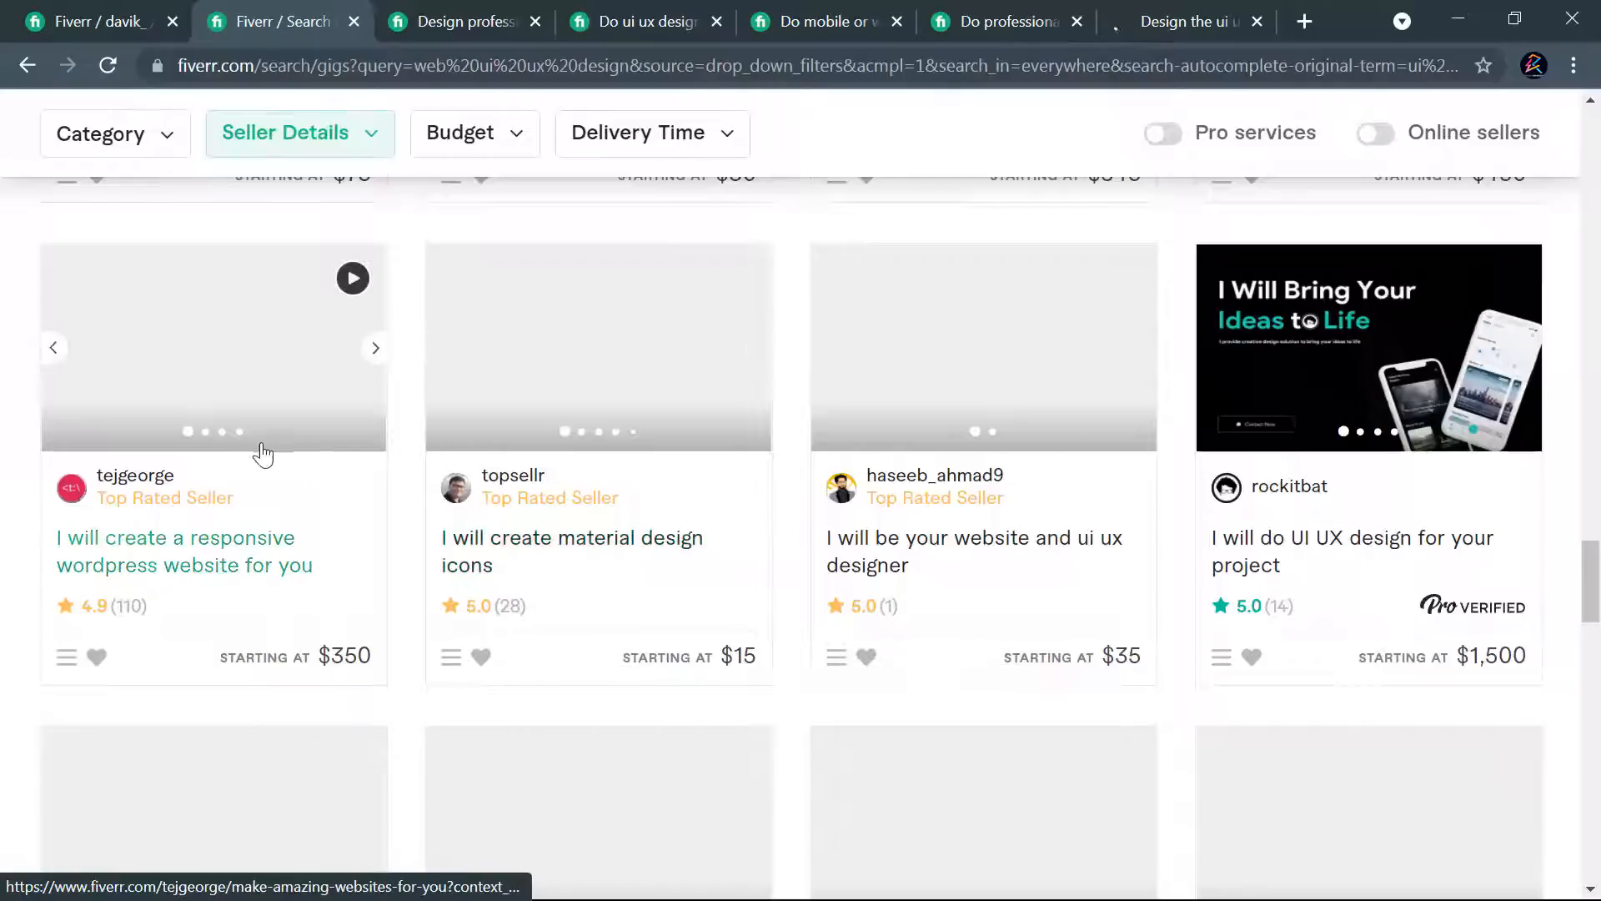
scroll(859, 440, down, 4)
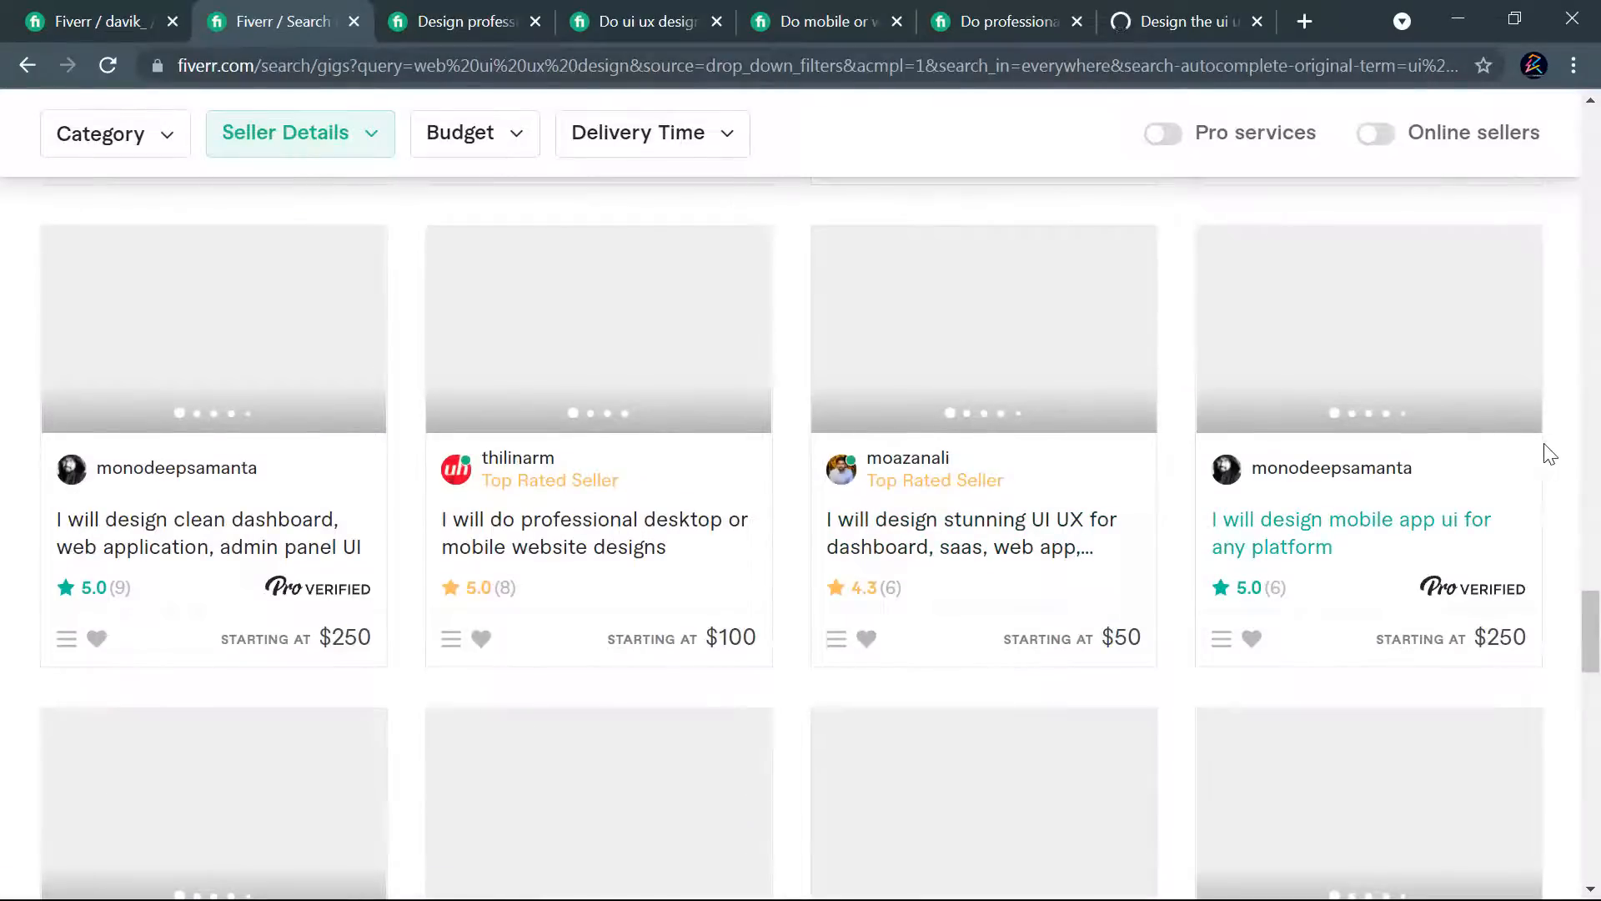
scroll(1543, 454, down, 4)
scroll(1547, 456, down, 1)
scroll(1548, 467, down, 5)
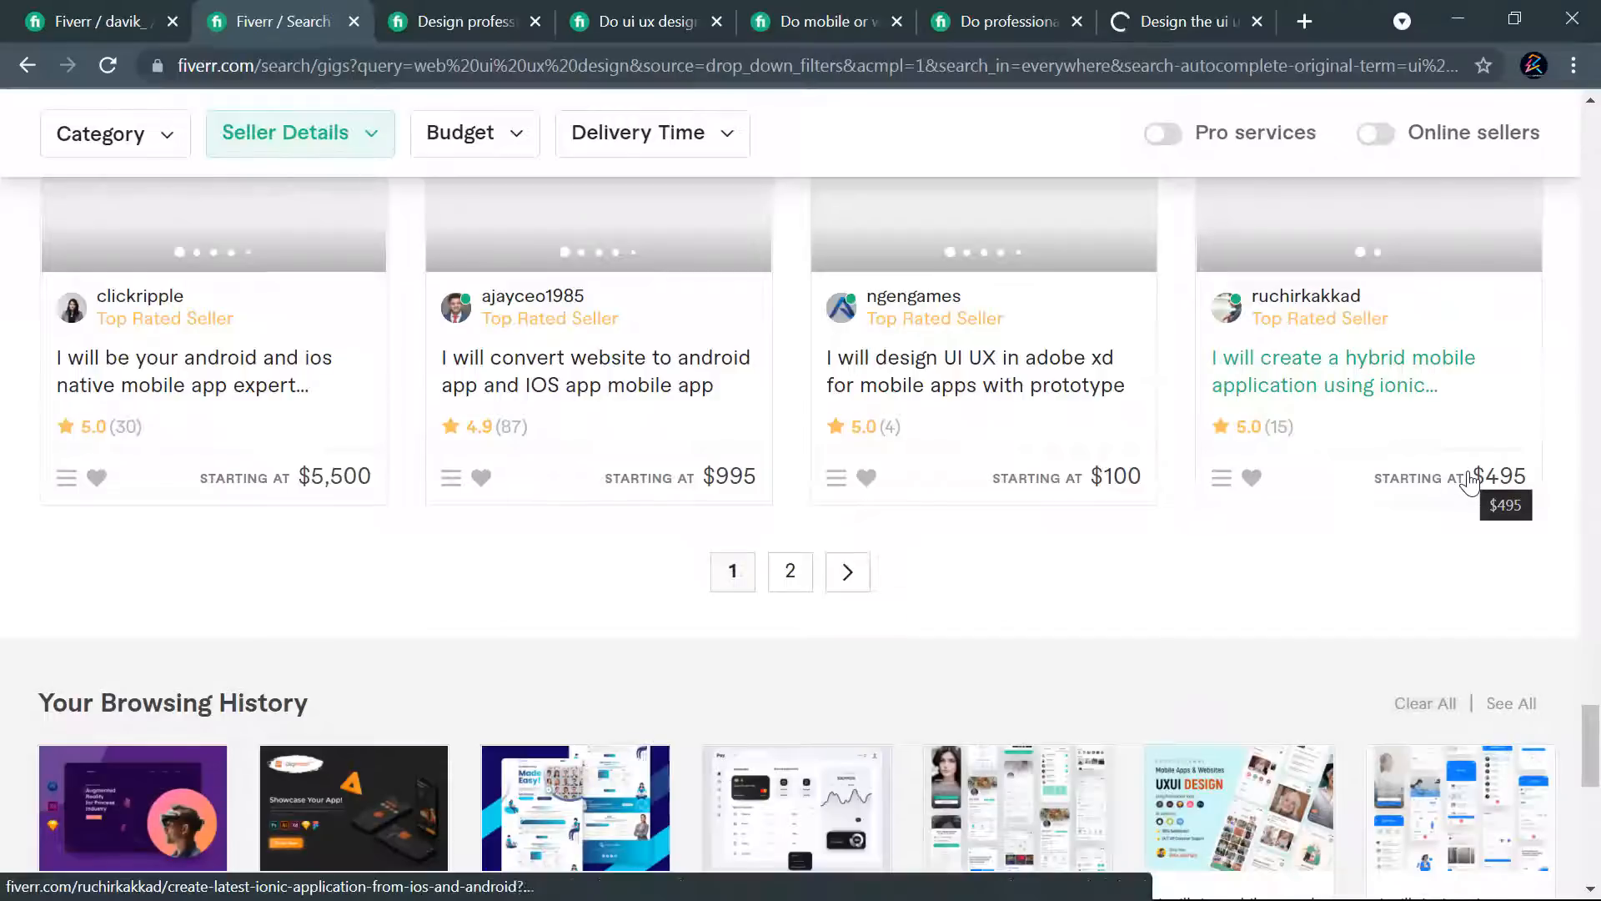
scroll(1451, 482, up, 1)
scroll(1451, 482, up, 20)
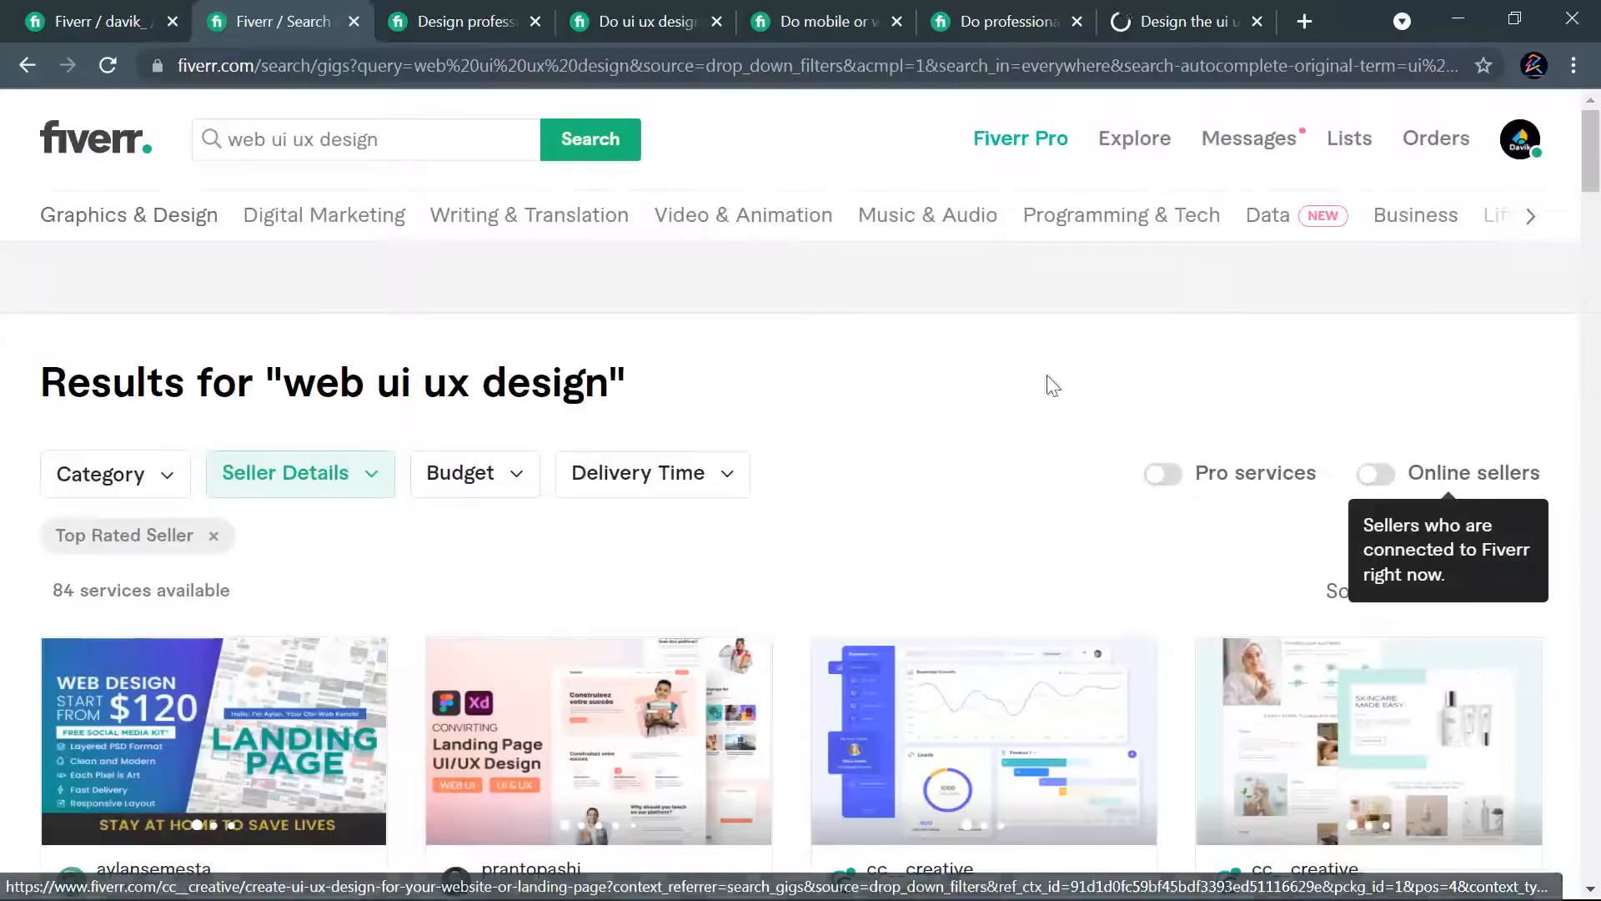
- Search the gigs for "landing page"
drag(419, 132, 200, 133)
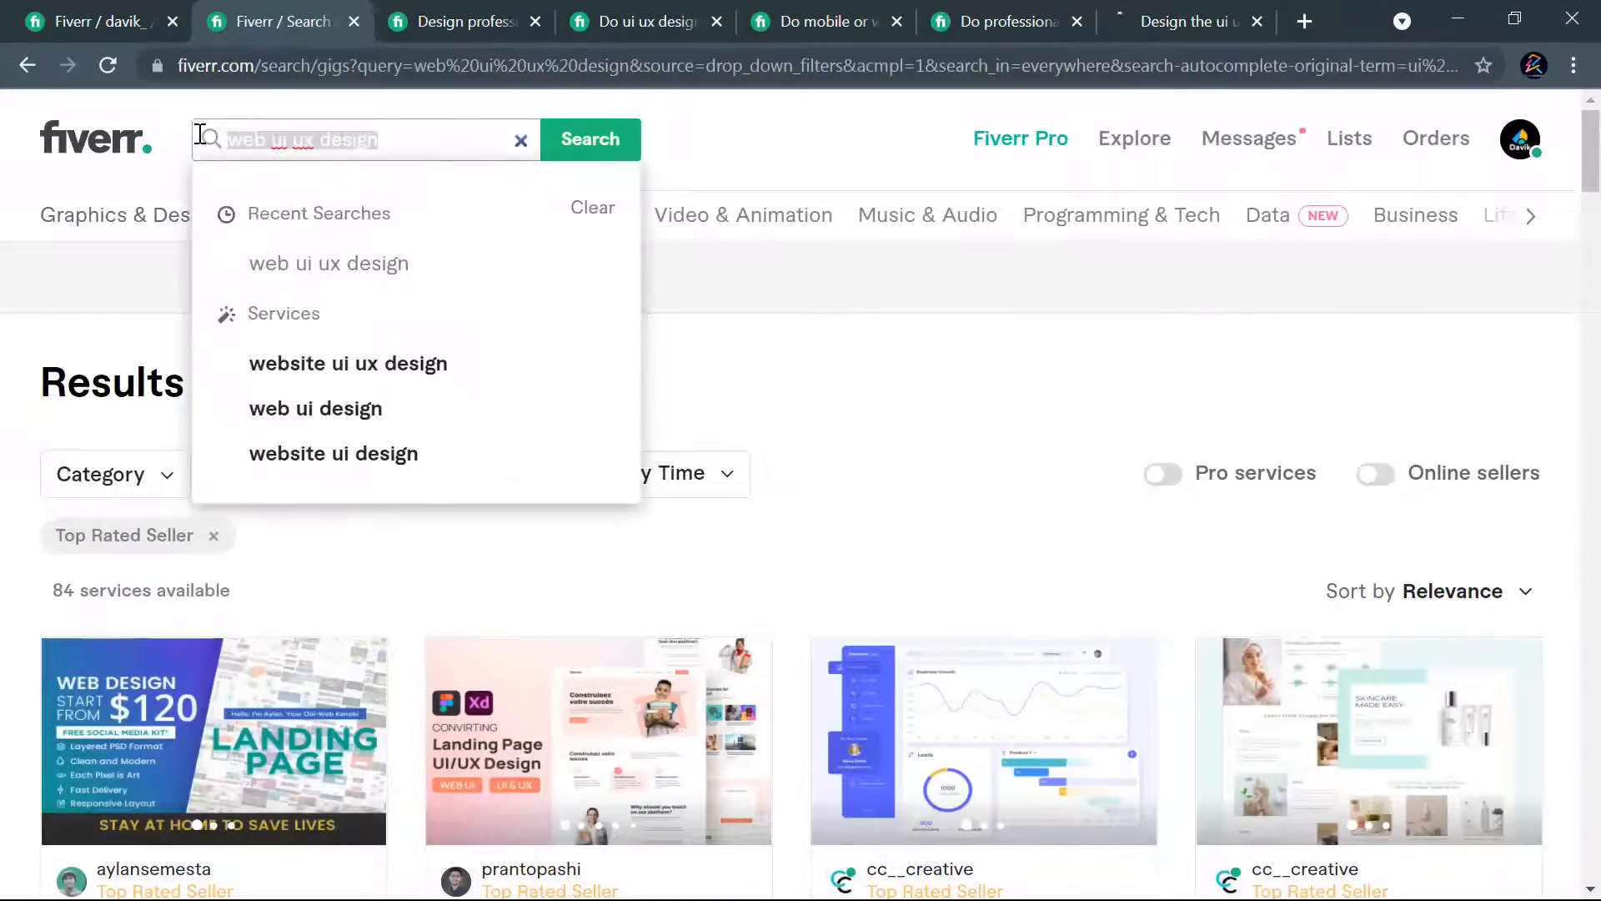
text(landing page)
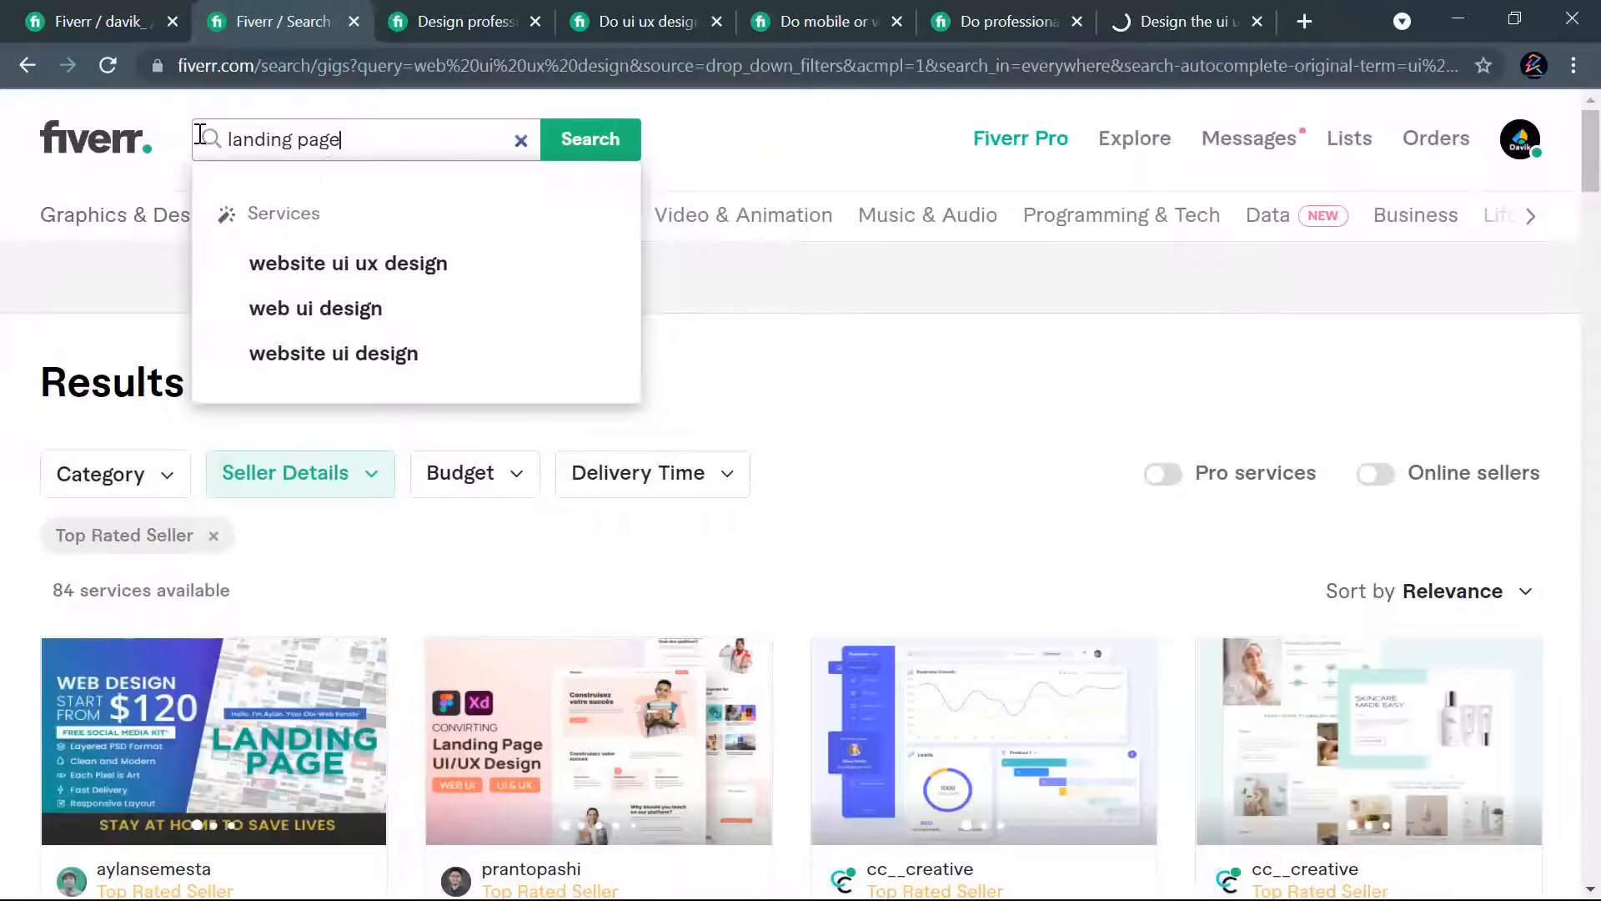
key(Return)
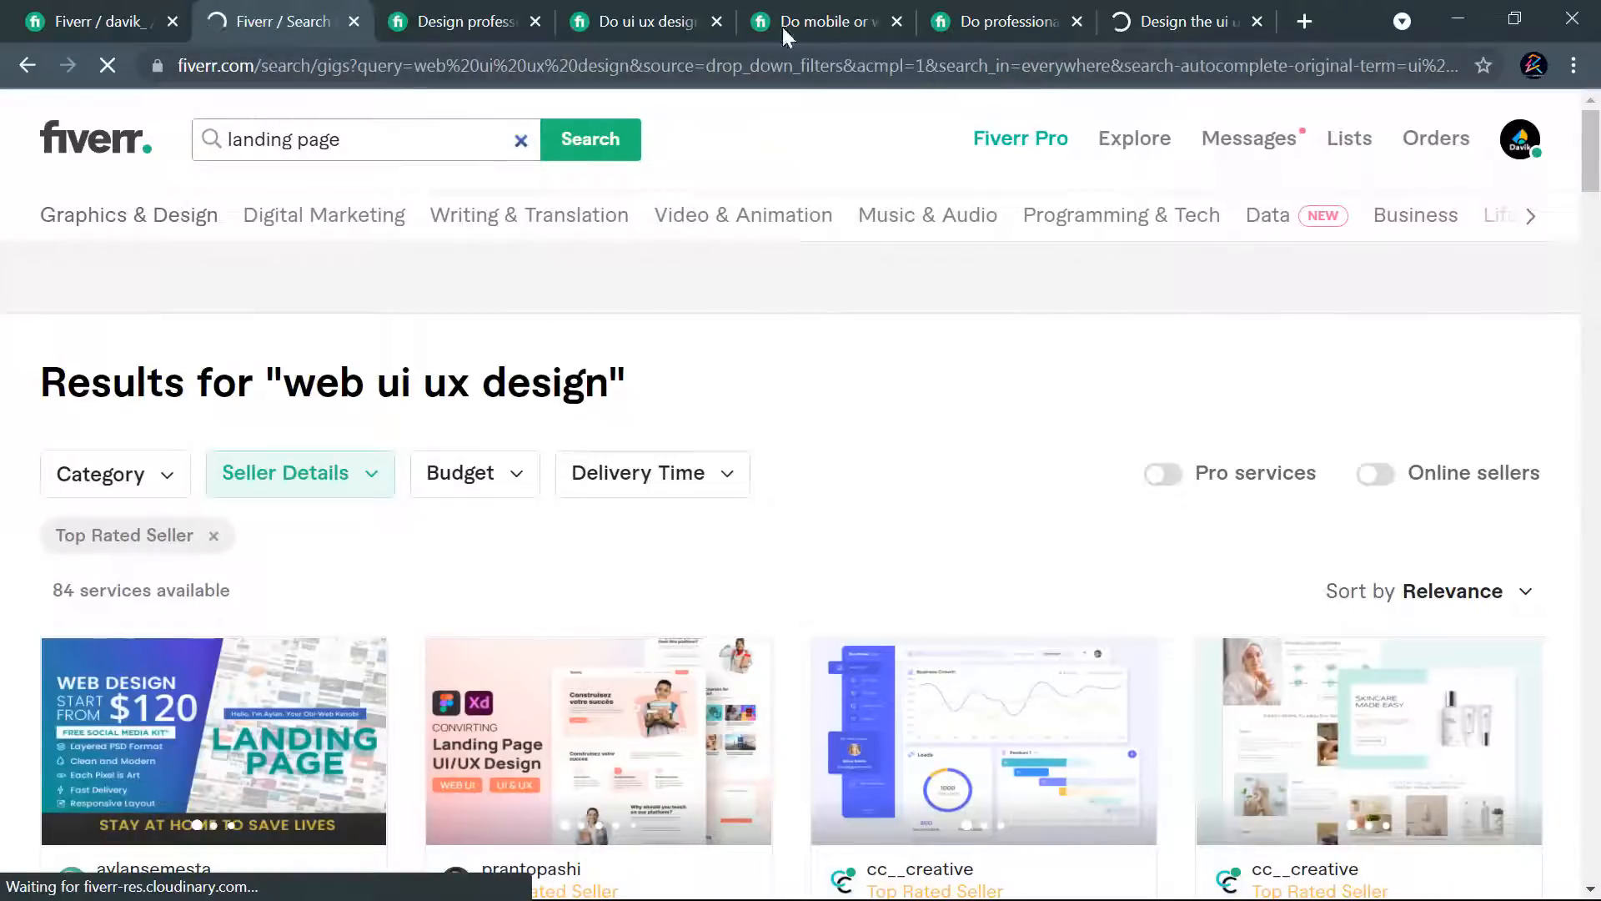
- Switch to the already open "design professional mobile or web ui ux design" gig and review its Basic and Premium package details
click(460, 3)
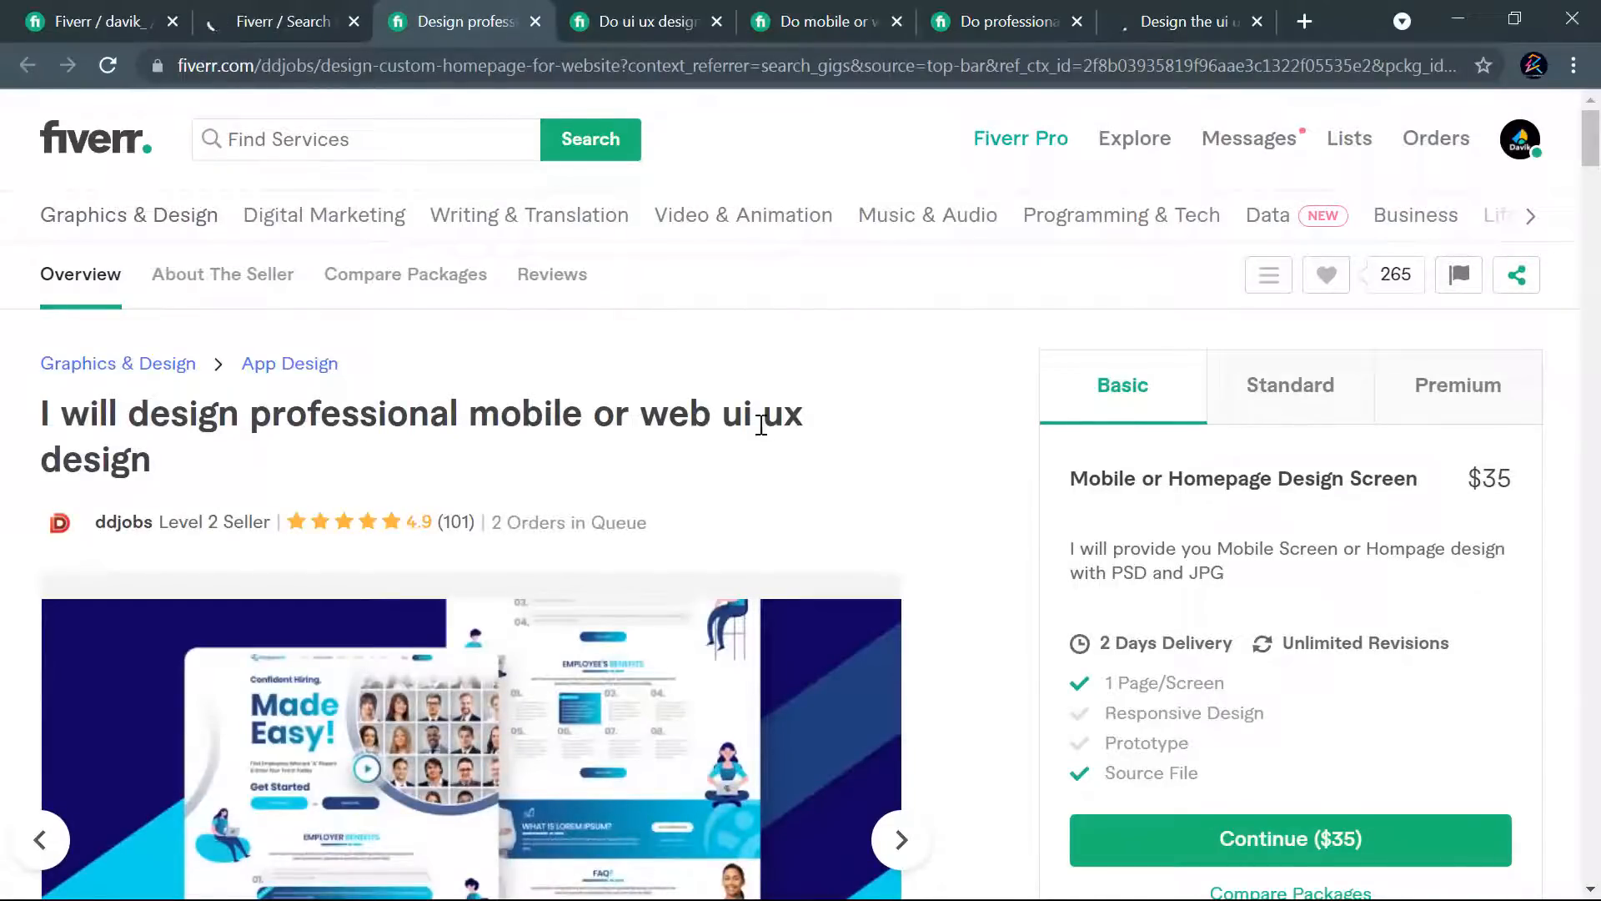
scroll(884, 427, down, 6)
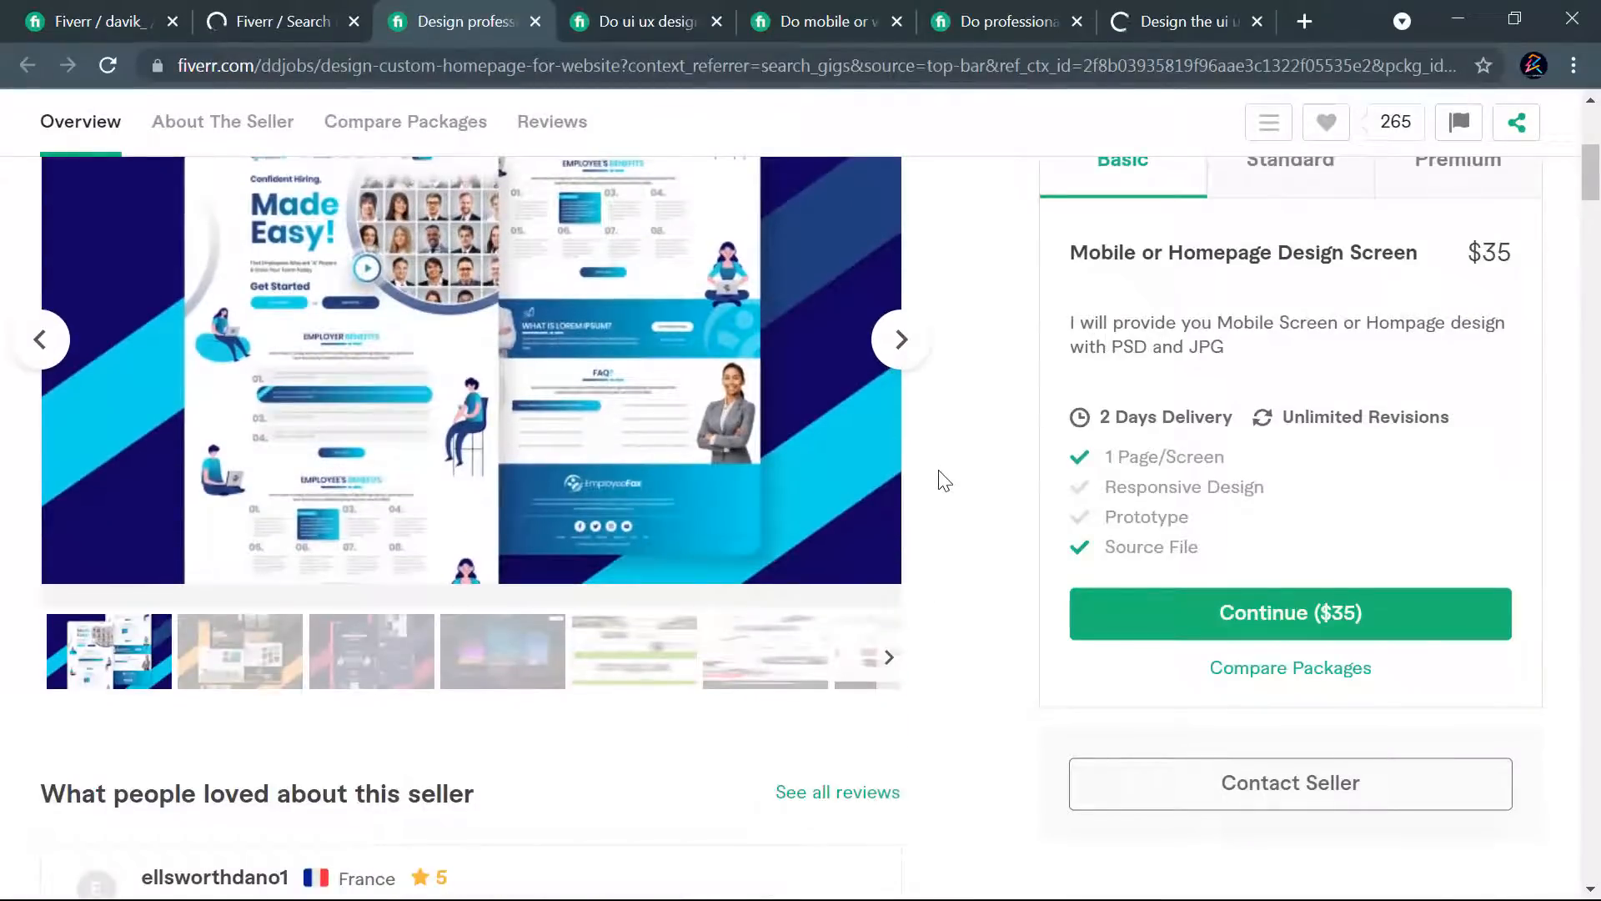
scroll(943, 481, up, 2)
scroll(984, 467, up, 3)
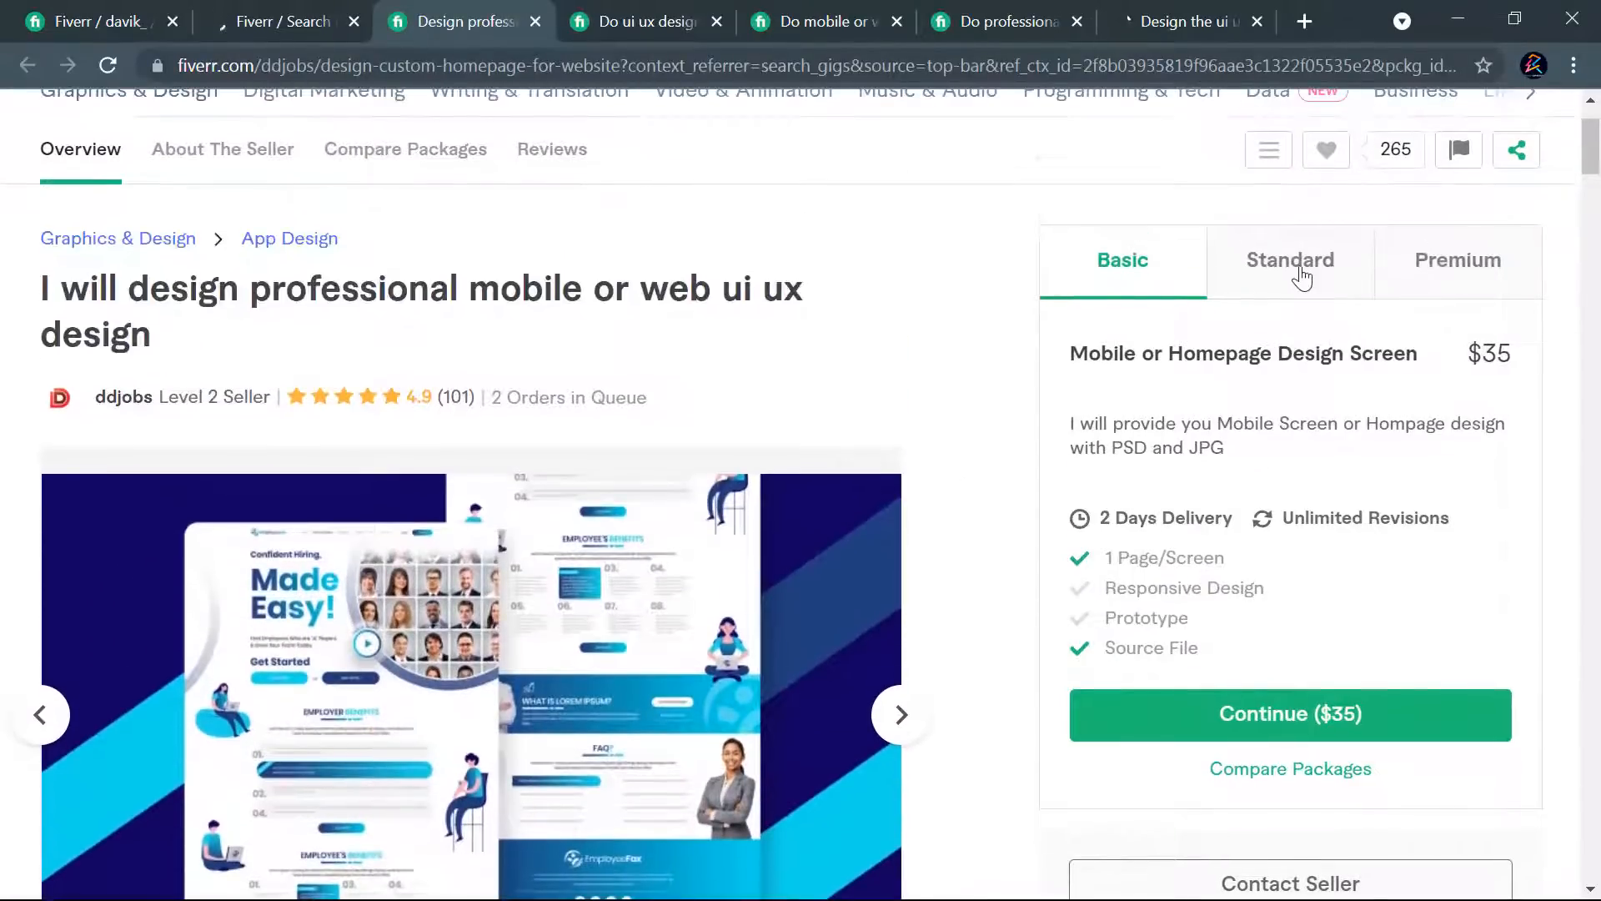
click(1423, 271)
scroll(883, 311, down, 5)
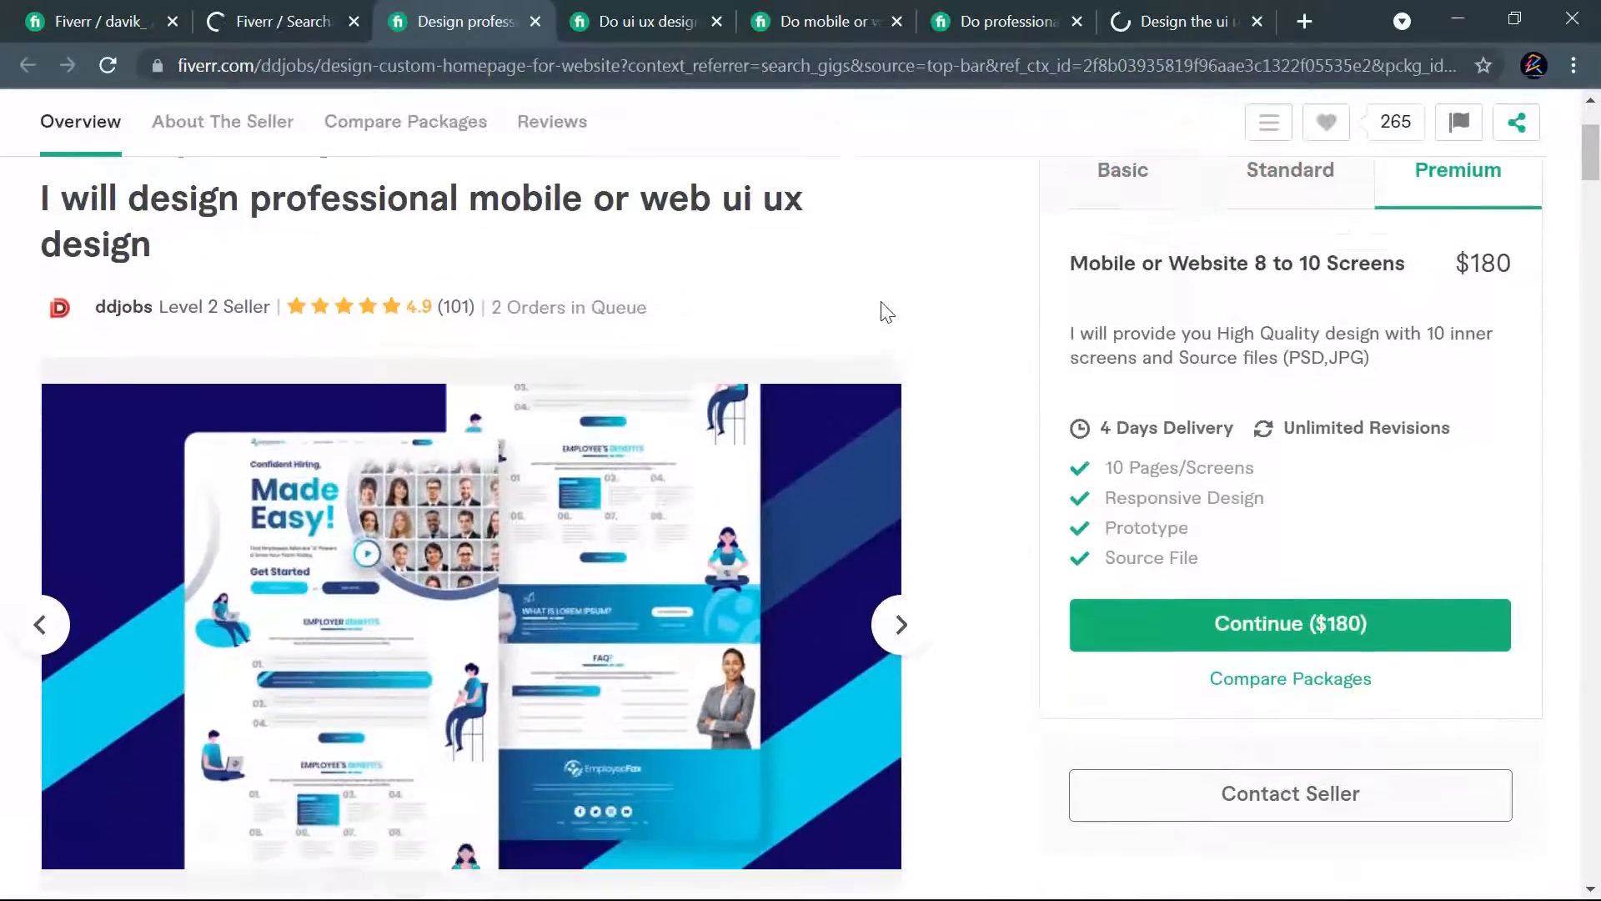
scroll(952, 432, up, 1)
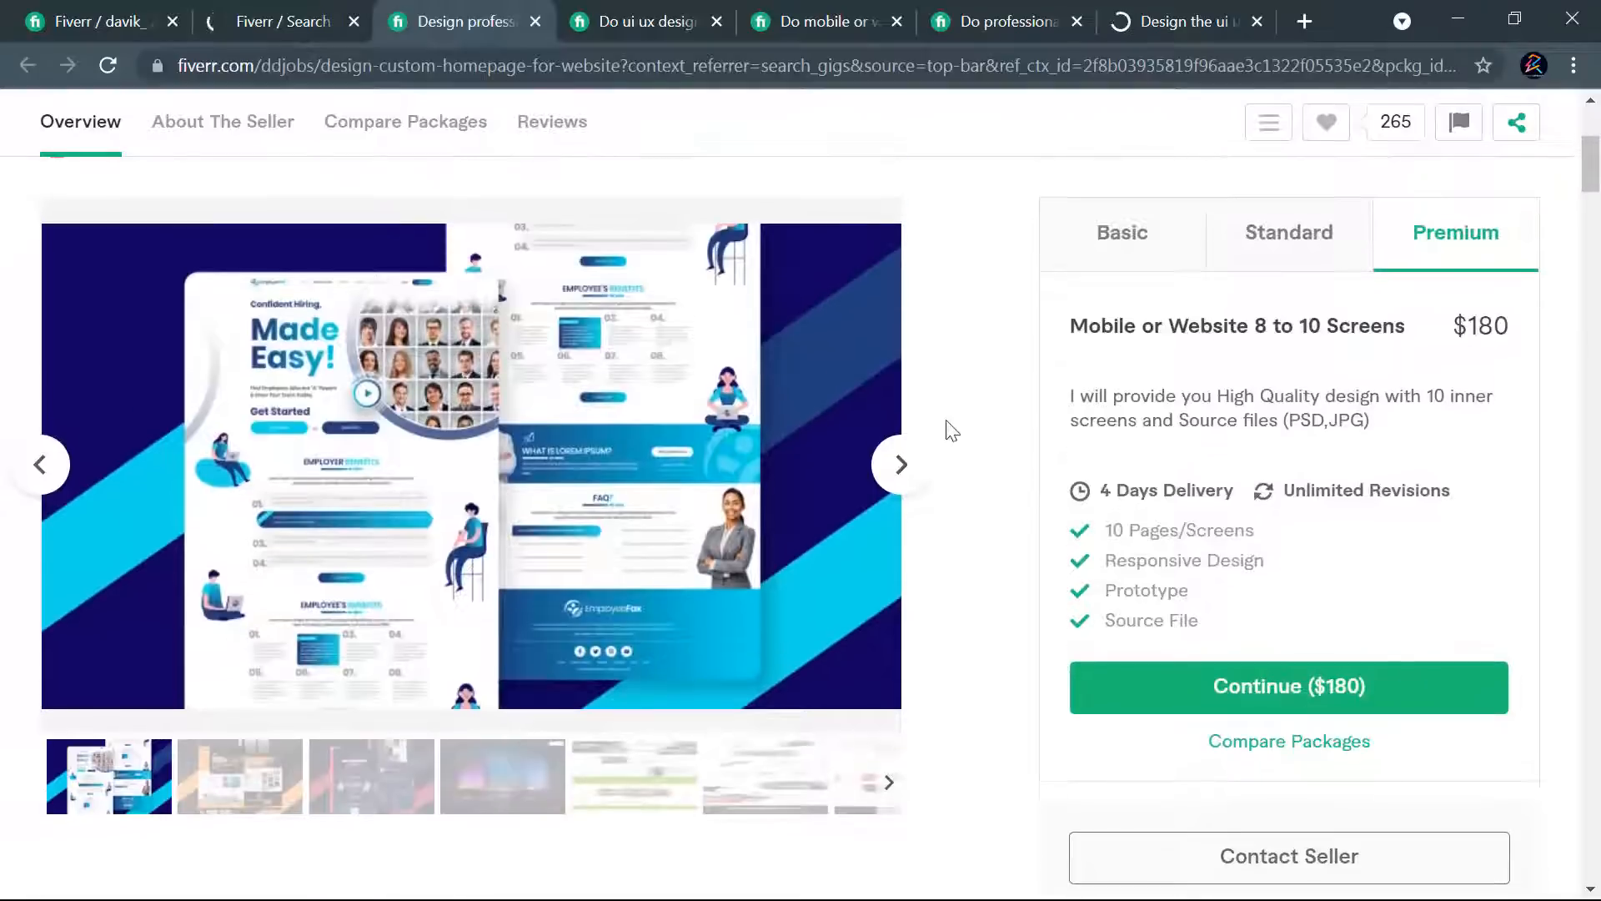
- Browse the portfolio images in the professional mobile or web ui ux design gig's gallery
click(902, 465)
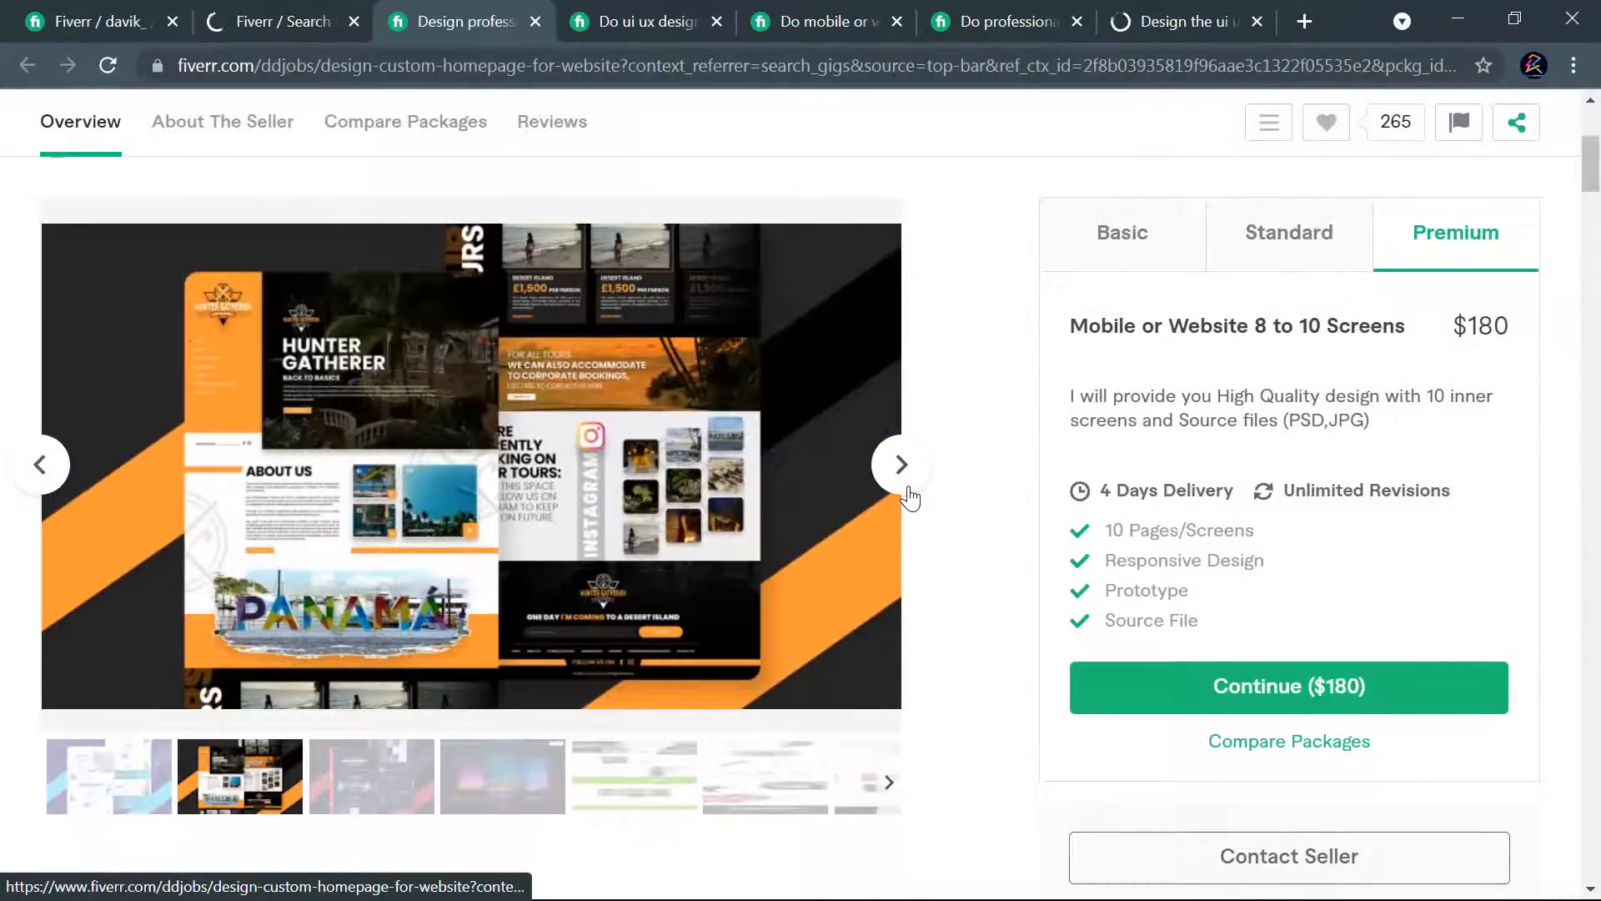
click(903, 465)
click(60, 472)
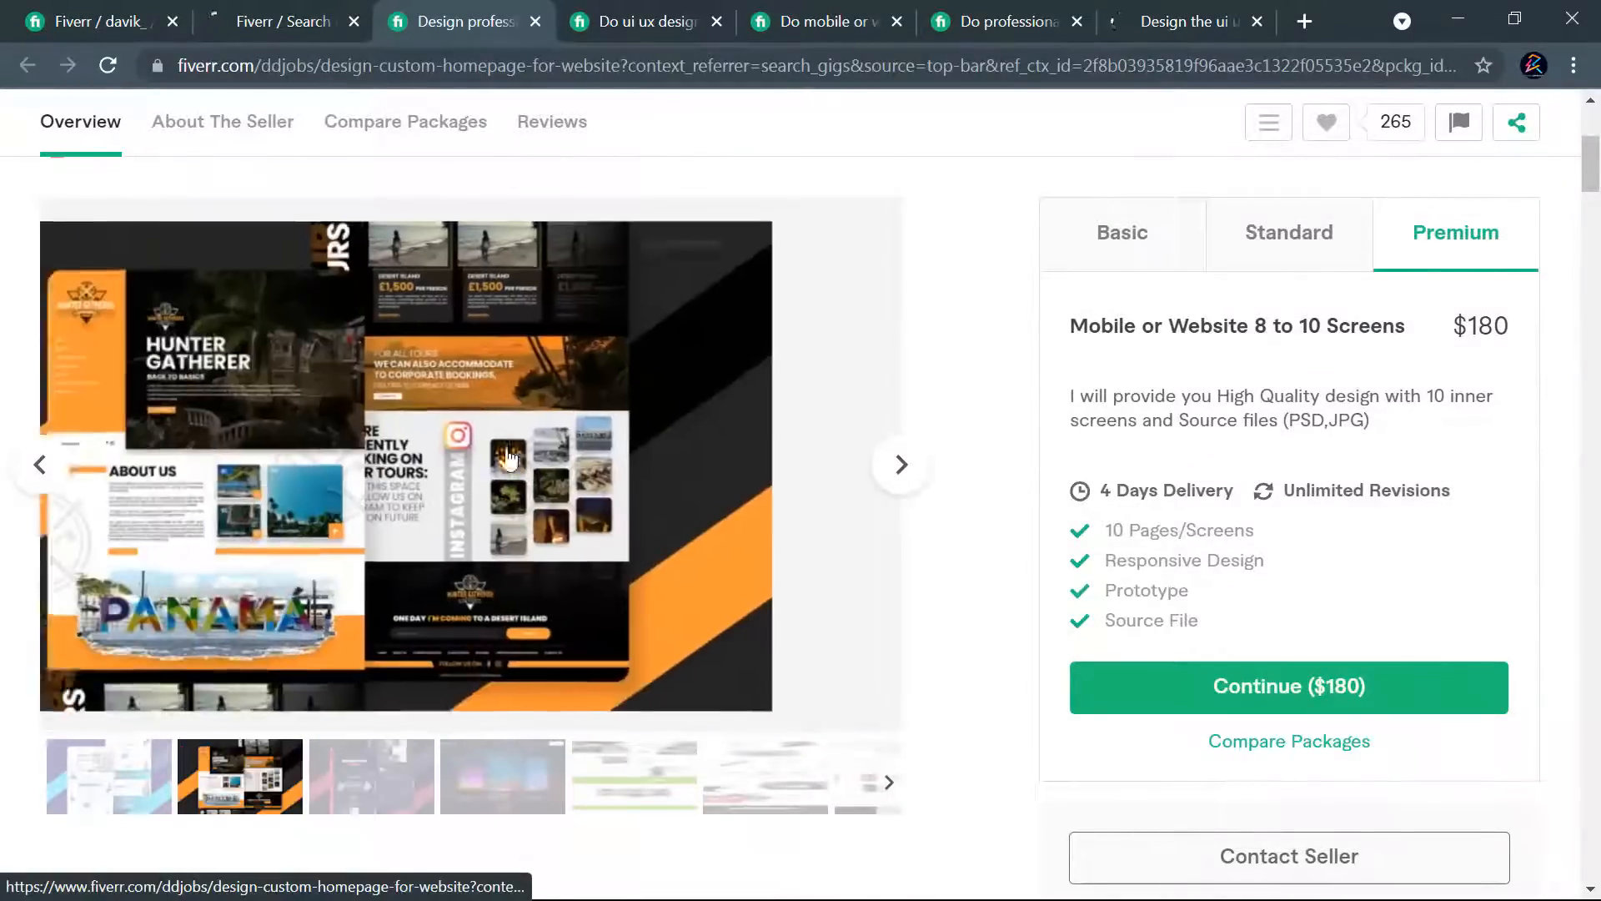
scroll(983, 436, up, 2)
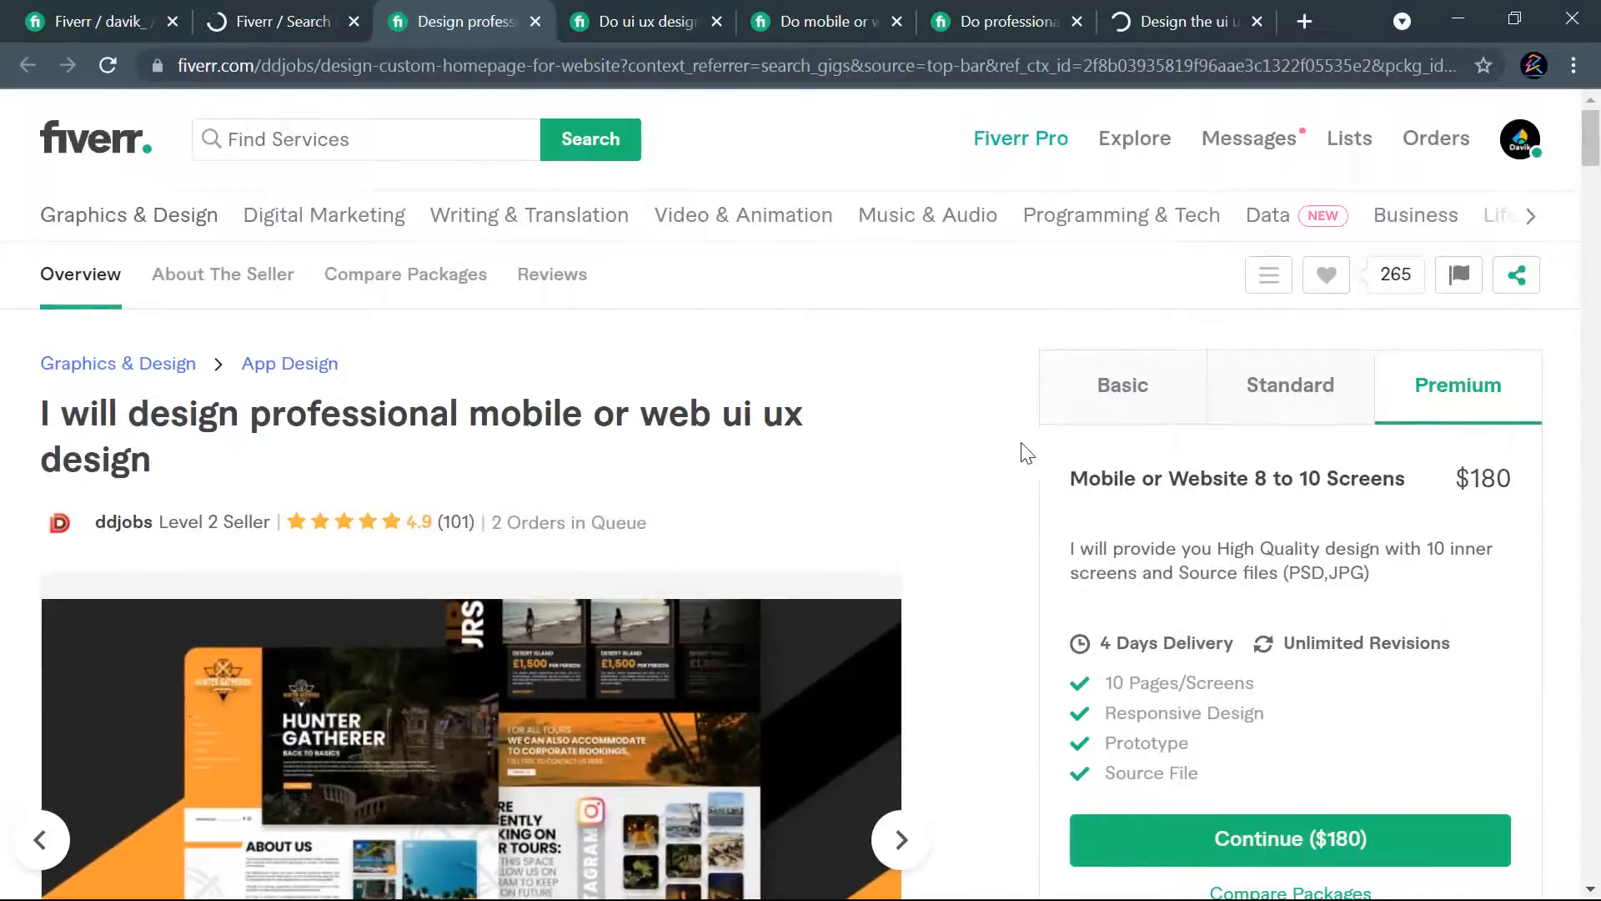
- Review the rest of the gig page, including its FAQ, reviews and related tags
scroll(1024, 453, down, 15)
scroll(922, 467, down, 8)
scroll(932, 459, down, 15)
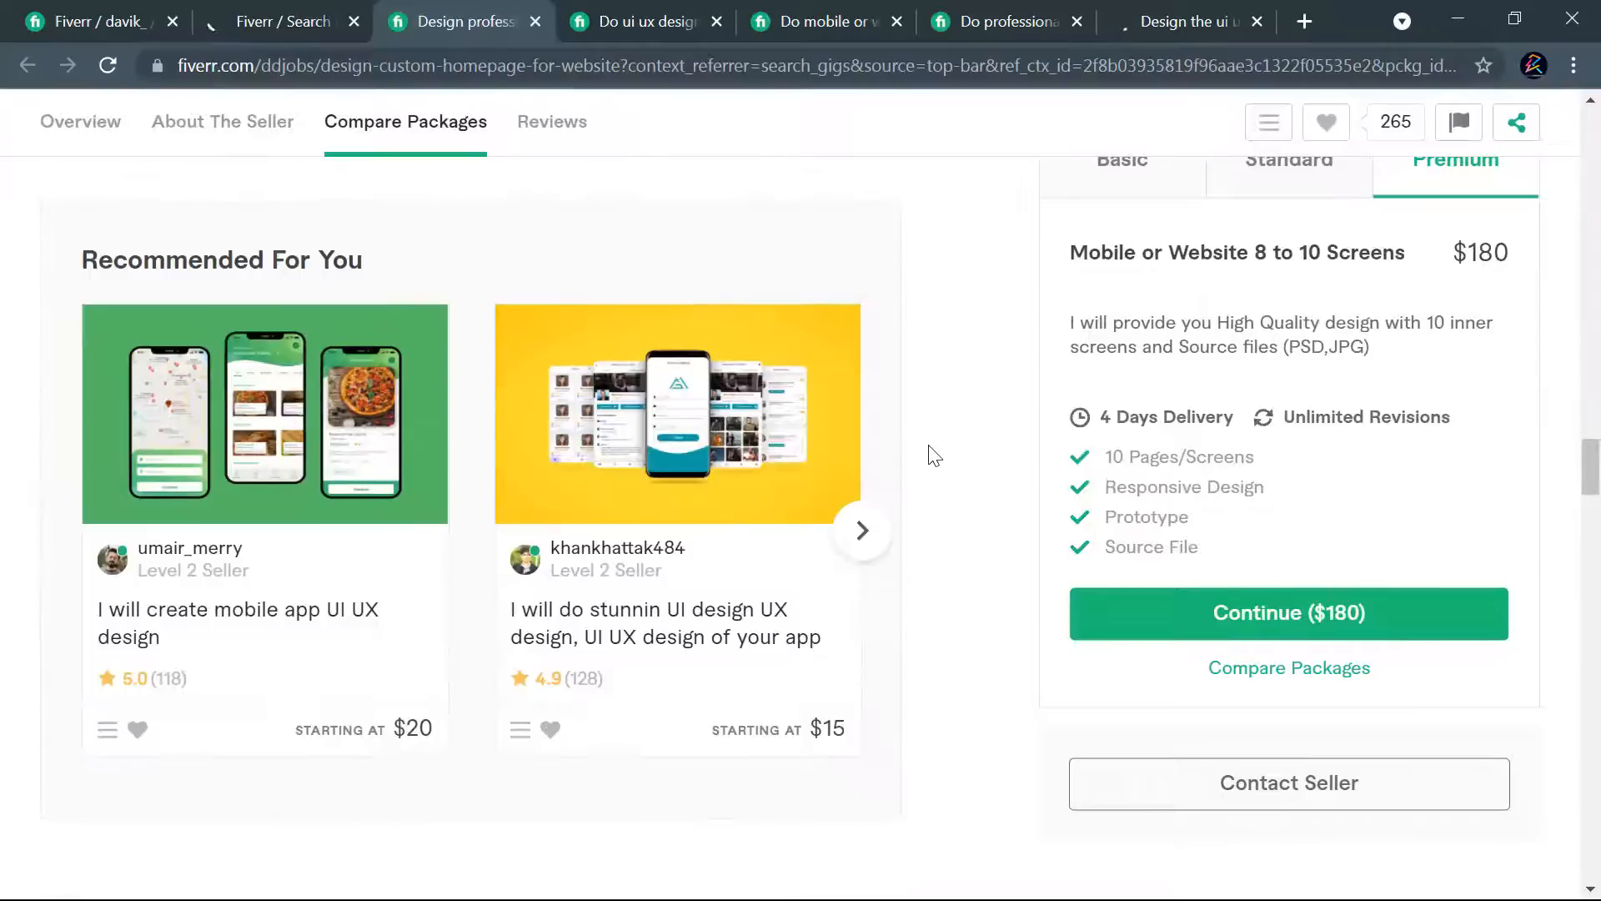
scroll(936, 453, down, 11)
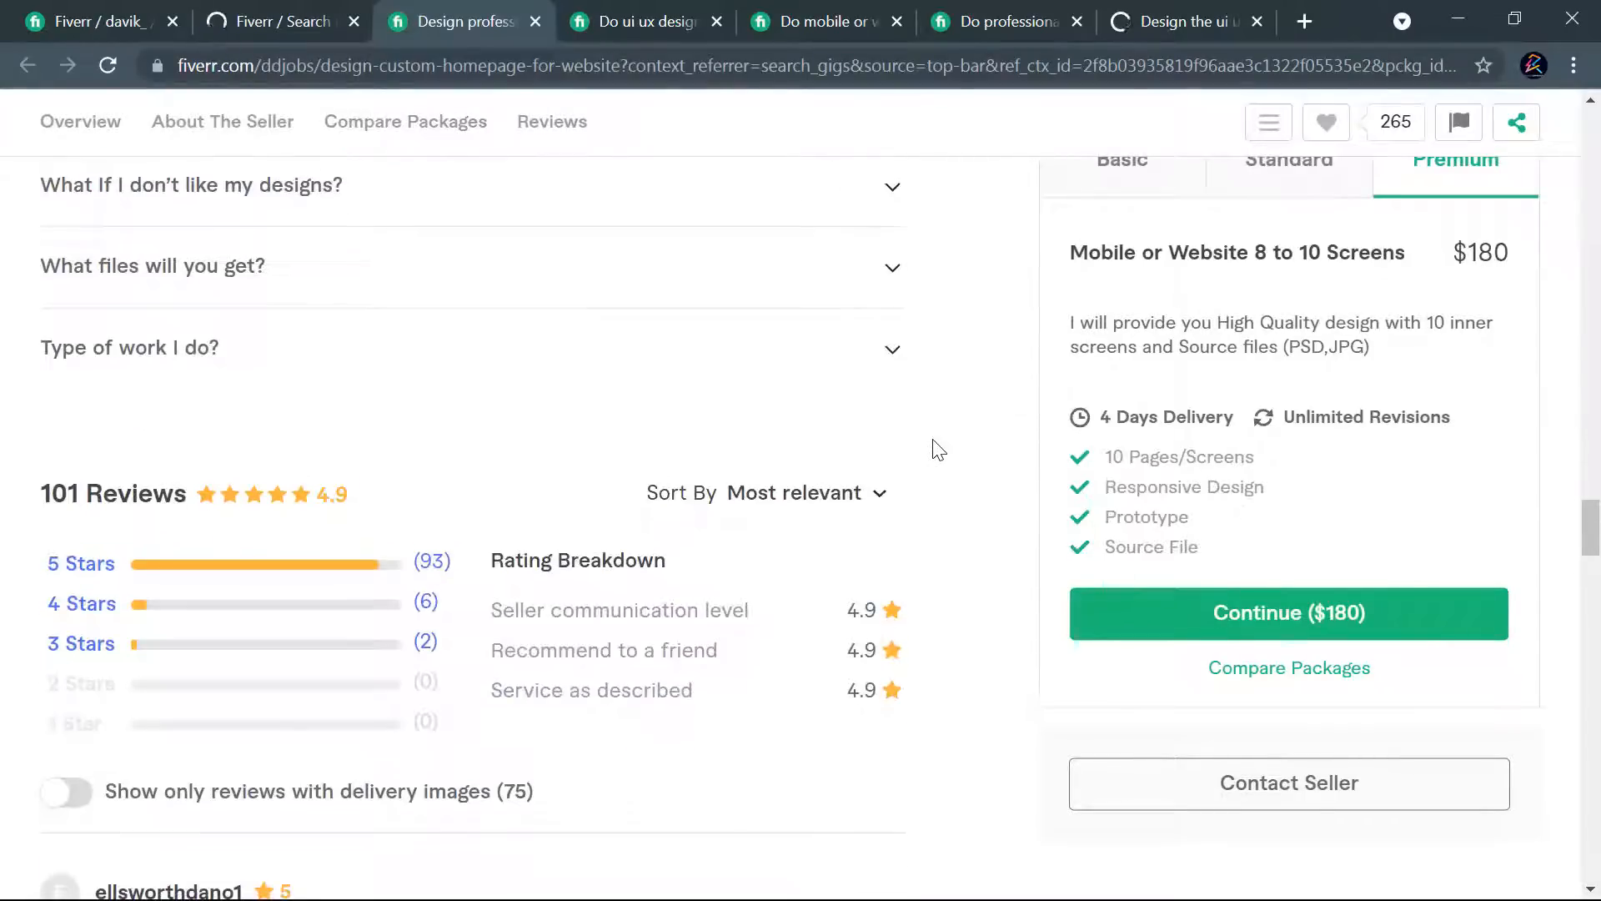
scroll(938, 450, down, 15)
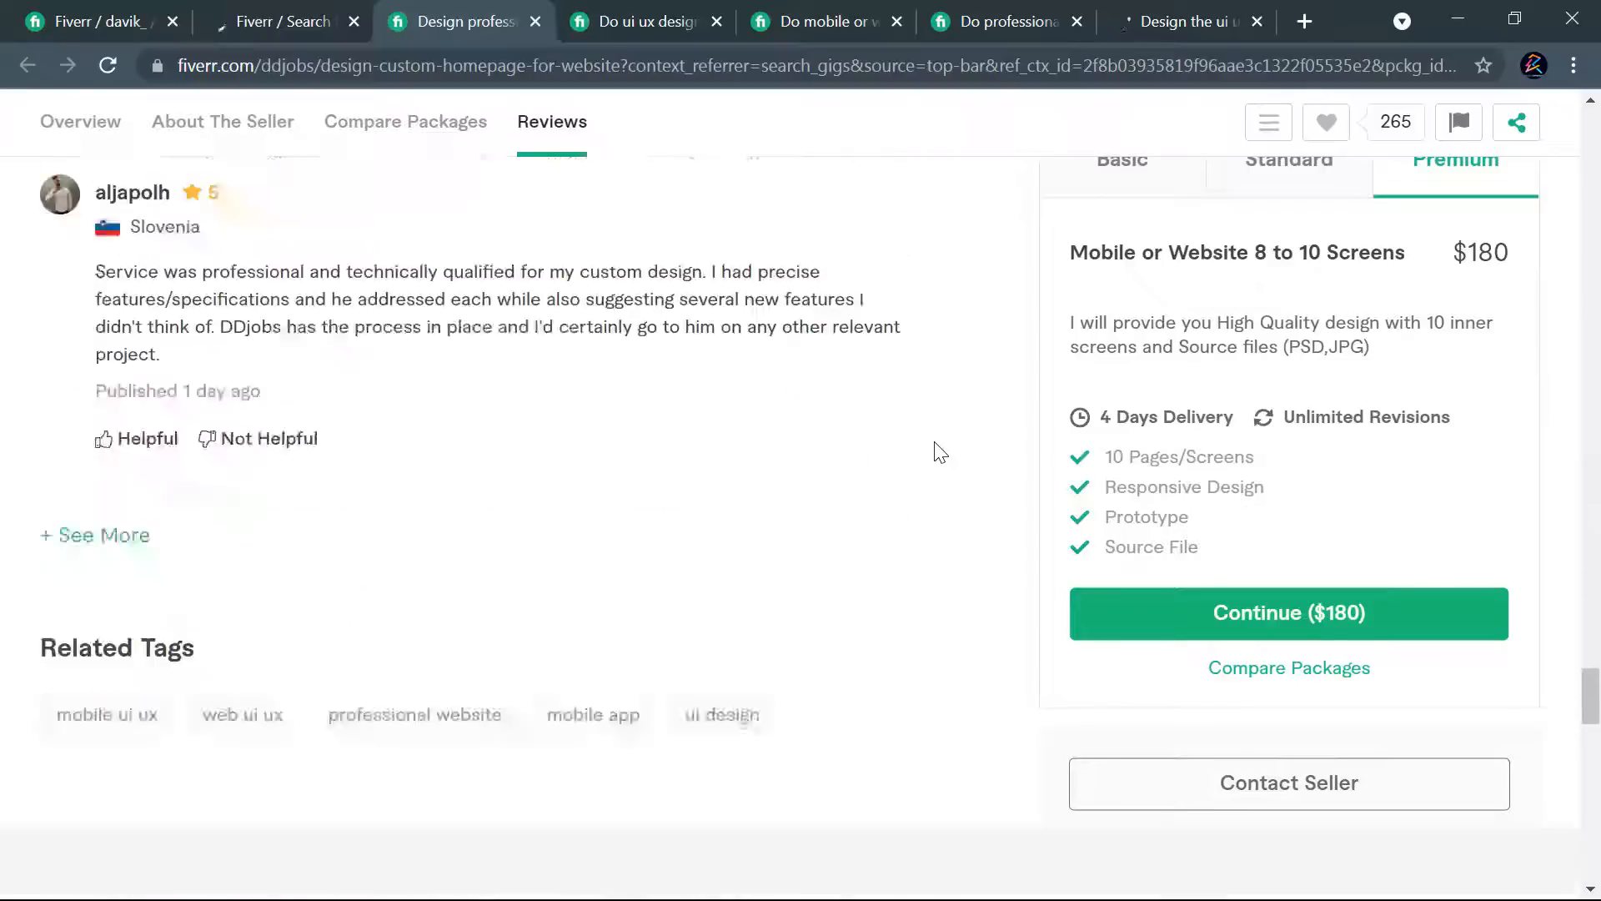
scroll(939, 448, up, 6)
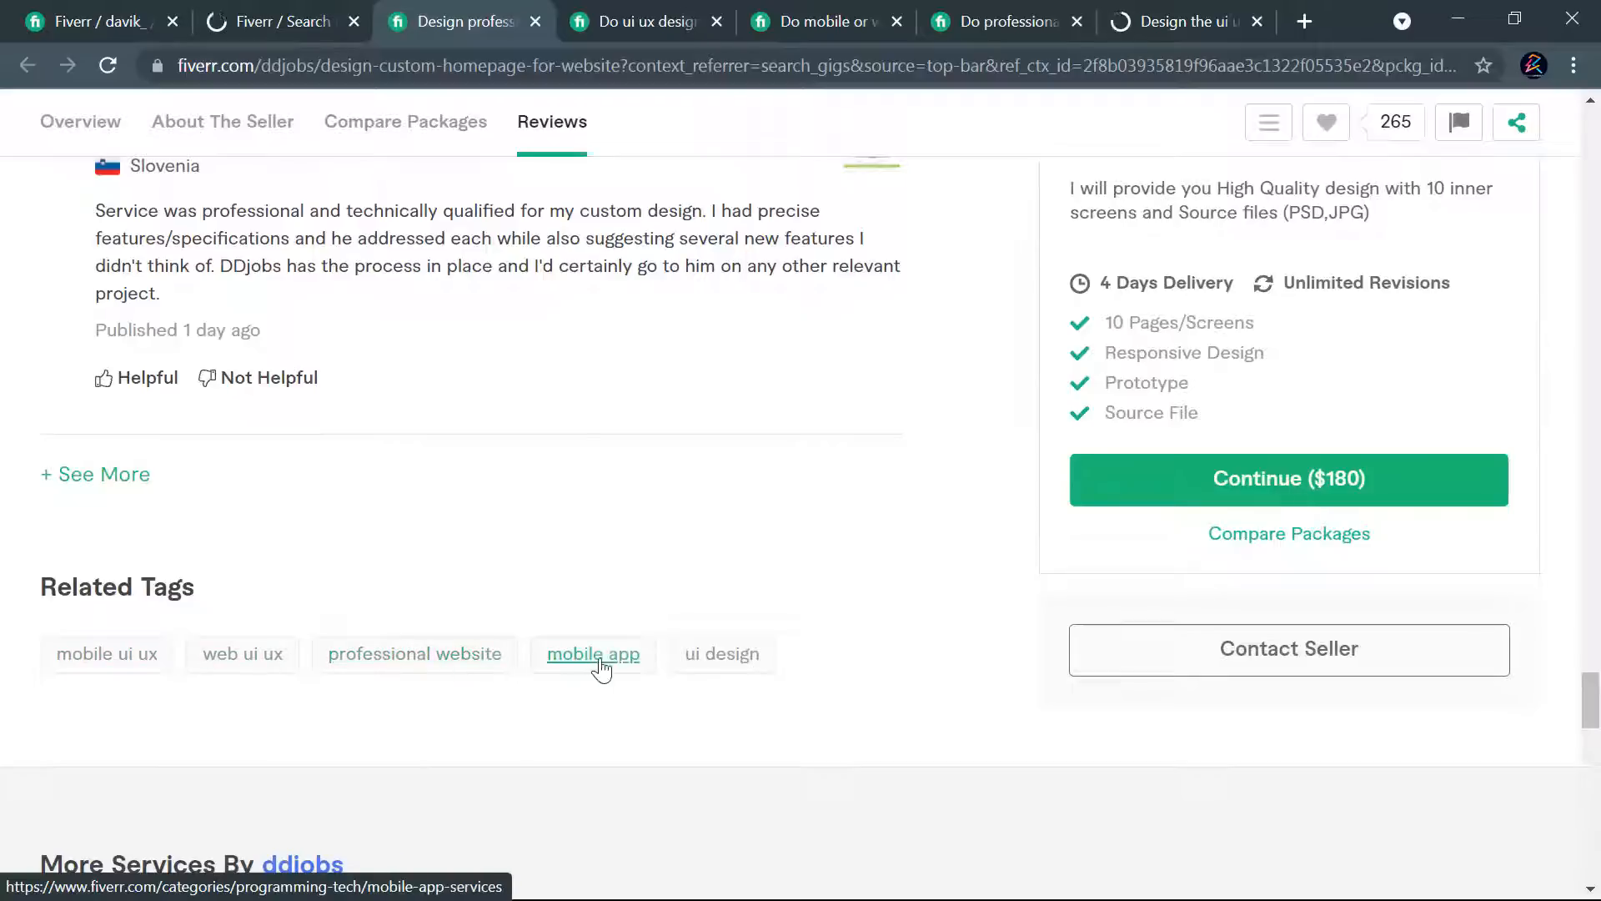
- Switch to the already open "UI UX design, mobile app UI design or web UI design" gig and review its description, reviews and related tags
click(621, 23)
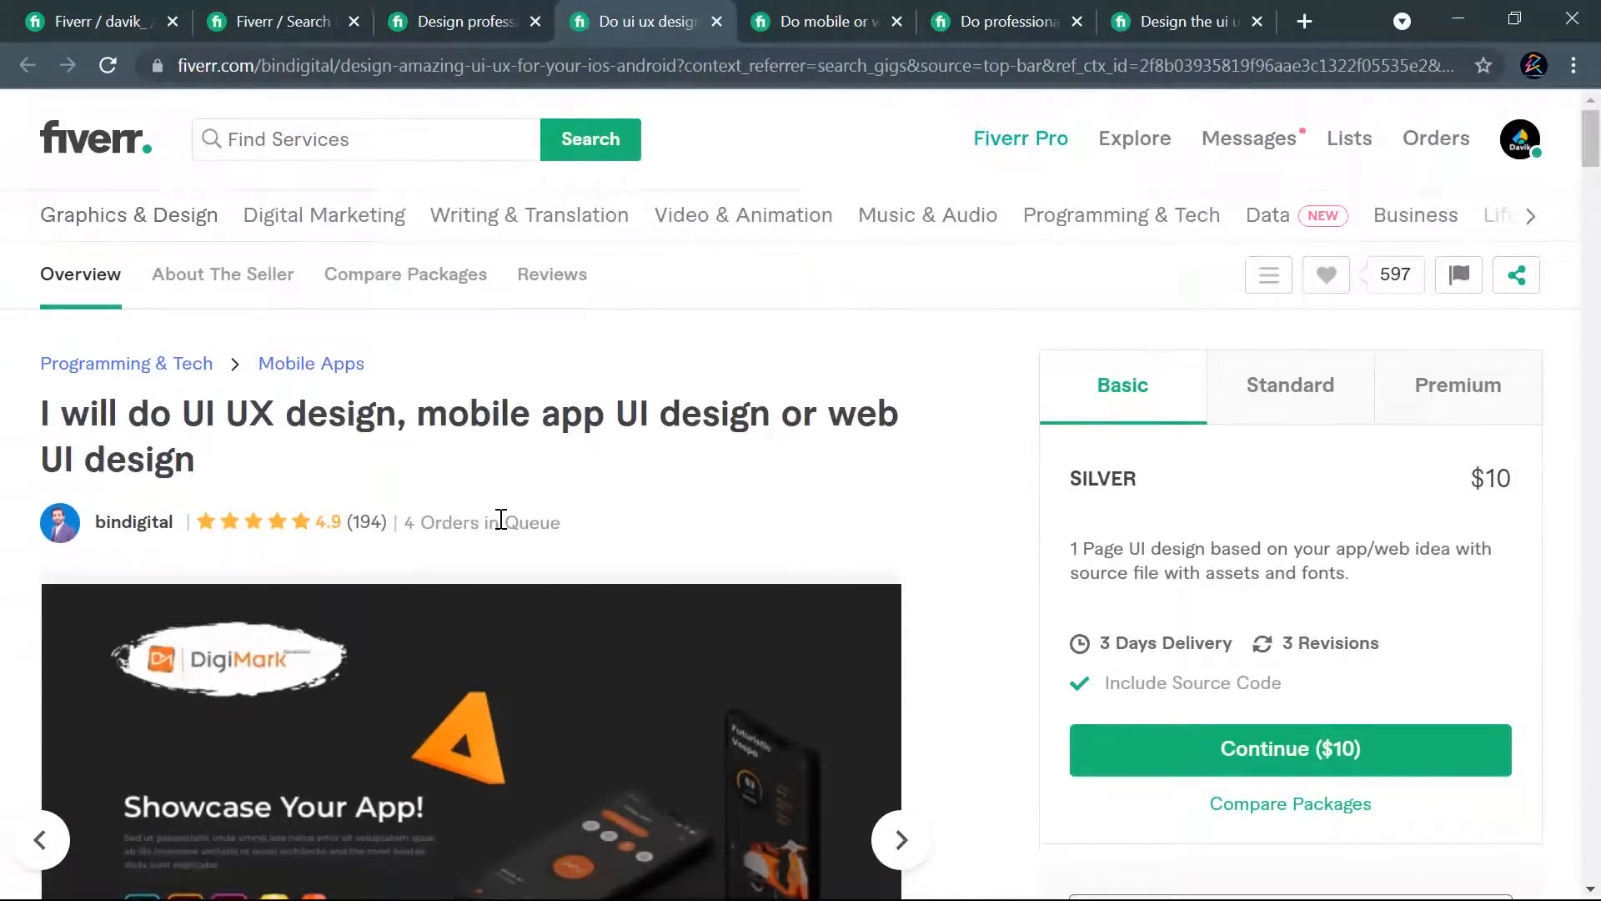
scroll(889, 514, down, 20)
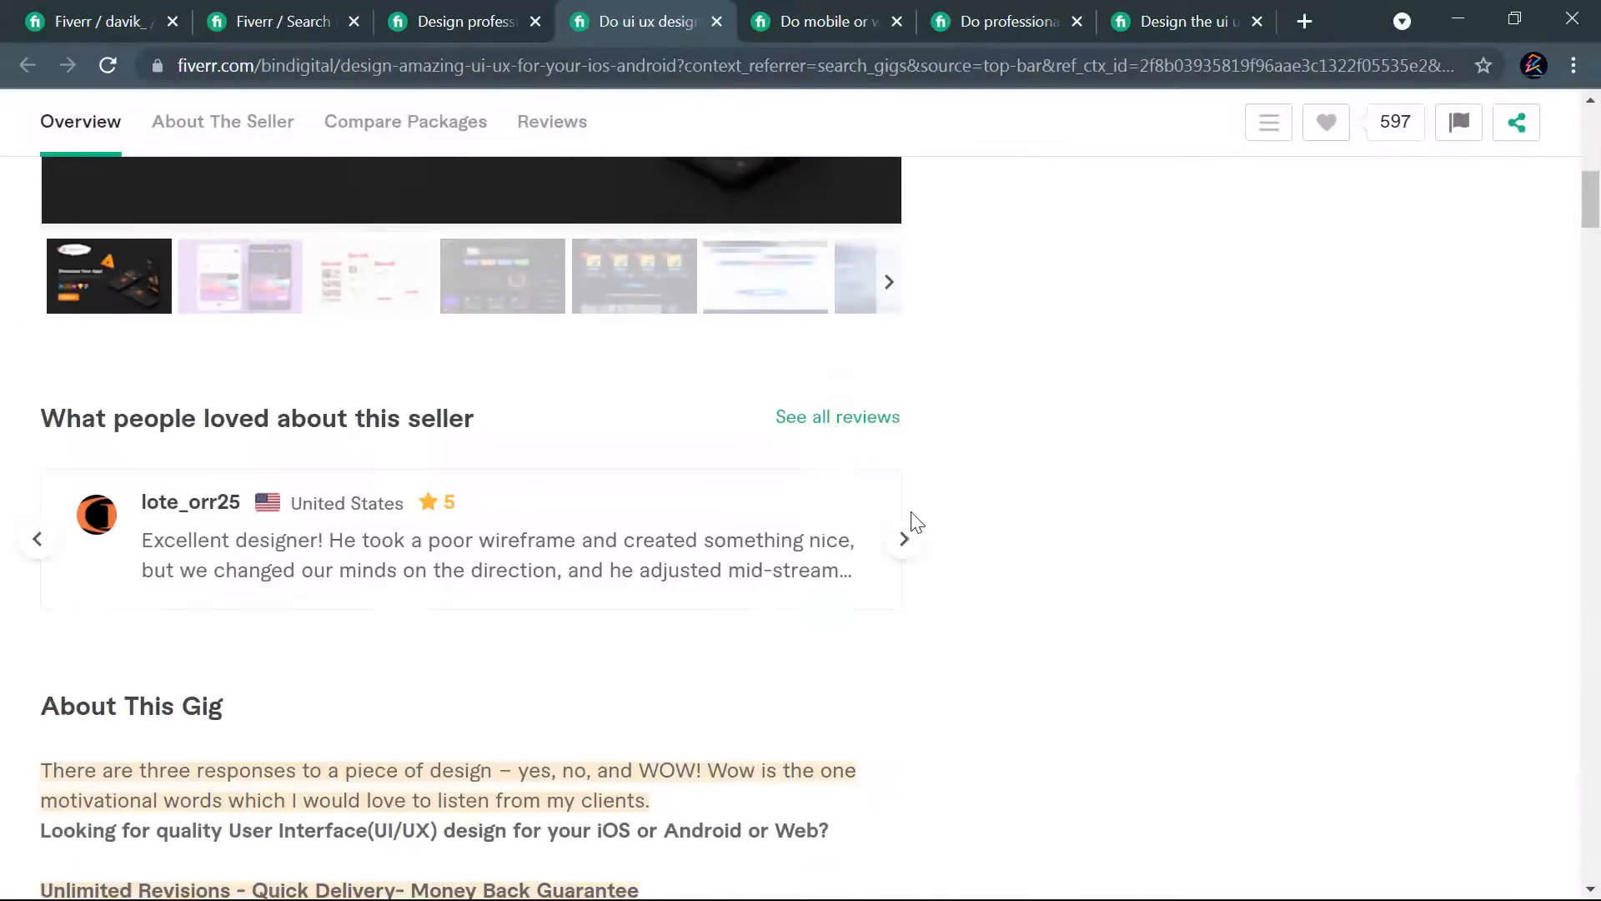
scroll(550, 500, down, 20)
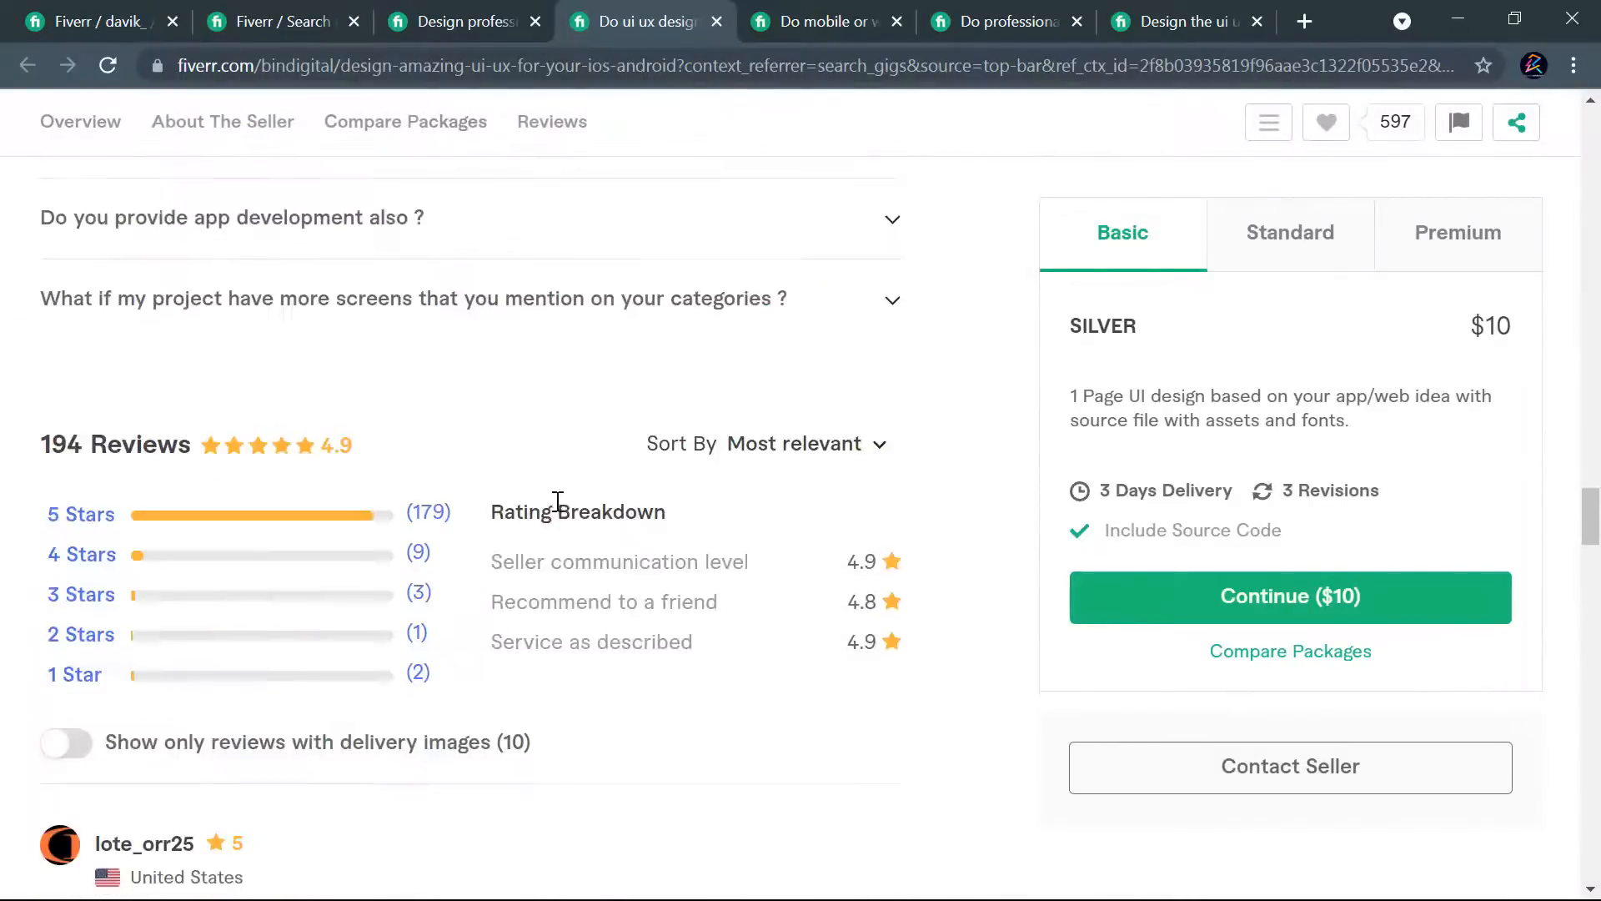
scroll(557, 484, down, 5)
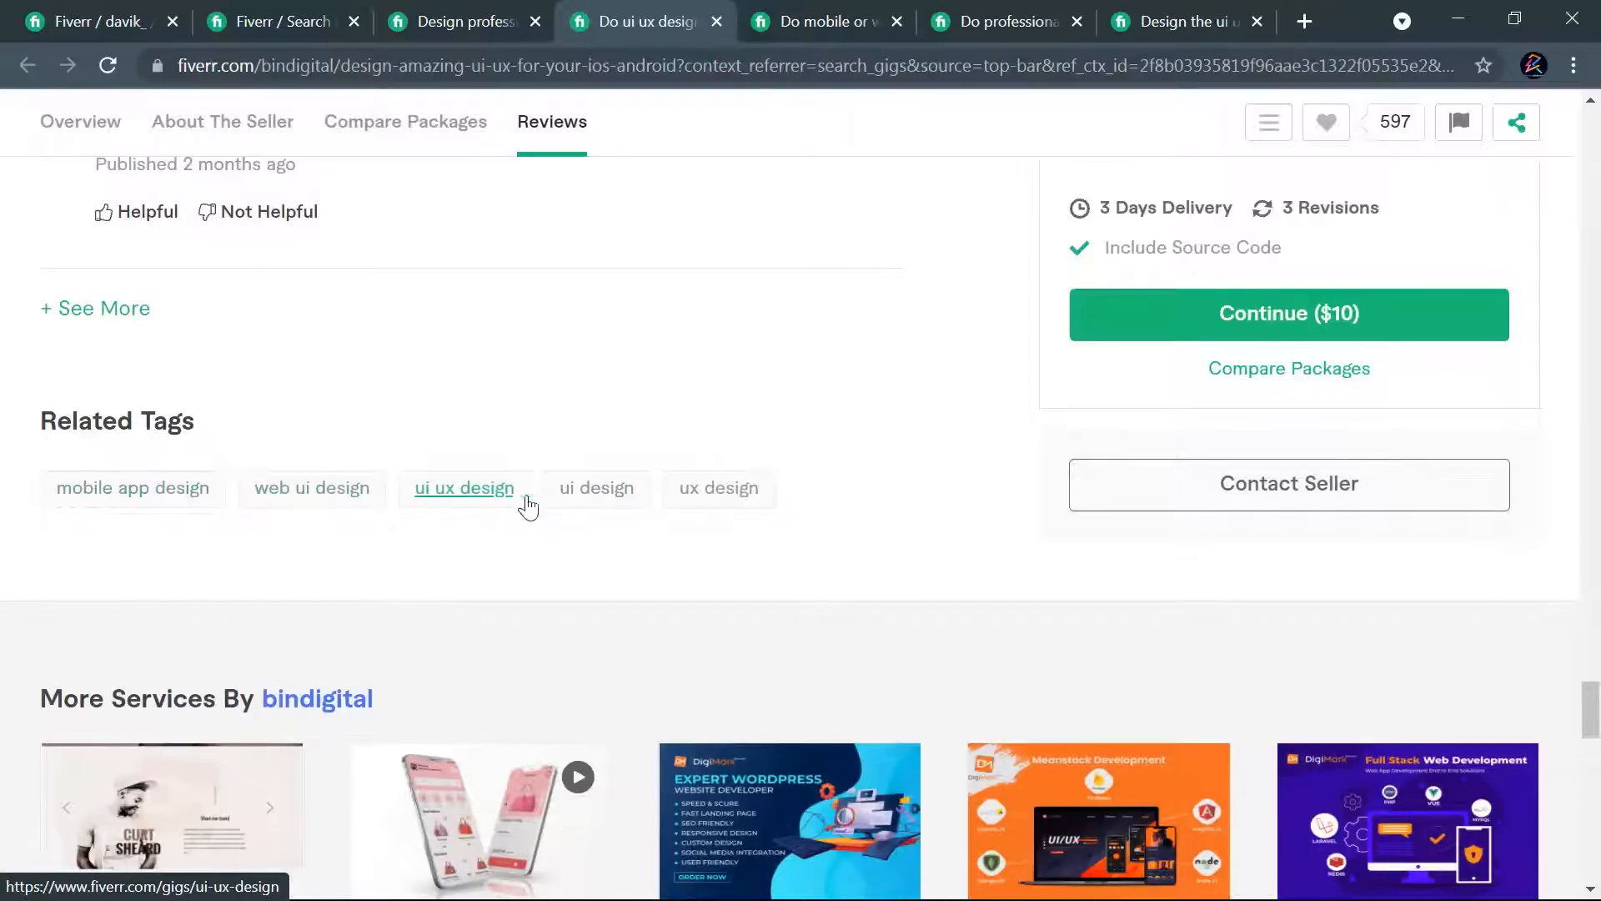
scroll(830, 494, up, 3)
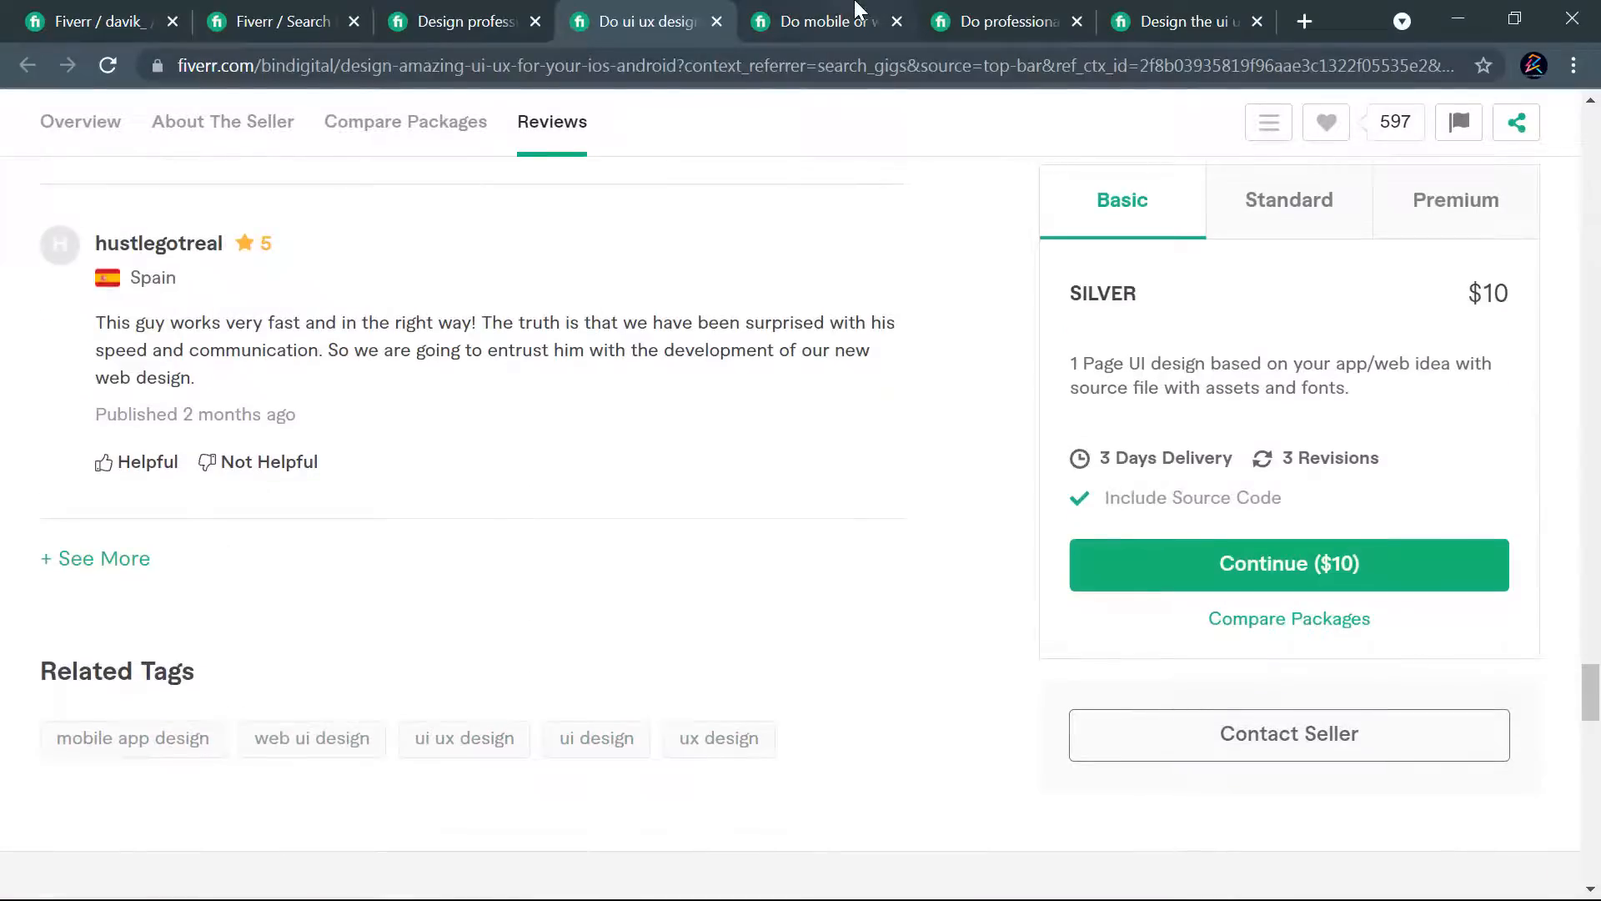
- Switch to the open "mobile or web ui ux design" gig and review its gallery, Basic package, reviews and related tags
click(849, 17)
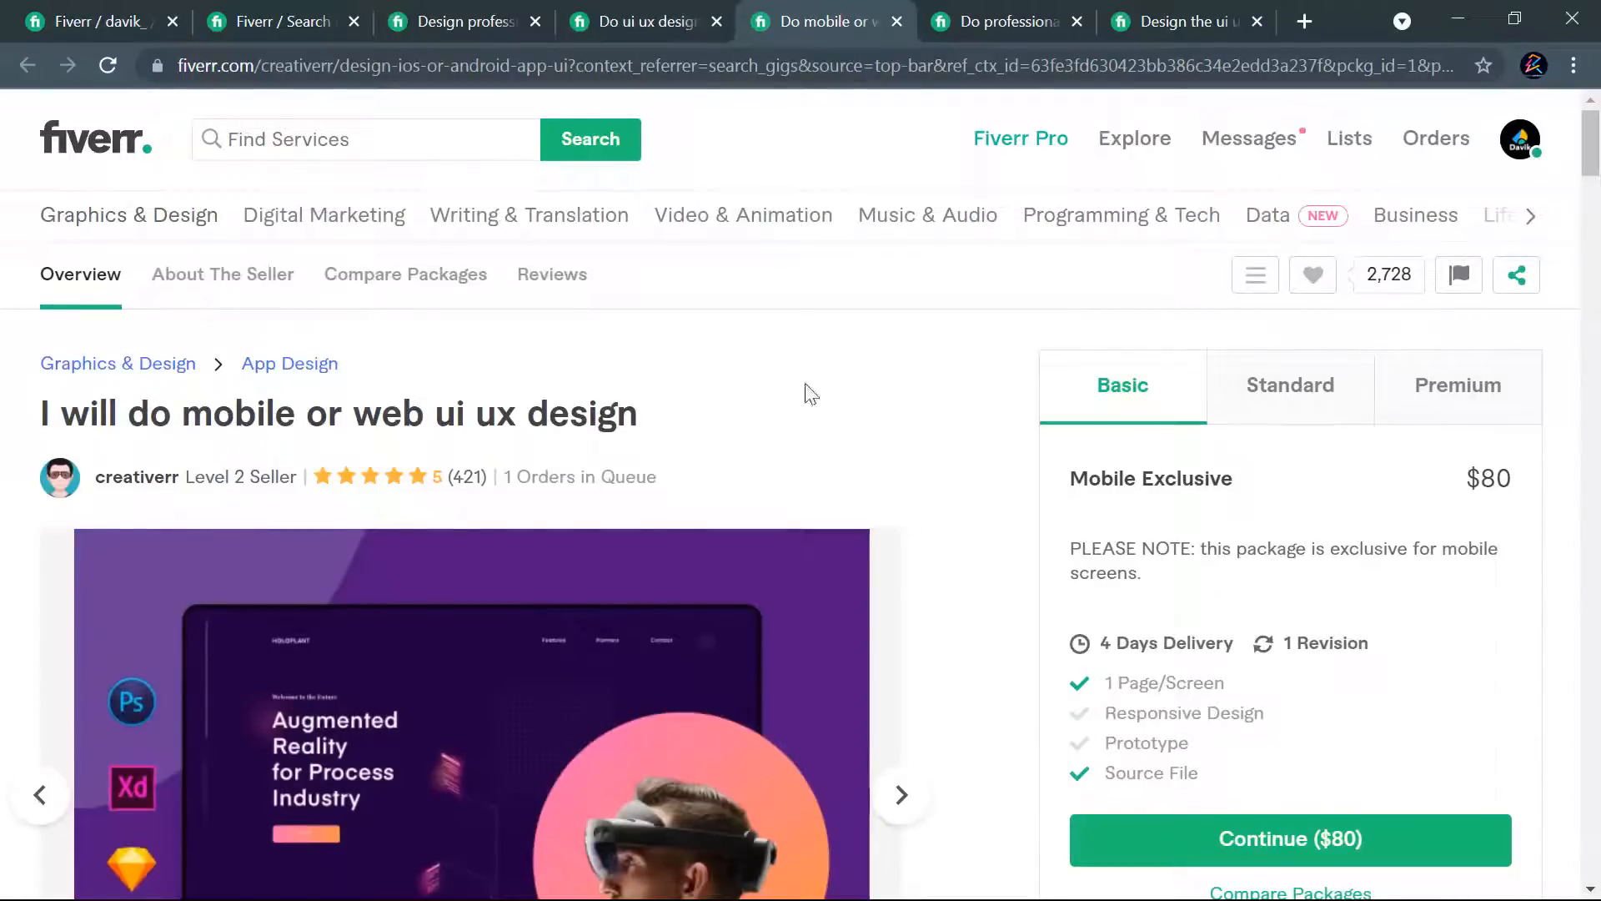
scroll(976, 482, down, 3)
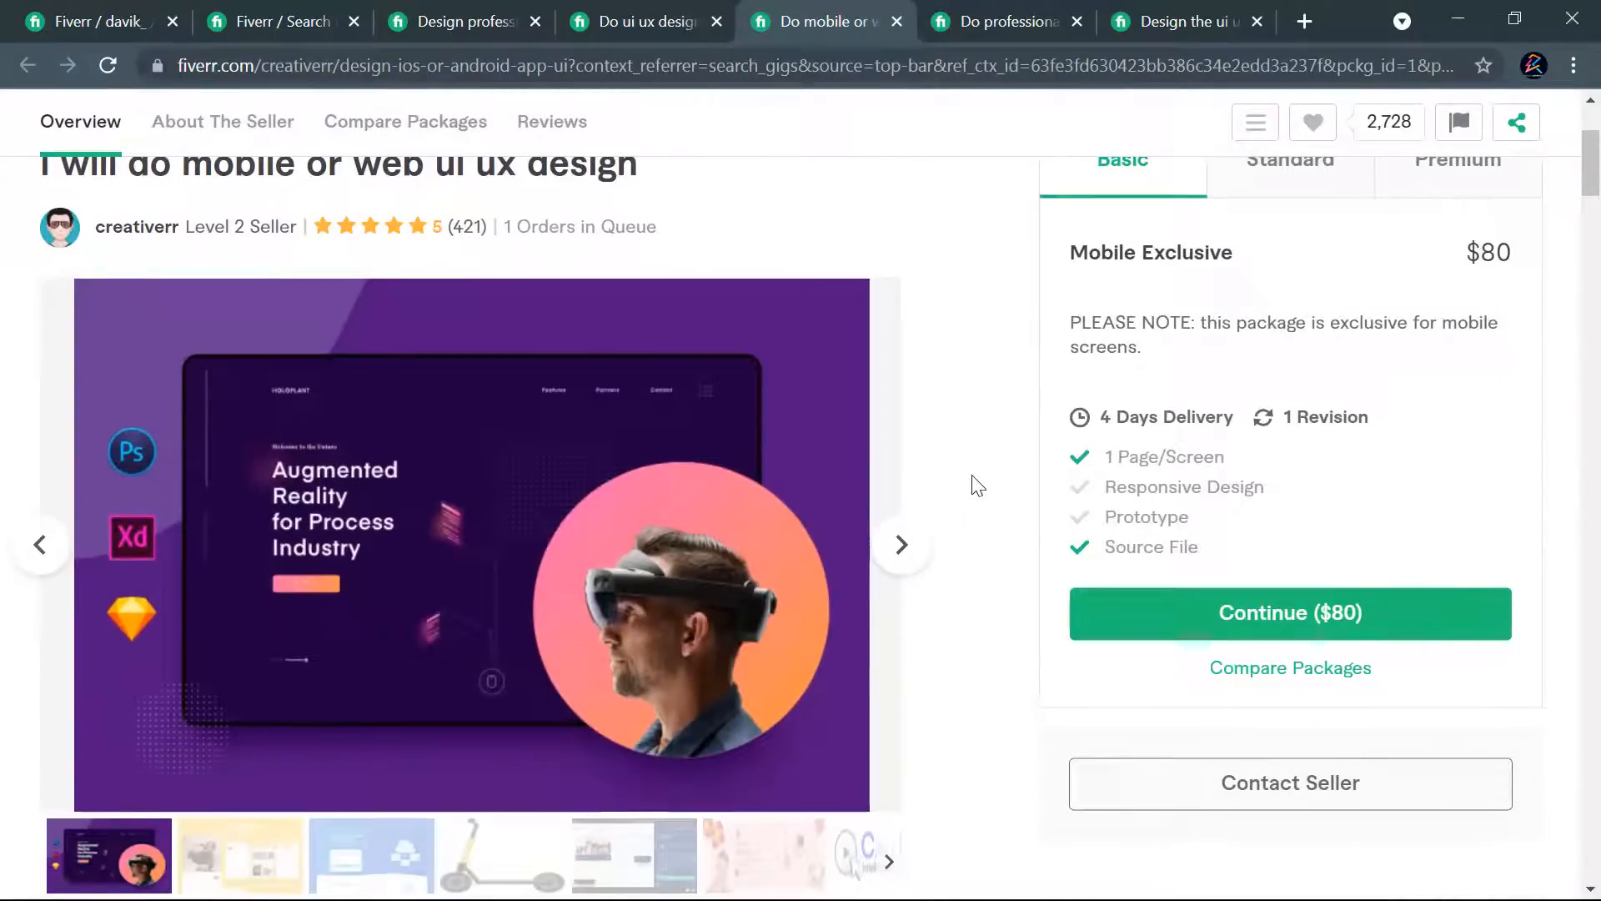
scroll(976, 483, up, 2)
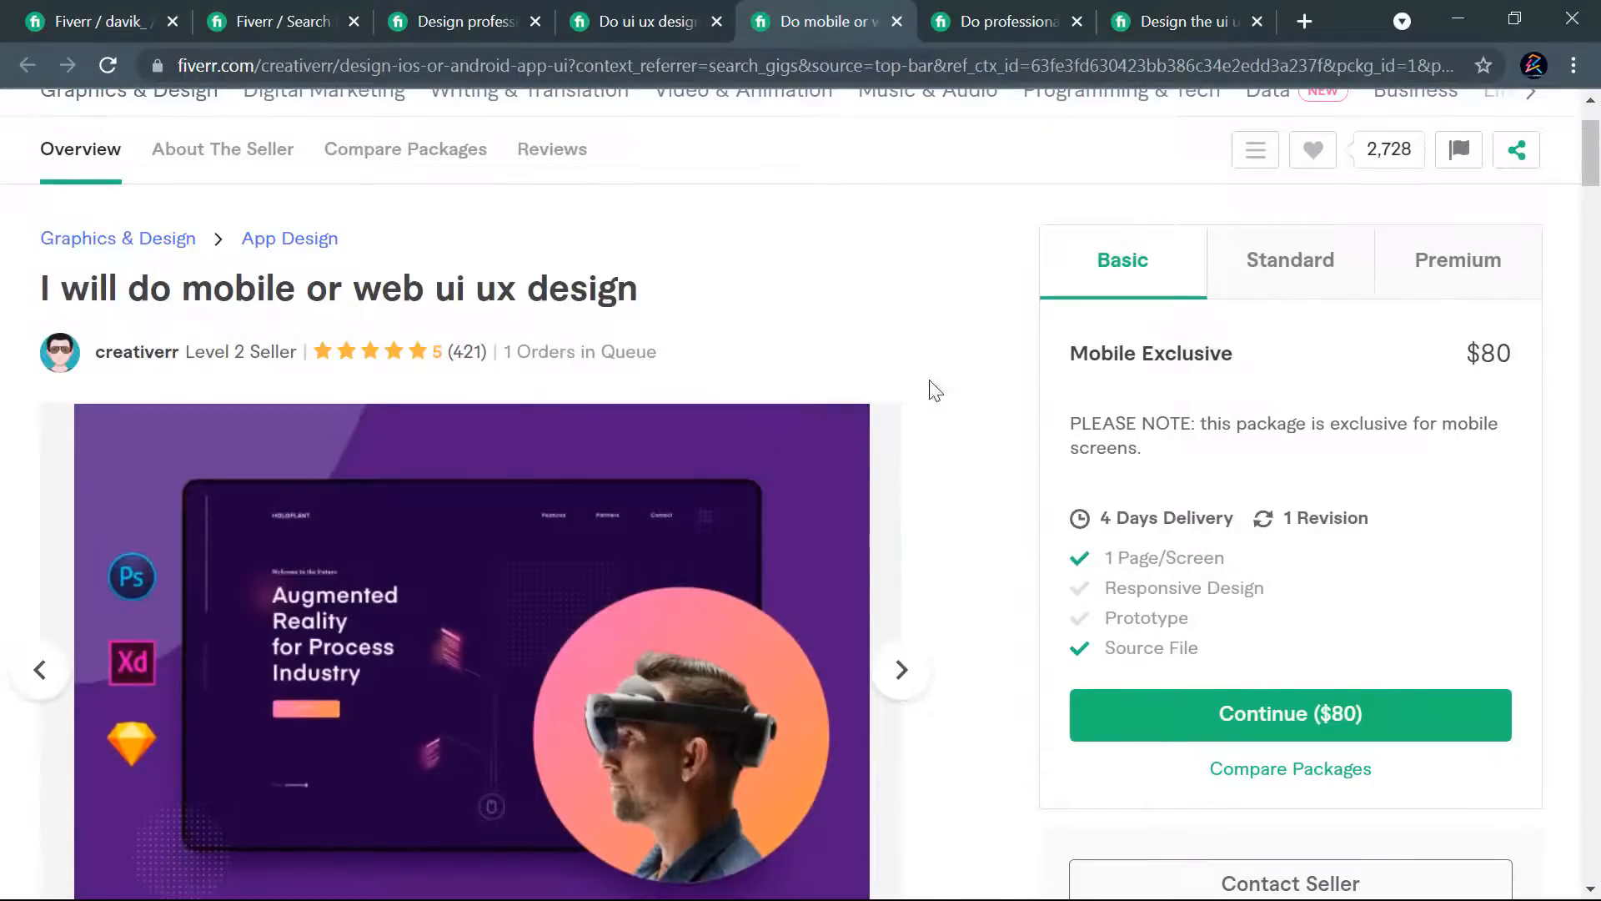
scroll(968, 507, down, 15)
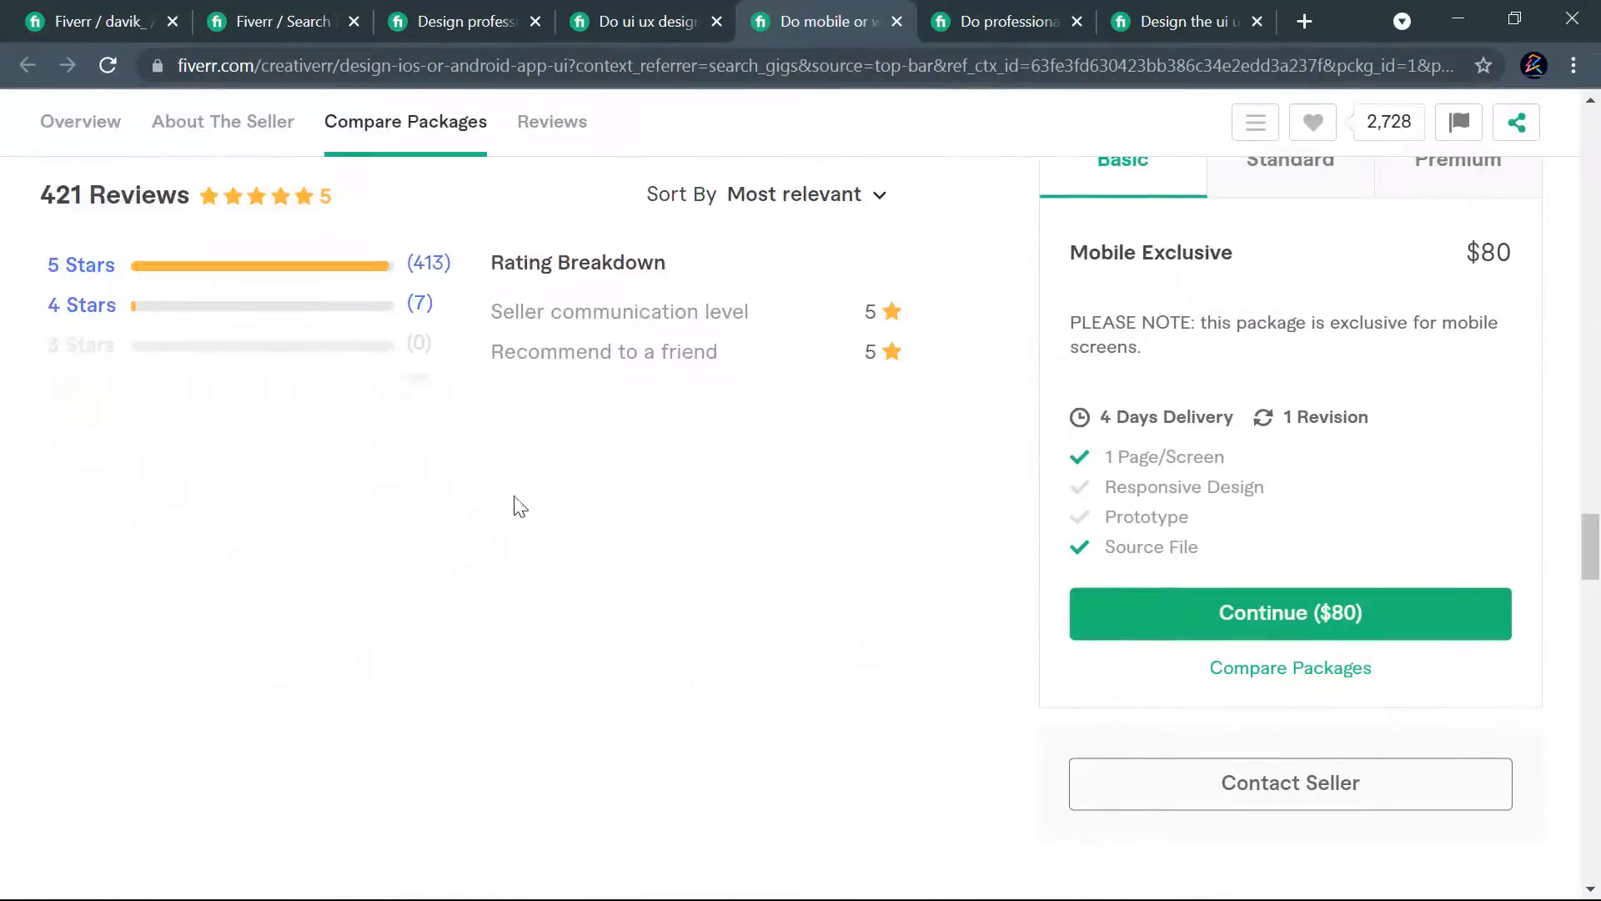
scroll(512, 495, down, 20)
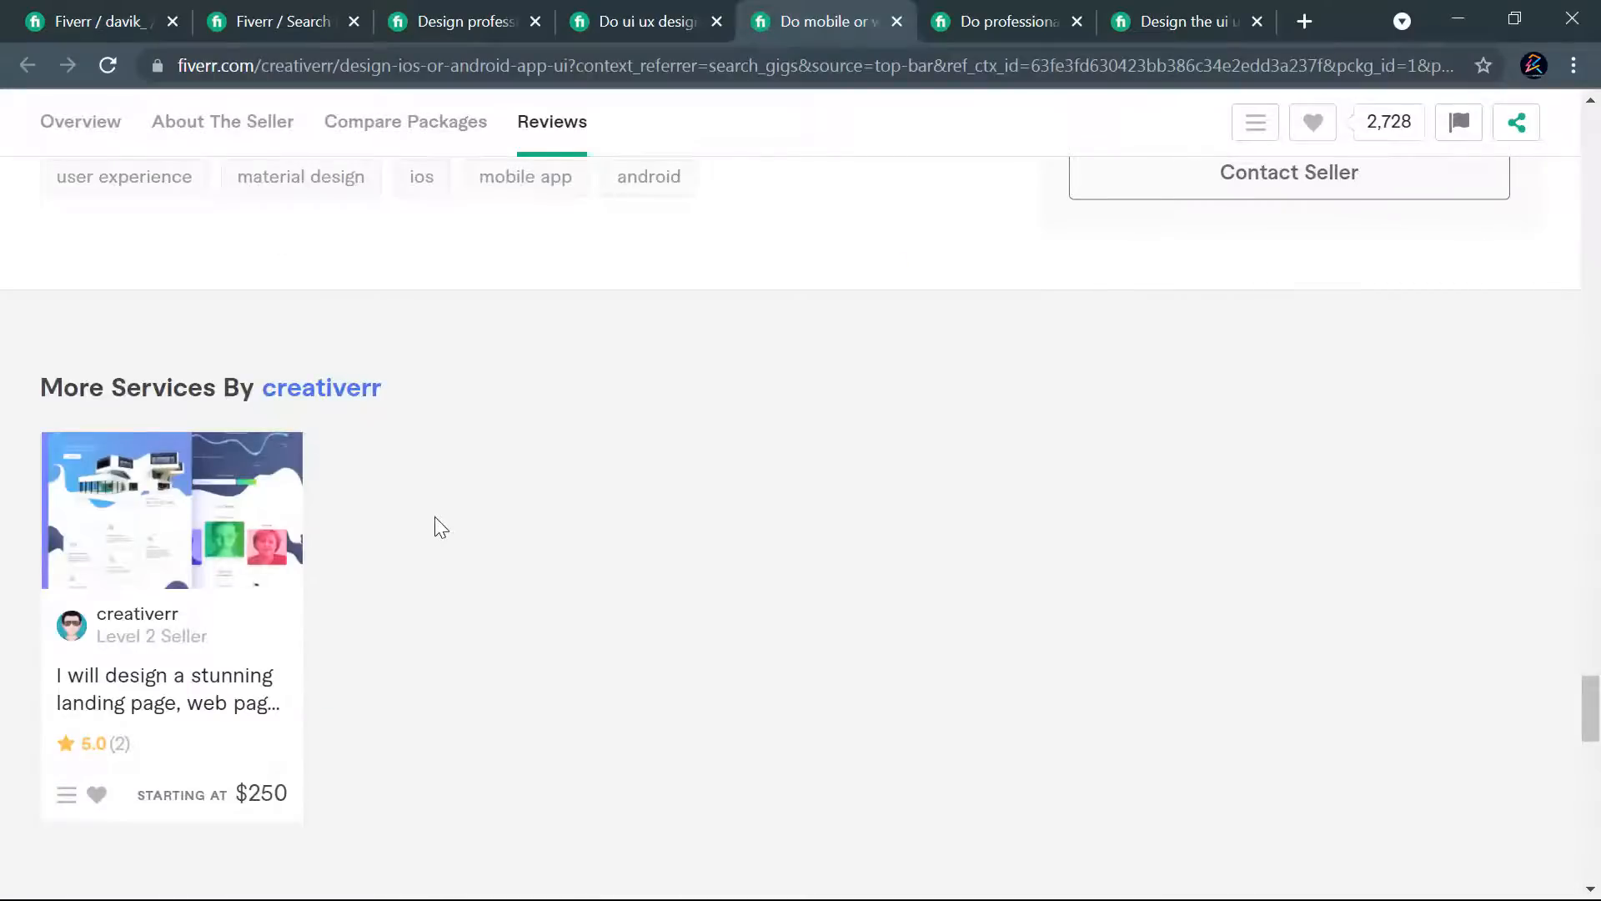
scroll(440, 527, up, 3)
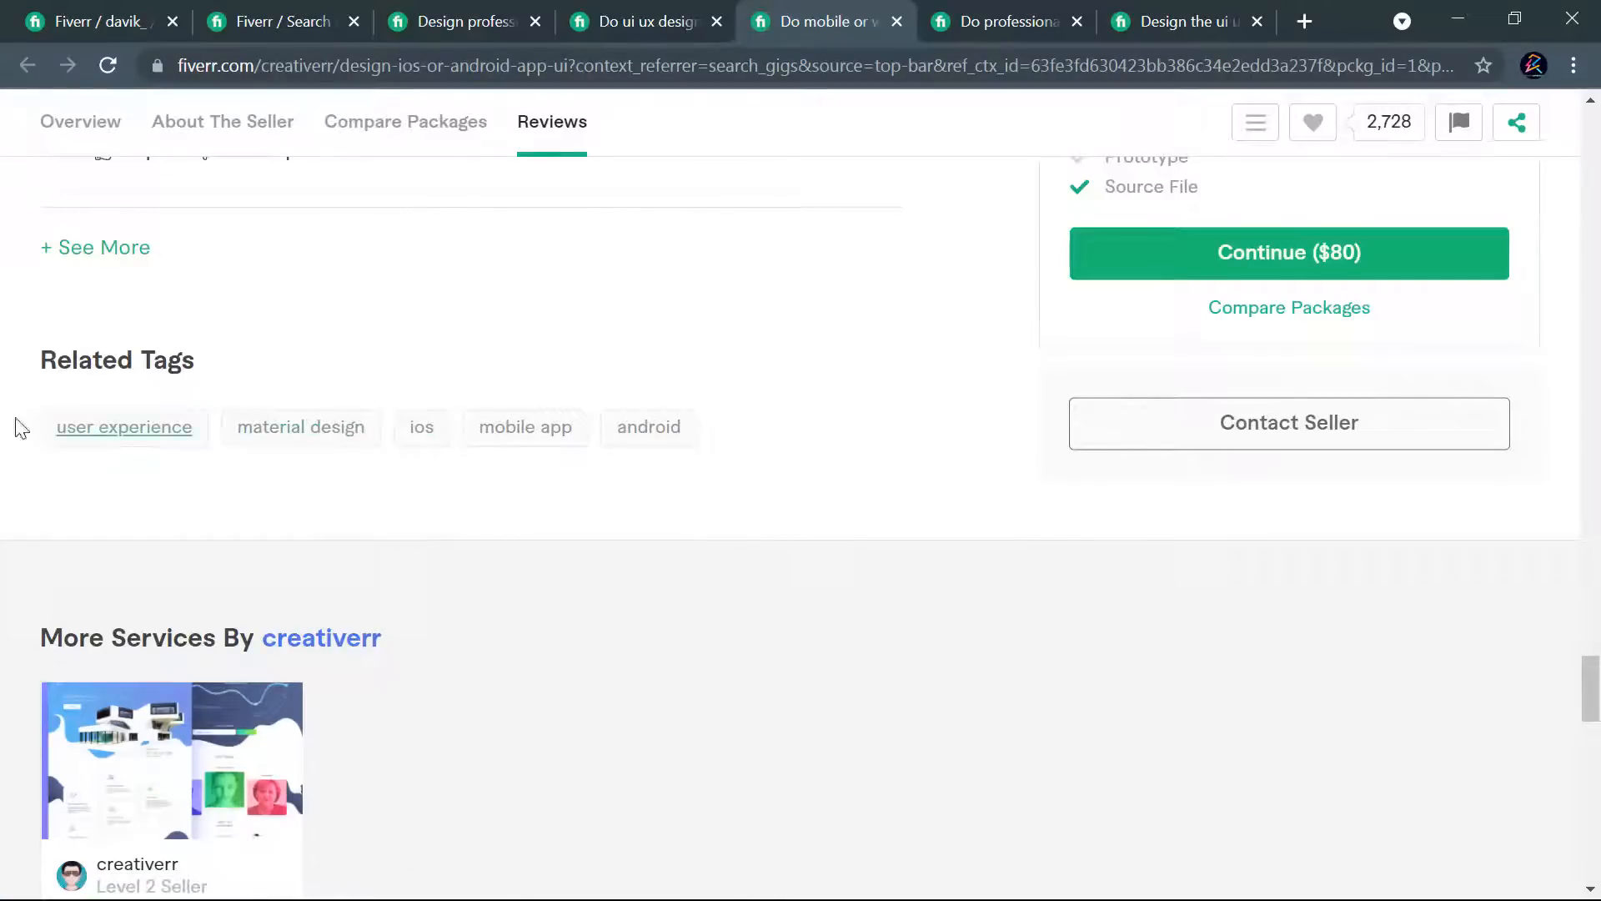
scroll(797, 397, up, 3)
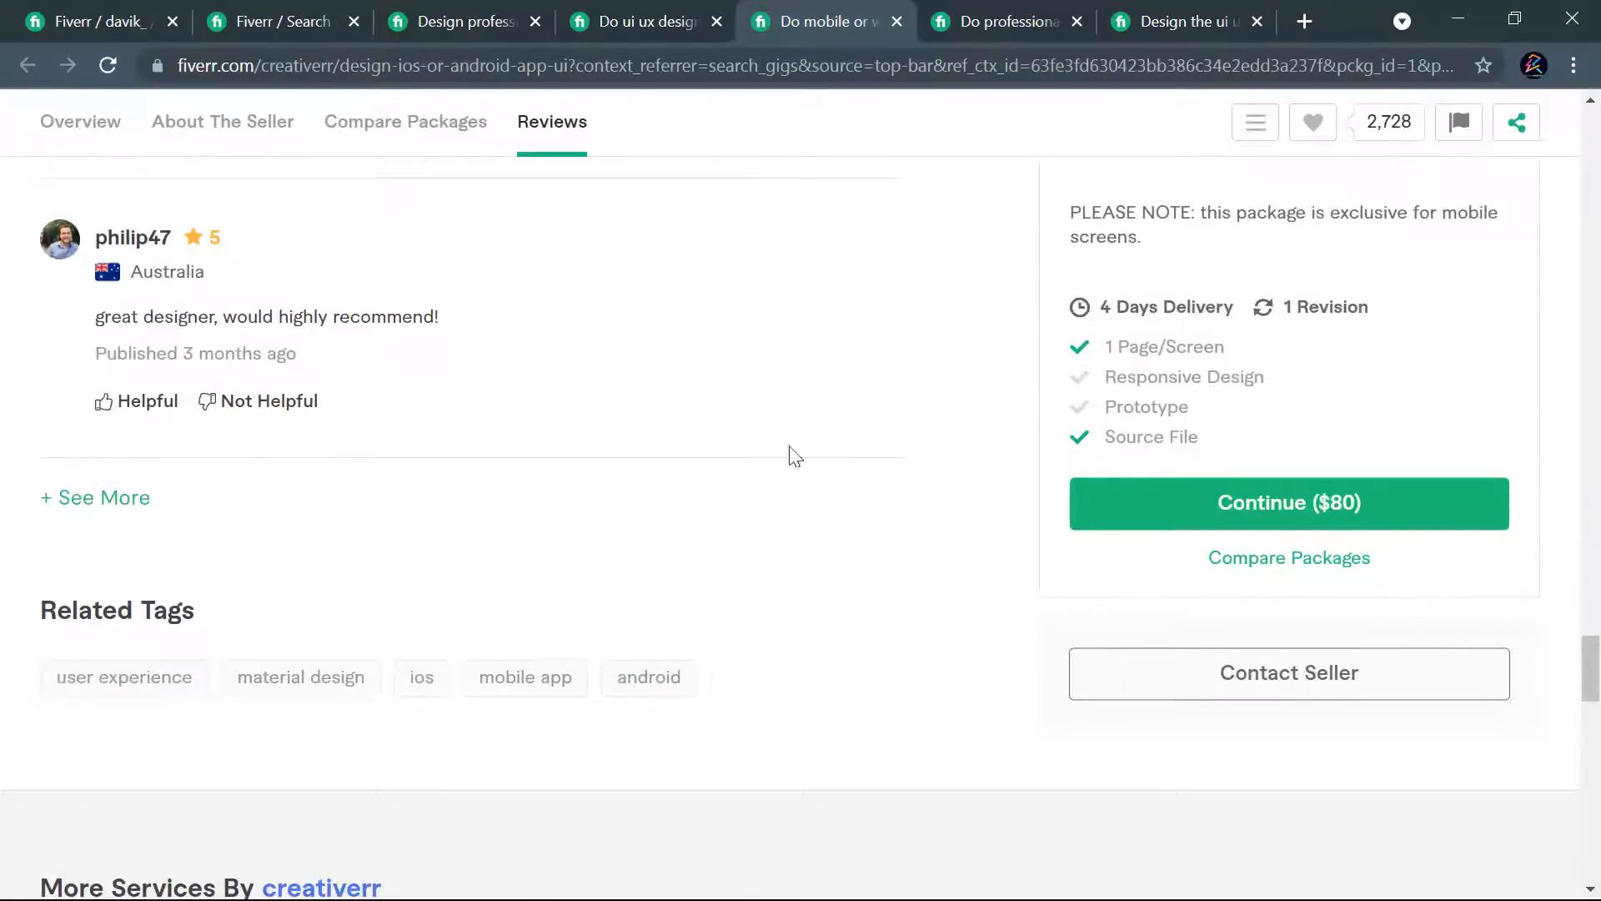
- Open the "professional UI UX landing page and web template design" gig and review its Premium and Basic packages, description, reviews and related tags
click(1000, 32)
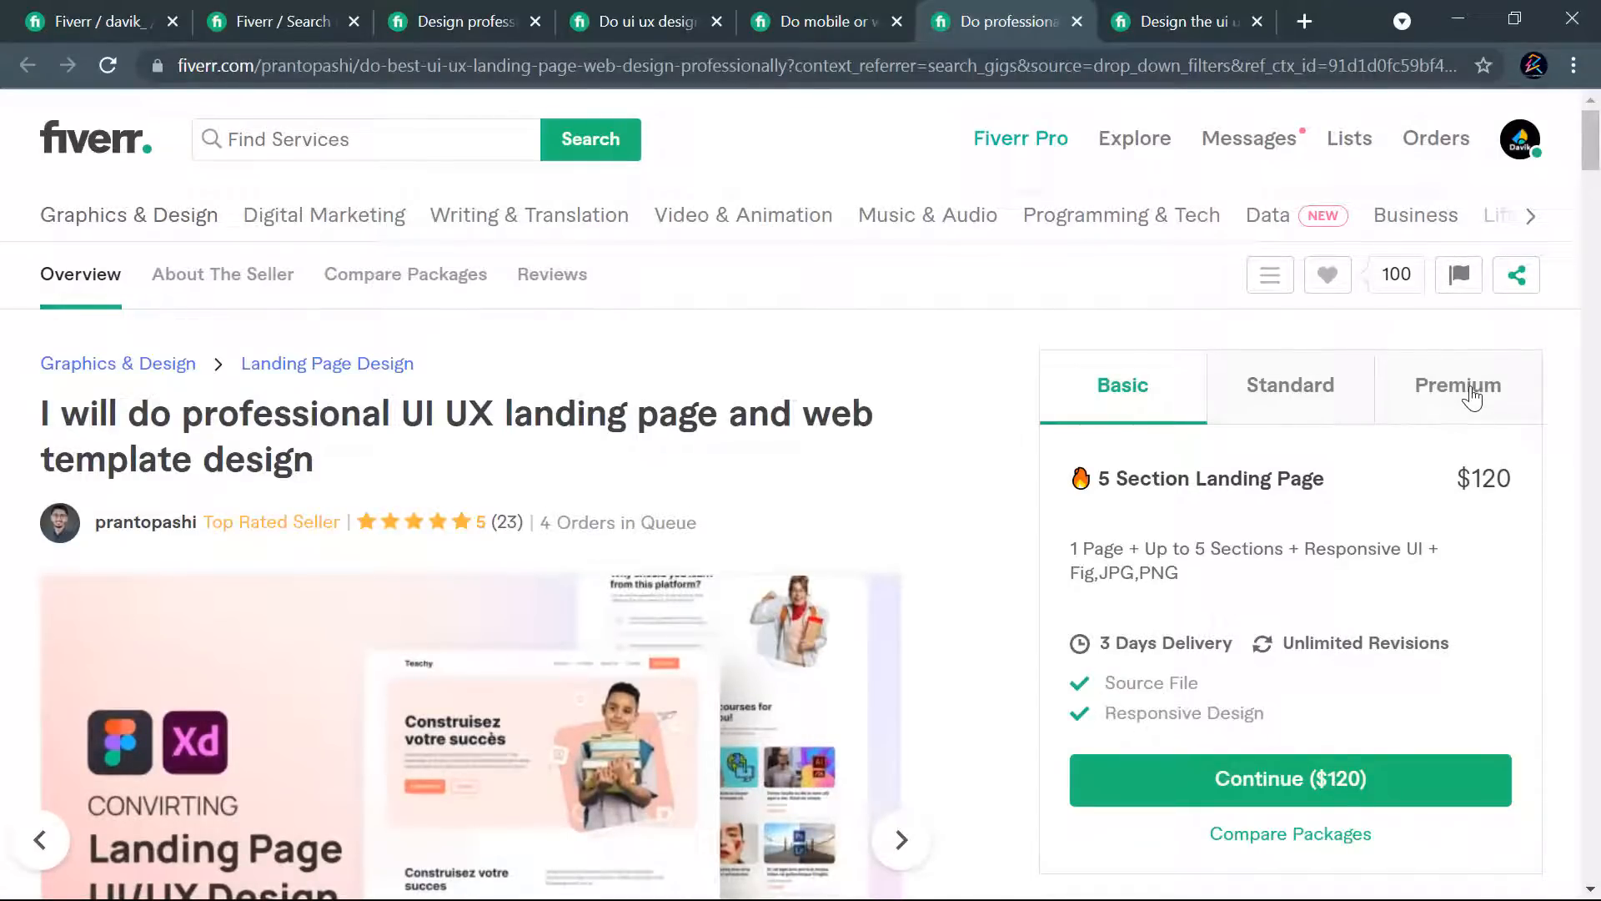
click(1472, 399)
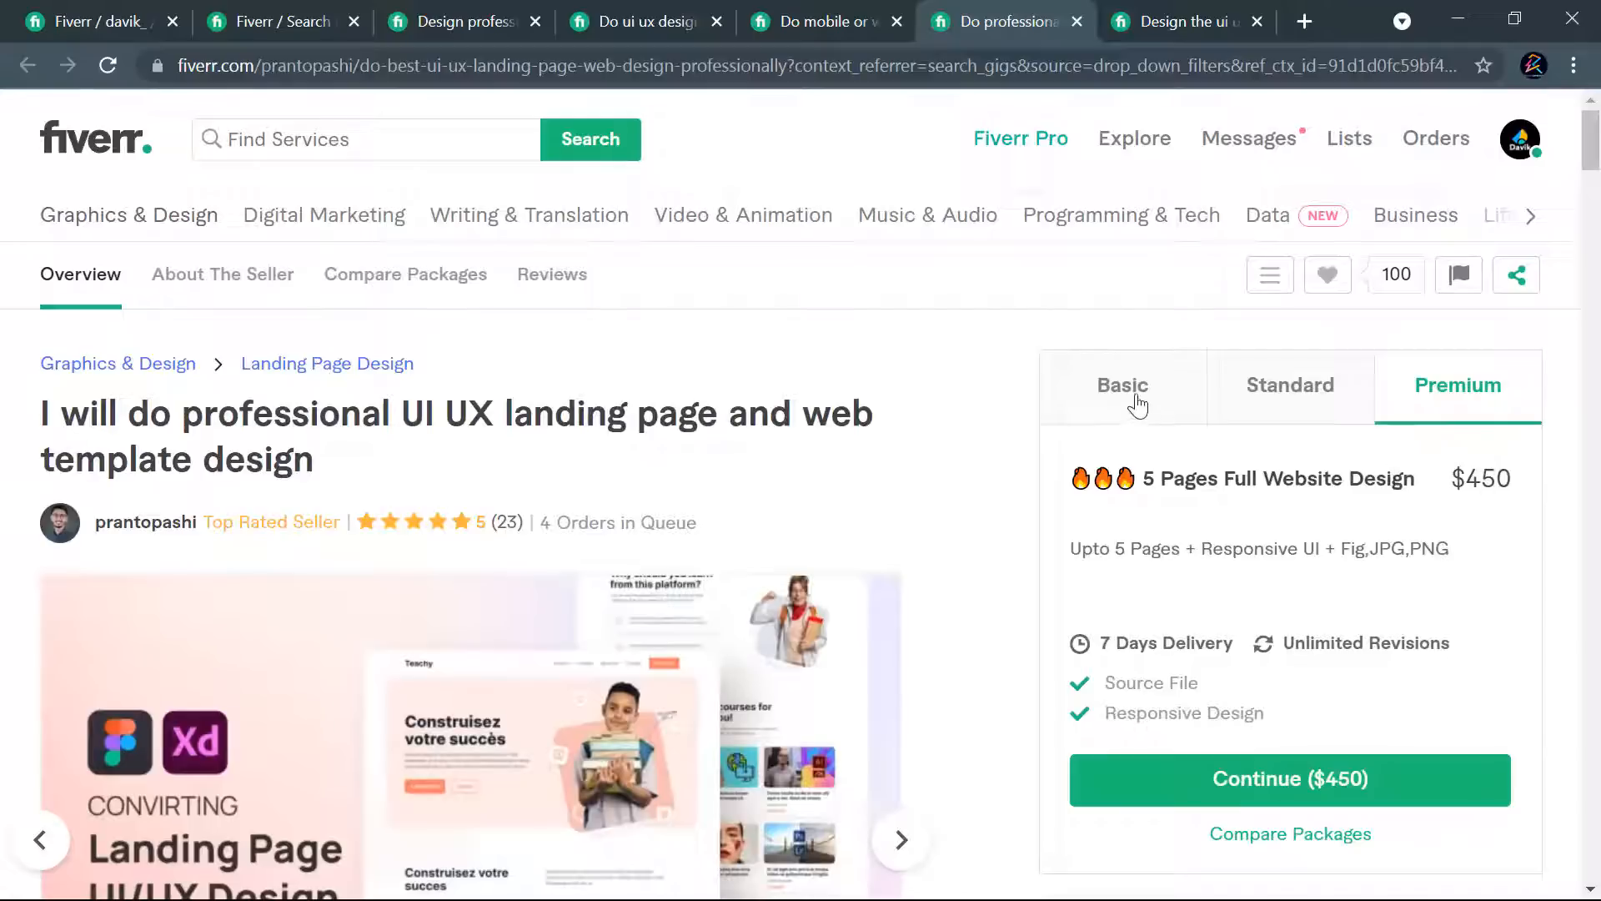
click(1134, 401)
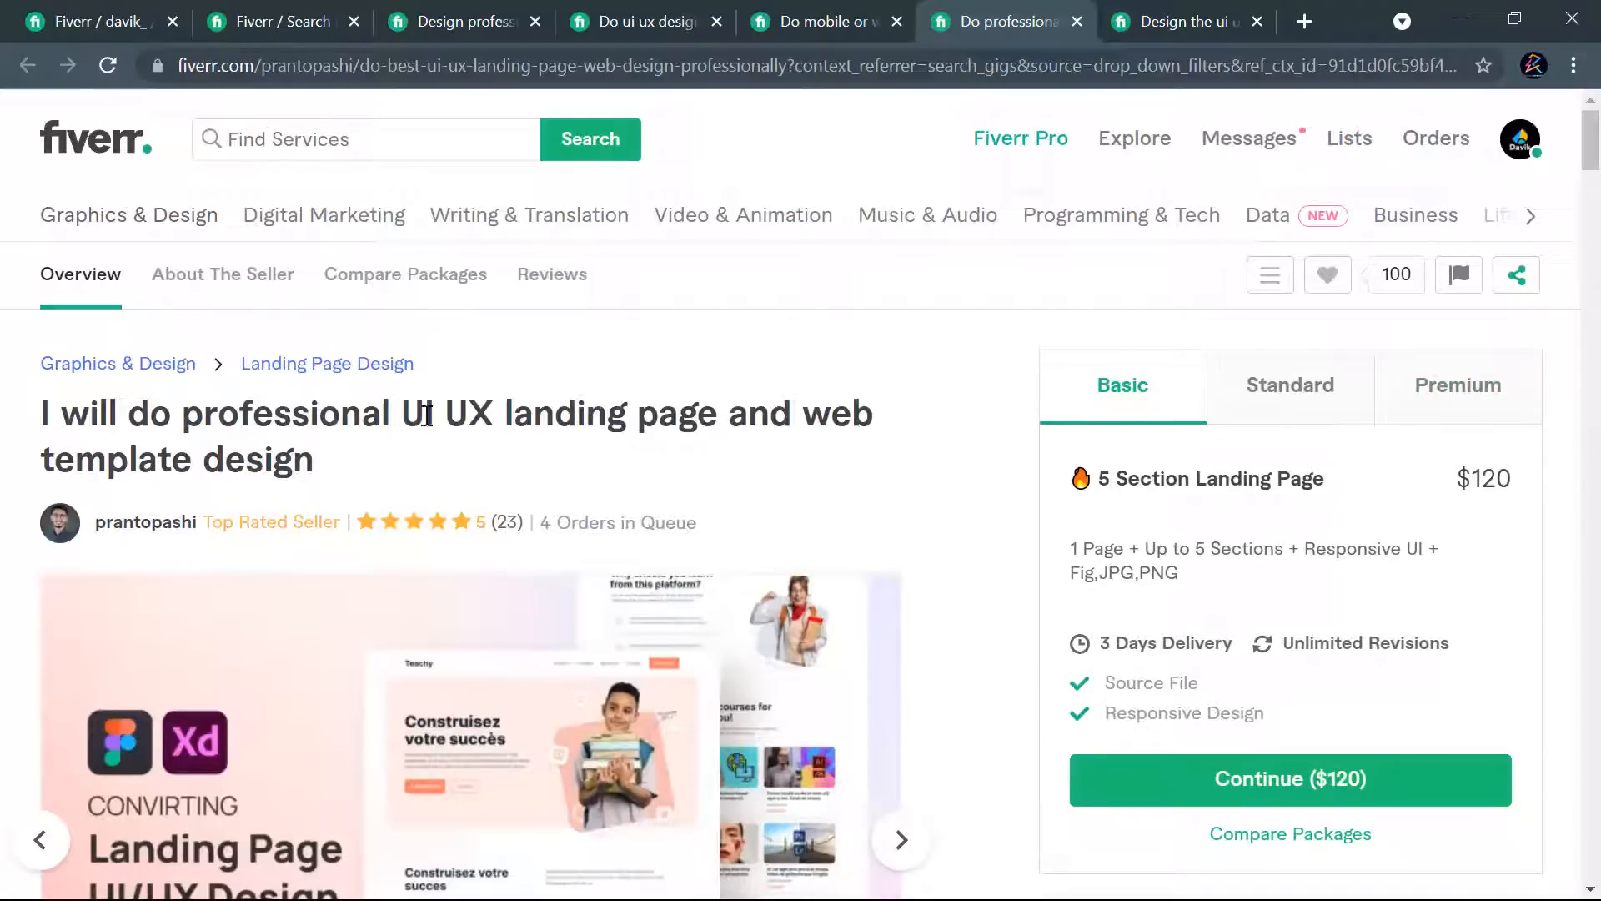
scroll(894, 454, down, 20)
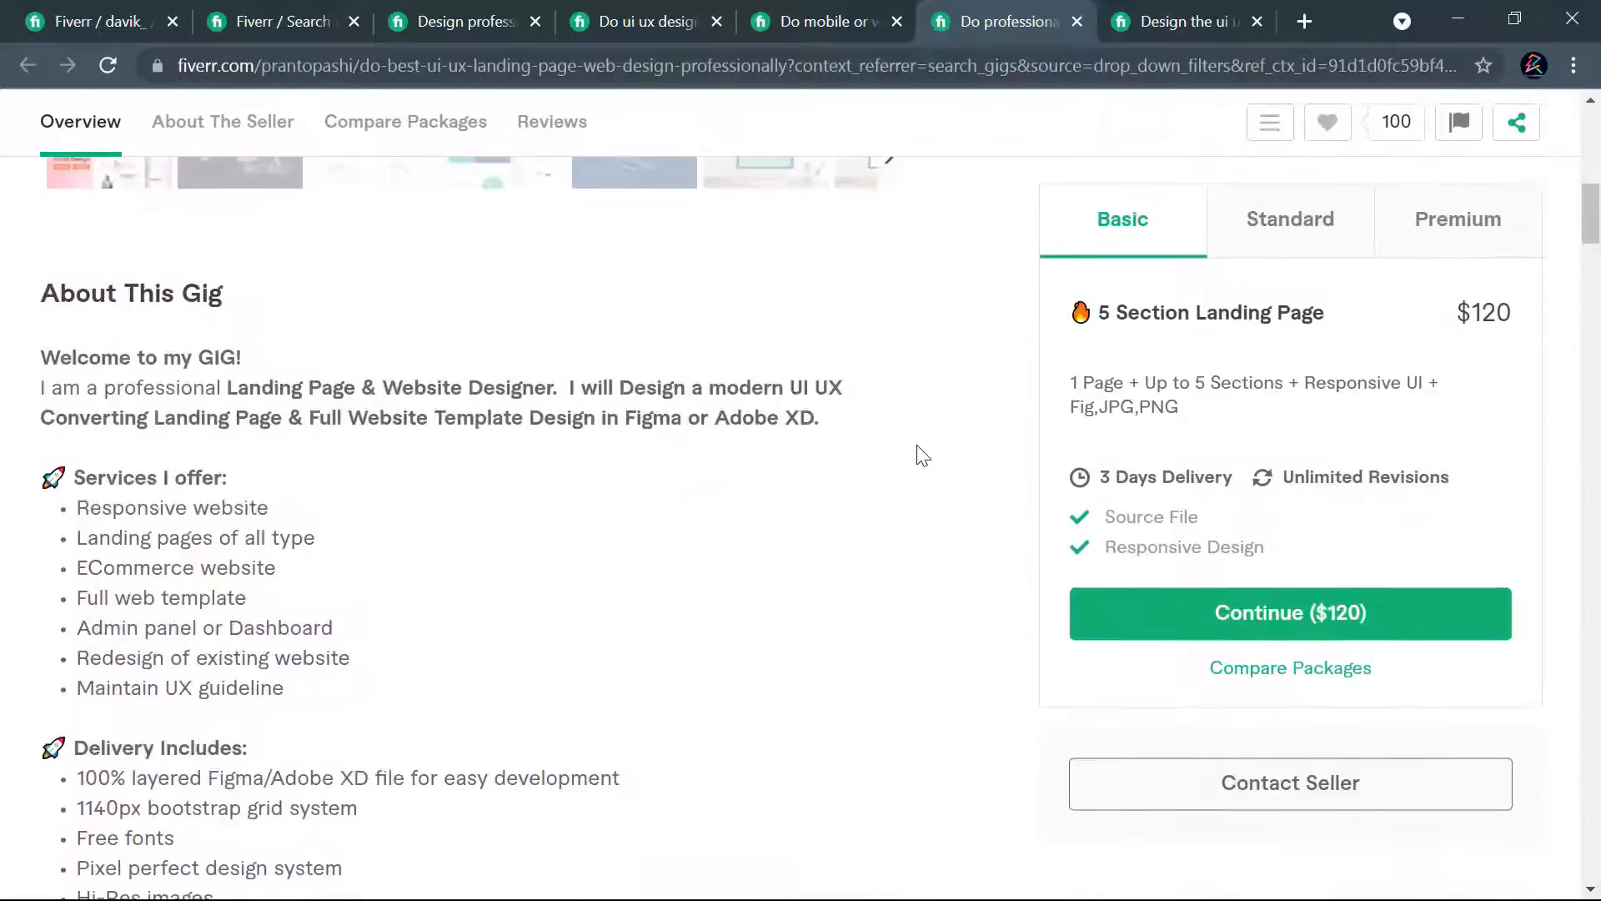
scroll(534, 467, down, 15)
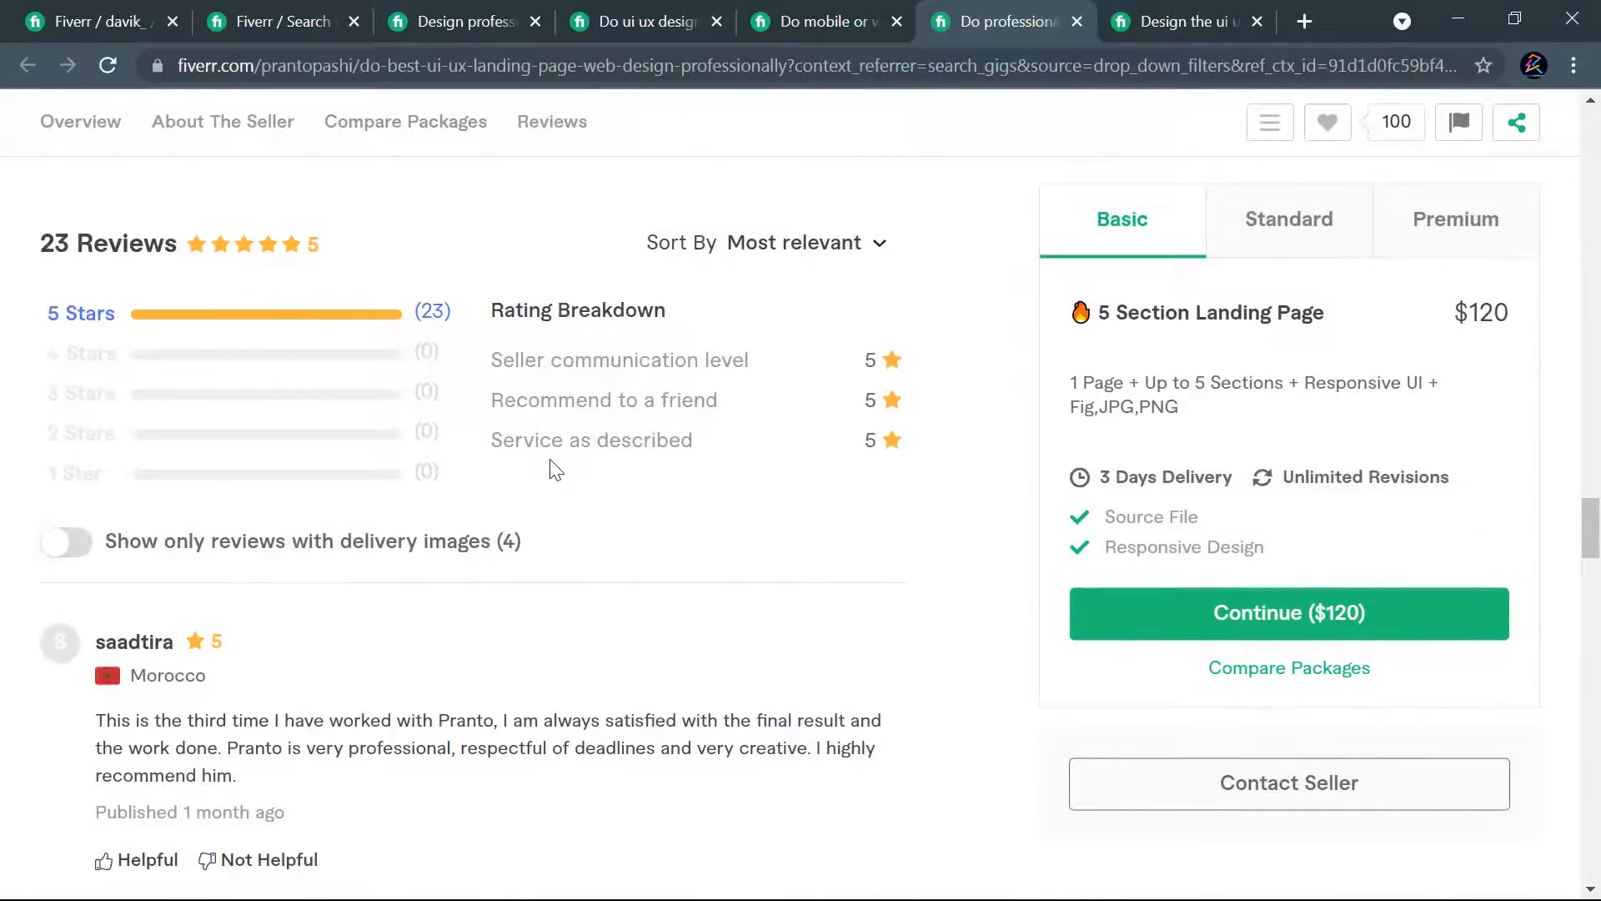
scroll(553, 467, down, 10)
scroll(554, 471, up, 7)
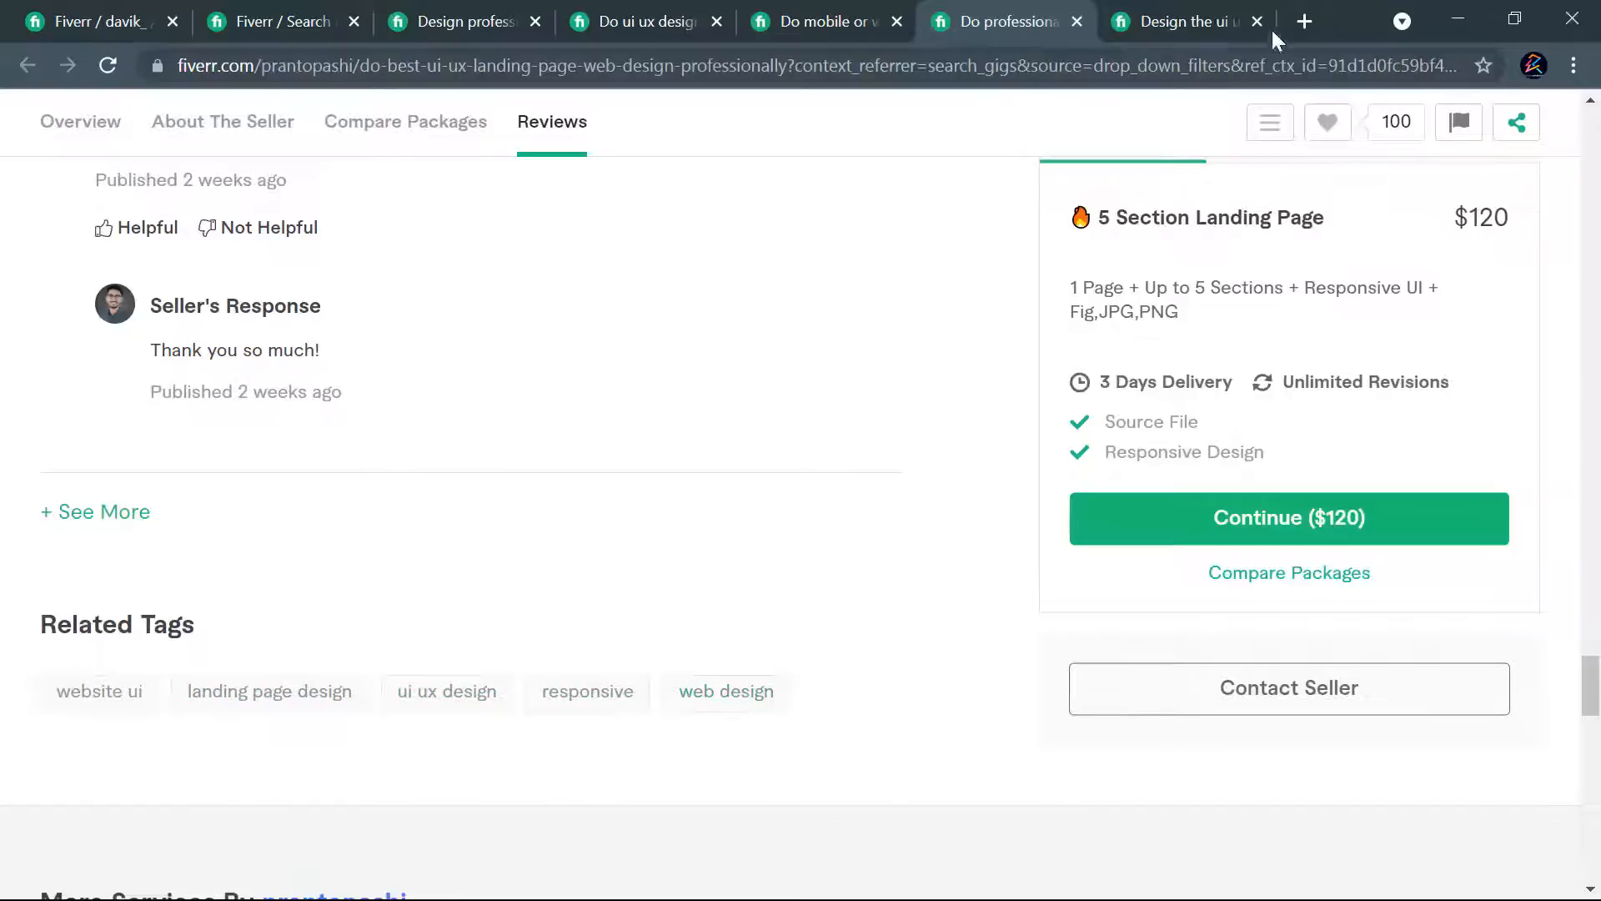
- Open the "design the ui ux of your website and landing page" gig and review its Premium and Basic packages, description and related tags
click(1201, 12)
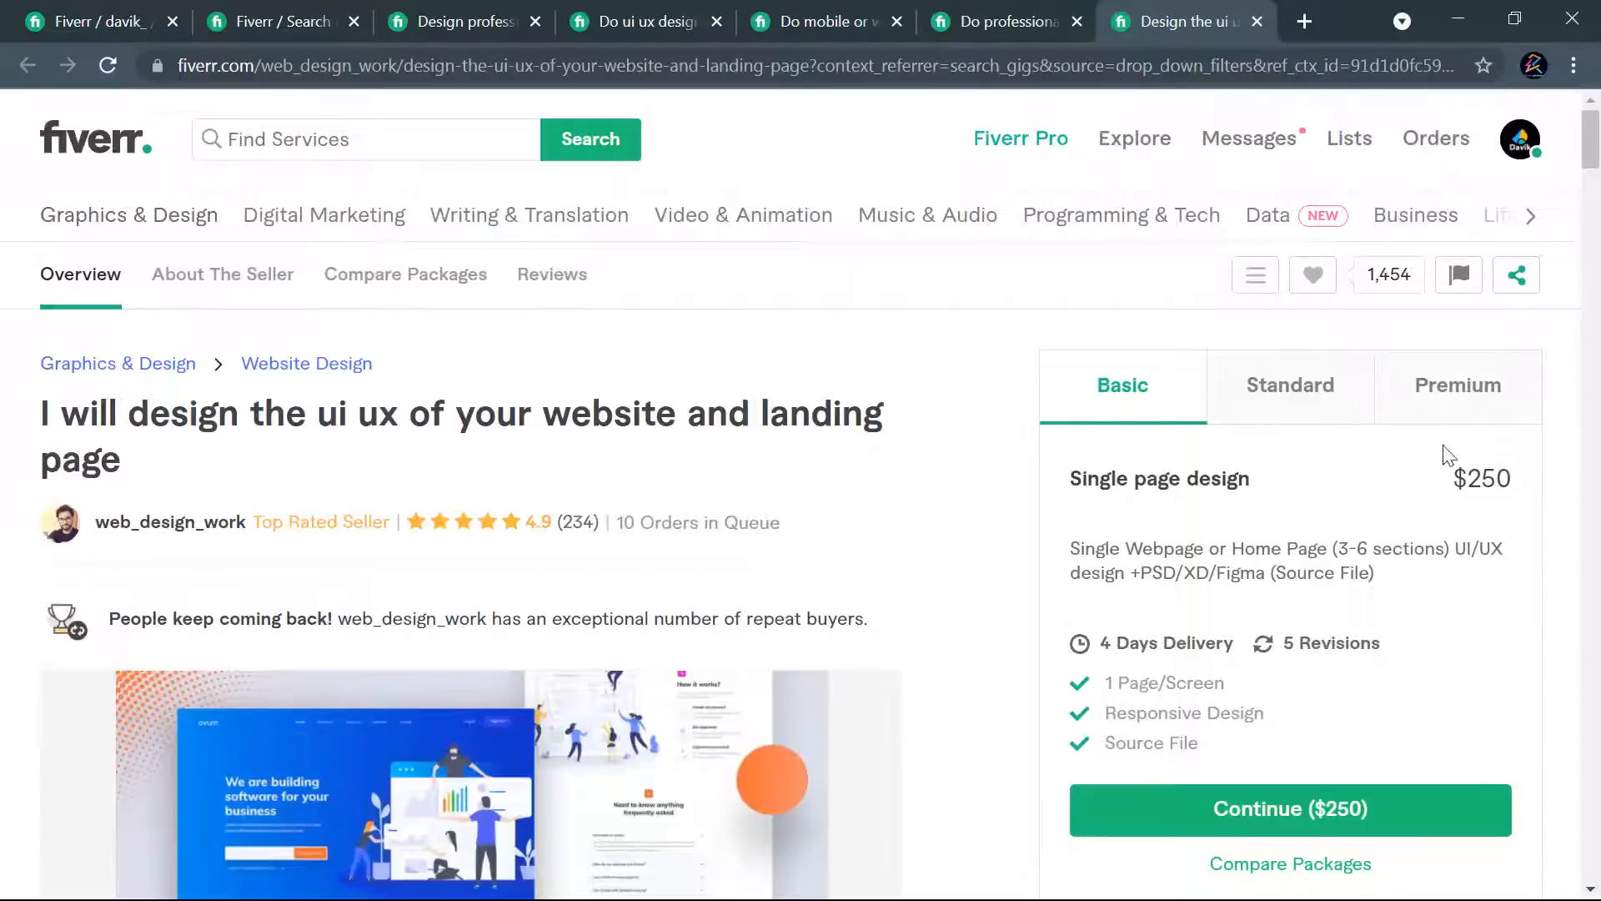
click(1470, 407)
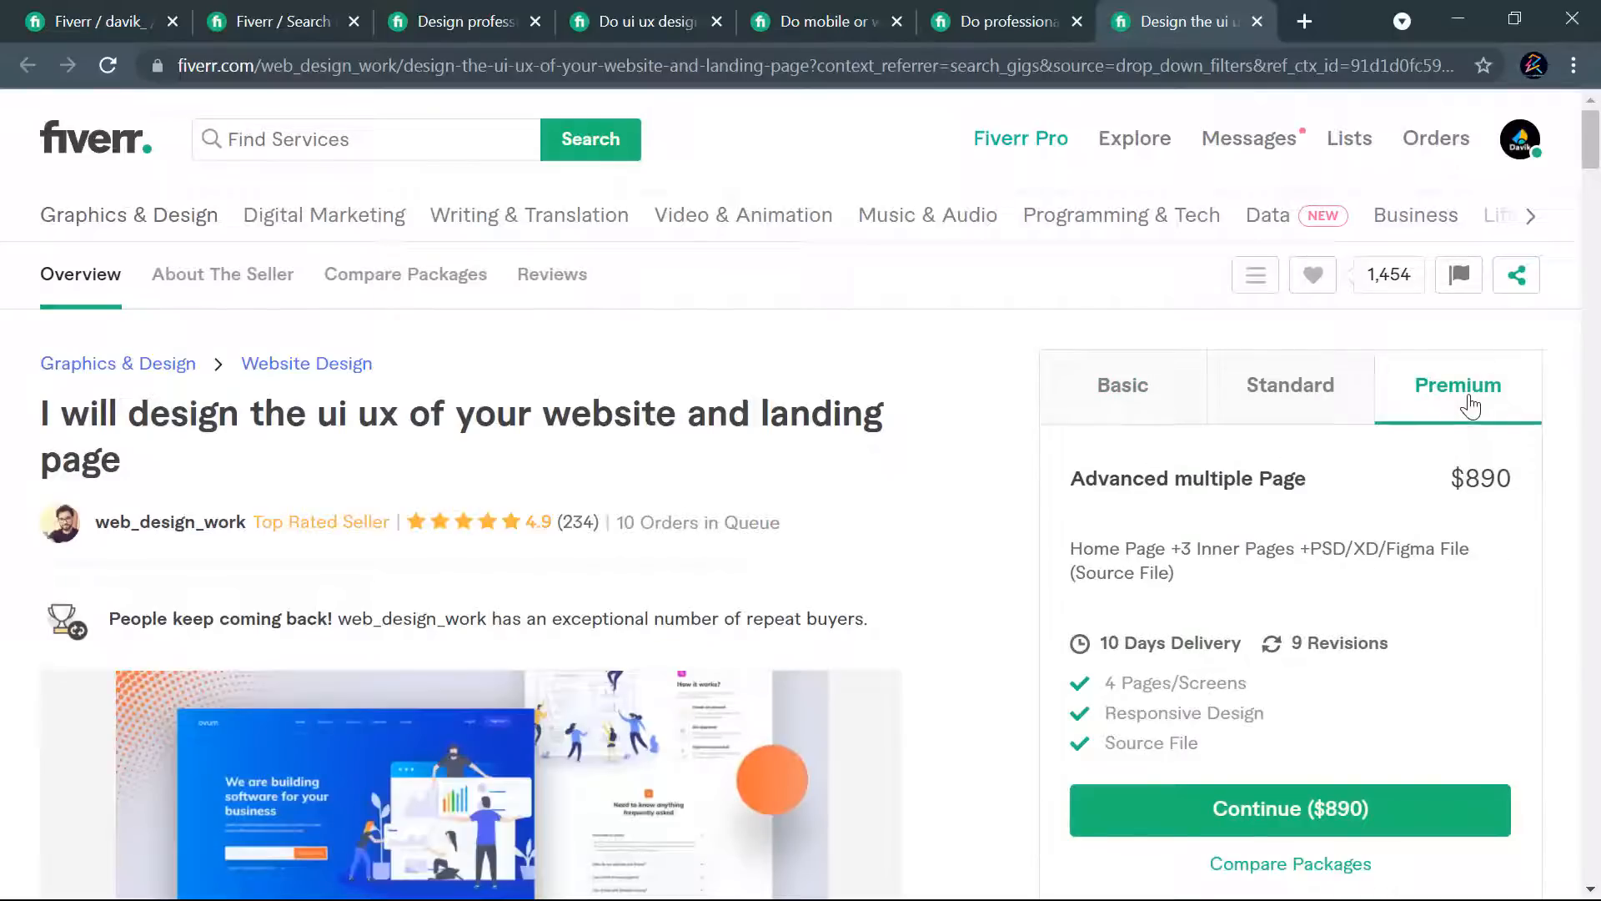
click(1151, 400)
scroll(926, 484, down, 20)
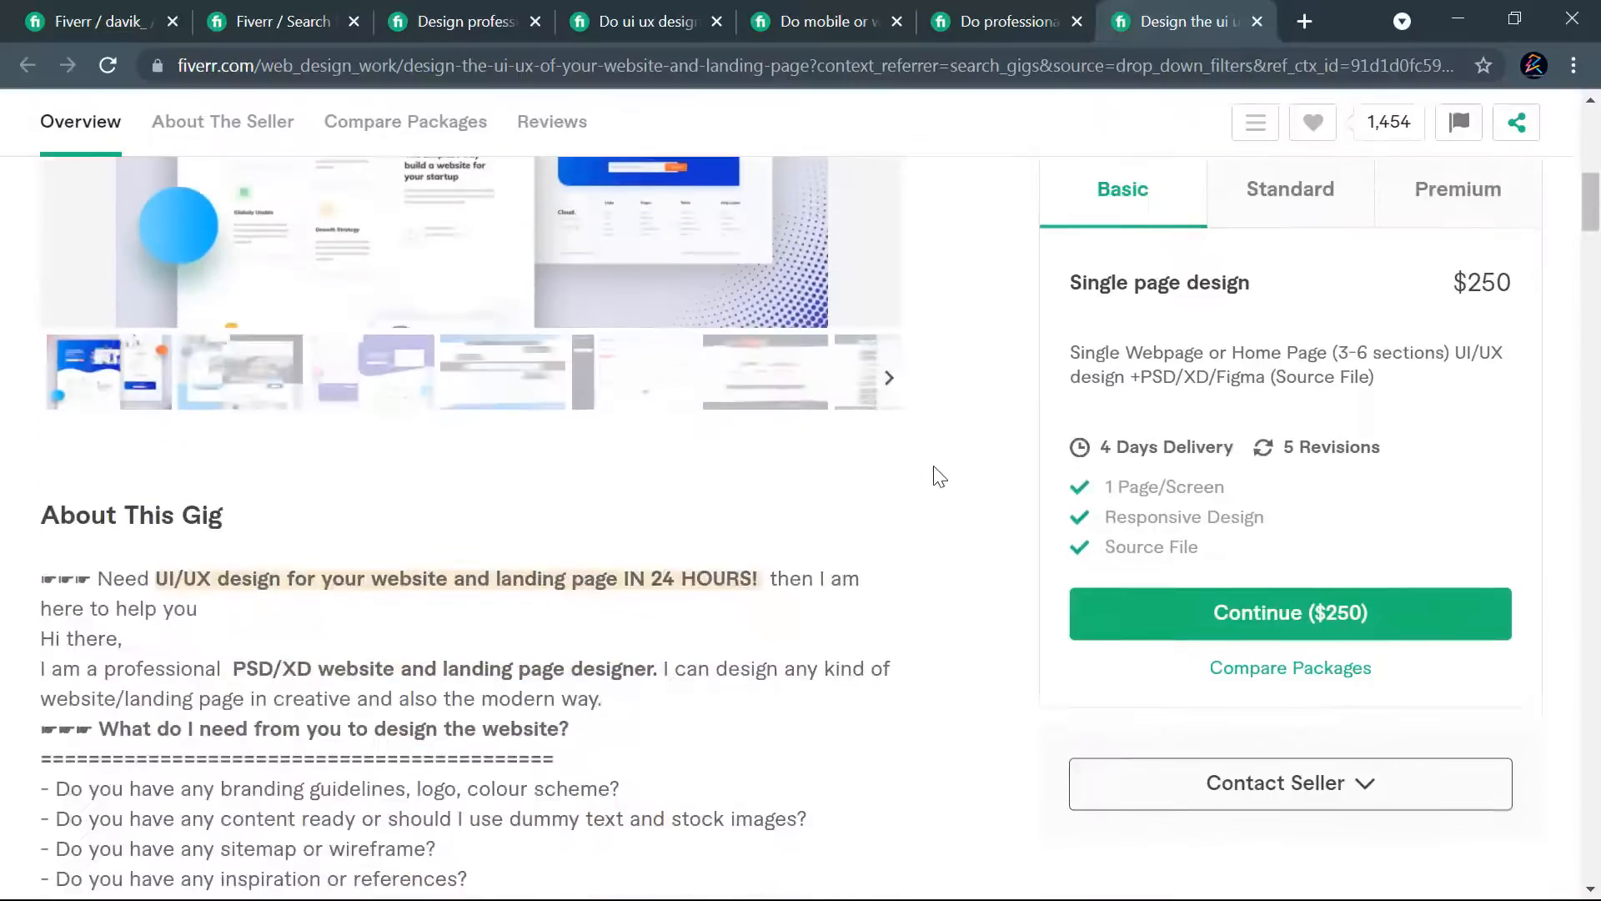
scroll(939, 524, down, 15)
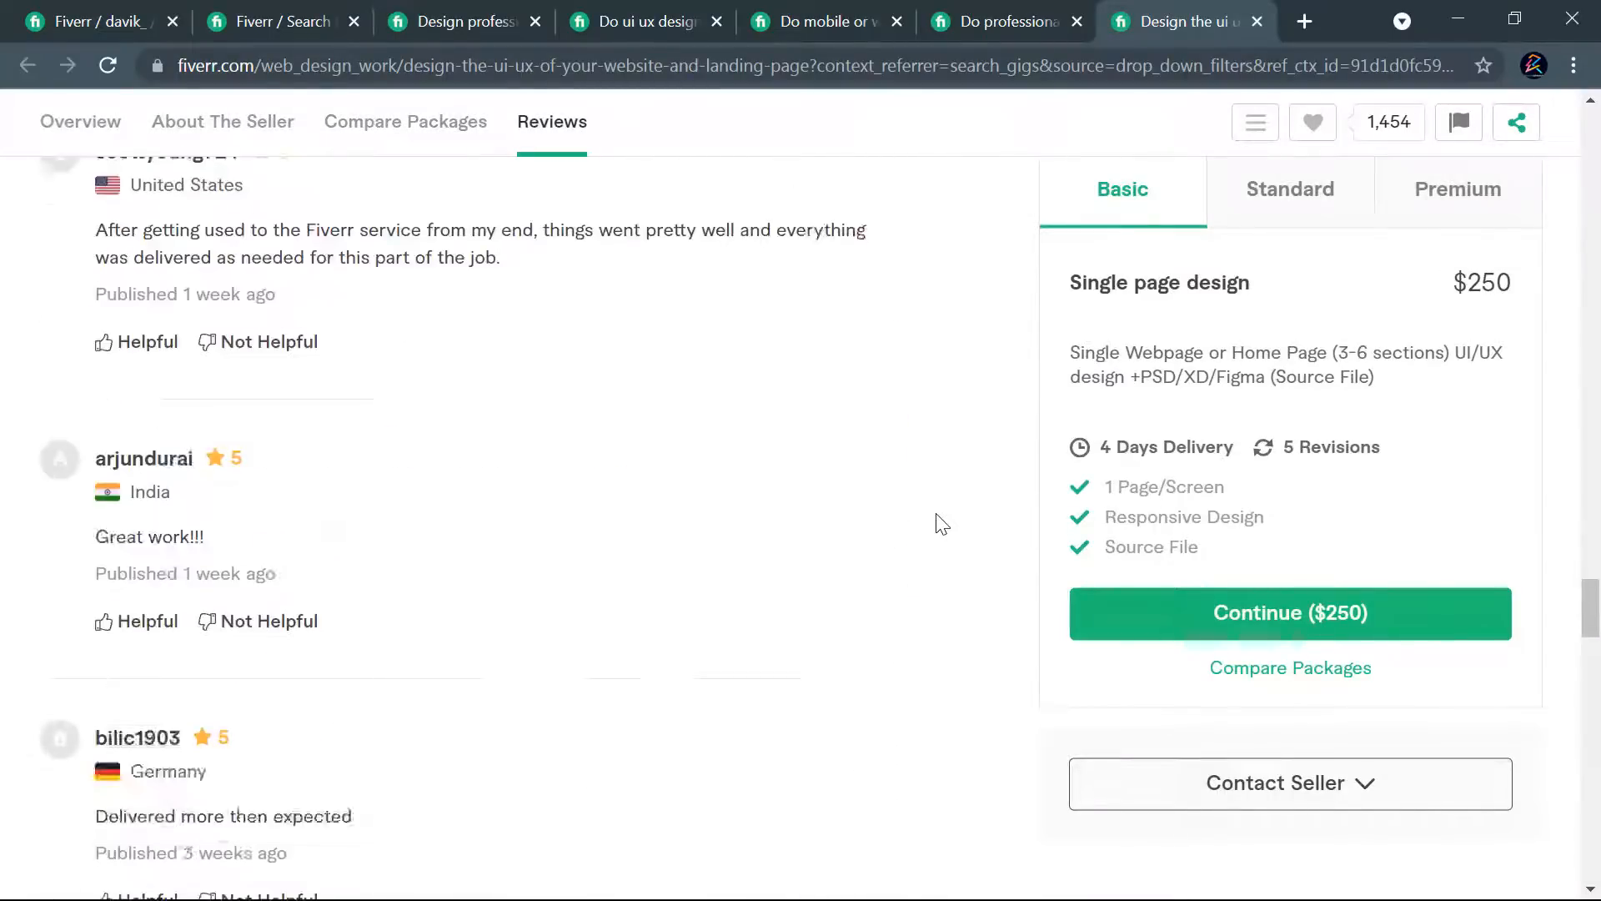
scroll(782, 467, up, 5)
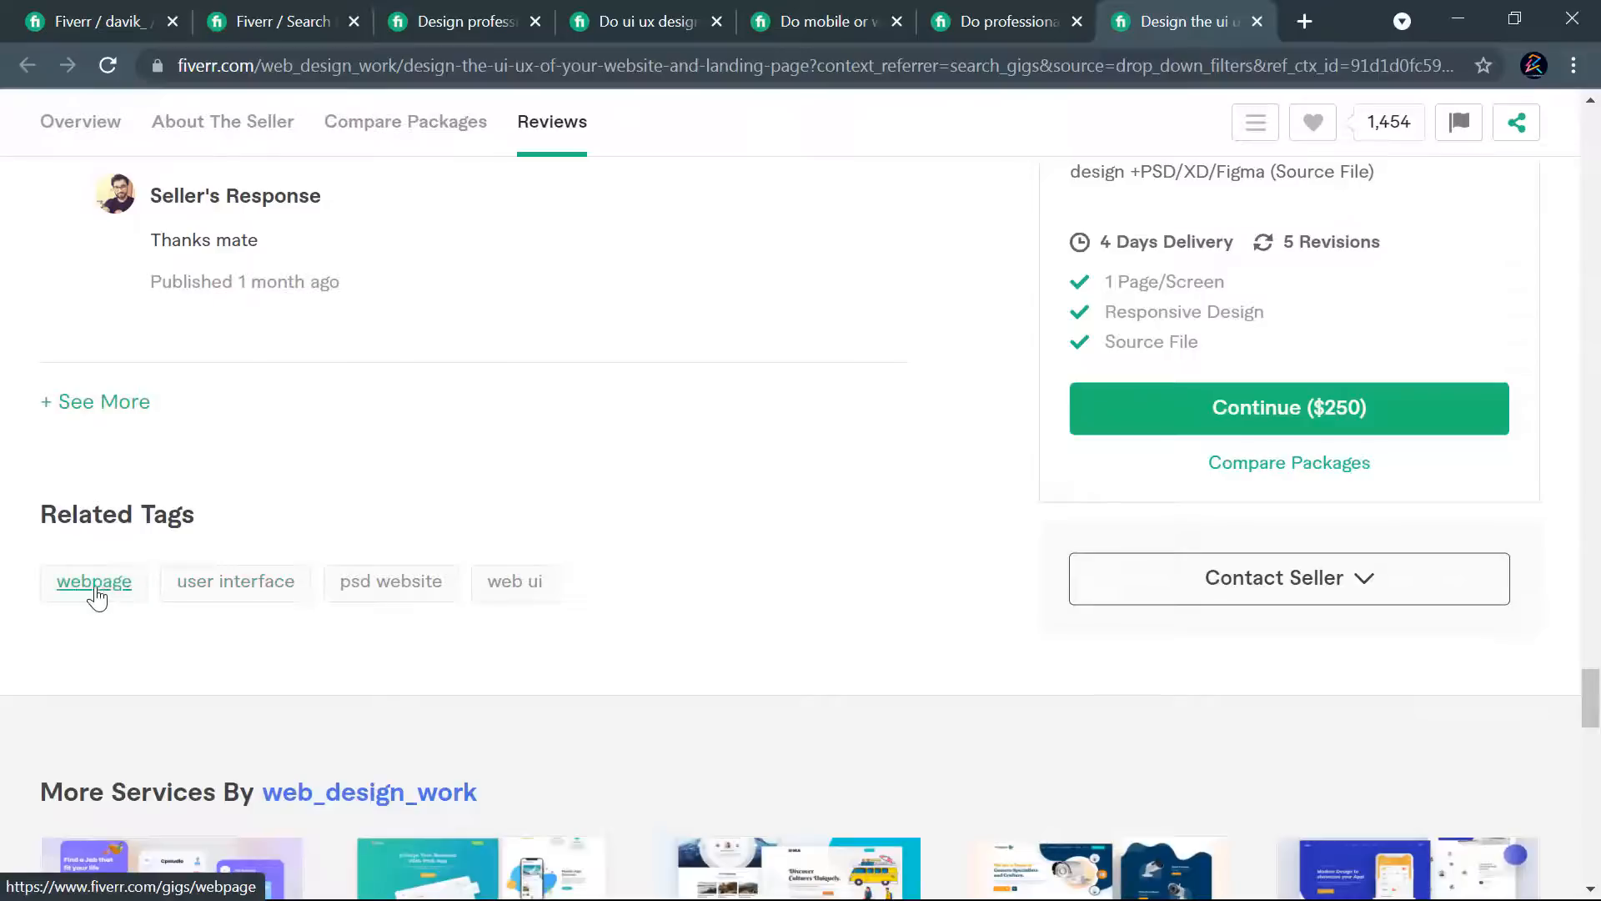
scroll(1026, 583, up, 10)
scroll(1114, 589, up, 15)
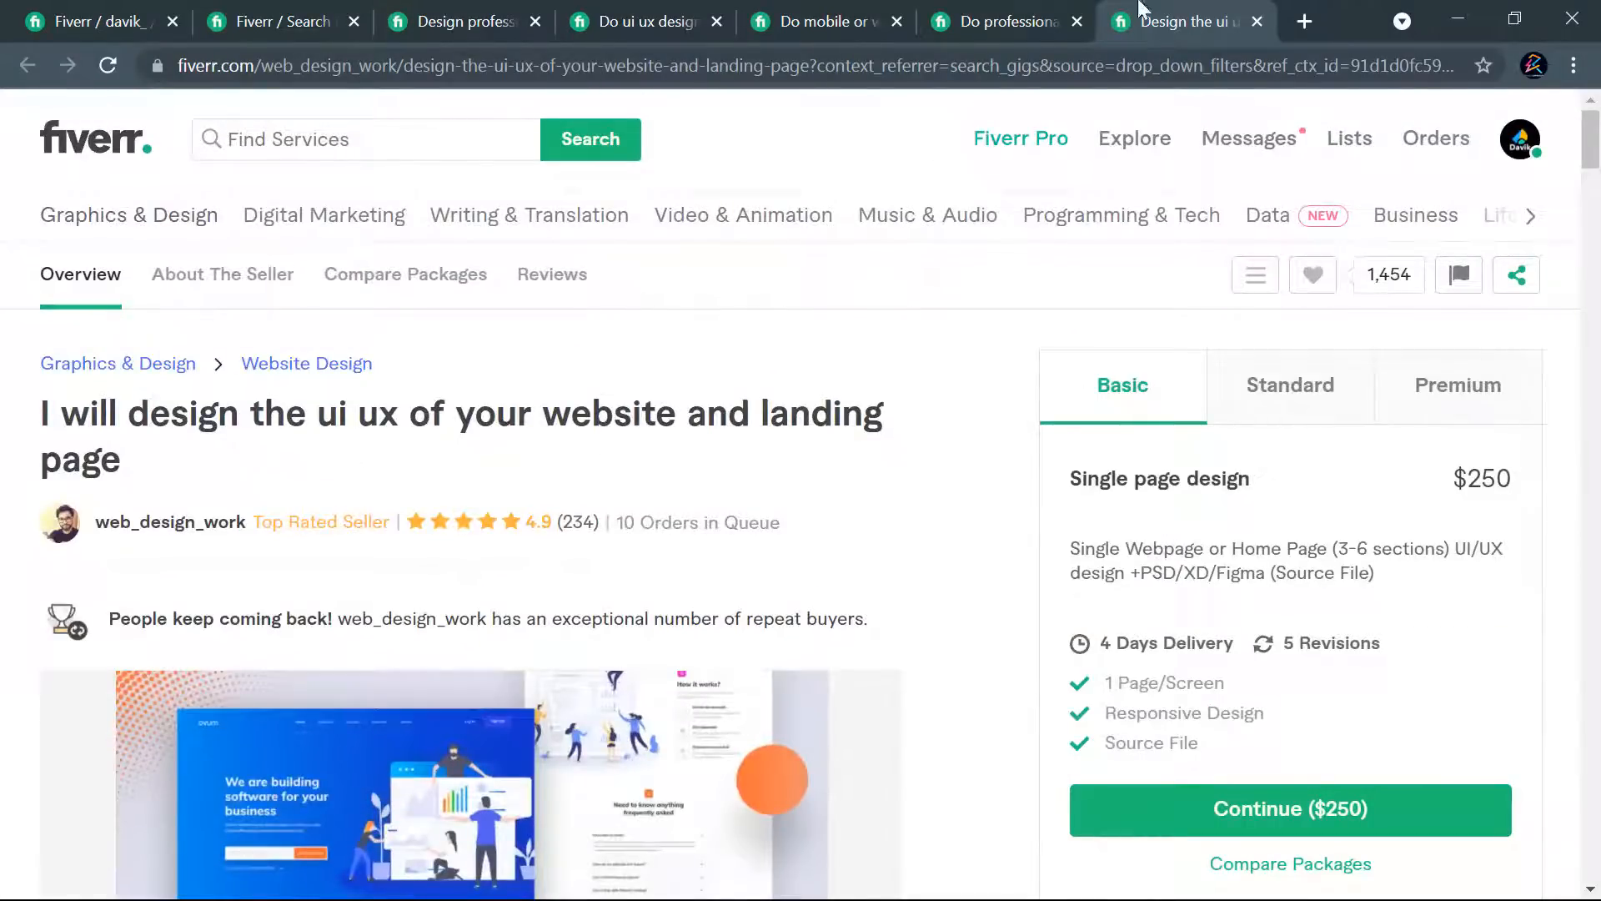
- Recheck the related tags, titles and categories of the professional UI UX landing page gig and the mobile or web ui ux design gig
click(1001, 10)
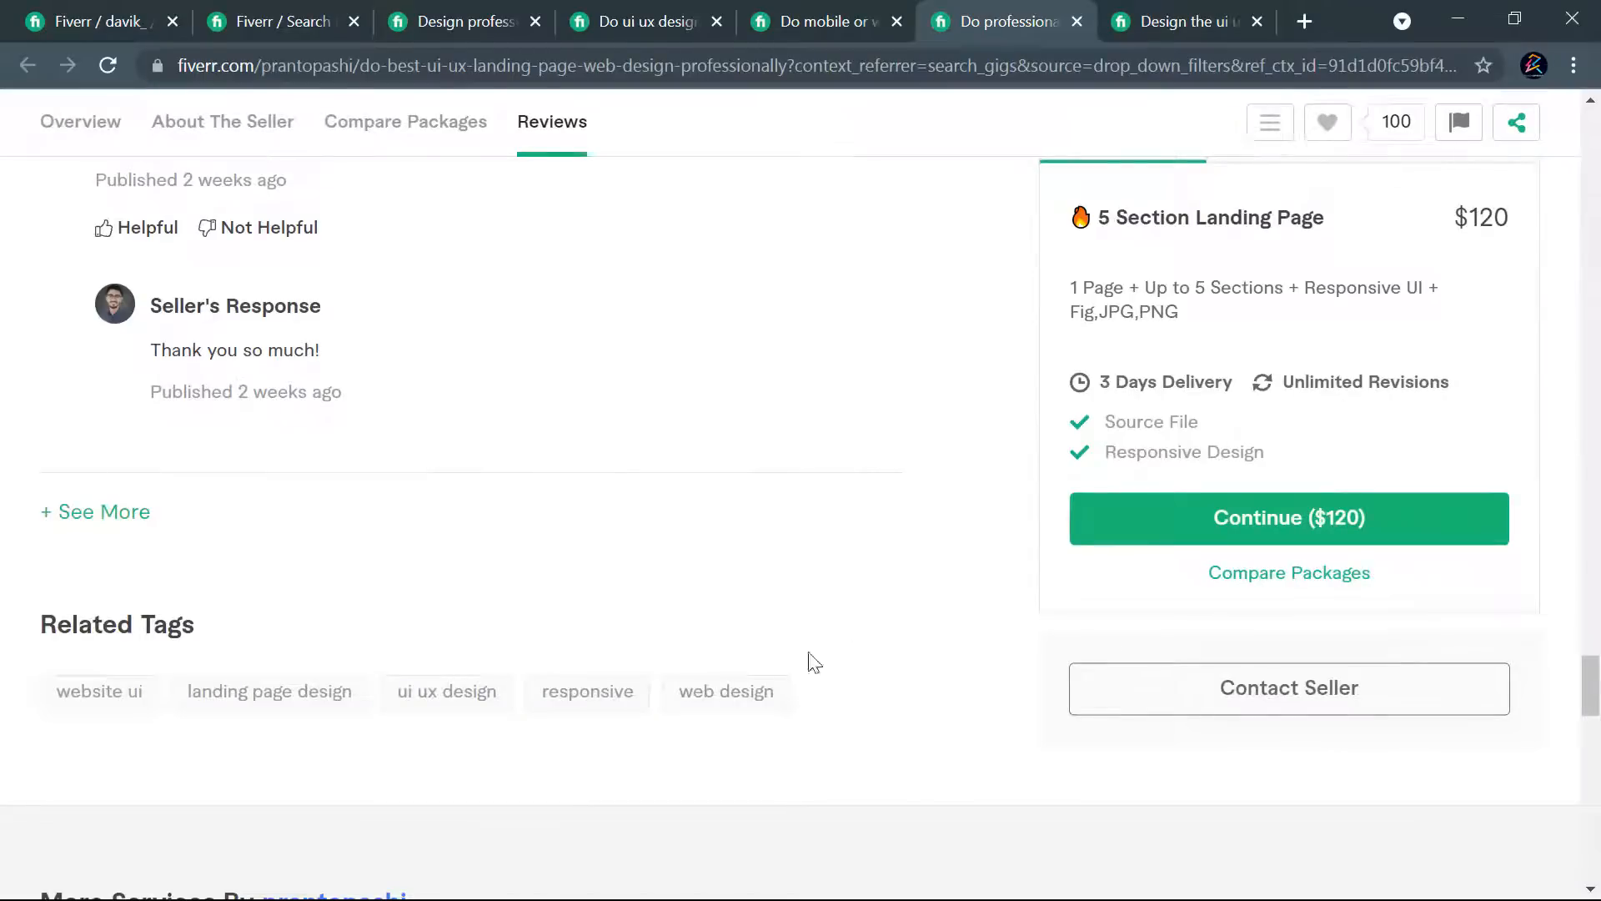
scroll(1592, 759, up, 20)
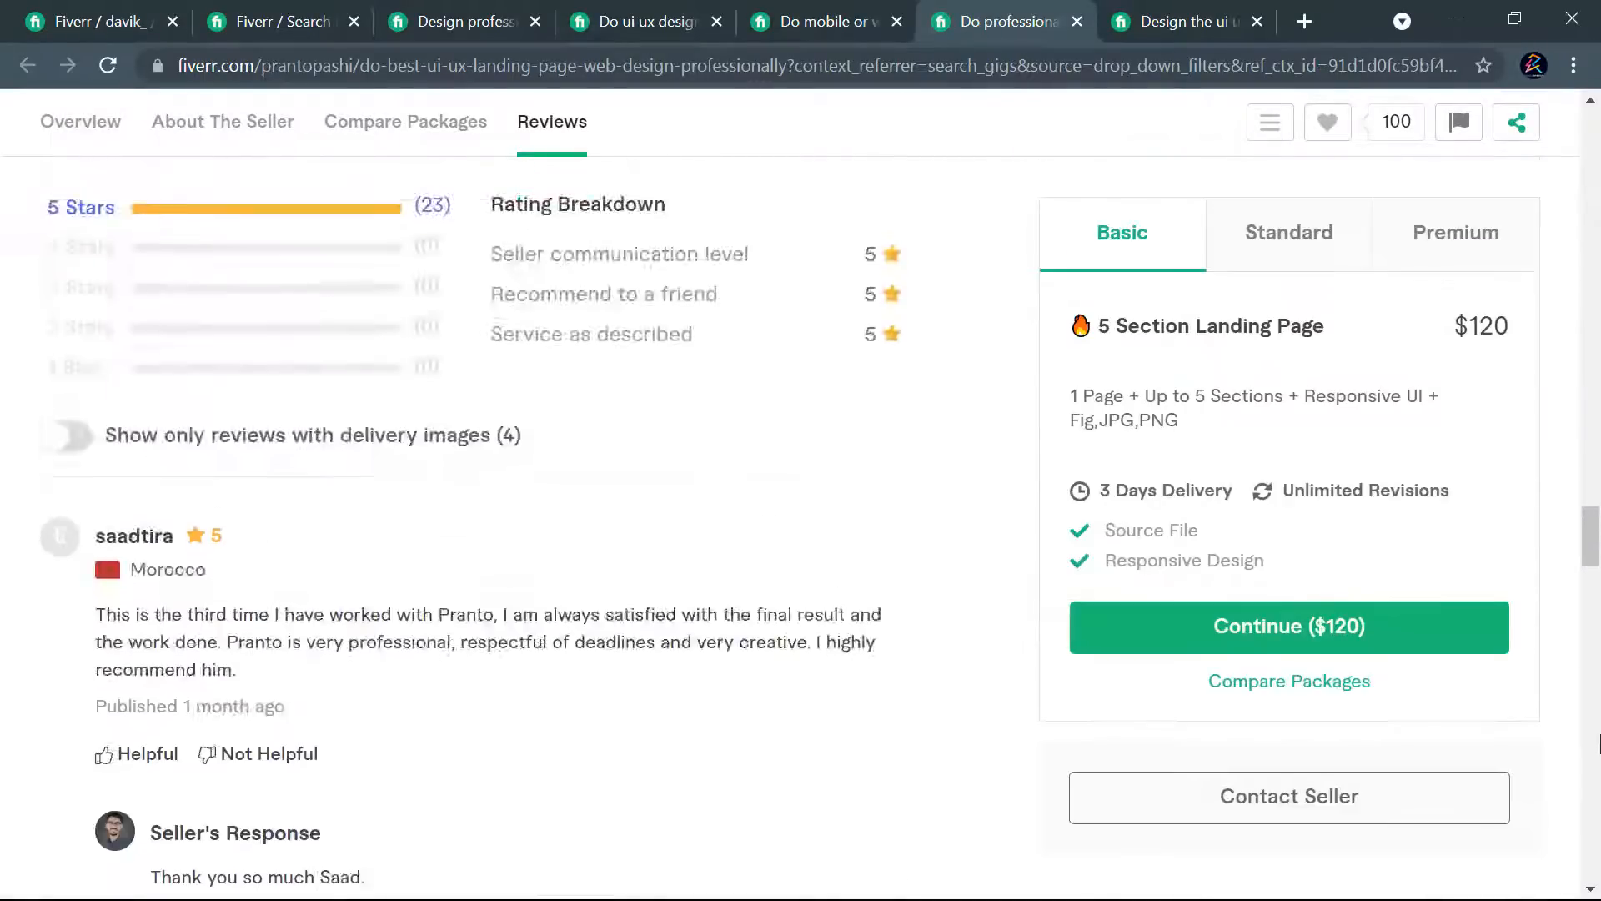
scroll(1593, 759, up, 10)
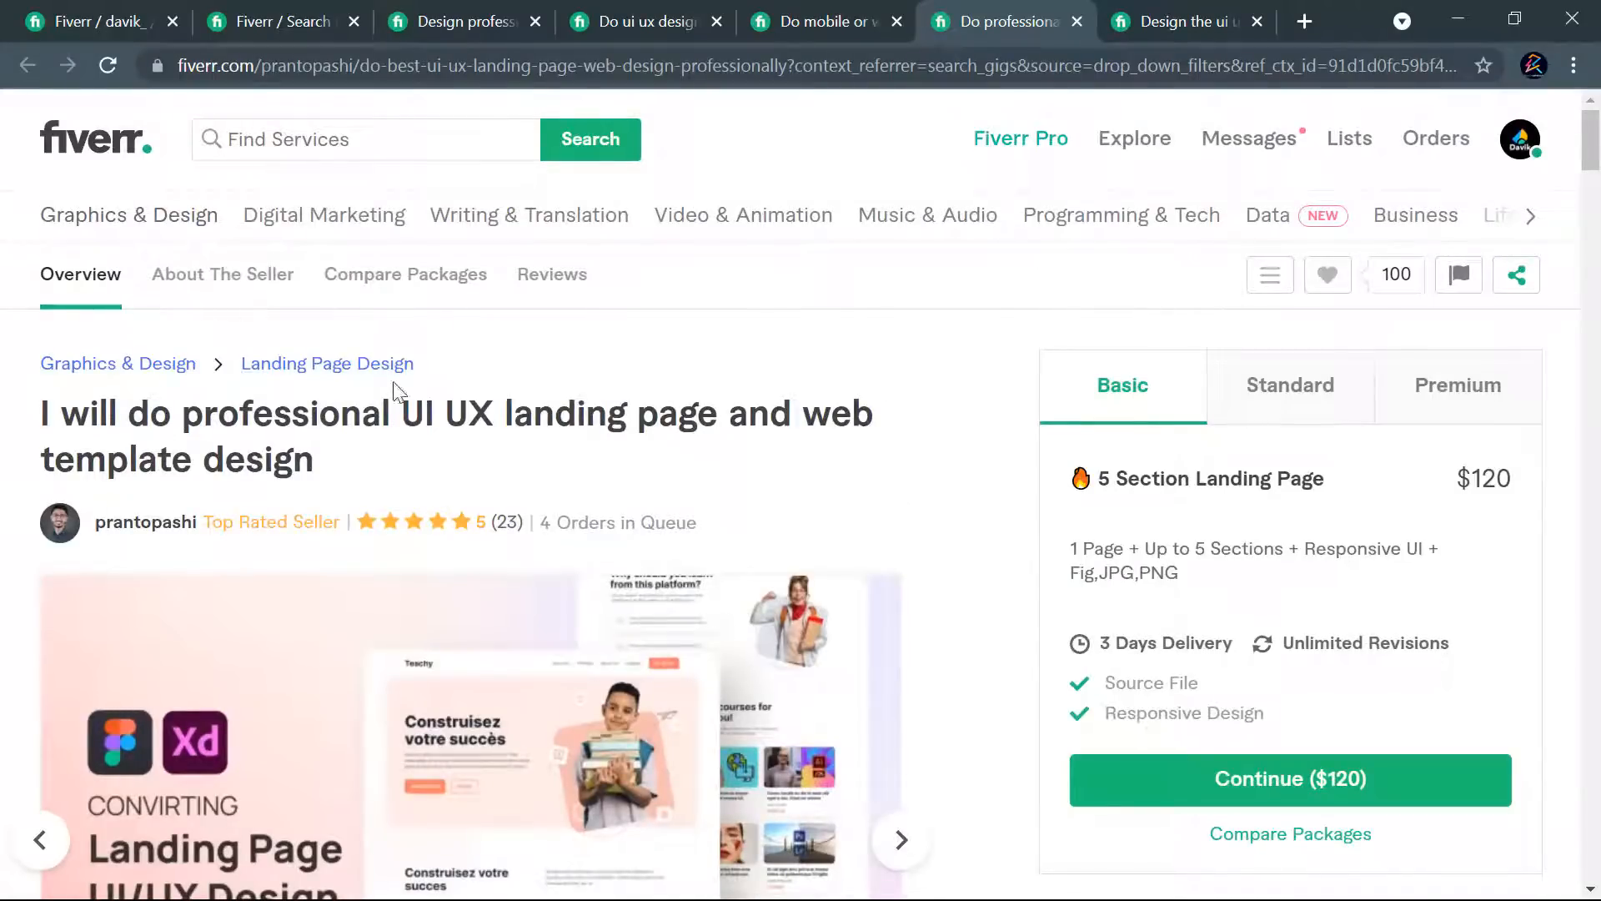
click(797, 18)
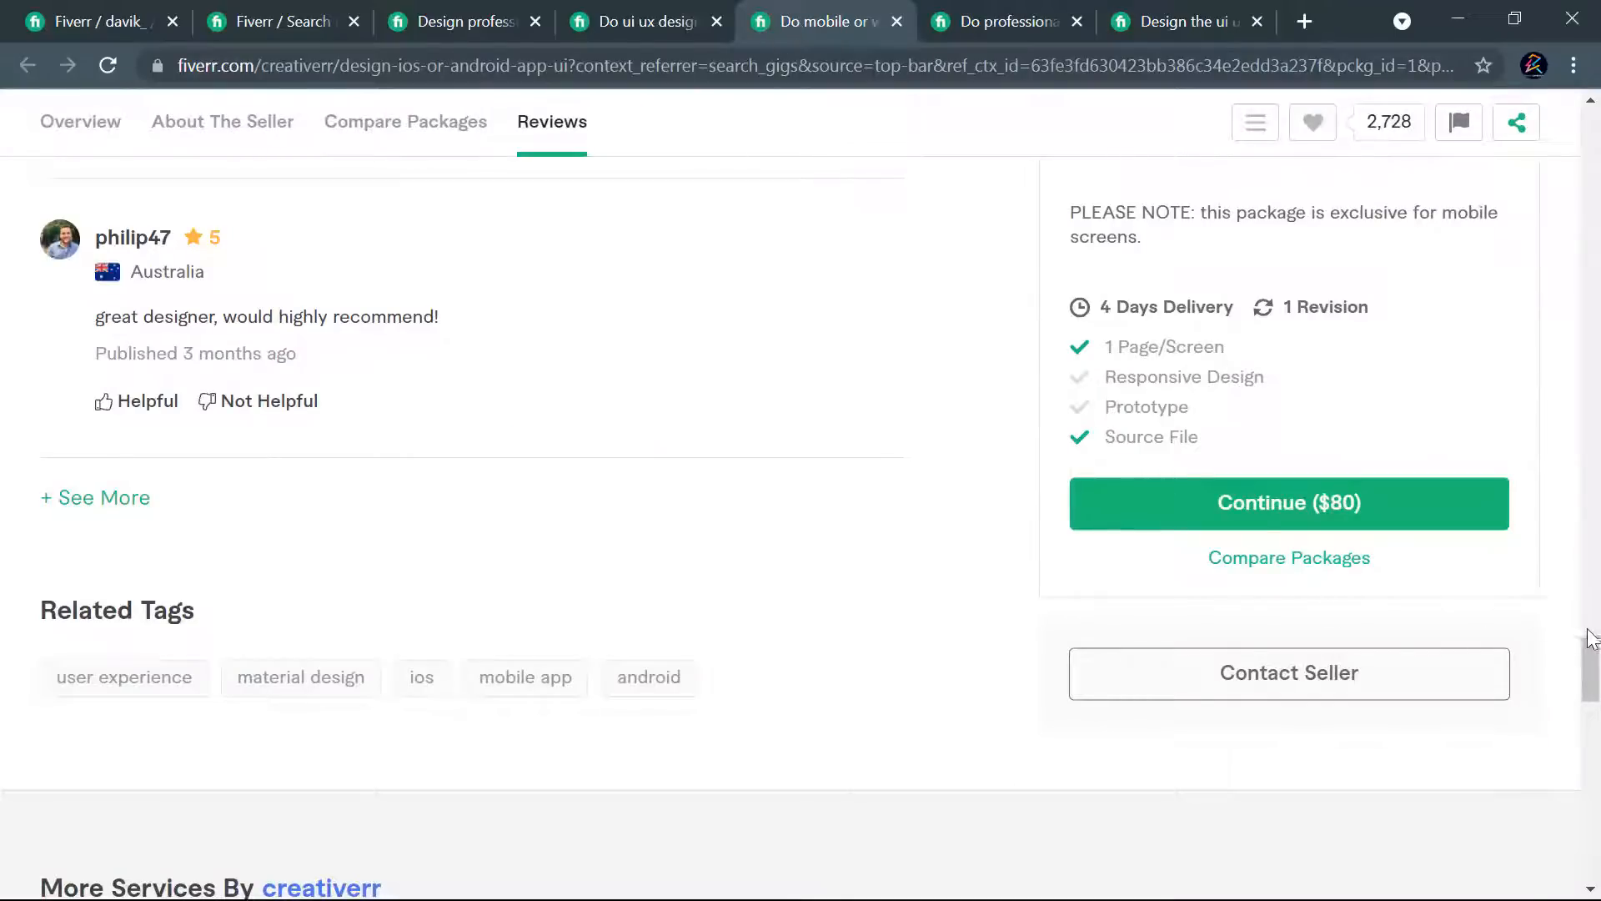
scroll(1583, 654, up, 15)
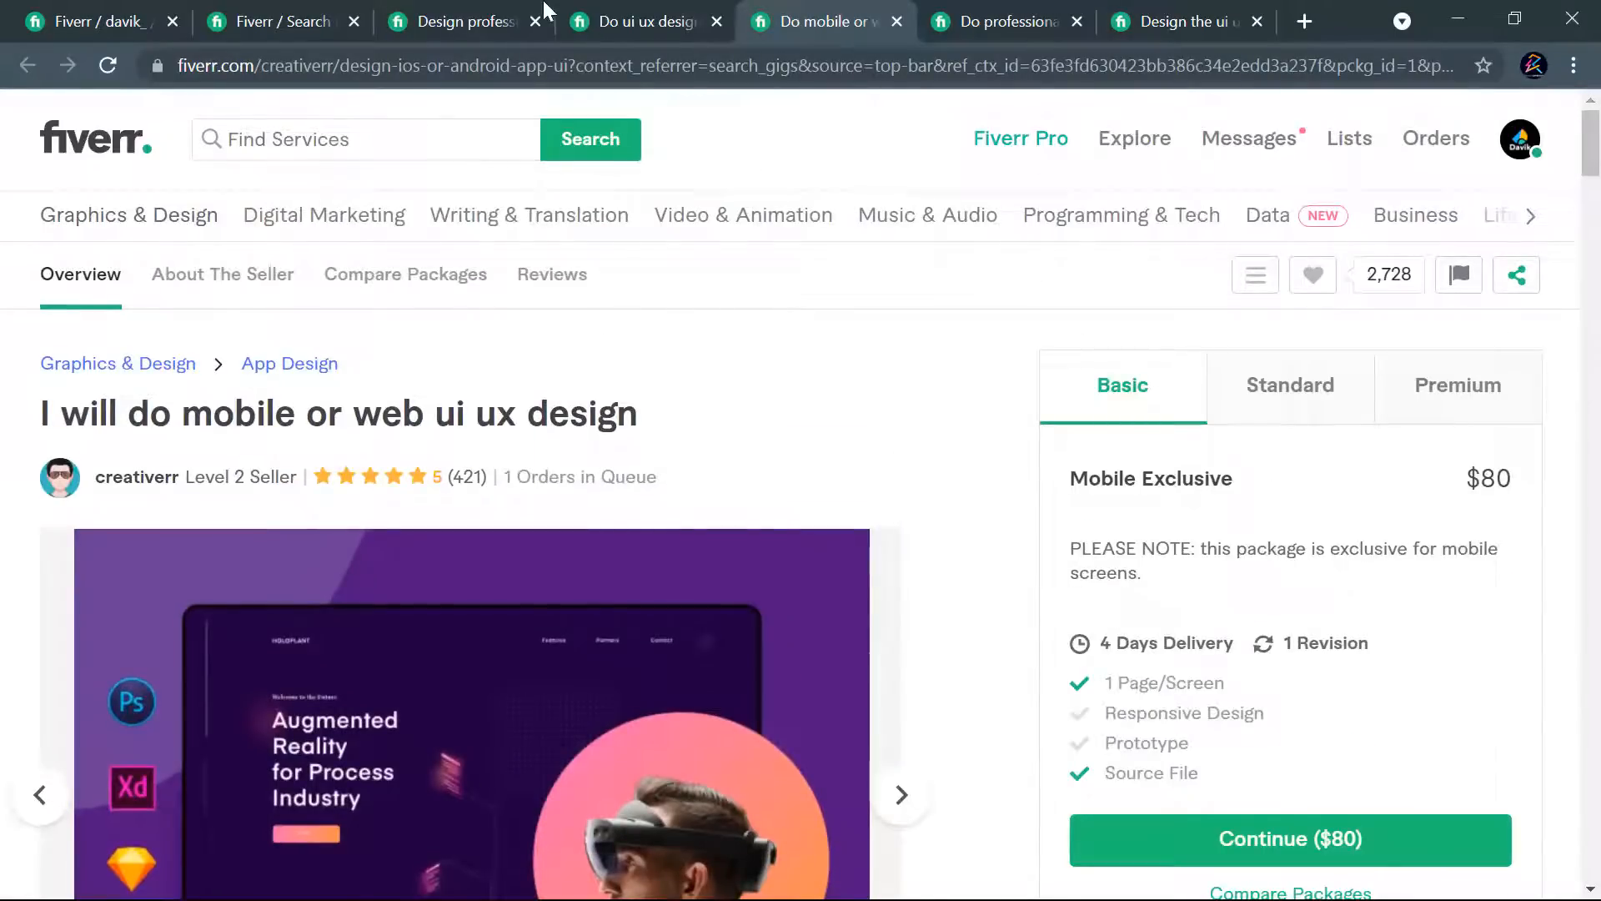
- Return to the new gig form and look over its title, category and search tag fields on the Overview page
click(73, 18)
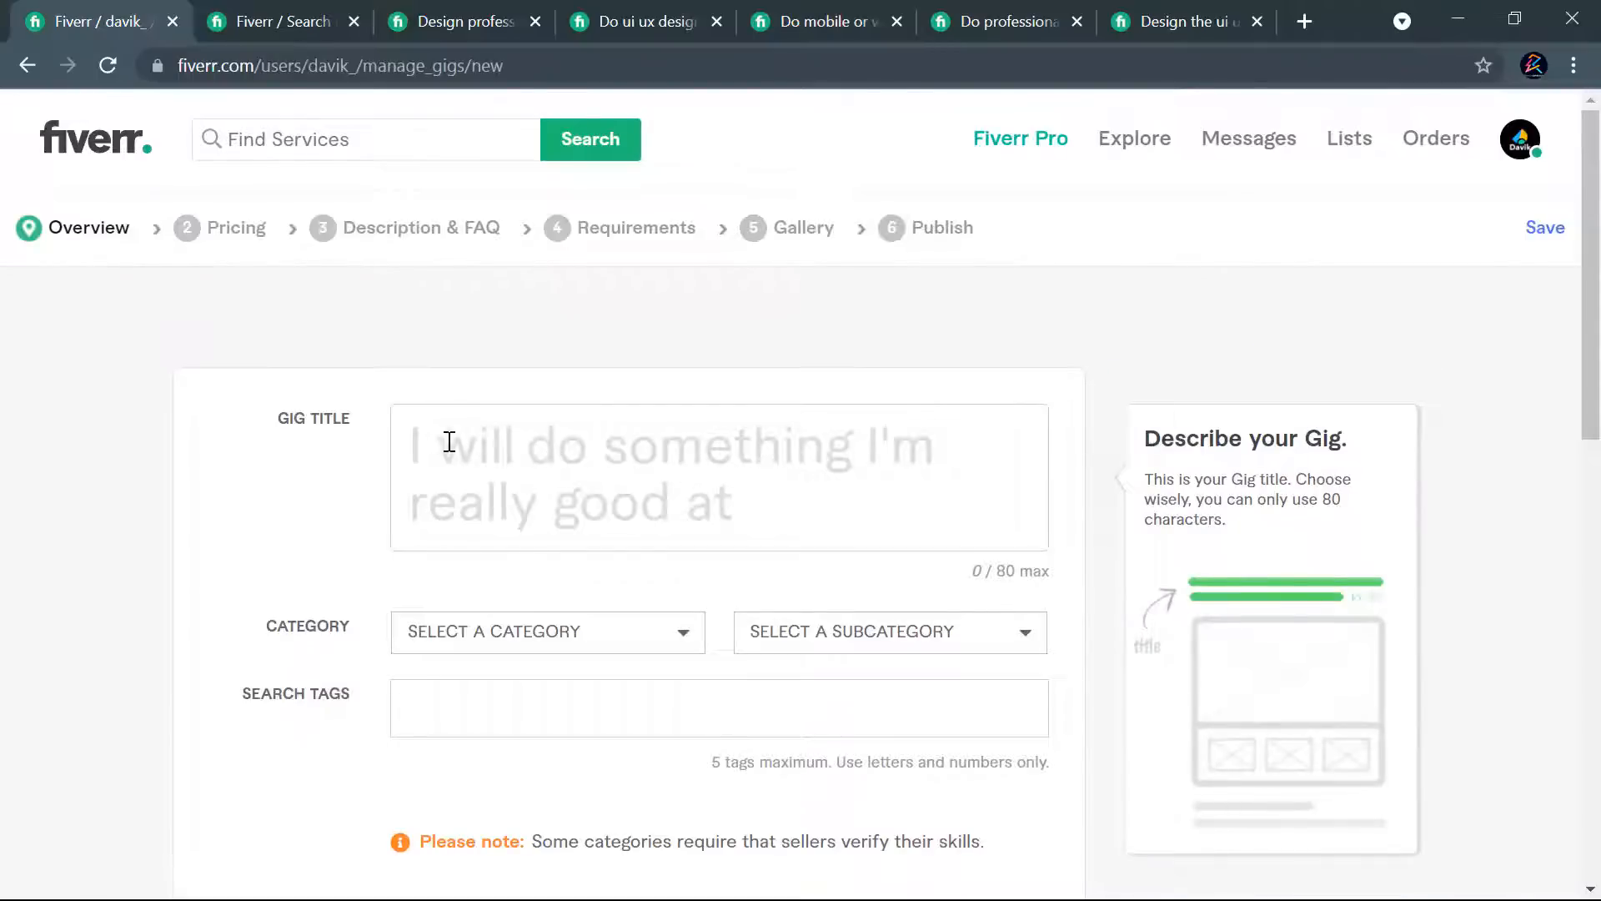
scroll(793, 500, down, 3)
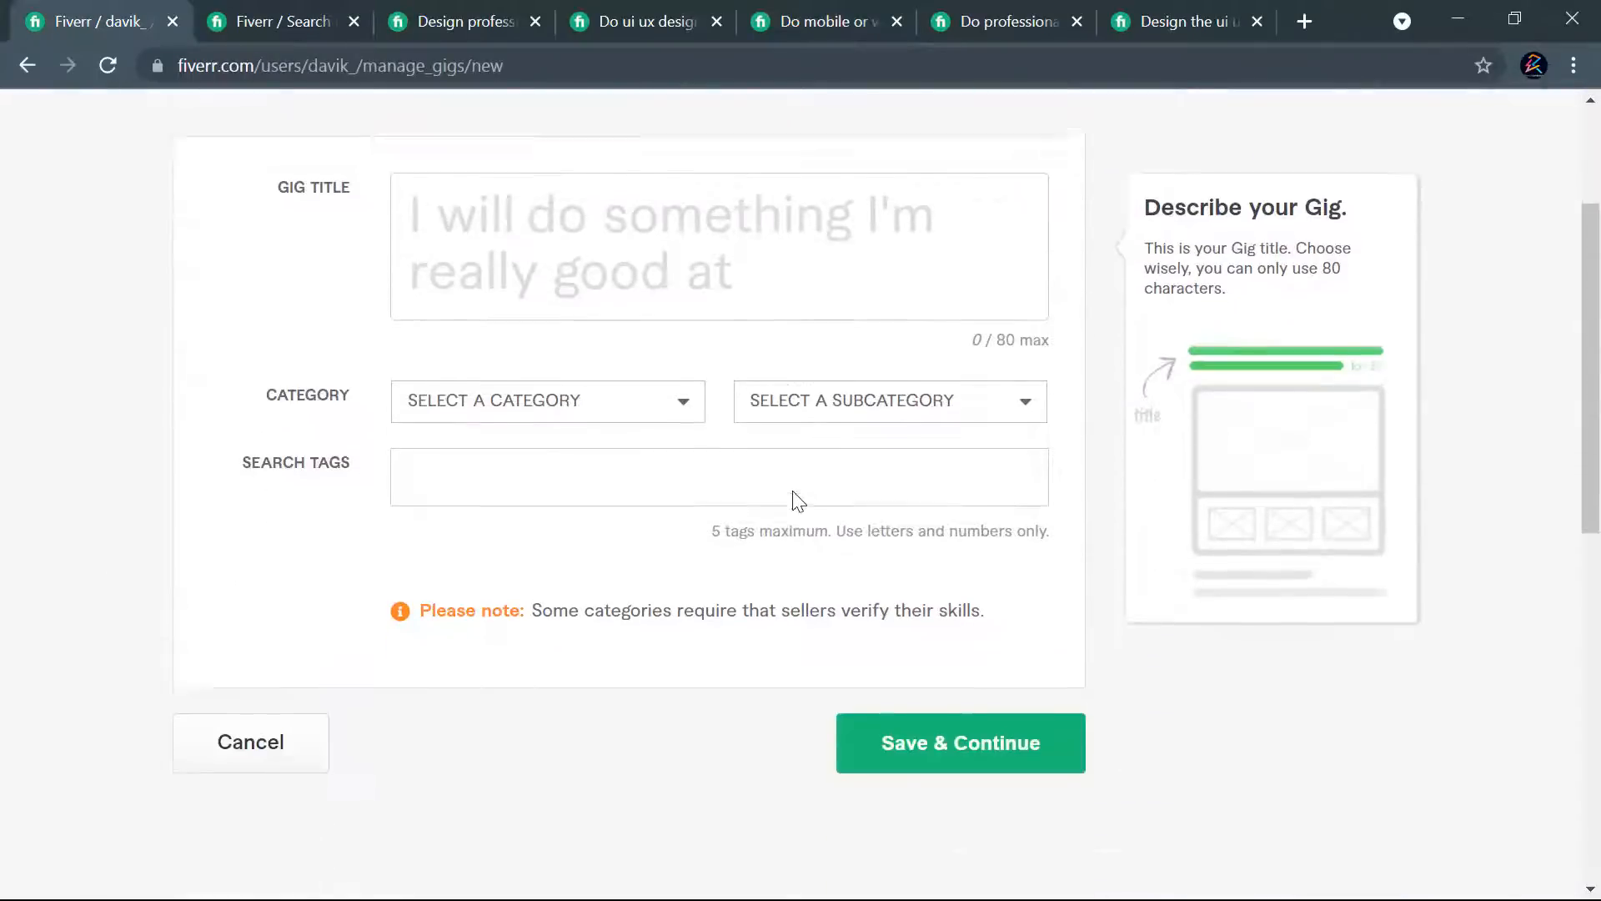
scroll(762, 554, up, 3)
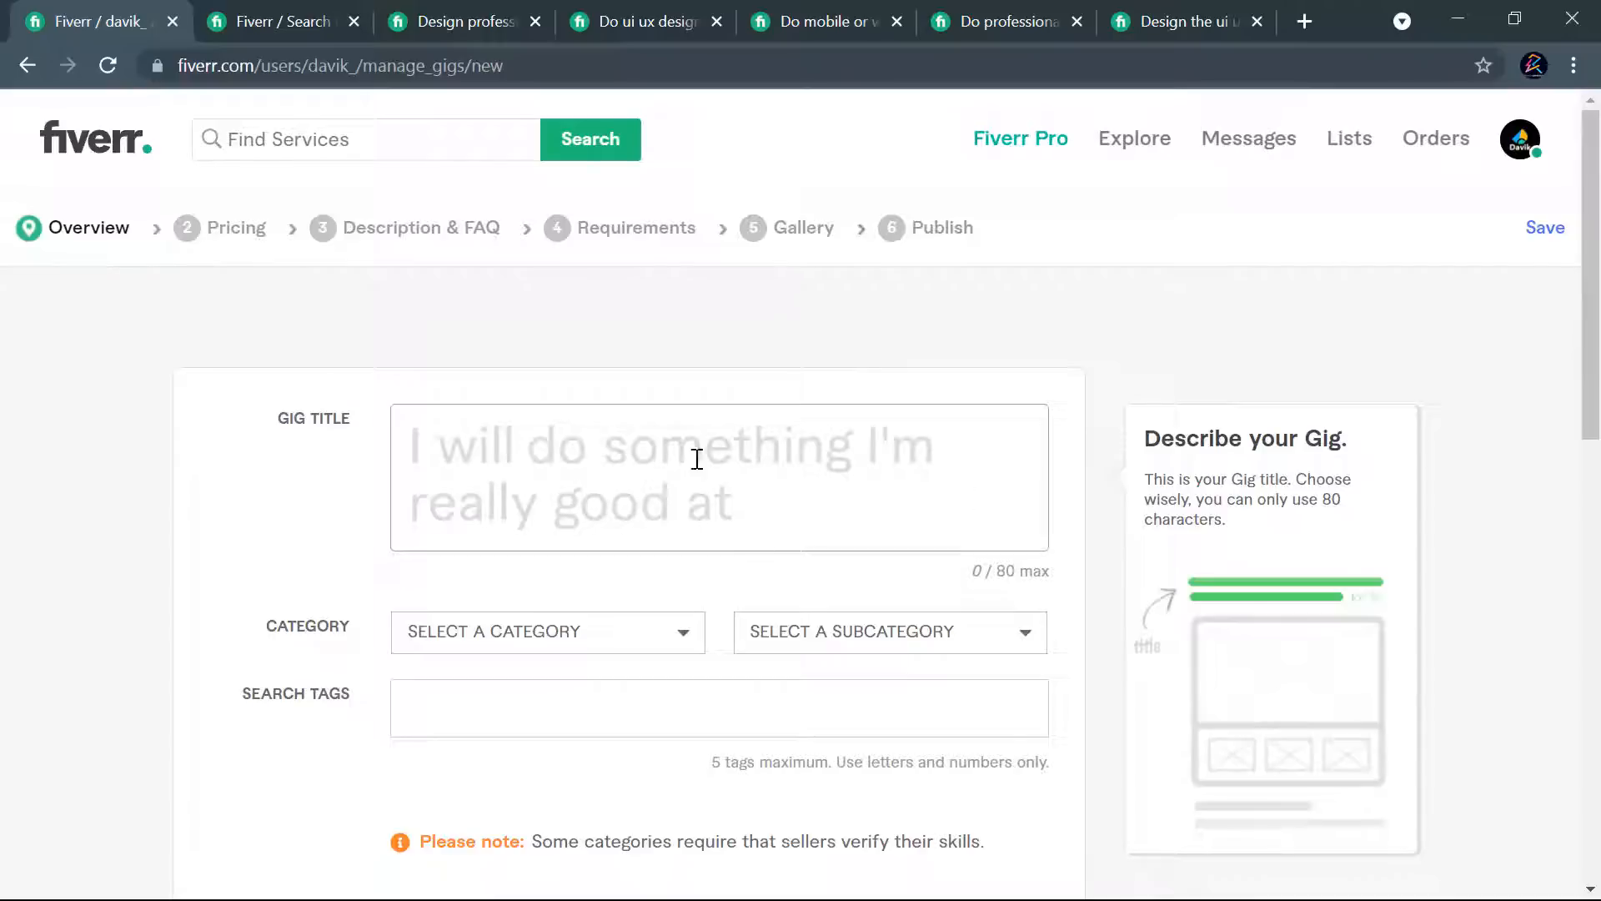
- Copy the prepared title "create modern UI UX design for website or web app with figma and adobe XD" from the Notepad notes into the gig title
key(alt+Tab)
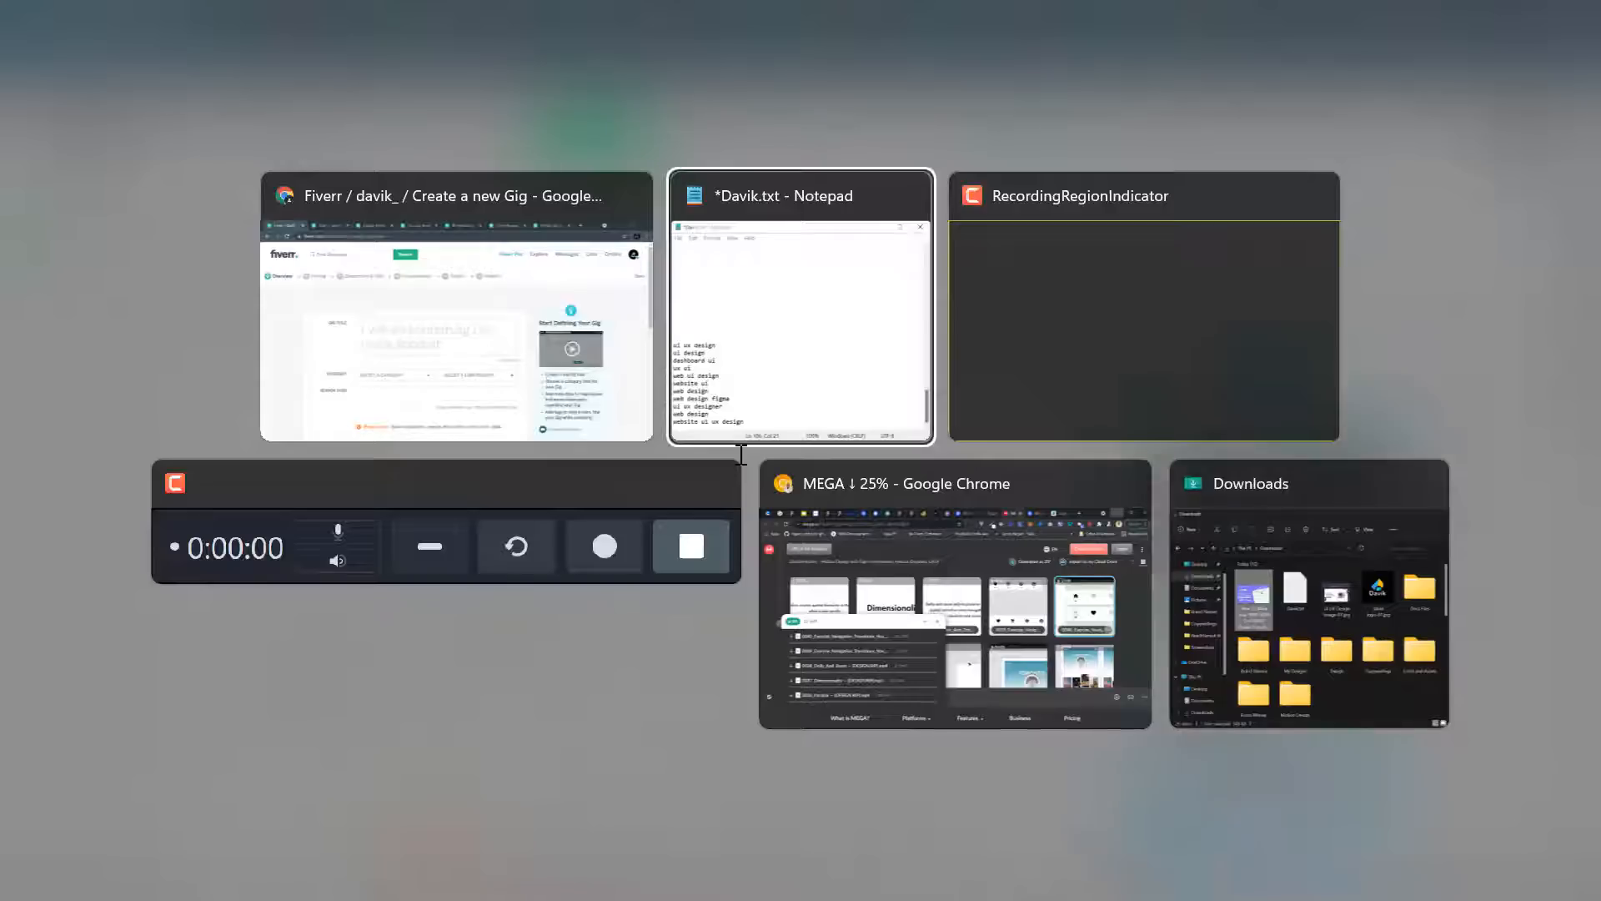
scroll(713, 535, up, 5)
scroll(713, 535, up, 8)
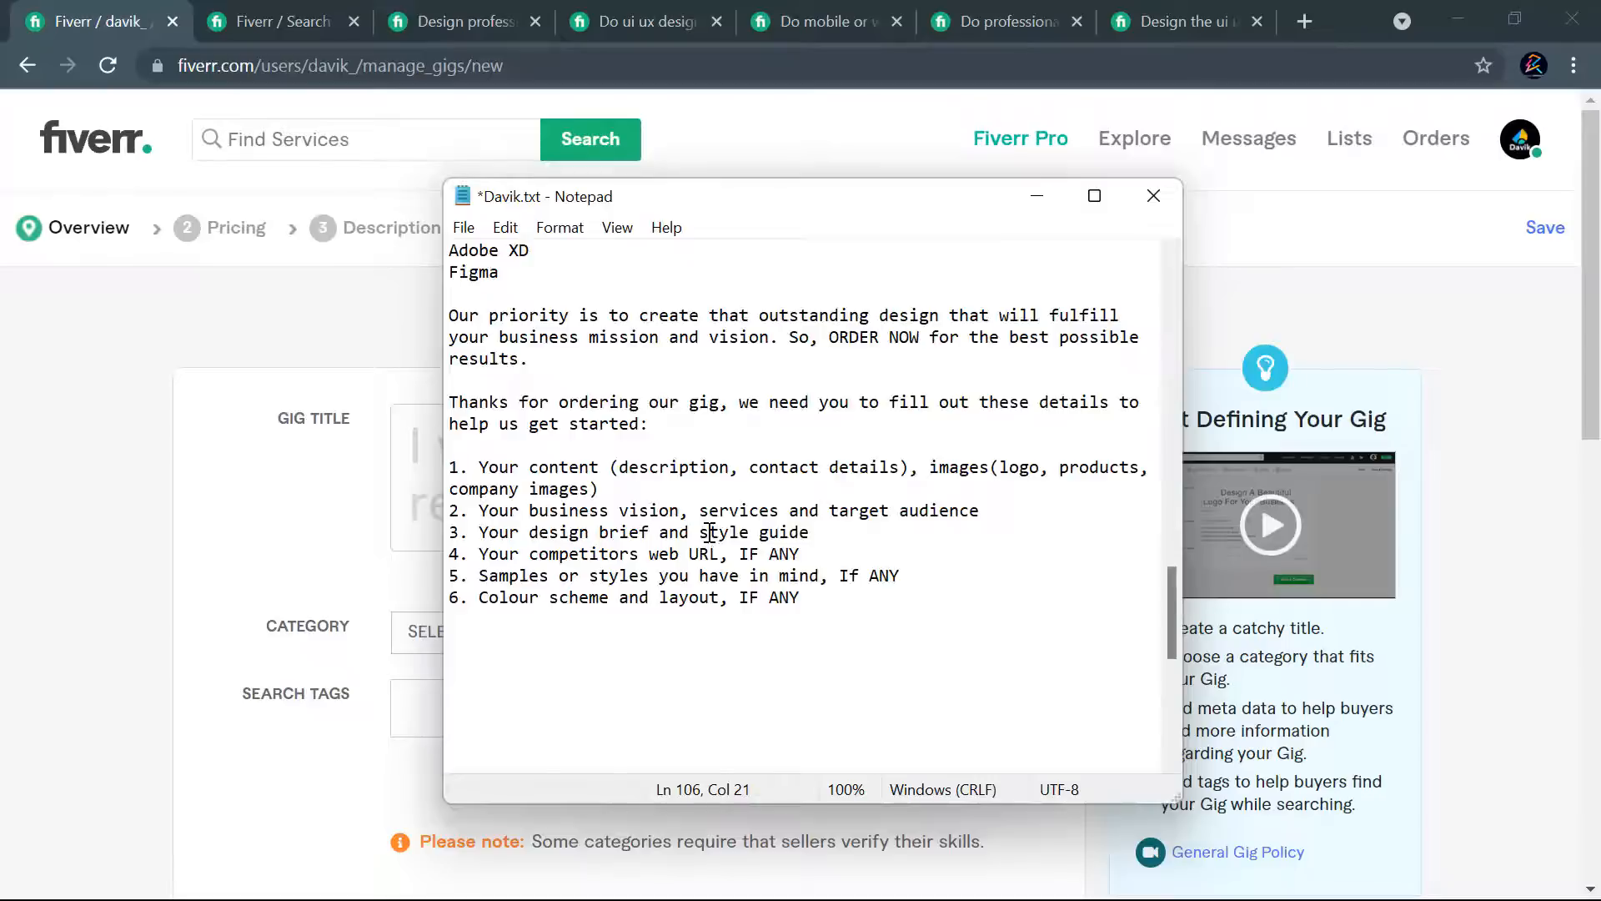
scroll(802, 574, up, 10)
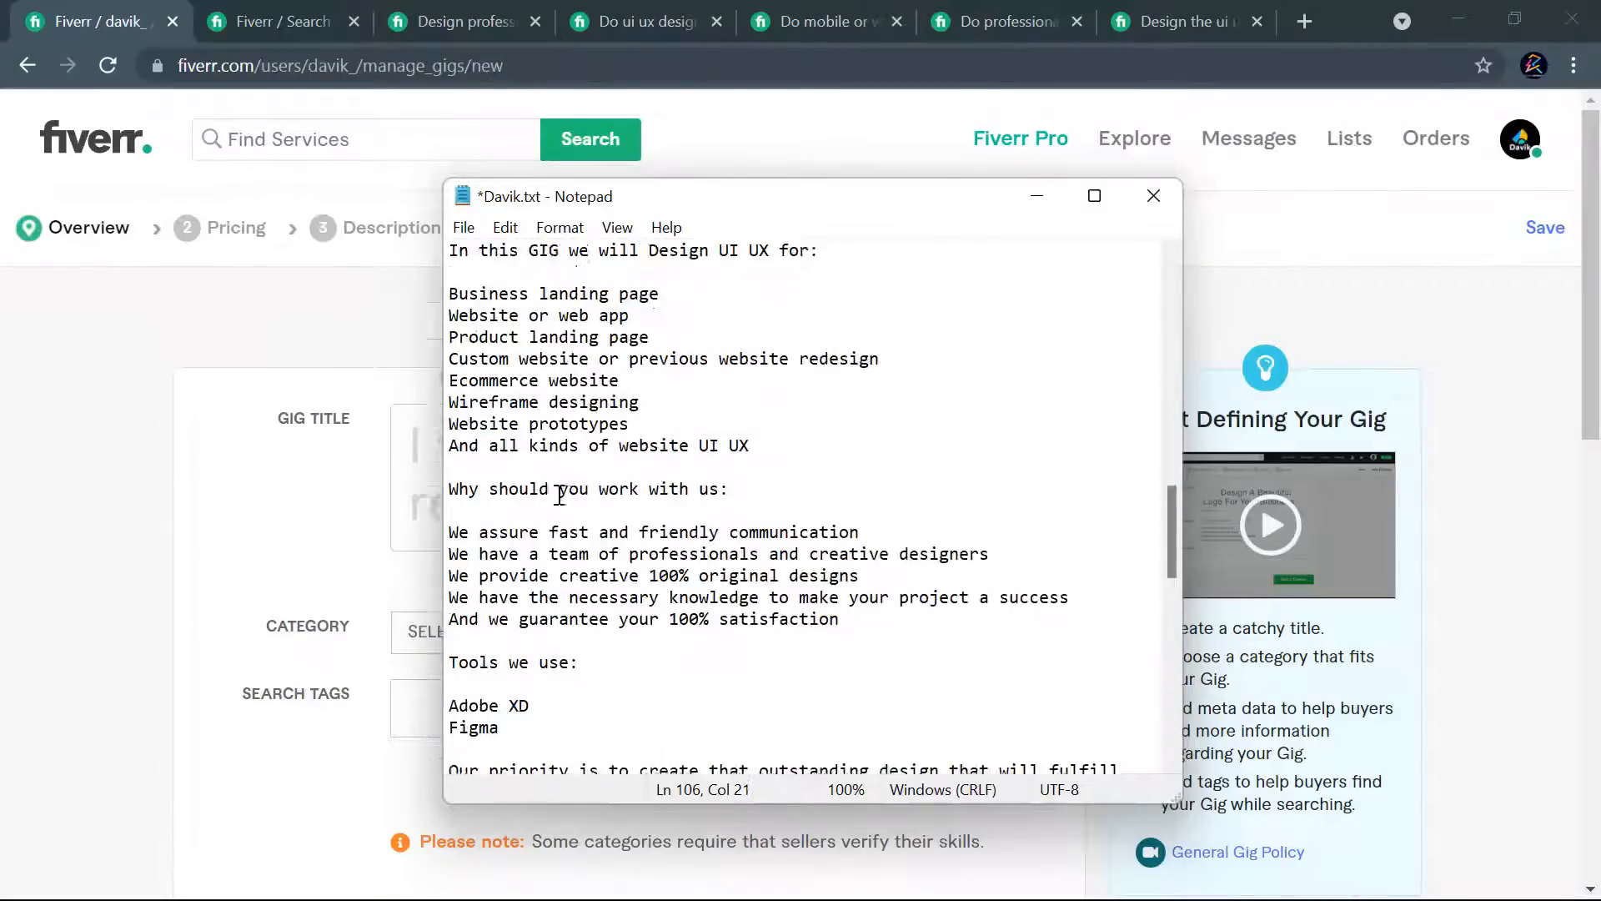
scroll(655, 473, up, 5)
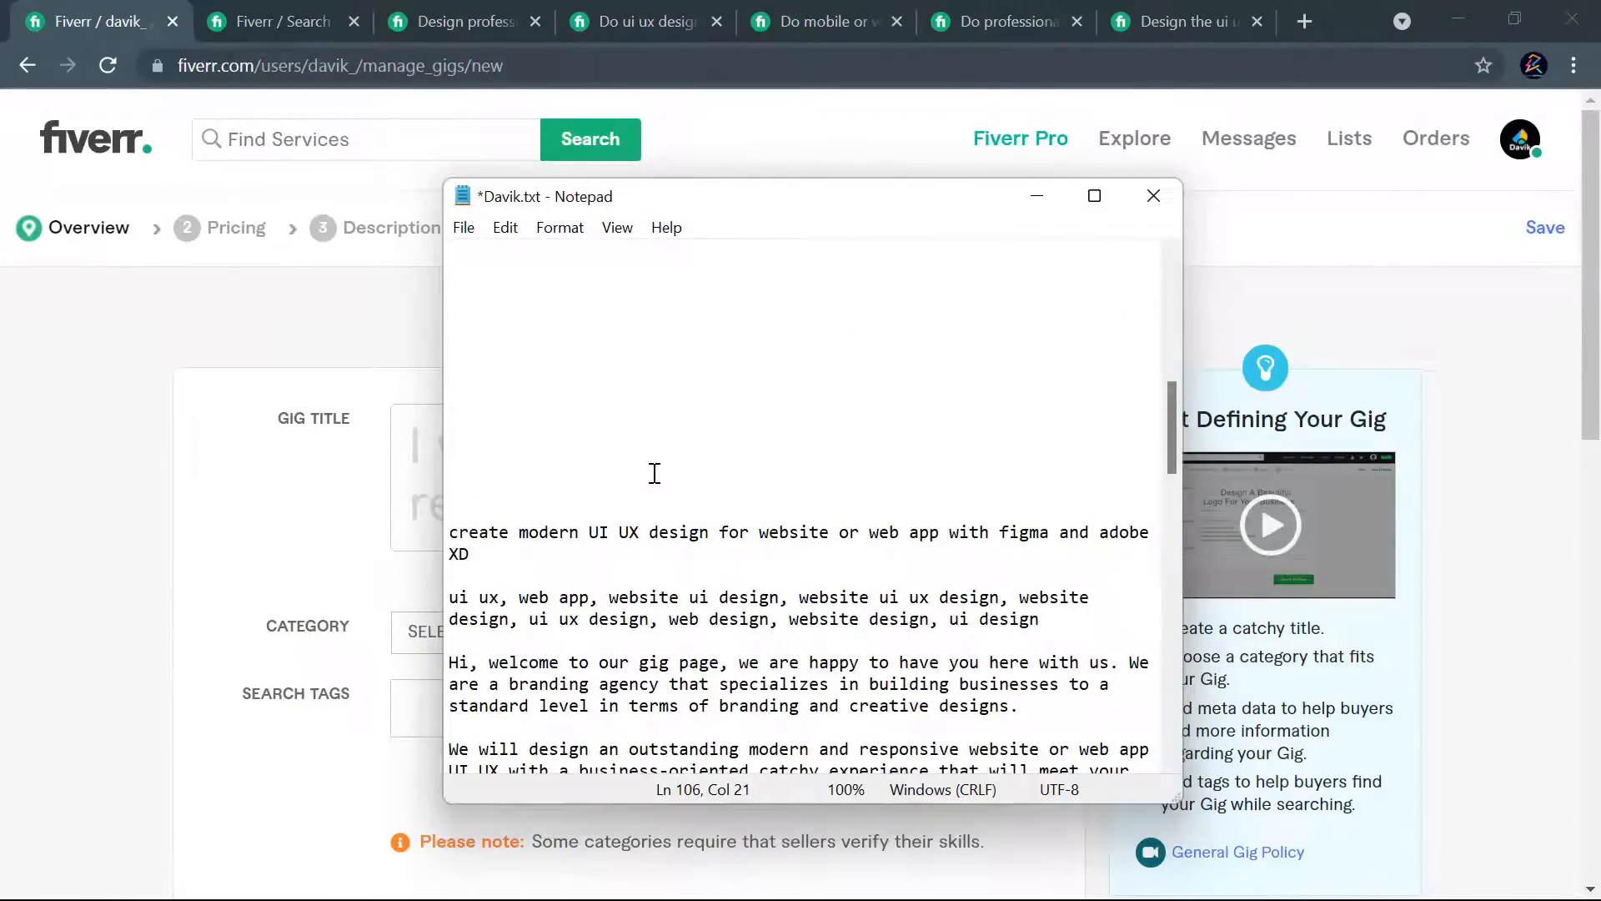
scroll(651, 473, down, 3)
scroll(651, 473, down, 1)
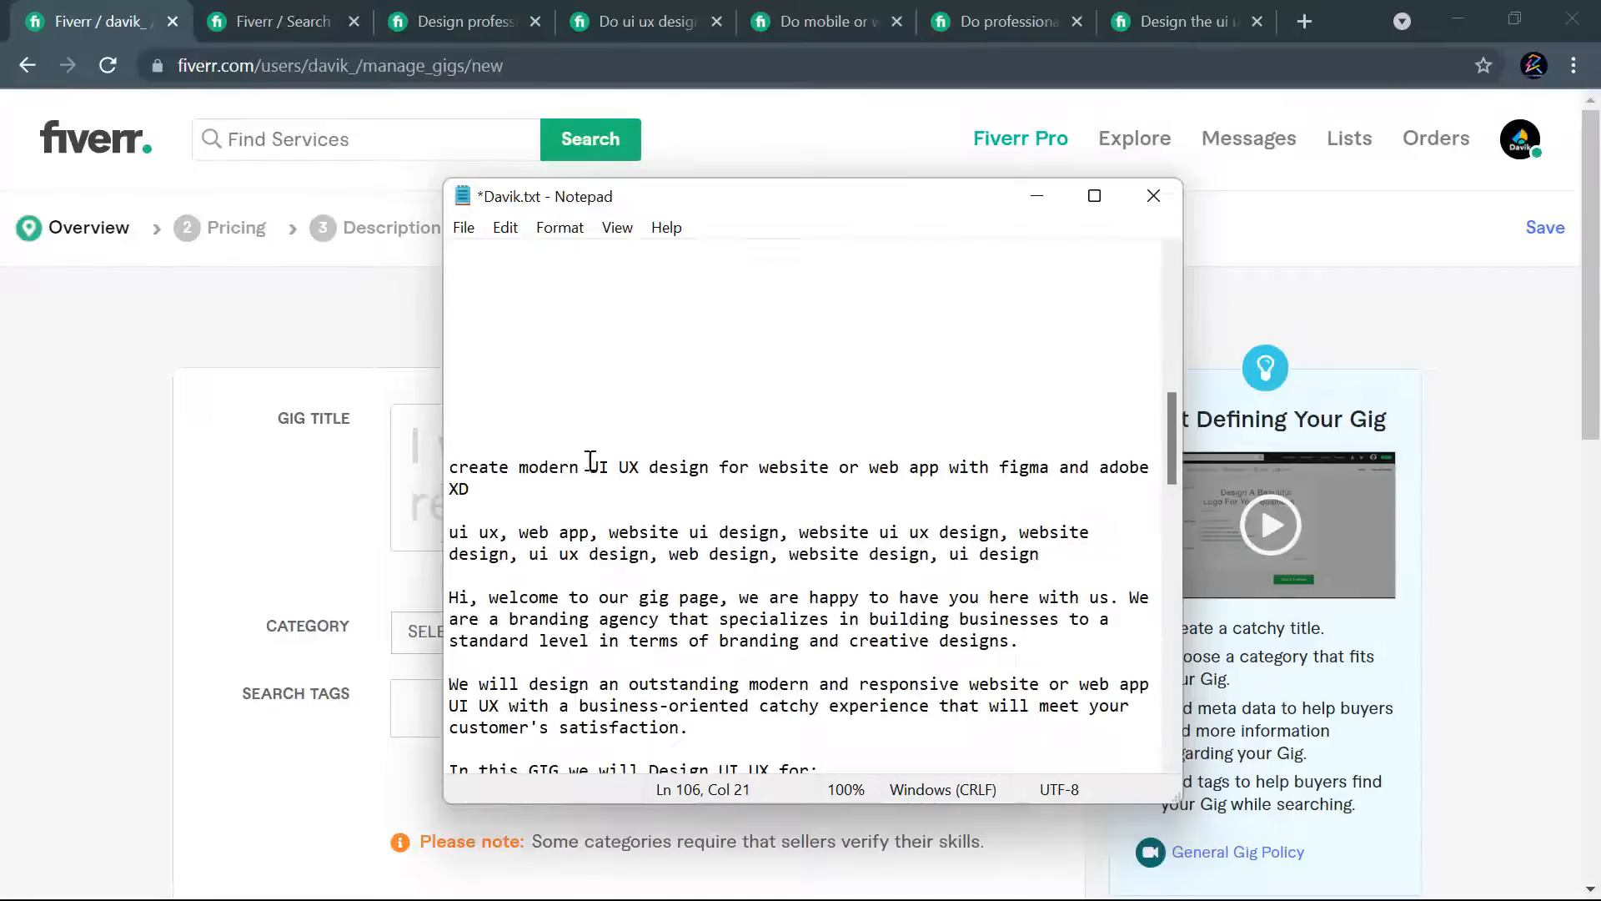
drag(468, 490, 443, 475)
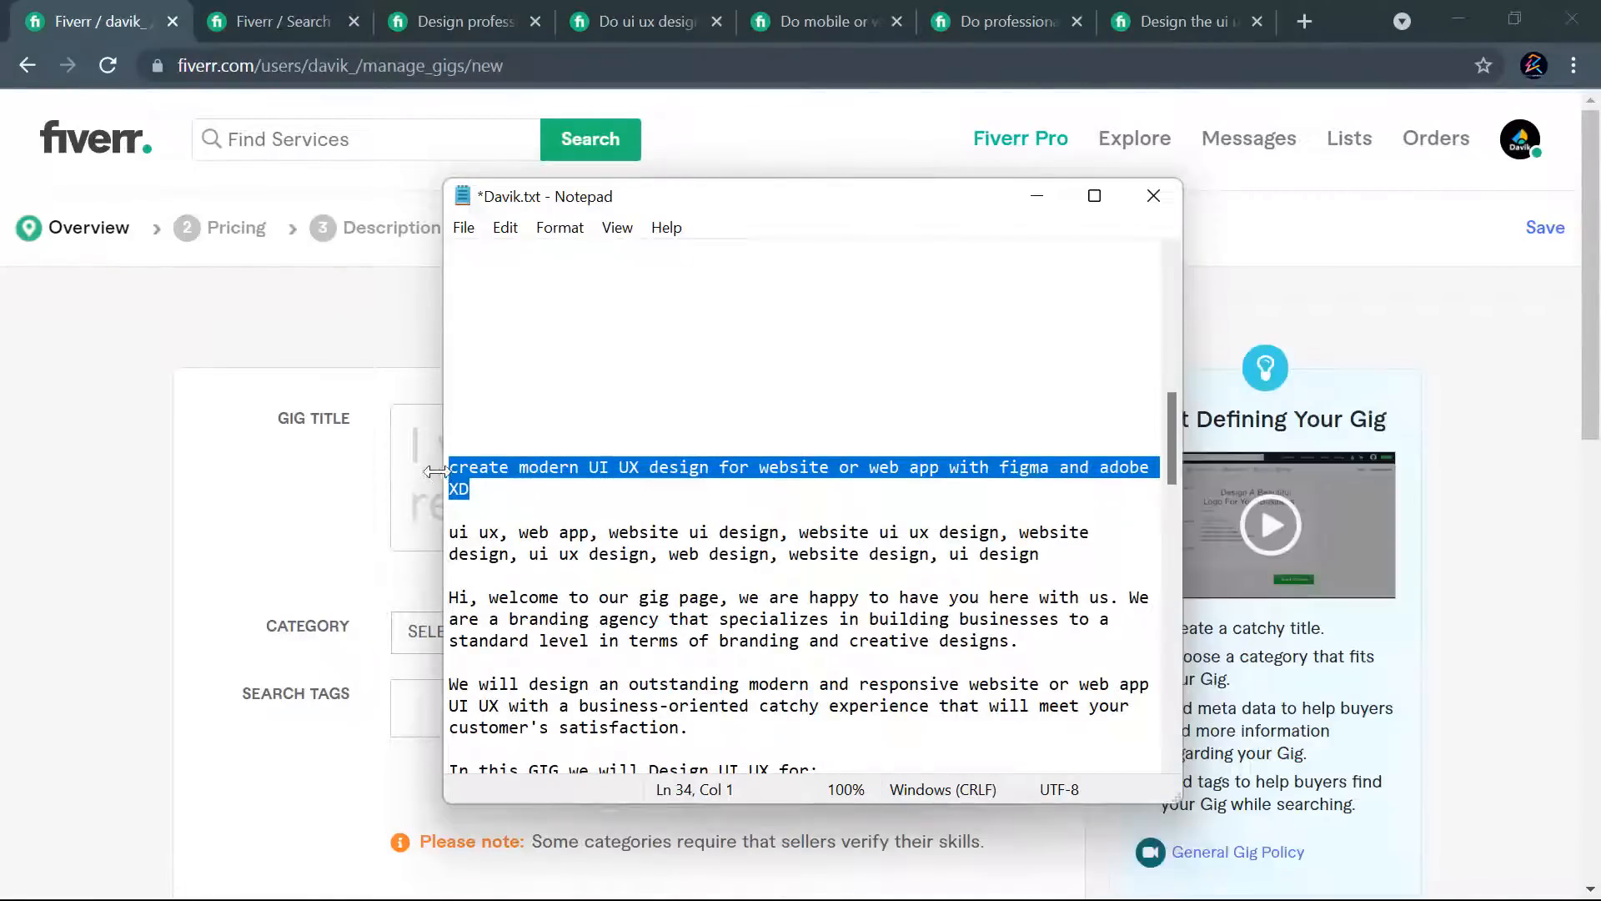
click(433, 474)
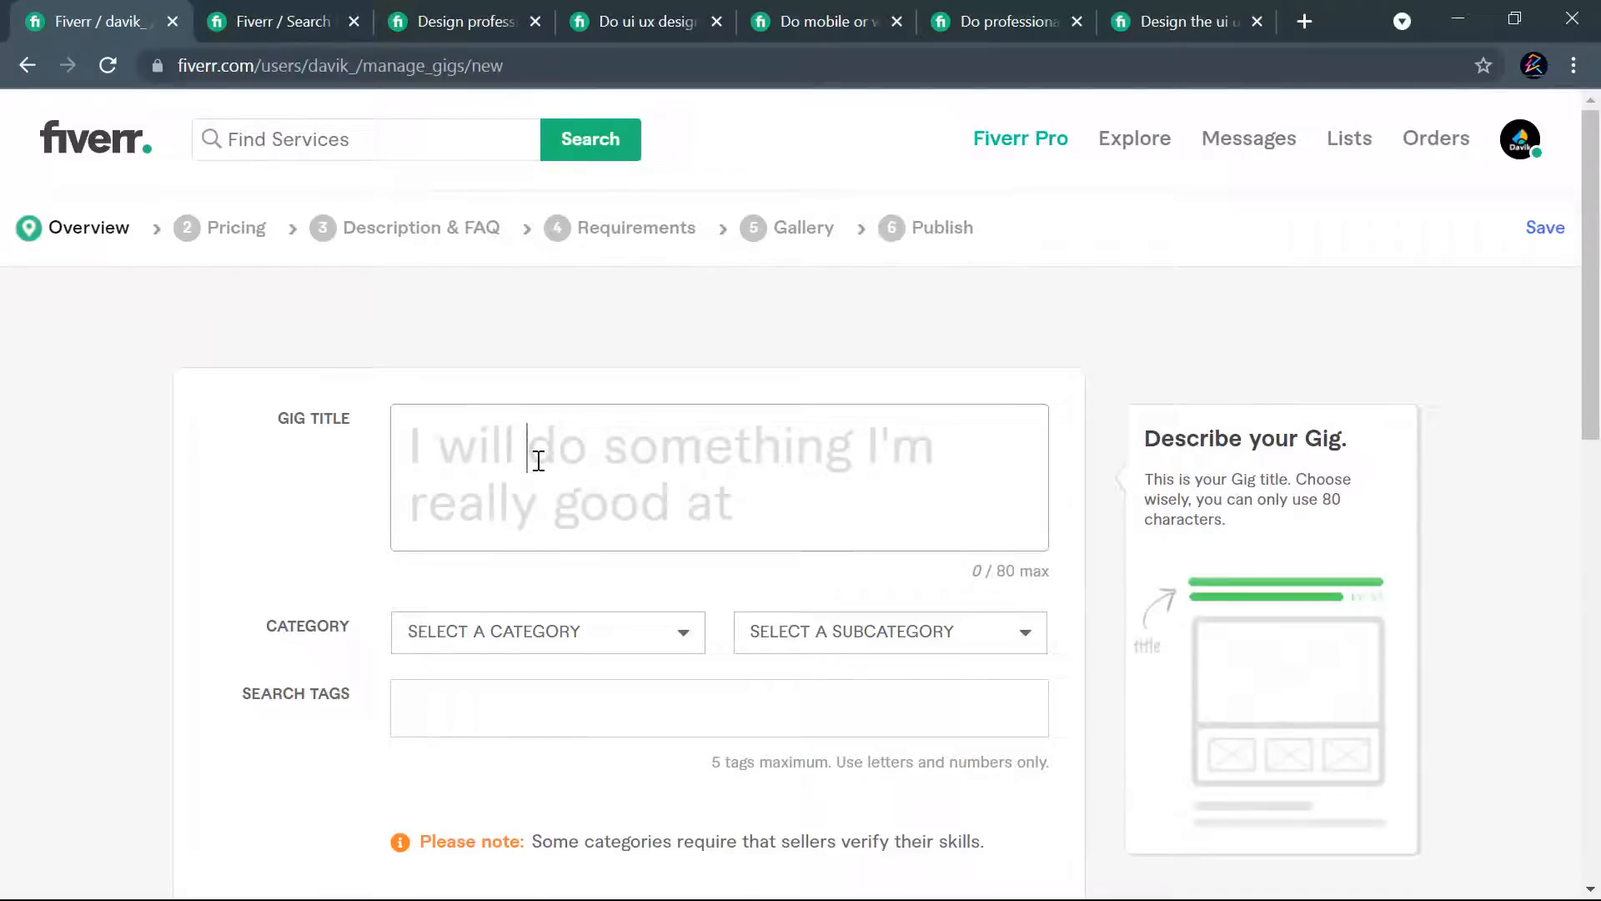
key(ctrl+v)
scroll(728, 498, up, 2)
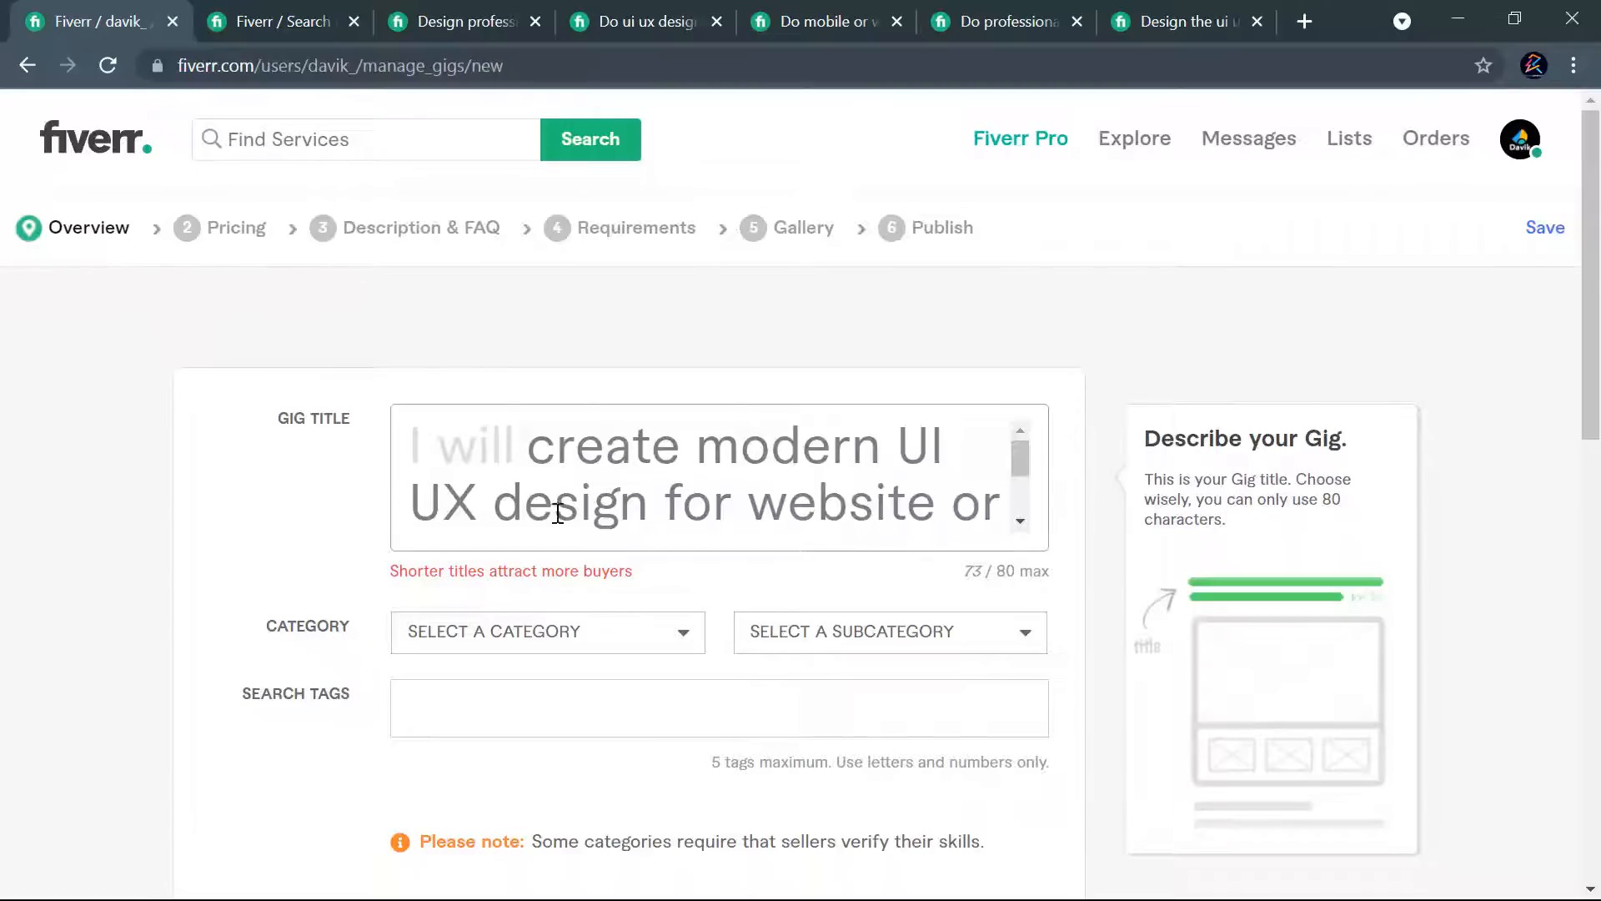
- Review the wording of the pasted gig title and insert ", web a" directly after "website"
drag(649, 500, 914, 459)
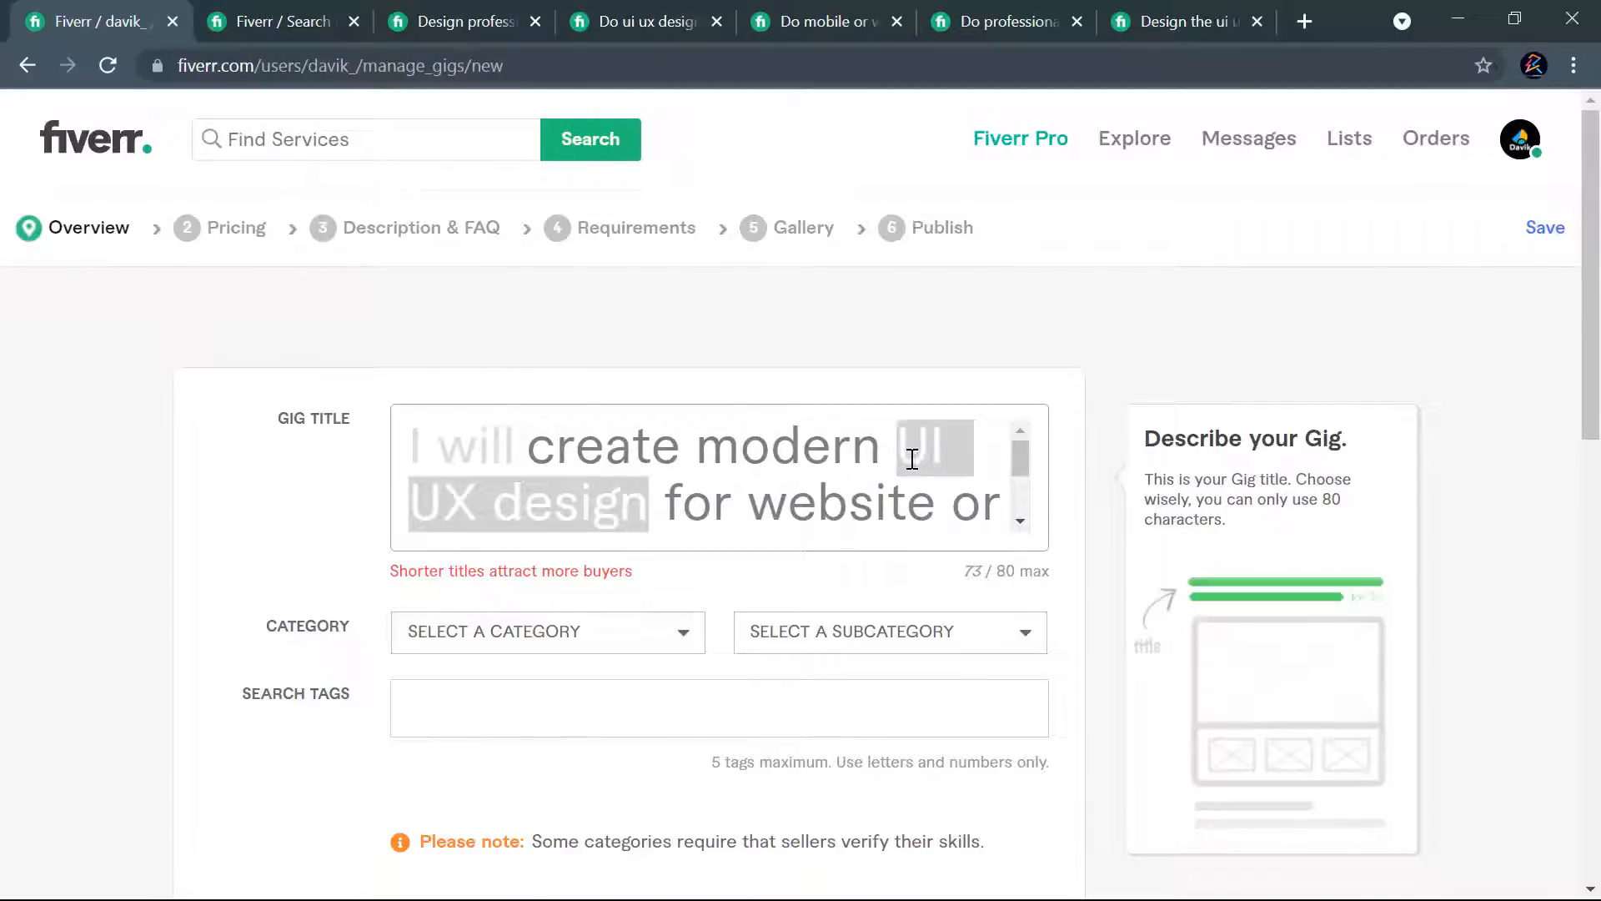
click(745, 502)
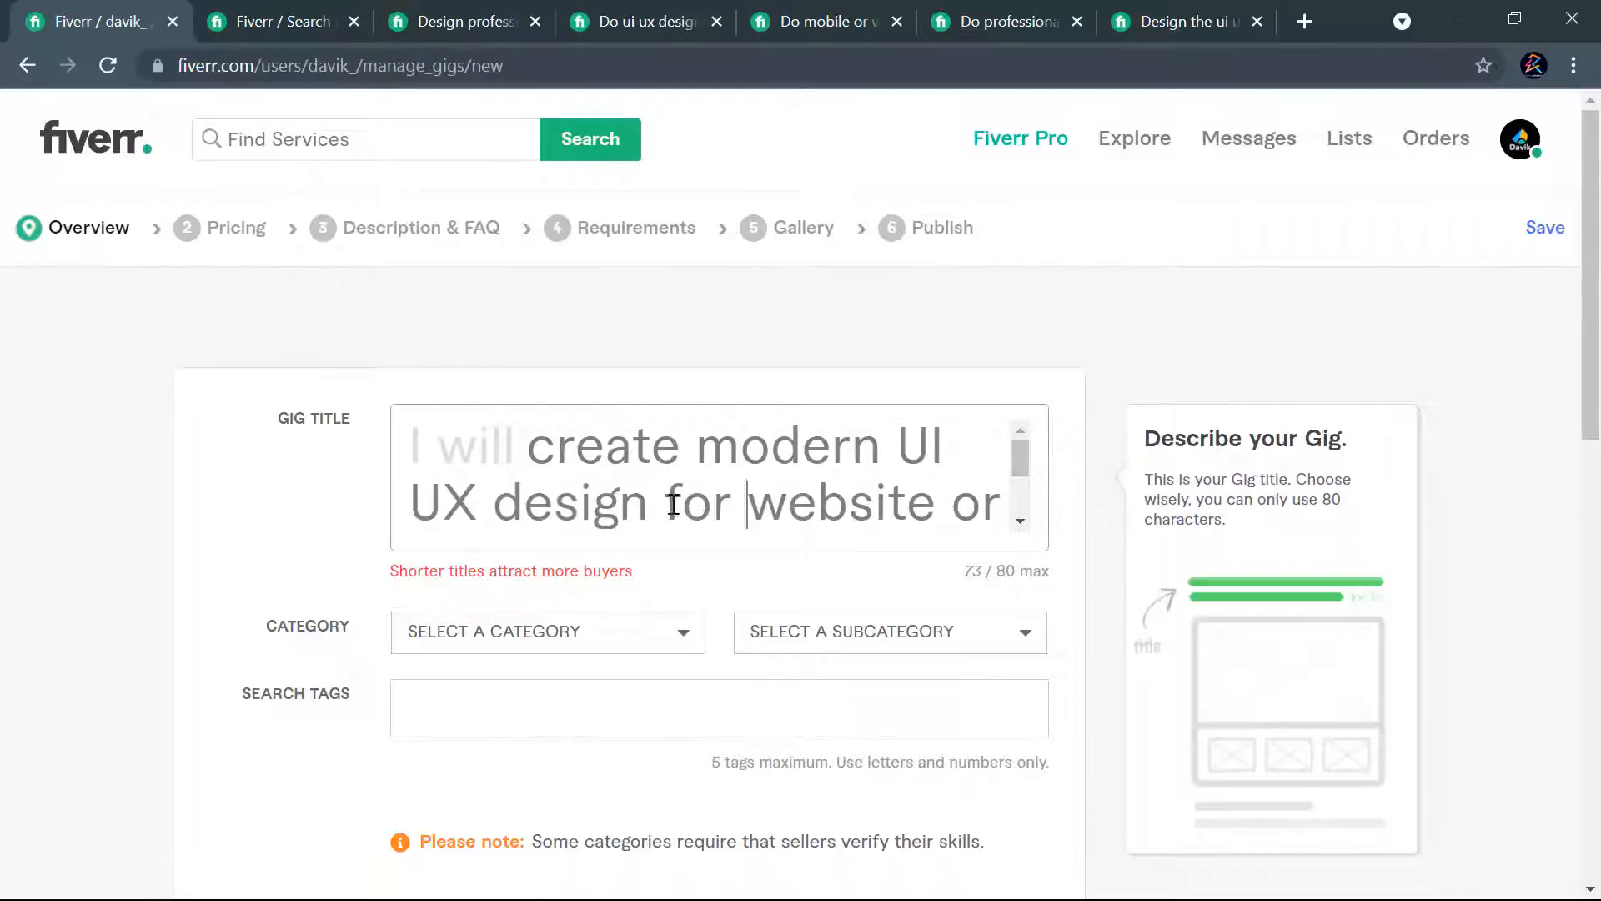
scroll(851, 498, down, 2)
scroll(857, 497, up, 2)
drag(934, 507, 776, 502)
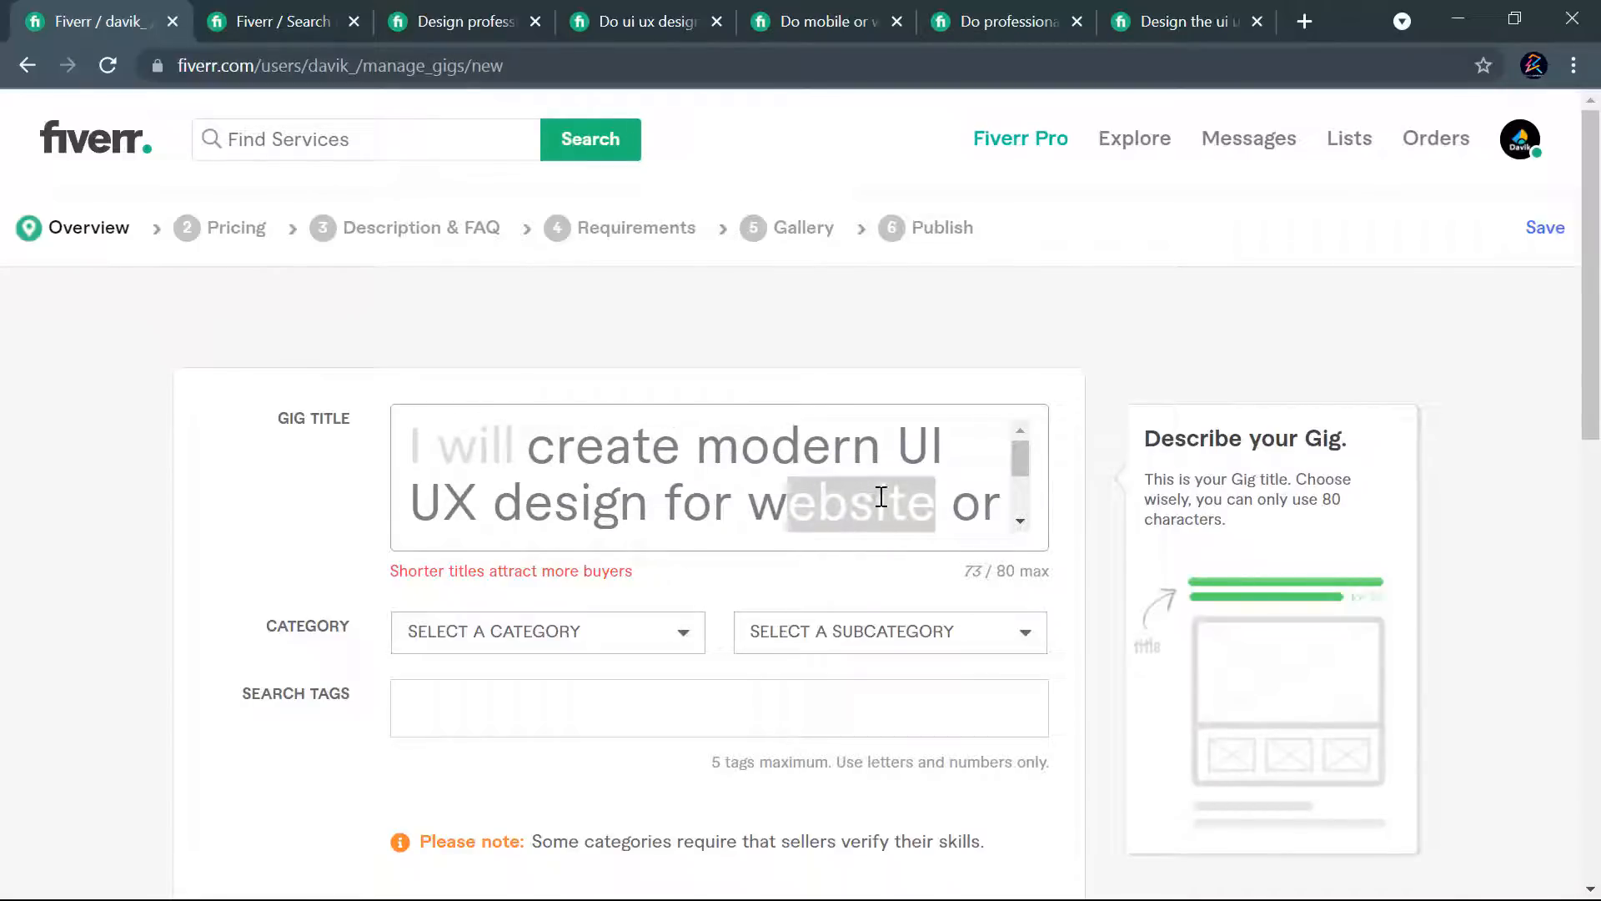
scroll(881, 496, down, 2)
scroll(882, 497, up, 2)
scroll(958, 493, down, 2)
scroll(955, 492, up, 2)
click(954, 500)
text(, web app with)
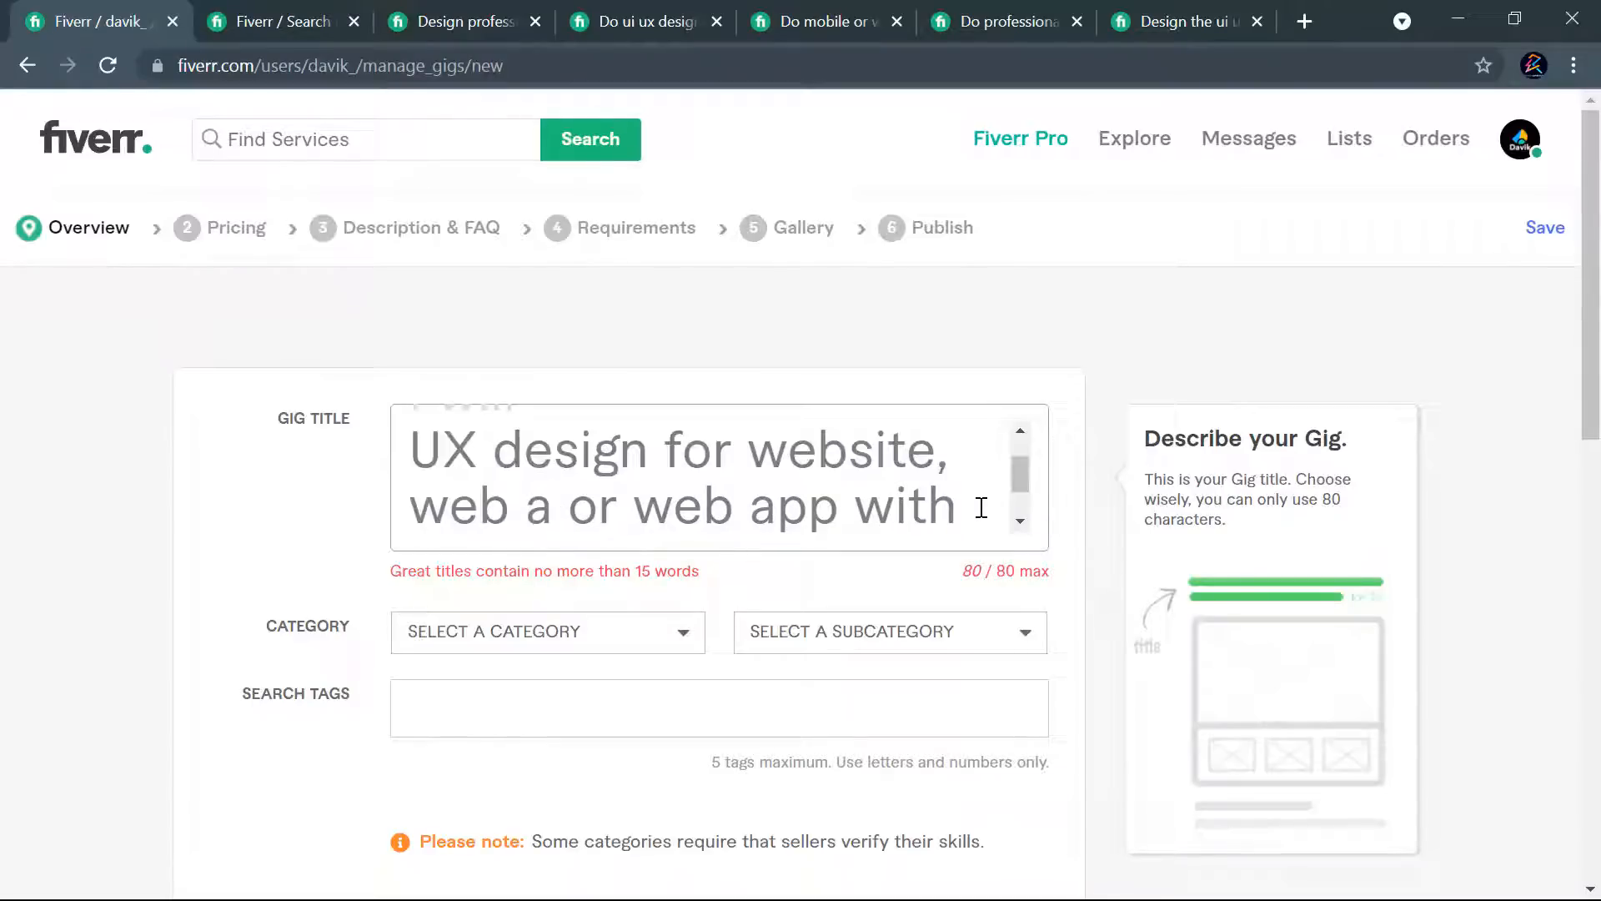
- Remove "and adobe XD" from the end of the gig title
scroll(938, 501, down, 1)
drag(928, 506, 570, 504)
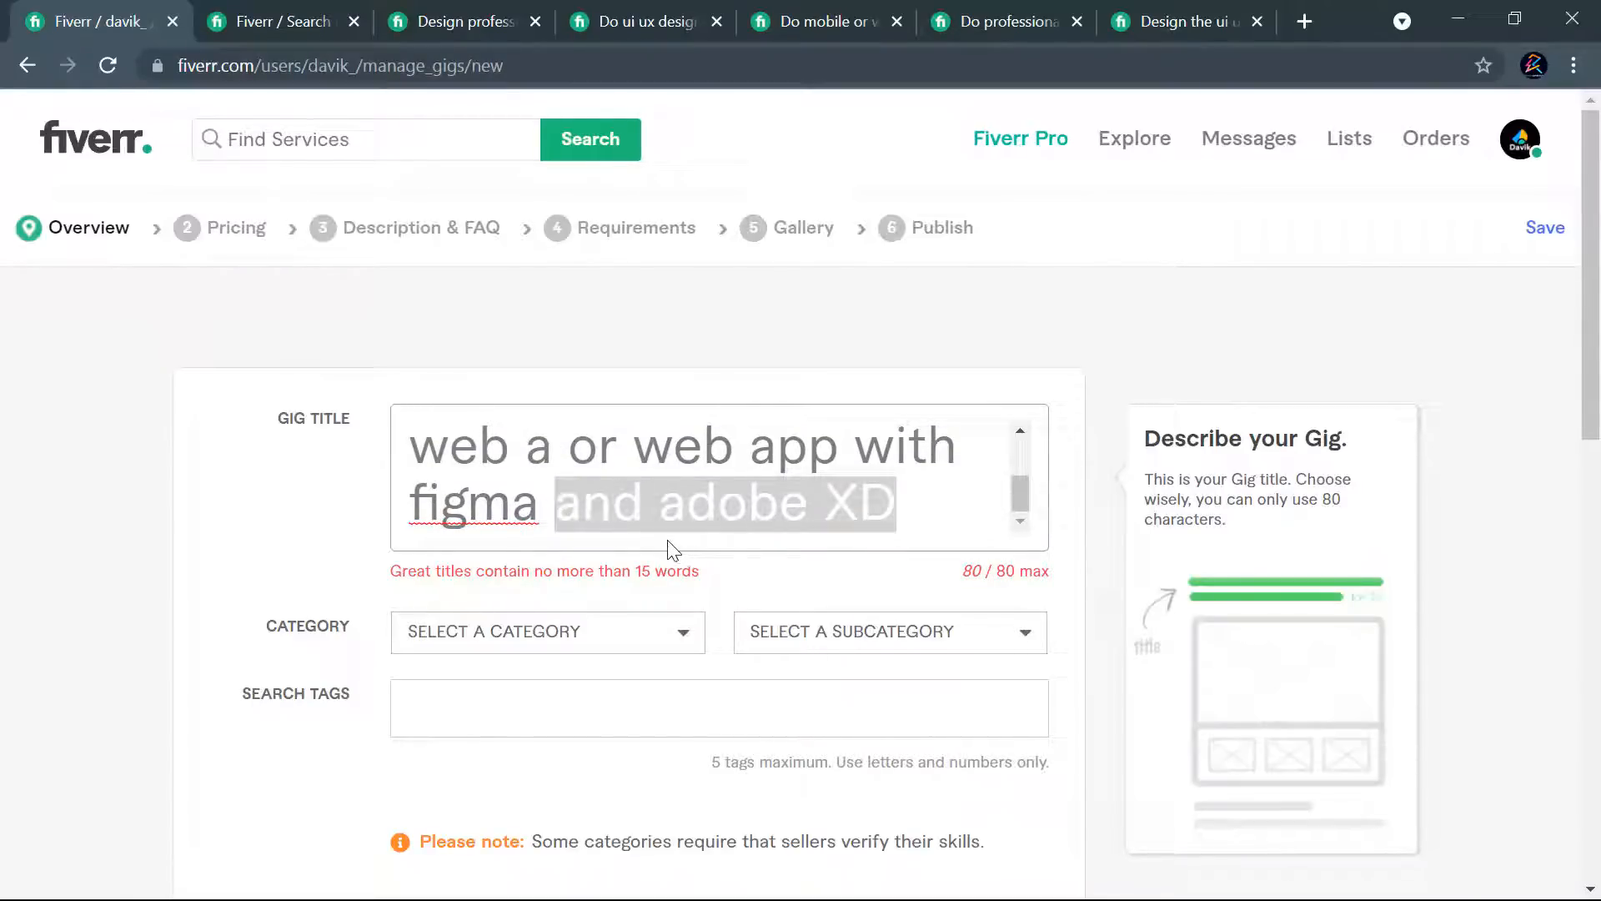
key(BackSpace)
key(BackSpace)
scroll(695, 467, up, 2)
scroll(695, 463, down, 2)
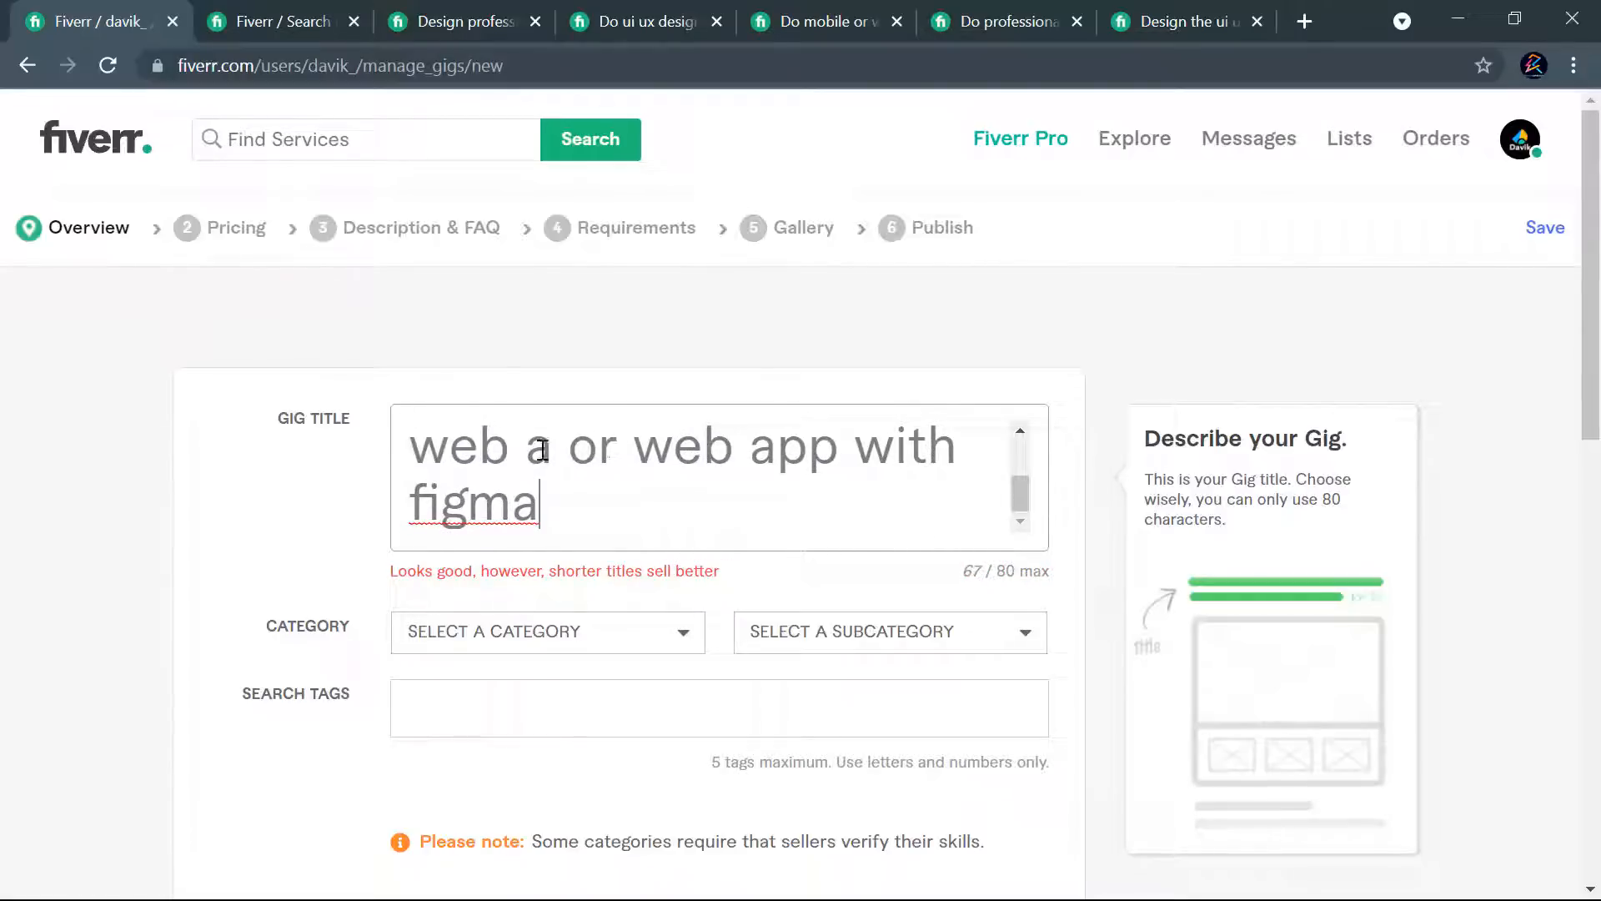
- Complete the inserted term as "web app" and replace the ending "web app with figma" with "landing page design", then proofread the title
text(pp)
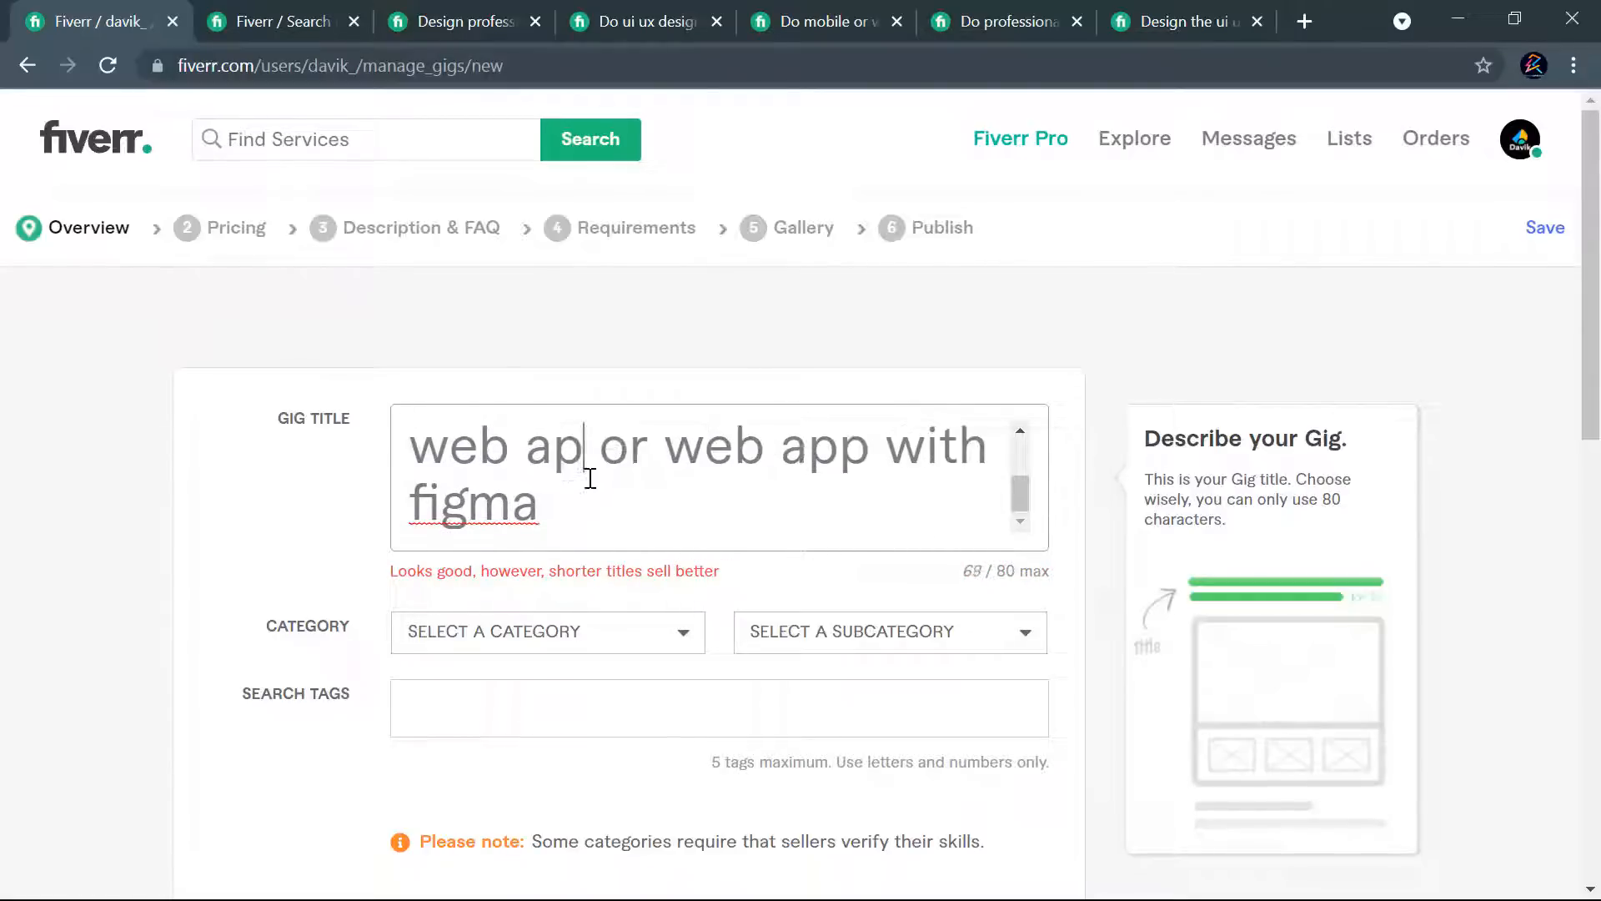
drag(710, 460, 719, 511)
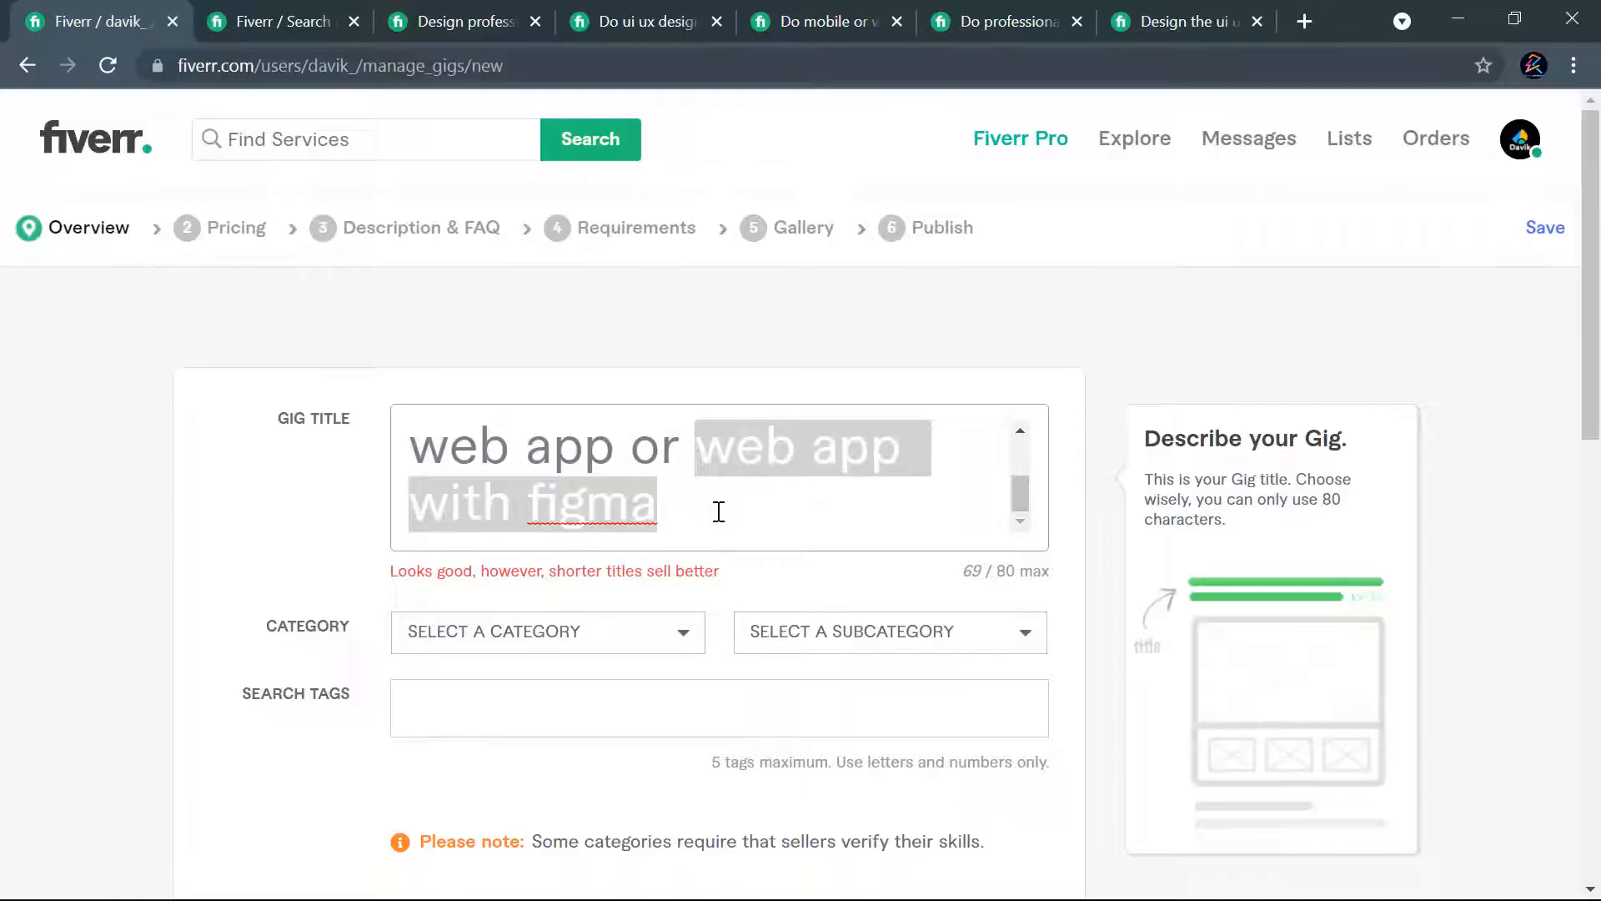
text(la)
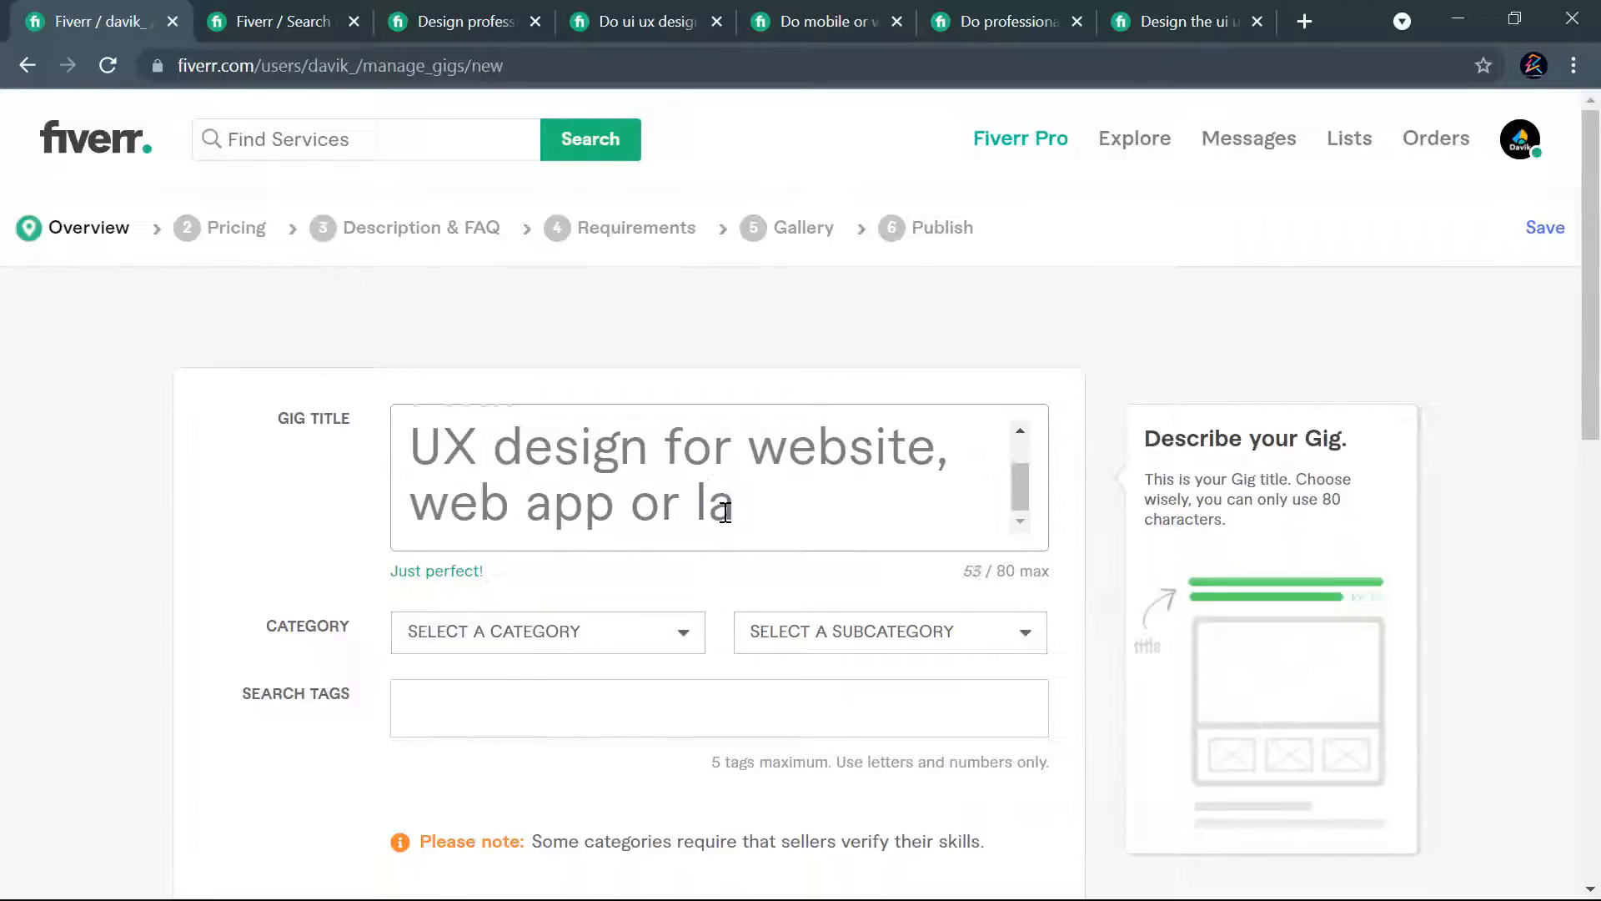
text(nding)
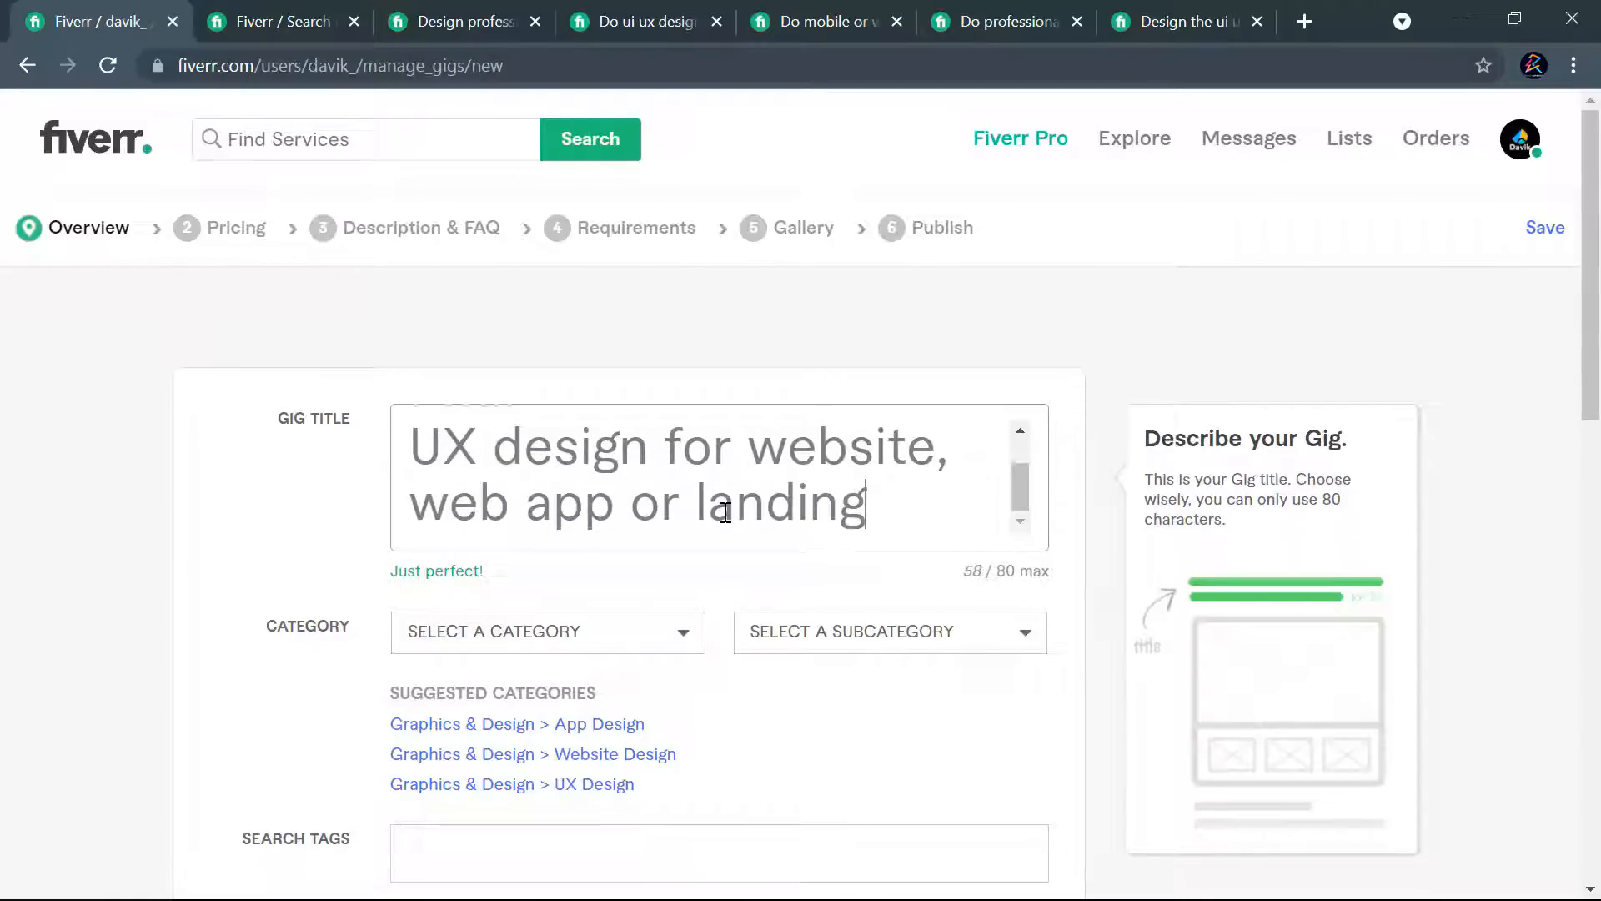
text( page d)
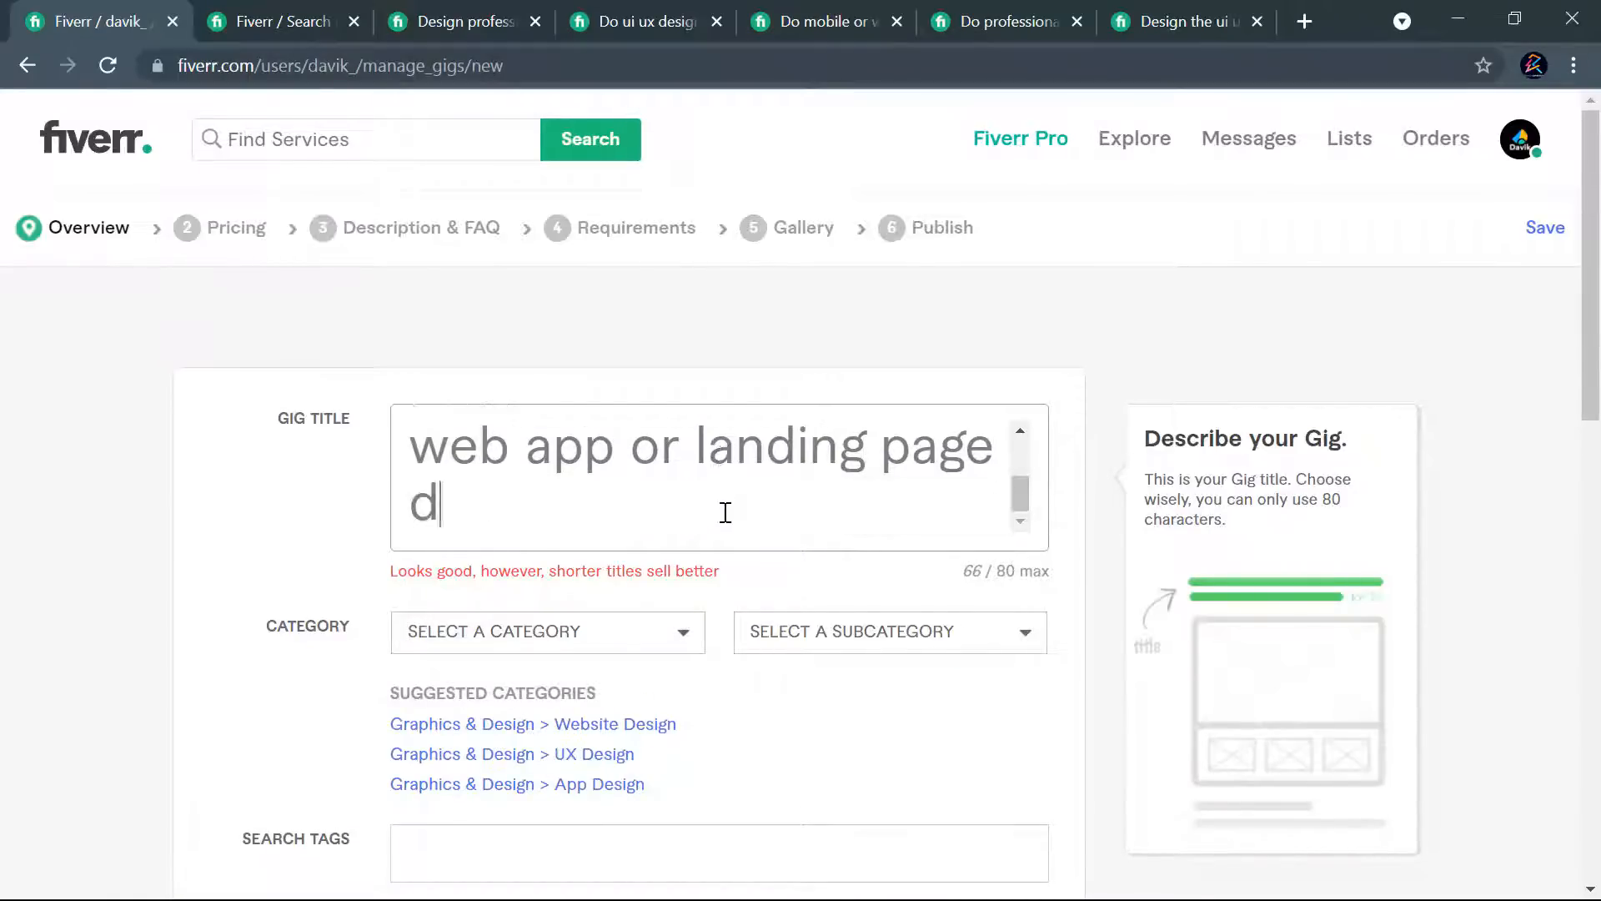
text(esign)
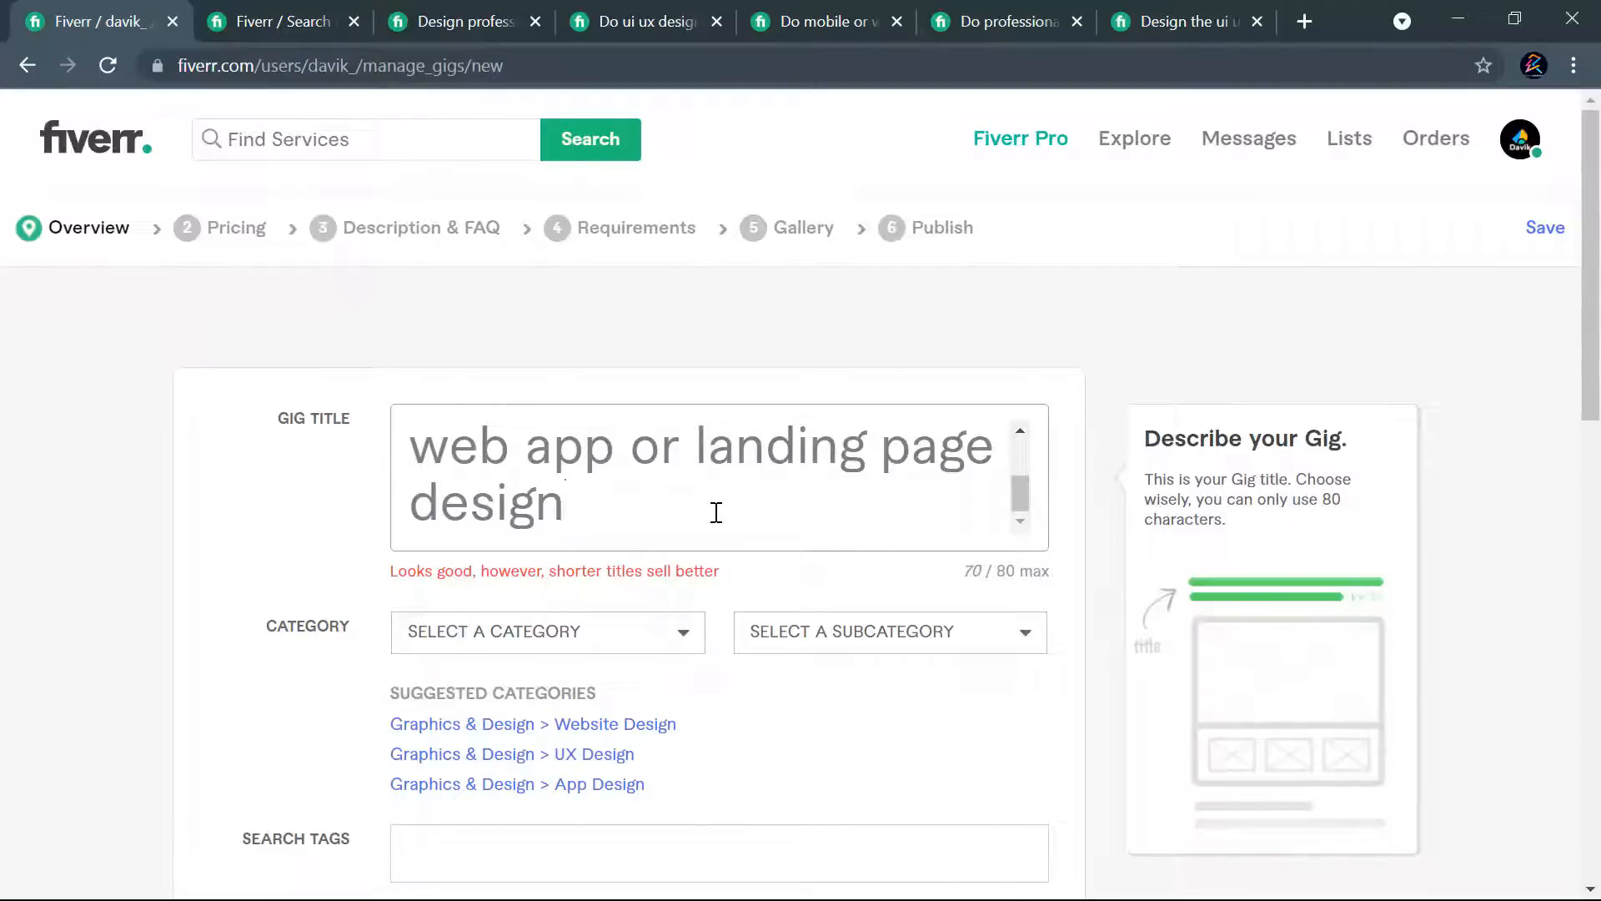
scroll(719, 517, up, 2)
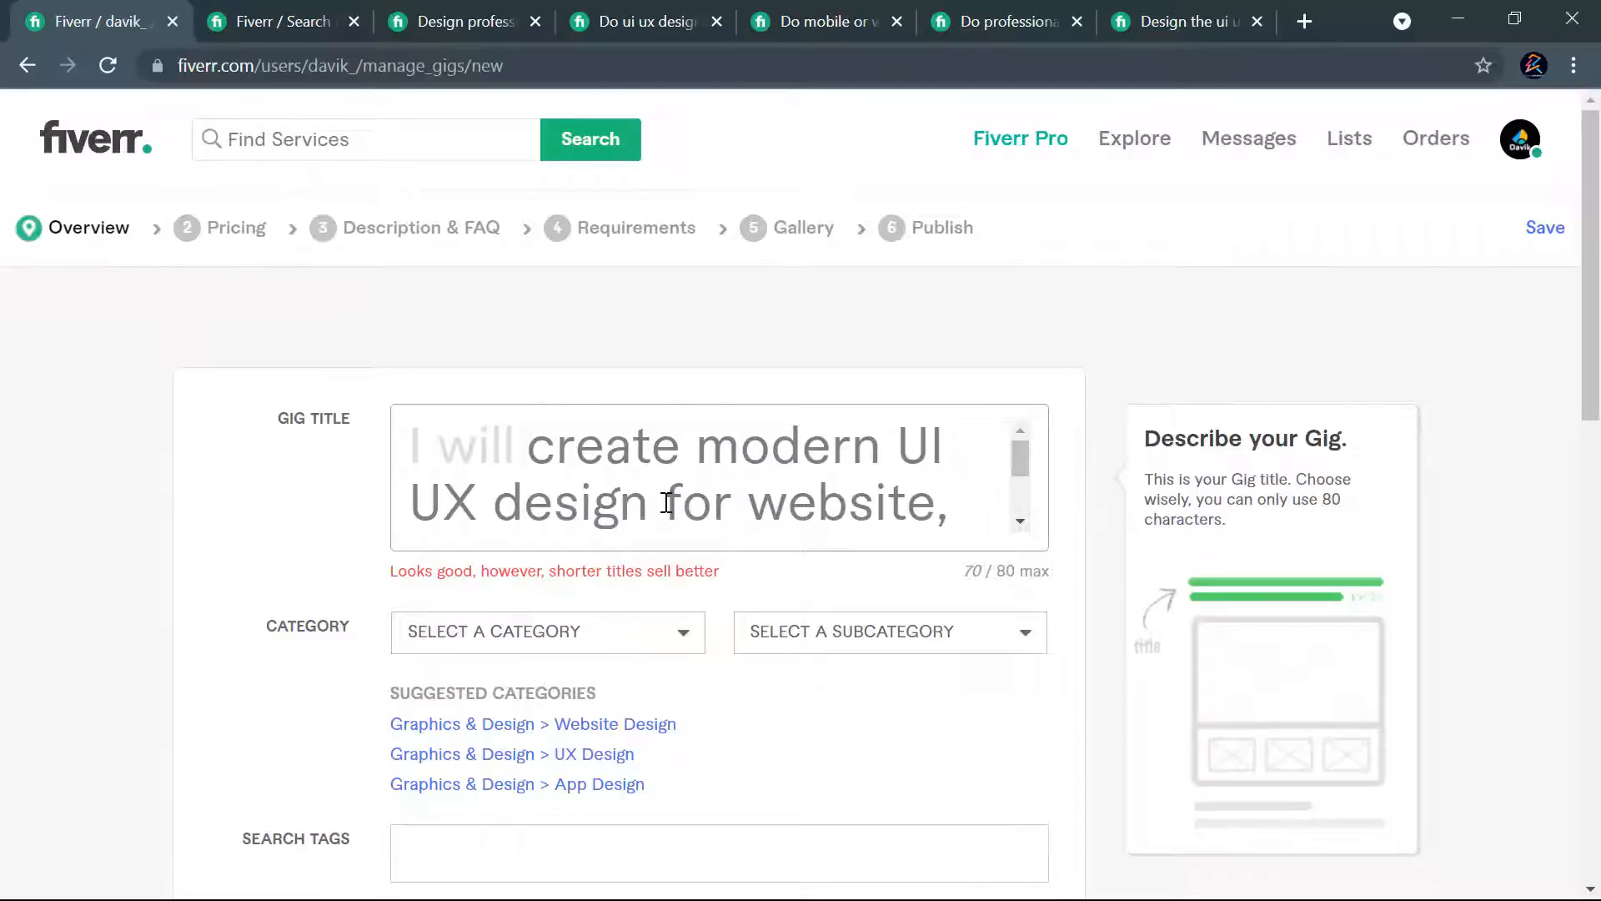
scroll(839, 504, down, 2)
scroll(883, 447, up, 2)
scroll(893, 486, down, 2)
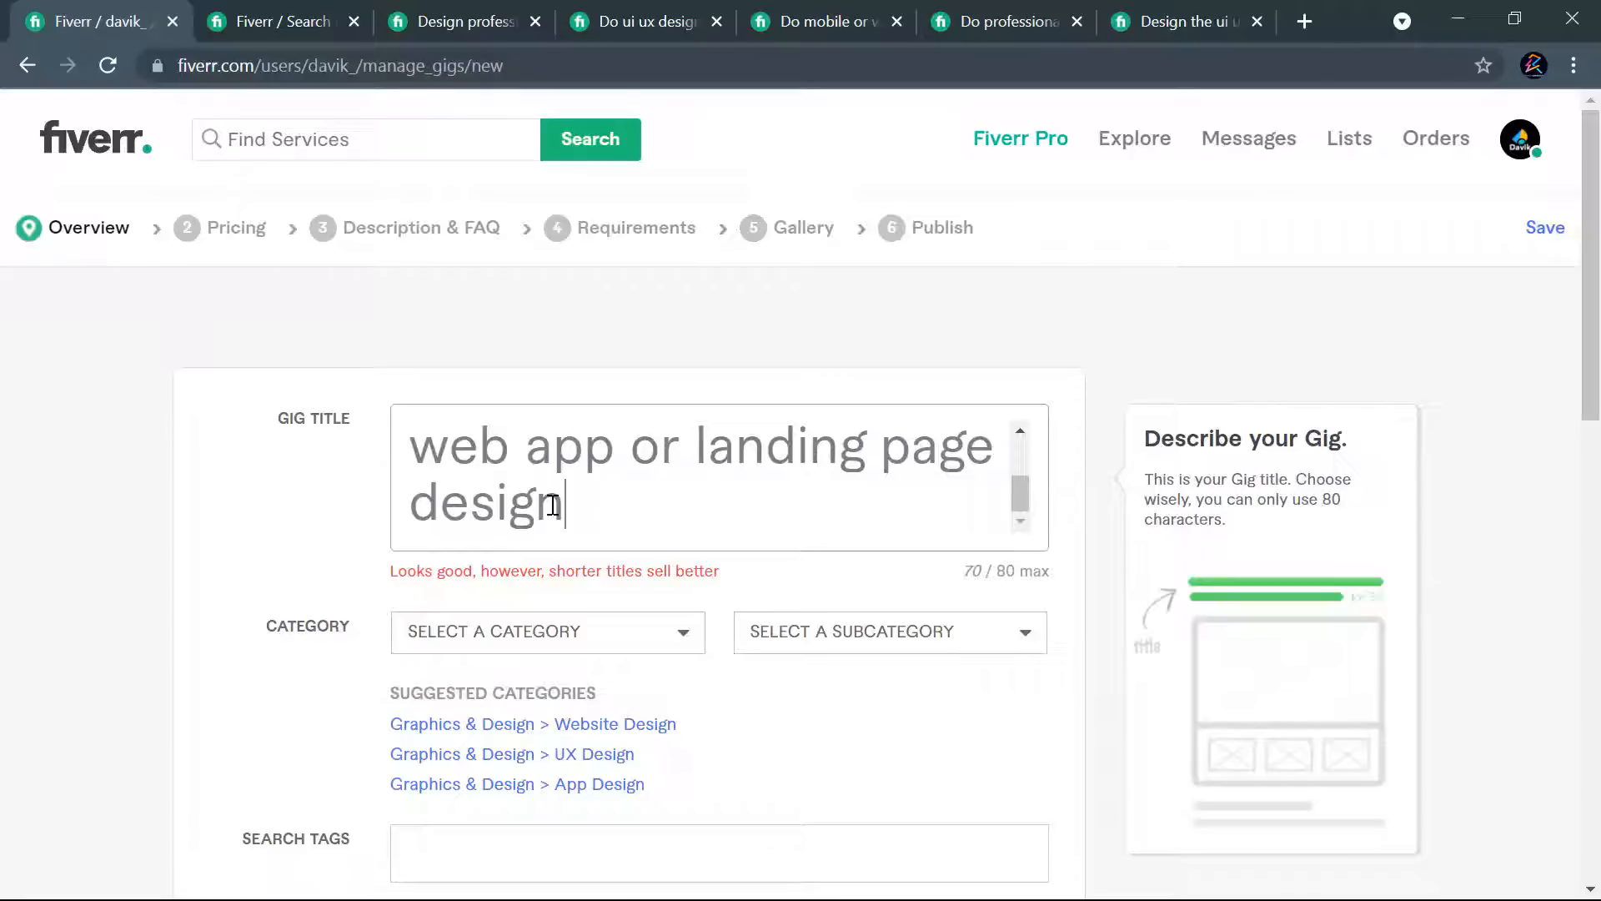
- Copy "landing page design" from the gig title and browse the gigs in the open "landing page" search results
drag(568, 507, 703, 462)
key(ctrl+c)
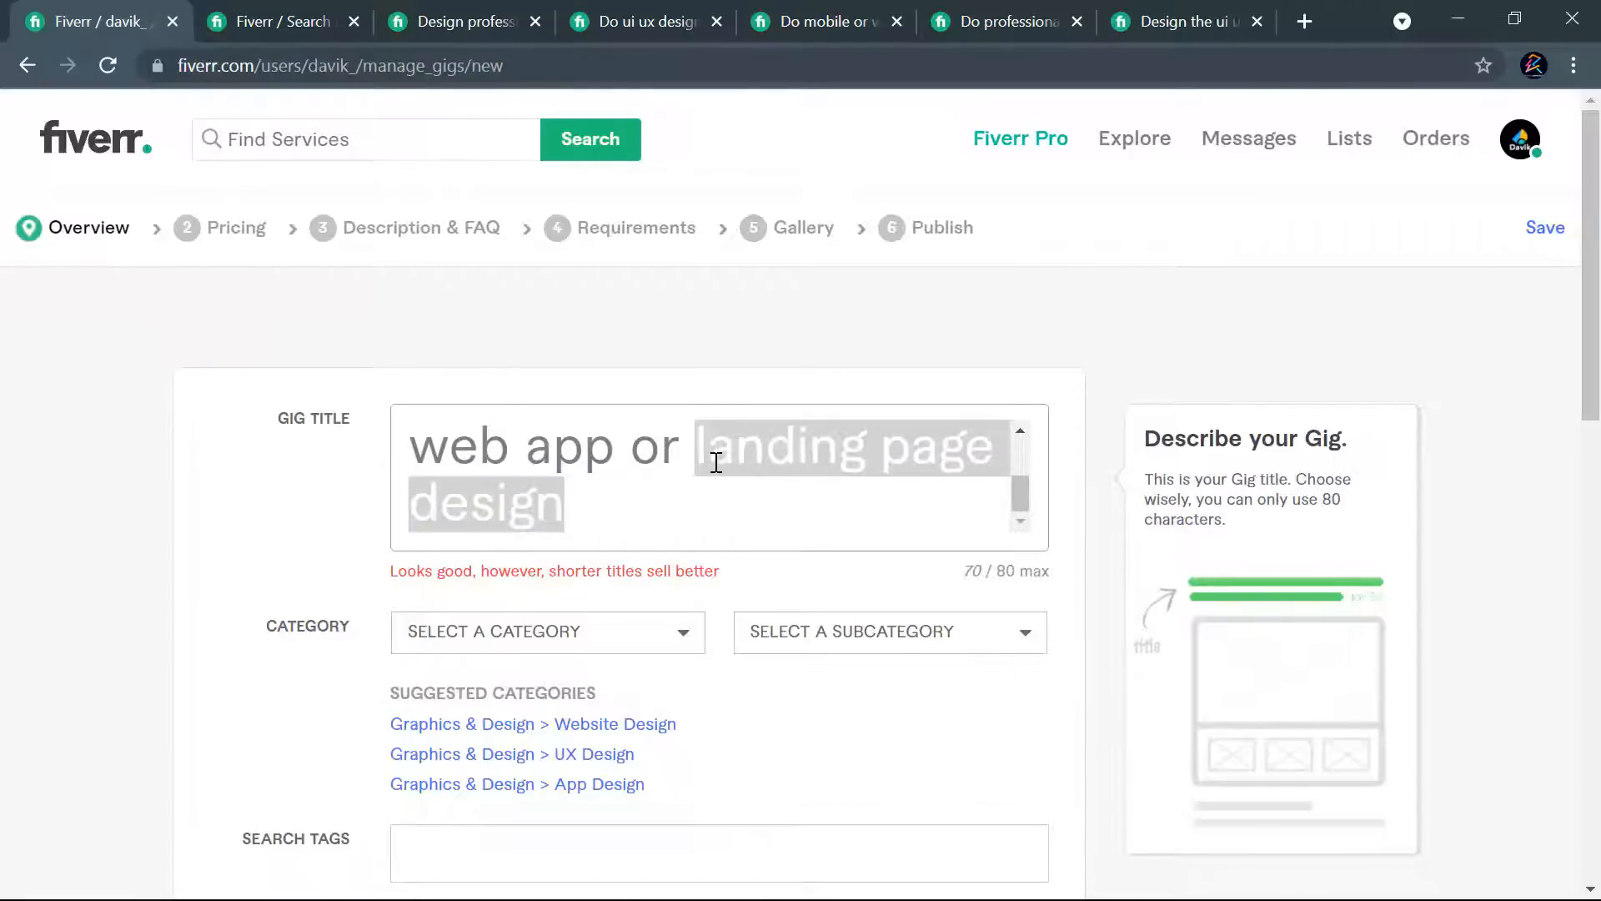
click(235, 10)
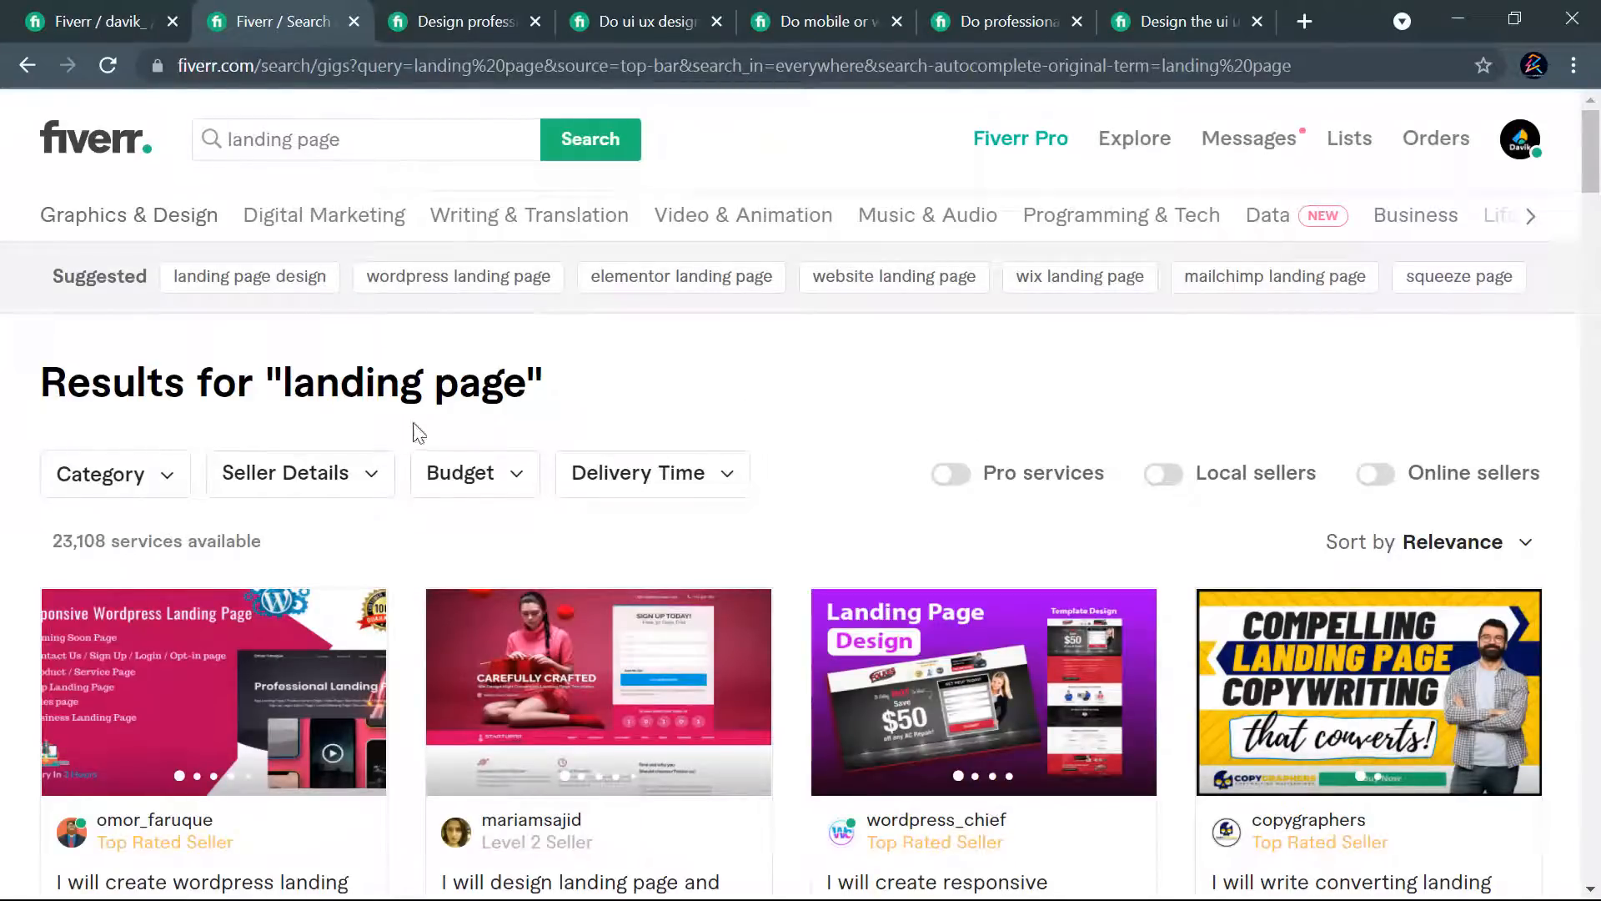
scroll(488, 377, down, 3)
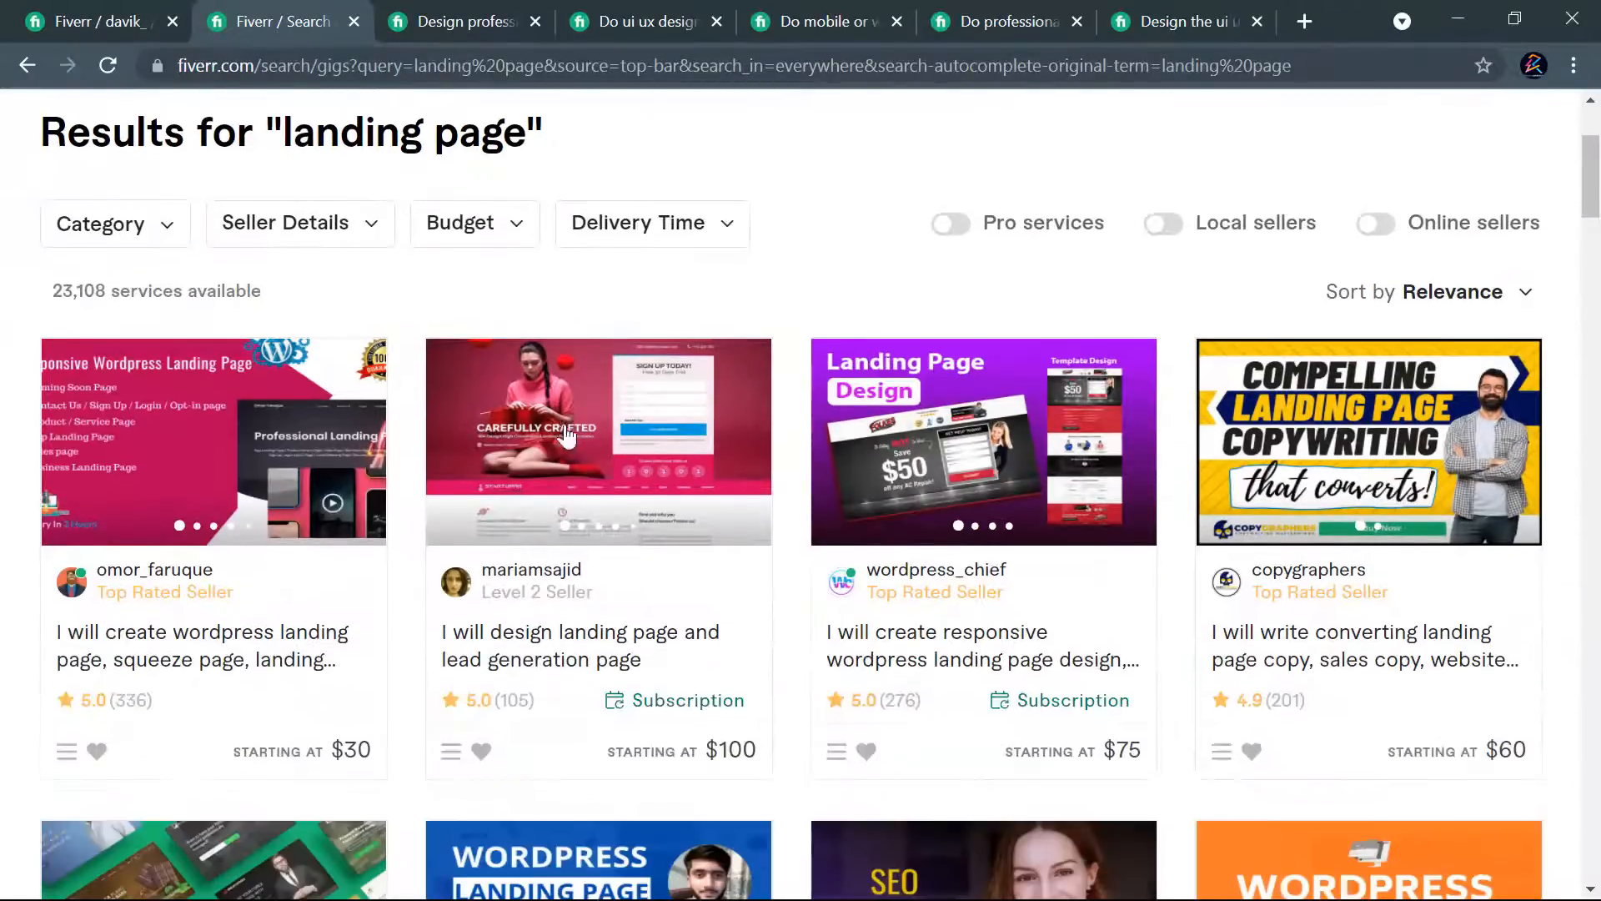
scroll(1406, 460, down, 3)
scroll(1406, 460, down, 9)
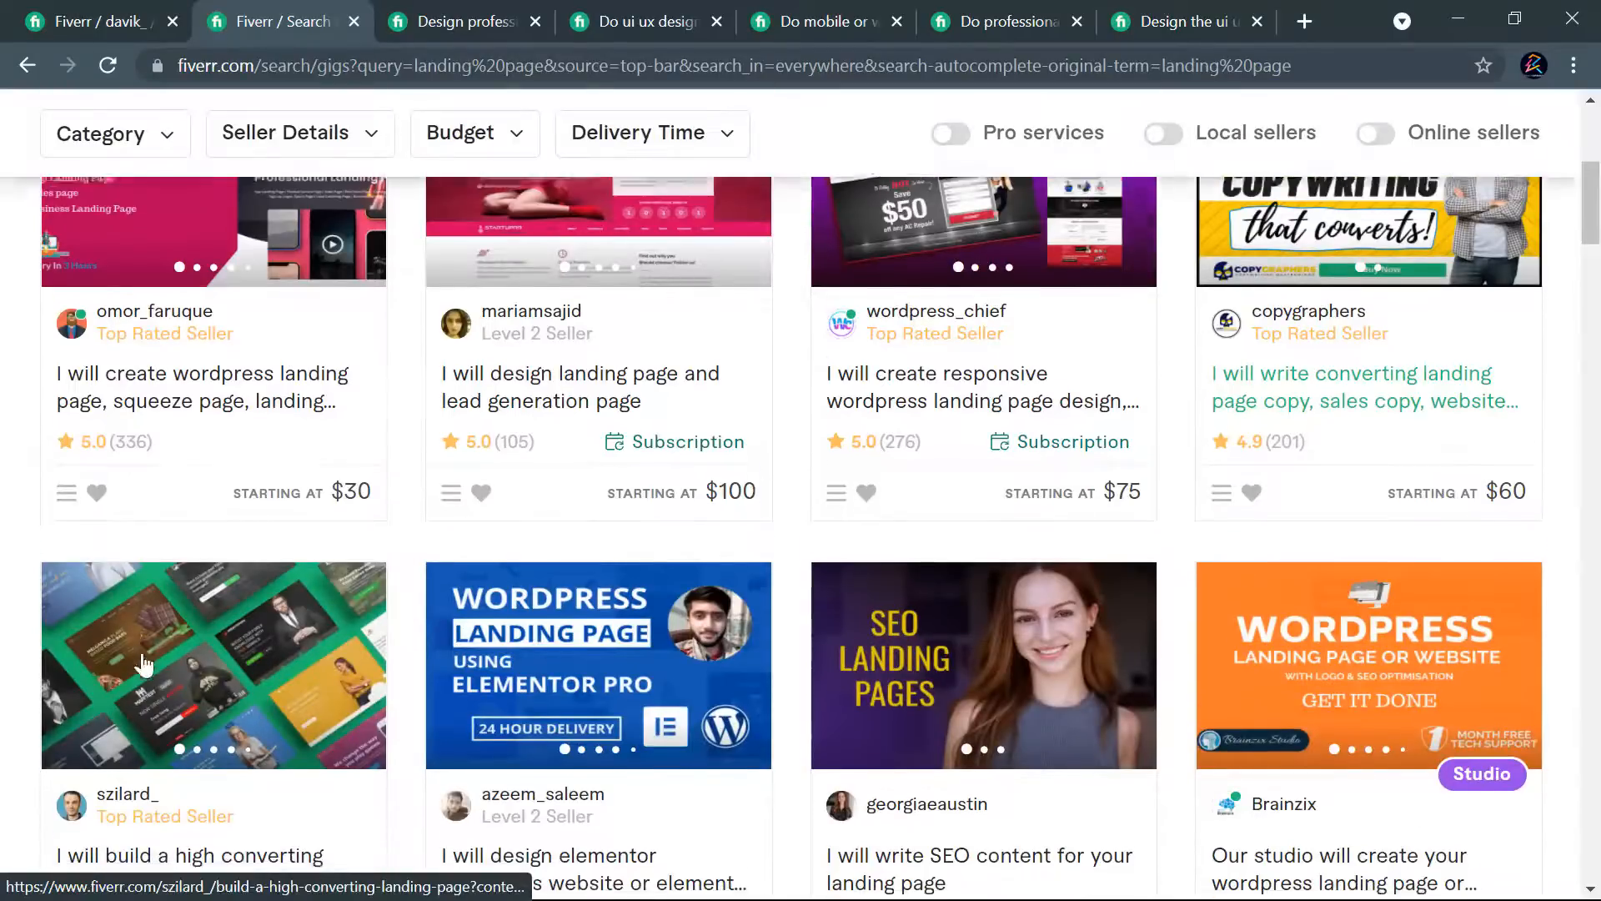
scroll(1302, 459, down, 13)
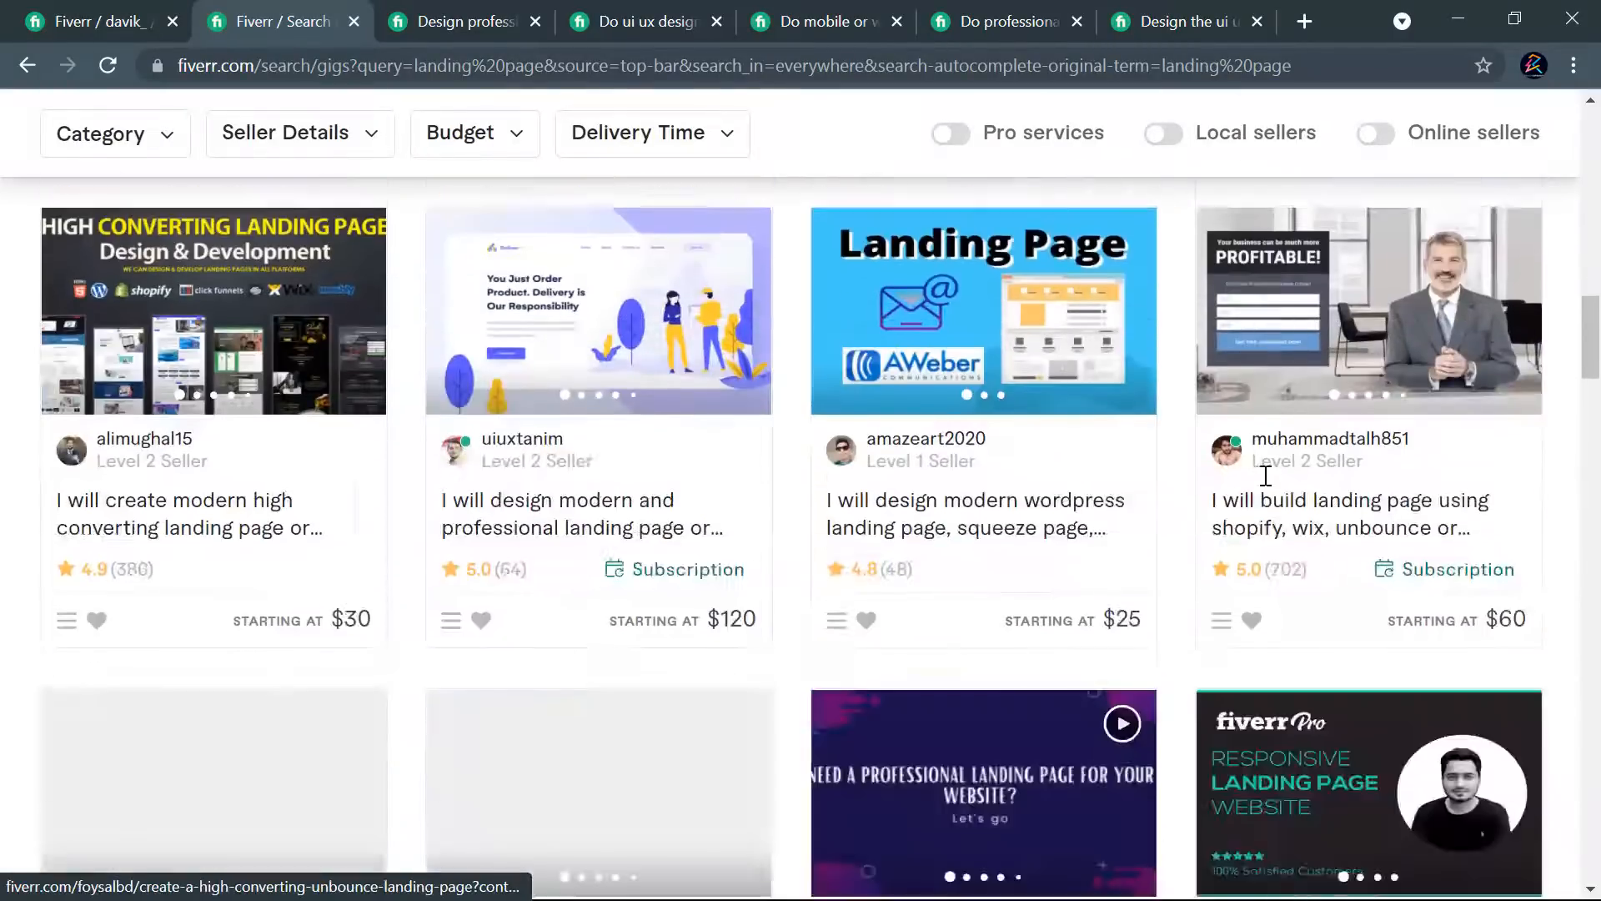
scroll(717, 557, down, 3)
scroll(822, 597, down, 7)
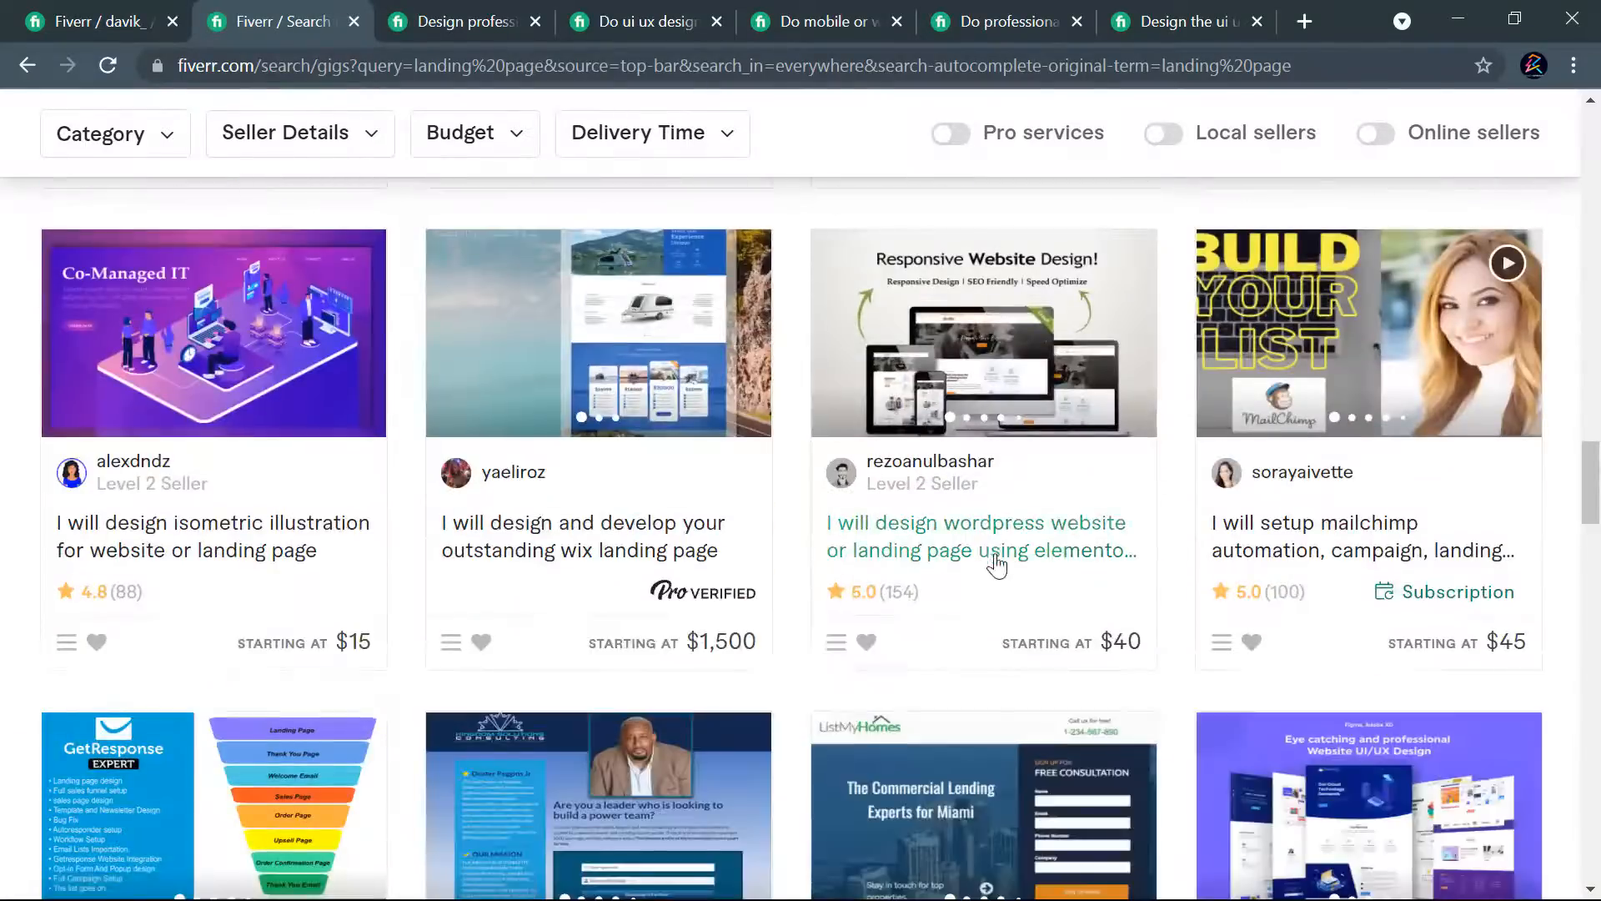
scroll(821, 584, down, 20)
scroll(822, 534, up, 6)
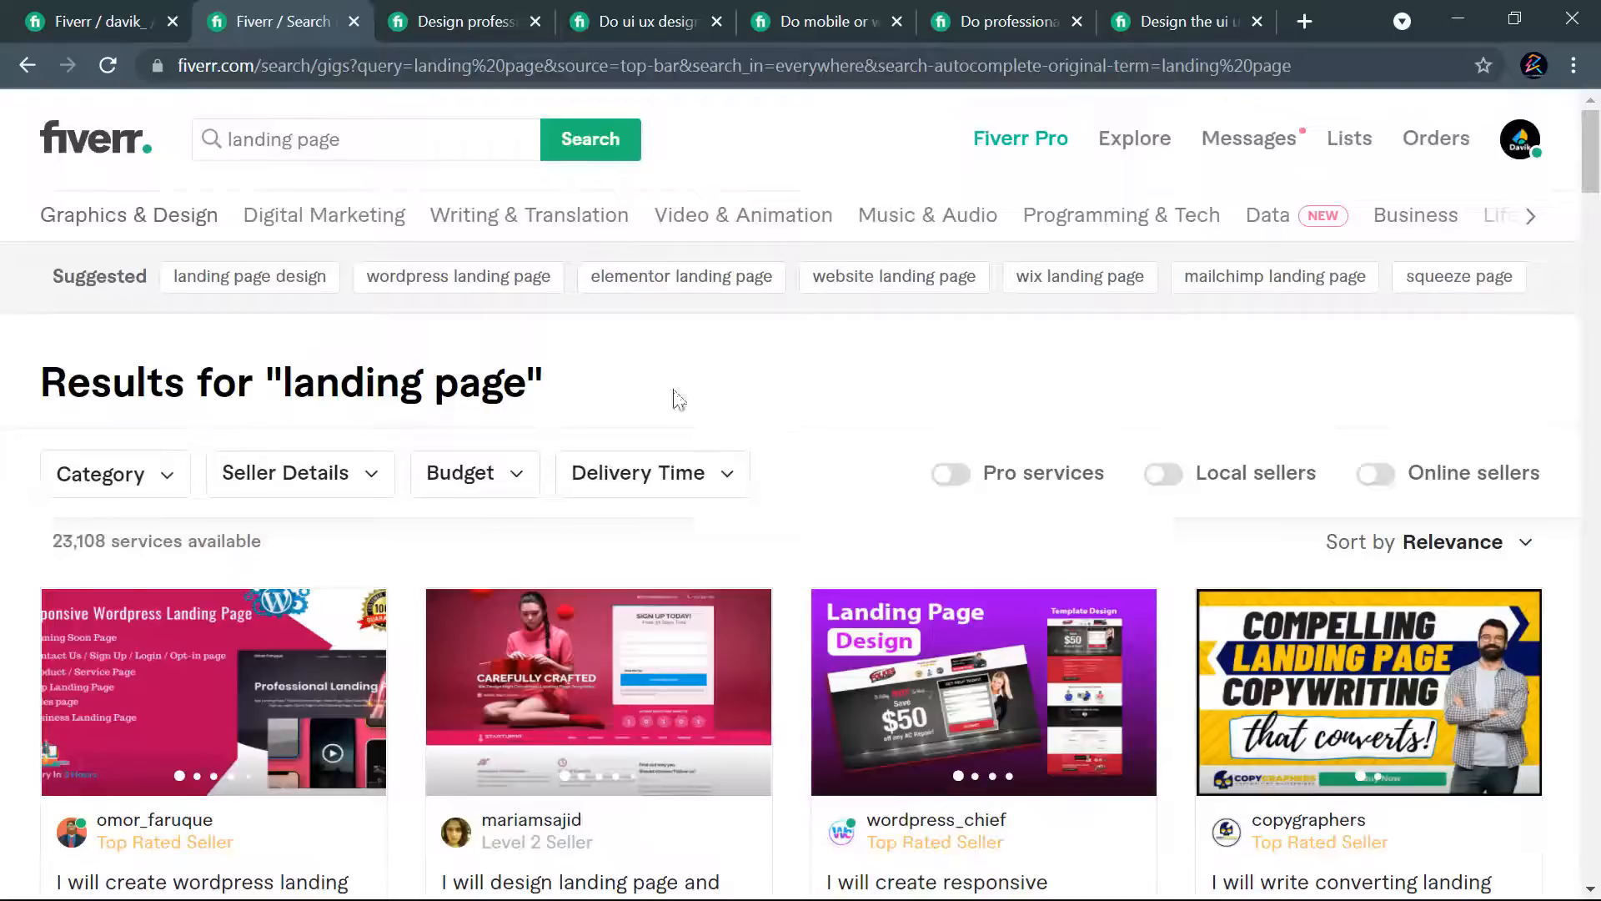
- Search for "landing page design" gigs and compare the titles of the top results
drag(347, 139, 219, 140)
key(ctrl+v)
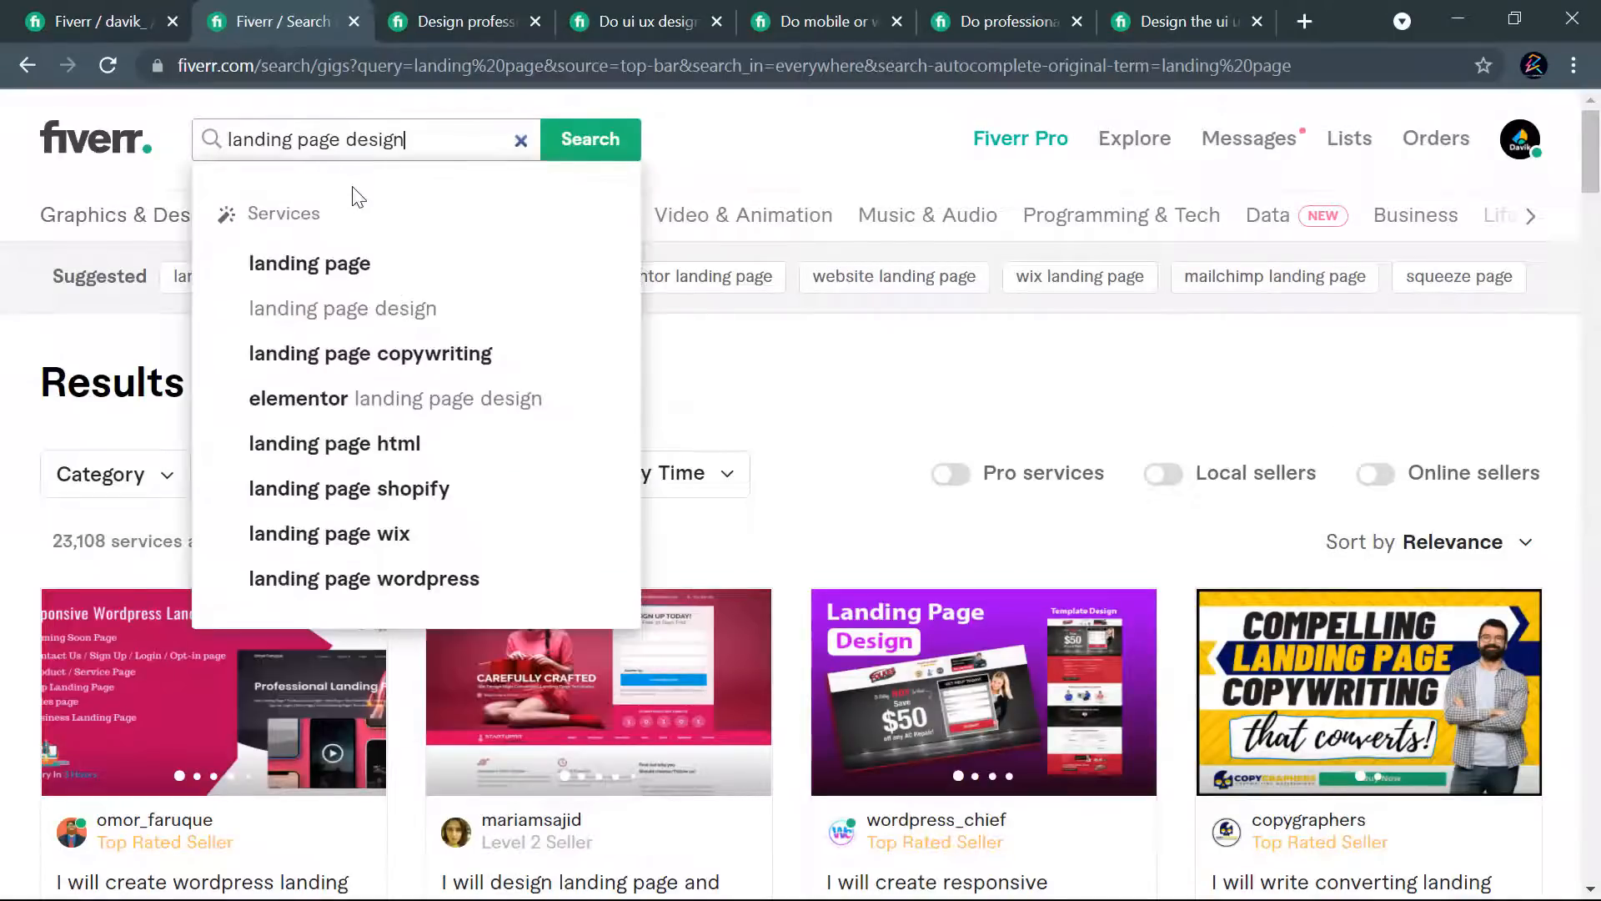
key(Return)
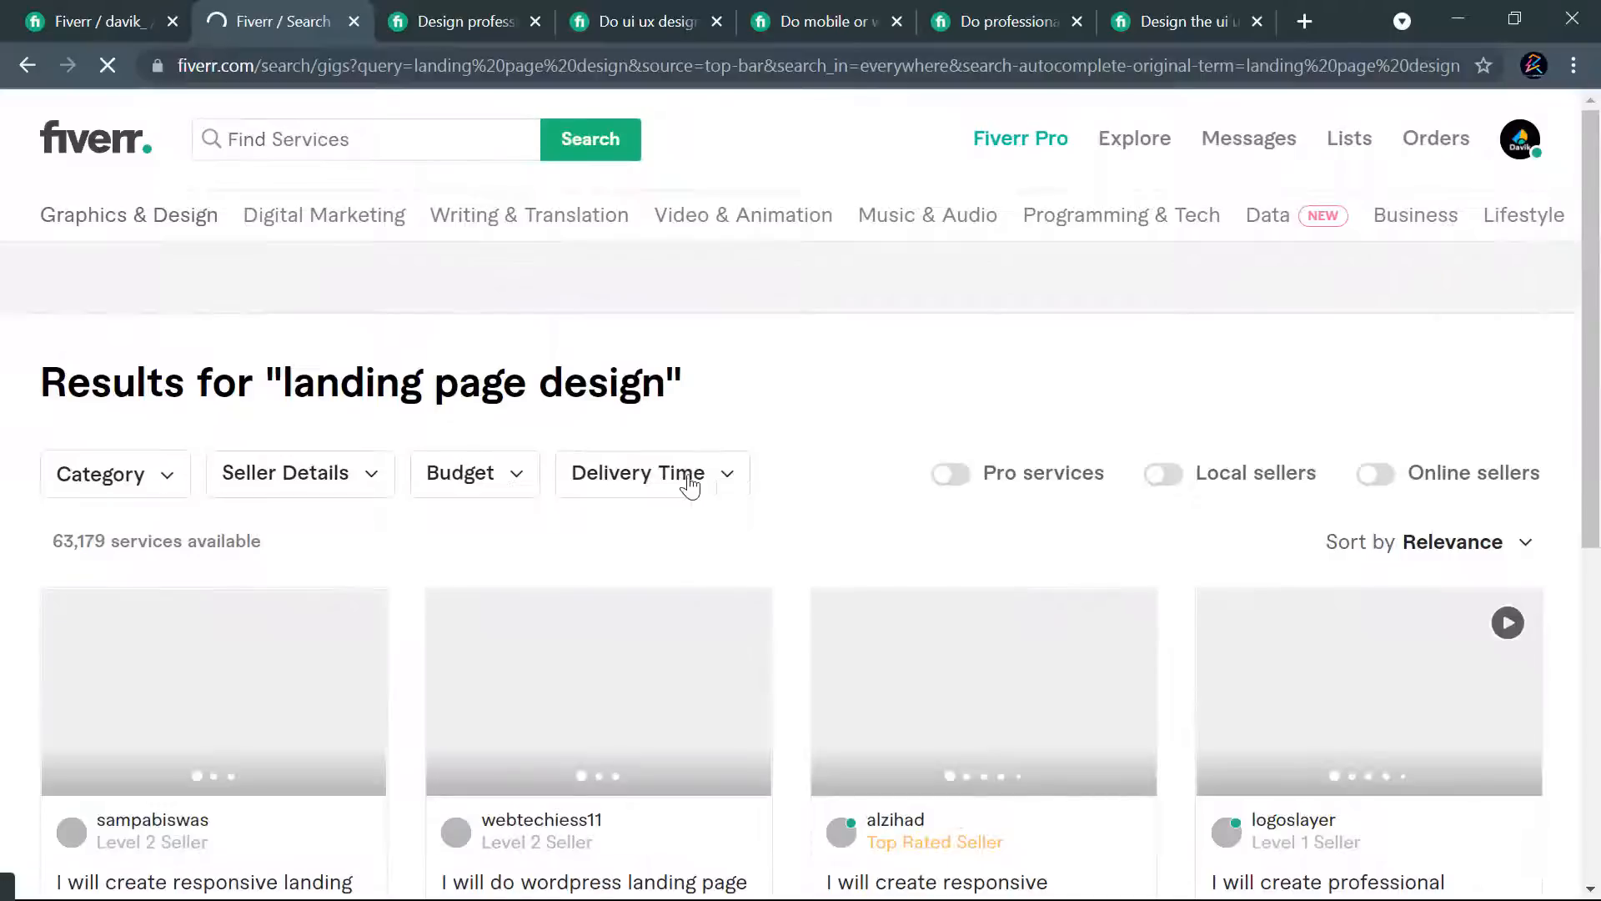
scroll(582, 399, down, 3)
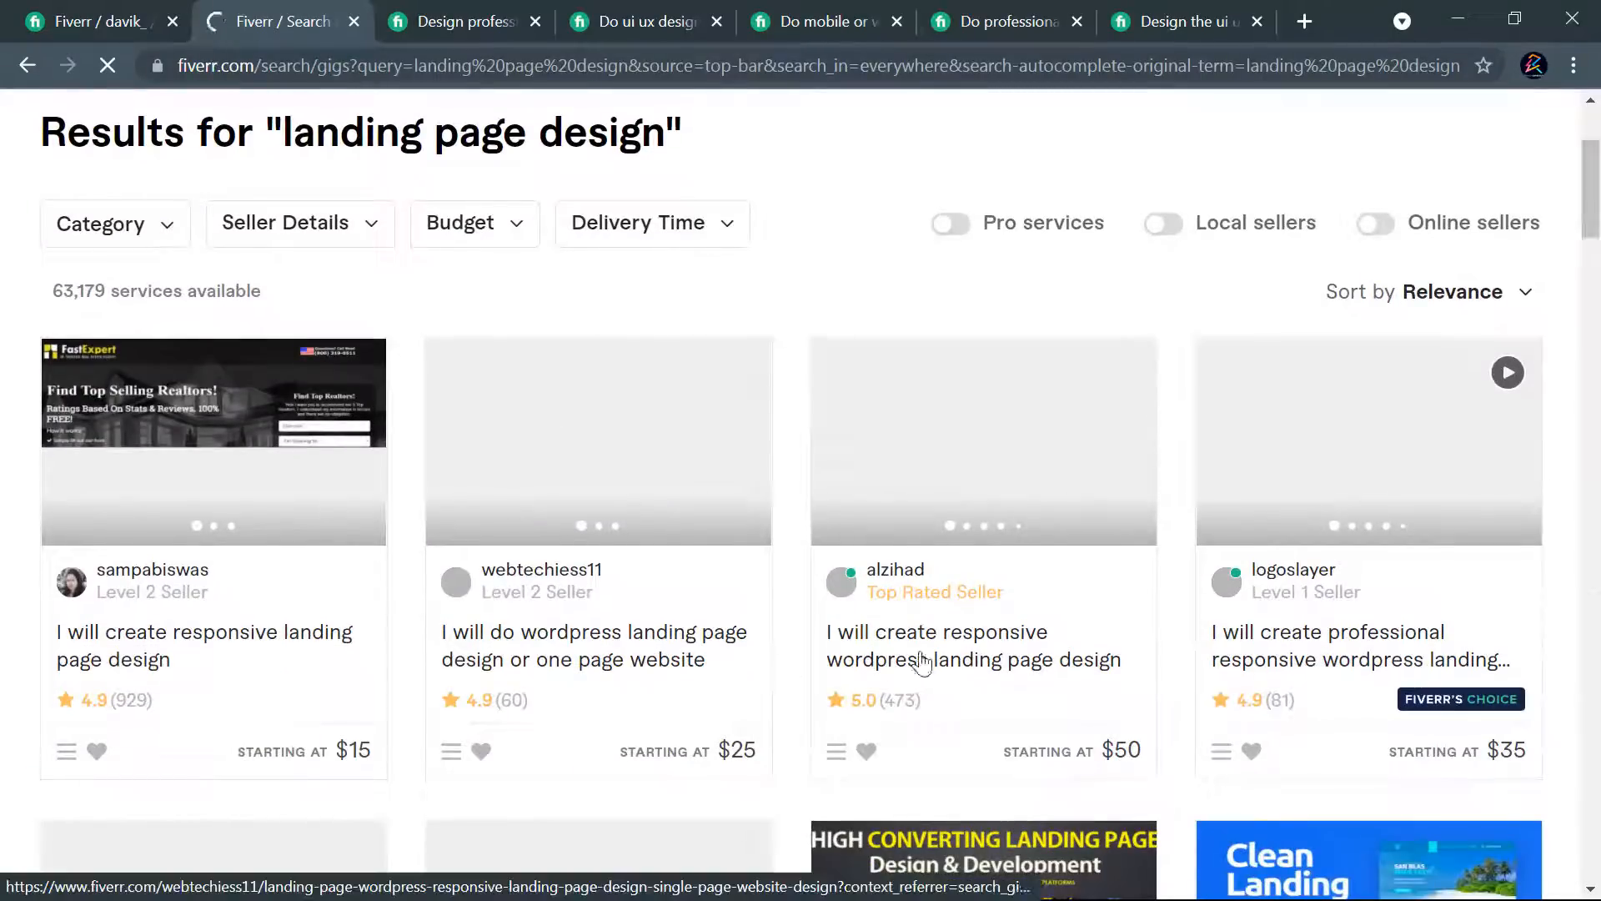
scroll(1055, 622, down, 3)
scroll(1167, 619, down, 3)
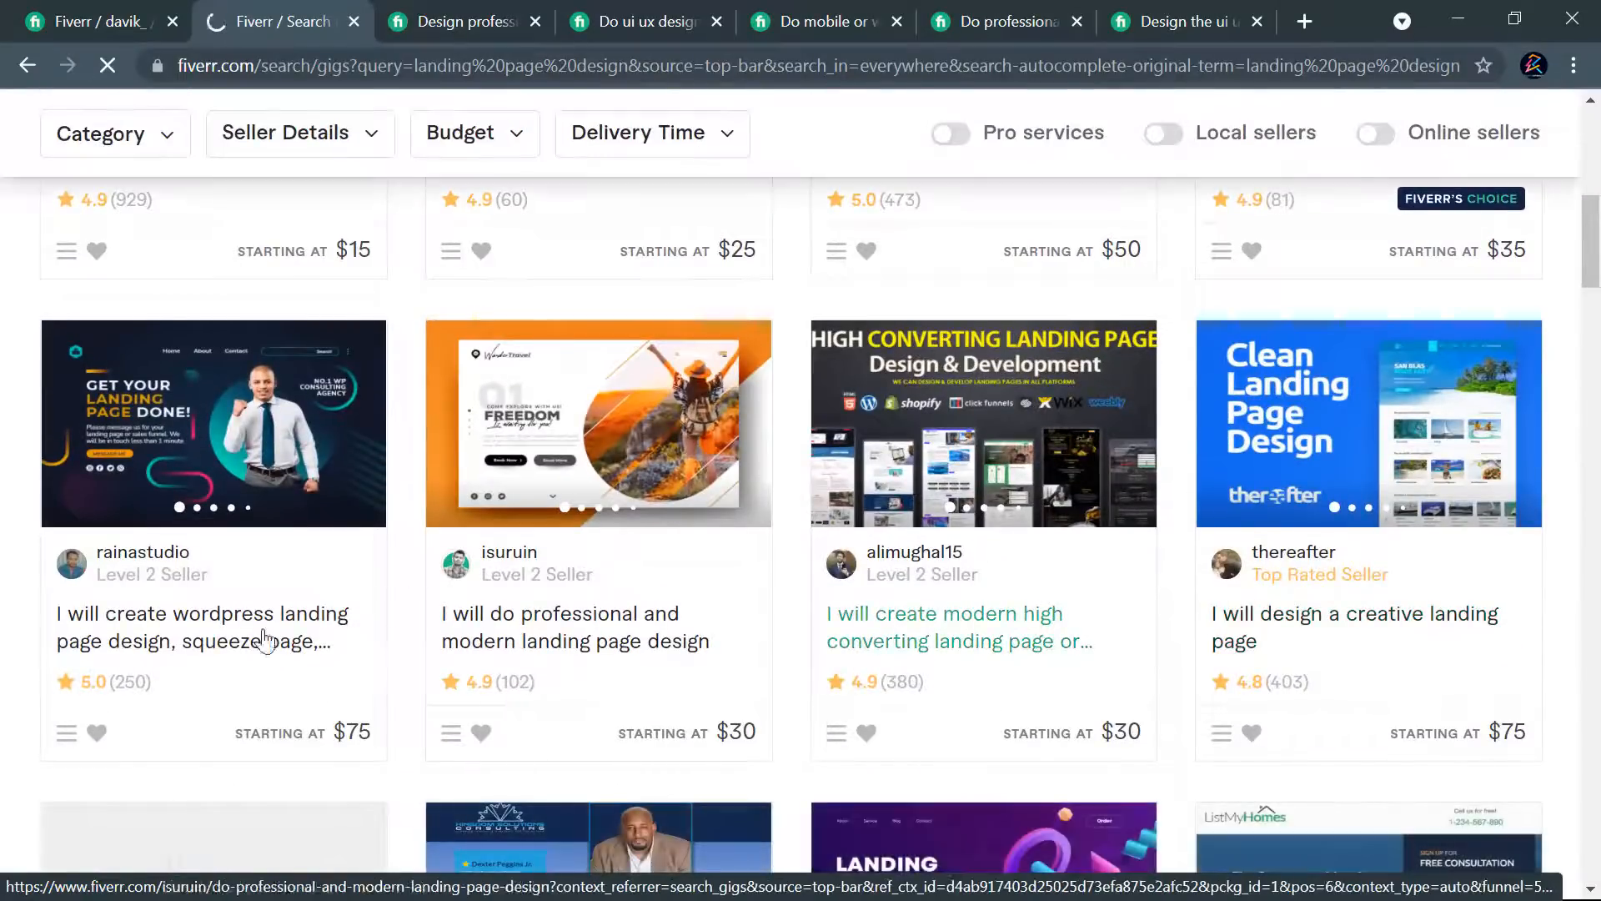
scroll(826, 504, up, 6)
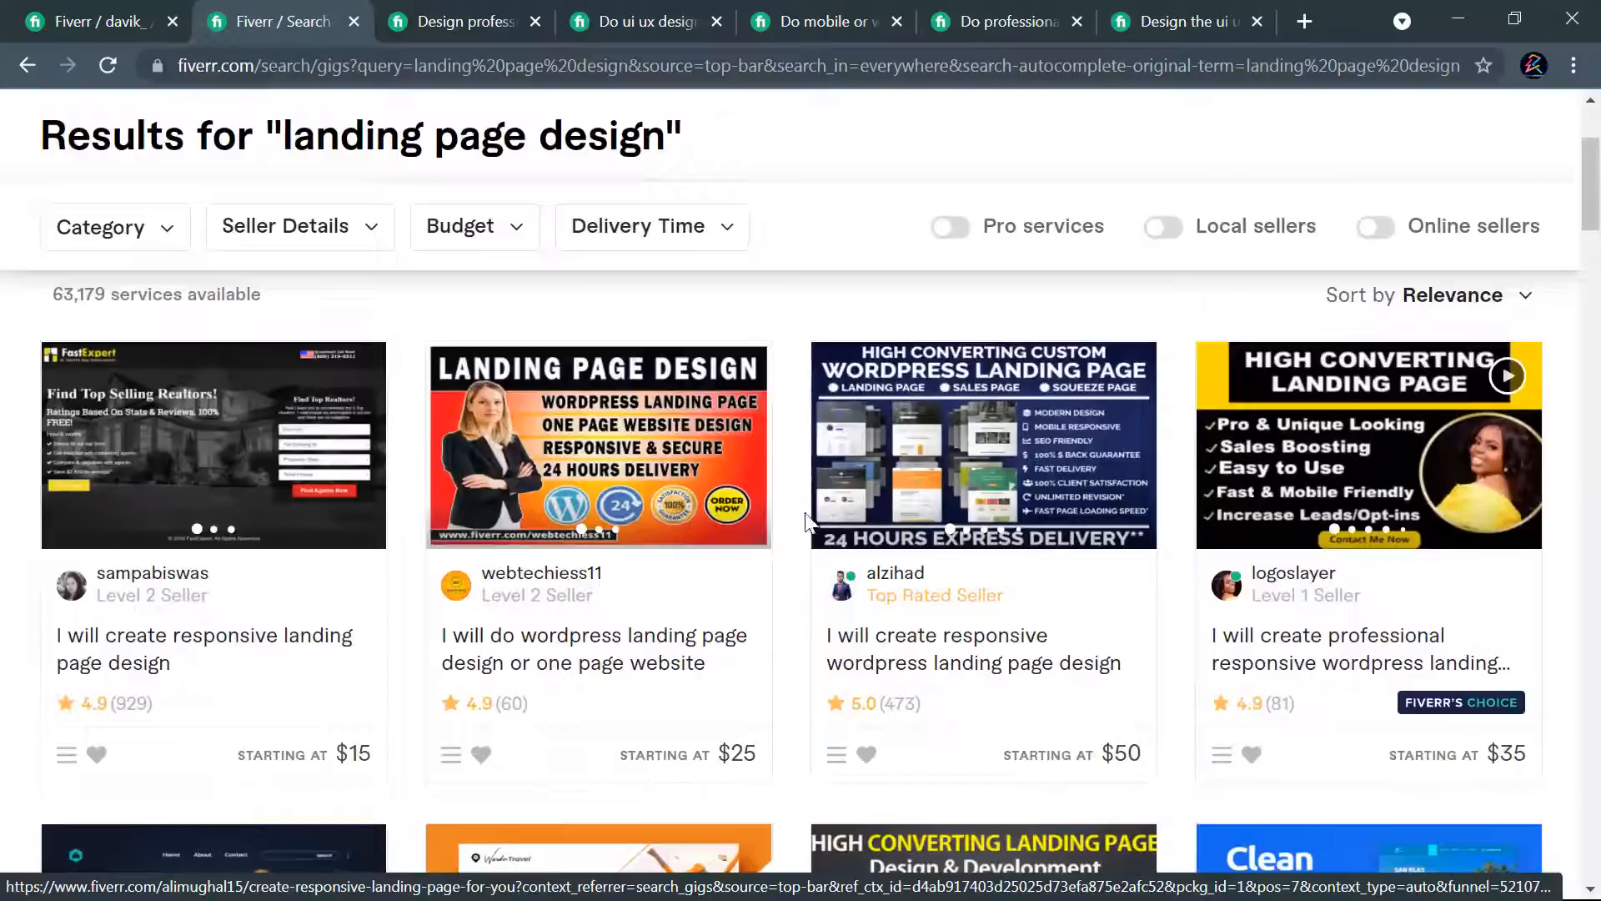
scroll(1249, 519, down, 12)
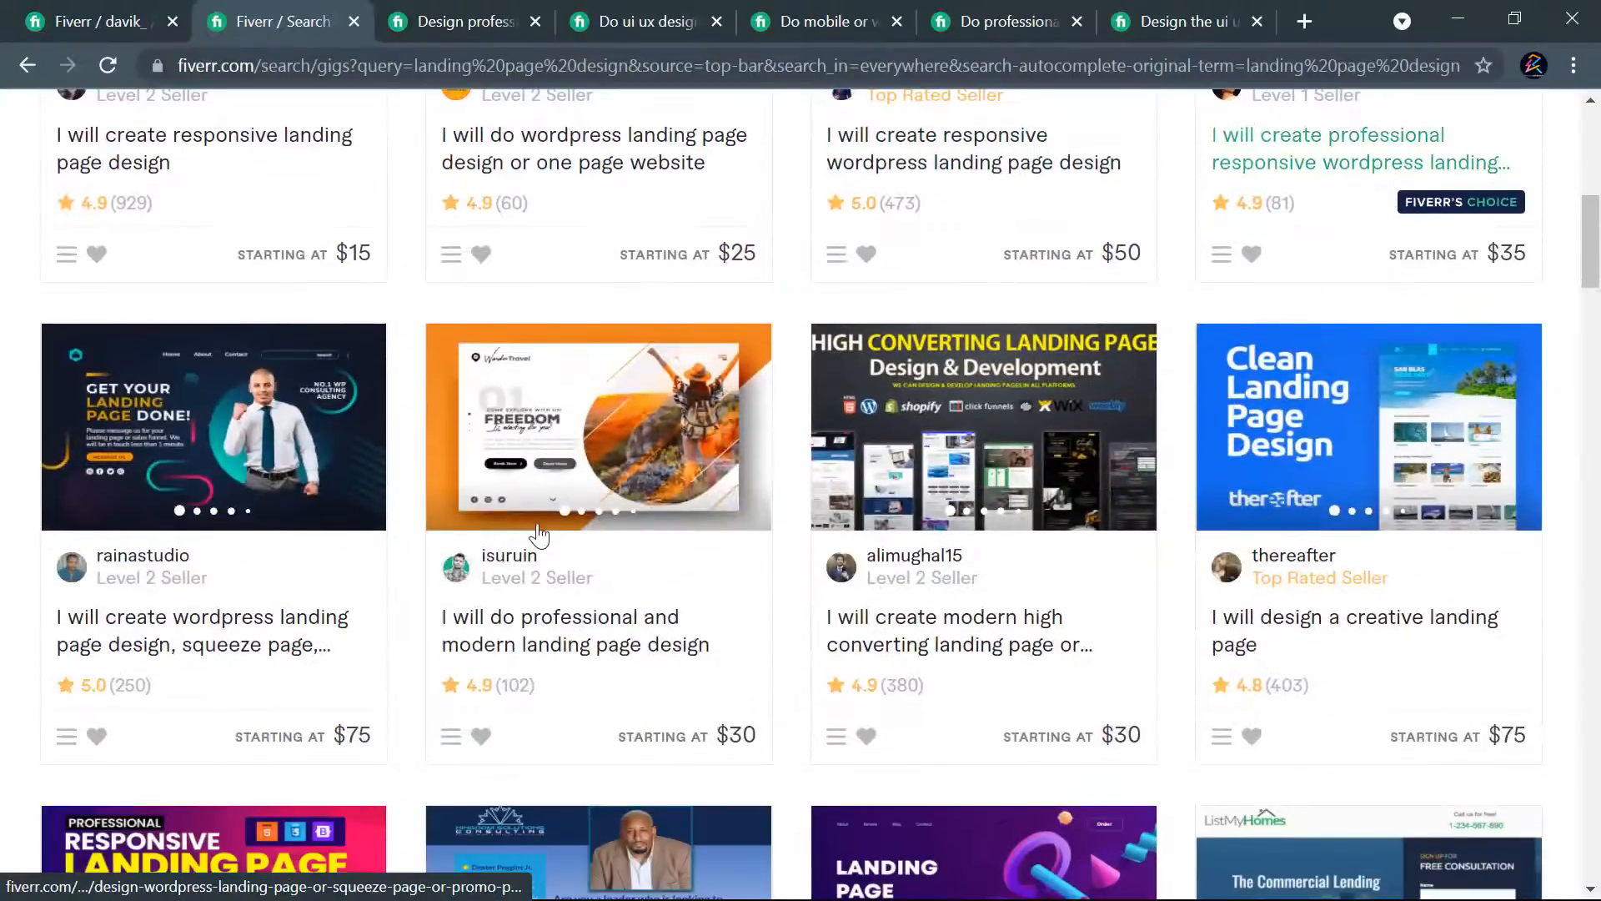
- Browse the first page of "landing page design" search results and compare the gig titles, thumbnails and starting prices
scroll(891, 445, down, 3)
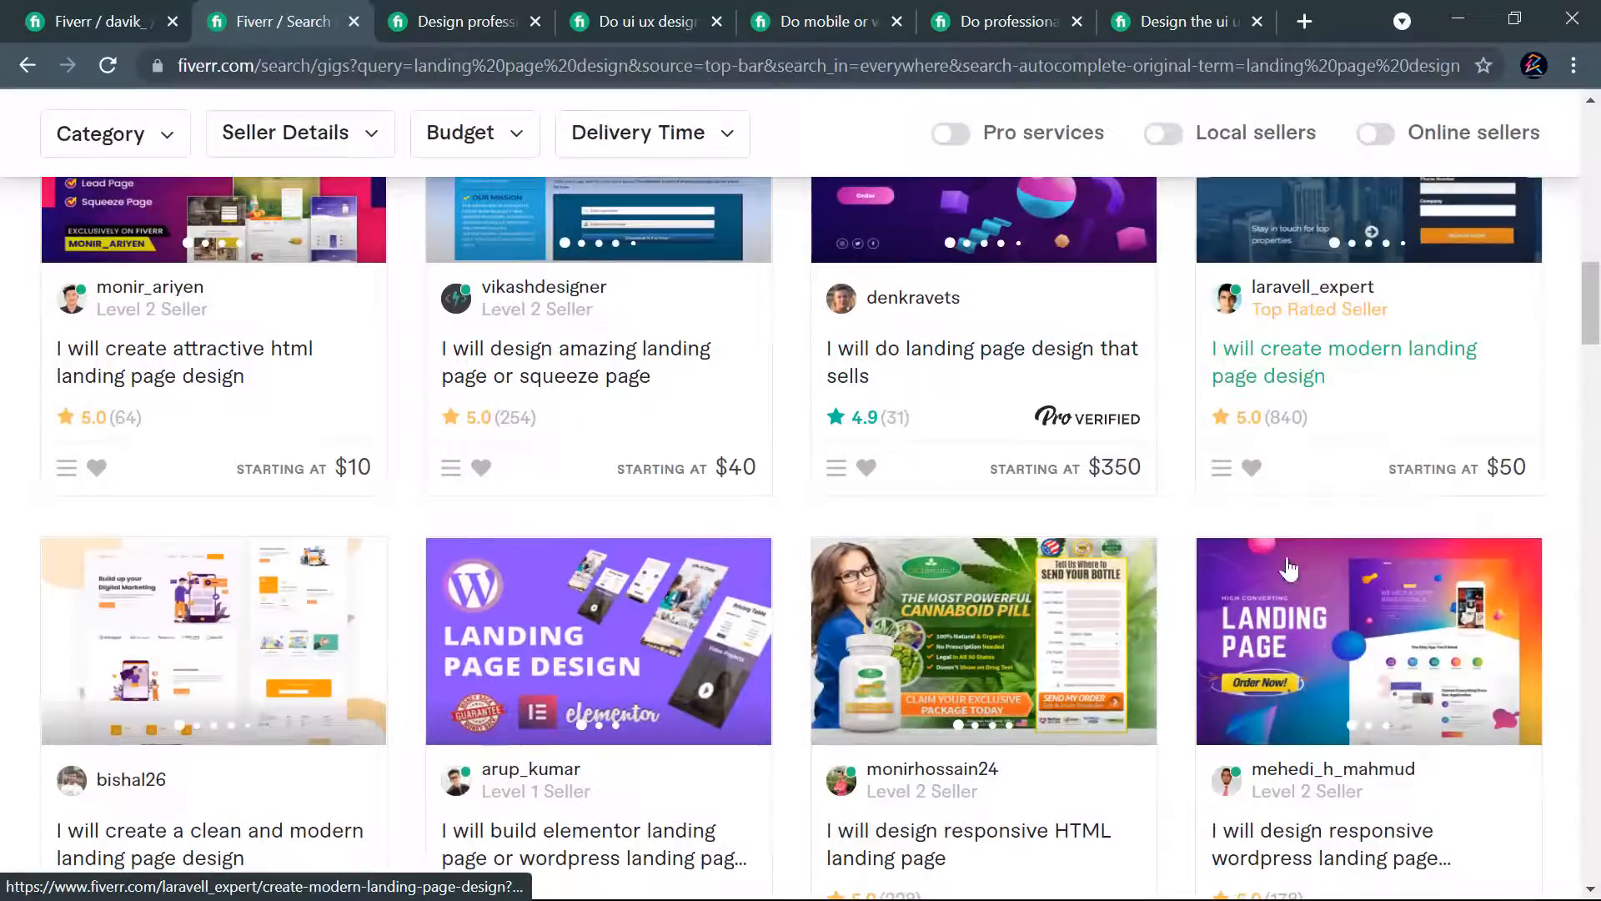
scroll(479, 625, down, 3)
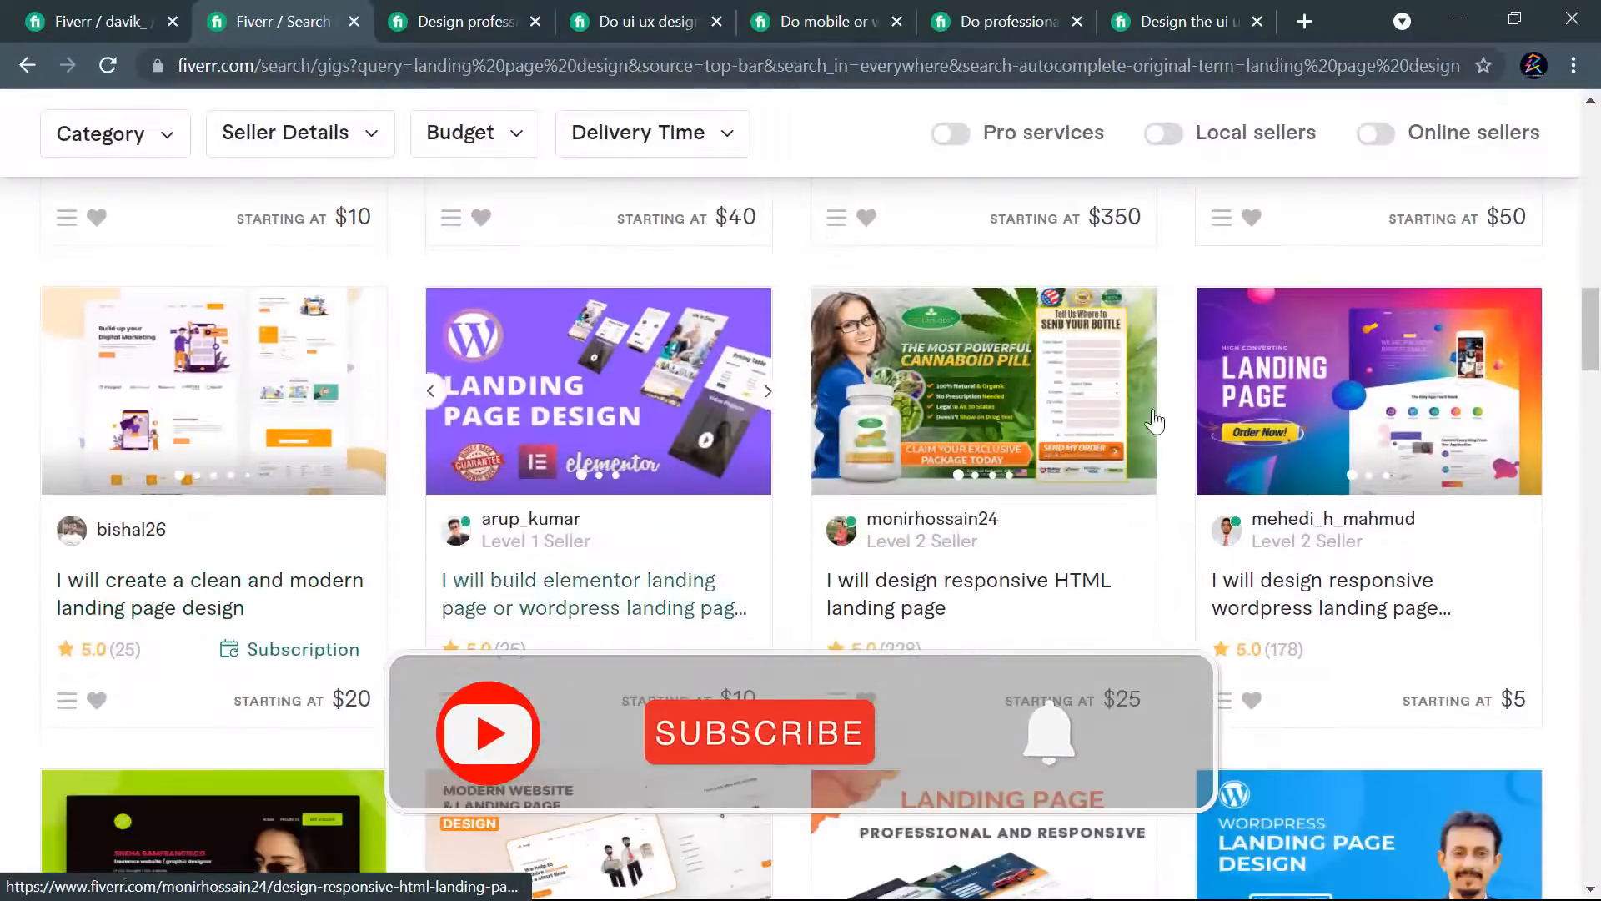
scroll(1308, 440, down, 4)
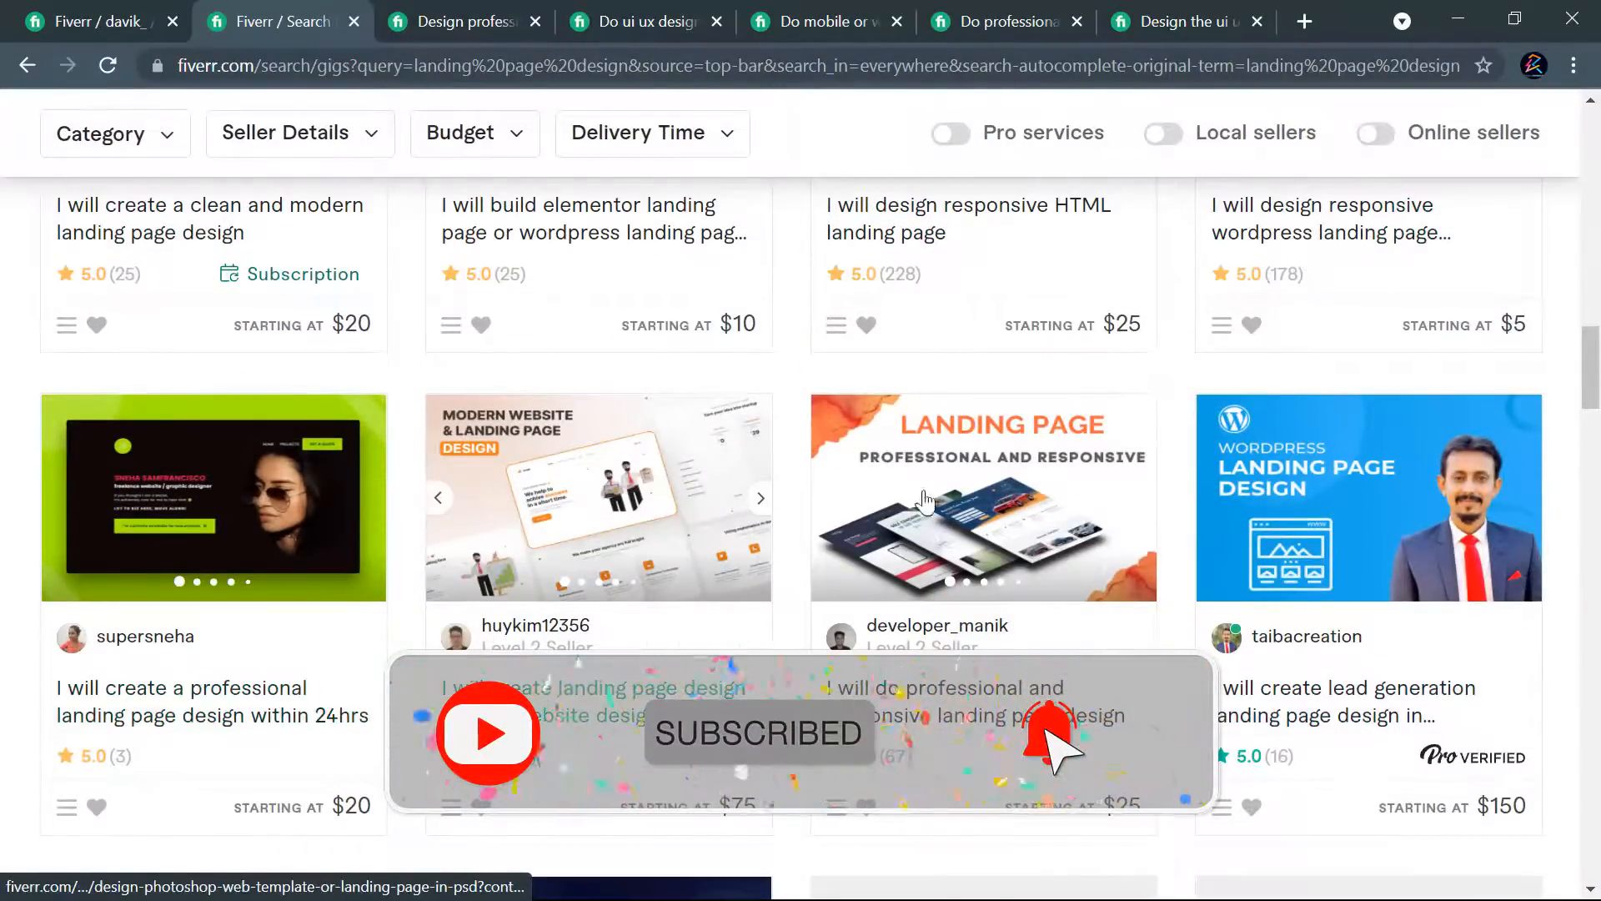
scroll(751, 518, down, 5)
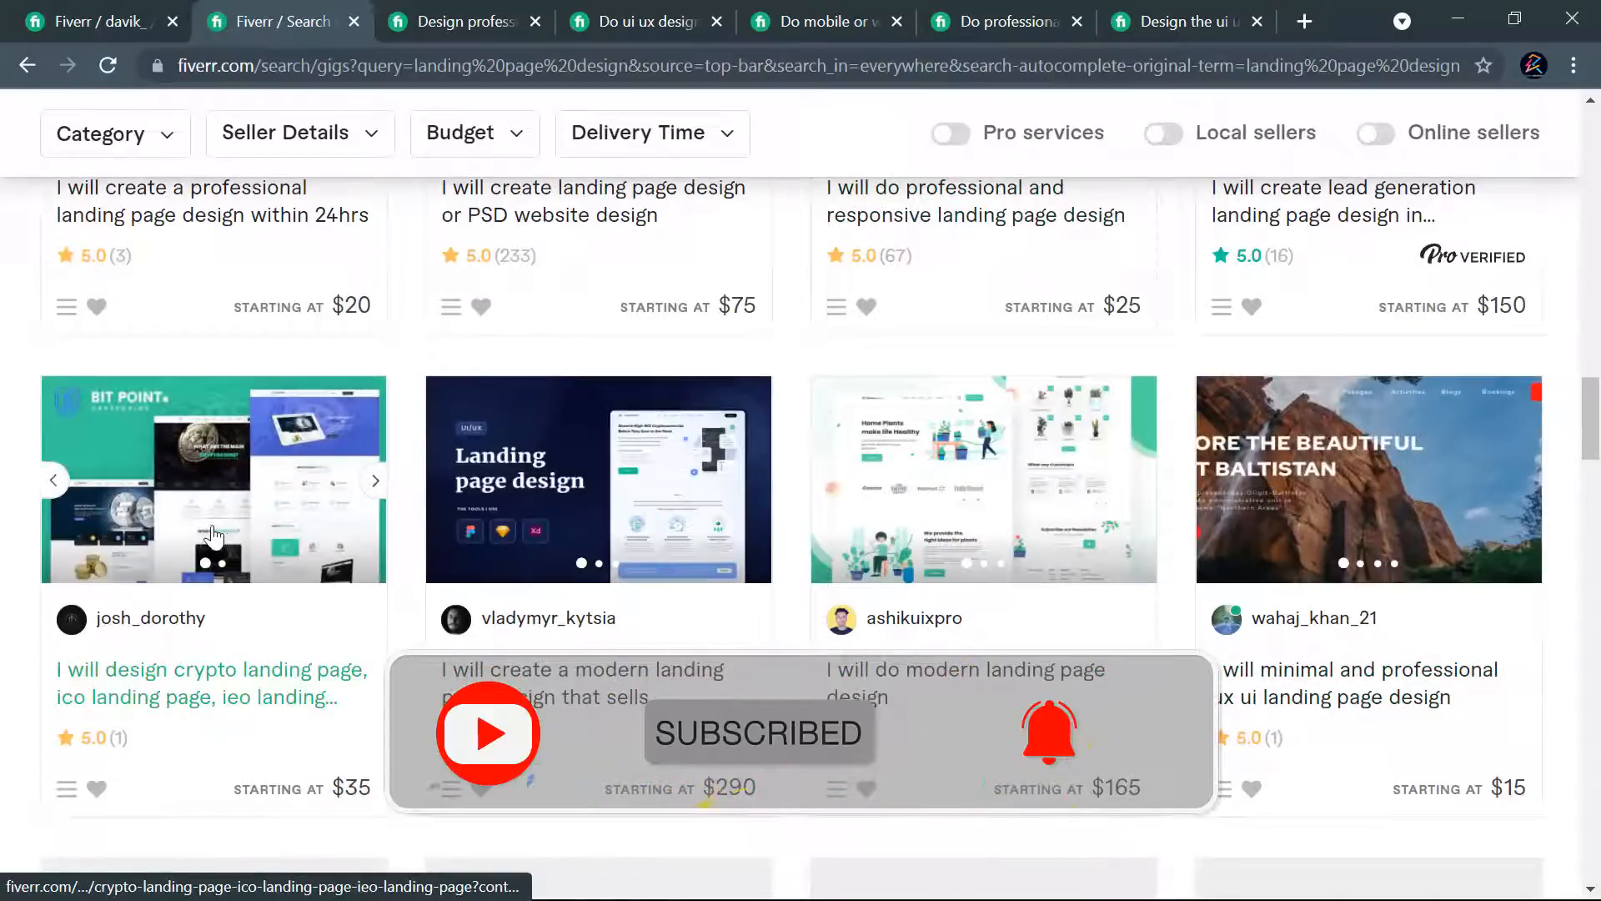
scroll(1296, 553, down, 7)
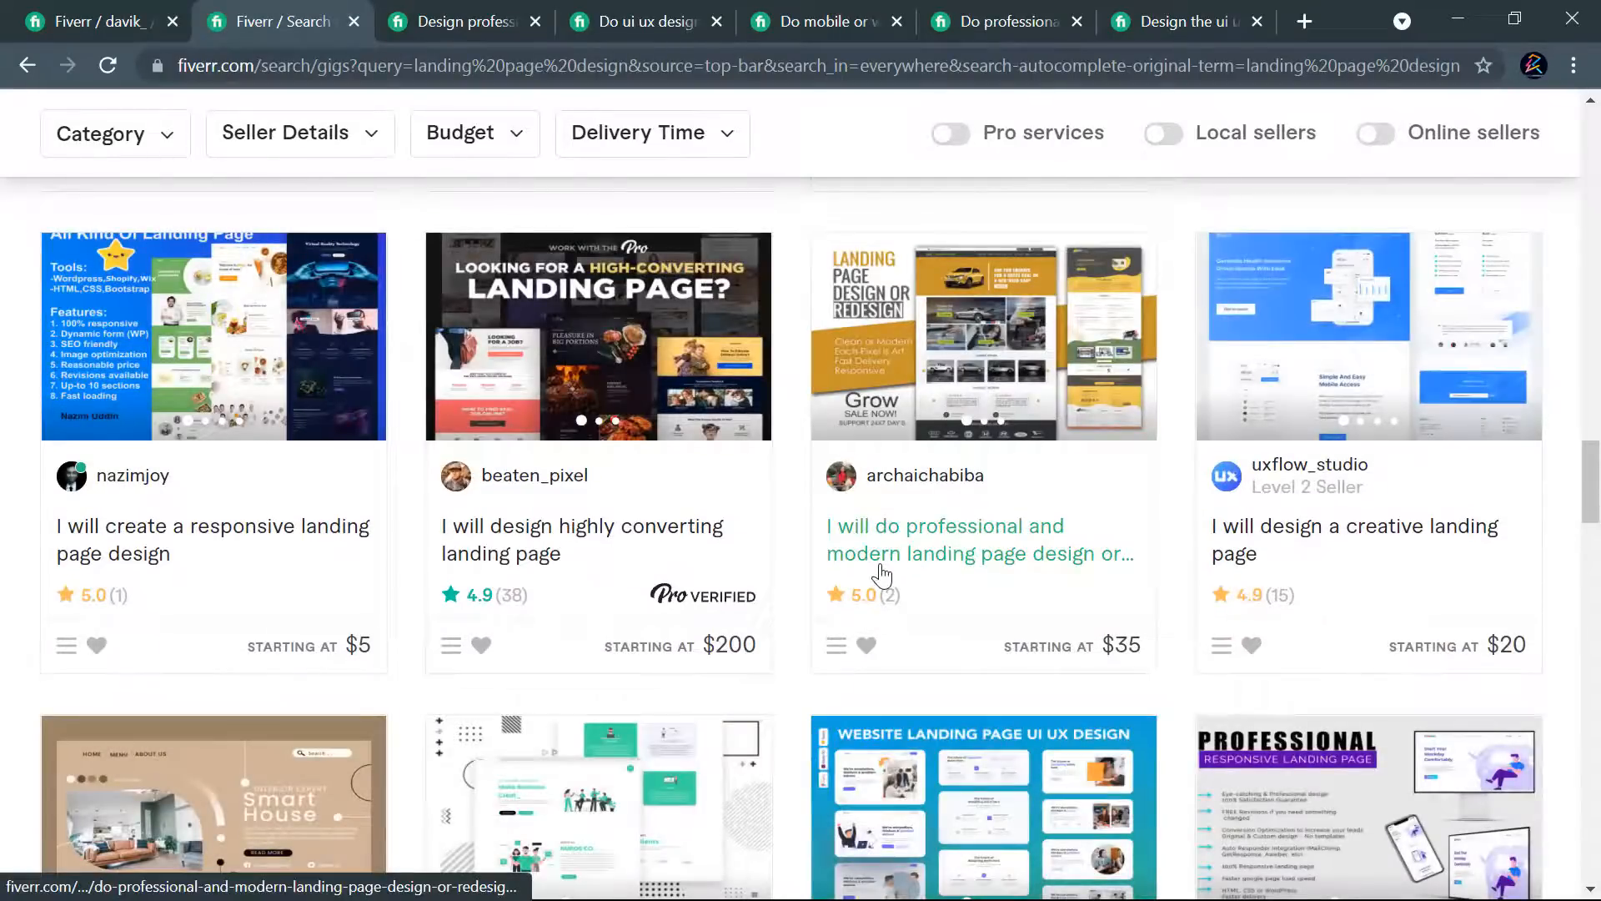
scroll(653, 597, down, 10)
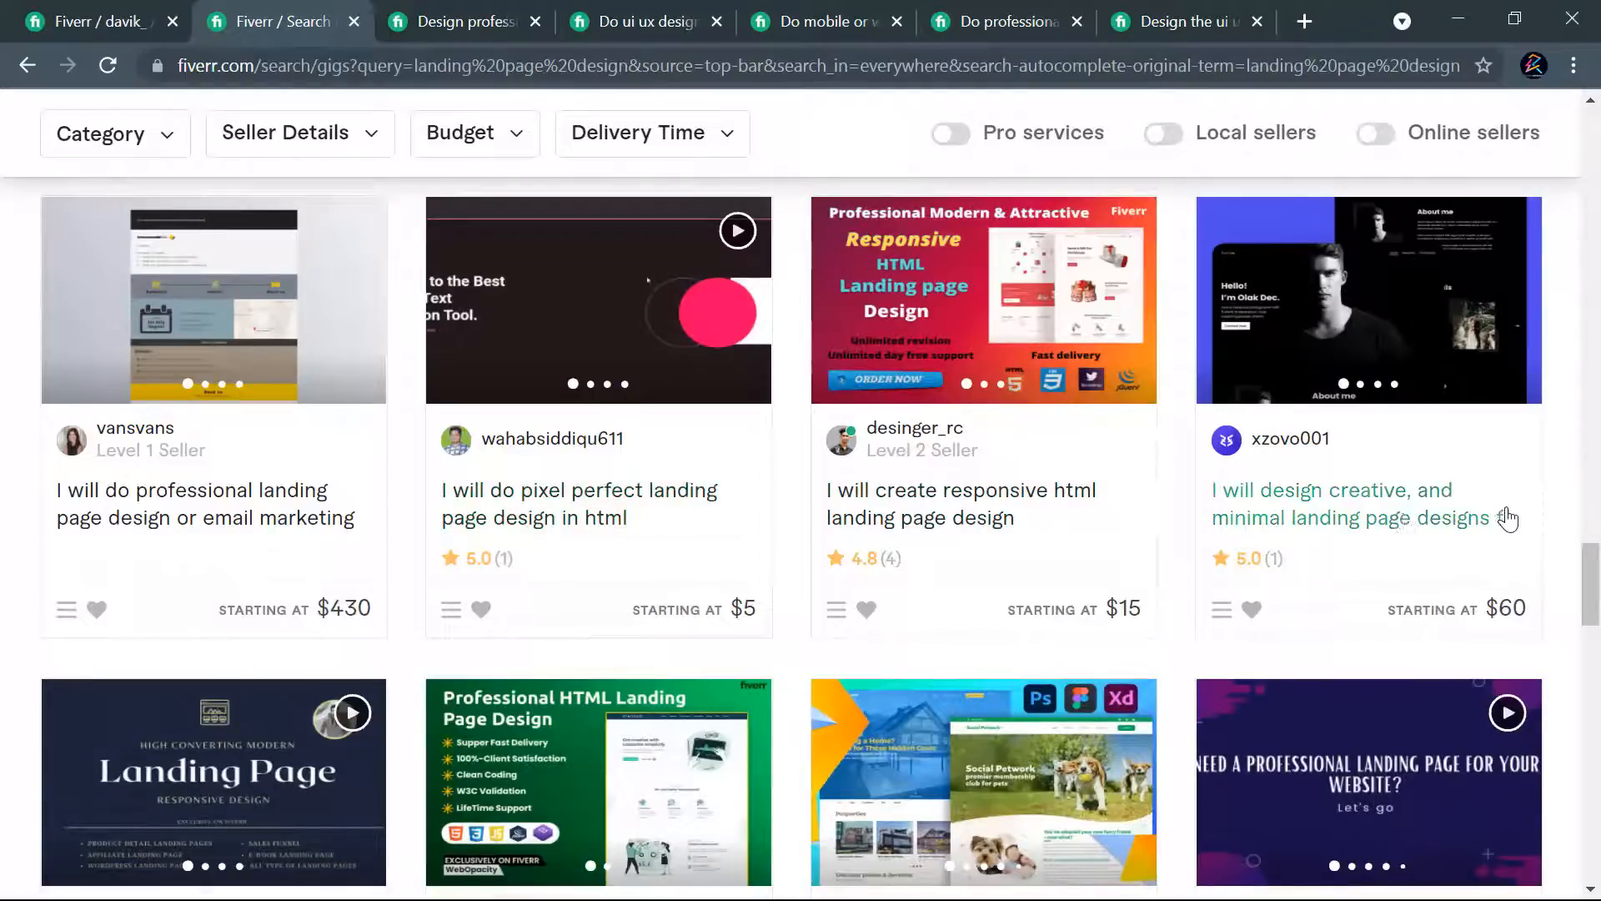
scroll(684, 561, down, 4)
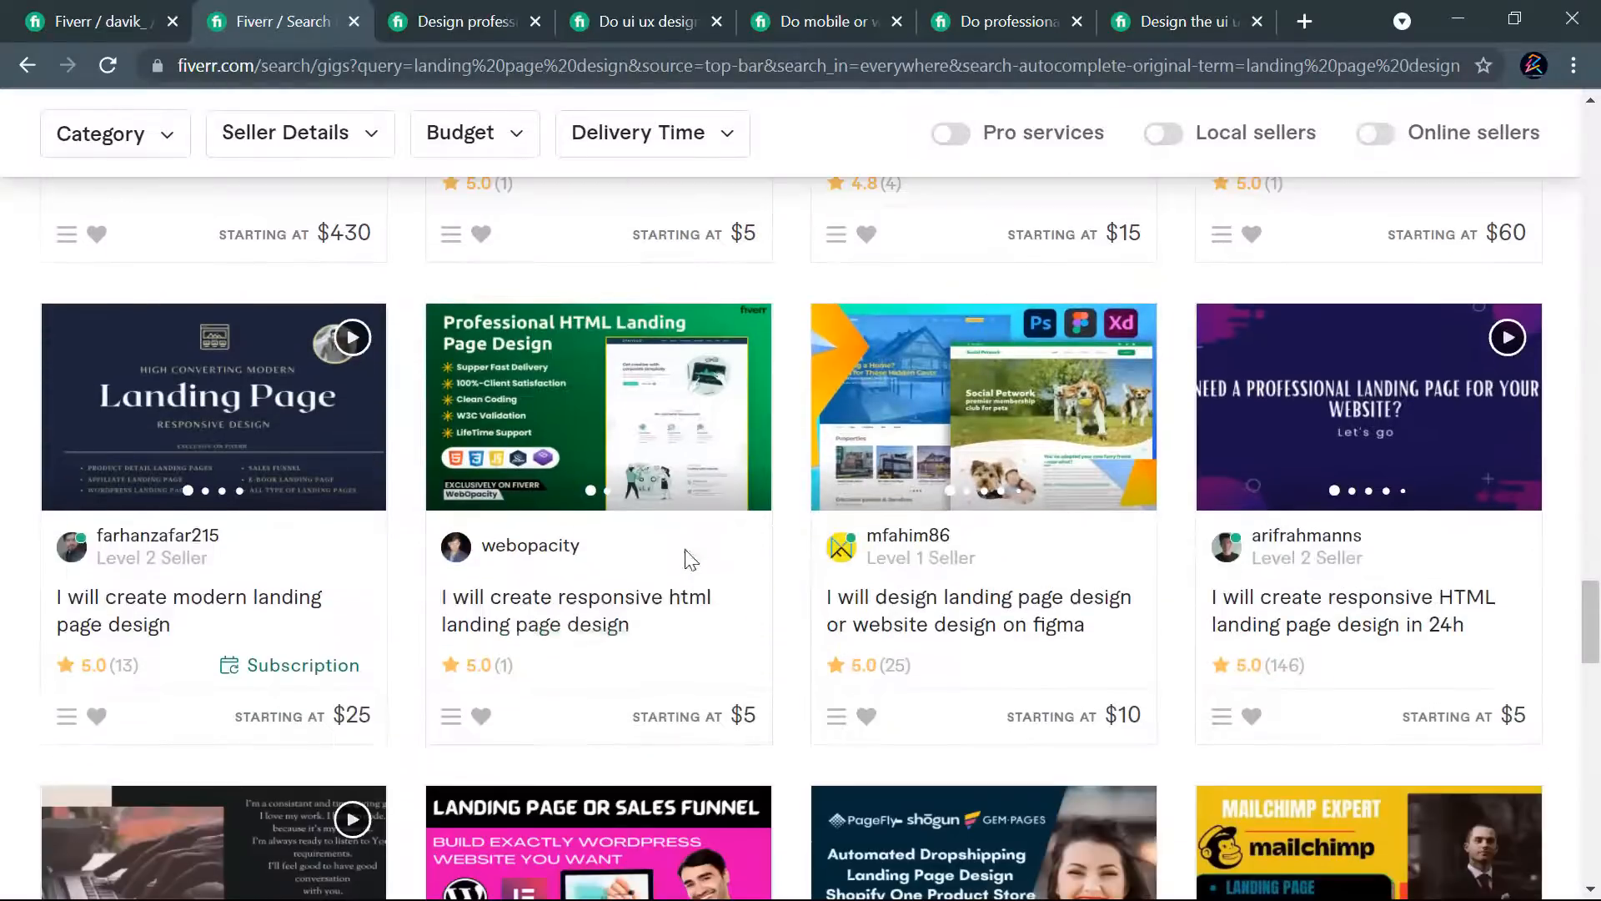
scroll(904, 565, down, 10)
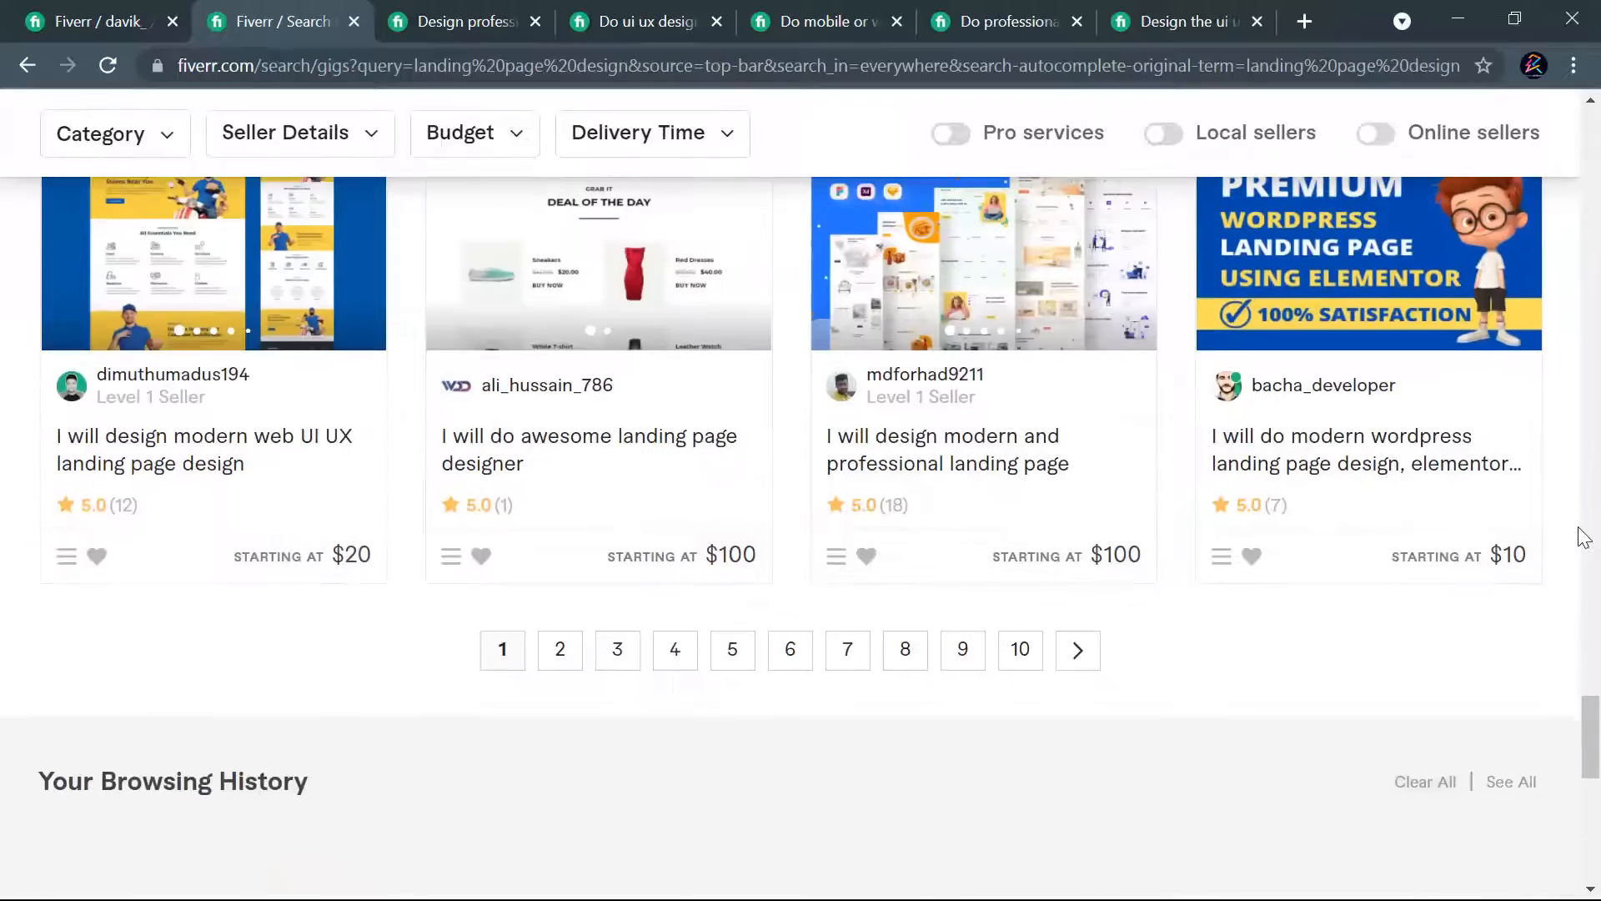
scroll(983, 365, up, 20)
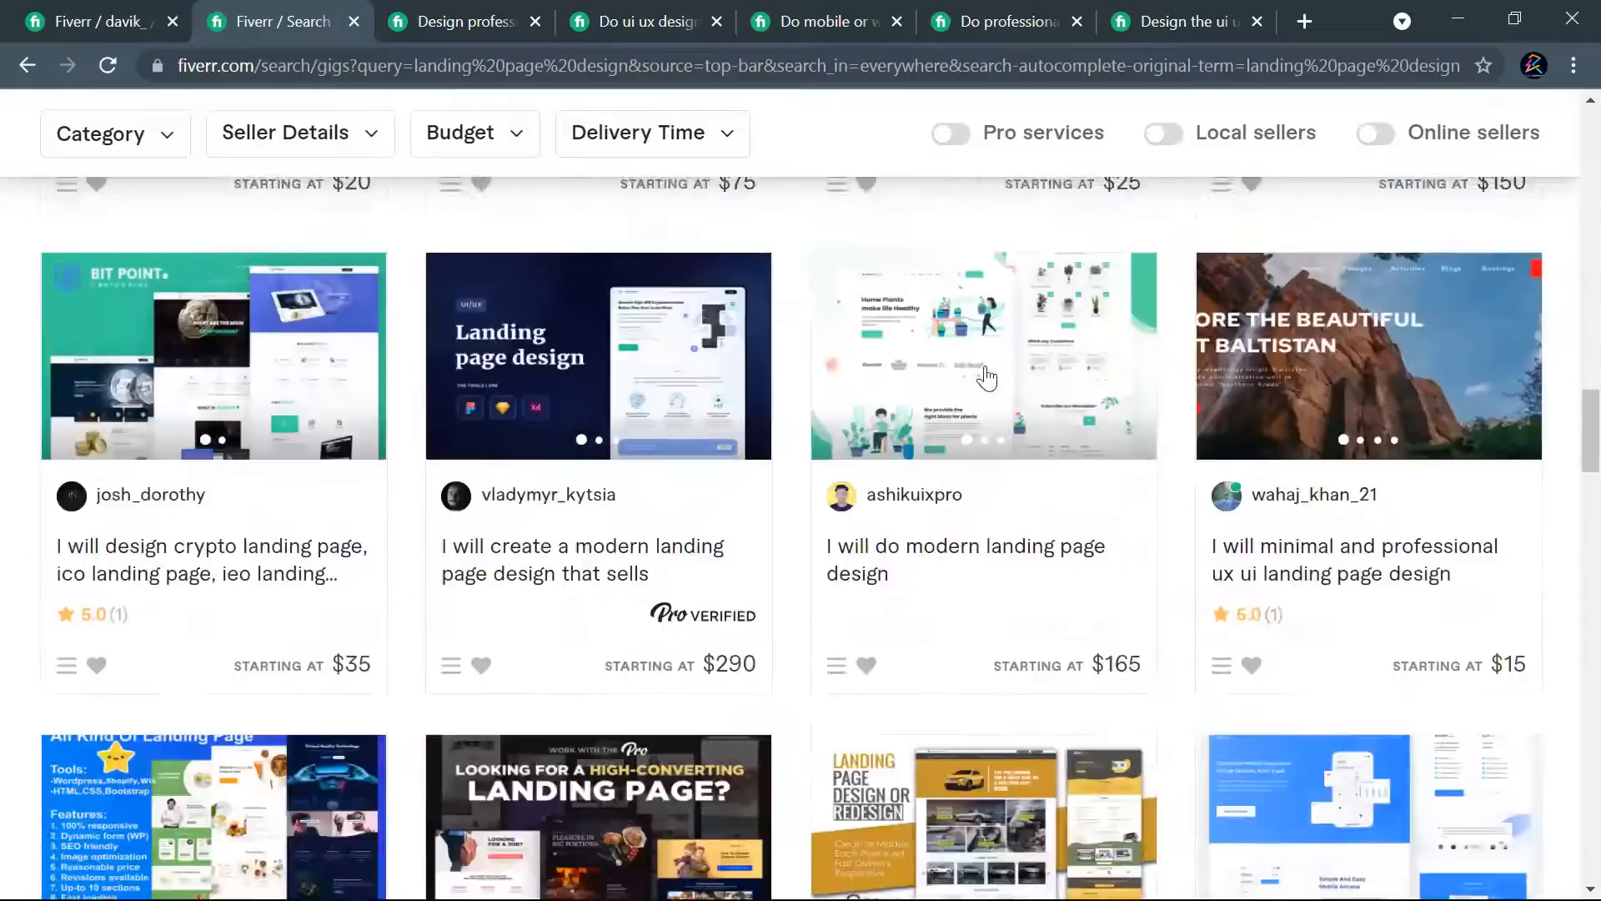
scroll(987, 367, up, 8)
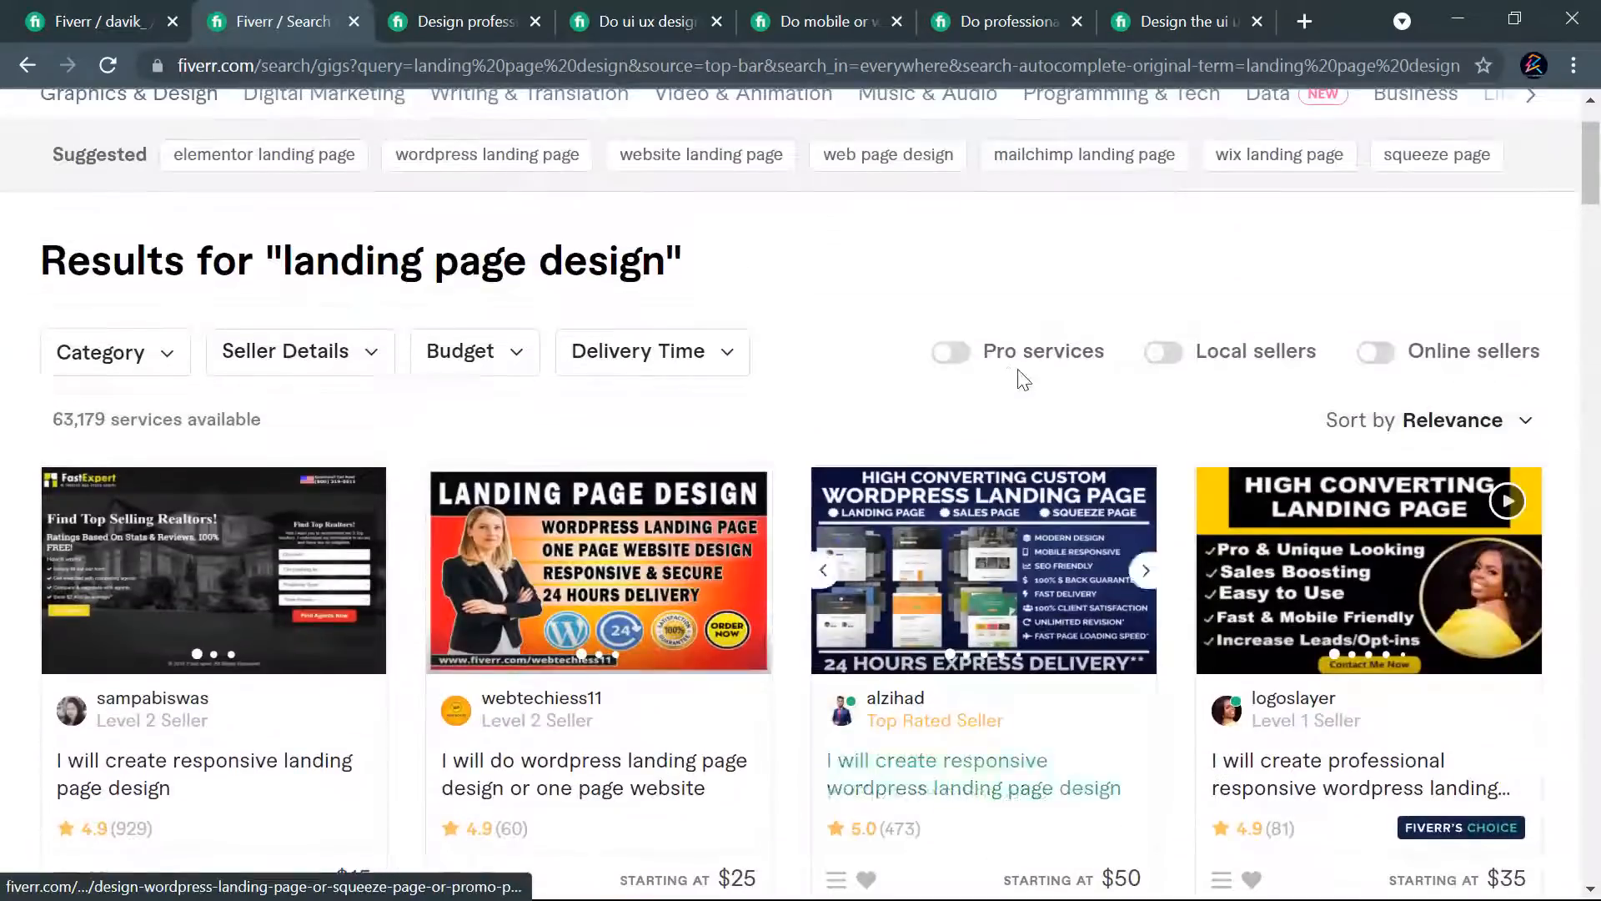
scroll(447, 697, down, 2)
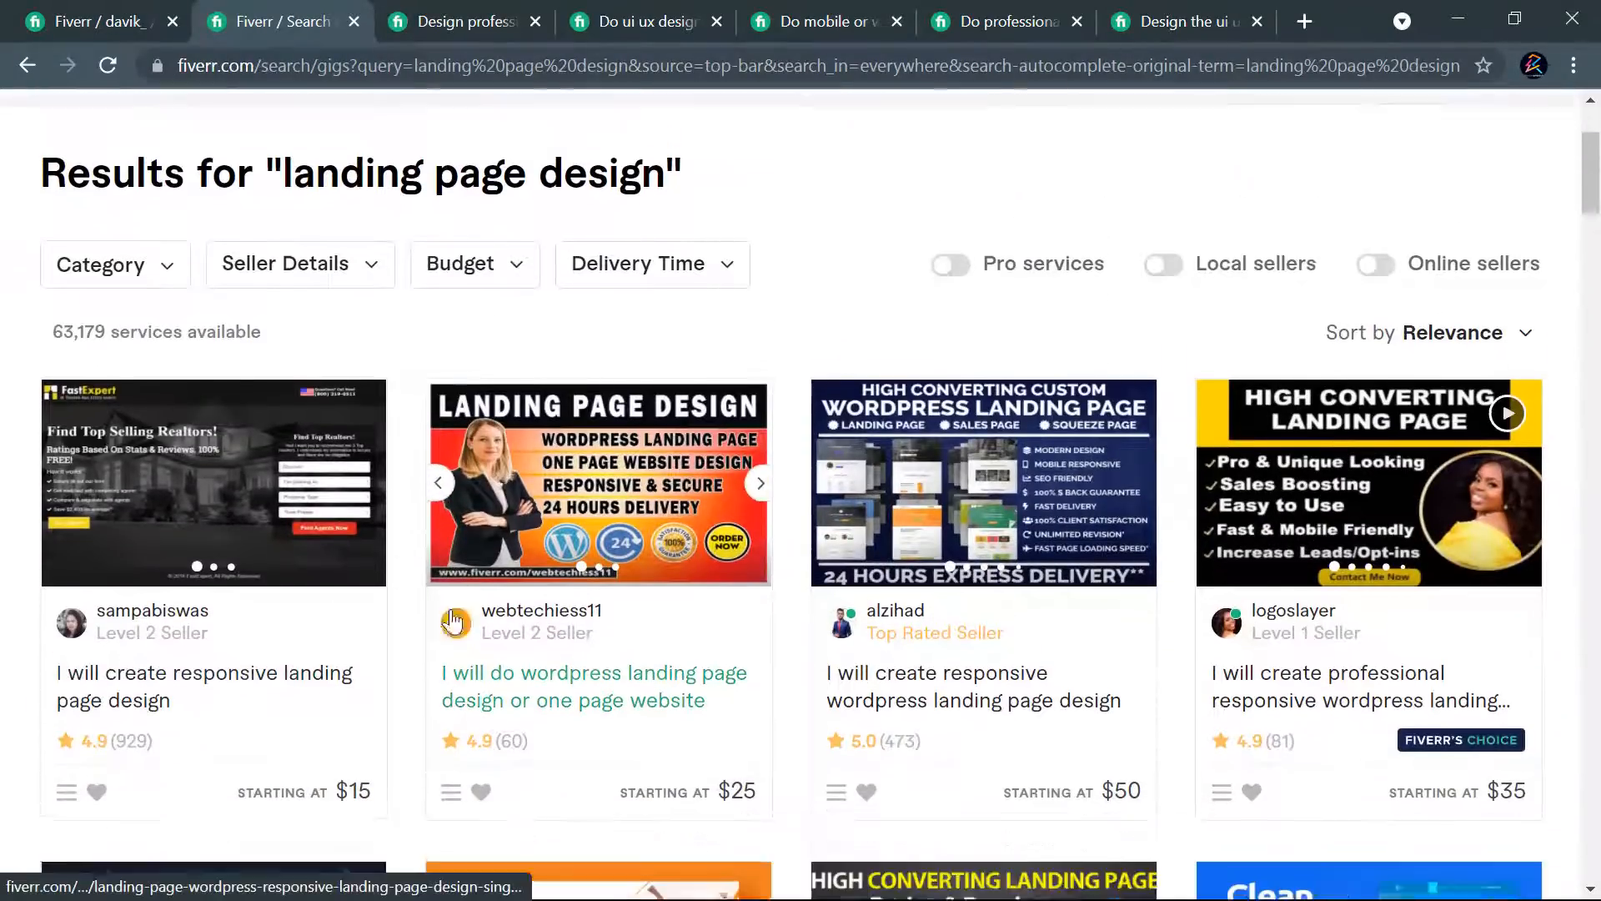
- Check the top responsive landing page gig, then compare the Basic, Standard and Premium packages of the $50 responsive WordPress landing page gig
click(155, 661)
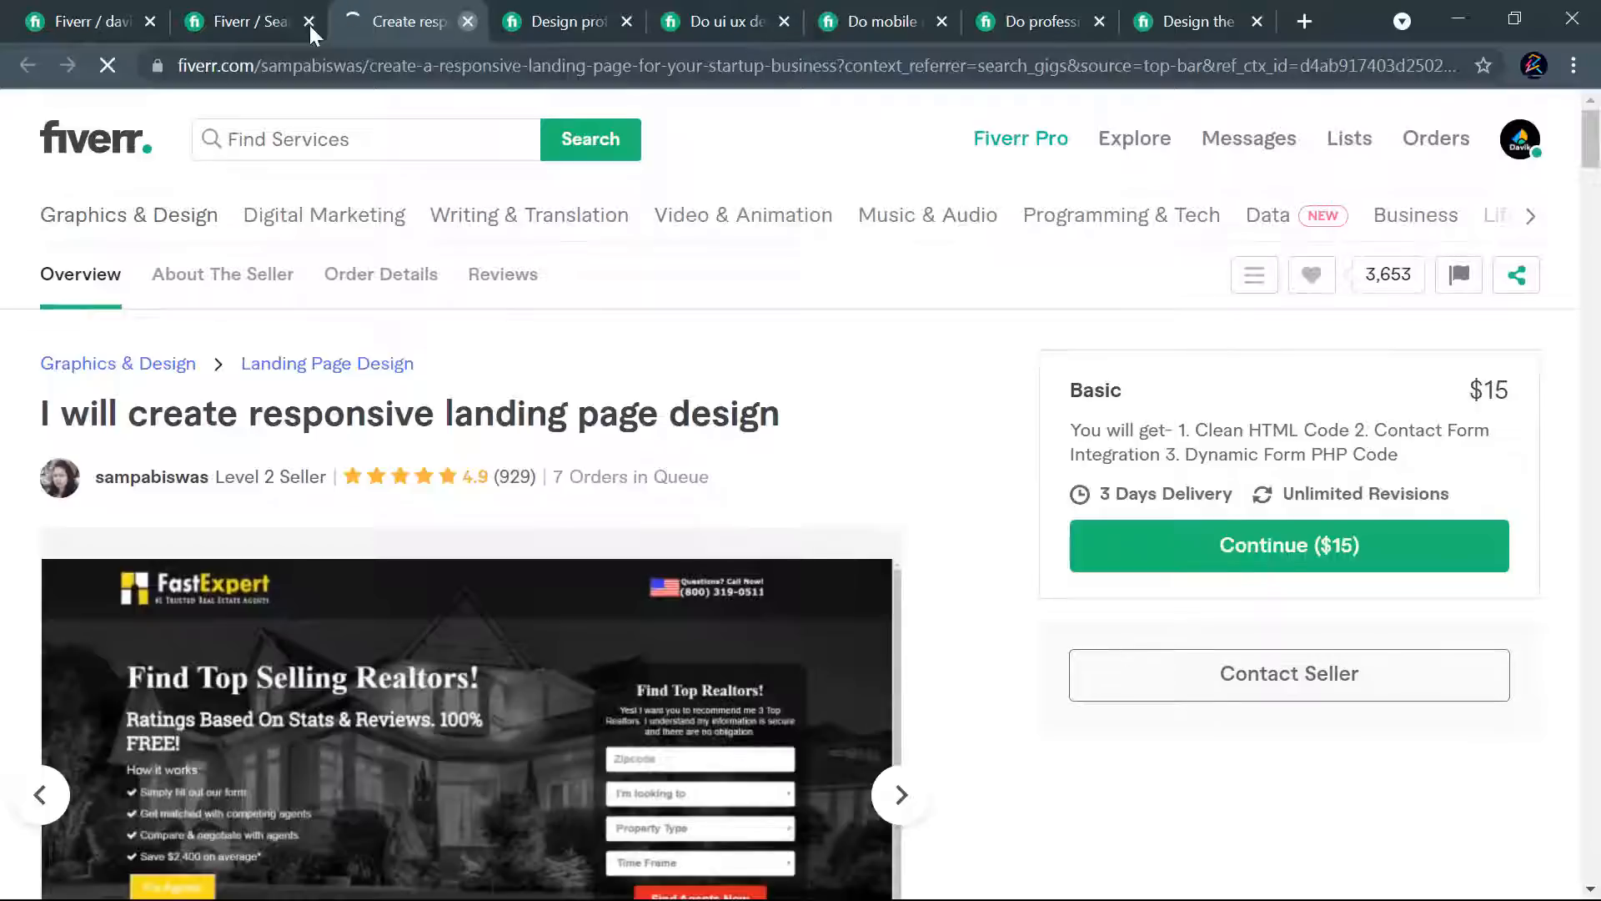
click(468, 22)
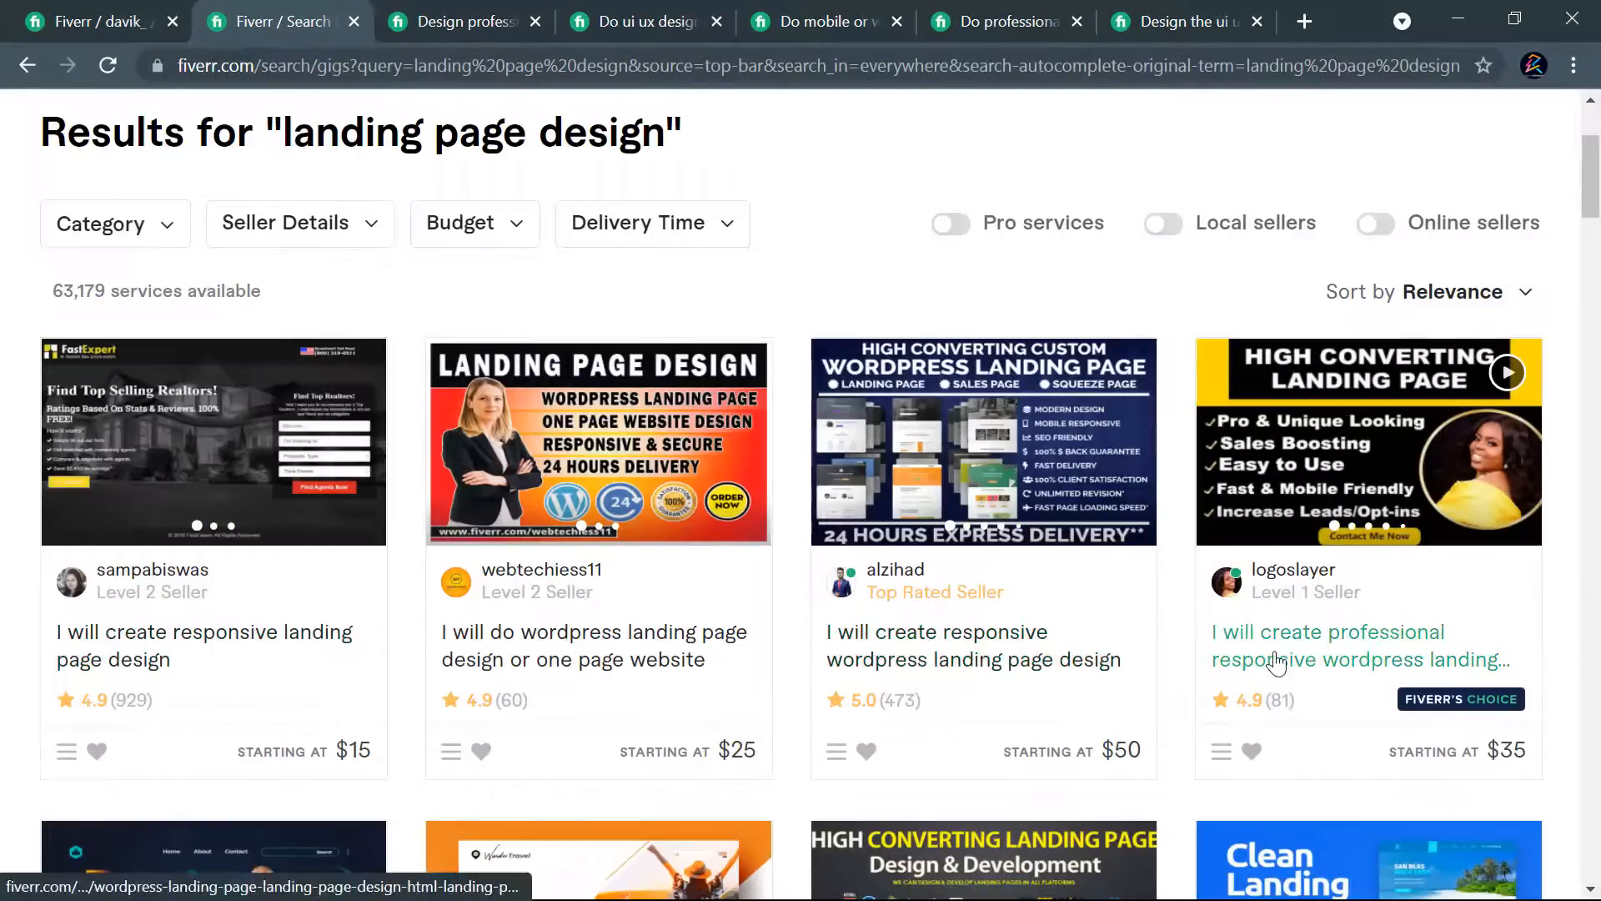
click(1018, 663)
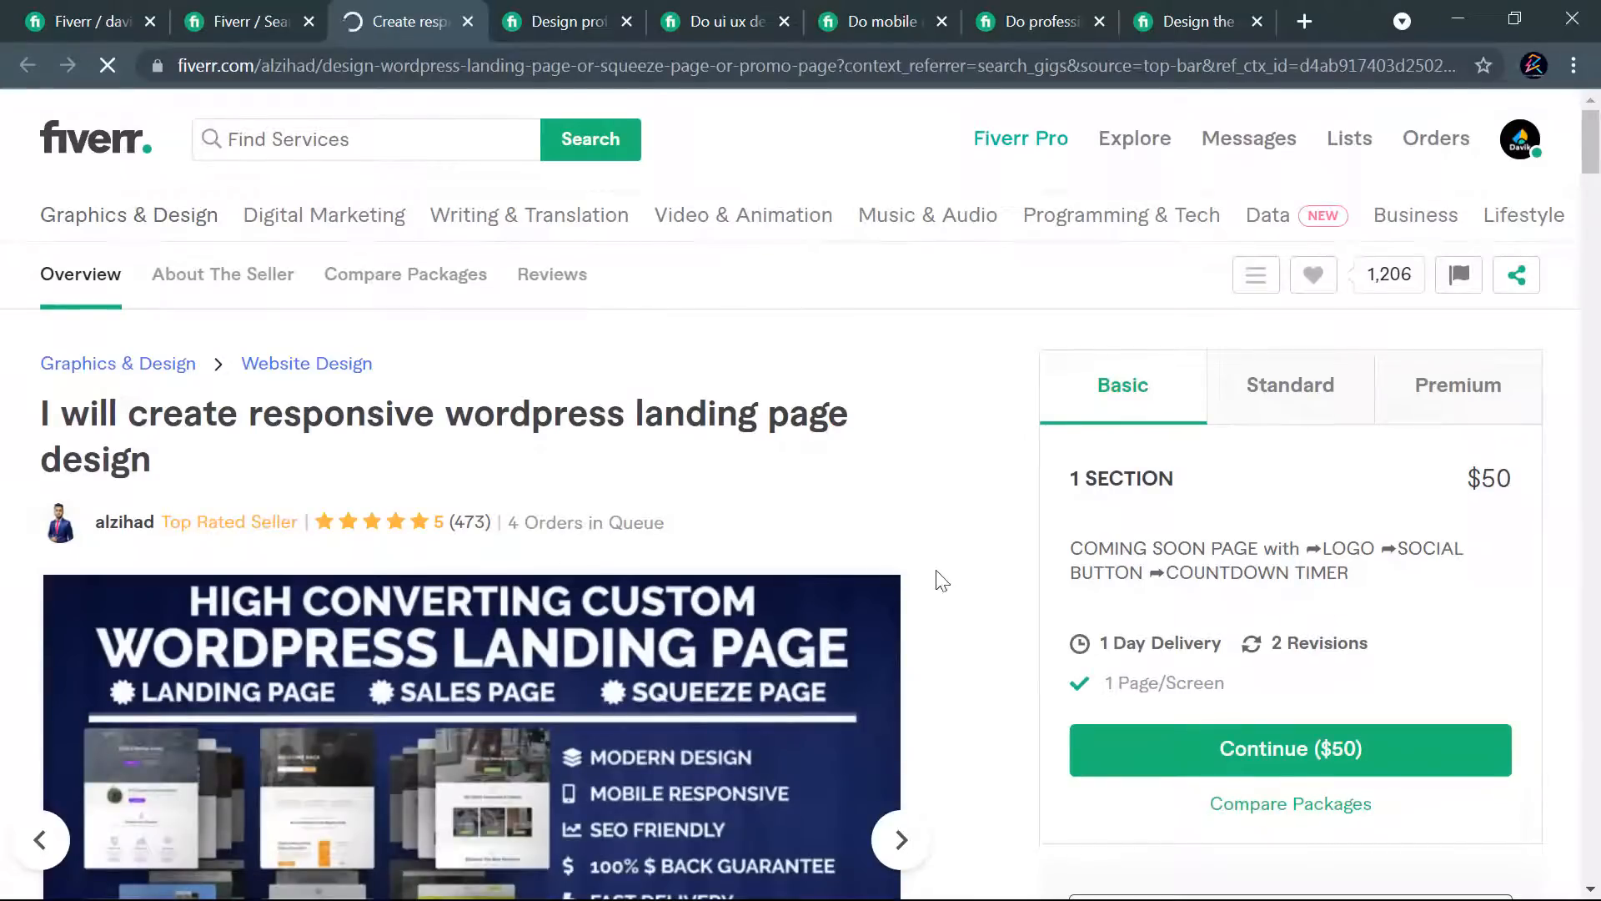
click(1301, 390)
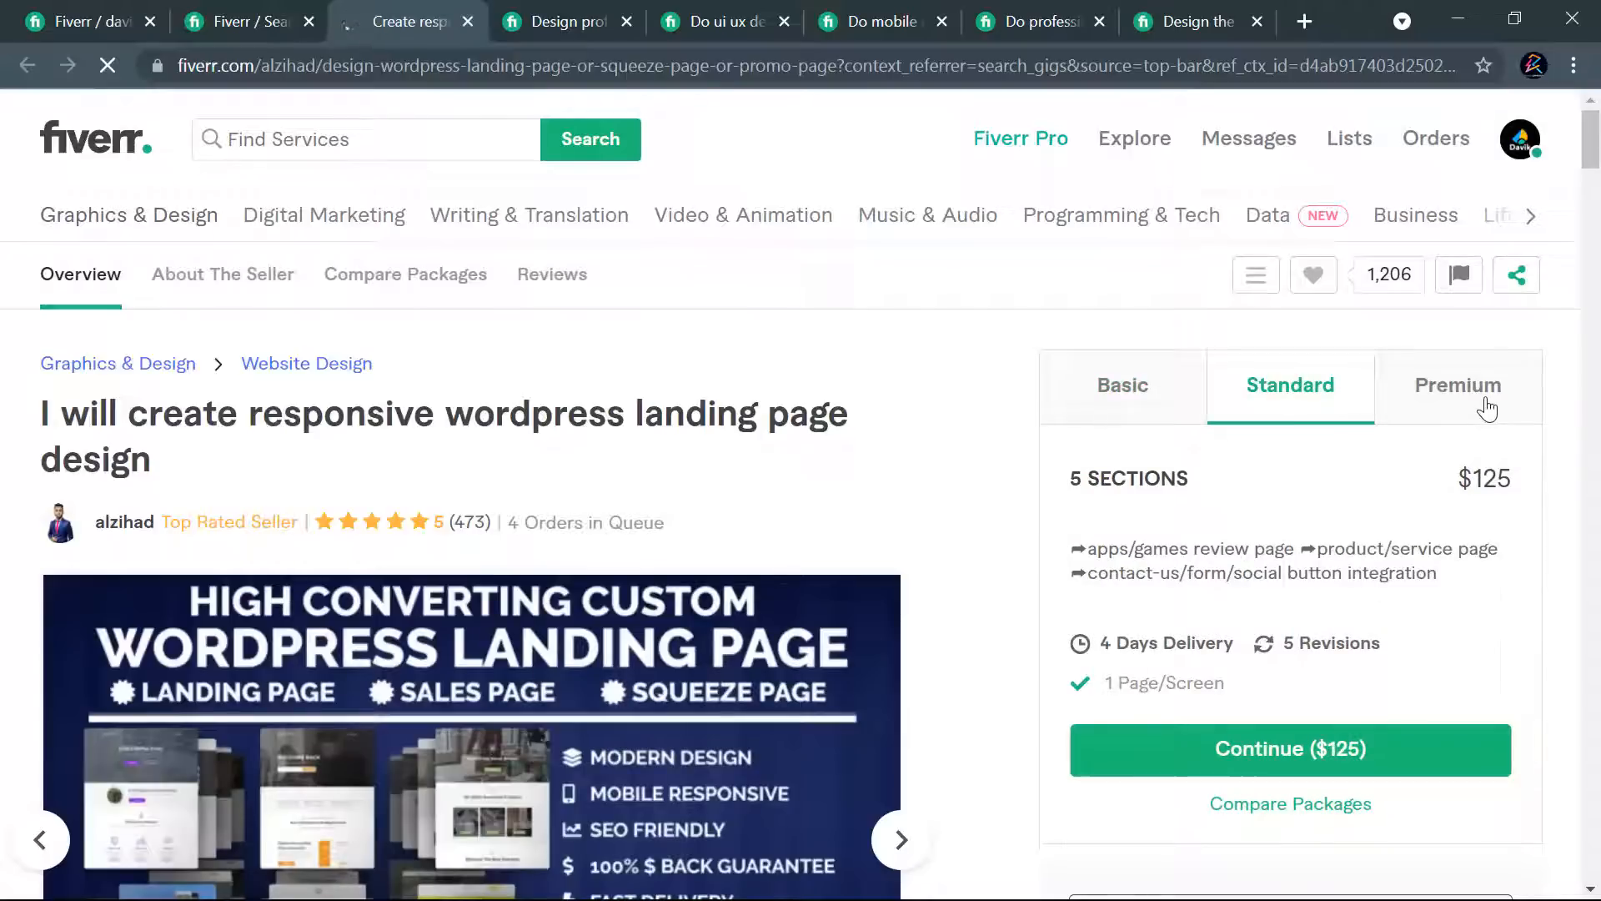
click(1485, 408)
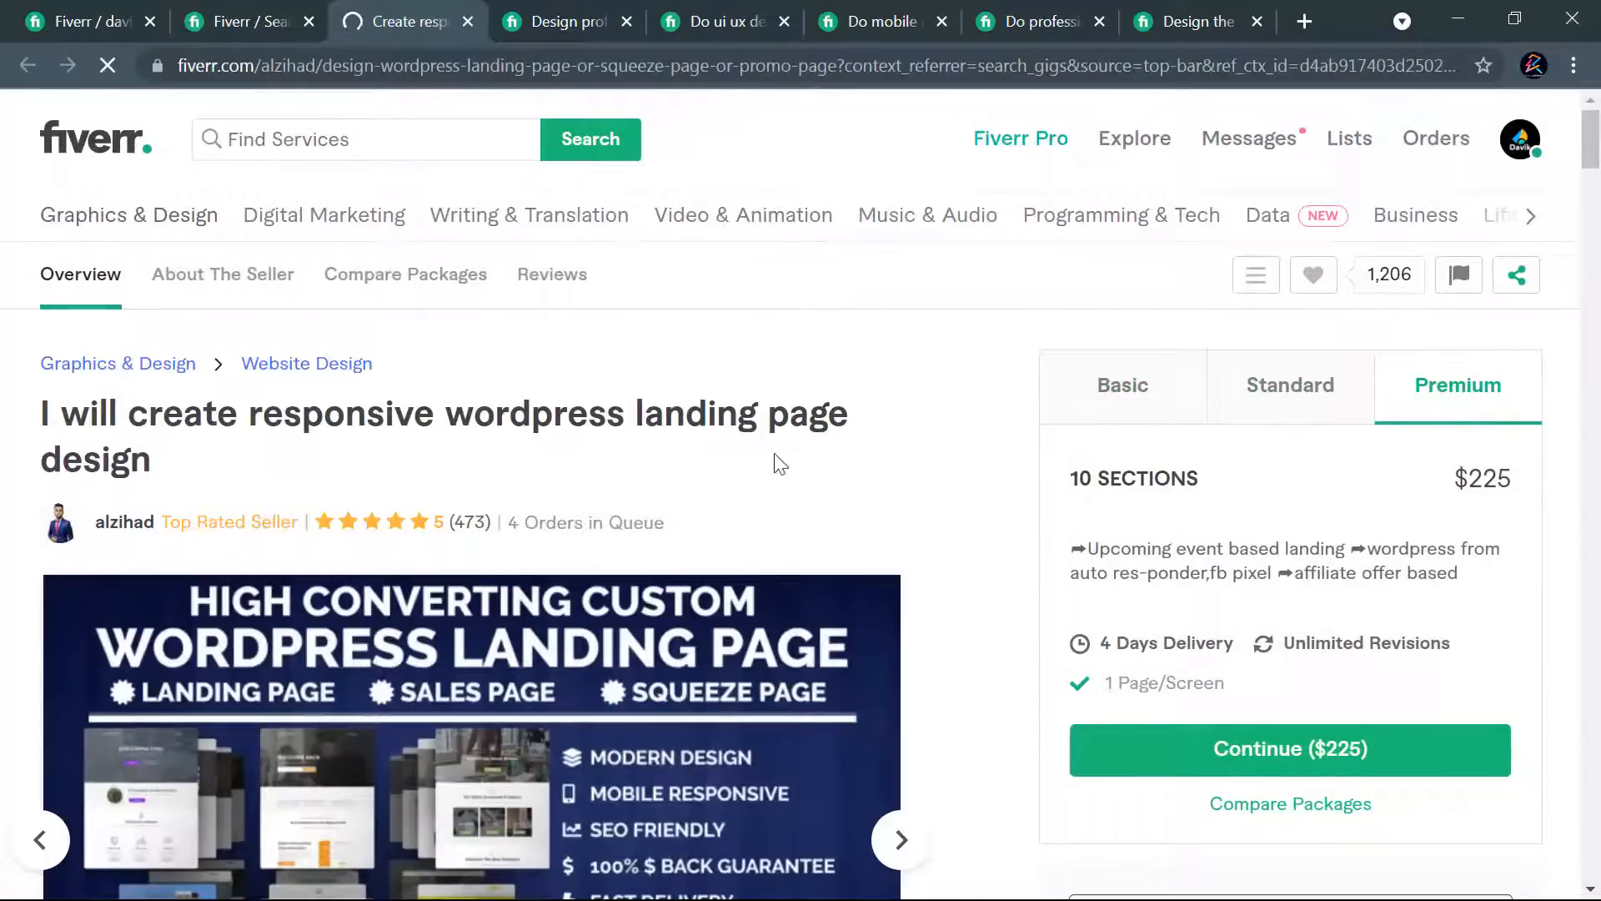
click(468, 22)
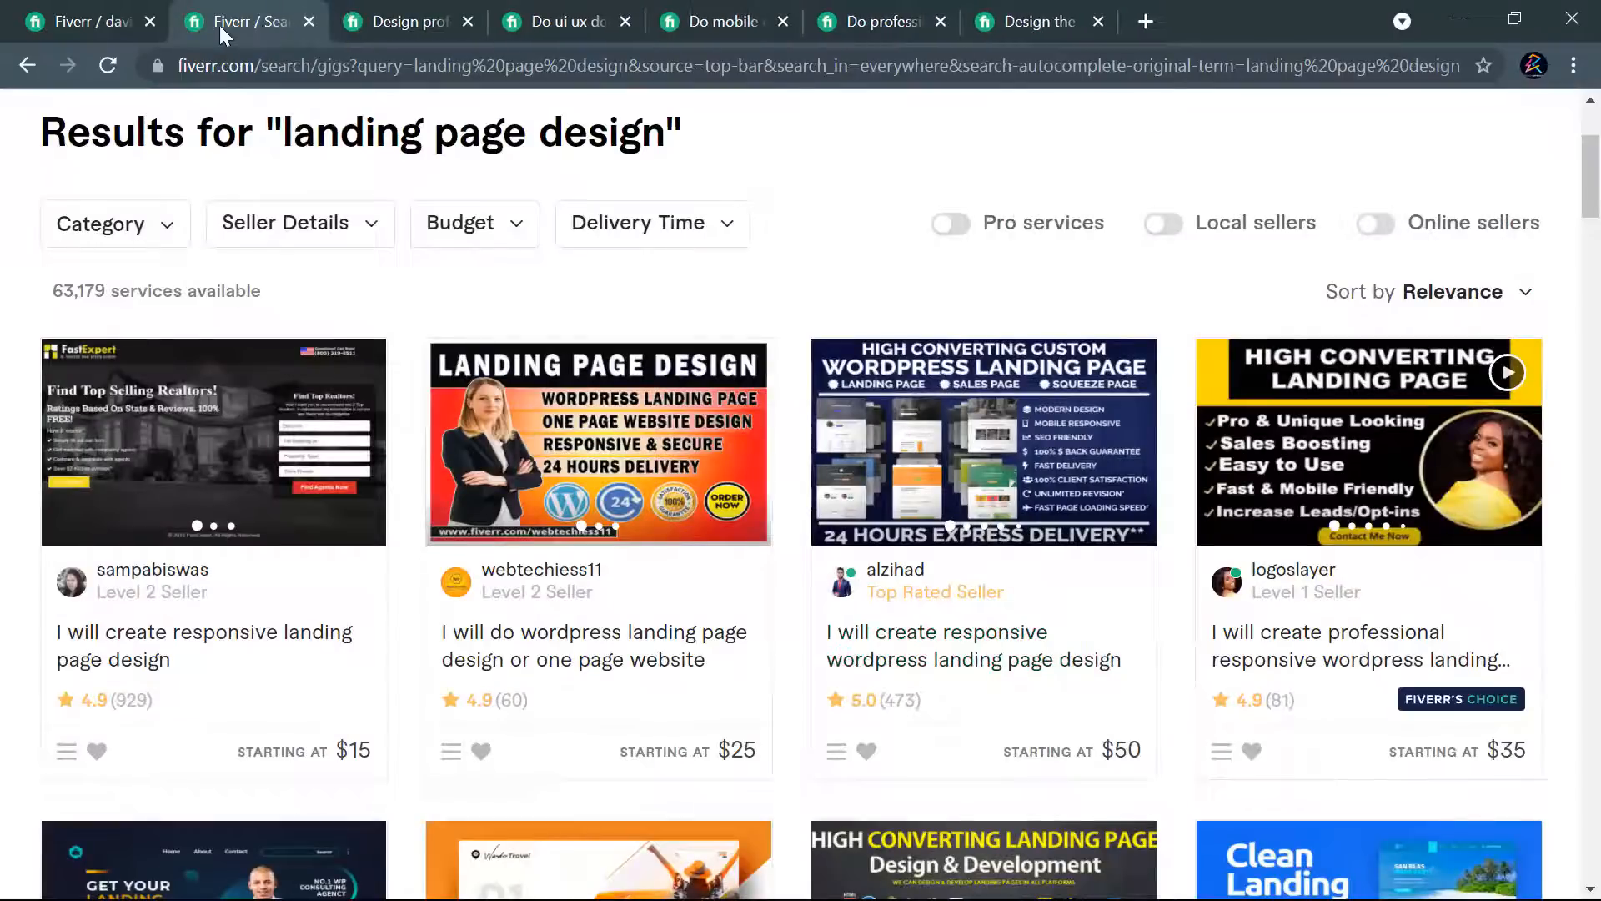
- Return to the new gig form and reread the gig title, highlighting its ending "landing page design"
click(92, 17)
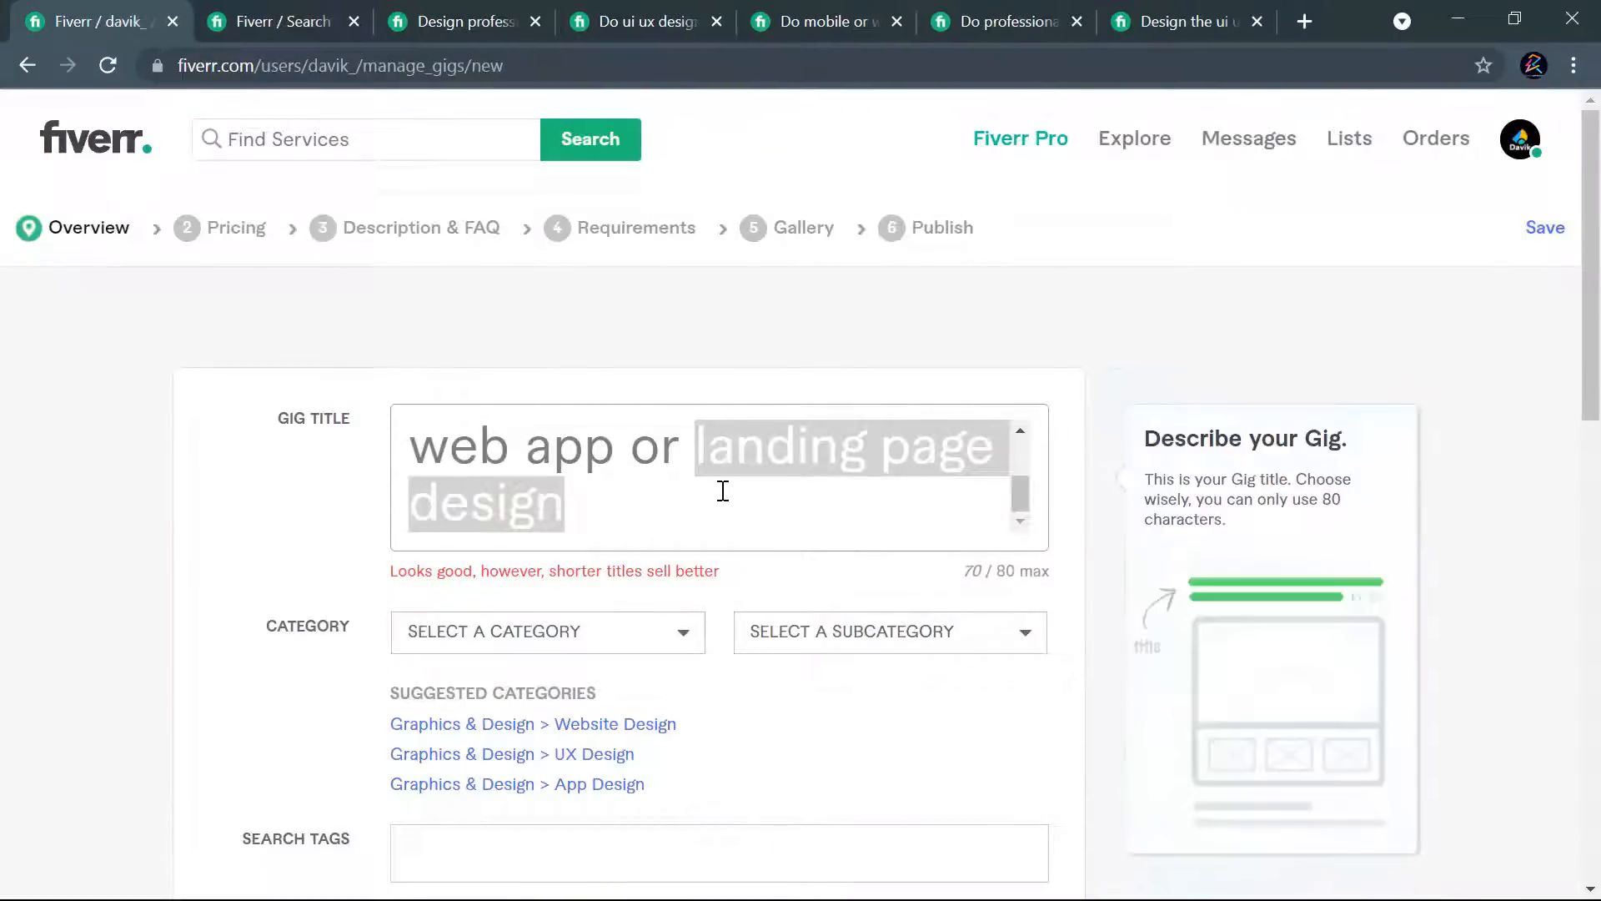
scroll(722, 492, up, 2)
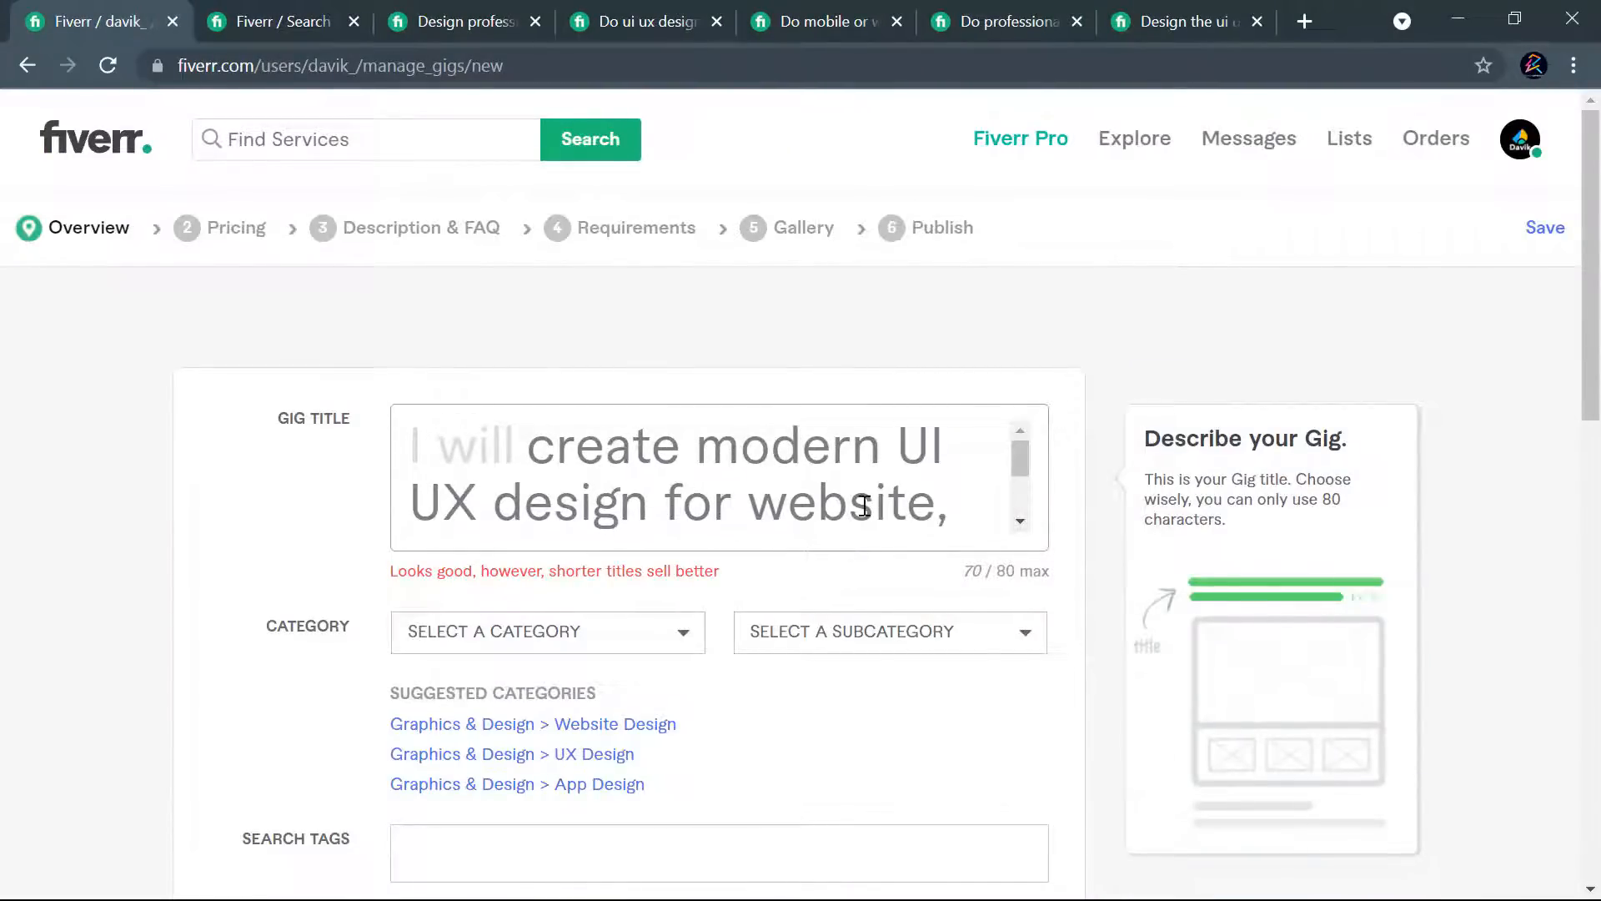
key(ctrl+shift+Left)
key(ctrl+shift+Left)
key(ctrl+shift+Left)
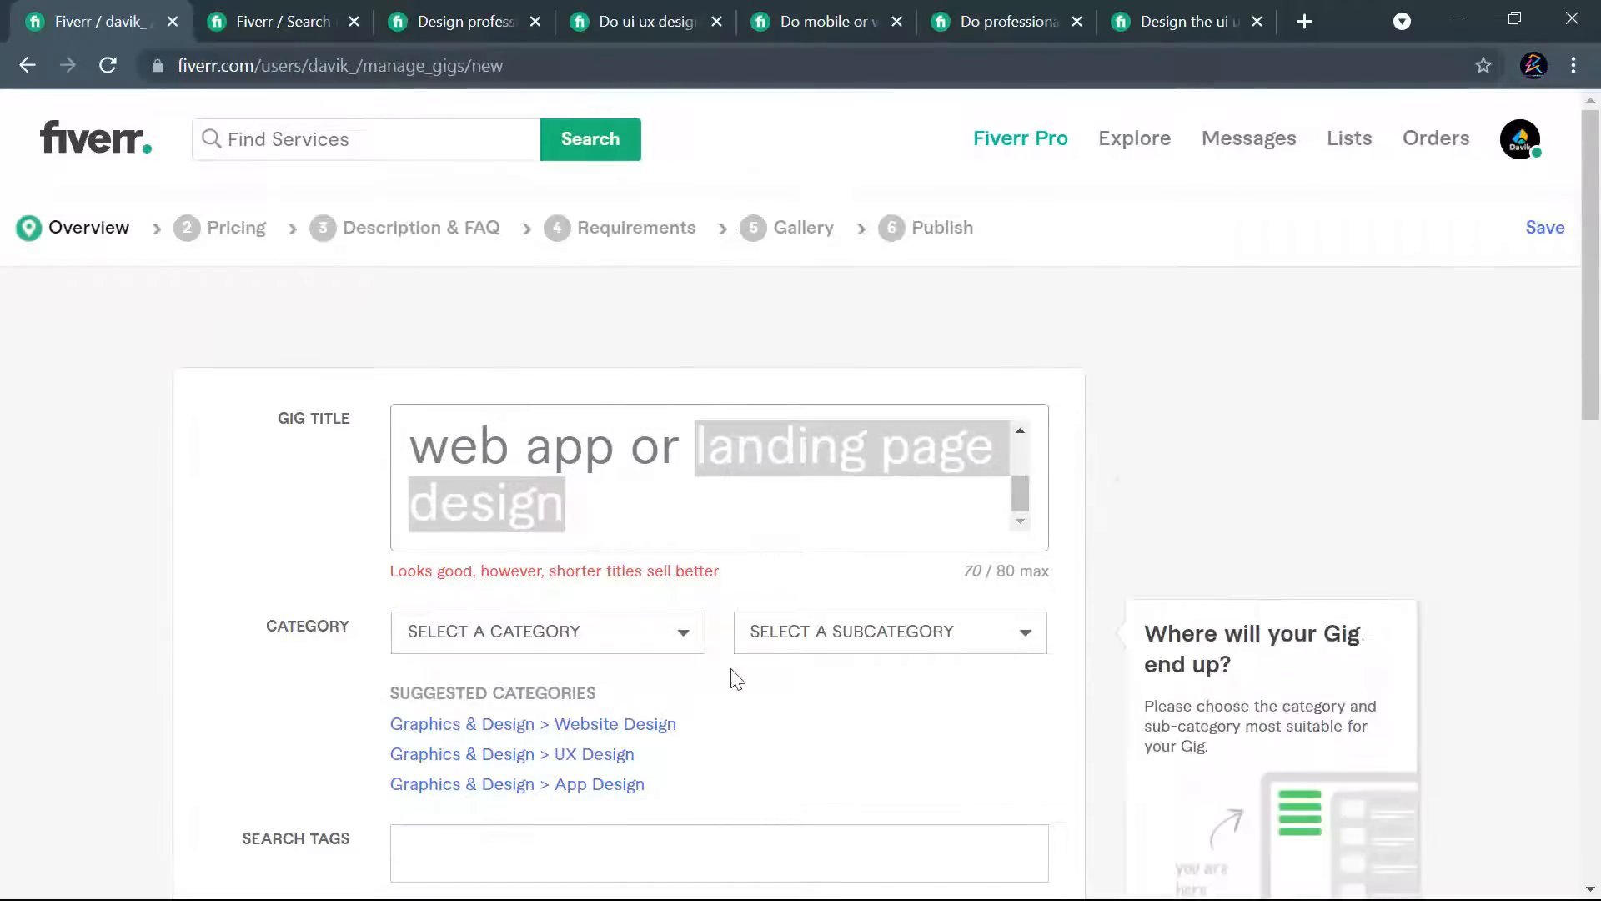
- Set the gig category to Graphics & Design with the Website Design subcategory, checking the alternative subcategories
scroll(715, 678, down, 1)
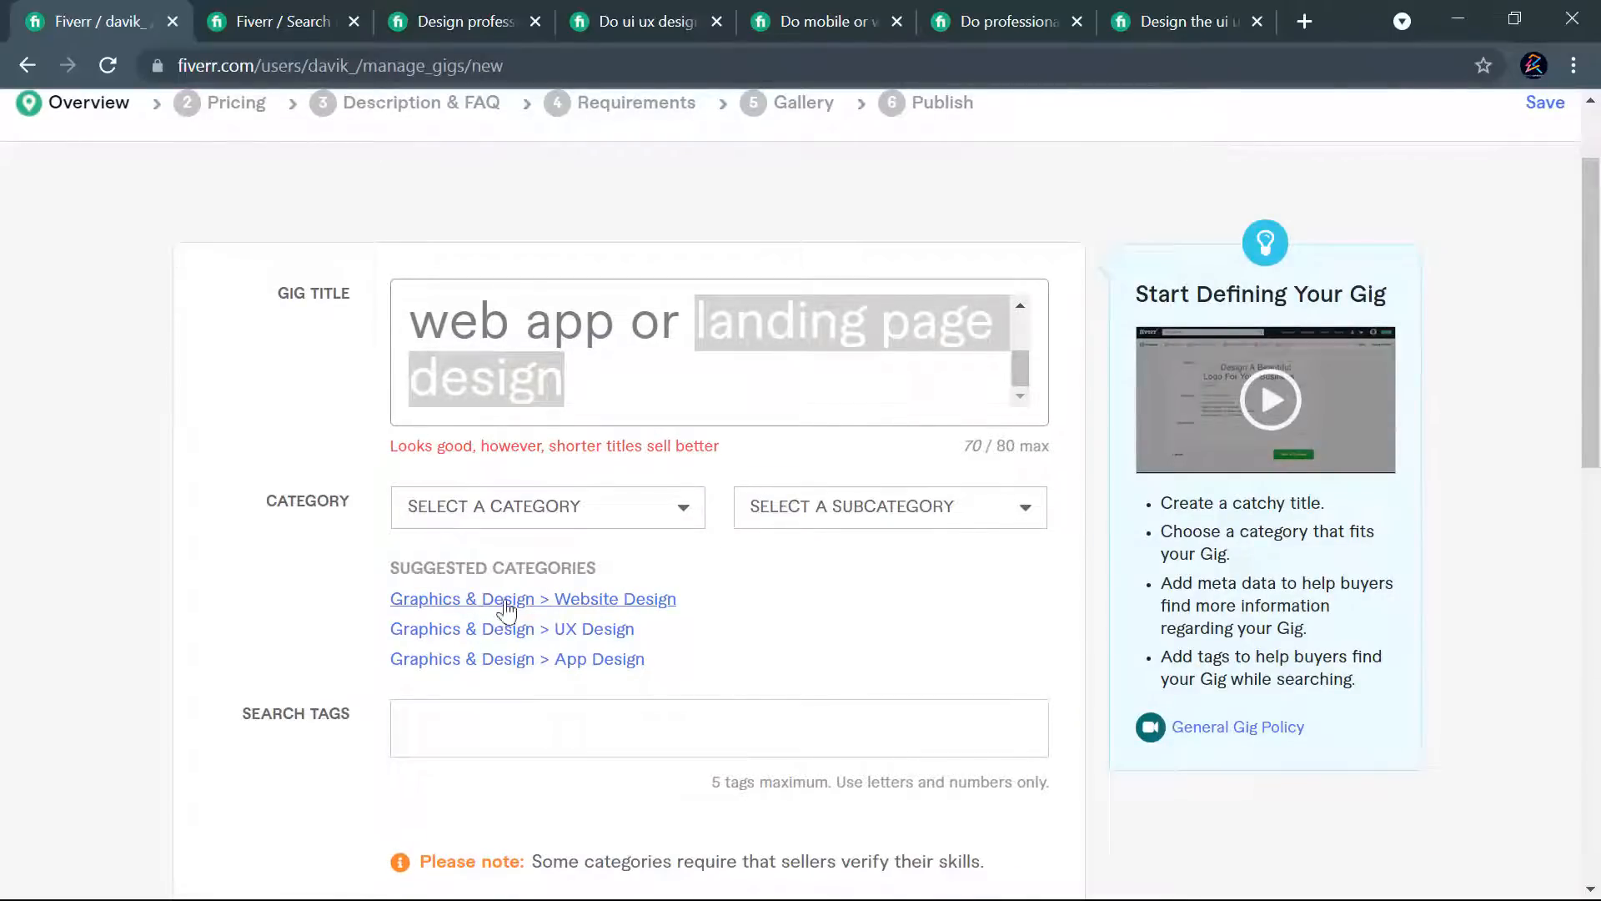
click(623, 607)
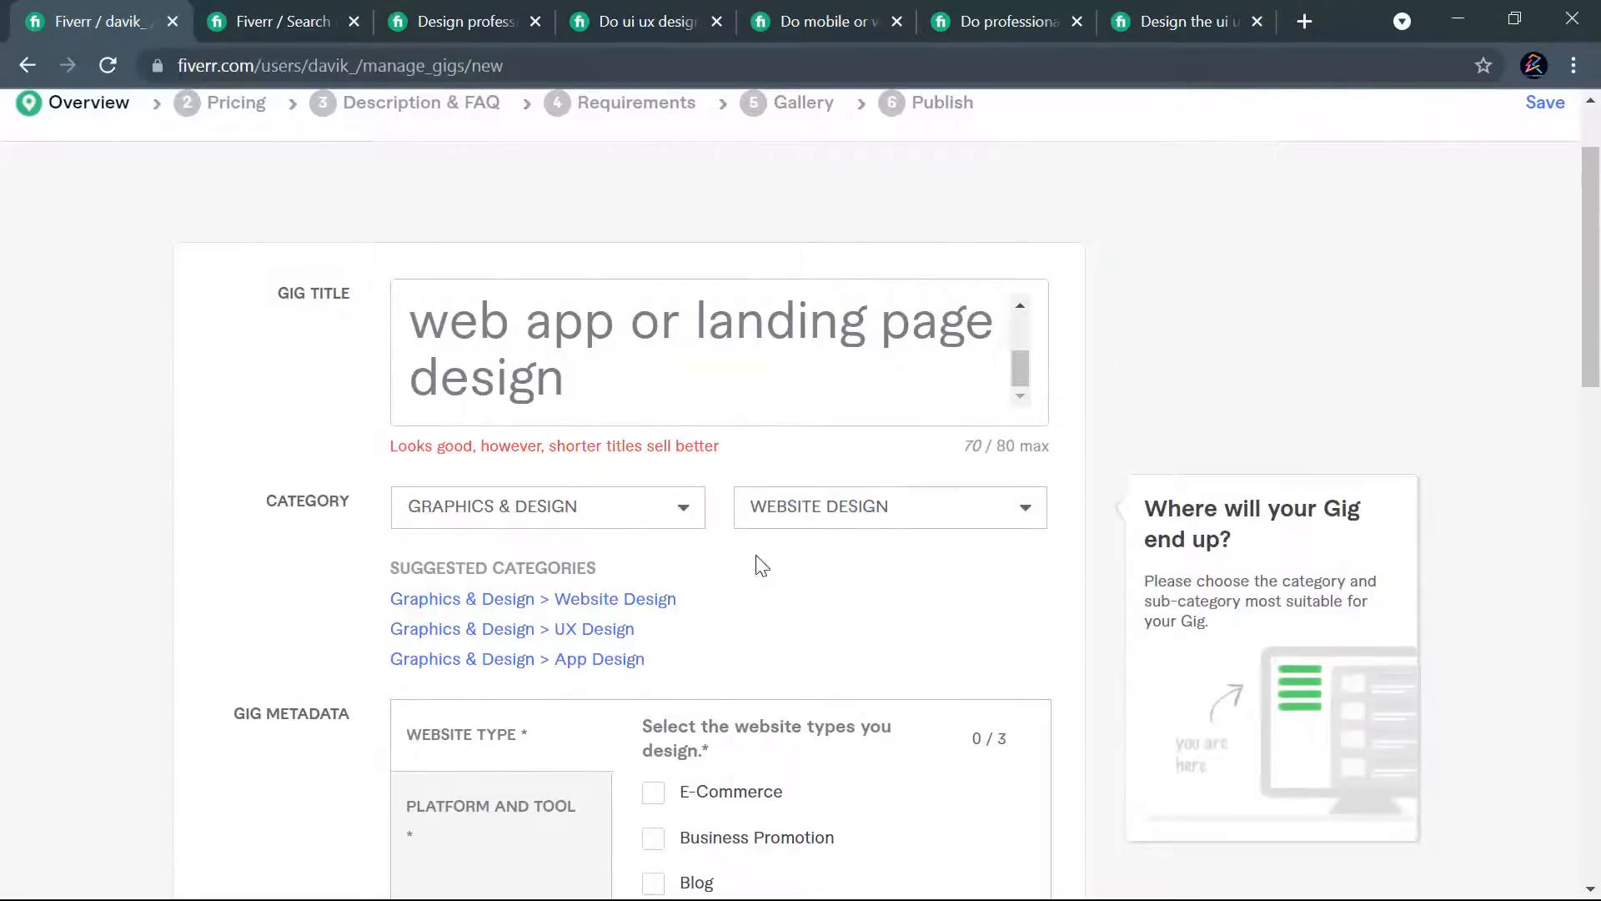
click(903, 511)
scroll(791, 654, down, 2)
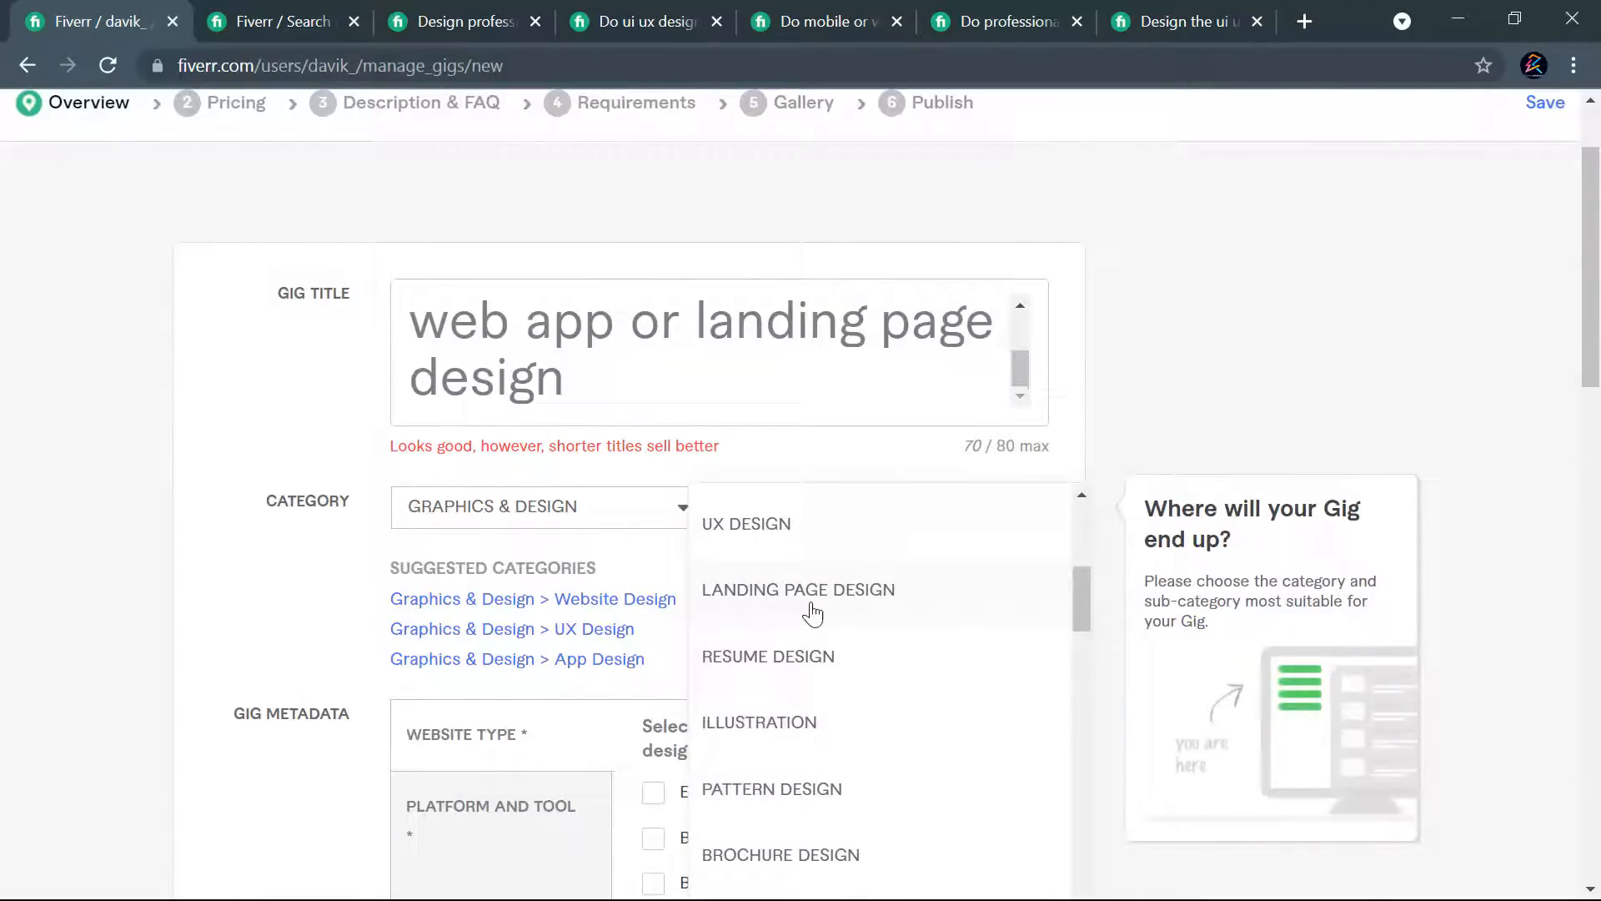
scroll(812, 611, up, 5)
scroll(867, 759, down, 5)
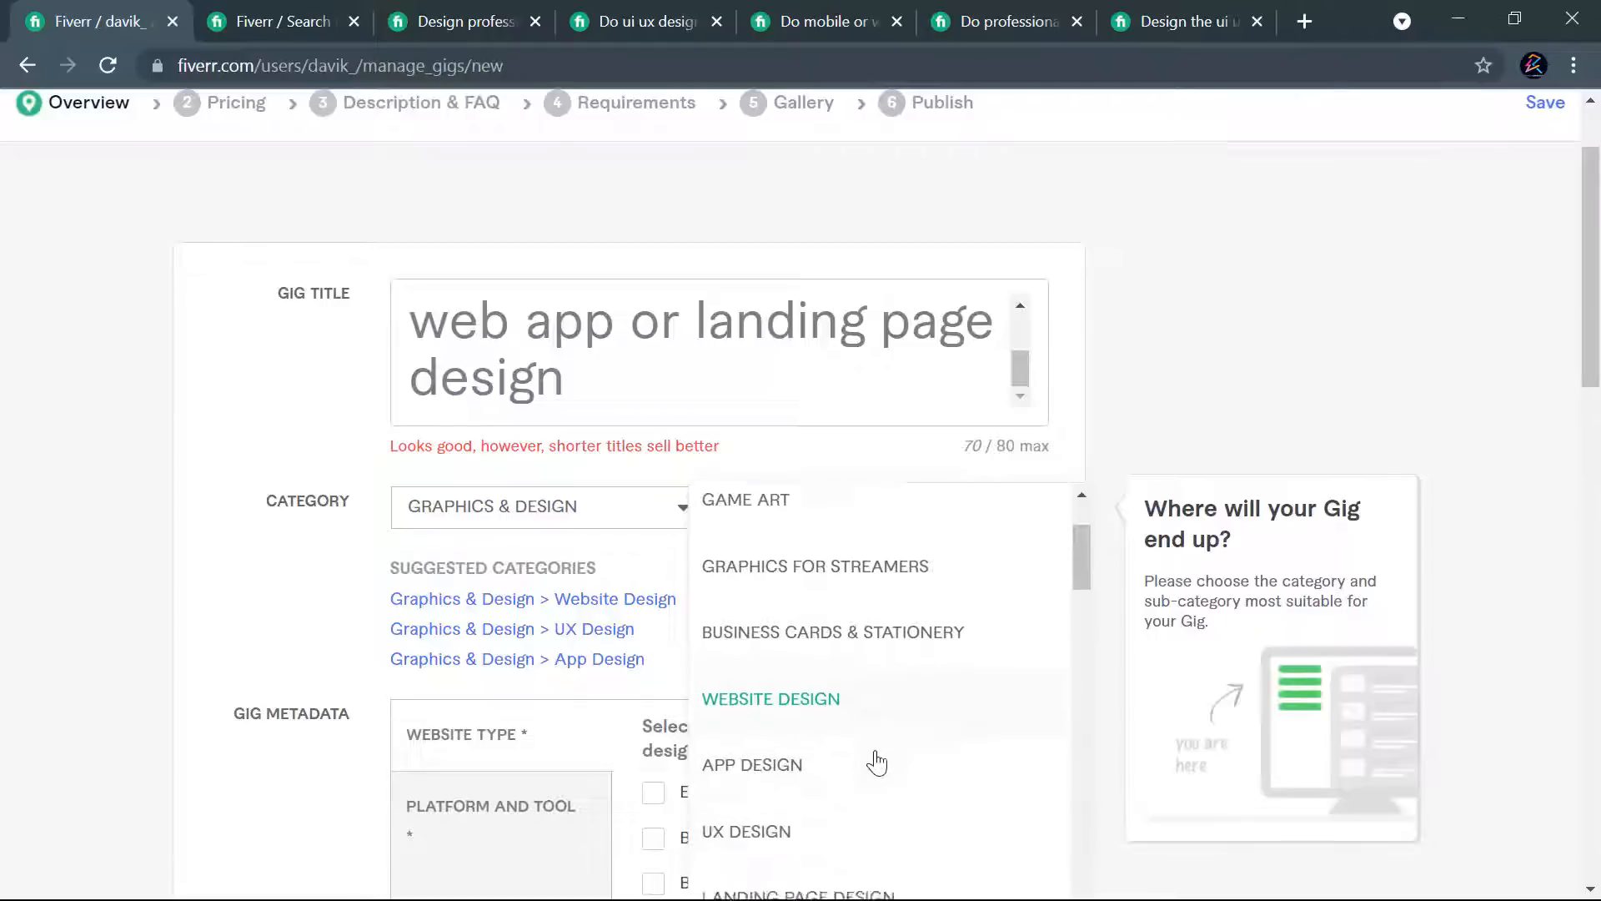
scroll(820, 763, down, 2)
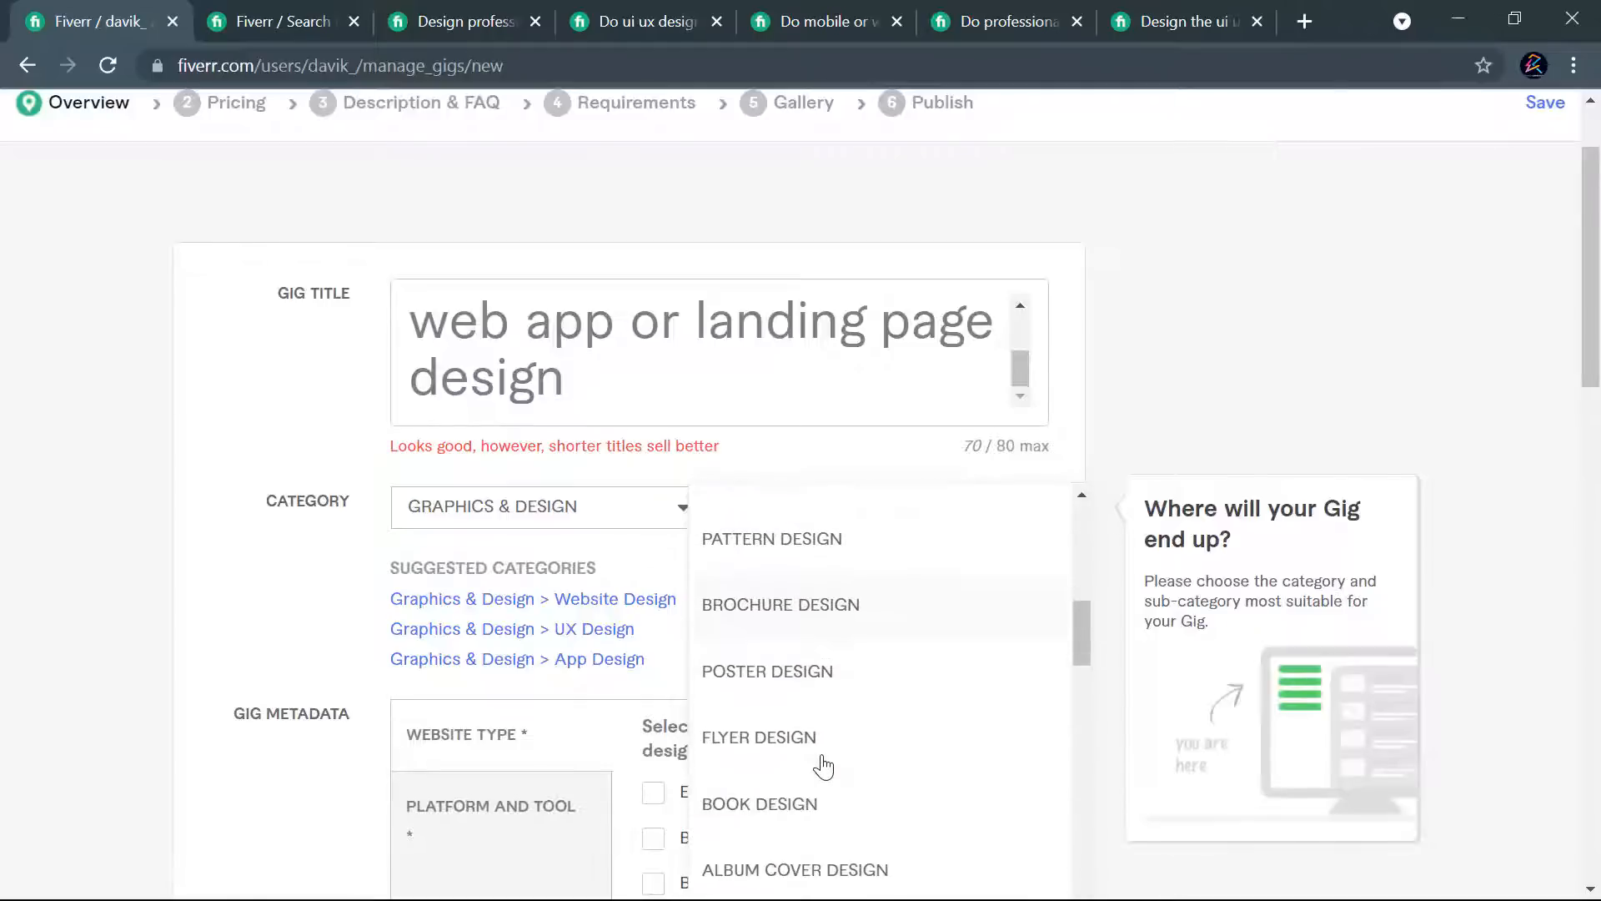
scroll(817, 705, up, 4)
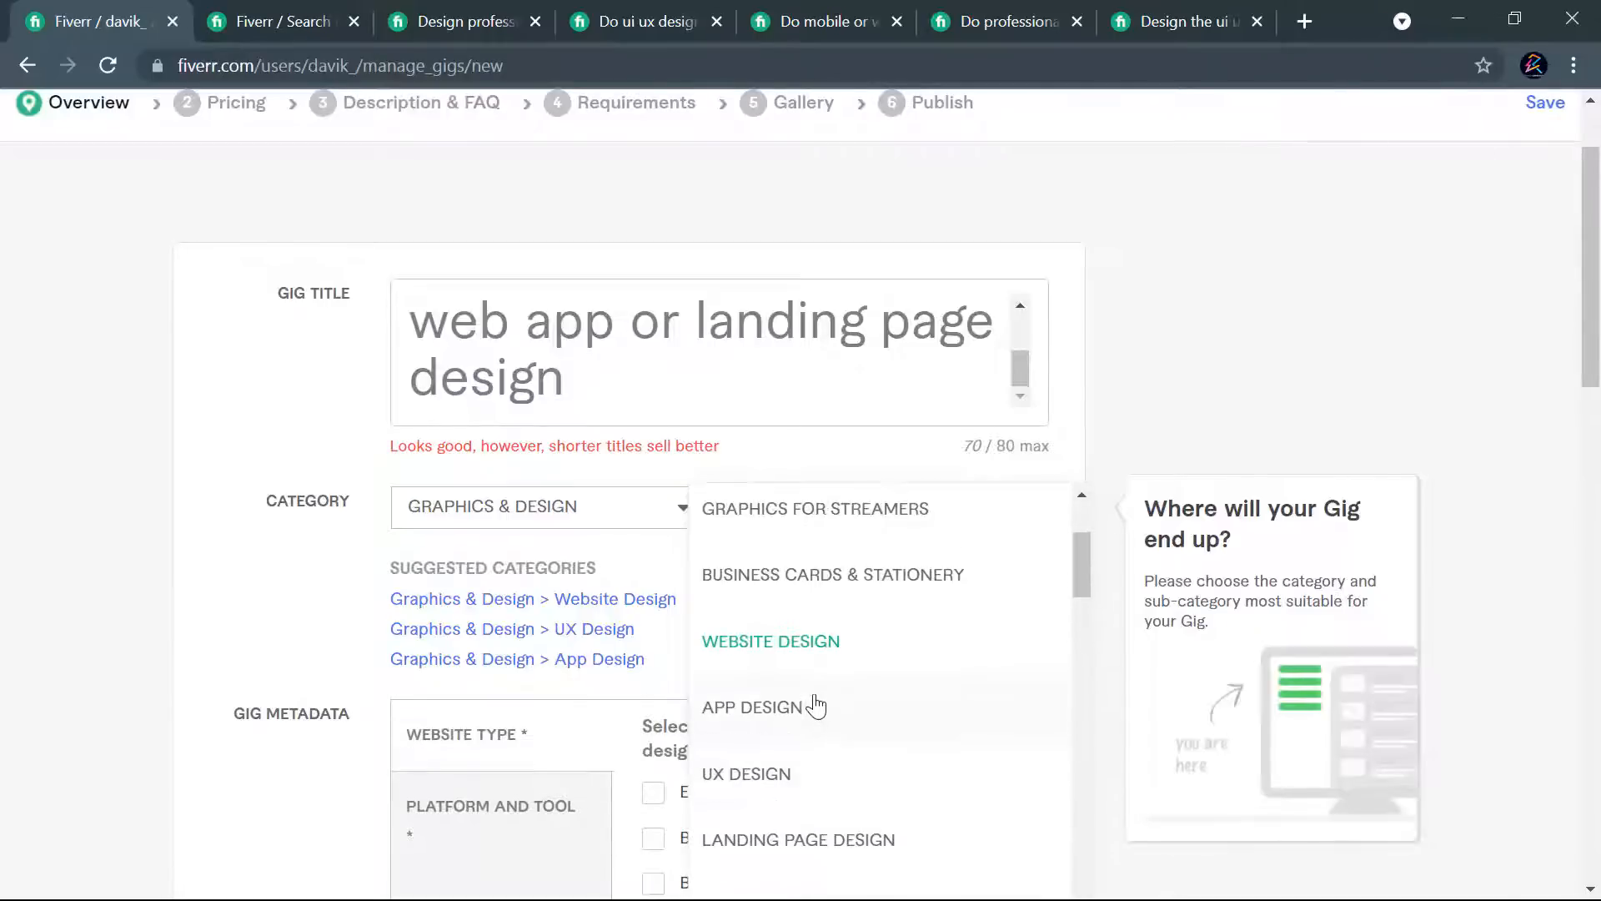
click(799, 657)
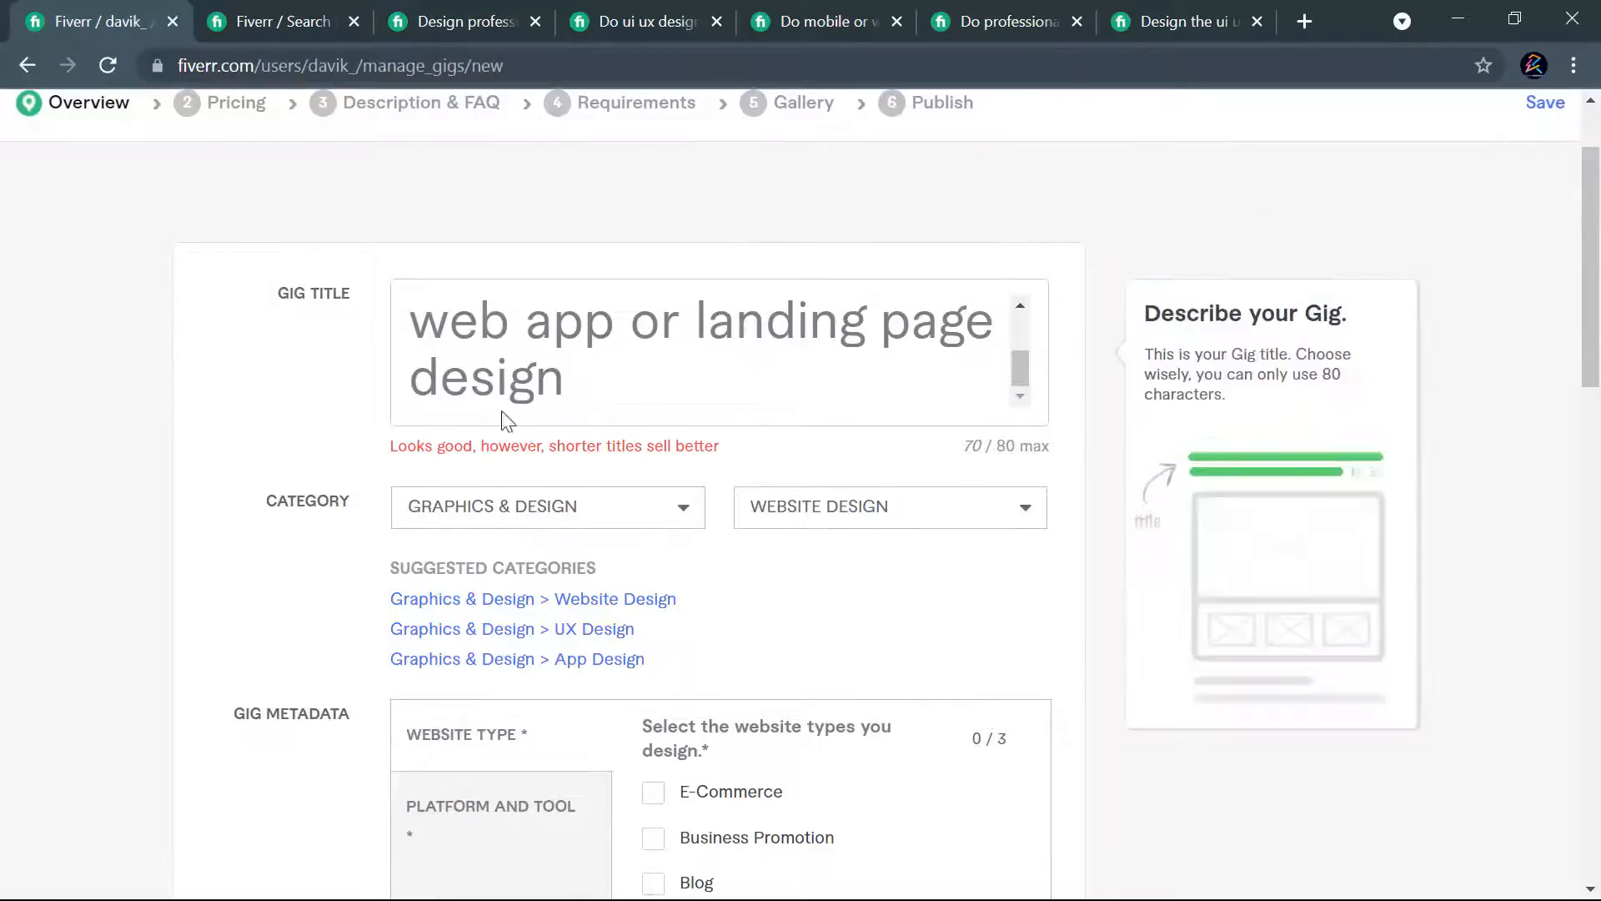
- Proofread the whole gig title against the chosen category and look over the website type options in the gig metadata
scroll(717, 403, up, 2)
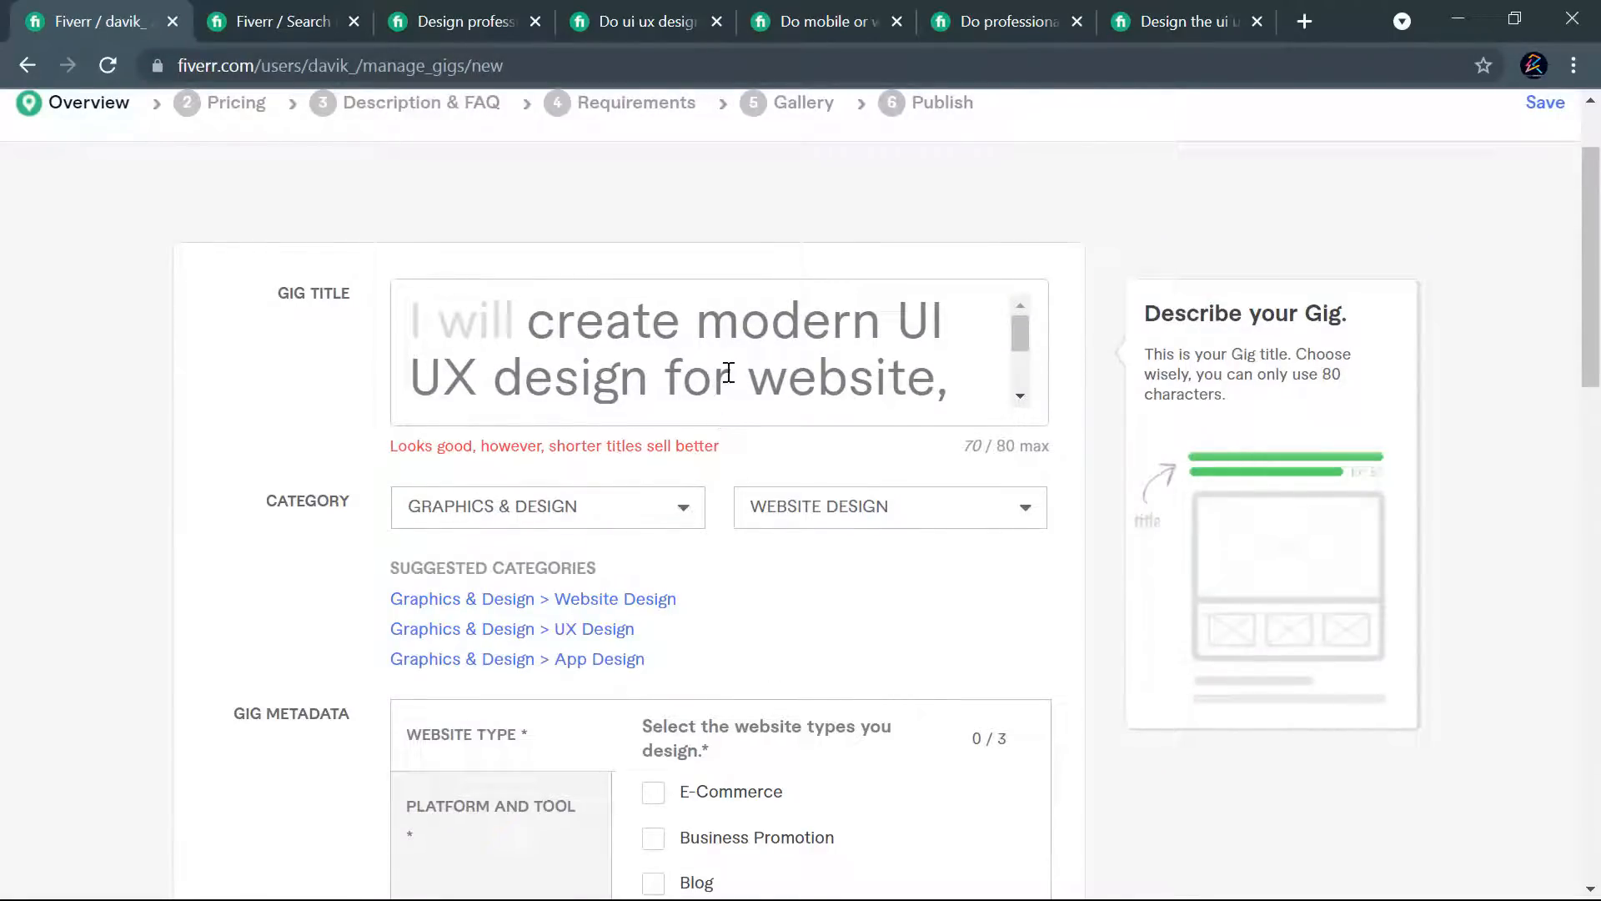
scroll(731, 361, down, 2)
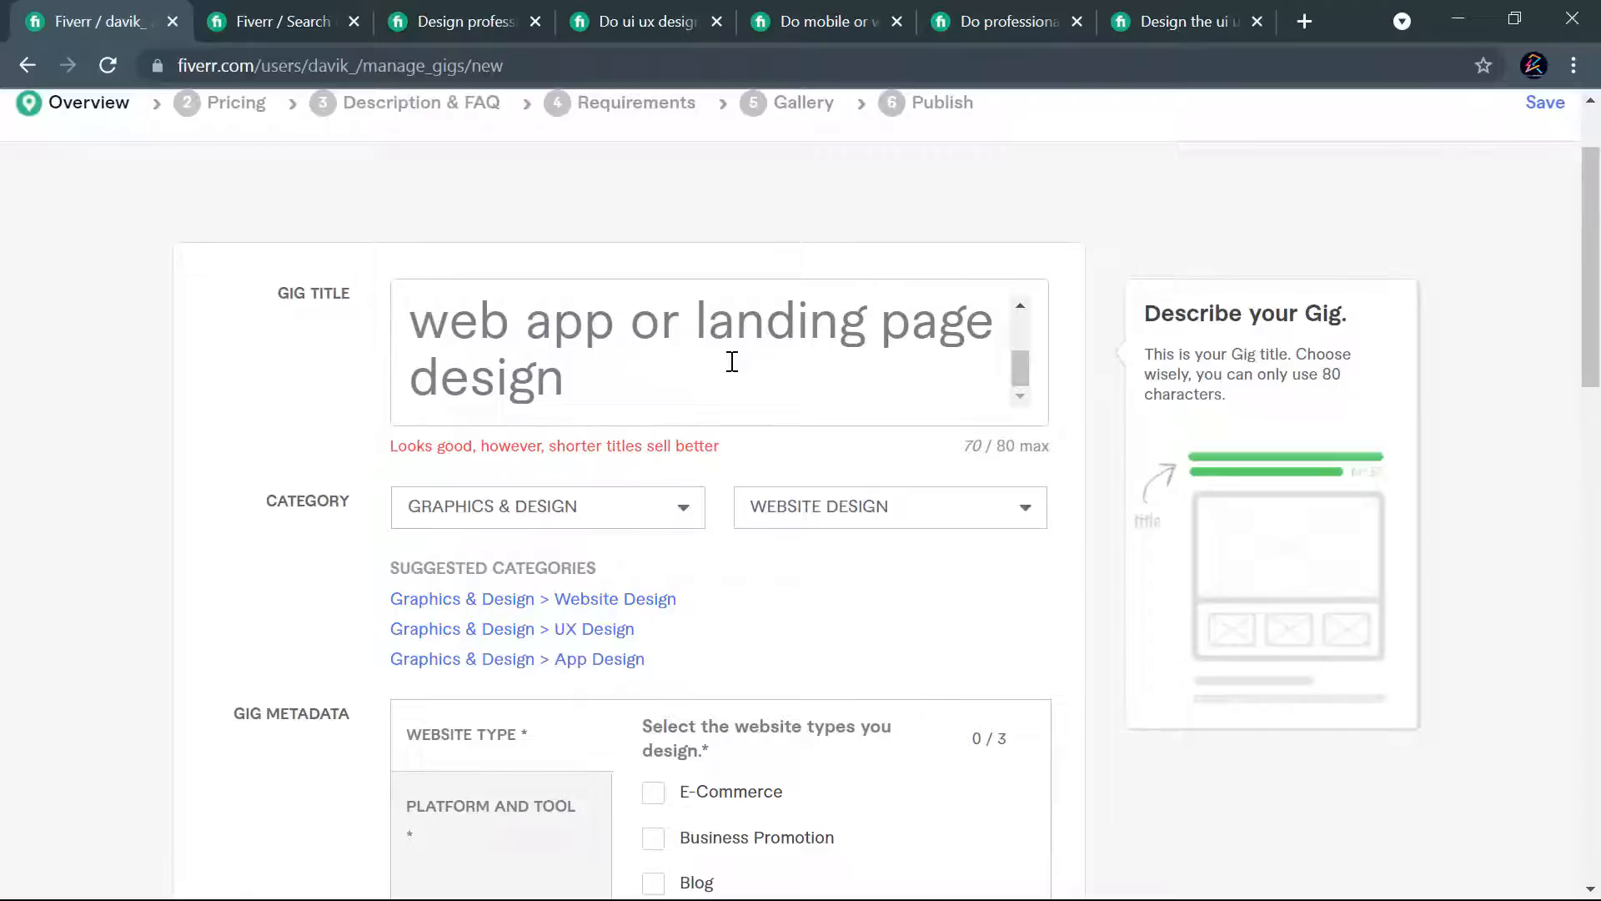
scroll(732, 361, up, 2)
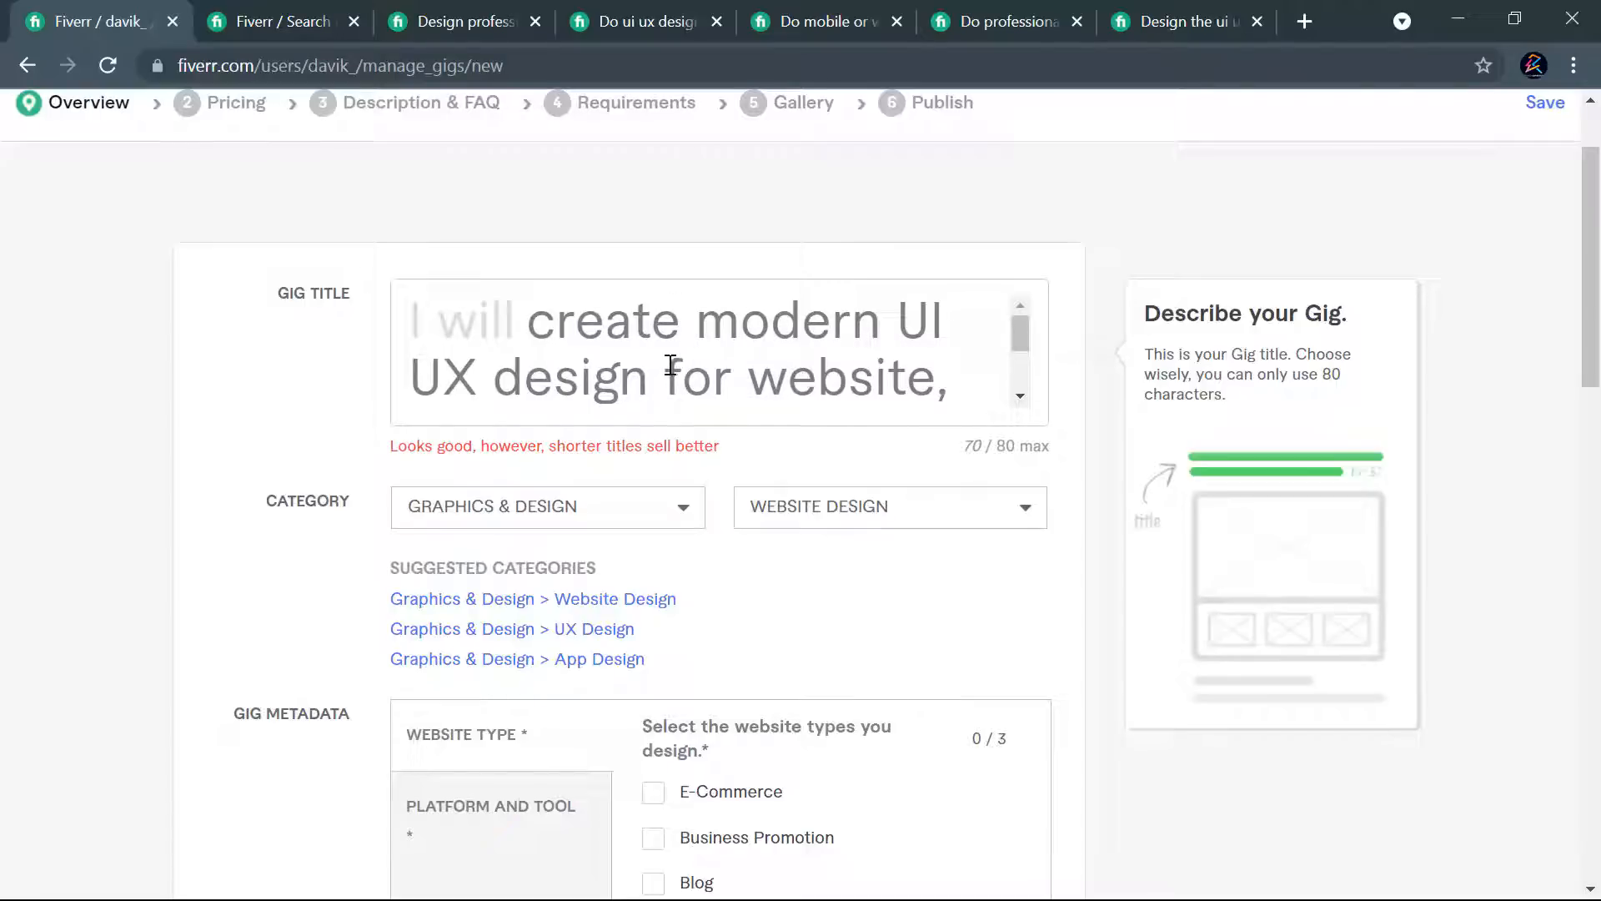
scroll(602, 366, down, 2)
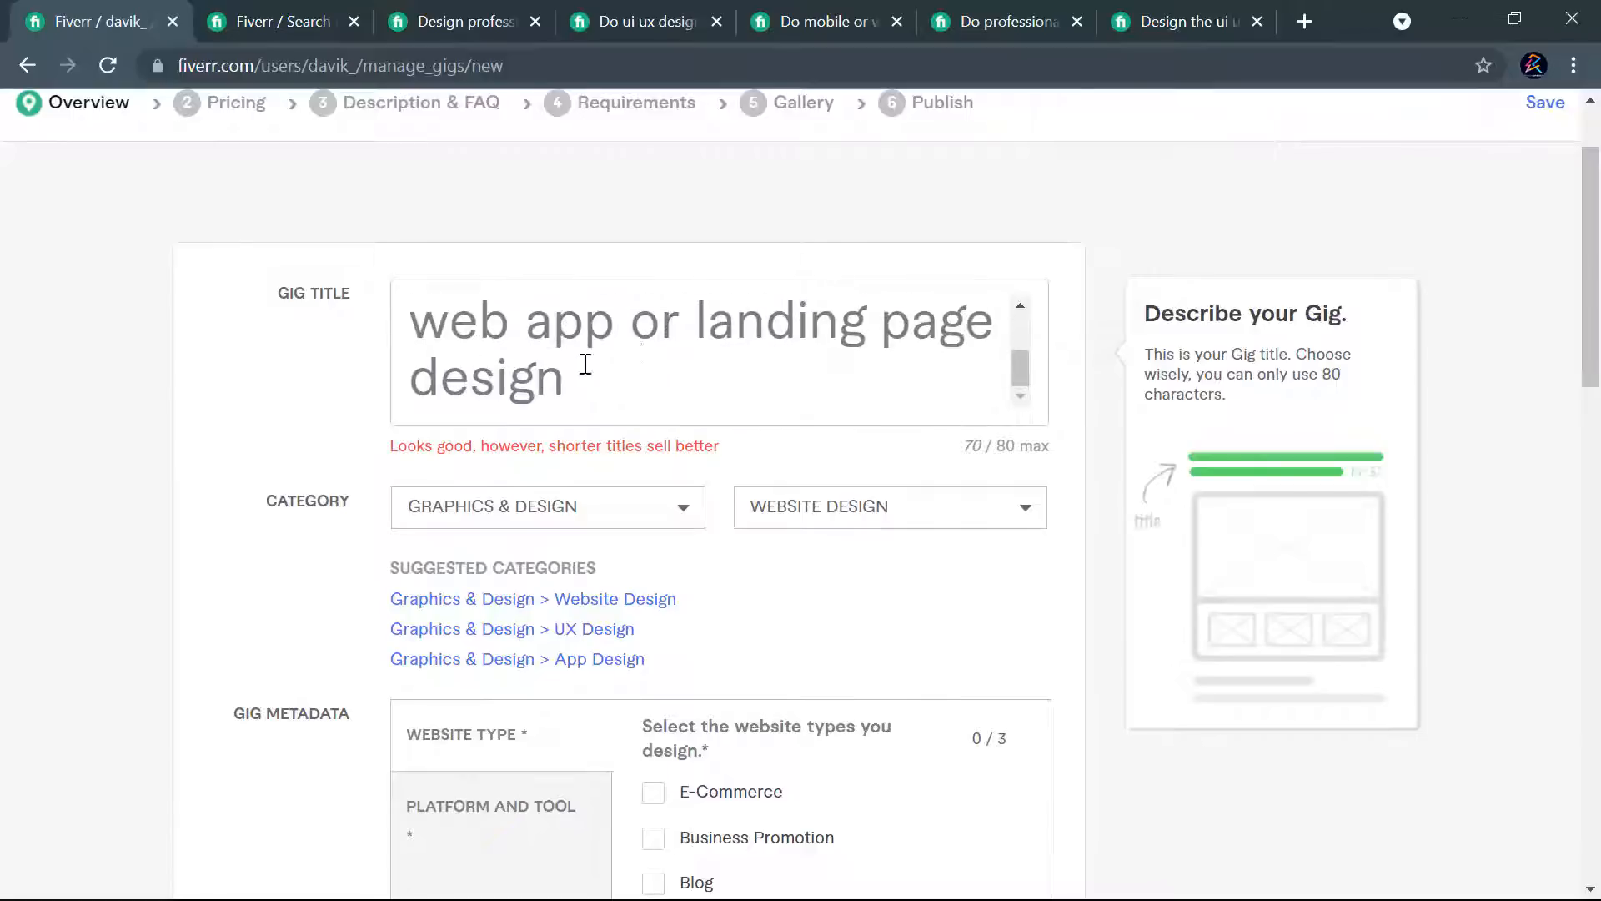
scroll(600, 356, up, 2)
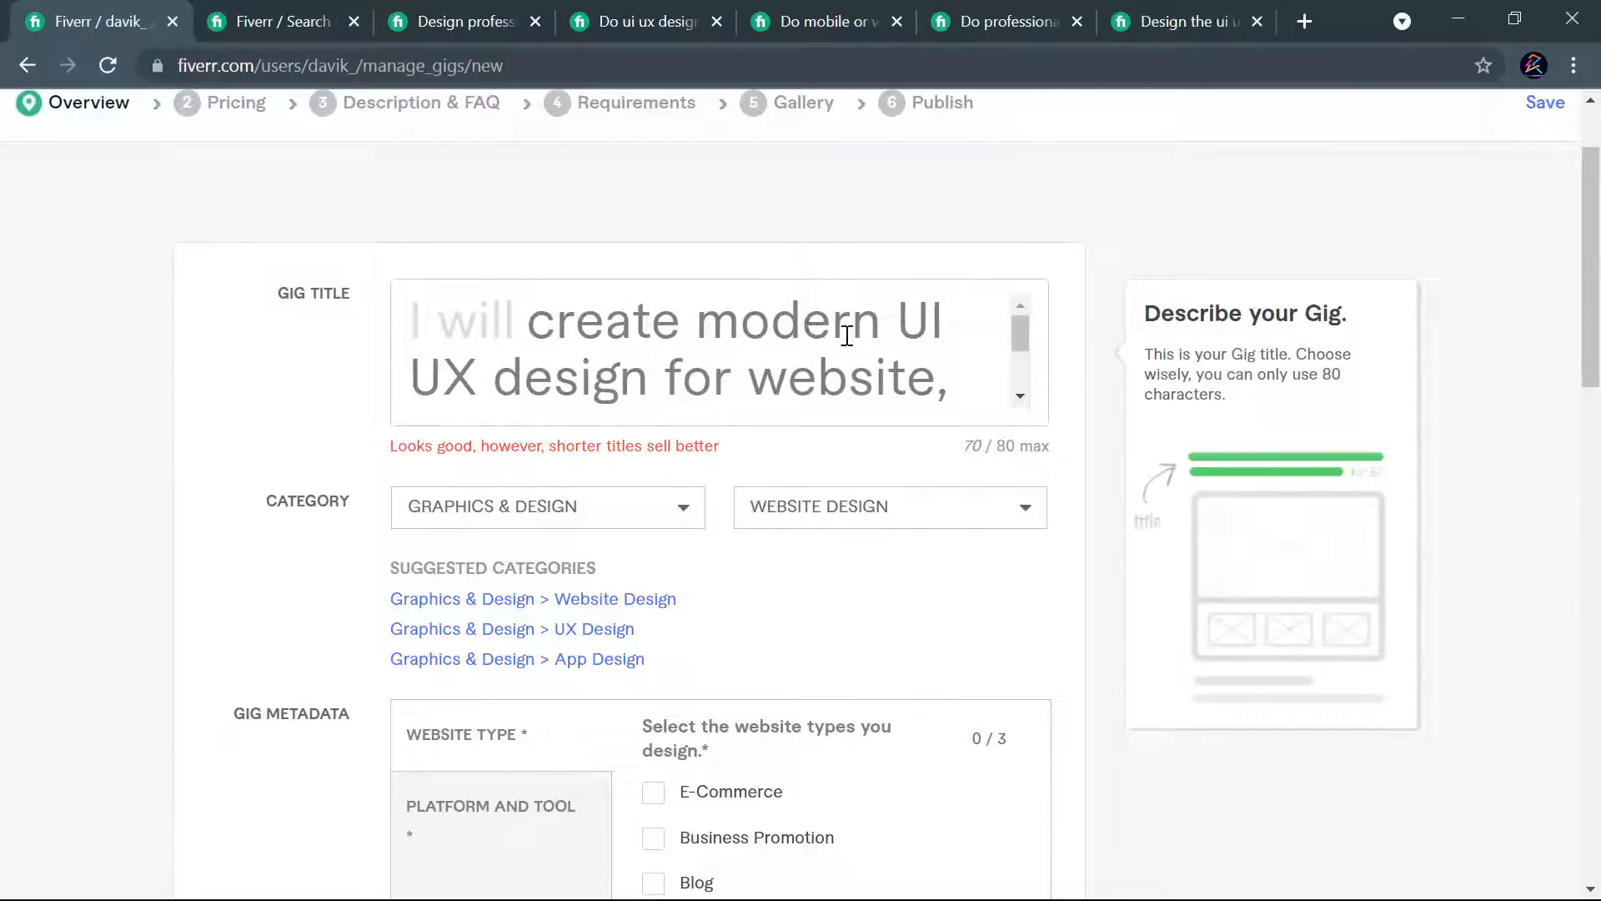
scroll(635, 378, down, 2)
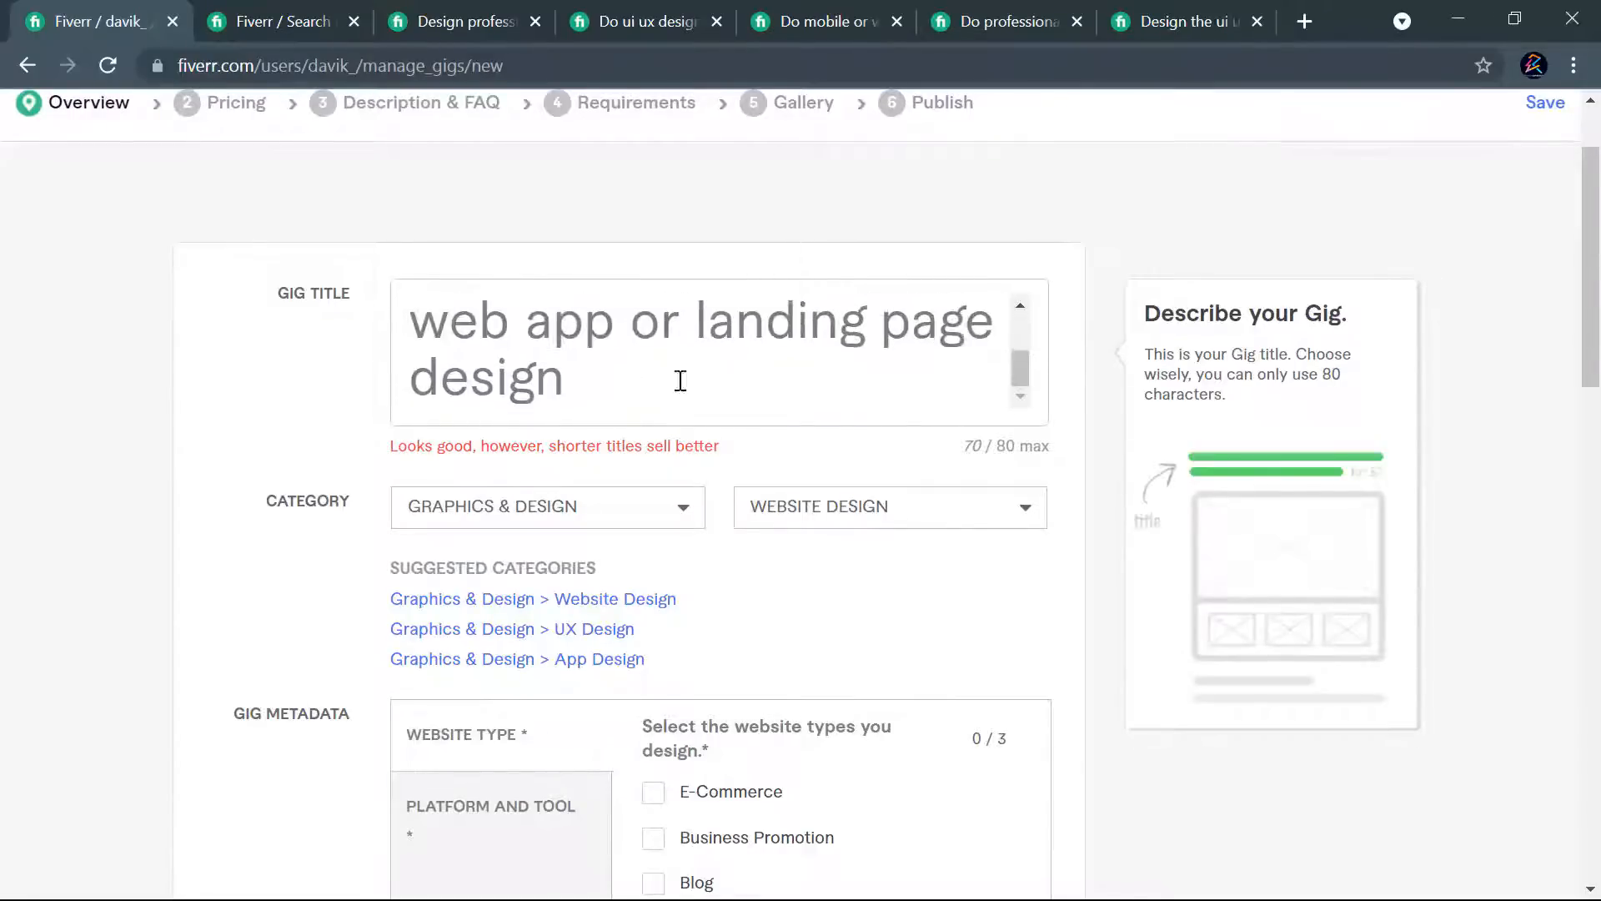
scroll(857, 468, down, 6)
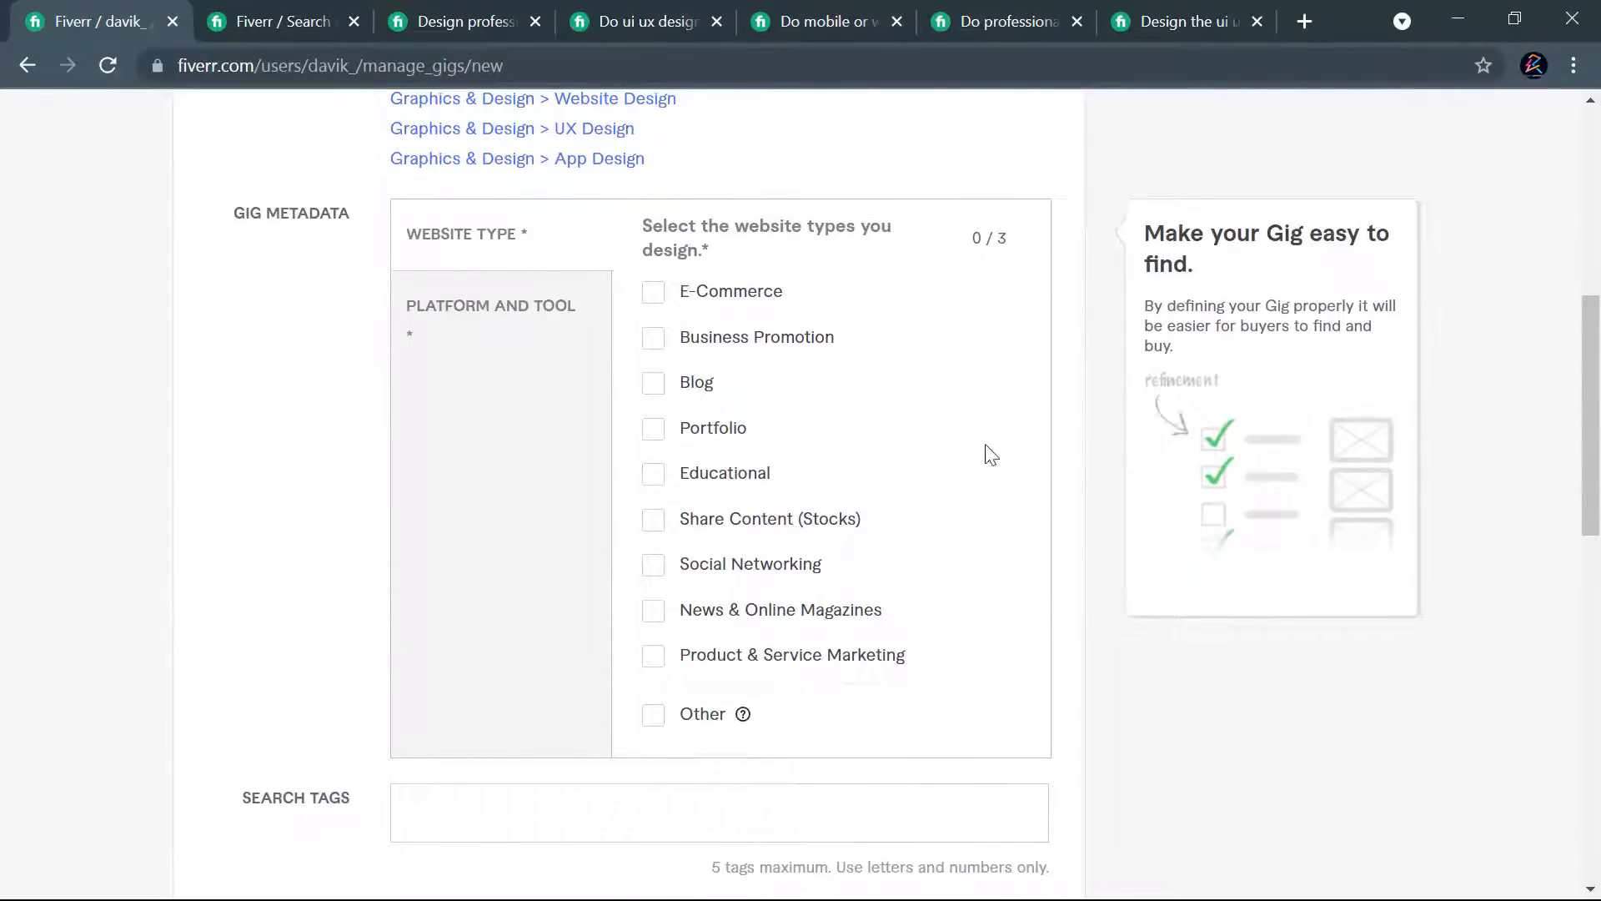
scroll(833, 593, up, 2)
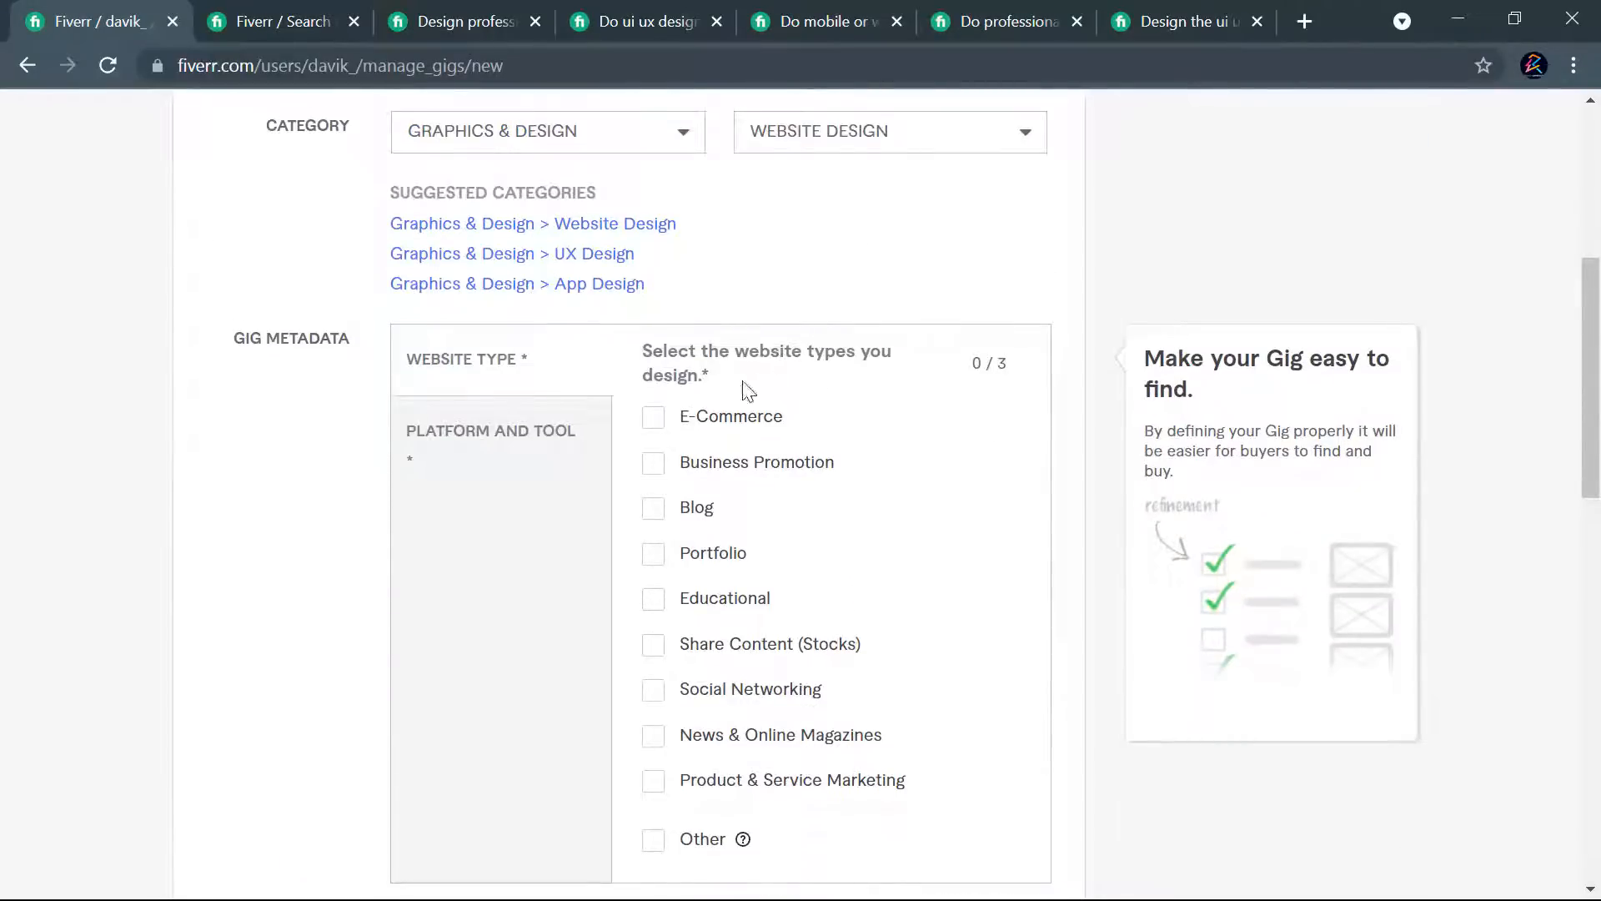
- Select E-Commerce, Business Promotion and Blog as the gig's website types
scroll(726, 409, down, 2)
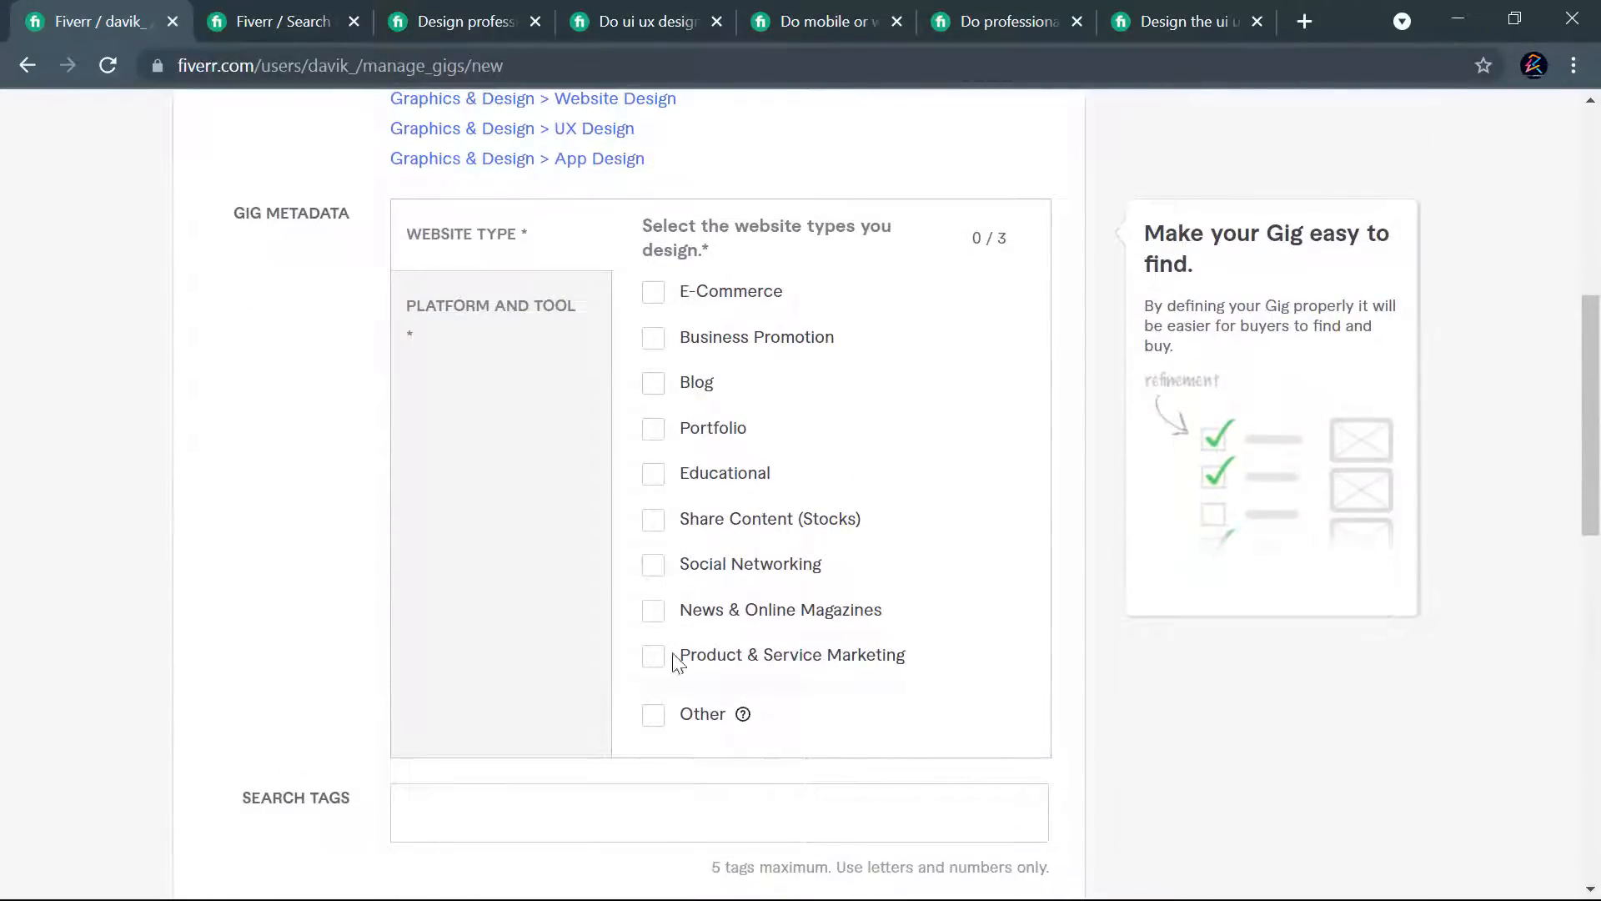
click(653, 294)
click(656, 348)
click(655, 390)
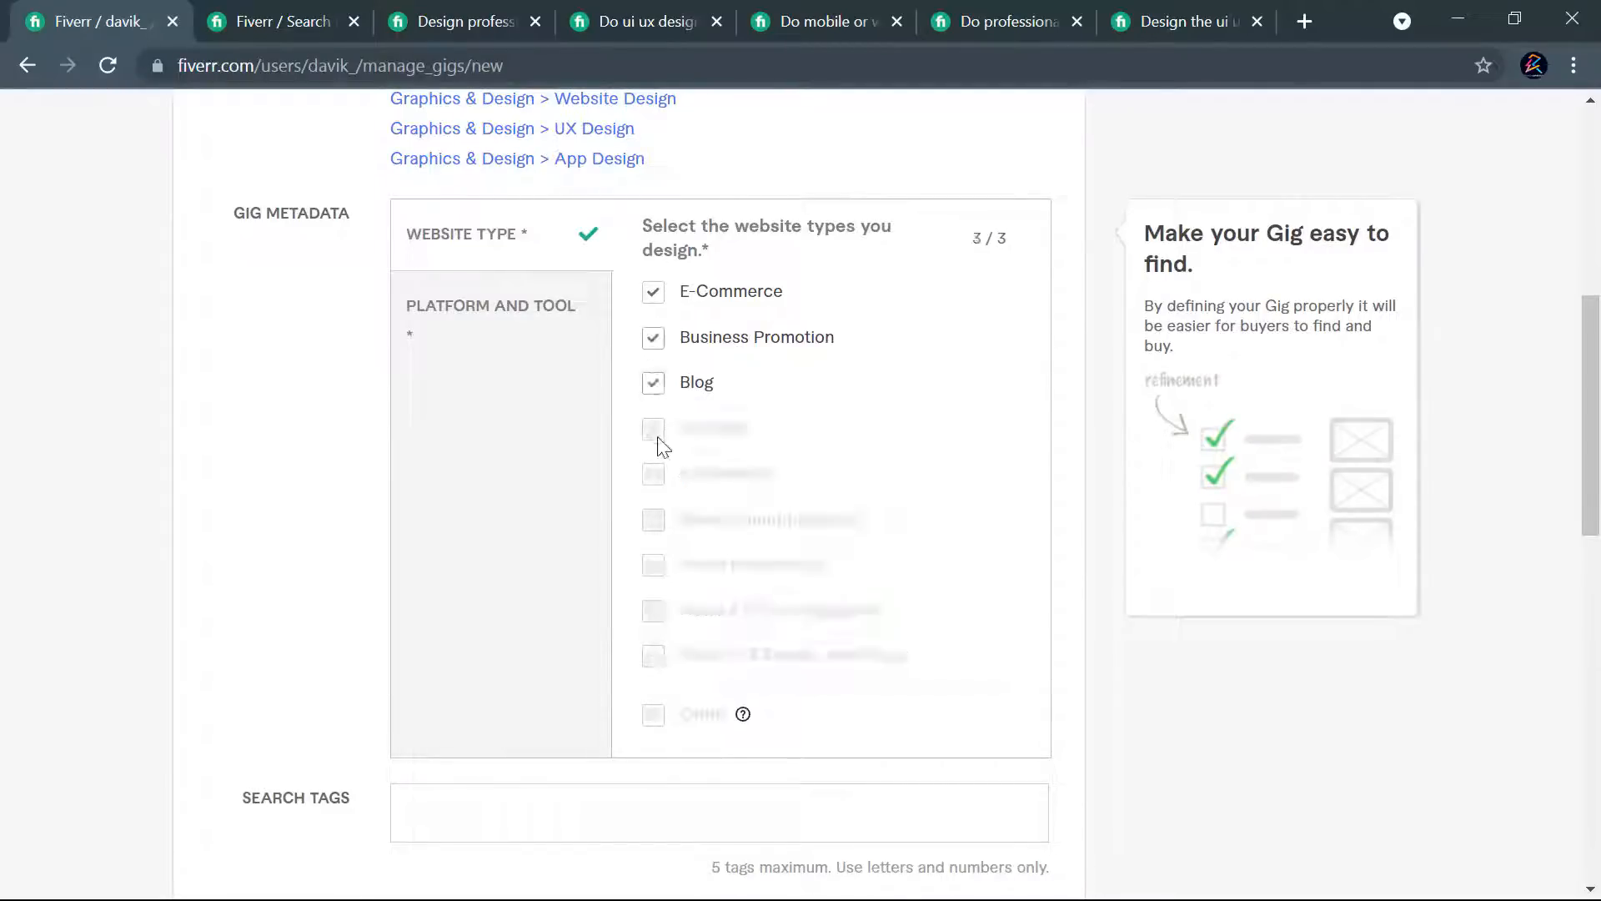
click(654, 385)
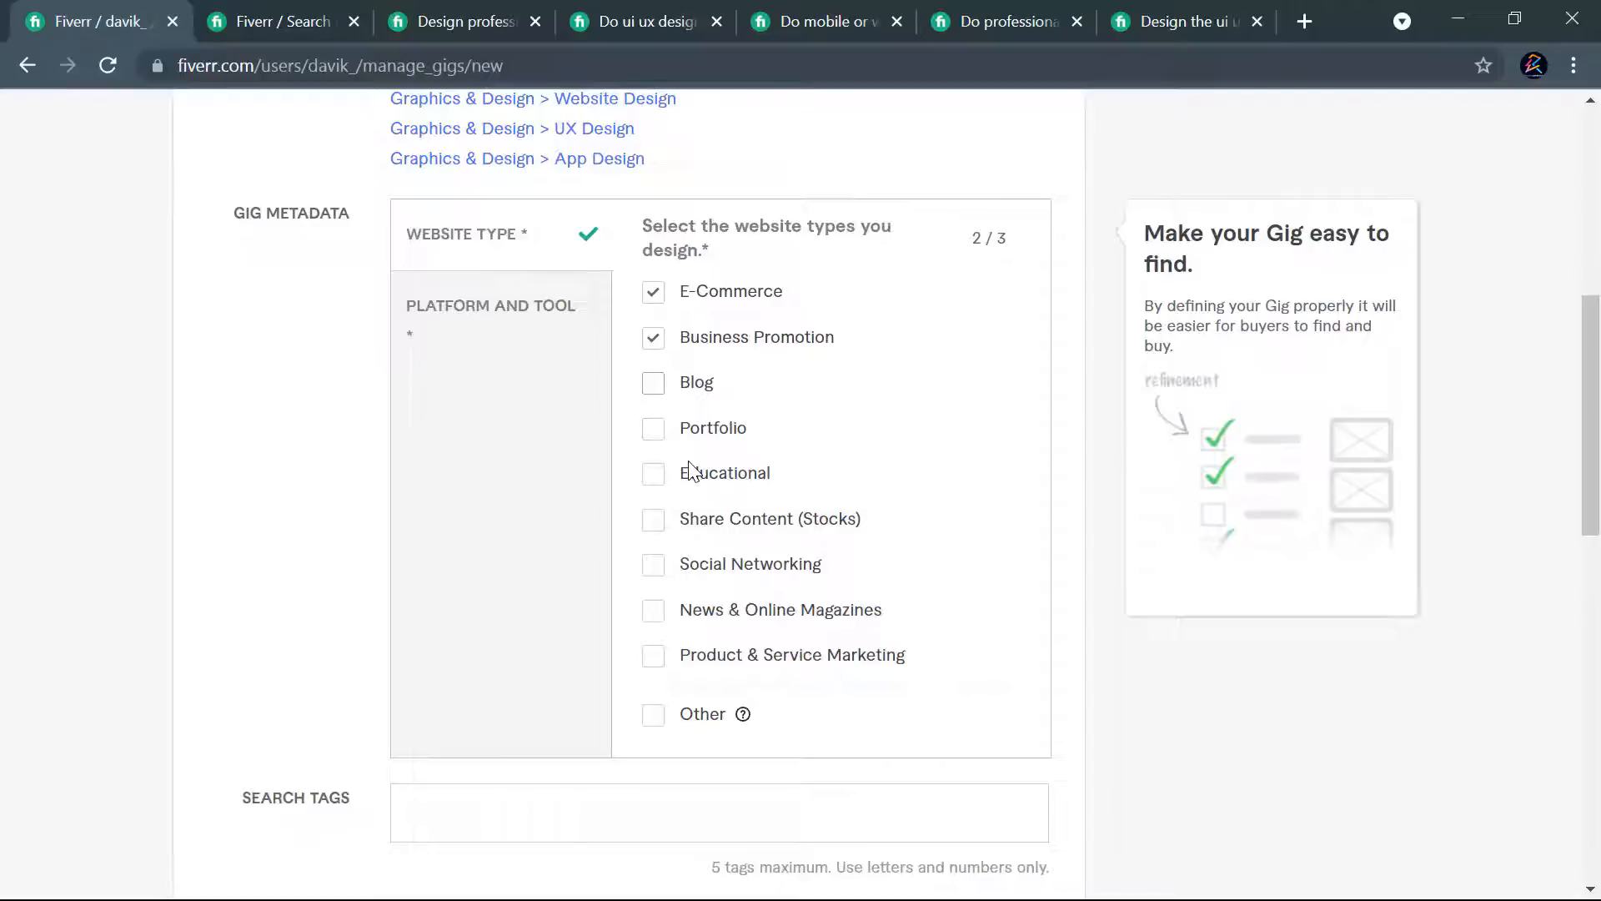
click(654, 382)
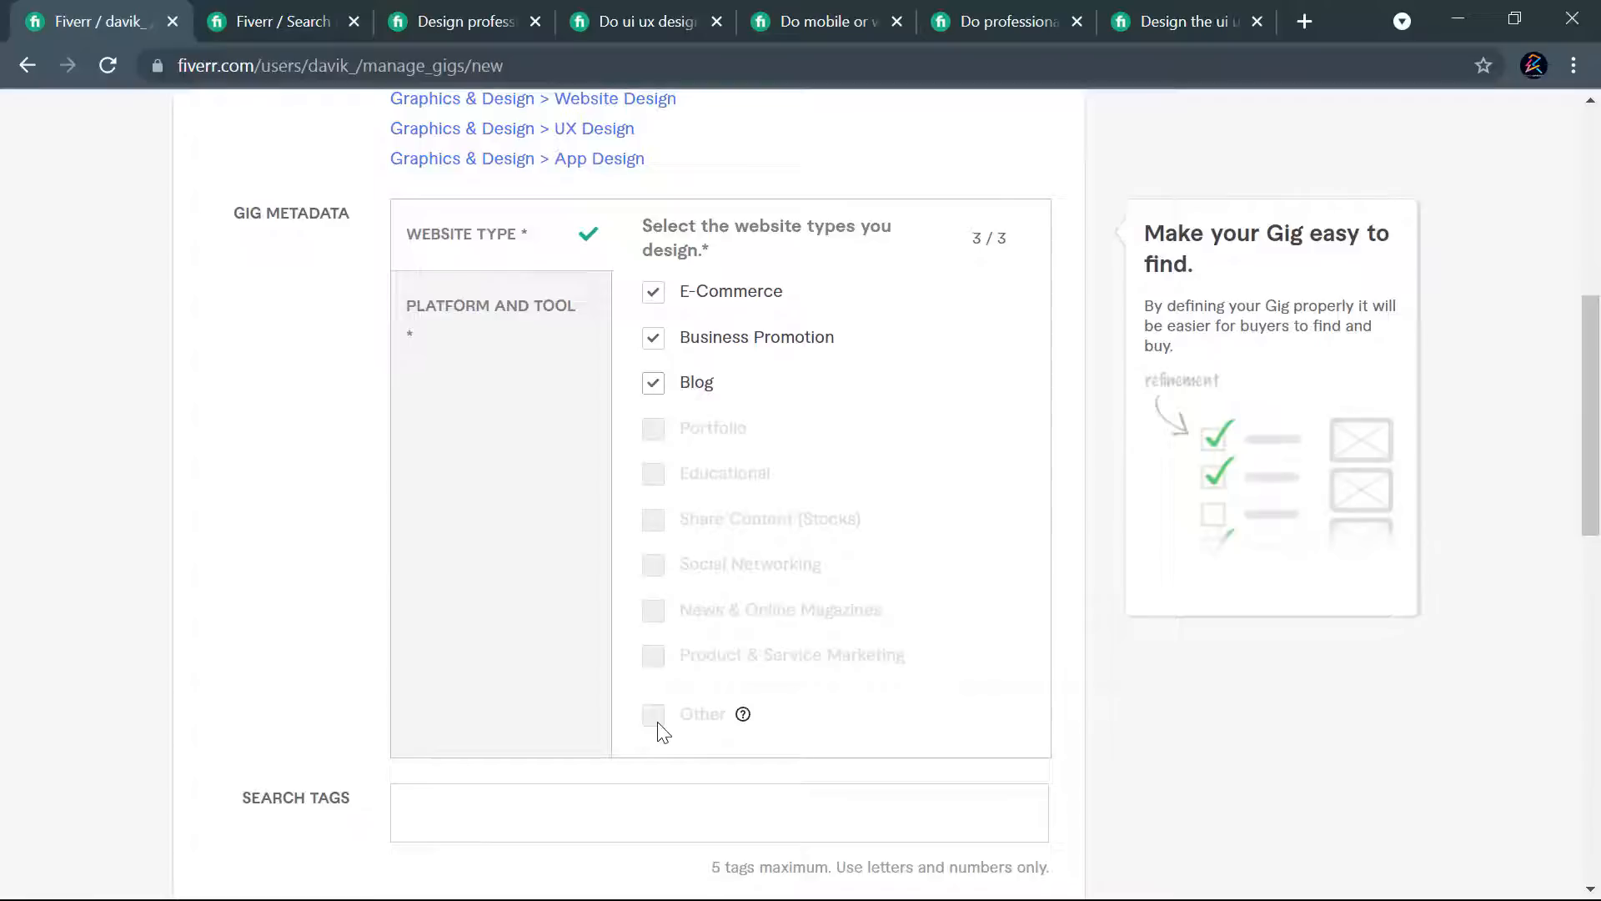
- Choose Adobe XD, Figma and Wordpress as the gig's platforms and design tools
click(515, 325)
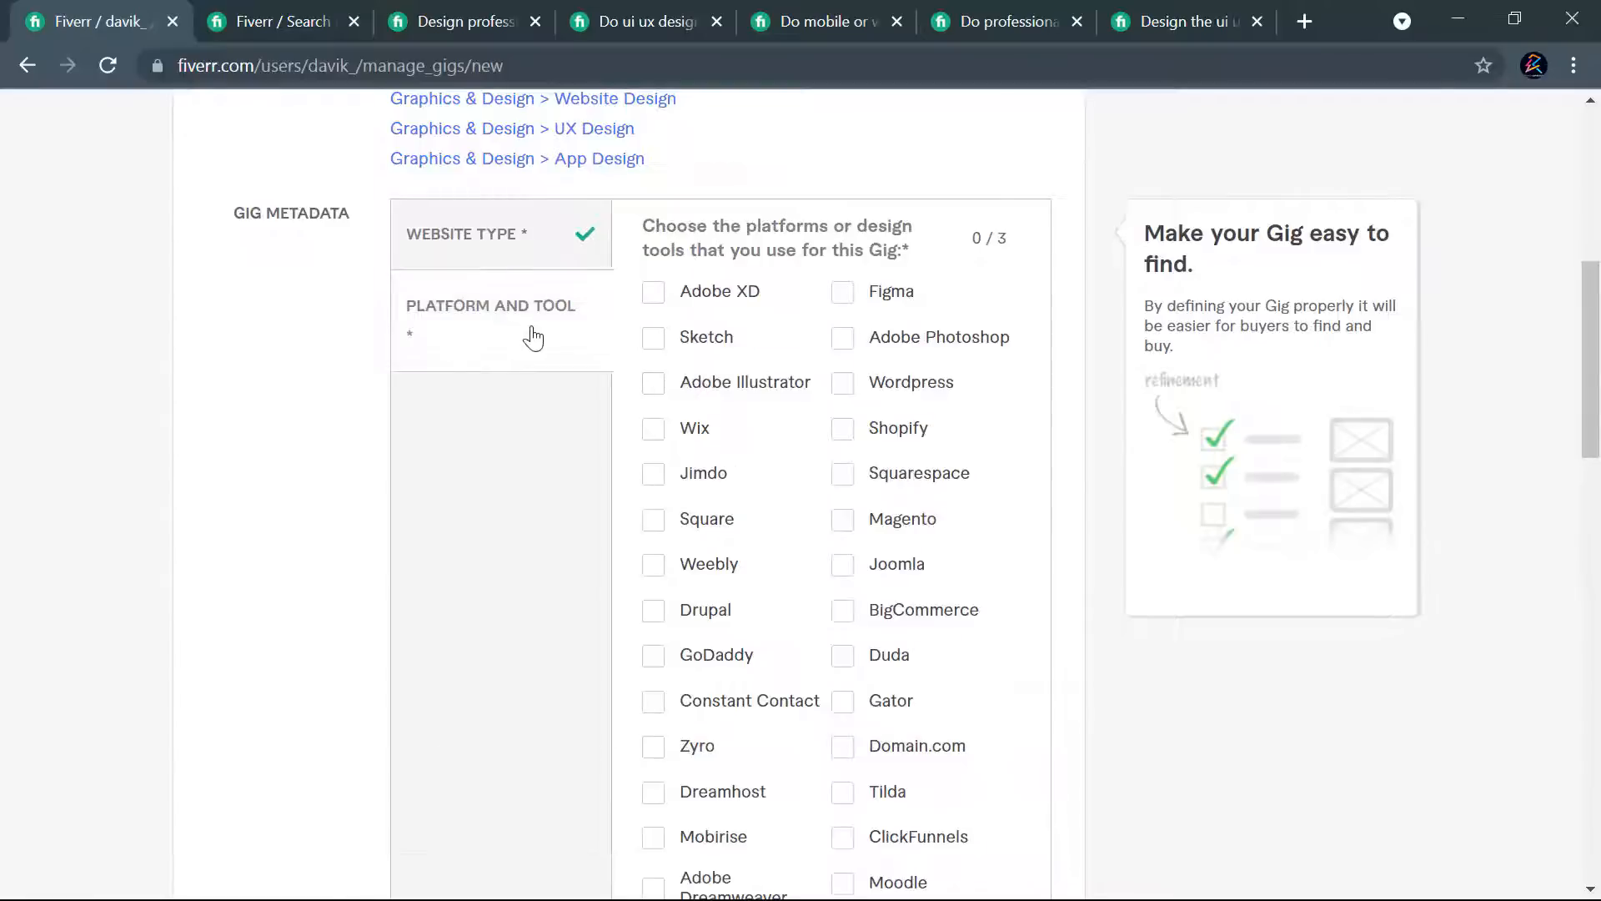
click(844, 304)
scroll(965, 518, down, 5)
scroll(983, 515, up, 3)
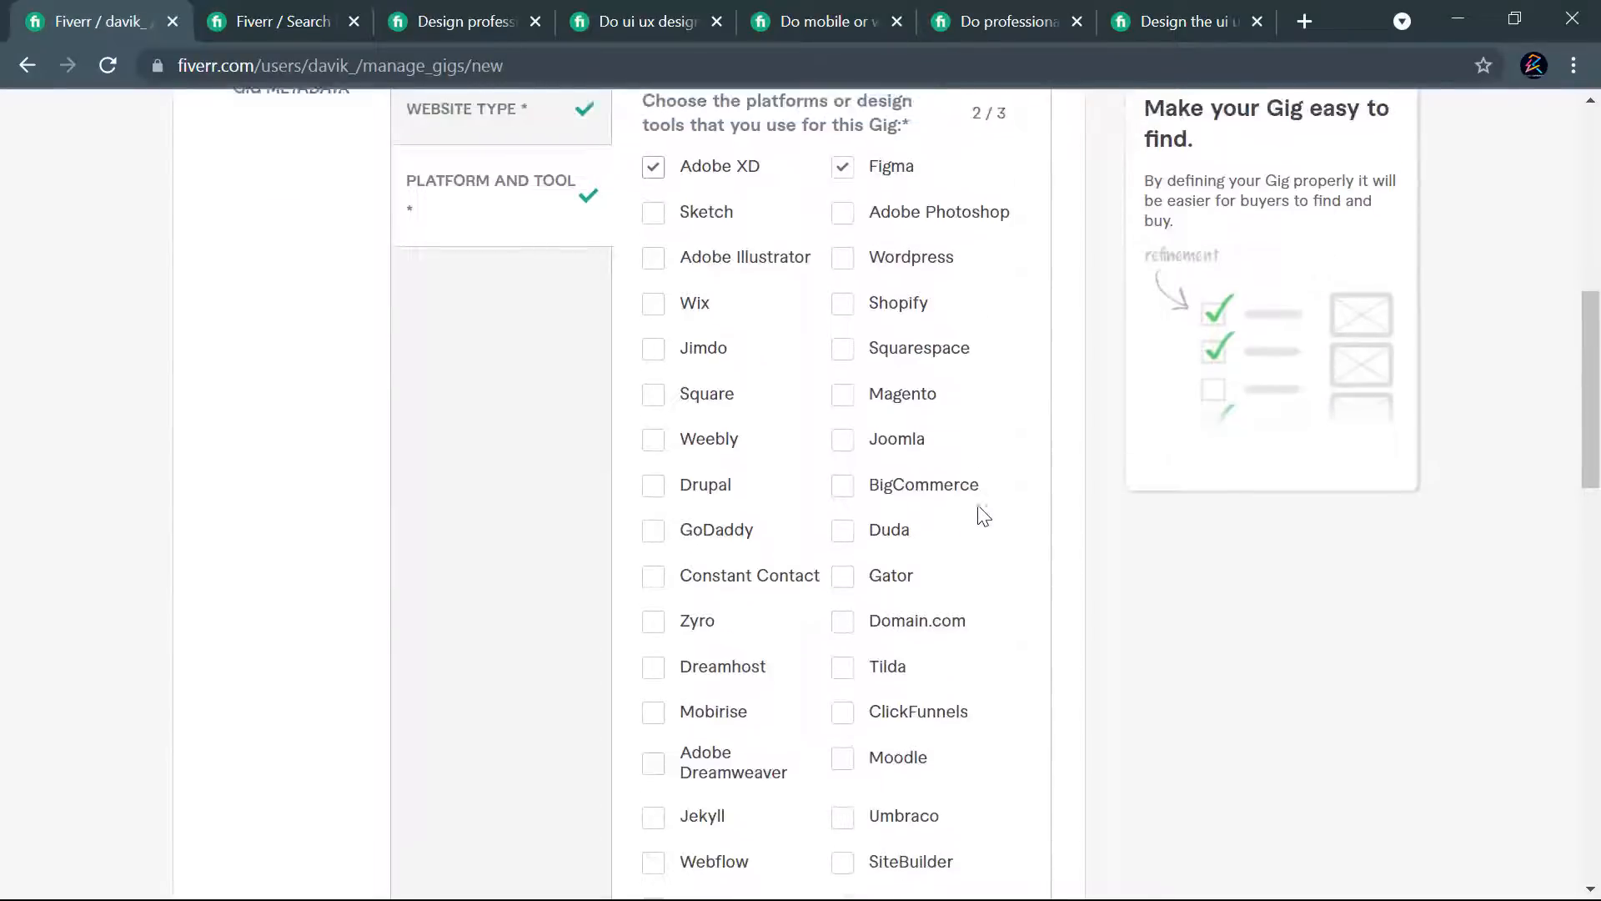
scroll(980, 517, up, 2)
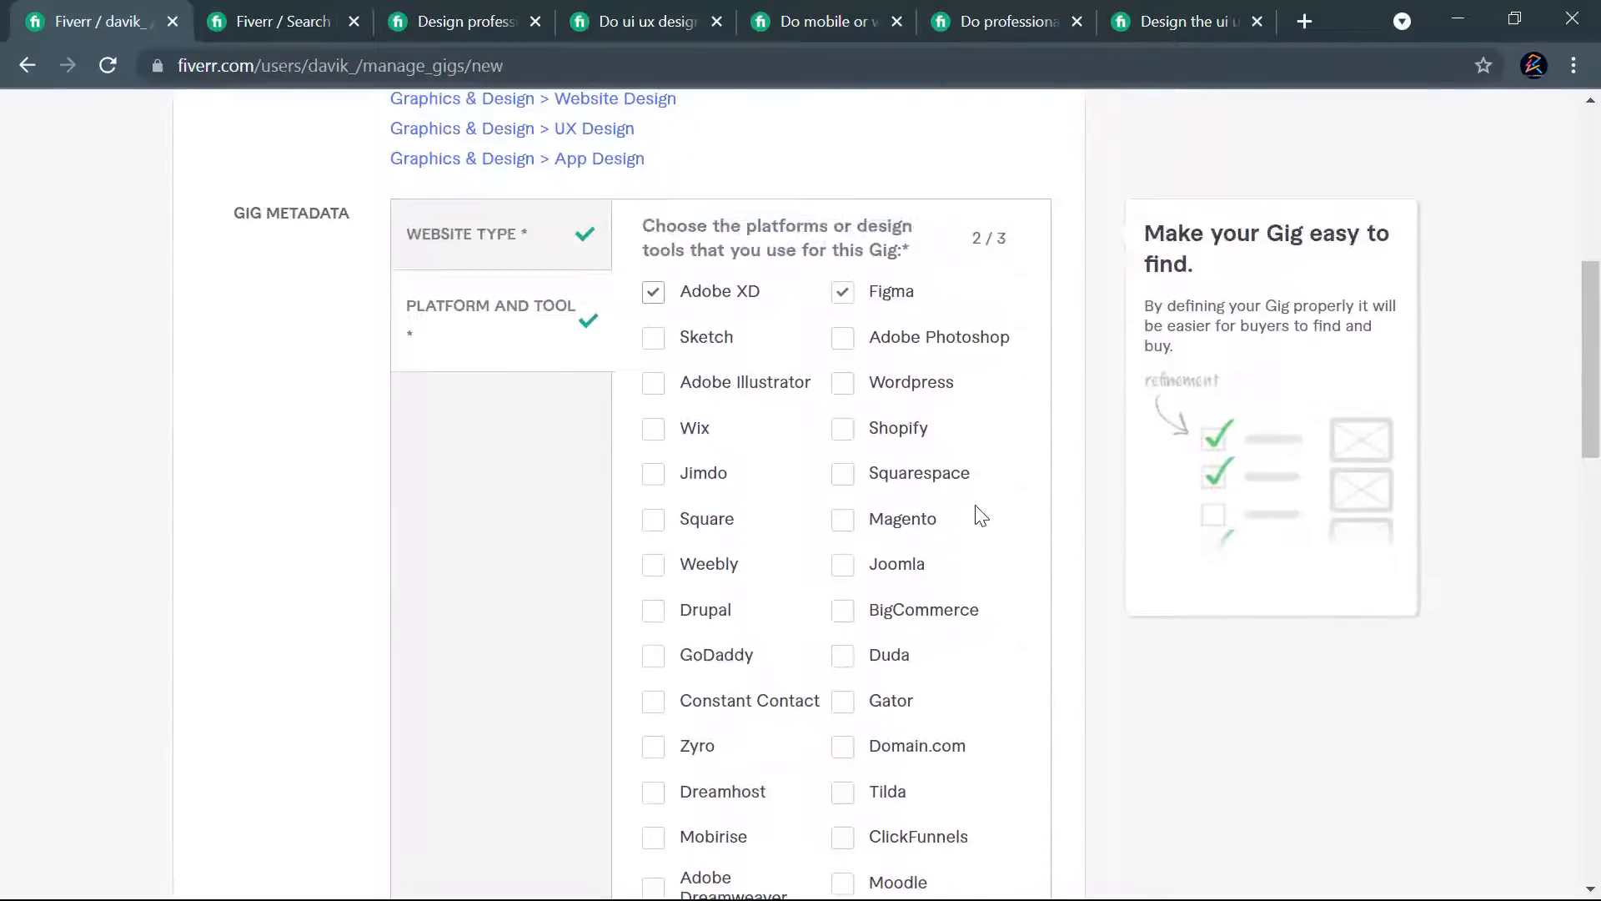
click(845, 386)
- Review the full list of platform and tool options against the three selected ones
scroll(935, 655, down, 6)
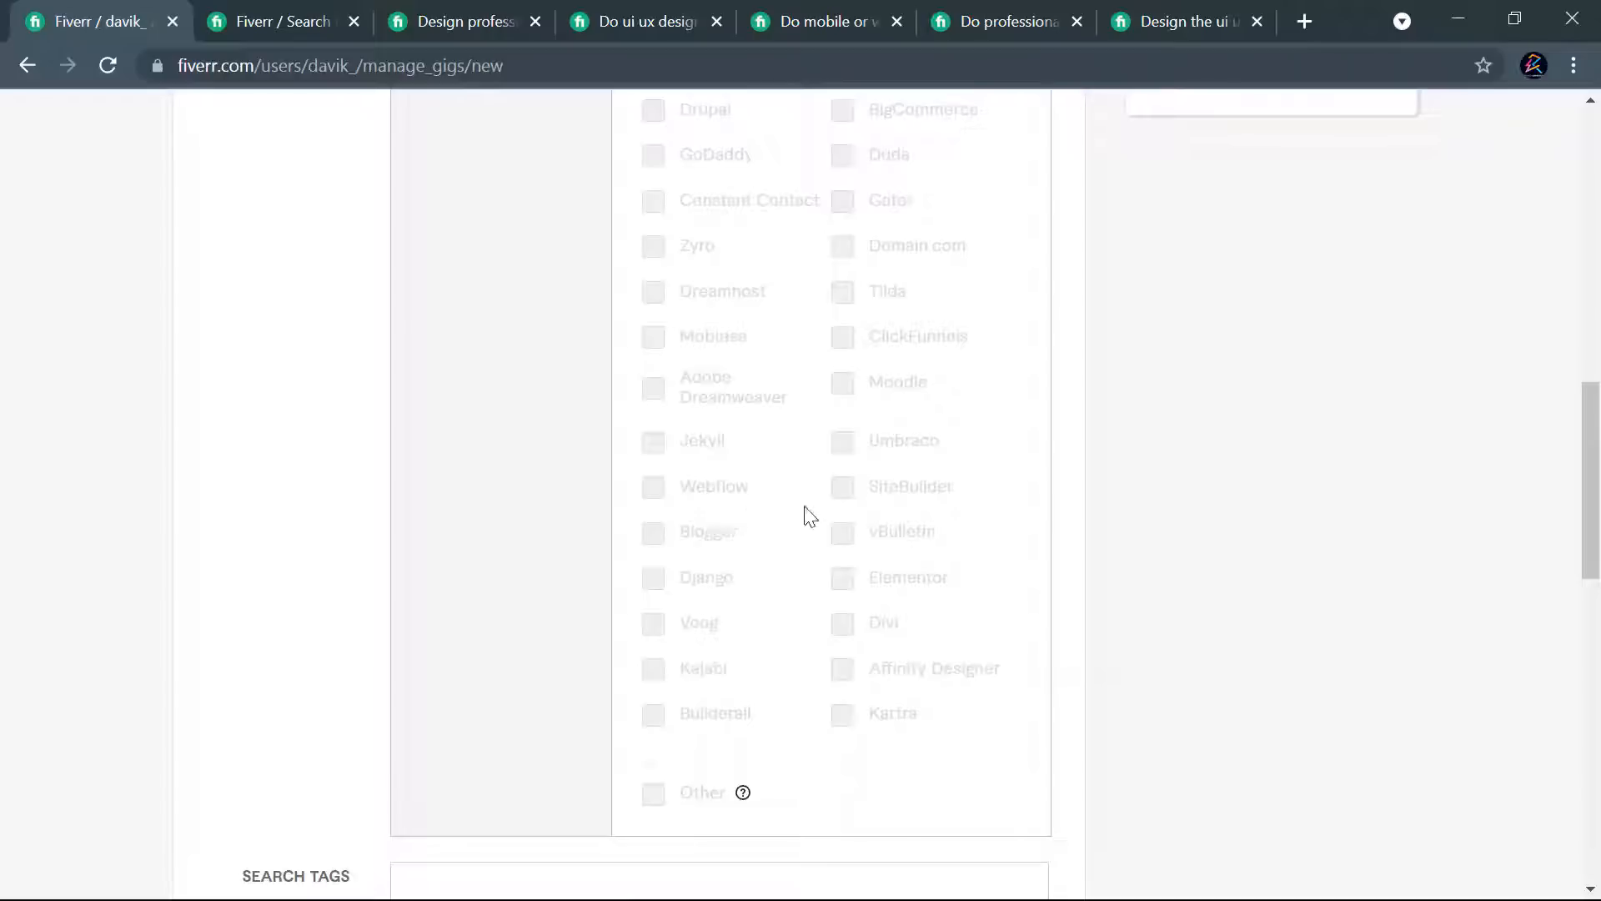
scroll(893, 547, up, 2)
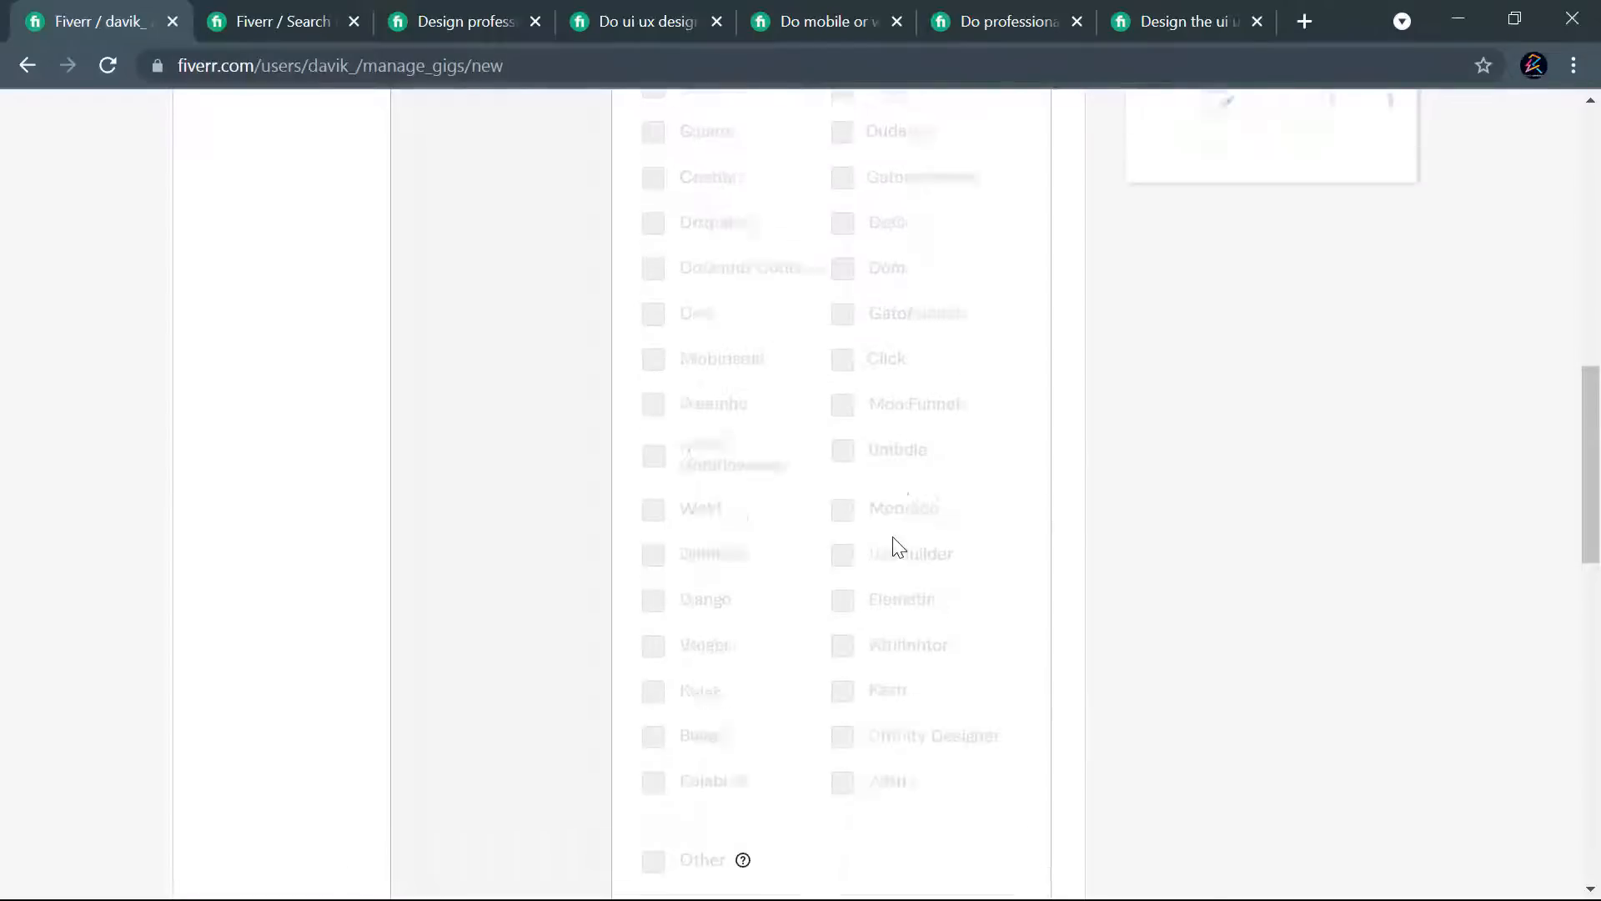
scroll(898, 552, down, 3)
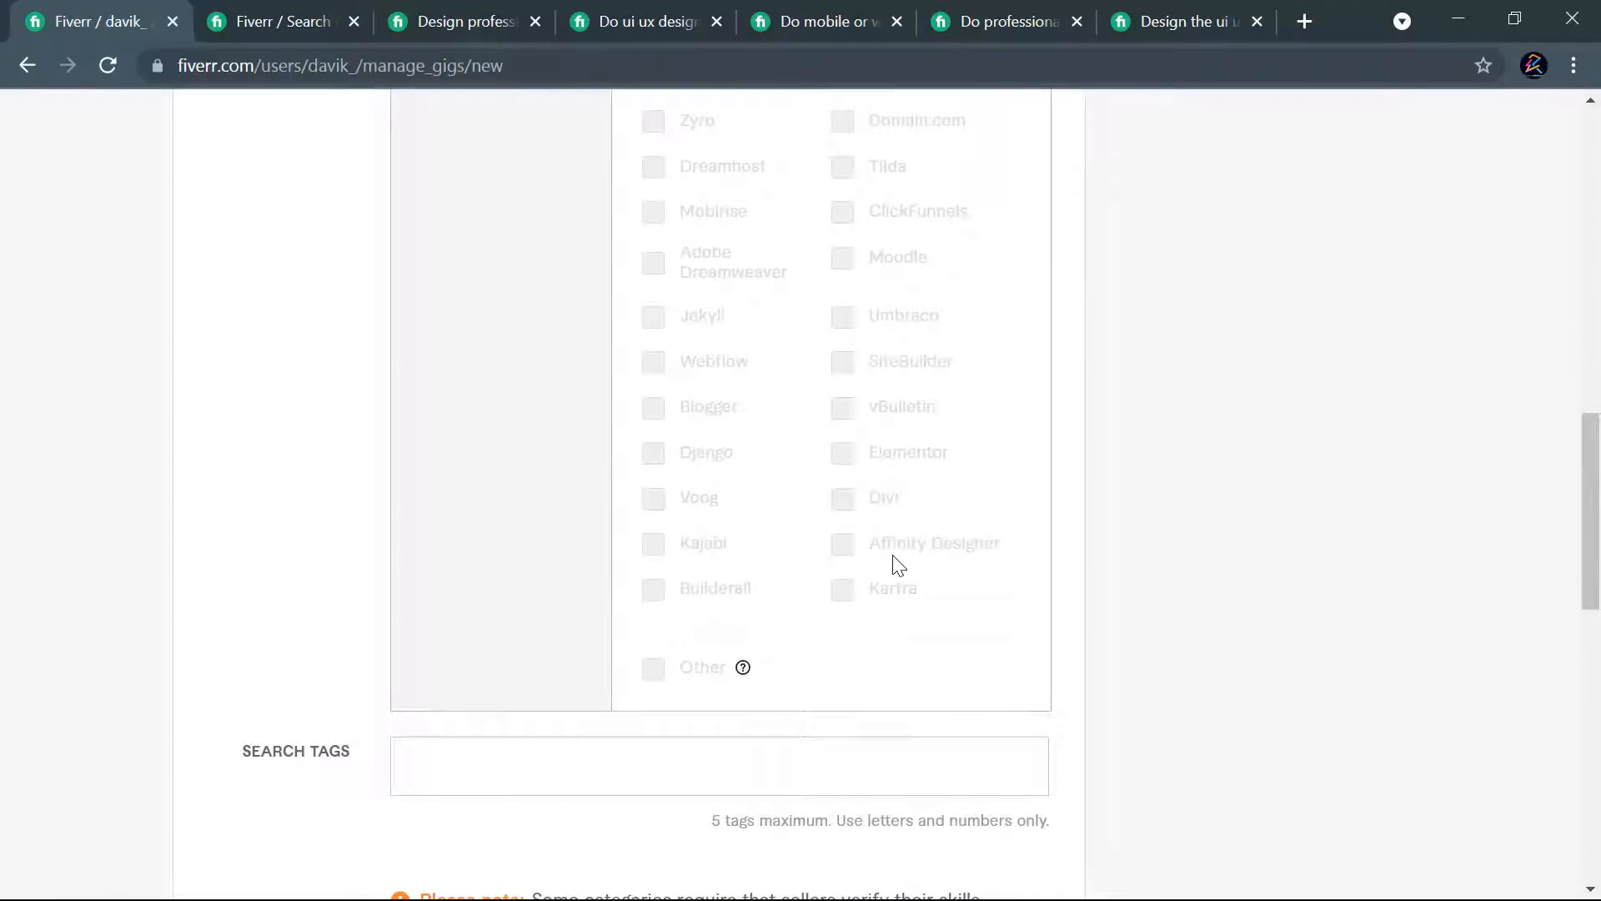
scroll(872, 599, up, 5)
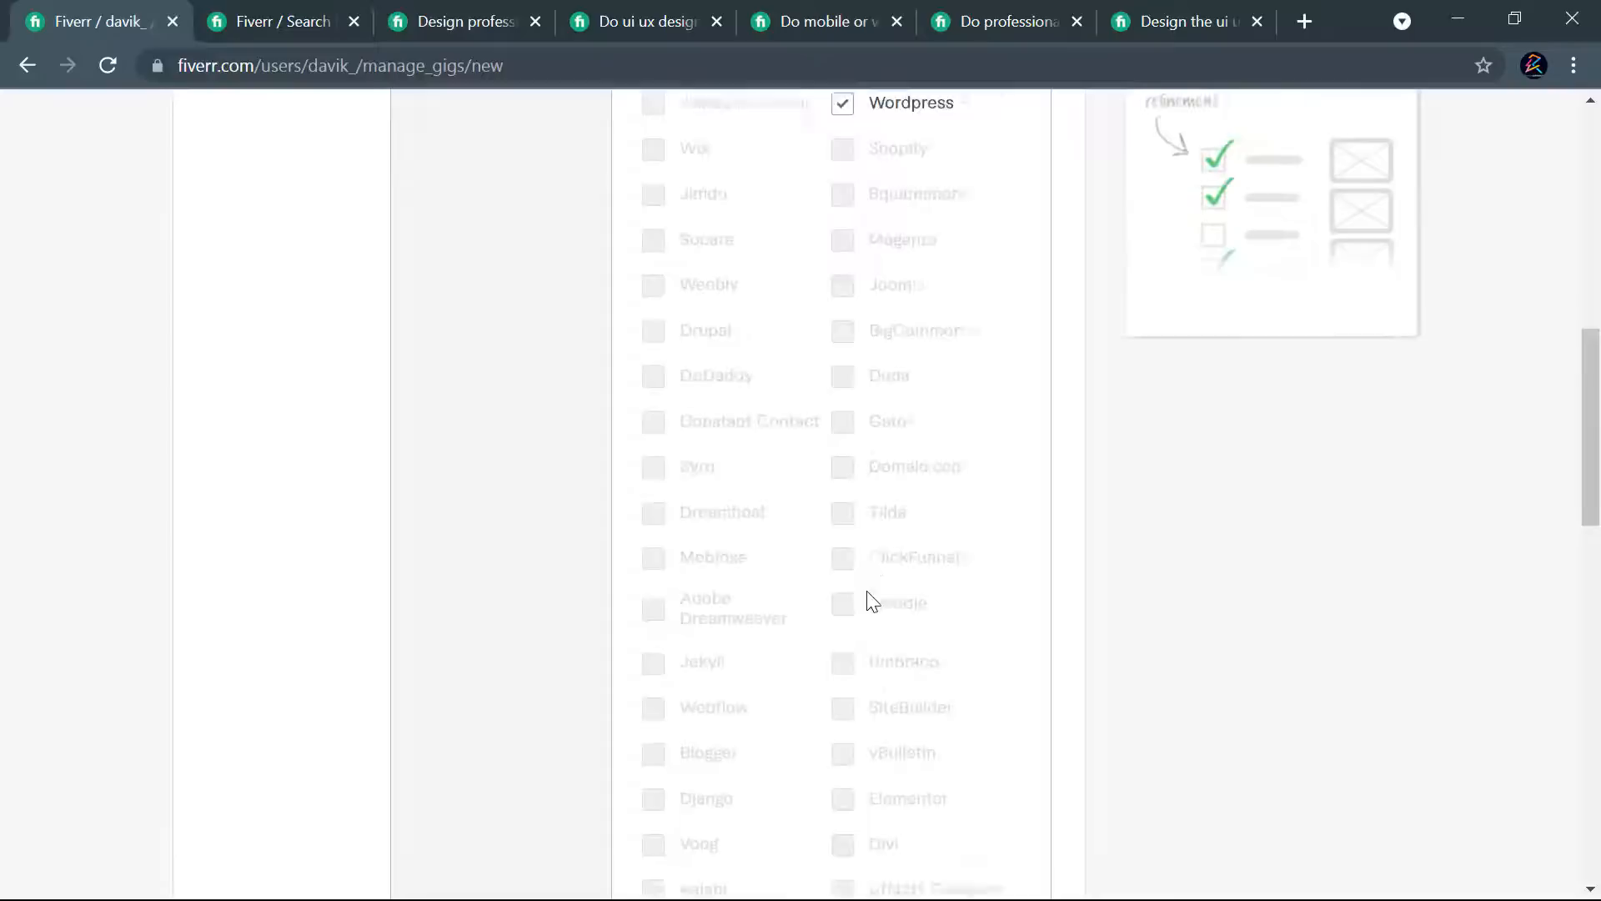
scroll(761, 575, up, 3)
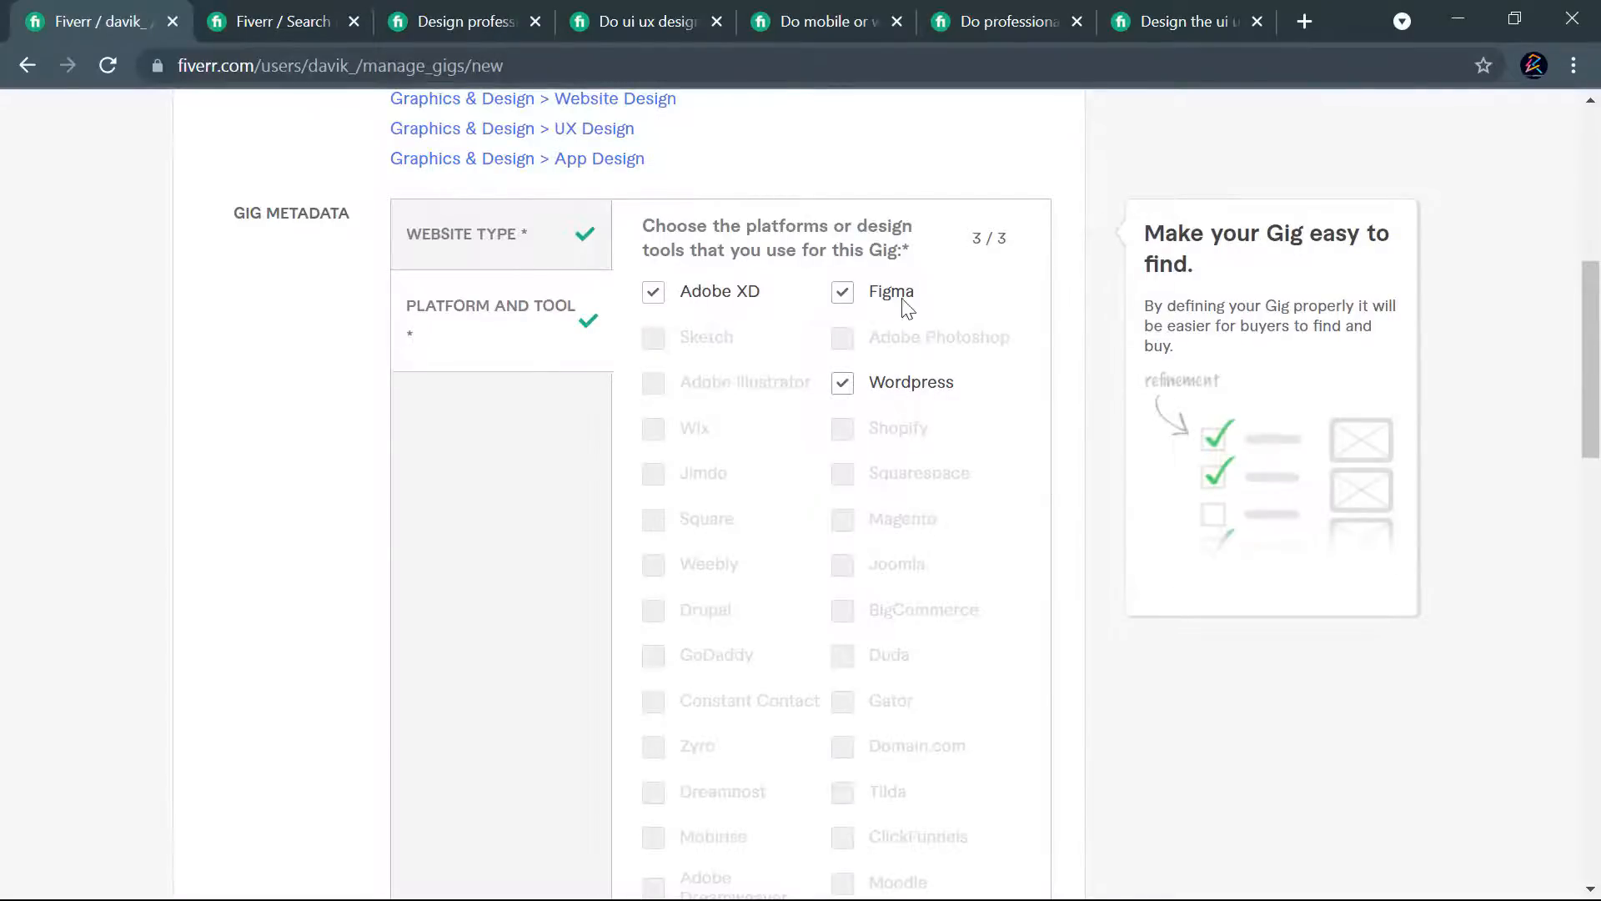
scroll(762, 608, down, 8)
scroll(747, 604, up, 4)
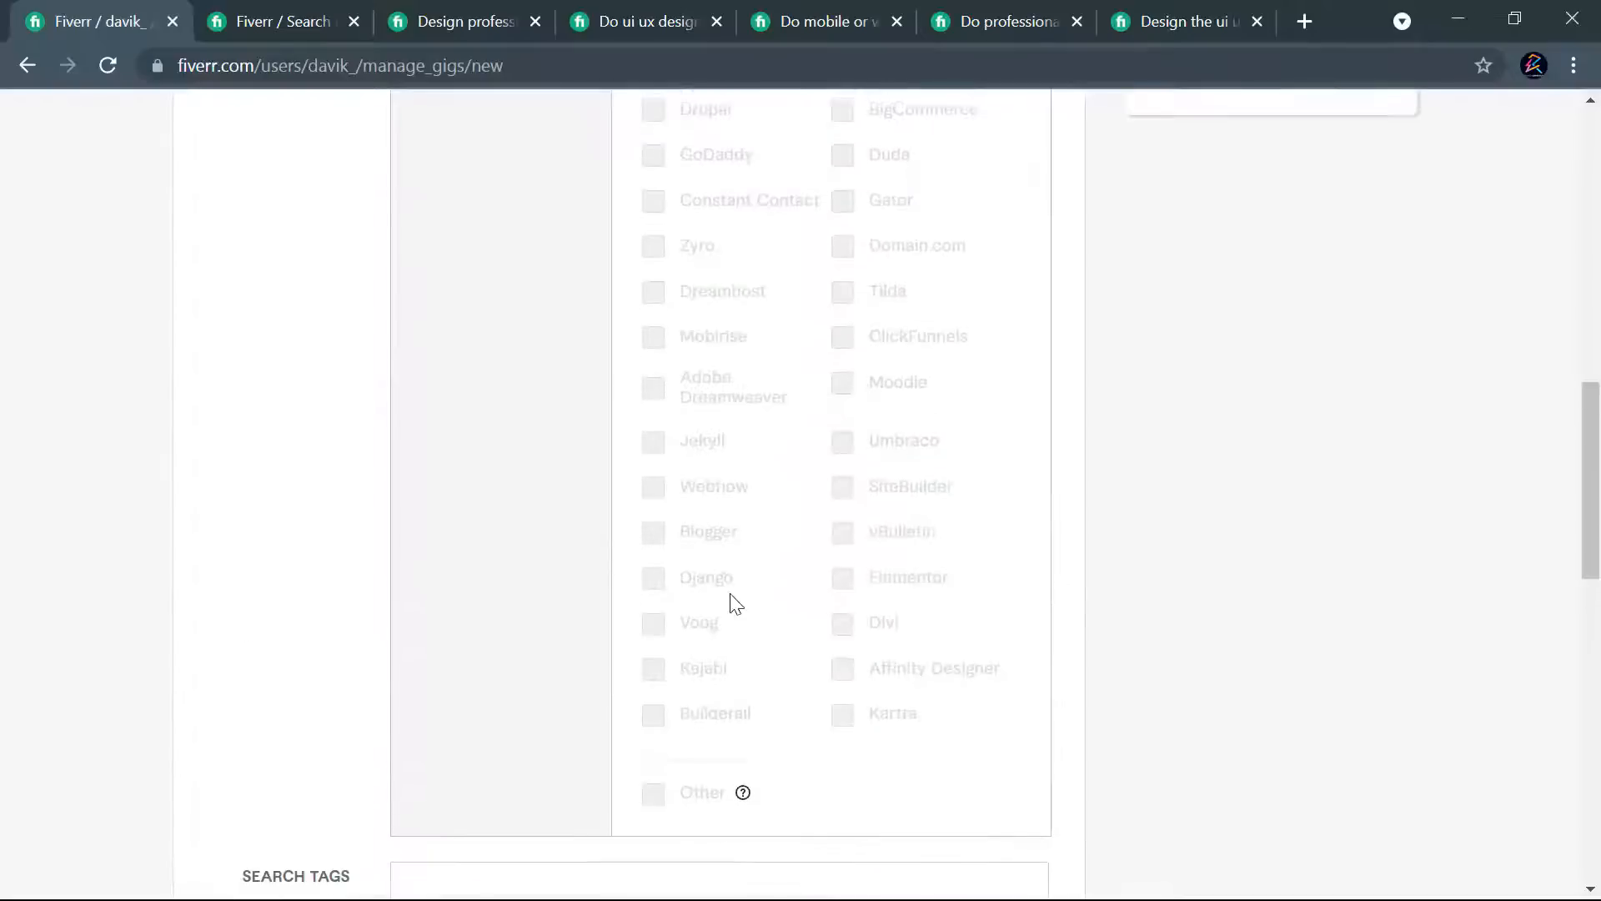
scroll(826, 346, up, 4)
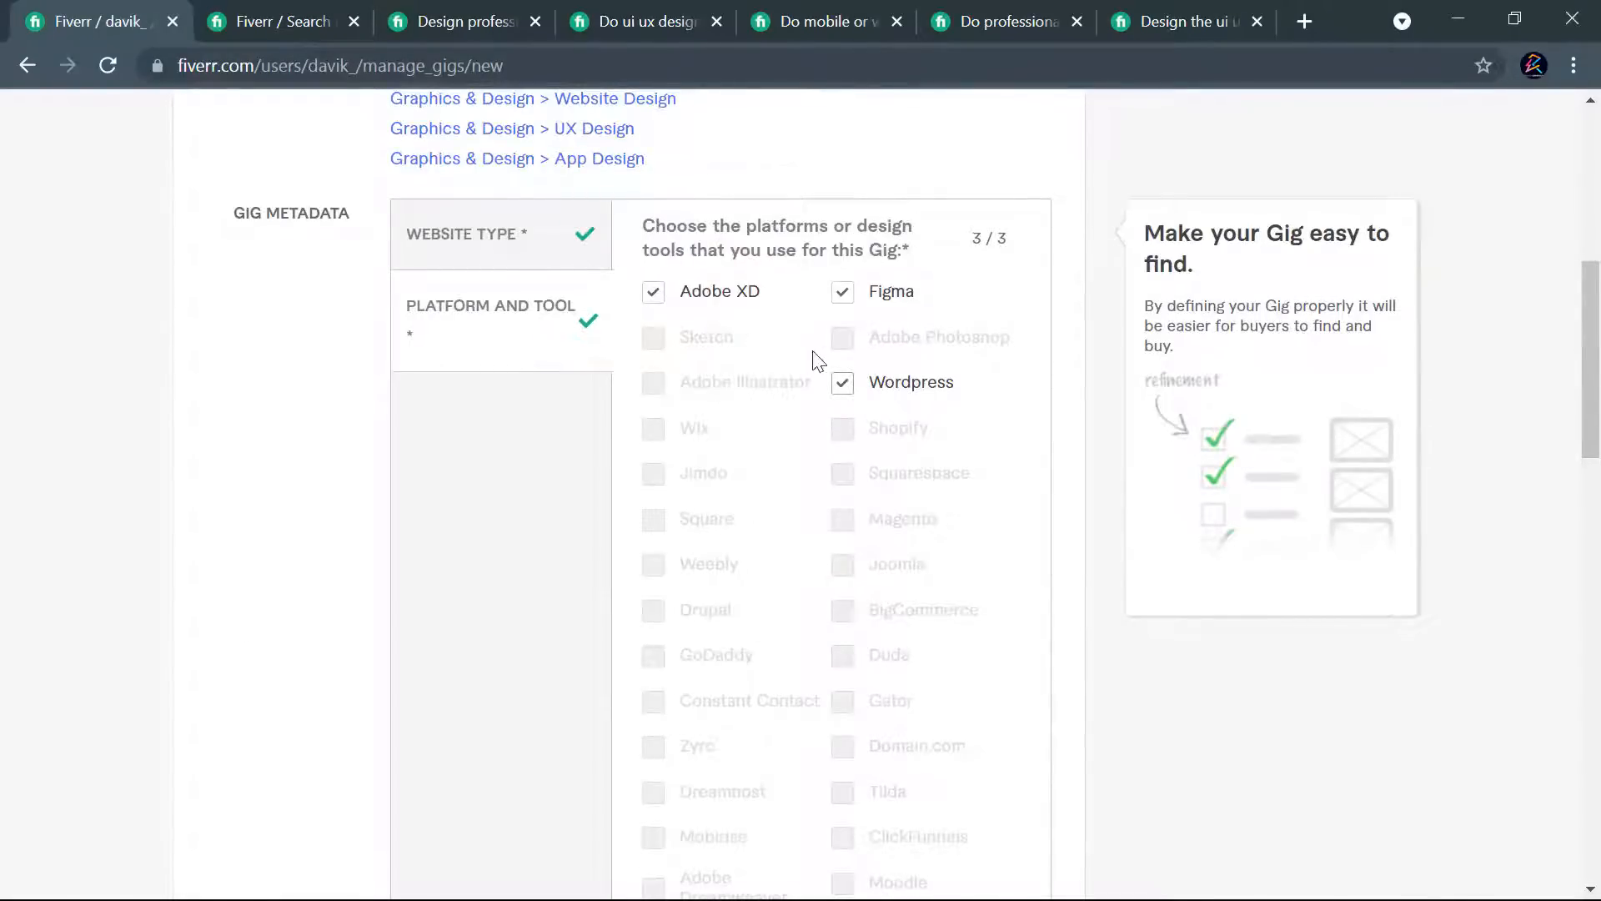
scroll(844, 363, up, 8)
scroll(841, 384, down, 10)
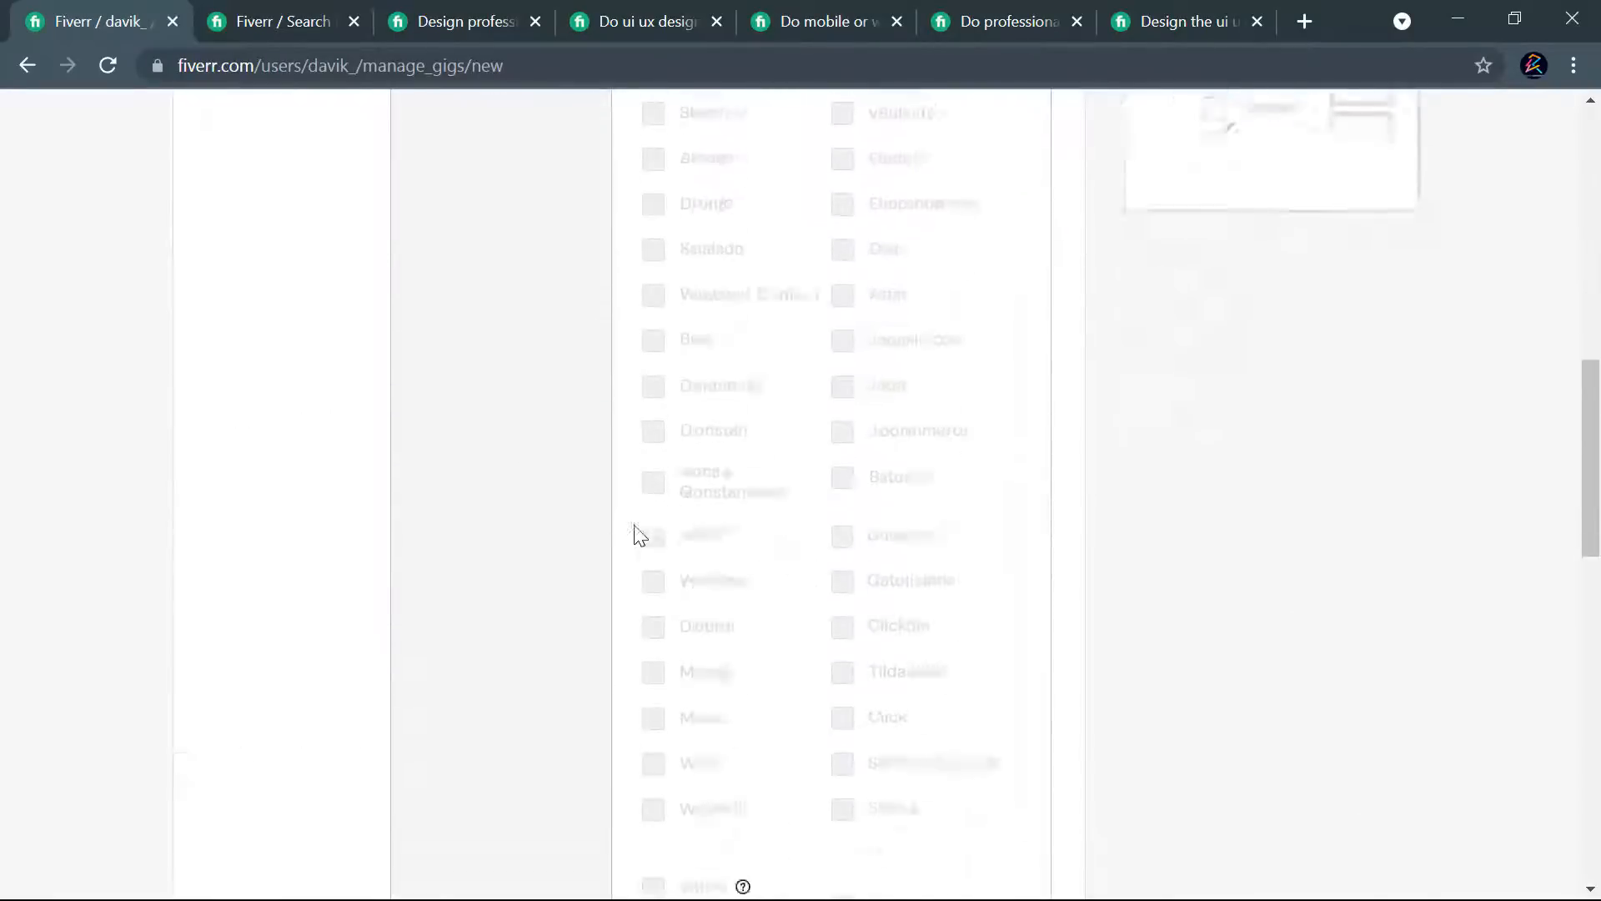
- Go to the empty search tags field, then examine the related tags of the competitor's UI UX, mobile app and web UI design gig
scroll(638, 529, down, 8)
click(607, 514)
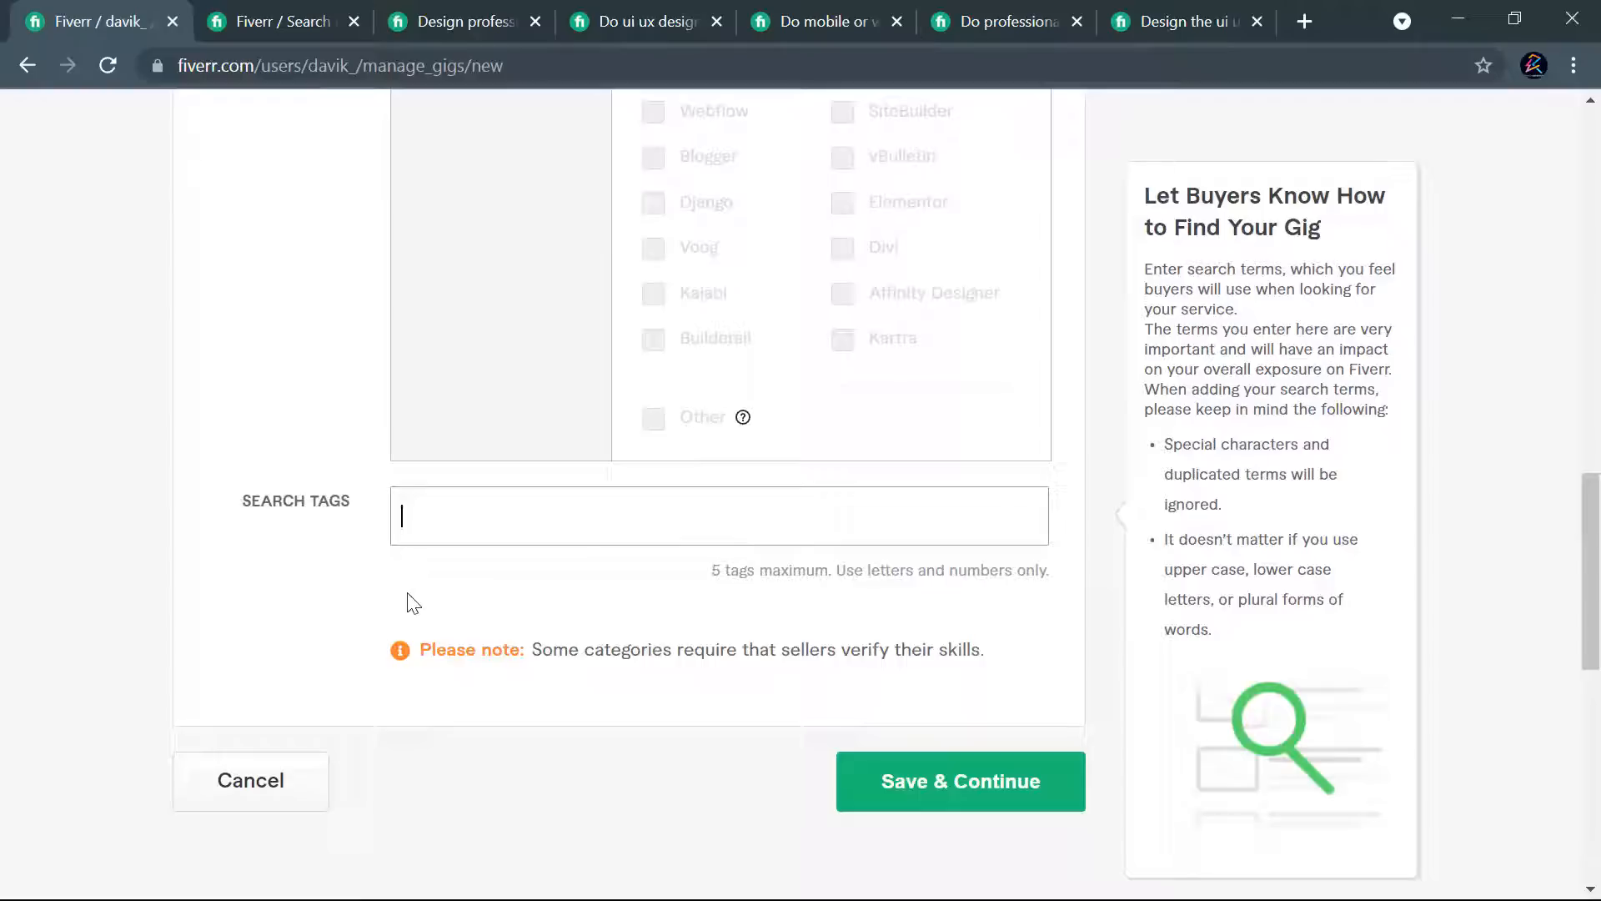
click(595, 10)
scroll(779, 518, up, 20)
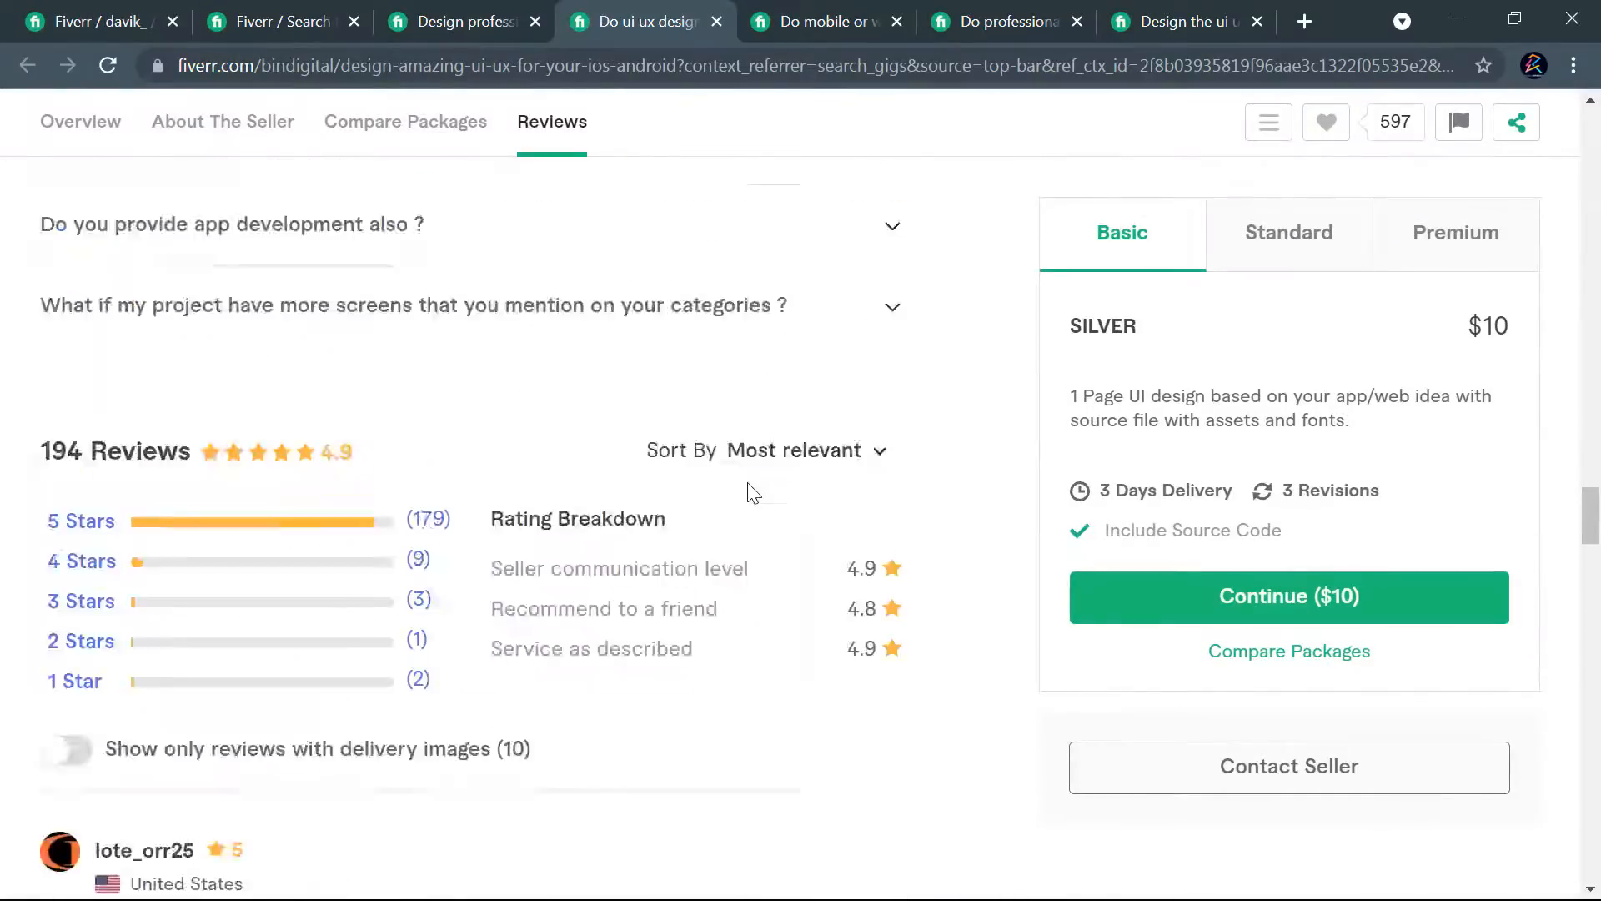
scroll(728, 501, up, 10)
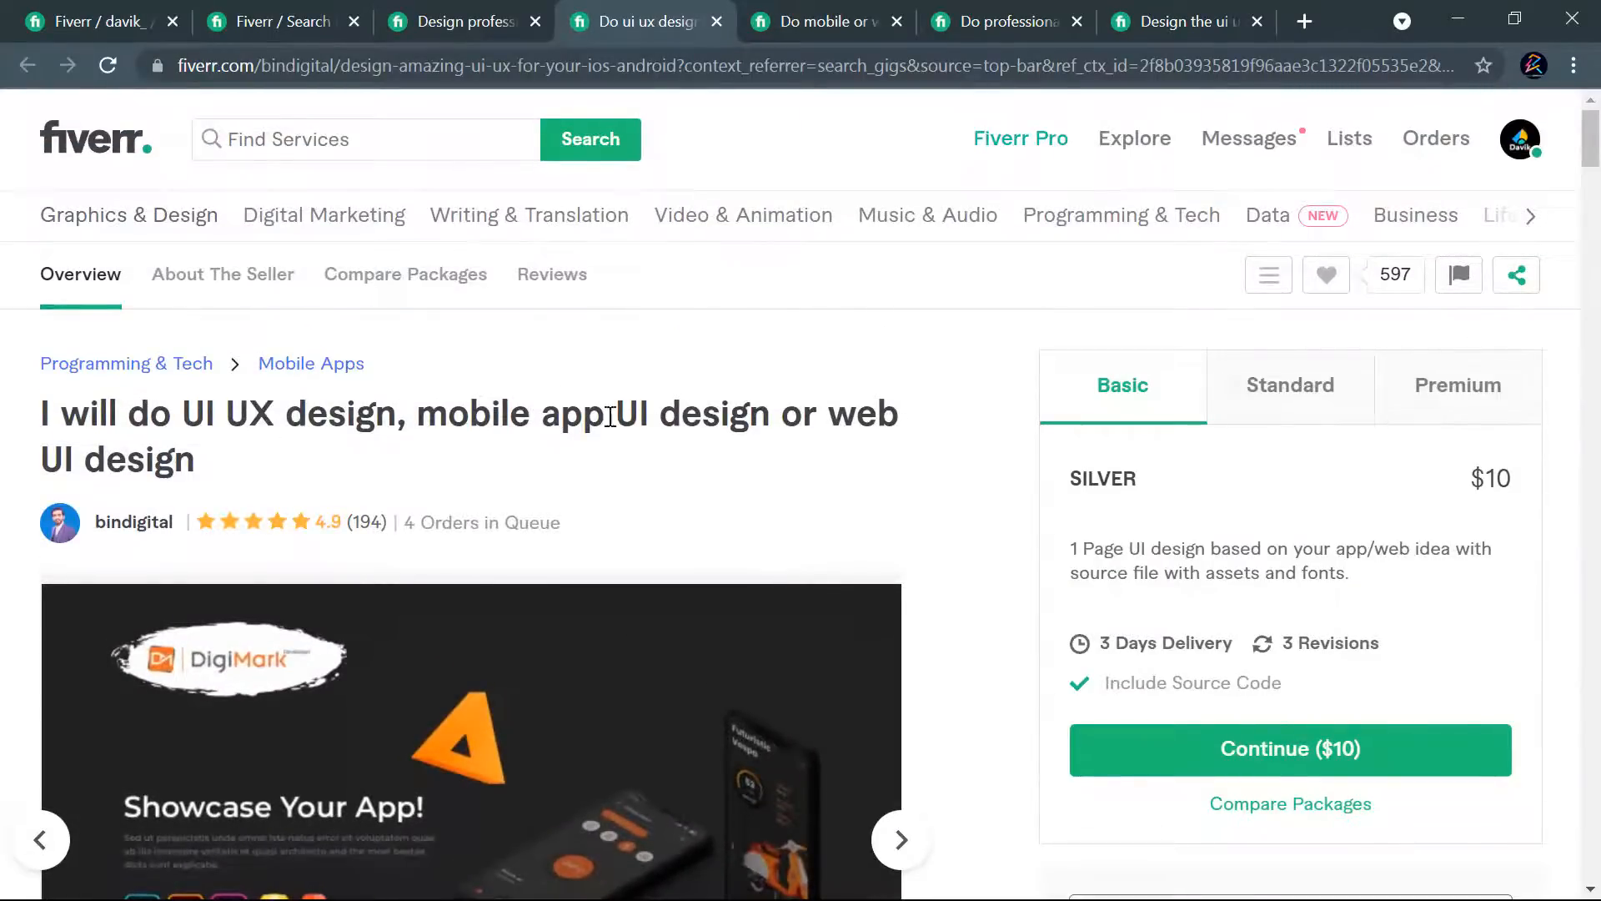
scroll(584, 424, down, 20)
scroll(330, 603, down, 20)
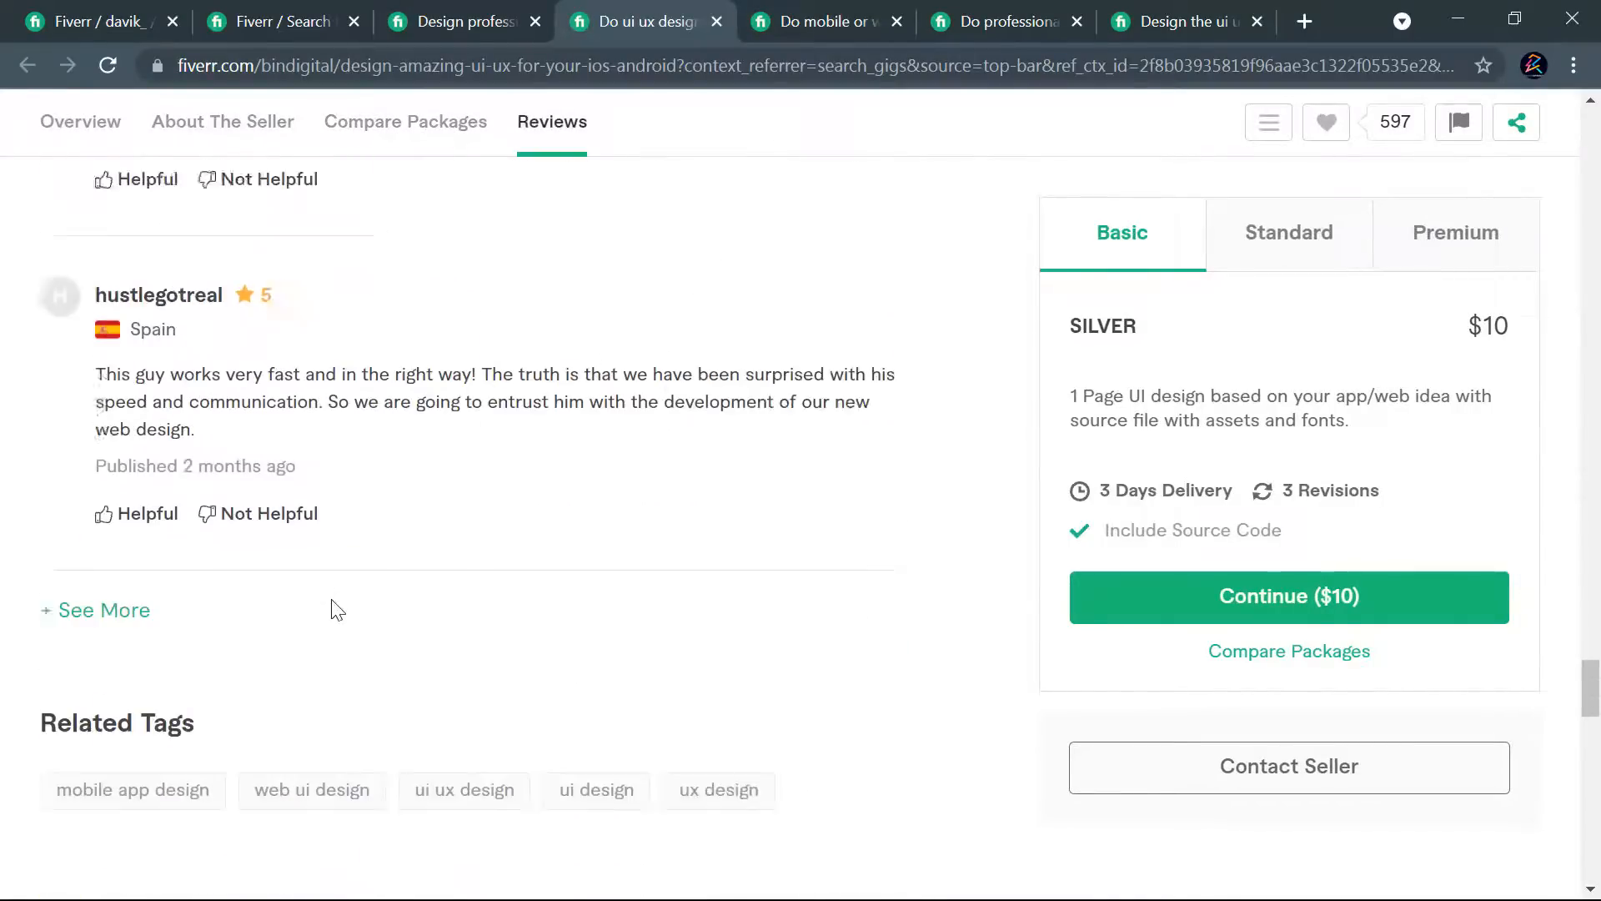
scroll(334, 600, down, 4)
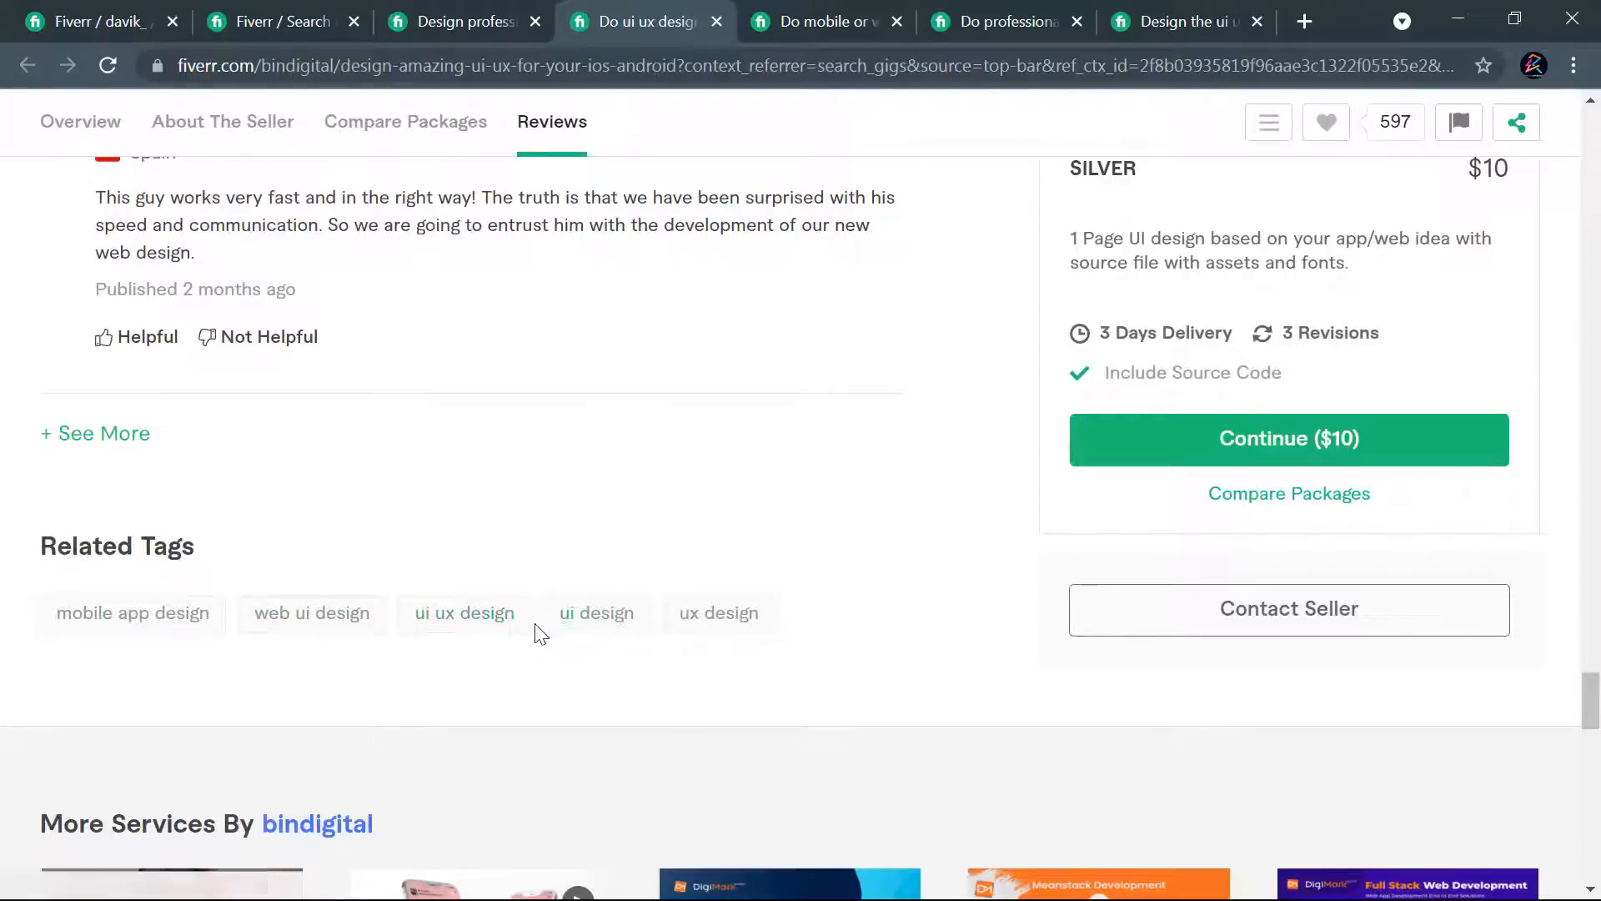
- Return to the new gig form and add the search tag "ui ux design"
click(155, 18)
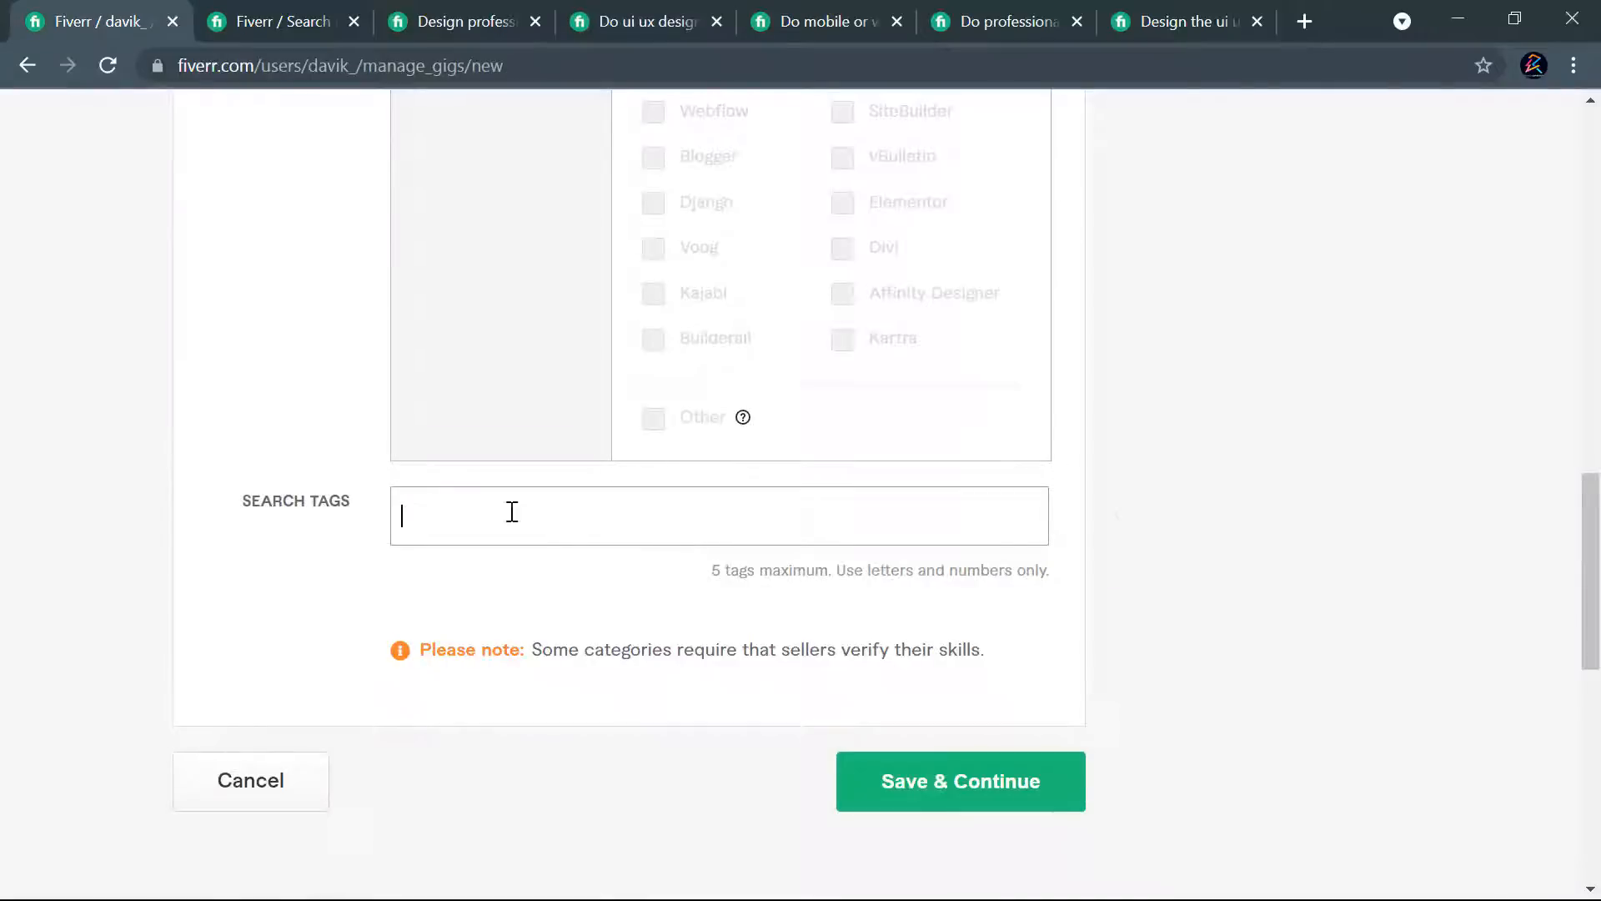
text(ui ux design)
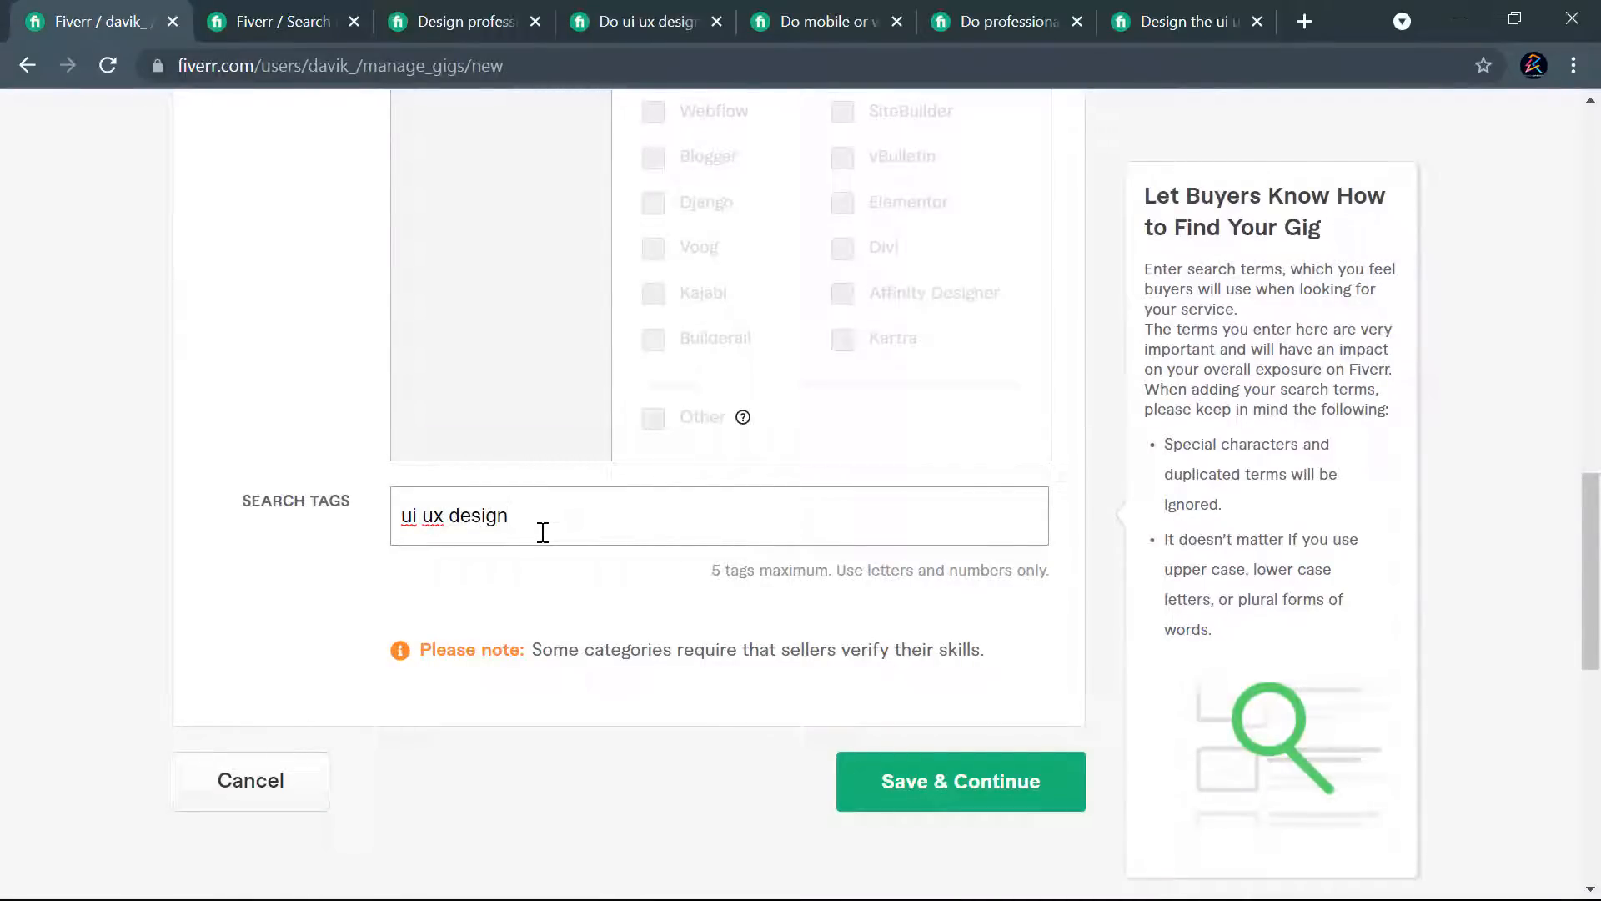
key(Return)
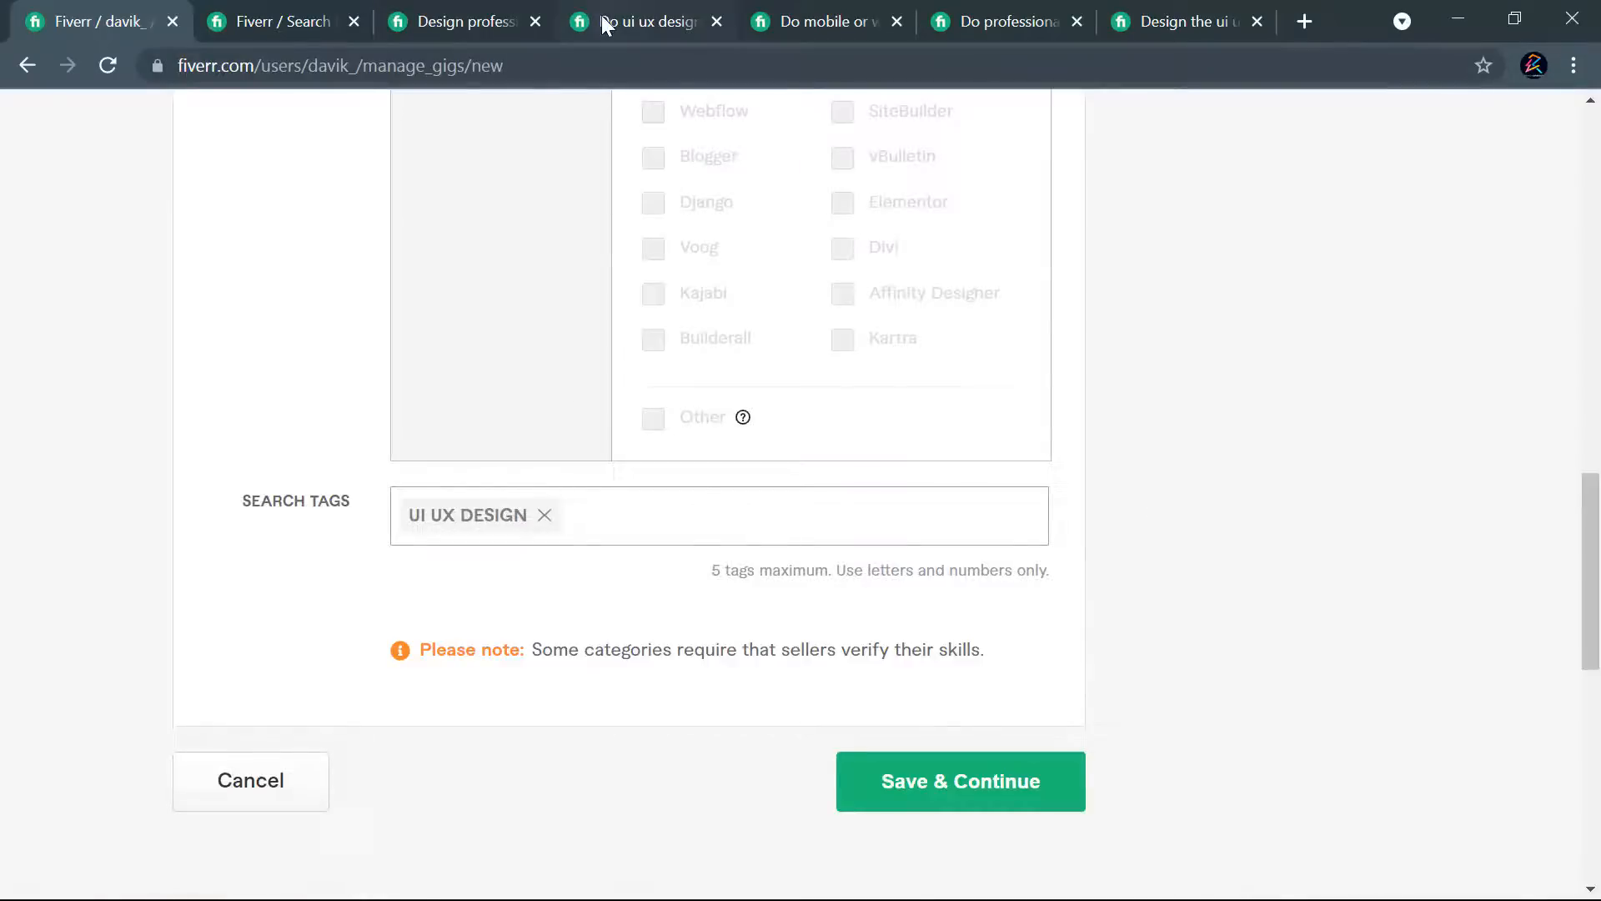
- Recheck the competitor's related tags and add "web ui design" as the second search tag of the new gig
click(603, 15)
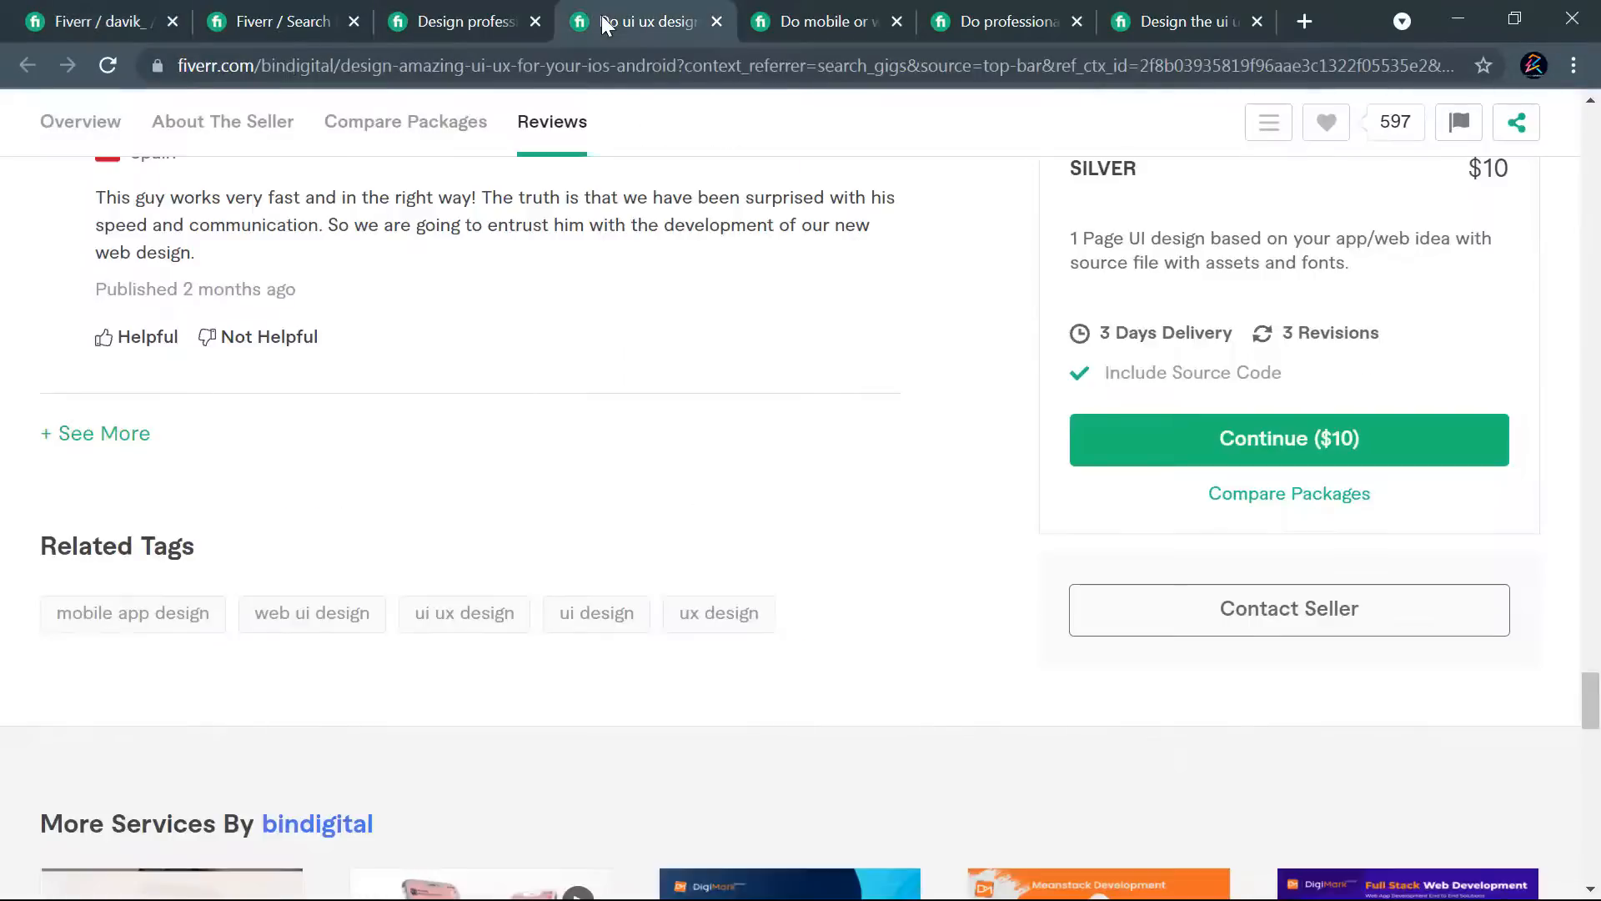
click(93, 7)
text(web ui desig)
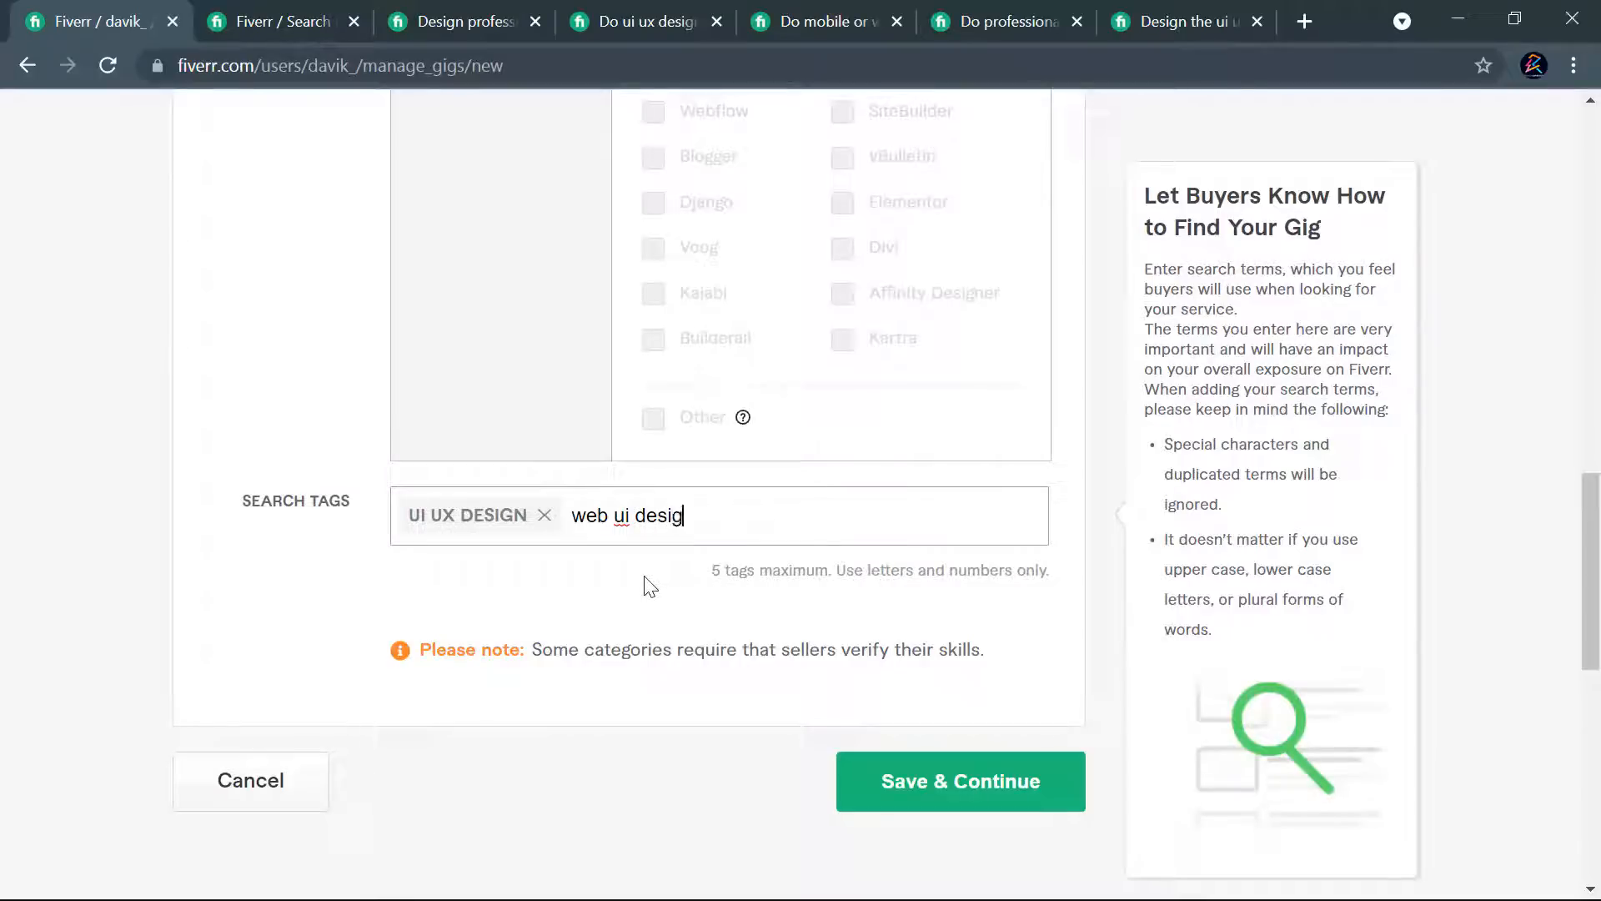
key(Return)
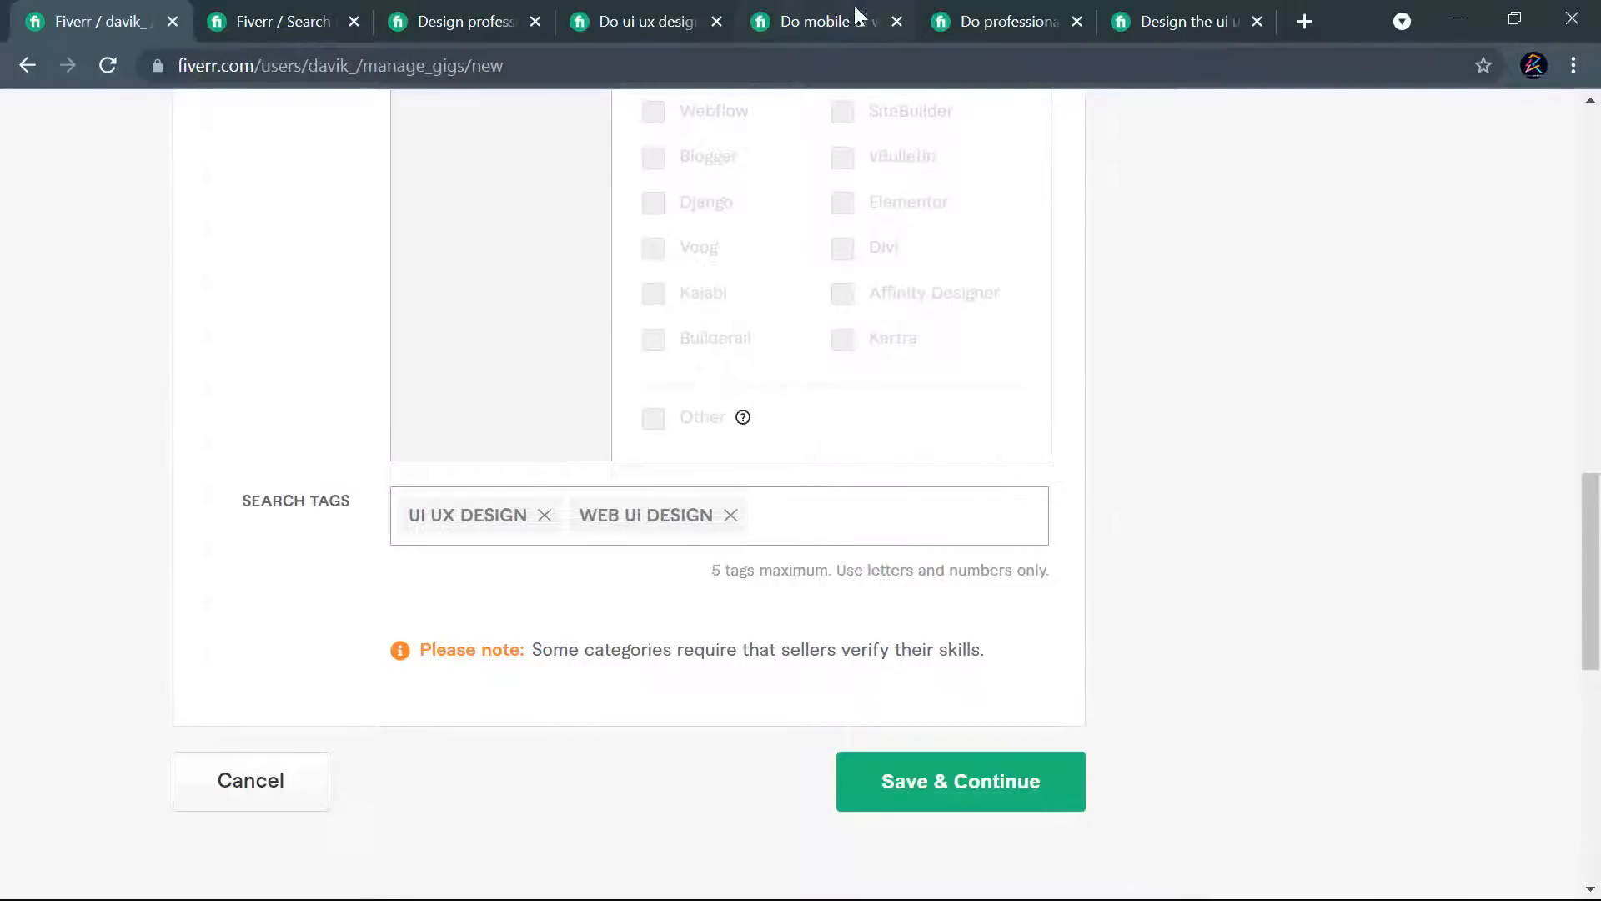
- Copy the phrase "web ui ux design" from the title of the competitor's mobile or web design gig
click(864, 15)
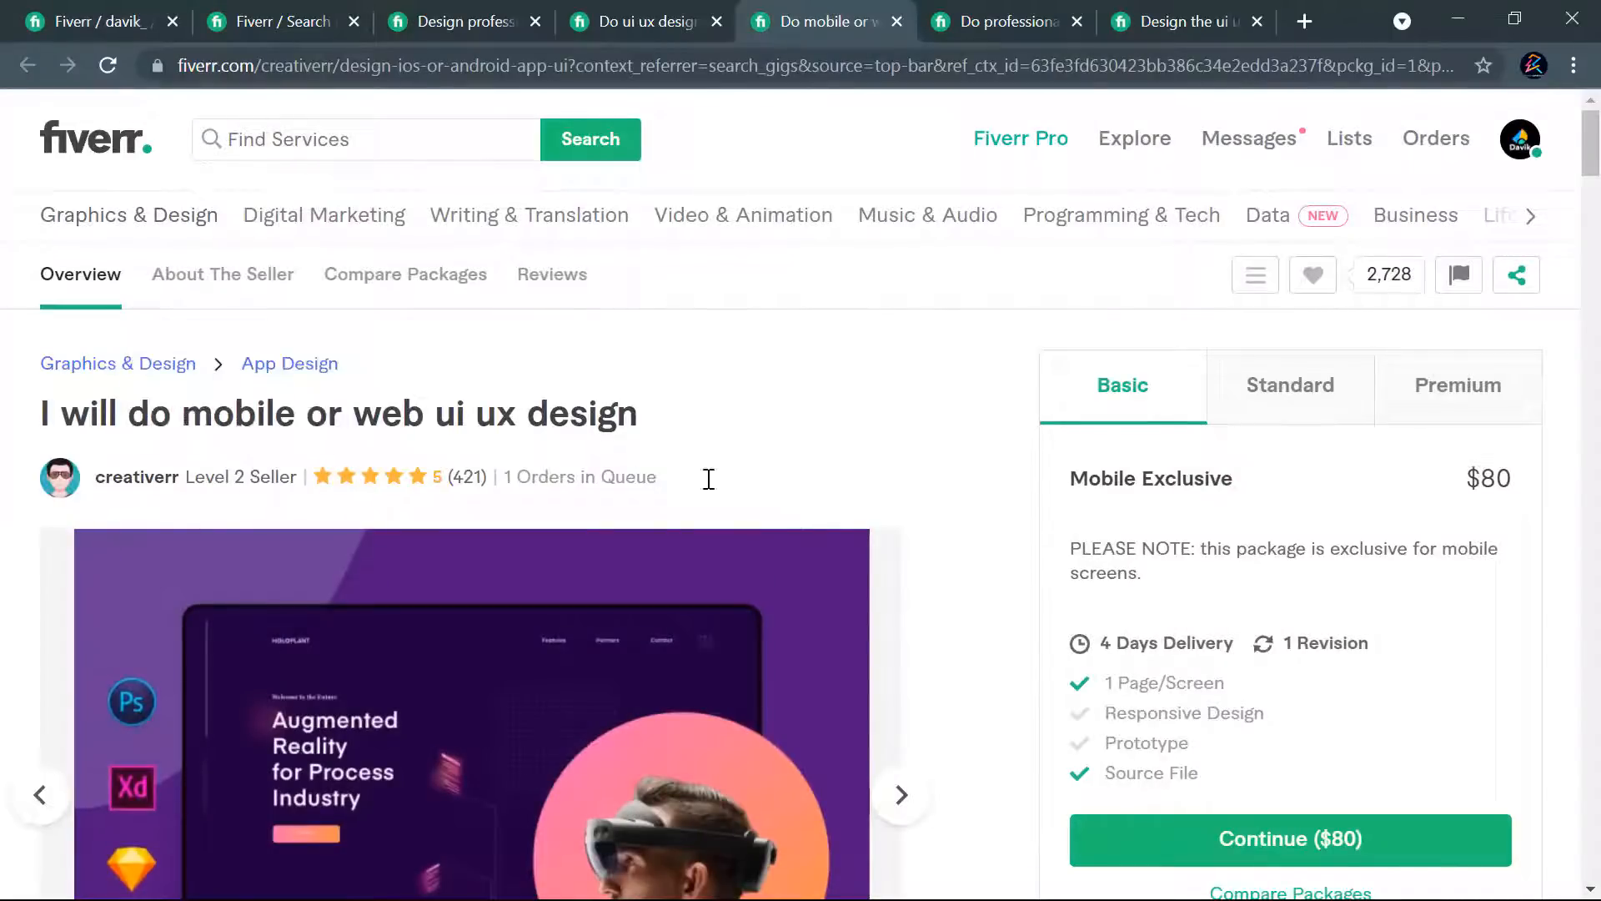
drag(357, 412, 650, 433)
right_click(620, 405)
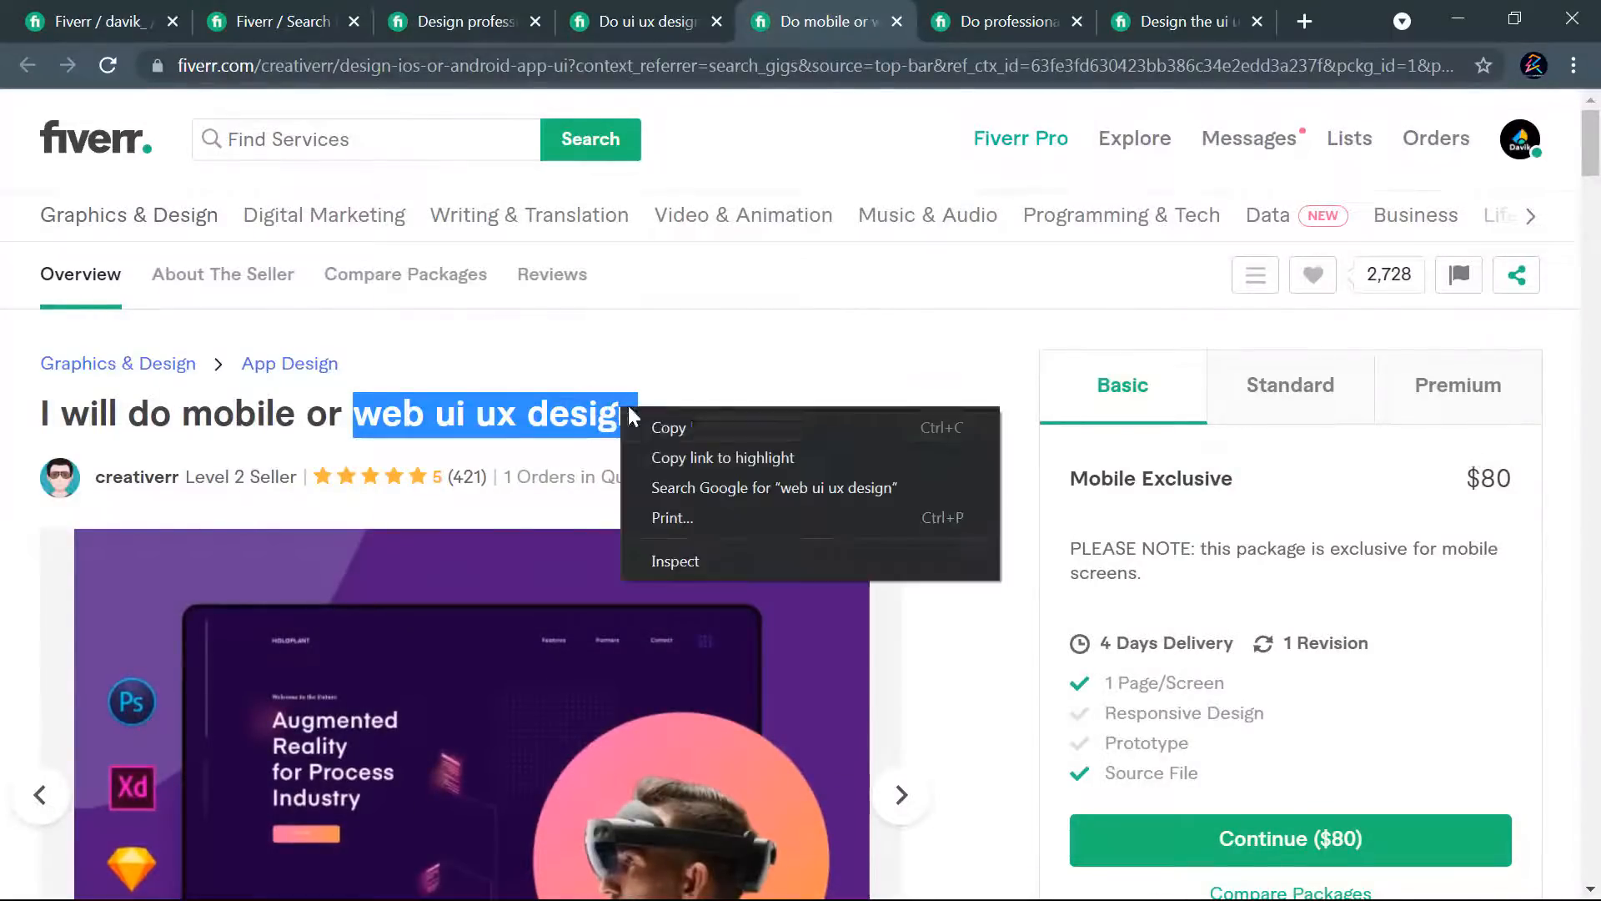
click(665, 426)
- Compare the related tags of the mobile or web ui ux design gig with those of the professional UI UX landing page gig
scroll(882, 512, down, 10)
scroll(517, 543, down, 20)
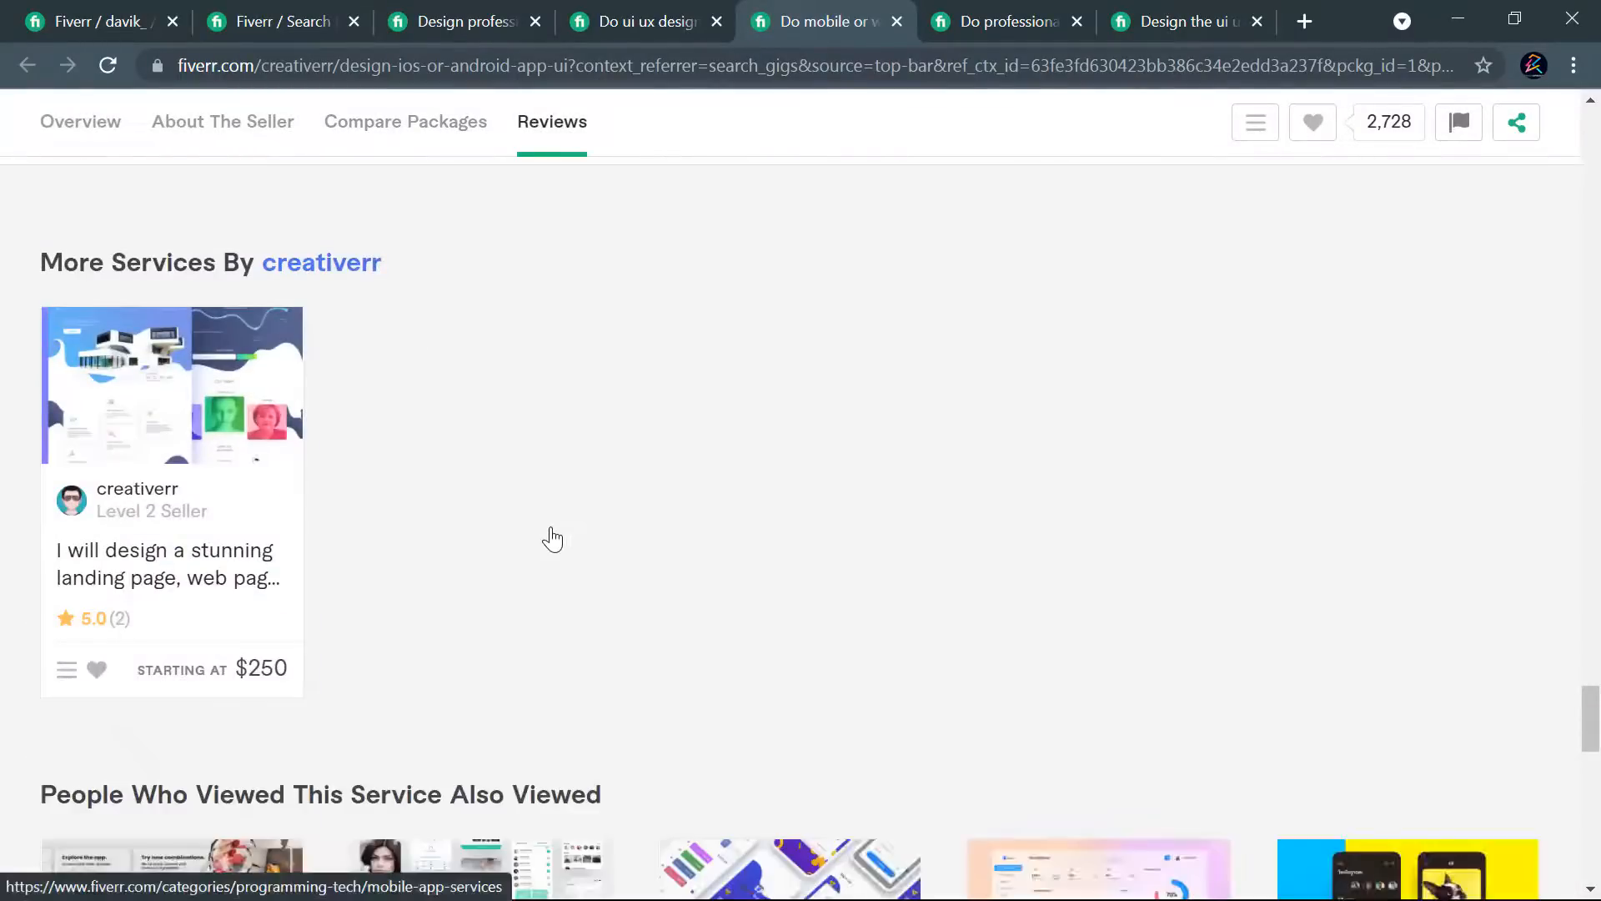
scroll(552, 533, up, 5)
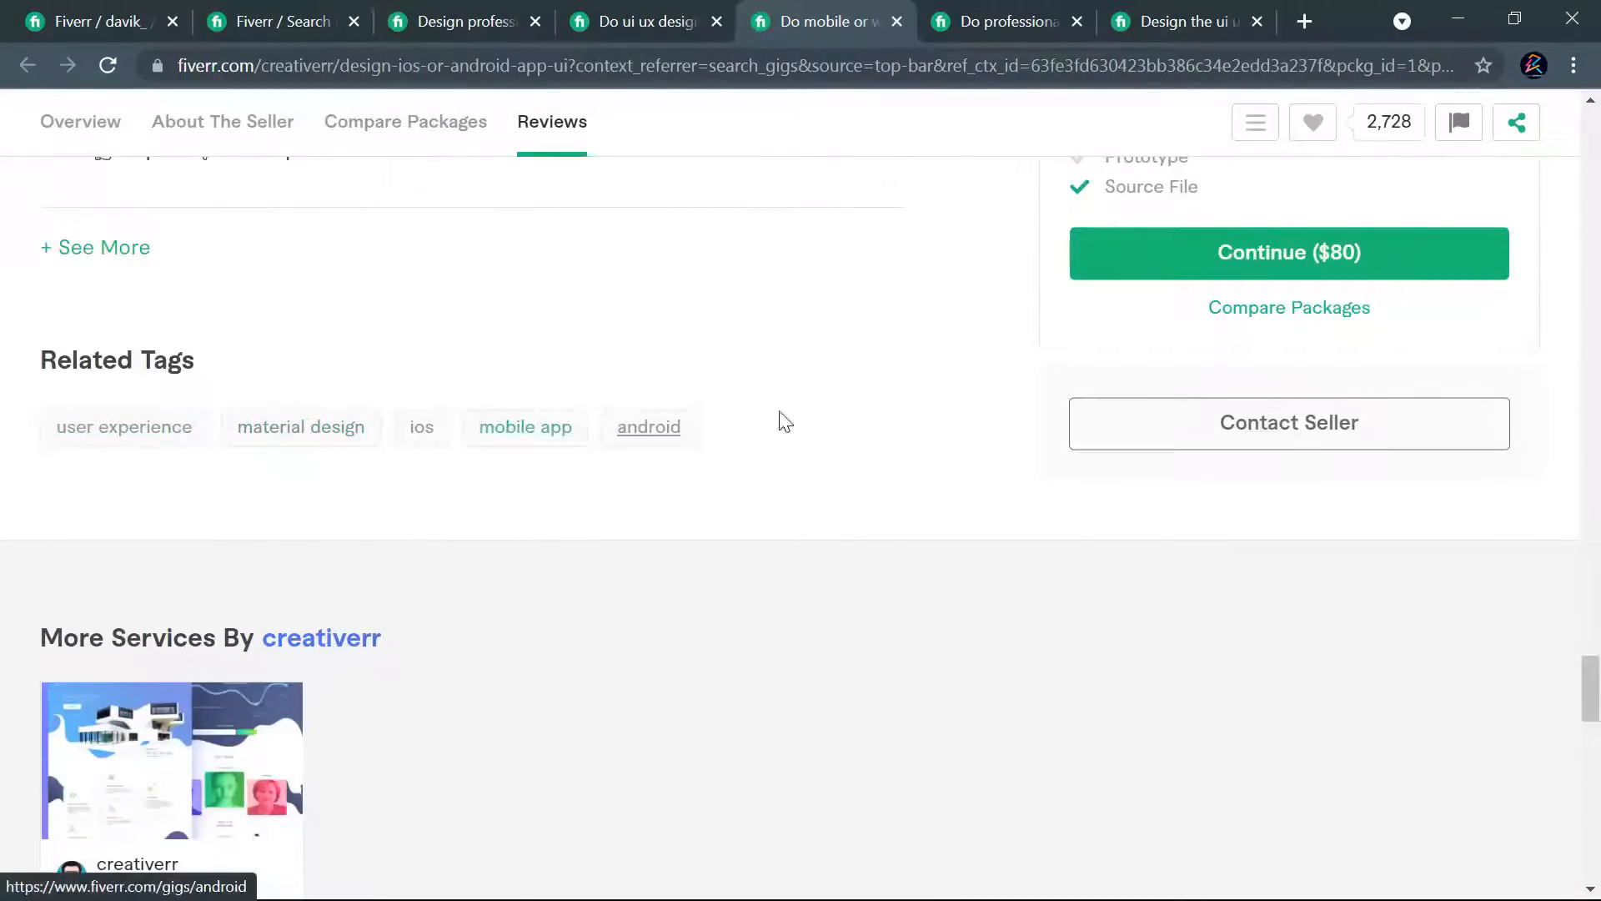
click(988, 21)
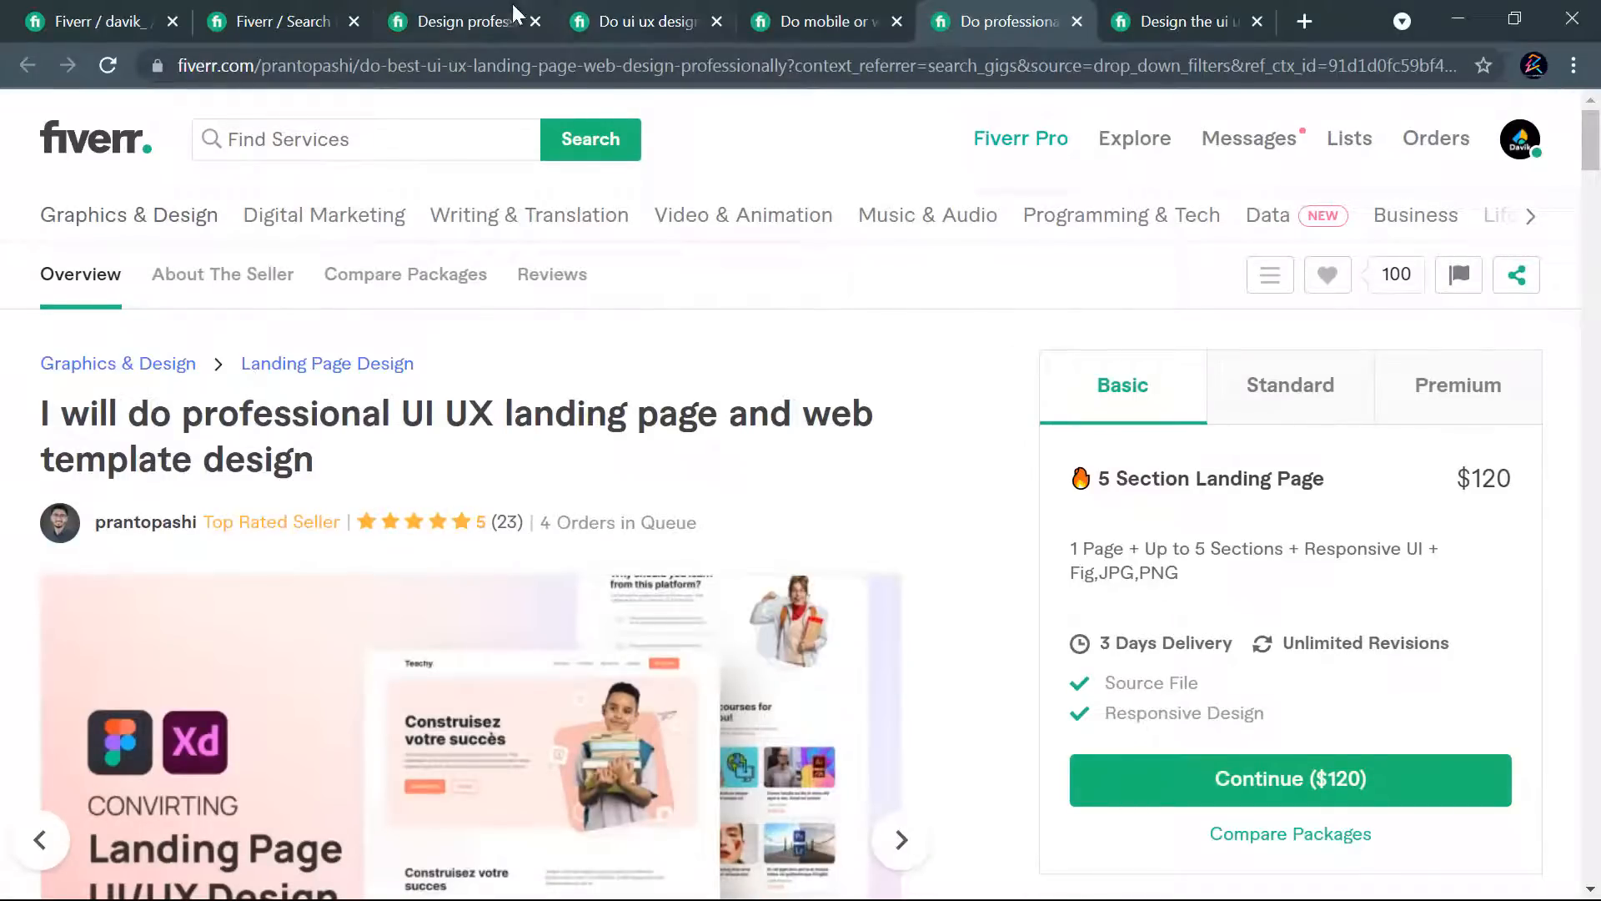
click(589, 31)
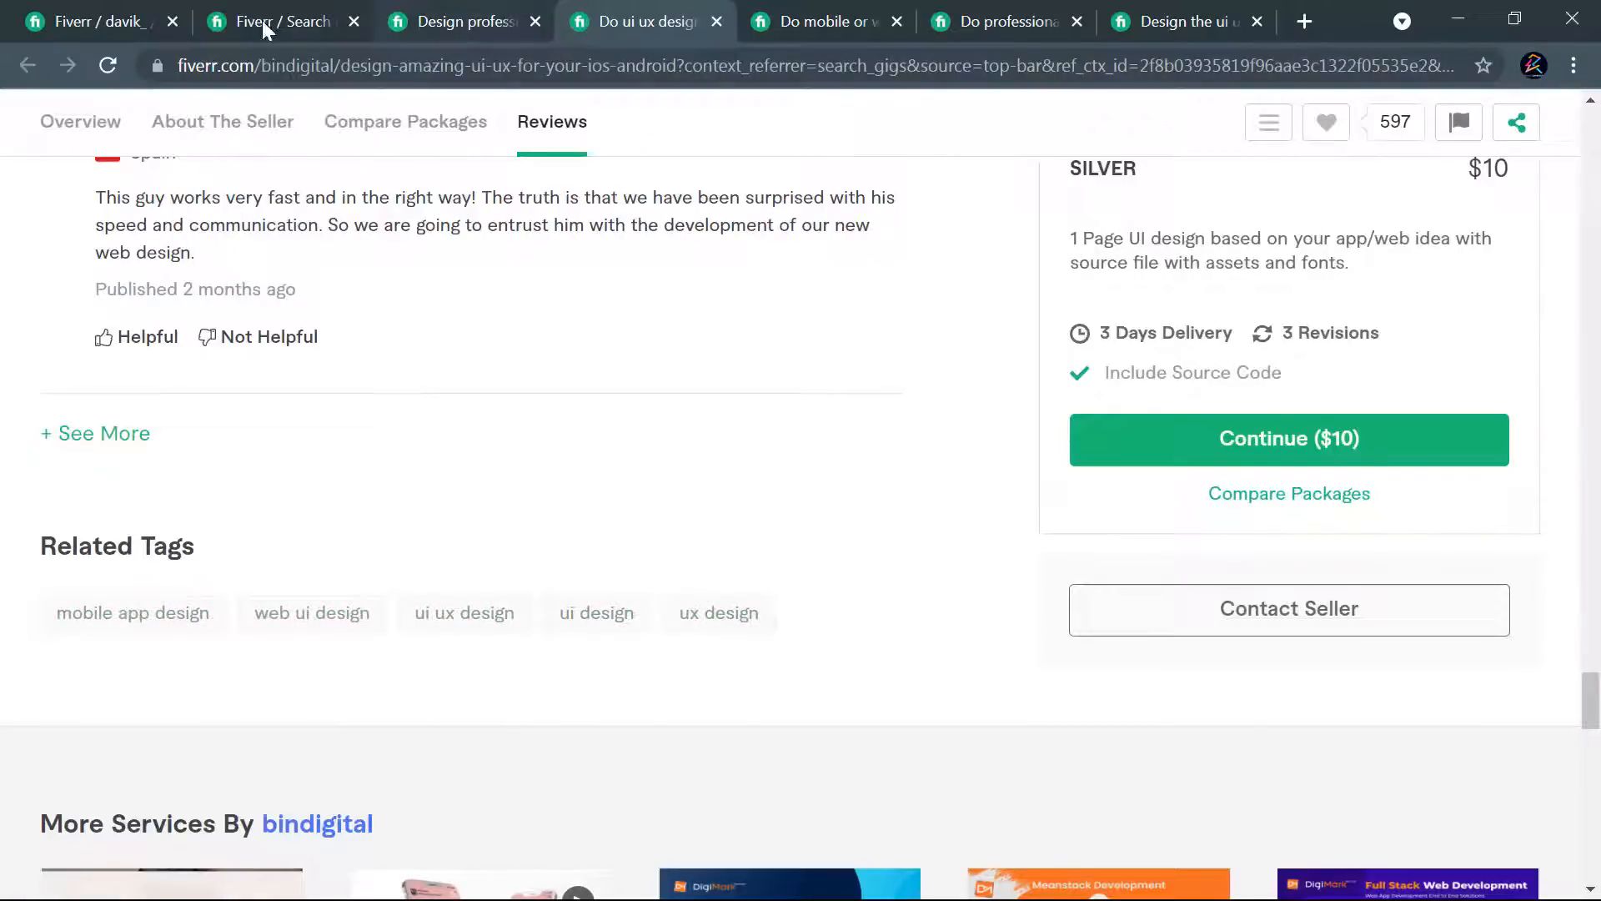
click(1005, 21)
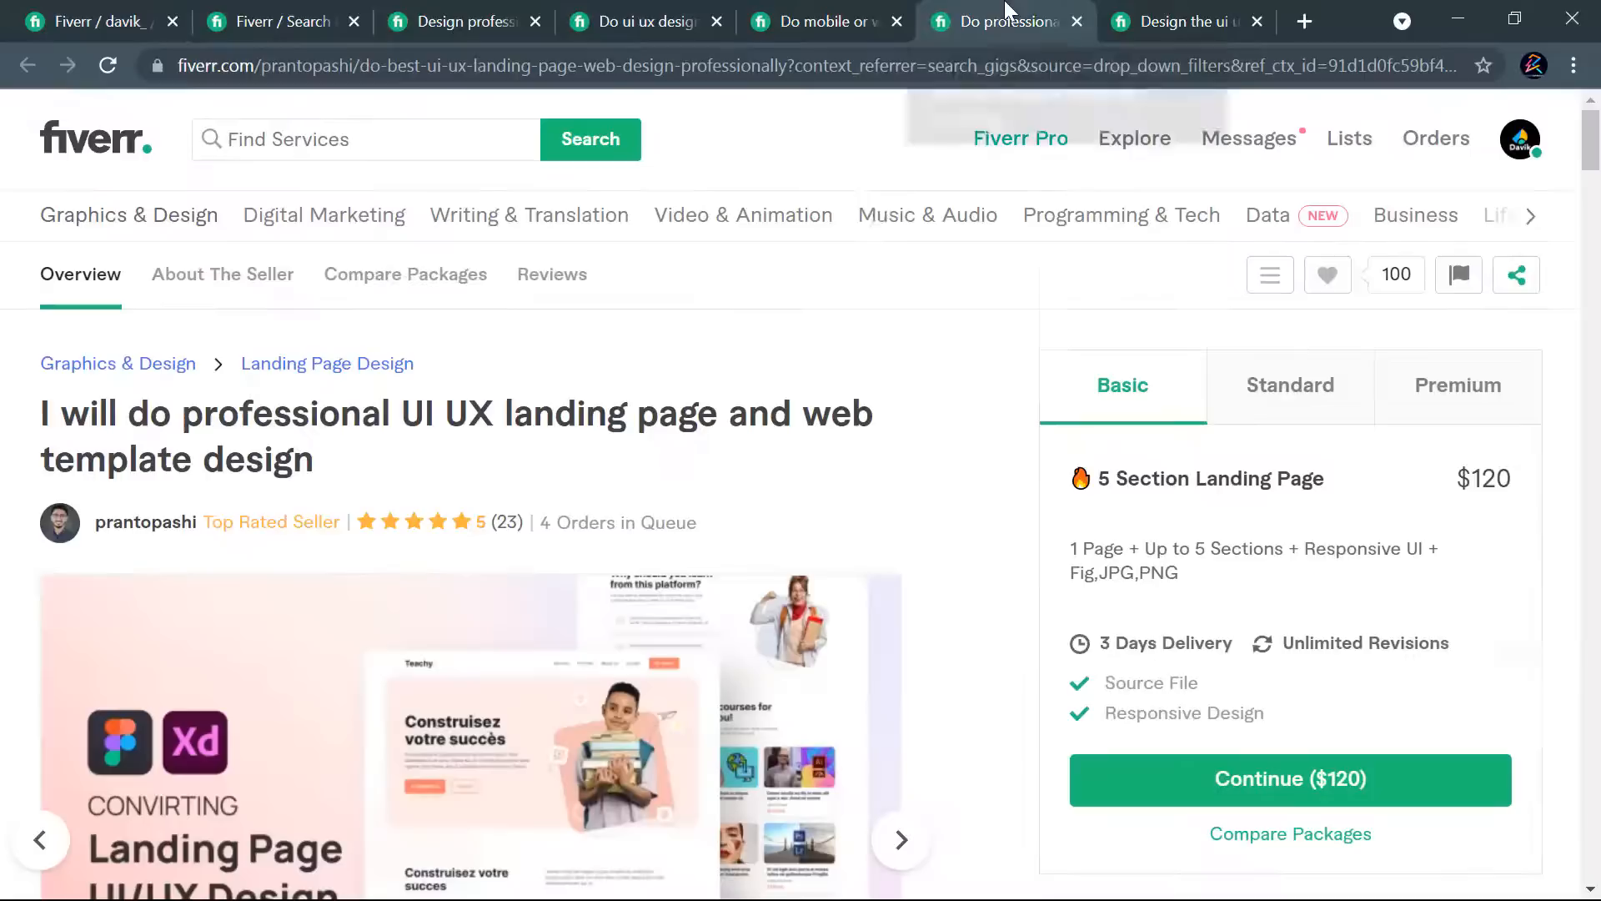
scroll(959, 459, down, 5)
scroll(976, 470, down, 20)
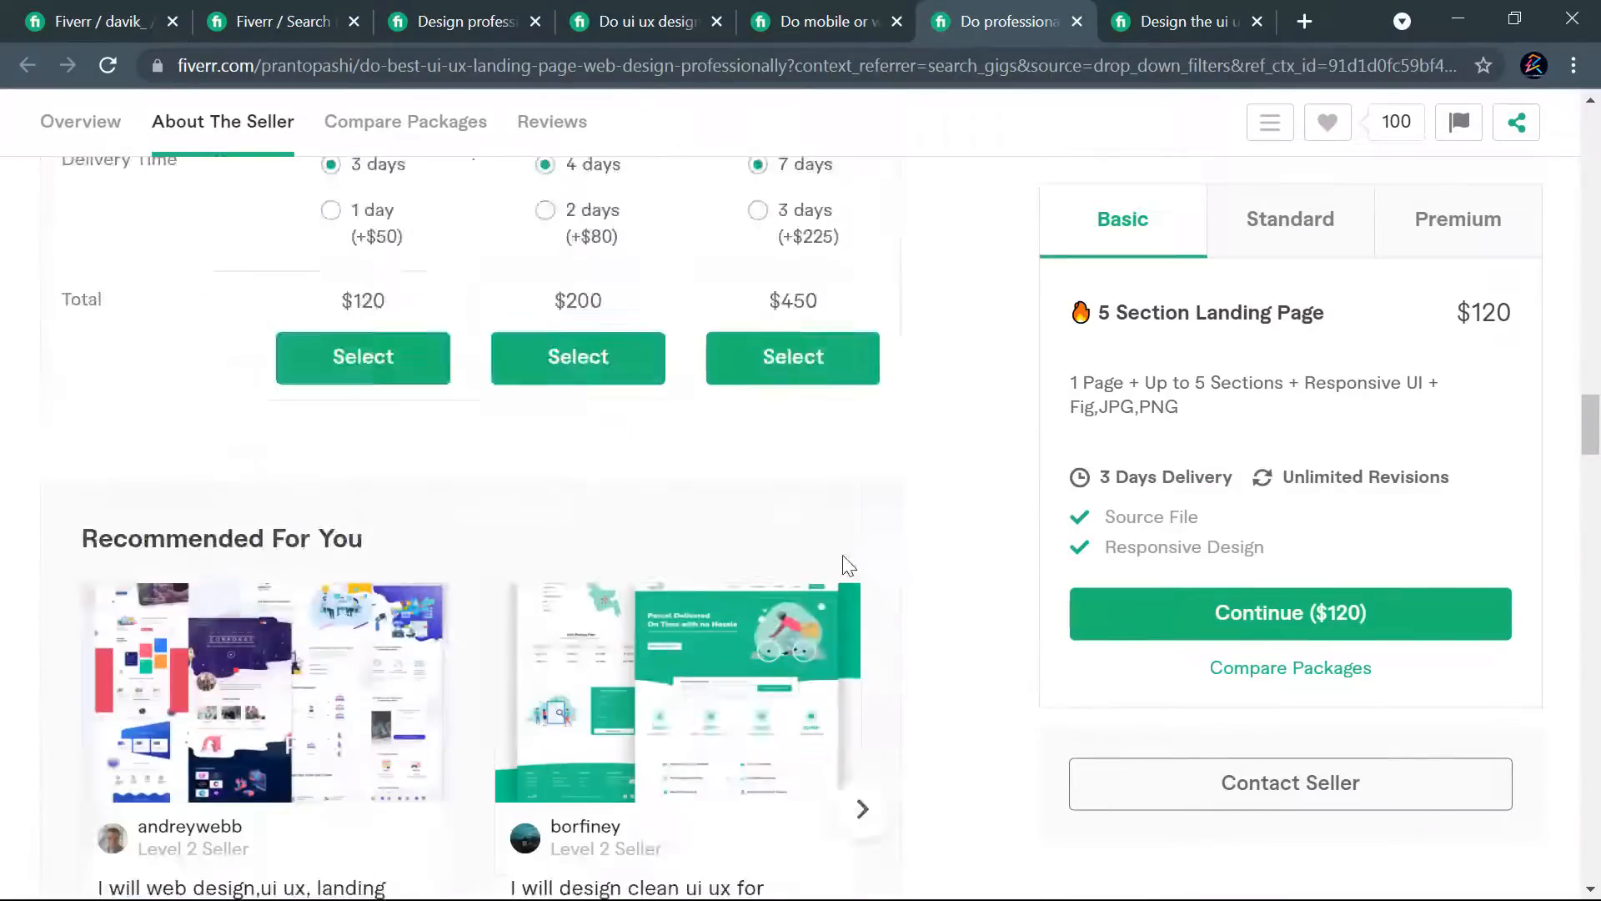
scroll(845, 583, down, 15)
scroll(845, 576, up, 7)
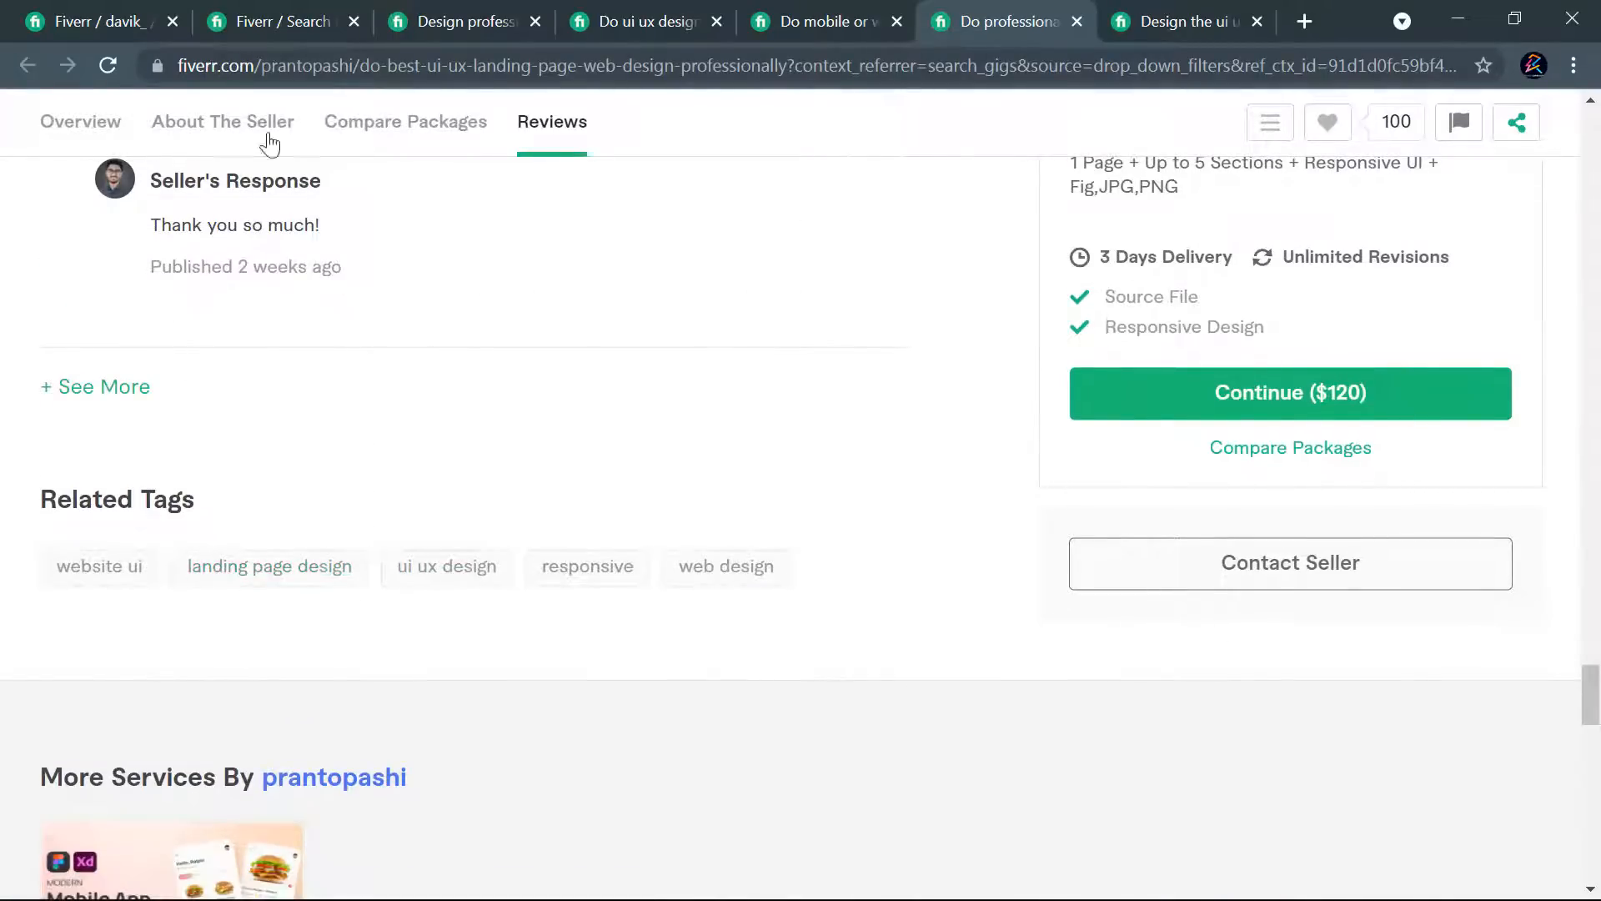
- Return to the new gig form and add "web design" as the third search tag
click(51, 18)
text(web )
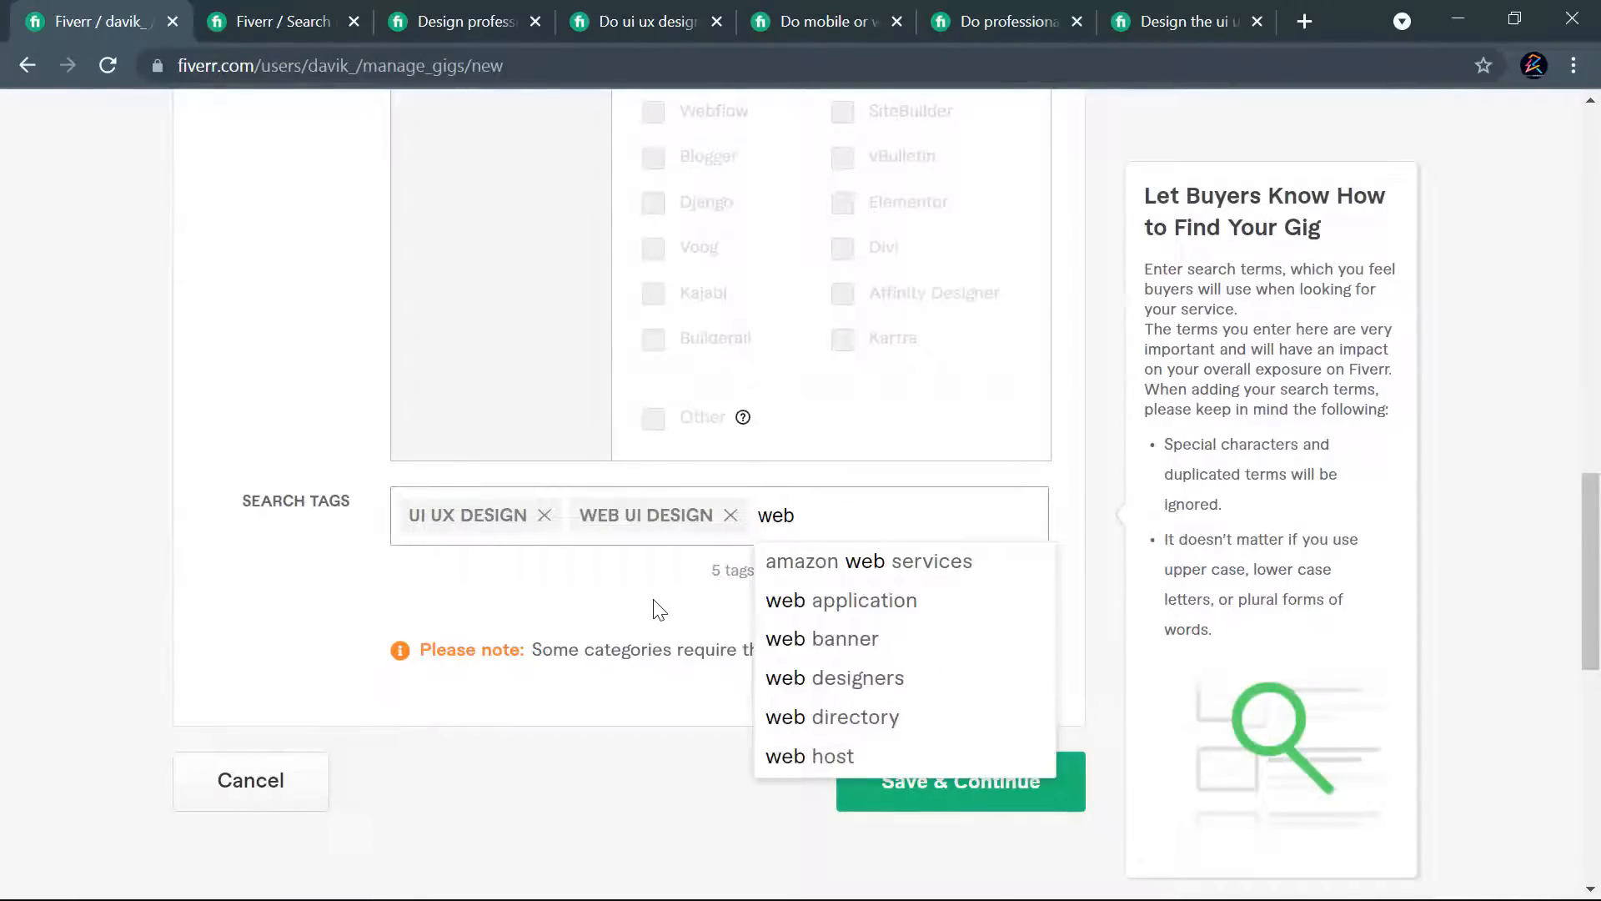
text(des)
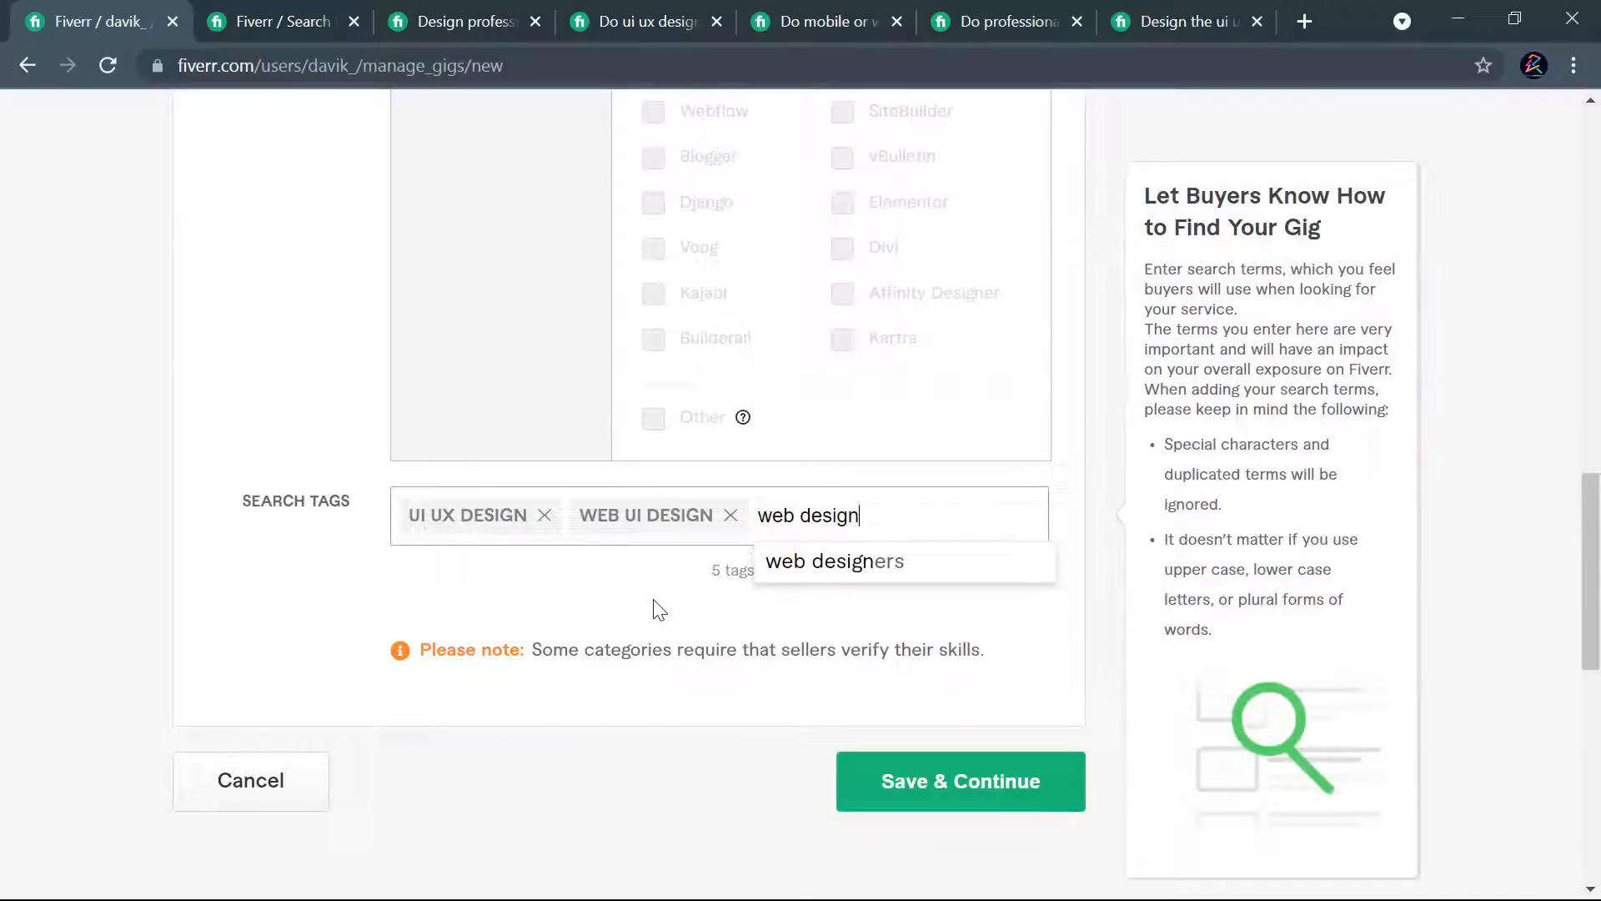
text(ign)
key(Return)
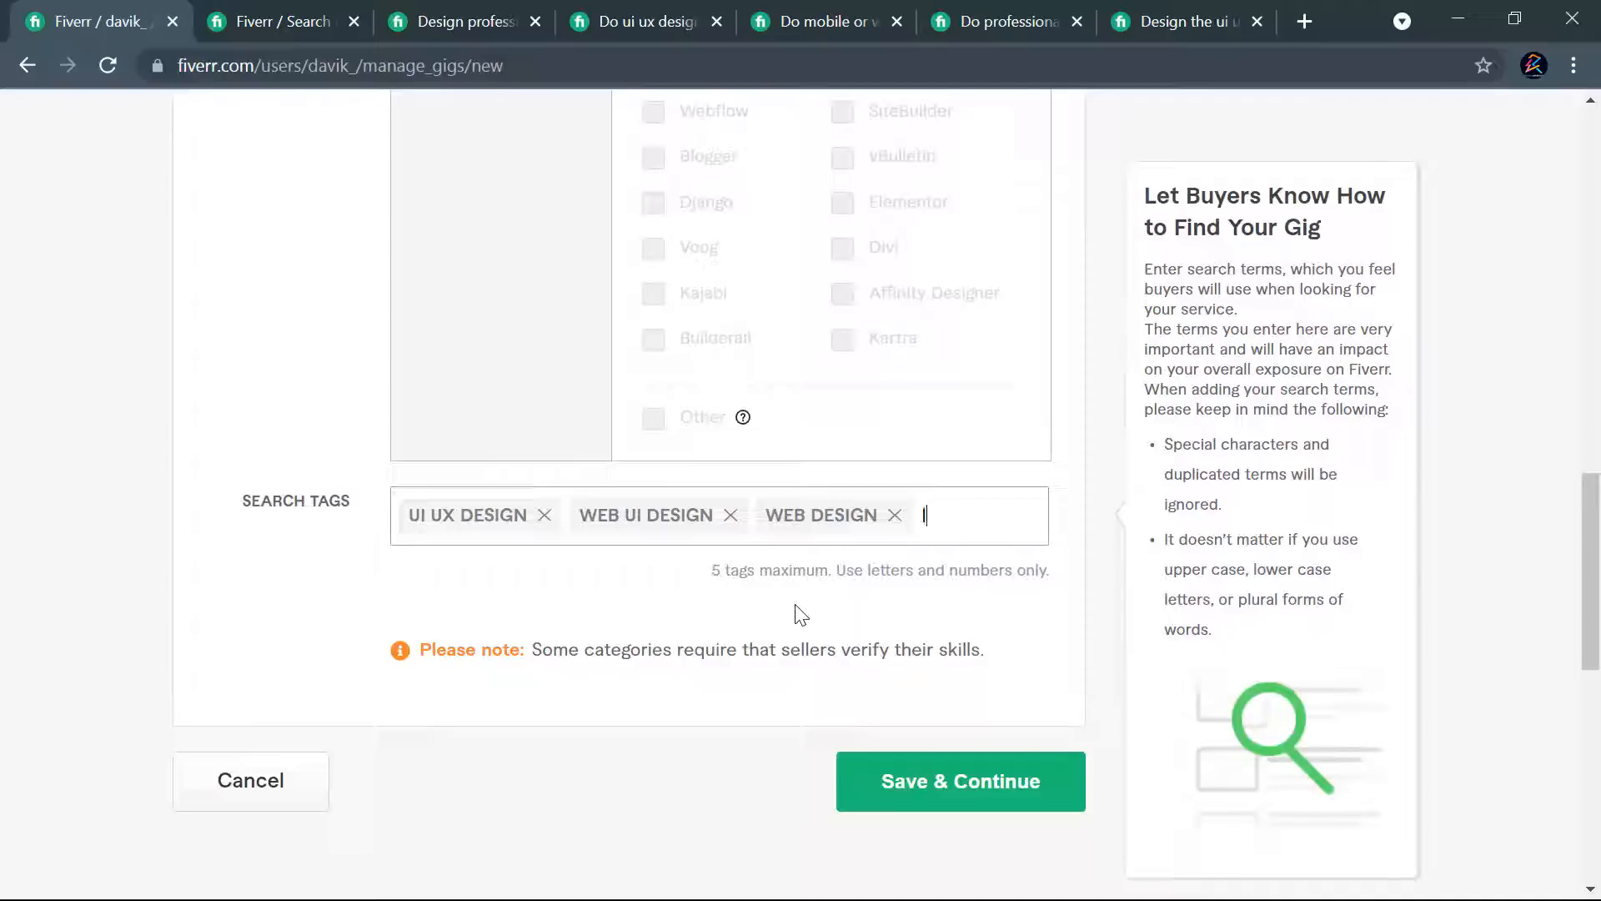
- Add "landing page design" as the fourth search tag of the new gig
text(landing pa)
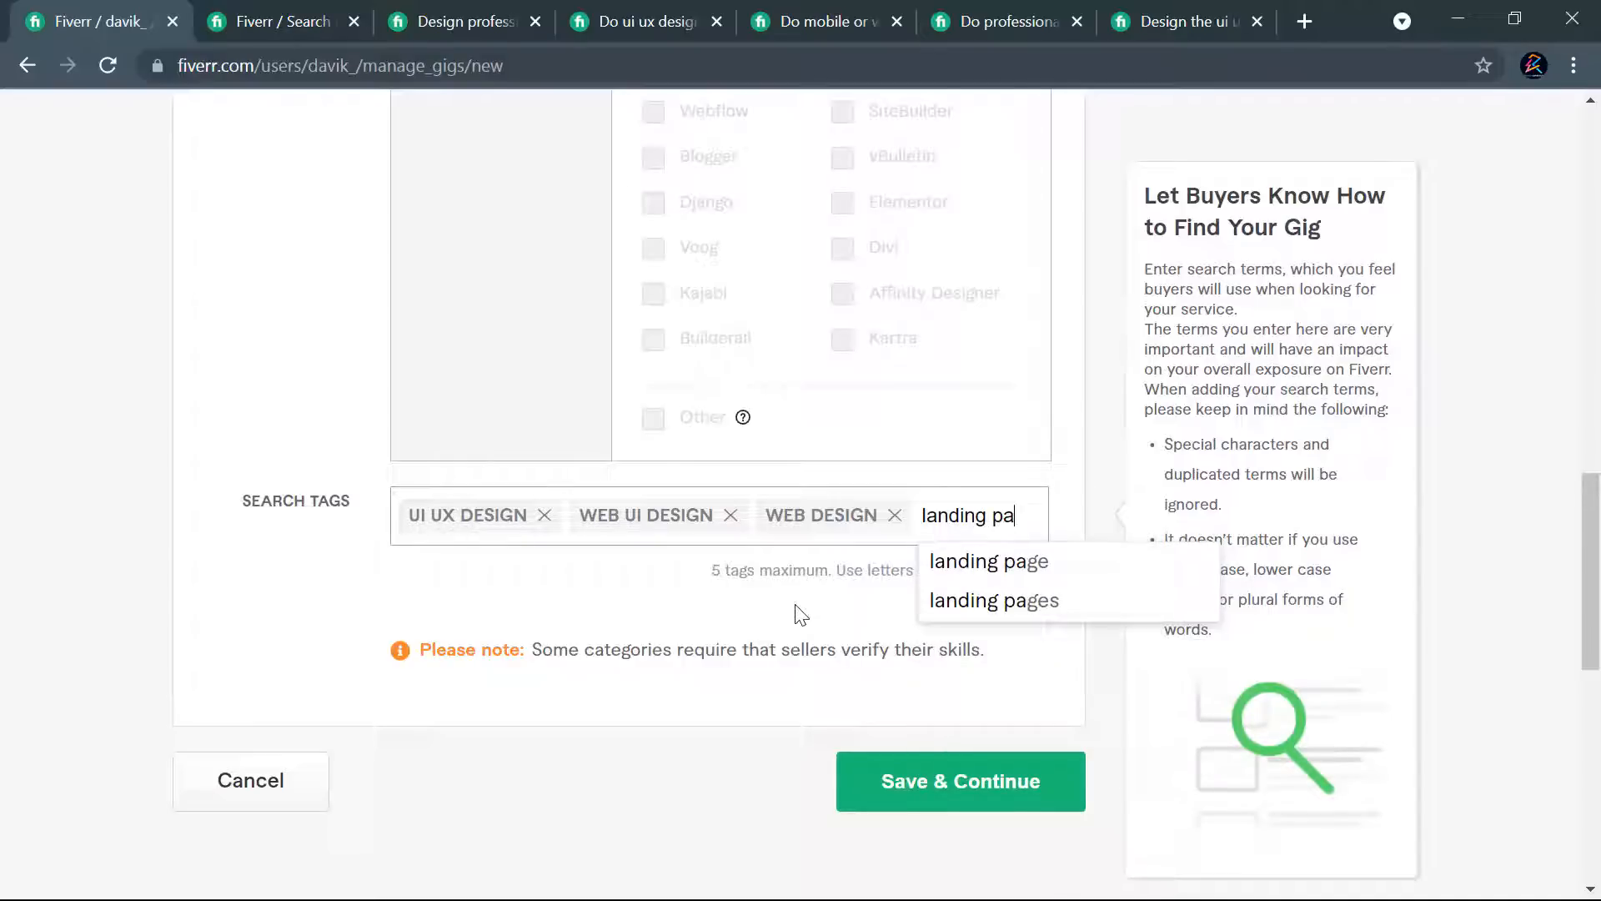
text(ge design)
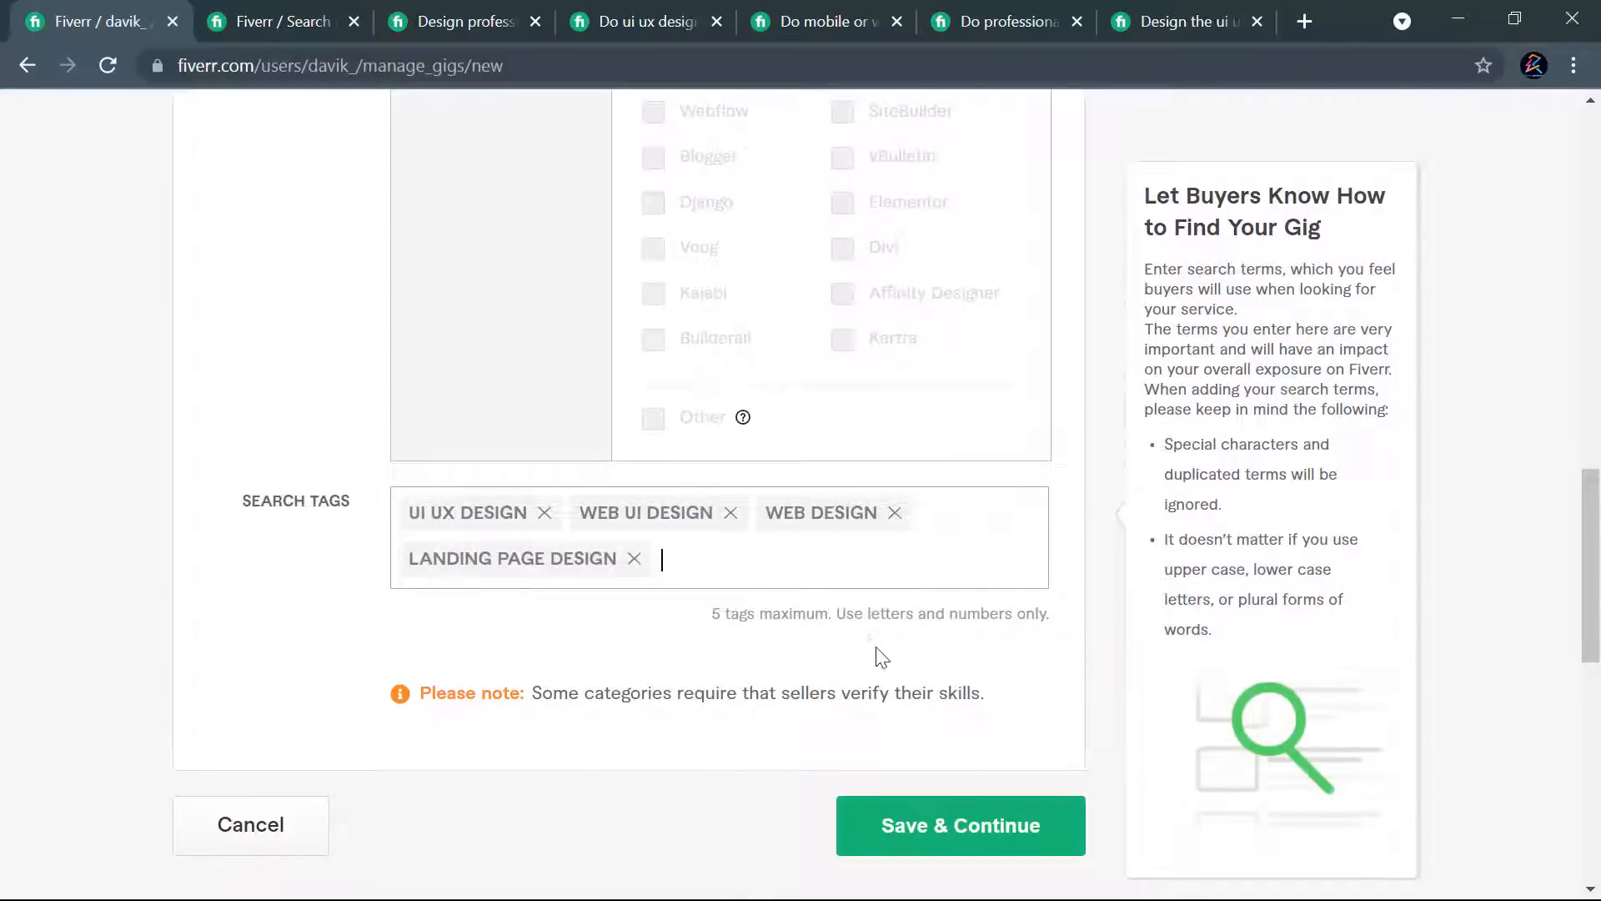
- Compare the related tags of the website and landing page ui ux gig with those of the professional UI UX landing page gig
click(1154, 18)
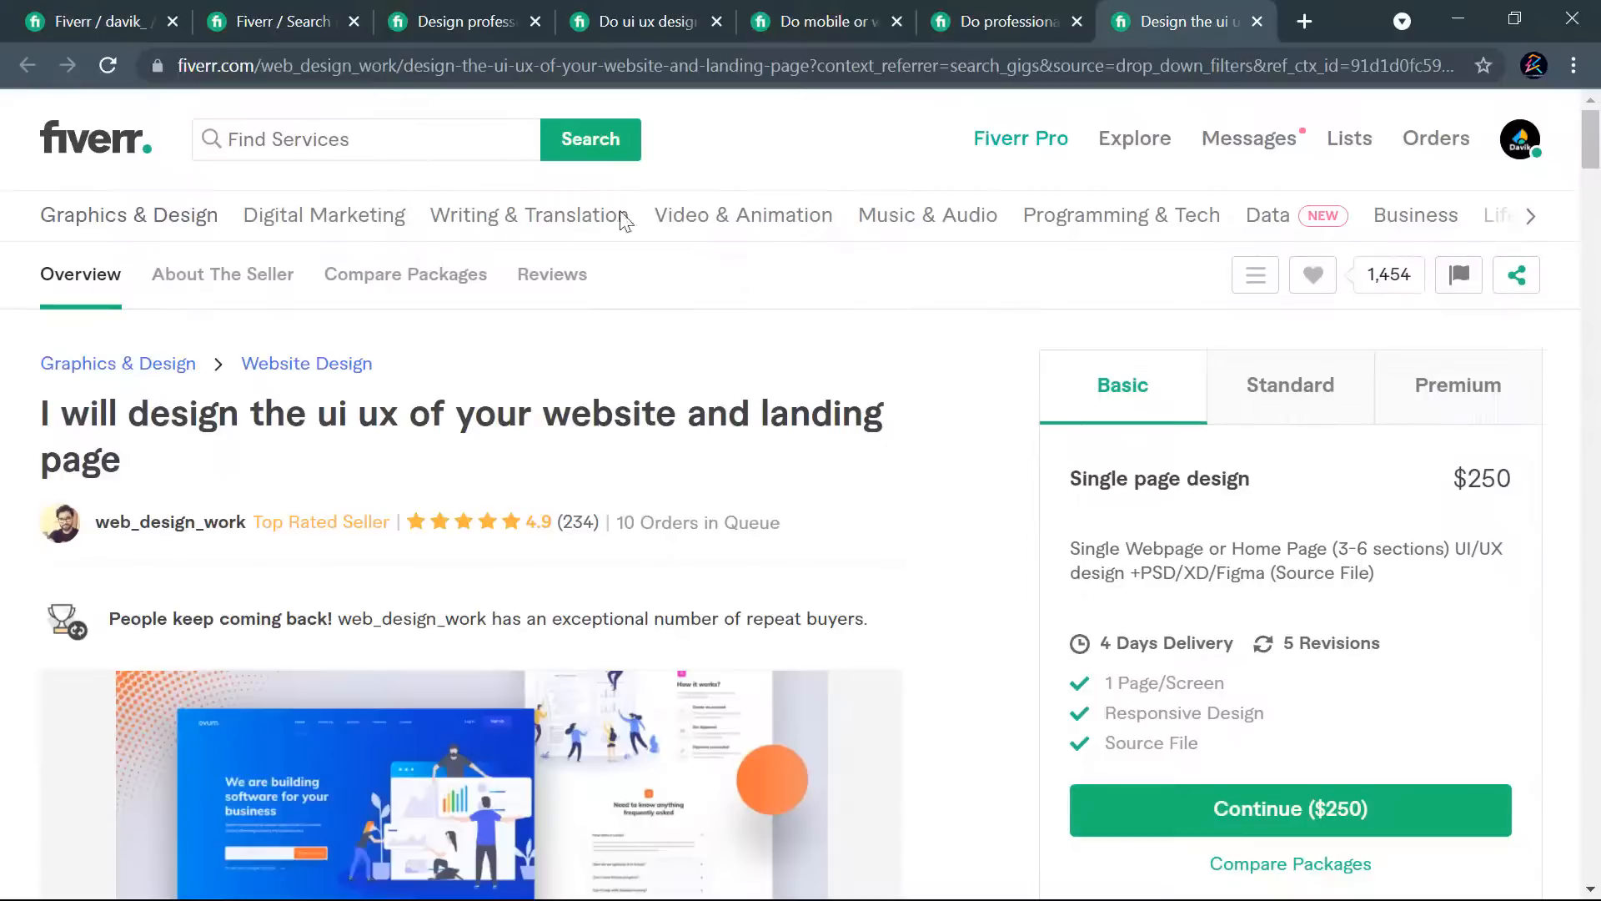
scroll(806, 435, down, 20)
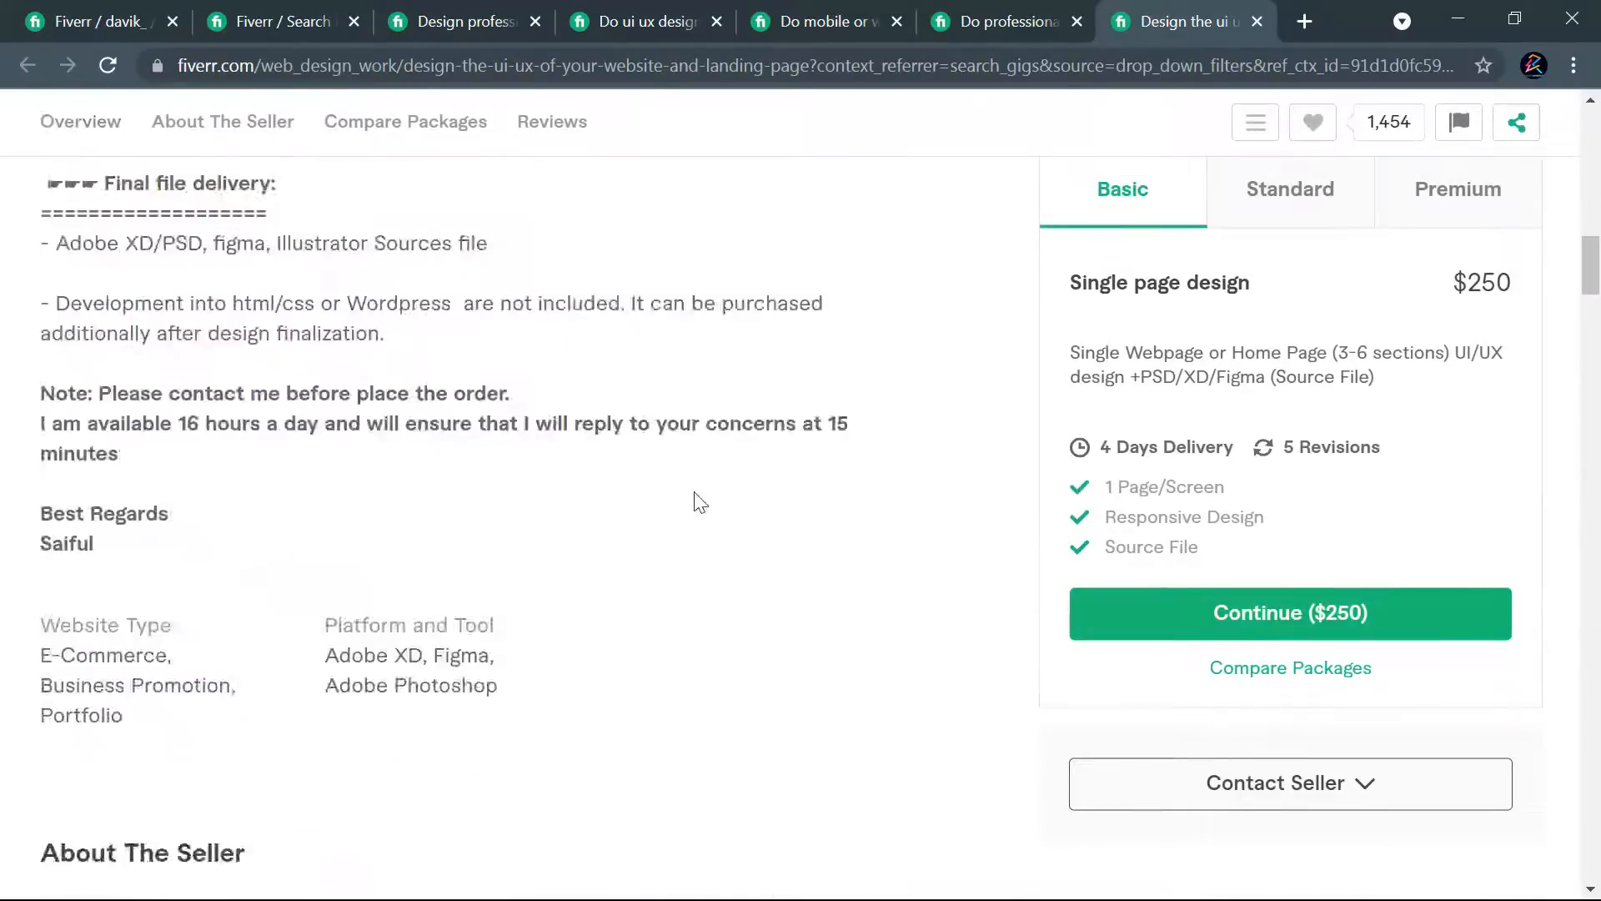
scroll(467, 534, down, 20)
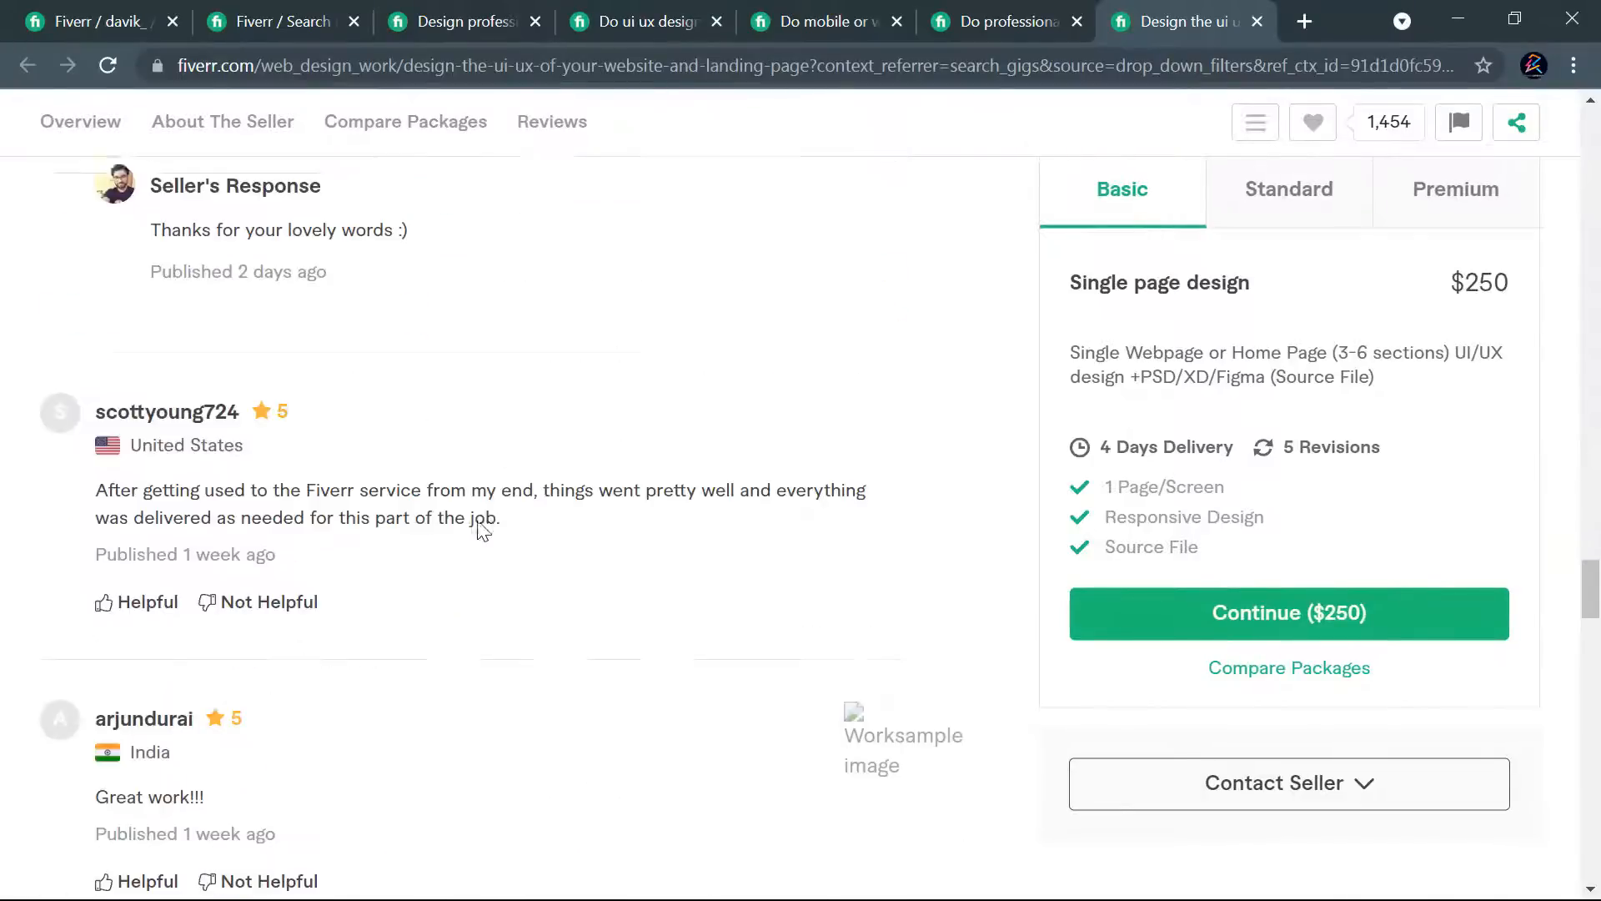
scroll(482, 532, down, 3)
scroll(482, 532, up, 3)
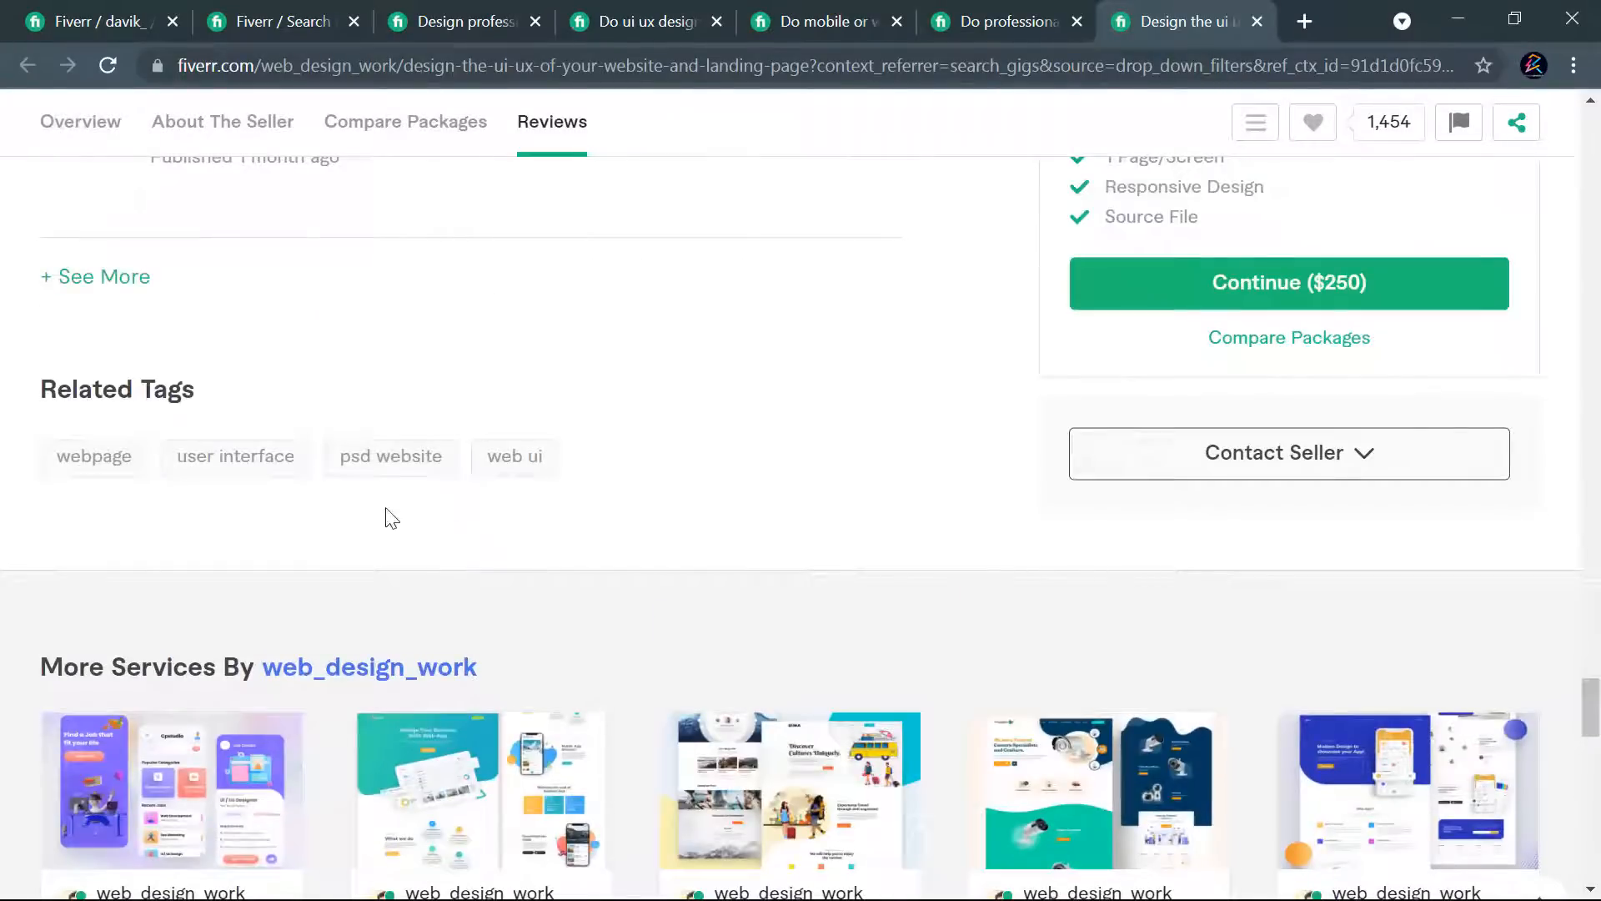
click(959, 22)
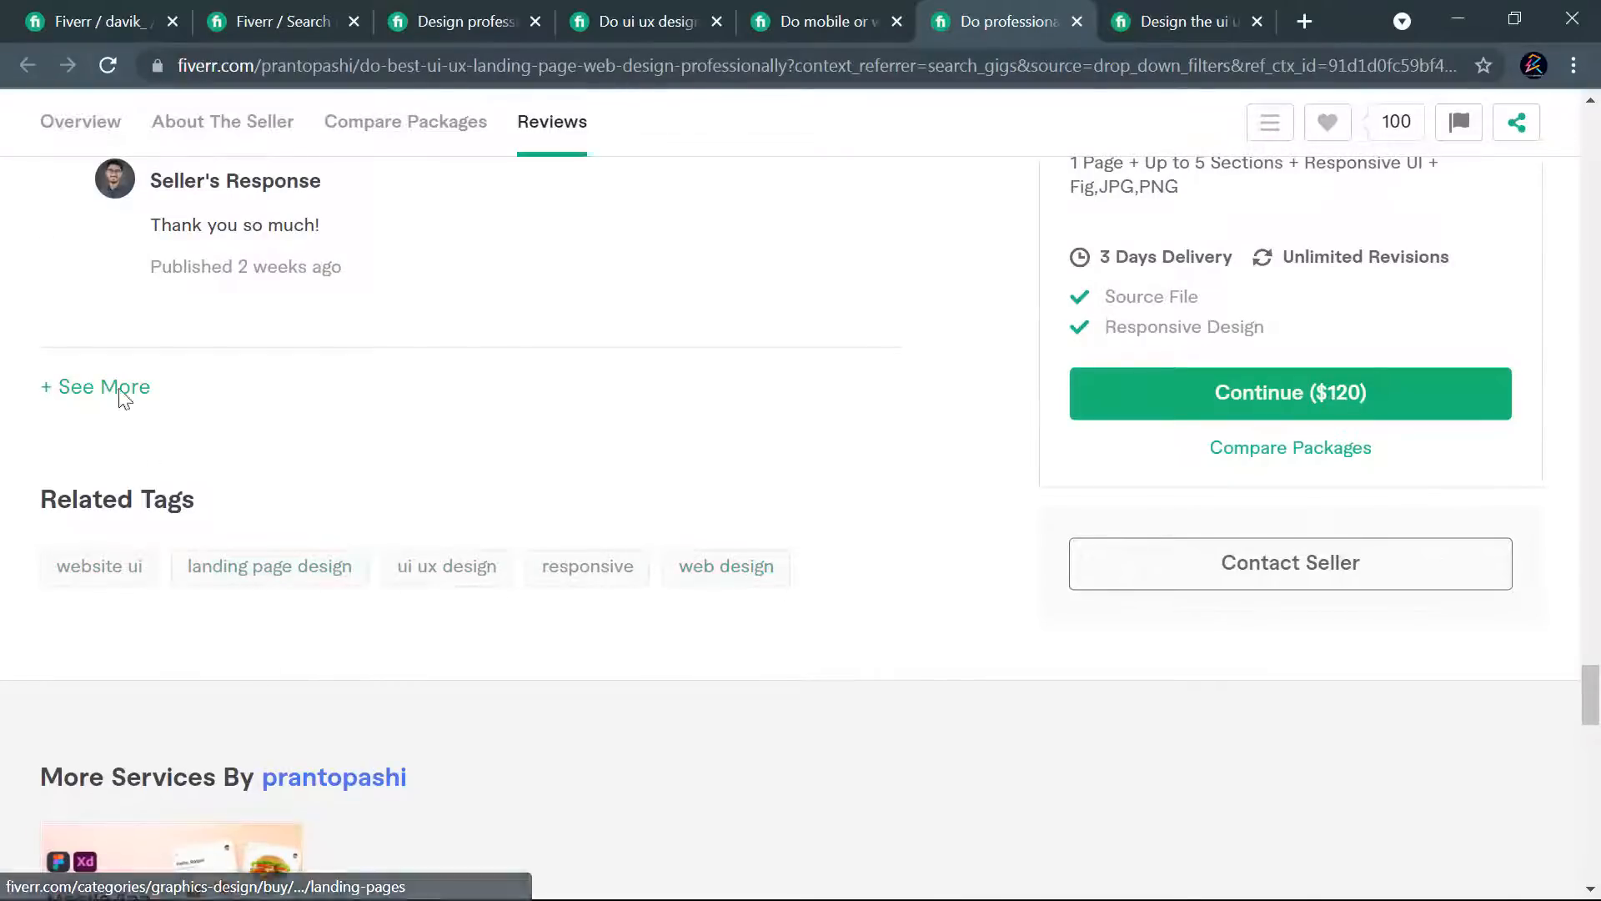
- Return to the new gig form and add "website ui ux design" as the fifth search tag
click(106, 23)
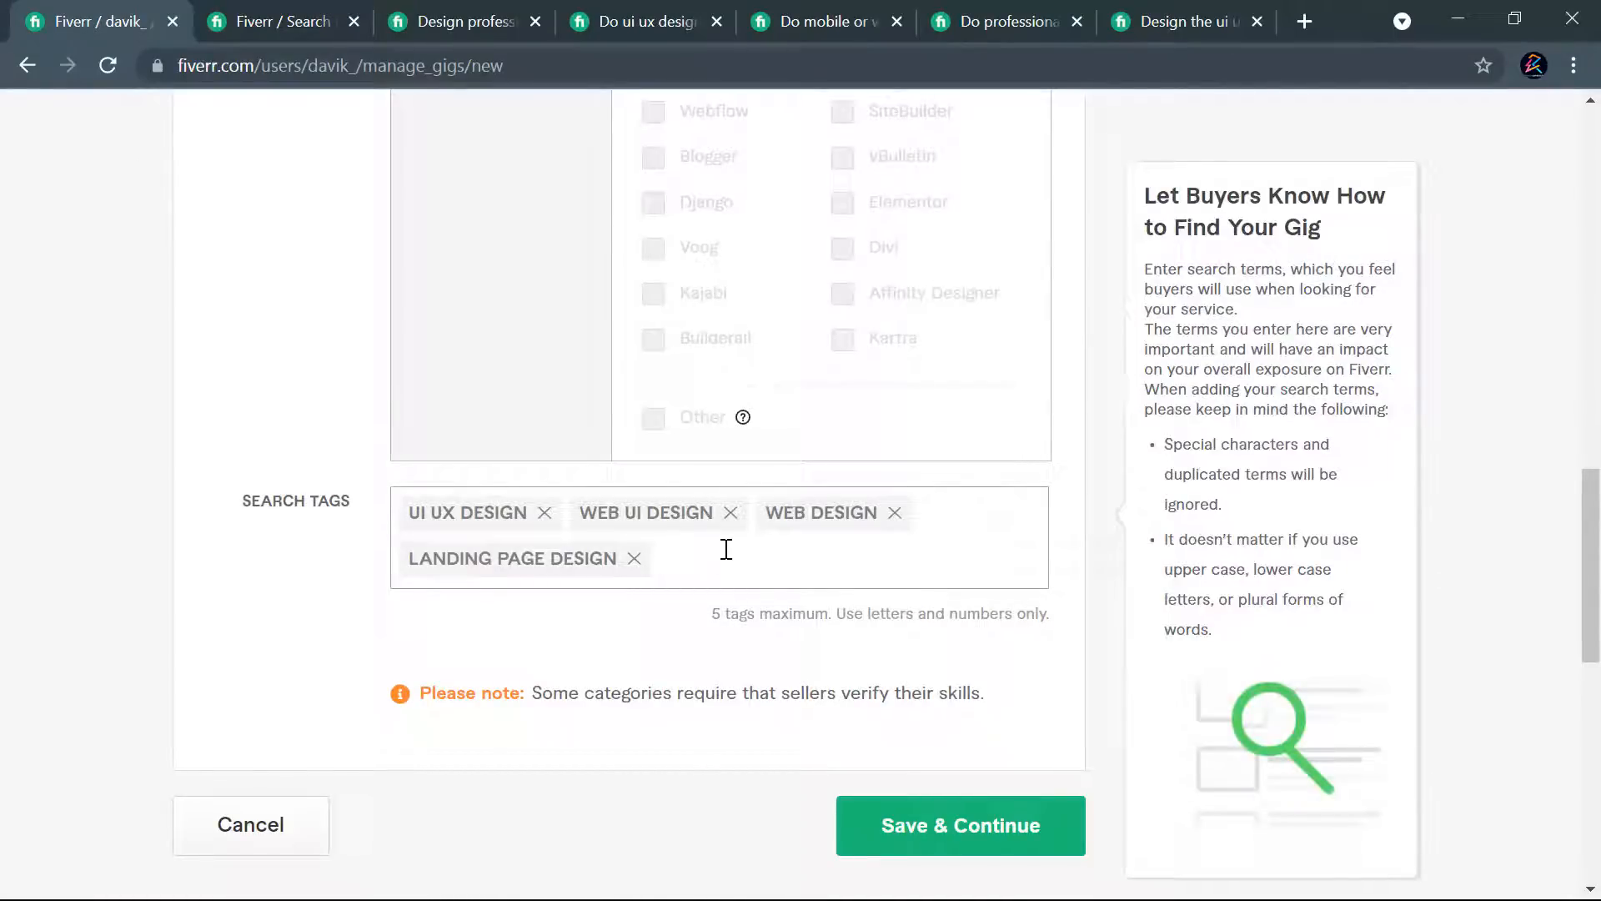
text(web ui ux designsite)
key(Return)
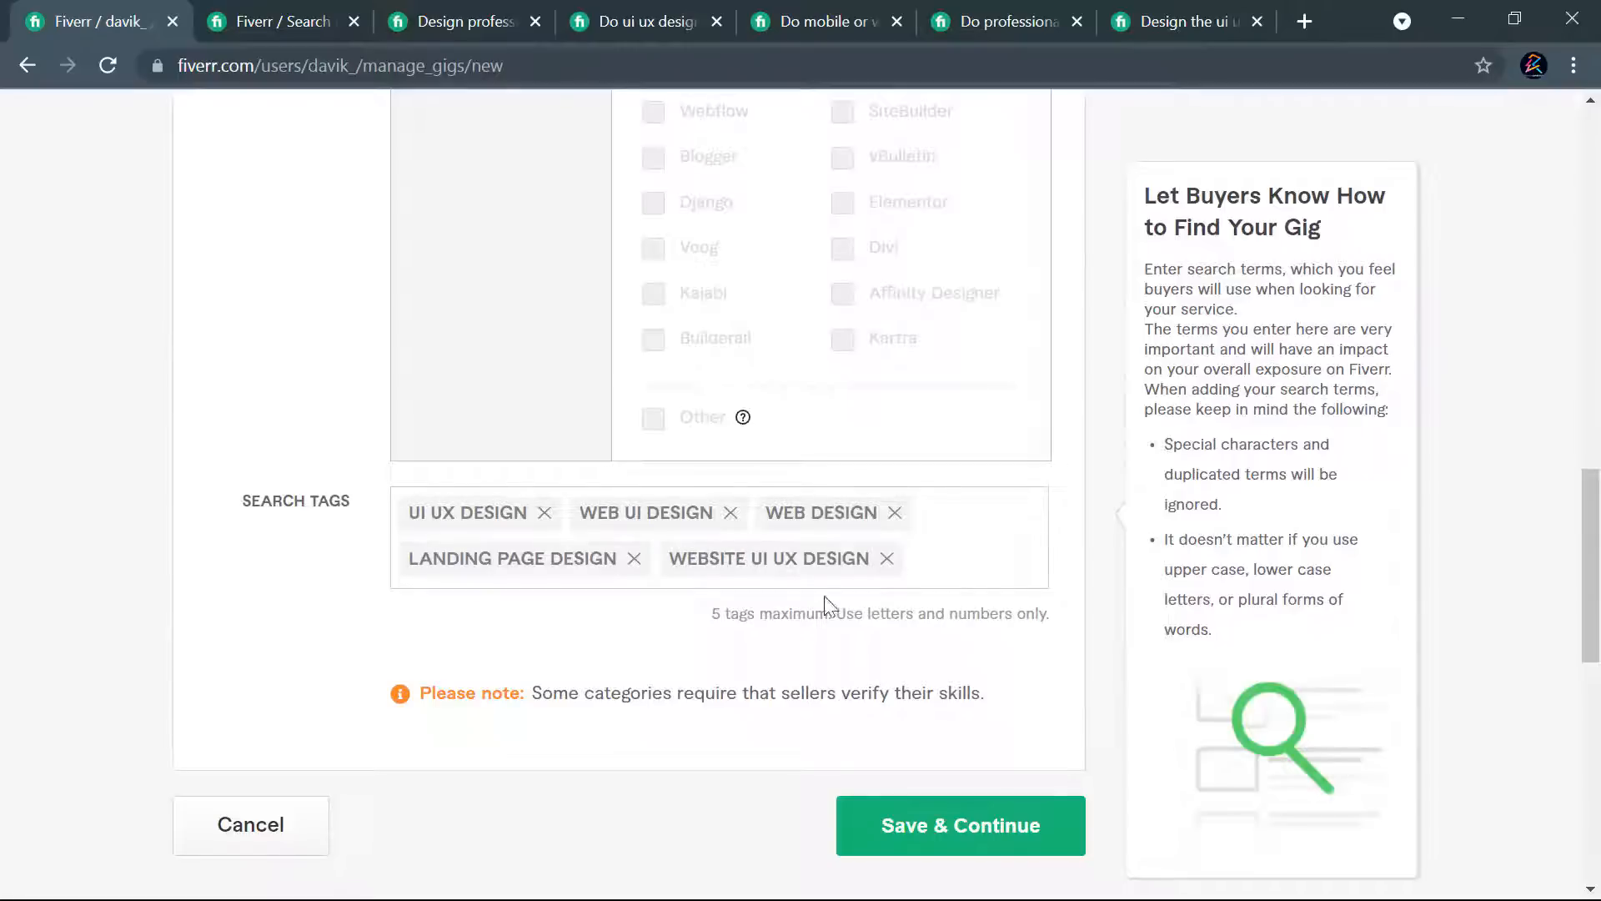
- Switch to the Davik.txt notes in Notepad and review the list of researched tag keywords
key(alt+Tab)
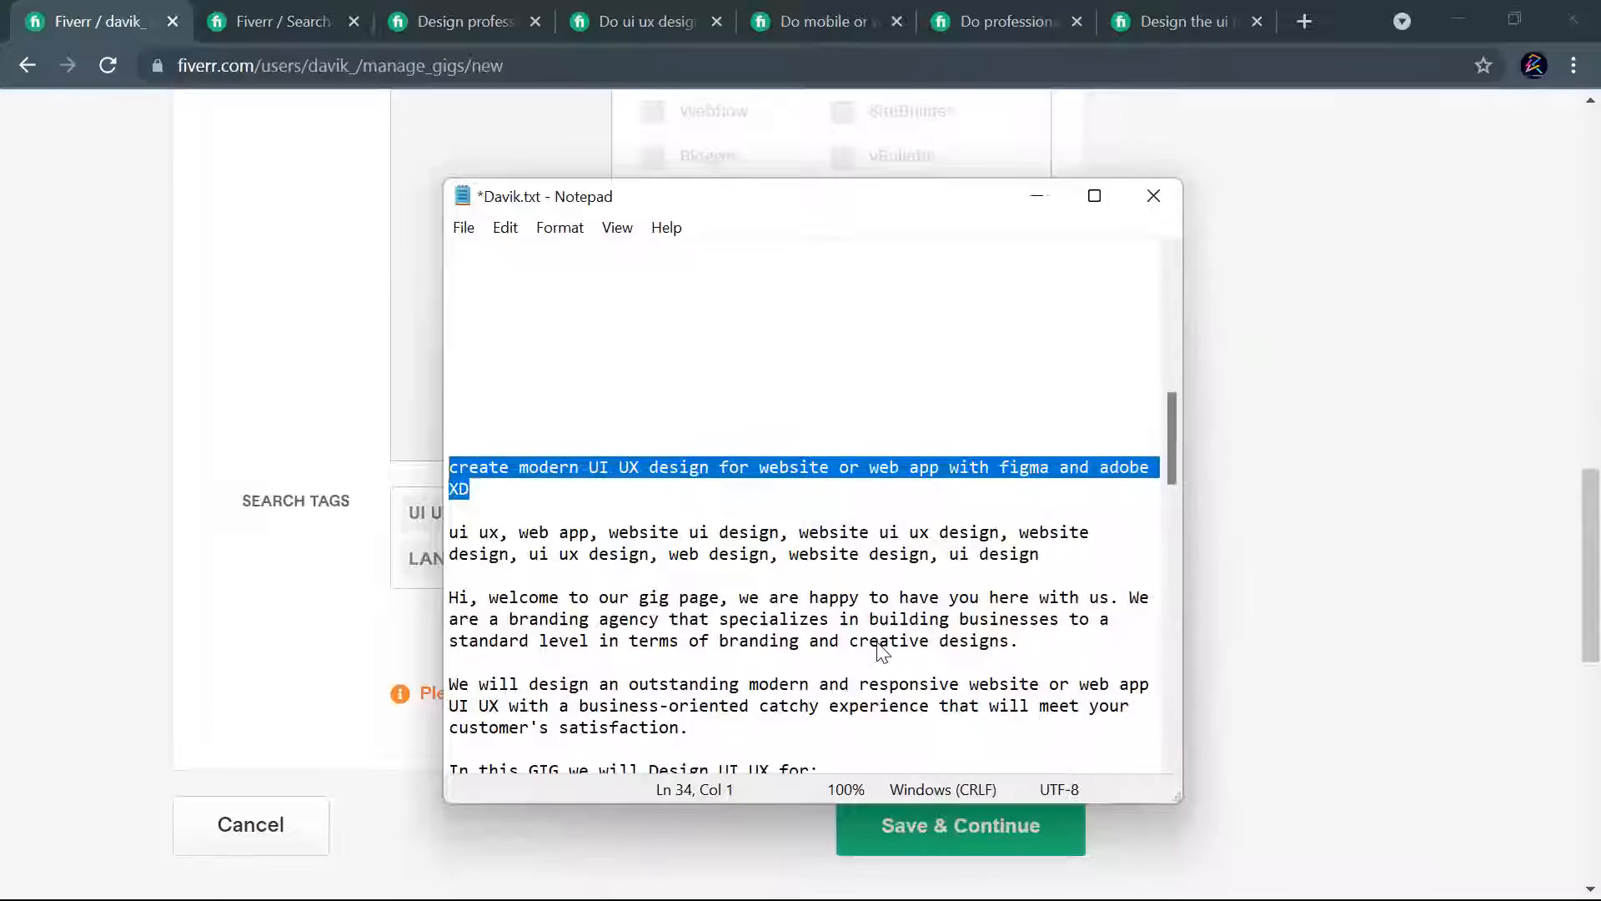
scroll(879, 725, down, 15)
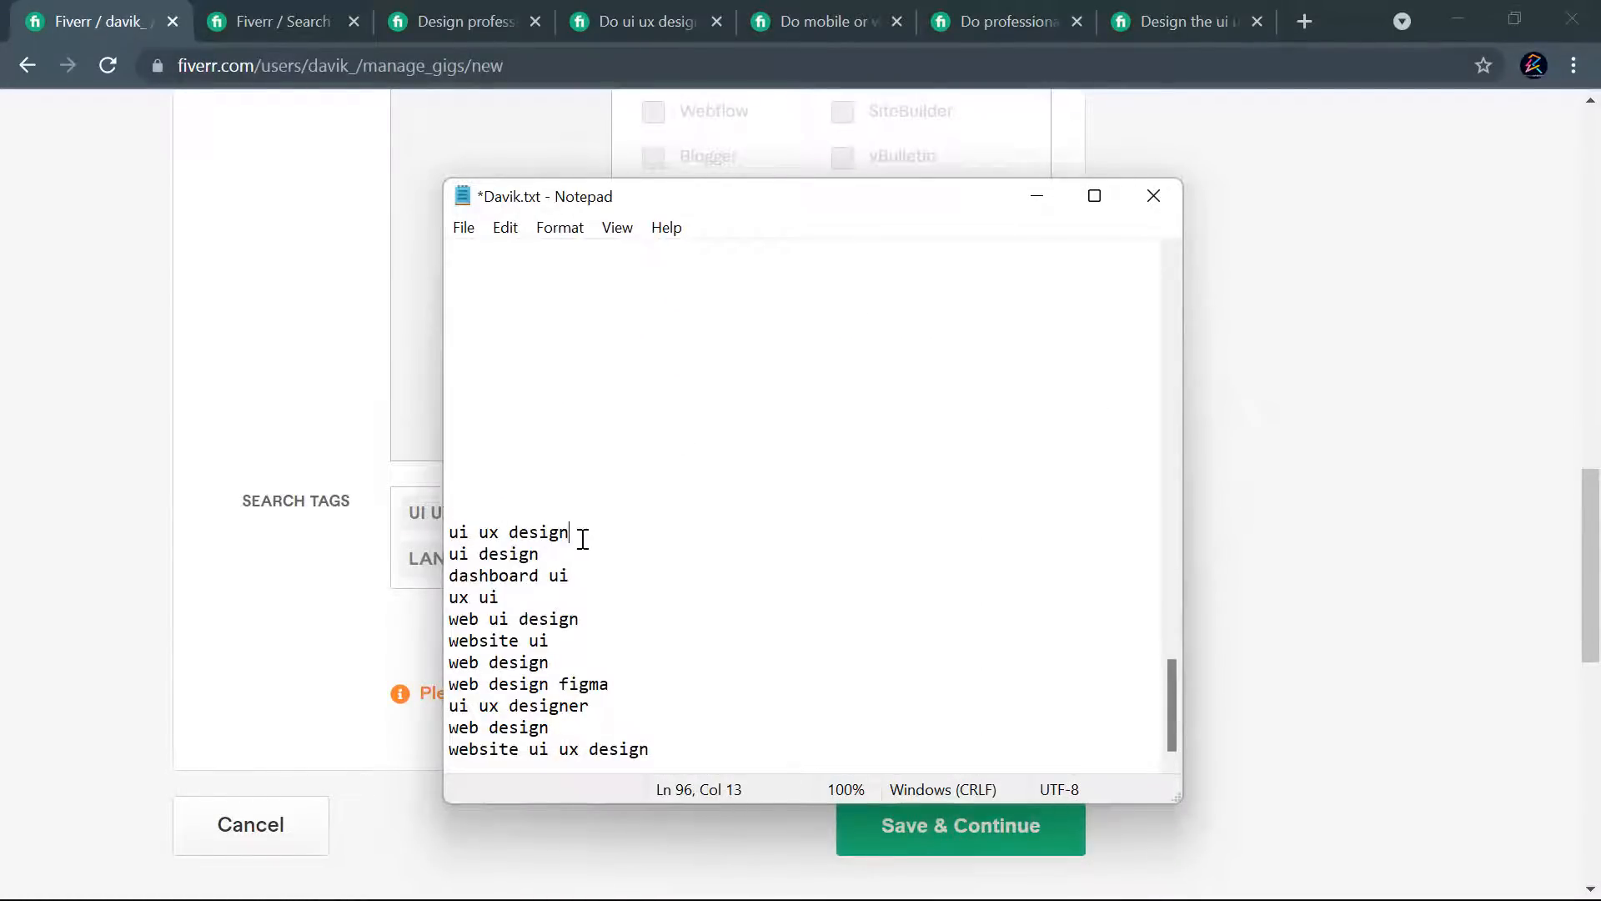
click(519, 620)
drag(565, 722, 473, 723)
click(1222, 619)
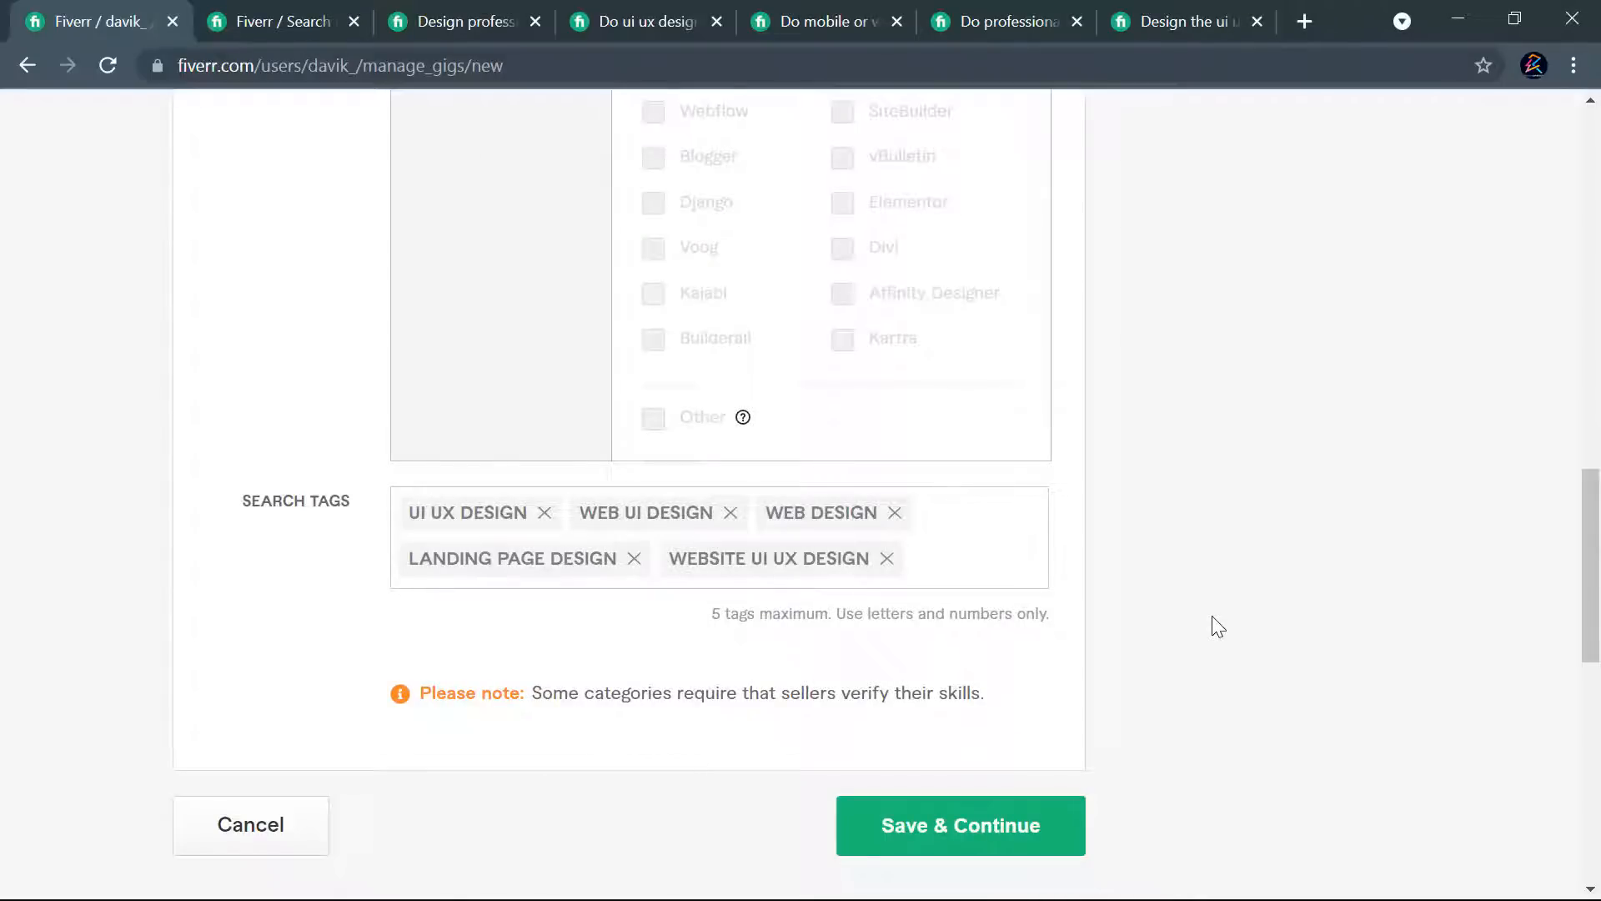
- Review the completed gig overview form and try to save it and continue
scroll(1058, 654, up, 15)
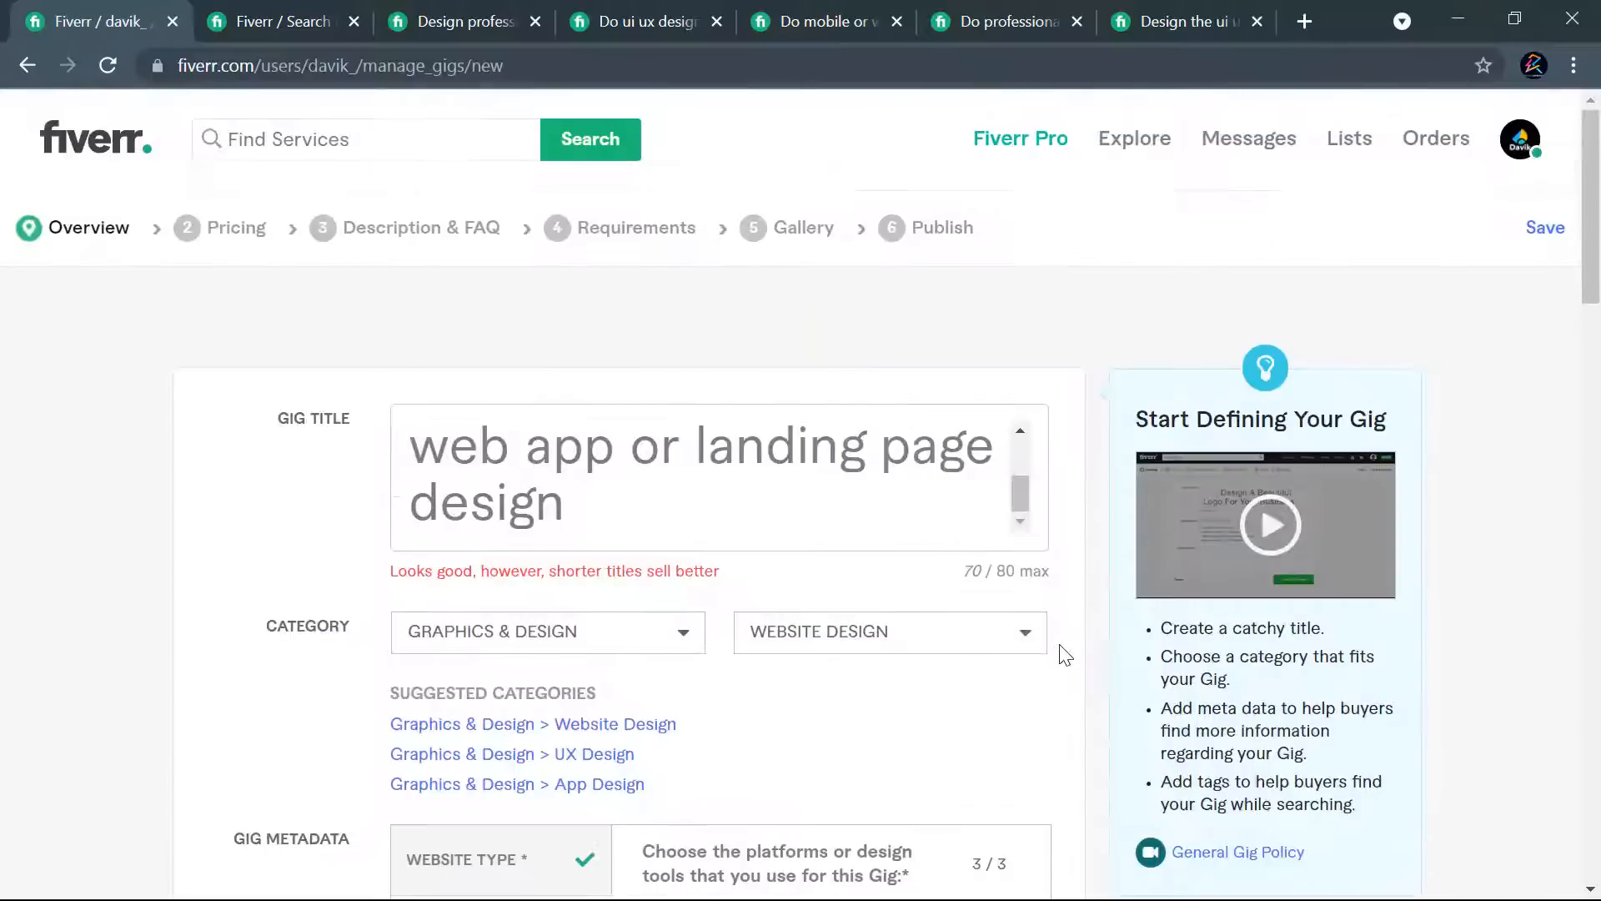
scroll(1083, 597, down, 15)
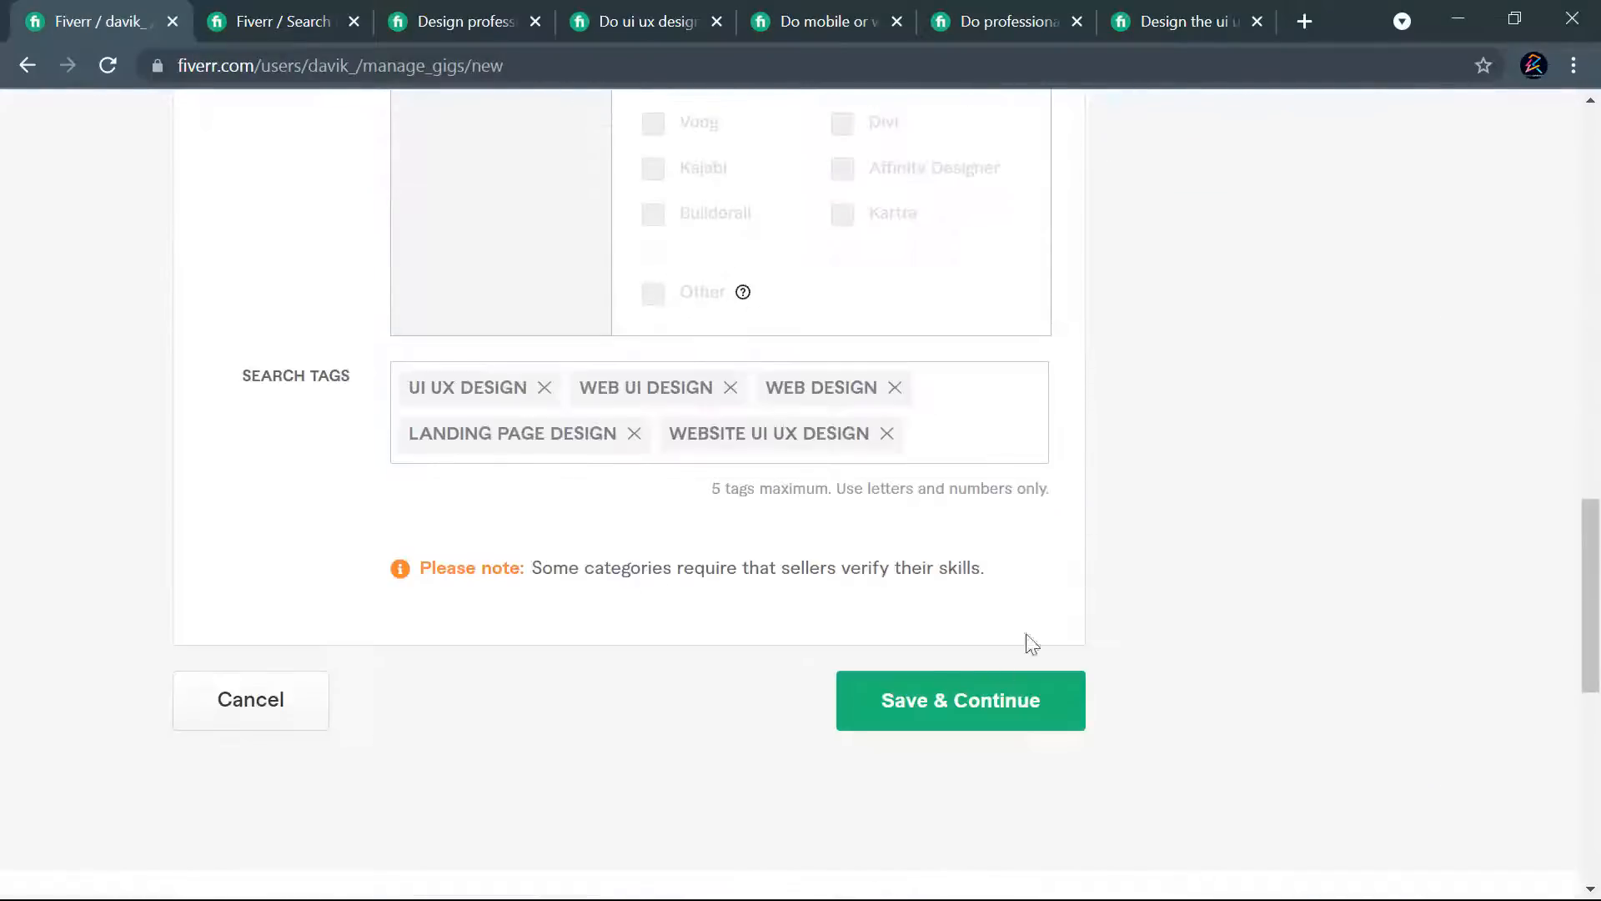
click(940, 711)
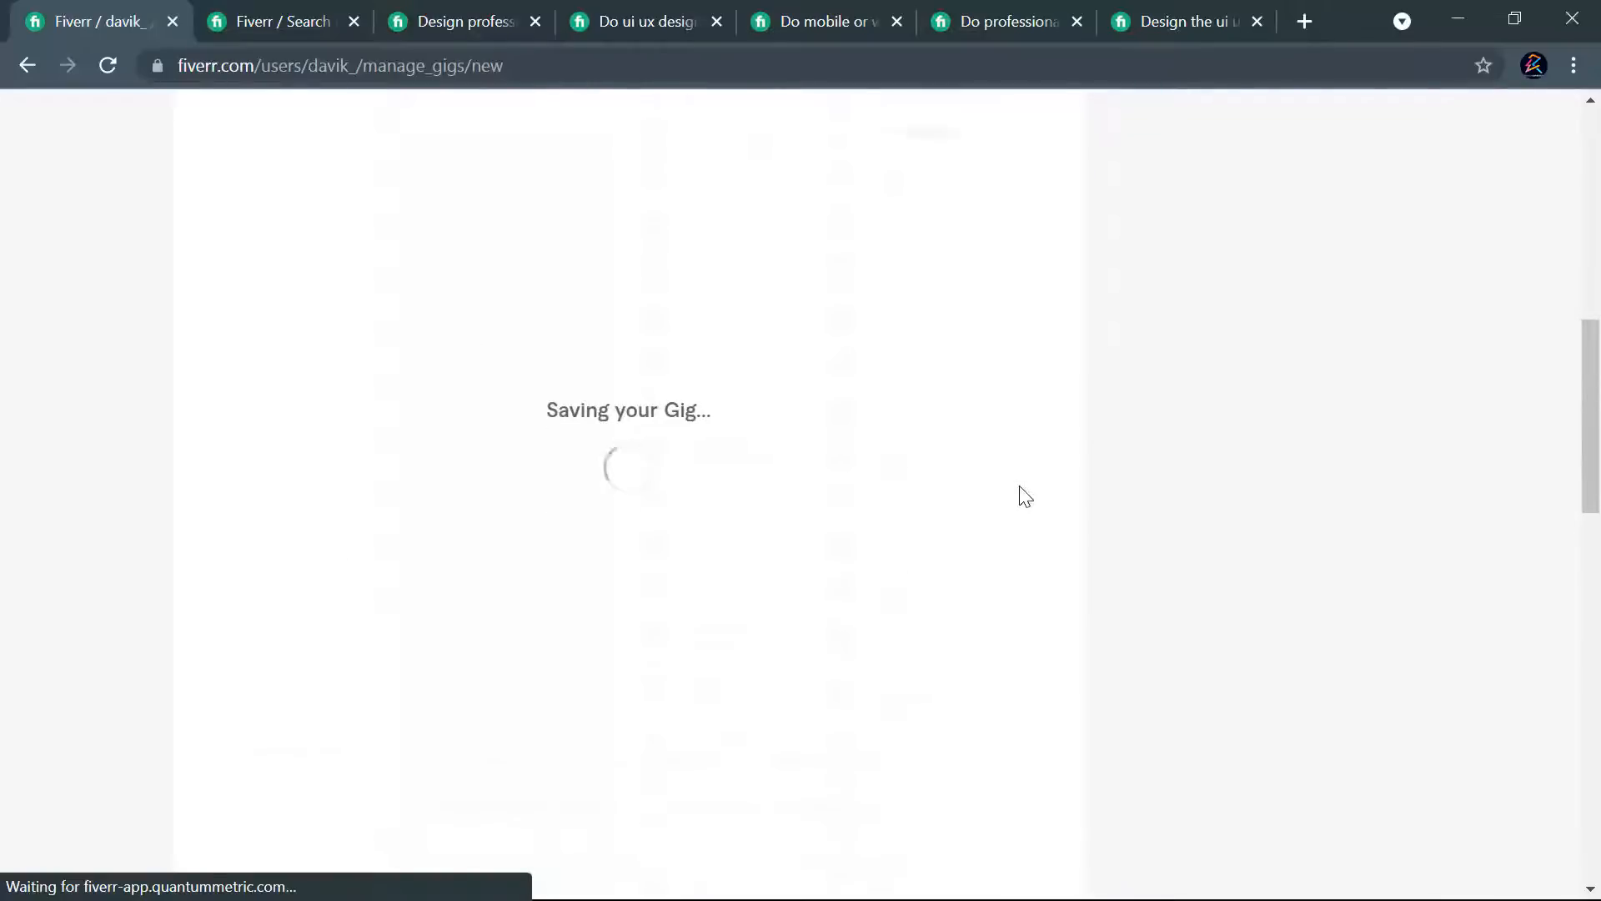
scroll(1019, 487, down, 3)
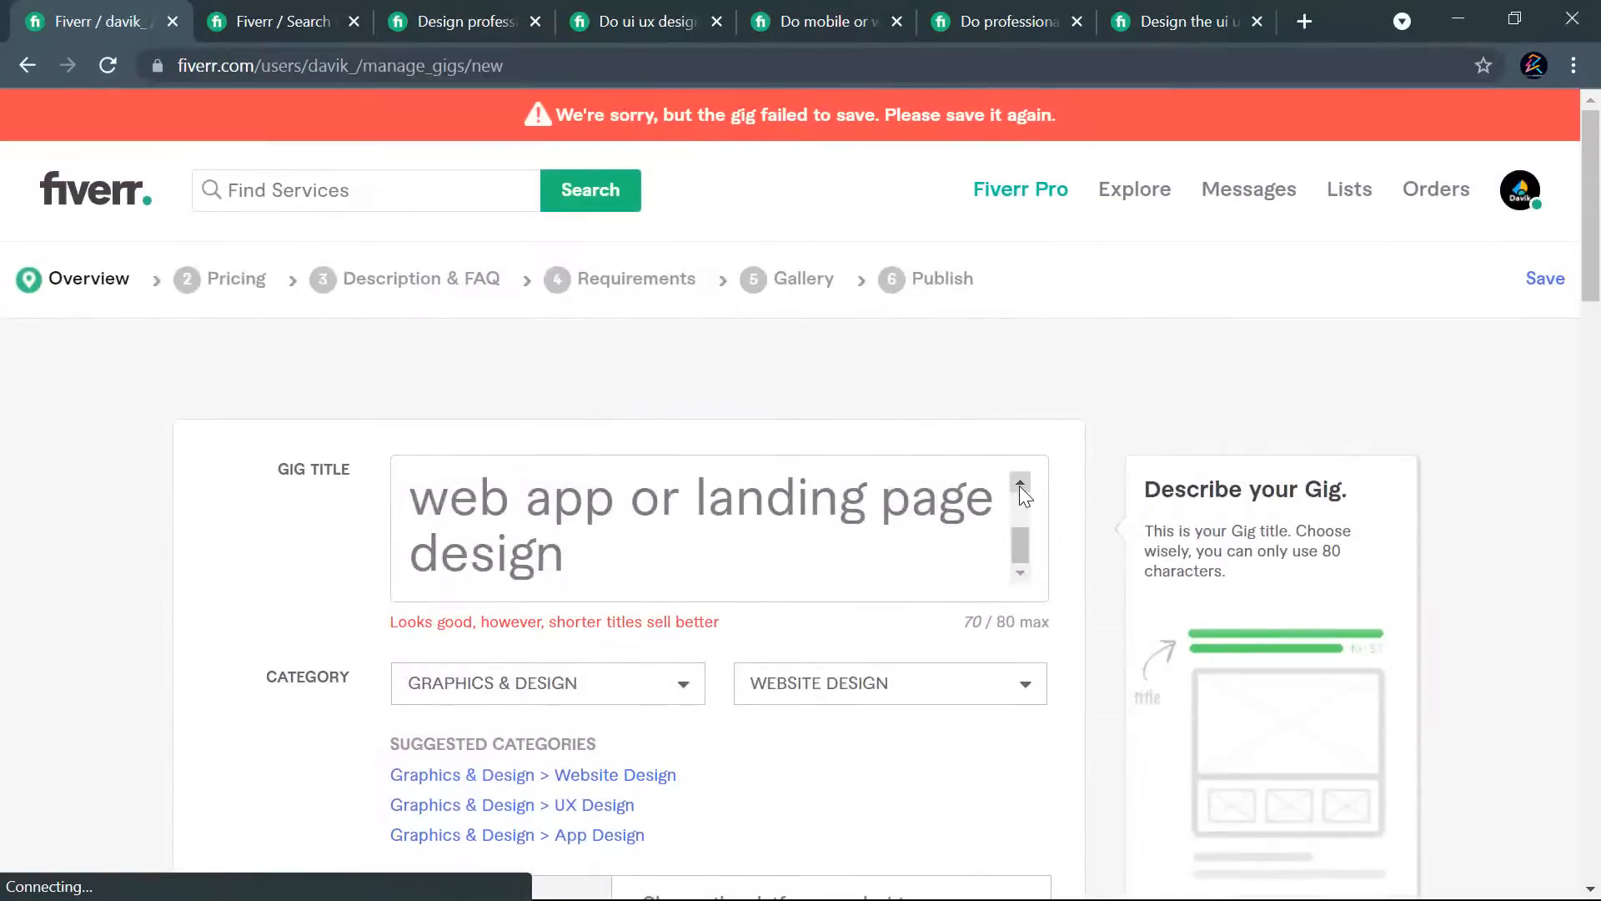
- Check the gig title text and retry saving the overview with the same search tags
click(594, 559)
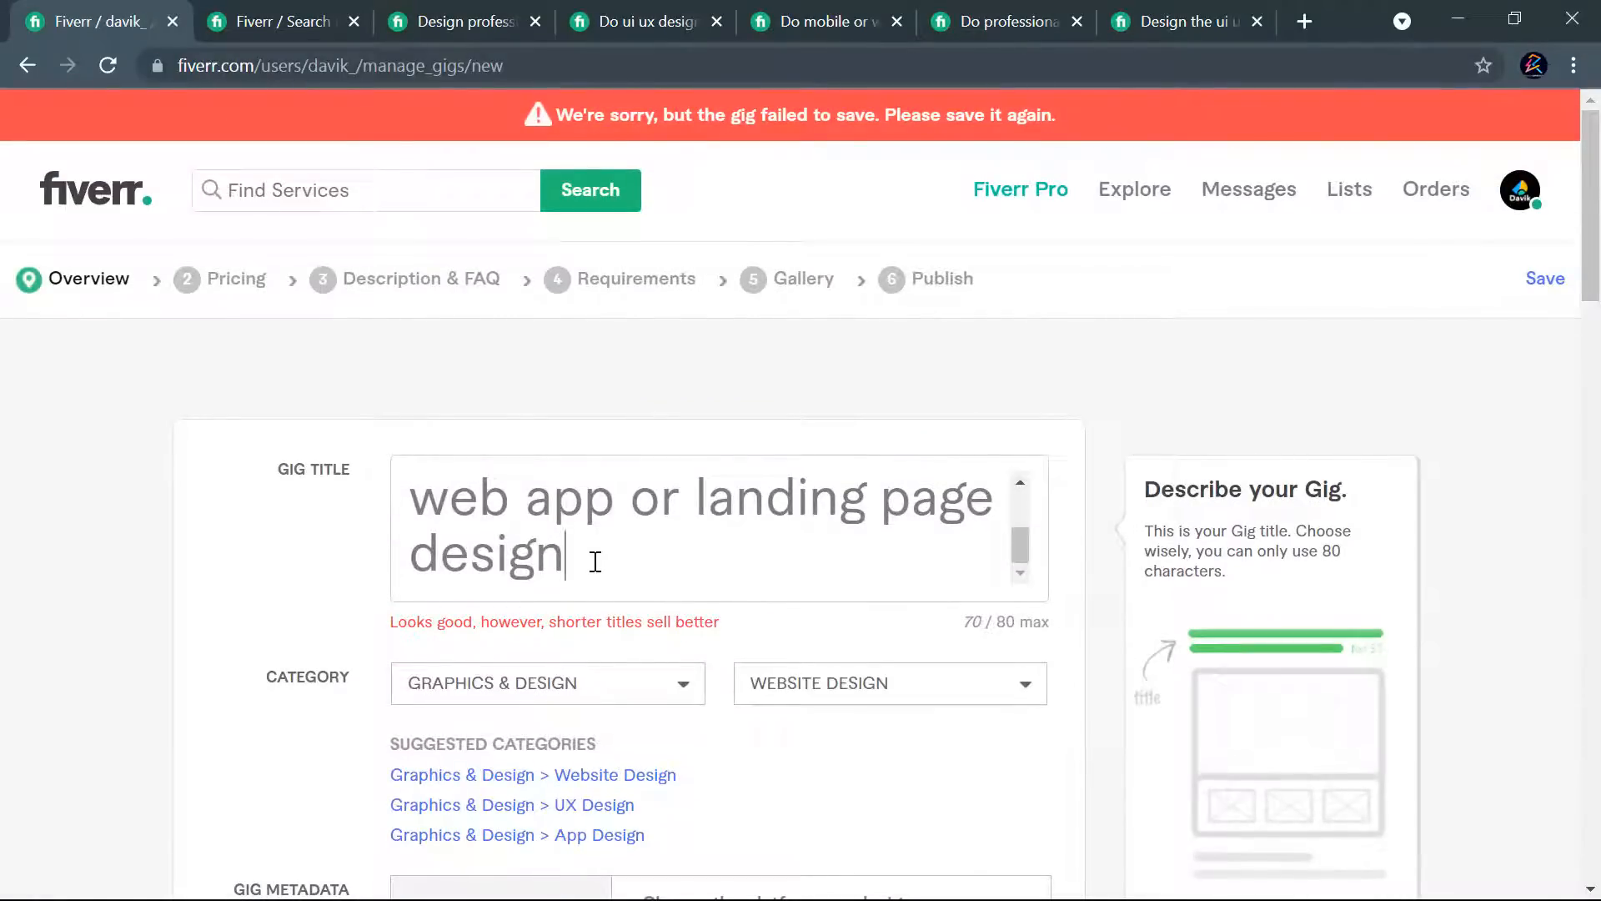
key(ctrl+a)
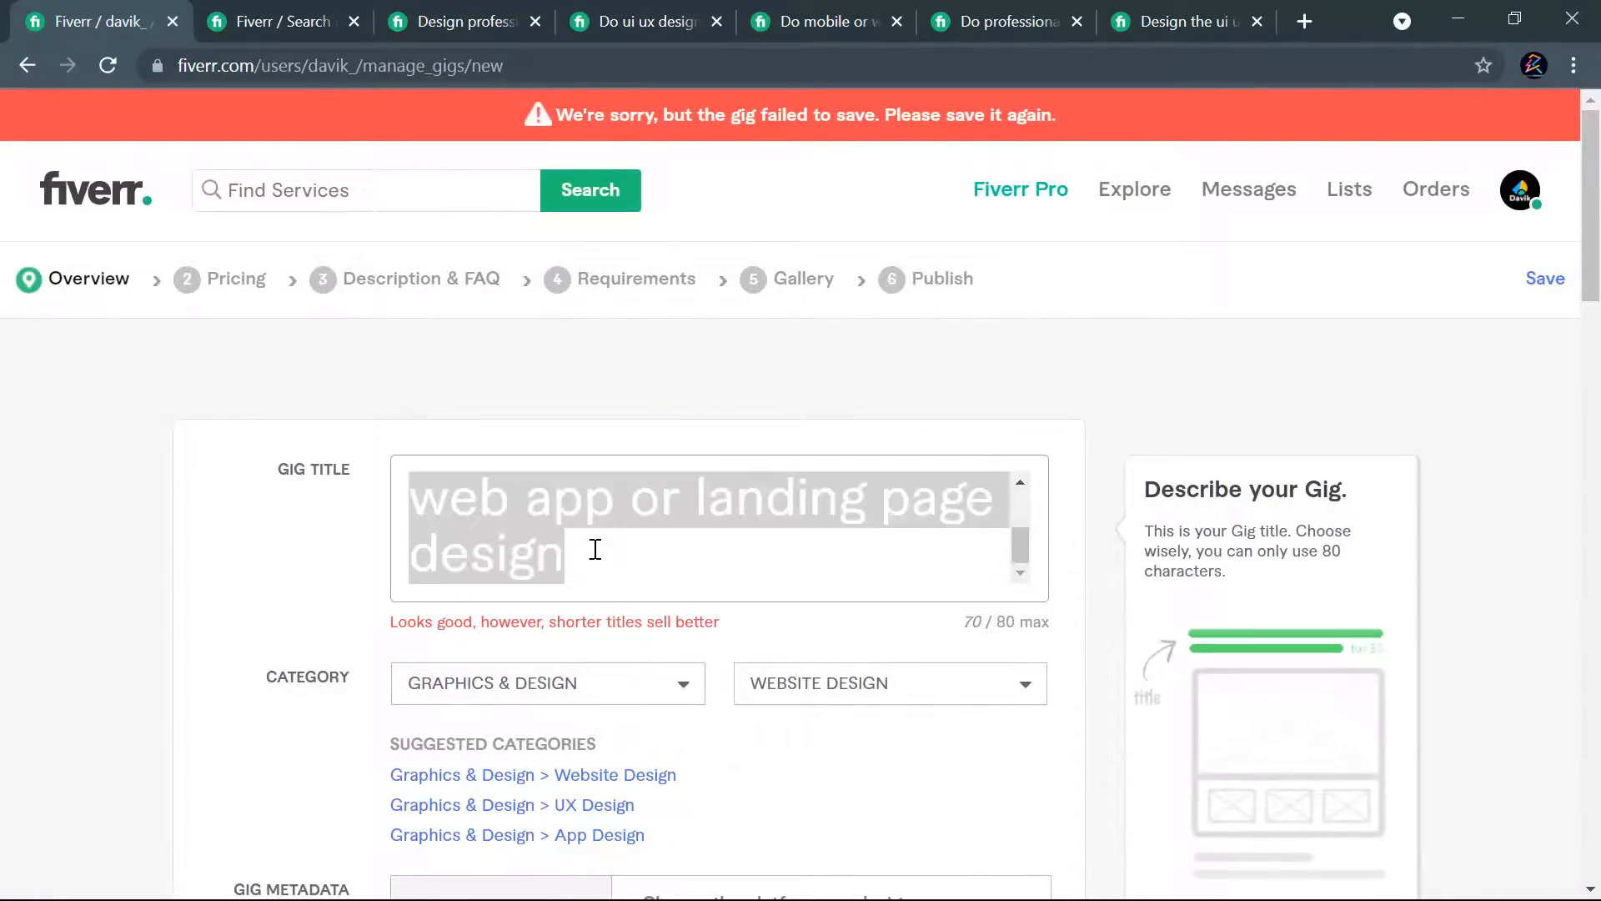
click(1108, 384)
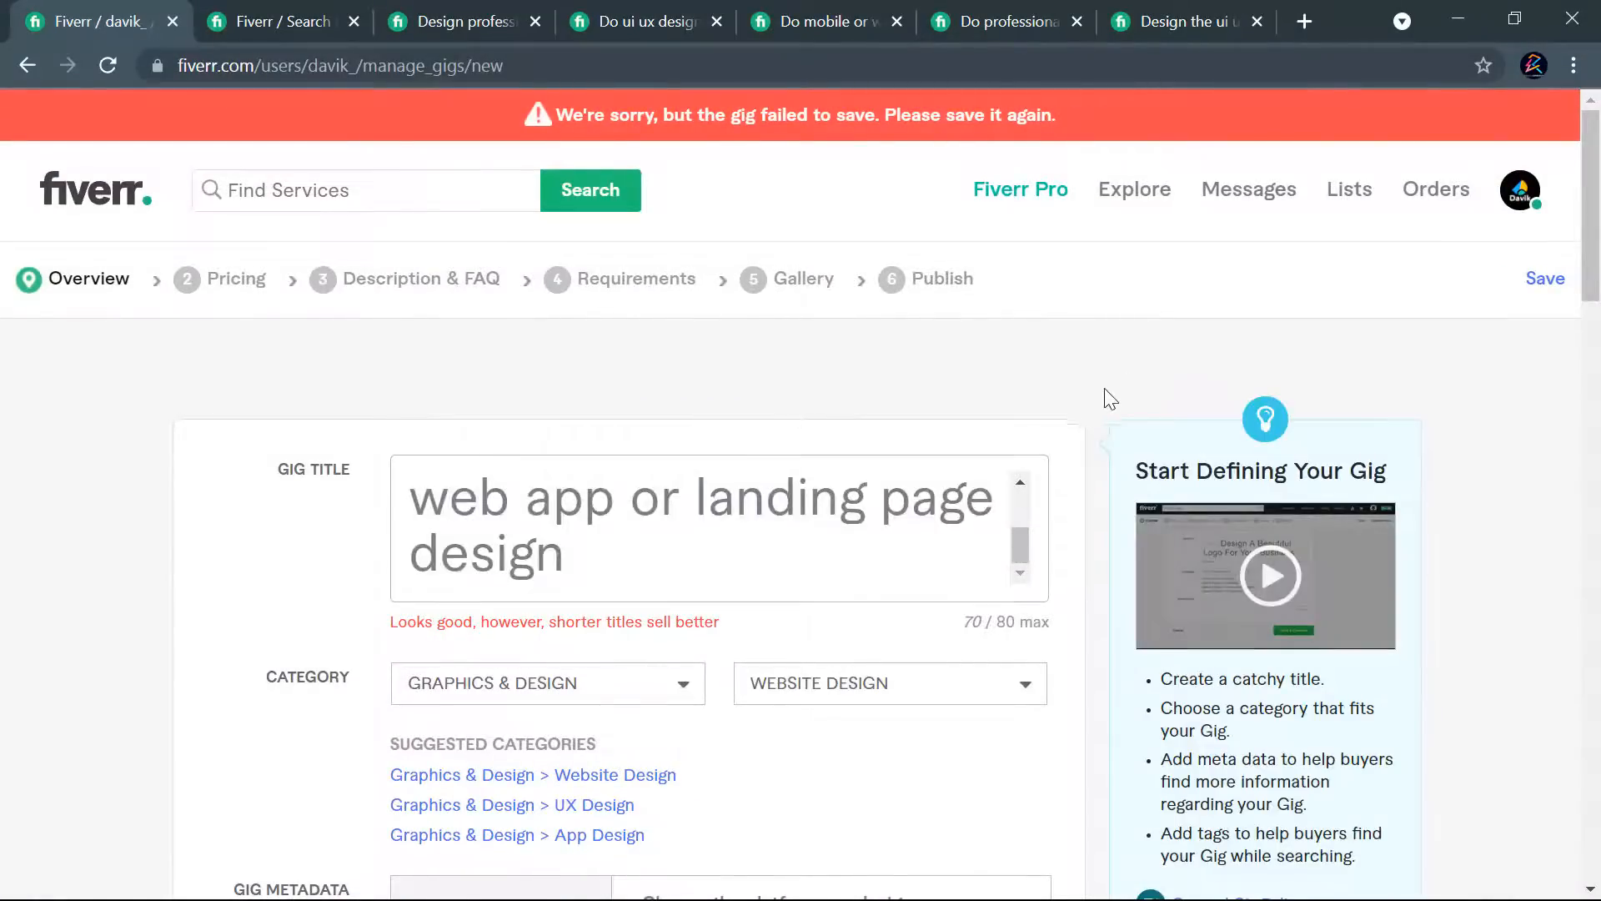
scroll(1096, 434, down, 9)
scroll(1097, 492, down, 5)
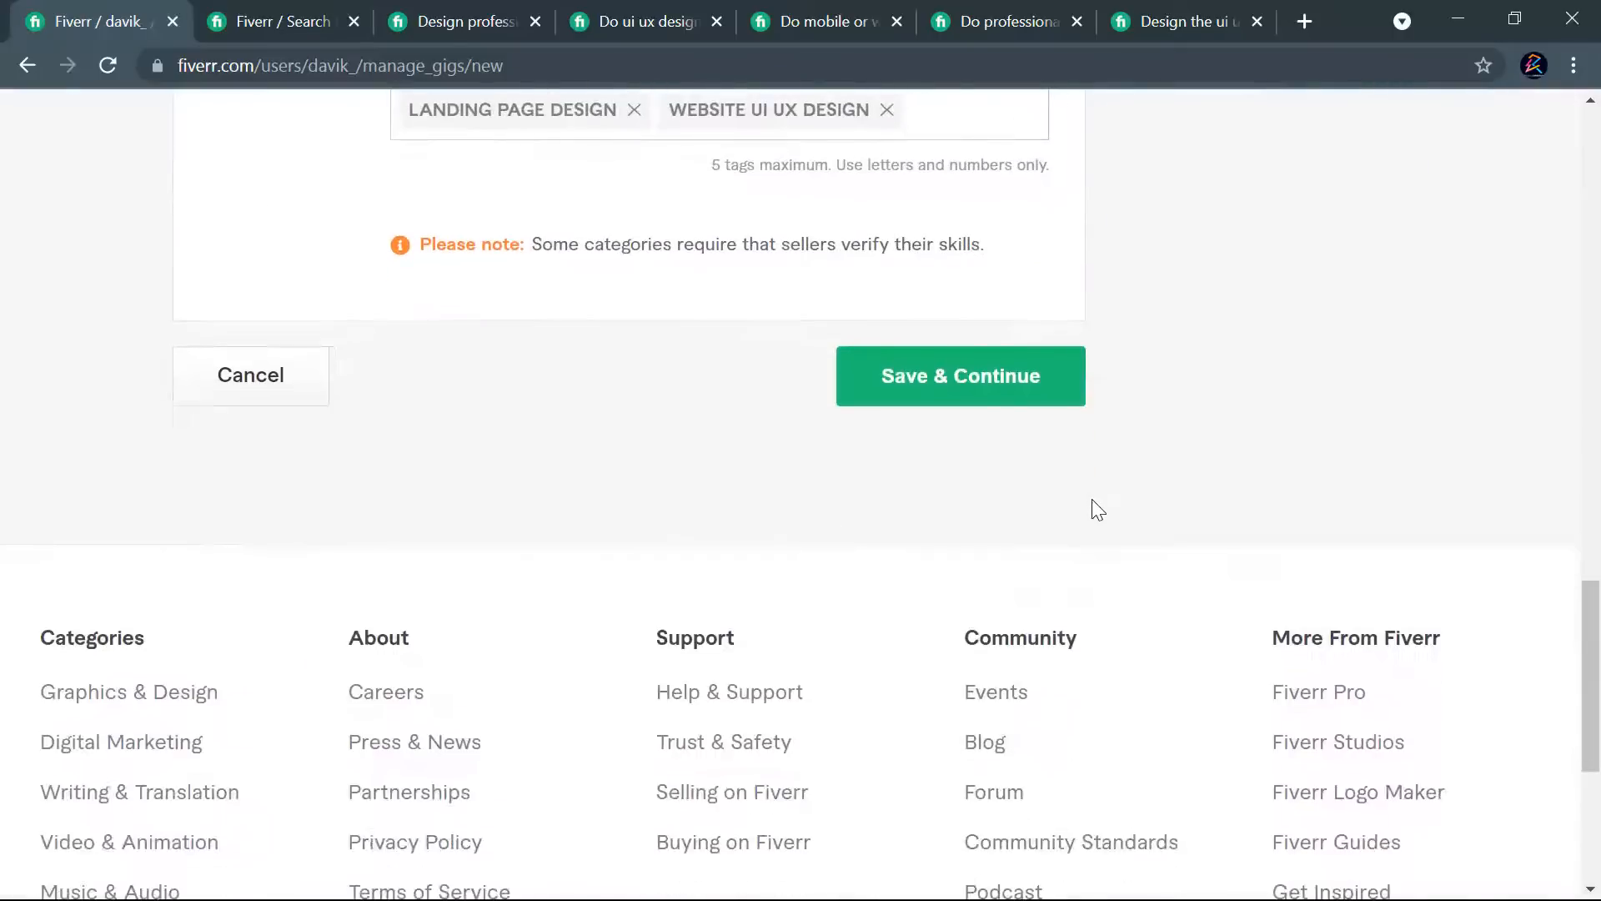
click(952, 388)
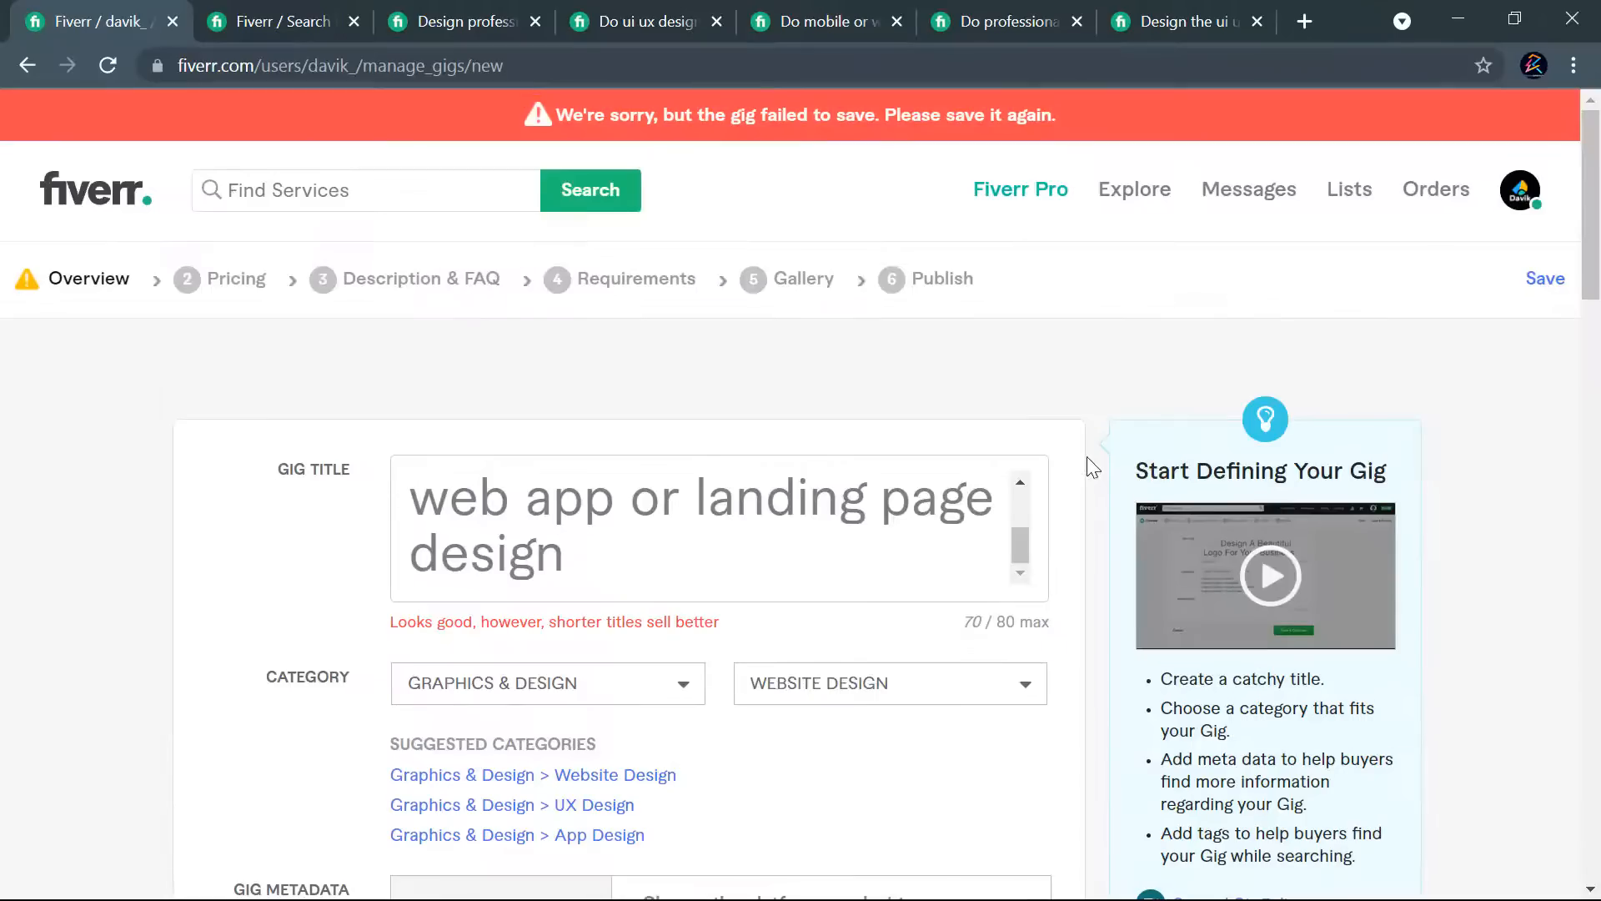
- Replace the "website ui ux design" search tag with "ui design", and save the overview to continue to pricing
scroll(834, 417, down, 10)
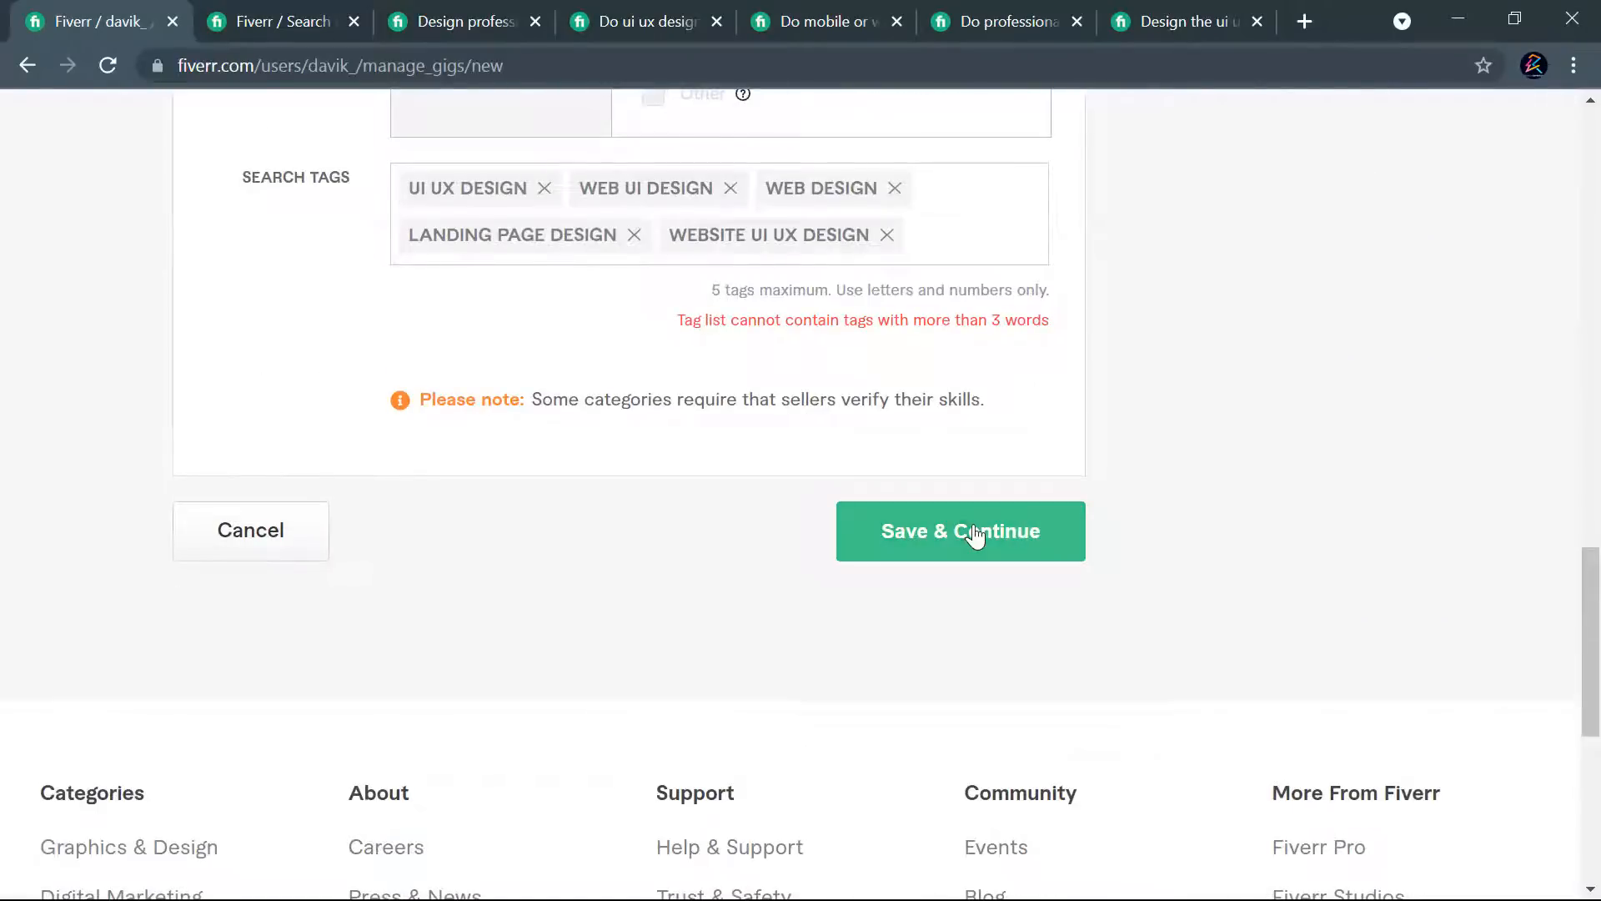
scroll(974, 534, up, 2)
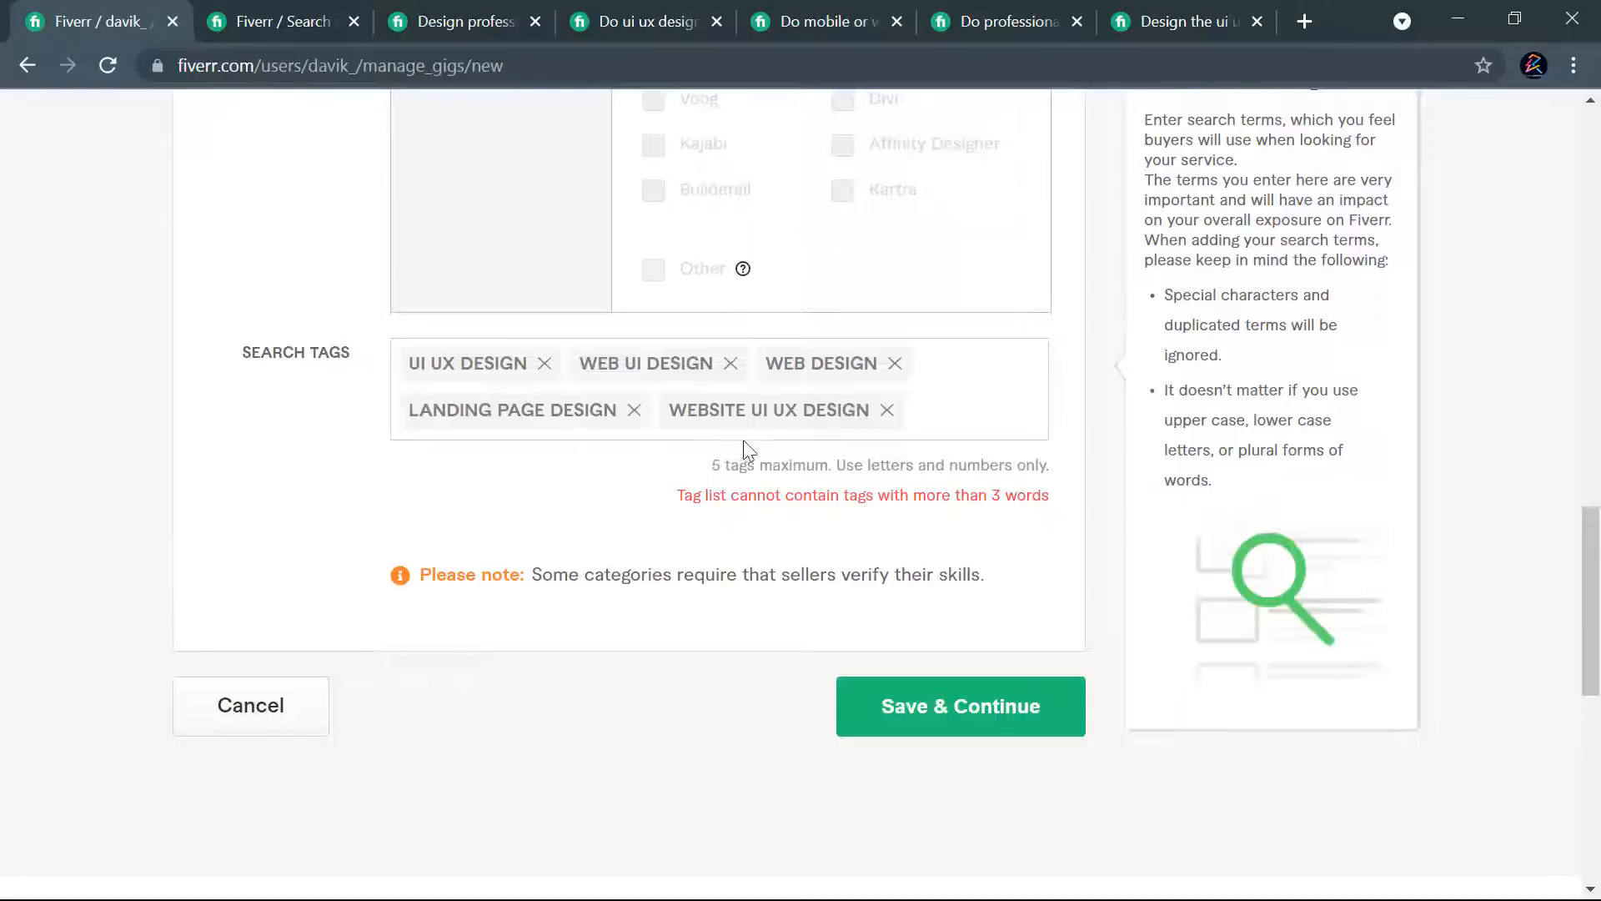
click(887, 411)
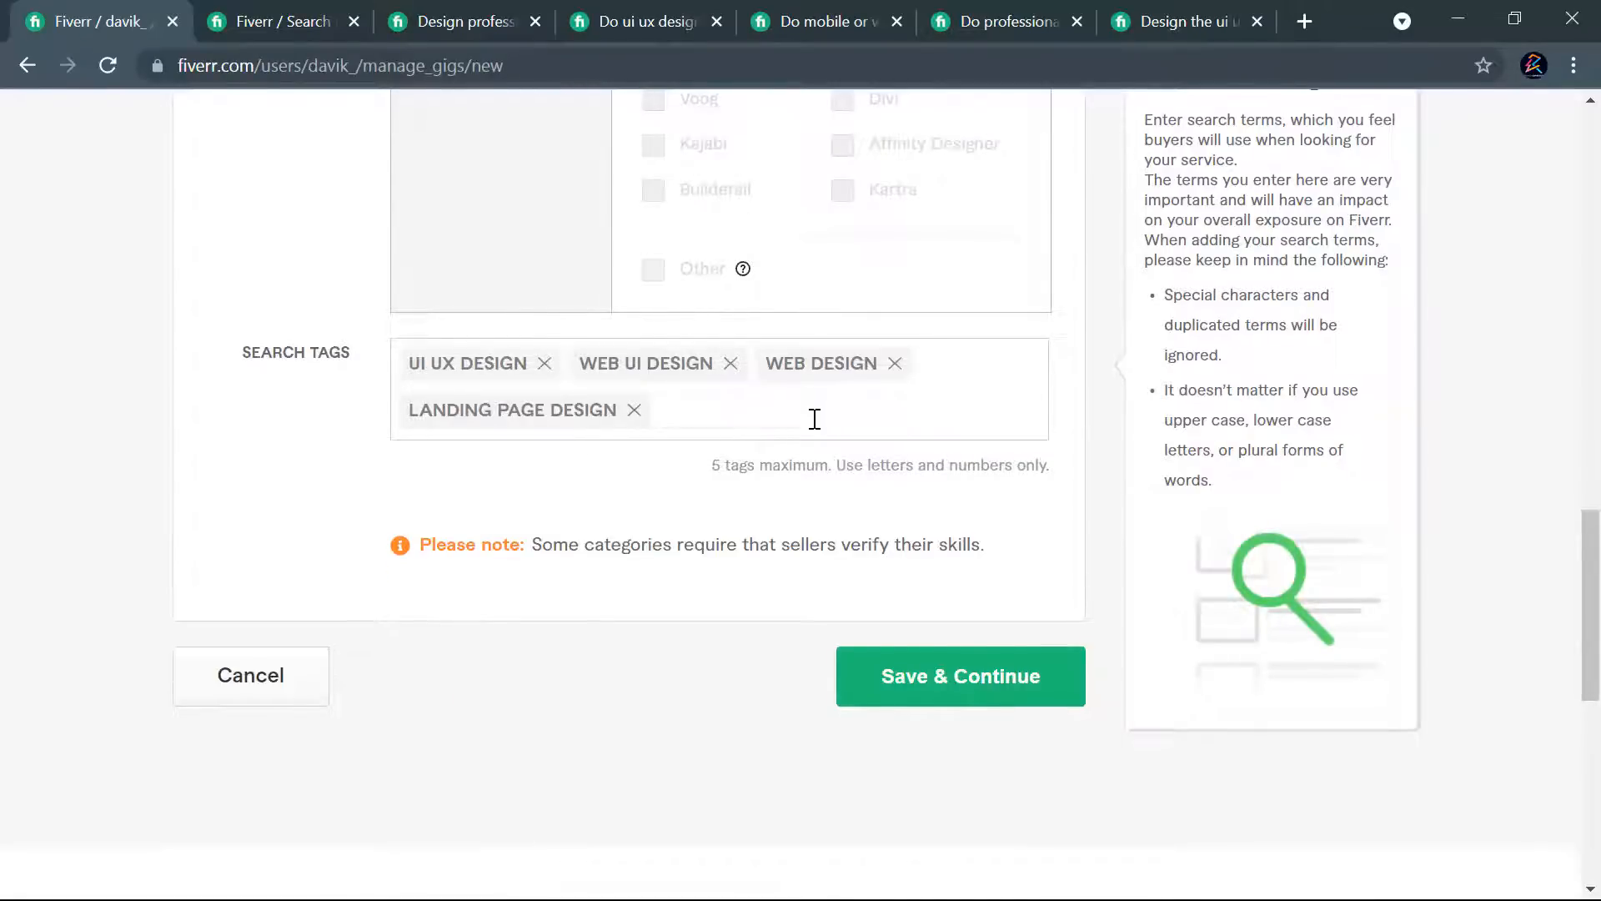
text(ui desig)
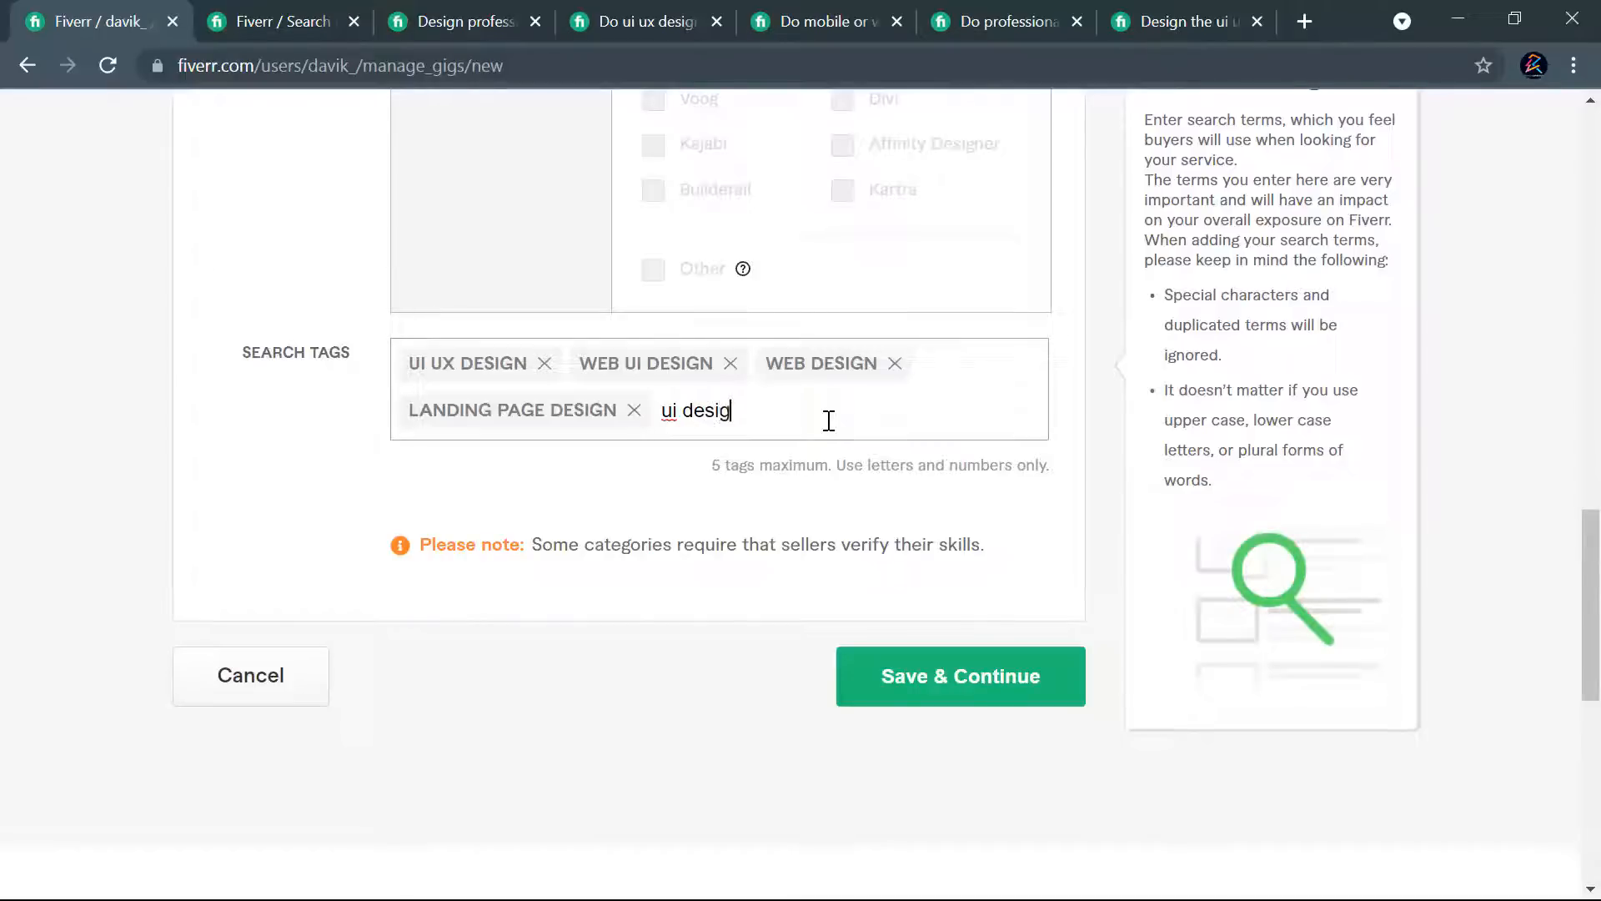
text(n)
key(Return)
click(944, 677)
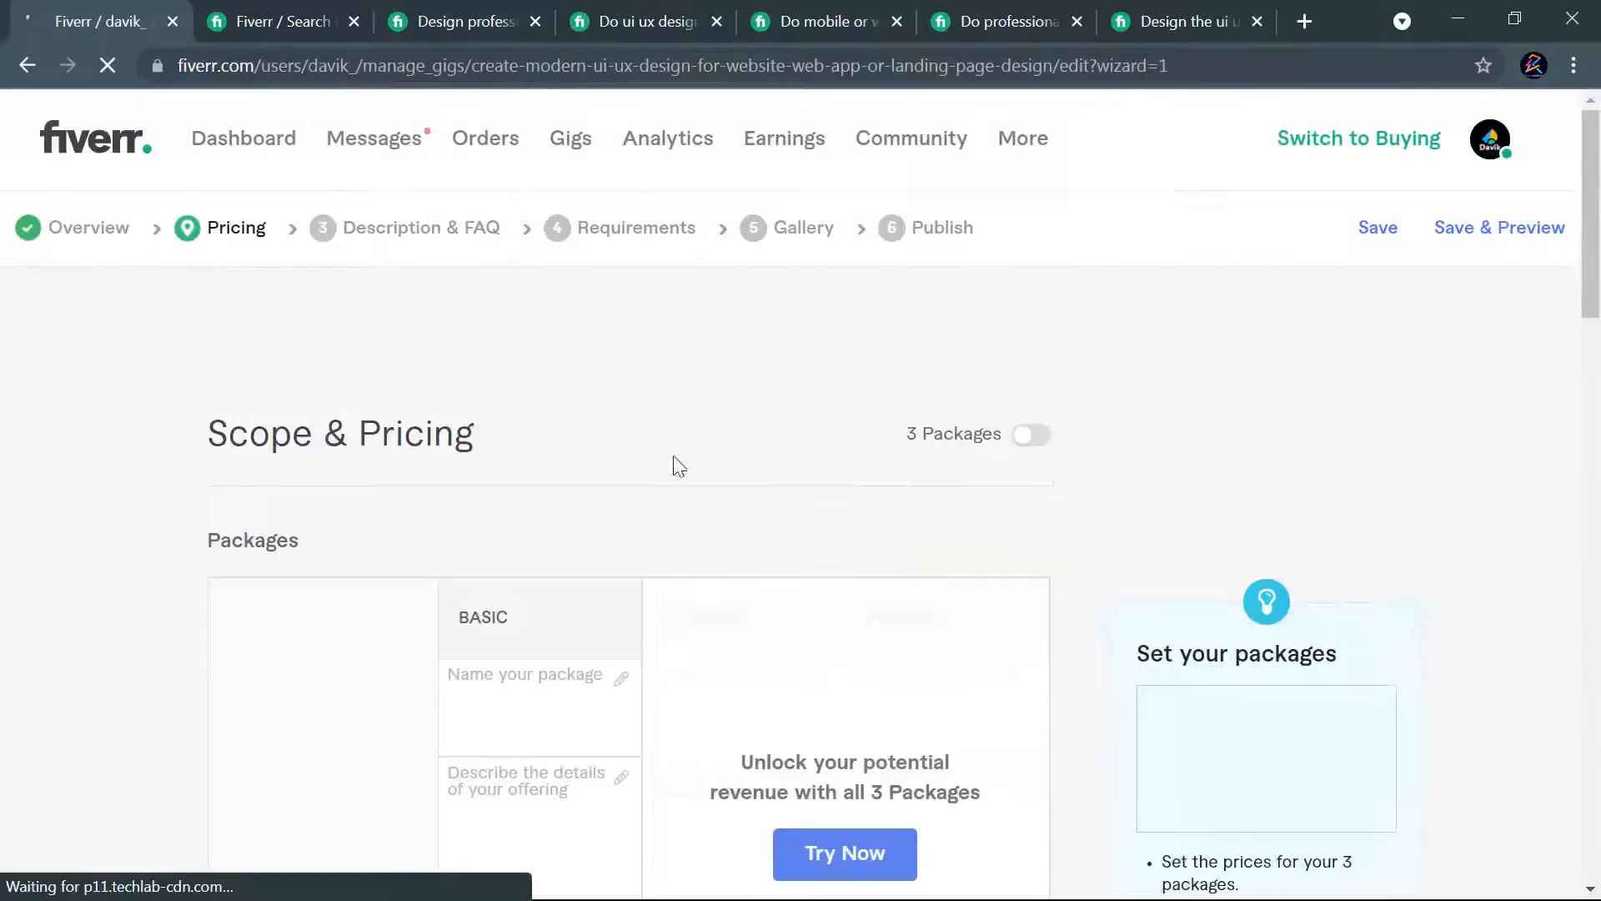
- Look over the Scope & Pricing page, and return to the gig overview to add an SEO title
scroll(948, 403, down, 20)
scroll(974, 381, up, 12)
scroll(974, 379, up, 10)
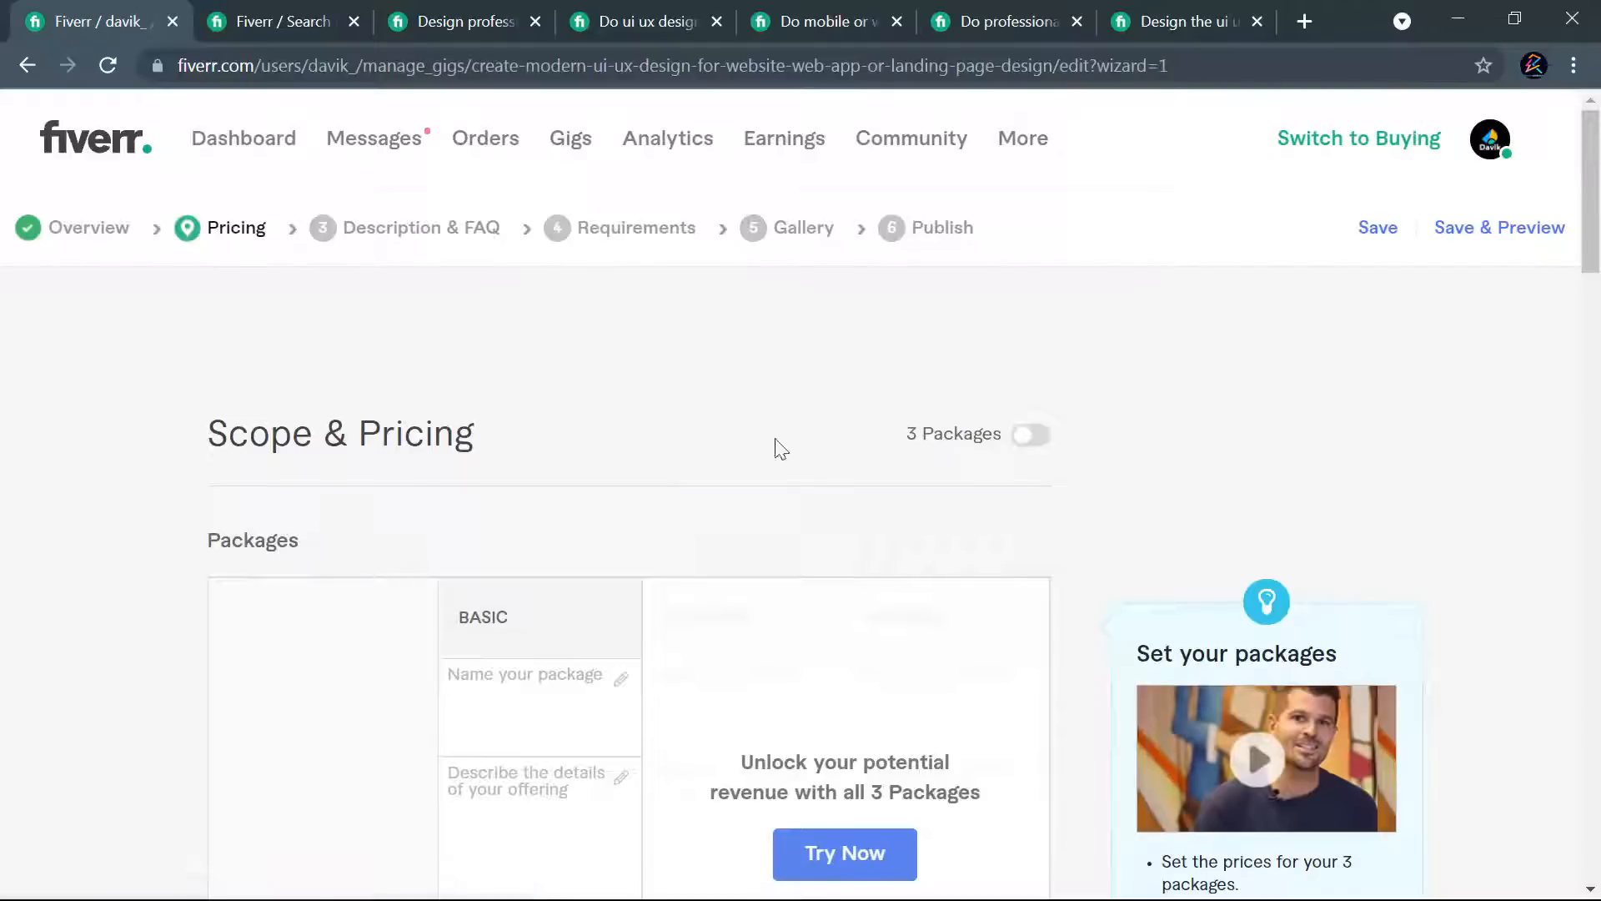
click(75, 235)
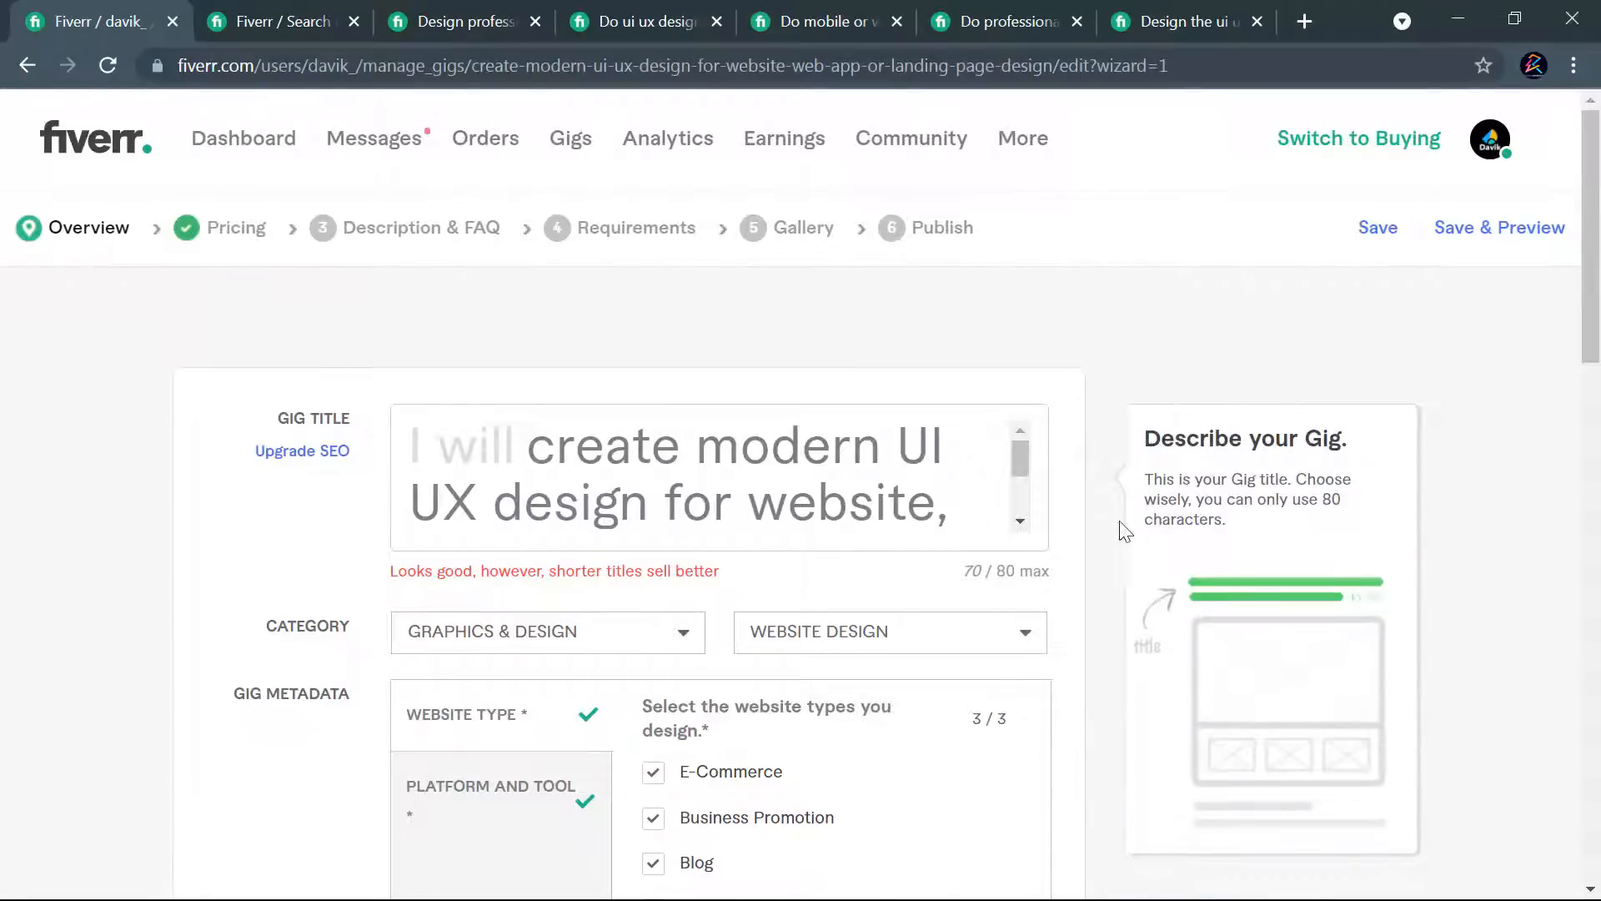
scroll(1118, 542, down, 15)
scroll(1067, 517, up, 13)
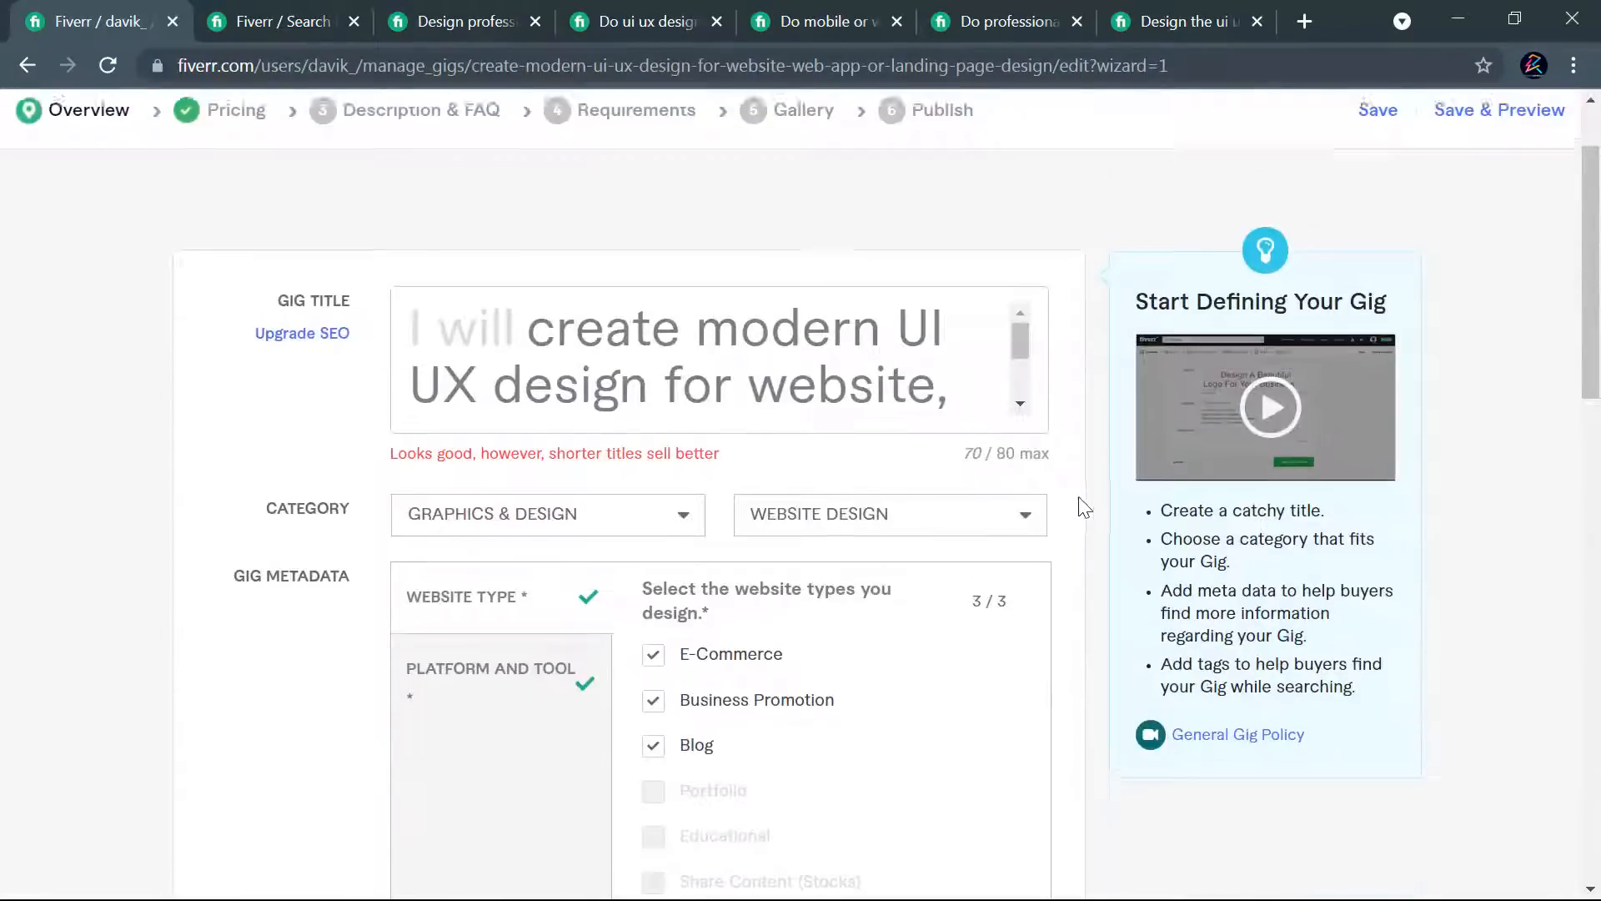
scroll(1084, 508, up, 2)
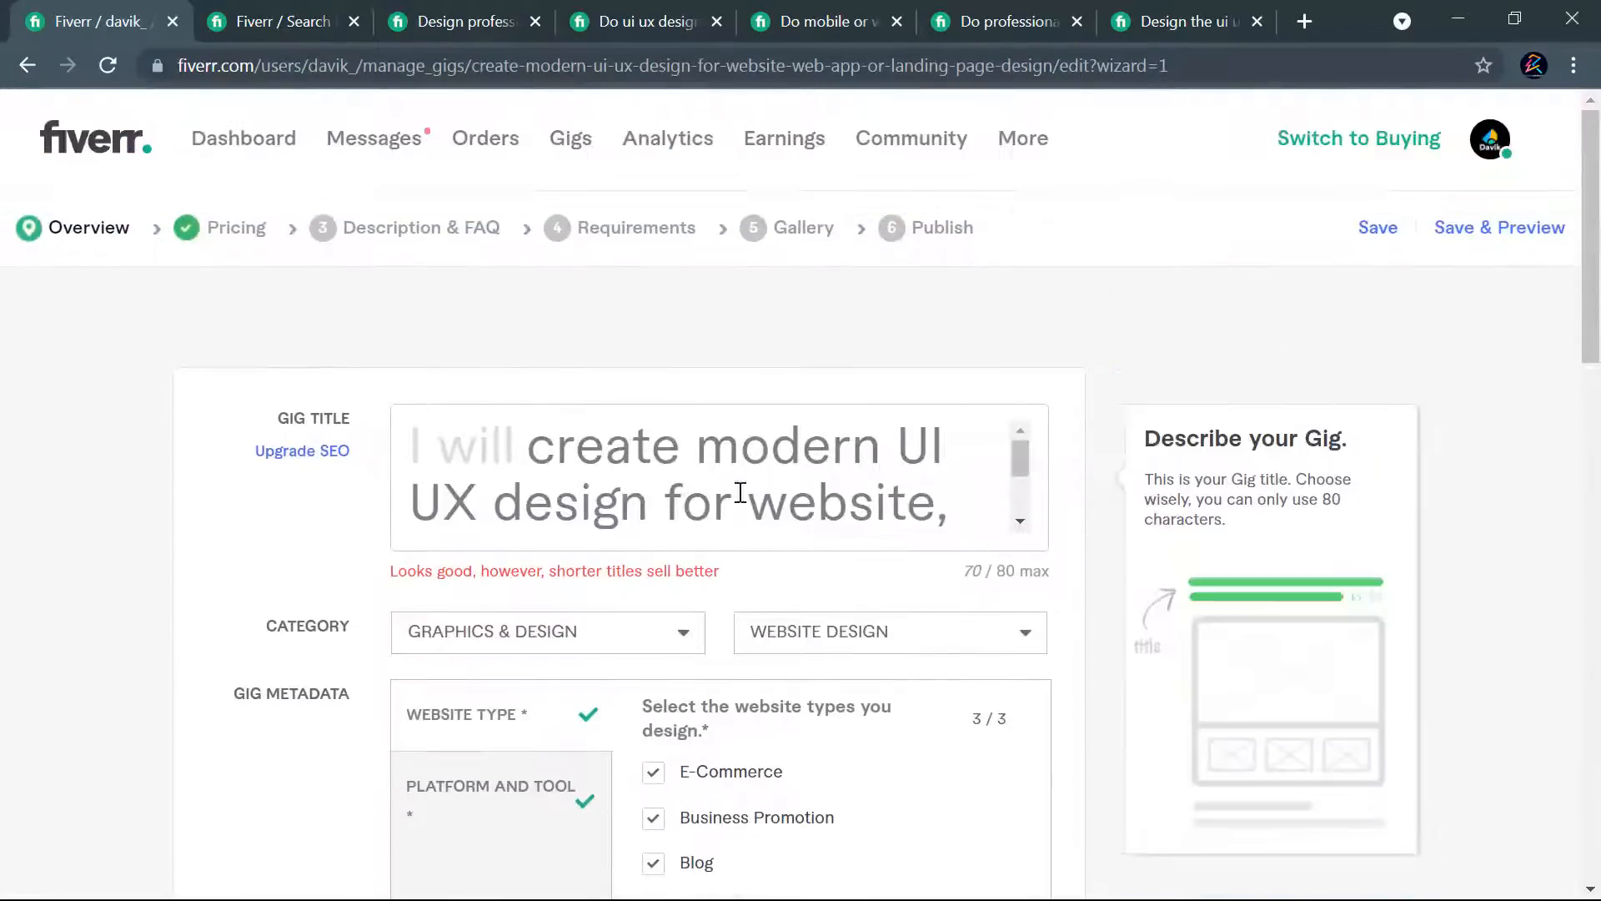
click(307, 457)
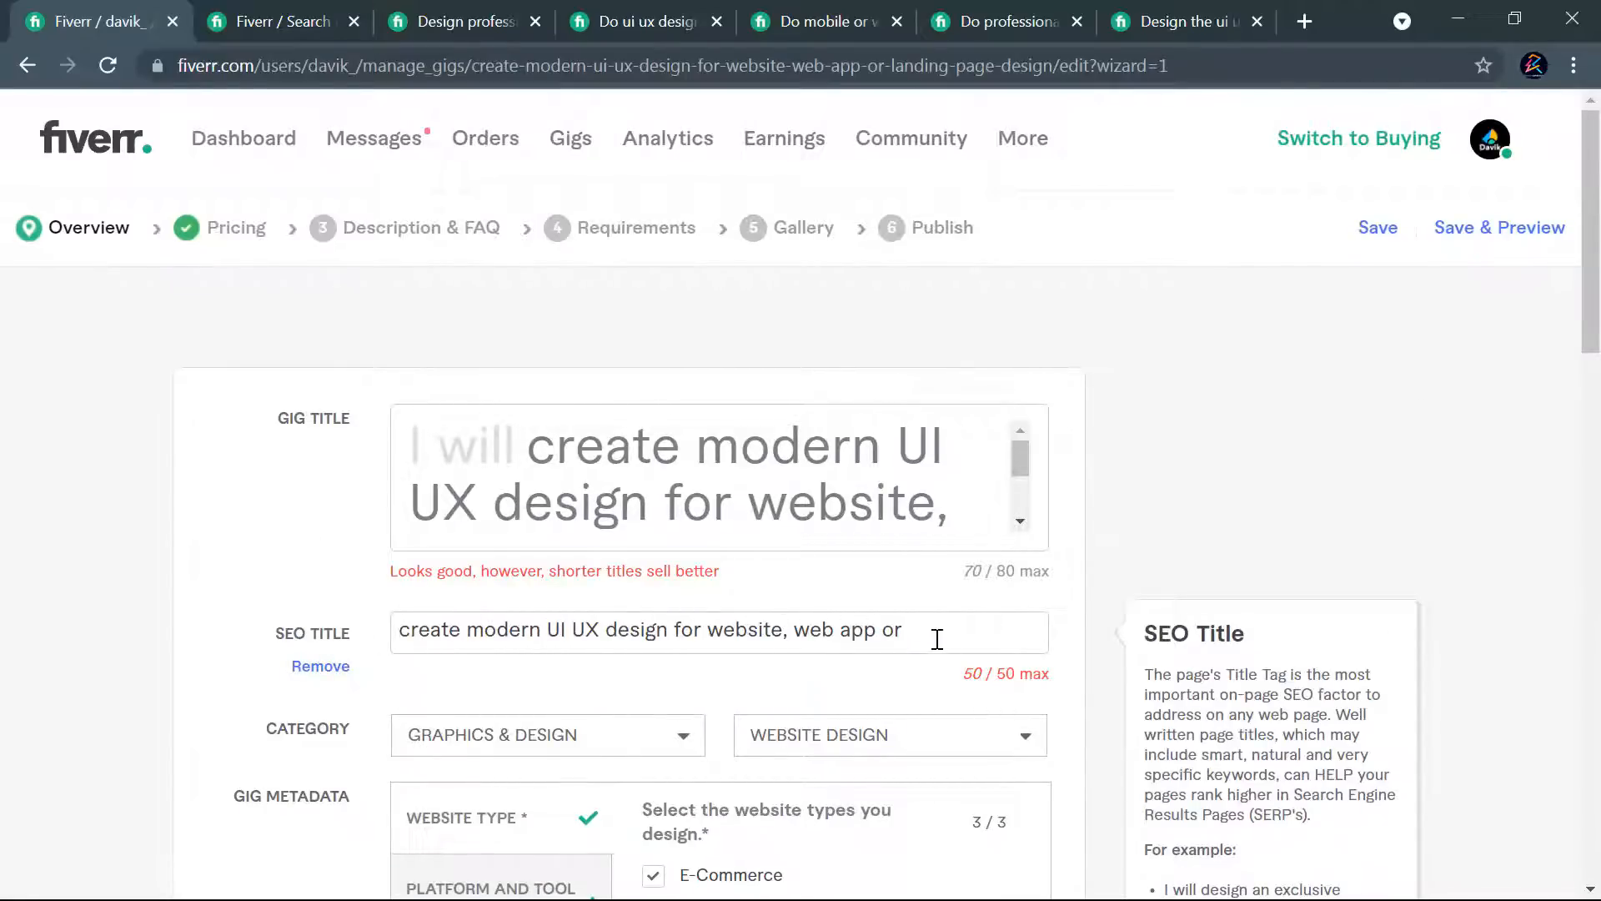
scroll(937, 638, down, 2)
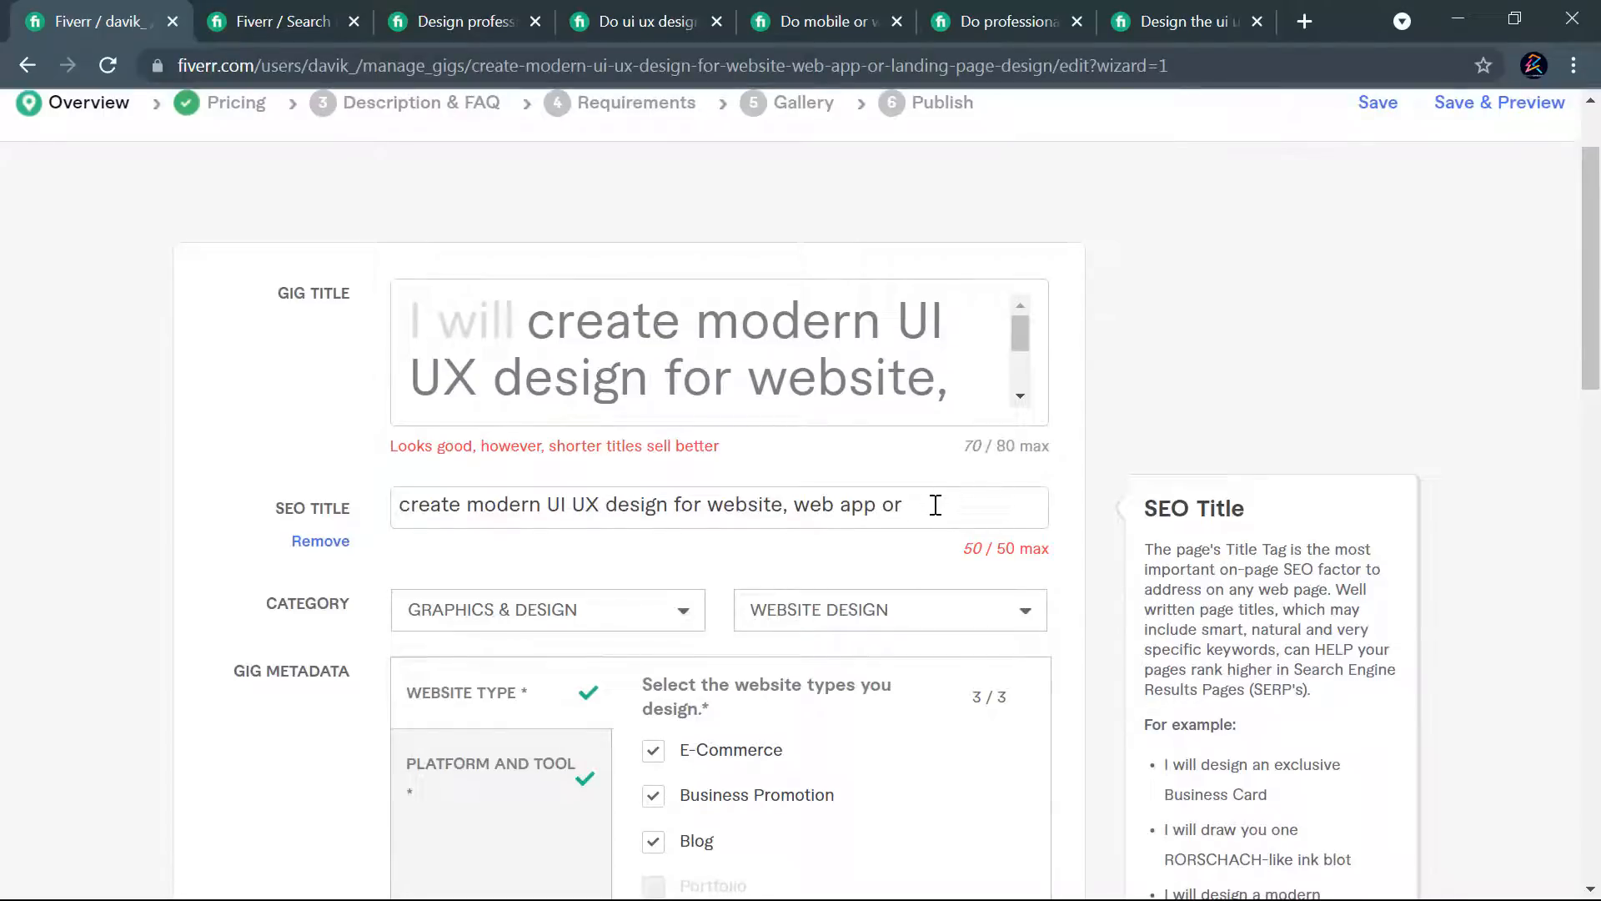
- Replace the gig's SEO title with "ui ux design, web ui design"
drag(920, 502, 399, 511)
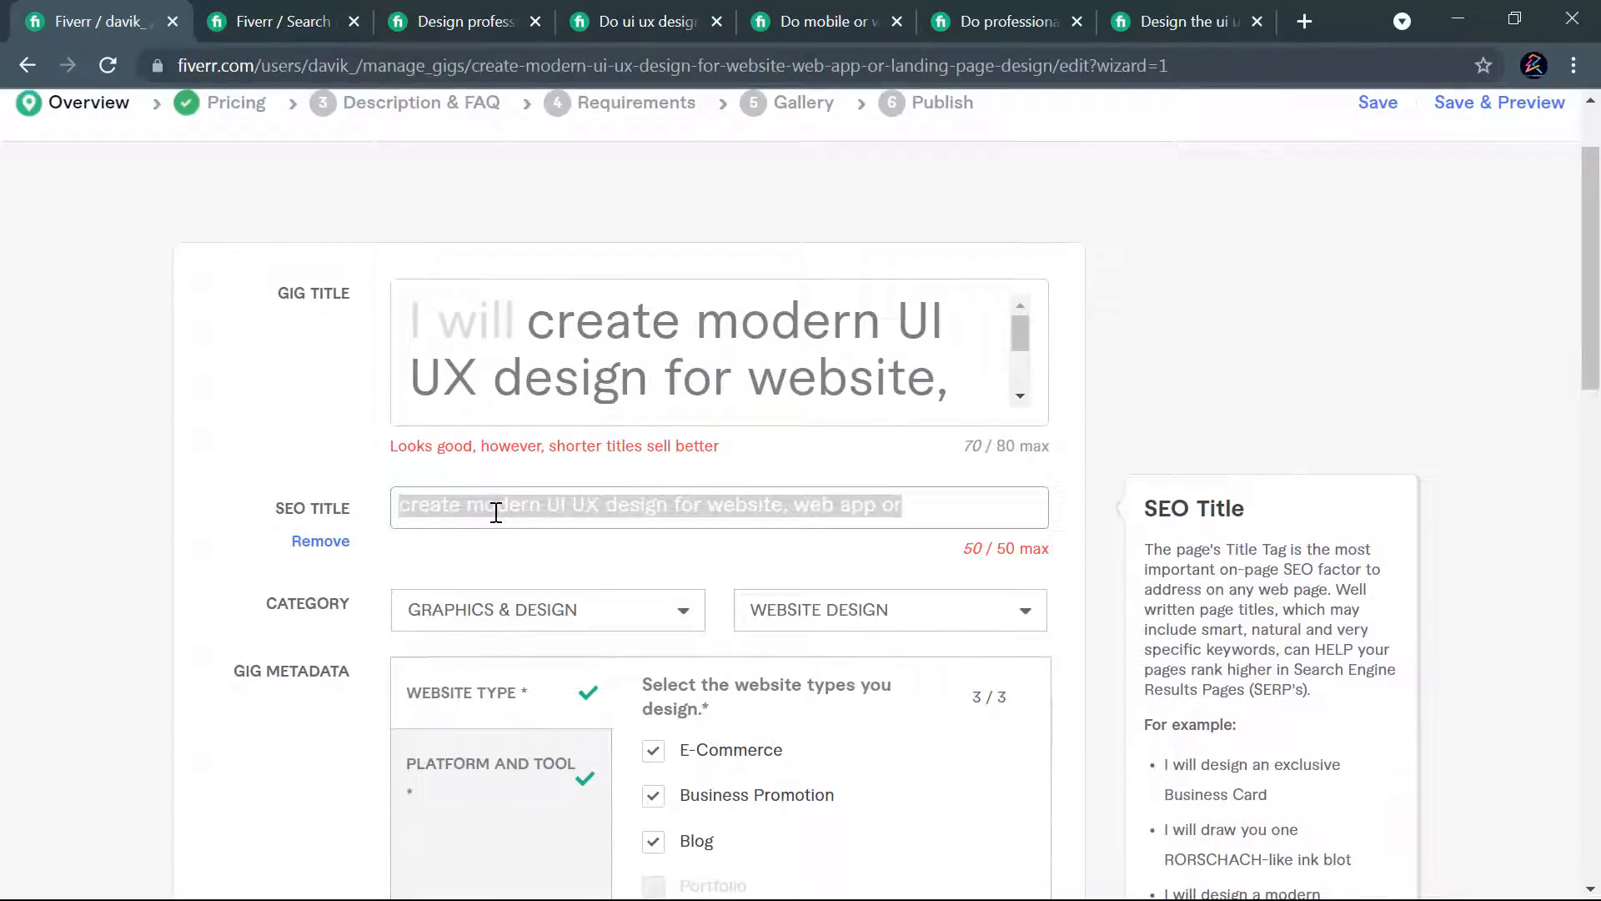
text(ui ux )
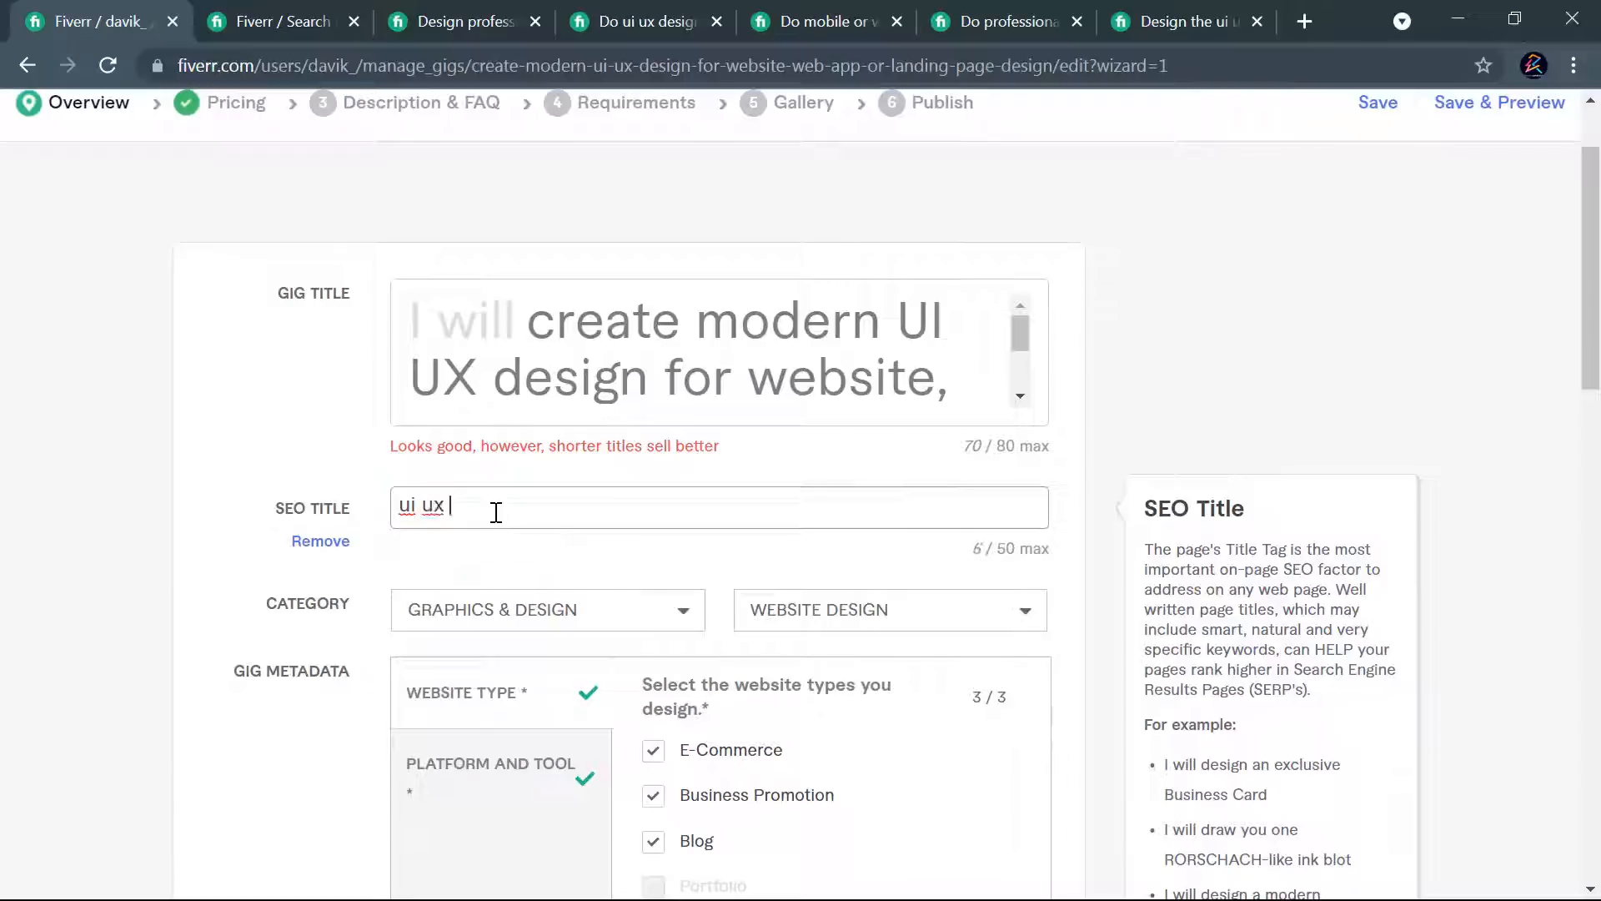
text(design, web ui design)
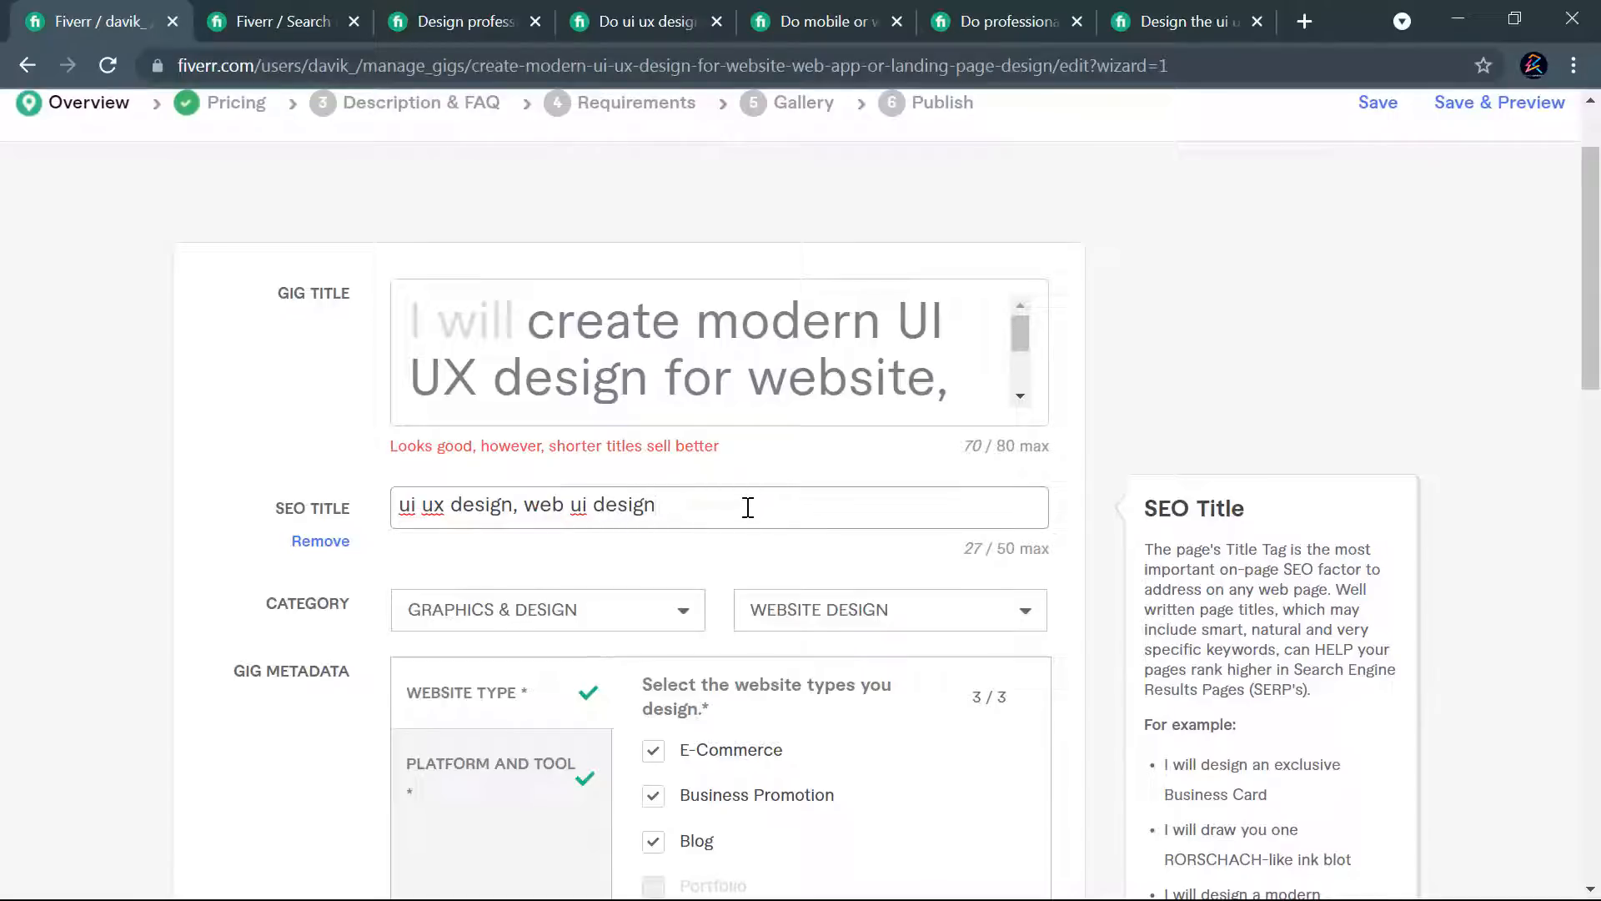
- Check the keyword list in Notepad, append ", landing page design" to the SEO title, and save the overview to continue to pricing
key(alt+Tab)
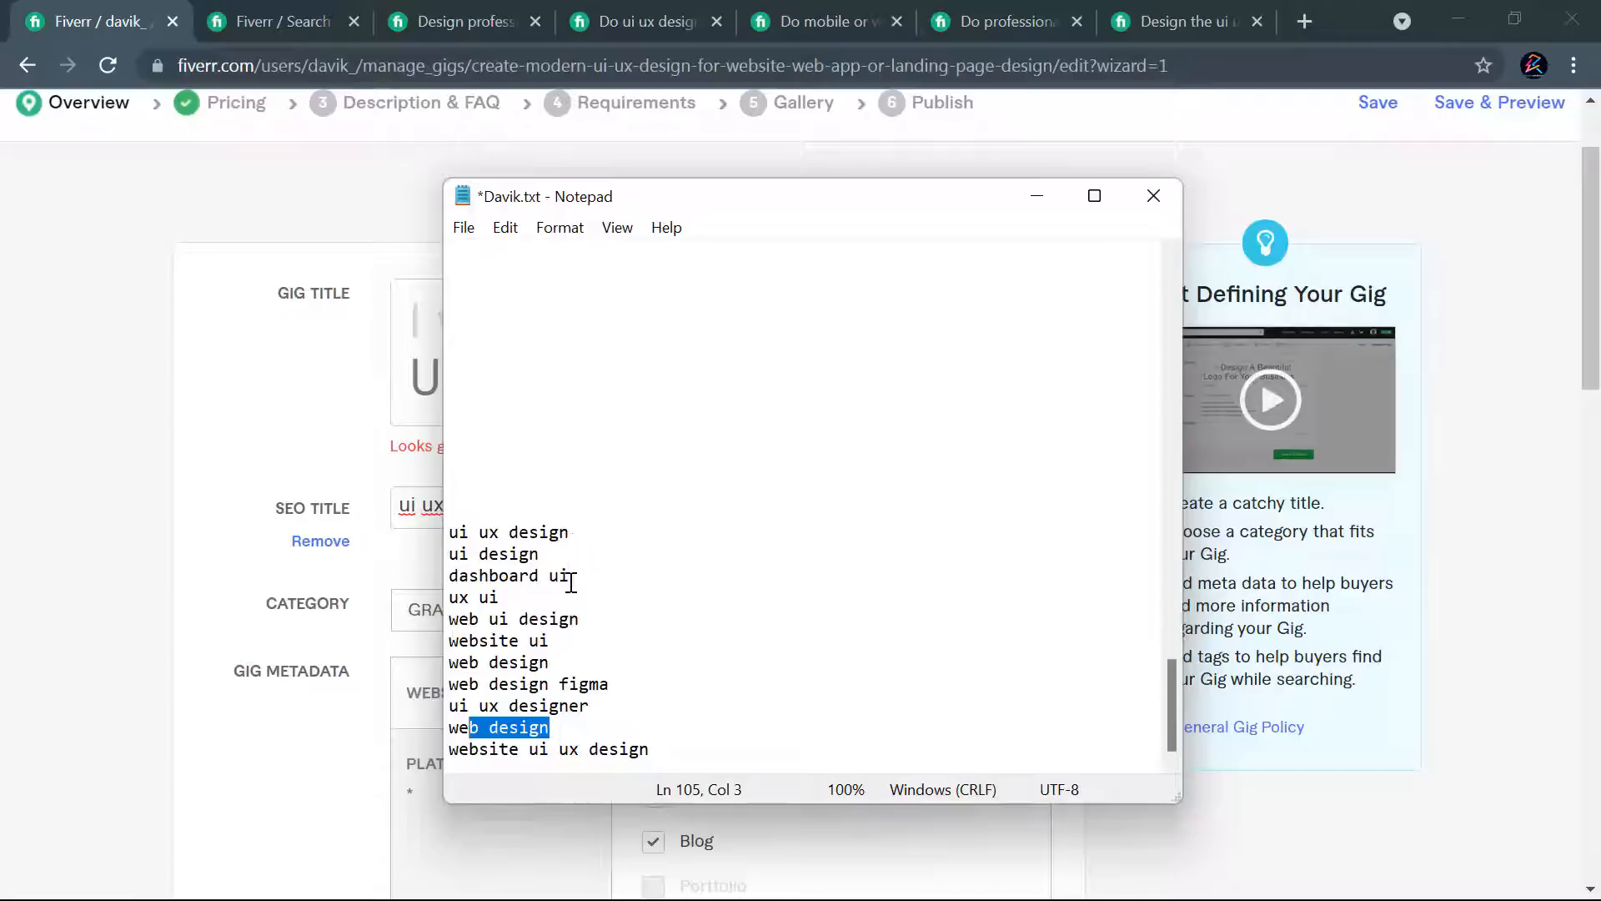
drag(654, 750, 415, 740)
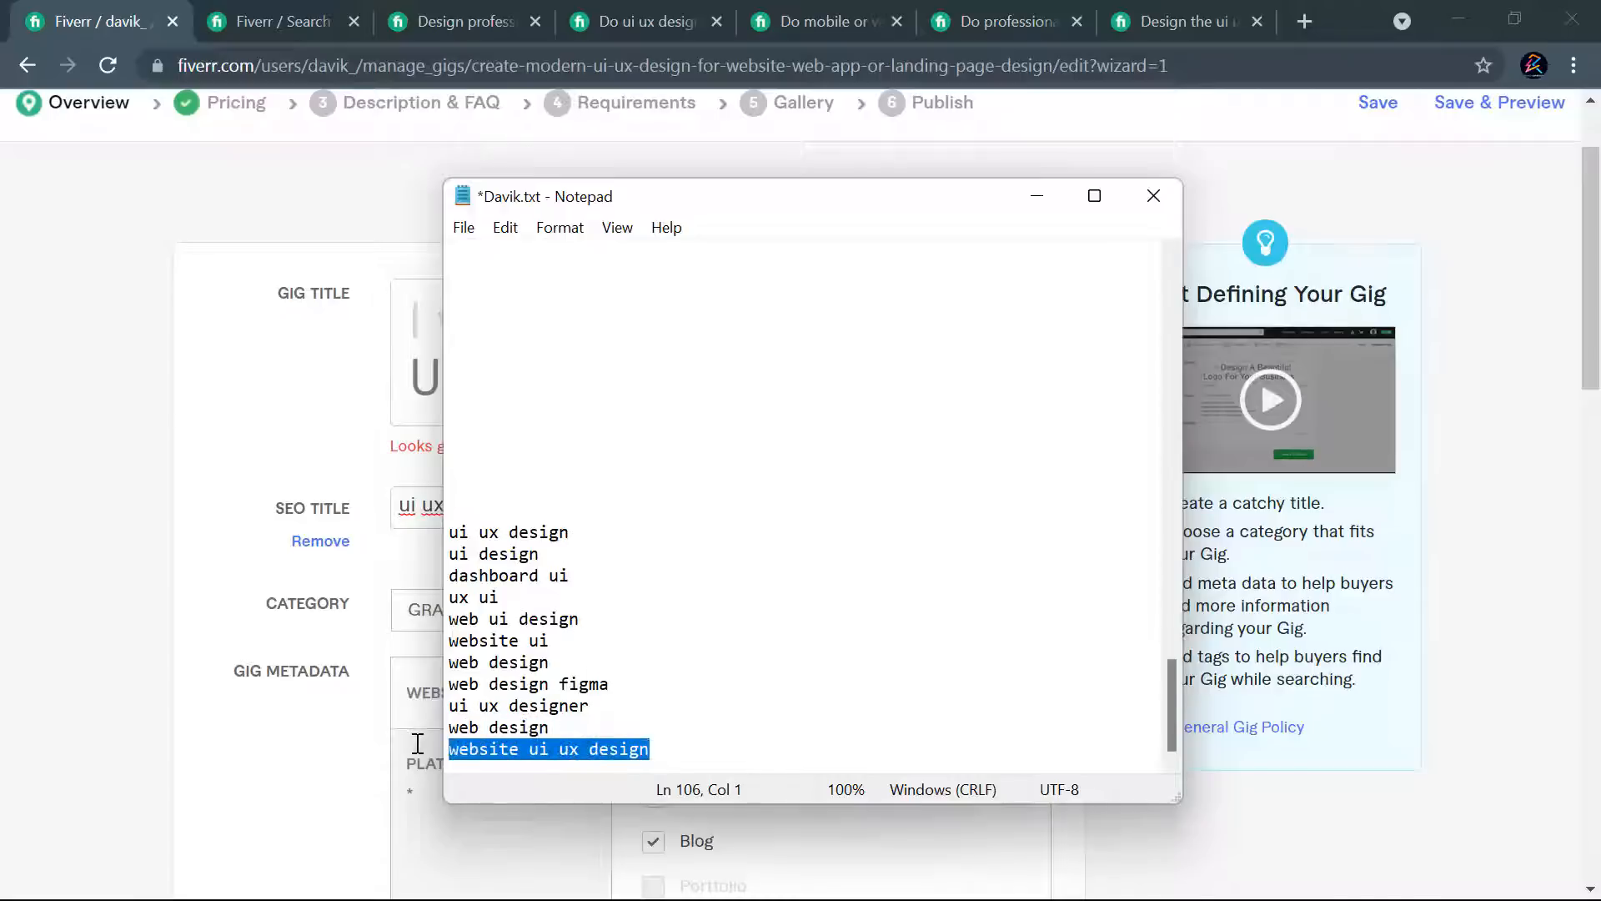
click(413, 504)
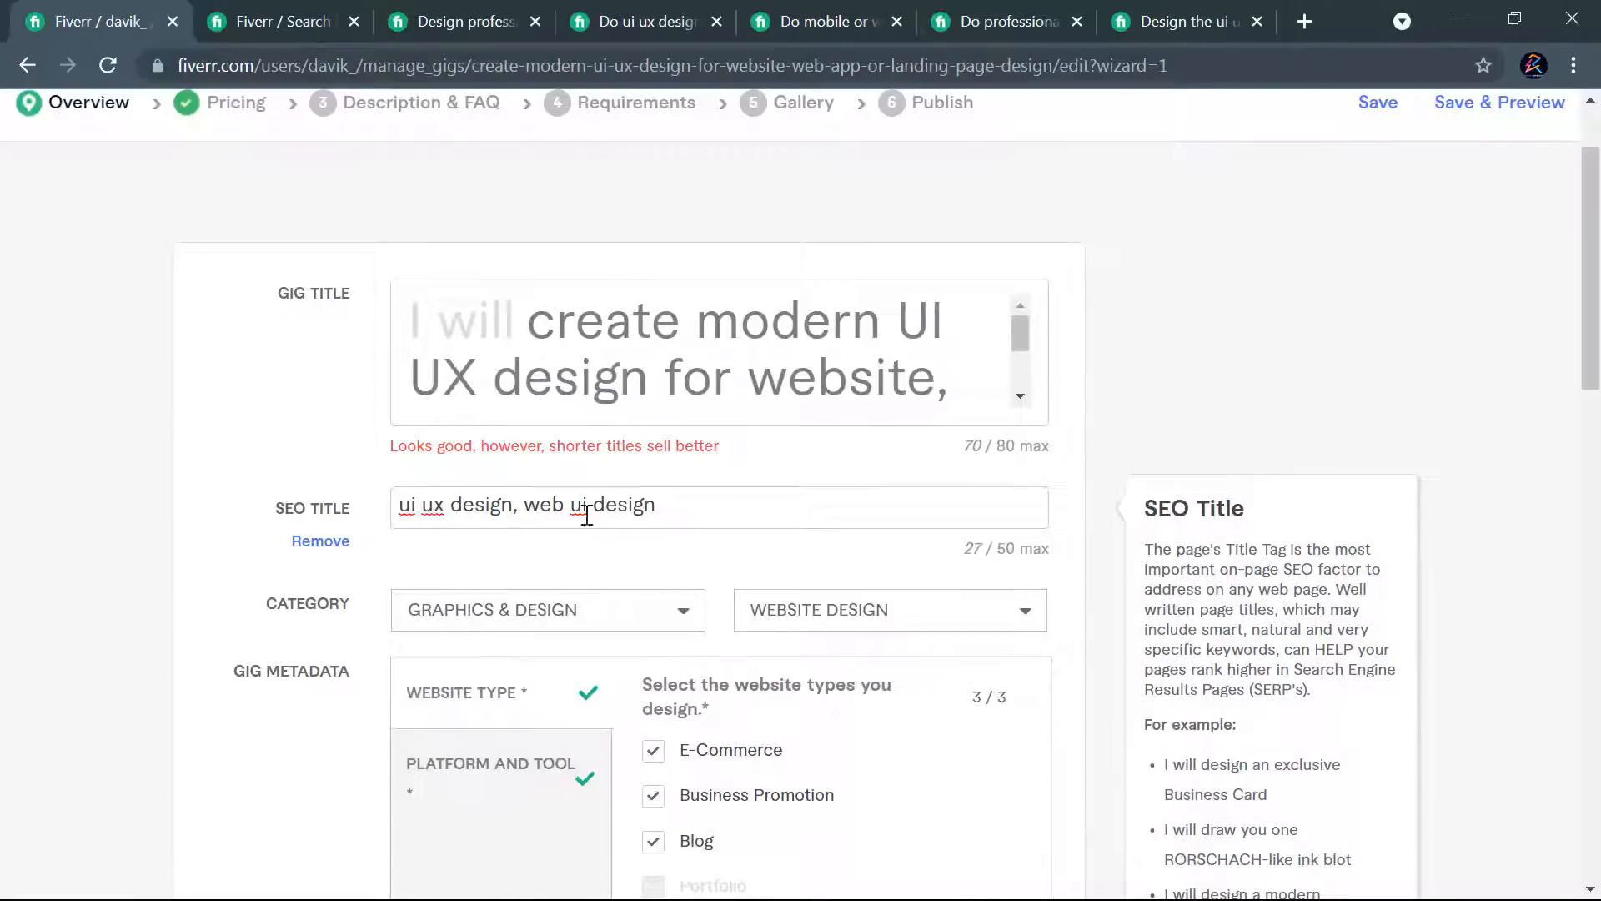
click(697, 507)
text(, landing page design)
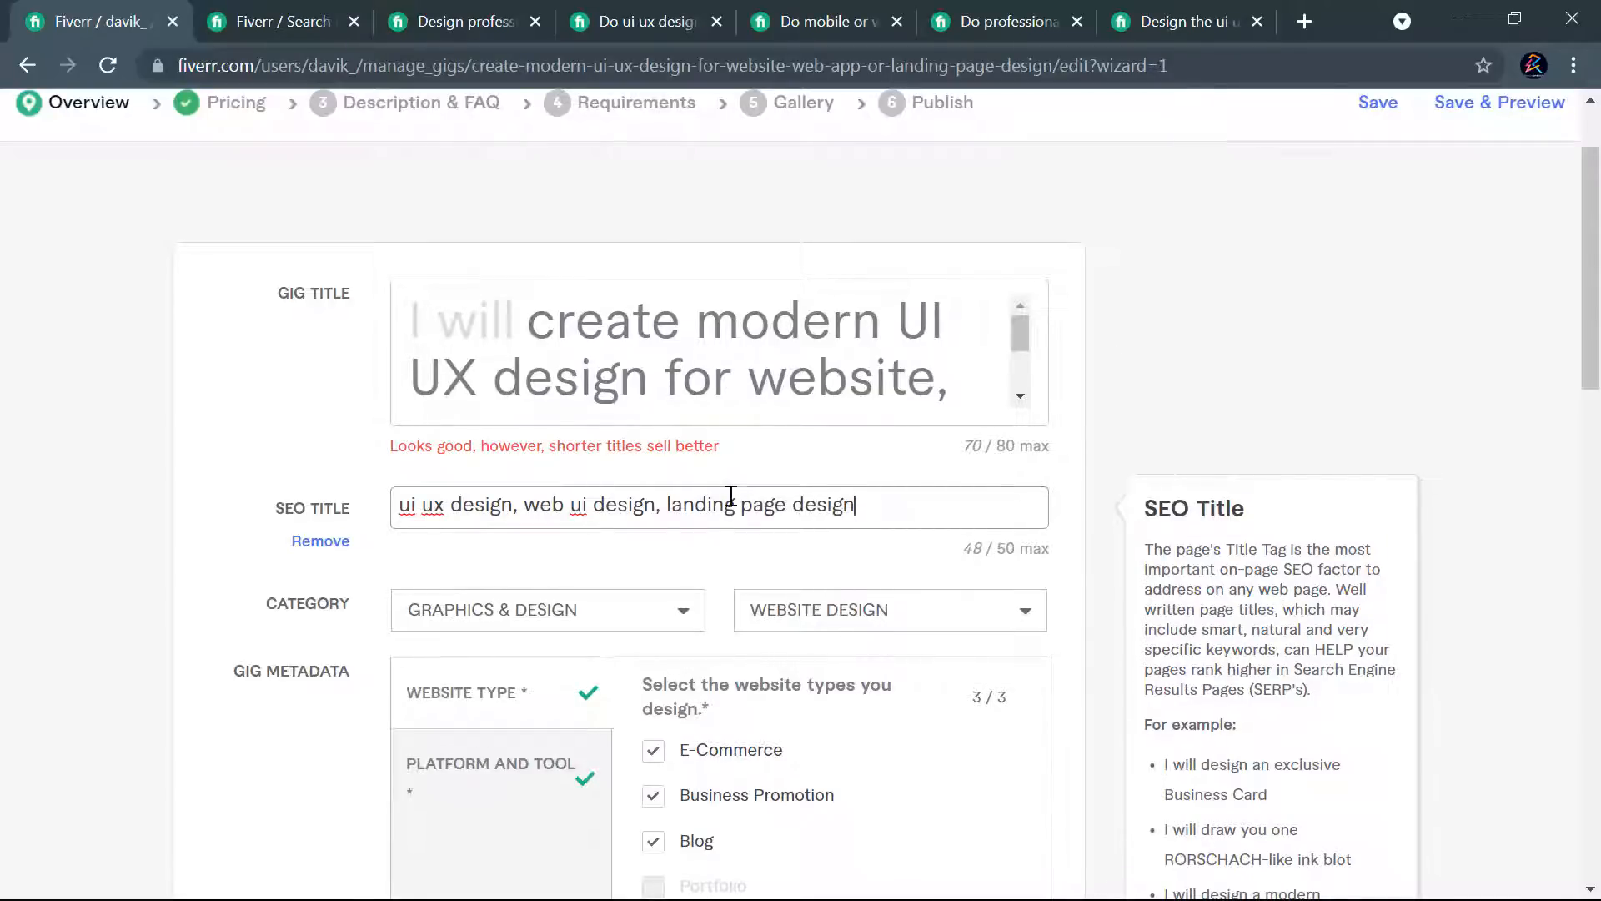
scroll(843, 515, down, 10)
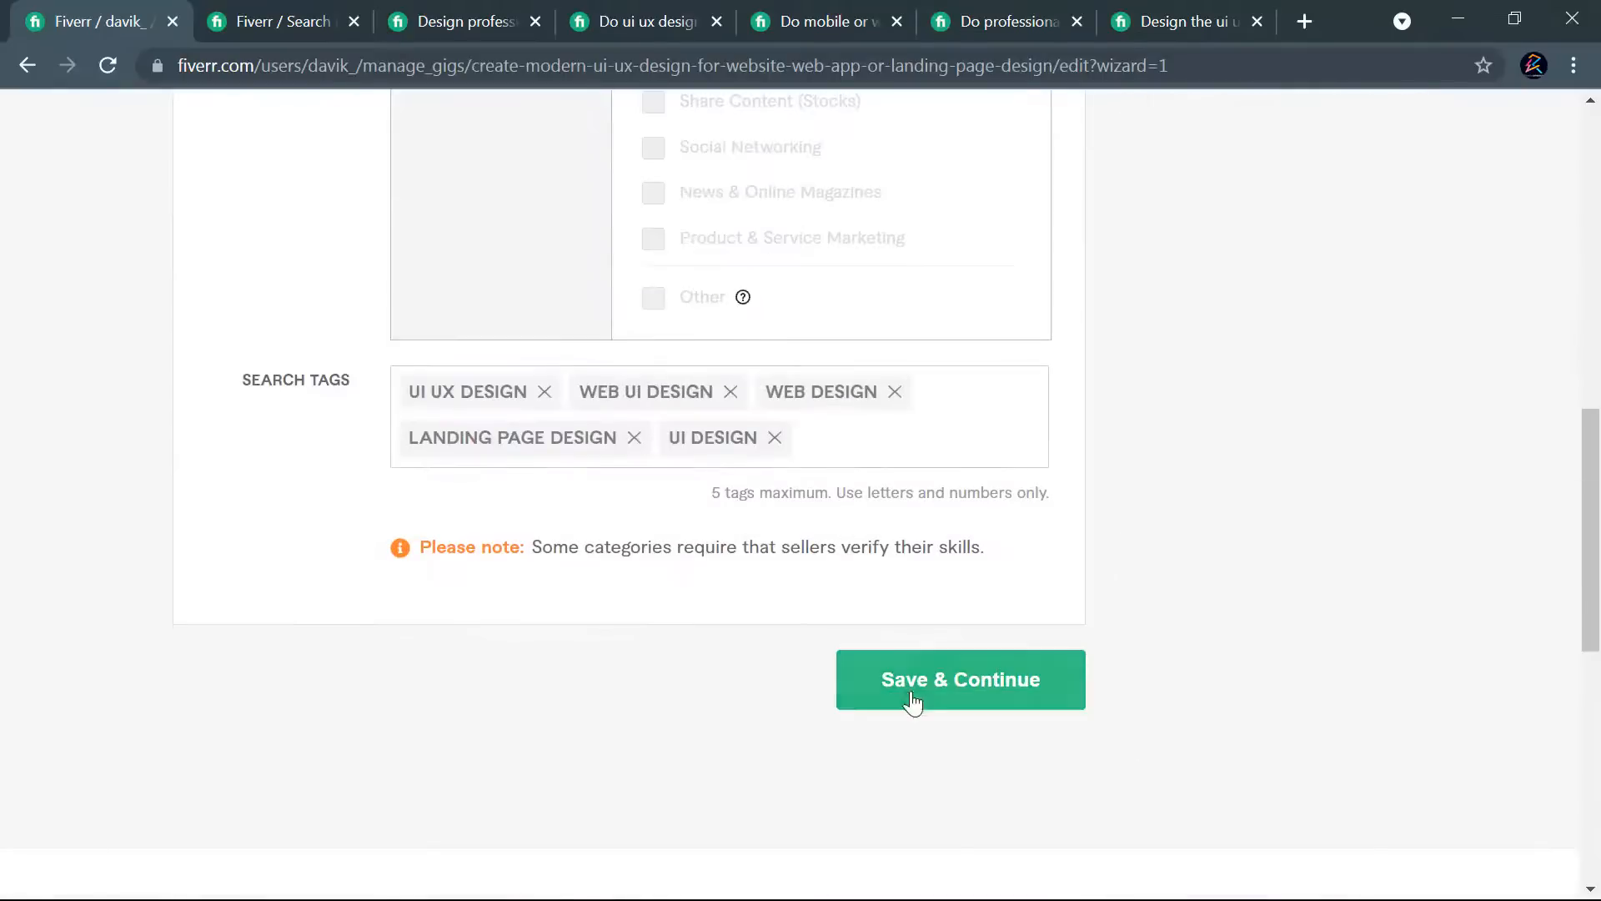
click(910, 702)
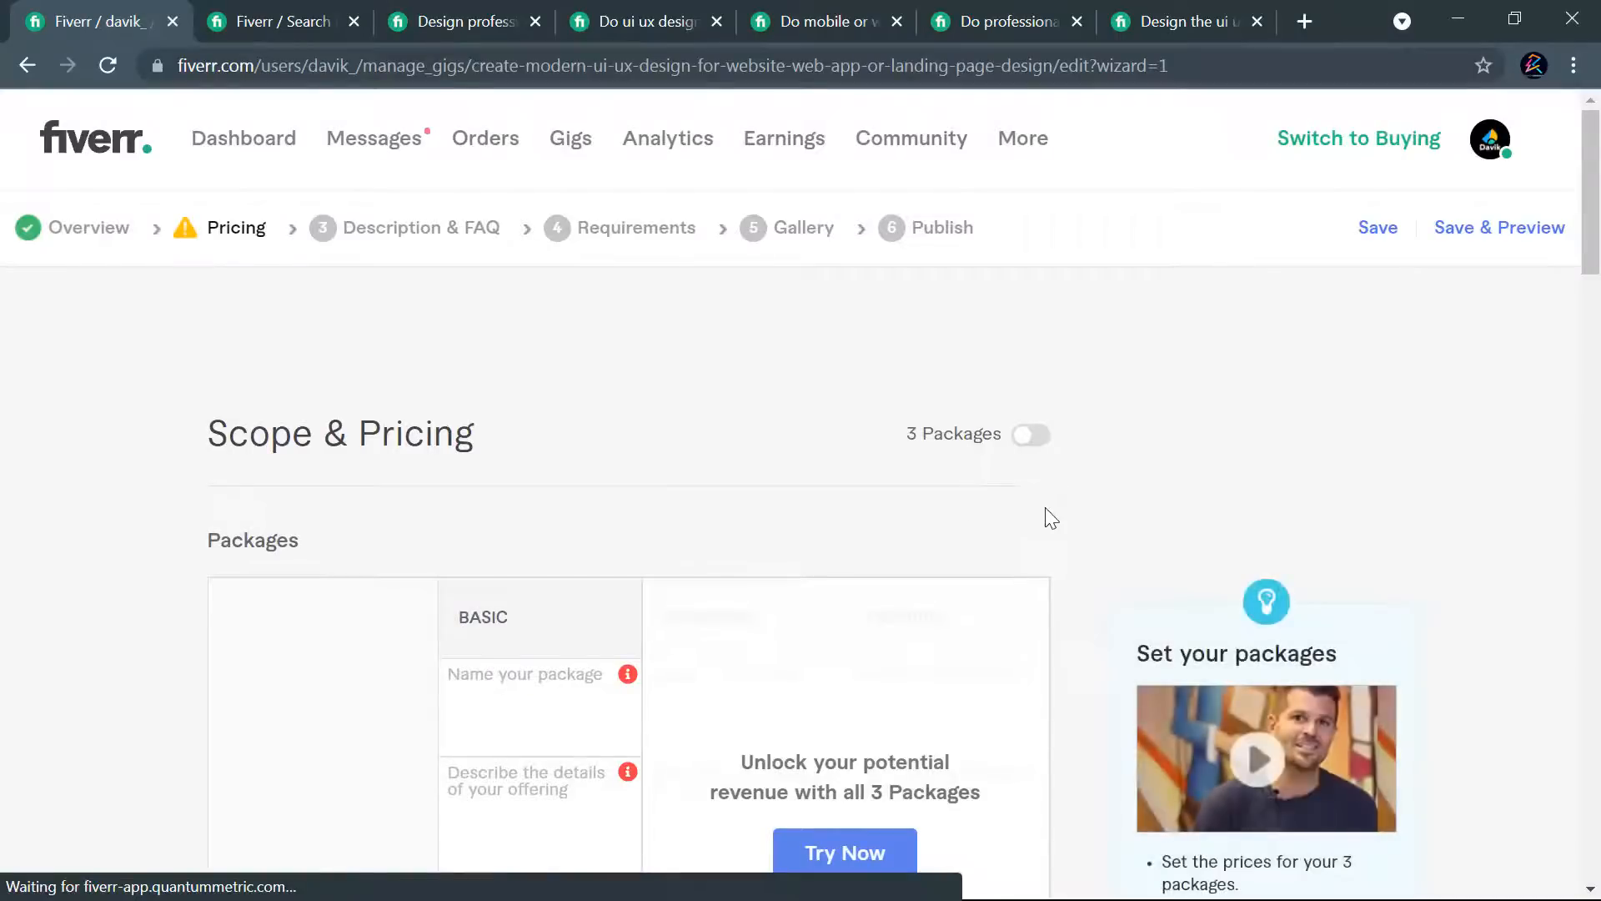
- Enable all three packages, Basic, Standard and Premium, in the gig's Scope & Pricing section
scroll(867, 563, down, 20)
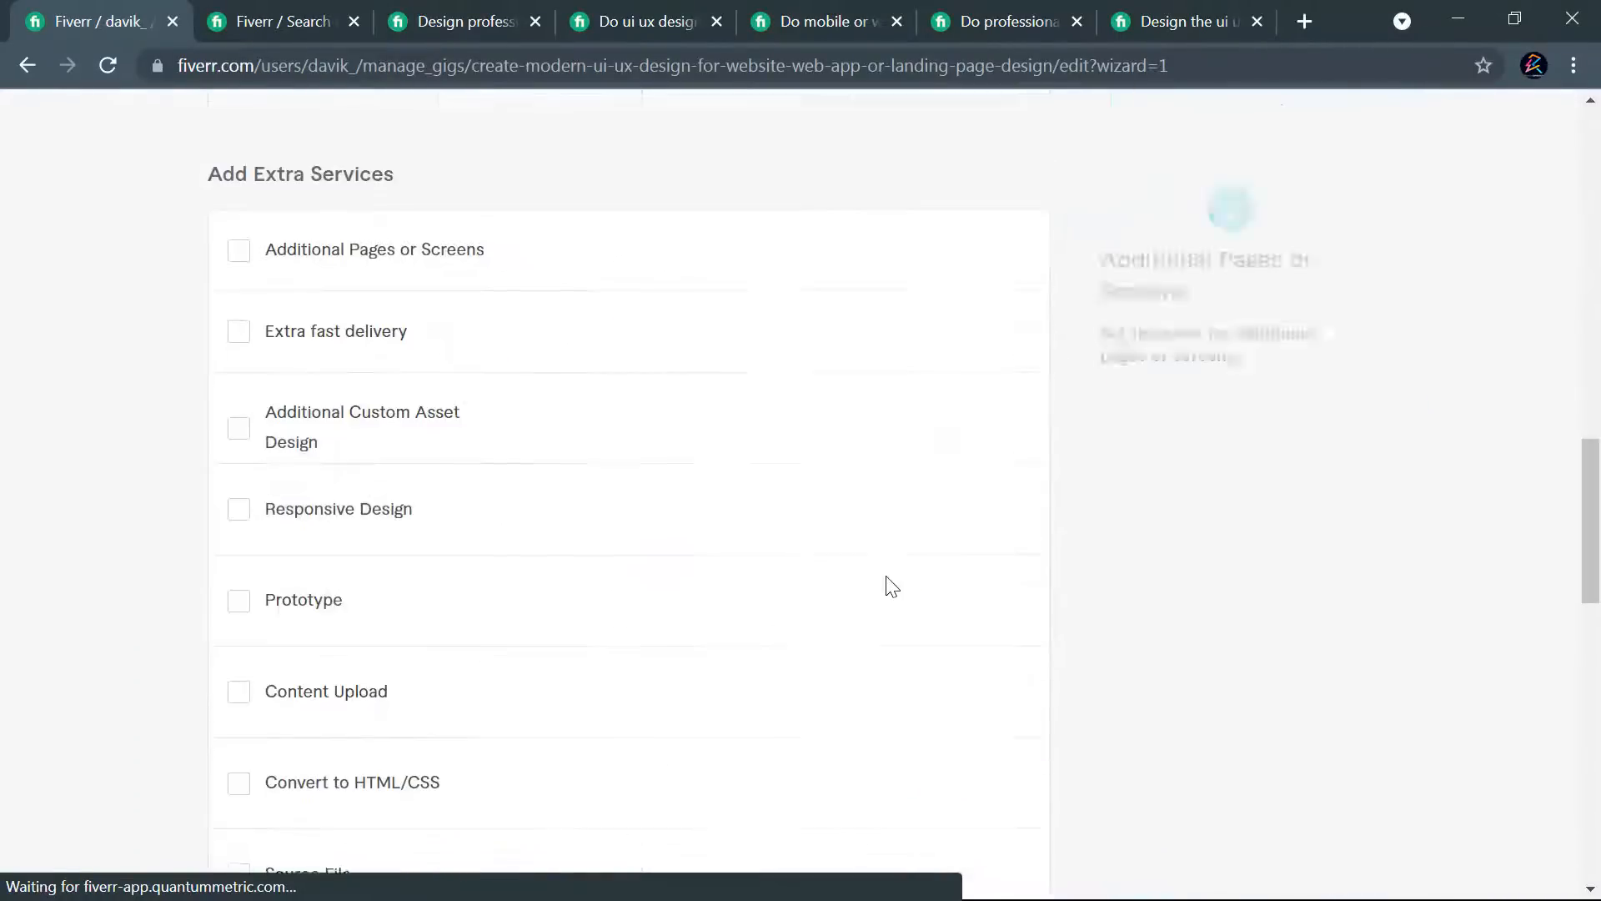
scroll(892, 586, down, 5)
scroll(888, 588, up, 20)
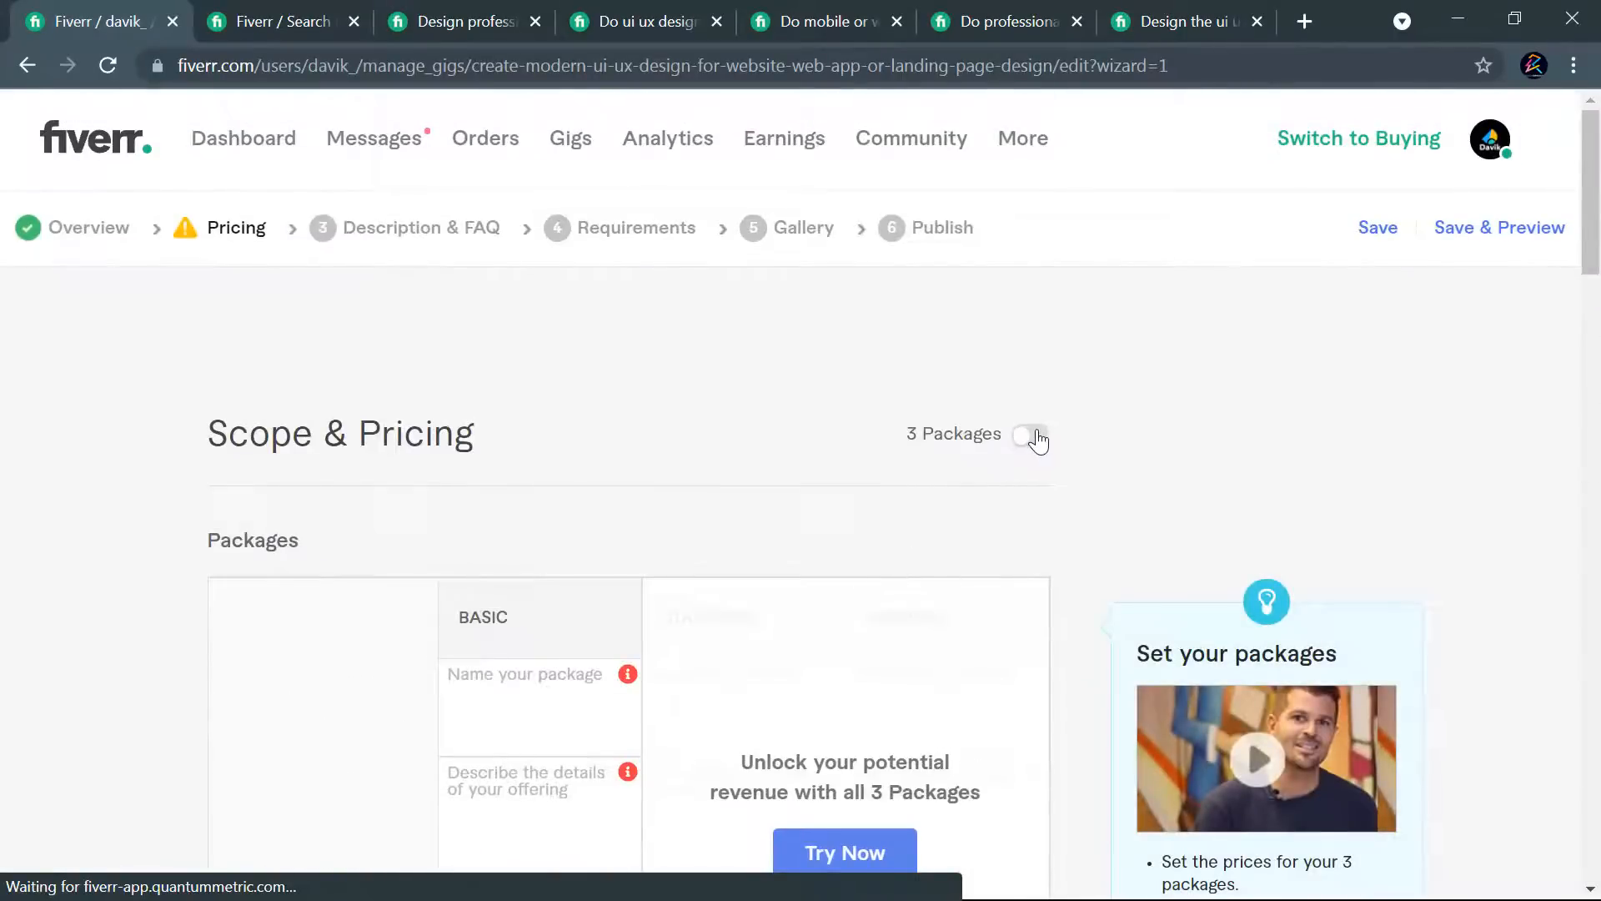
click(1040, 440)
click(799, 787)
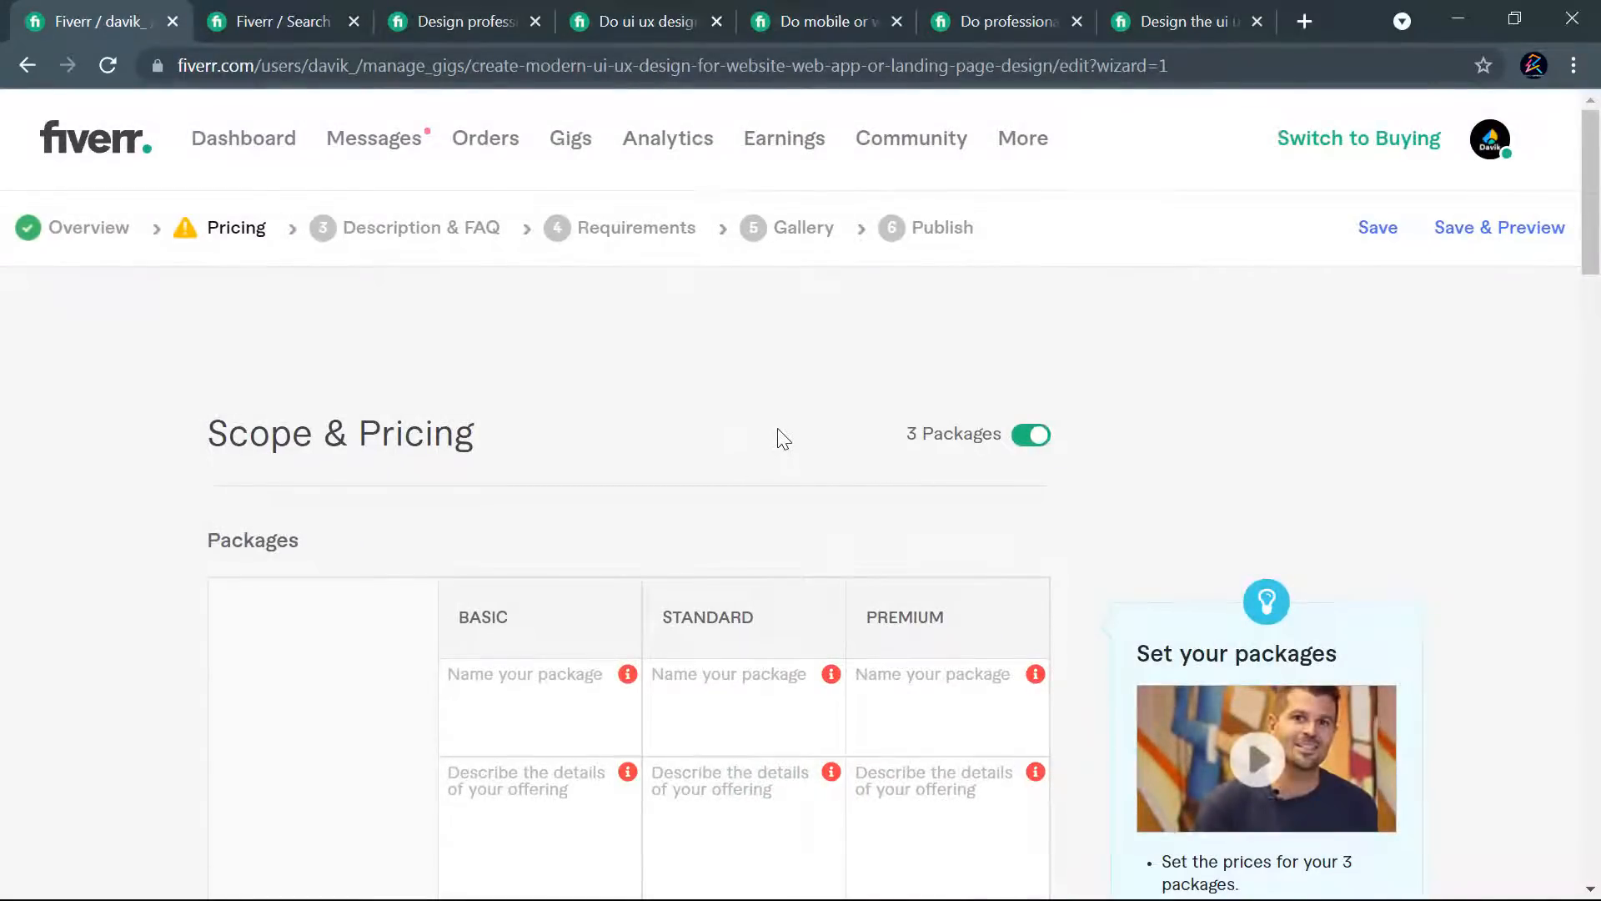
- Look through the package table's names, descriptions, delivery times, included features, revisions and prices, and the extra services below it
key(alt+Tab)
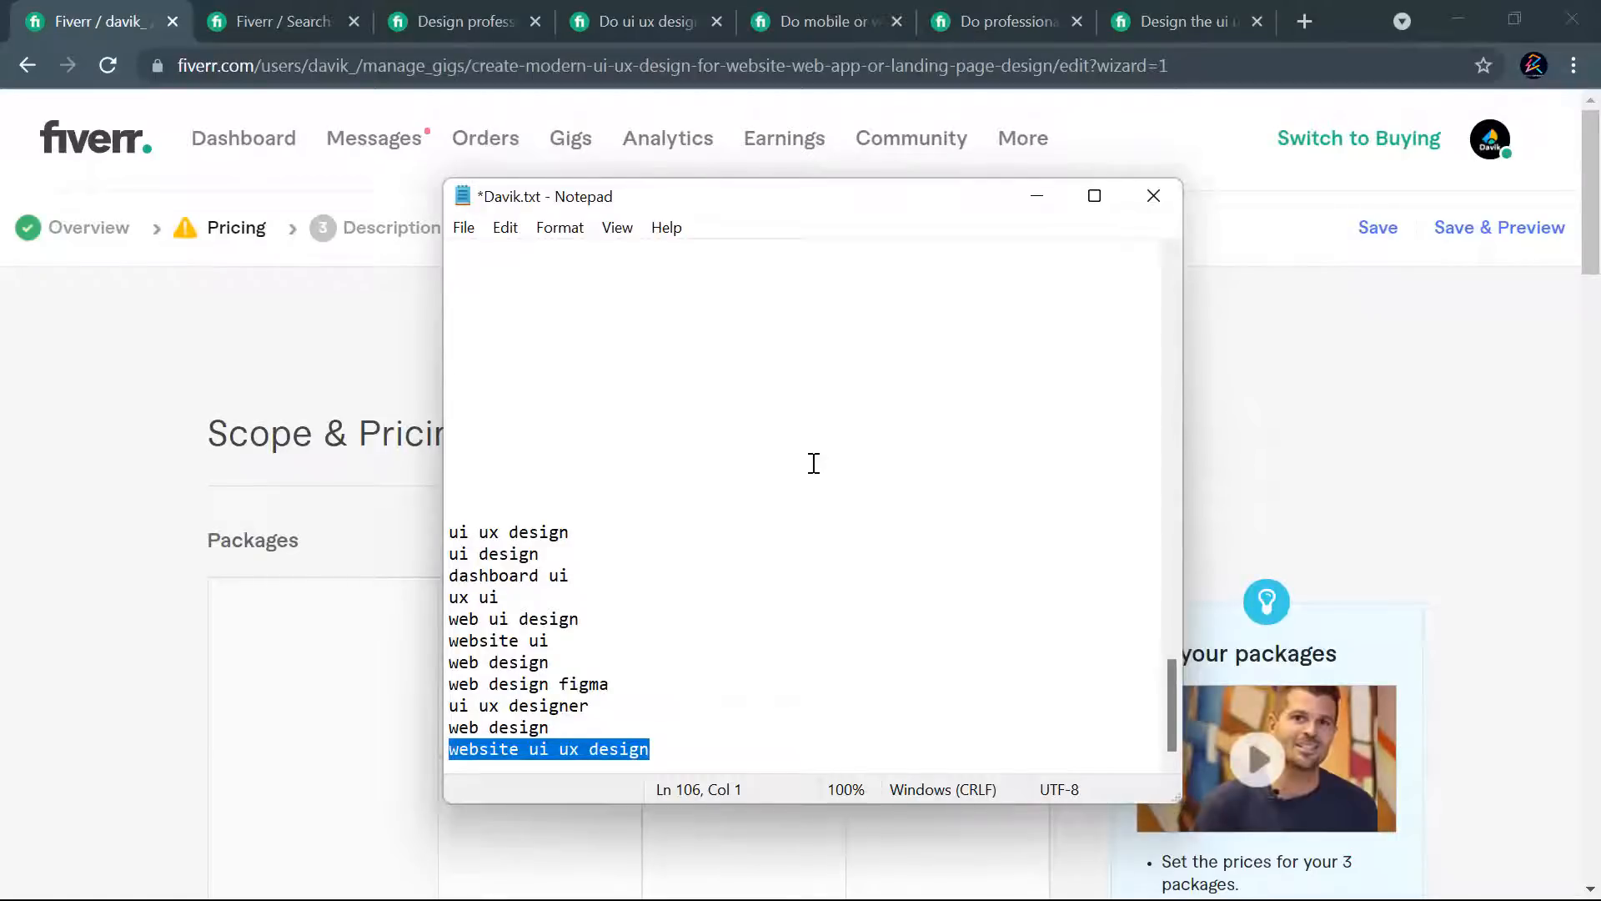
key(alt+Tab)
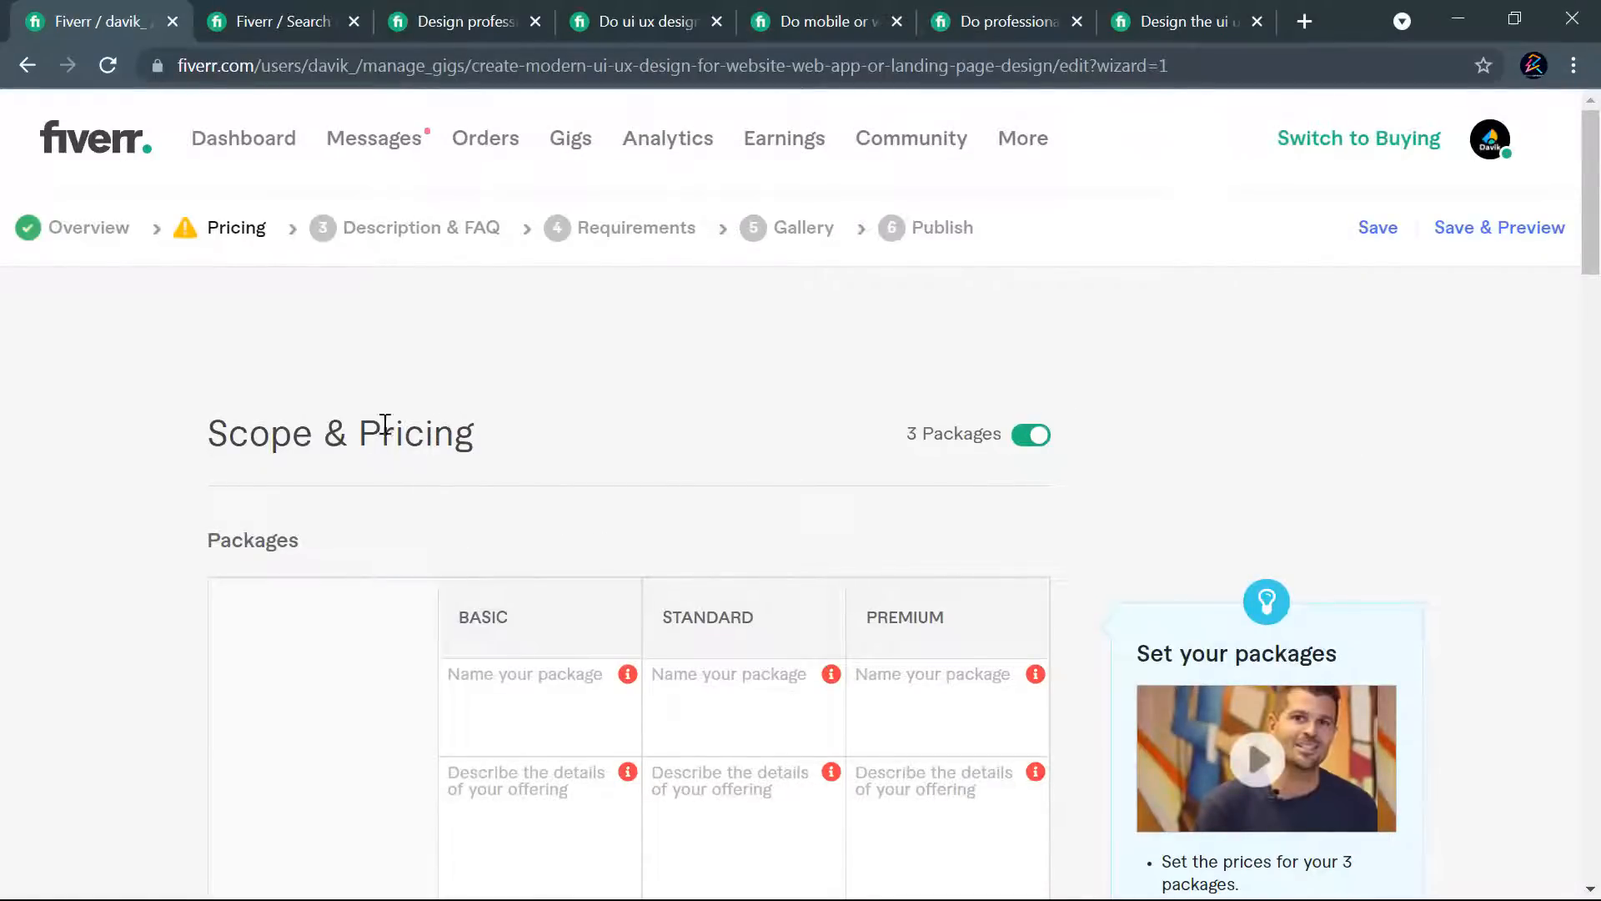
scroll(1040, 404, down, 6)
scroll(1059, 477, up, 2)
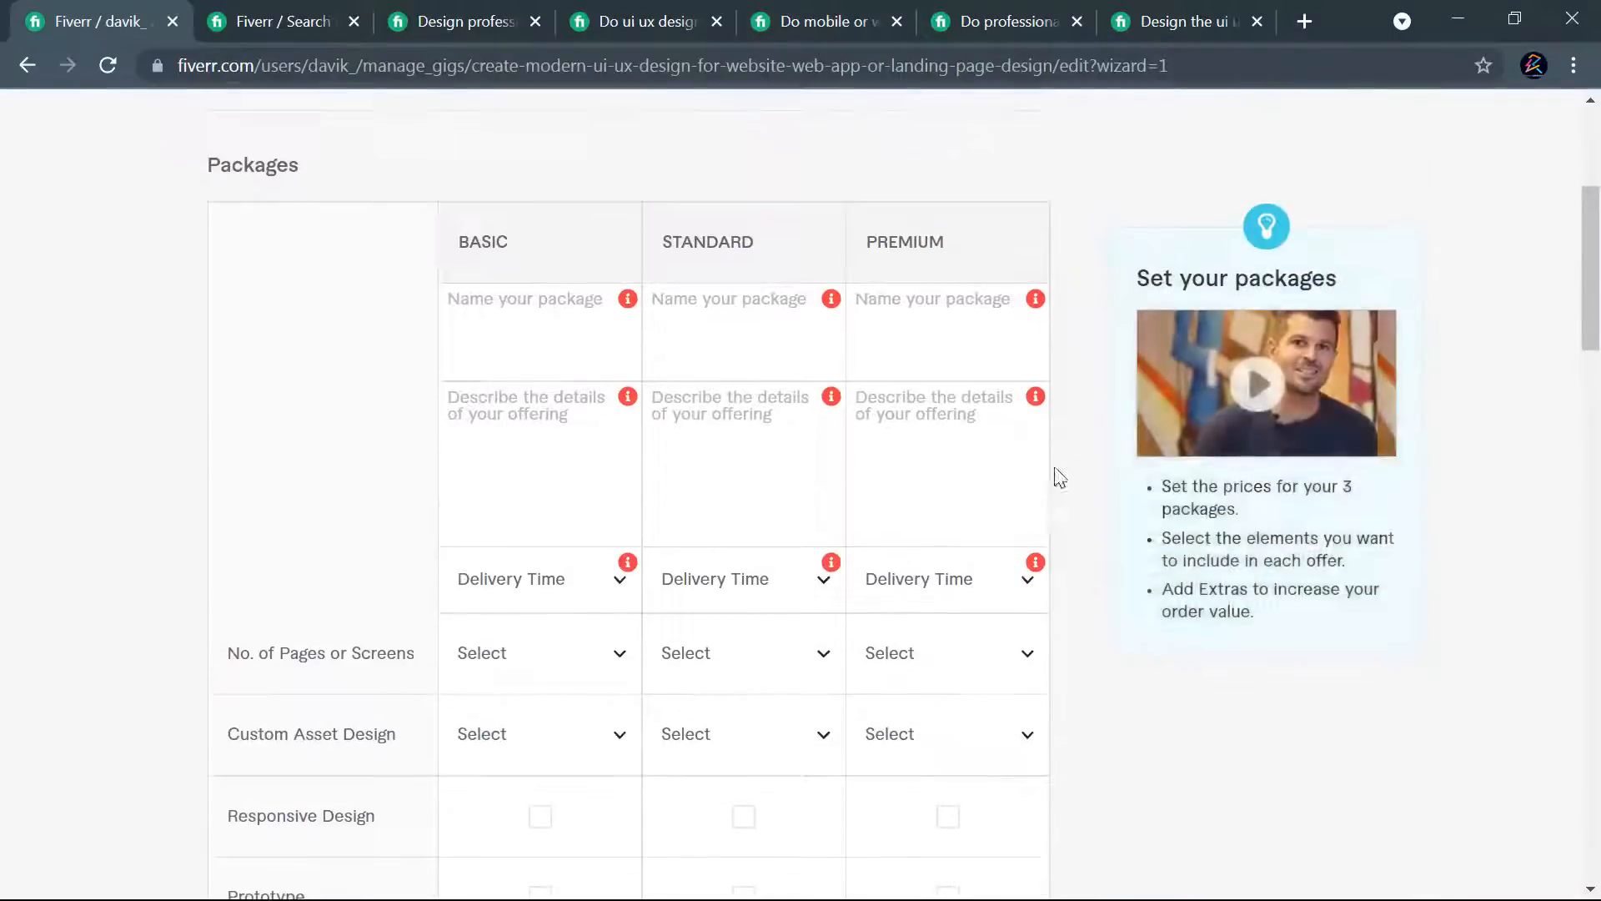
mouse_move(600, 361)
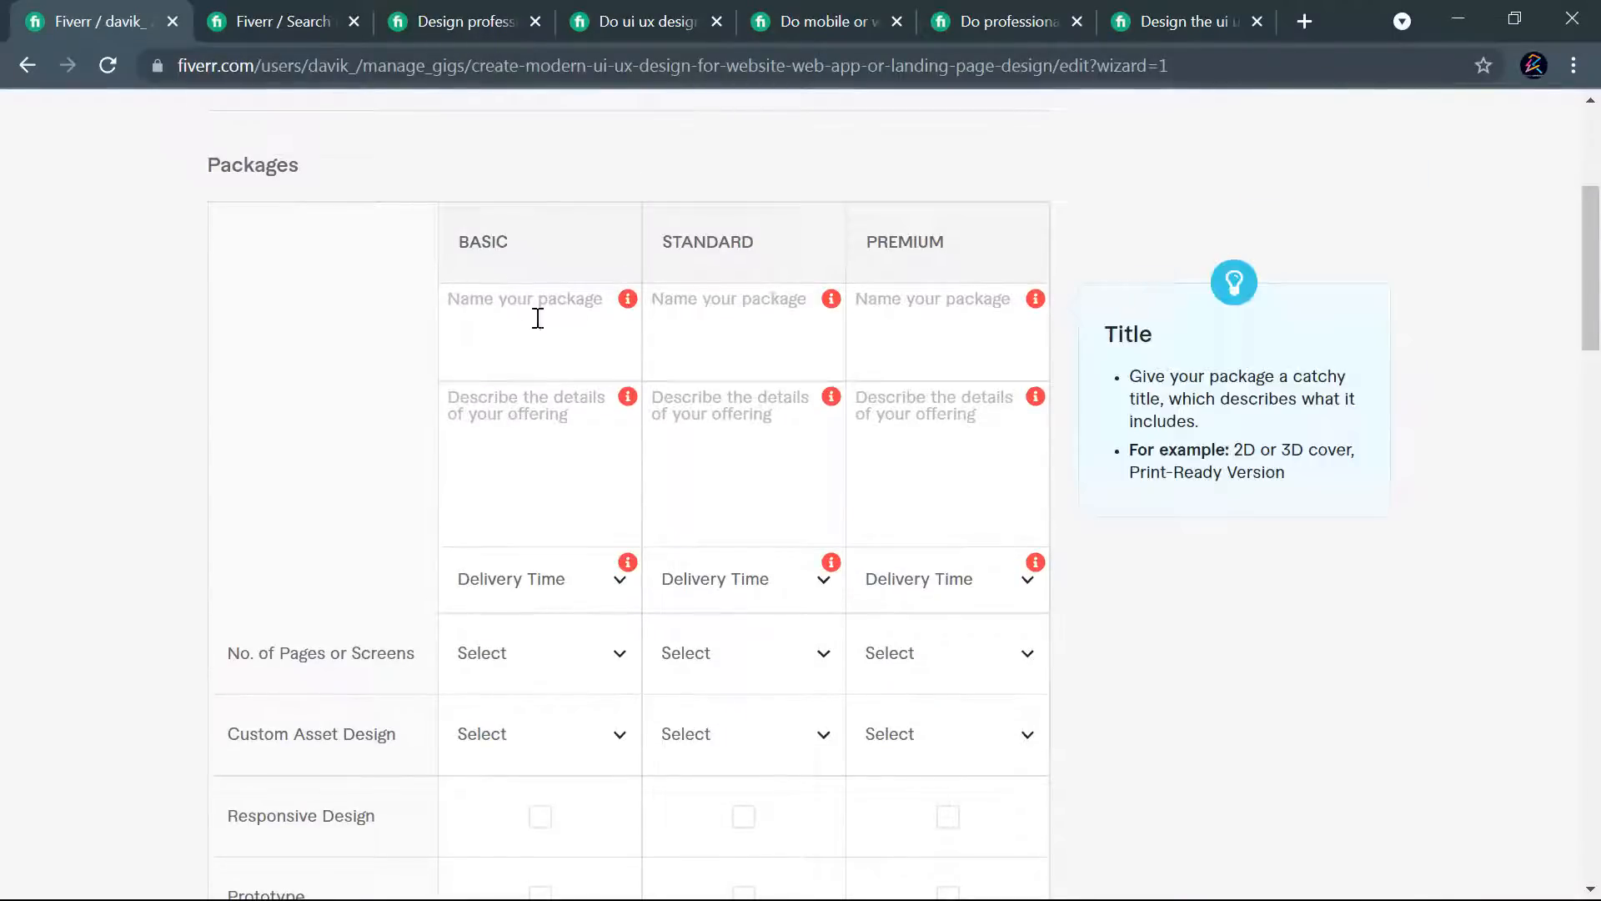
scroll(658, 467, down, 2)
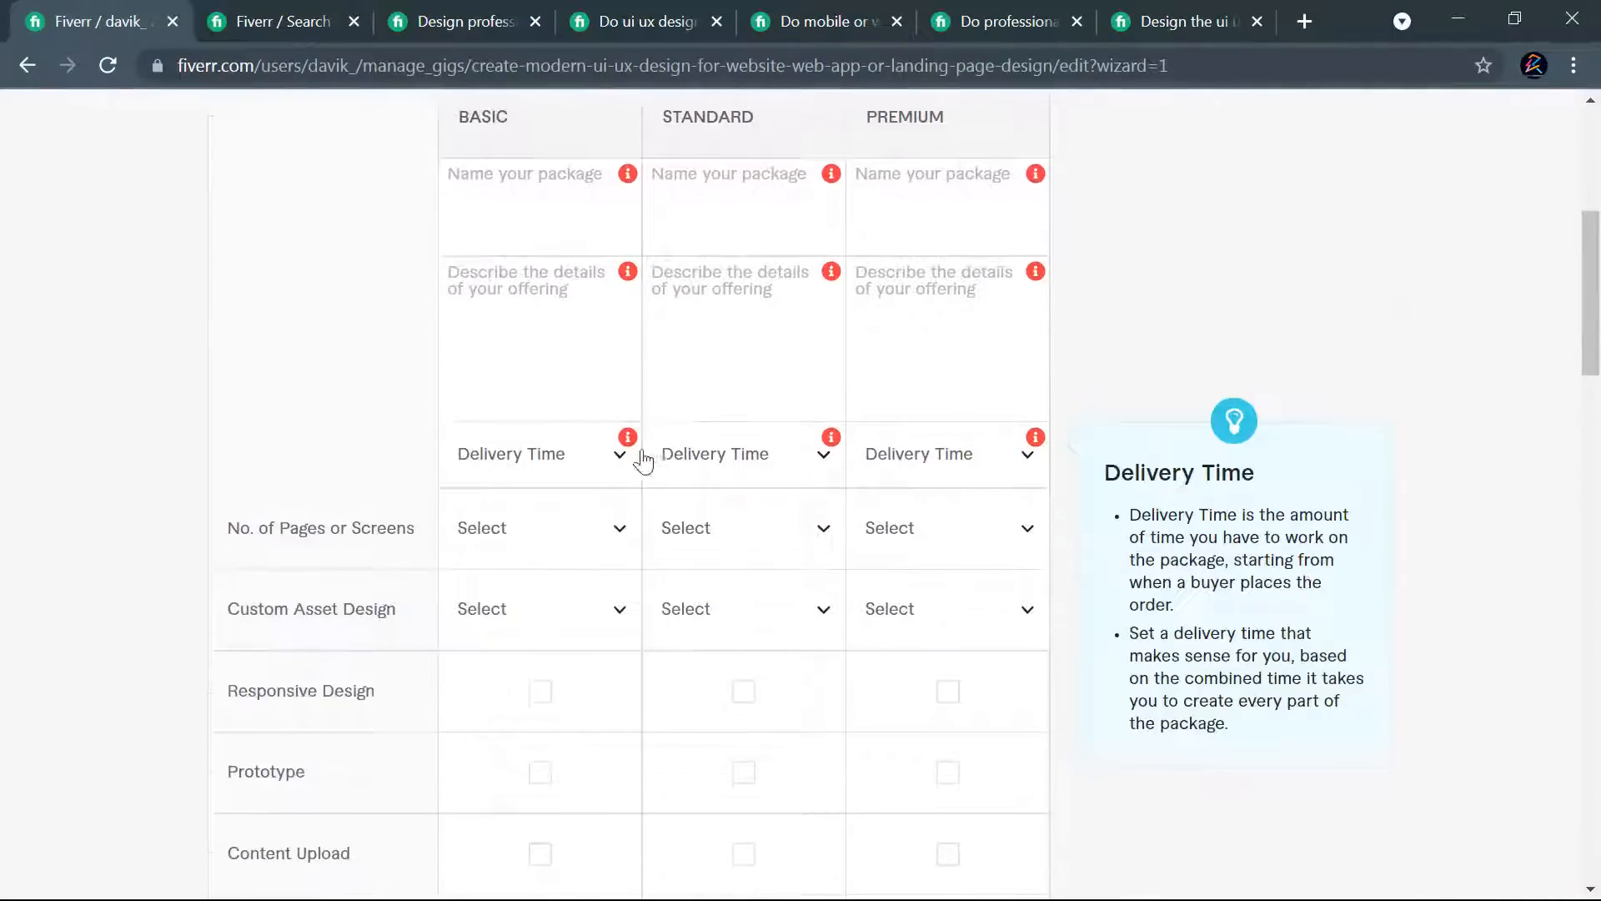
scroll(922, 489, down, 1)
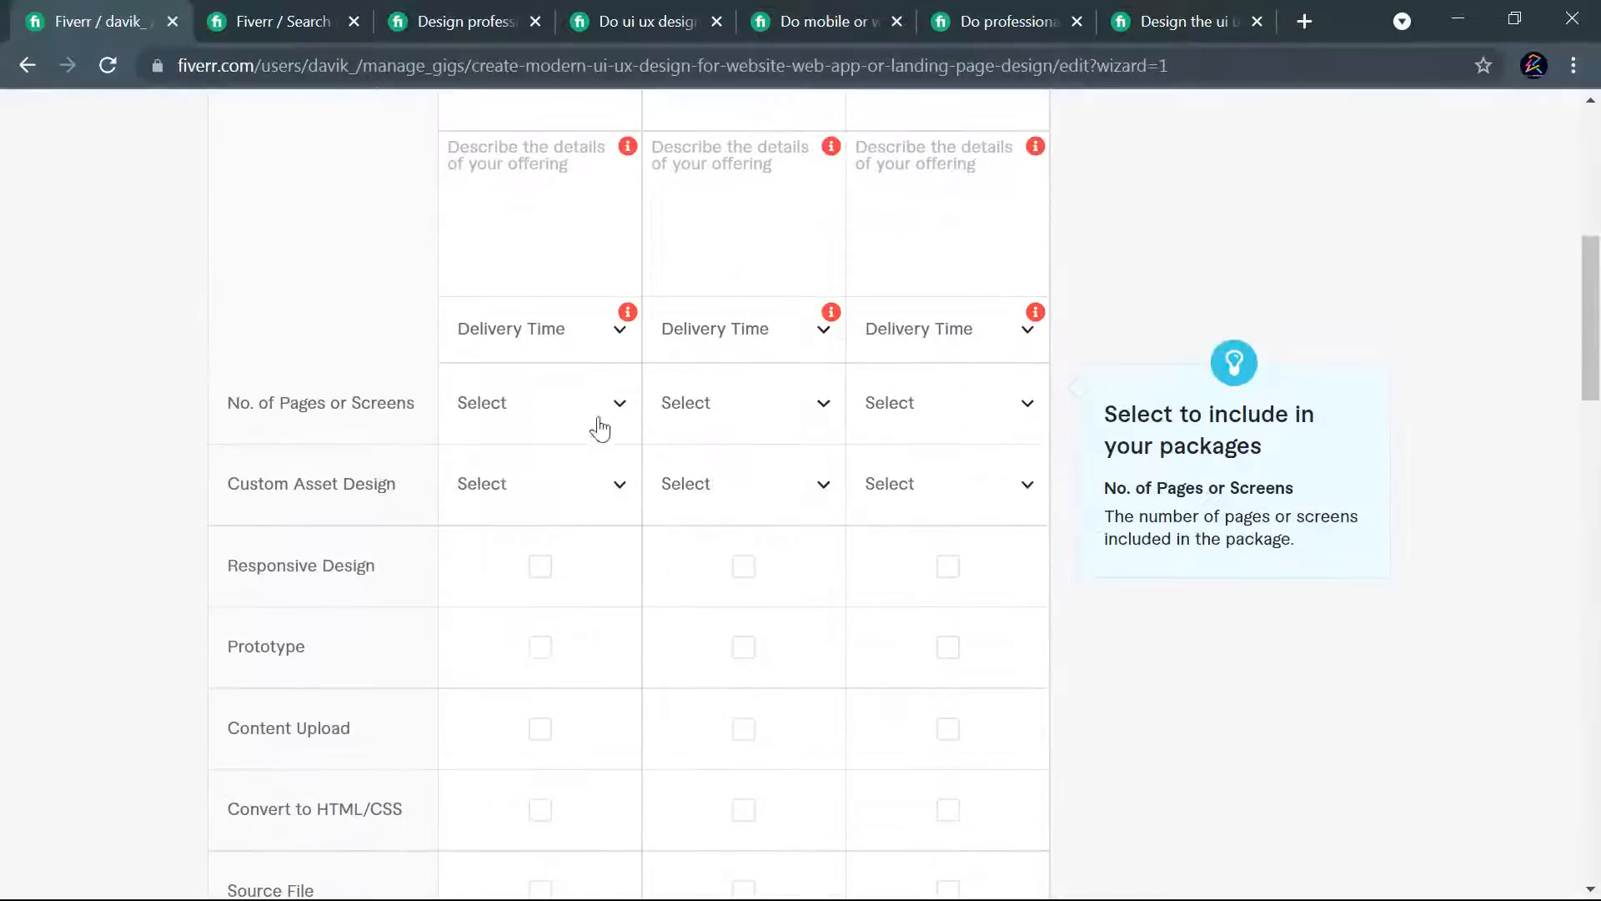
scroll(768, 490, down, 5)
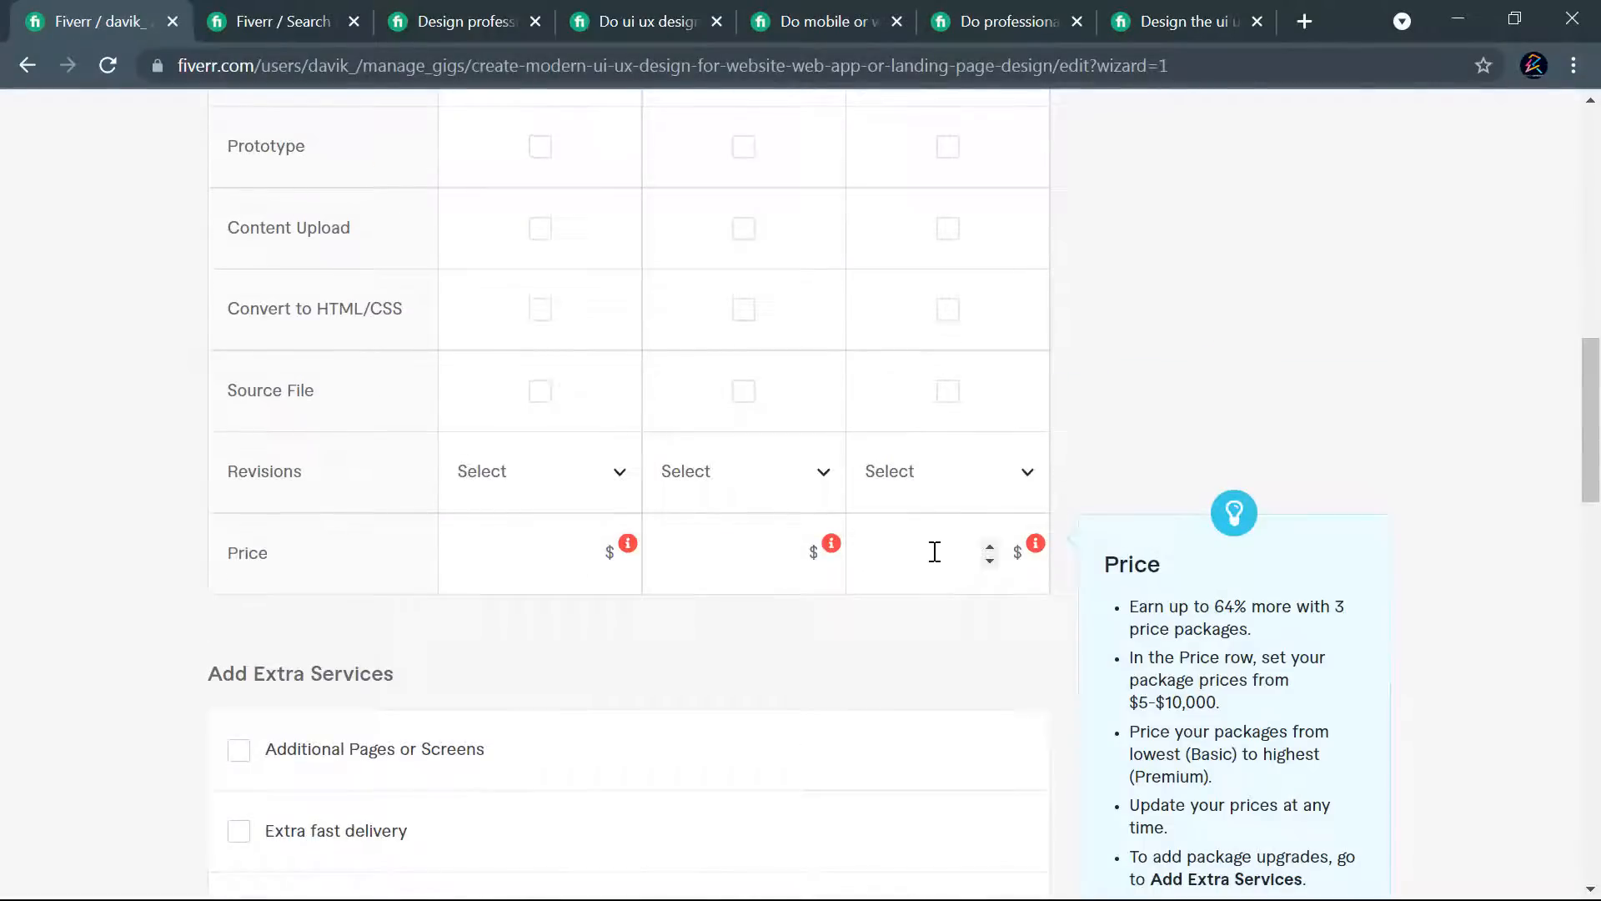
scroll(915, 576, down, 8)
scroll(906, 565, down, 5)
scroll(753, 565, up, 20)
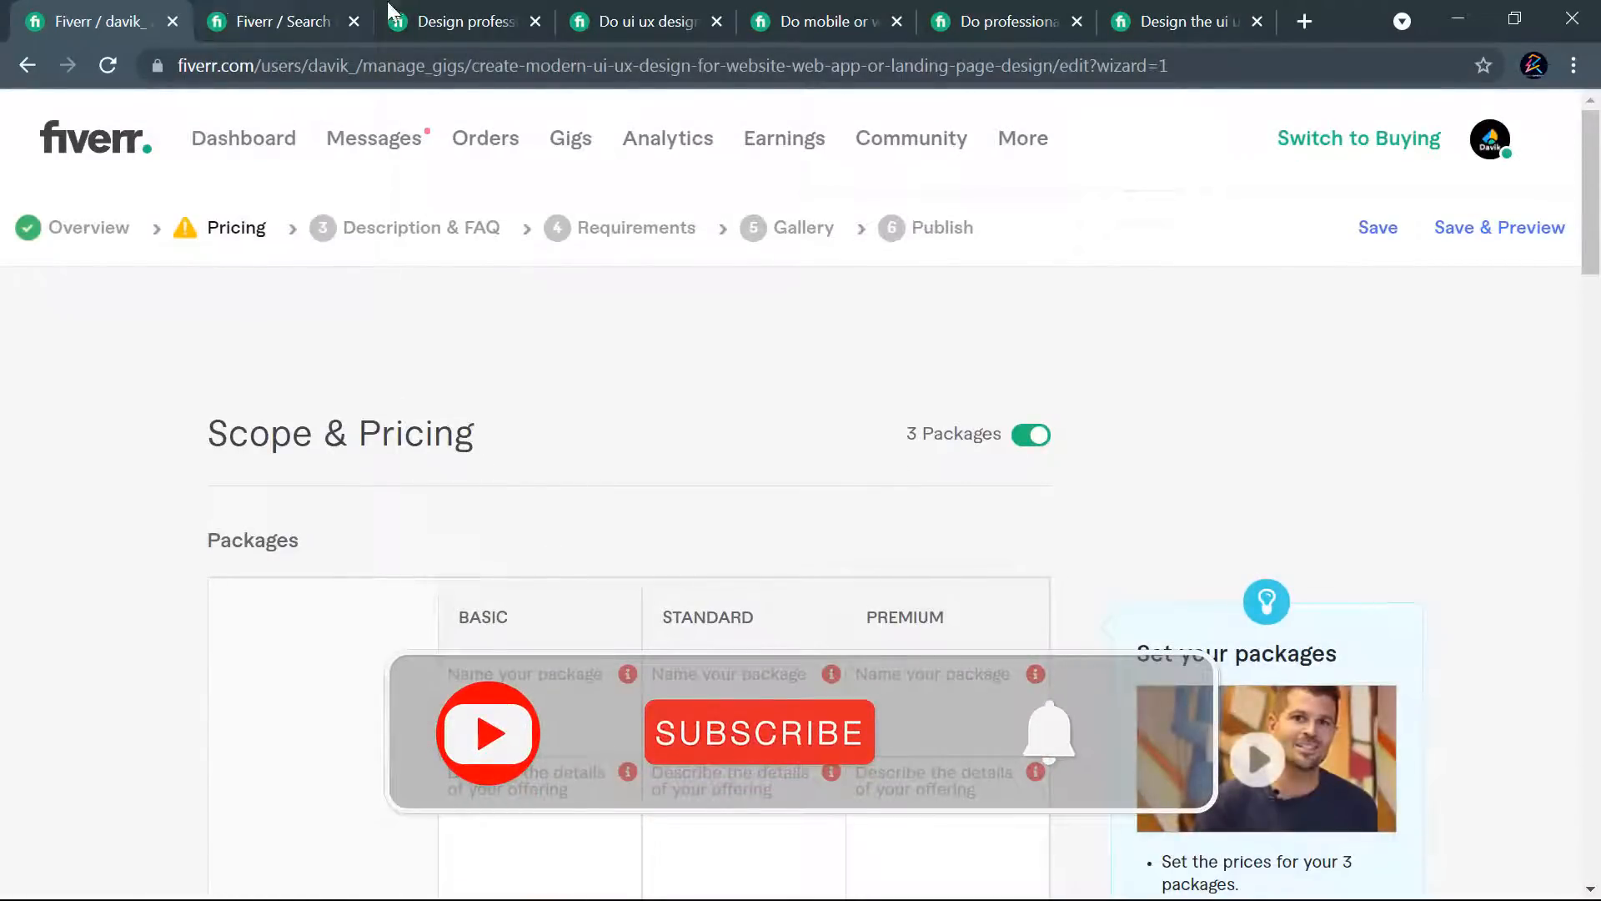
- Review the Basic package on the competing "I will do mobile or web ui ux design" gig
click(807, 21)
scroll(963, 330, up, 5)
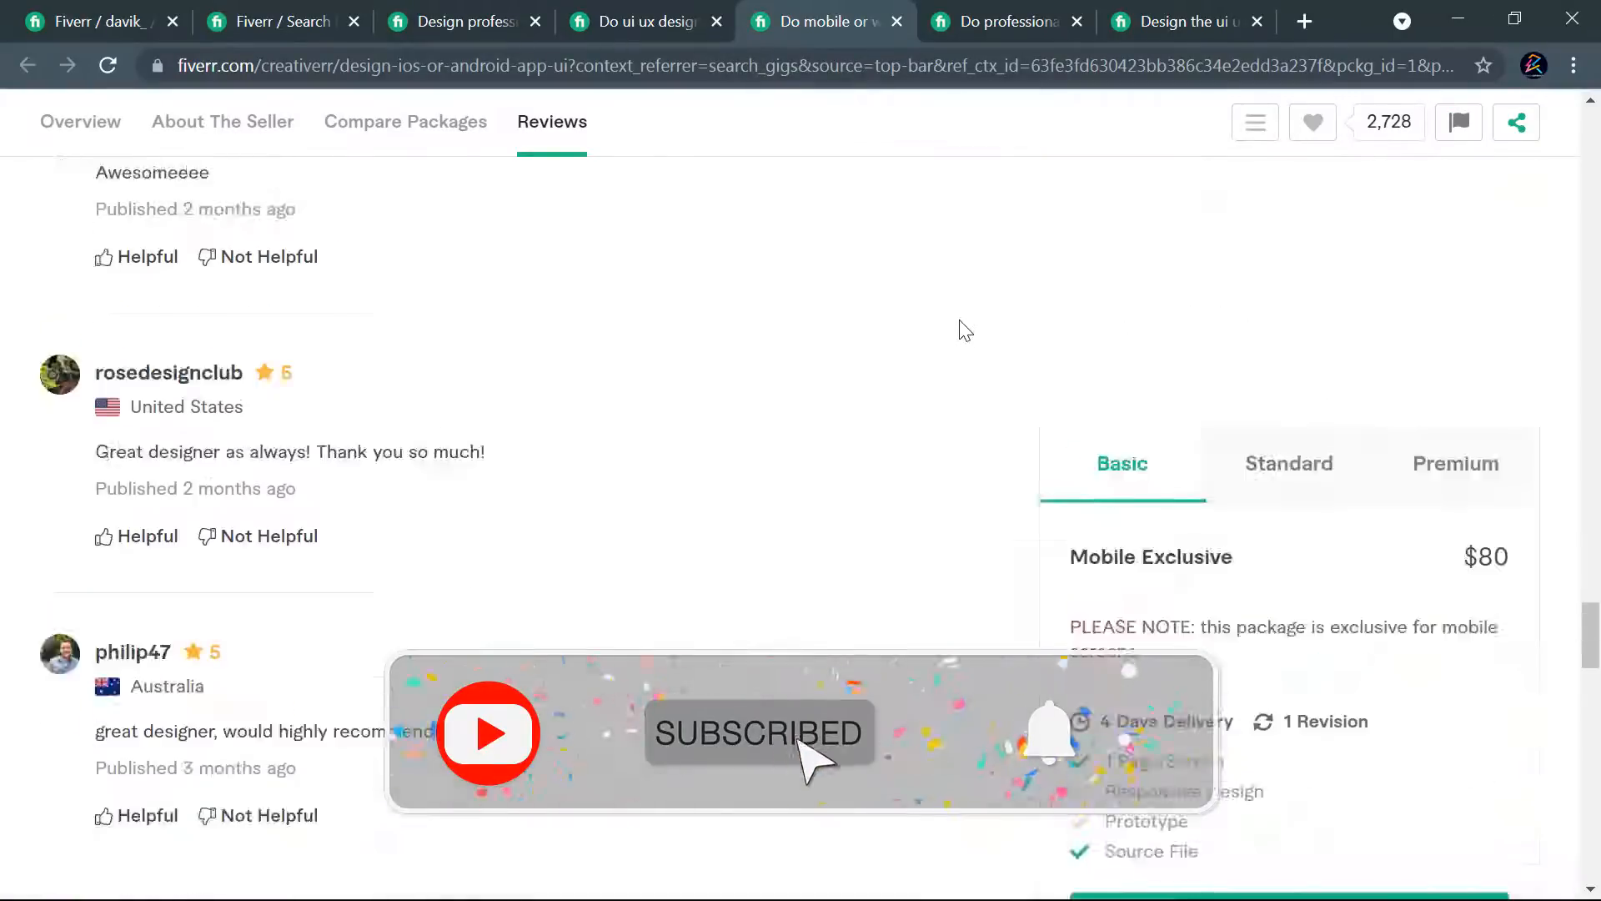
scroll(959, 334, up, 15)
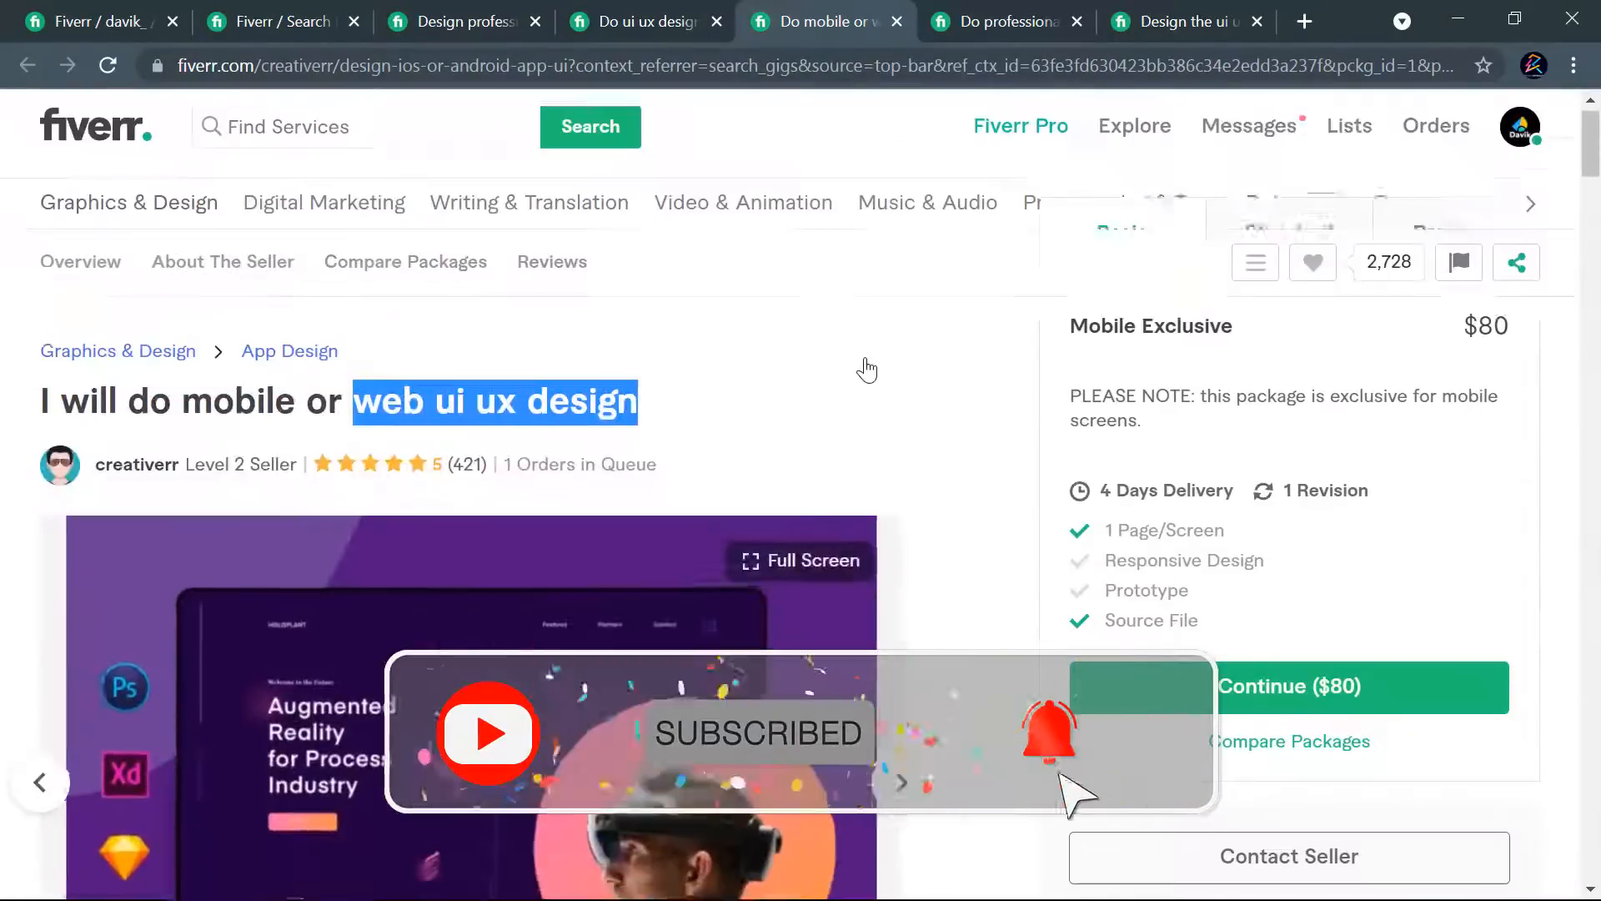
scroll(867, 370, up, 1)
click(748, 398)
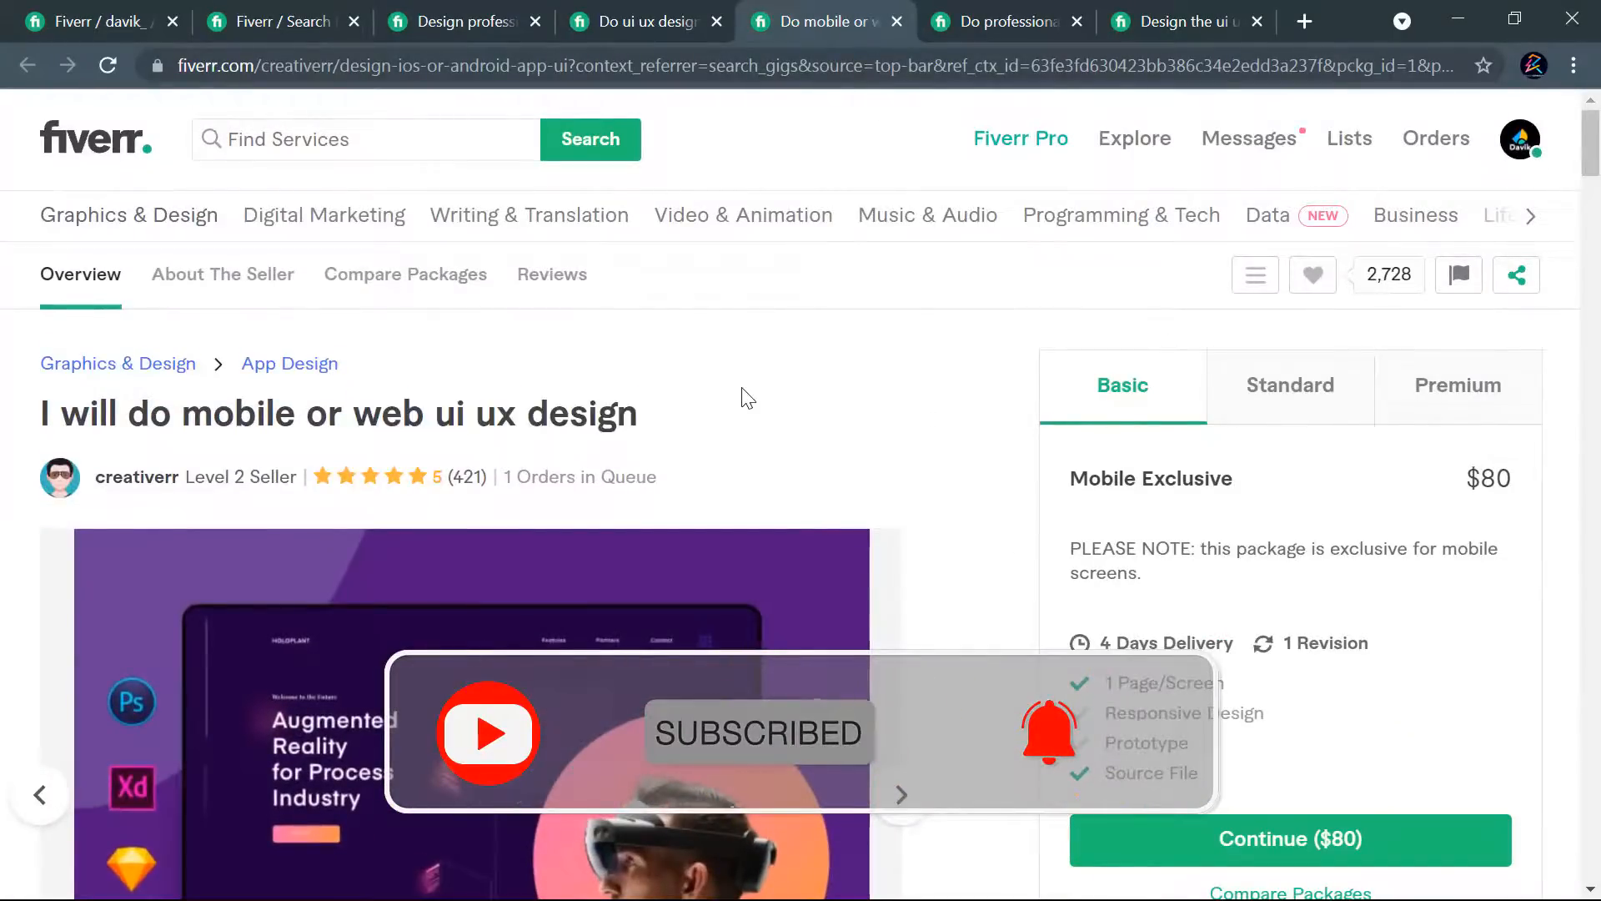
click(948, 10)
click(812, 4)
- Compare the Basic, Standard and Premium package names and offers on the competing professional UI UX landing page and web template gig
click(942, 23)
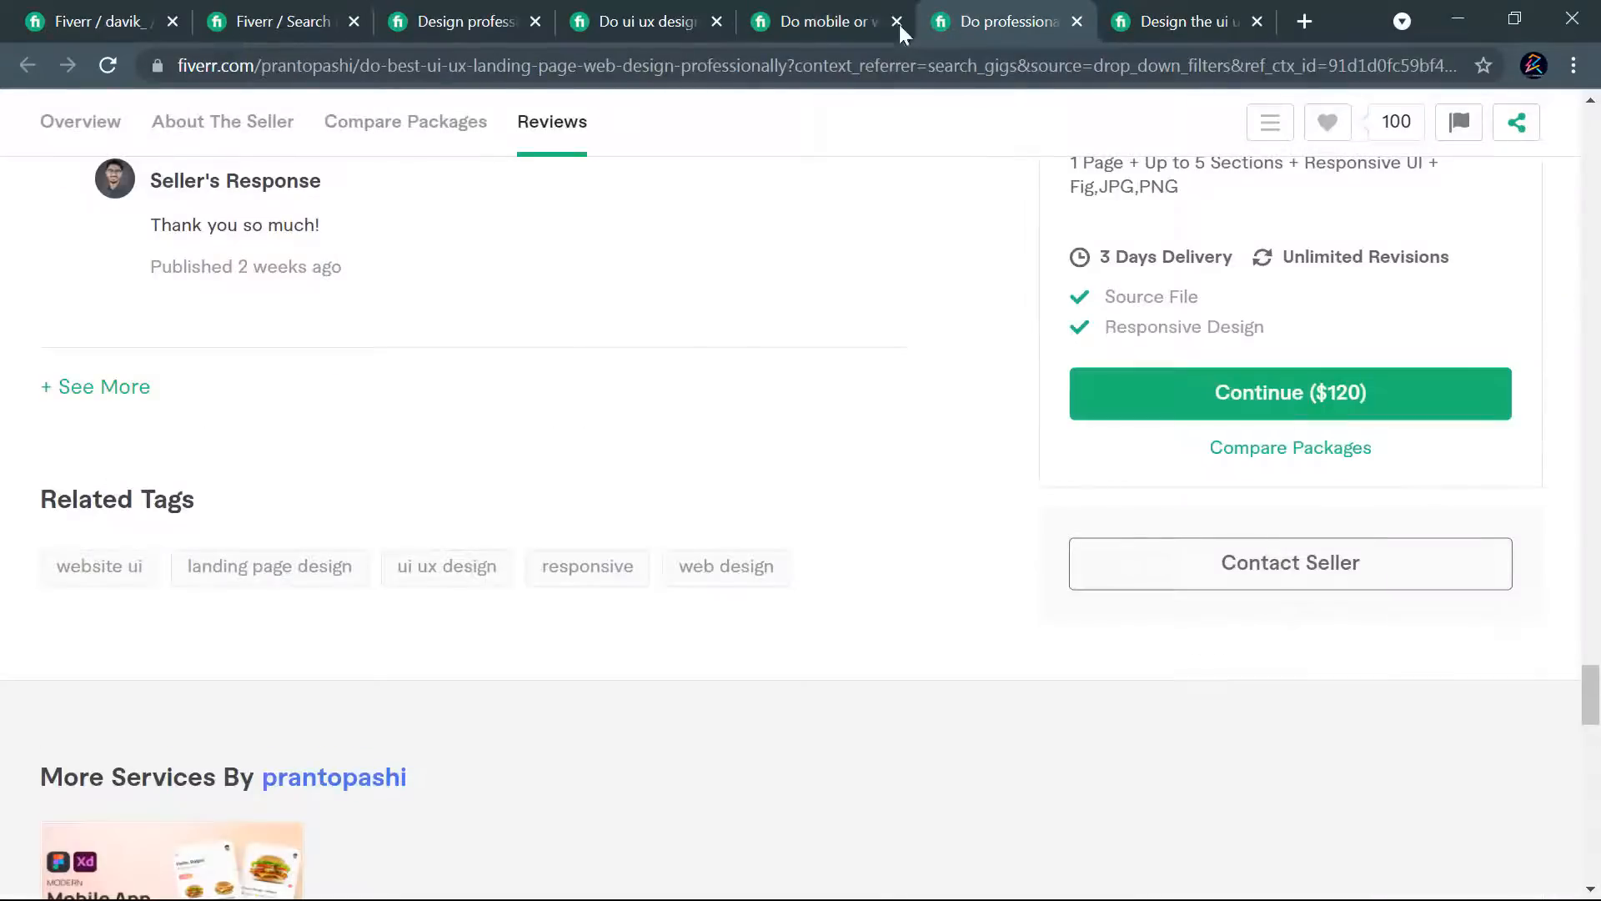
scroll(1076, 450, up, 15)
scroll(1042, 457, up, 10)
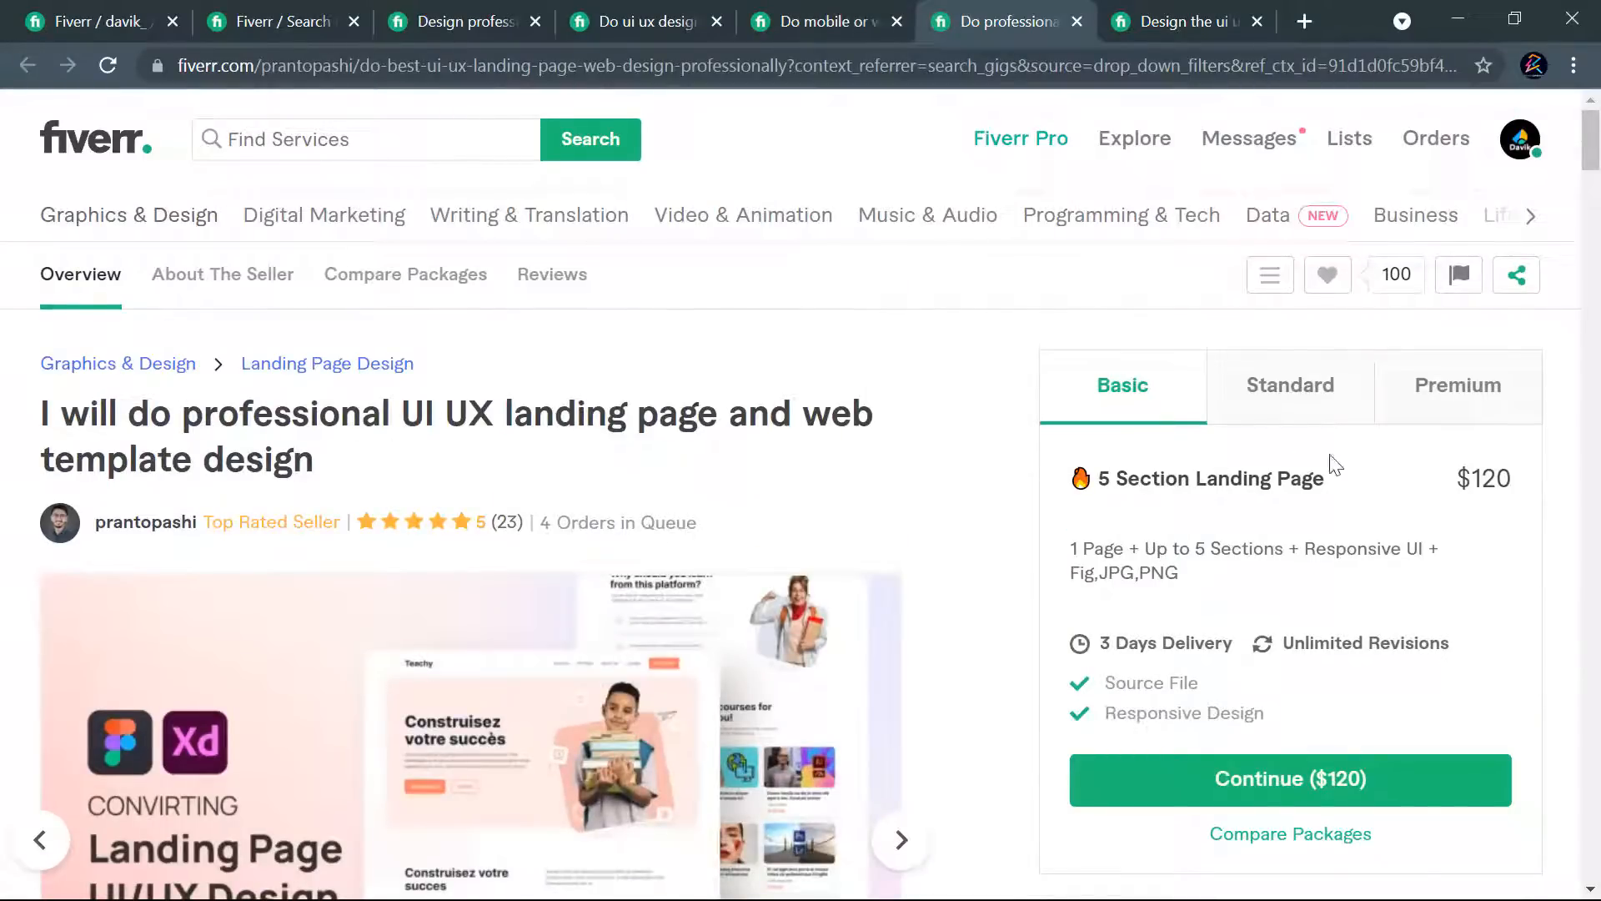
drag(1325, 478, 1103, 480)
click(1280, 386)
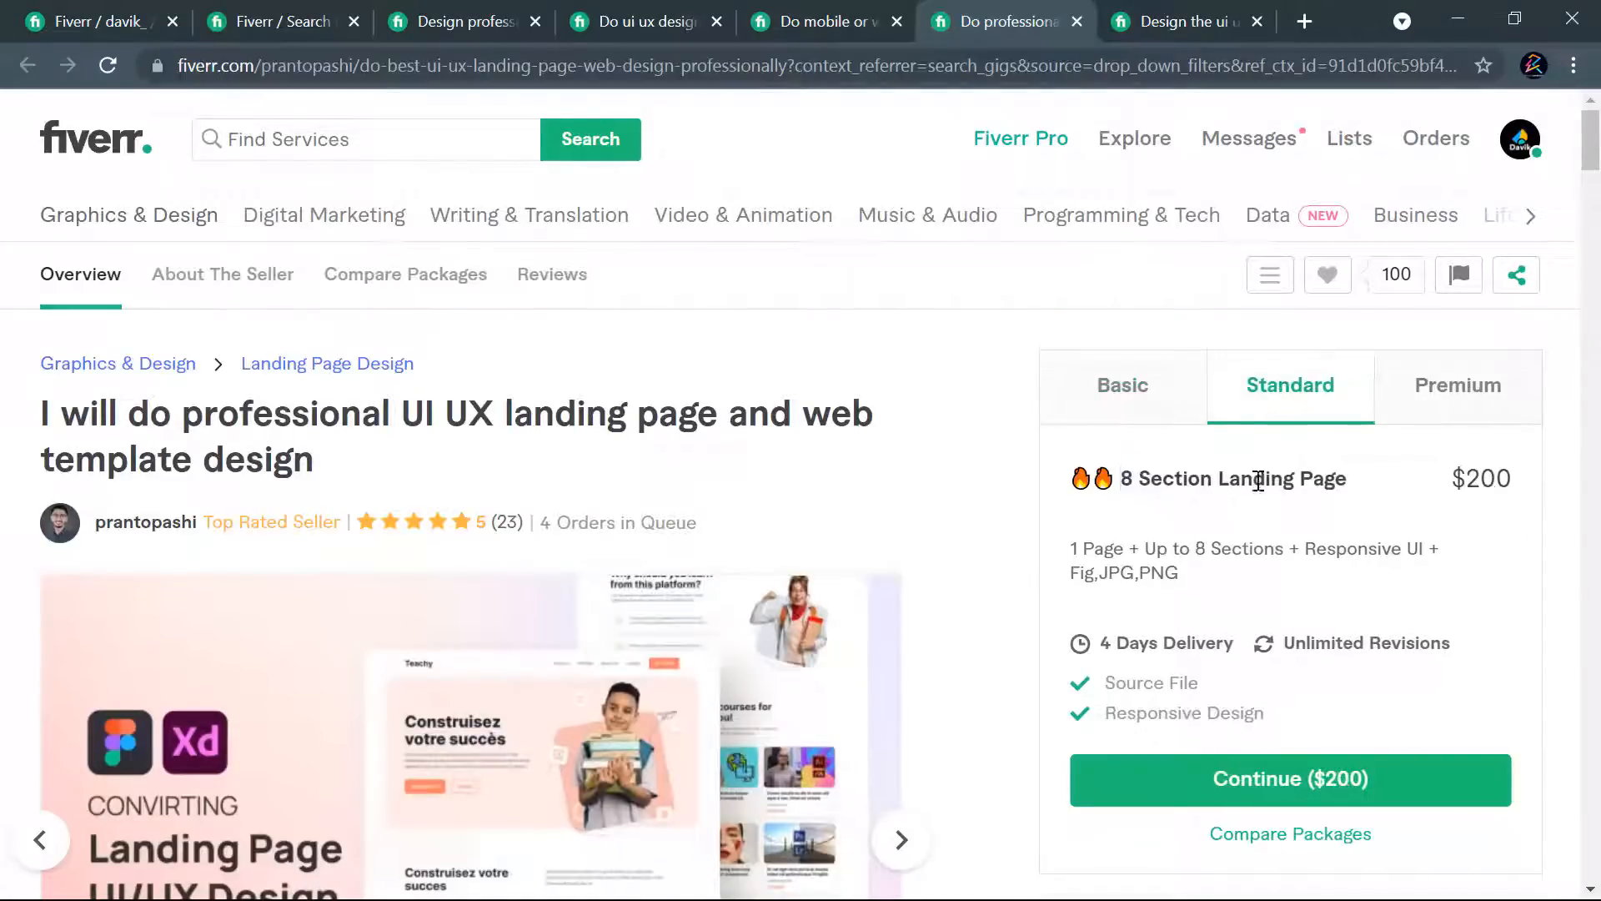
click(1474, 404)
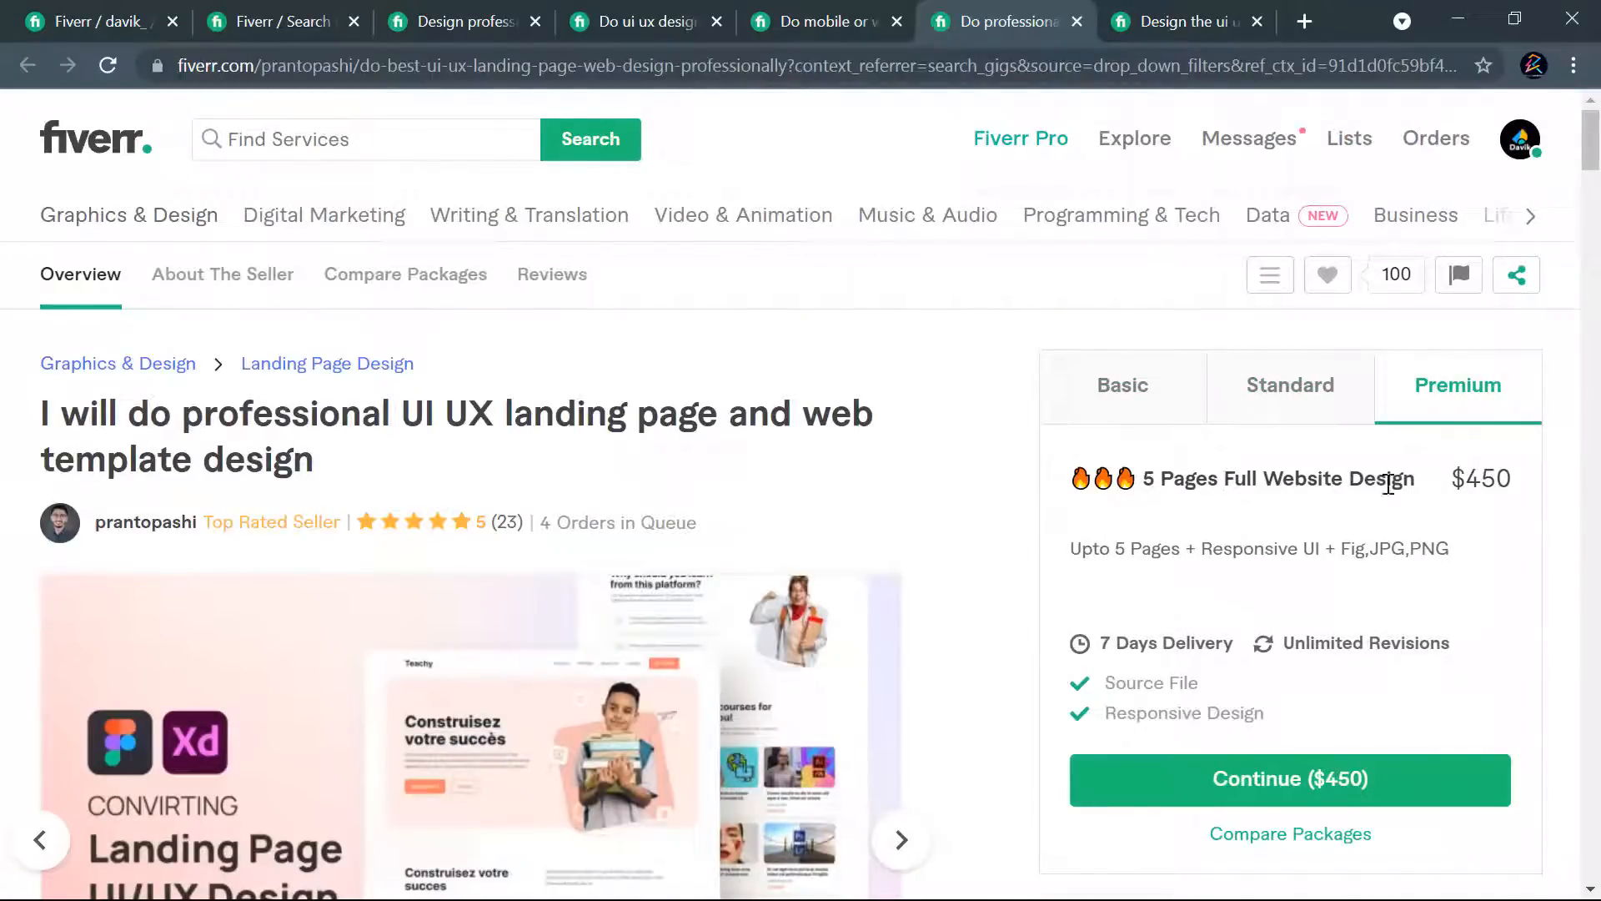
click(1135, 421)
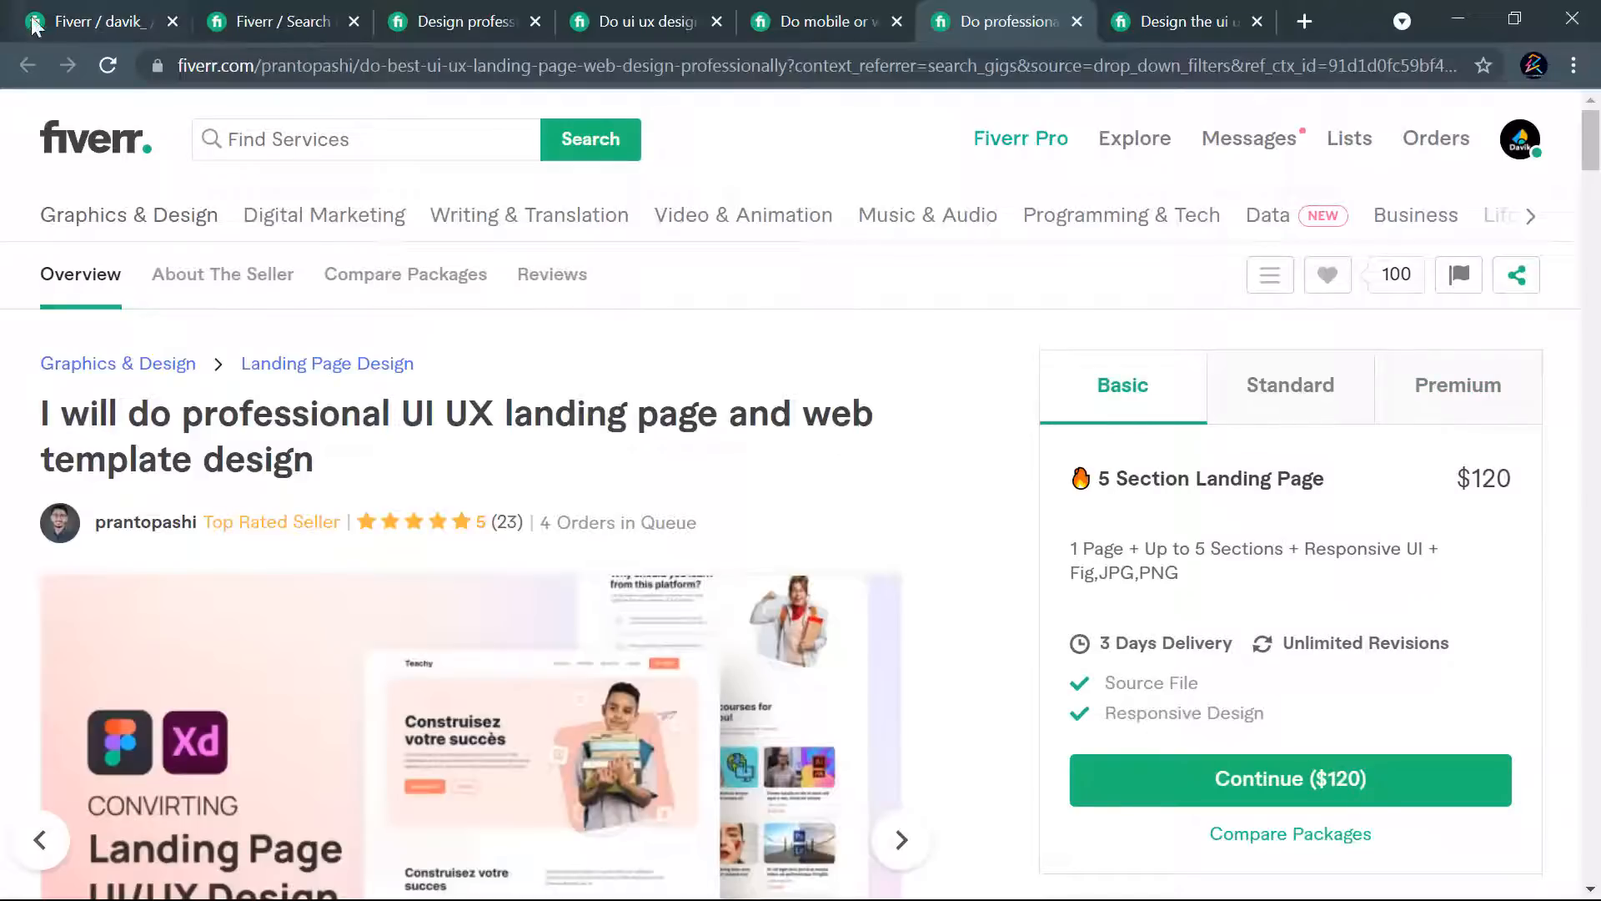
- Copy the competitor's Basic package name, flame emoji included, into the new gig's Basic package name and set the section count to 6
drag(1321, 484, 1079, 488)
key(ctrl+c)
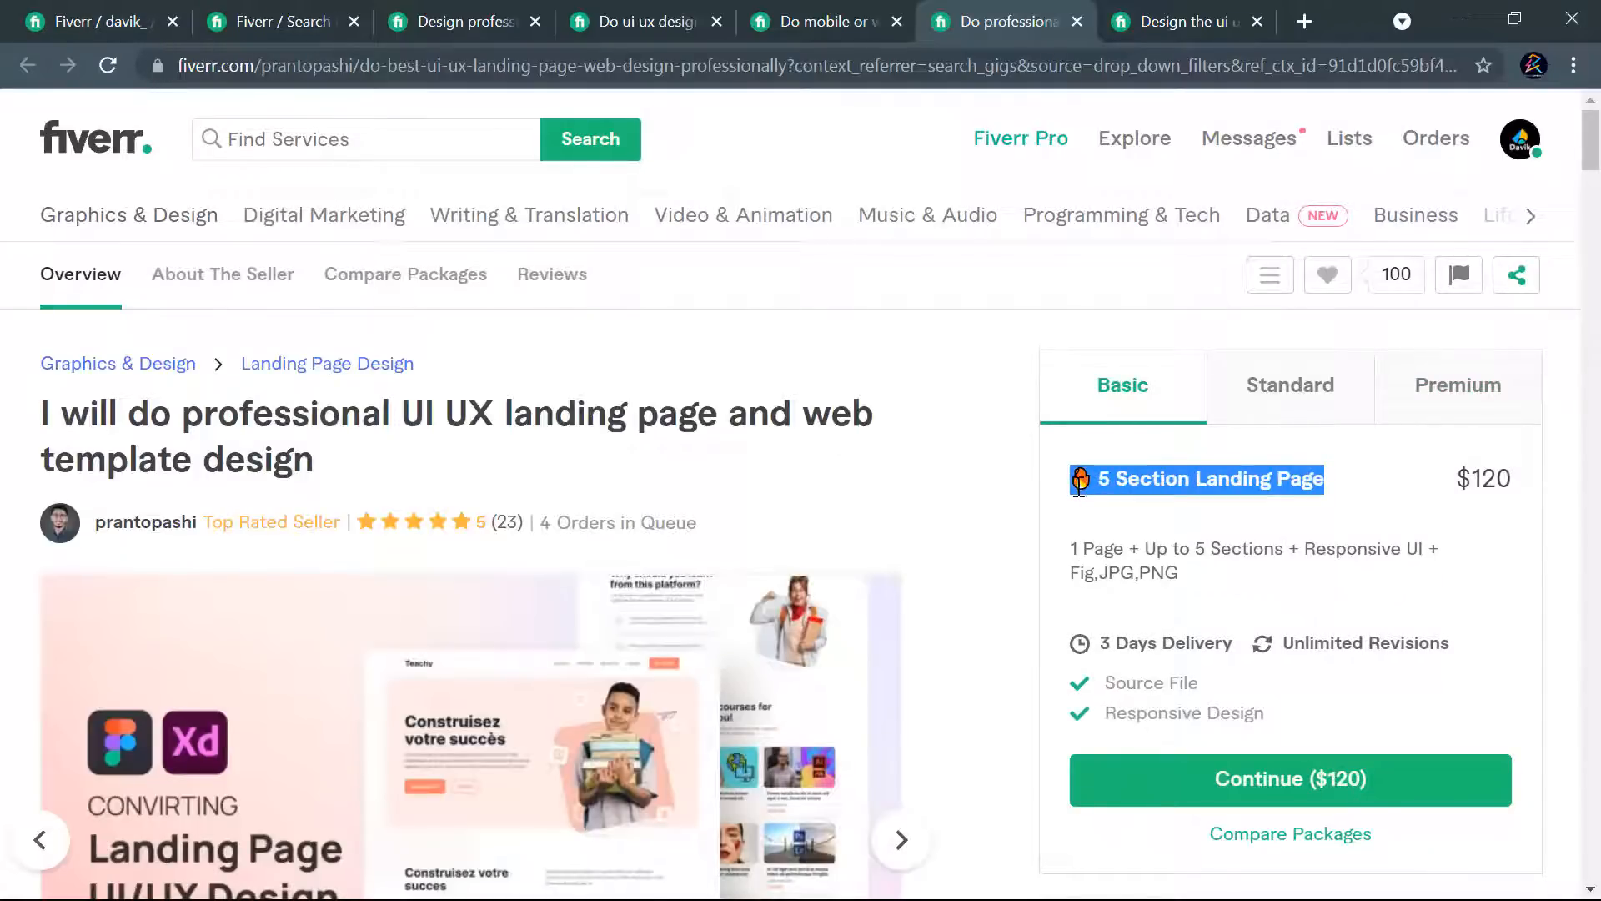
click(93, 12)
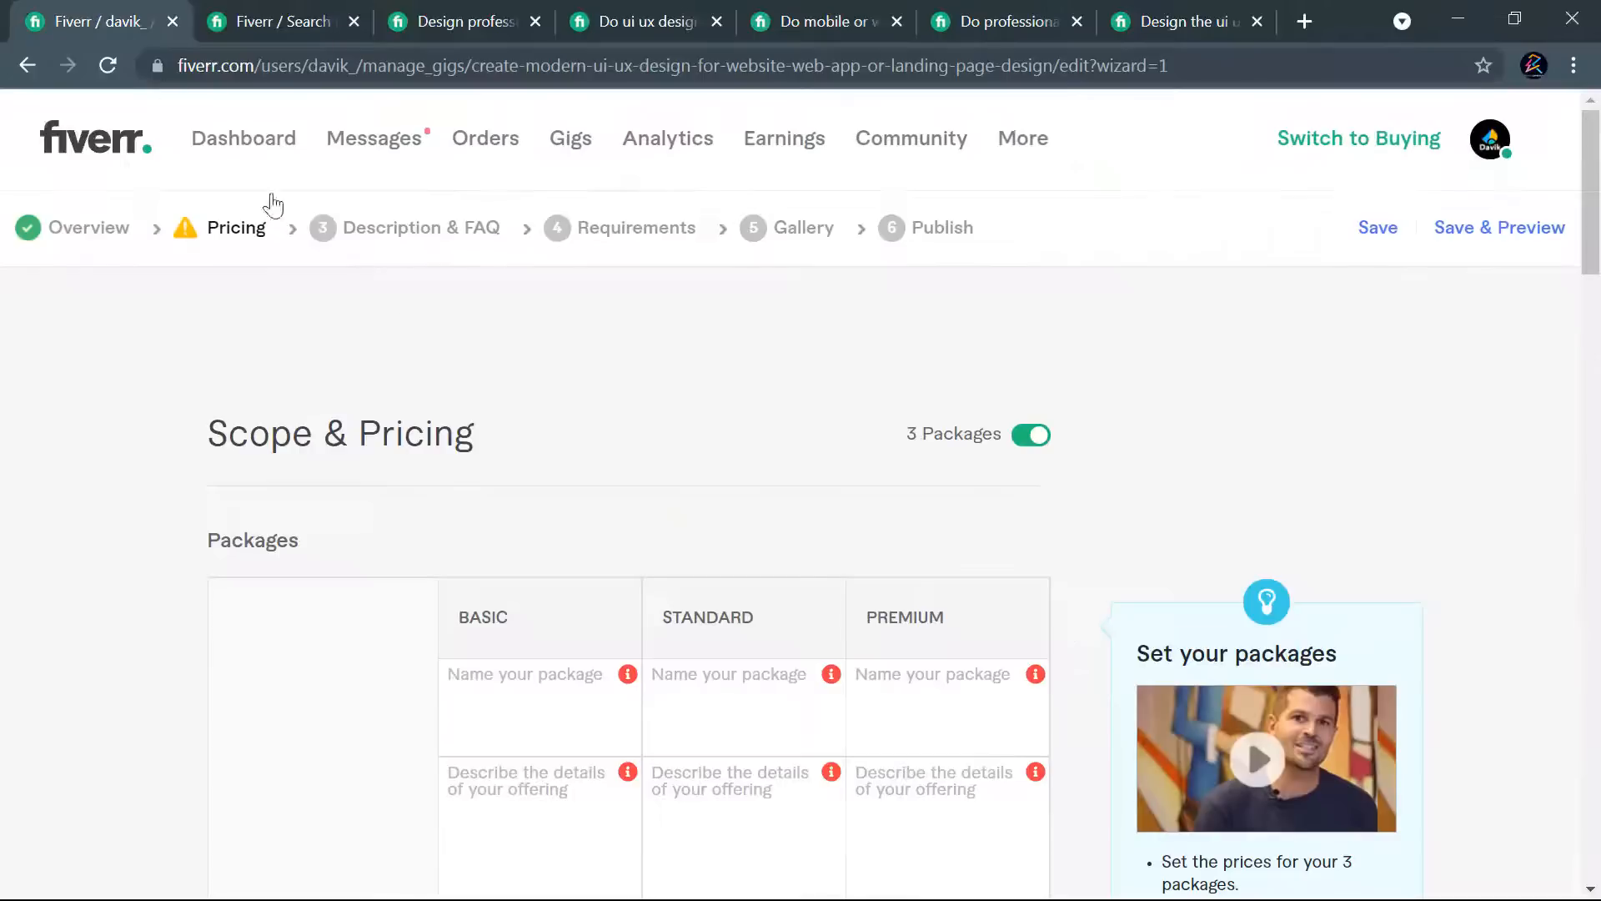
scroll(700, 404, down, 3)
click(543, 468)
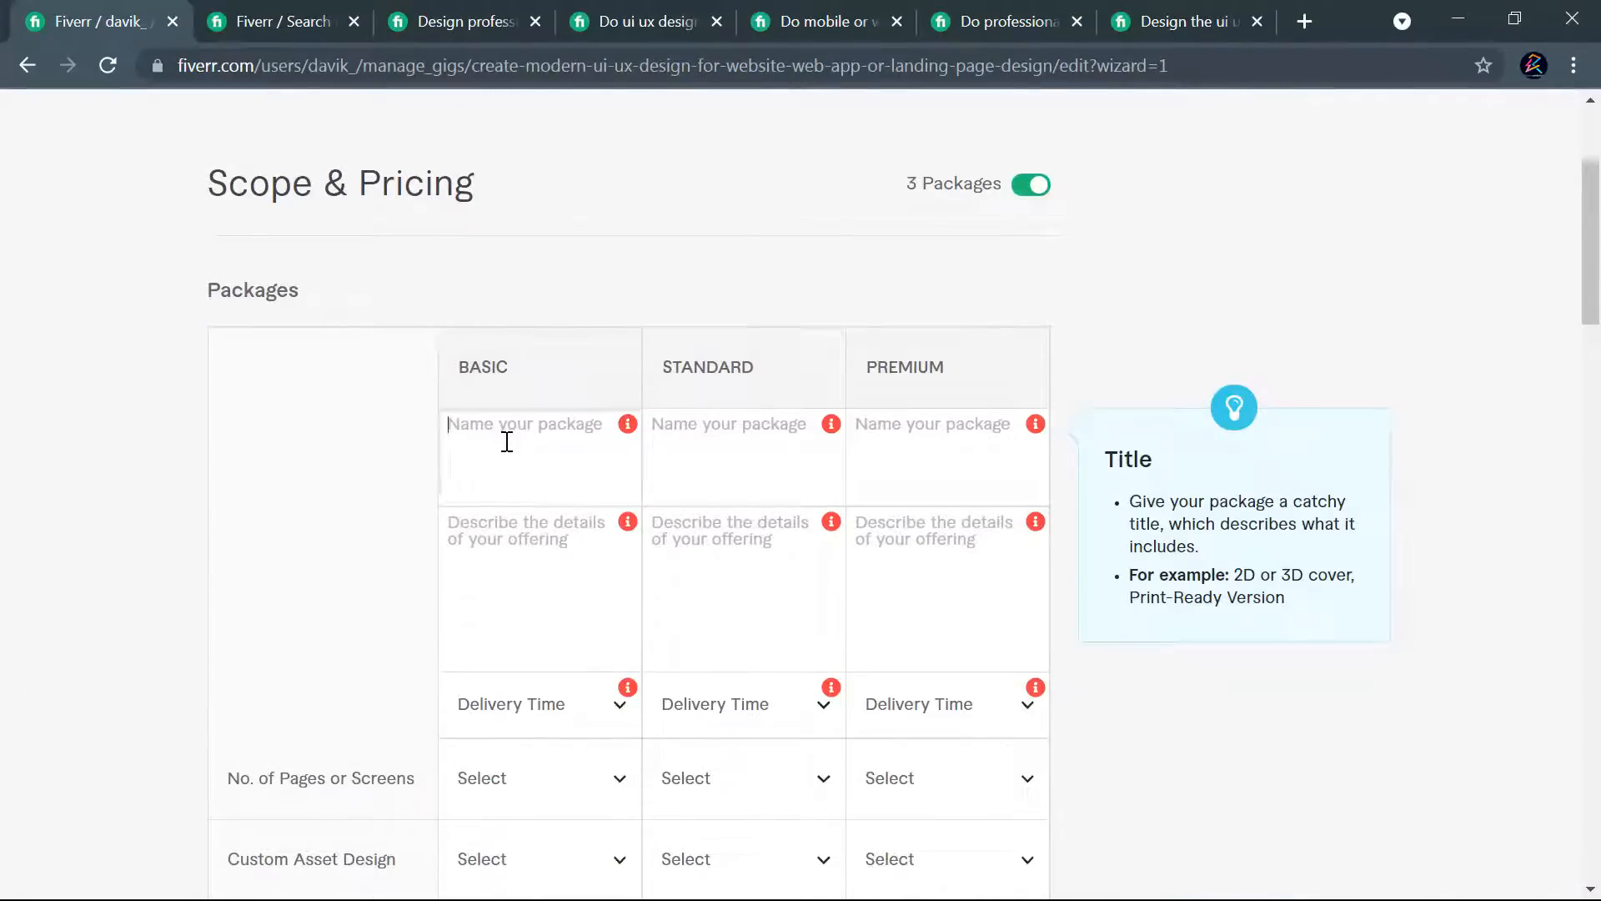
key(ctrl+v)
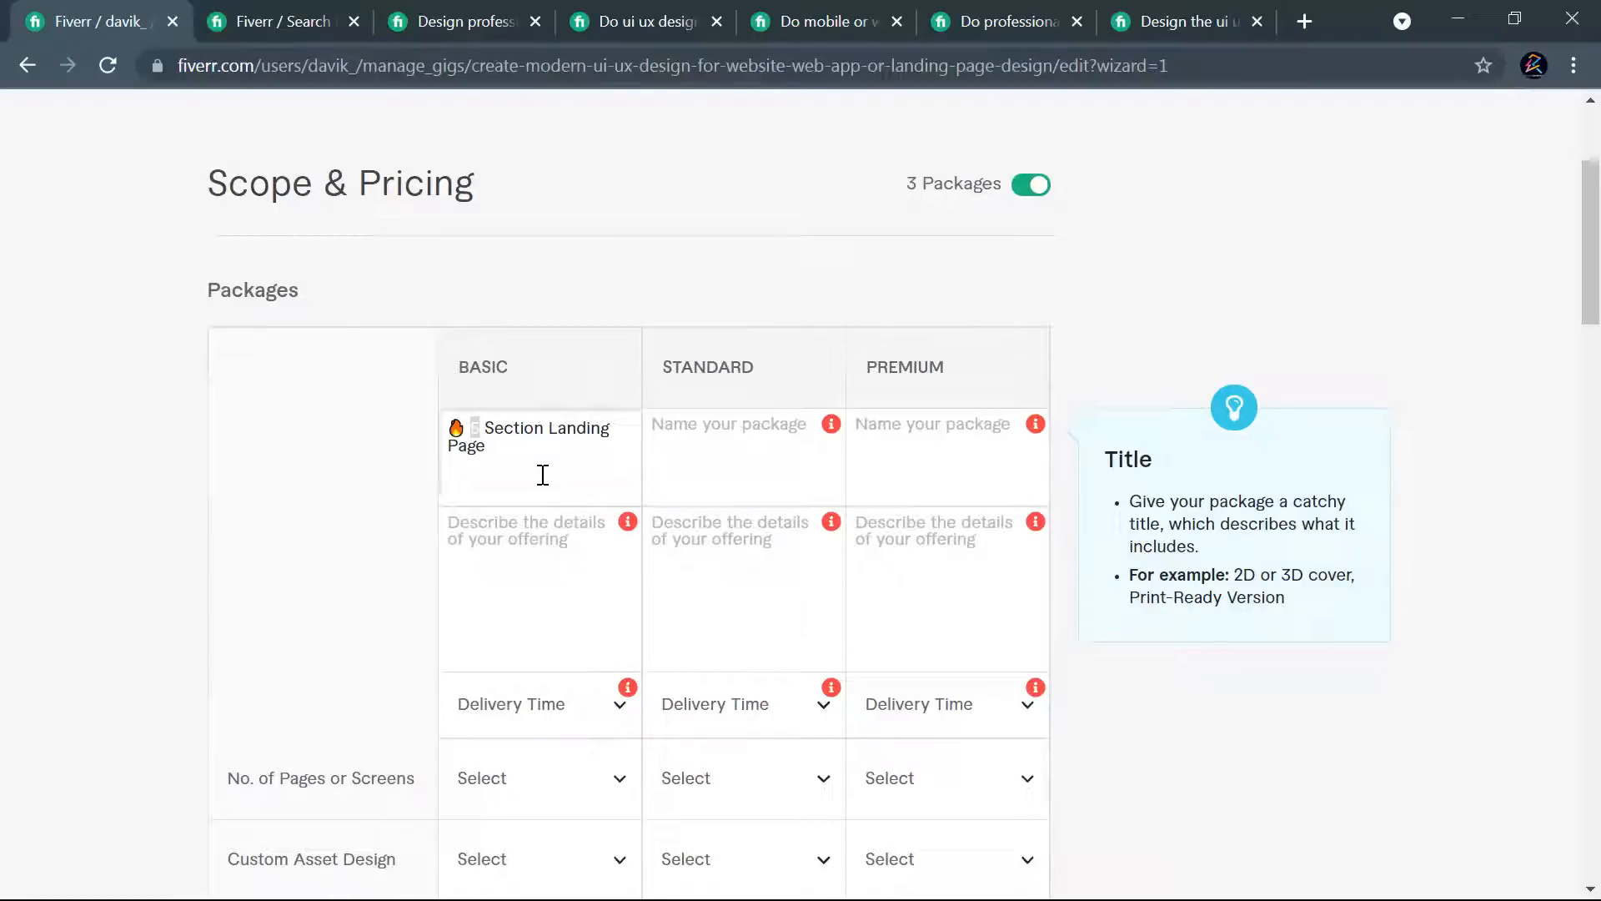
text(6)
- Replace "Landing Page" in the Basic package name with "WEB Design or Web App"
drag(550, 426, 609, 431)
text(WE)
key(BackSpace)
key(BackSpace)
key(BackSpace)
key(BackSpace)
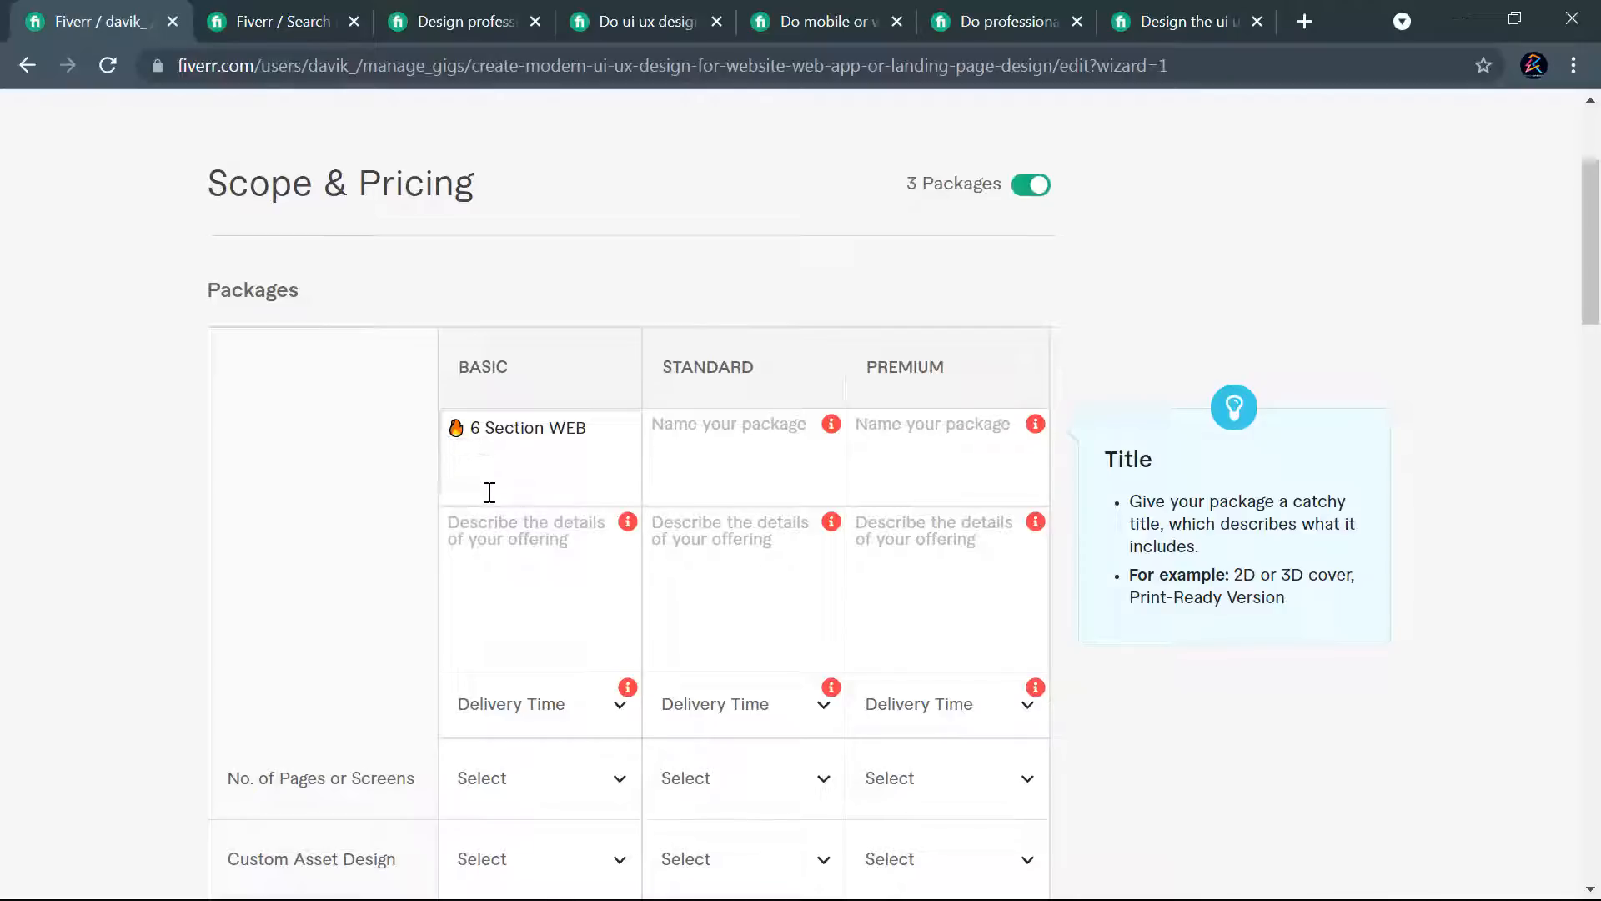
text(Design or Web)
text(App)
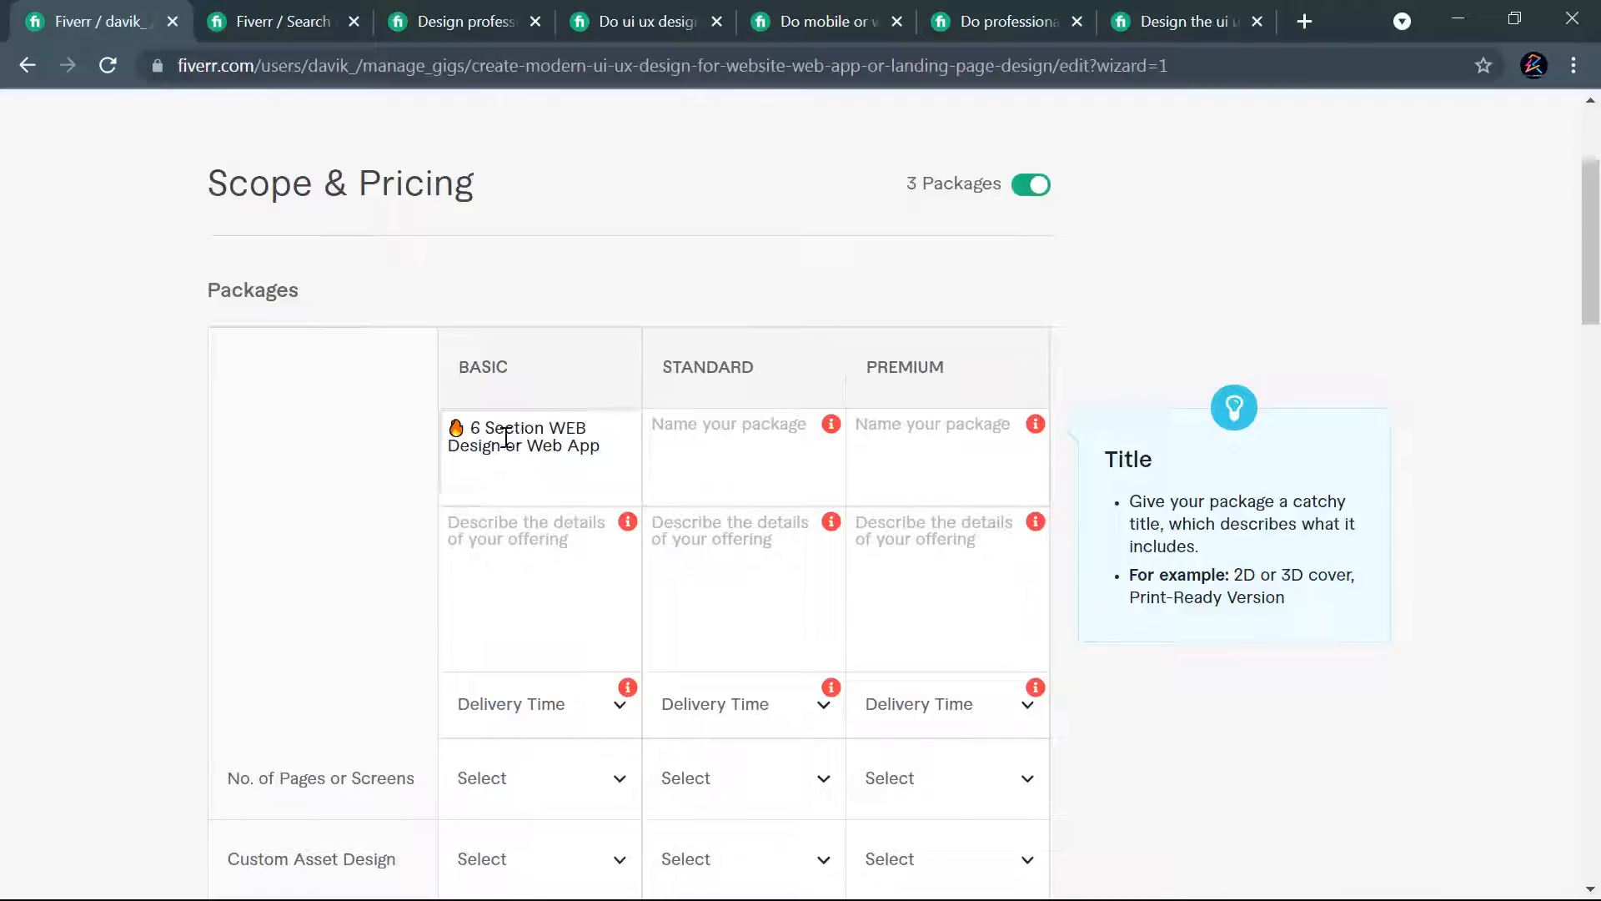
- Shorten the Basic package name to "Modern WEB Design", keeping the flame emoji and dropping the section count and "or Web App"
click(534, 445)
text(1)
drag(505, 447, 592, 481)
key(BackSpace)
drag(554, 422, 470, 428)
text(Mode)
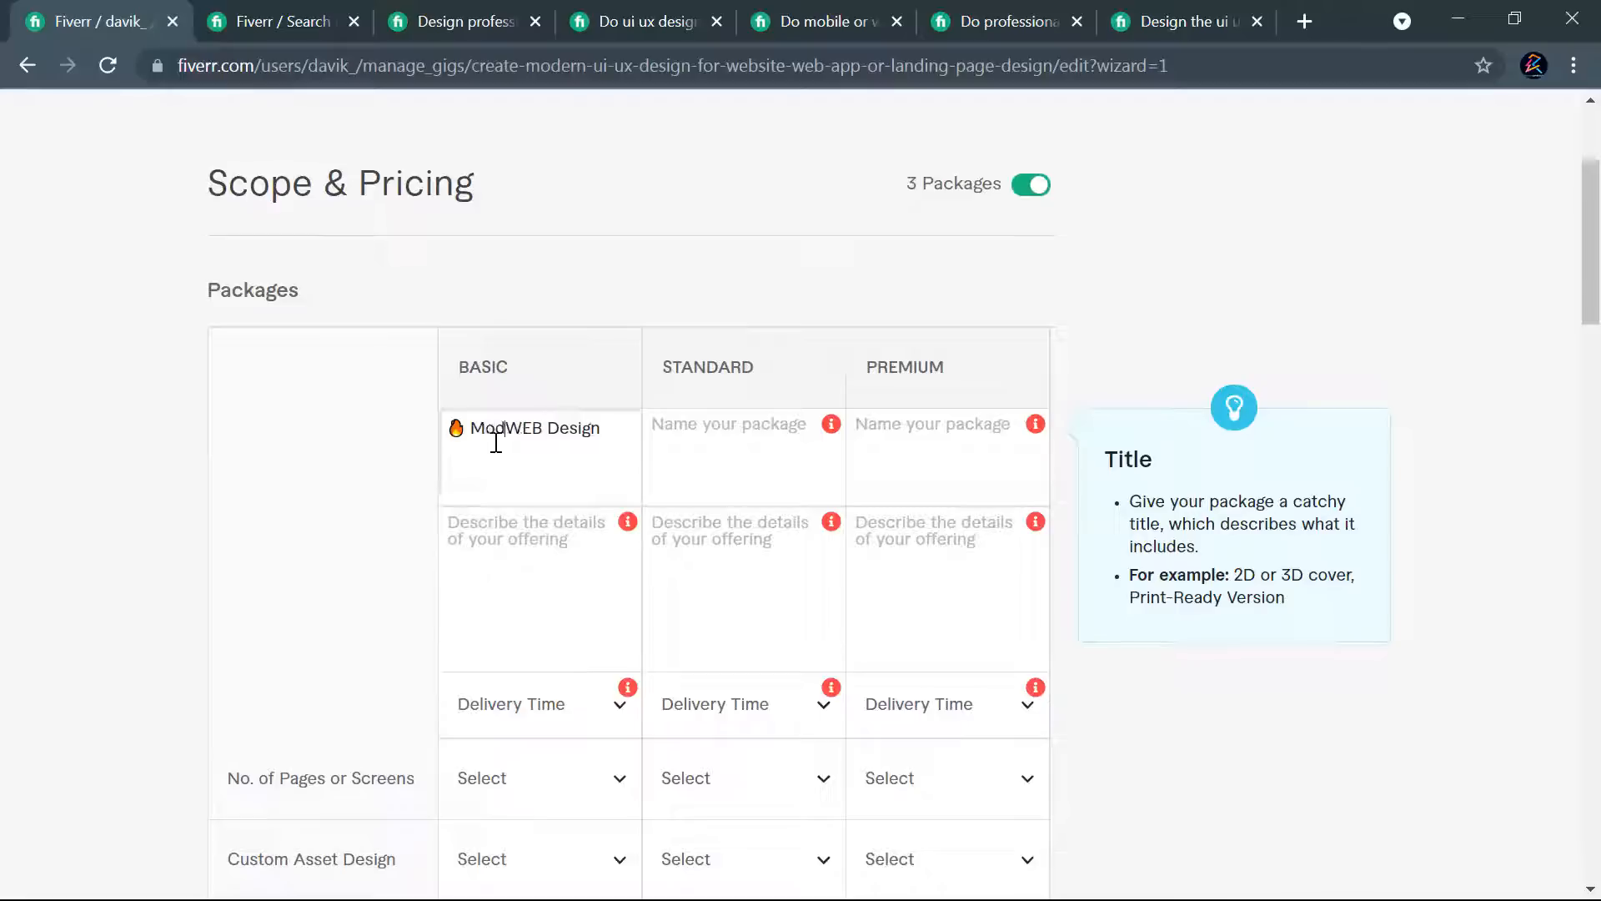
text(rn)
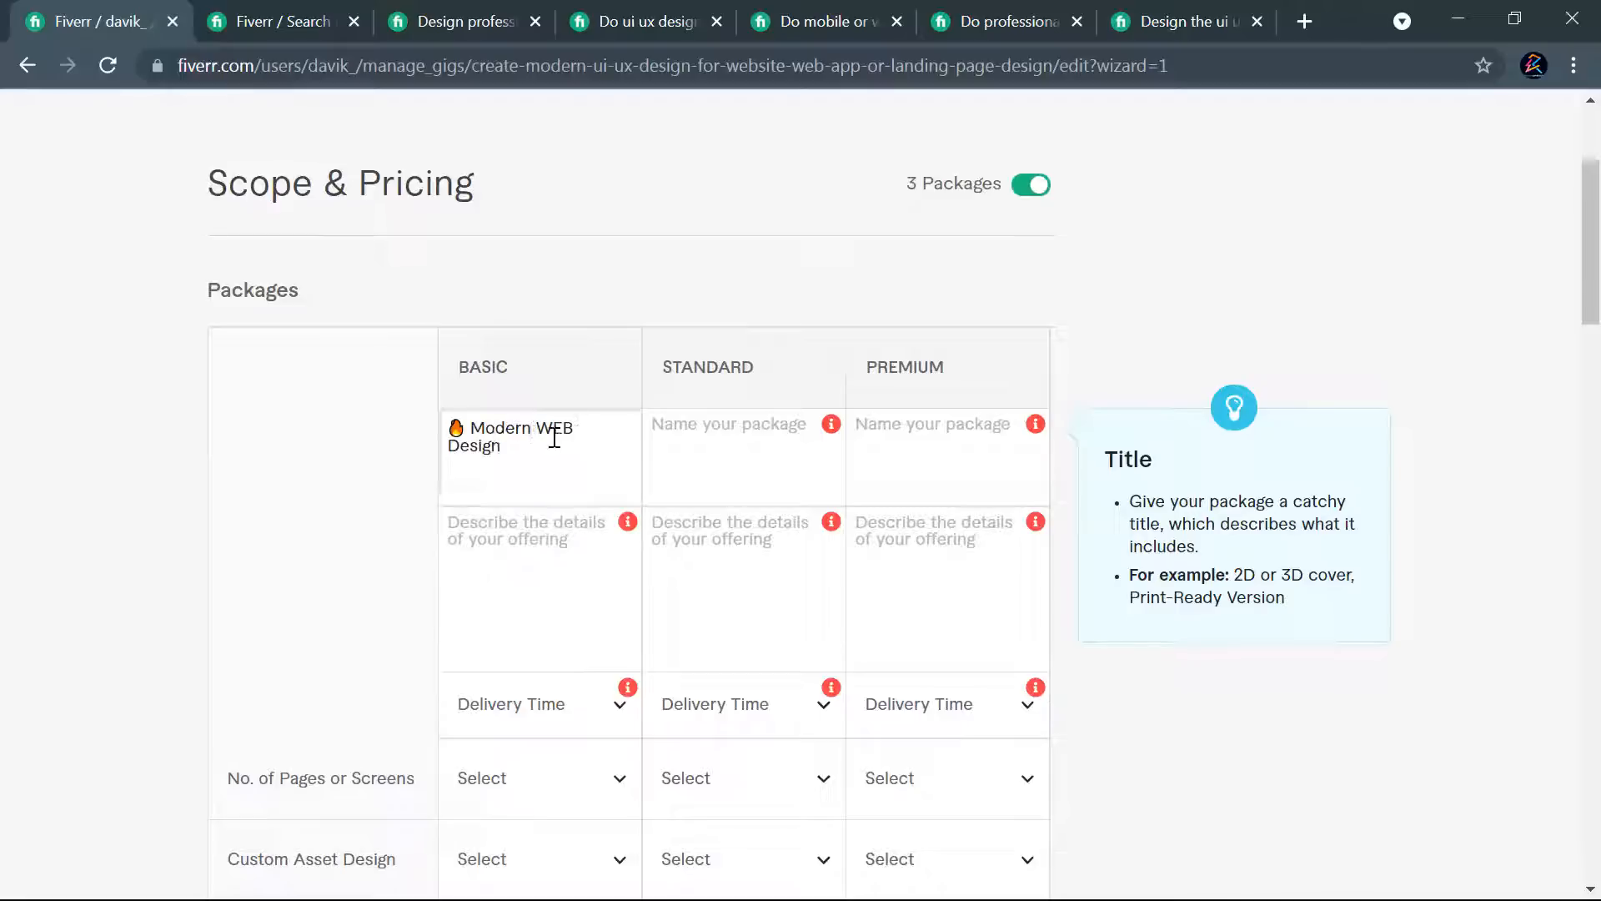
- Replace "WEB" in the Basic package name with "Website OR Web App", so it reads "Modern Website OR Web App Design"
click(449, 446)
key(BackSpace)
key(BackSpace)
key(BackSpace)
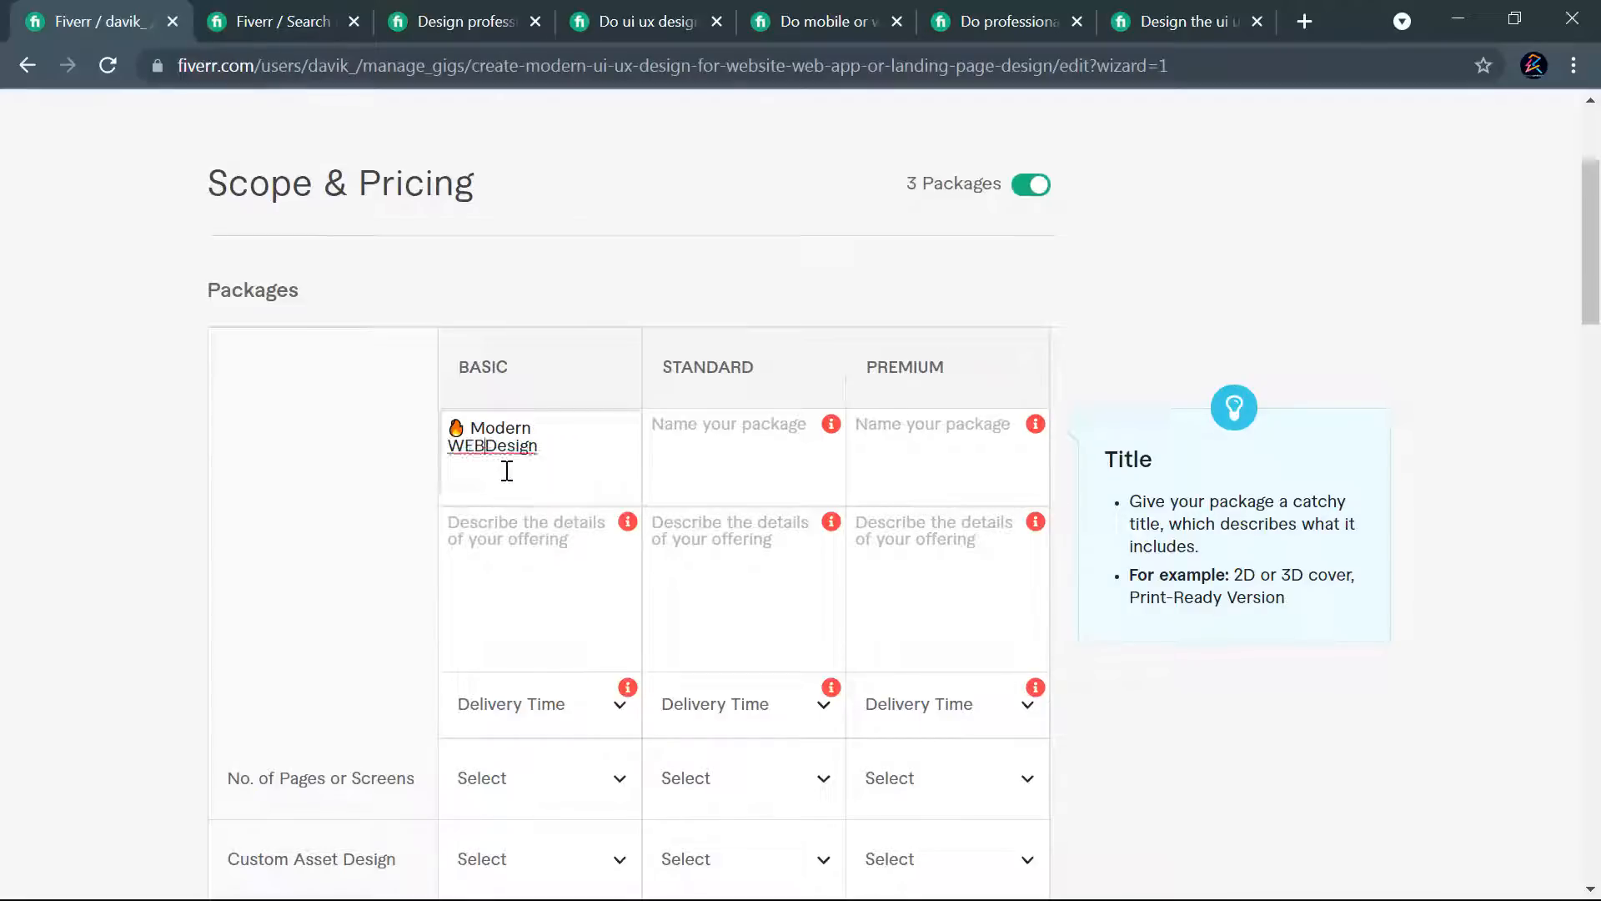
text(ebsit)
text(e )
text(OR )
text(Web )
text(Aoo)
key(BackSpace)
key(BackSpace)
text(pp)
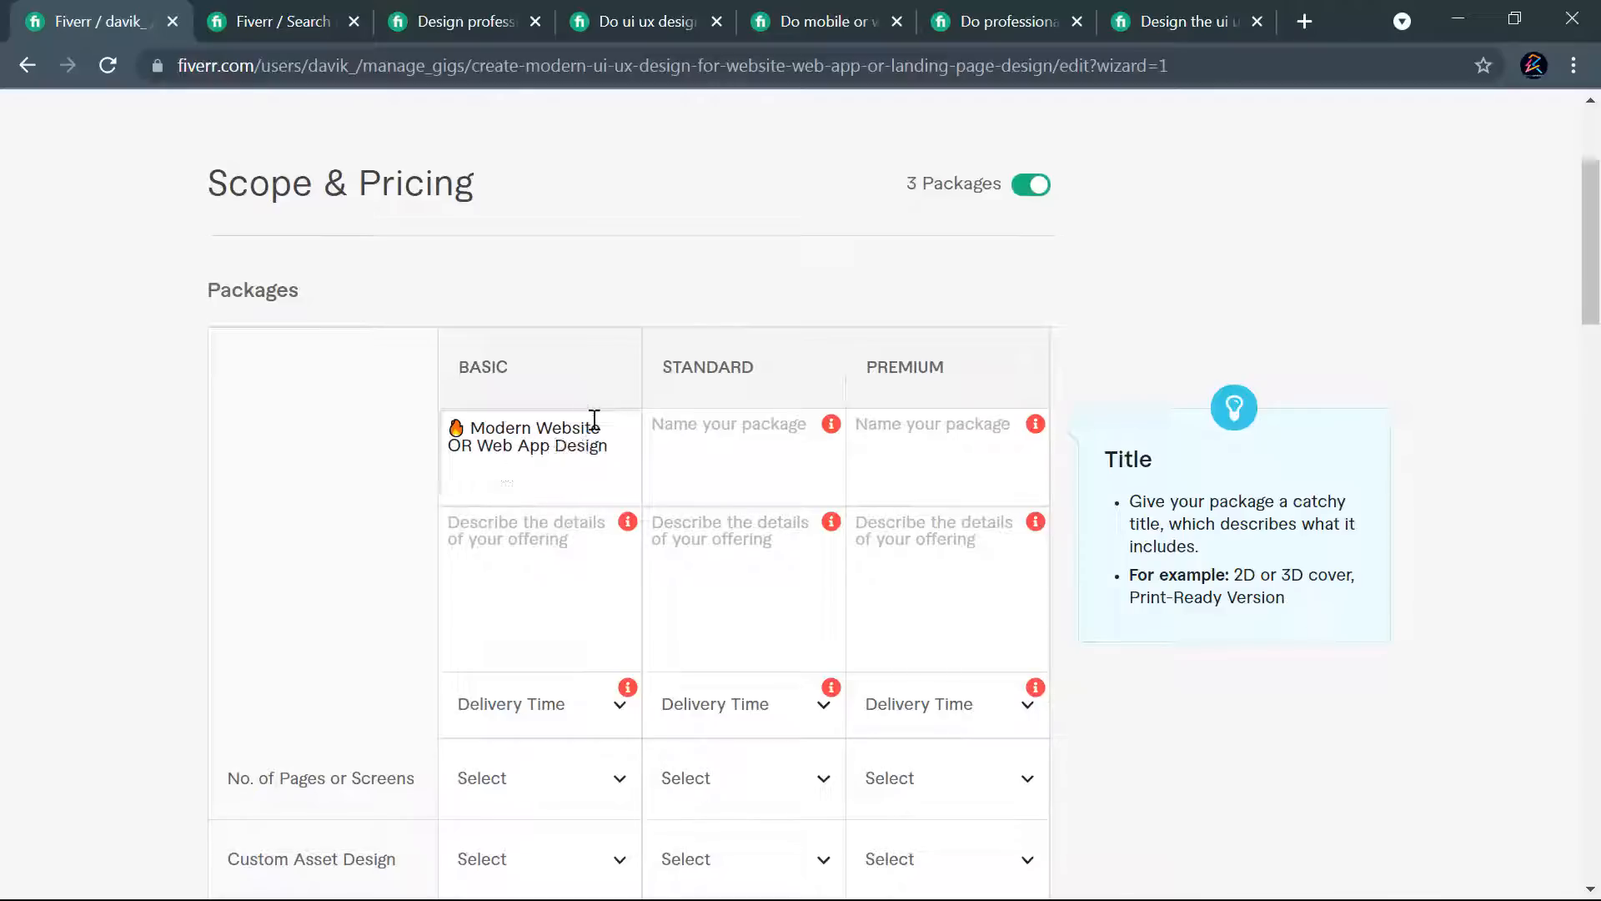
- Copy the full Basic package name, flame emoji included, into the Standard package name
drag(624, 444, 447, 429)
key(ctrl+c)
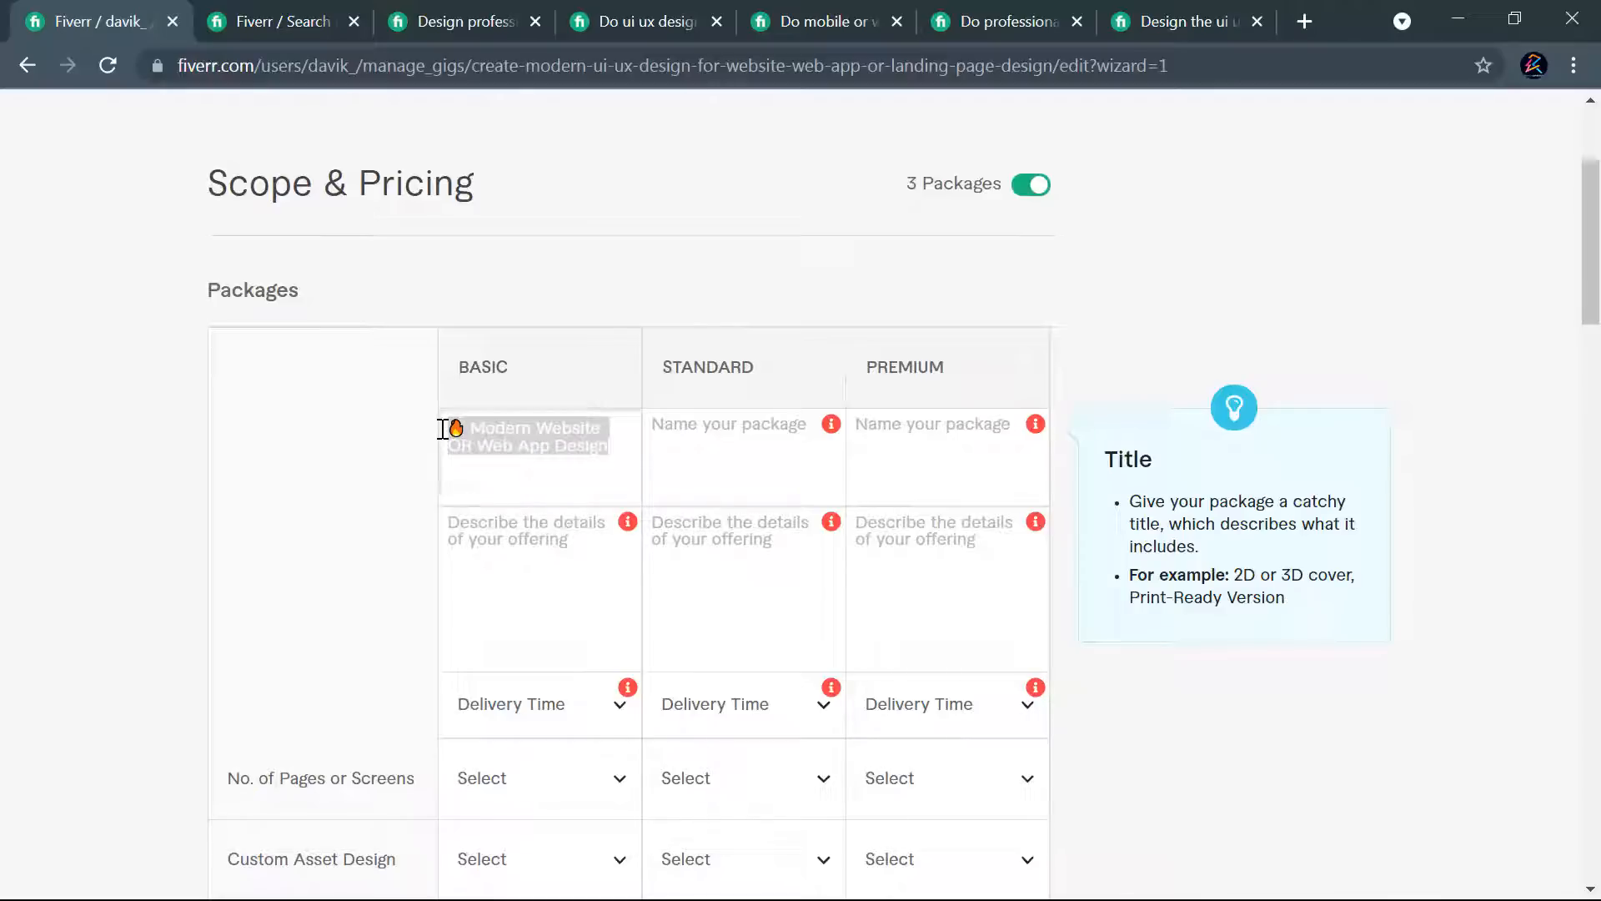
click(705, 435)
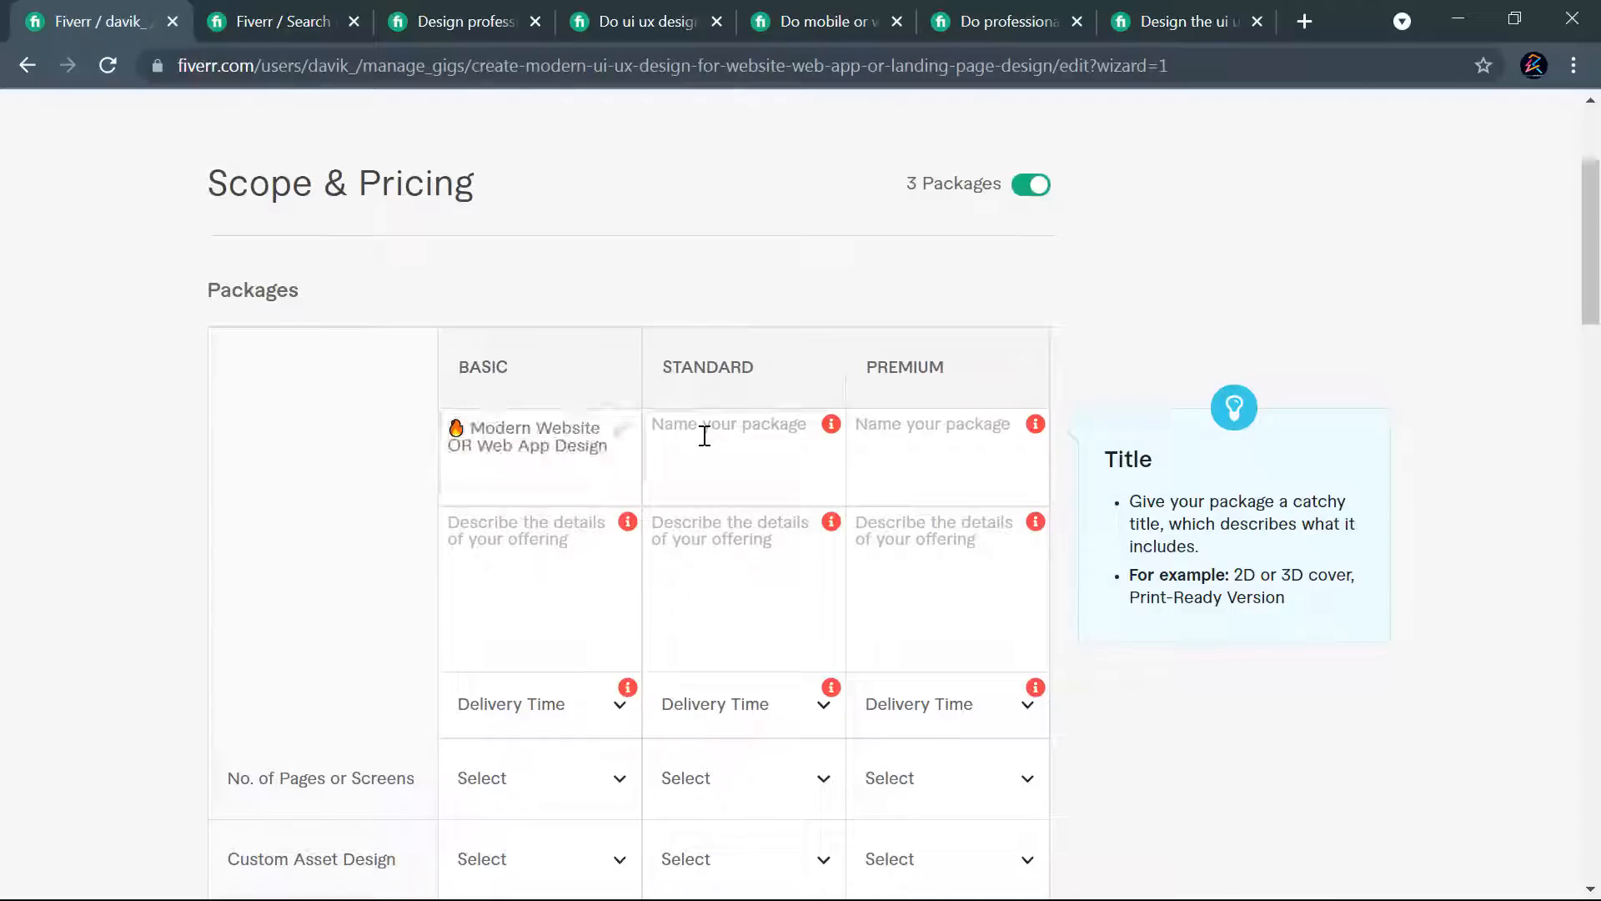
key(ctrl+v)
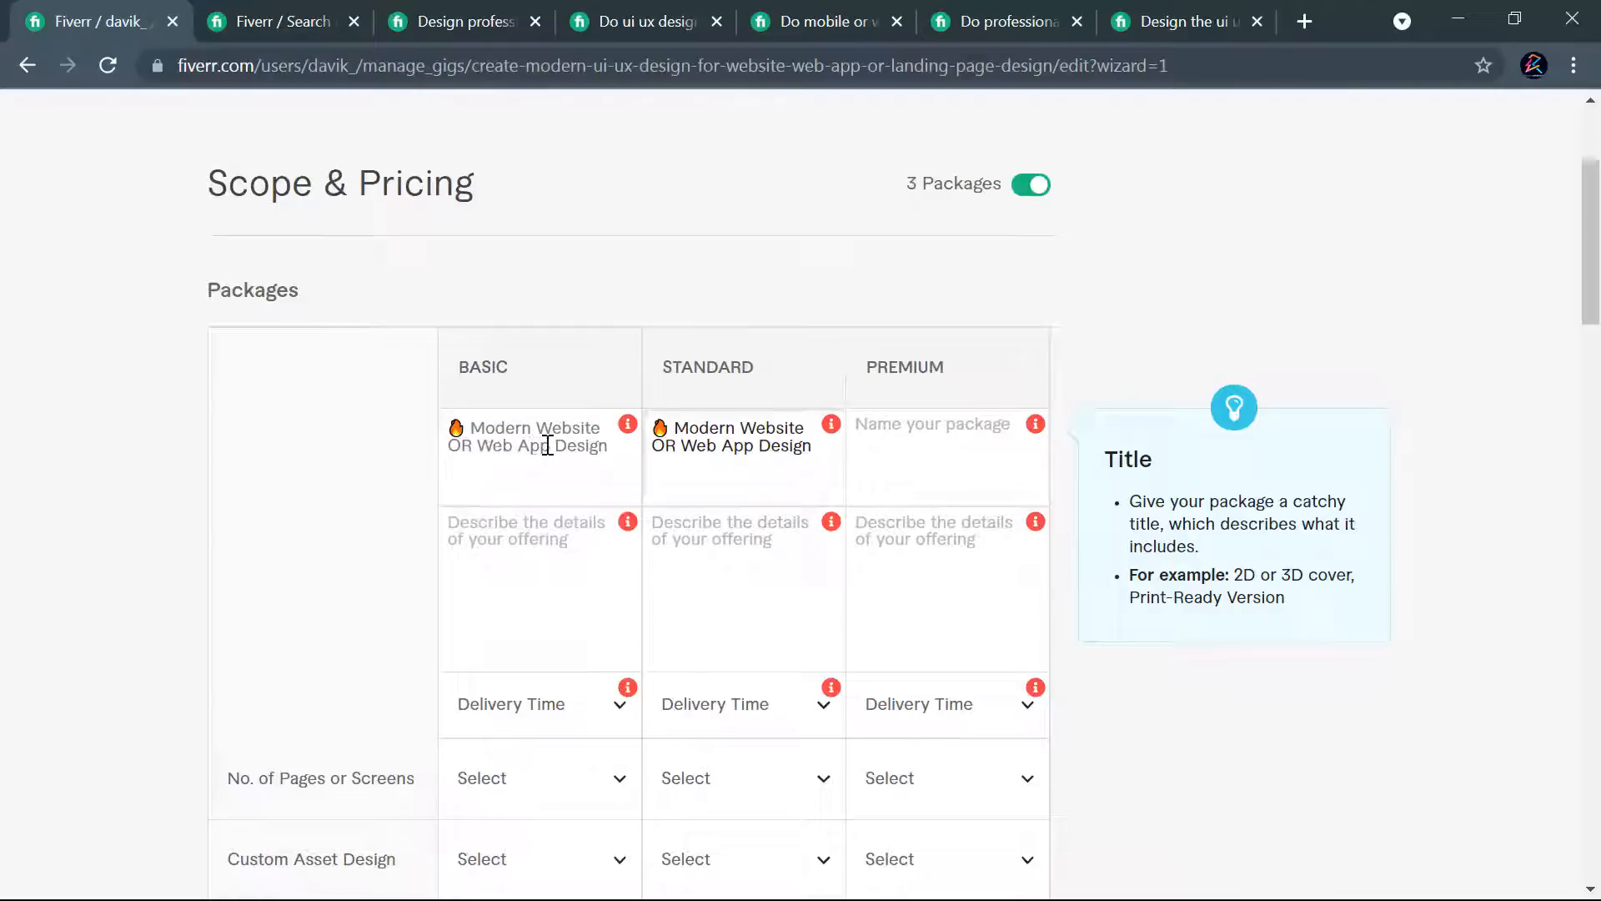
- Change the Basic package name to "Modern Web Landing Page Design", keeping the flame emoji
drag(553, 446, 449, 447)
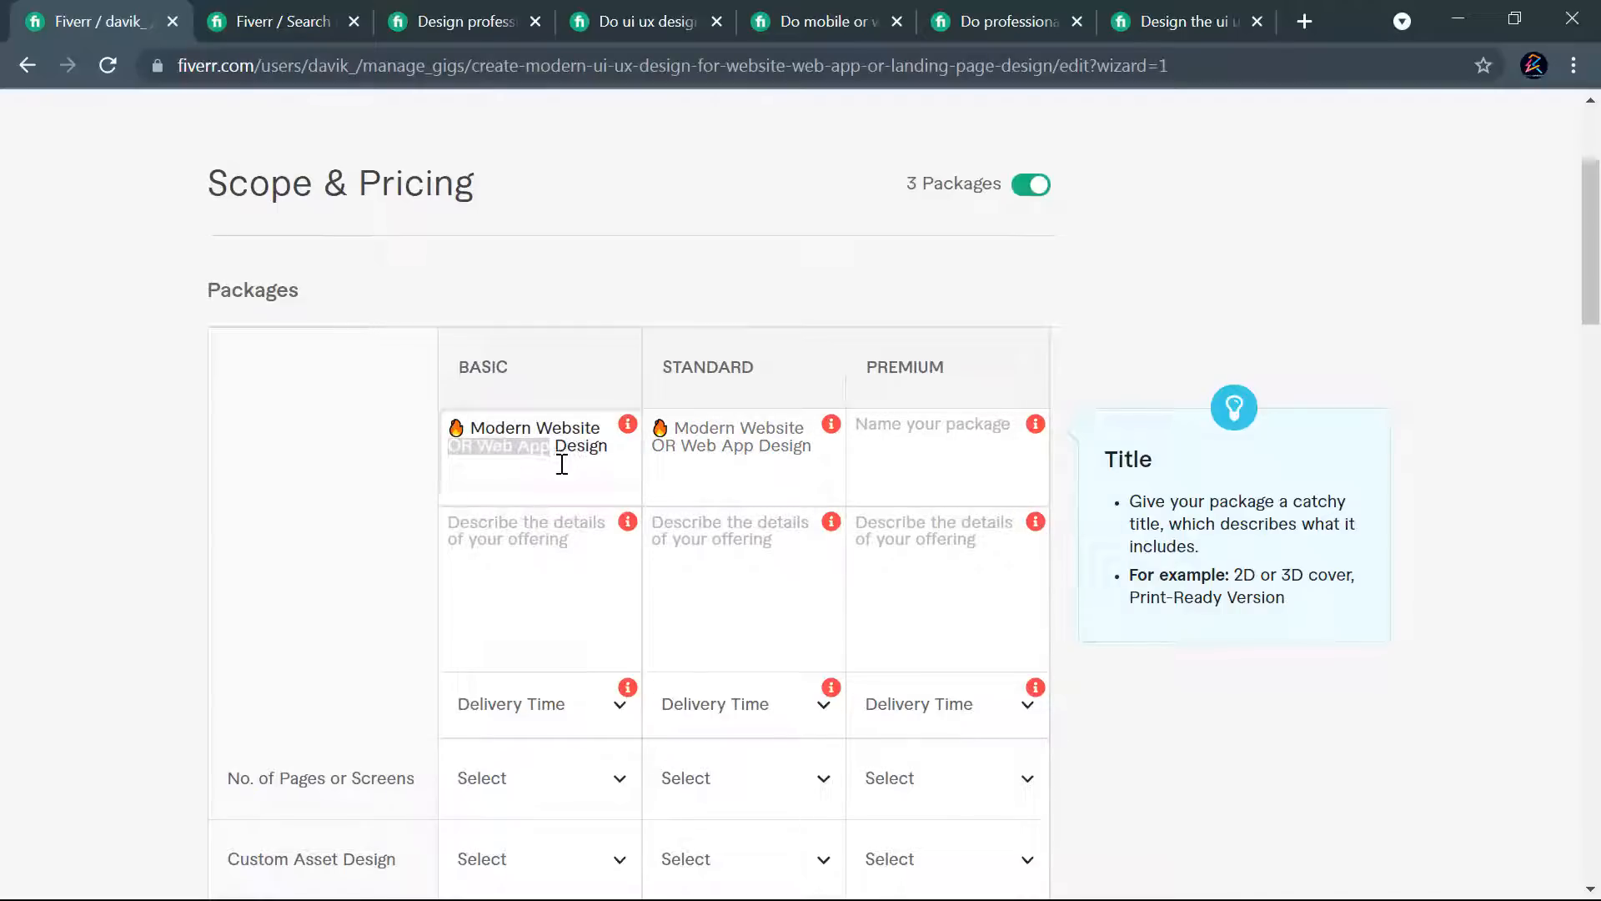
key(BackSpace)
text(Landing)
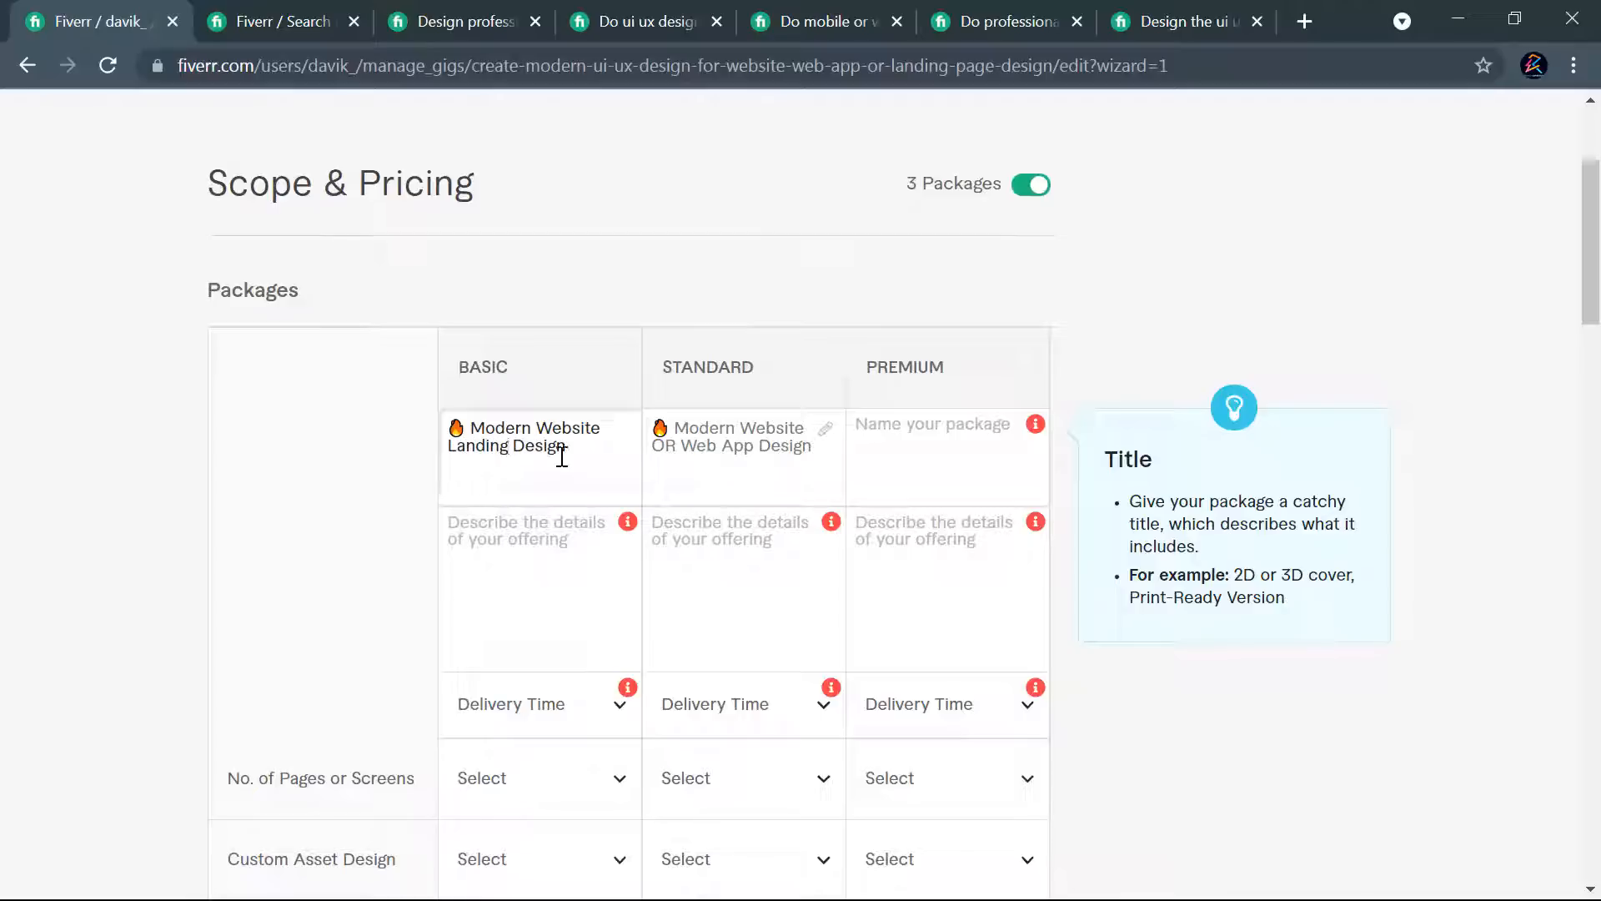
text( Pa)
drag(573, 435, 614, 446)
key(BackSpace)
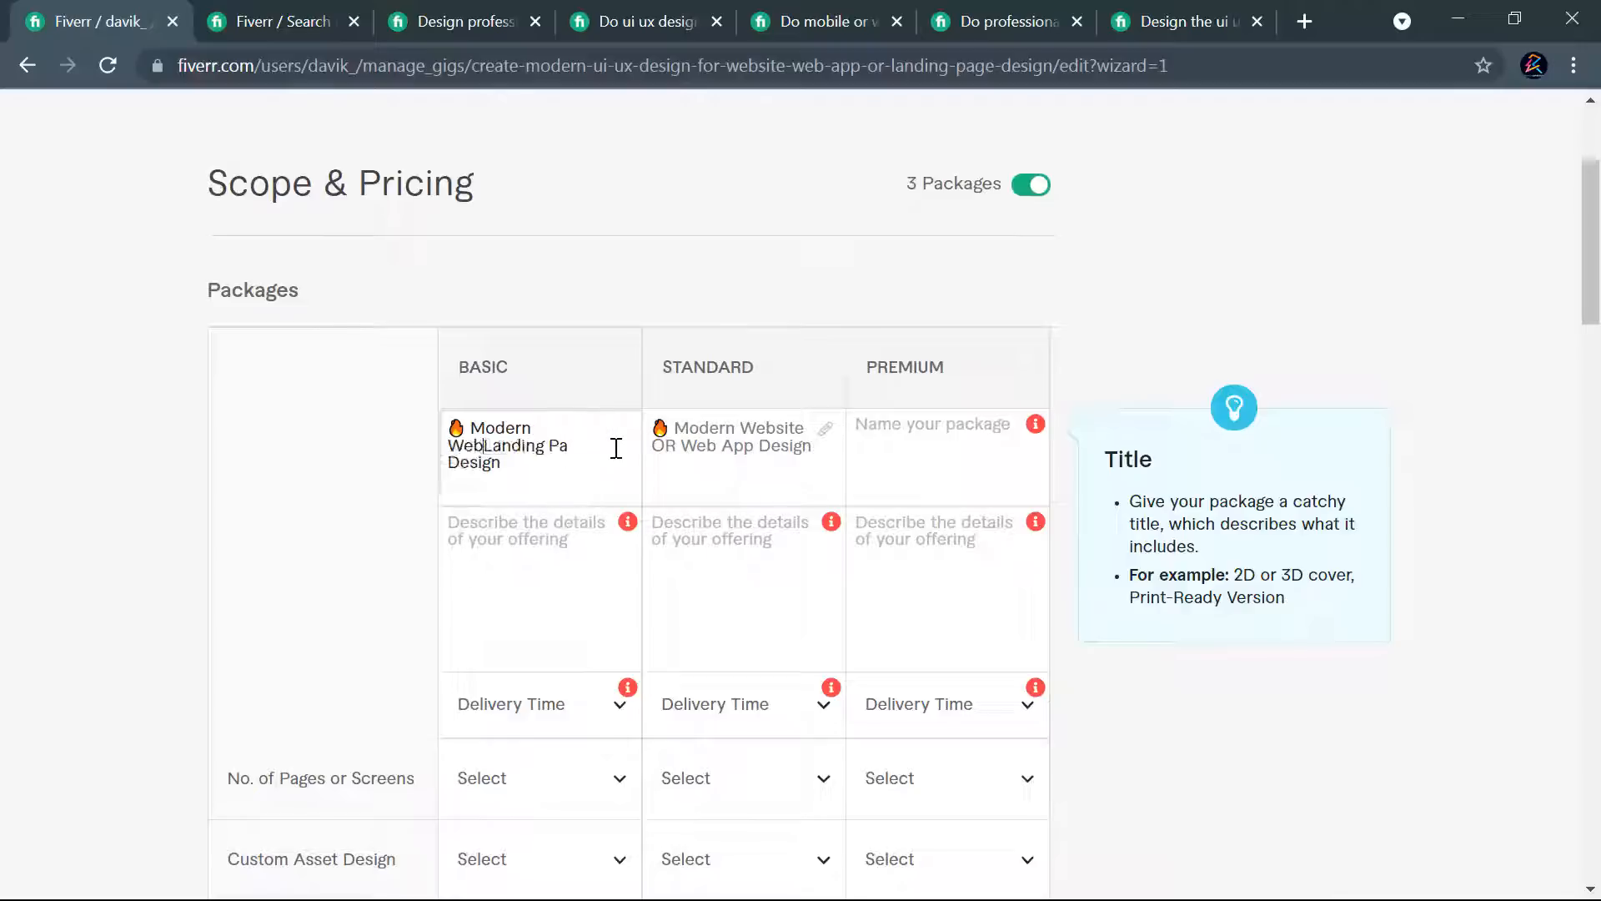
text(Pa)
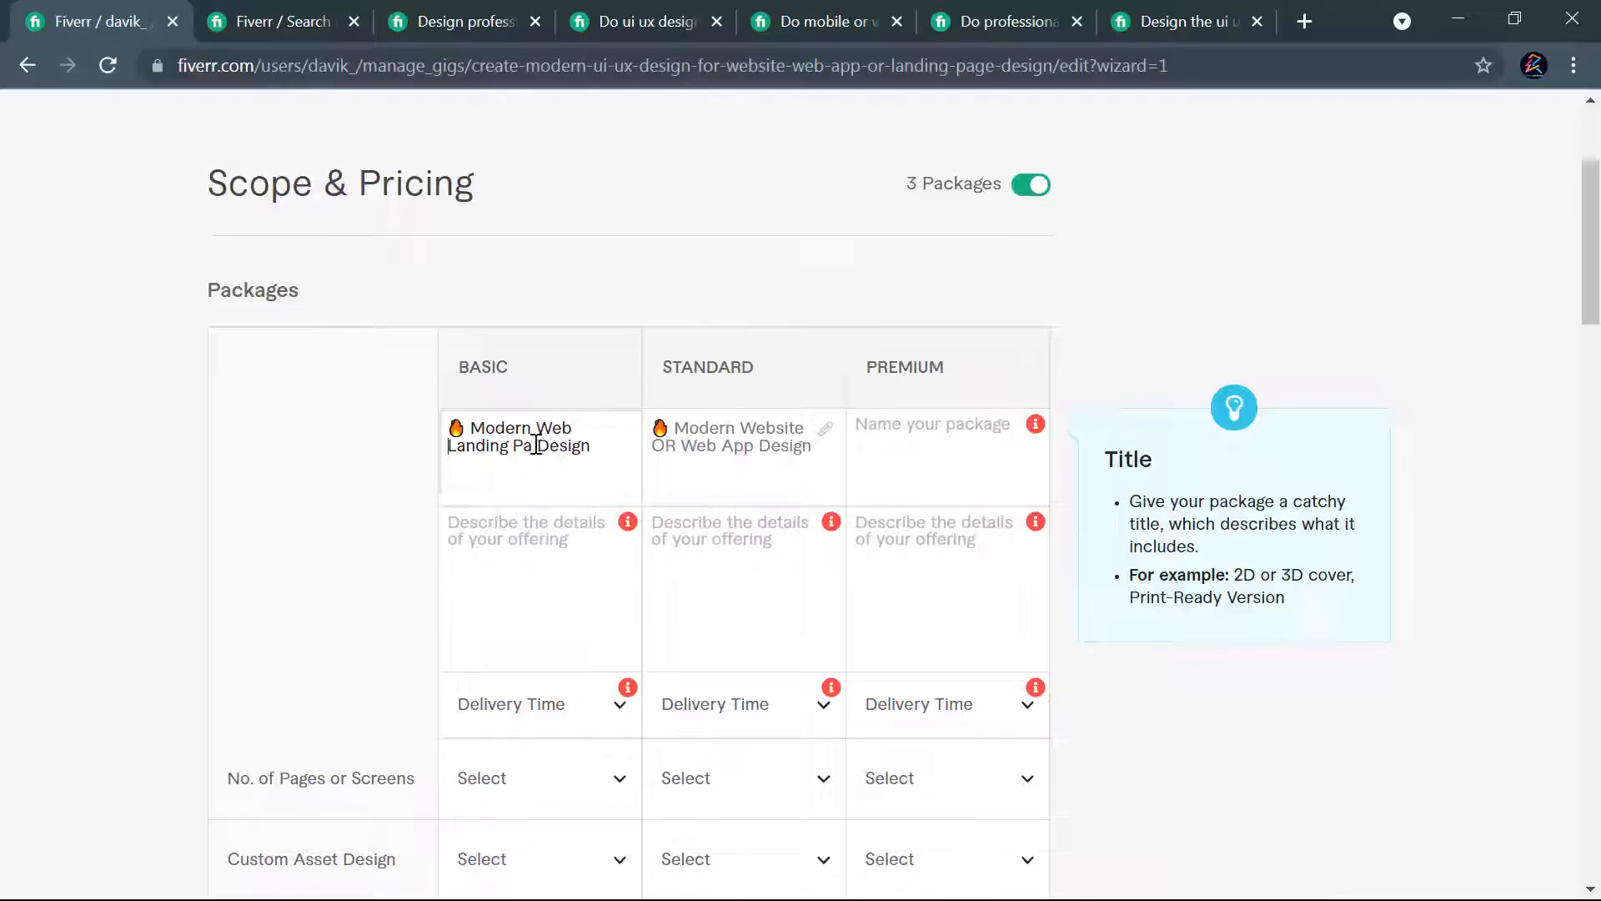
text(ge)
- Copy the full Standard package name, flame emoji included, into the Premium package name
click(733, 429)
click(802, 427)
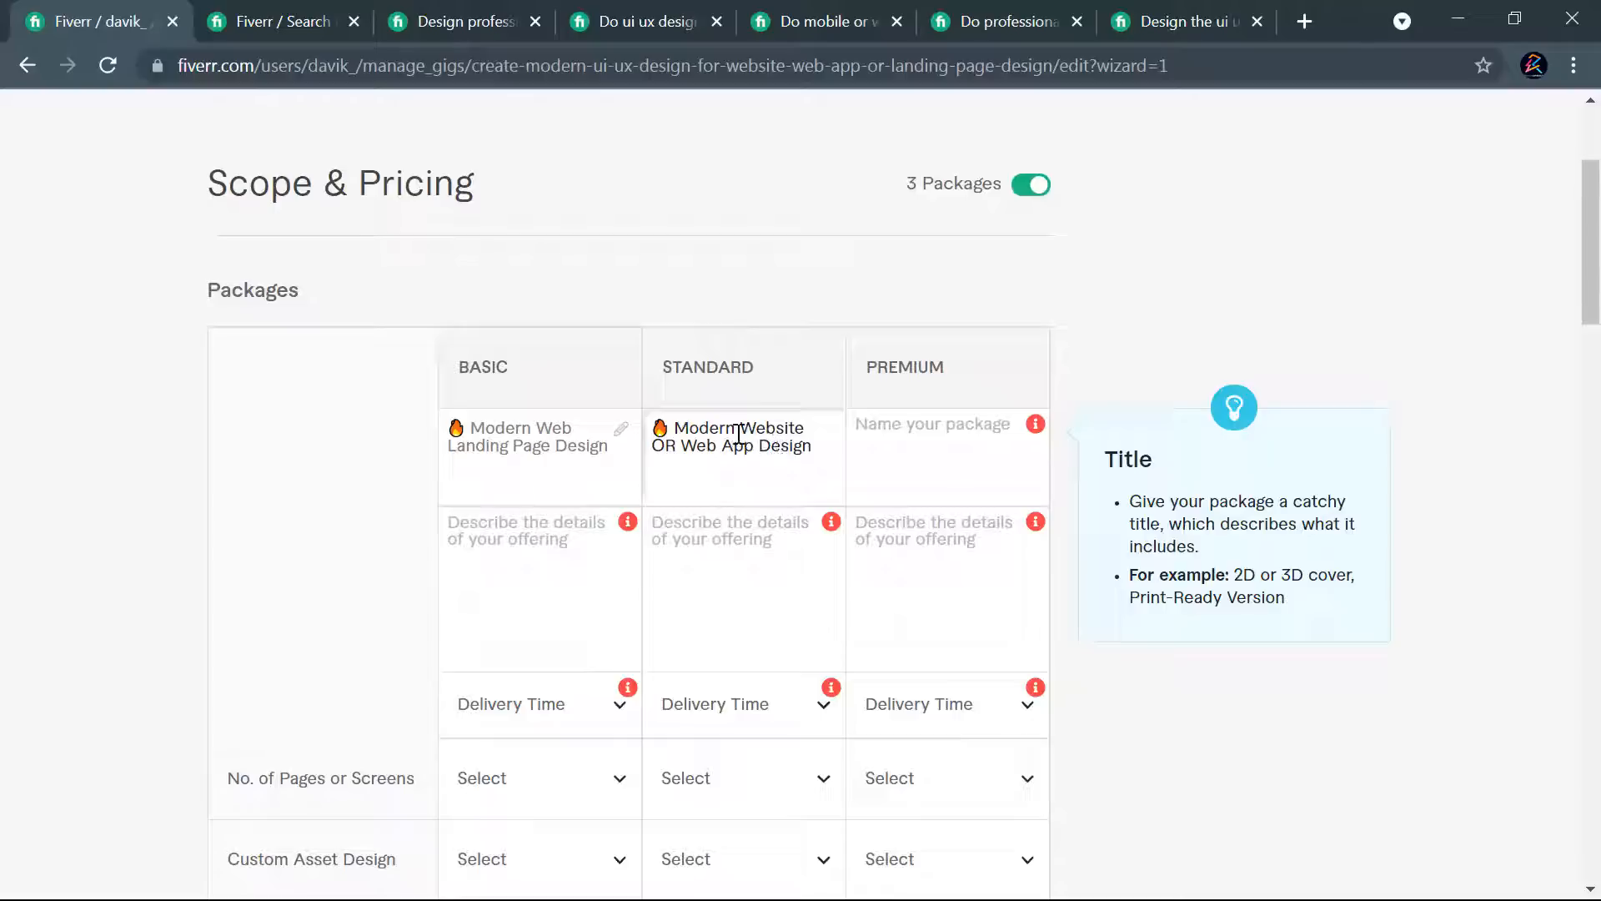
drag(819, 444, 653, 427)
key(ctrl+c)
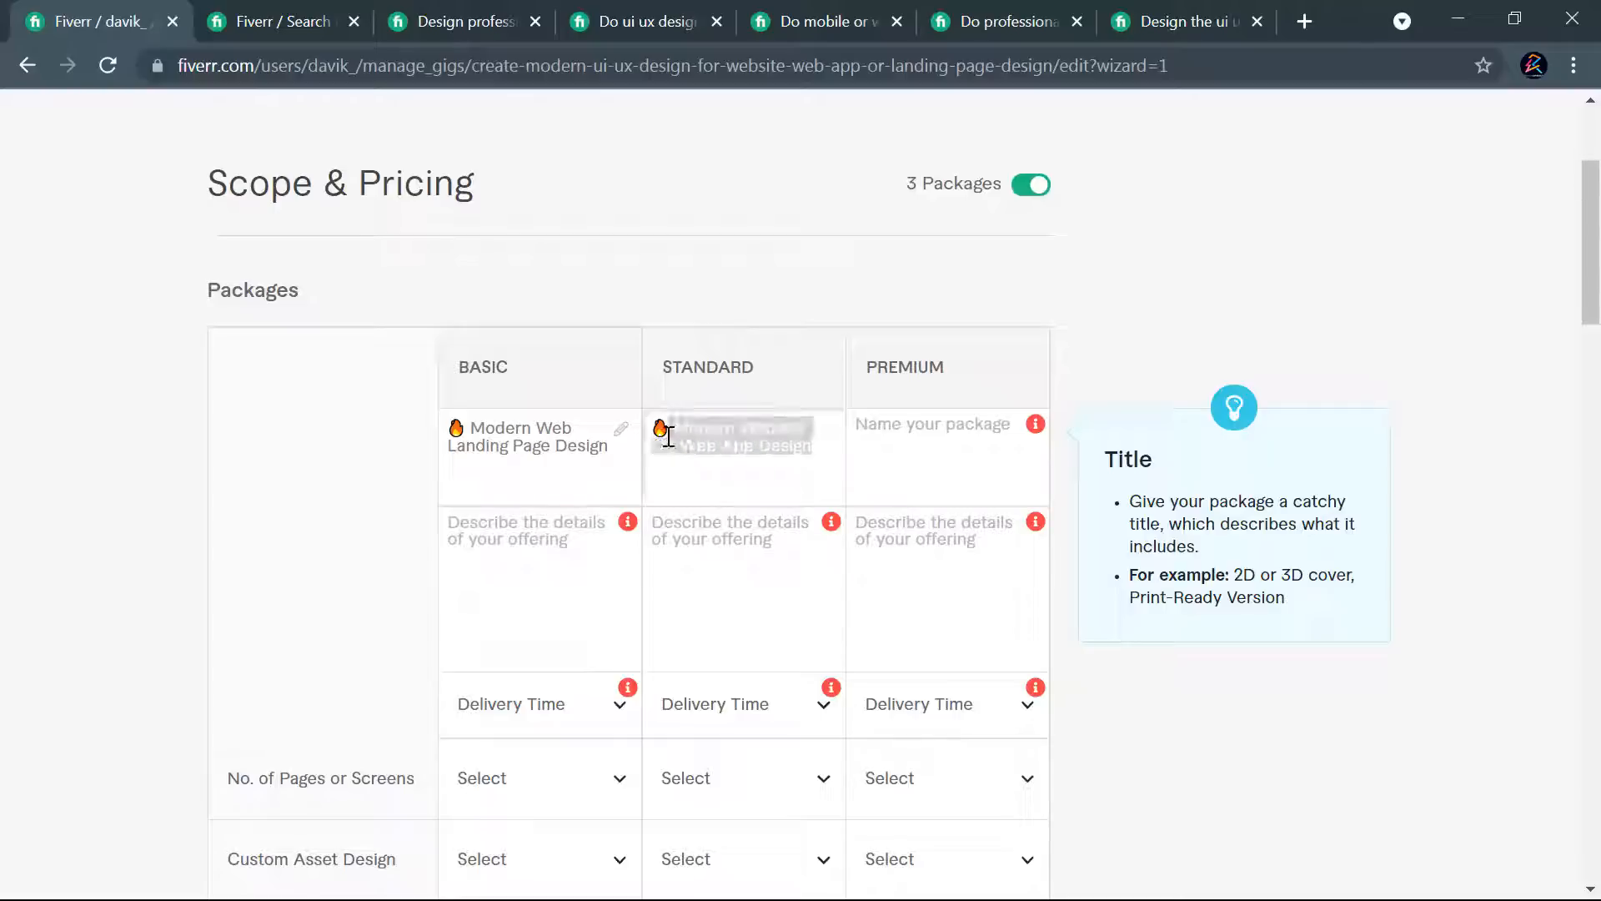
click(849, 425)
key(ctrl+v)
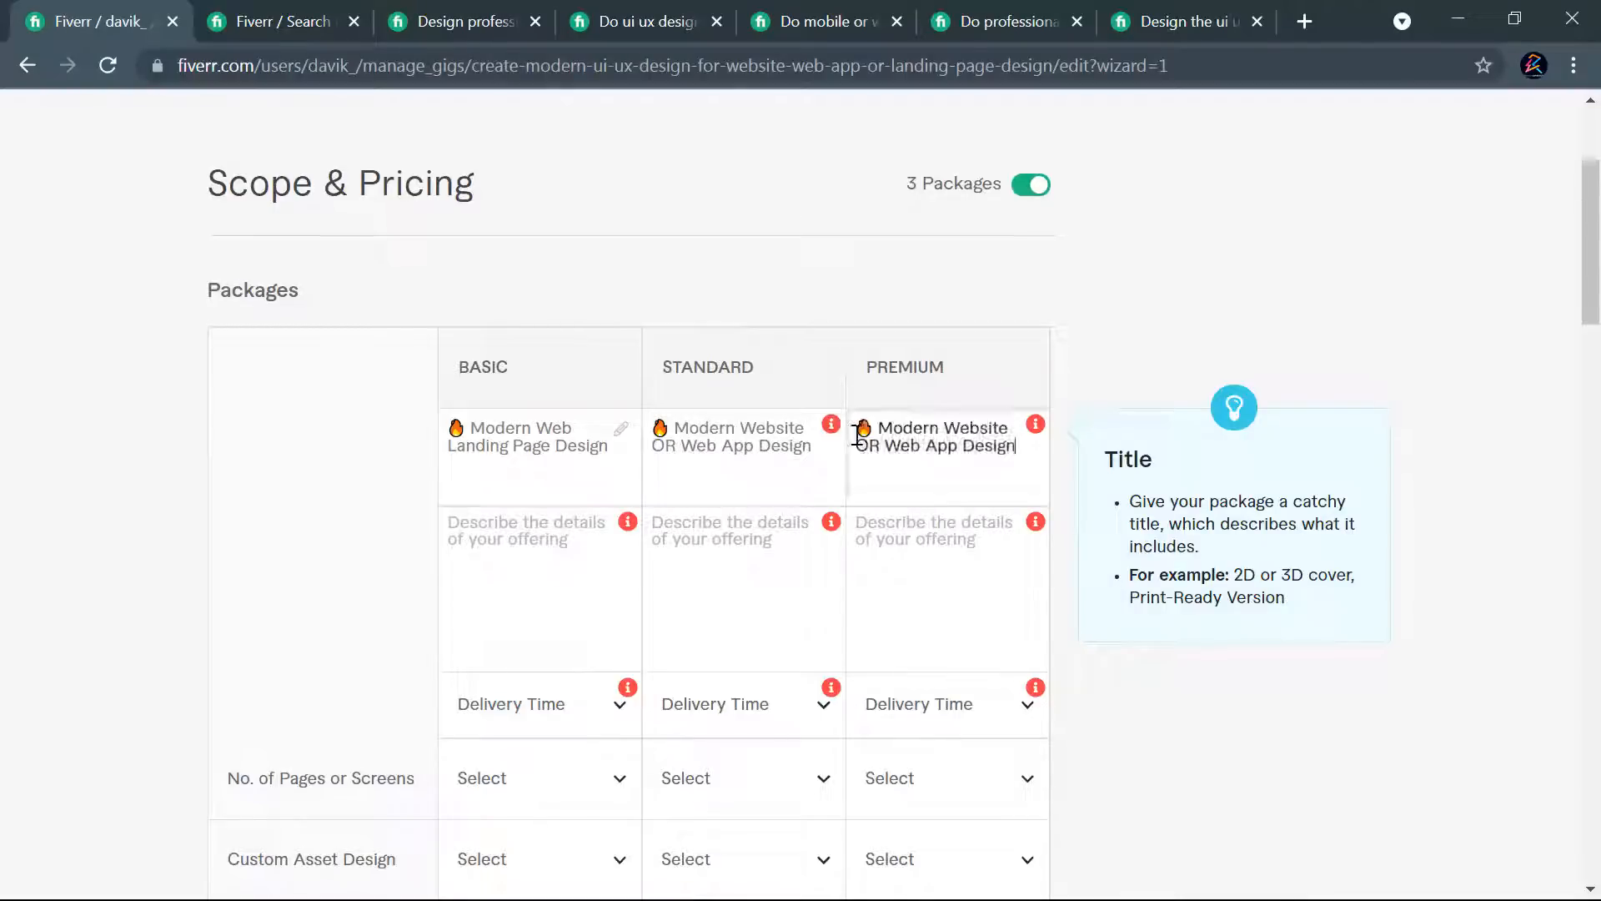
- Replace "Modern" with "Pro" in the Premium package name to make the title unique
mouse_move(831, 434)
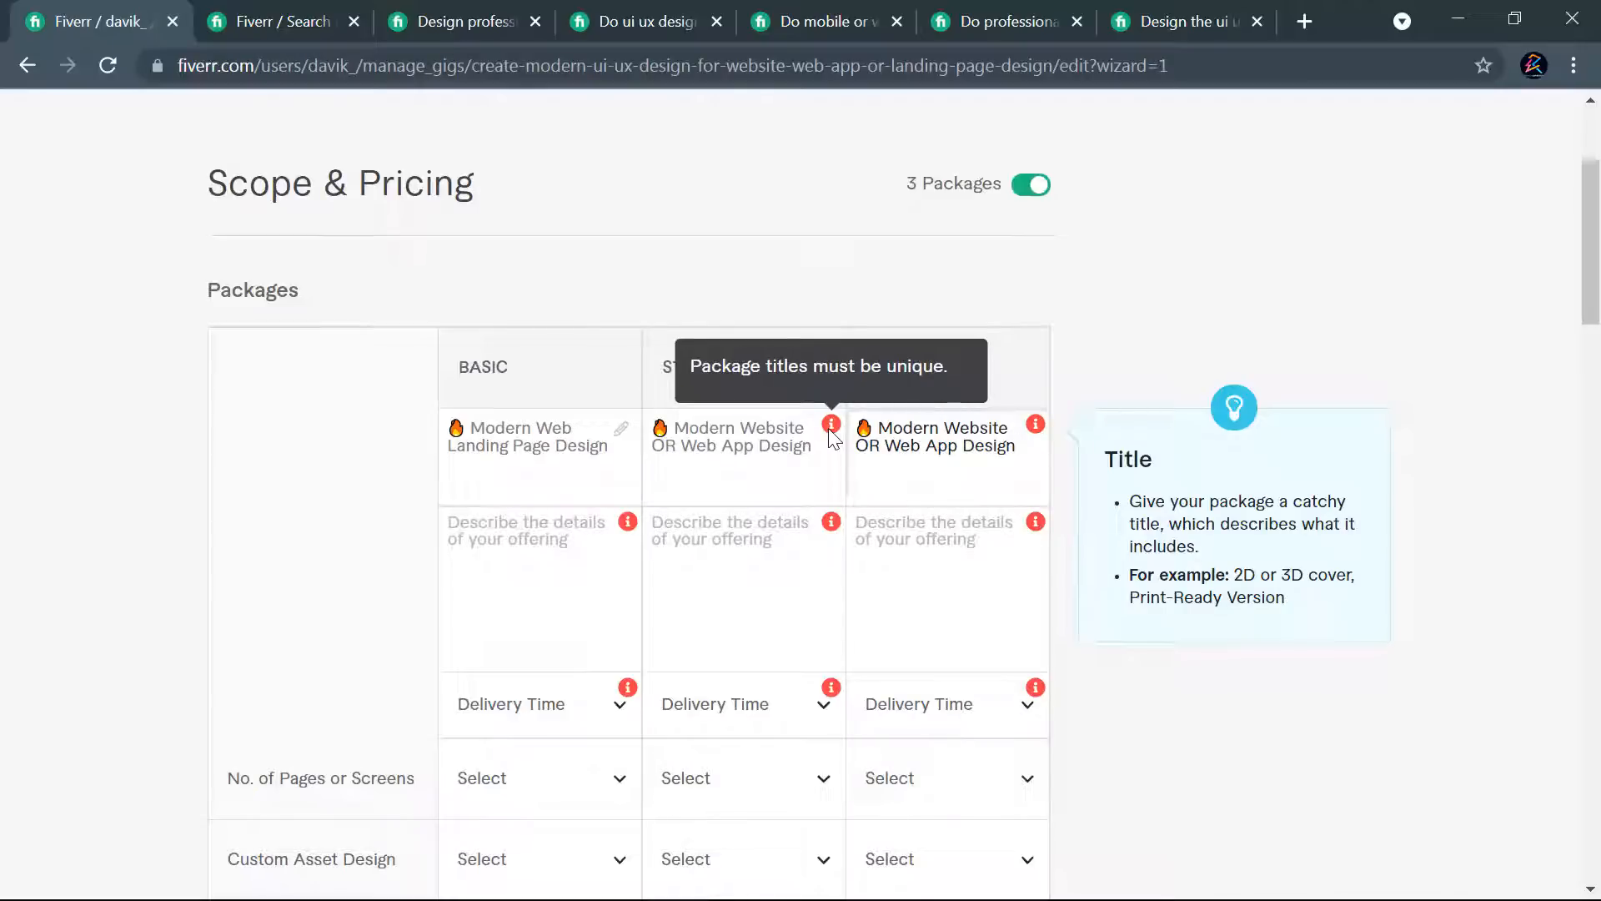
click(826, 451)
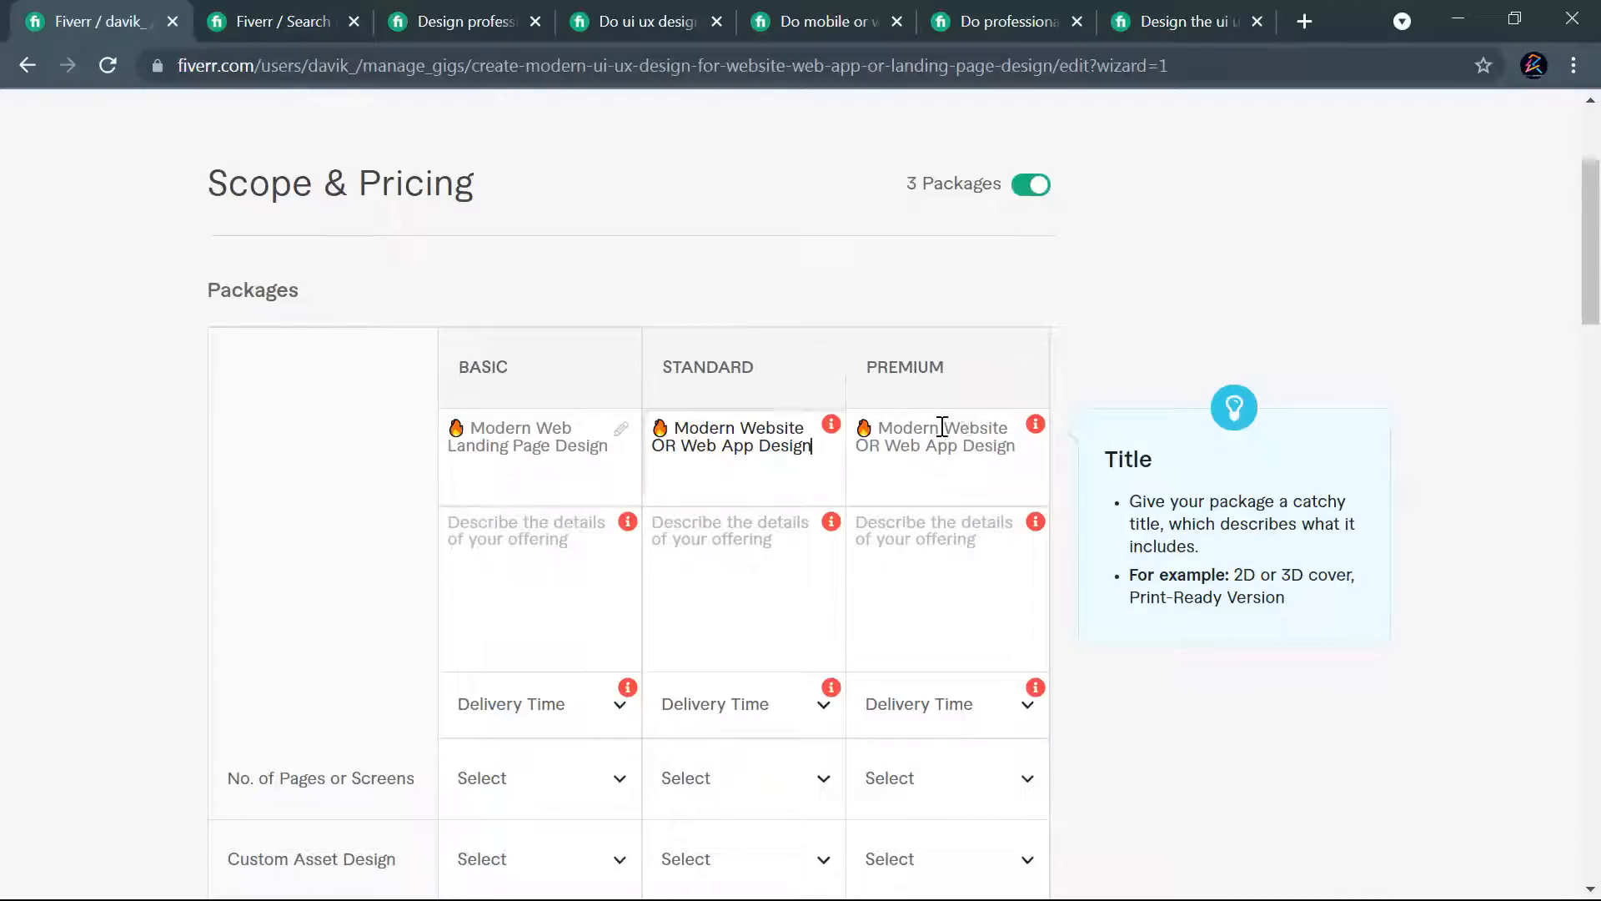
drag(938, 427, 886, 428)
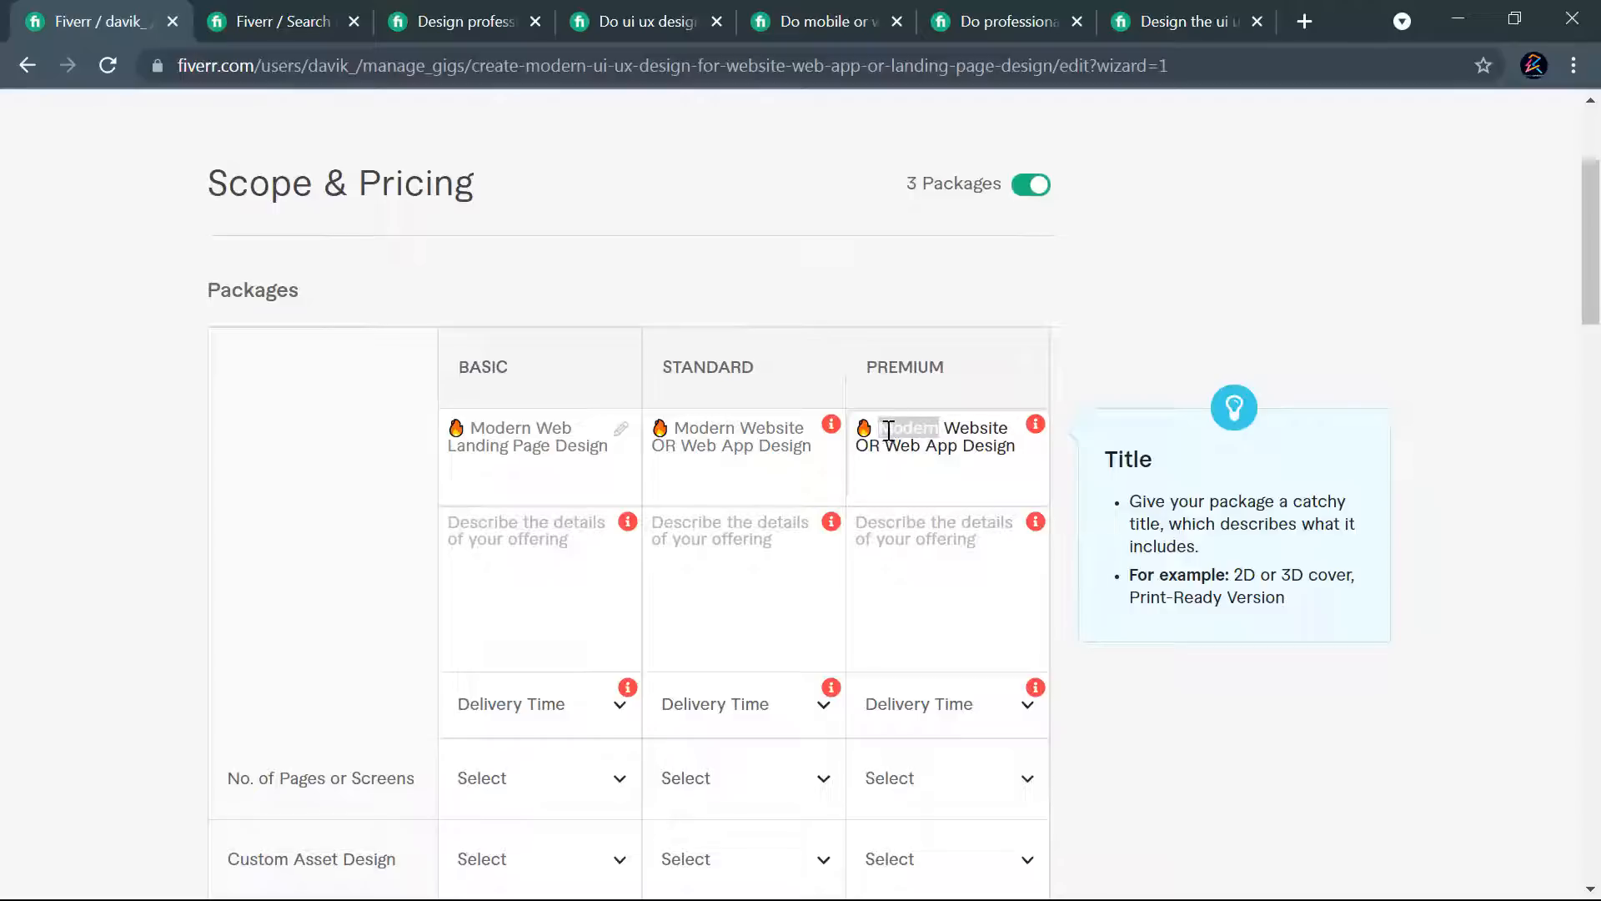
key(BackSpace)
text(Pro)
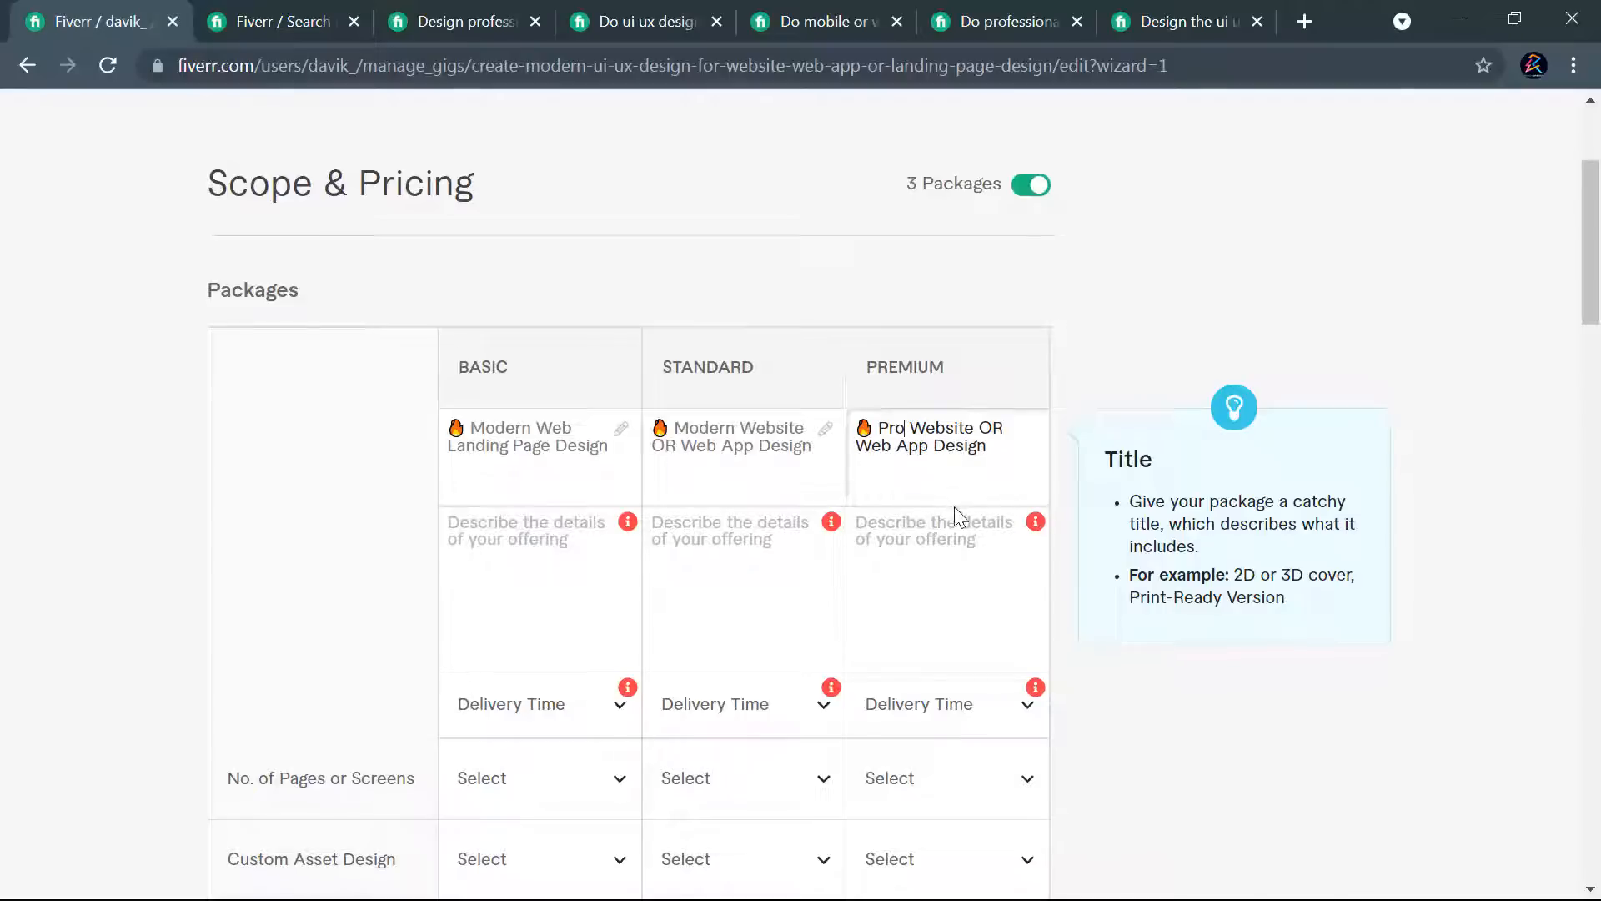
- Add "Full" before "Website" in the Premium package name and replace "OR" with "&"
text(F)
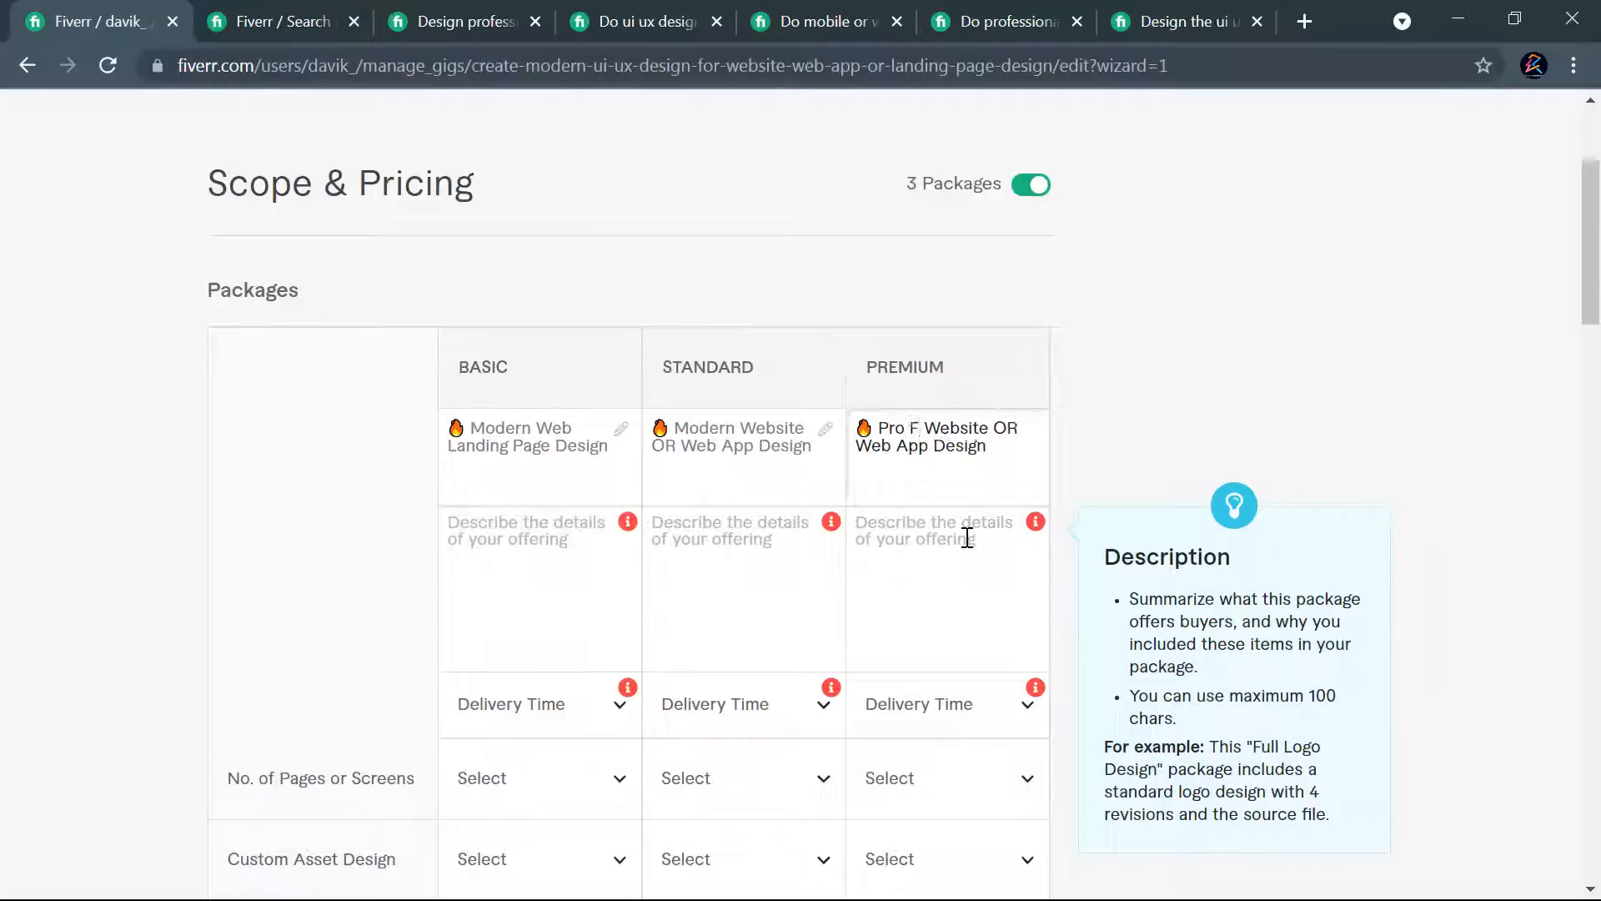
text(u)
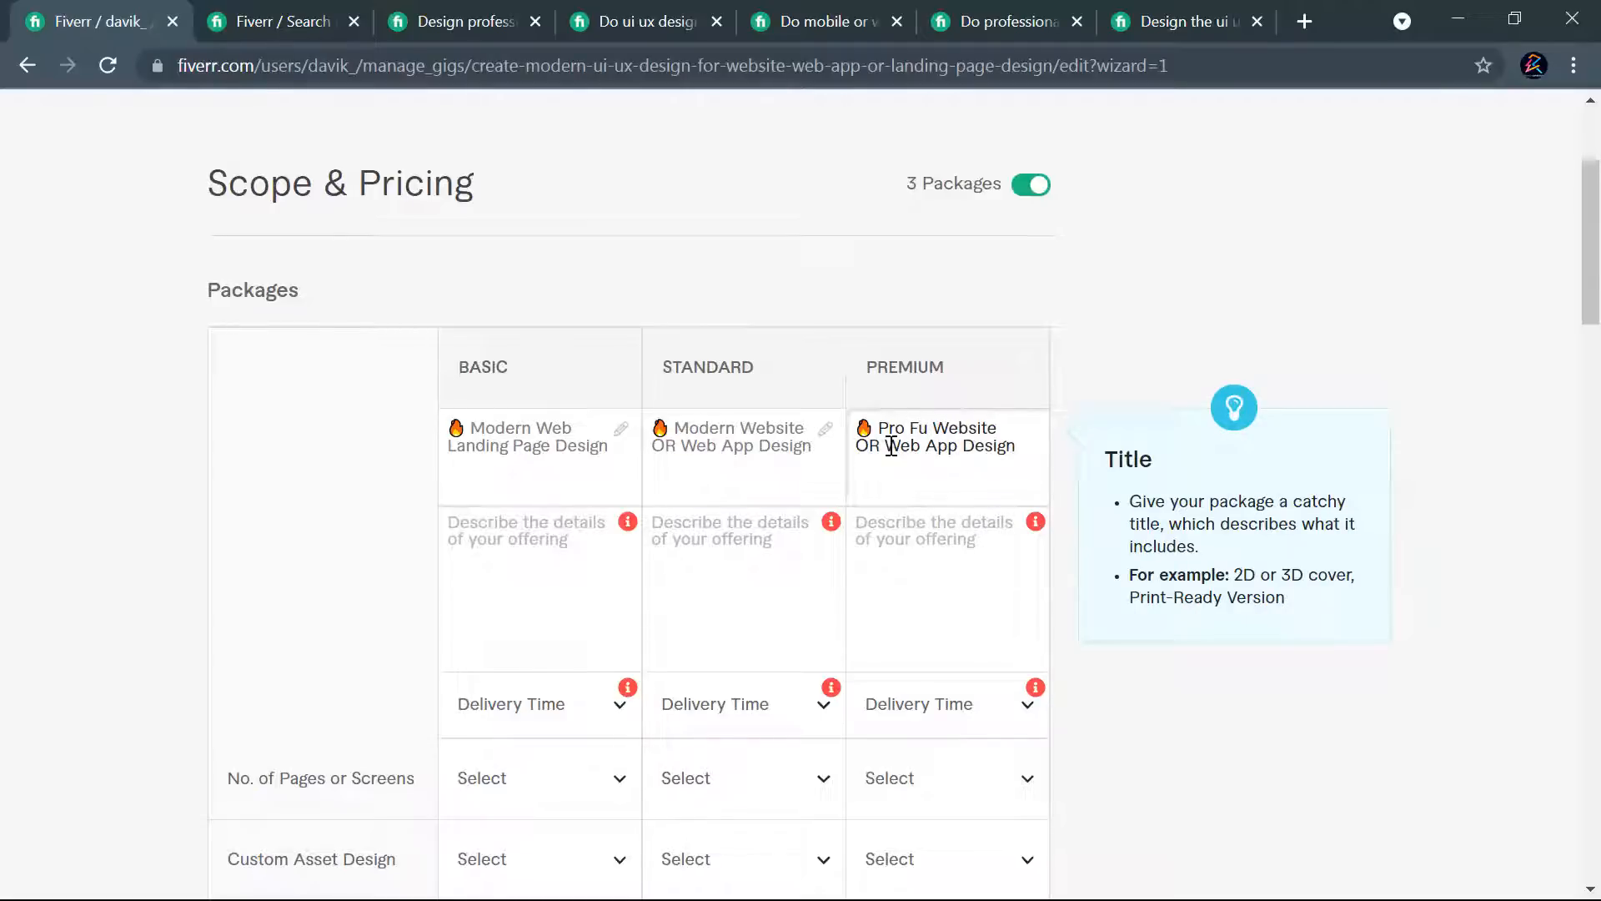
drag(883, 446, 844, 448)
key(BackSpace)
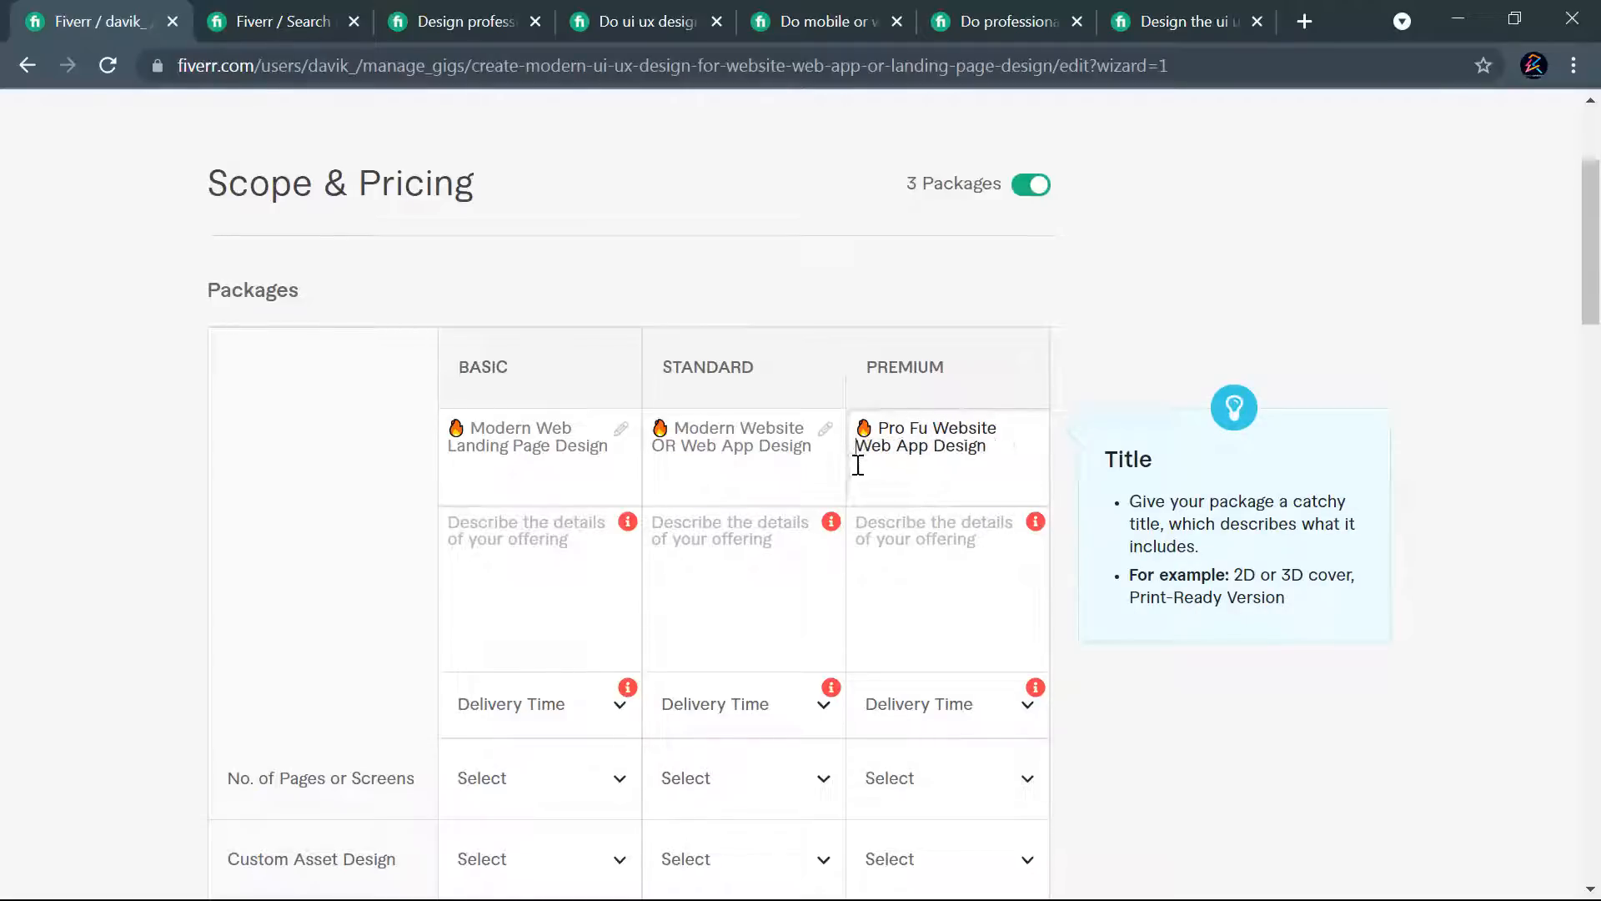
key(BackSpace)
text(Full)
click(1035, 406)
click(1034, 427)
text(&)
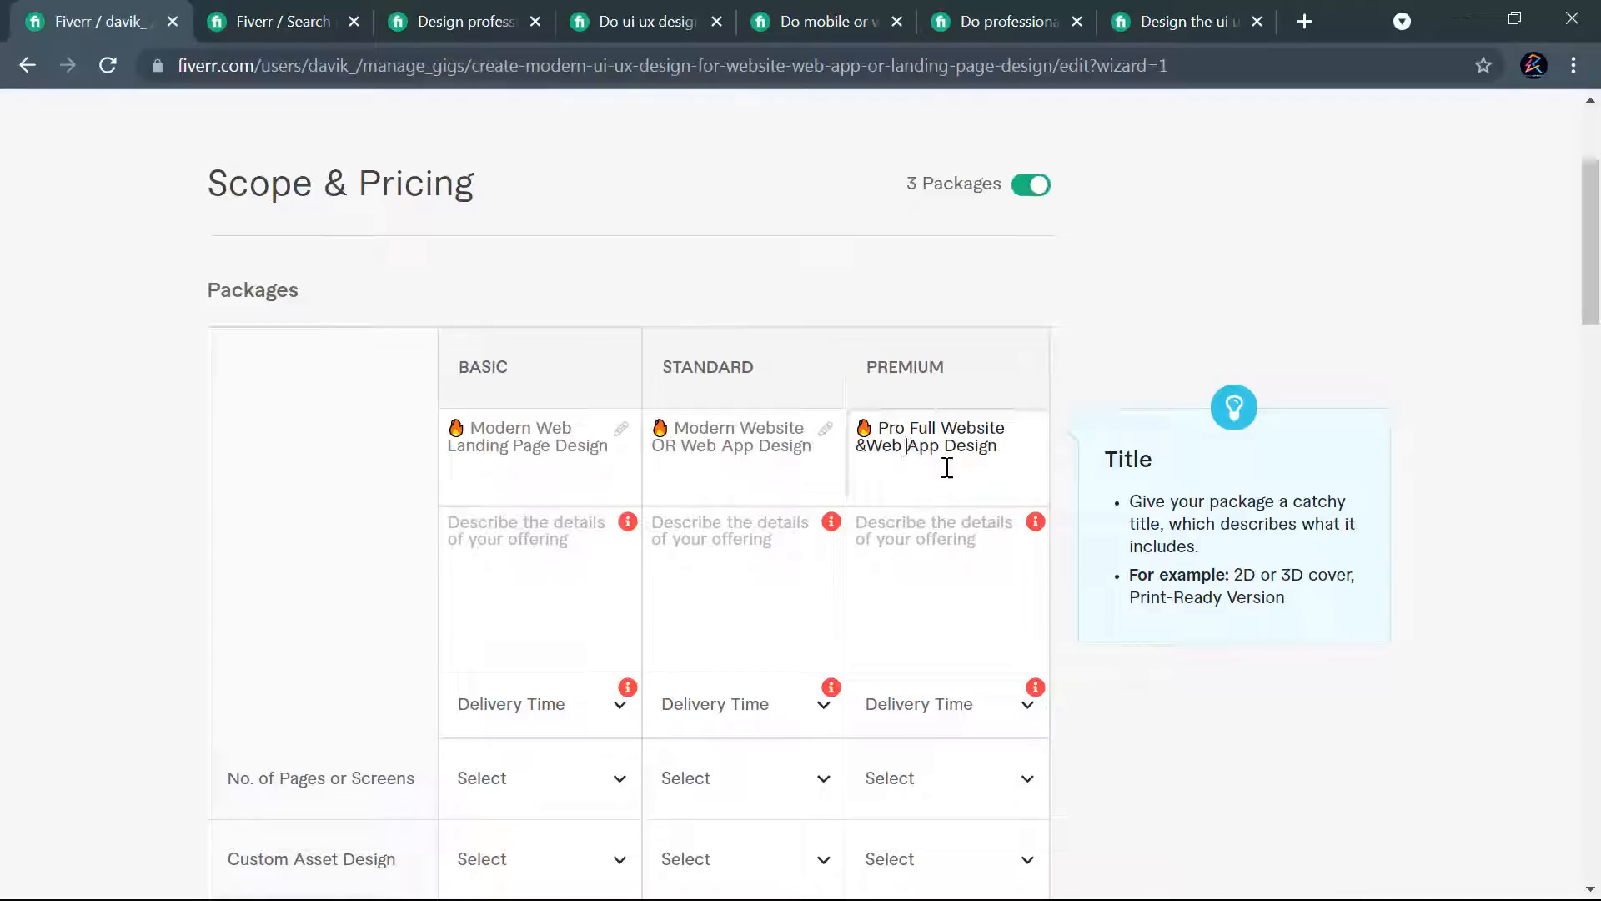
- Replace "&" with "OR" and remove "Design" in the Premium package name, making it "Pro Full Website OR Web App"
key(BackSpace)
click(875, 451)
double_click(863, 446)
text(O)
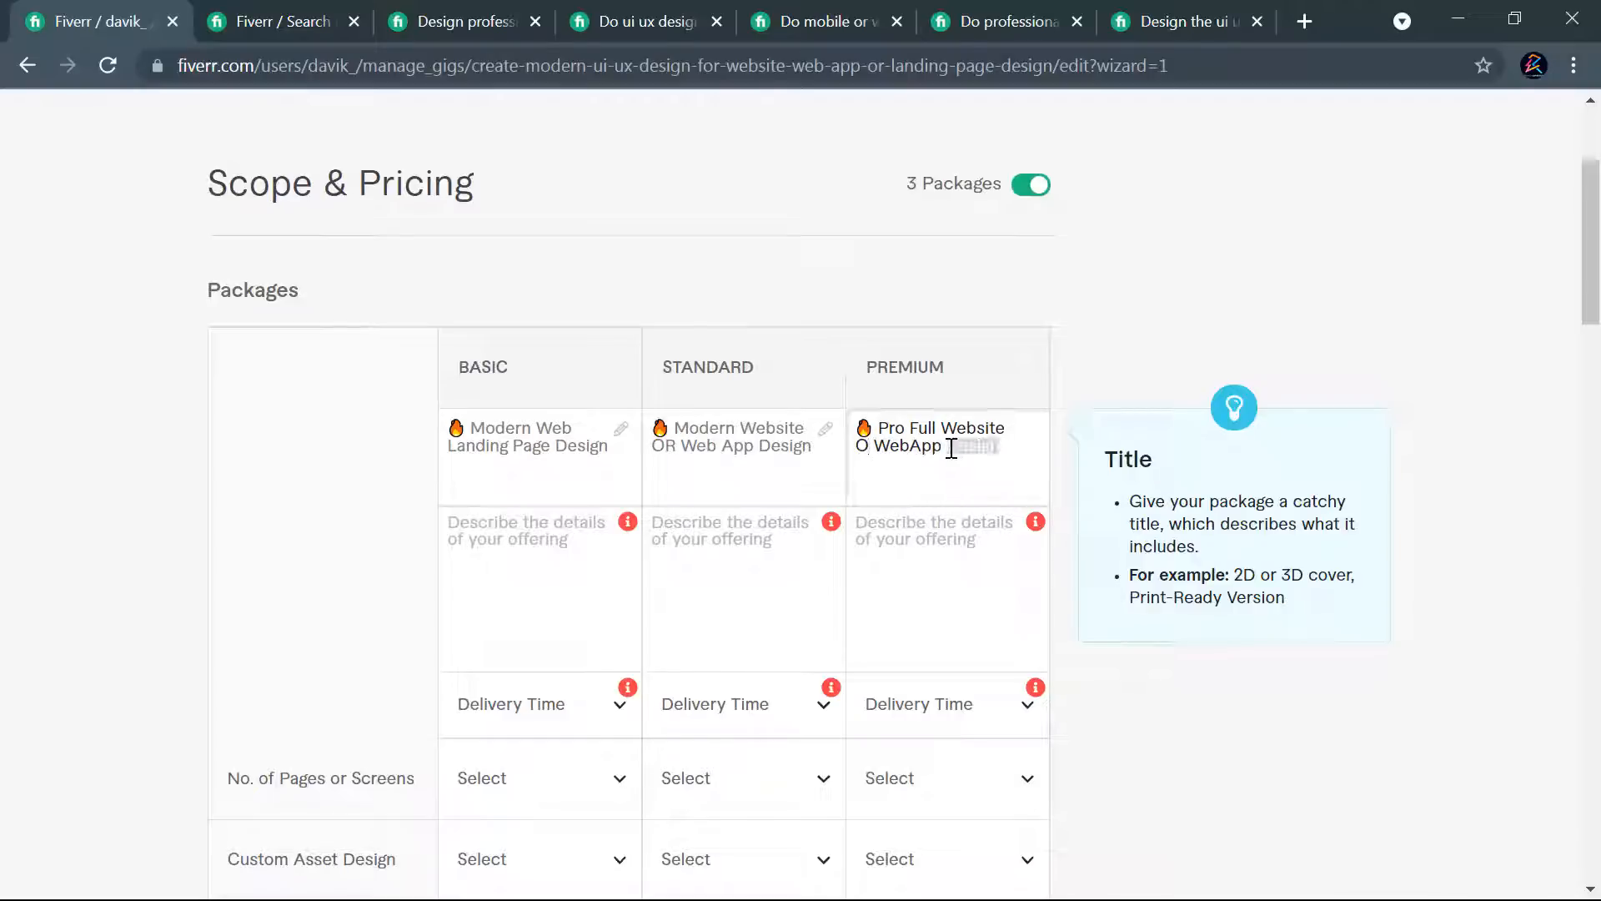
key(BackSpace)
click(869, 451)
text(R)
click(921, 451)
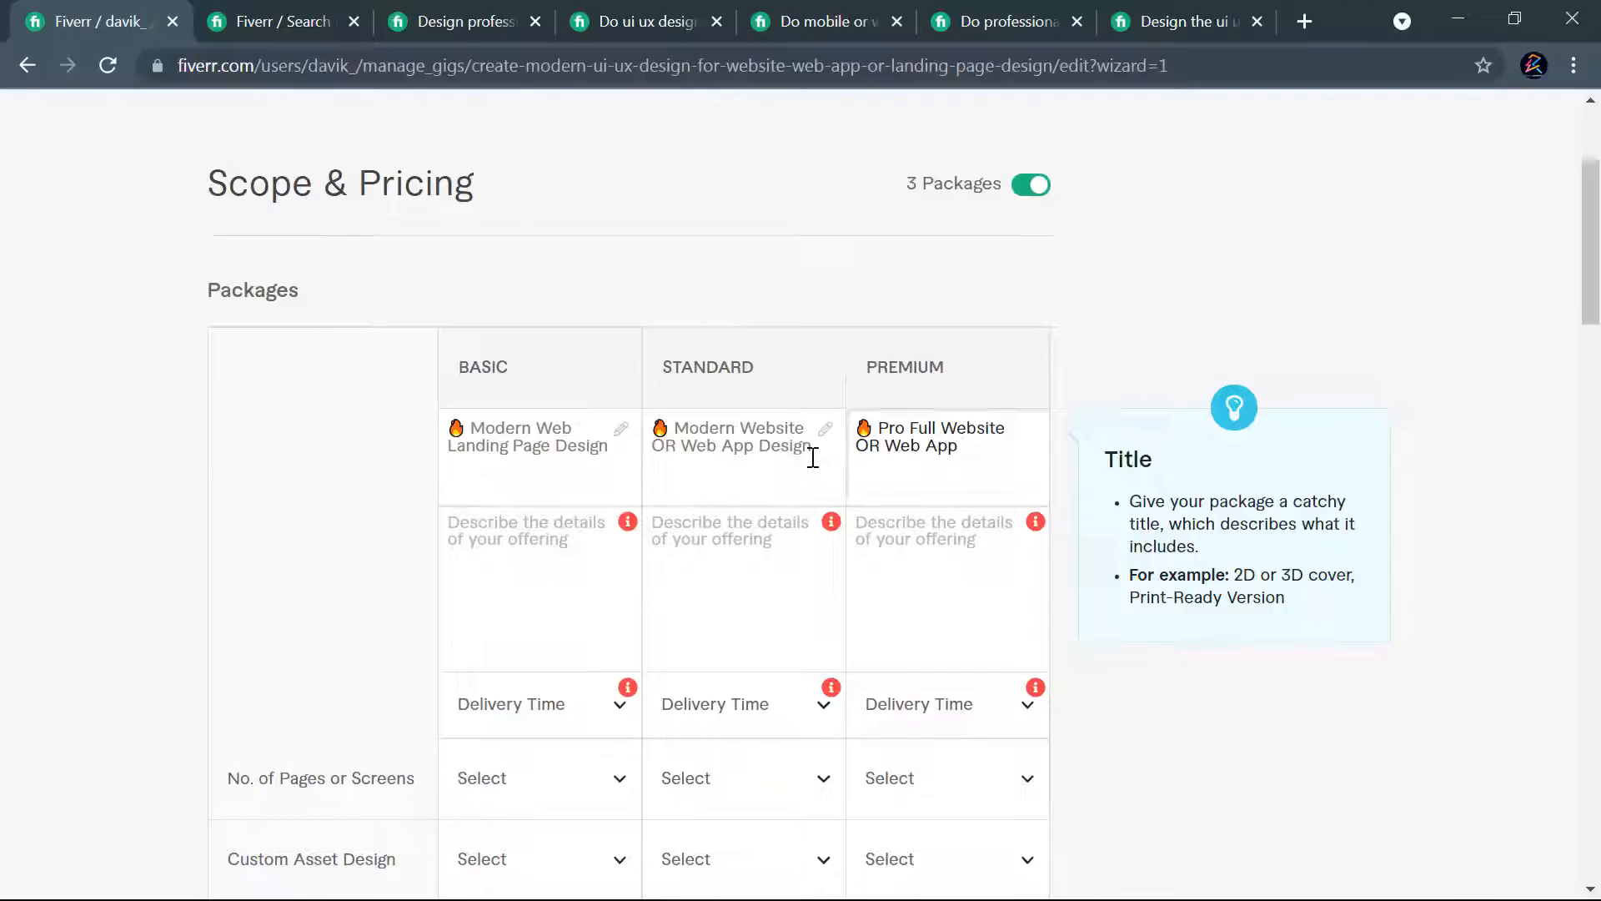
- Change the Standard package name to "Modern 1 Page Website OR Web App", dropping "Design" and keeping the flame emoji
click(740, 431)
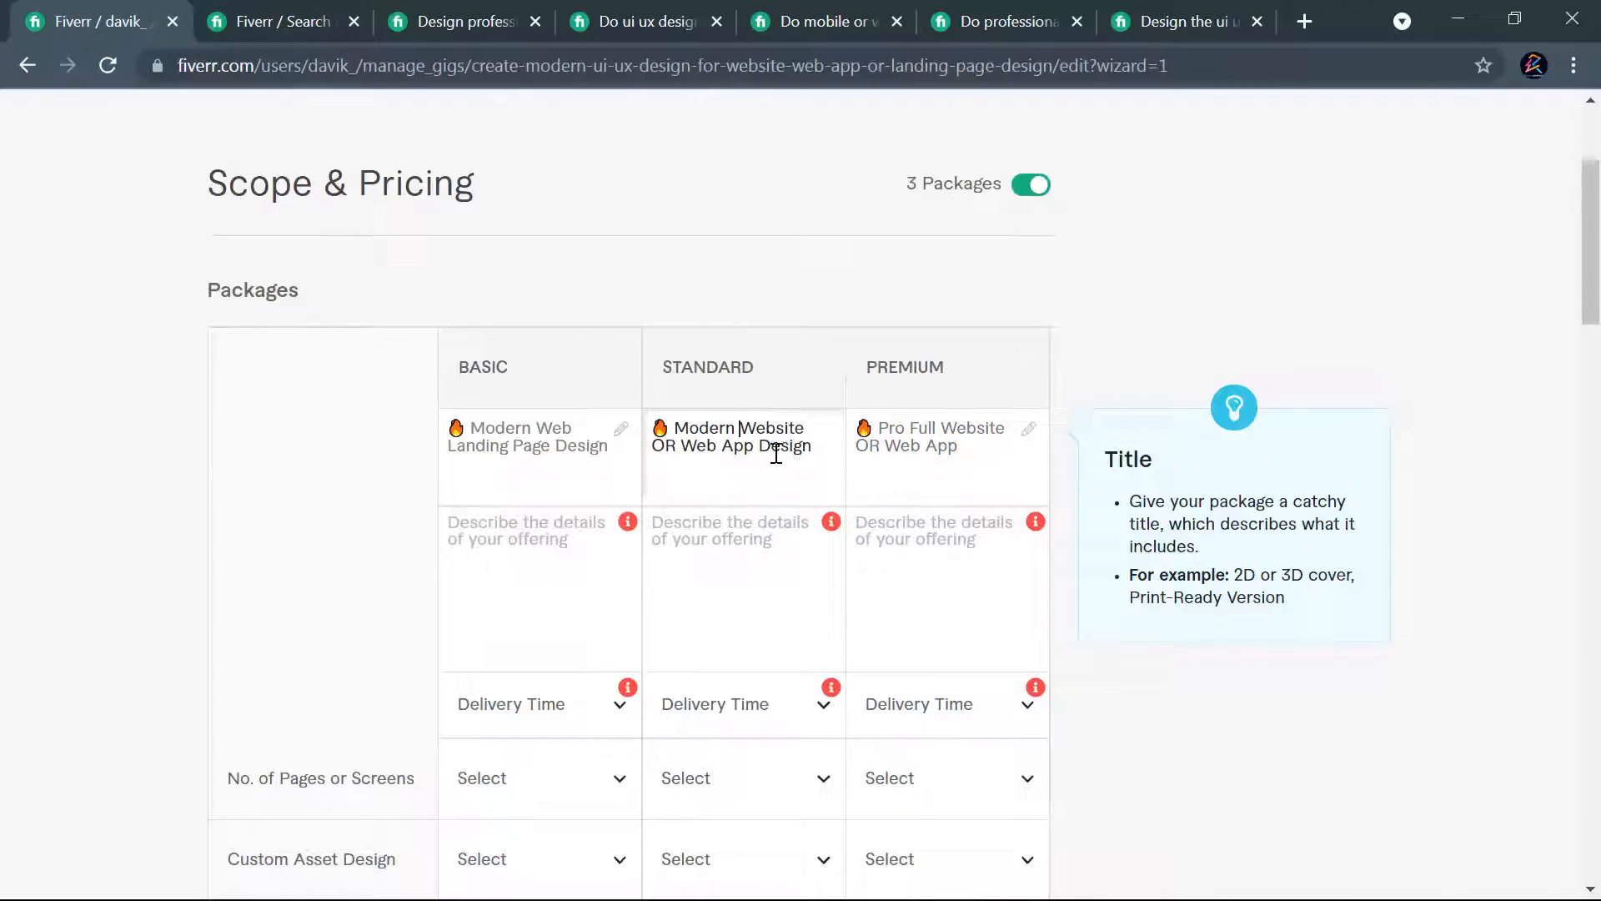
drag(754, 447, 834, 446)
key(BackSpace)
click(748, 430)
text(1 Page)
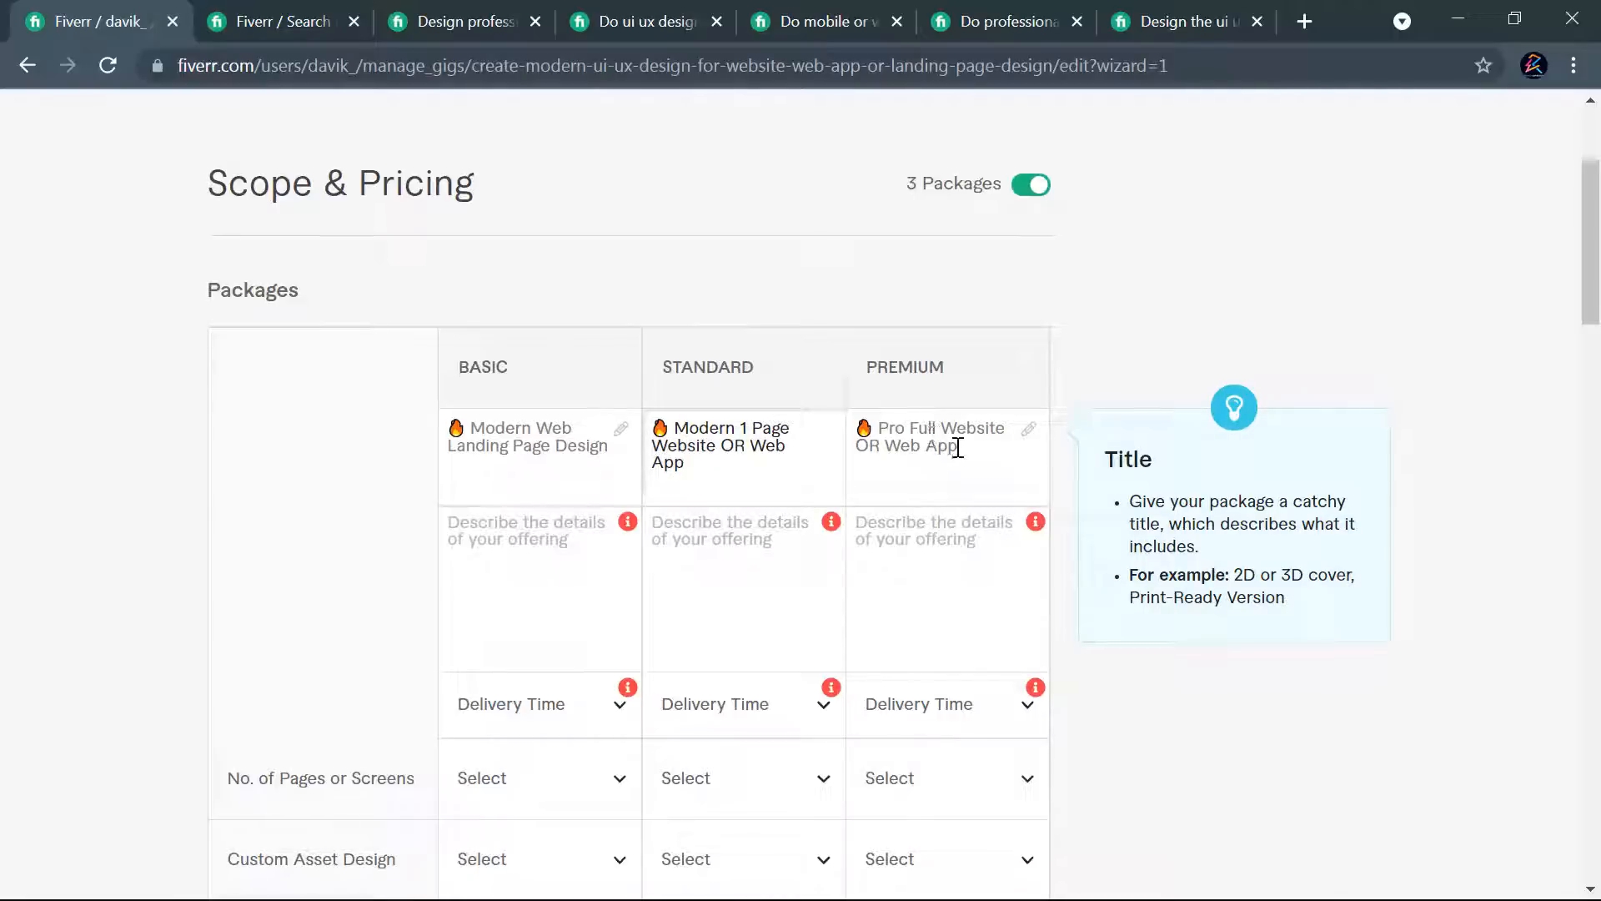
- Set the page count in the Standard package name to 2 and add "1" before "Web" in the Basic package name
drag(958, 446, 869, 432)
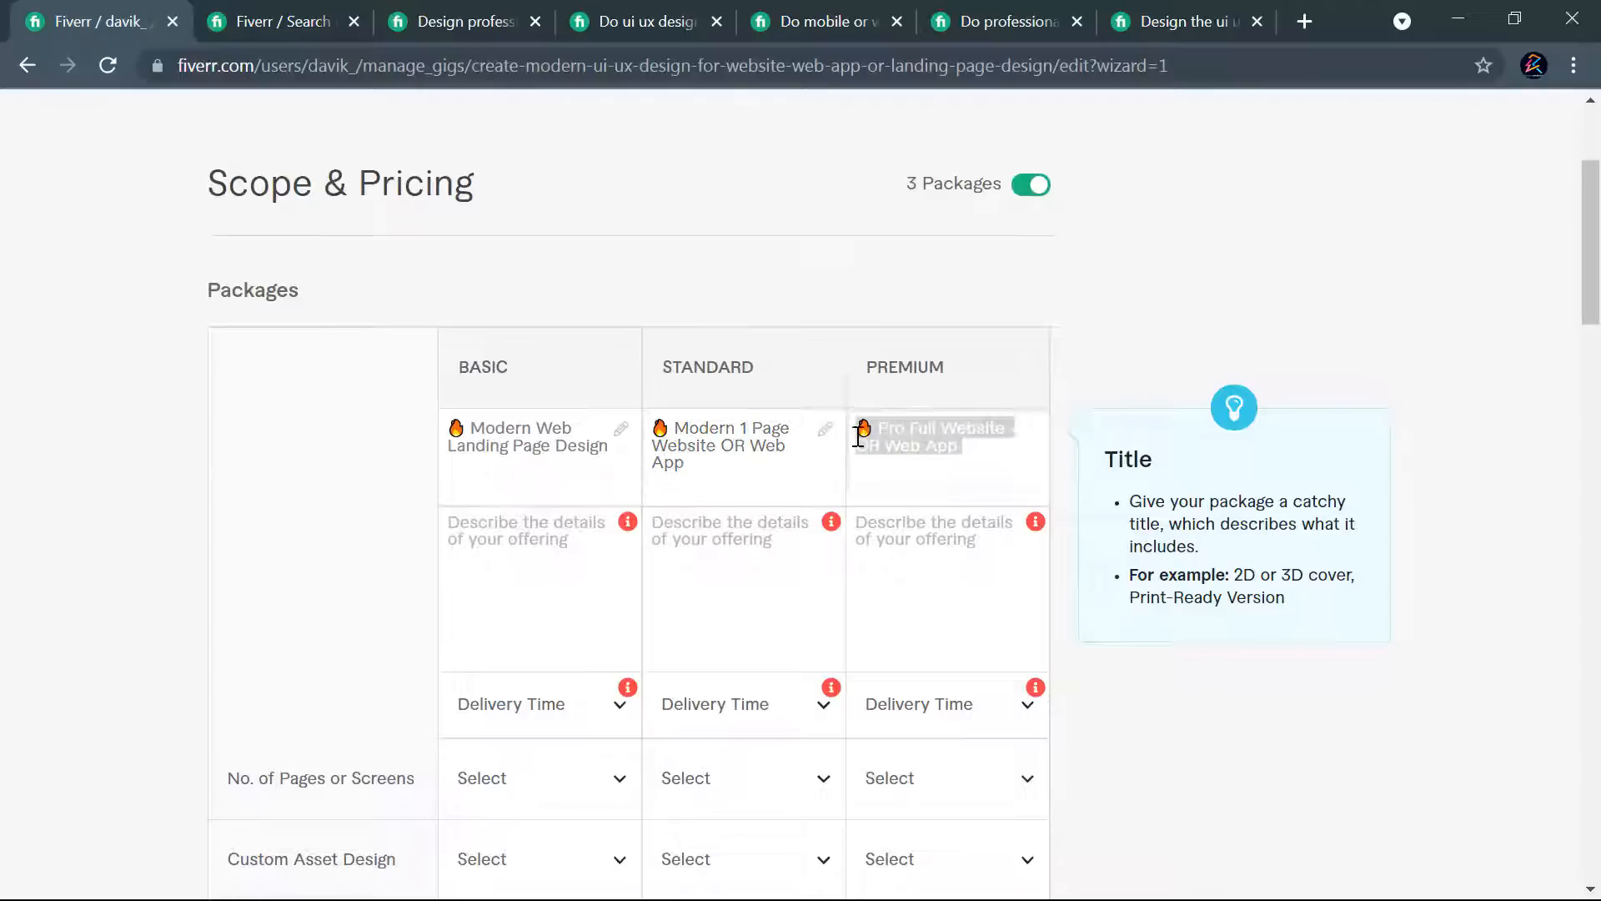
click(980, 442)
click(747, 431)
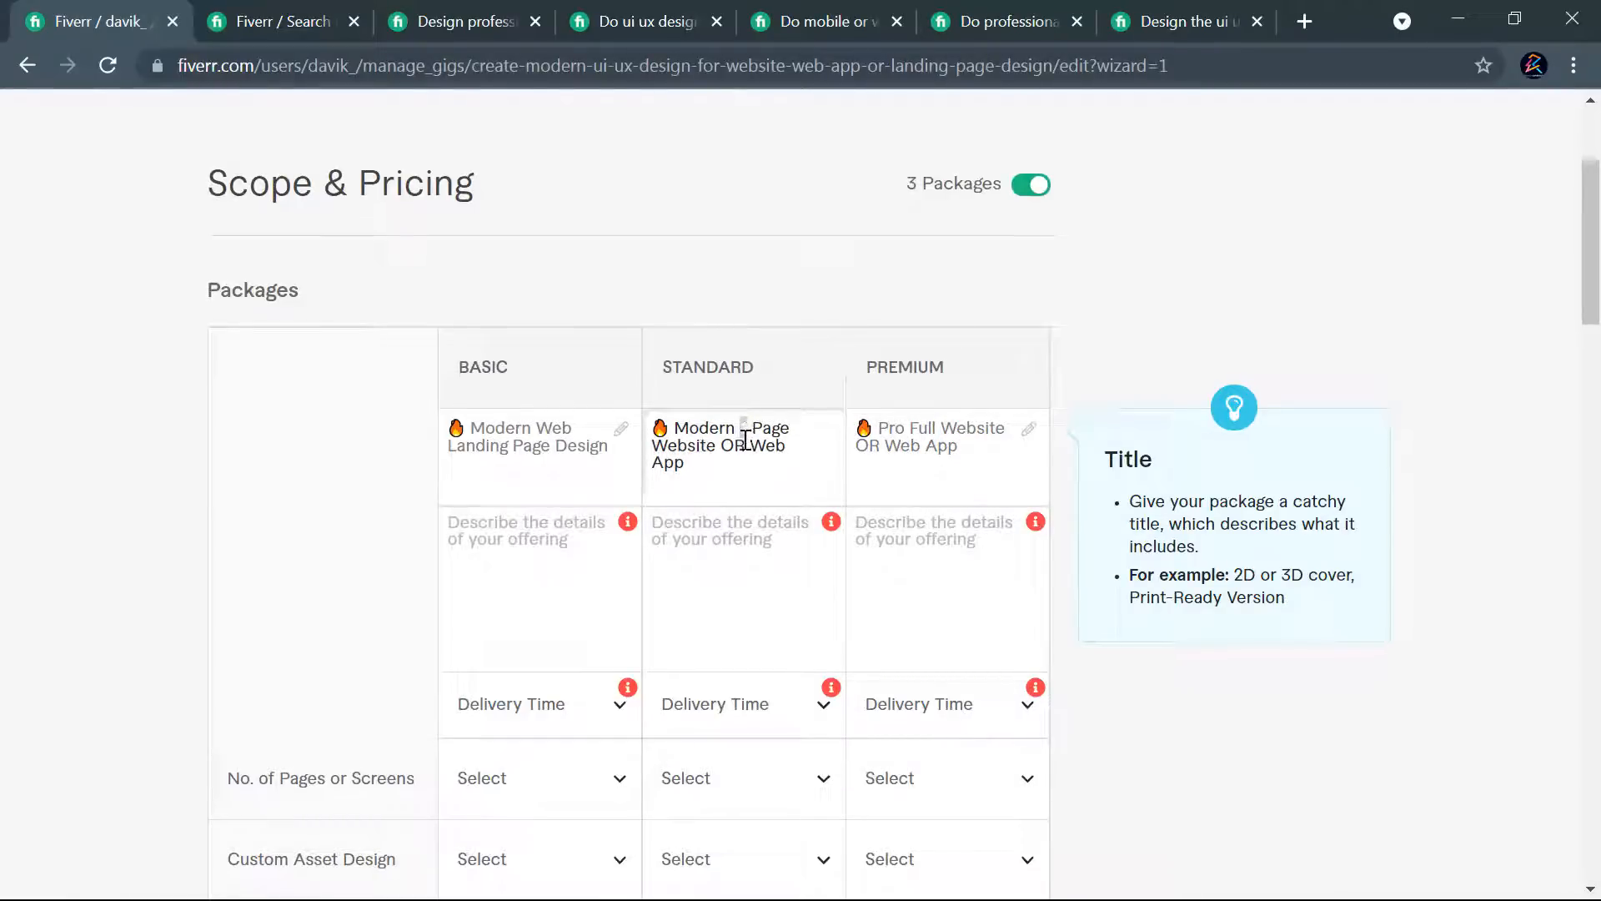
text(2)
click(707, 471)
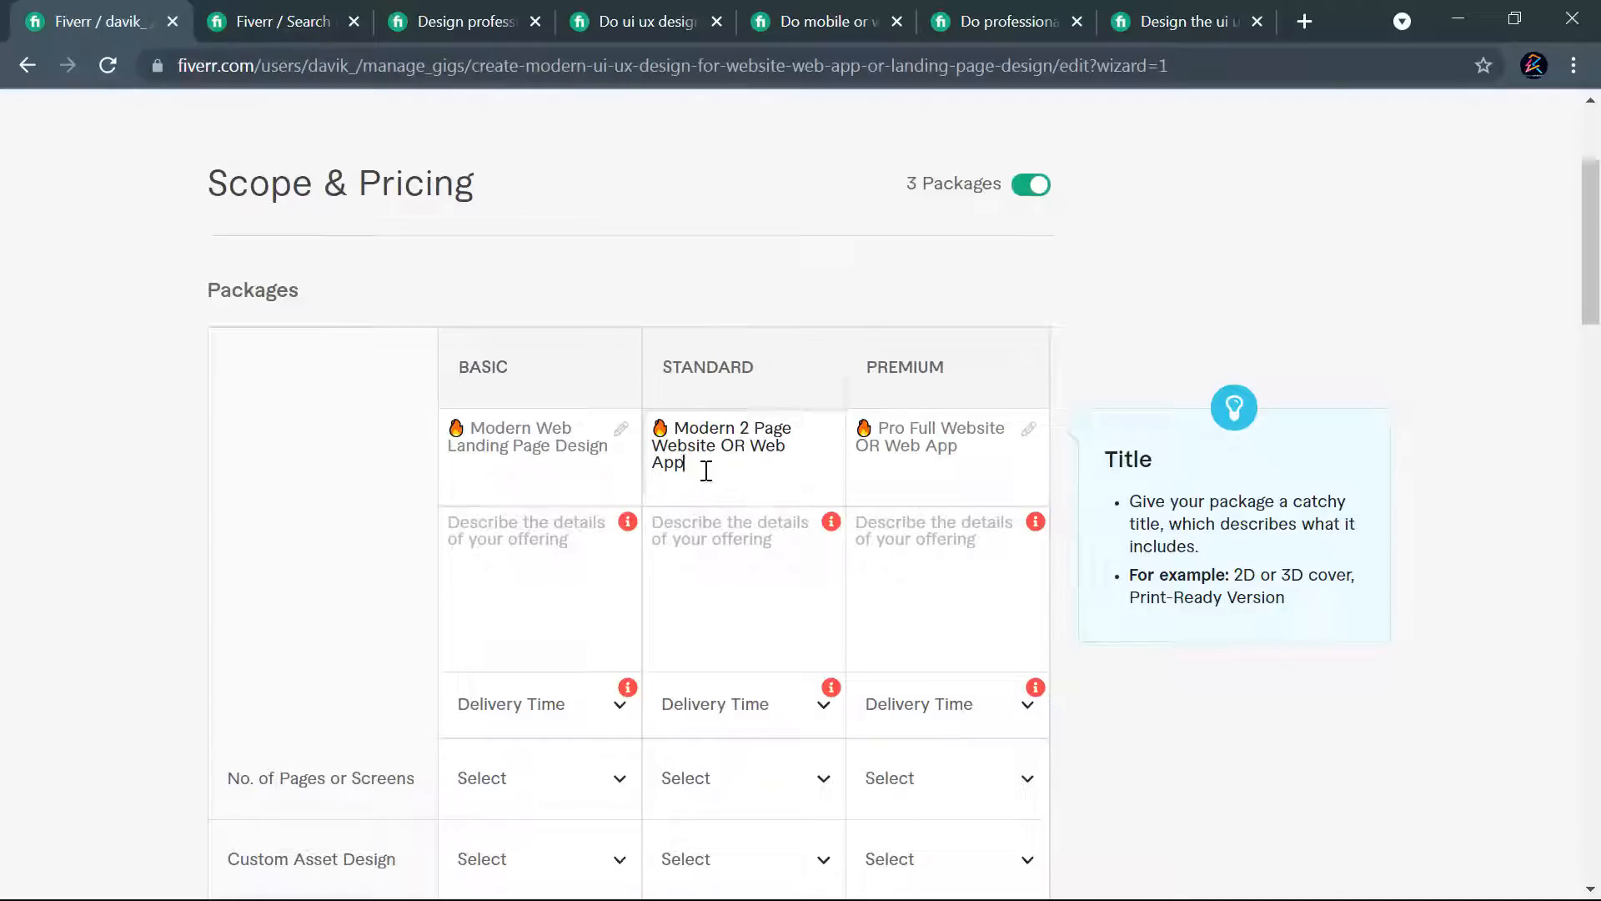
click(538, 428)
text(1)
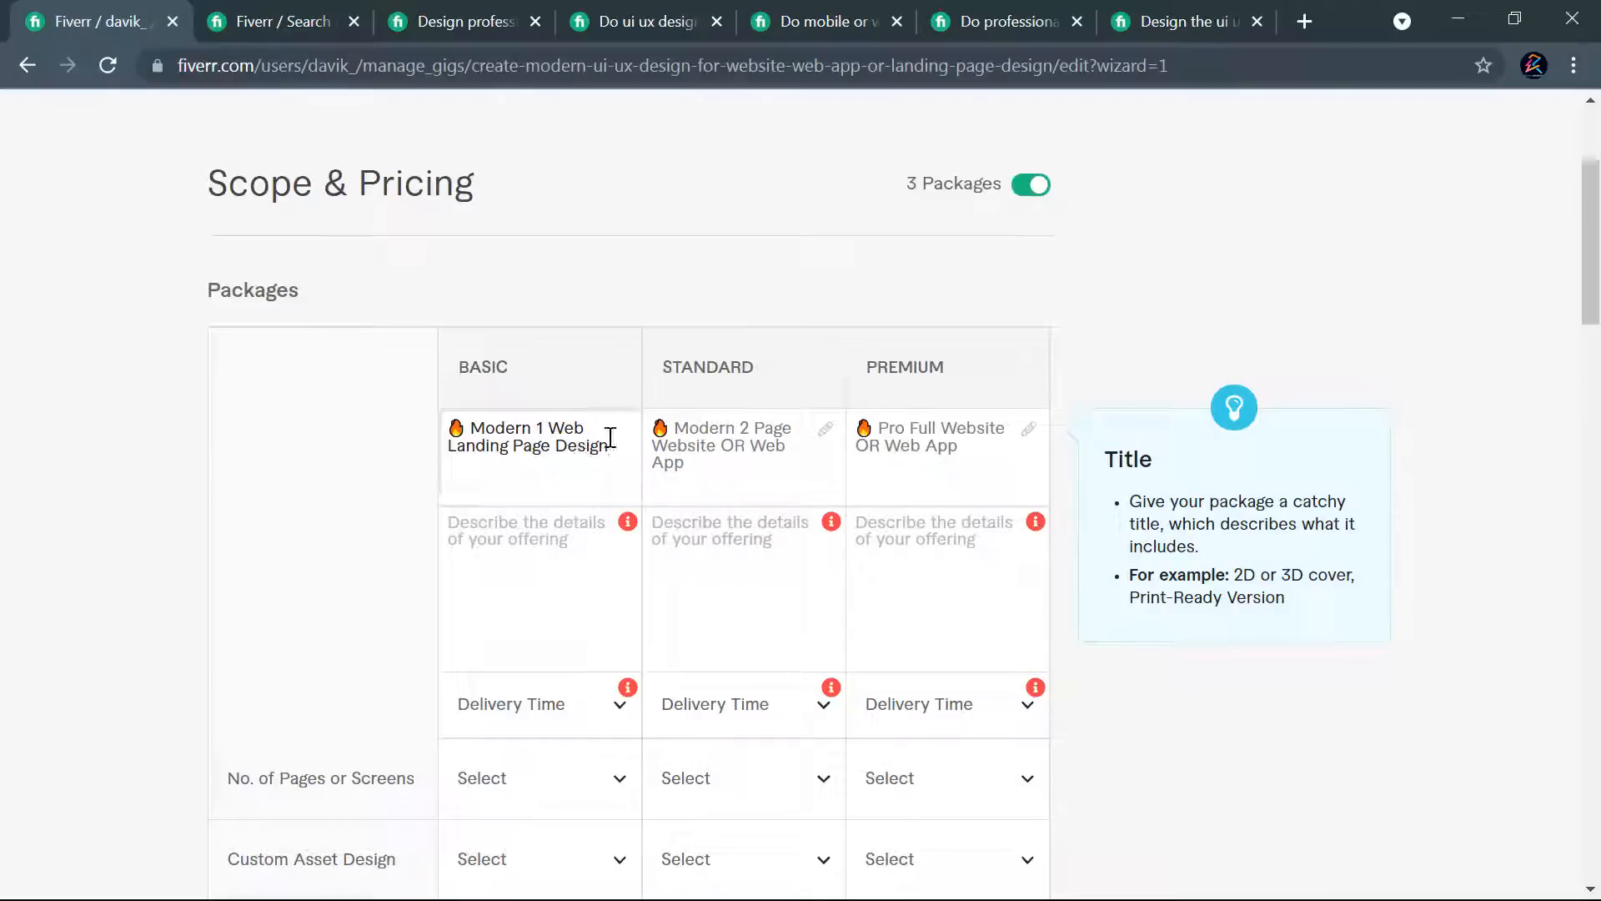
click(559, 510)
drag(753, 451, 782, 470)
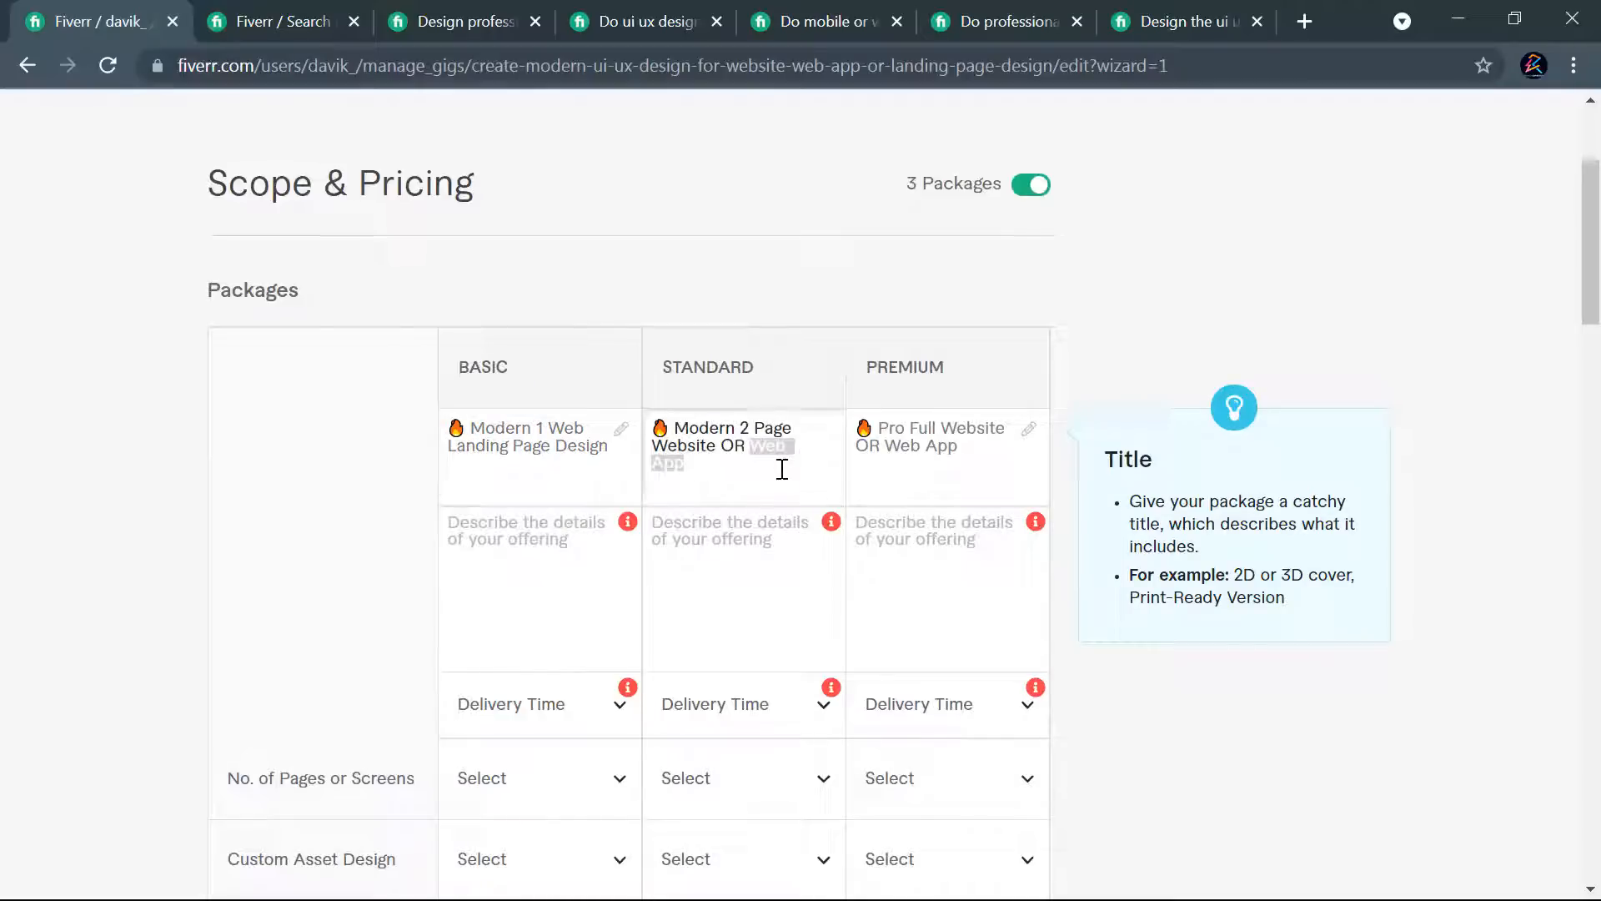
click(709, 468)
- Copy the Basic package description from the competitor's "5 Section Landing Page" offer into the Basic description
click(532, 527)
click(534, 527)
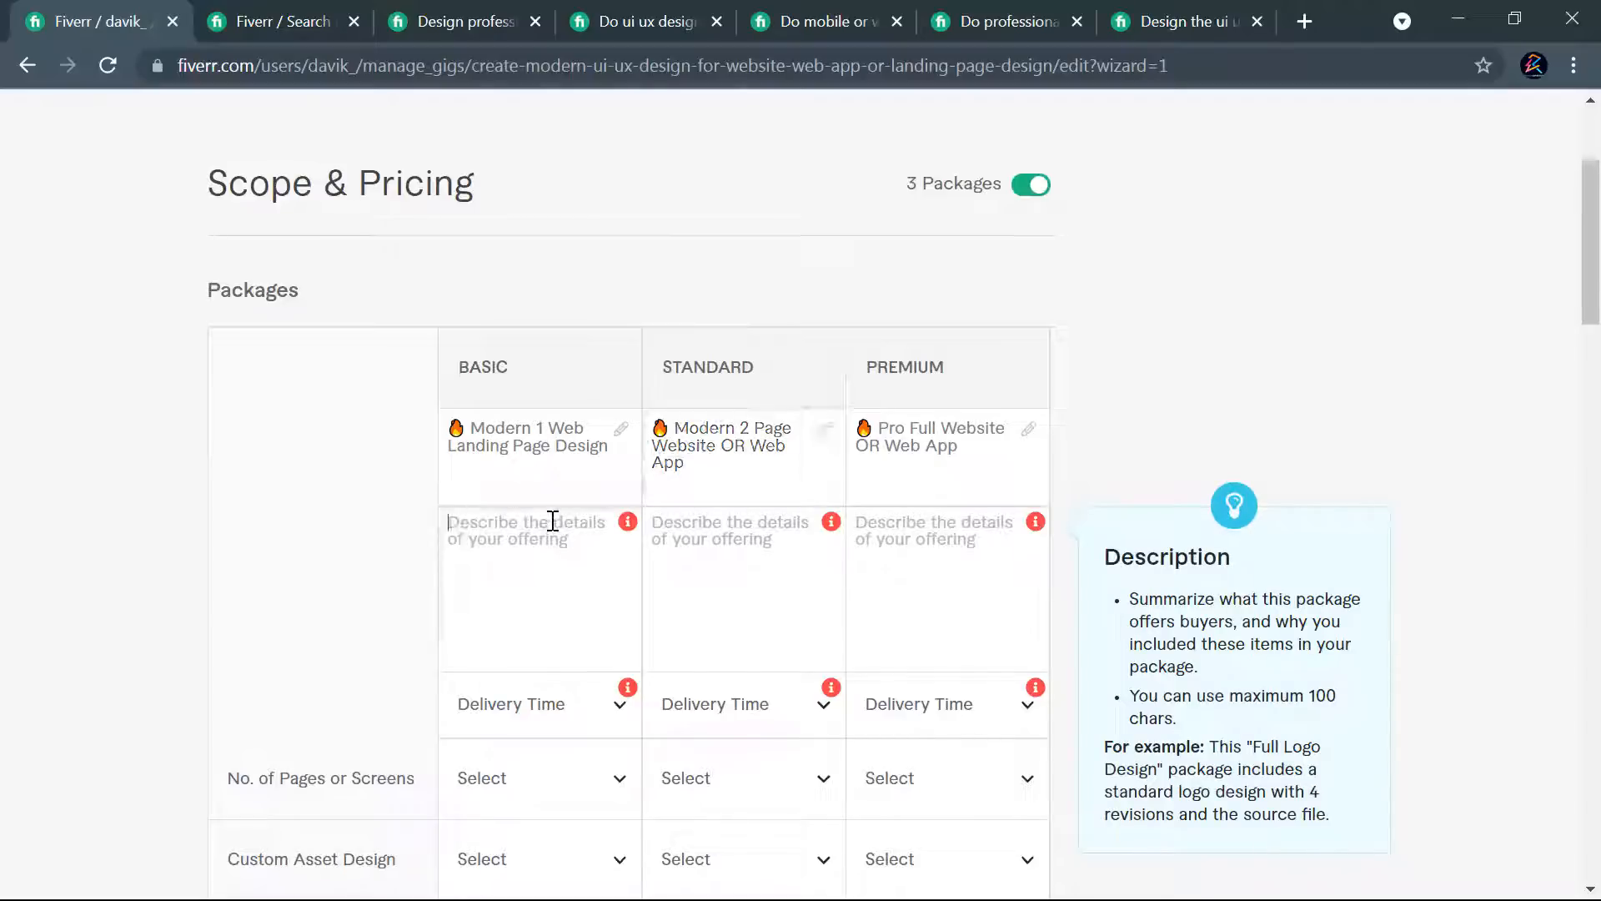
click(947, 4)
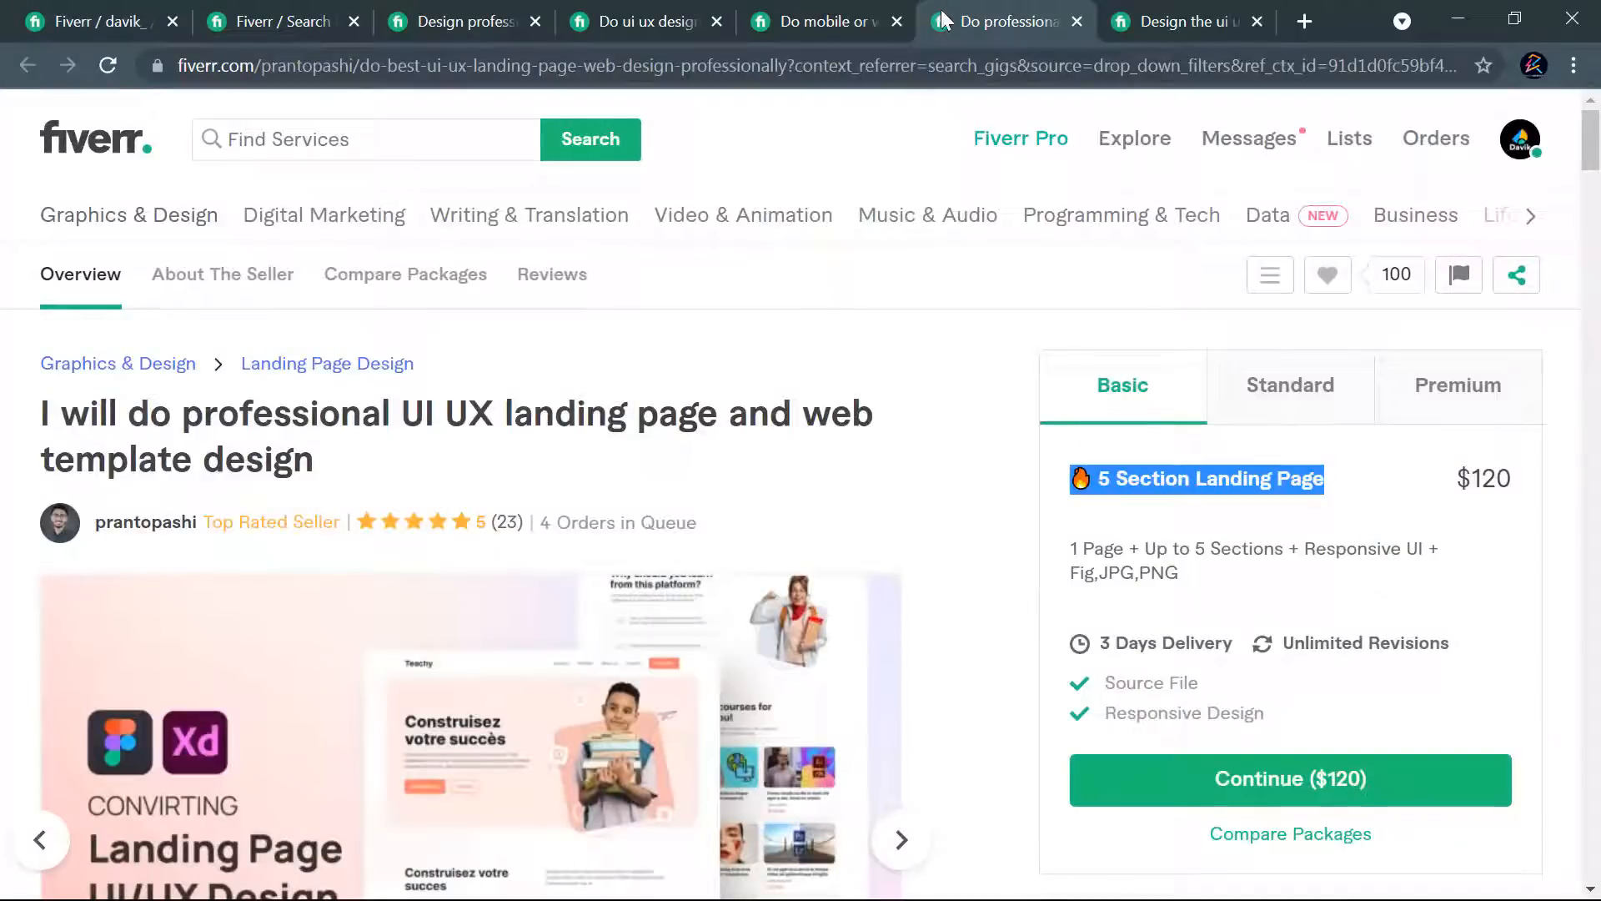
drag(1201, 584, 1073, 548)
key(ctrl+c)
click(117, 21)
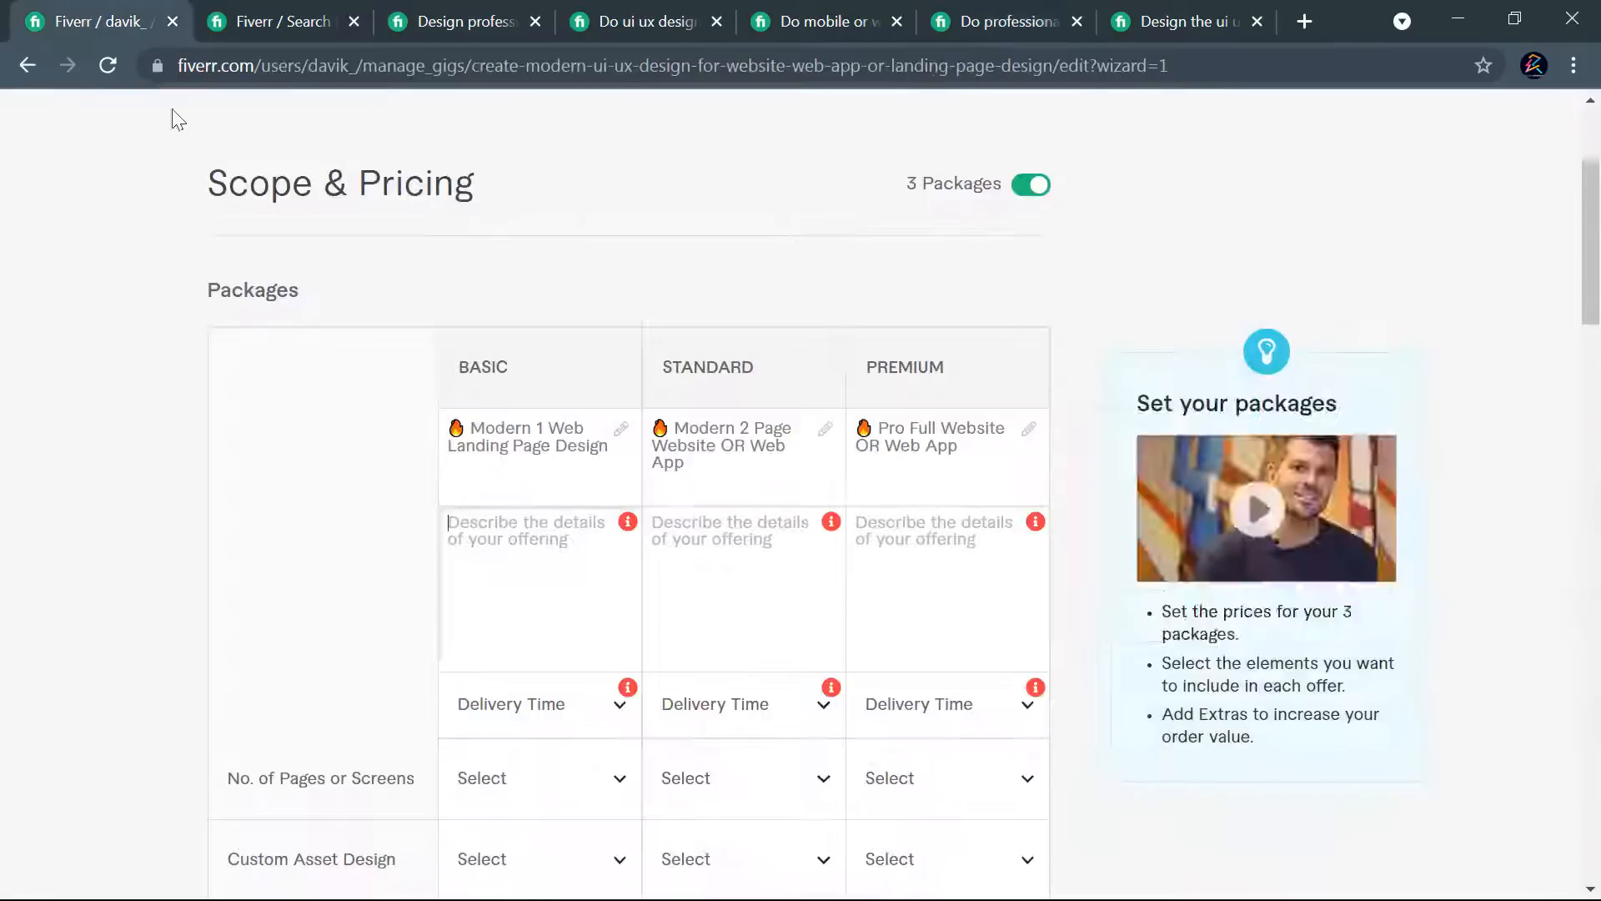
key(ctrl+v)
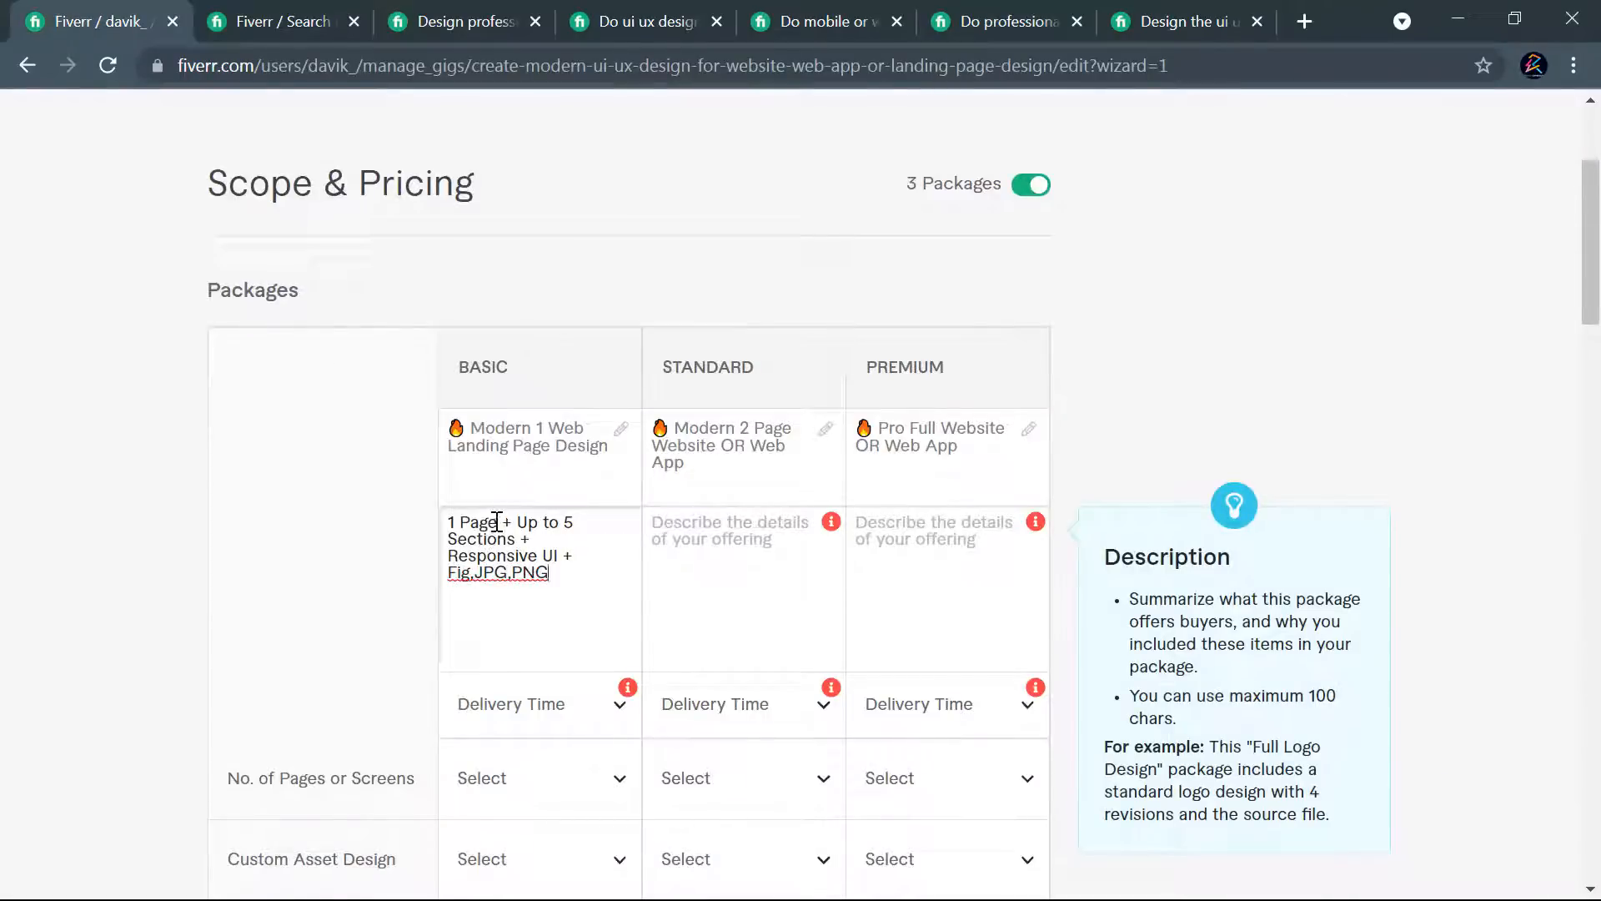
- Add "Landing" before "Page" in the Basic description and set its section count to 6
click(463, 521)
text(Landing)
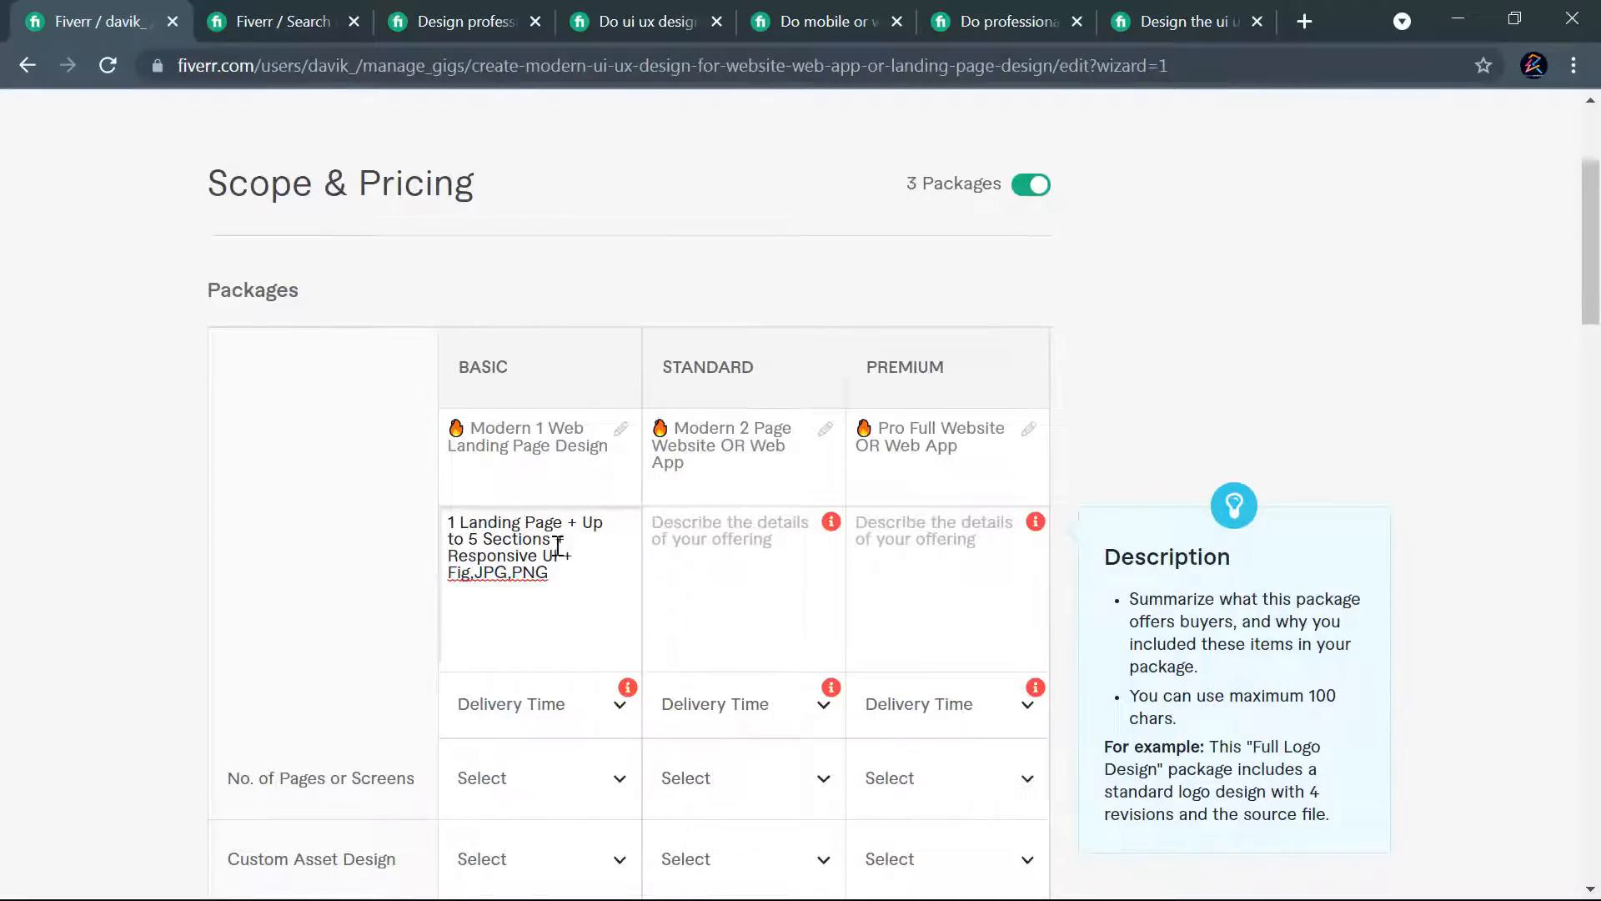
drag(477, 535, 474, 537)
text(6)
- Separate the file formats in the Basic description with spaces so they read "Fig, JPG, PNG"
click(480, 576)
key(BackSpace)
text(,)
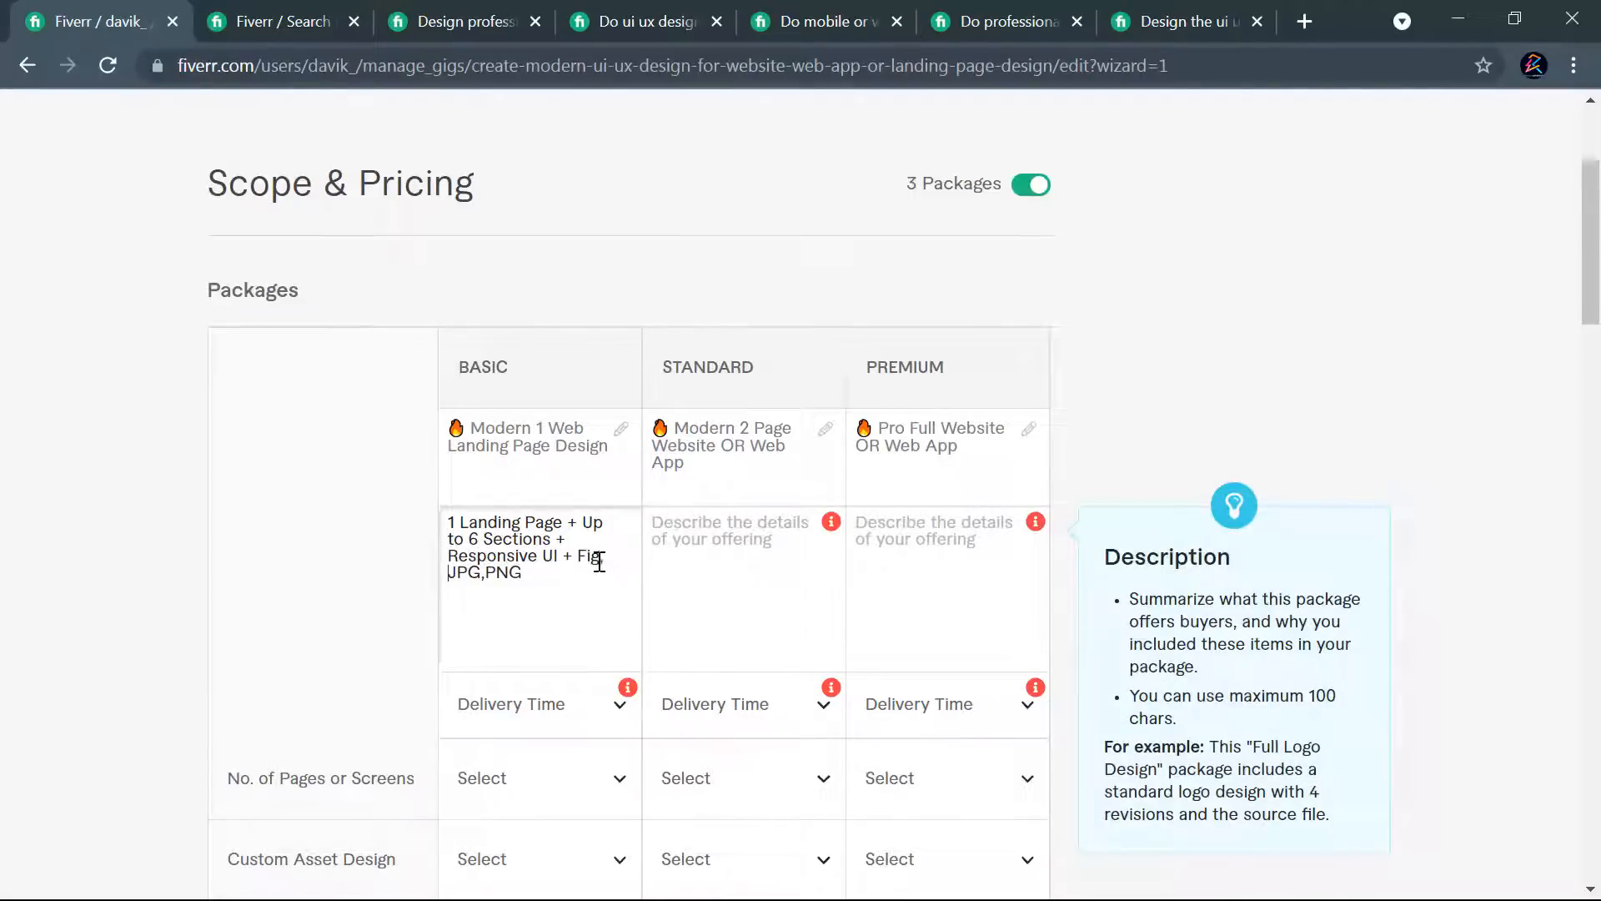
click(484, 575)
click(492, 576)
- Copy "(Source File)" from the competitor's "Single page design" package and append it to the Basic description
click(946, 21)
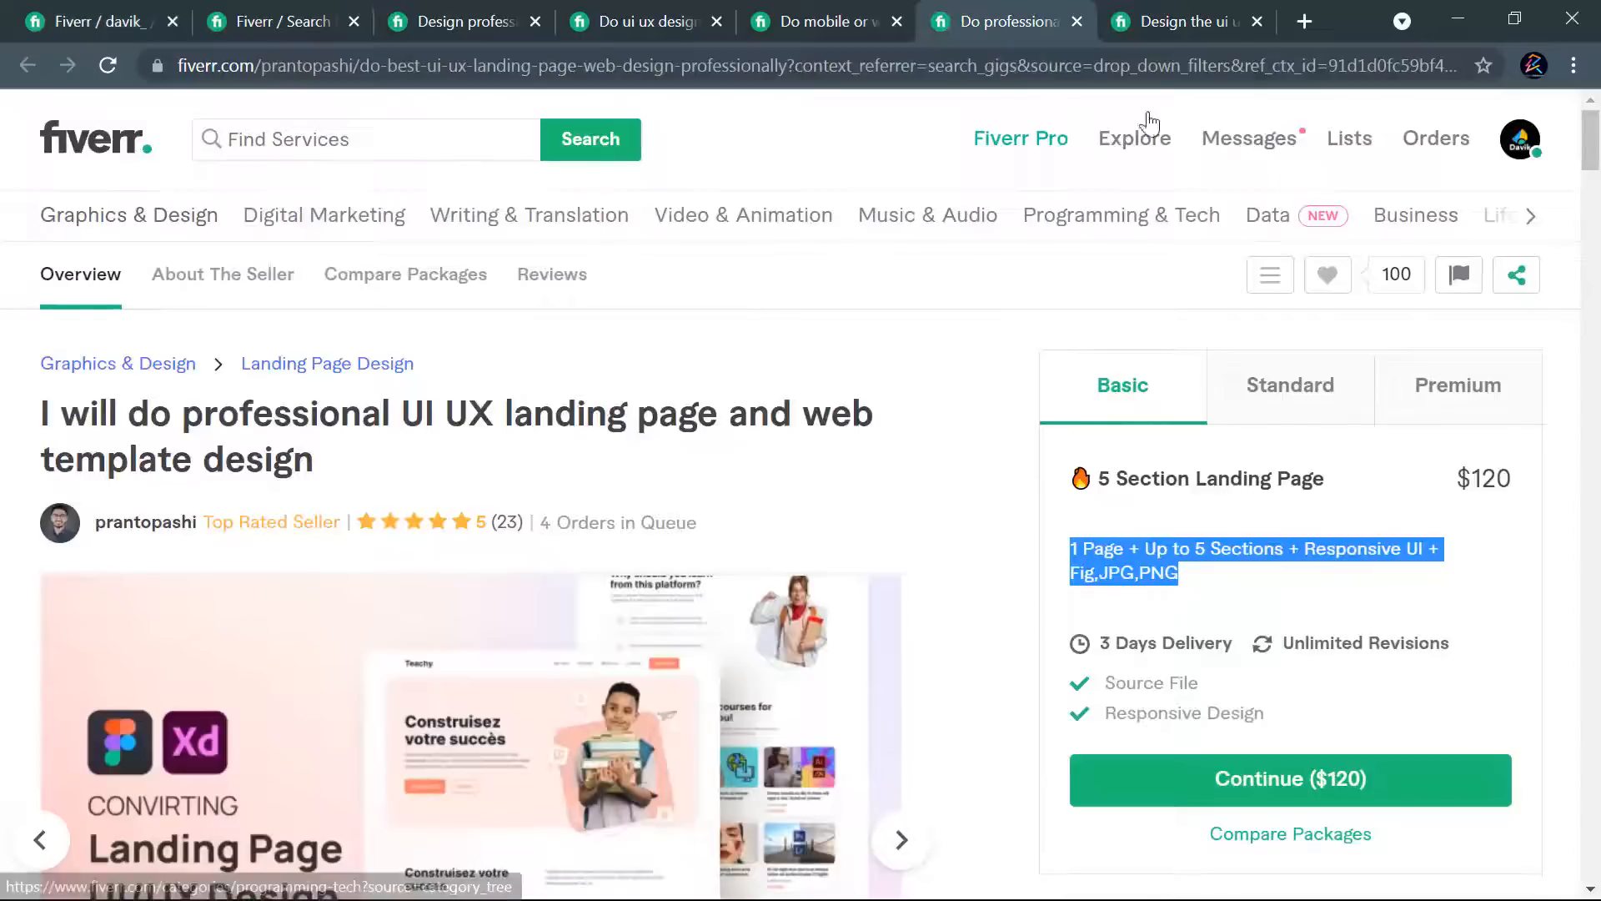
click(1178, 8)
scroll(1435, 358, up, 11)
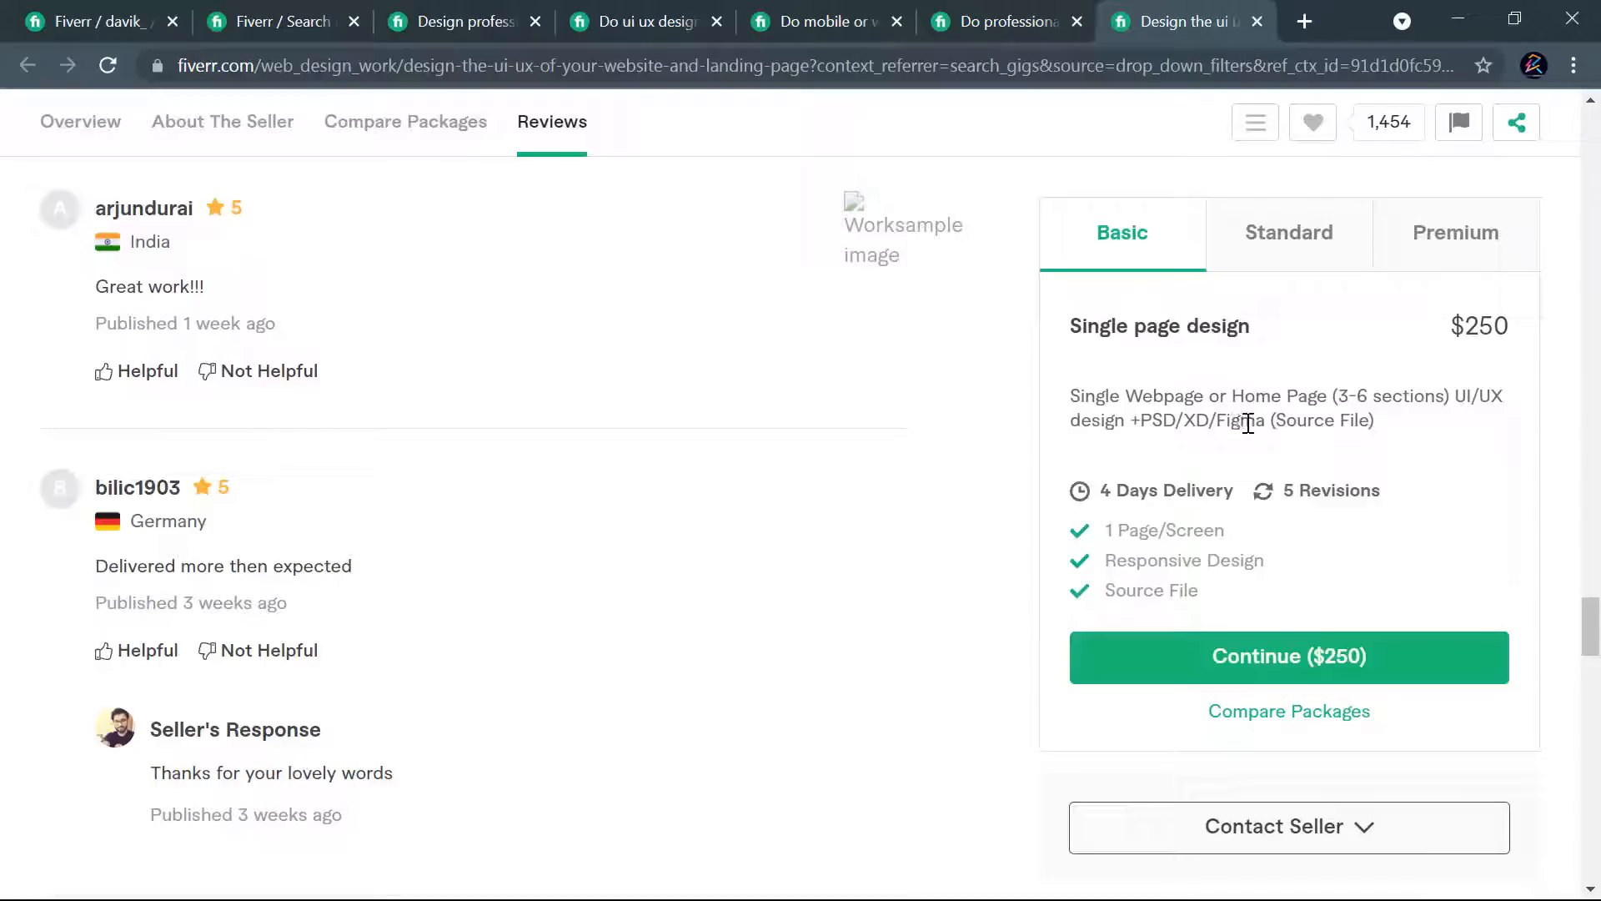
drag(1374, 422, 1273, 423)
click(96, 16)
click(530, 576)
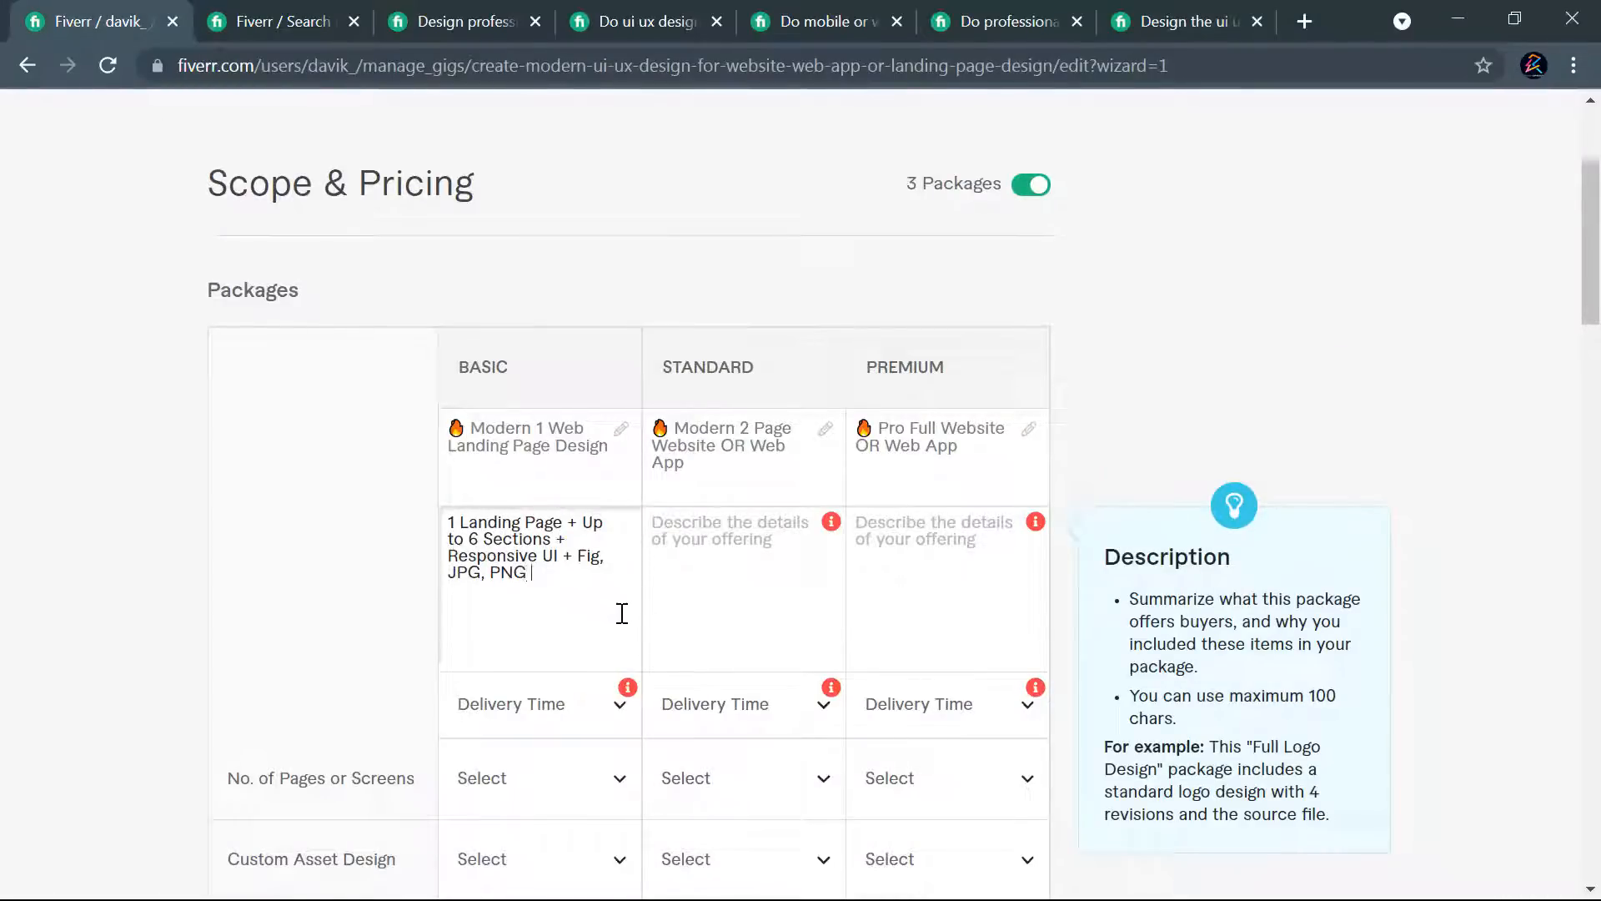
key(ctrl+v)
- Check the competitor's Standard package for reference, and copy the full Basic description into the Standard description
click(1011, 20)
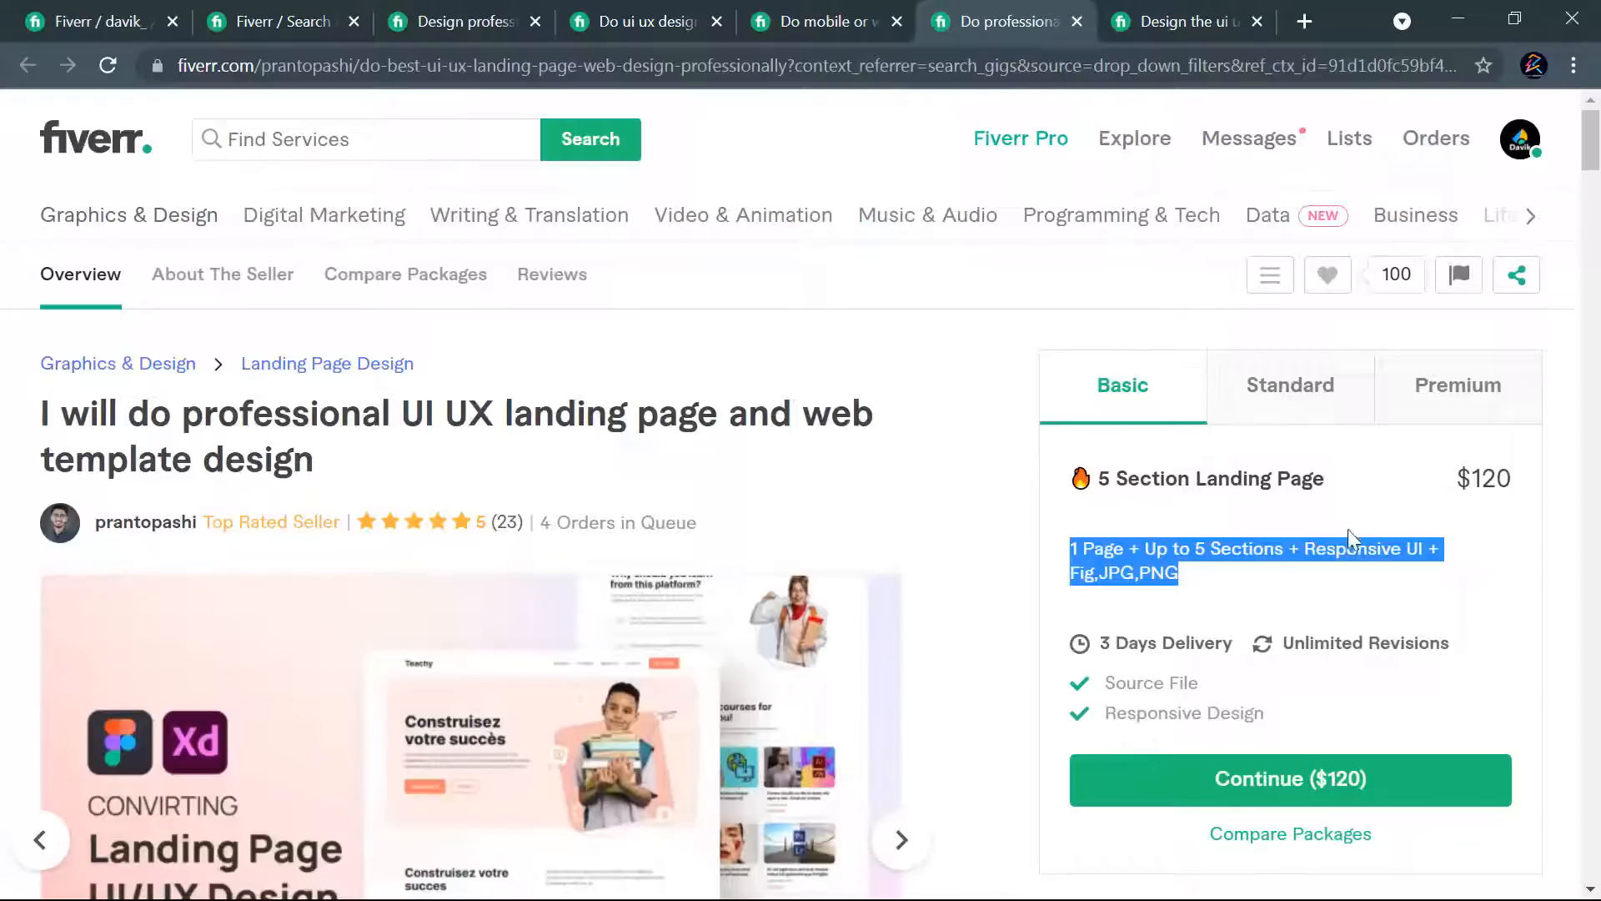
click(1306, 386)
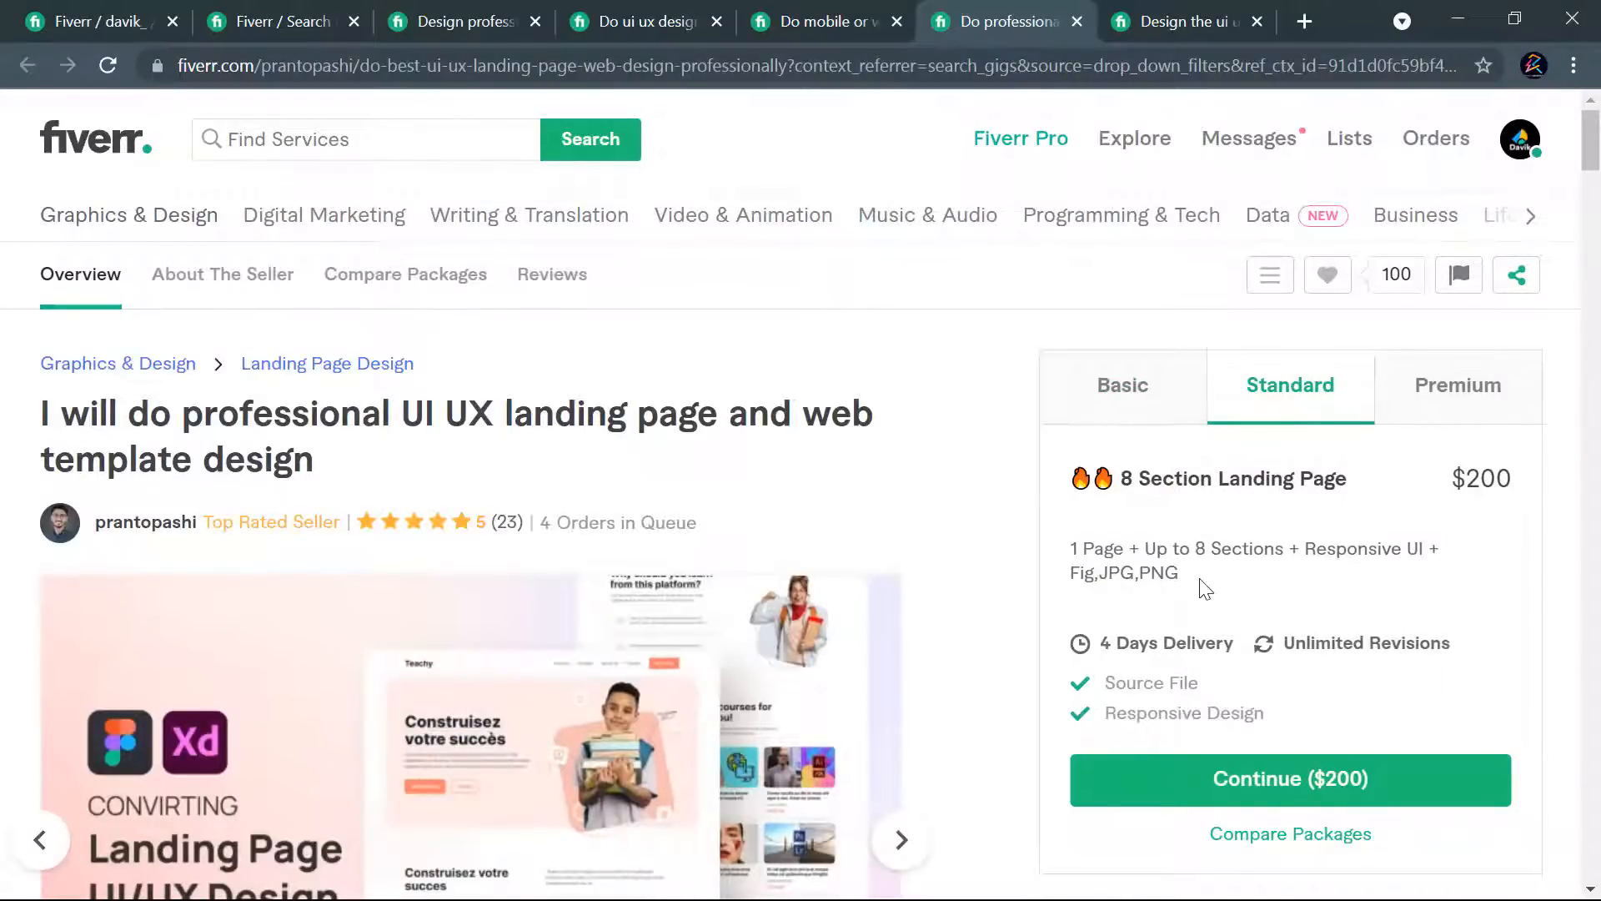
click(98, 24)
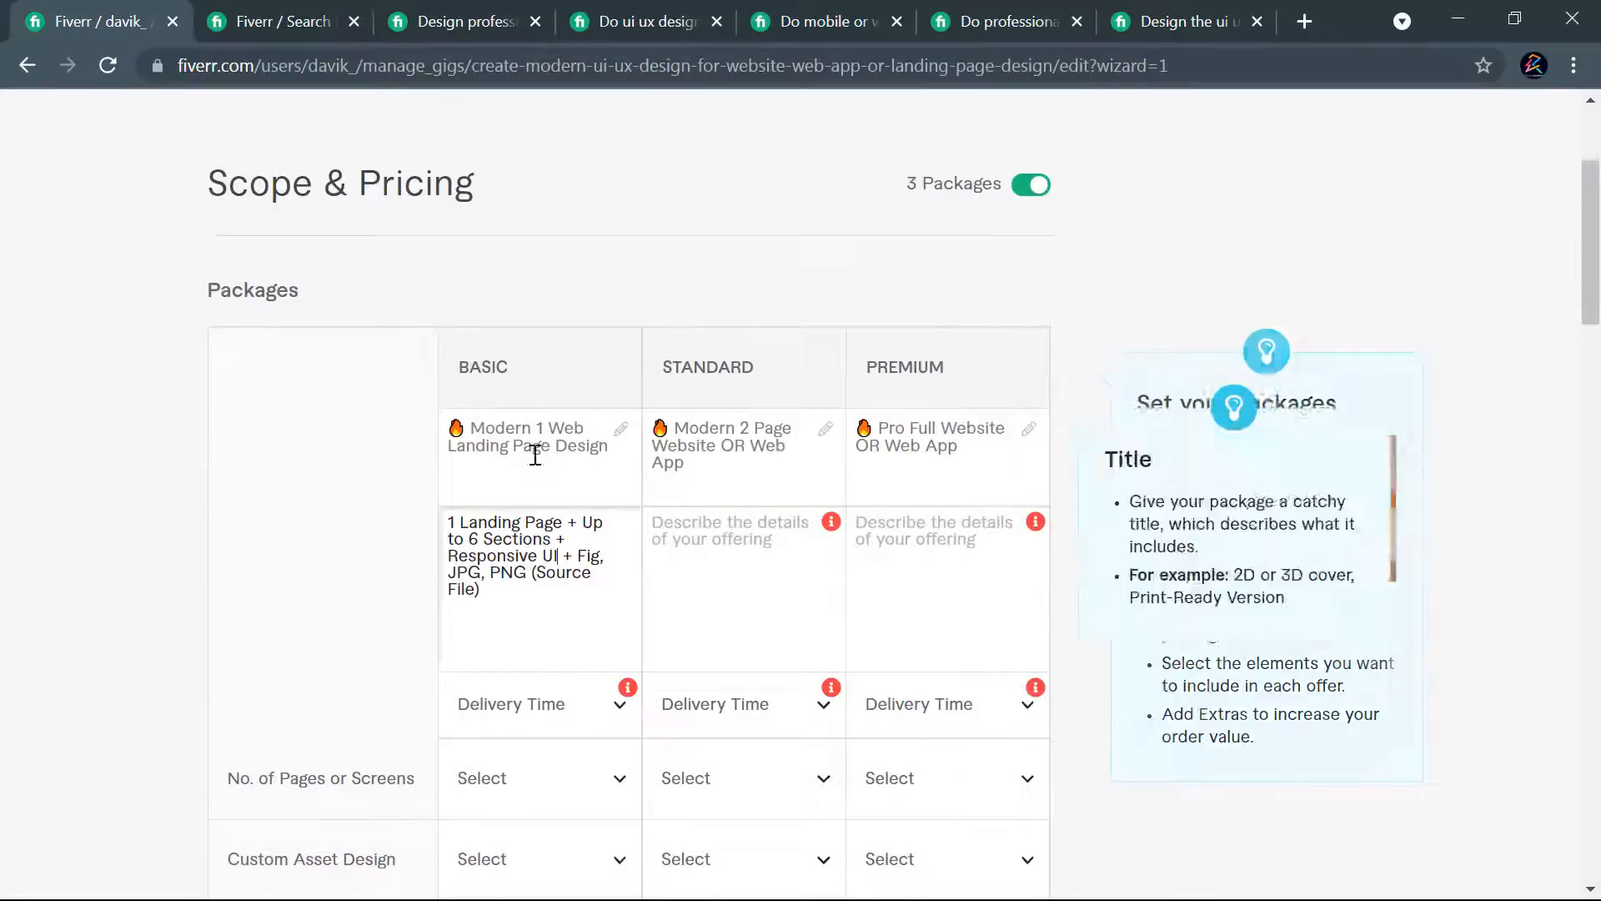
click(688, 542)
key(ctrl+v)
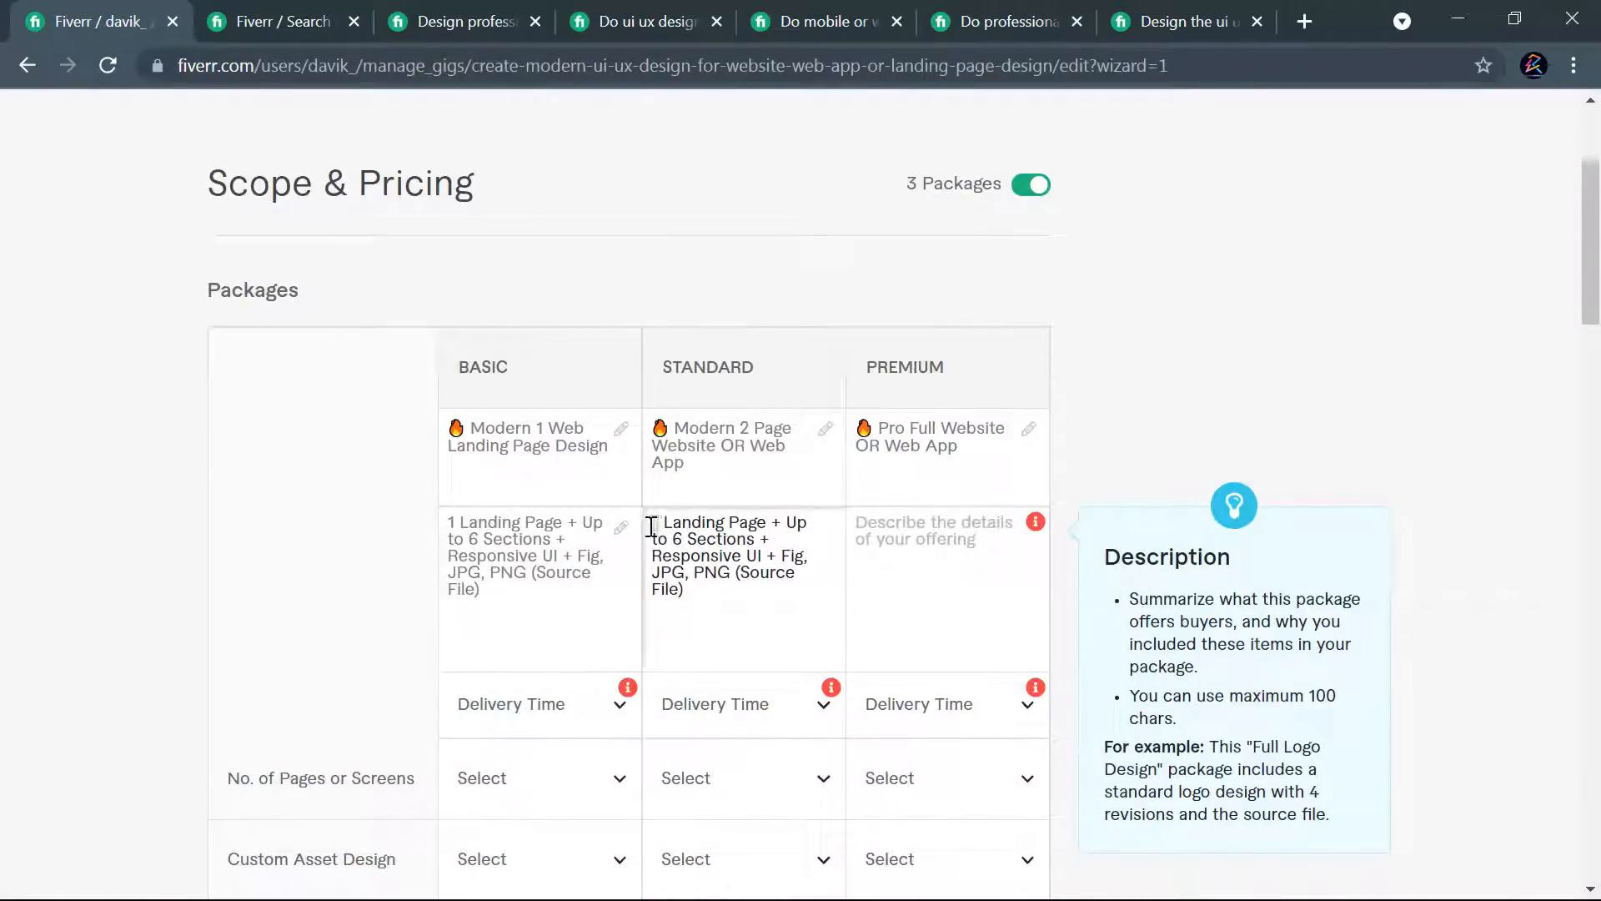
- Change the start of the Standard description to "2 Page Website Or Web App + Up to 8 Sections"
double_click(652, 524)
text(2)
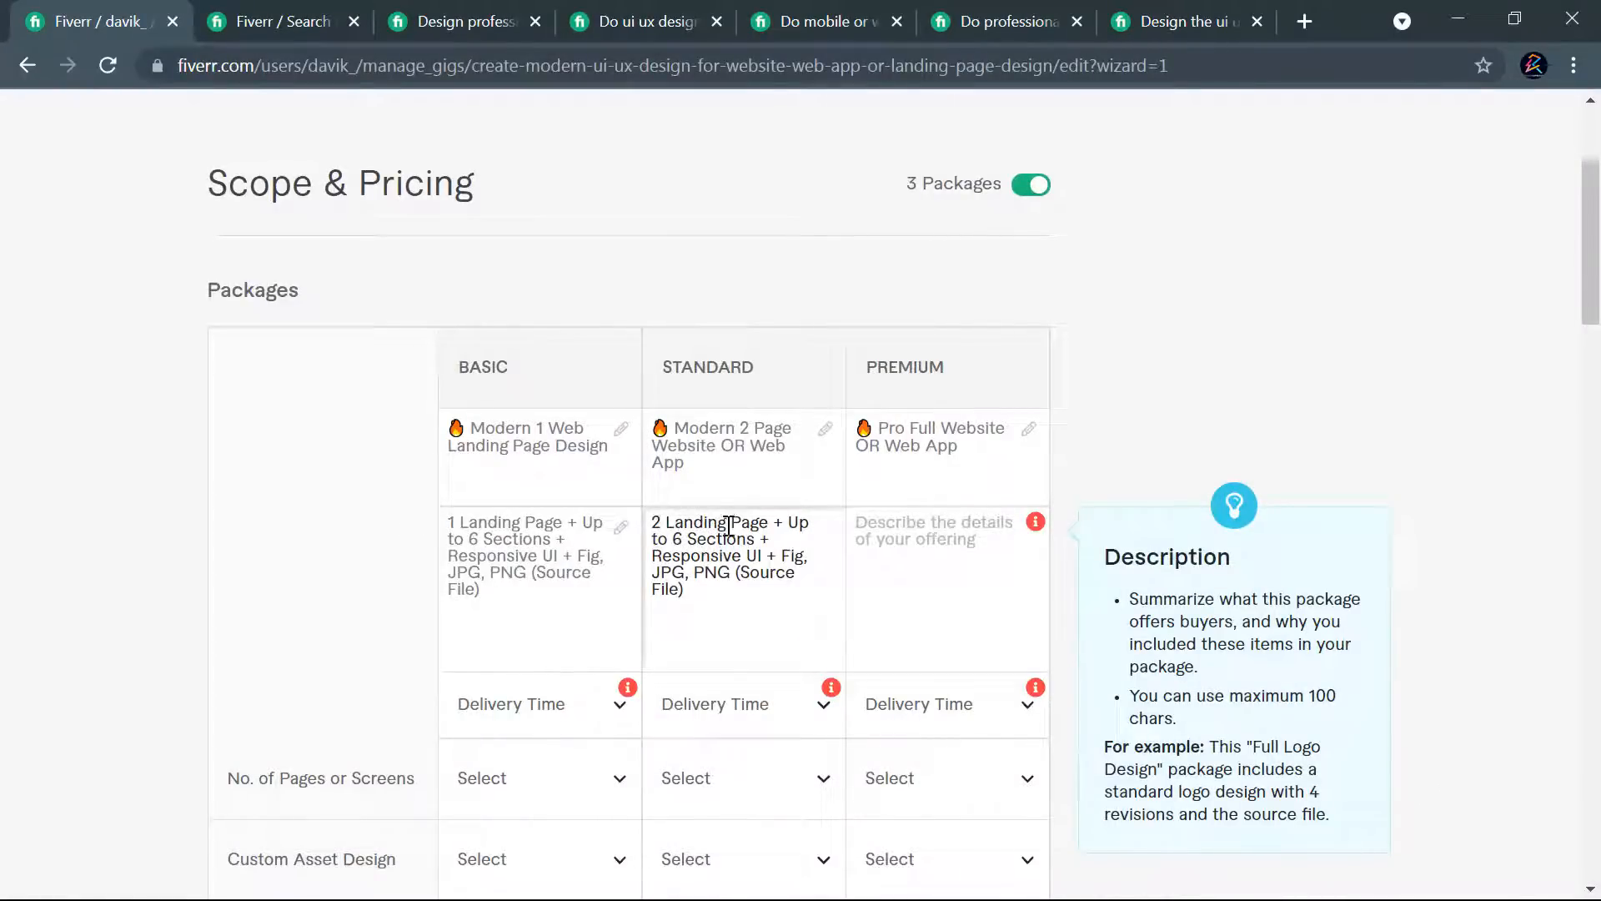
drag(714, 527, 665, 527)
key(BackSpace)
key(BackSpace)
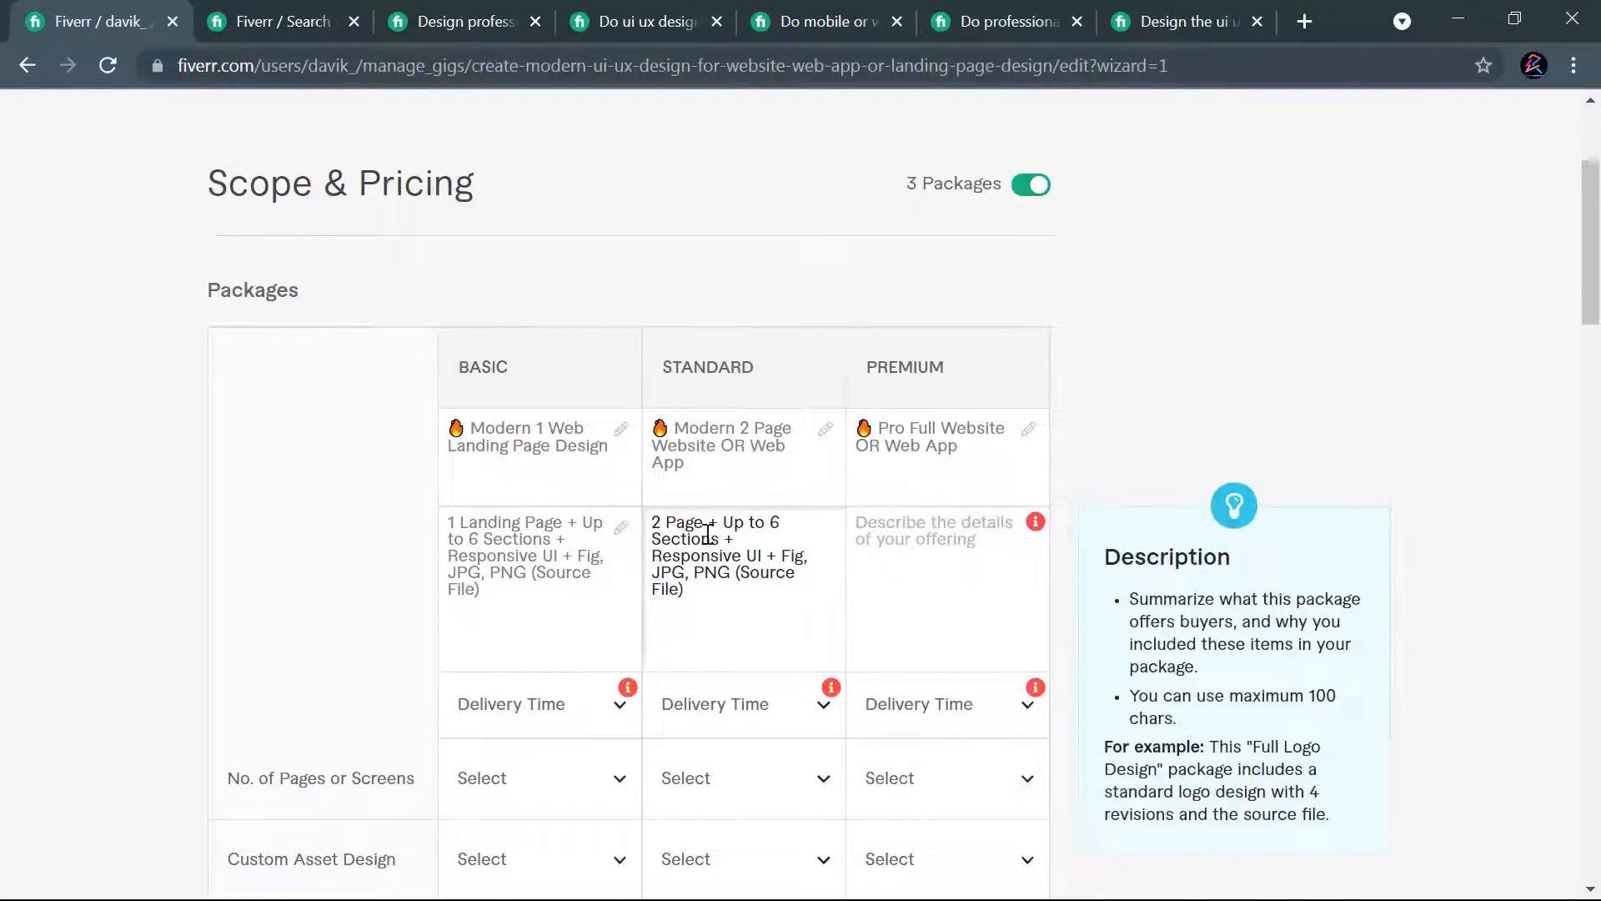
text(Website +)
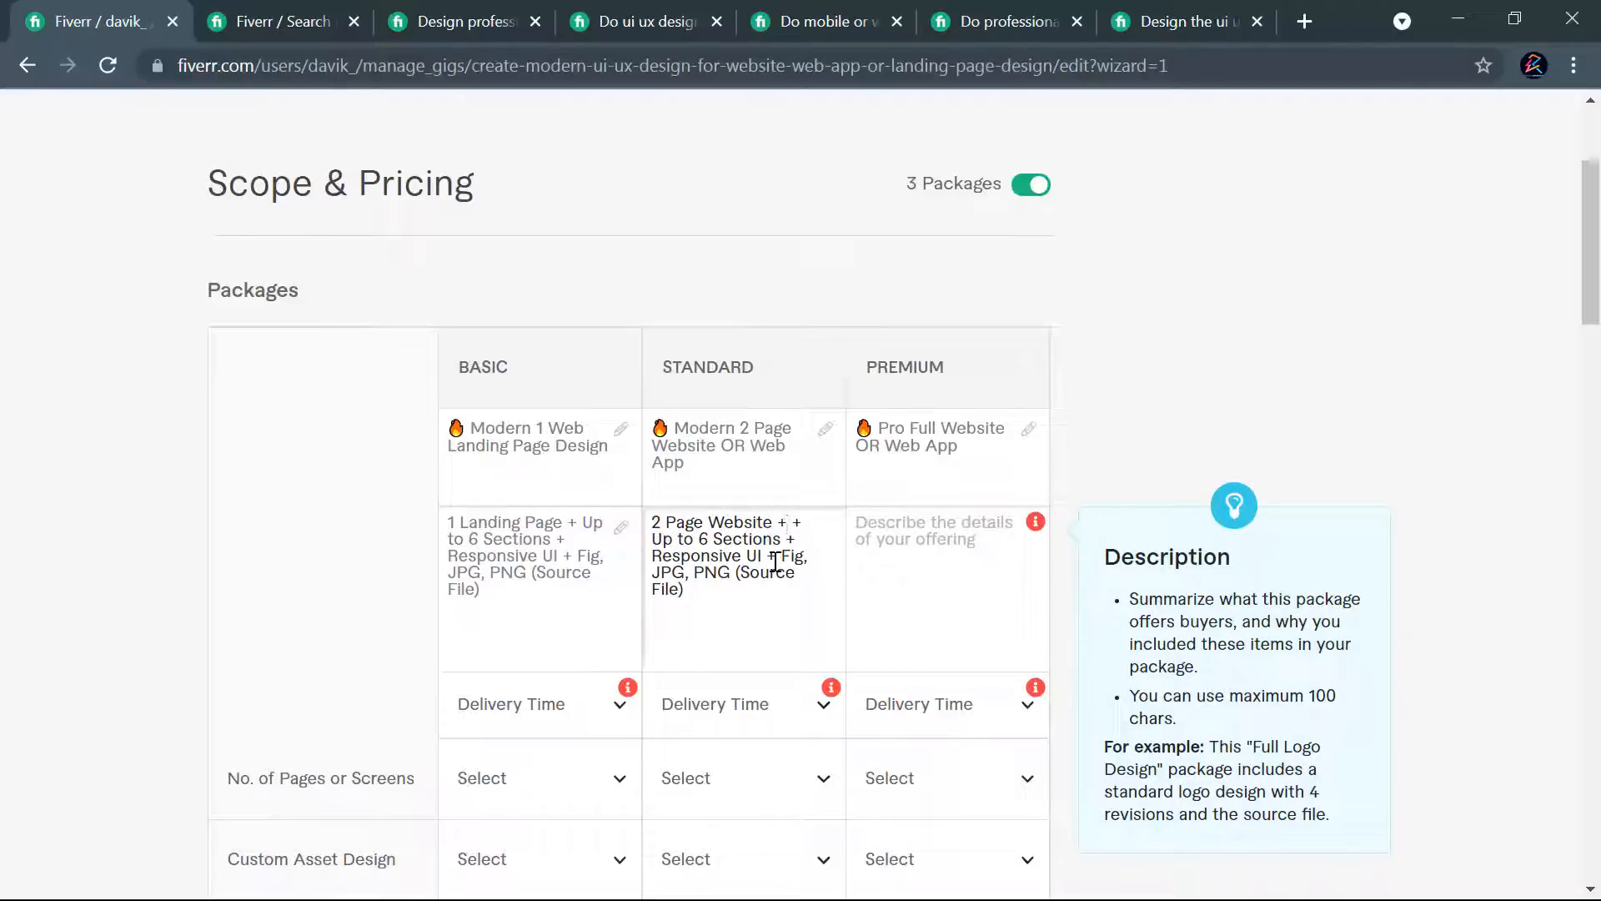
text(Web App)
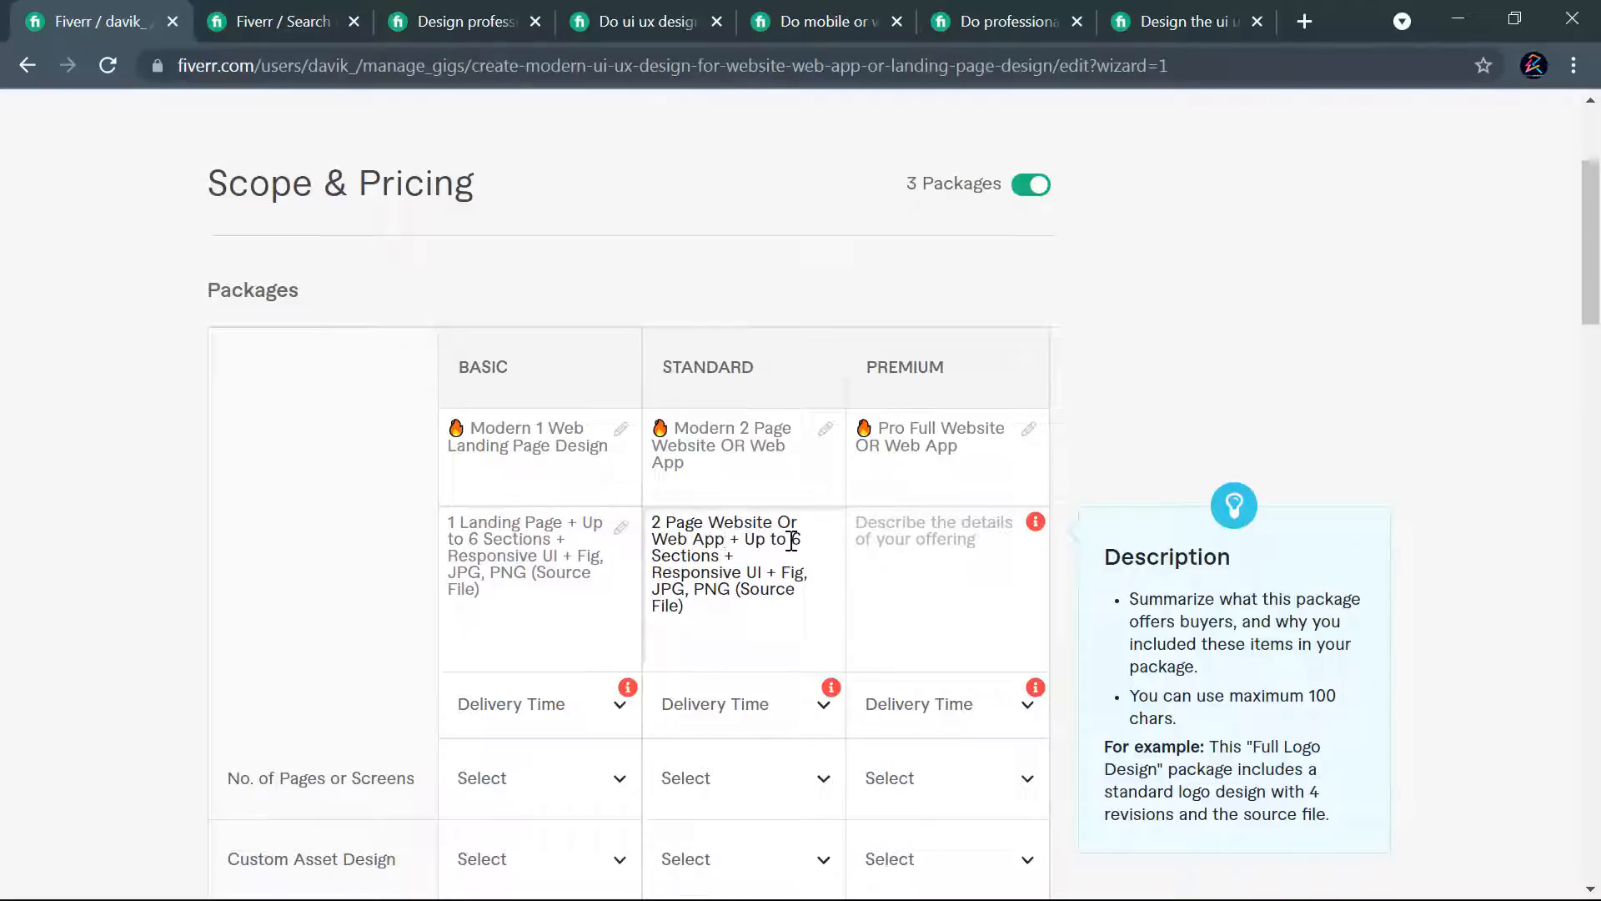
double_click(795, 538)
- Delete the "Responsive UI" item from the Basic description
drag(558, 557, 562, 547)
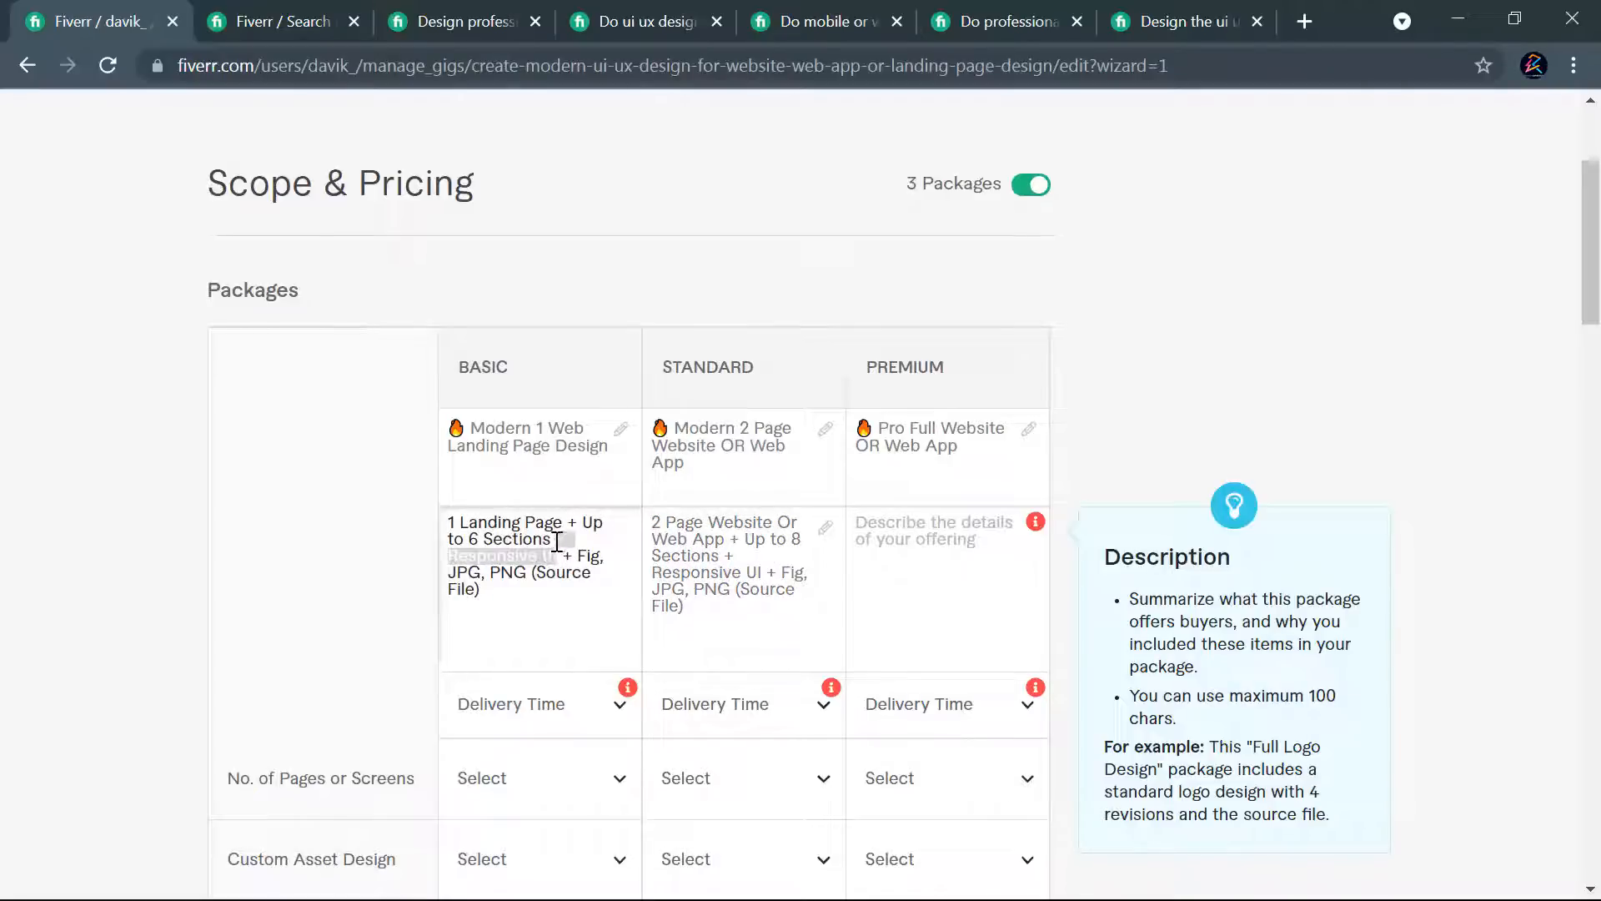
key(BackSpace)
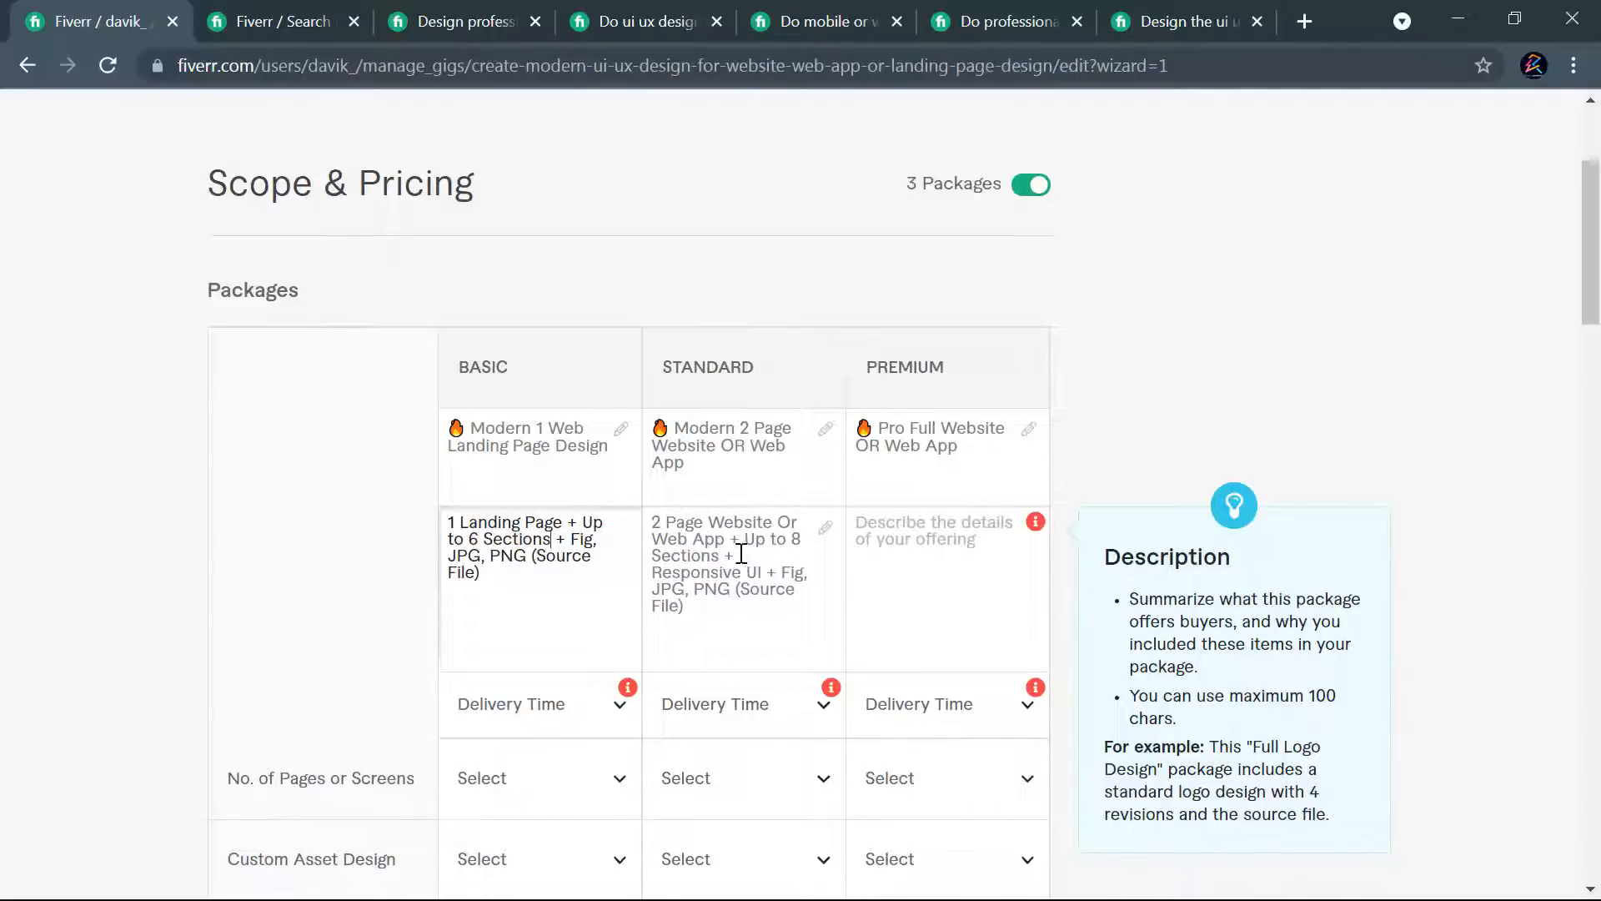
click(778, 577)
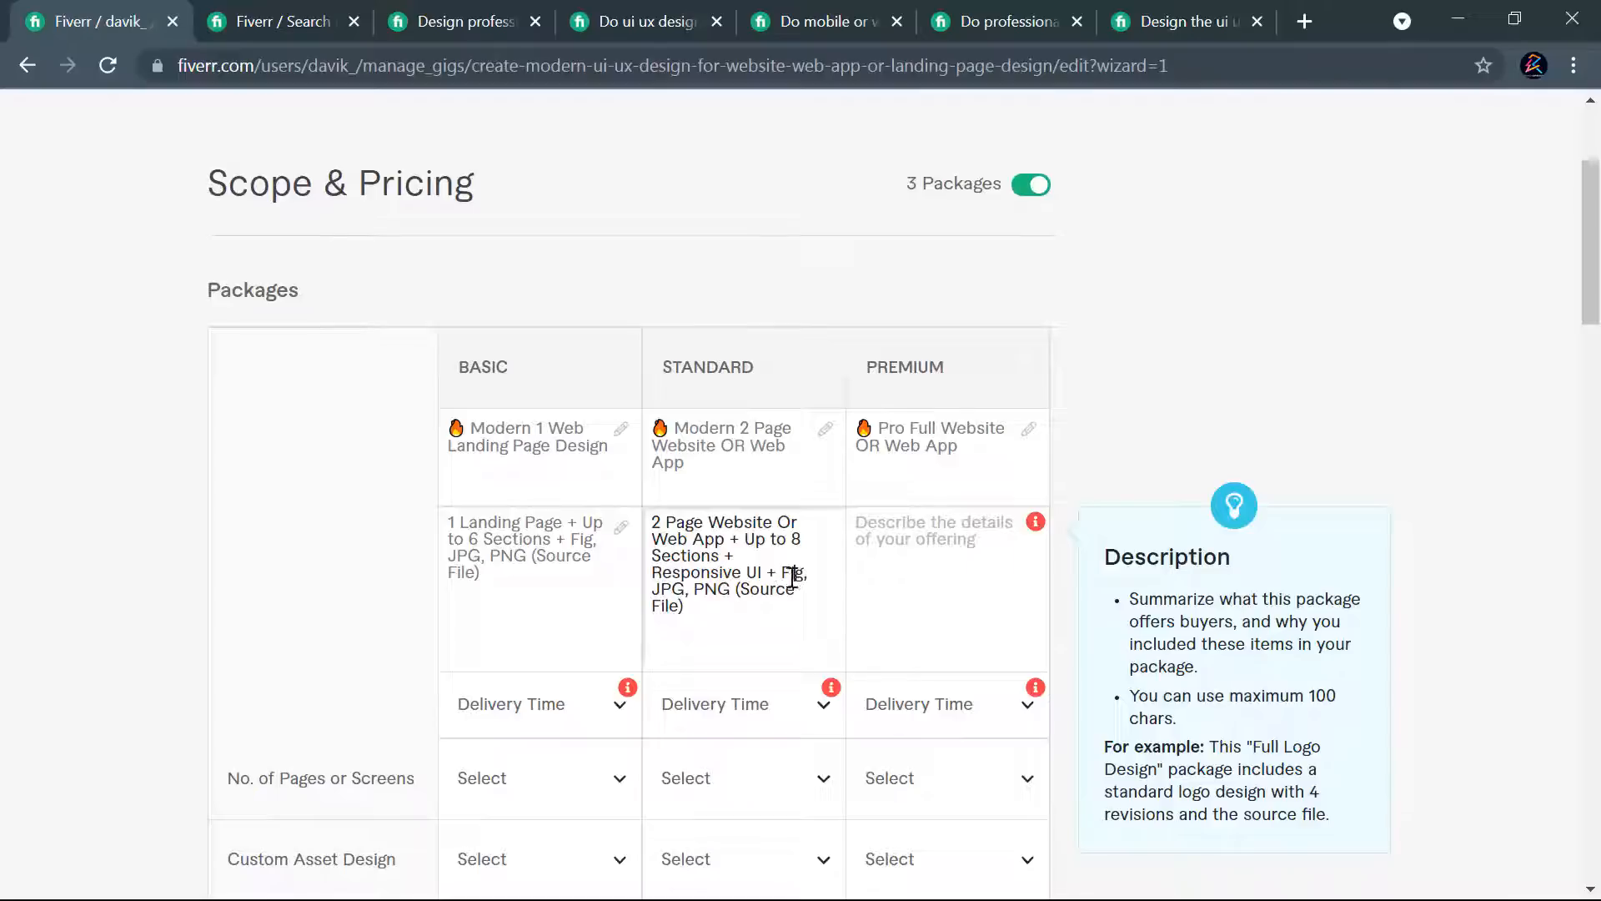
- Compare the Premium package descriptions, page counts and prices in the three competitors' open gigs
click(1046, 11)
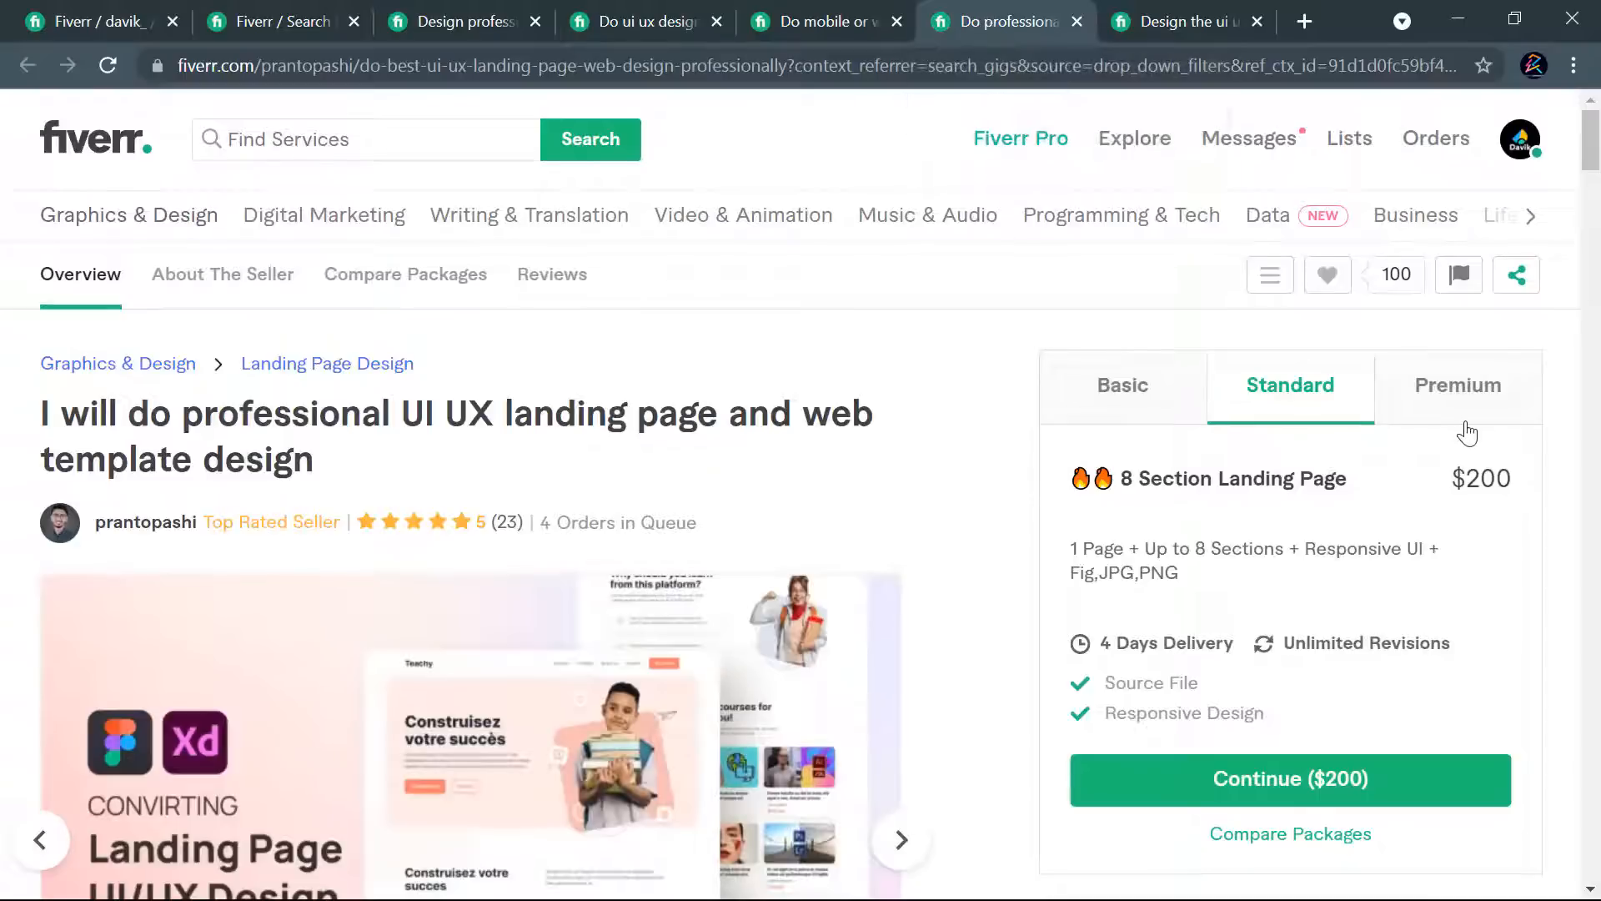
click(1465, 417)
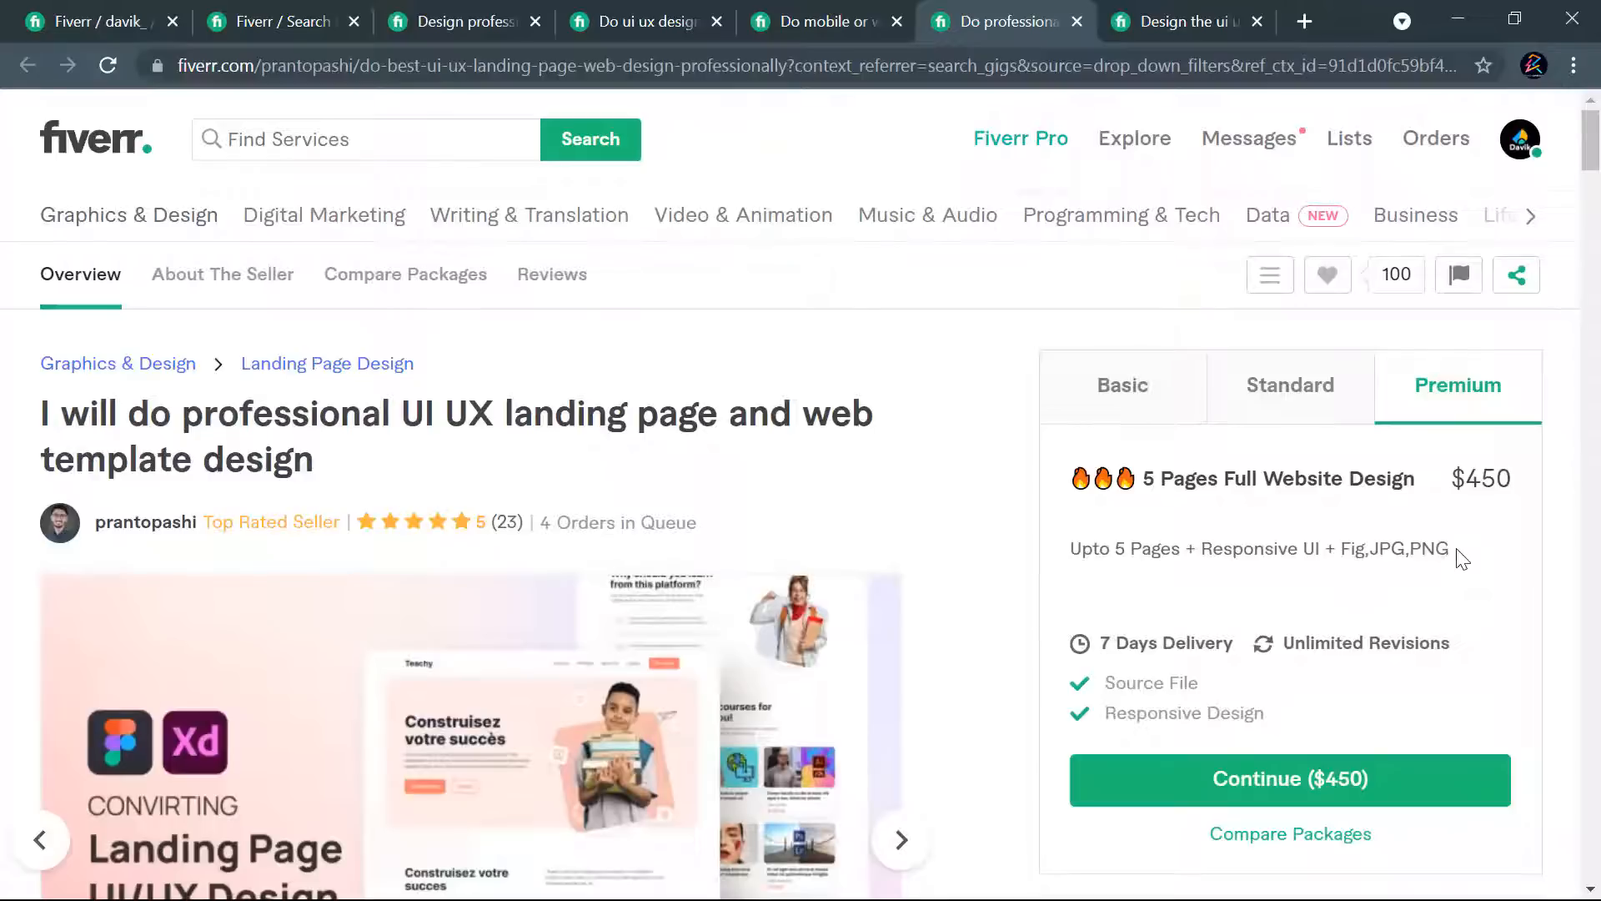
drag(1463, 559, 1106, 552)
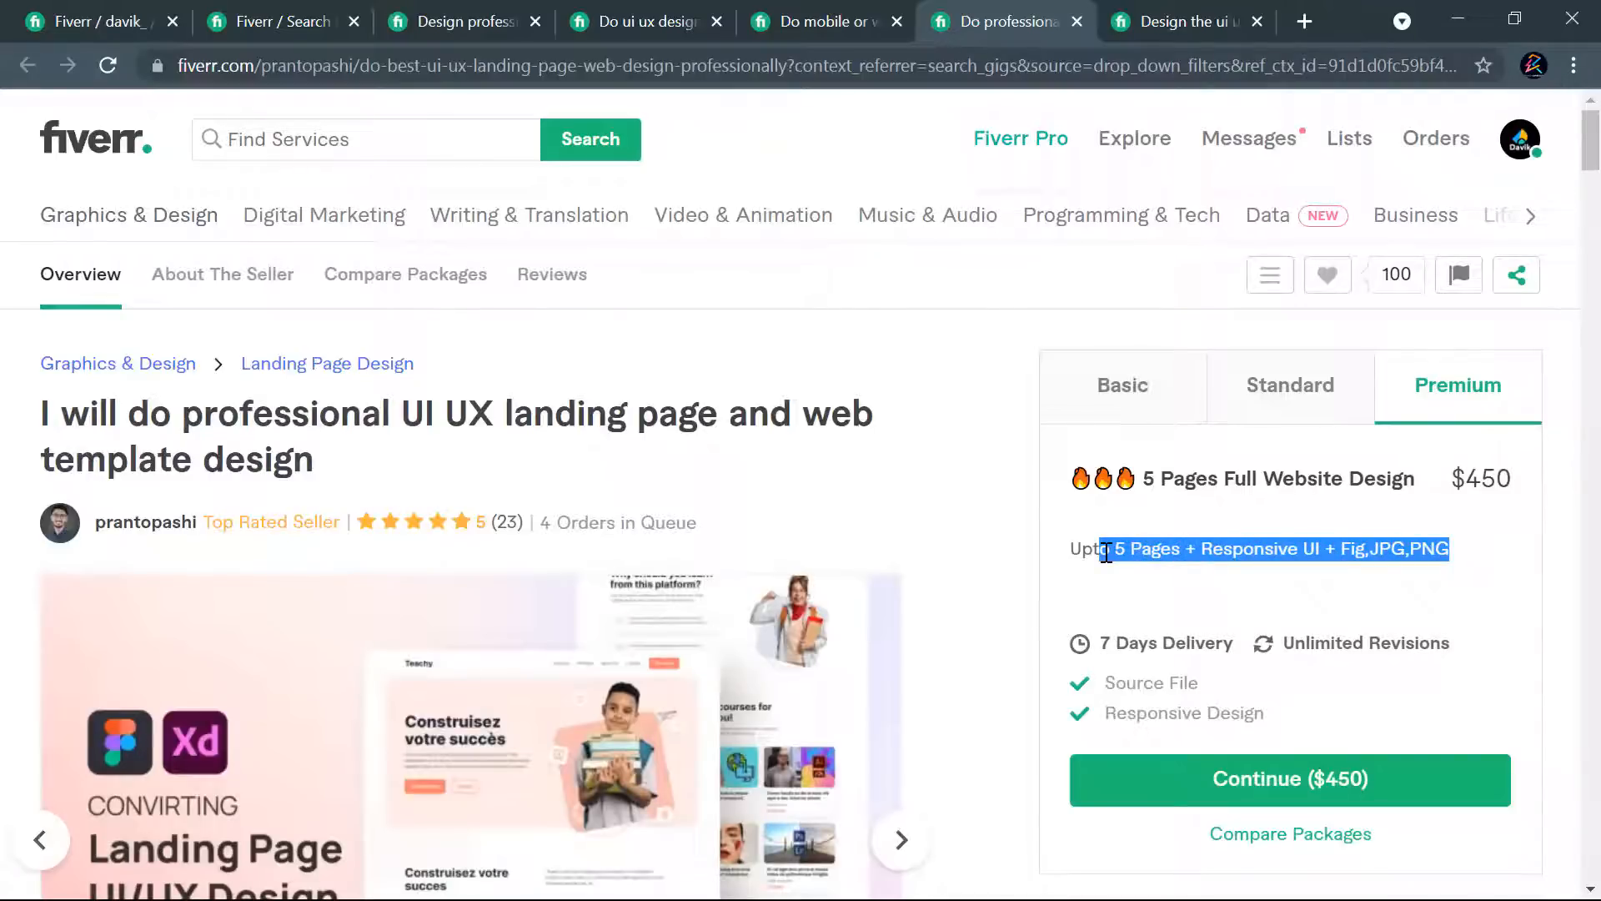
click(1217, 13)
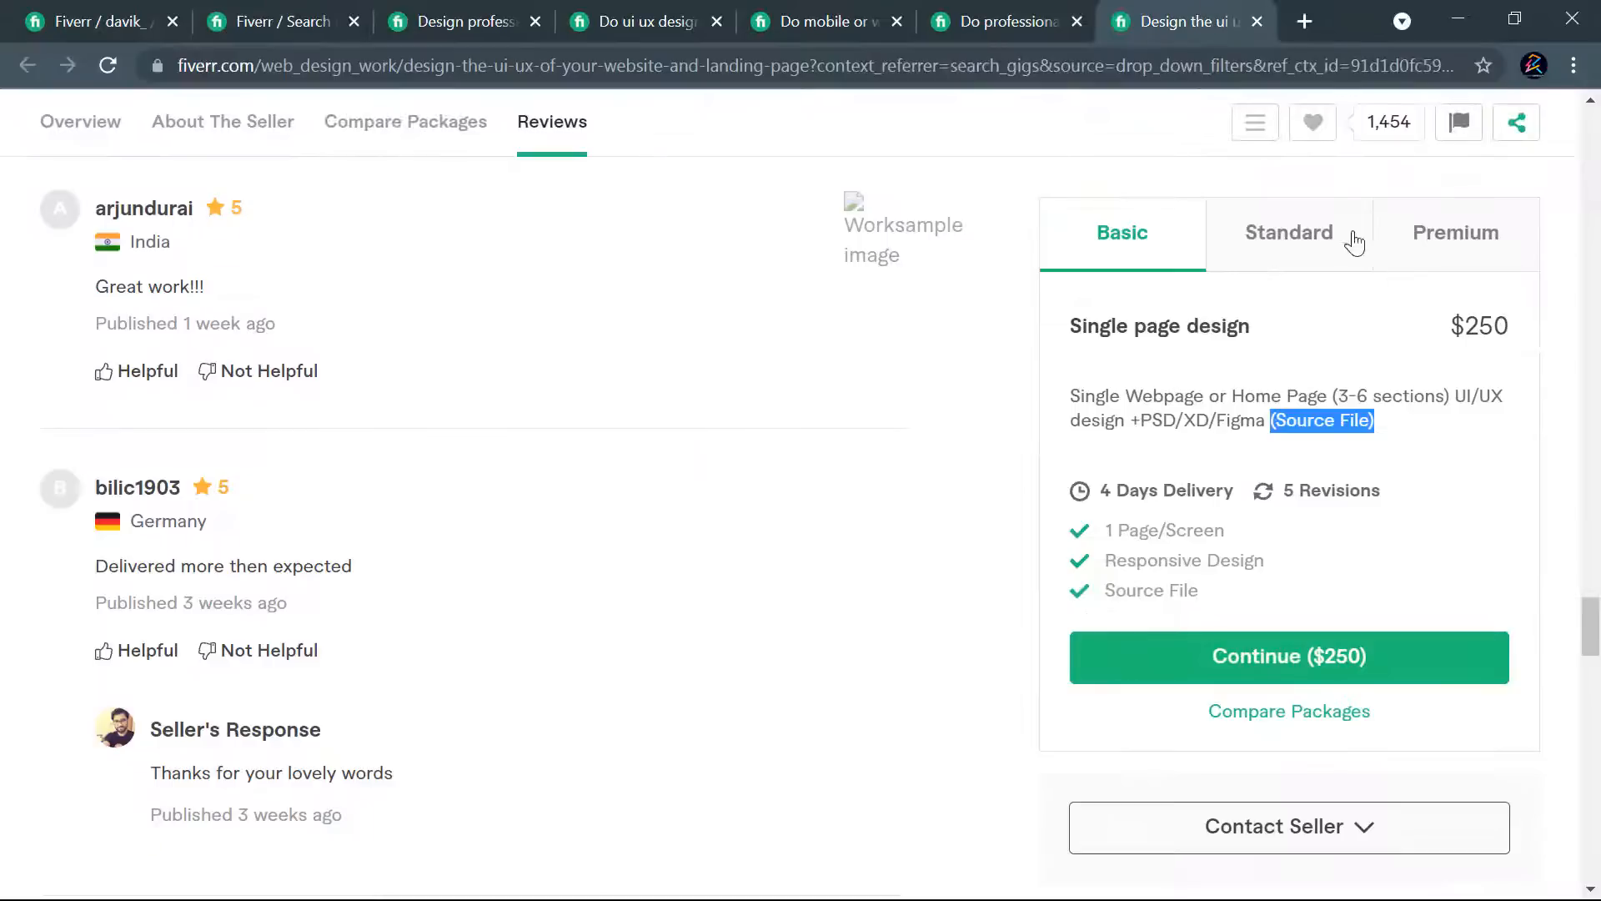
click(1452, 240)
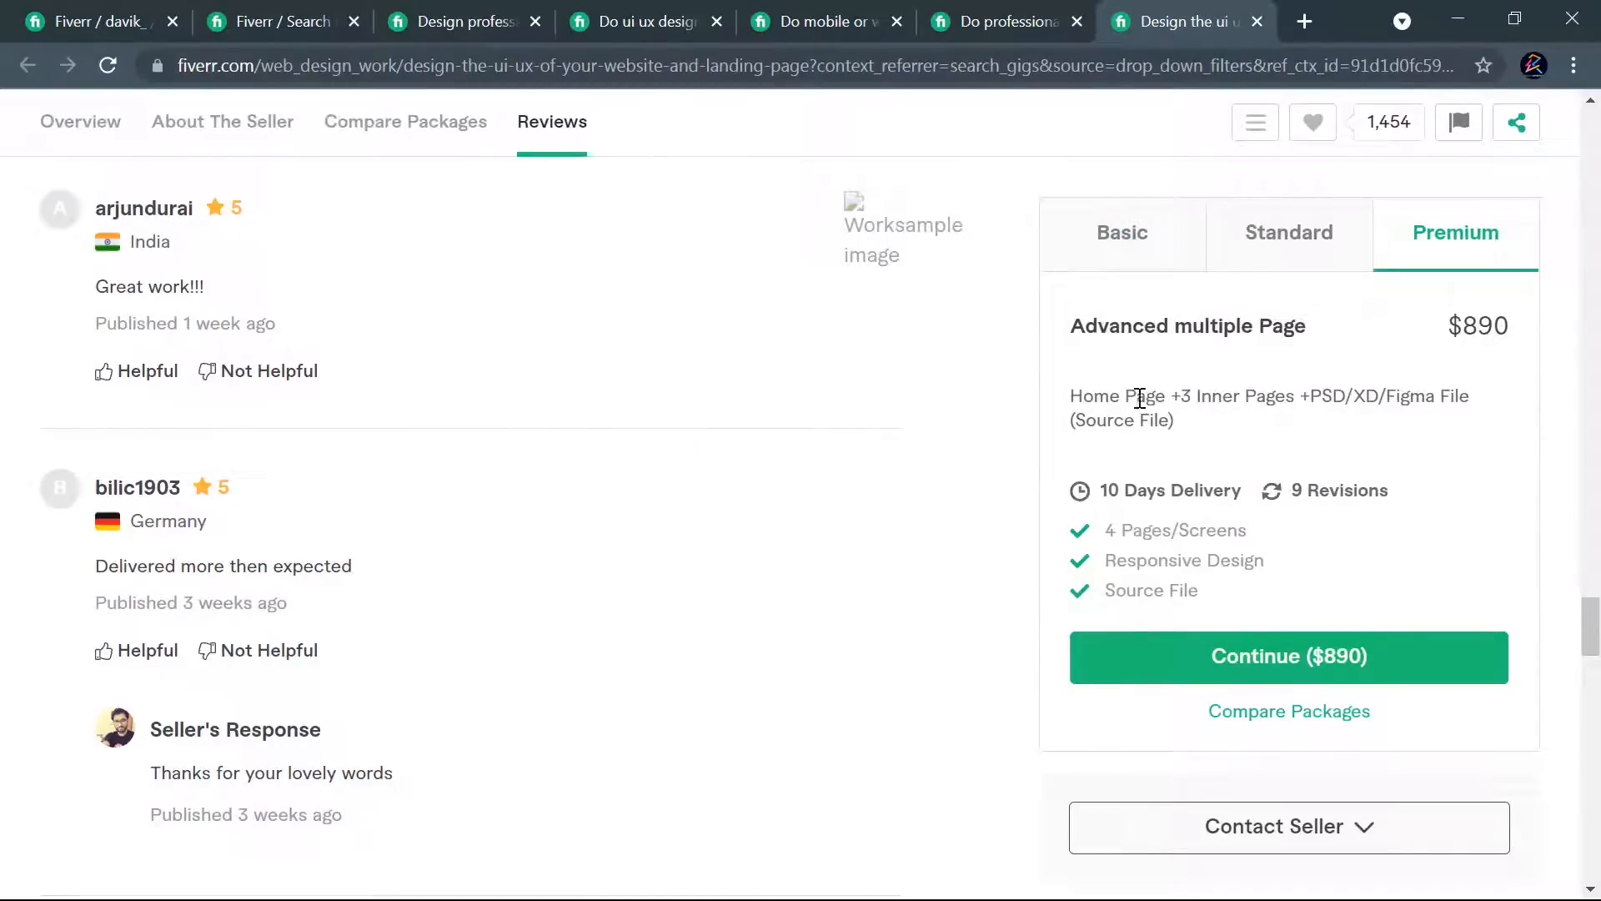
click(780, 15)
click(1435, 411)
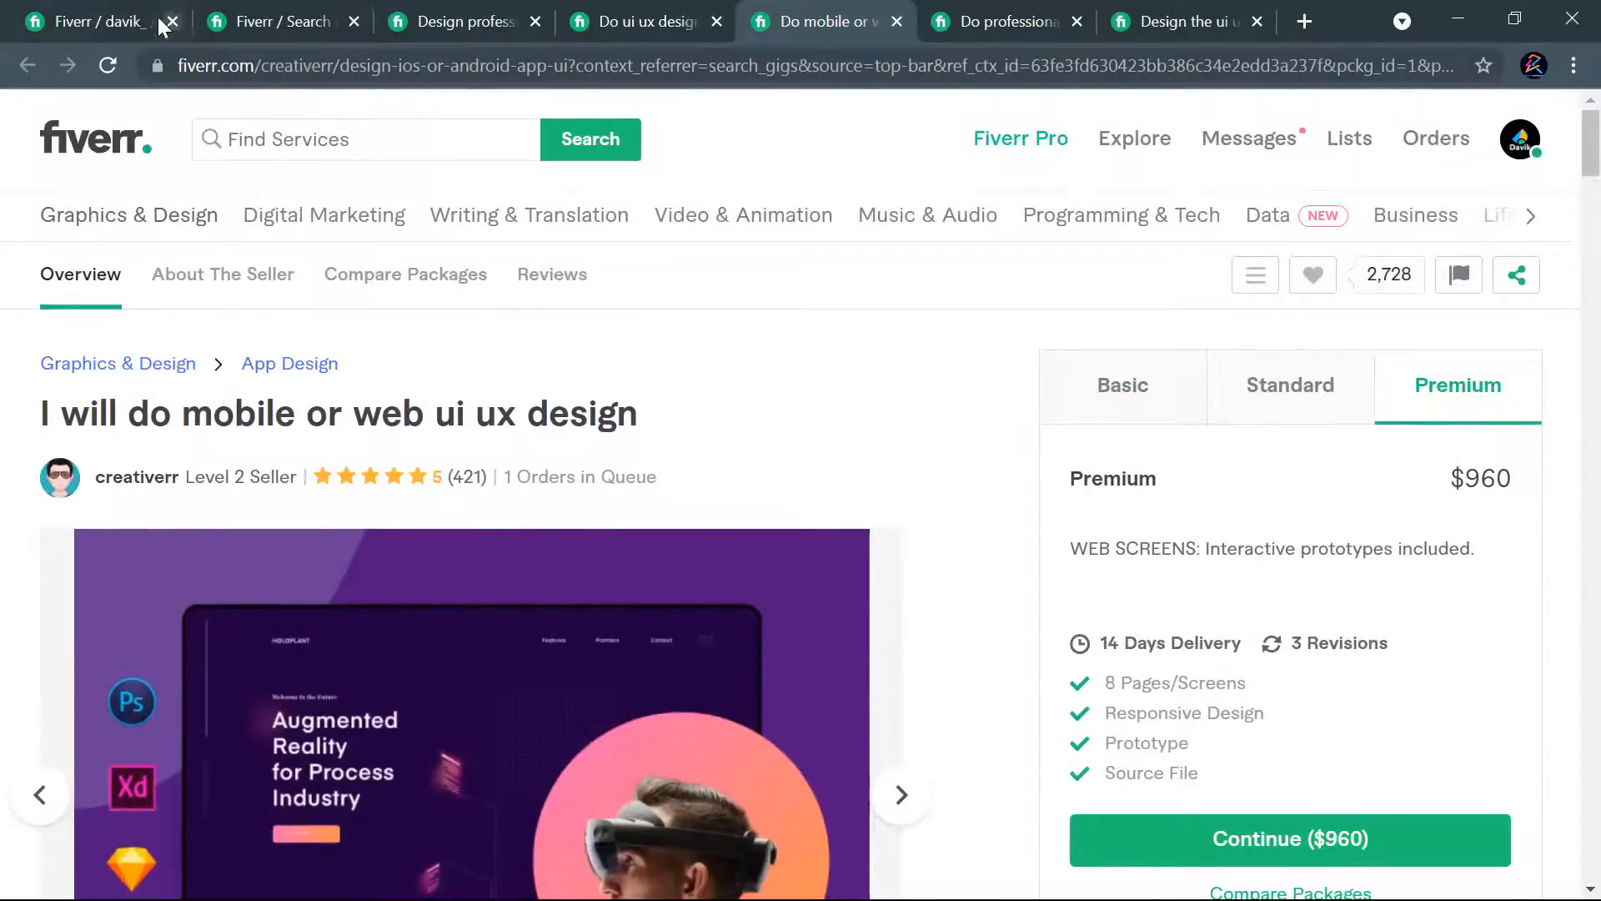
- Copy the full Standard description into the Premium description
click(130, 18)
drag(708, 609, 637, 536)
key(ctrl+c)
click(914, 550)
key(ctrl+v)
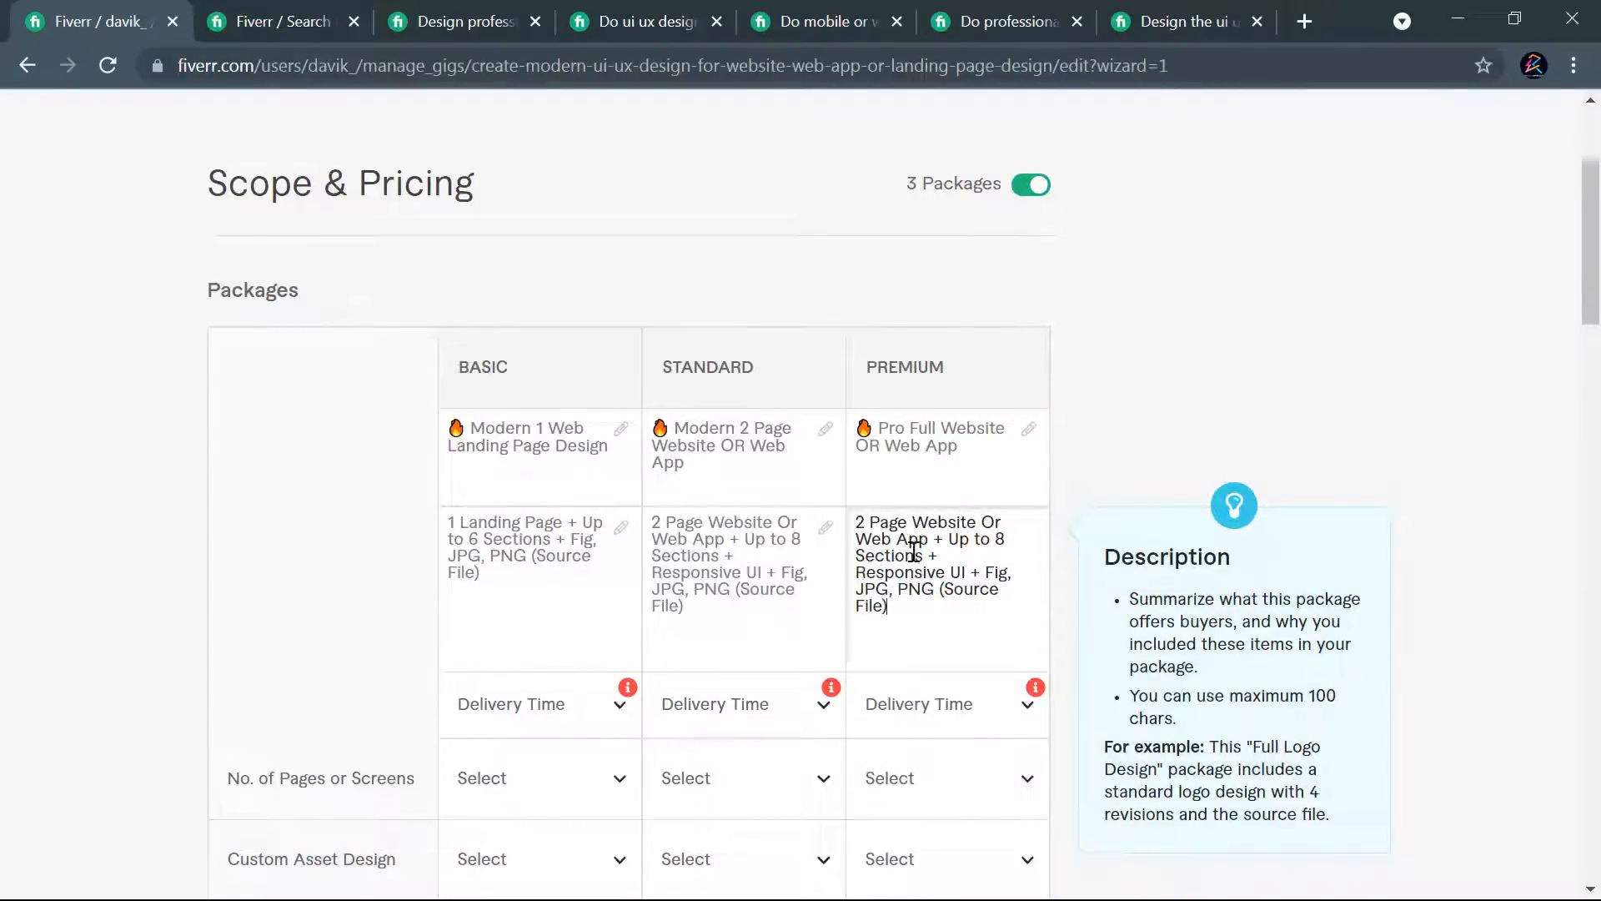
- Change the start of the Premium description to "Full Page Website Or Web App + Prototype"
click(866, 520)
key(BackSpace)
text(Full)
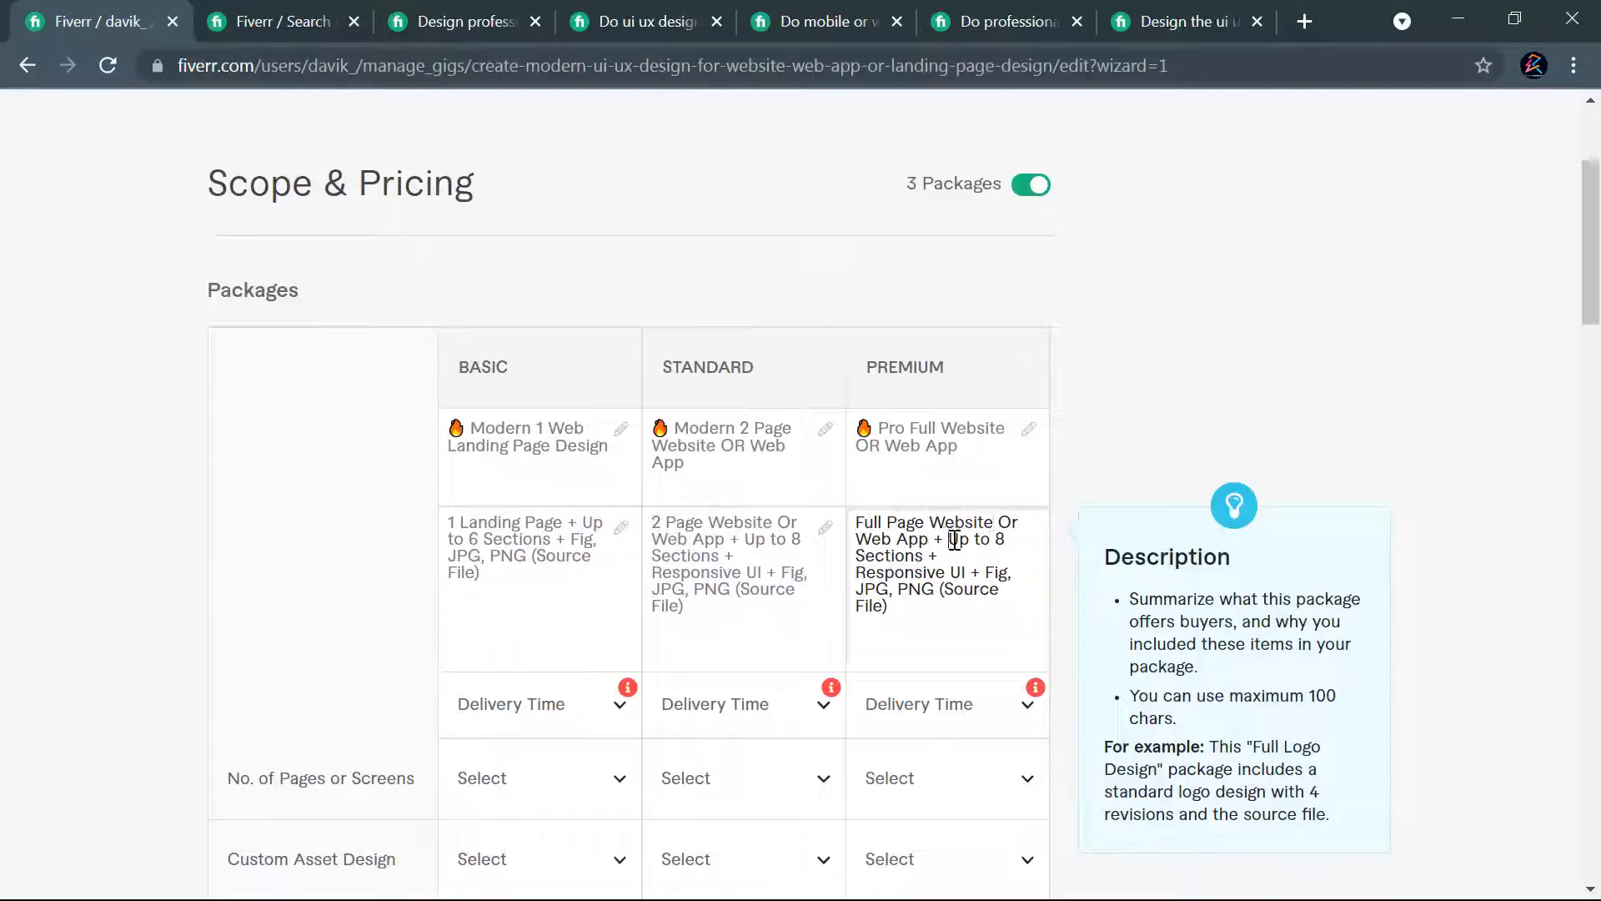
drag(952, 539, 924, 553)
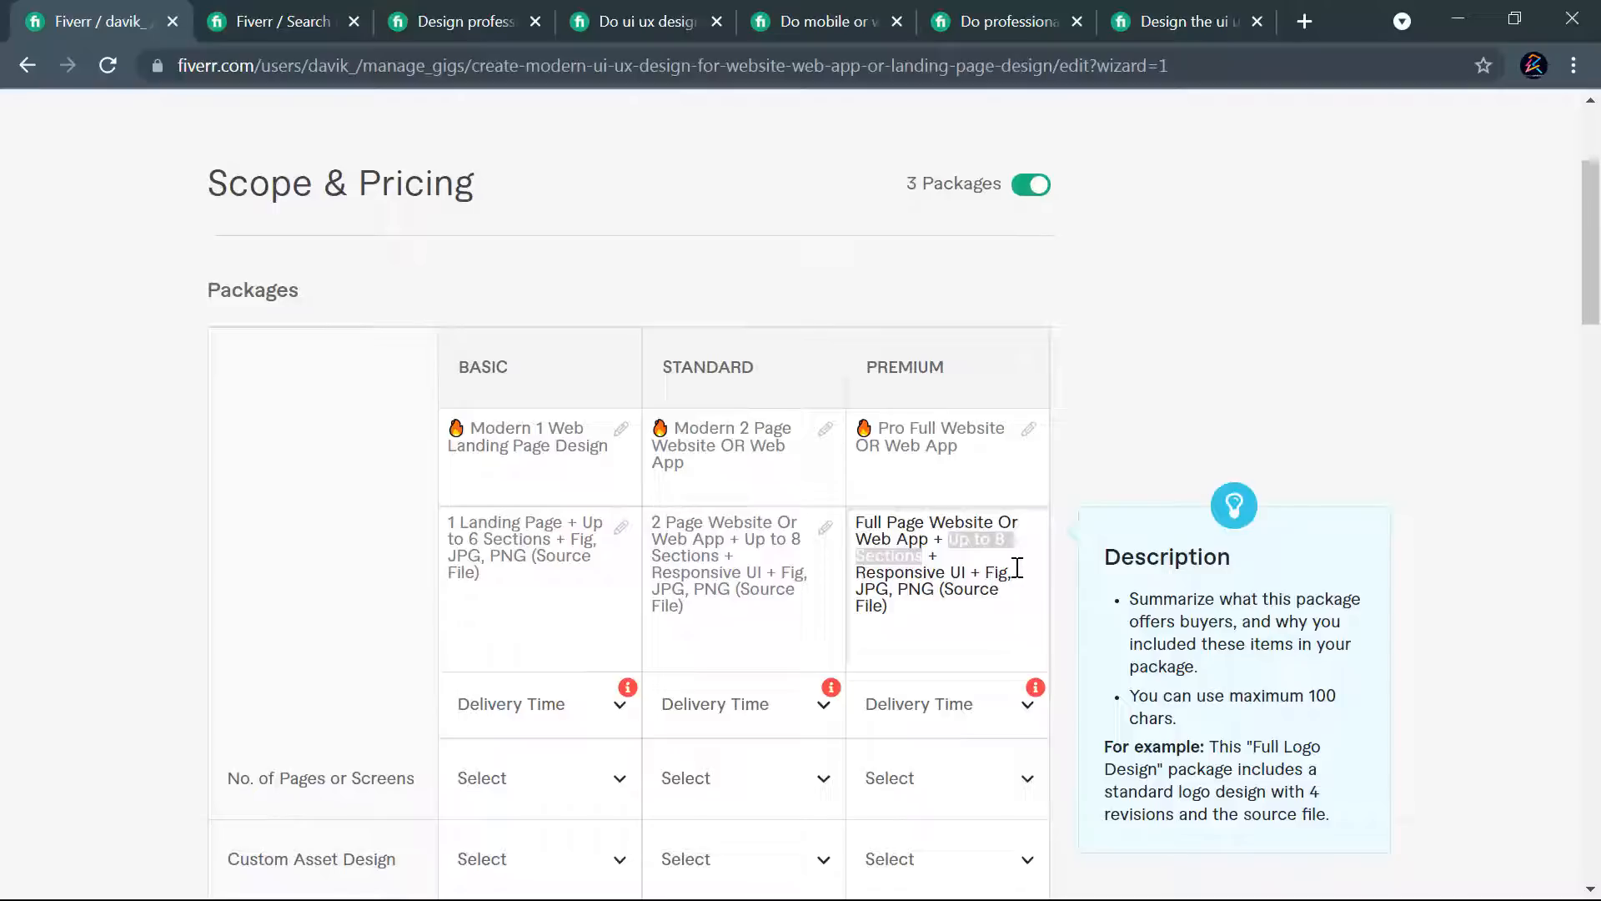
text(Pro)
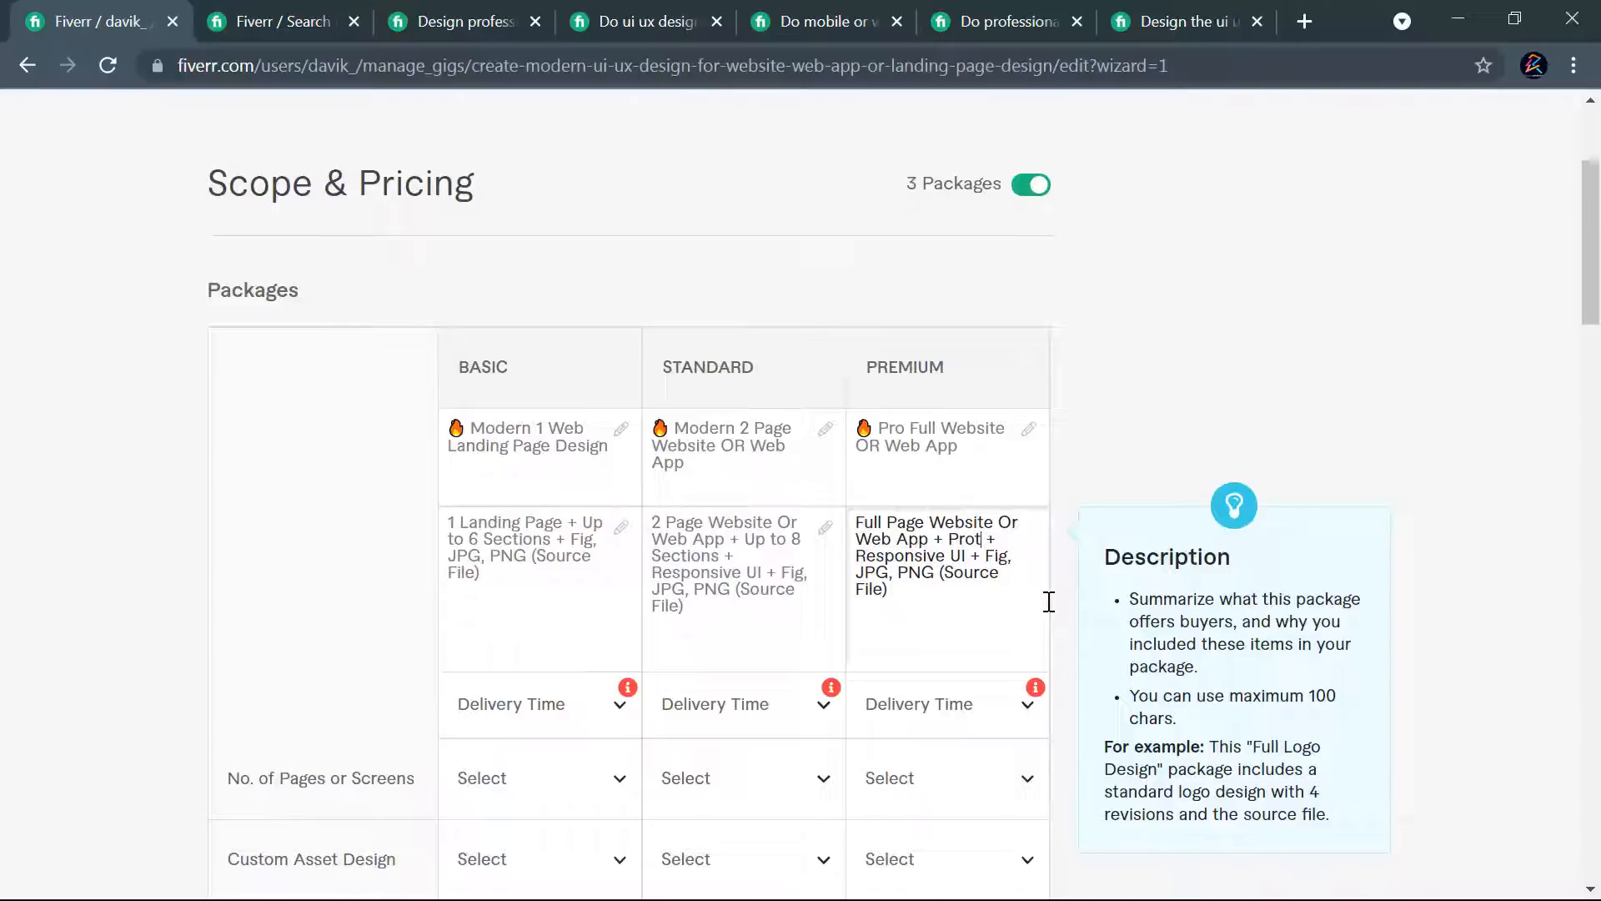
text(totype)
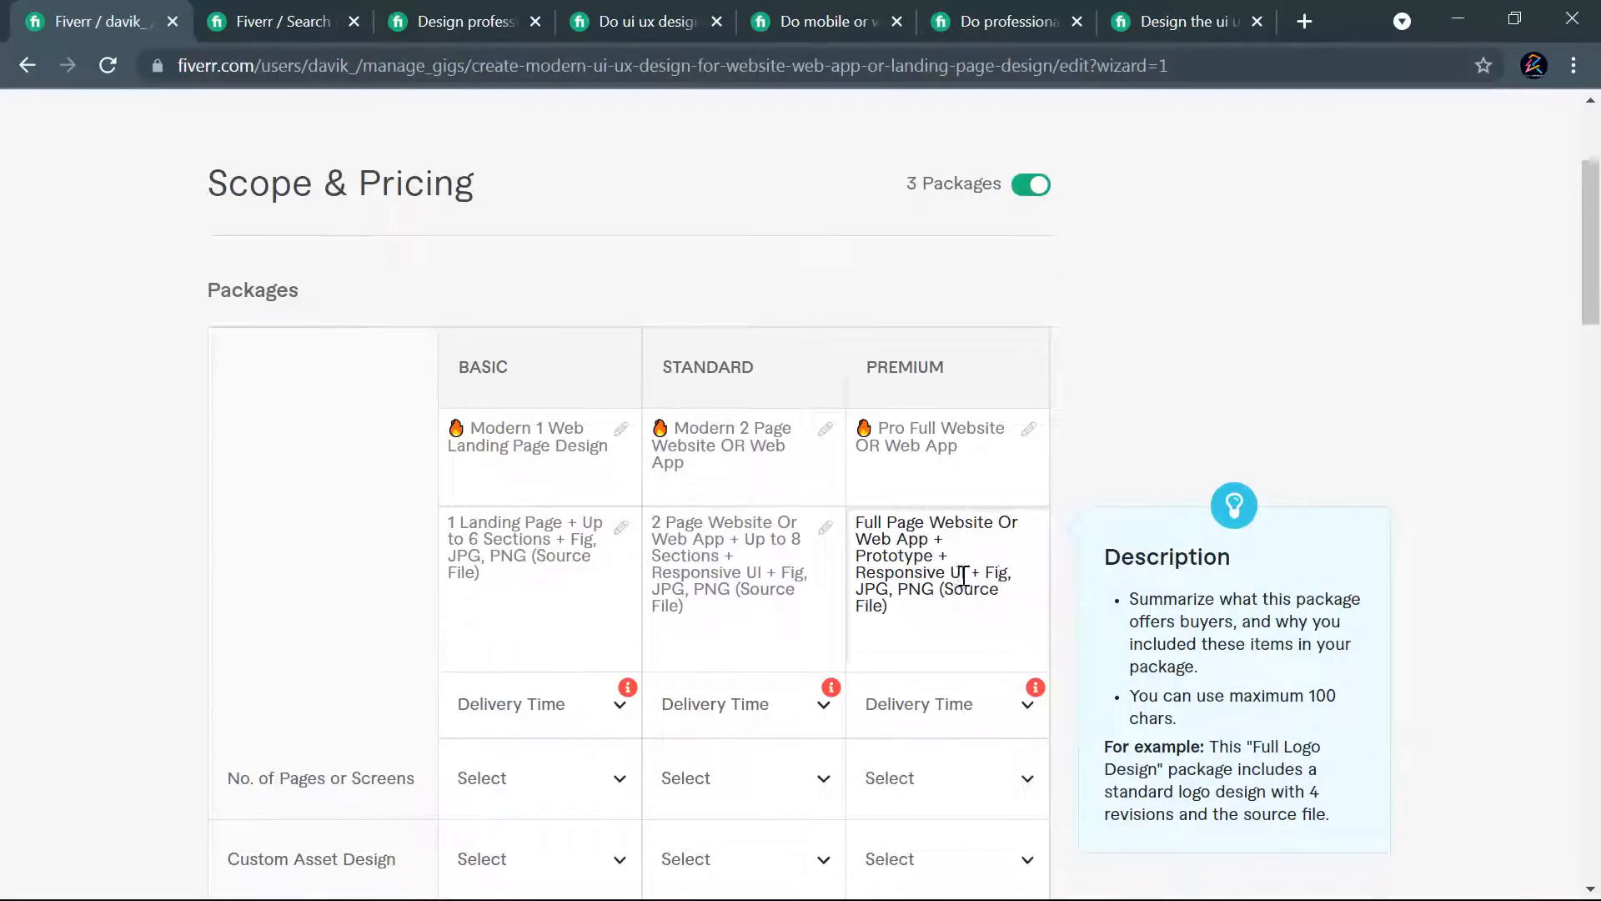
- Add "+ BONUS (Premium Assets)" to the end of the Premium description and delete its "Prototype +" item
click(933, 610)
click(975, 611)
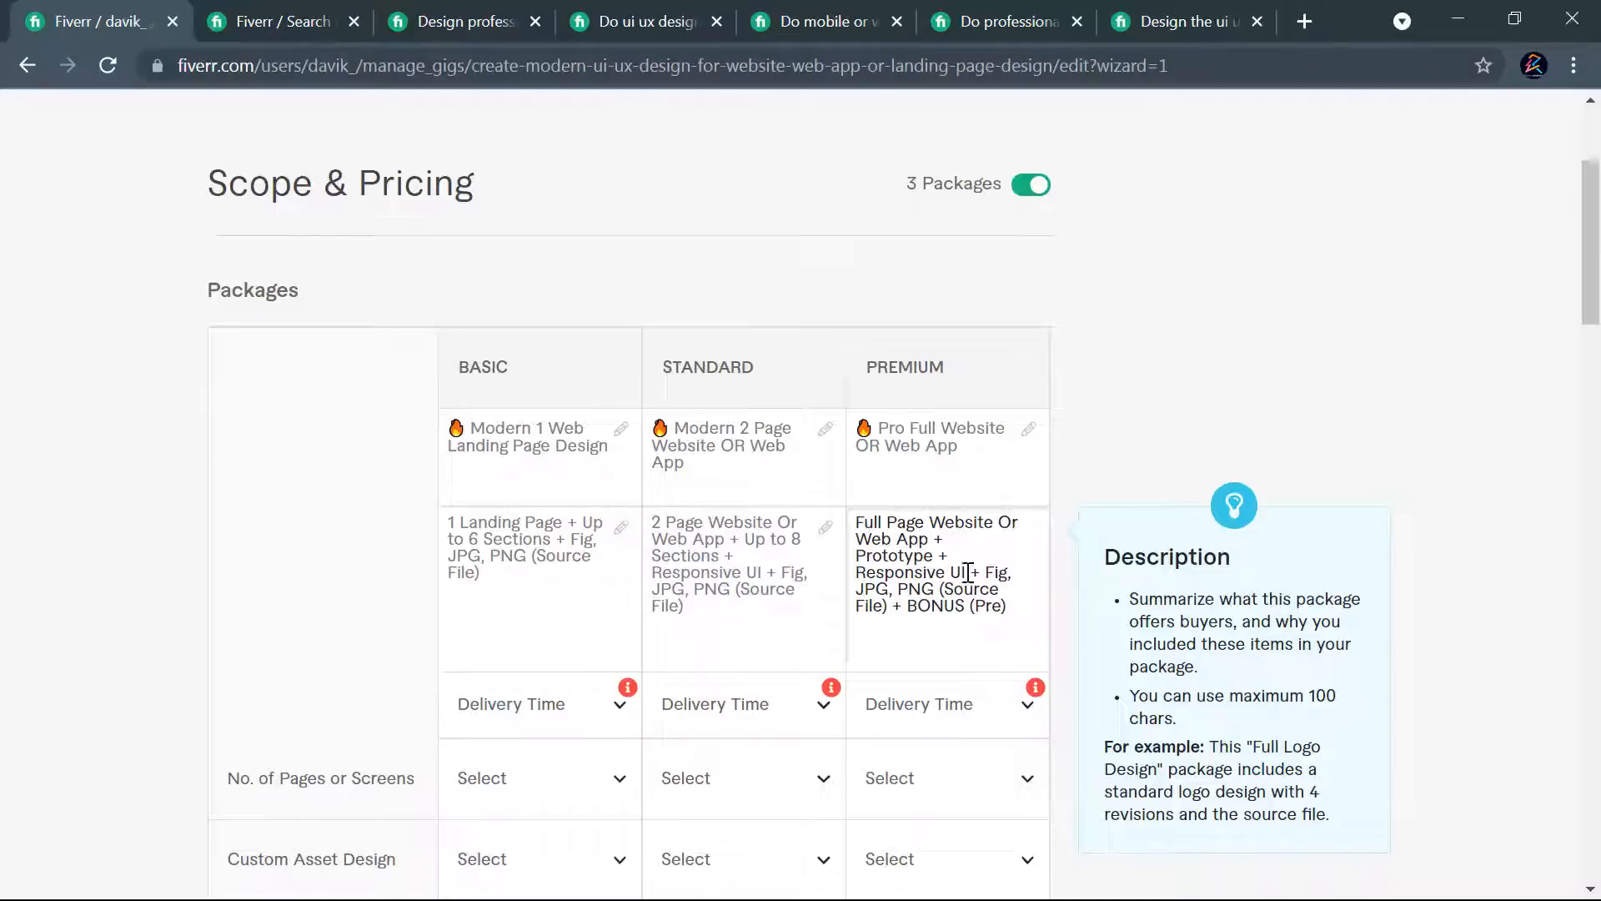
drag(950, 557, 854, 556)
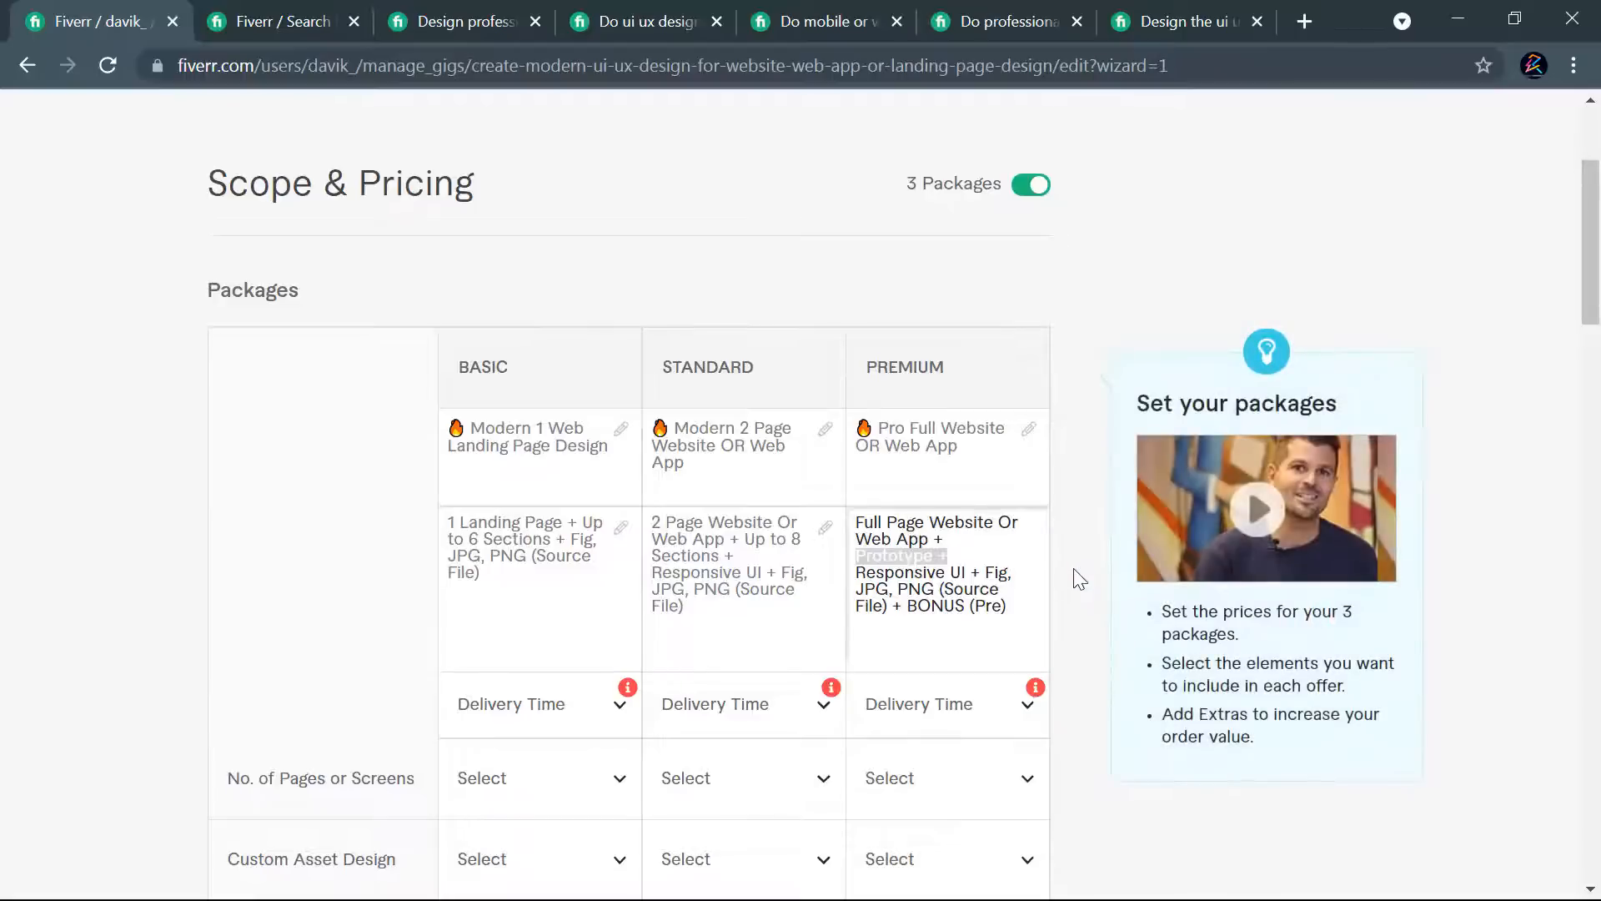
key(BackSpace)
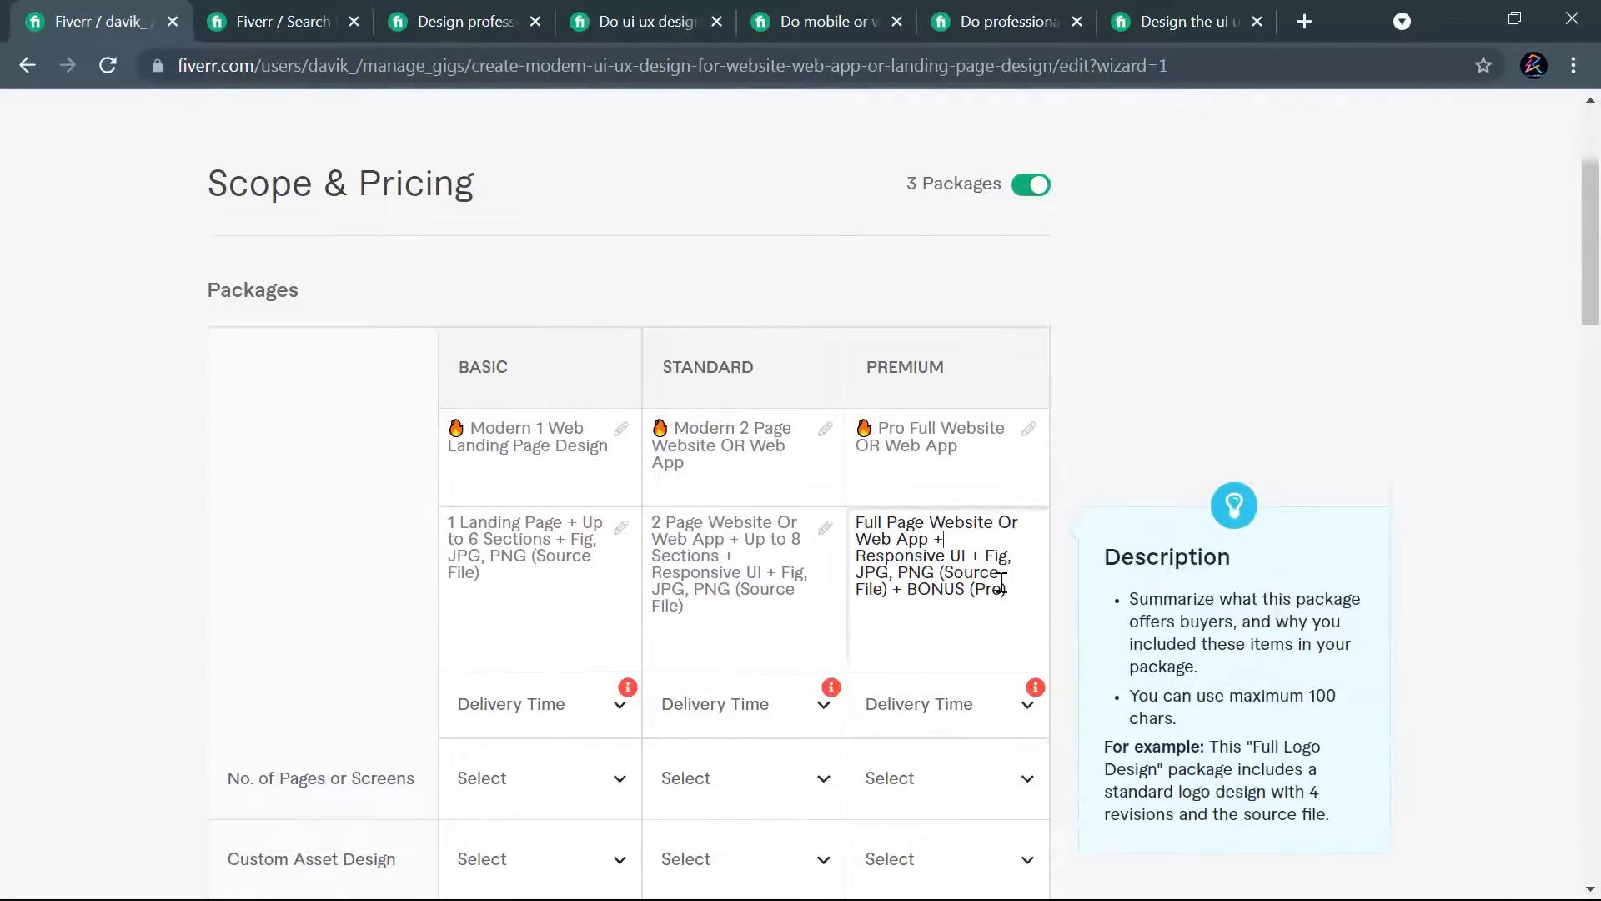
text(mium))
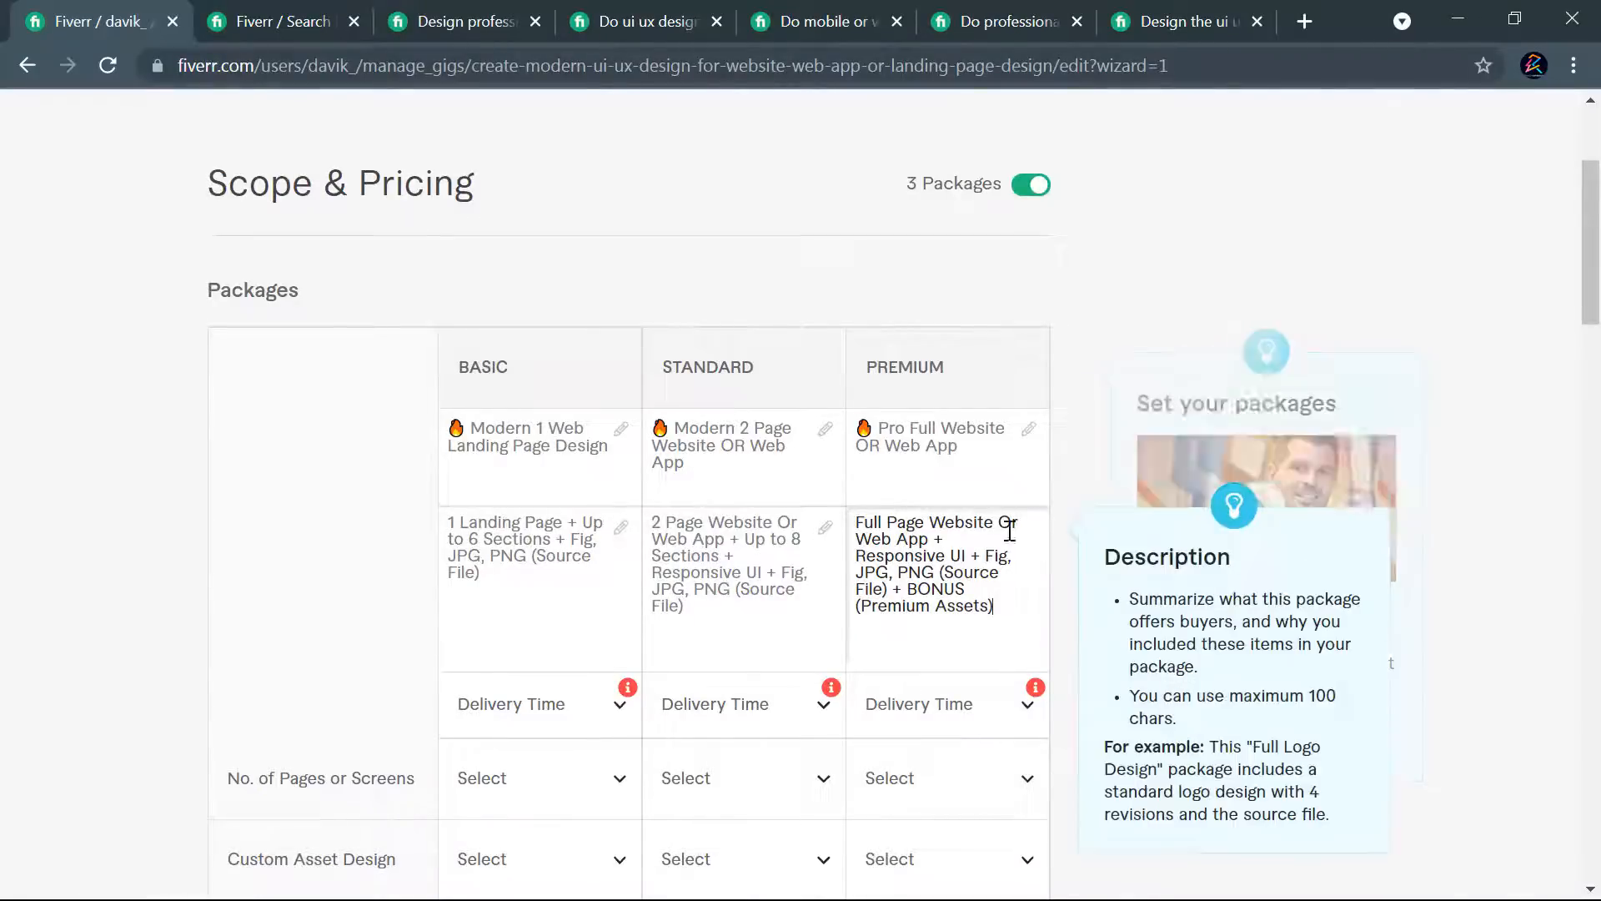
- Compare the delivery times of the Basic, Standard and Premium packages in the competitors' open gigs
scroll(1006, 592, down, 3)
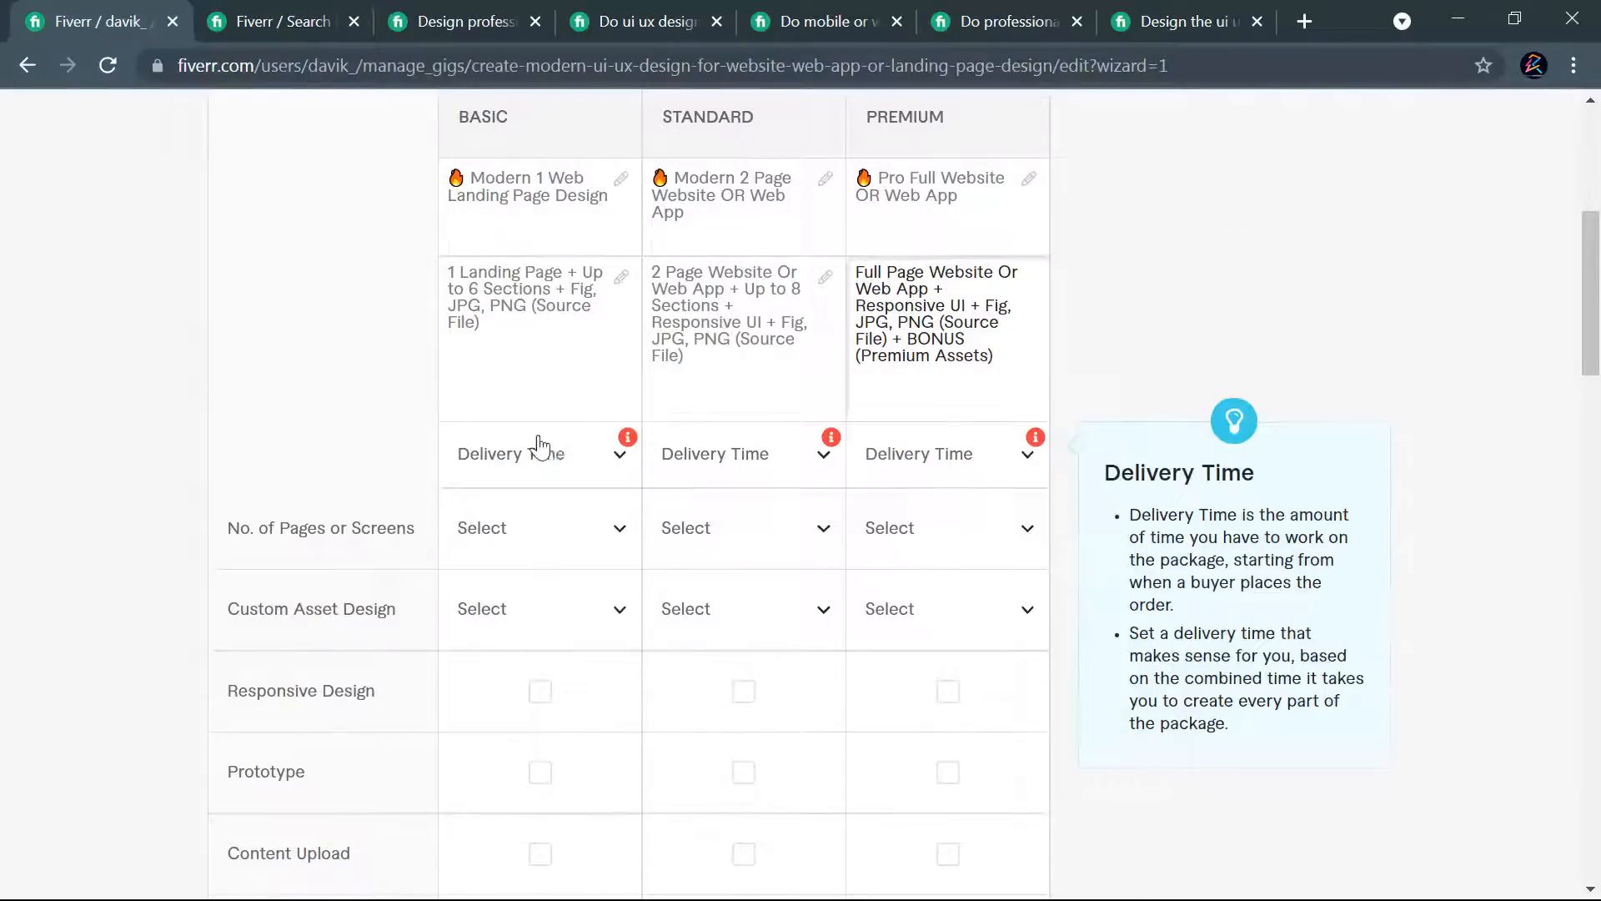
click(1013, 15)
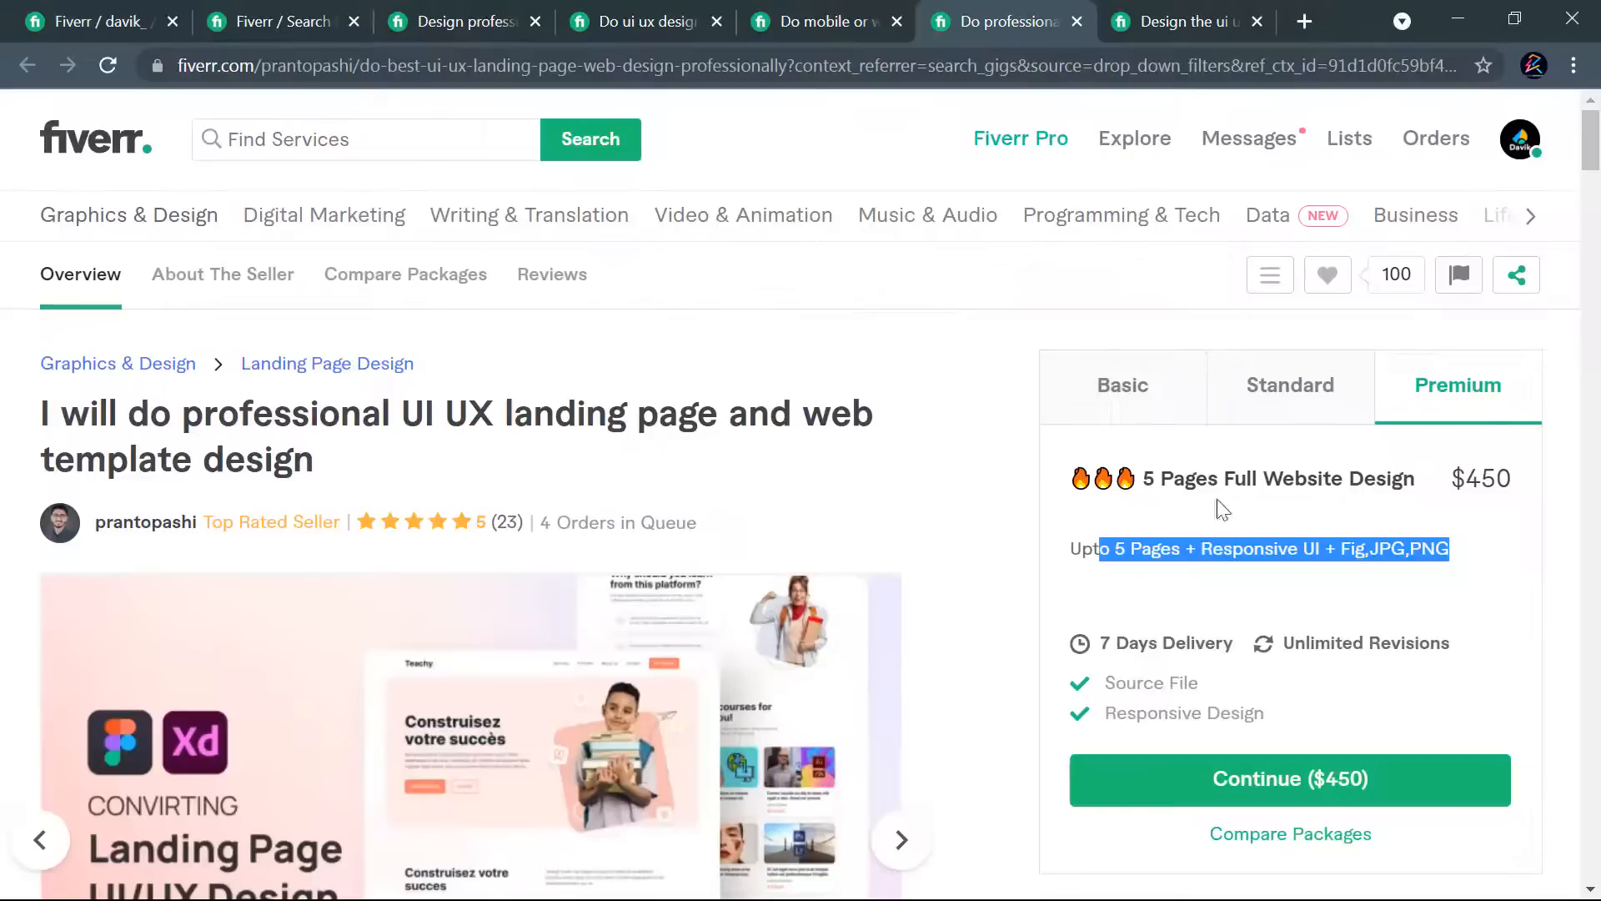
click(1290, 405)
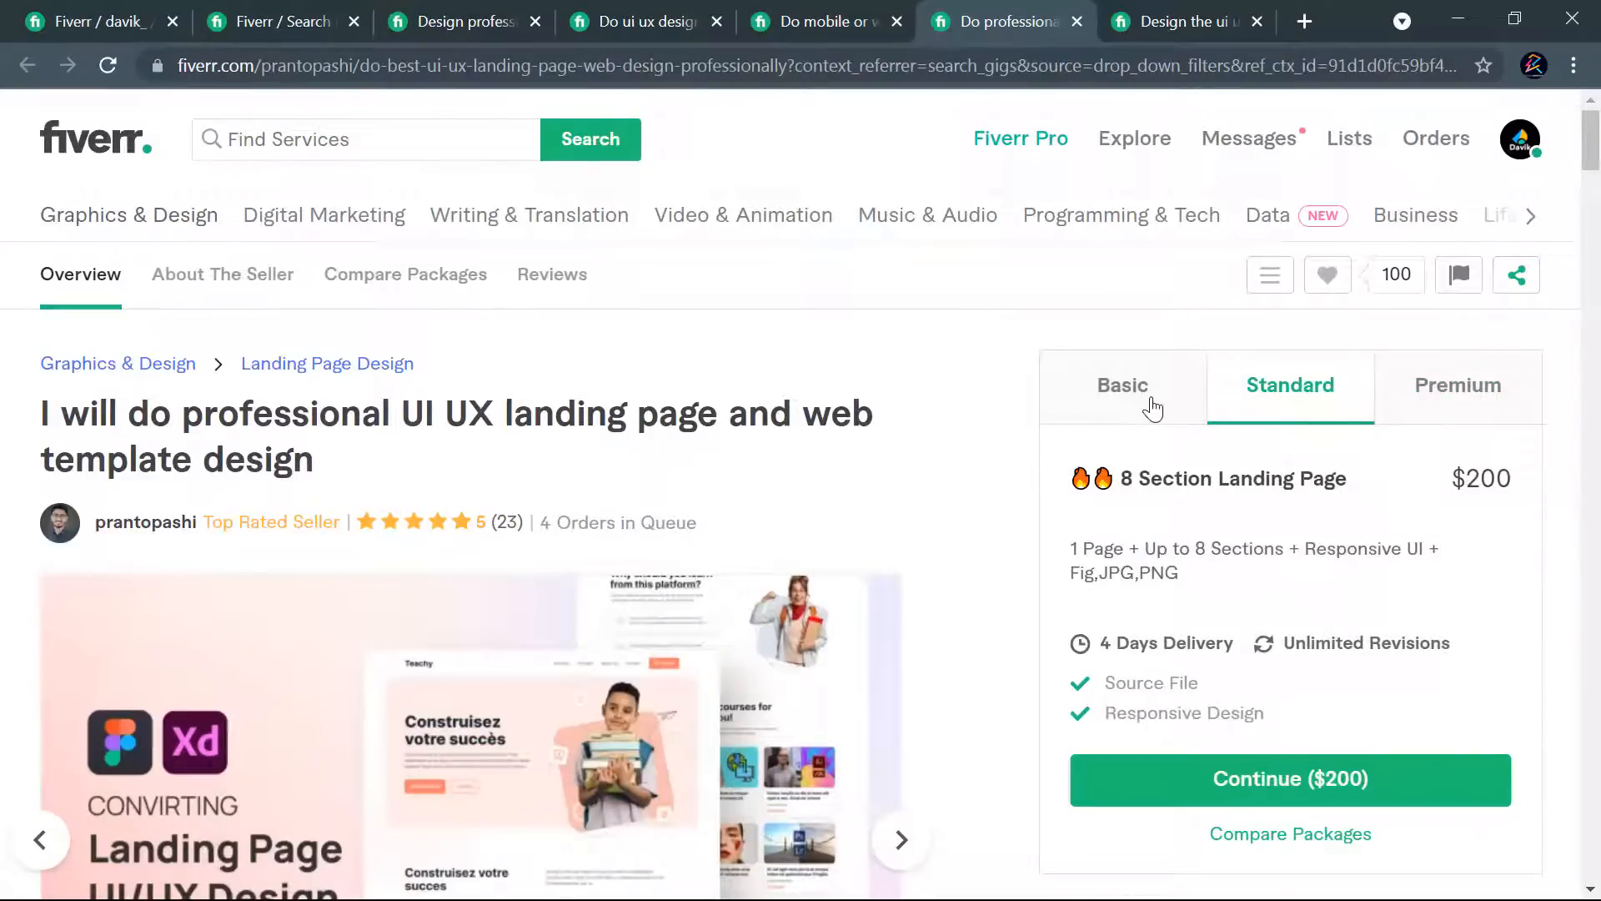
click(1152, 407)
click(425, 17)
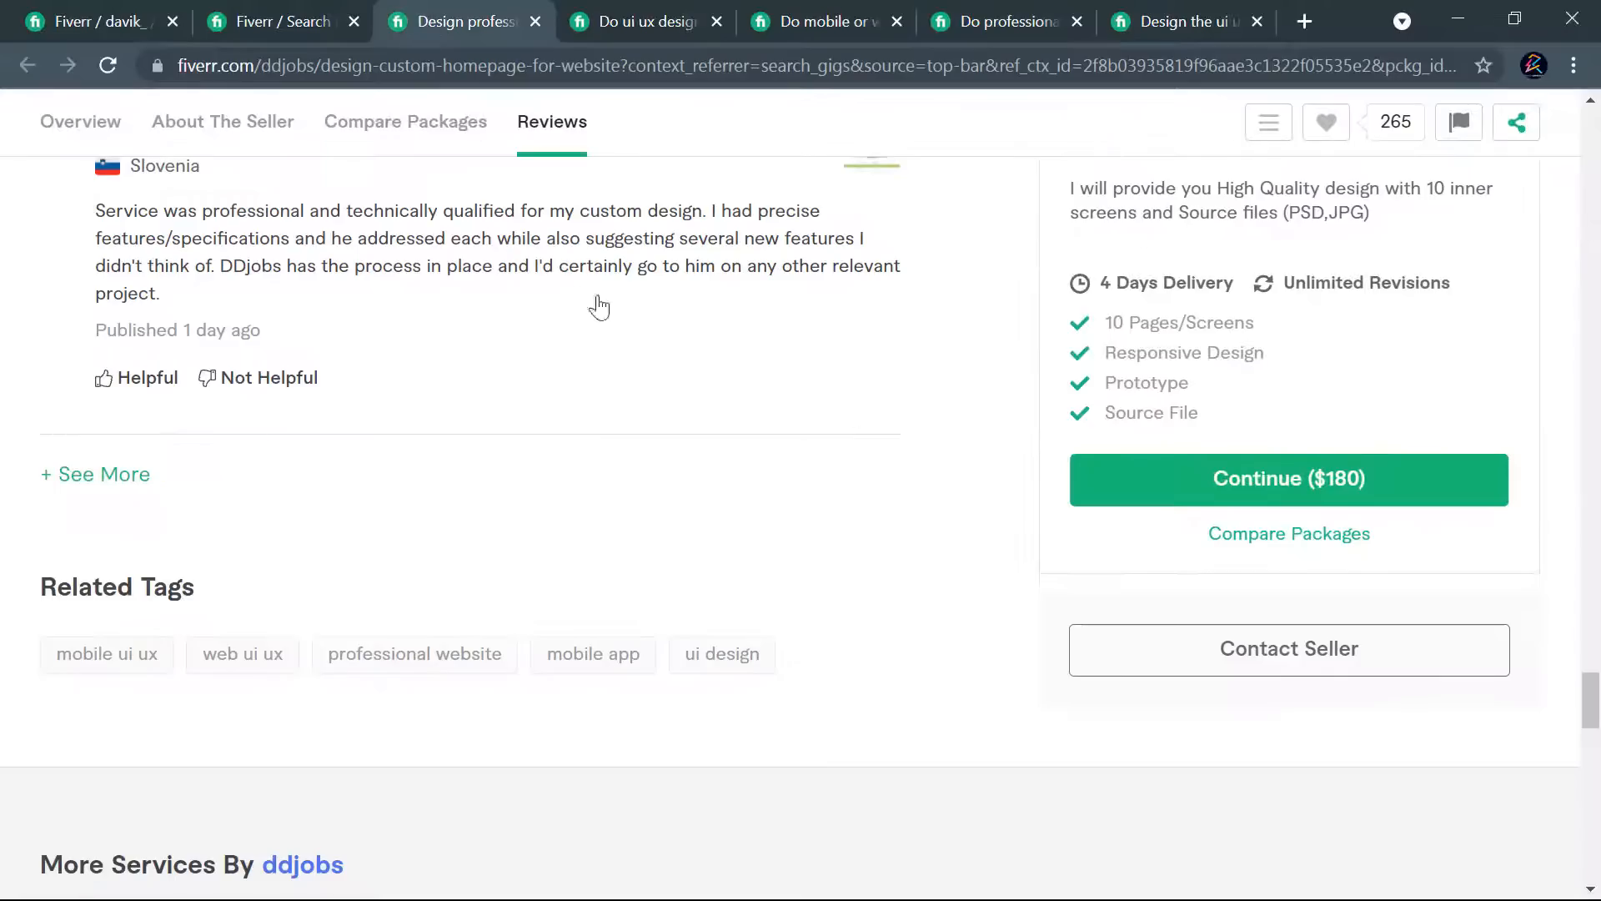
scroll(1276, 400, up, 15)
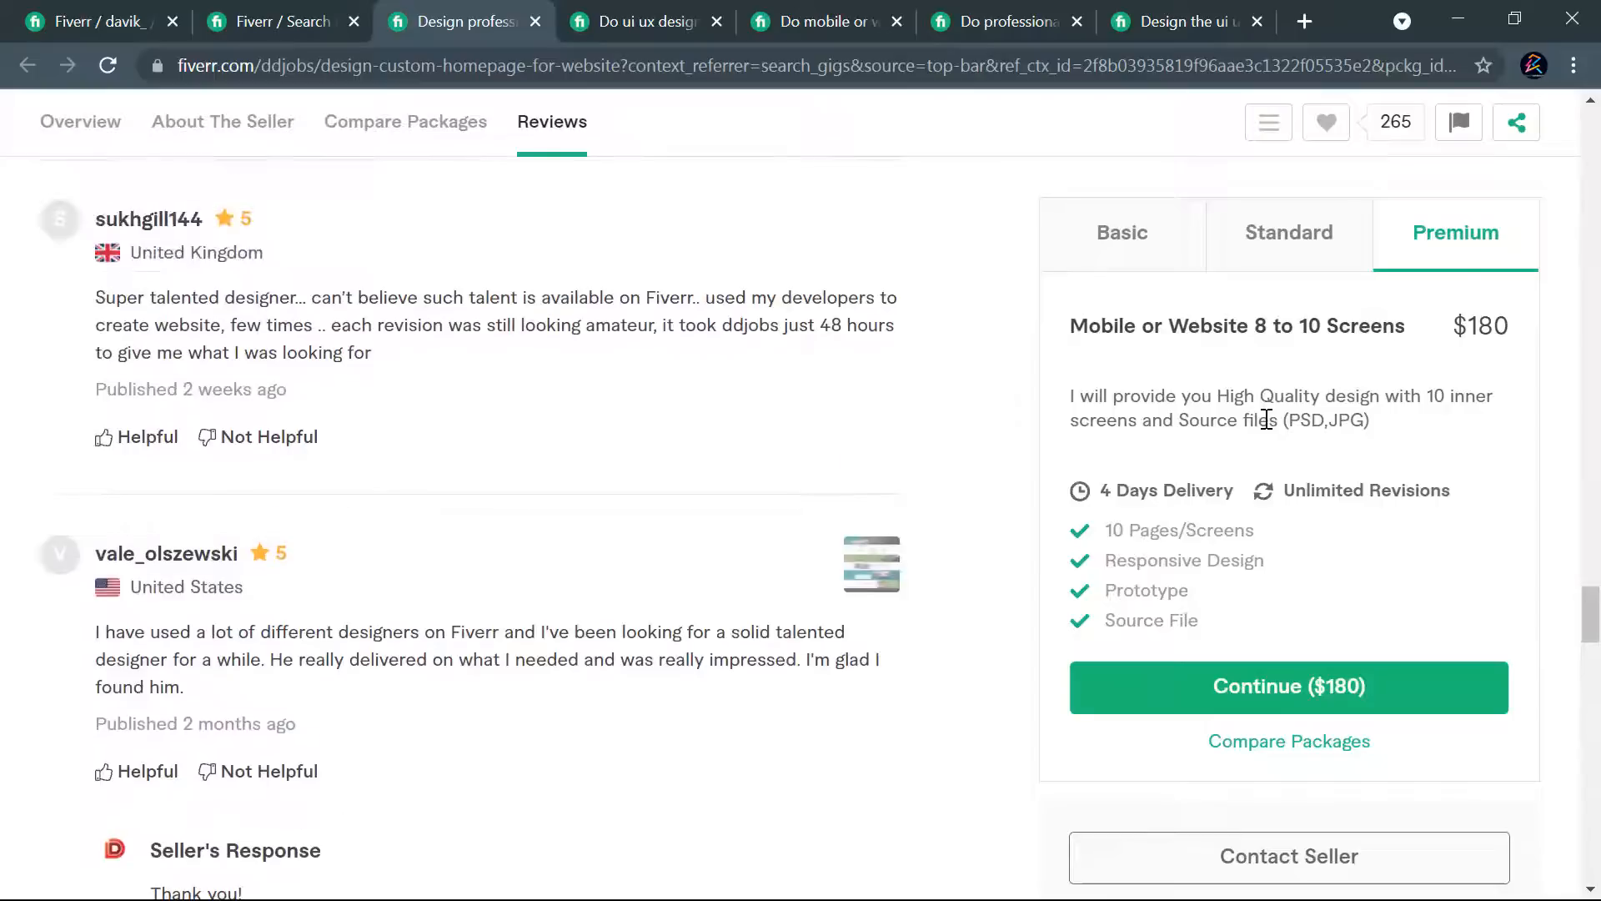
click(1132, 235)
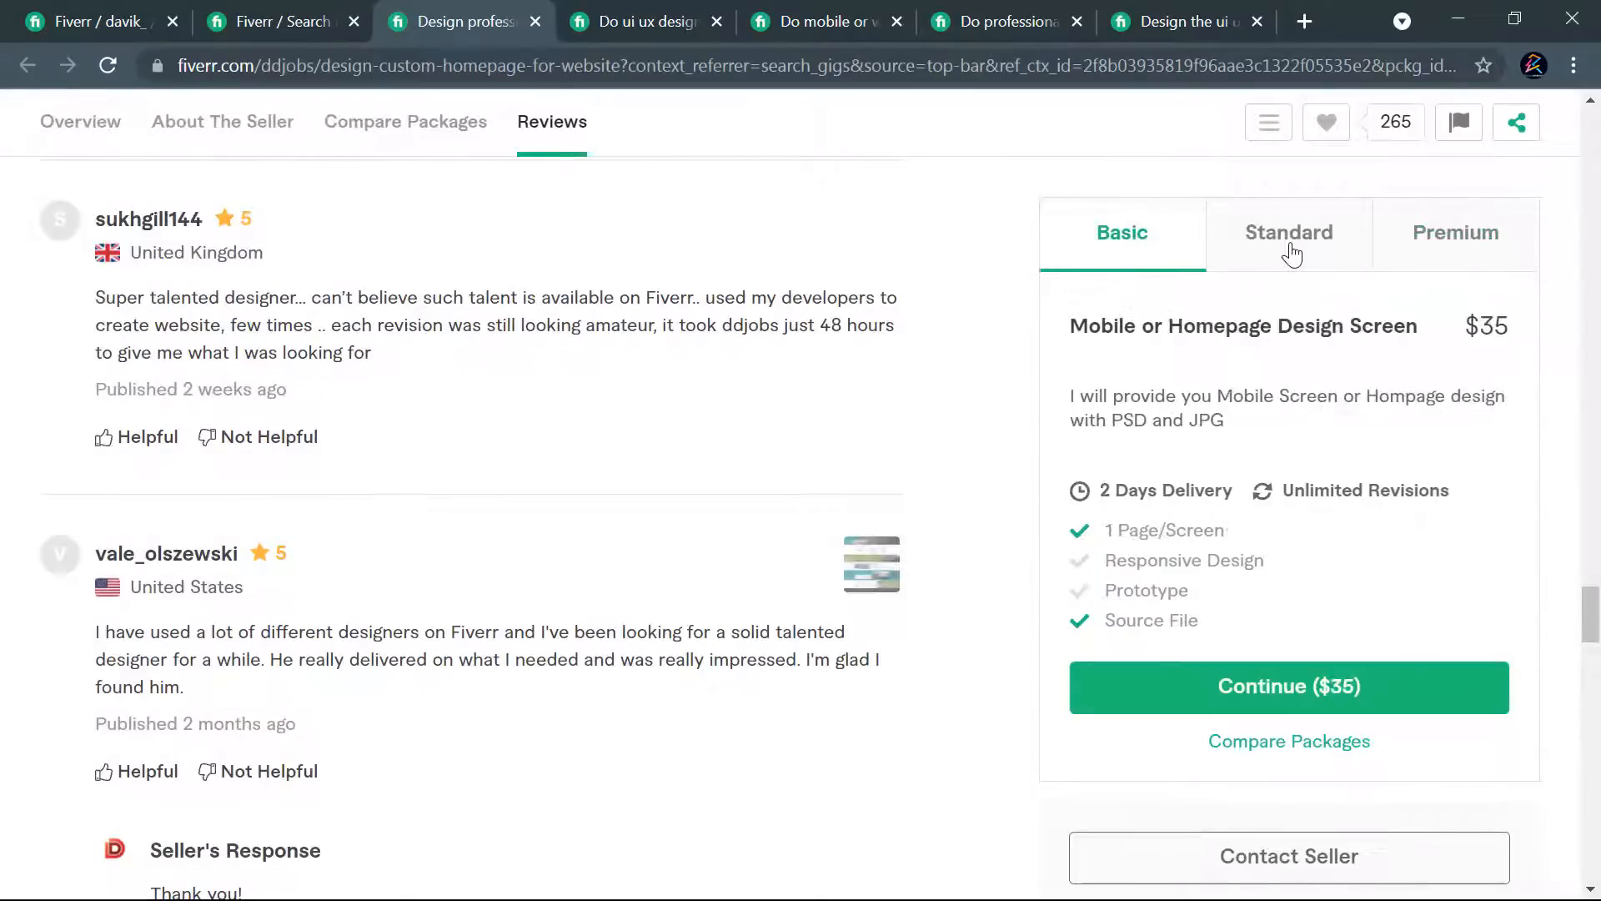
click(1293, 249)
click(1458, 242)
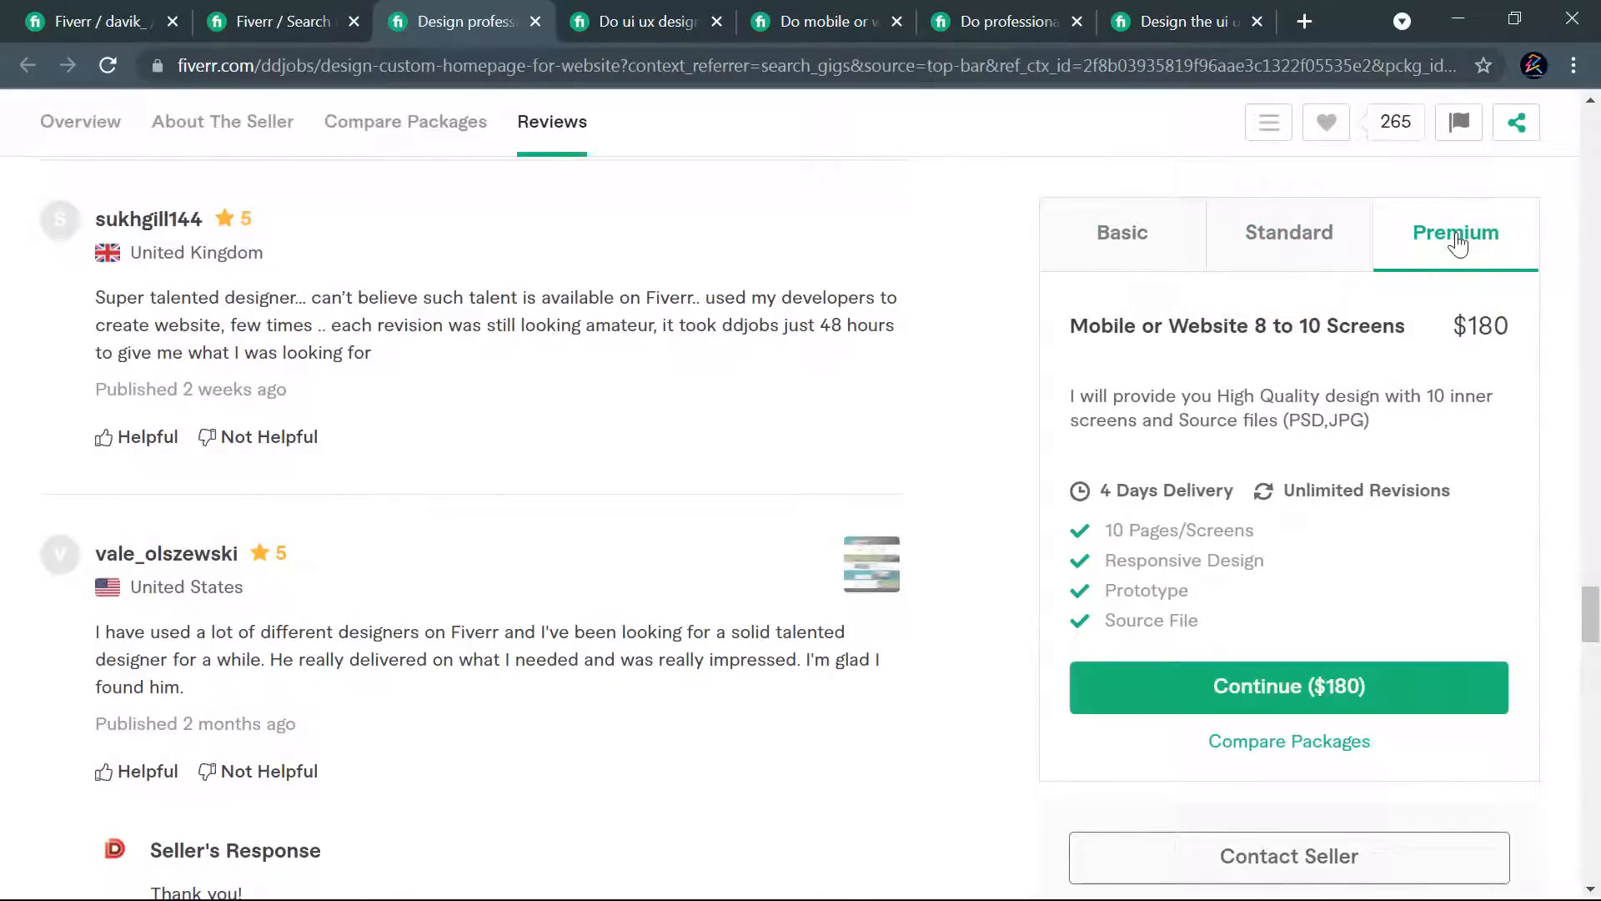
click(638, 20)
scroll(1138, 500, up, 10)
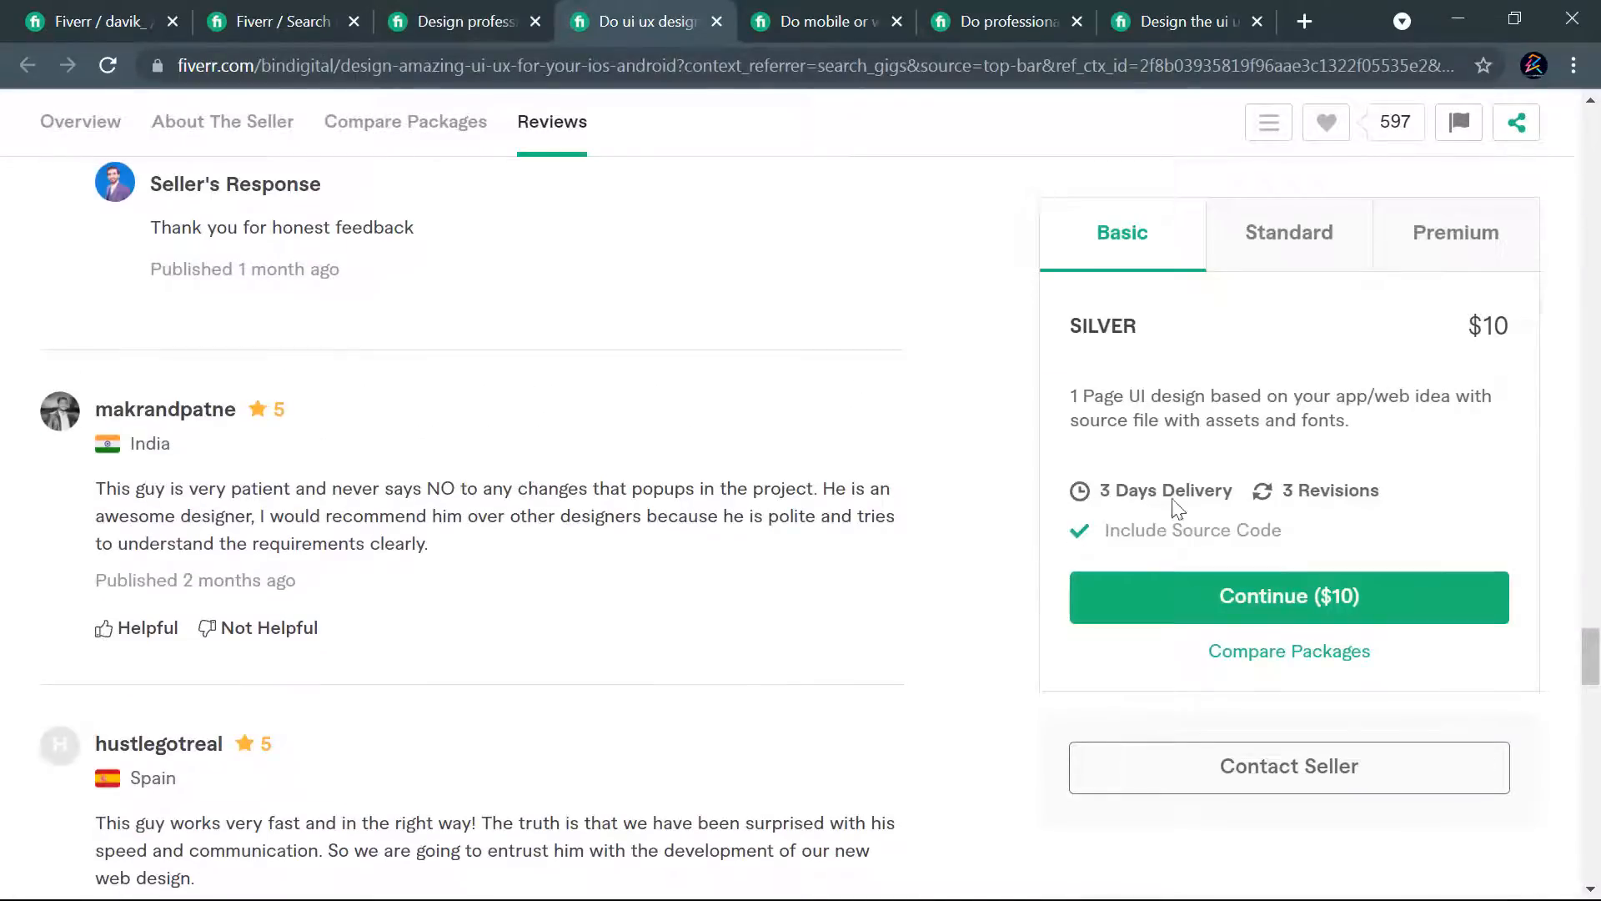
- Check the delivery time filter options on the "landing page design" search results
click(252, 21)
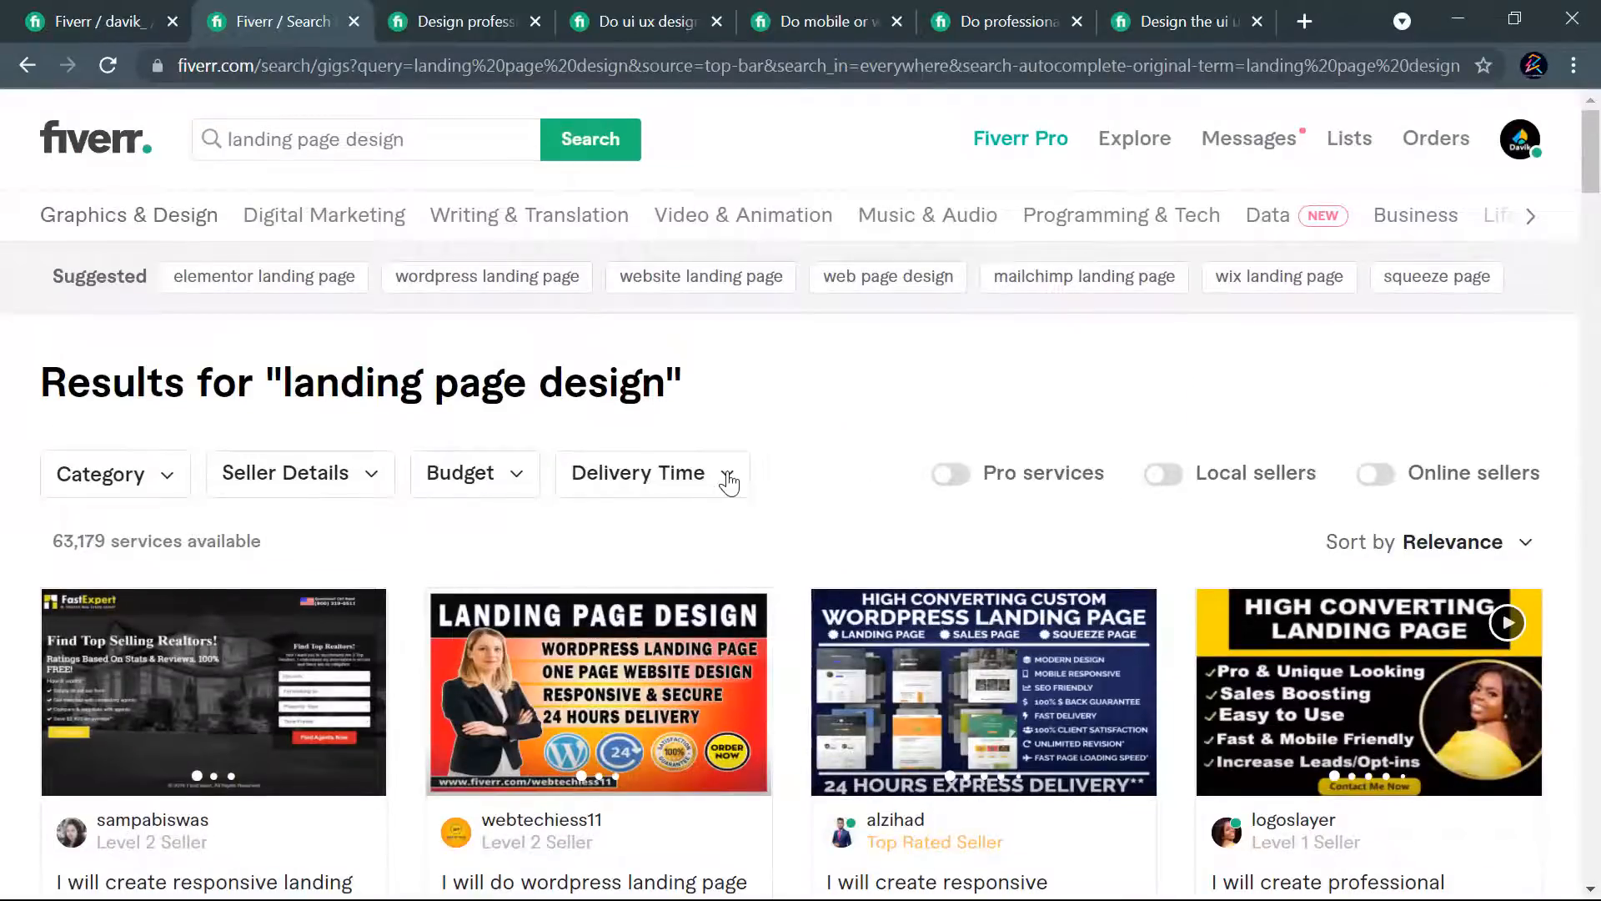
click(728, 481)
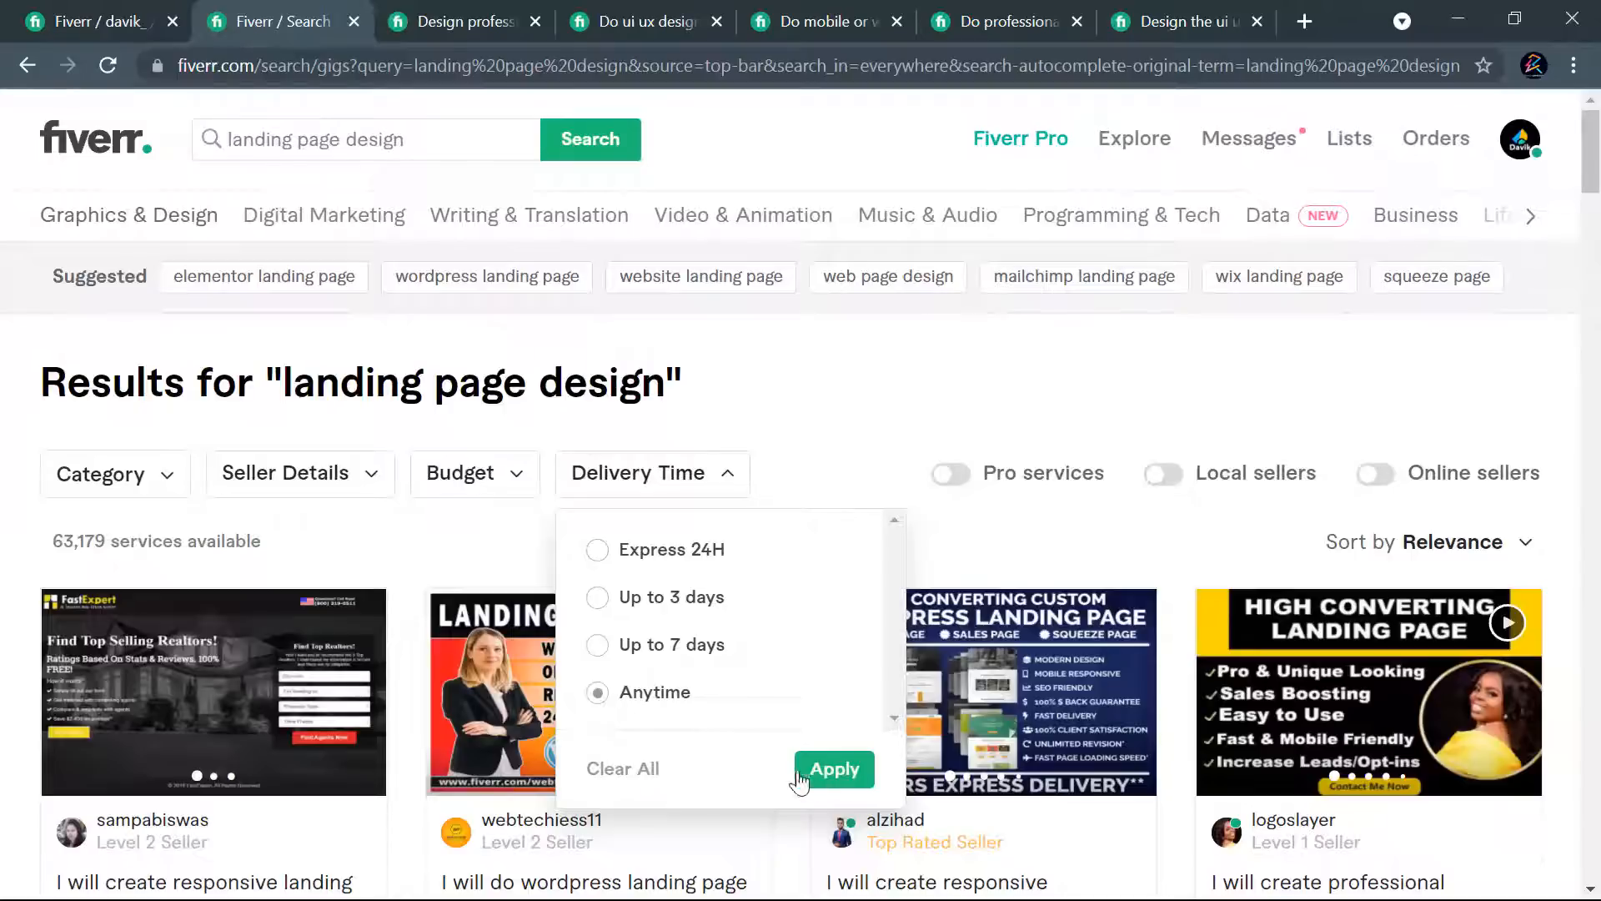
click(834, 769)
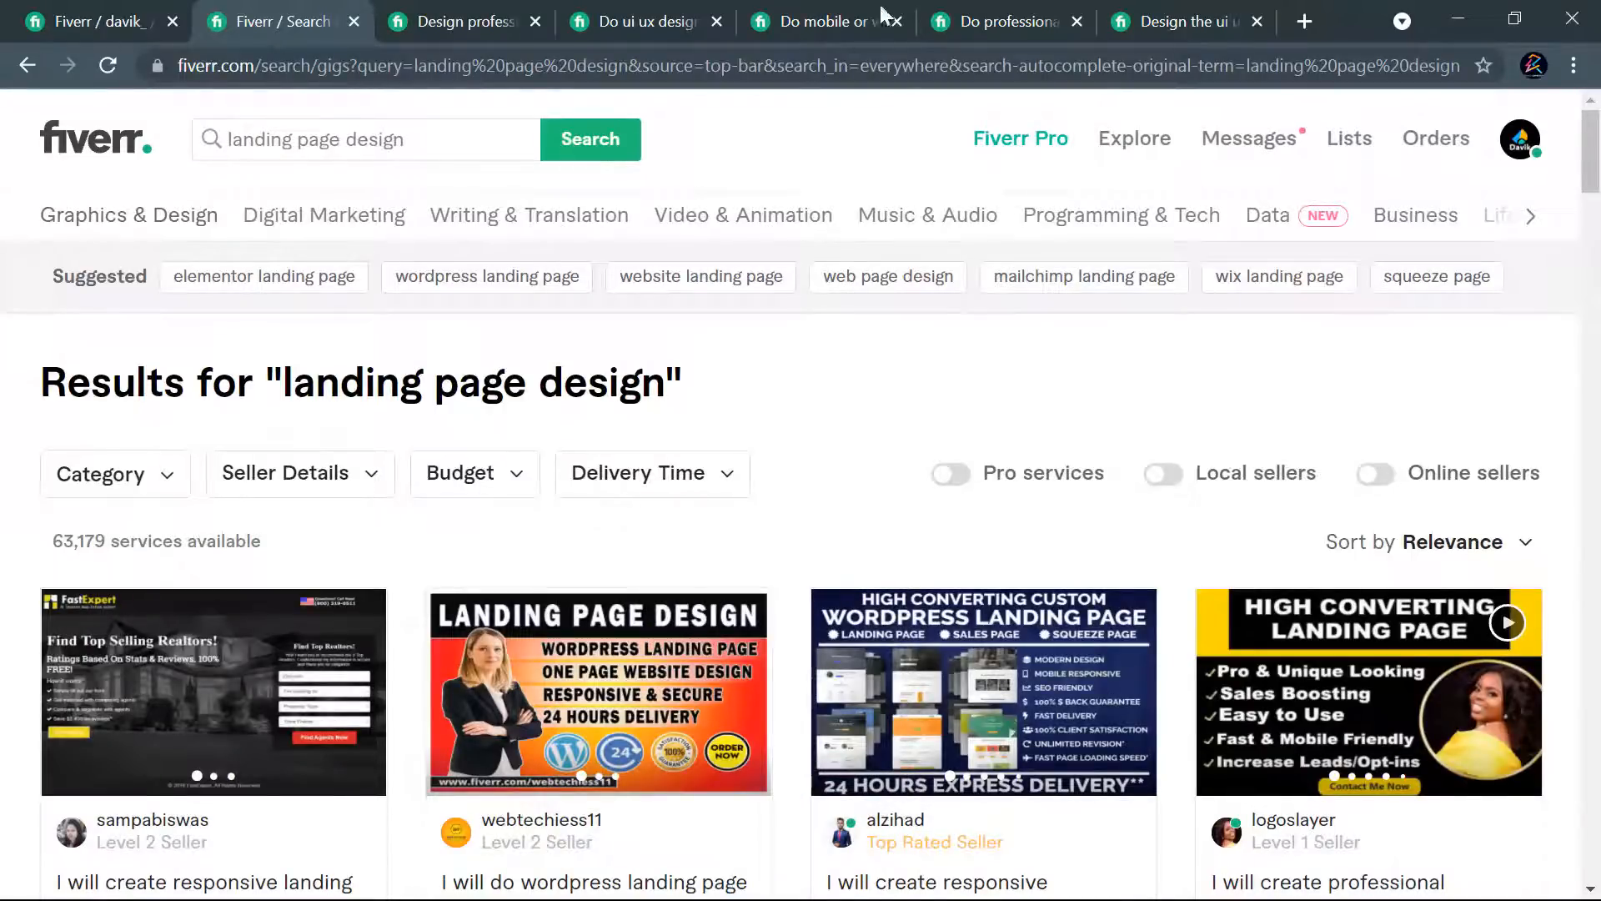
- Review package delivery times across the competitors' gigs again and view the gallery images of the UI UX landing page and web template gig
click(973, 7)
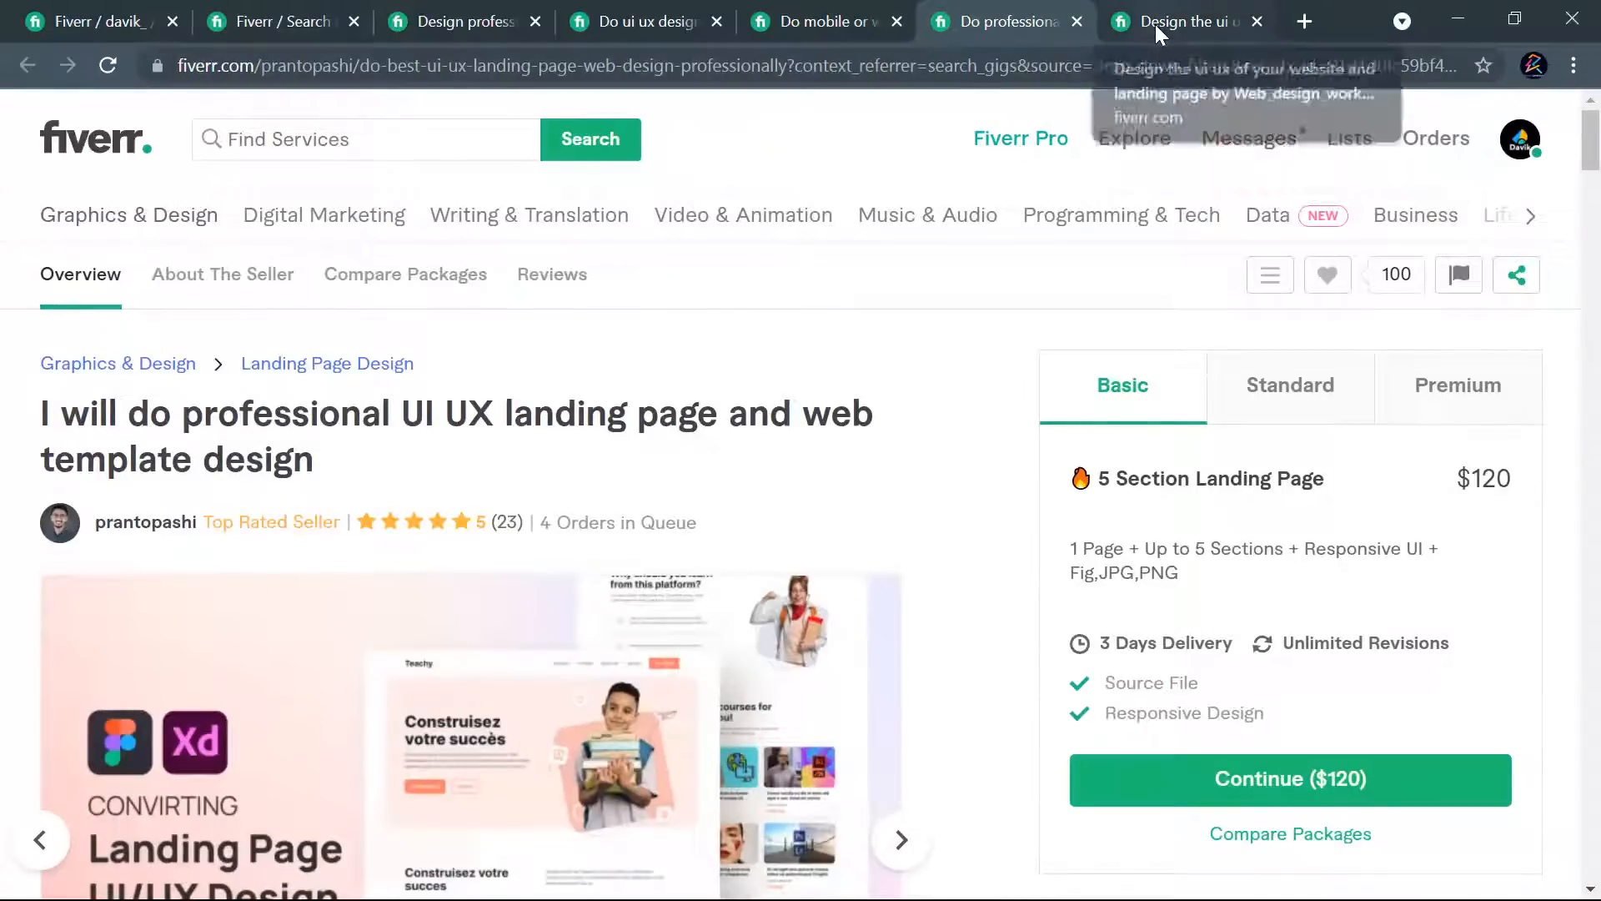
click(1155, 23)
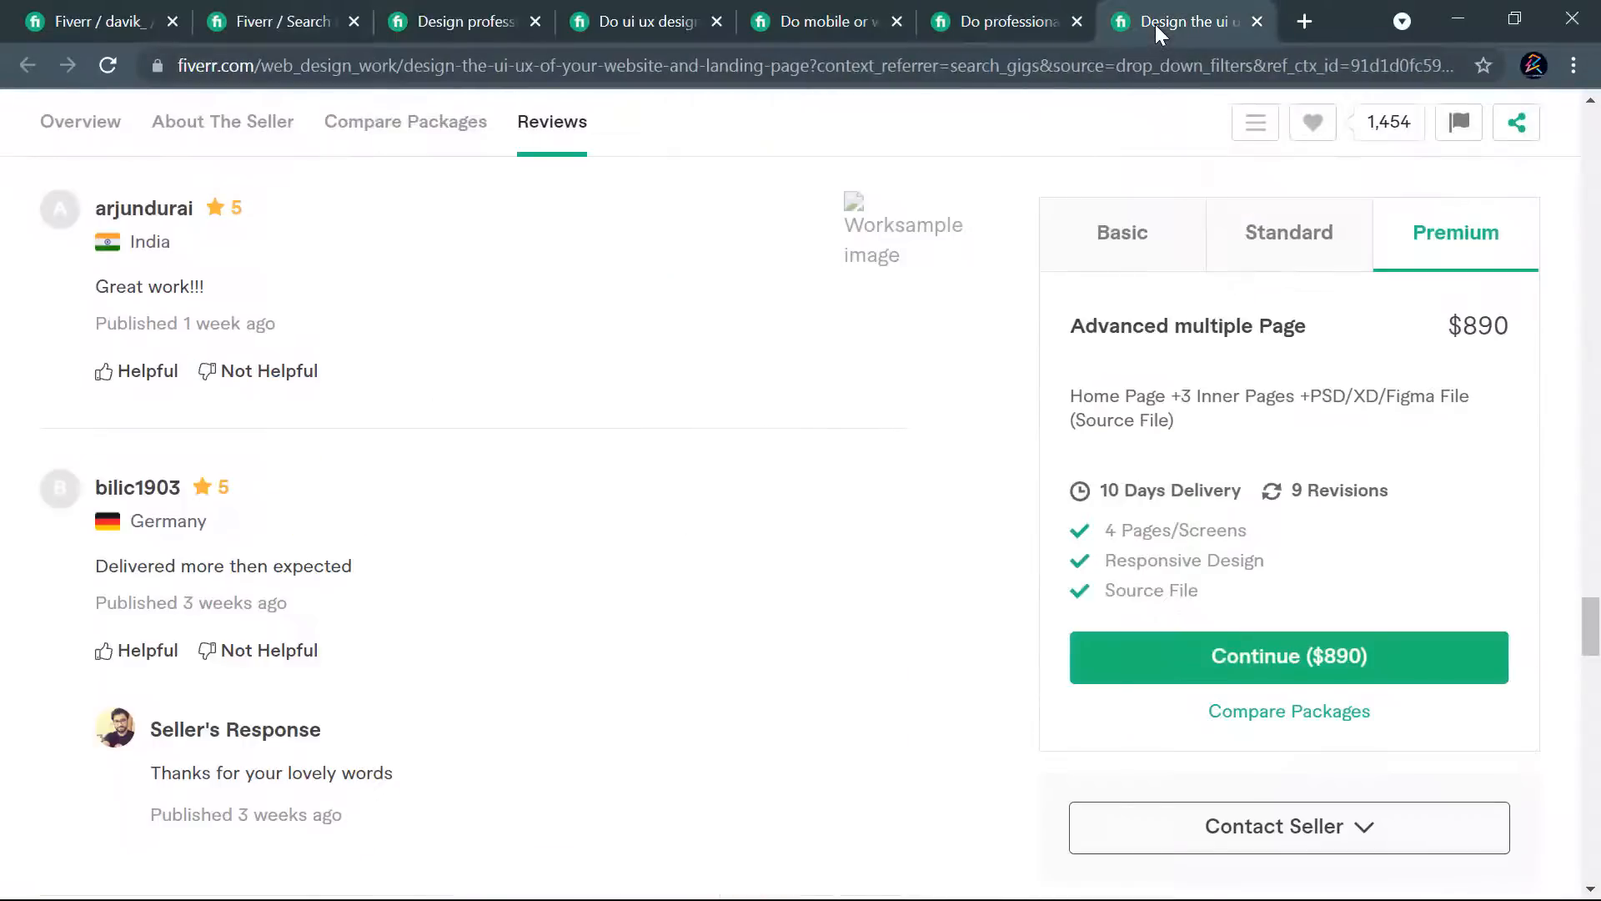
click(1170, 243)
click(1292, 236)
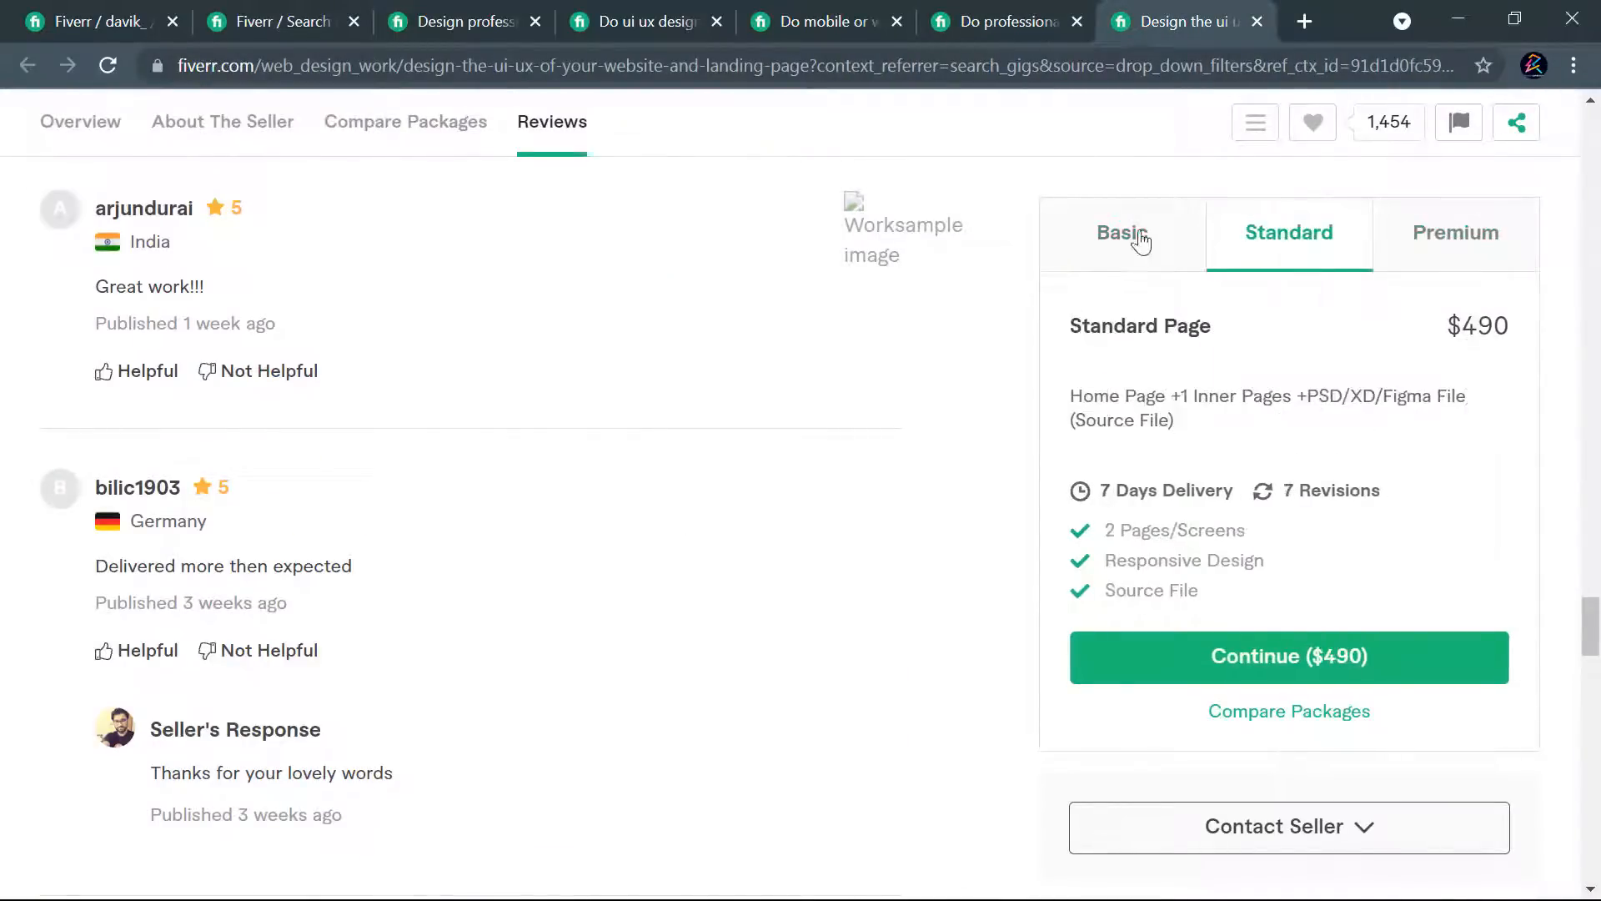
click(463, 38)
click(602, 10)
click(800, 10)
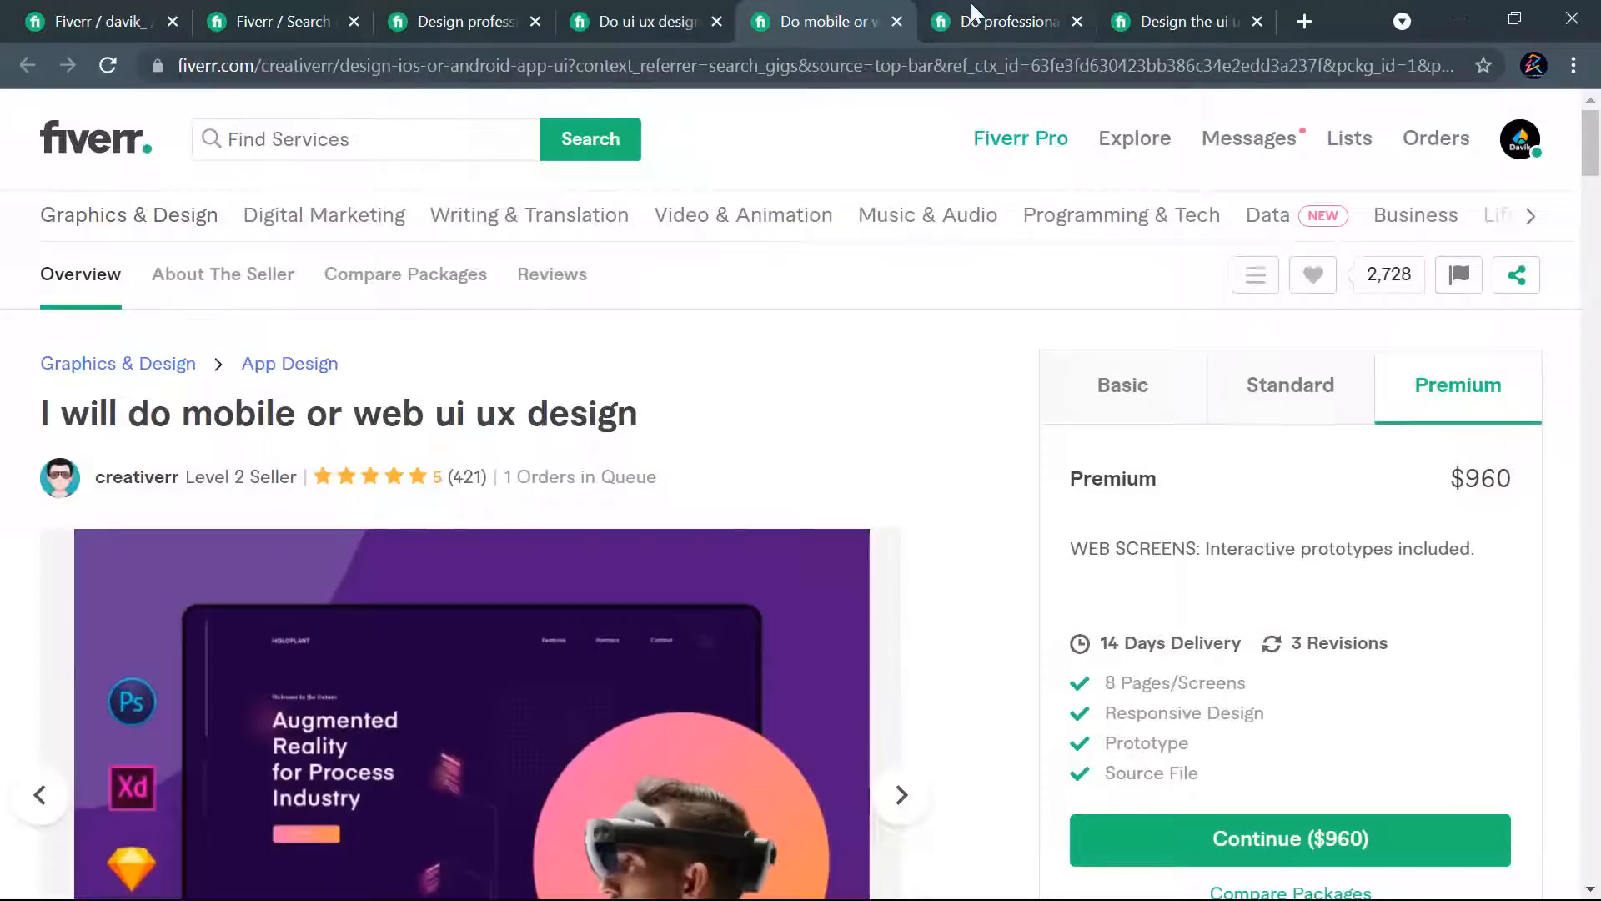
click(972, 12)
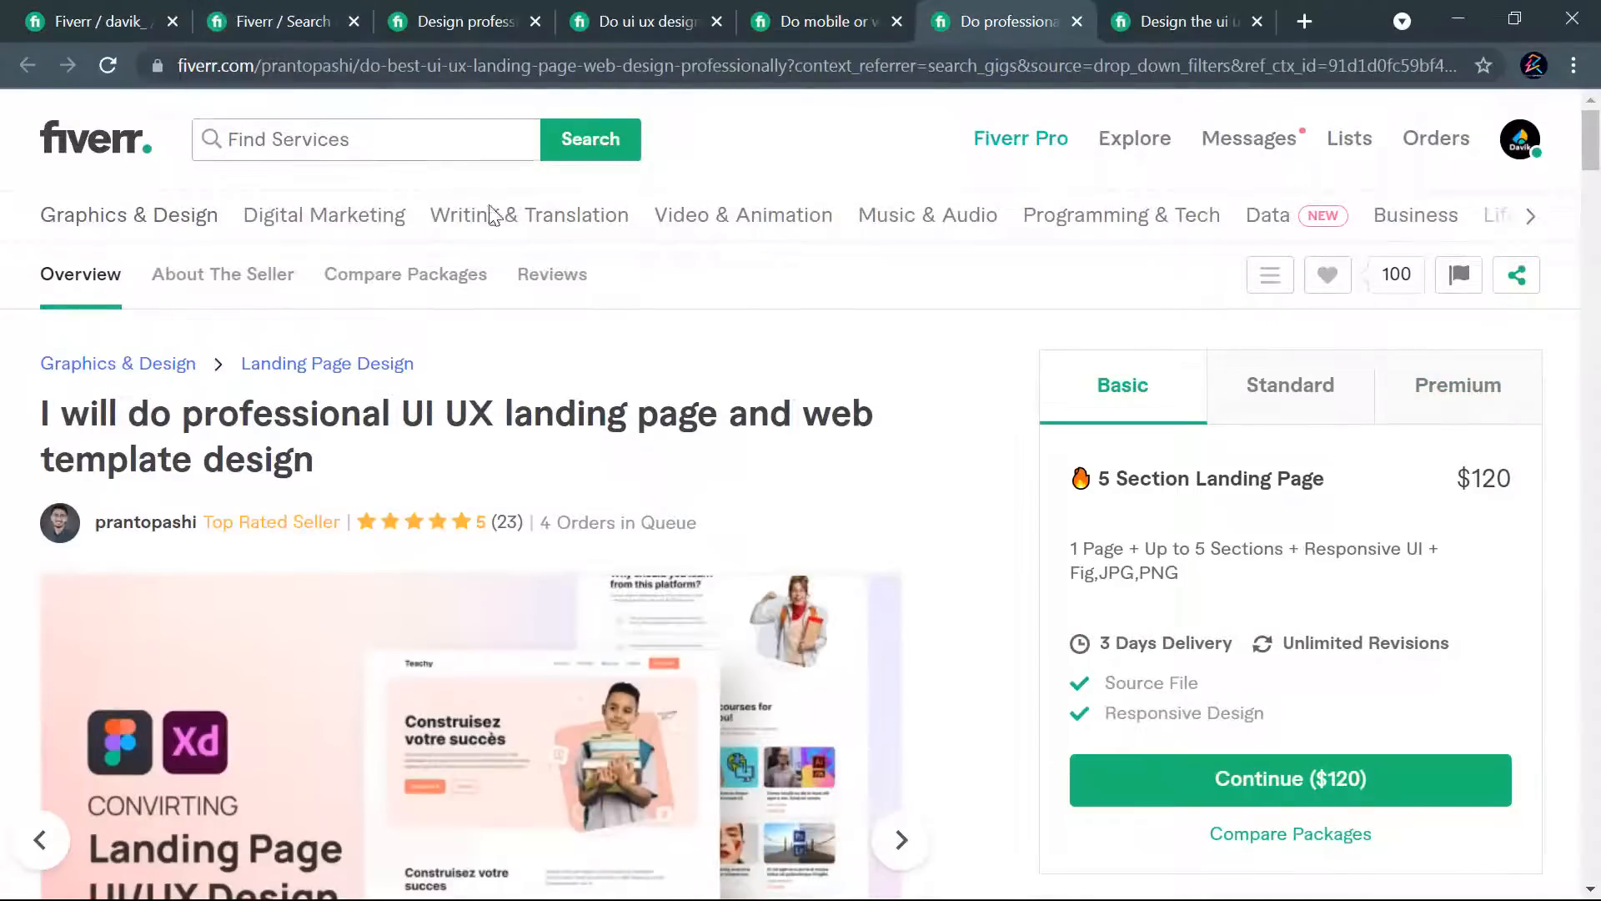
scroll(901, 299, down, 3)
scroll(922, 330, down, 2)
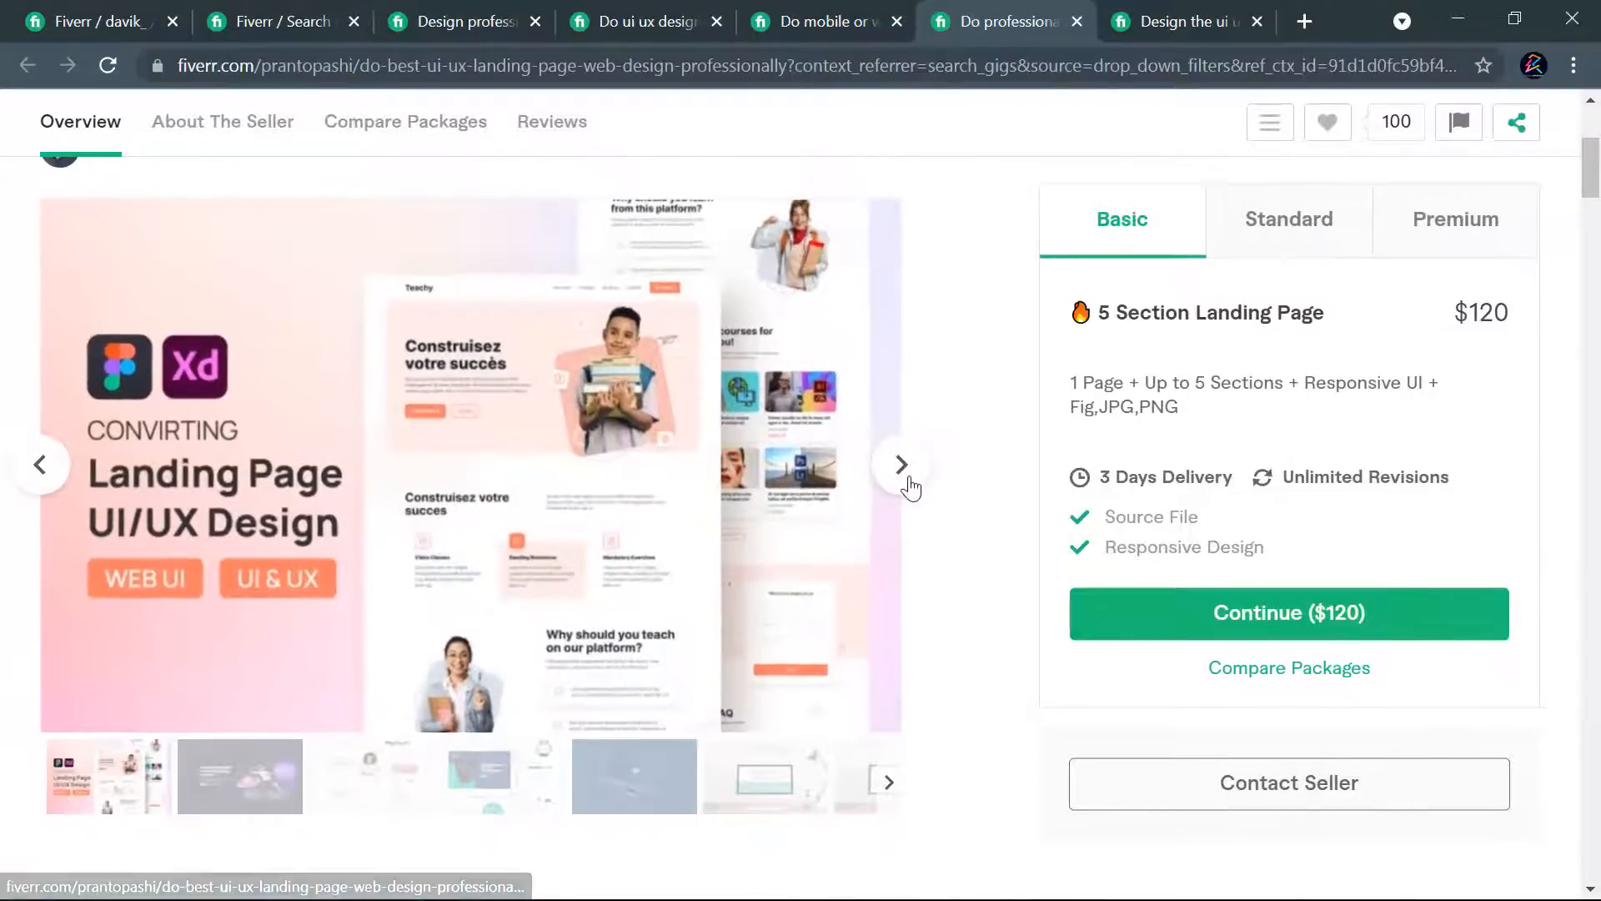
click(907, 481)
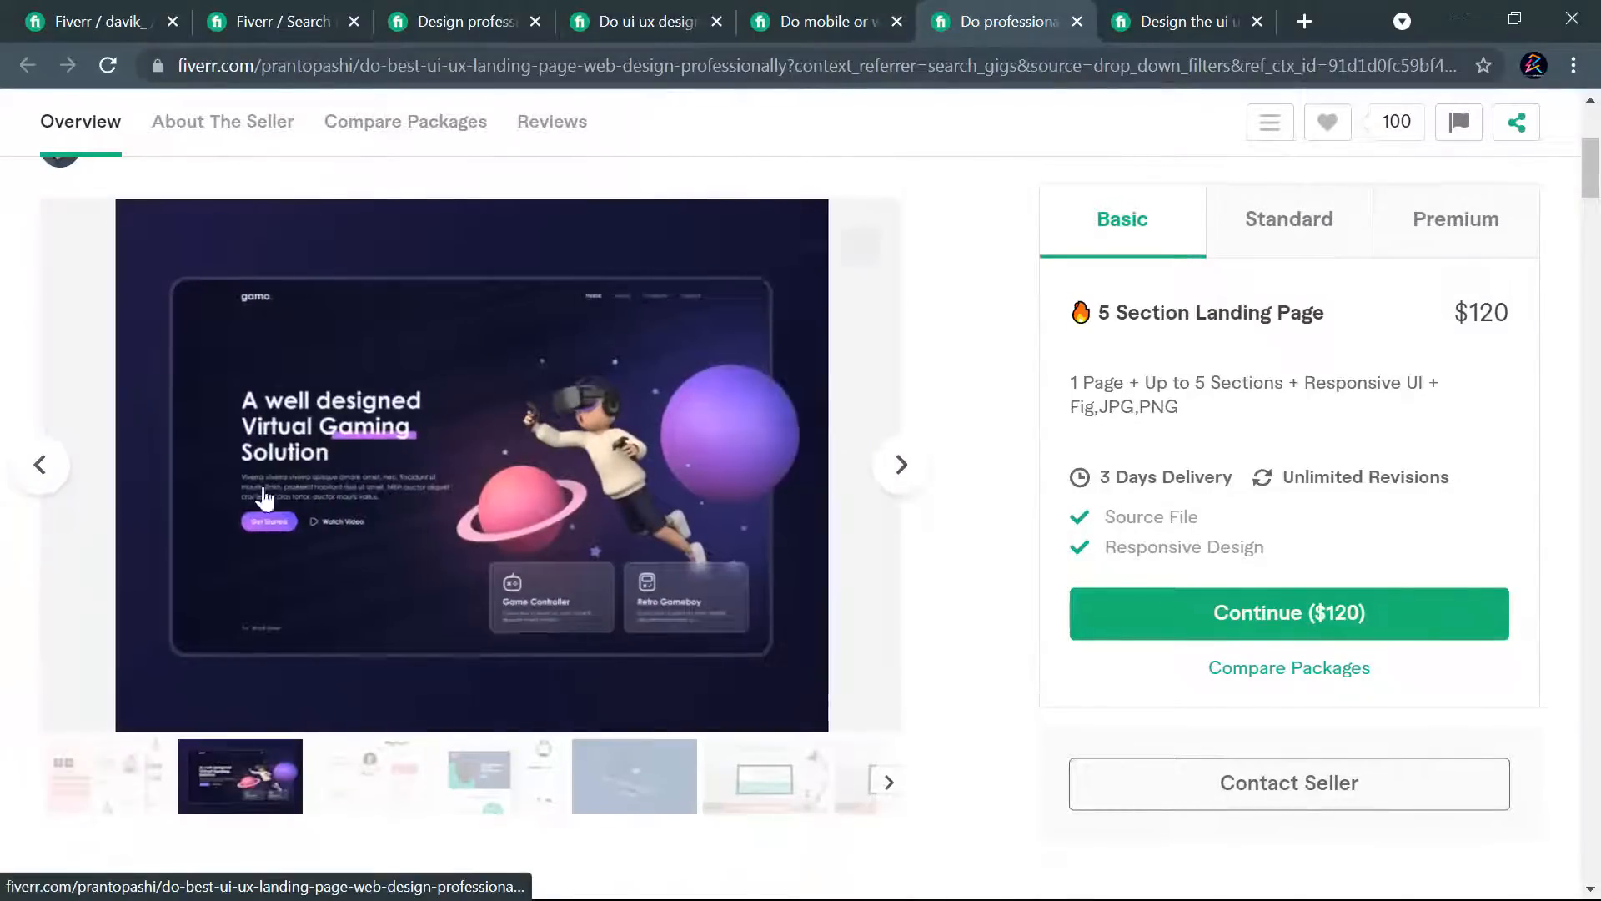
click(42, 464)
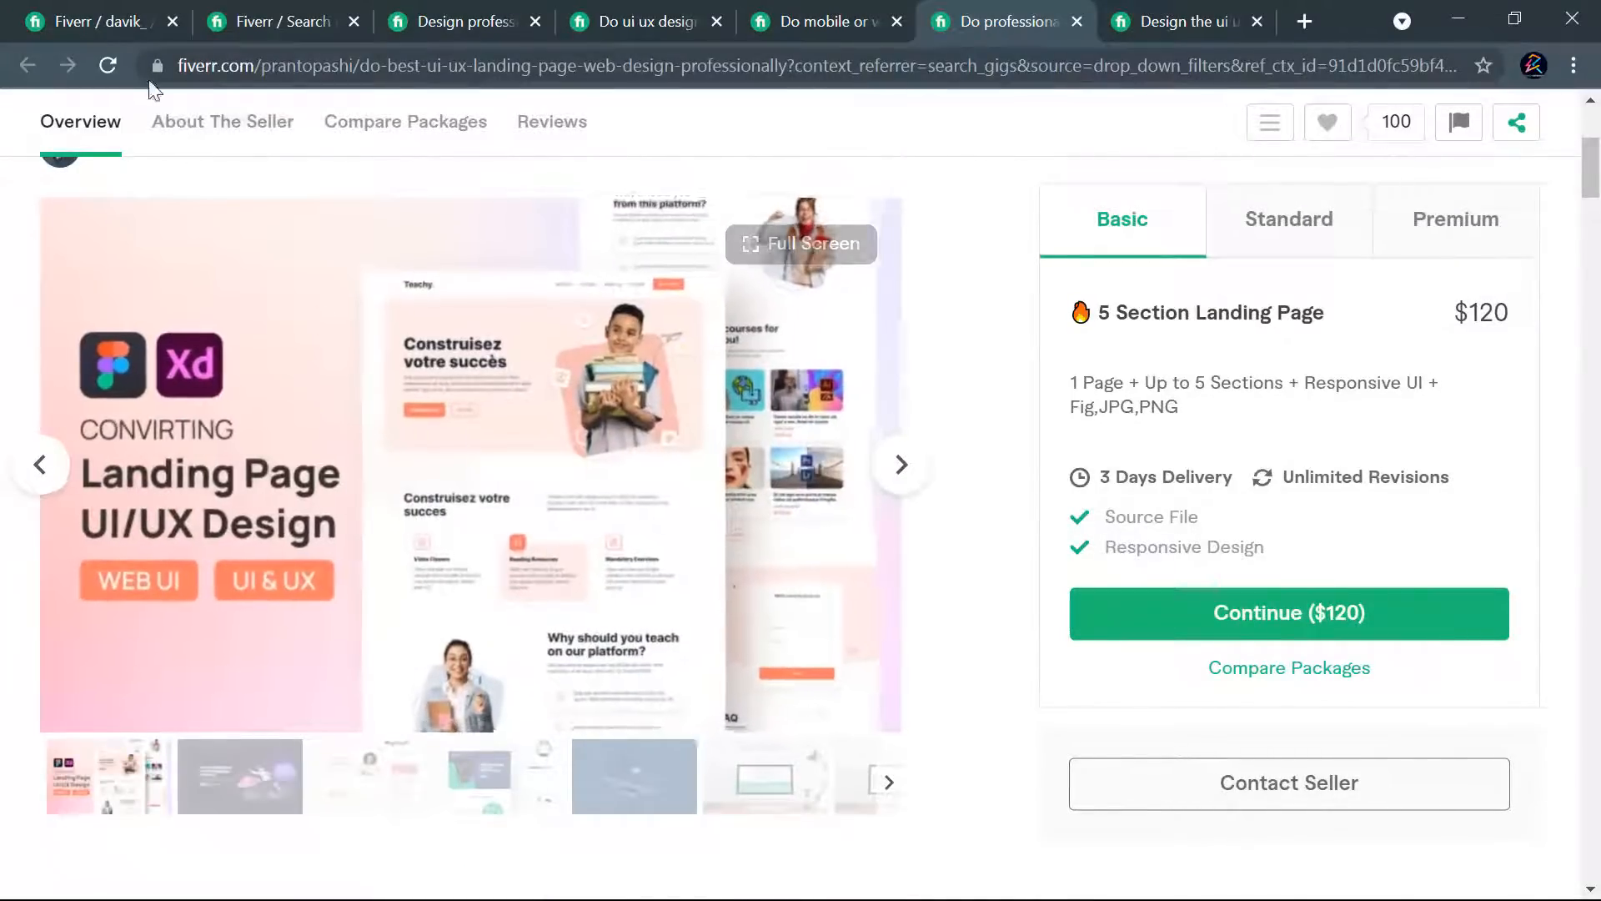
- Set the Basic package in the gig draft to 1 day delivery, 1 page or screen and 4 custom asset designs
click(81, 20)
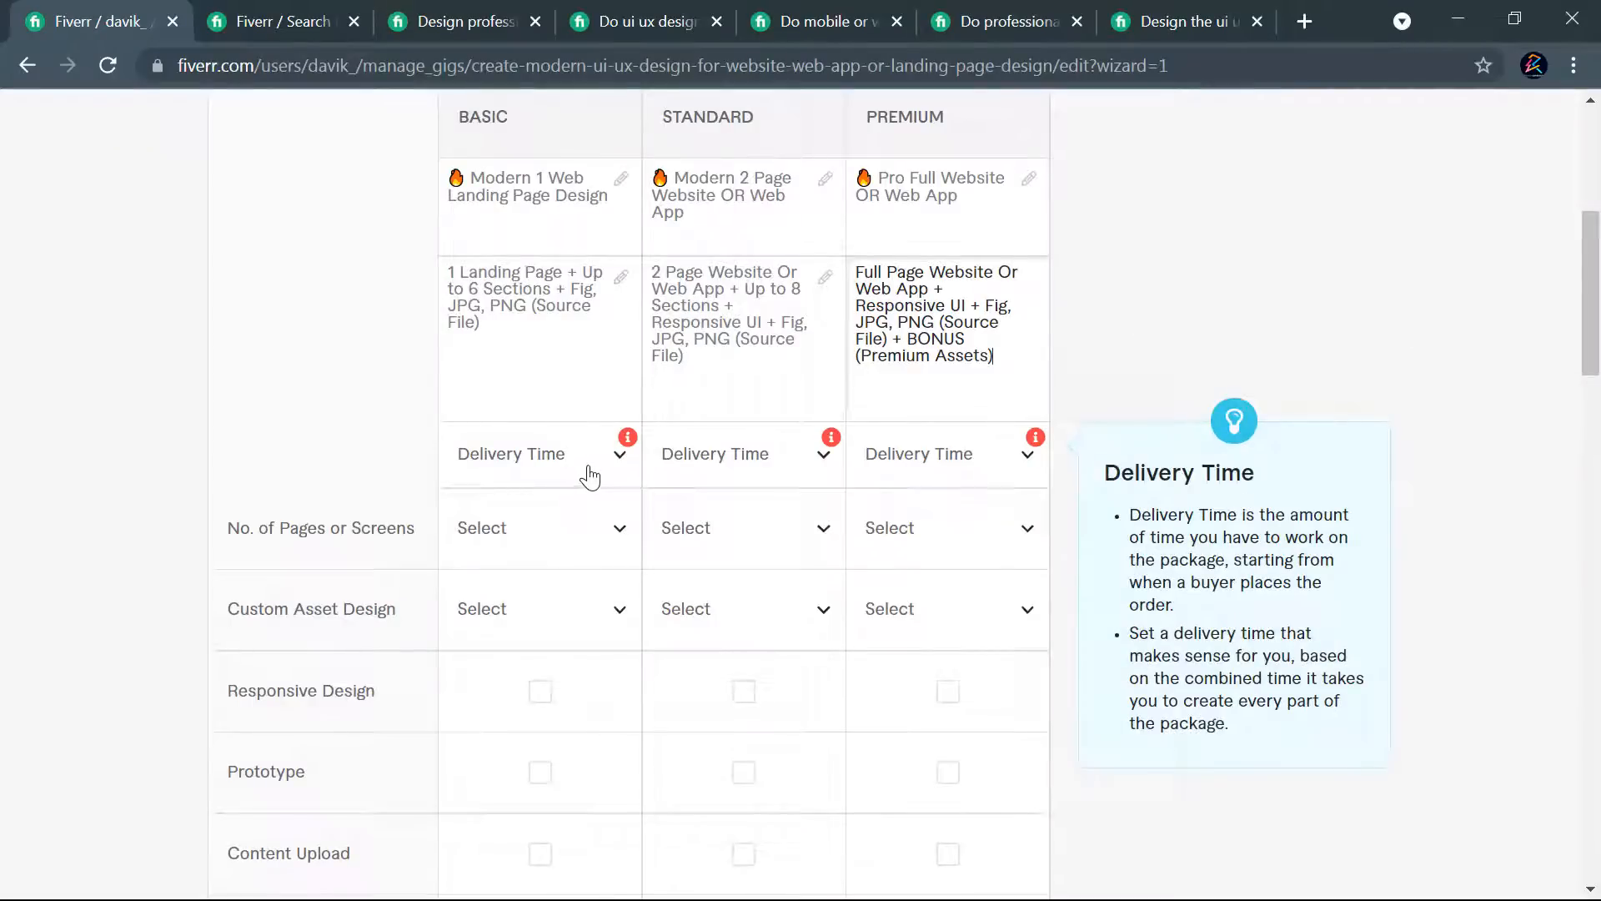
click(547, 454)
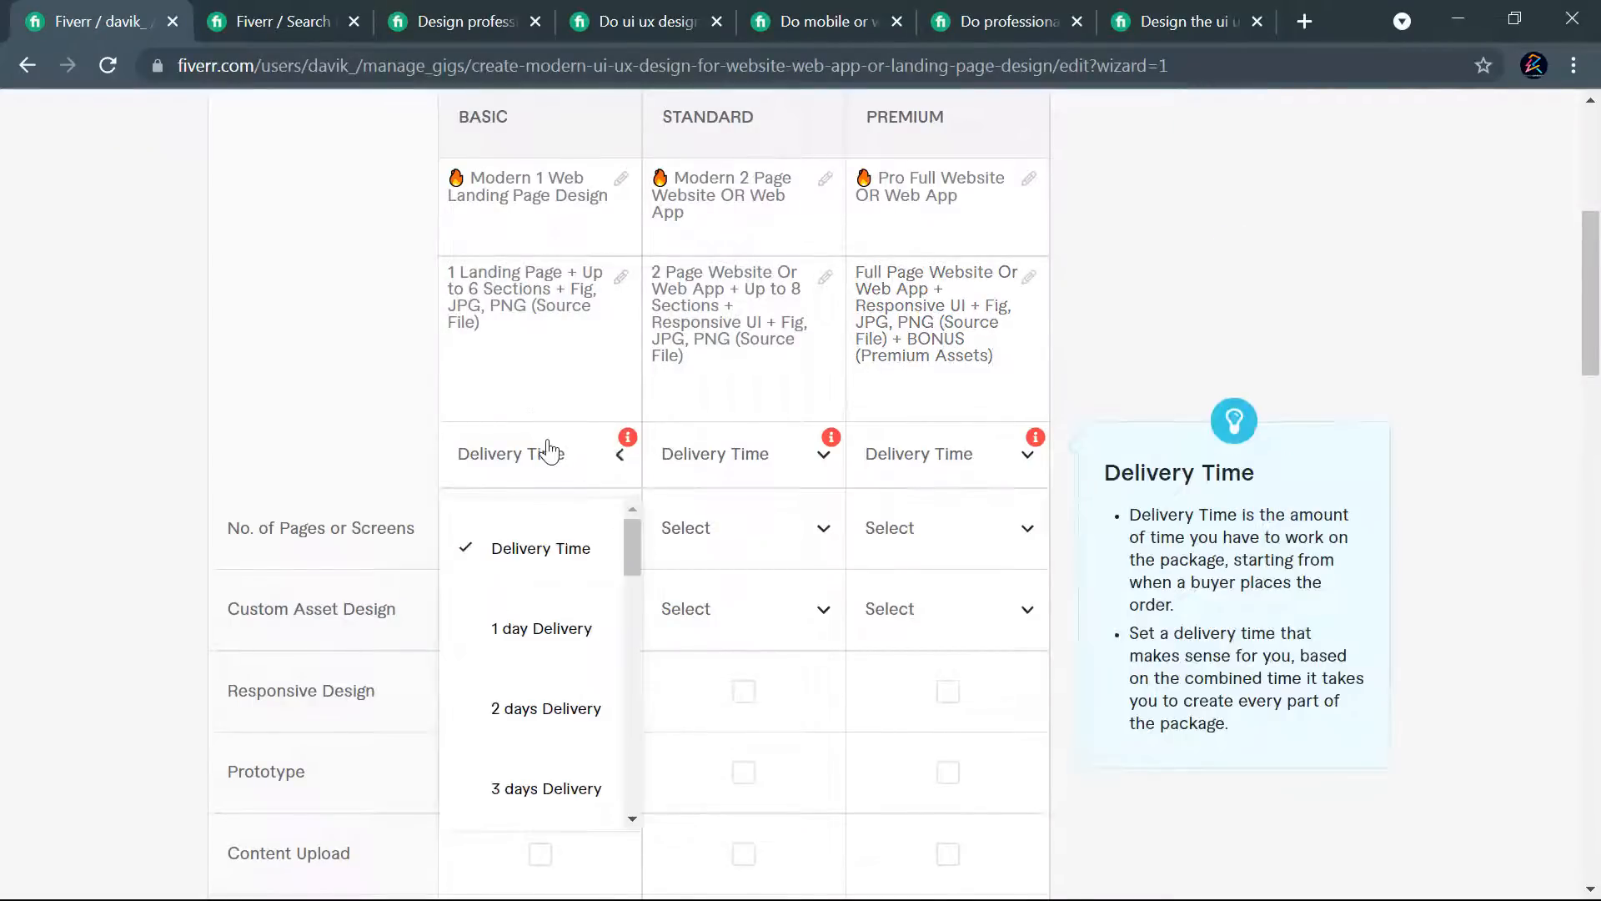
click(531, 640)
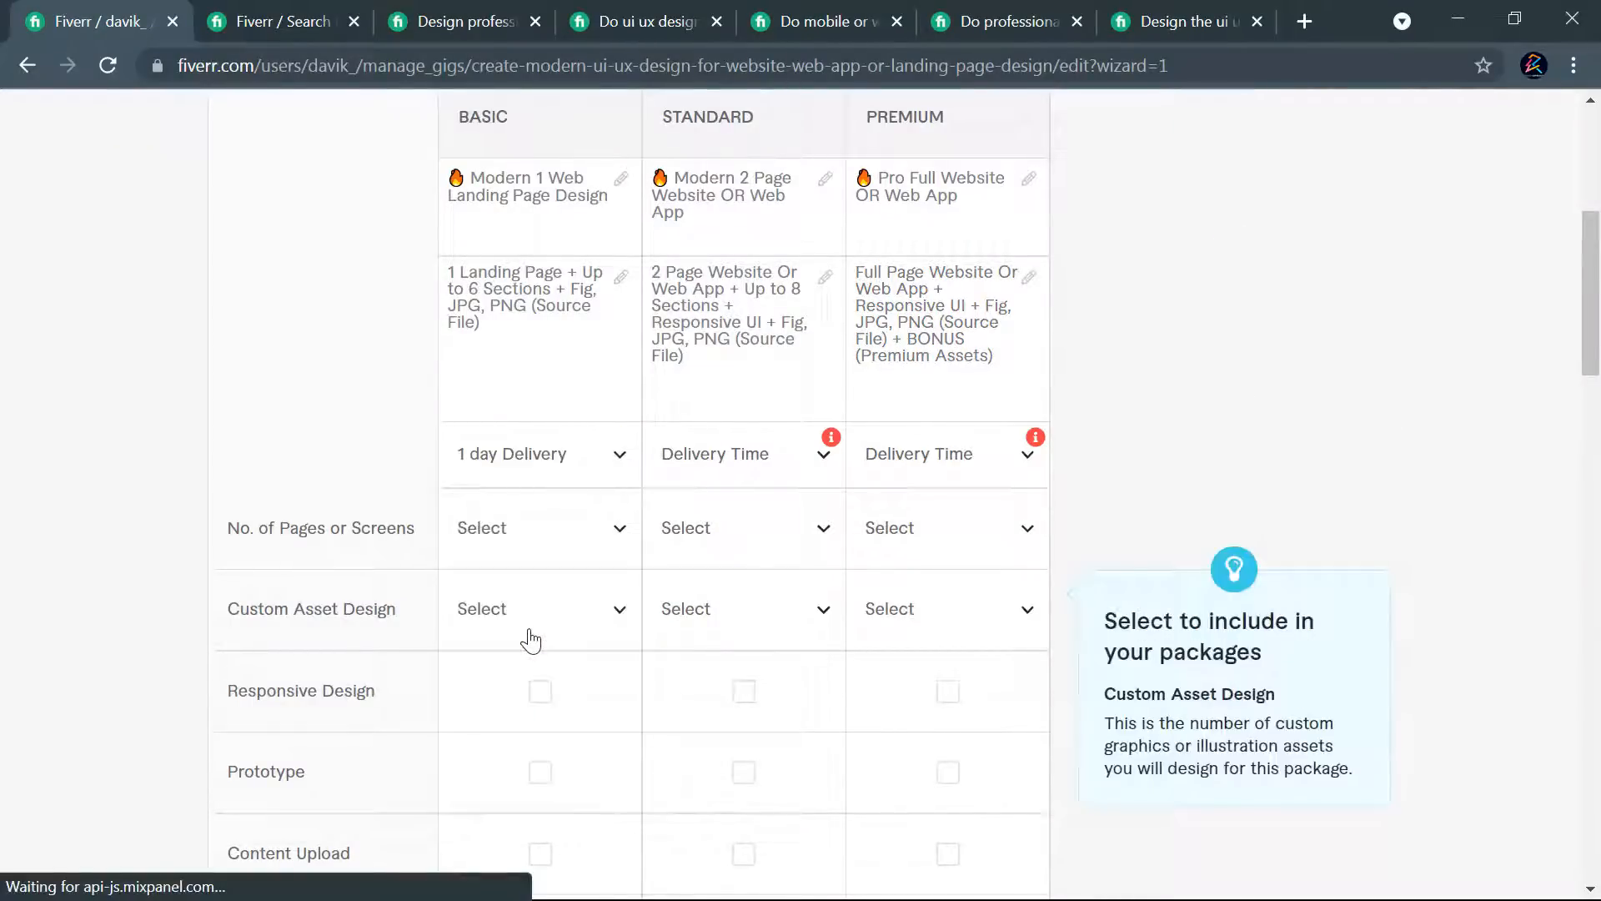
click(527, 535)
click(500, 315)
click(563, 618)
scroll(536, 476, down, 3)
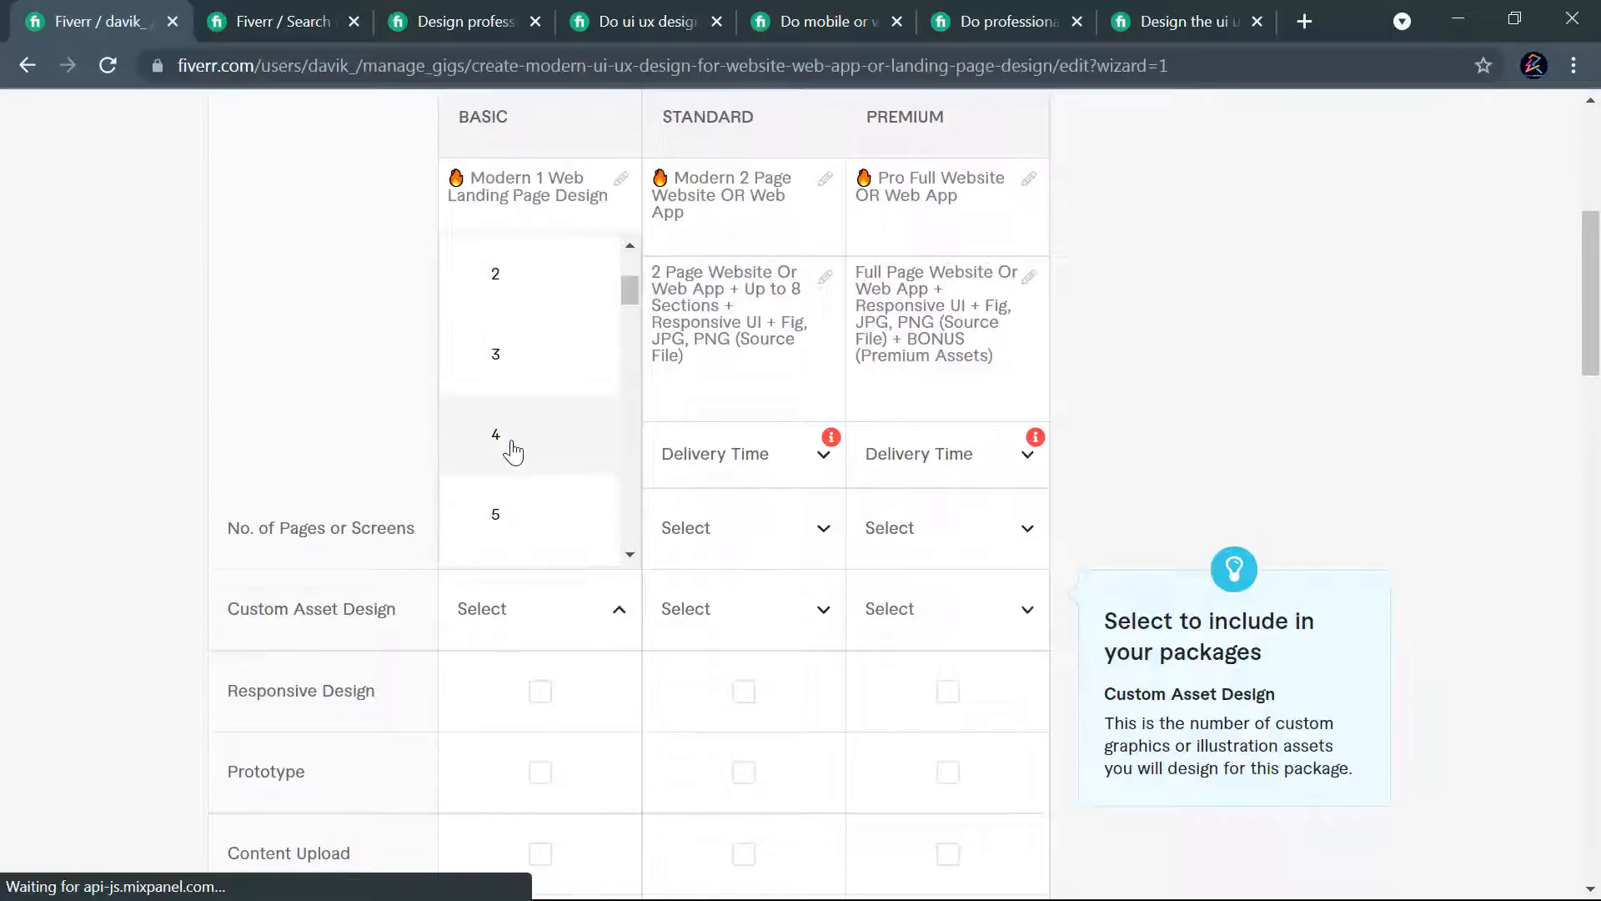
click(514, 449)
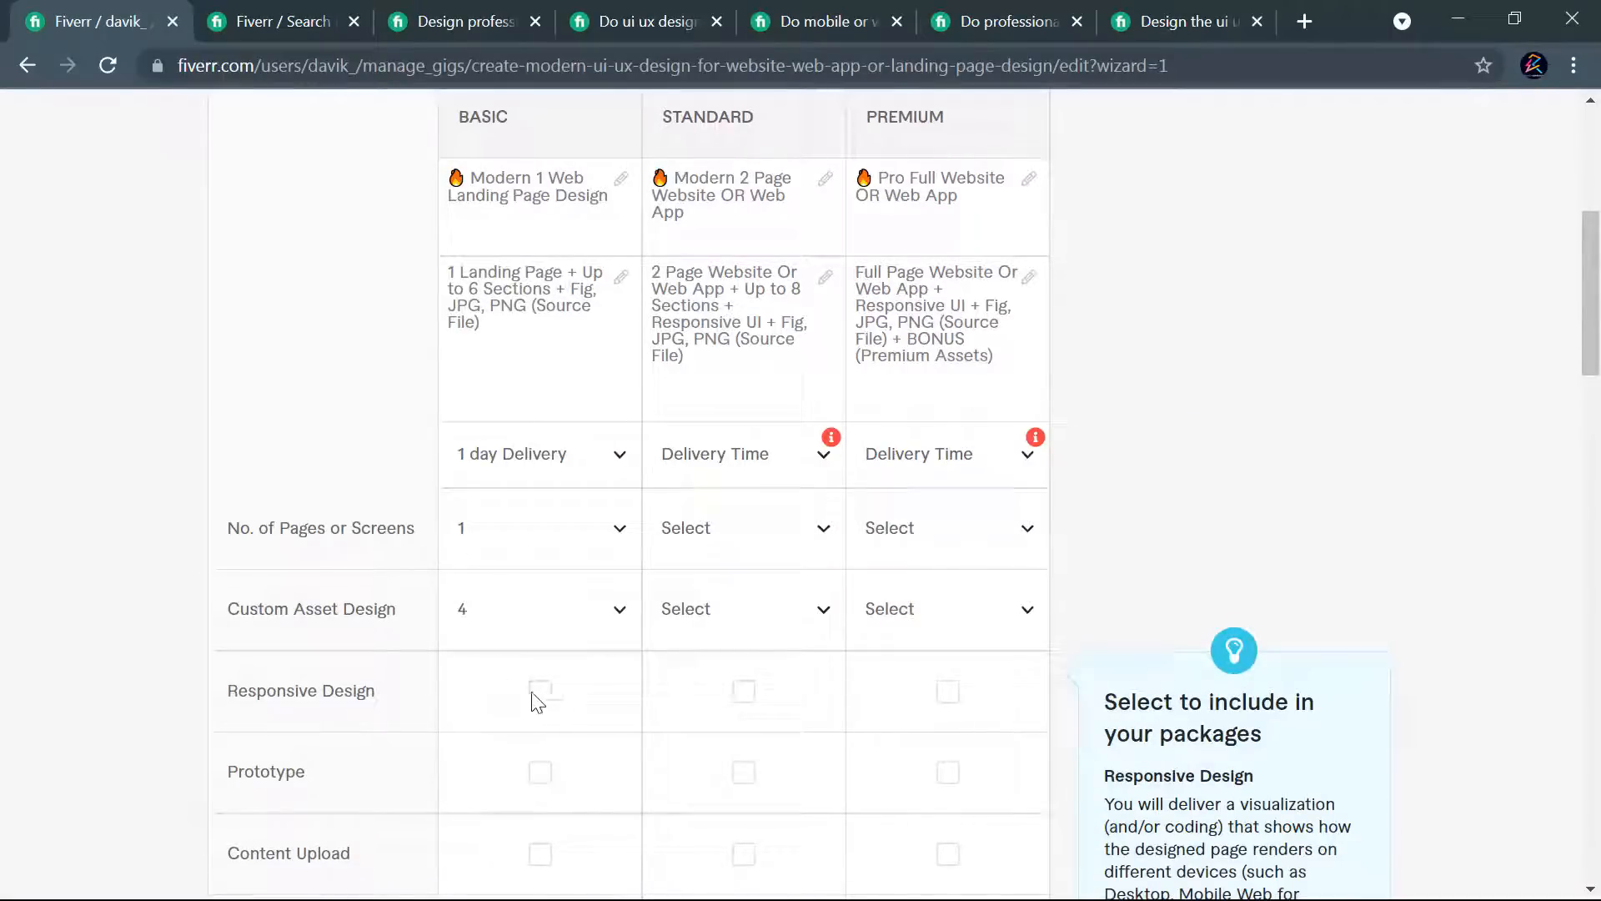
- Include Responsive Design in the Standard and Premium packages, and Prototype in the Premium package only
click(948, 771)
click(948, 694)
click(745, 695)
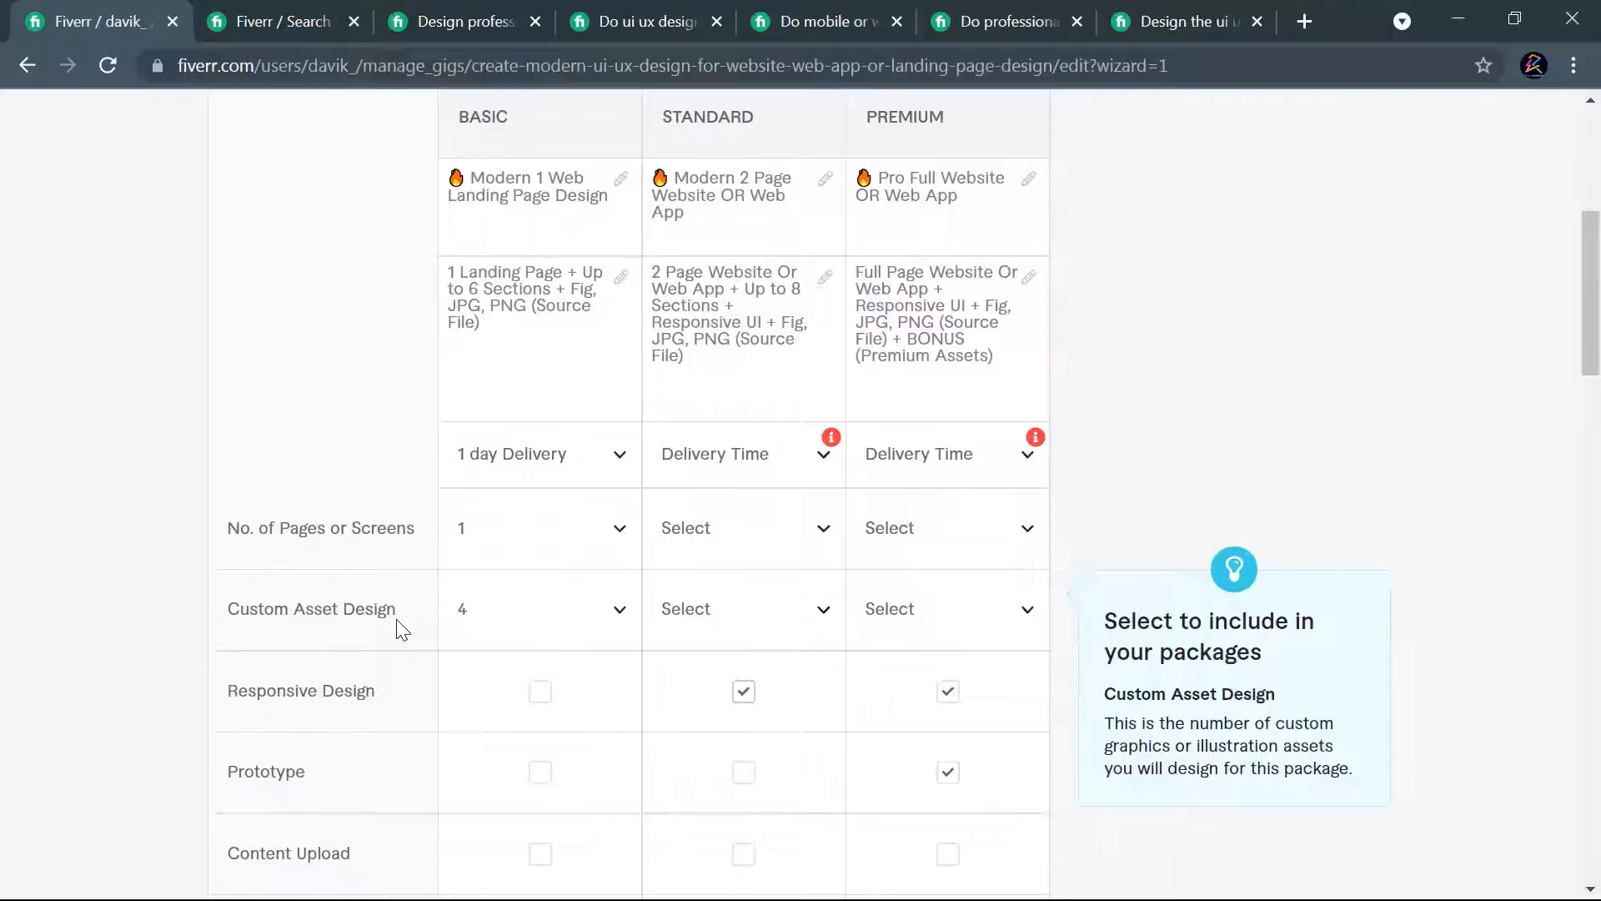
- Set the Standard package's custom asset design count to 6
click(753, 632)
scroll(728, 475, down, 4)
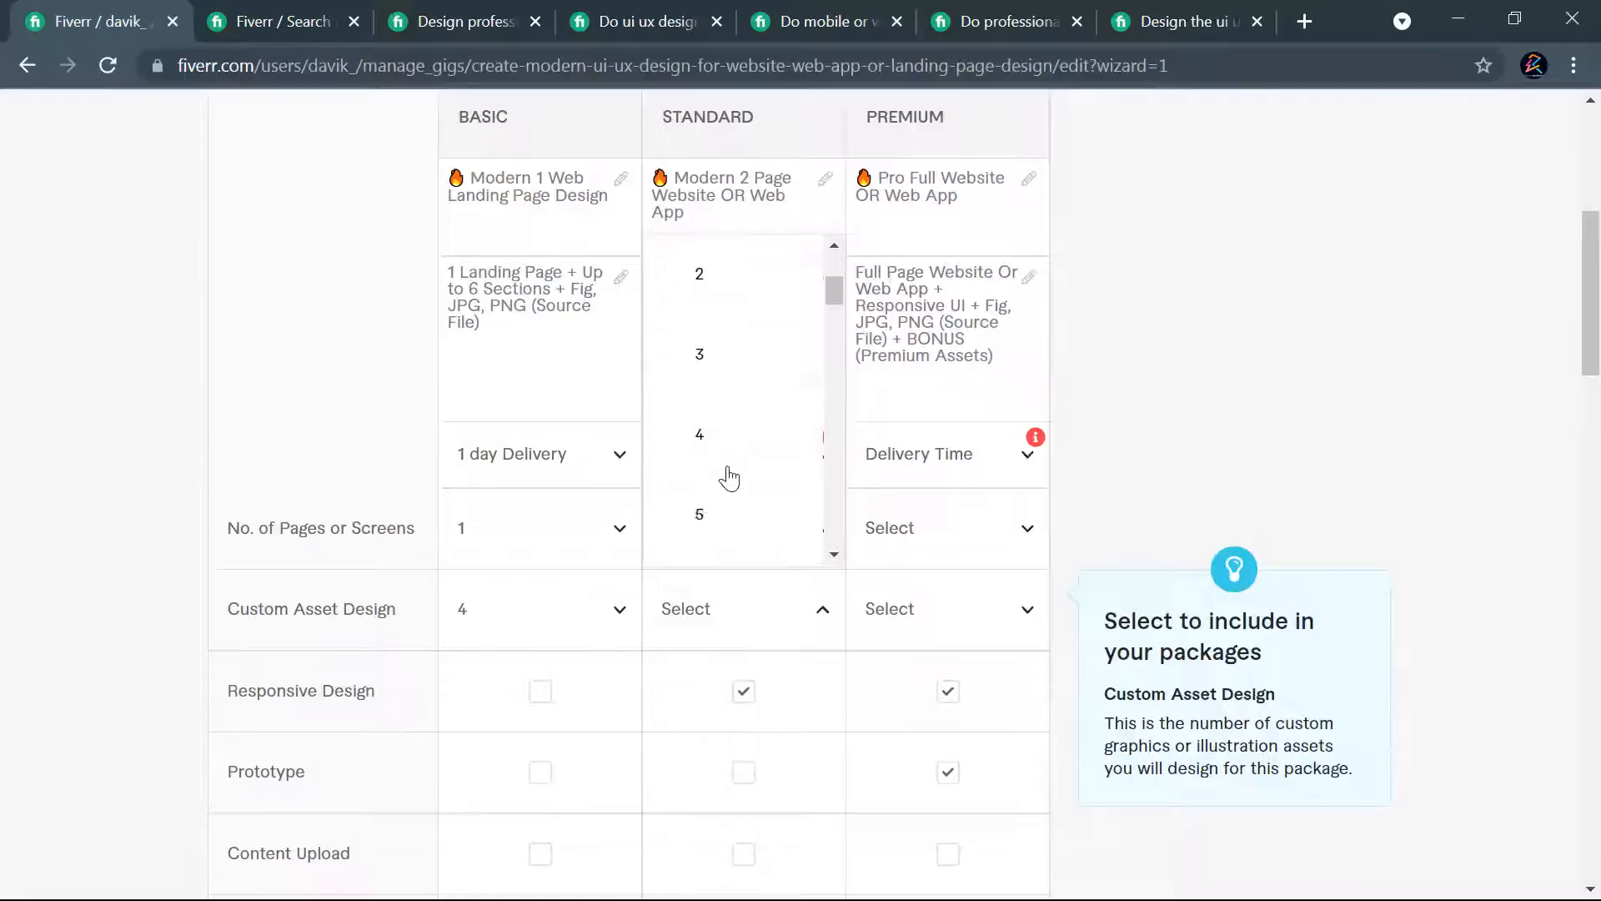
click(717, 473)
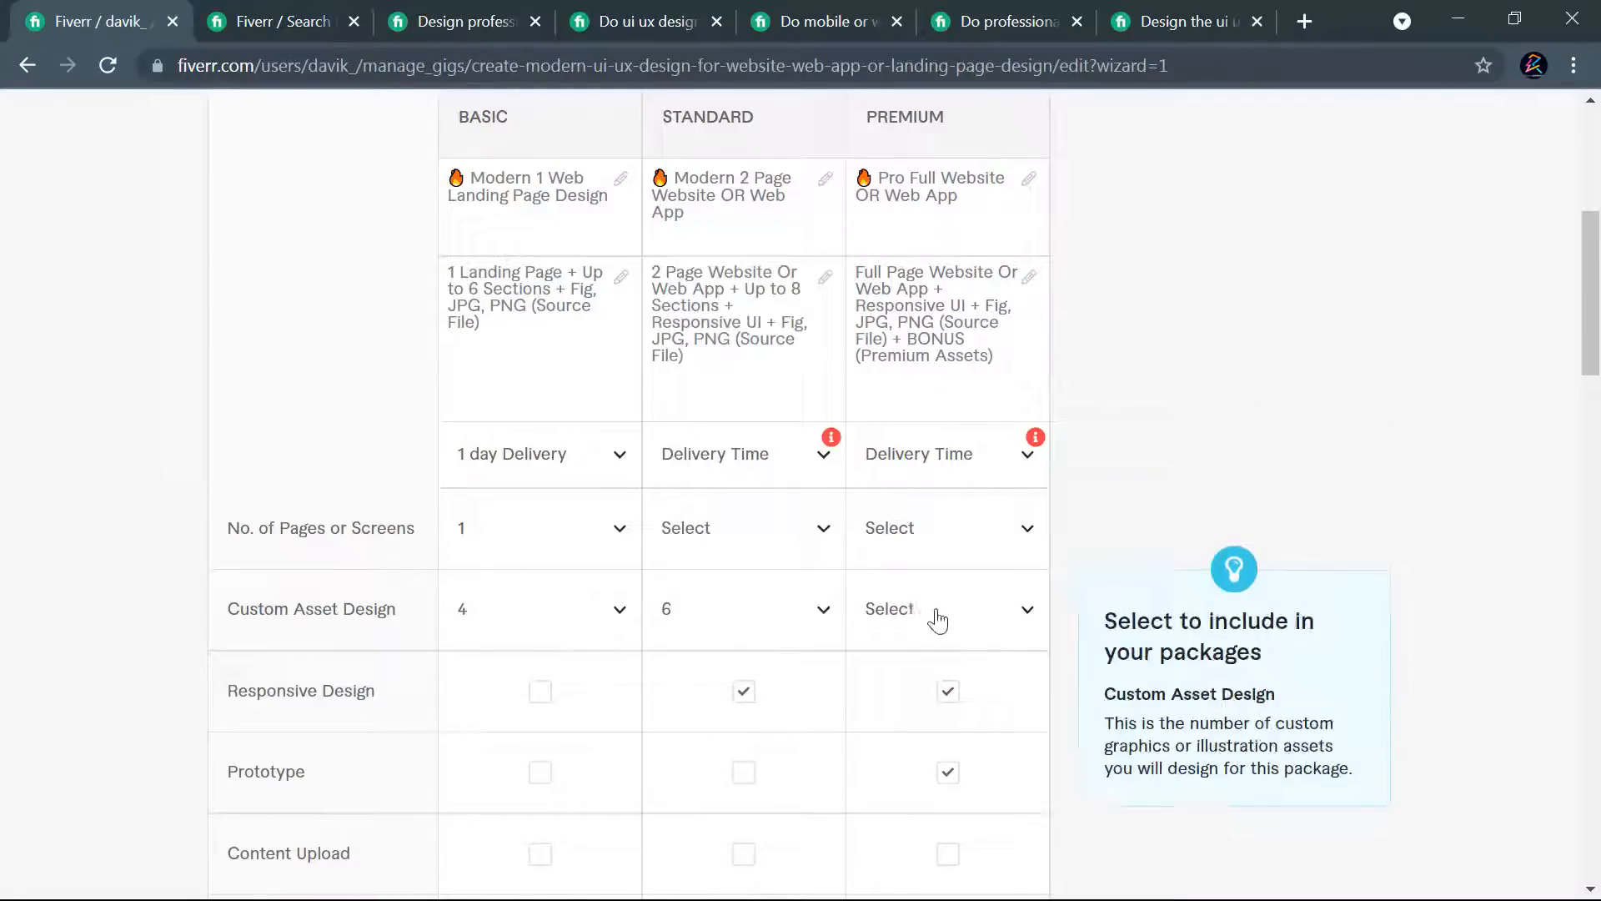
- Reset the custom asset design counts of the Standard and Basic packages to unselected
click(719, 618)
scroll(703, 333, up, 2)
scroll(848, 461, up, 4)
scroll(786, 393, down, 10)
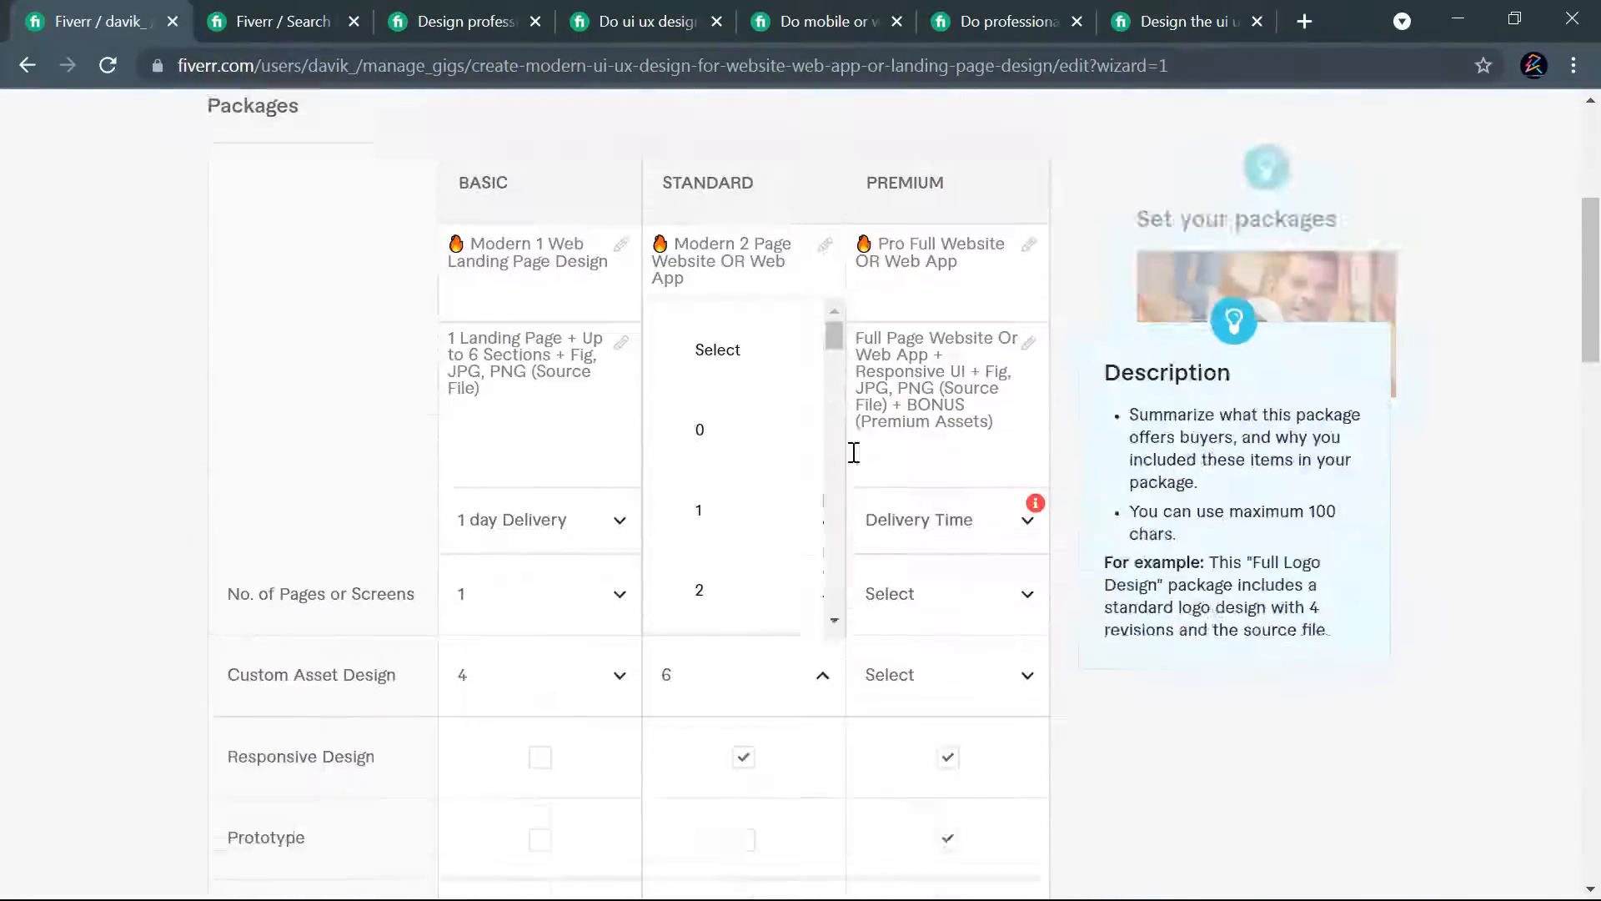
scroll(784, 394, up, 3)
click(727, 288)
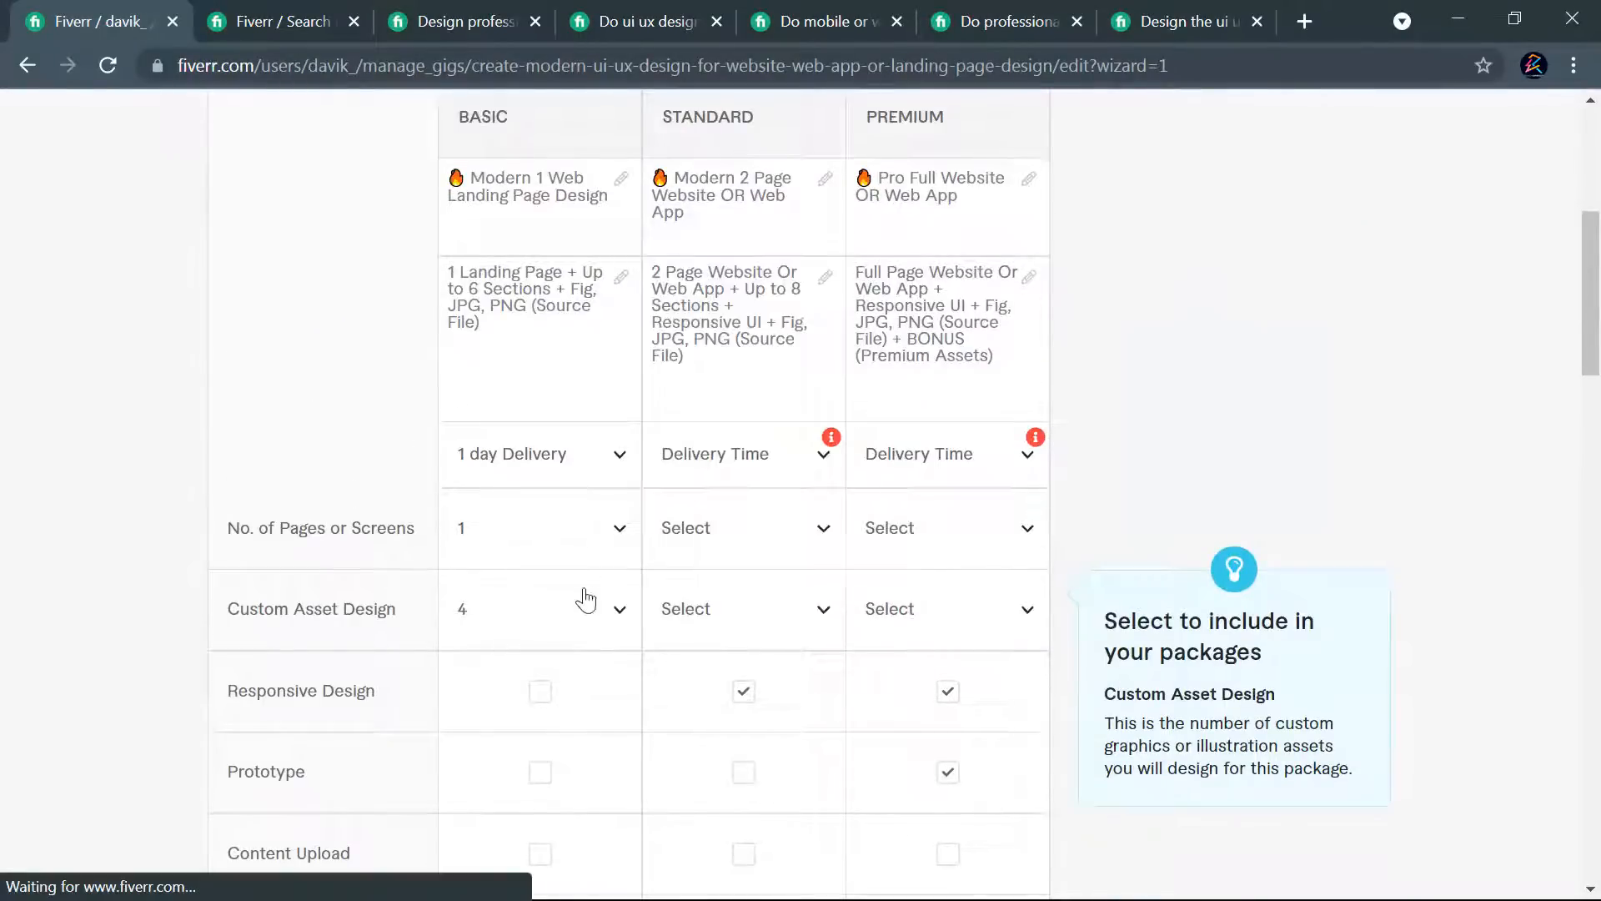
click(745, 618)
scroll(722, 454, down, 3)
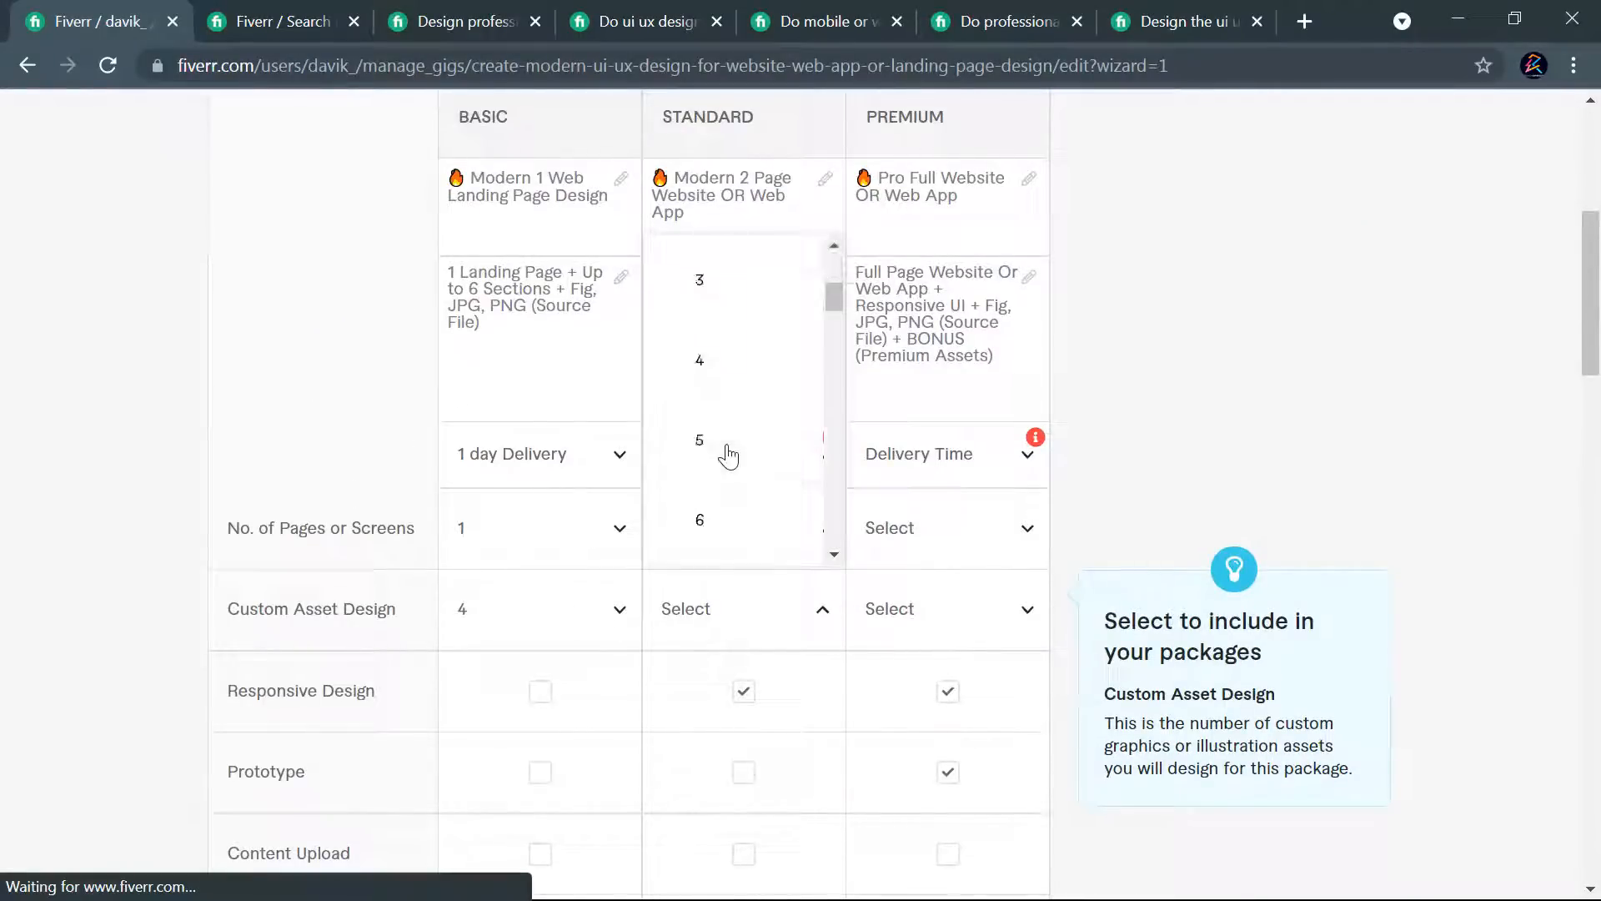
scroll(733, 314, up, 3)
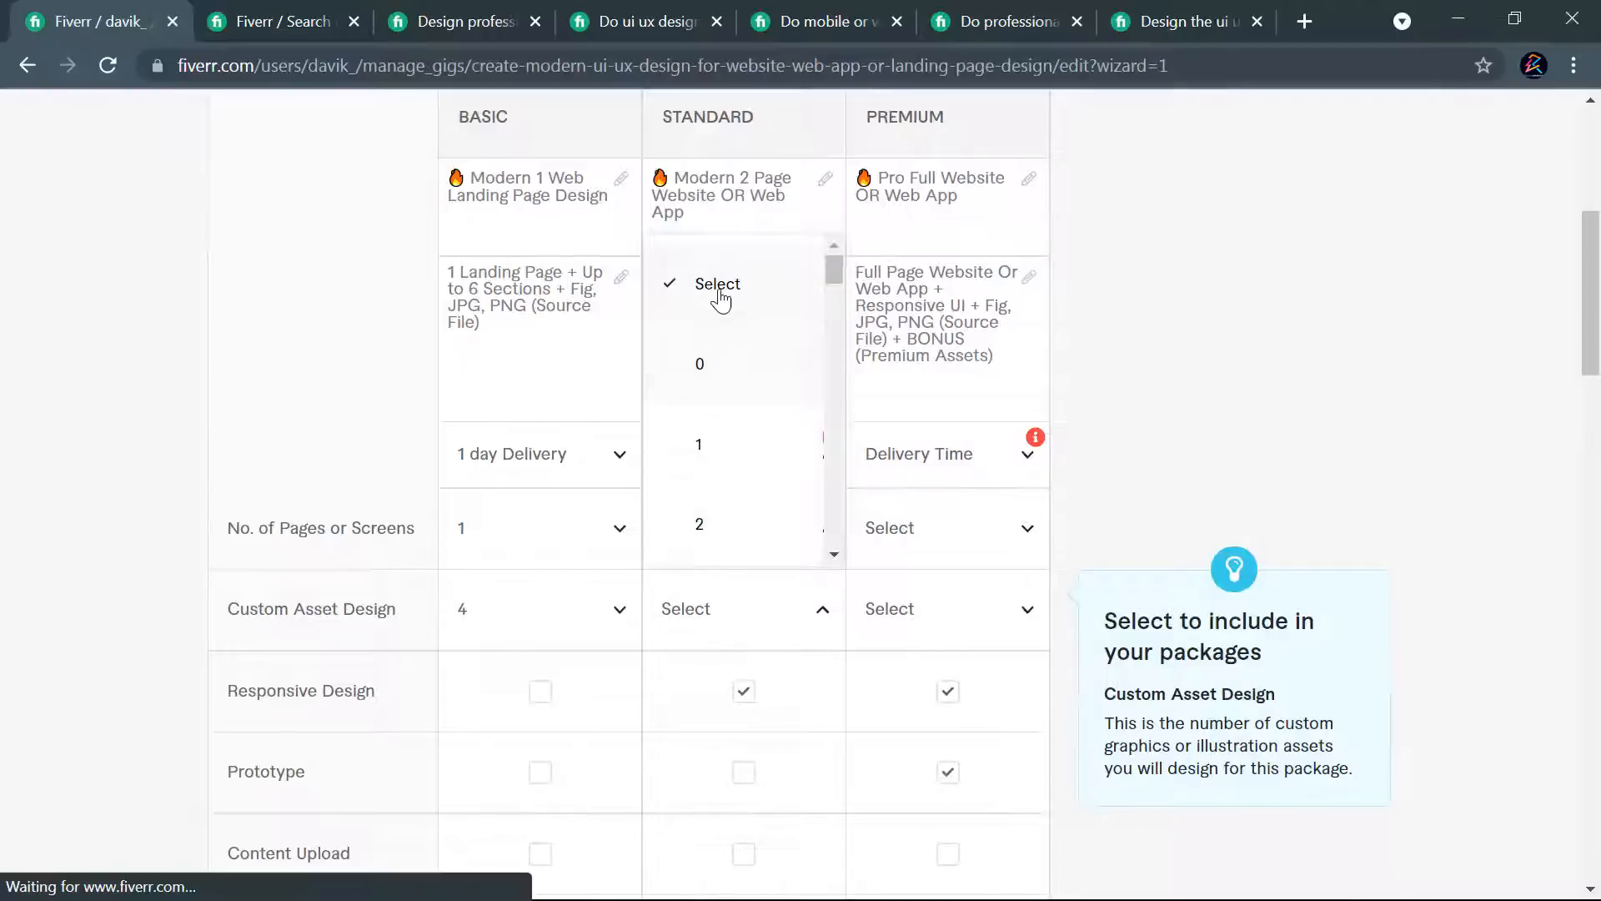
click(718, 300)
click(616, 614)
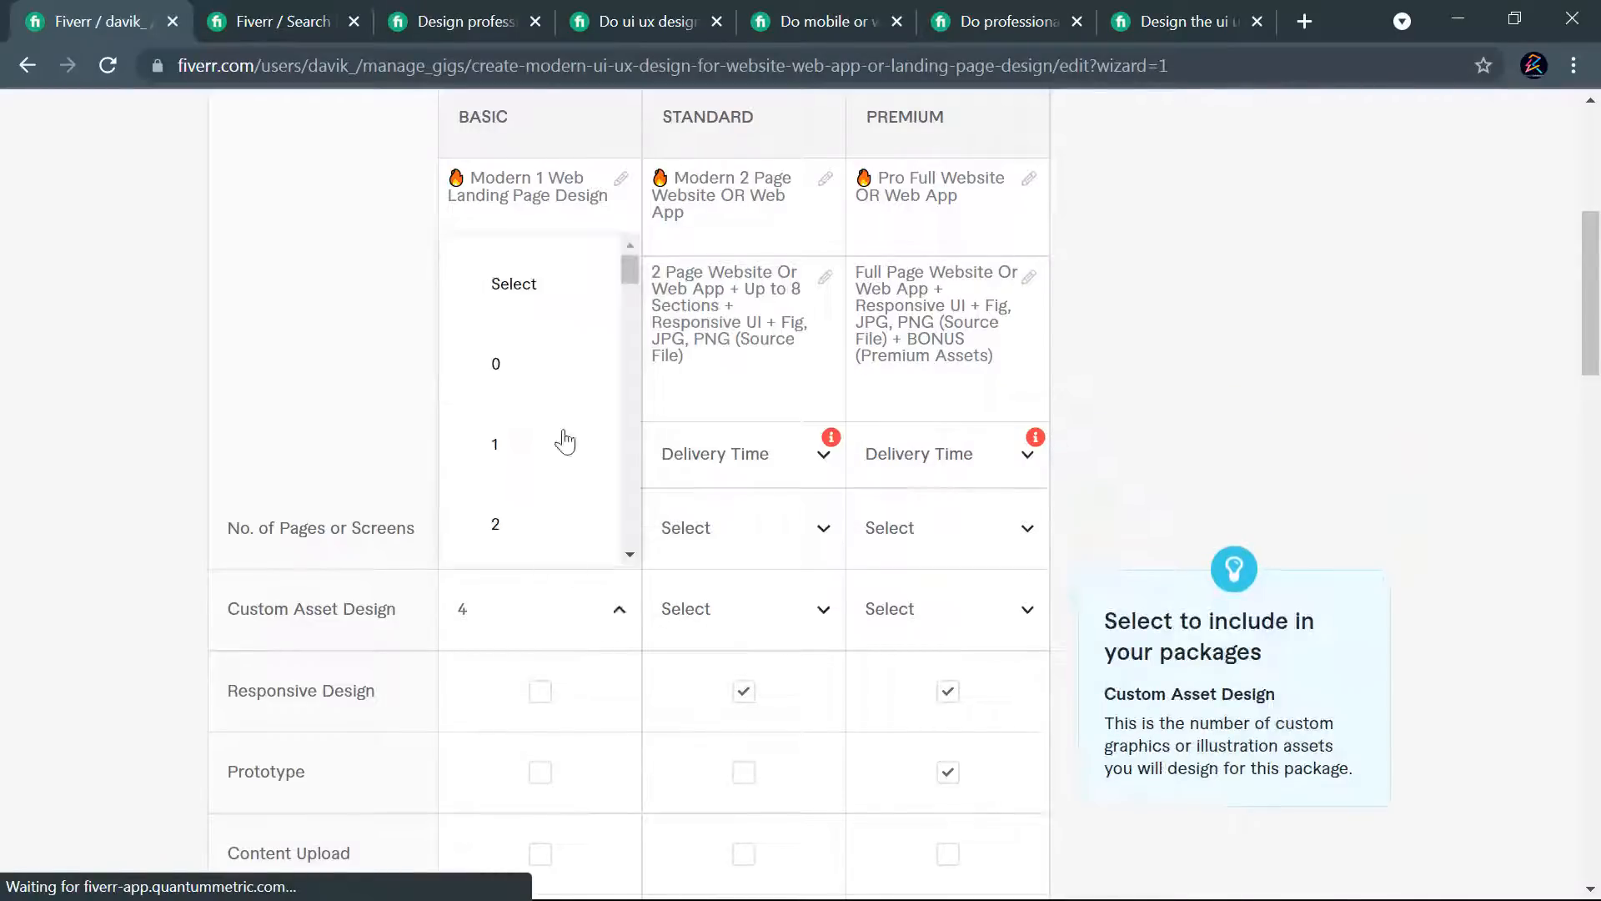
click(561, 283)
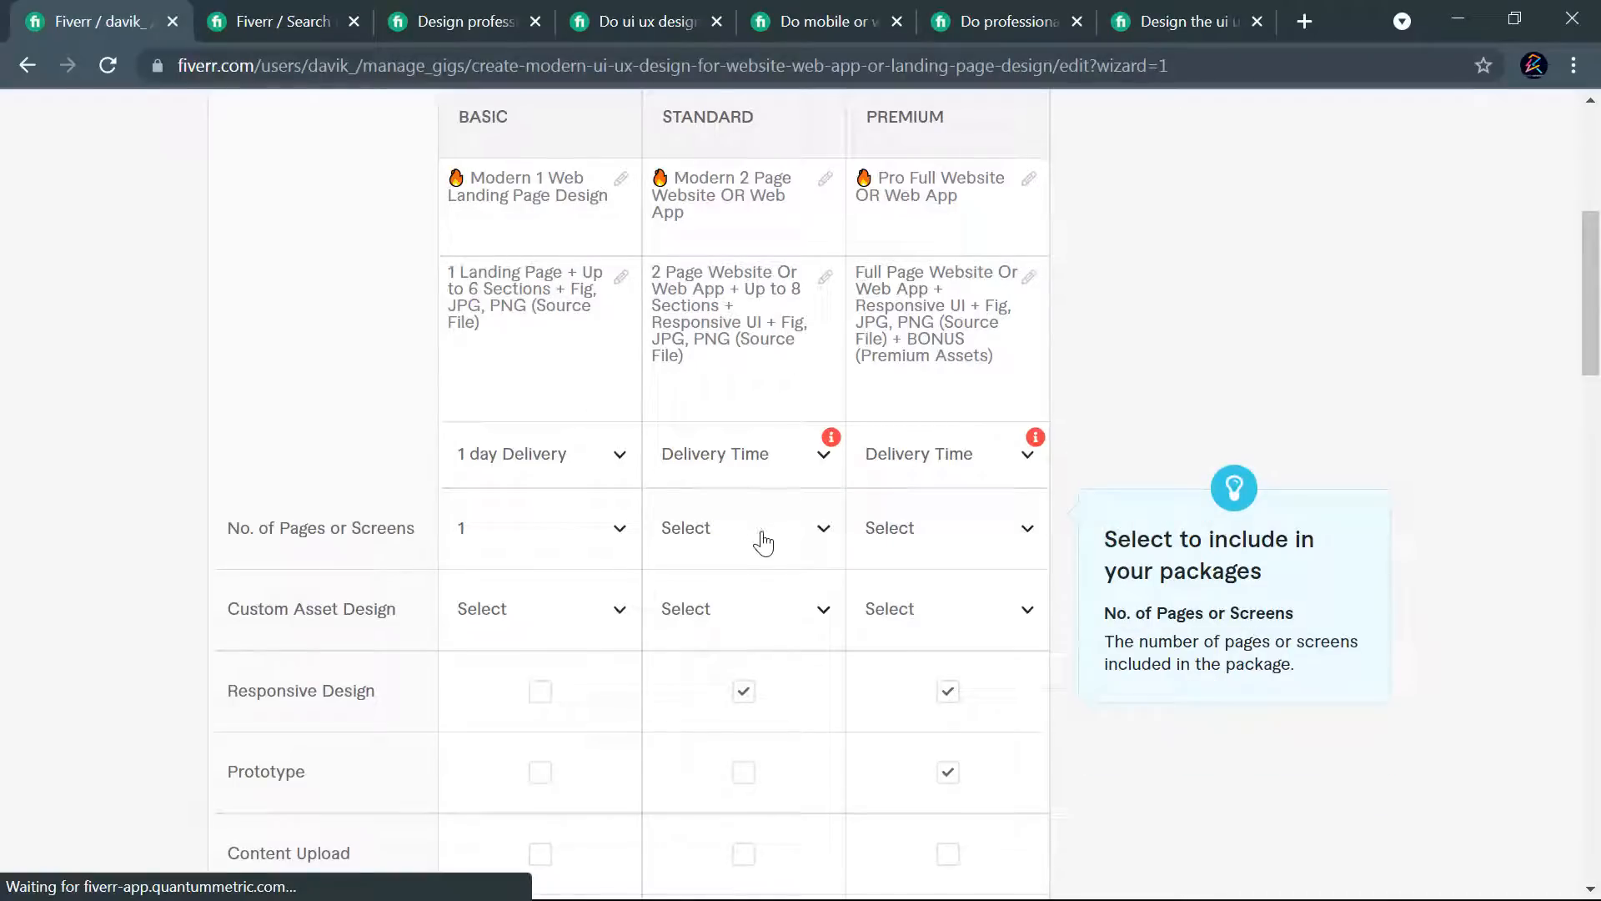
- Set the number of pages or screens to 2 for the Standard package and 7 for the Premium package
click(763, 543)
scroll(715, 337, down, 2)
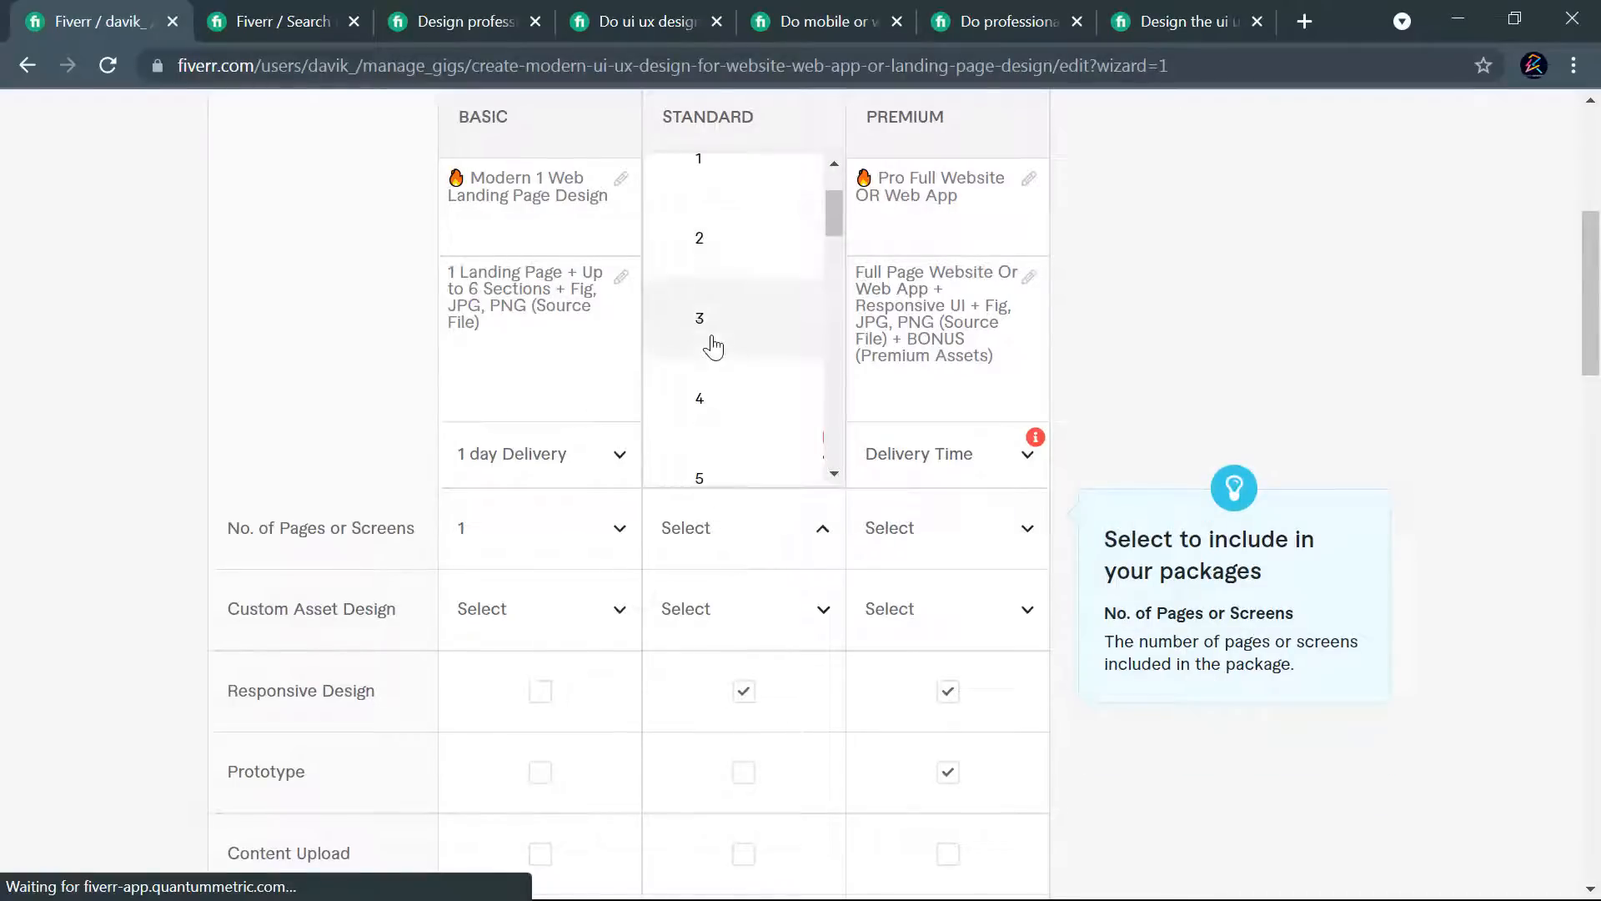
click(713, 273)
click(934, 540)
scroll(924, 431, down, 3)
scroll(924, 431, down, 5)
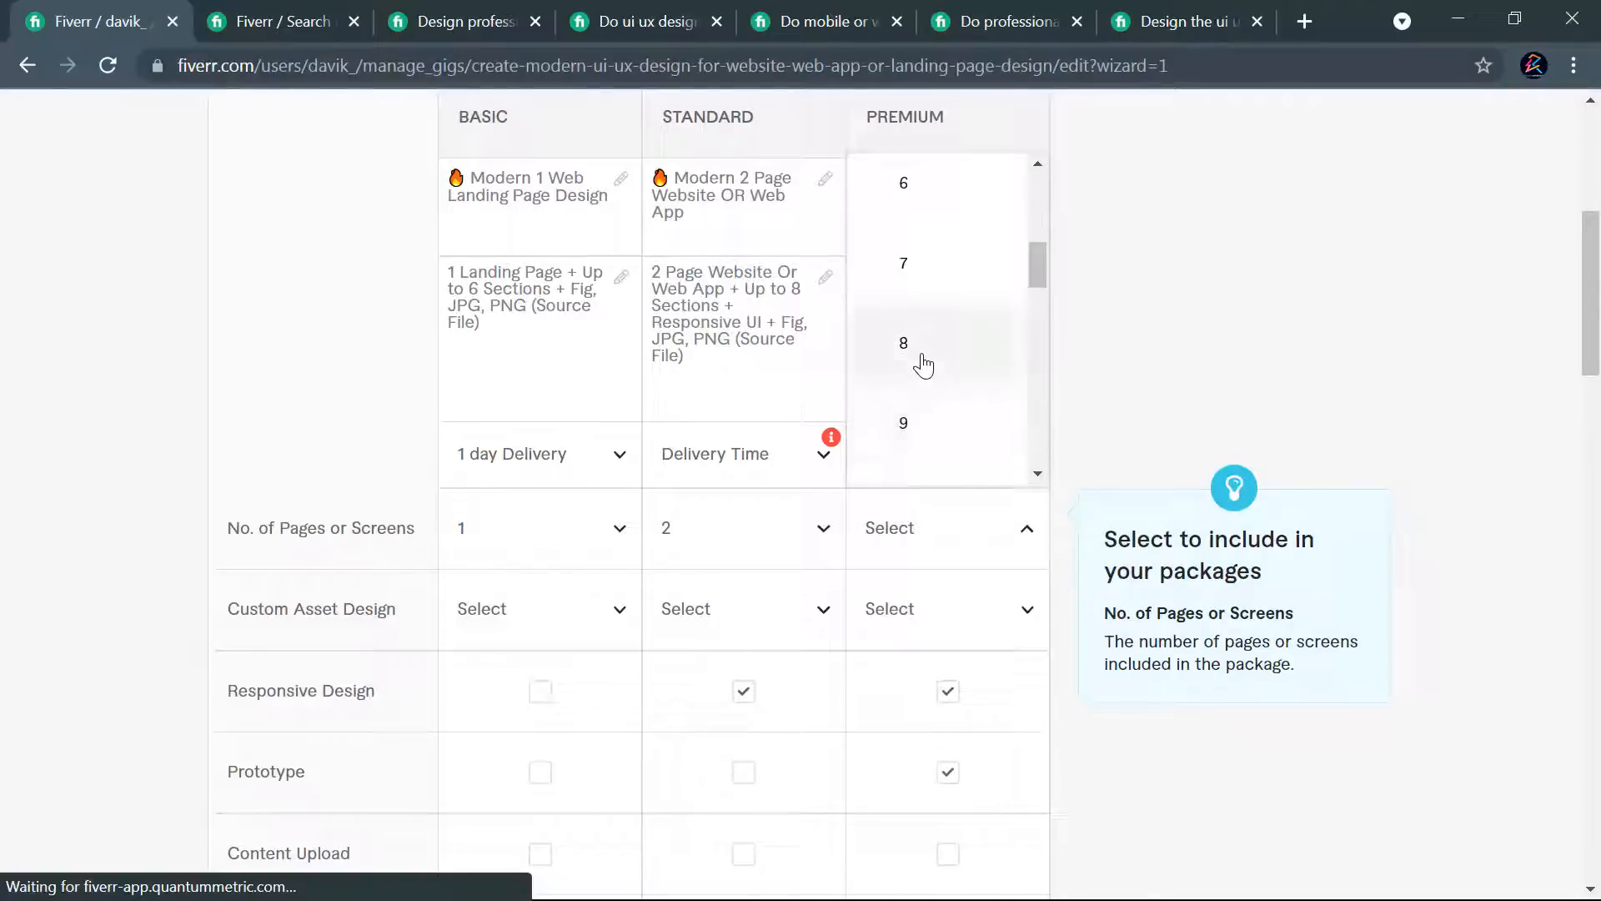
scroll(922, 367, up, 4)
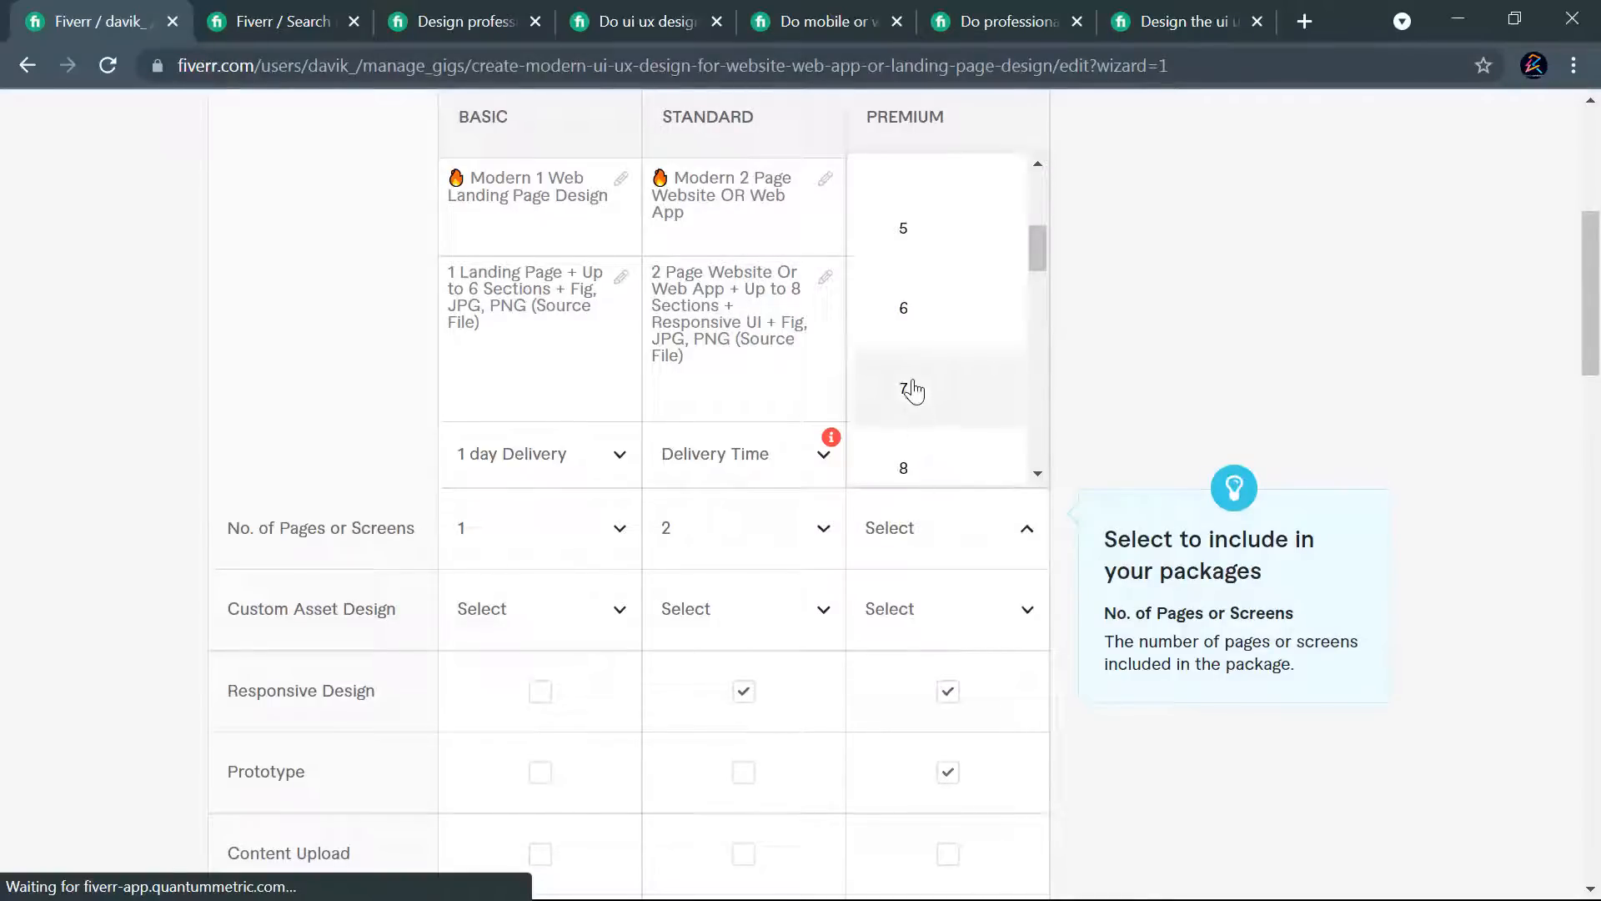
click(918, 410)
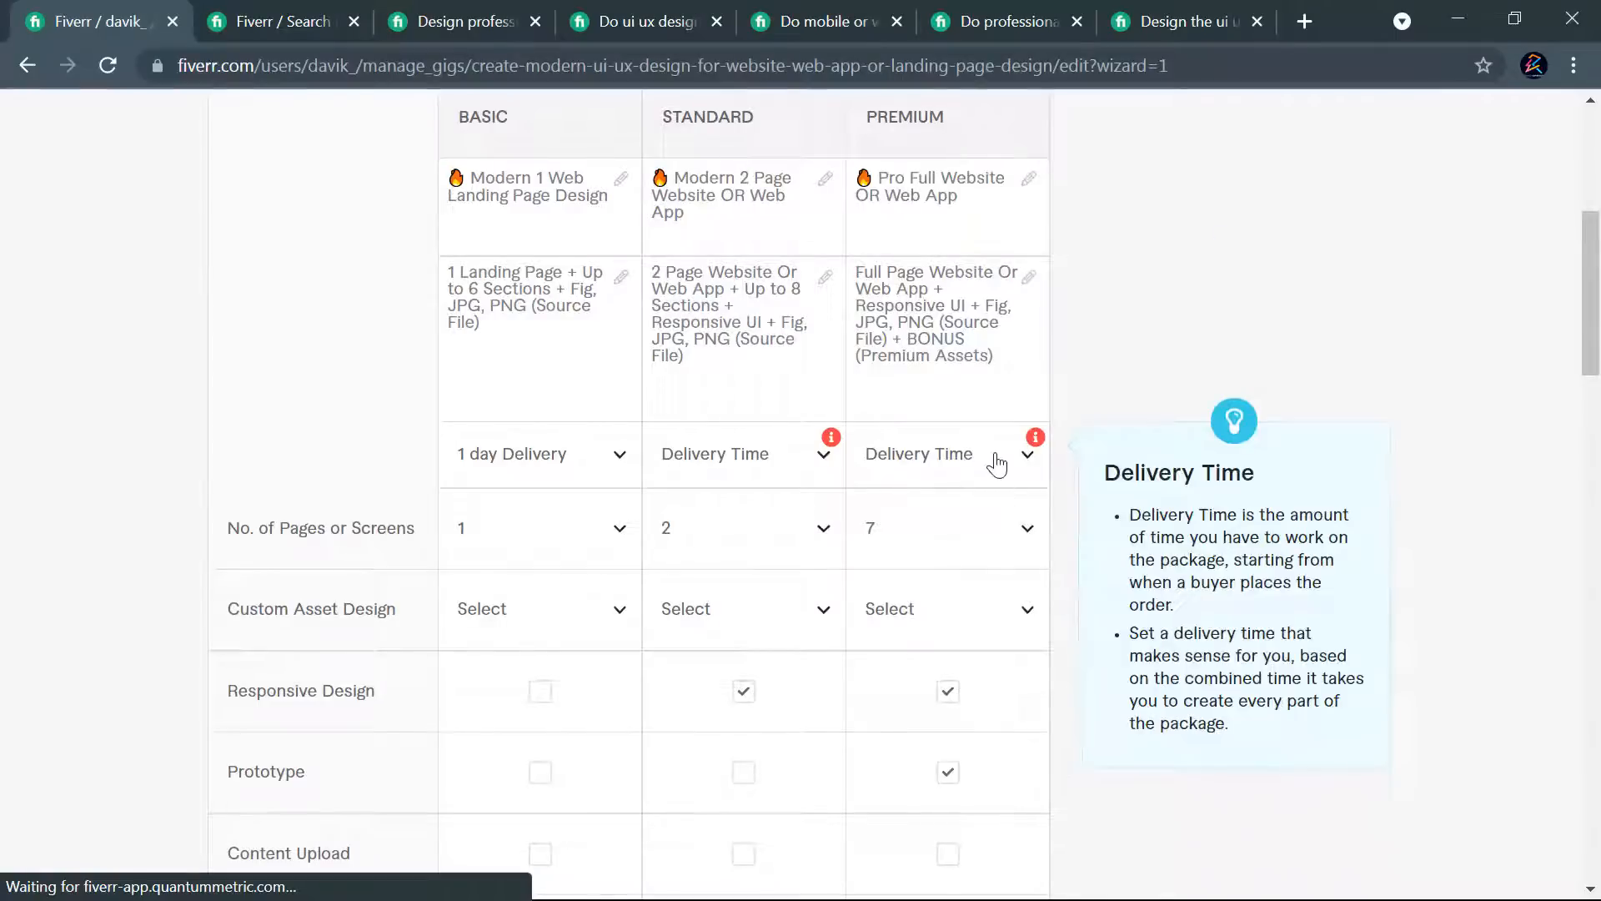
- Set the delivery time to 3 days for the Standard package and 5 days for the Premium package
click(758, 454)
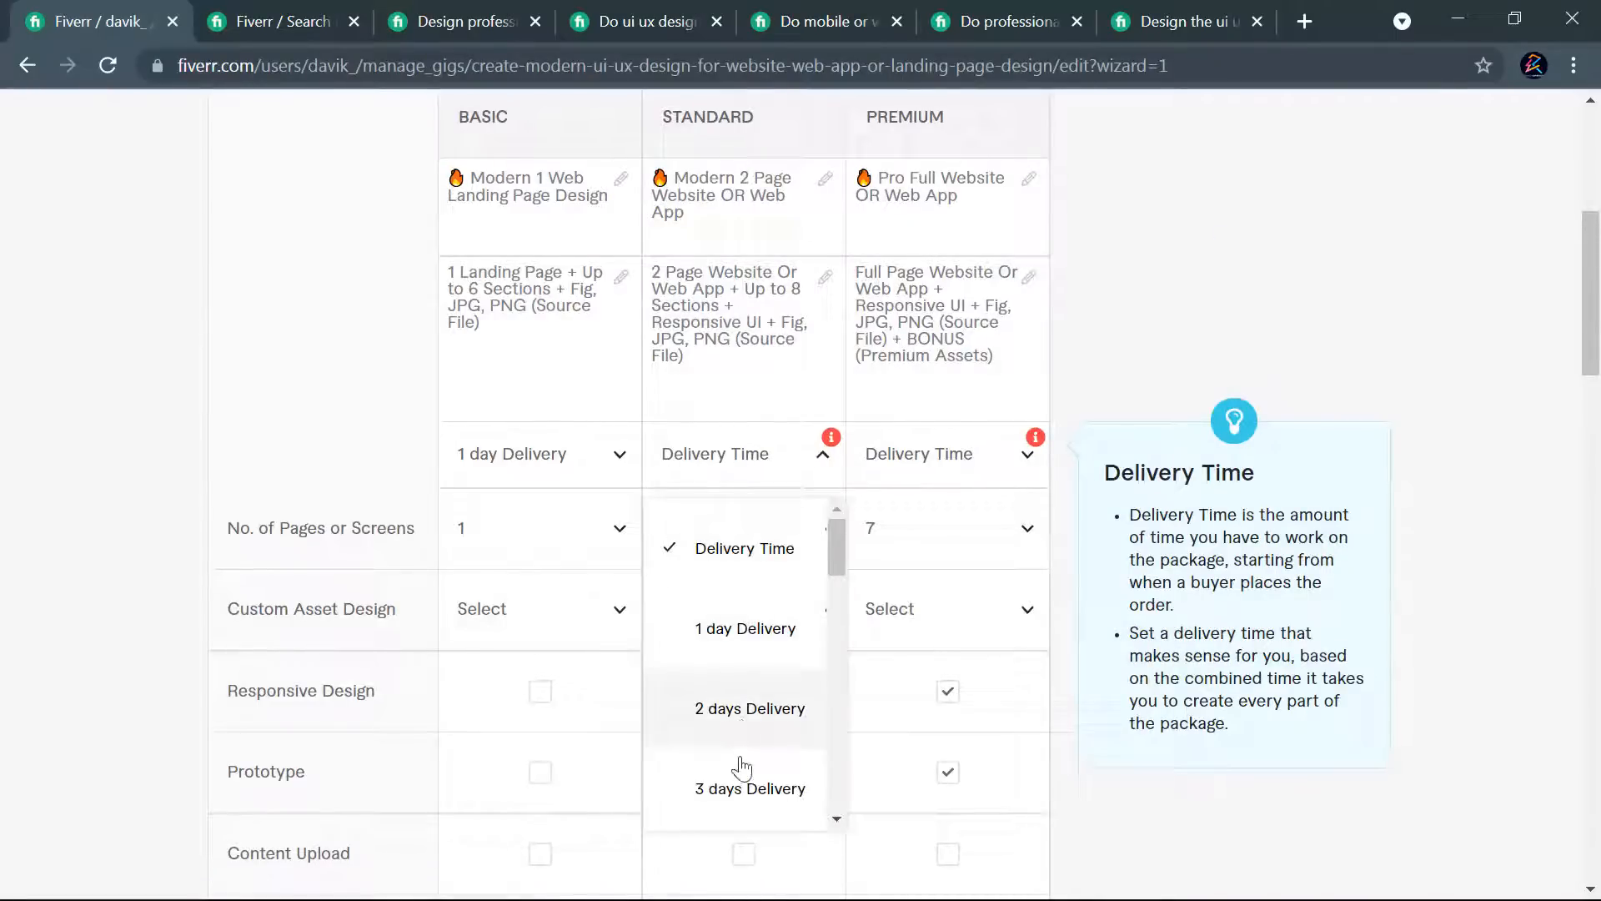
click(740, 778)
click(973, 454)
scroll(943, 616, down, 3)
scroll(944, 615, down, 1)
click(921, 575)
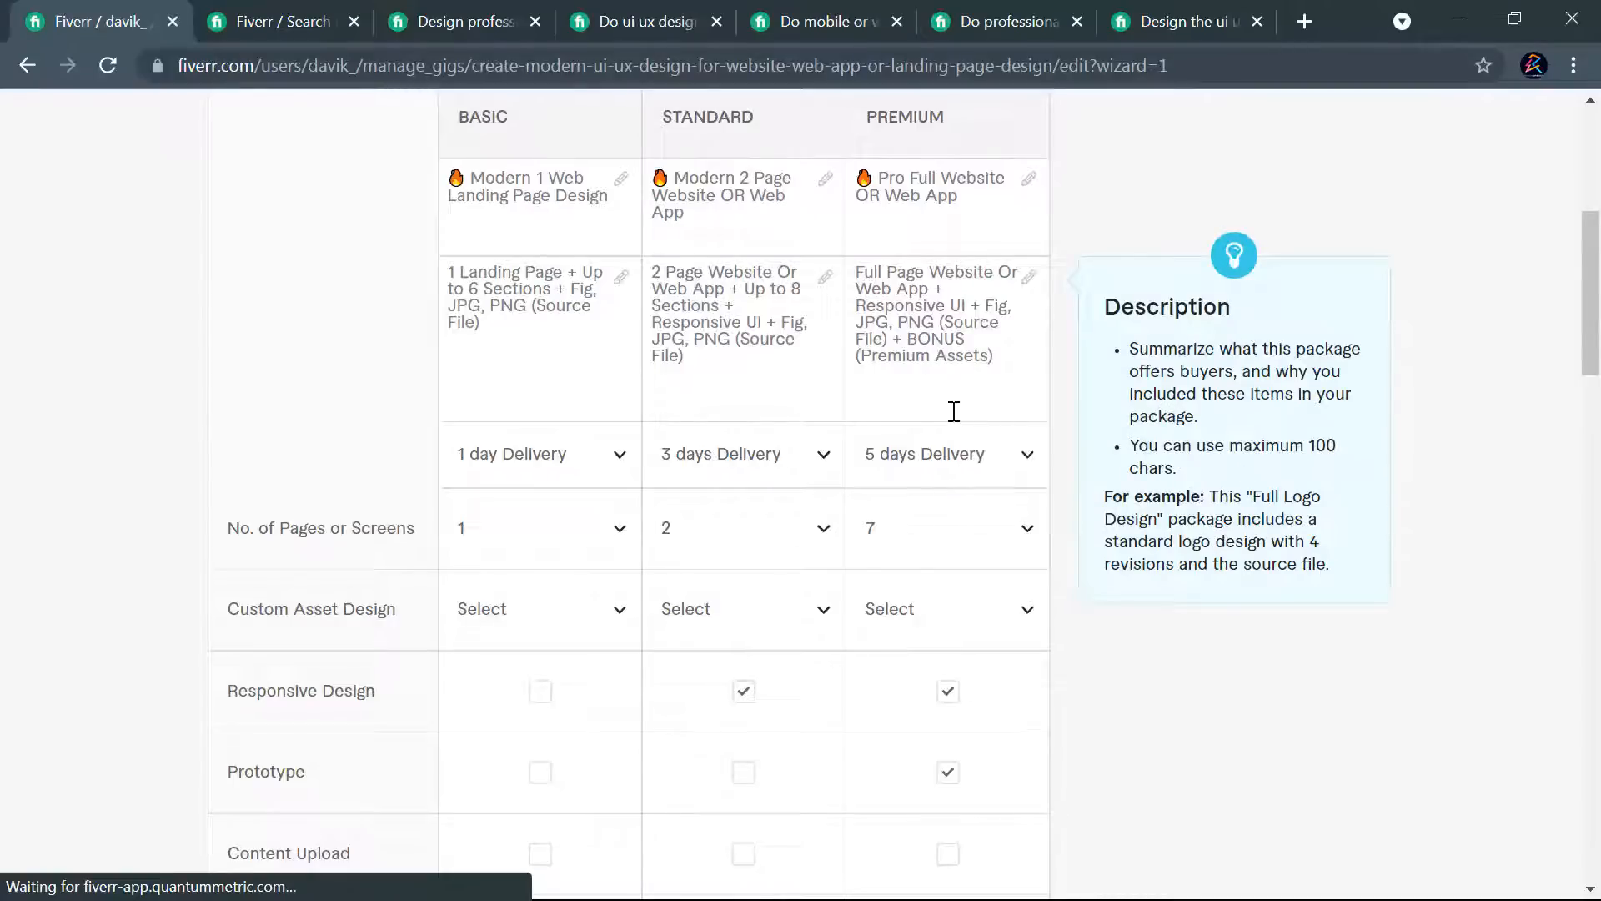
- Include Content Upload in the Premium package only and Source File in all three packages
scroll(954, 411, down, 2)
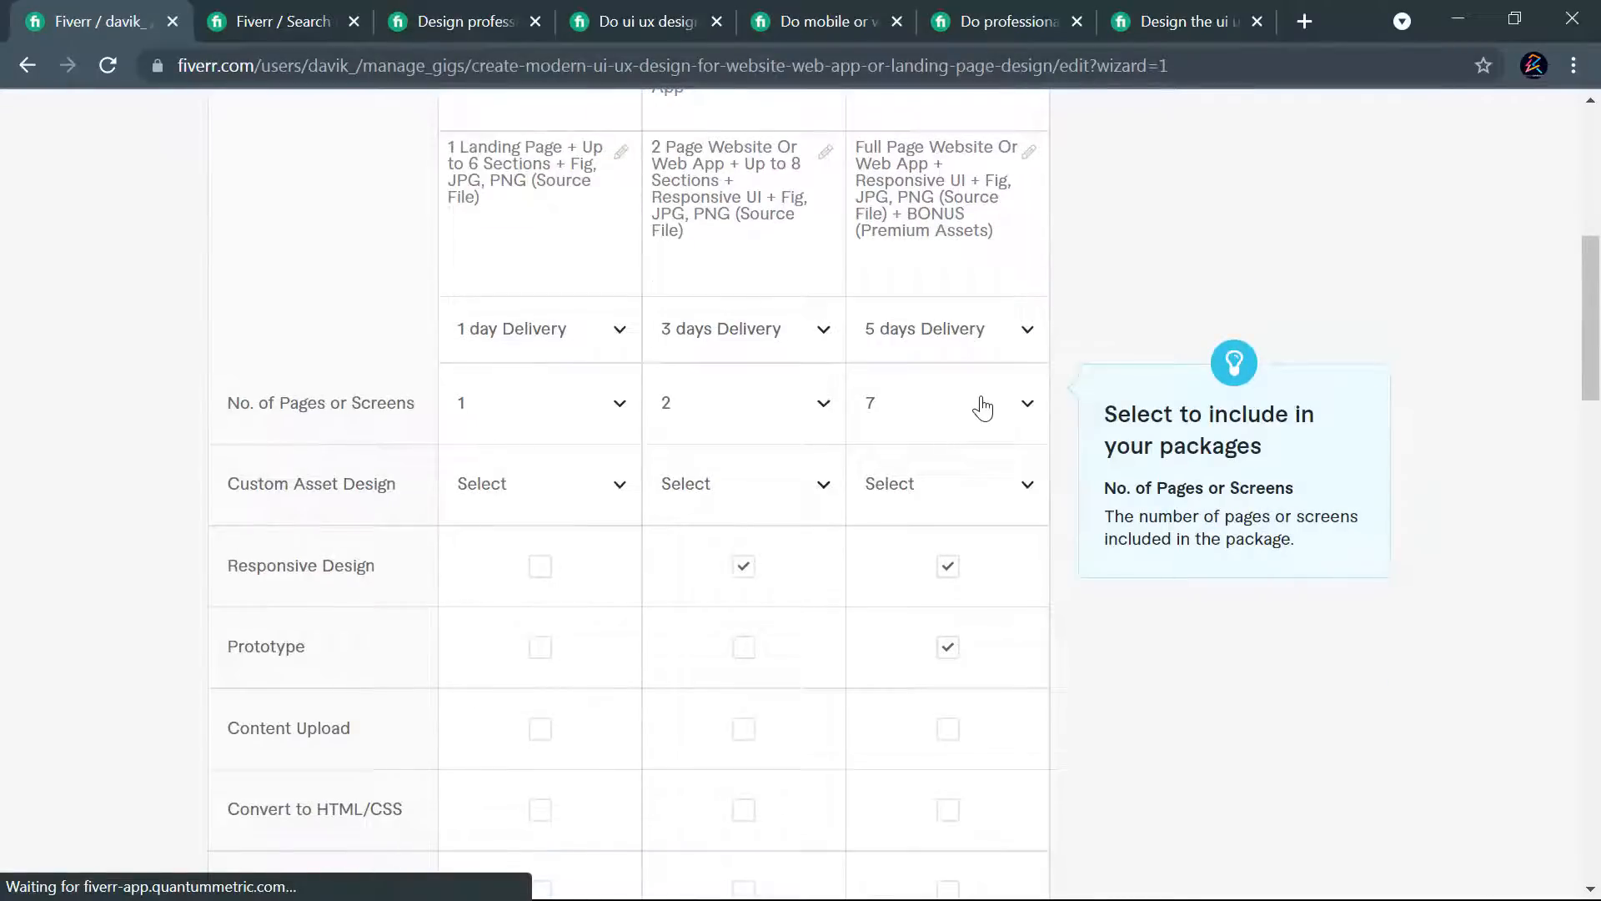
scroll(909, 455, down, 3)
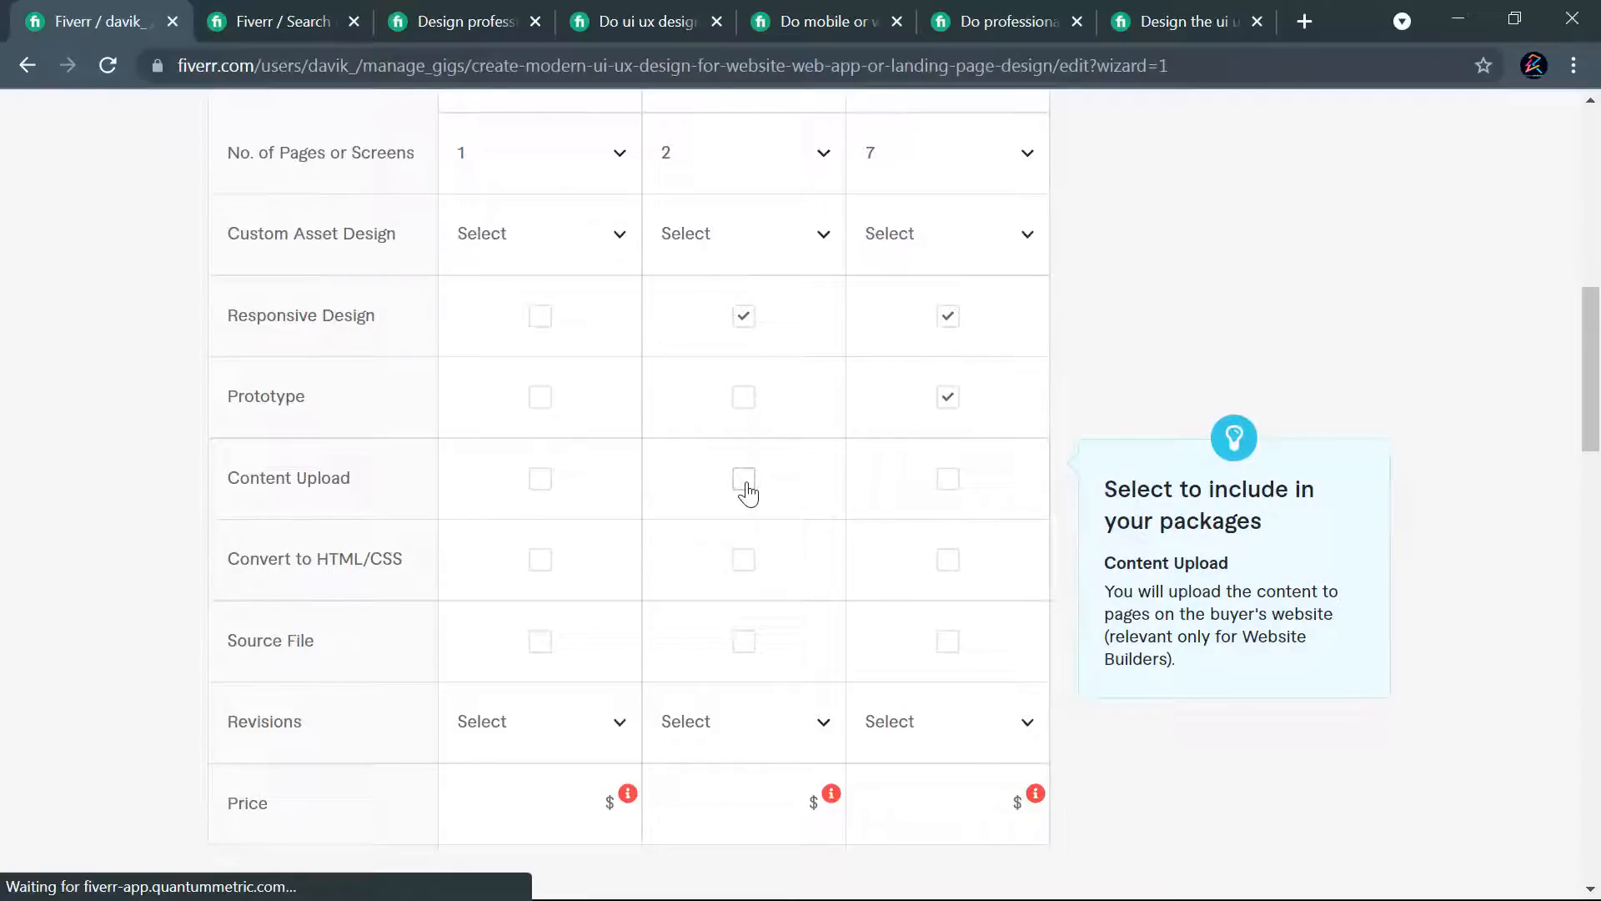
click(949, 482)
scroll(511, 493, down, 2)
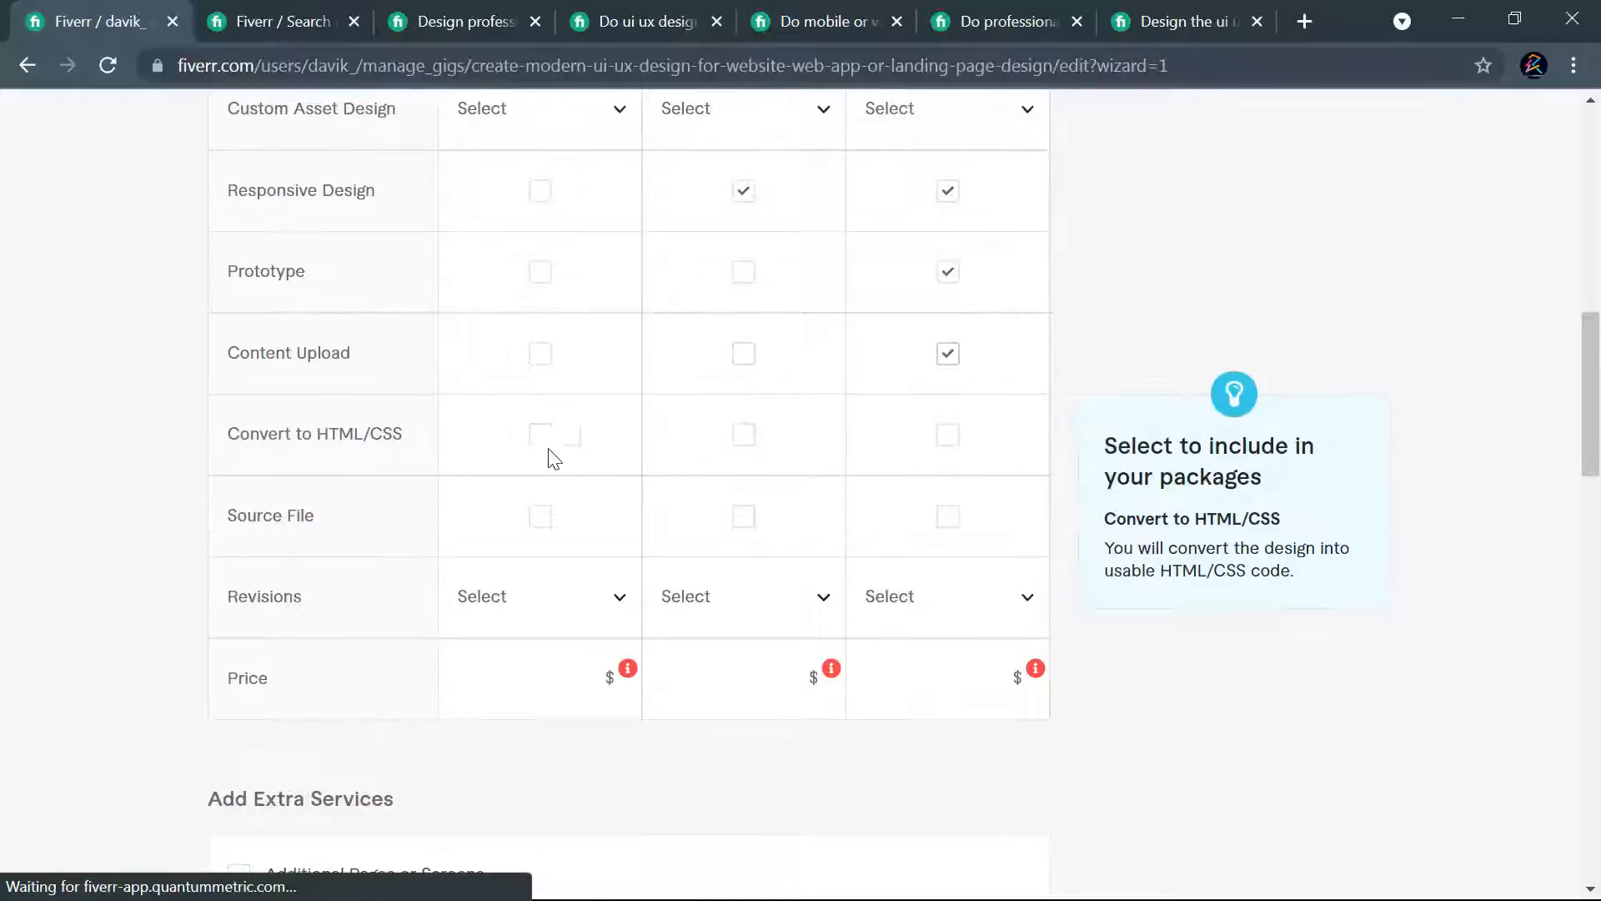
click(539, 516)
click(743, 517)
click(956, 517)
- Set the Basic package's number of revisions to 3
scroll(561, 542, down, 2)
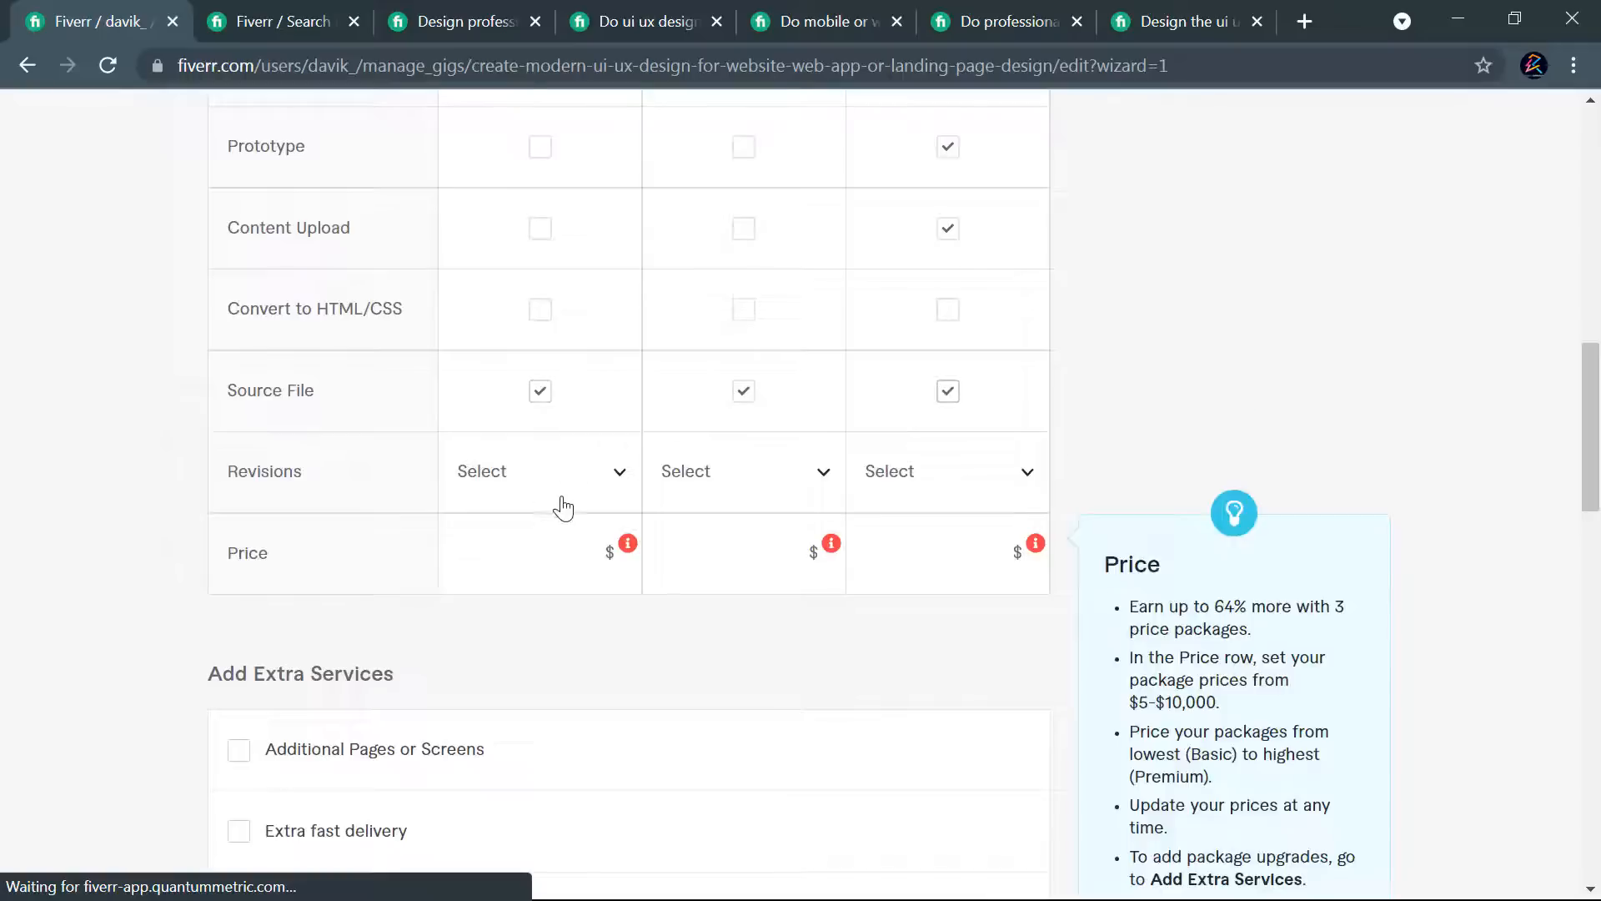
click(576, 491)
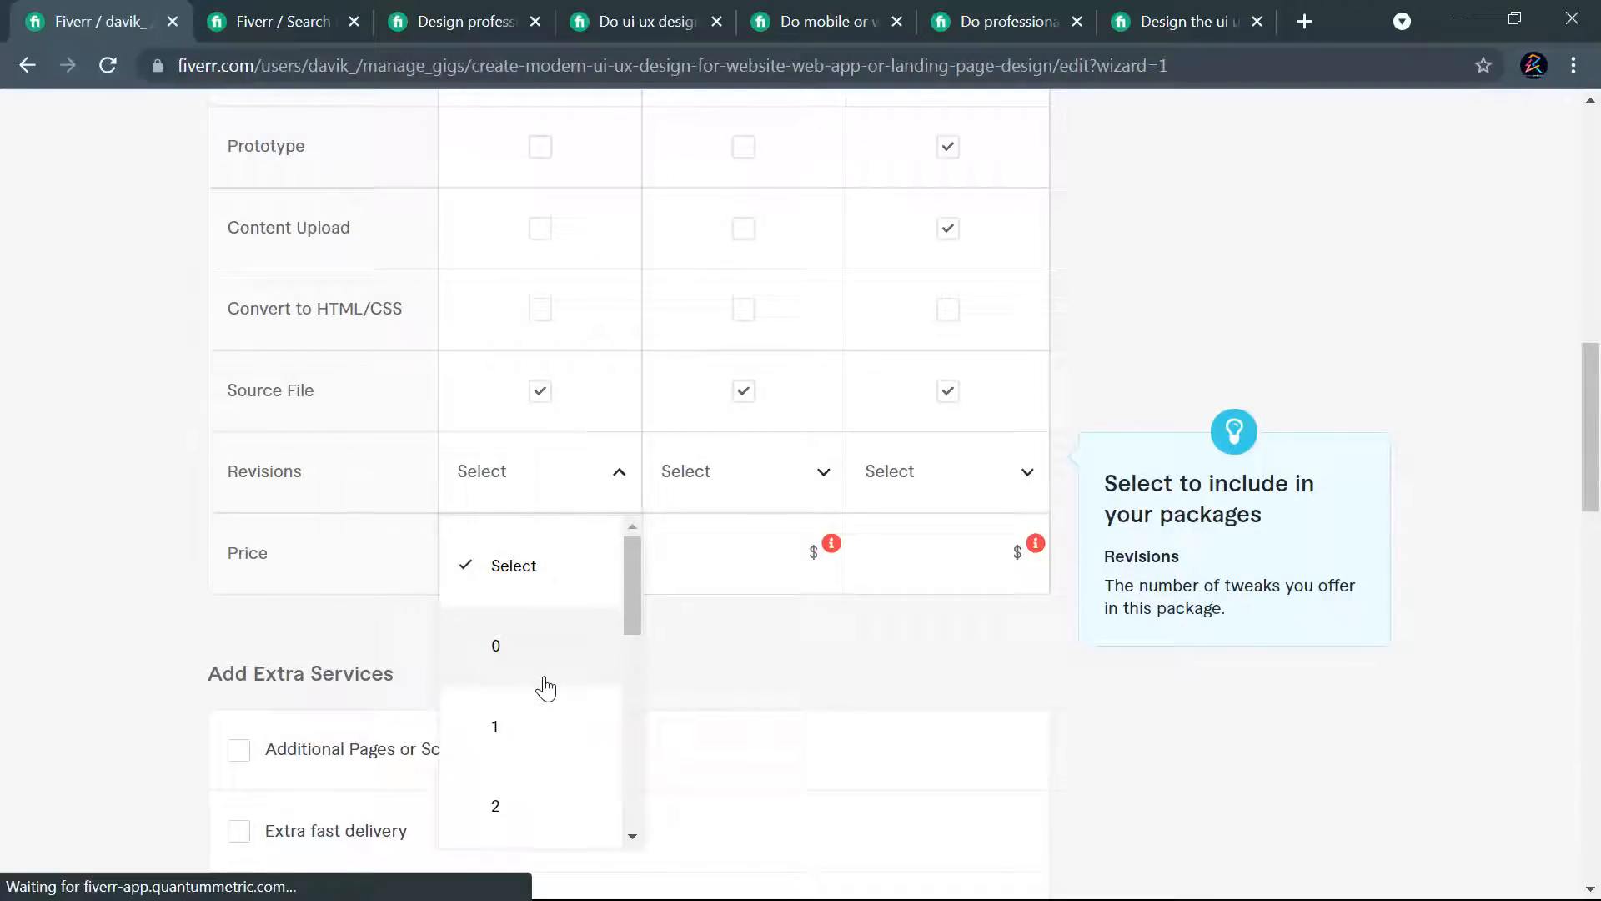
scroll(535, 686, down, 5)
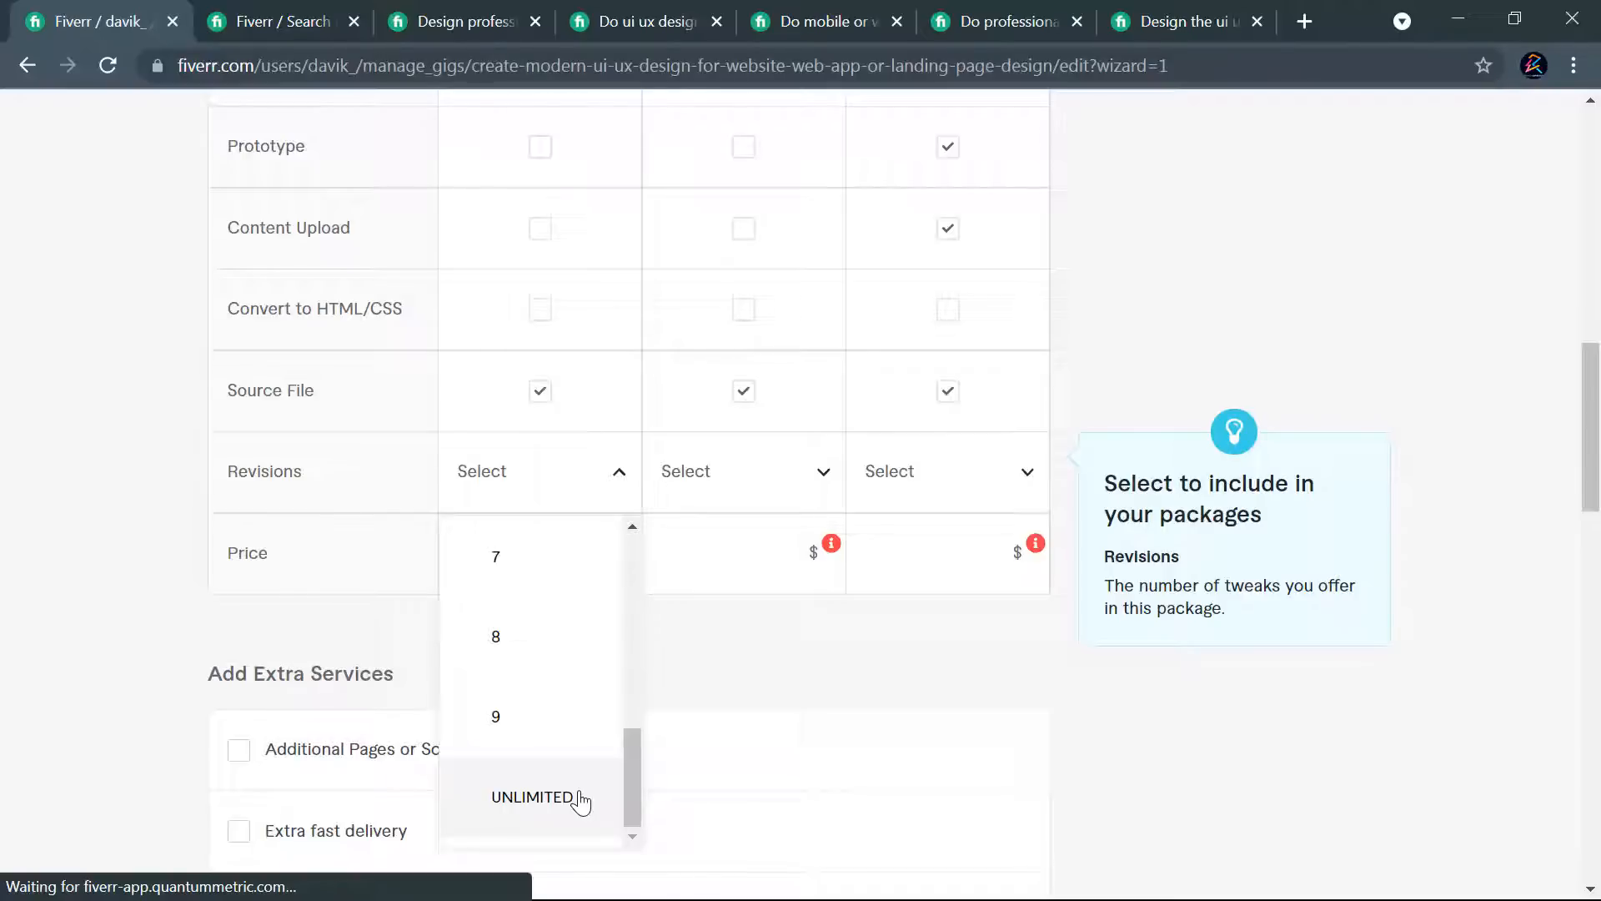
scroll(547, 747, up, 8)
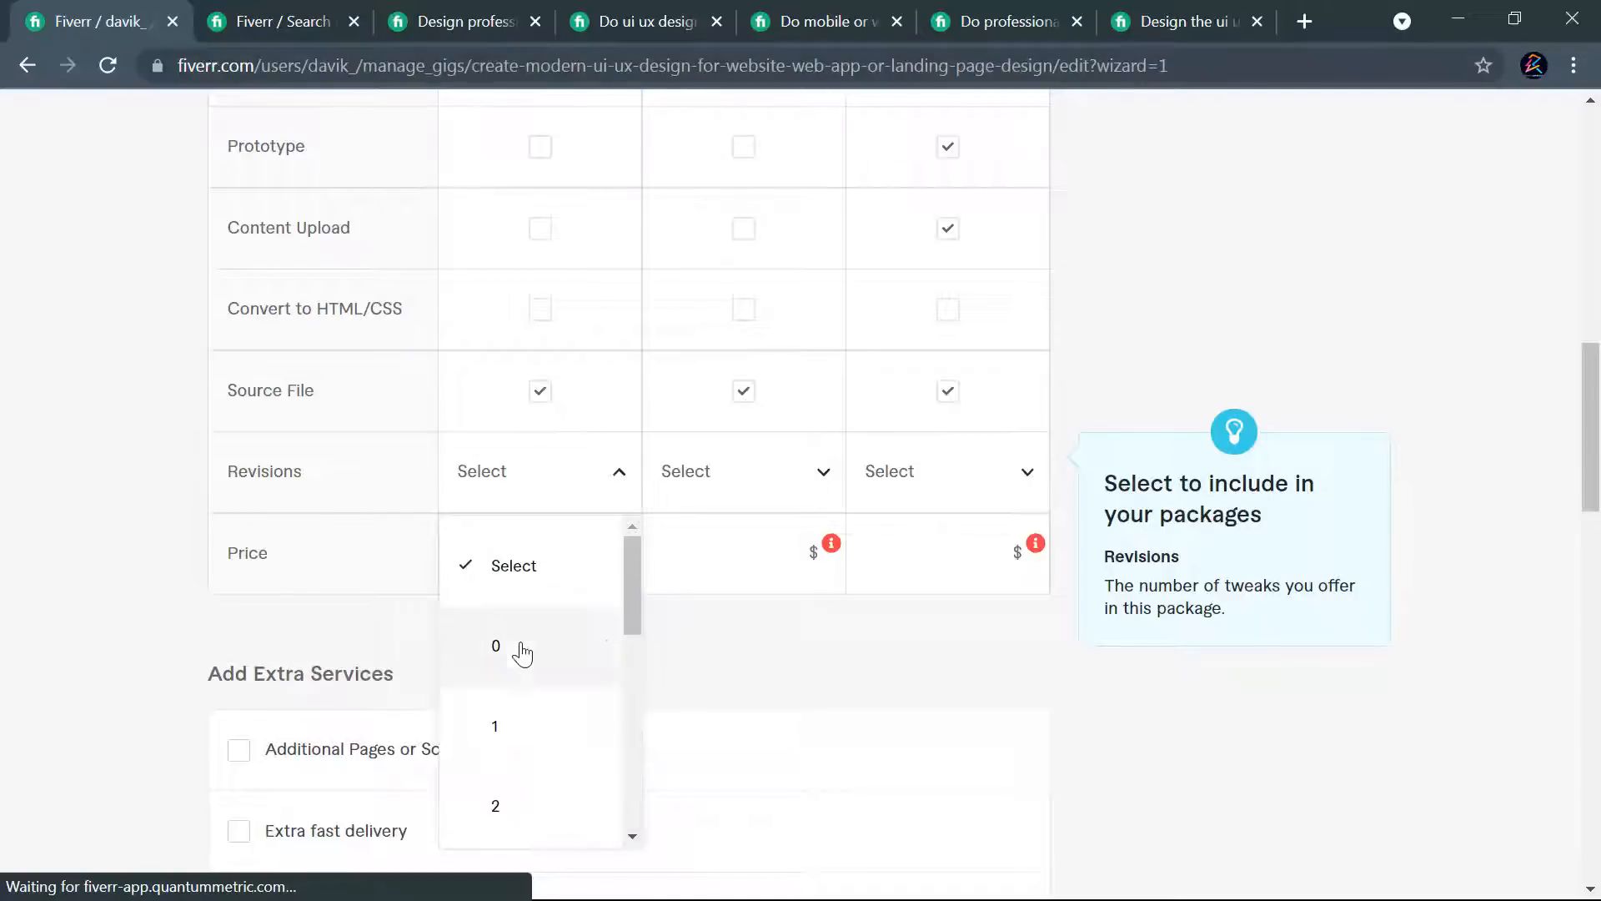
scroll(536, 636, down, 1)
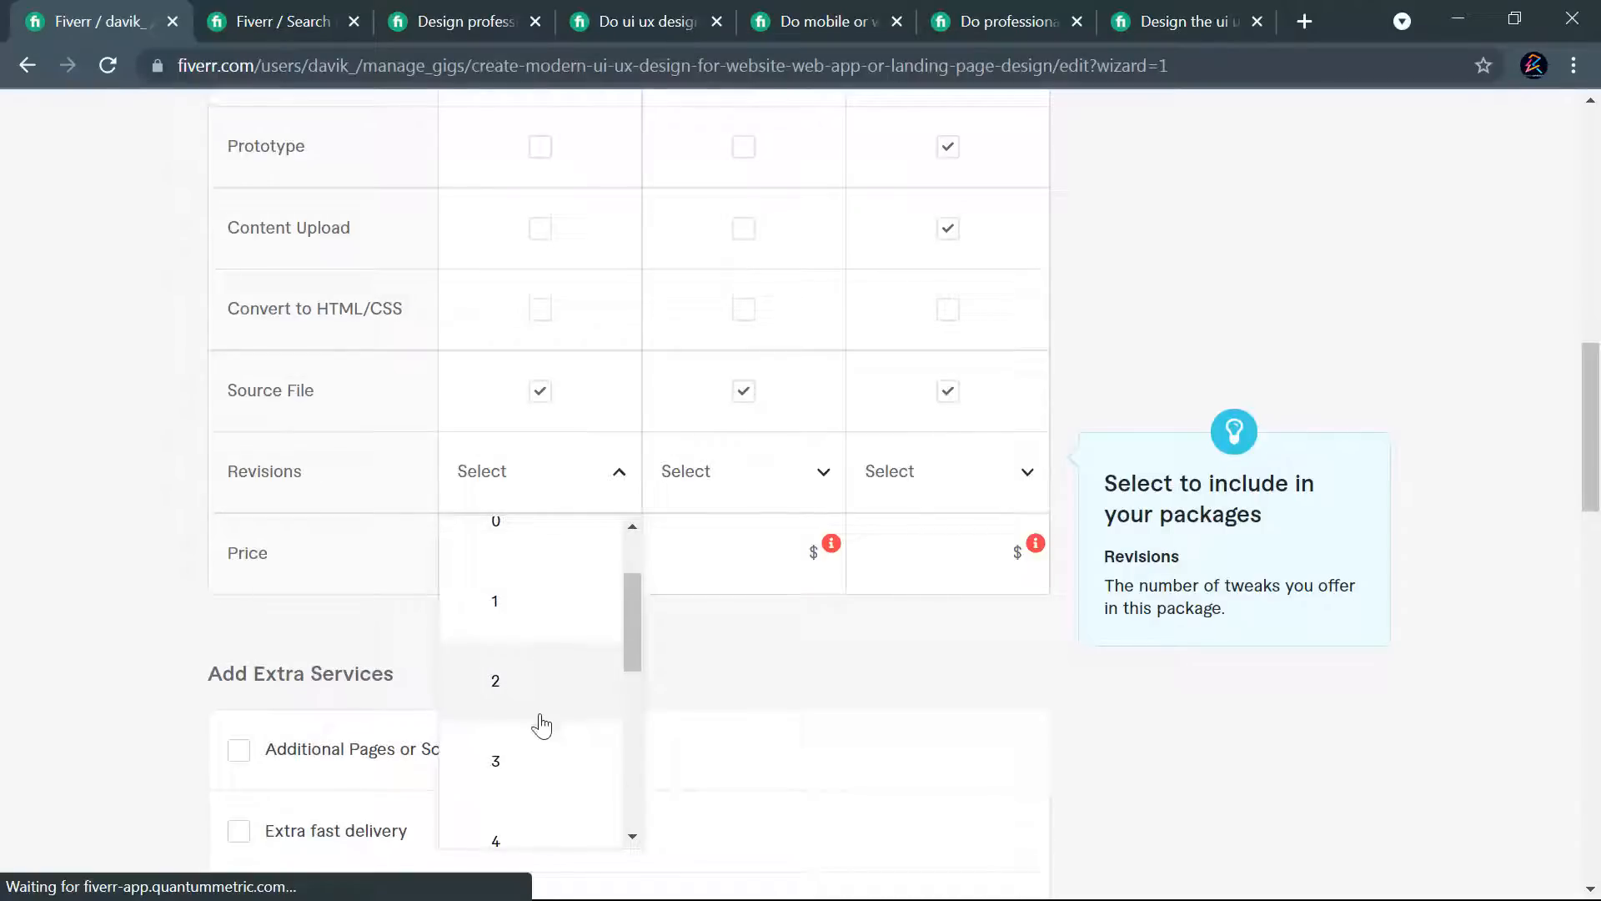
scroll(542, 724, down, 1)
scroll(535, 705, up, 1)
click(519, 765)
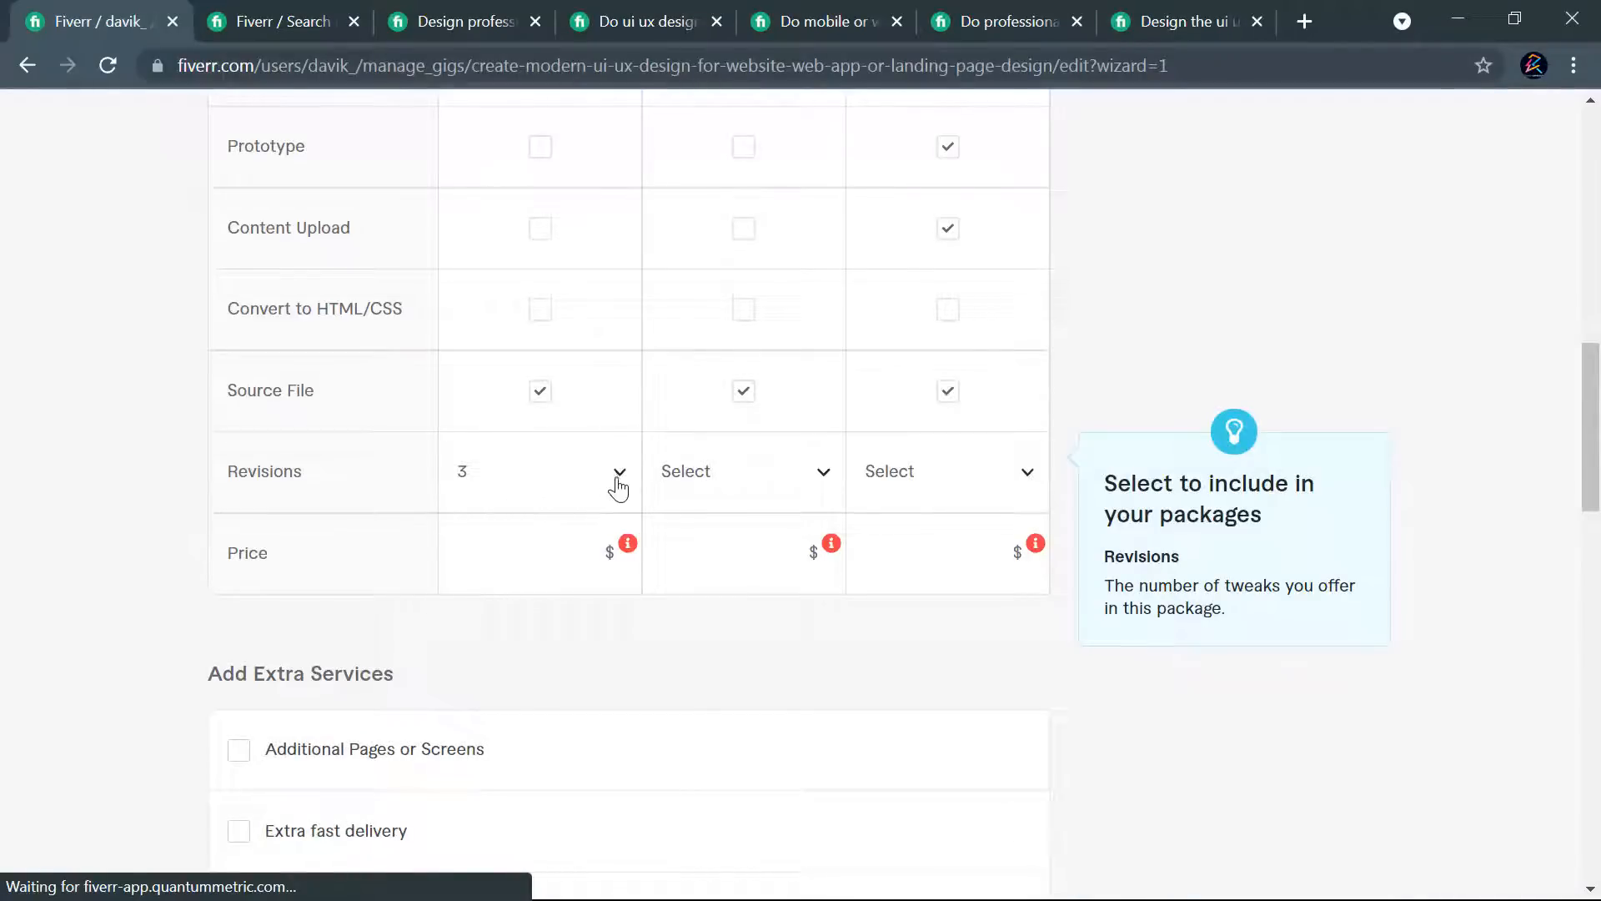
- Set the revisions to 5 for the Standard package and to unlimited for the Premium package
click(759, 487)
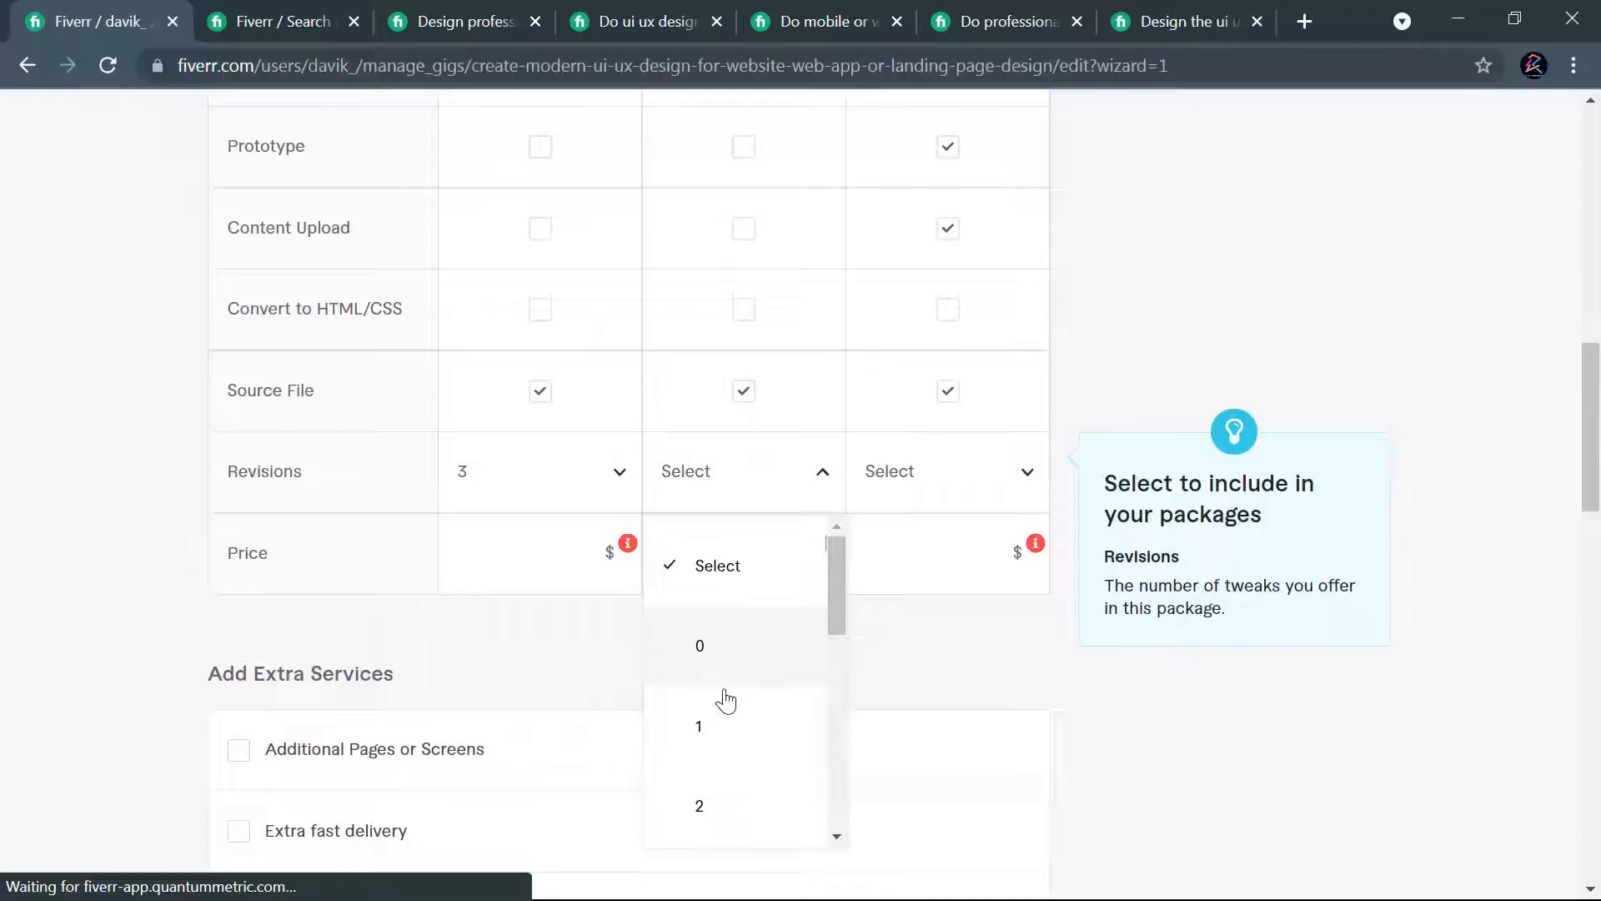
scroll(749, 717, down, 1)
scroll(749, 717, down, 4)
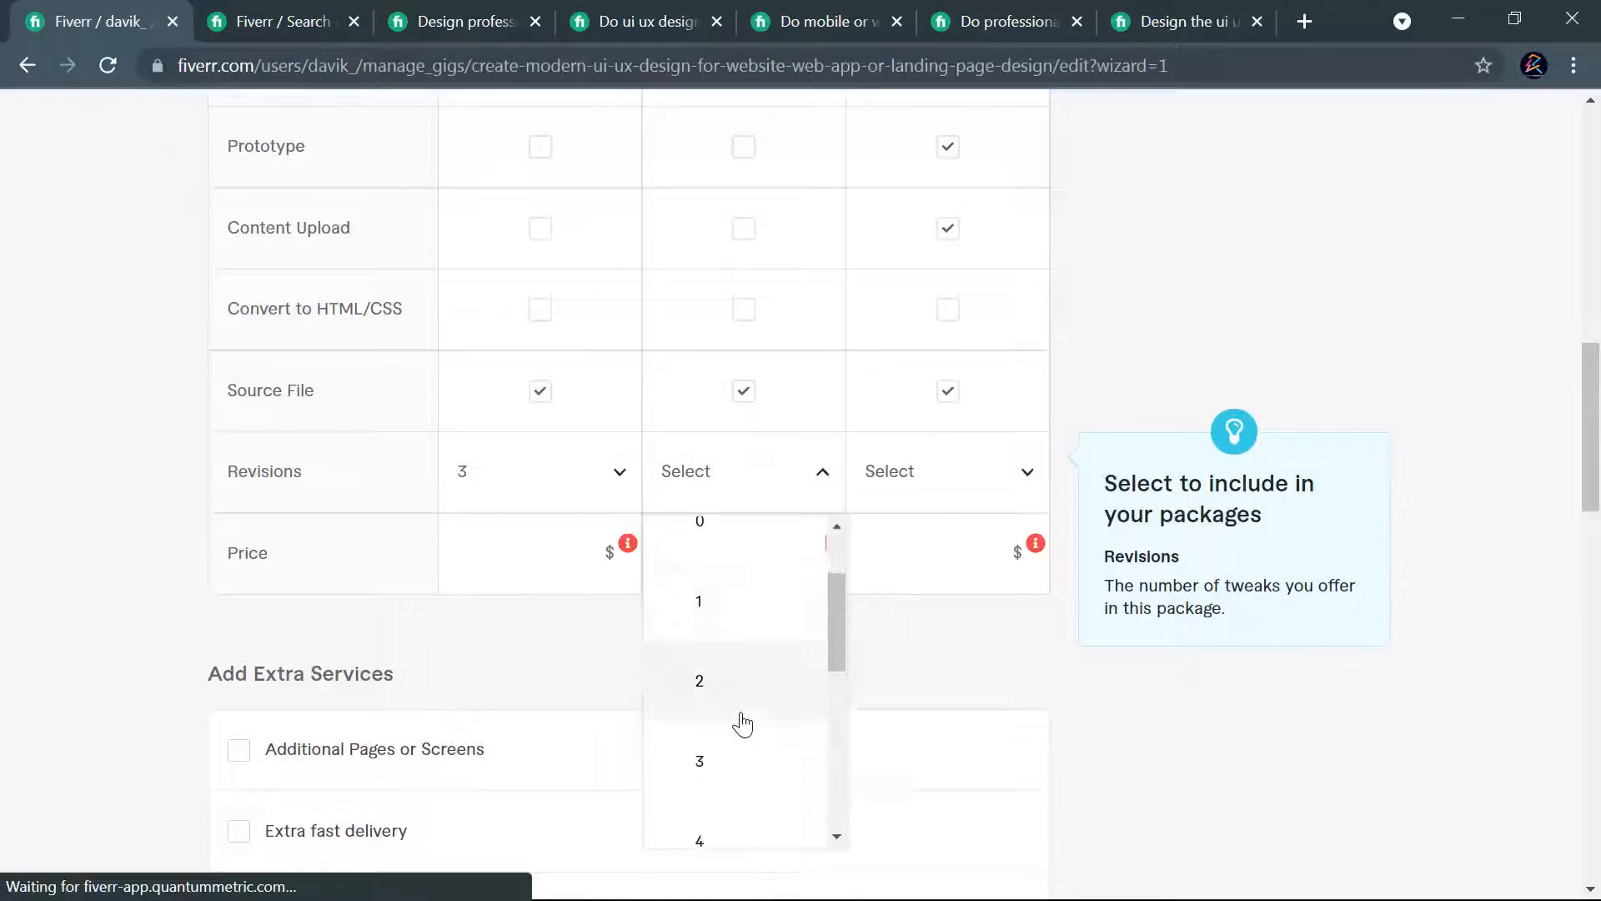
click(719, 682)
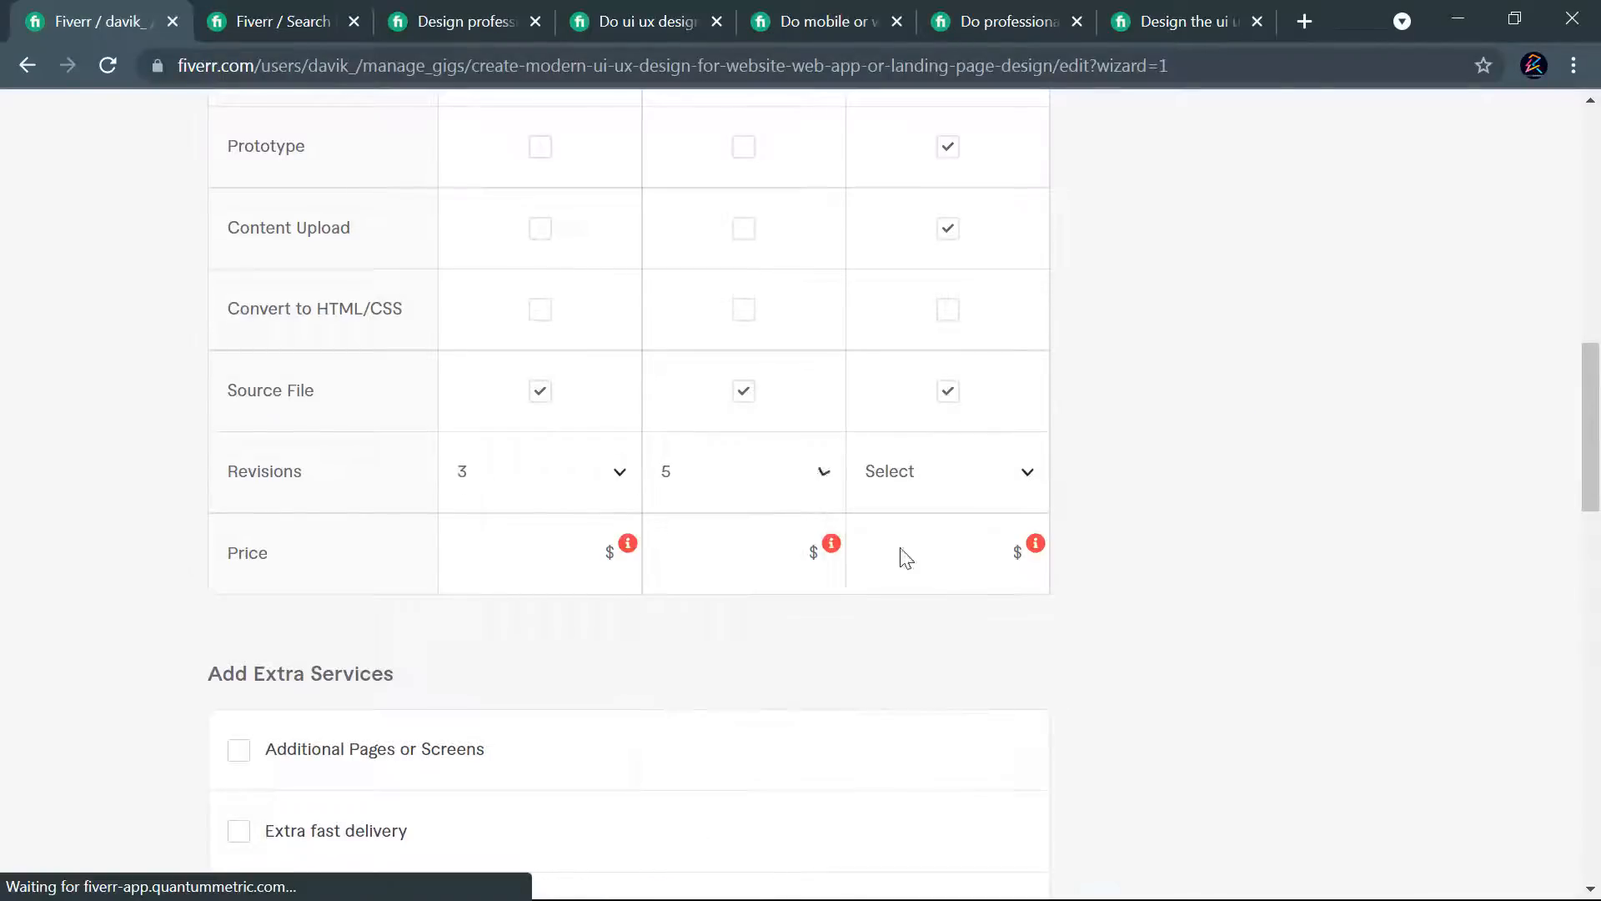
click(938, 496)
scroll(931, 659, down, 3)
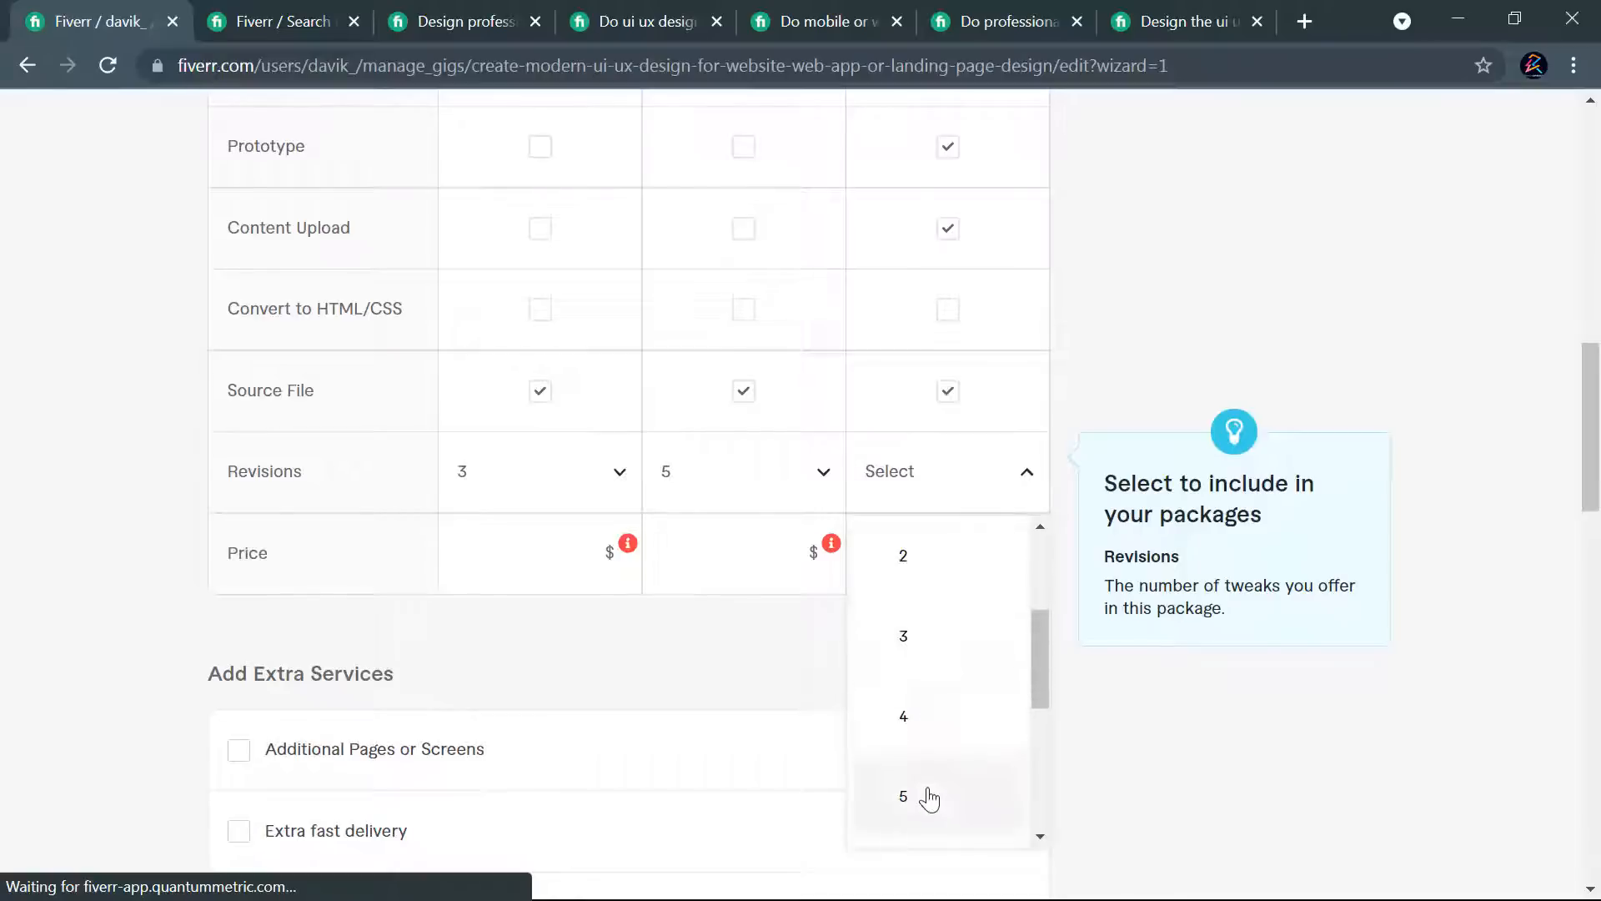
scroll(928, 799, down, 5)
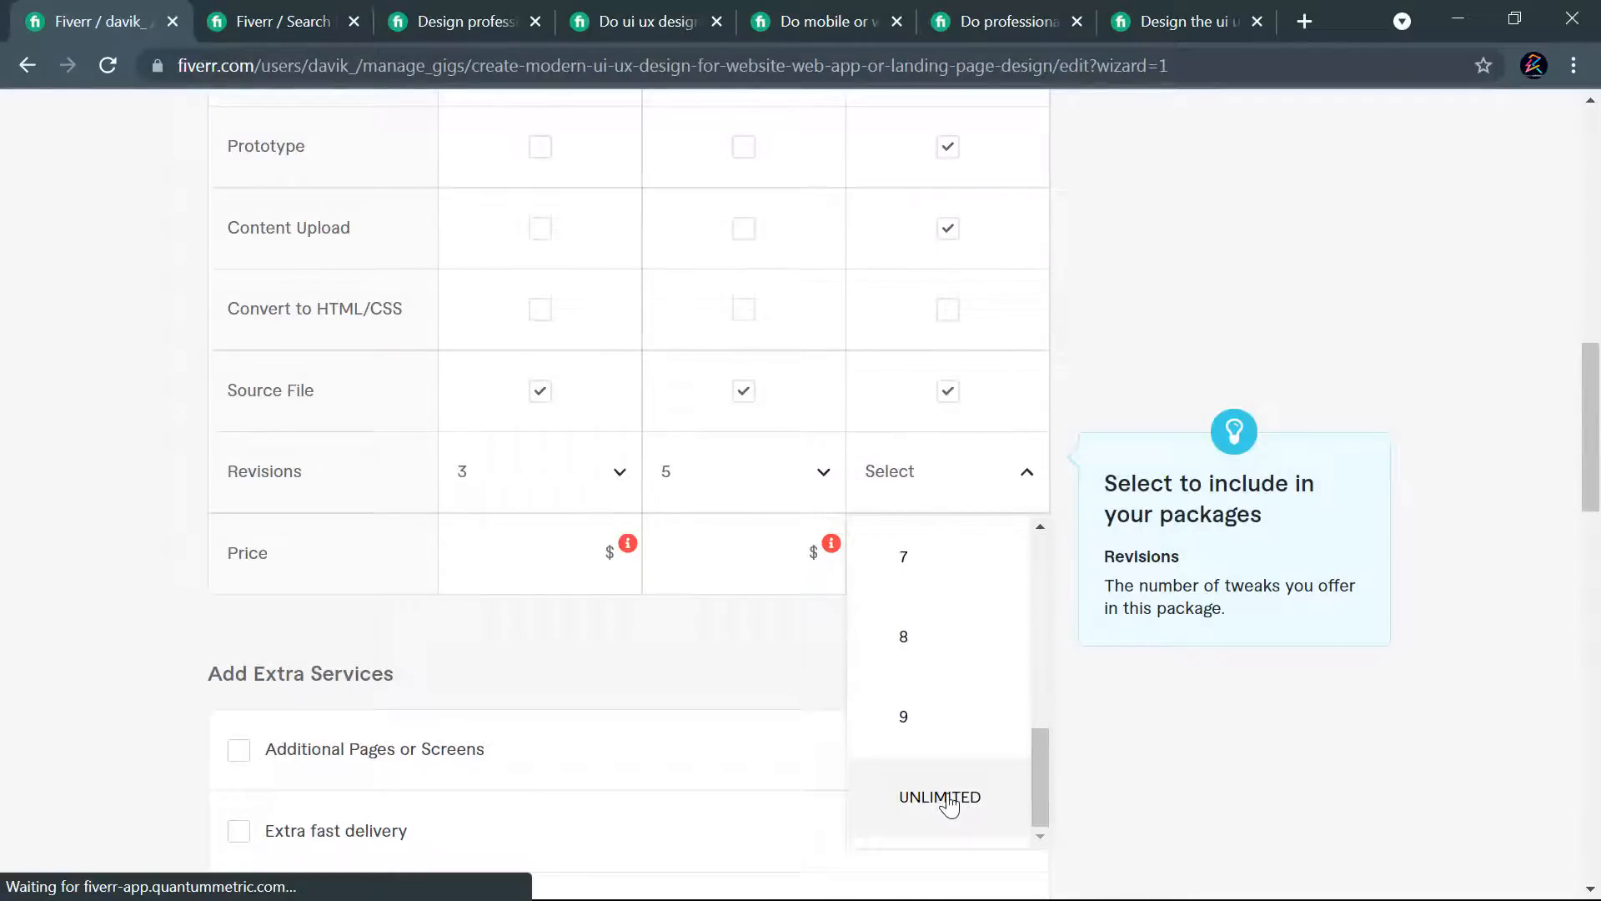
click(938, 795)
- Review the Basic, Standard and Premium package prices of the competitor's professional mobile or web UI UX design gig
scroll(1029, 637, up, 15)
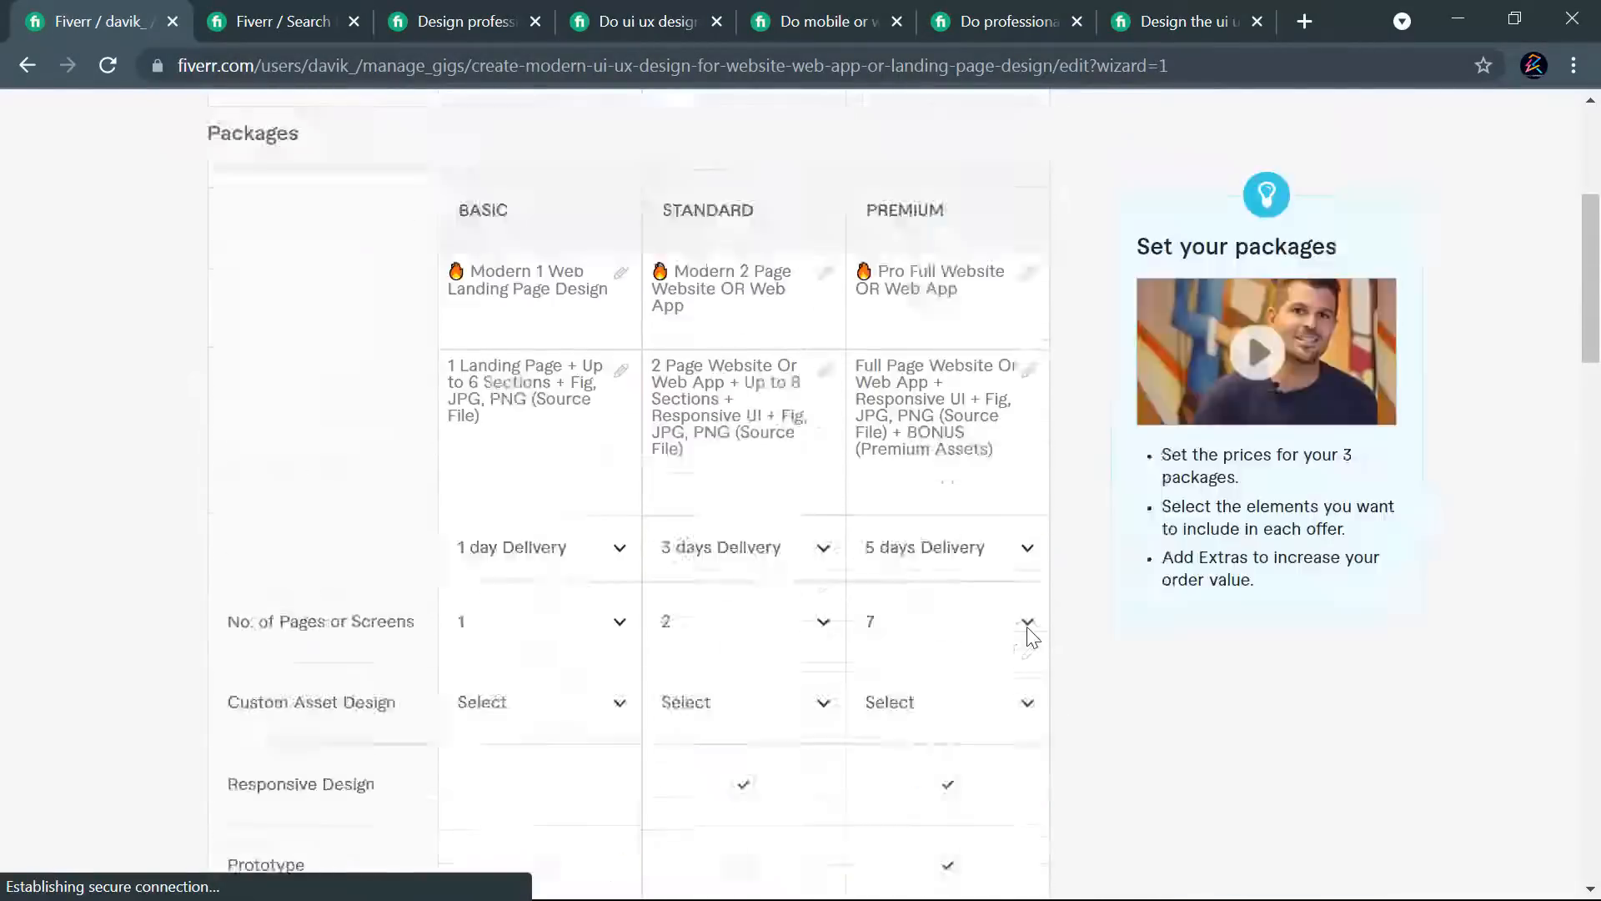
click(652, 21)
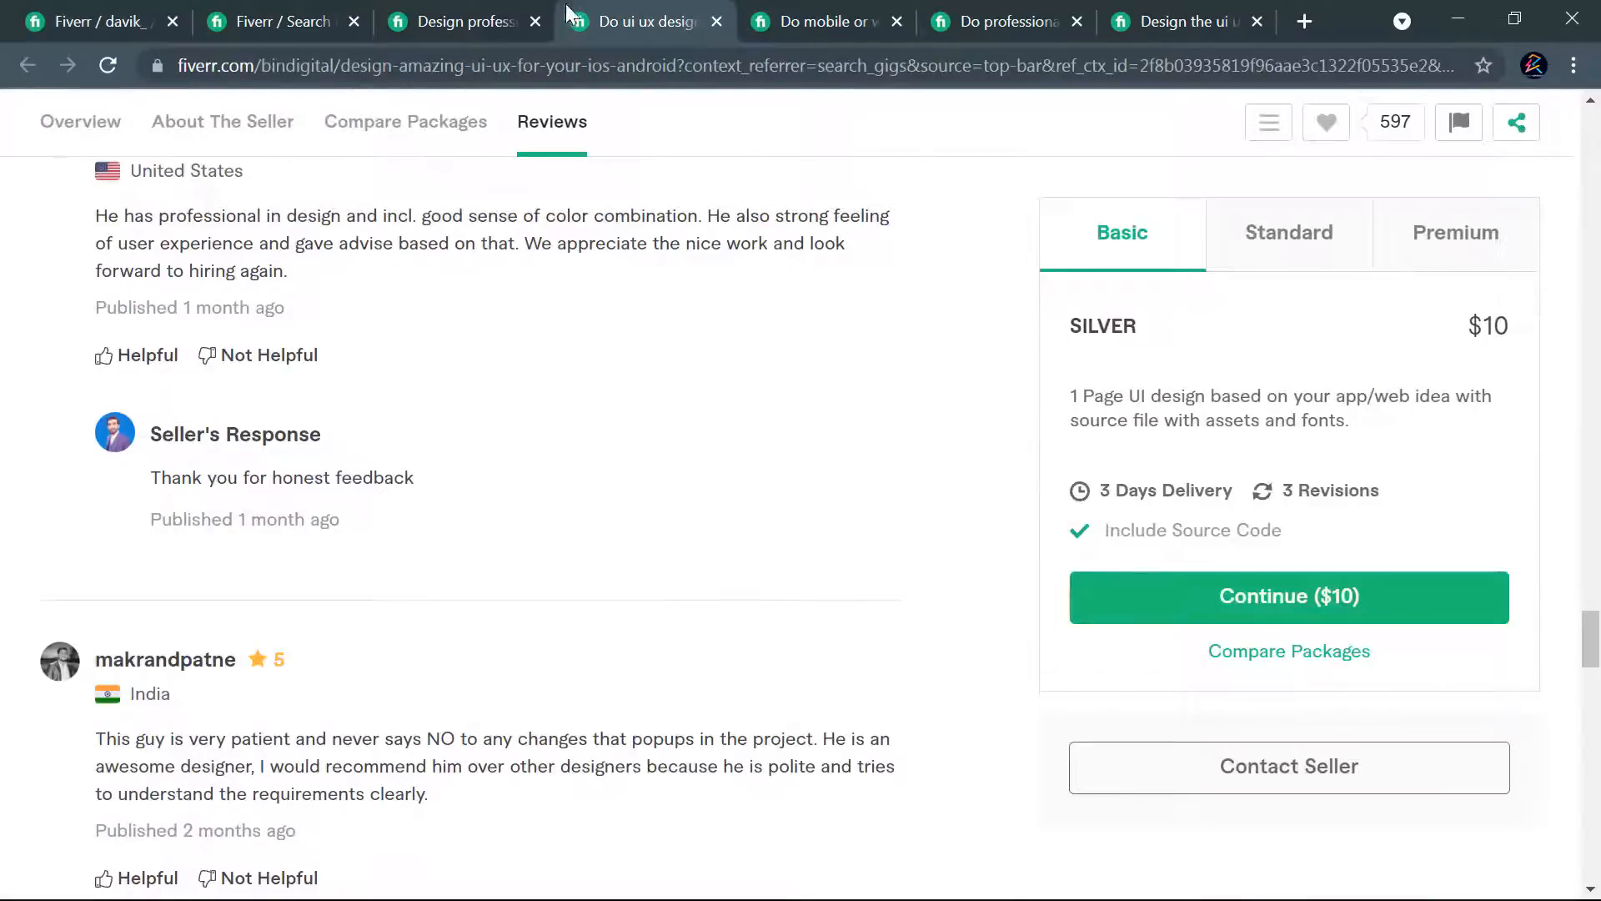
click(450, 21)
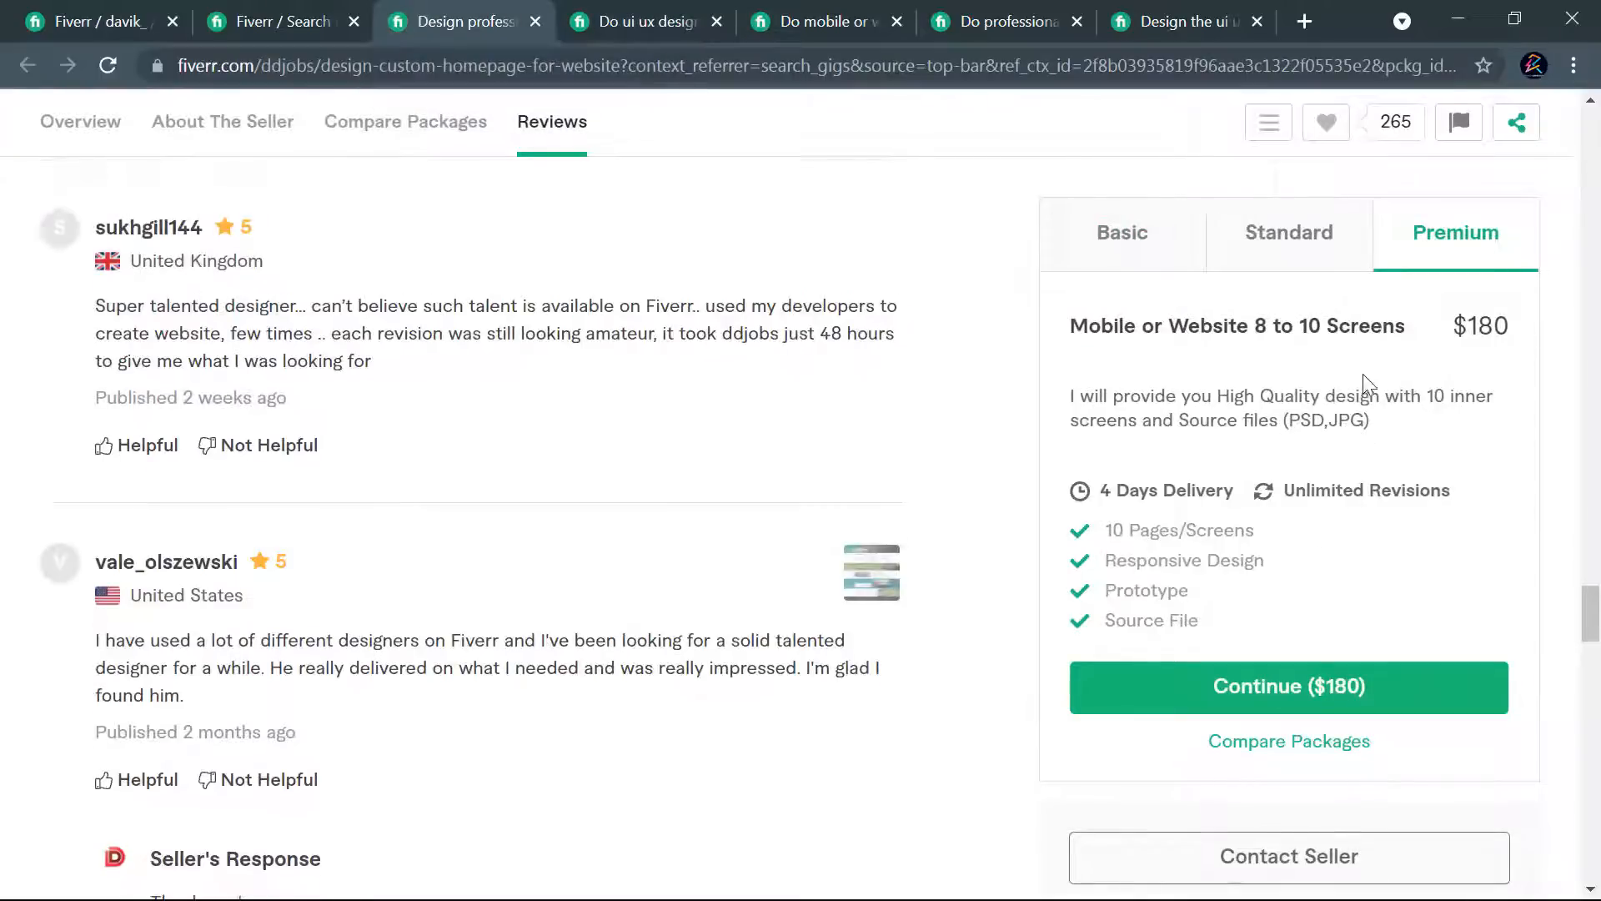
scroll(1119, 647, up, 20)
scroll(1083, 256, up, 15)
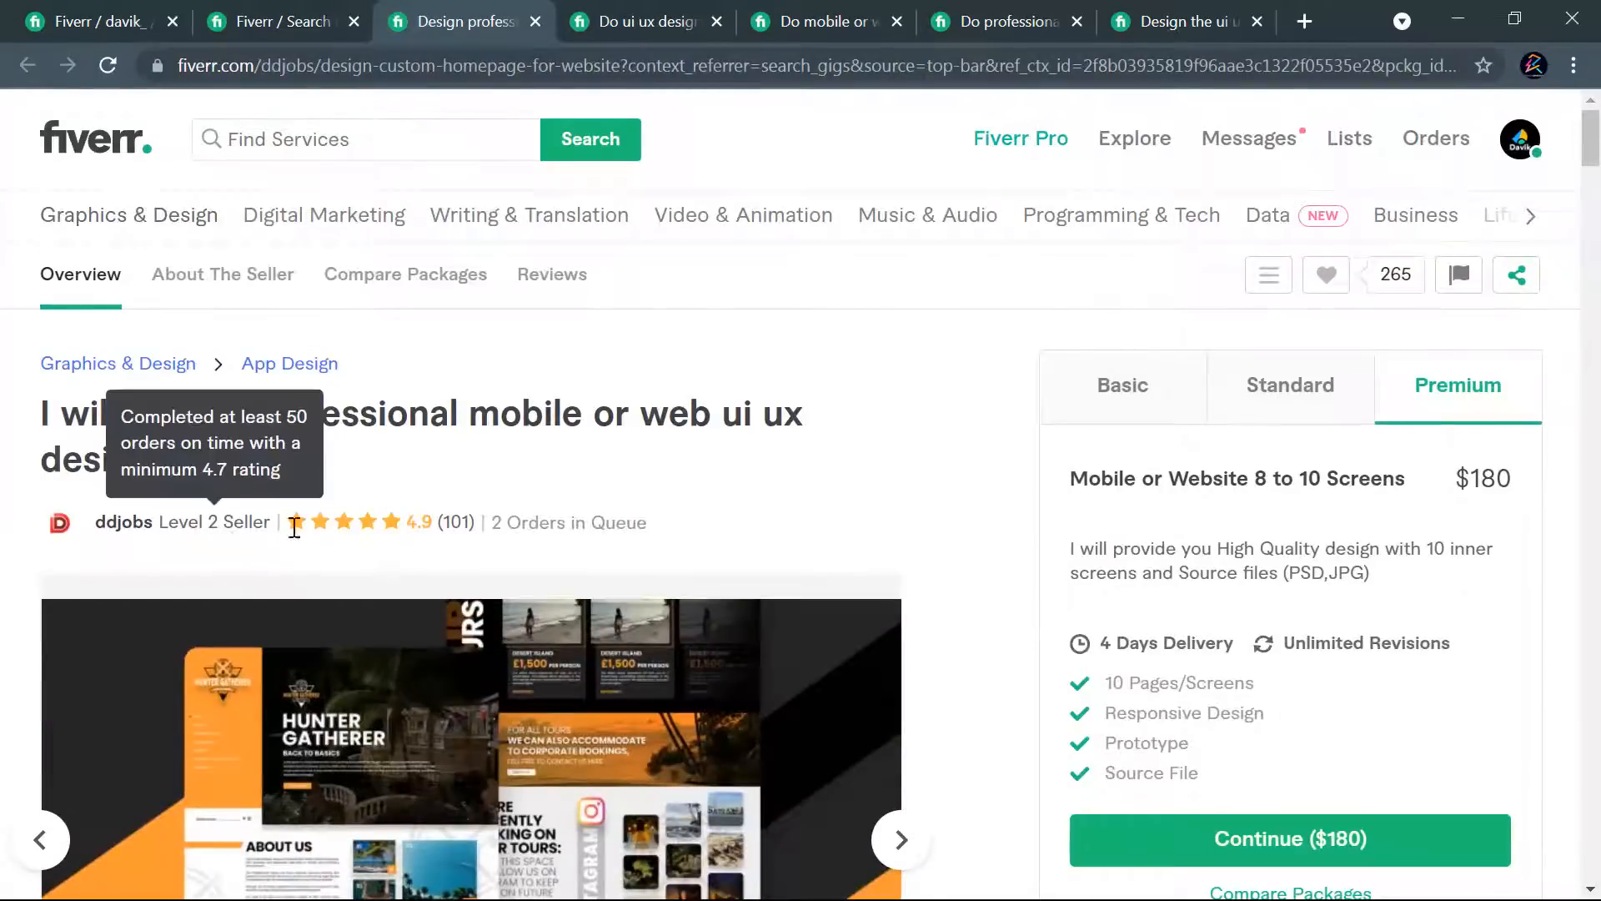
click(1140, 427)
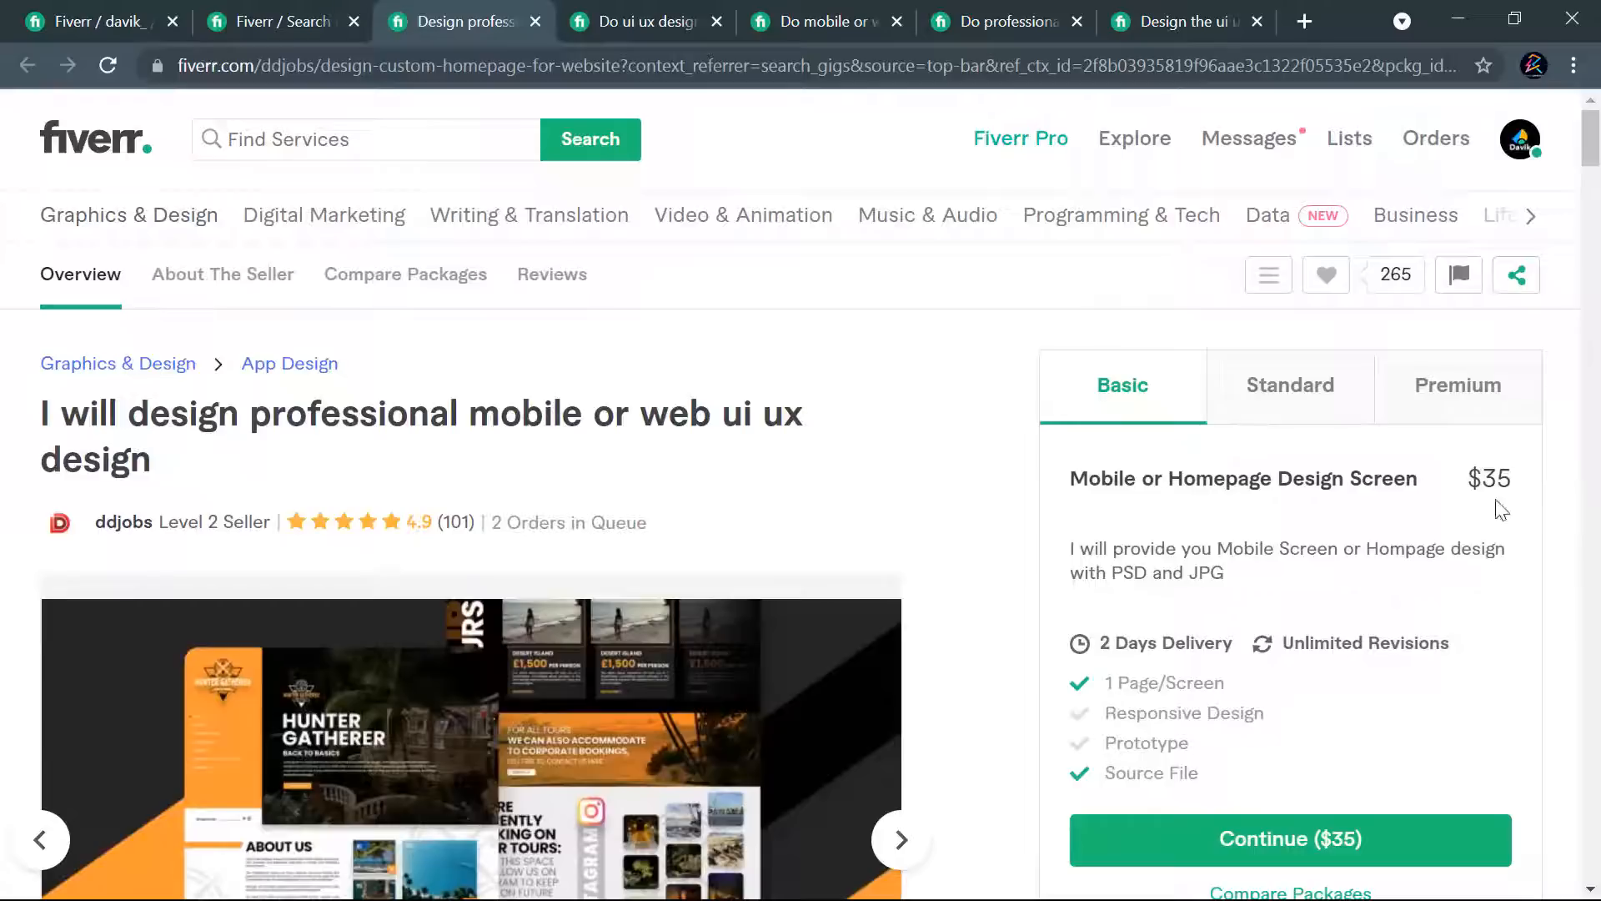
click(1323, 428)
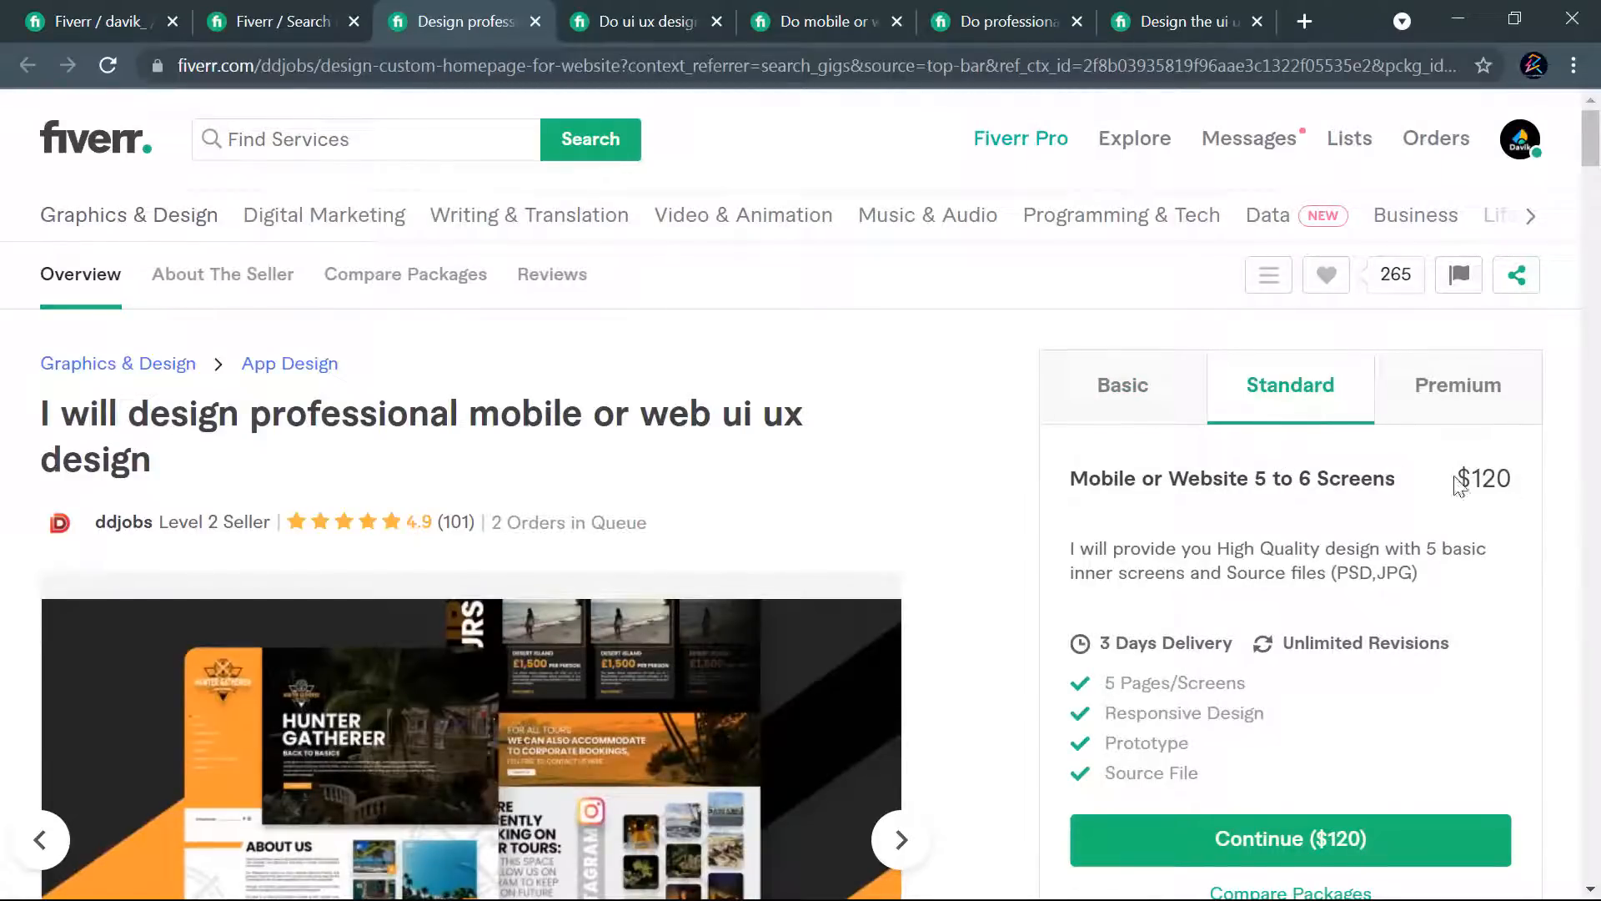
click(1477, 427)
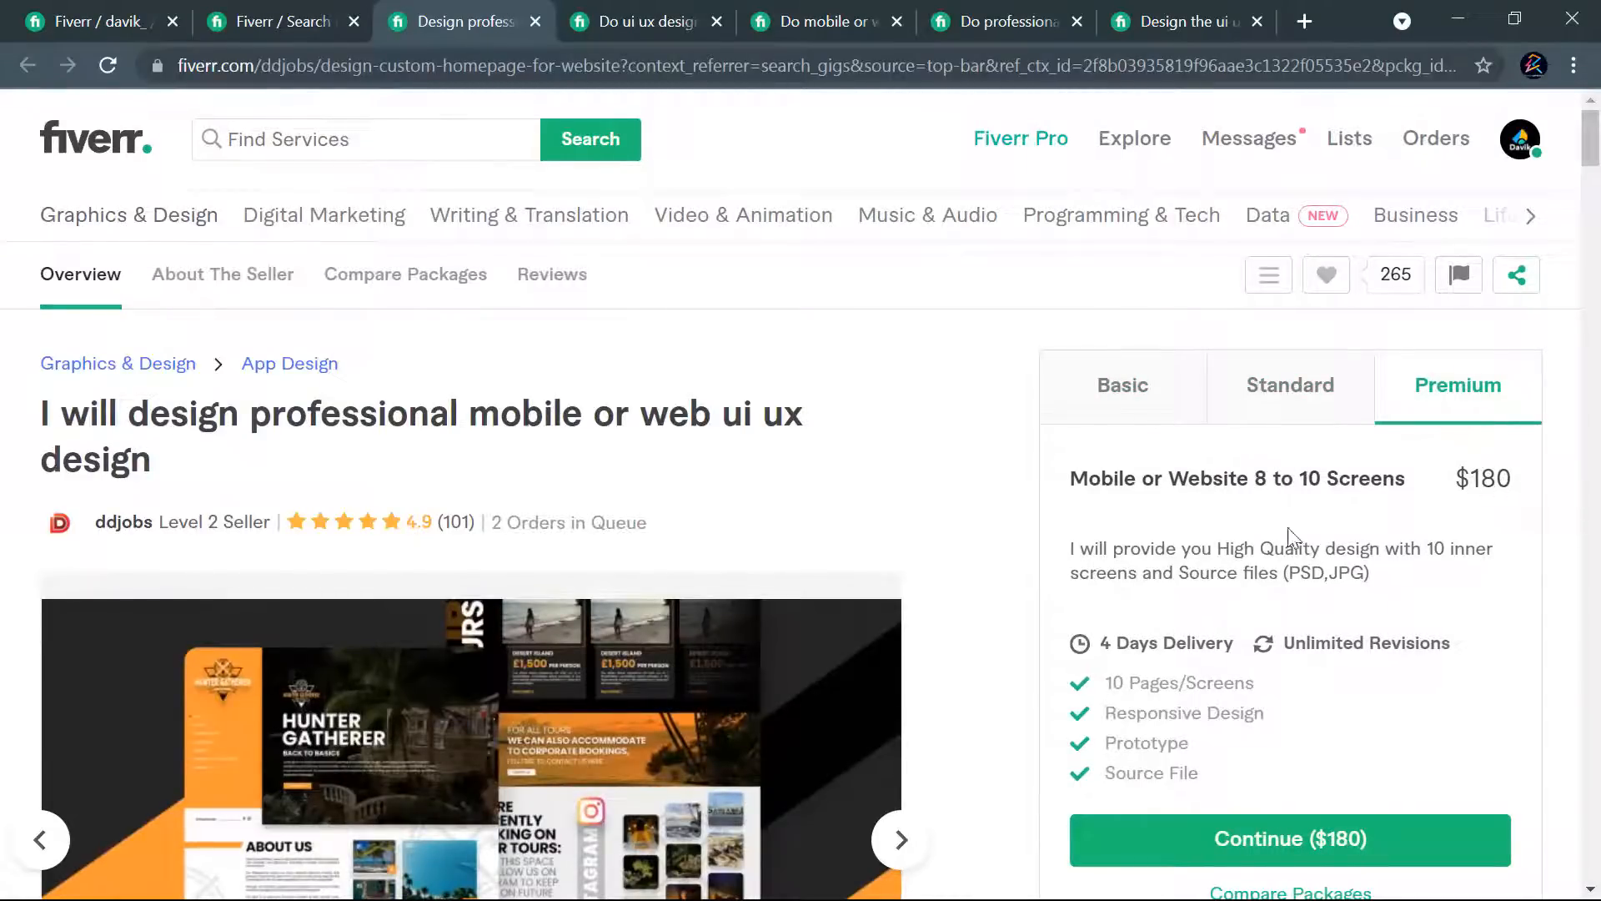
- Review the Basic, Standard and Premium package prices of the competitor's UI UX, mobile app UI or web UI design gig
click(606, 17)
scroll(1055, 404, up, 20)
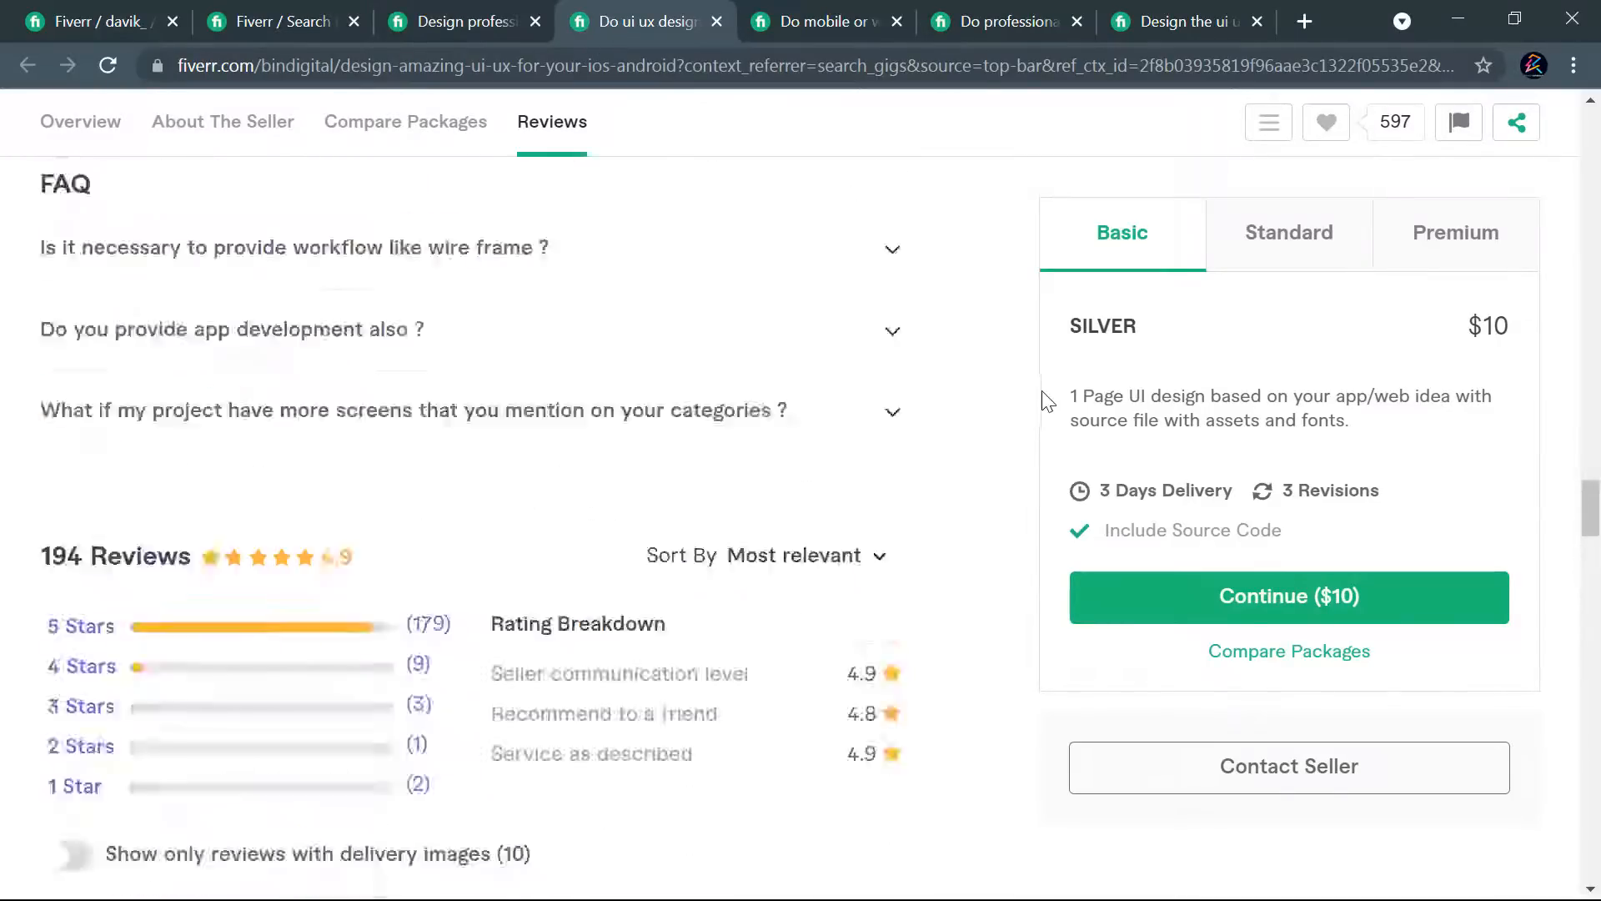
scroll(1001, 384, up, 10)
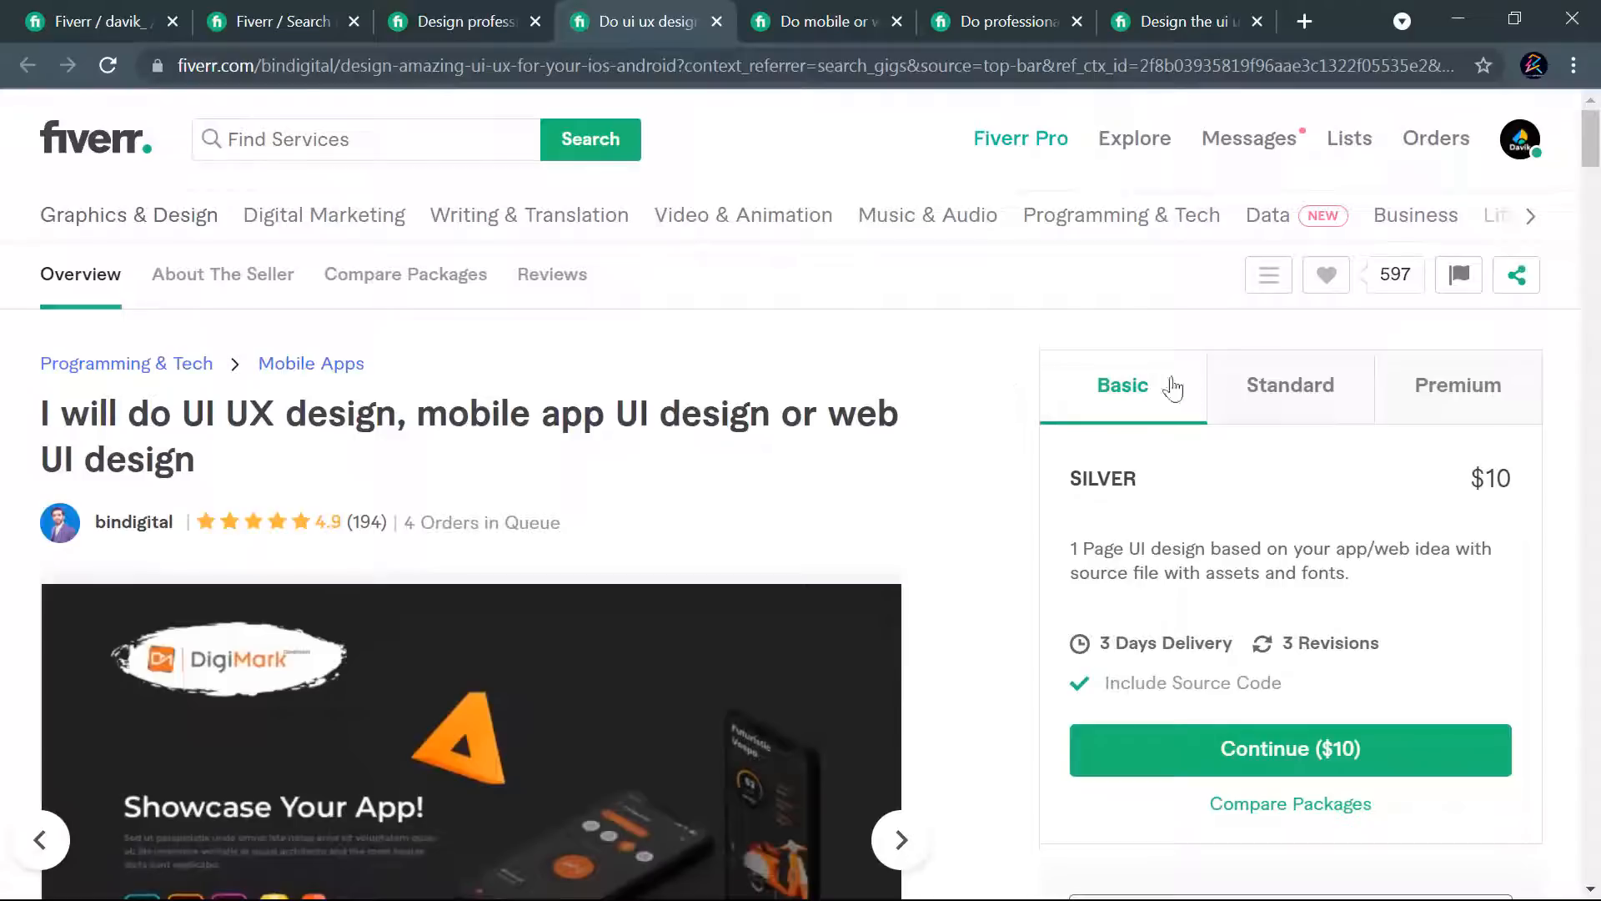
click(1311, 403)
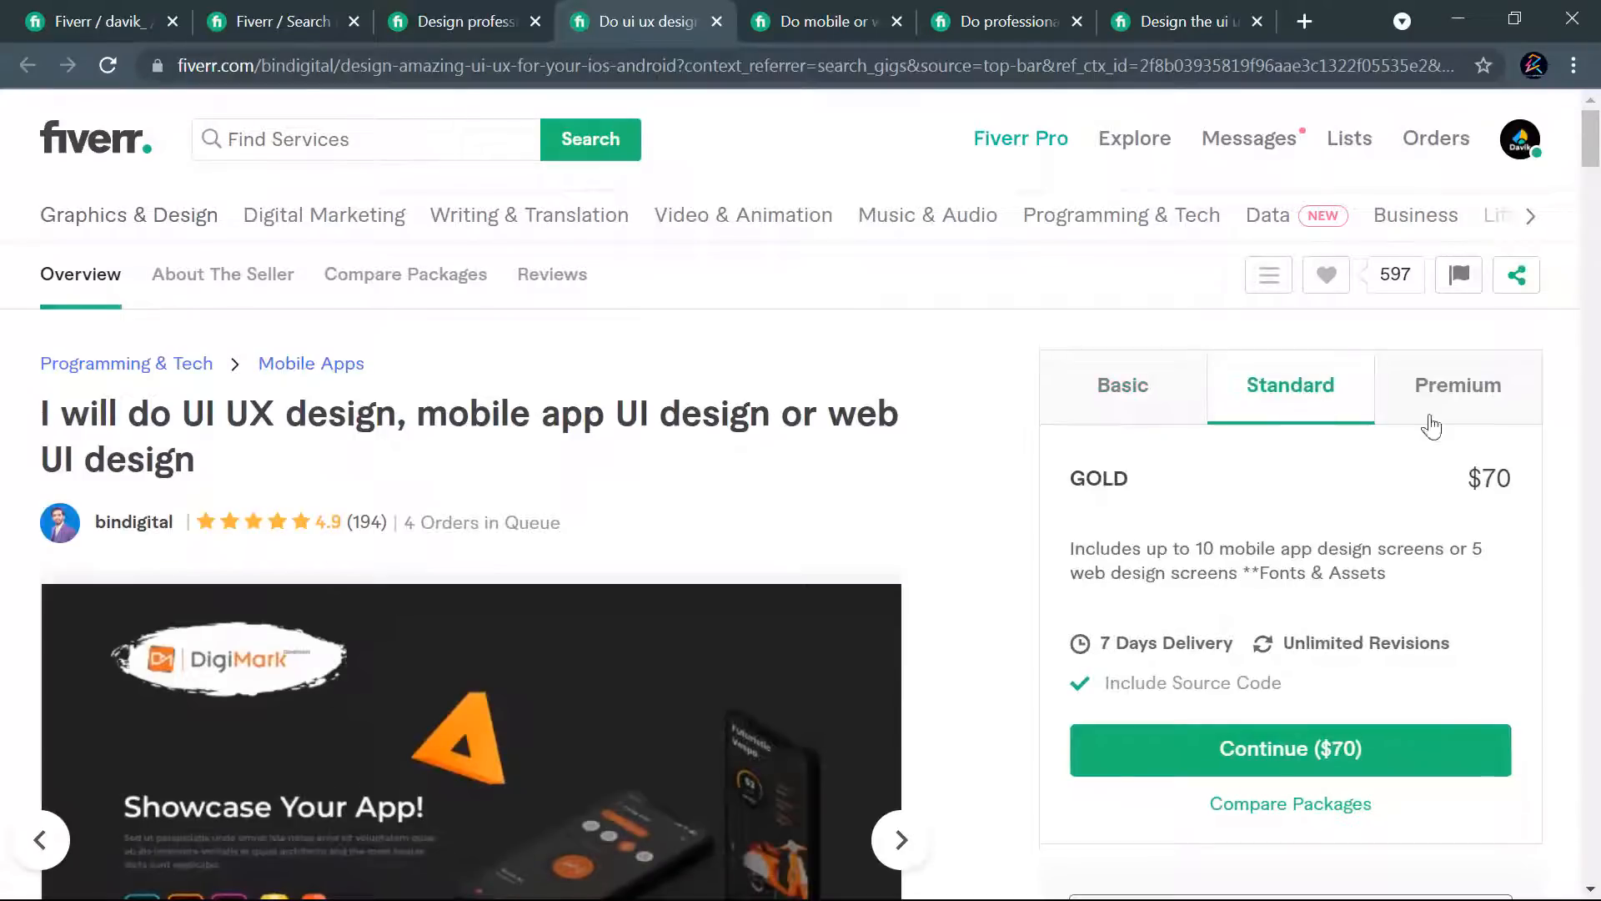
click(1461, 399)
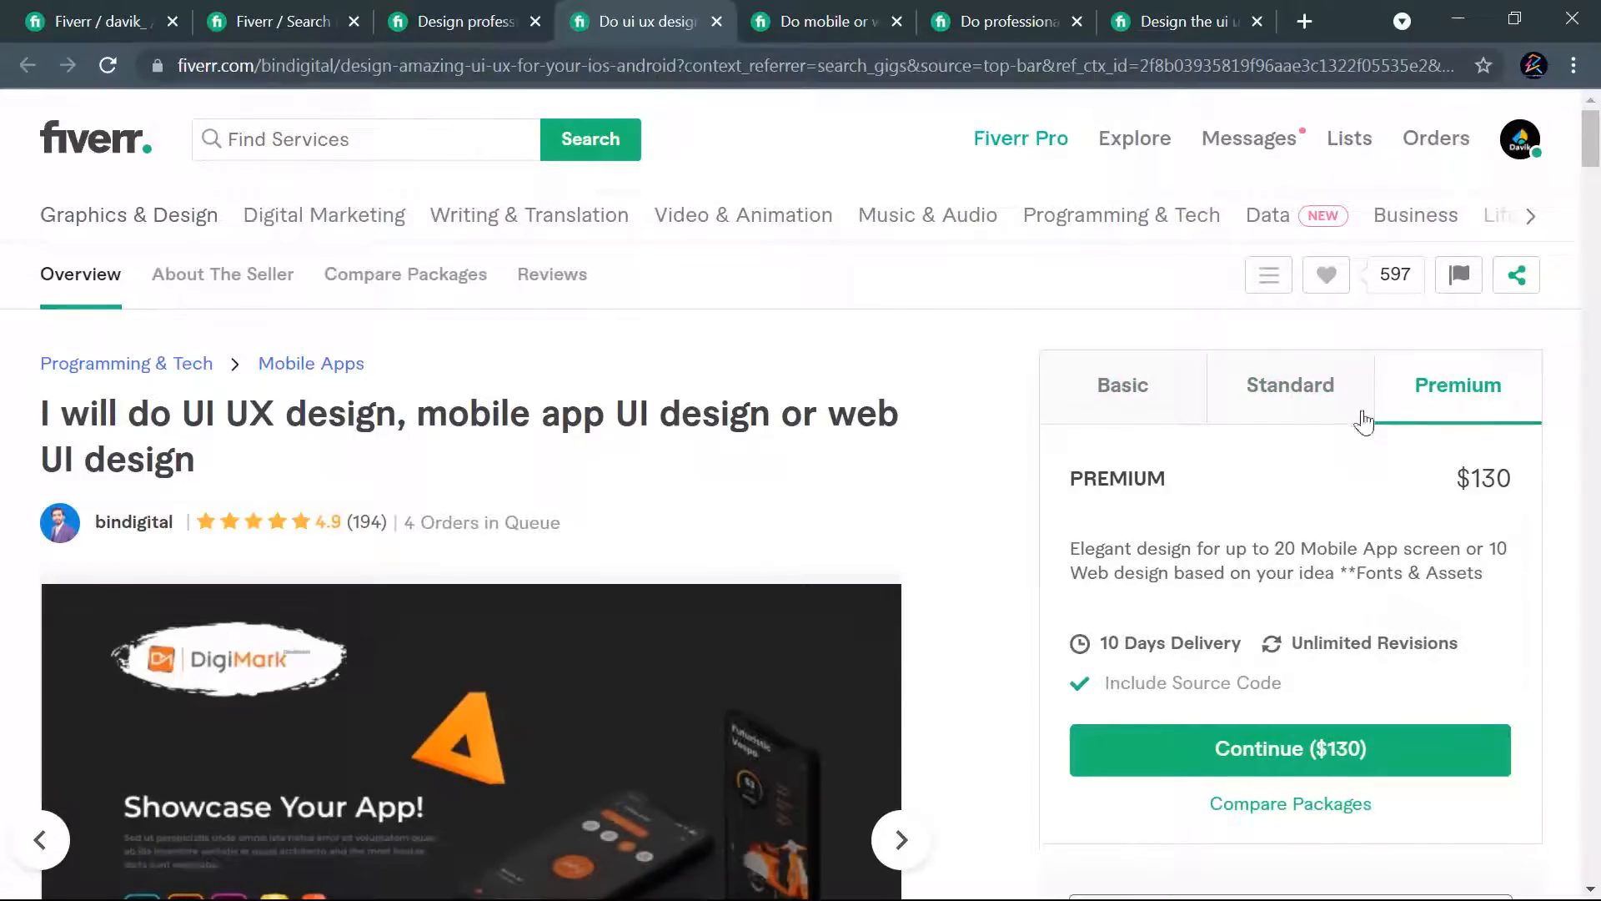
click(1143, 392)
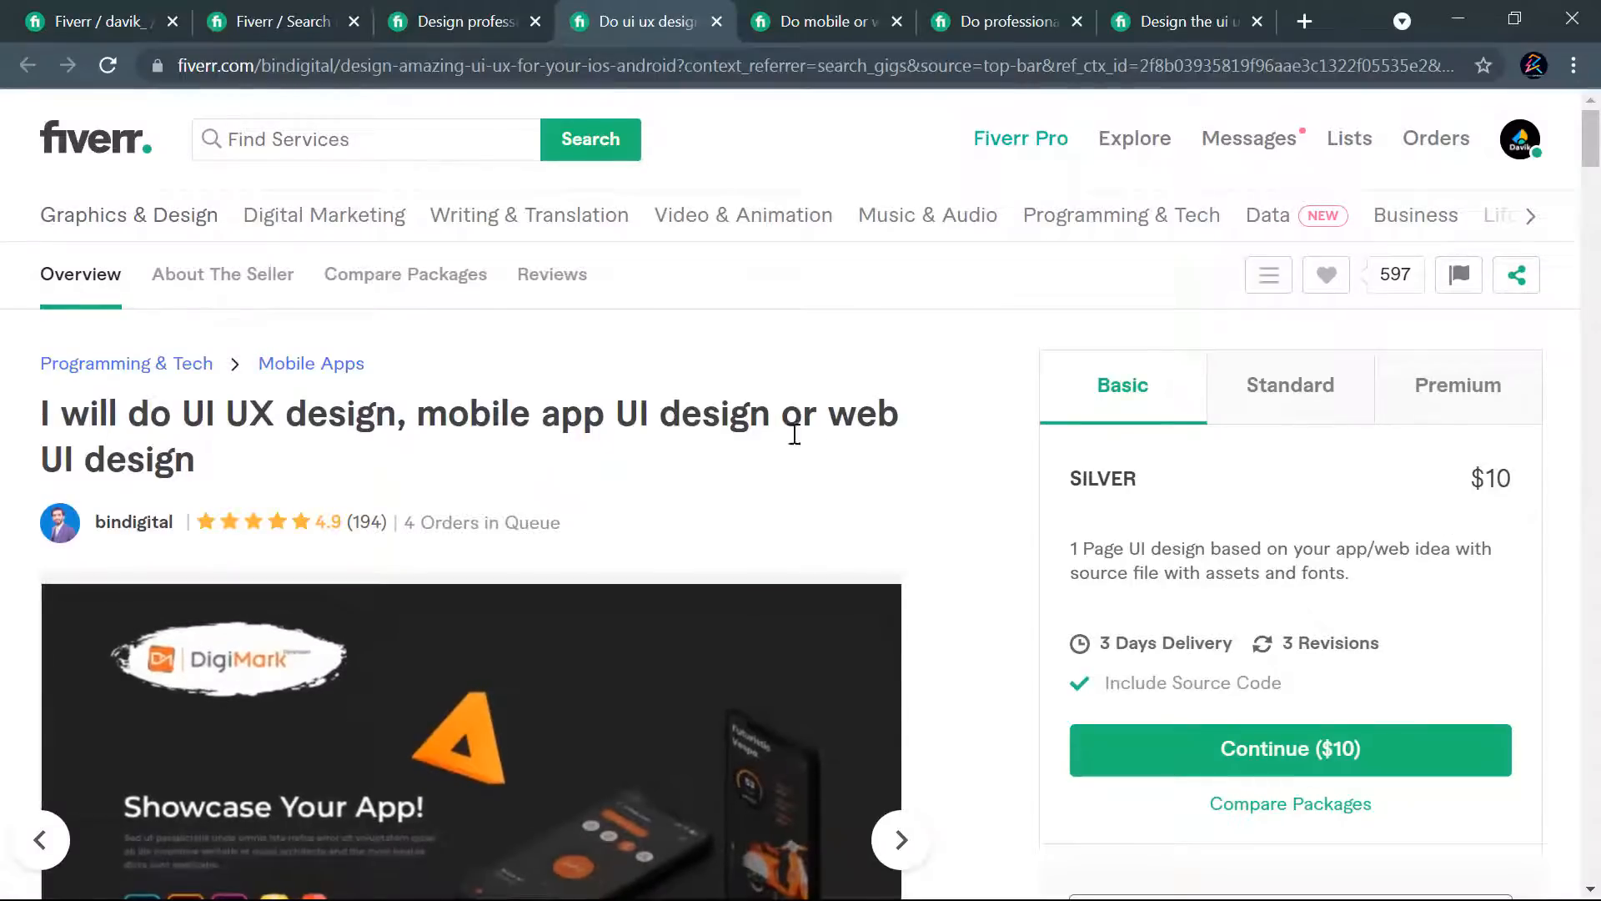
- Compare the Basic, Standard and Premium packages of the competitor's mobile or web ui ux design gig
click(839, 13)
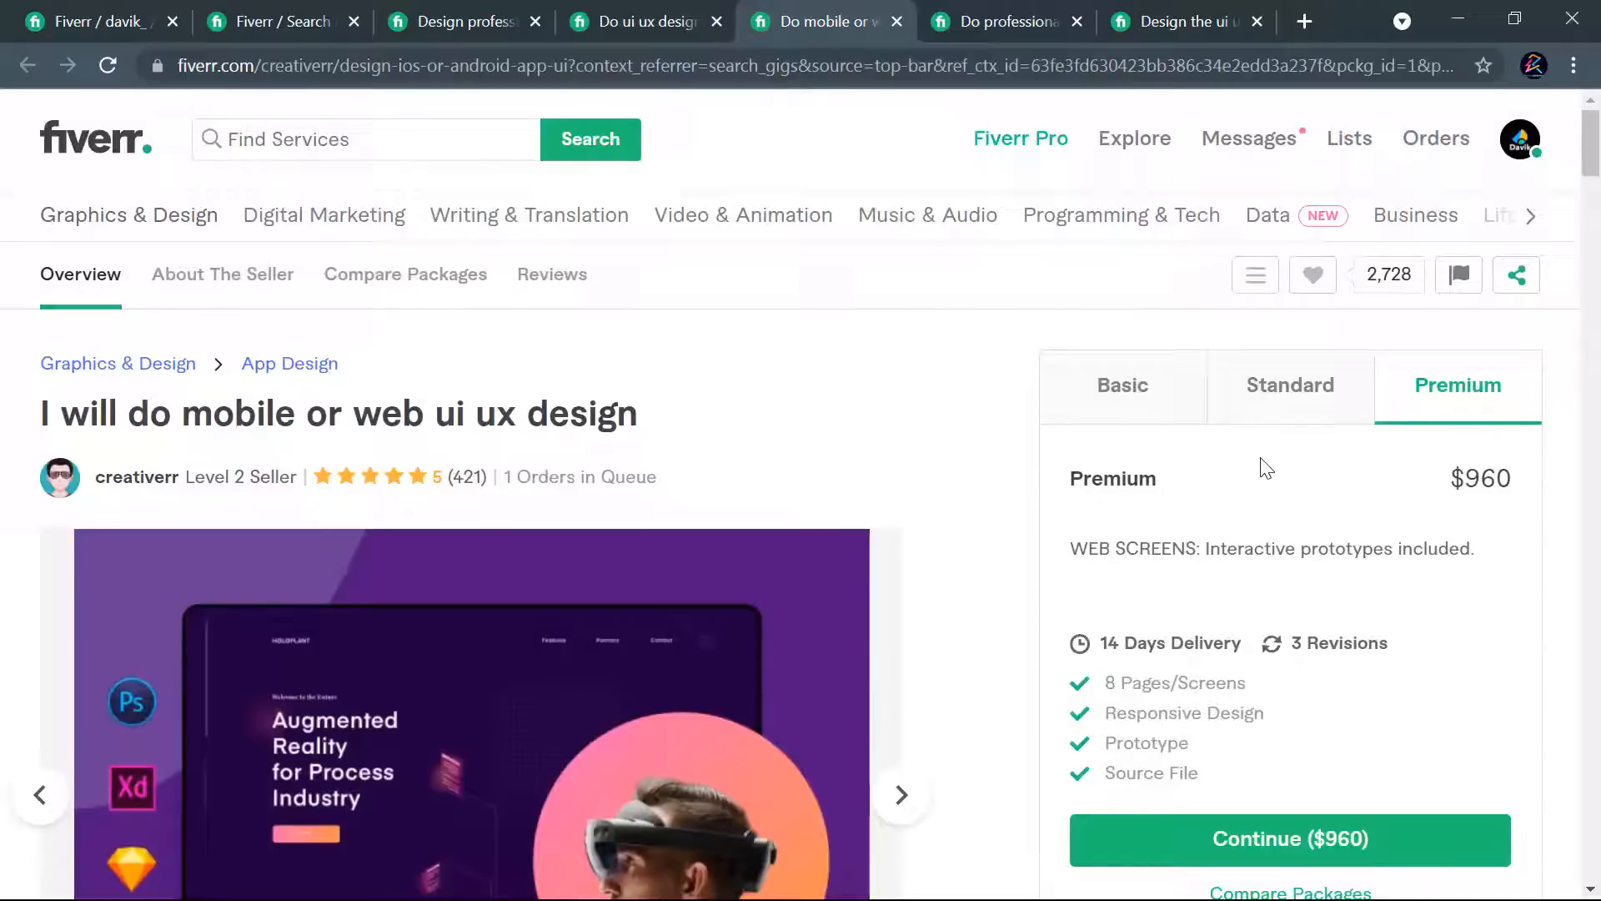
click(1155, 420)
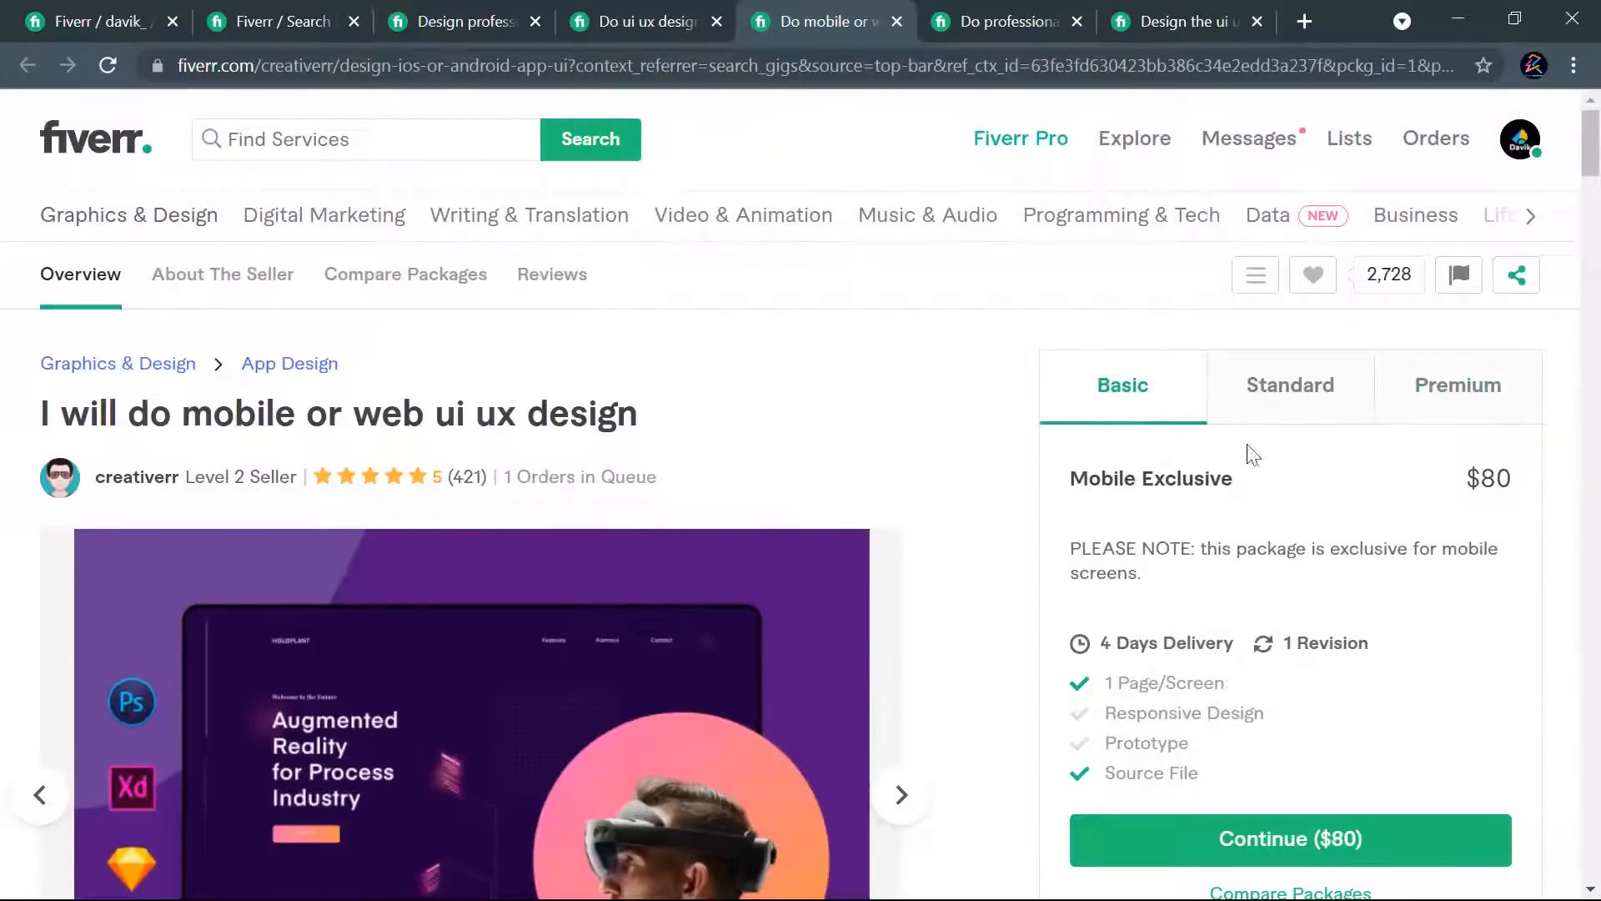
click(1329, 406)
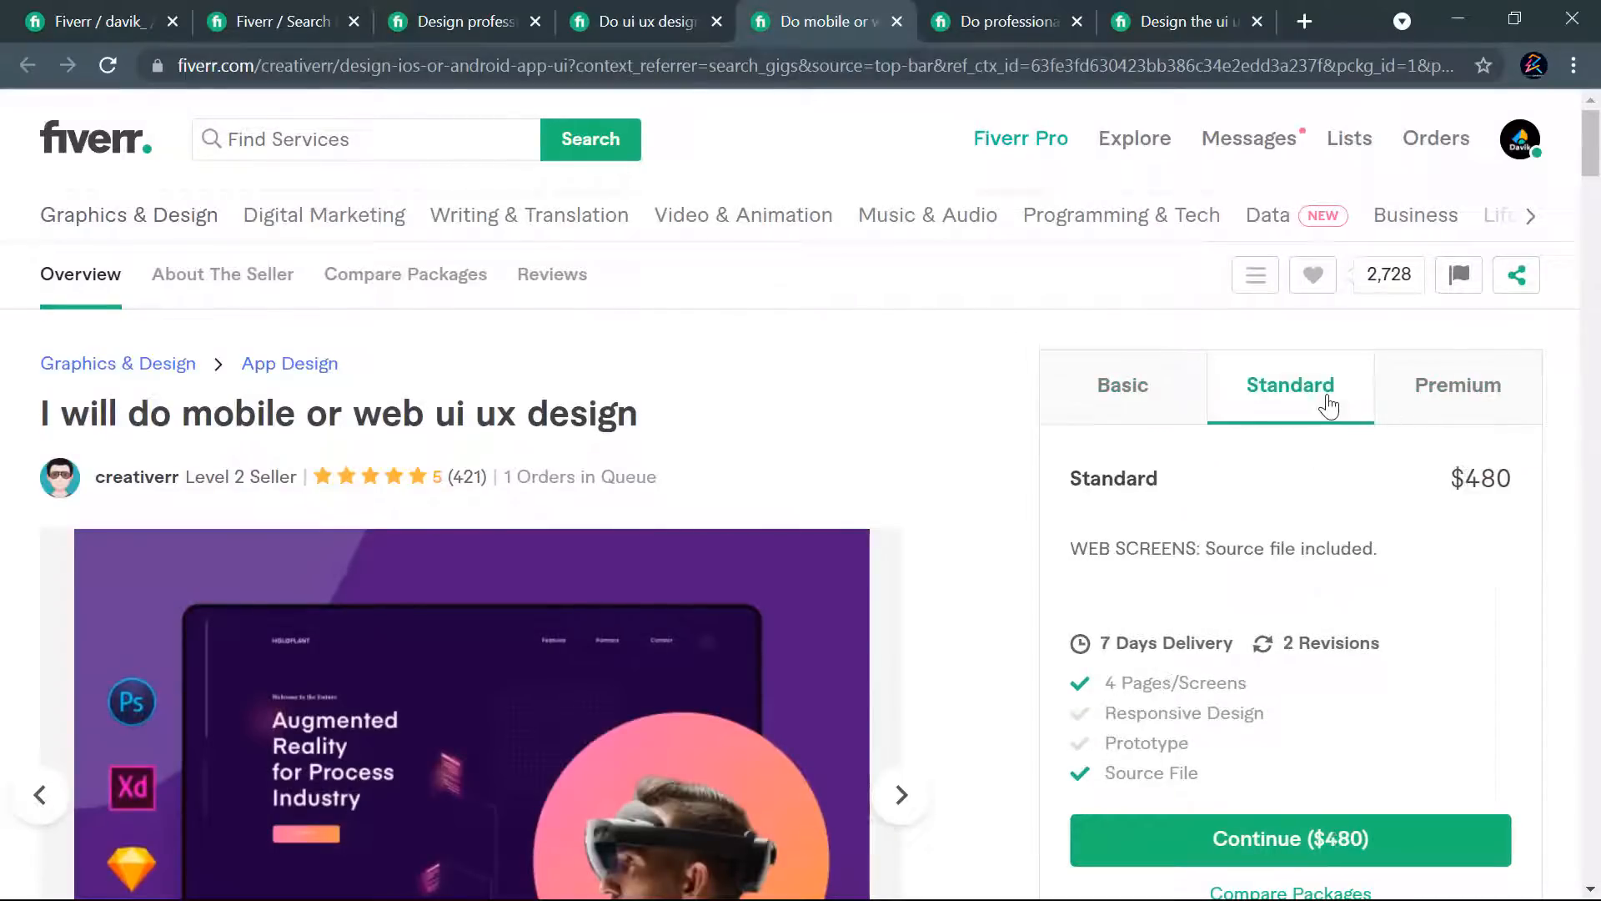
click(1099, 414)
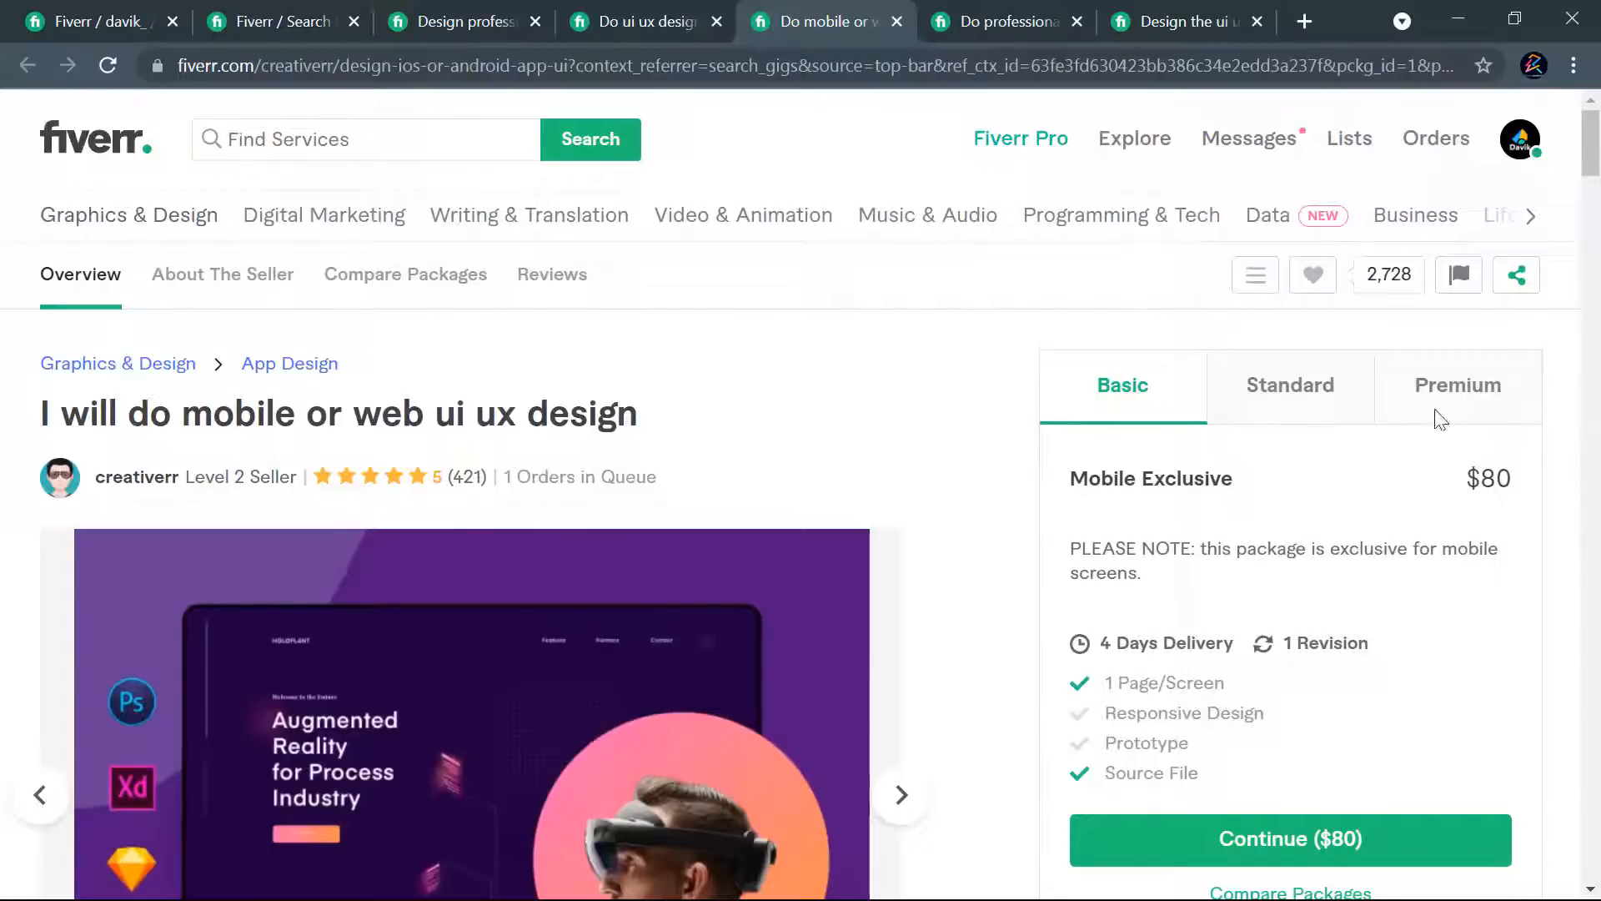
- Review the three package prices of the competitor's professional UI UX landing page and web template design gig
click(997, 17)
scroll(1301, 469, up, 5)
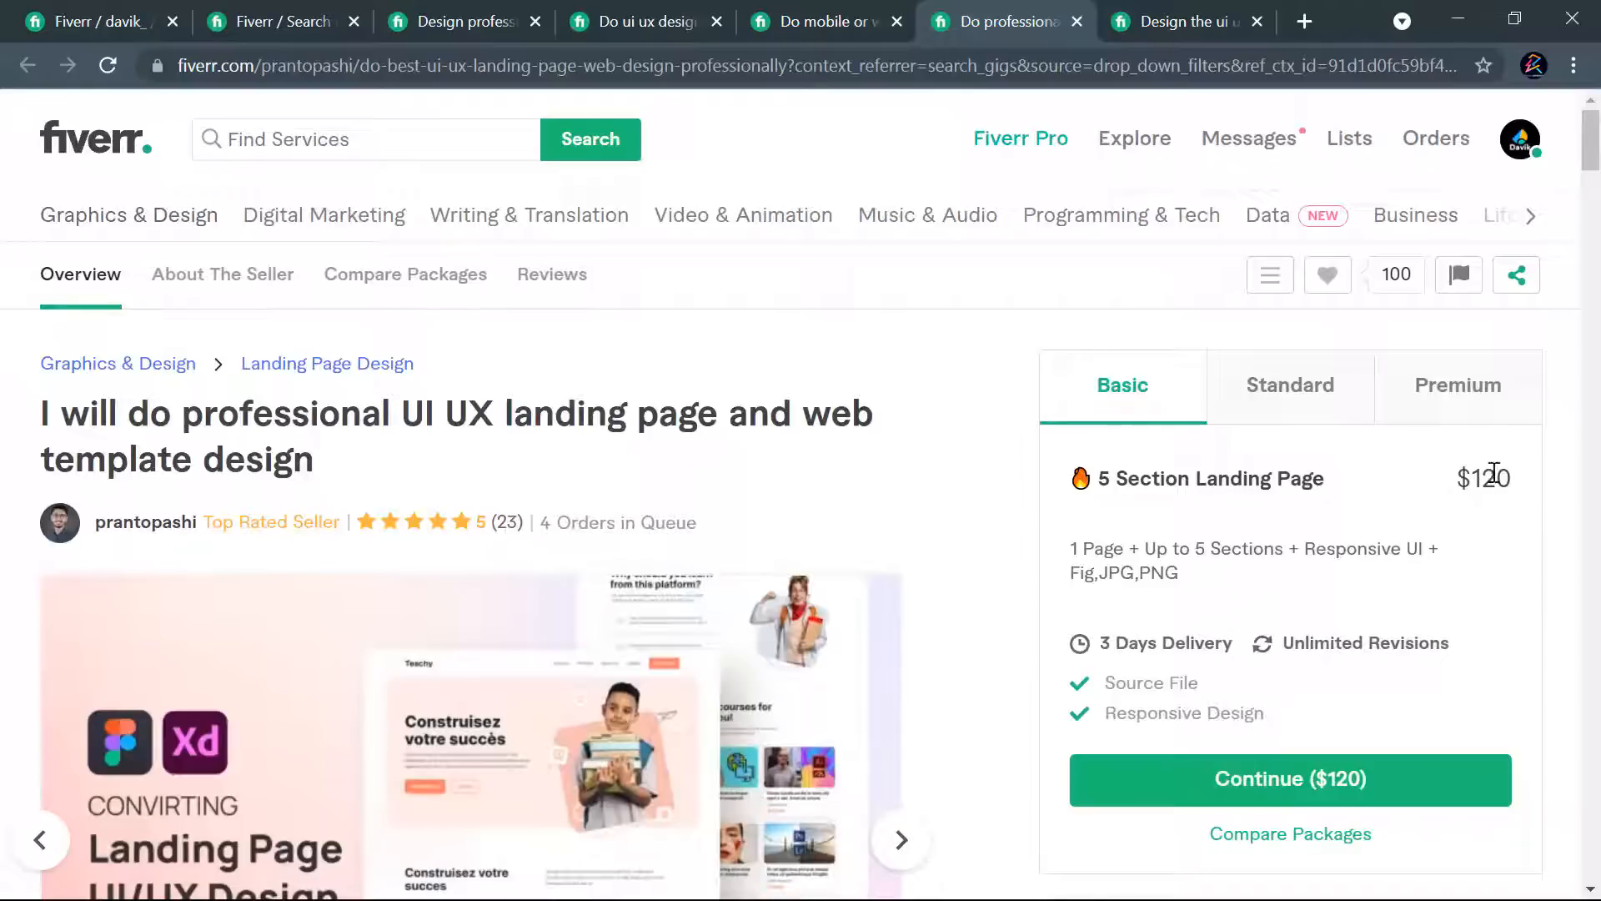
click(1327, 403)
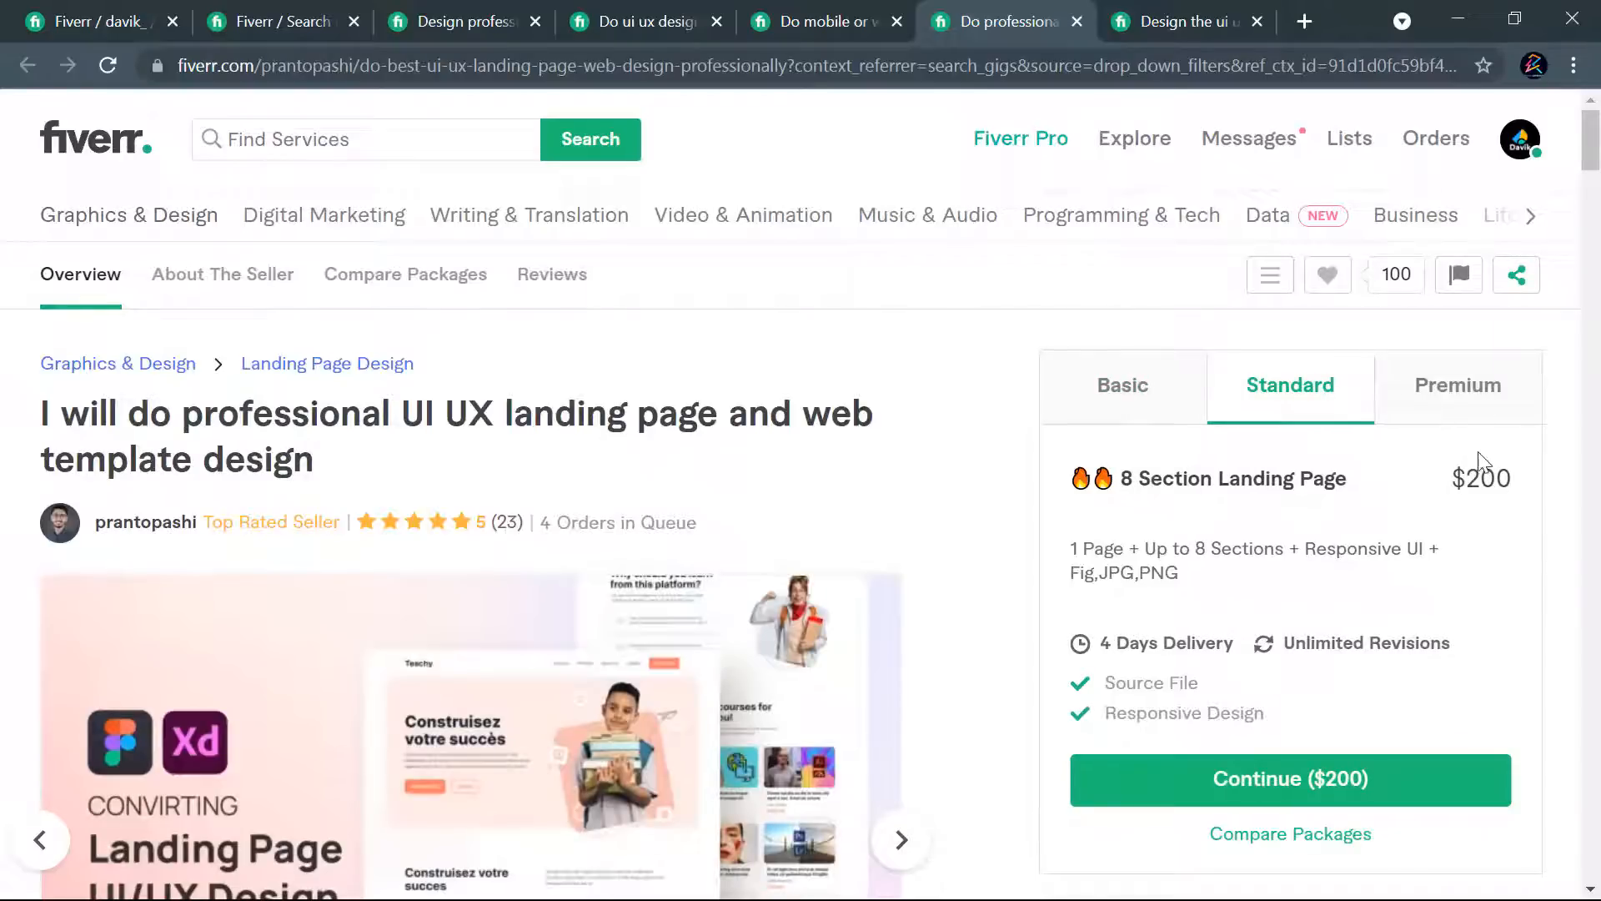
click(1461, 404)
- Return to the gig being created and set the Basic package's price to $50 and the Standard package's to $150
click(92, 23)
scroll(1073, 602, down, 5)
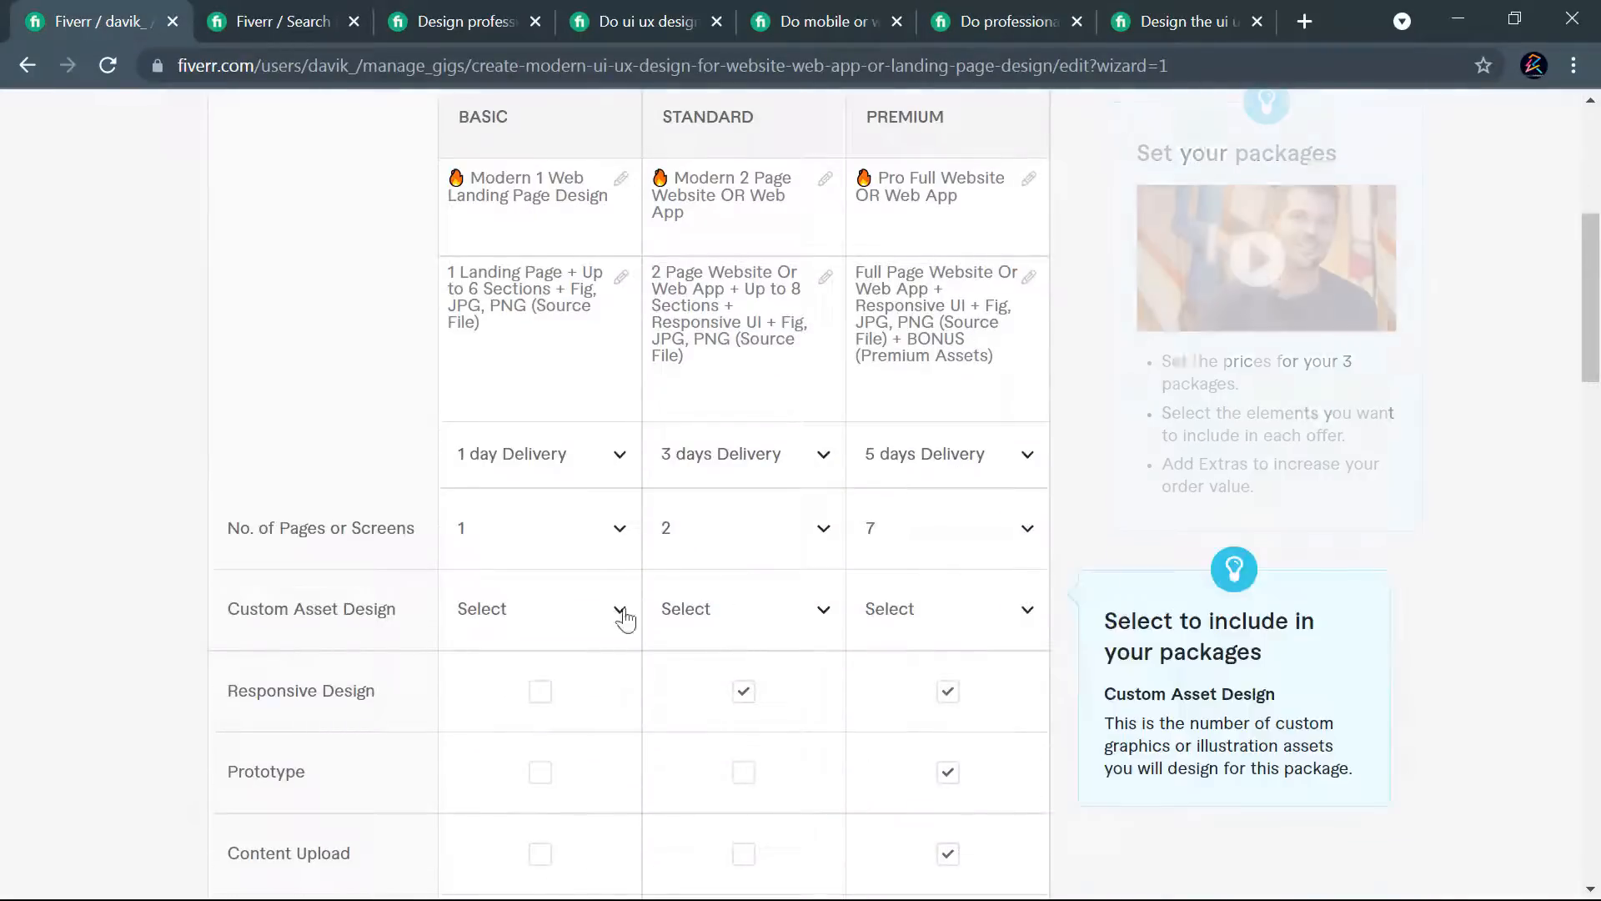
scroll(1026, 583, down, 4)
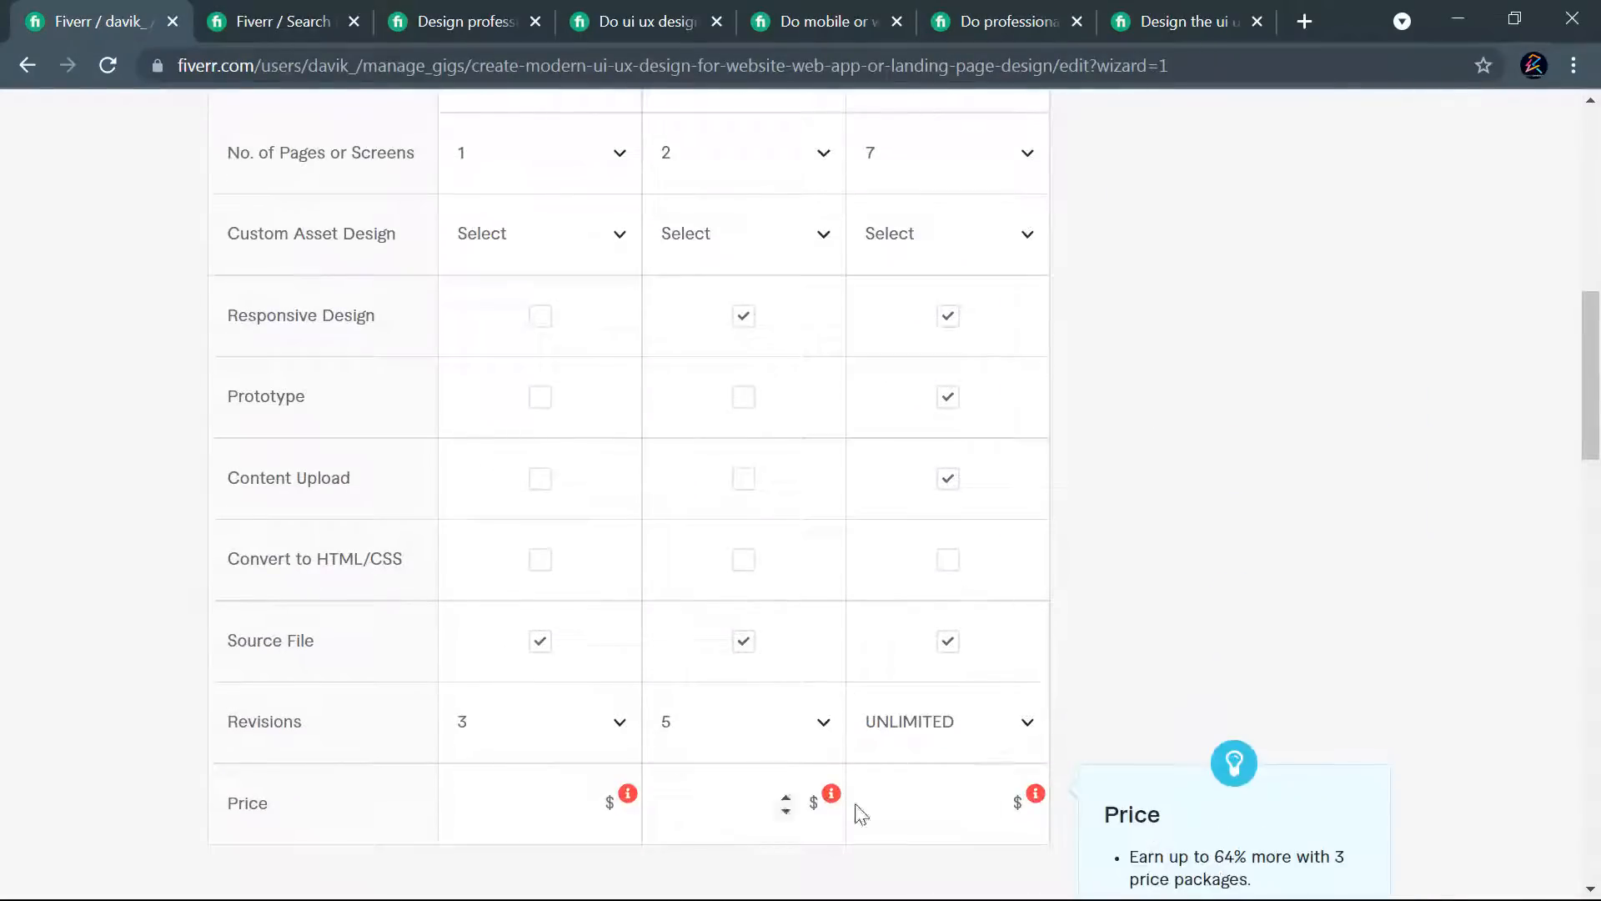
scroll(1109, 575, down, 3)
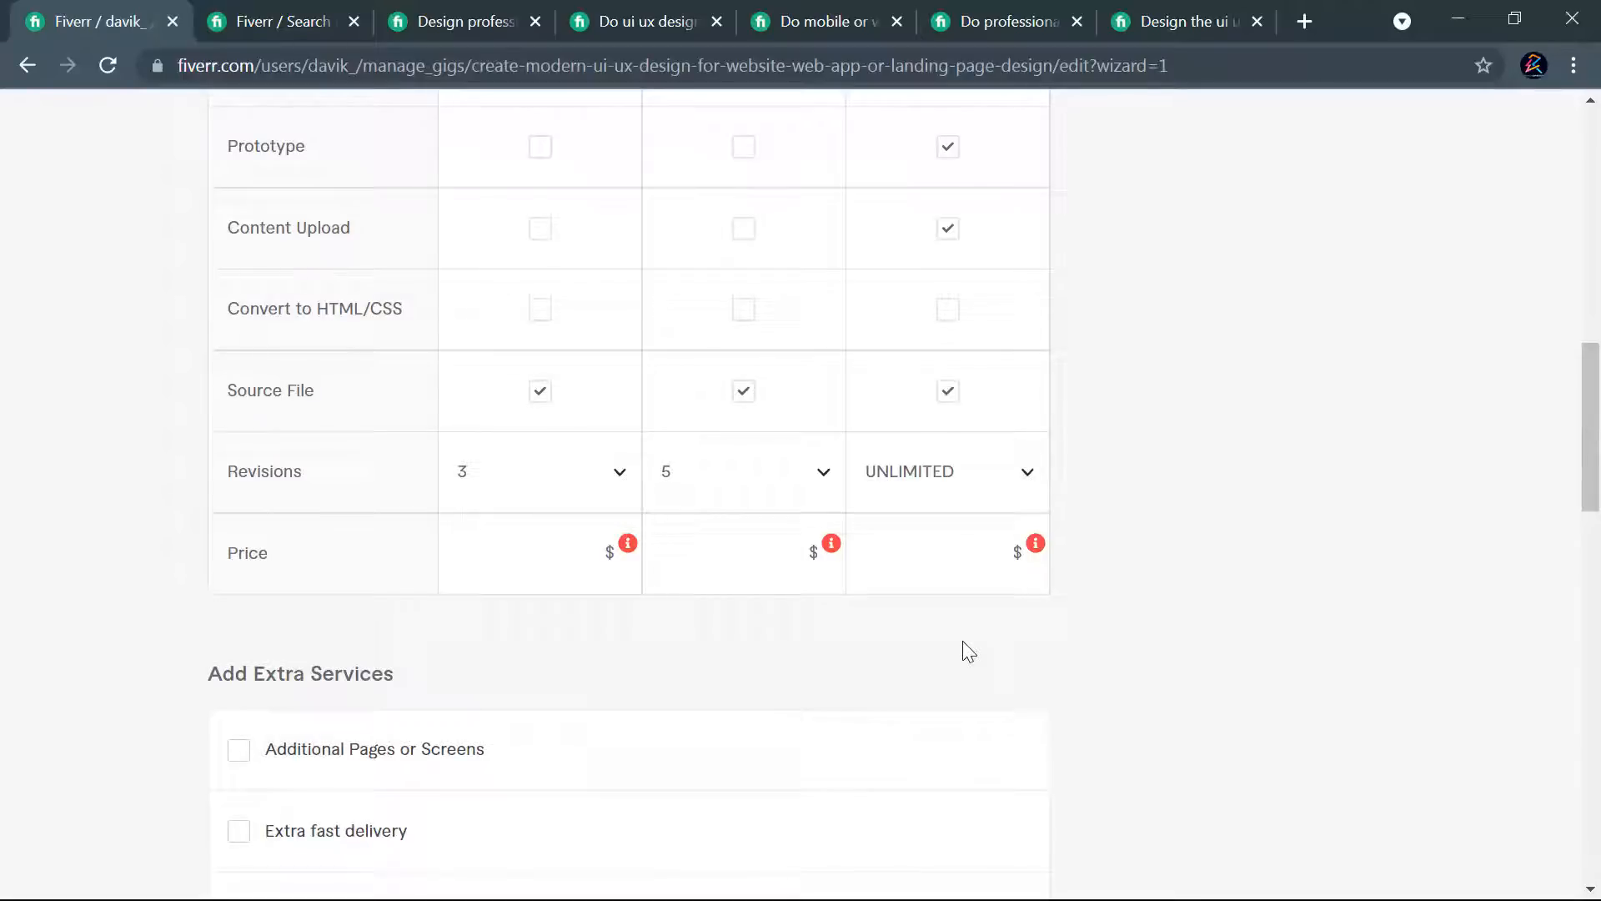
click(518, 557)
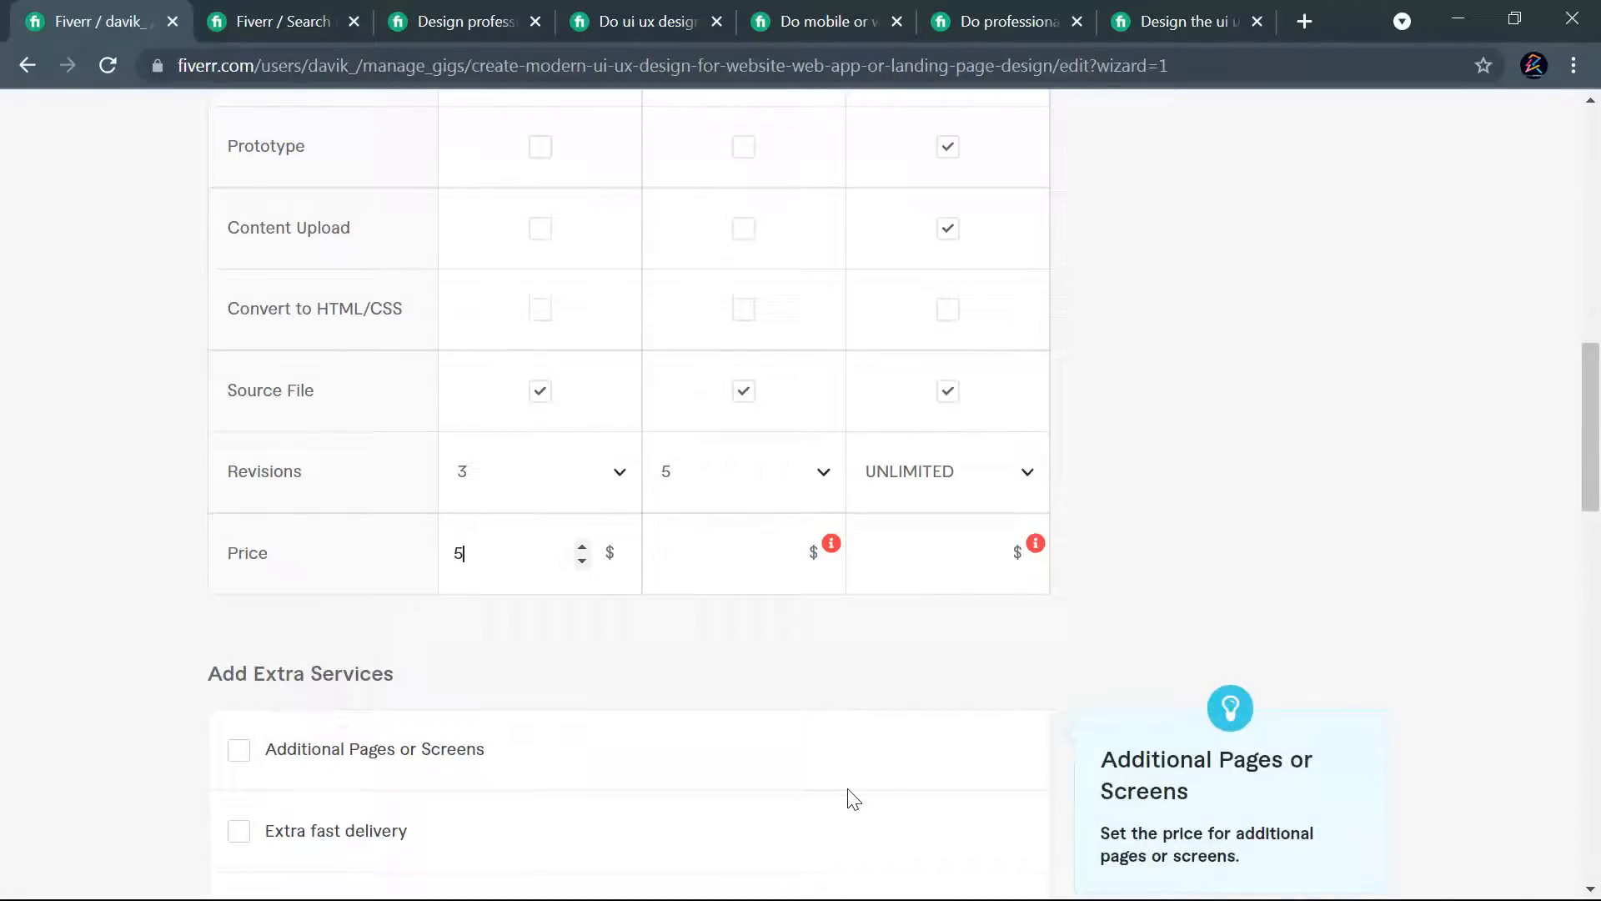
click(771, 551)
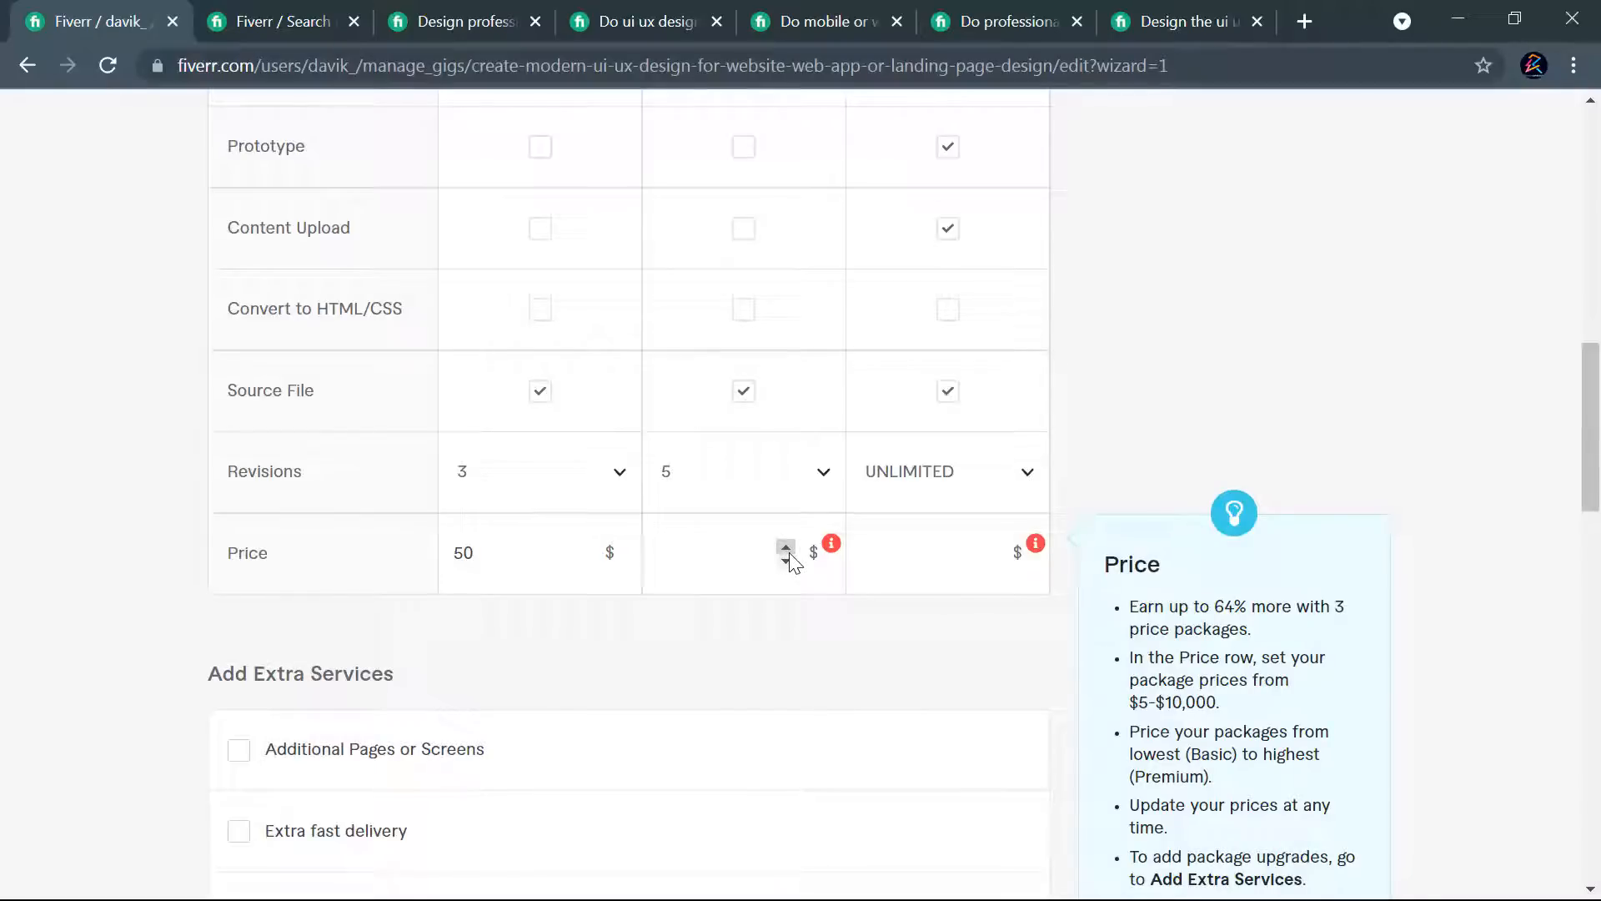
text(150)
- Set the Premium package's price to $400 and change the Standard package's price to $180
click(904, 555)
text(35)
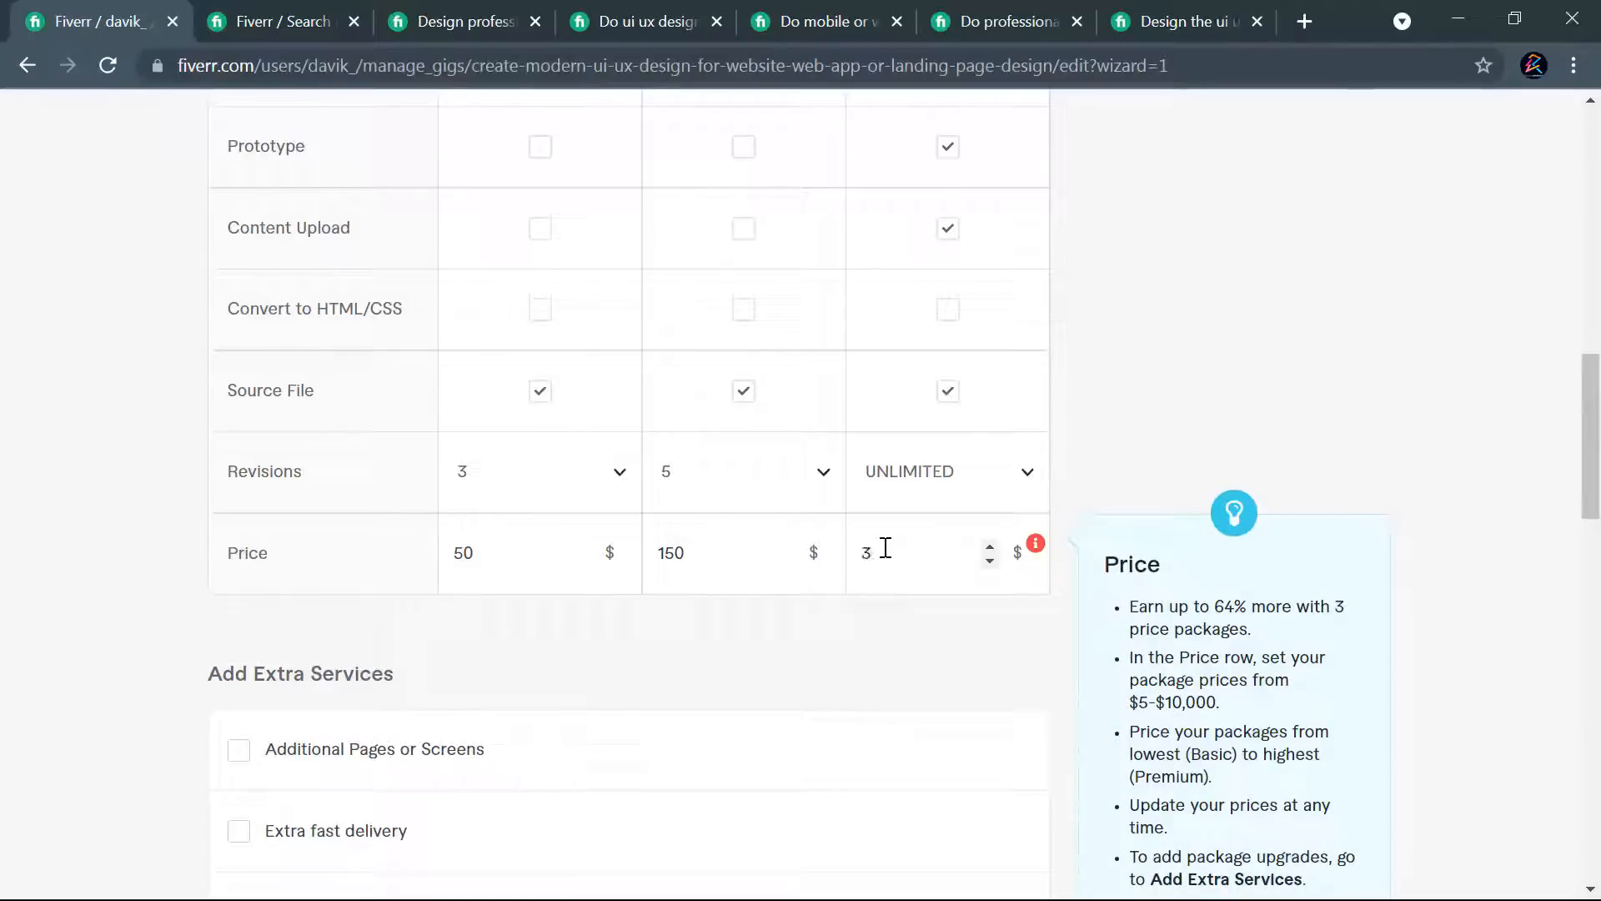
key(BackSpace)
key(BackSpace)
text(400)
click(665, 551)
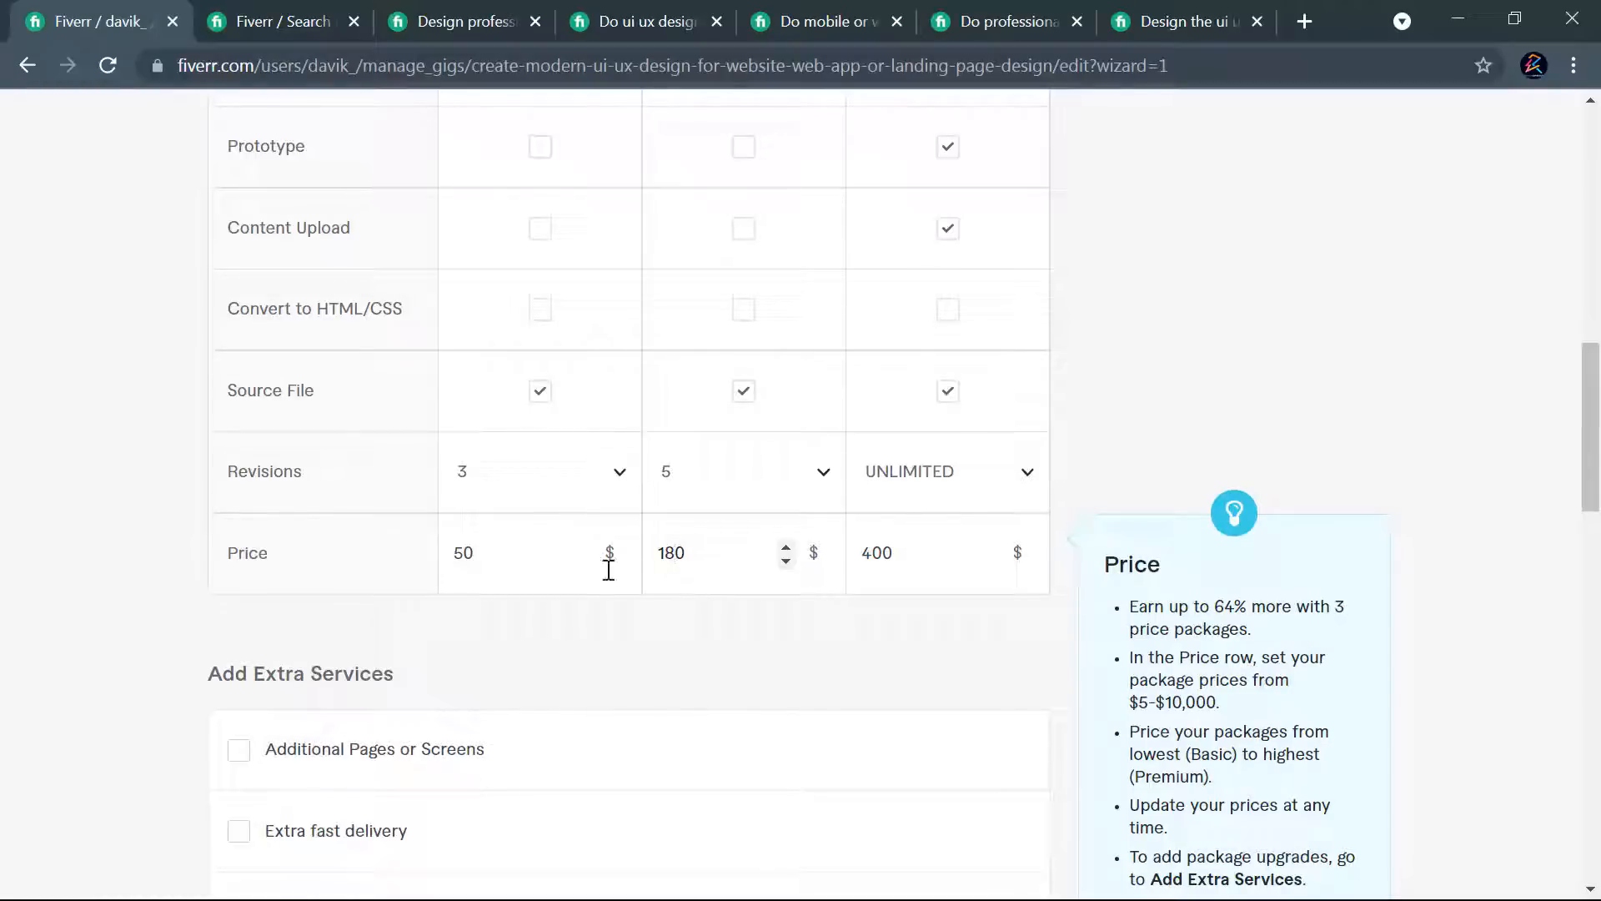
click(527, 543)
click(943, 572)
- Review the contents and prices of the three packages and the extra services offered beneath them
scroll(1075, 551, up, 2)
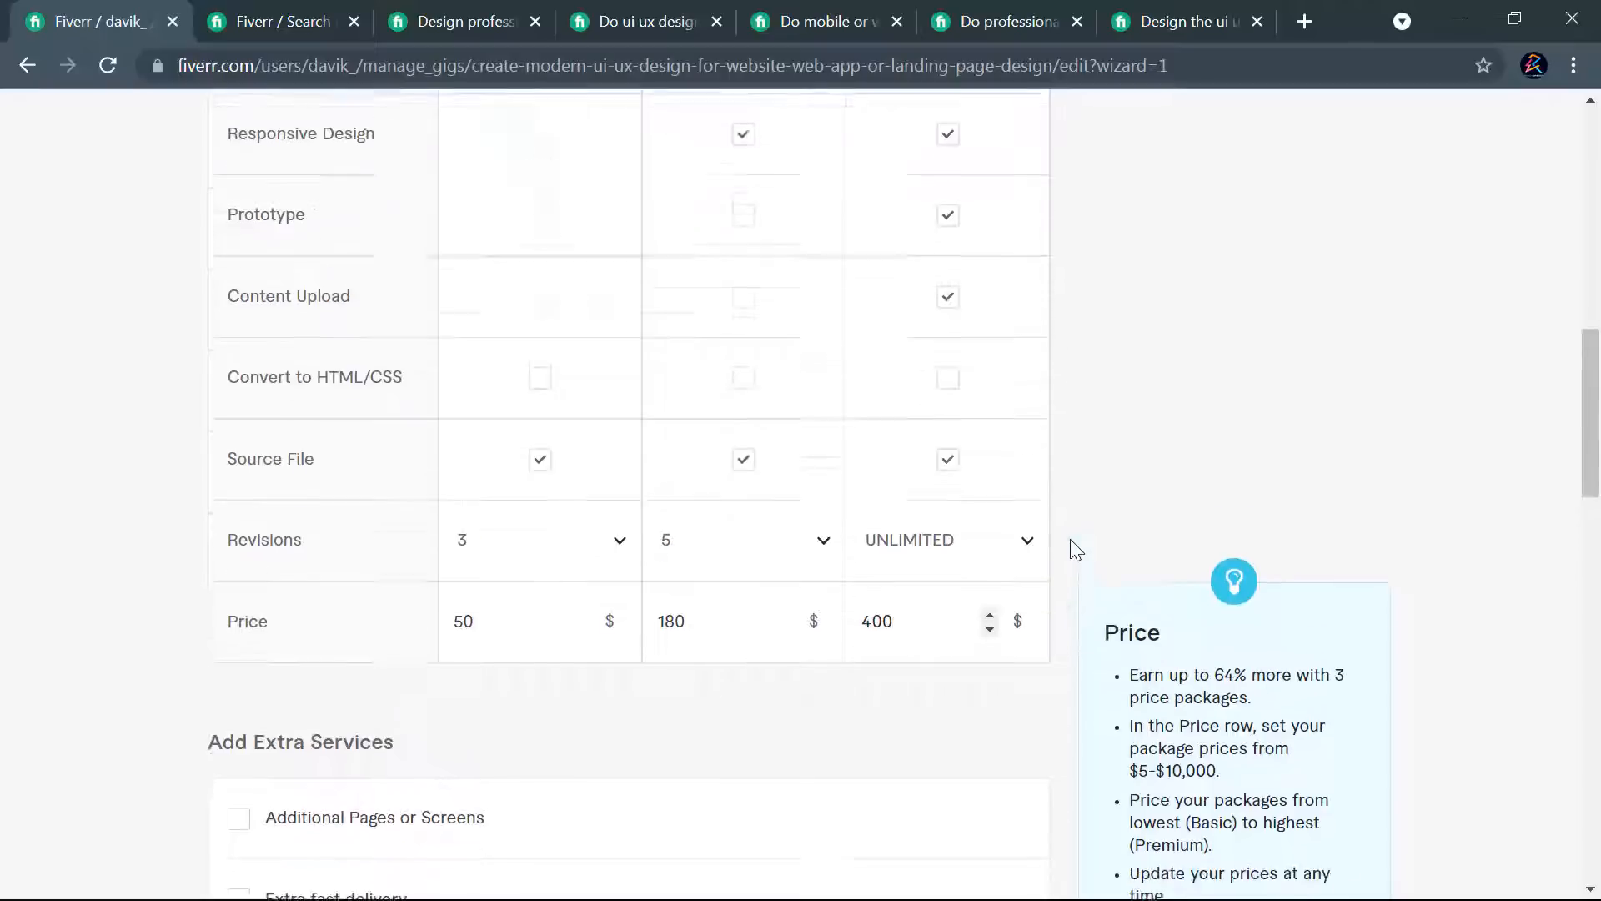
scroll(1074, 549, up, 3)
scroll(1075, 552, down, 3)
scroll(1076, 559, up, 2)
scroll(1076, 566, up, 2)
scroll(1074, 566, down, 4)
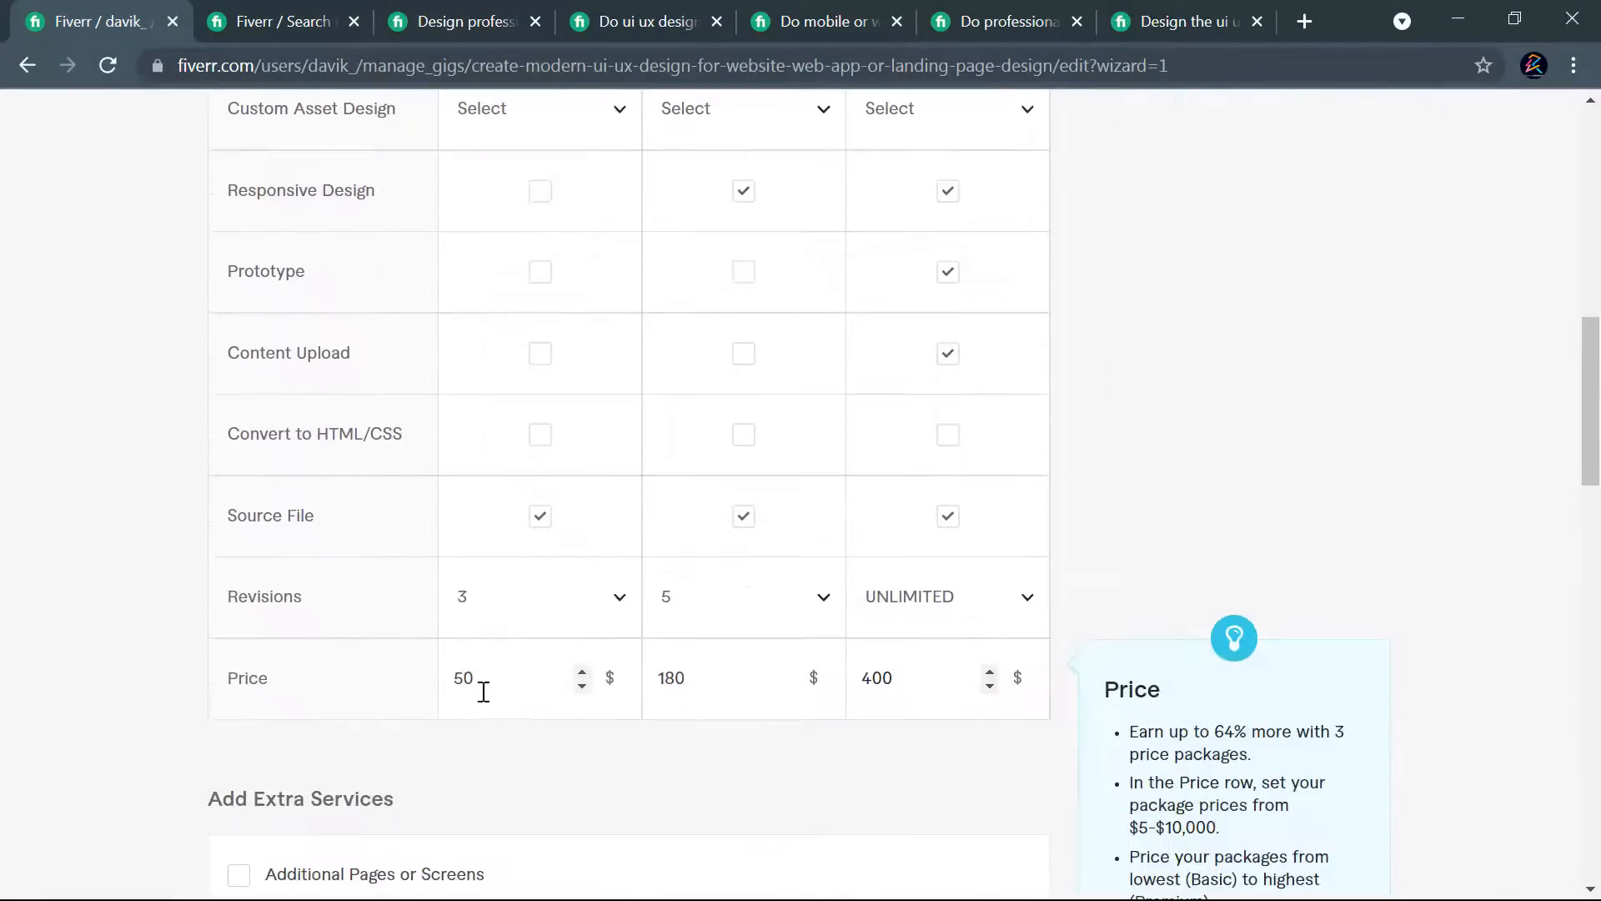
scroll(1060, 677, up, 5)
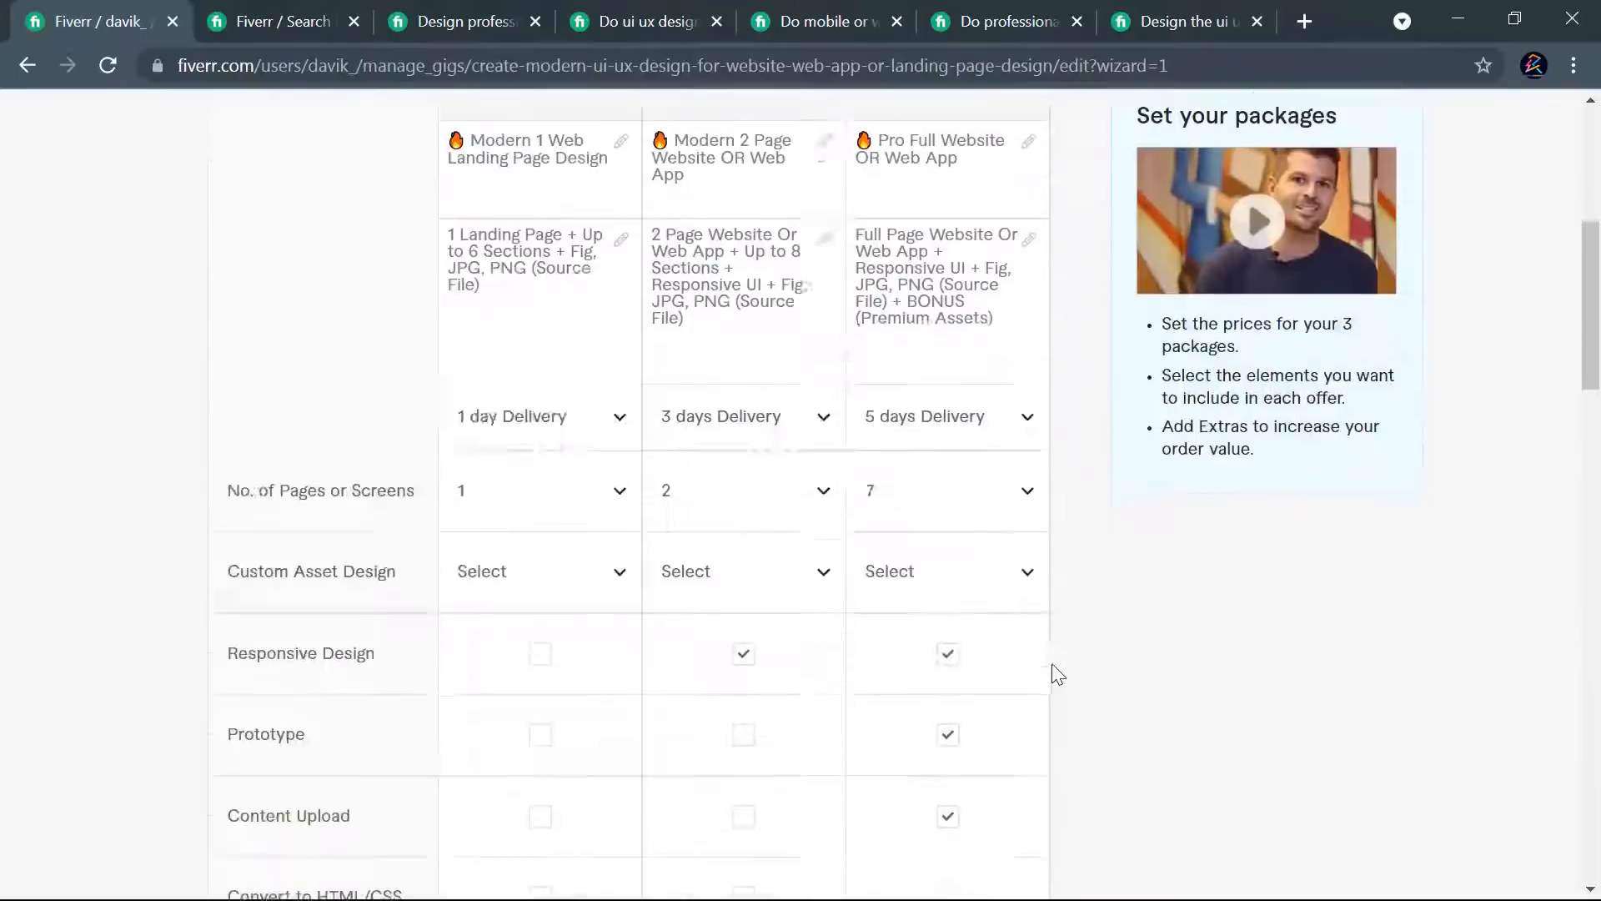
scroll(1055, 671, up, 5)
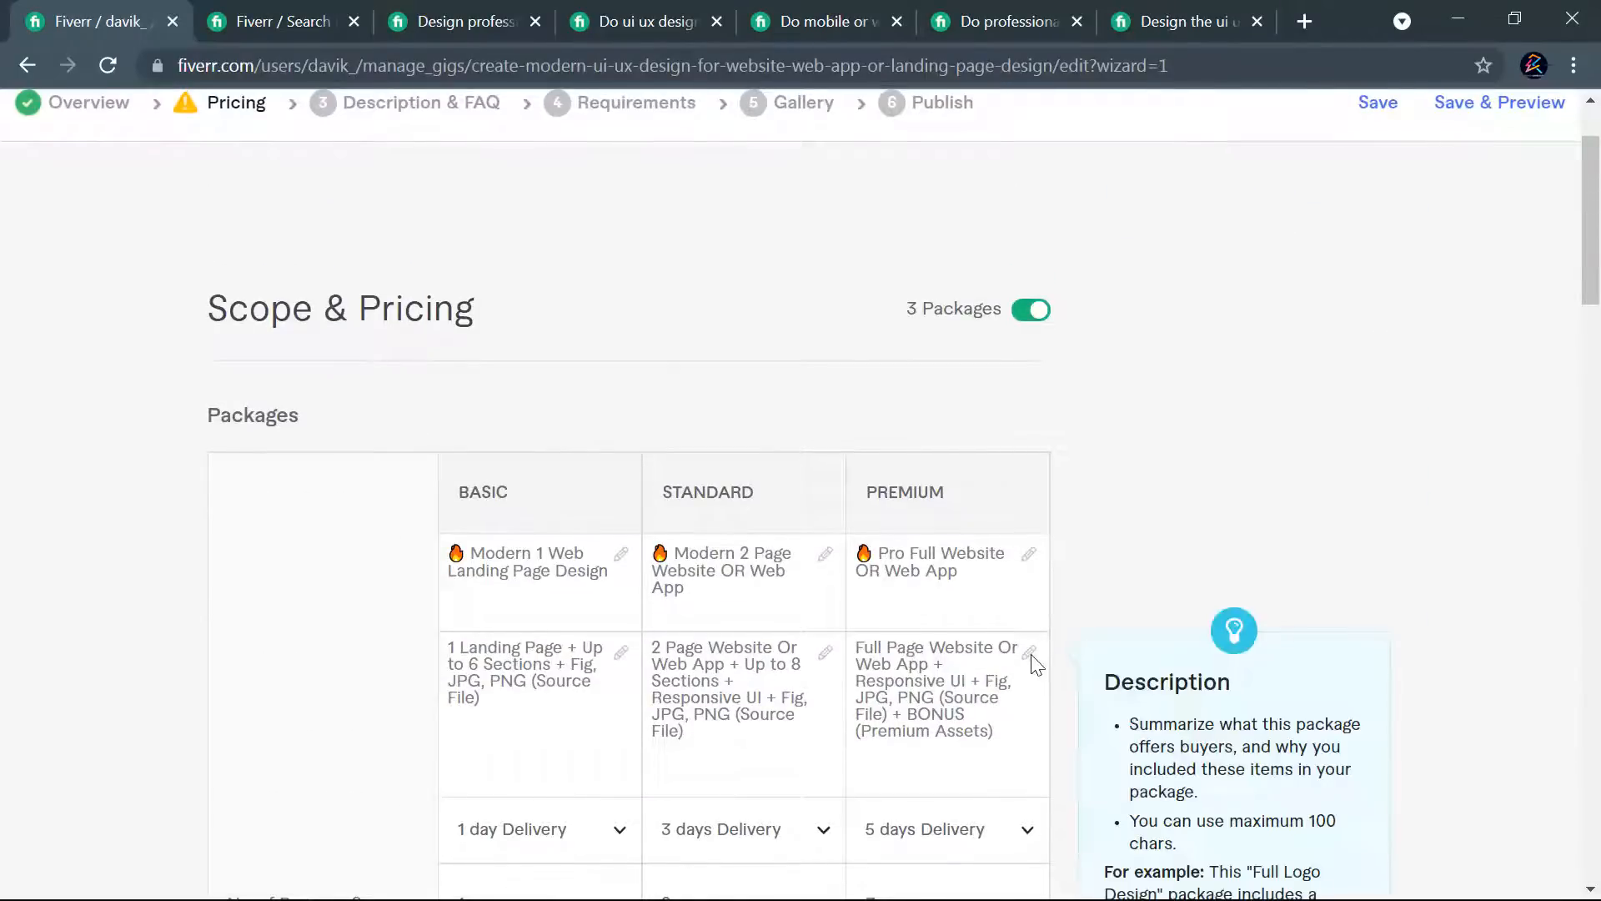
scroll(936, 458, down, 9)
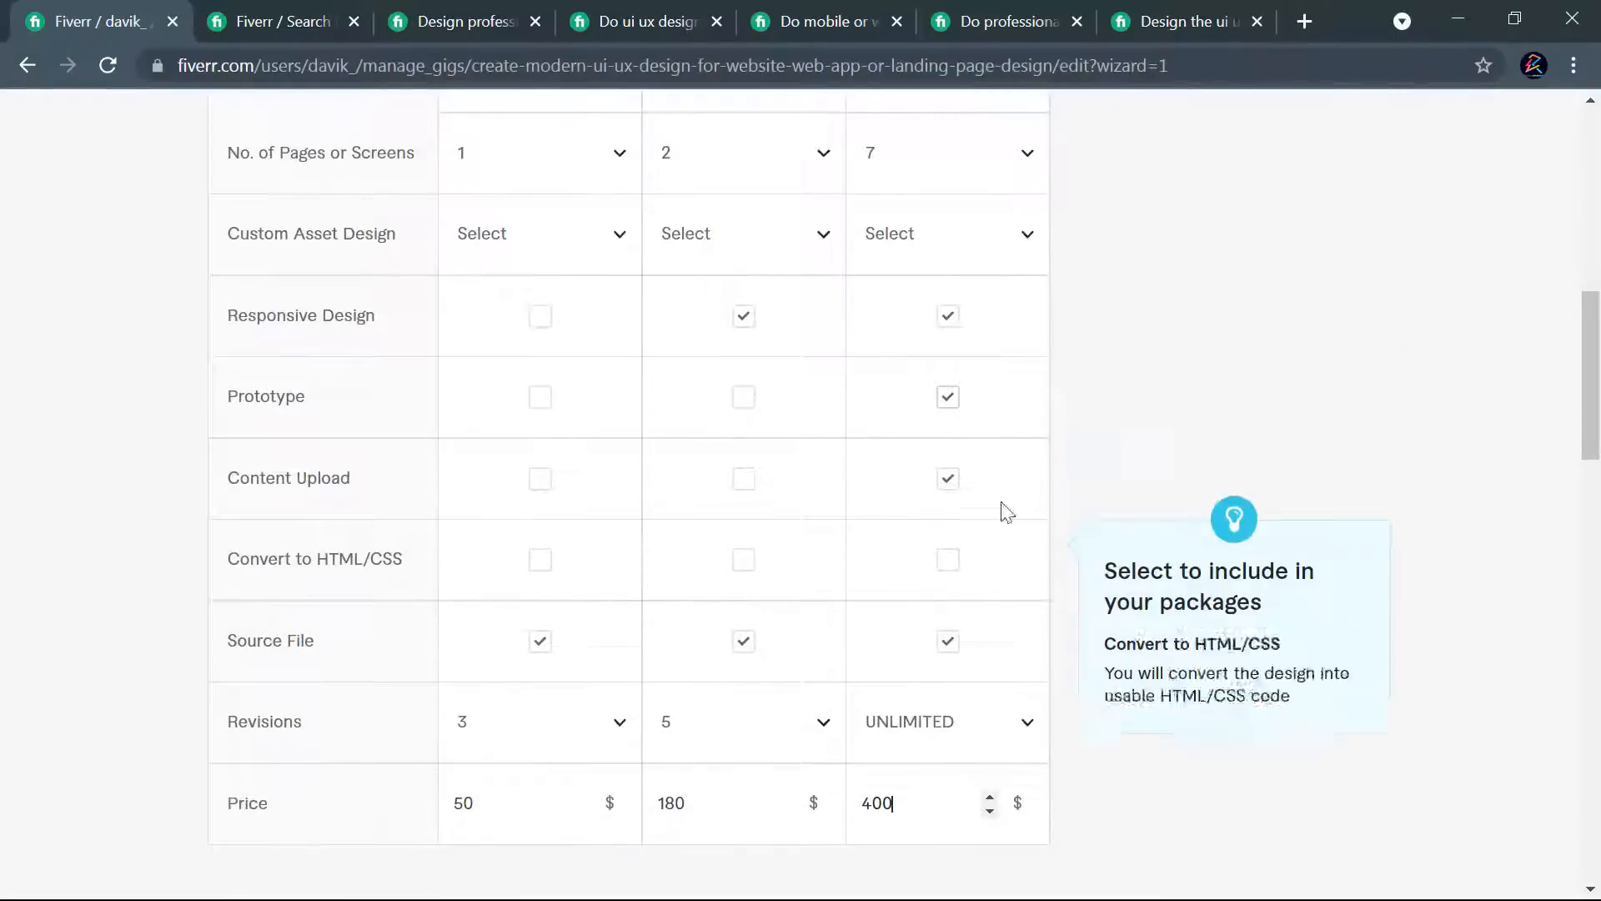
scroll(1076, 487, down, 3)
scroll(1079, 500, down, 4)
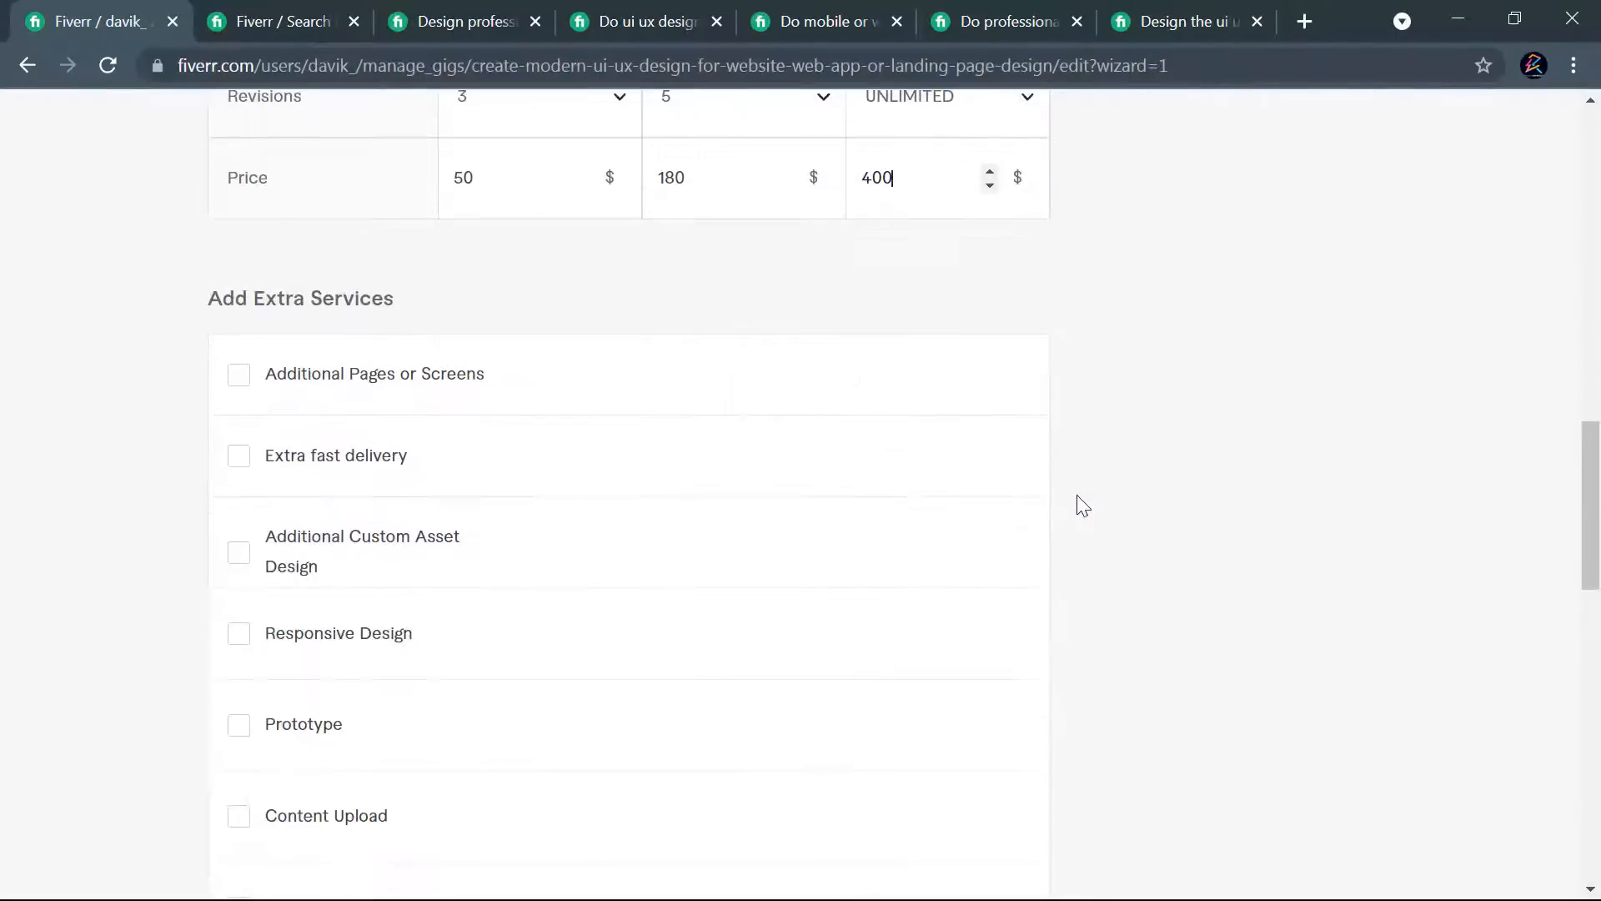
scroll(1082, 504, up, 3)
scroll(1085, 510, down, 3)
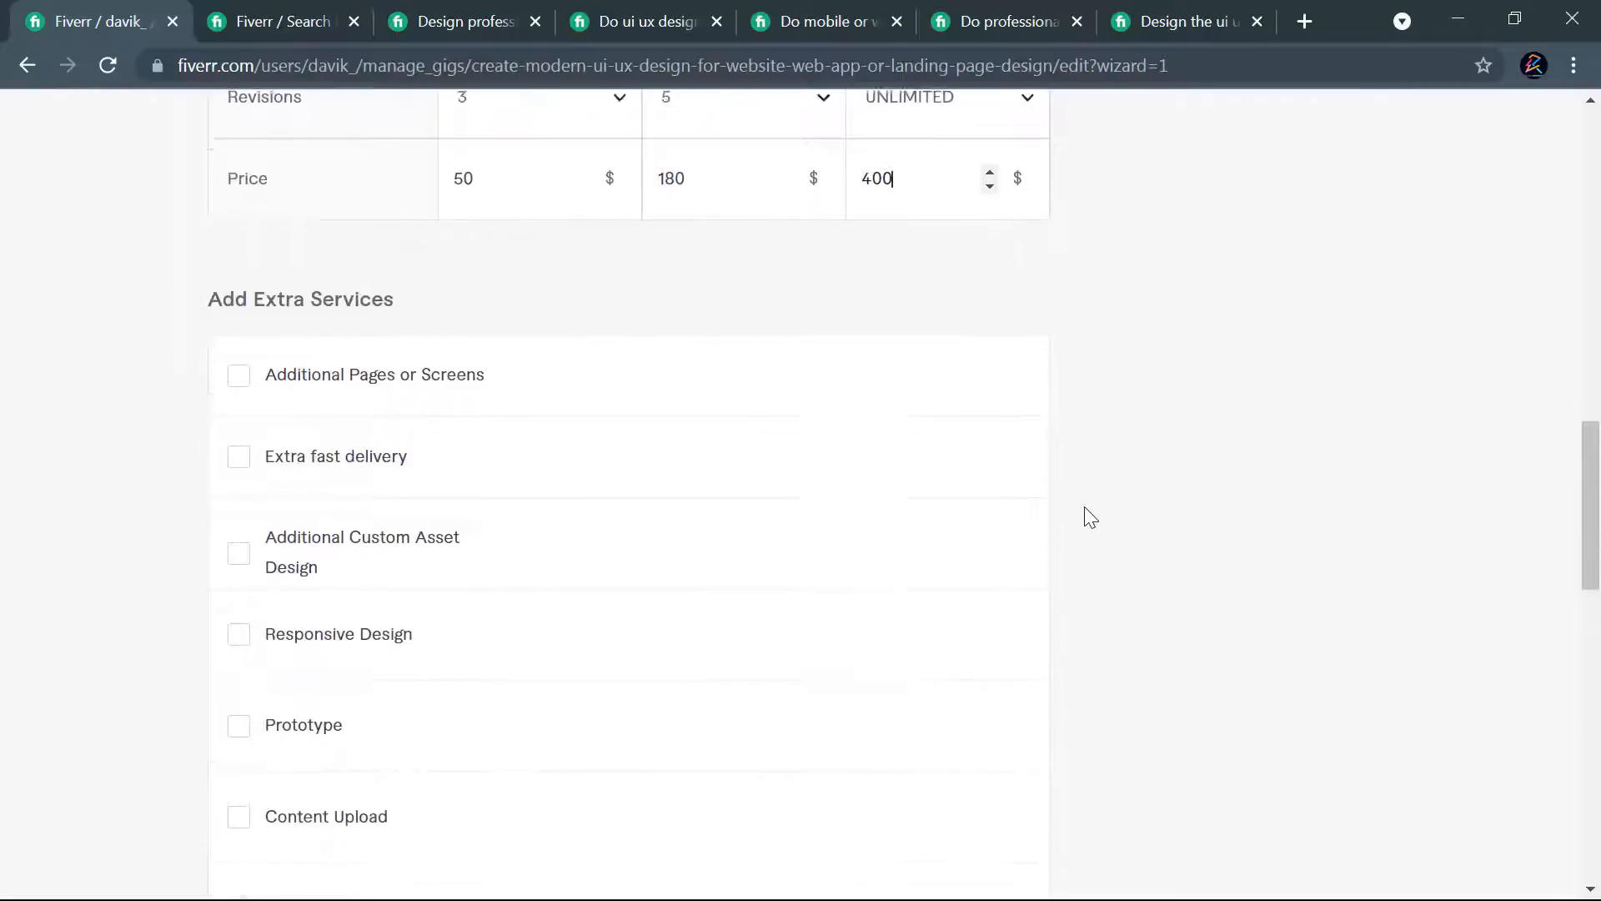
scroll(722, 387, down, 9)
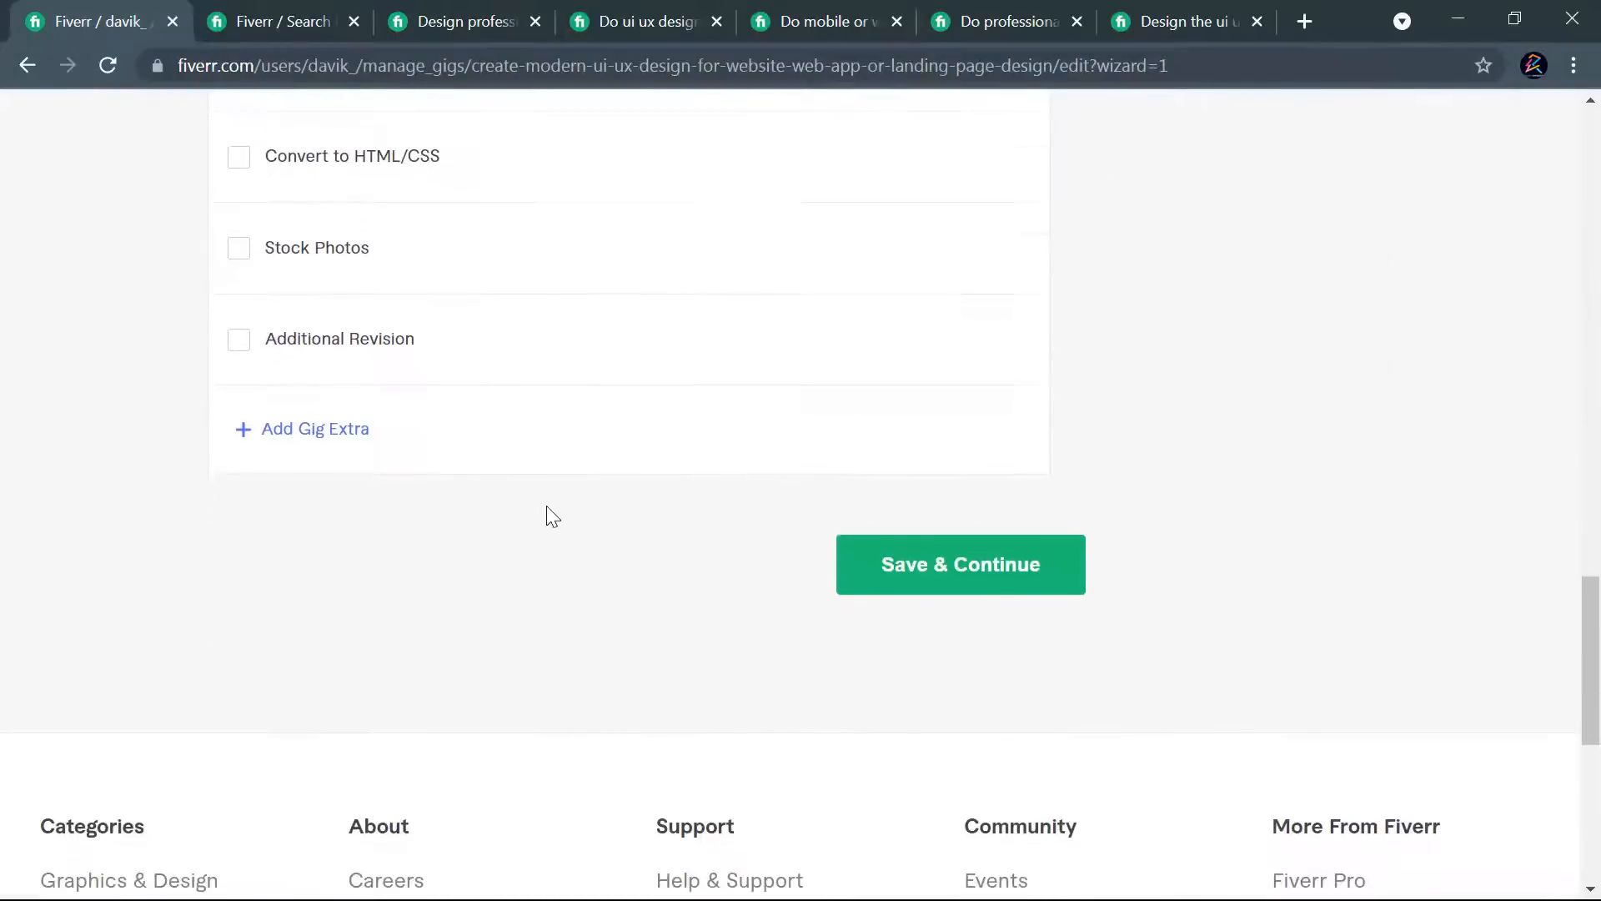
scroll(547, 506, up, 8)
scroll(511, 479, up, 15)
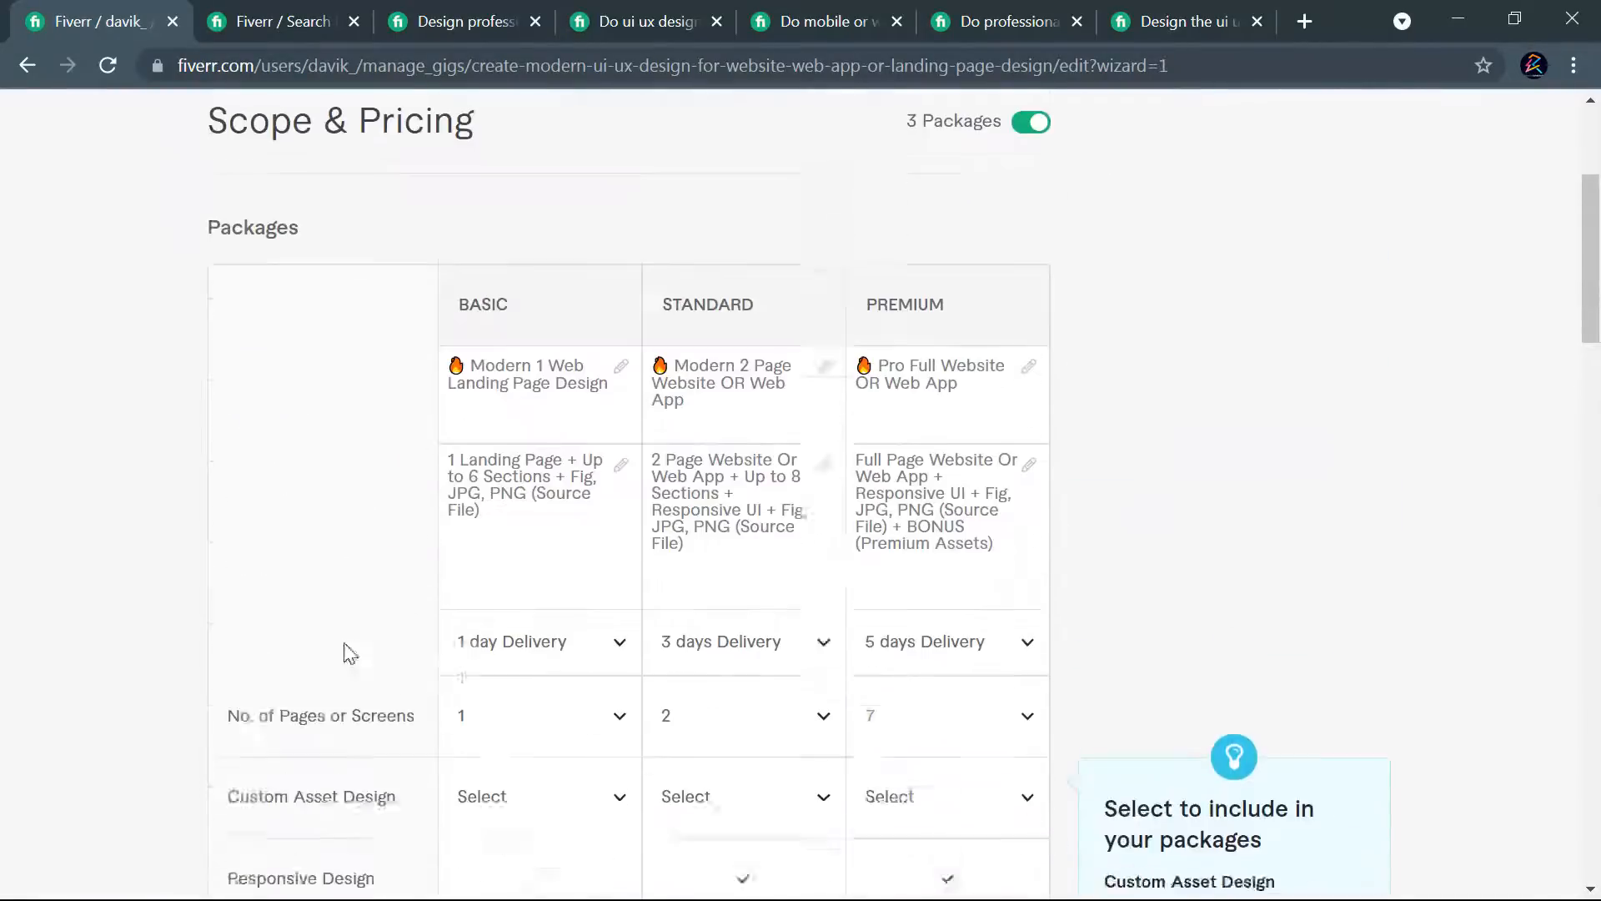
scroll(350, 494, down, 15)
scroll(336, 572, up, 4)
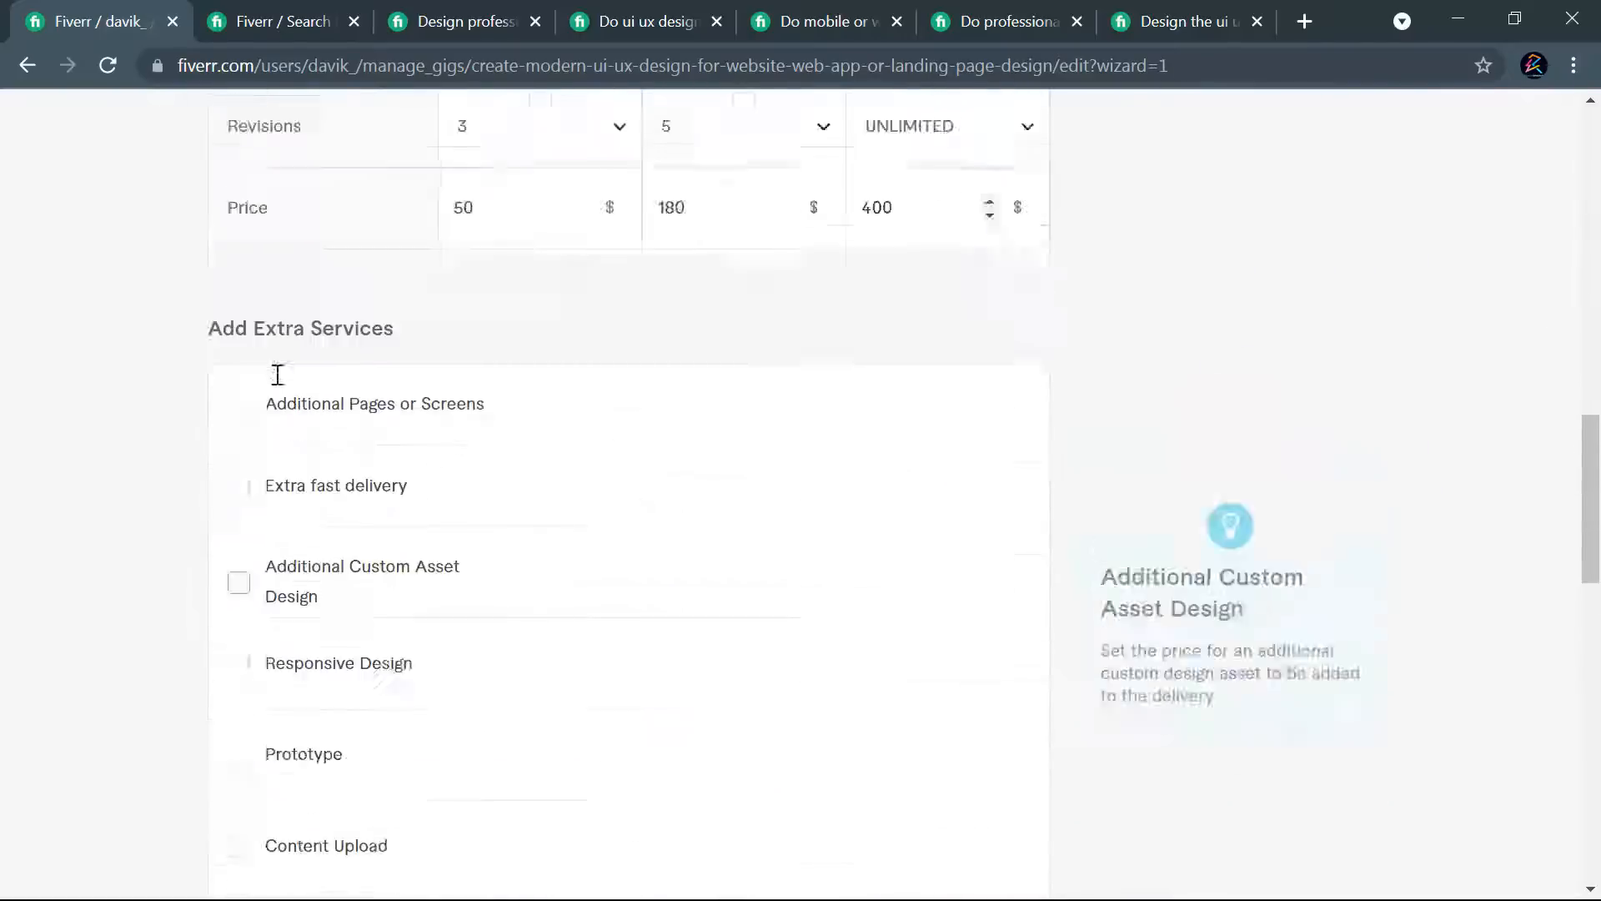
scroll(433, 568, up, 1)
scroll(442, 642, down, 4)
scroll(432, 595, up, 4)
scroll(439, 604, up, 10)
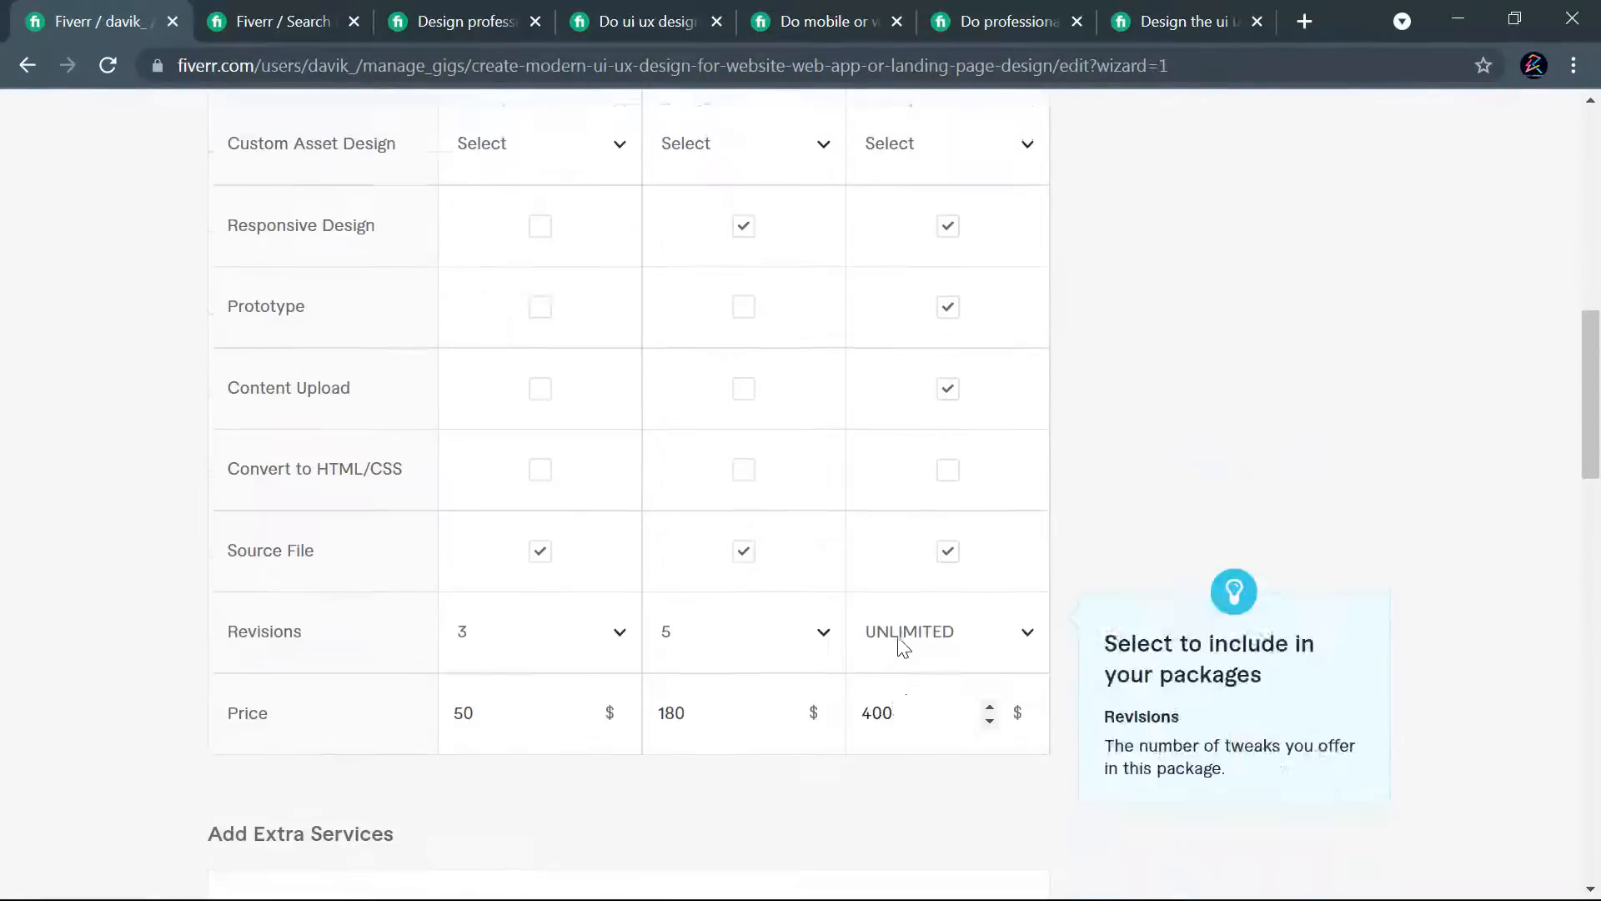
scroll(714, 607, down, 10)
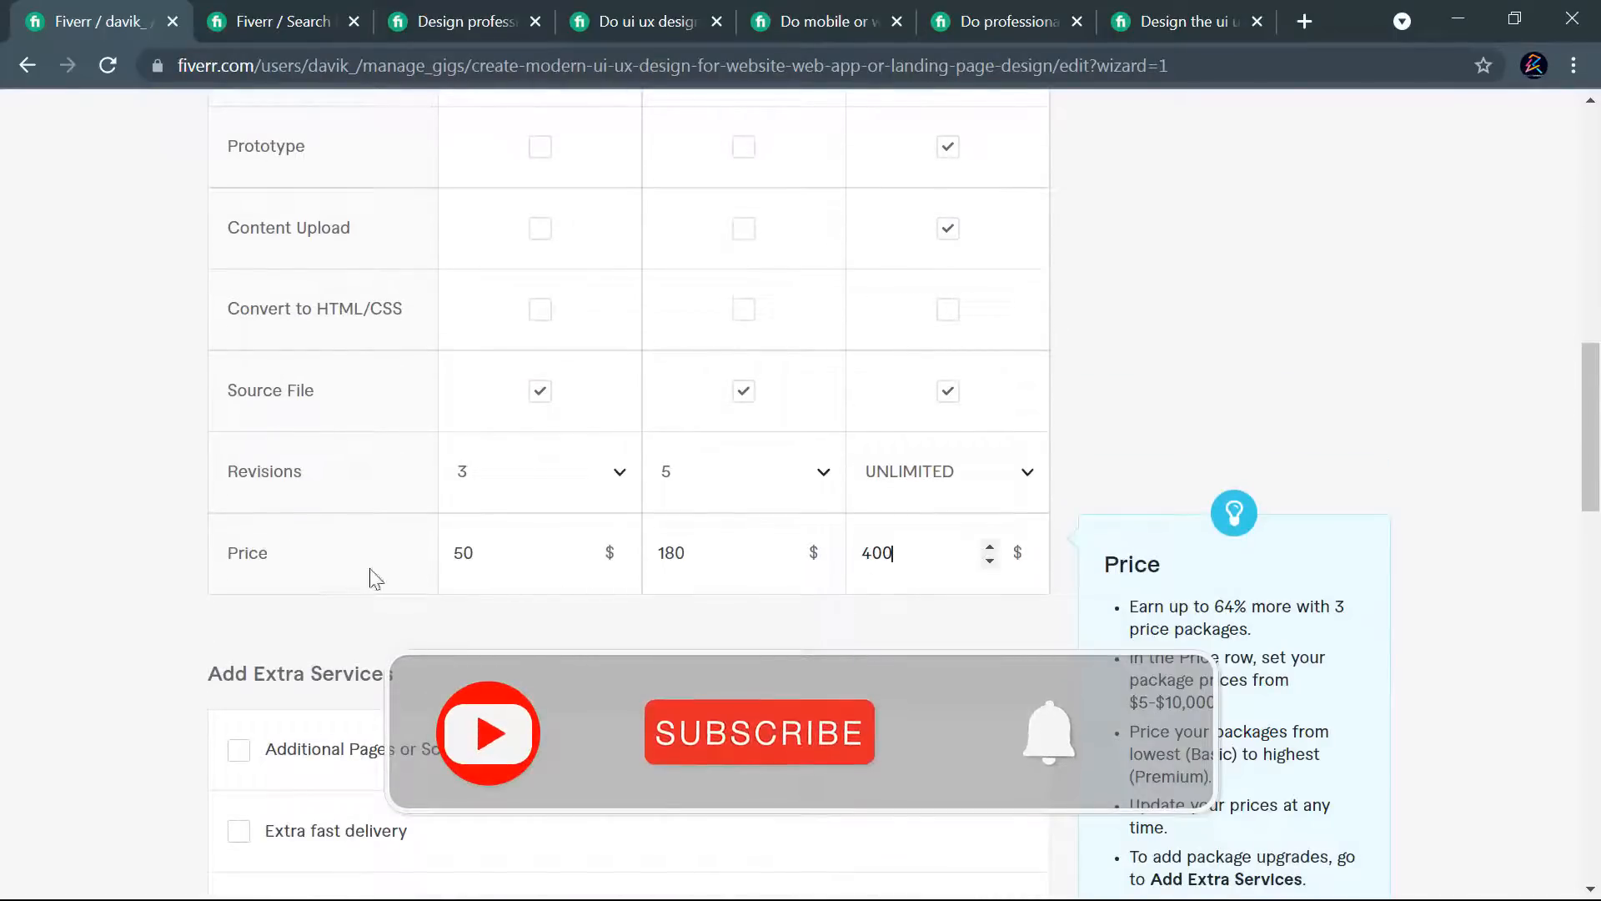
- Add the Additional Pages or Screens extra service and charge $40 per additional 1 page for the Basic package
scroll(501, 613, down, 5)
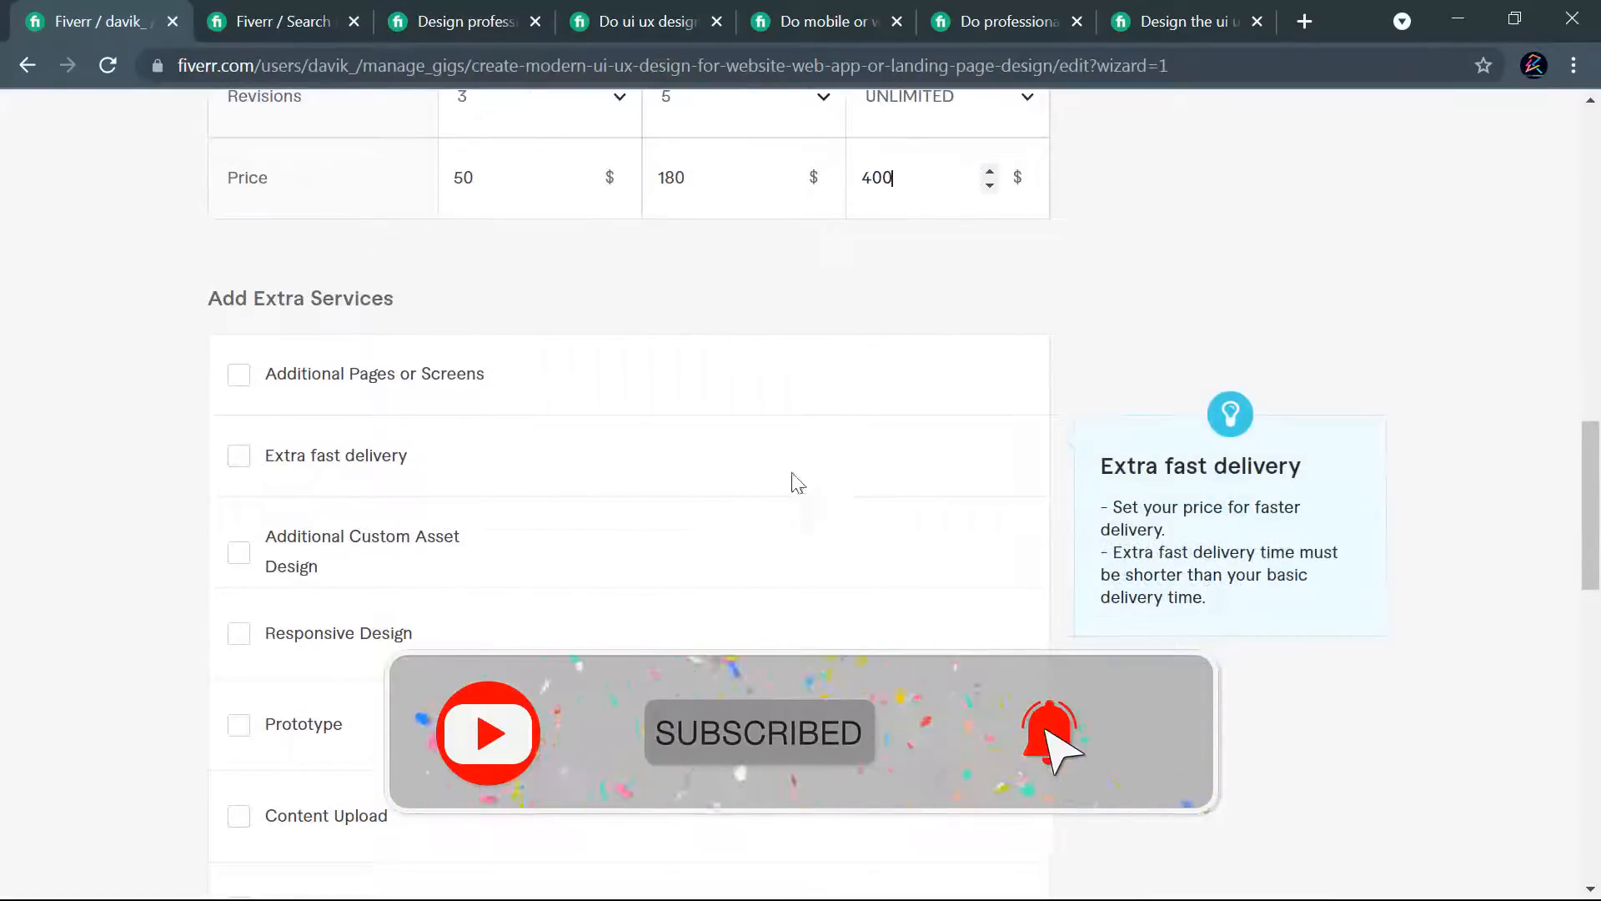
click(243, 380)
click(661, 440)
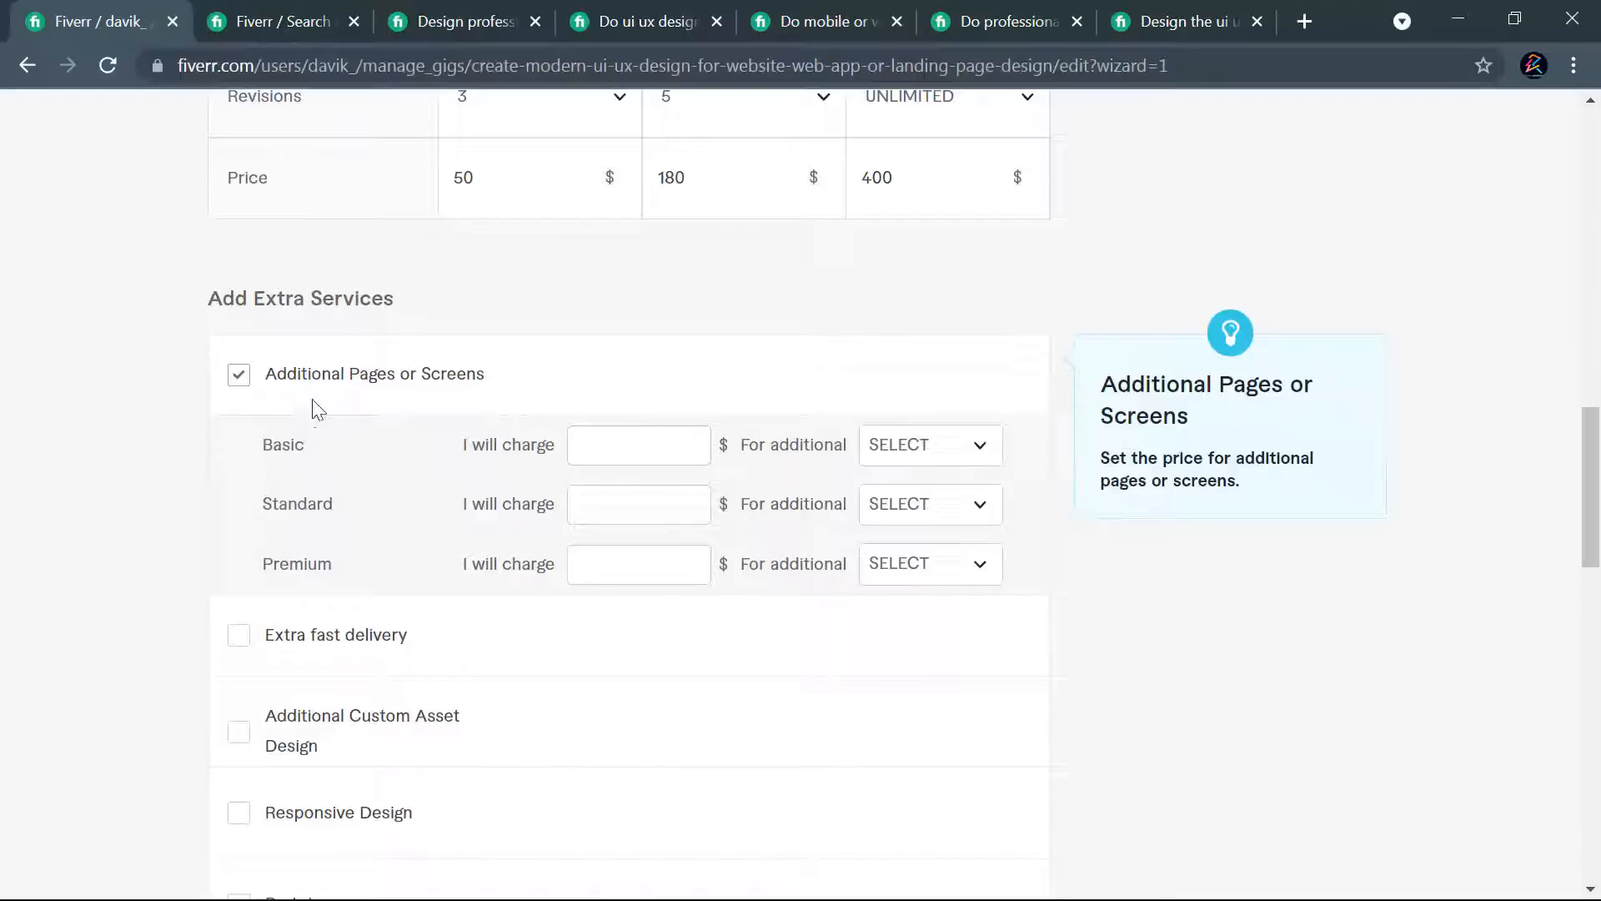
click(651, 443)
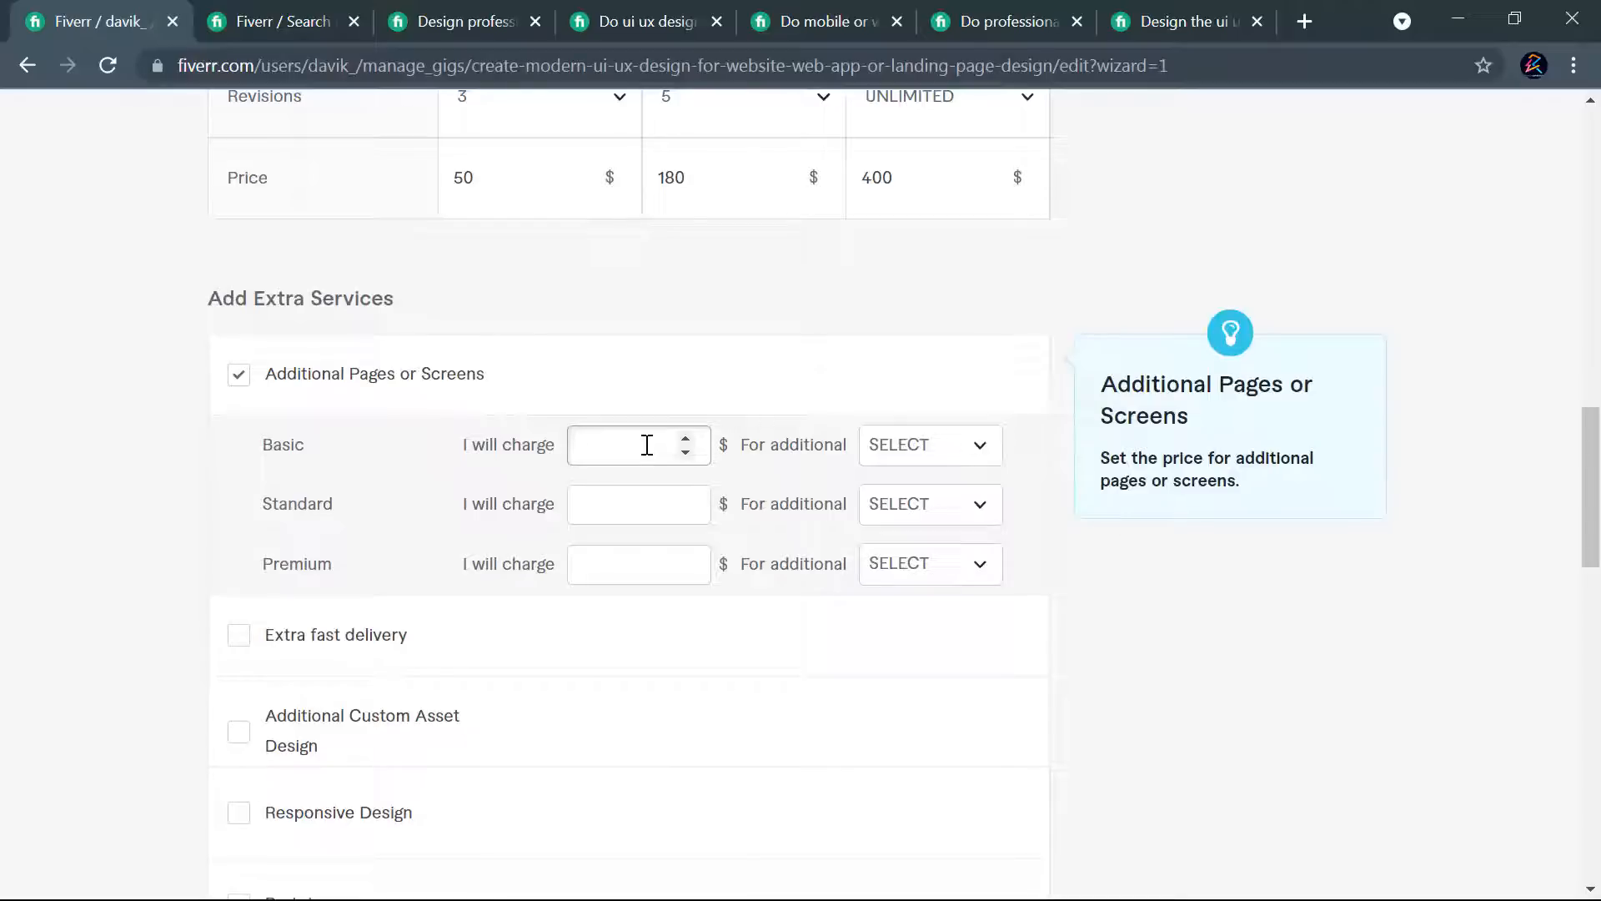
click(878, 454)
click(934, 584)
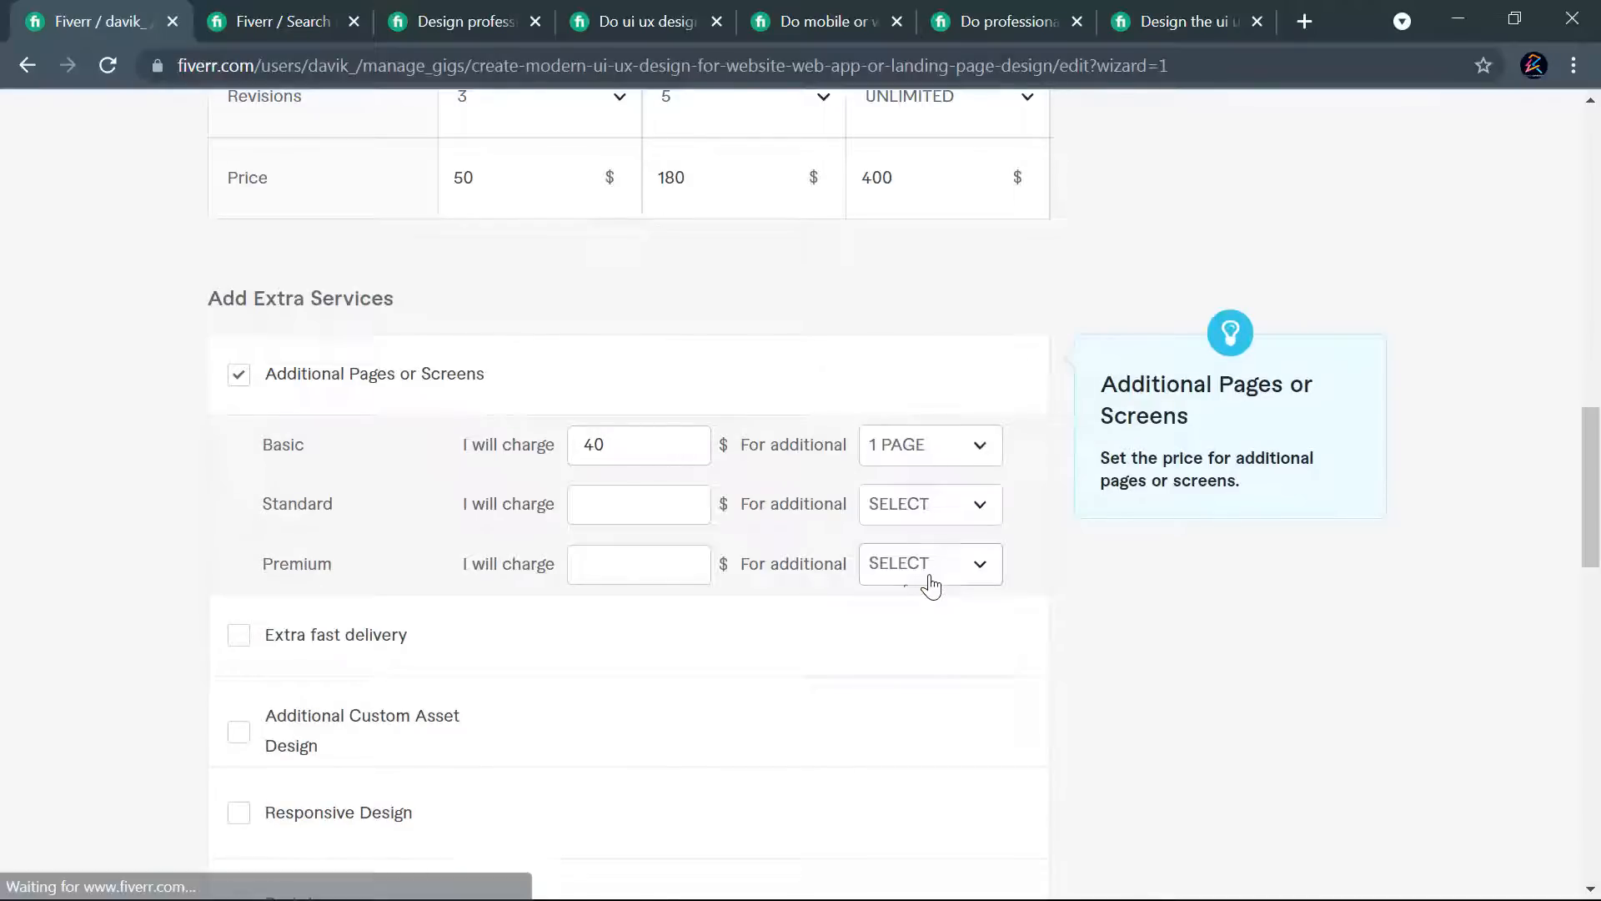
- Charge $80 for 3 additional pages in the Standard package under Additional Pages or Screens
click(604, 514)
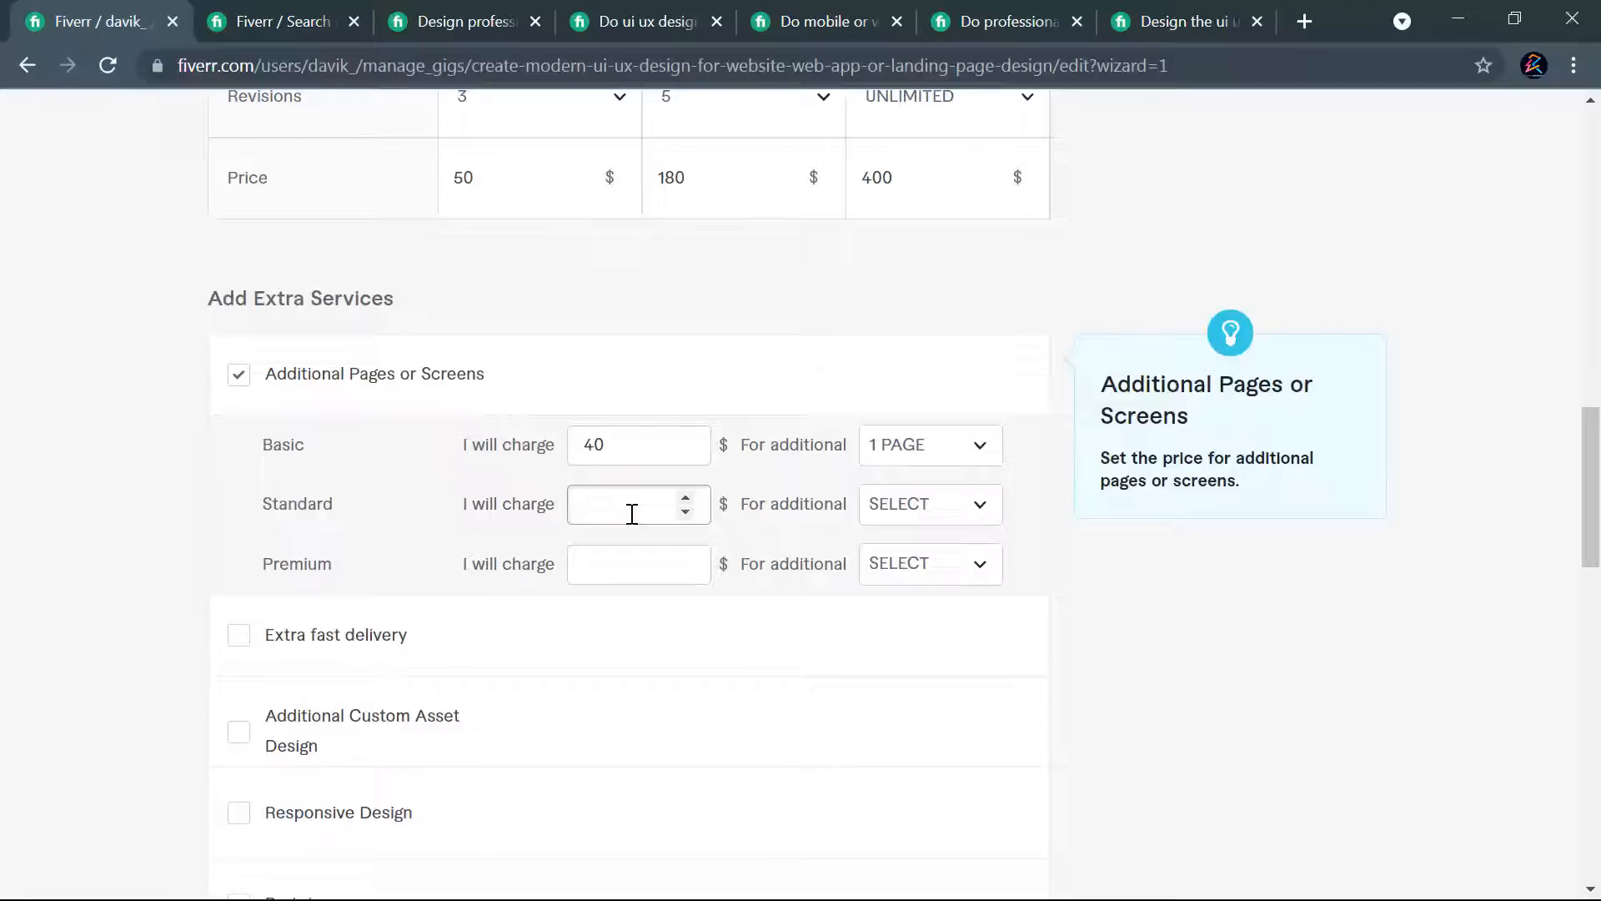
text(80)
click(959, 510)
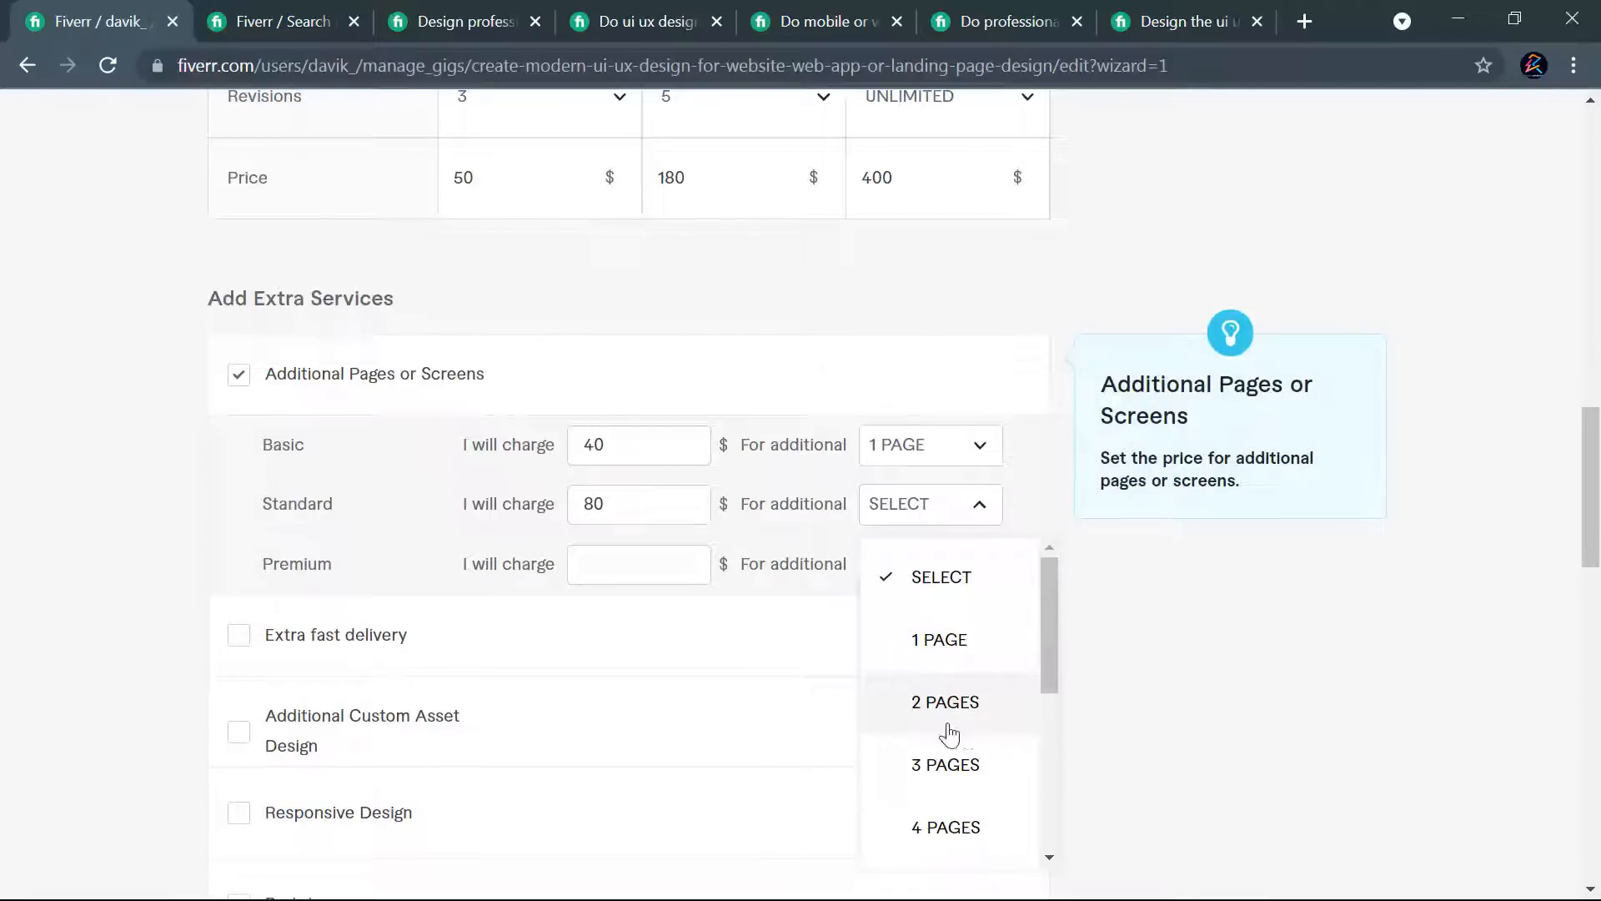
scroll(960, 767, down, 2)
scroll(956, 634, up, 2)
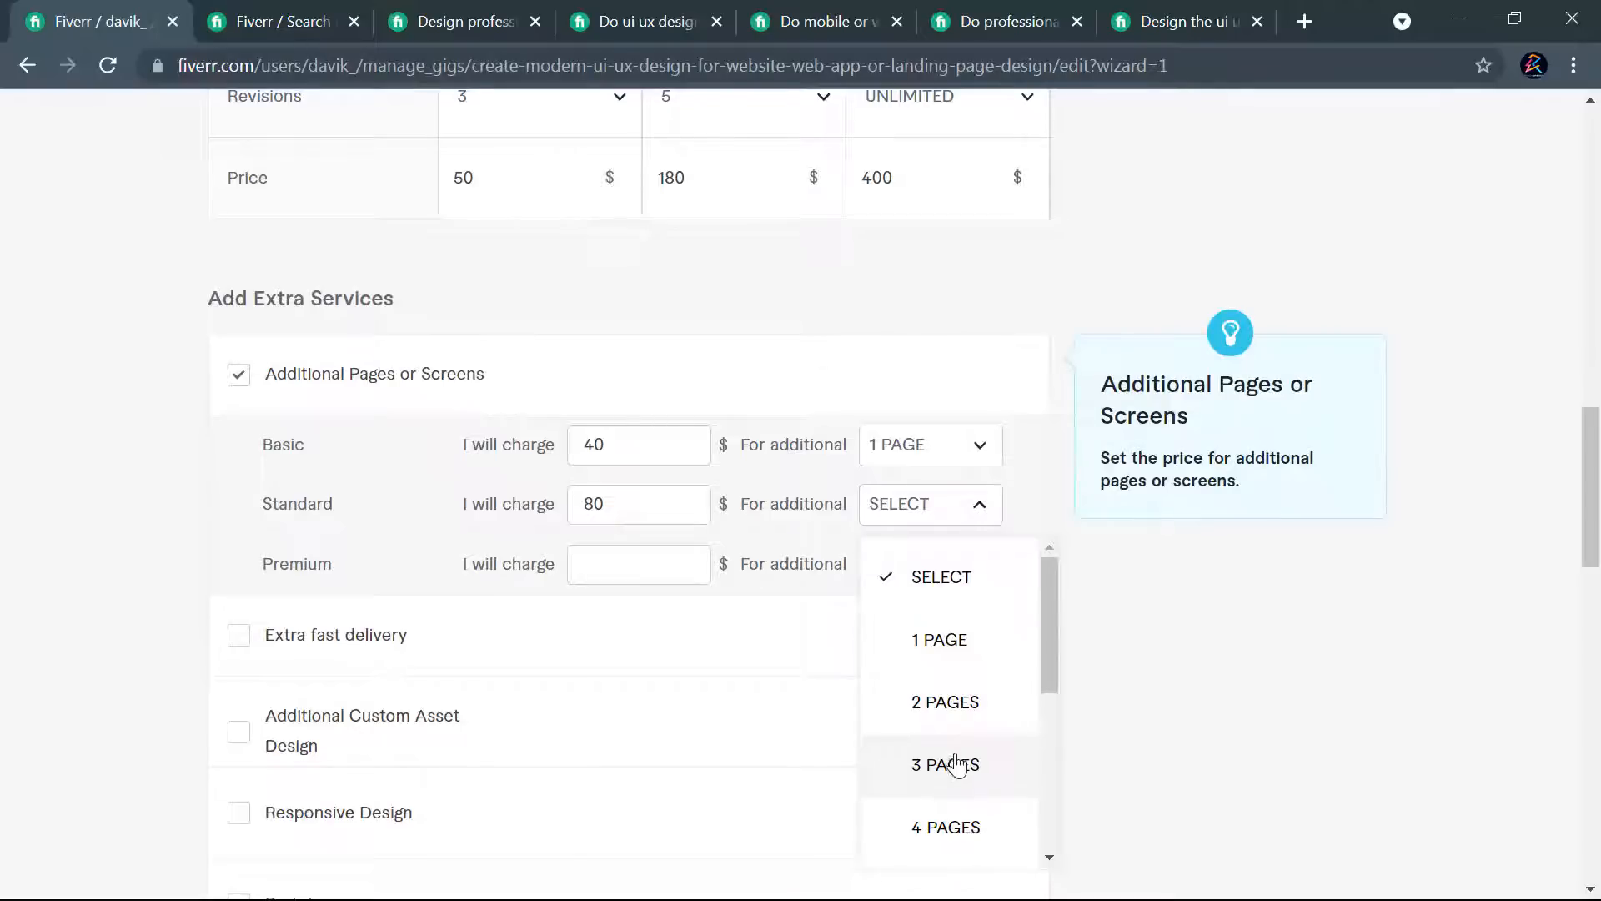
click(951, 764)
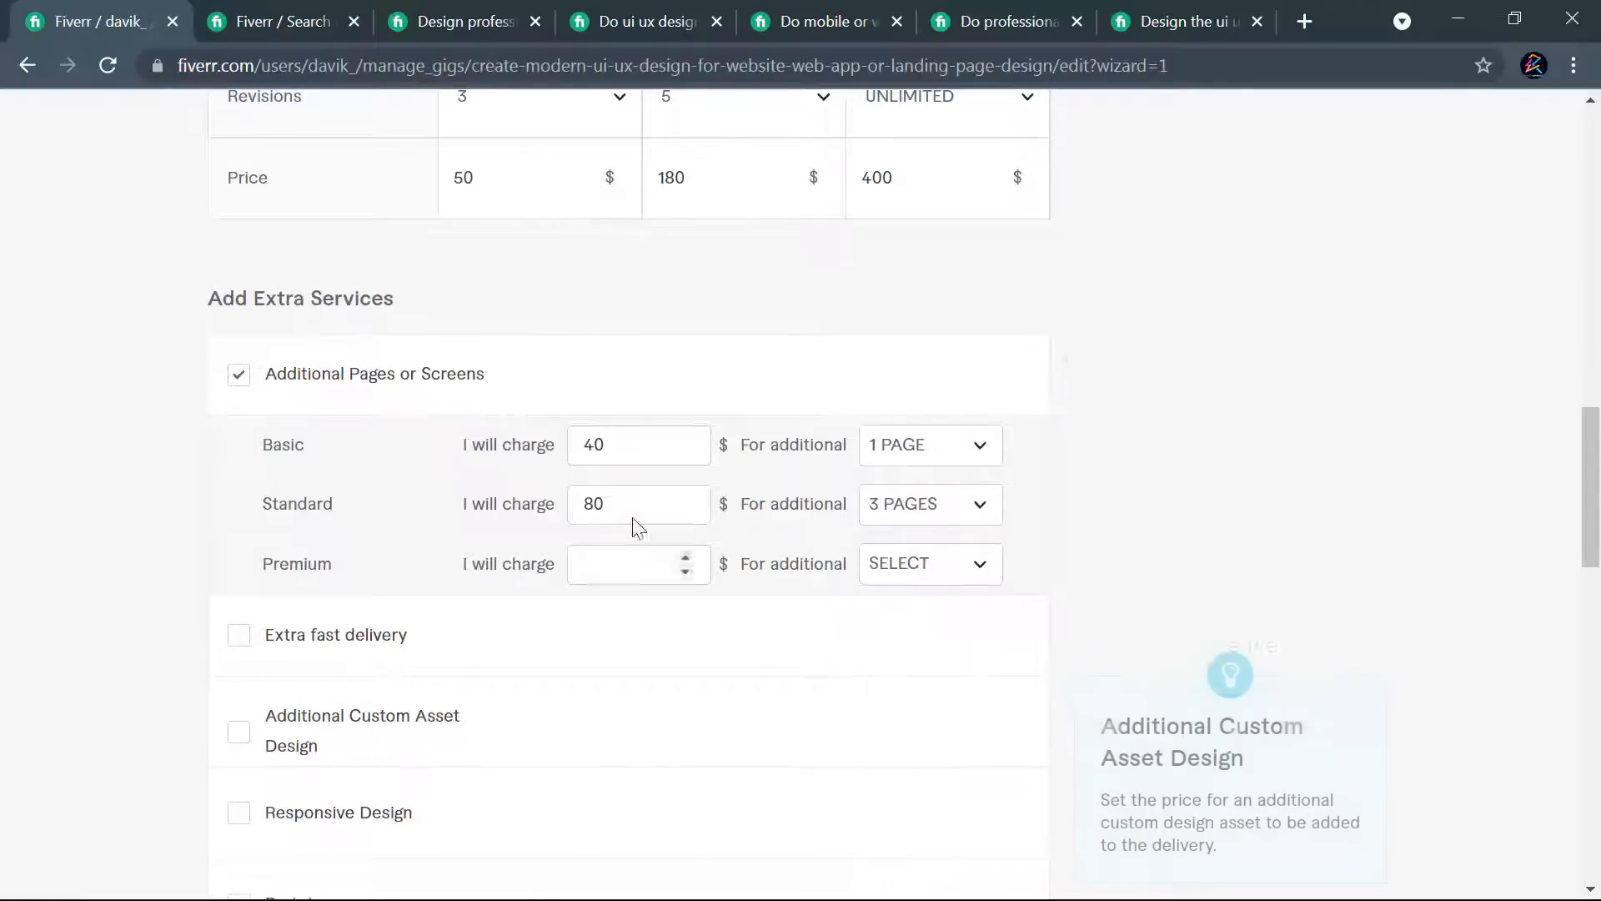
click(940, 517)
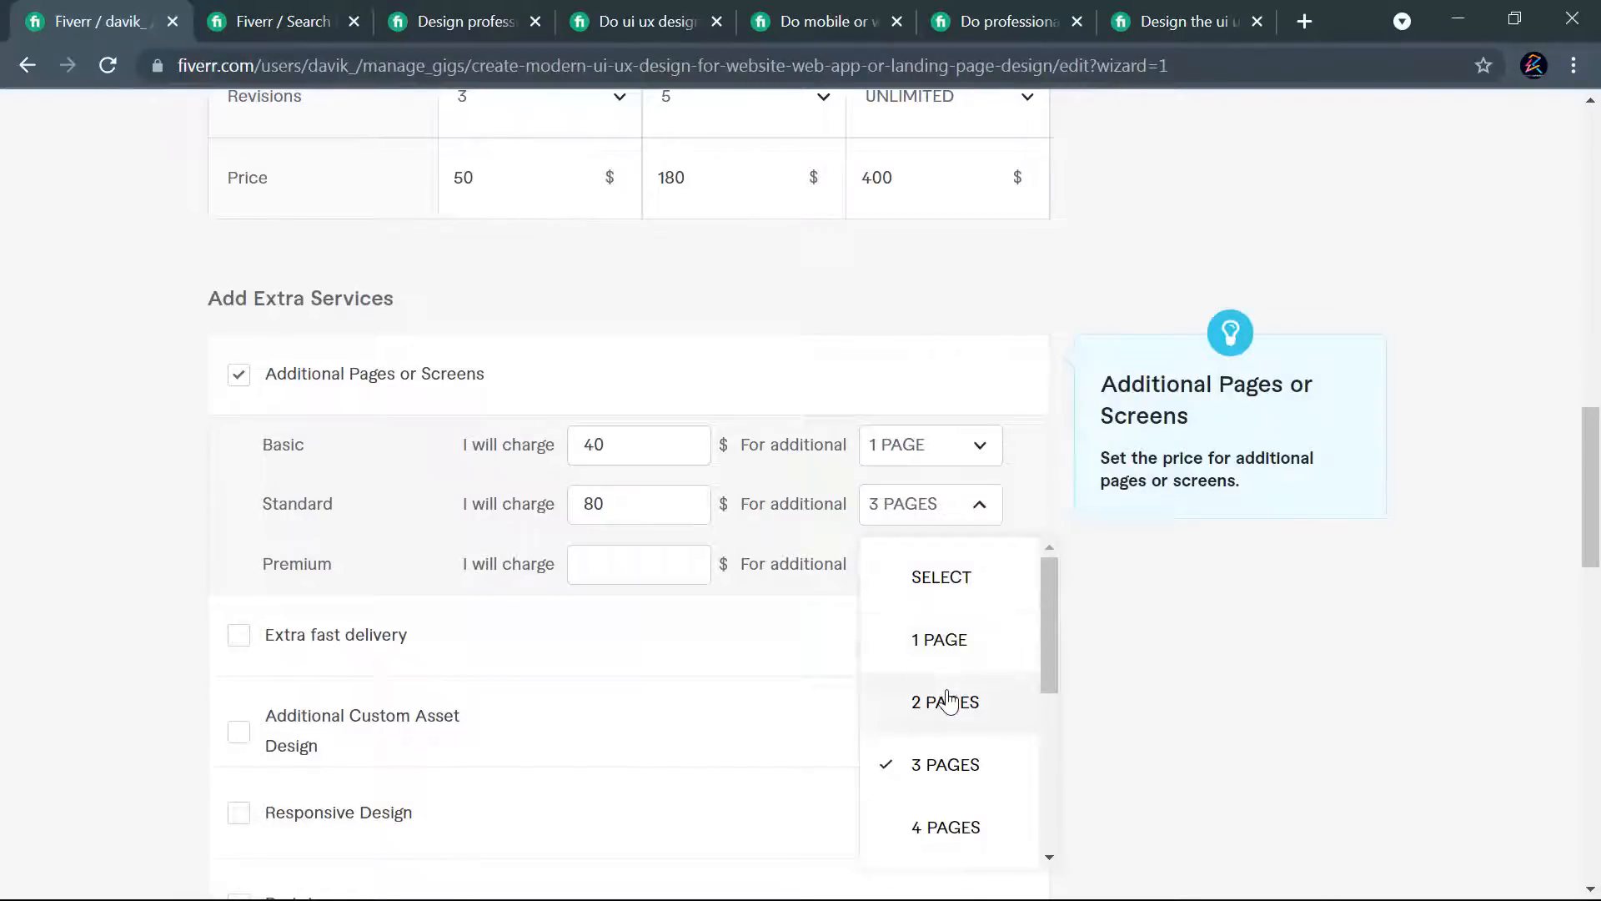
click(955, 763)
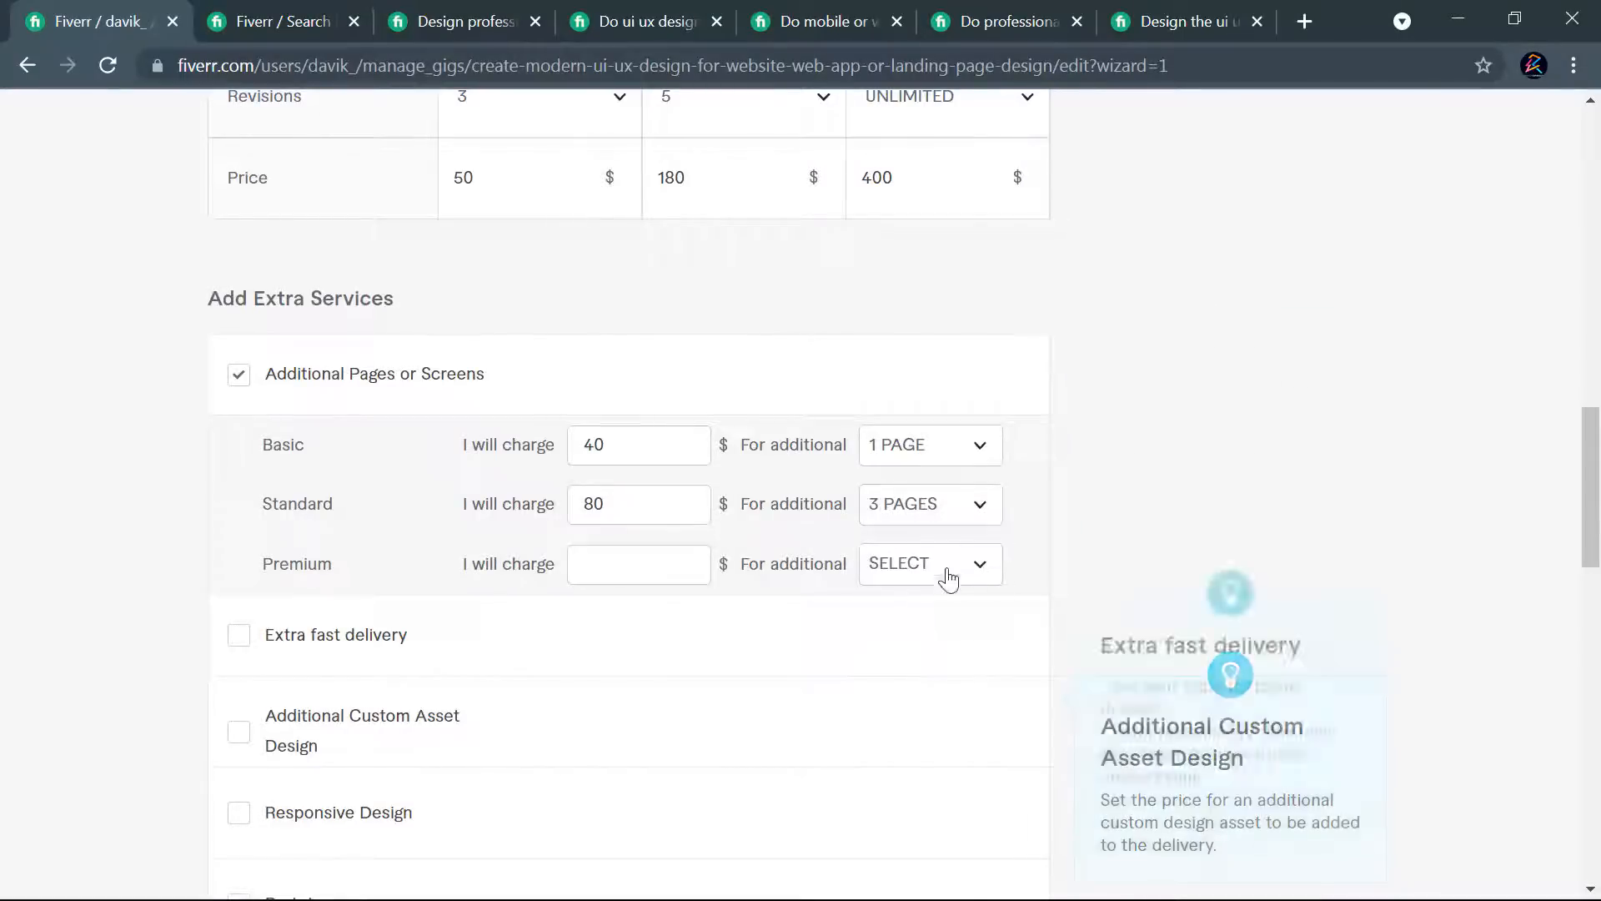
- Change the Standard package's Additional Pages or Screens offer to $100 for 4 additional pages
click(948, 521)
click(959, 824)
click(615, 504)
double_click(588, 506)
text(100)
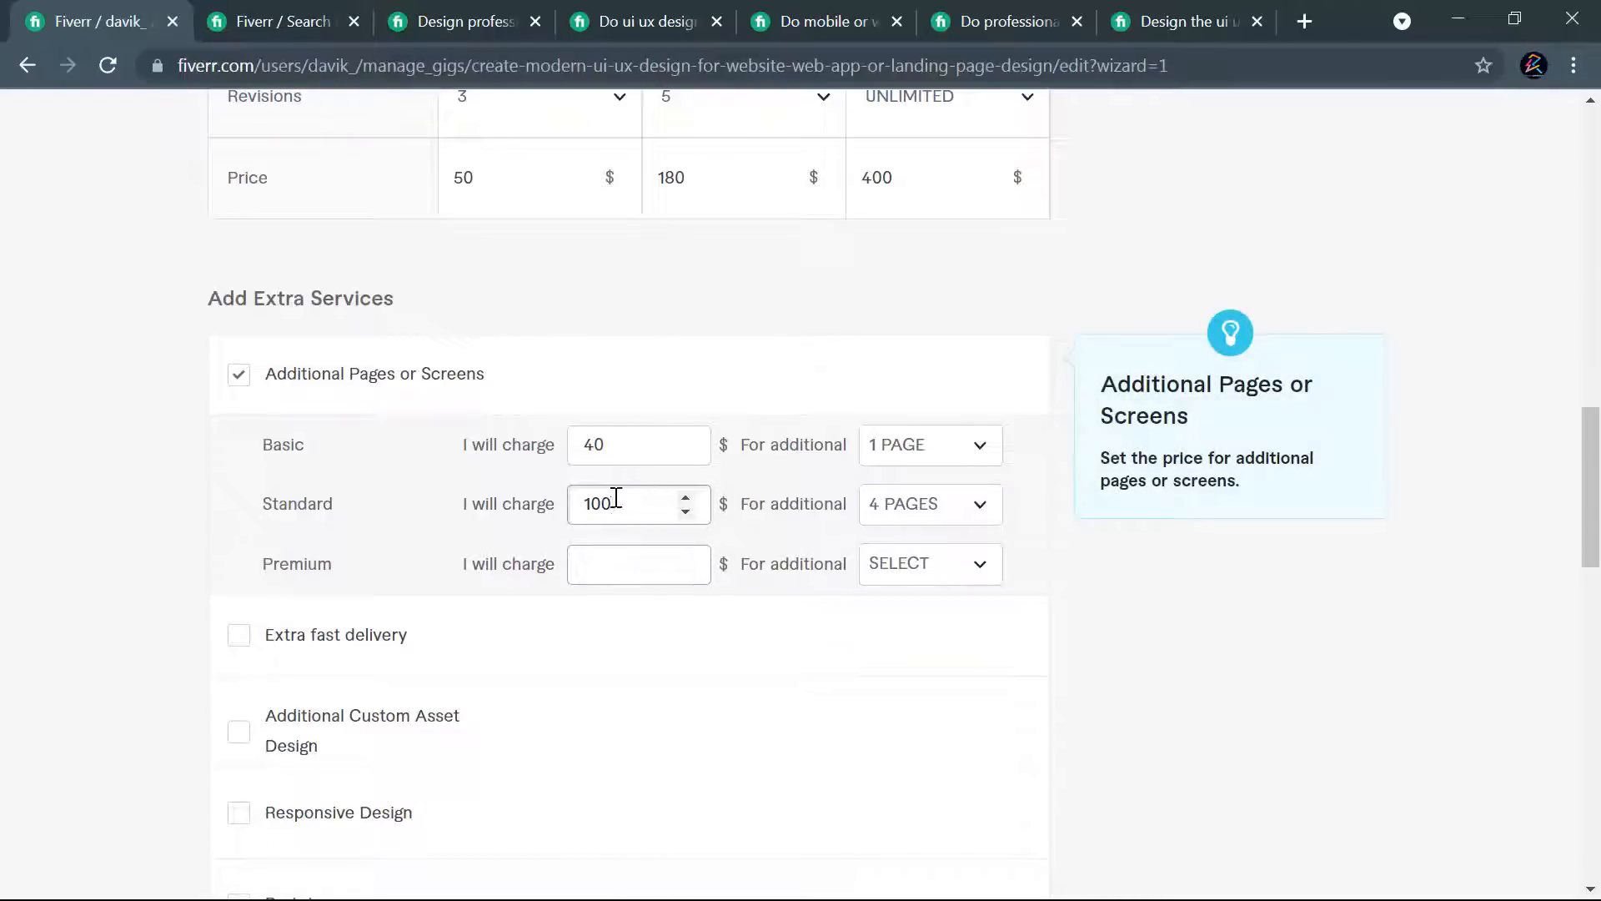
- Change the Basic package's Additional Pages or Screens offer to $60 for 2 additional pages
double_click(586, 450)
text(60)
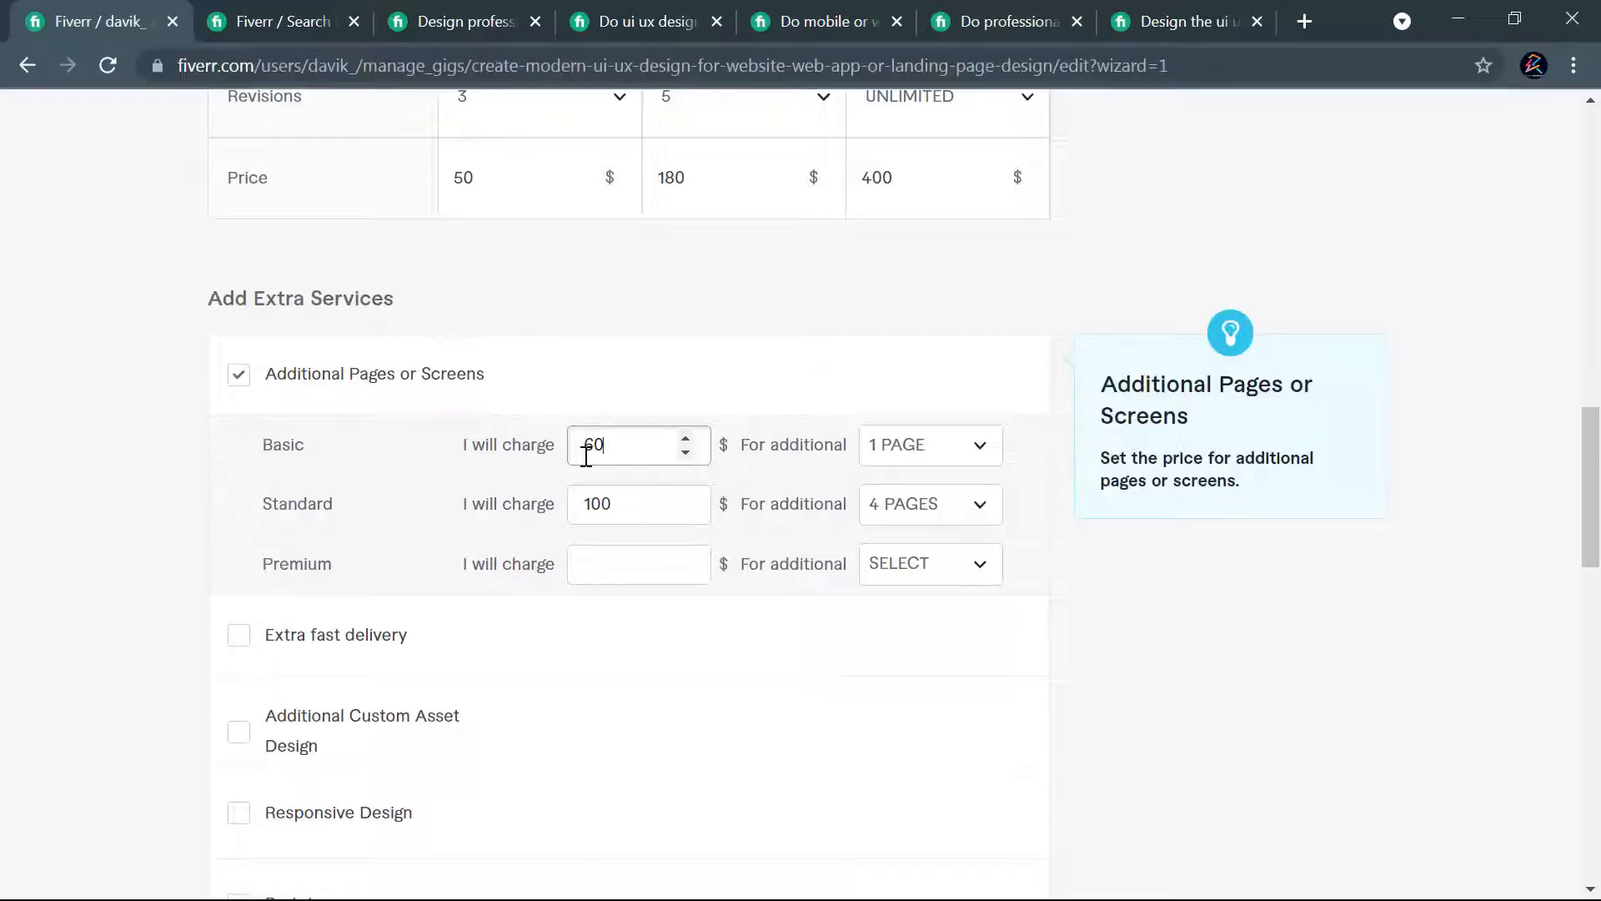
click(965, 450)
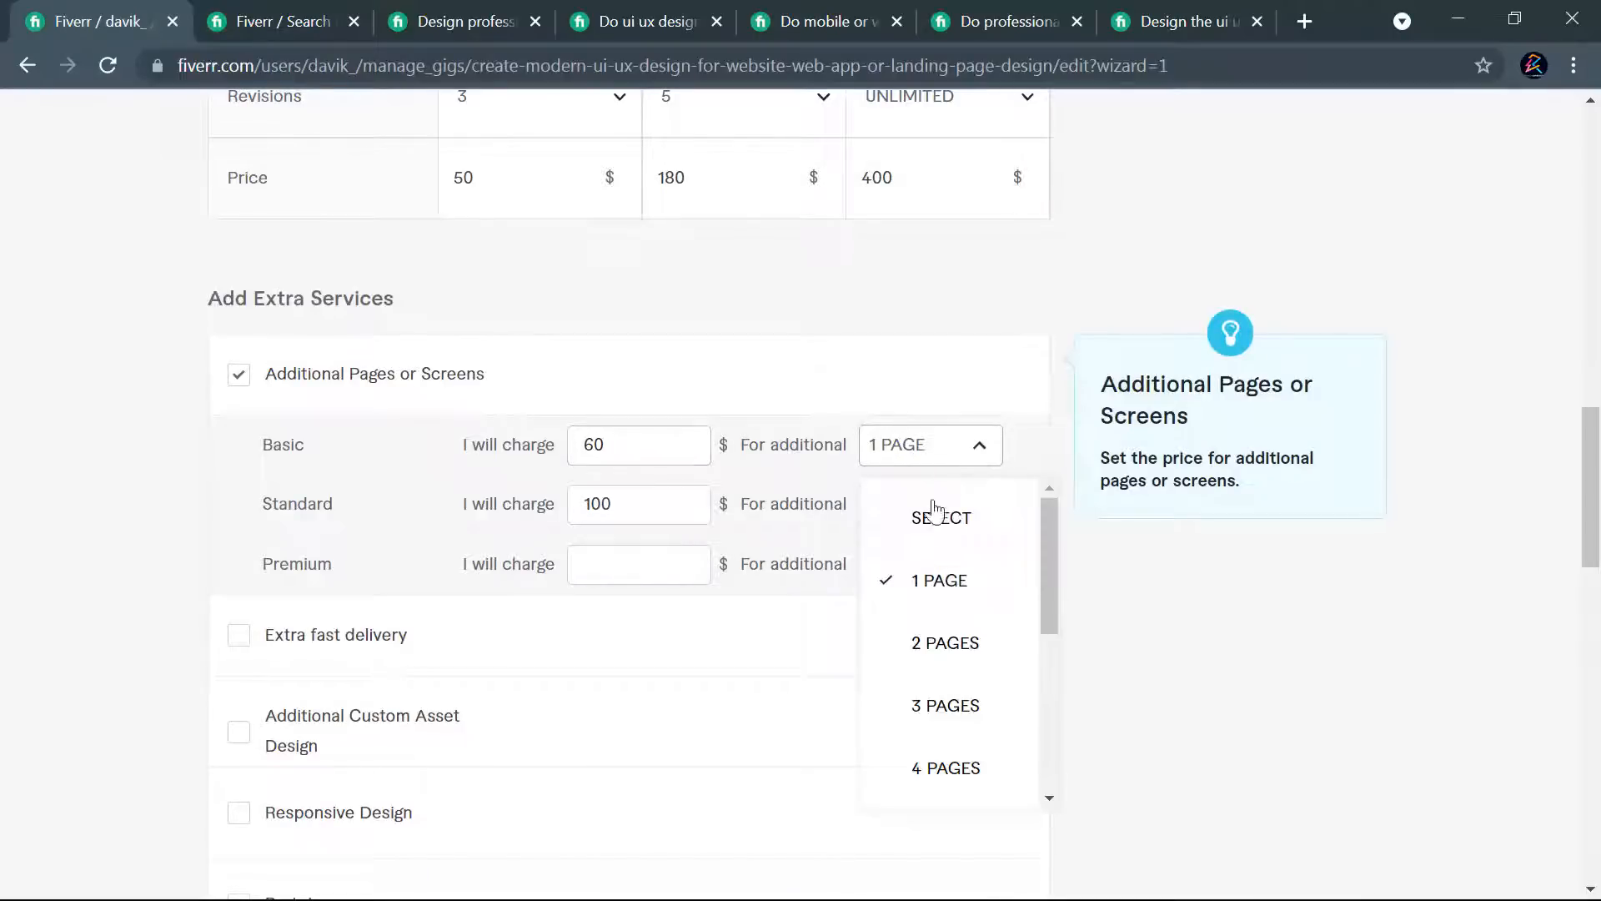
click(929, 658)
- Add the Extra fast delivery service and offer the Standard package in 1 day for an extra $120
scroll(992, 383, down, 1)
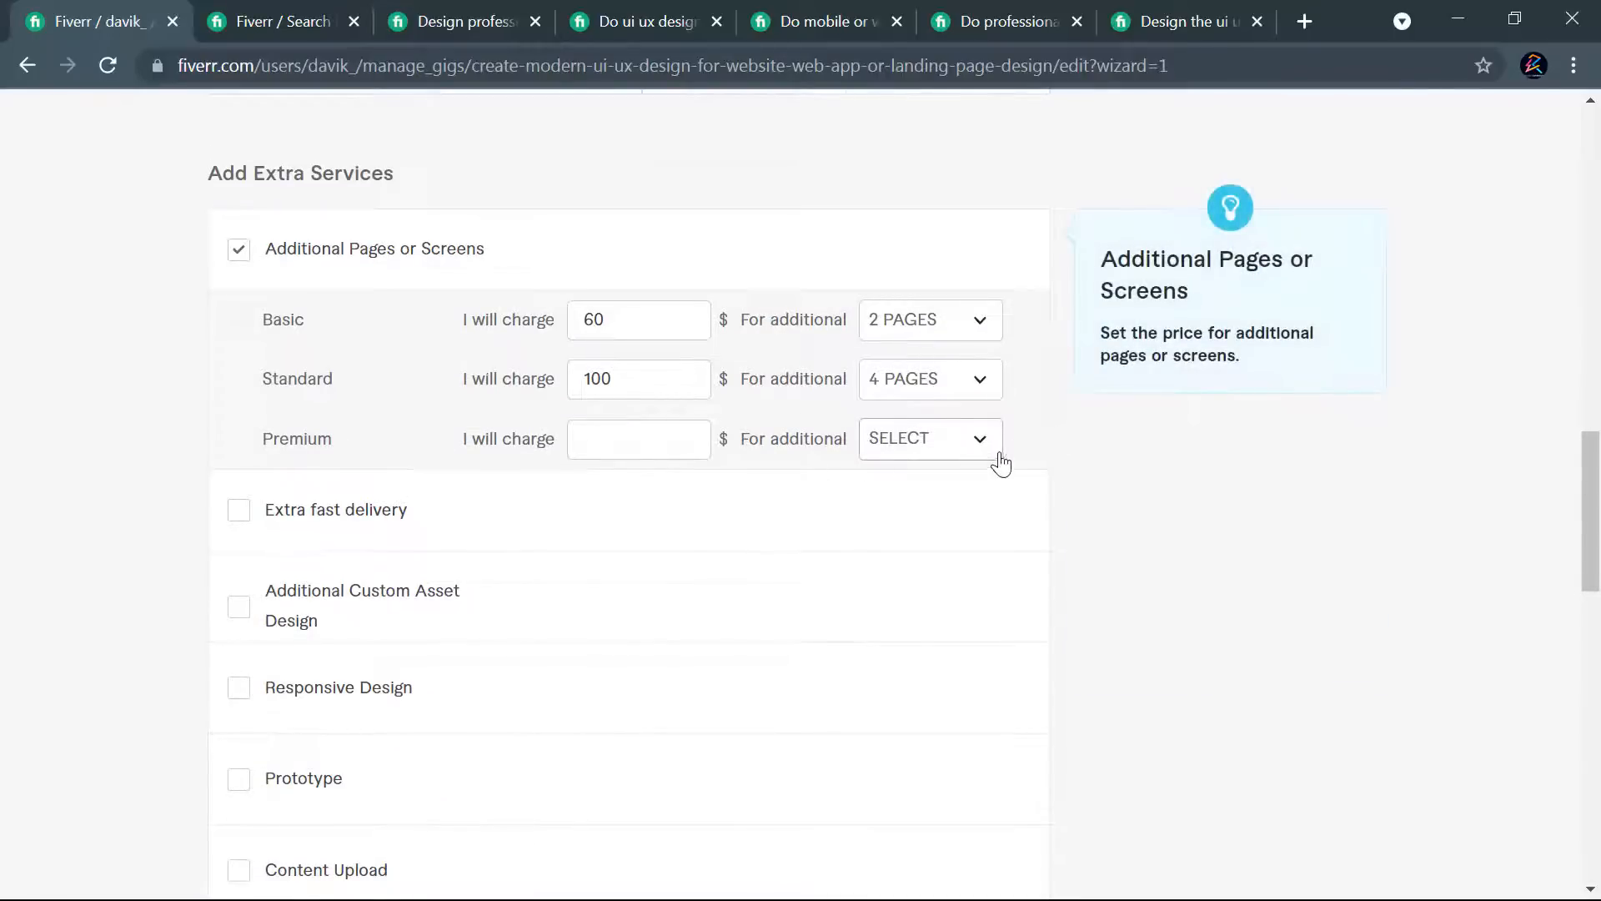
scroll(361, 475, down, 3)
click(238, 267)
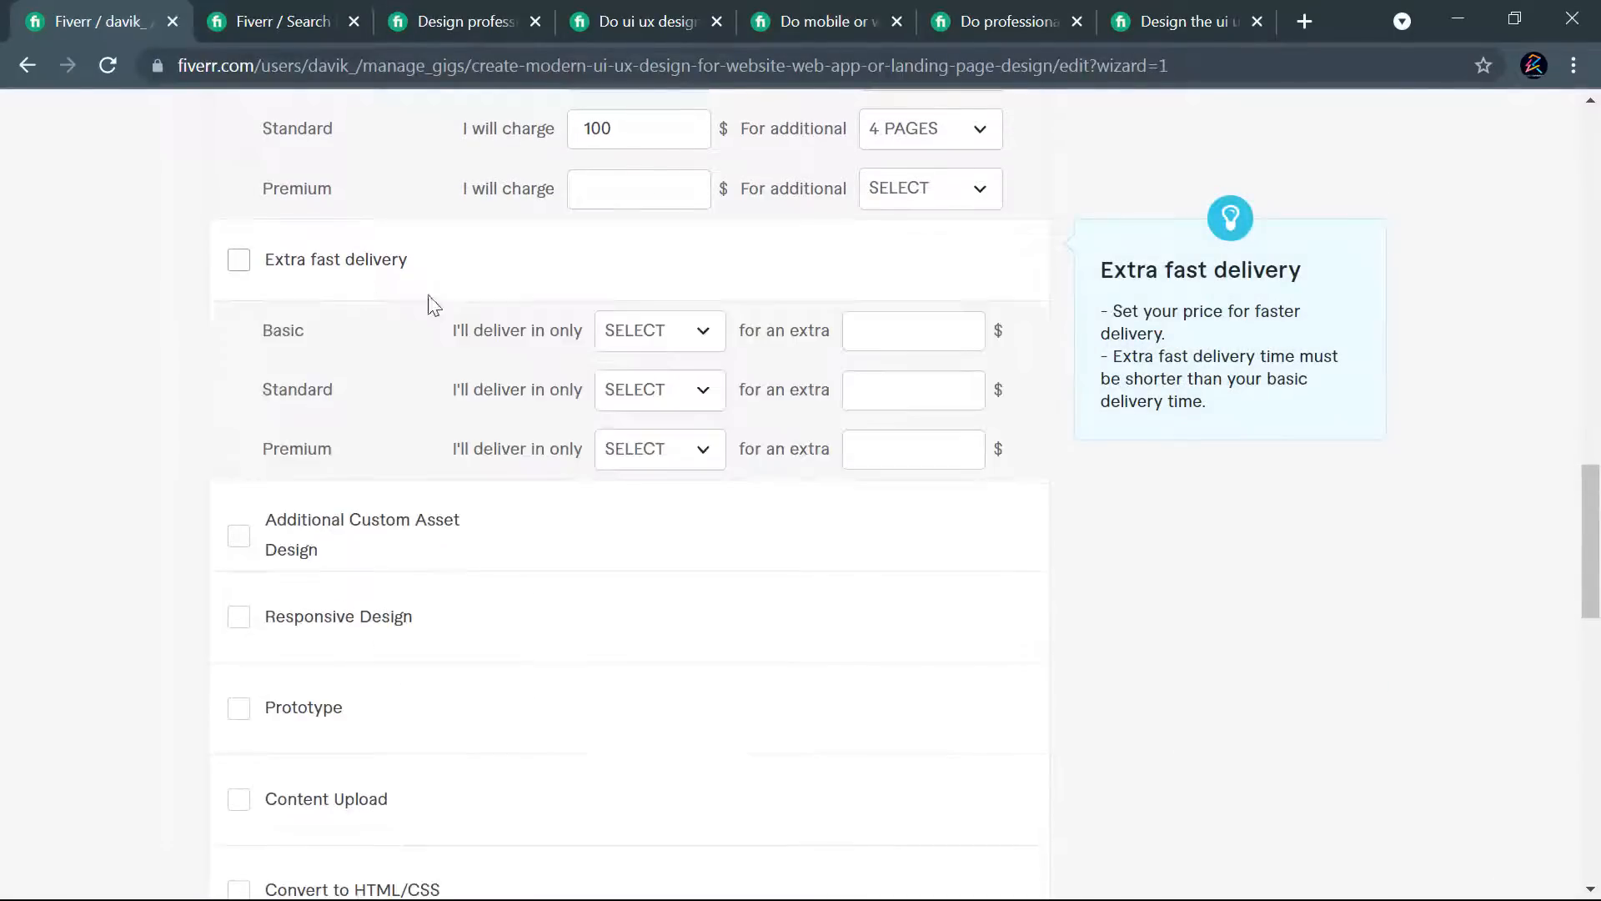
scroll(734, 384, up, 3)
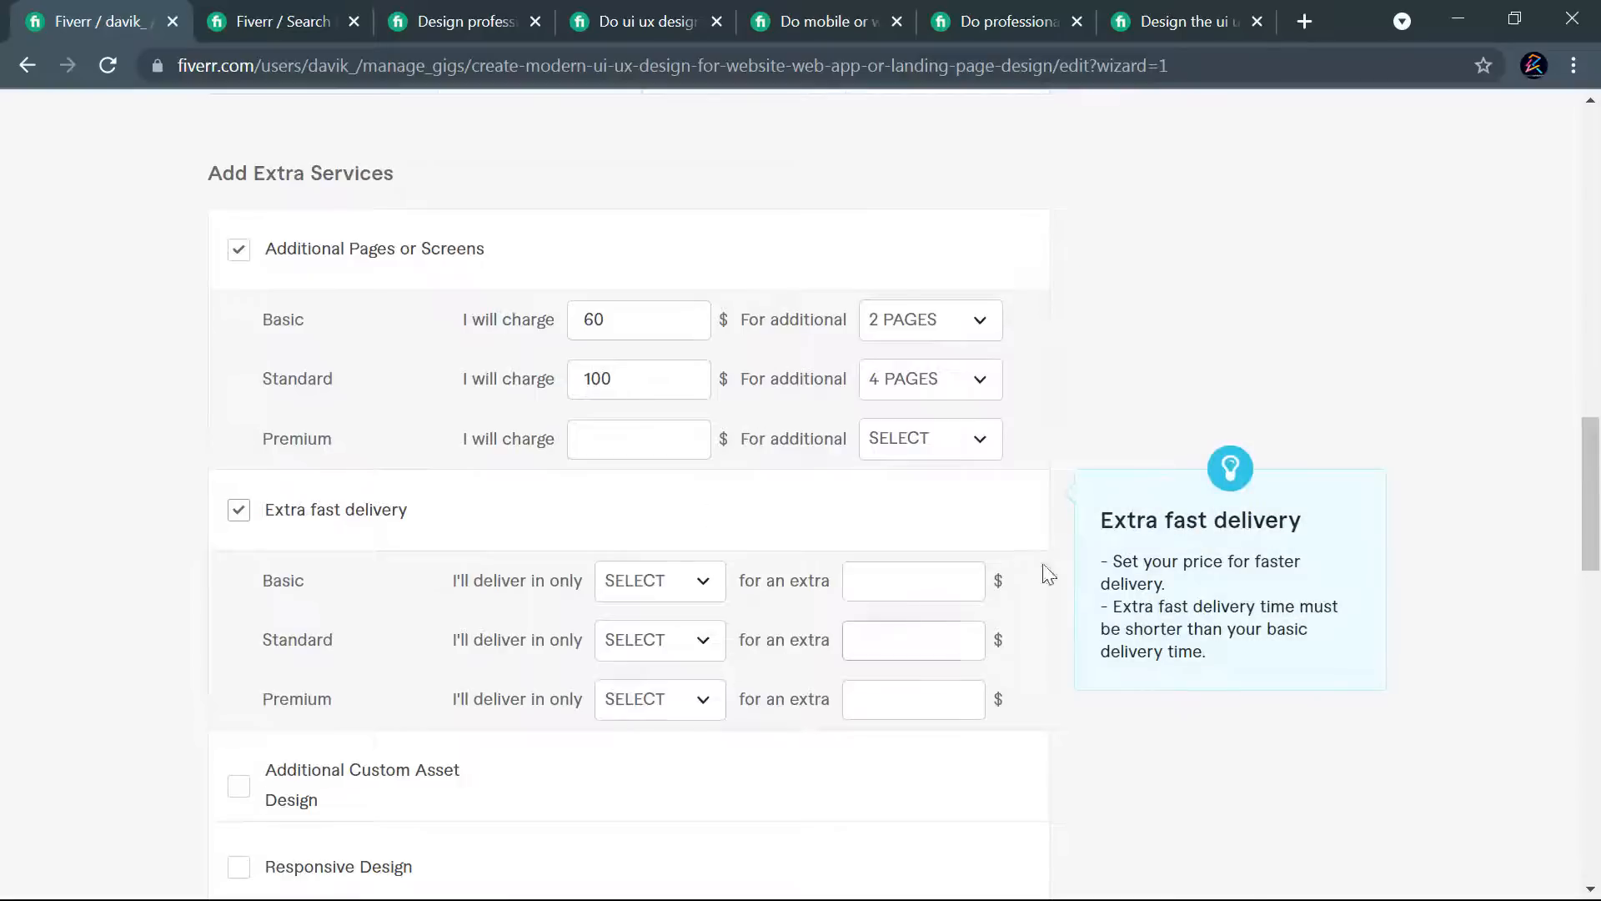
scroll(1042, 576, up, 6)
scroll(1047, 505, up, 13)
scroll(247, 525, down, 6)
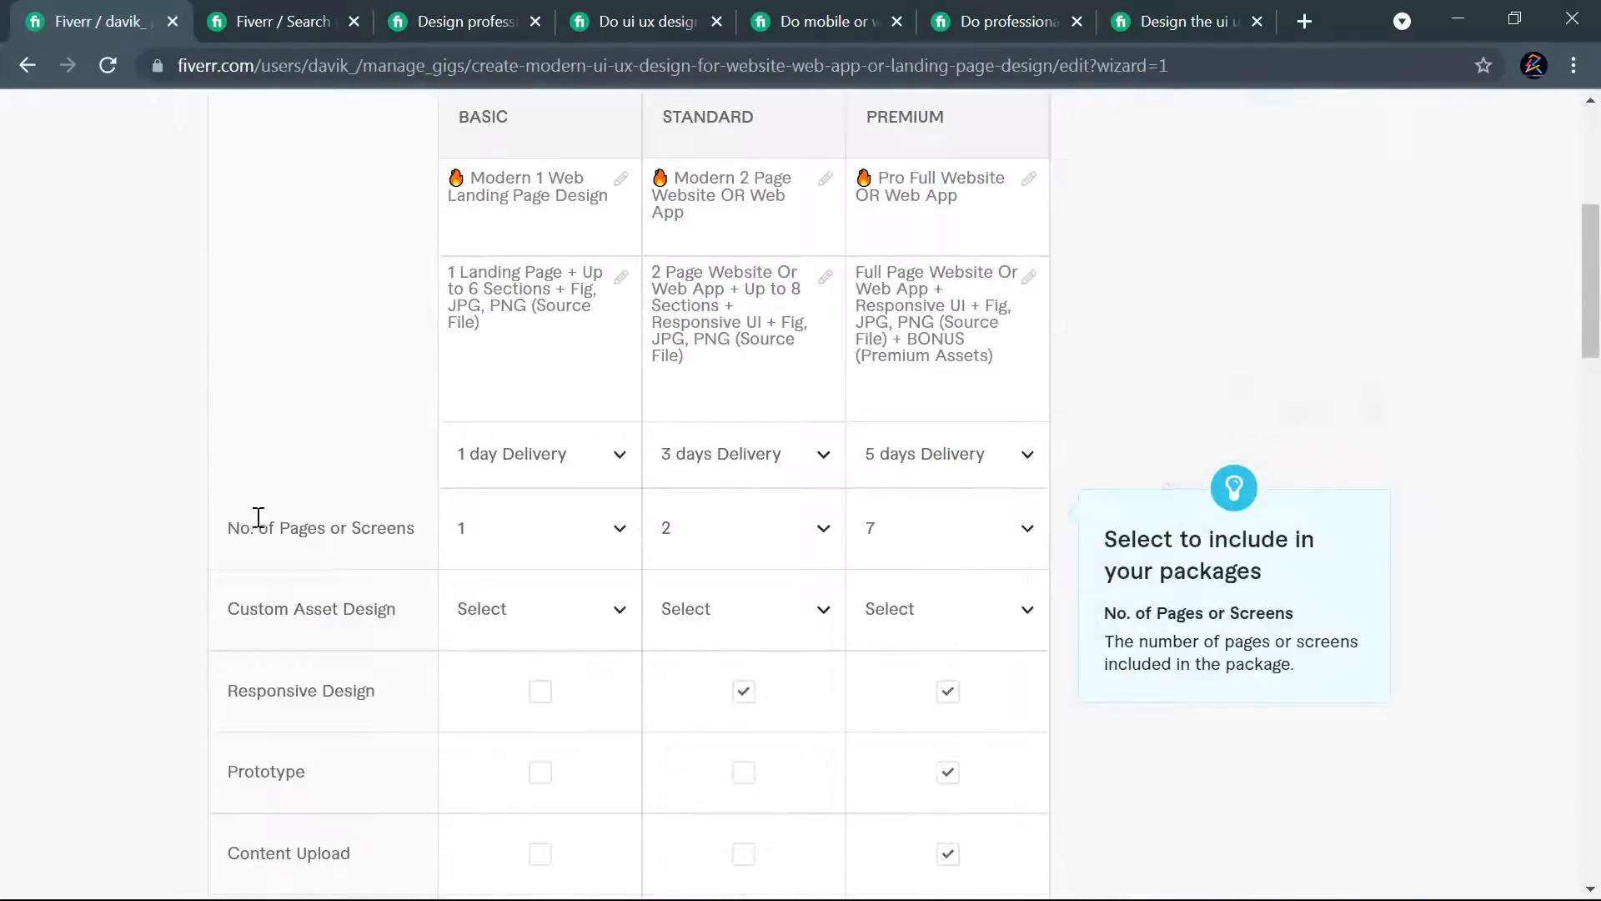
scroll(590, 463, down, 20)
scroll(676, 547, up, 6)
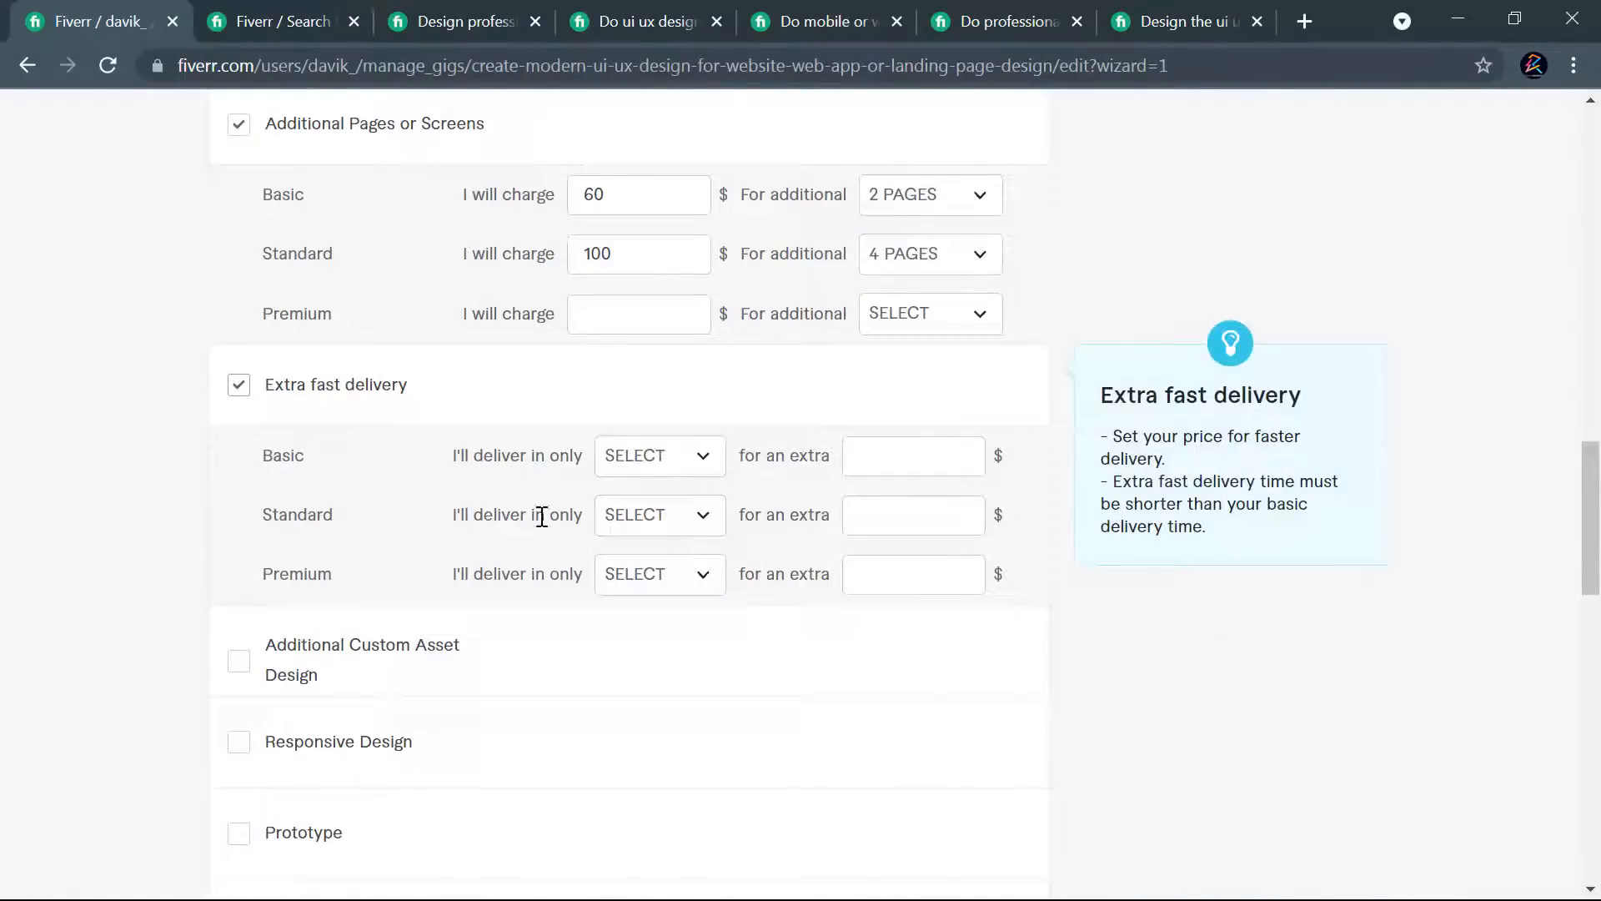
click(699, 517)
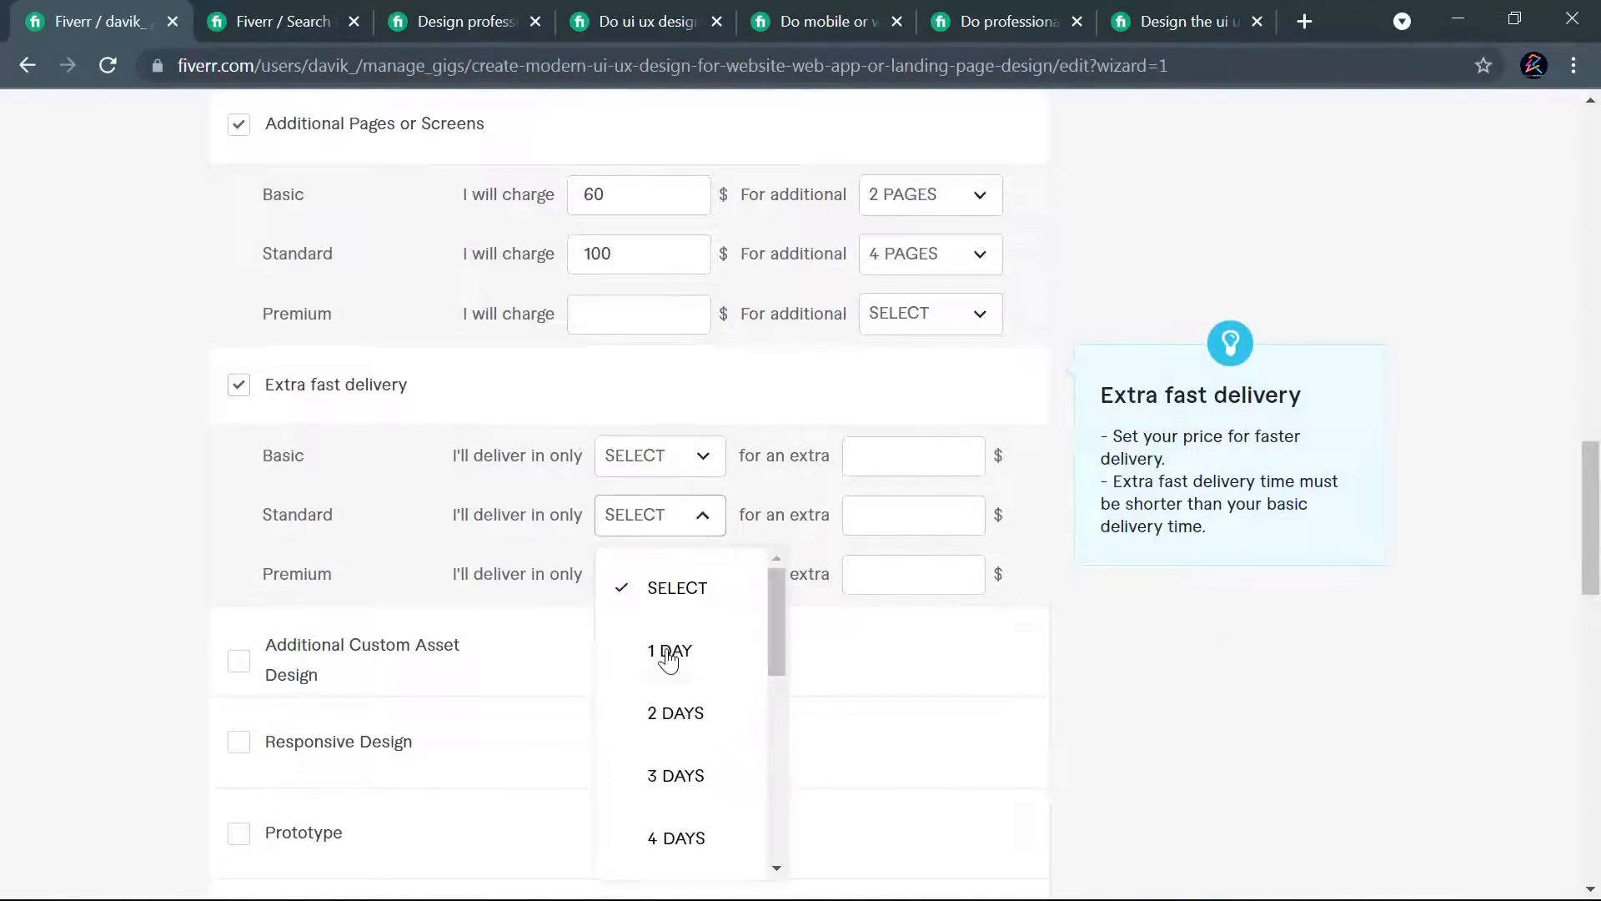
click(667, 658)
click(880, 505)
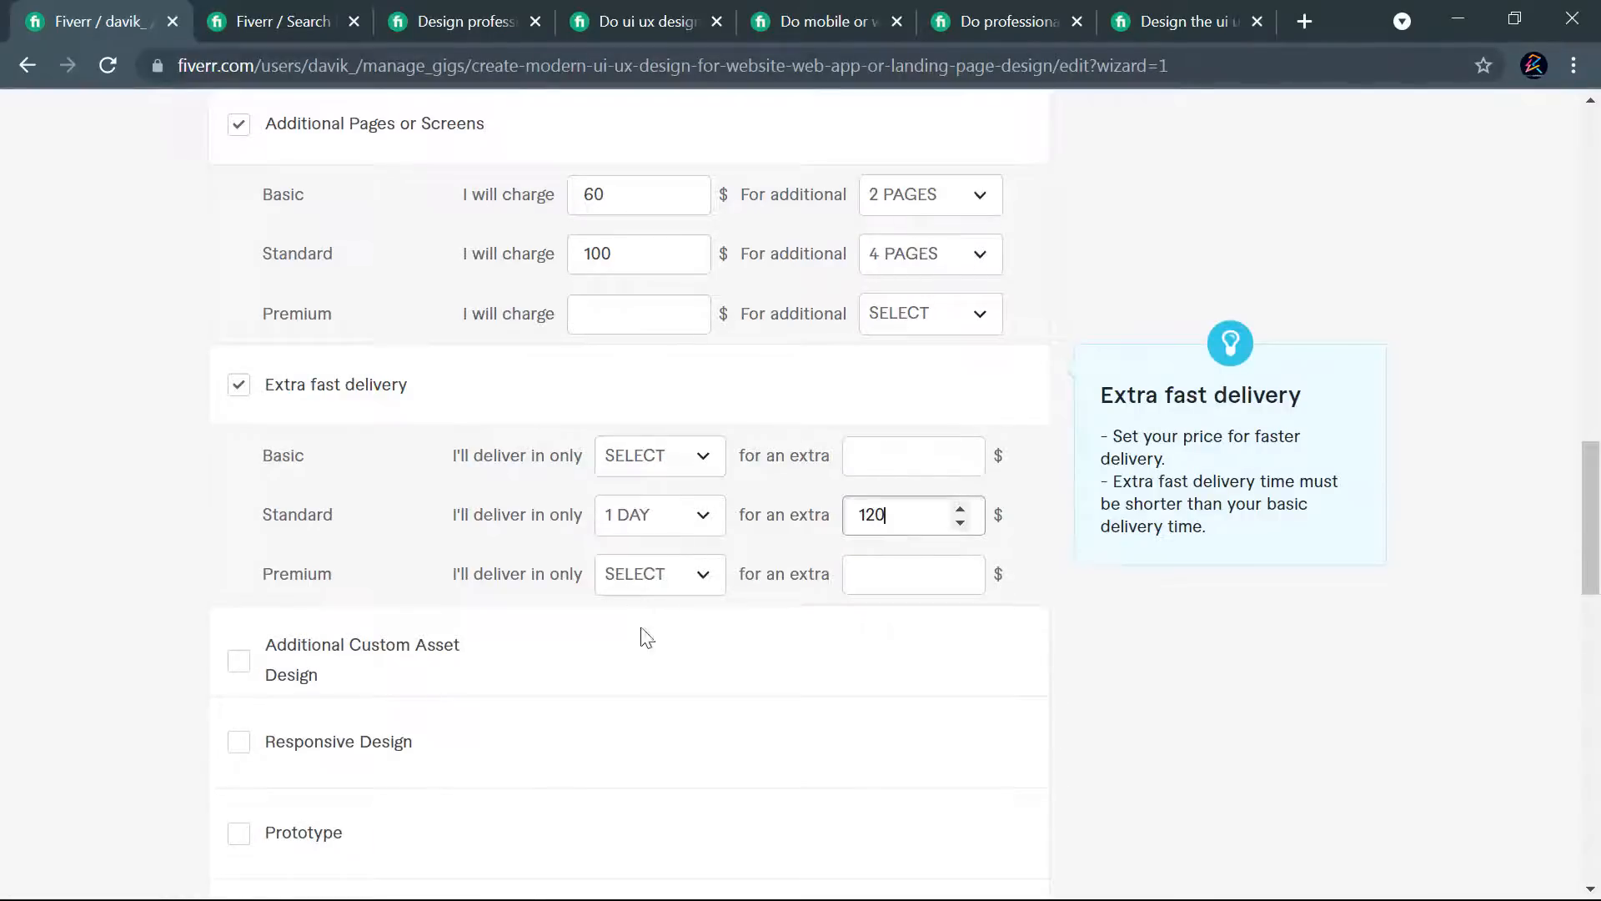
- Offer extra fast delivery of the Premium package in 2 days for an extra $150
click(653, 588)
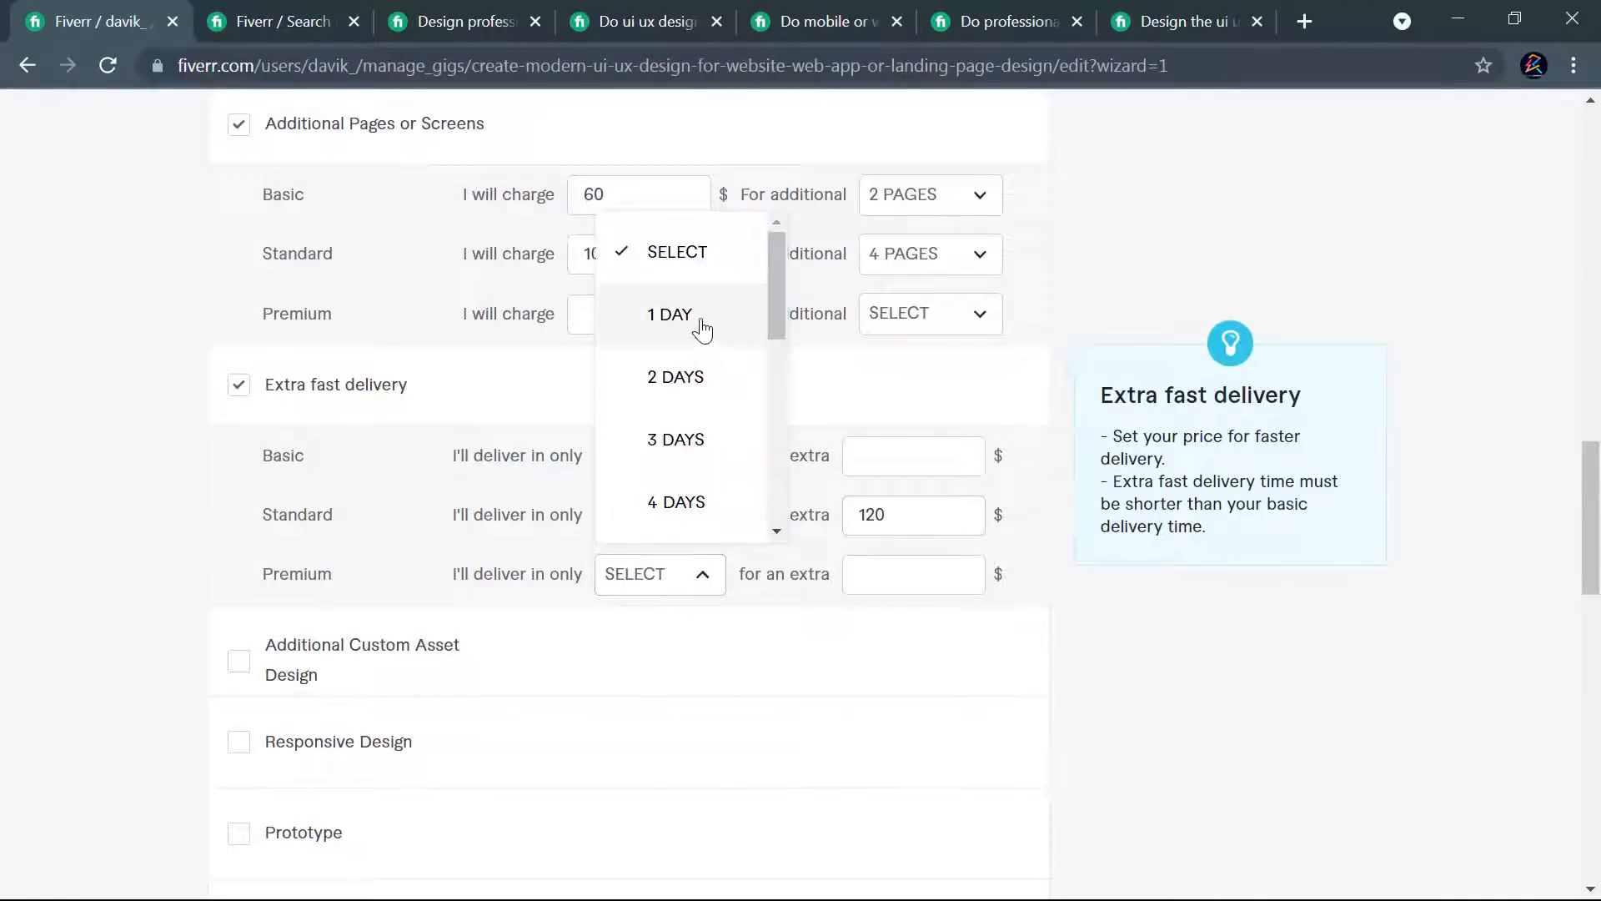
scroll(991, 386, up, 9)
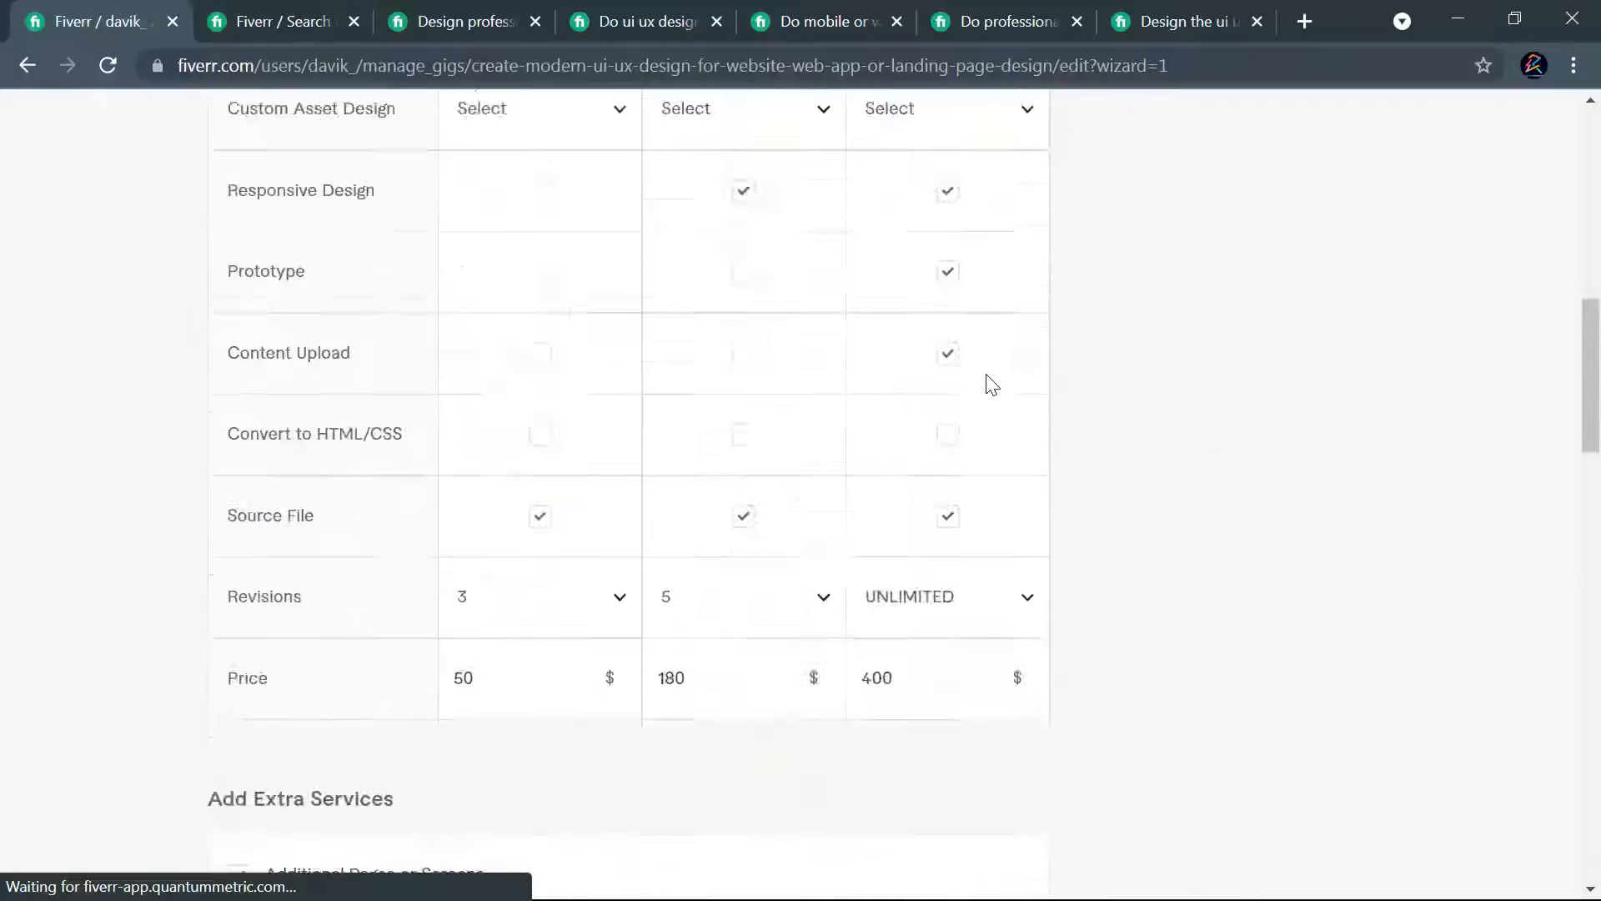
scroll(991, 385, up, 9)
scroll(1009, 454, down, 16)
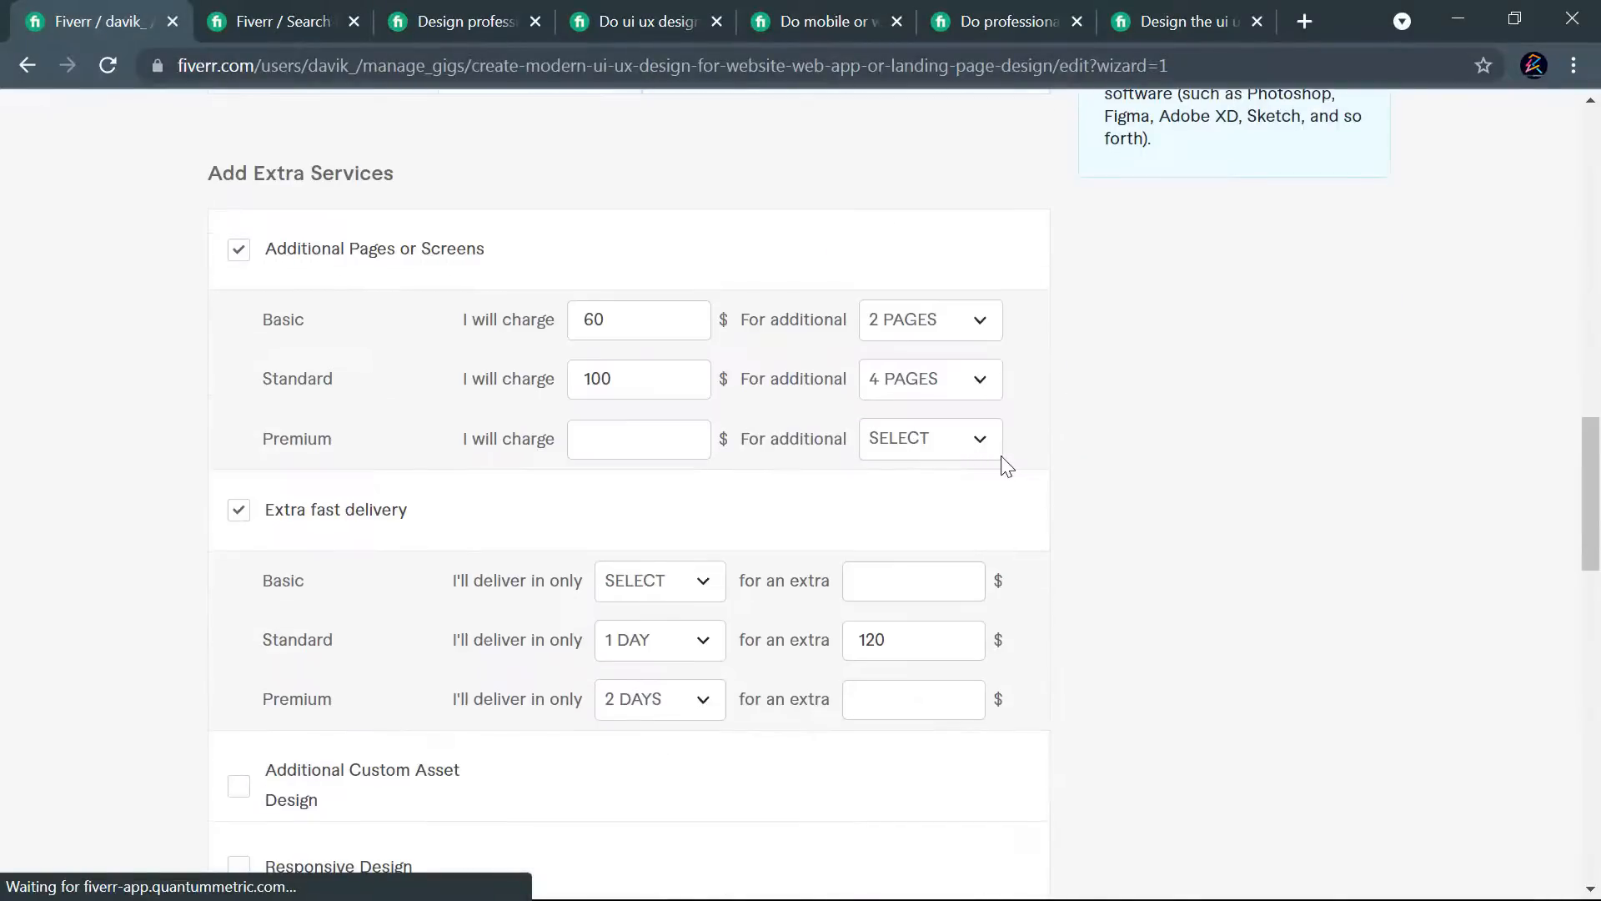
scroll(1006, 464, down, 3)
click(884, 462)
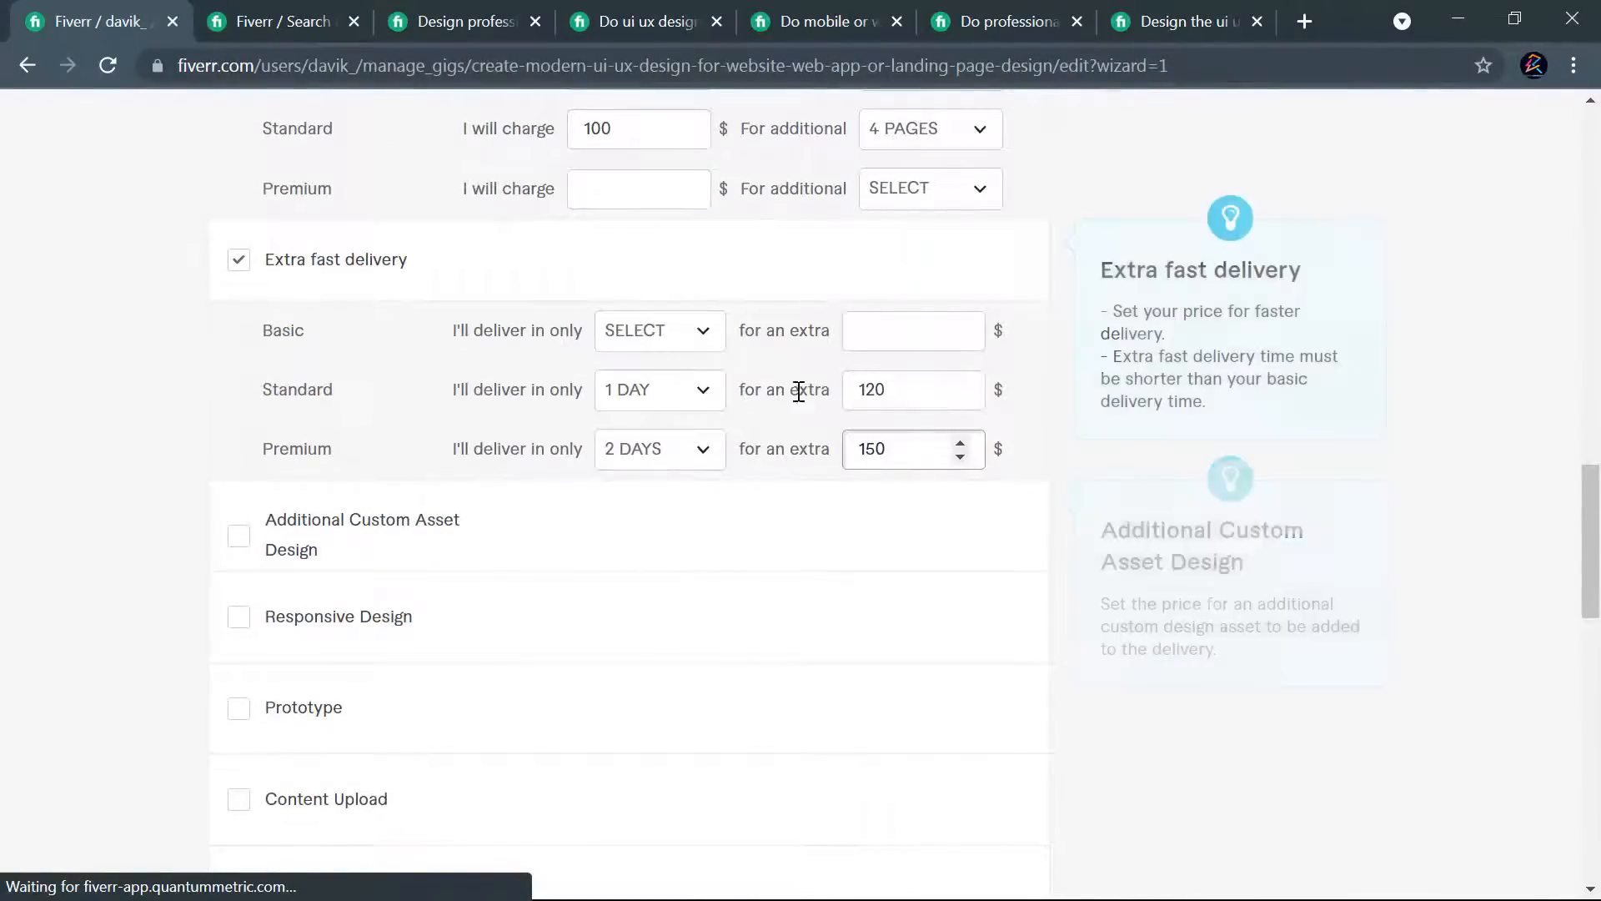
- Change the Standard package's extra fast delivery price to $100
drag(868, 390, 888, 372)
text(0)
click(1083, 516)
- Add the Prototype extra service for $30, leaving its additional delivery time unselected
scroll(1076, 467, down, 3)
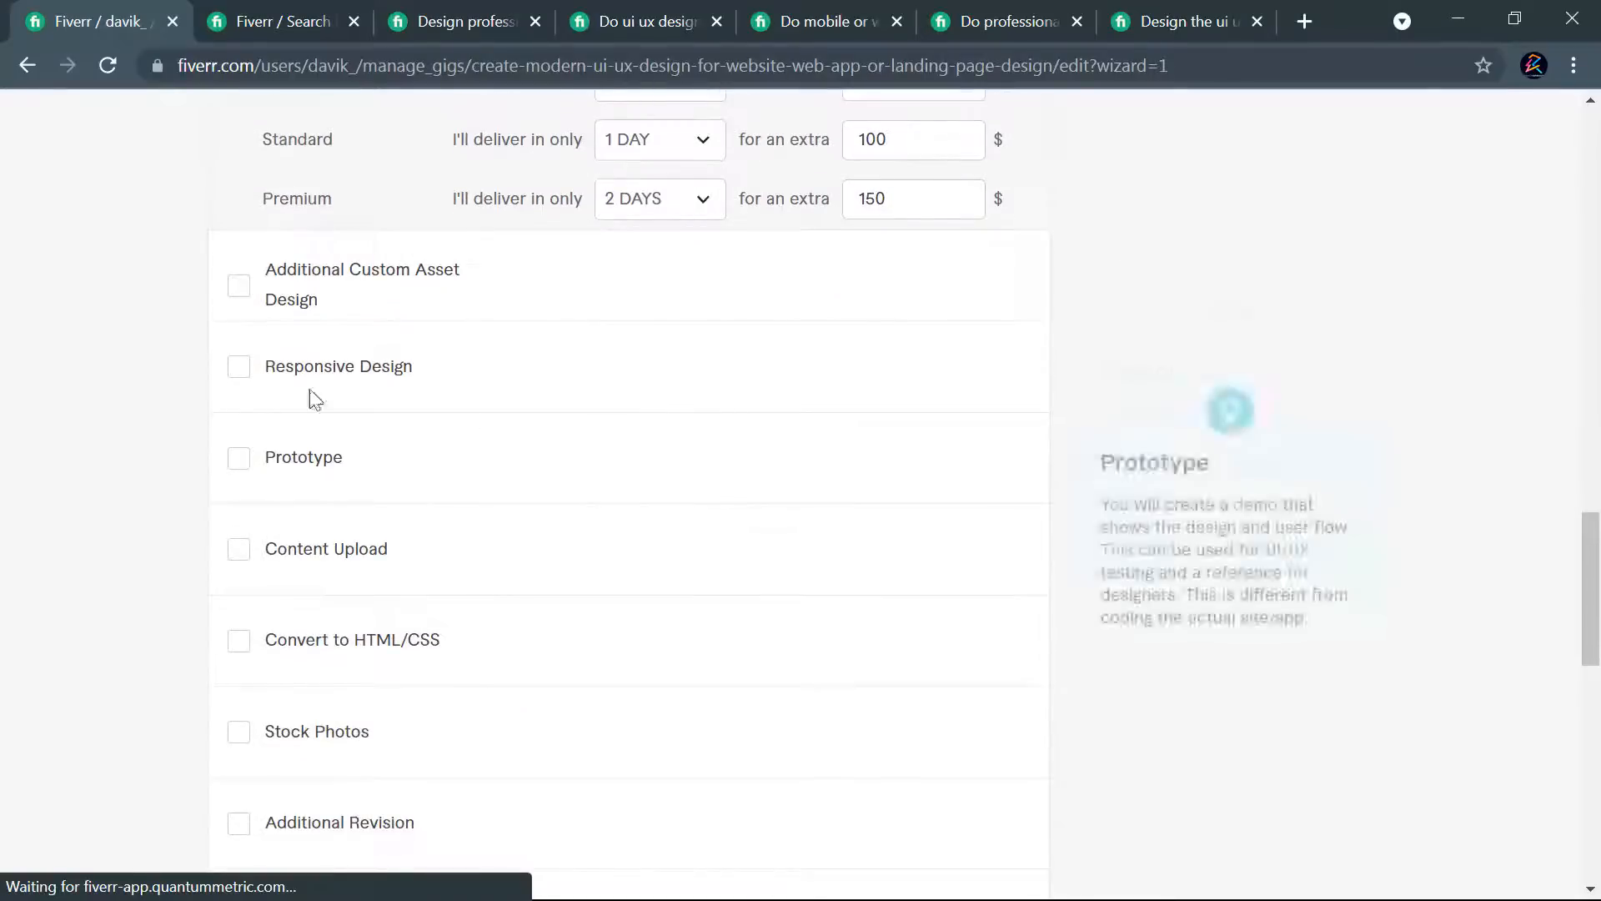
click(239, 461)
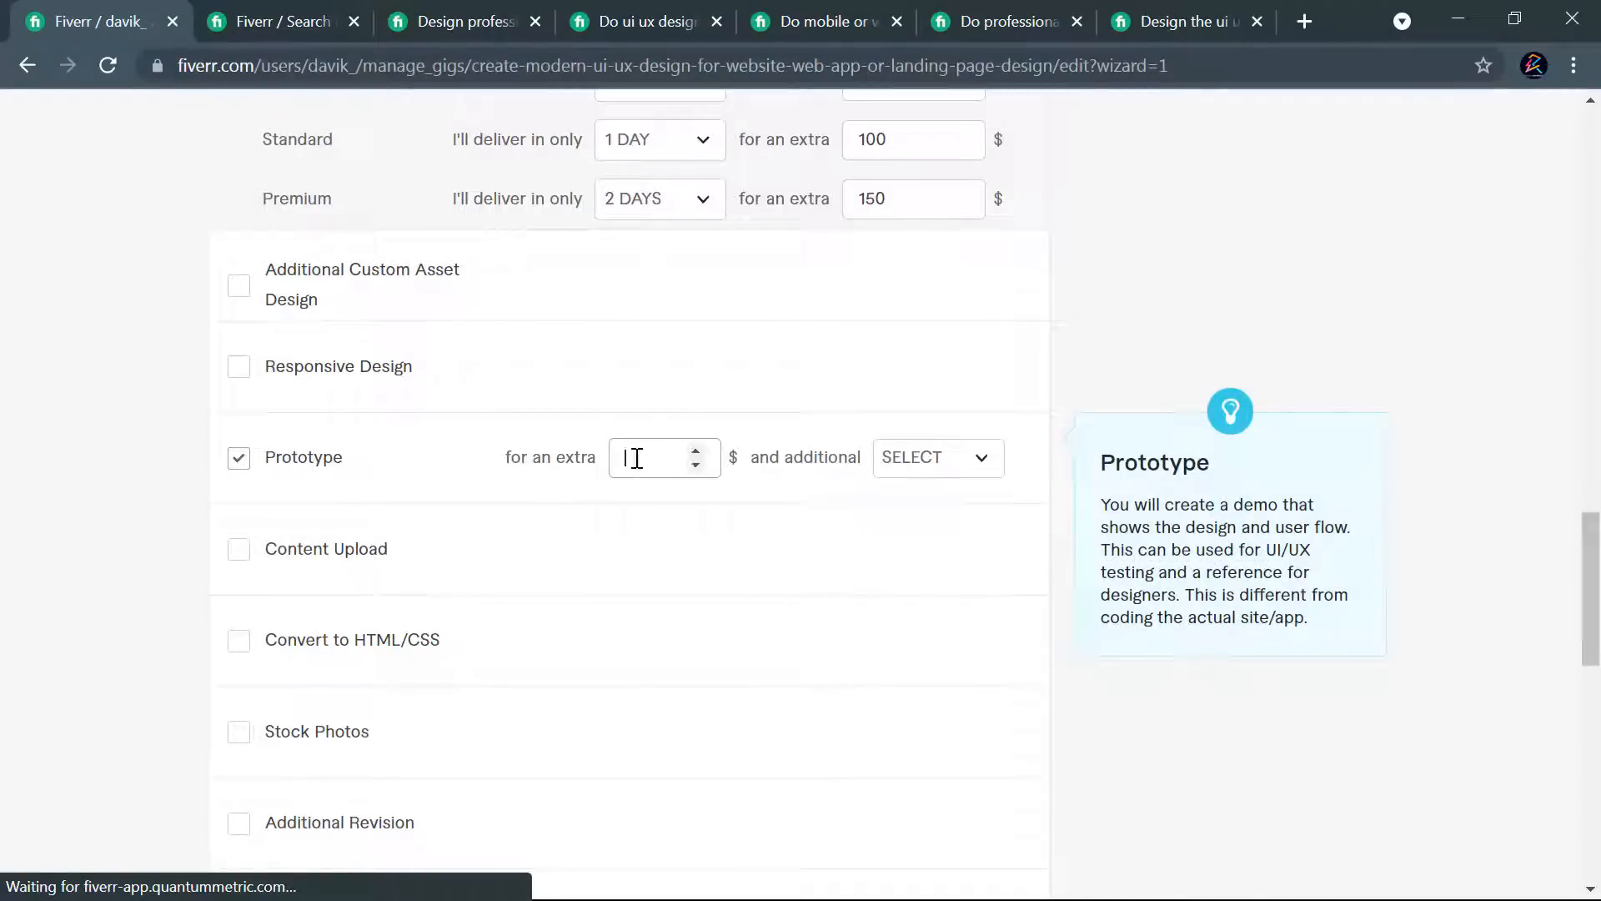
click(682, 451)
text(30)
click(977, 461)
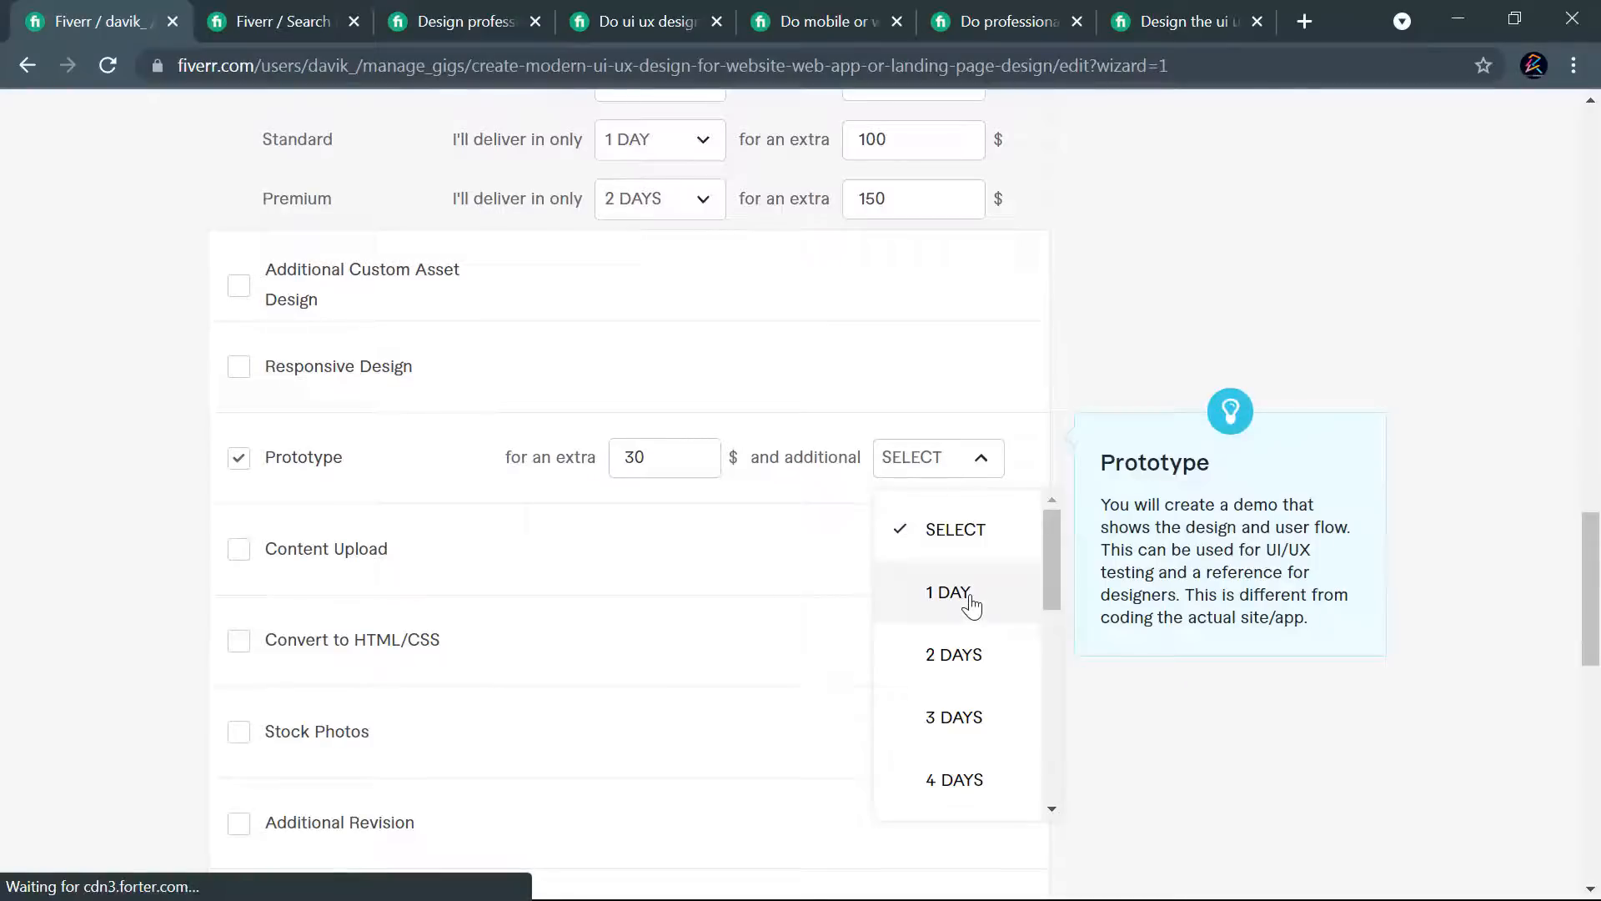
click(968, 538)
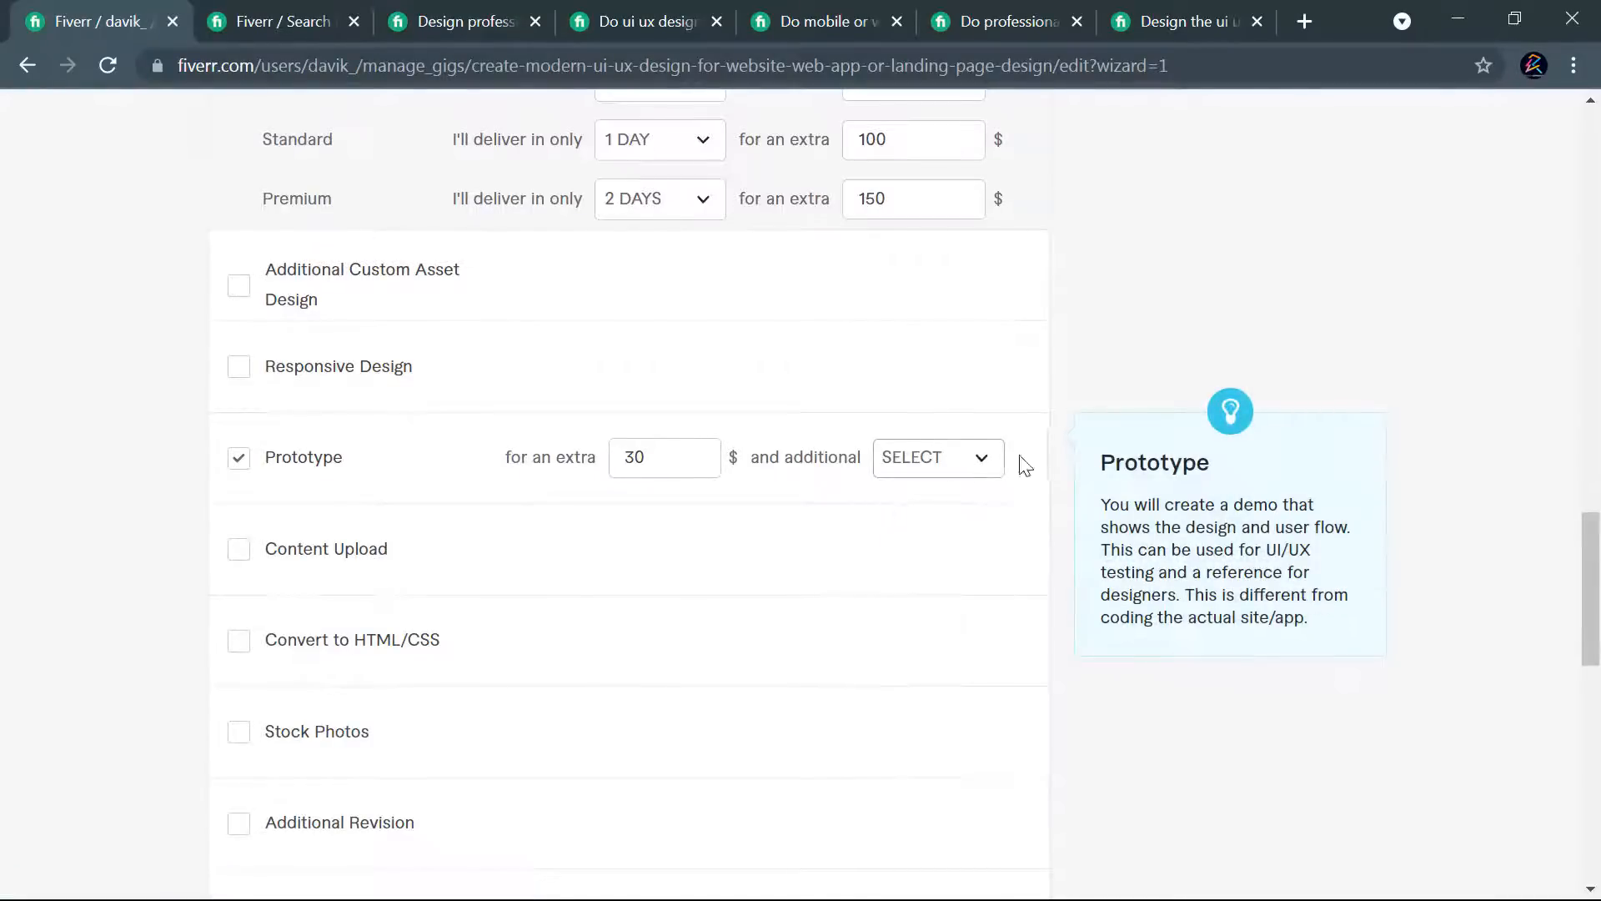
- Add the Stock Photos extra service with a Getty Images licensed stock image
scroll(1043, 408, down, 1)
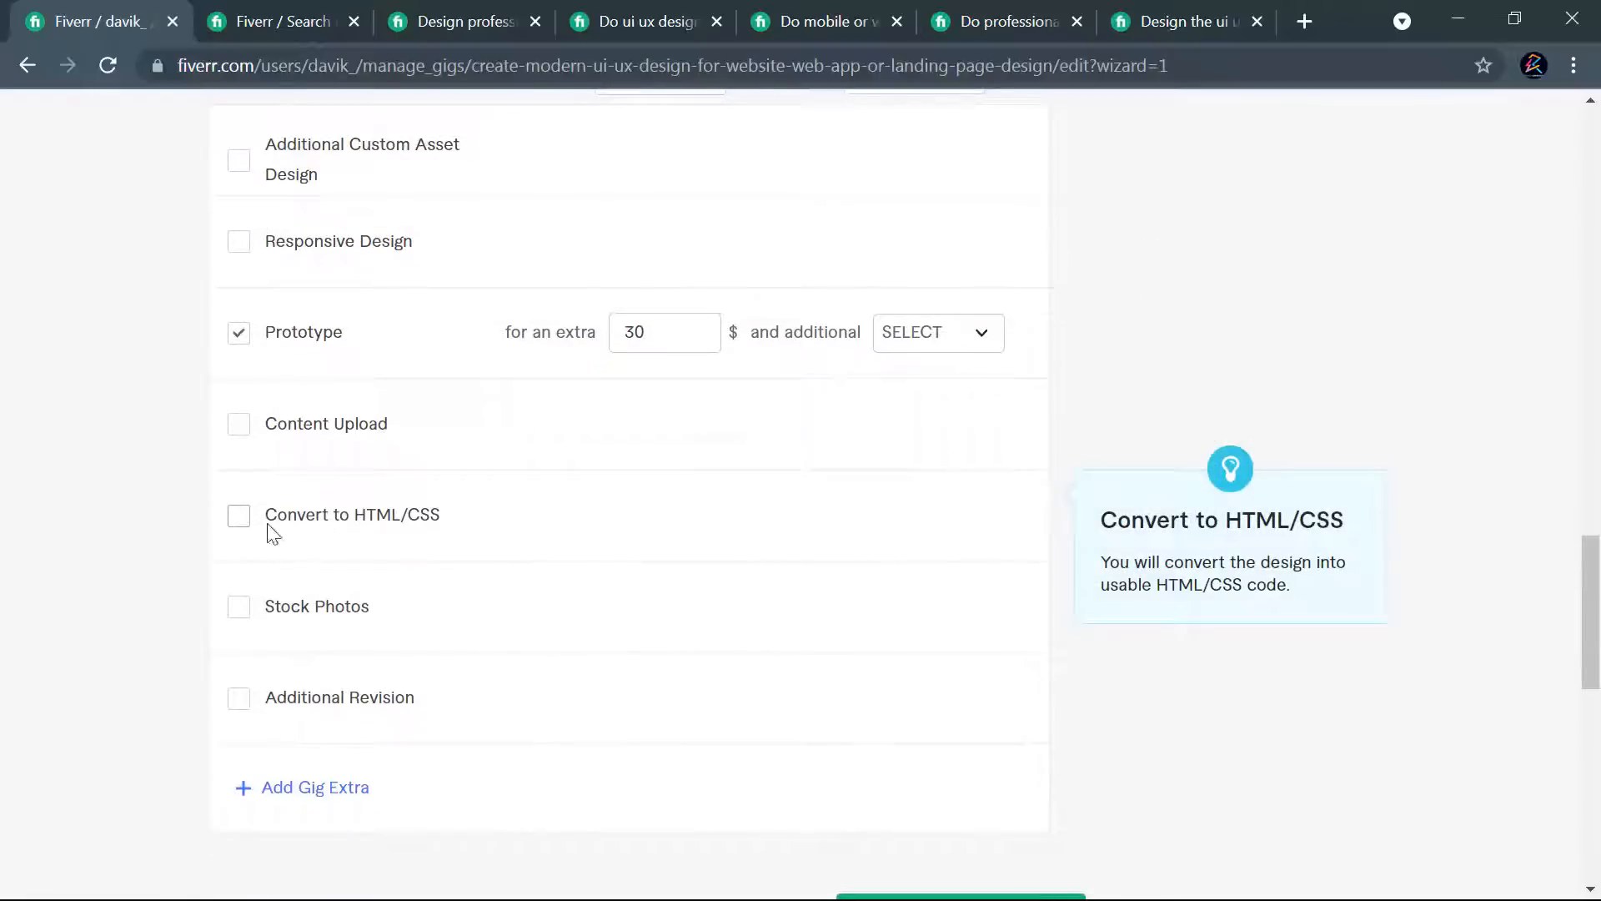
click(244, 607)
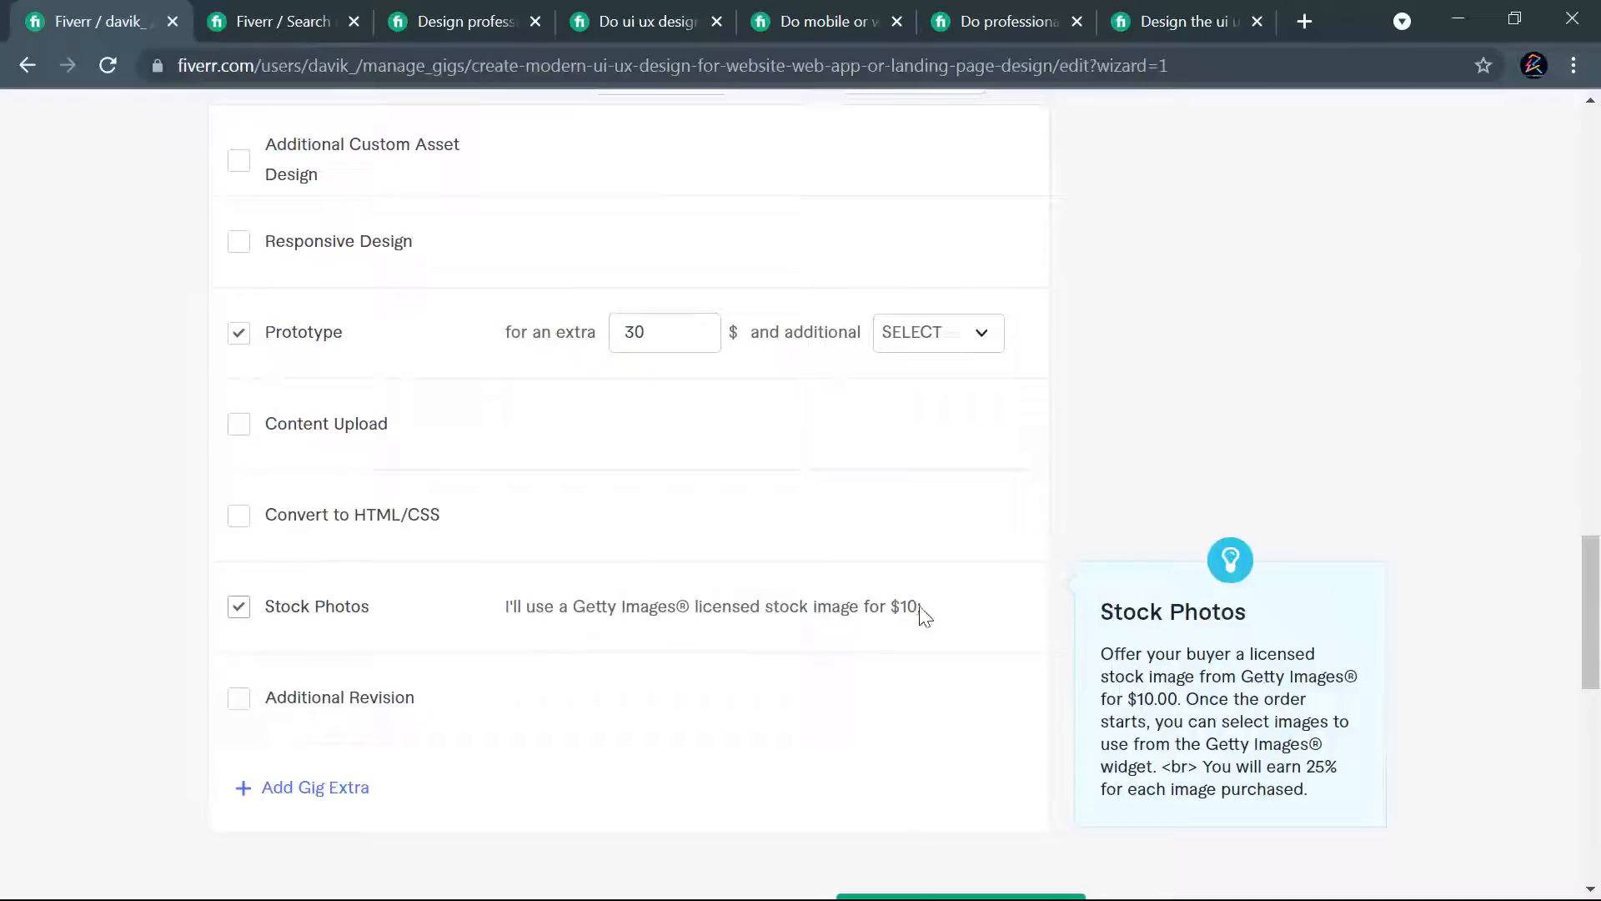
drag(915, 606, 895, 605)
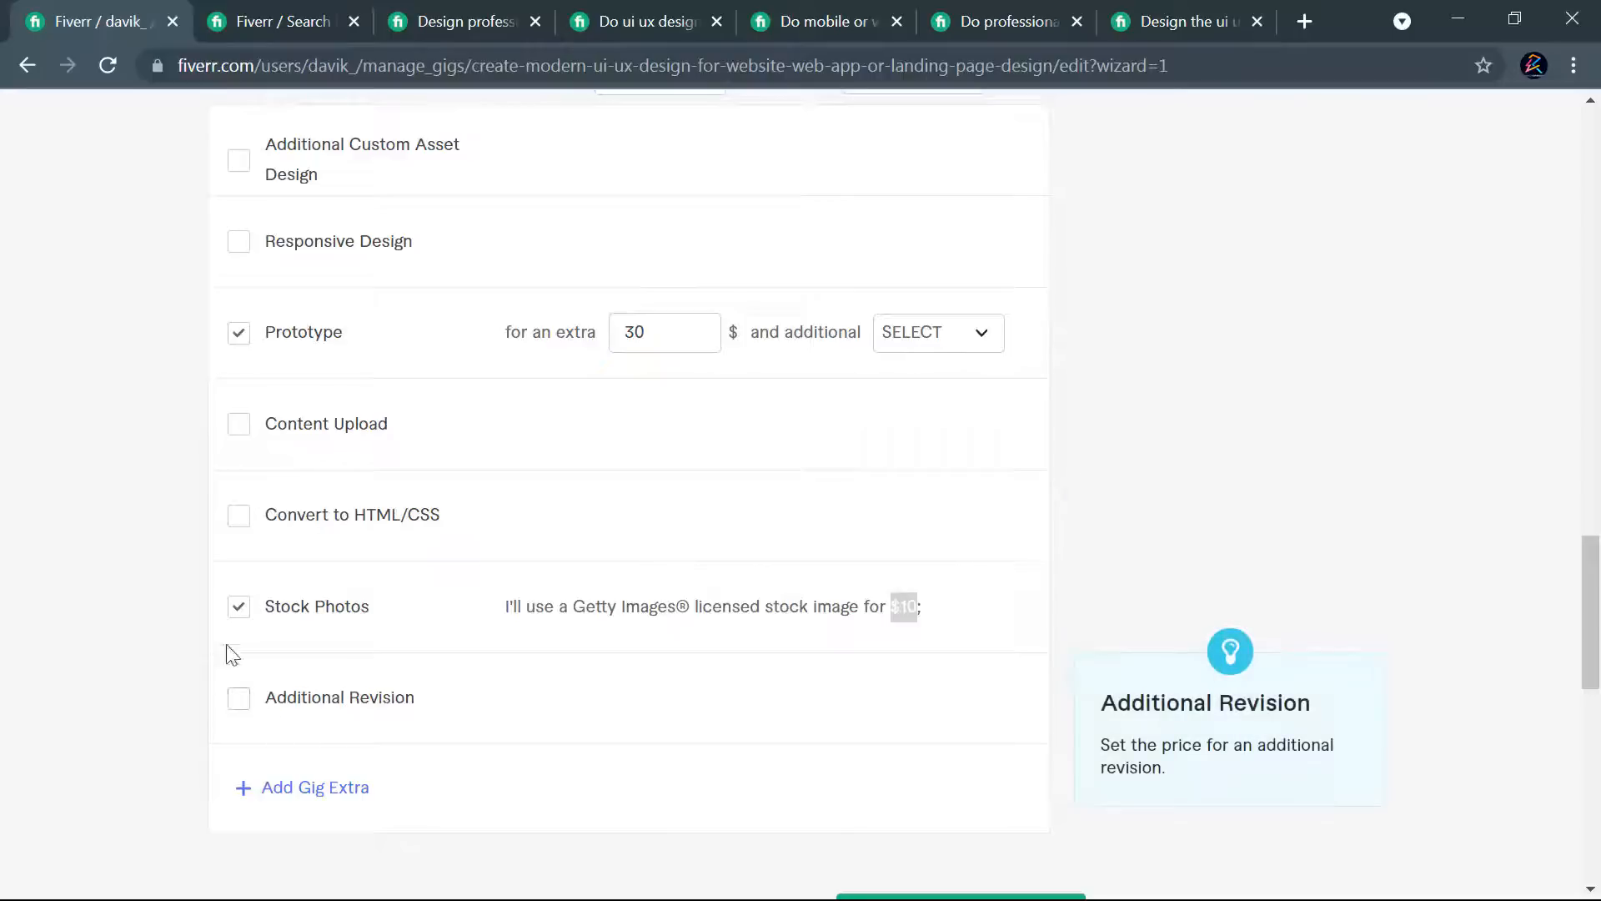
- Add the Content Upload extra service for $40, leaving its additional delivery time unselected
click(240, 424)
click(659, 423)
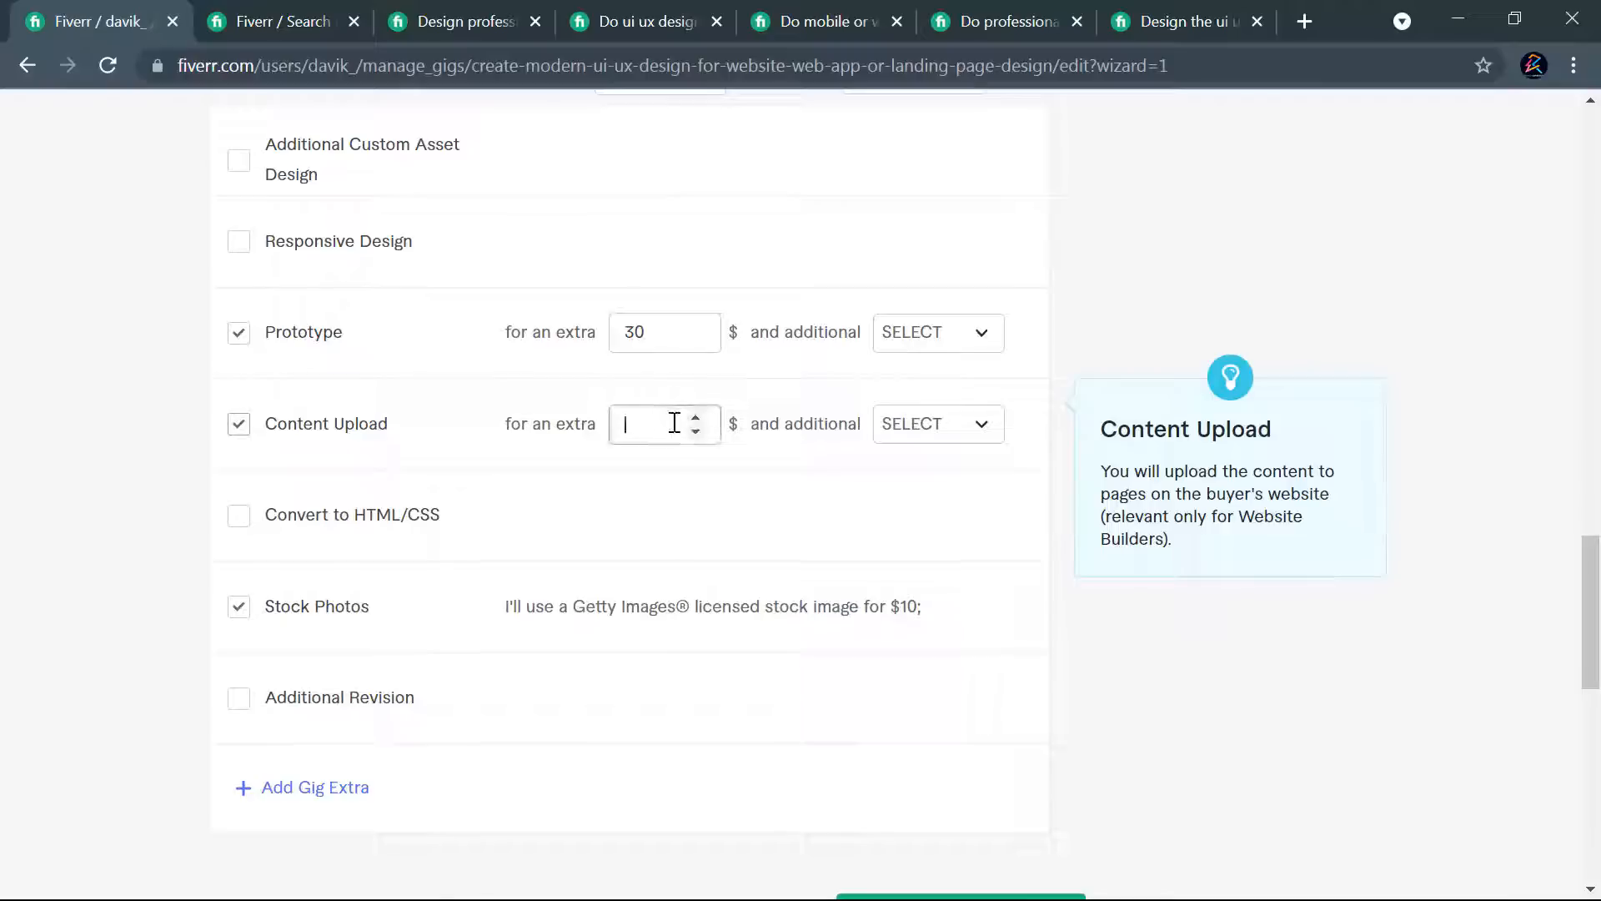
text(40)
click(961, 439)
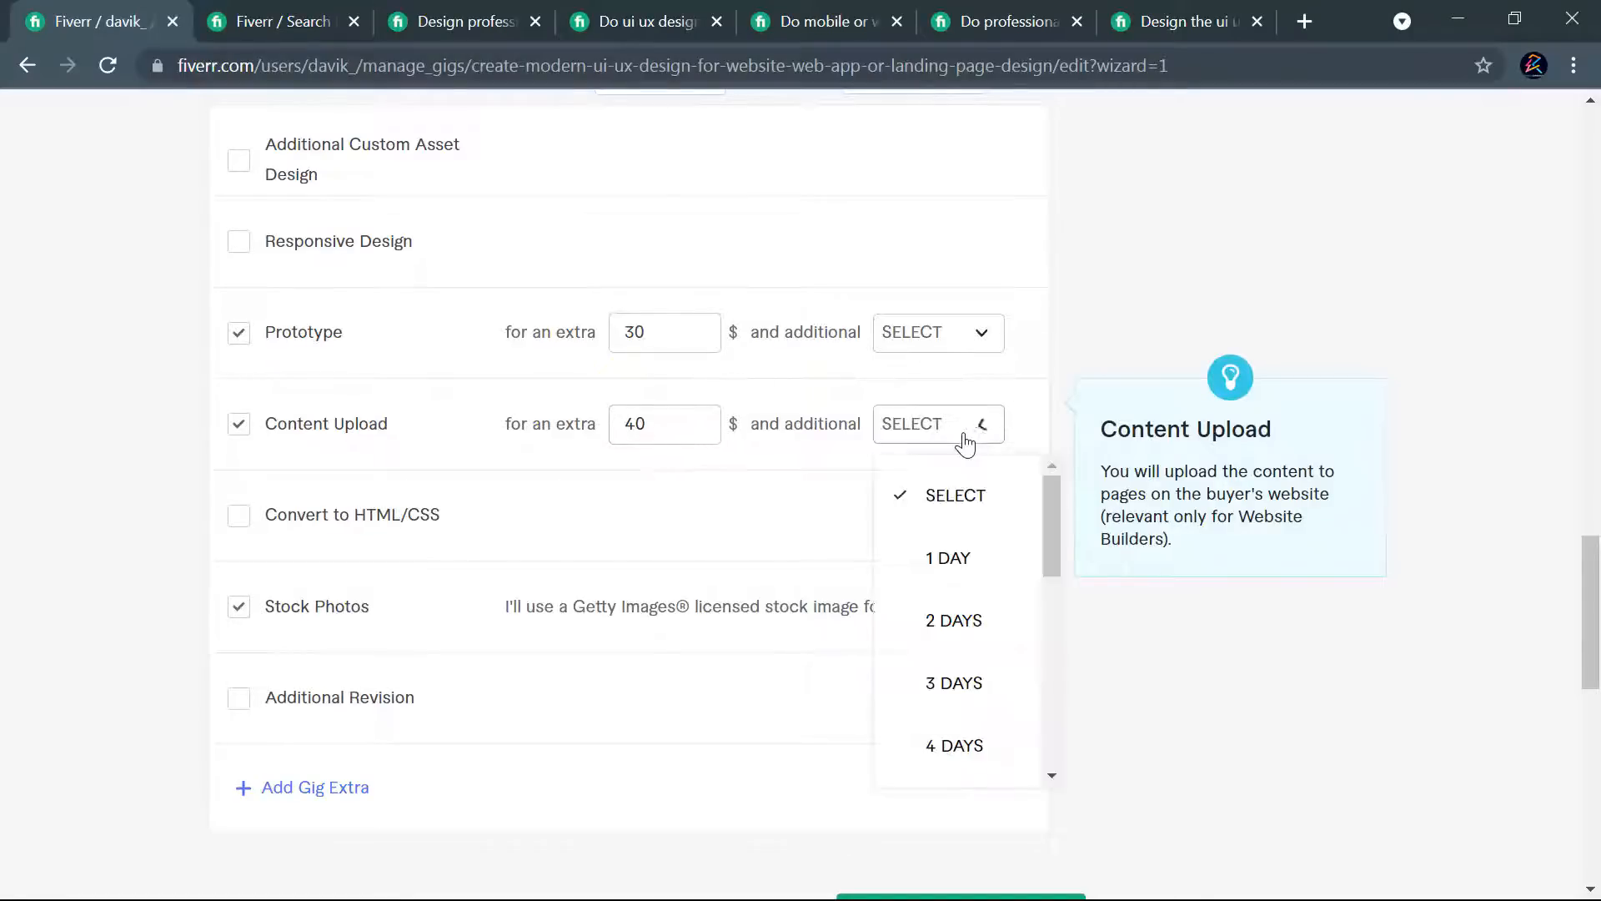
click(1048, 427)
- Add the Additional Revision extra service for $40 with 1 additional day
scroll(401, 653, down, 3)
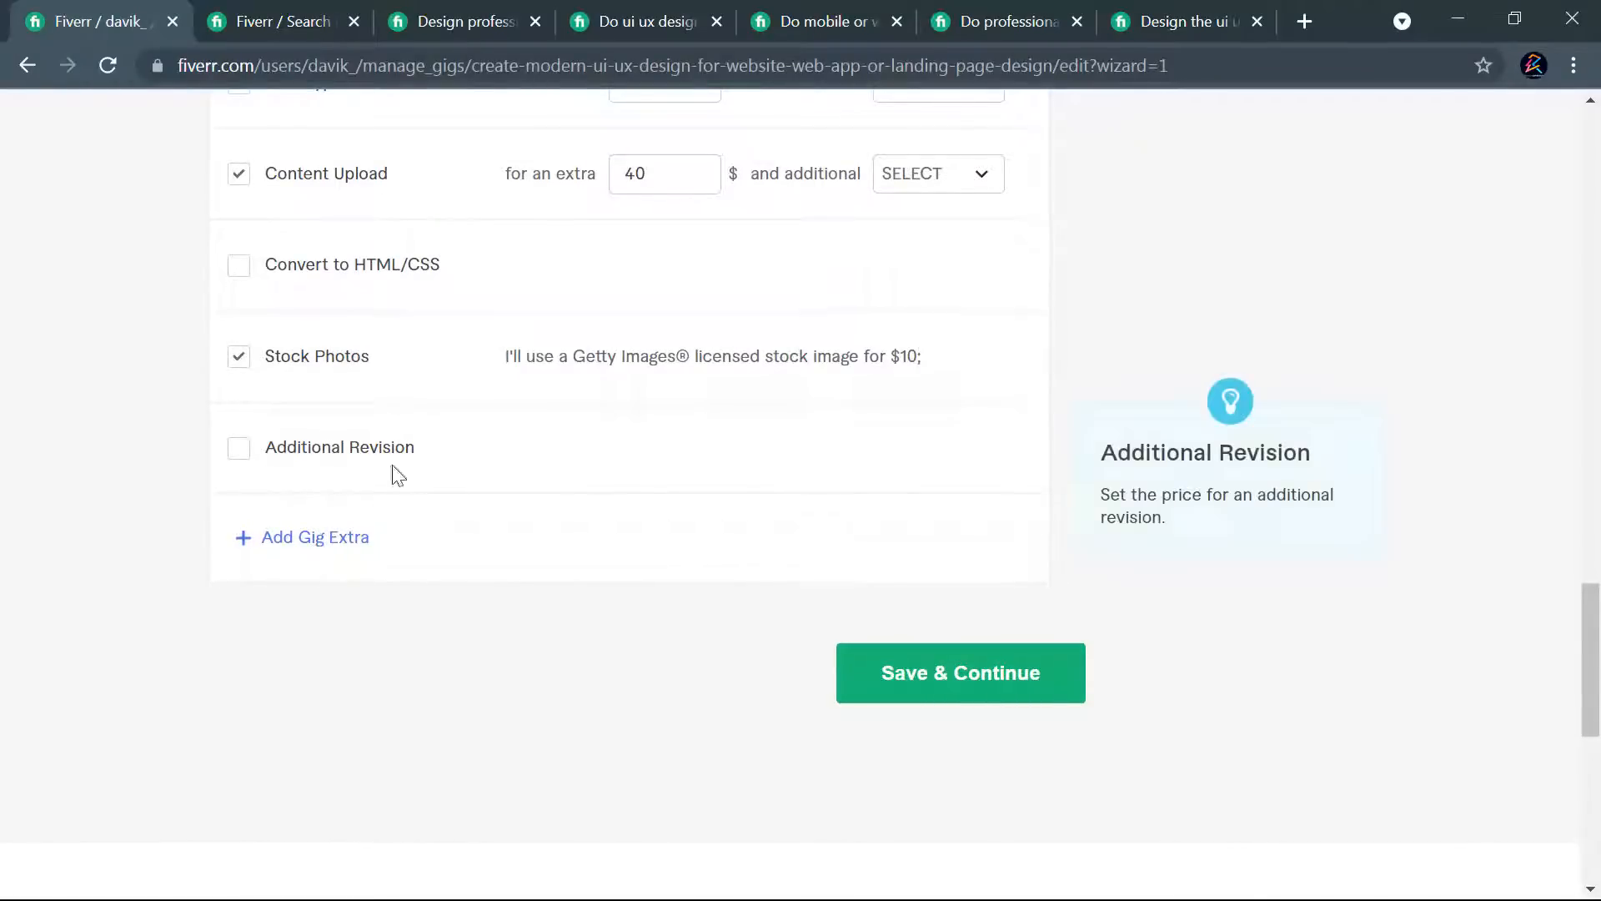
click(241, 454)
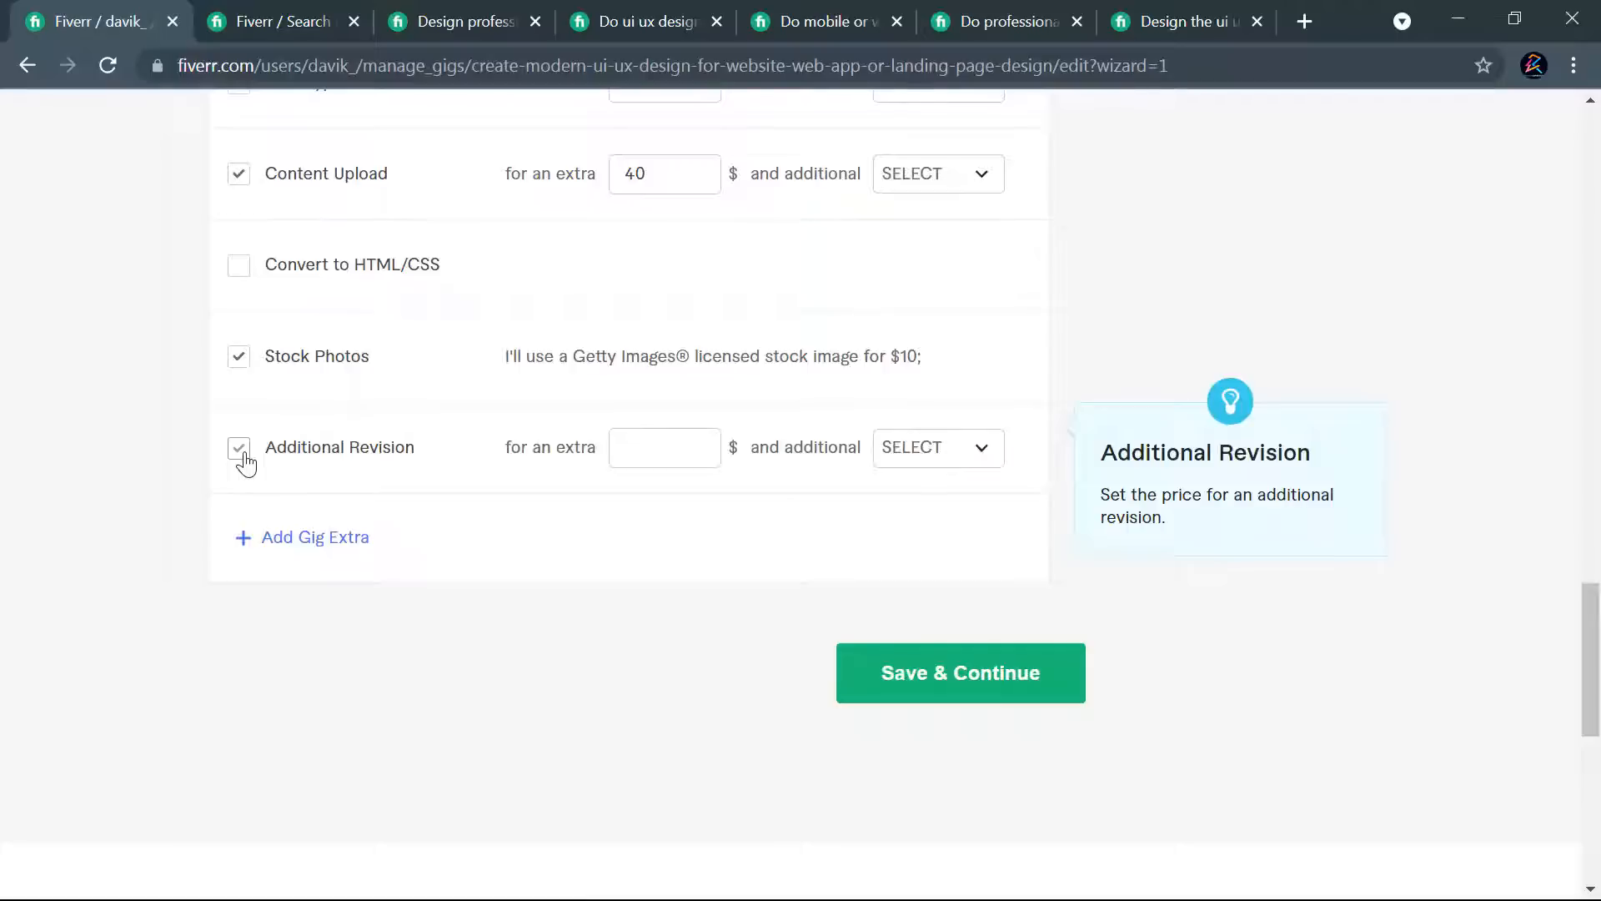
click(674, 434)
text(2)
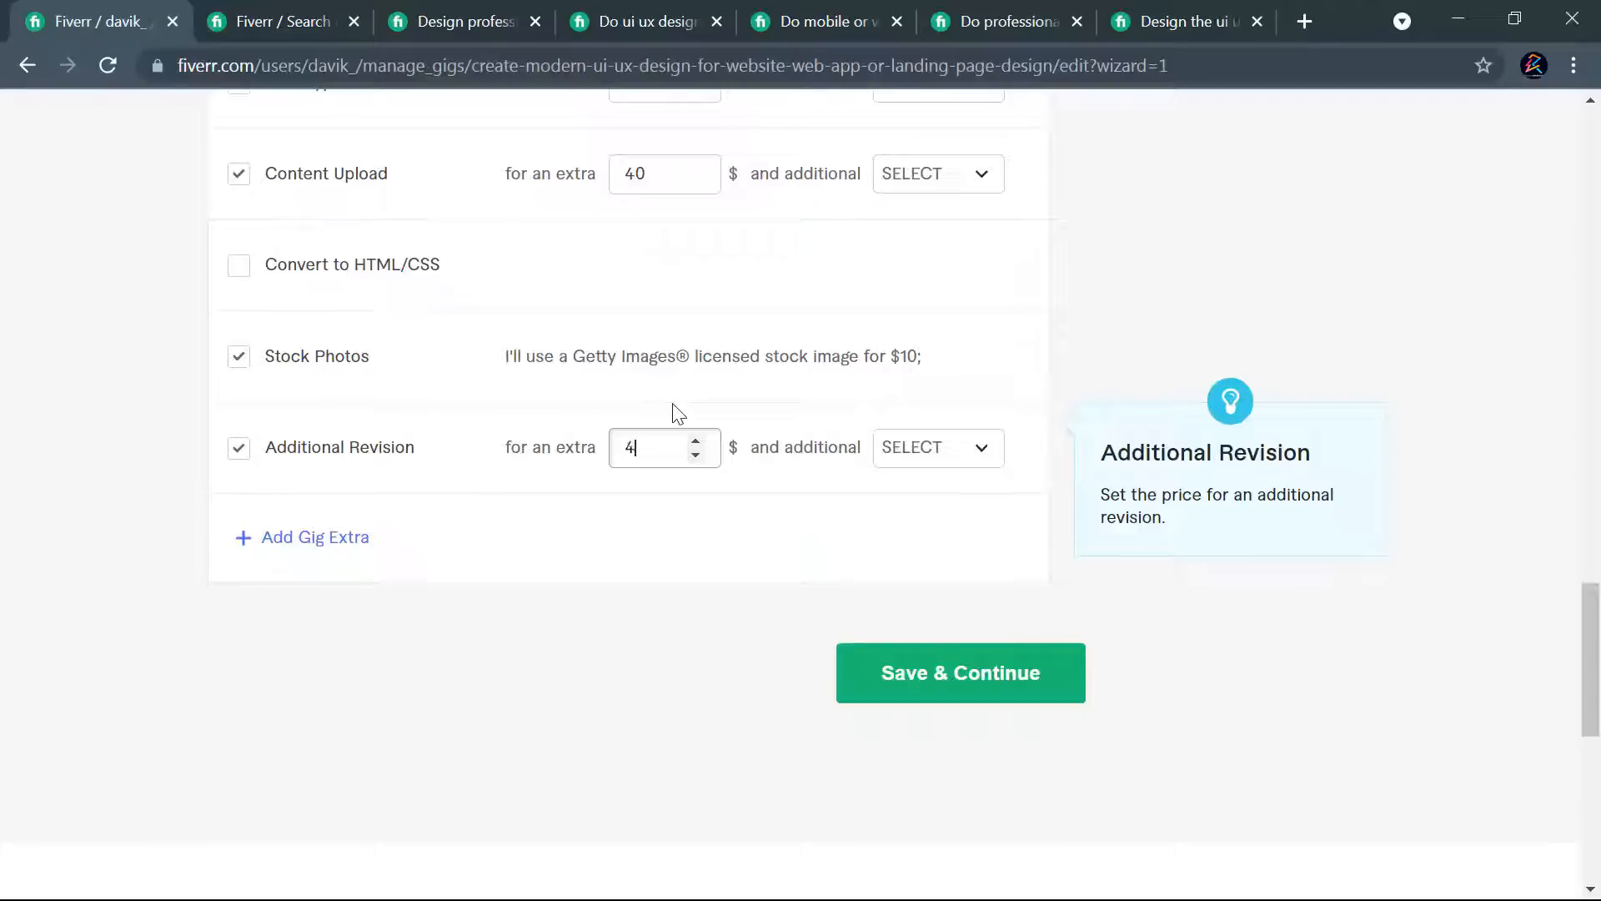
click(961, 463)
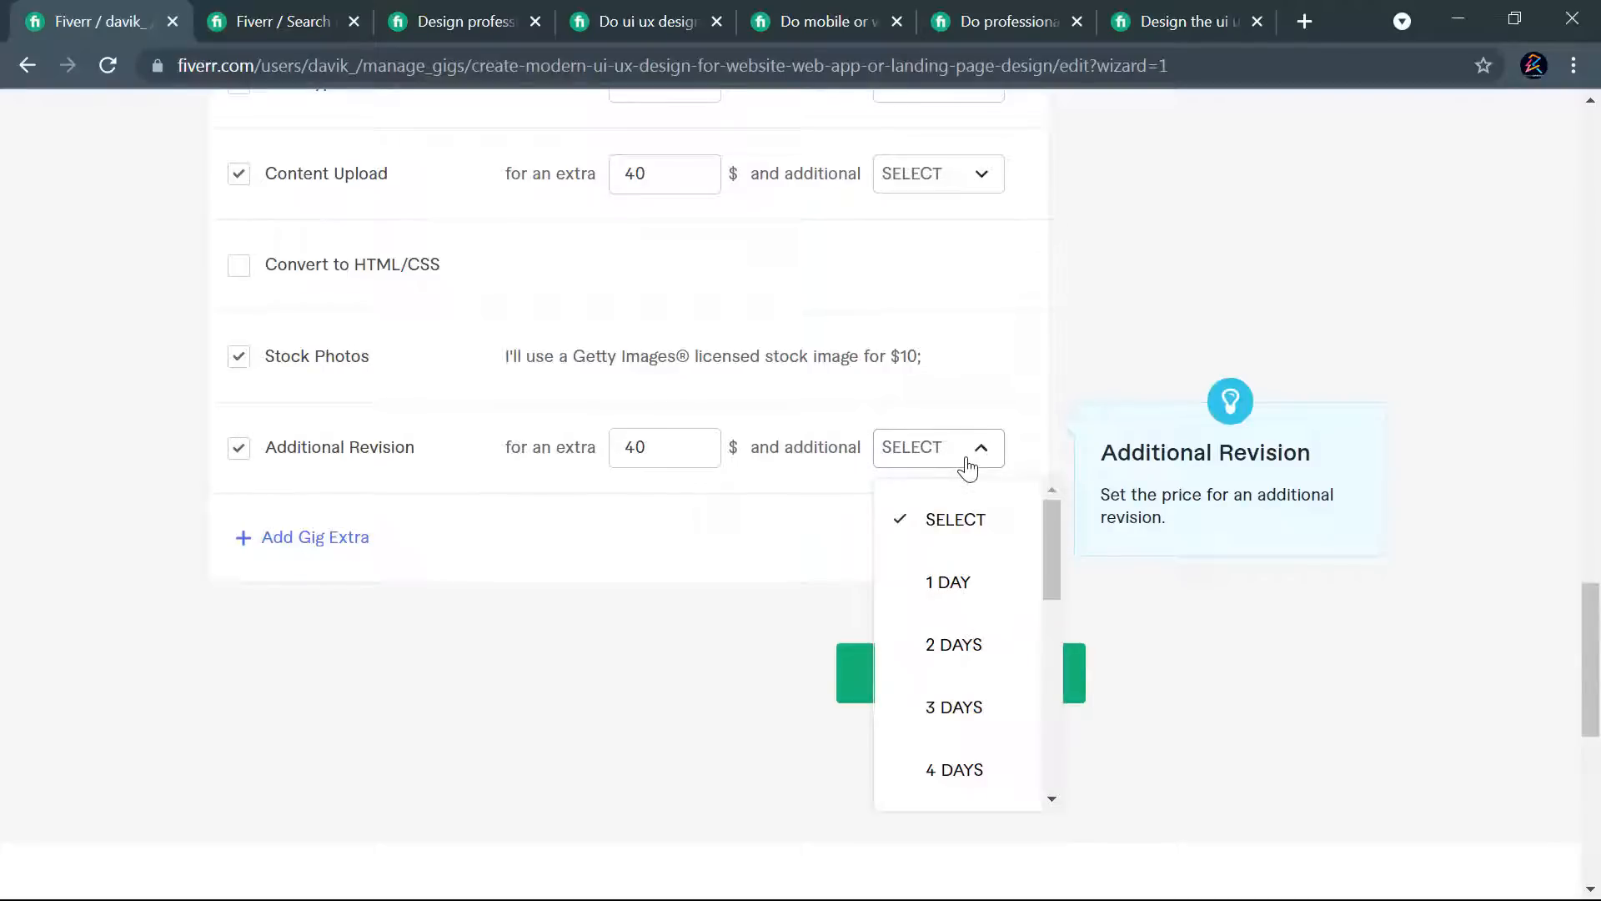
click(961, 588)
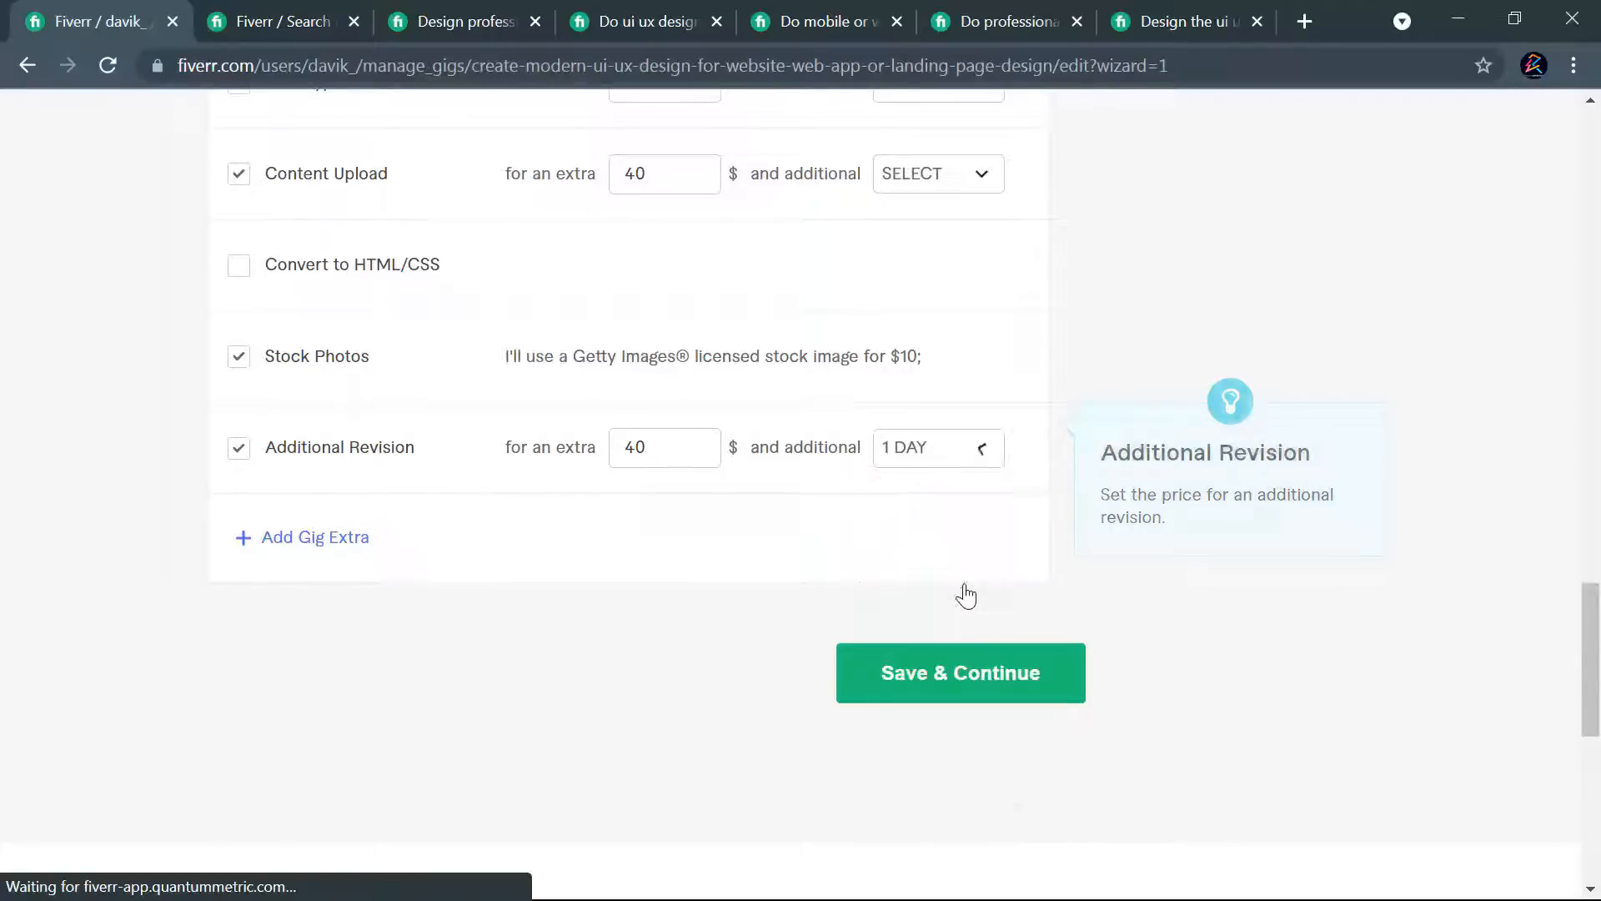
- Review the package features, revisions and prices together with all the extra service settings
scroll(1019, 536, up, 9)
scroll(1021, 531, up, 20)
scroll(1034, 538, down, 12)
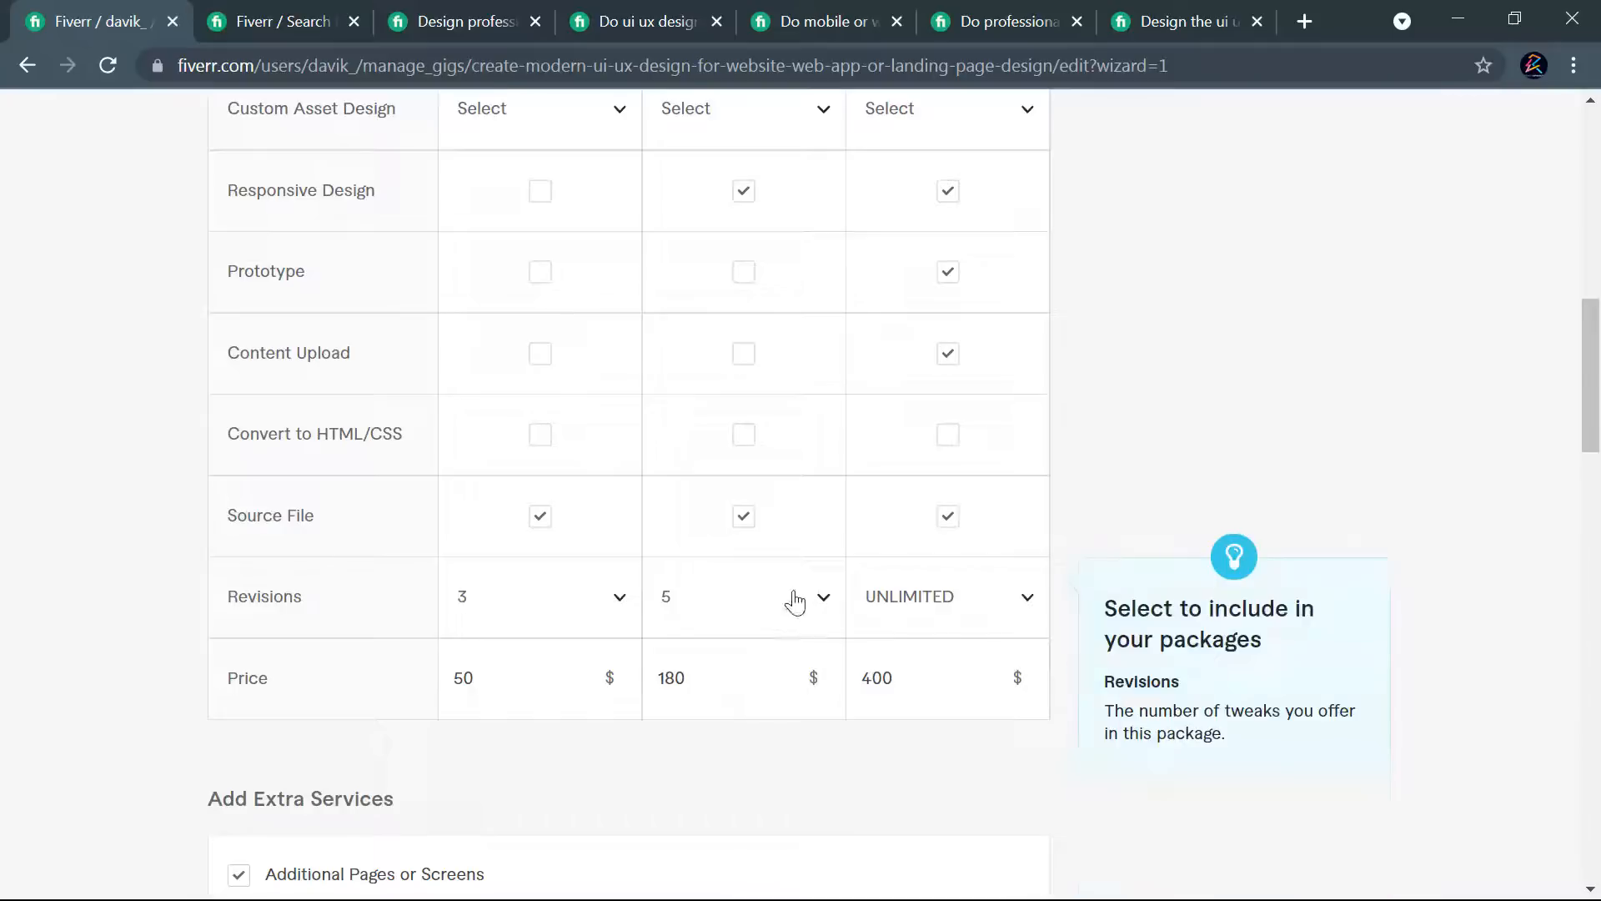
scroll(801, 593, down, 6)
scroll(939, 482, down, 3)
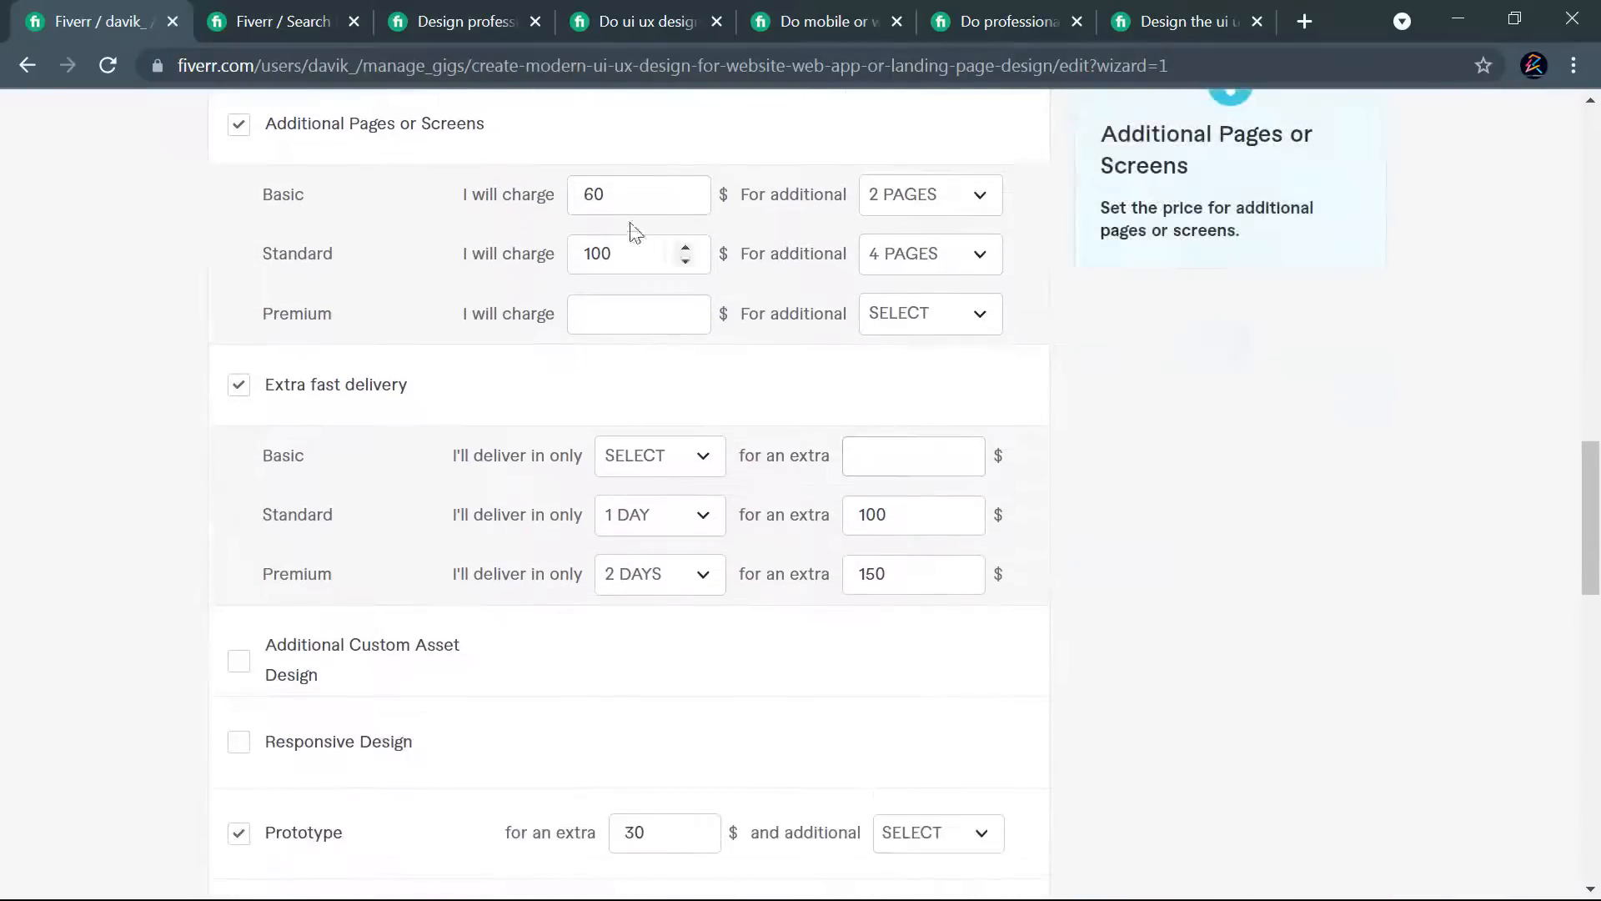
scroll(634, 667, down, 9)
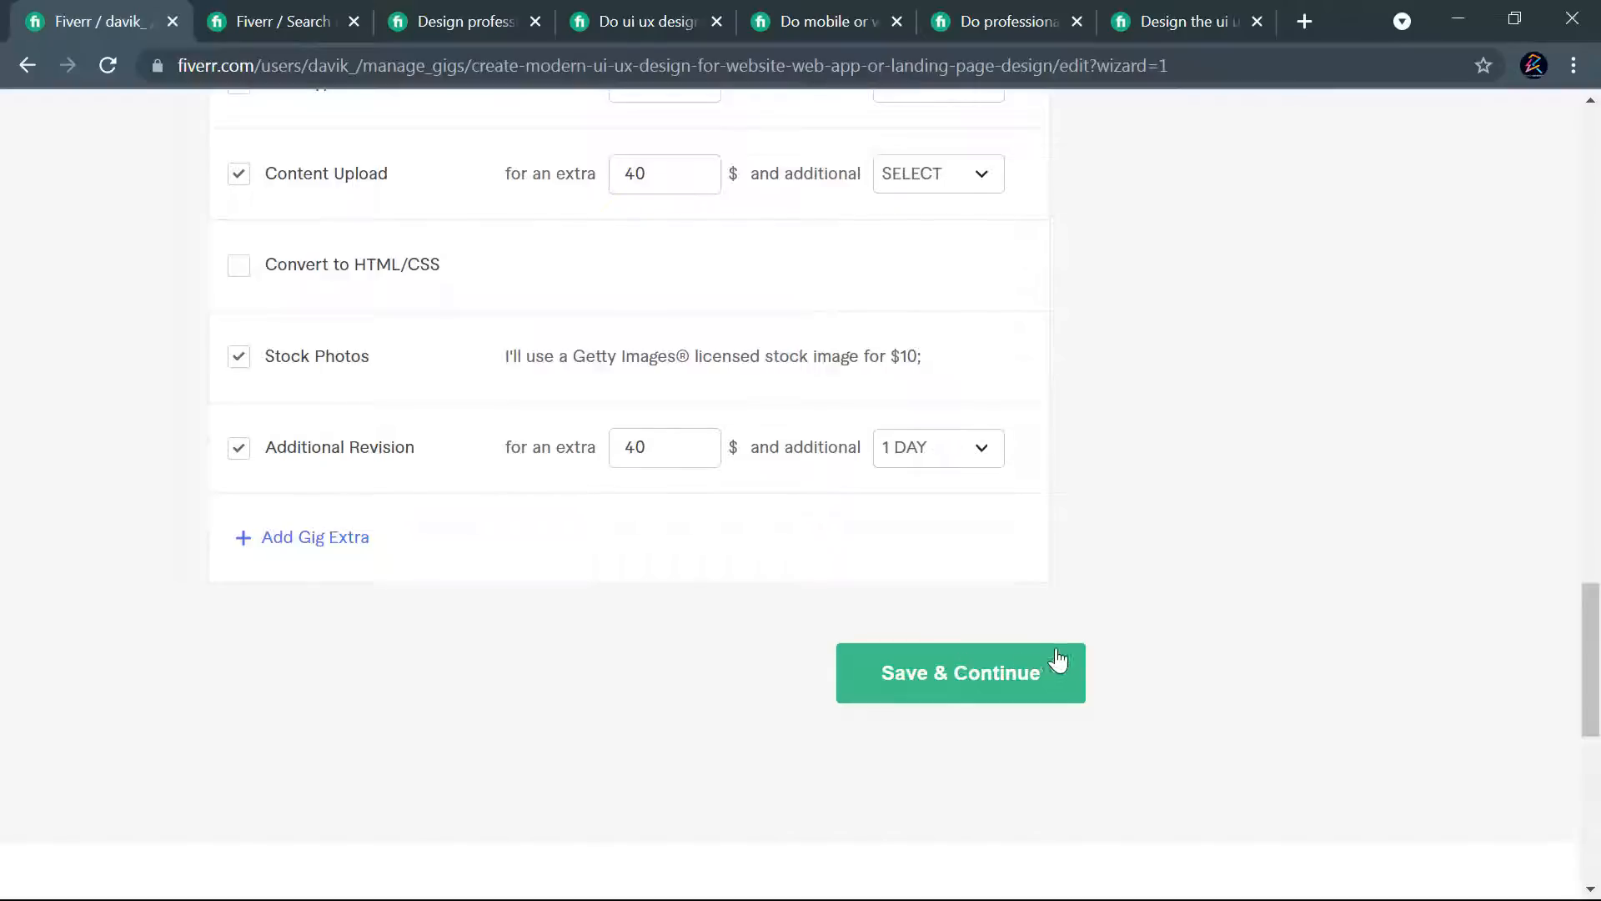
scroll(651, 601, up, 5)
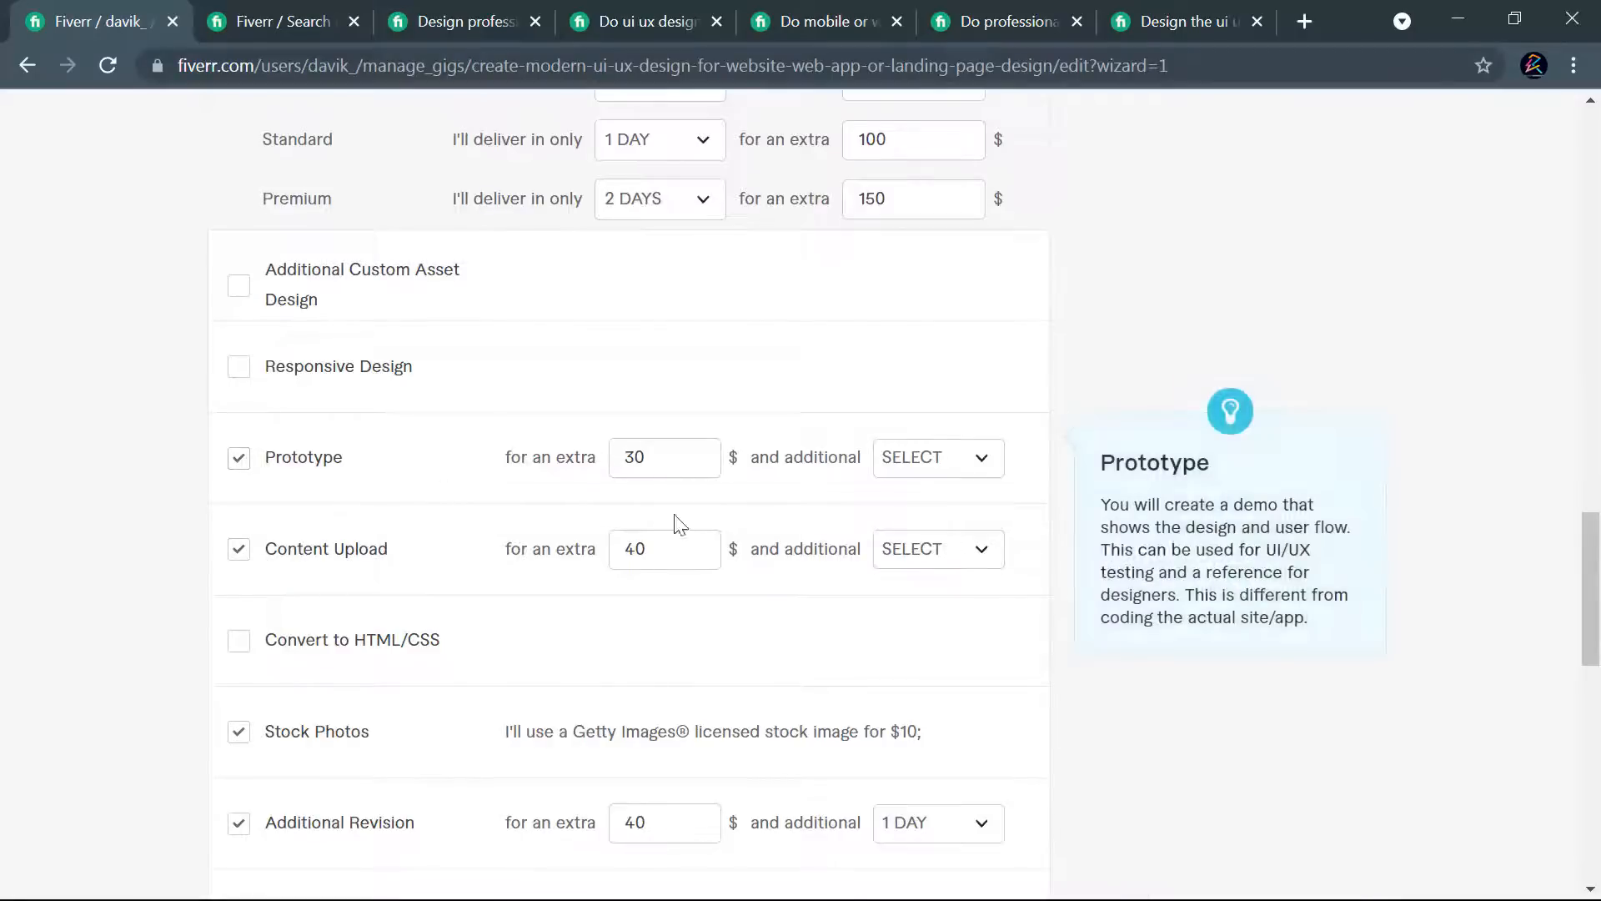
scroll(726, 537, up, 5)
scroll(964, 625, up, 2)
scroll(947, 636, down, 4)
scroll(951, 637, up, 4)
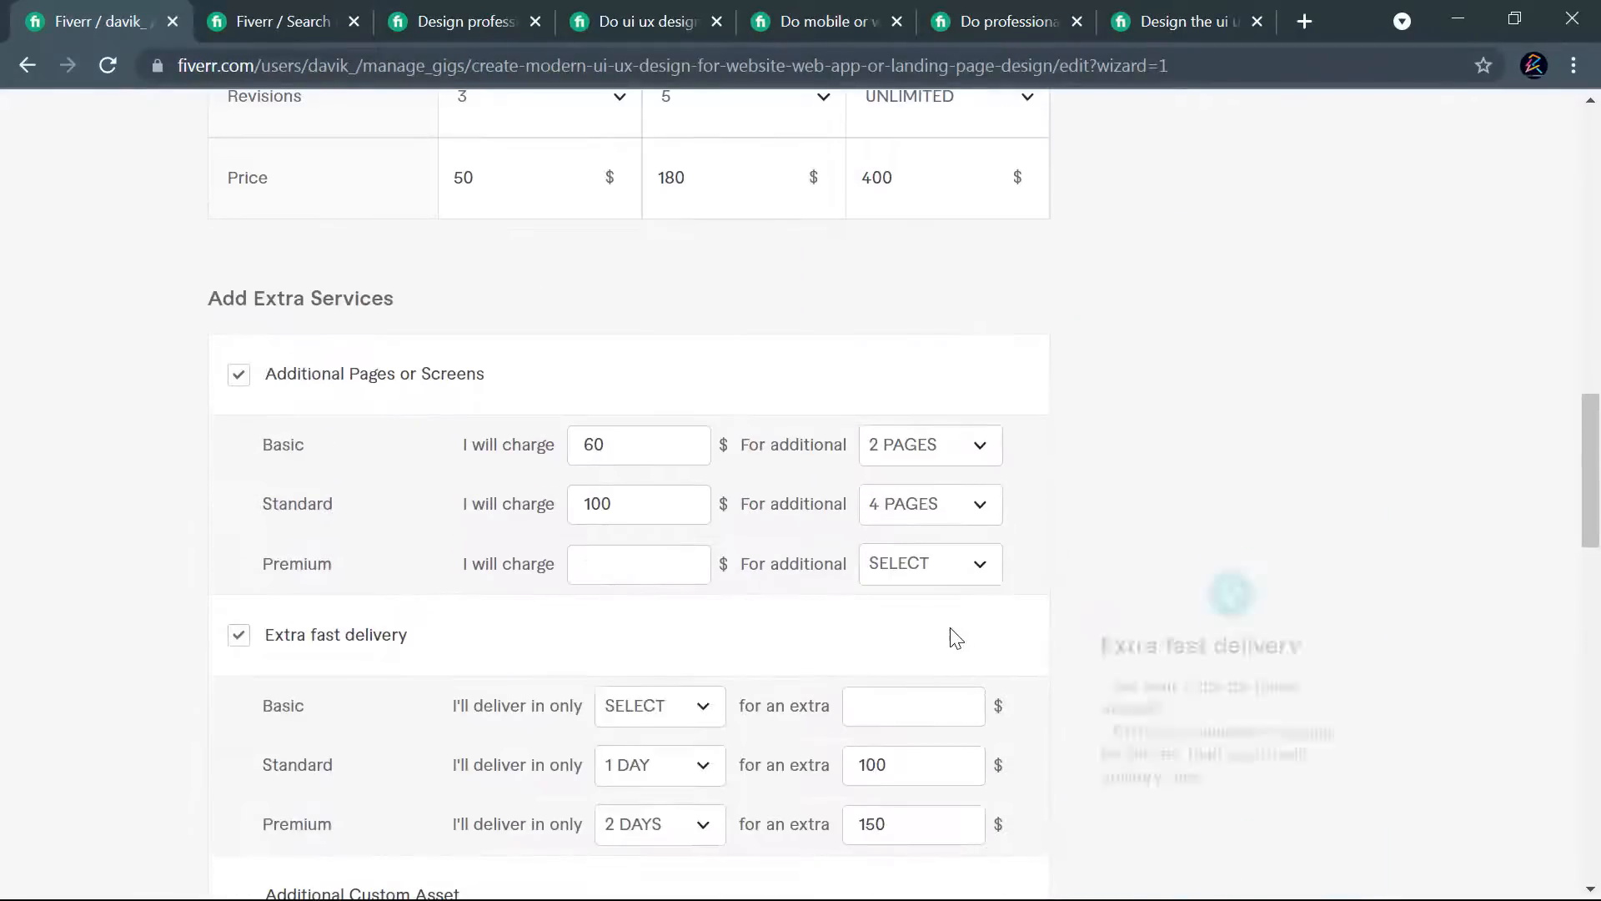
- Set the Premium charge for Additional Pages or Screens to $130 for 5 pages
scroll(1047, 484, down, 2)
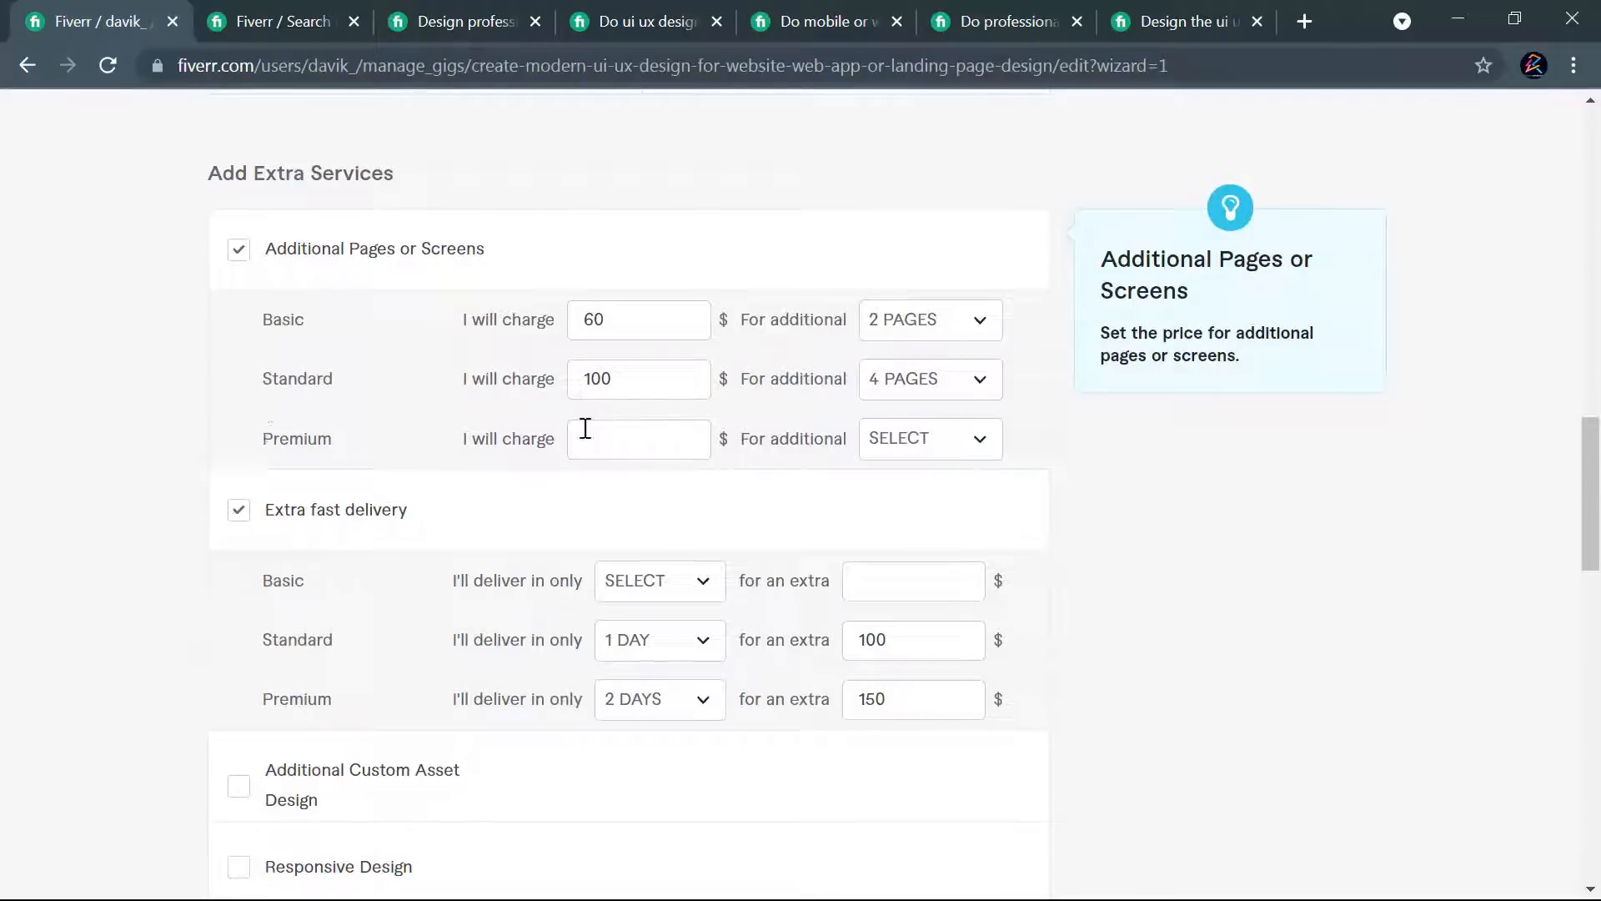
click(618, 440)
text(130)
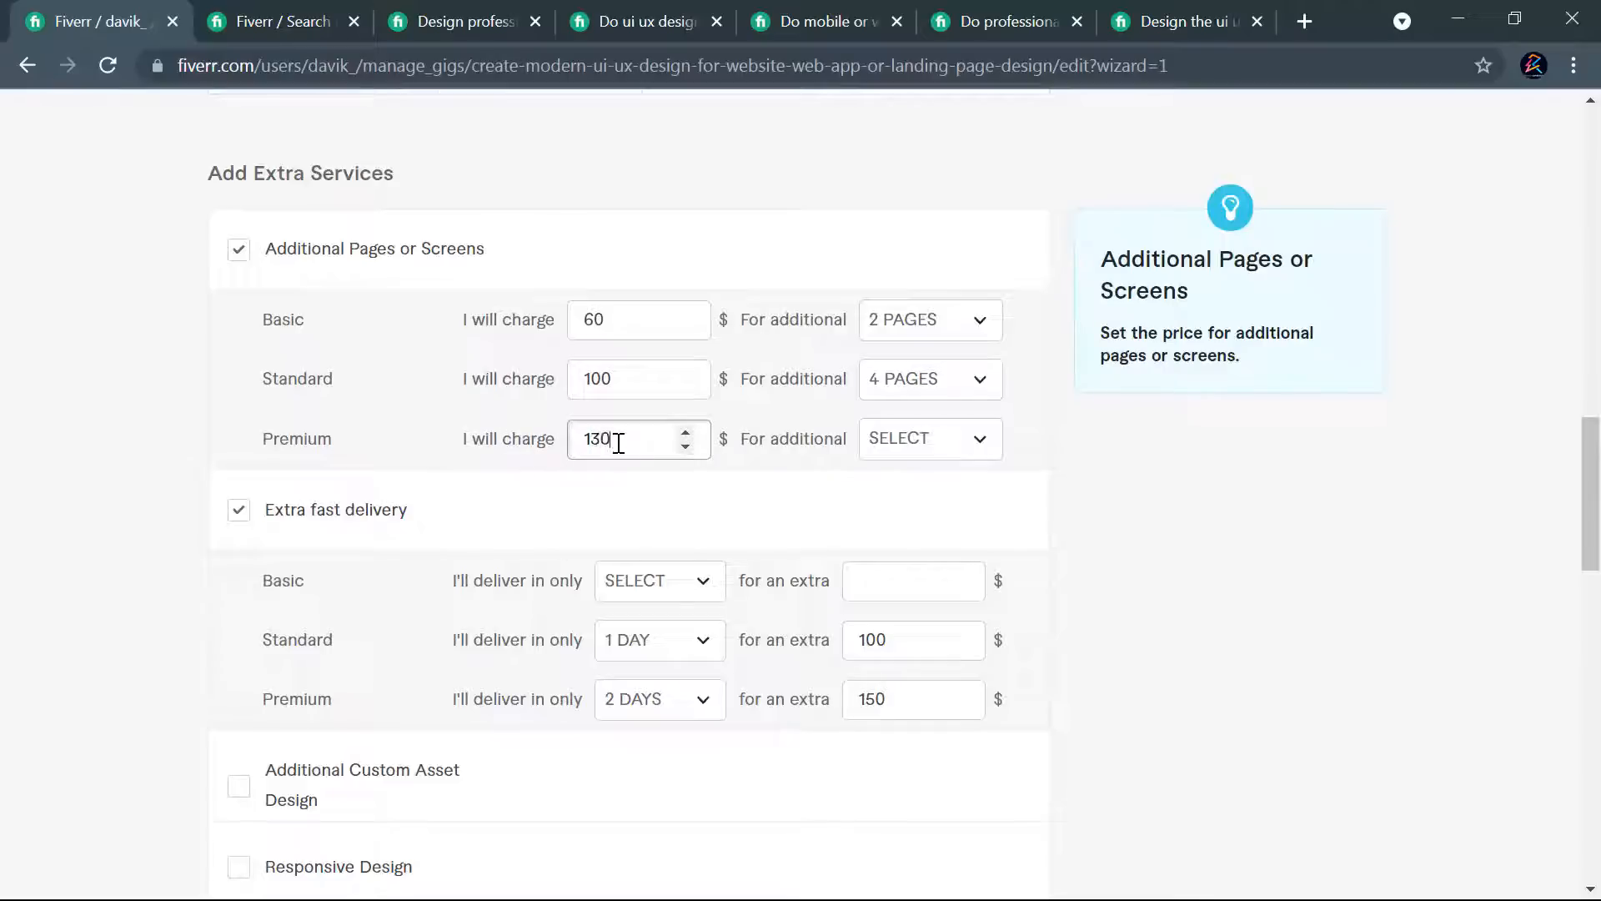
click(936, 442)
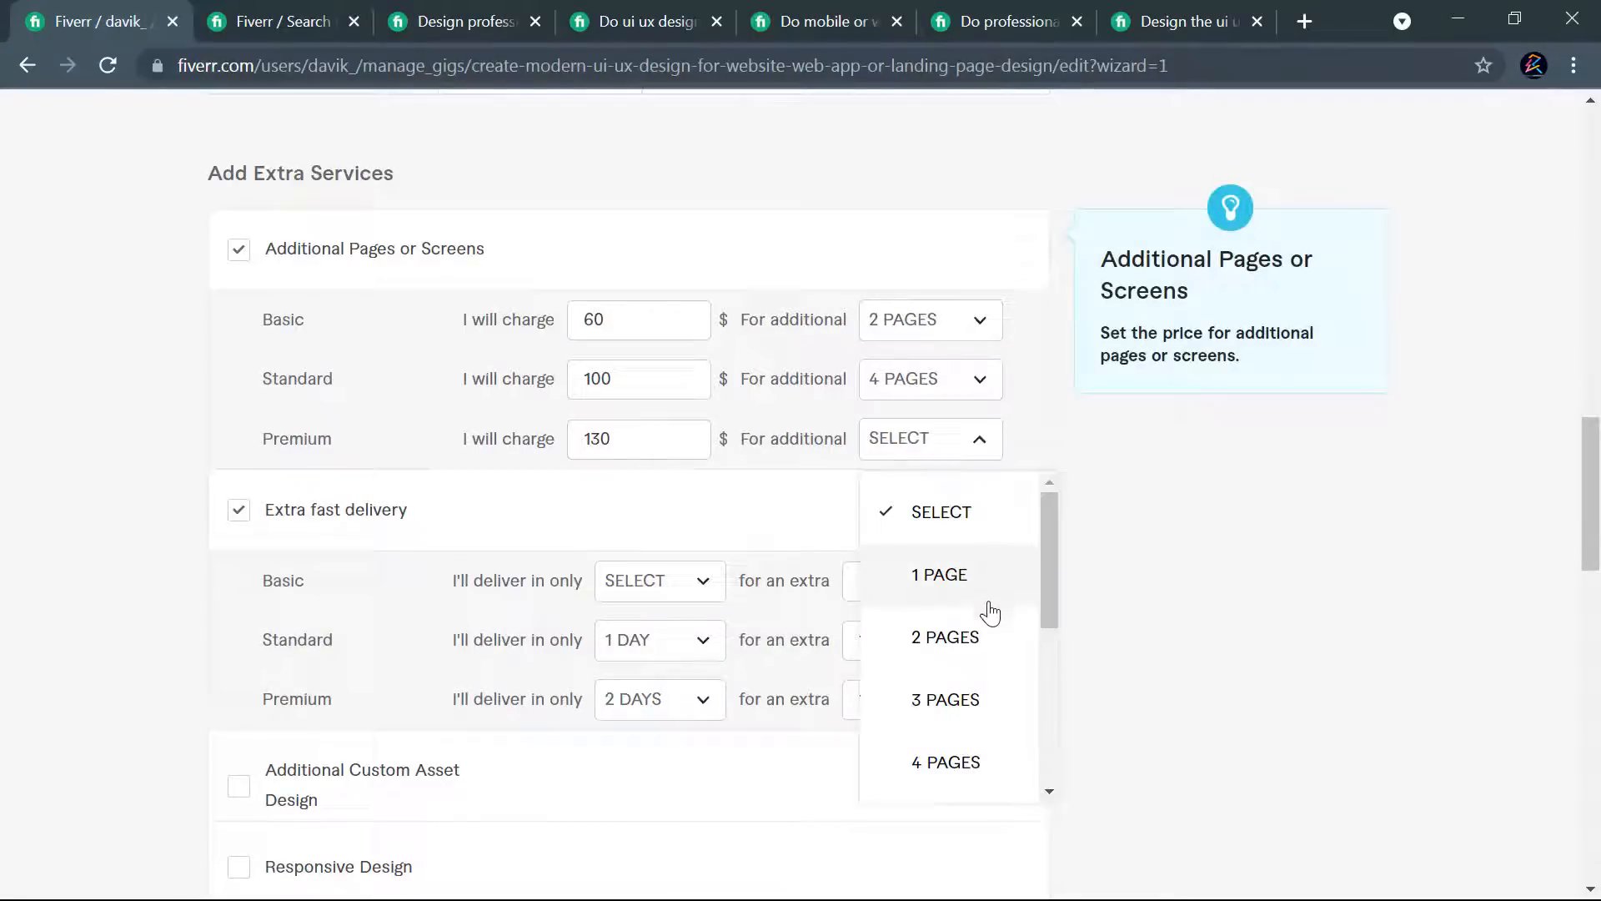
scroll(983, 624, down, 1)
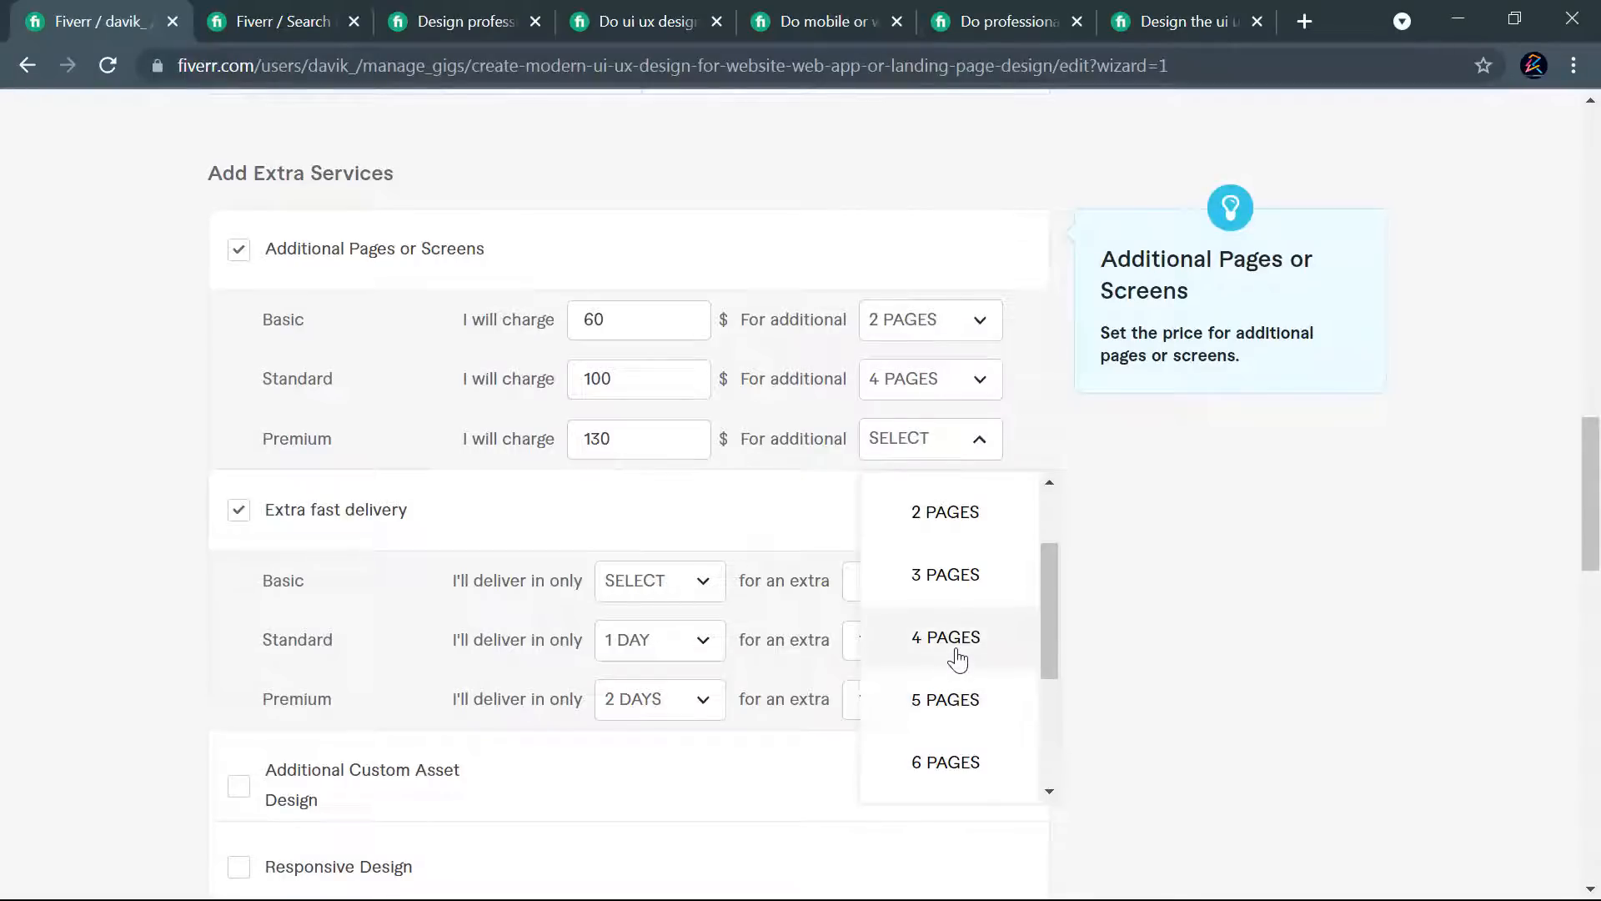
click(958, 698)
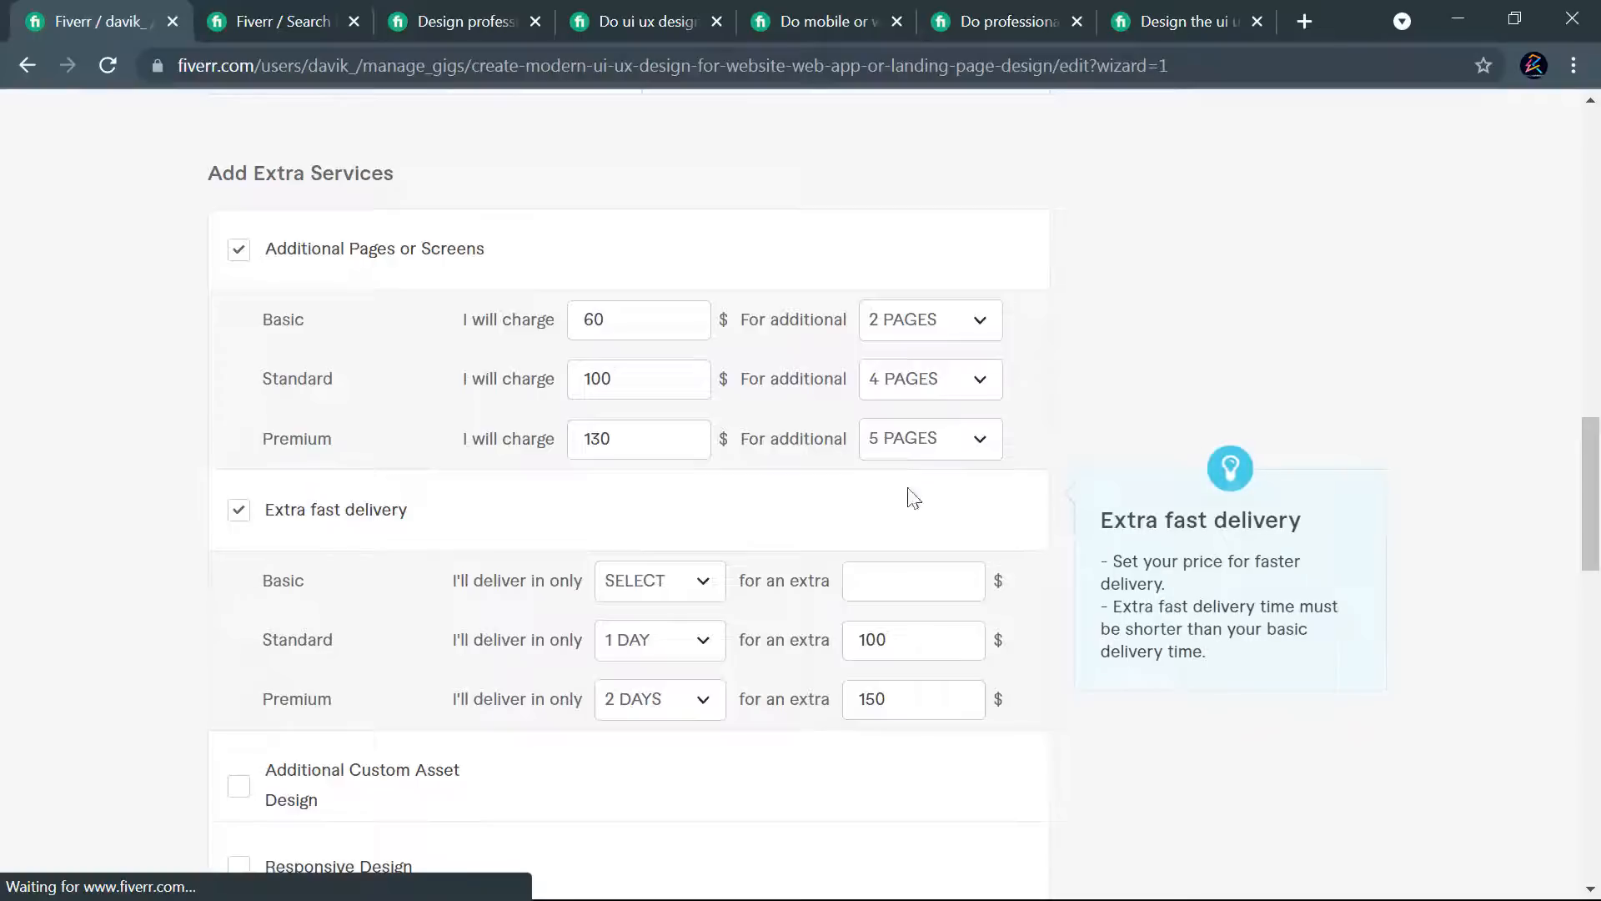
- Insert the page count 7 into the Premium package's description and title, shortening "Premium Assets" to "Premium Asset" in the description
scroll(1145, 437, up, 15)
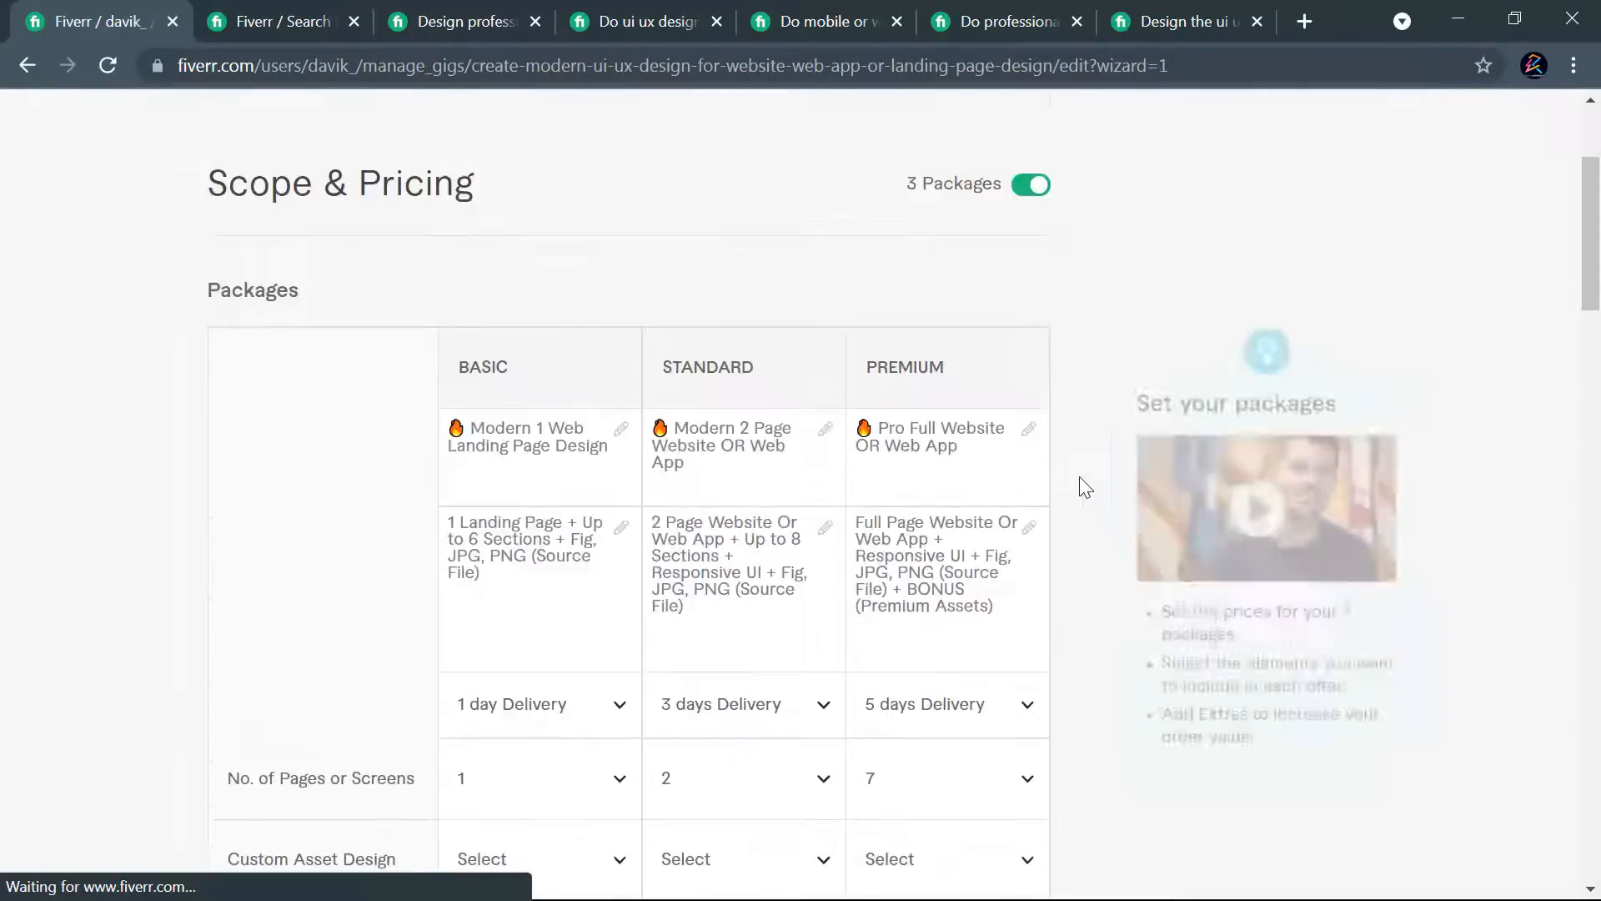
scroll(1082, 488, down, 3)
scroll(1084, 501, up, 2)
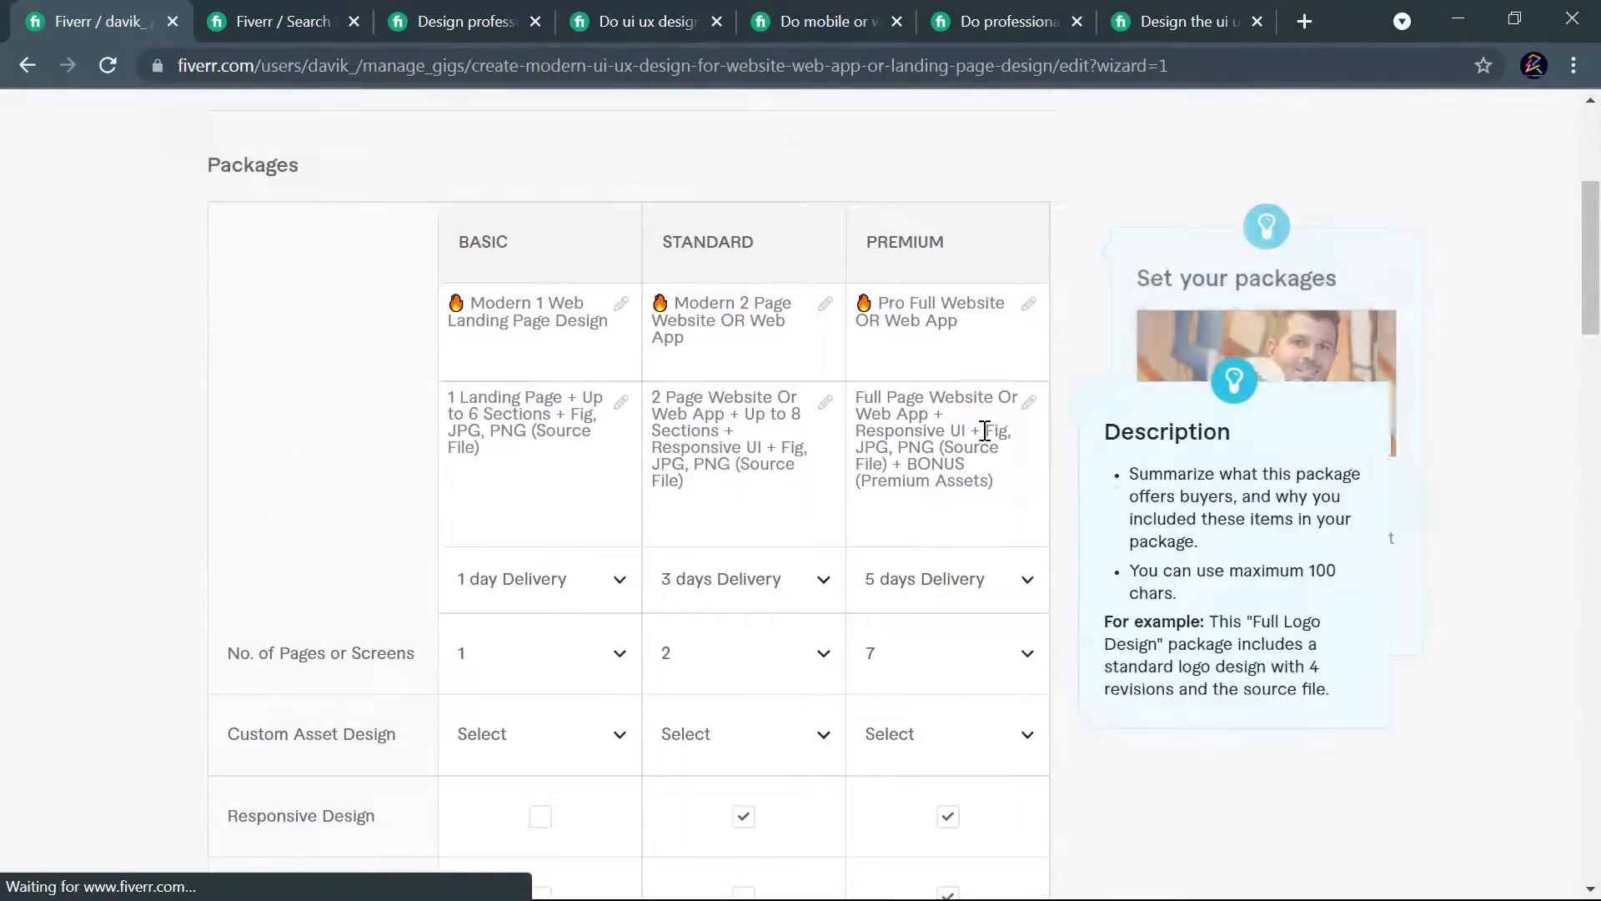
click(888, 399)
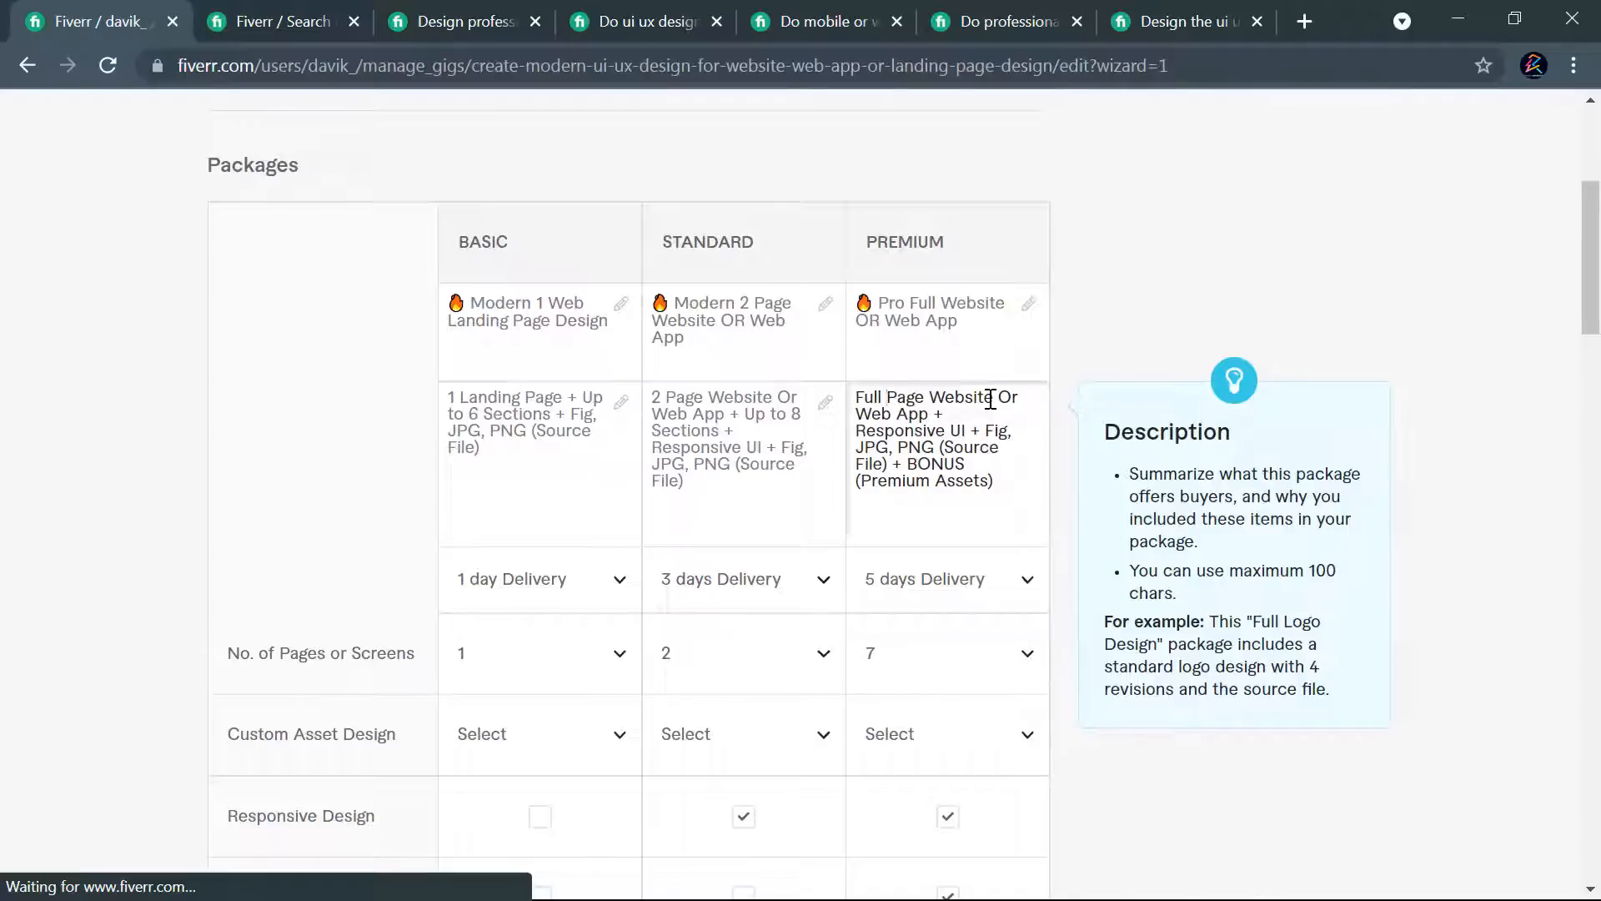
text(7)
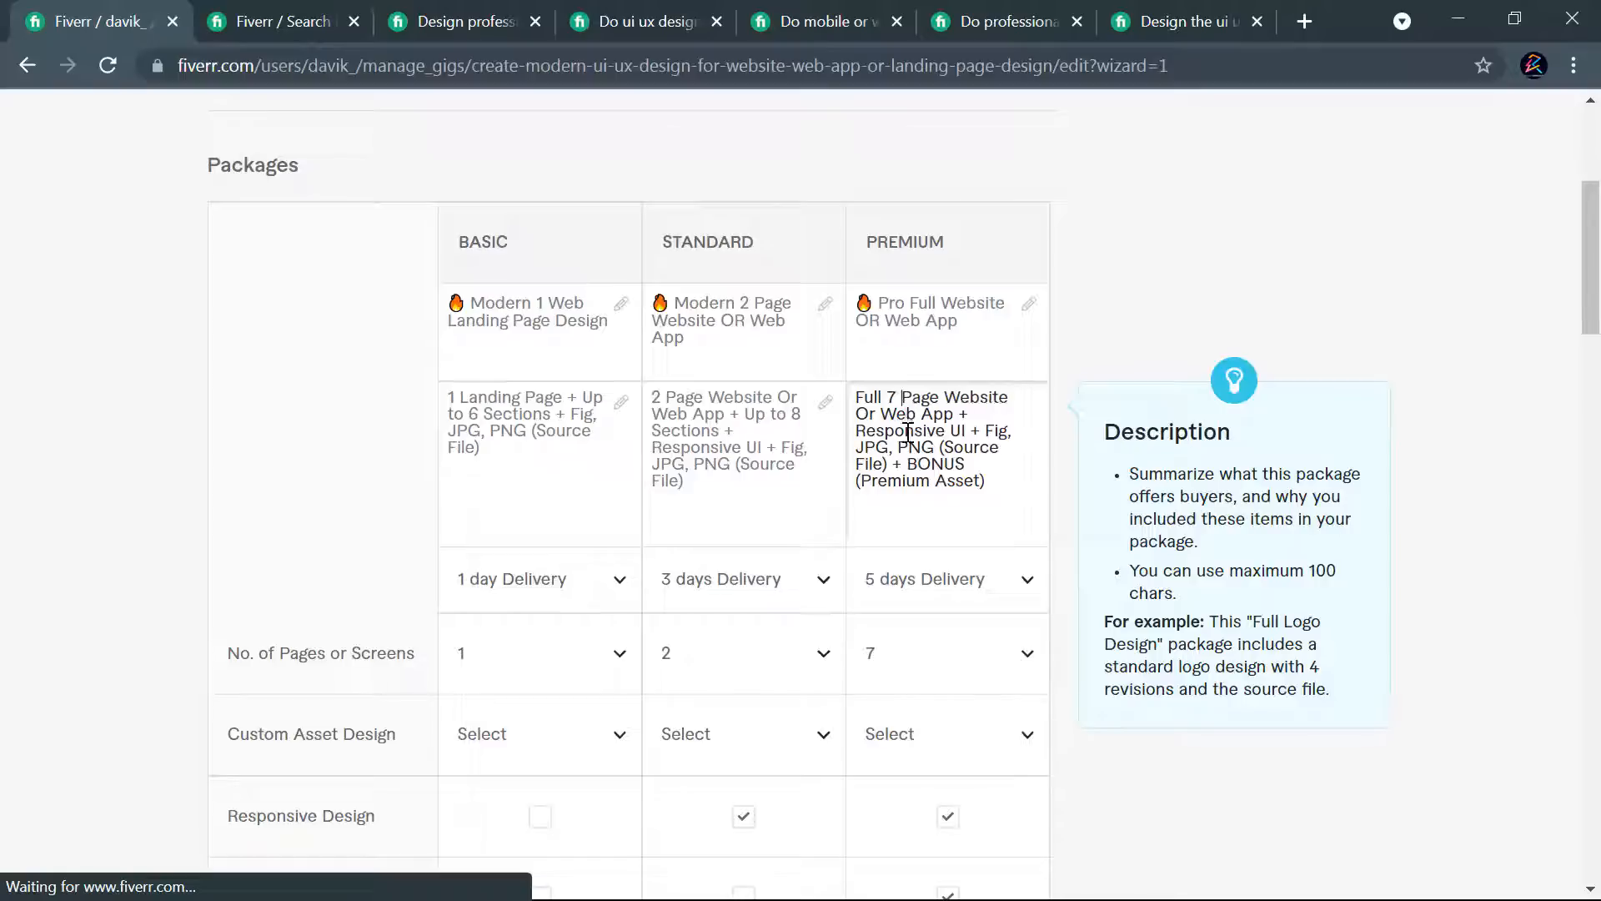
click(904, 294)
click(909, 303)
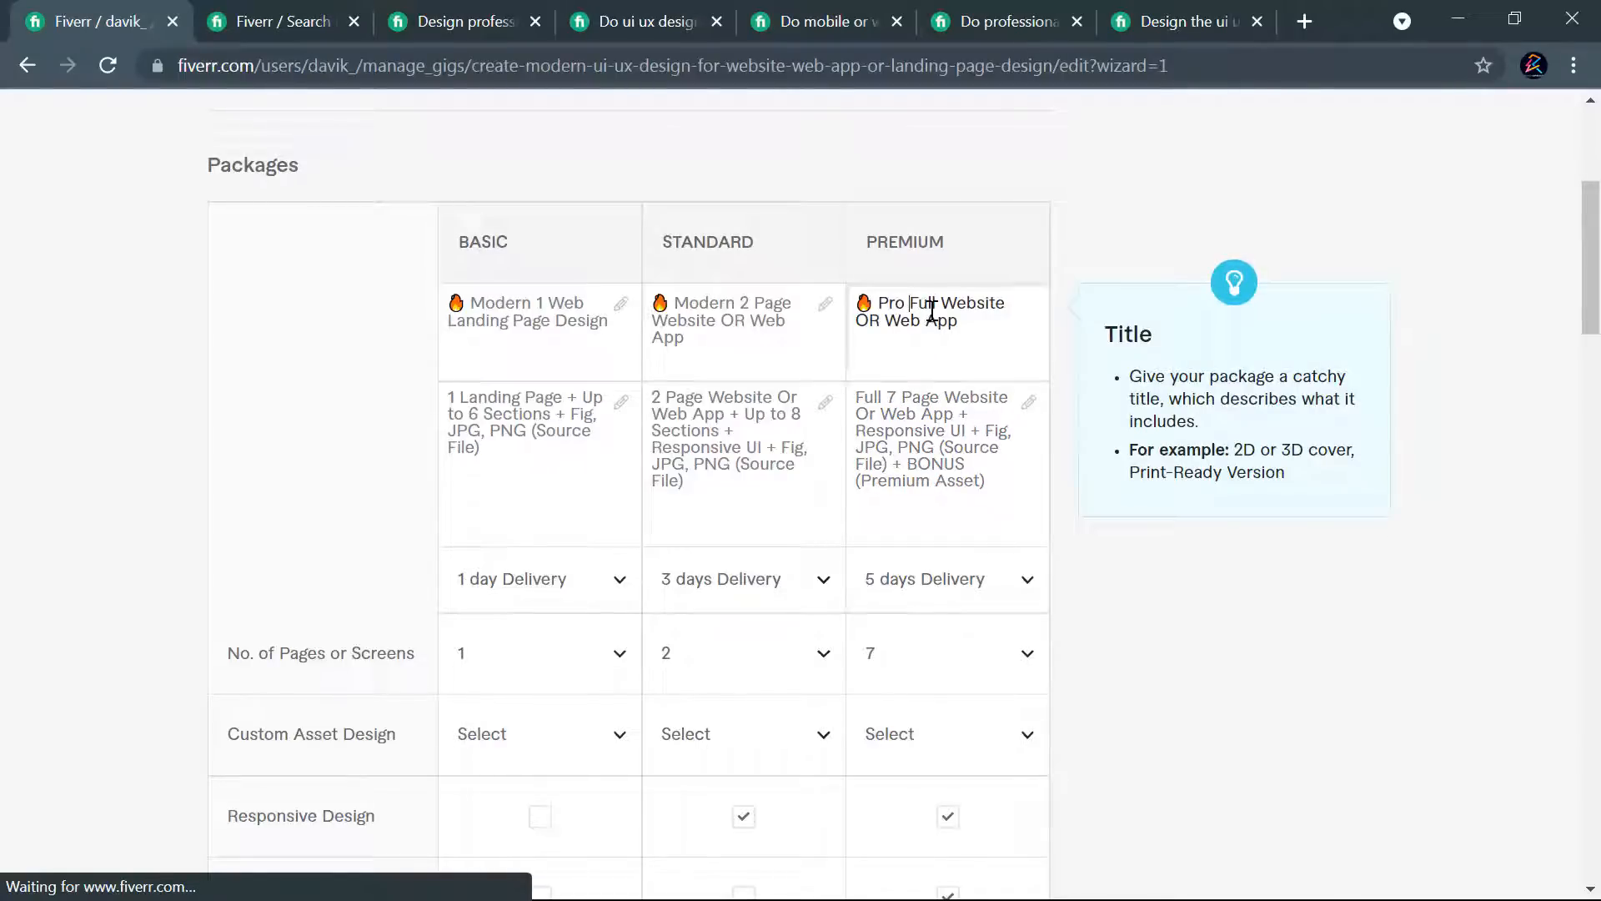
text(7)
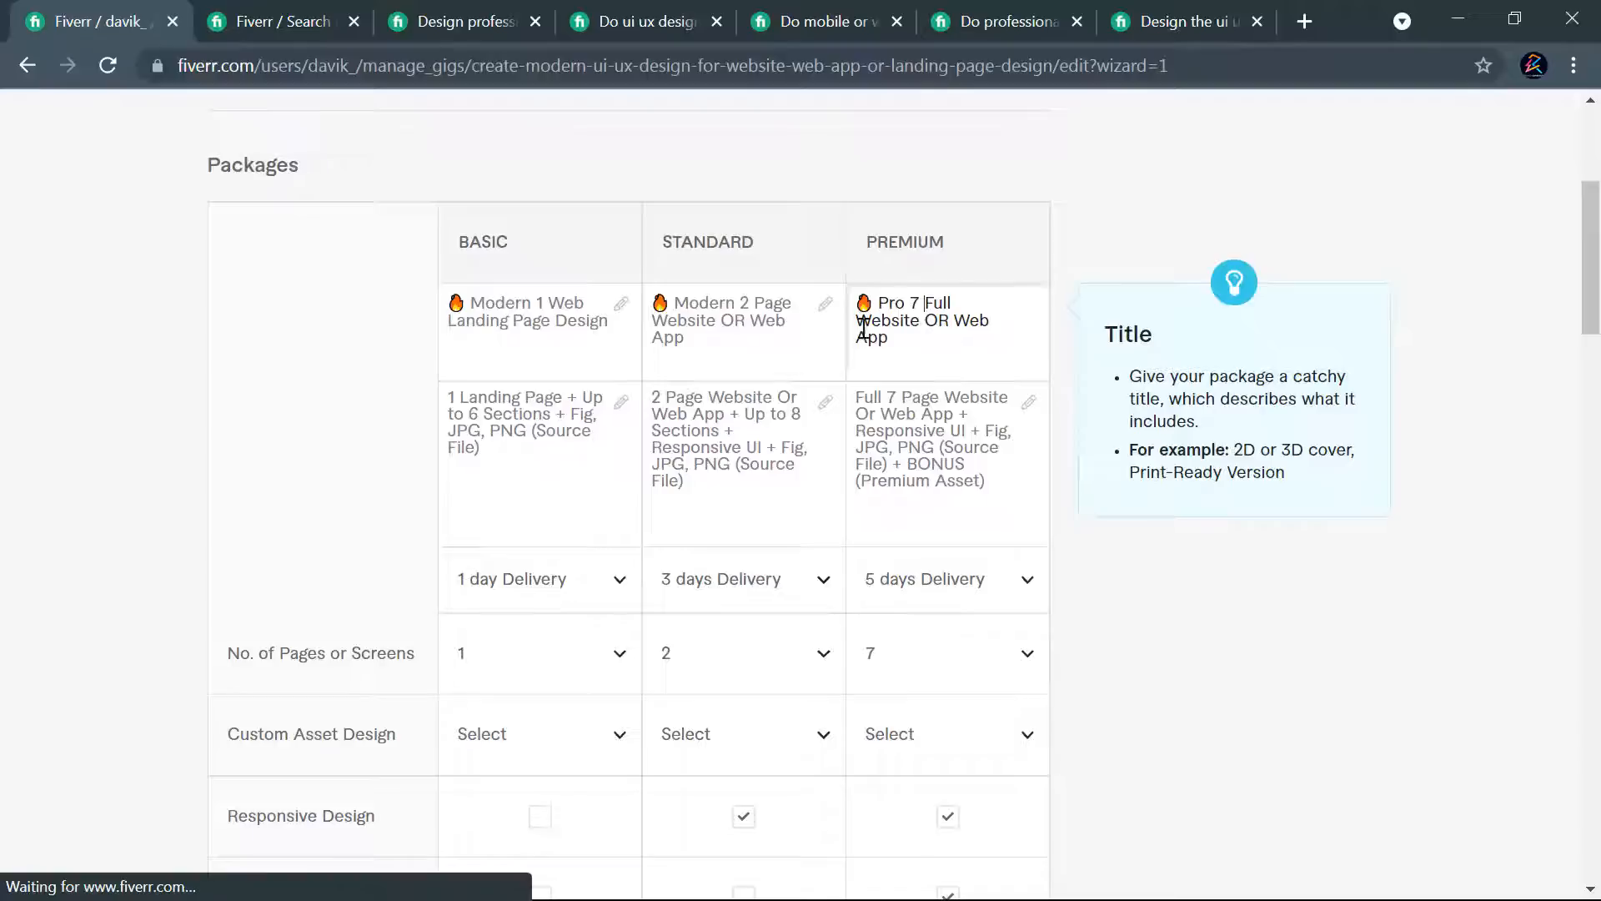
- Change the Premium package's page count to 5 in its title, description and number of pages or screens
click(920, 307)
key(BackSpace)
text(5)
double_click(886, 395)
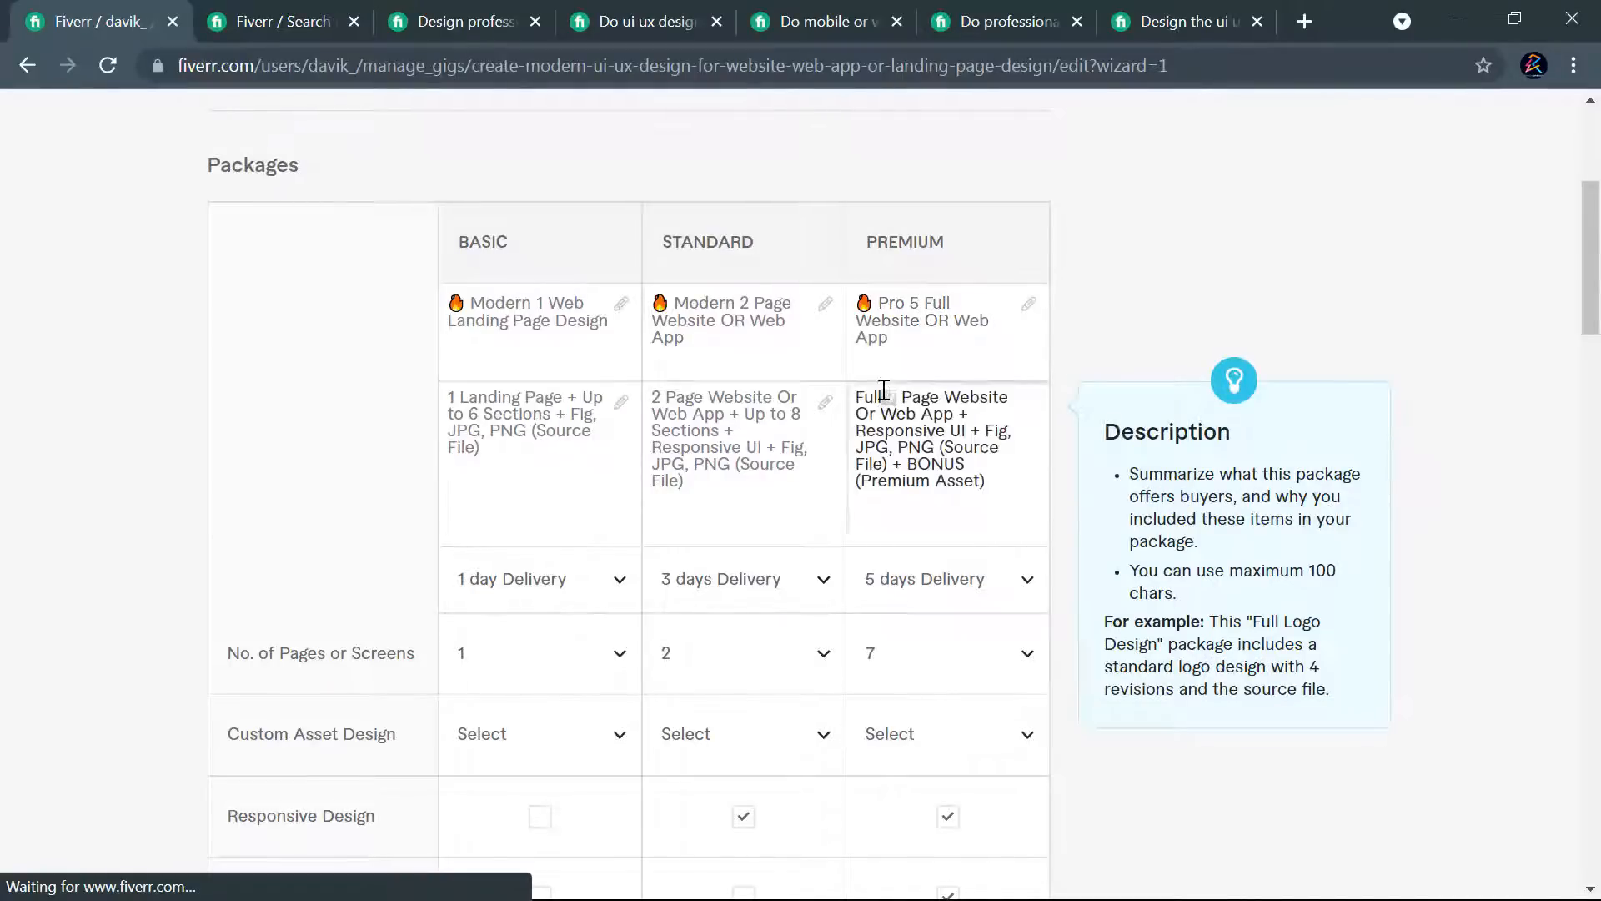
text(5)
click(944, 664)
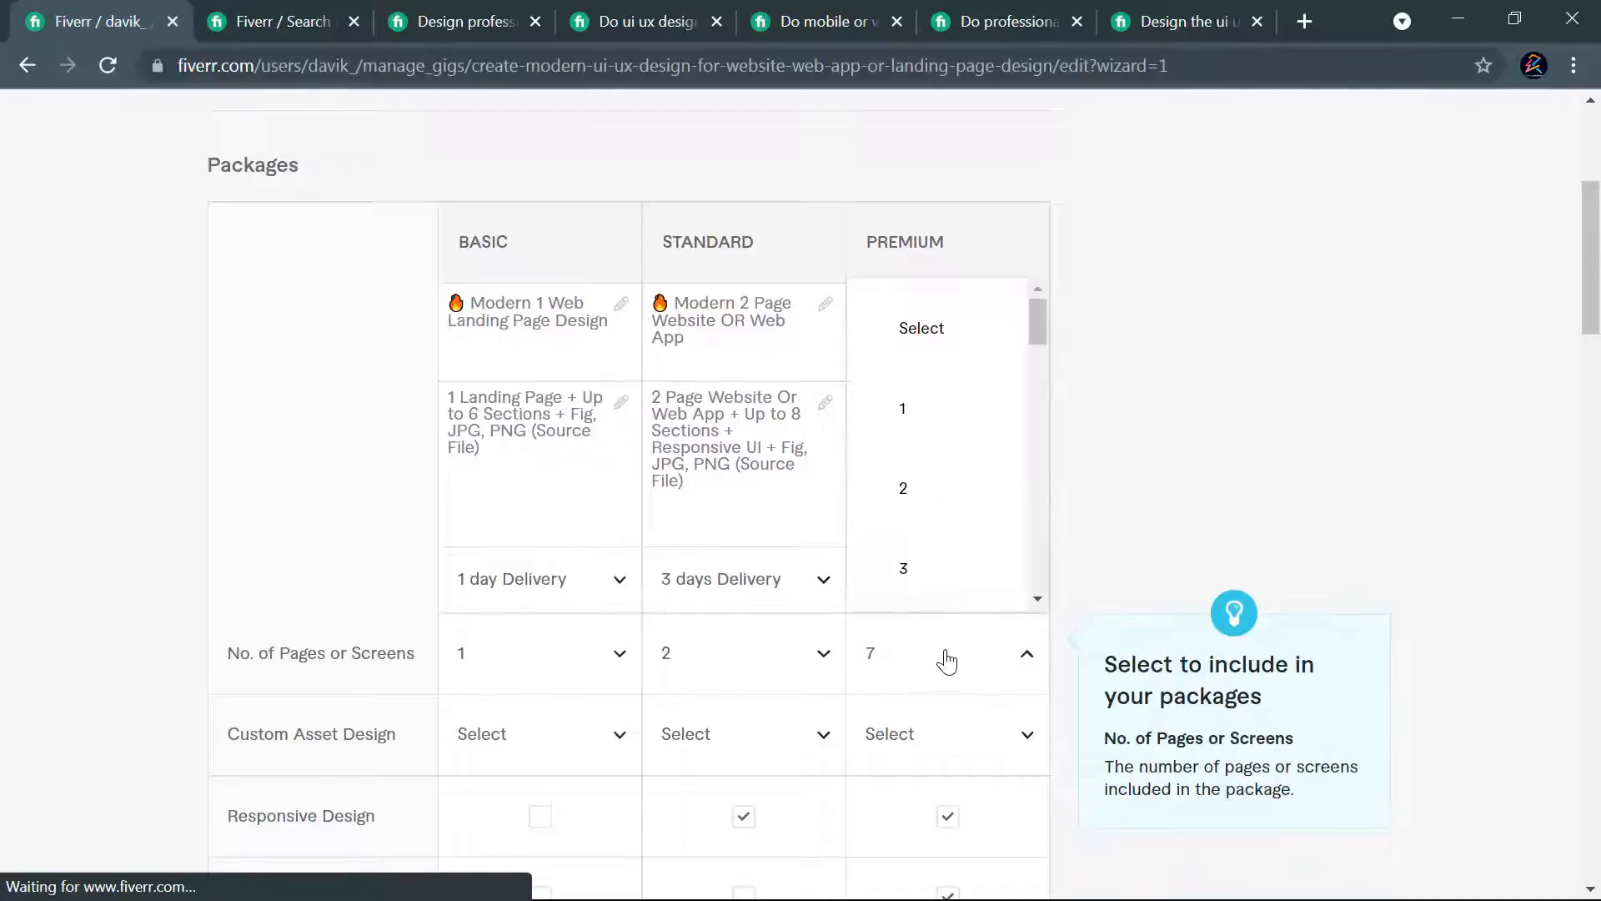
scroll(925, 492, down, 3)
click(924, 501)
- Set the Premium option of Additional Pages or Screens to 3 pages
scroll(1076, 400, down, 10)
scroll(1067, 426, up, 8)
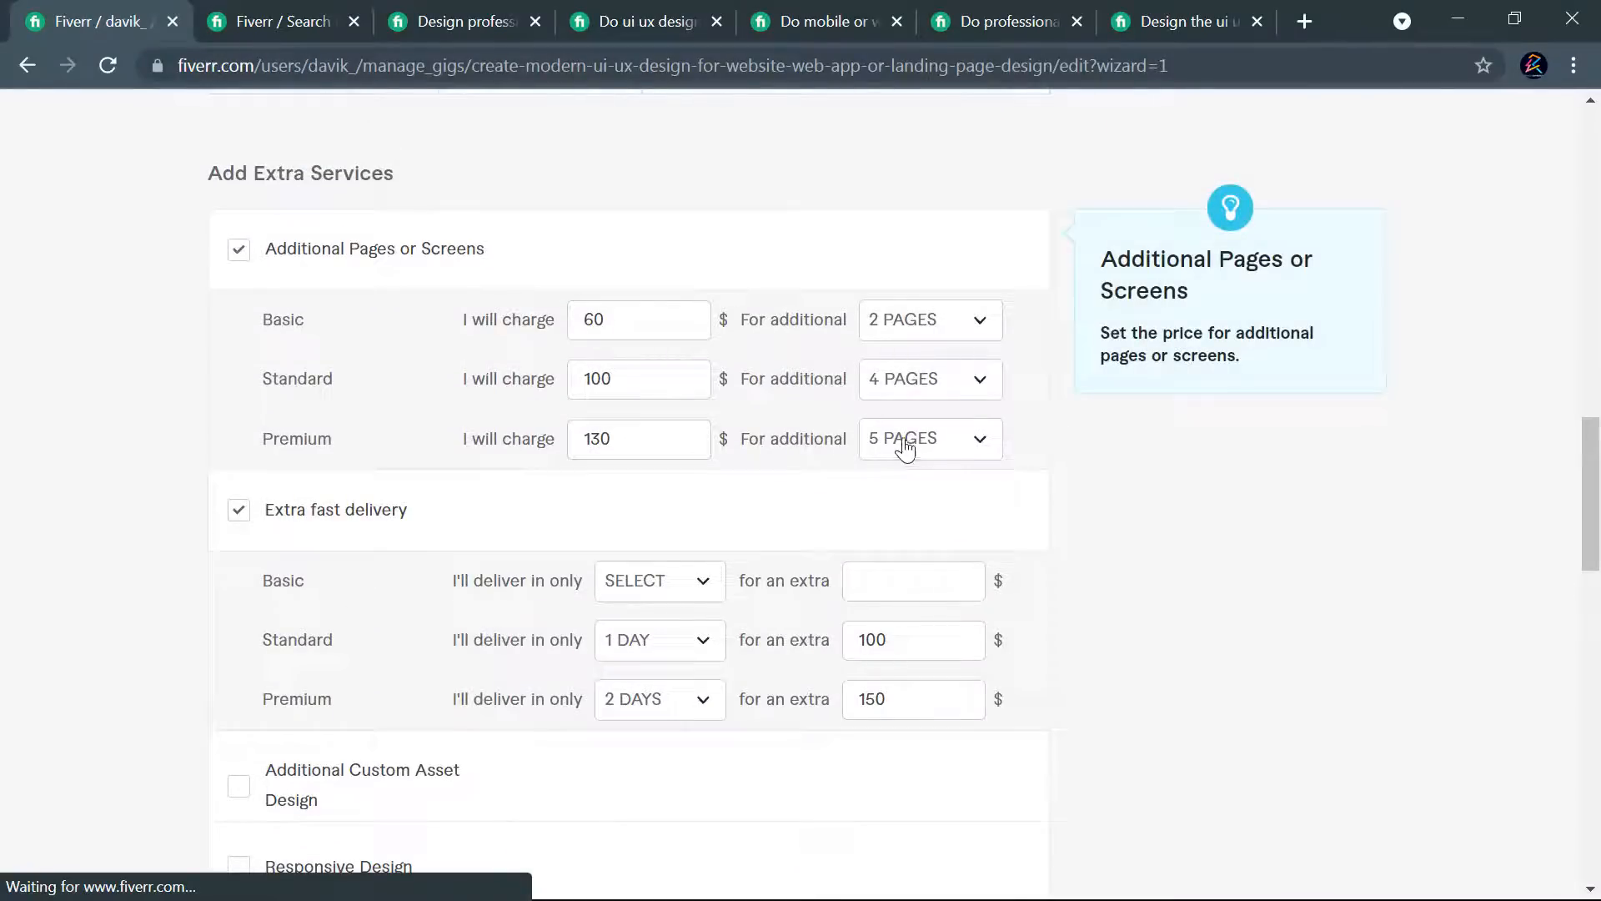
click(968, 451)
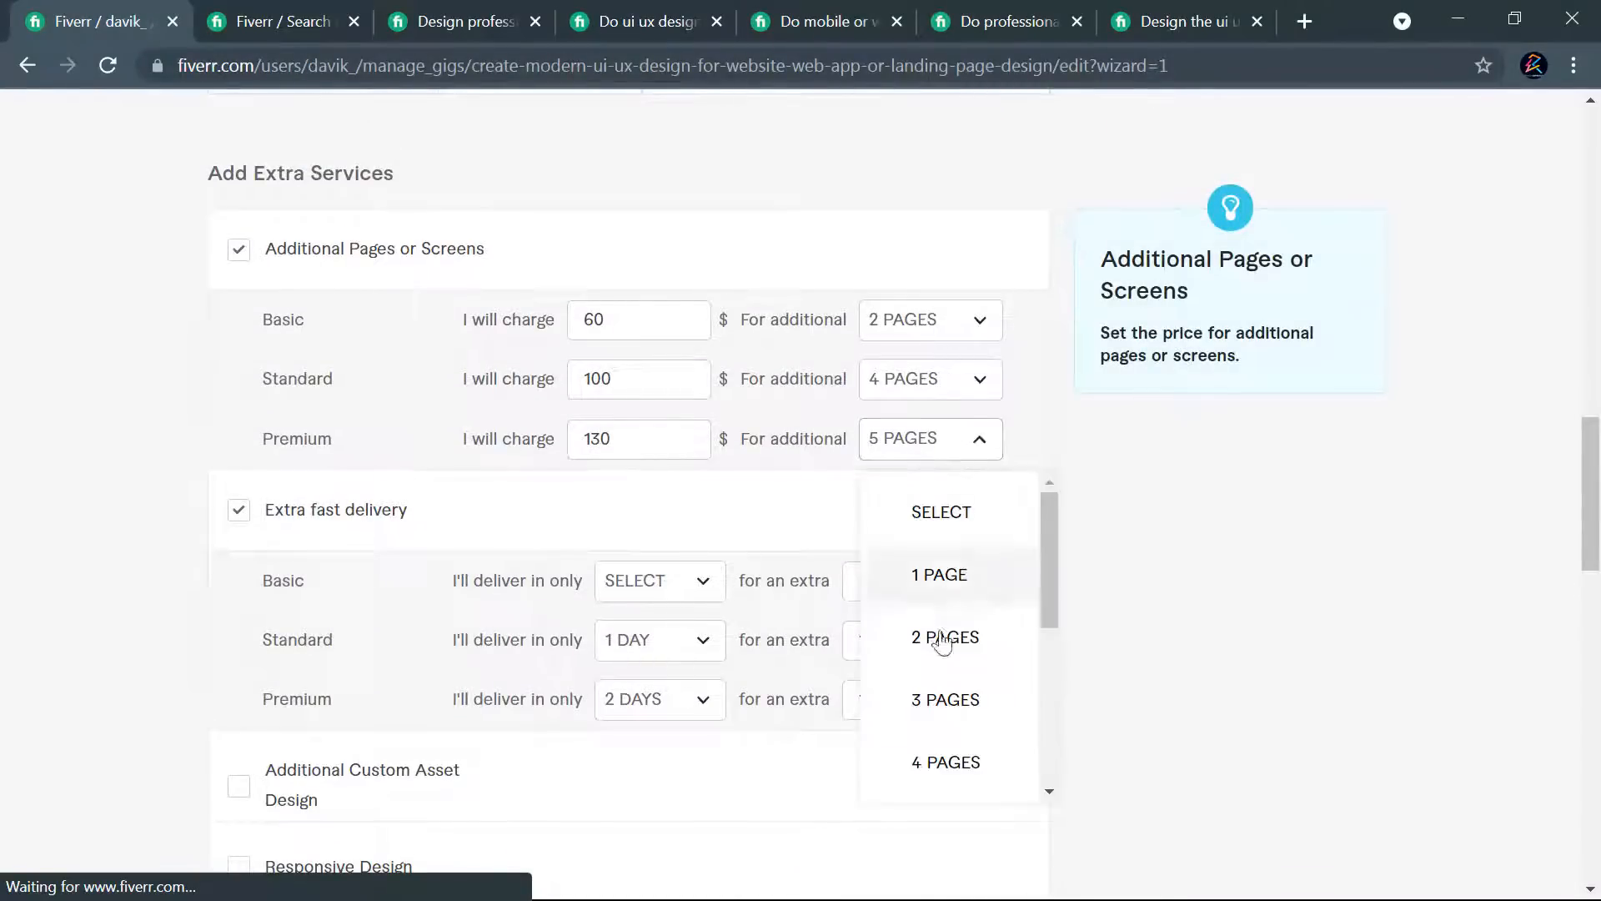
scroll(963, 688, down, 1)
click(949, 586)
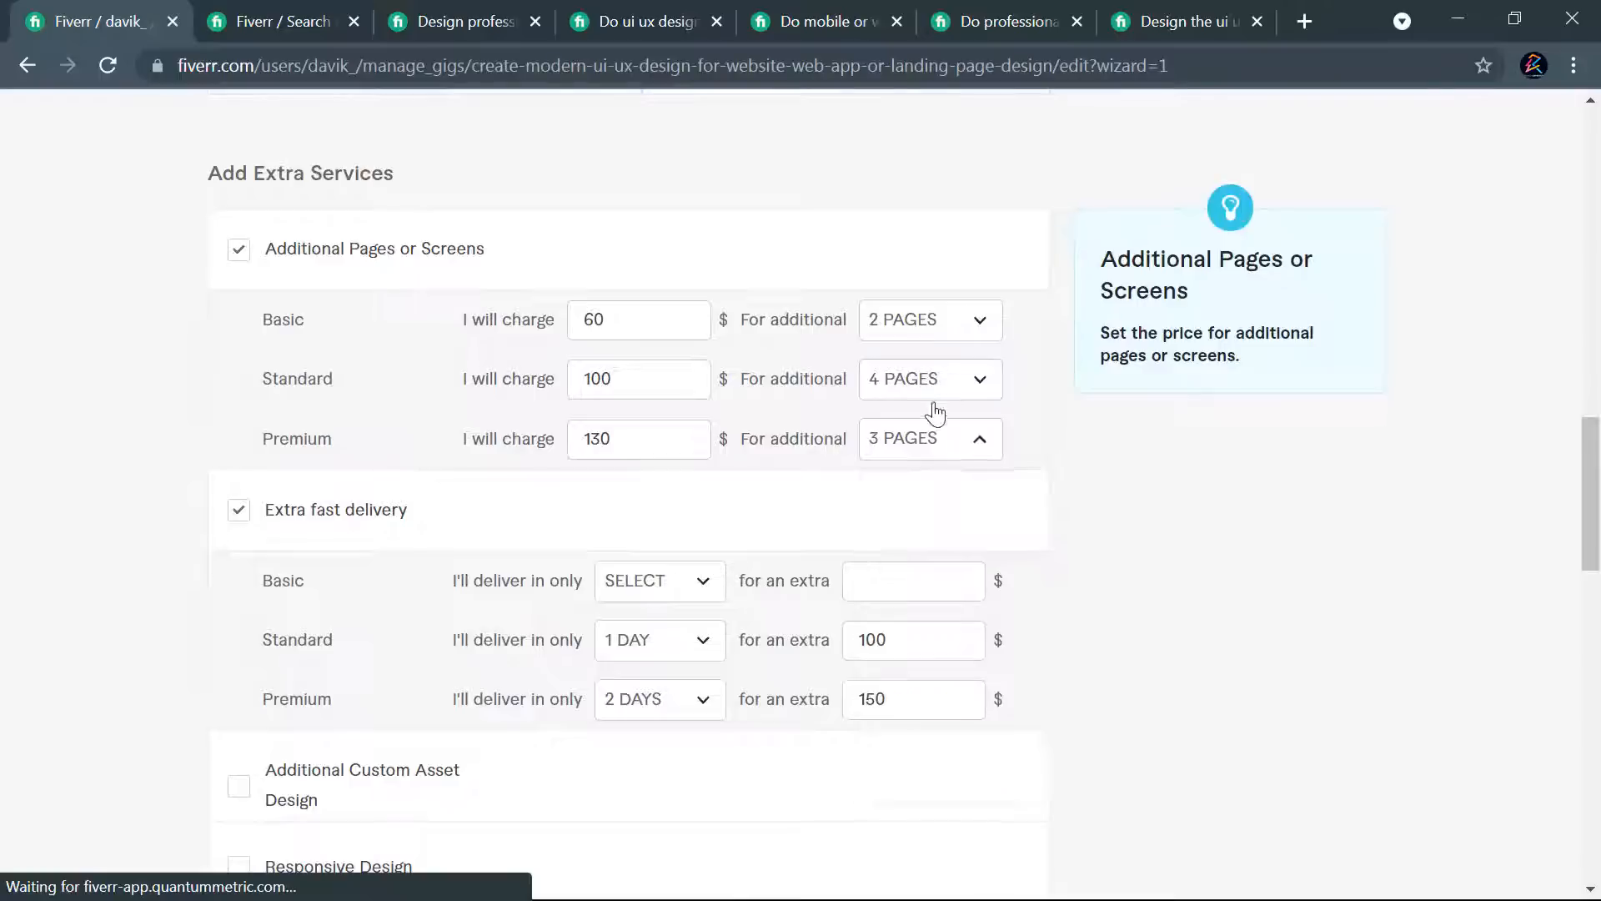
- For Additional Pages or Screens, set Standard to 3 pages and Premium to 4 pages at $120
click(935, 386)
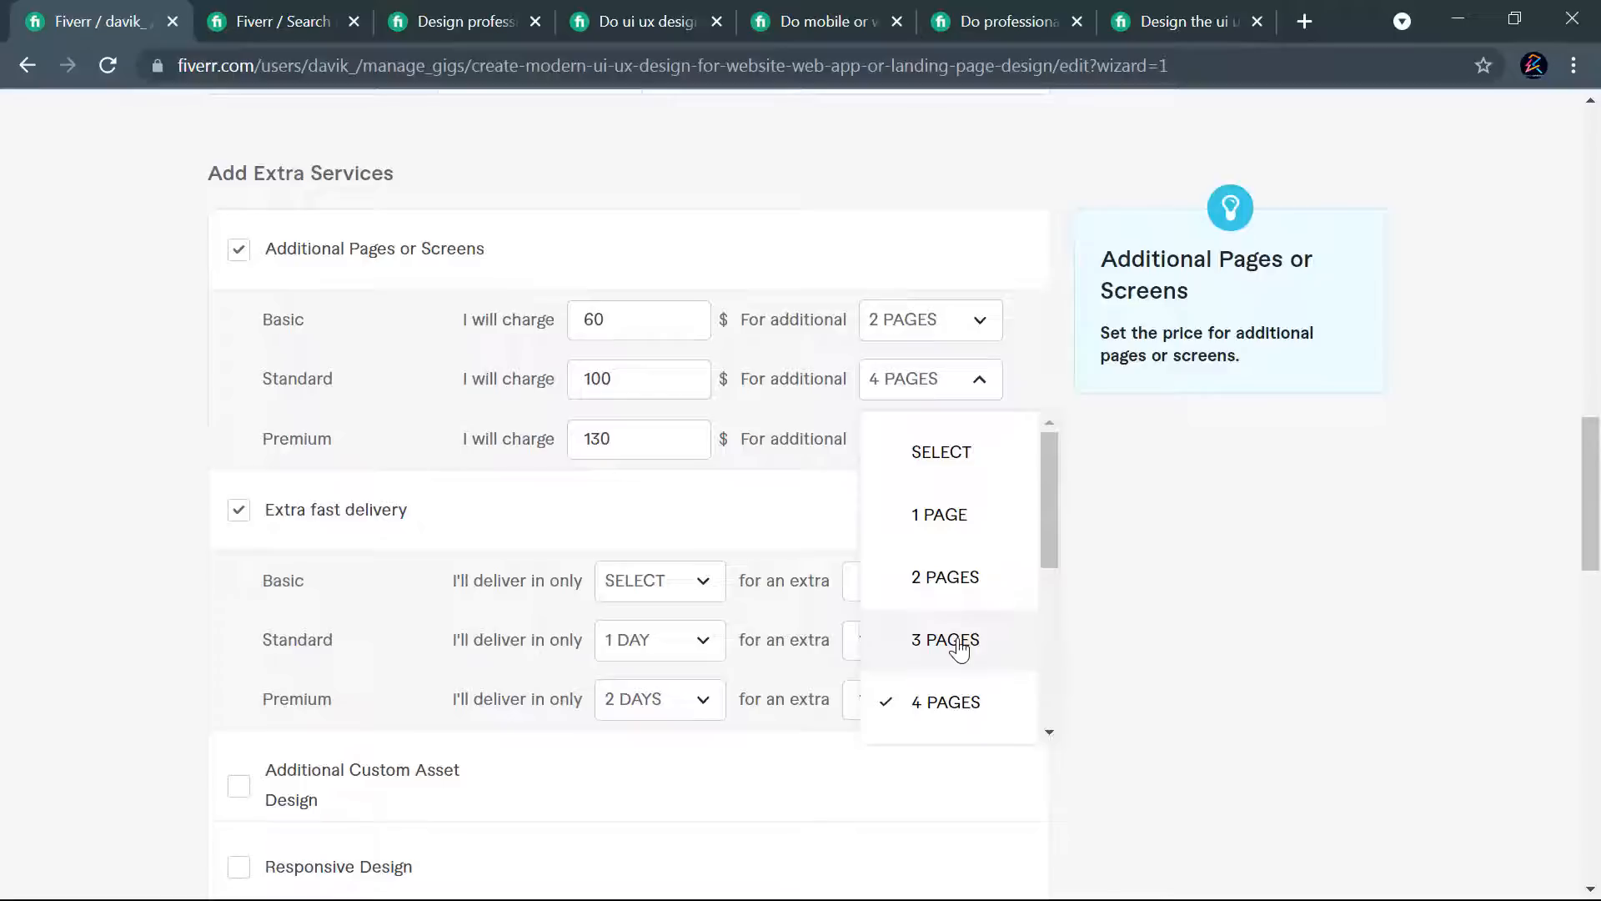
scroll(951, 618, down, 1)
click(932, 522)
click(901, 436)
click(950, 761)
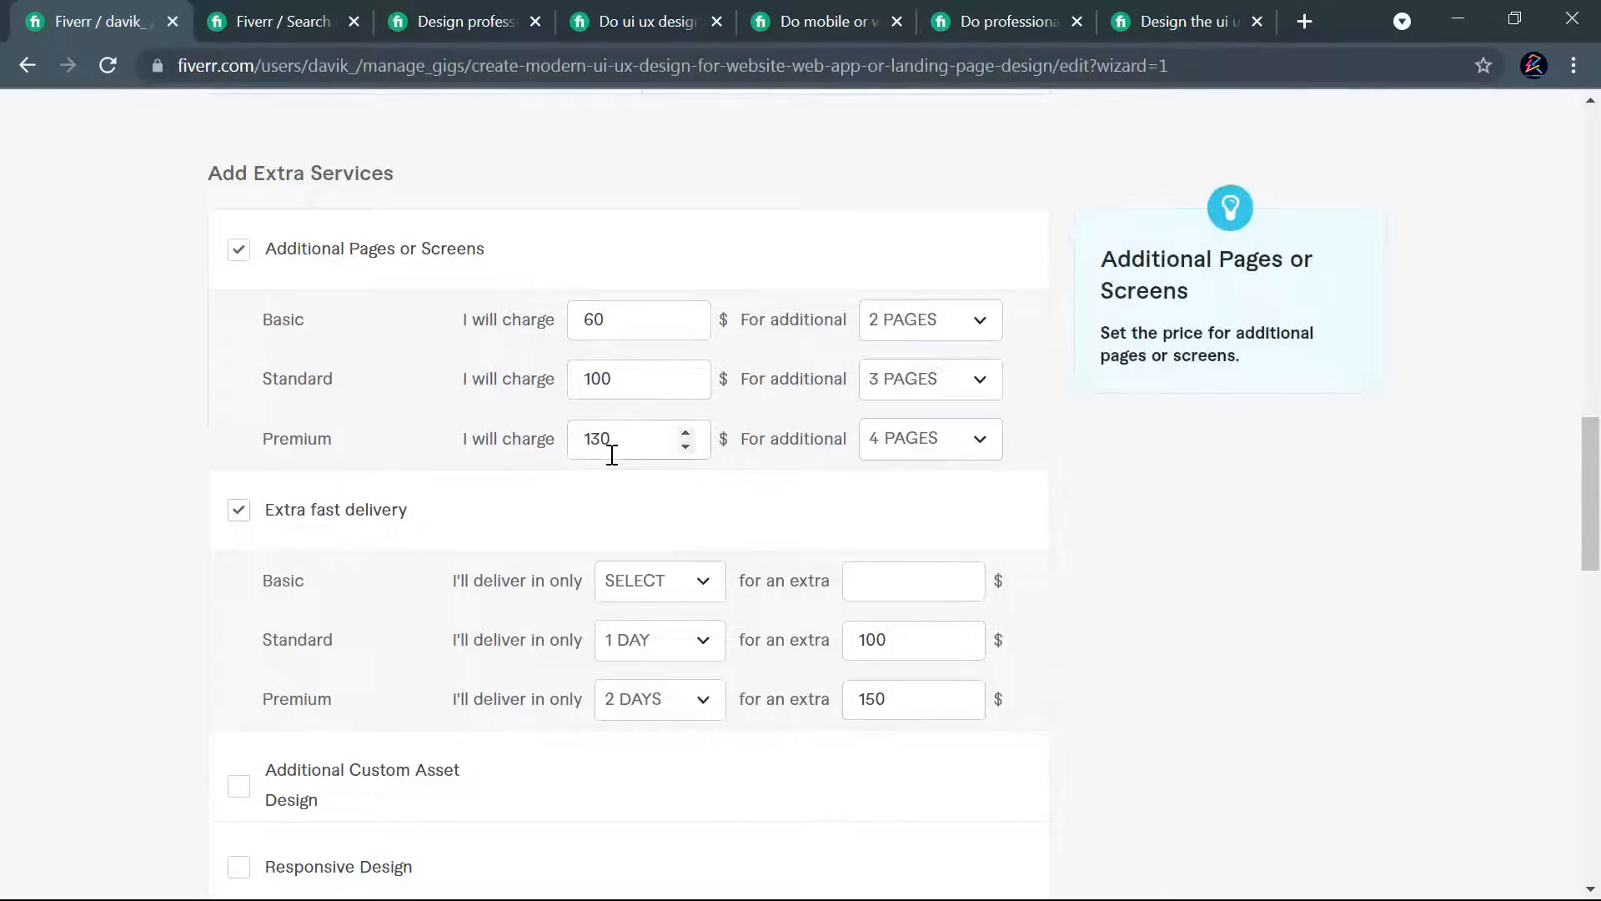
drag(603, 438, 600, 435)
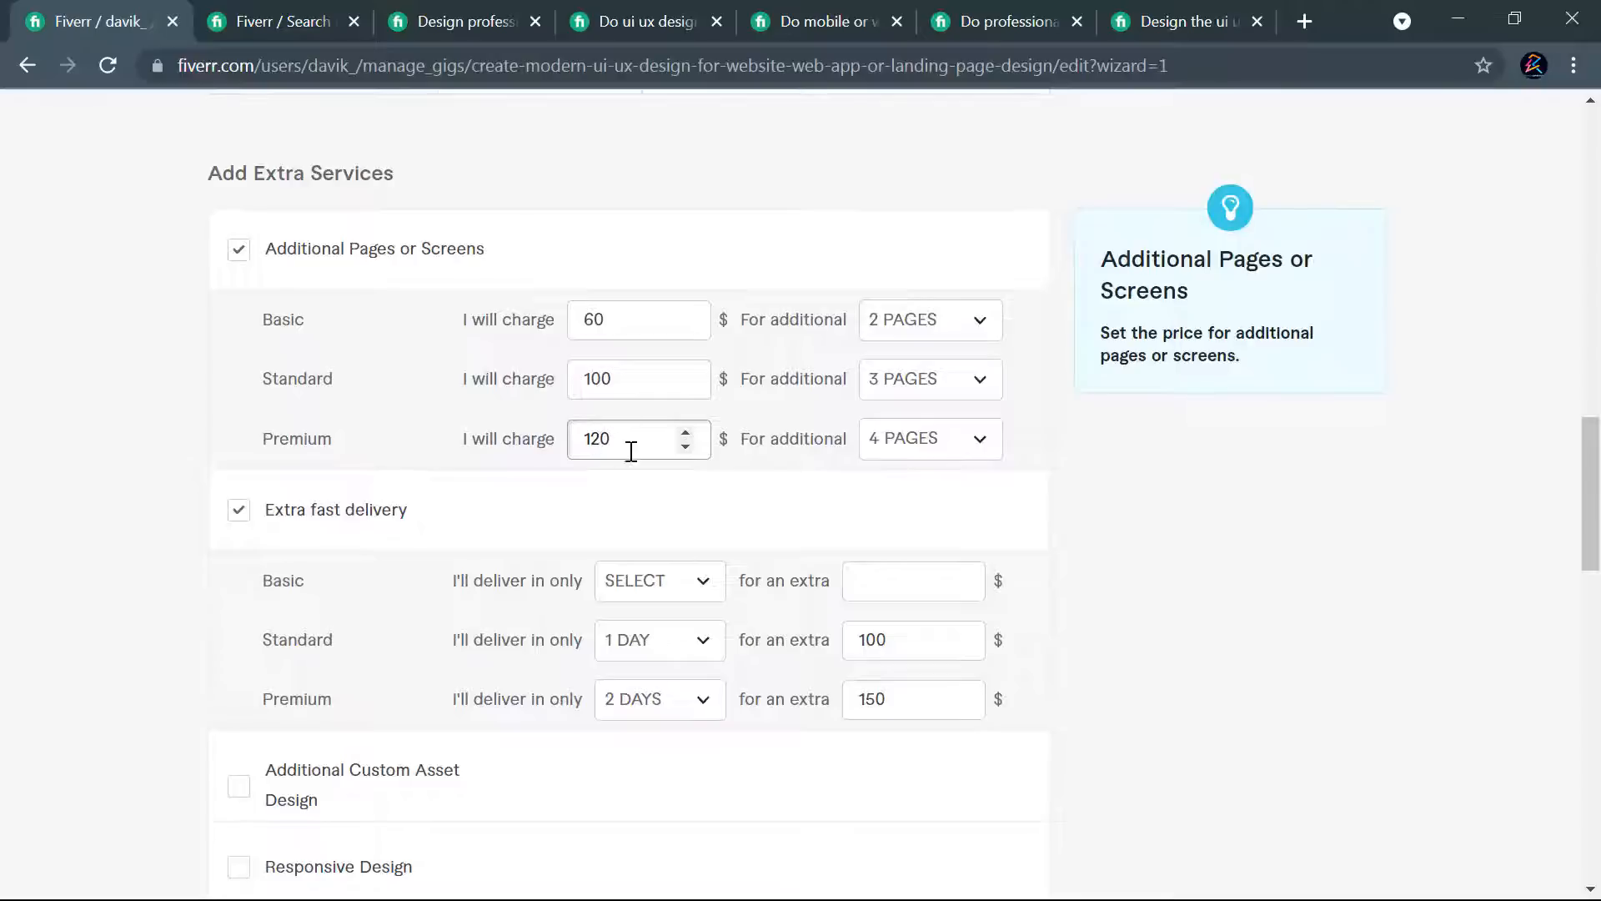
click(679, 484)
- Add a new custom gig extra below the Additional Revision service
scroll(986, 375, up, 1)
scroll(1023, 379, up, 2)
scroll(1042, 384, down, 12)
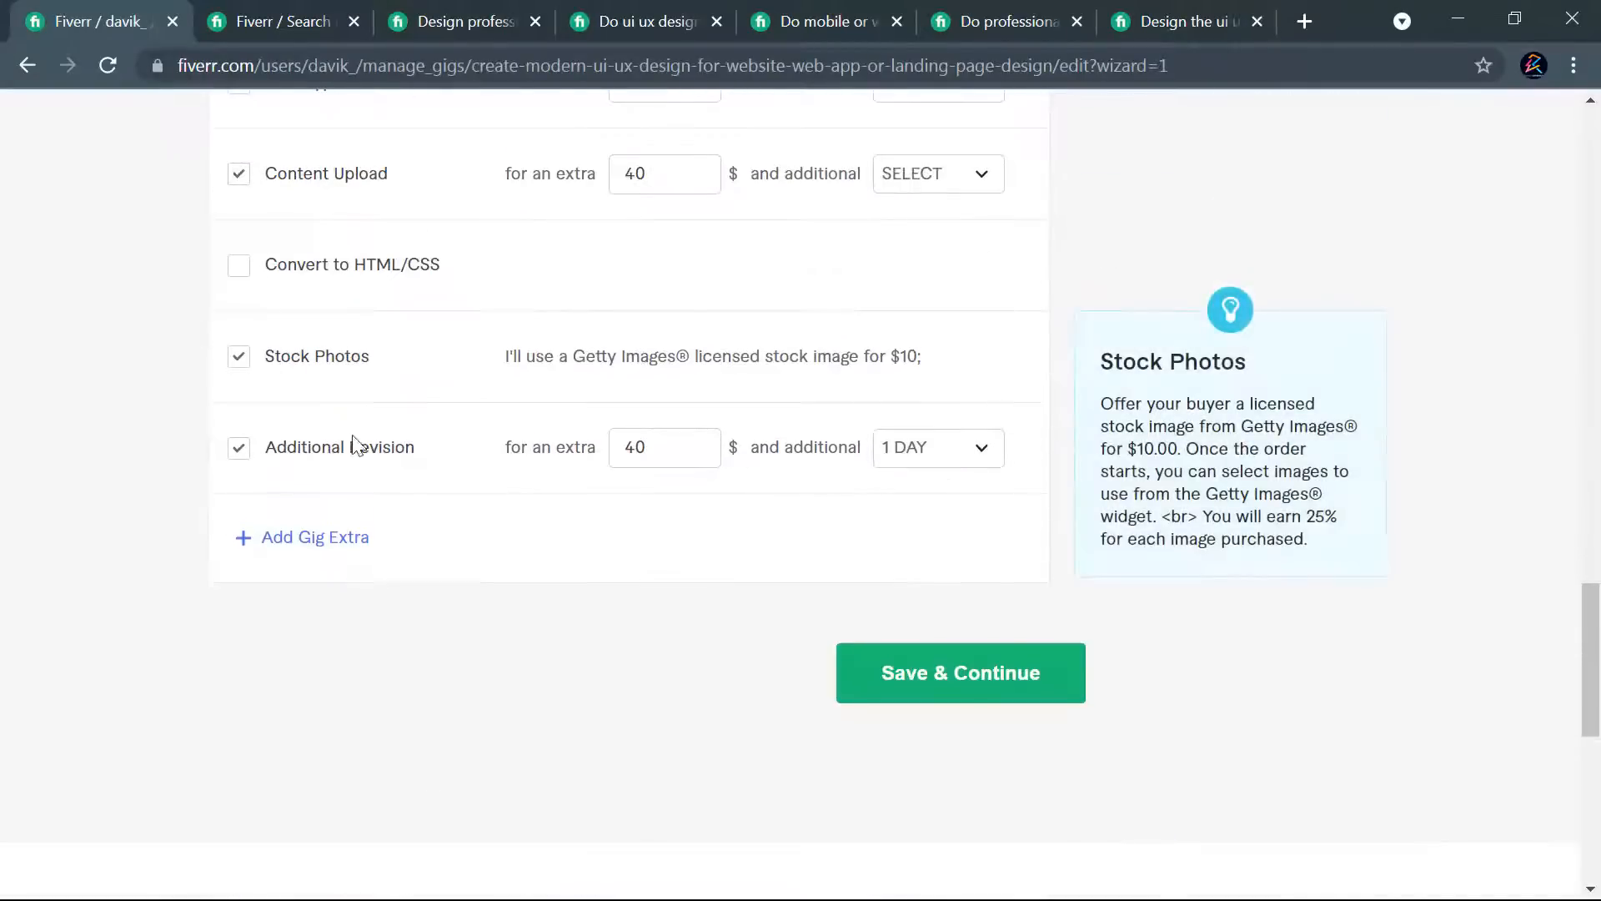
click(309, 548)
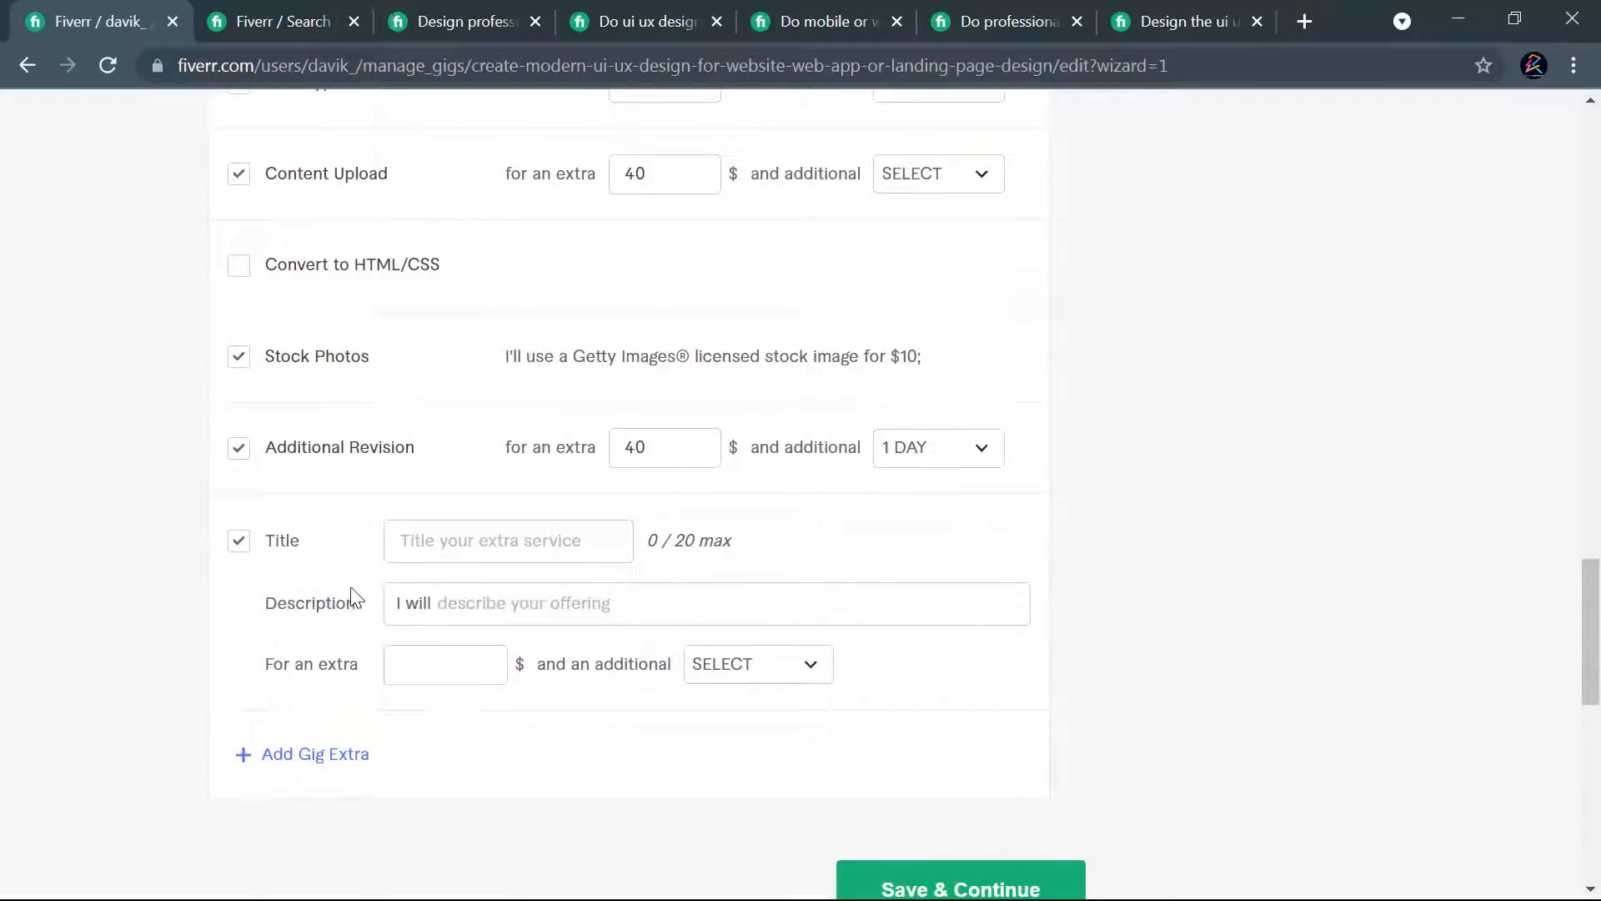
click(441, 542)
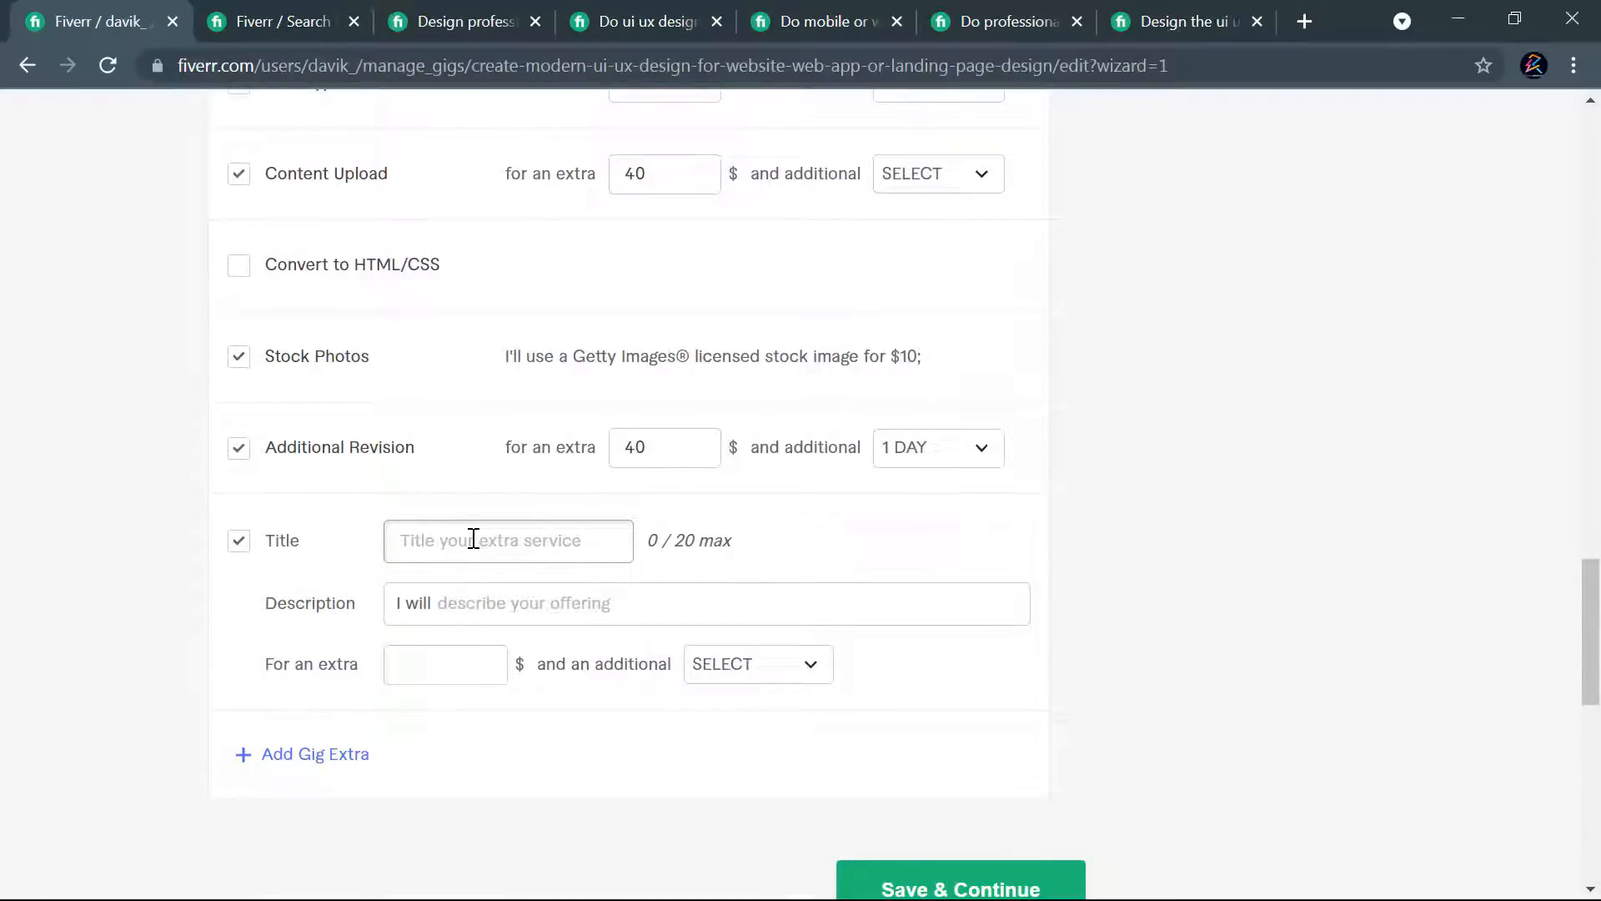
text(Profesi)
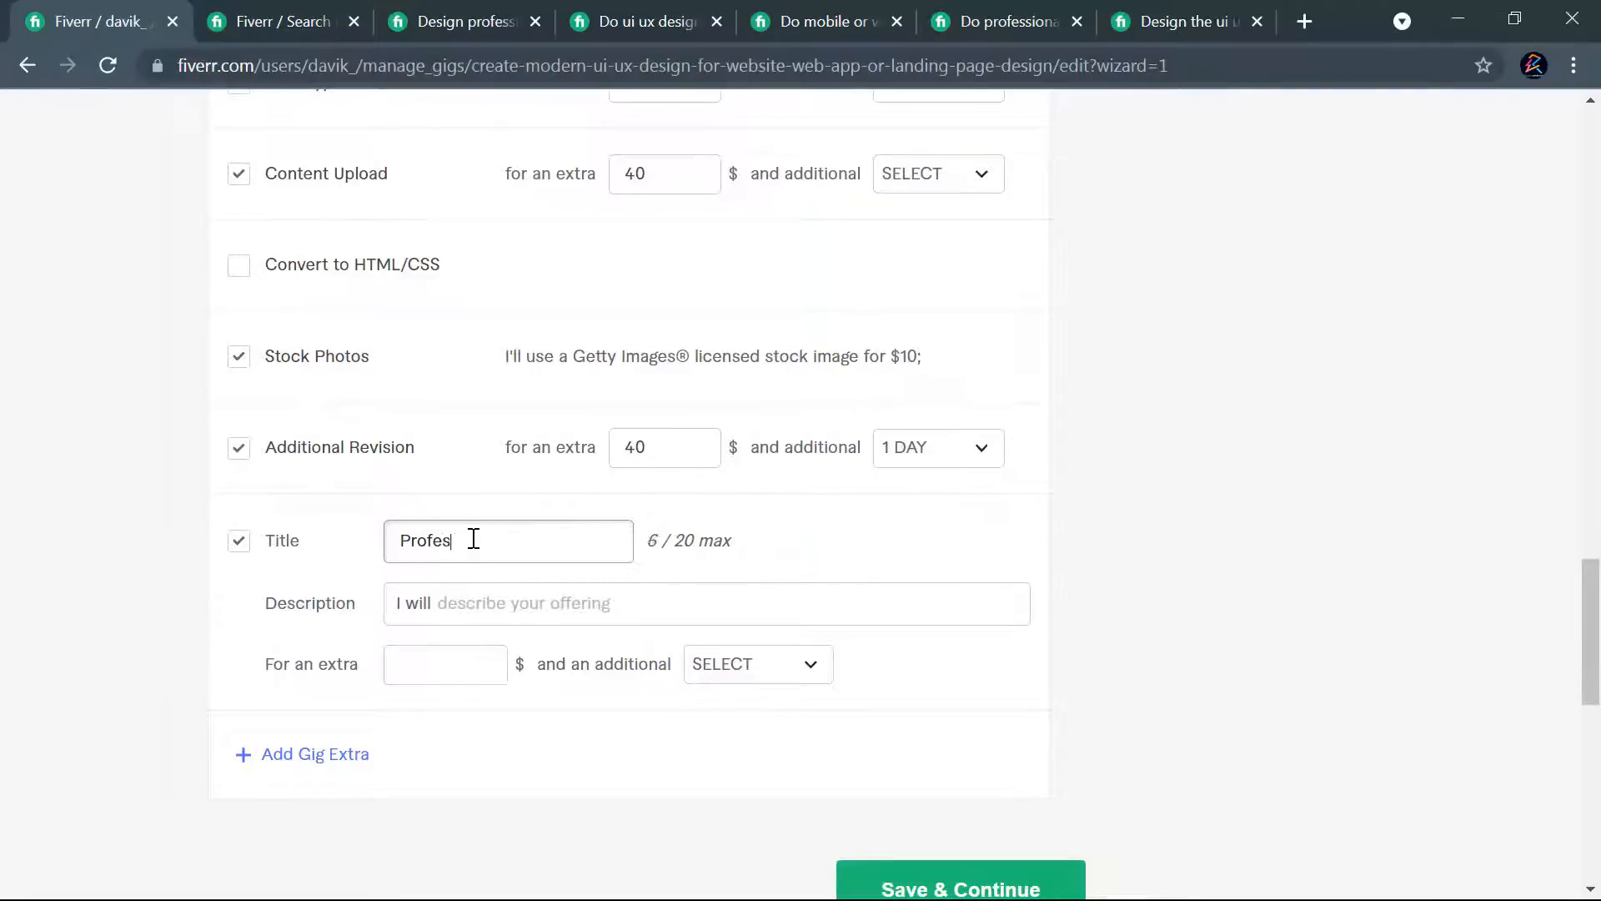
key(BackSpace)
key(BackSpace)
key(BackSpace)
key(BackSpace)
key(BackSpace)
key(BackSpace)
key(BackSpace)
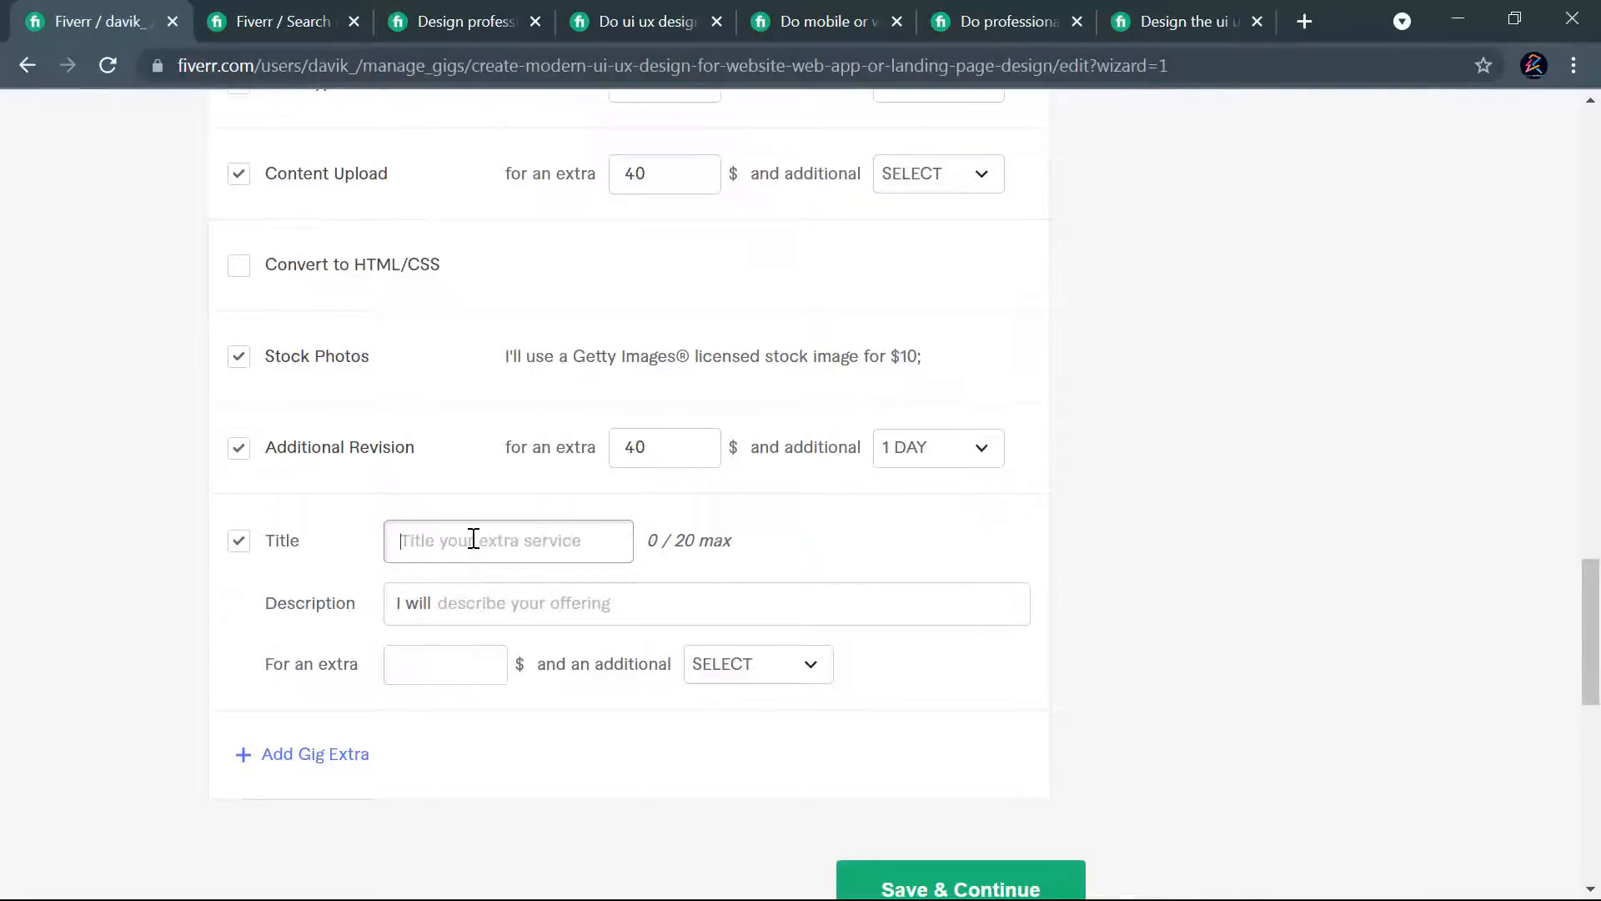
- Title the custom extra "SEO Content Writing" and describe it as "write an SEO friendly website content for your design"
text(SEO C)
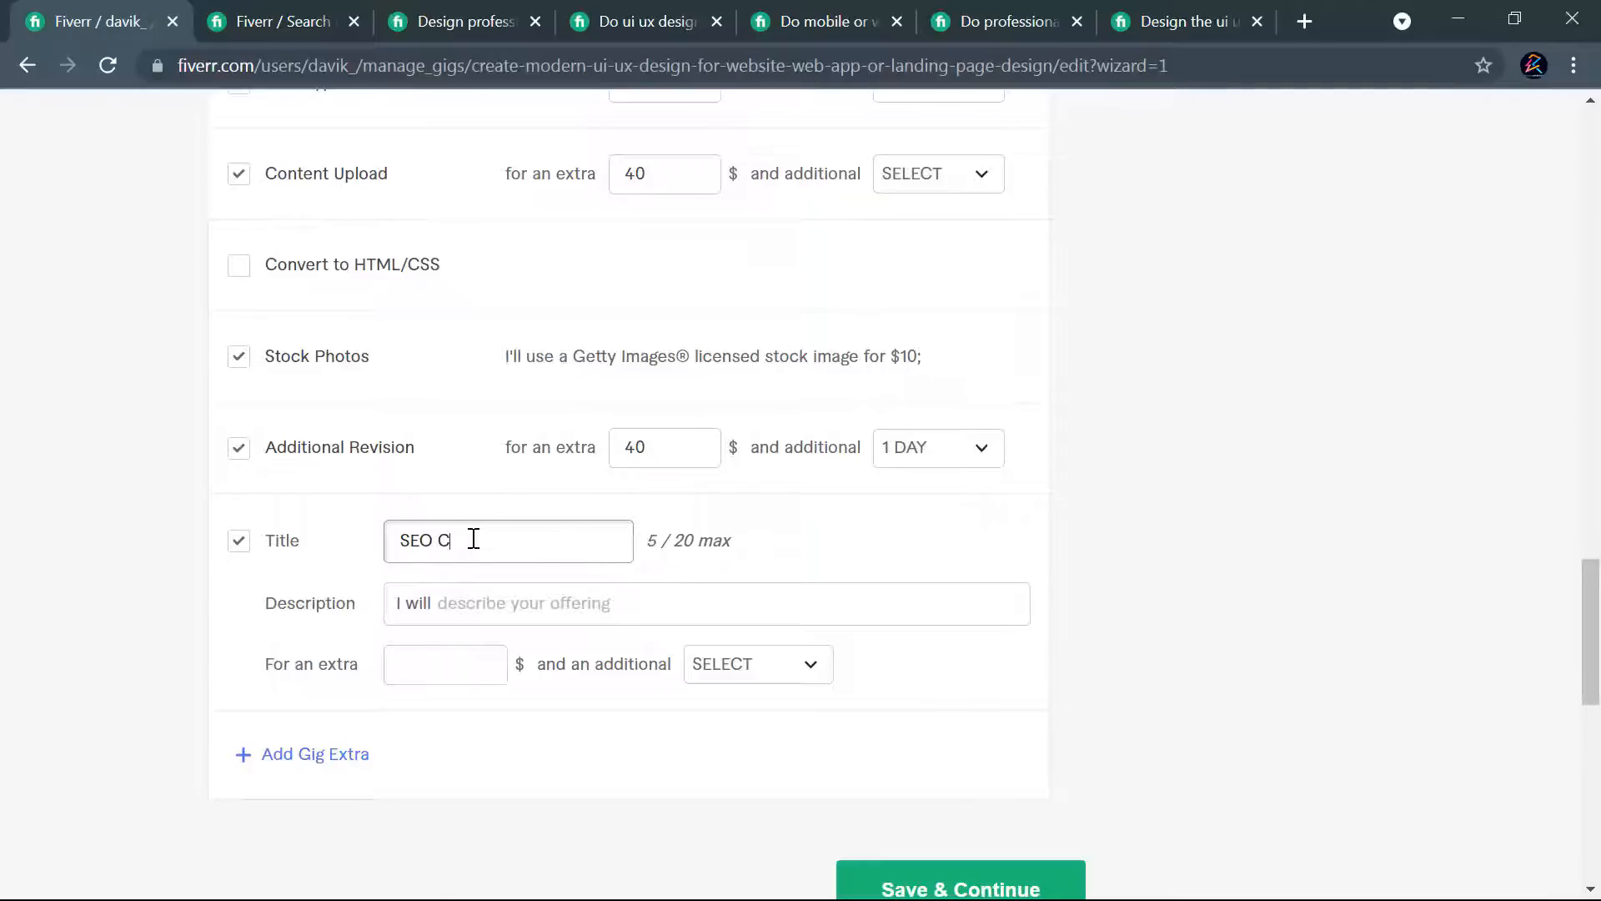
text(ontent Writing)
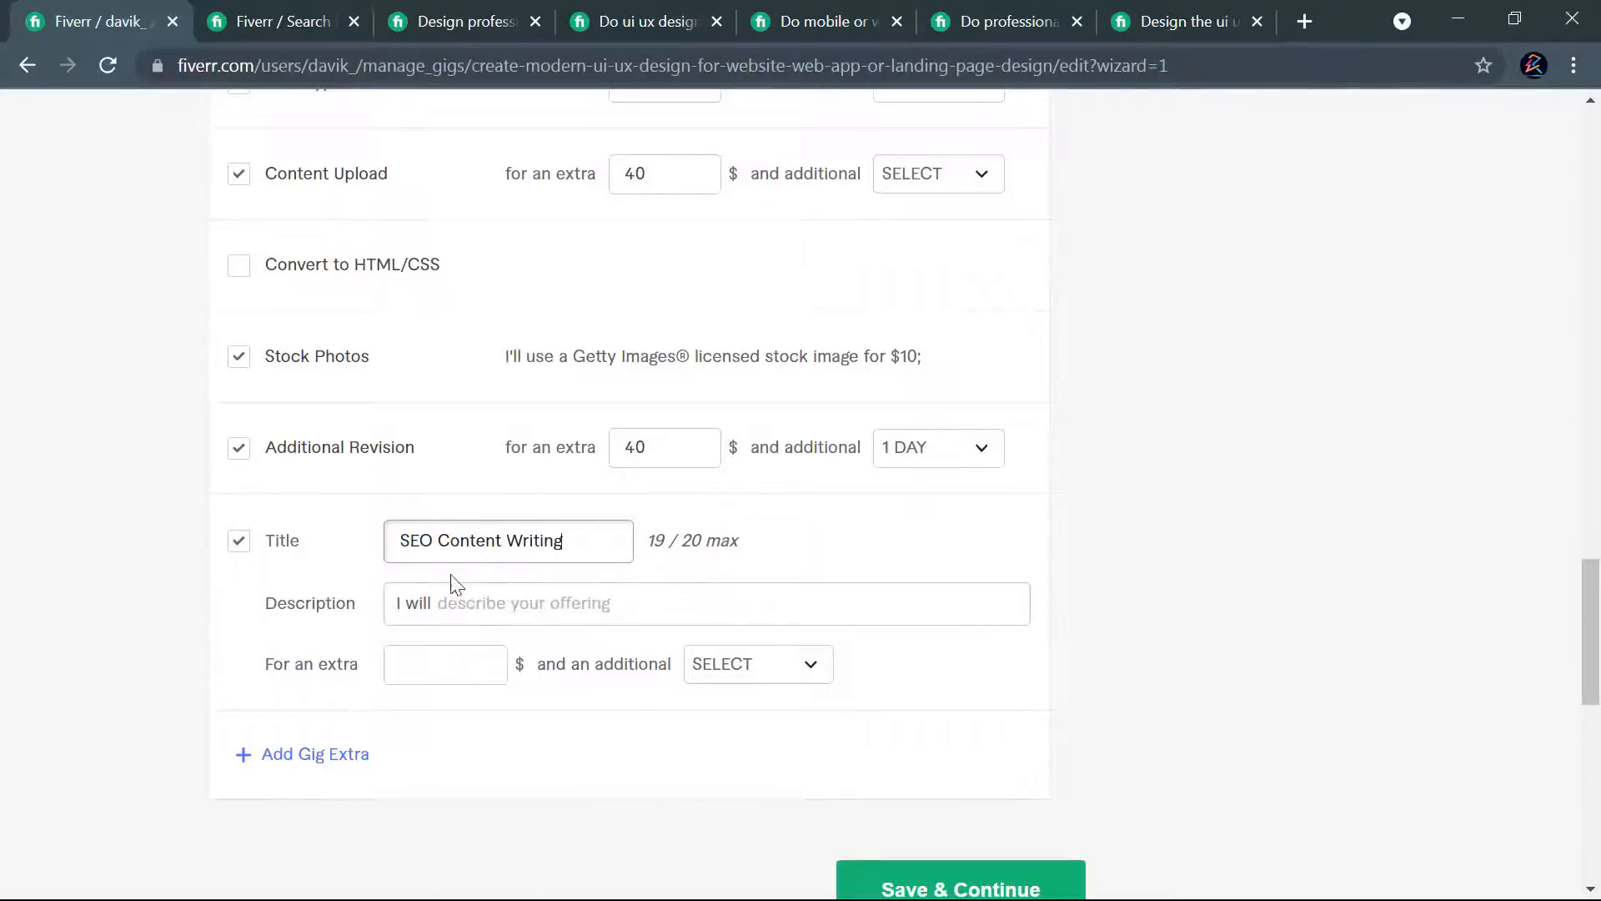
click(582, 605)
text(wr)
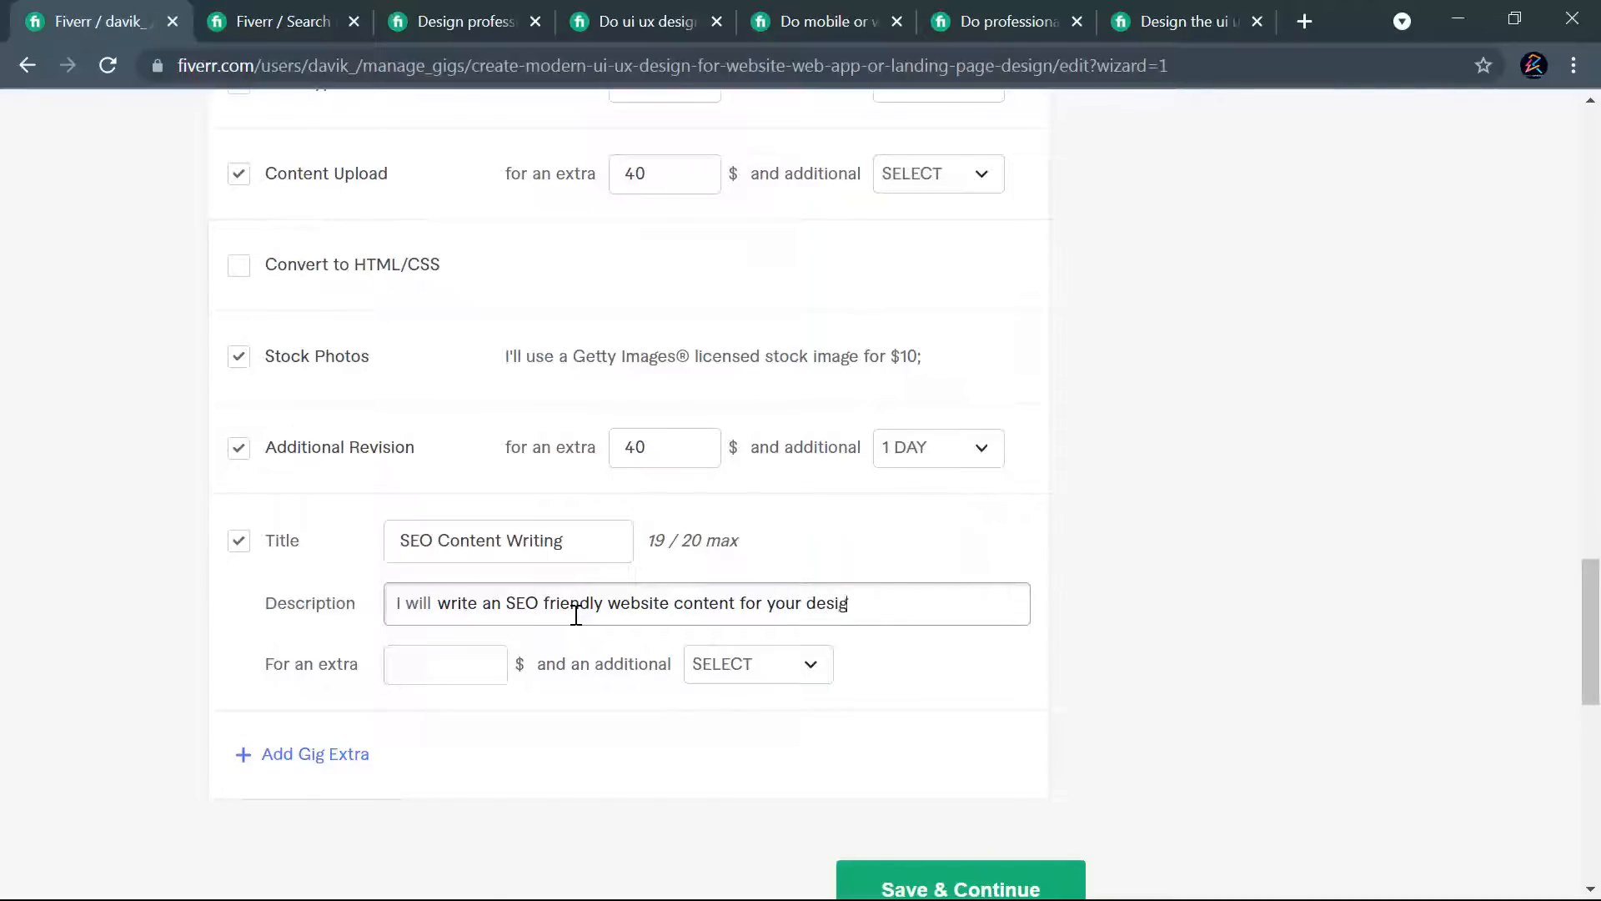
- Price the SEO Content Writing extra at $50 with its additional delivery time set to None
click(446, 653)
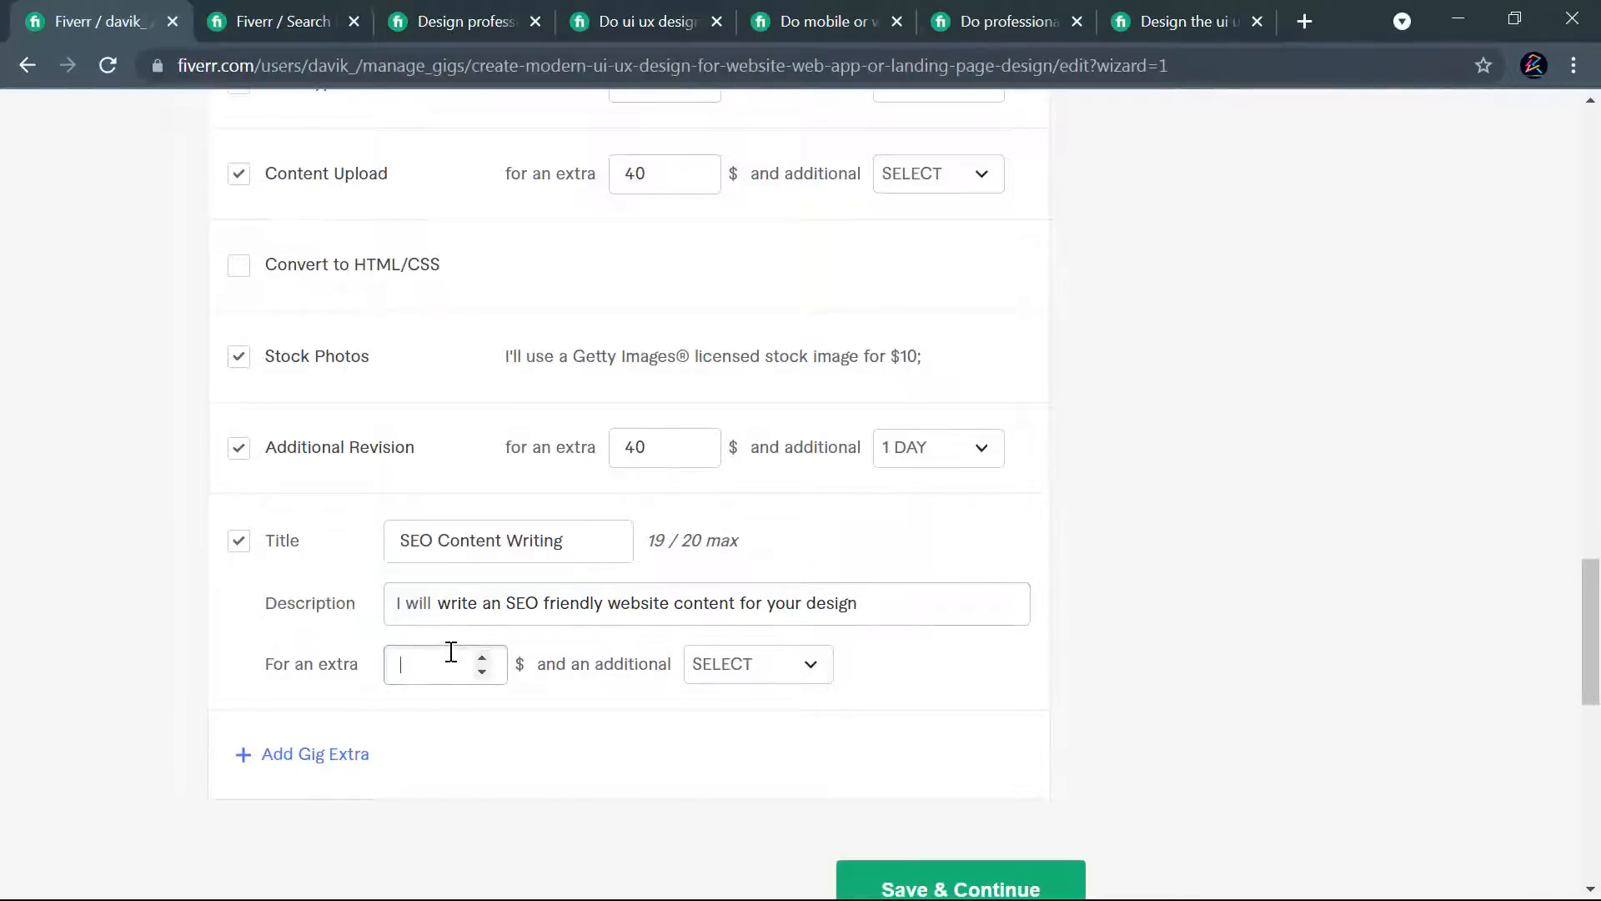
text(50)
click(774, 677)
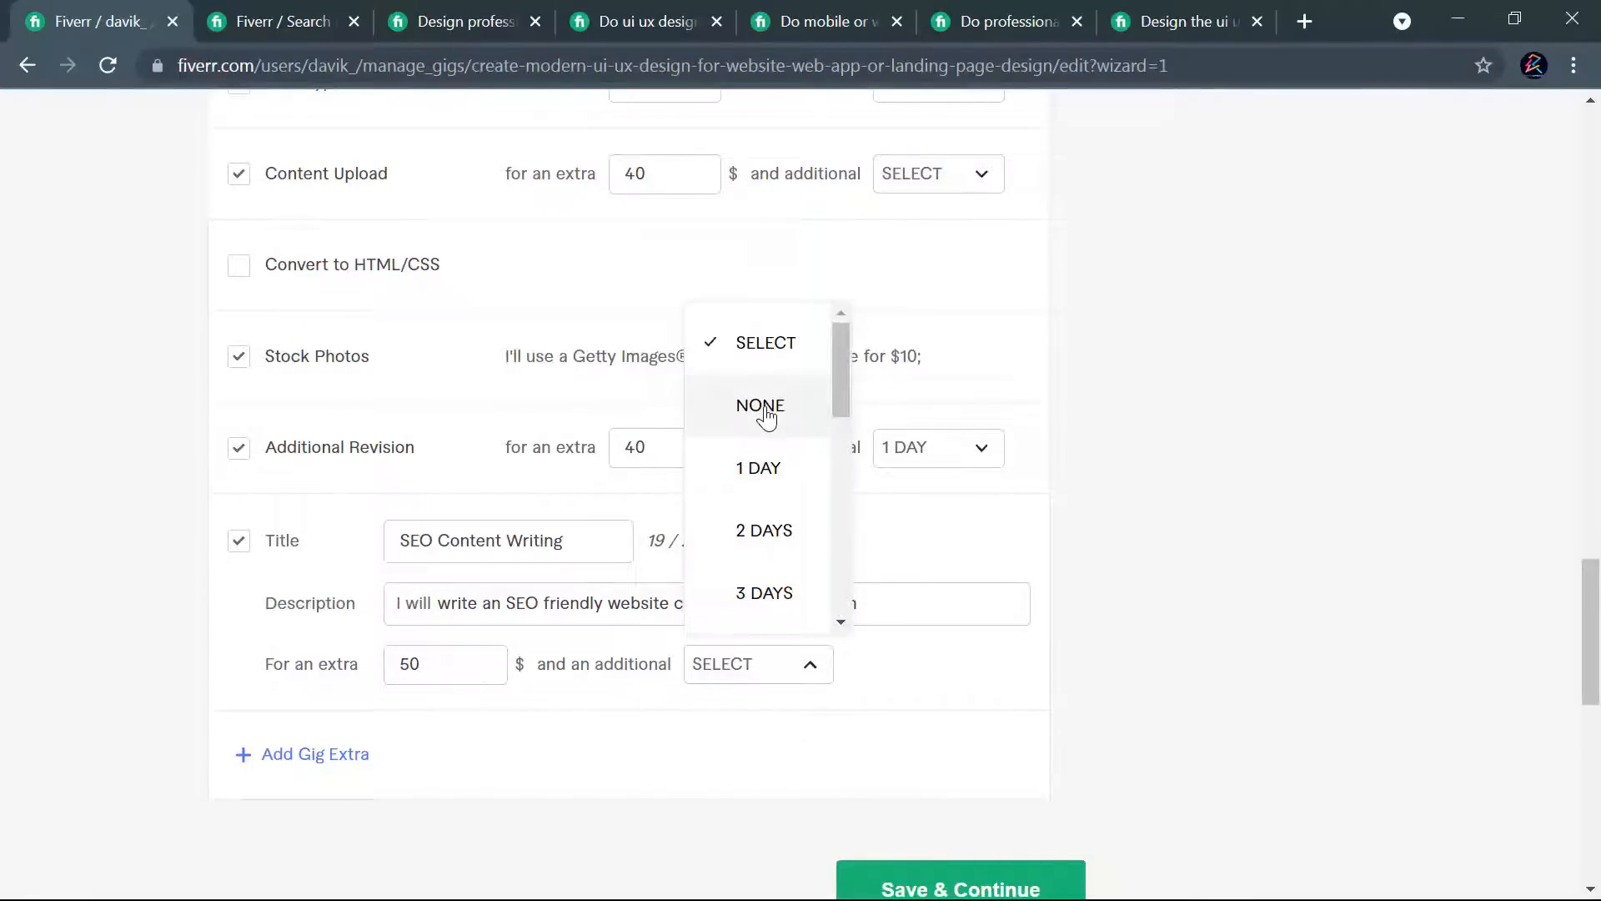
click(765, 414)
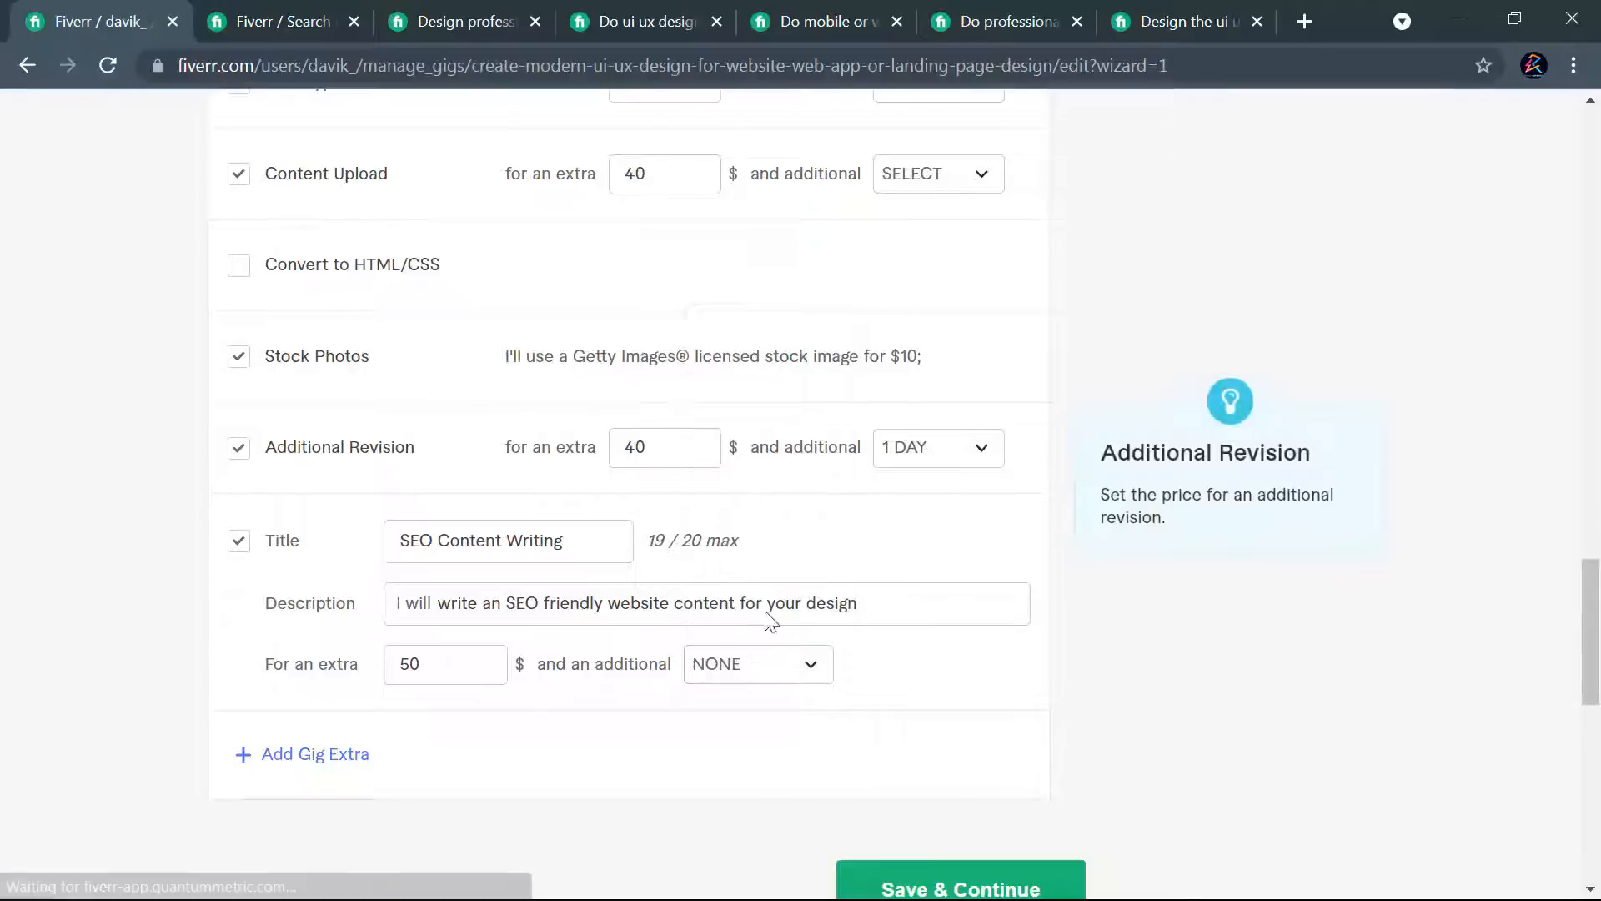
- Set the SEO Content Writing extra's additional delivery time to 1 day, then save the pricing and continue to Description & FAQ
click(765, 665)
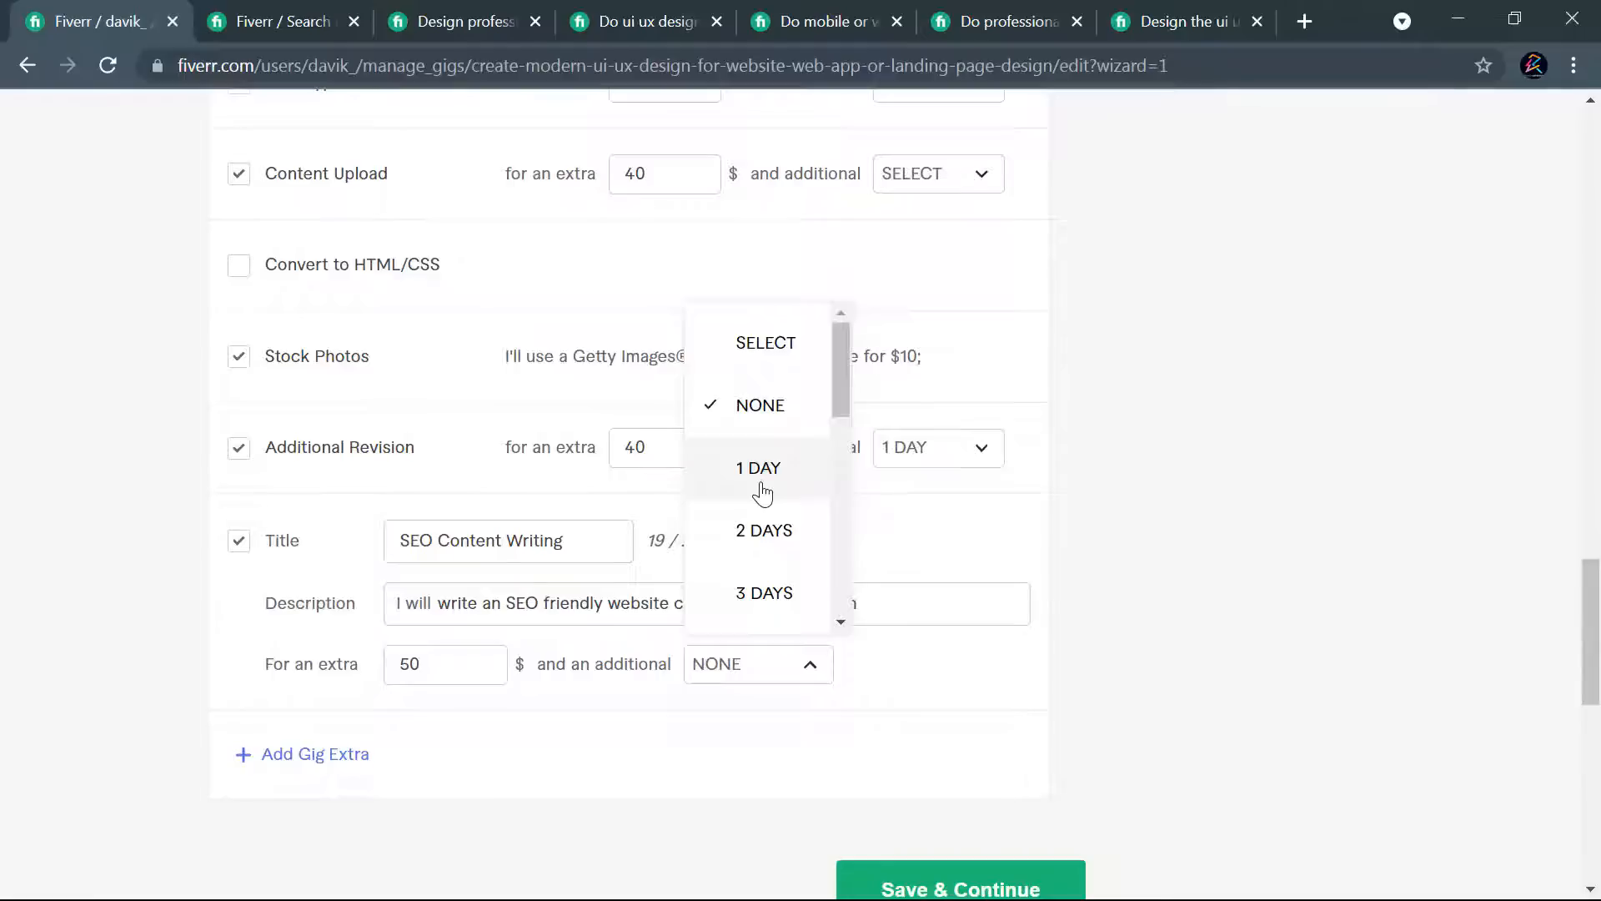
click(763, 480)
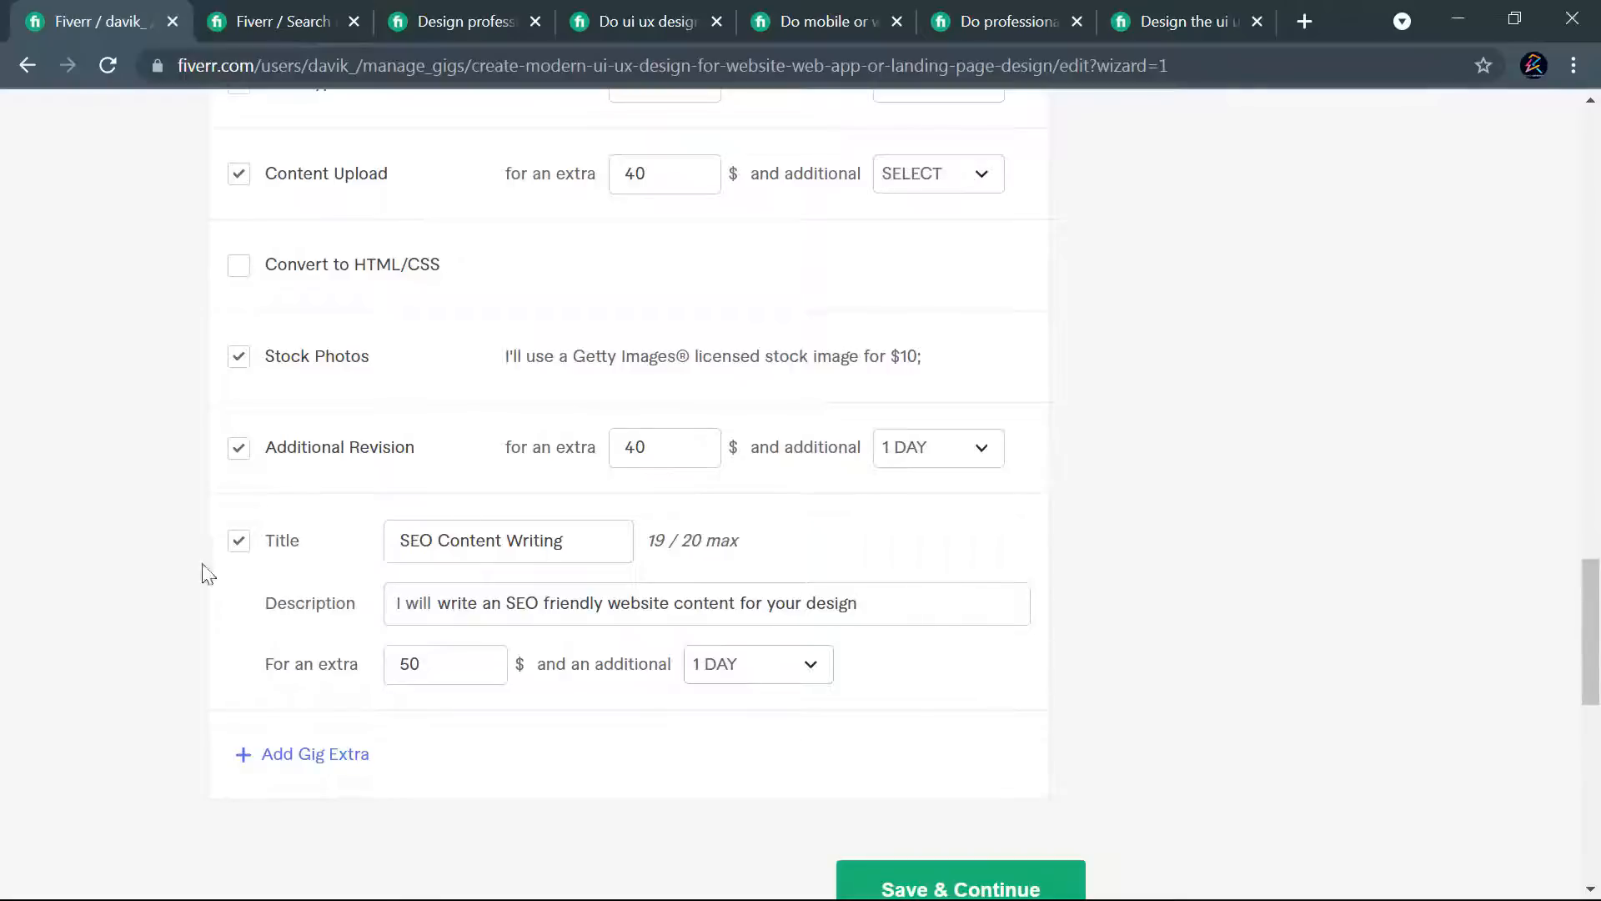
click(611, 543)
scroll(965, 561, up, 20)
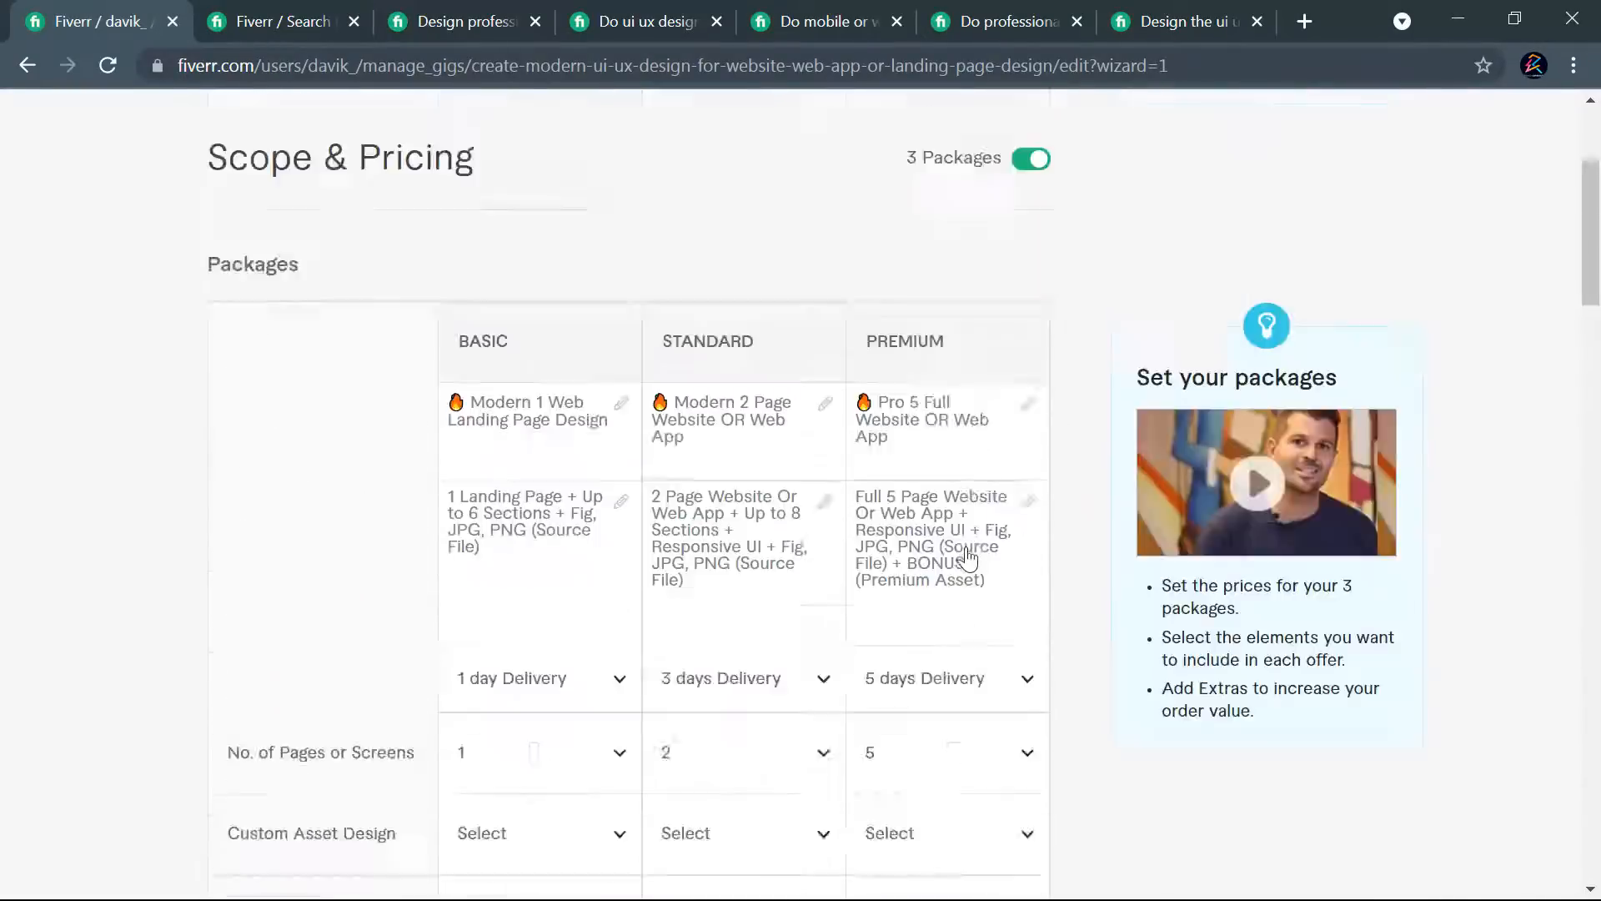
scroll(1058, 593, down, 20)
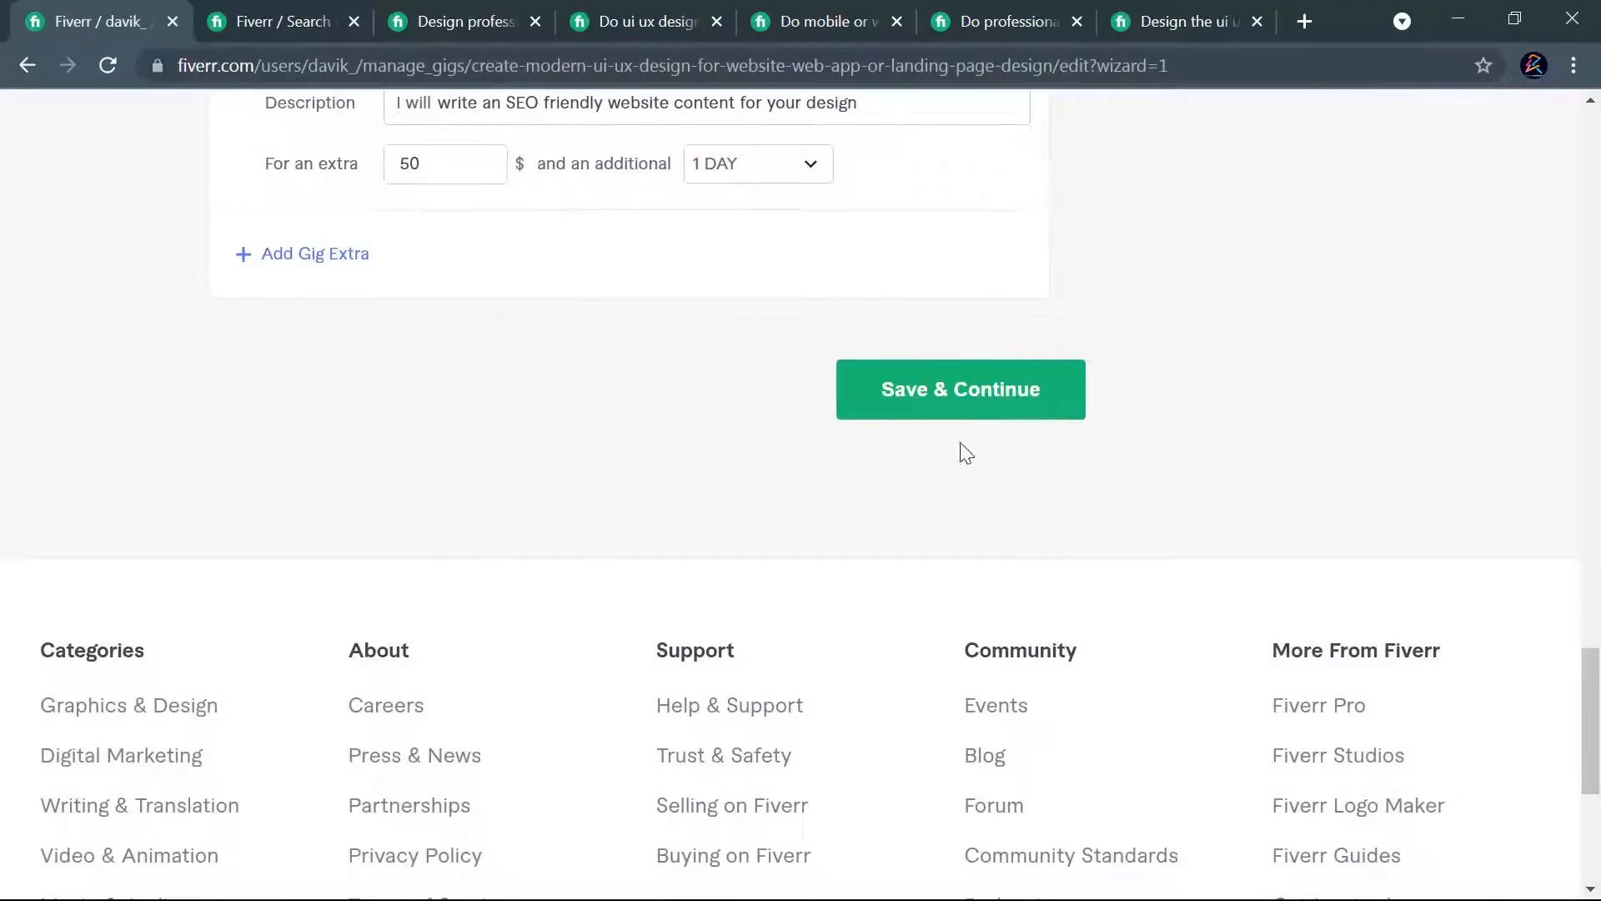
click(941, 410)
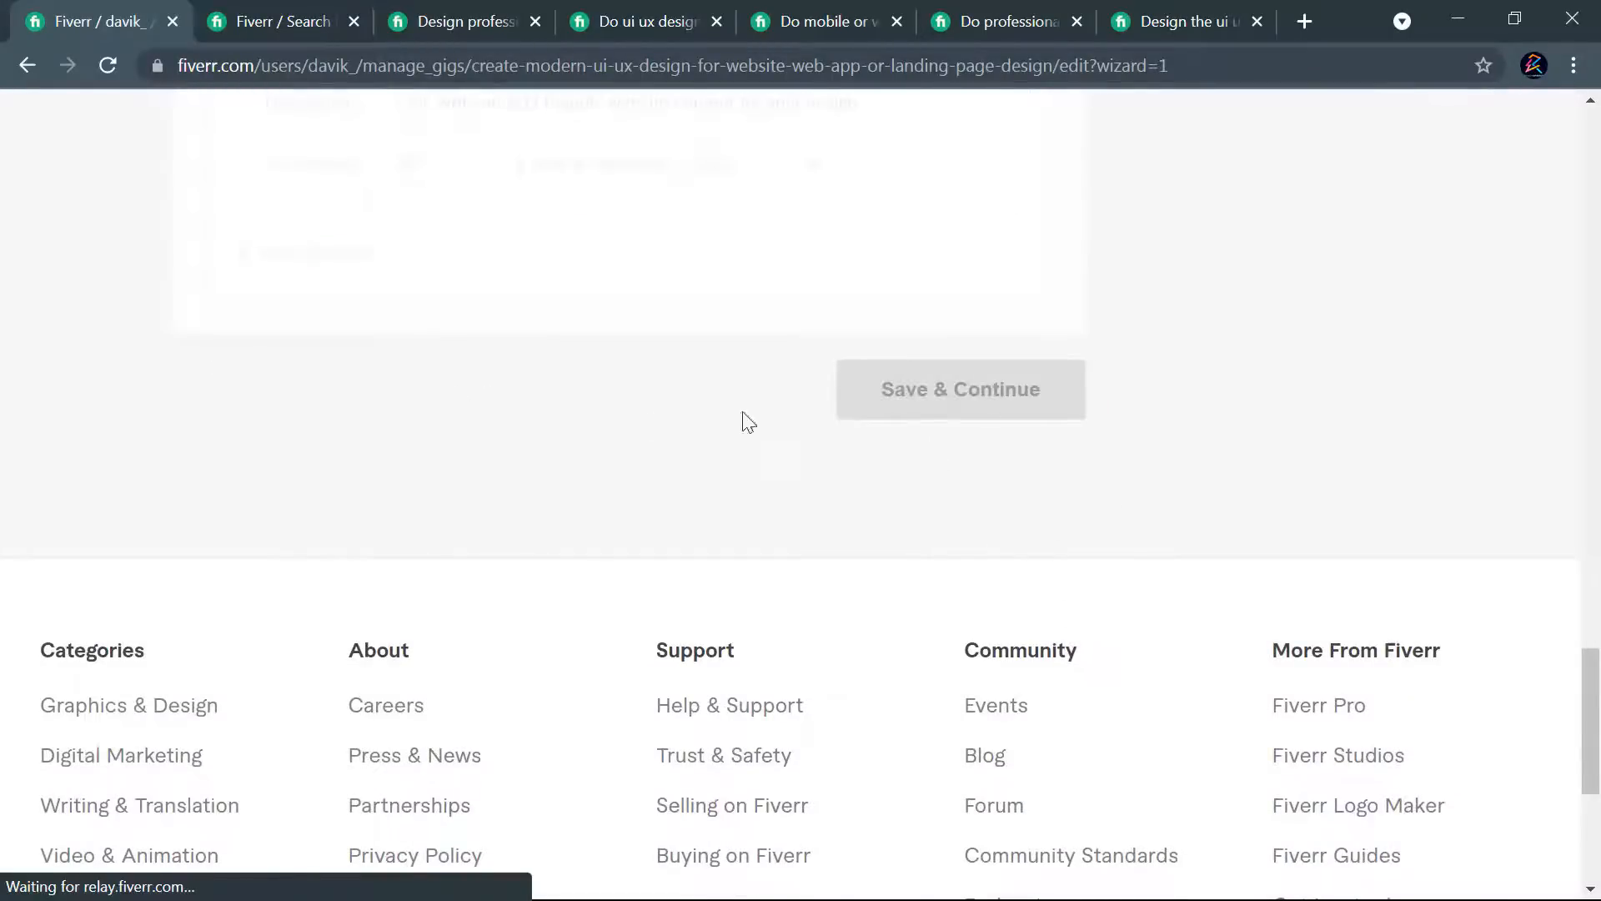
- Look over the Description & FAQ page, including the gig description editor, the FAQ section and their writing tips
scroll(1035, 417, up, 6)
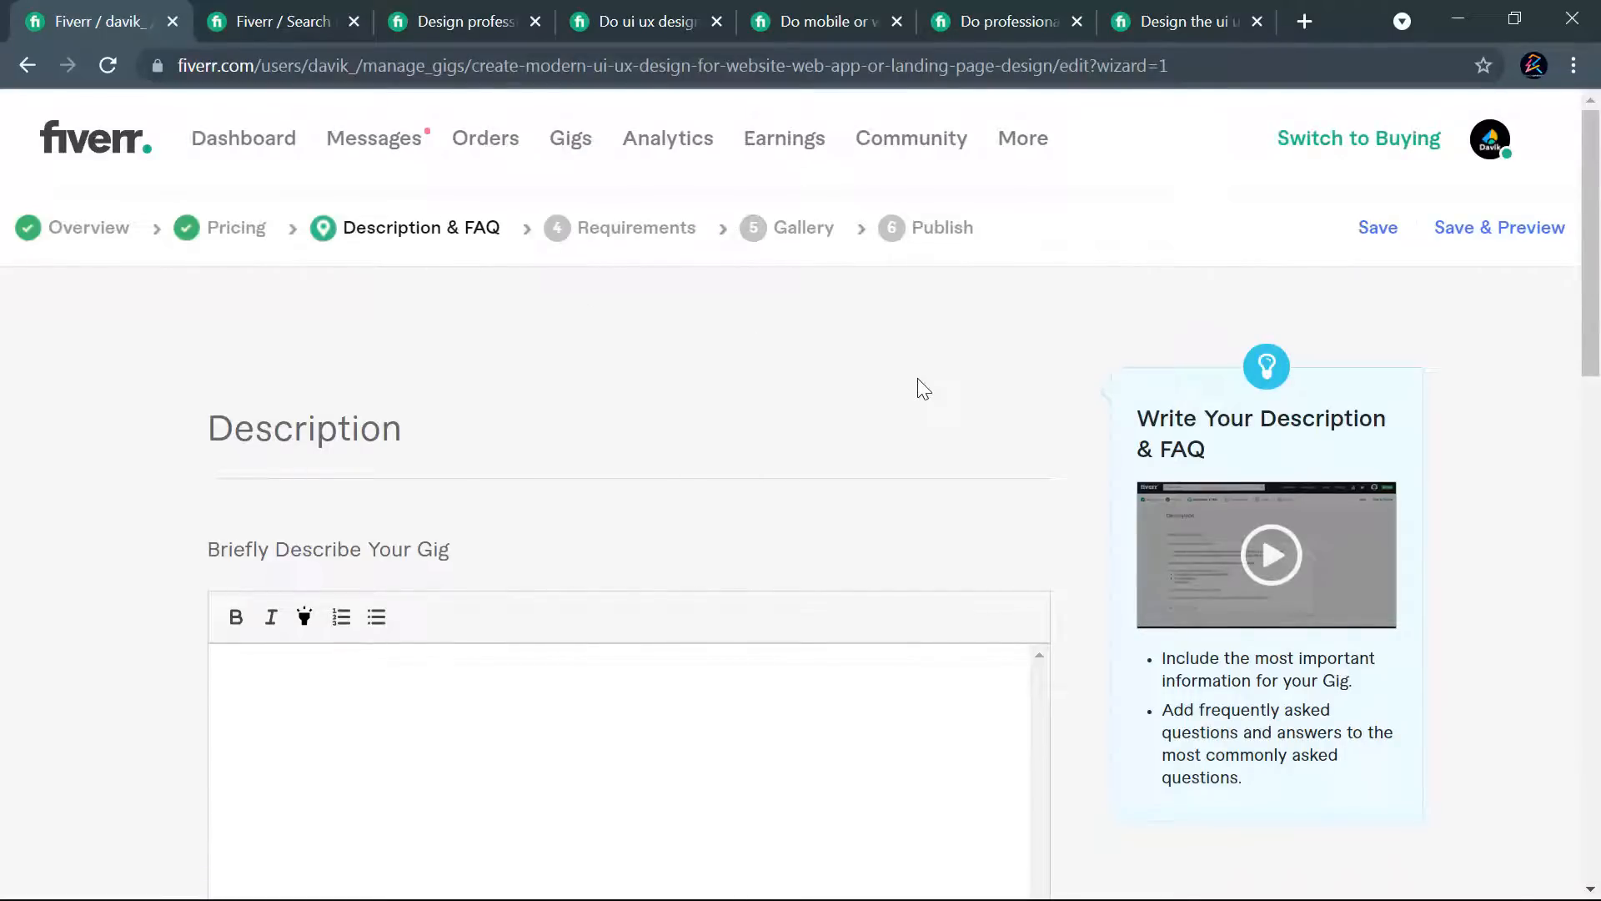
scroll(813, 407, down, 6)
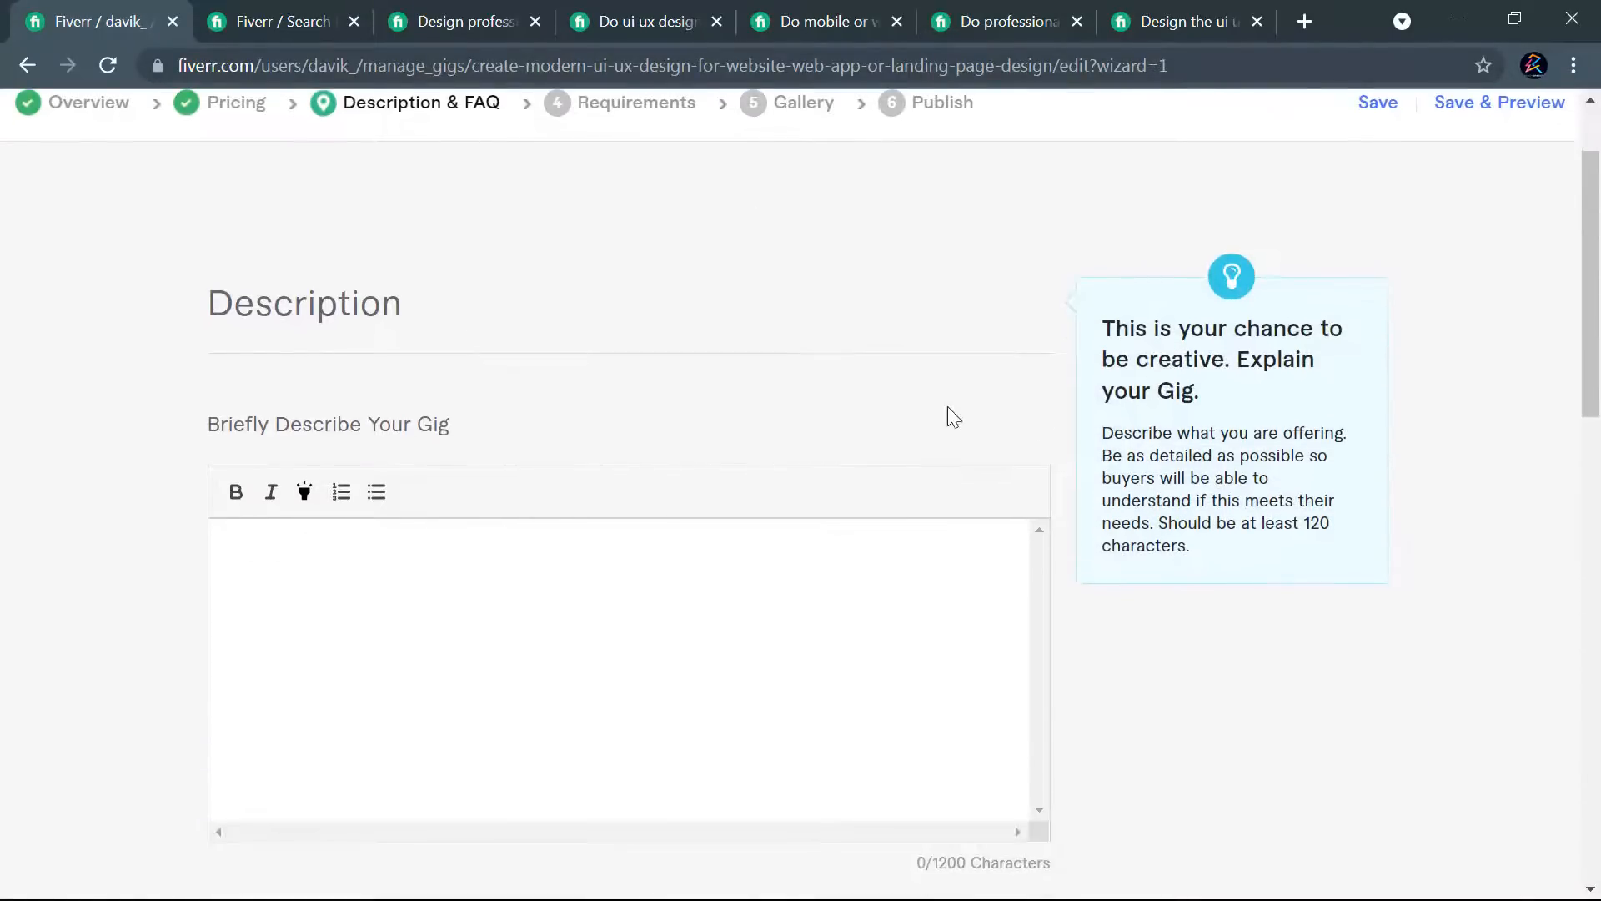
scroll(1087, 466, down, 2)
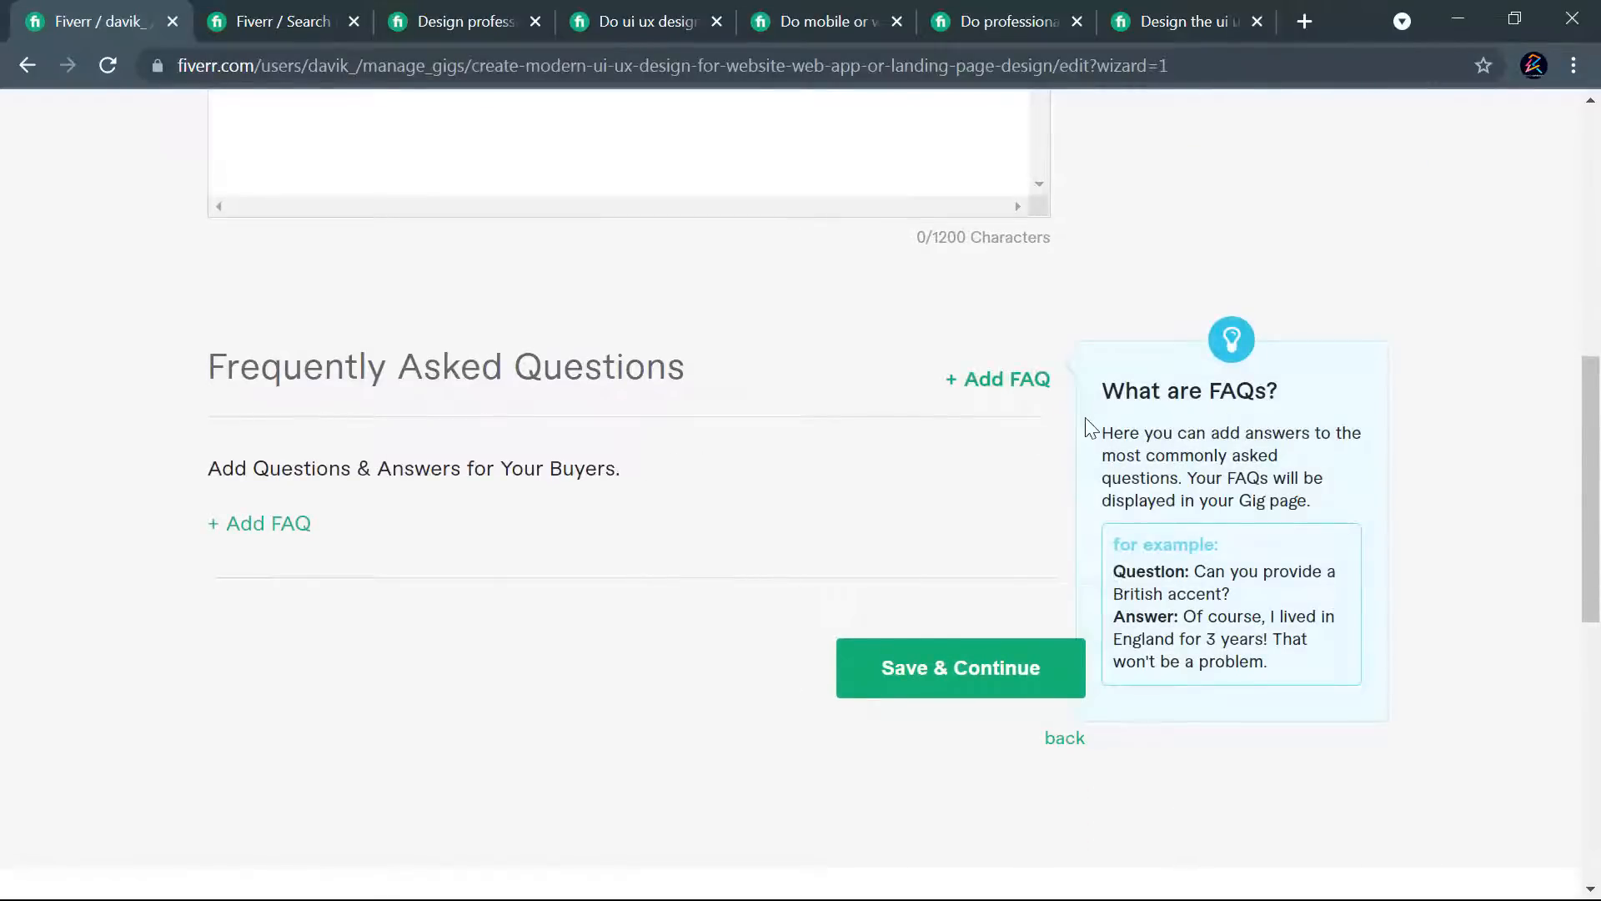
scroll(1022, 424, up, 8)
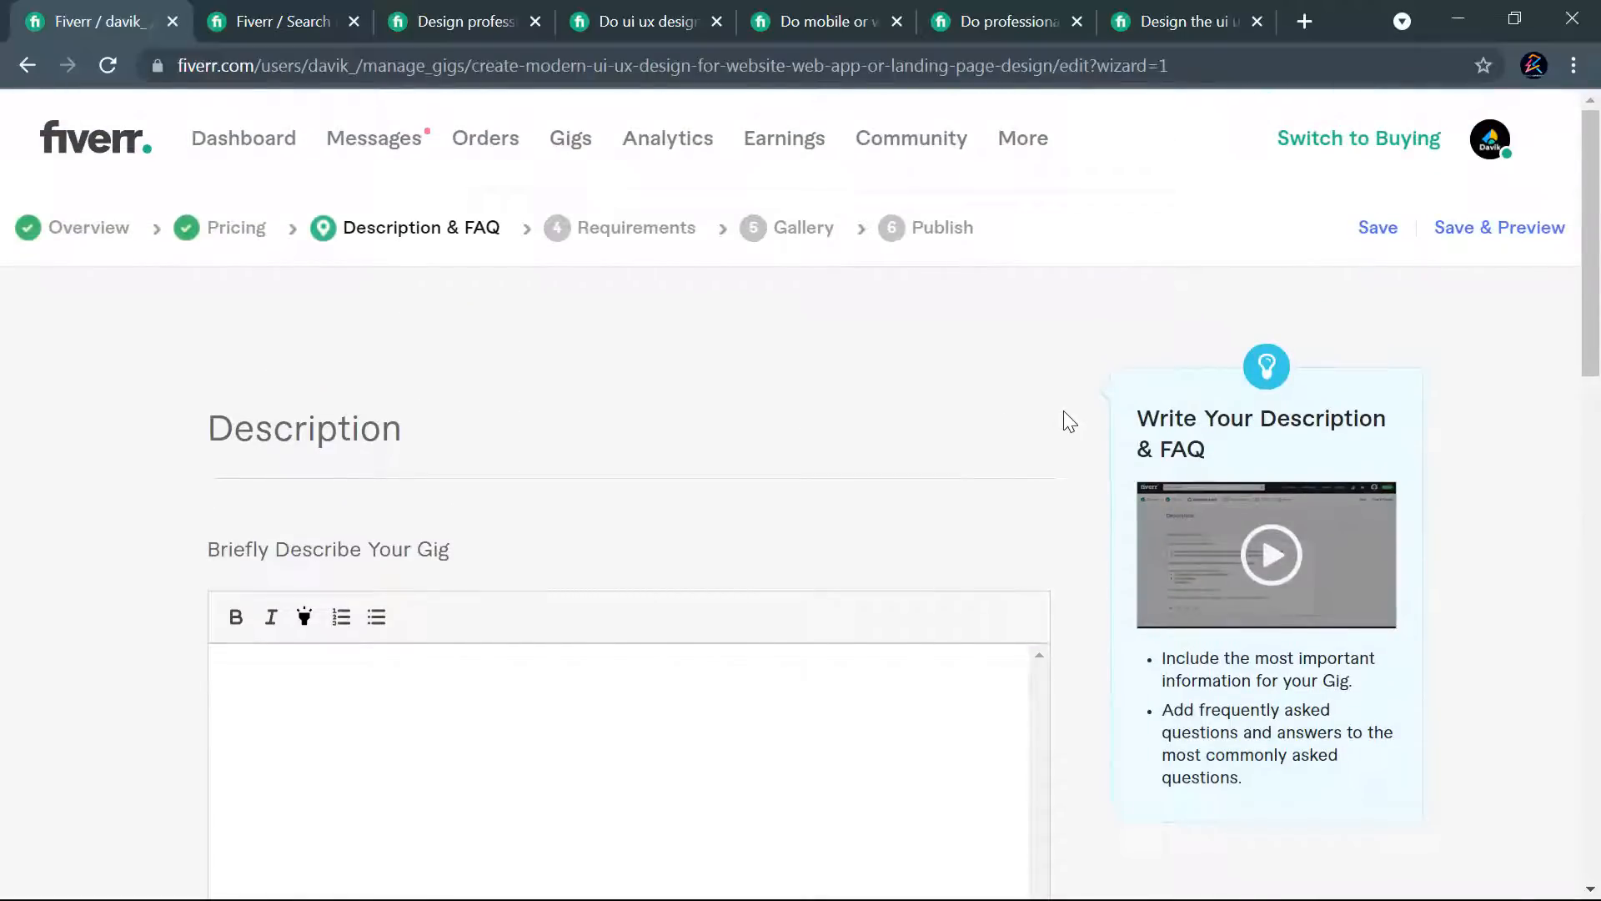
scroll(595, 456, down, 1)
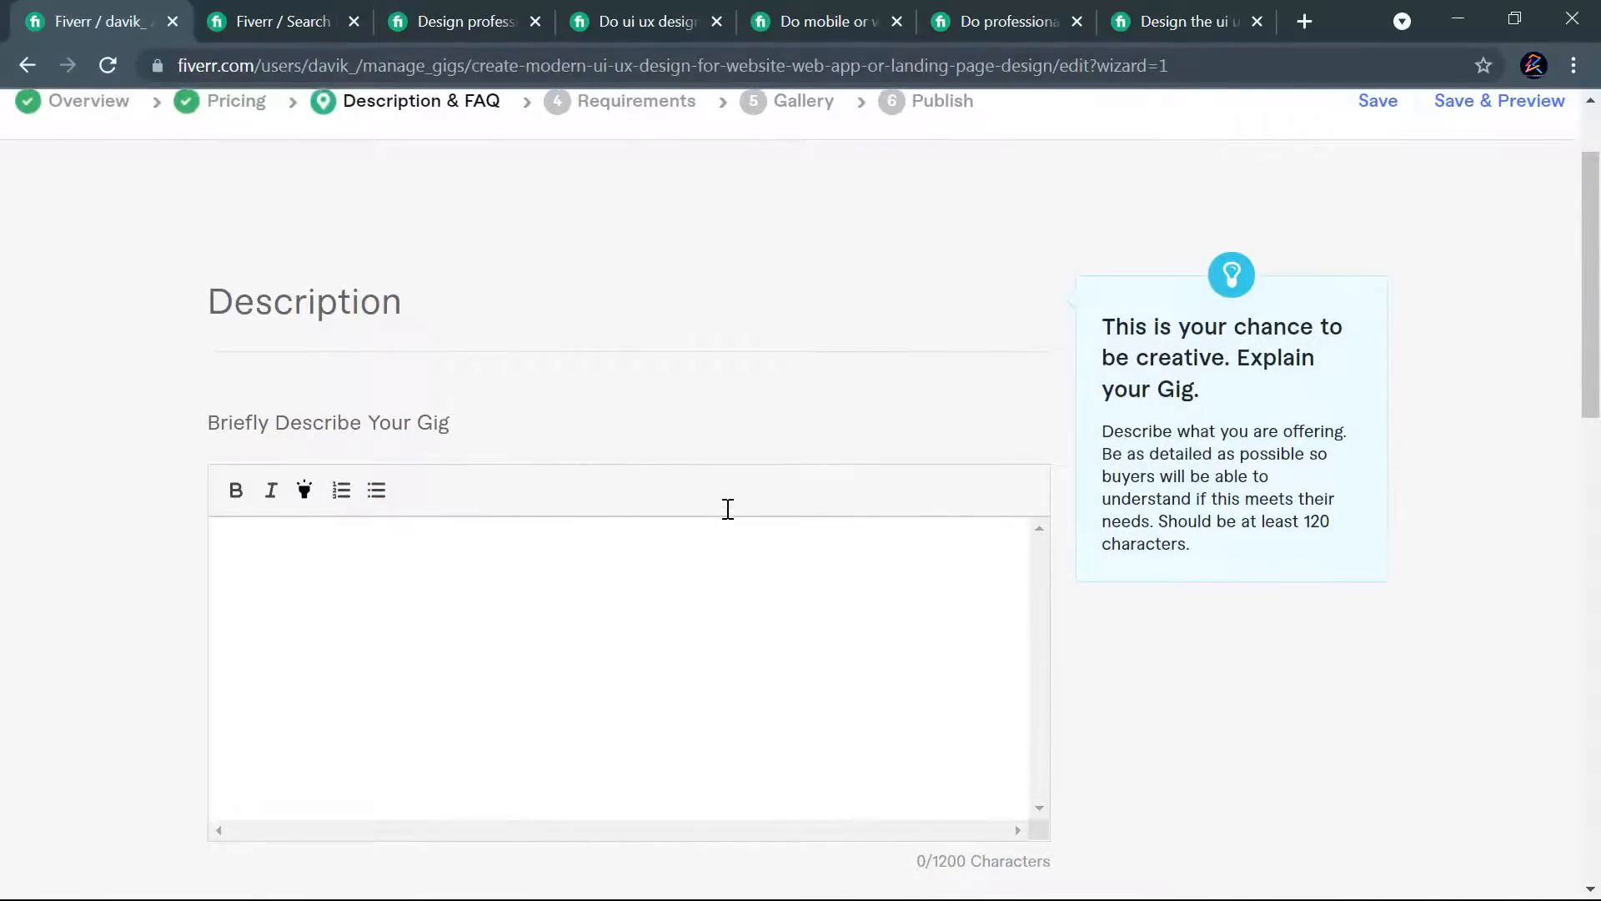
scroll(725, 512, down, 10)
scroll(751, 576, up, 10)
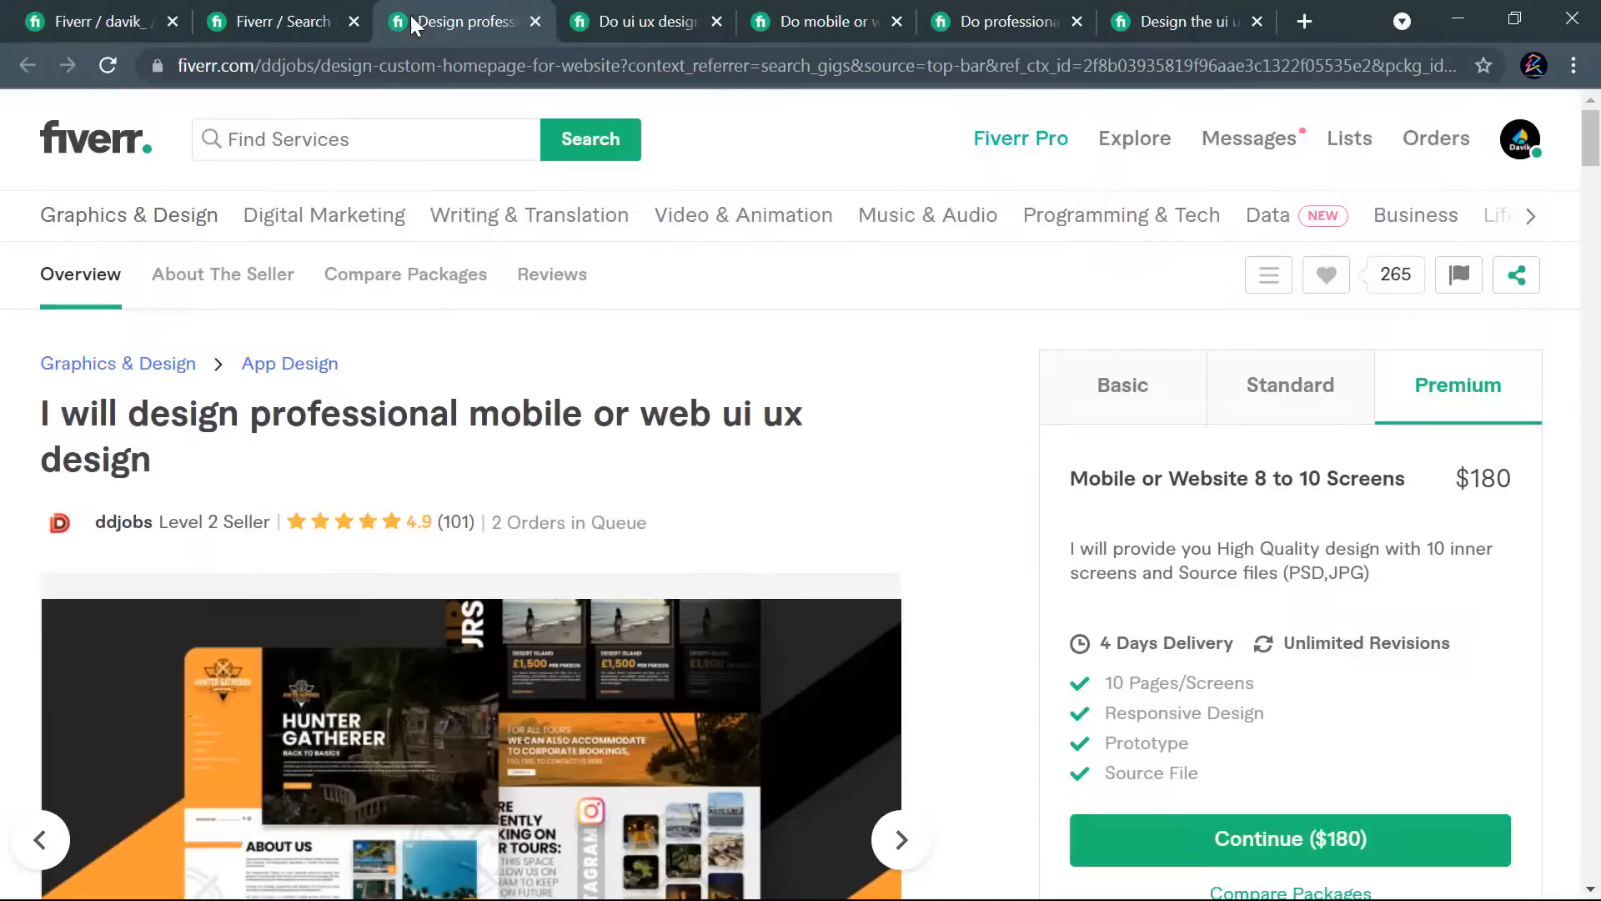
- Read the full About This Gig description of the competitor gig "I will design professional mobile or web ui ux design"
click(417, 21)
scroll(934, 438, down, 10)
scroll(926, 424, down, 7)
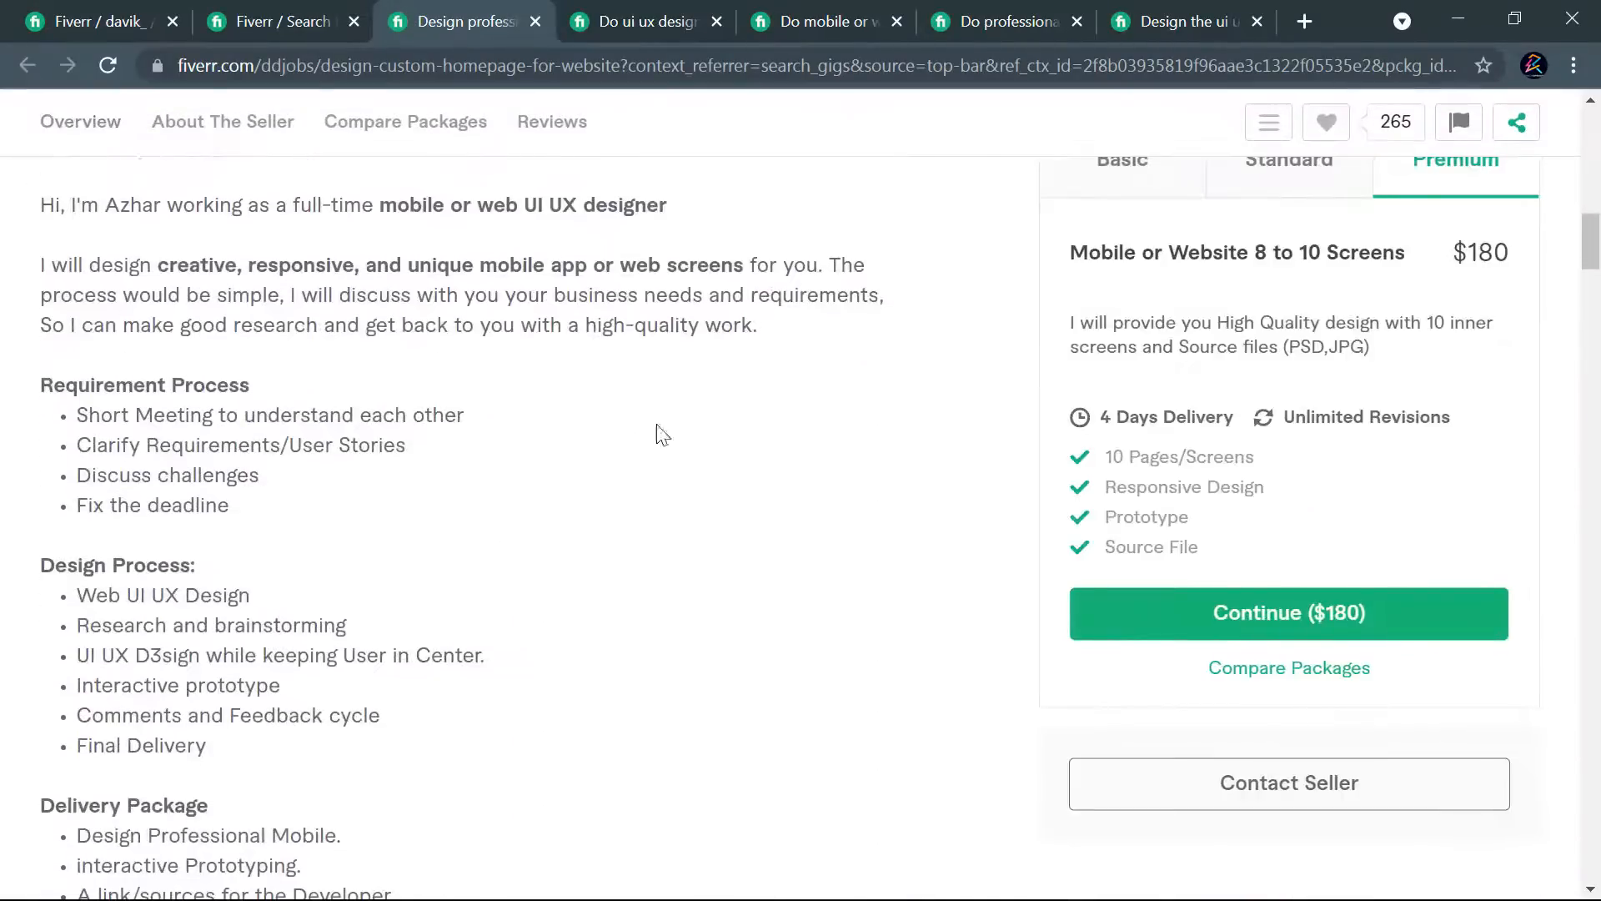
scroll(282, 450, up, 5)
drag(34, 527, 773, 765)
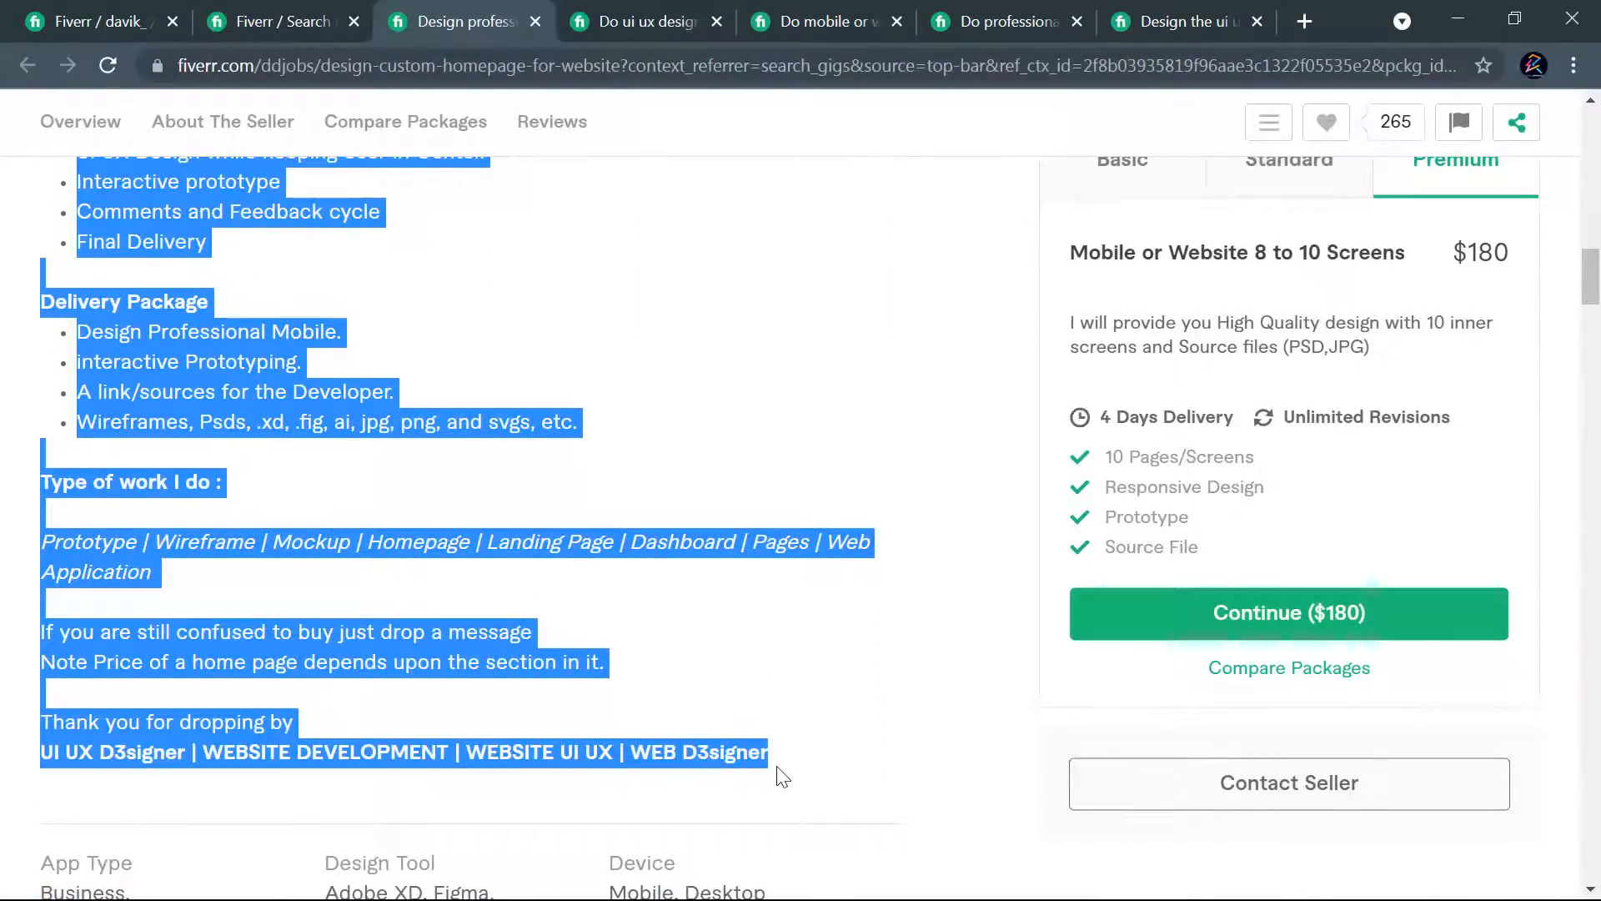
click(777, 714)
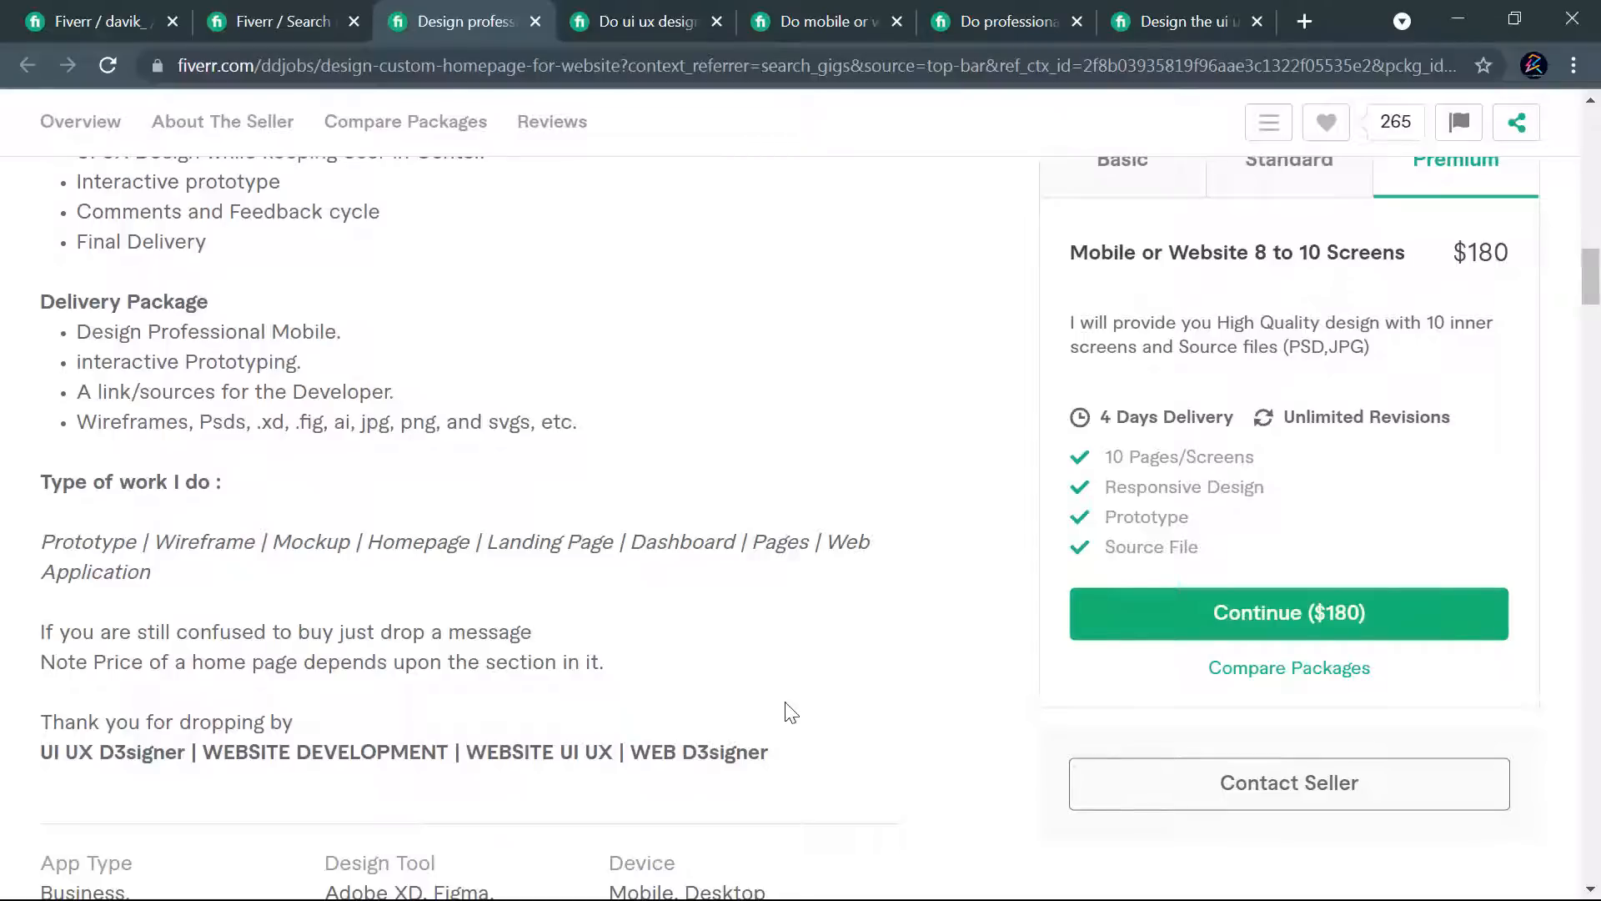
scroll(776, 669, down, 2)
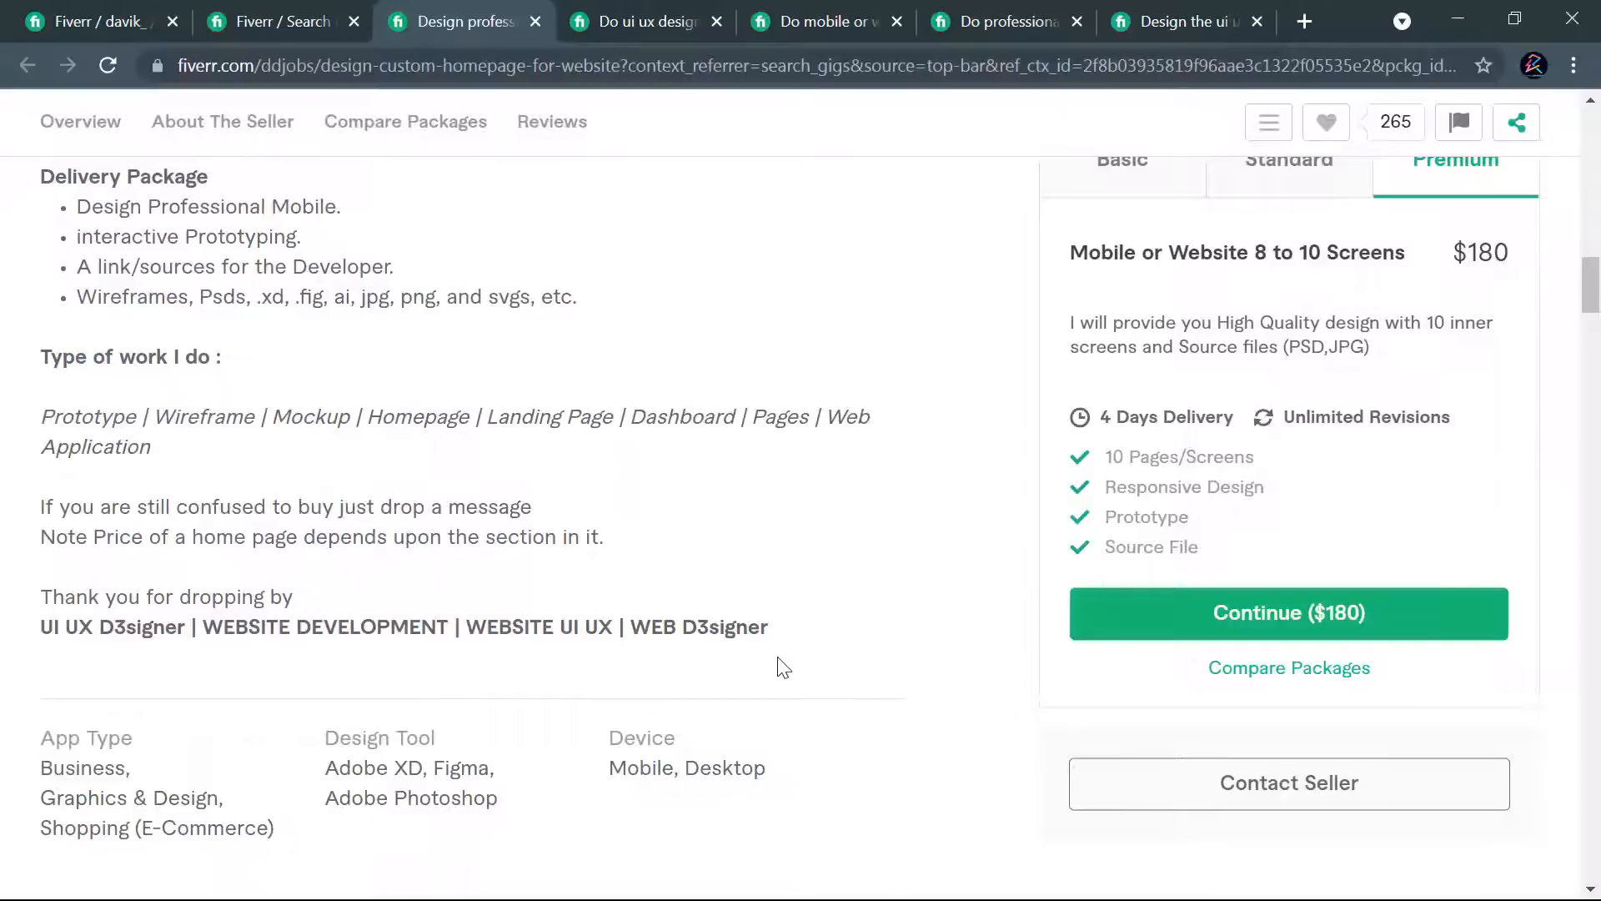
scroll(782, 661, up, 8)
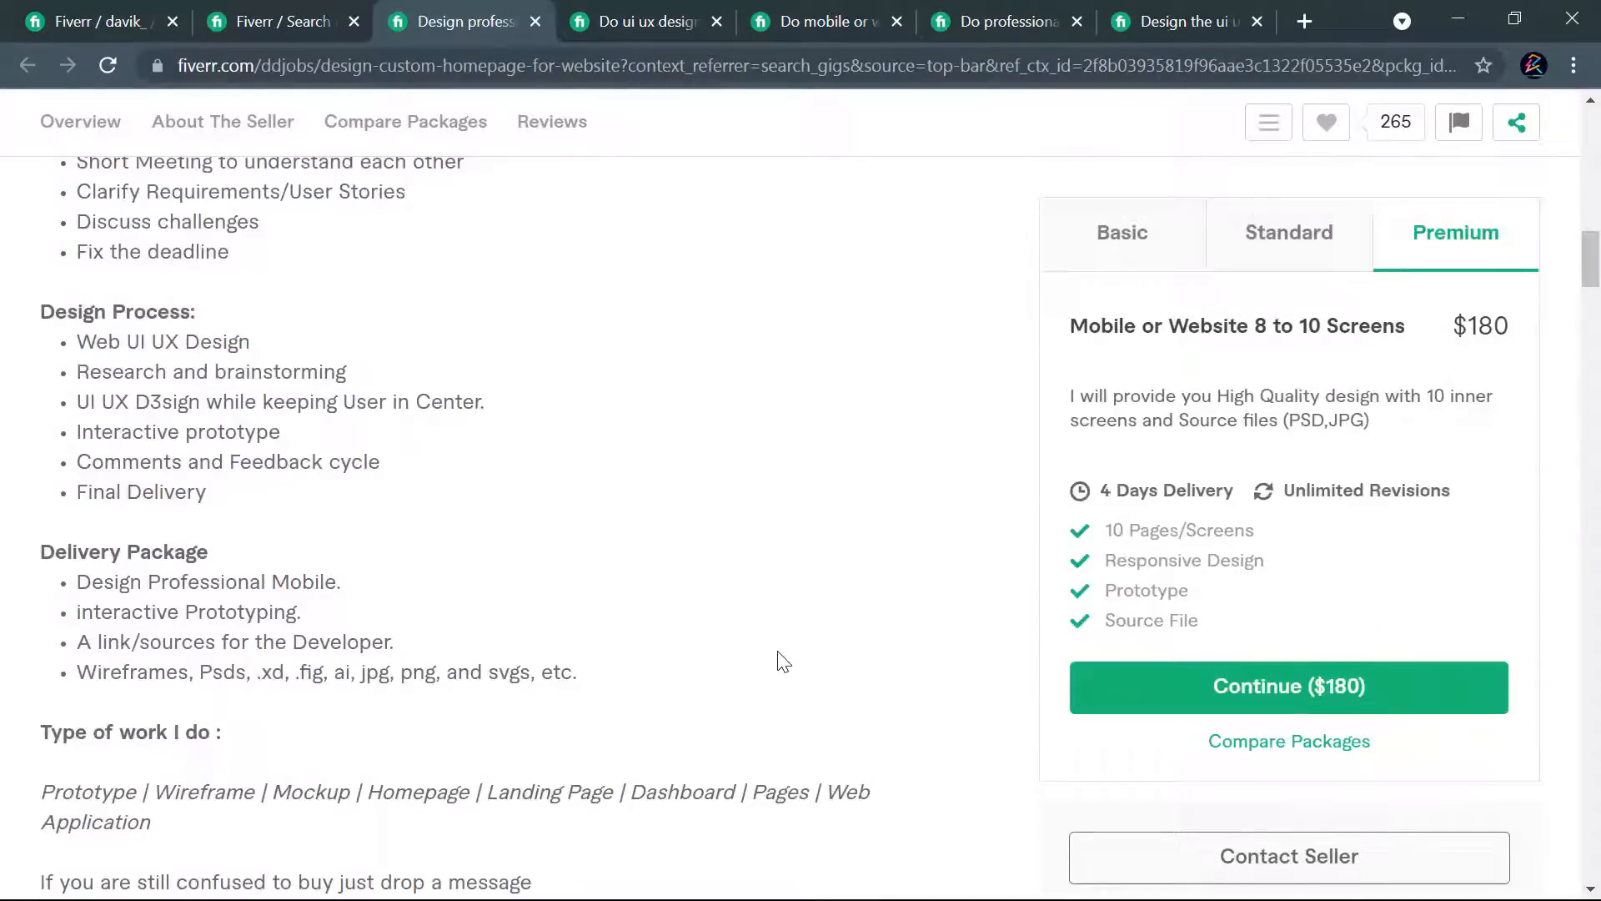
- Examine how the same competitor description repeats web UI UX design keywords in its heading, introduction and closing line
scroll(775, 659, up, 1)
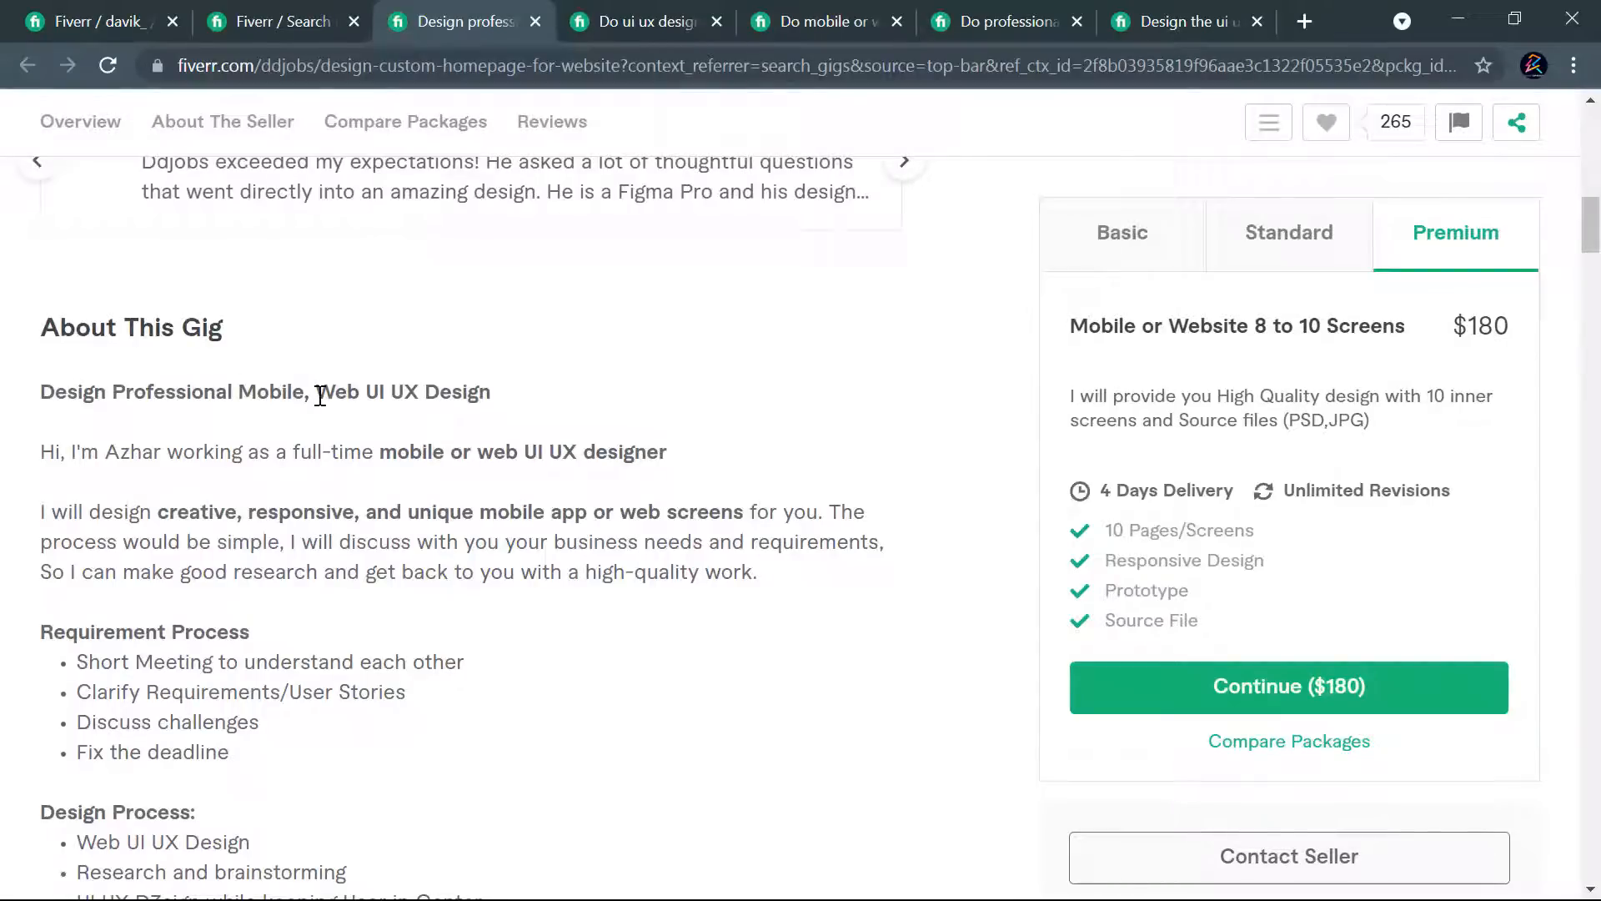
drag(359, 391, 494, 392)
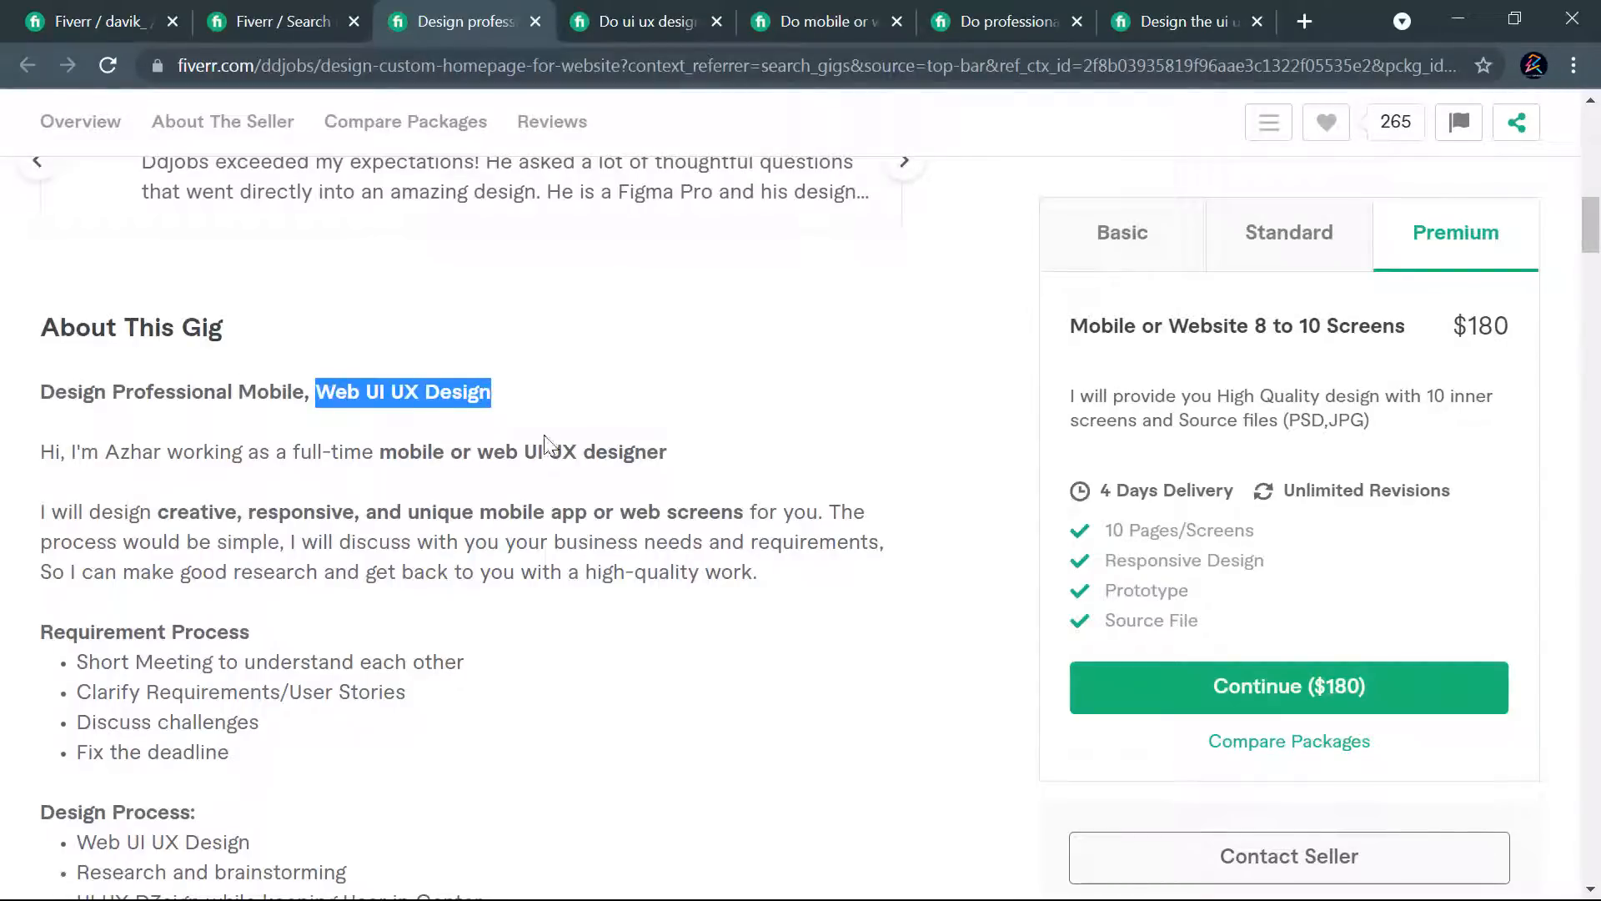
drag(480, 451, 707, 474)
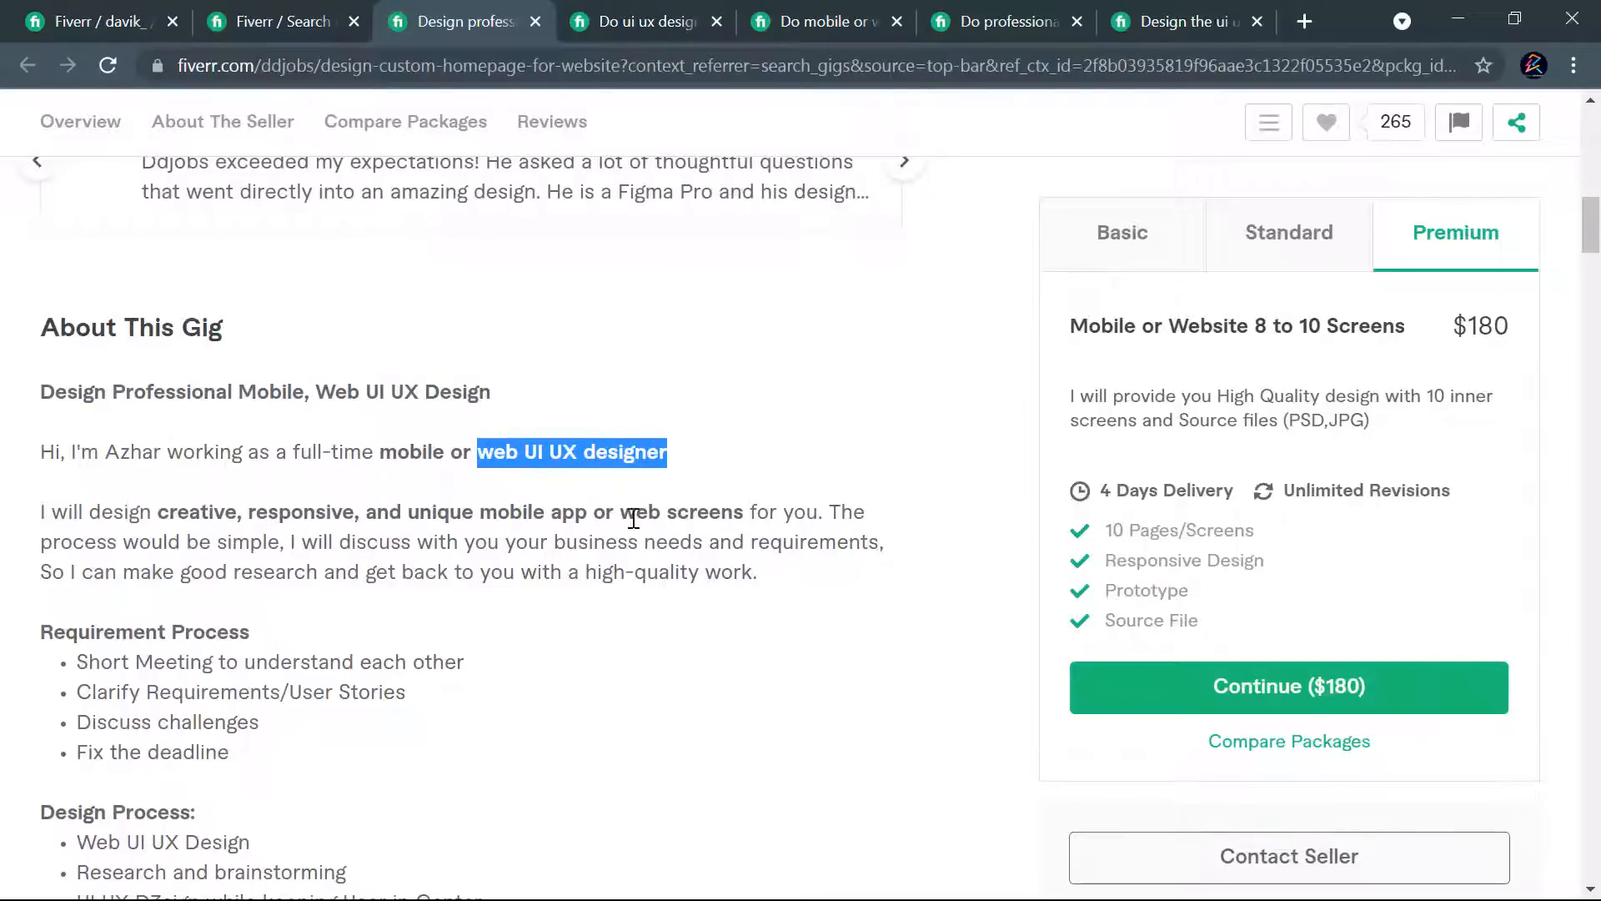
scroll(350, 594, down, 4)
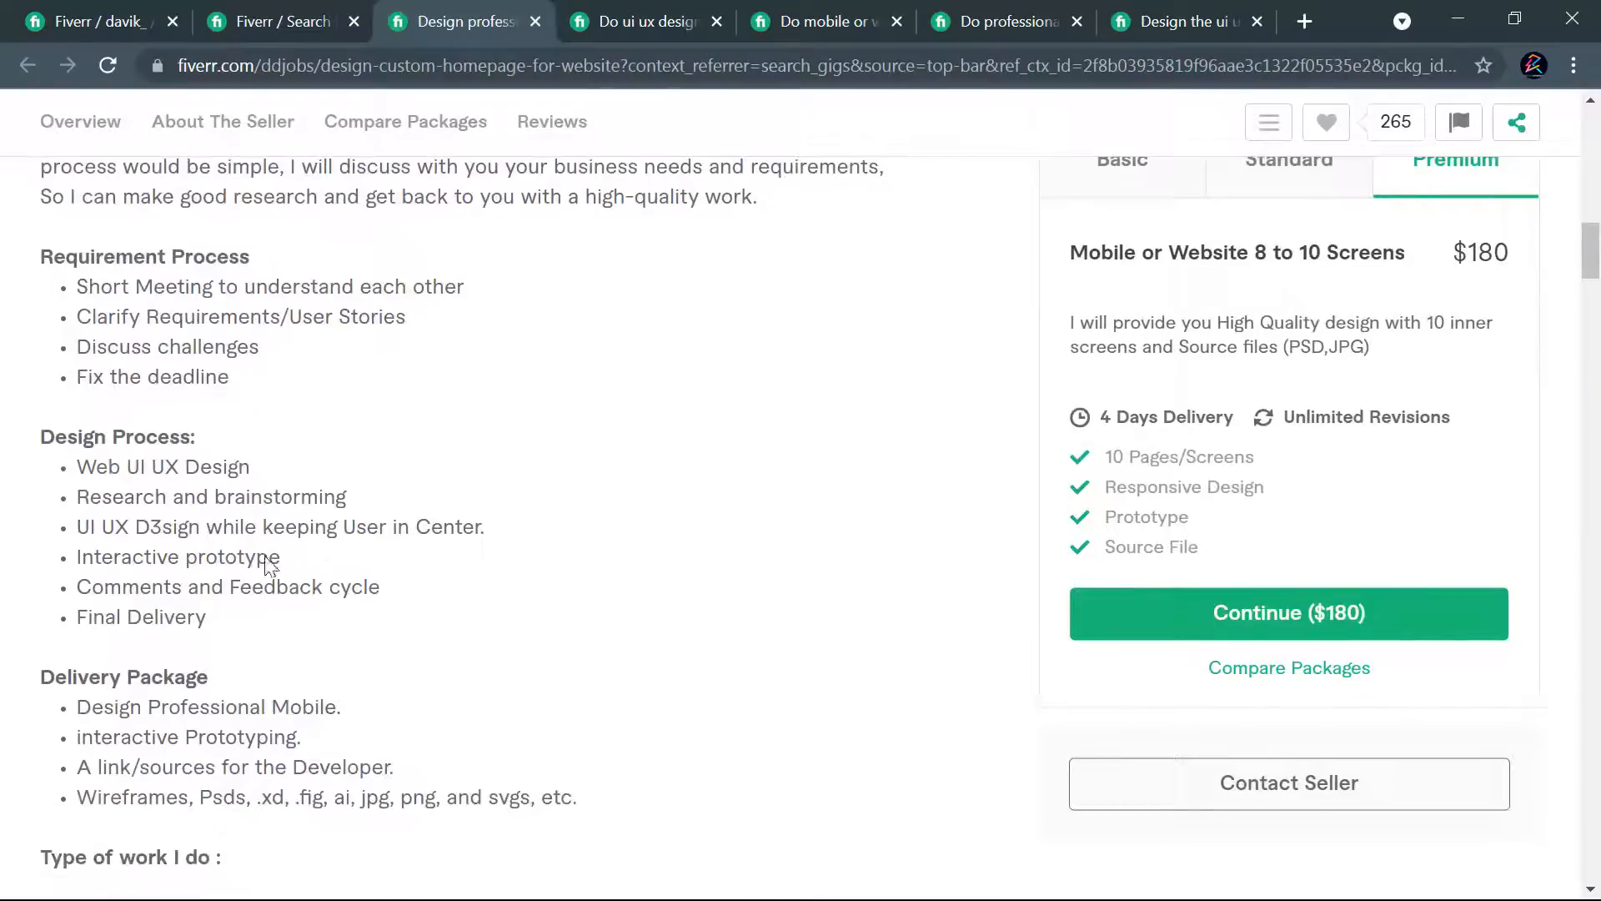
scroll(136, 501, down, 3)
scroll(279, 543, down, 3)
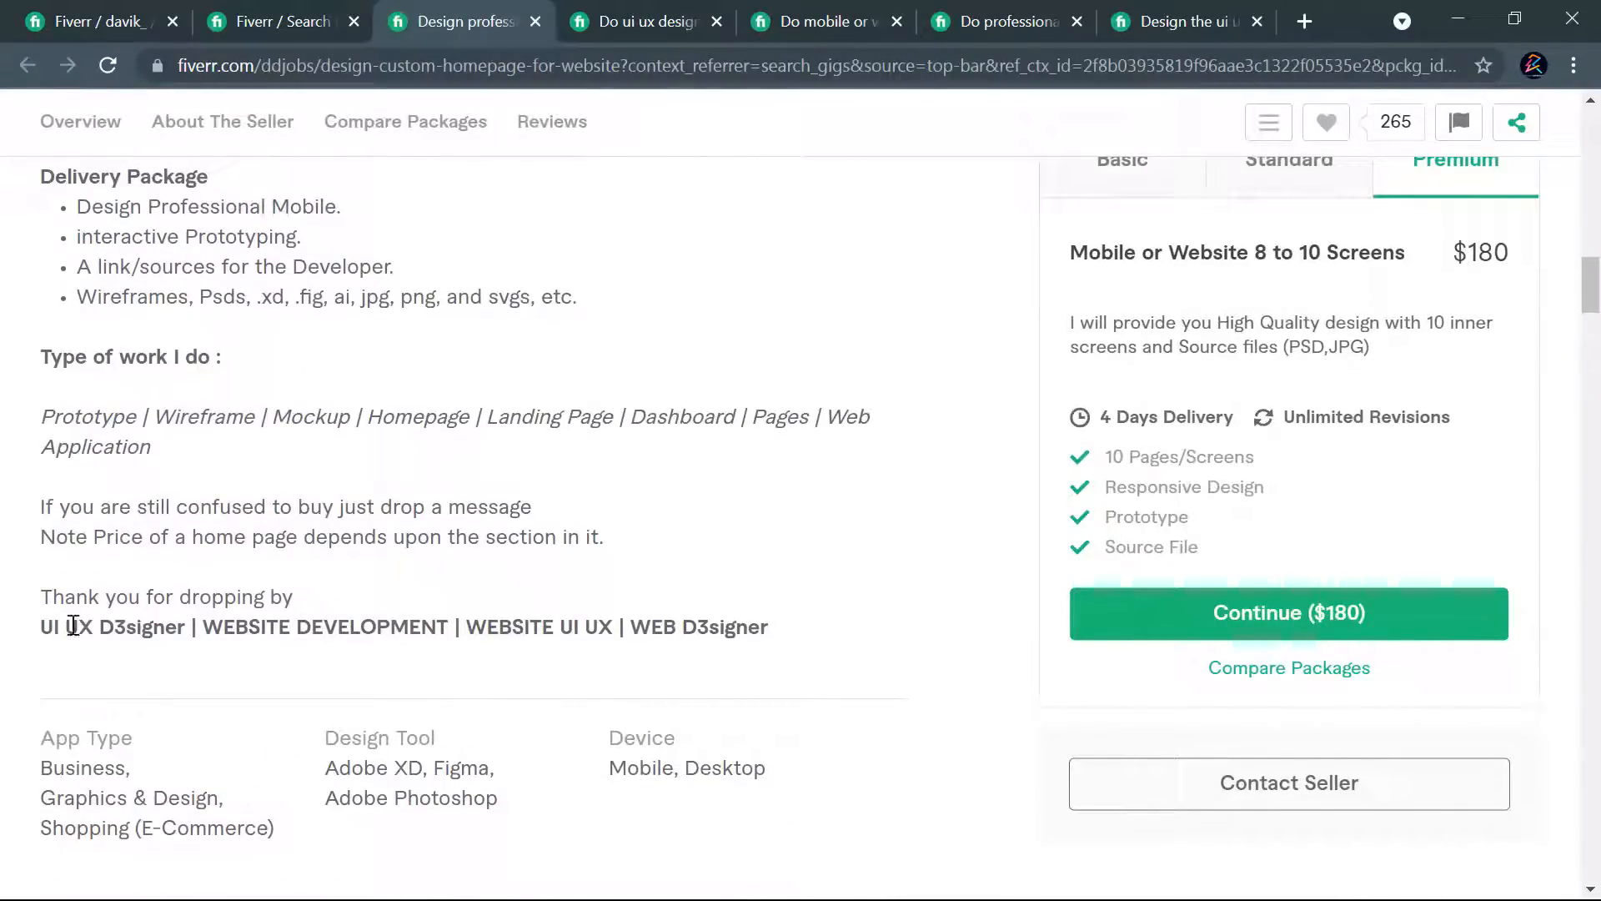
mouse_move(50, 626)
mouse_down()
mouse_move(772, 637)
mouse_move(37, 644)
mouse_up()
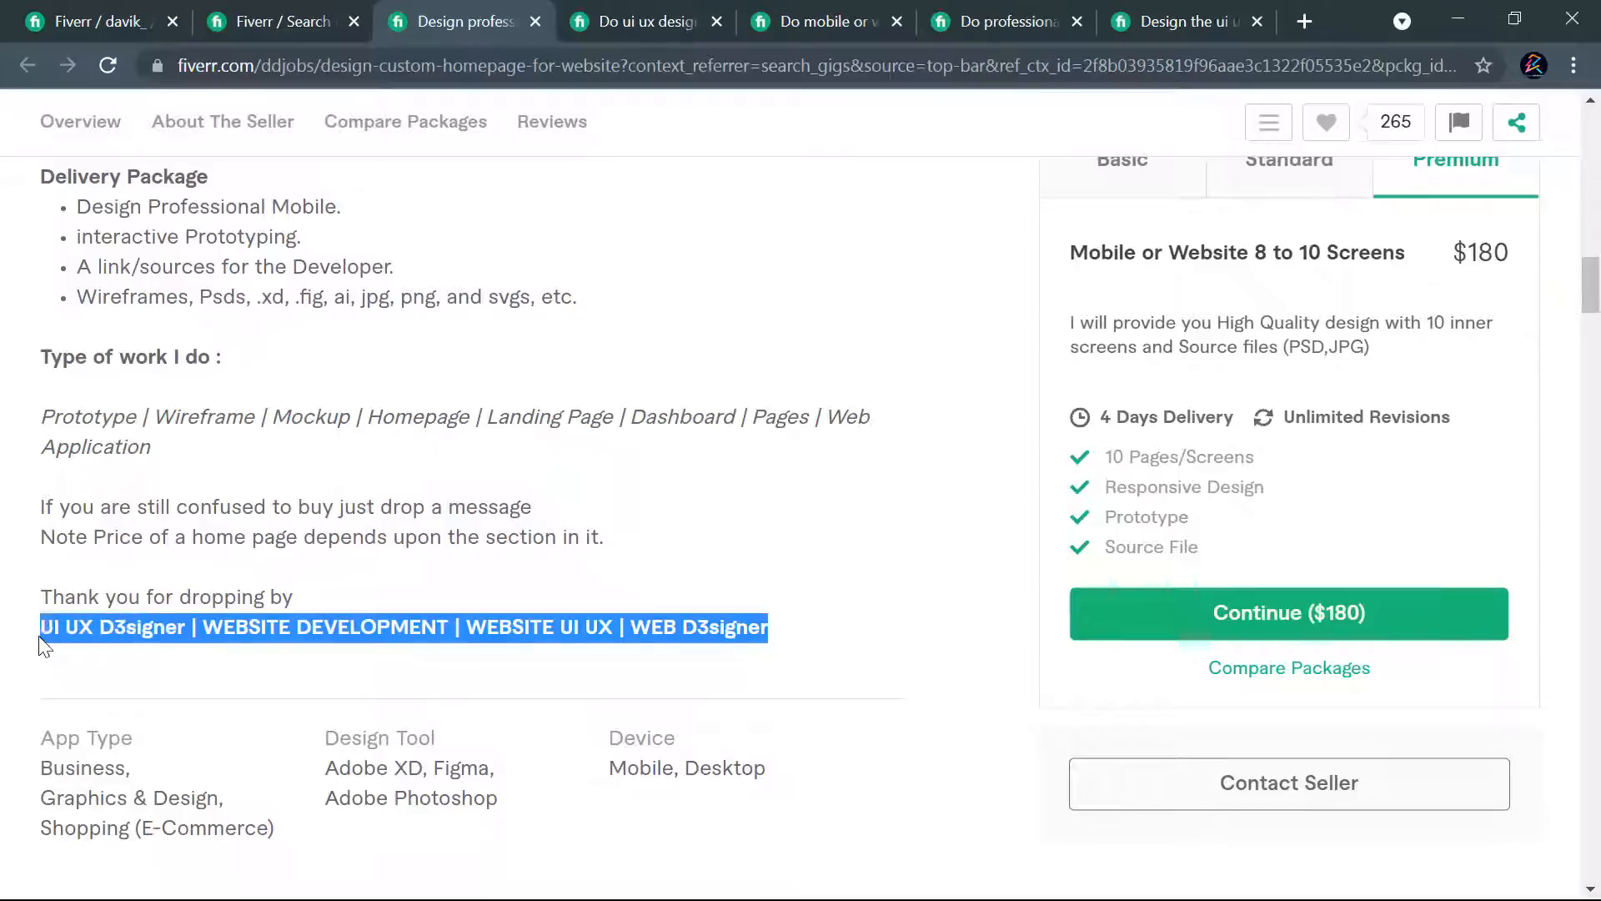
click(422, 611)
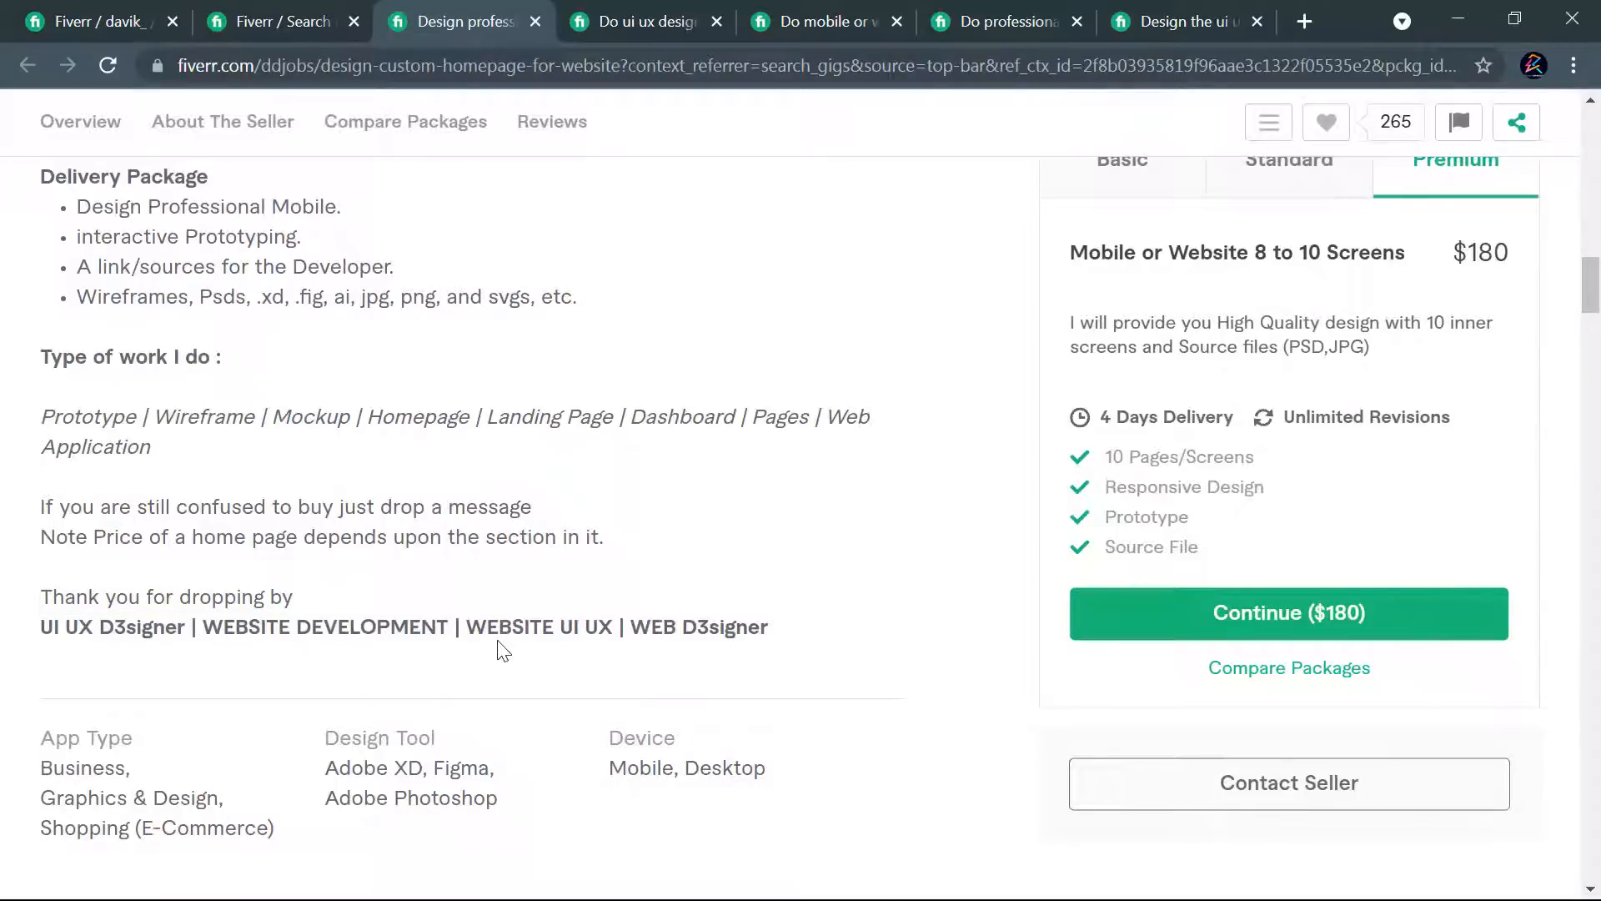
- Review the description sections of the competitor gig "I will do UI UX design, mobile app UI design or web UI design"
click(638, 10)
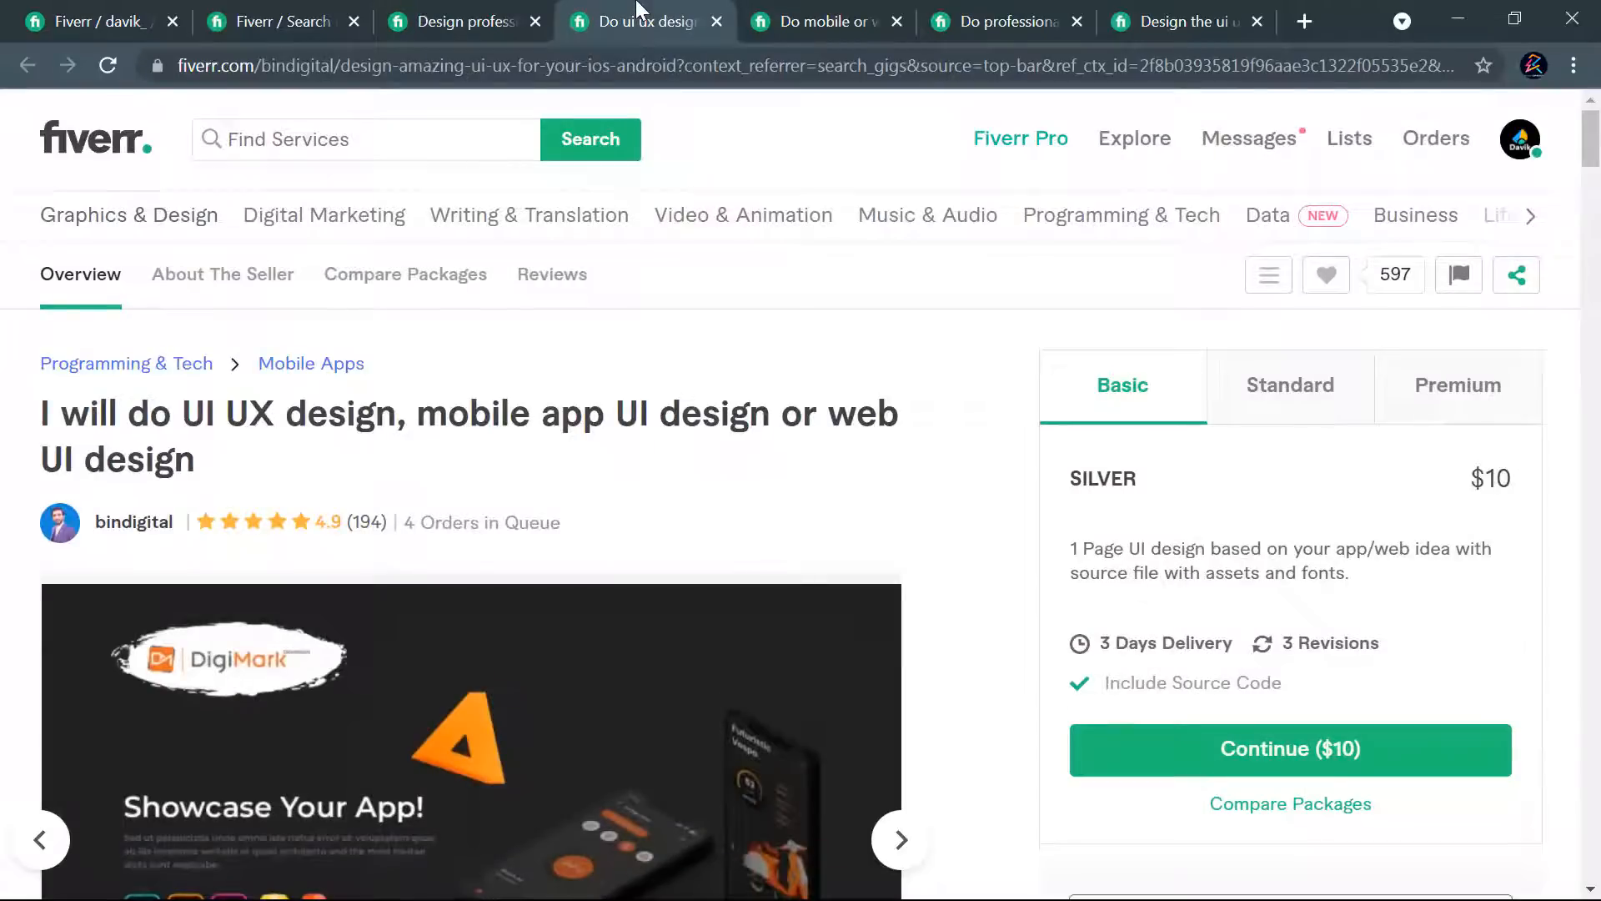
scroll(889, 442, down, 15)
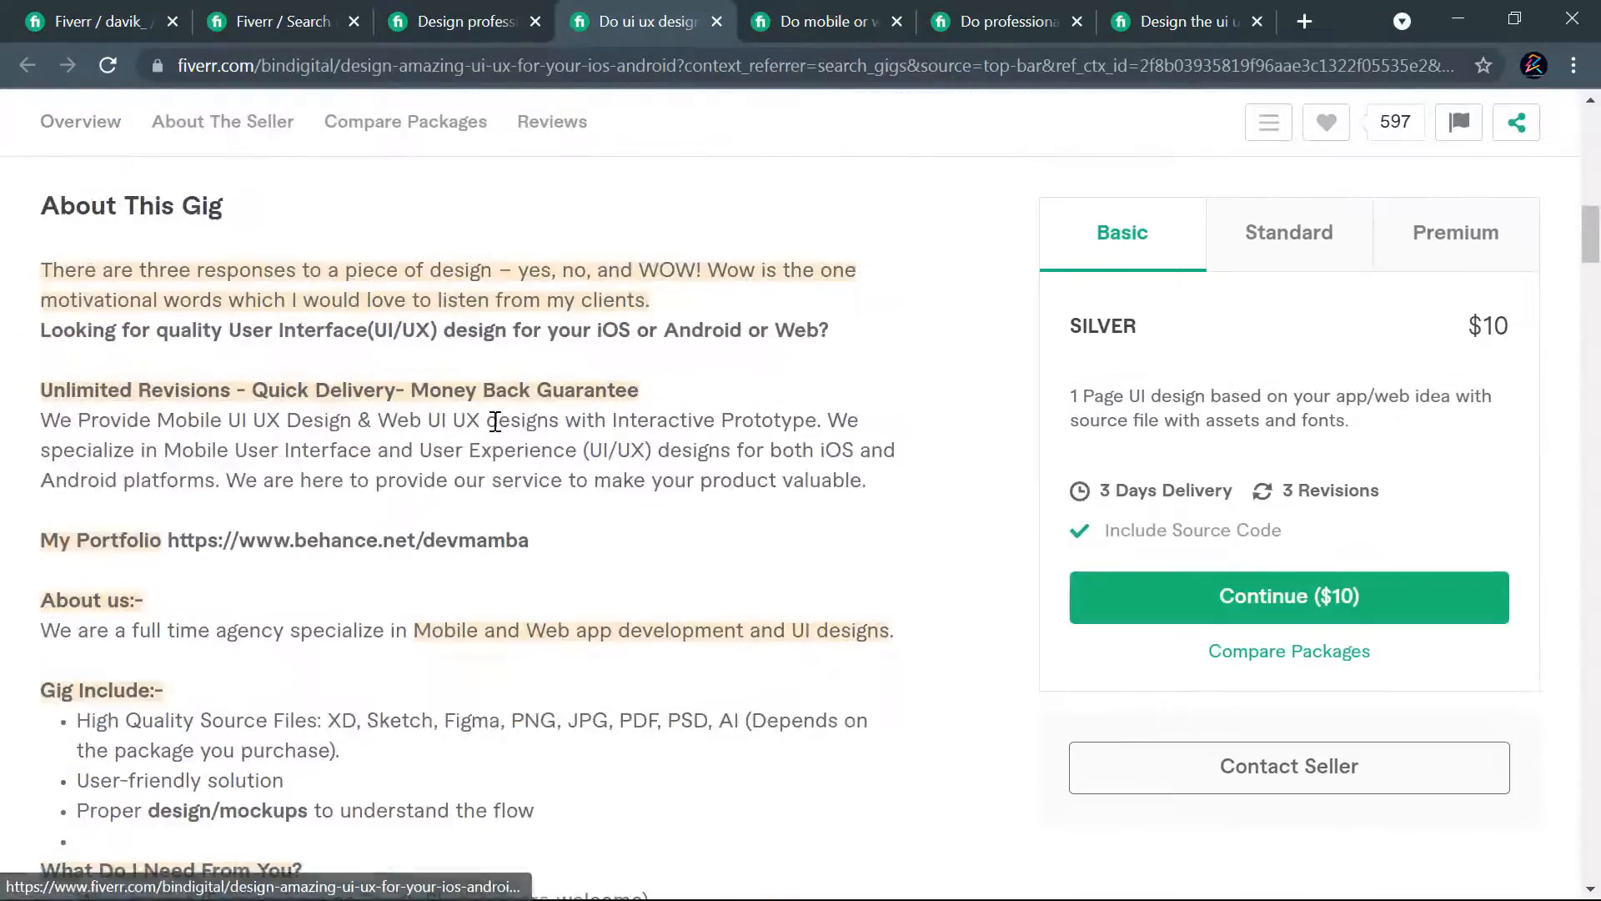
scroll(309, 425, up, 2)
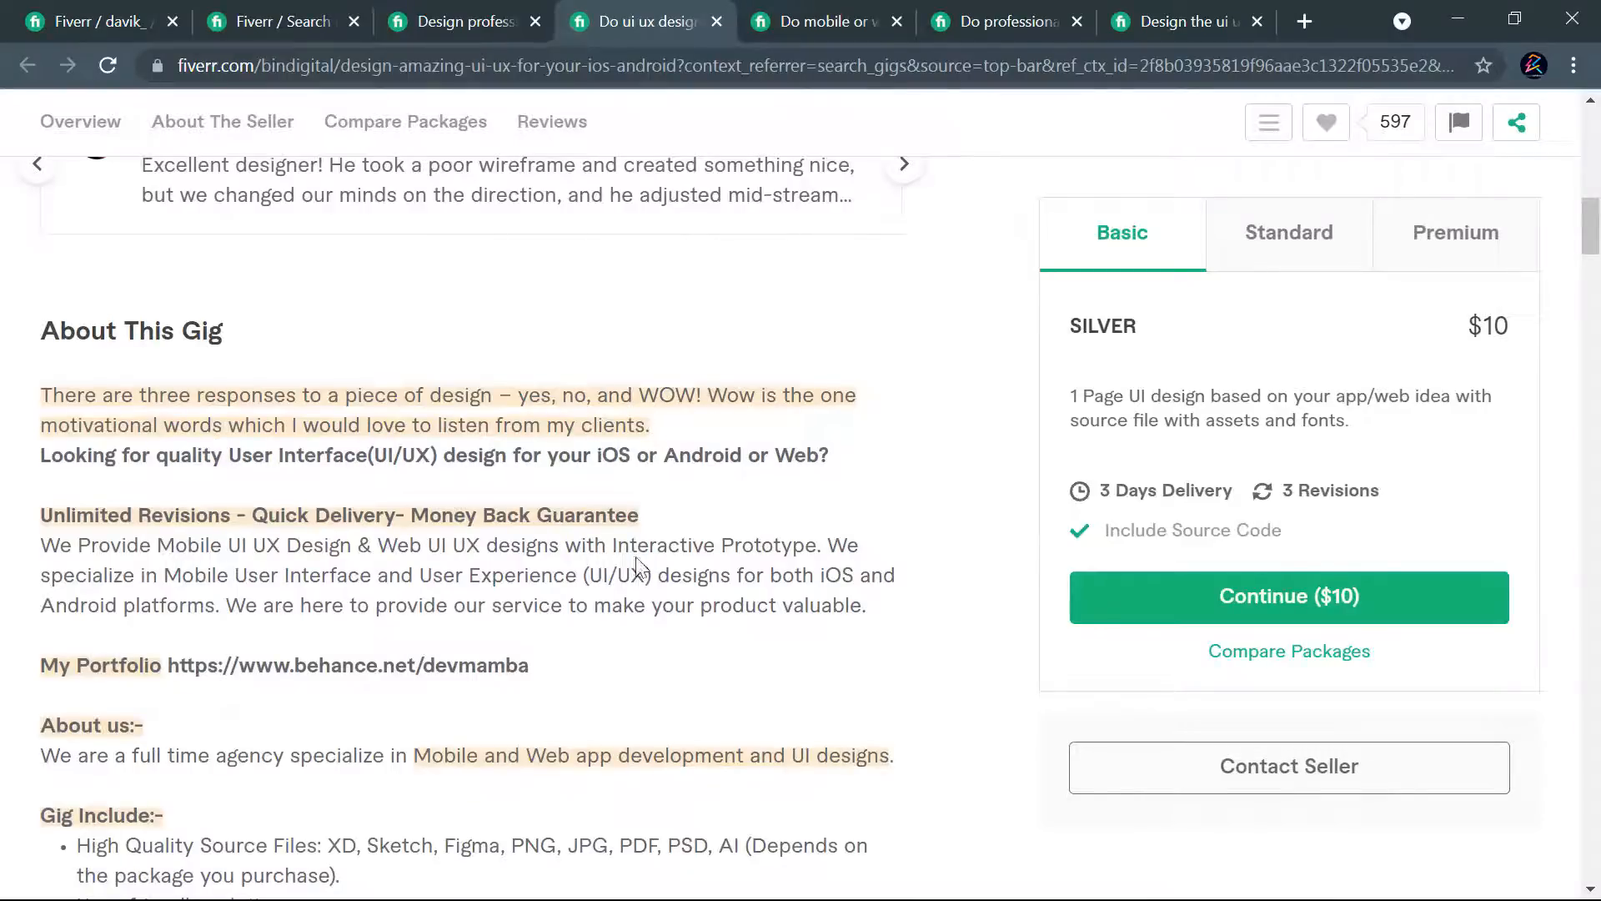
scroll(705, 538, down, 3)
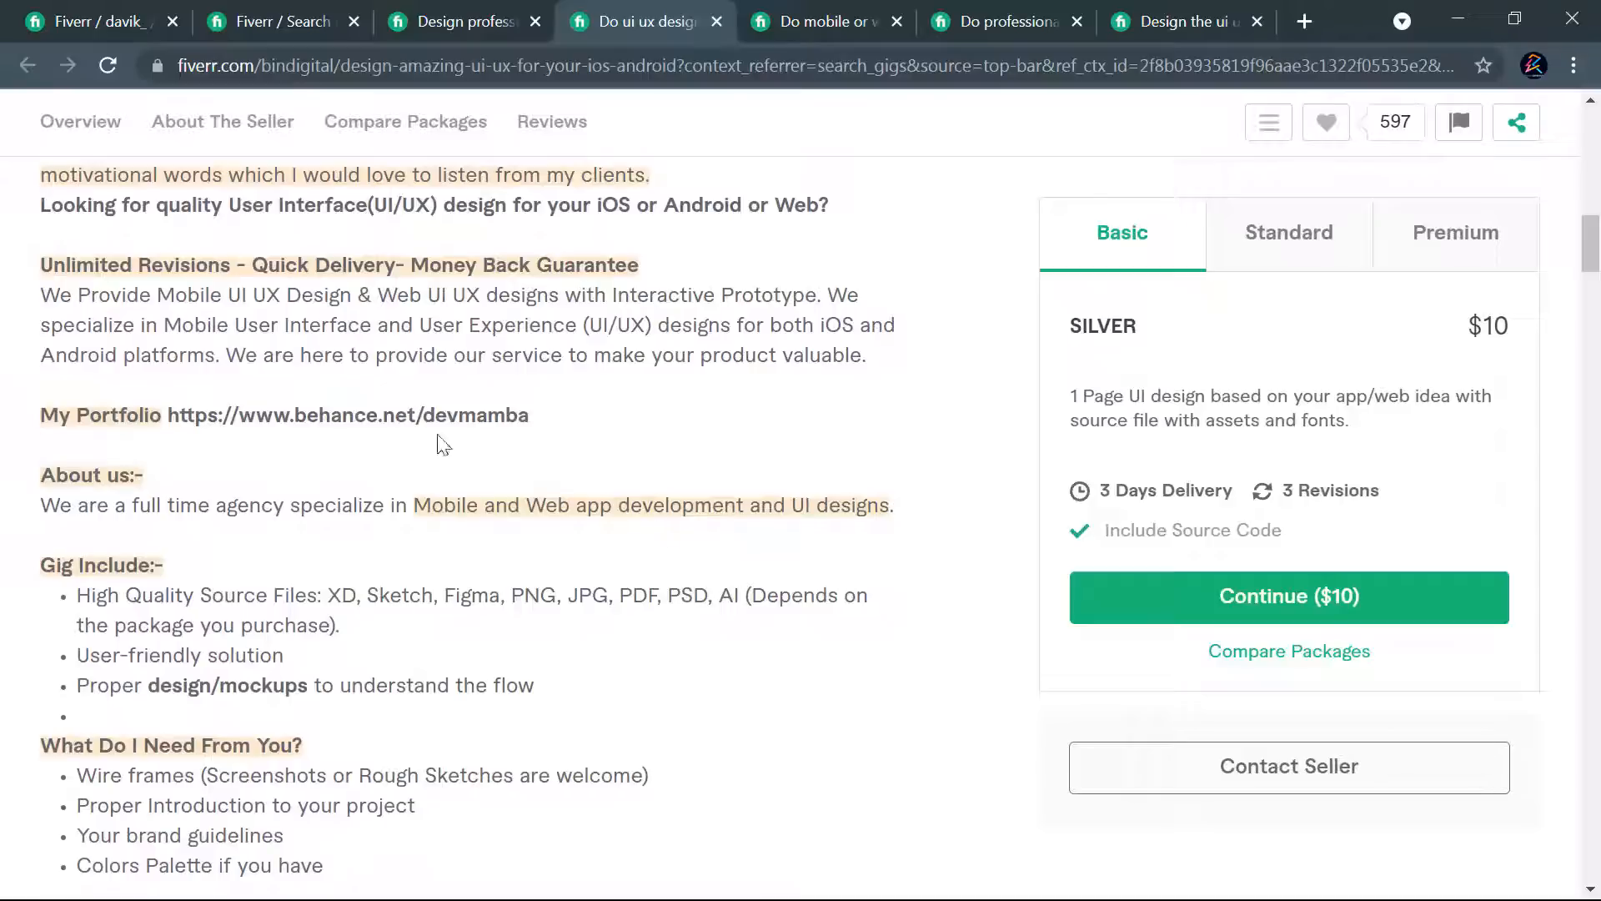
scroll(417, 442, down, 4)
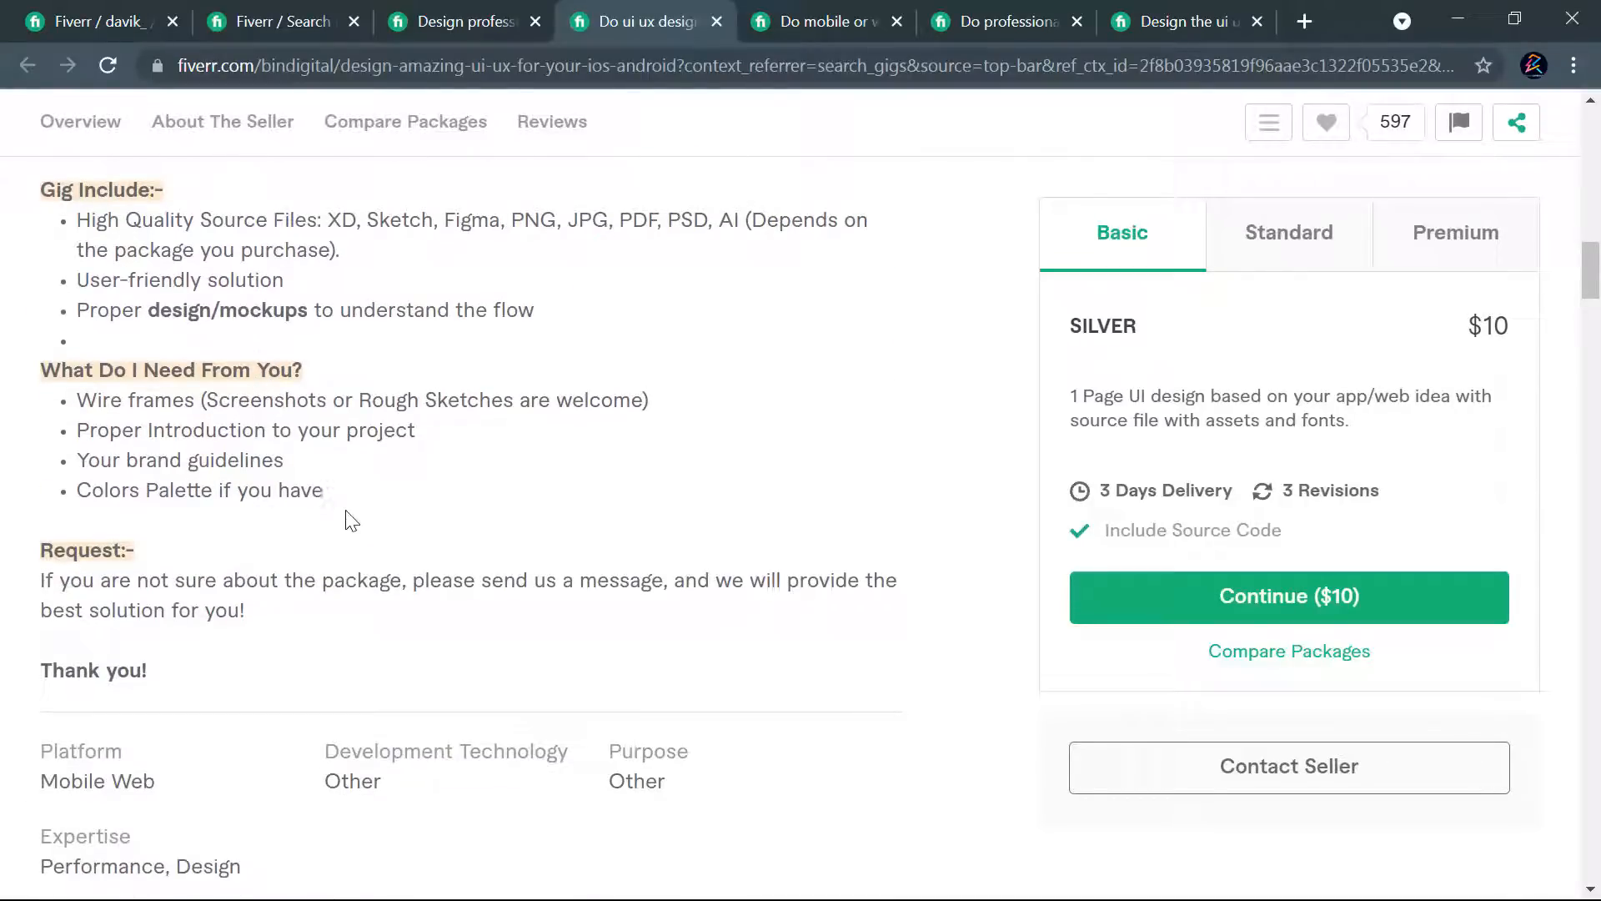
- Study the description of the competitor gig "I will do mobile or web ui ux design", from custom-order notice to closing notes
click(786, 35)
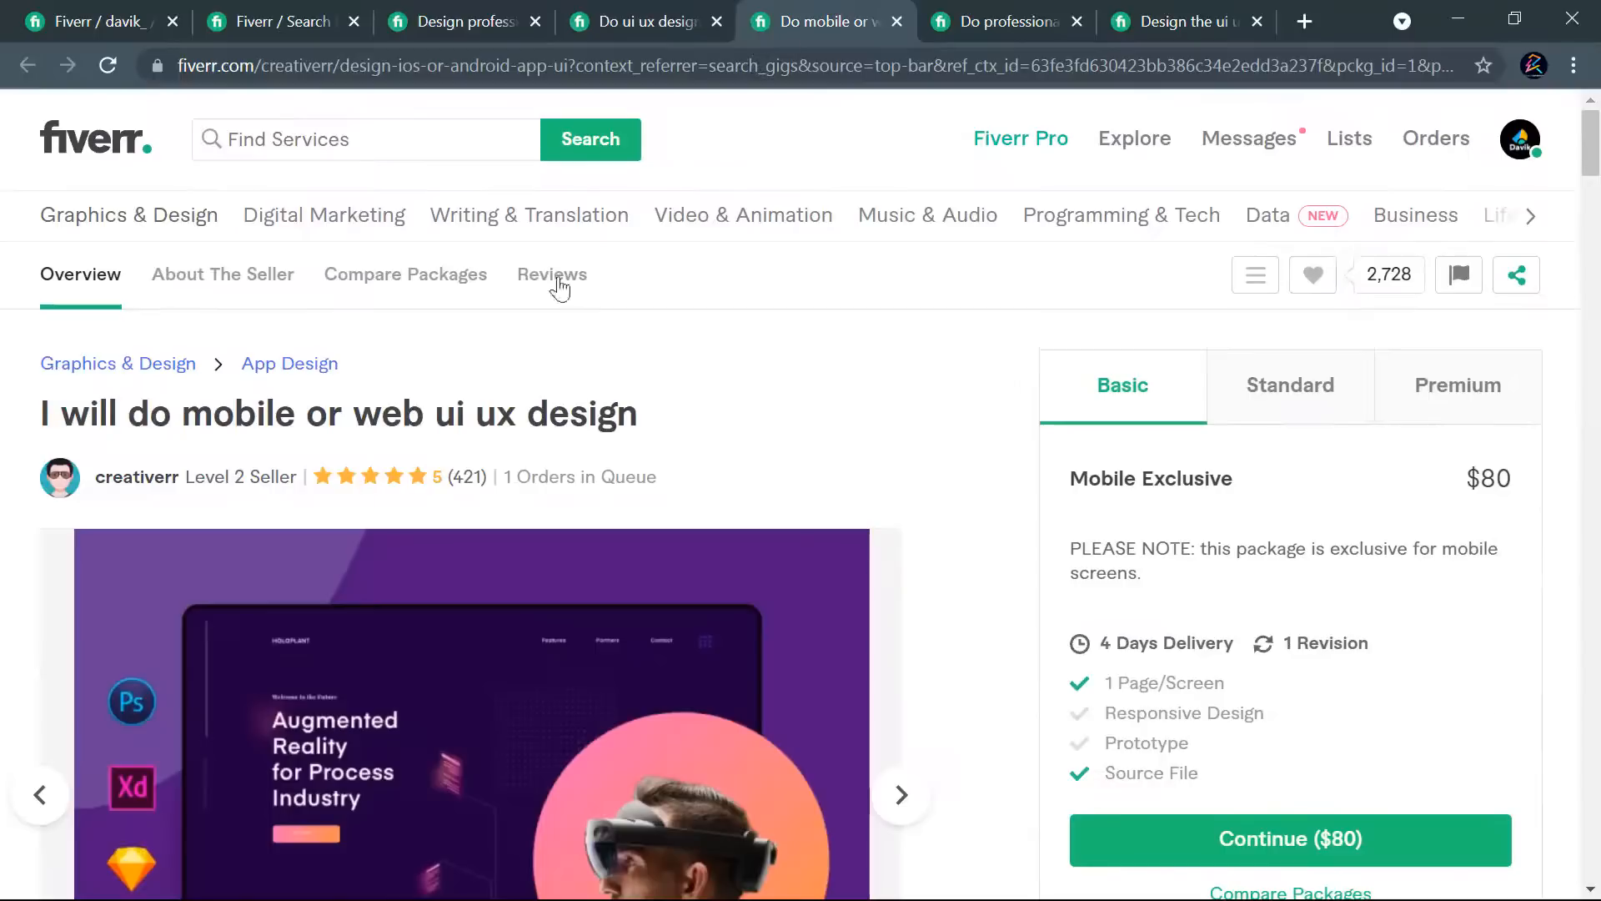
scroll(834, 402, down, 18)
scroll(332, 474, up, 6)
scroll(332, 474, up, 2)
scroll(411, 497, down, 3)
scroll(417, 503, up, 3)
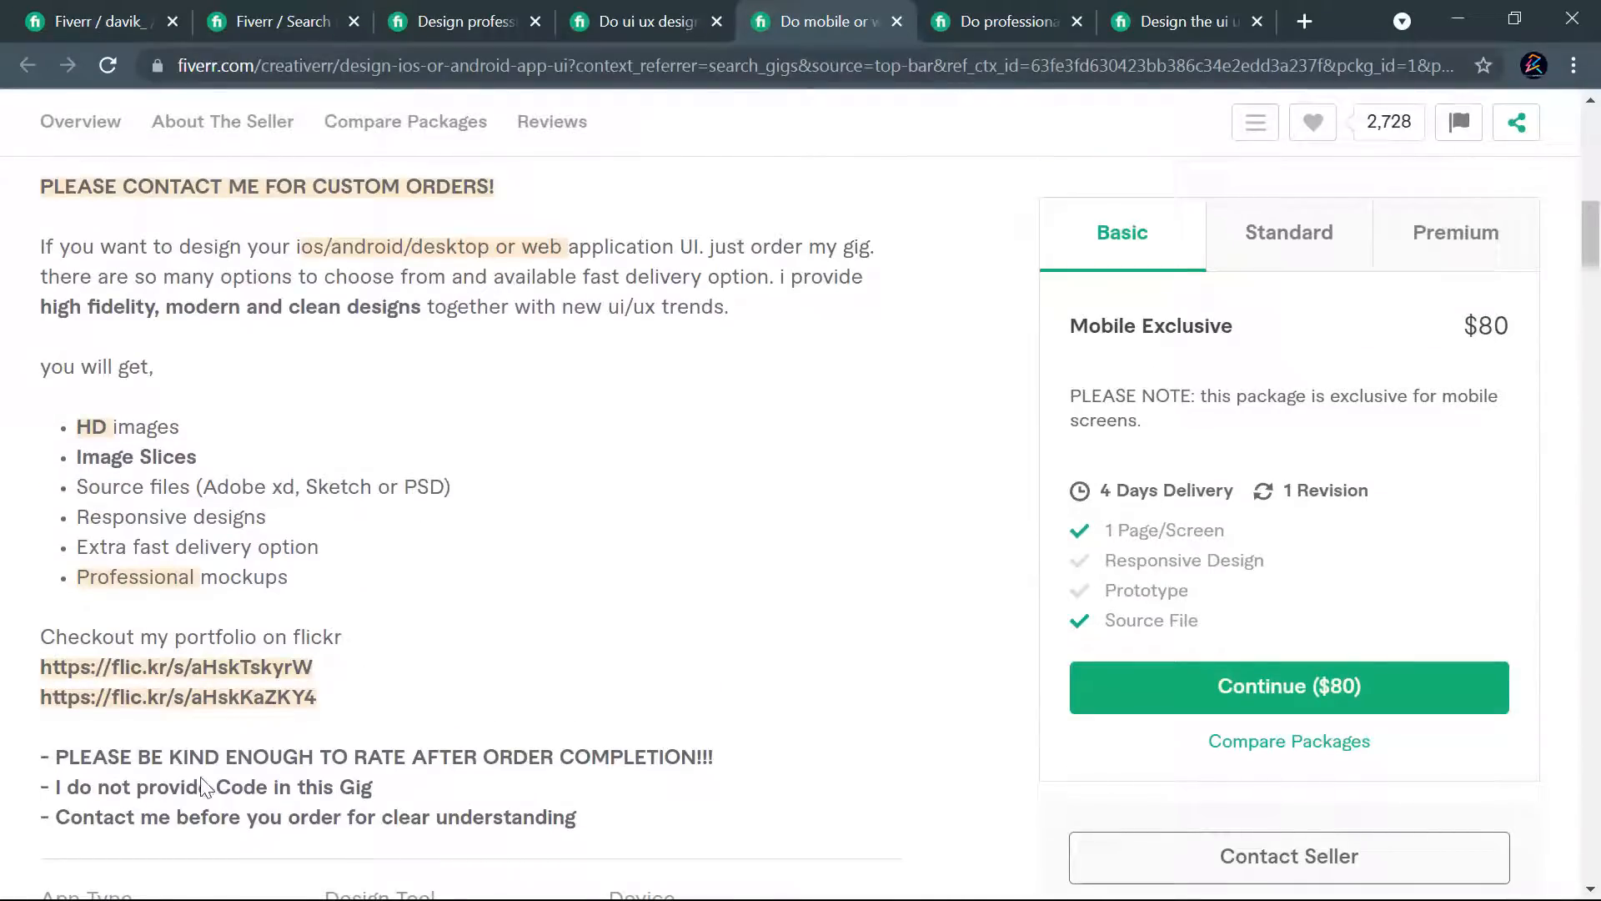
scroll(250, 584, up, 3)
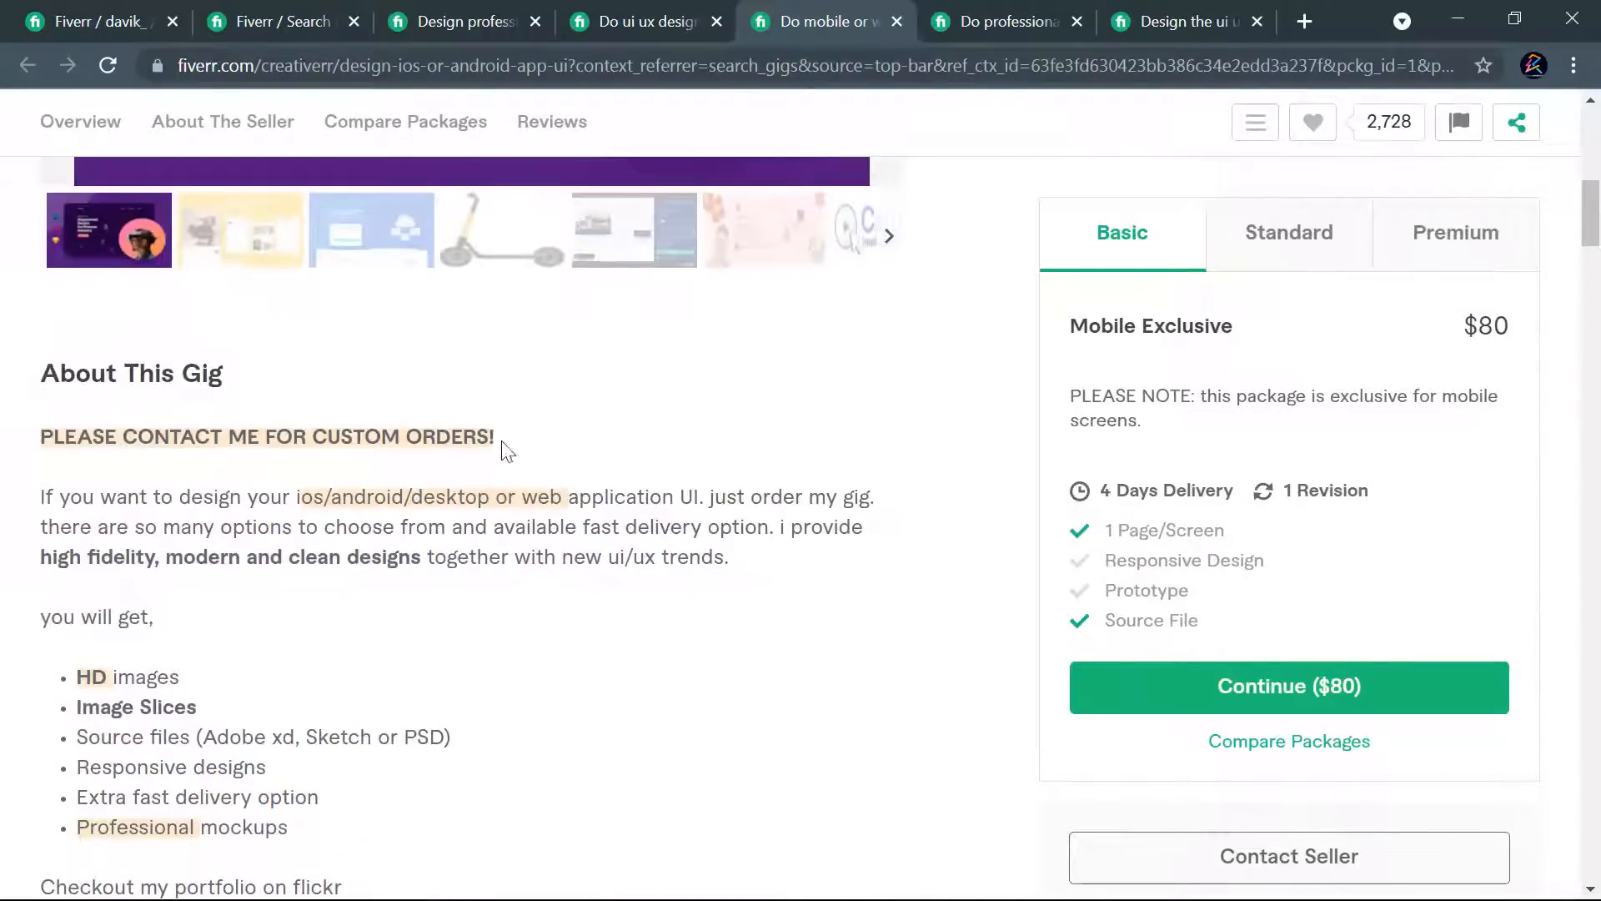
scroll(470, 550, down, 3)
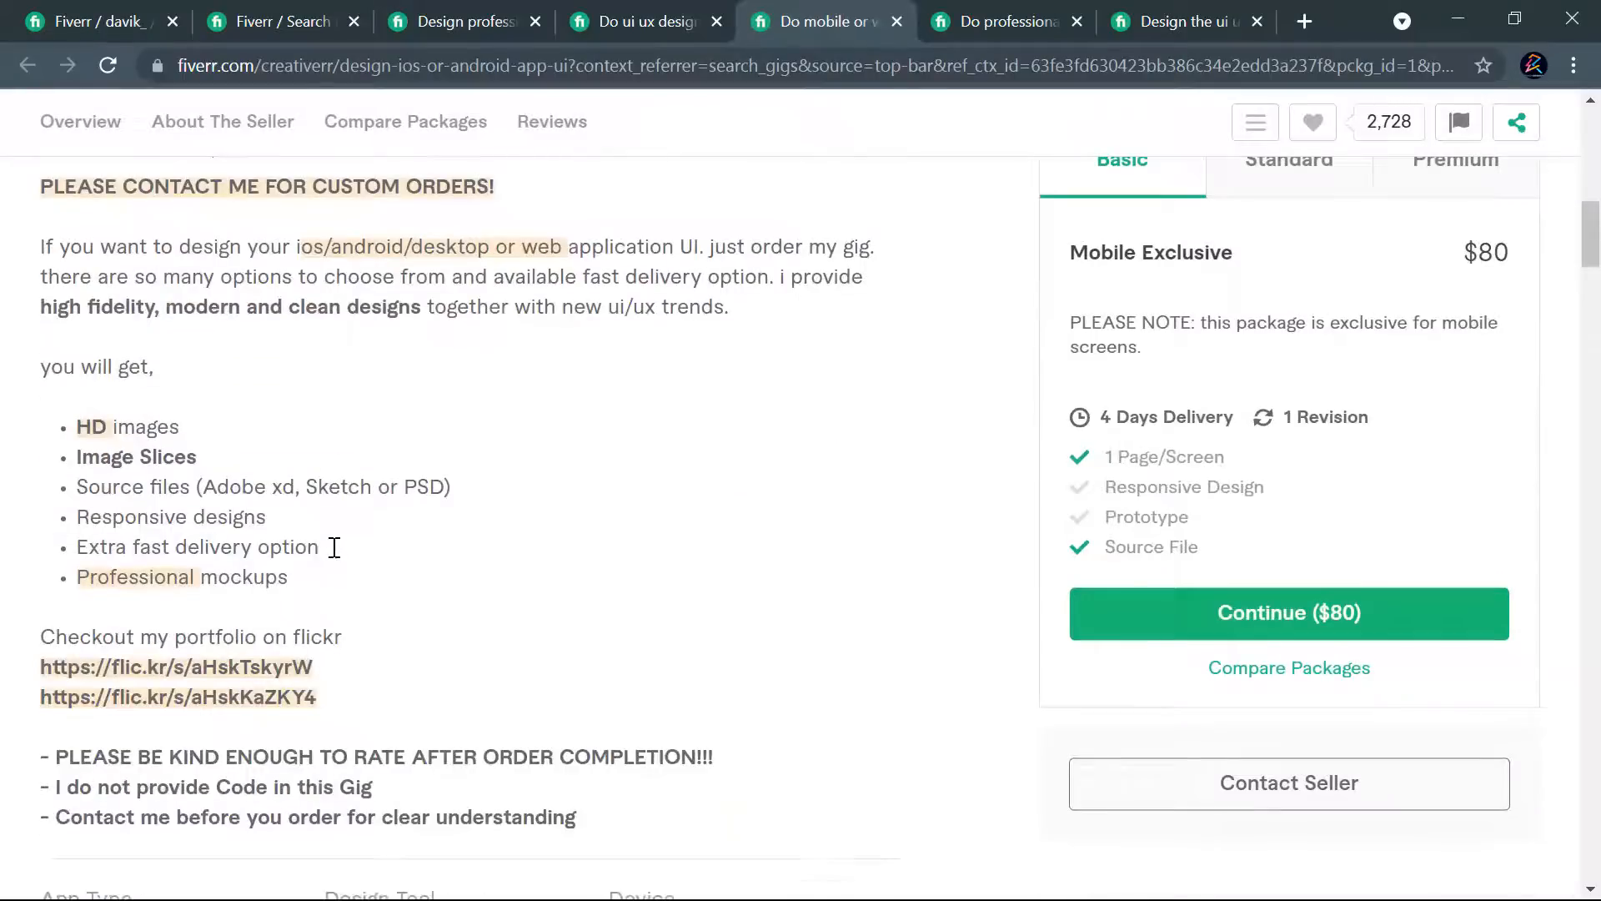
scroll(450, 565, down, 6)
scroll(443, 561, up, 8)
- Review the About This Gig description of the competitor gig "I will do professional UI UX landing page and web template design"
click(977, 10)
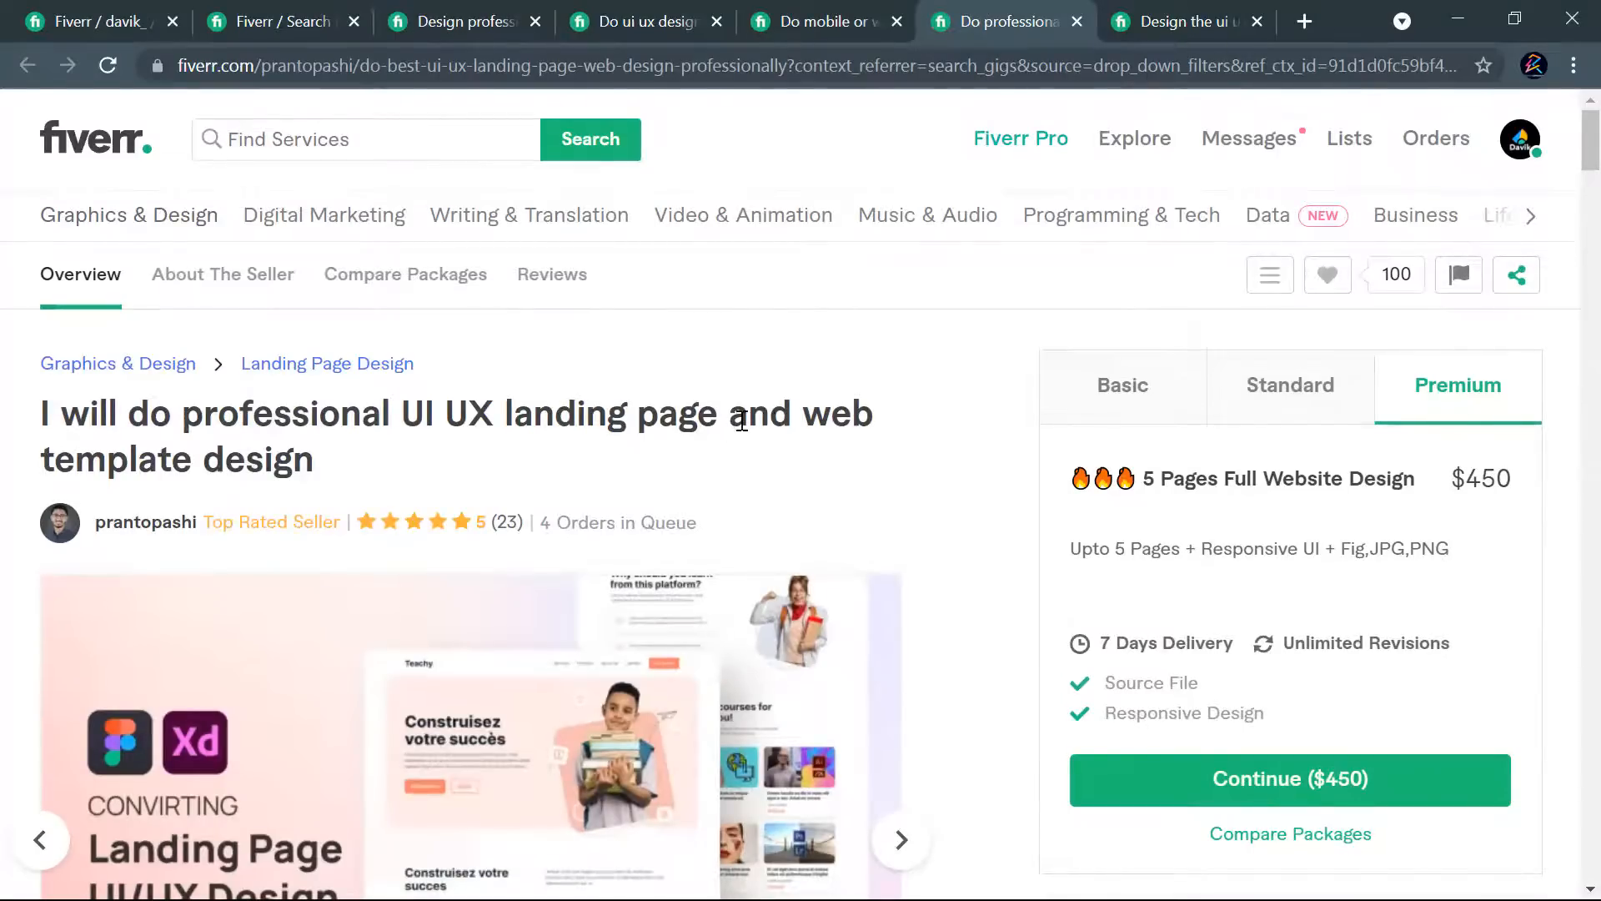
scroll(738, 421, down, 12)
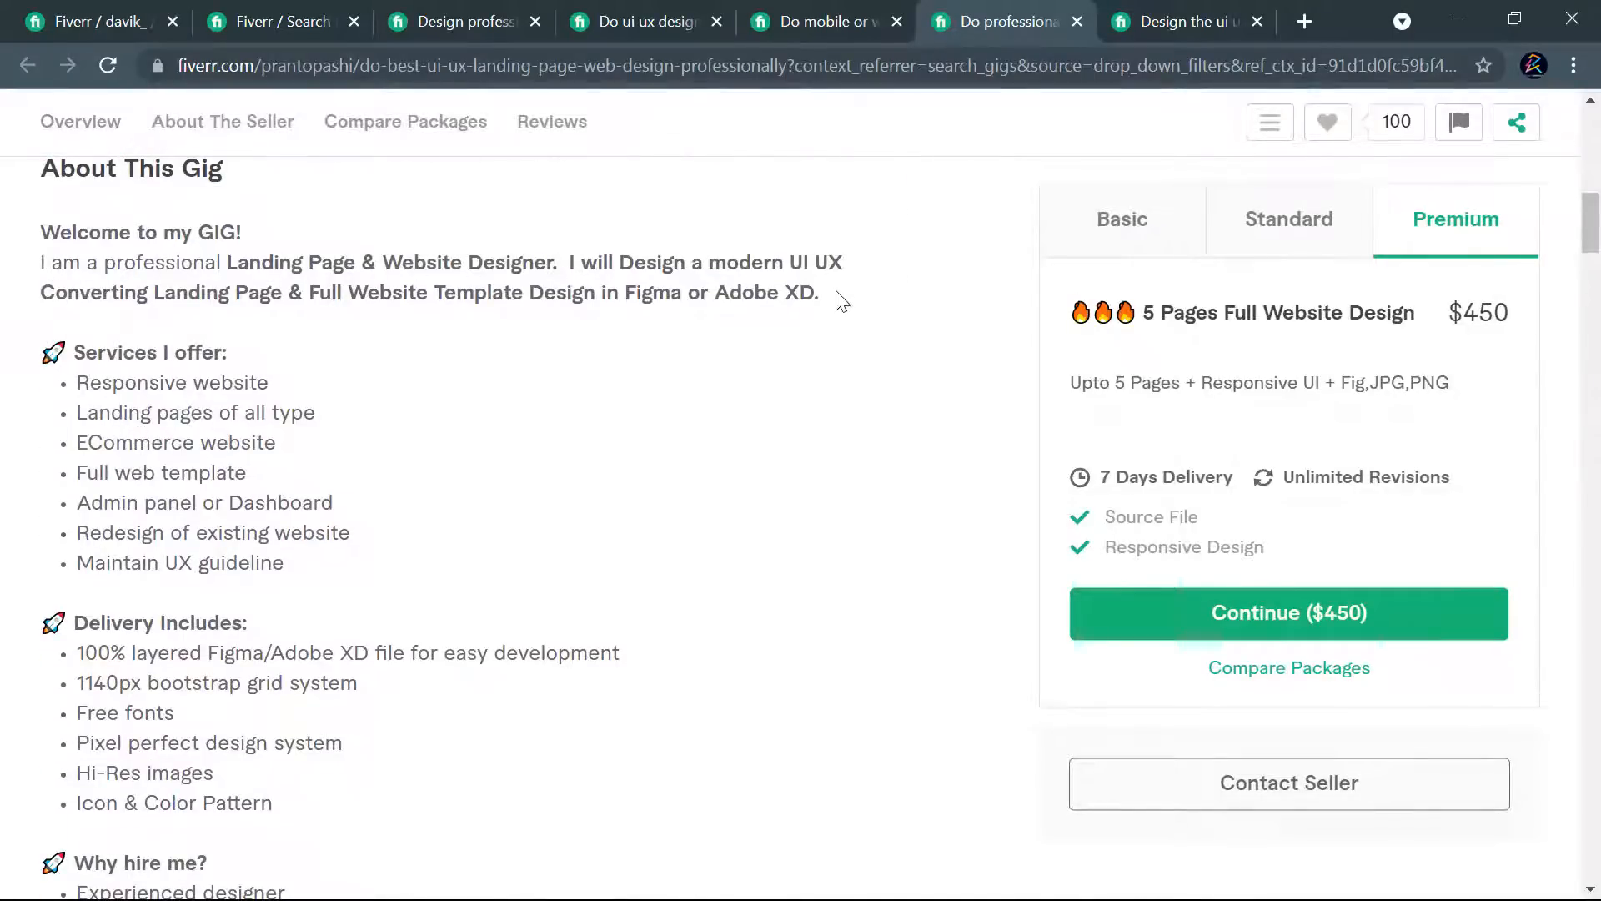
scroll(286, 415, down, 5)
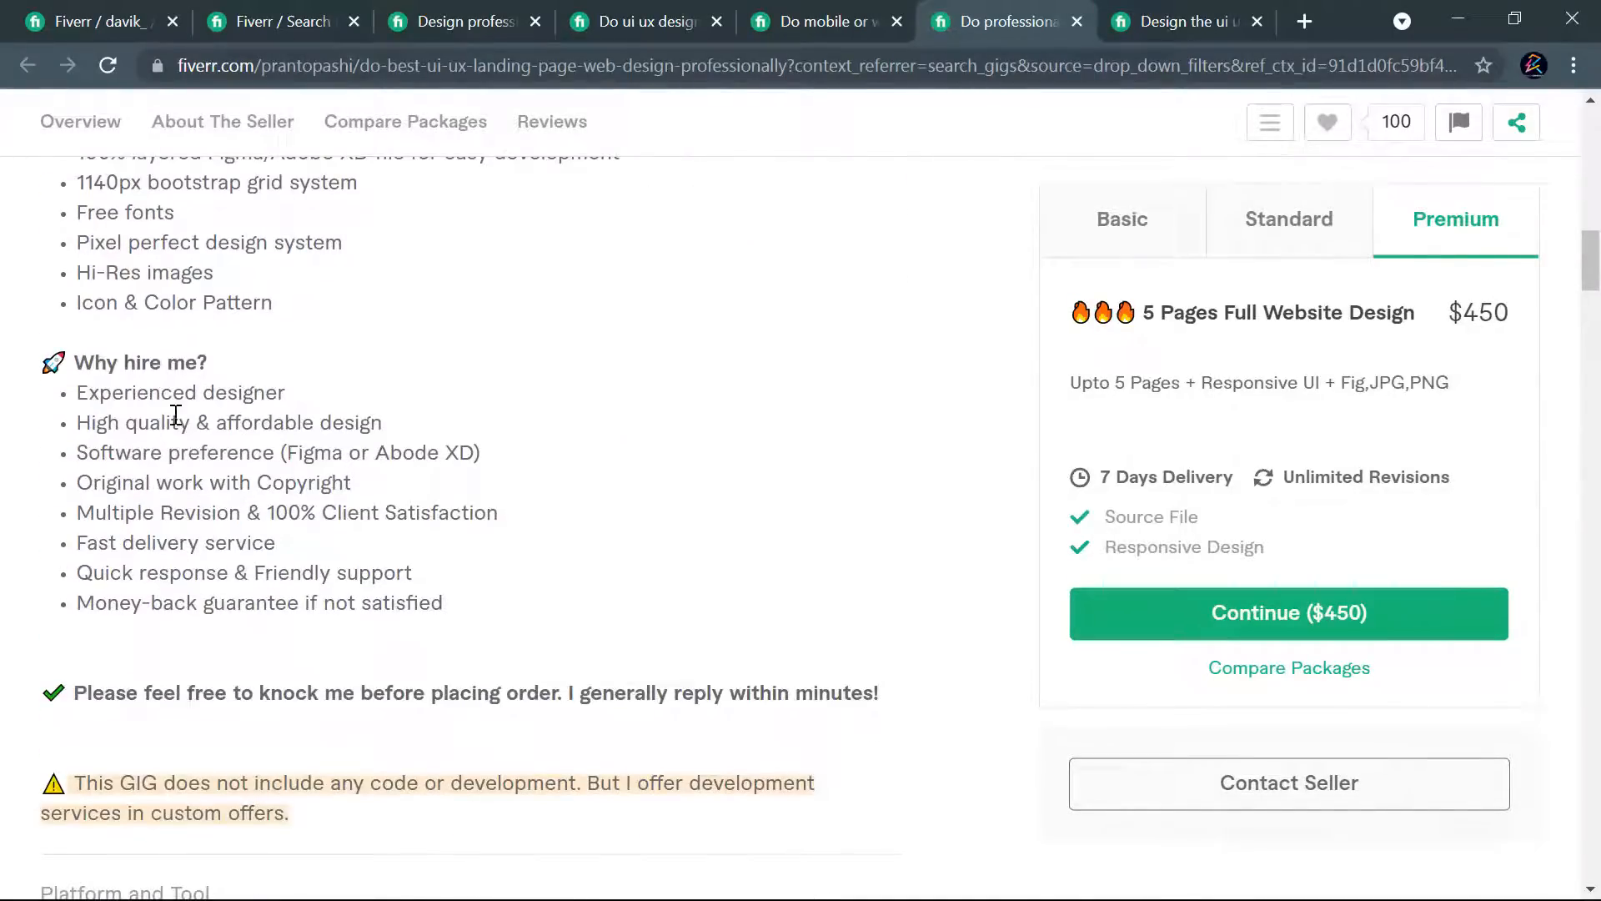
scroll(386, 461, down, 3)
scroll(347, 458, up, 9)
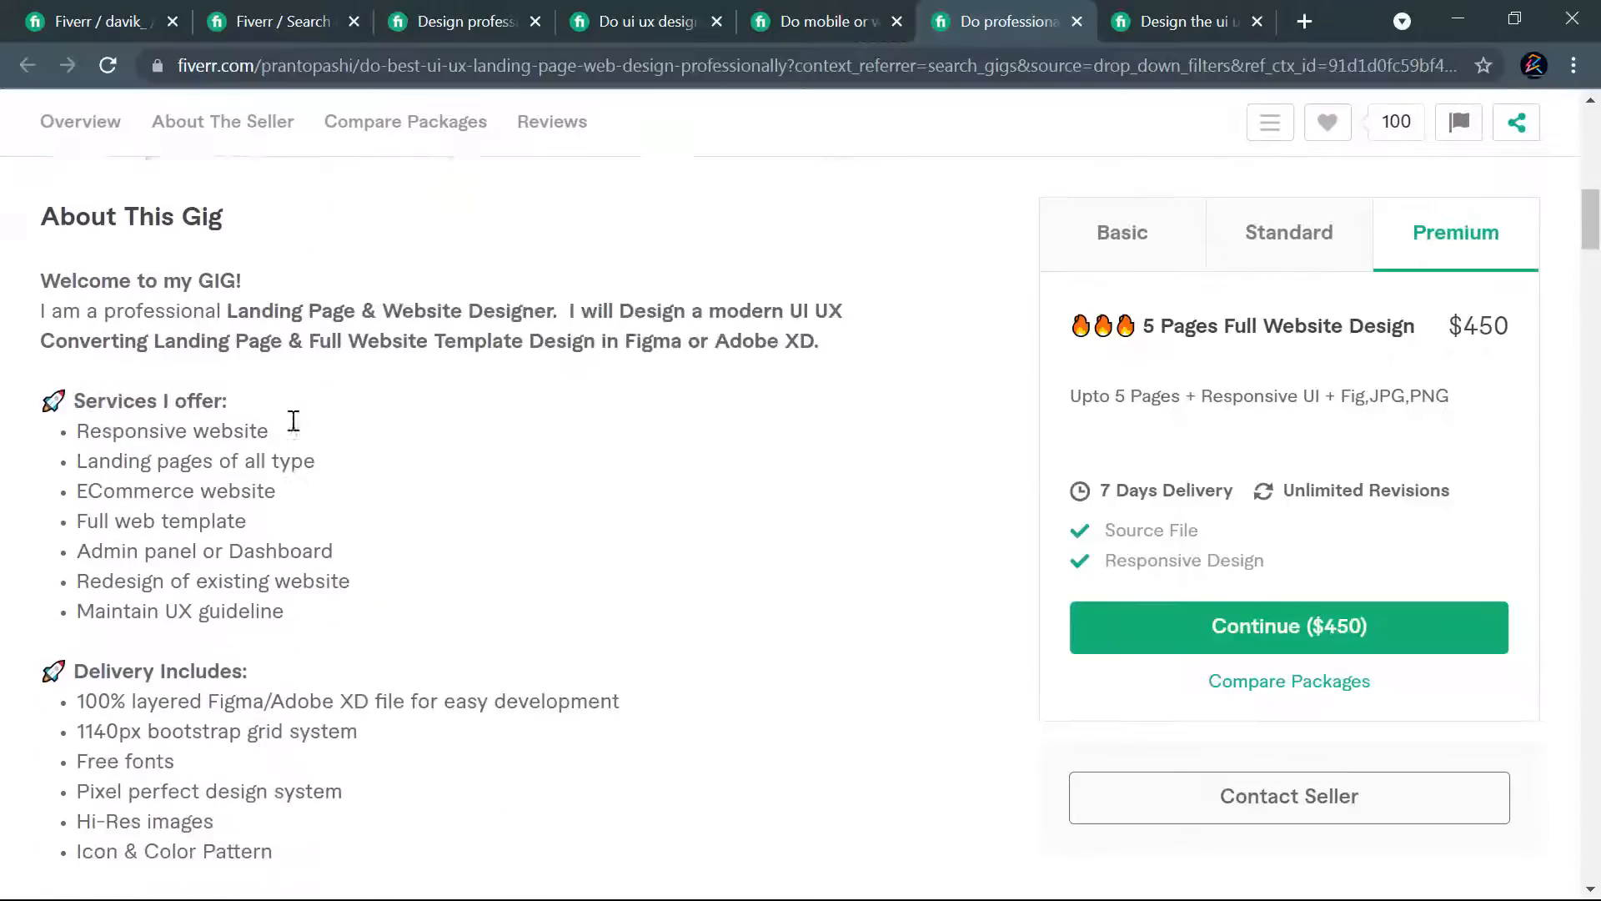
scroll(250, 408, up, 1)
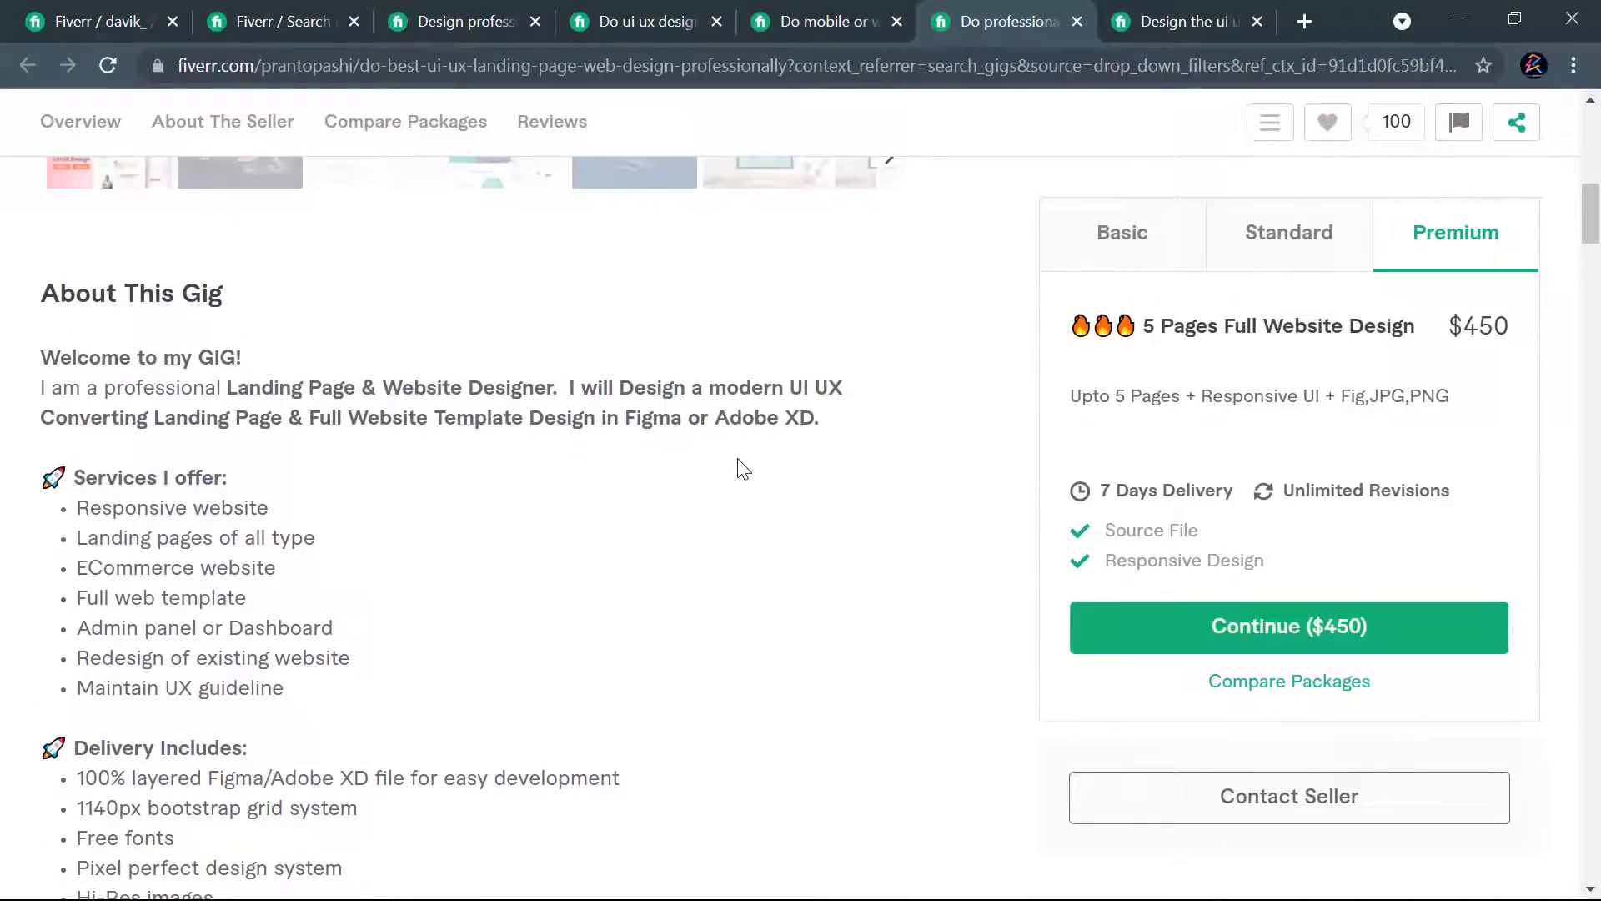
- Review the description of the competitor gig on designing the UI UX of a website and landing page, from introduction to closing note
click(1163, 22)
scroll(383, 400, up, 8)
scroll(423, 365, up, 15)
scroll(392, 334, up, 4)
scroll(350, 346, down, 4)
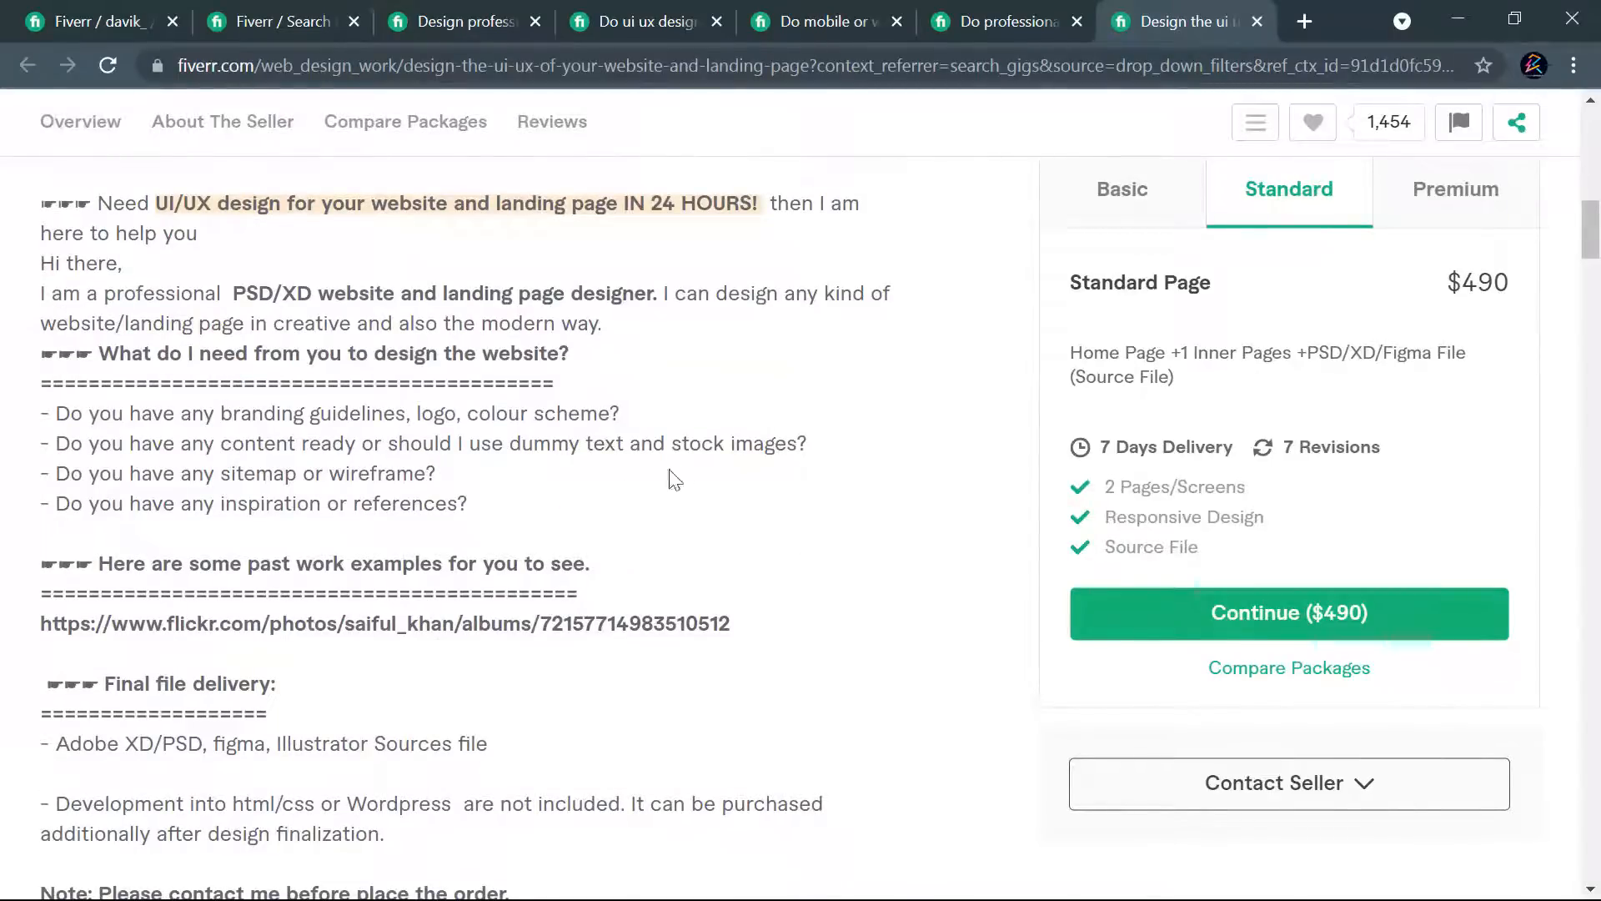
scroll(680, 473, down, 5)
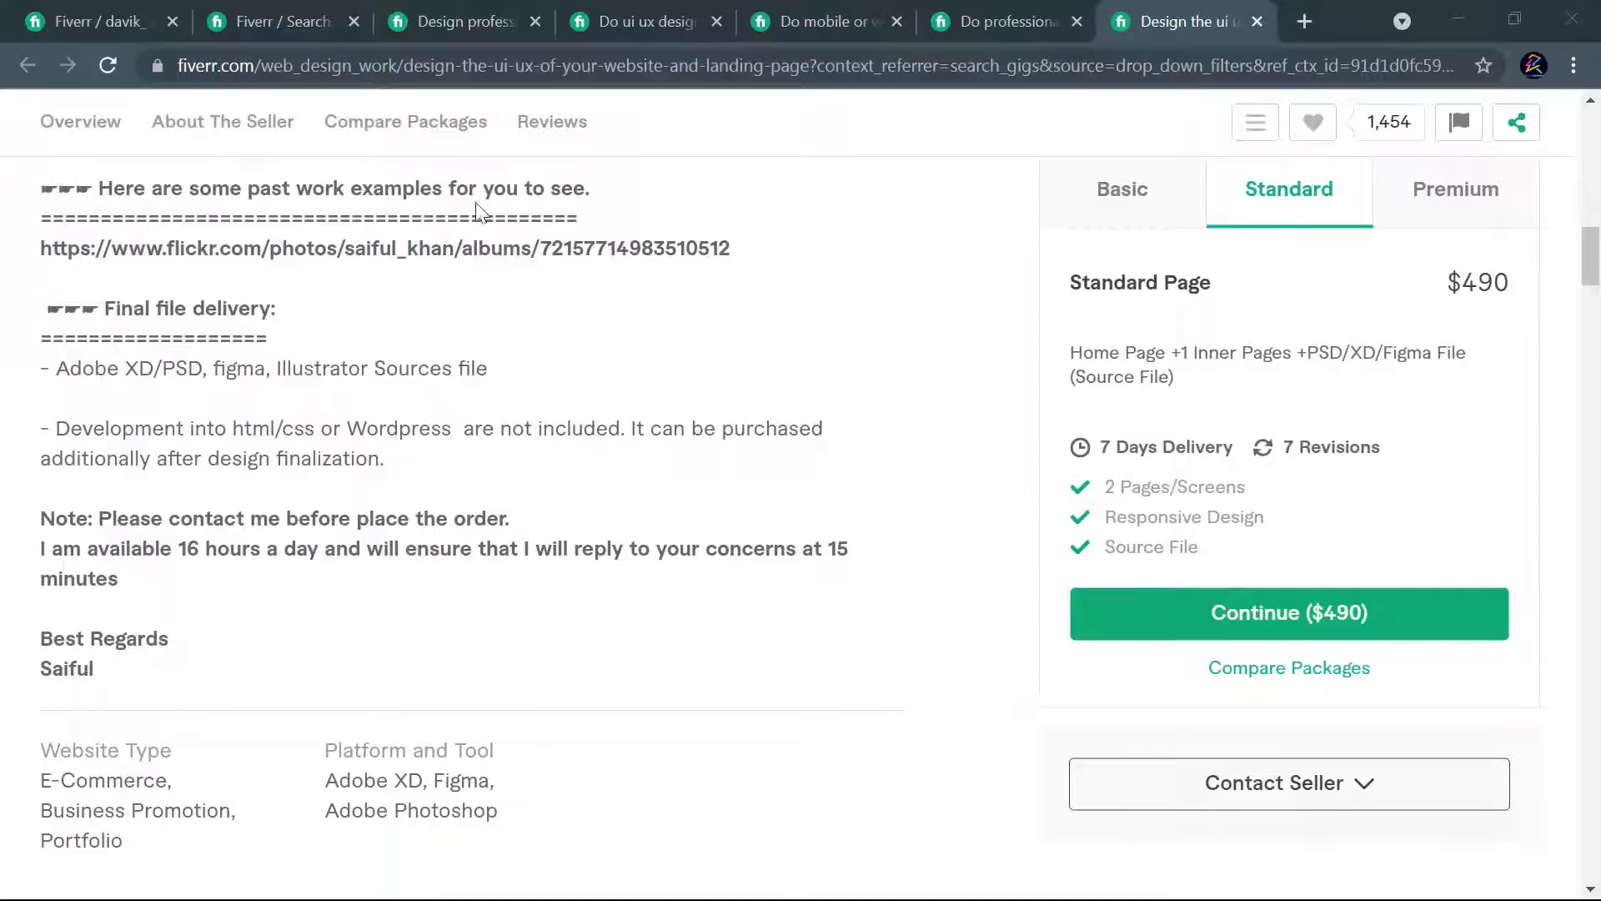
- Switch to the Davik.txt file in Notepad and find the drafted gig title, keyword list and description
key(super+Tab)
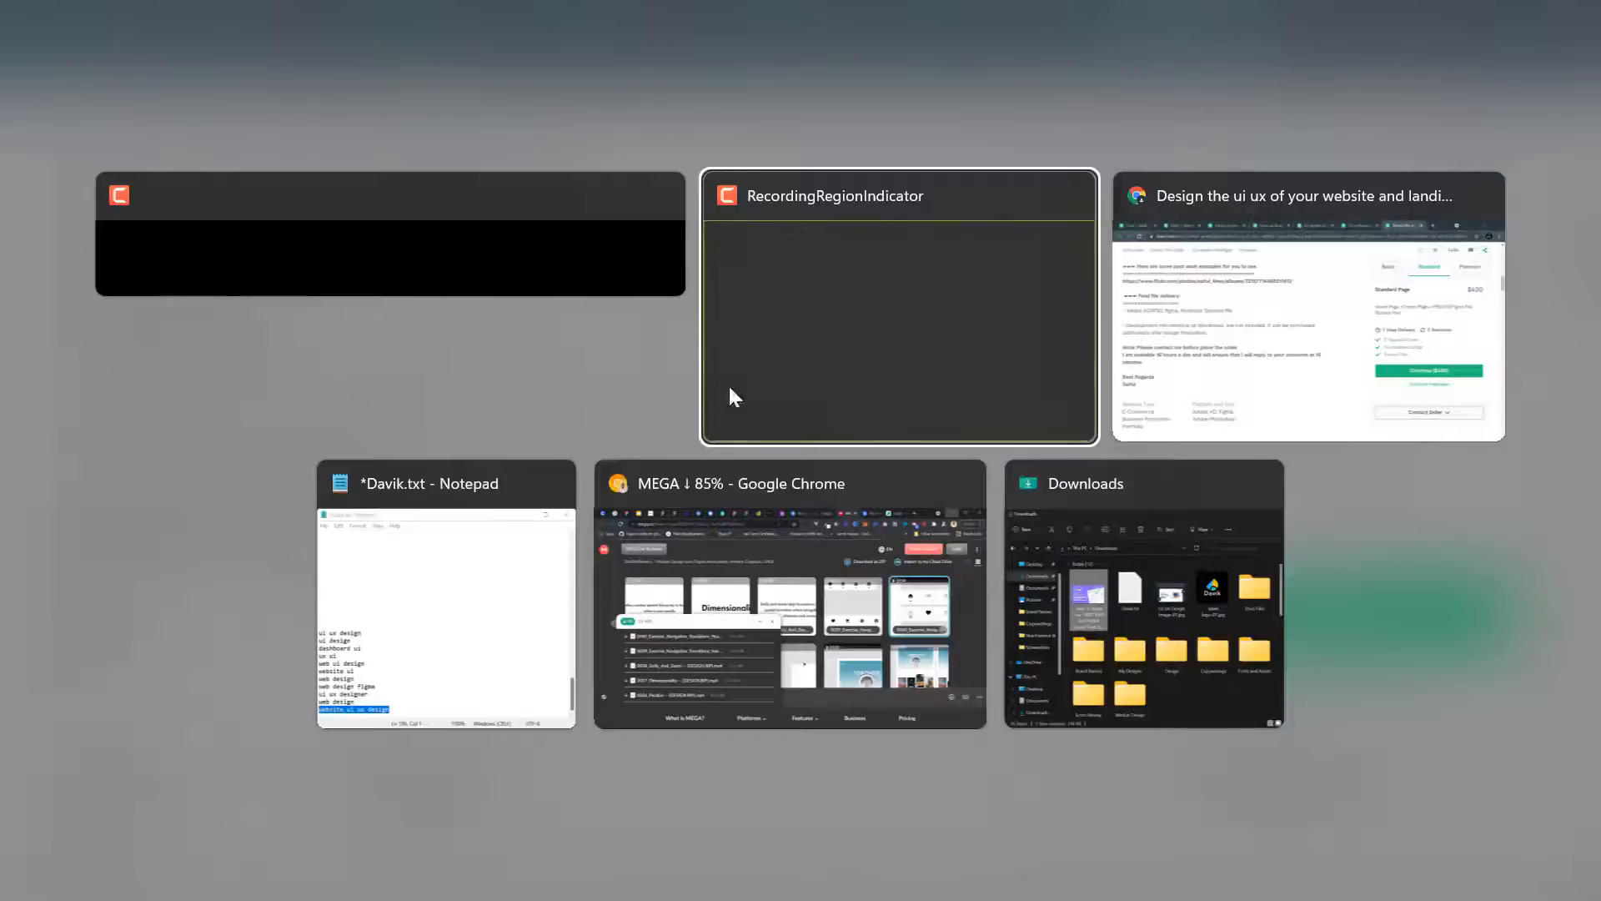
click(427, 559)
key(super+Tab)
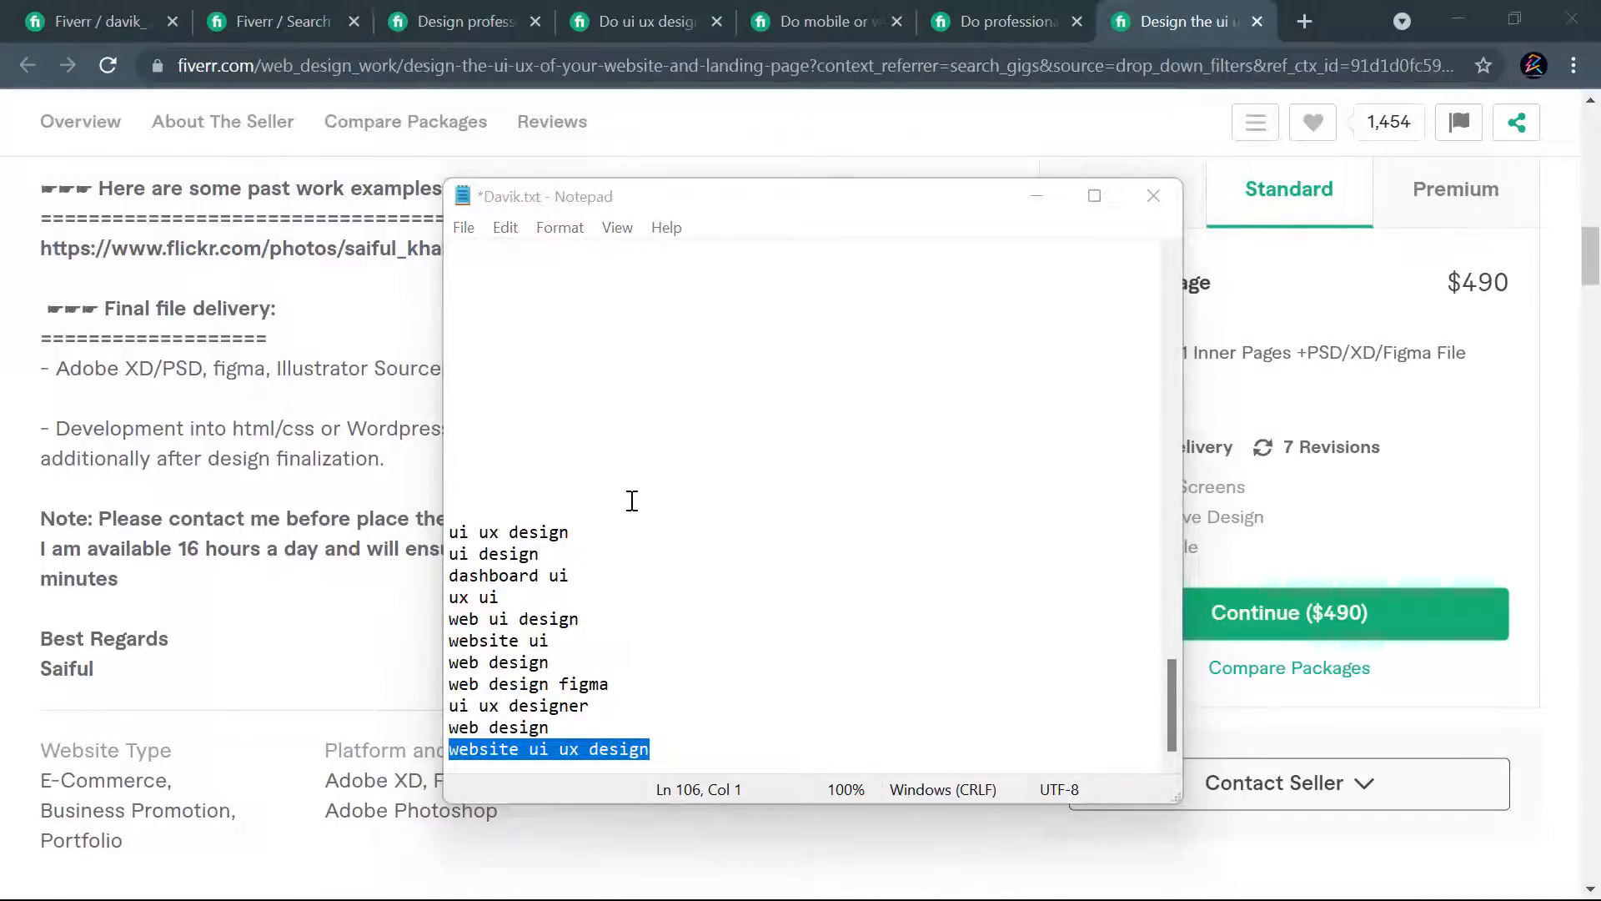
key(super+Tab)
key(Escape)
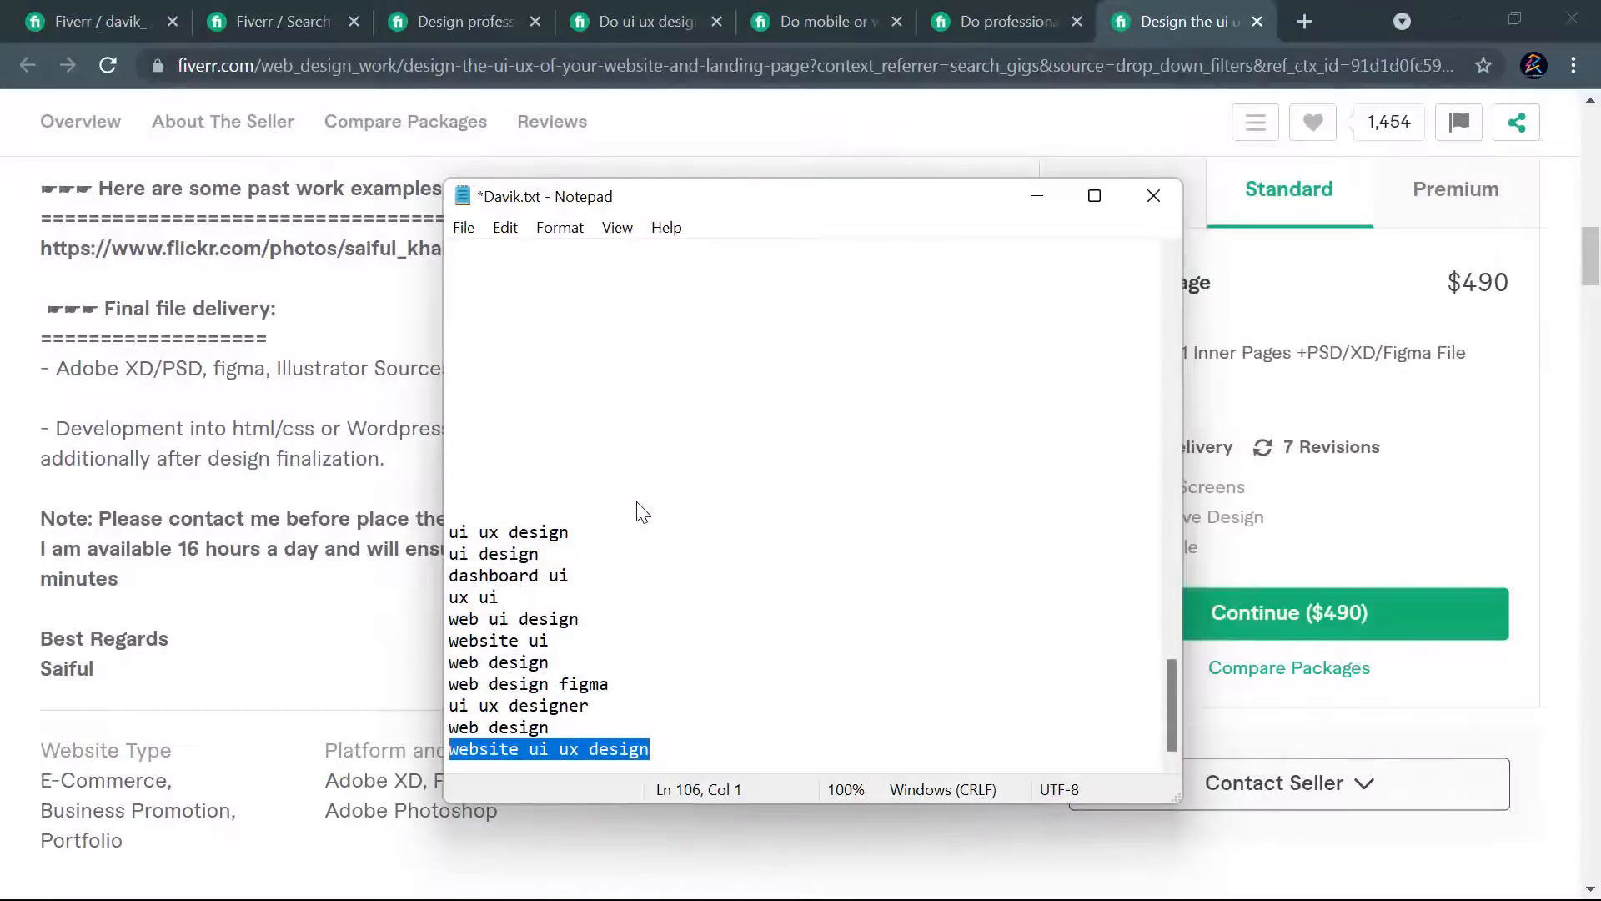
scroll(659, 576, up, 14)
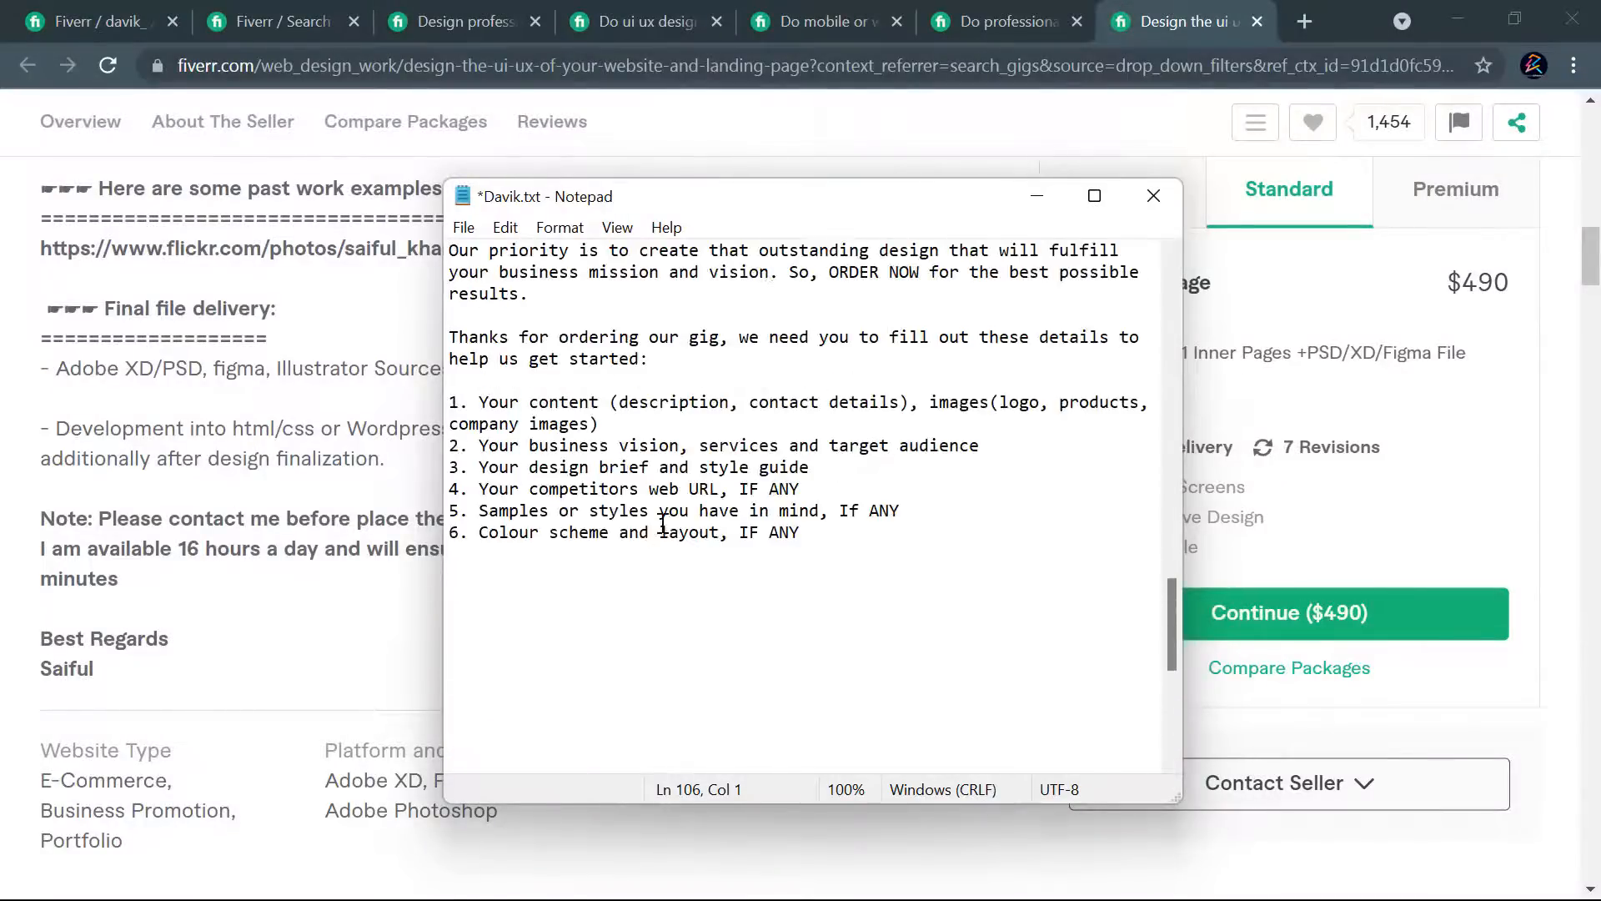
scroll(662, 523, up, 13)
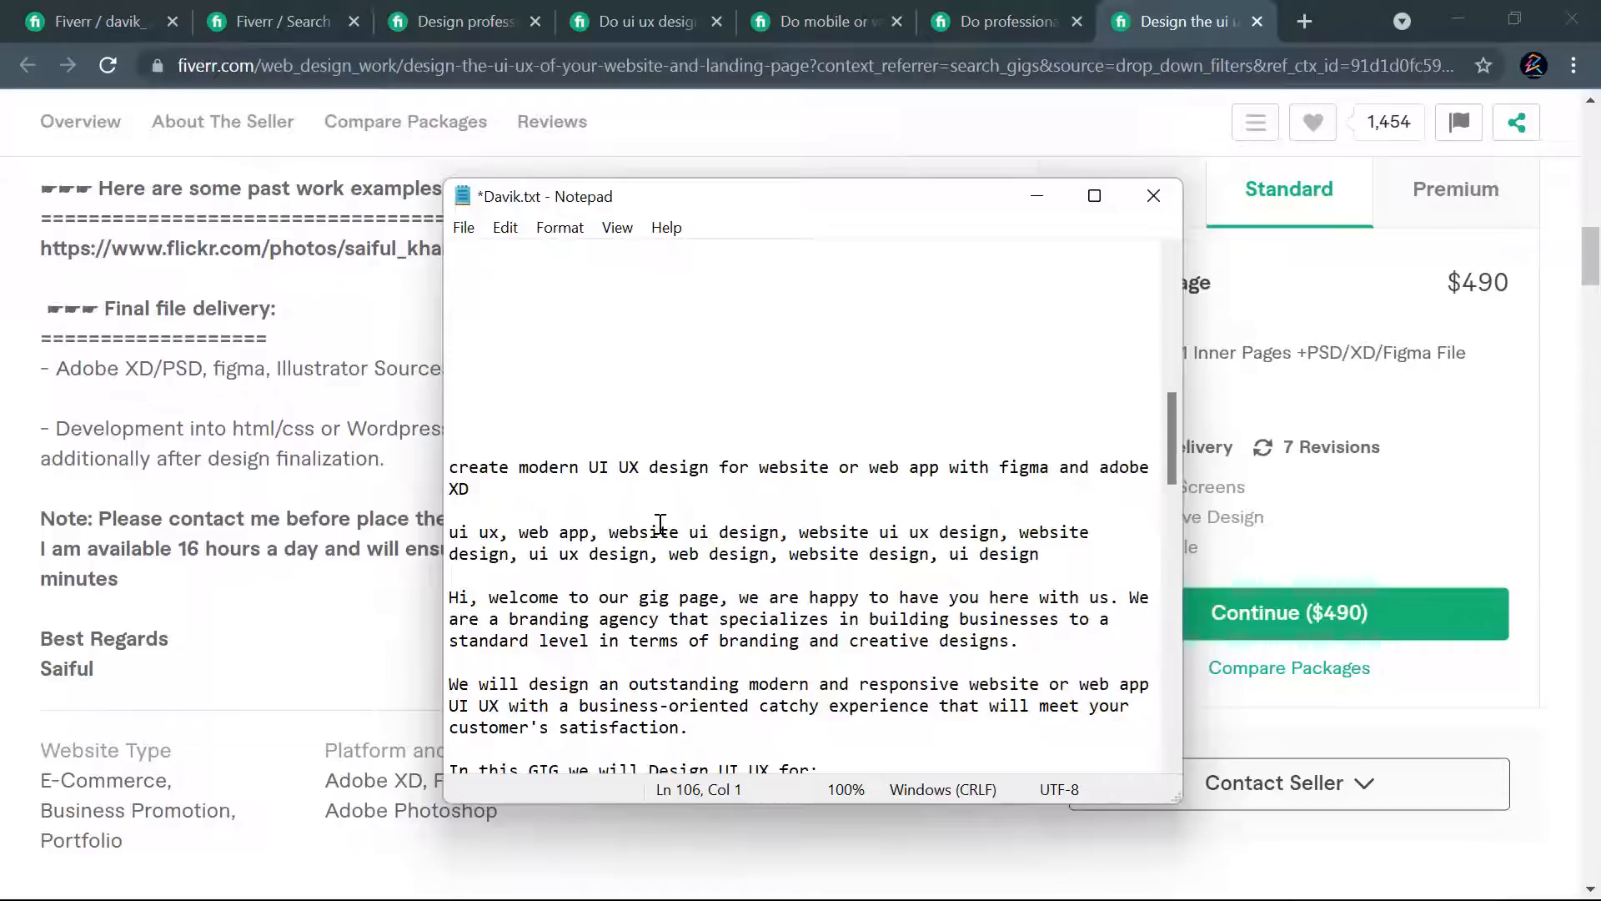
scroll(660, 524, up, 2)
scroll(666, 502, down, 6)
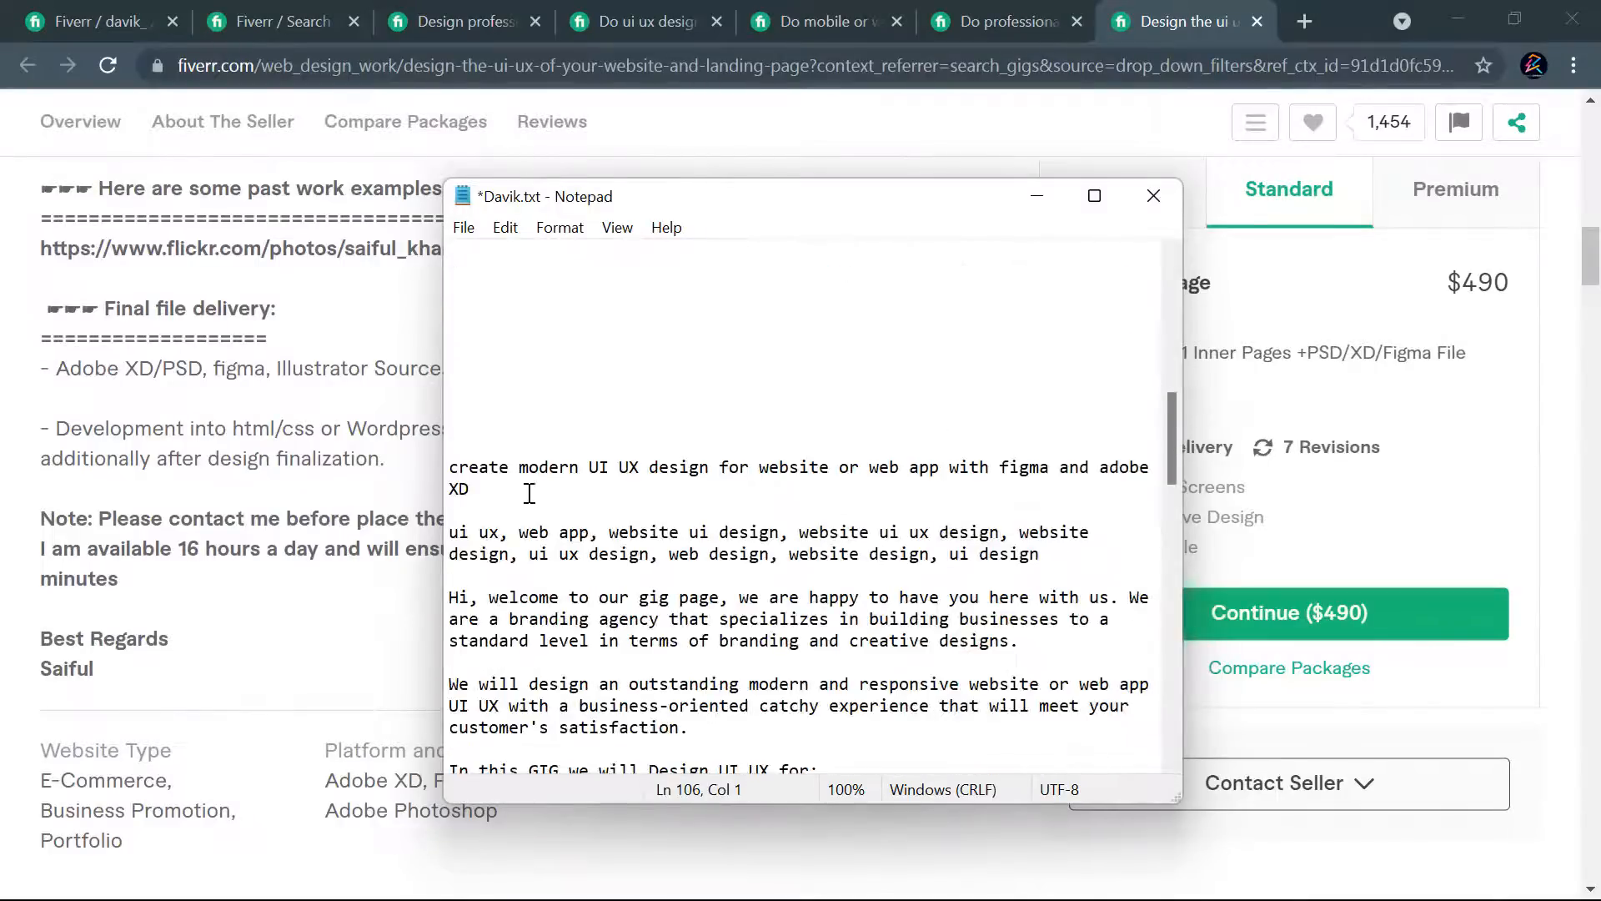
scroll(488, 480, down, 2)
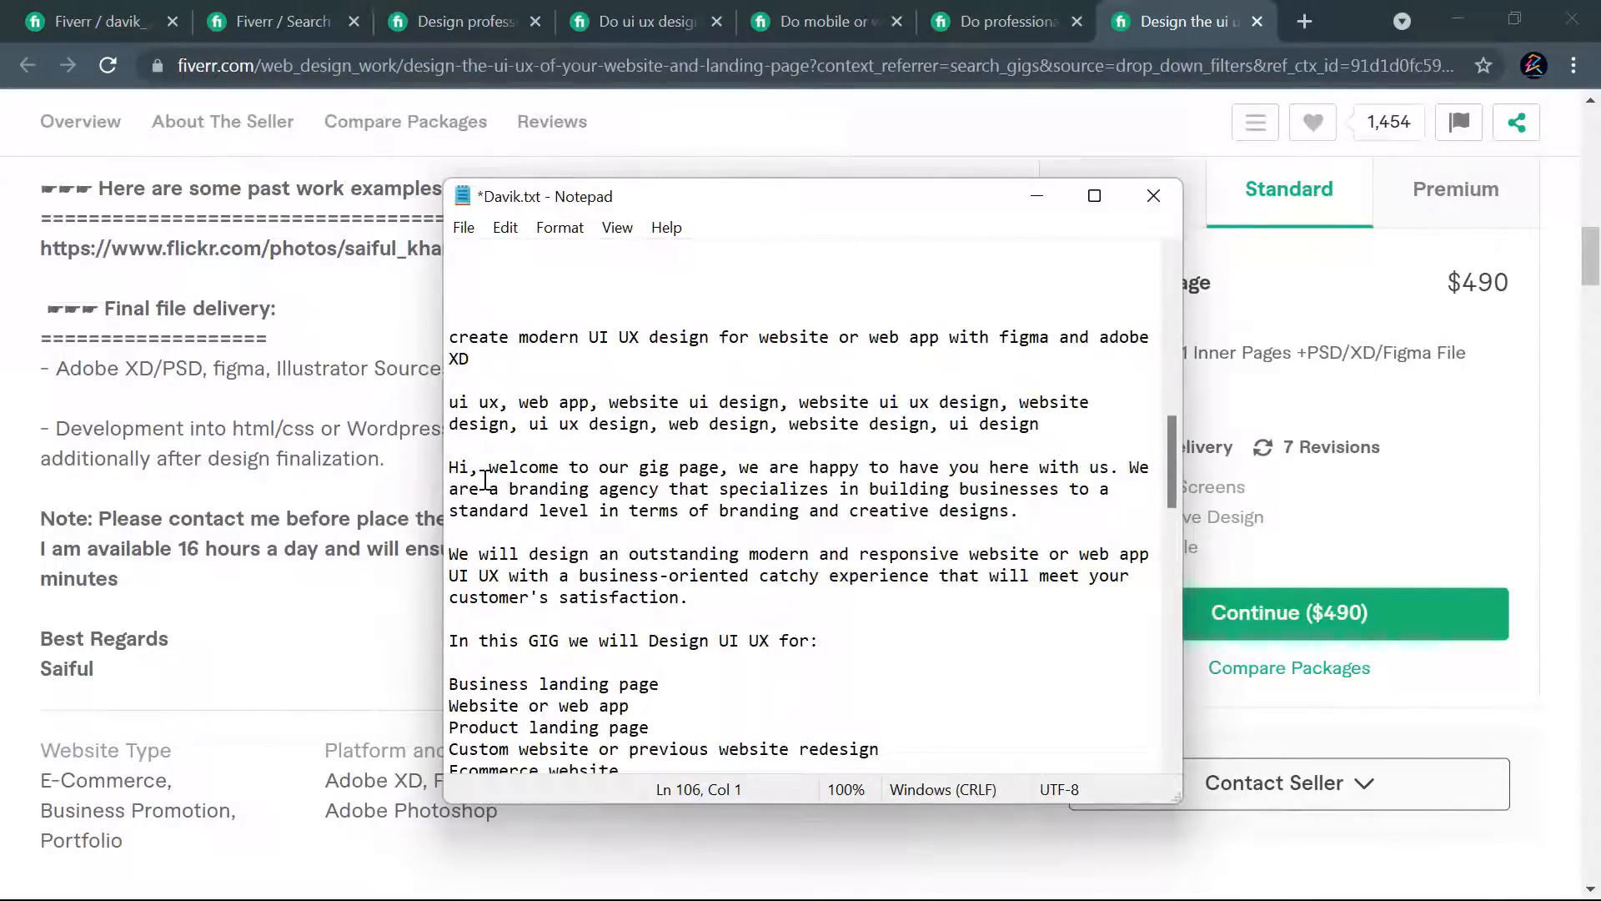
- Highlight the comma-separated keyword list under the drafted gig title and examine the description text following it
drag(1043, 424, 446, 403)
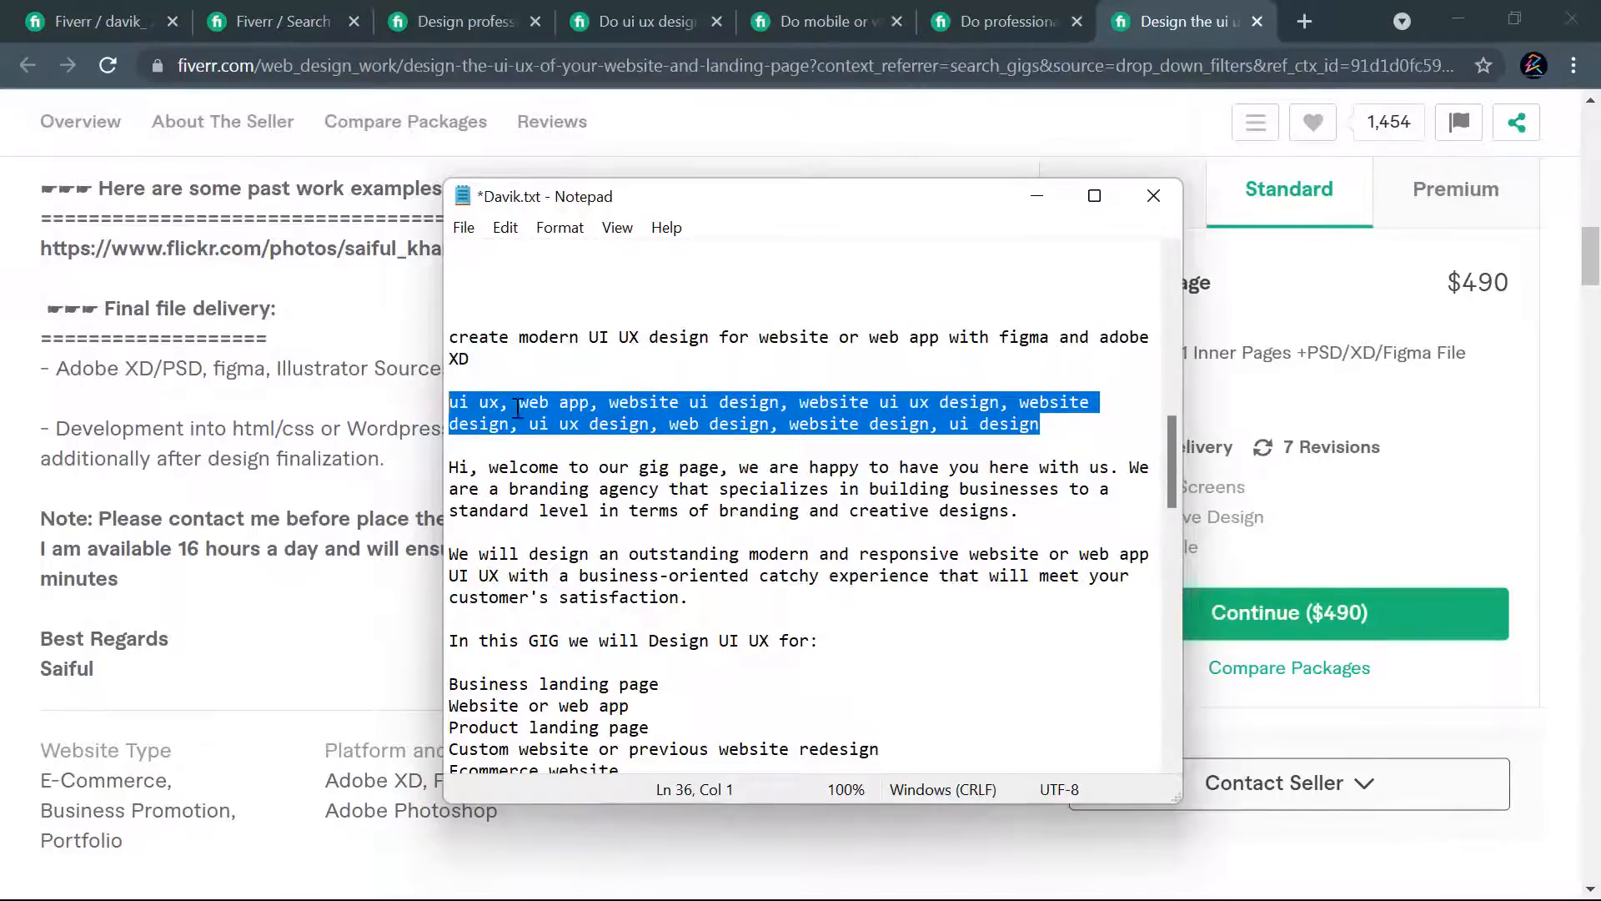
drag(1065, 422, 441, 393)
scroll(798, 367, down, 1)
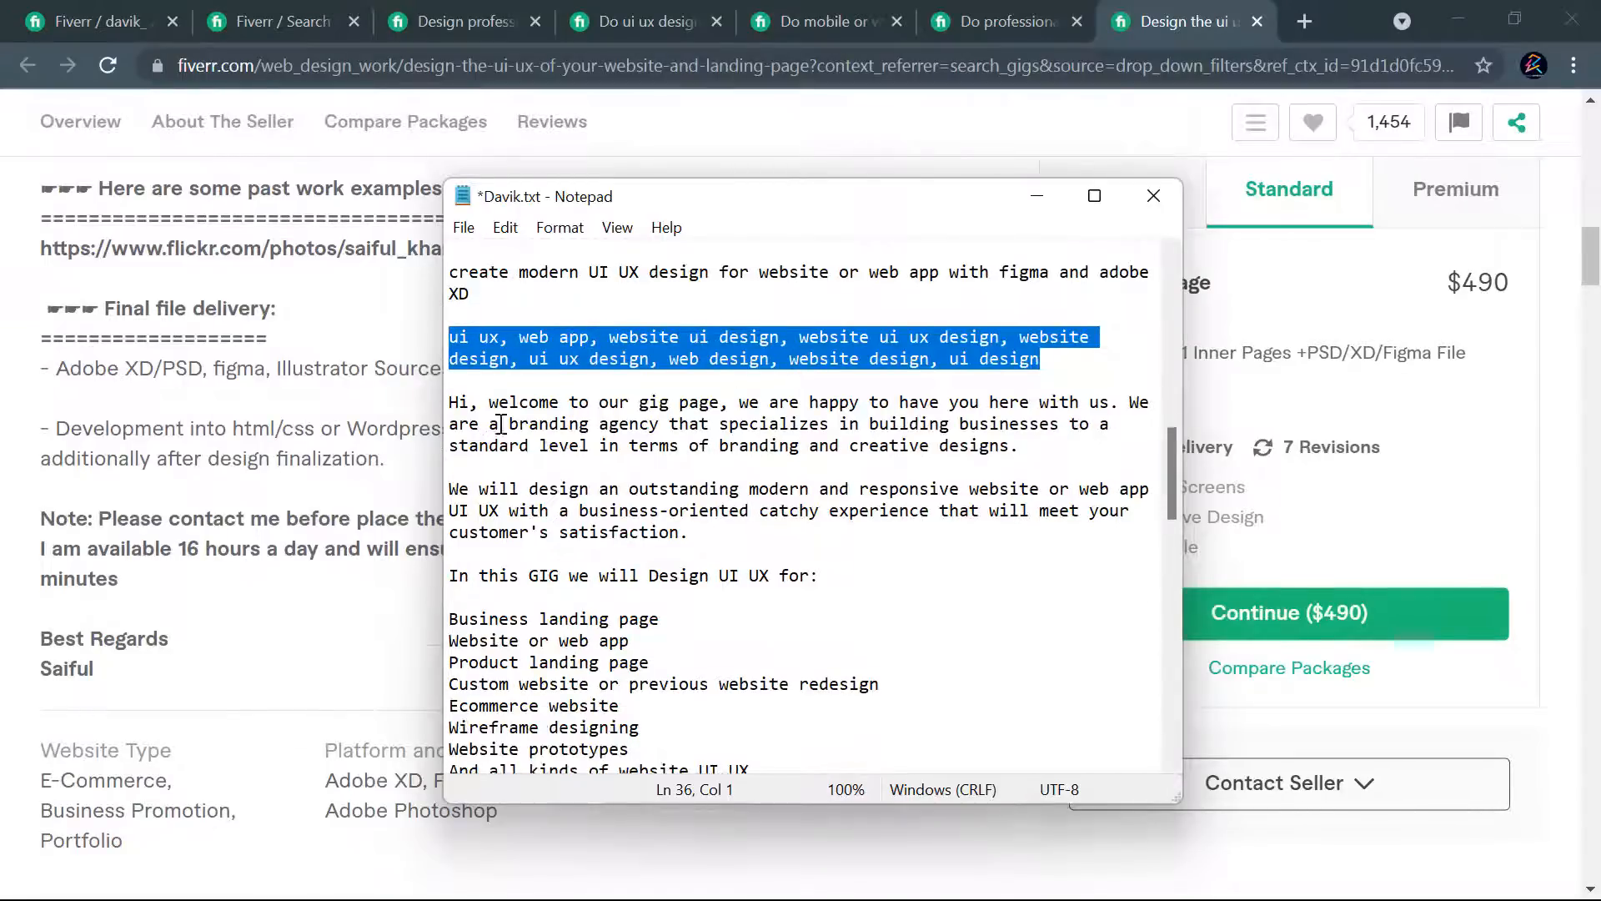
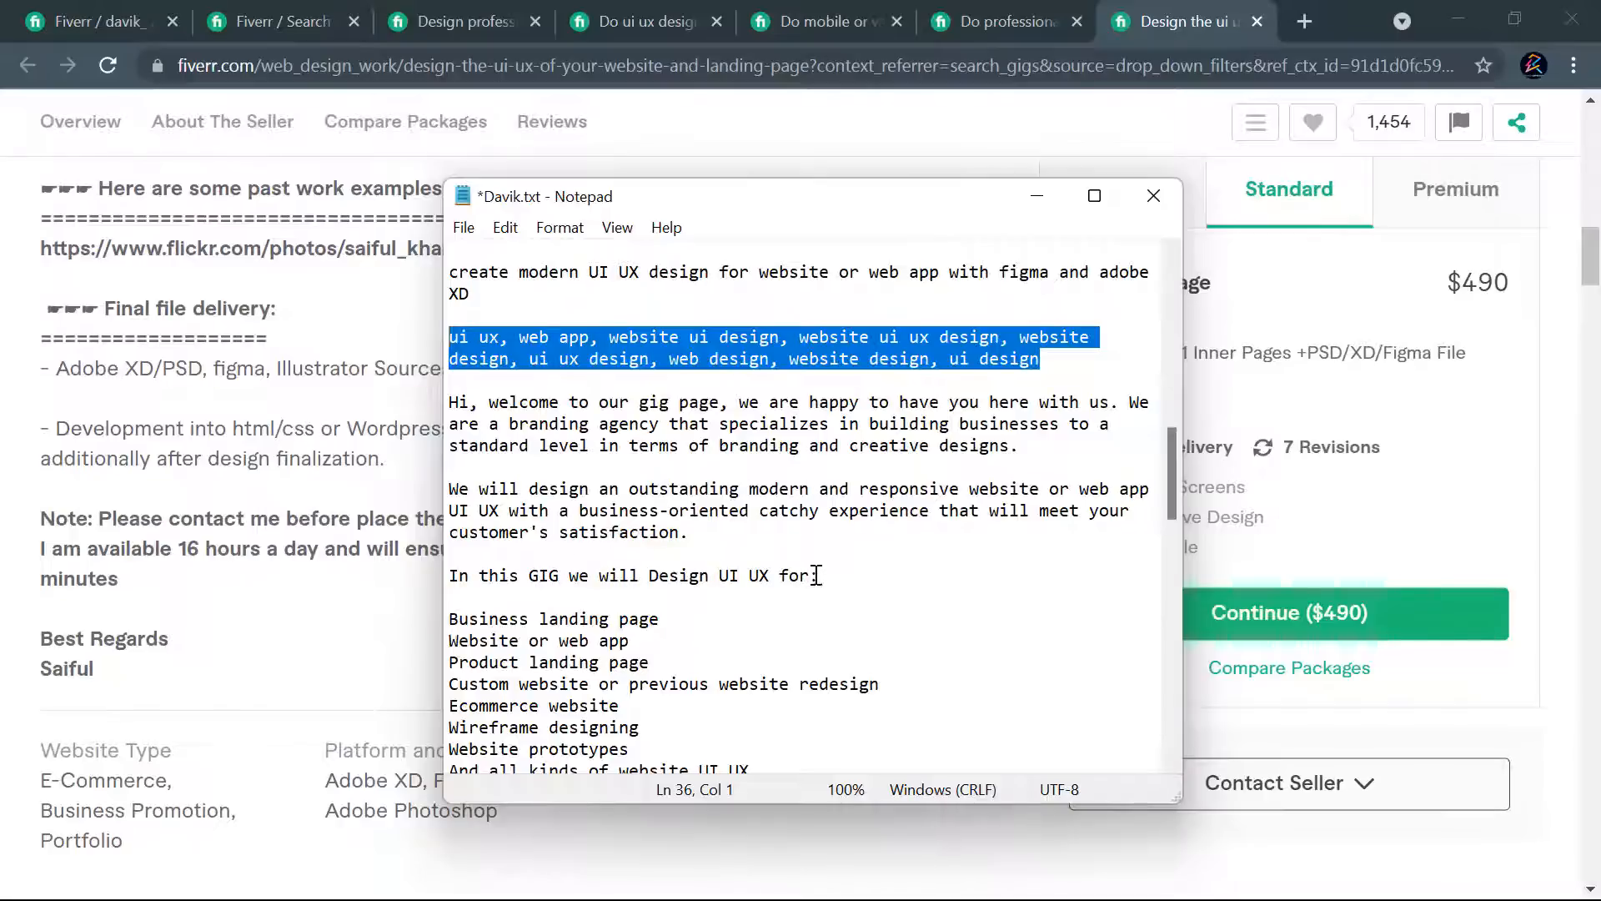
- Insert "Web" before "UI UX for:" in the "In this GIG we will Design" line of the description
click(725, 575)
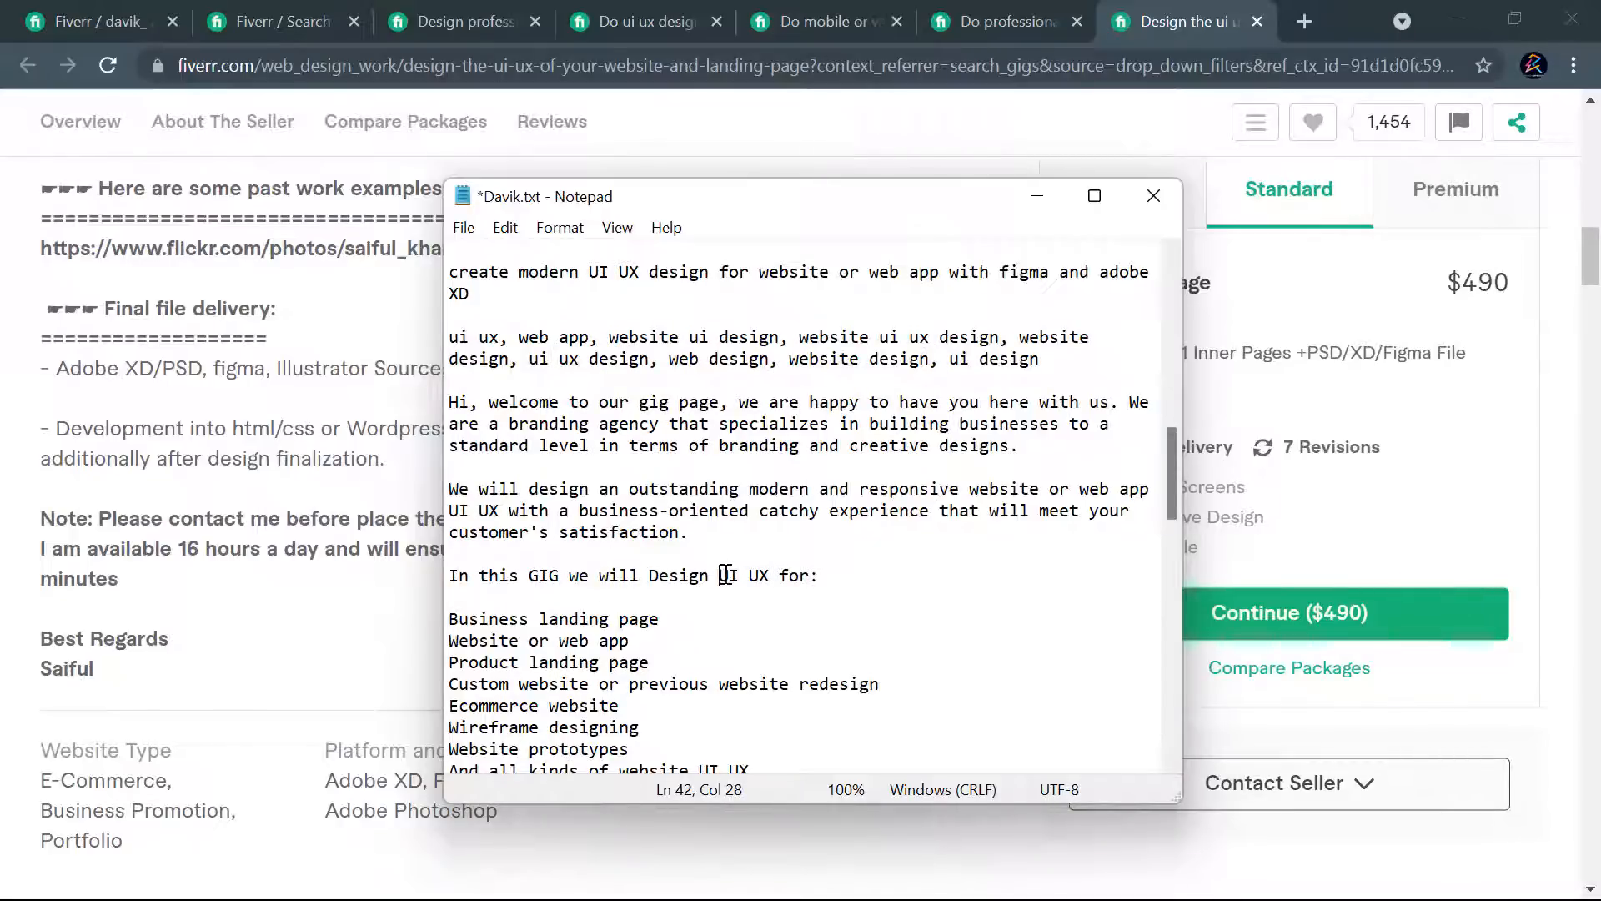
text(Web)
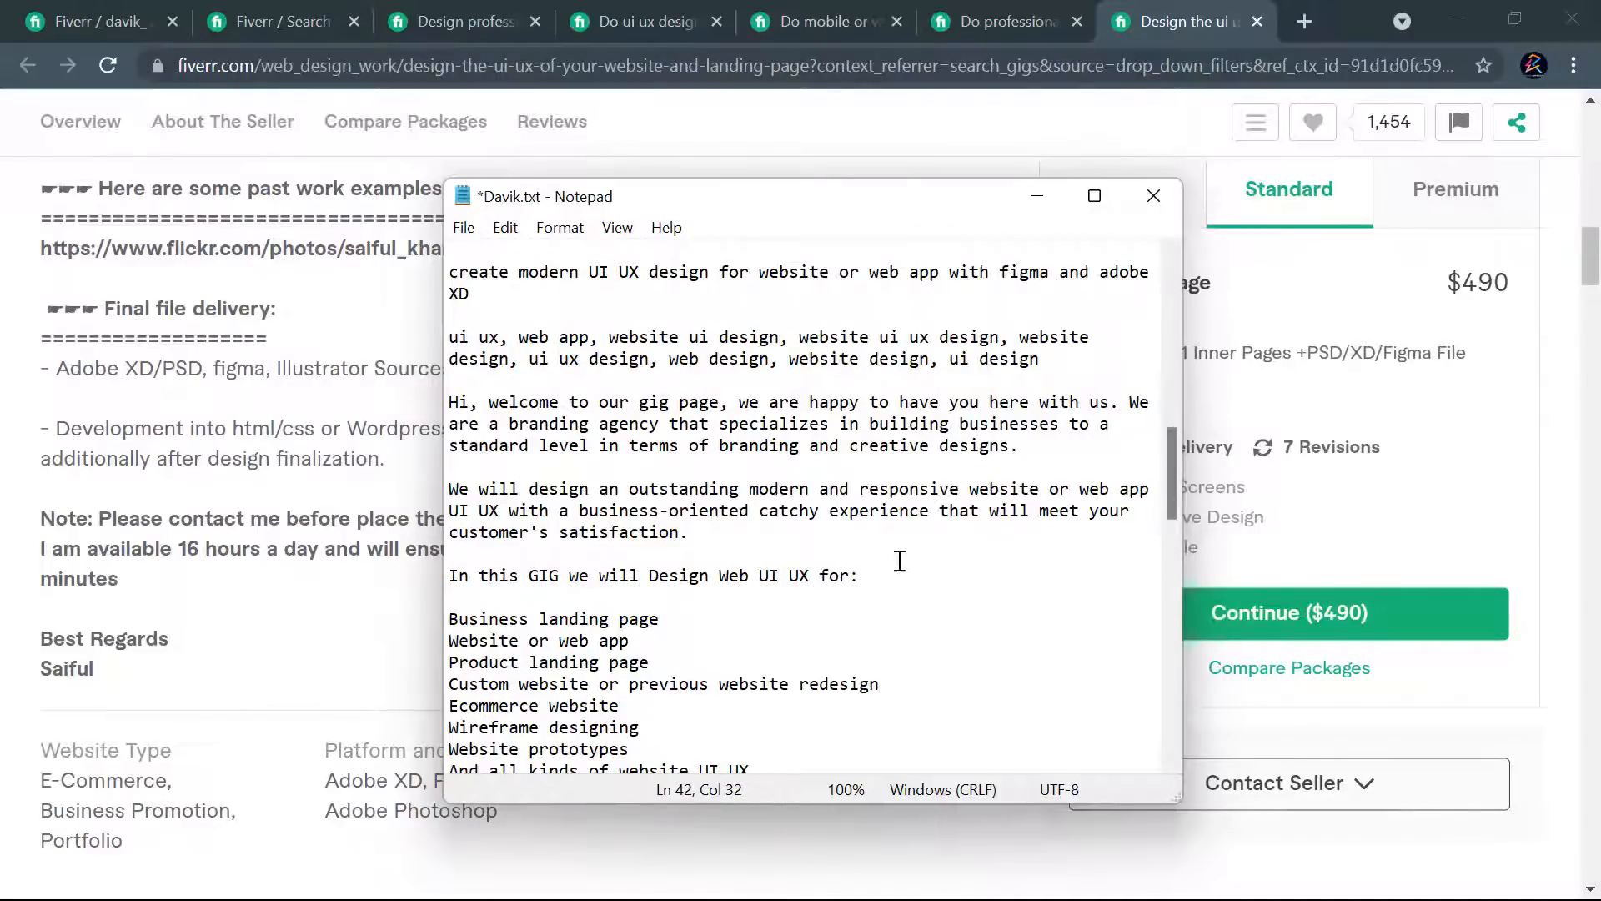
- Append "design" to the service list line "And all kinds of website UI UX"
scroll(917, 560, down, 1)
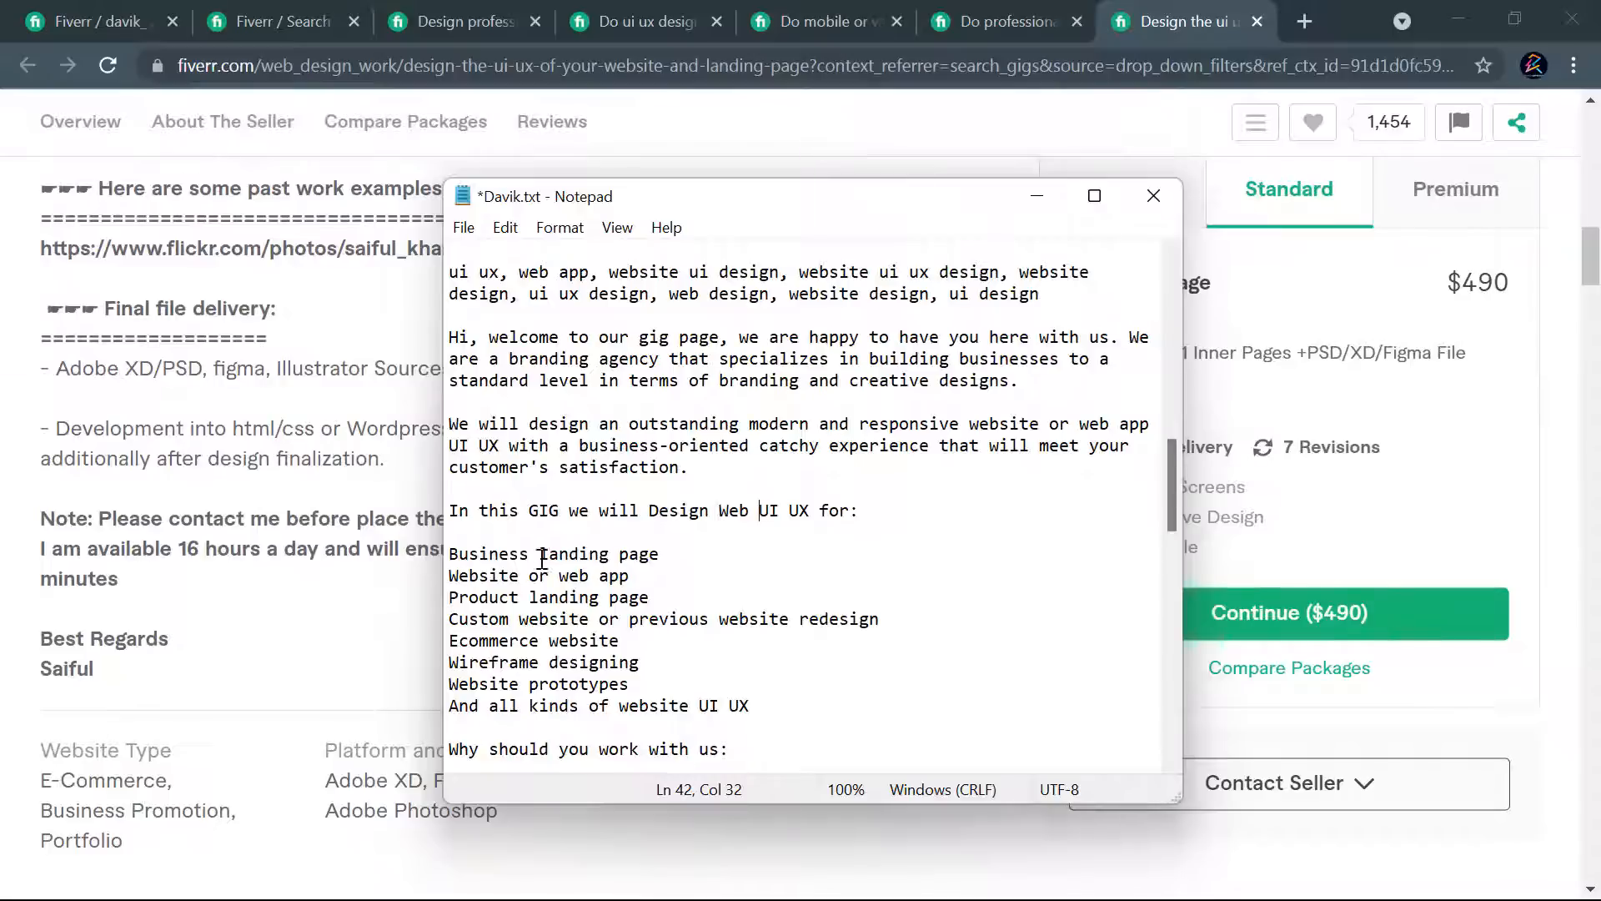
click(627, 576)
scroll(675, 602, down, 1)
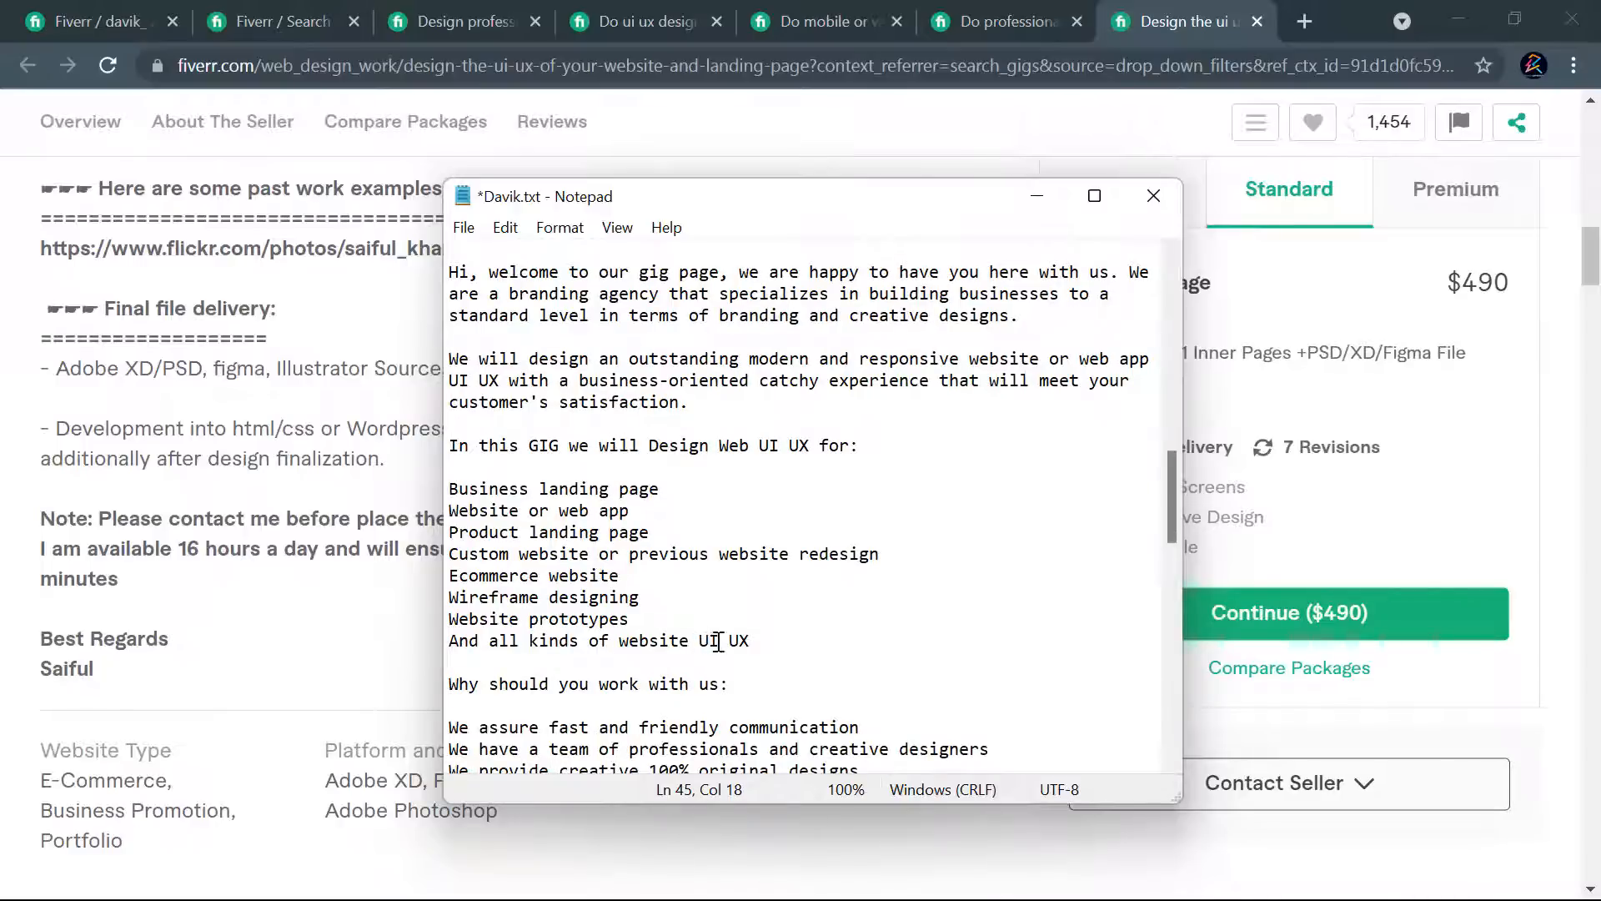
click(755, 639)
text(design)
- Copy the one-per-line keyword list from the end of the file into the space between the gig title and the comma-separated keywords
scroll(808, 626, down, 15)
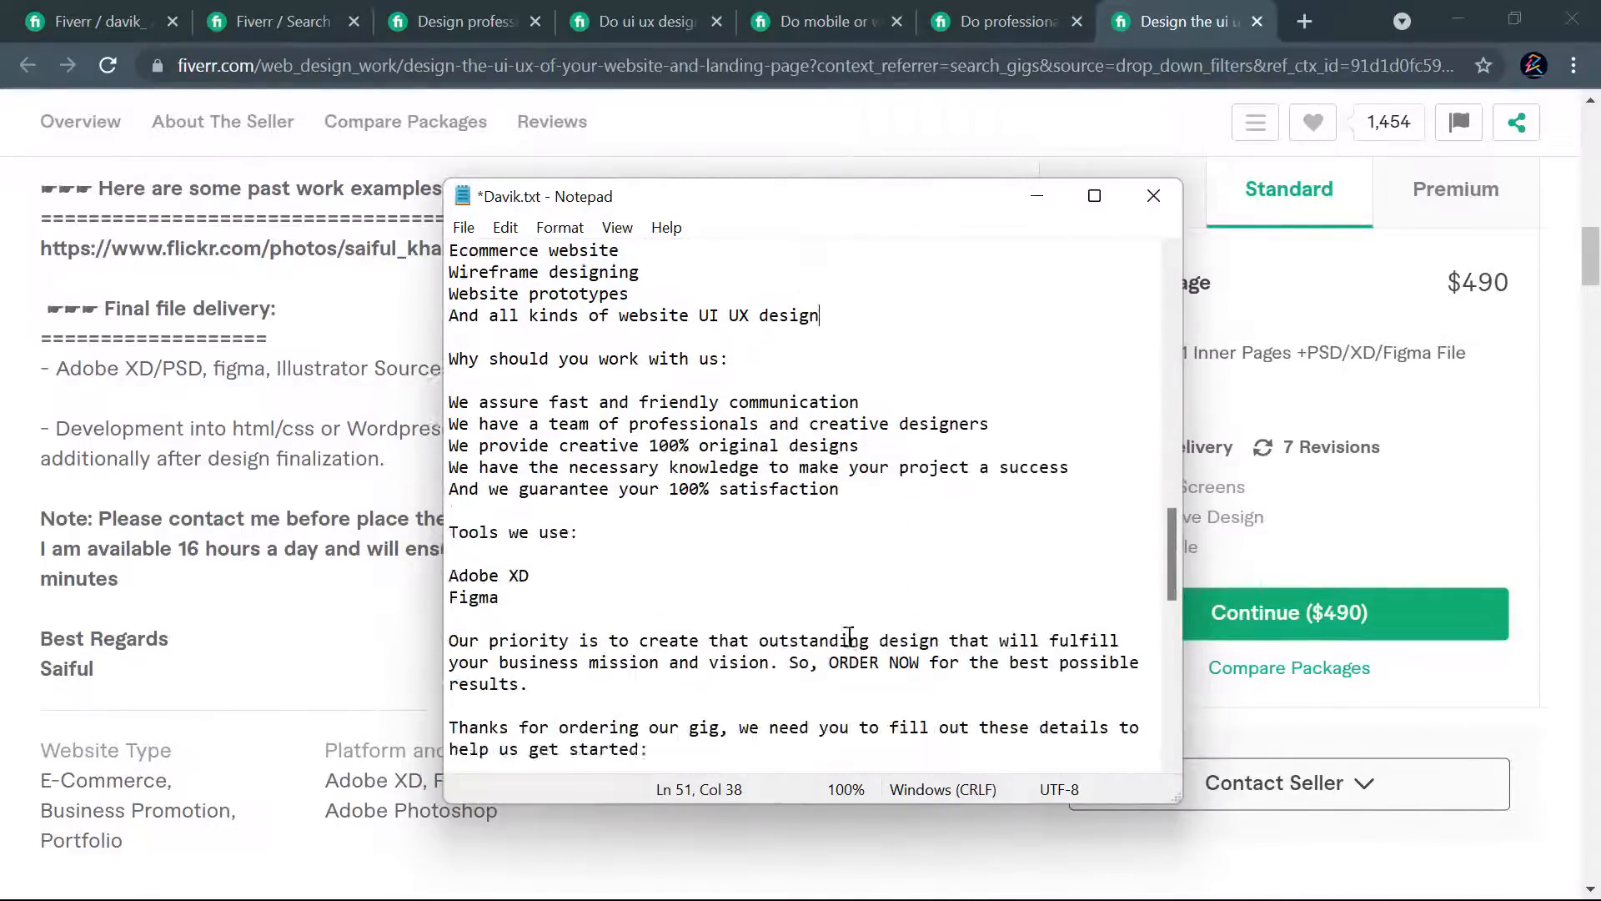
drag(650, 748, 428, 531)
key(ctrl+c)
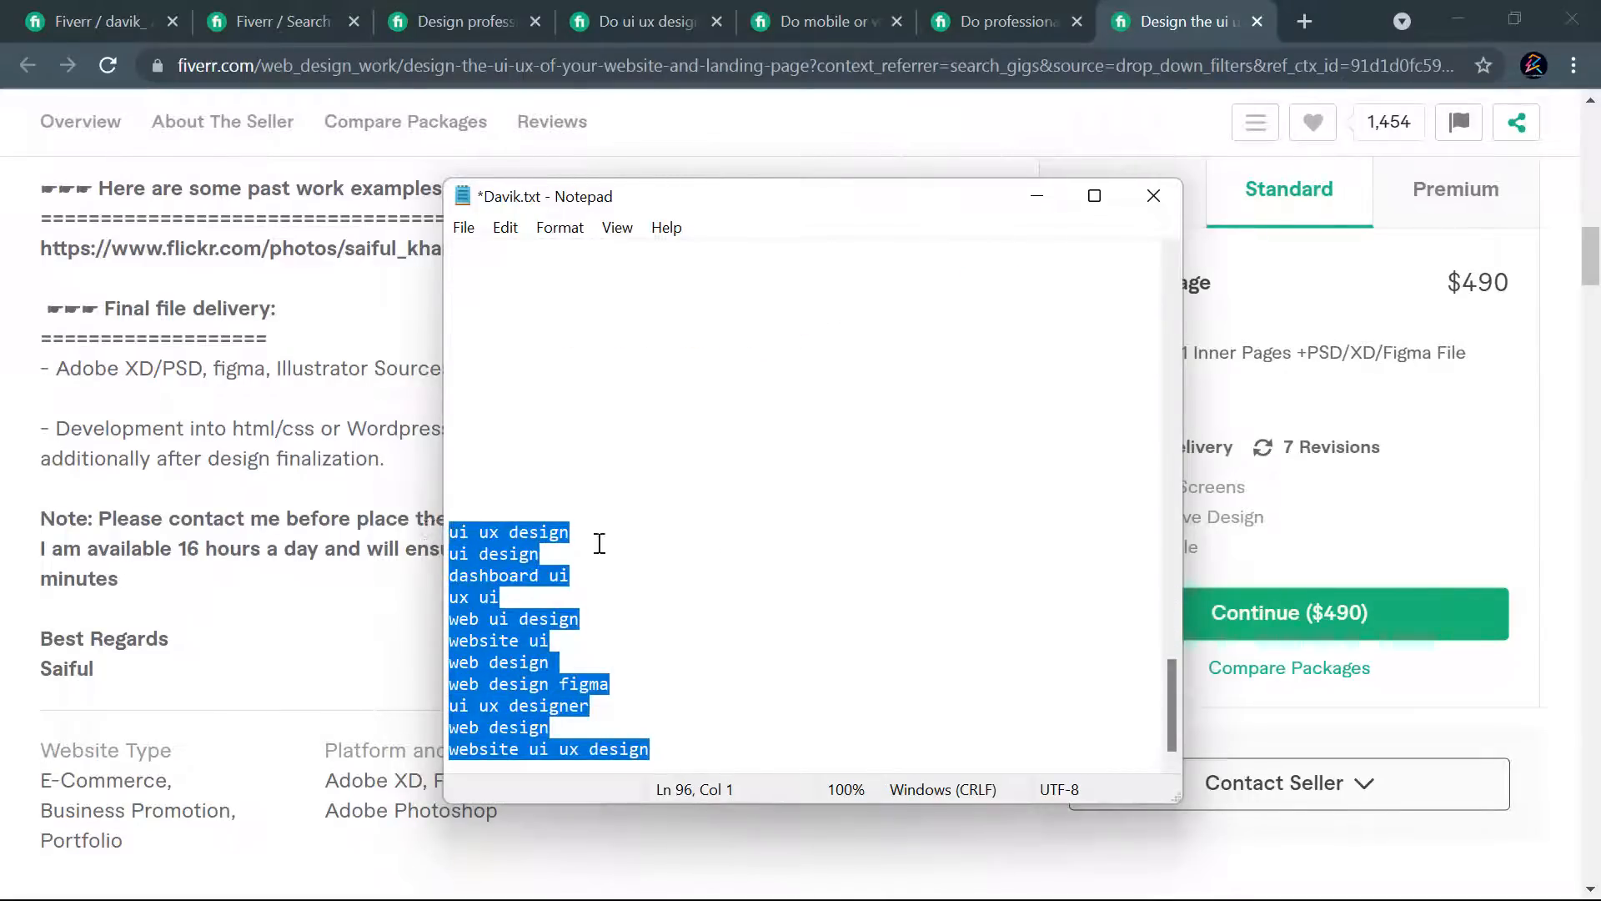
key(Delete)
scroll(764, 525, up, 7)
scroll(765, 525, up, 9)
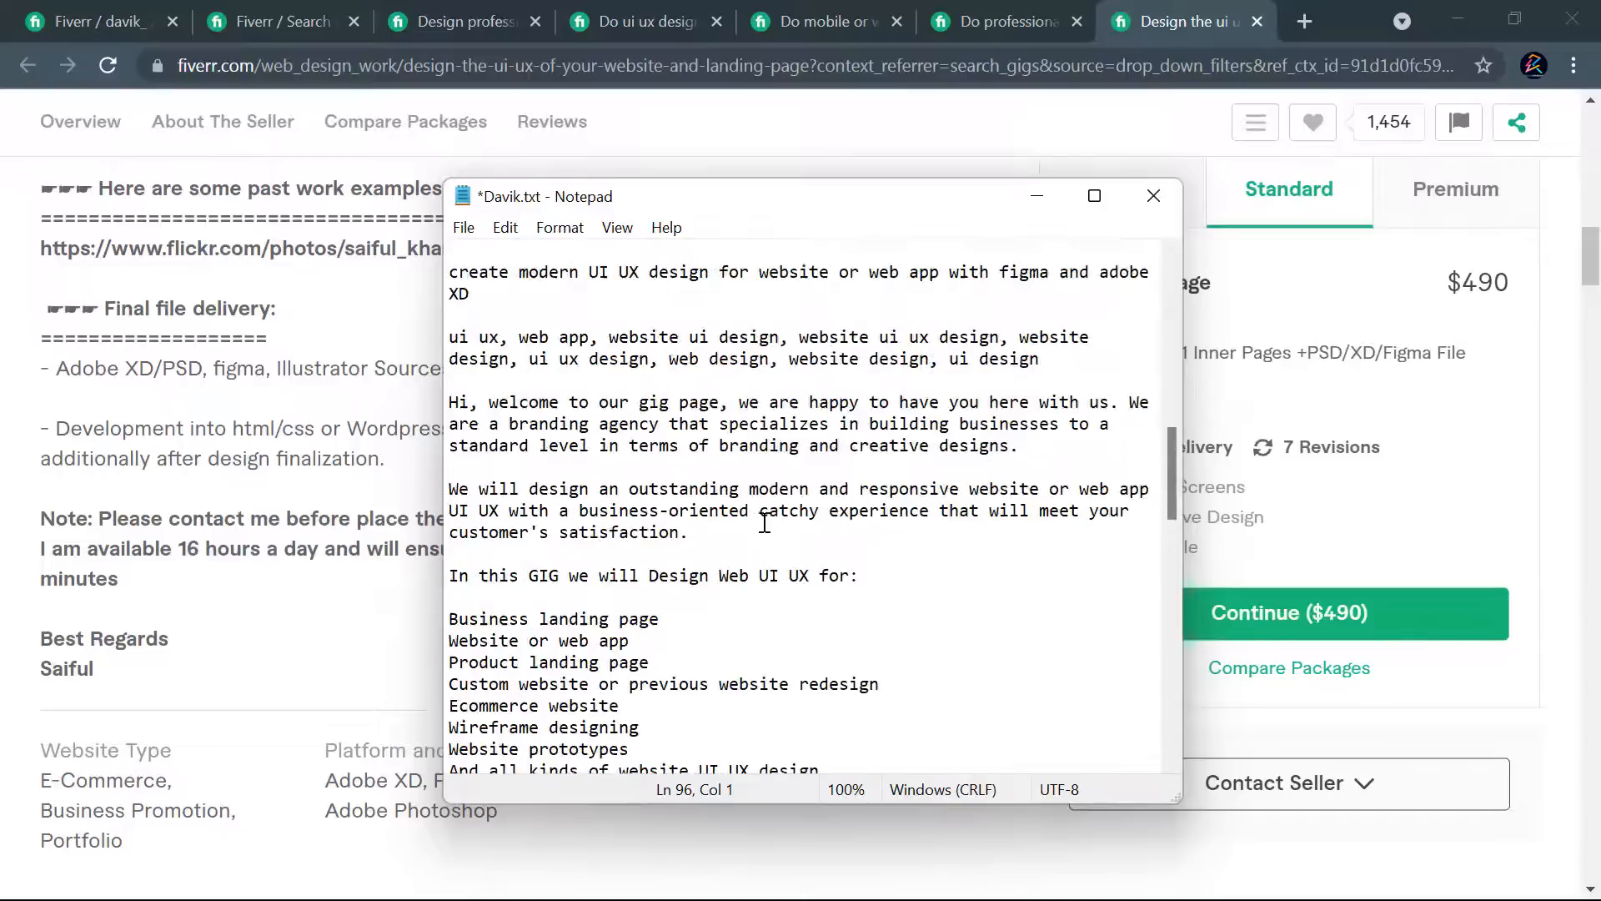
scroll(659, 542, down, 1)
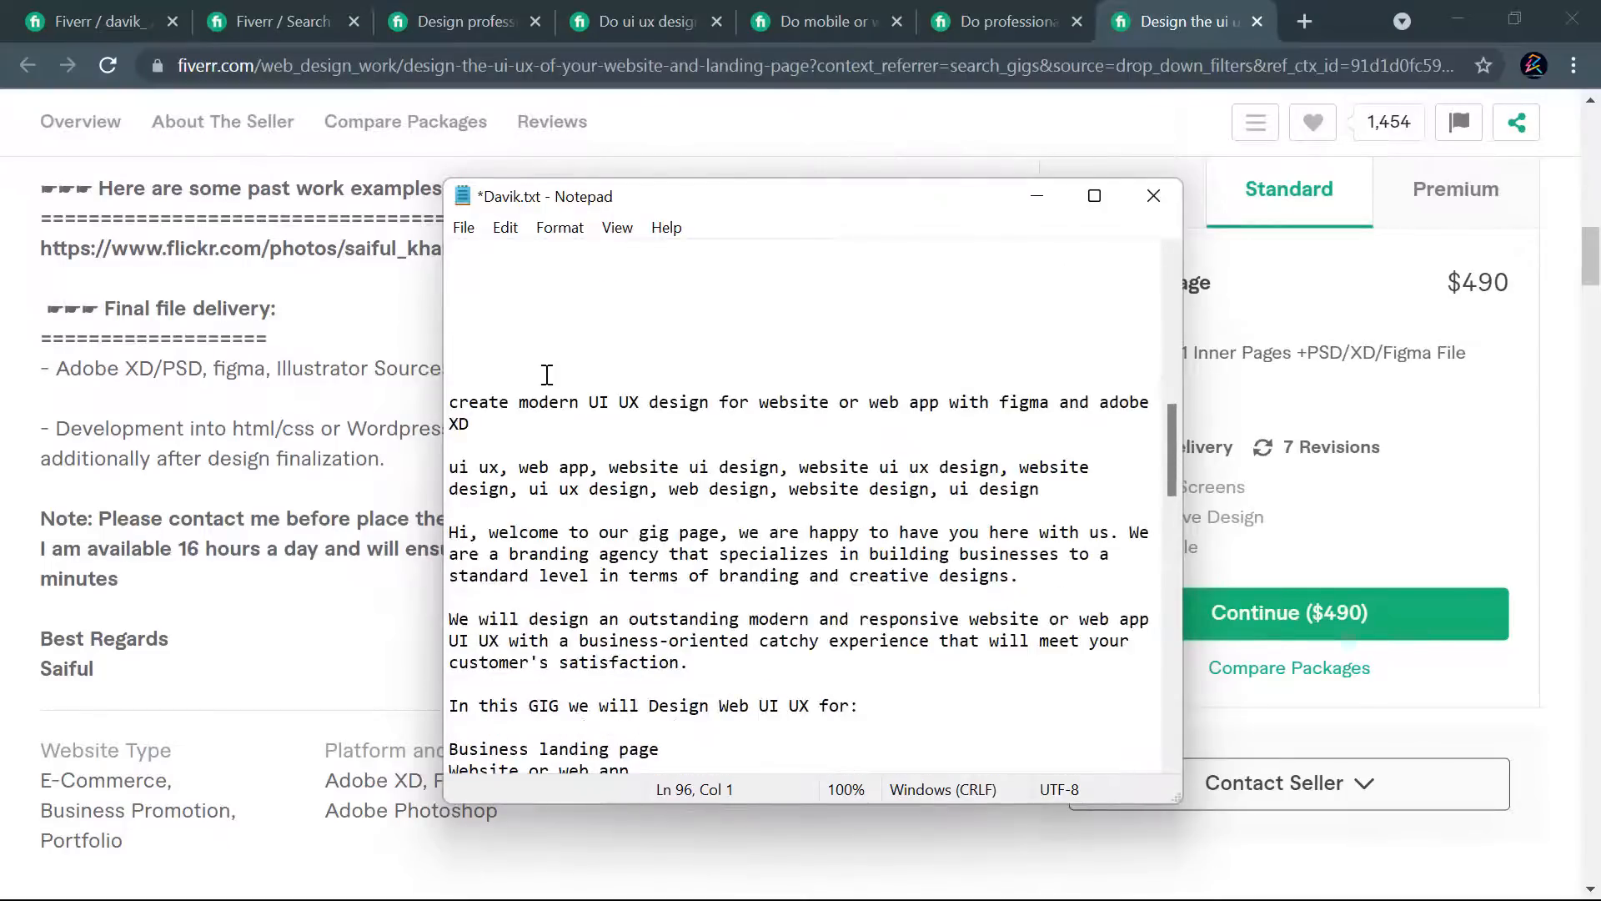
click(608, 447)
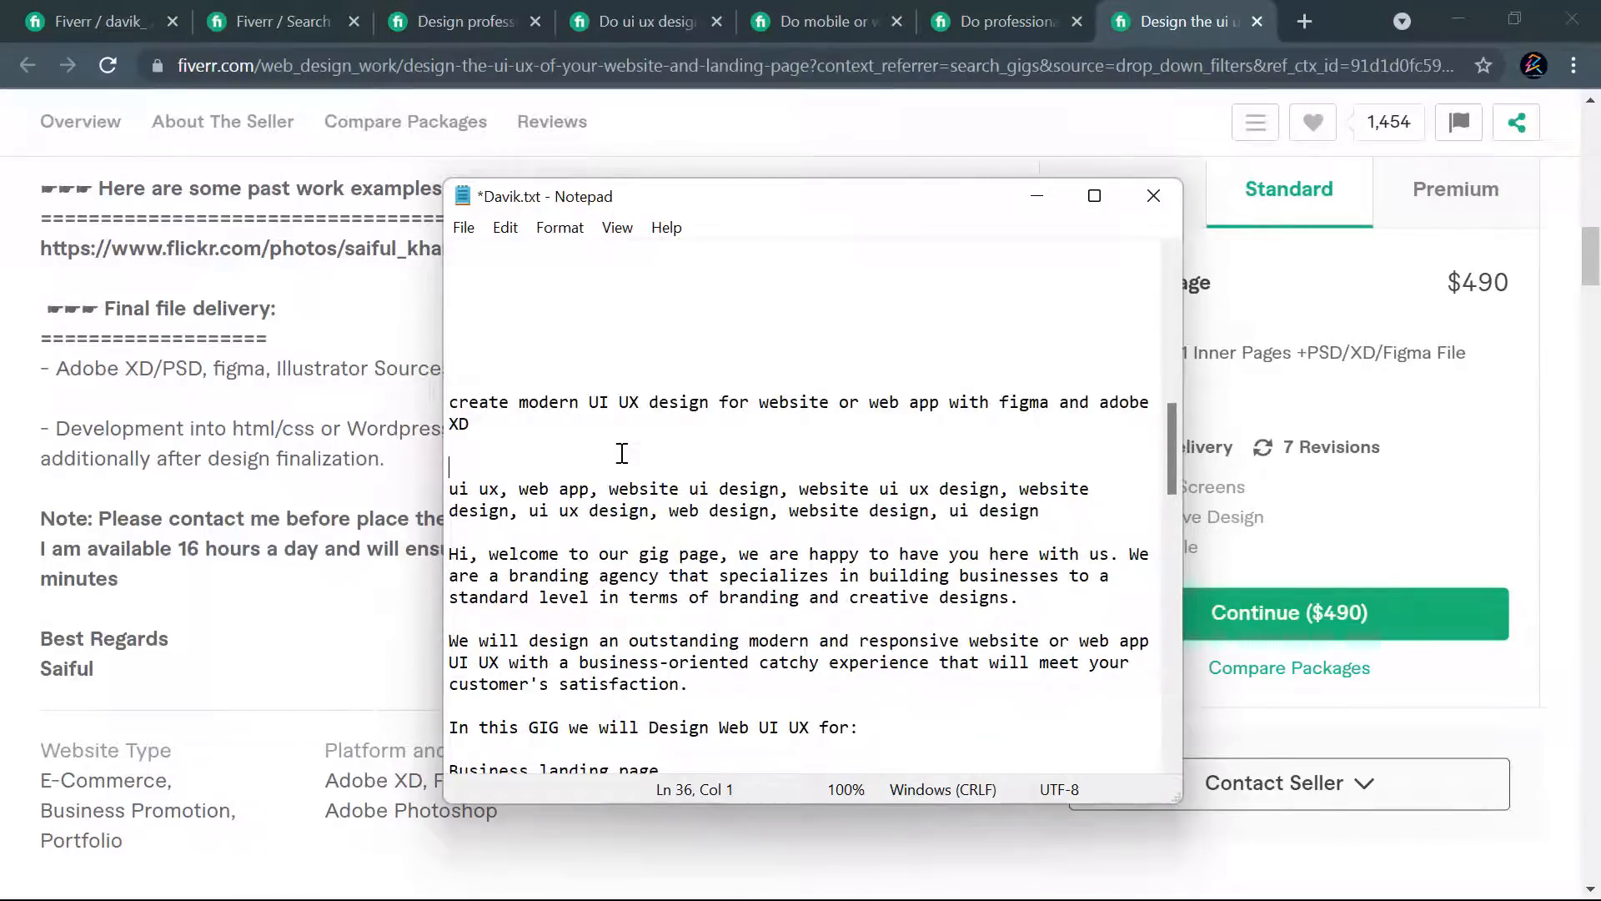
key(ctrl+v)
key(Return)
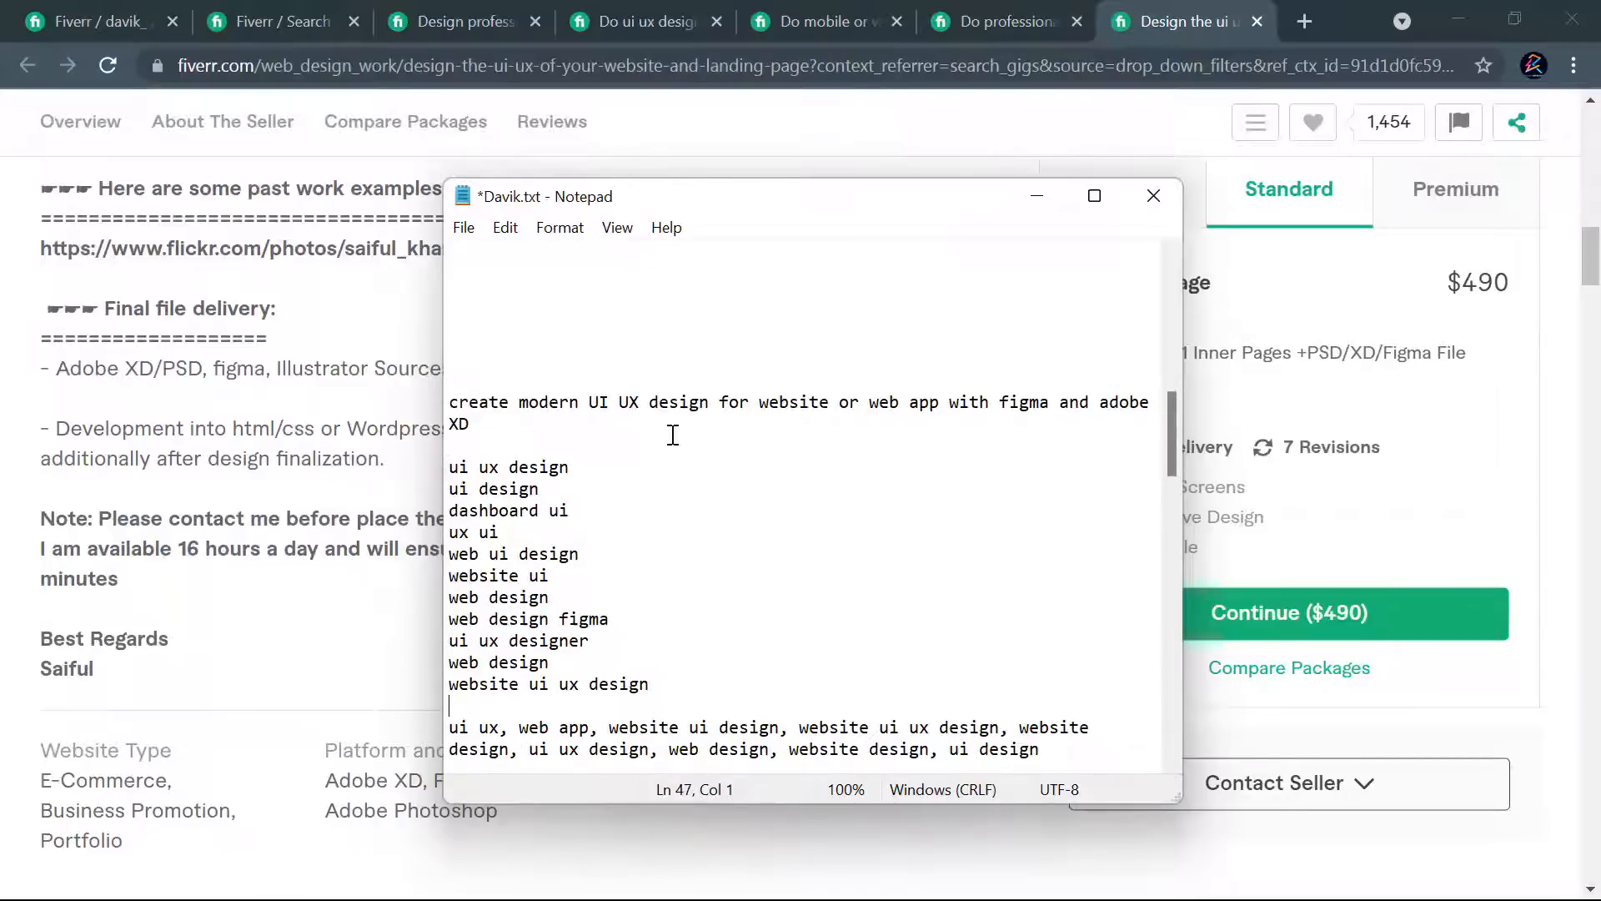
scroll(859, 525, down, 4)
scroll(619, 425, up, 2)
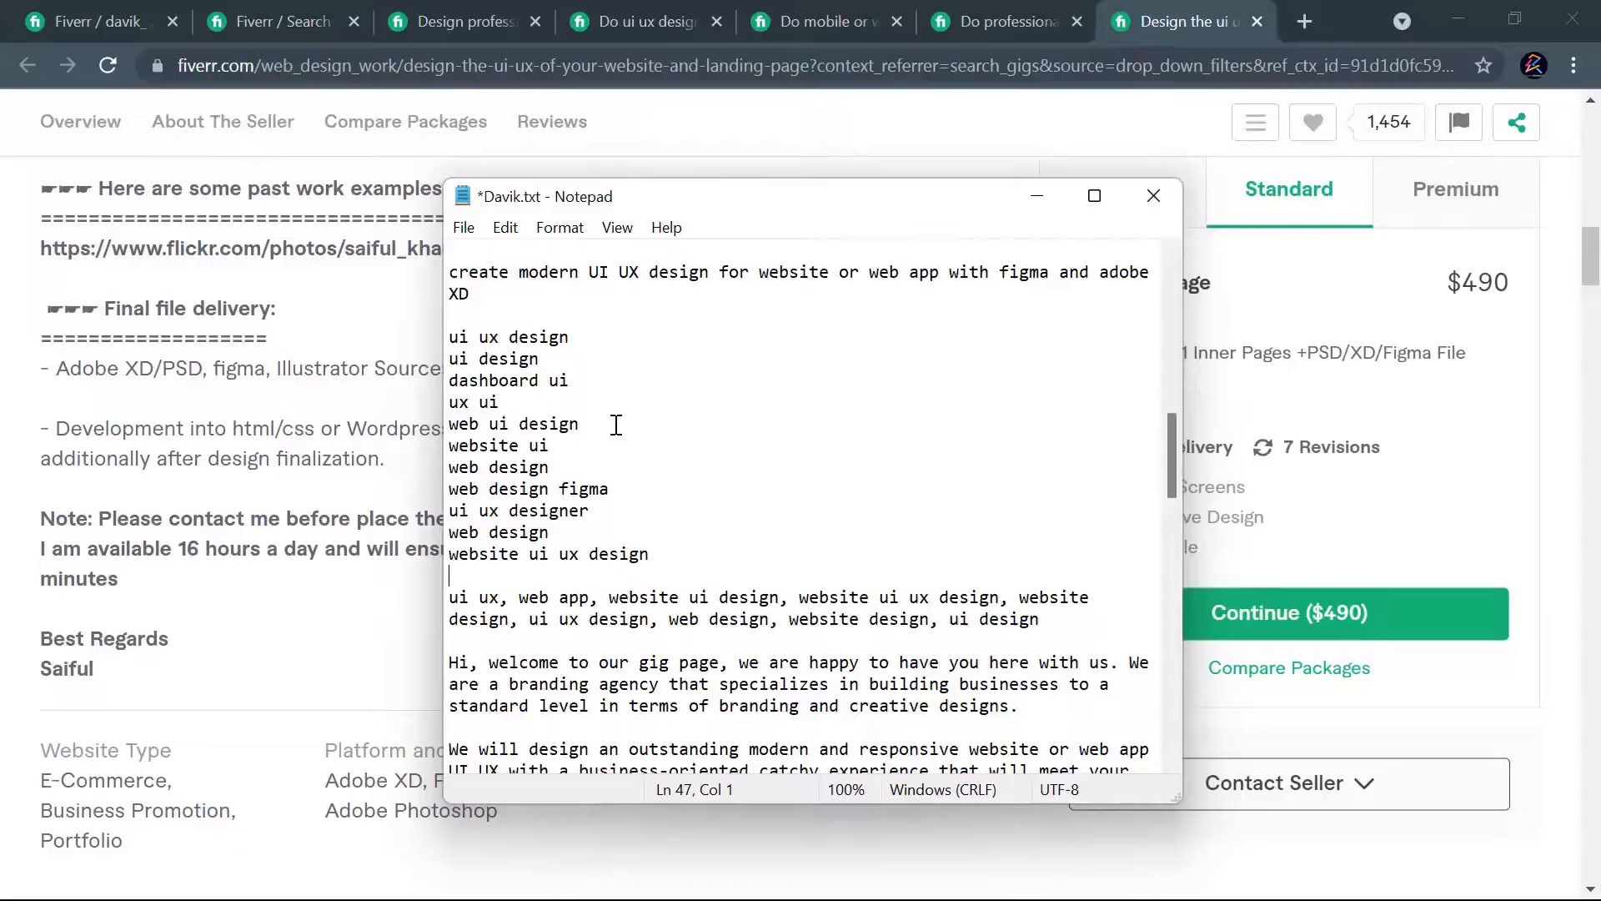
- Join the first five pasted keywords into two comma-separated lines, "ui ux design, ui design, dashboard ui" and "ux ui, web ui design"
click(453, 357)
key(BackSpace)
text(, ui design)
click(455, 364)
key(BackSpace)
text(, ui design, dashboard ui)
click(450, 380)
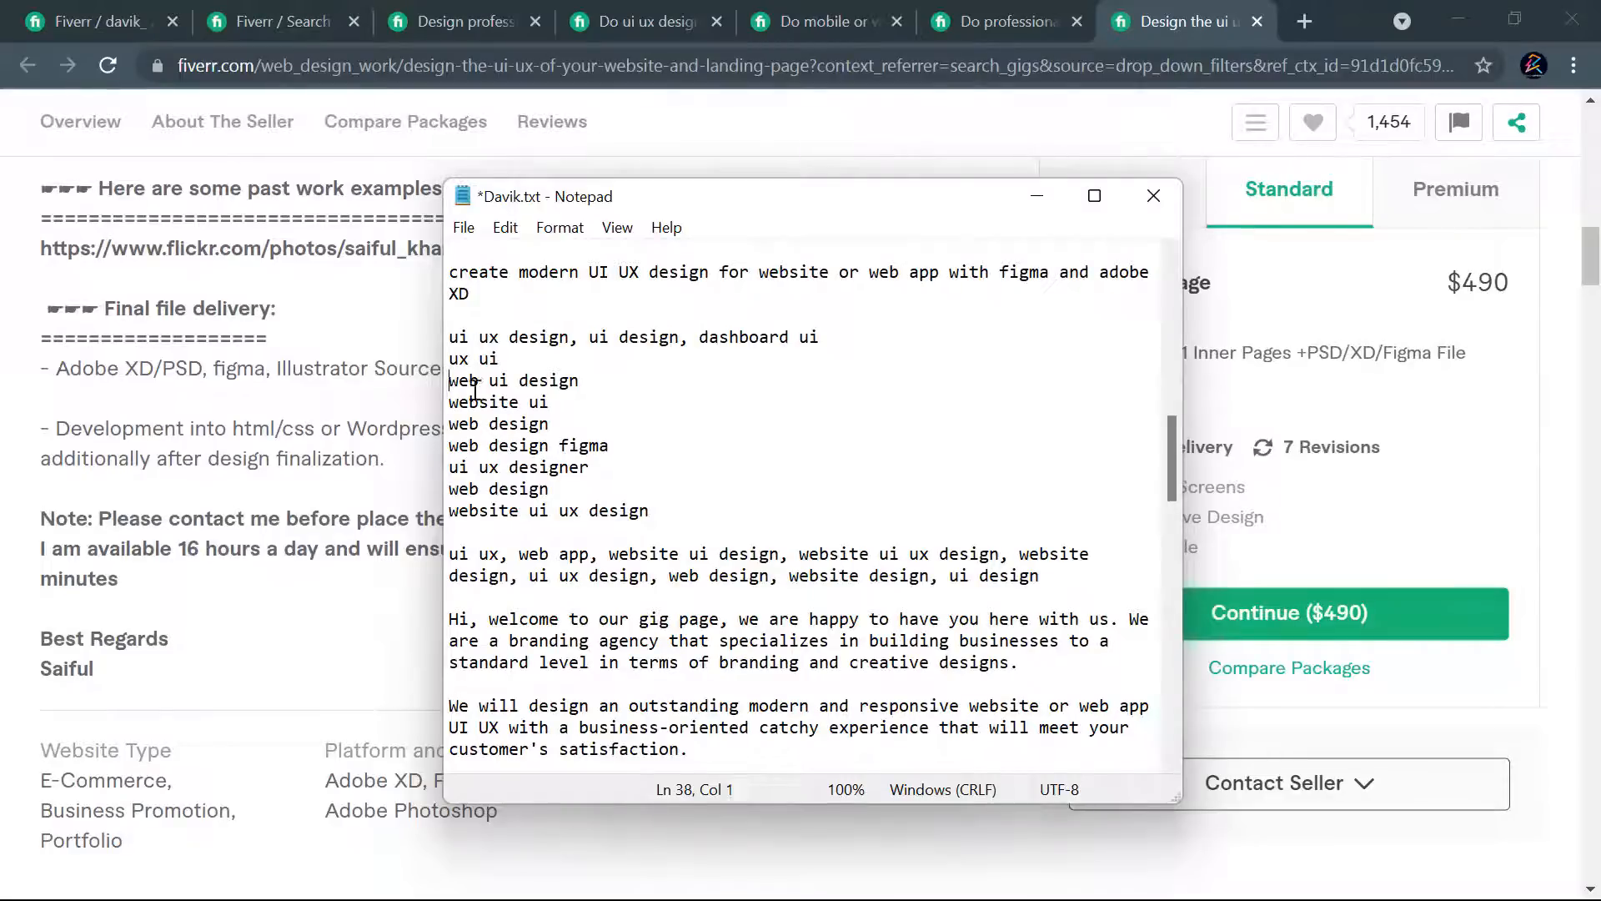
key(BackSpace)
text(, web ui design)
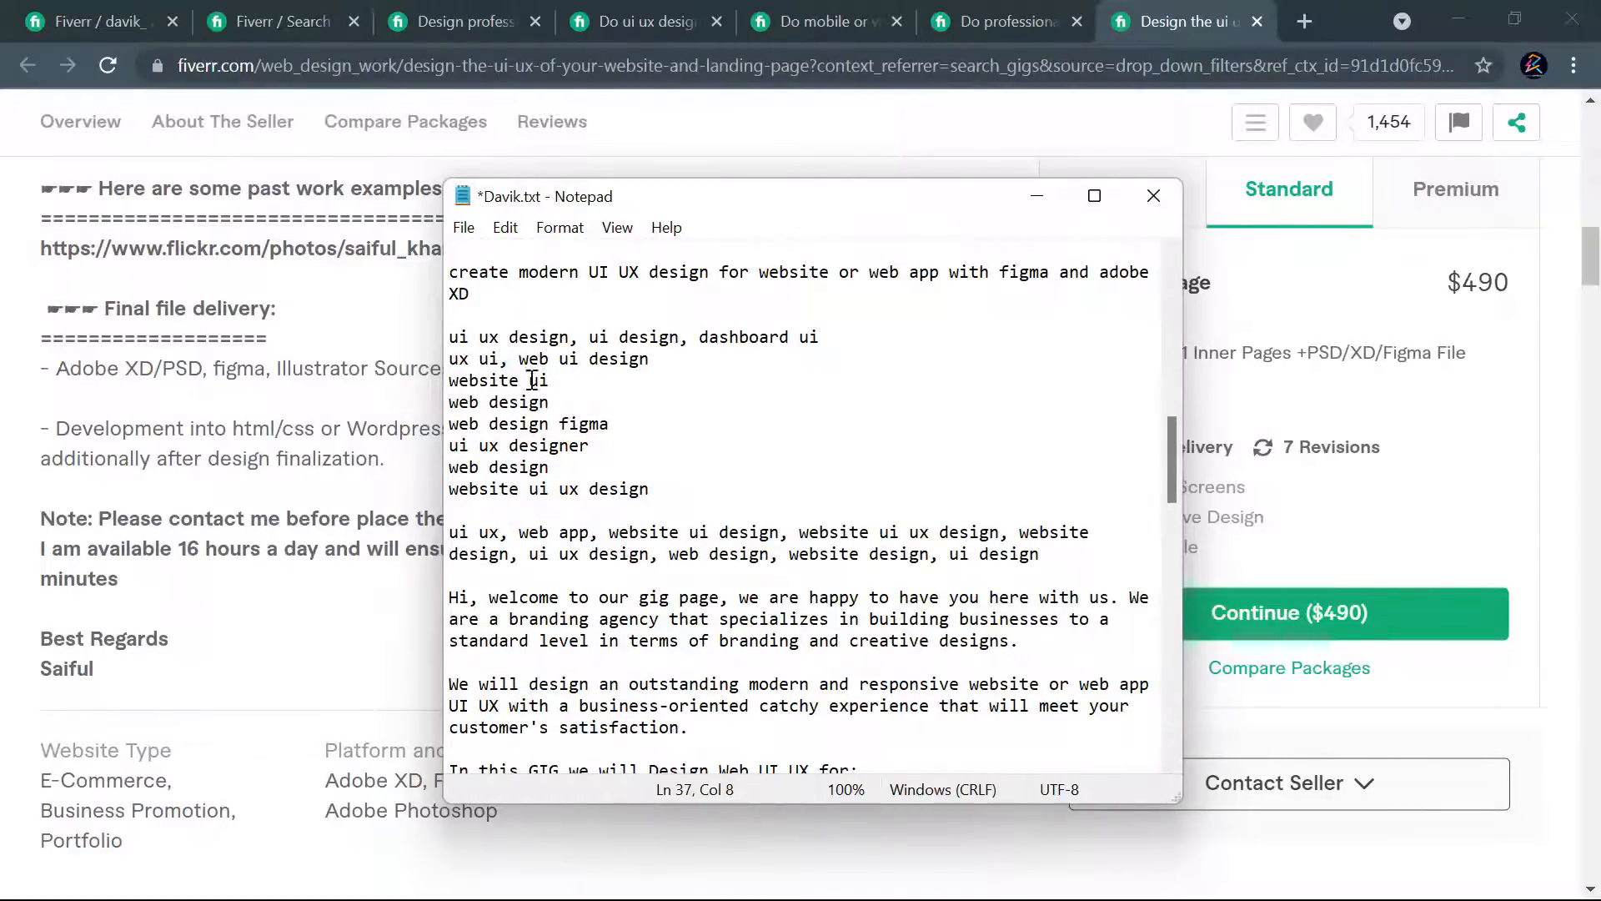
- Append "website ui", "web design" and "web design figma" to the "ux ui, web ui design" line, separated by commas
click(452, 381)
key(BackSpace)
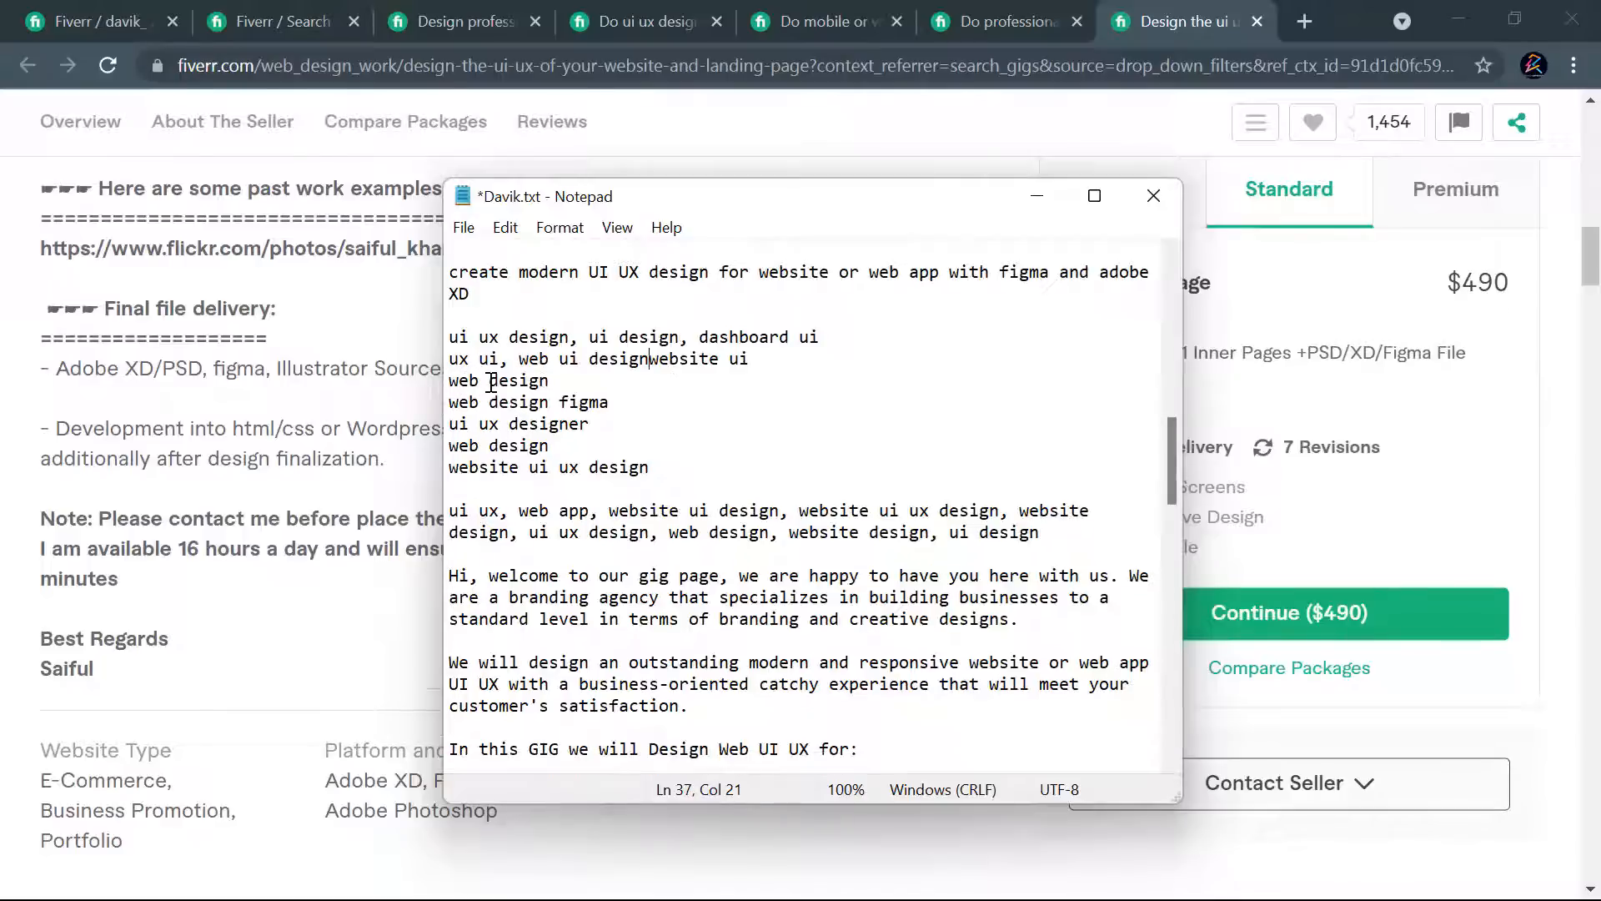
text(,)
key(BackSpace)
text(,)
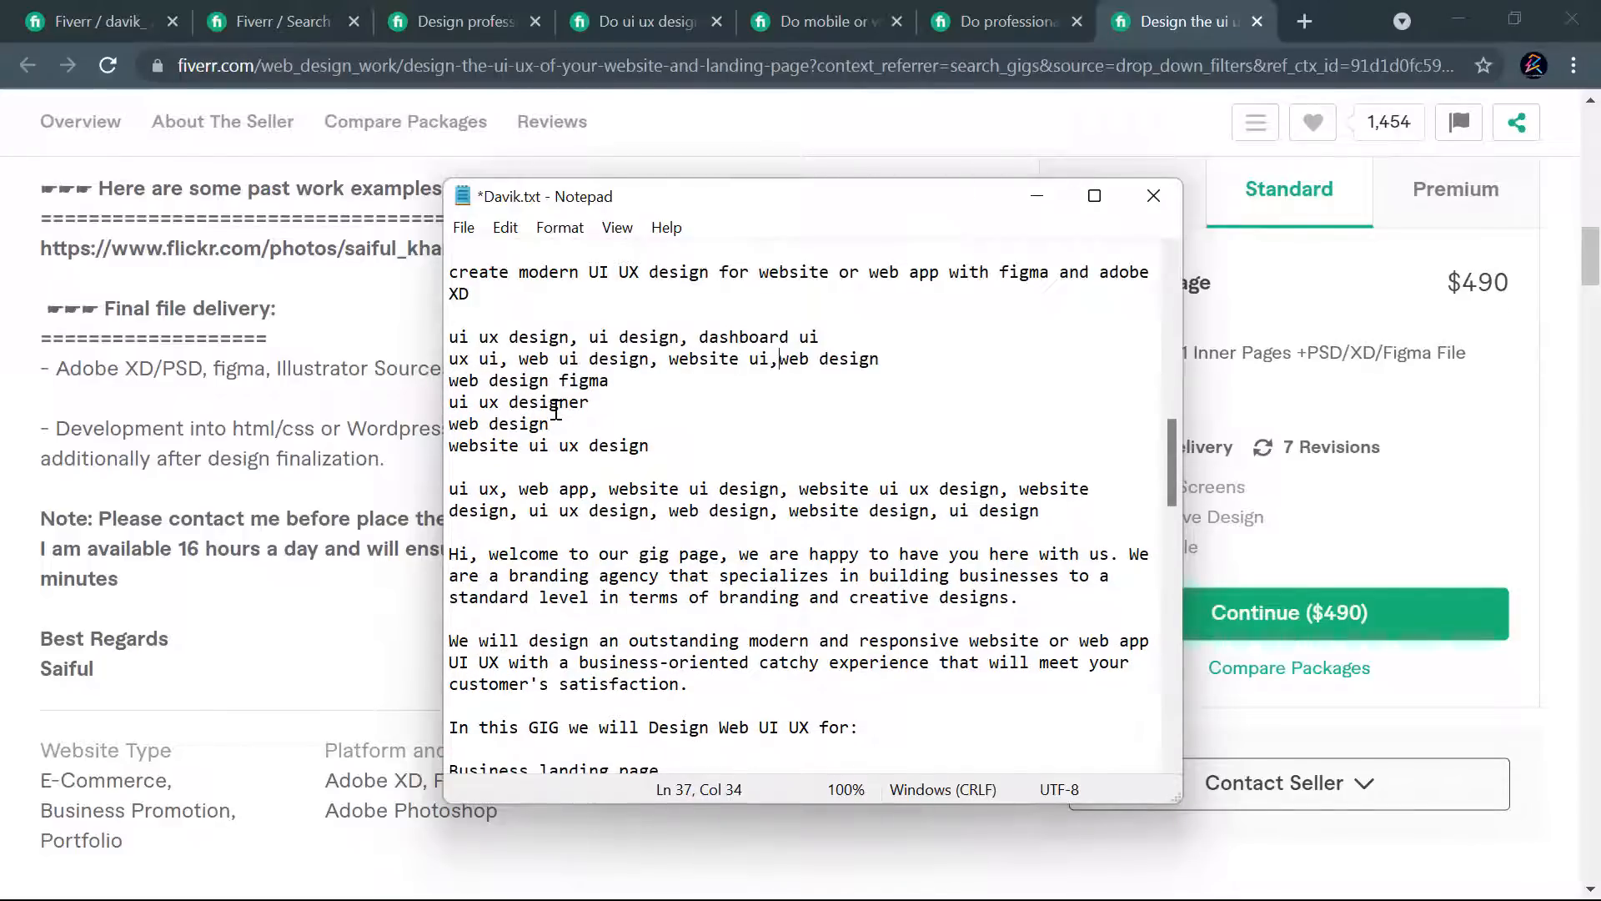
click(450, 381)
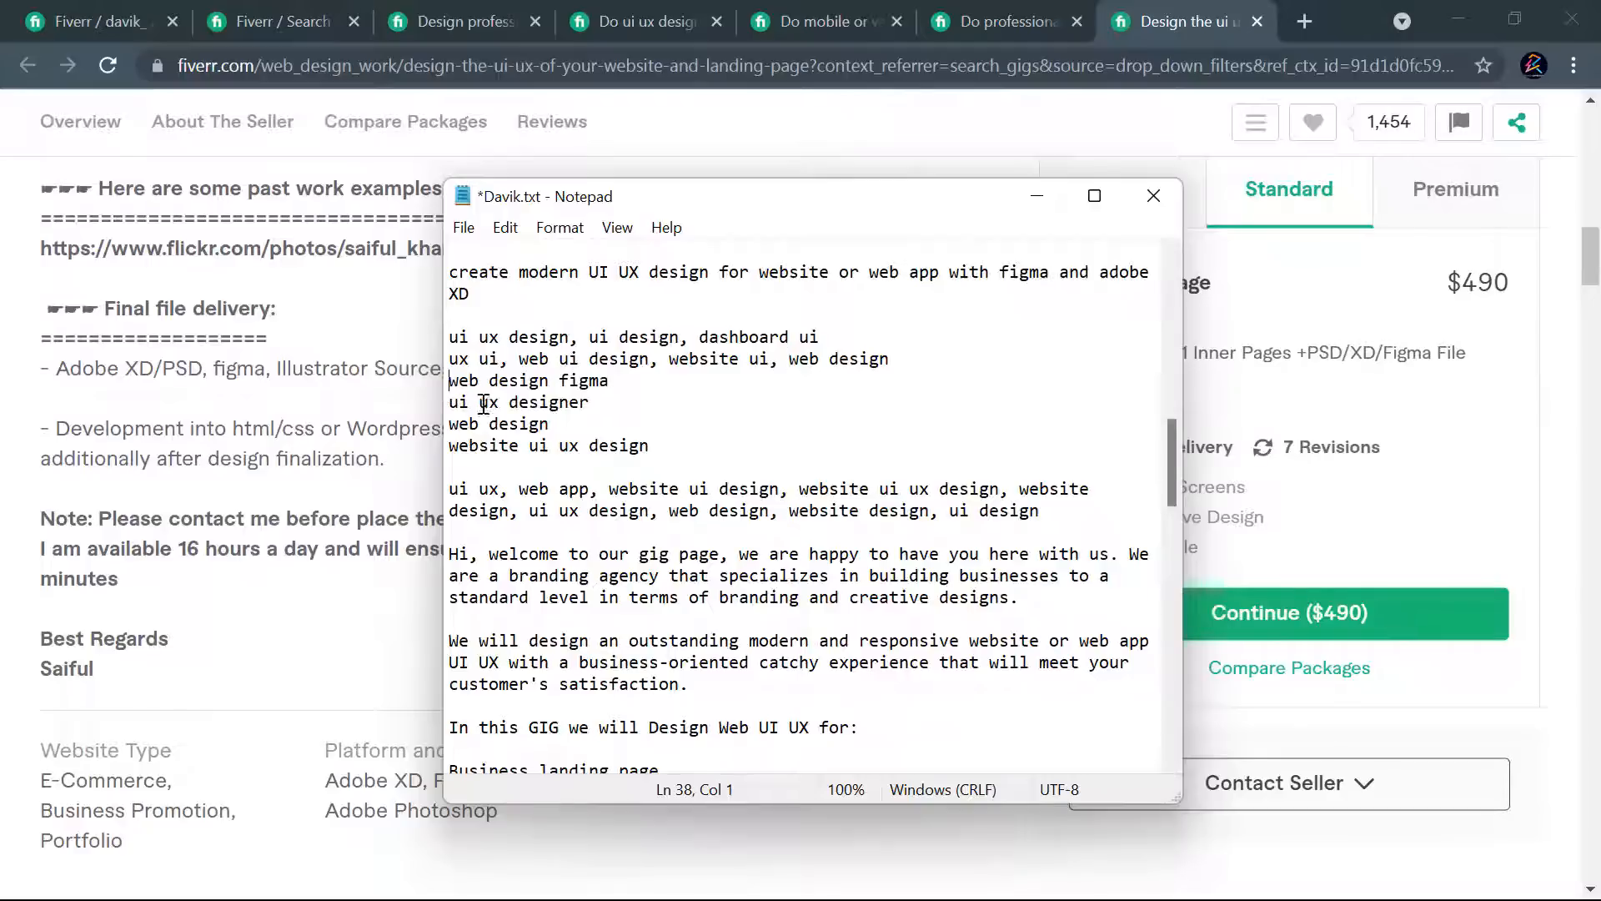
key(BackSpace)
text(, web design figma)
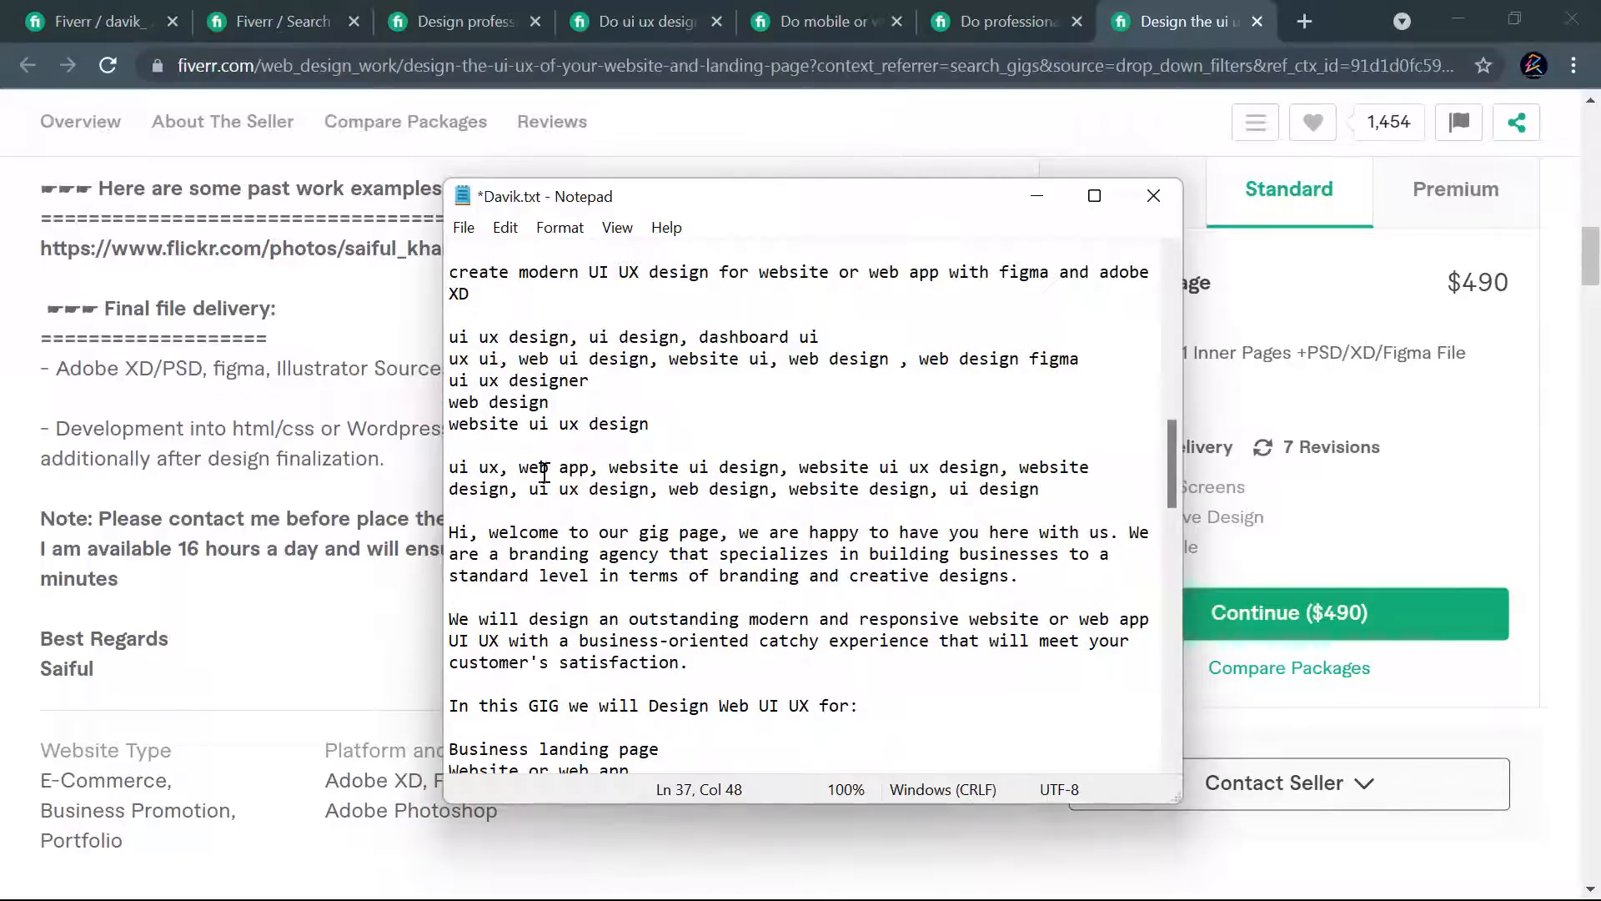
- Join the remaining keywords "ui ux designer", "web design" and "website ui ux design" onto the same line, separated by commas
drag(450, 381, 459, 381)
key(Left)
key(BackSpace)
text(,)
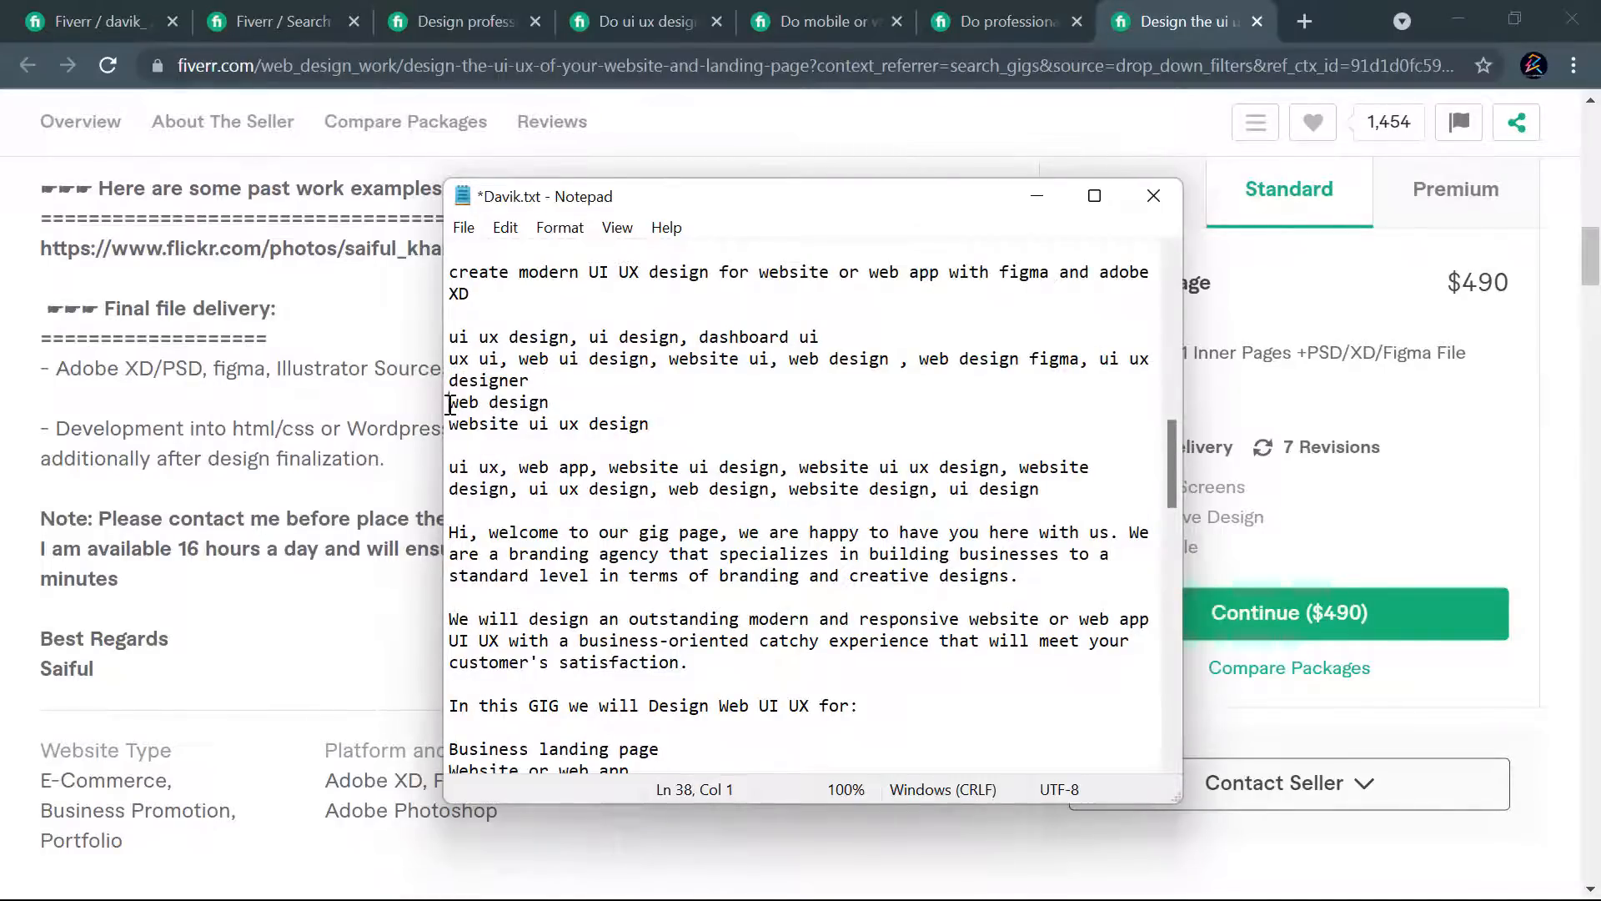
key(BackSpace)
text(, web design)
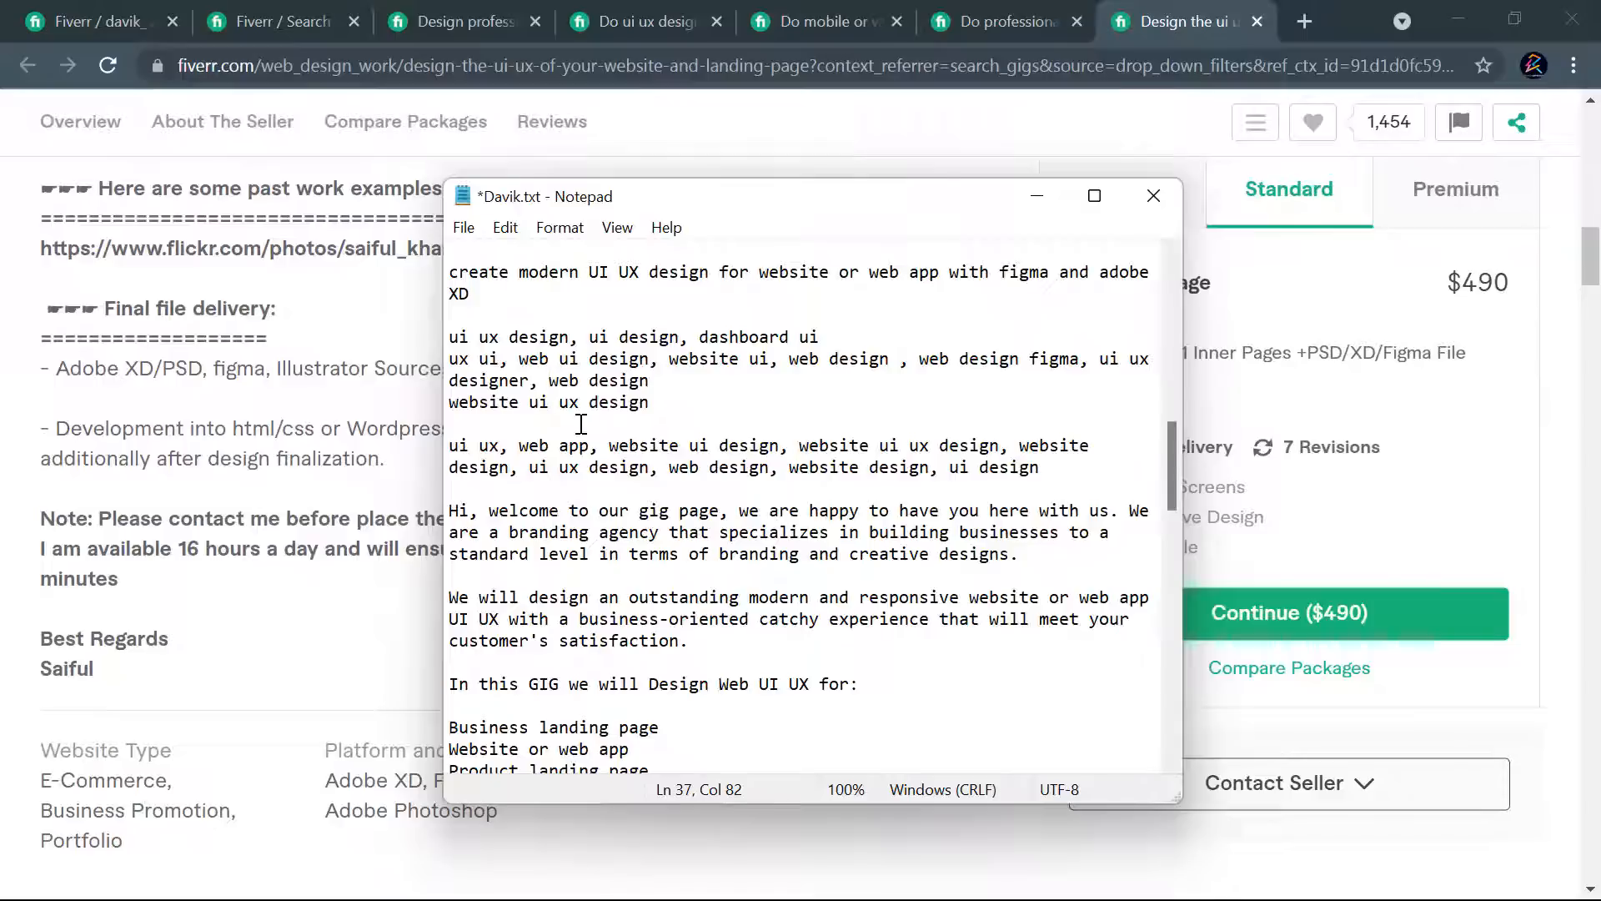
click(448, 404)
key(BackSpace)
text(, website ui ux design)
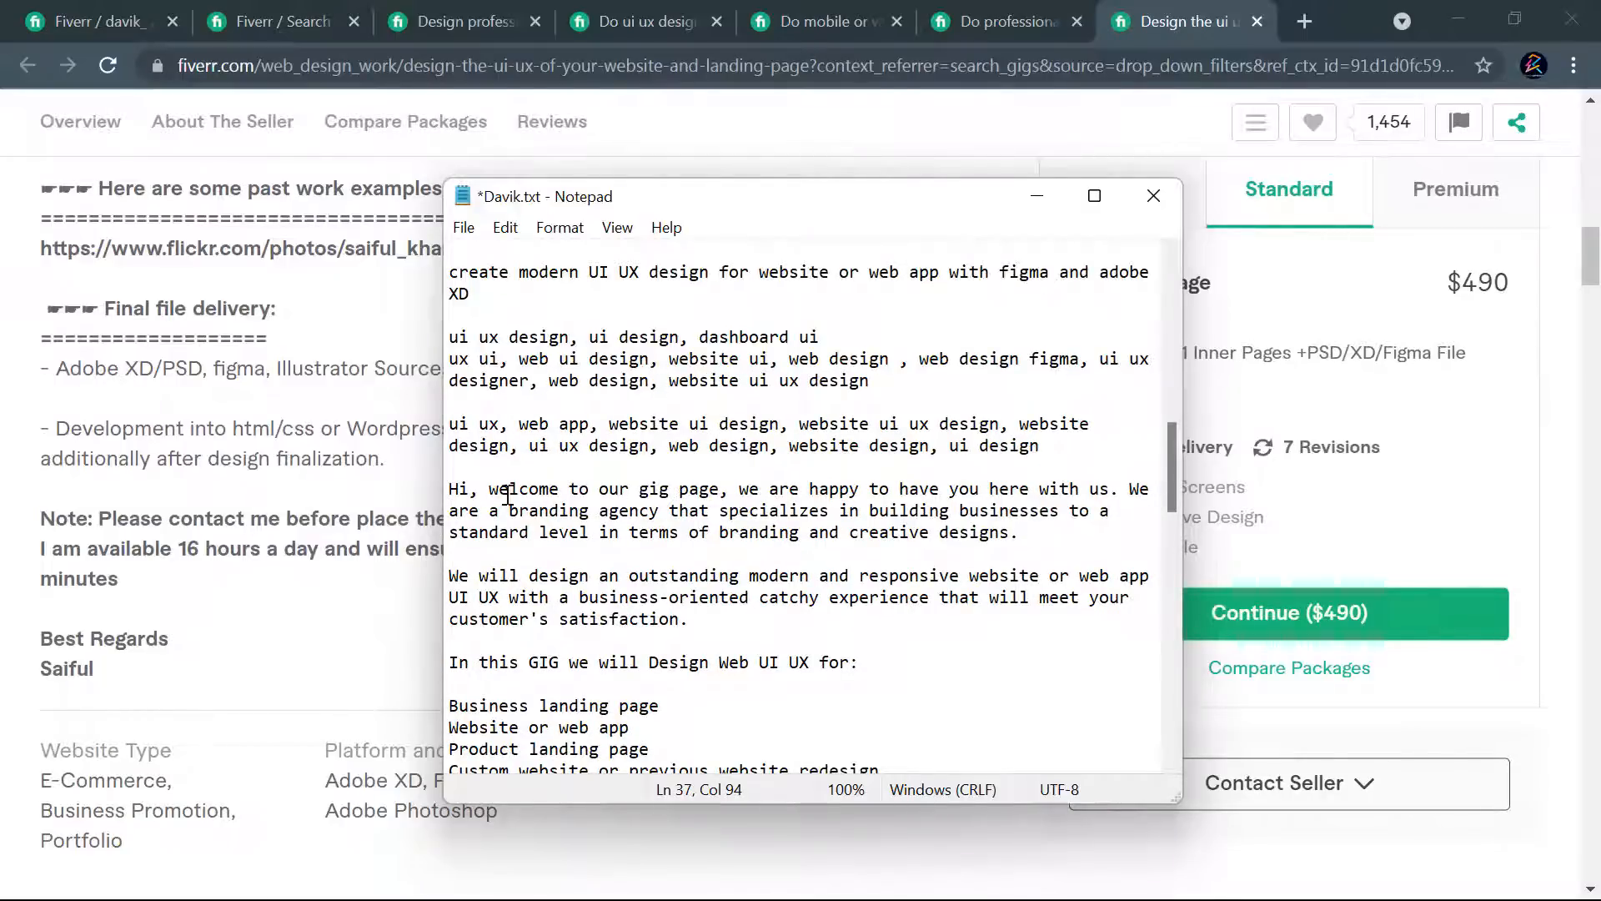
- Extend the description's opening "Hi" with the seller's first name and "here"
click(472, 489)
text(Danny)
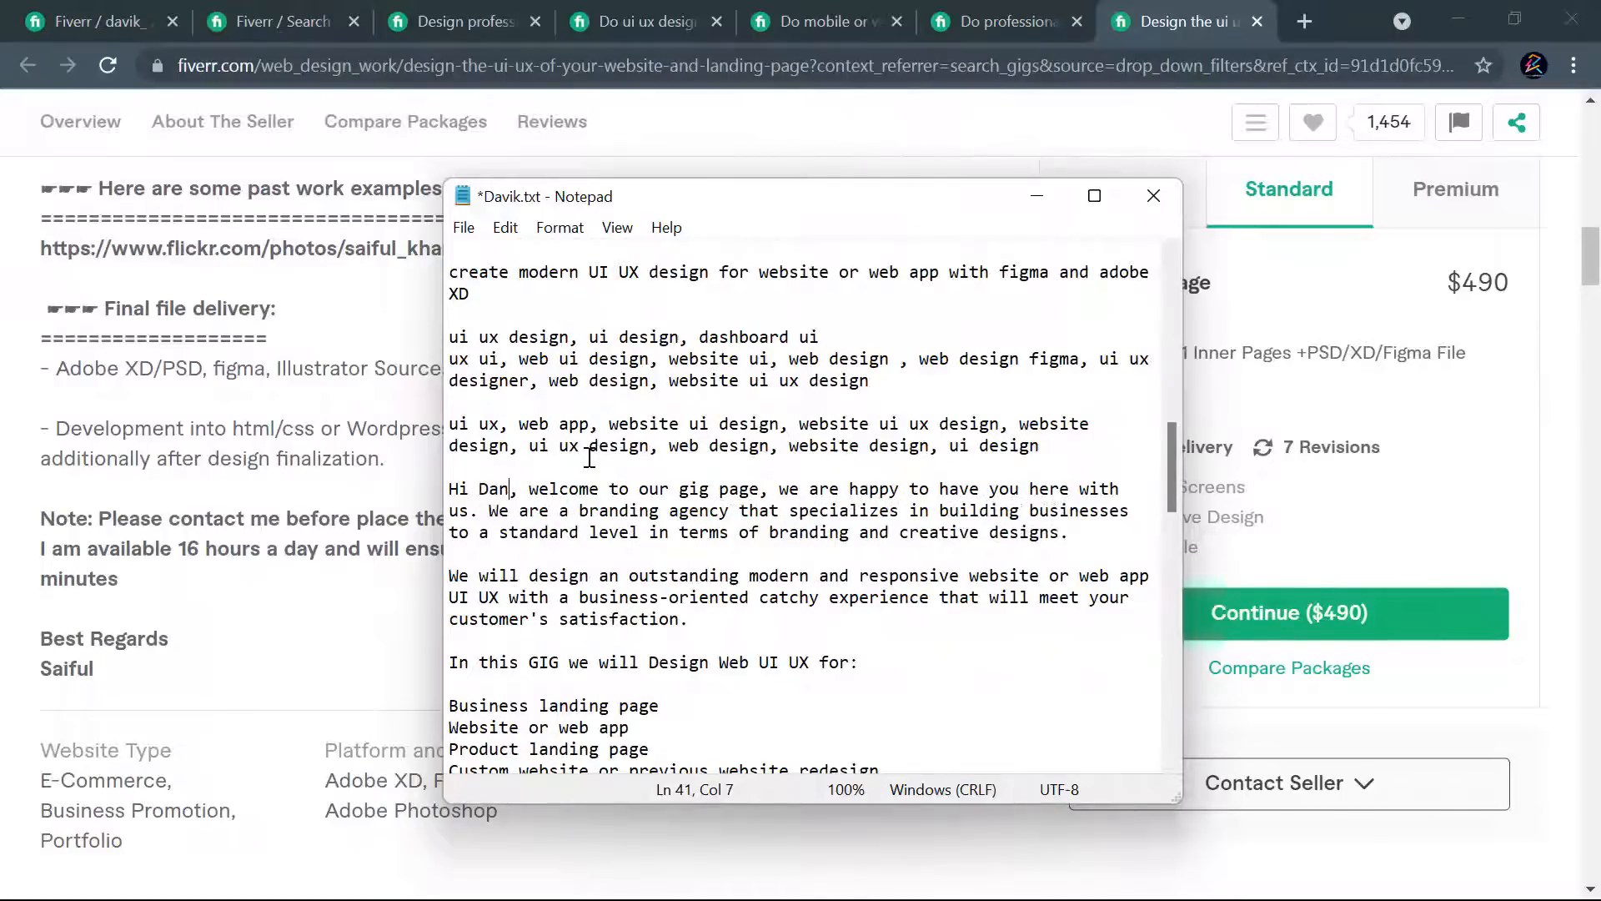
text( here)
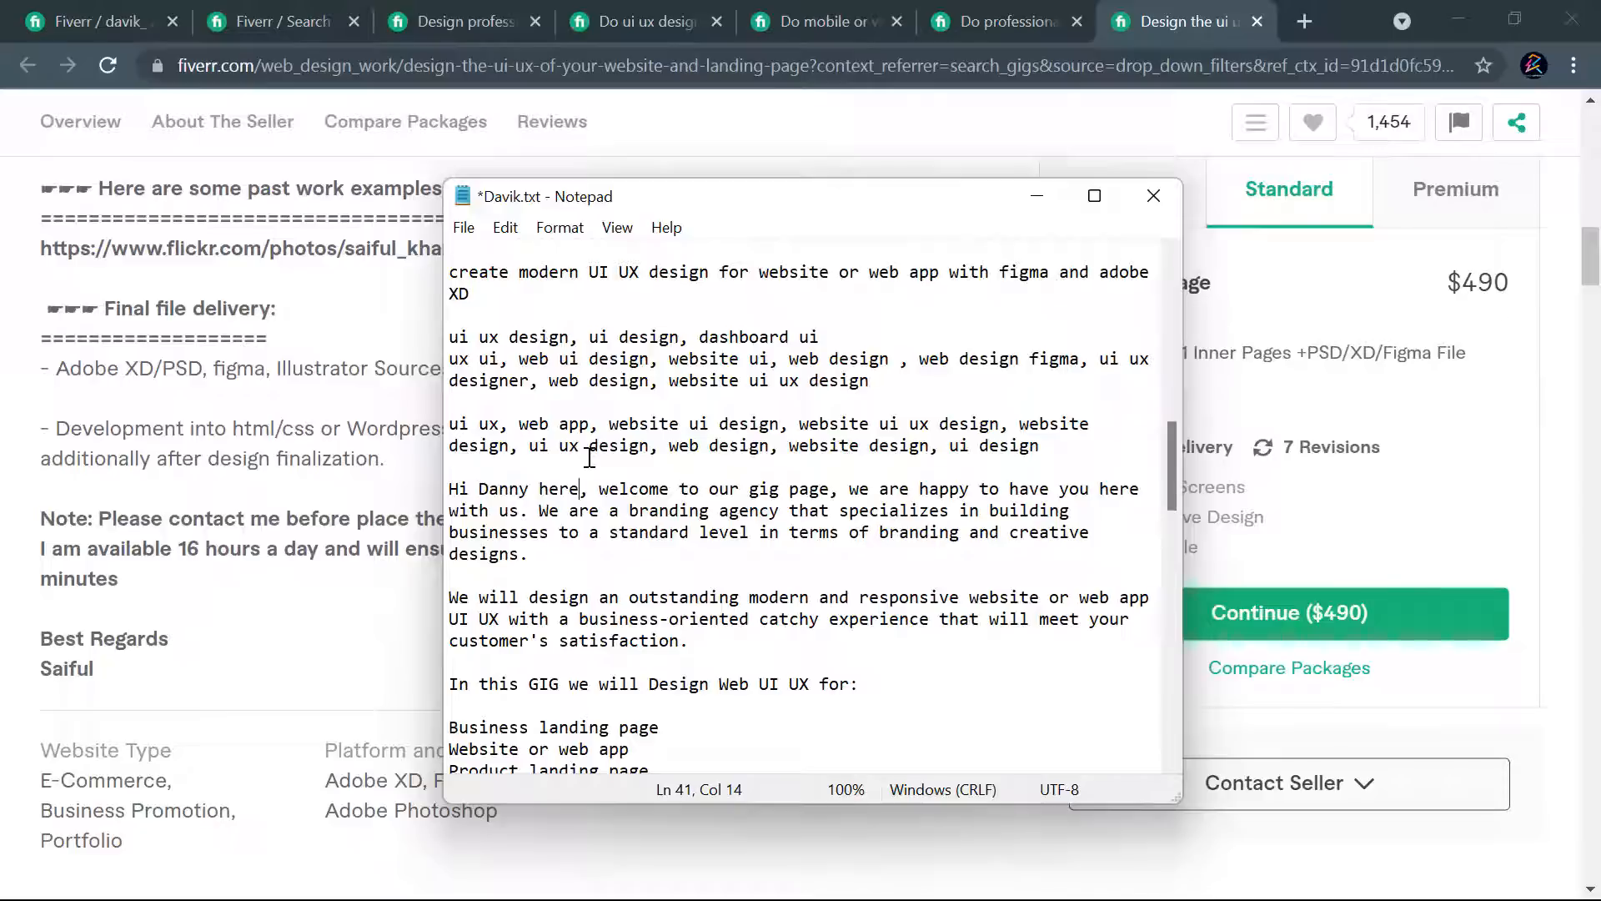
- Insert "I'm a UI UX Designer from "Davik Solution"" after the greeting in the opening paragraph
click(604, 488)
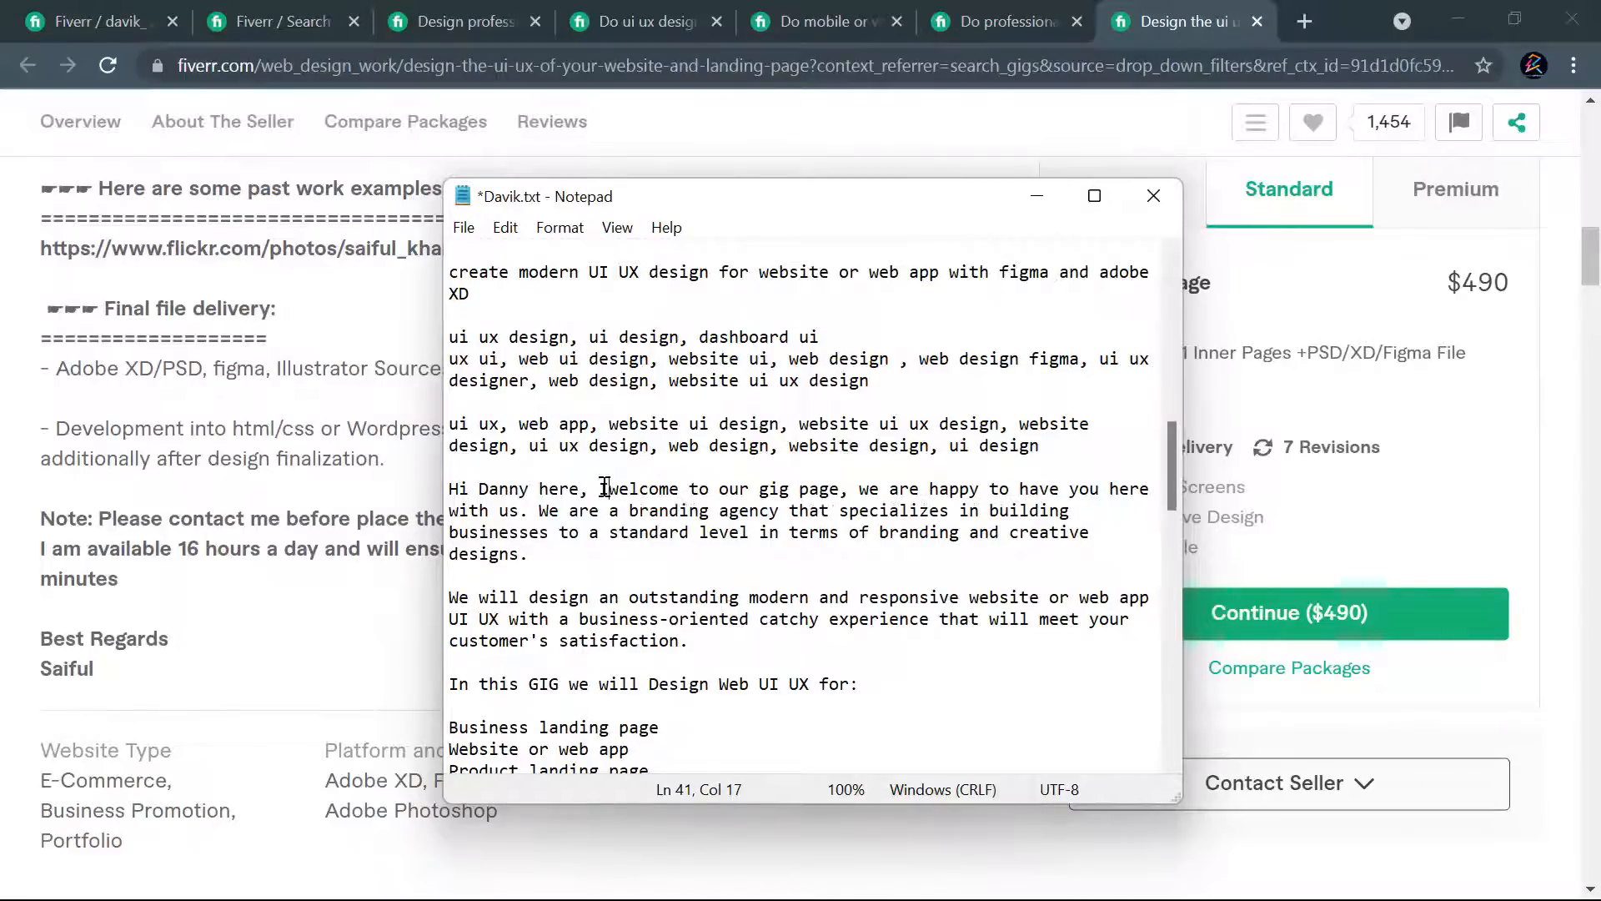
text(I'm a )
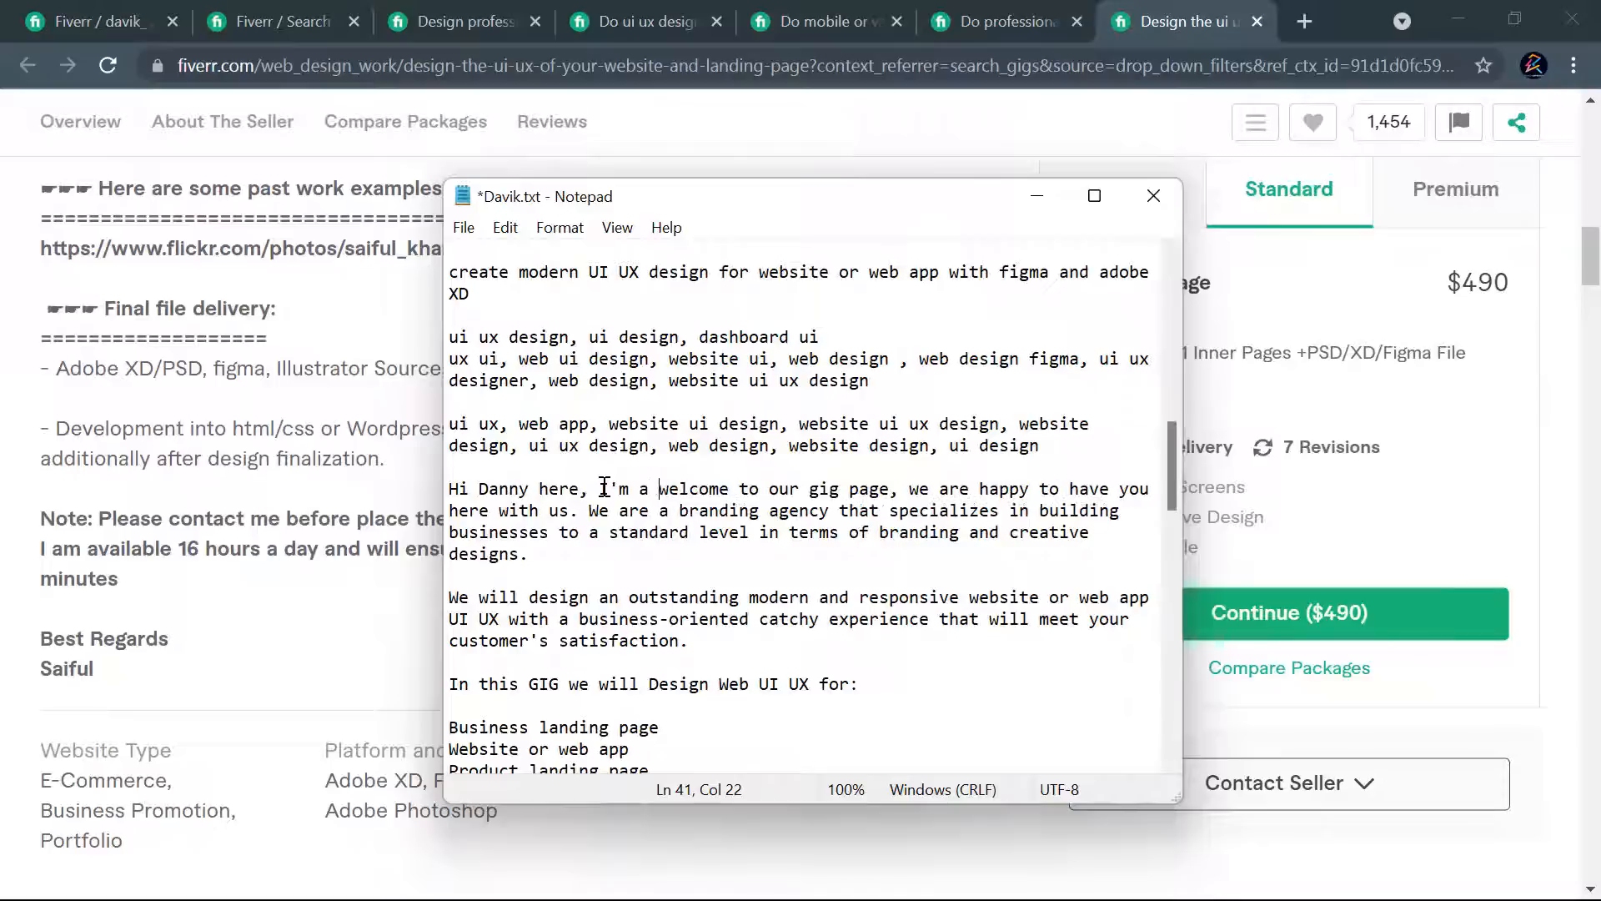
text(UI UX Designer)
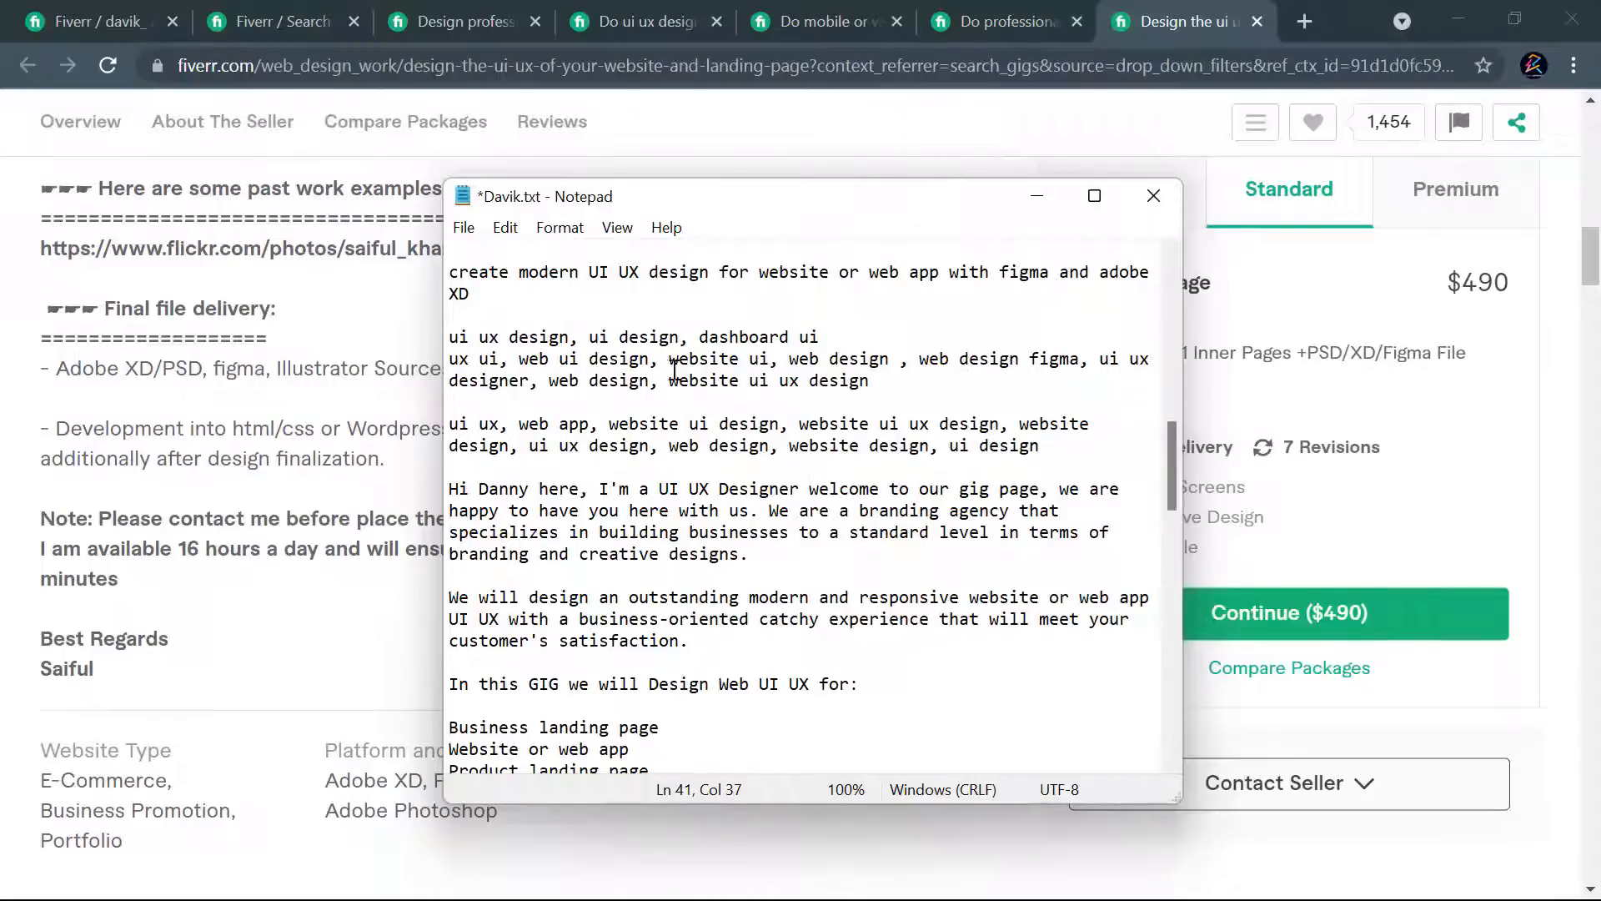
text(from "Davik Solution)
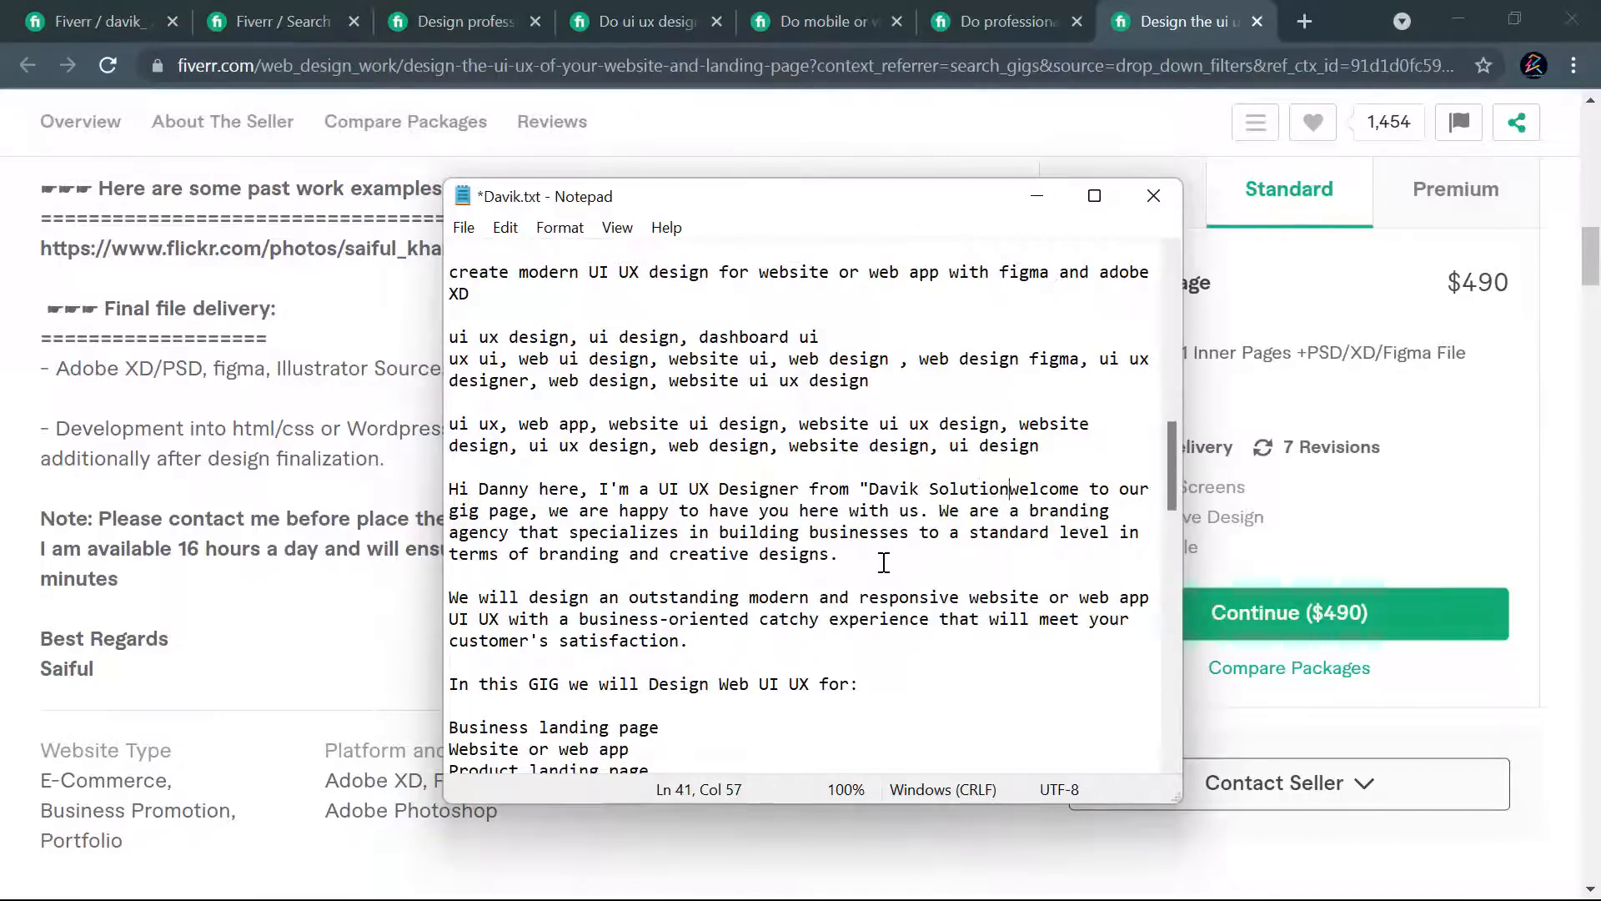
text(')
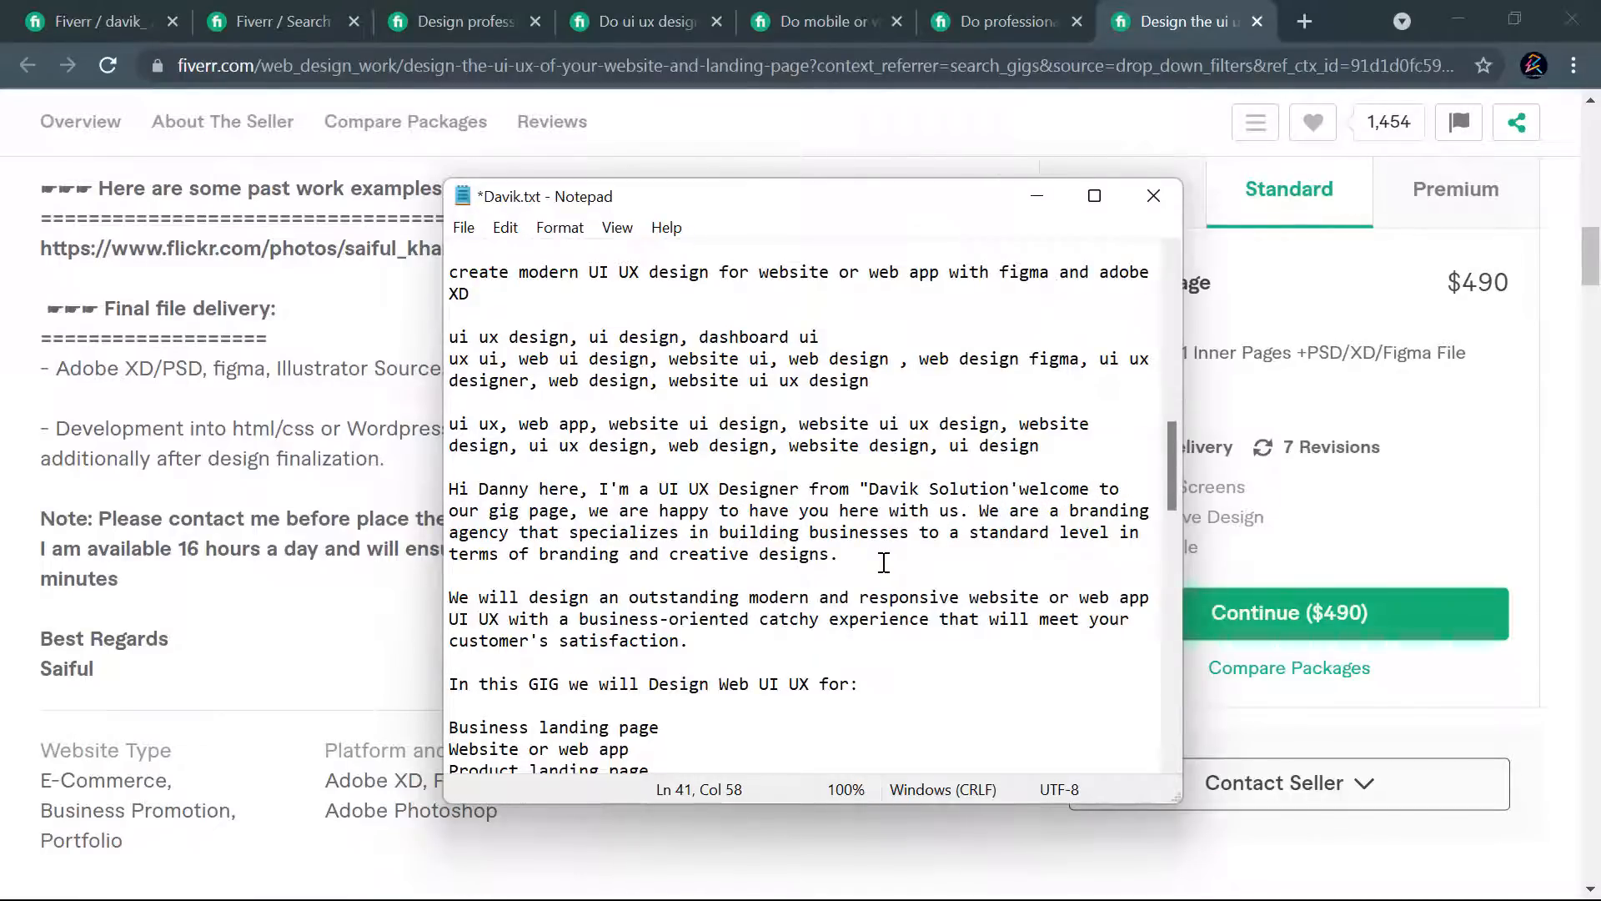
key(BackSpace)
text(")
text( and I will be t)
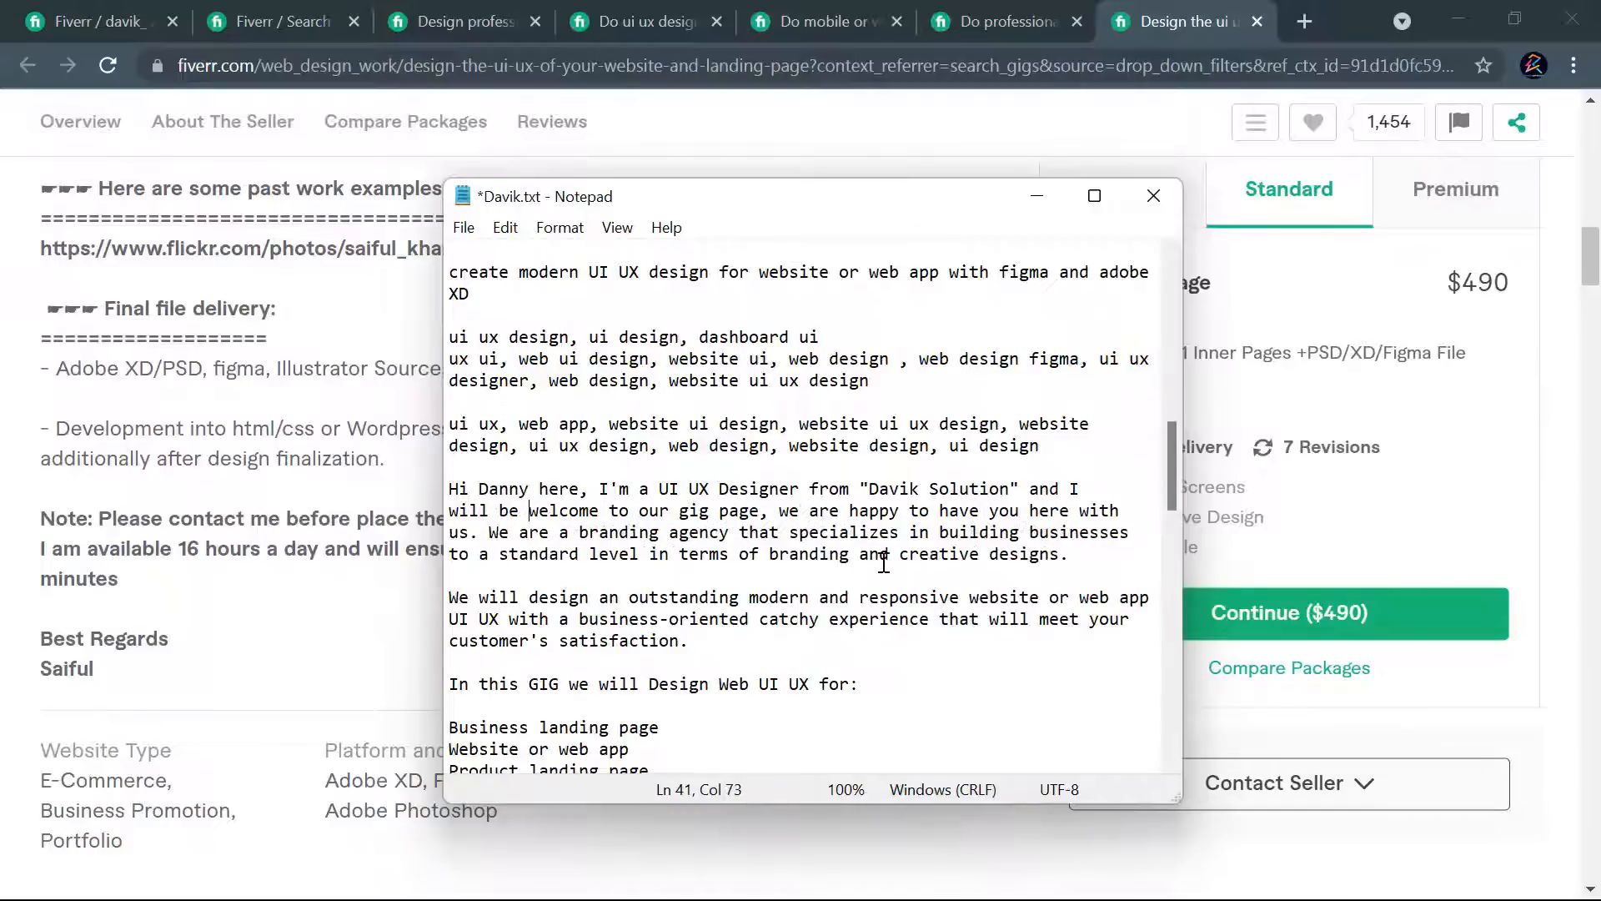
text(he one to)
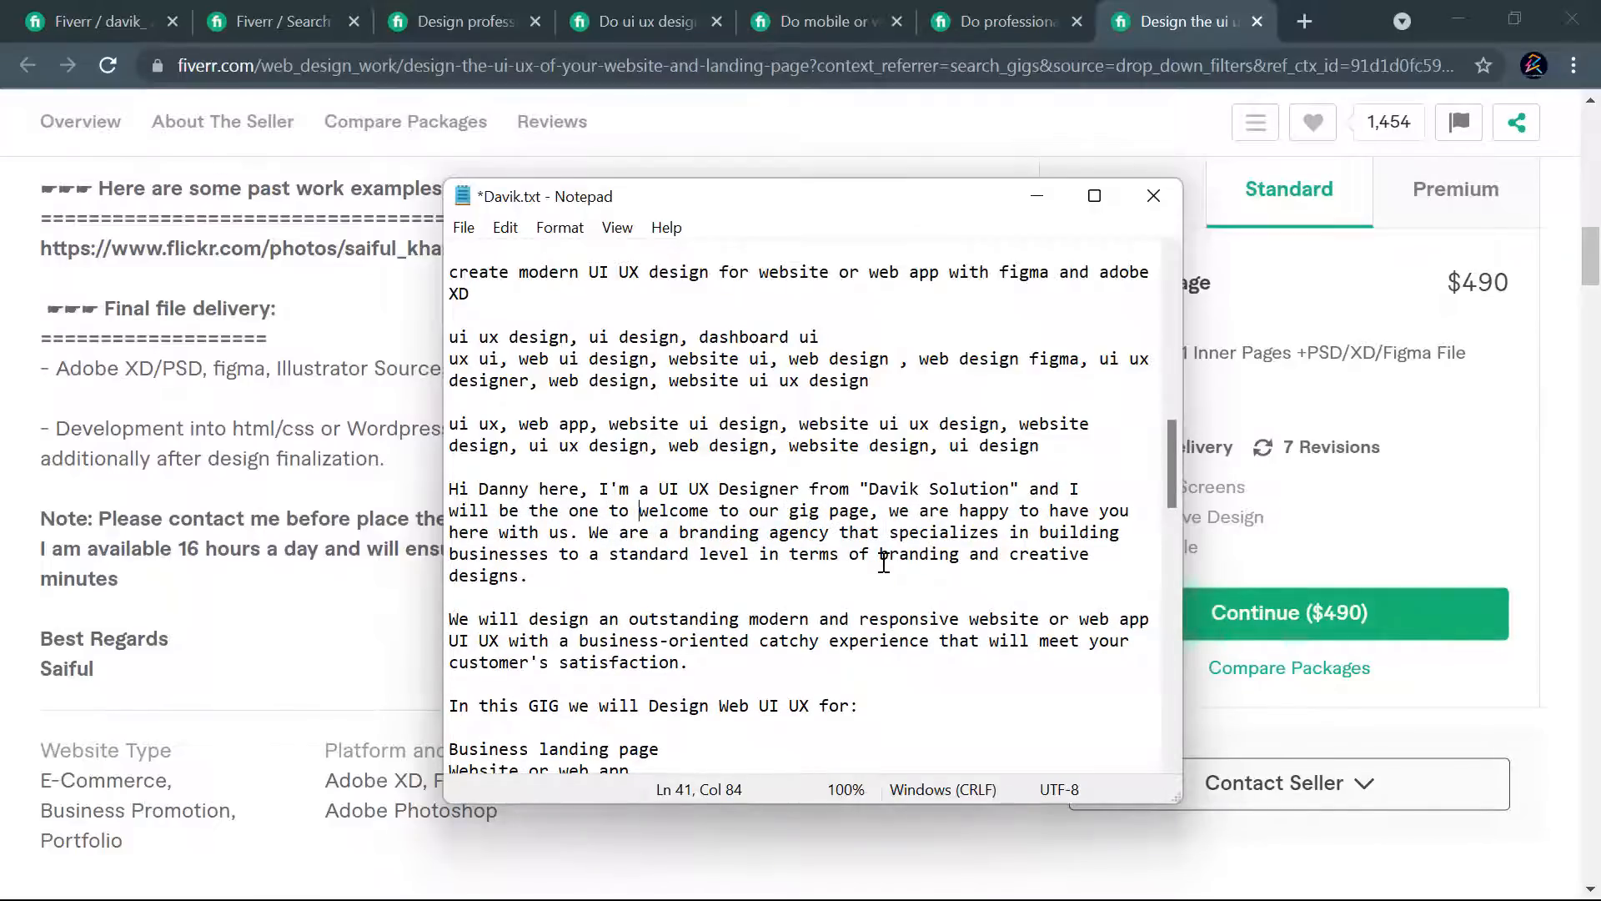
text( design)
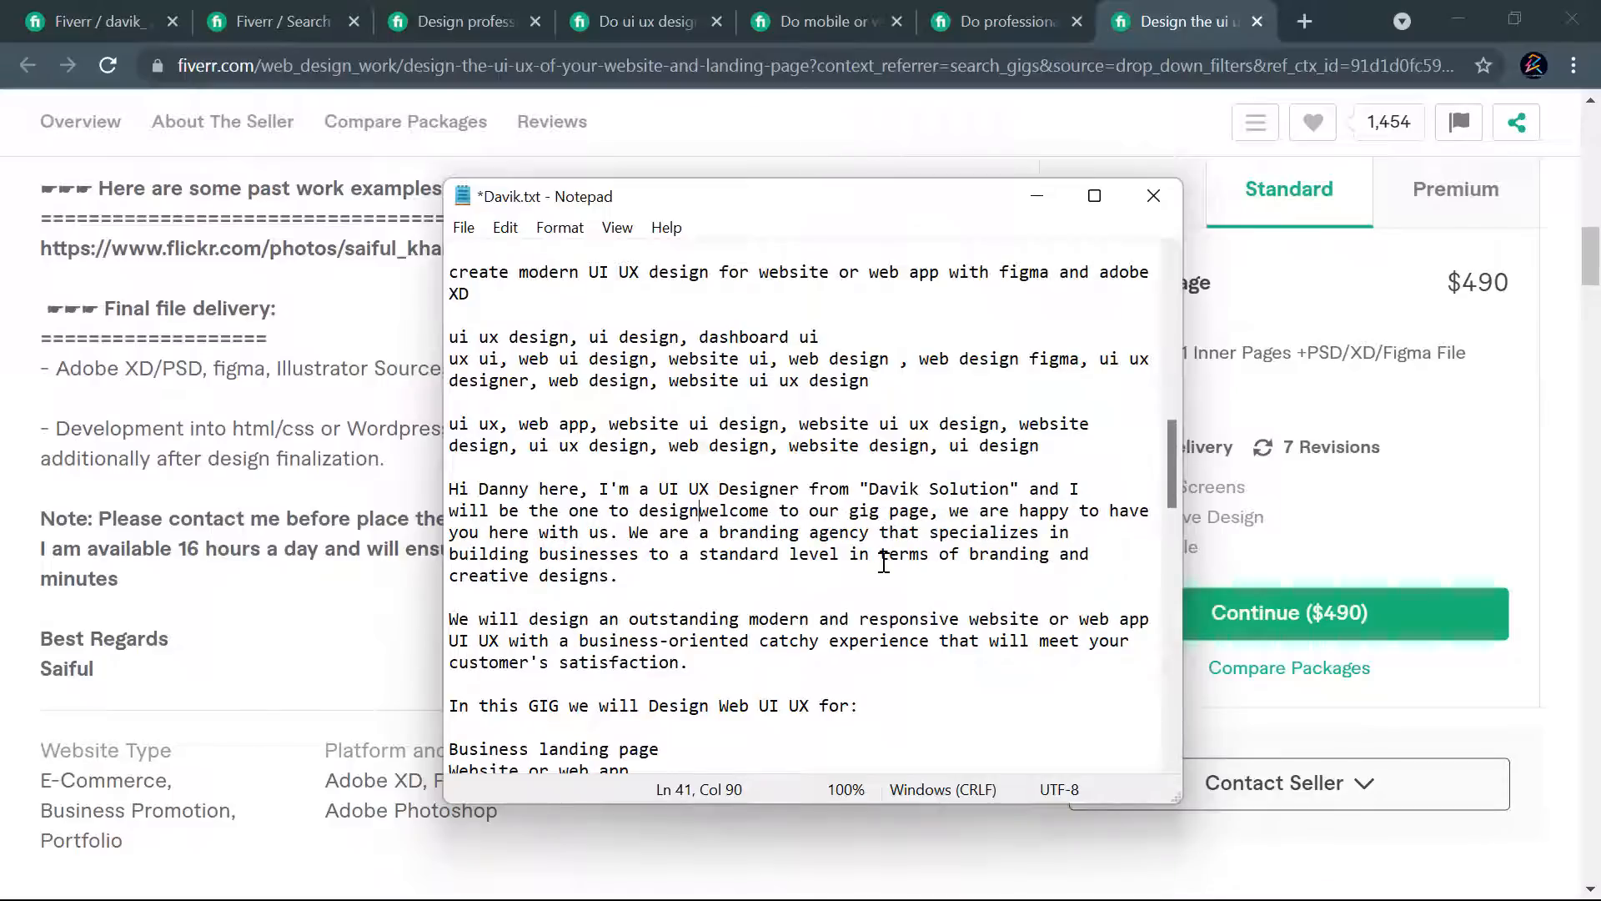
text( that )
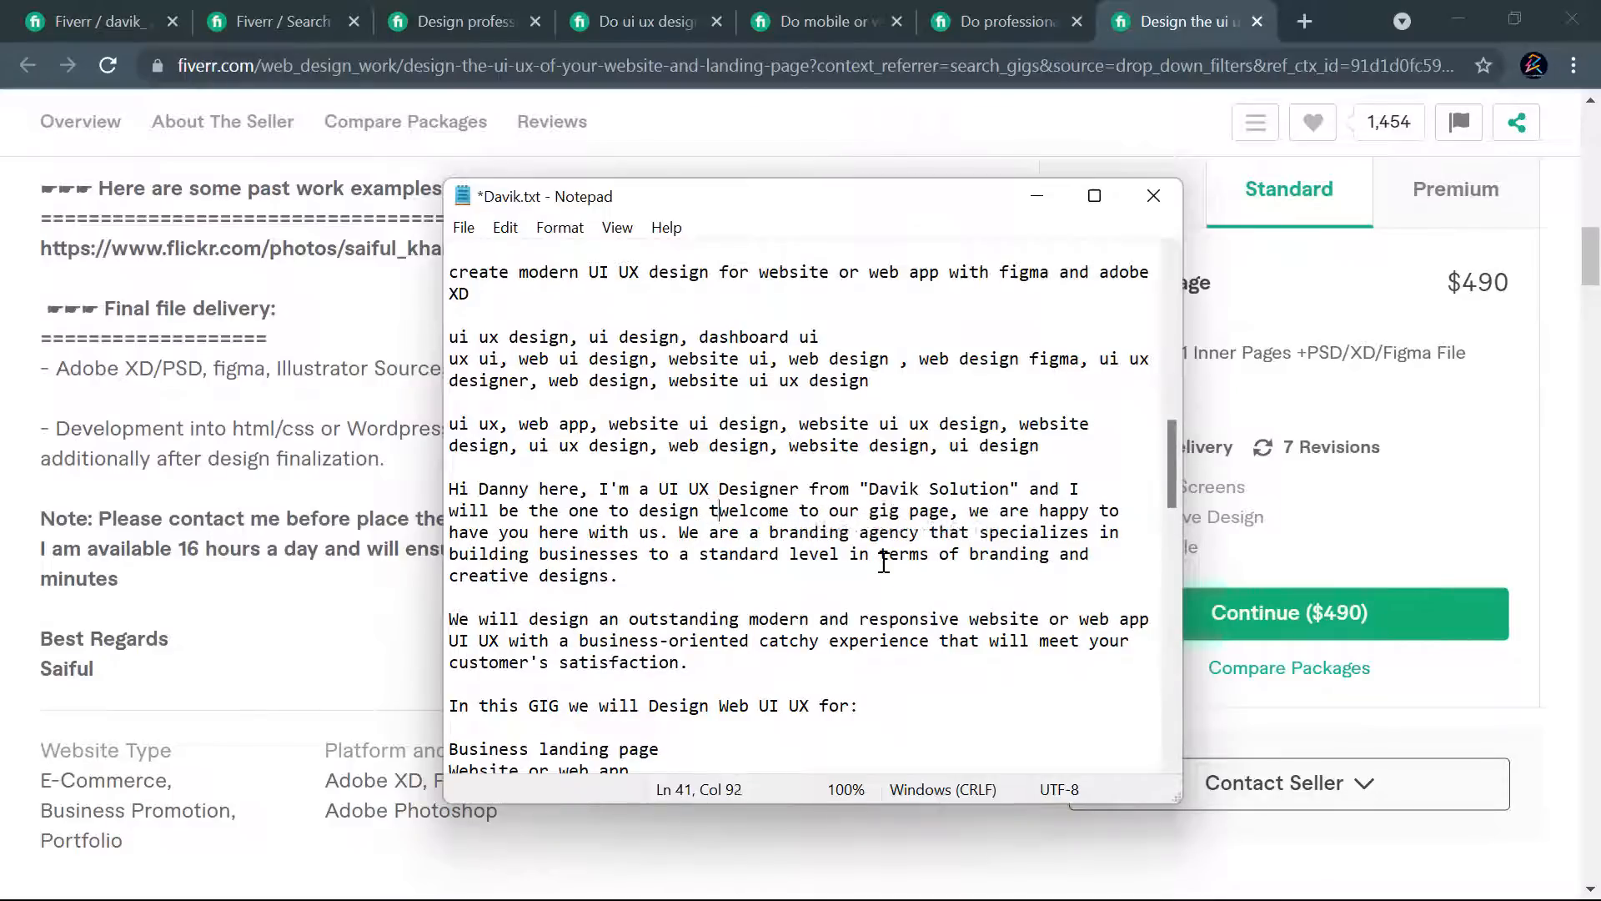
text(creative)
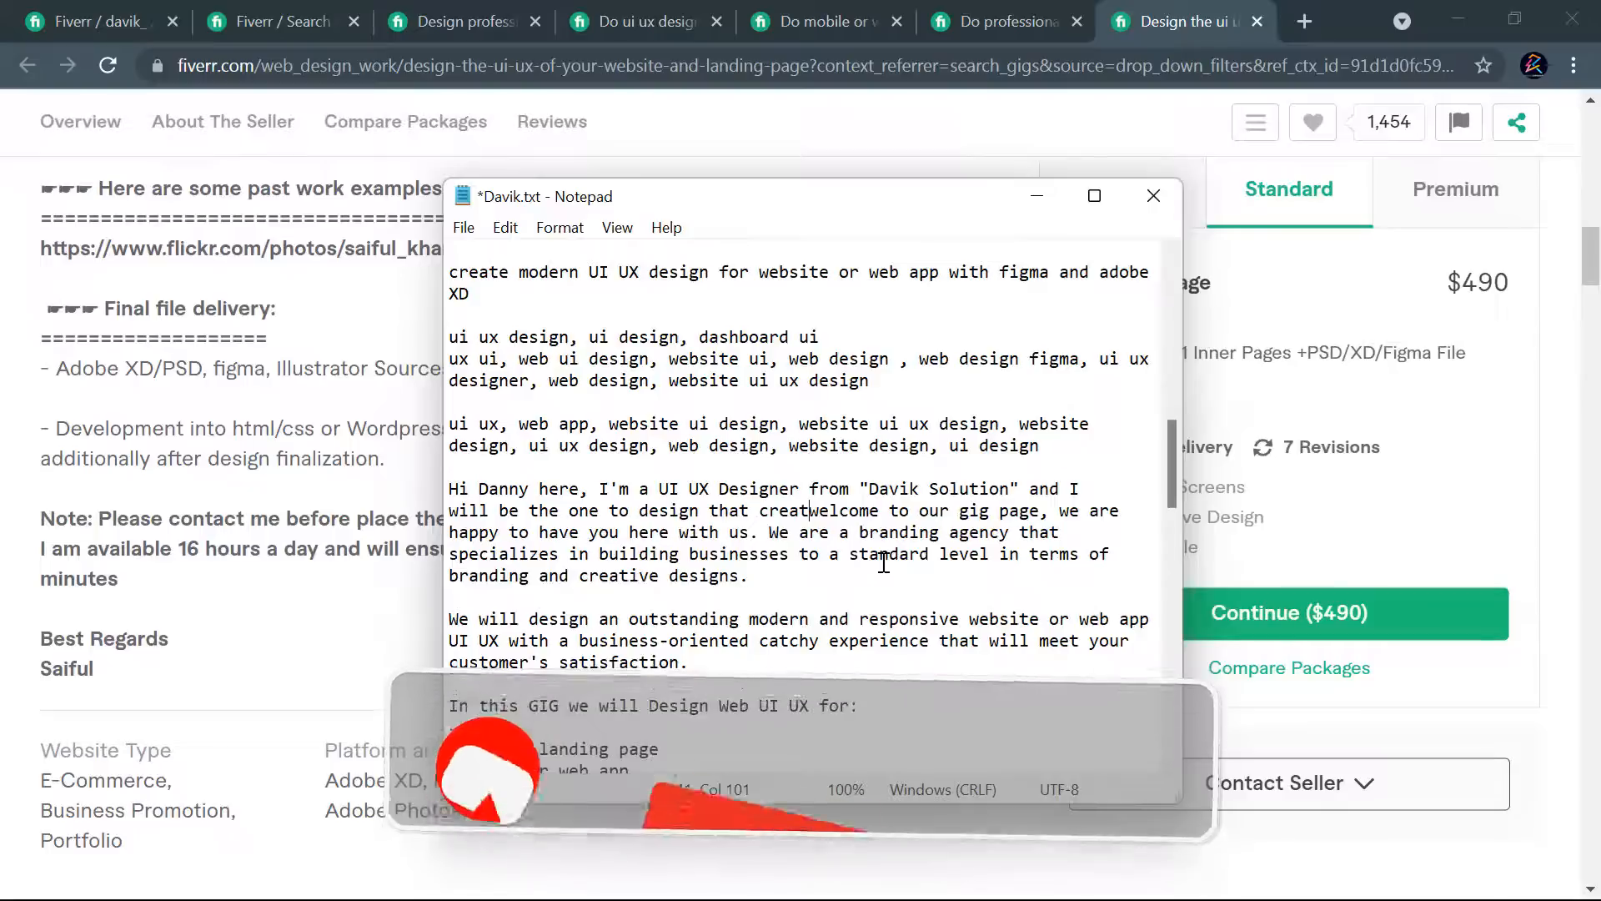
text( web)
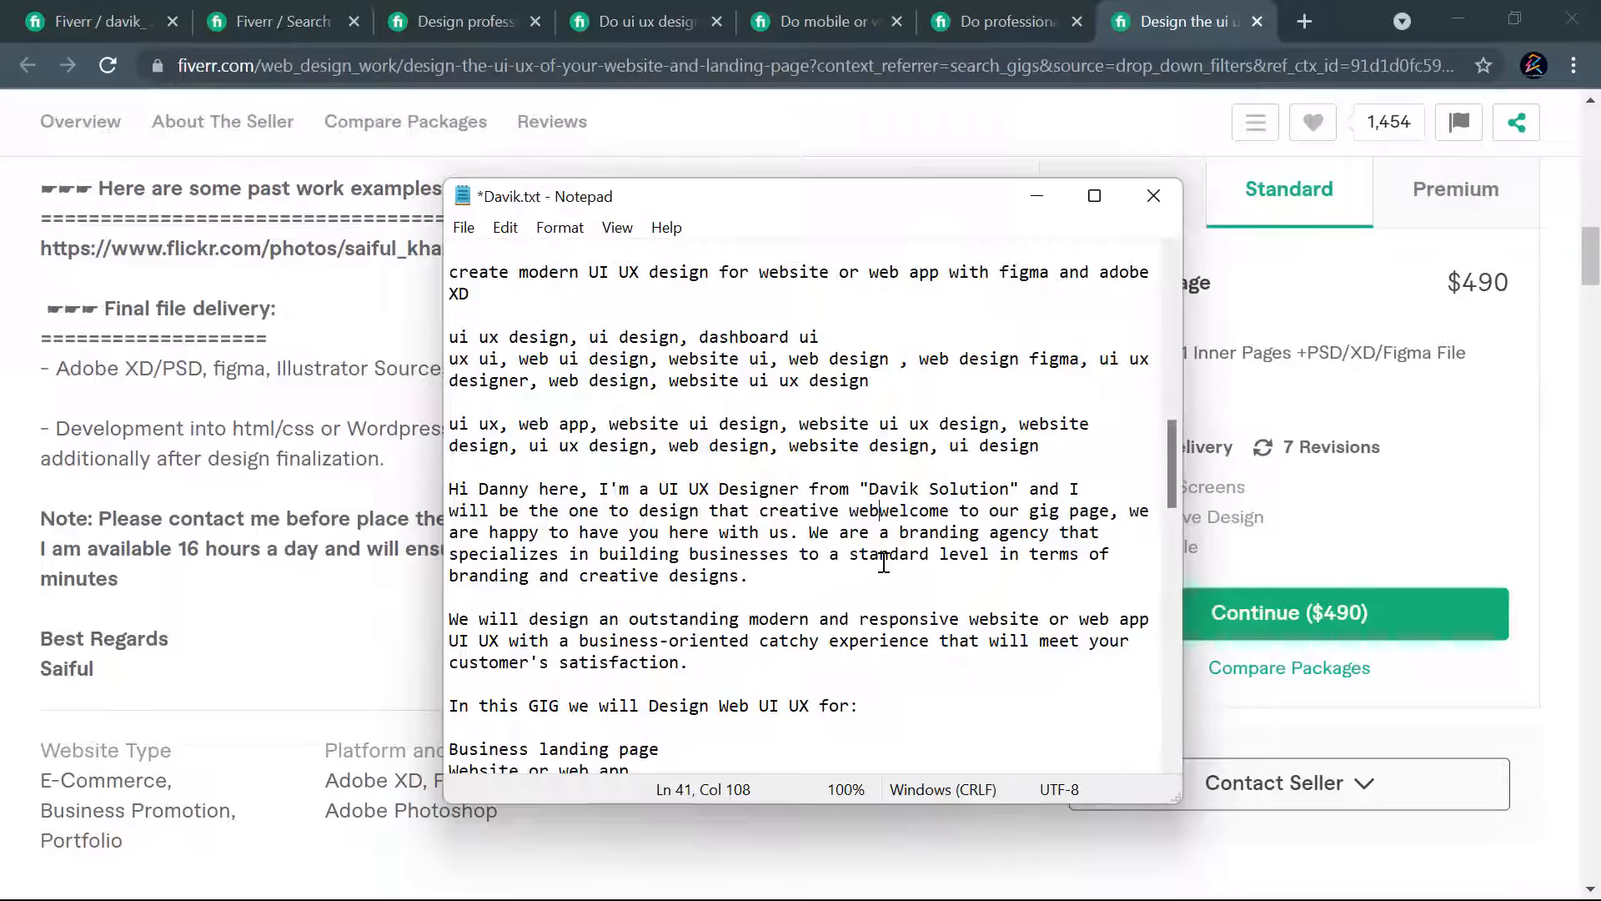
- Continue the opening sentence after "Davik Solution" with "and I will be the one to design that creative web design or web ui design for you."
text(desi)
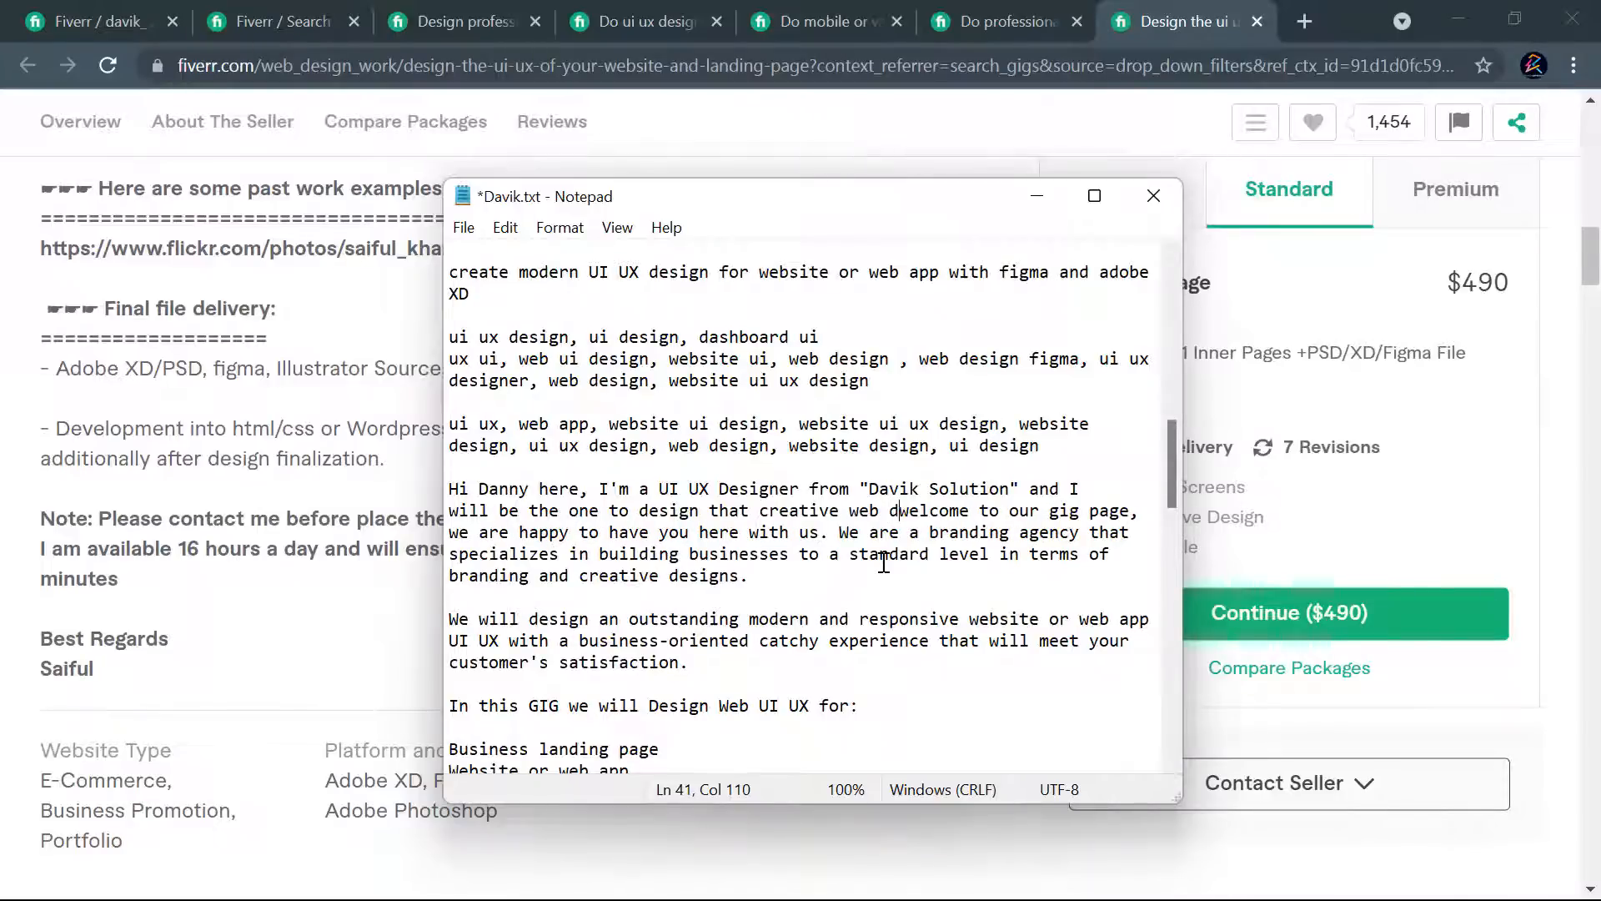
text(gn or we)
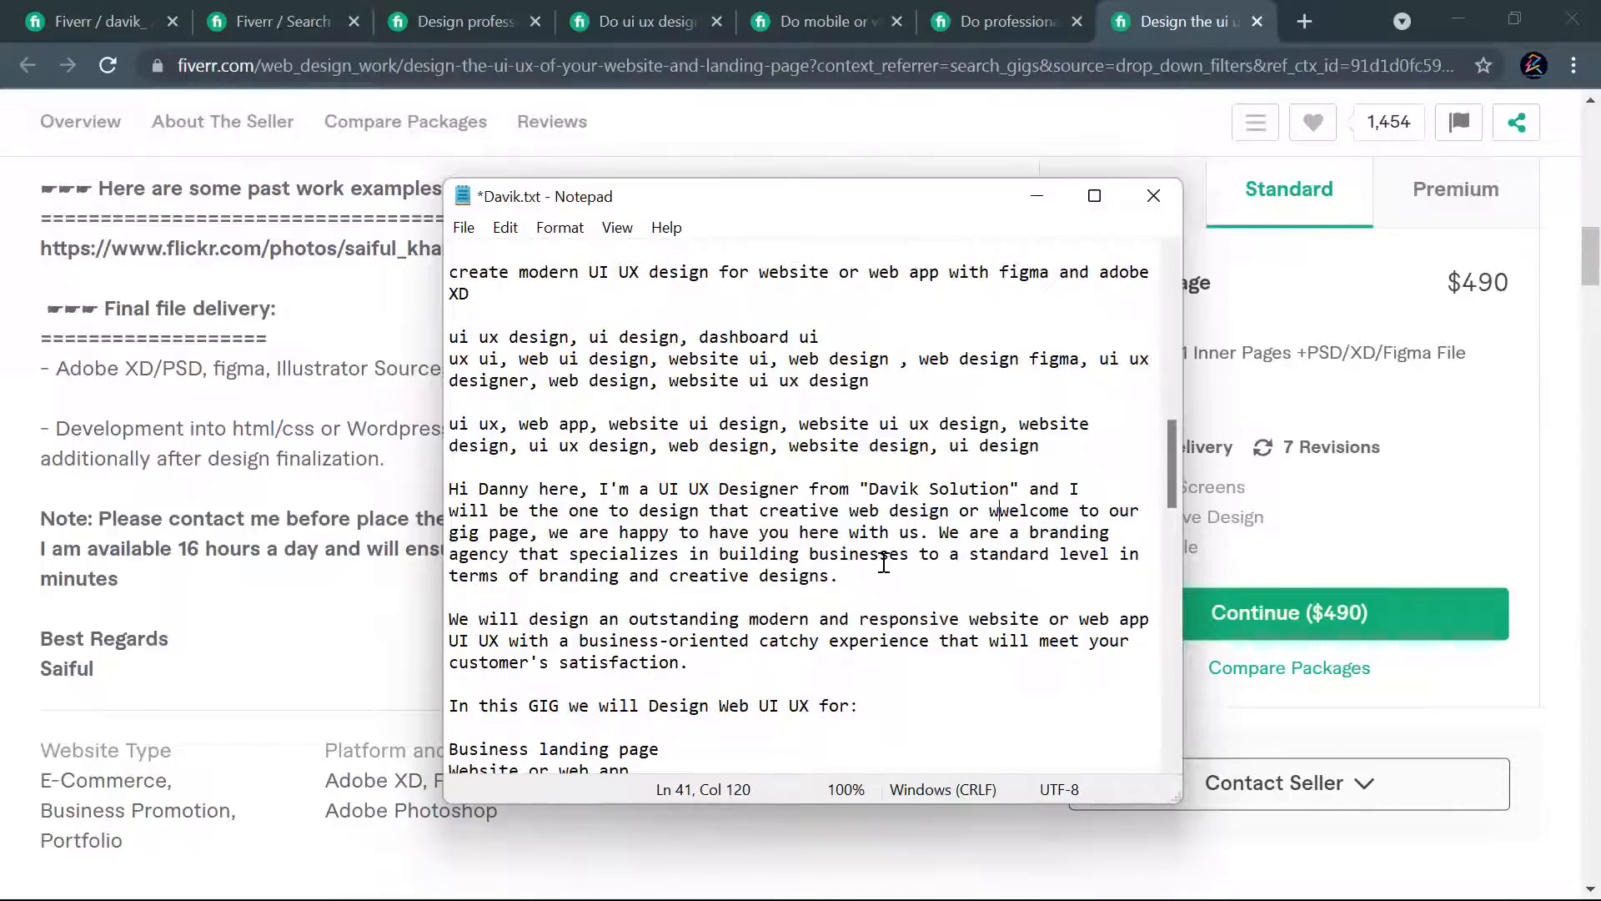
text(b)
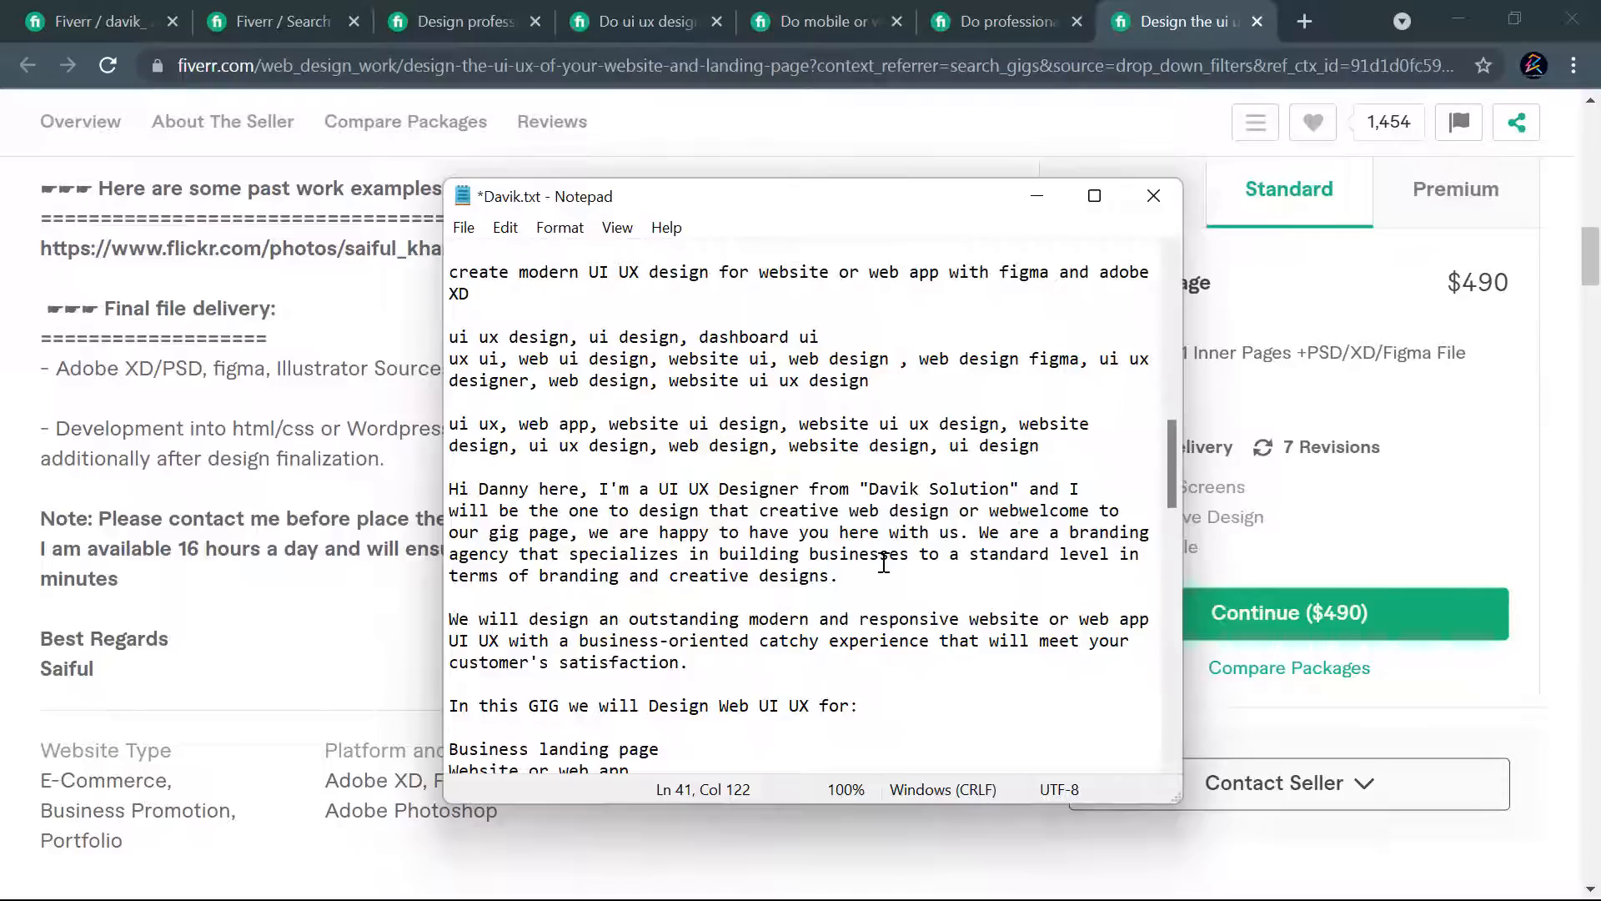
text(ui desi)
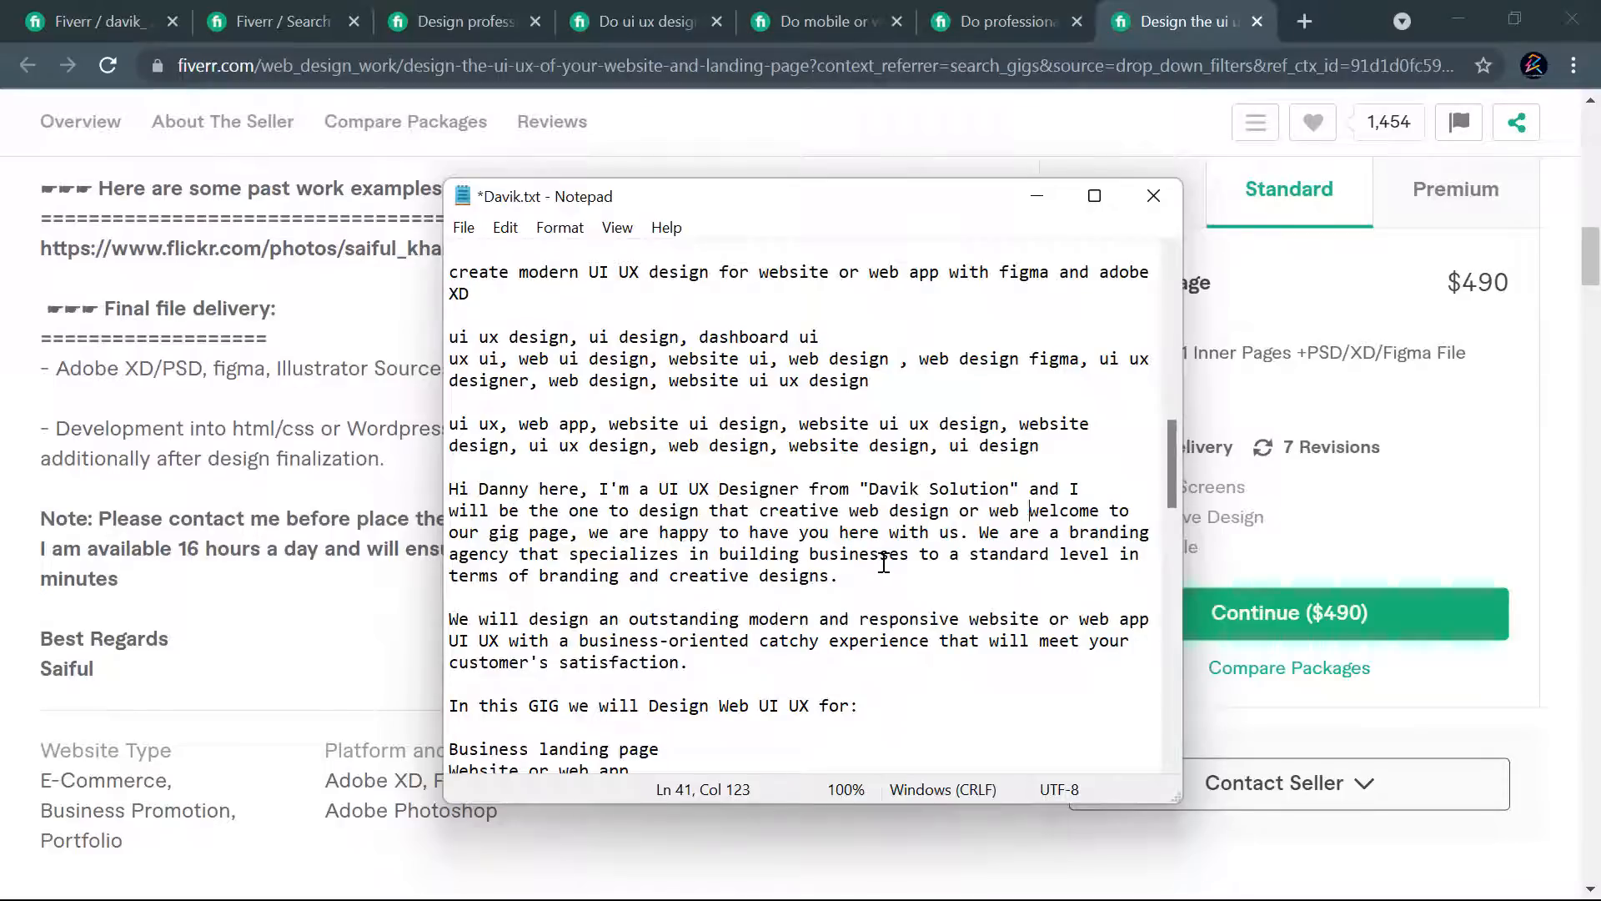
text(gn for you)
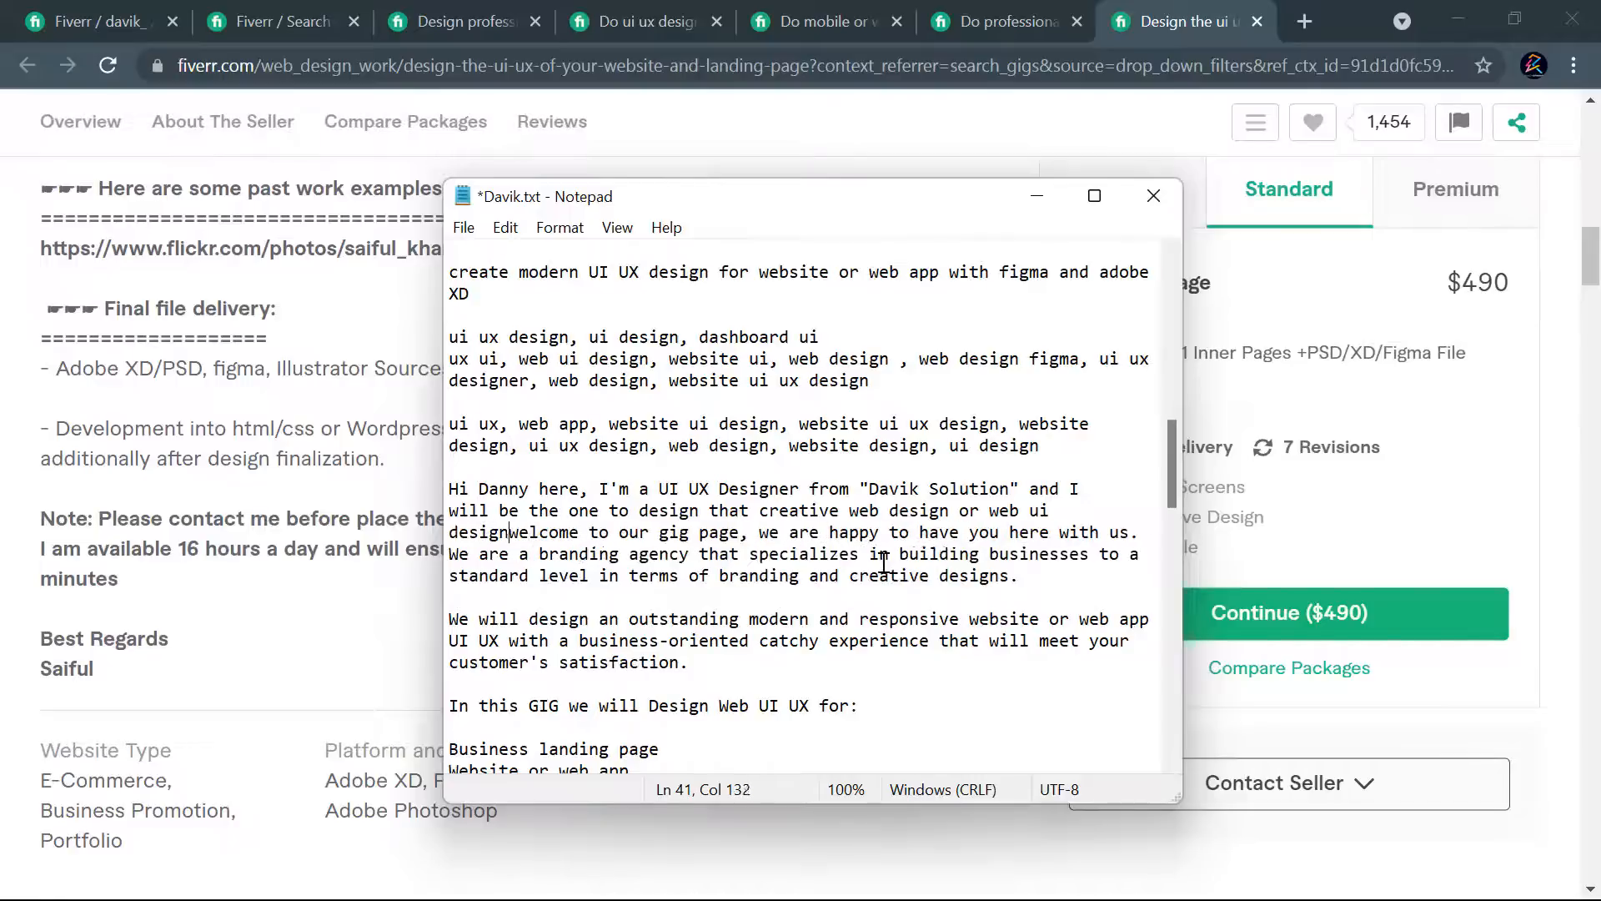
text(.)
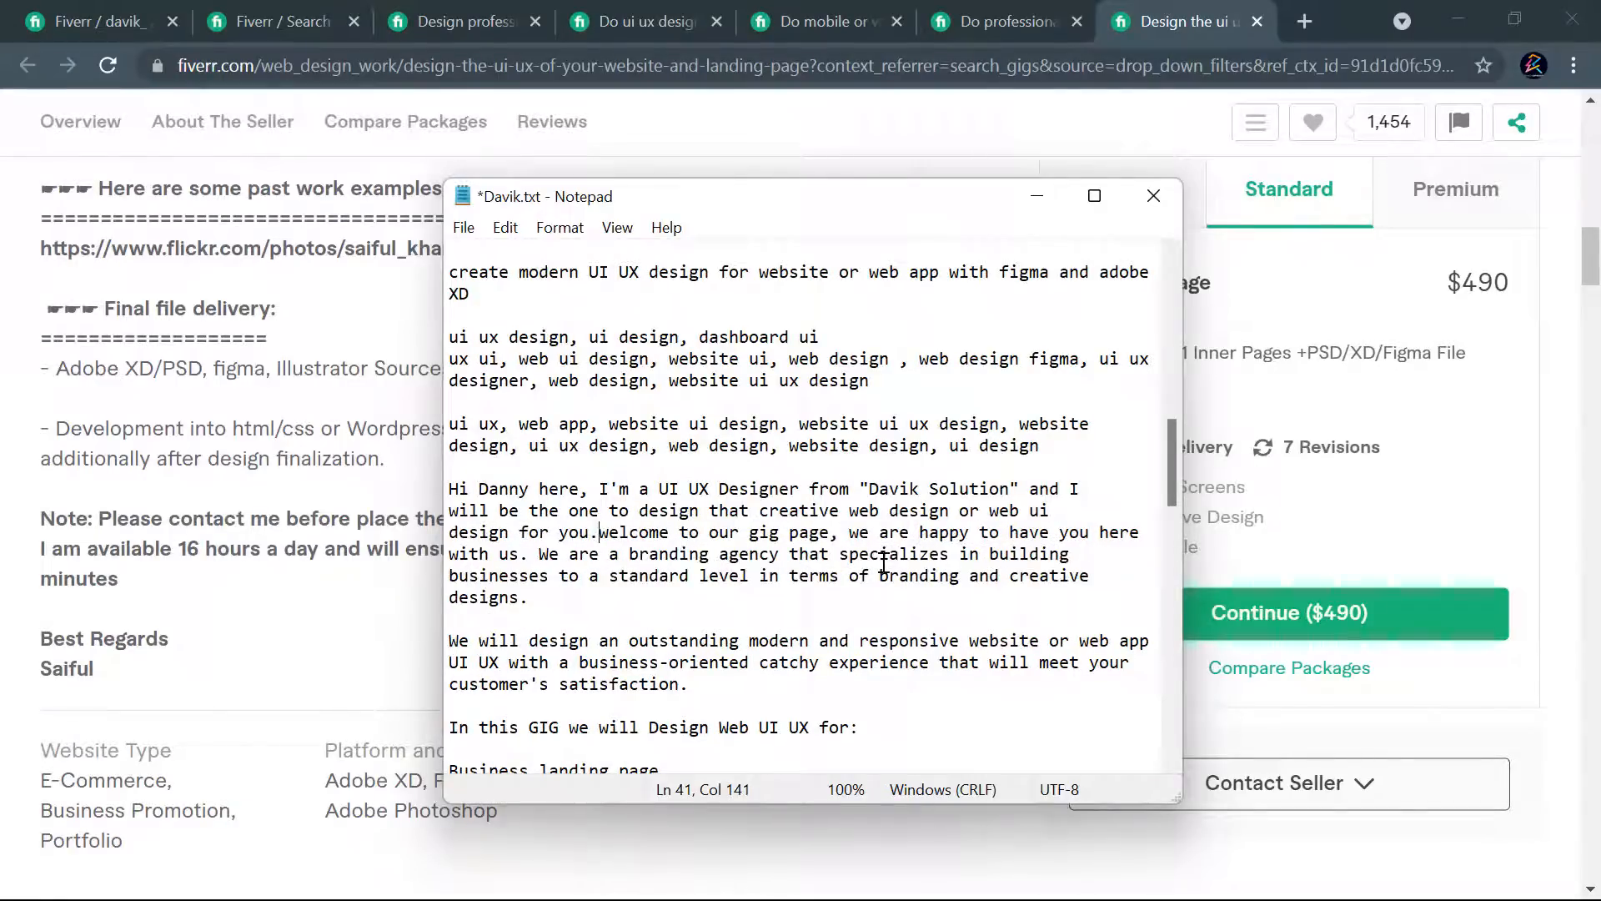
- Delete the old "welcome to our gig page" and branding agency text following the new introduction, including the leftover line break
key(Return)
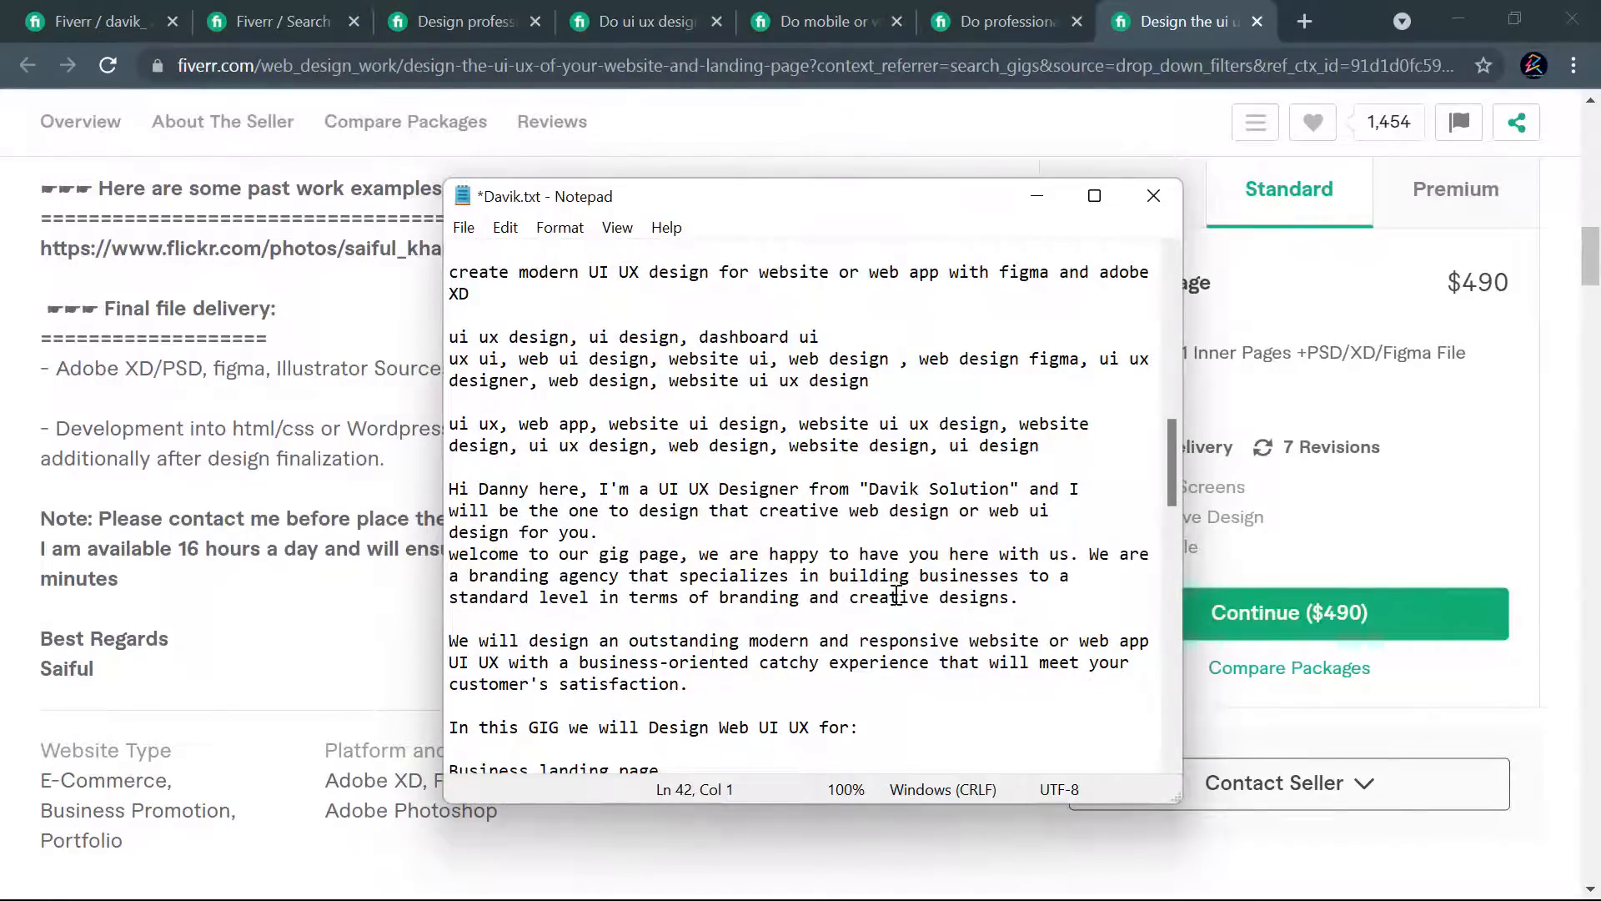
drag(1028, 597, 450, 554)
key(BackSpace)
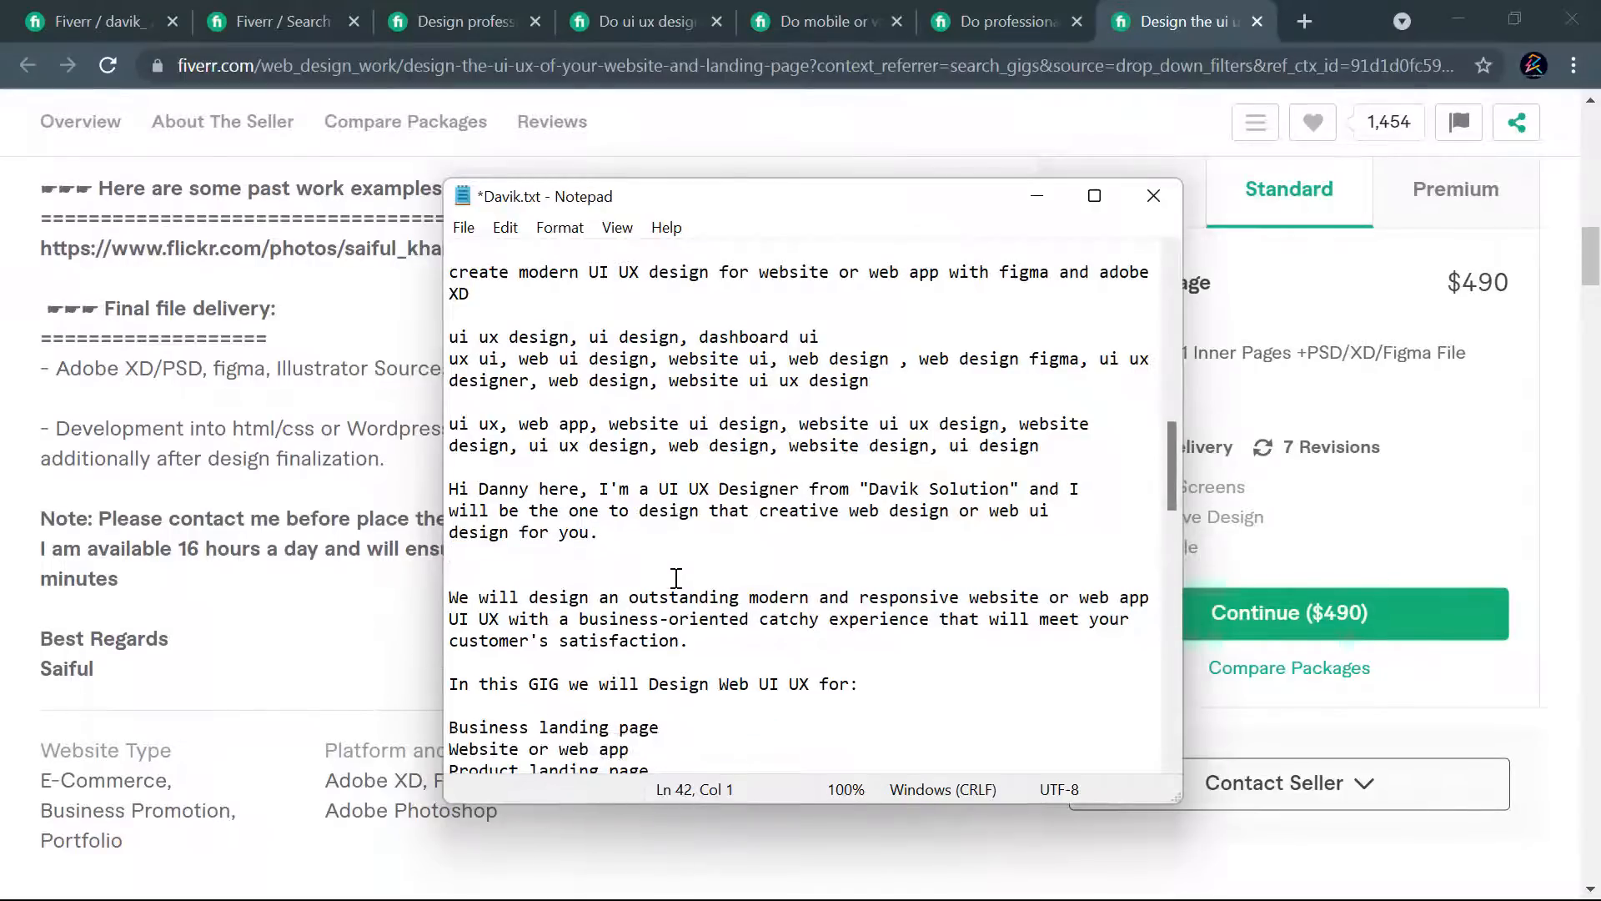
key(BackSpace)
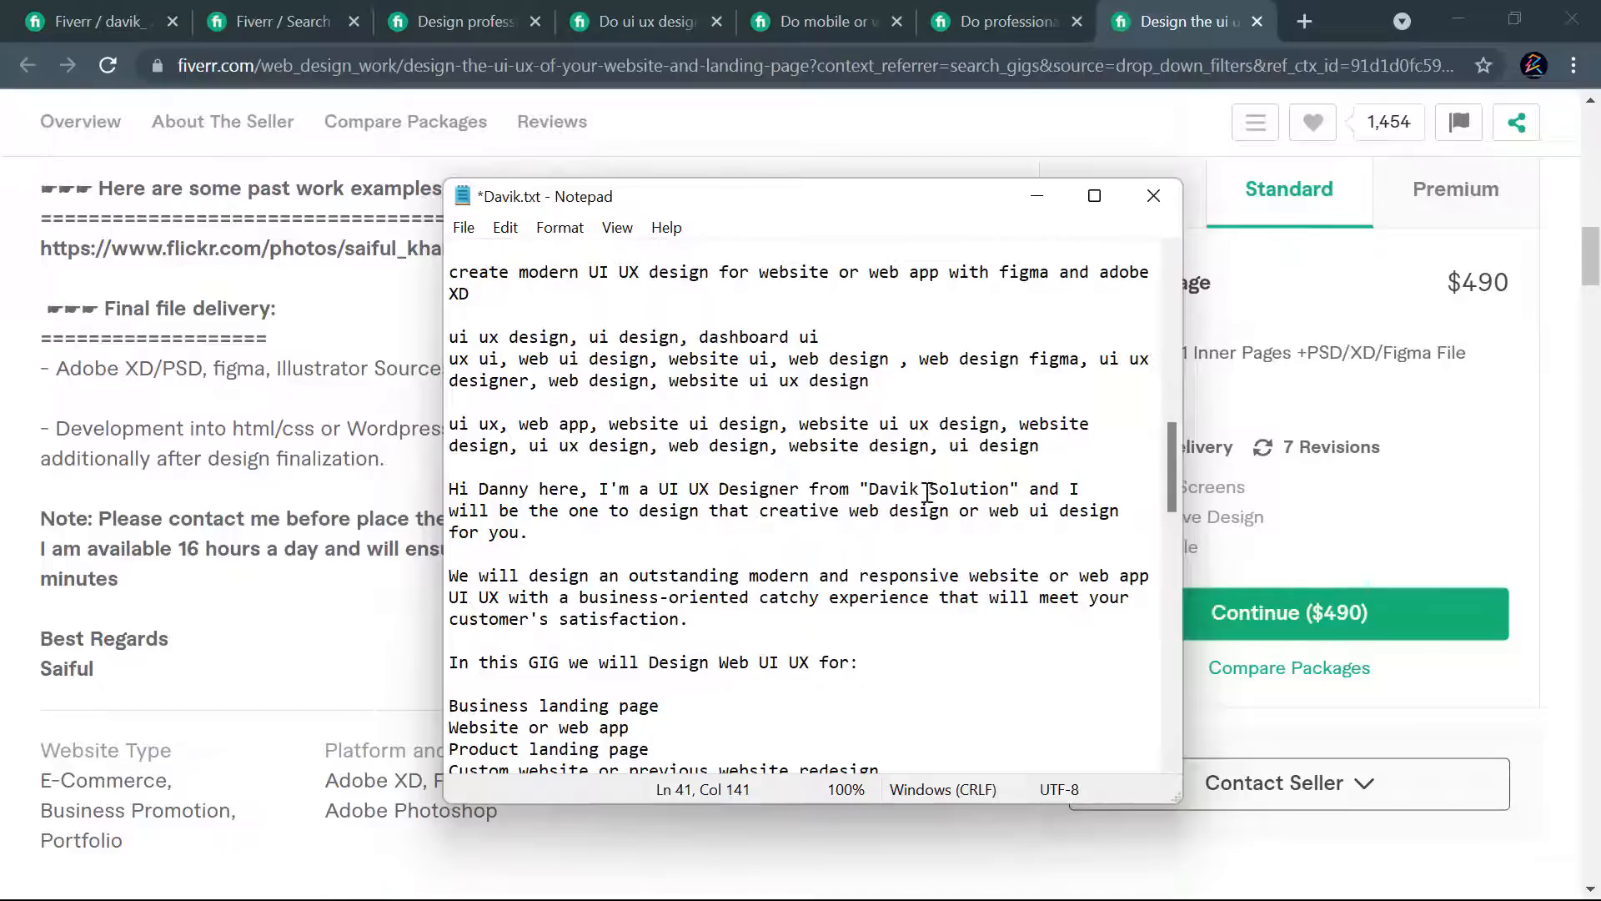
- Correct the company name in the introduction to "Davik Solutions"
drag(659, 490, 800, 493)
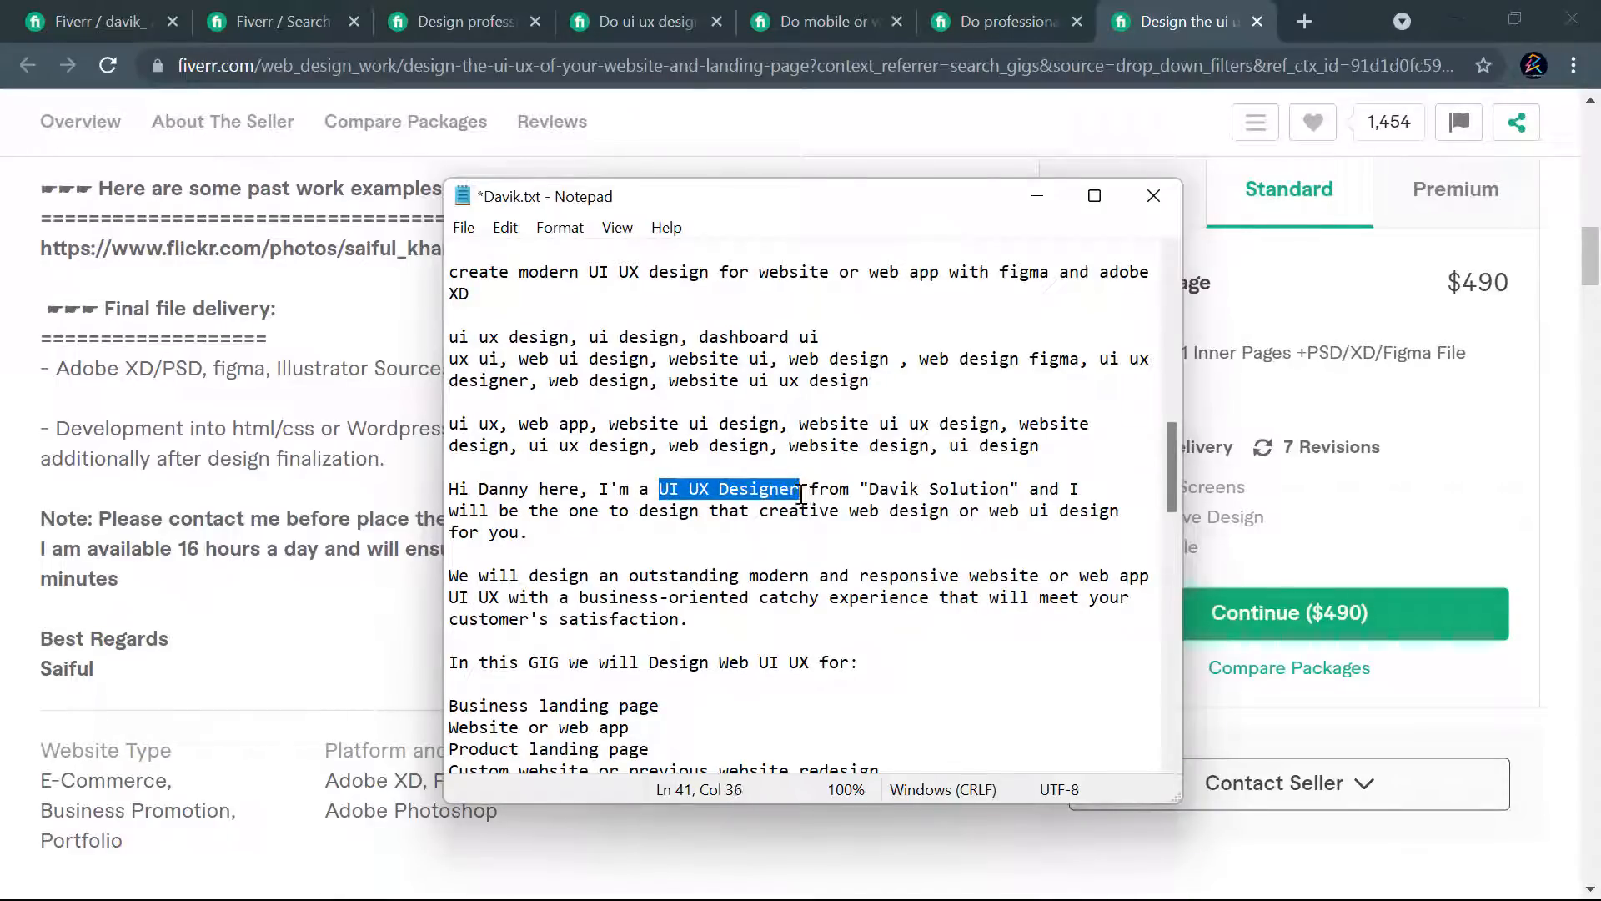
click(1009, 489)
text(s)
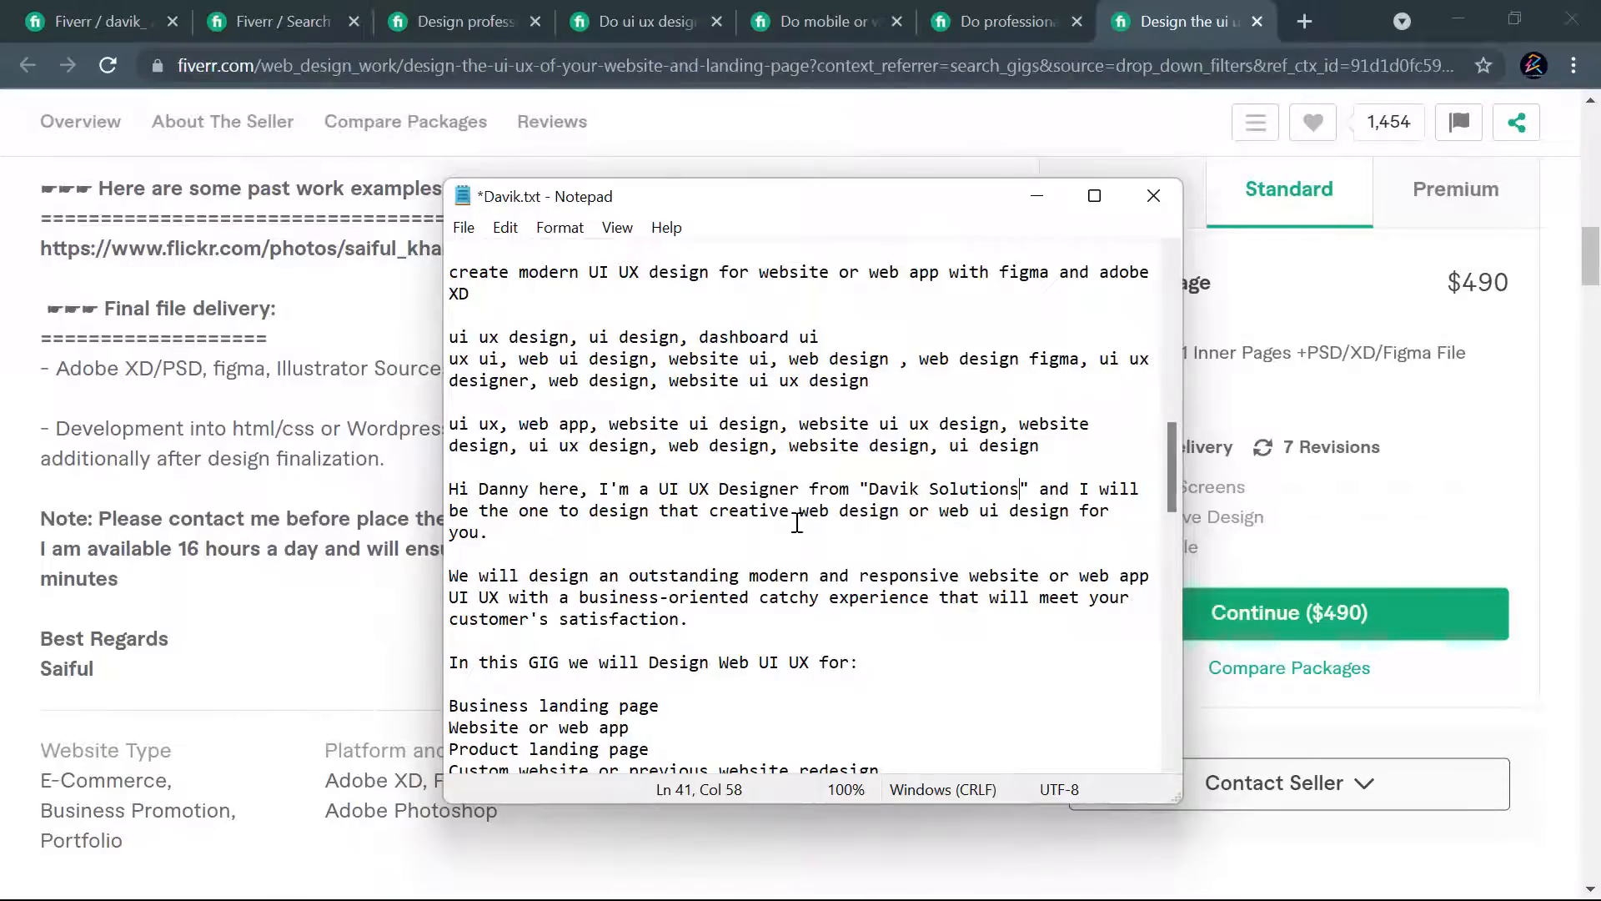
- Change the end of the introduction to read "for your awesome project."
drag(900, 518, 804, 517)
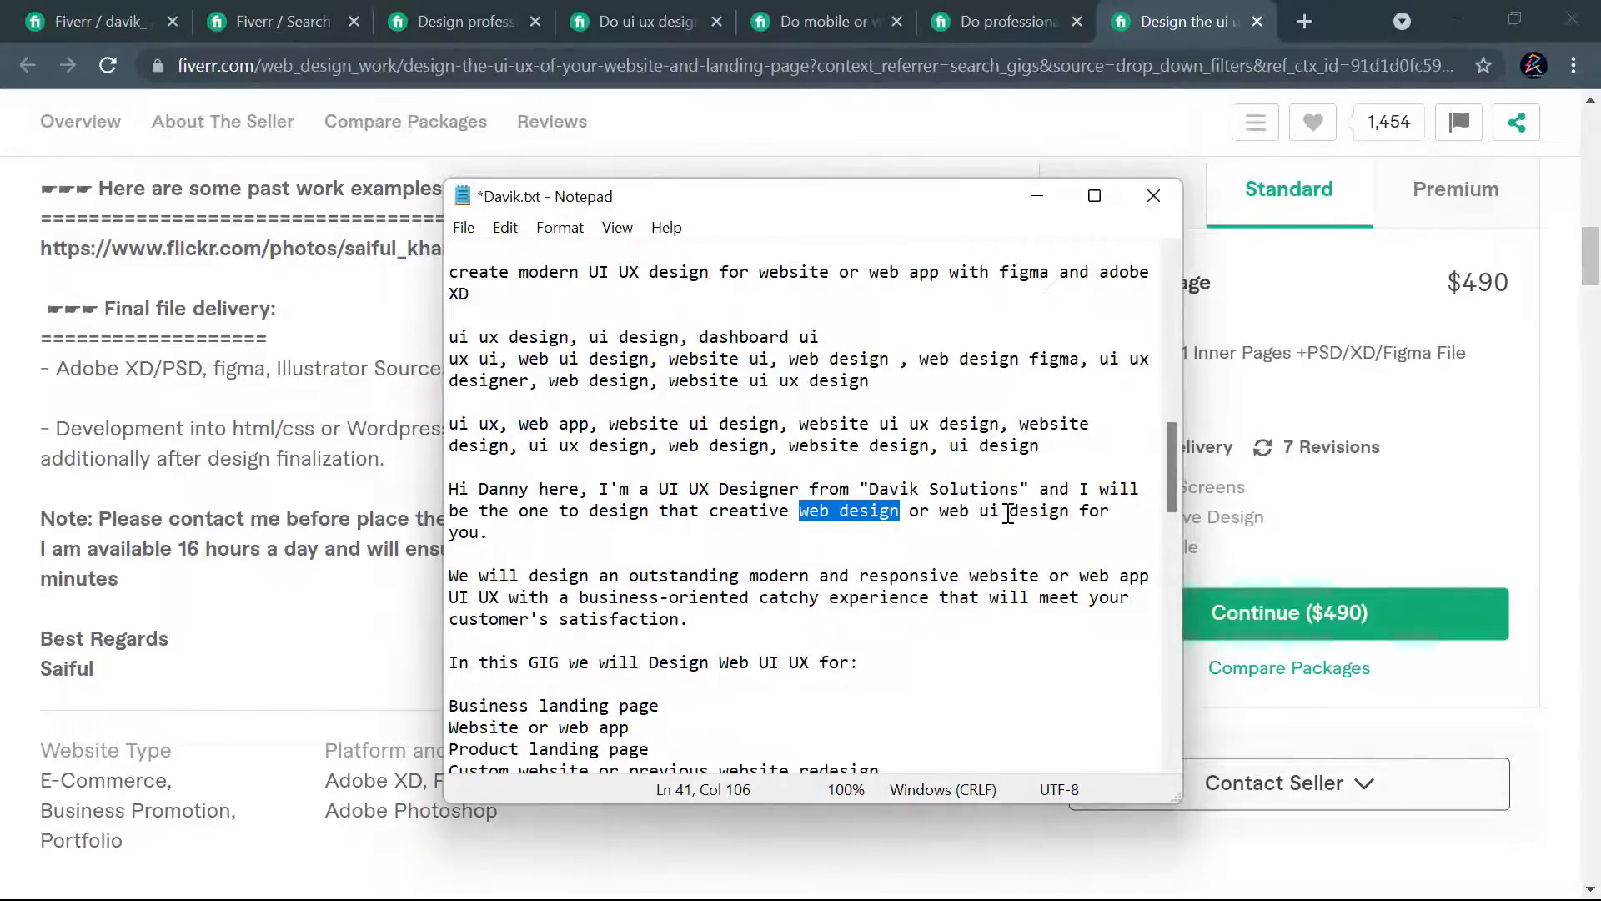
click(971, 512)
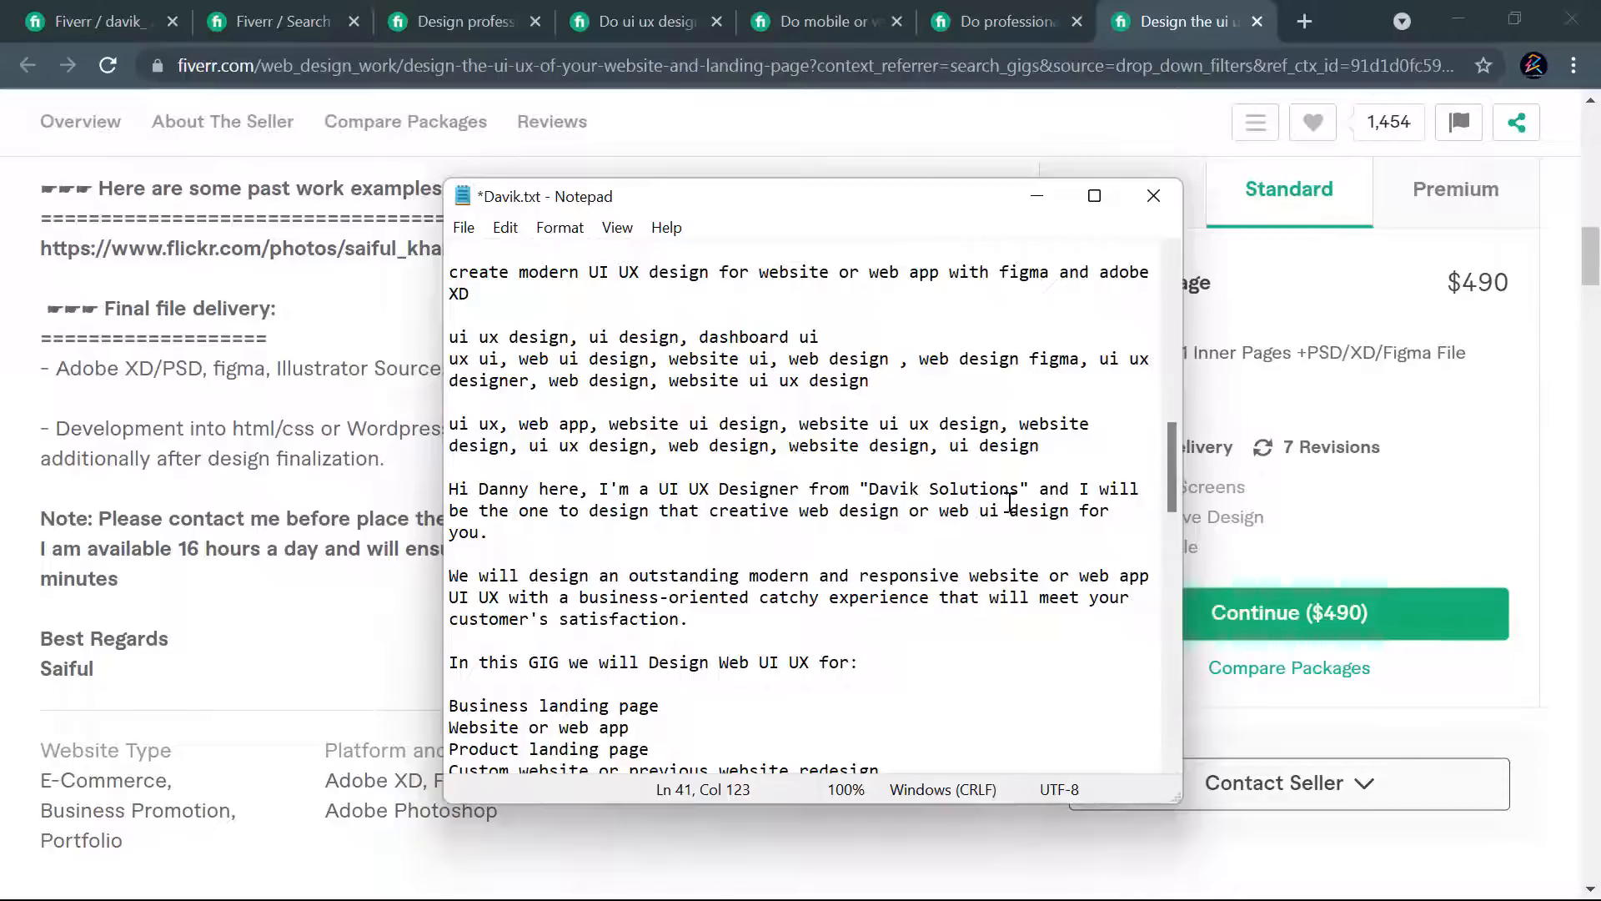
click(480, 532)
text(r)
text( ae)
text(esome proj)
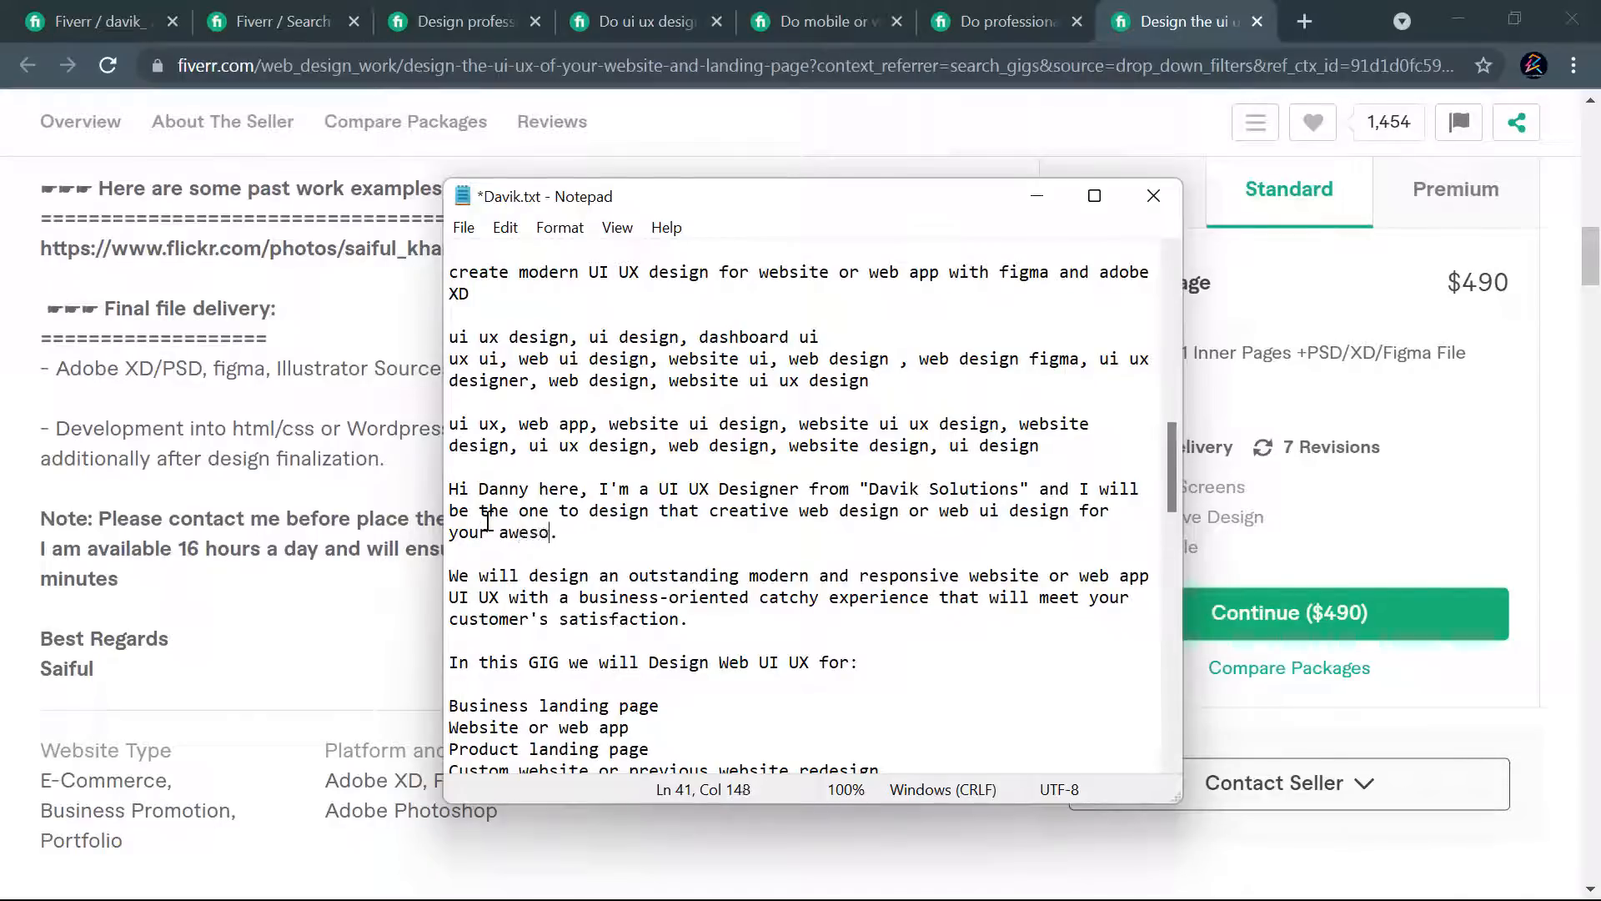
text(ect)
click(658, 471)
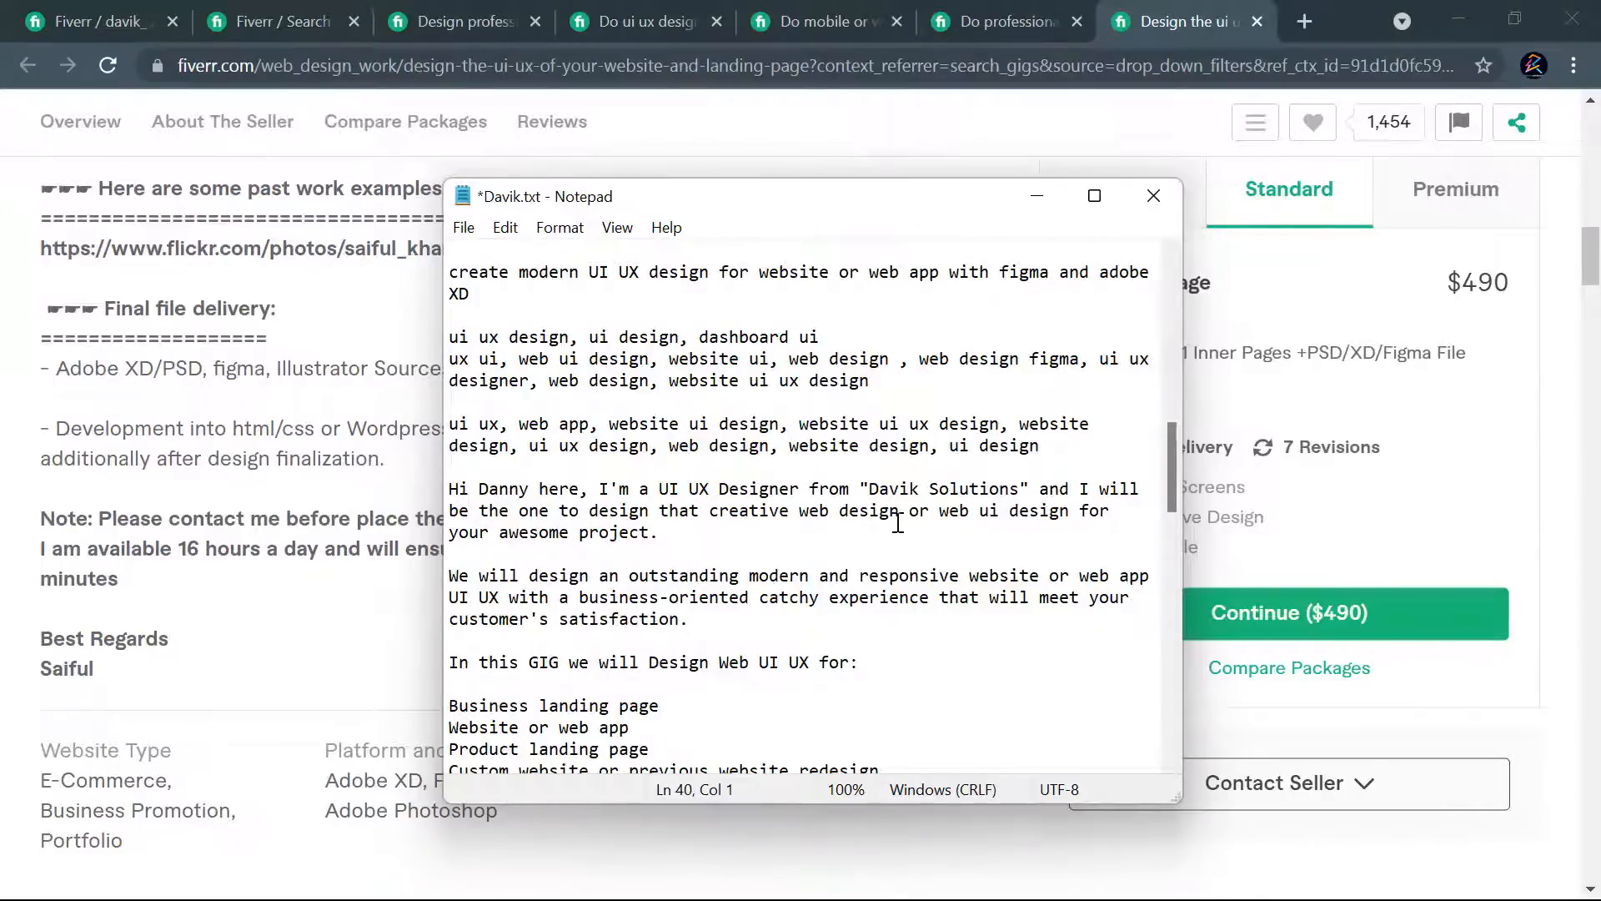
click(659, 525)
- Start the second paragraph with "I" instead of "We" and insert "ui" after "responsive website"
double_click(460, 576)
text(I)
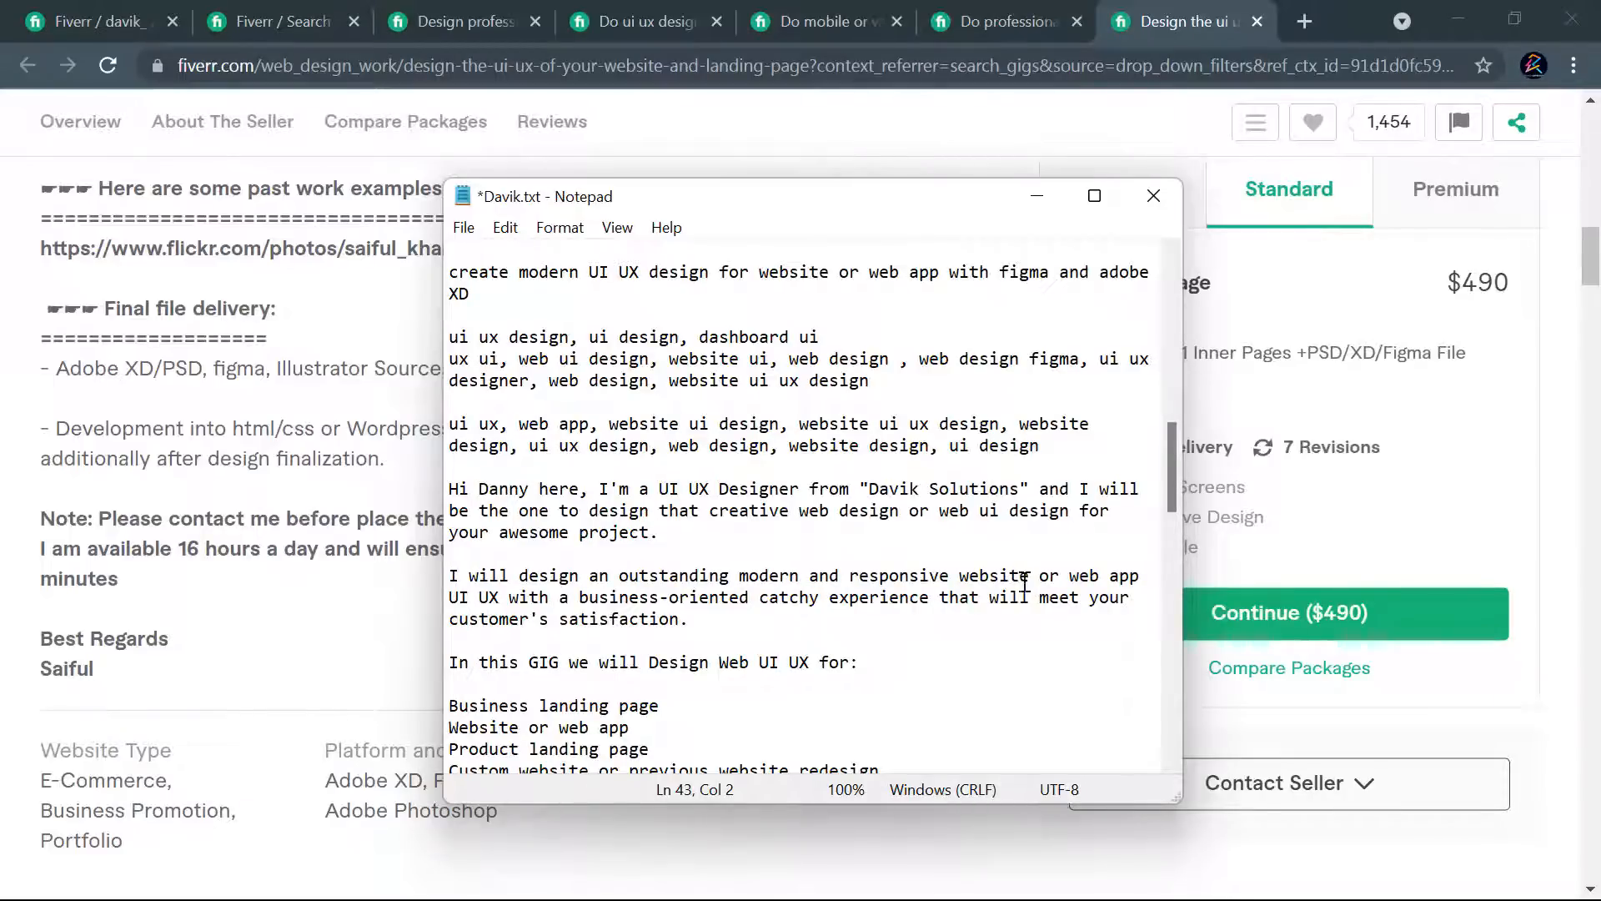
drag(1028, 575, 849, 575)
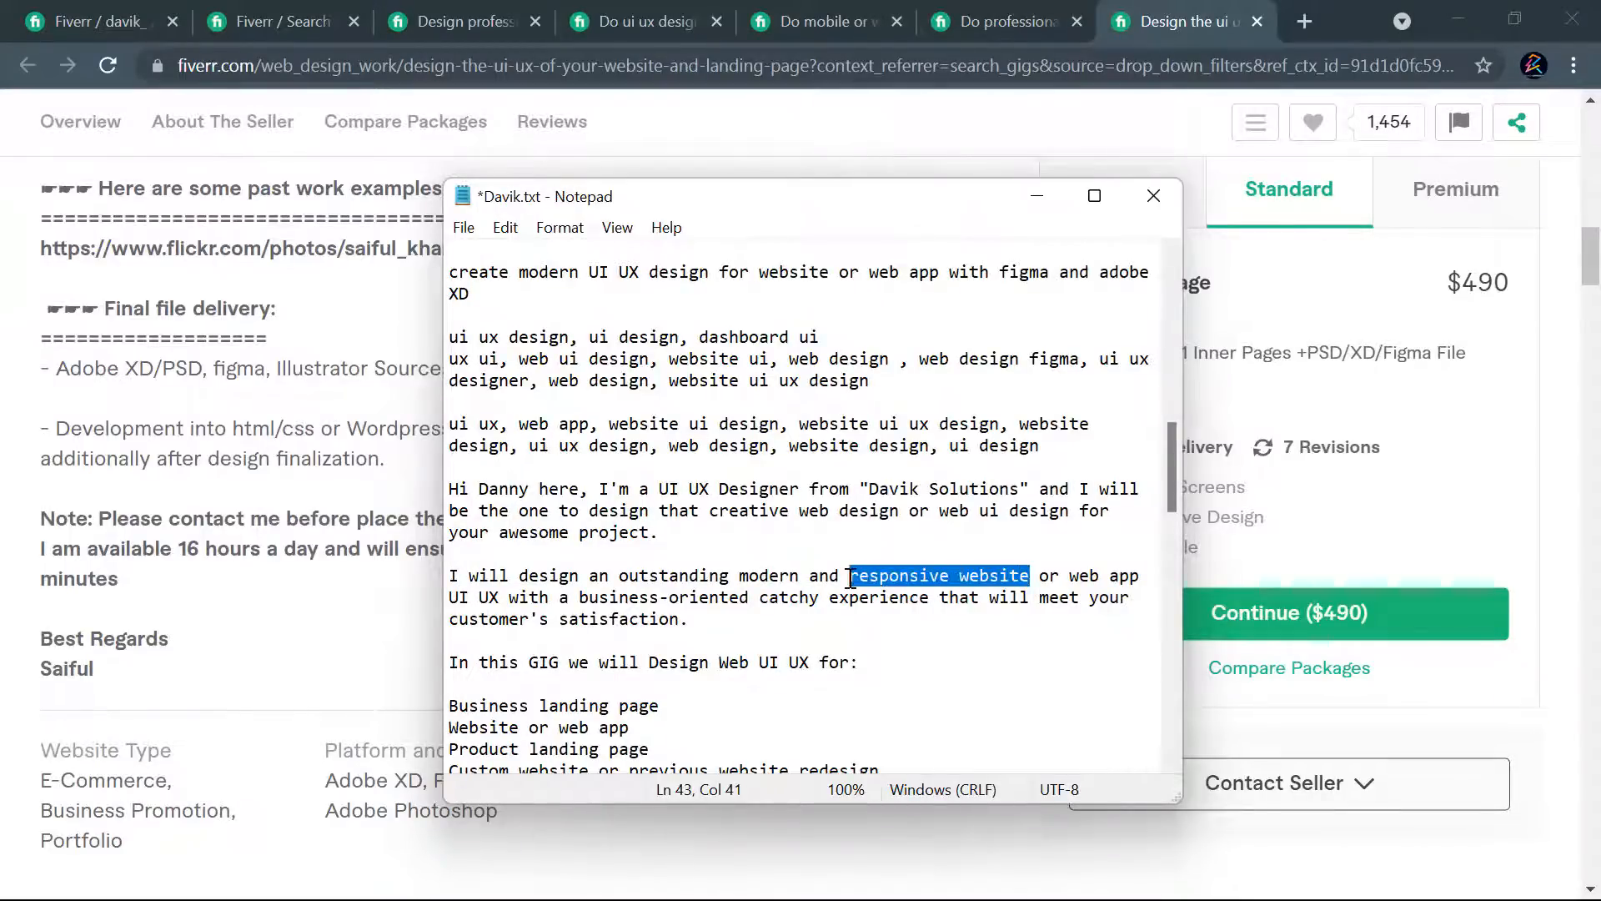
click(1041, 576)
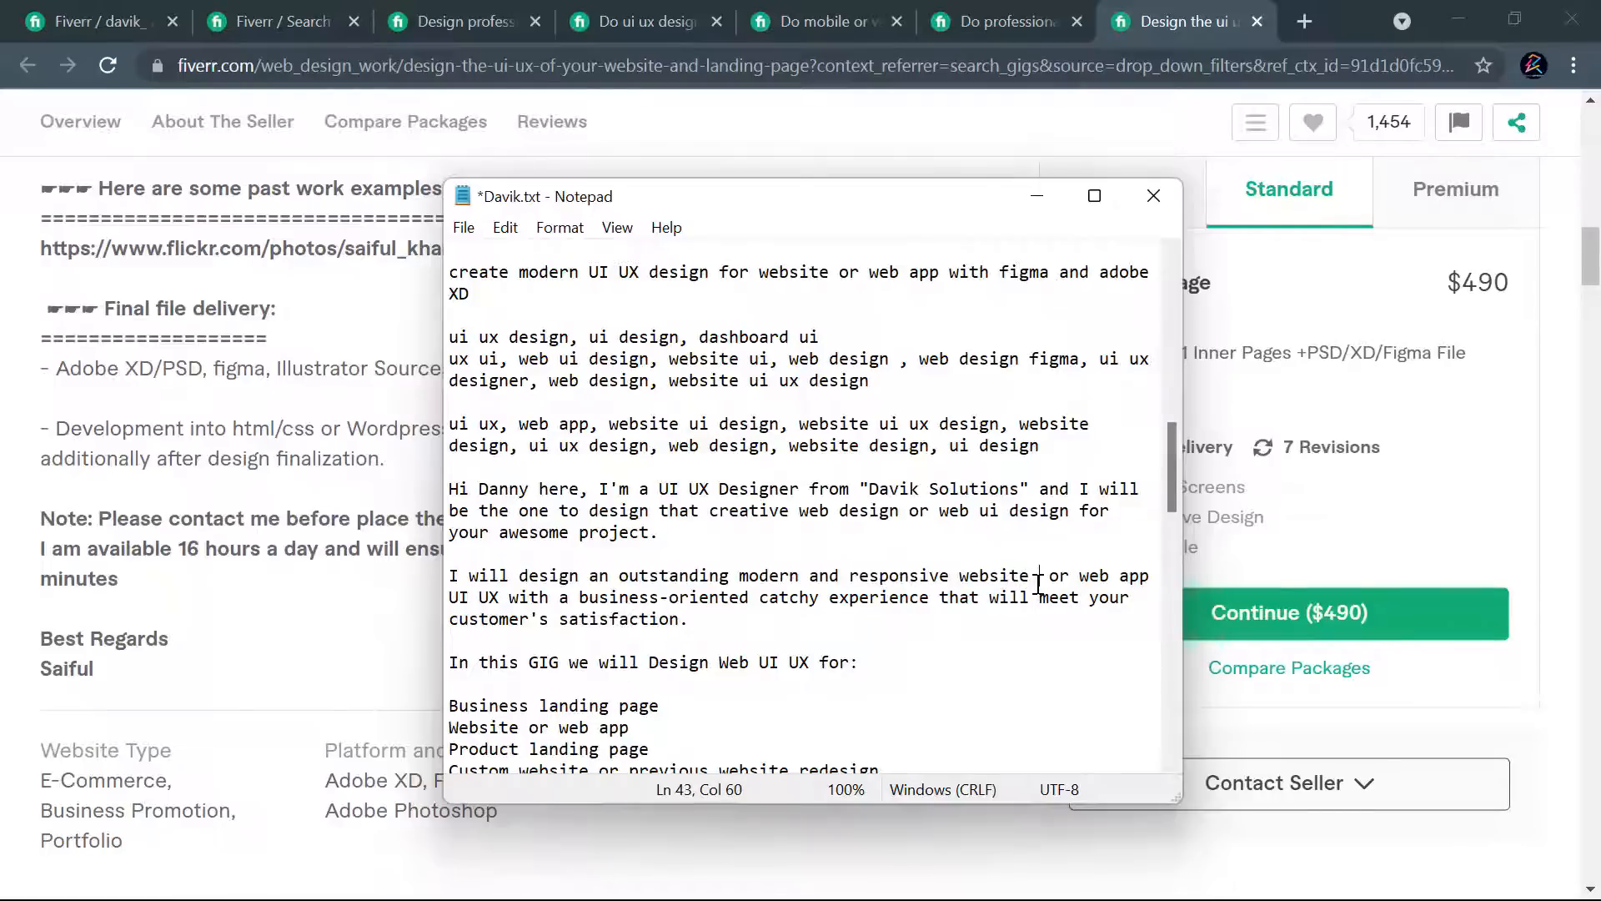
text(ui)
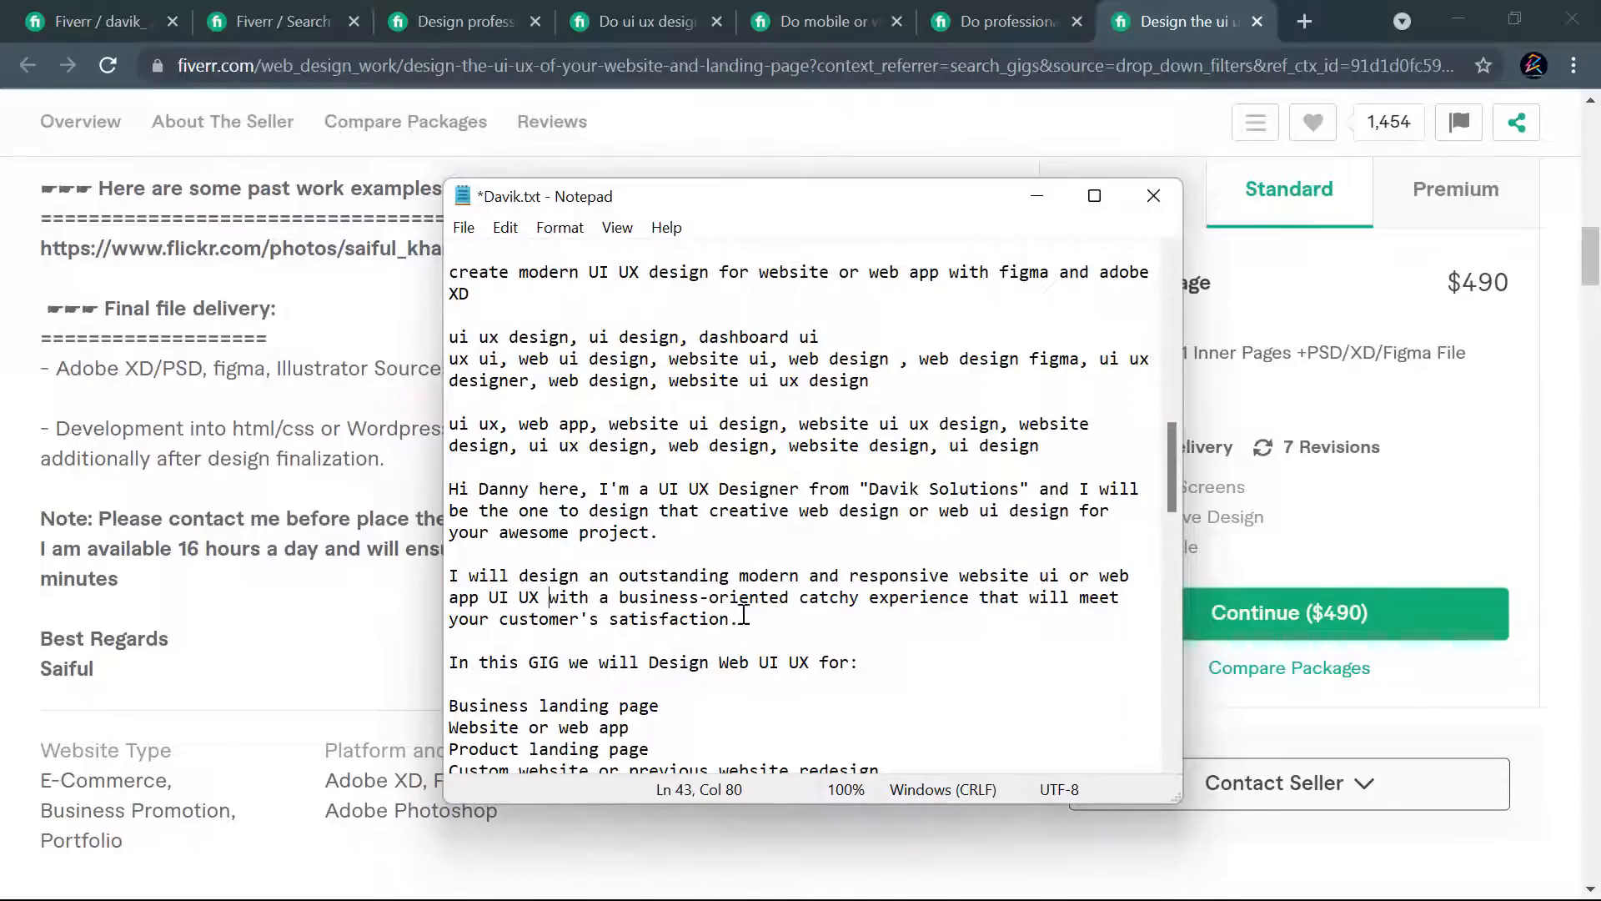
- Replace "we" with "I" in the "In this GIG" line introducing the list of services
scroll(743, 617, down, 1)
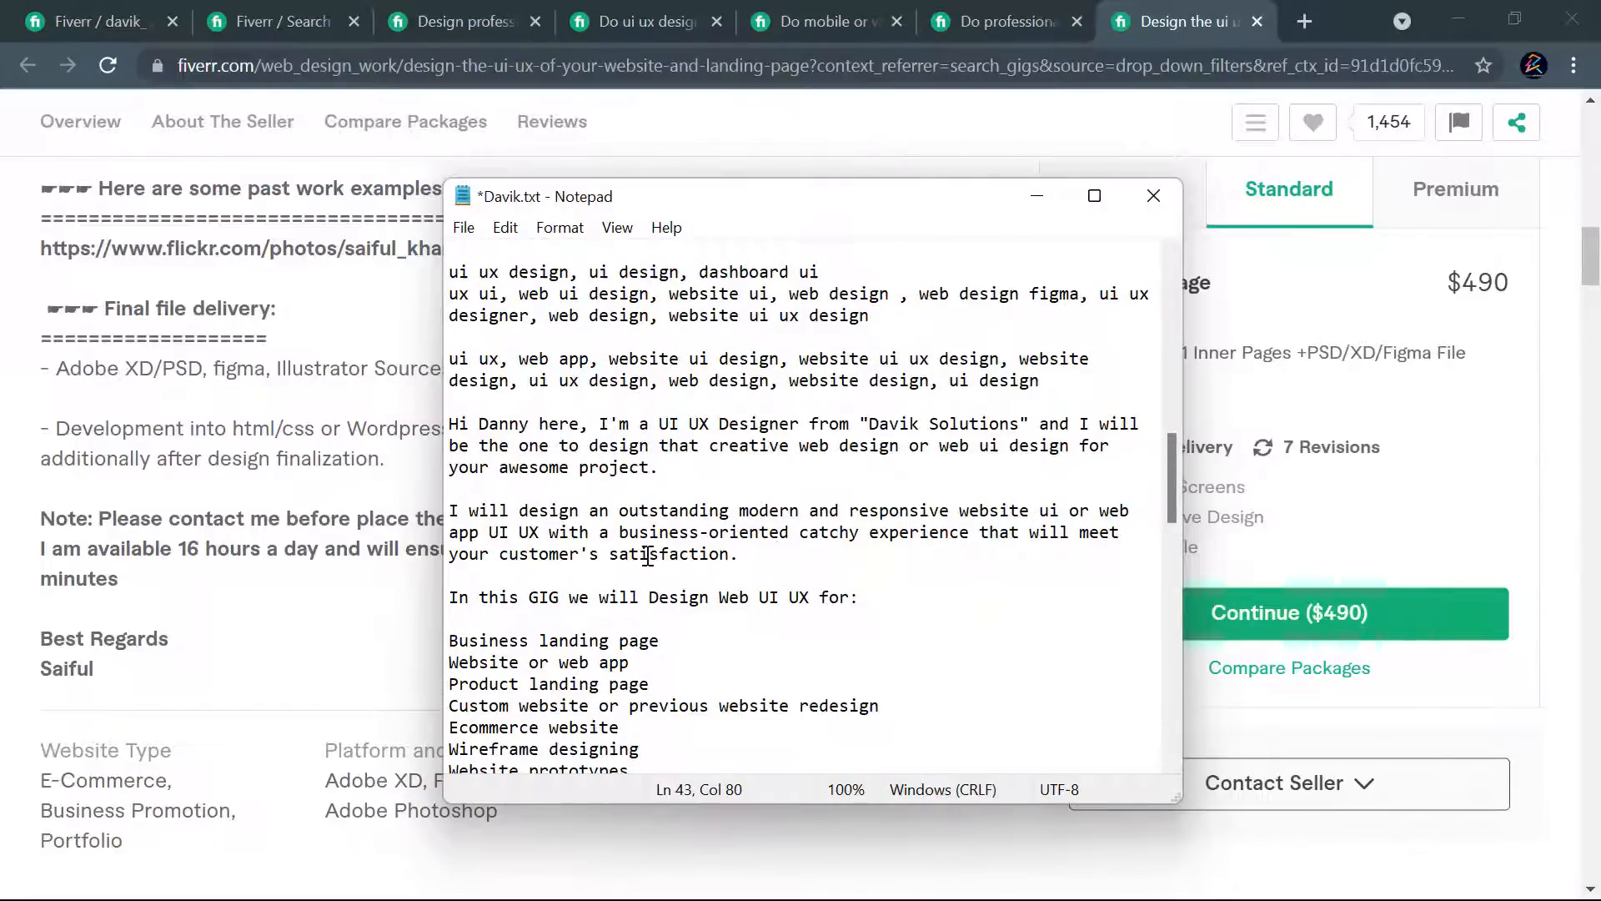
scroll(759, 557, down, 1)
drag(594, 540, 576, 538)
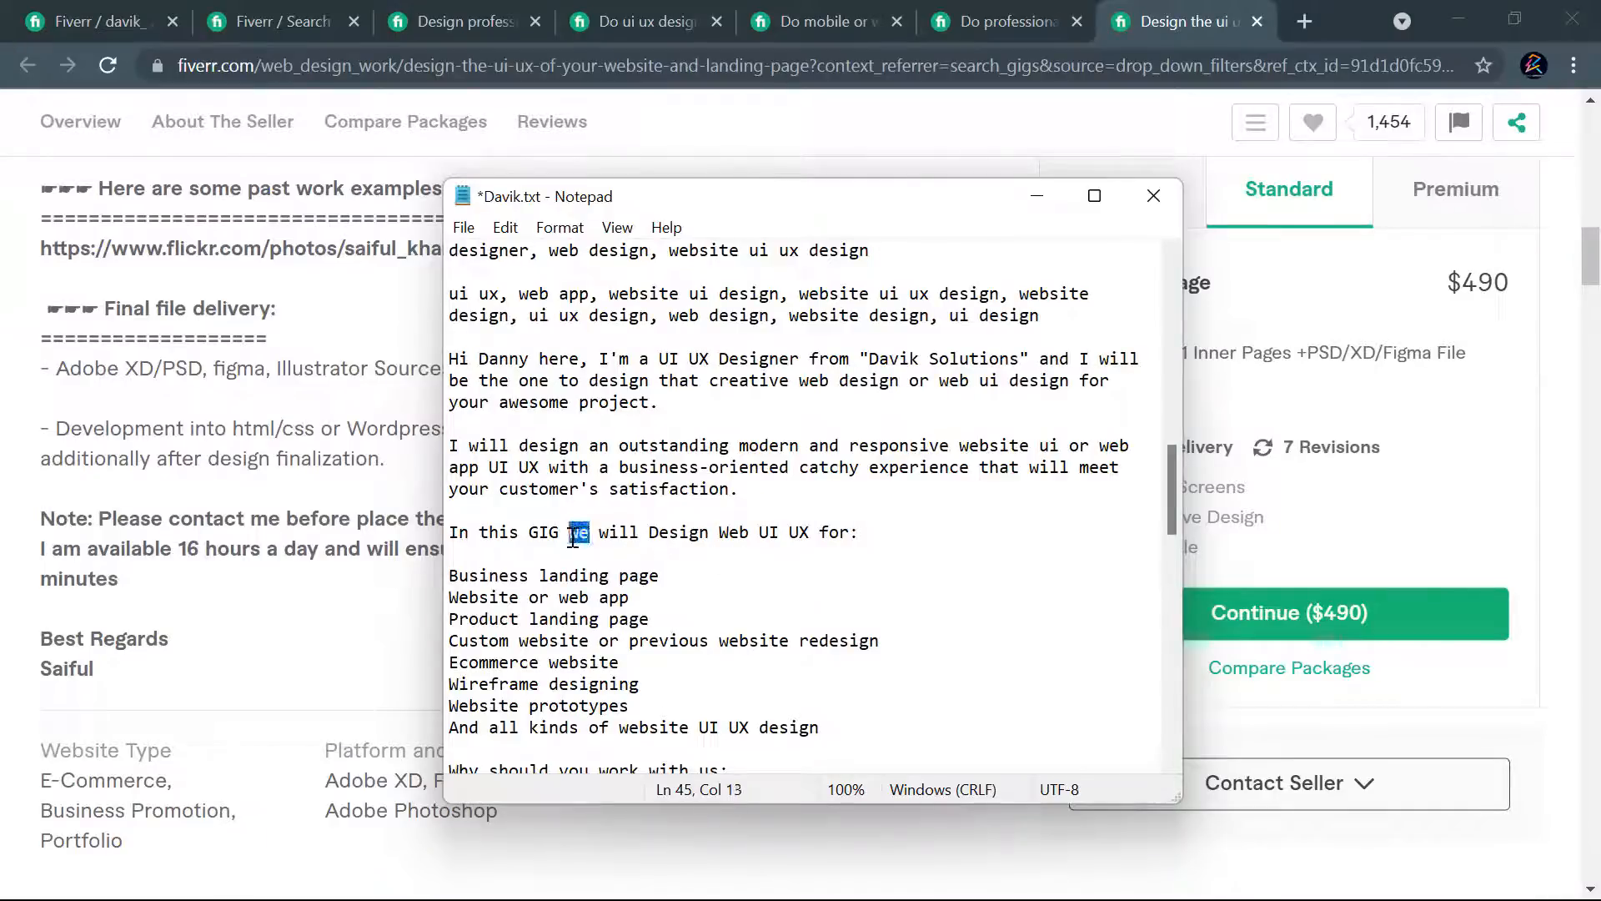
text(I)
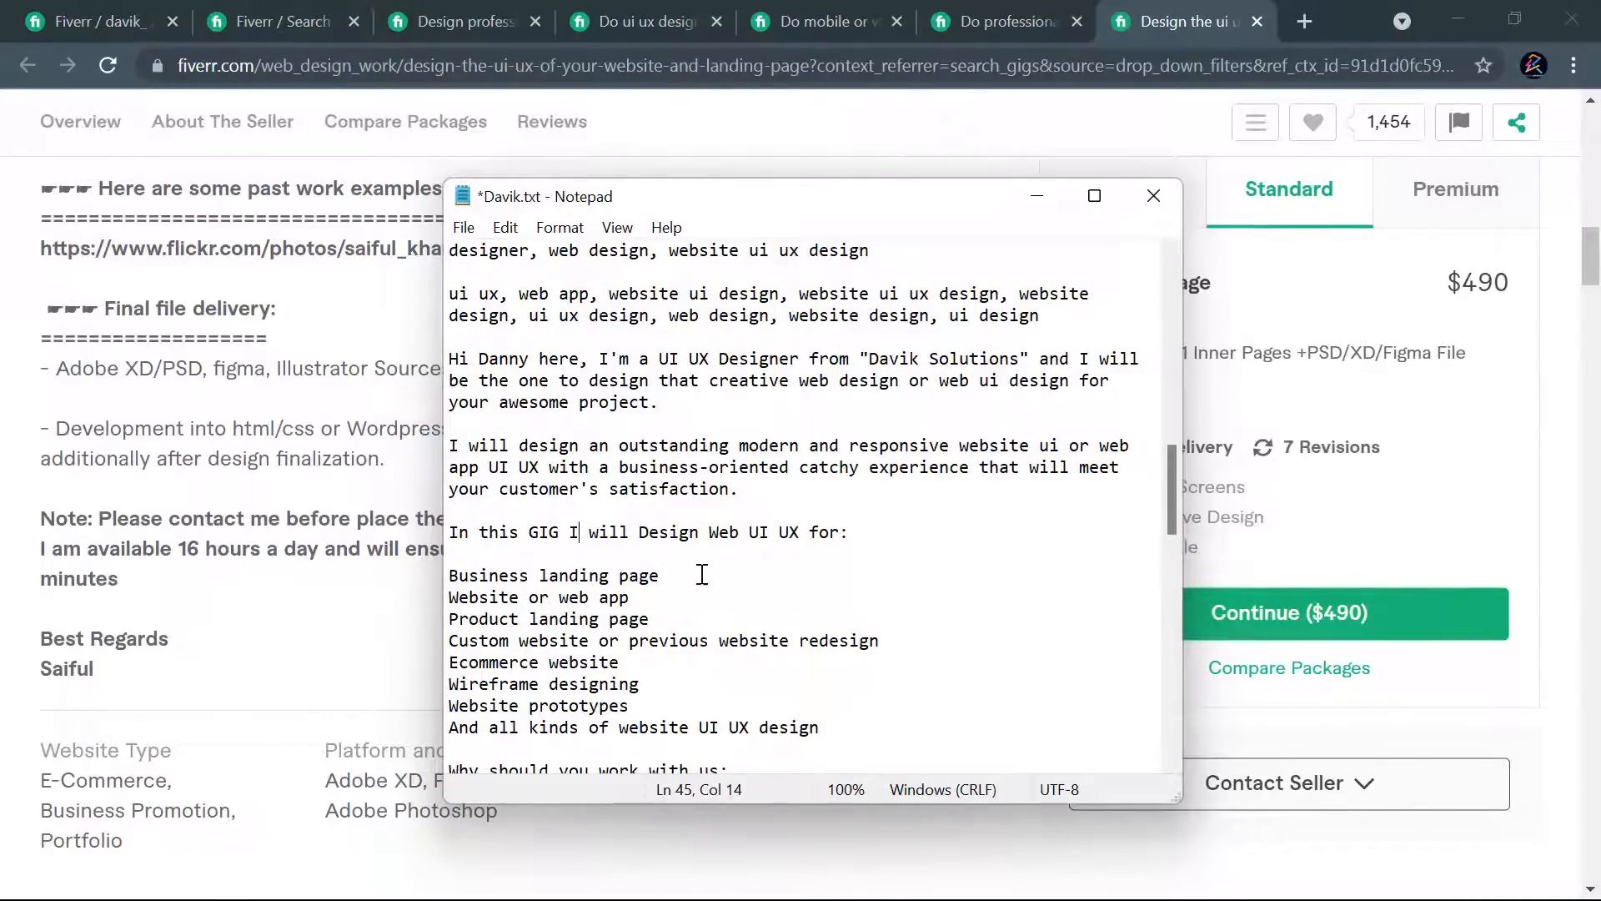
- Remove "Adobe XD" from the "Tools we use" list, leaving Figma
scroll(672, 555, down, 1)
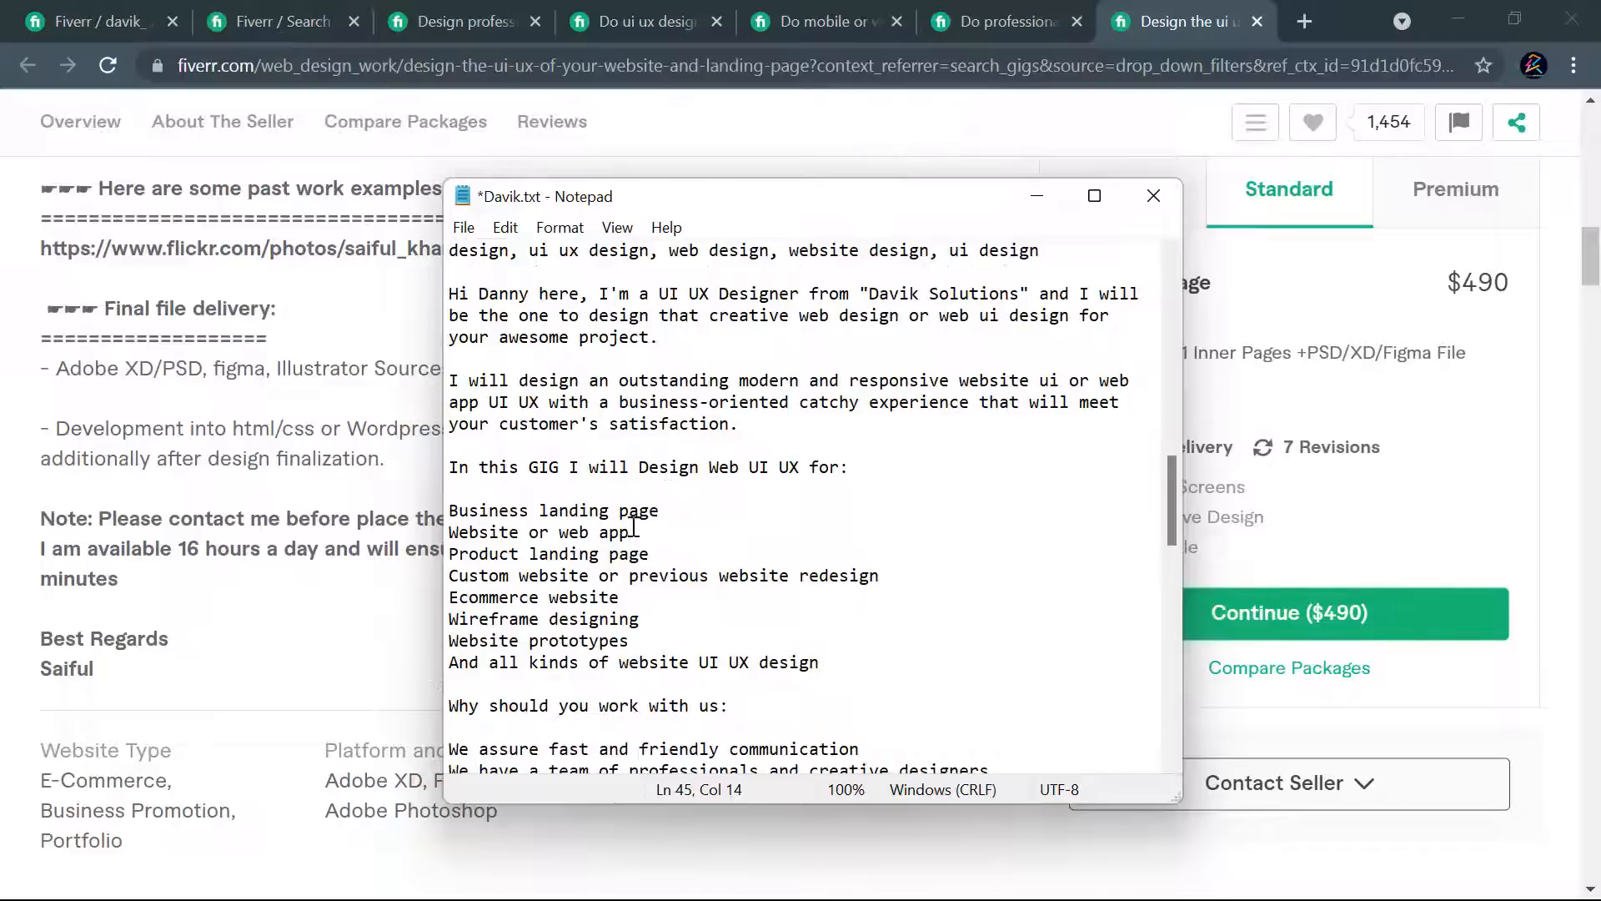
scroll(768, 572, down, 1)
scroll(629, 646, down, 2)
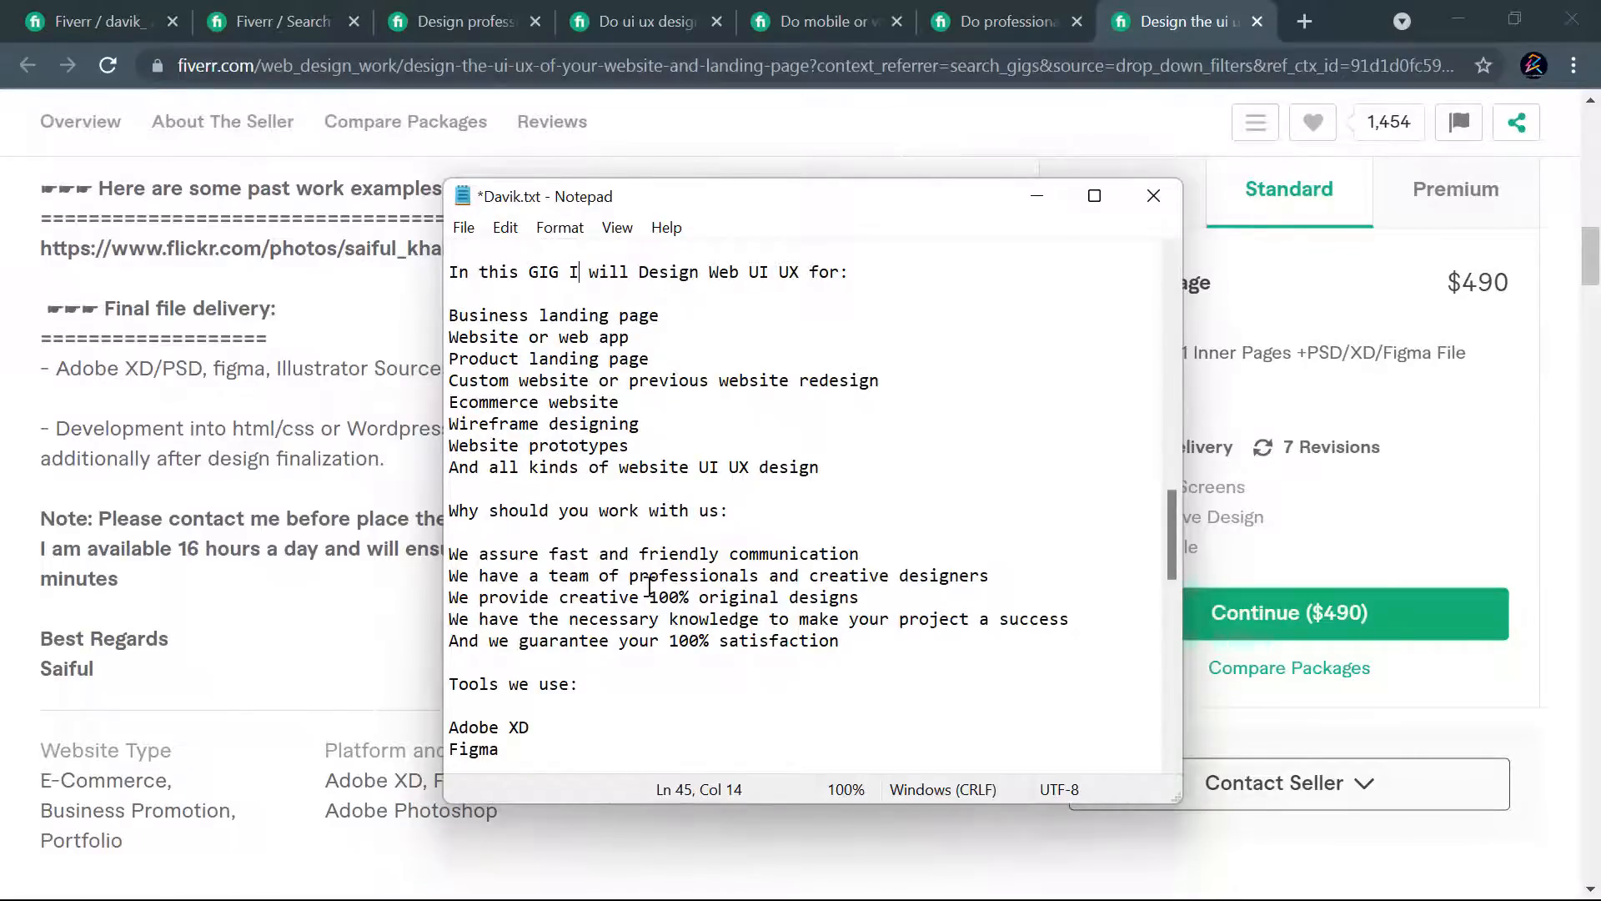
scroll(692, 574, down, 2)
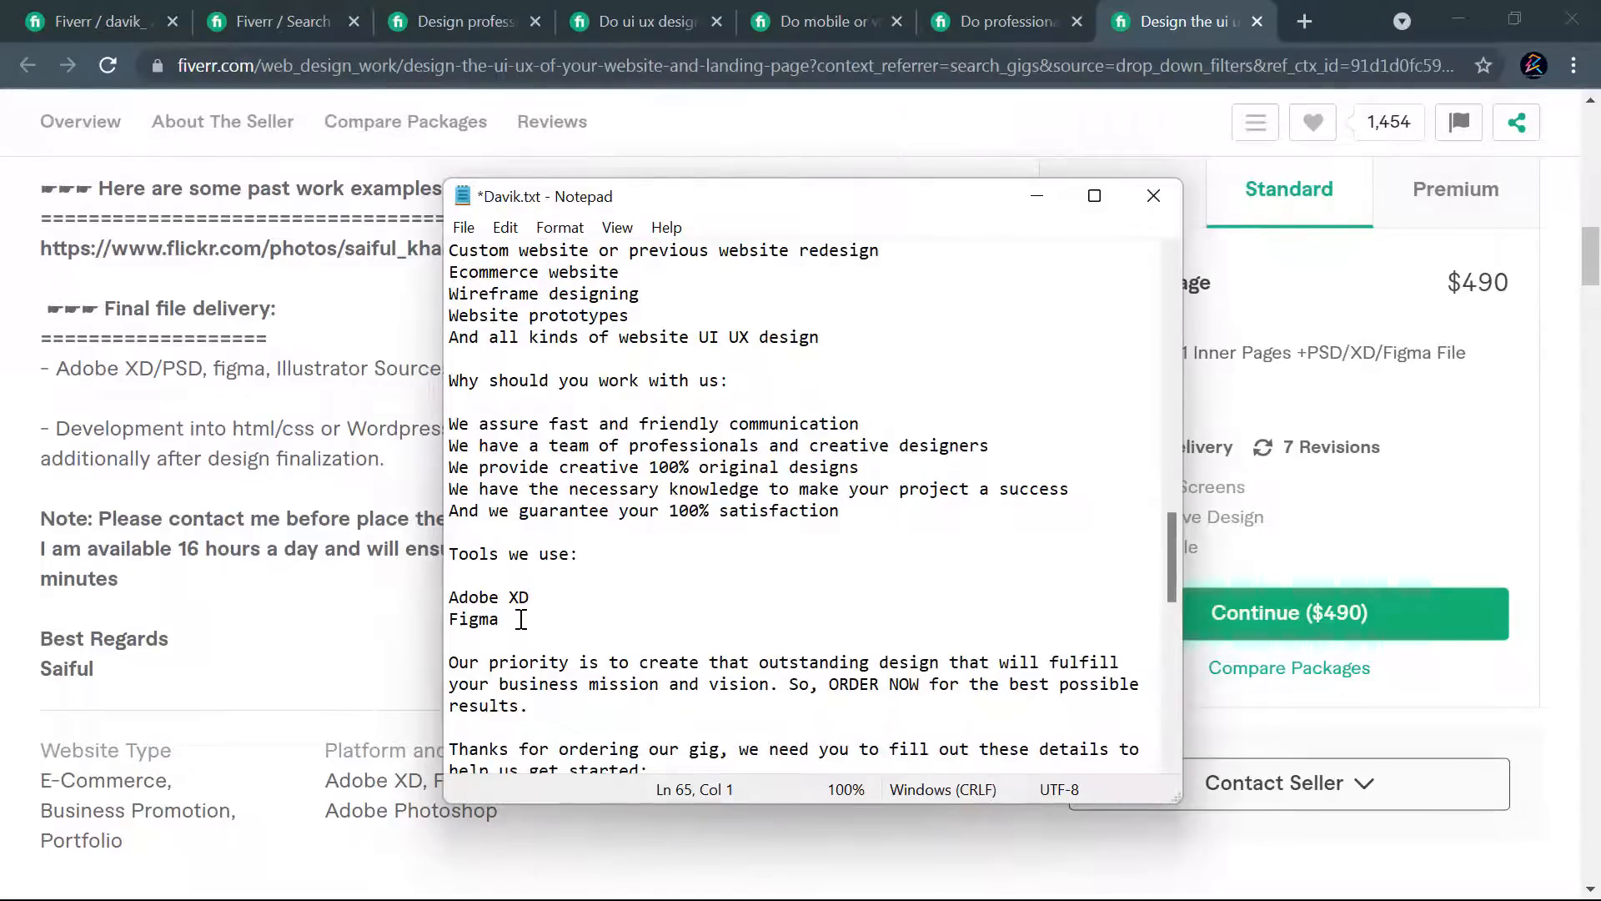
drag(542, 606, 444, 604)
key(BackSpace)
key(BackSpace)
- Insert "web ui ux" before "design" in the "Our priority is to create that outstanding design" sentence
scroll(635, 614, down, 2)
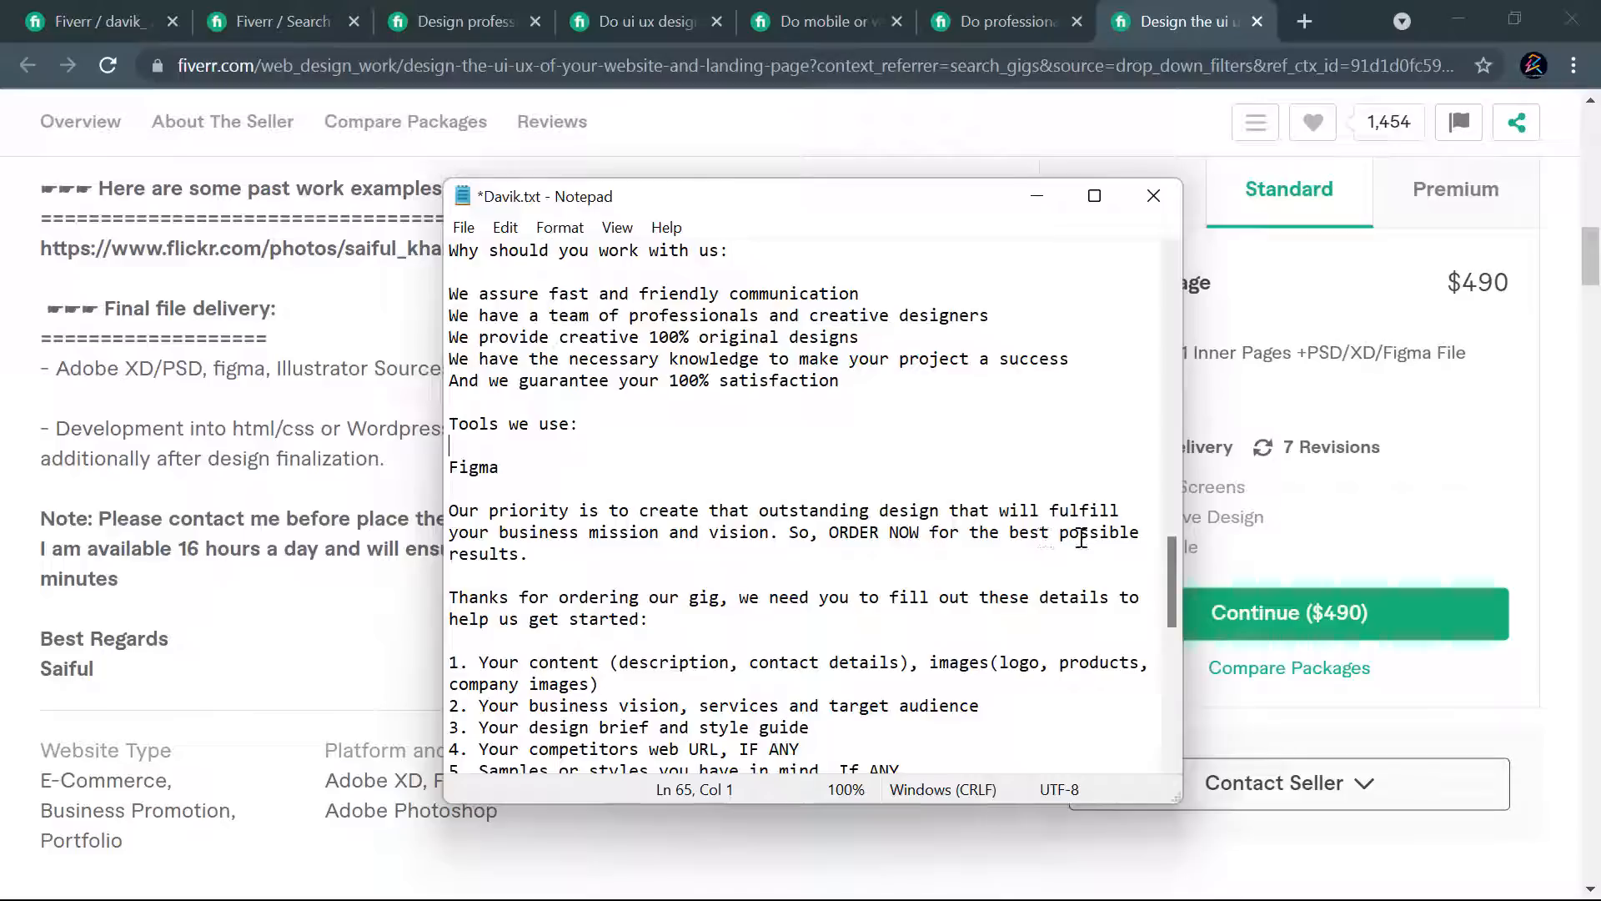
click(559, 552)
click(884, 512)
text(web )
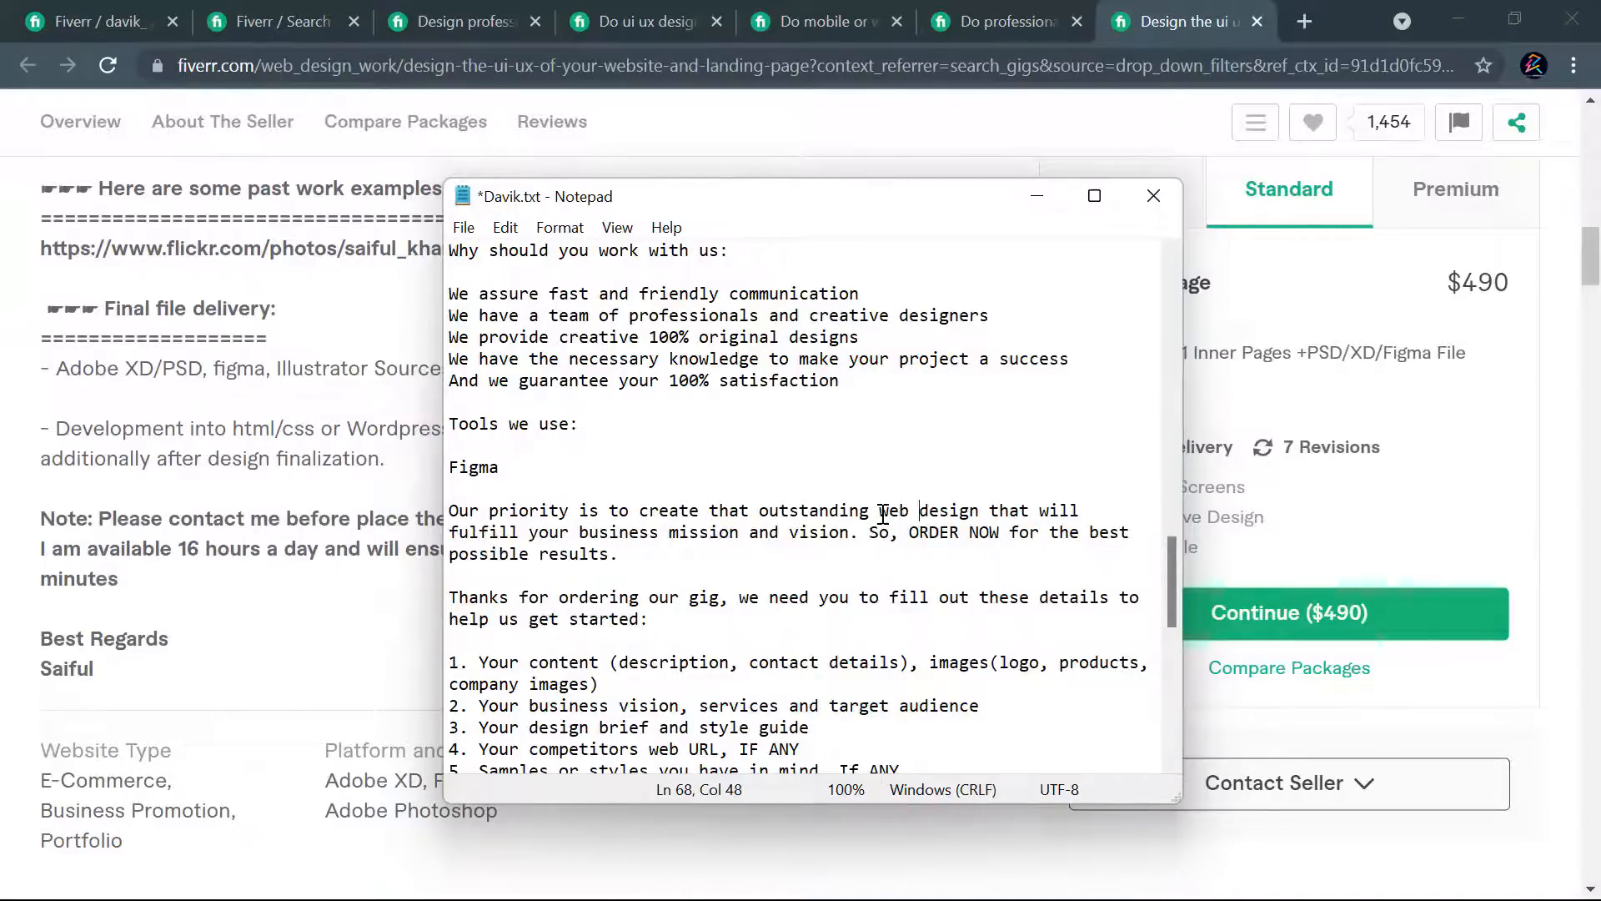
text(ui u)
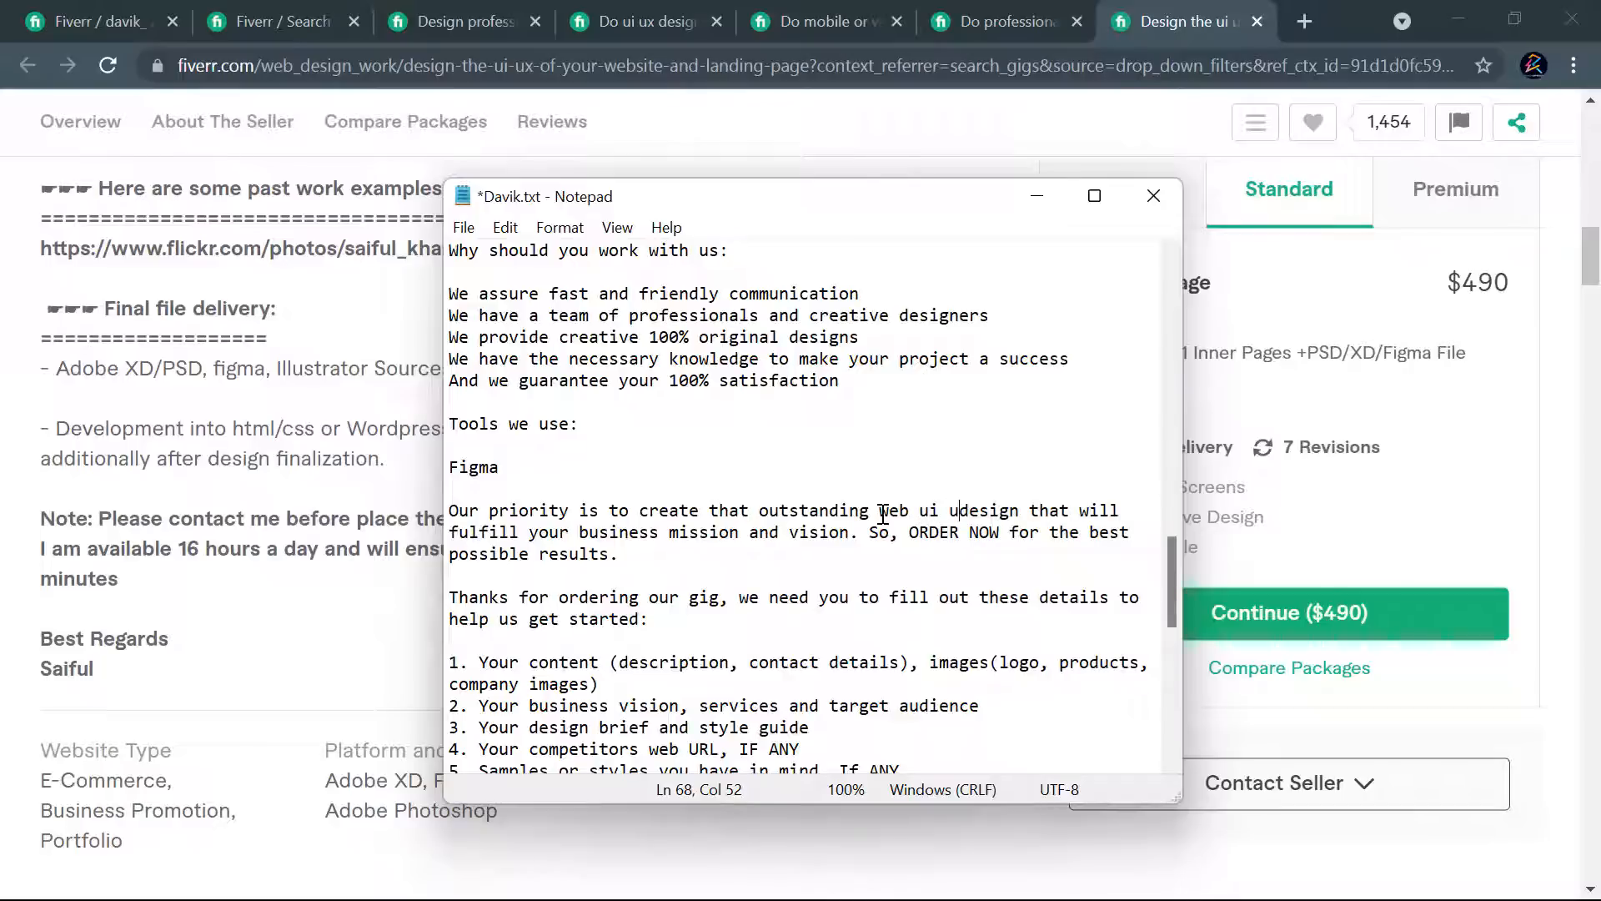
text(x)
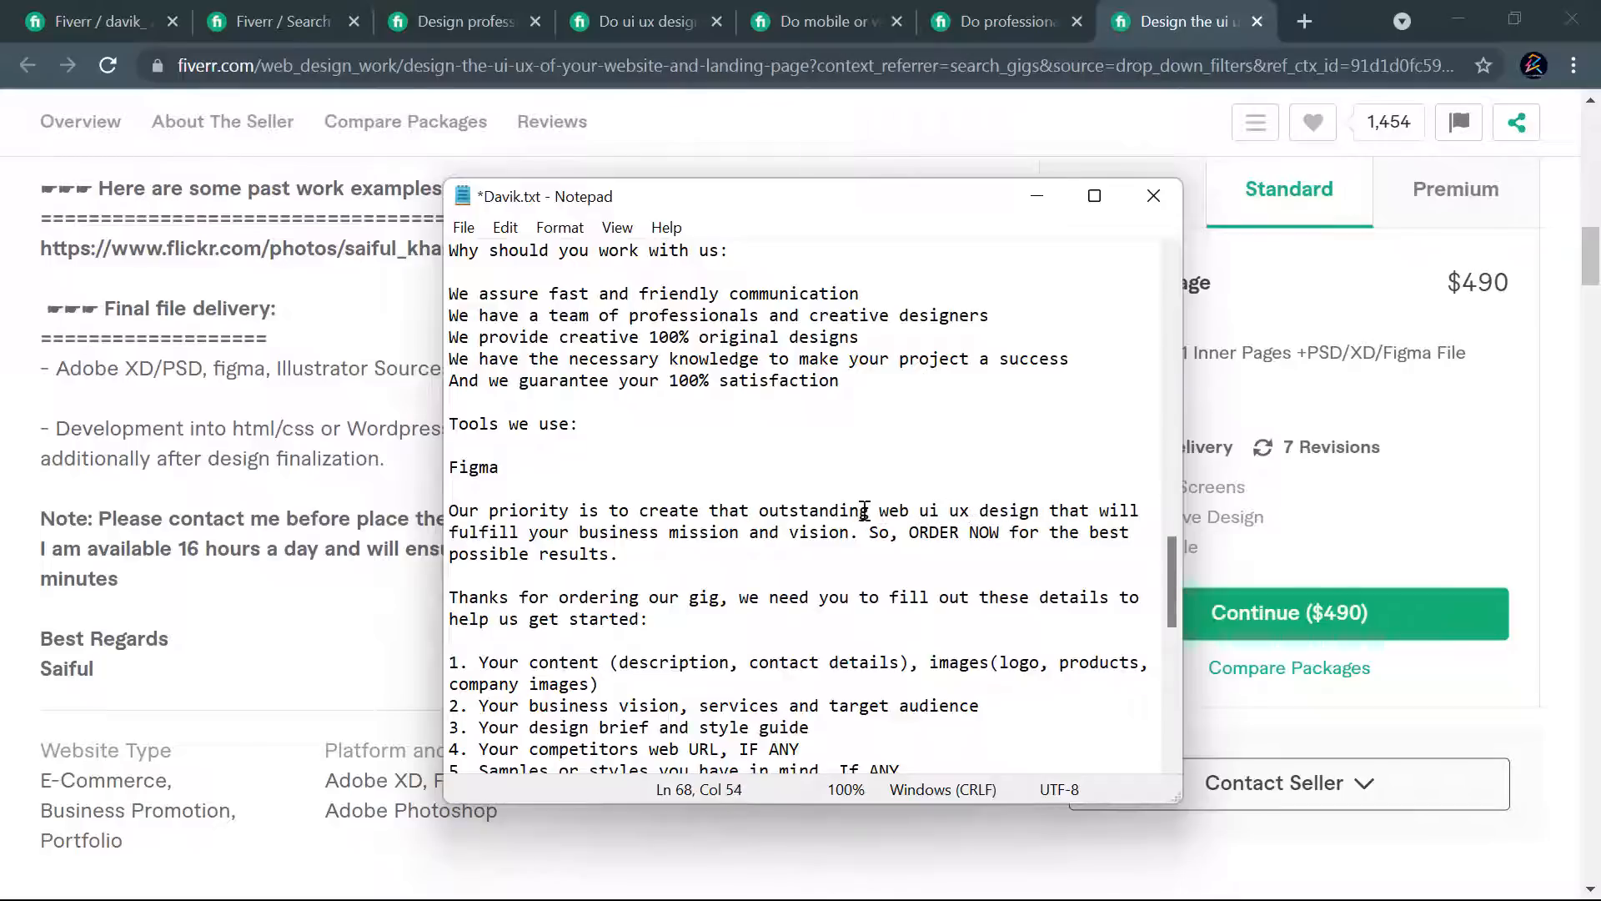
- Insert "or landing page design" after "web ui ux design" in the "Our priority" sentence
click(1040, 510)
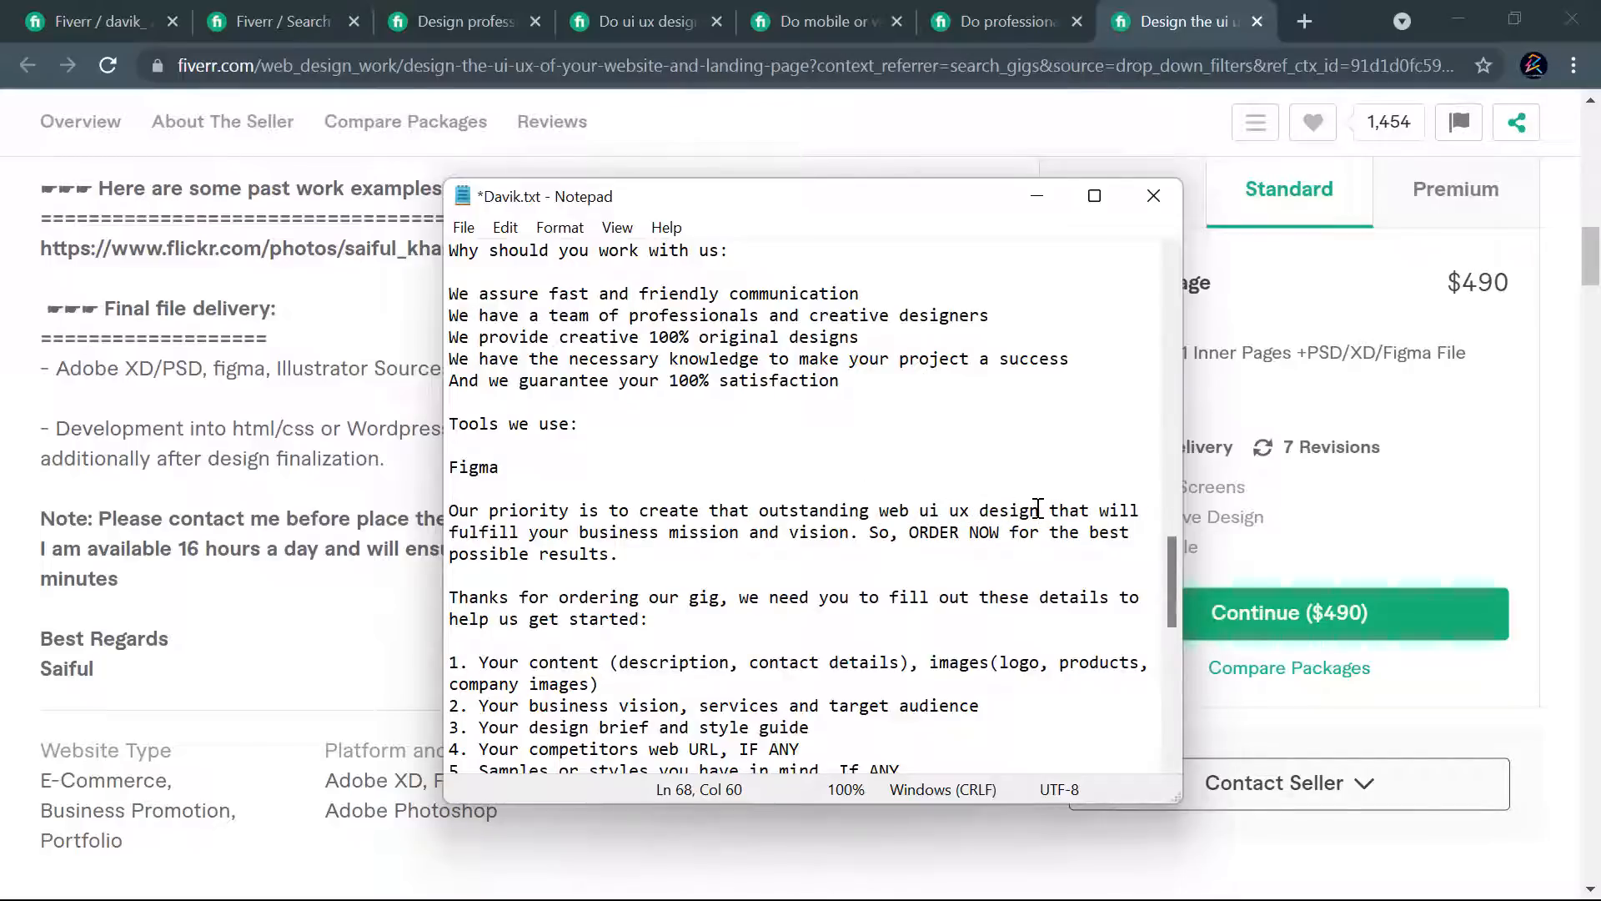
text(or landing page design)
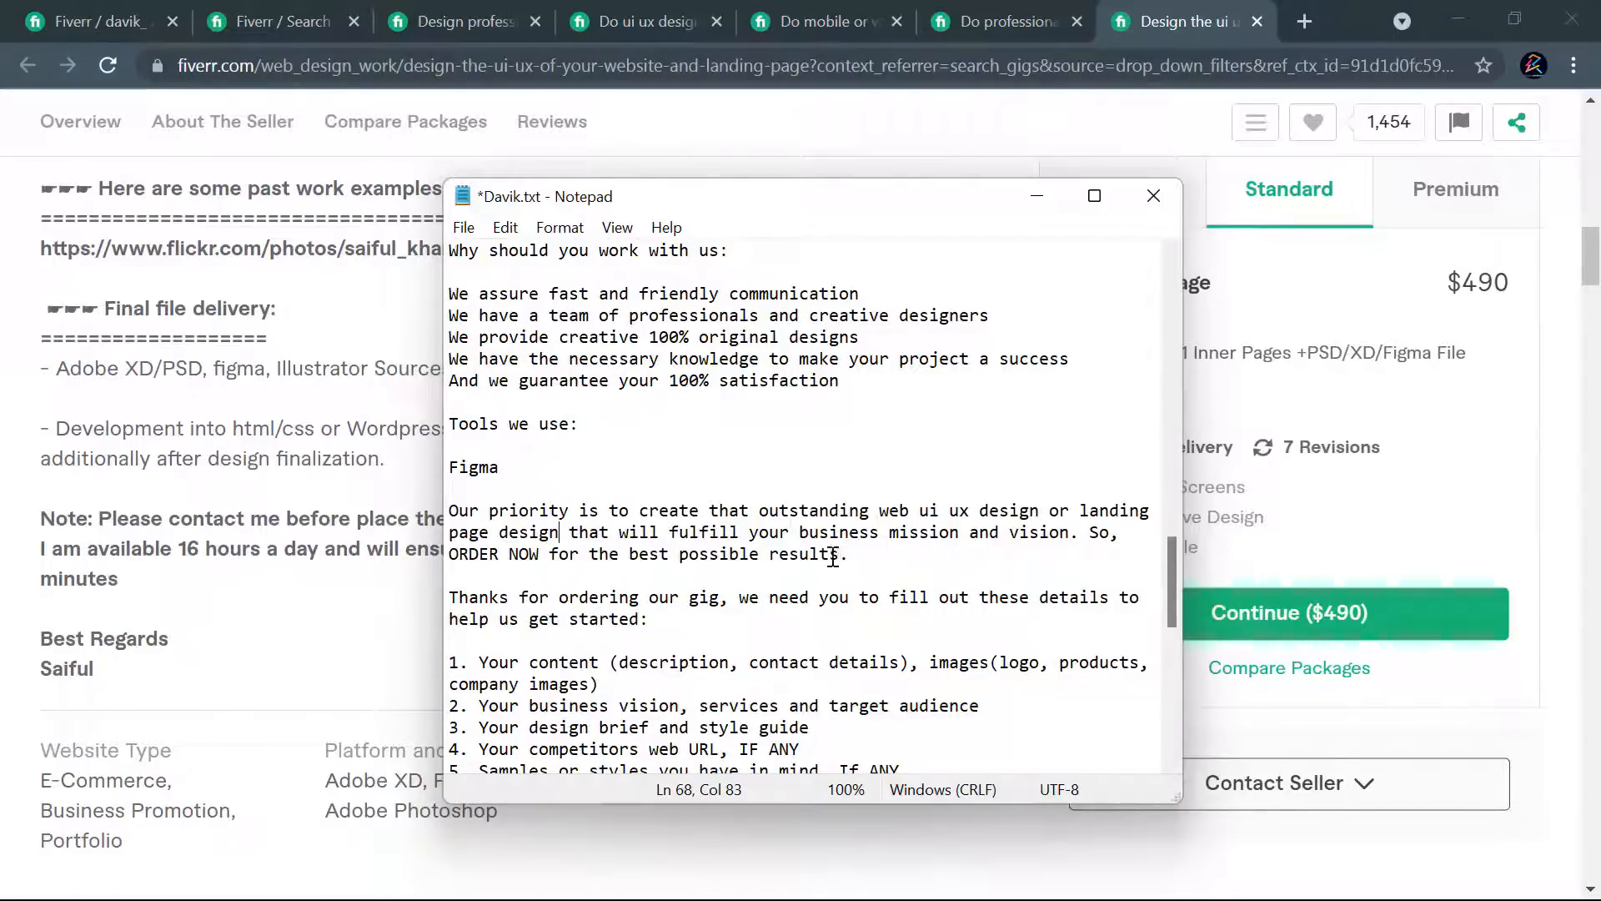
- Reword the closing call to order so it ends with "for the best UI UX results", dropping "possible"
click(770, 553)
text(UI UX)
drag(769, 556, 680, 559)
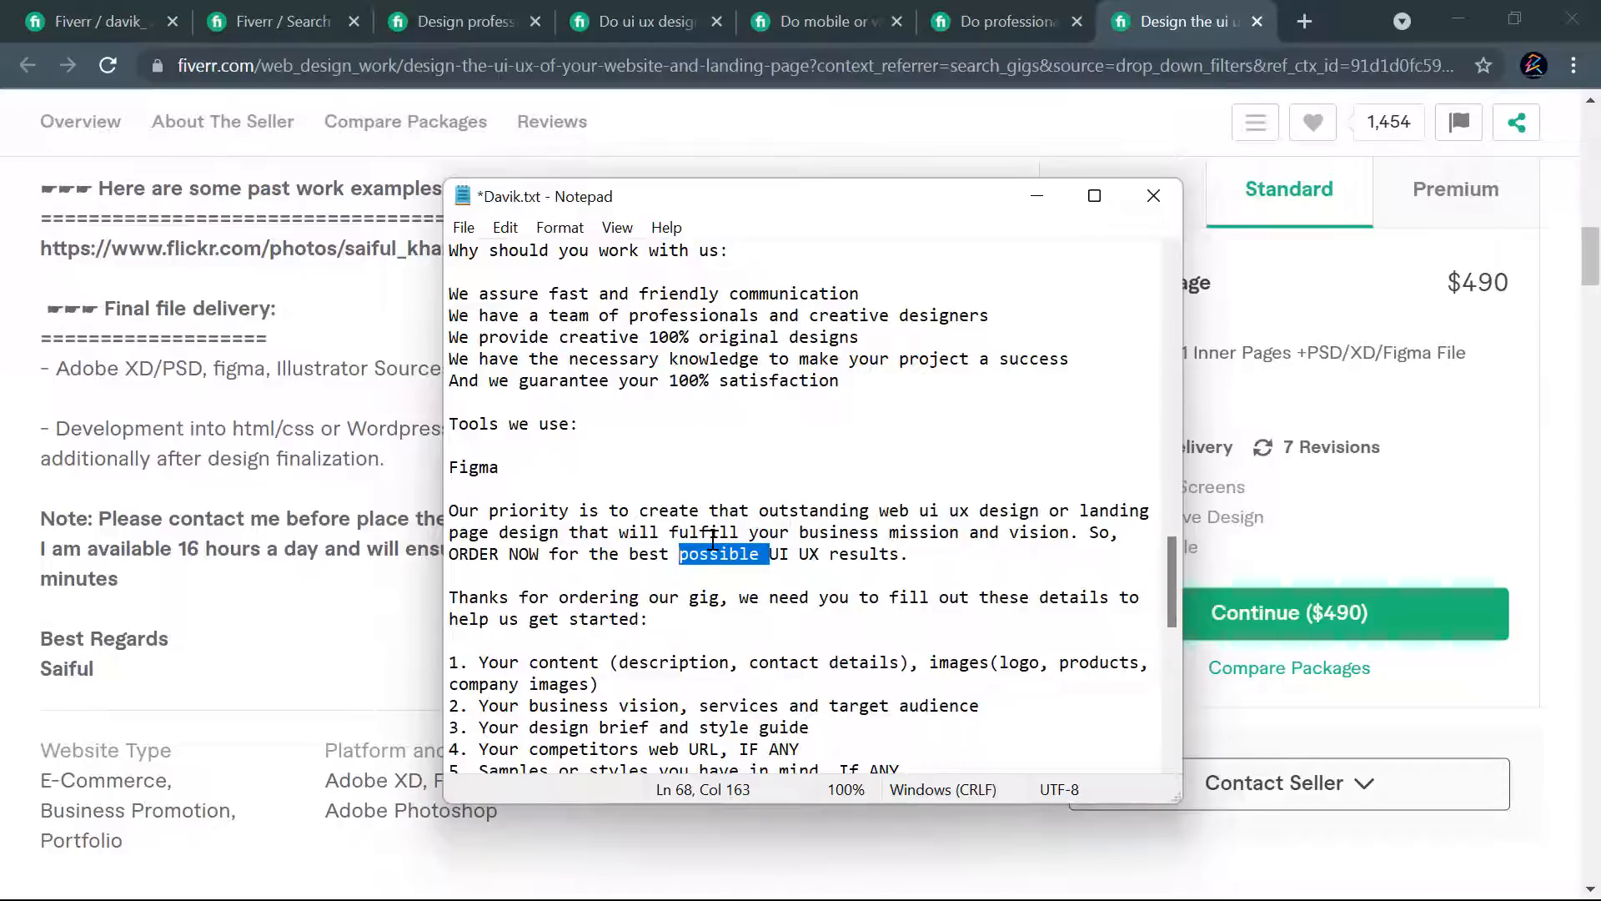
key(Delete)
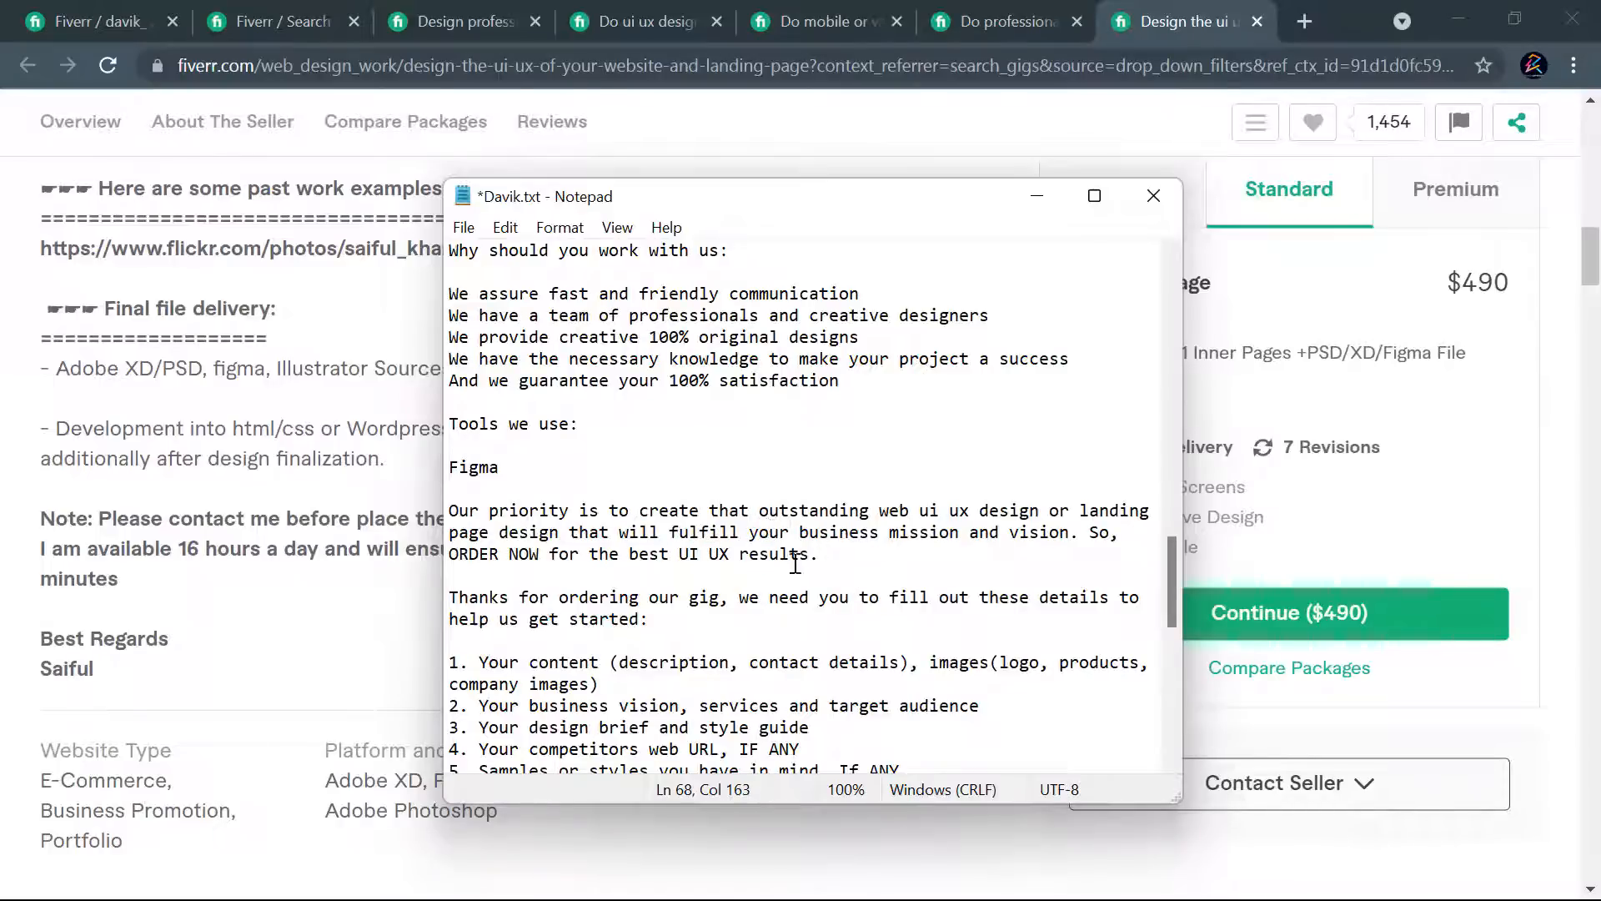
- Copy the drafted description from the greeting to the closing sentence into Fiverr's gig description field, removing the trailing blank line
click(824, 557)
drag(825, 554, 449, 709)
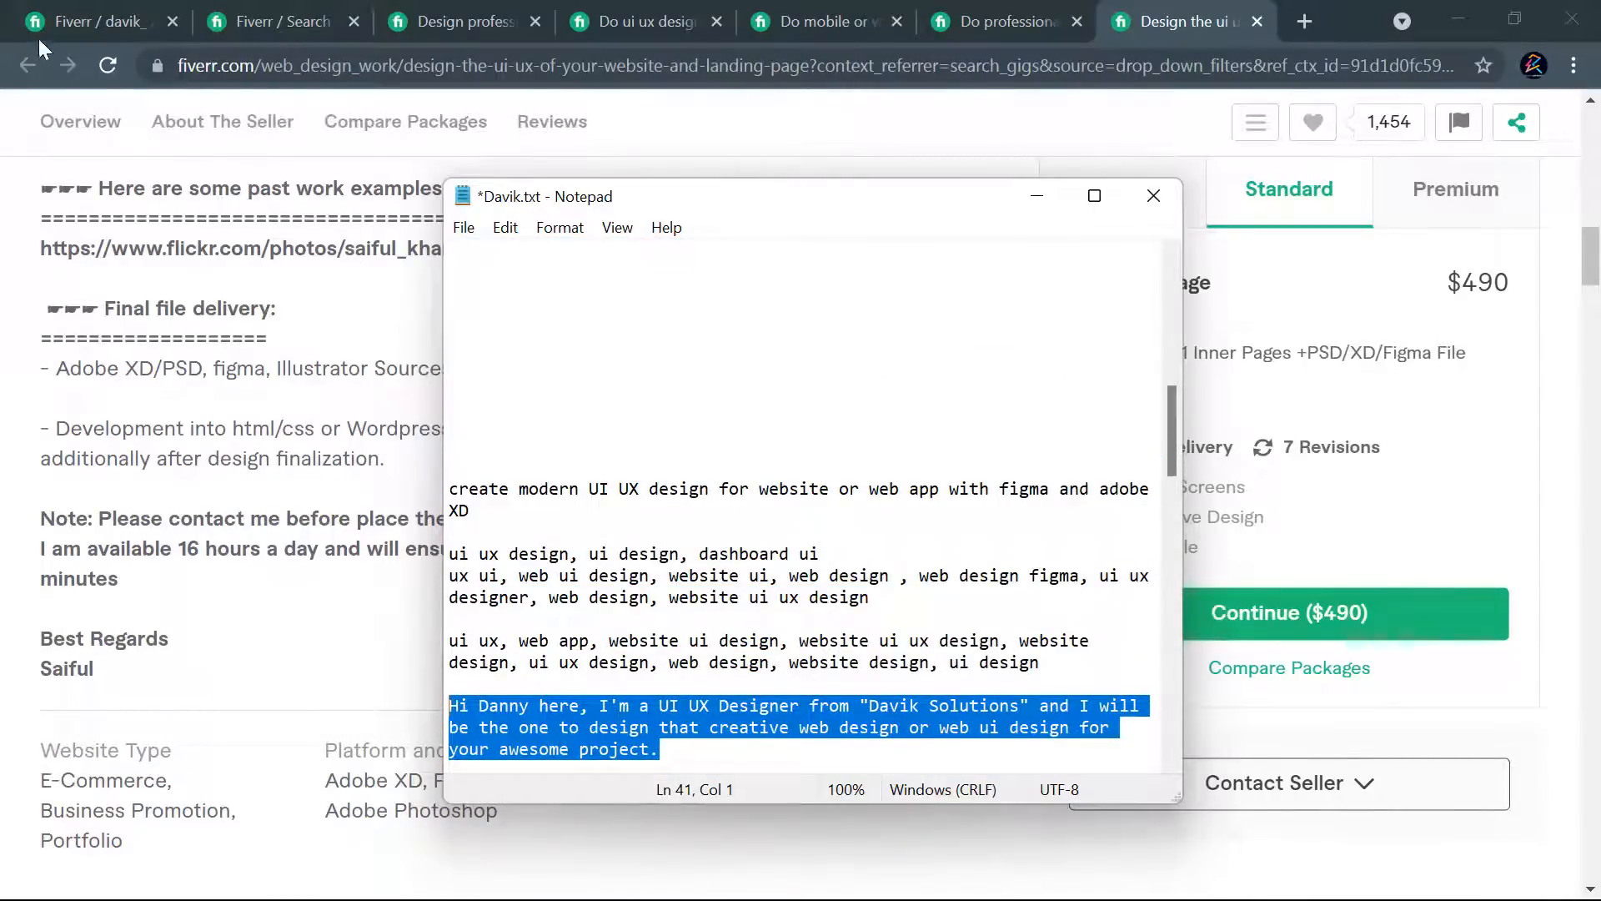
click(62, 16)
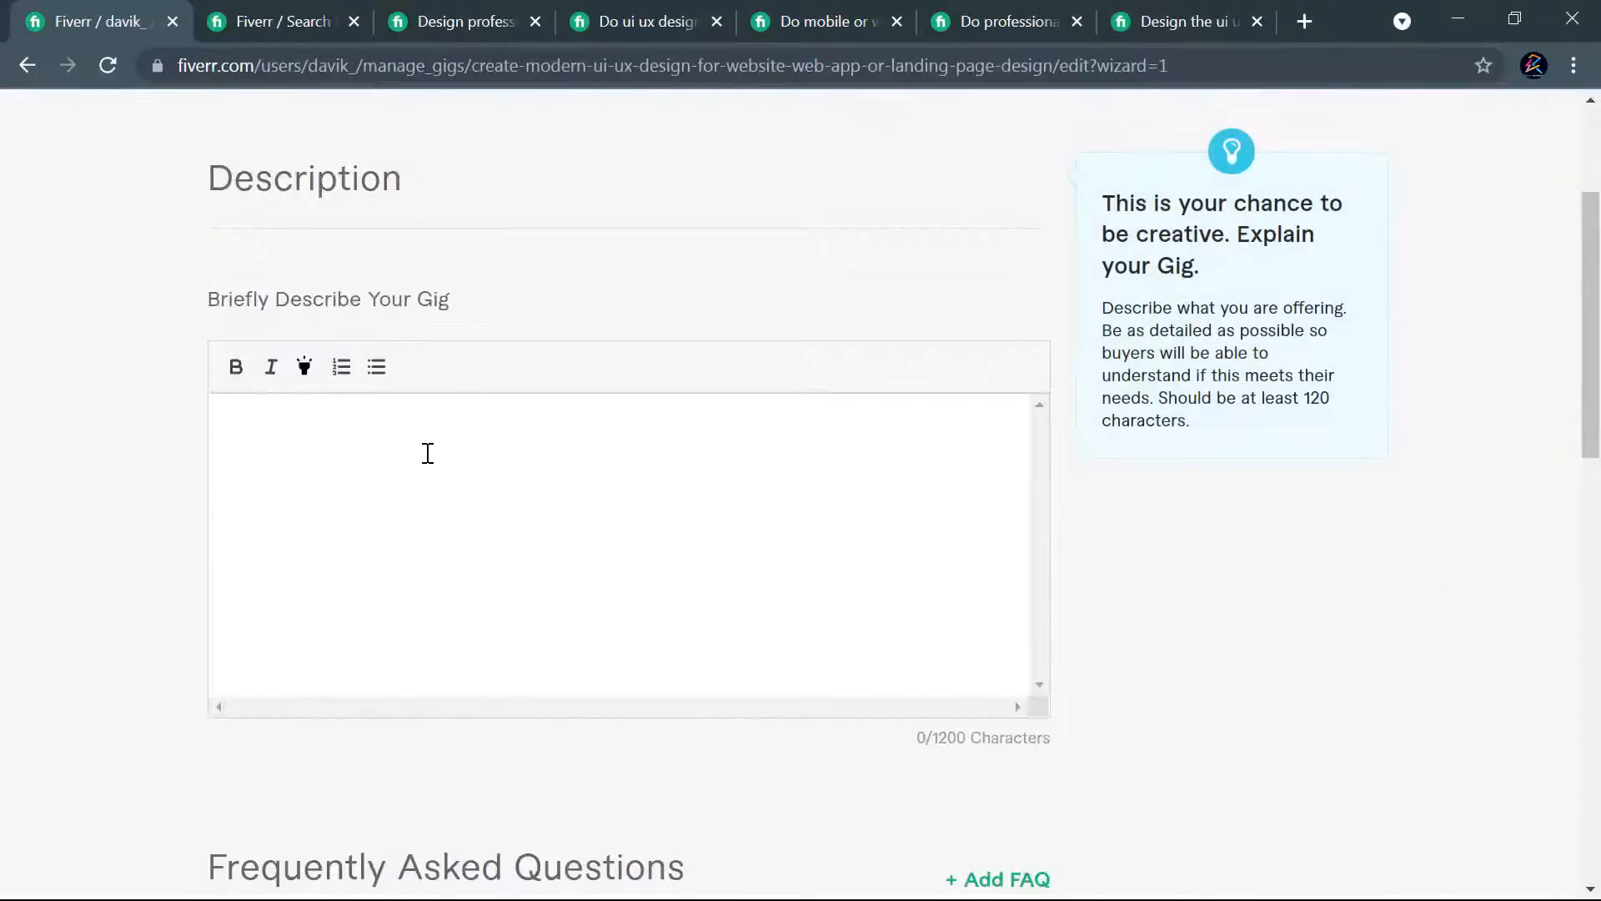
click(429, 462)
key(ctrl+v)
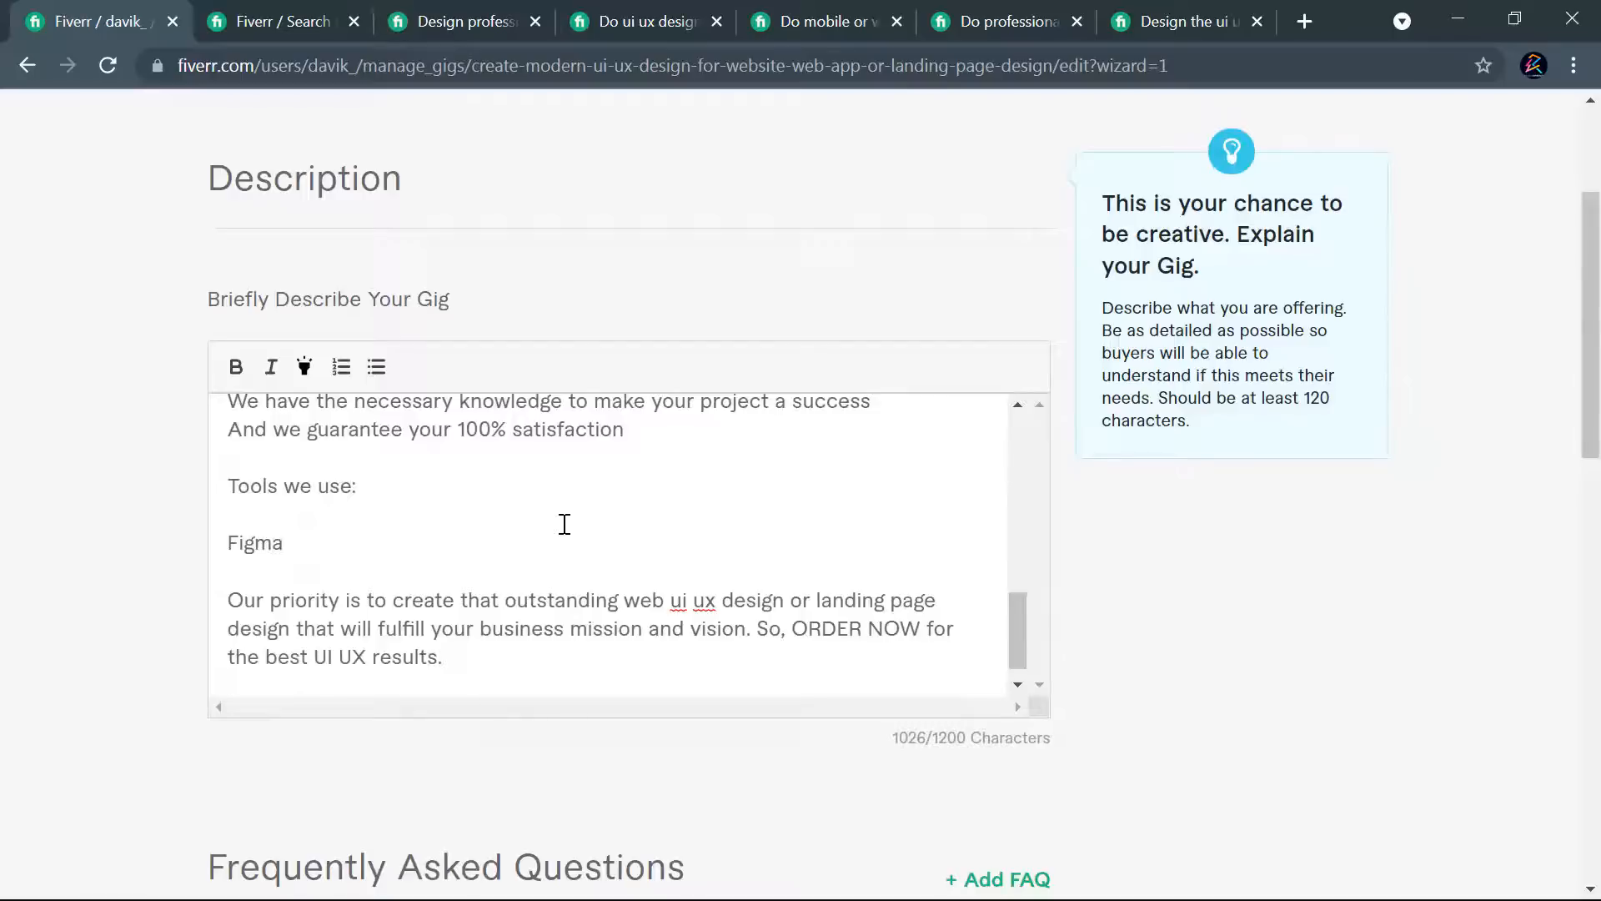
key(BackSpace)
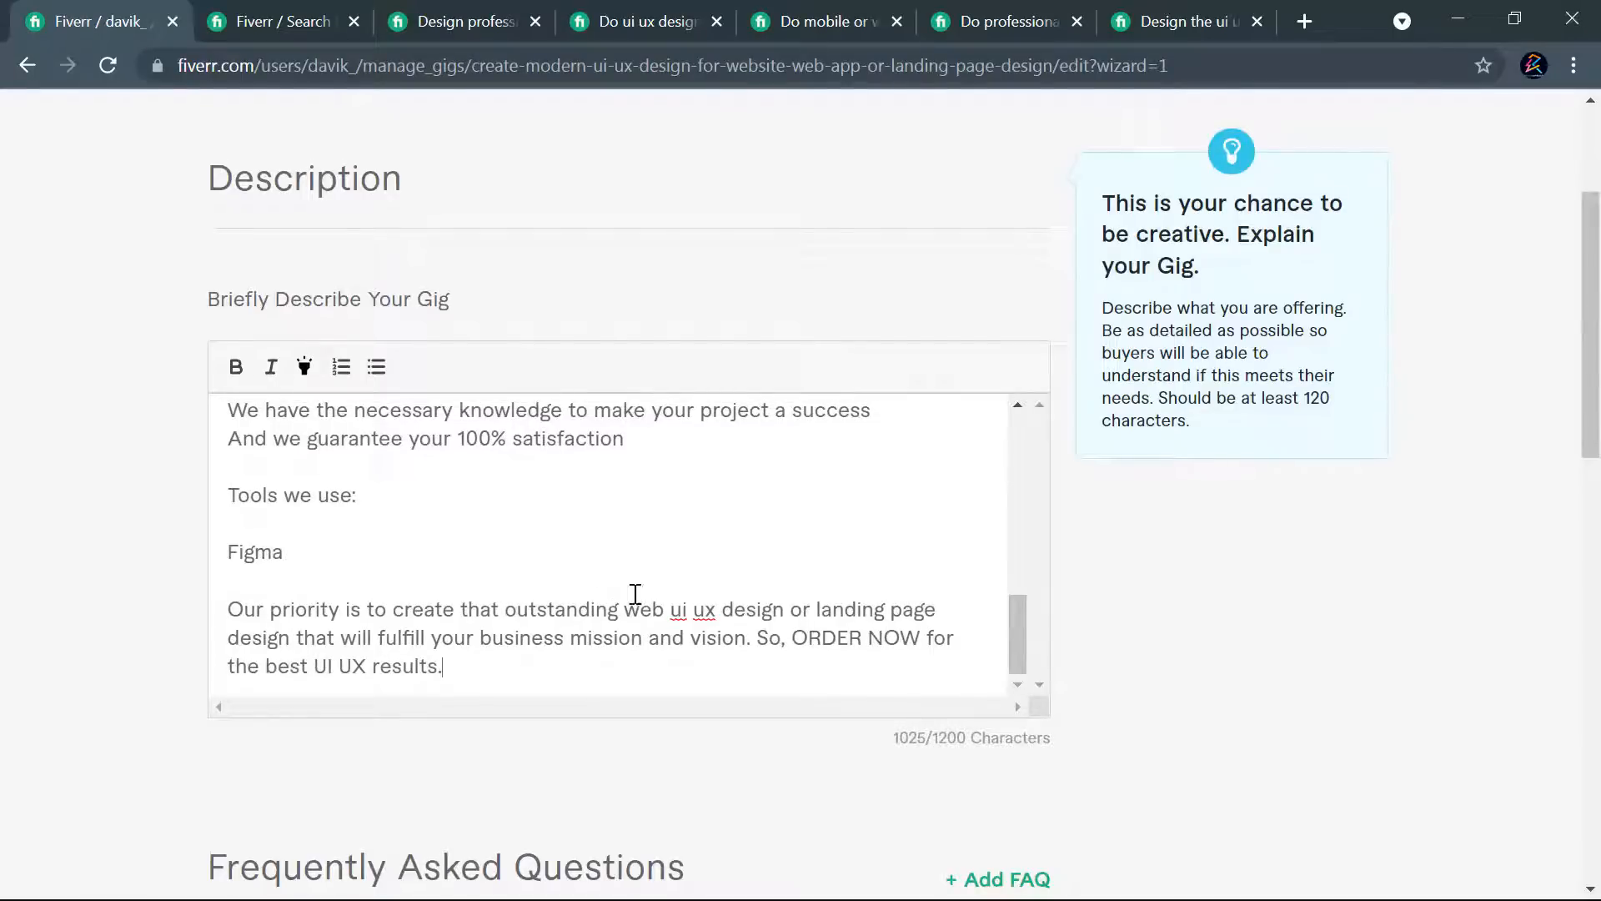
- Capitalize "ui ux" as "UI UX" in the description's "Our priority" sentence
drag(716, 610, 670, 610)
text(UI UX)
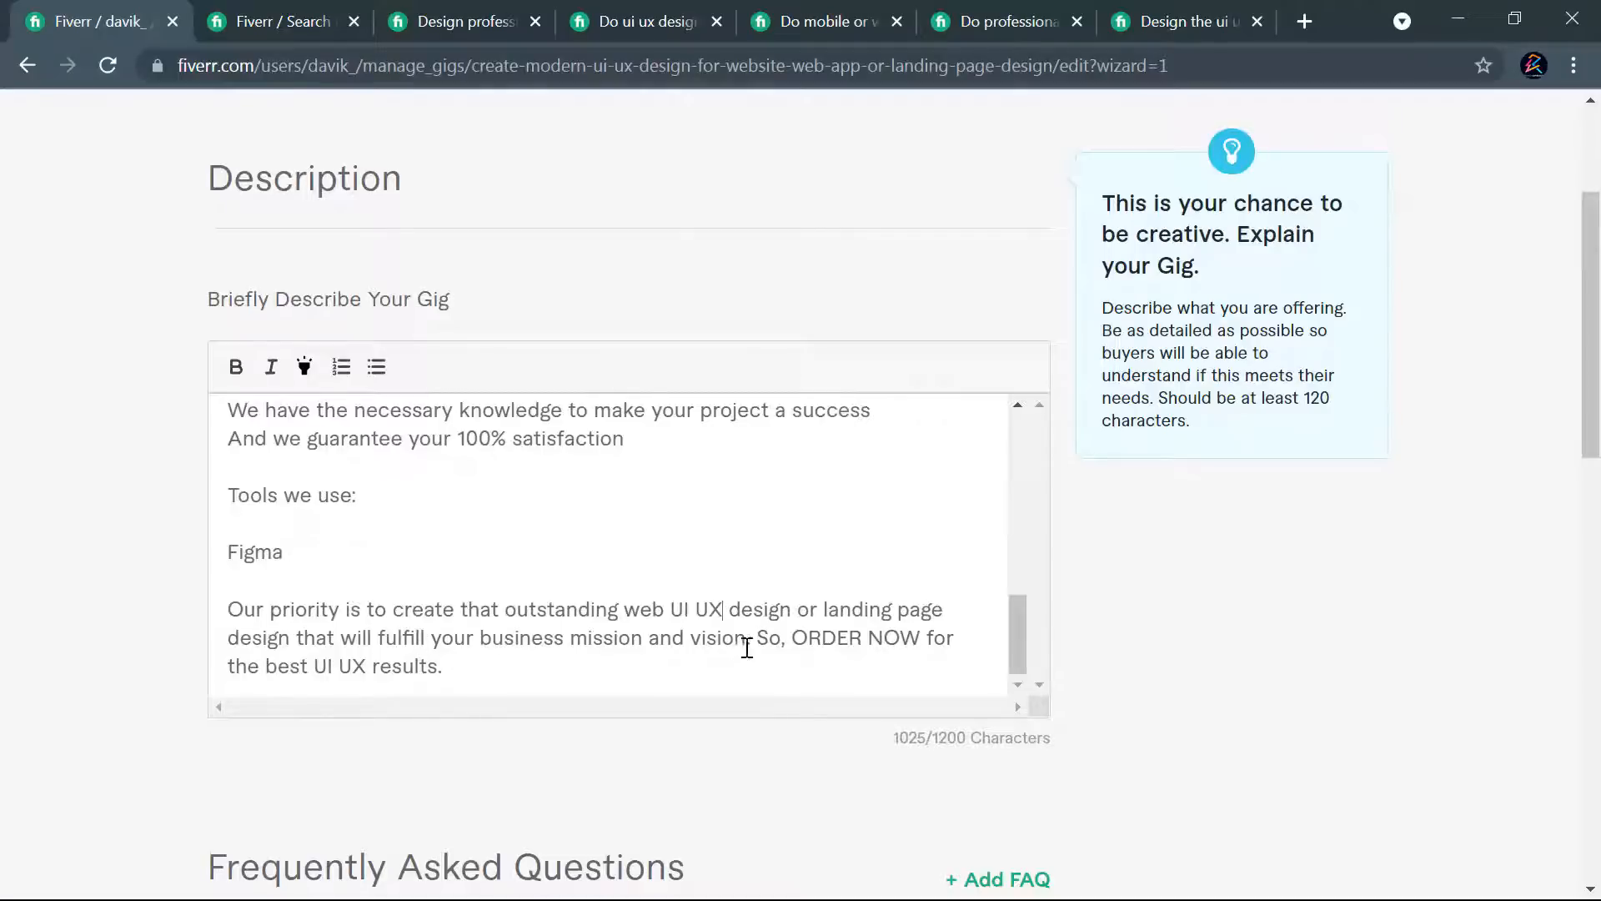
- Italicize "best UI UX results" and highlight "ORDER NOW" in the description's closing paragraph
drag(852, 614, 896, 615)
drag(434, 665, 278, 666)
click(271, 367)
key(ctrl+z)
drag(267, 667, 437, 670)
click(270, 369)
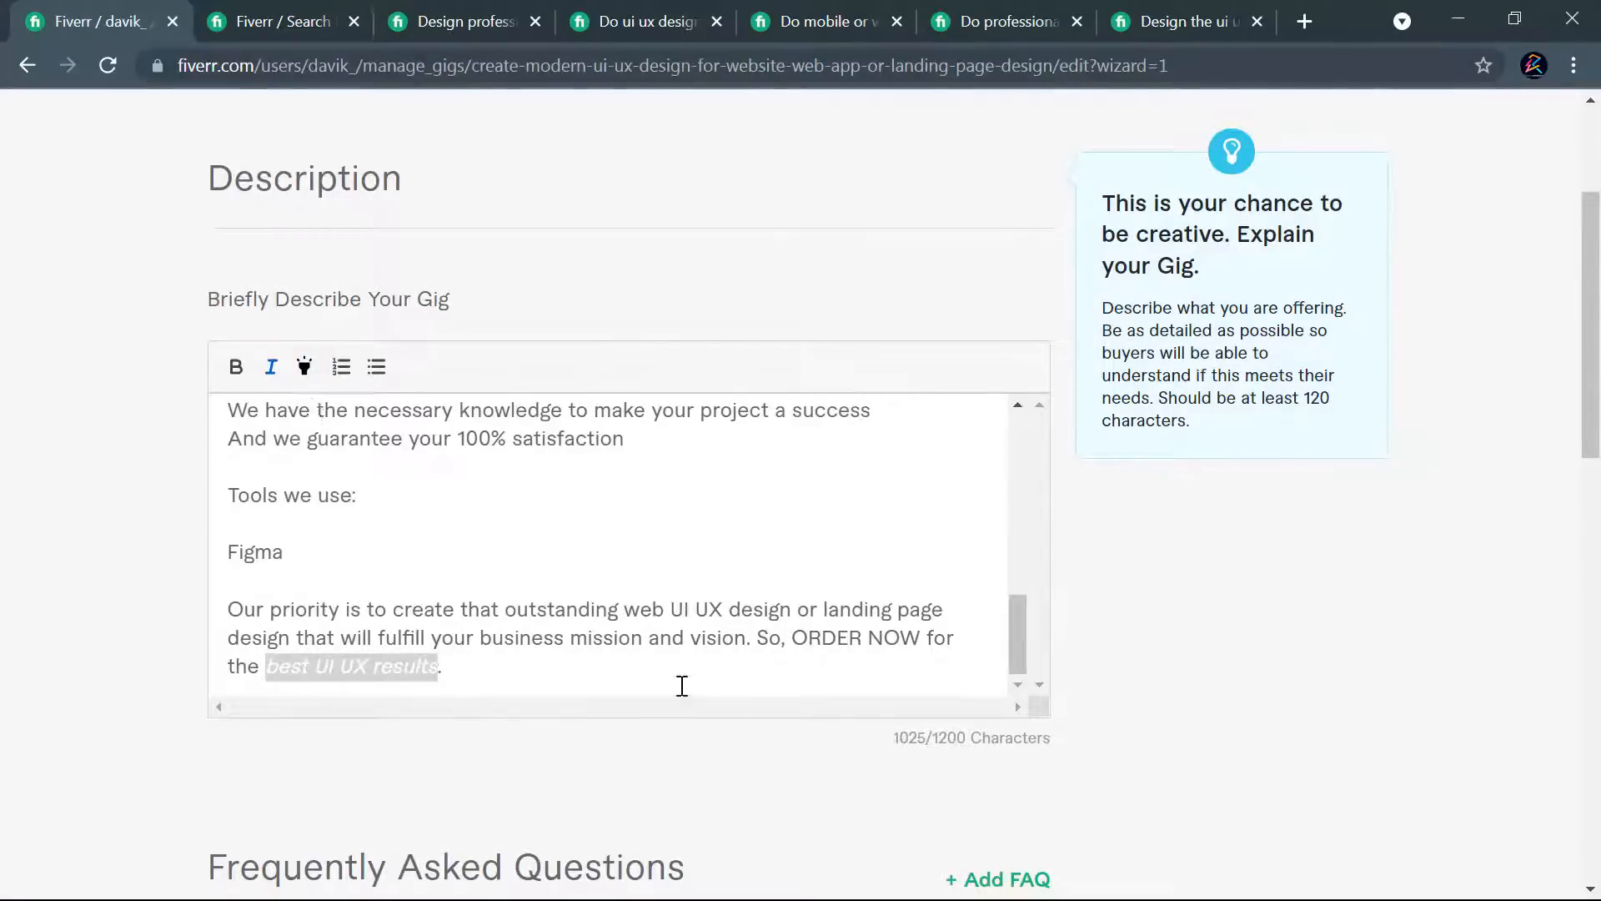
drag(792, 639, 921, 640)
click(304, 368)
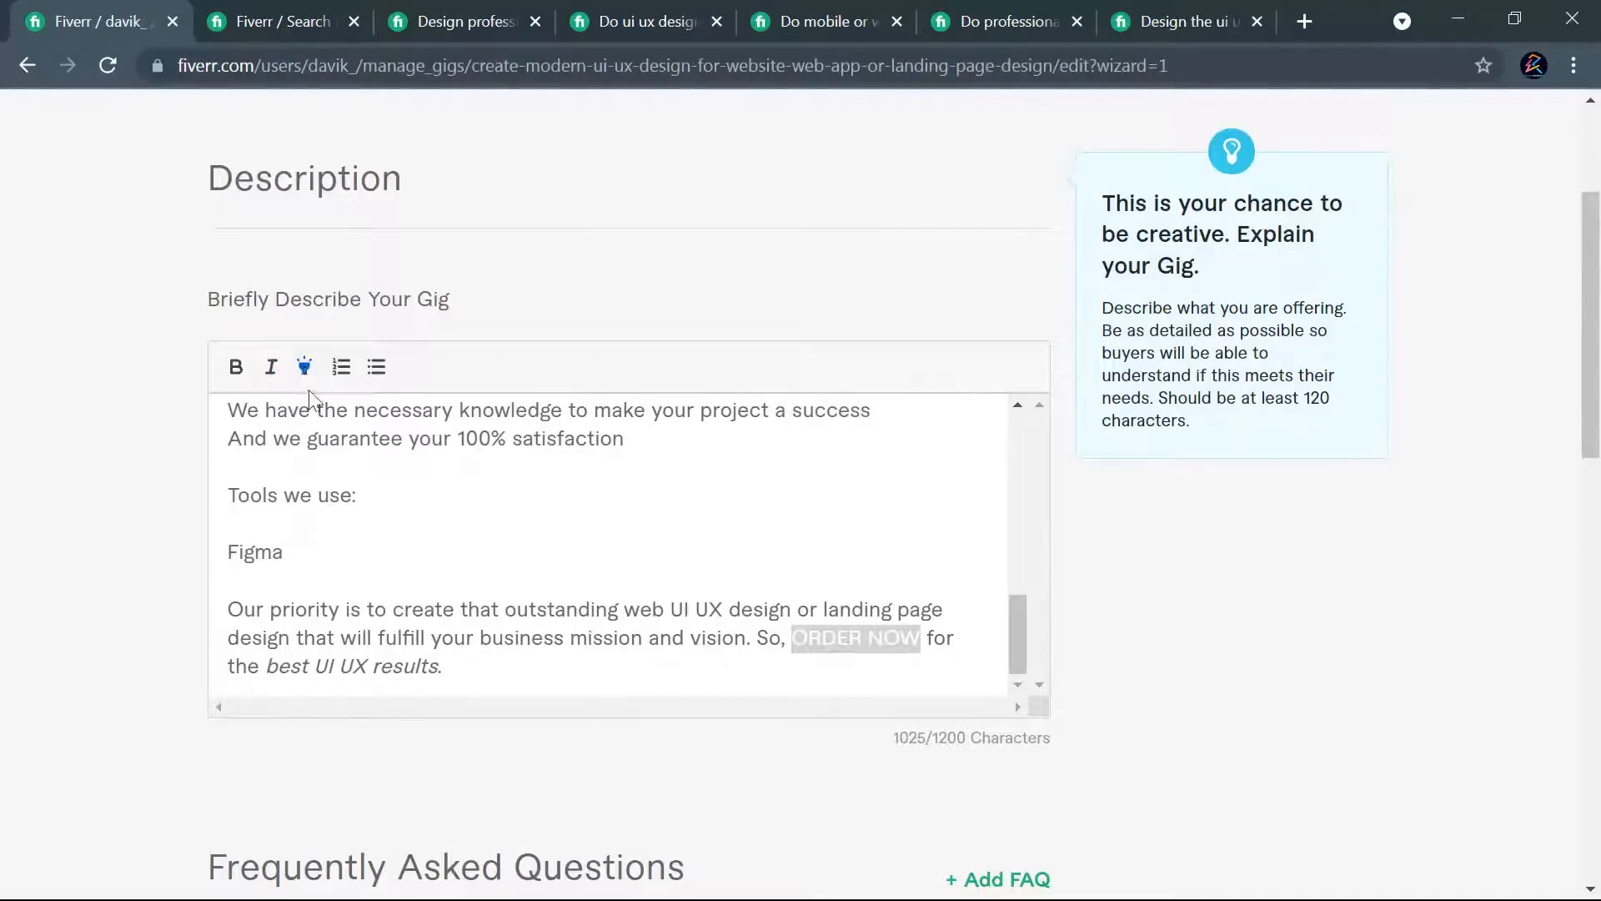
- Make the "Tools we use:" heading bold and turn "Figma" into a bulleted item
click(346, 561)
drag(360, 495, 229, 494)
click(236, 366)
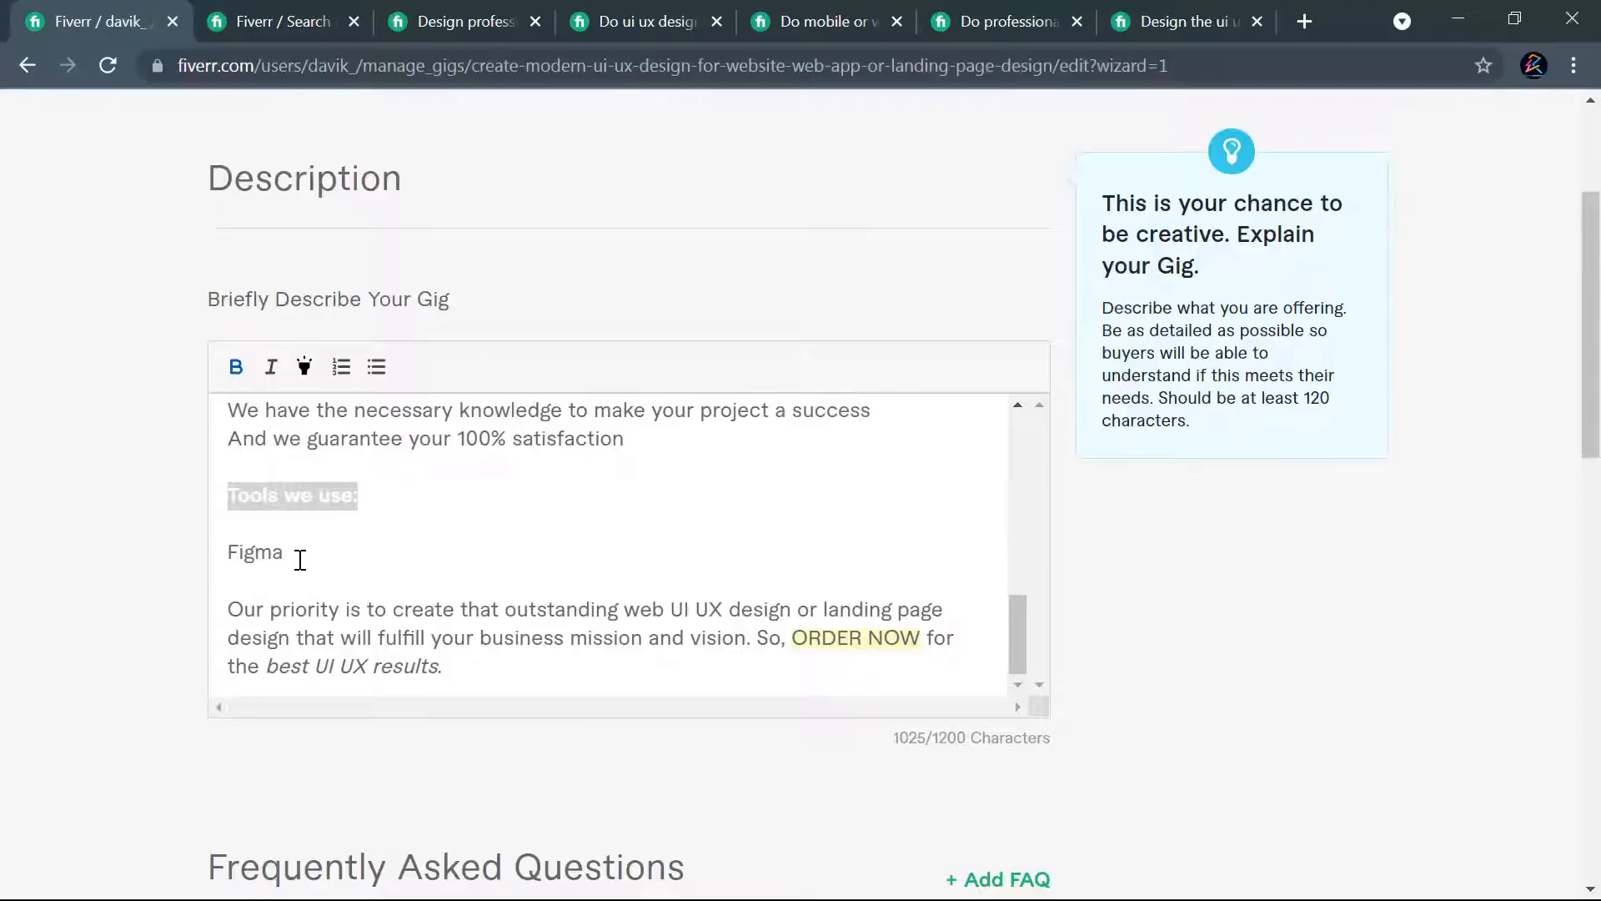
drag(299, 556, 231, 551)
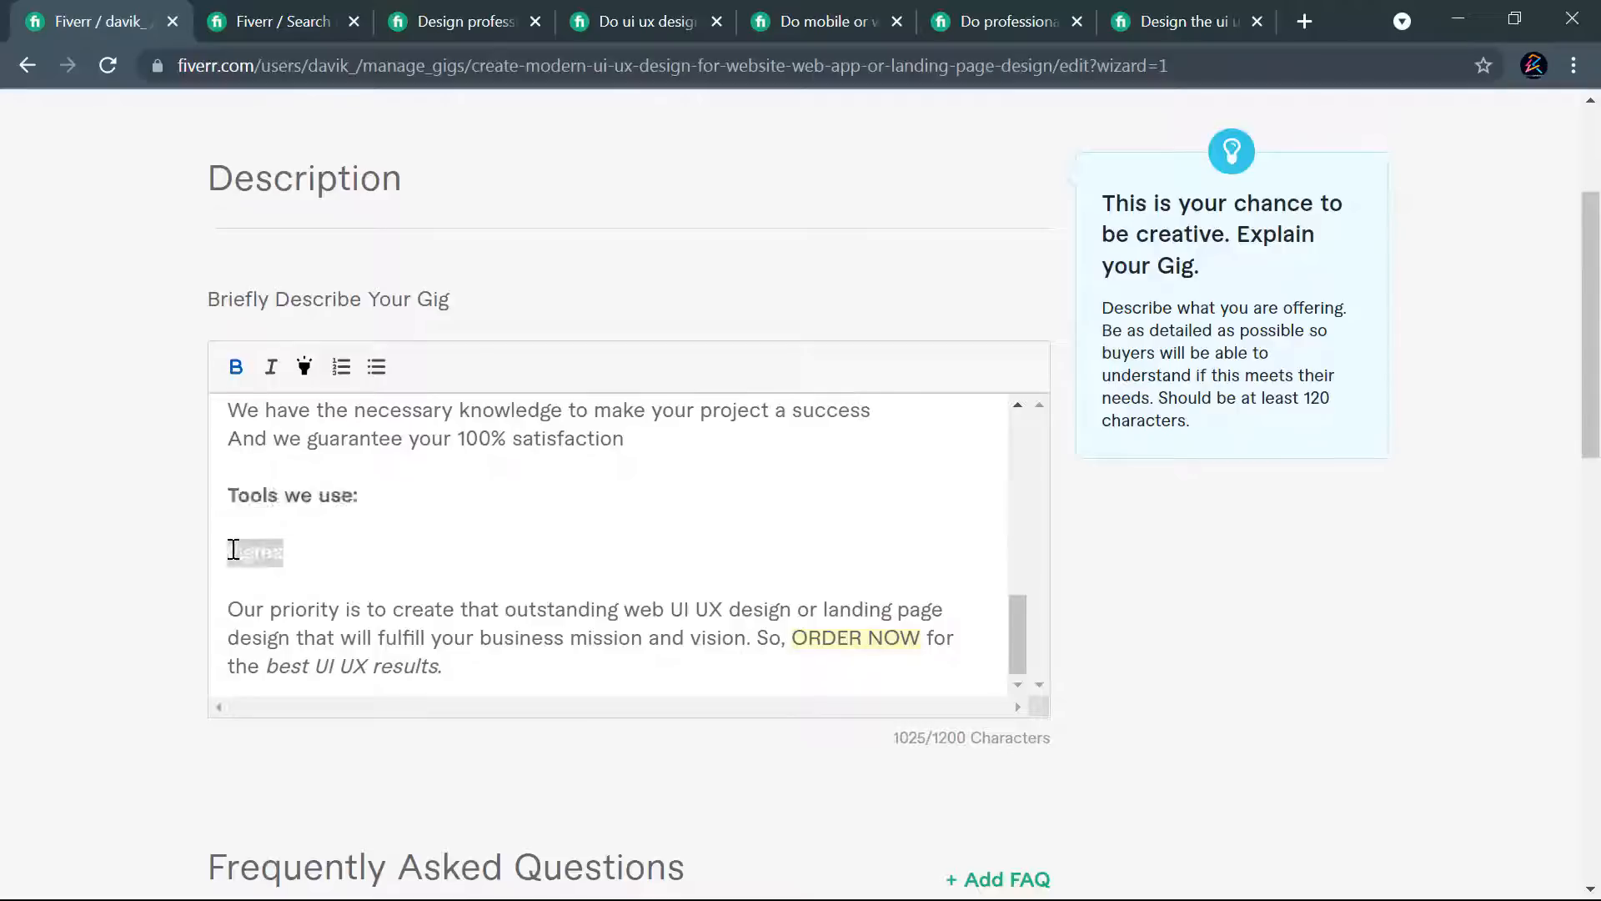
click(377, 366)
click(500, 498)
- Turn the reasons from "We assure fast" to "100% satisfaction" into a bulleted list and bold their "Why should you work with us:" heading
scroll(501, 492, up, 3)
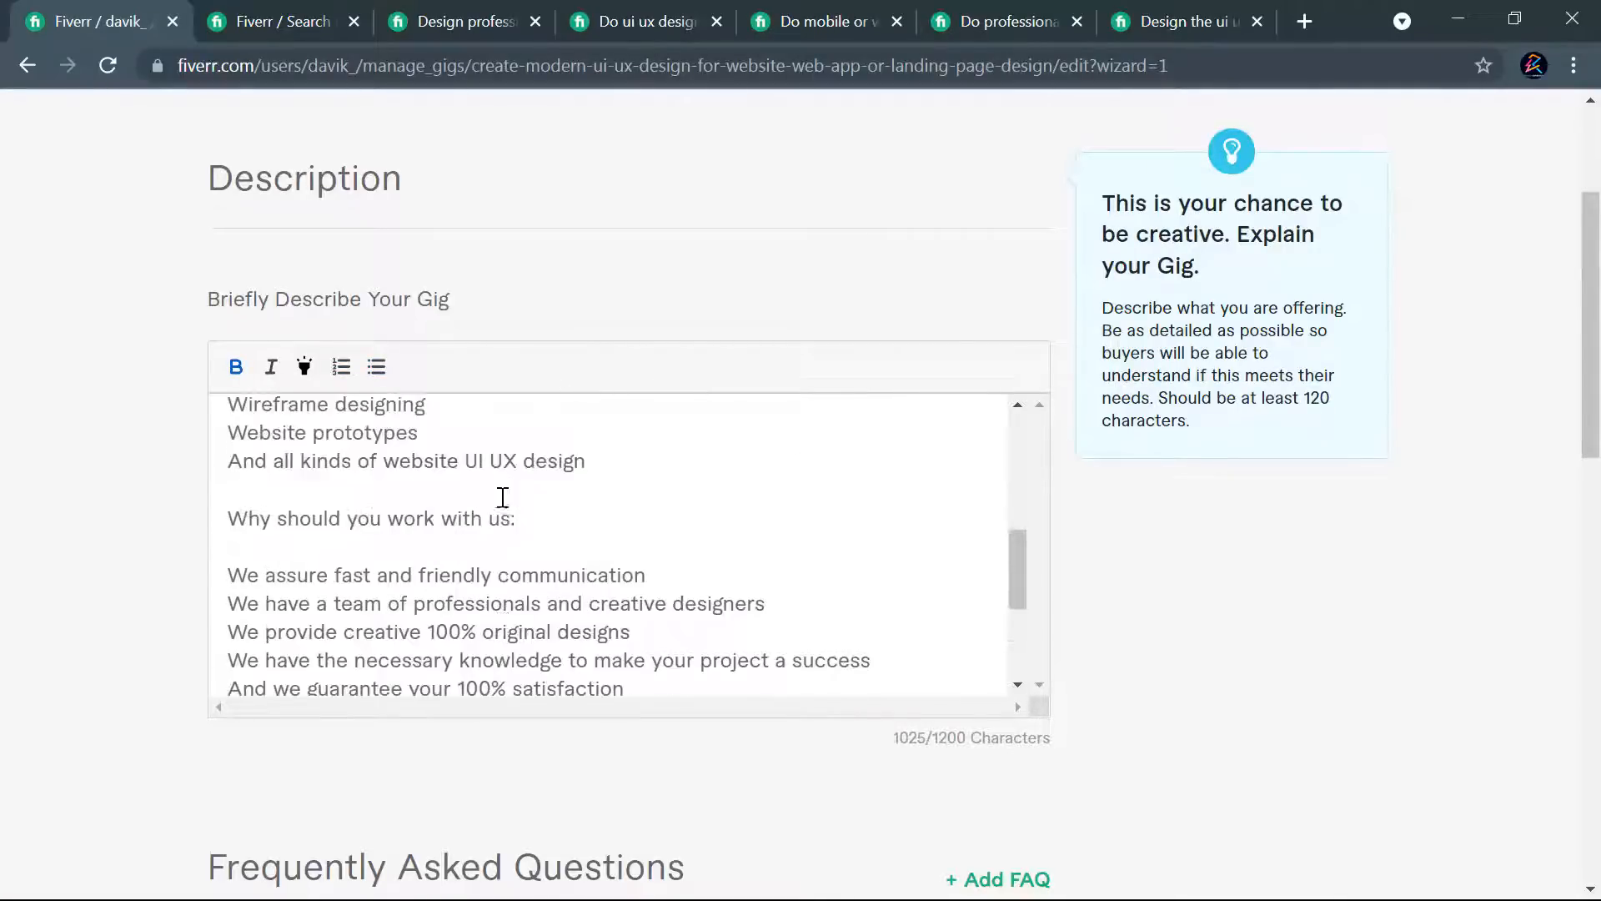
scroll(534, 530, down, 1)
drag(647, 563, 228, 449)
click(371, 367)
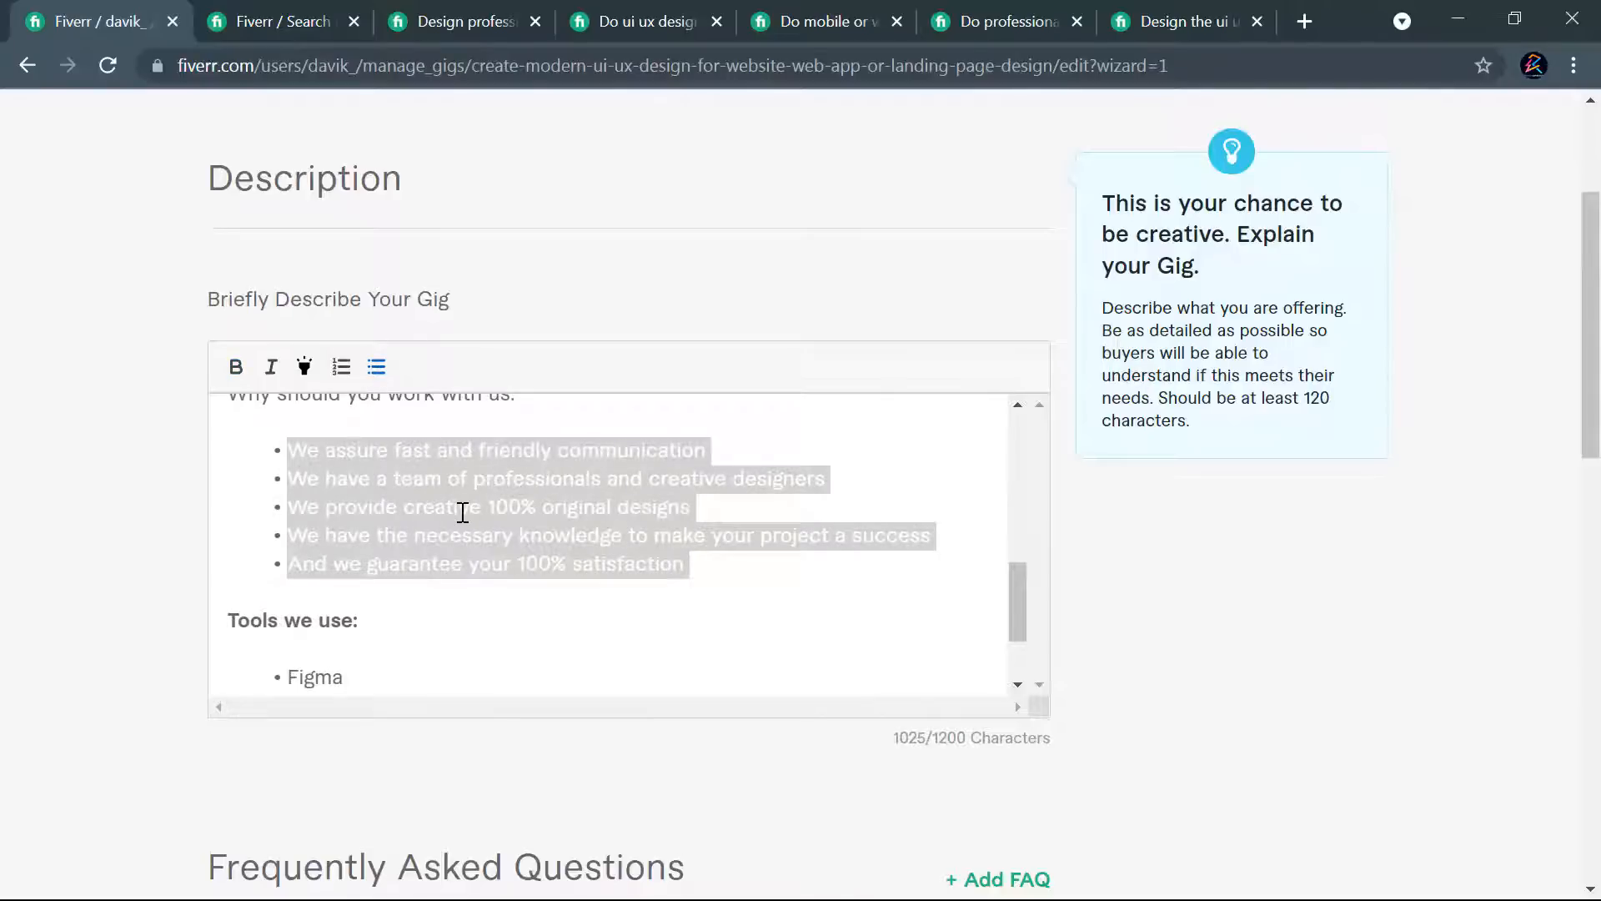
scroll(484, 508, up, 2)
drag(517, 519, 231, 519)
click(236, 367)
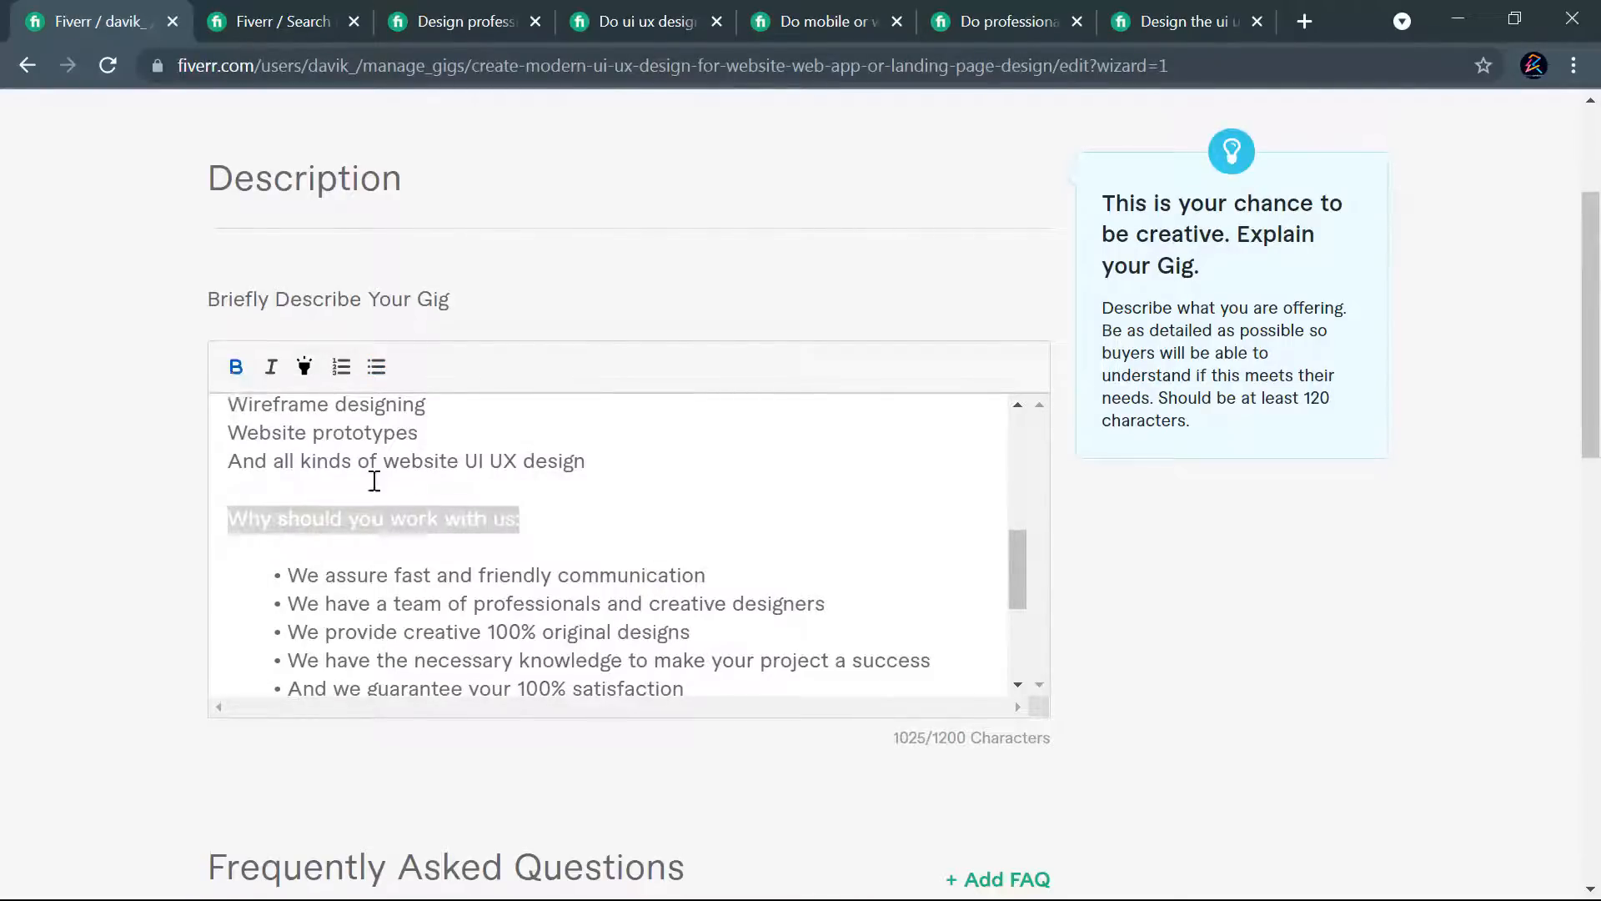
- Turn the services from "Business landing page" to "And all kinds of website UI UX design" into bullets and bold the "In this GIG" line
scroll(536, 490, up, 3)
drag(588, 586, 214, 501)
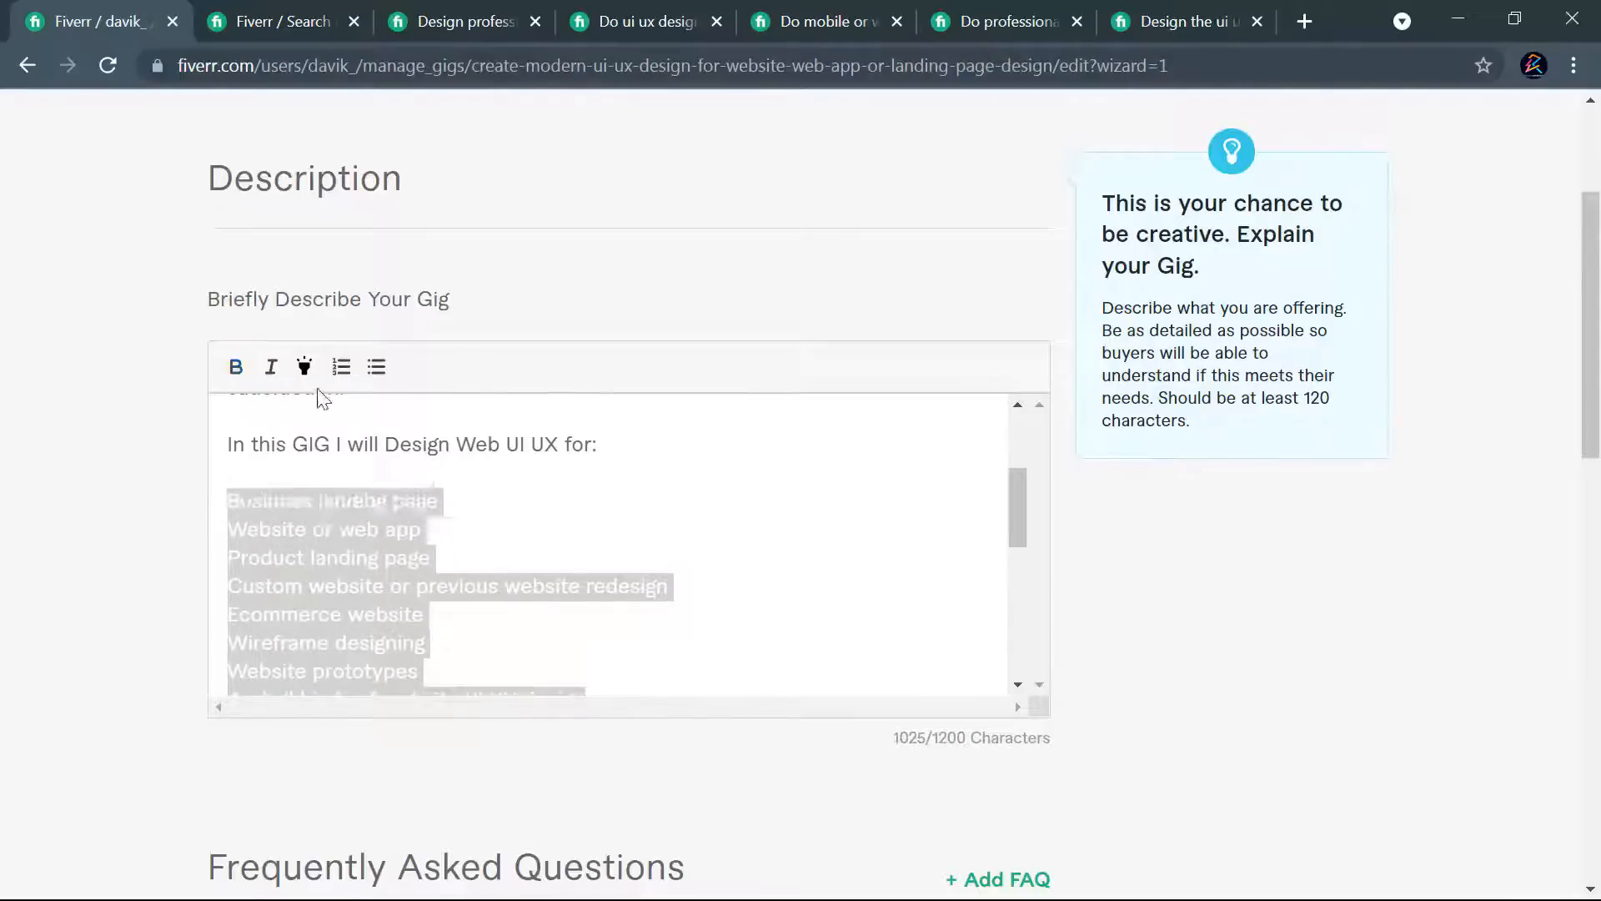
click(376, 369)
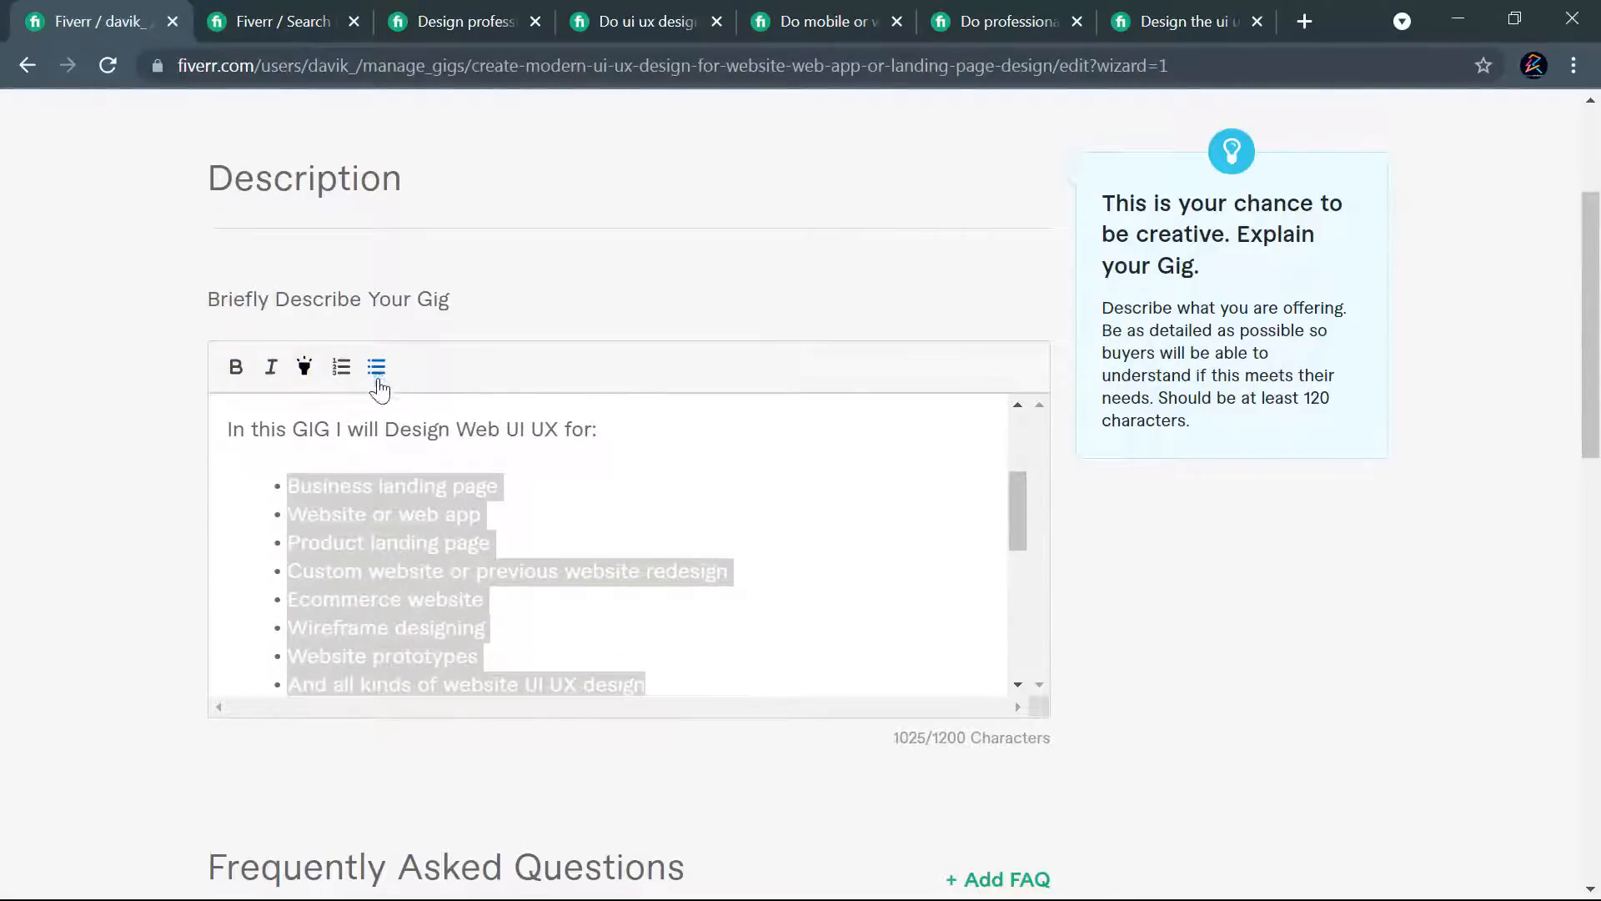
drag(605, 429, 219, 424)
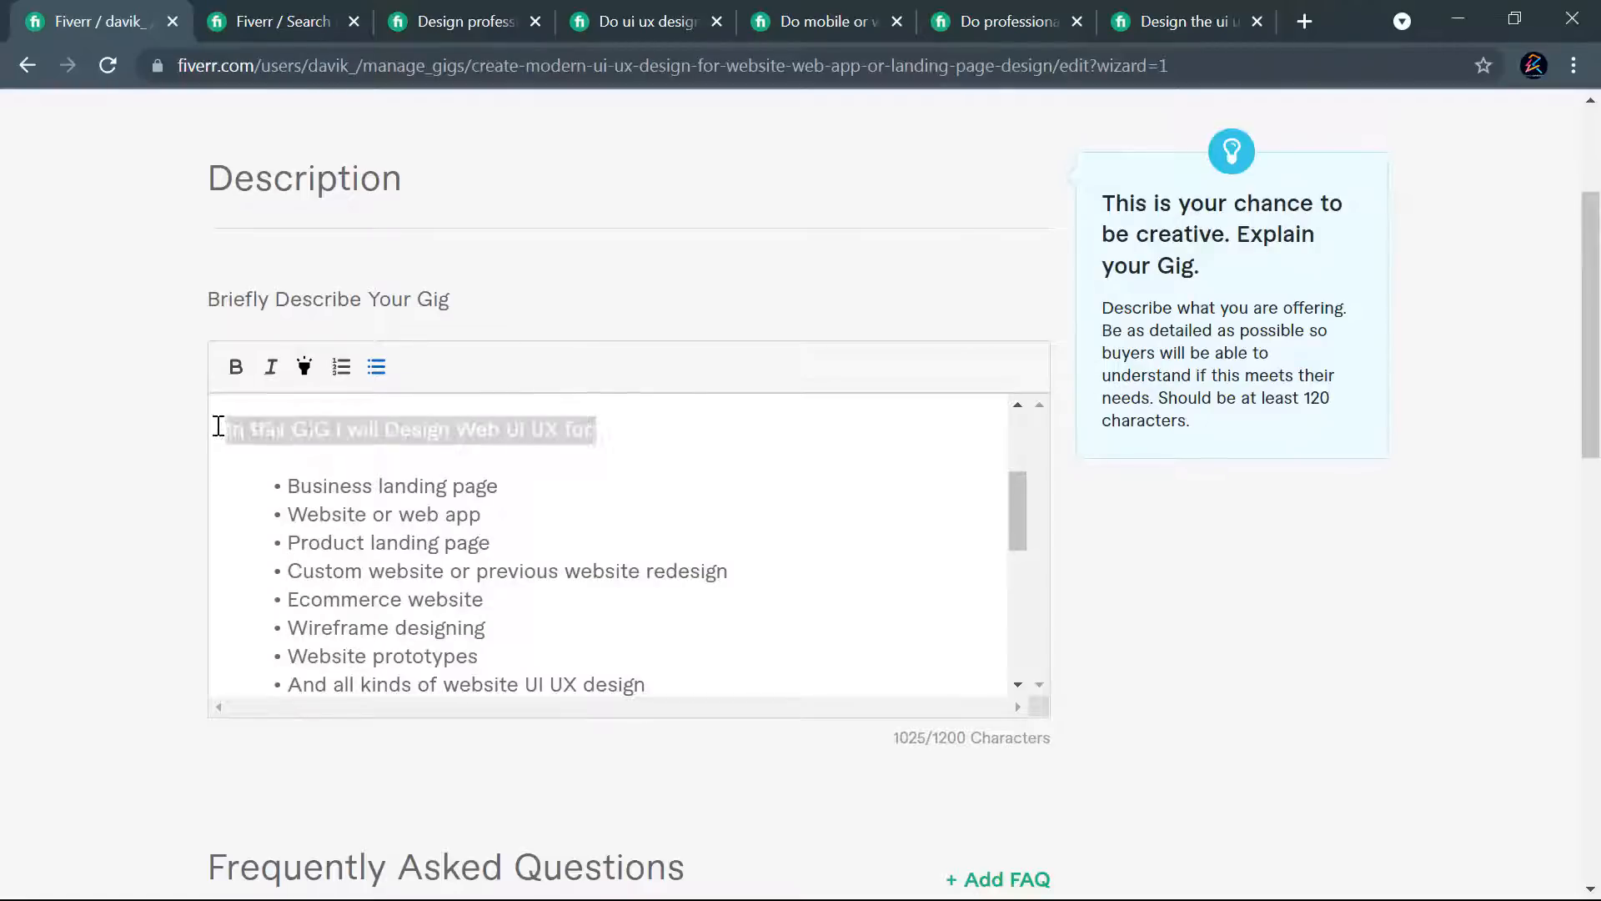
click(235, 377)
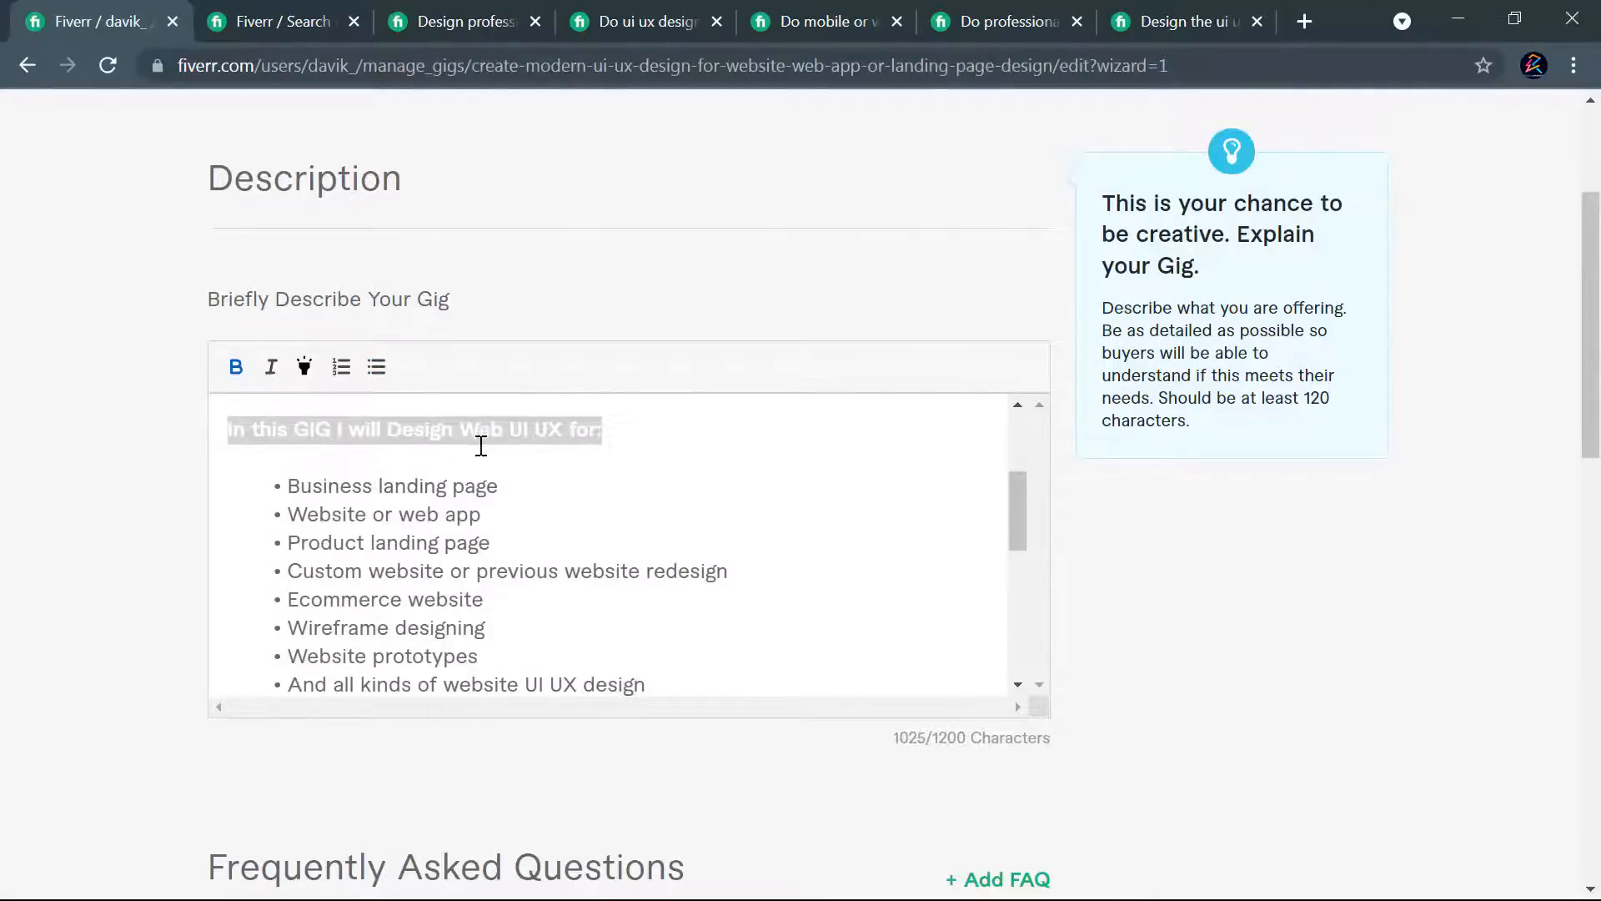
- Capitalize "ui" as "UI" after "responsive website" in the second paragraph
scroll(475, 464, up, 3)
scroll(368, 487, up, 1)
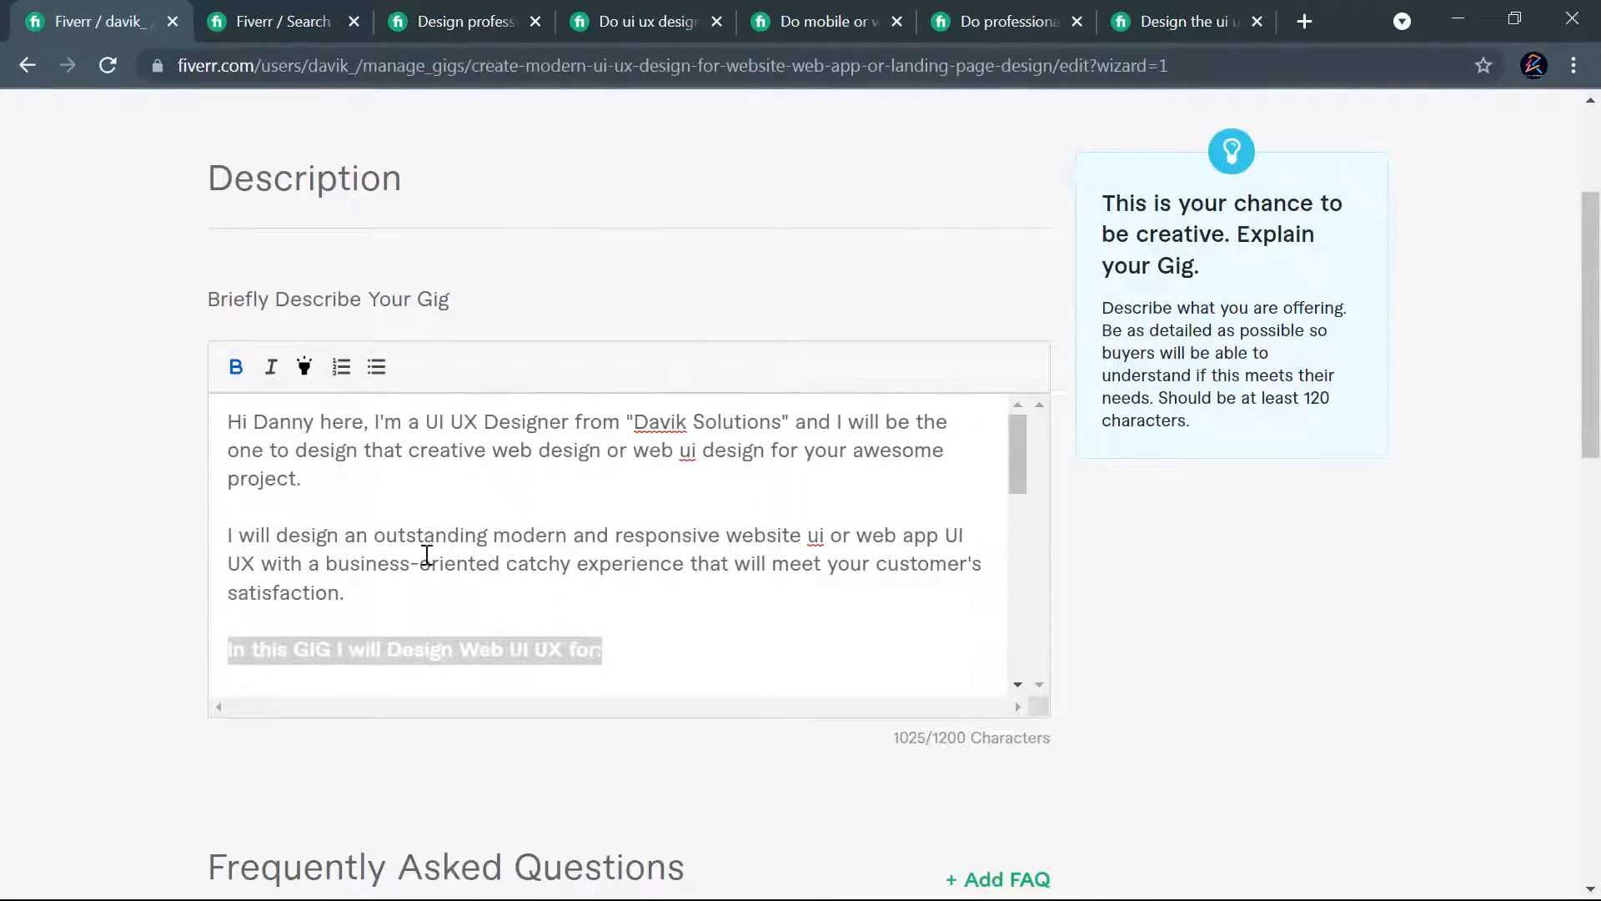
double_click(813, 534)
text(UI)
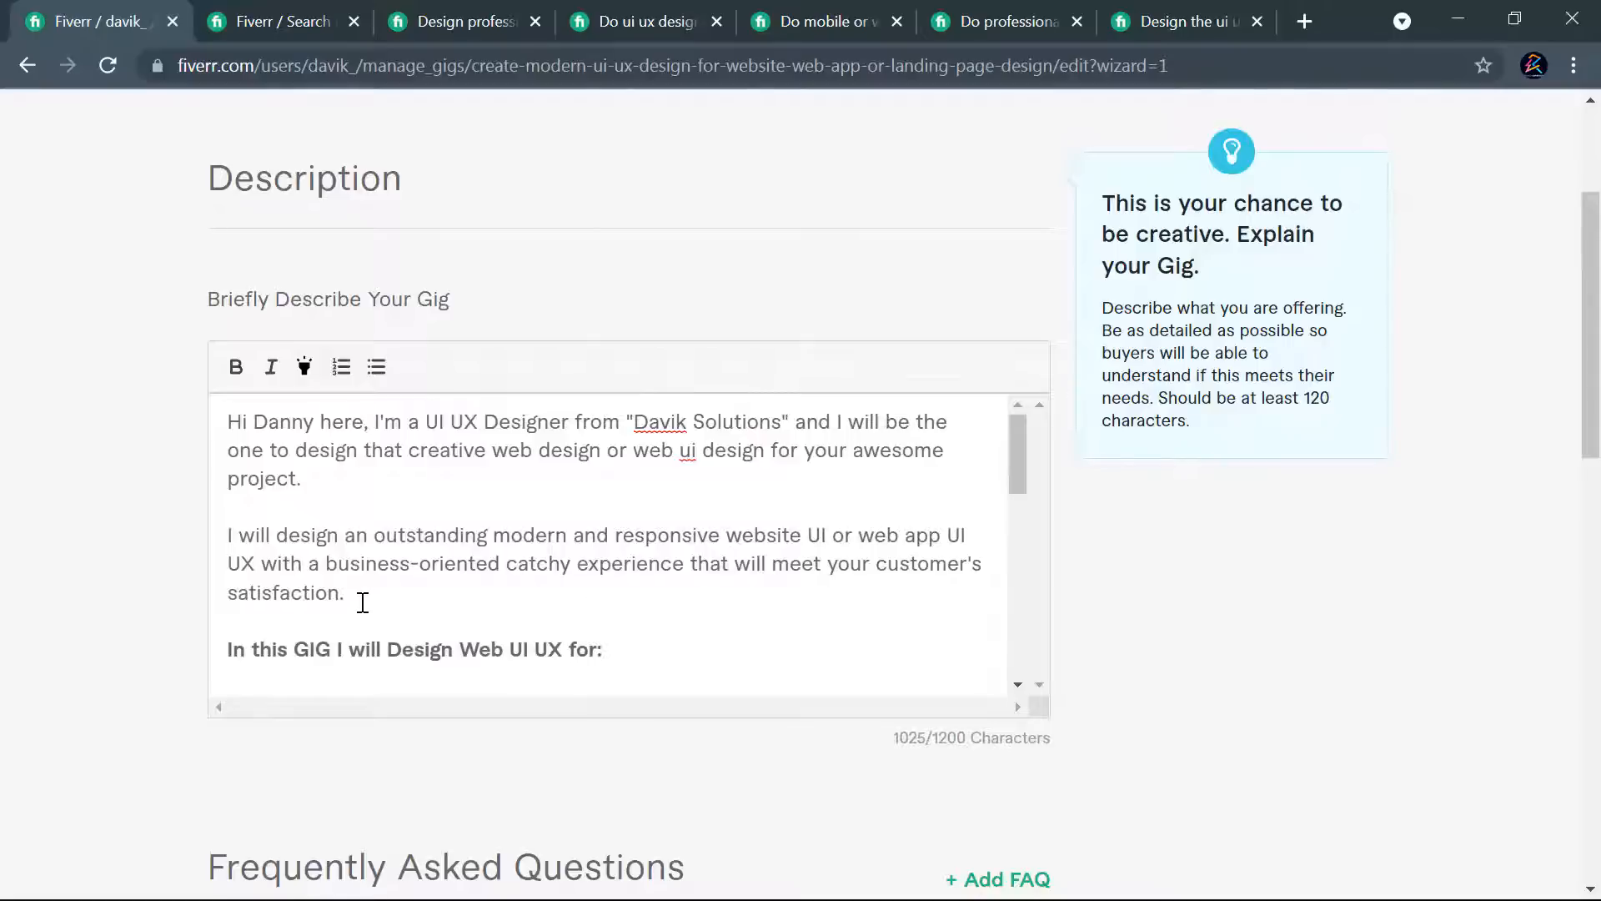
- Italicize "customer's satisfaction" at the end of the second paragraph
drag(341, 592, 880, 568)
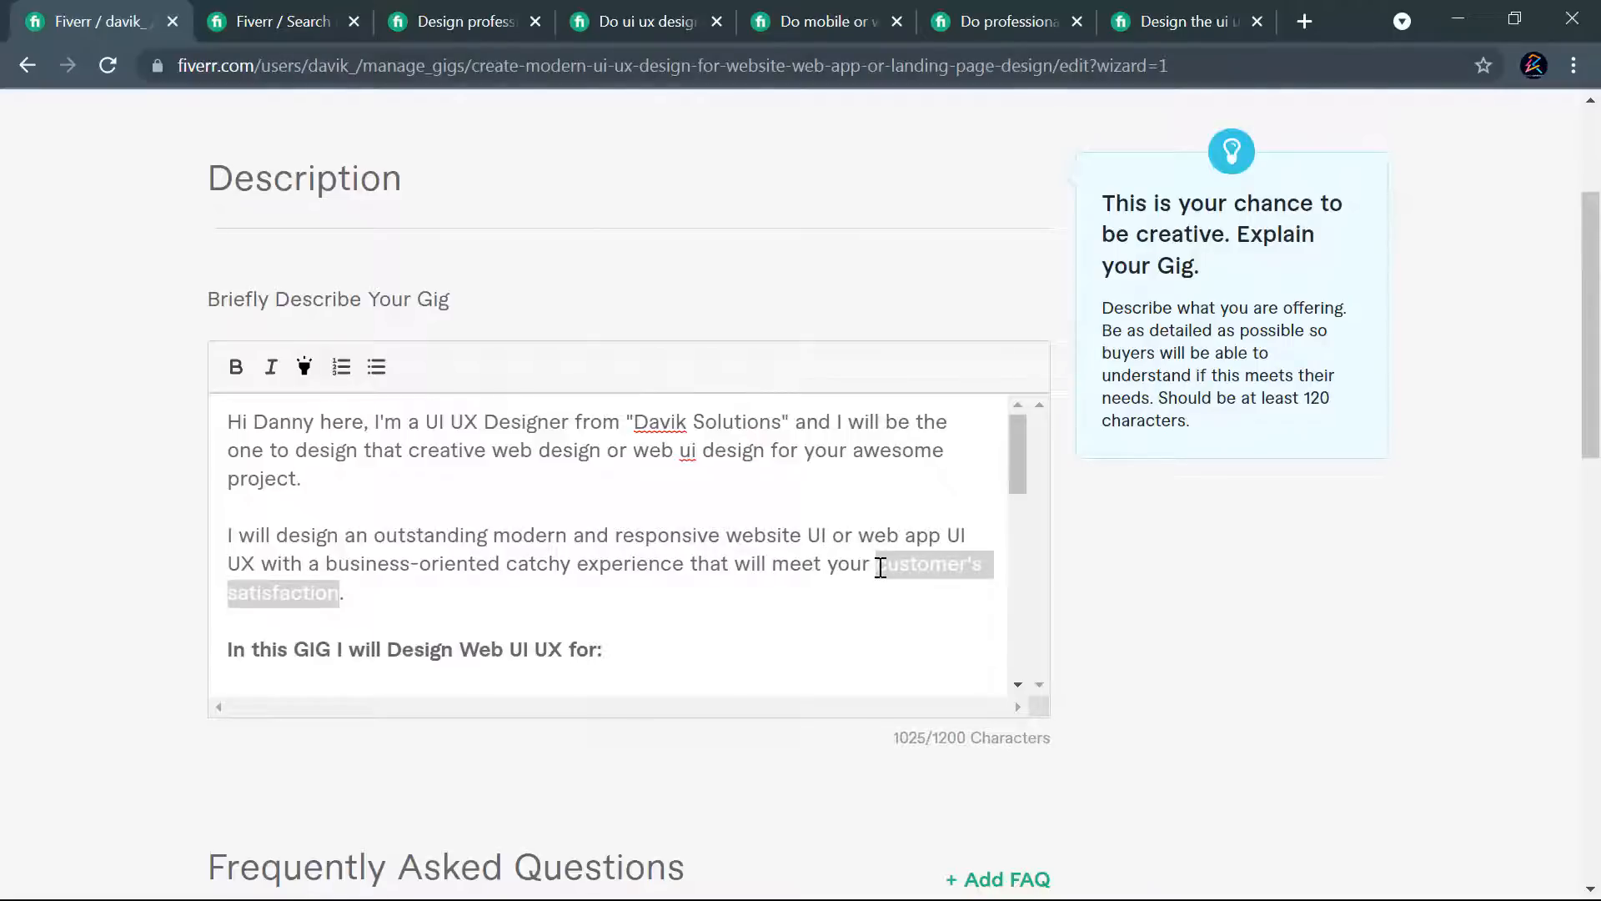
click(273, 369)
click(408, 491)
scroll(375, 561, up, 3)
scroll(678, 475, down, 3)
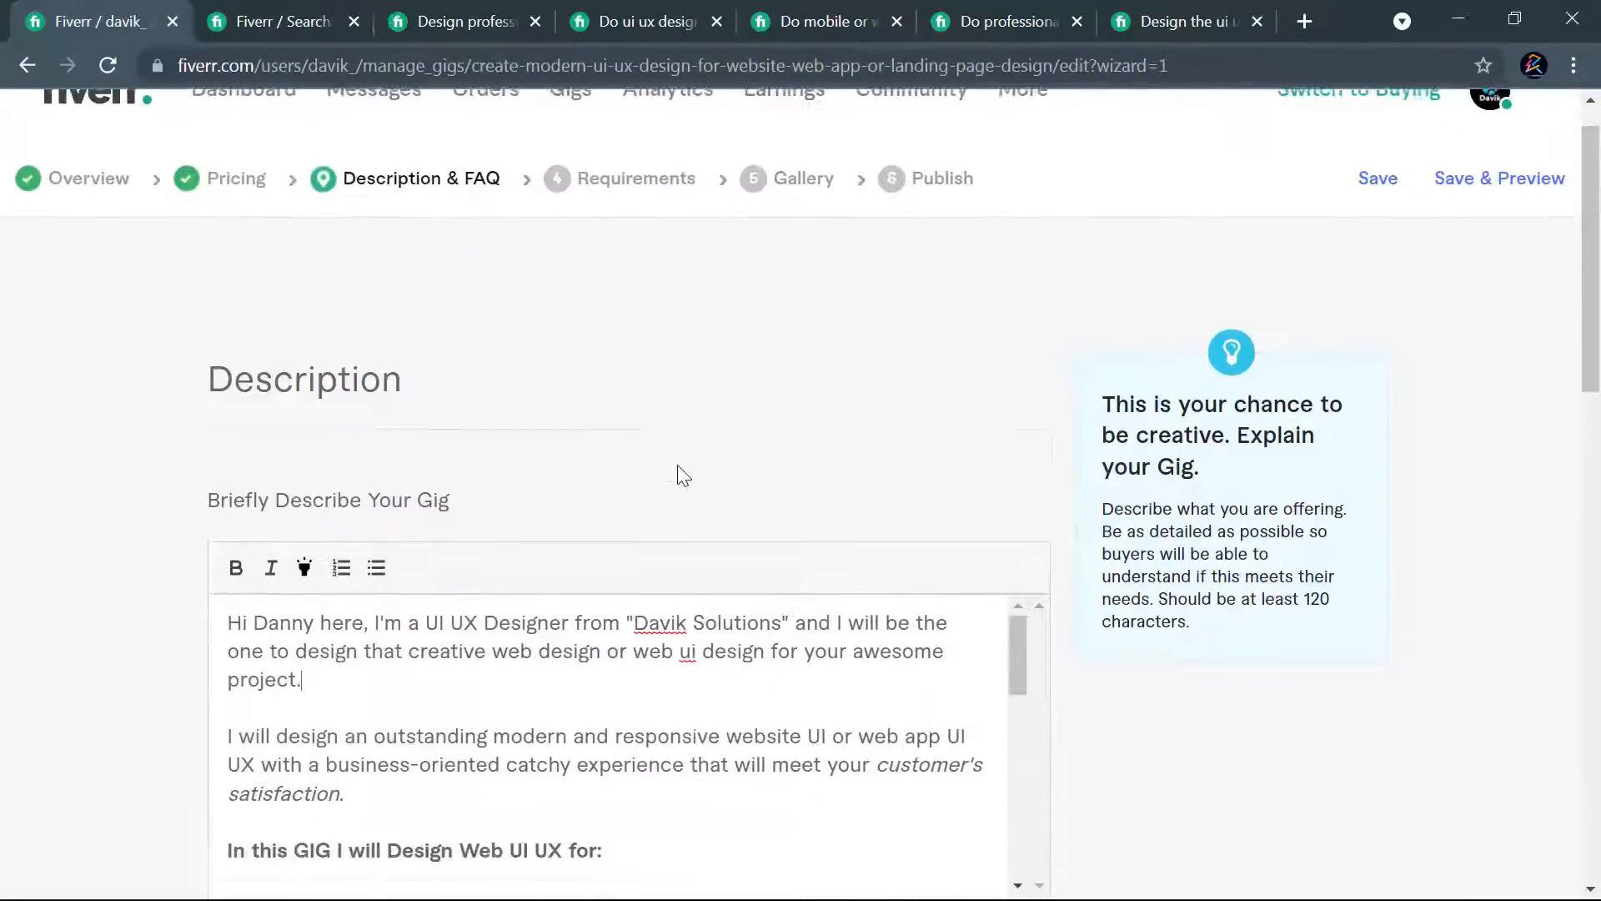
- Highlight "UI UX Designer" in the opening paragraph and capitalize "ui" as "UI" in "web ui design"
drag(427, 422, 569, 422)
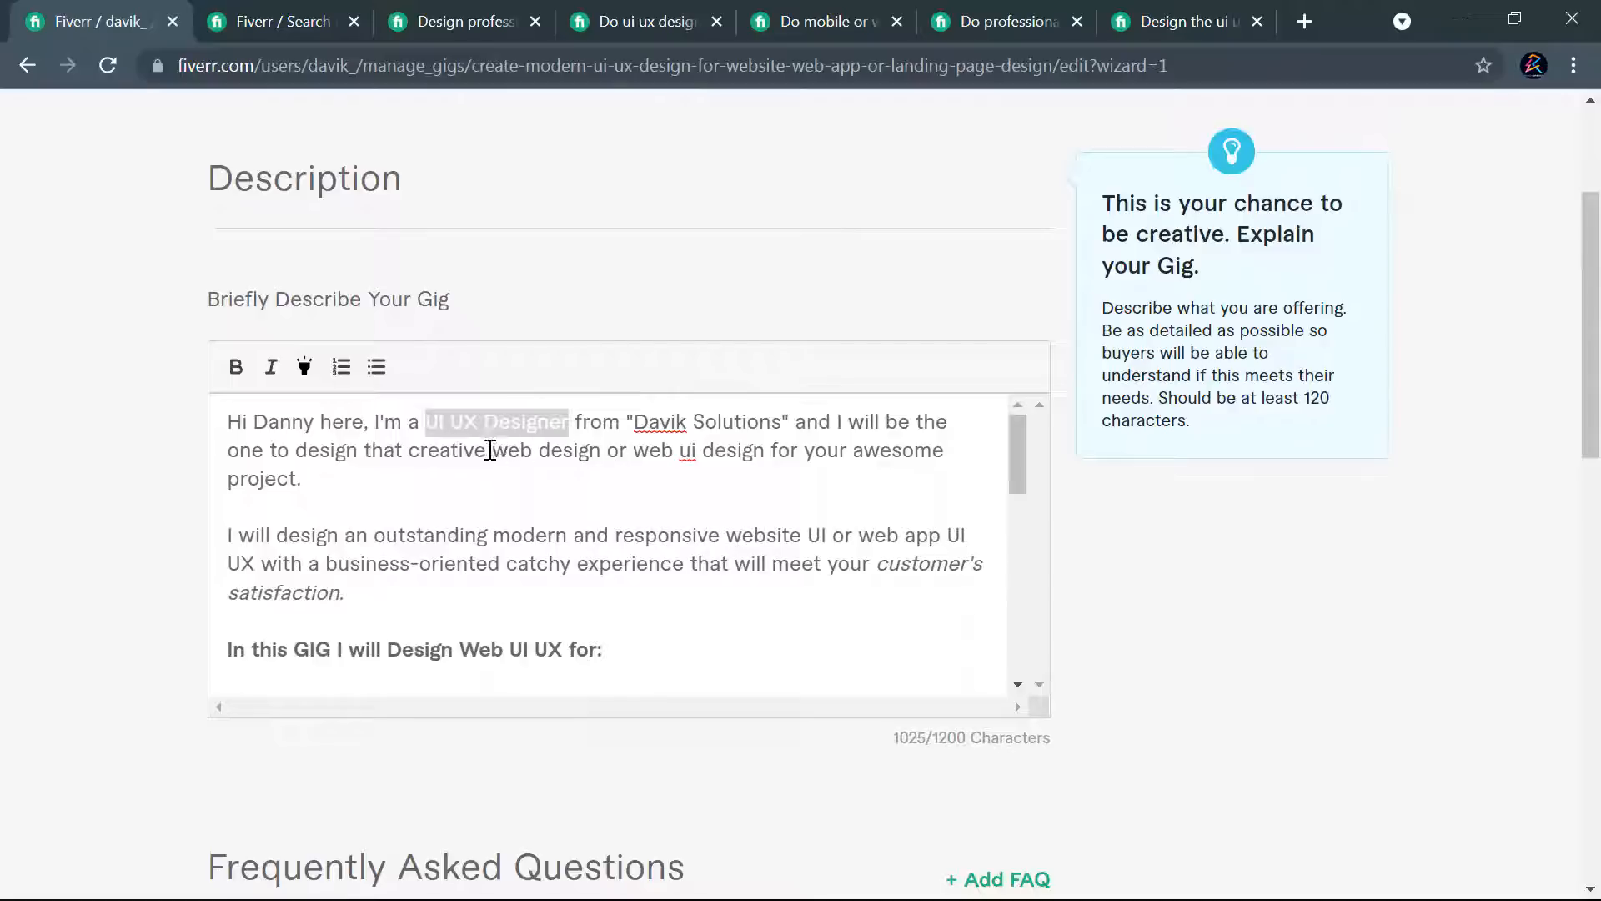
drag(501, 450, 601, 450)
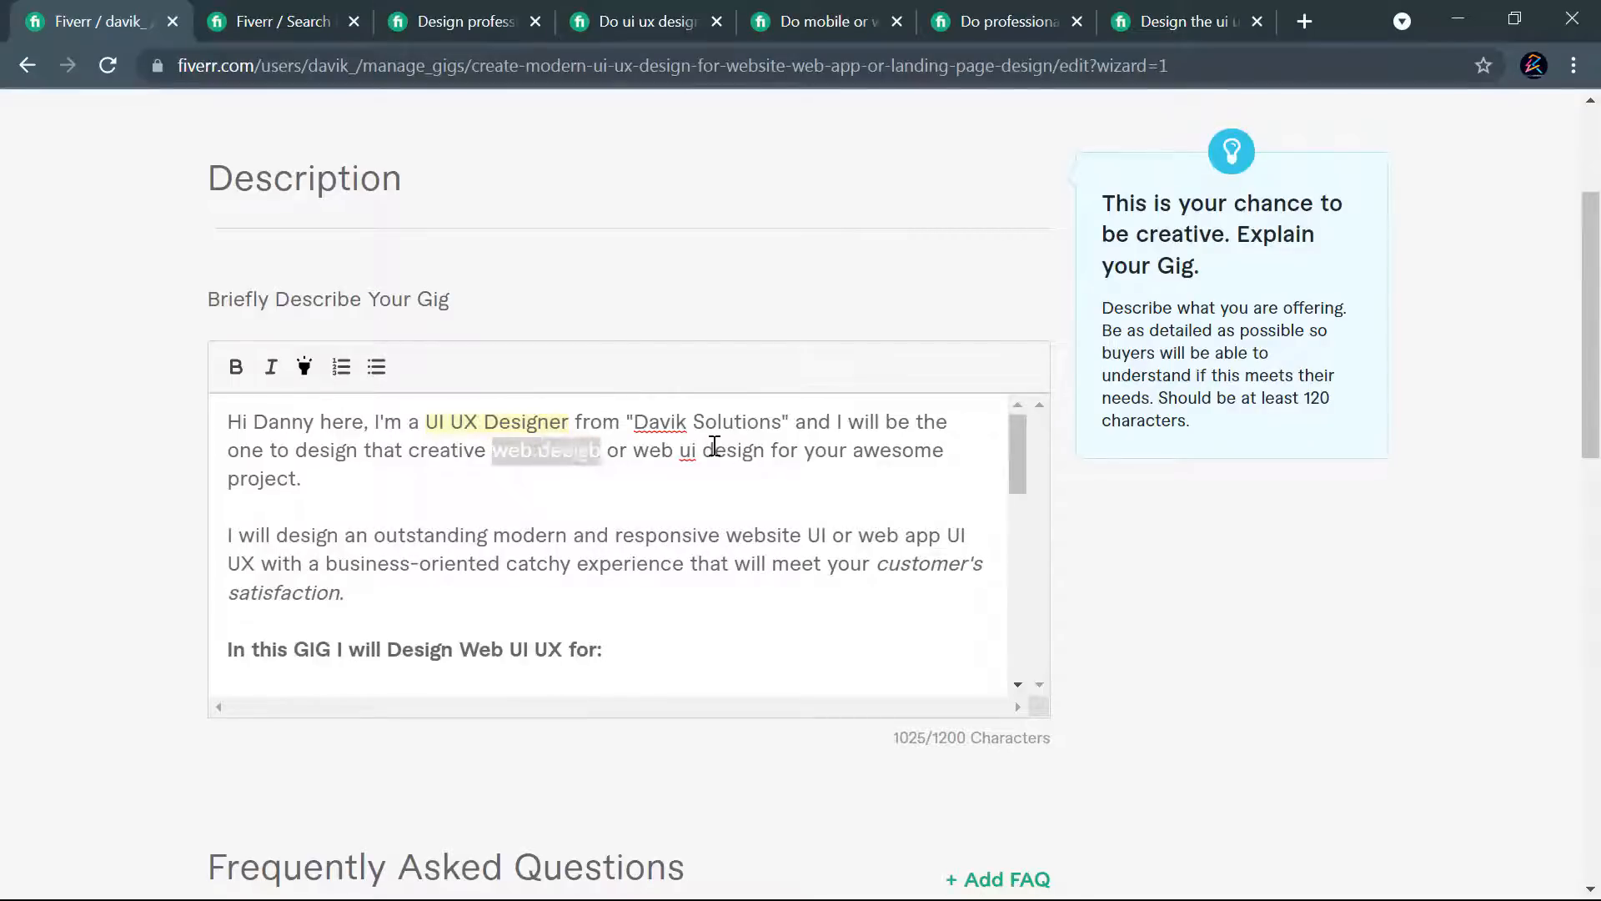
double_click(687, 449)
text(UI)
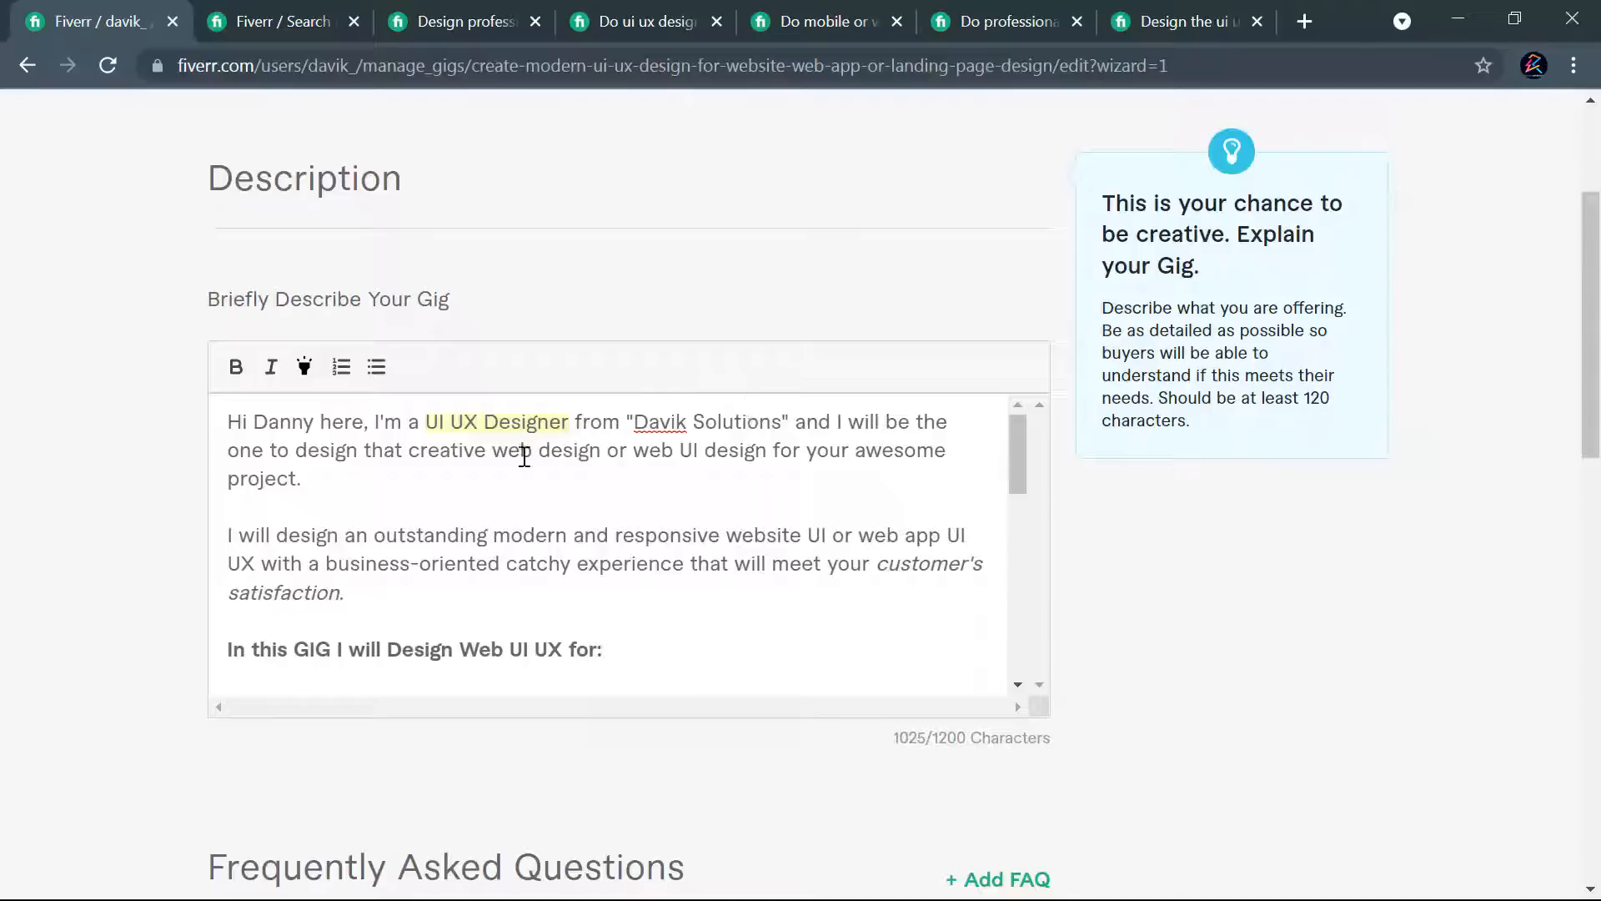
- Insert "landing page," before "web design" and "UX" after "web UI" in the opening paragraph
drag(498, 457, 773, 455)
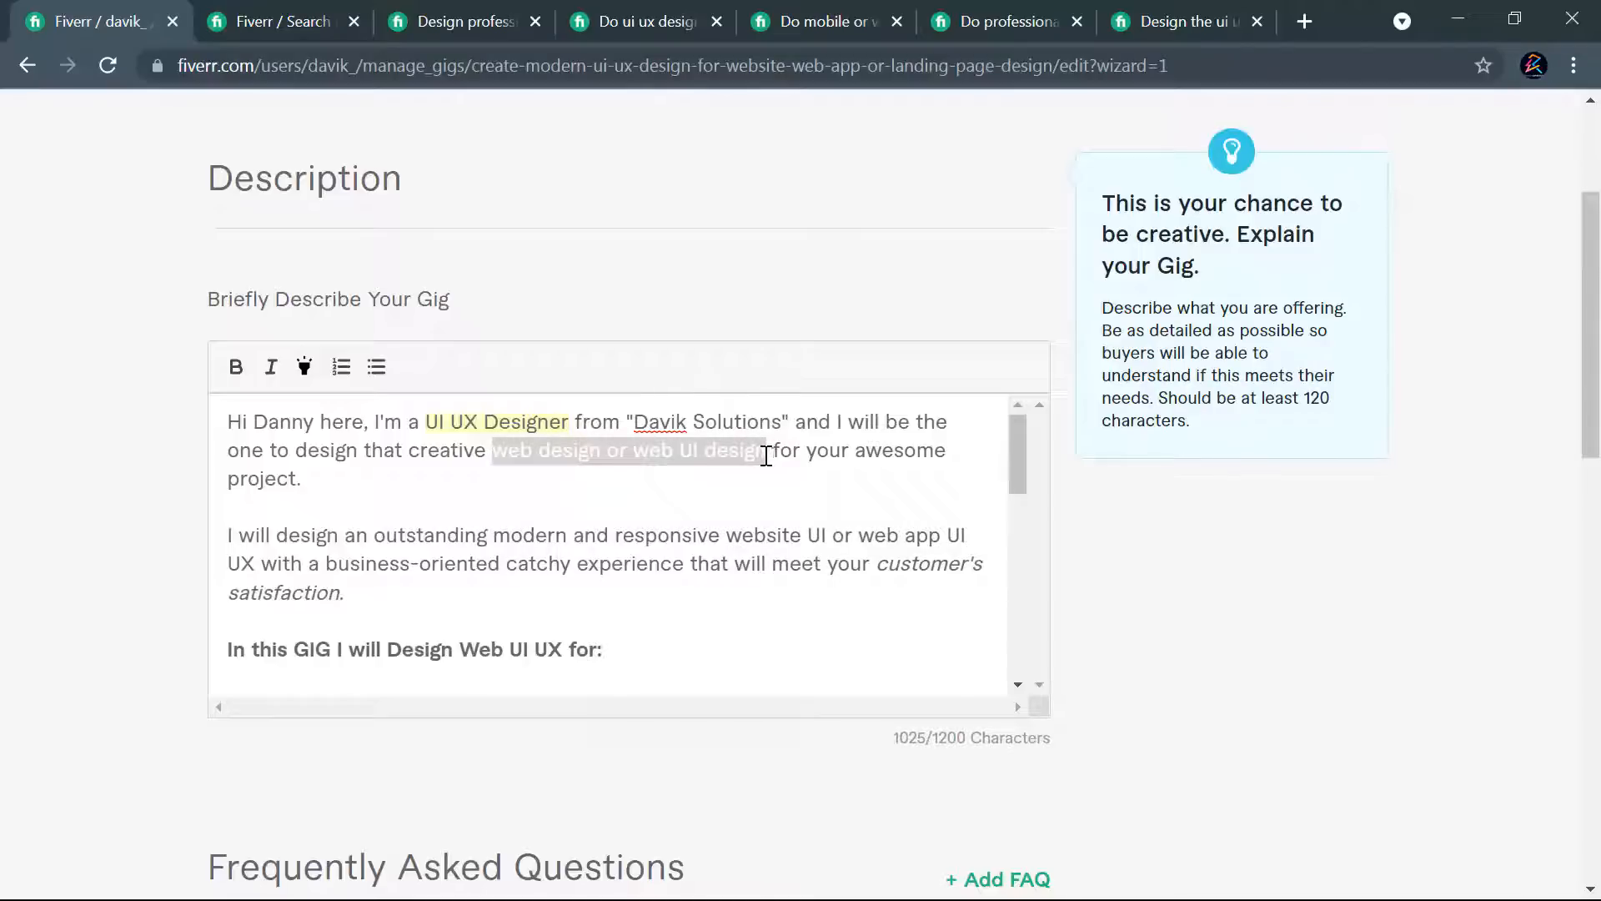
click(673, 450)
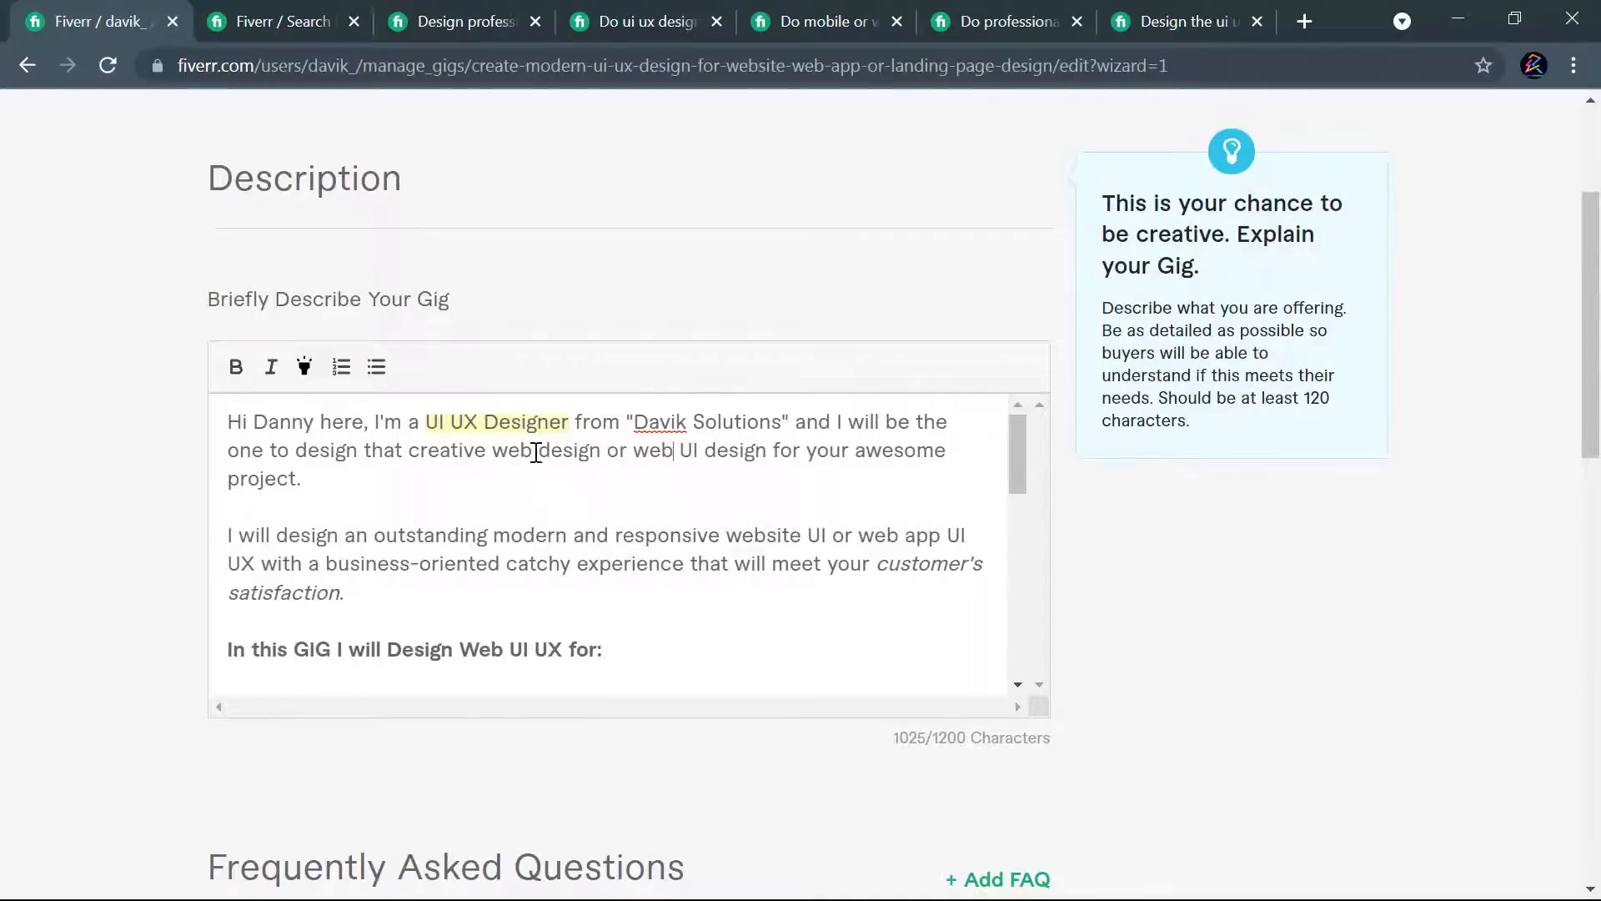
drag(528, 453, 500, 456)
key(Left)
text(lan)
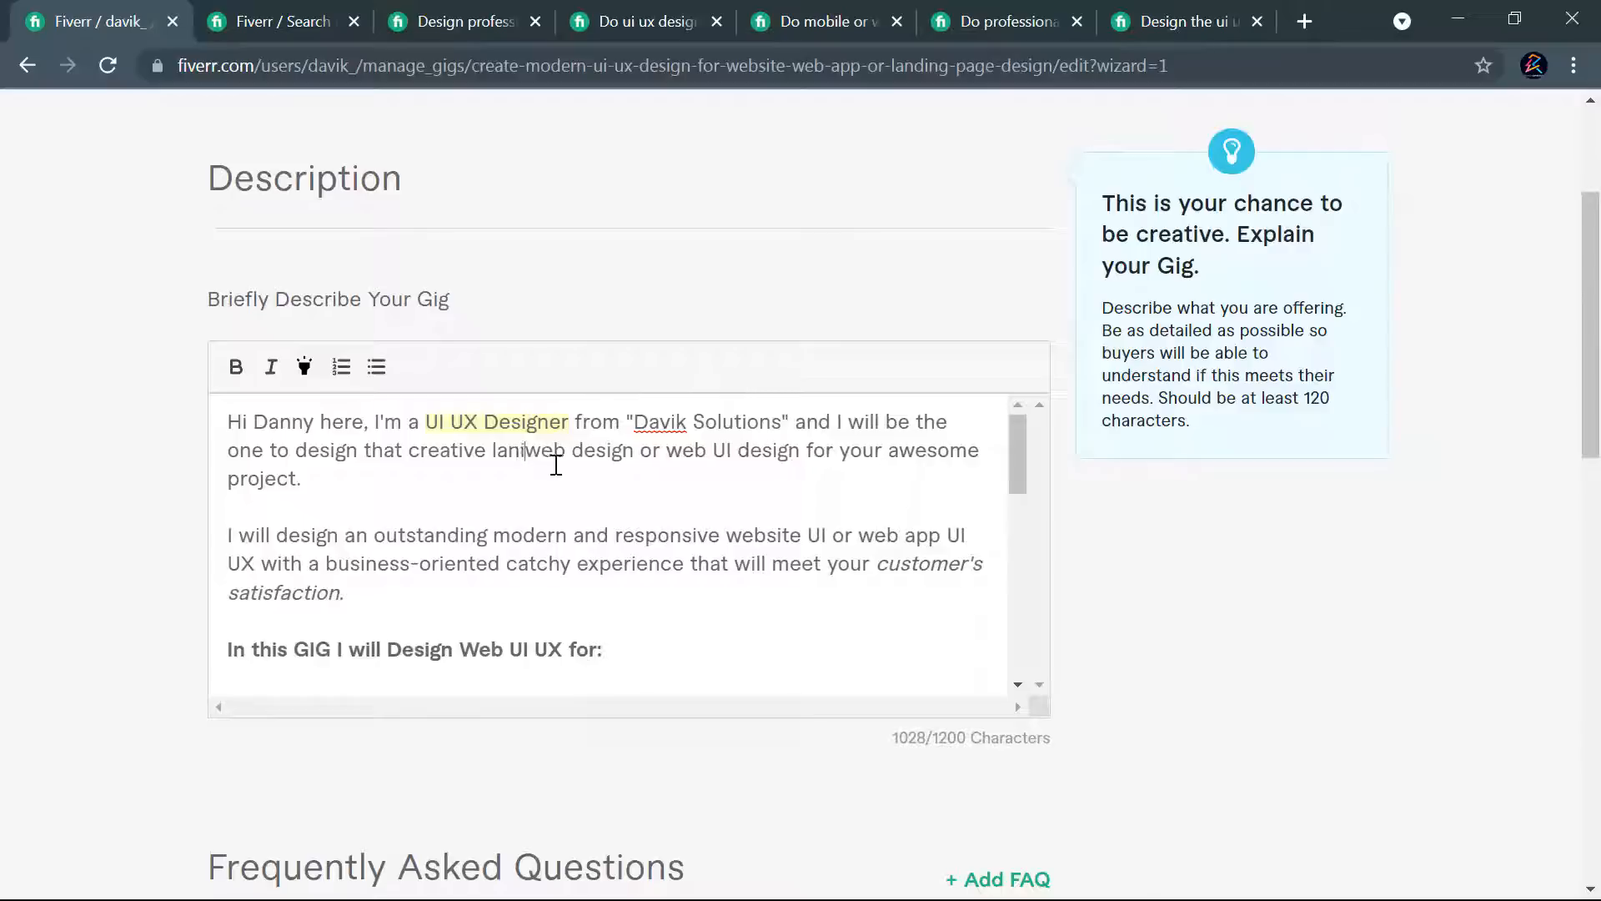
text(ding p)
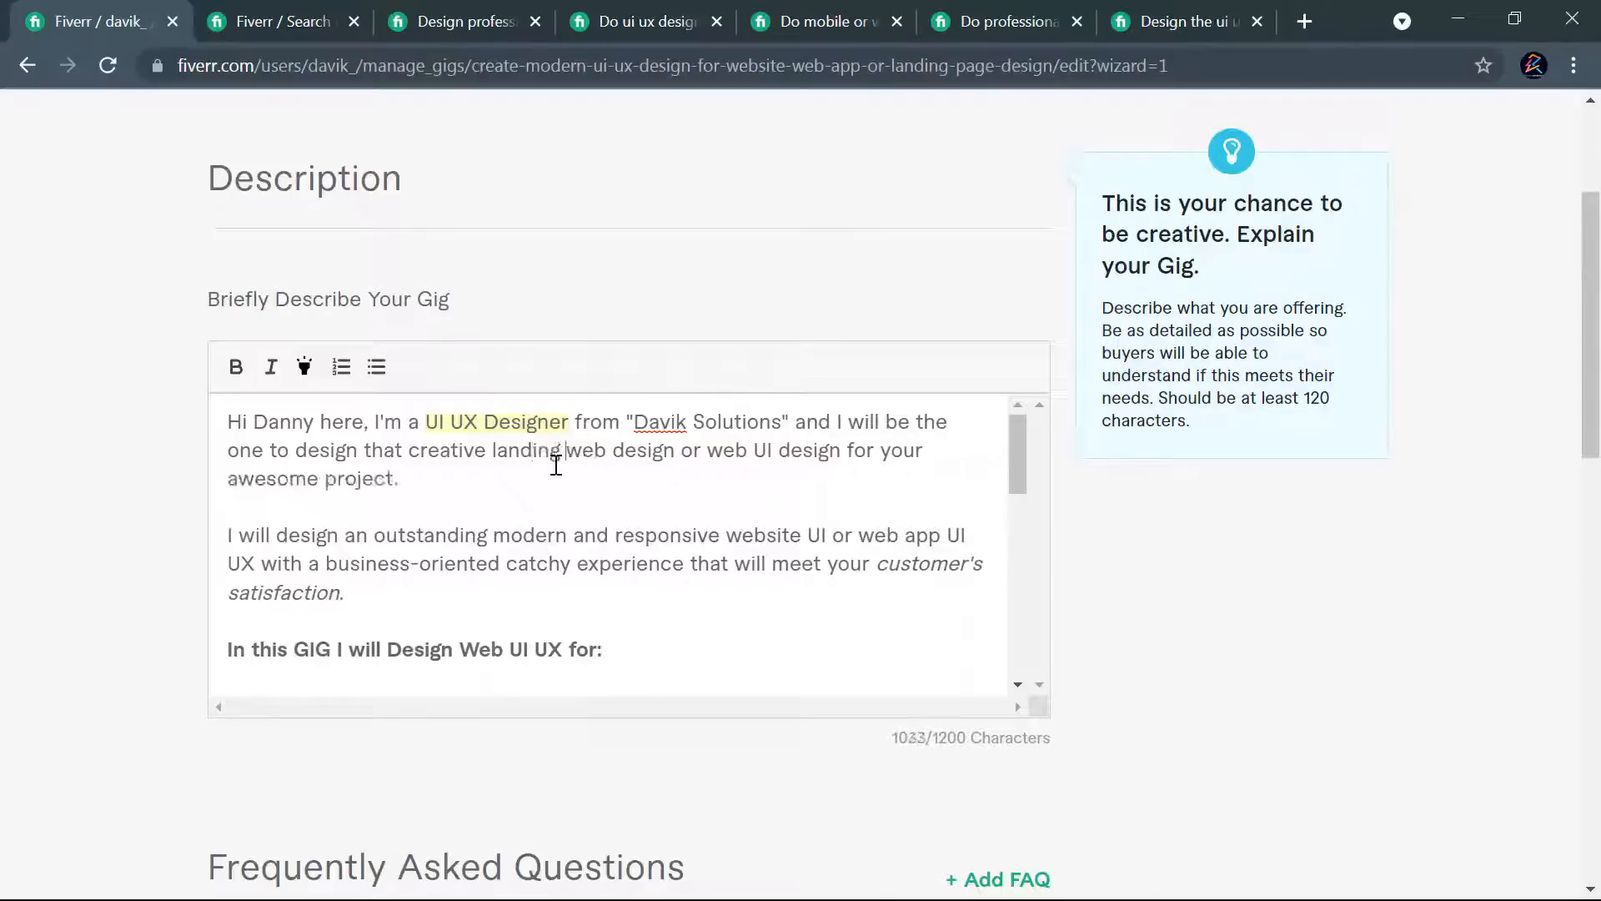
text(age)
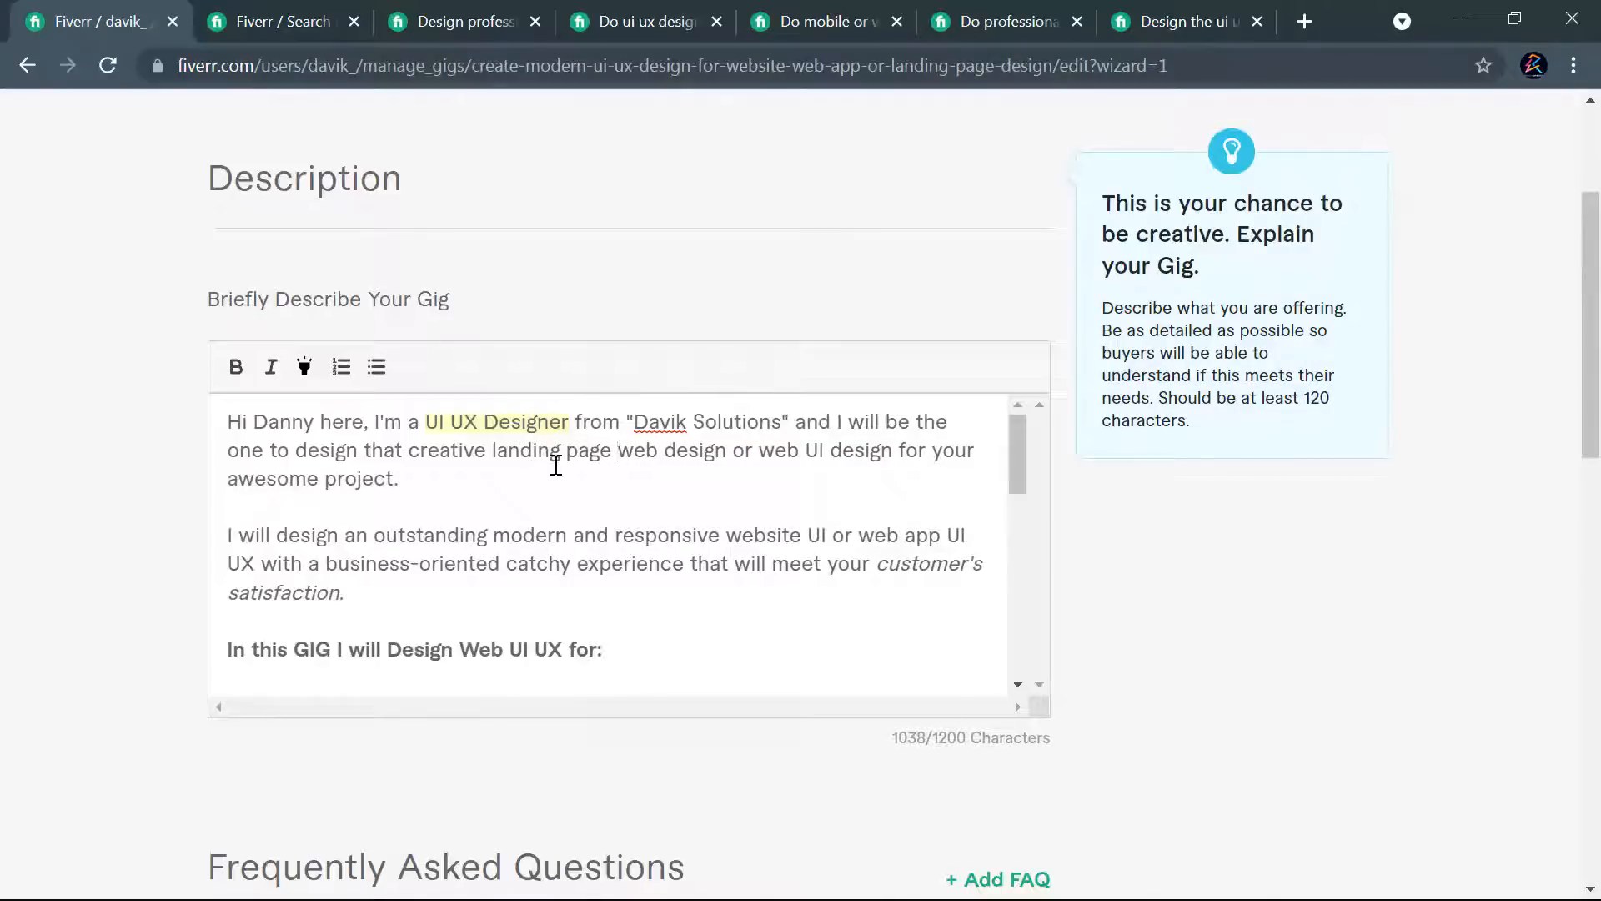
key(BackSpace)
text(,)
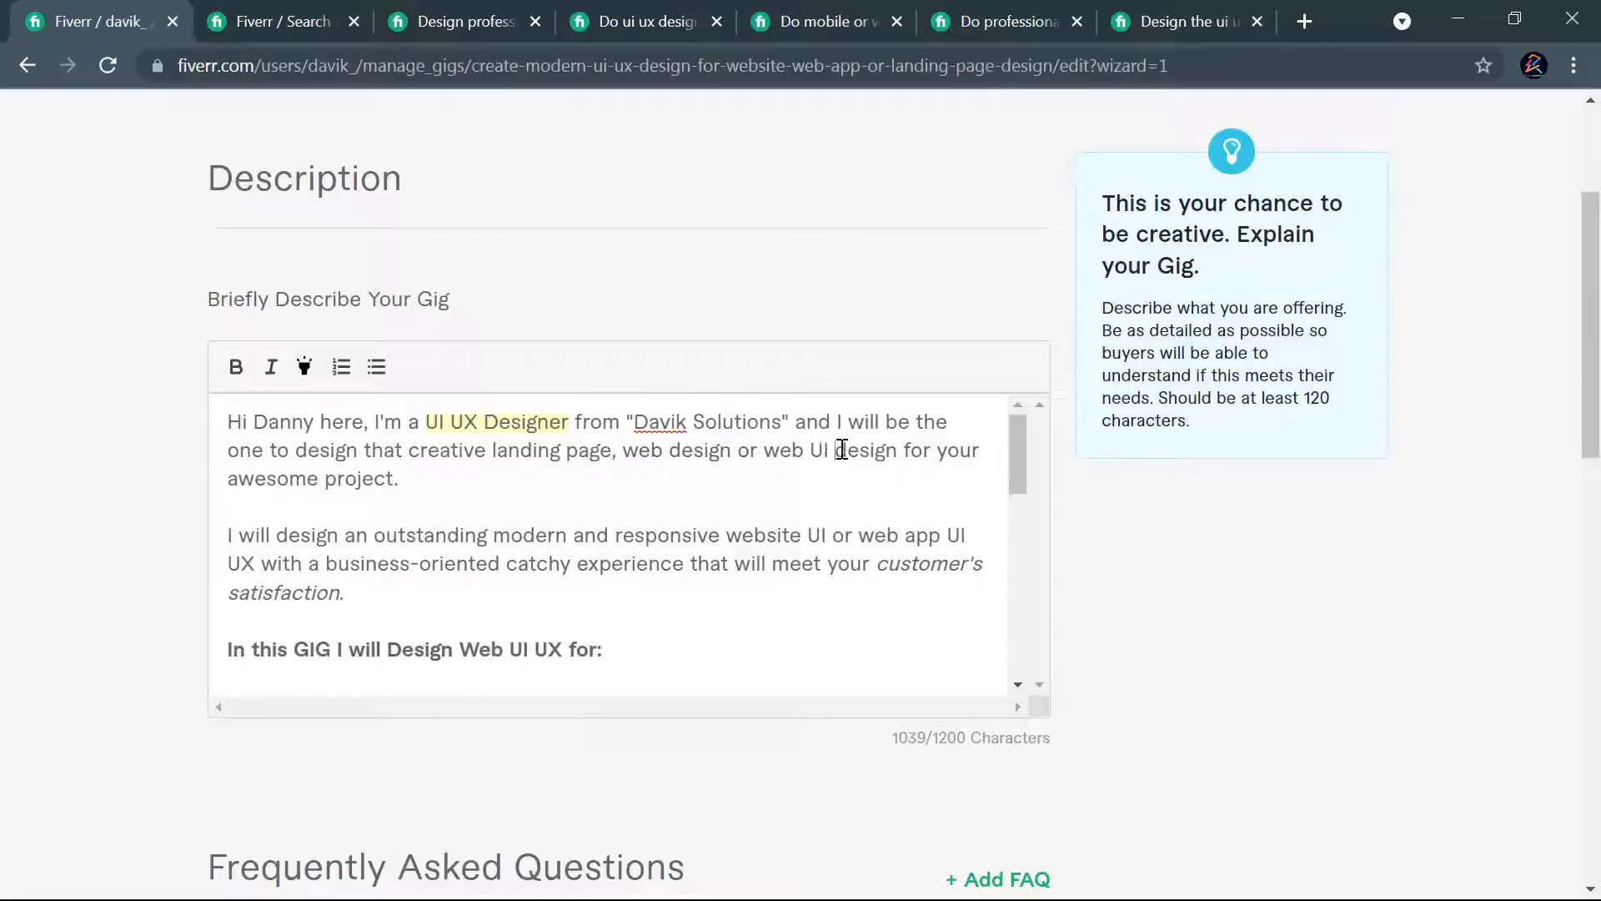
text(UX)
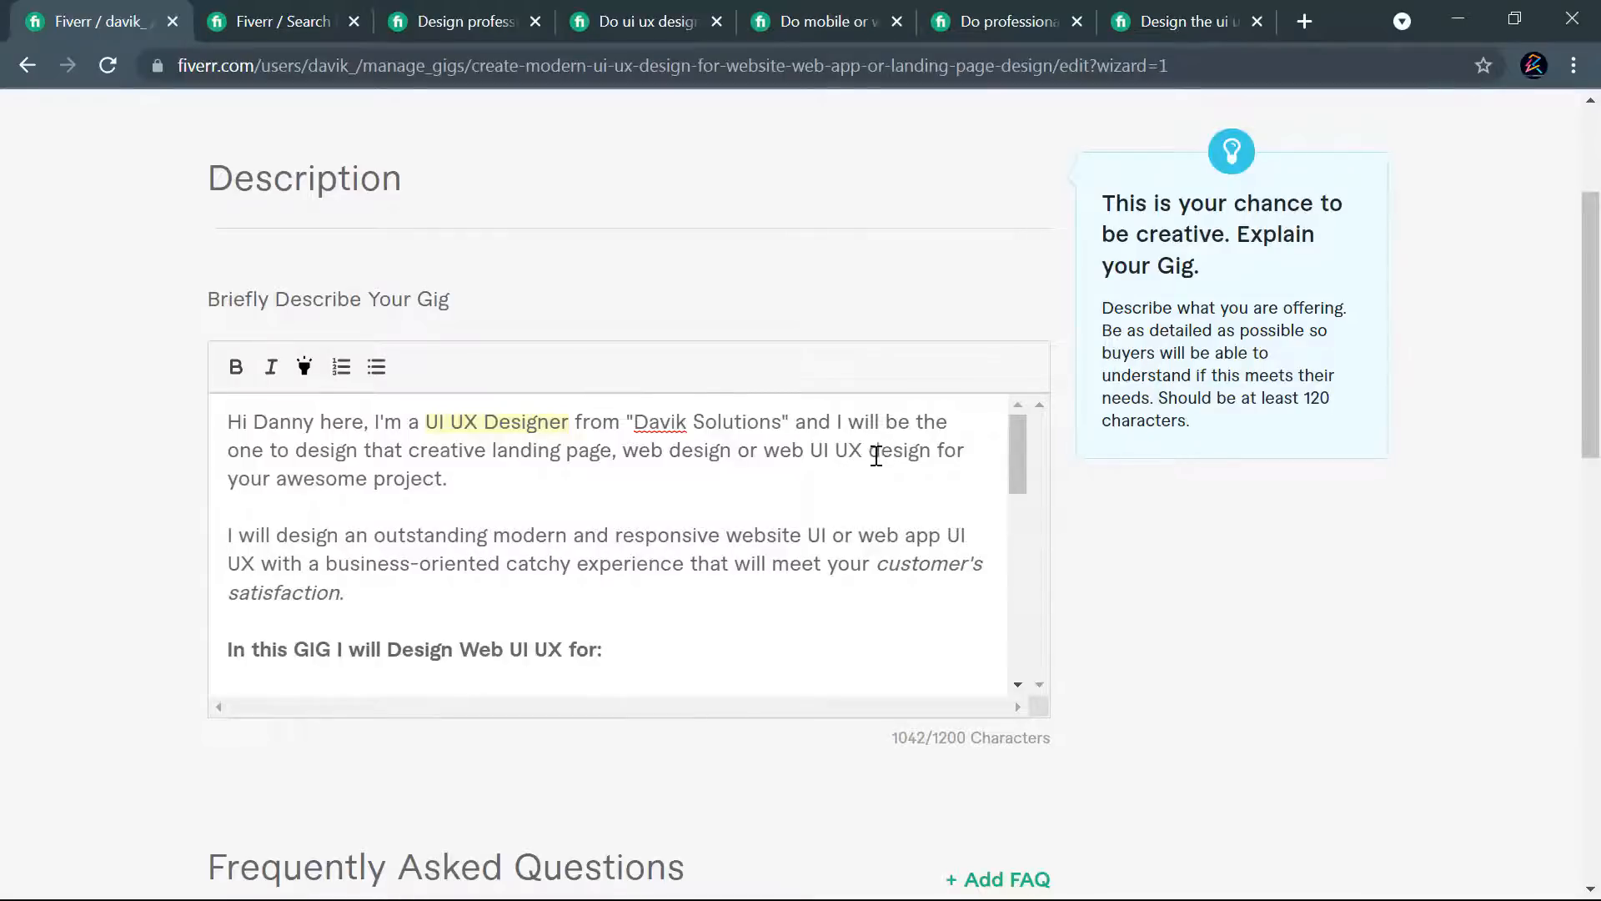
- Italicize "landing page, web design or web UI UX design" in the description's opening paragraph
drag(932, 450, 492, 450)
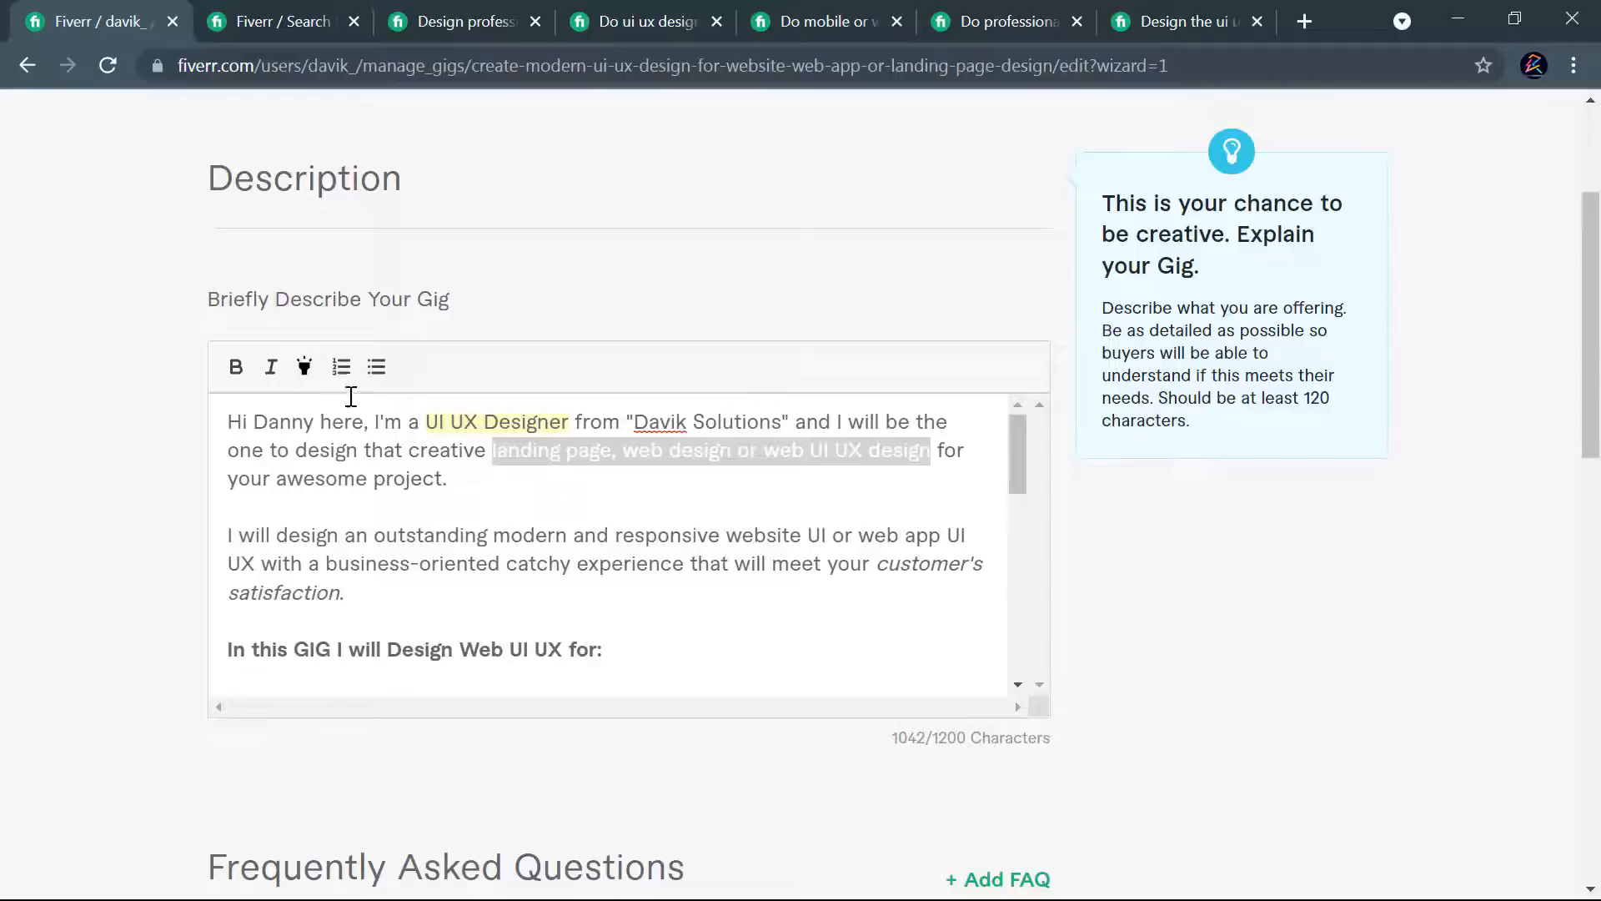
click(270, 367)
click(496, 480)
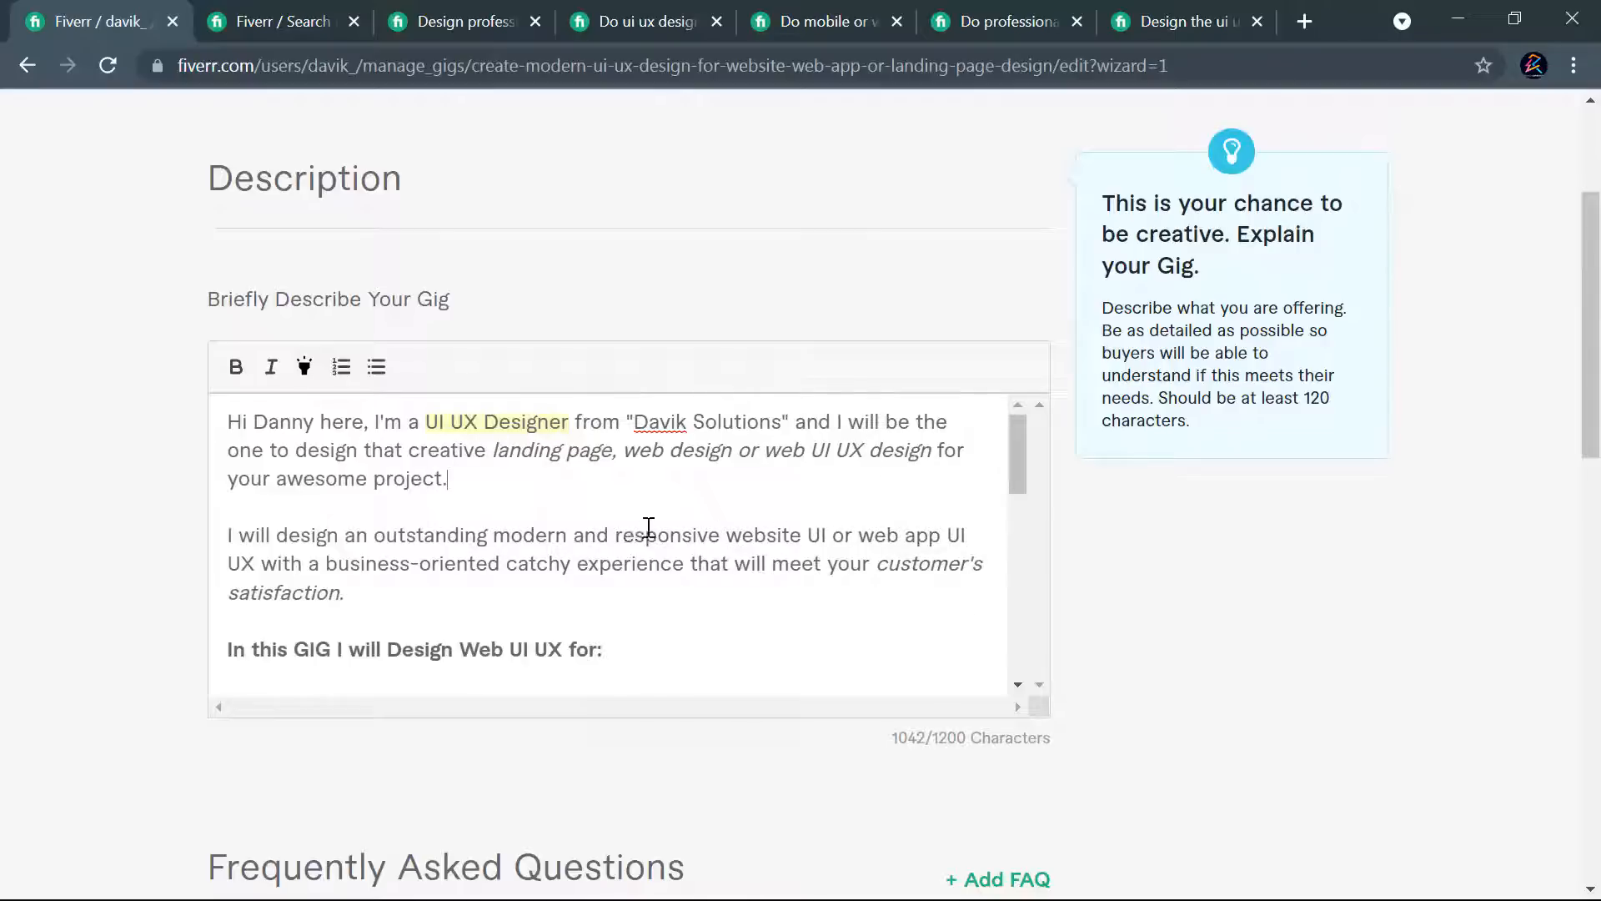
scroll(646, 525, down, 10)
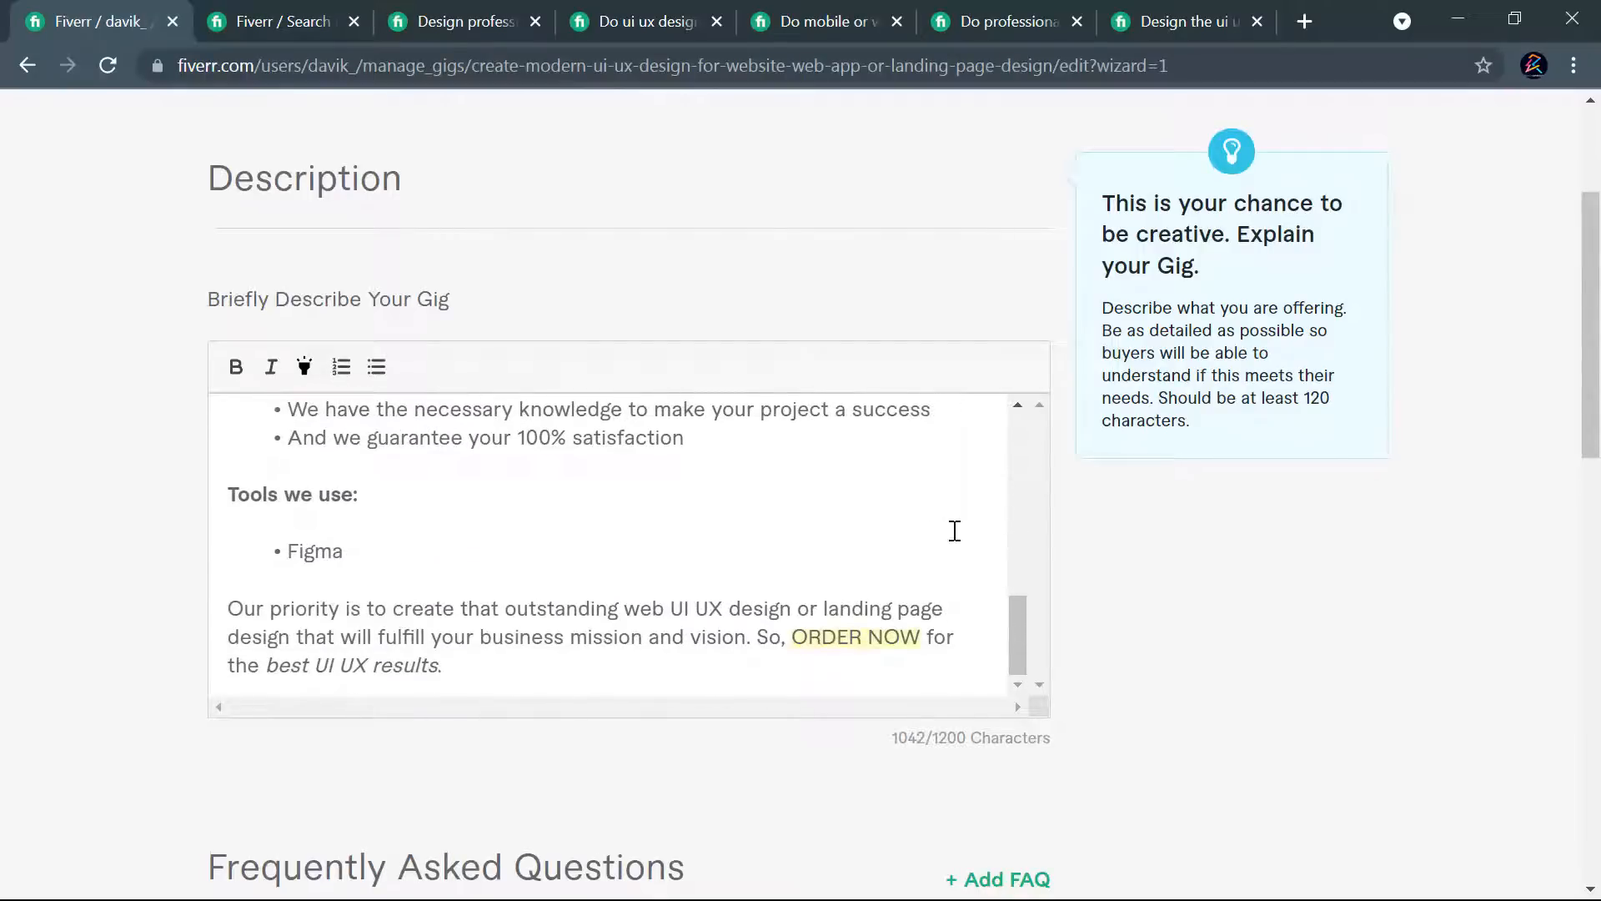
scroll(939, 542, up, 12)
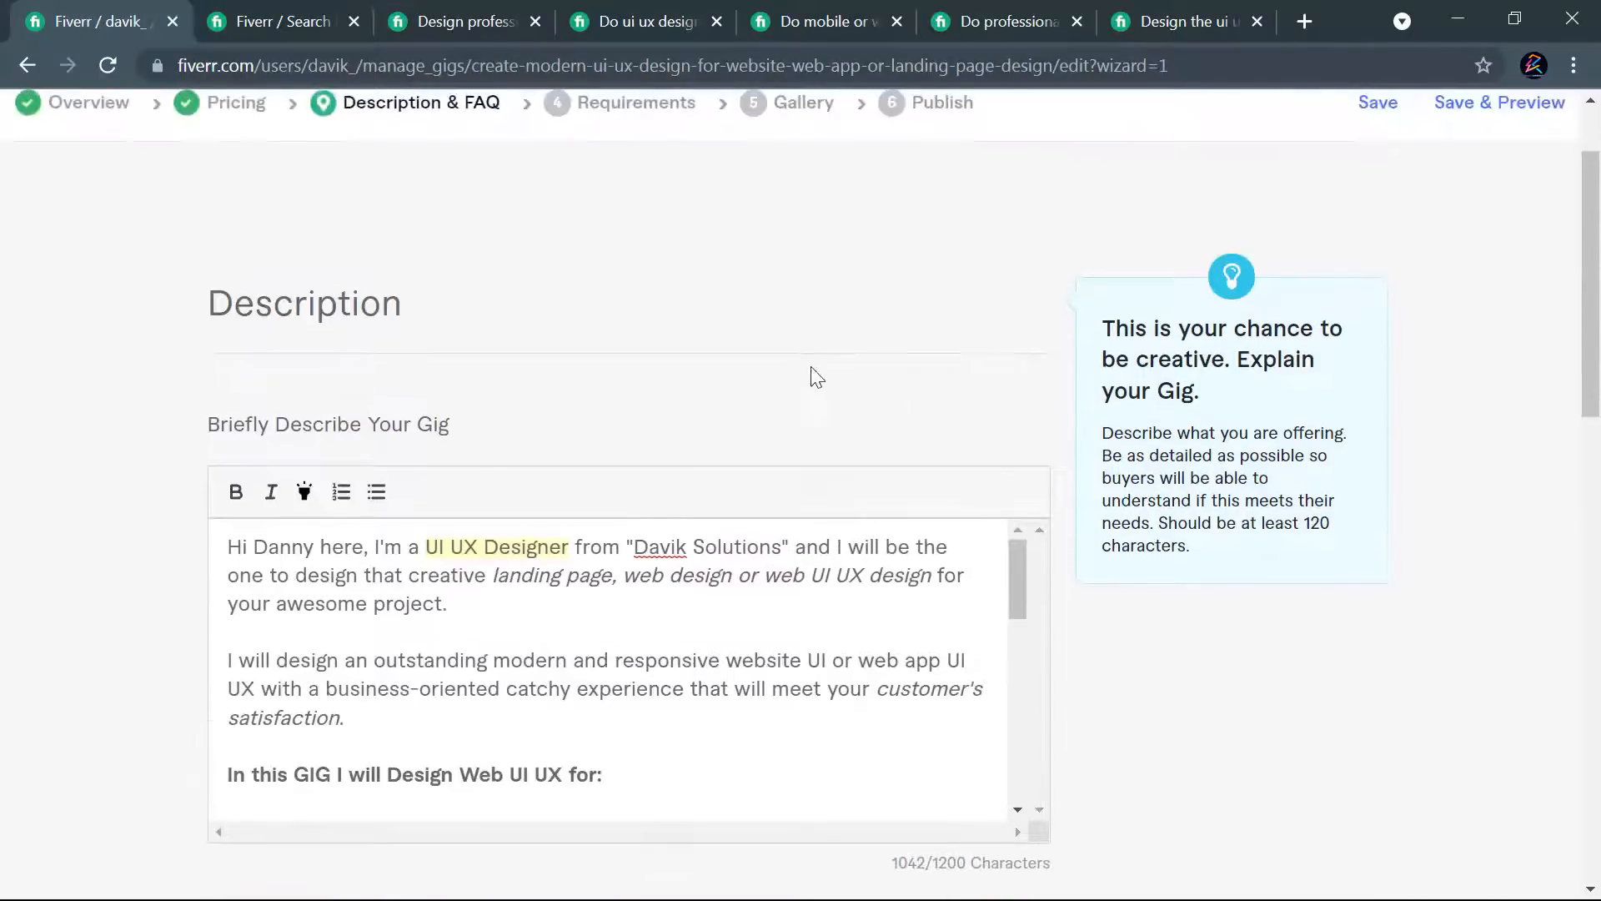
scroll(923, 383, down, 7)
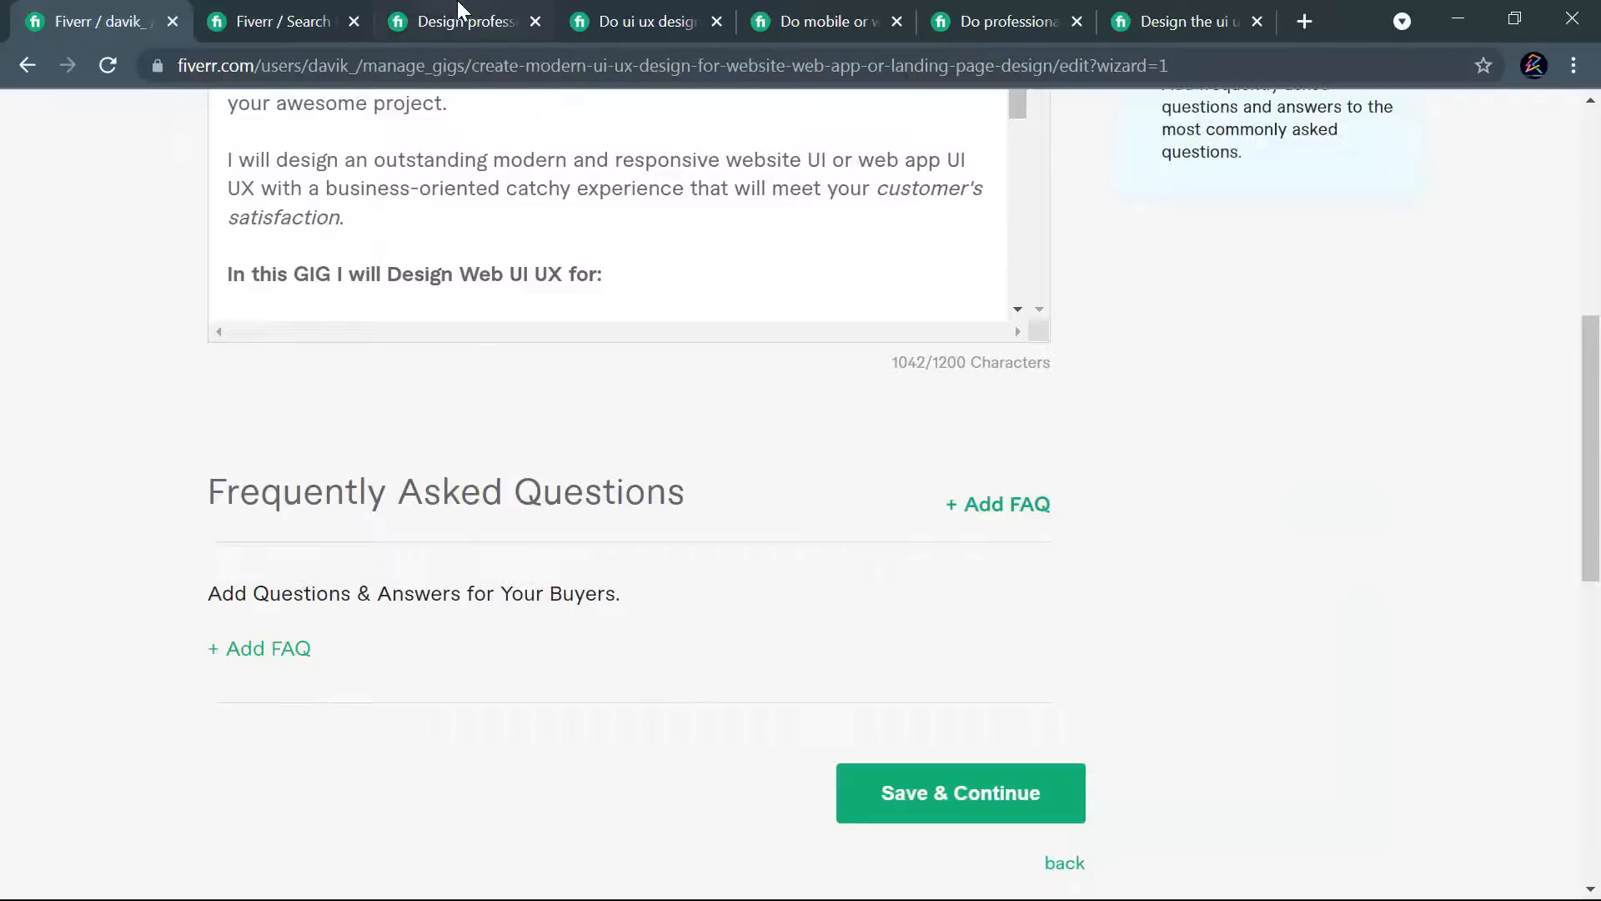
- Review the competing professional landing page design gig's description and compare its Basic, Standard and Premium packages
click(1008, 18)
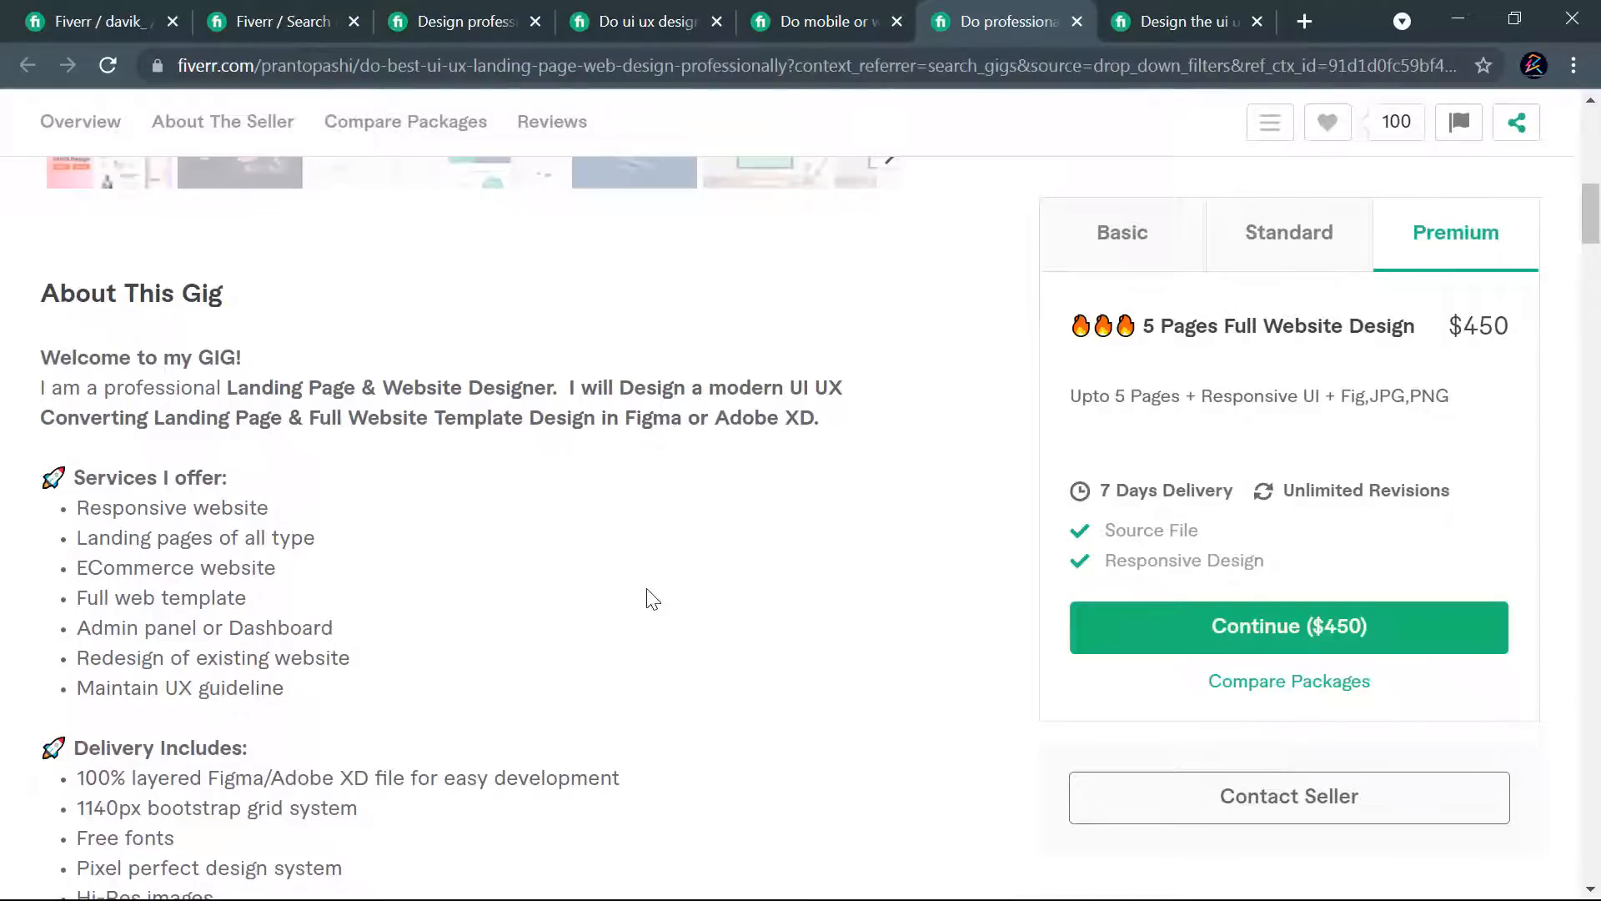
scroll(653, 599, down, 4)
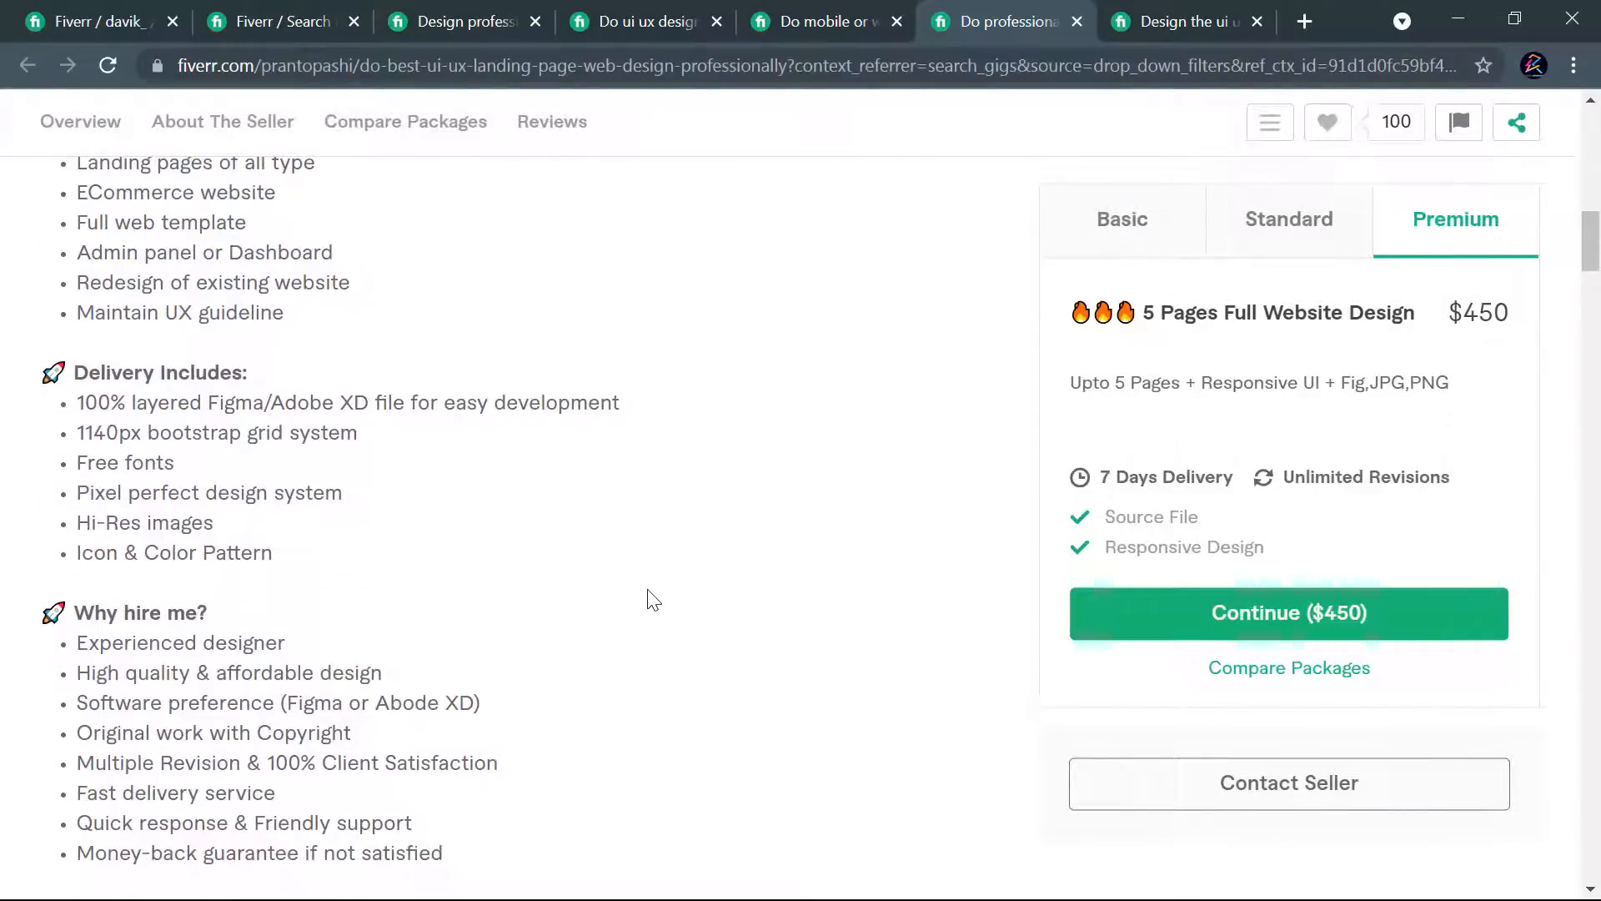
click(1304, 236)
click(1131, 236)
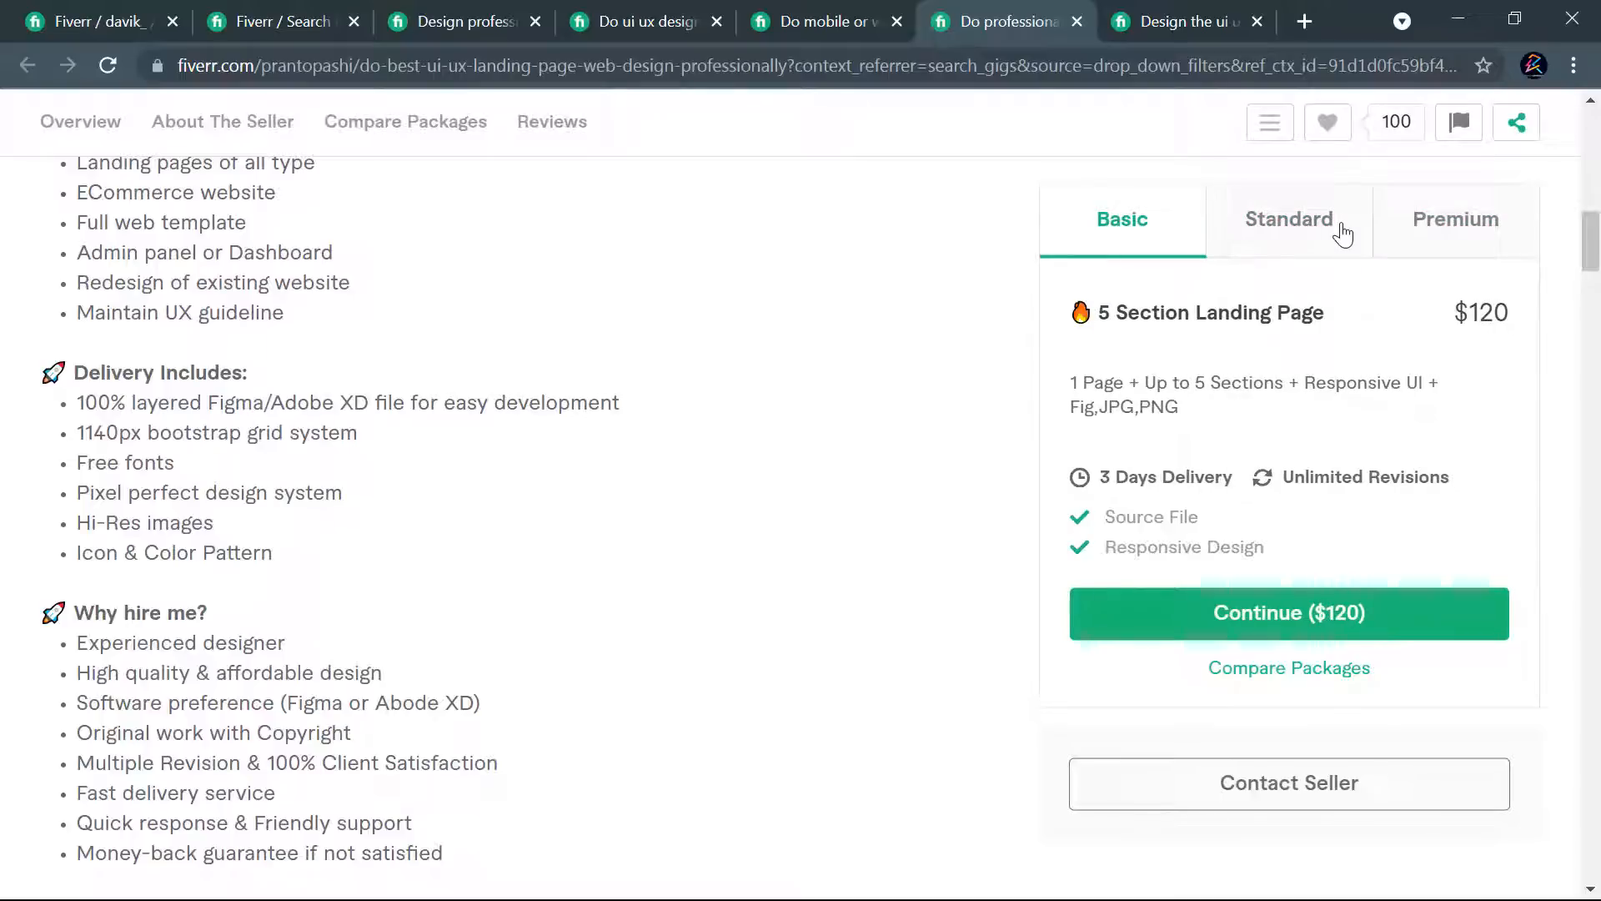
click(1315, 233)
click(1421, 225)
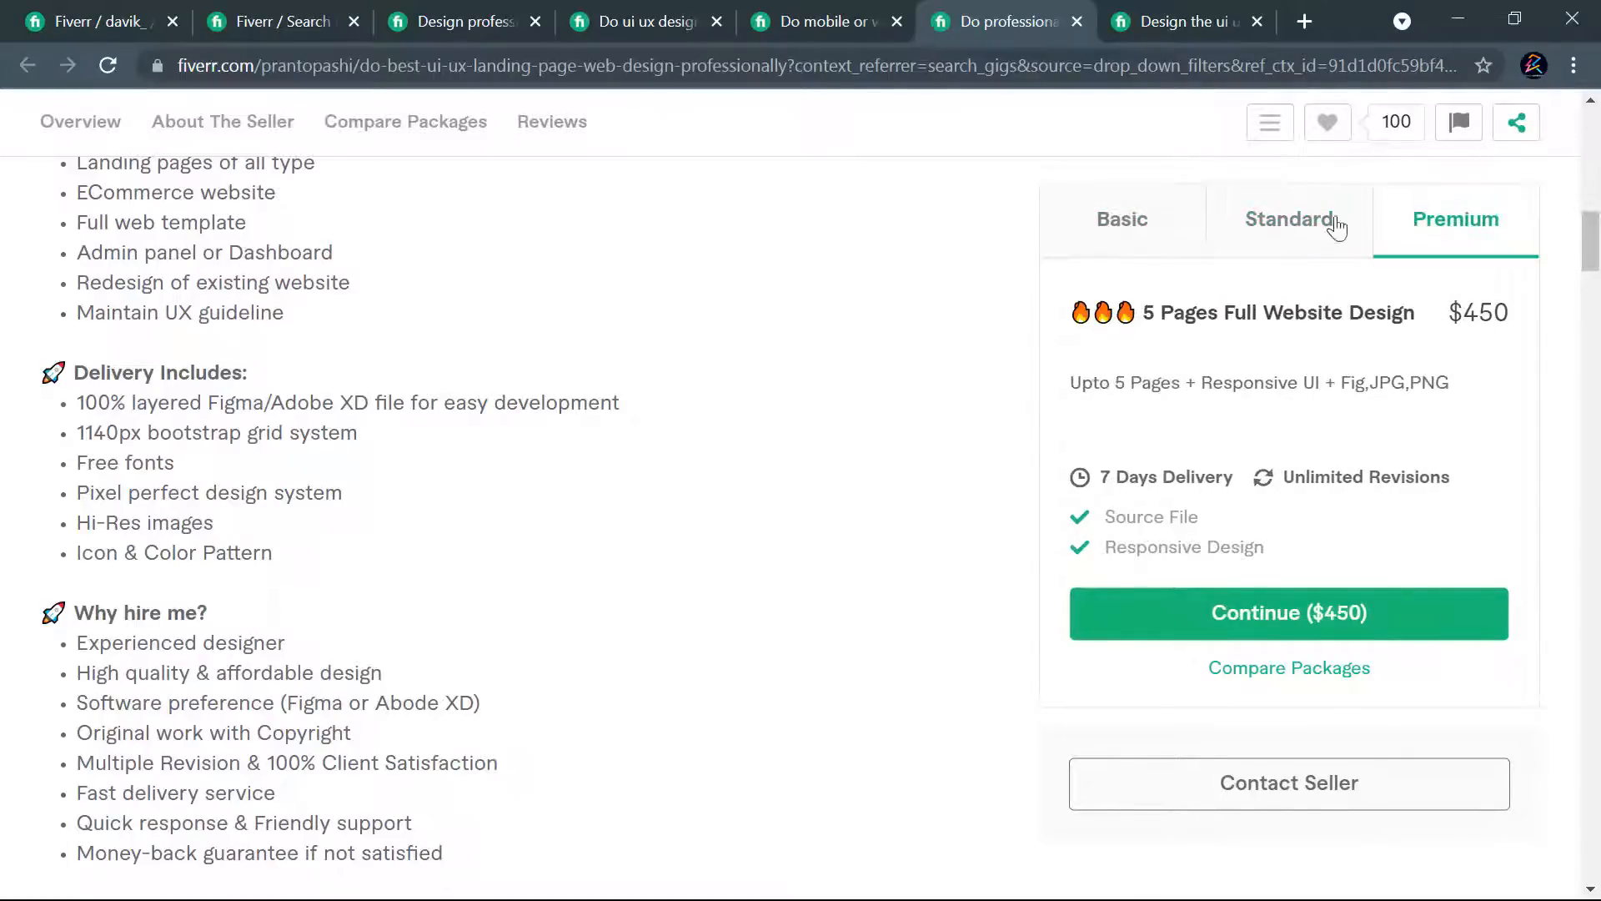
scroll(317, 554, down, 4)
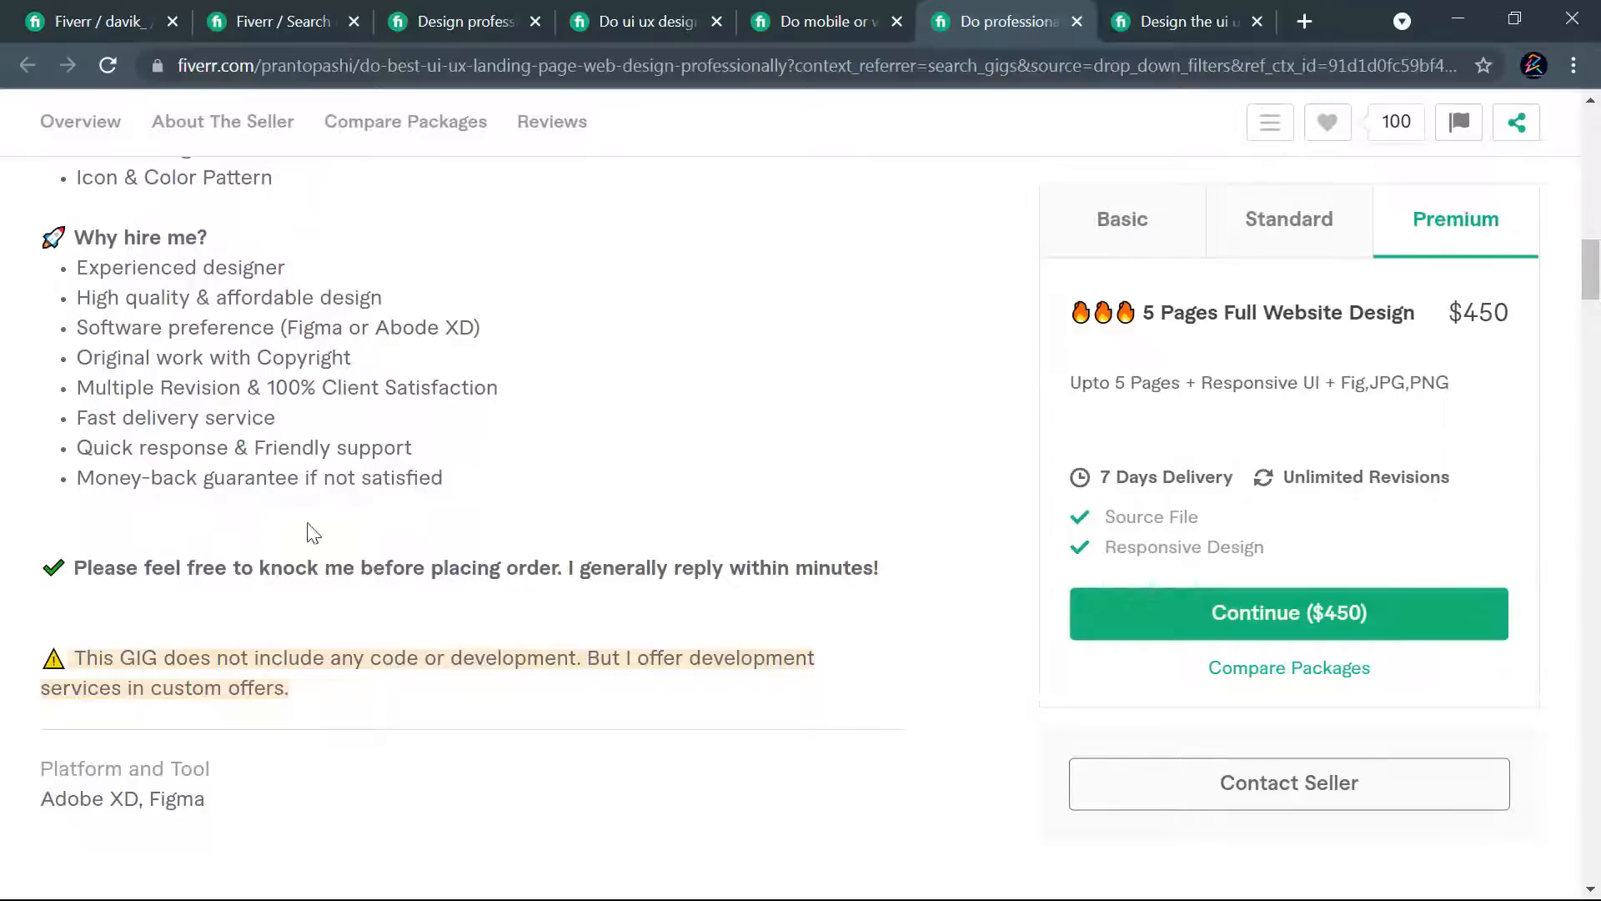
scroll(52, 424, up, 3)
- Copy the rocket emoji beside the "Why hire me?" heading in the competing gig's description
double_click(52, 488)
right_click(54, 488)
click(98, 499)
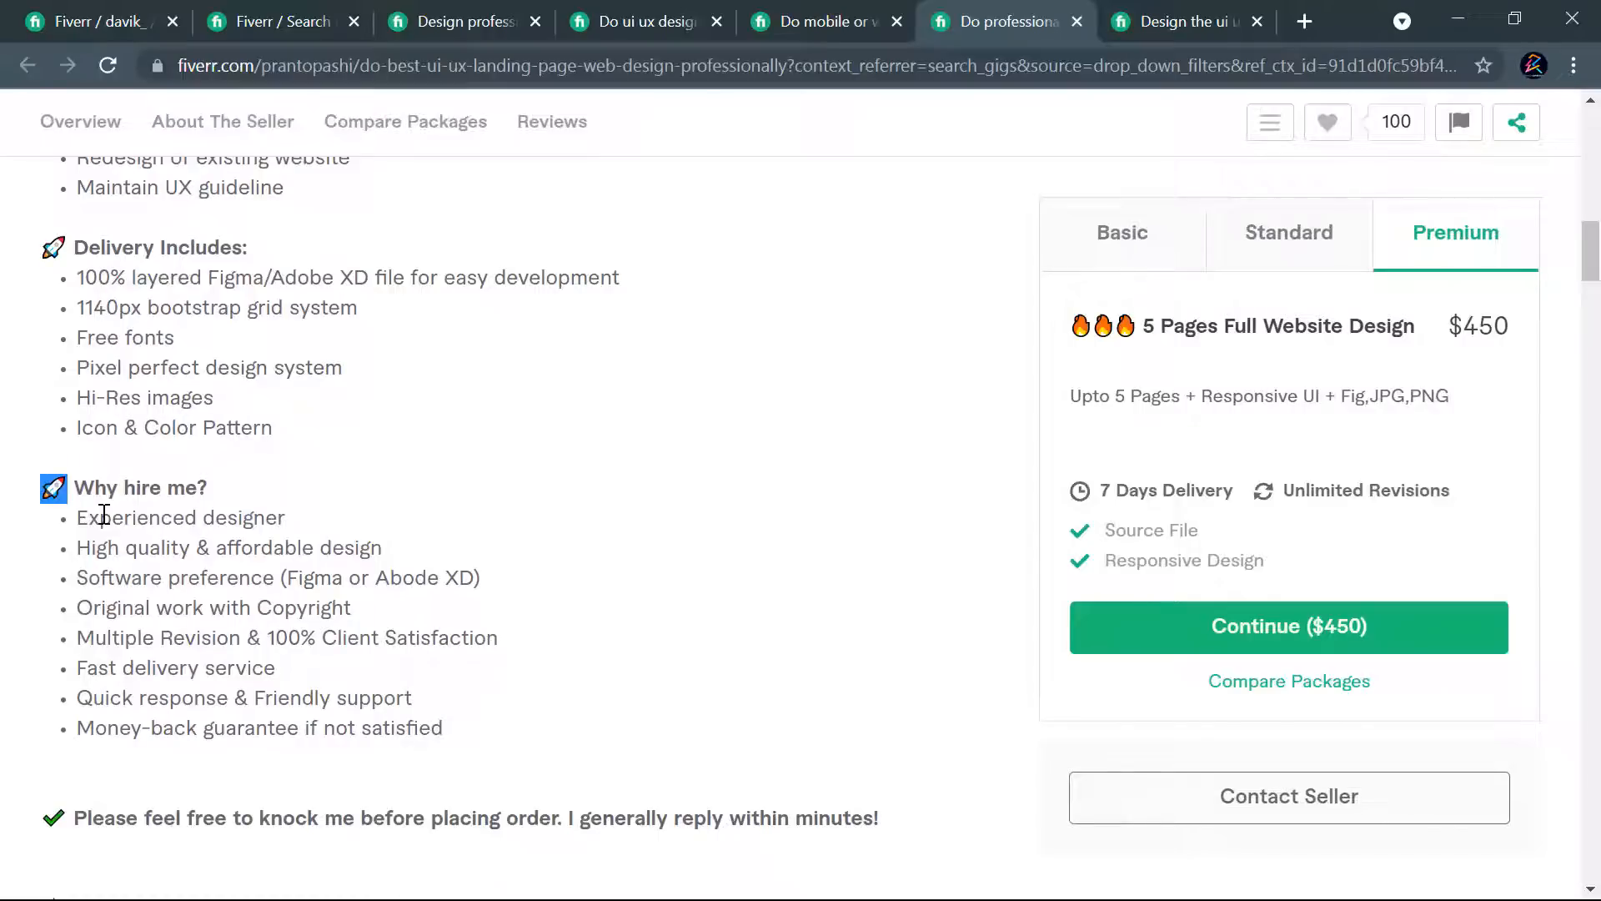
scroll(169, 467, up, 6)
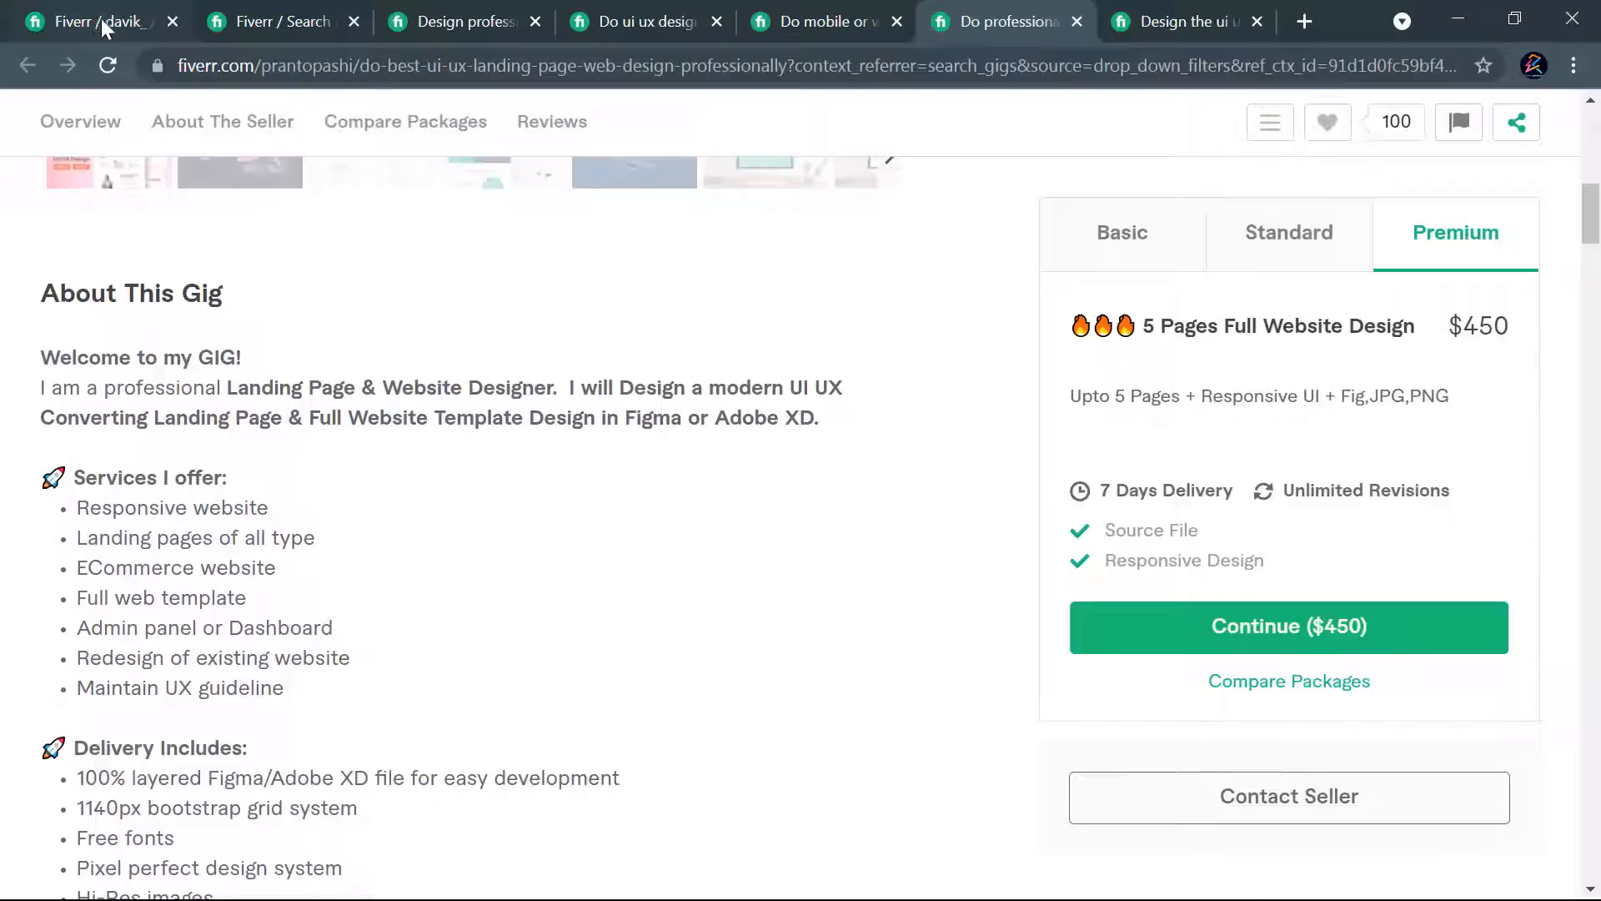
- Save the competing landing page design gig to the favorites
scroll(377, 459, down, 8)
scroll(377, 459, down, 9)
scroll(411, 475, up, 5)
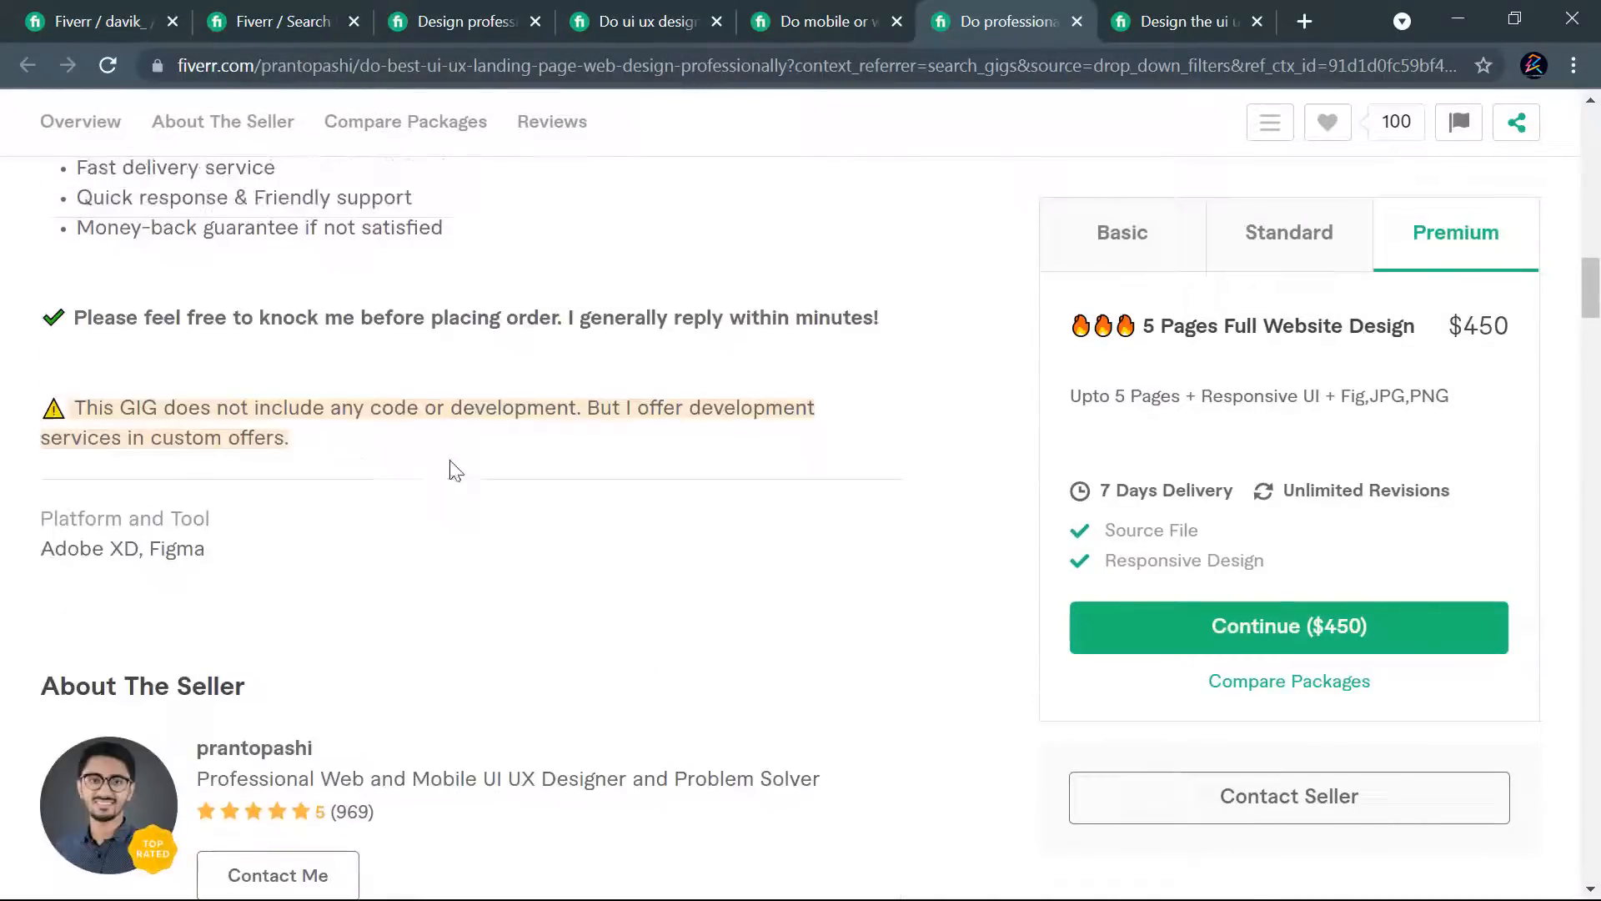
scroll(434, 467, down, 3)
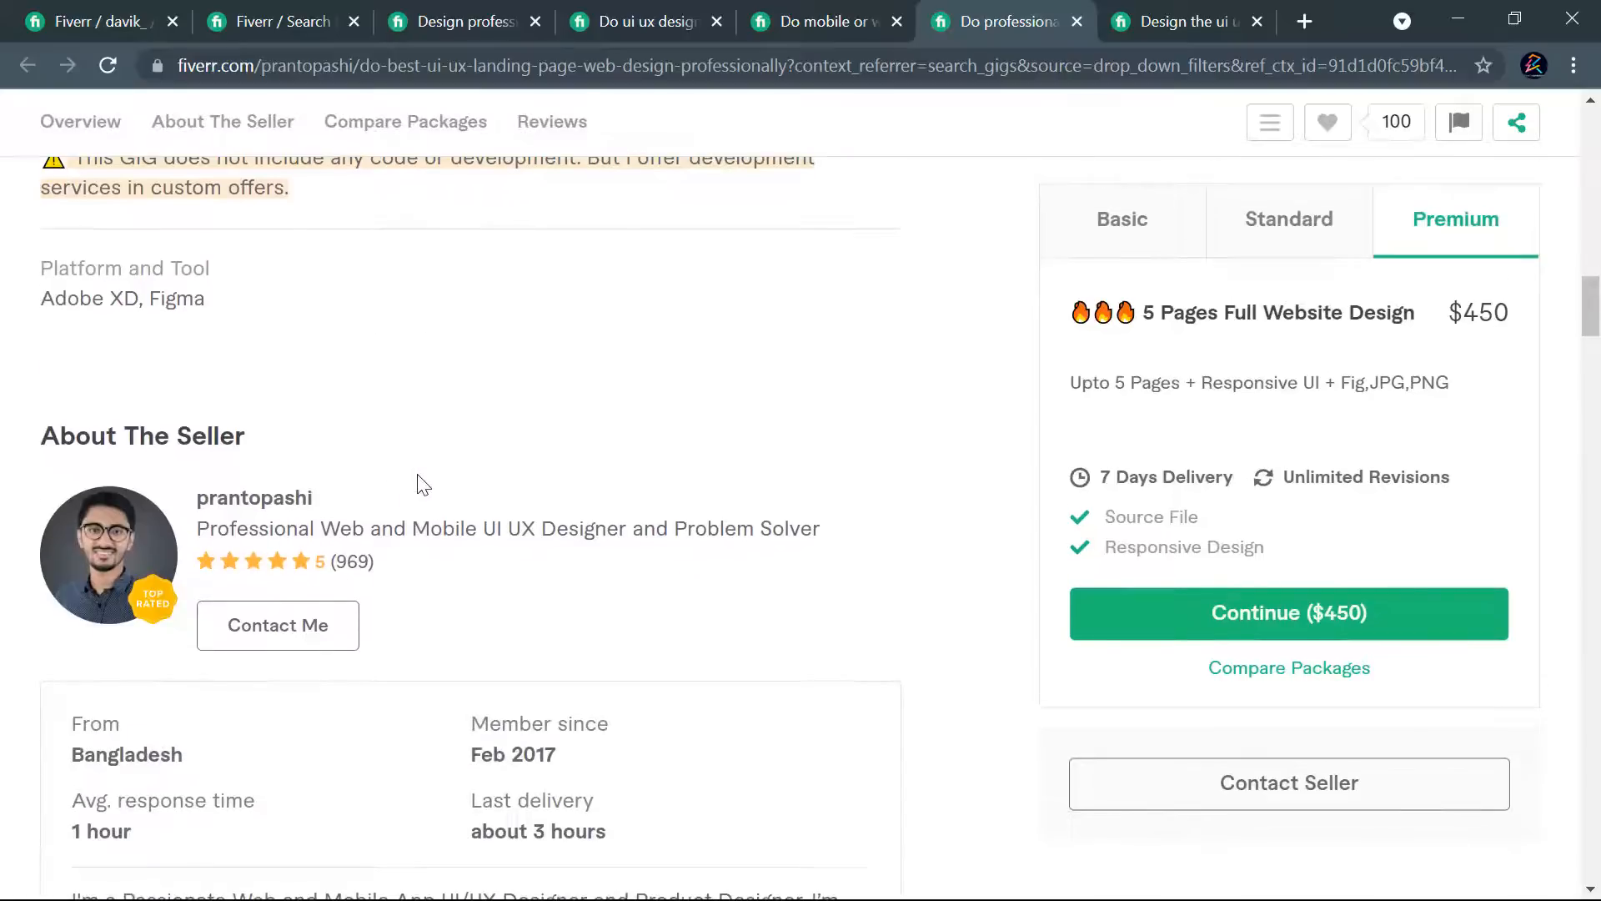
click(1329, 125)
- Copy the competing gig's answer to "Does the gig include development or code?" into the answer of a new FAQ on the own gig
scroll(745, 565, down, 8)
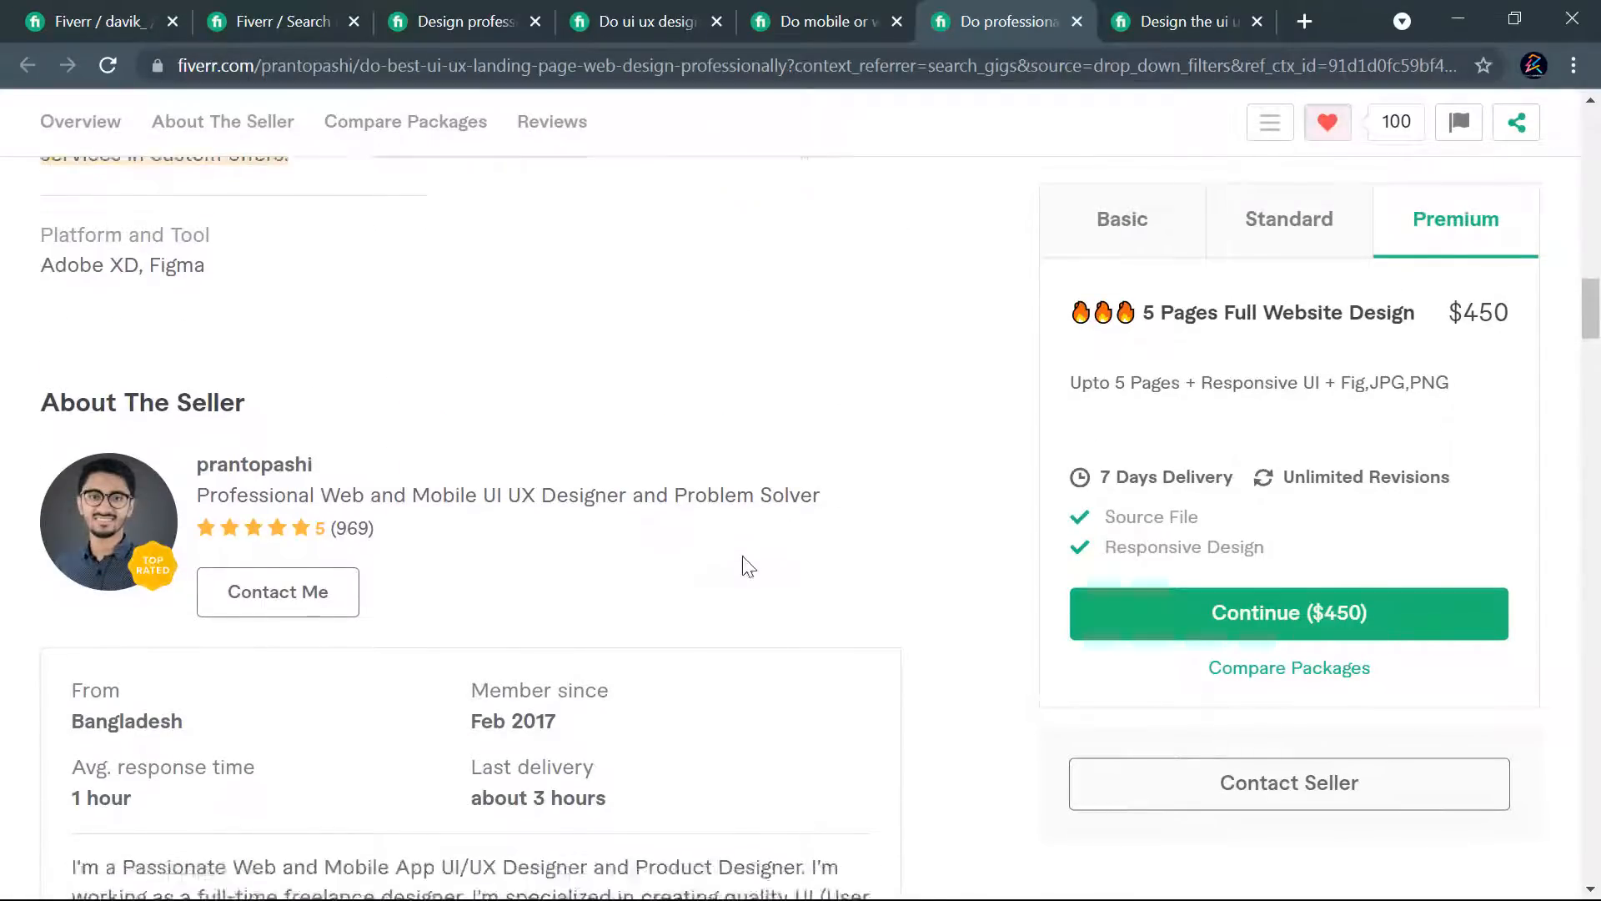
scroll(747, 567, down, 20)
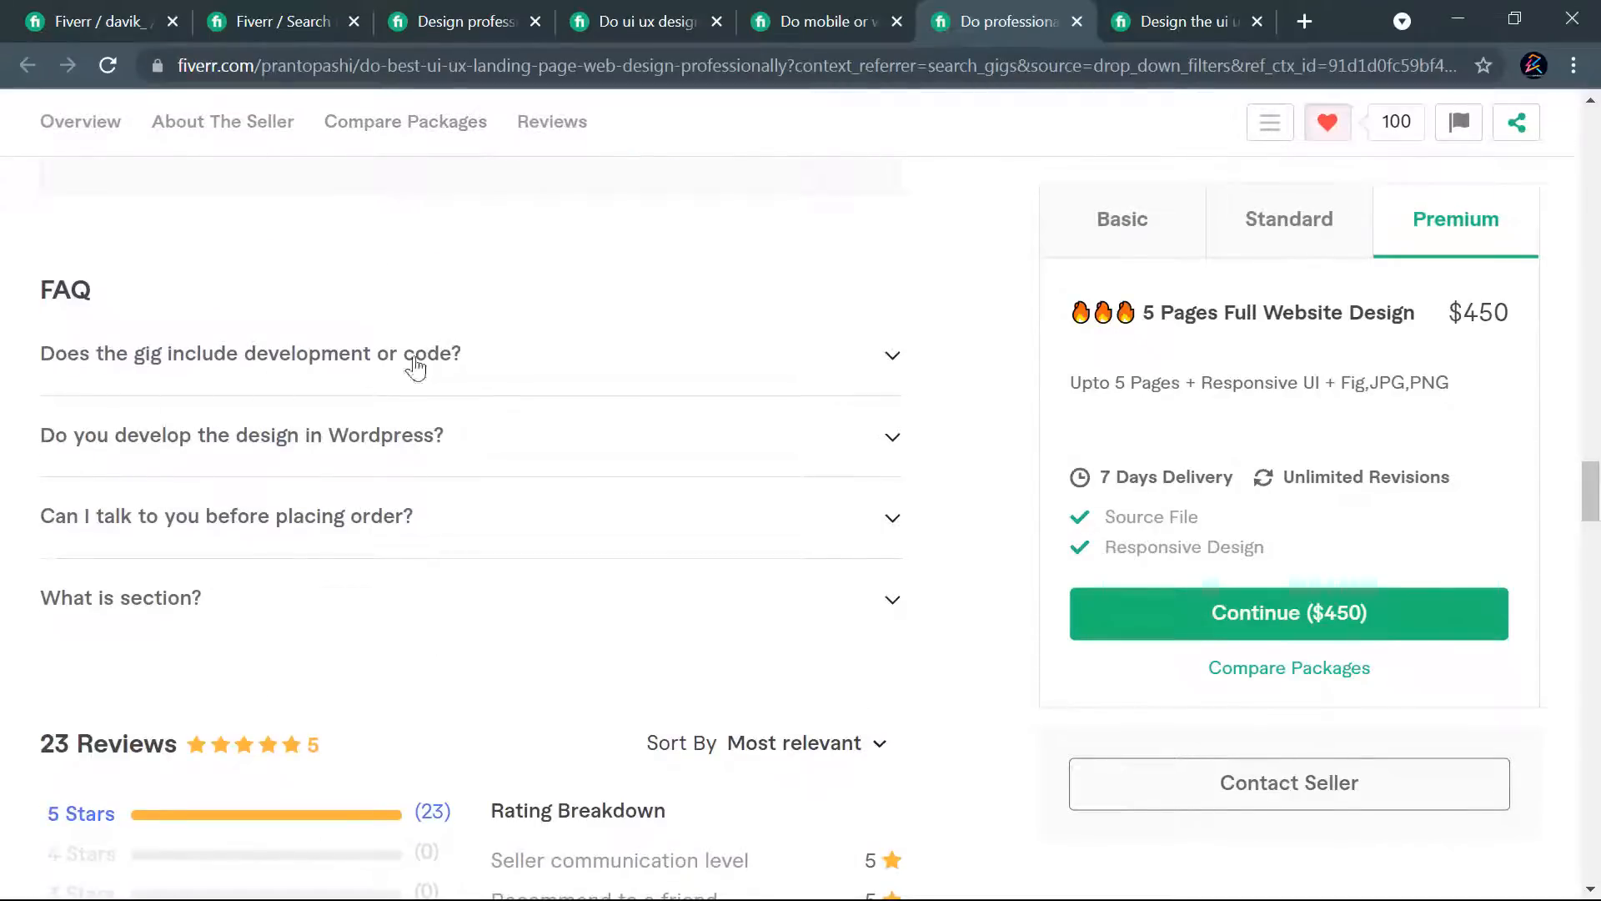
click(493, 357)
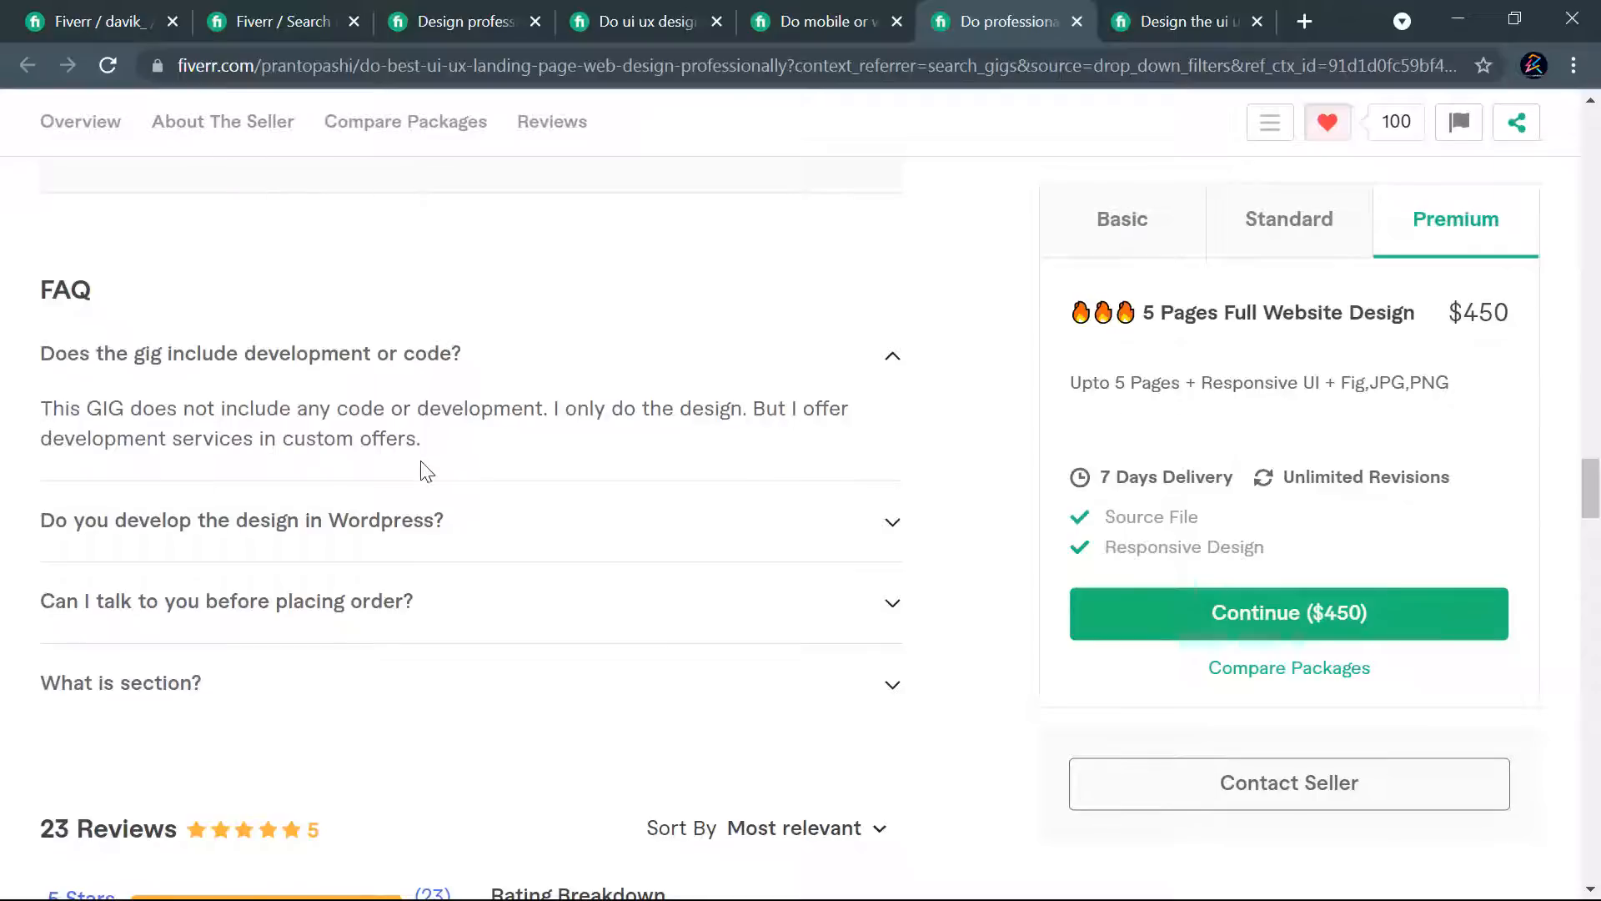
drag(421, 439, 88, 420)
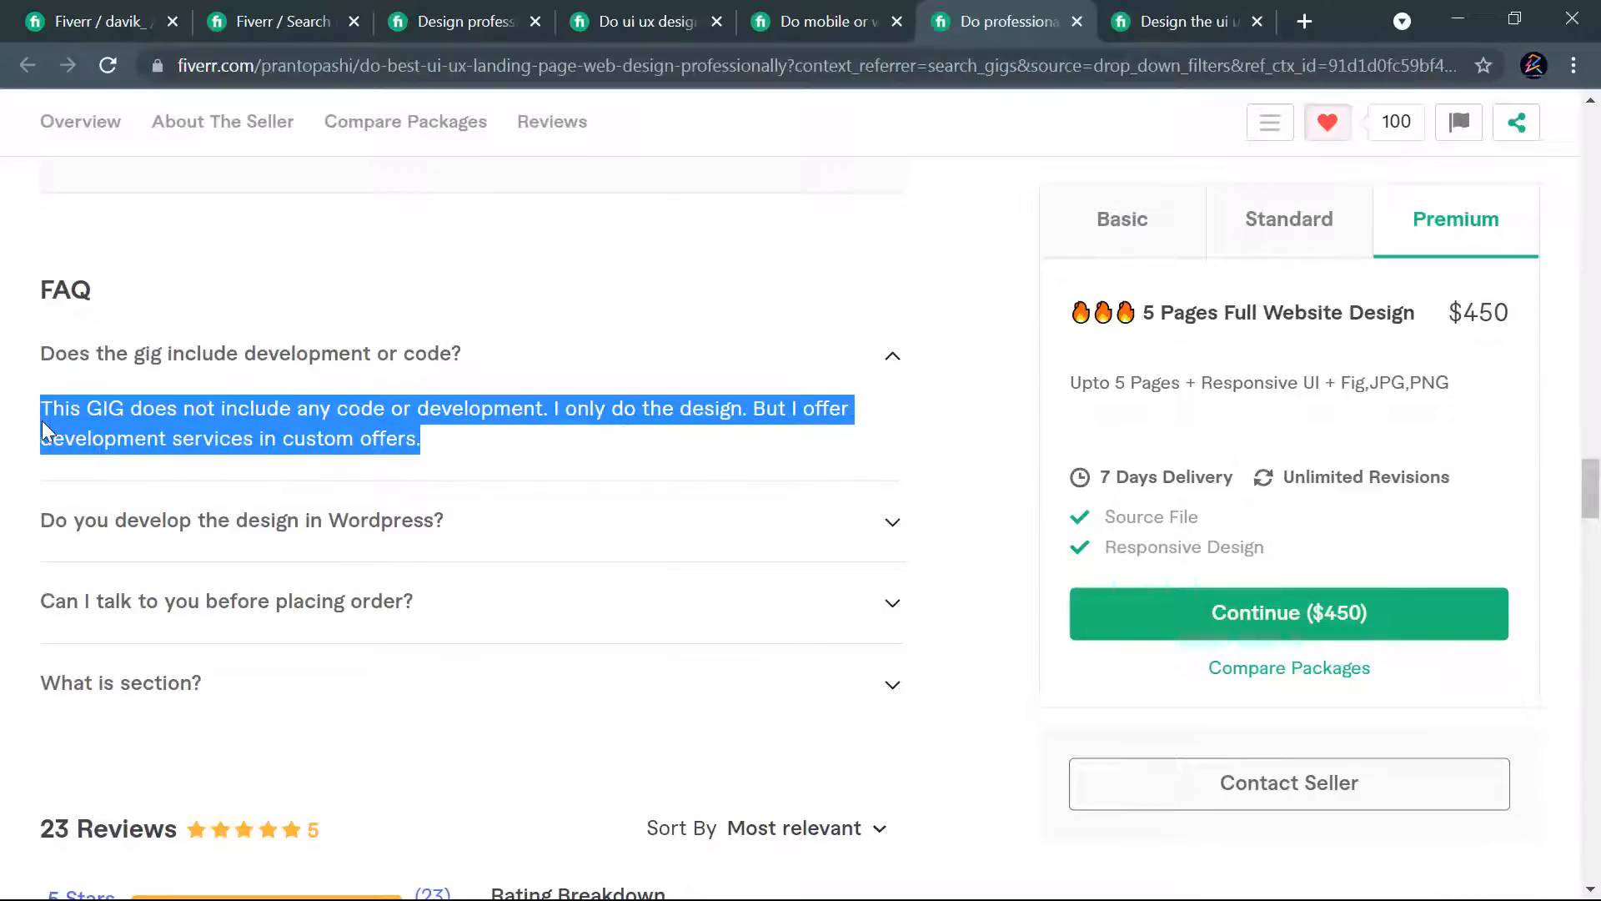
click(80, 19)
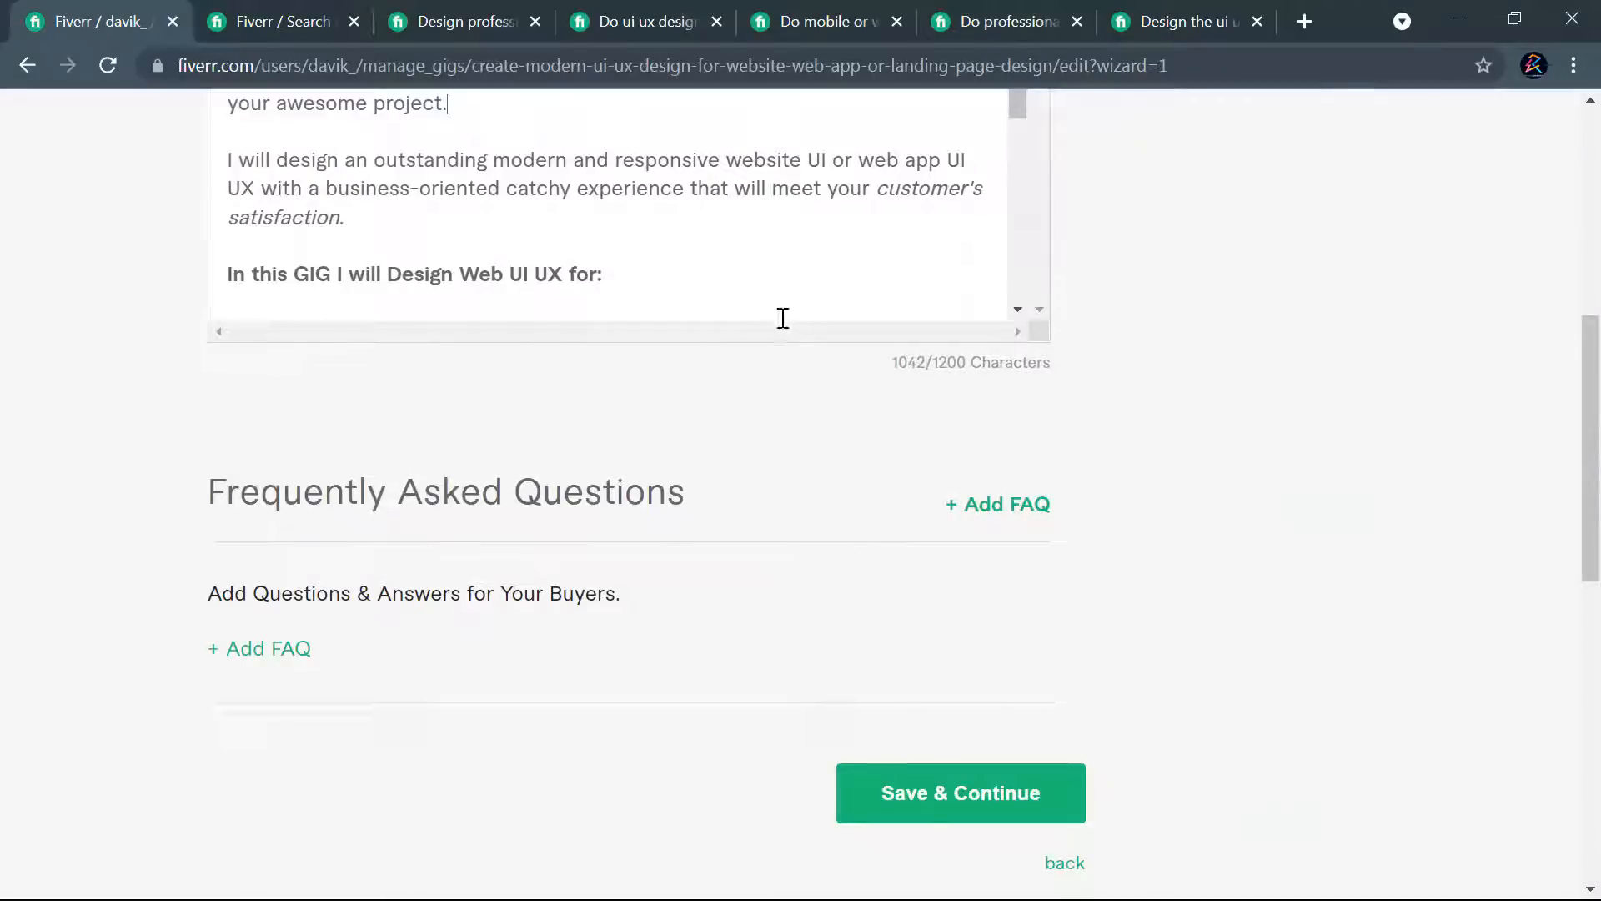
click(258, 650)
click(458, 763)
key(ctrl+v)
- Copy the question "Does the gig include development or code?" into the new FAQ entry and add it to the gig
click(977, 23)
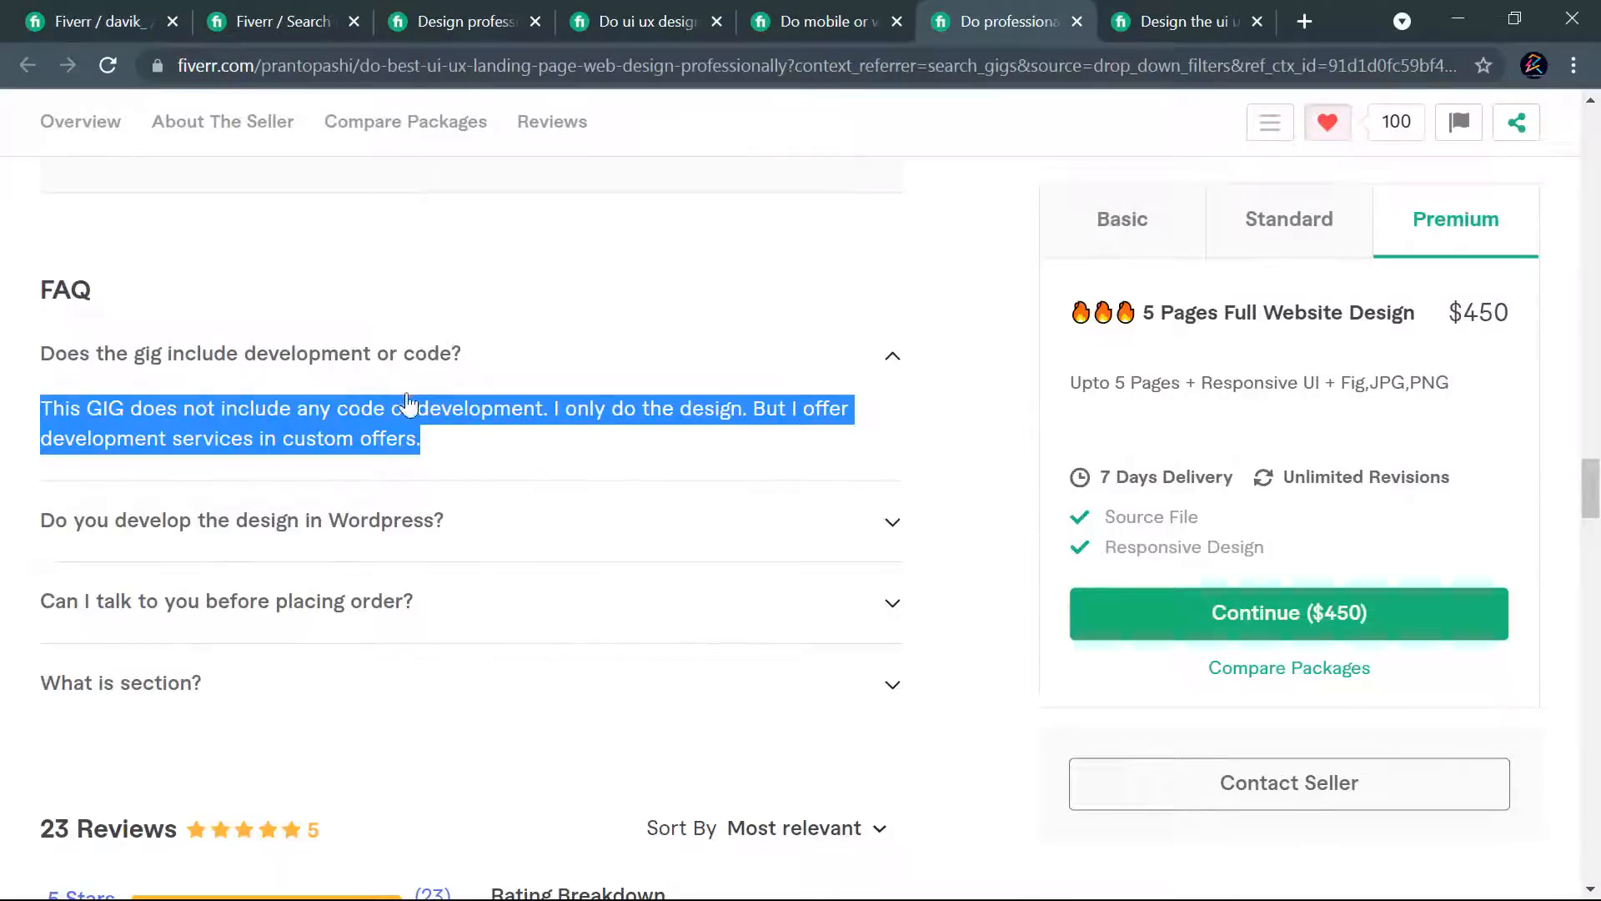
drag(471, 351, 28, 350)
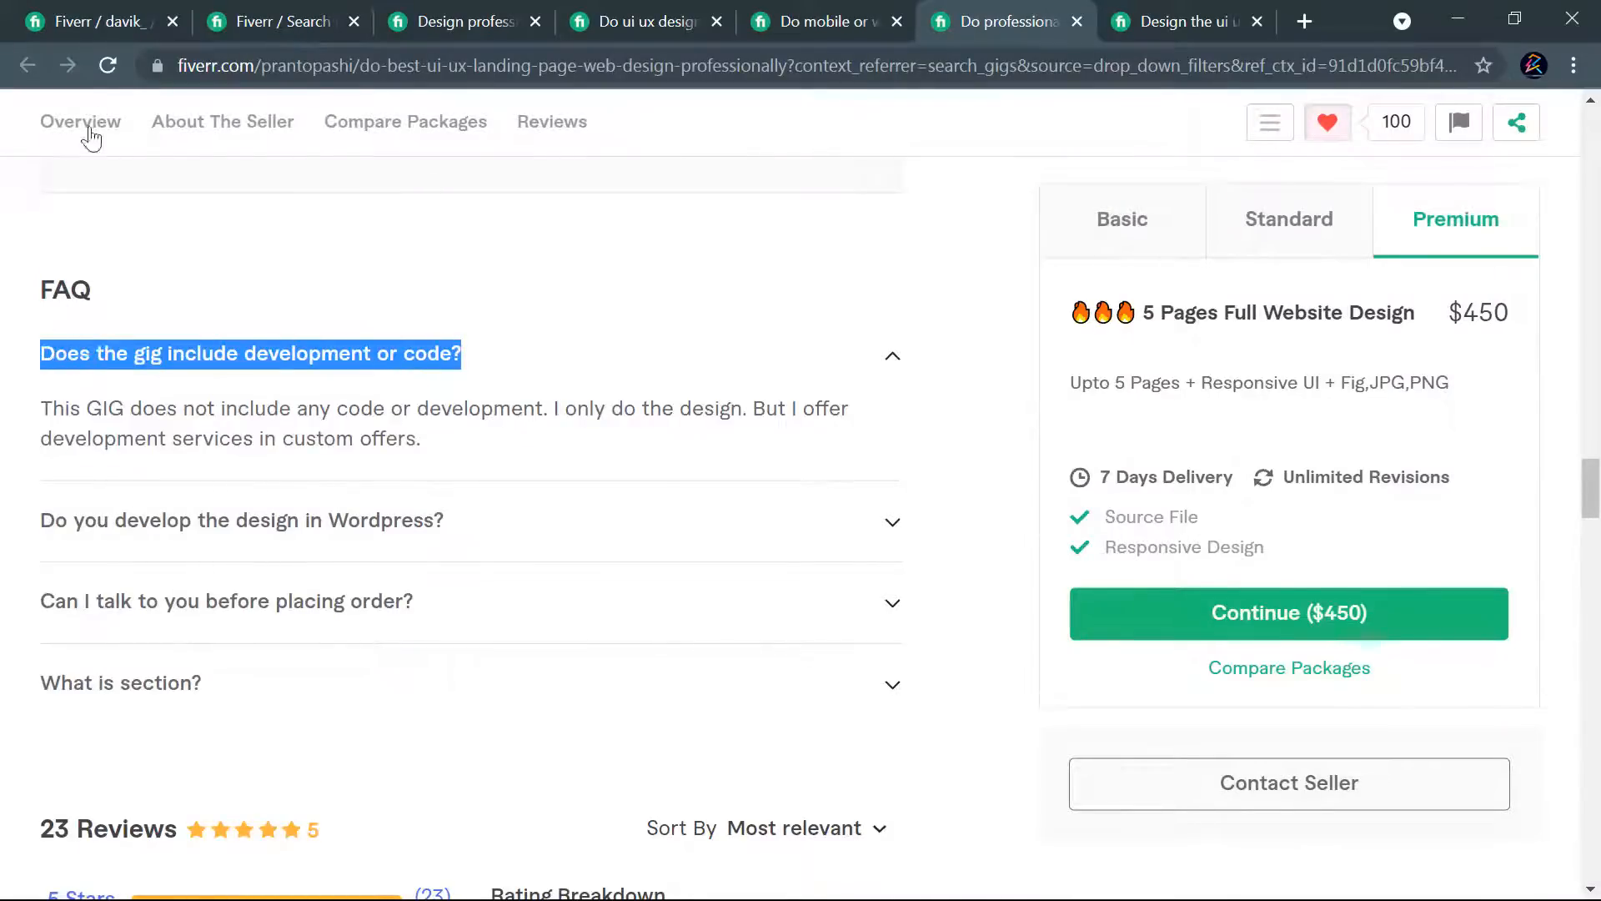
click(83, 20)
click(450, 691)
key(ctrl+v)
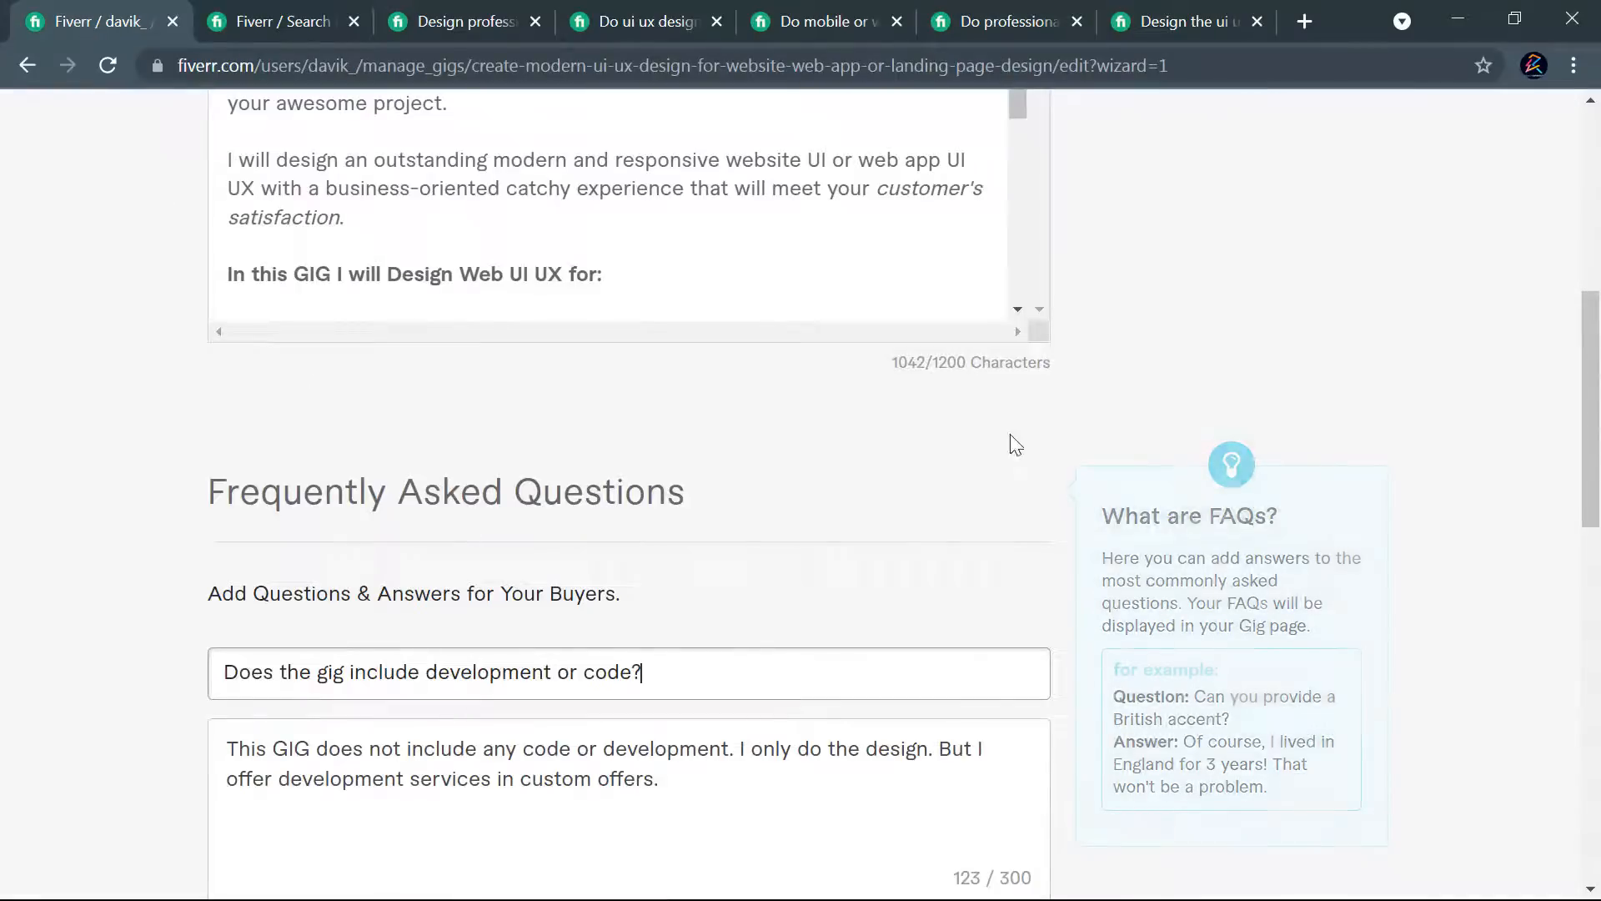
scroll(1001, 534, down, 3)
click(1001, 707)
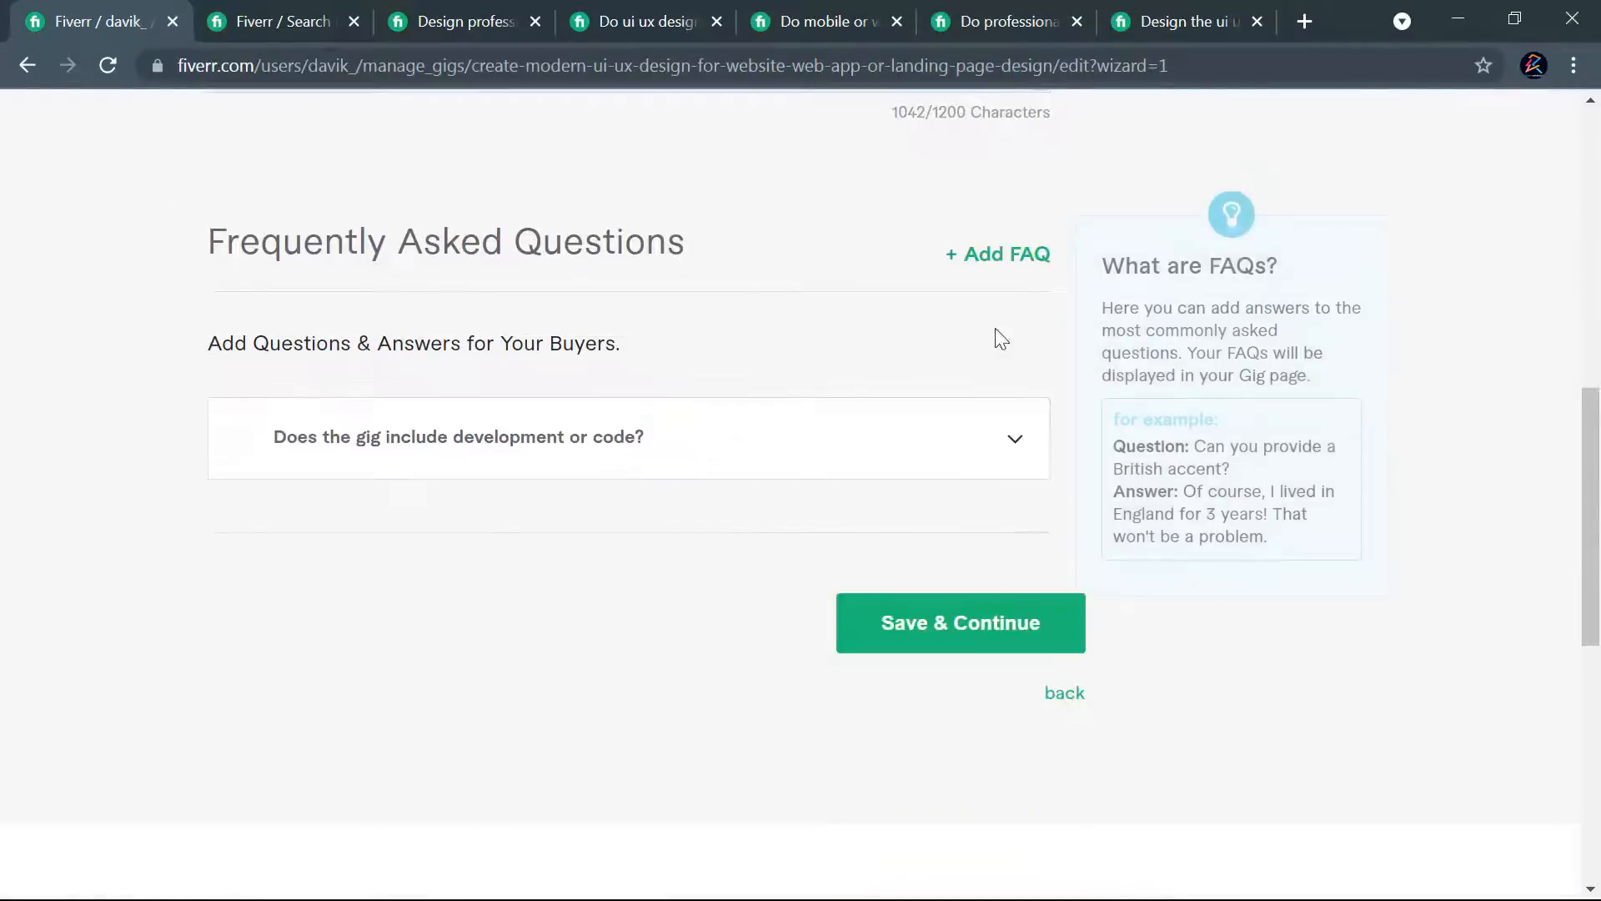
- Start a second FAQ entry with the question "Do you develop the design in Wordpress?" copied from the competing gig
click(995, 257)
click(1007, 25)
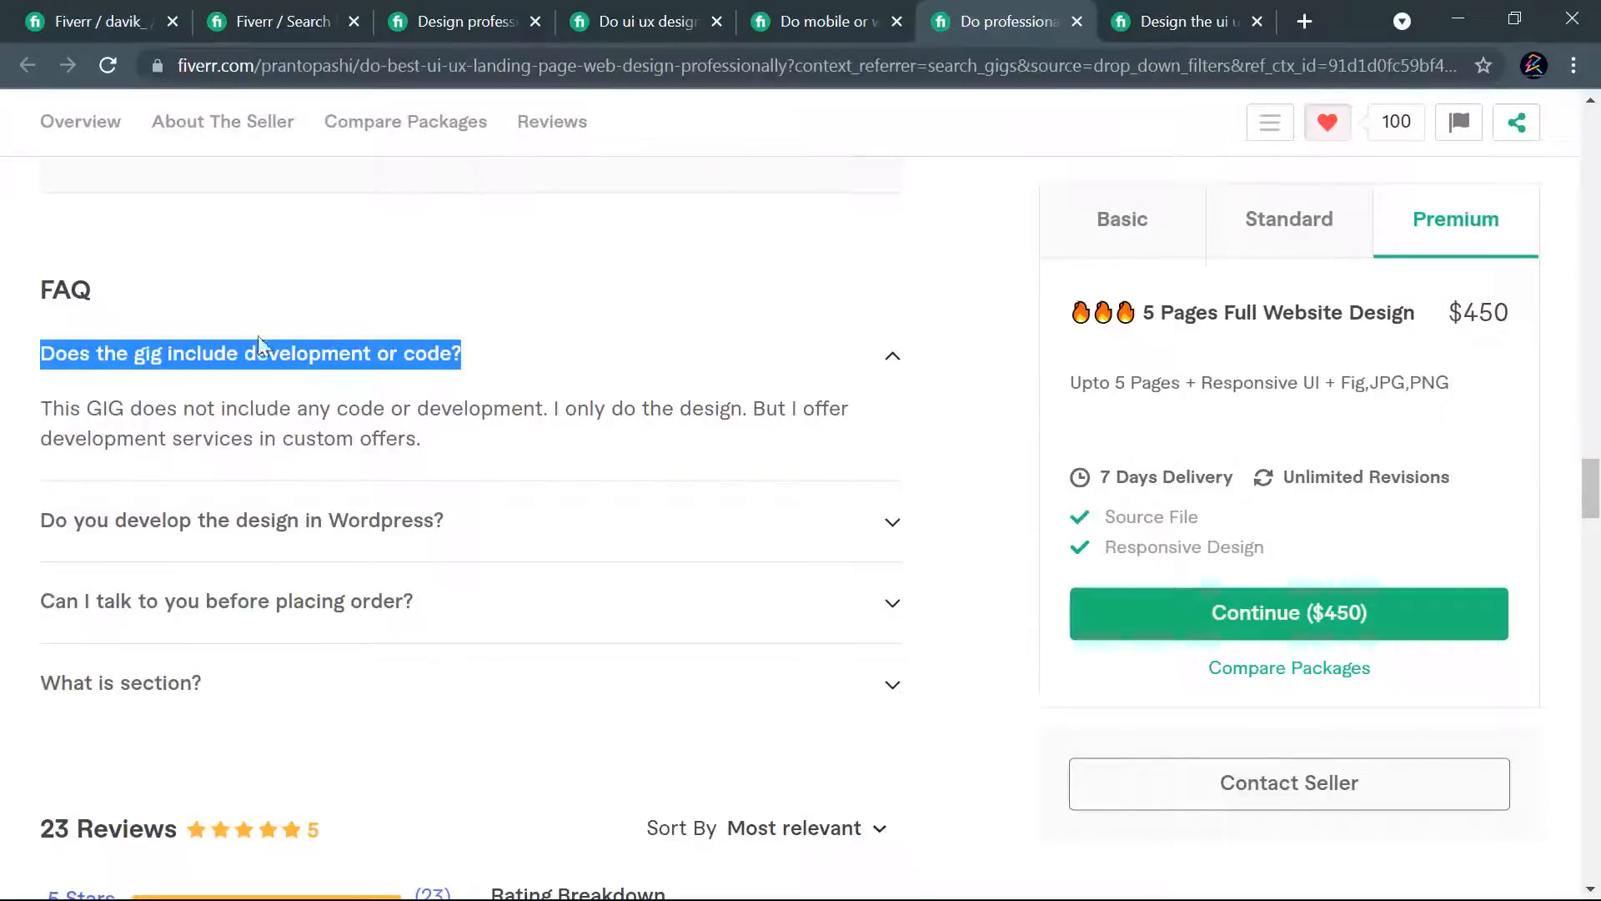
click(233, 538)
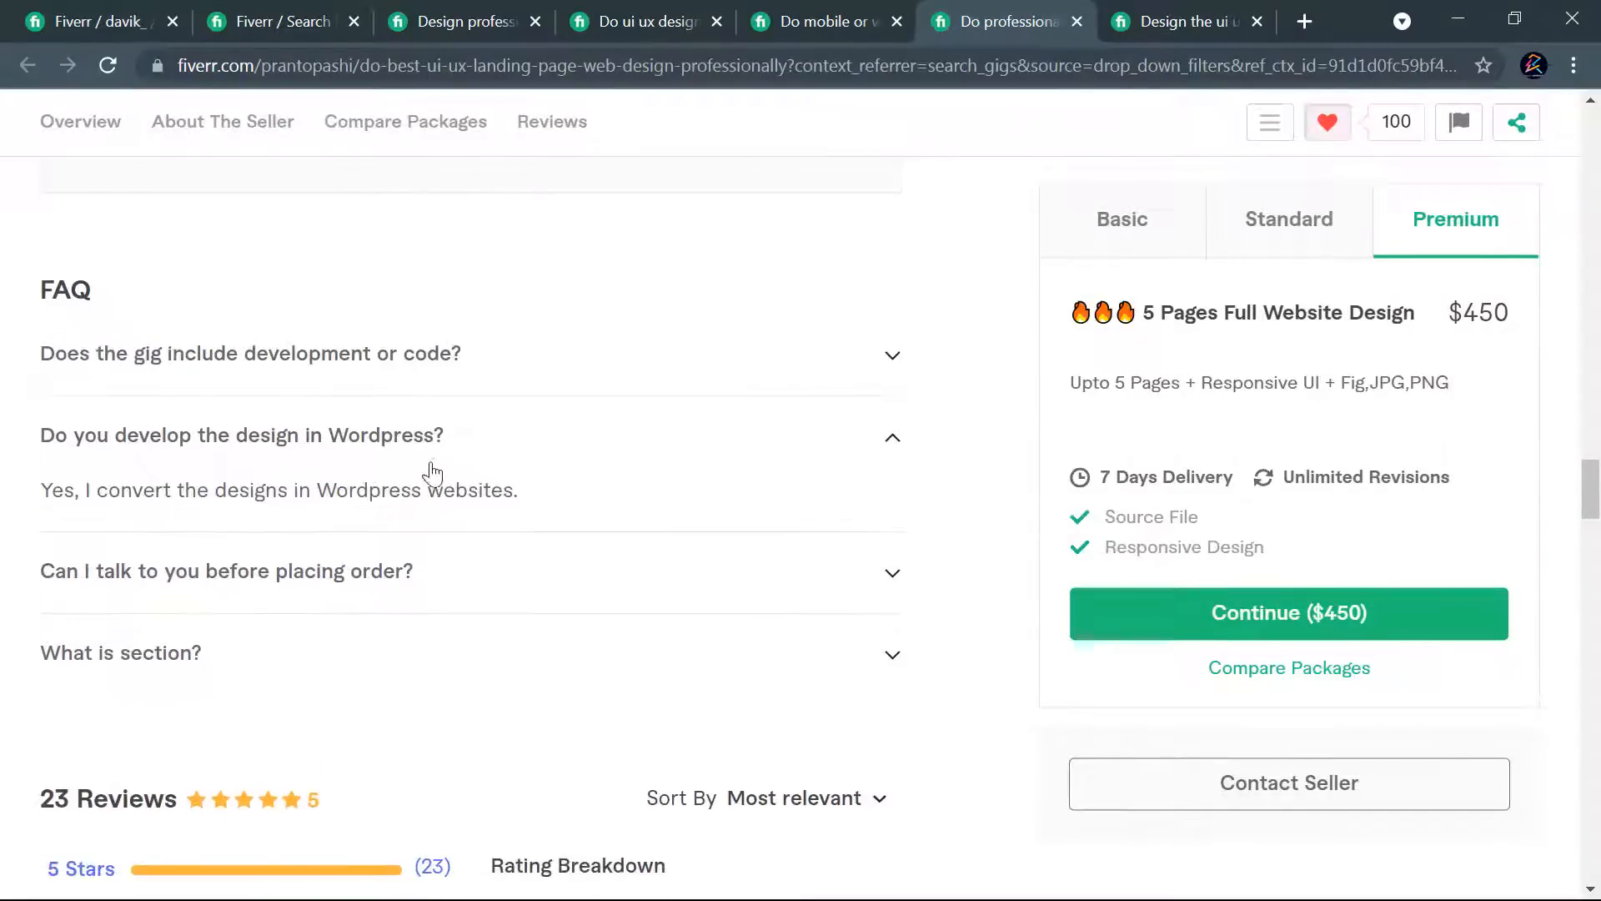
drag(445, 435, 38, 437)
key(ctrl+c)
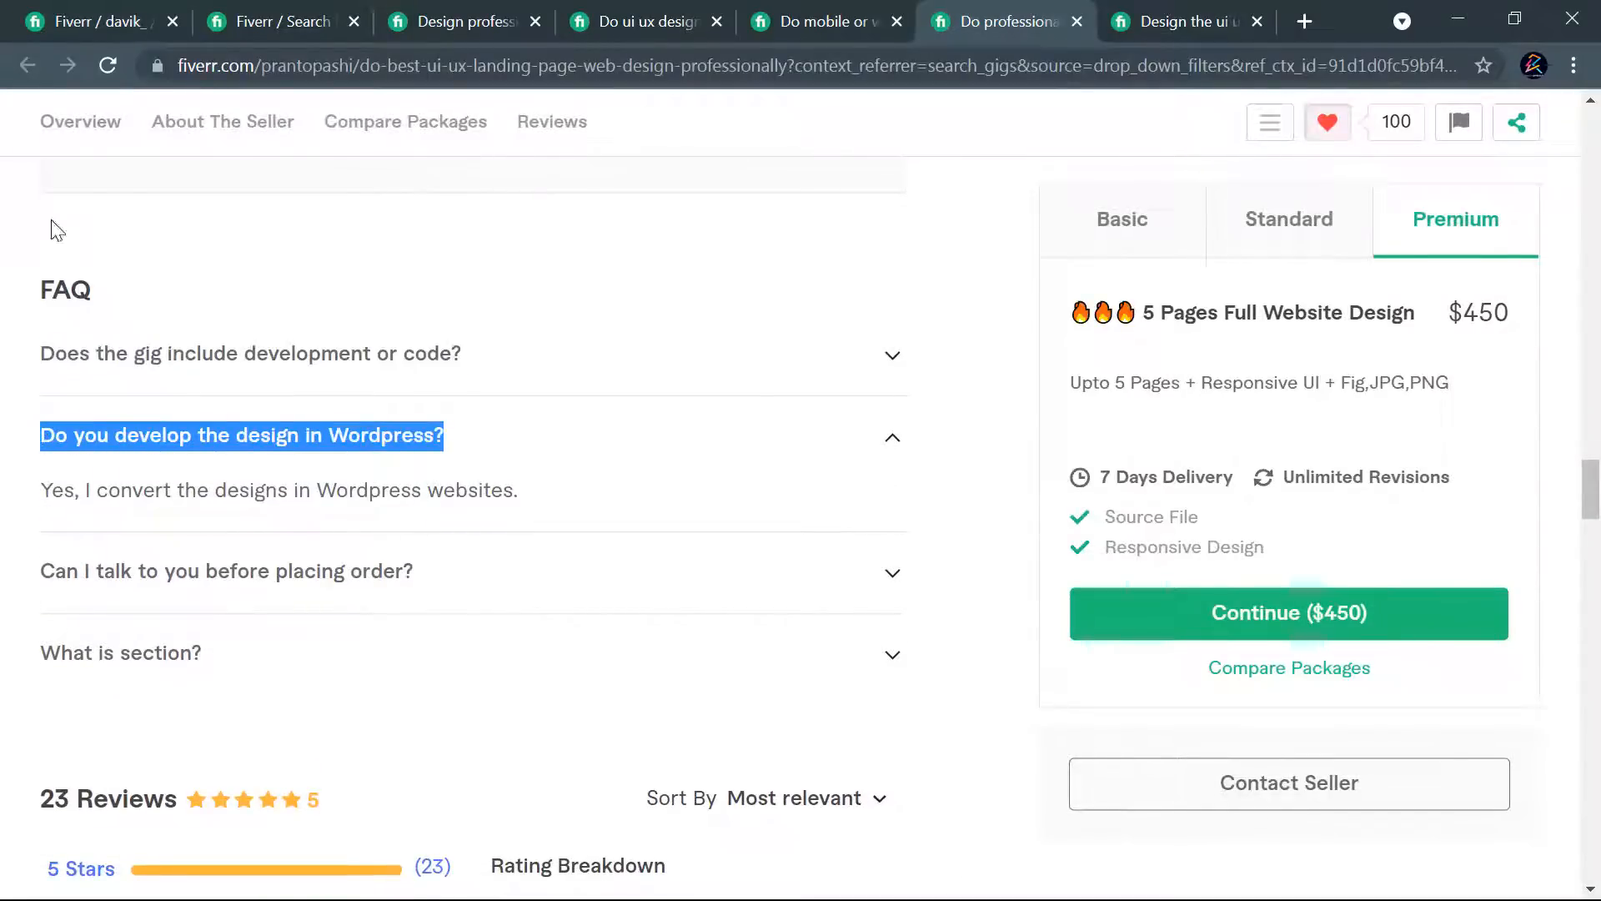
click(42, 25)
click(504, 414)
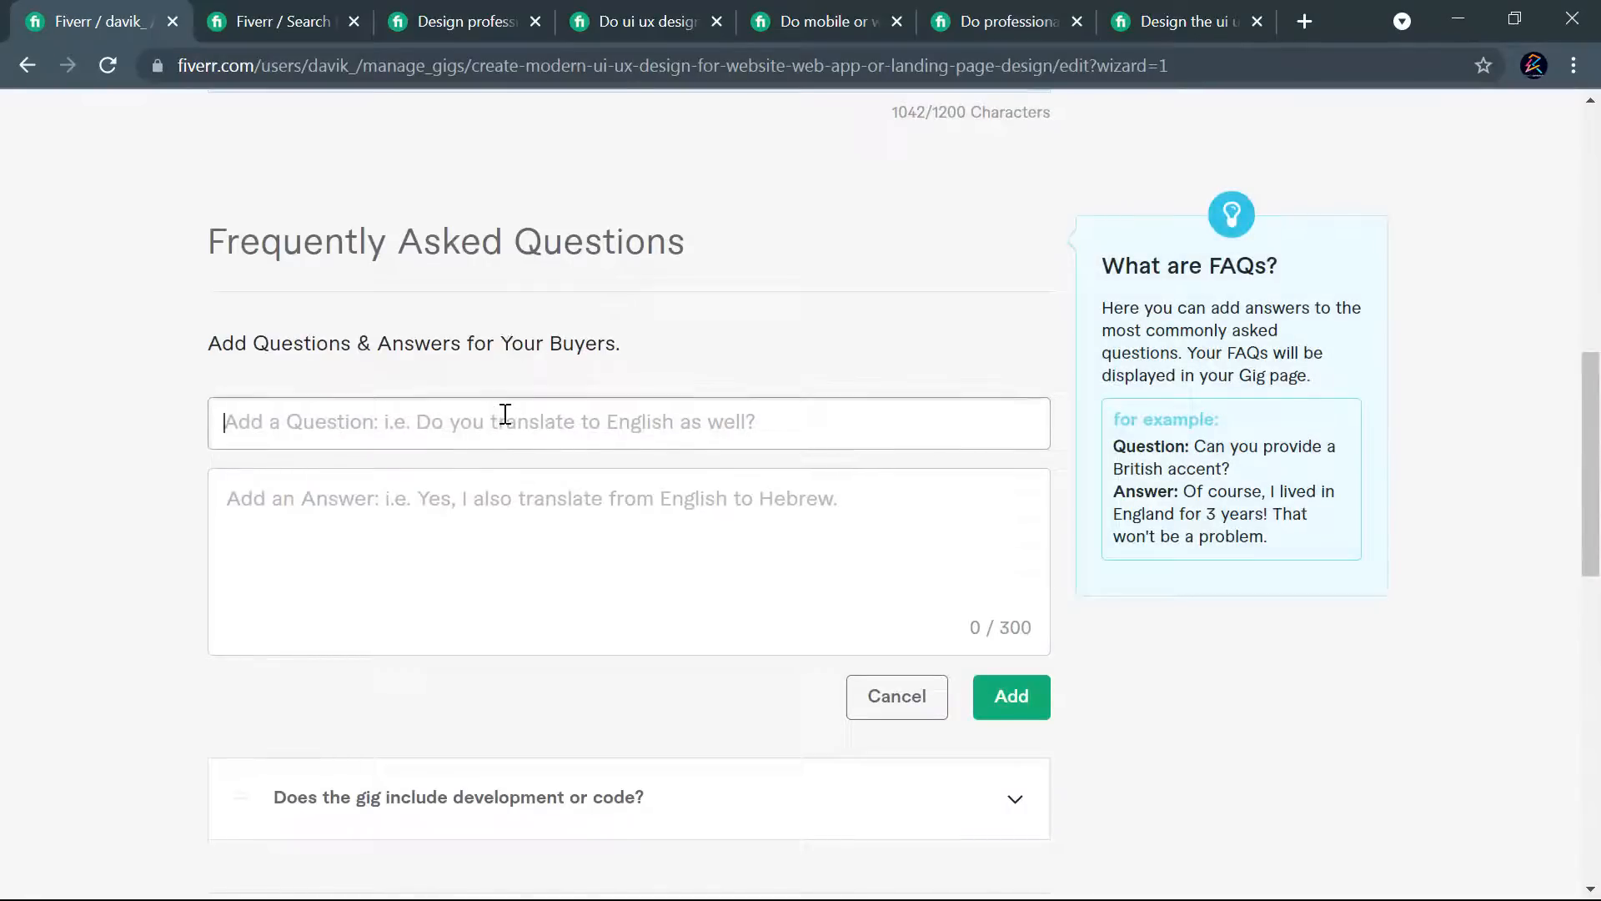
key(ctrl+v)
- Copy the answer "Yes, I convert the designs in Wordpress websites." into the second FAQ entry and add it to the gig
click(960, 22)
drag(534, 493, 36, 503)
key(ctrl+c)
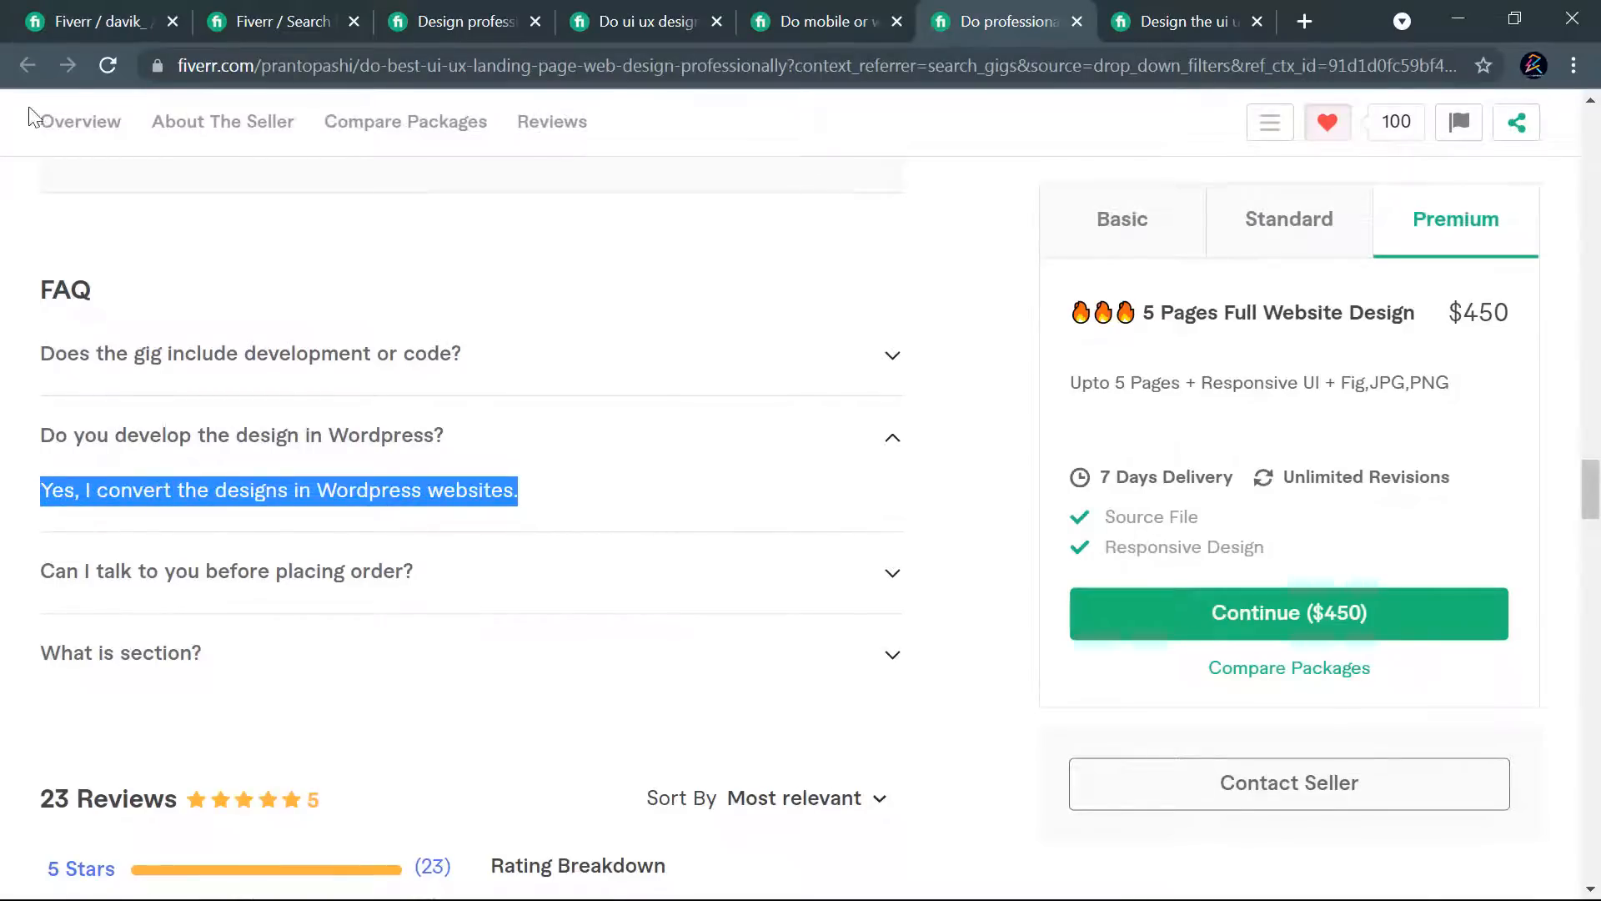
click(103, 9)
click(558, 498)
key(ctrl+v)
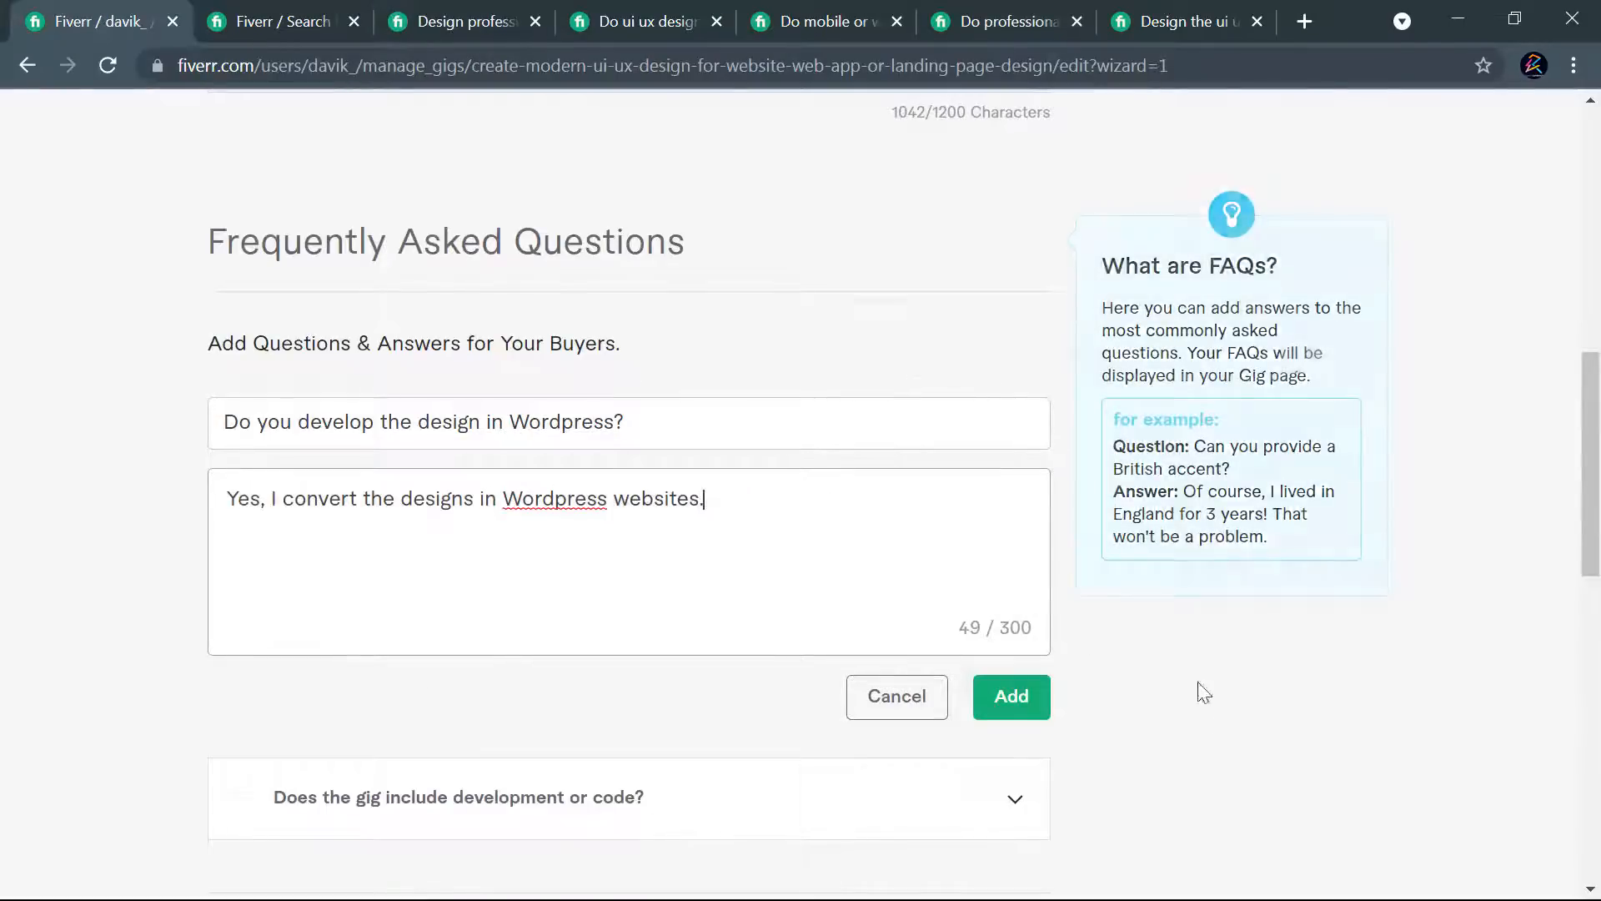
click(1038, 710)
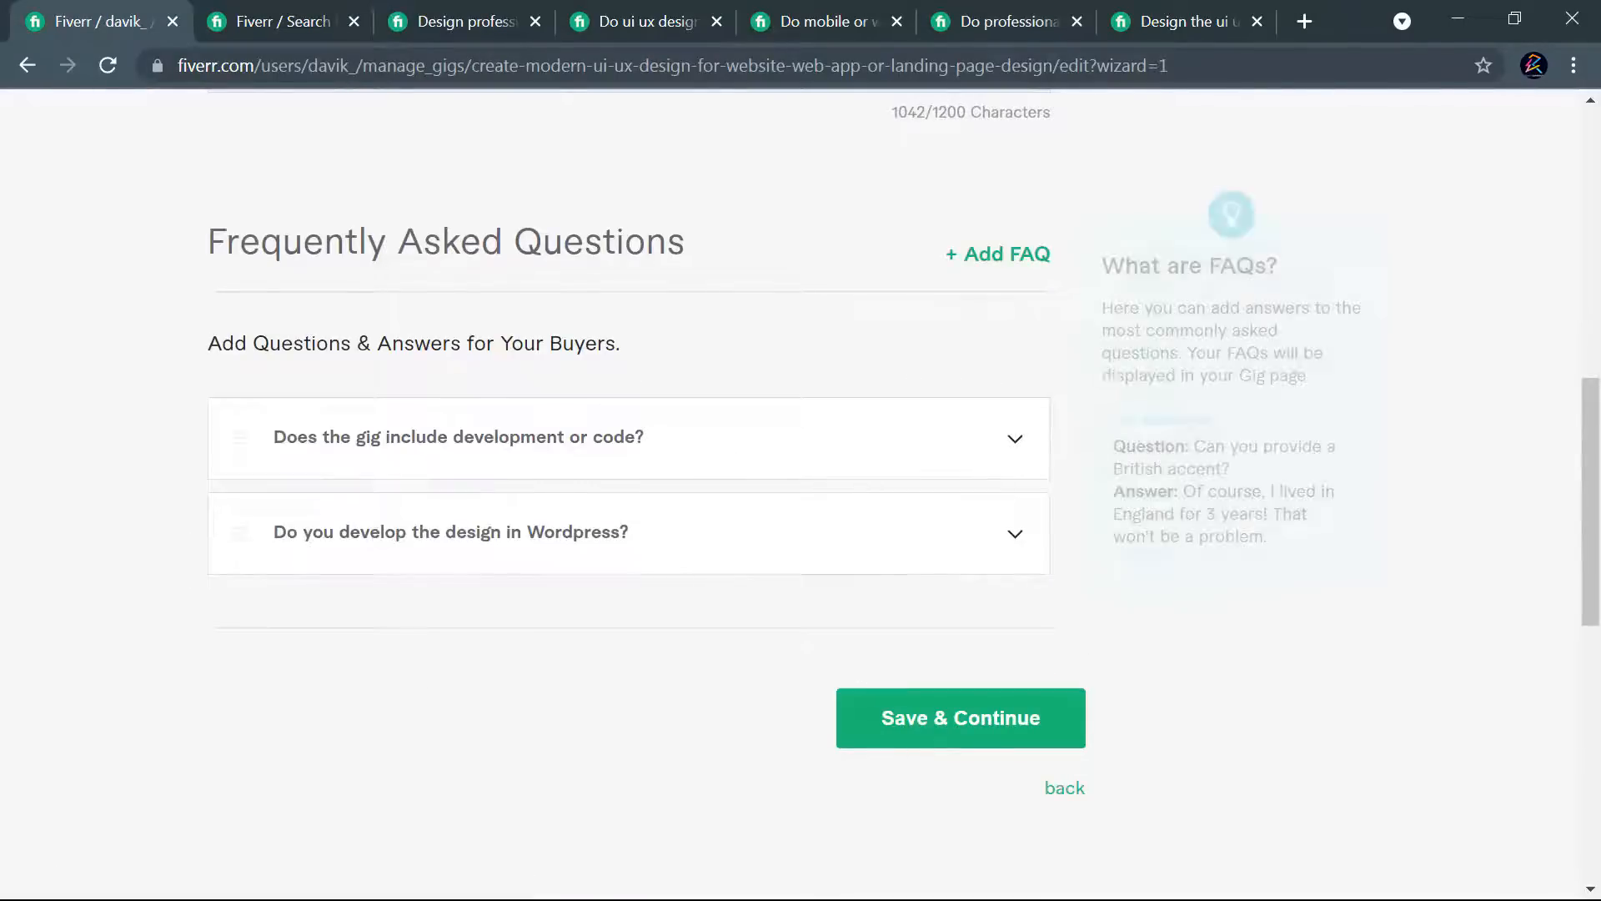
- Copy the competing gig's answer to "Can I talk to you before placing order?" into the answer of a new third FAQ entry
click(967, 24)
click(298, 588)
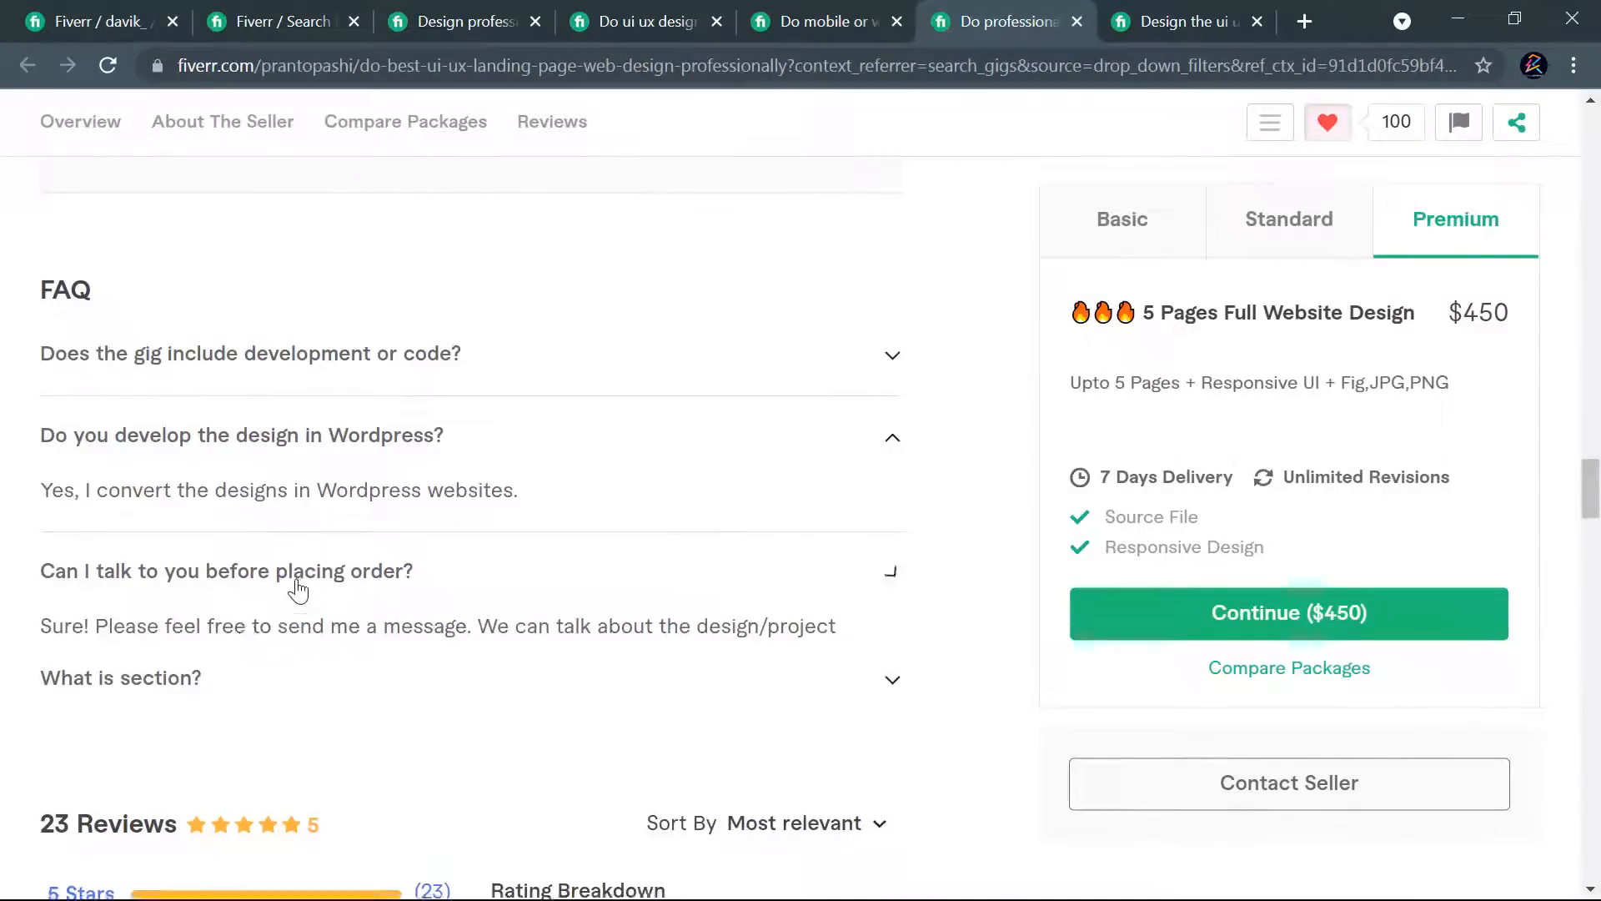
drag(240, 605, 32, 570)
key(ctrl+c)
click(106, 8)
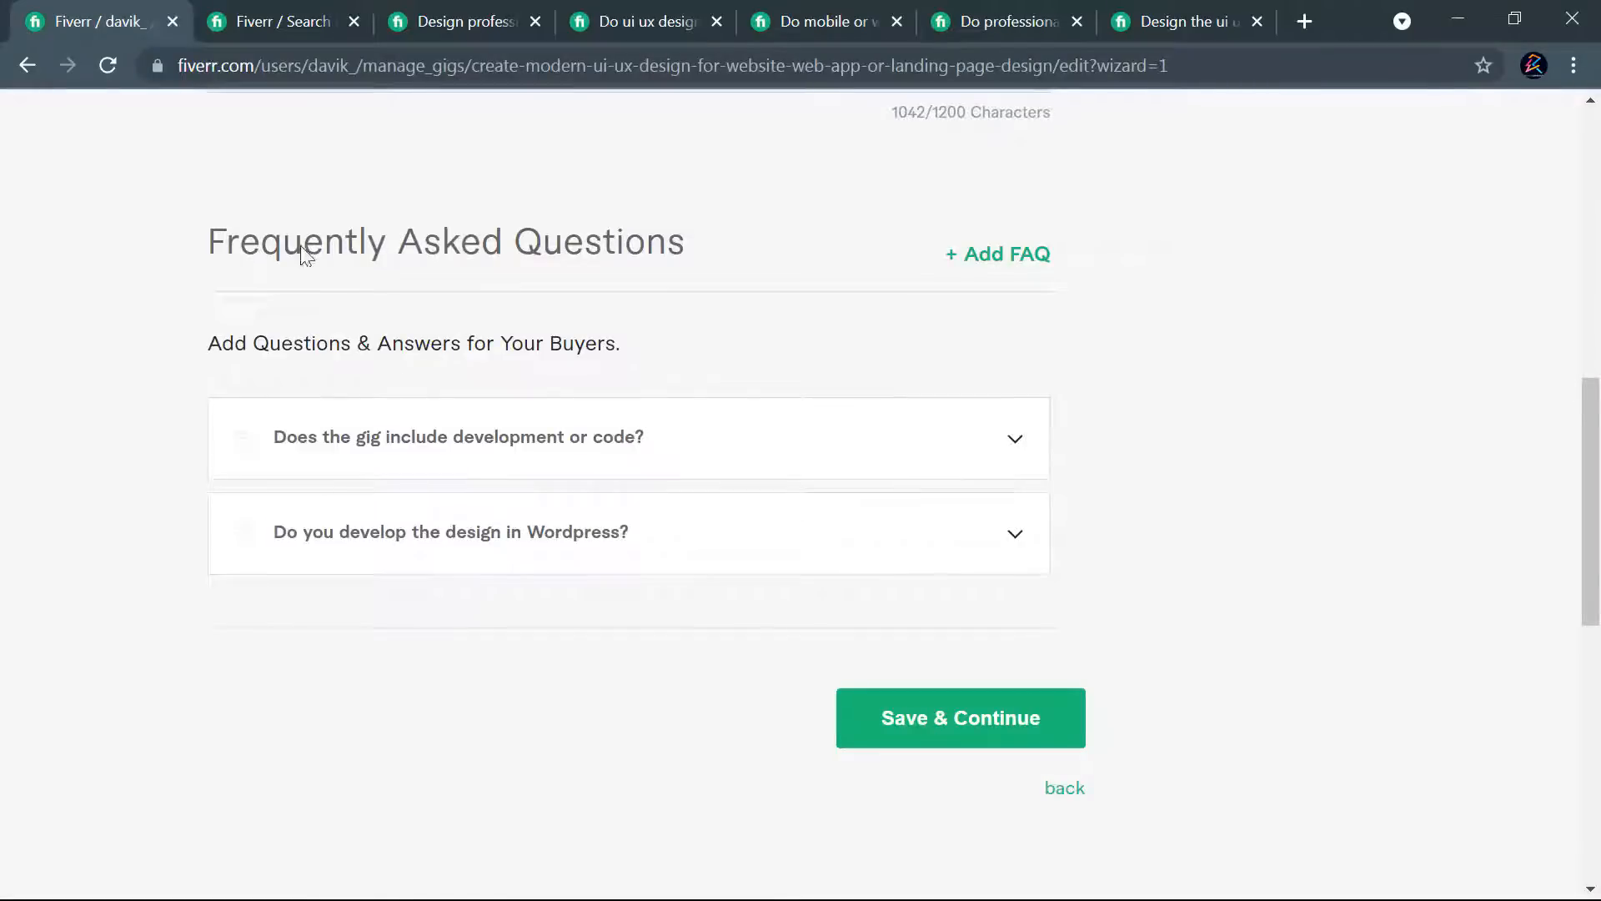
click(1005, 255)
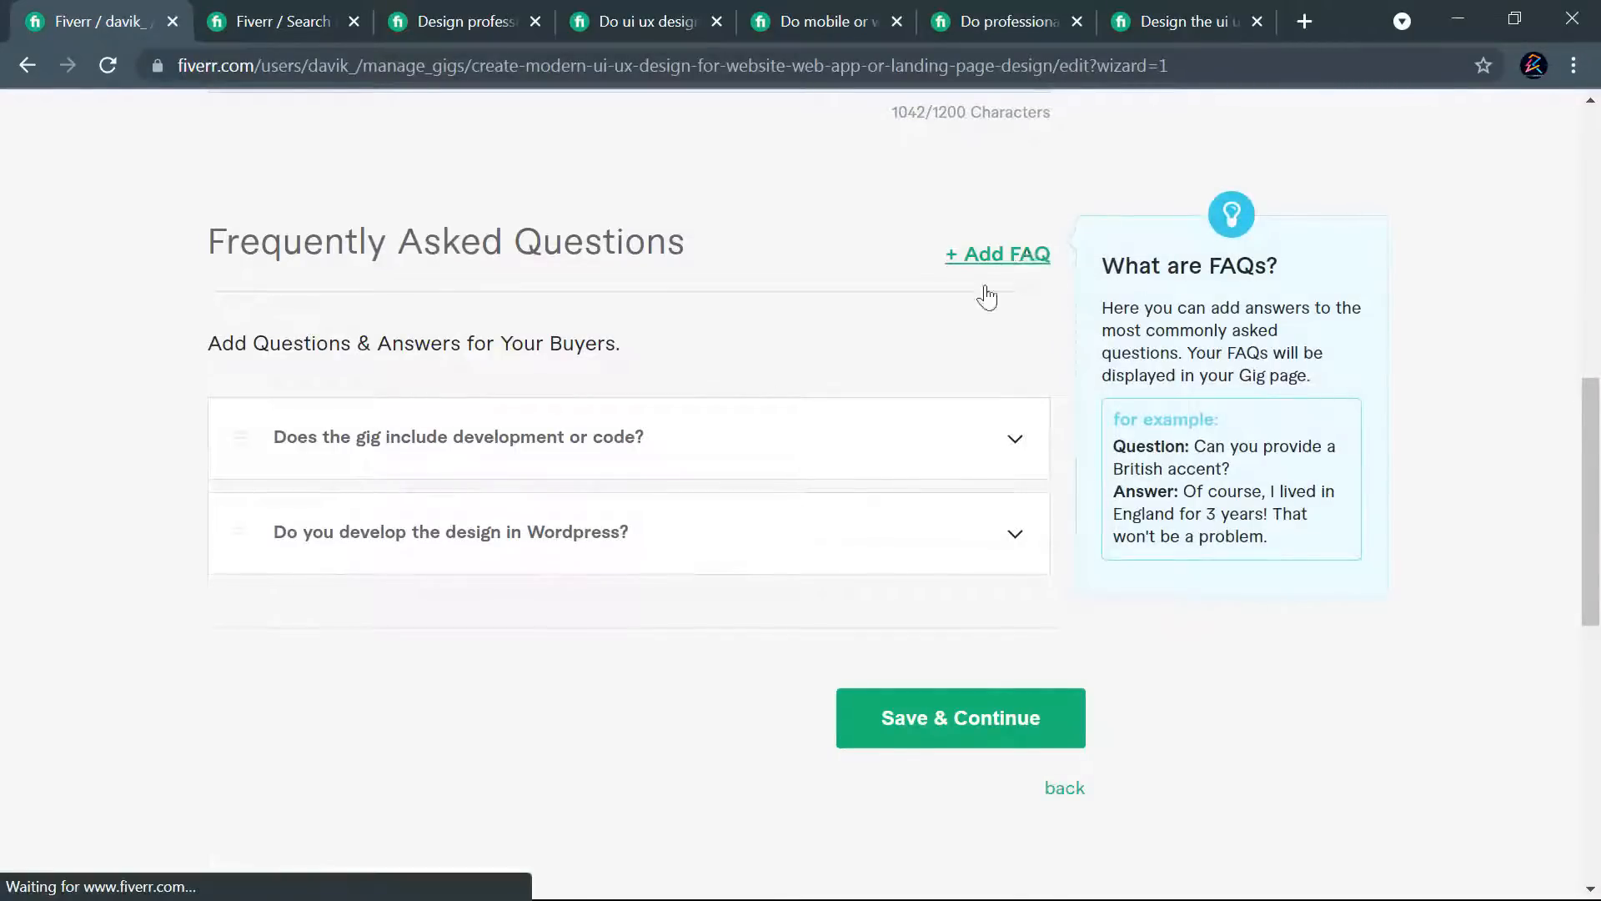
click(448, 571)
key(ctrl+v)
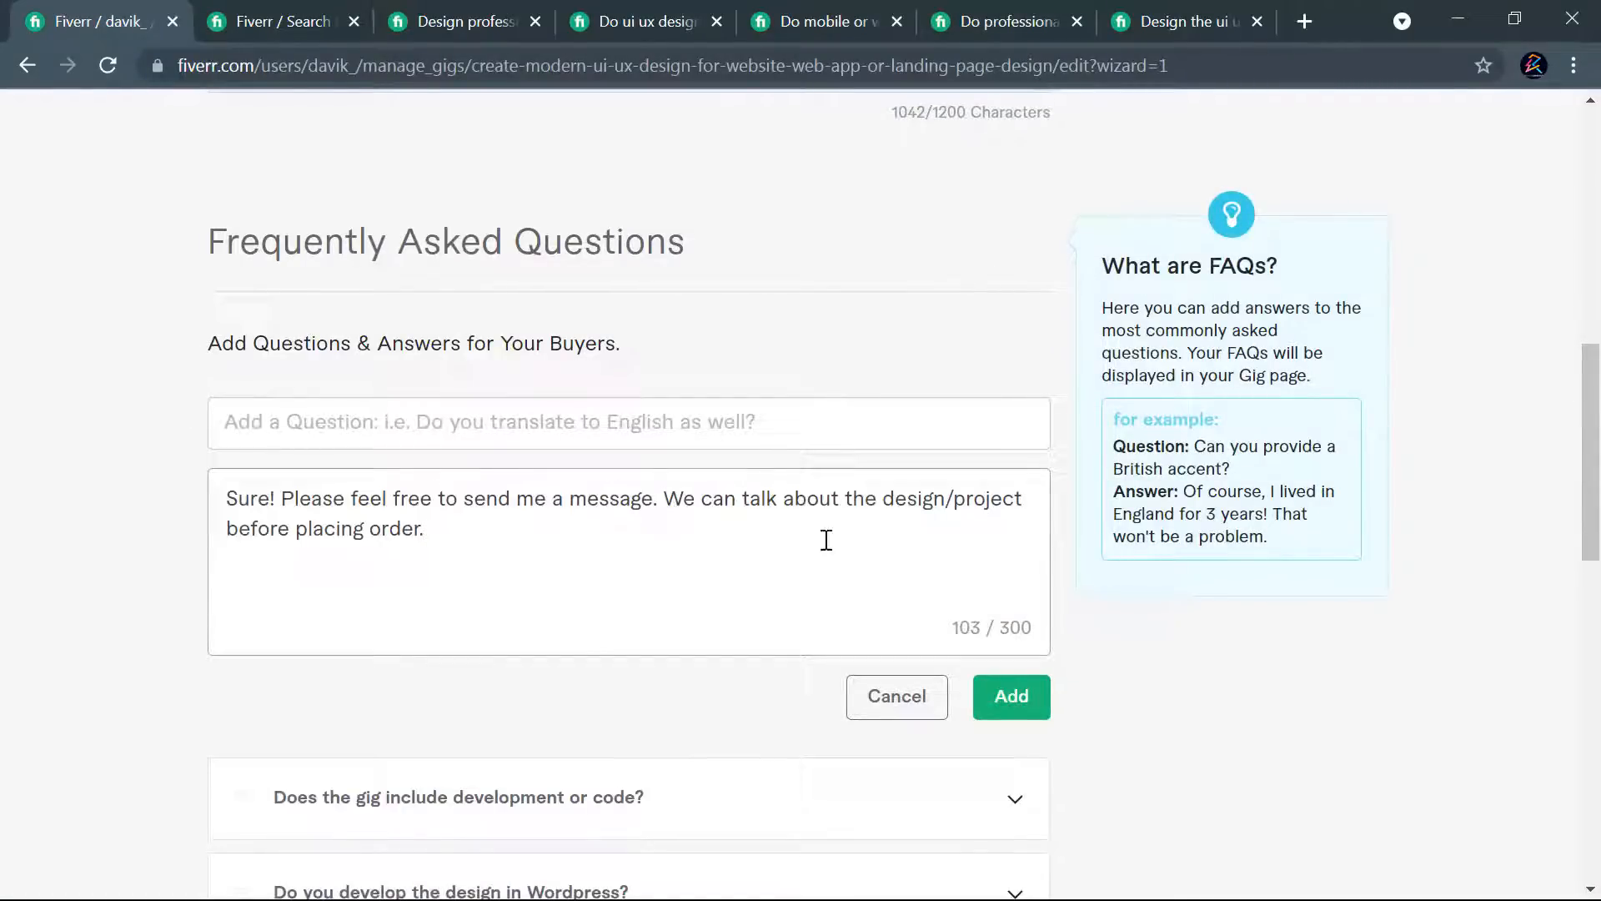
- Copy the question "Can I talk to you before placing order?" into the third FAQ entry and add it to the gig
click(1009, 22)
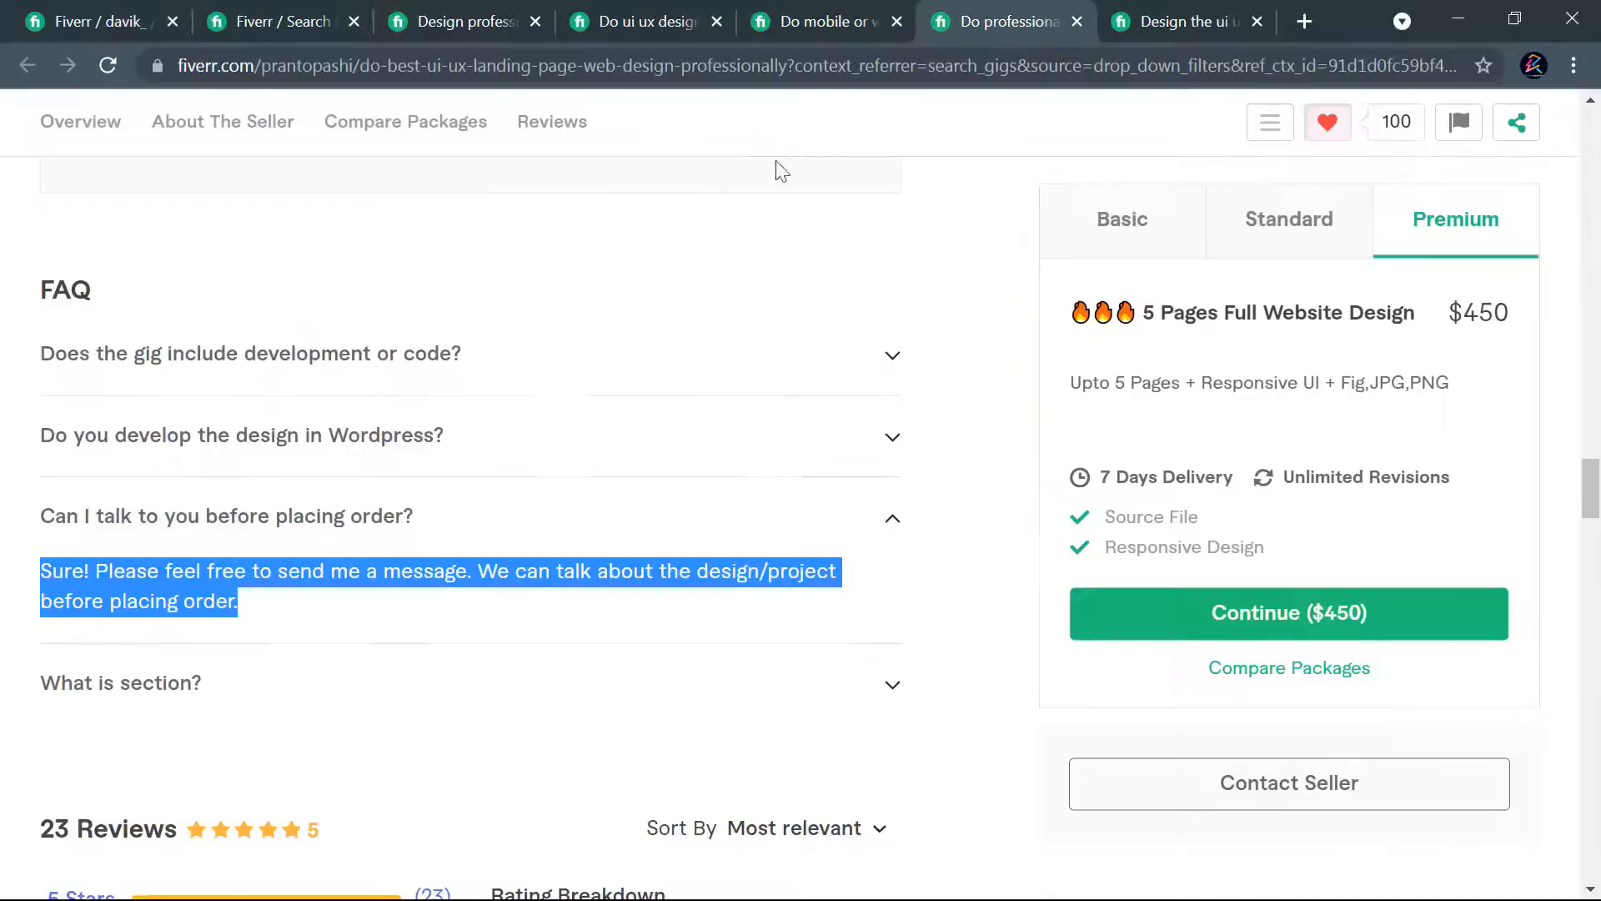
click(365, 527)
drag(417, 521, 33, 521)
key(ctrl+c)
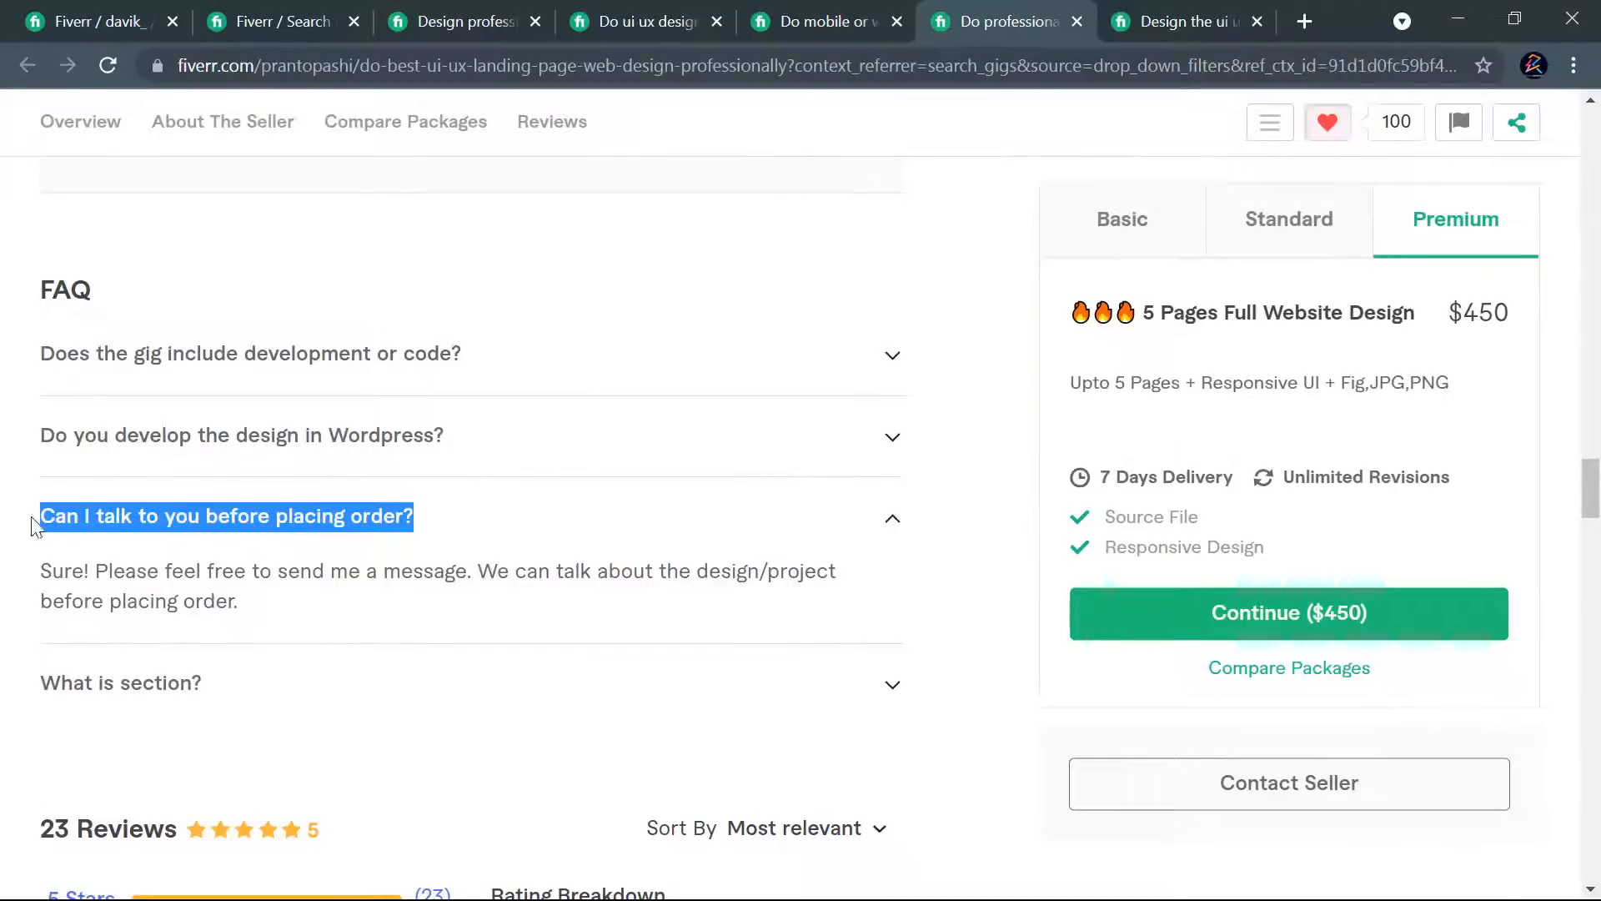
click(95, 17)
click(465, 433)
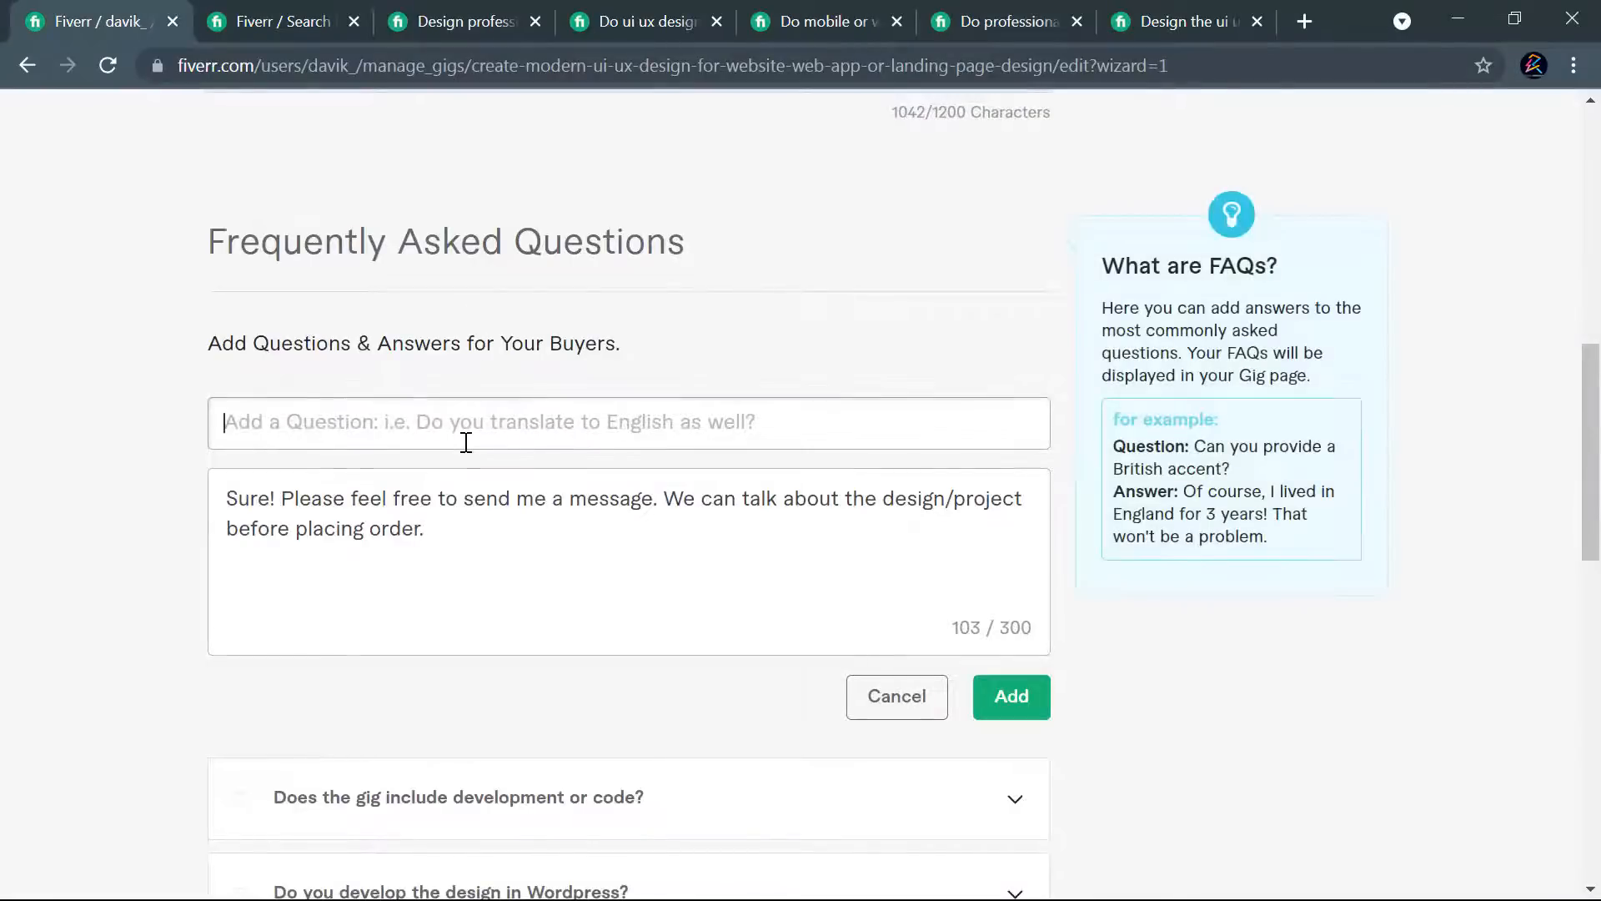
key(ctrl+v)
click(1011, 701)
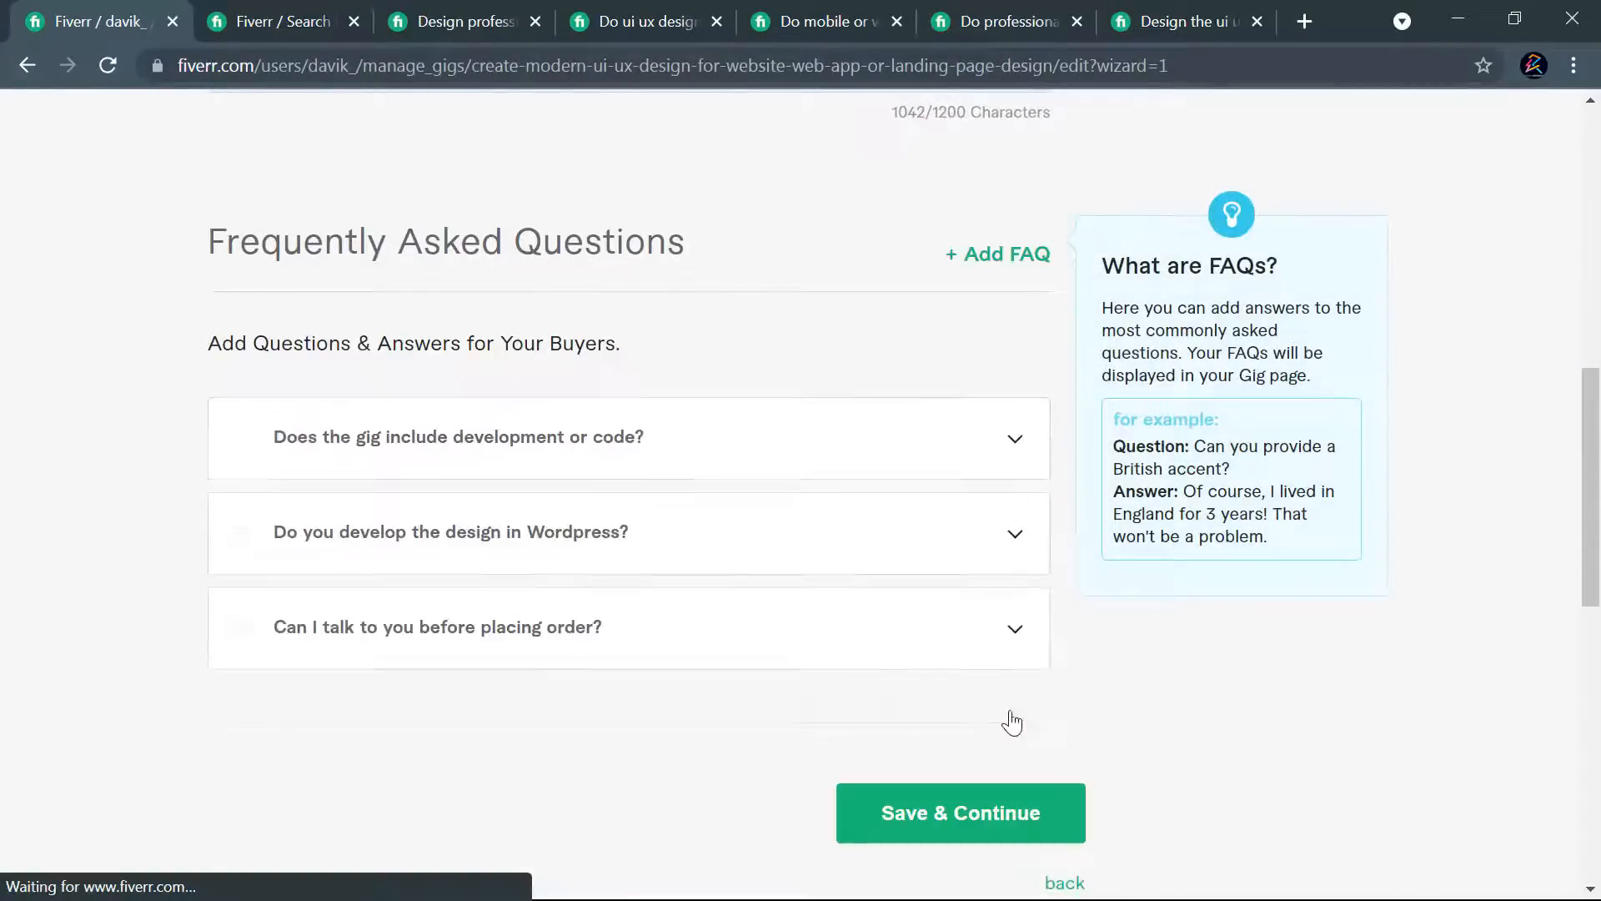
- Start a fourth FAQ entry with the competing gig's answer to "What is section?" as its answer
click(986, 257)
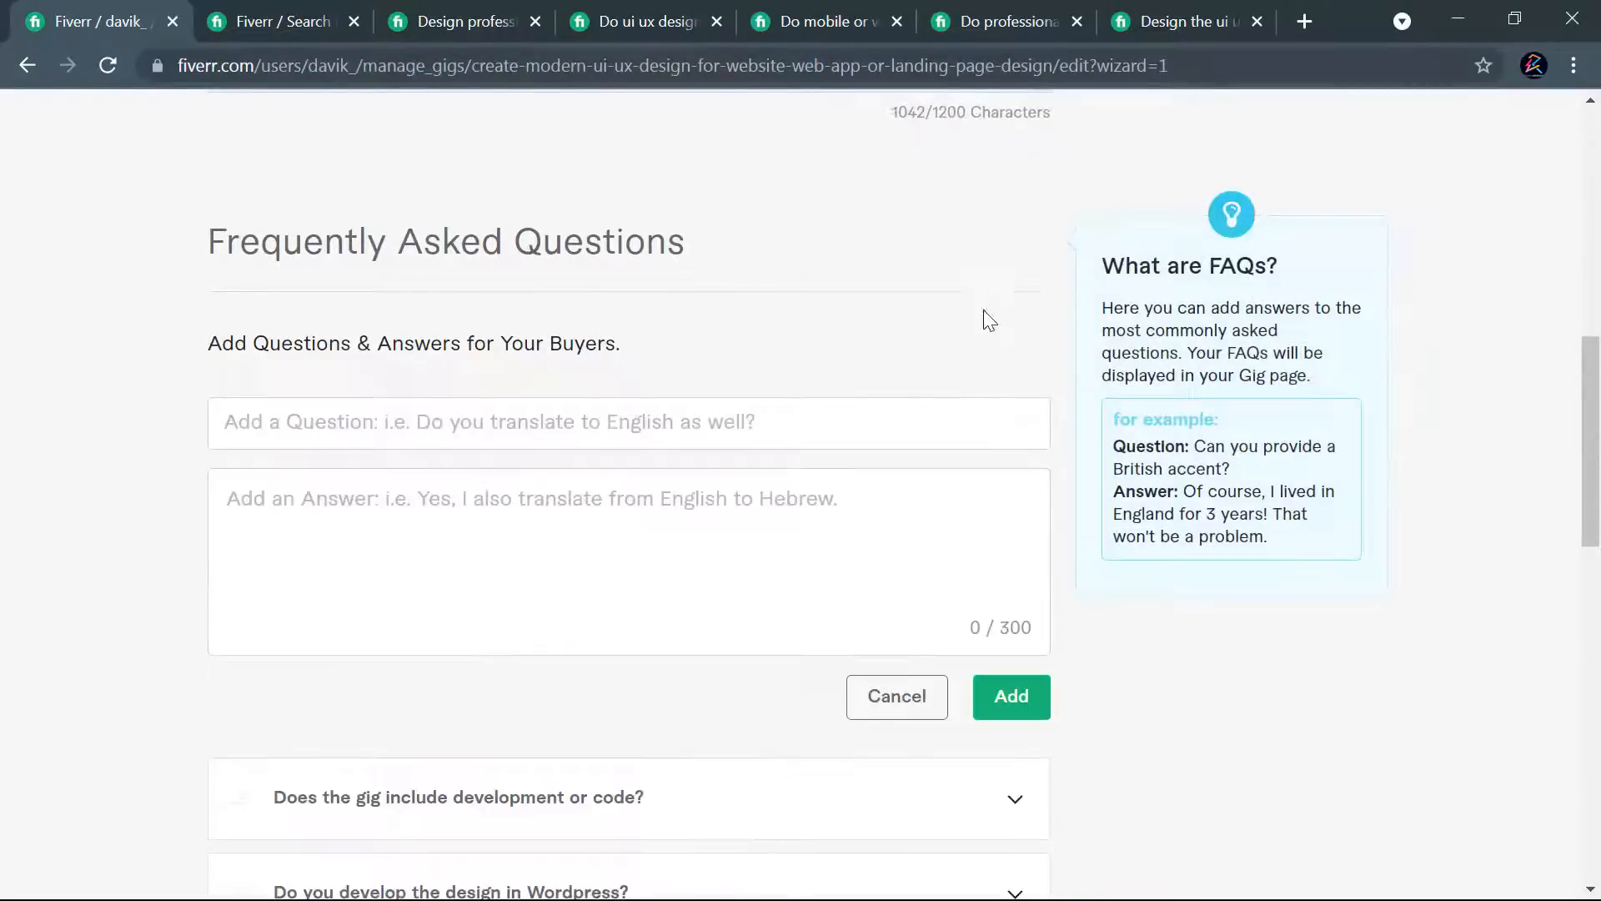
click(987, 23)
click(121, 684)
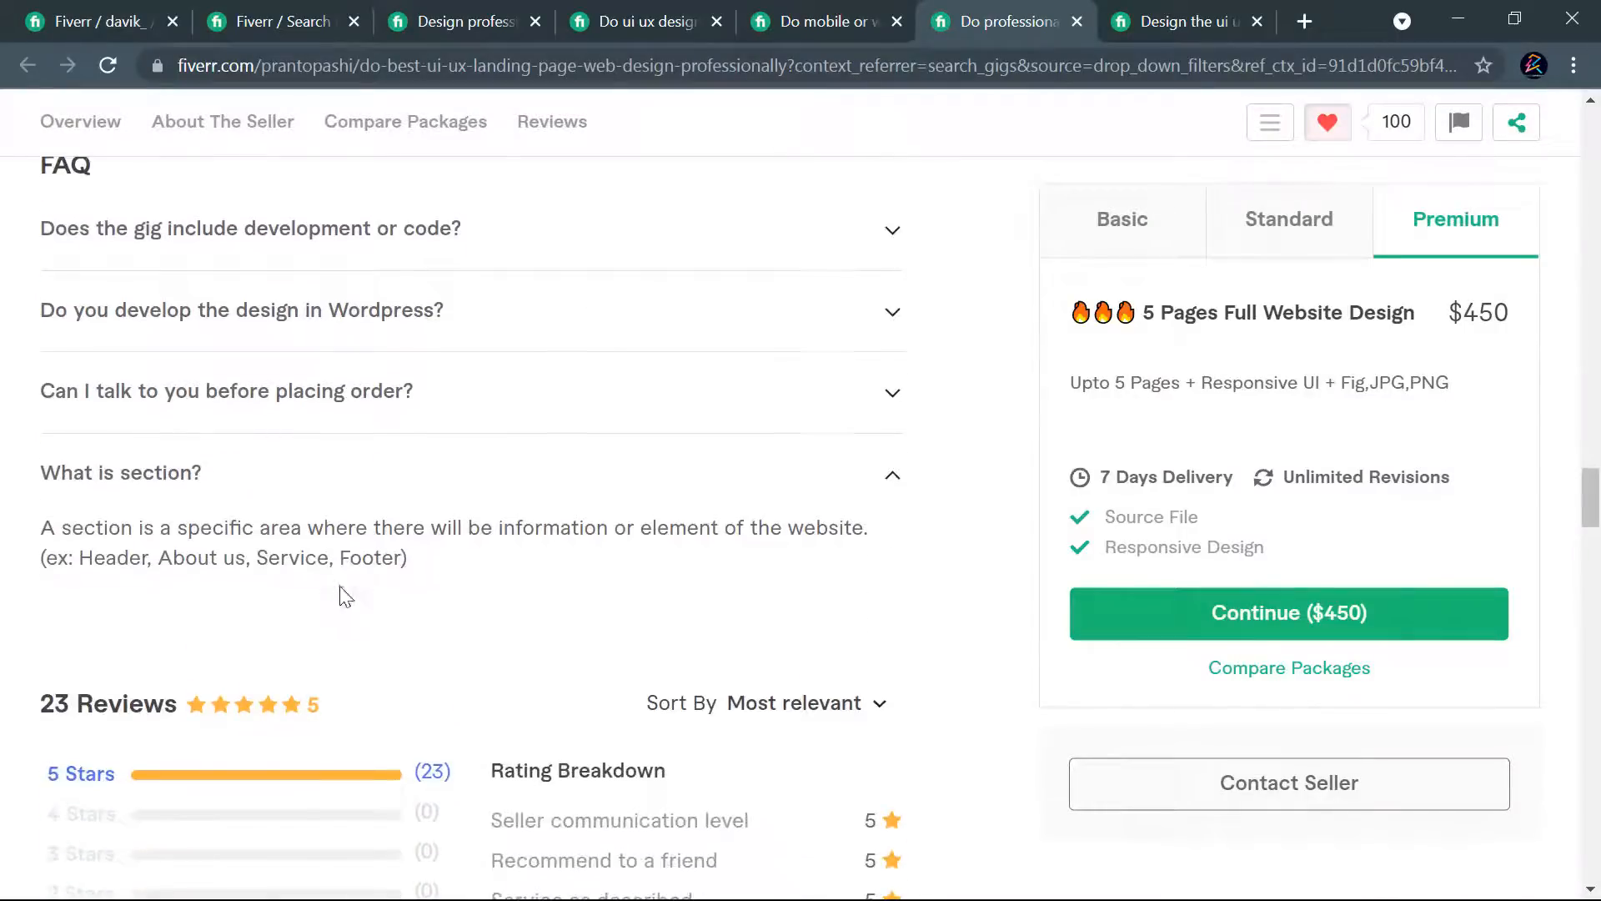
drag(414, 572, 38, 530)
key(ctrl+c)
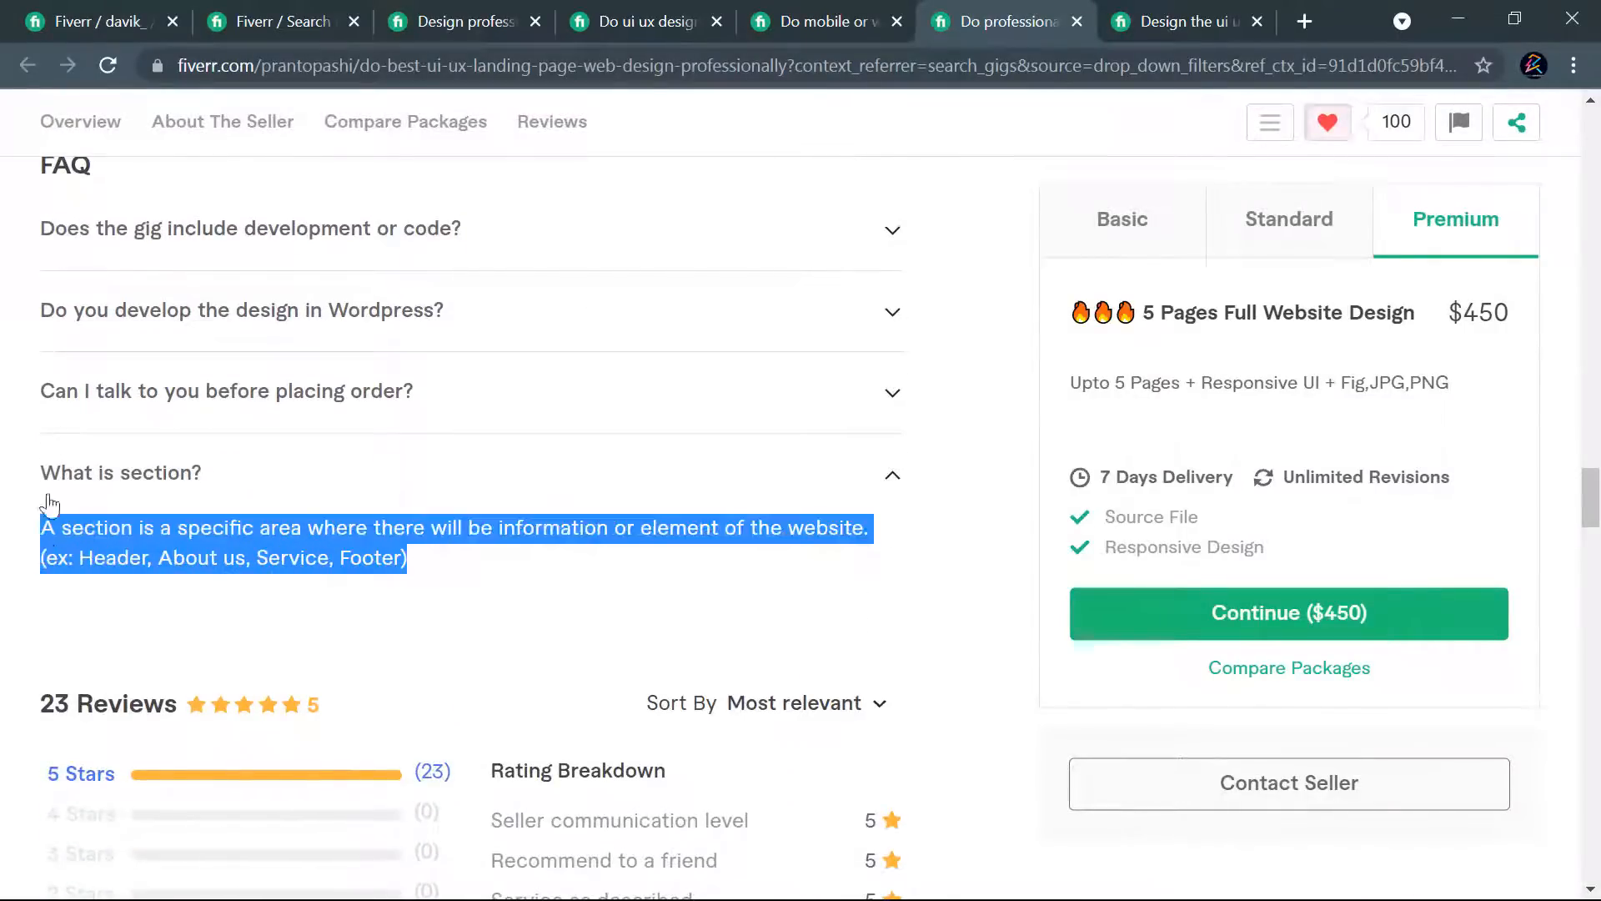
click(94, 25)
click(466, 500)
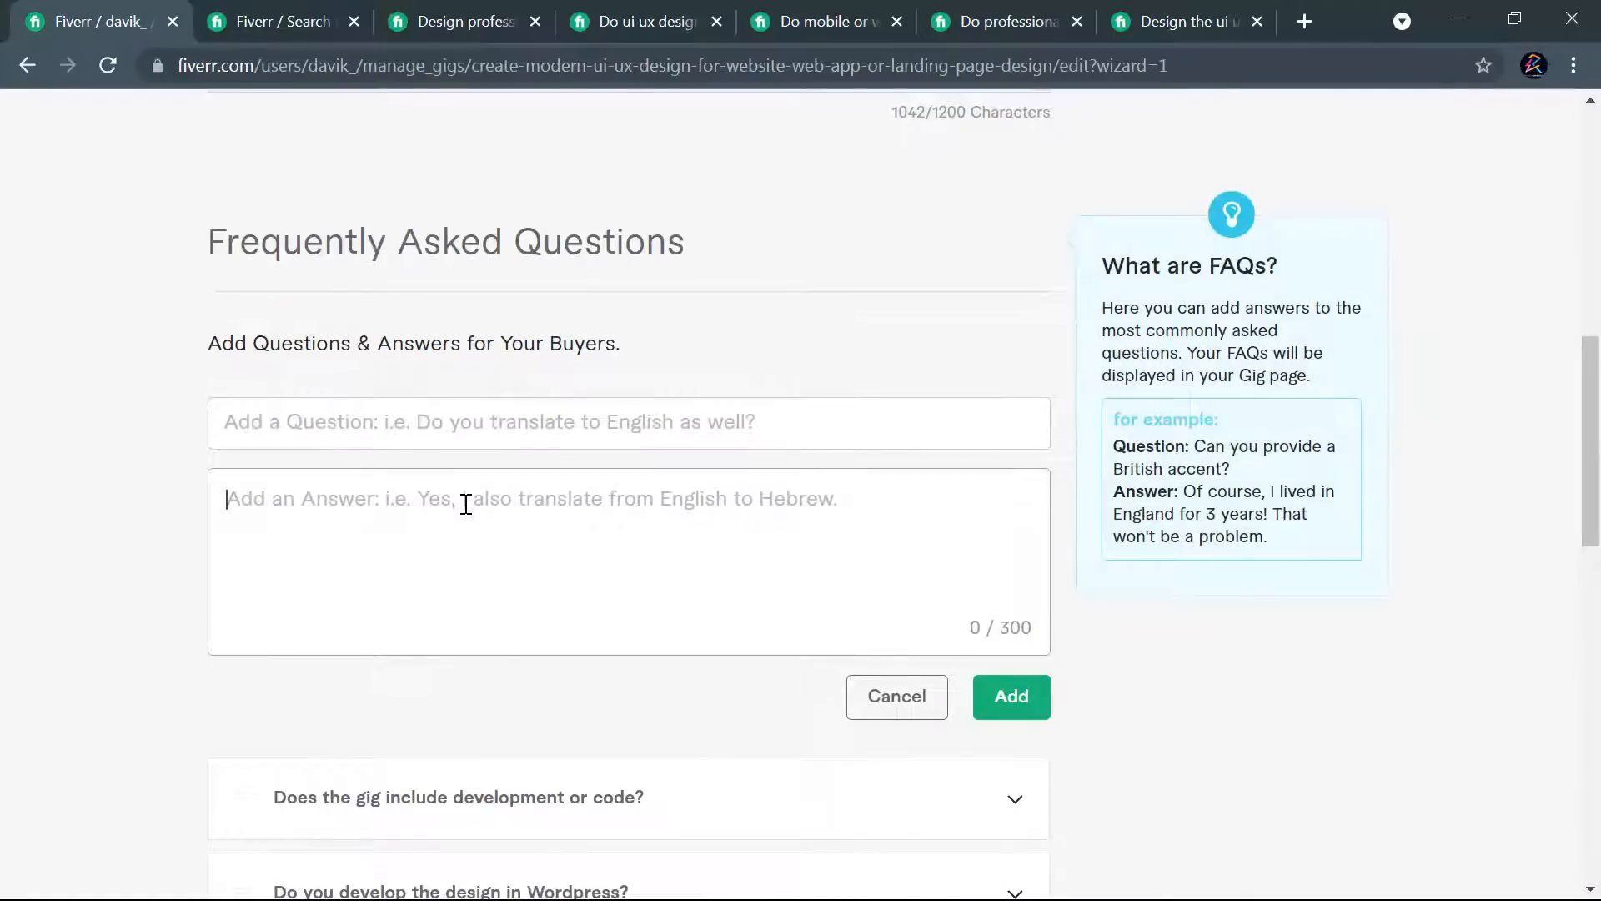
key(ctrl+v)
- Copy the question "What is section?" into the fourth FAQ entry and add it to the gig
click(1005, 15)
drag(229, 476, 38, 475)
key(ctrl+c)
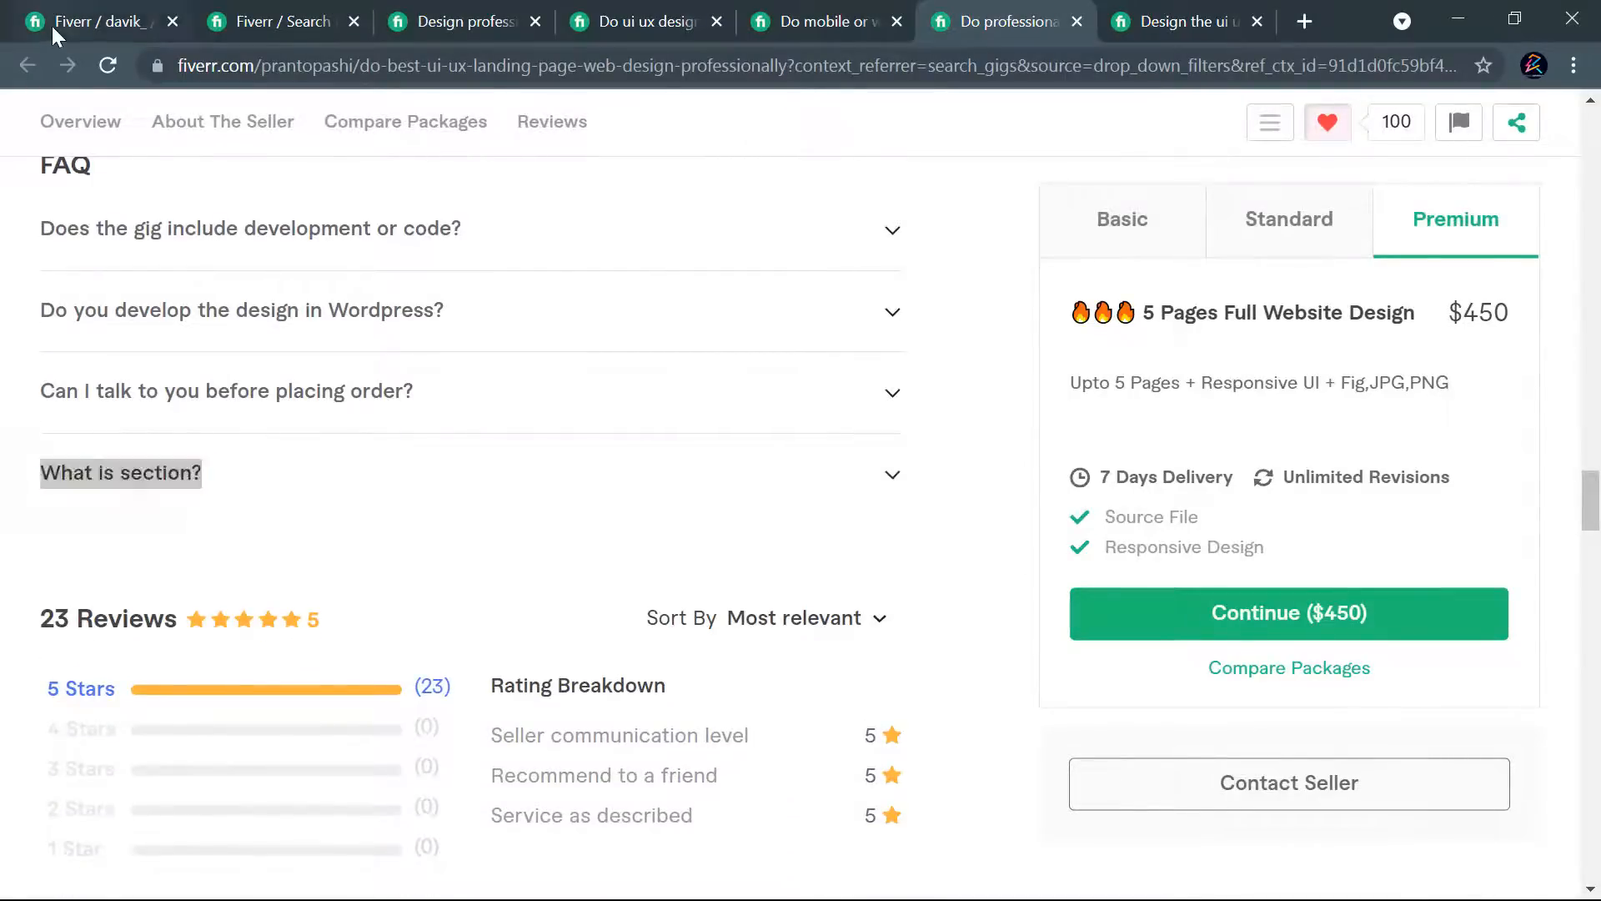
click(52, 27)
click(451, 419)
key(ctrl+v)
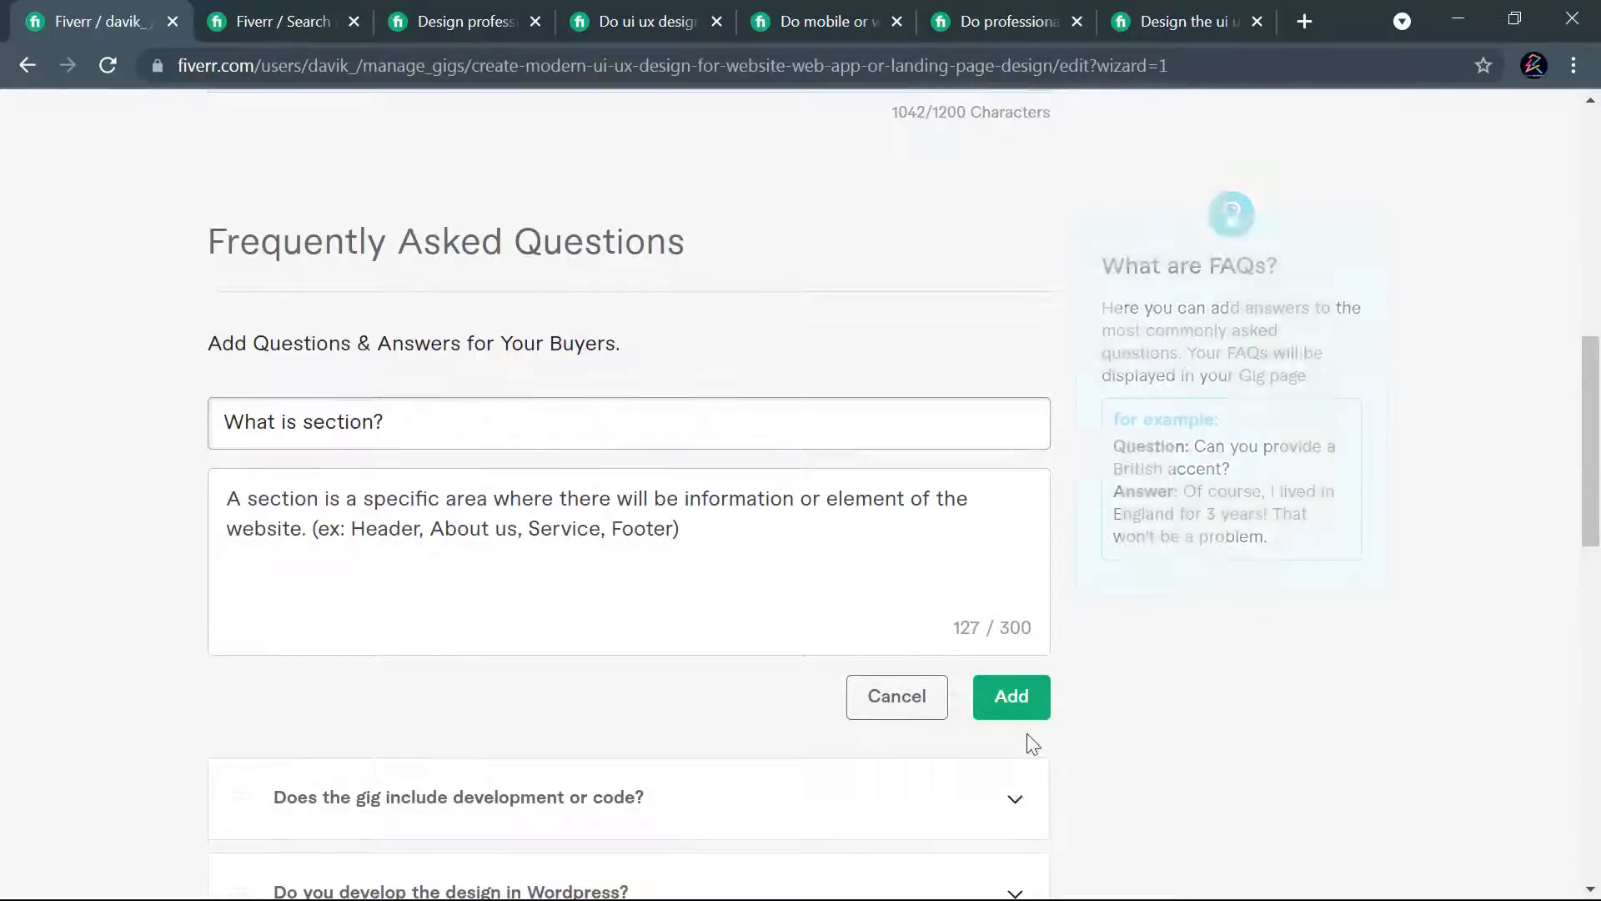
click(1012, 697)
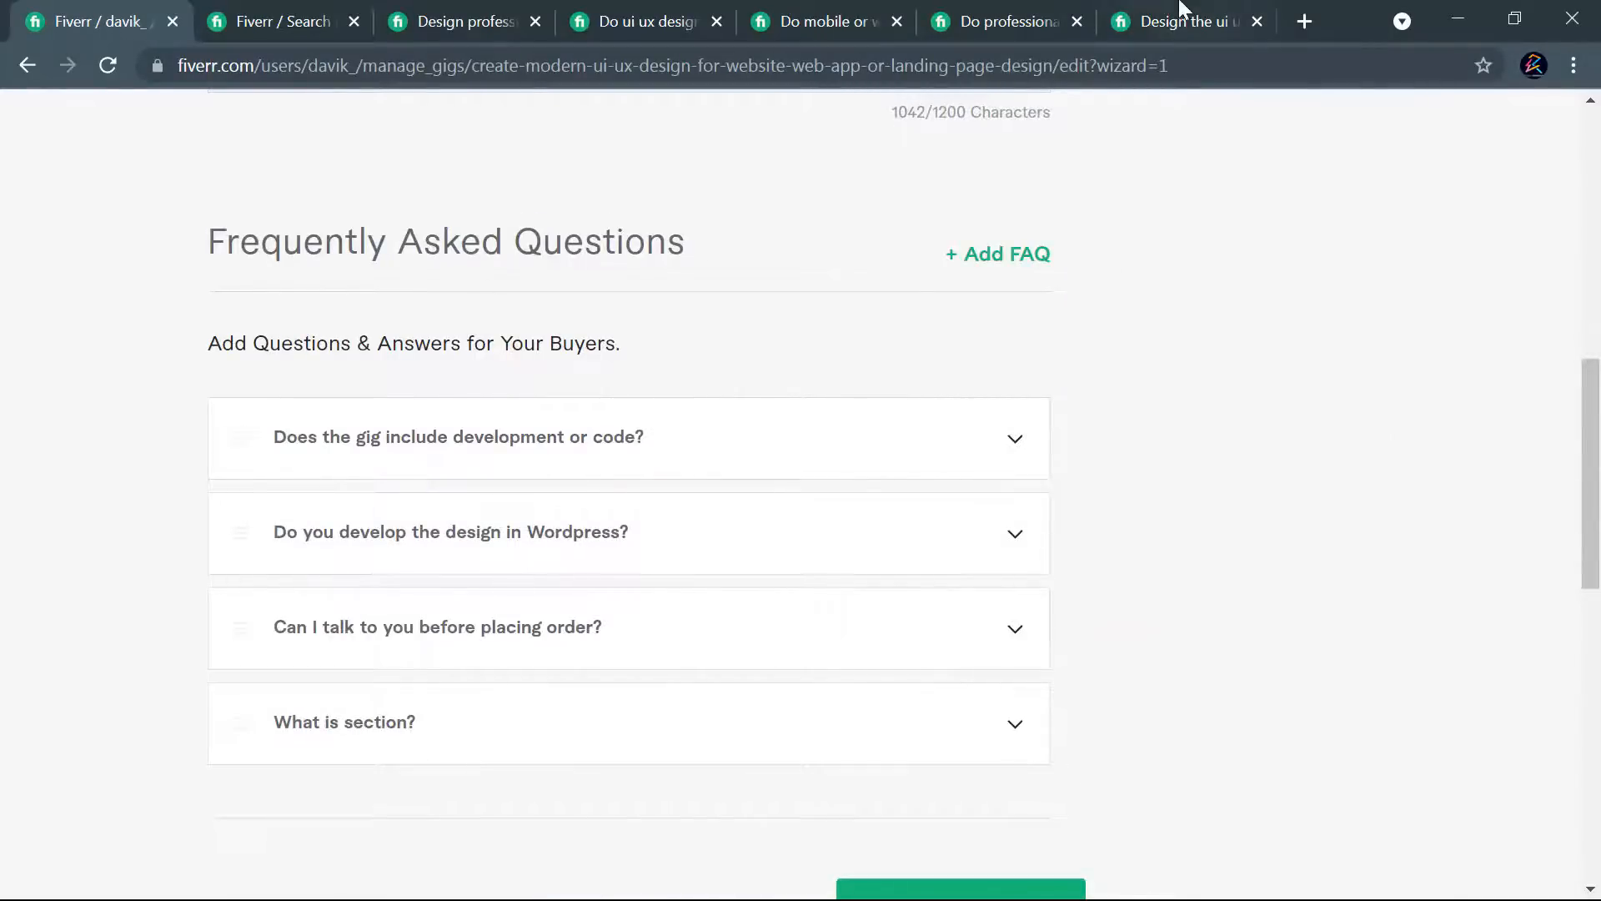
- Go to the FAQ section of the web_design_work competing gig and expand "Can we use your designs commercially?"
click(973, 10)
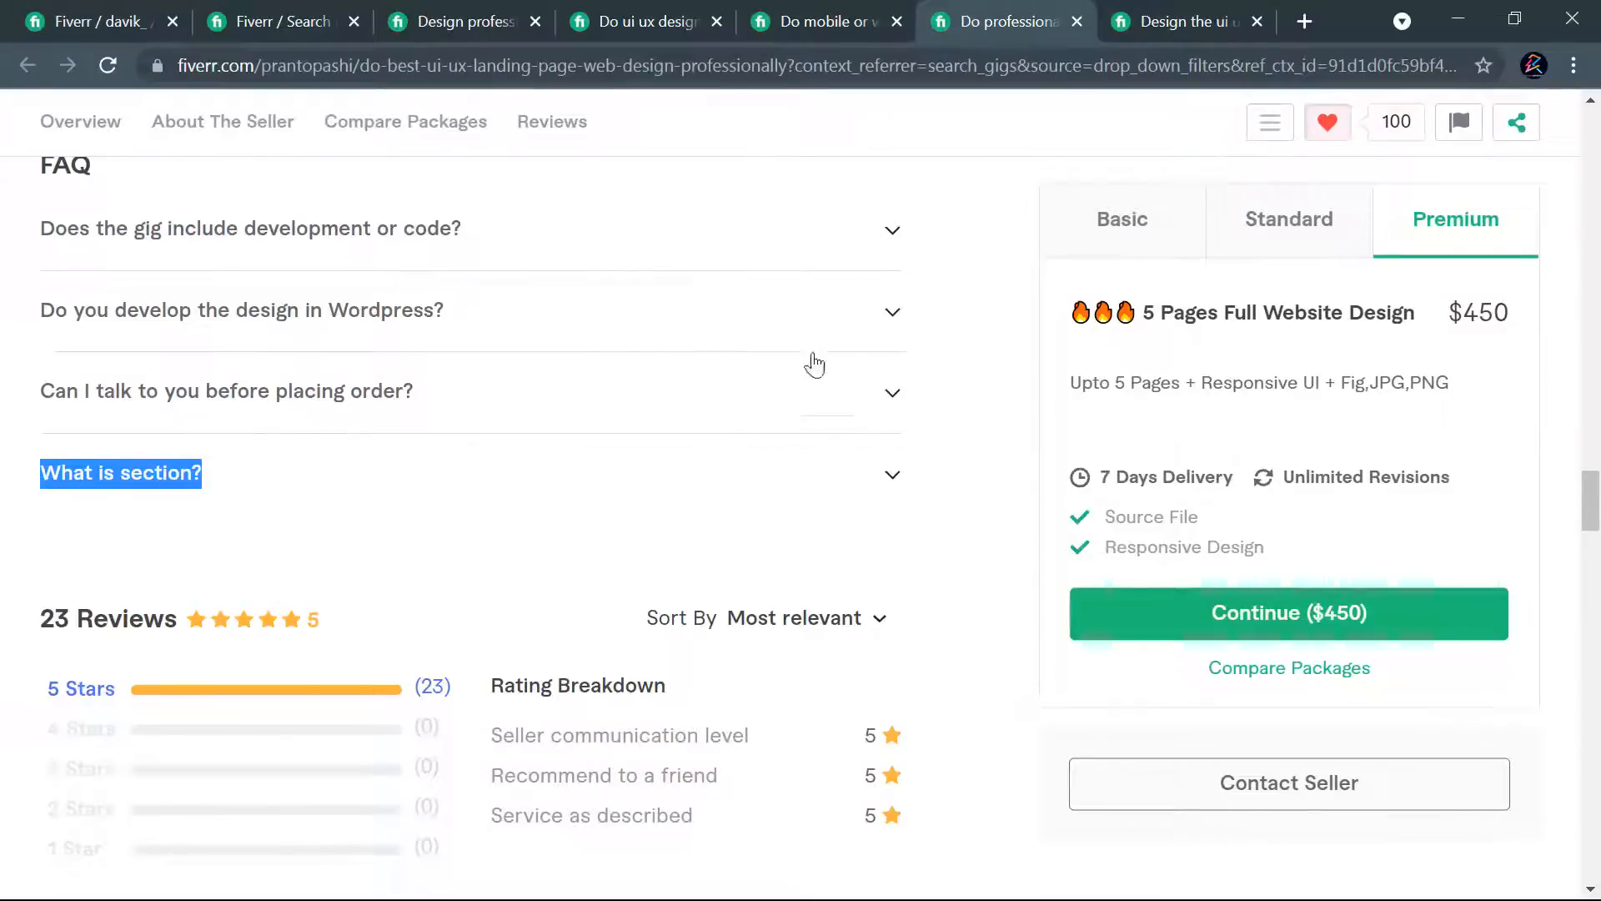
click(1134, 10)
scroll(332, 693, down, 20)
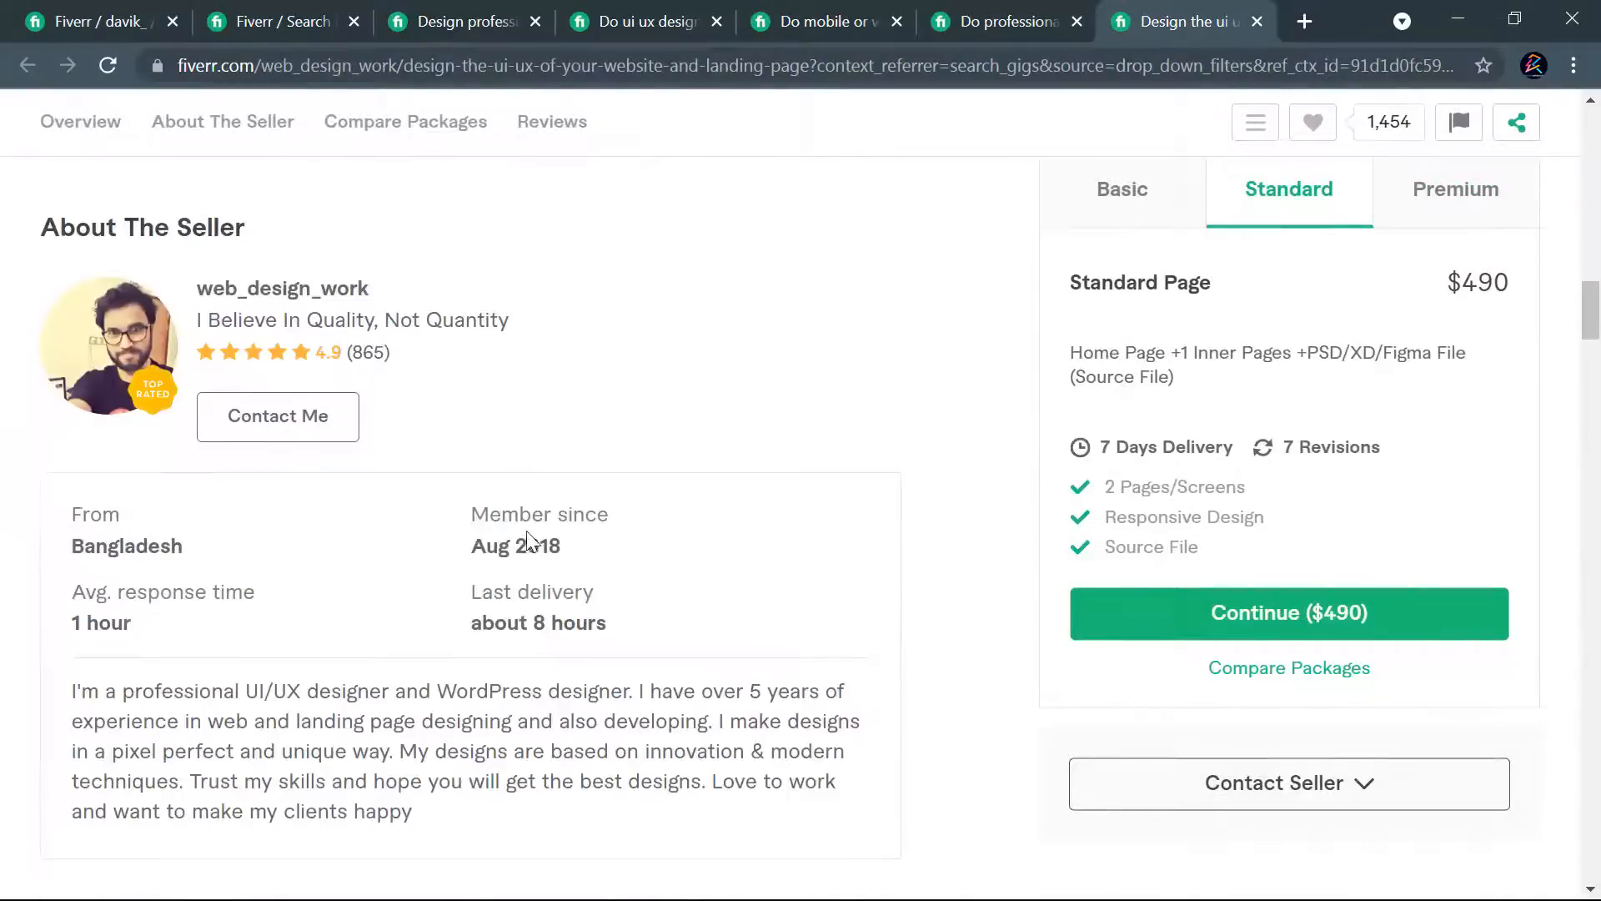
scroll(529, 582, down, 10)
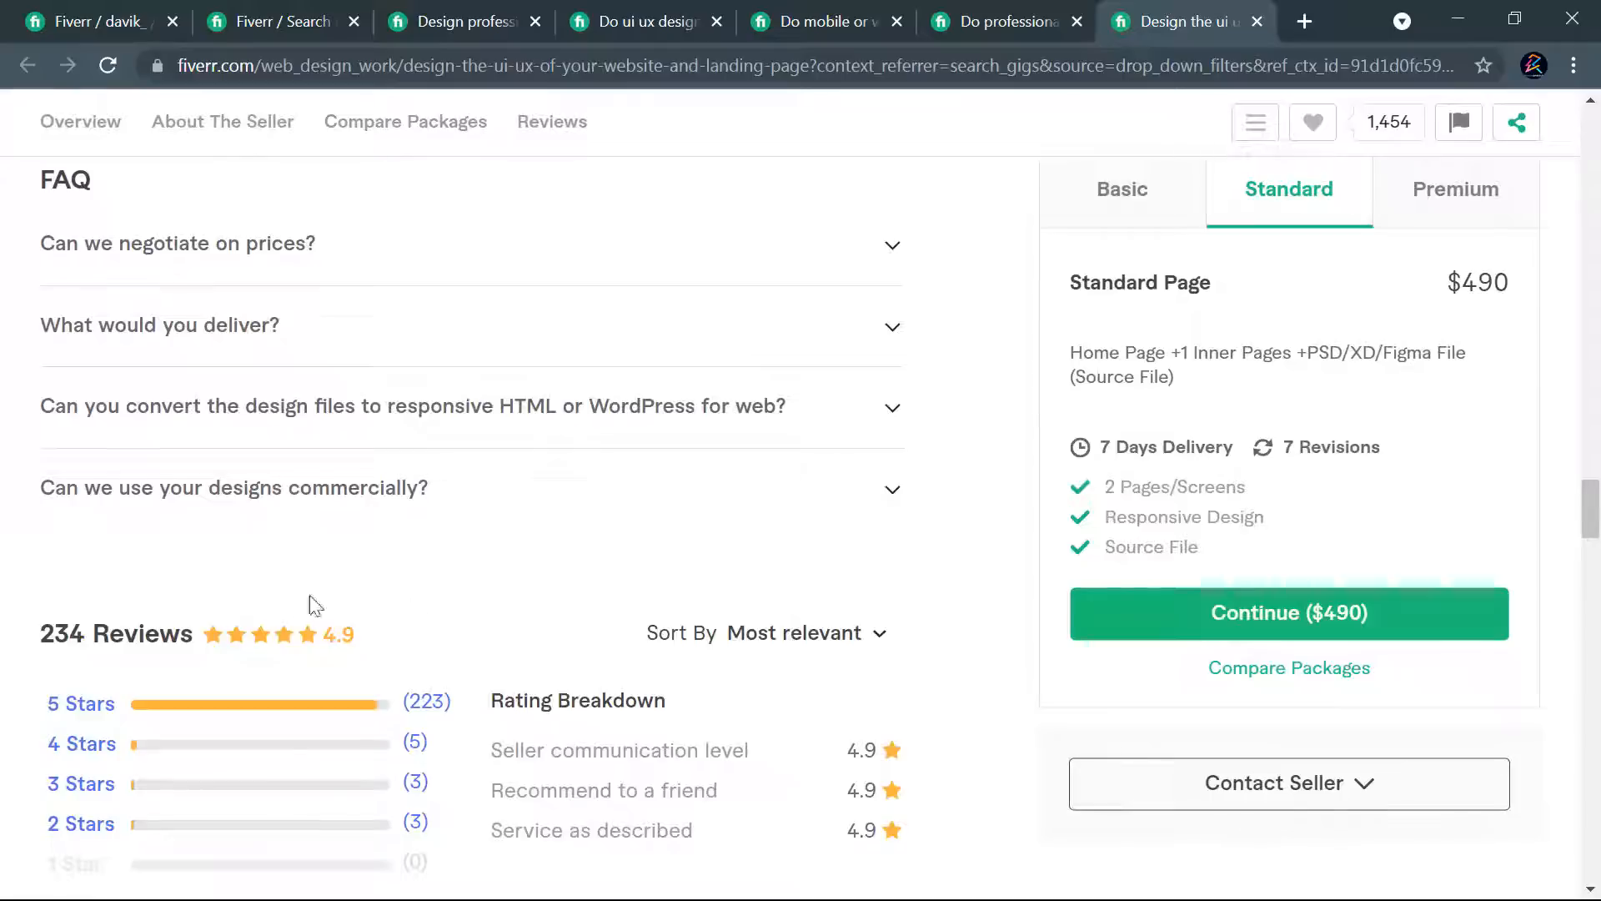
scroll(346, 608, up, 2)
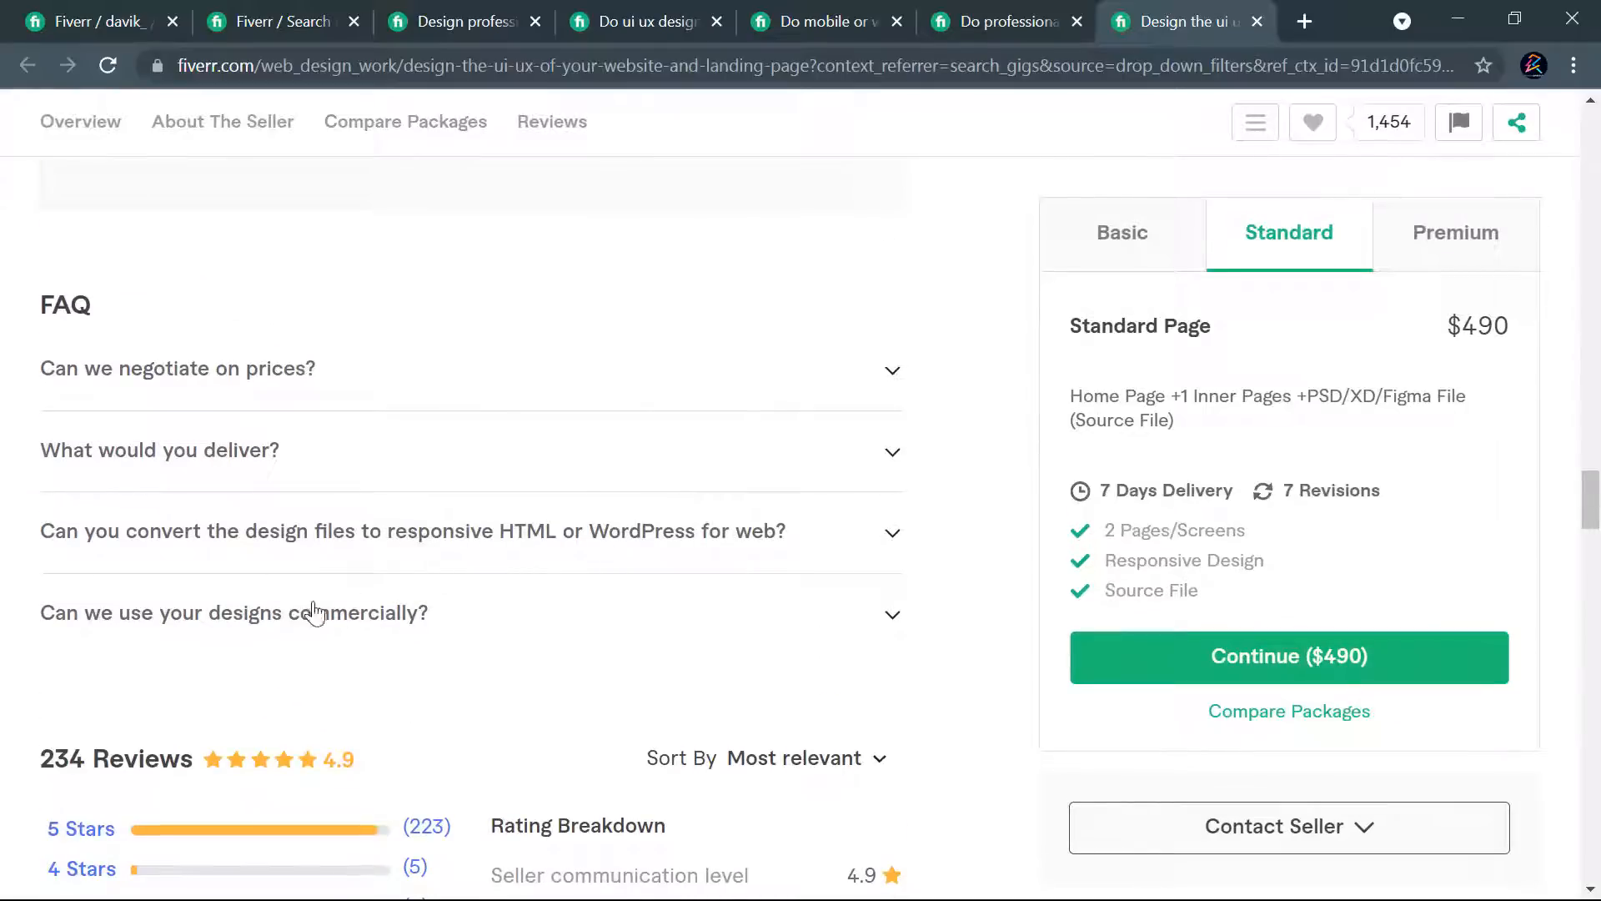
click(259, 630)
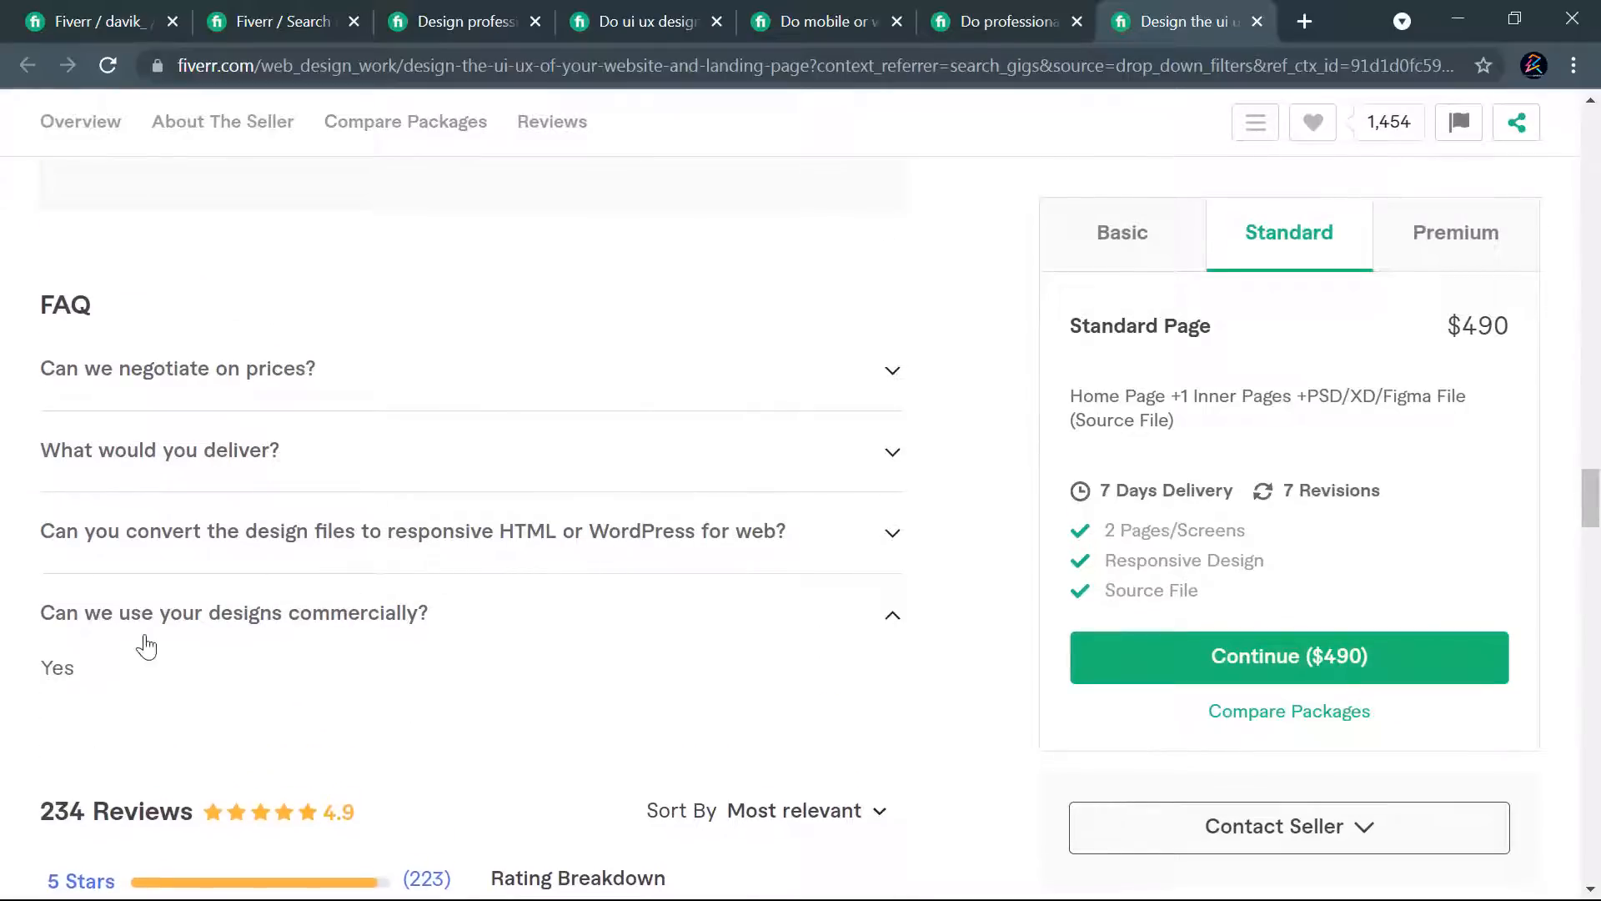
- Start a fifth FAQ entry on the own gig and paste the copied text "Can we use your designs commercially?" into it
drag(442, 622, 37, 602)
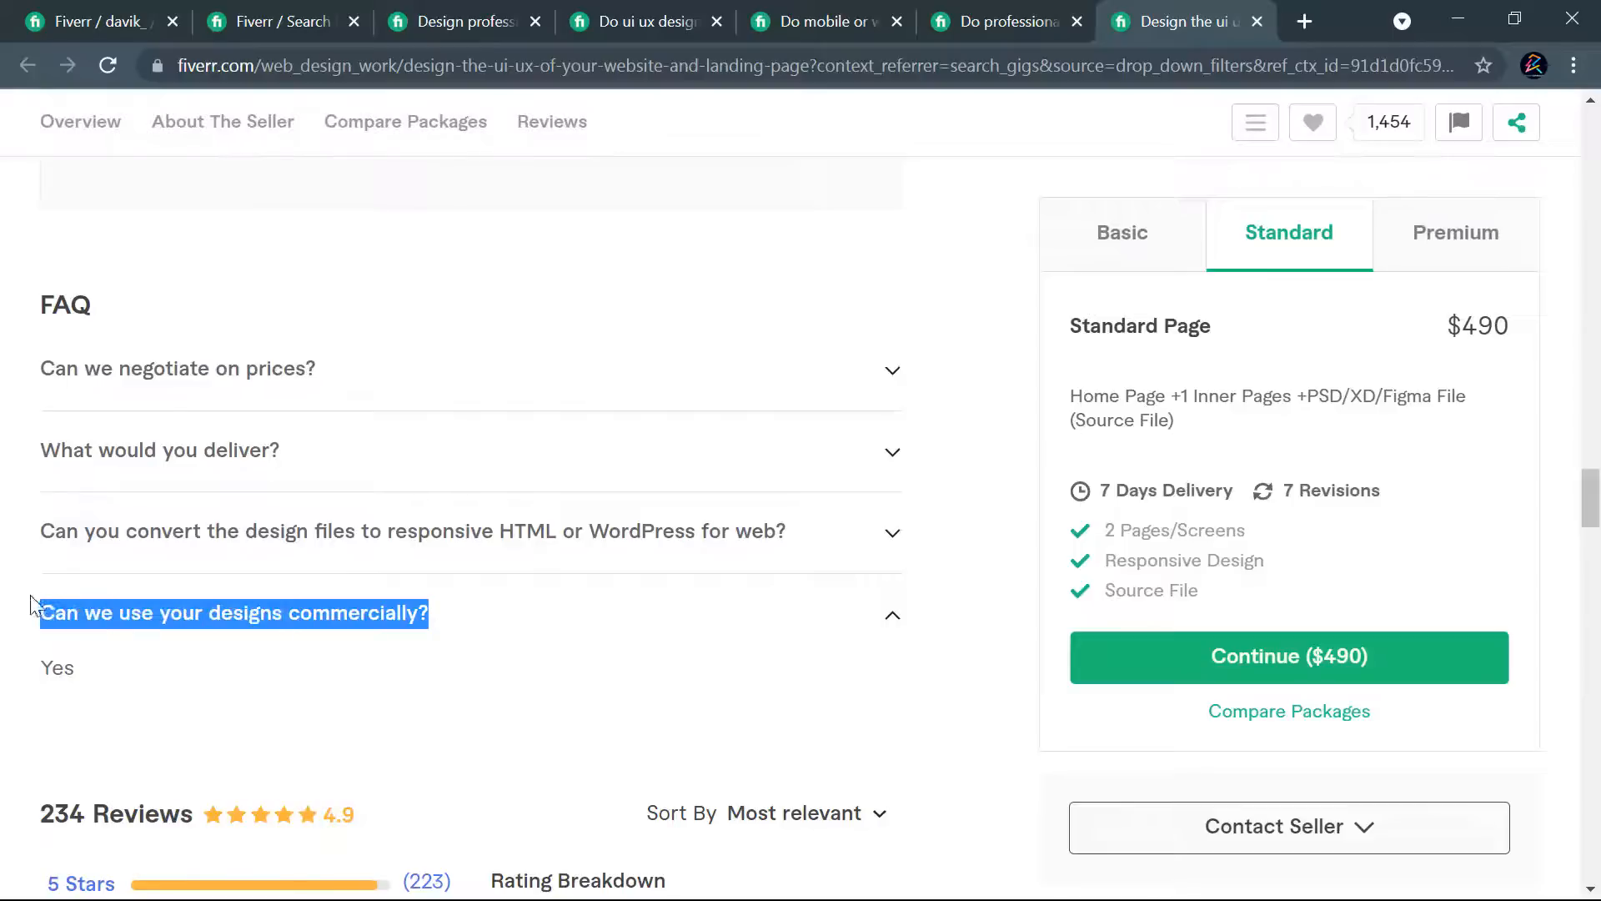
click(92, 21)
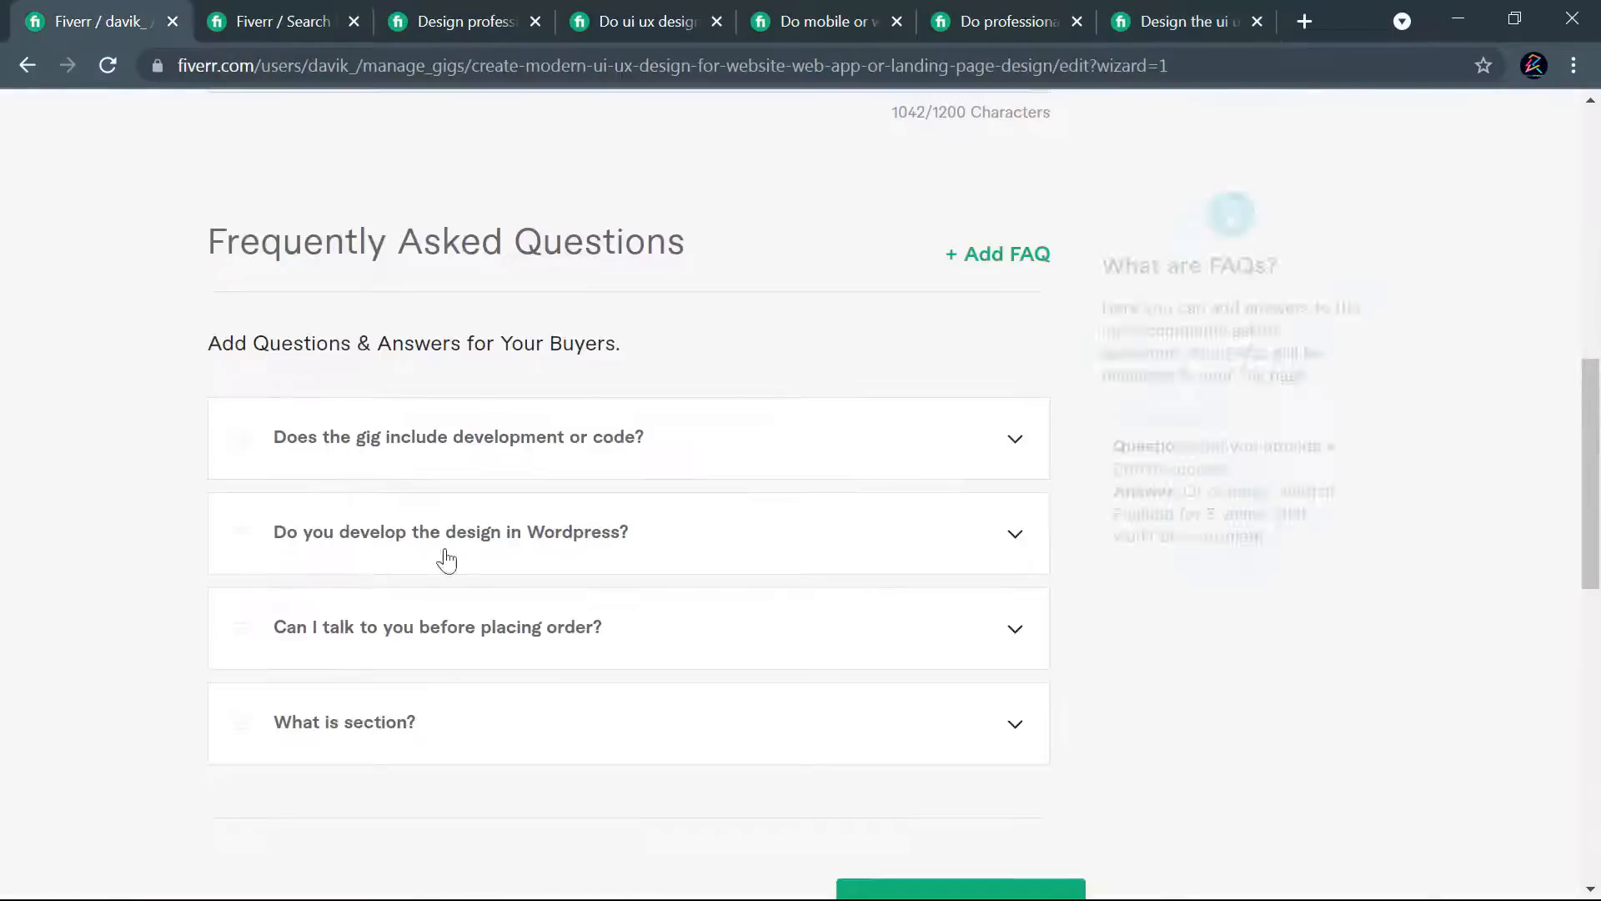
click(1013, 254)
click(479, 536)
key(ctrl+v)
- Complete the fifth FAQ with "Can we use your designs commercially?" as question and the copied "Yes" as answer, and add it to the gig
click(1136, 18)
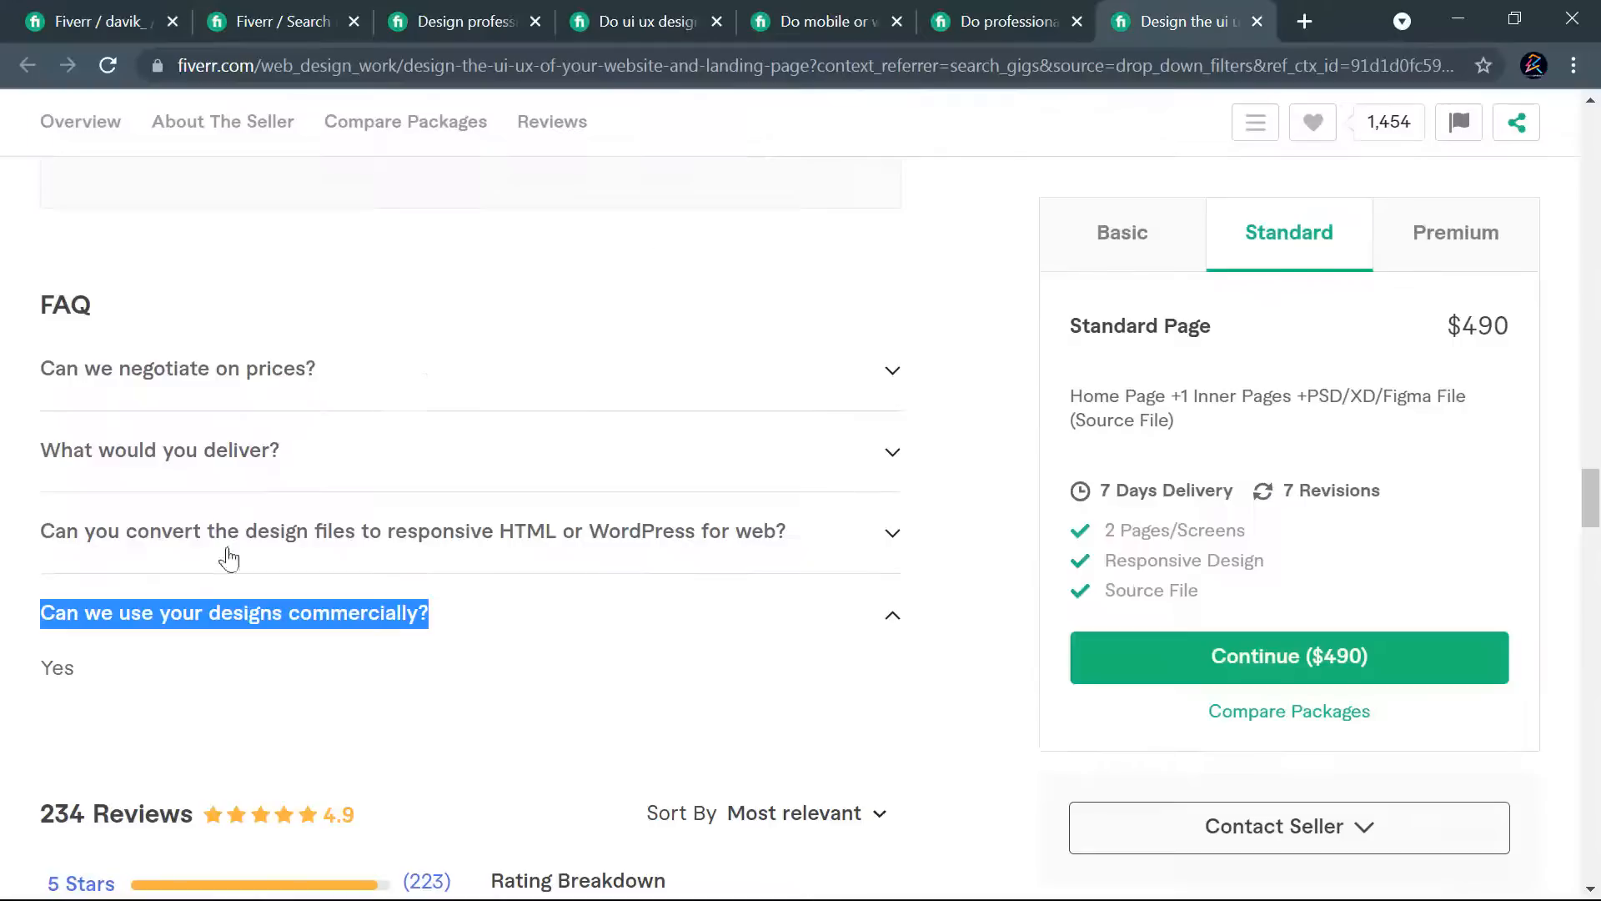
drag(98, 680, 35, 671)
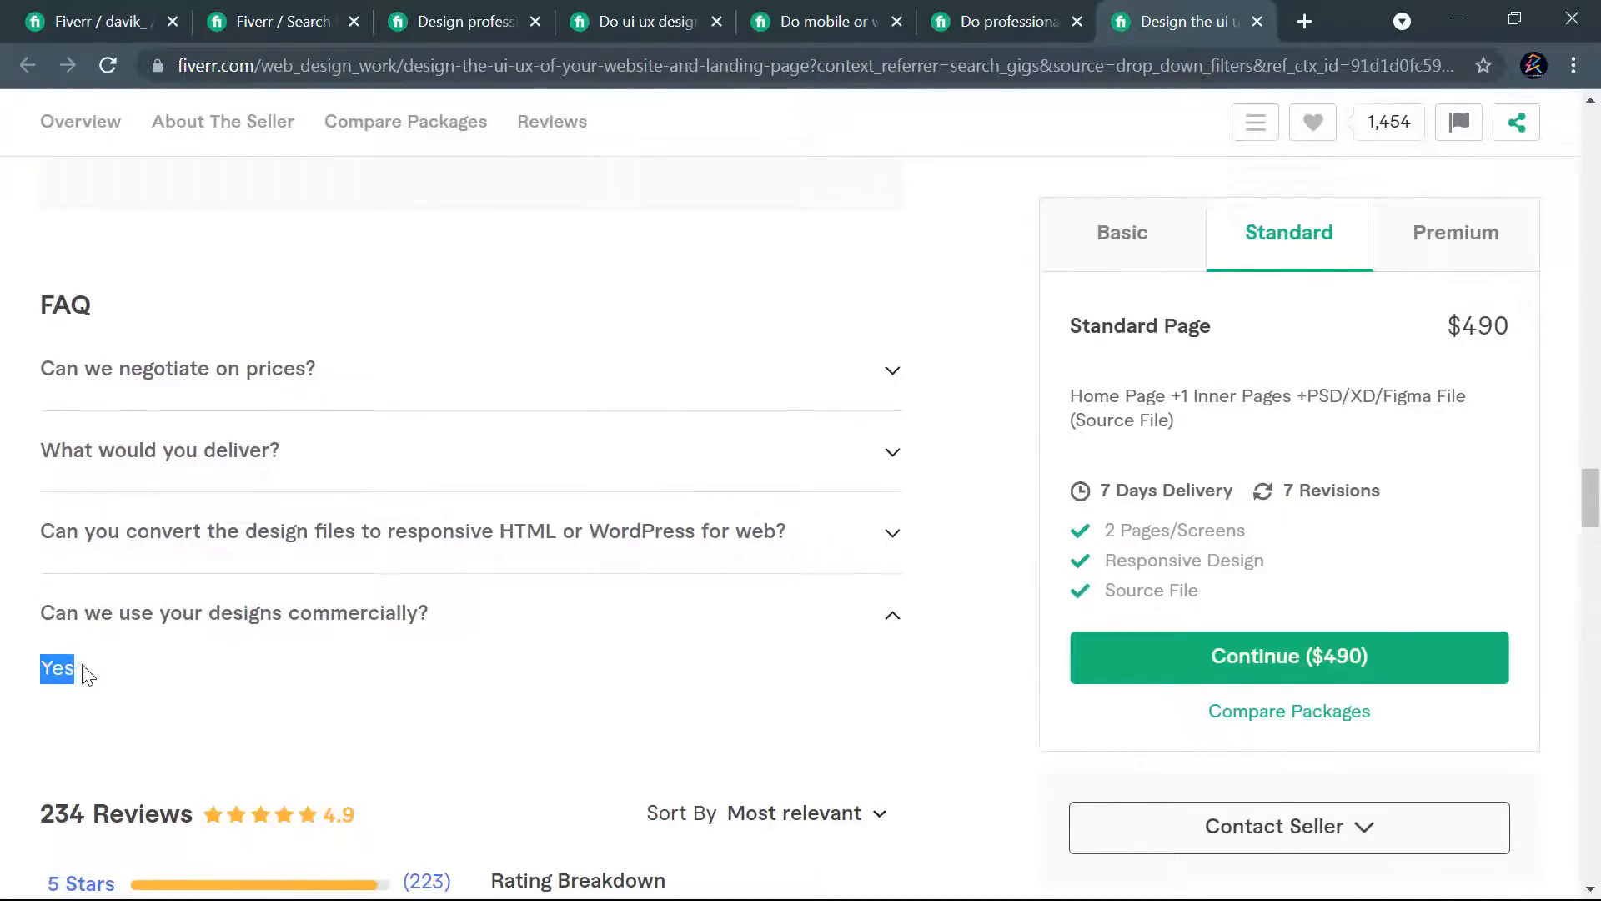
click(67, 23)
click(612, 499)
key(ctrl+v)
drag(612, 499, 229, 500)
key(BackSpace)
click(332, 442)
key(ctrl+v)
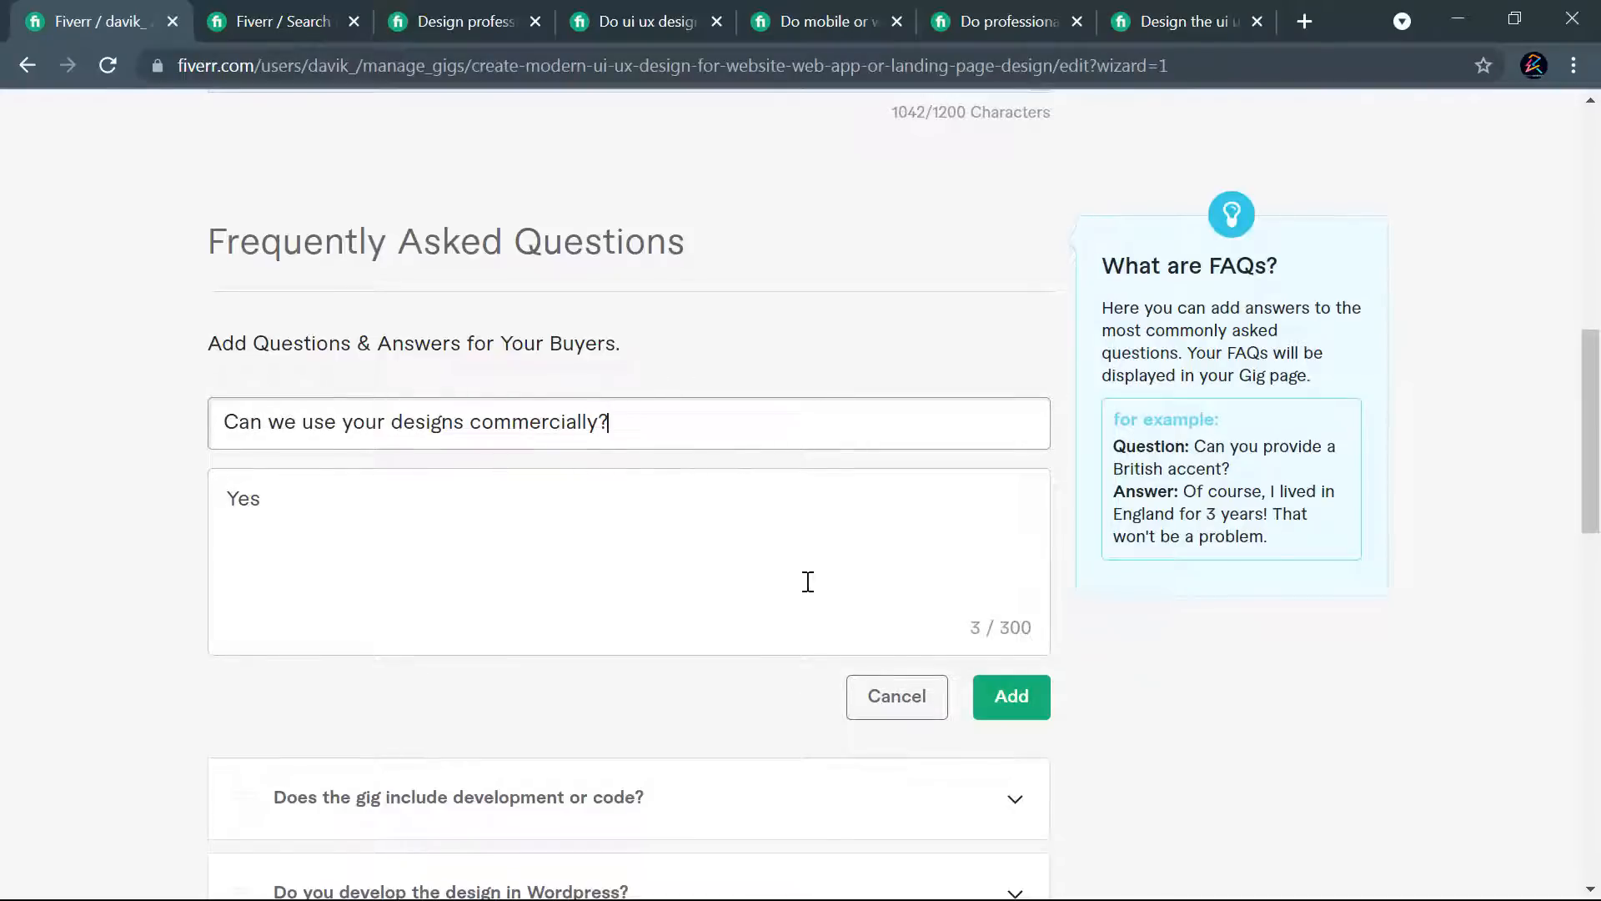
click(983, 698)
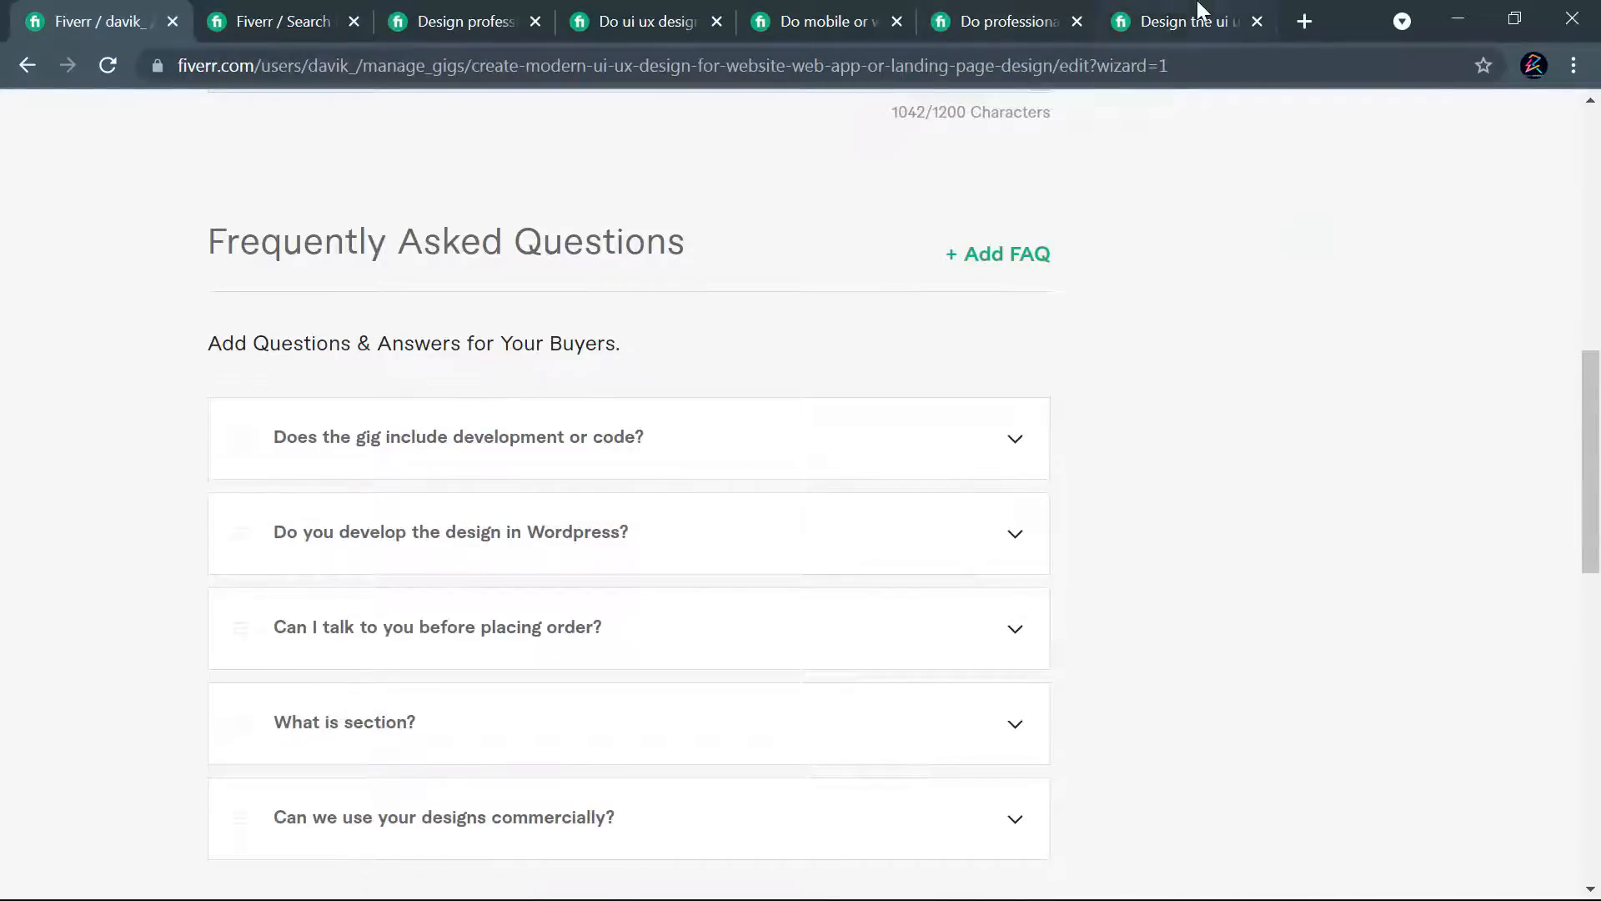
- Copy the competing gig's answer to "Can we negotiate on prices?" into the answer of a new sixth FAQ entry
click(1172, 21)
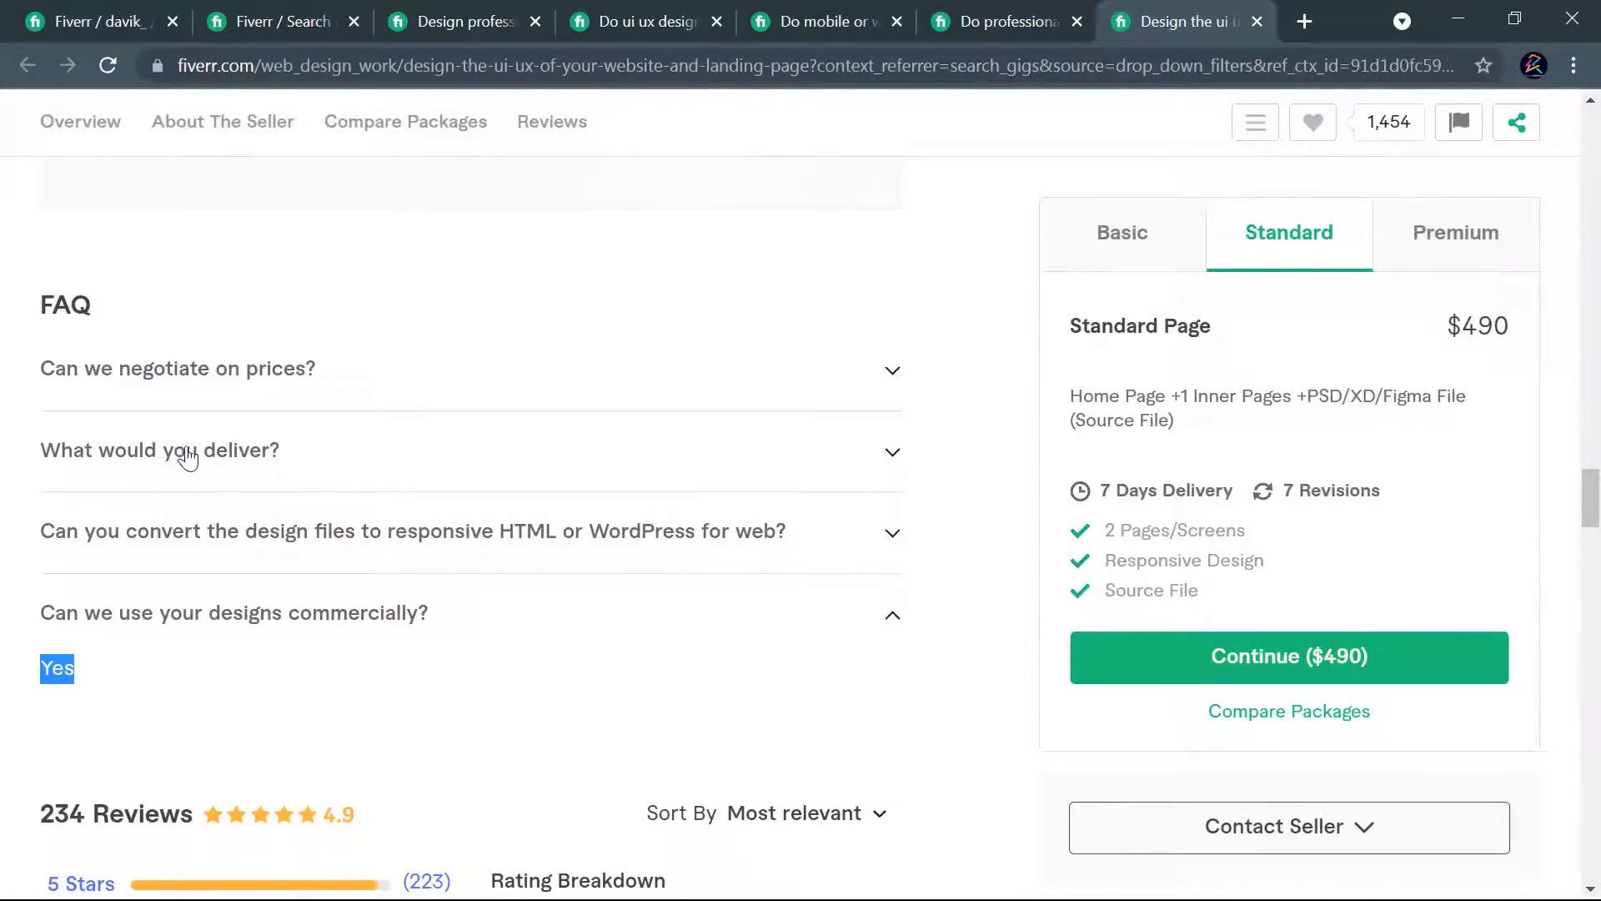
click(246, 370)
drag(467, 454, 17, 428)
key(ctrl+c)
click(107, 4)
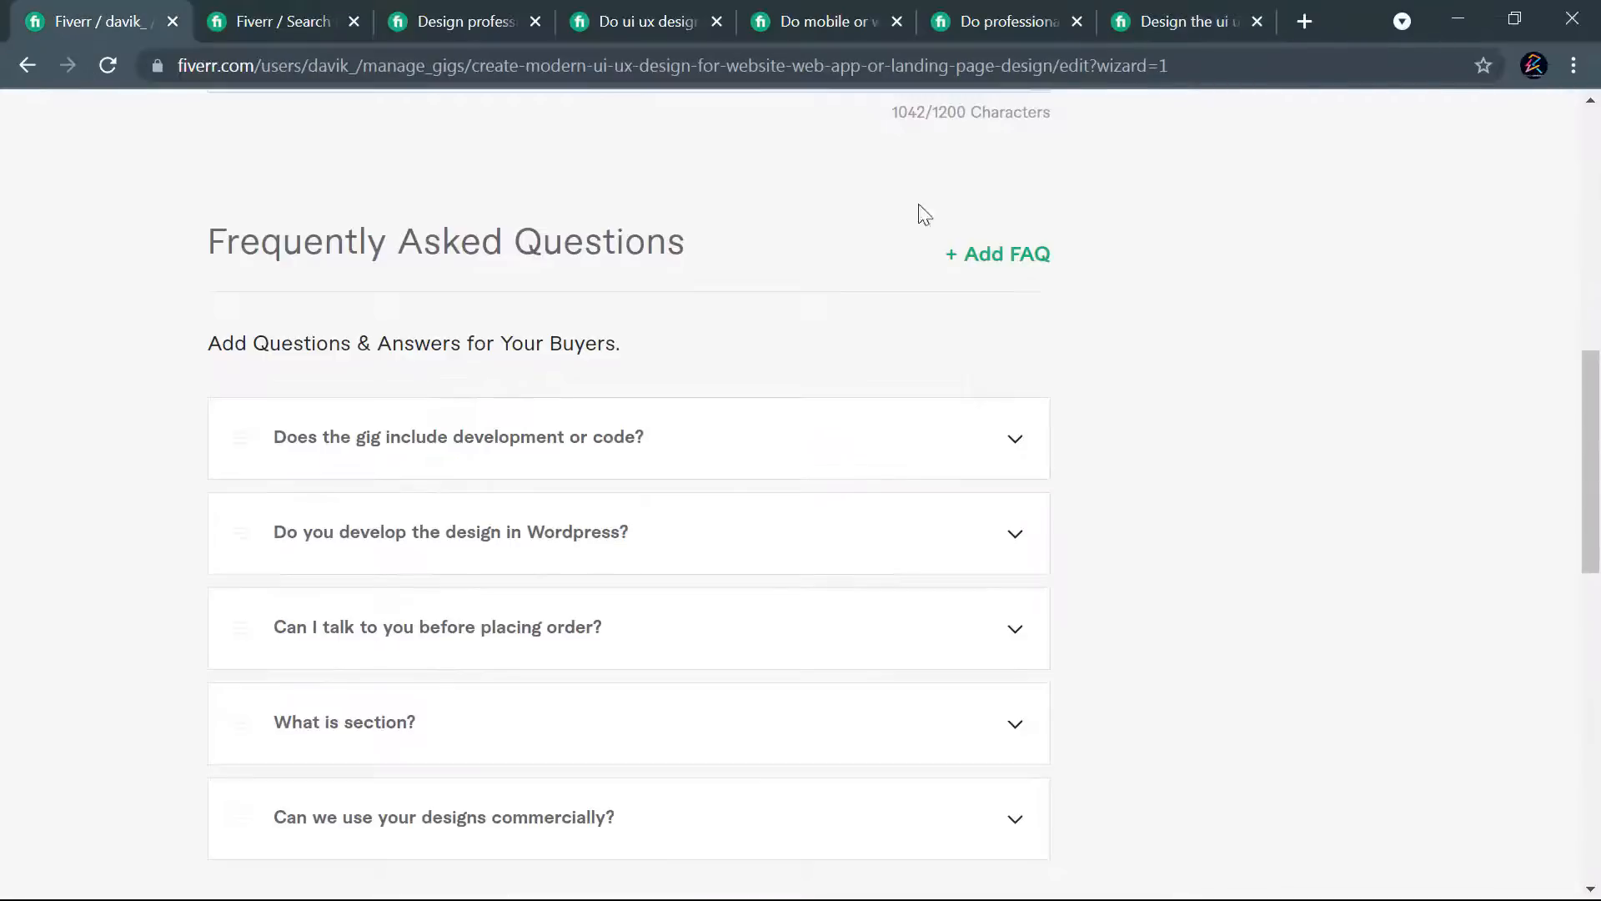
click(988, 259)
click(540, 507)
key(ctrl+v)
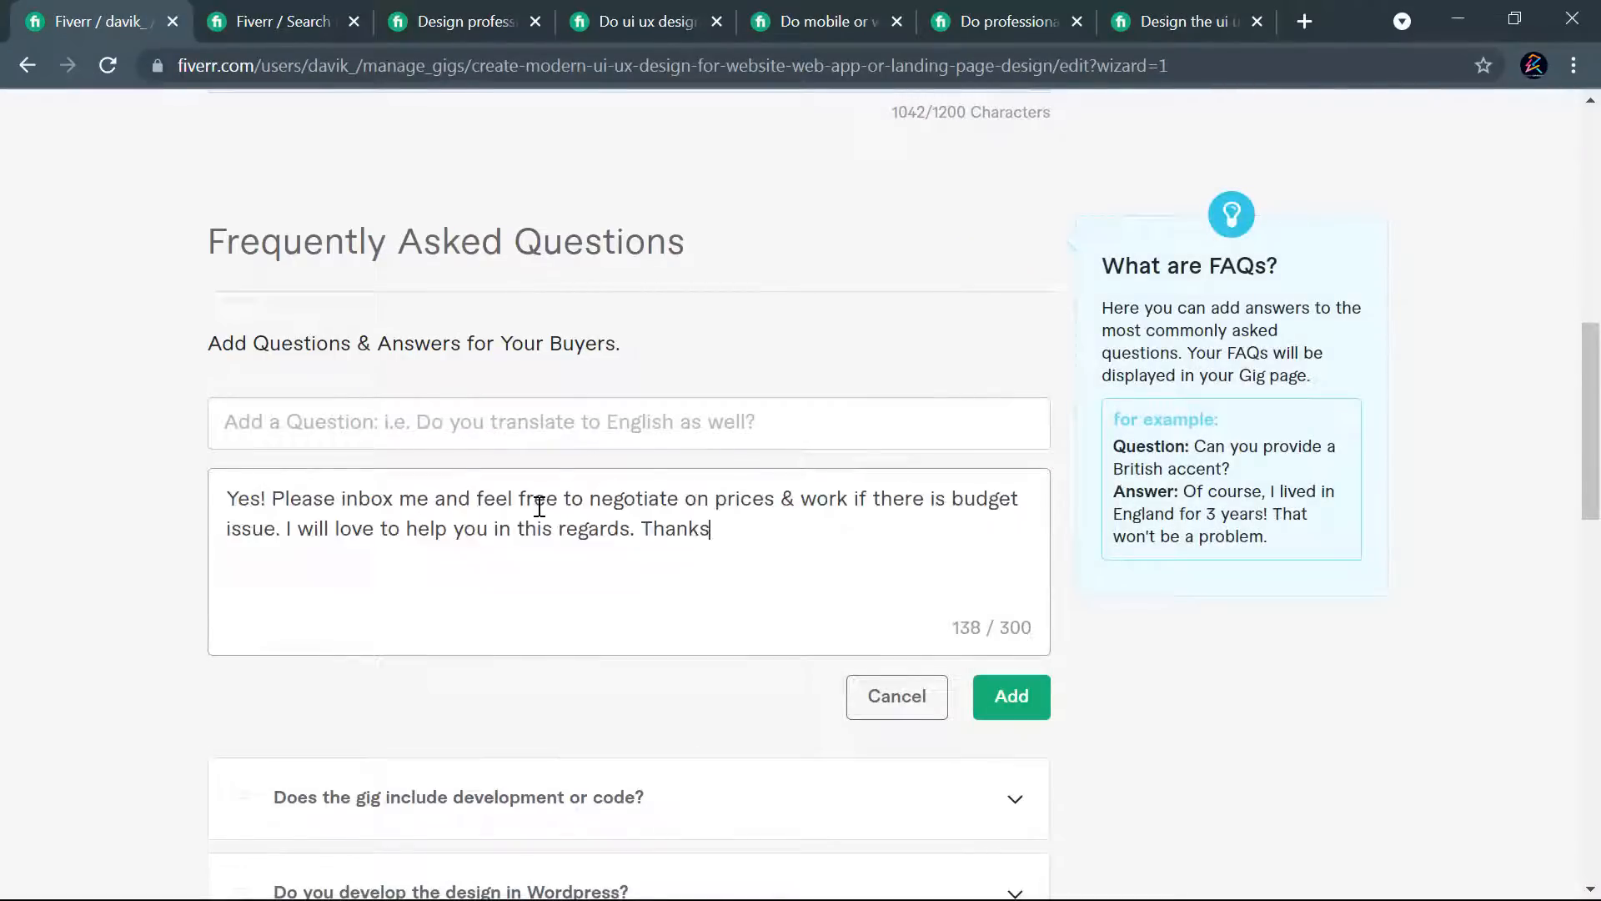
- Copy the question "Can we negotiate on prices?" into the sixth FAQ entry and add it to the gig
click(1168, 21)
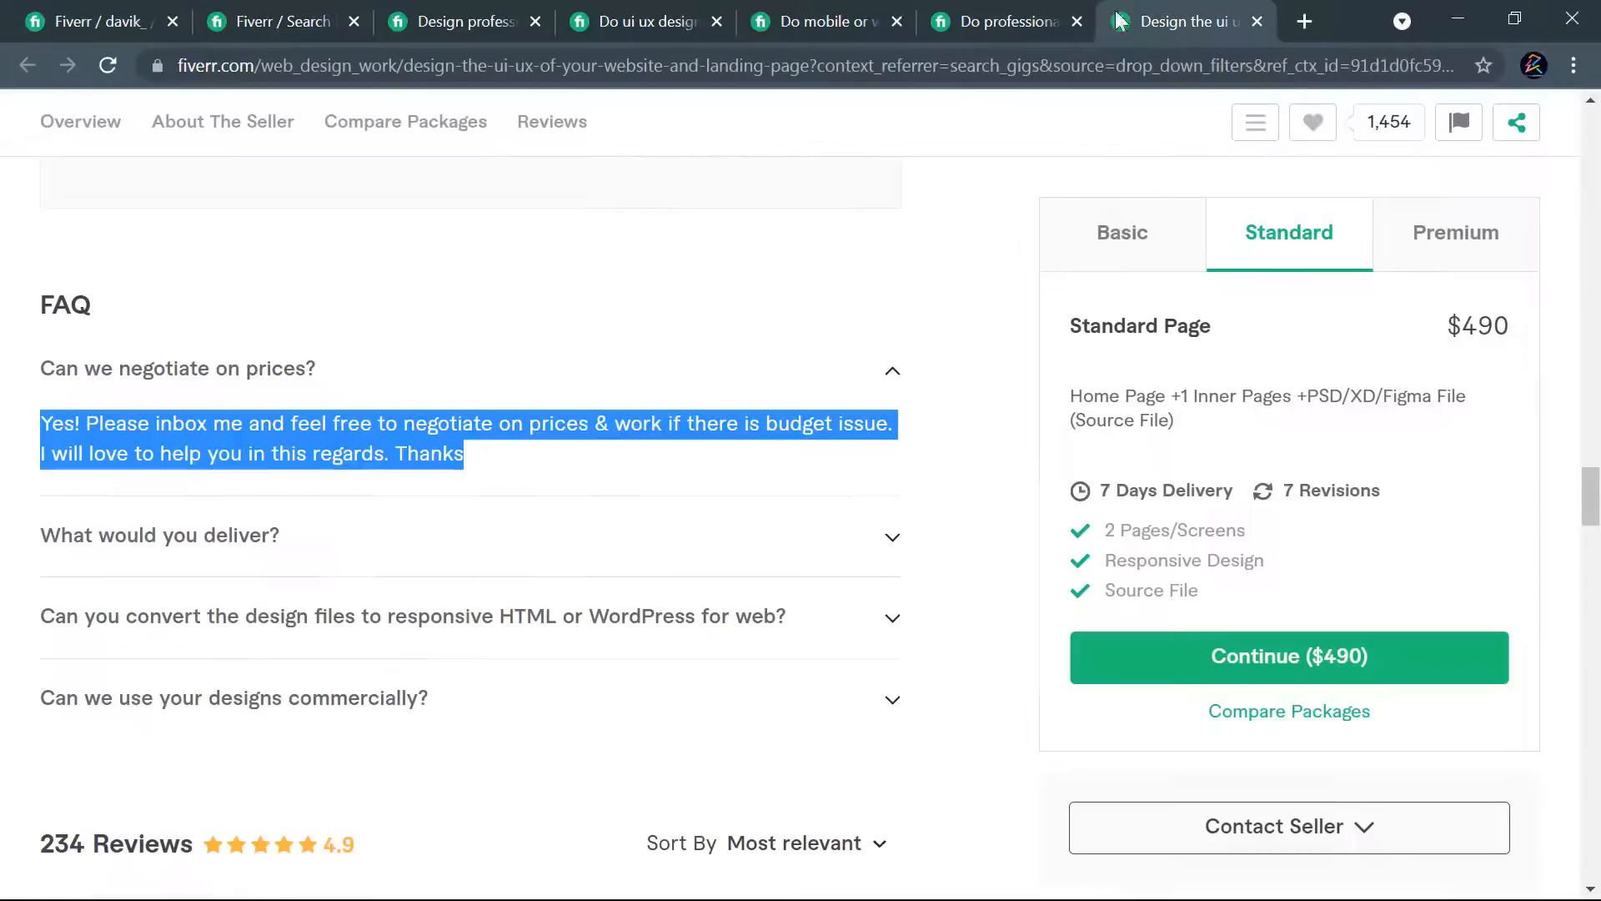
drag(338, 372, 40, 377)
key(ctrl+c)
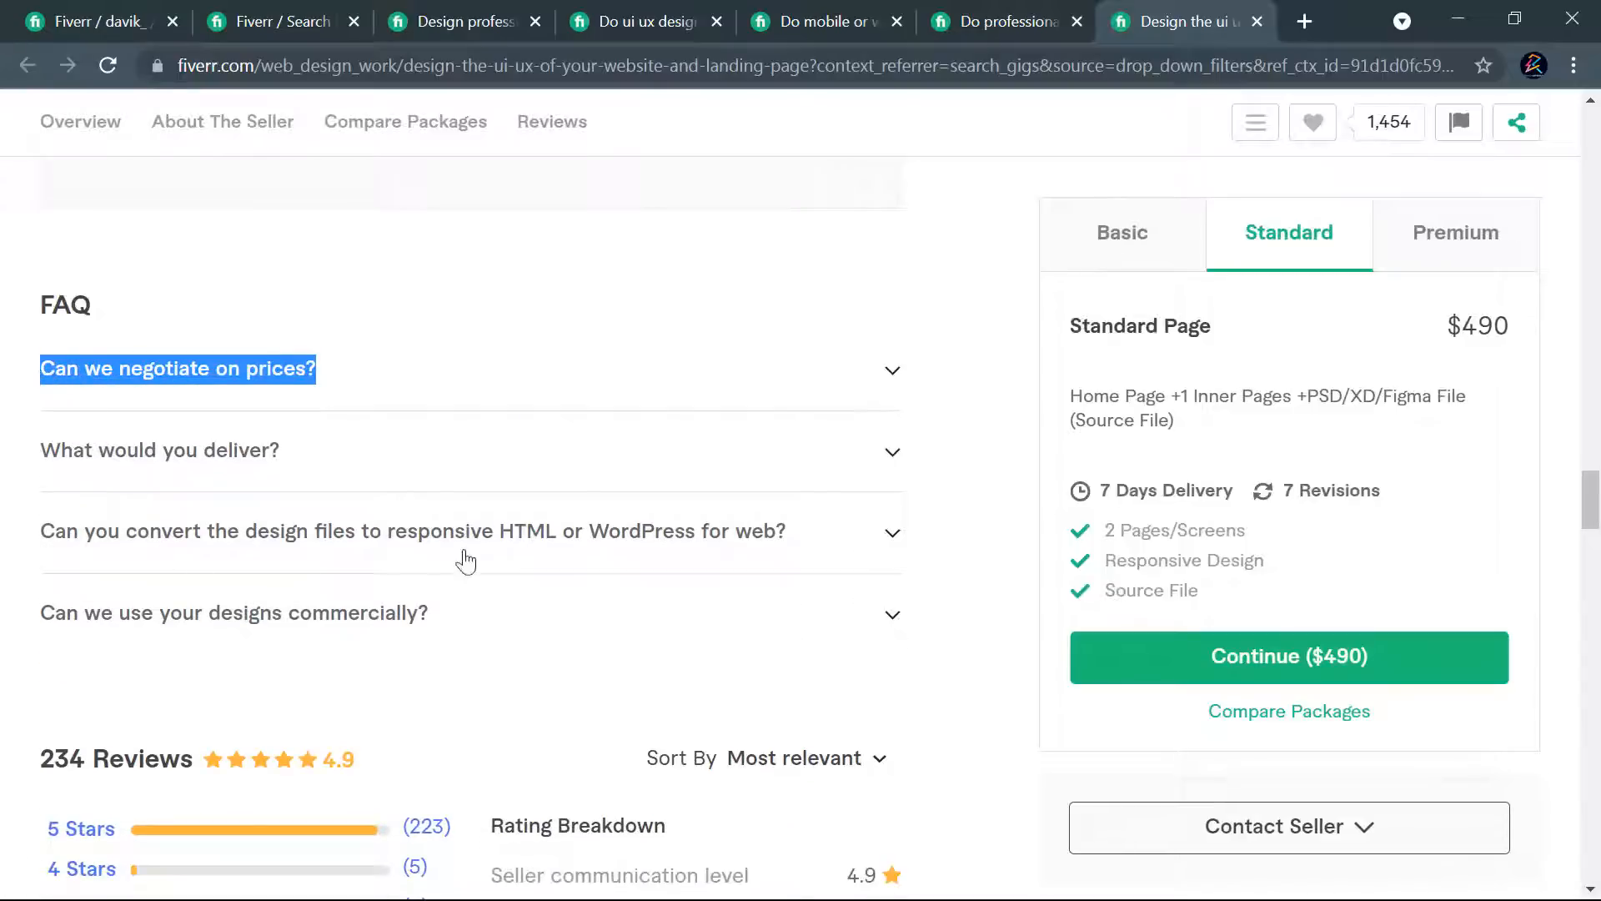
click(52, 17)
click(604, 404)
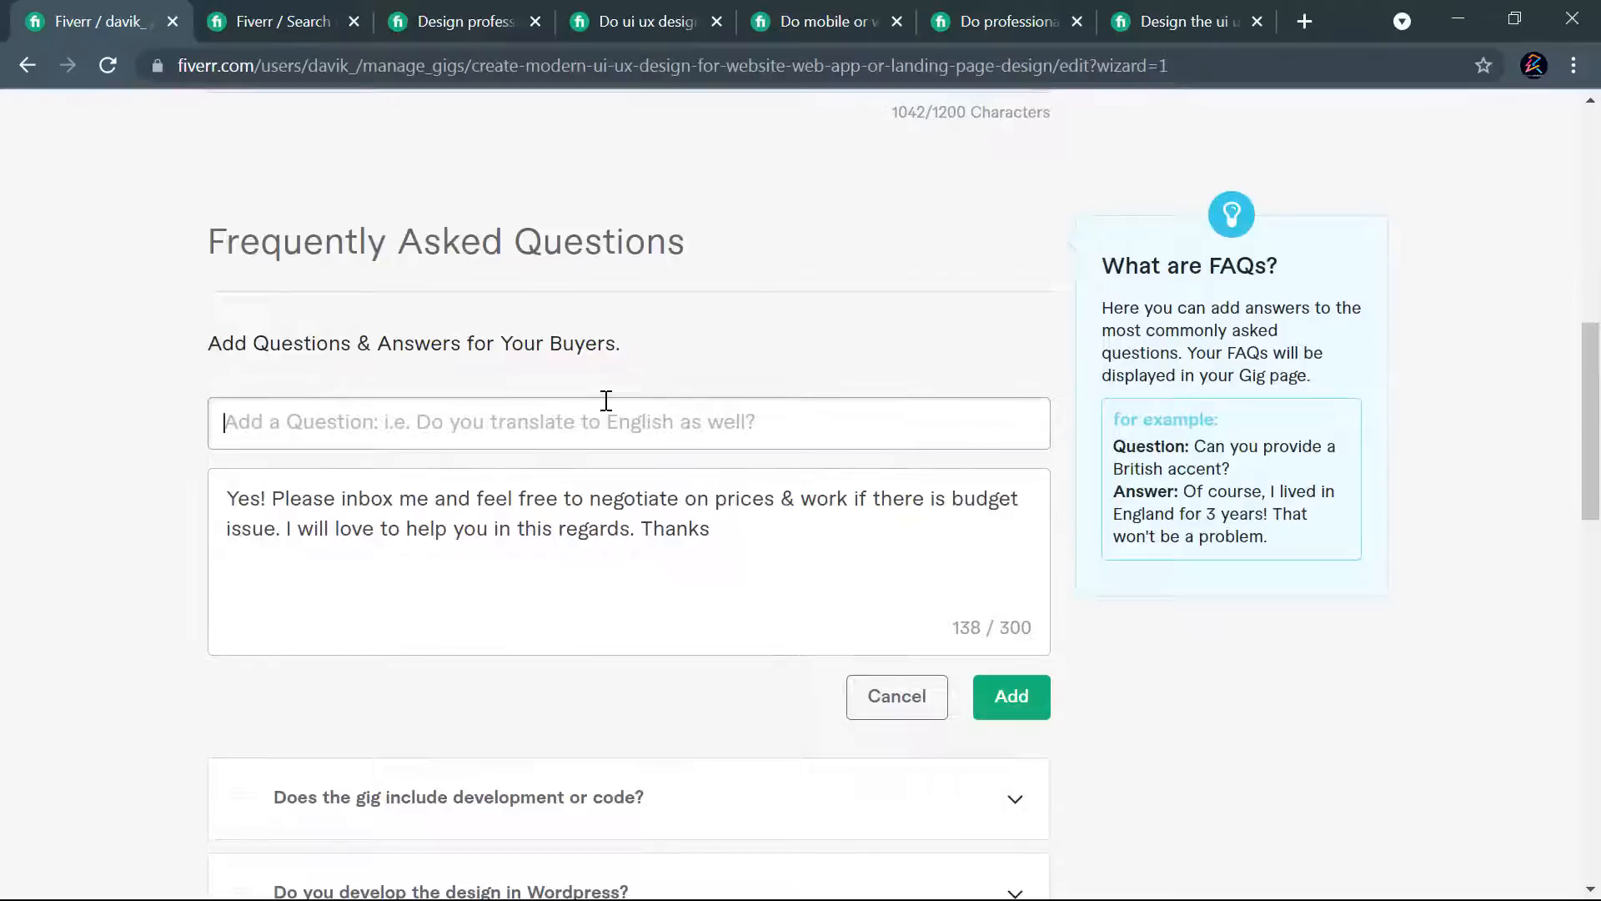
key(ctrl+v)
click(1000, 717)
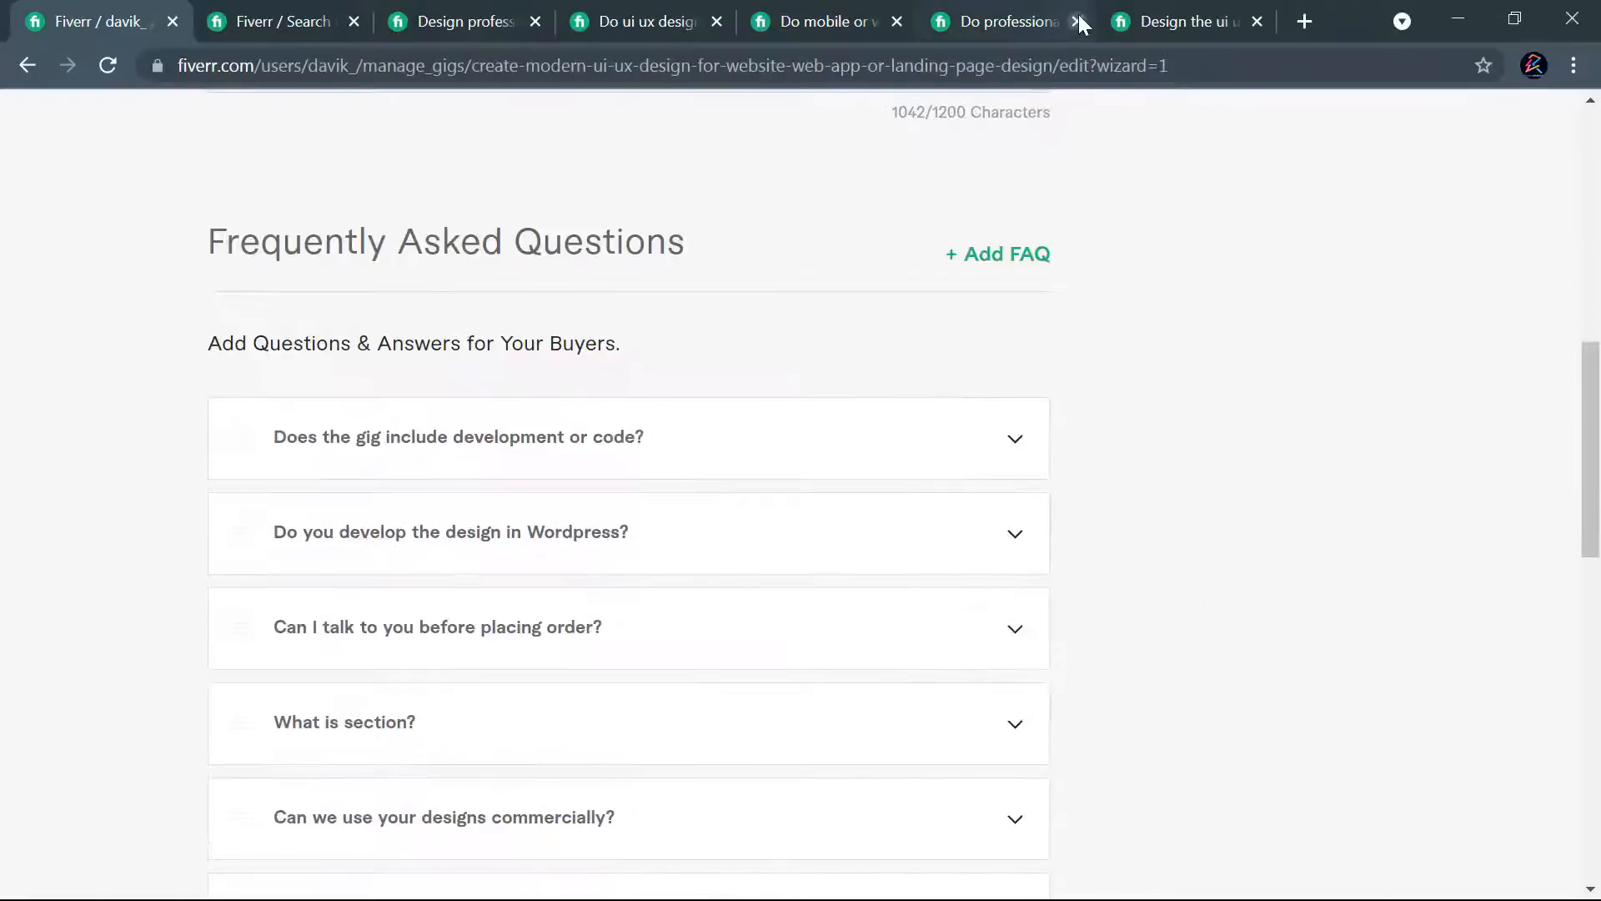
- Copy the competing gig's answer to "What would you deliver?" into the answer of a new seventh FAQ entry on the own gig
click(1118, 23)
click(188, 450)
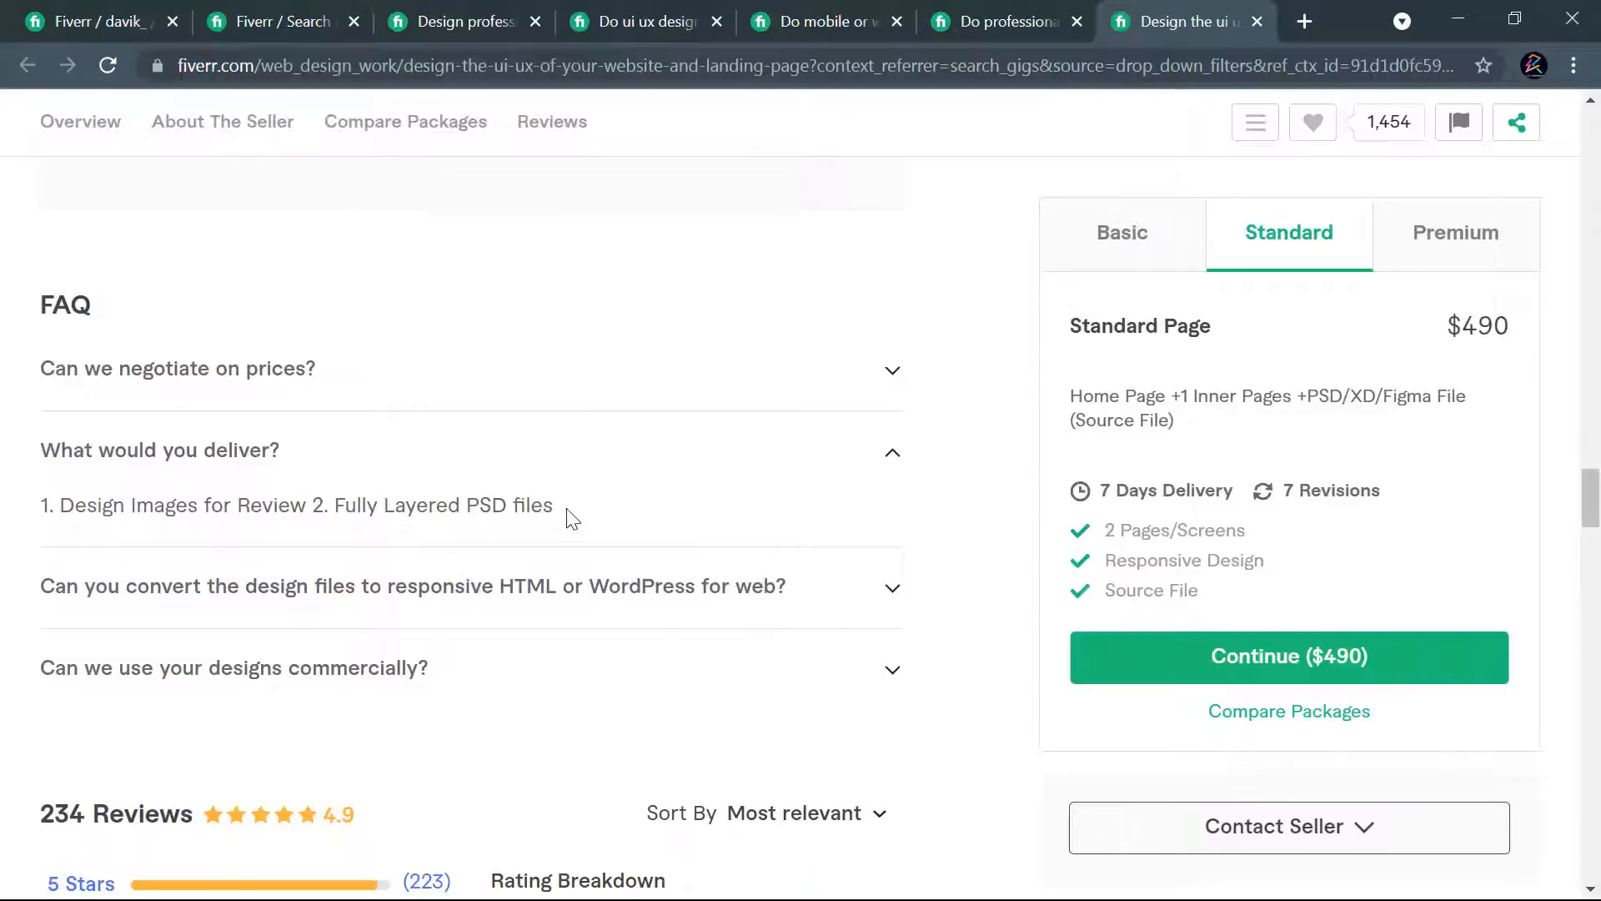
drag(571, 505, 39, 507)
key(ctrl+c)
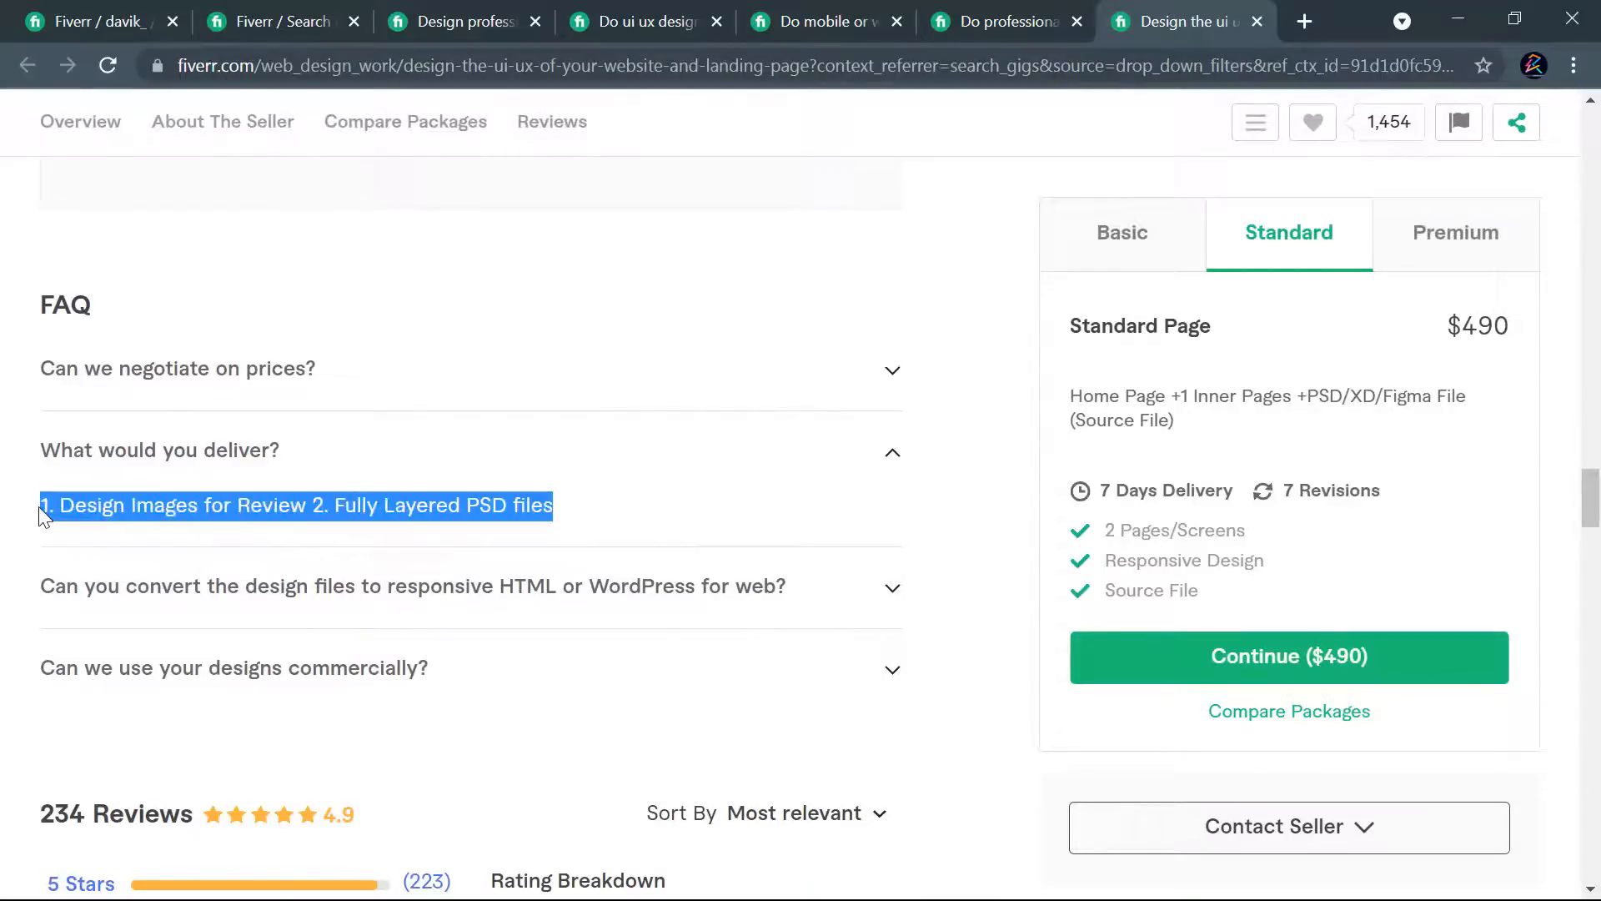
click(85, 21)
click(1002, 254)
click(515, 500)
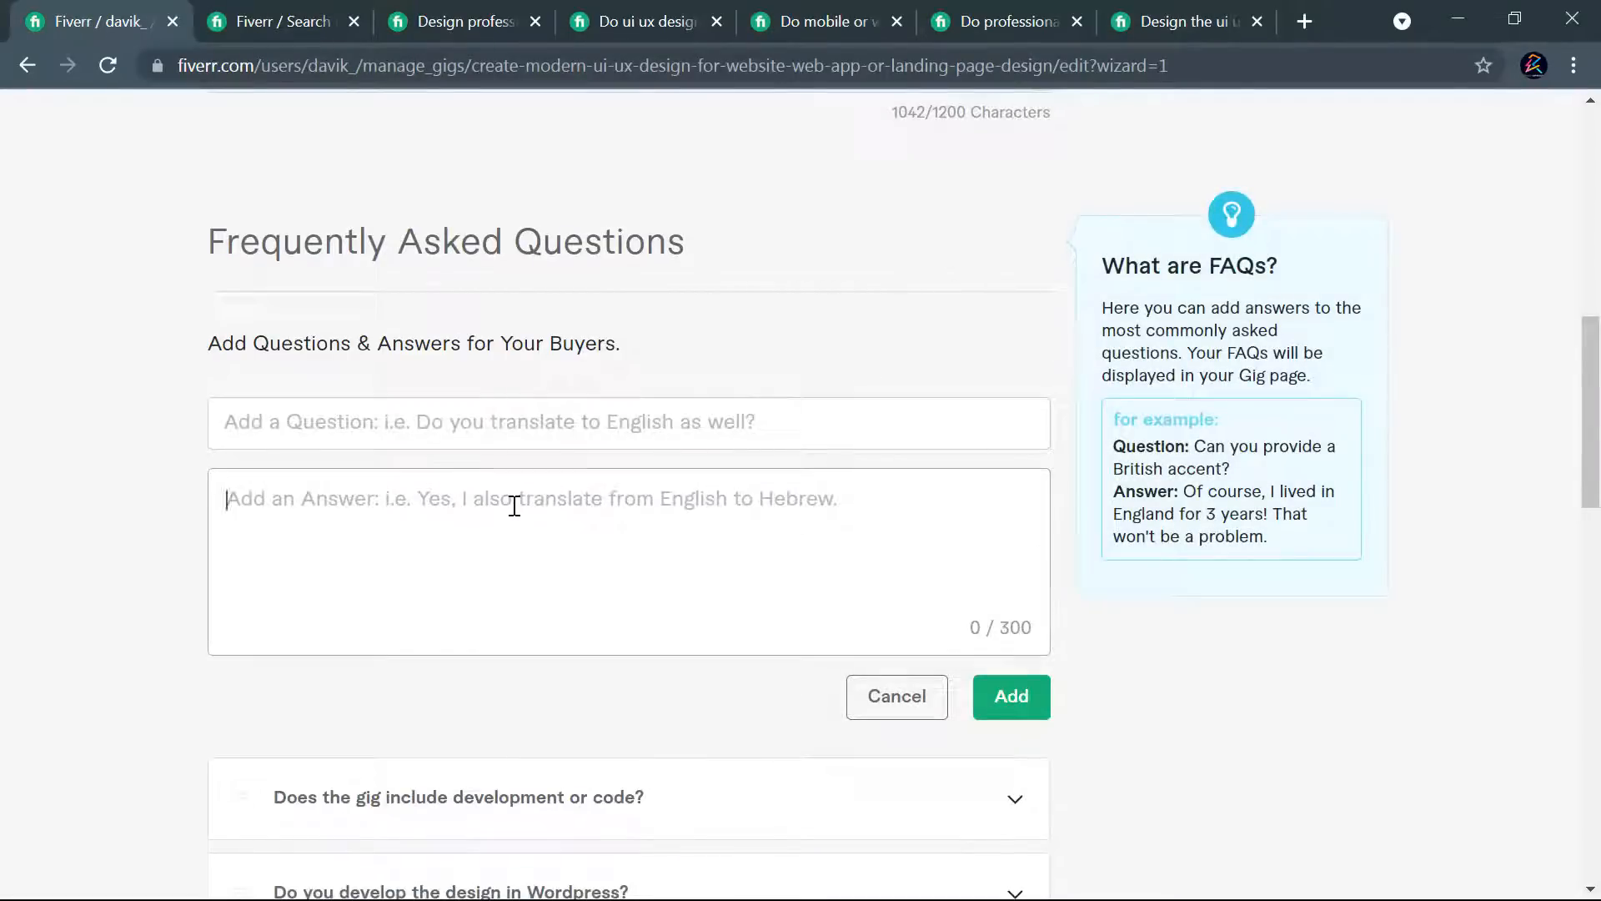
key(ctrl+v)
- Replace "PSD" with "Figma" in the seventh FAQ entry's answer
drag(652, 499, 691, 499)
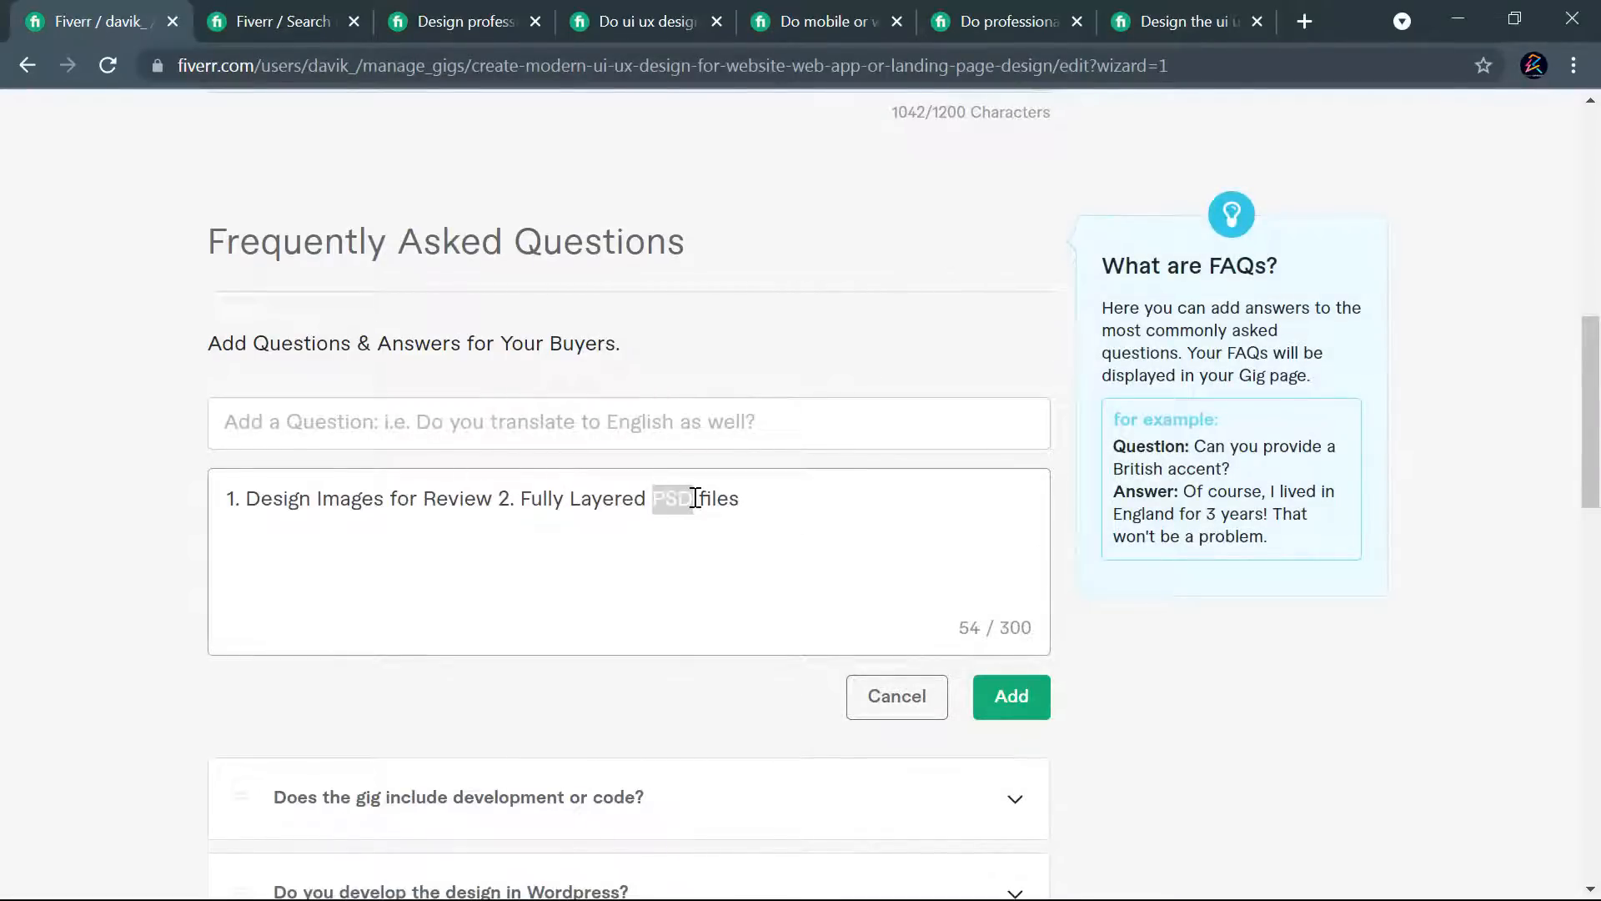
text(Fi)
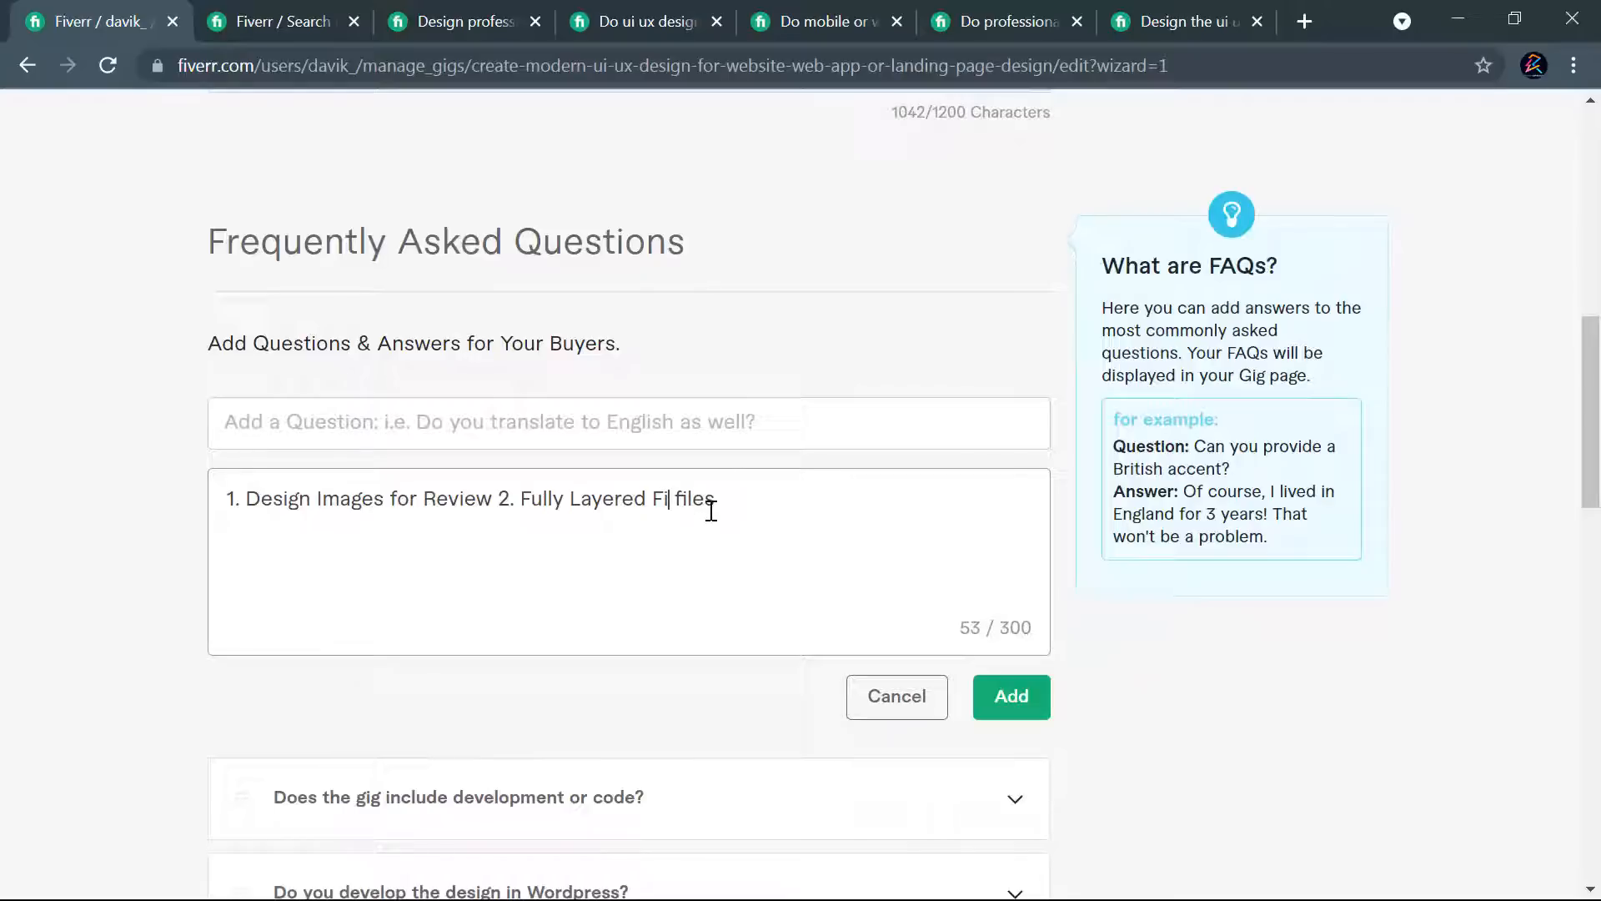
text(gma)
- Copy the question "What would you deliver?" from the competing gig into the seventh FAQ entry and add it to the gig
click(1141, 8)
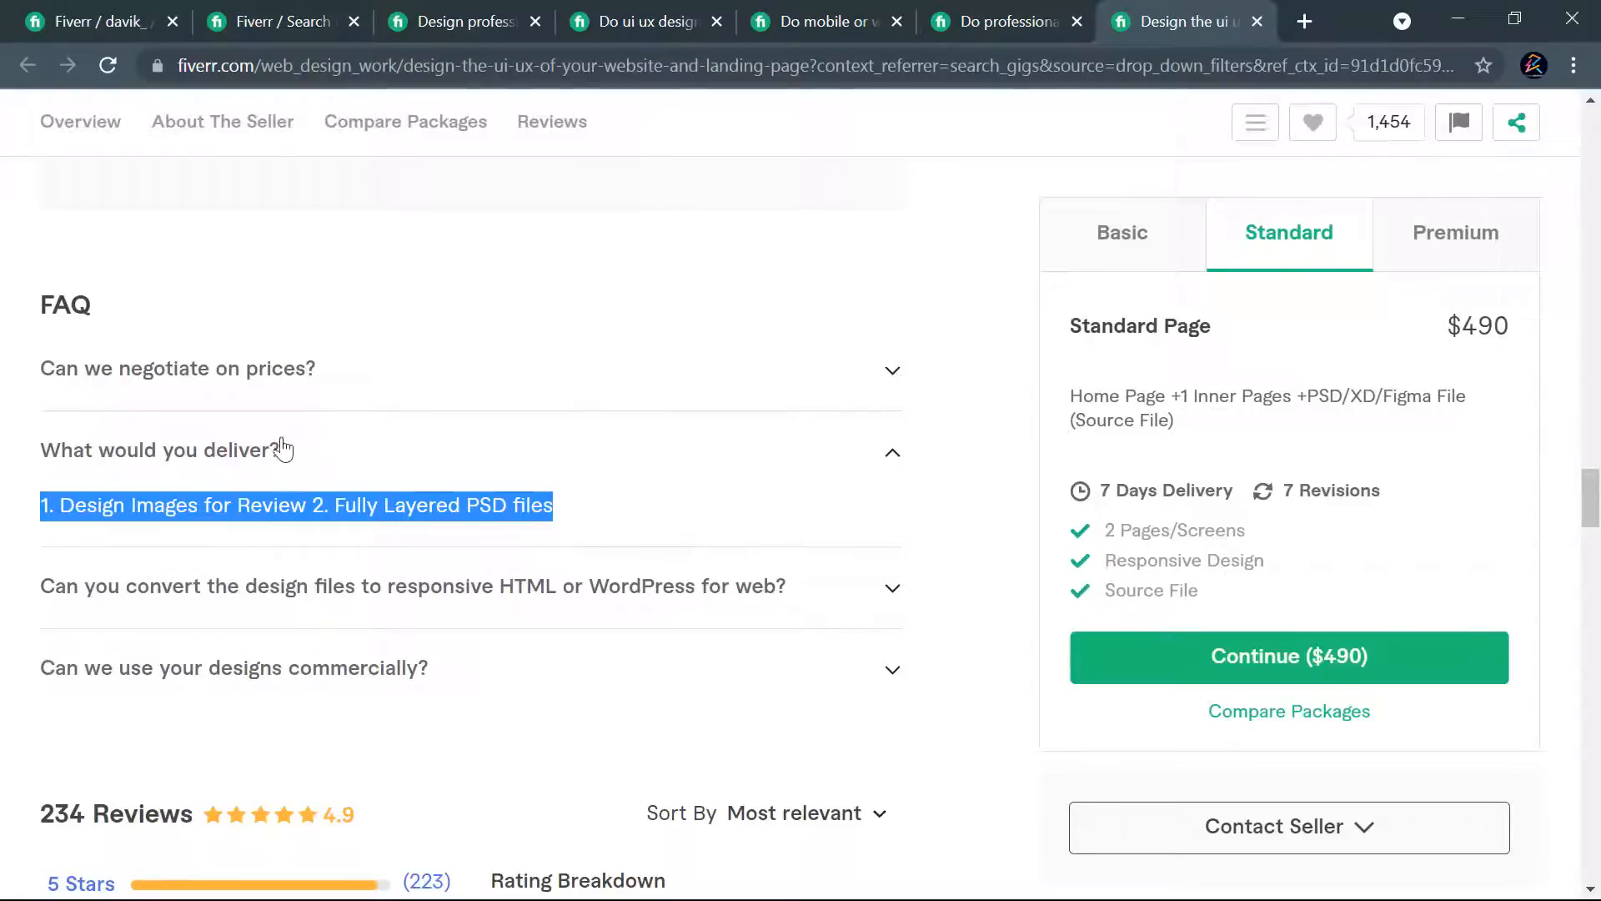
drag(280, 451, 73, 447)
click(92, 21)
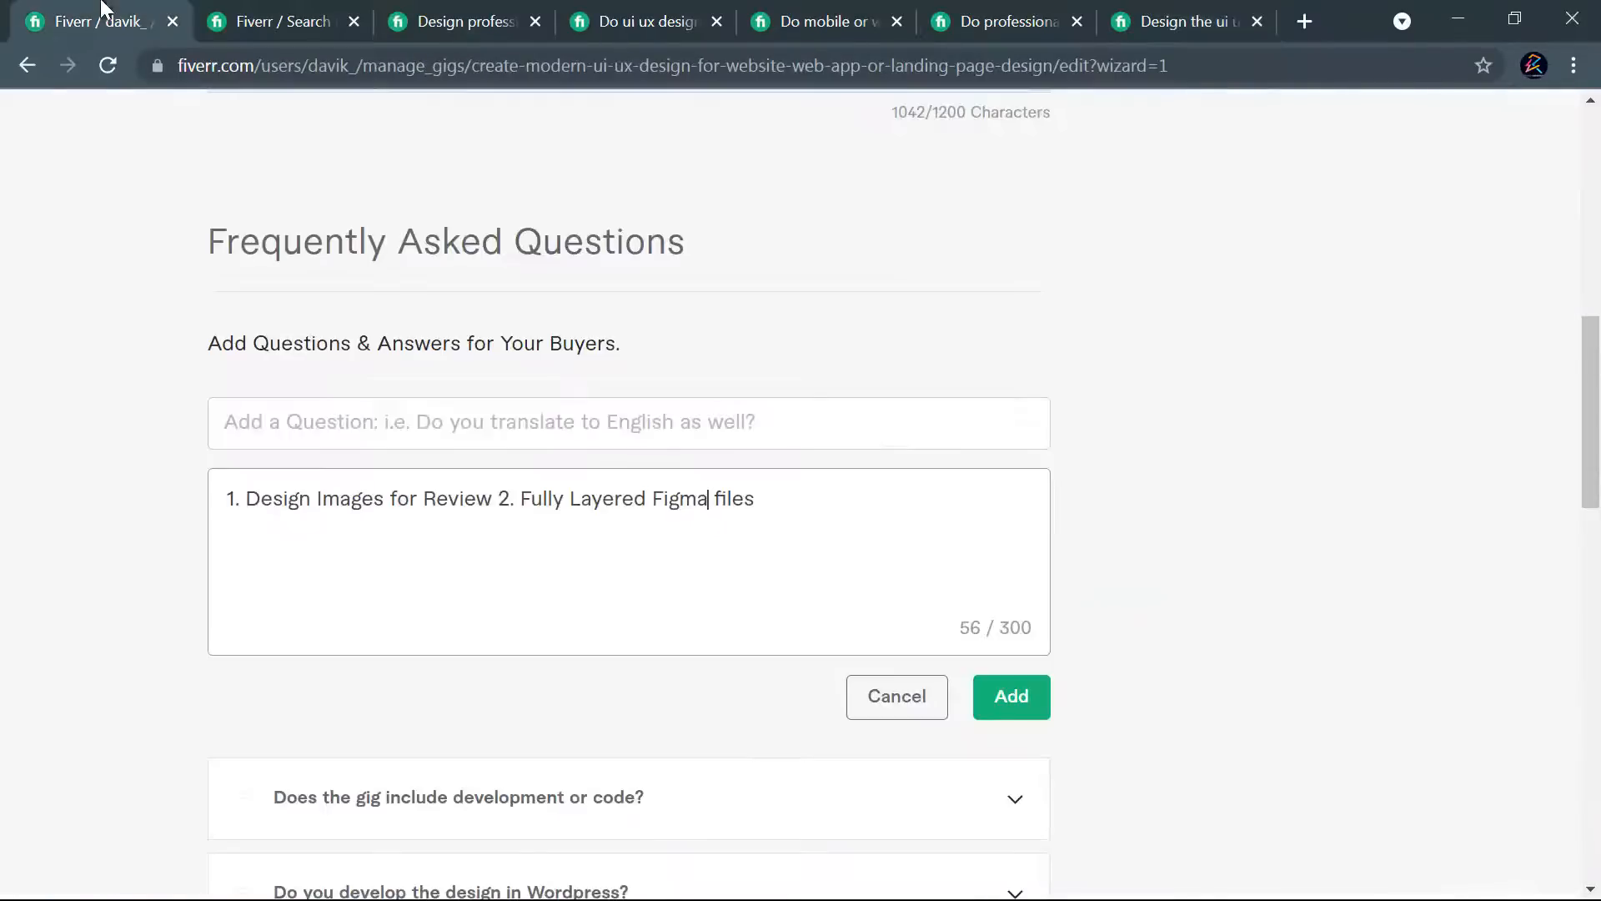
click(551, 421)
text(What would you deliver?)
click(1031, 713)
- Check the FAQ section of the competing mobile or web app design gig for further useful questions
scroll(955, 464, down, 7)
scroll(958, 496, up, 7)
click(834, 21)
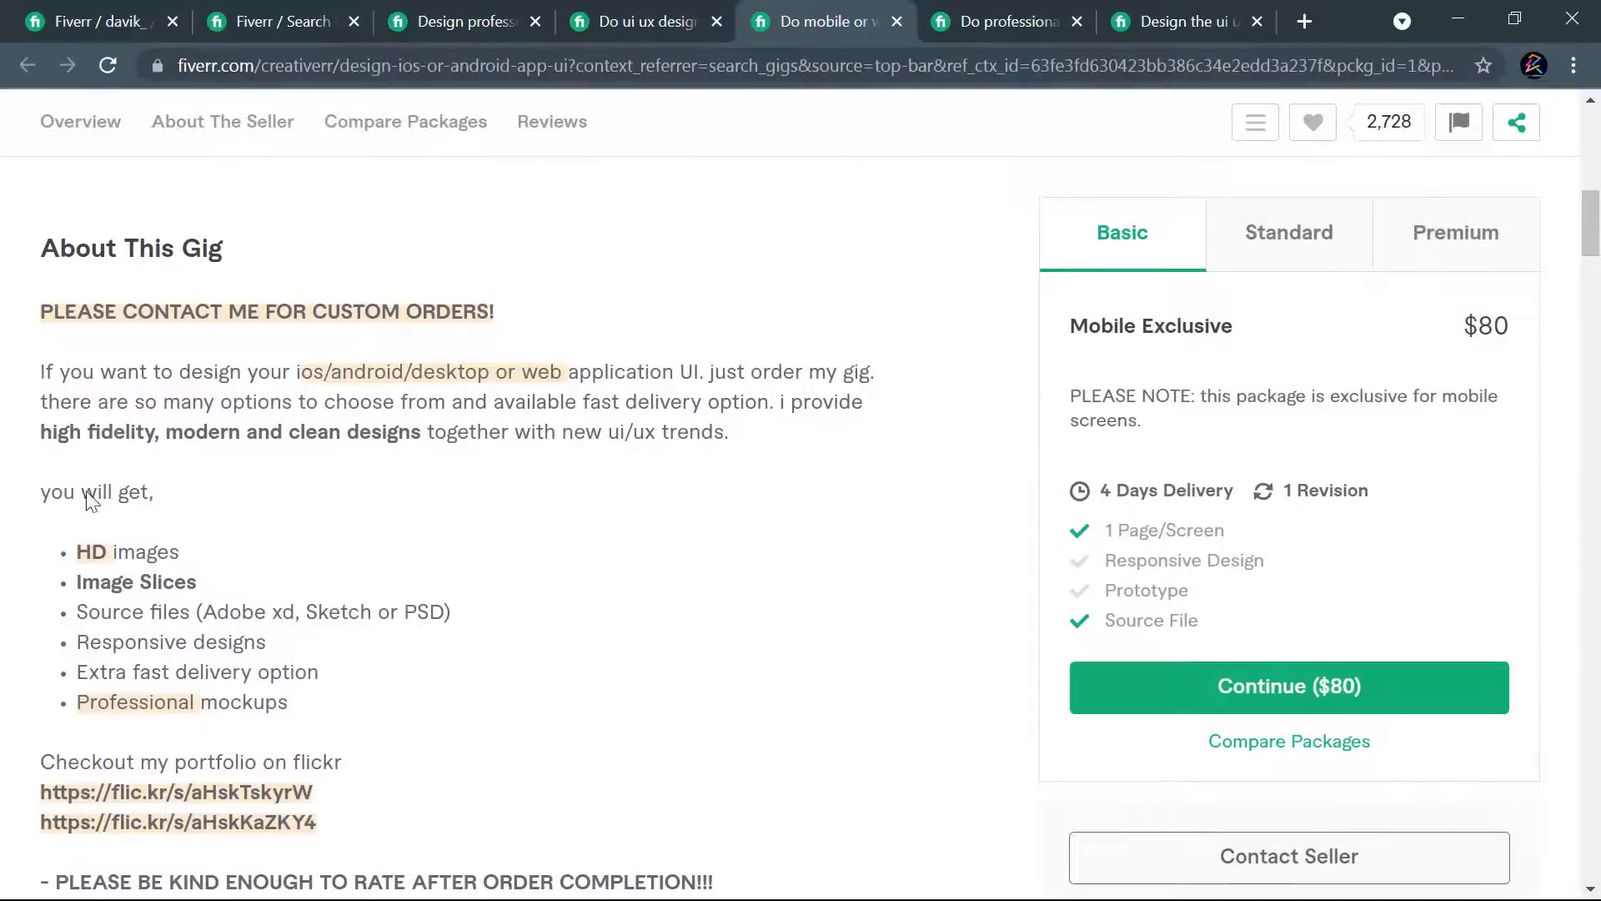
scroll(250, 596, down, 15)
scroll(358, 654, down, 18)
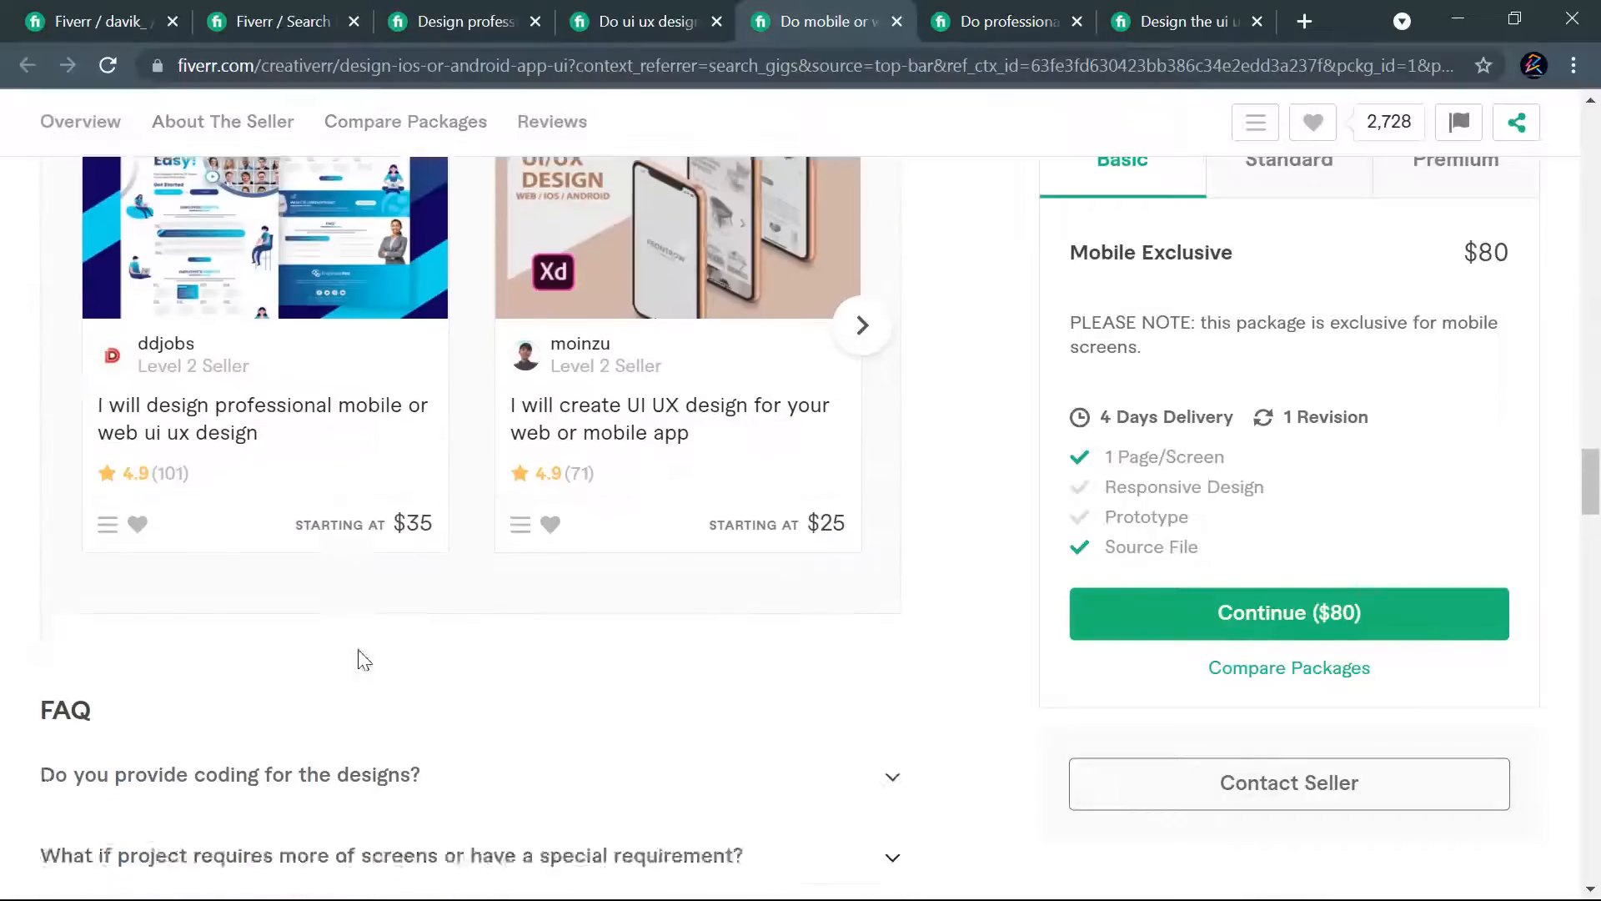
scroll(343, 665, up, 8)
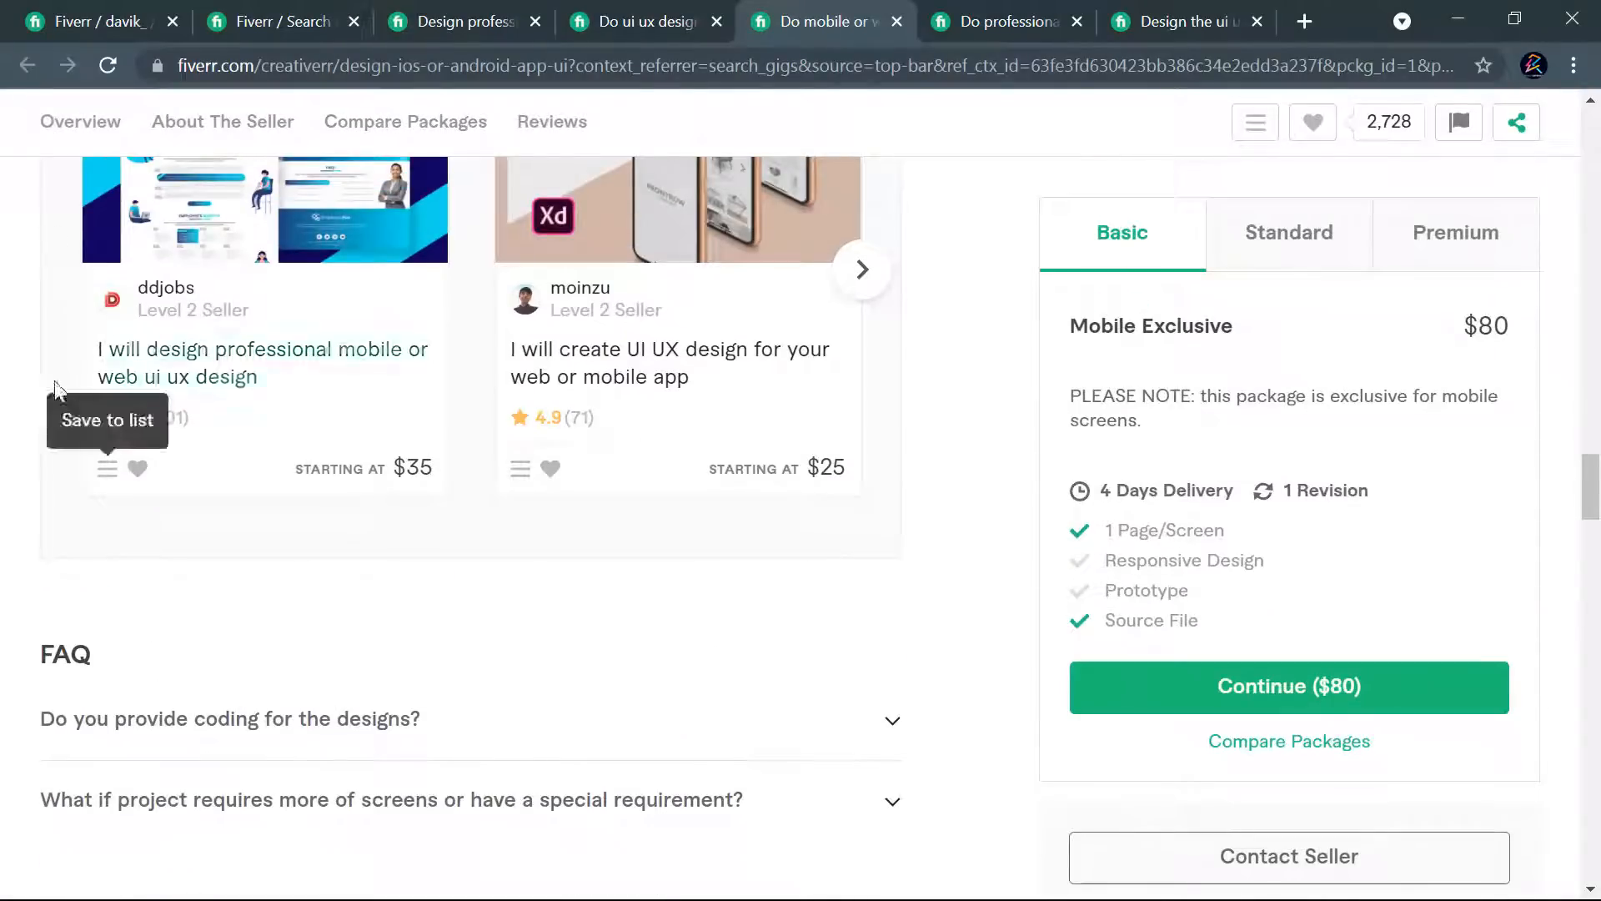
- Return to the own gig and try to save the description and FAQs and continue
click(65, 17)
scroll(1099, 684, down, 1)
scroll(1099, 684, down, 7)
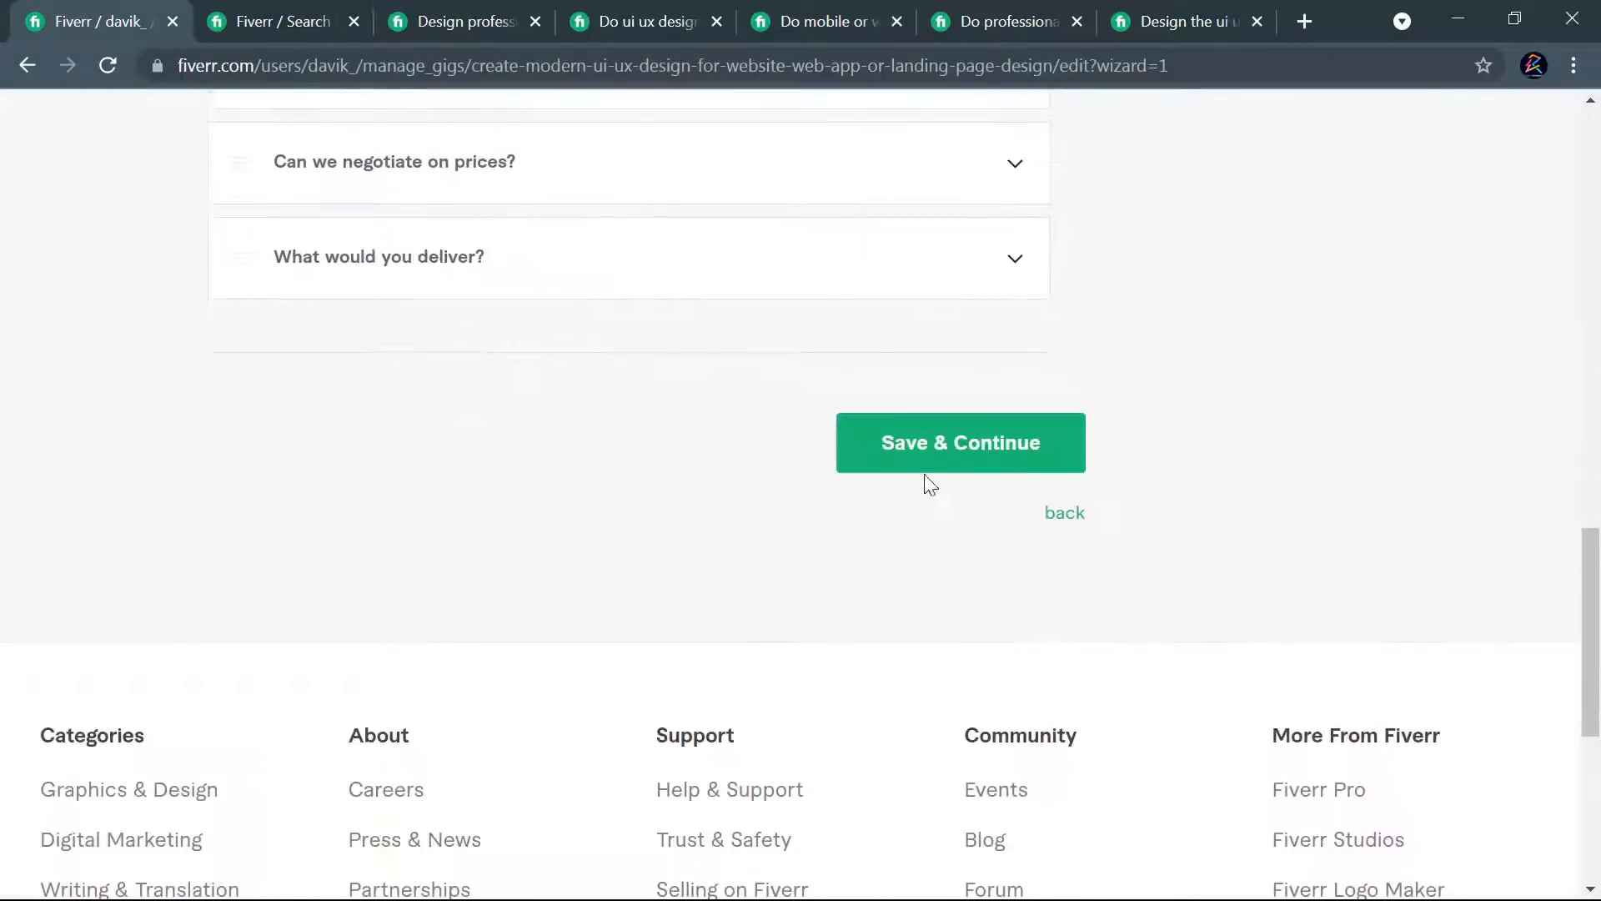
click(928, 468)
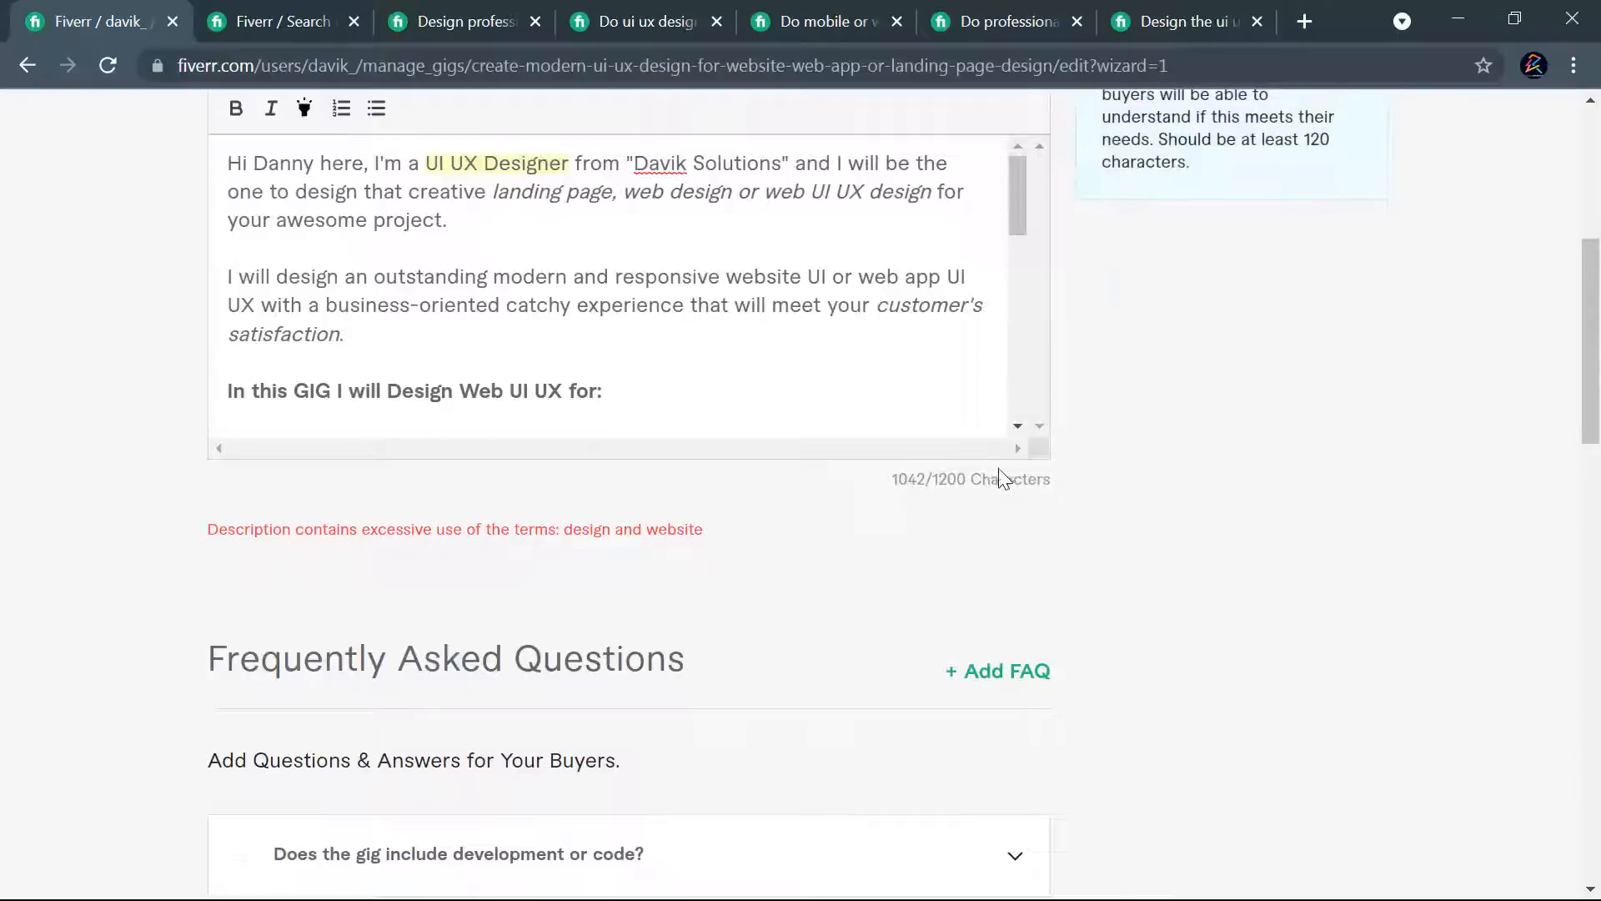
- Shorten "Custom website" to "Custom web" in the description's list of services
scroll(968, 471, up, 1)
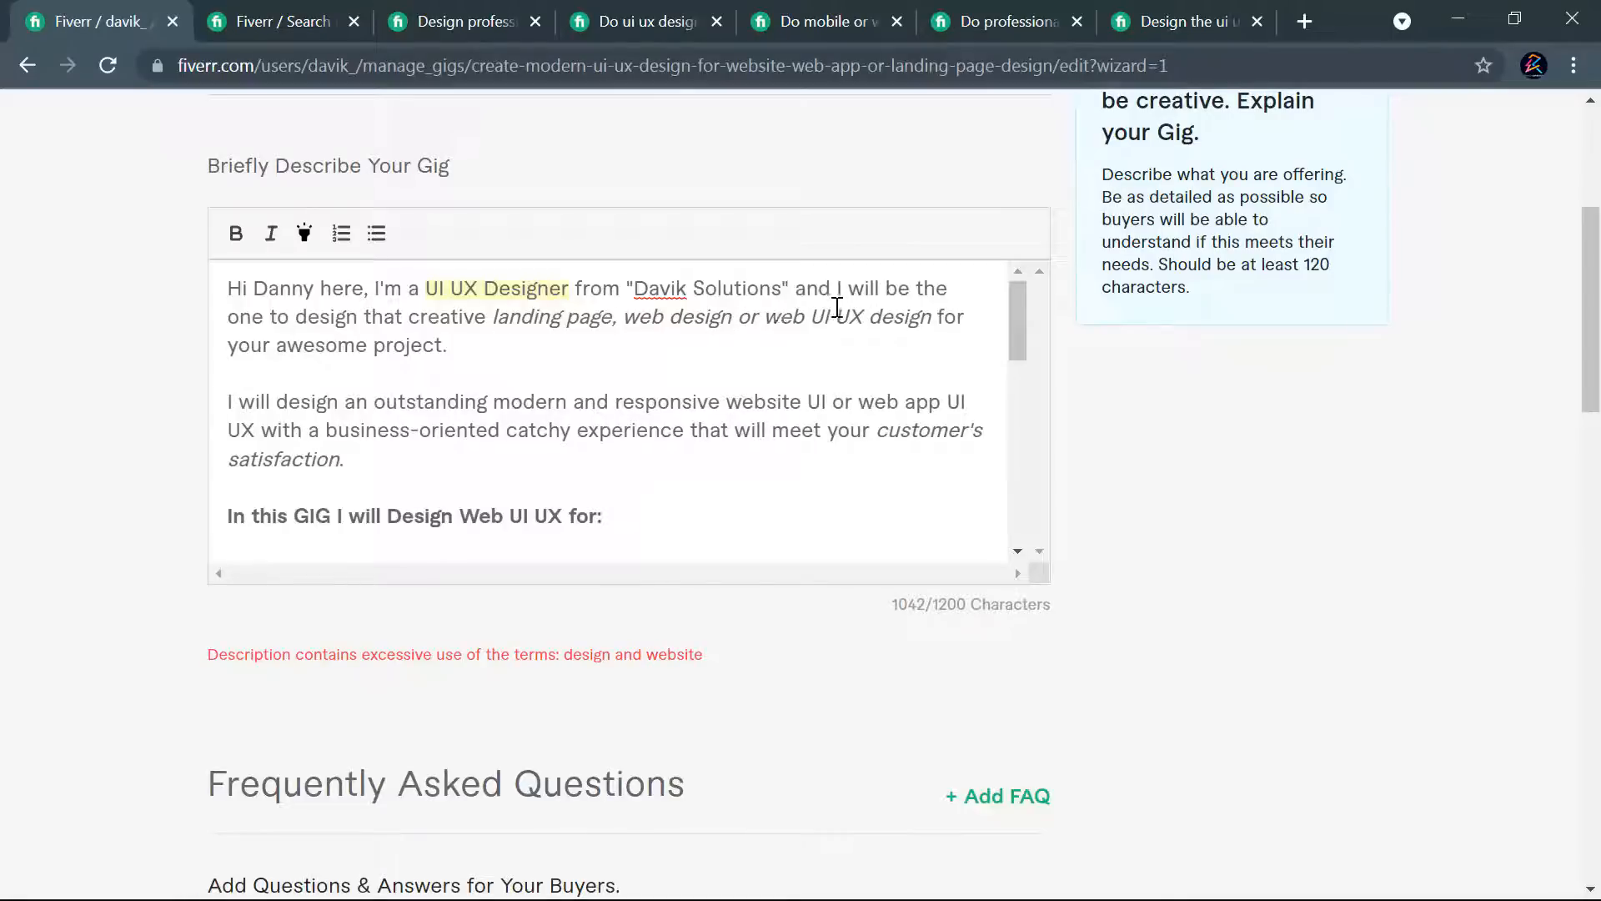
scroll(658, 413, down, 5)
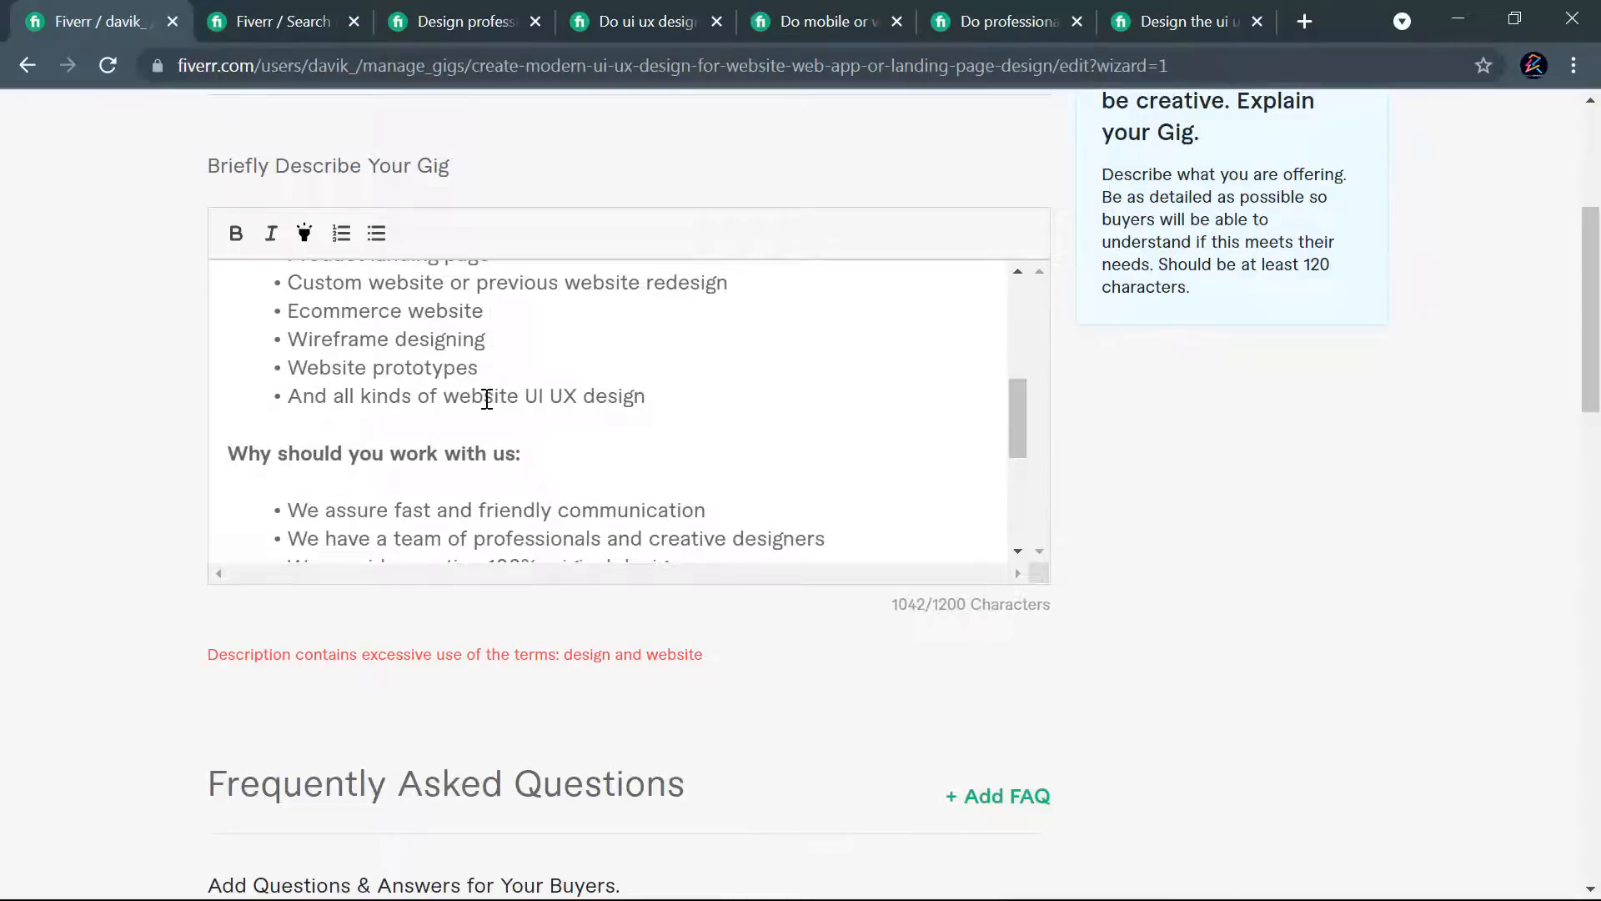
drag(486, 399, 518, 400)
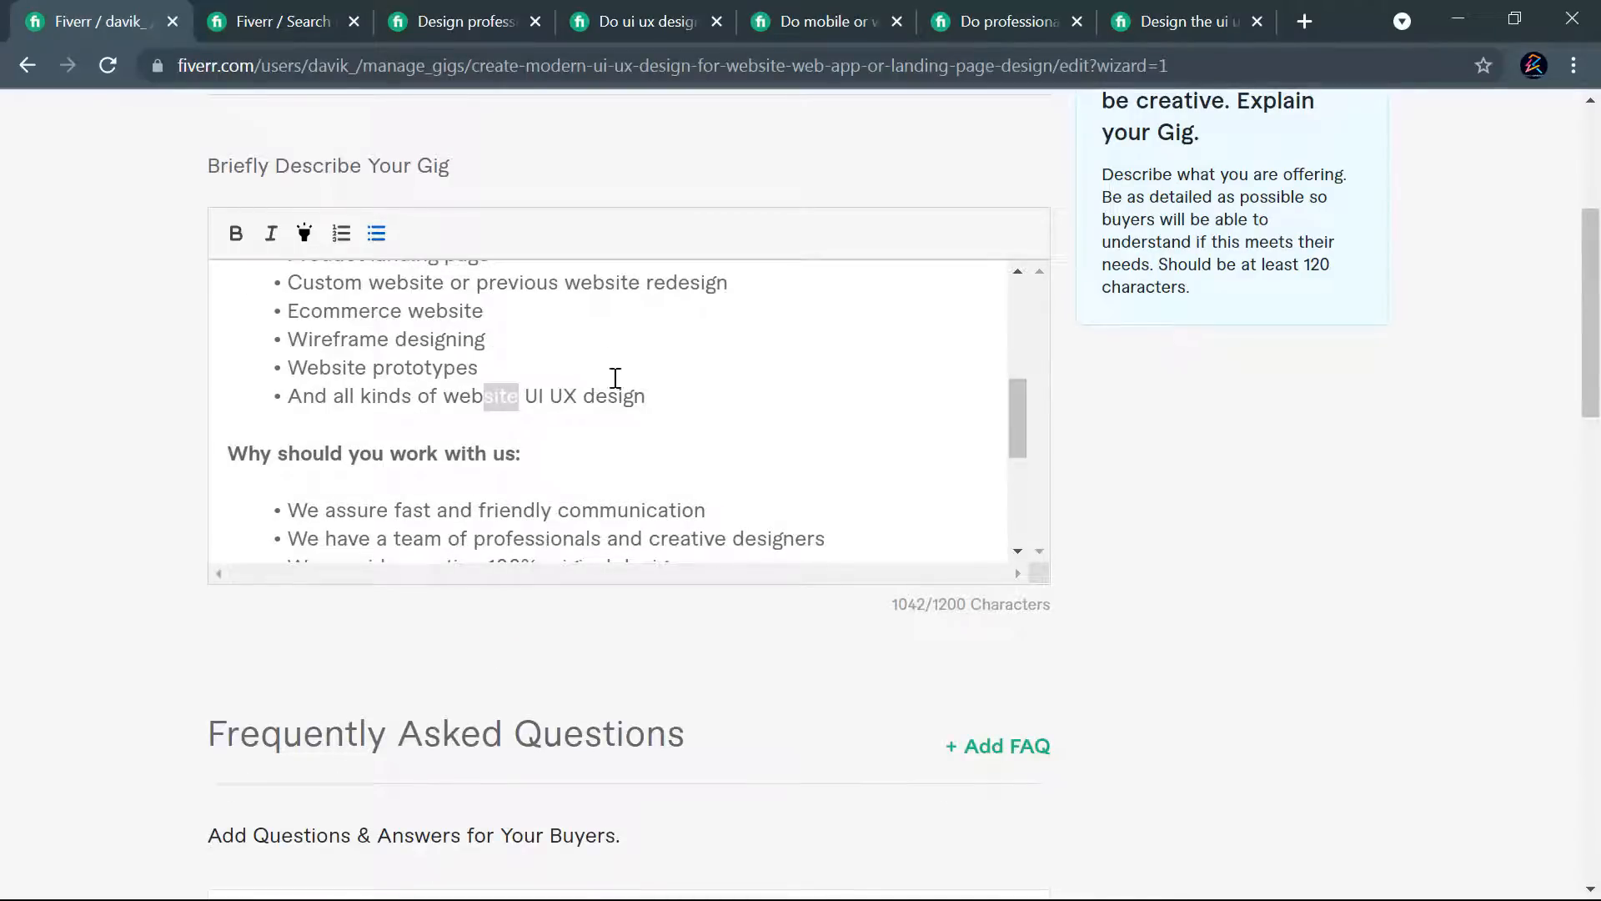
scroll(667, 320, up, 2)
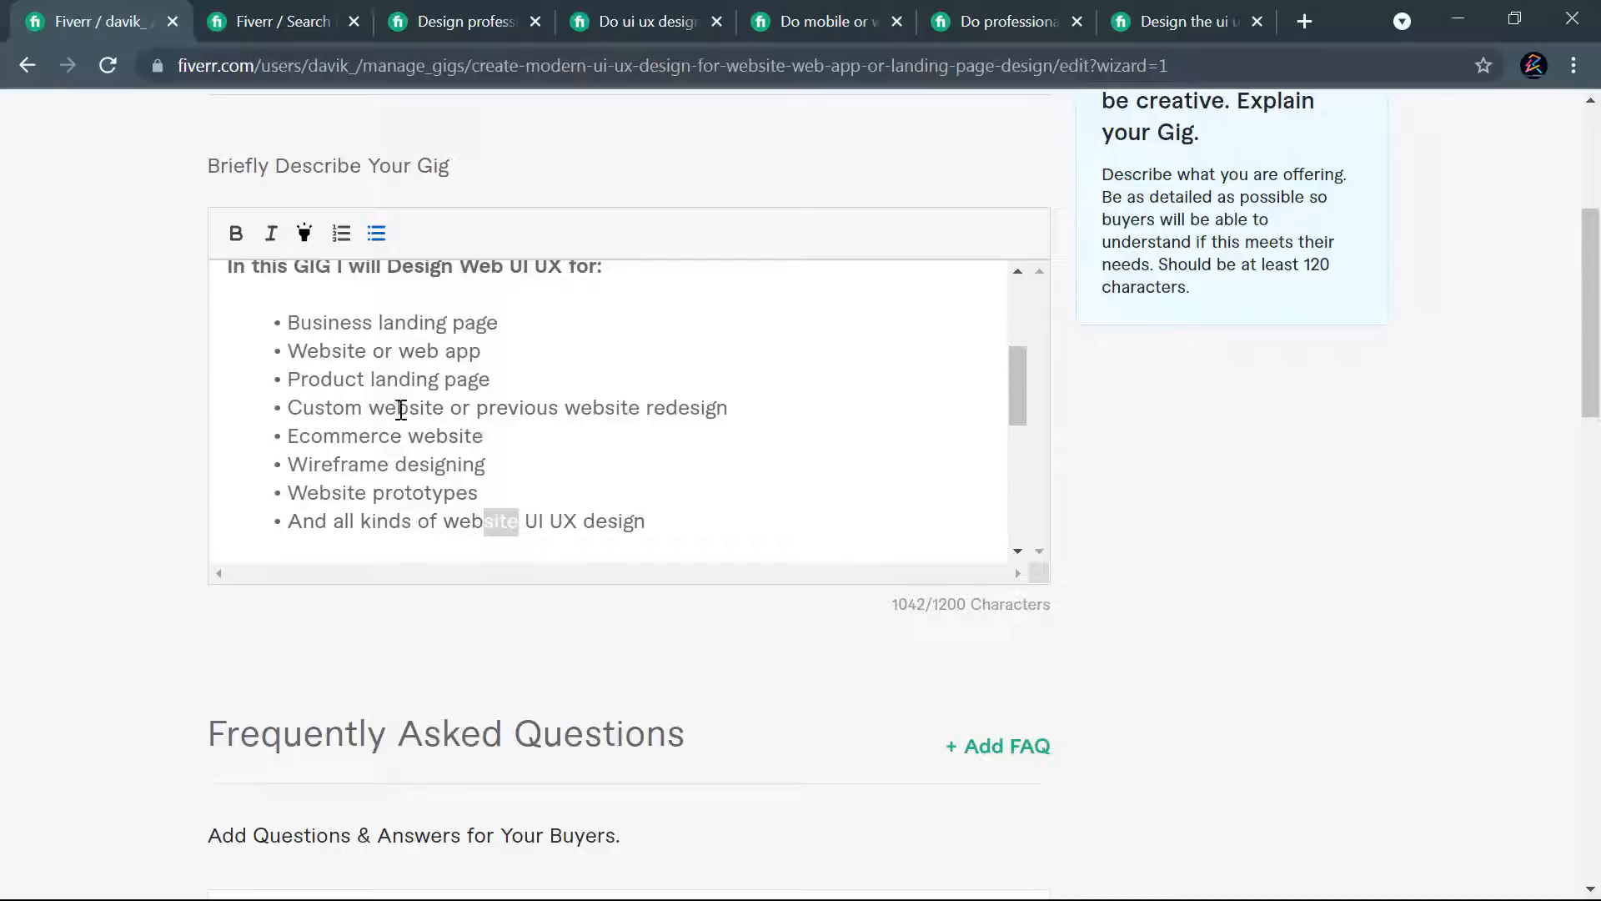
drag(408, 408, 445, 407)
key(BackSpace)
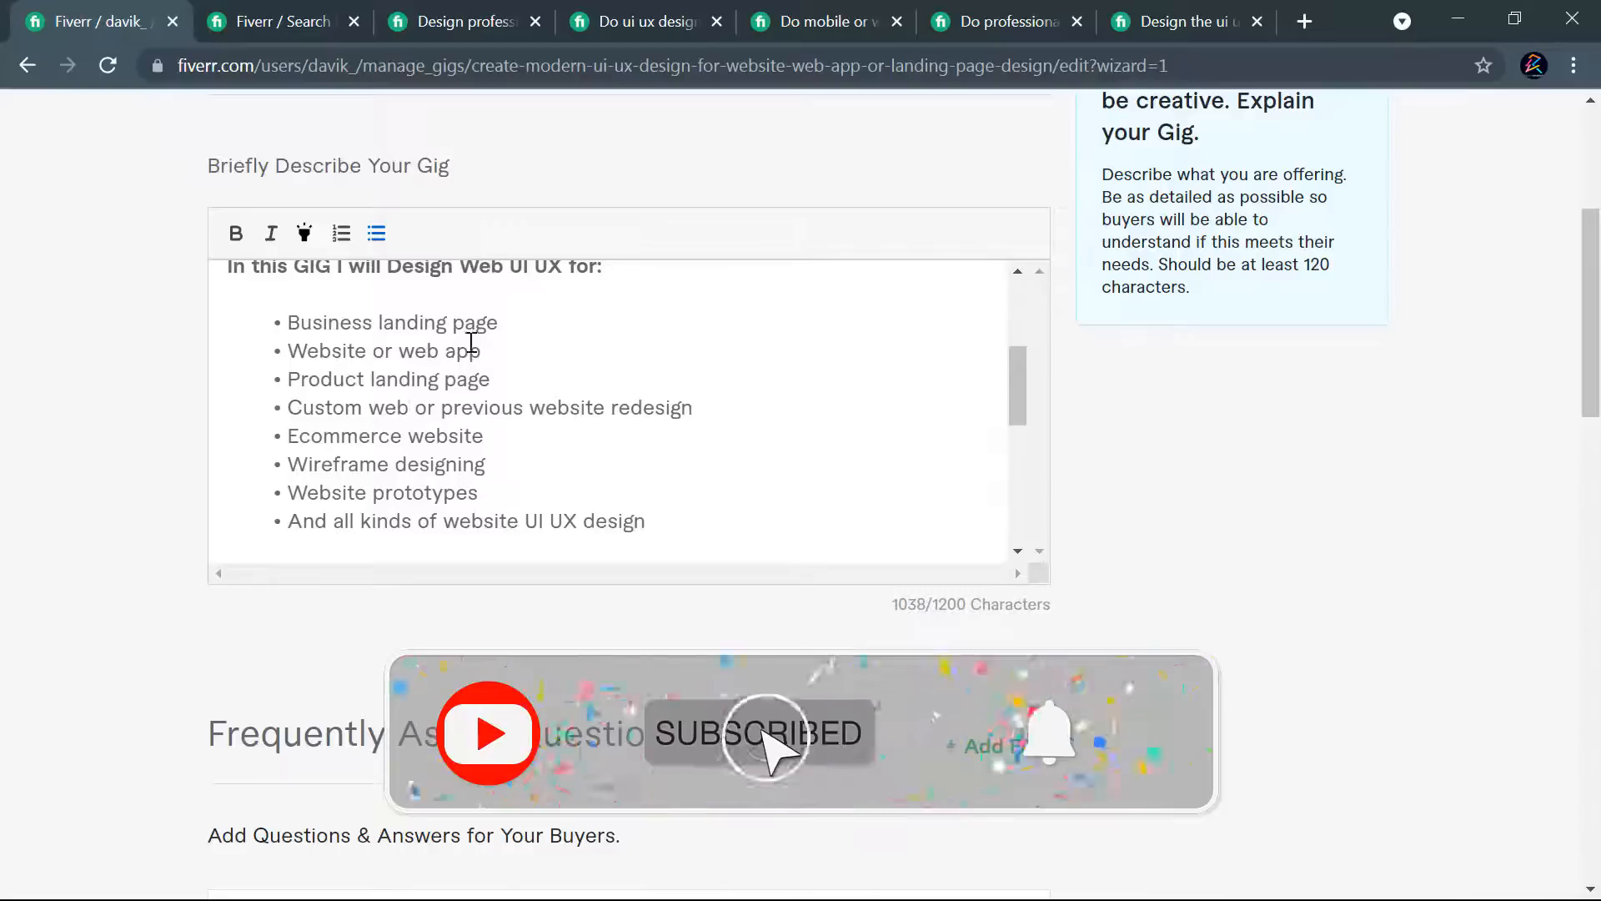
- Try again to save the gig with the shortened list item and continue
scroll(1081, 644, down, 6)
scroll(1144, 655, up, 6)
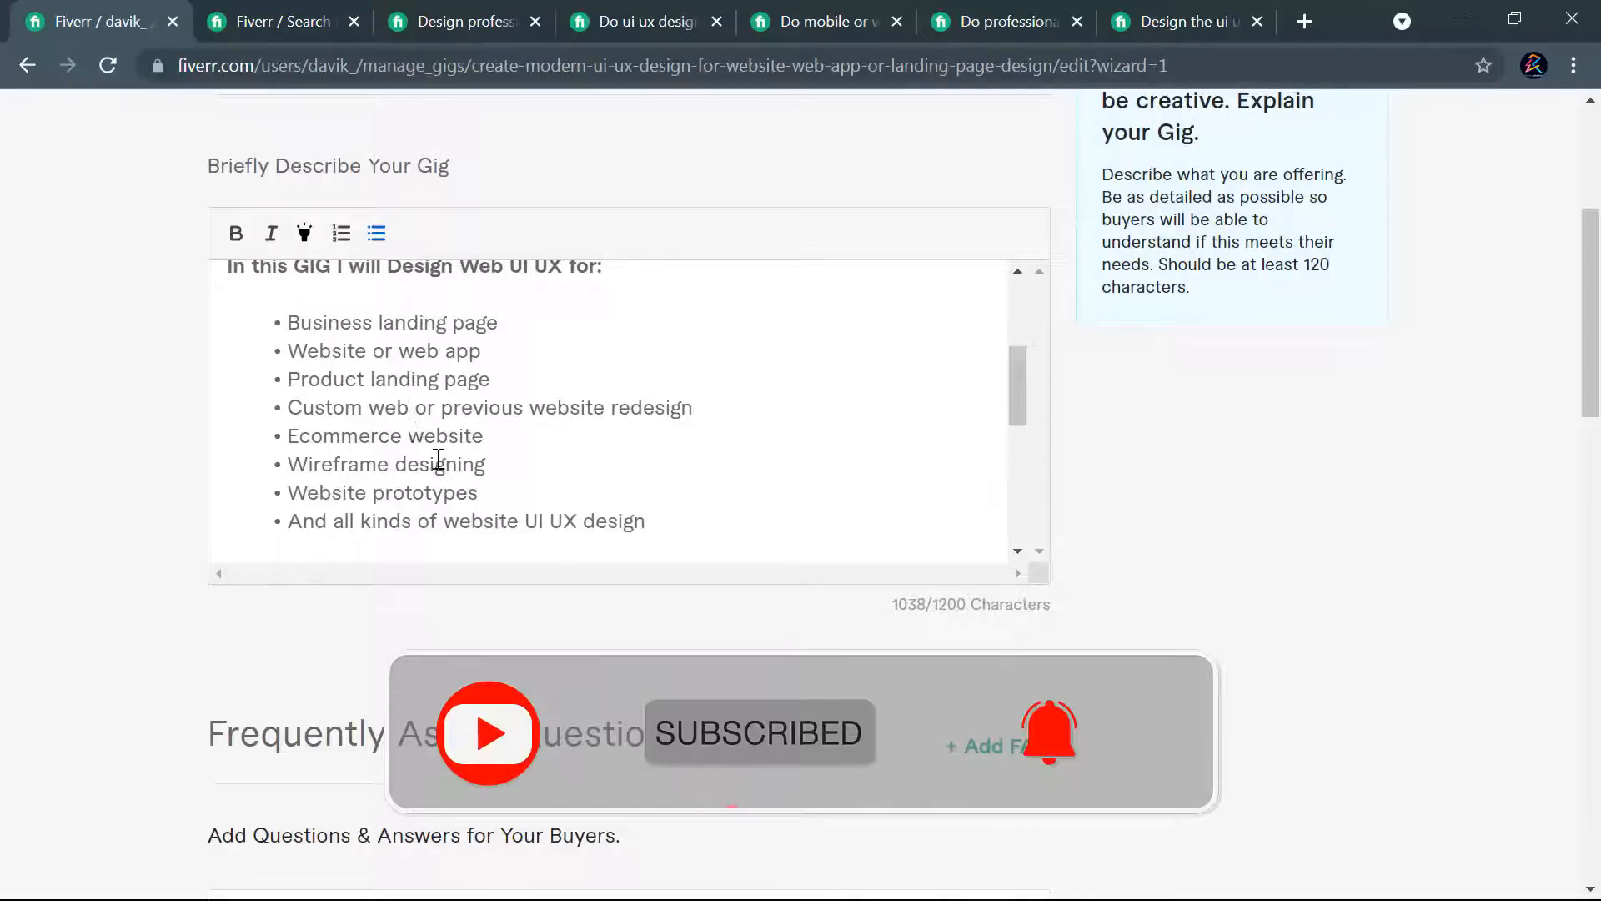
scroll(863, 485, down, 12)
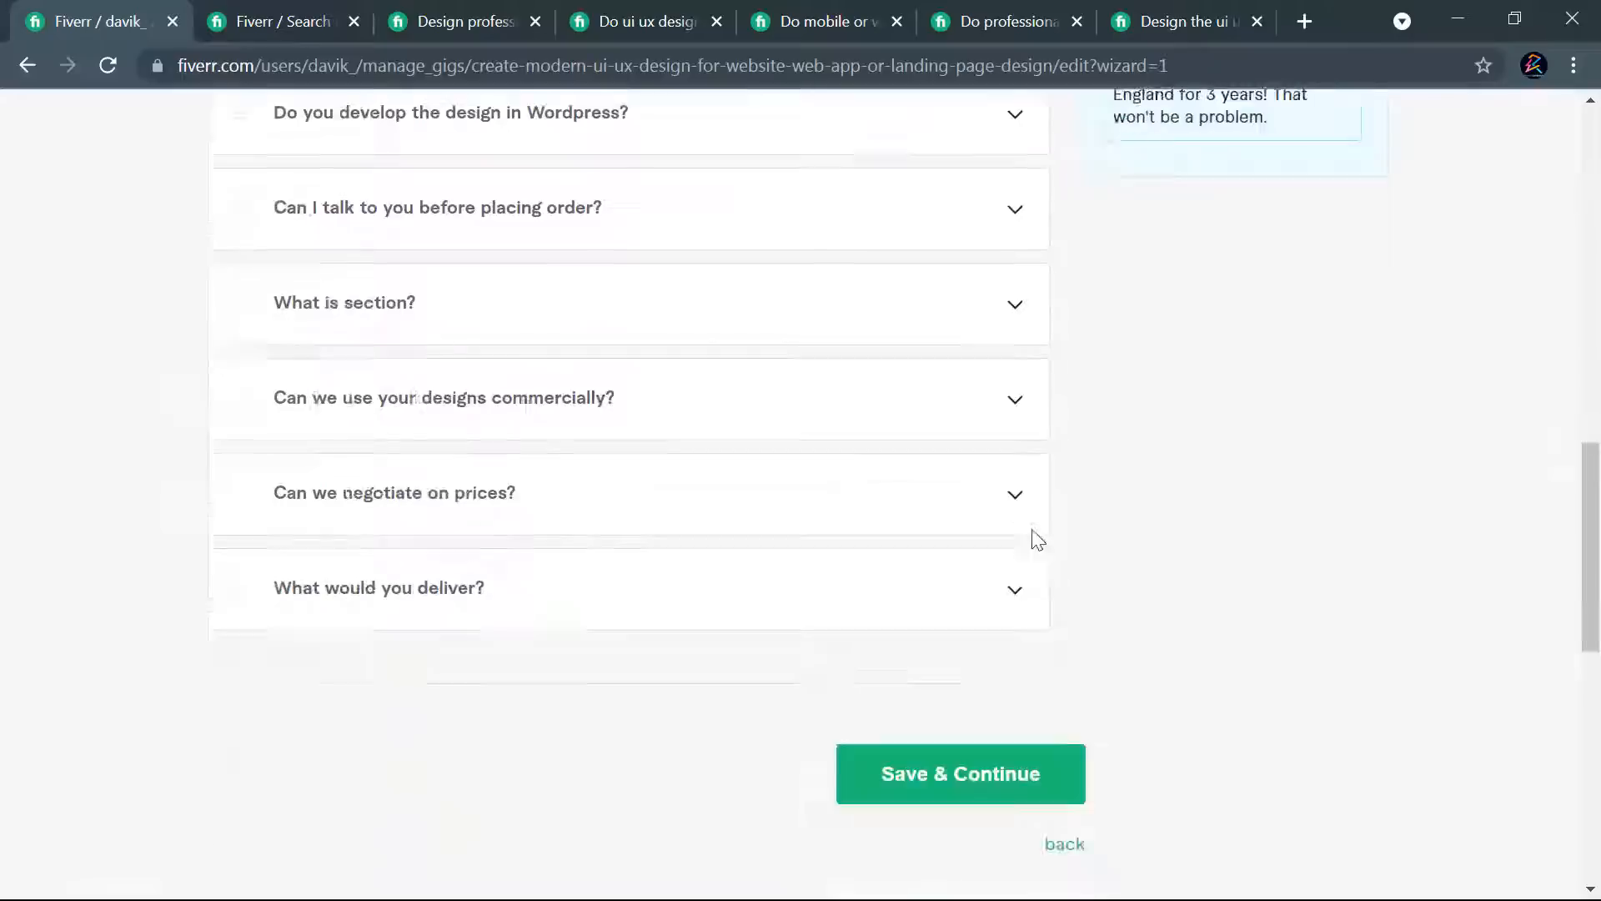
scroll(968, 483, up, 5)
click(961, 830)
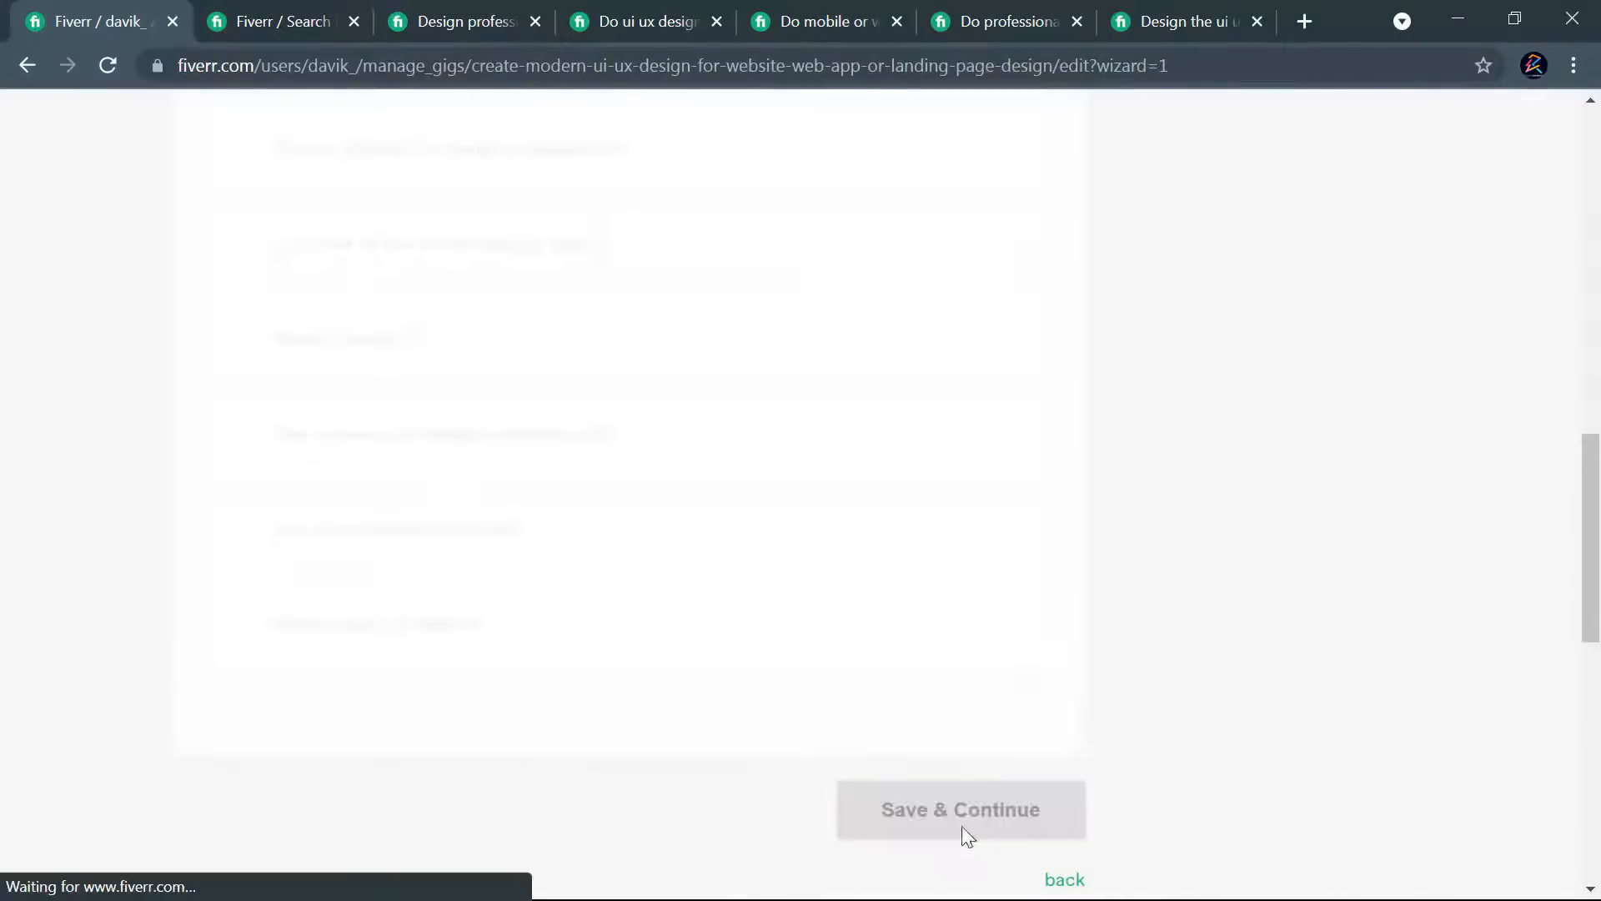
scroll(1076, 642, down, 4)
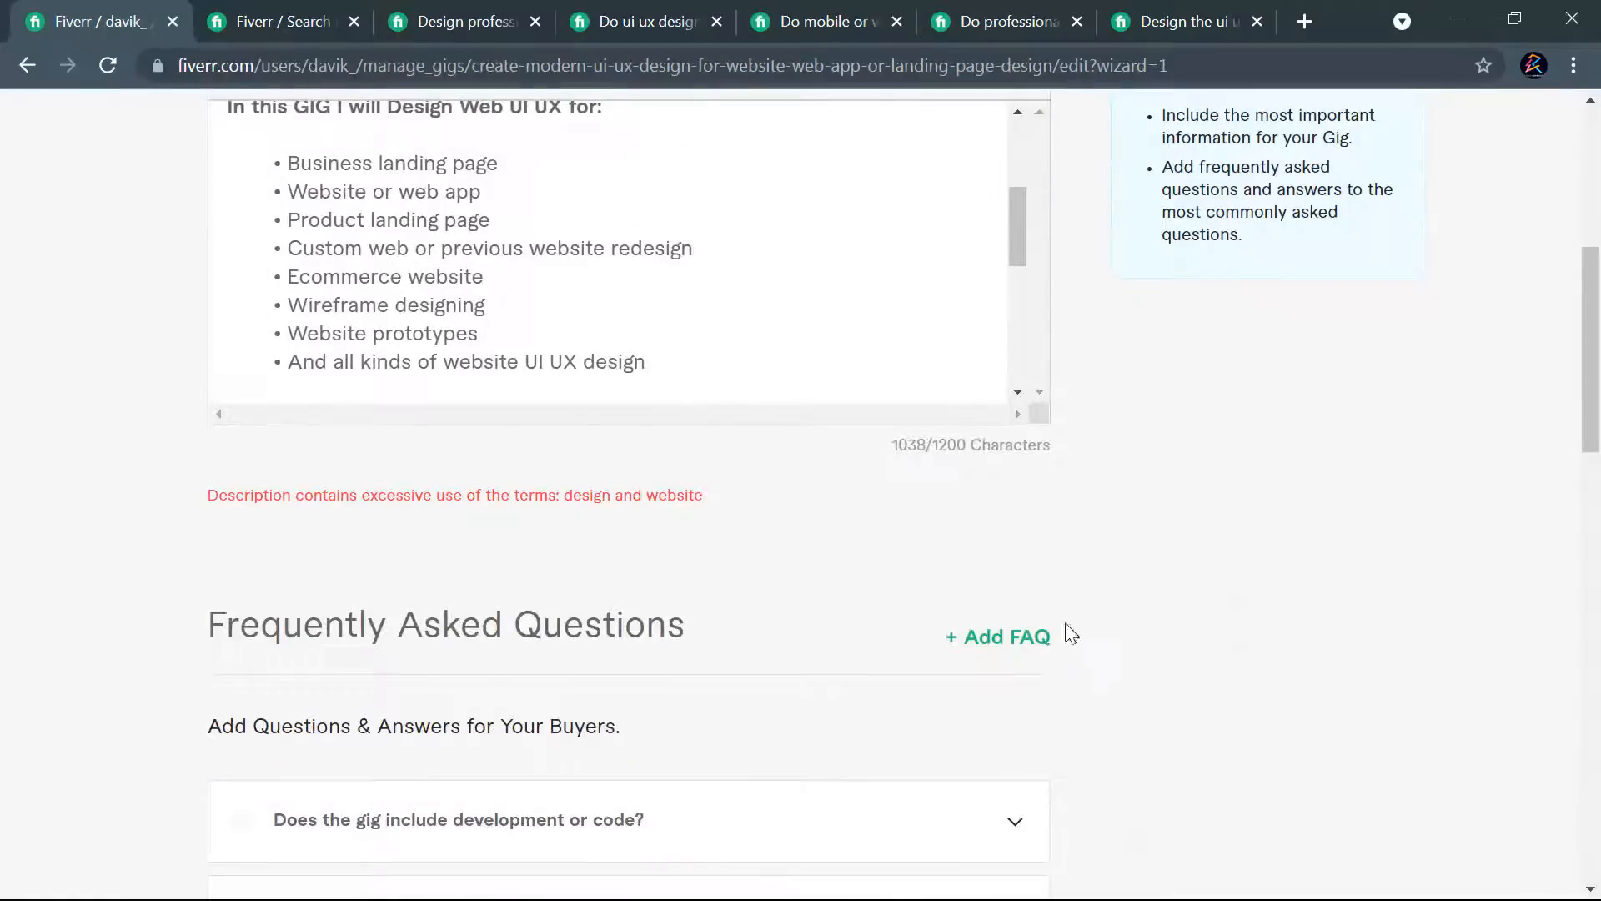
- Change "website UI" to "web UI" in the second paragraph of the gig description
scroll(742, 330, up, 2)
scroll(730, 333, down, 5)
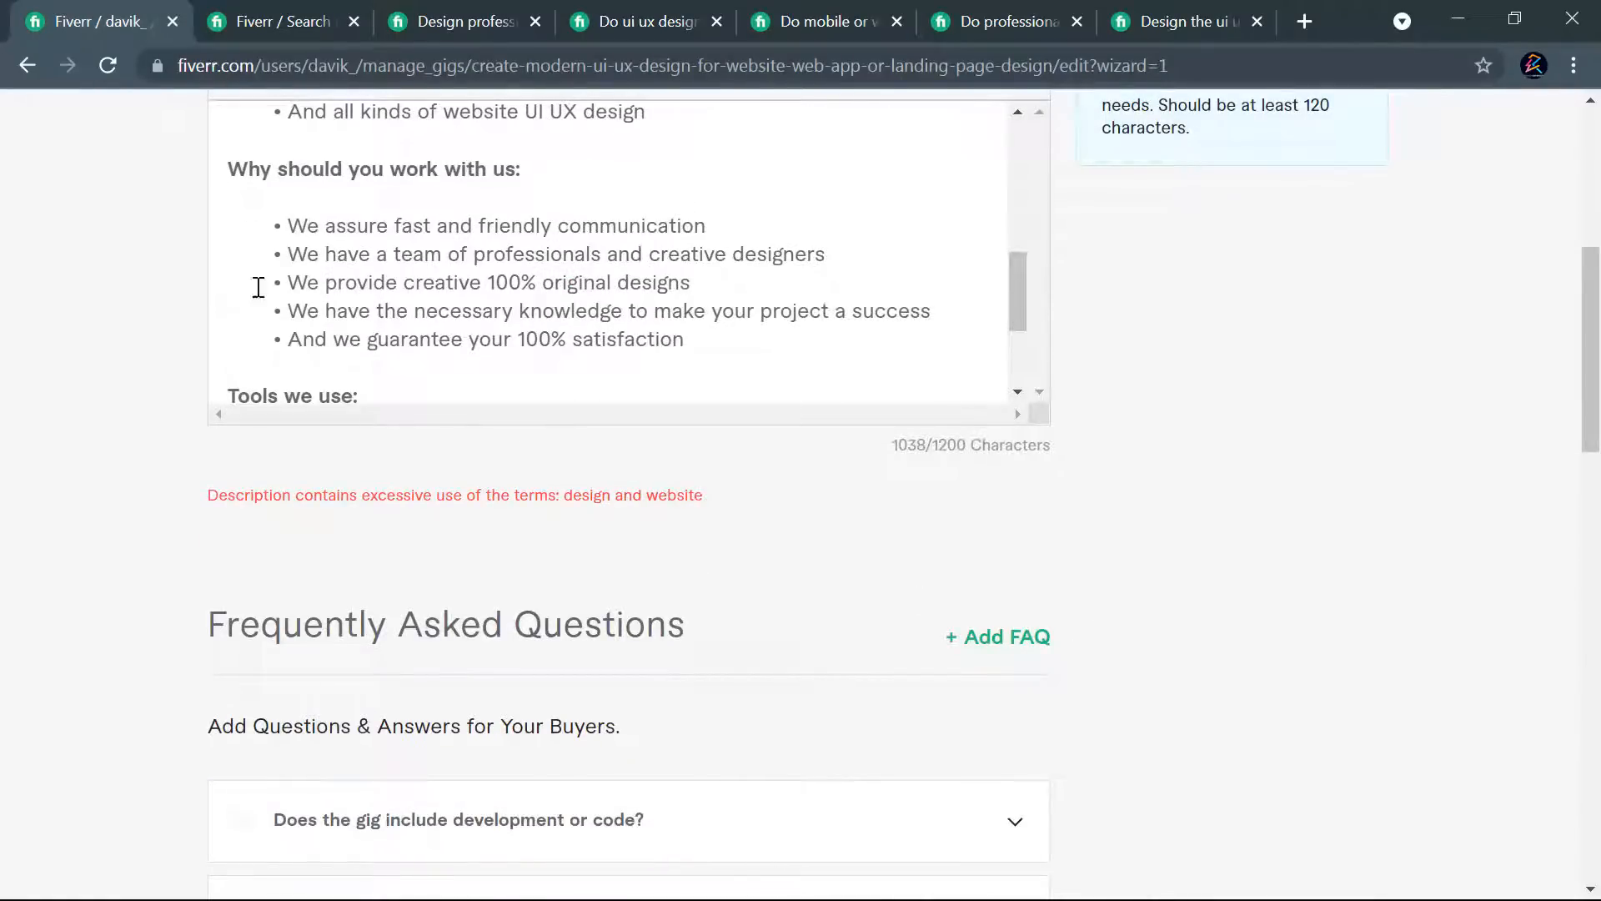
scroll(517, 271, down, 3)
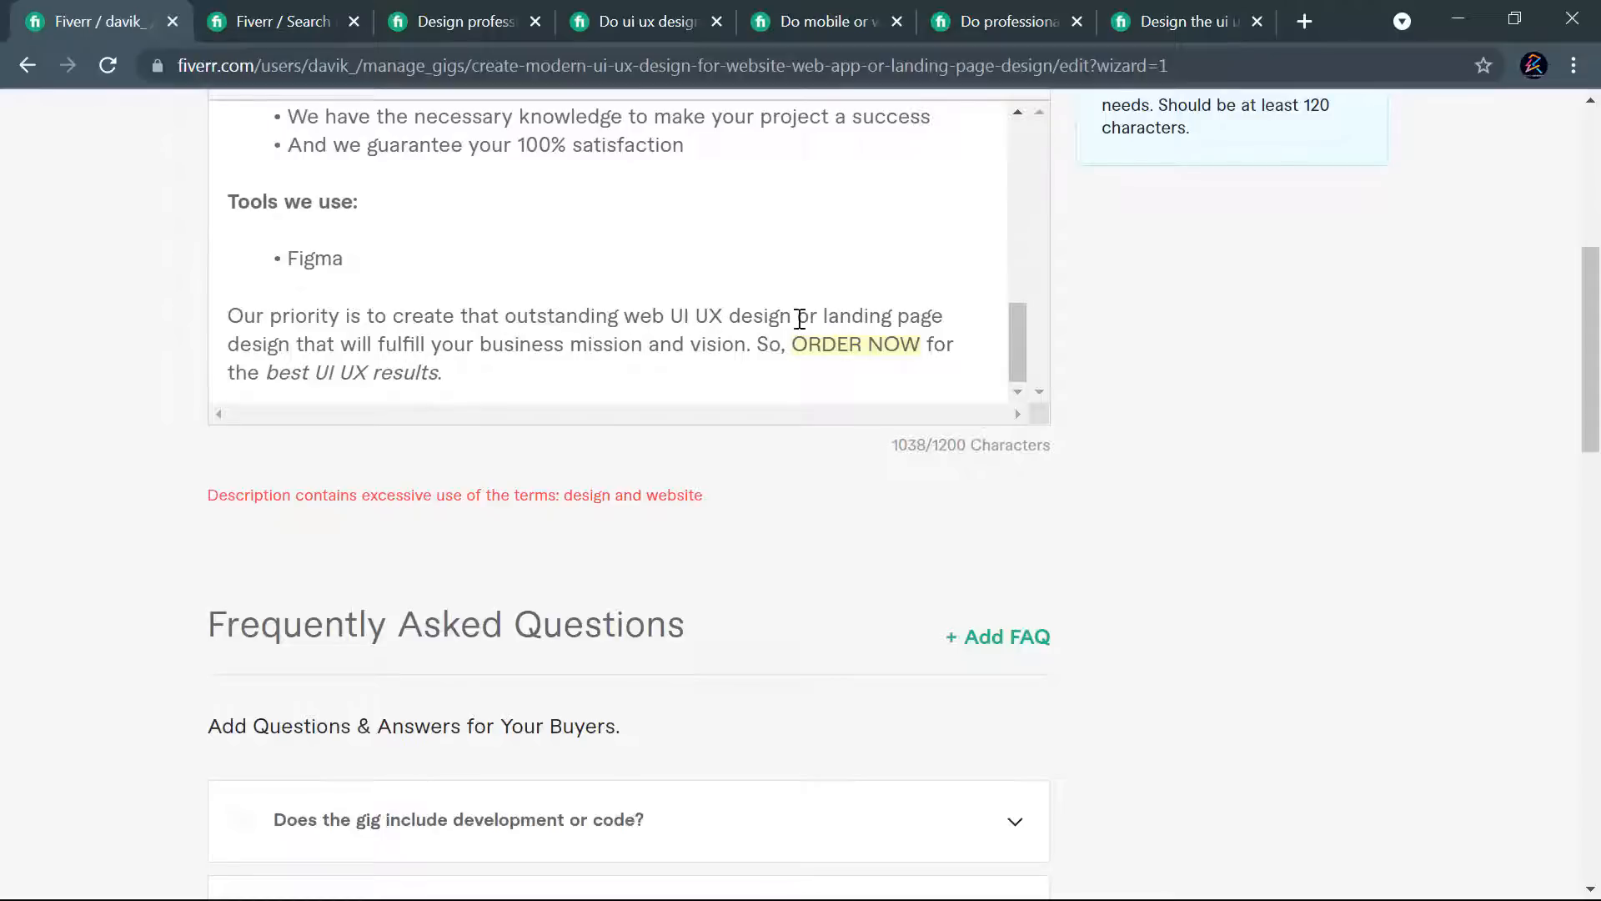
scroll(532, 304, up, 8)
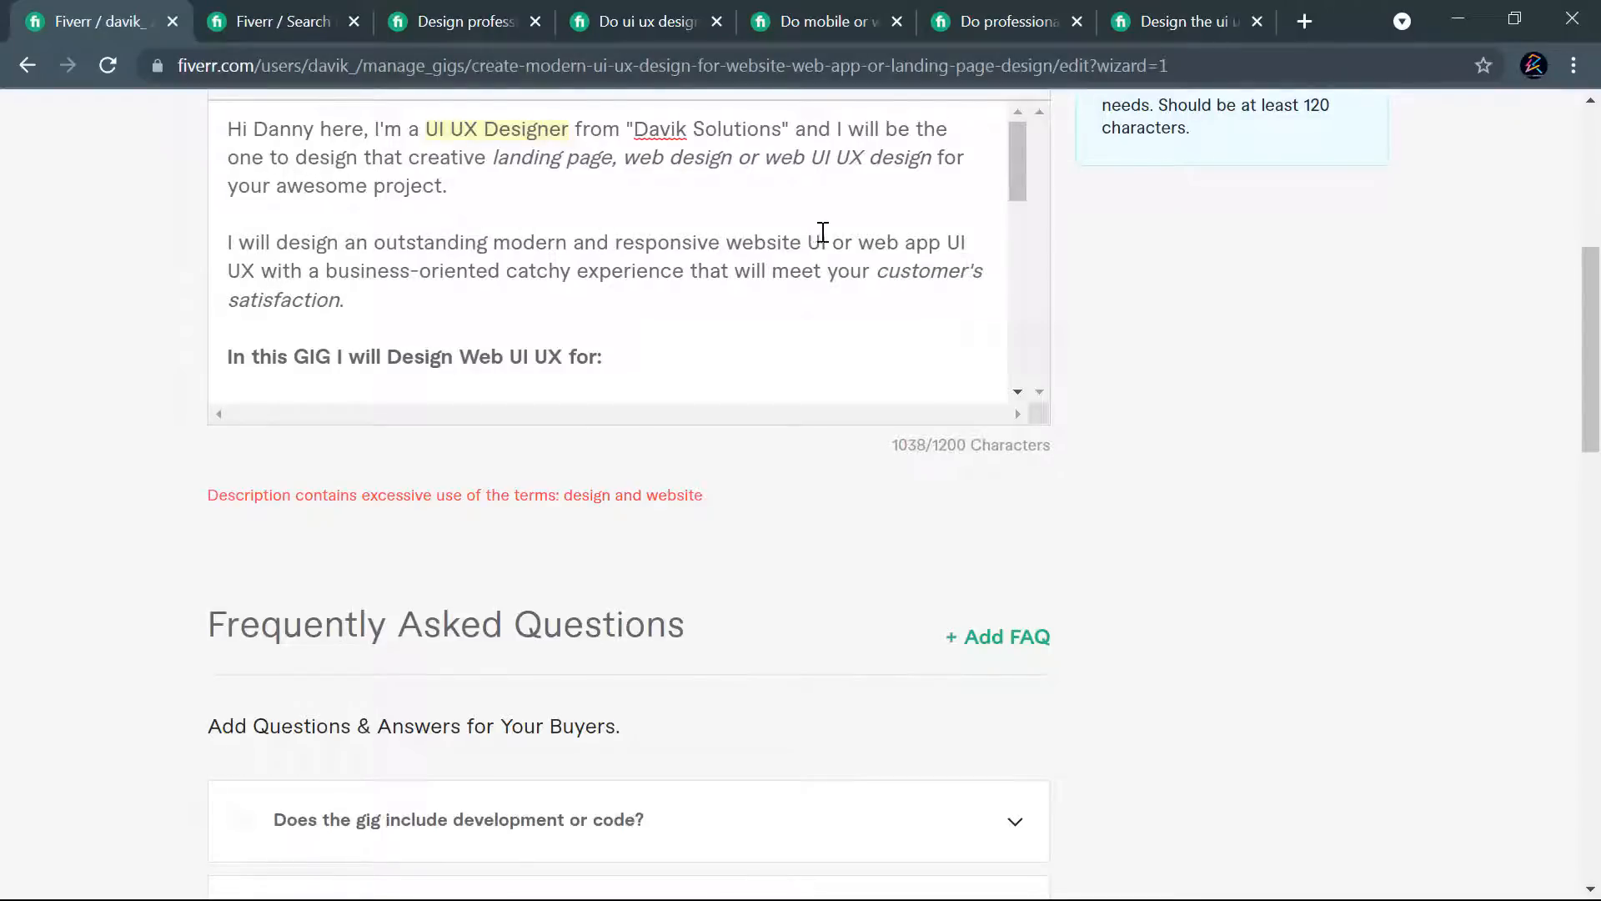
drag(799, 242, 765, 244)
key(BackSpace)
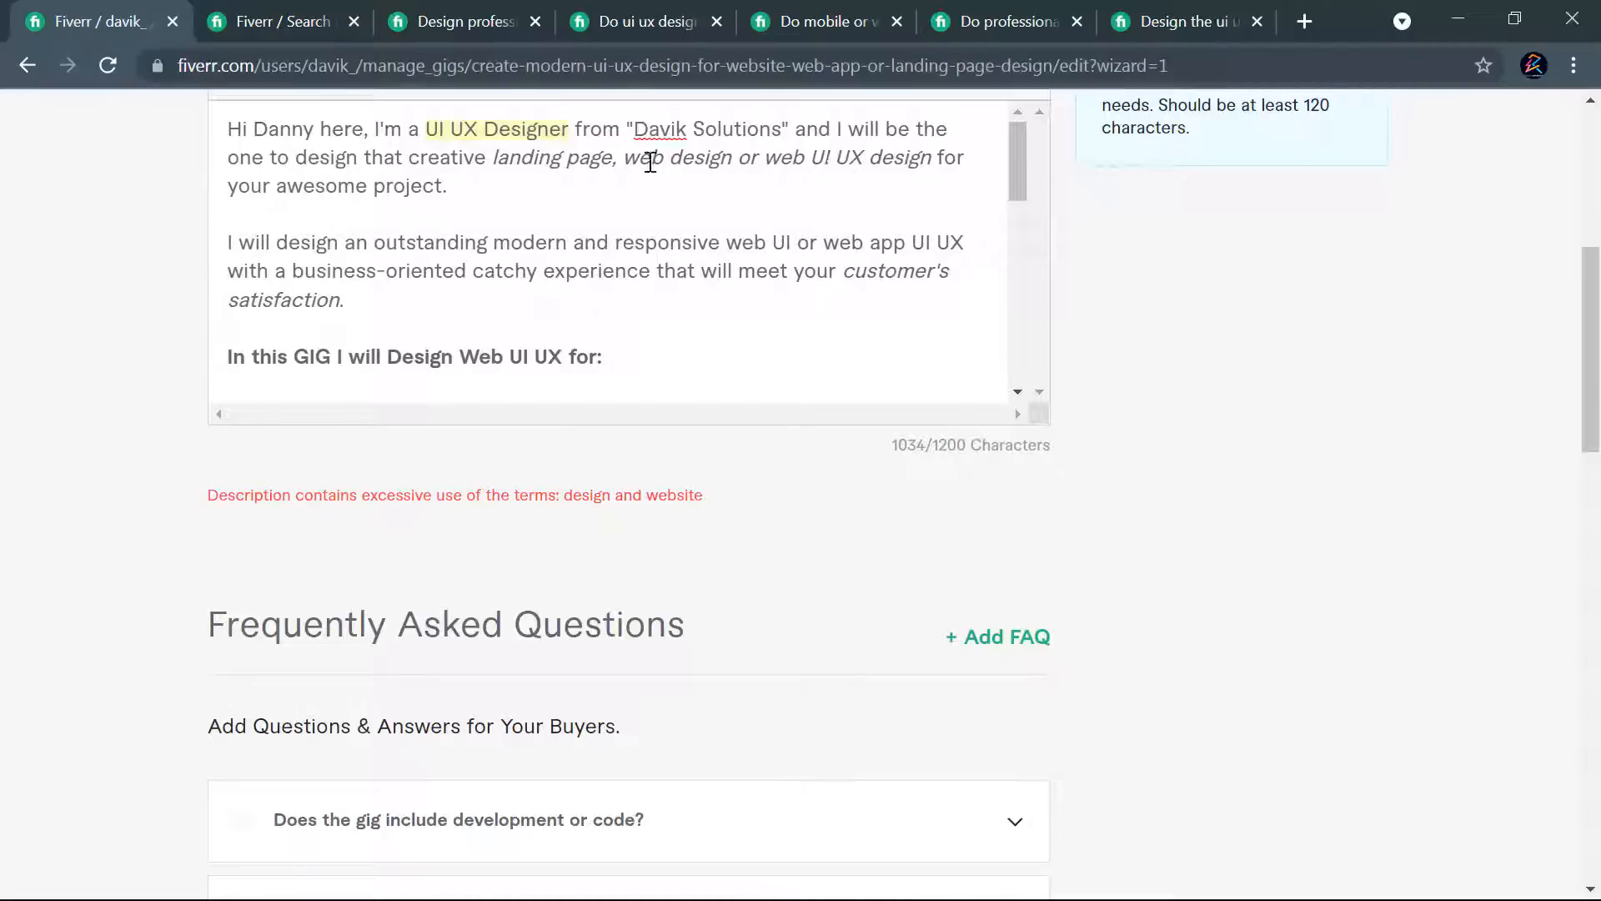
- Remove ", web" from the opening paragraph so the phrase reads "landing page design or web UI UX design"
drag(731, 161, 620, 161)
drag(736, 161, 630, 161)
click(653, 161)
drag(454, 357, 394, 361)
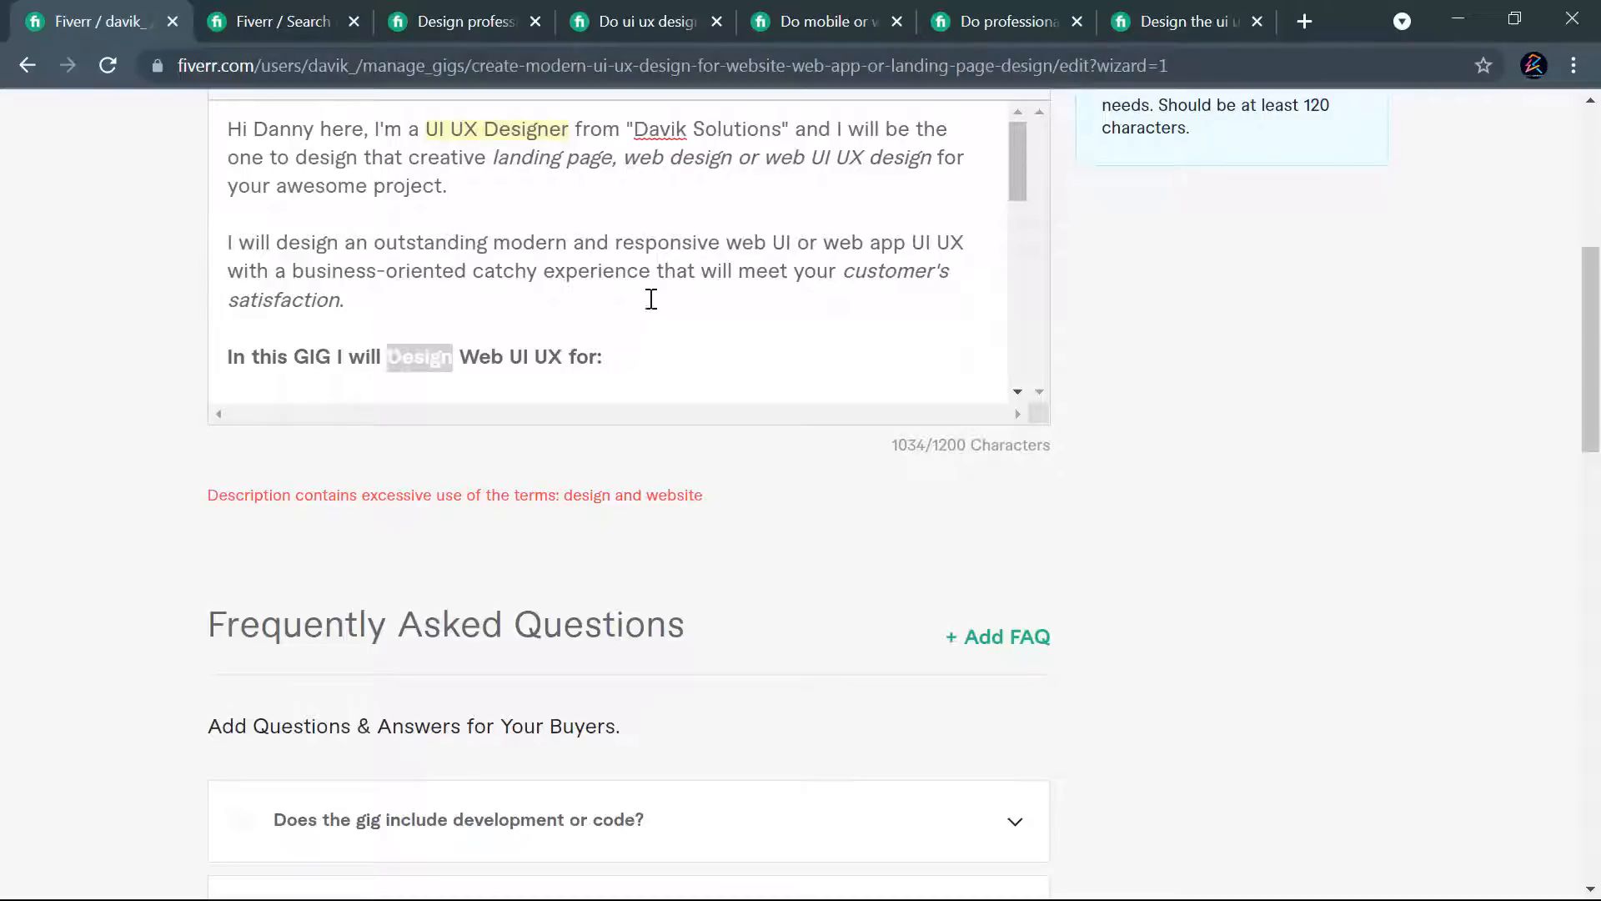
click(941, 155)
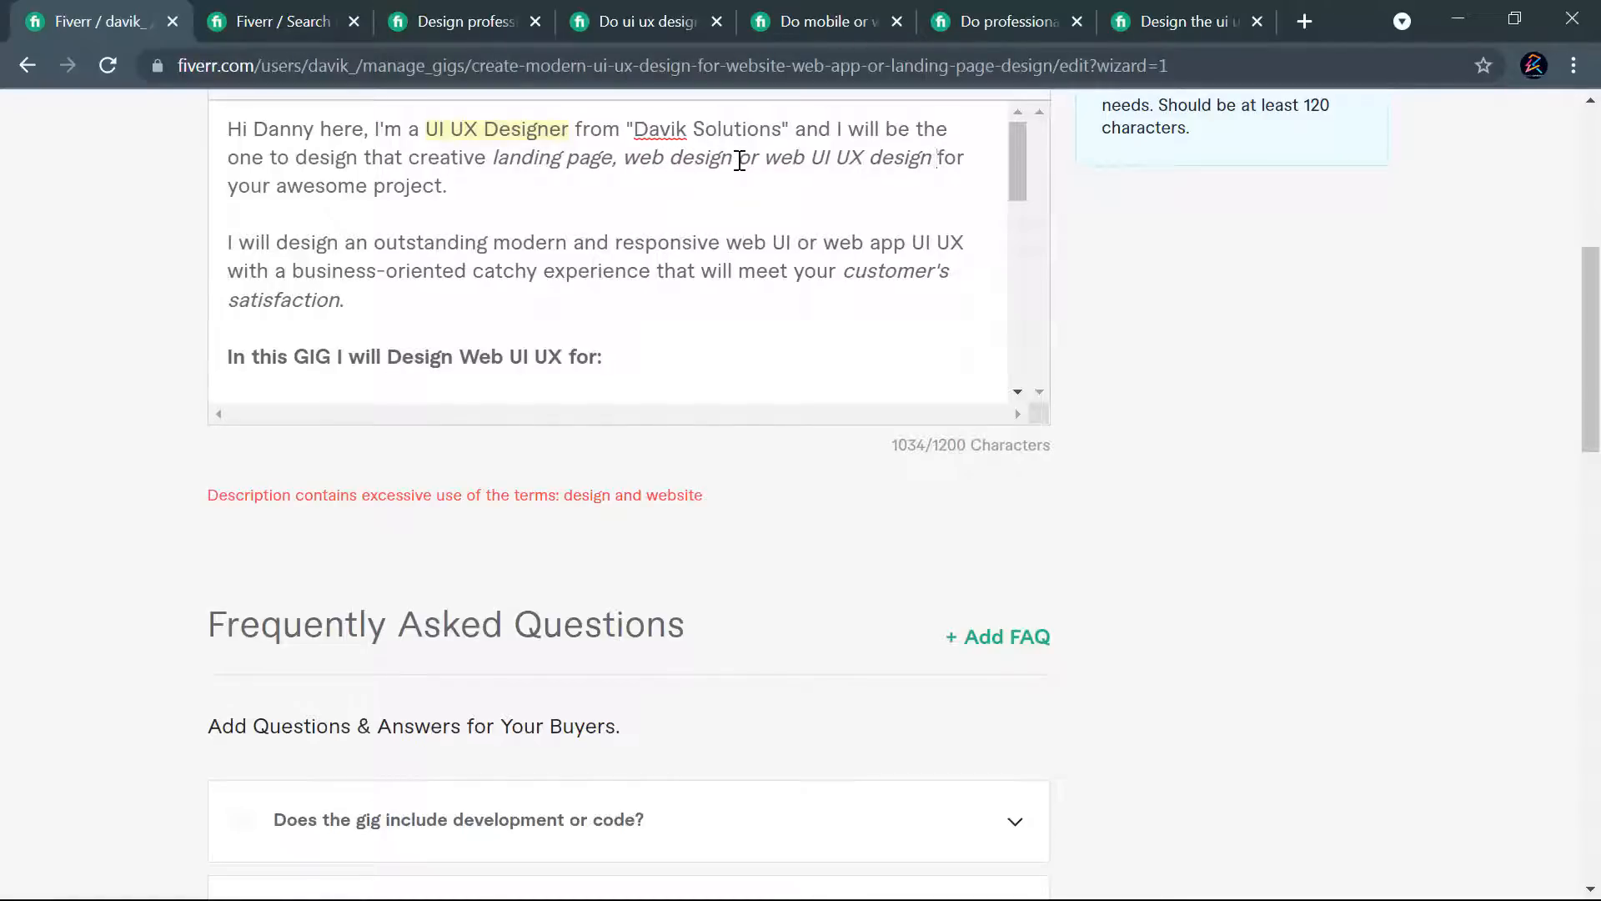
drag(670, 157, 613, 158)
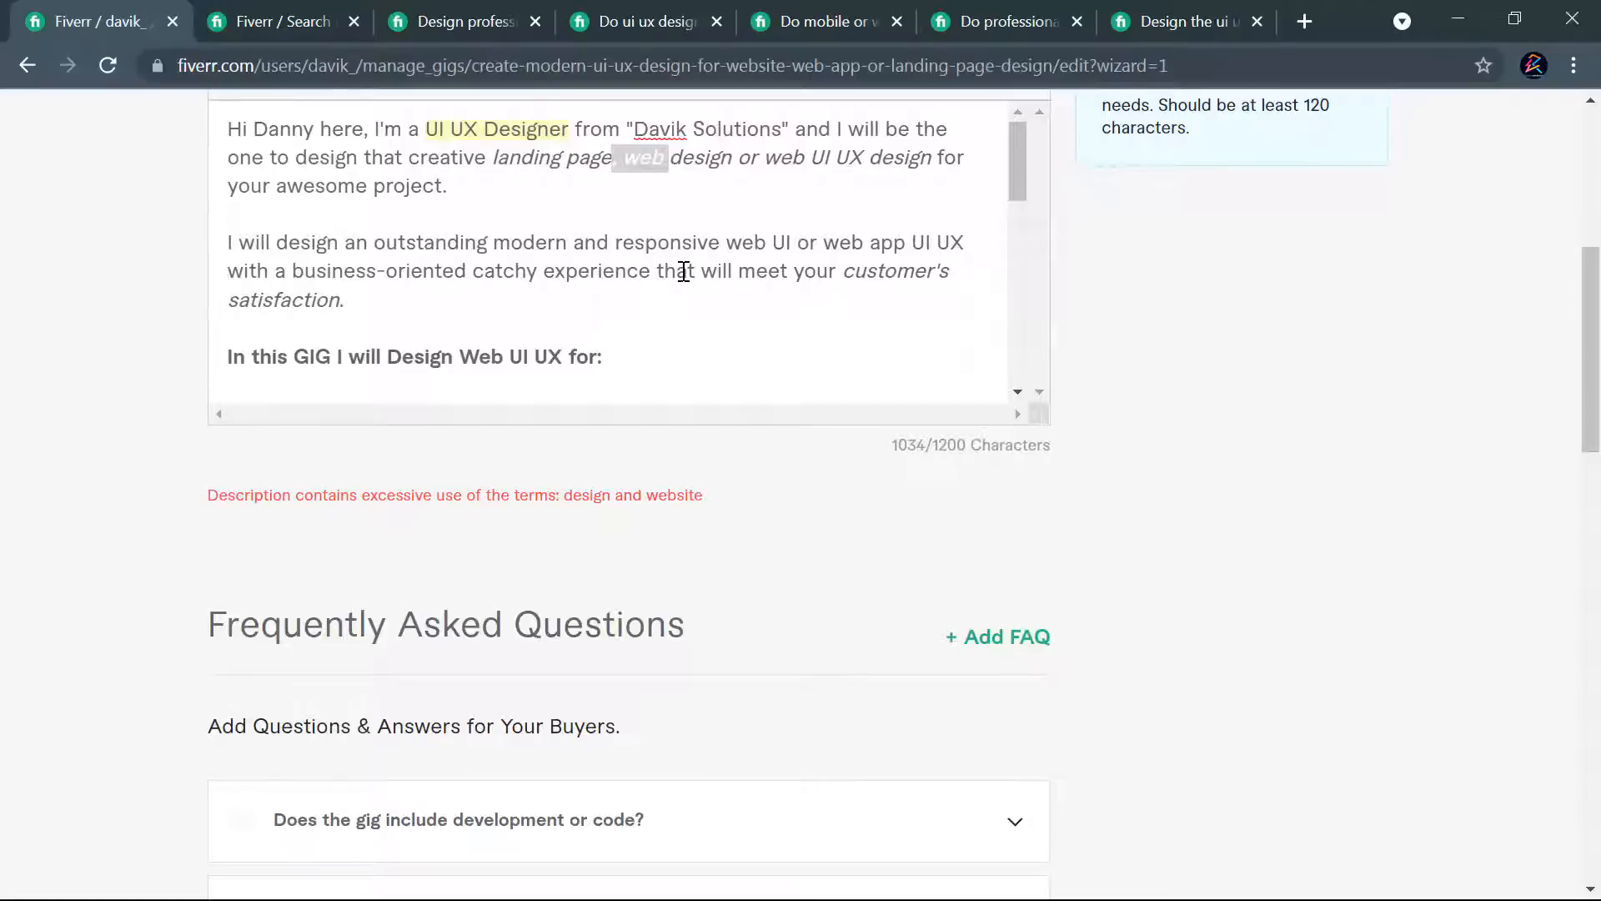
key(BackSpace)
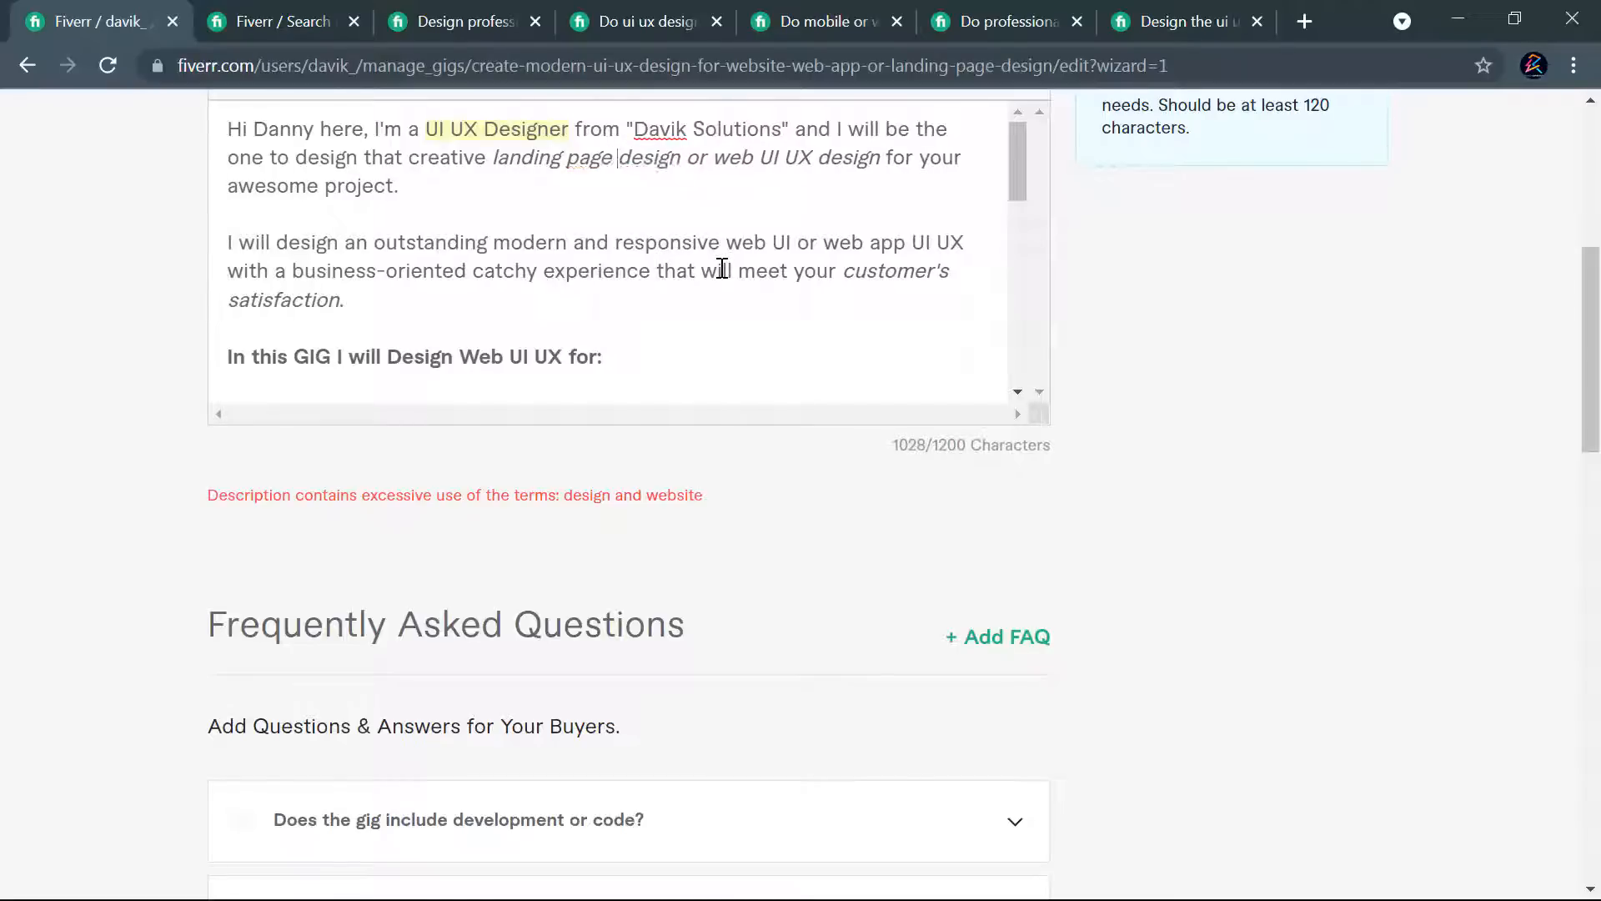
- Review the rest of the description for repeated terms and try to save the reworded gig and continue
scroll(611, 276, down, 3)
scroll(737, 283, down, 1)
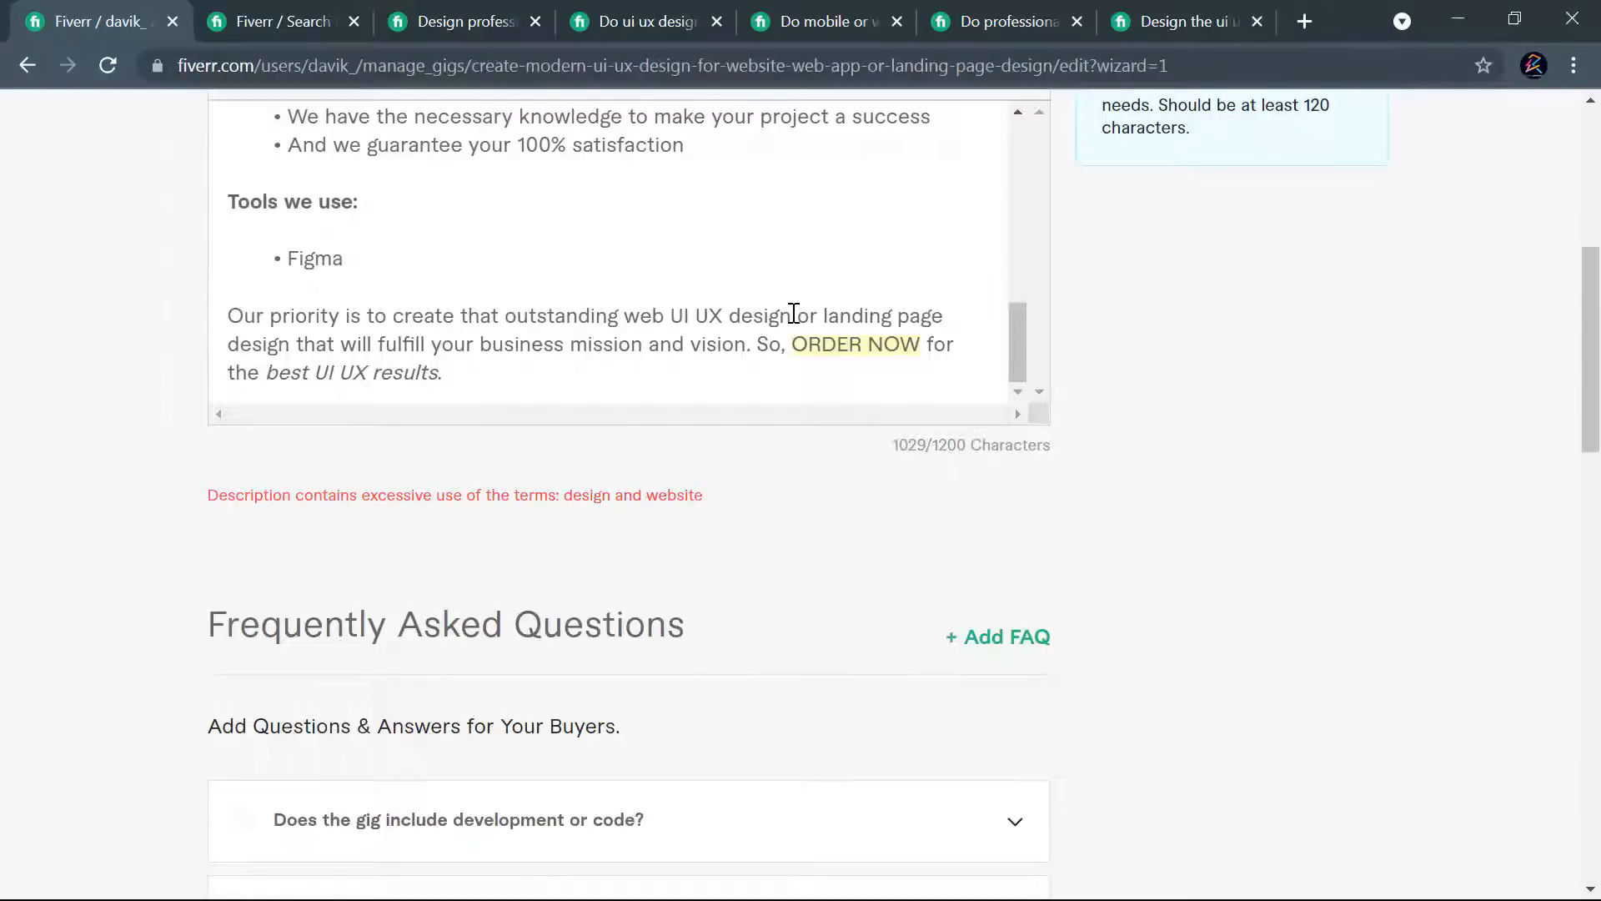
scroll(457, 262, up, 6)
scroll(951, 558, down, 9)
click(936, 828)
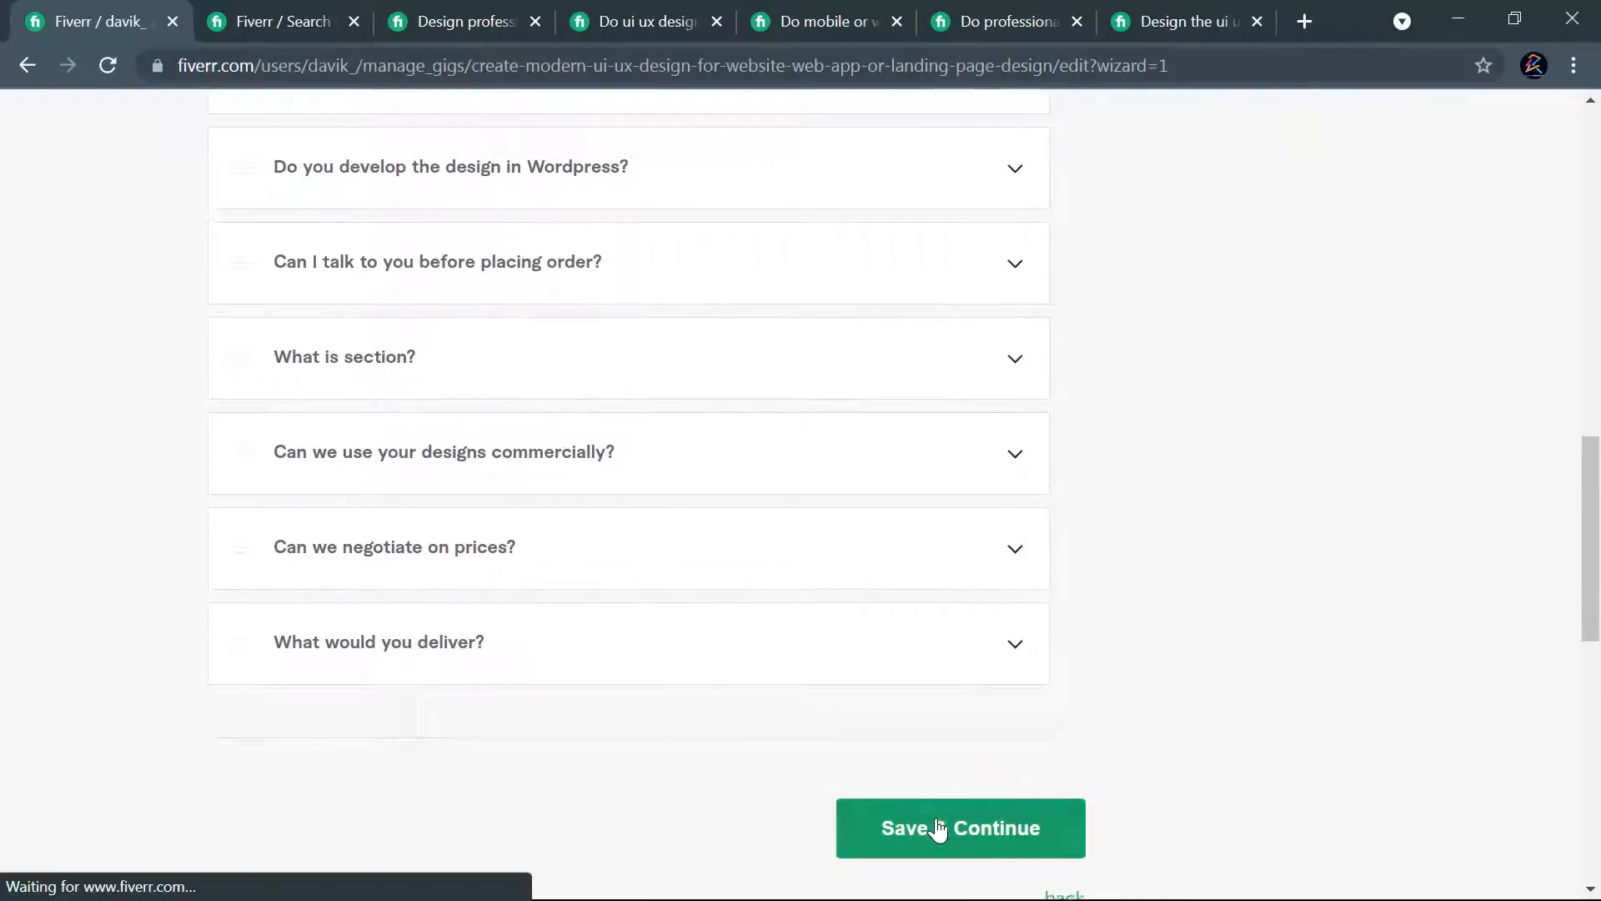
- Shorten the last item in the description's list of services to "And all kinds of web UI UX"
scroll(887, 436, up, 5)
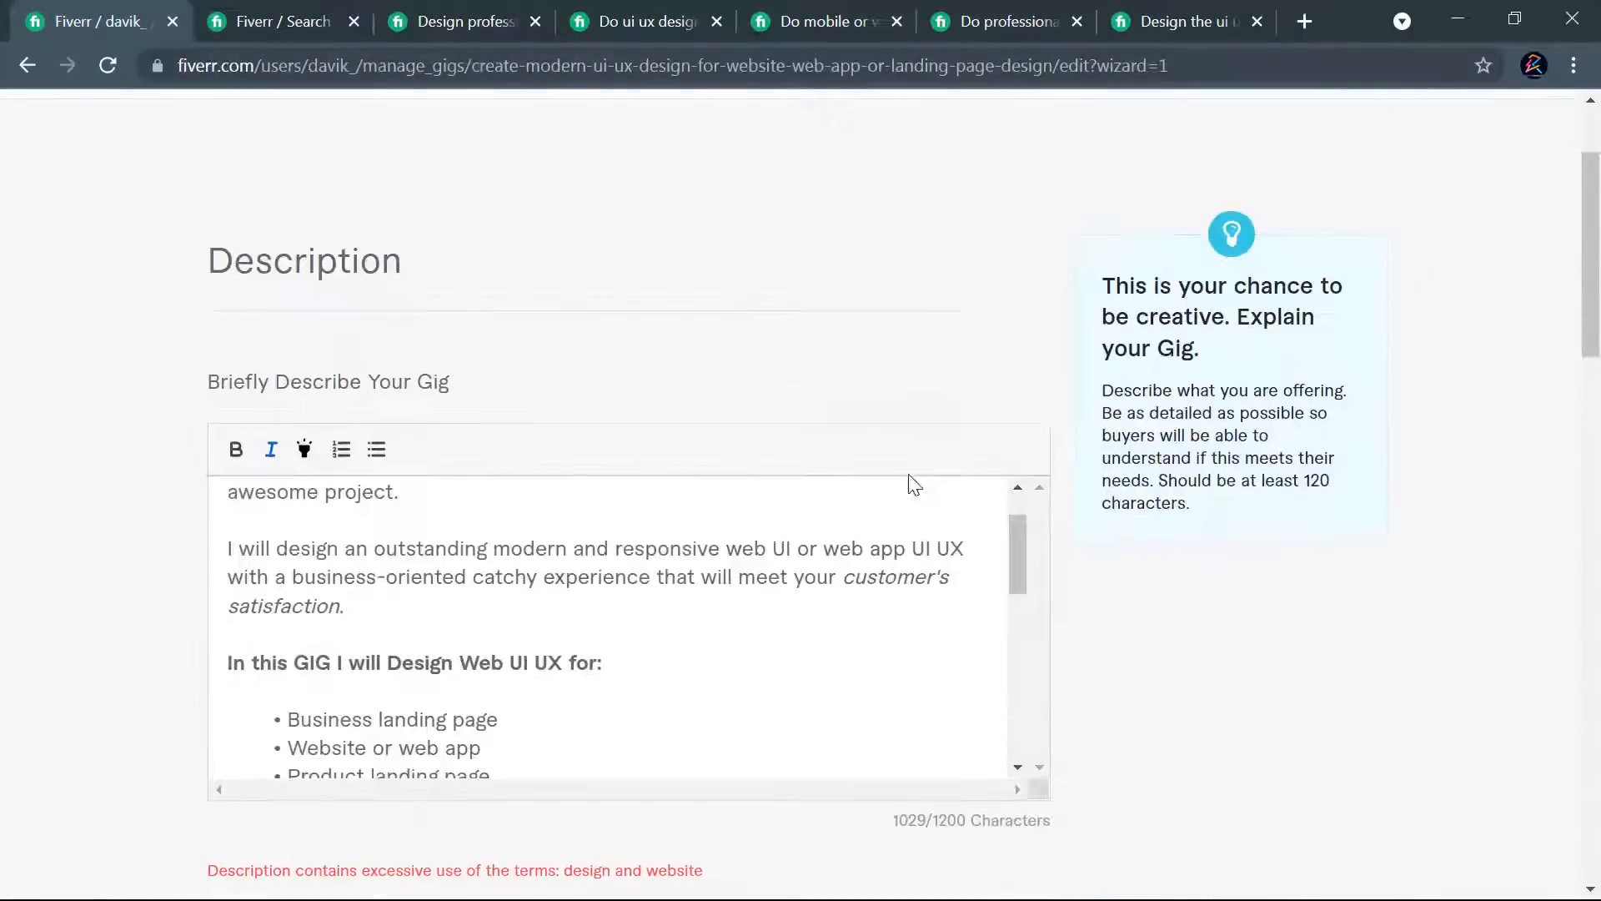
scroll(829, 588, up, 2)
scroll(999, 408, down, 3)
scroll(566, 333, down, 1)
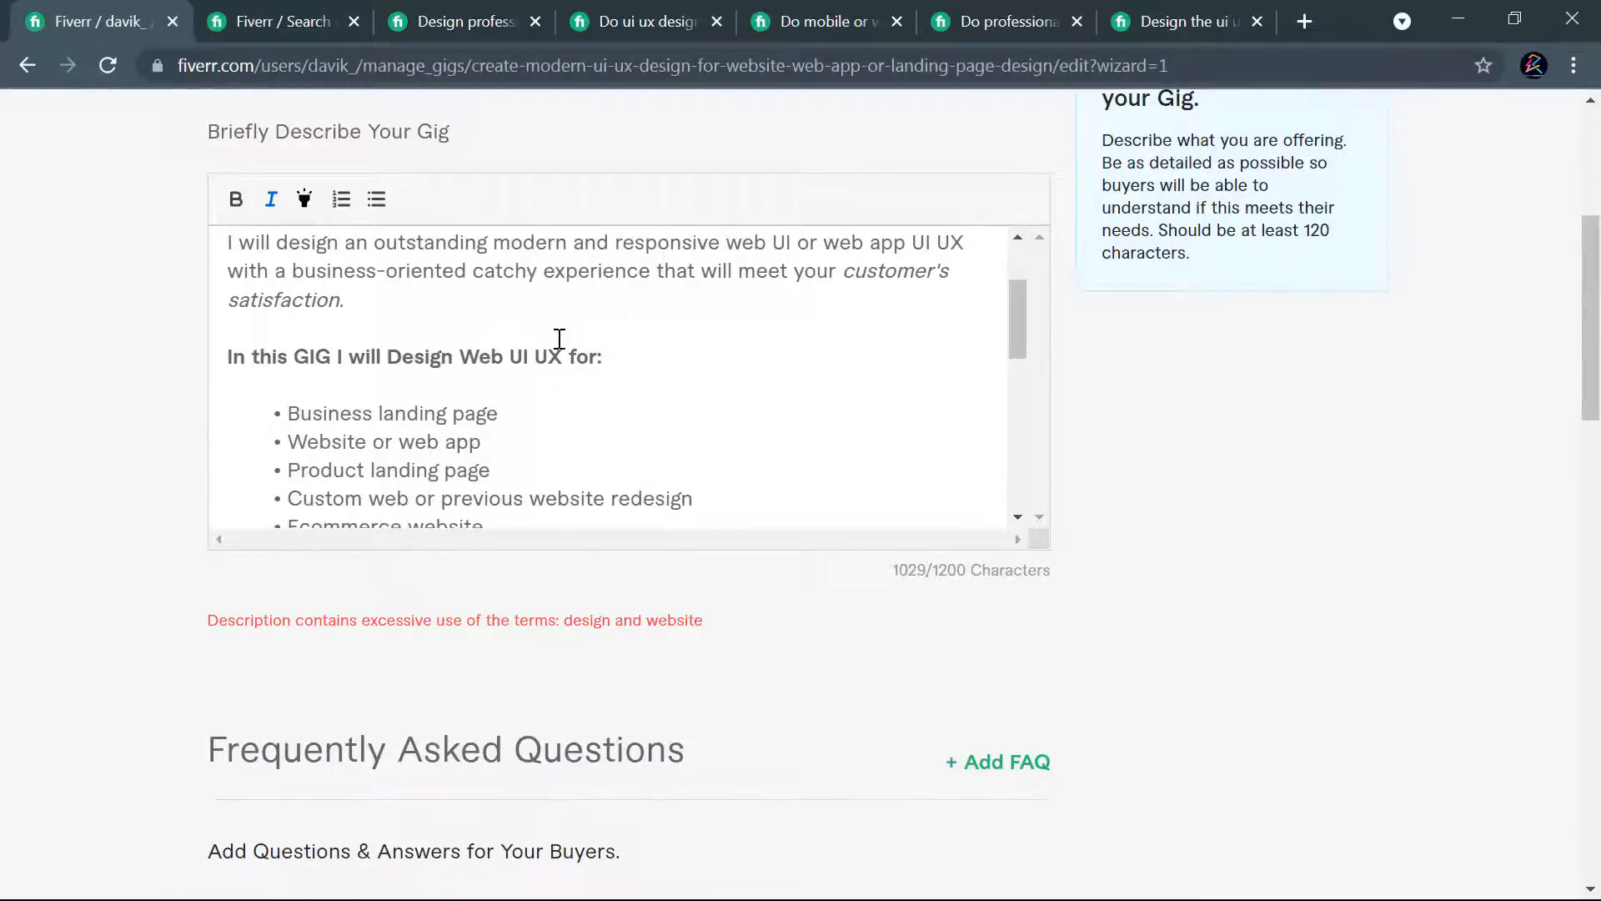
scroll(393, 378, down, 1)
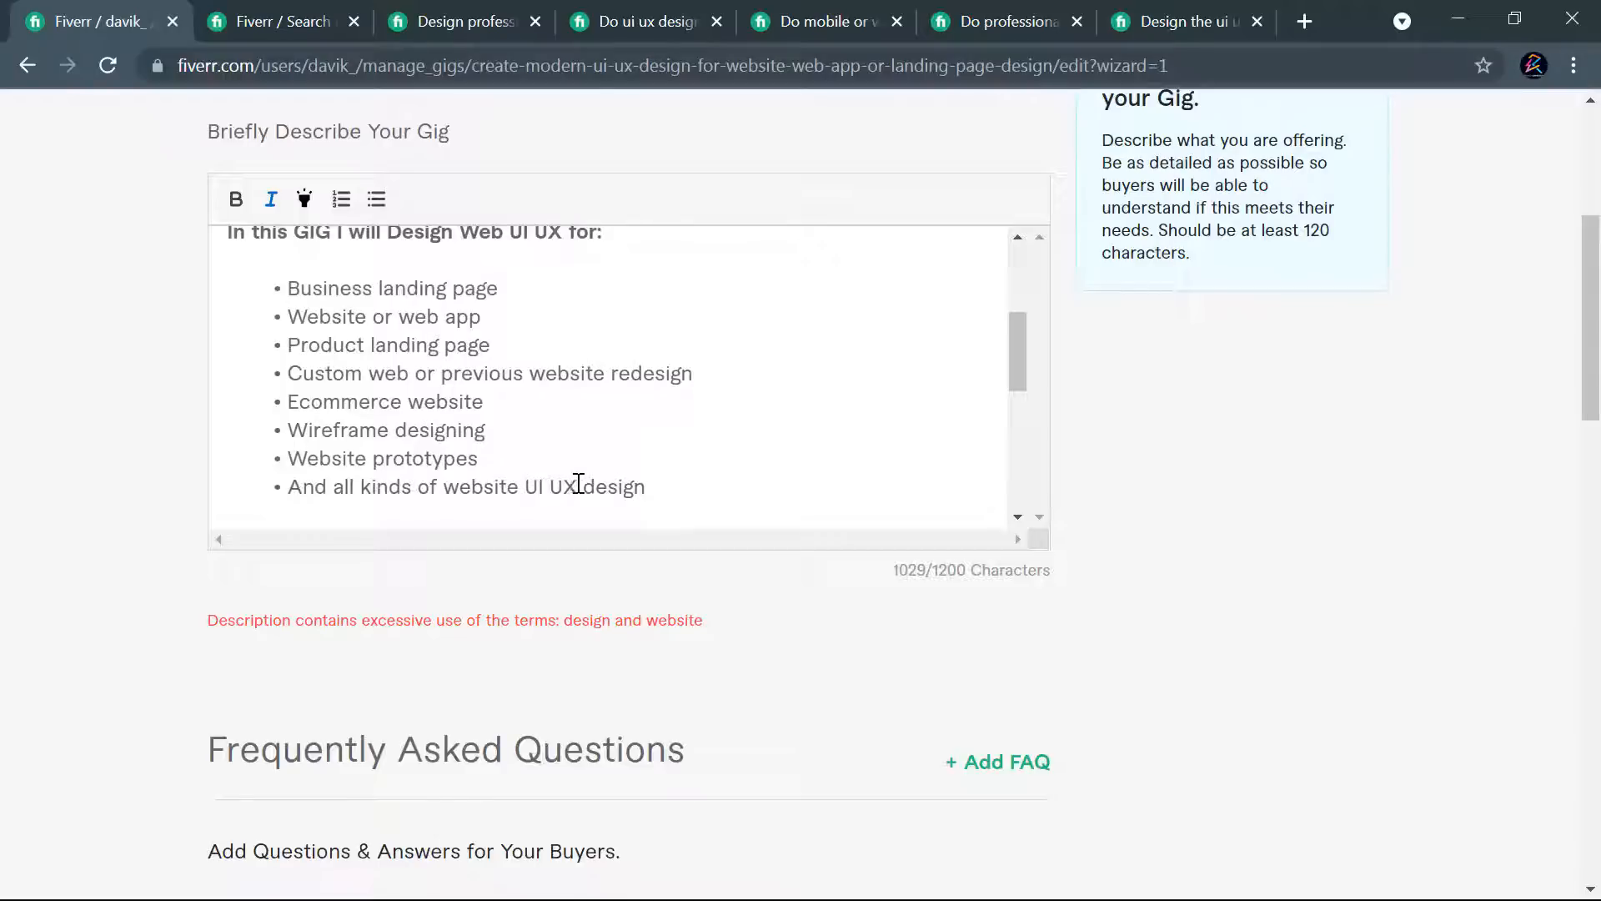
drag(518, 485, 641, 481)
key(BackSpace)
key(BackSpace)
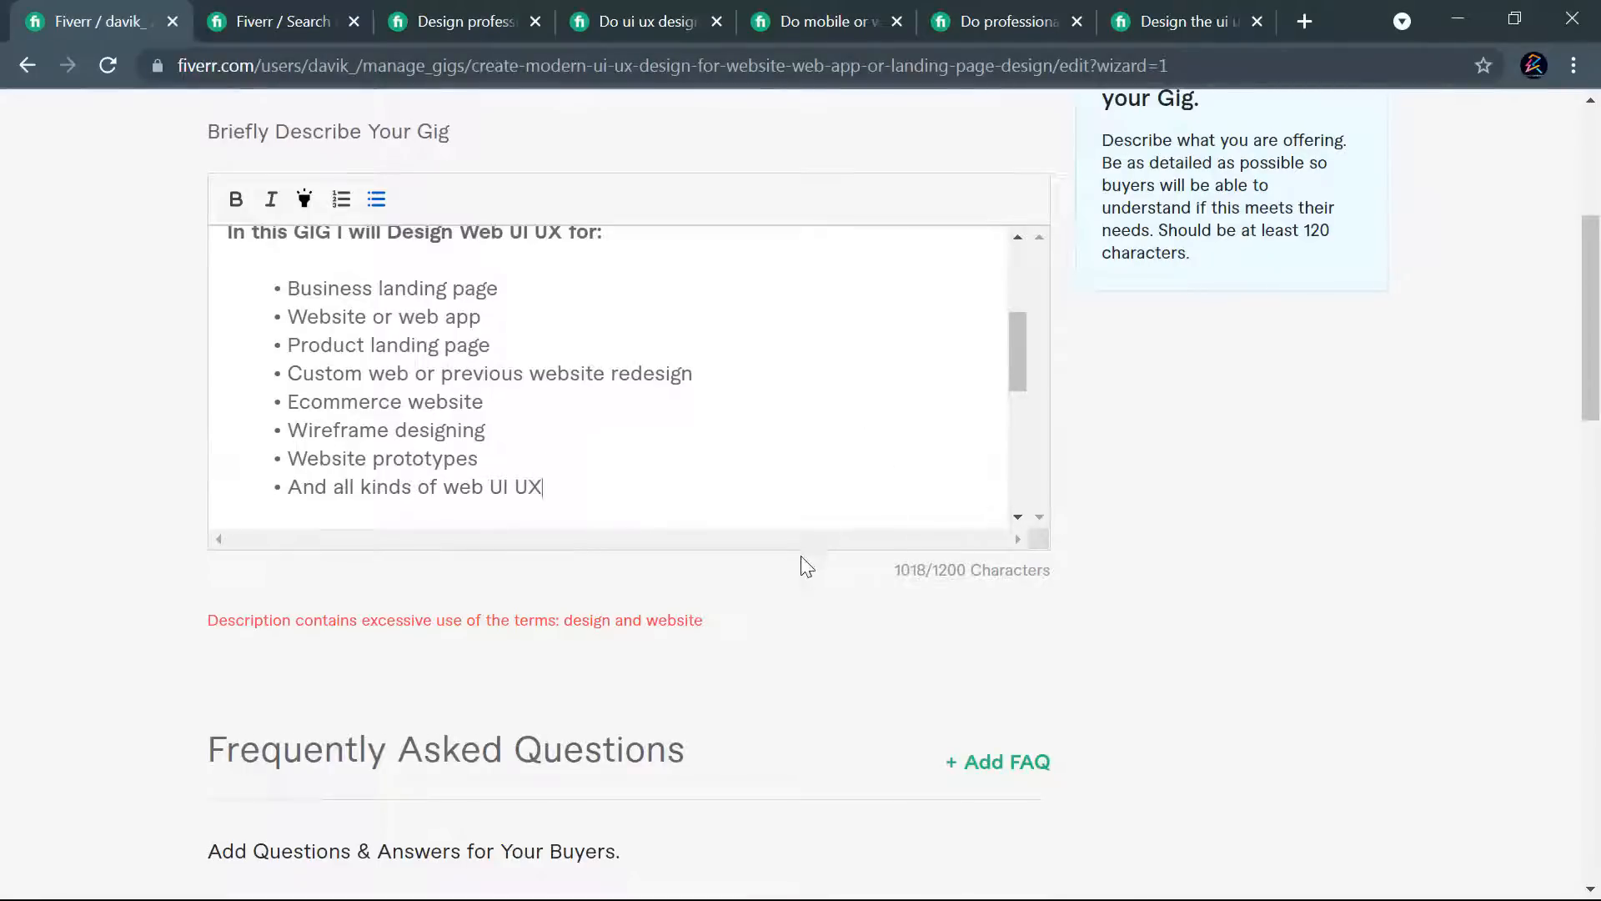
- Delete "design" after "landing page" in the description's opening paragraph so it reads "landing page or web UI UX design", and try to save
scroll(834, 558, down, 10)
scroll(1022, 635, up, 8)
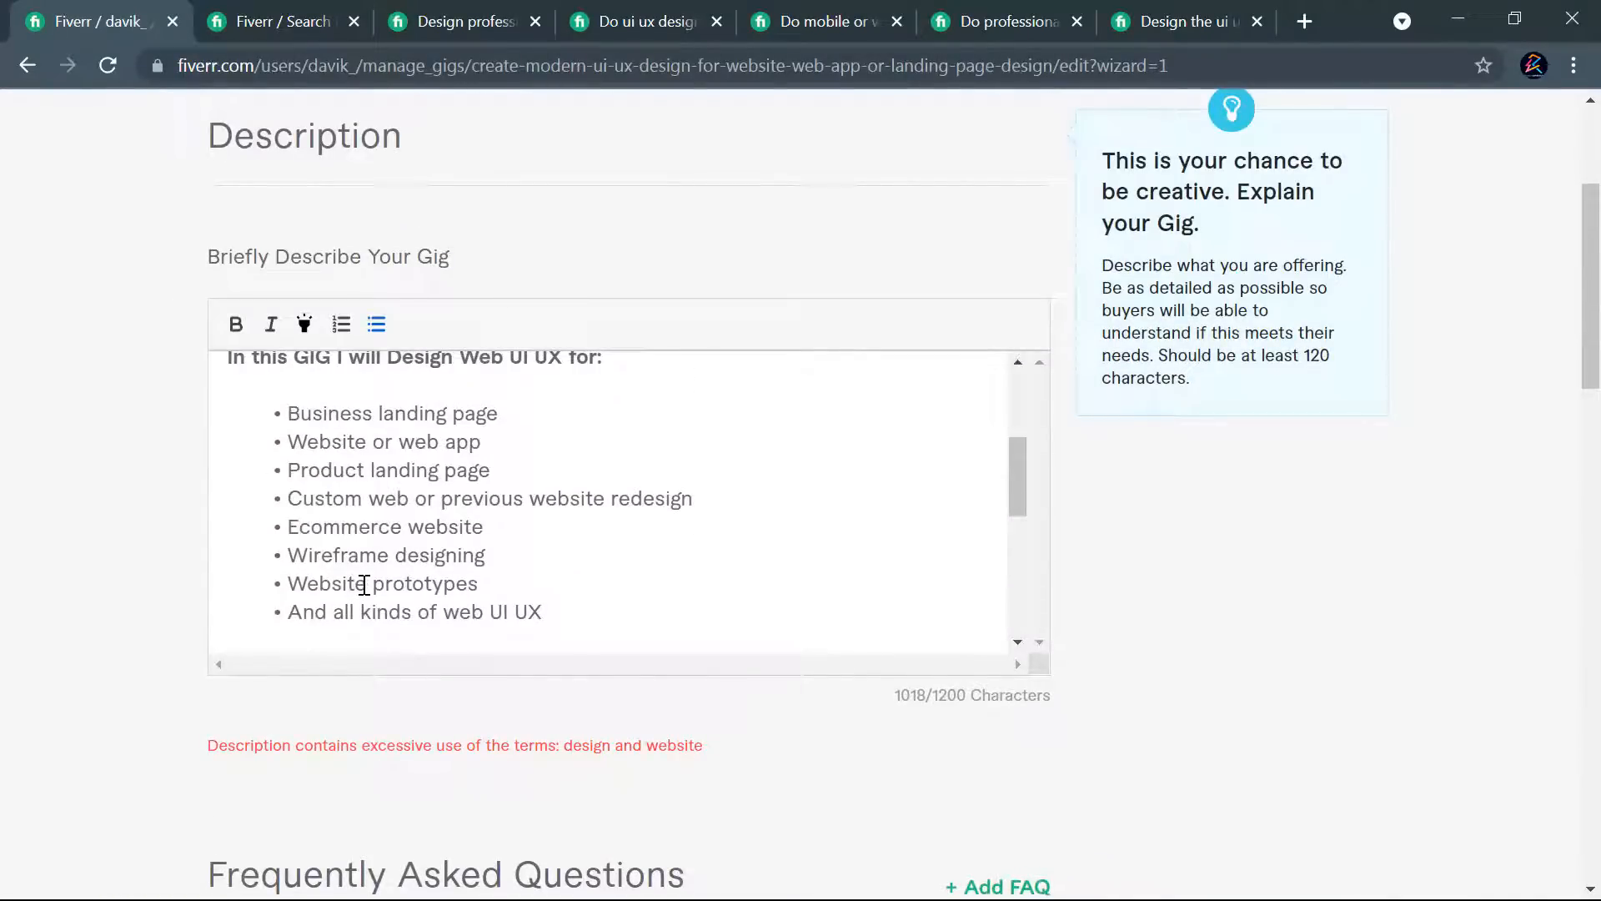
drag(365, 583, 333, 583)
scroll(430, 530, down, 2)
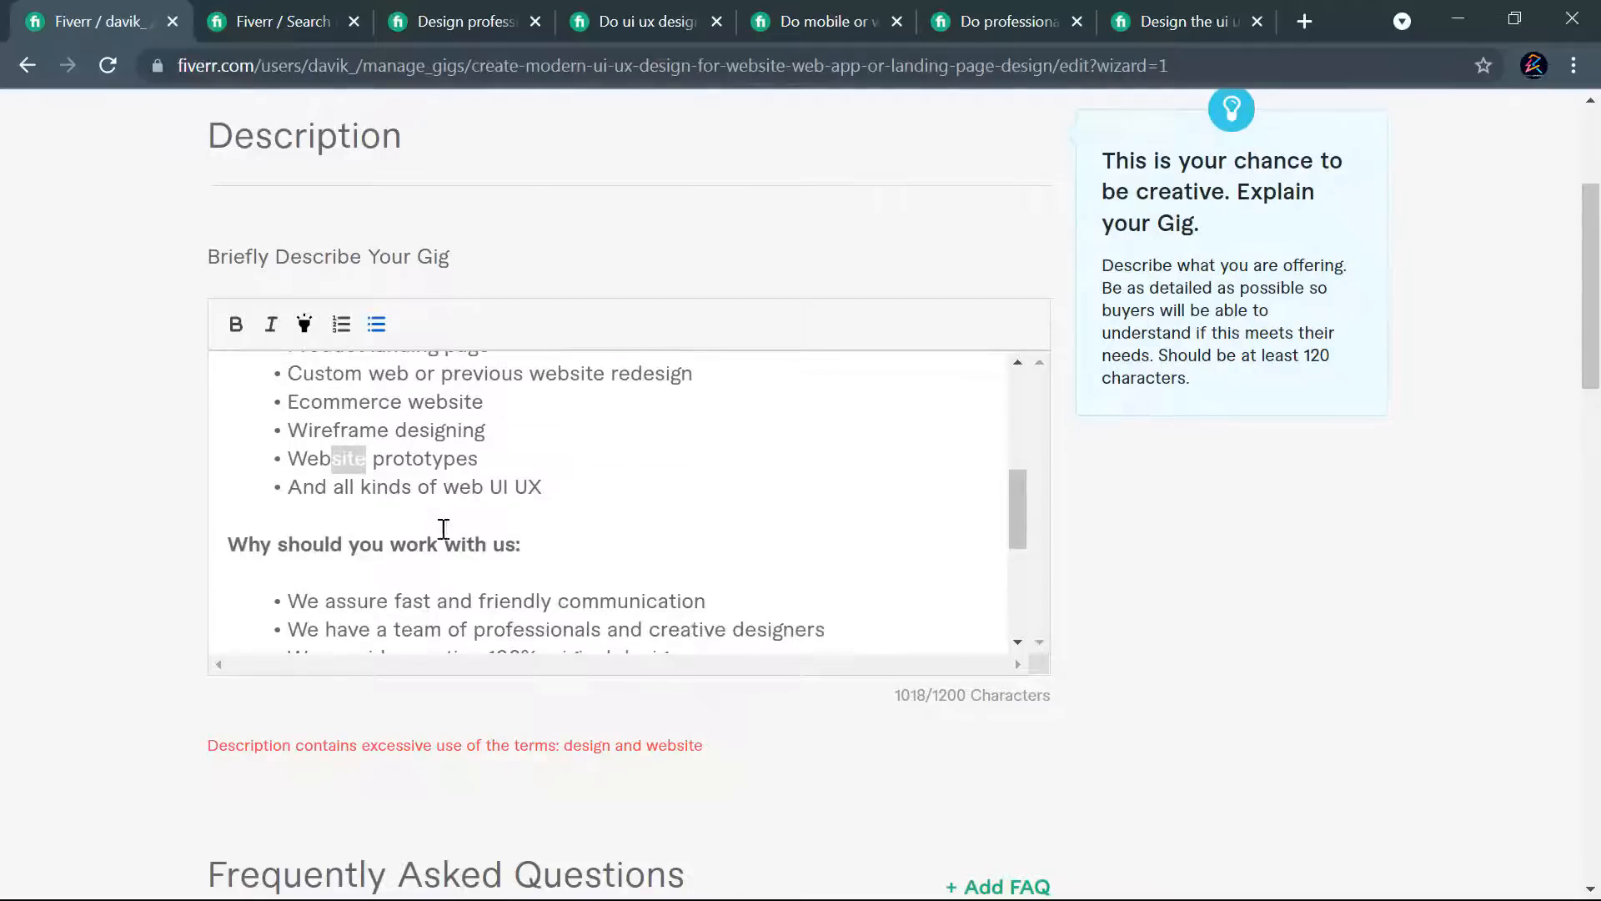
scroll(542, 531, down, 2)
scroll(715, 515, down, 3)
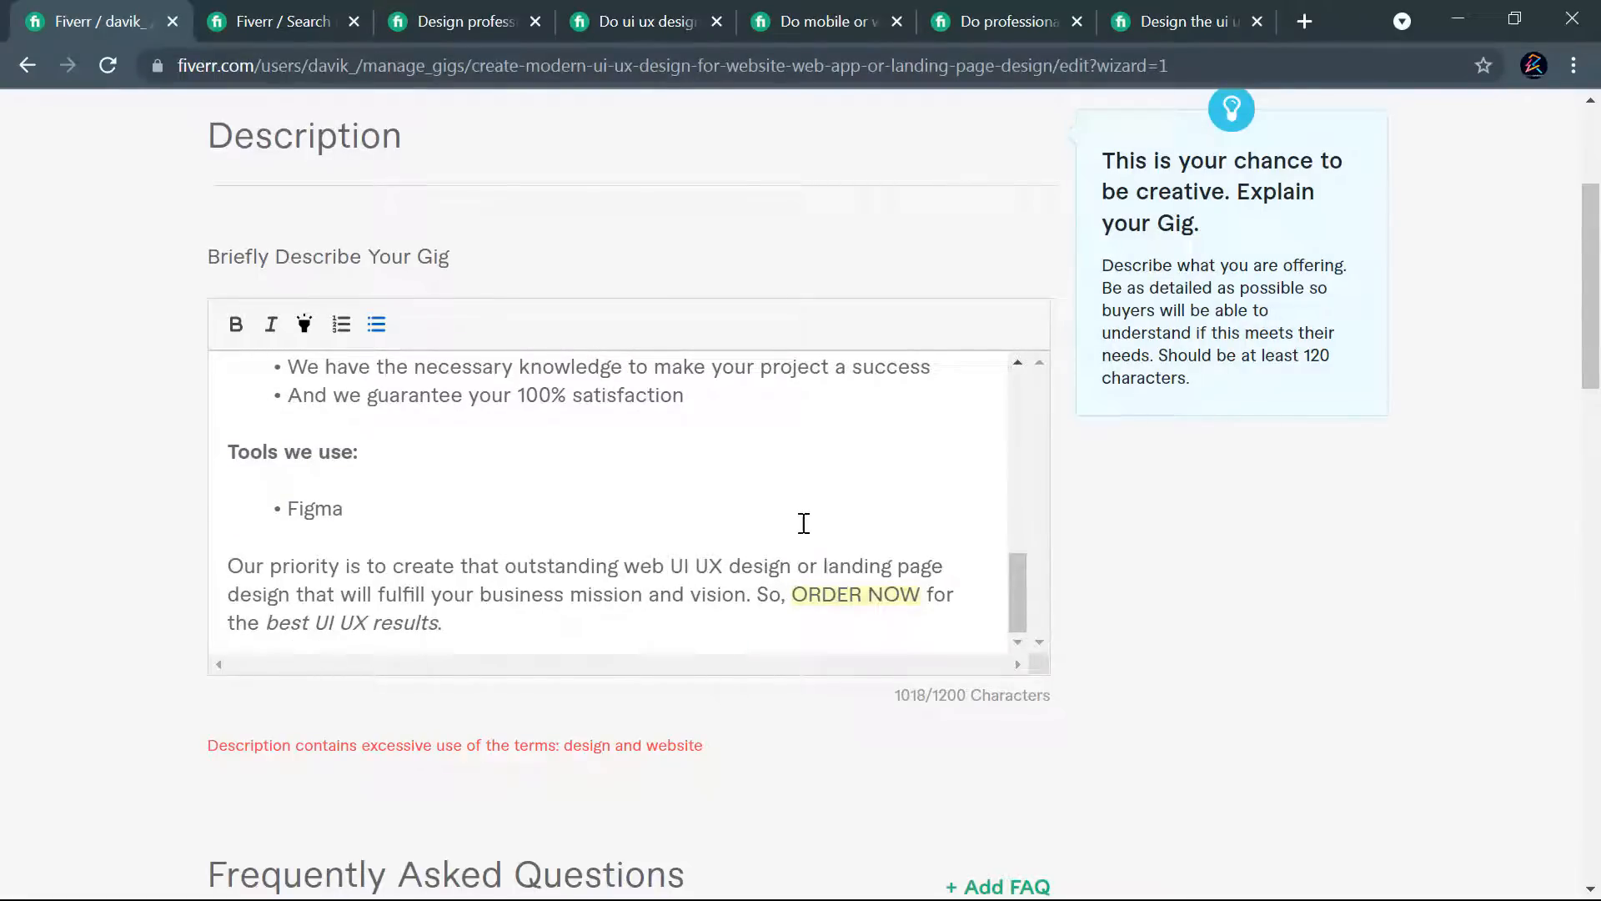
scroll(784, 513, up, 5)
scroll(775, 503, up, 2)
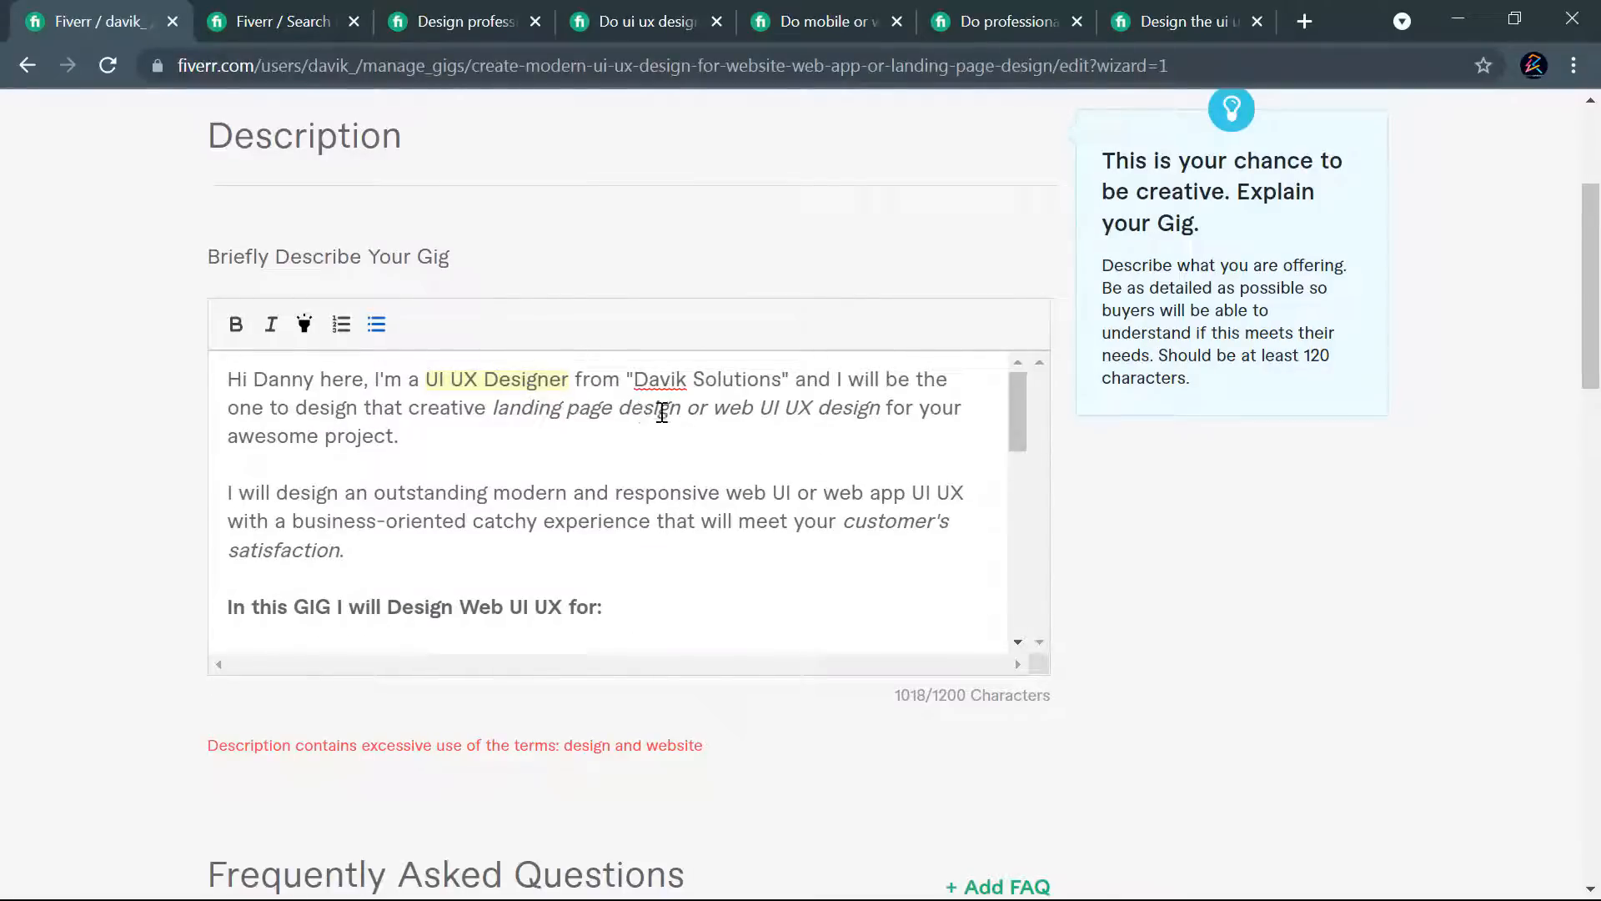
drag(685, 411, 613, 408)
key(BackSpace)
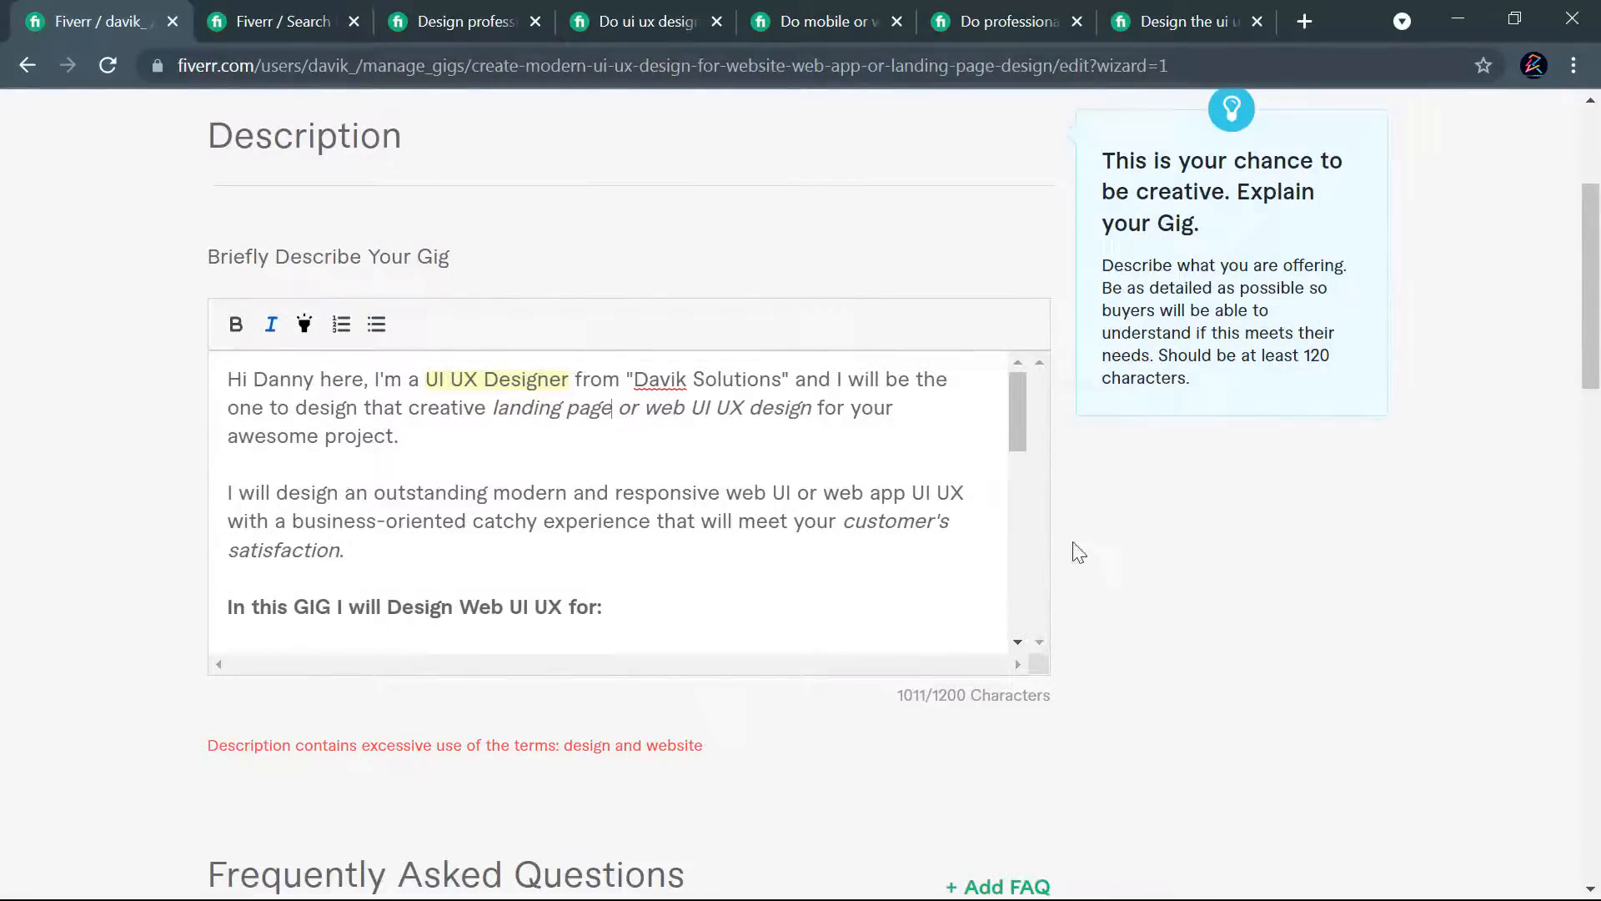
scroll(1093, 622, down, 15)
click(957, 455)
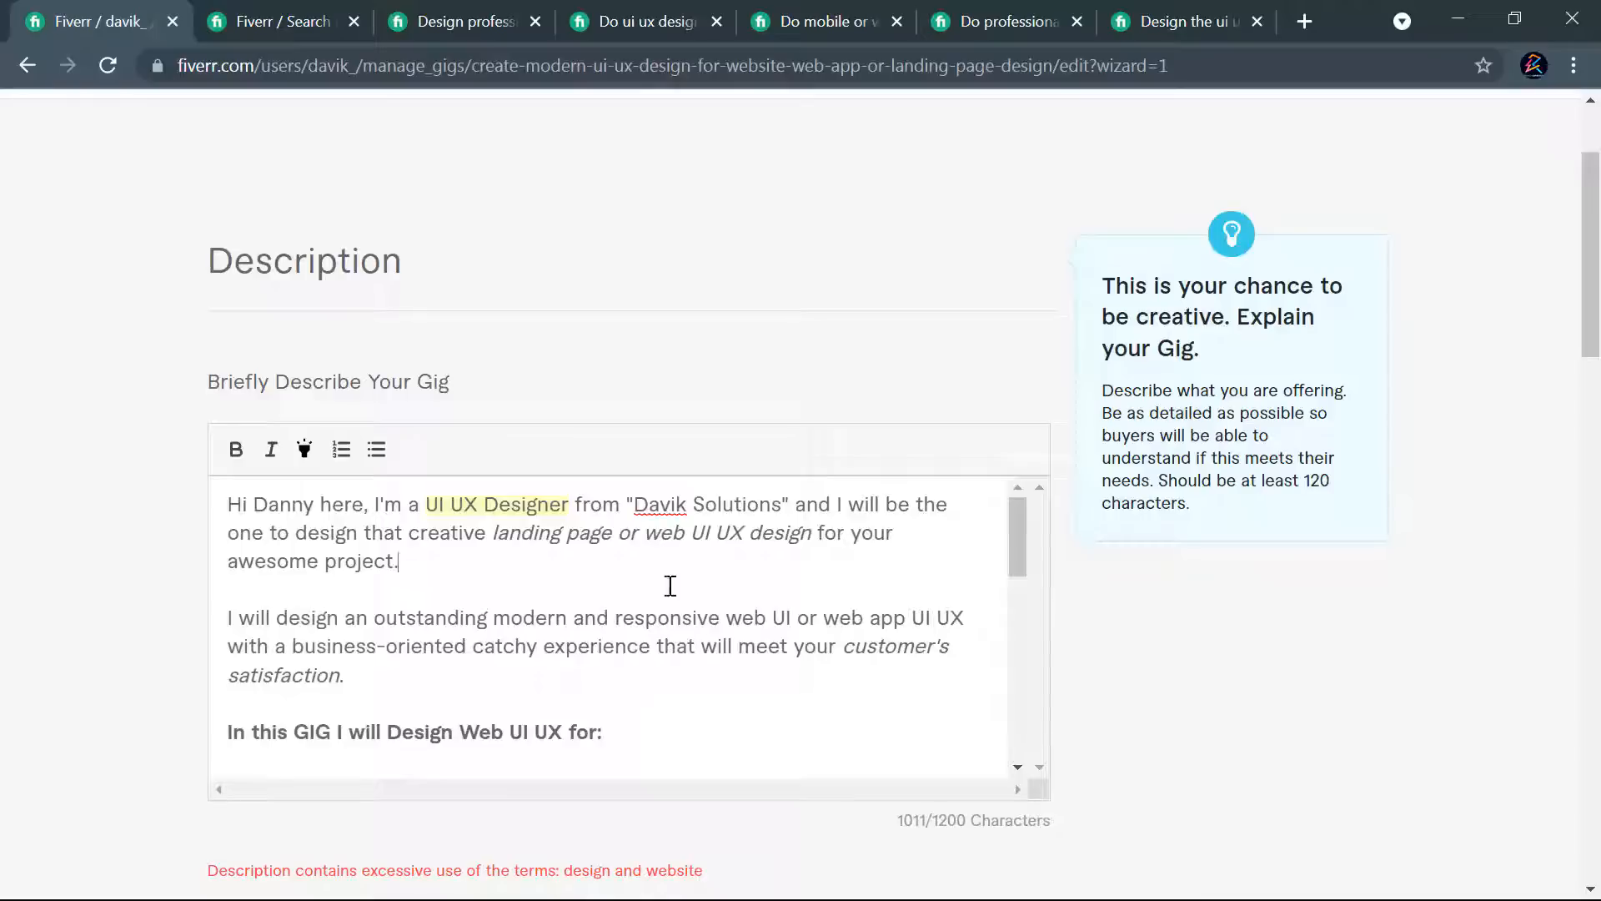
- Change "previous website redesign" to "previous web redesign" in the description's list of services
scroll(528, 575, down, 5)
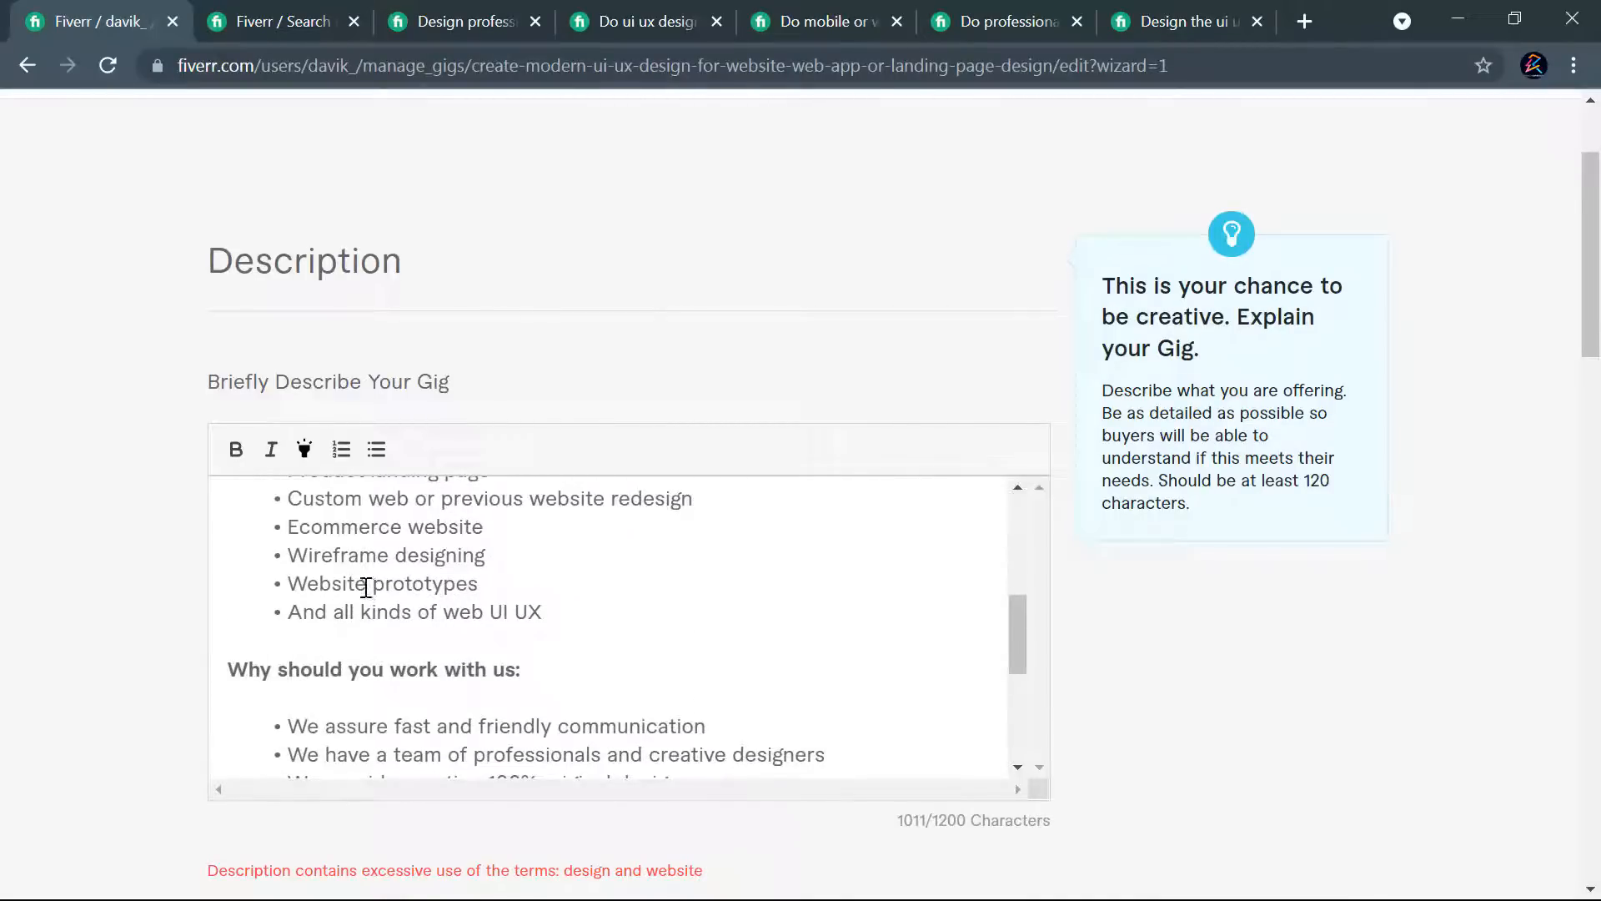
scroll(682, 572, up, 1)
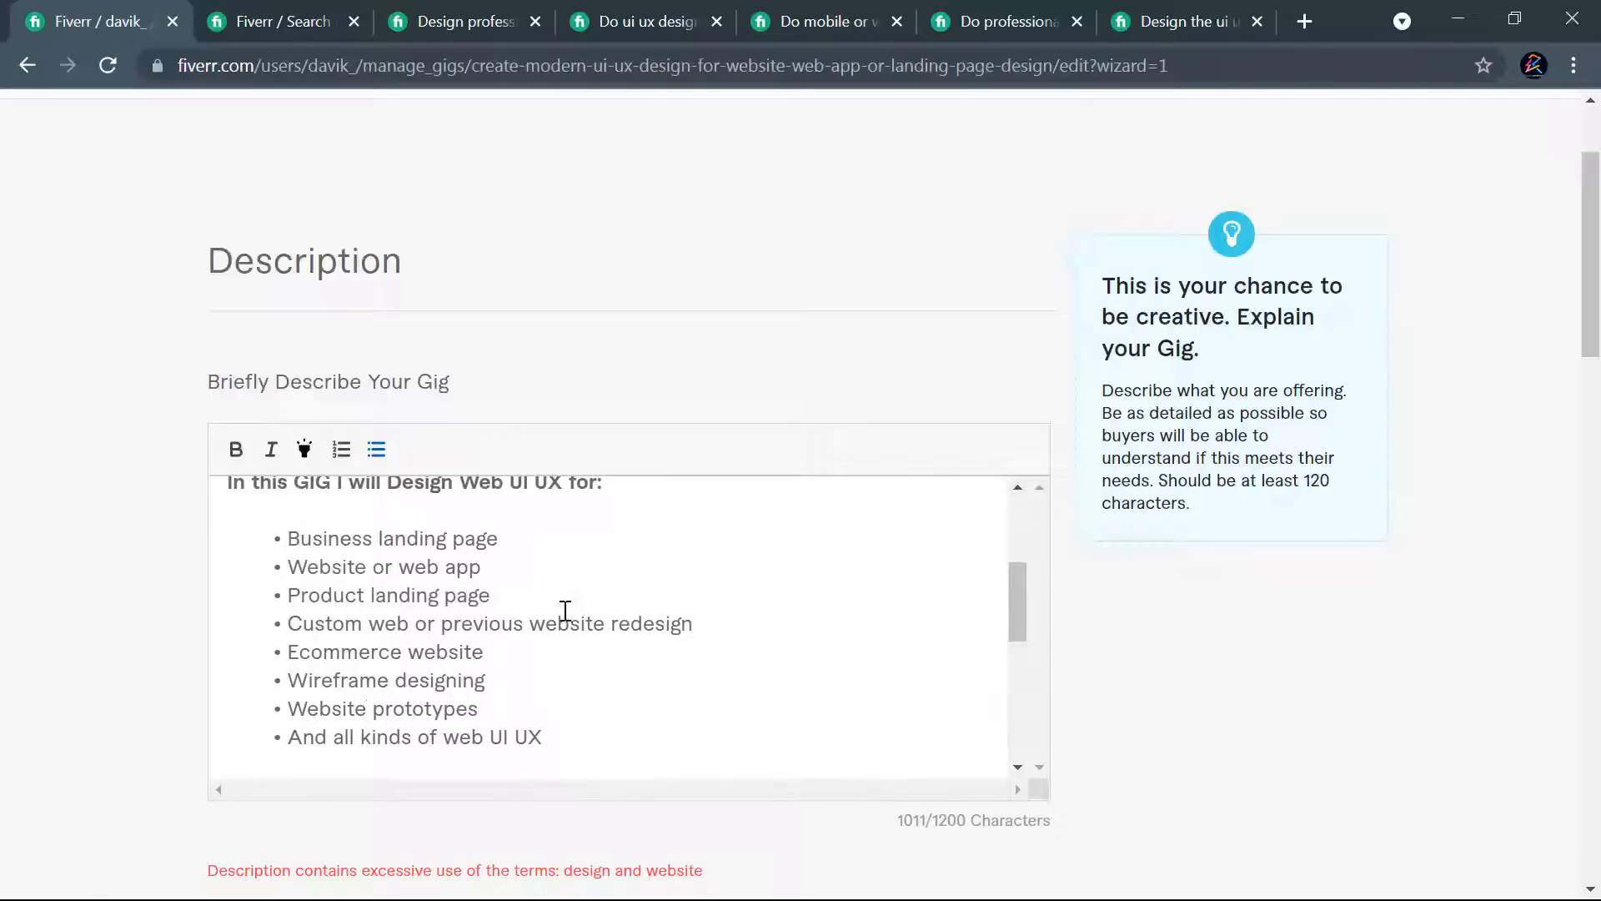
drag(603, 627, 571, 625)
key(BackSpace)
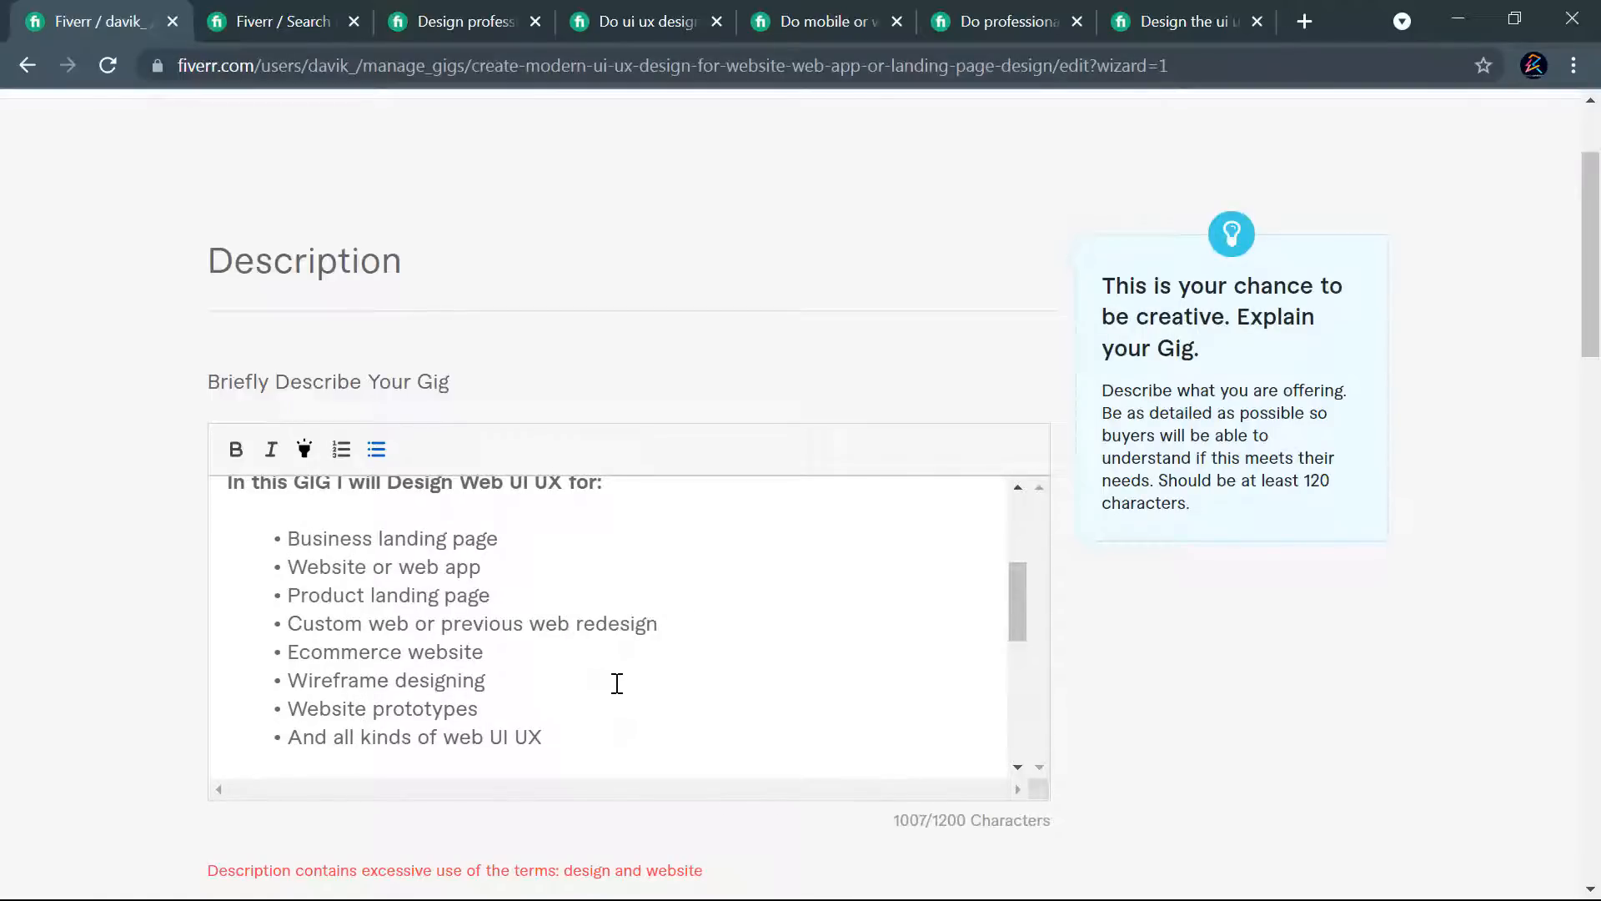
- Delete "design" after "landing page" in the description's closing paragraph and try to save the gig and continue
scroll(768, 643, down, 5)
scroll(1024, 683, down, 8)
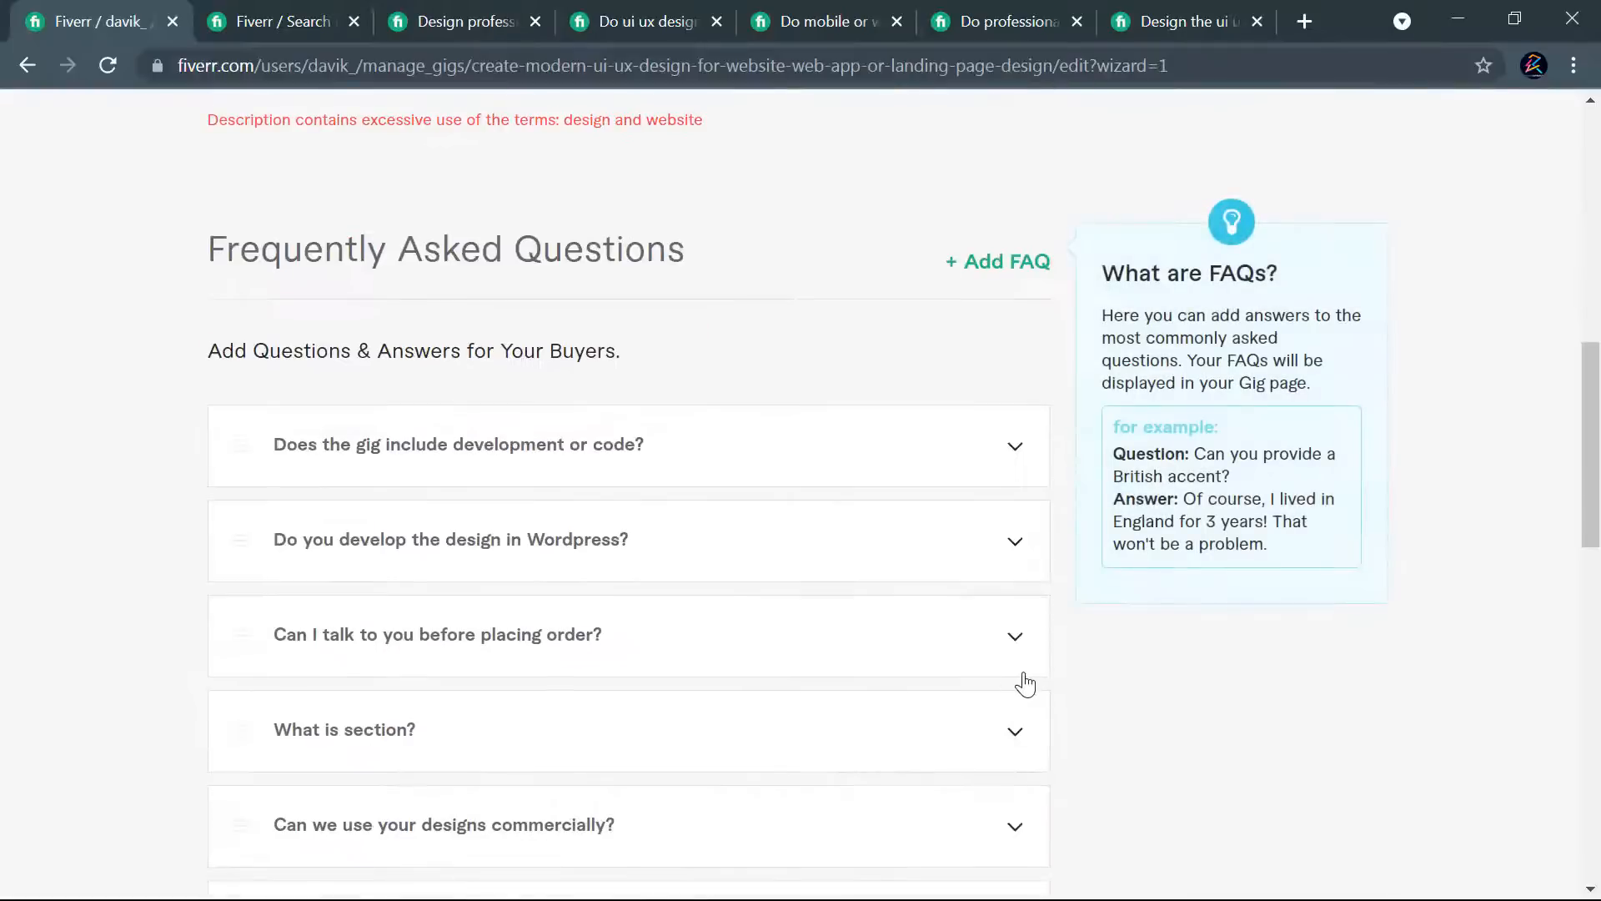
scroll(1023, 700, down, 5)
scroll(994, 729, up, 10)
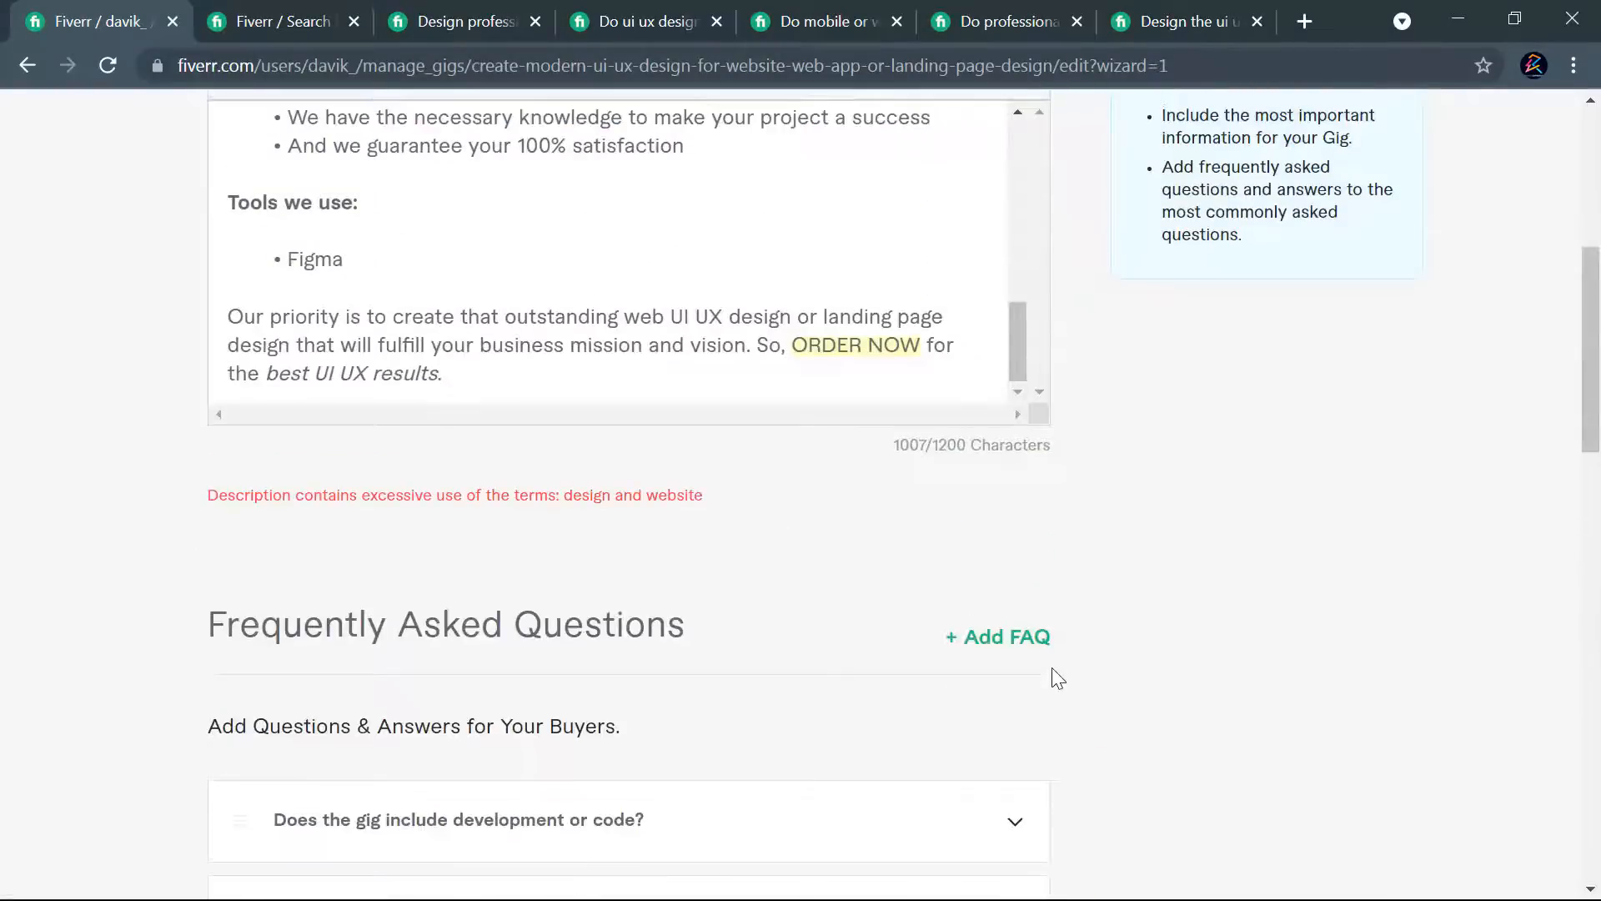
scroll(1034, 625, up, 5)
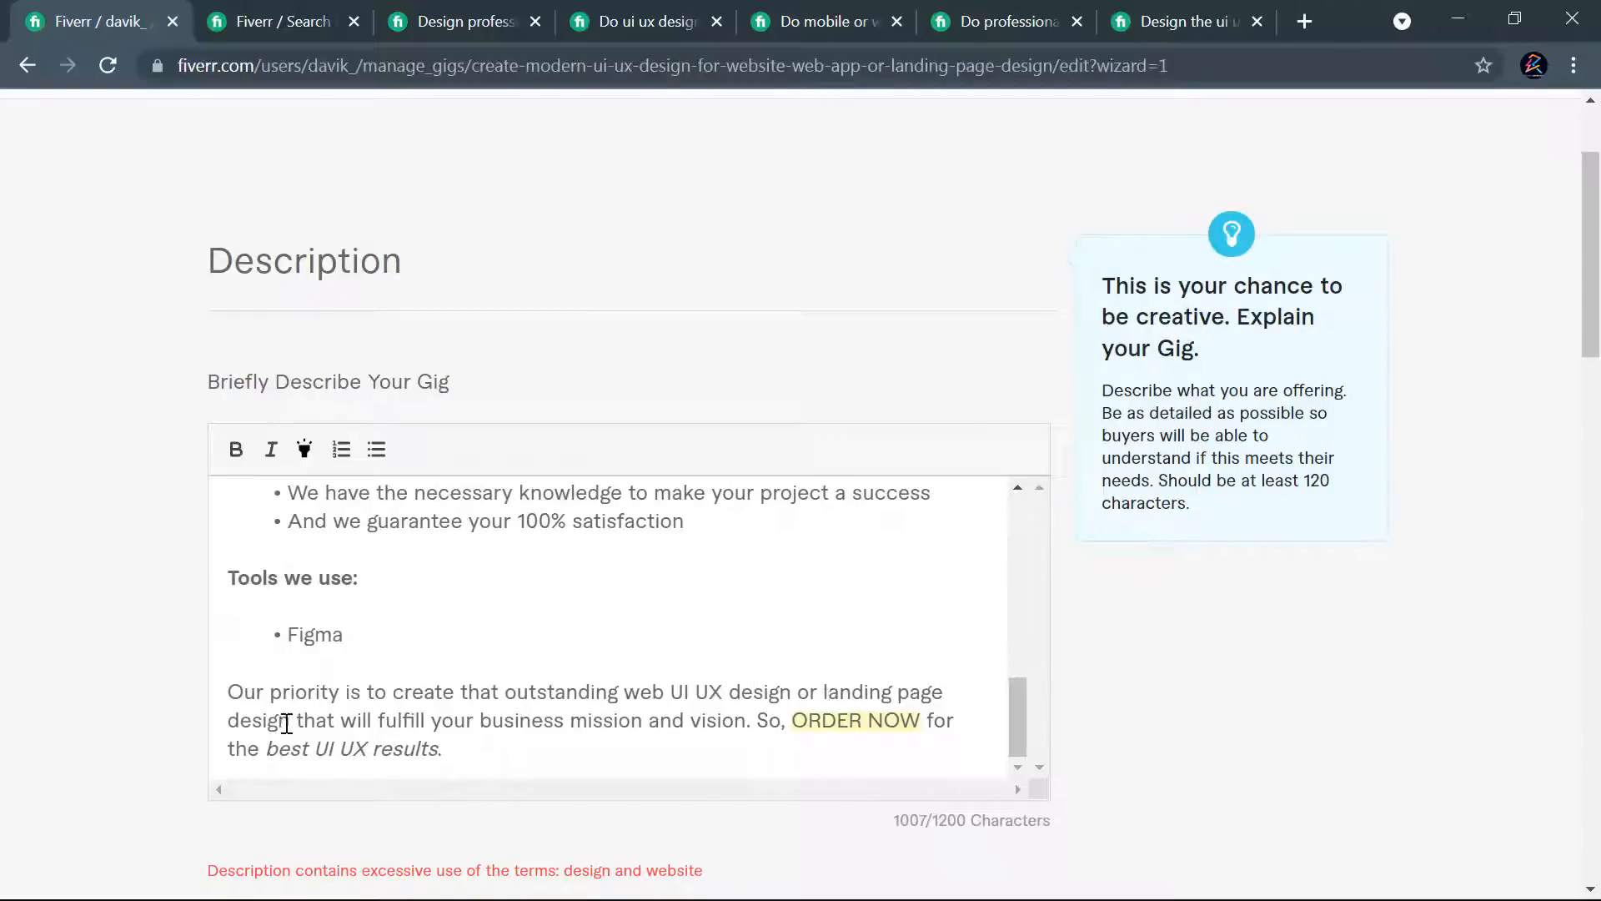
drag(294, 722, 220, 722)
key(BackSpace)
key(BackSpace)
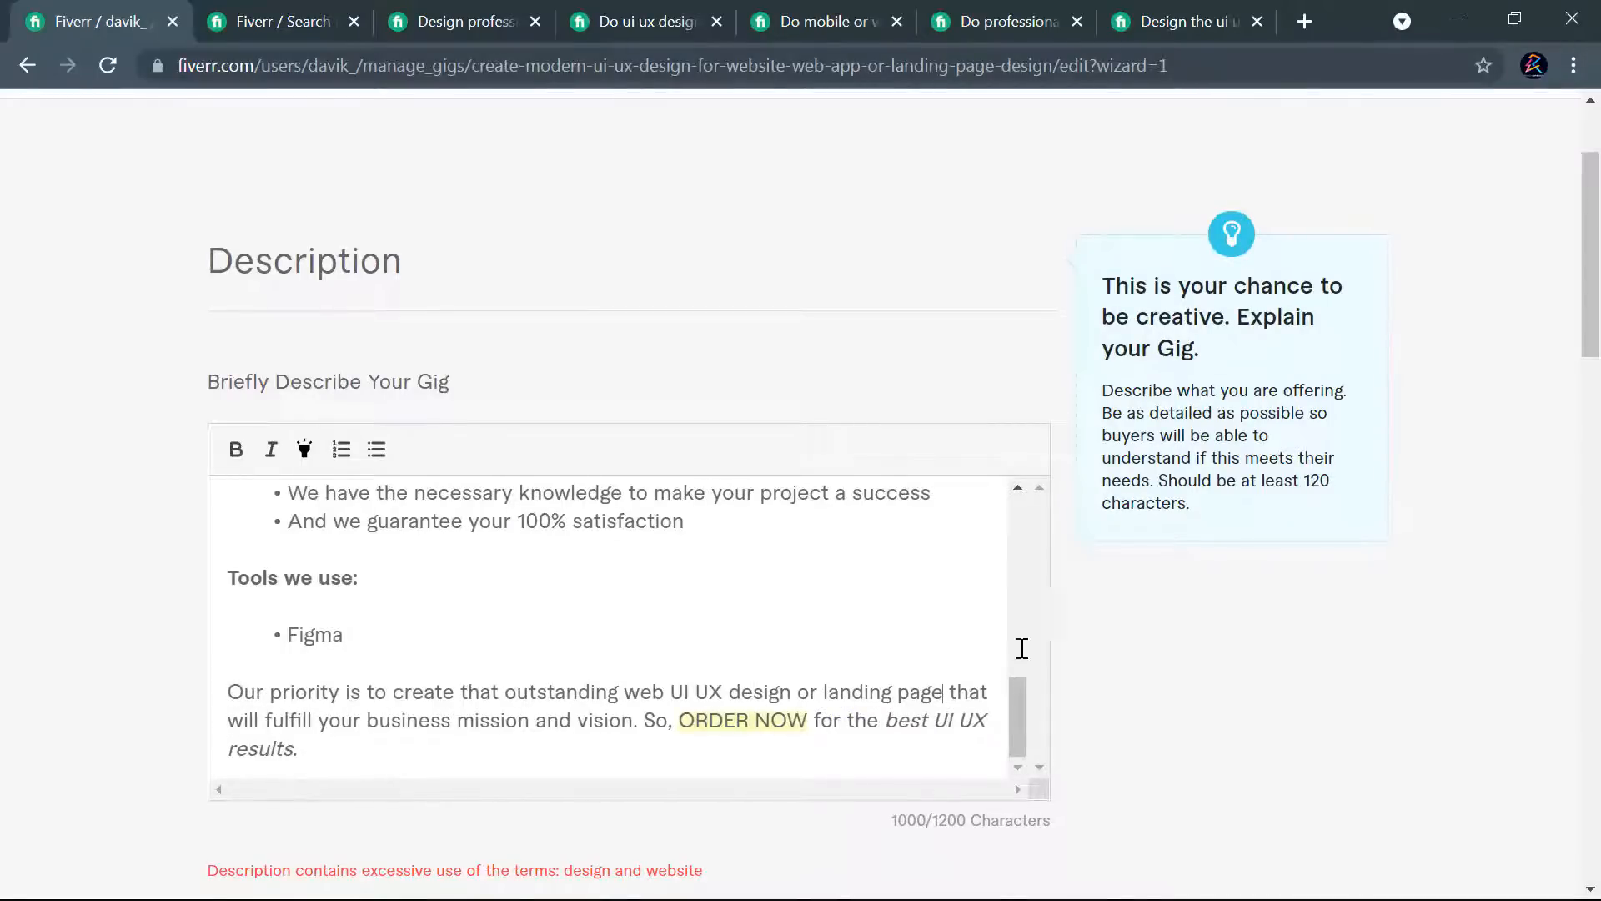
scroll(1007, 649, down, 13)
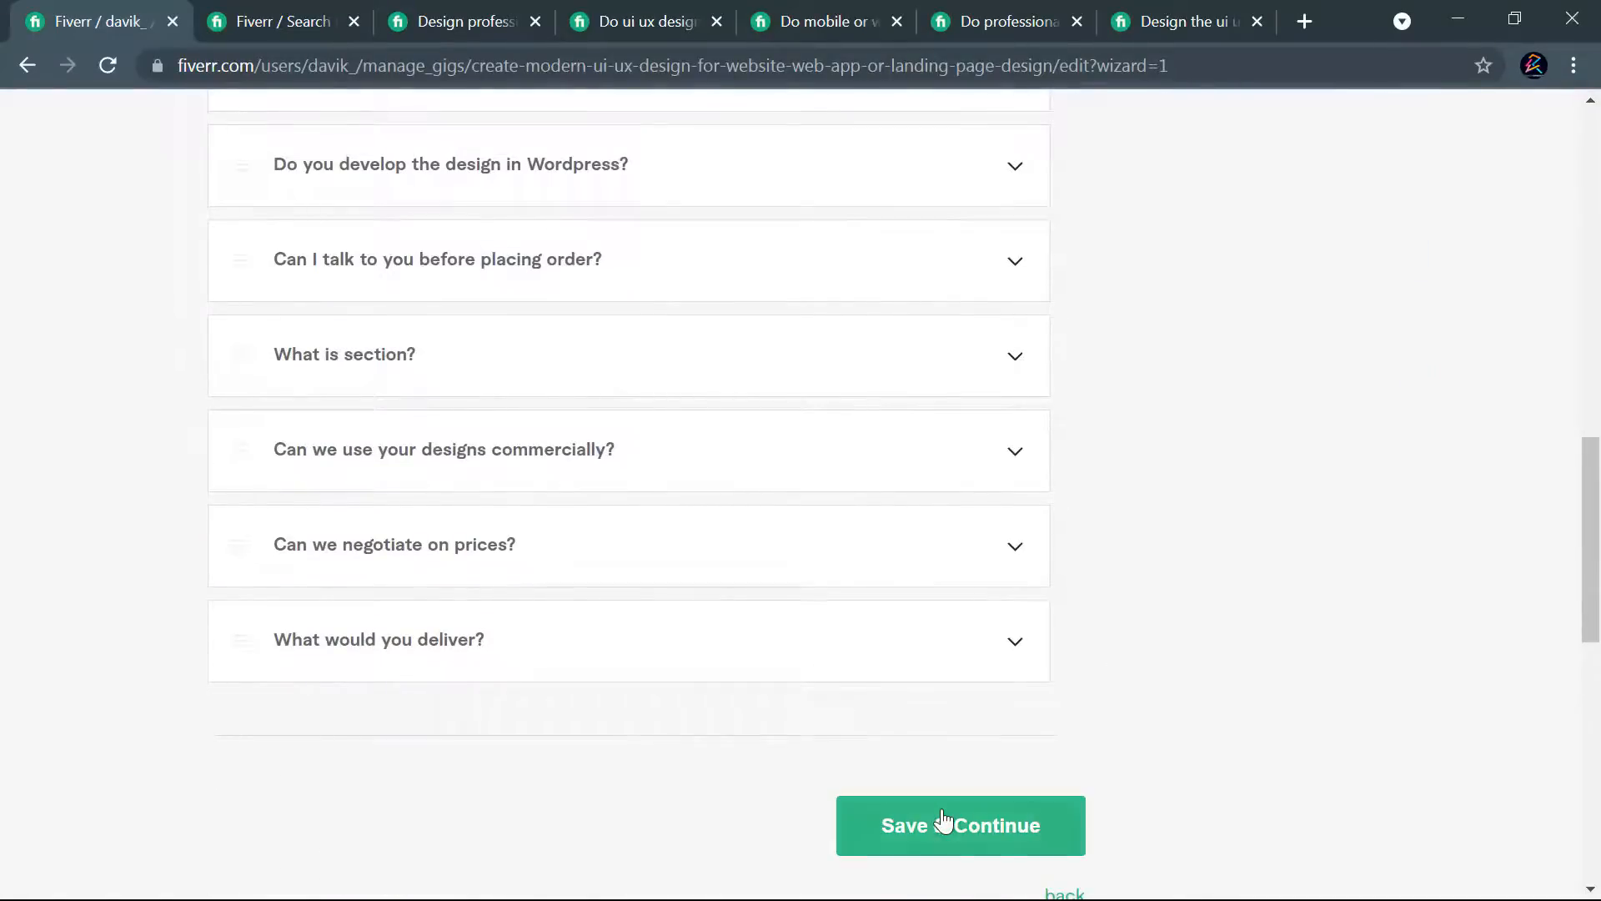
click(942, 822)
- Clear the whole description, paste its text back in, and try to save the gig and continue
scroll(887, 550, up, 10)
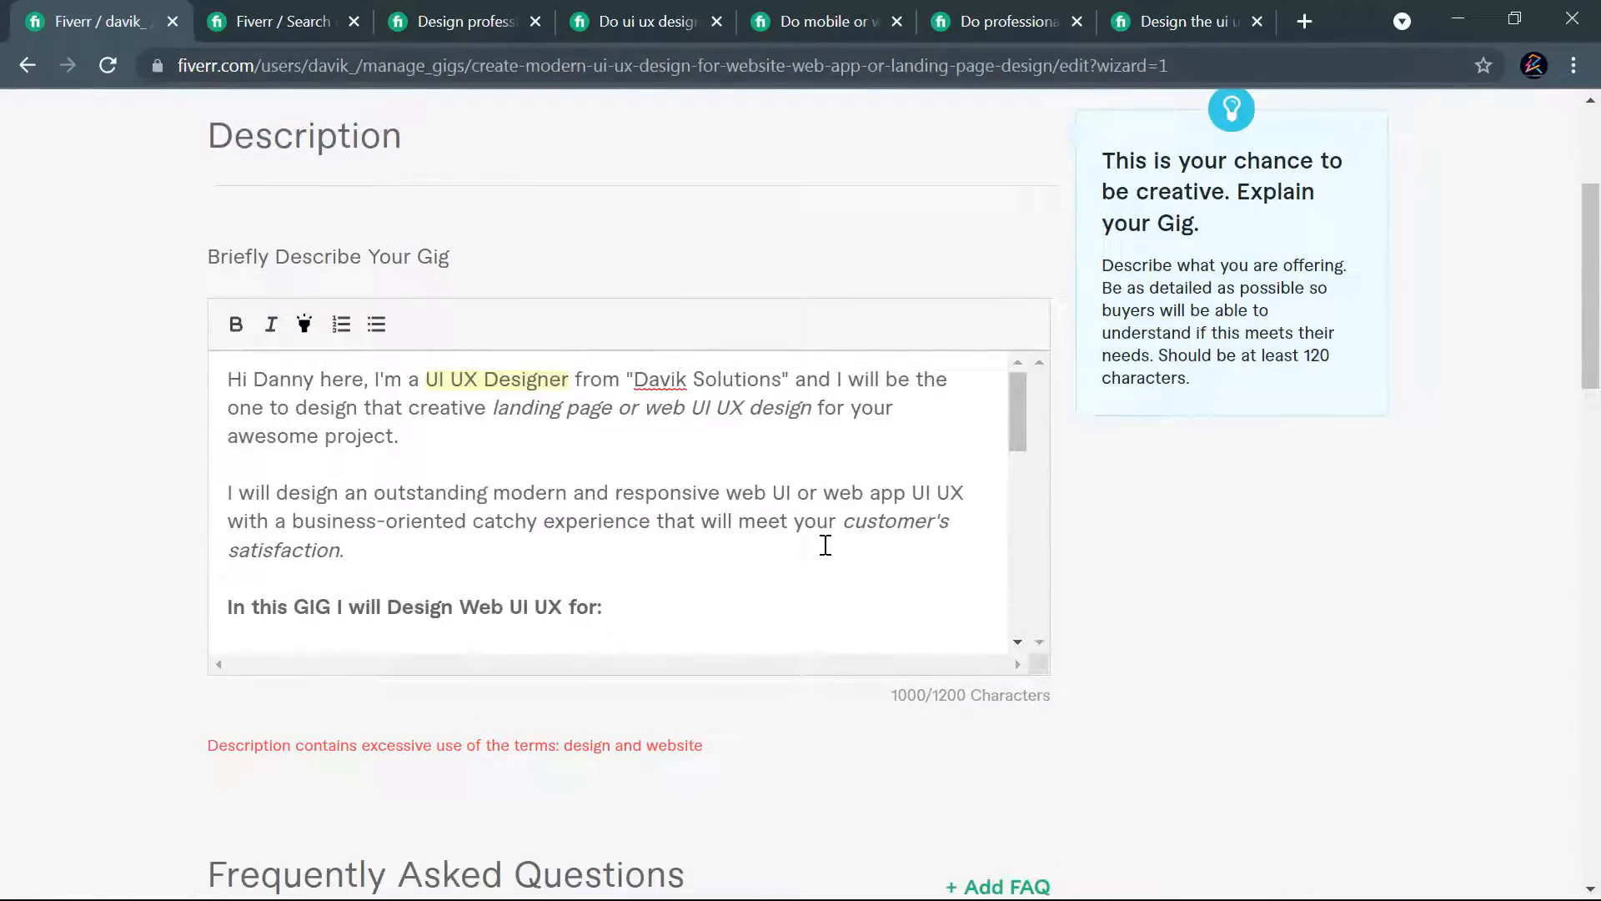
key(ctrl+a)
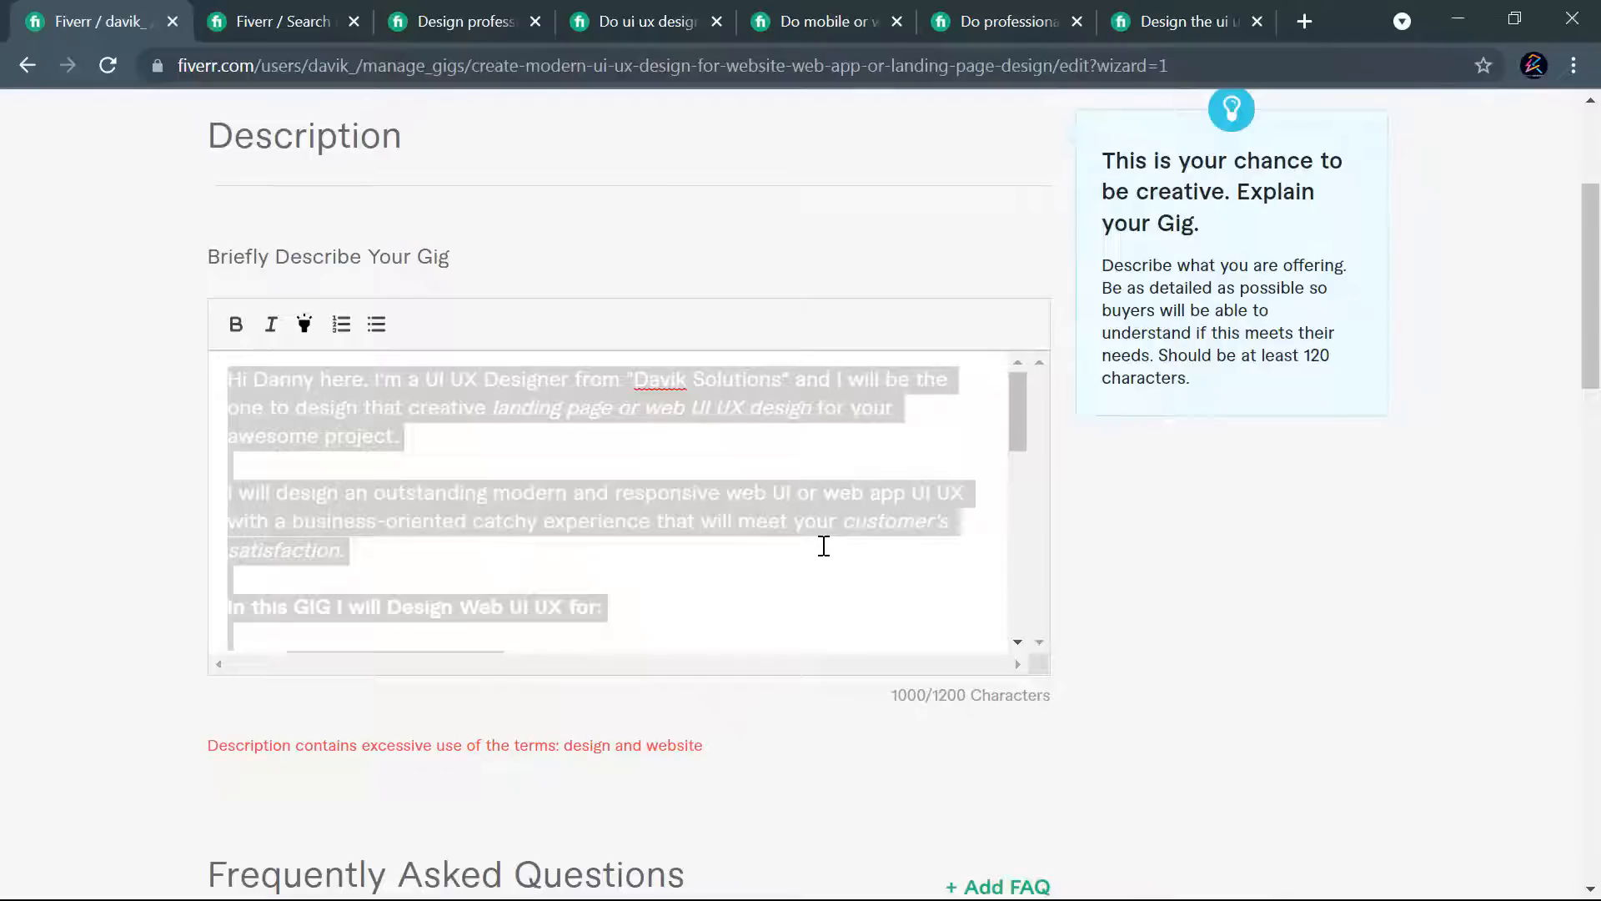
key(BackSpace)
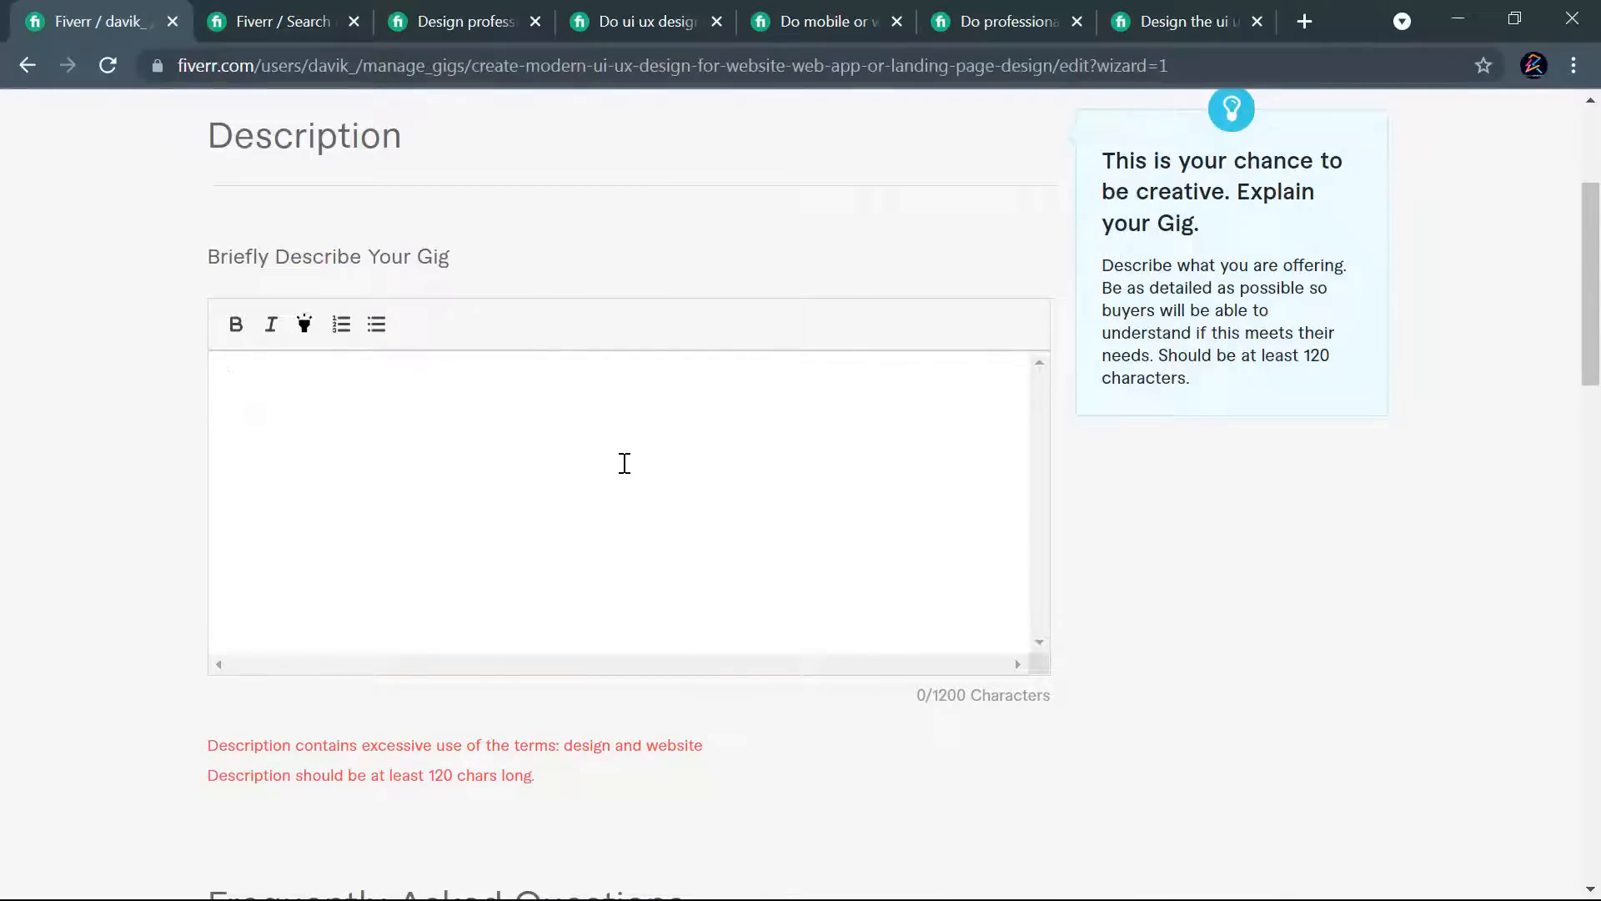
key(ctrl+v)
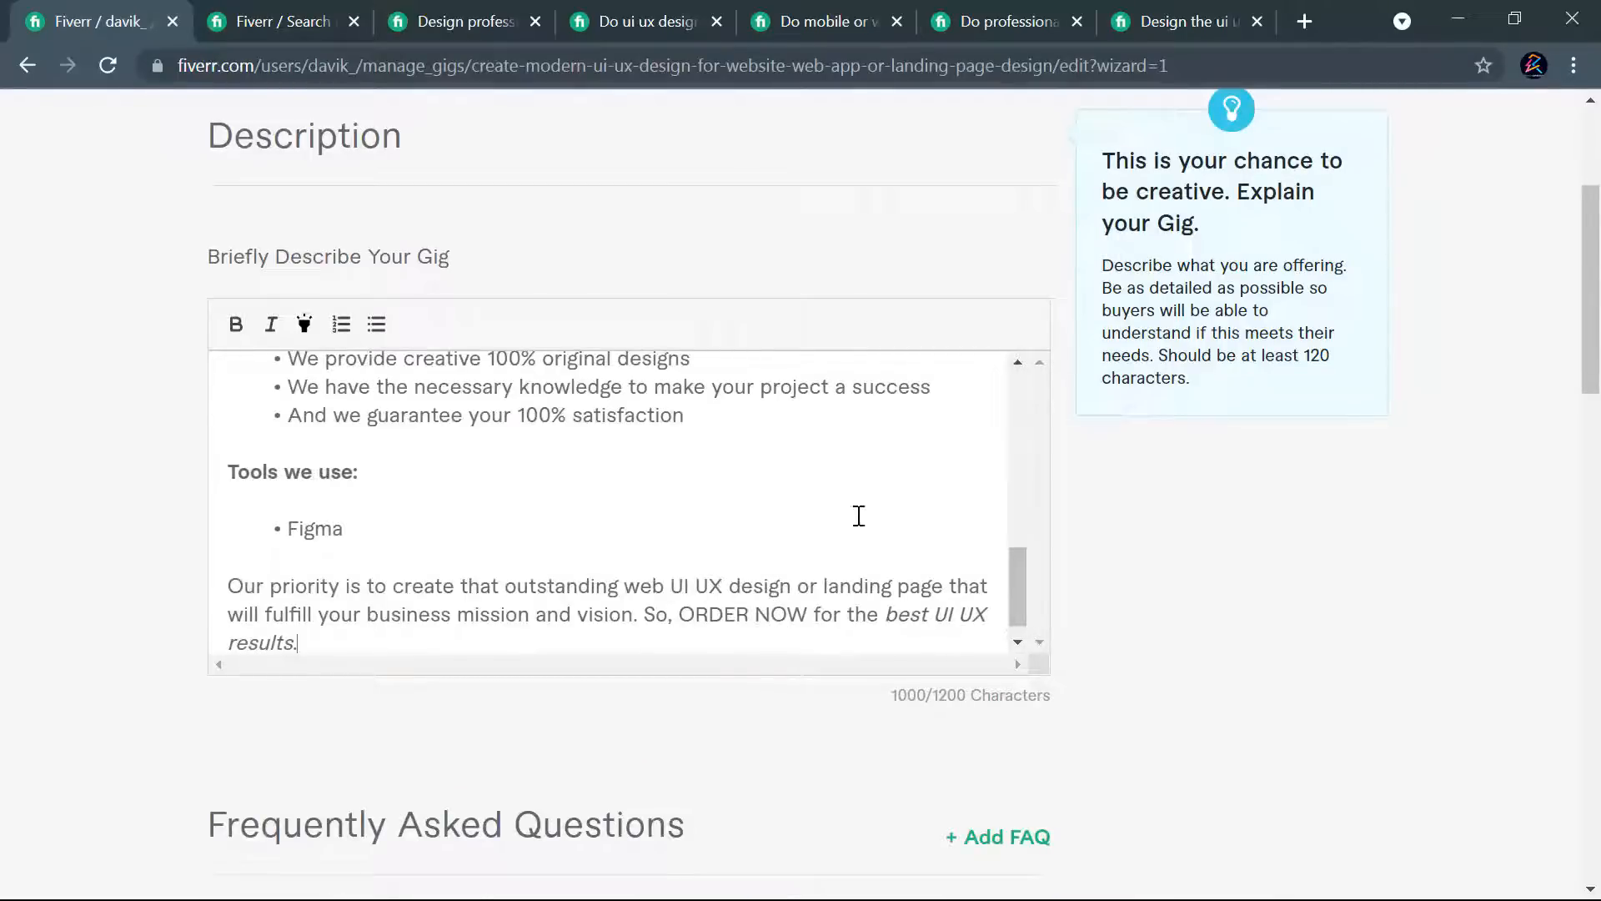
scroll(1081, 642, down, 3)
scroll(1081, 668, down, 5)
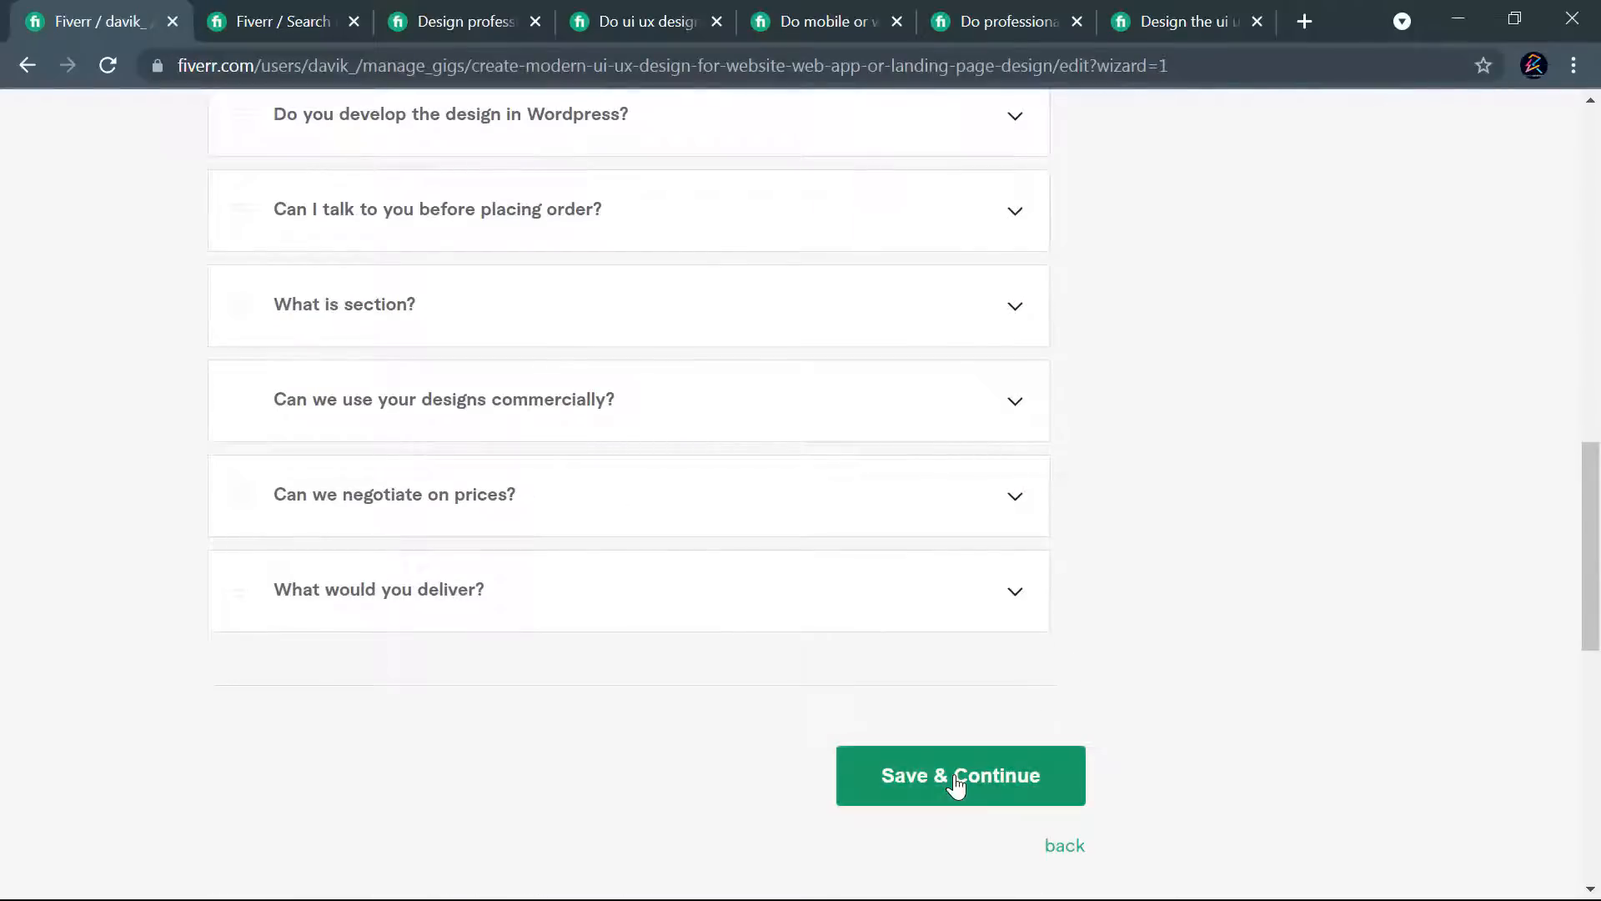
click(958, 775)
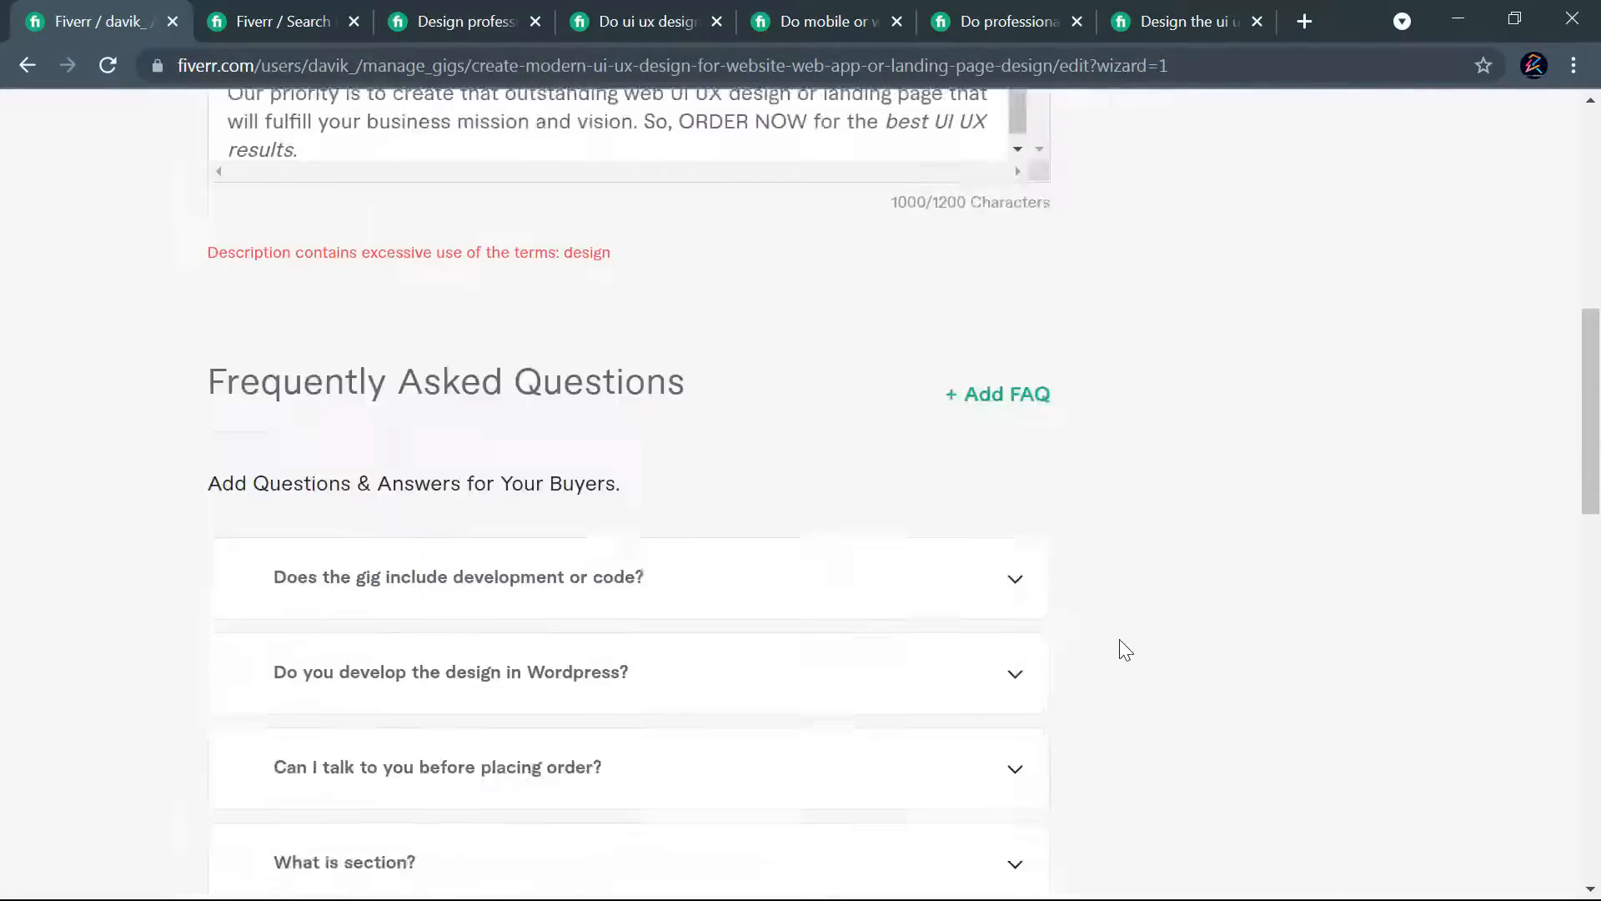
- Empty the description field once more and paste the full formatted text back in
scroll(1123, 649, up, 1)
click(693, 581)
scroll(709, 581, down, 1)
key(ctrl+a)
key(BackSpace)
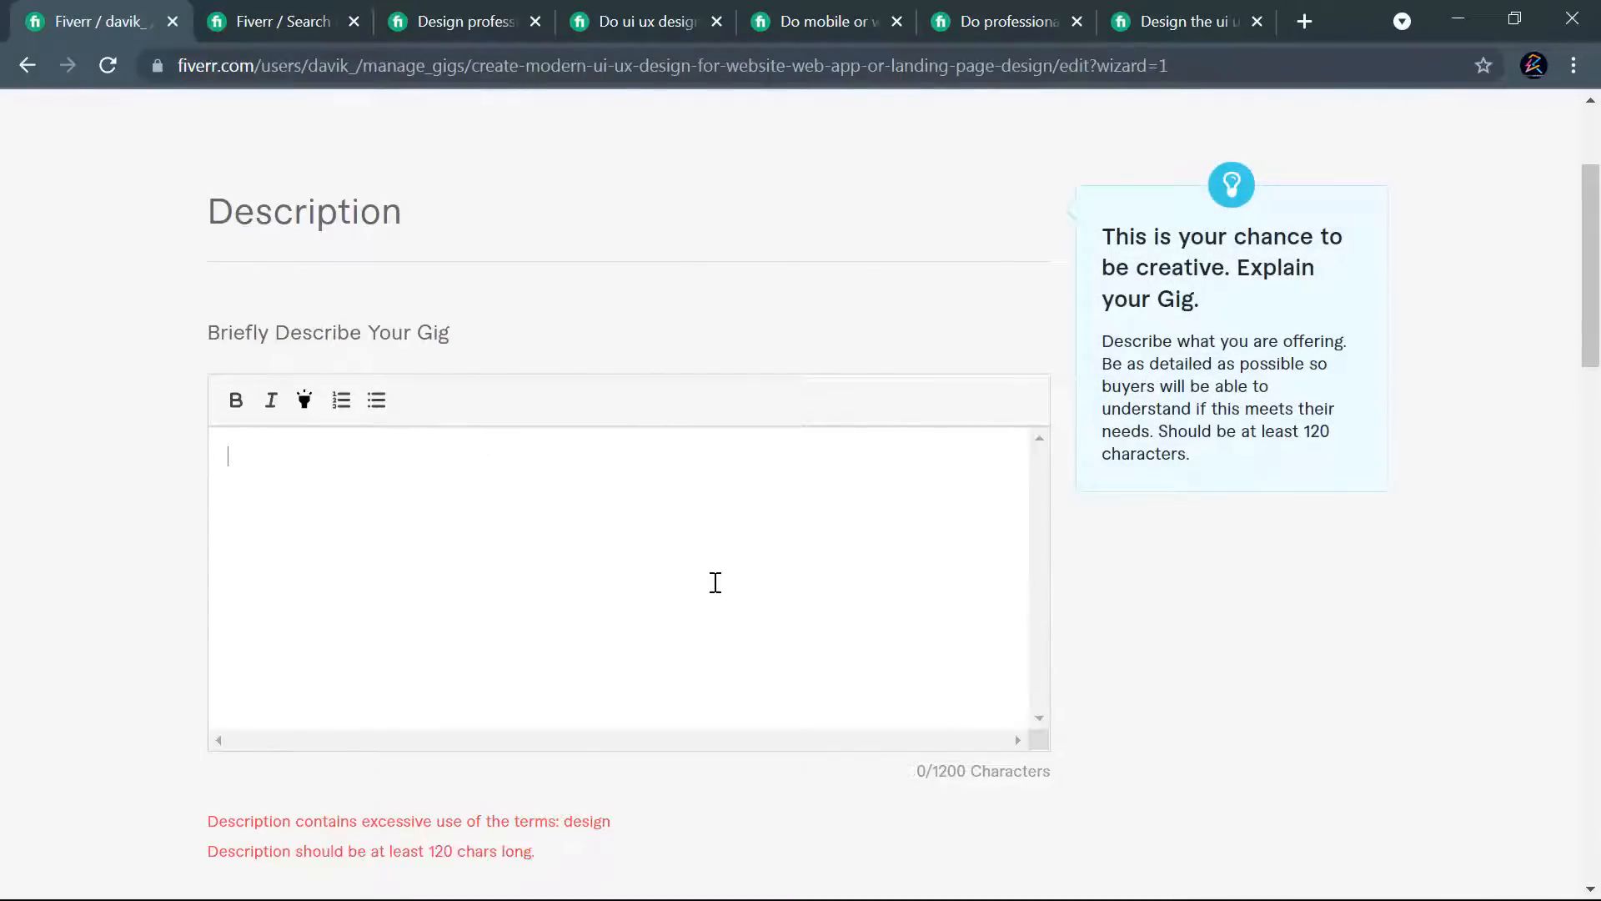
key(ctrl+v)
scroll(783, 579, down, 1)
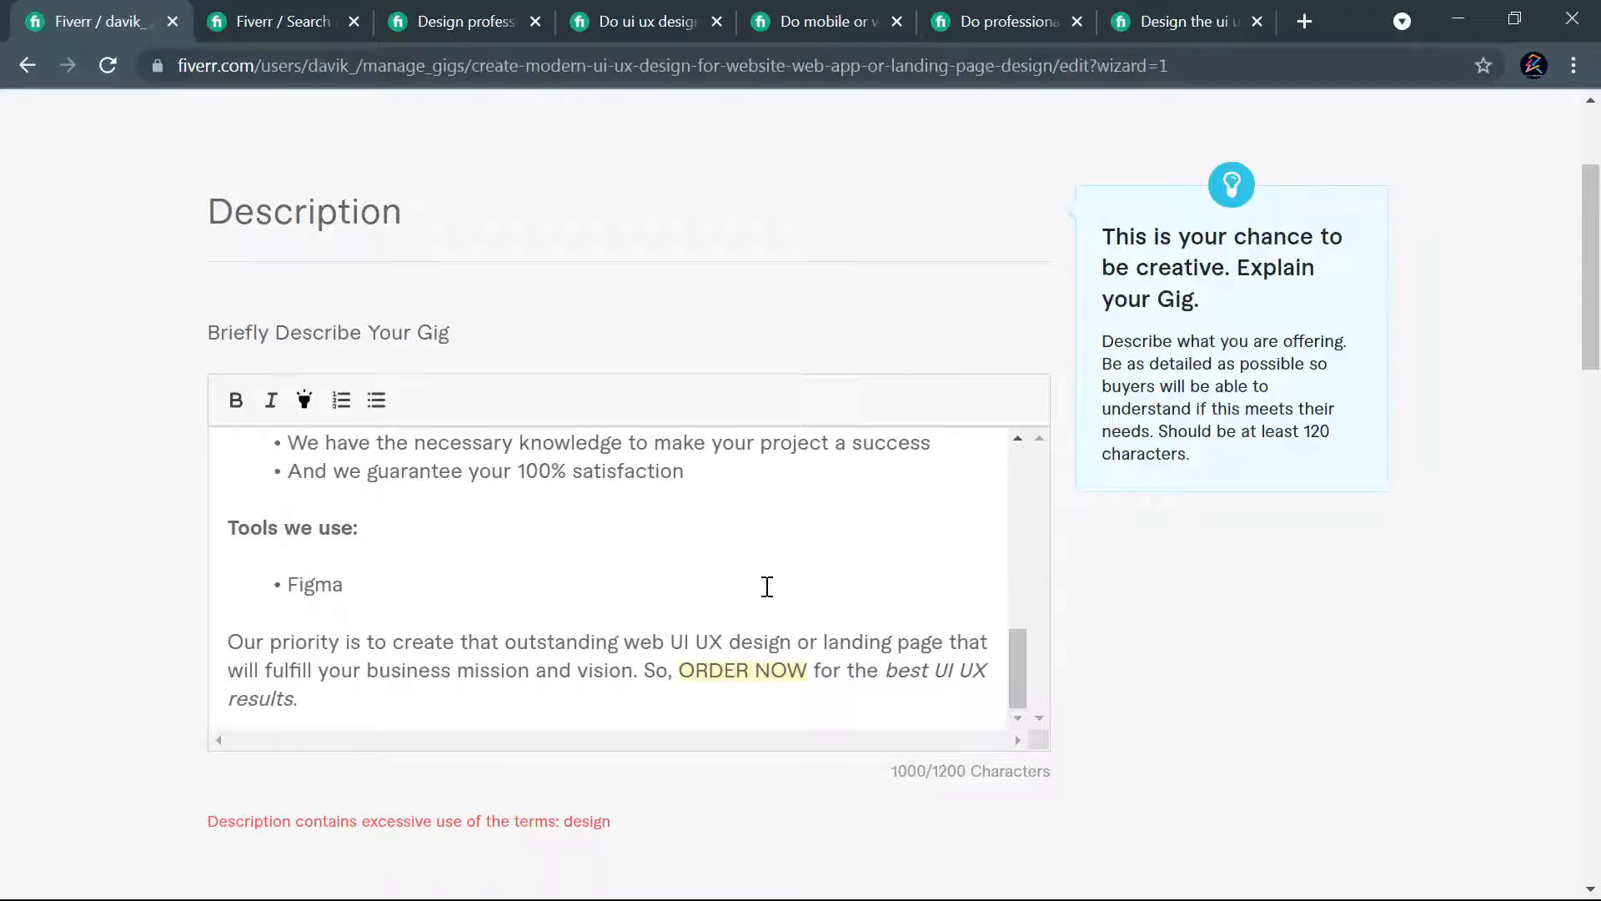
- Shorten the second paragraph's phrase to "modern and responsive web UI UX" and try to save the gig and continue
scroll(565, 554, up, 8)
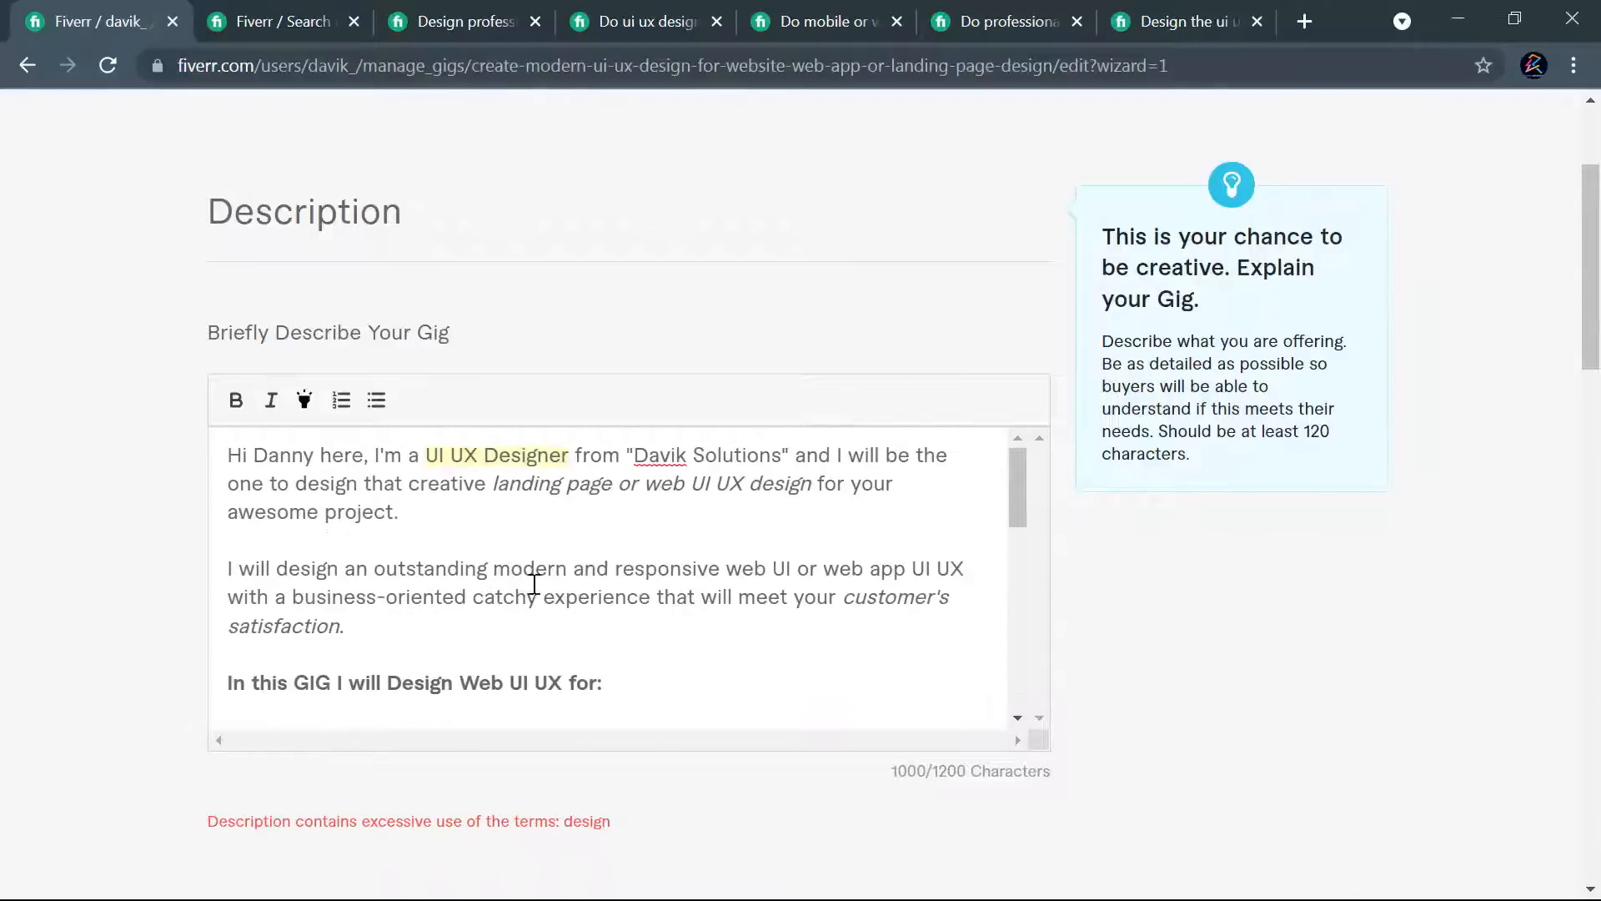
scroll(909, 525, down, 3)
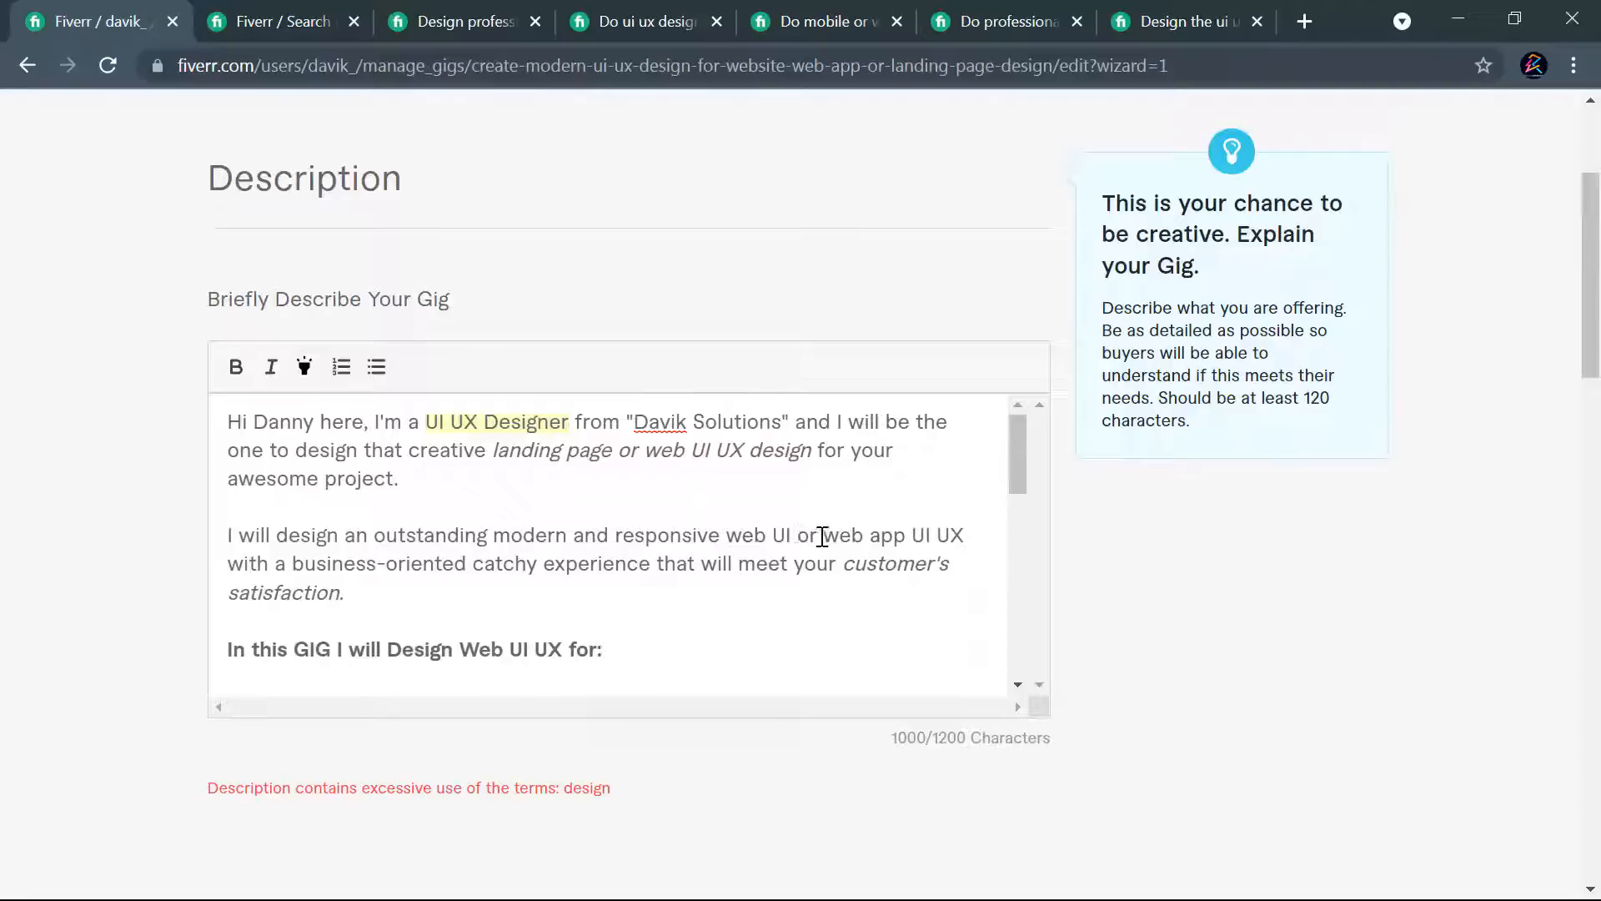
drag(817, 536, 725, 539)
key(BackSpace)
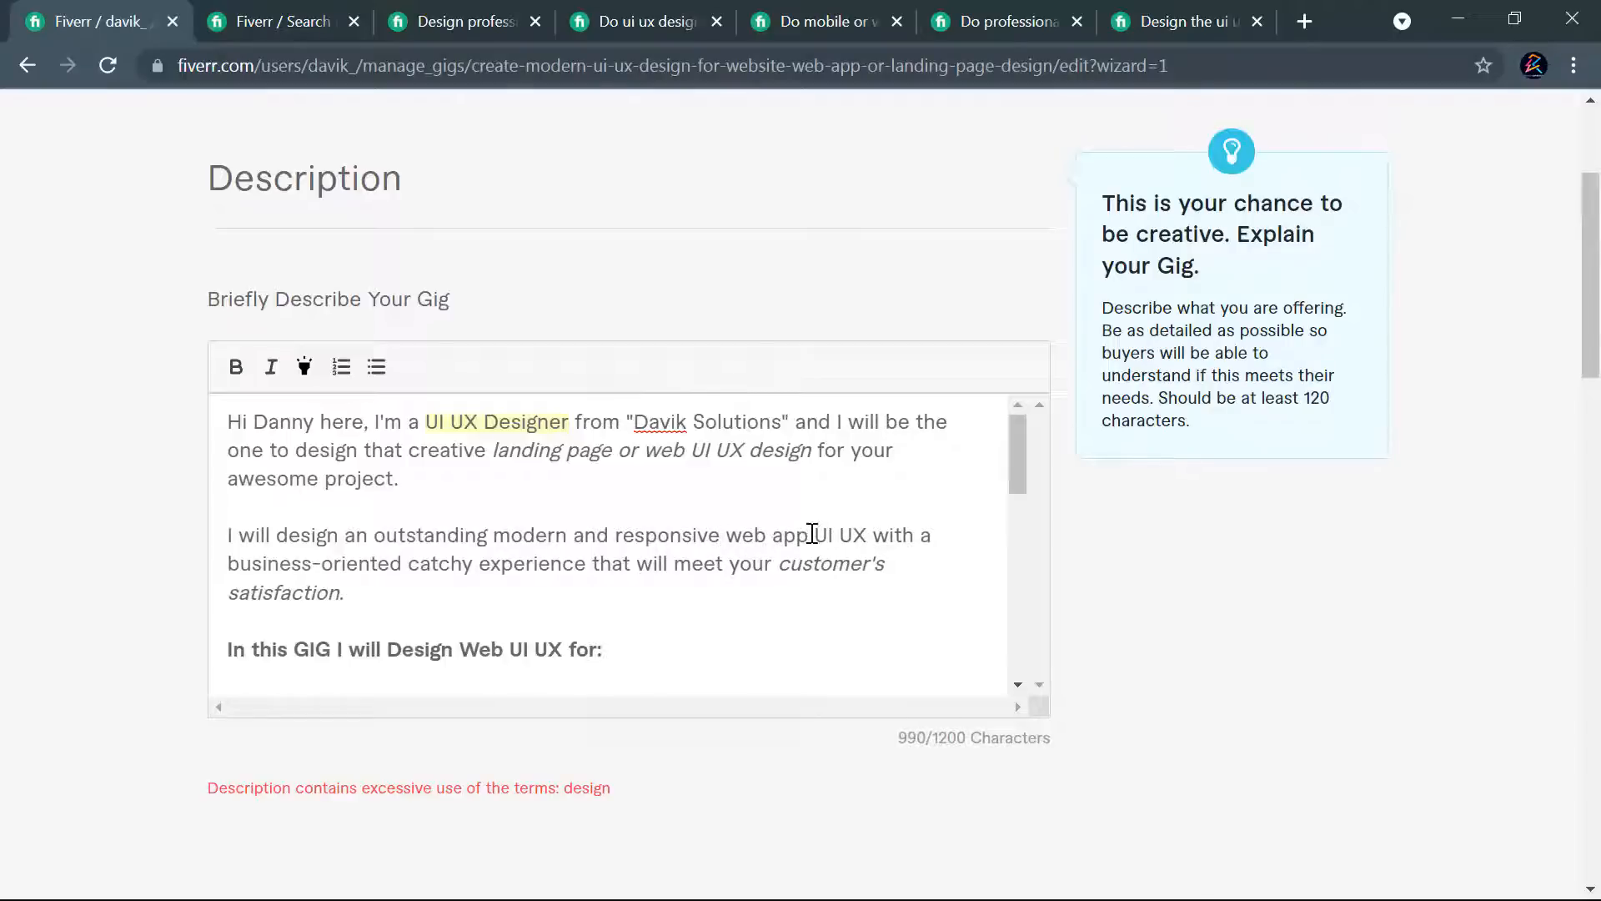
drag(821, 534, 775, 534)
key(BackSpace)
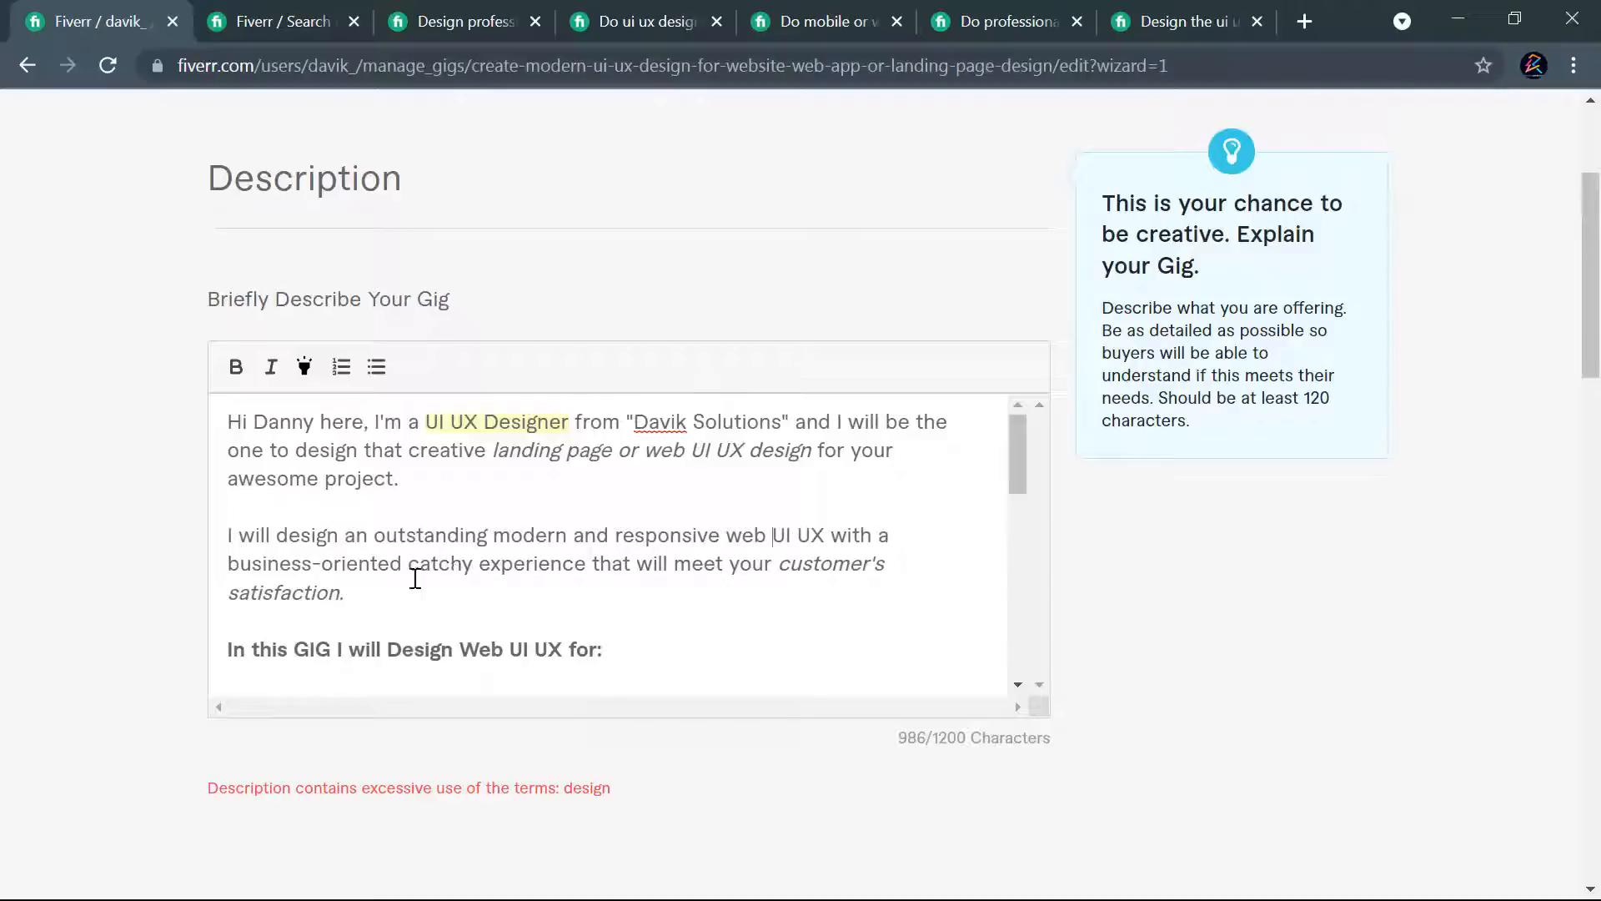
scroll(699, 565, down, 1)
scroll(750, 559, down, 5)
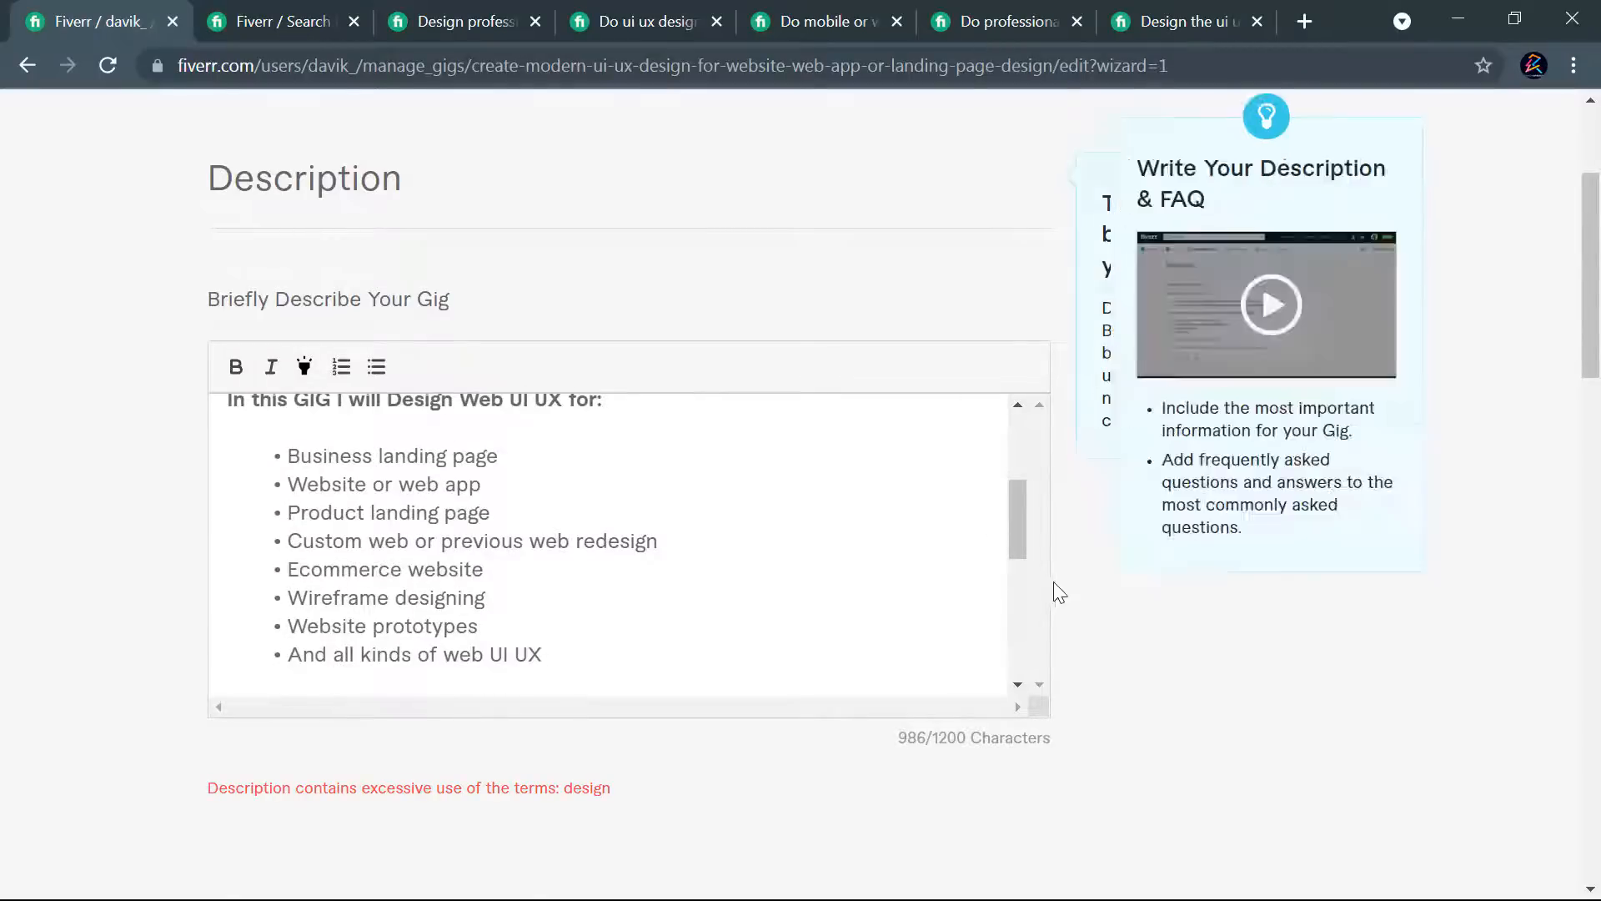
scroll(1051, 589, down, 15)
click(918, 515)
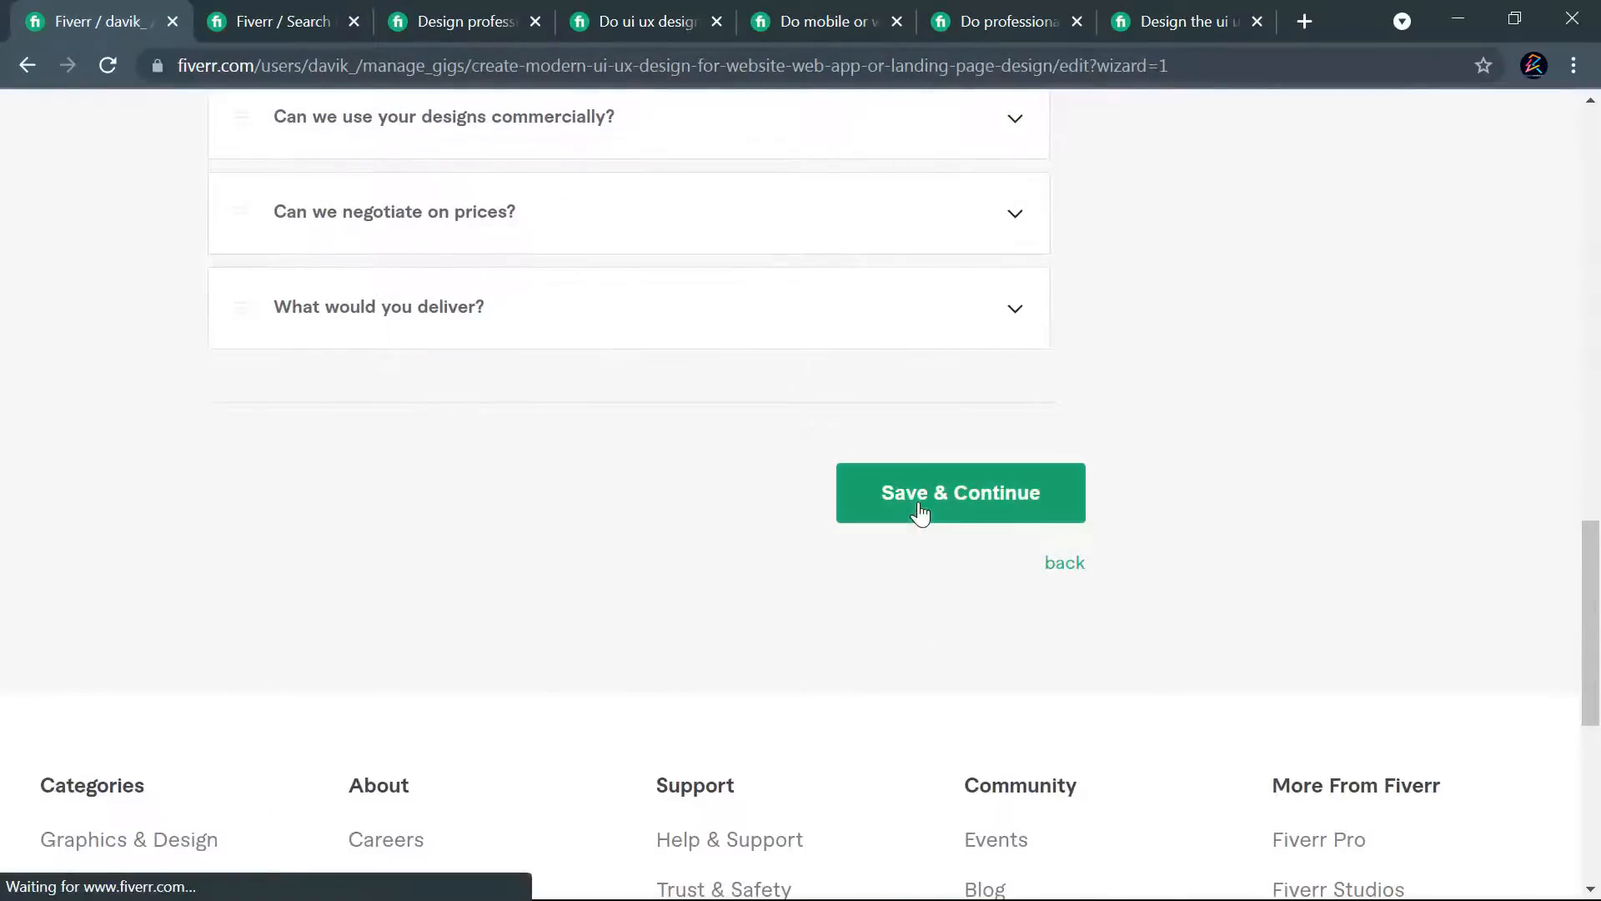
- Change "Website prototypes" to "Prototypes" in the description's list of services and try to save the gig and continue
scroll(677, 484, up, 3)
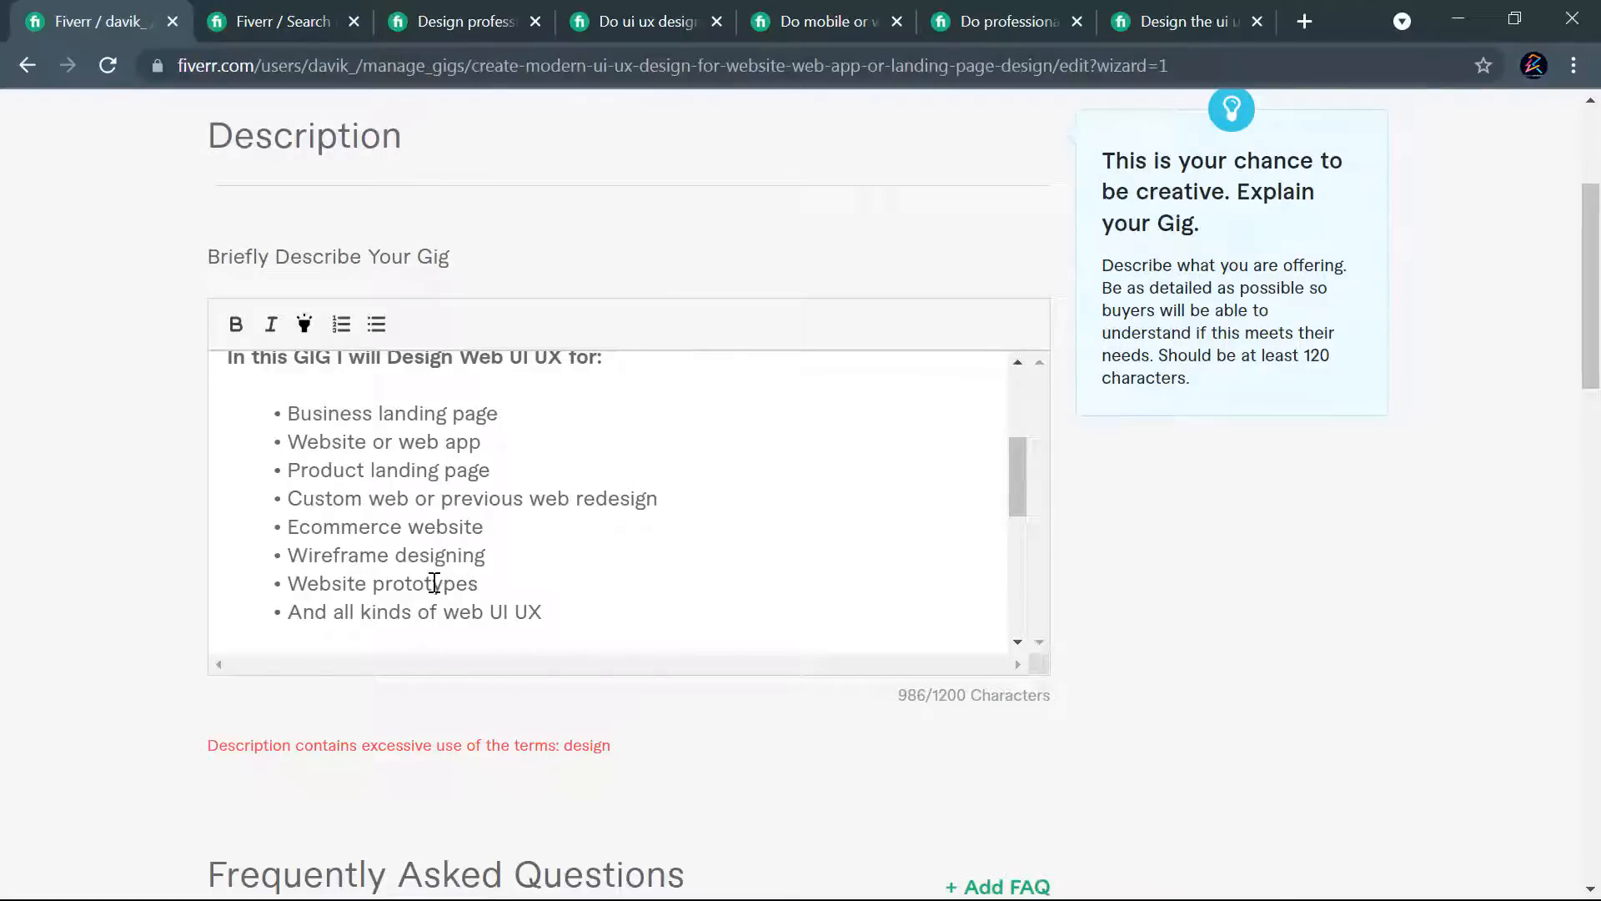
drag(383, 584, 288, 585)
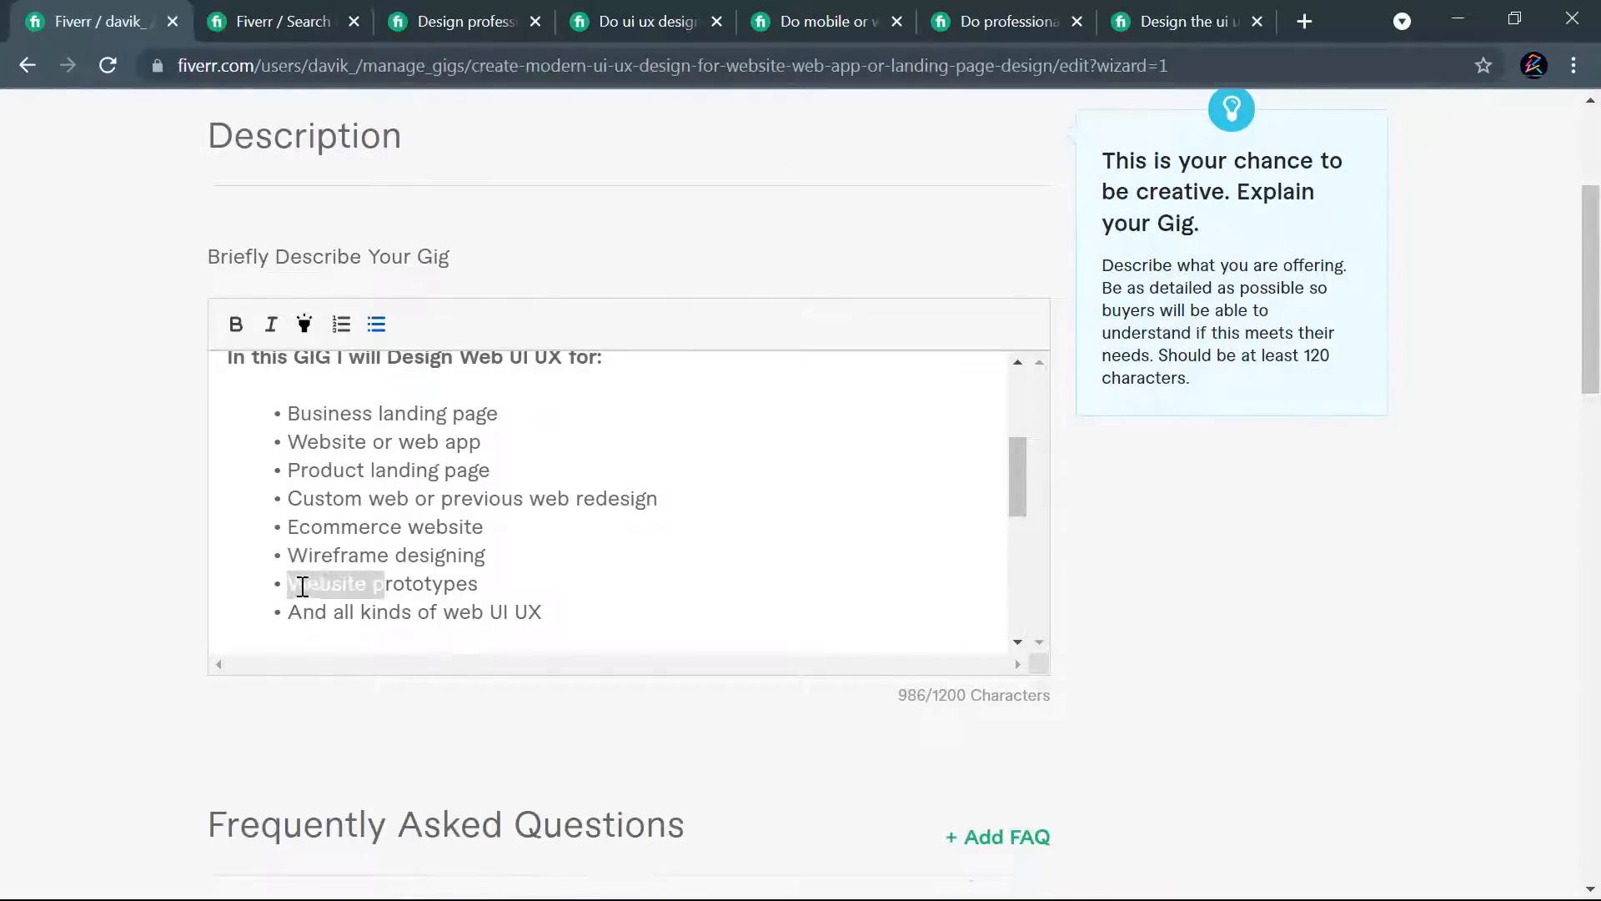
key(BackSpace)
text([)
key(BackSpace)
text(P)
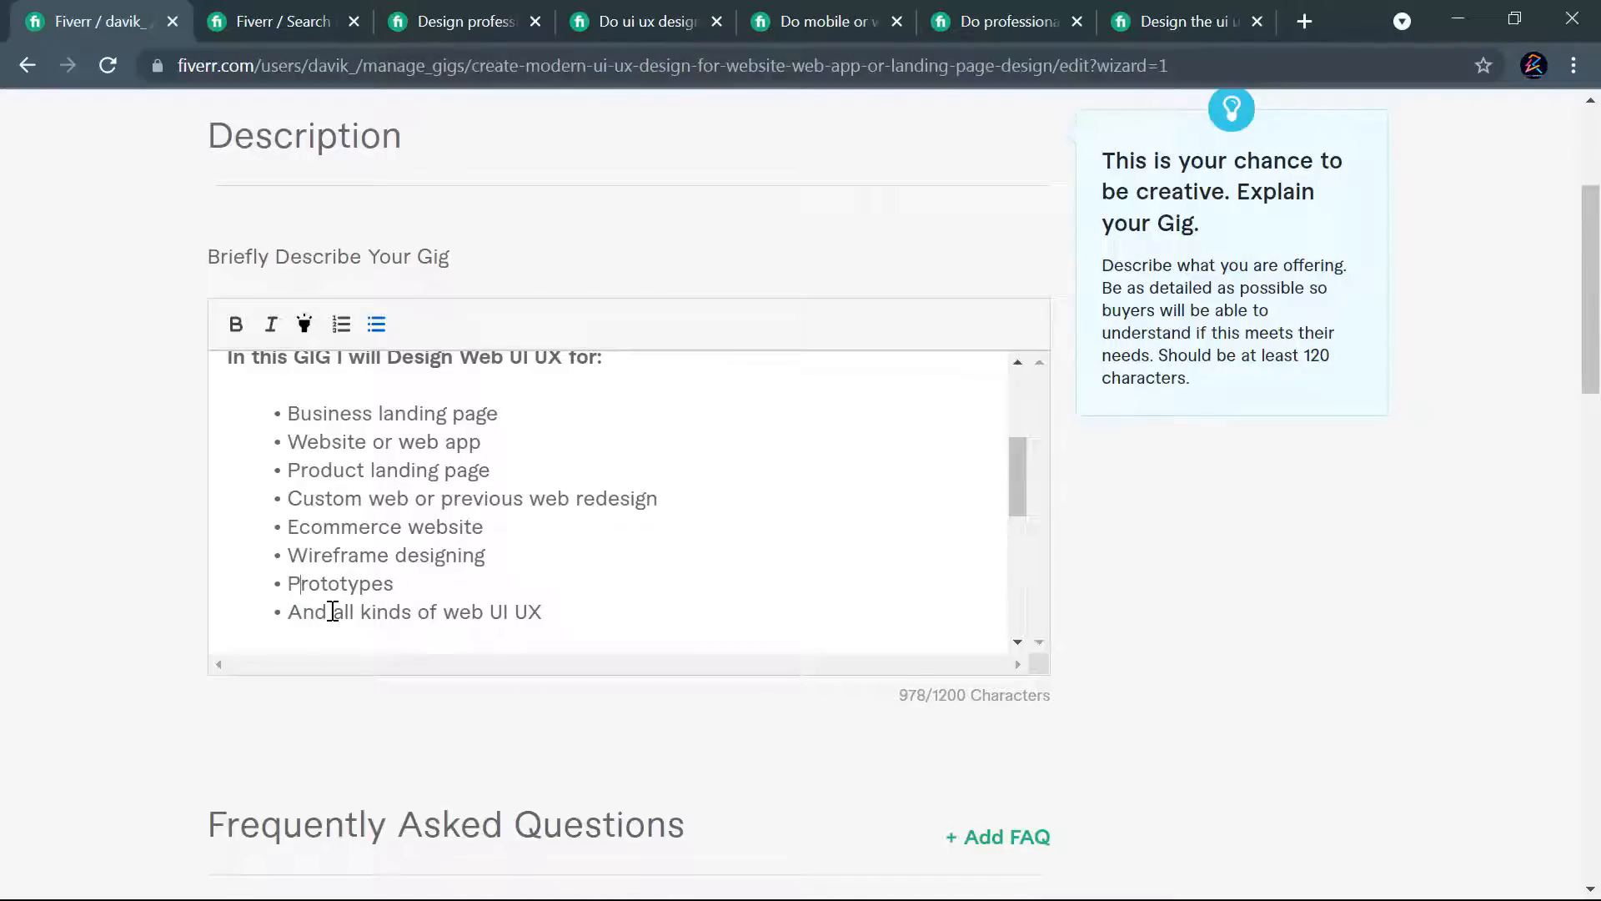
scroll(1062, 647, down, 15)
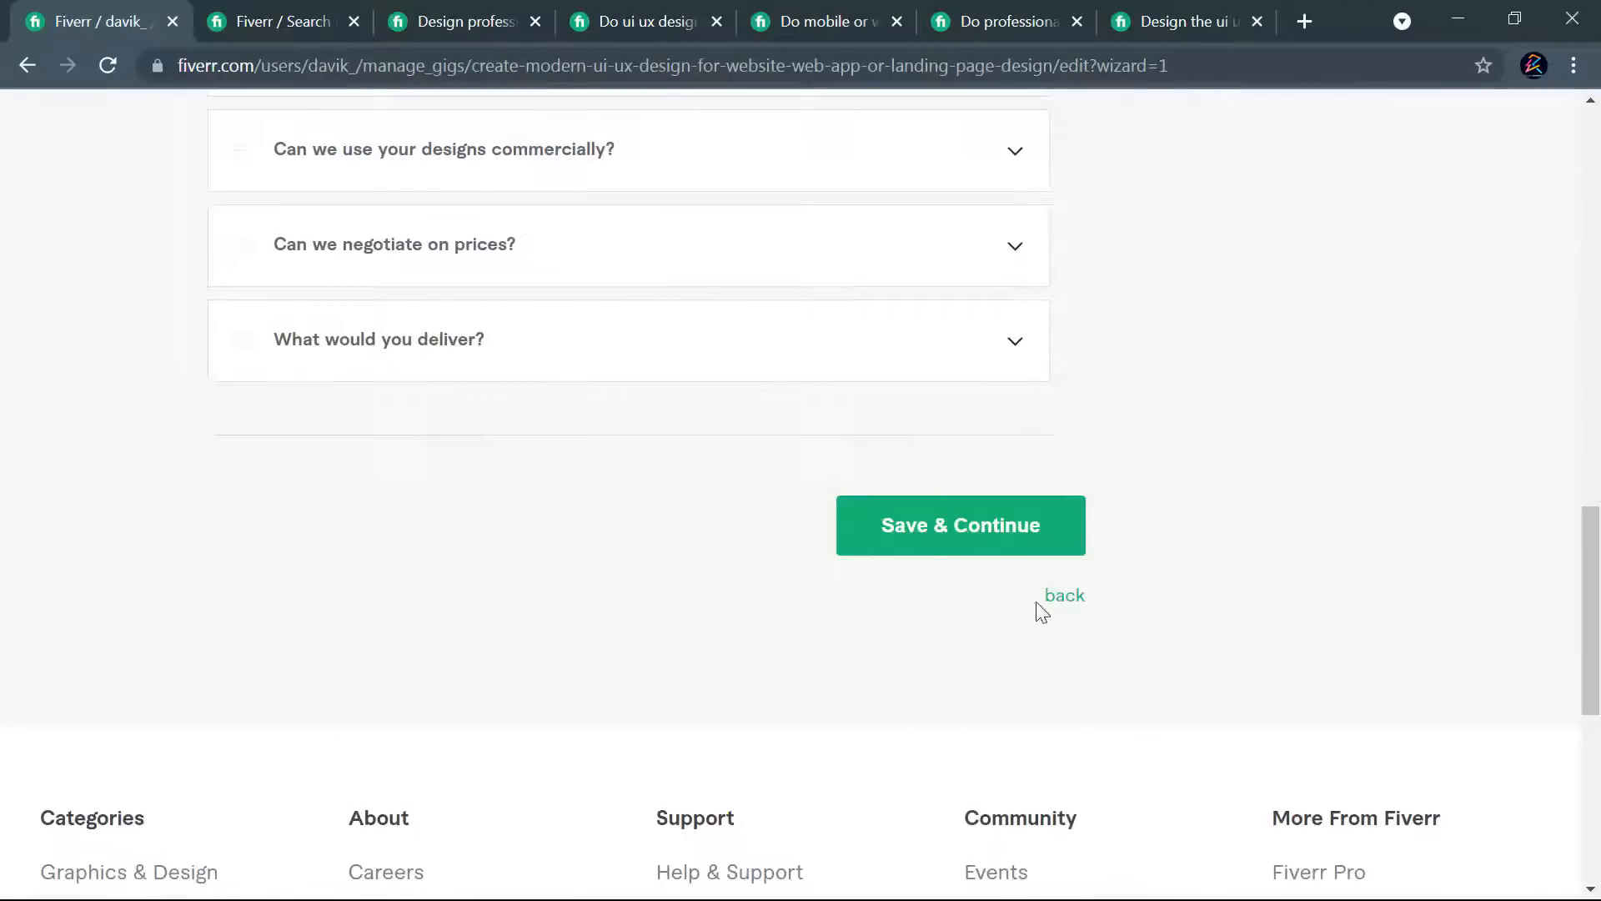
click(986, 525)
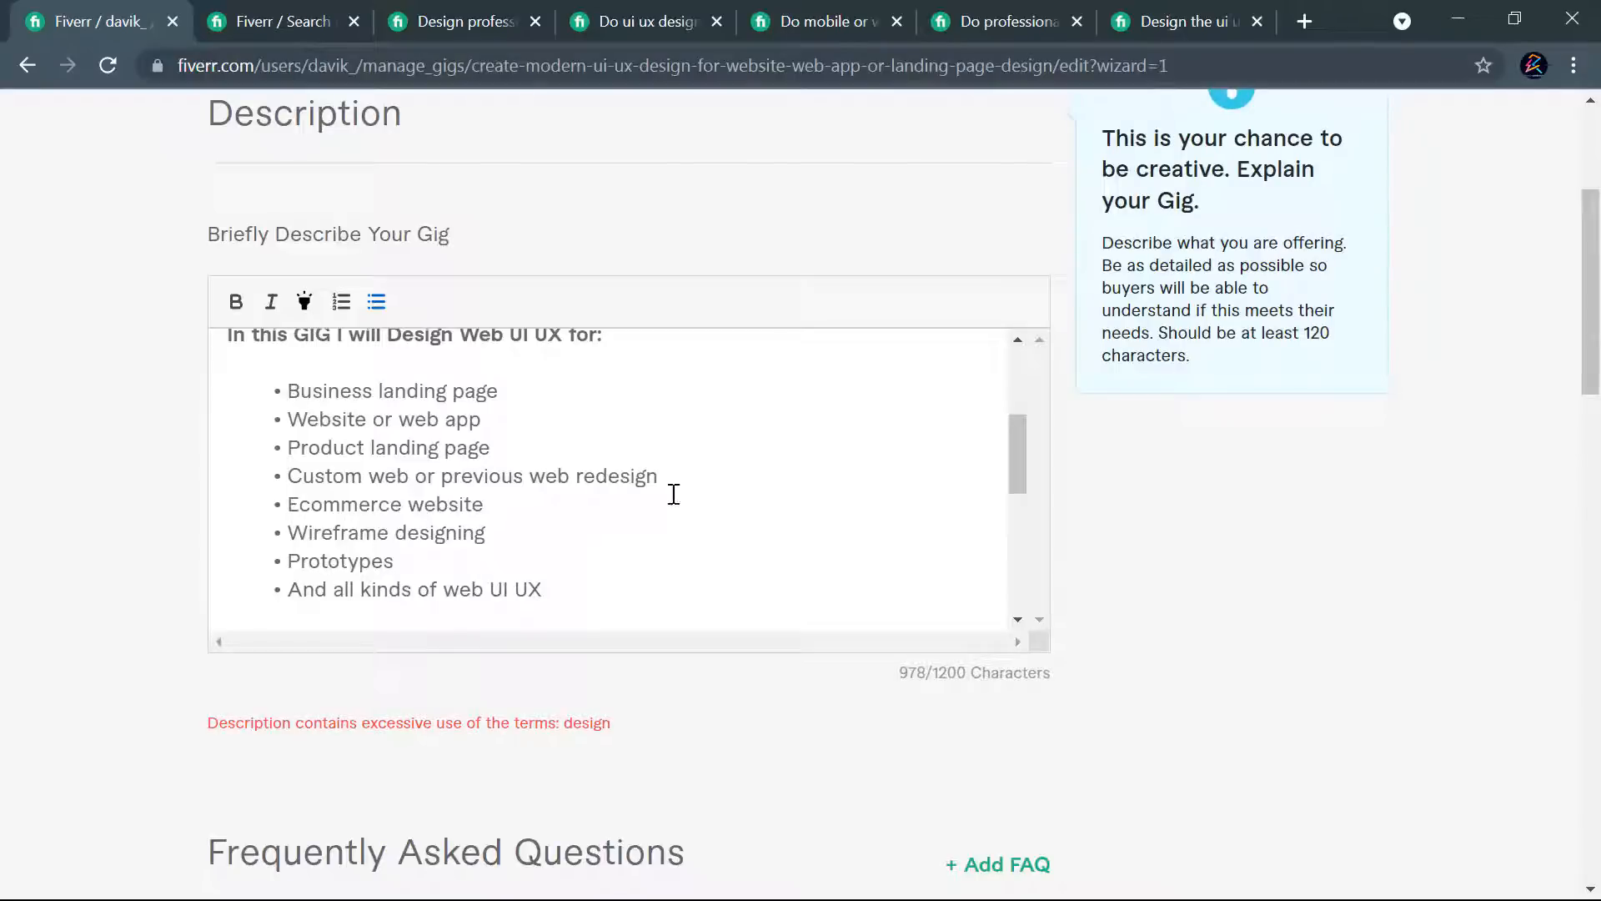
- Replace "design" with "result" in the "We provide creative 100% original designs" item under "Why should you work with us"
scroll(641, 454, down, 3)
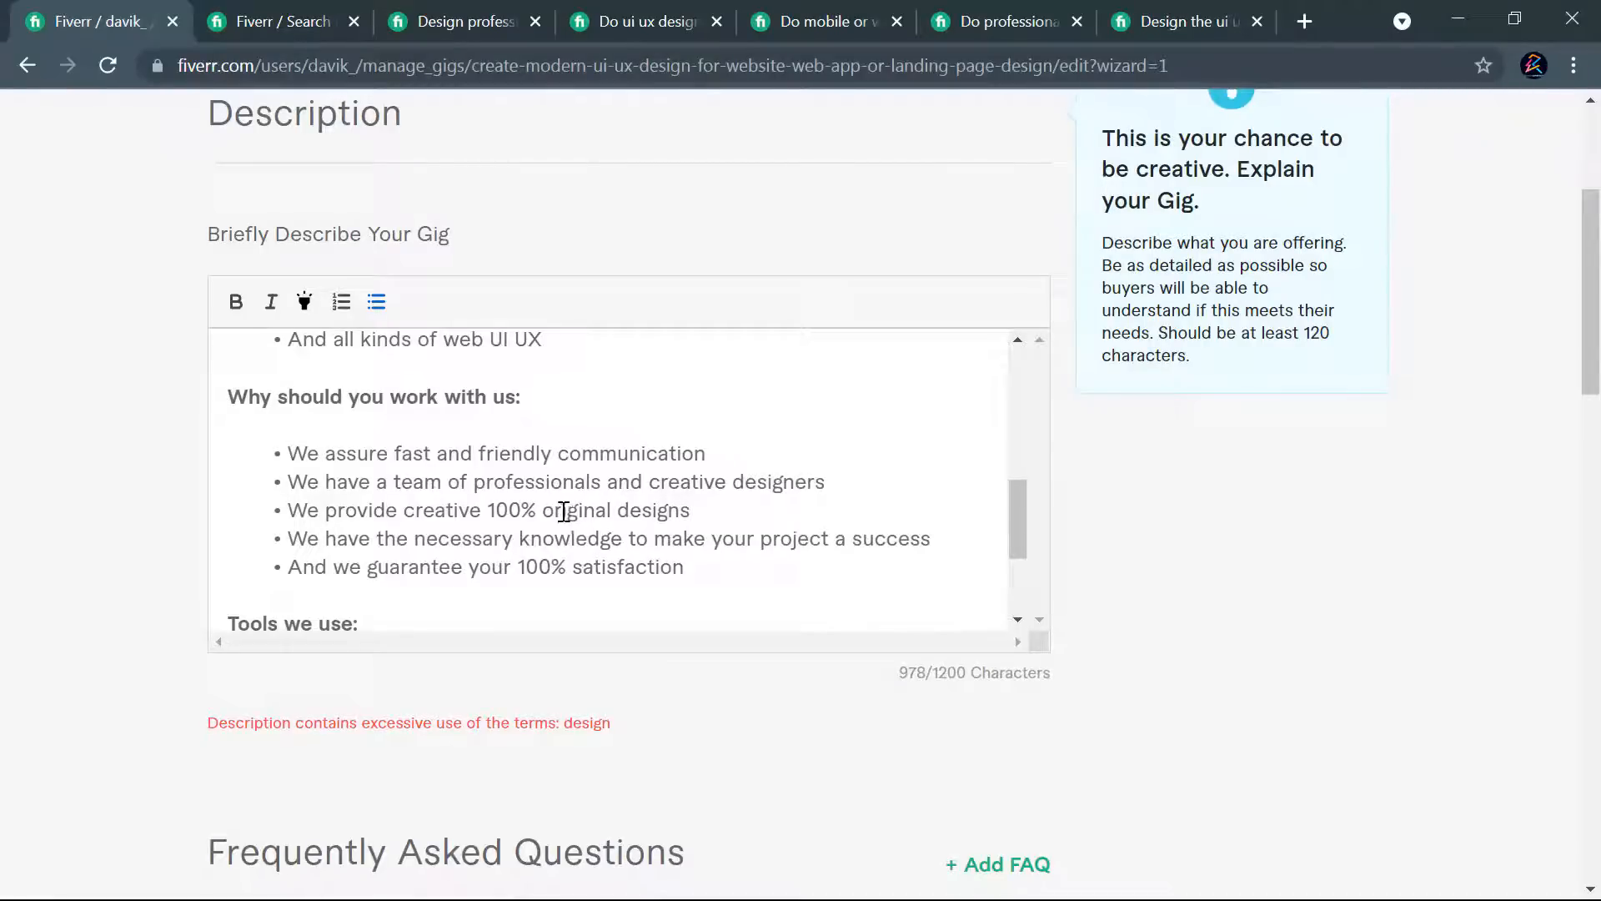
drag(624, 510, 680, 509)
text(result)
click(1339, 648)
scroll(1064, 681, down, 7)
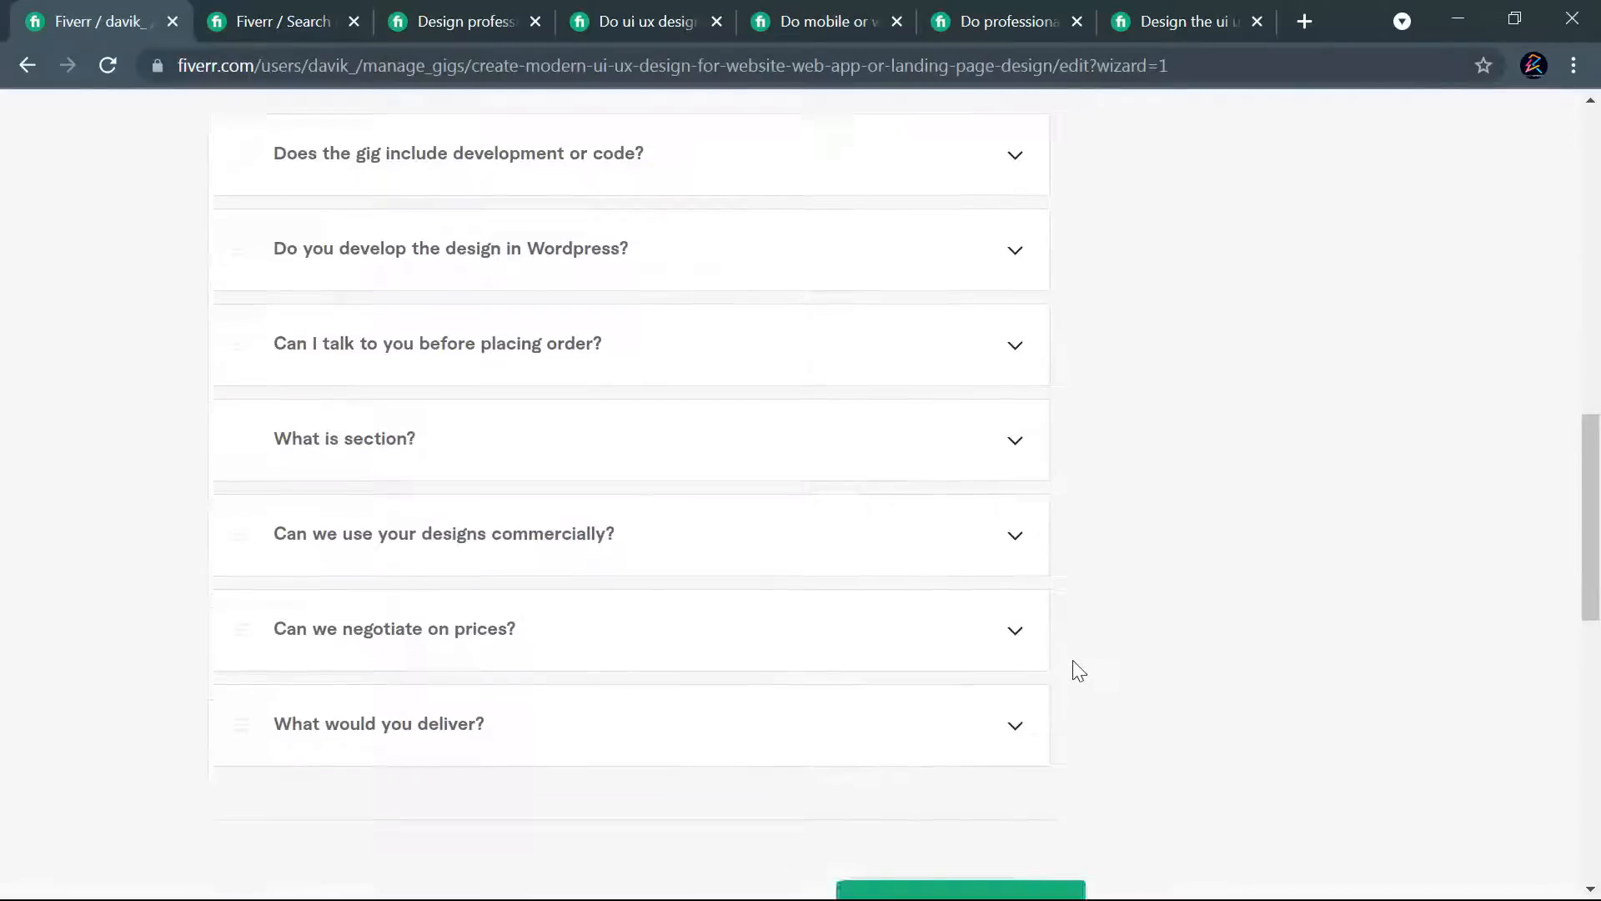
- Try to save the gig and continue, and review the full description for remaining uses of the term "design"
scroll(1072, 668, down, 3)
click(959, 679)
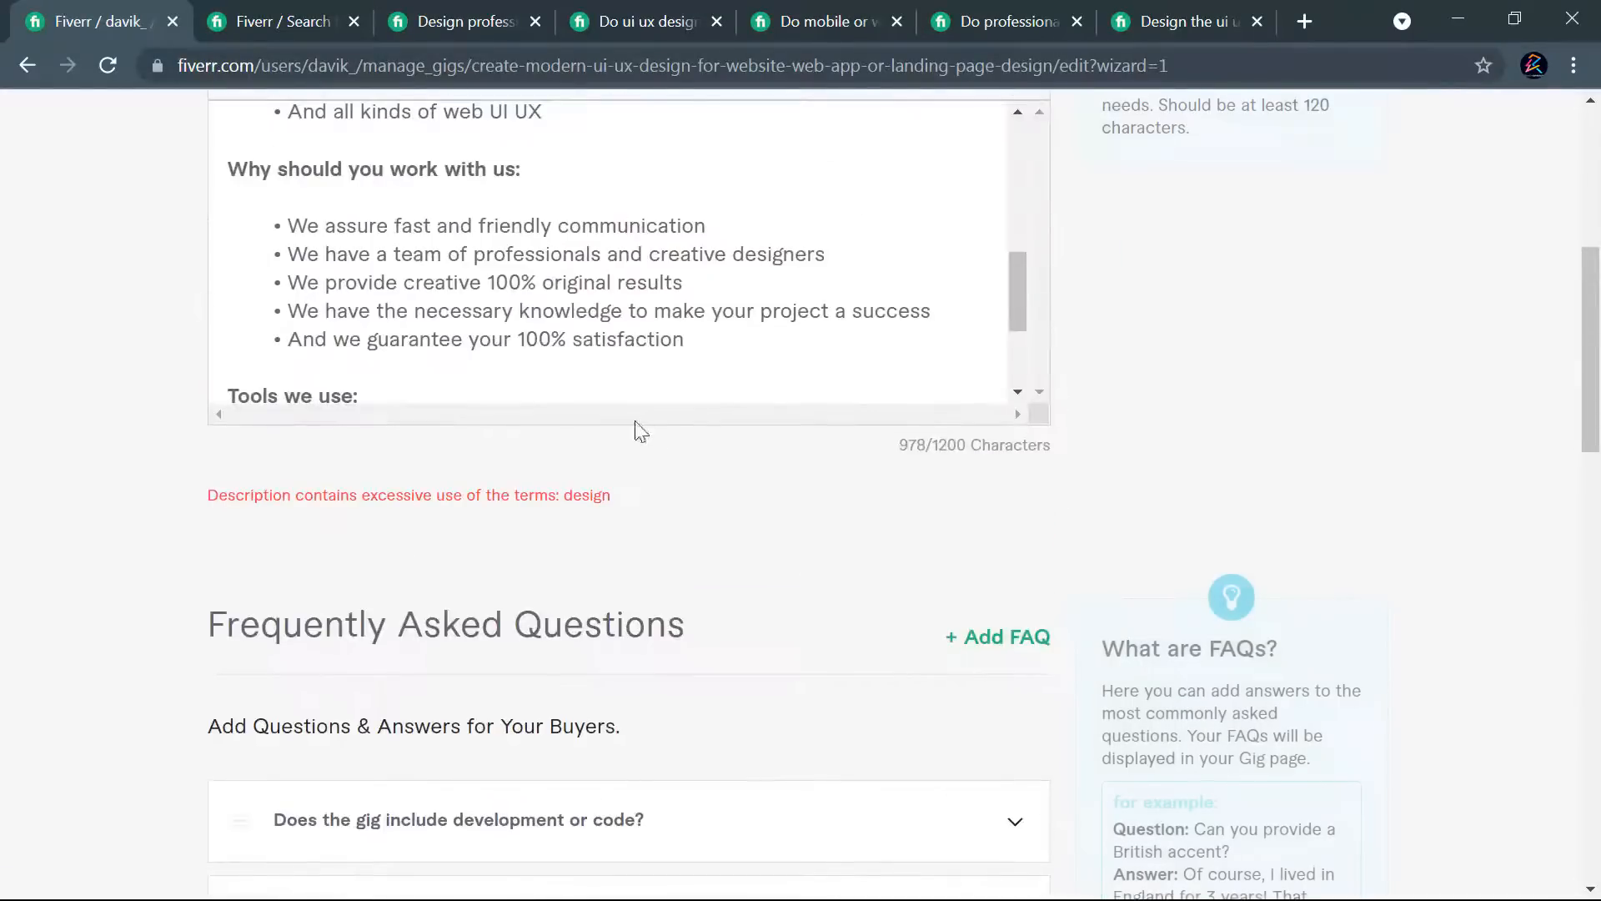
scroll(751, 427, up, 1)
scroll(665, 388, down, 3)
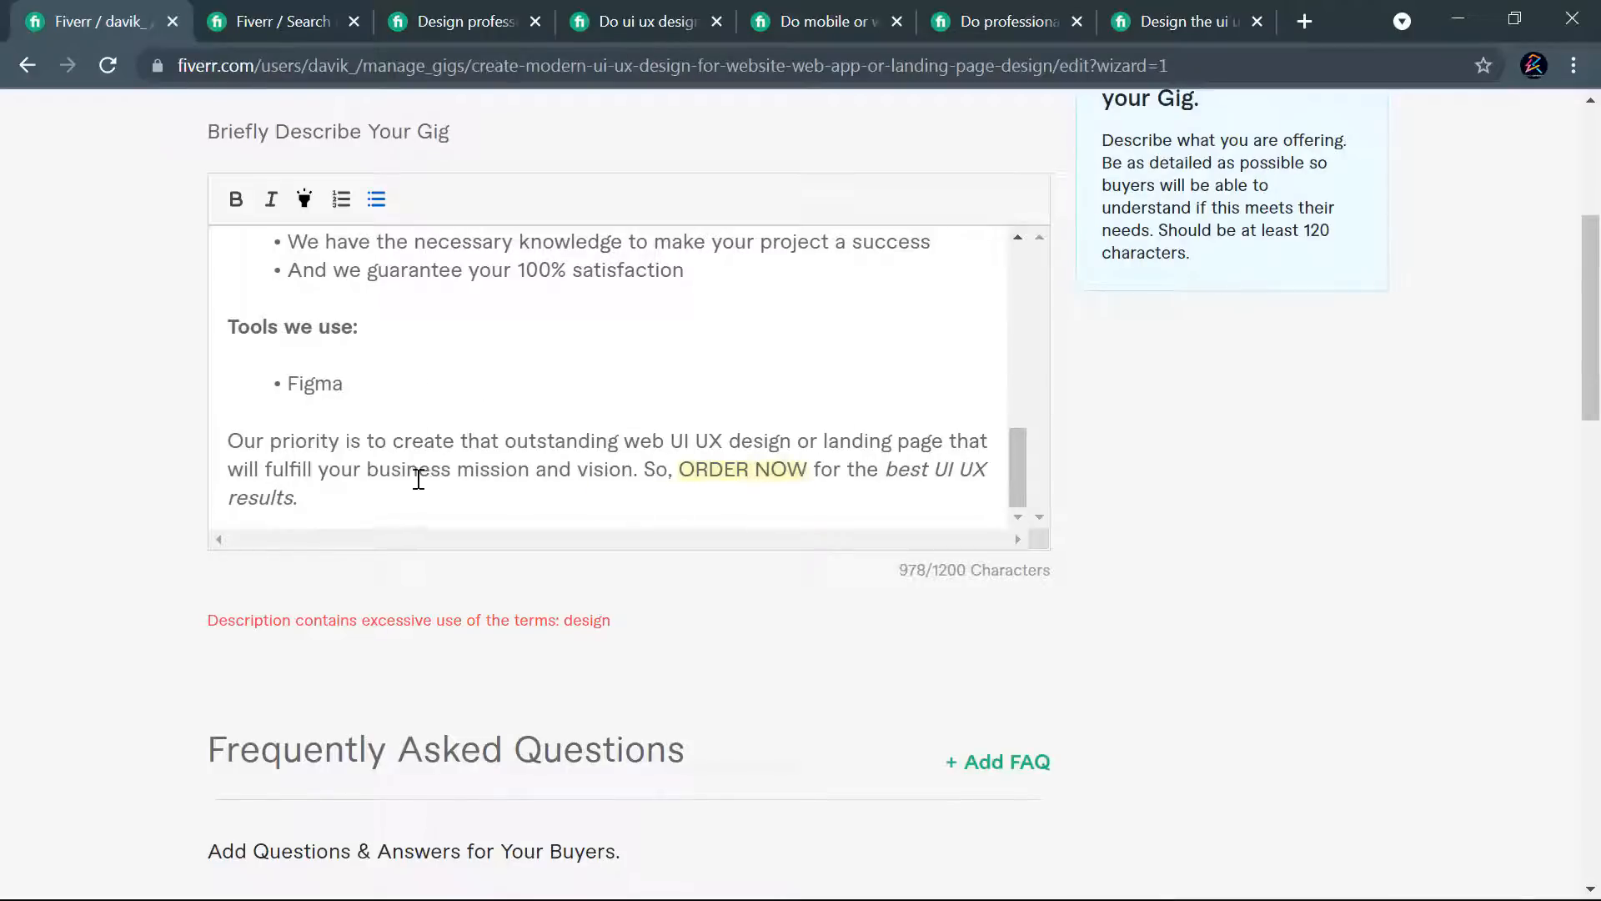
scroll(839, 454, up, 7)
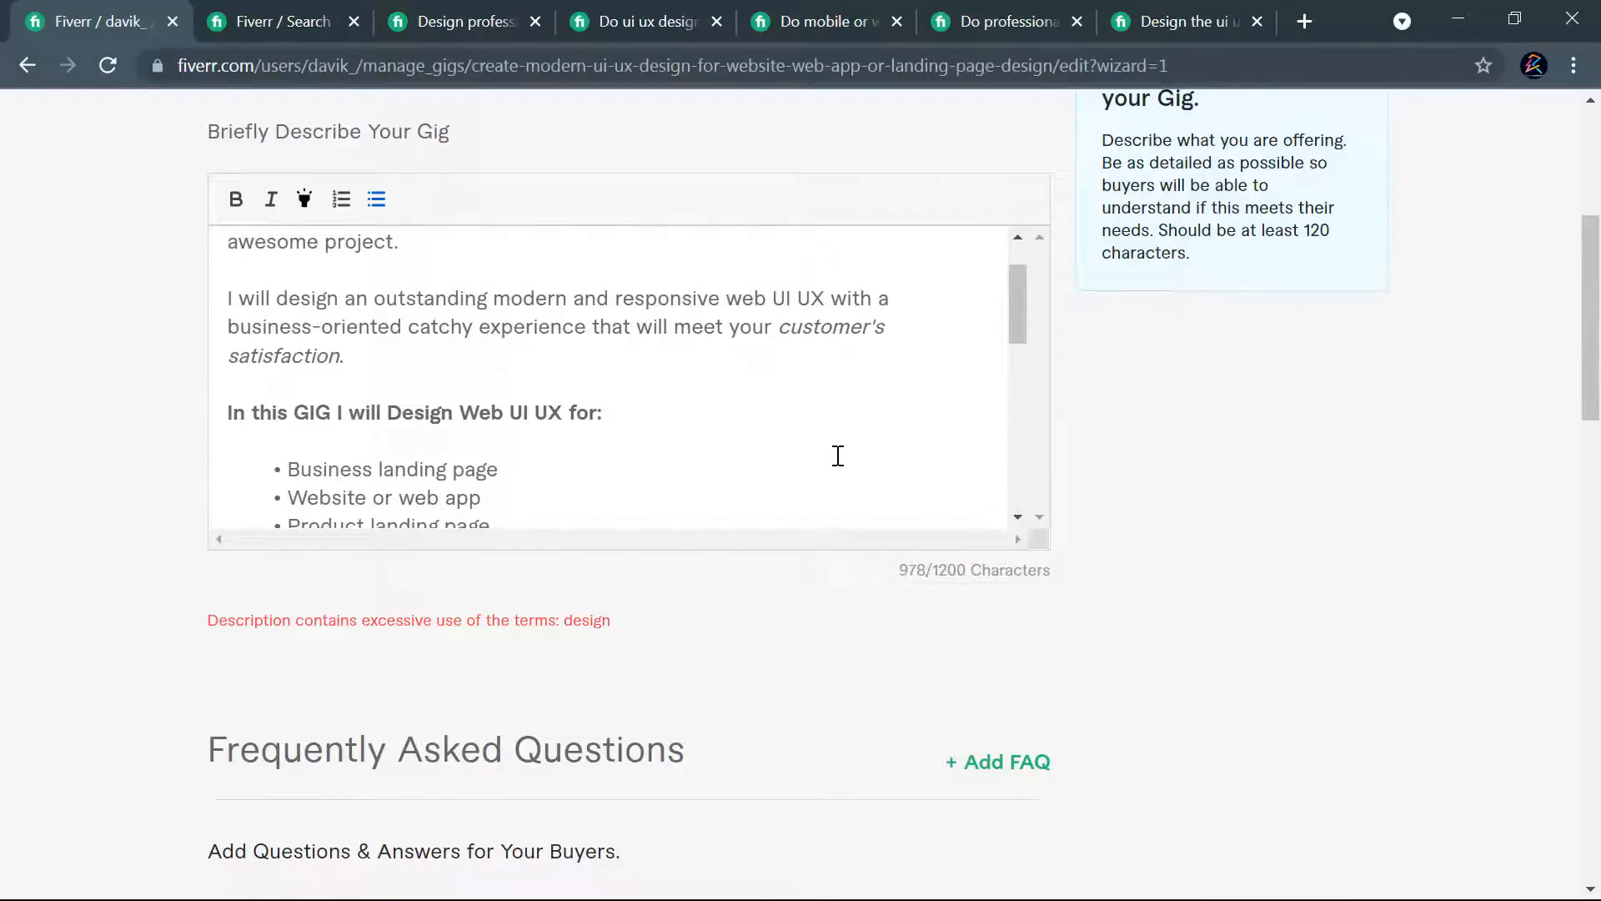
scroll(500, 362, down, 3)
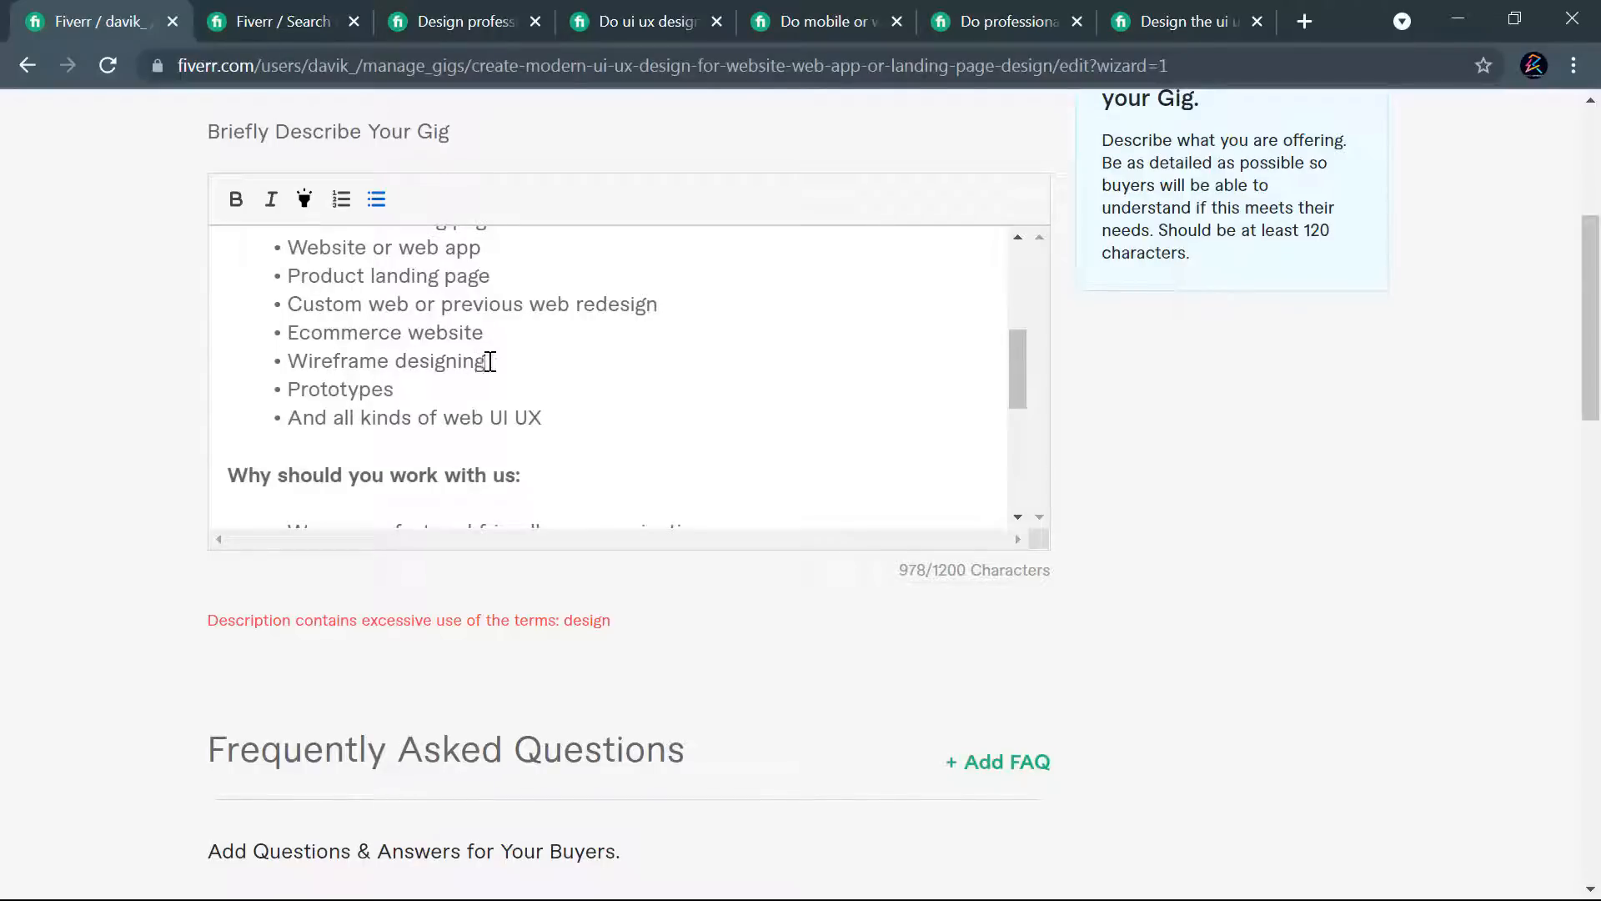
scroll(532, 361, up, 5)
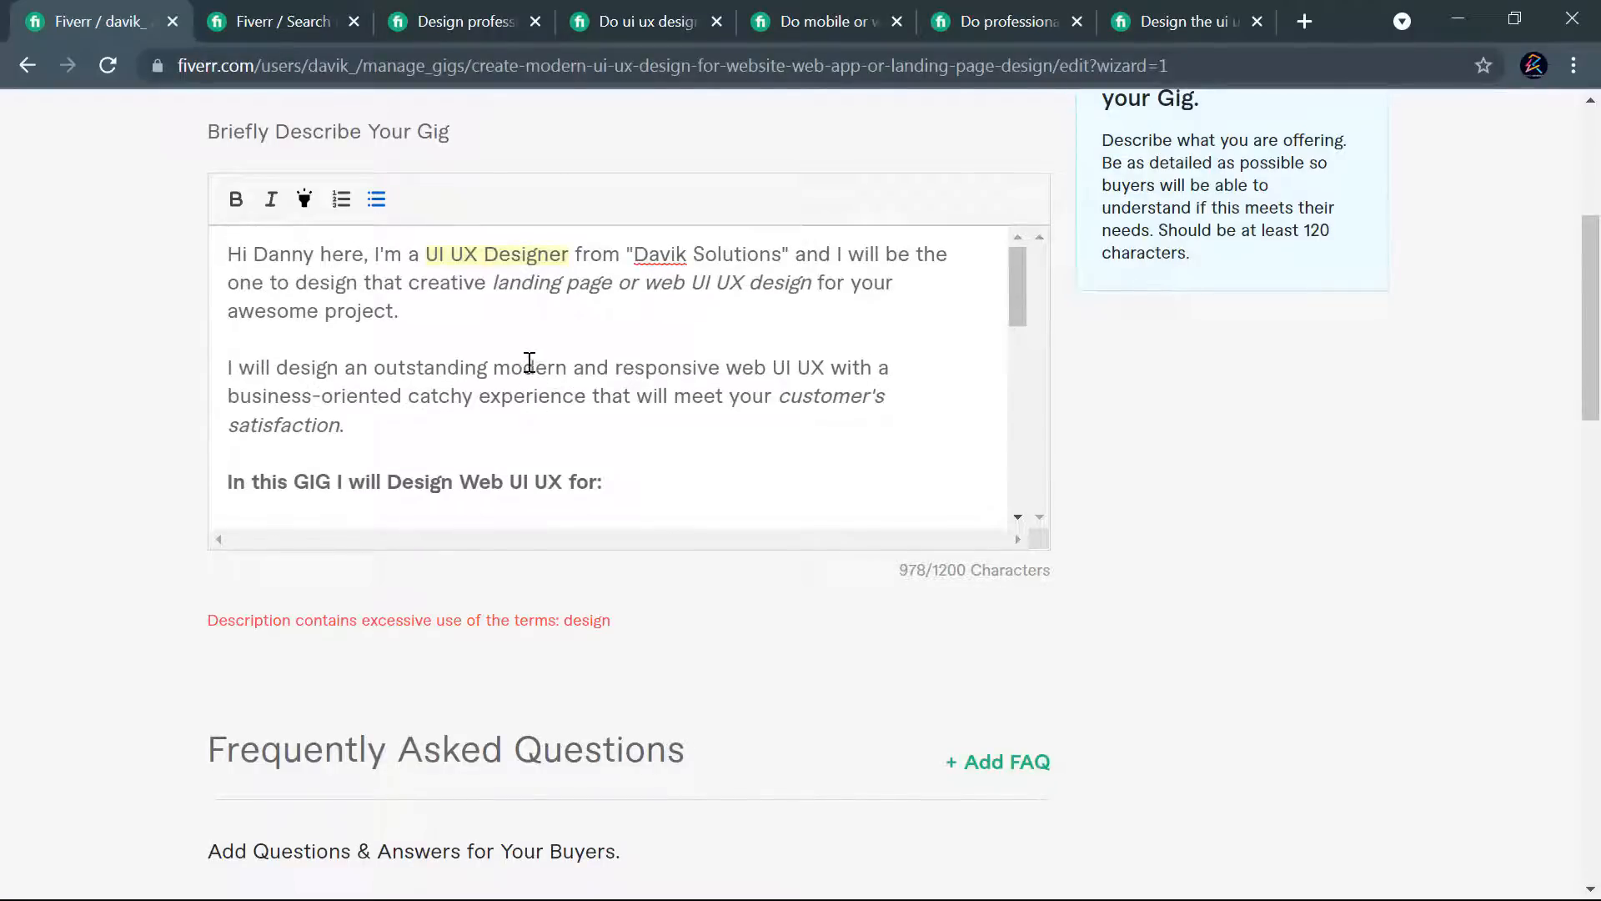
scroll(830, 368, up, 3)
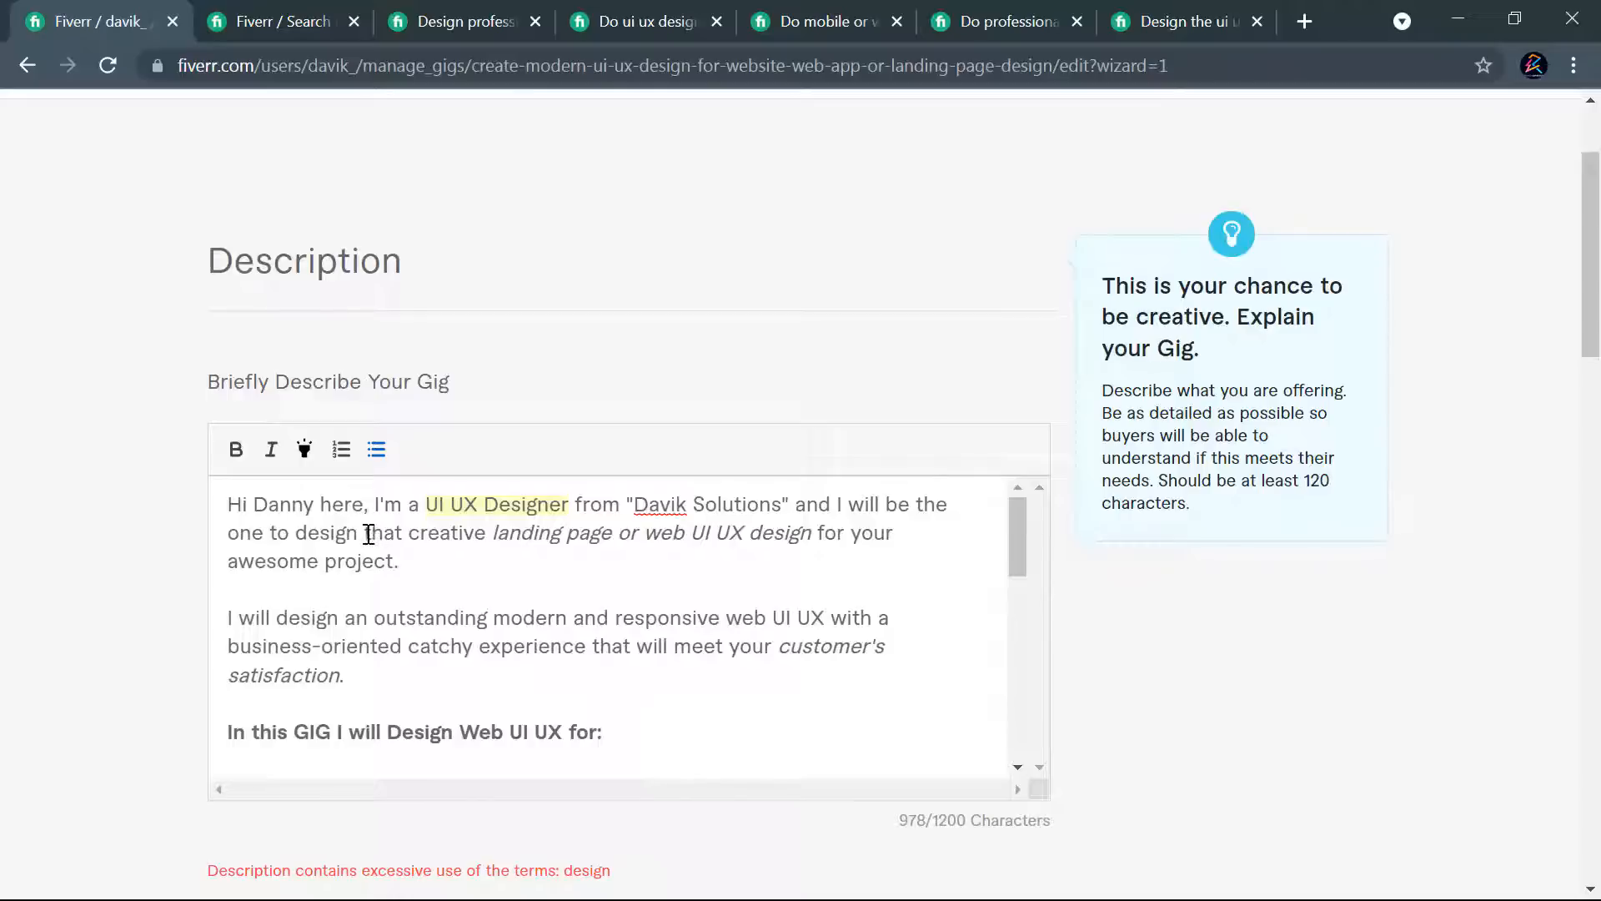
- Replace "design" with "create" in the opening sentence of the gig description and try to save and continue
drag(358, 534, 296, 533)
text(create)
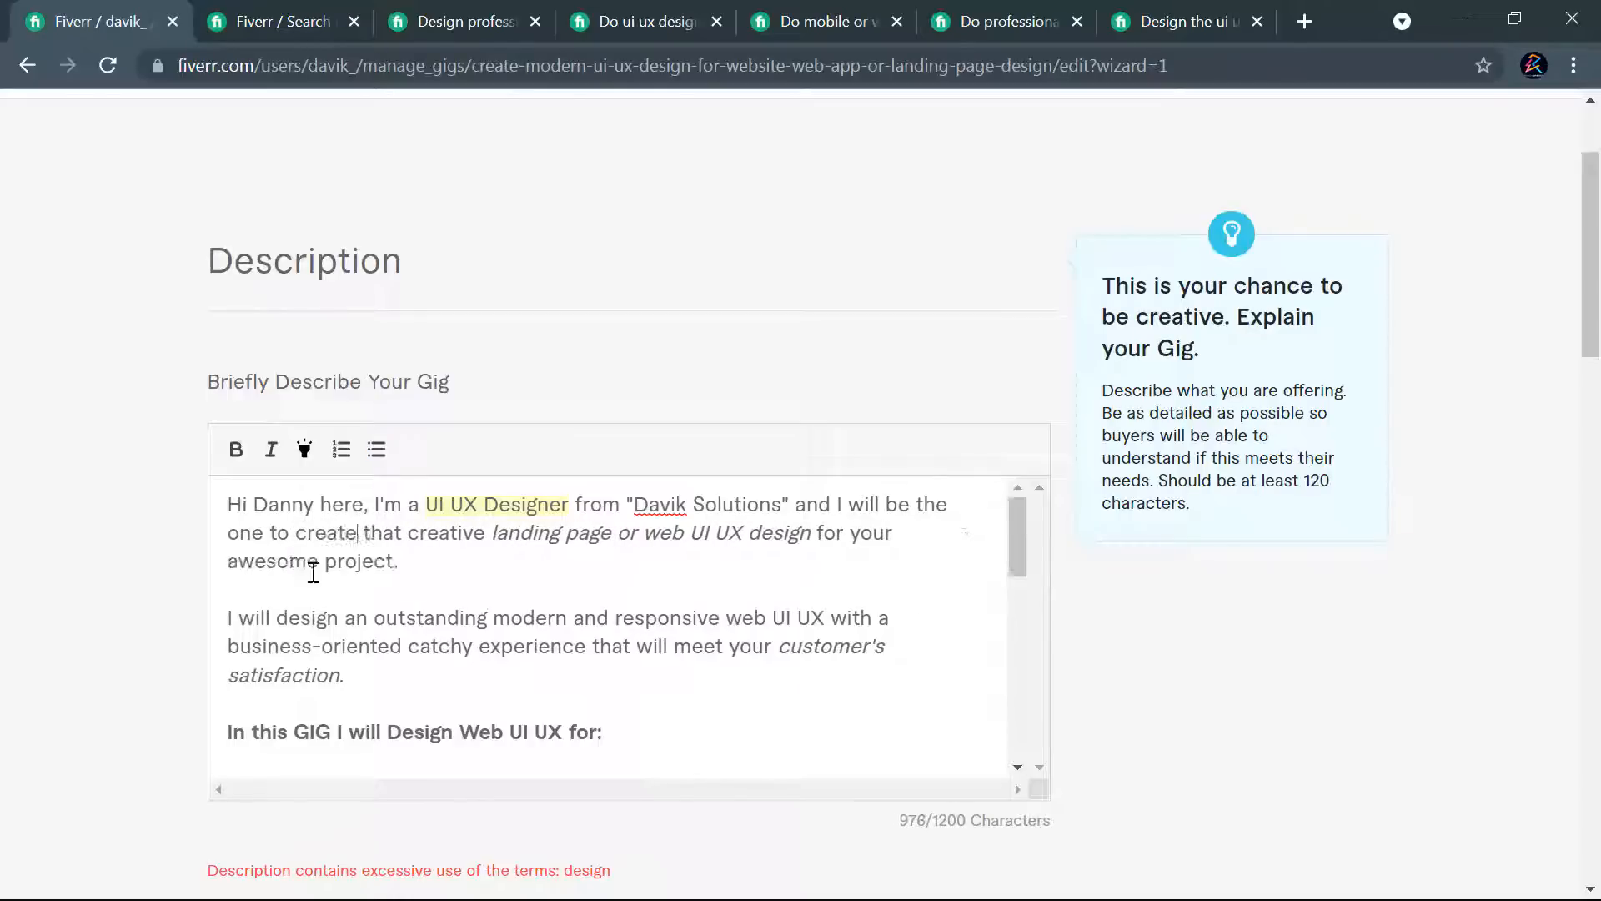
scroll(1098, 408, down, 15)
click(929, 343)
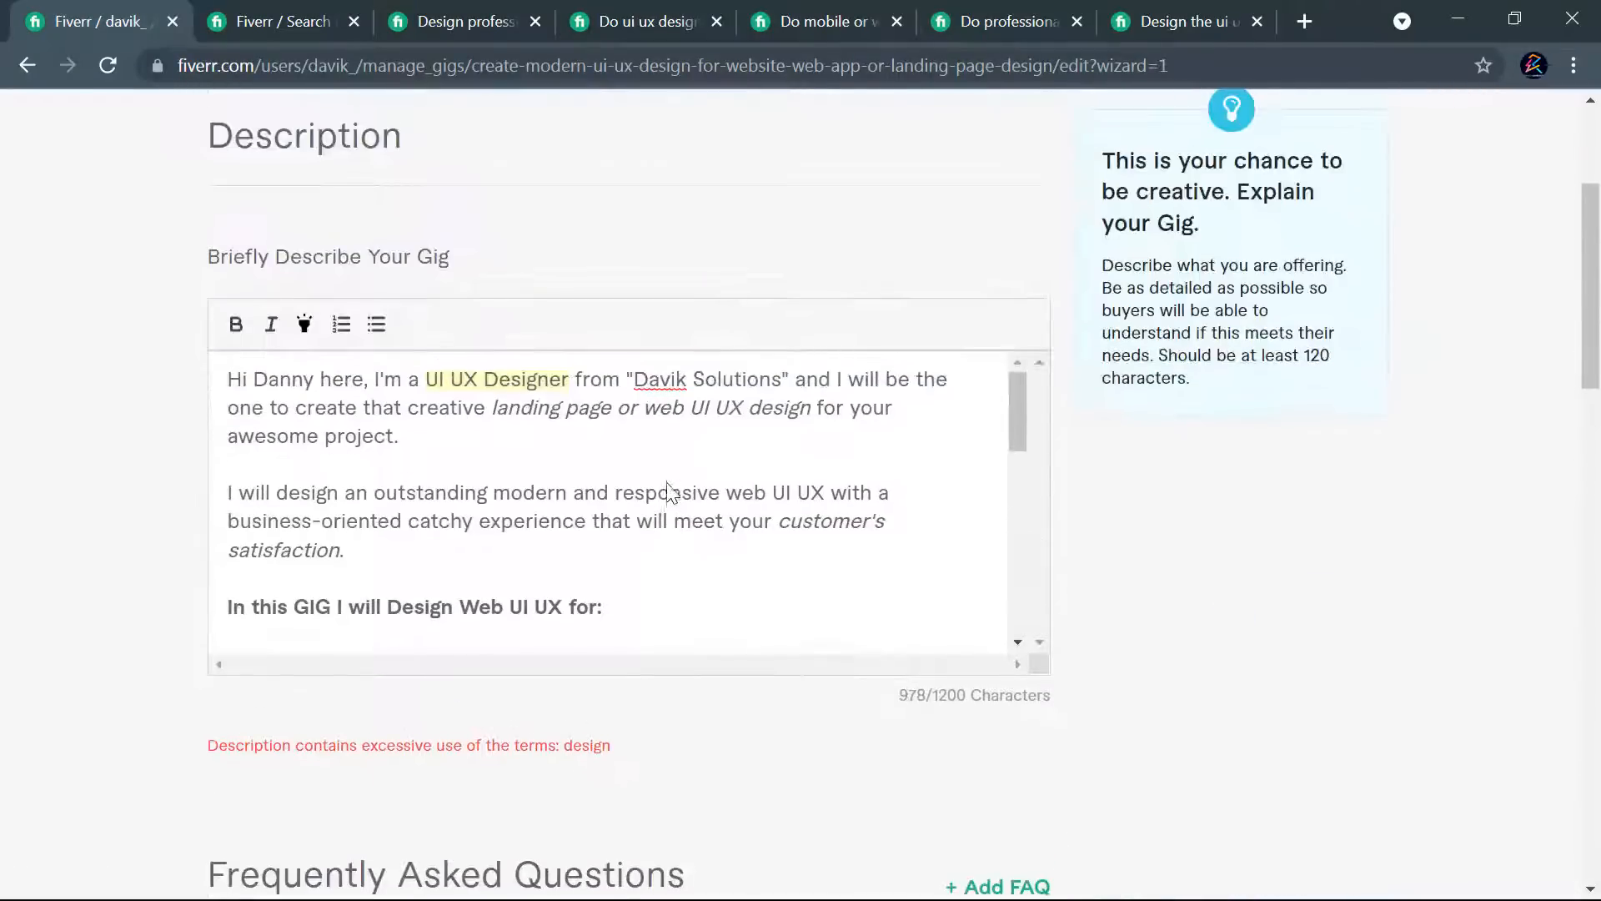
- Reword the bold heading to "In this GIG I will Create Web UI UX for:" and try to save and continue
scroll(822, 429, up, 2)
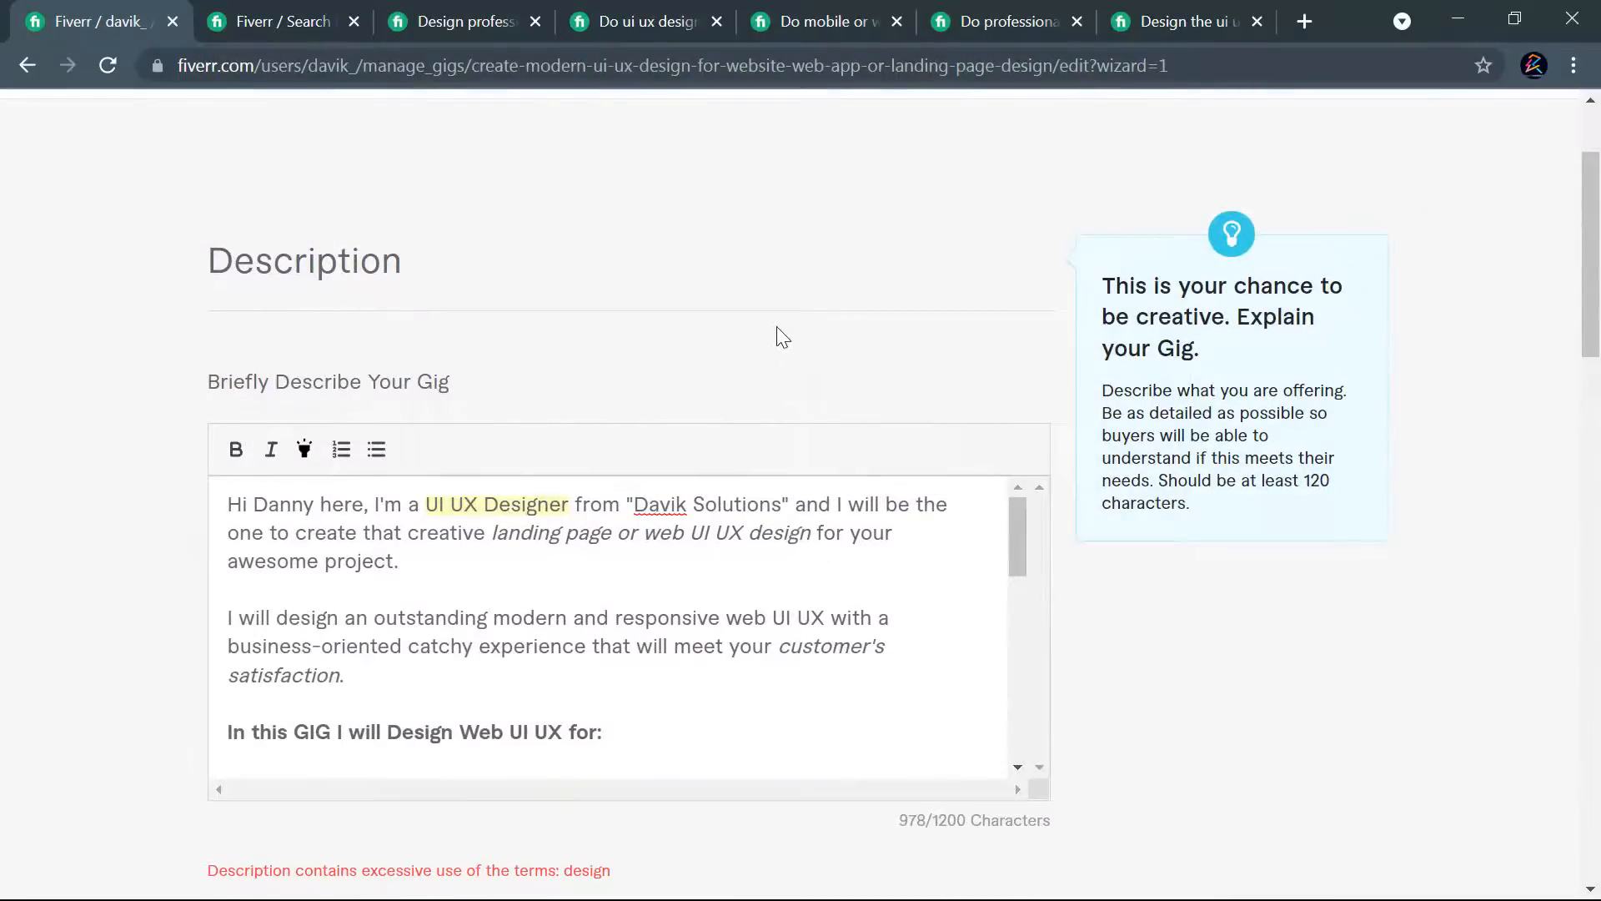
scroll(777, 333, down, 2)
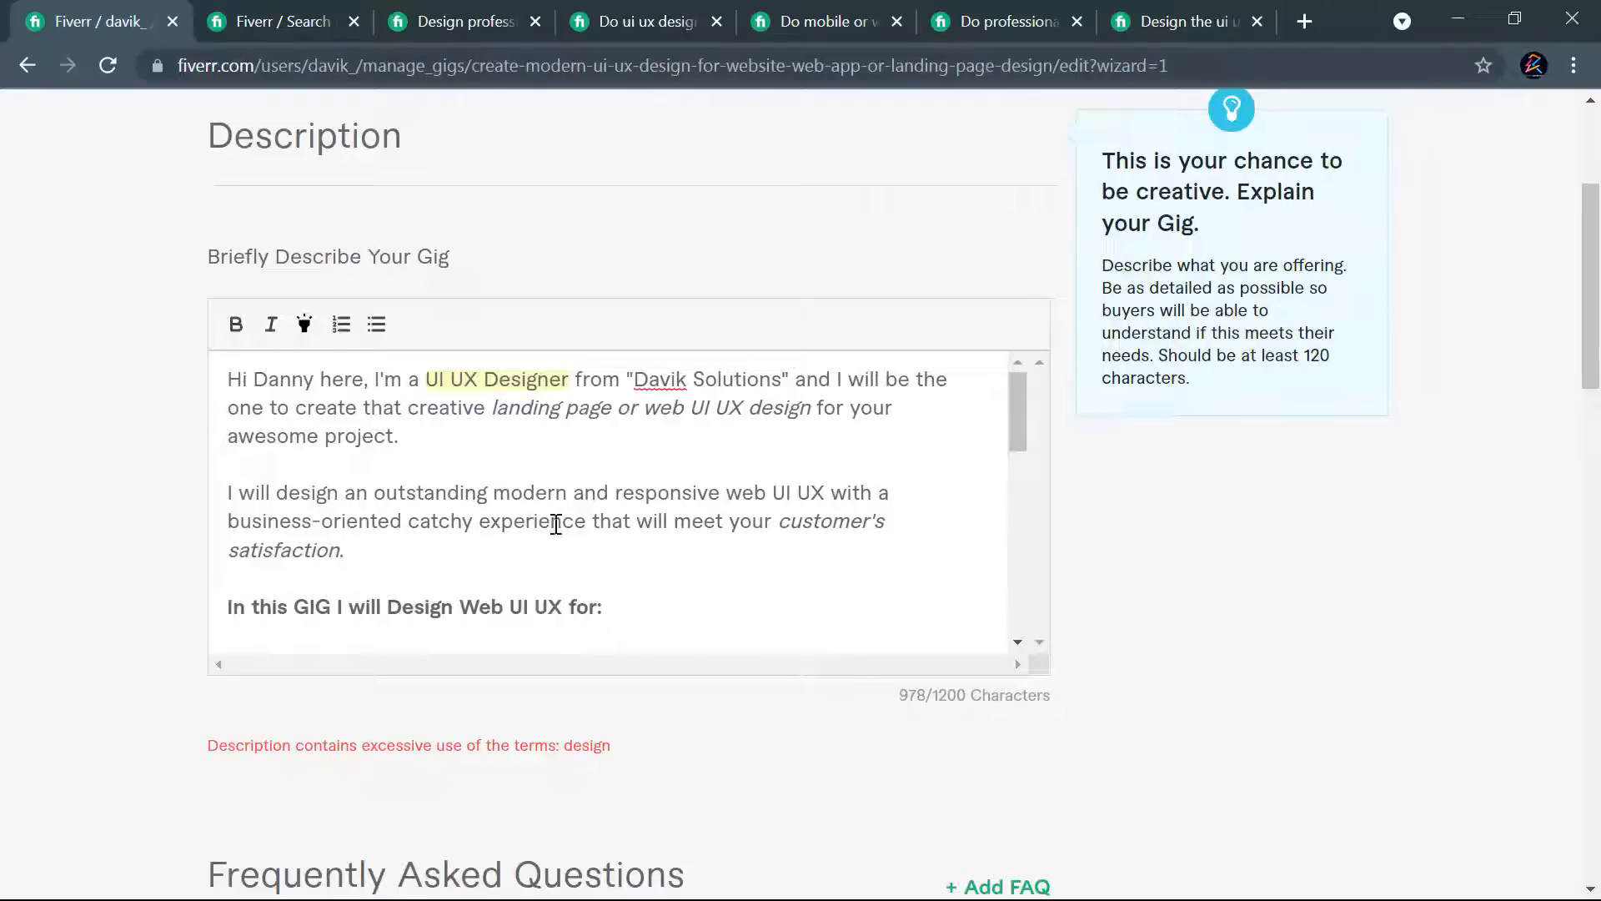
scroll(533, 522, down, 1)
click(402, 481)
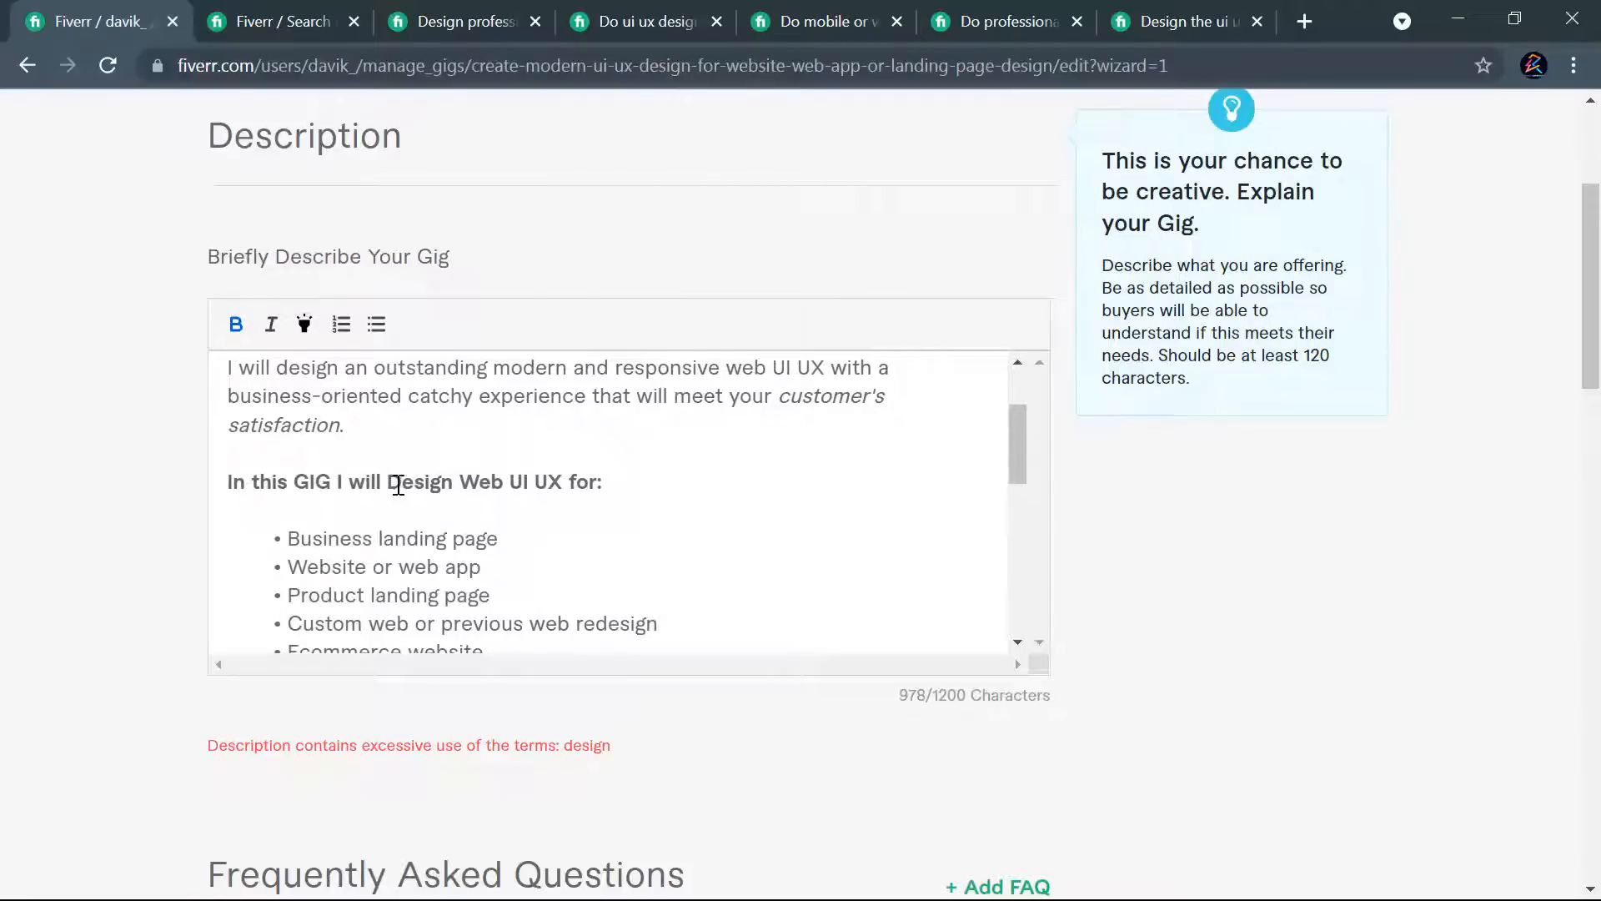
drag(390, 482, 456, 482)
text(Create)
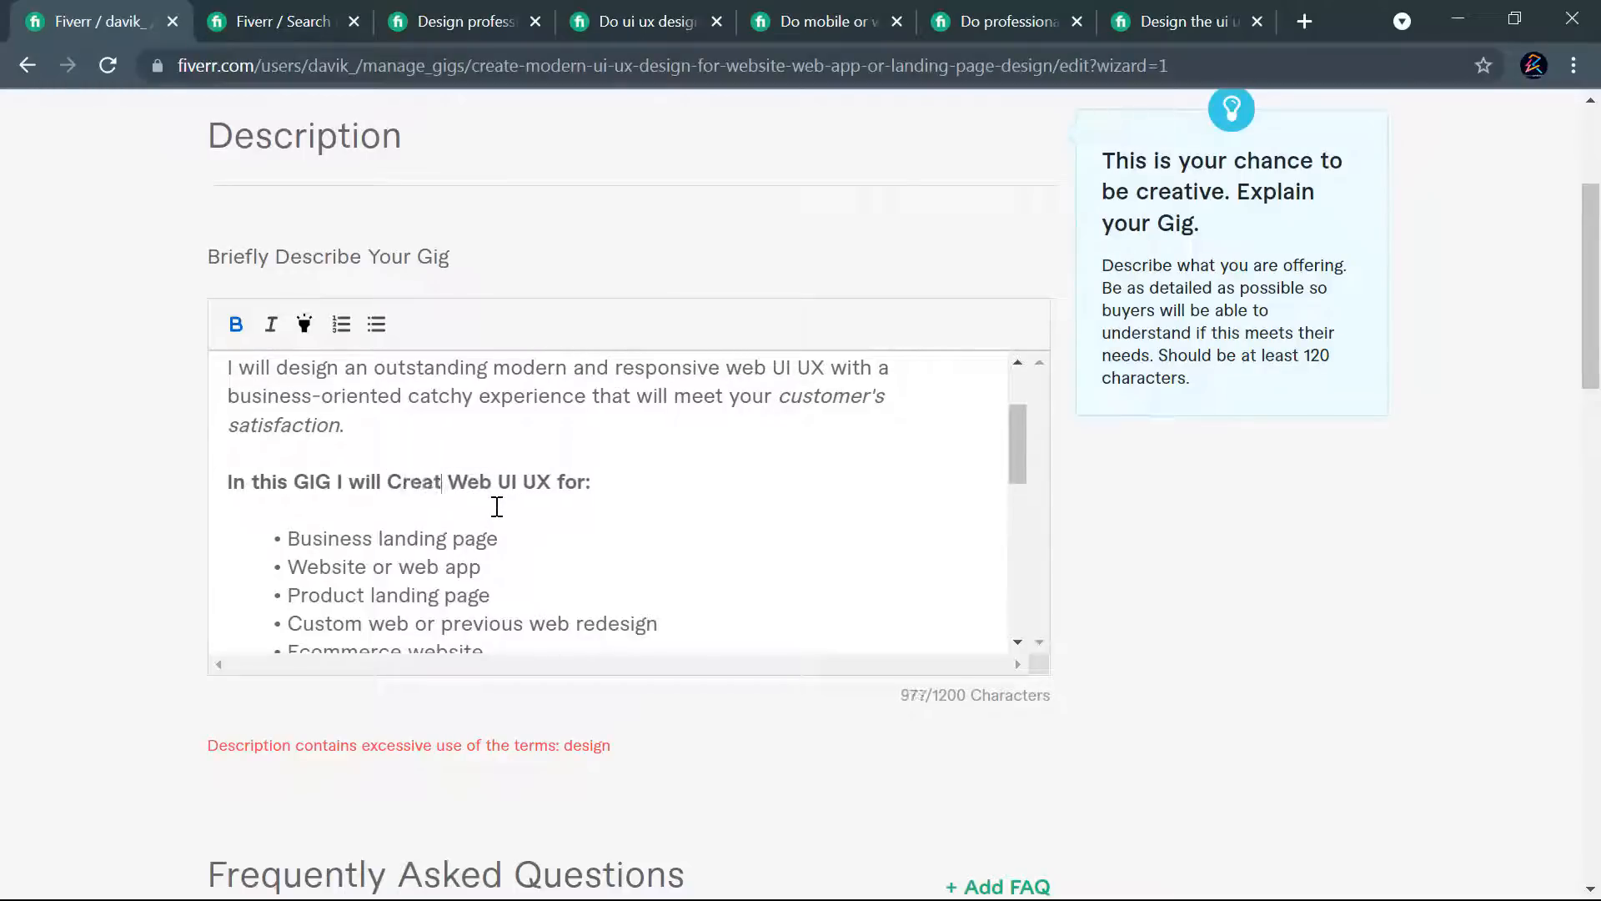
scroll(1004, 529, down, 7)
scroll(1029, 584, down, 10)
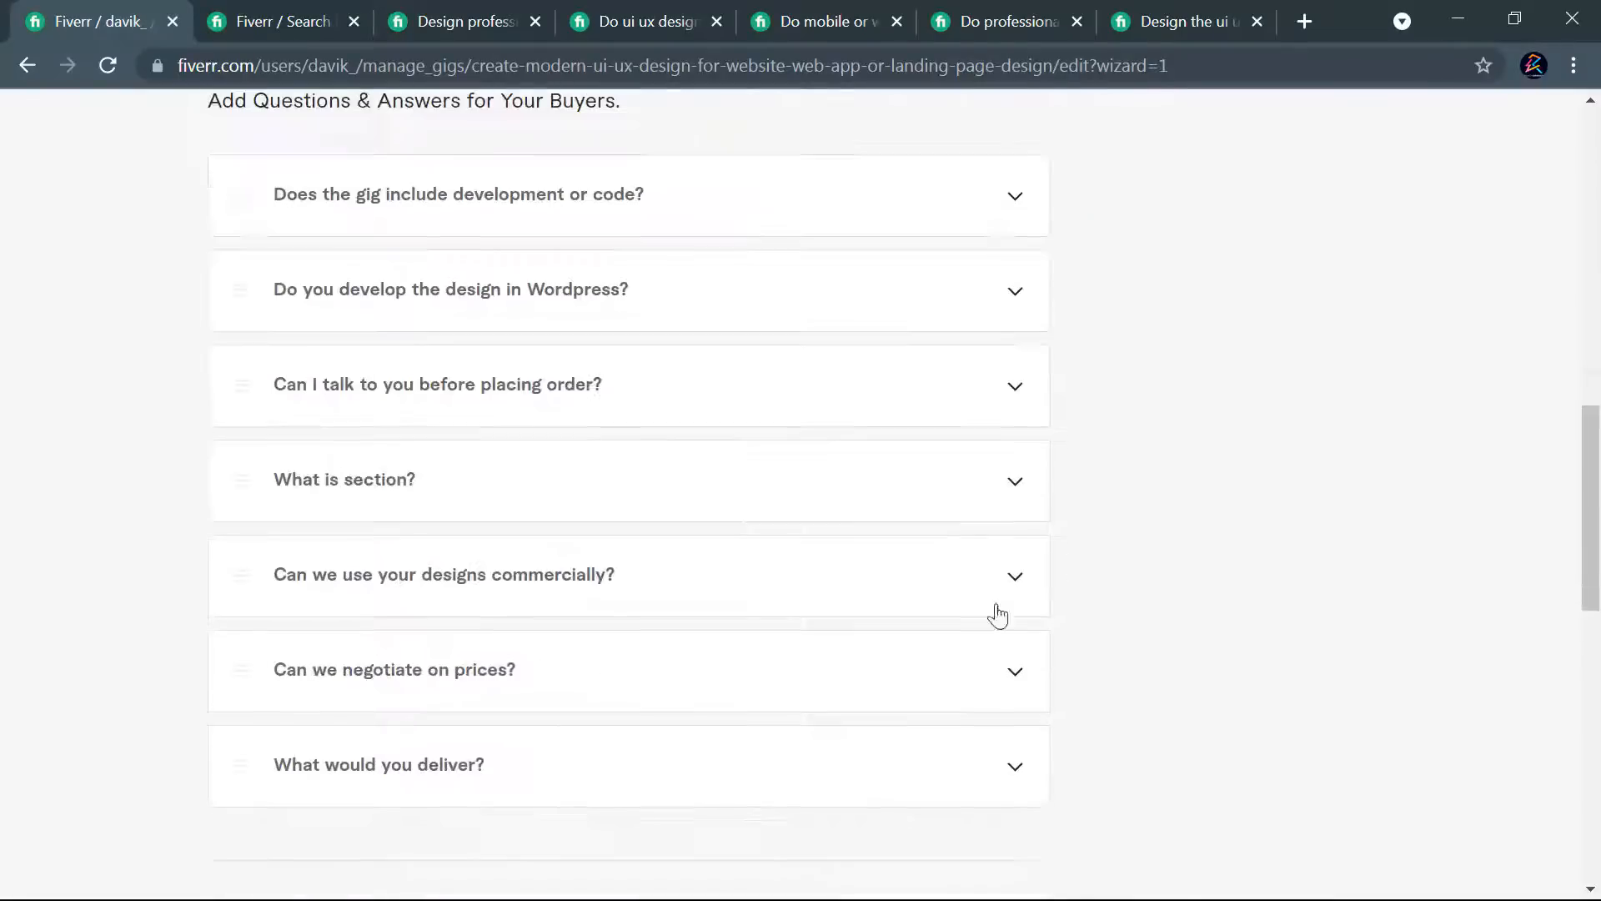
scroll(1165, 656, down, 5)
click(972, 582)
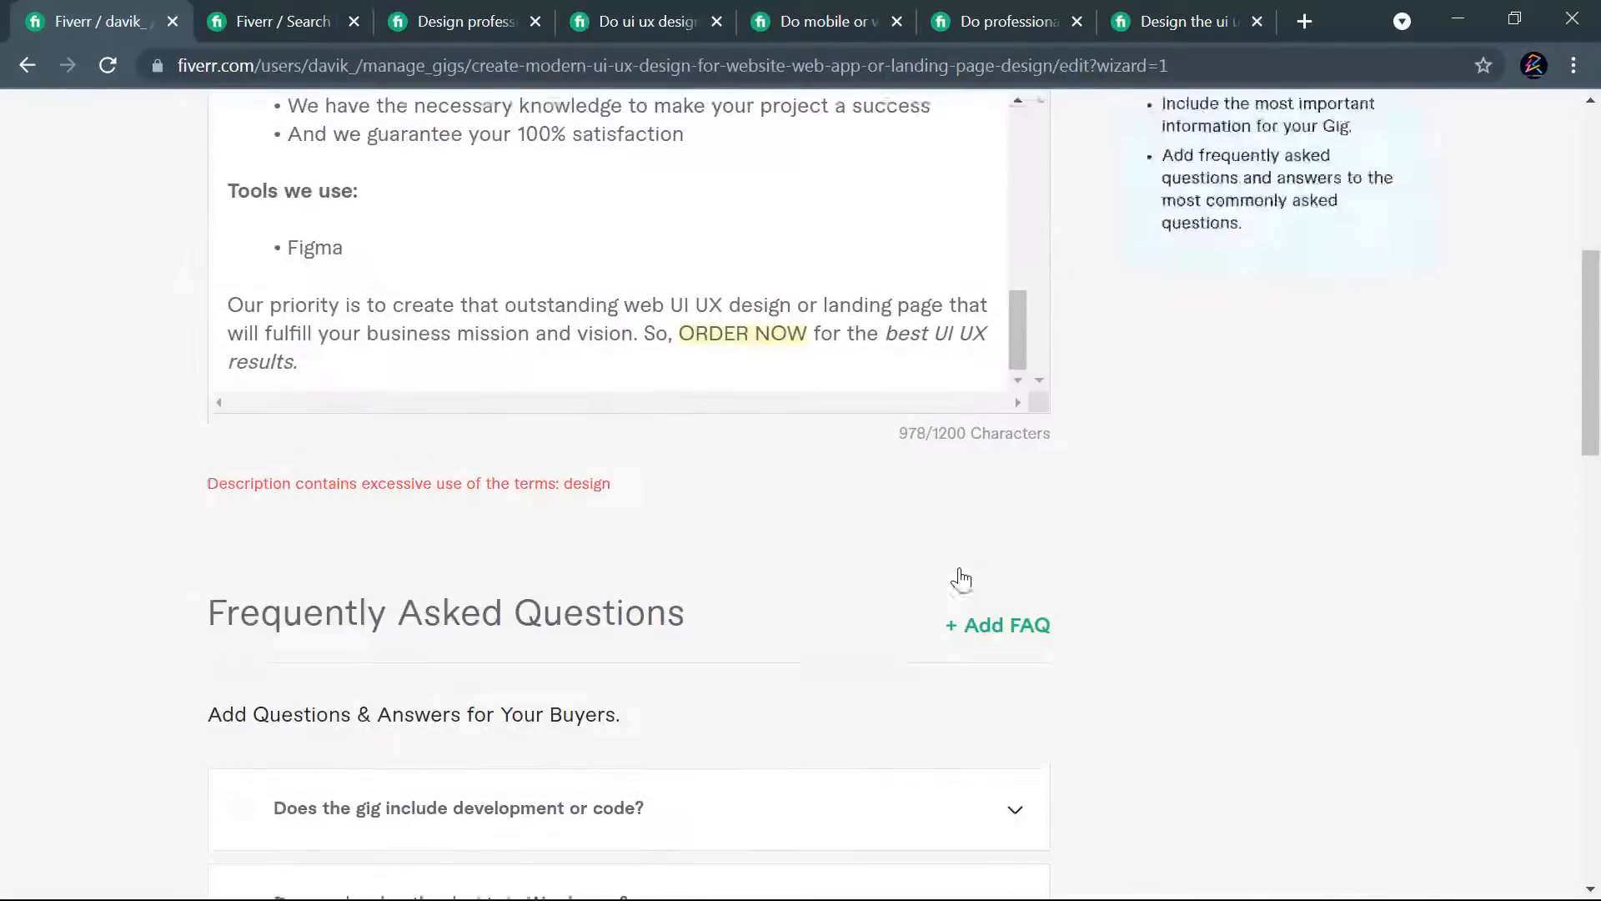
- Change "designers" to "experts" in the team bullet under "Why should you work with us" and try to save and continue
scroll(857, 500, up, 5)
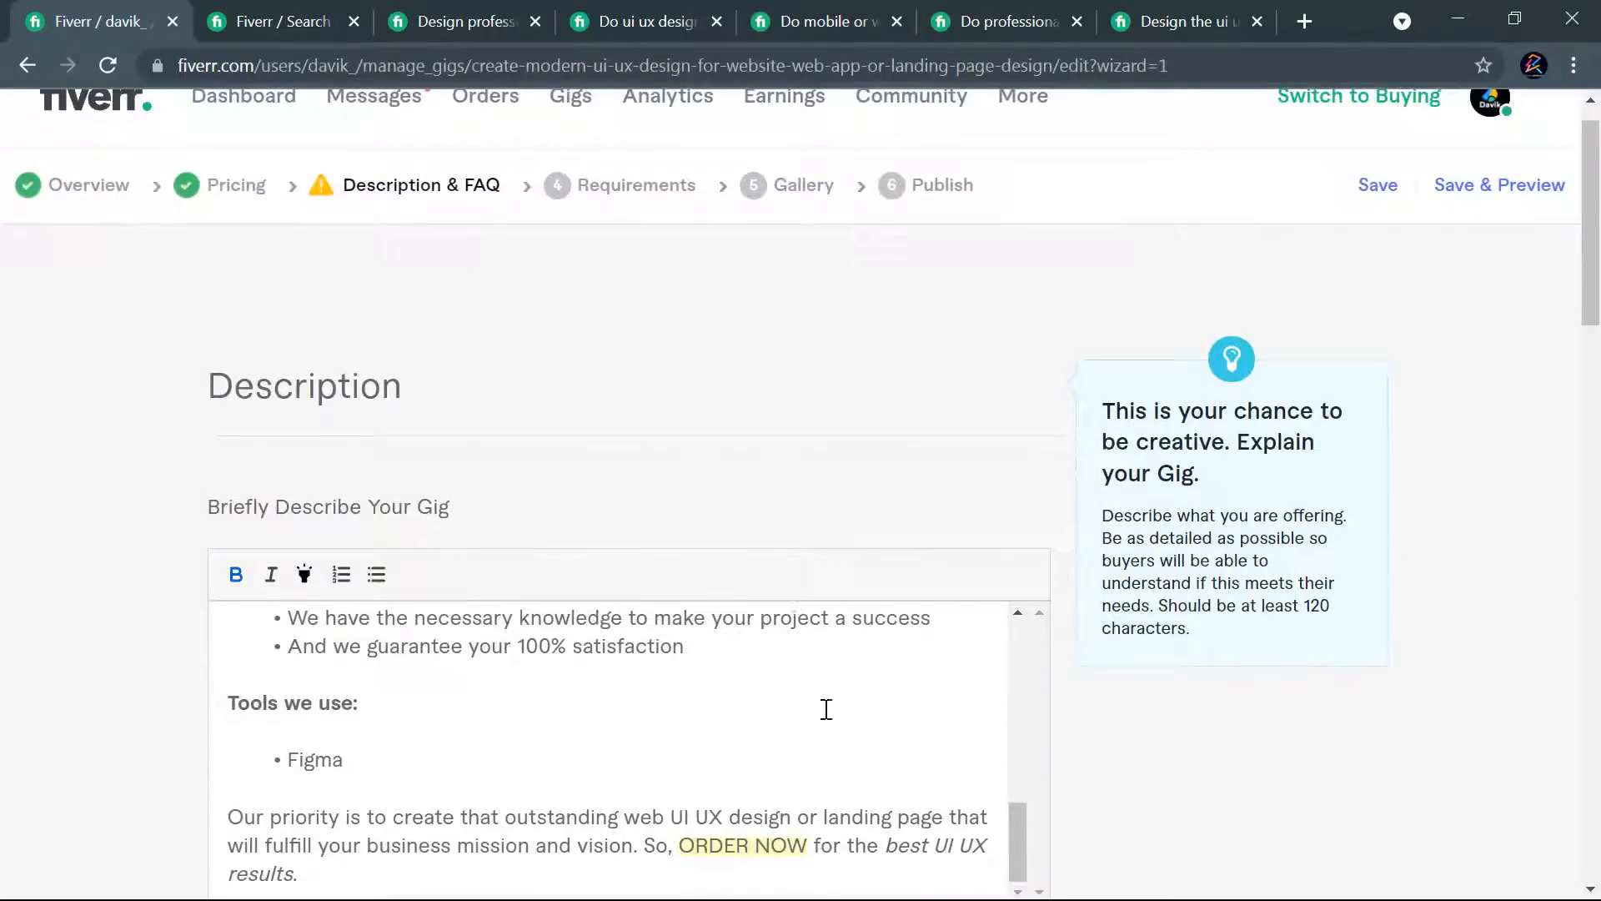
scroll(959, 484, down, 1)
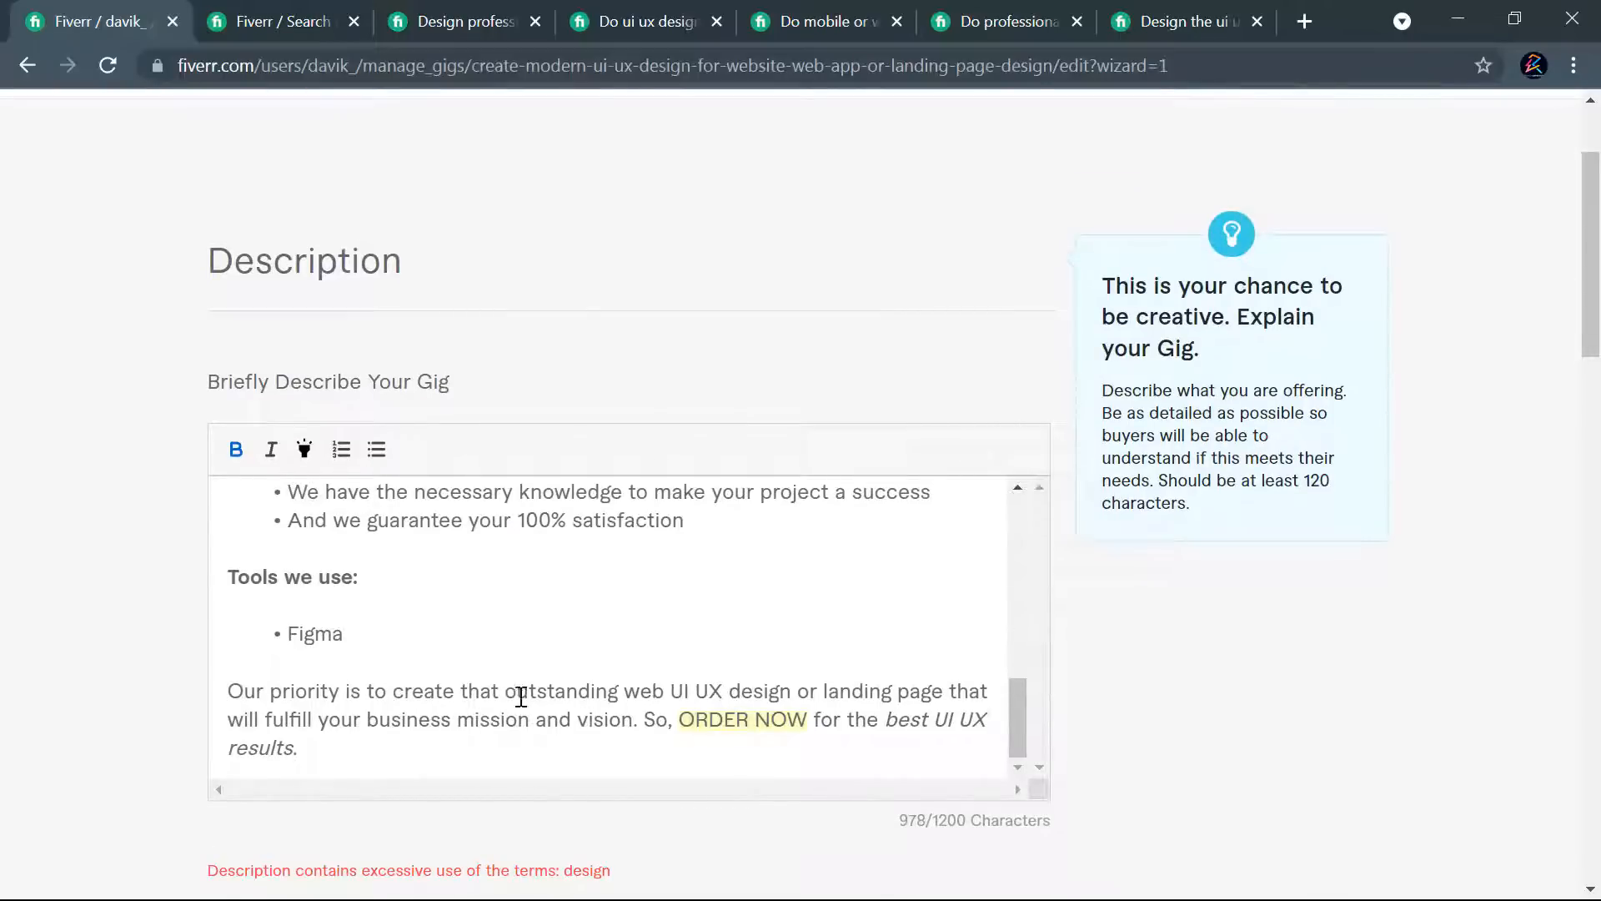
scroll(518, 679, up, 5)
scroll(551, 642, up, 5)
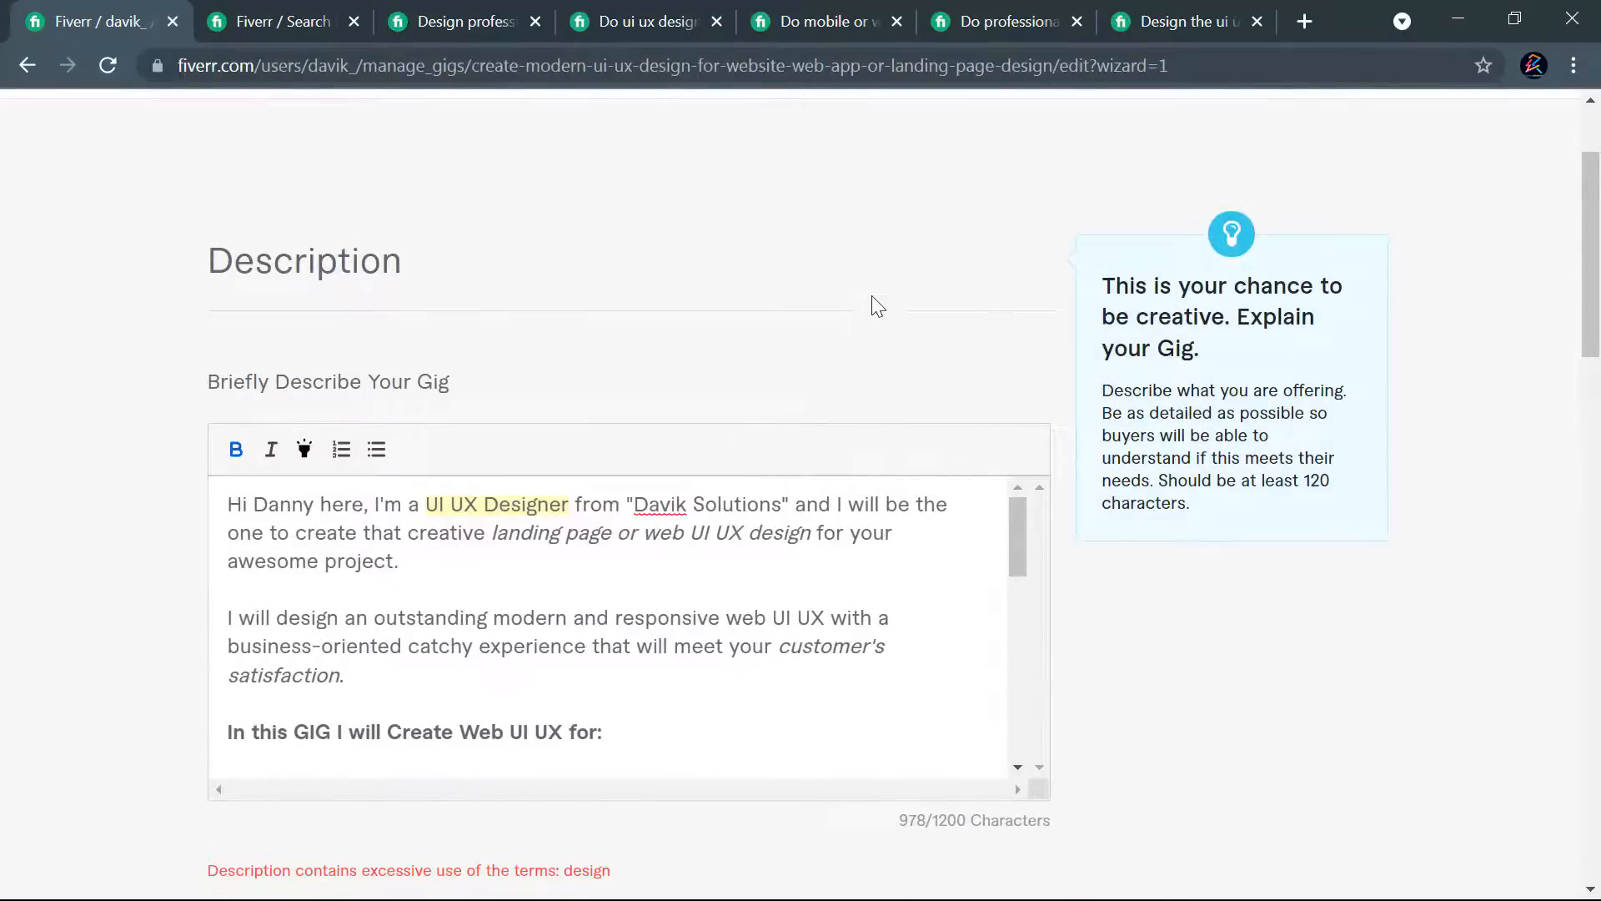
scroll(880, 305, down, 1)
scroll(513, 470, down, 2)
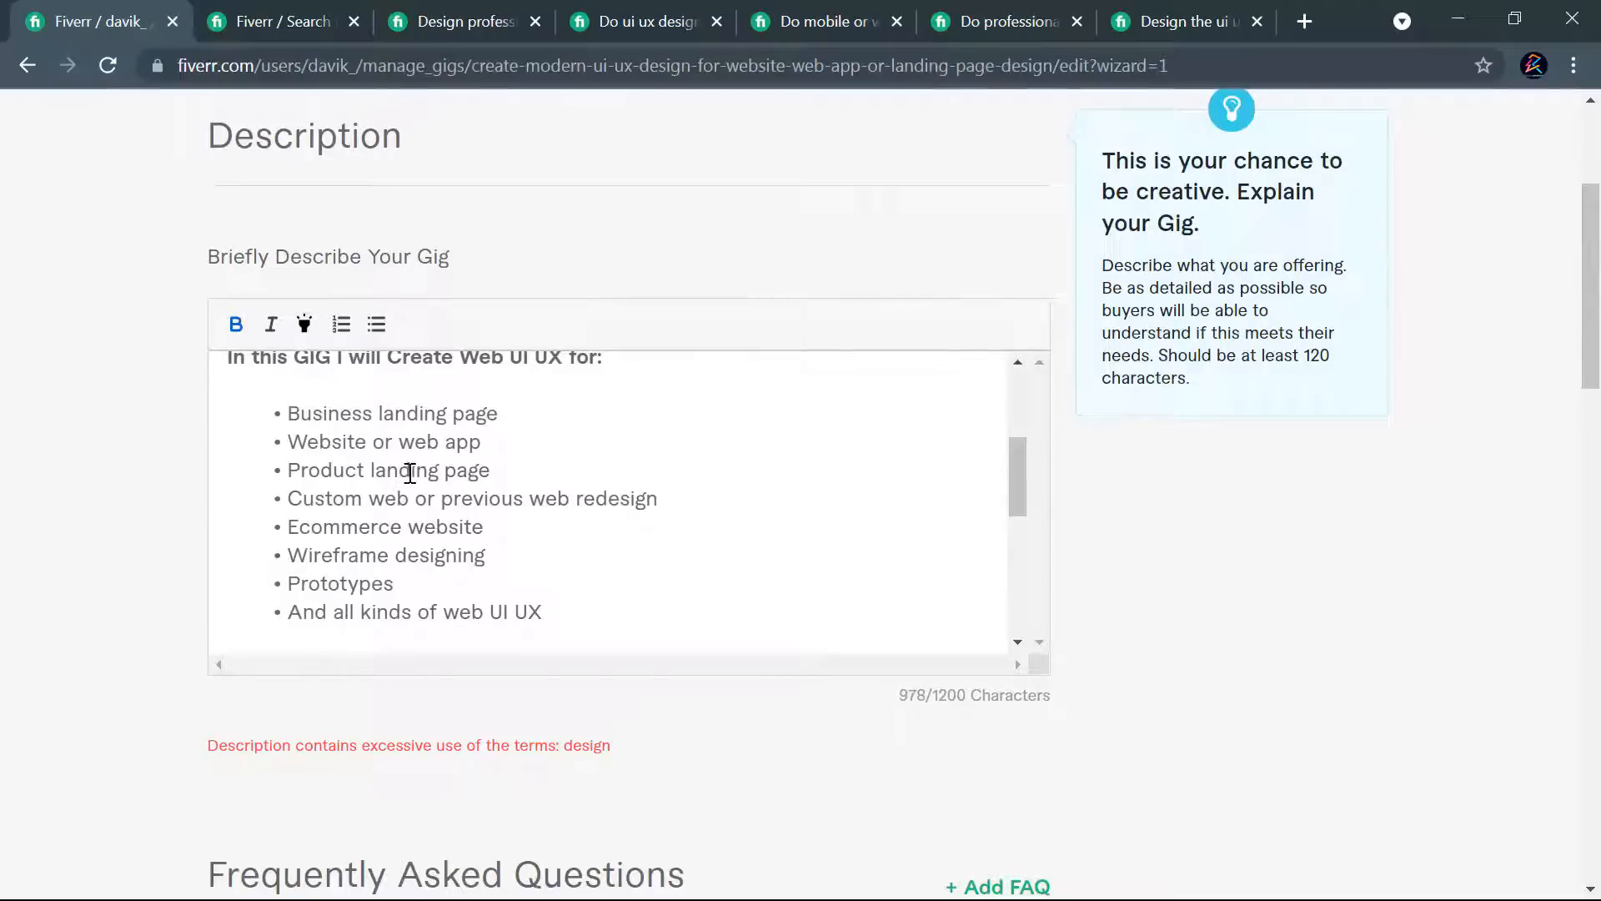
scroll(438, 467, down, 1)
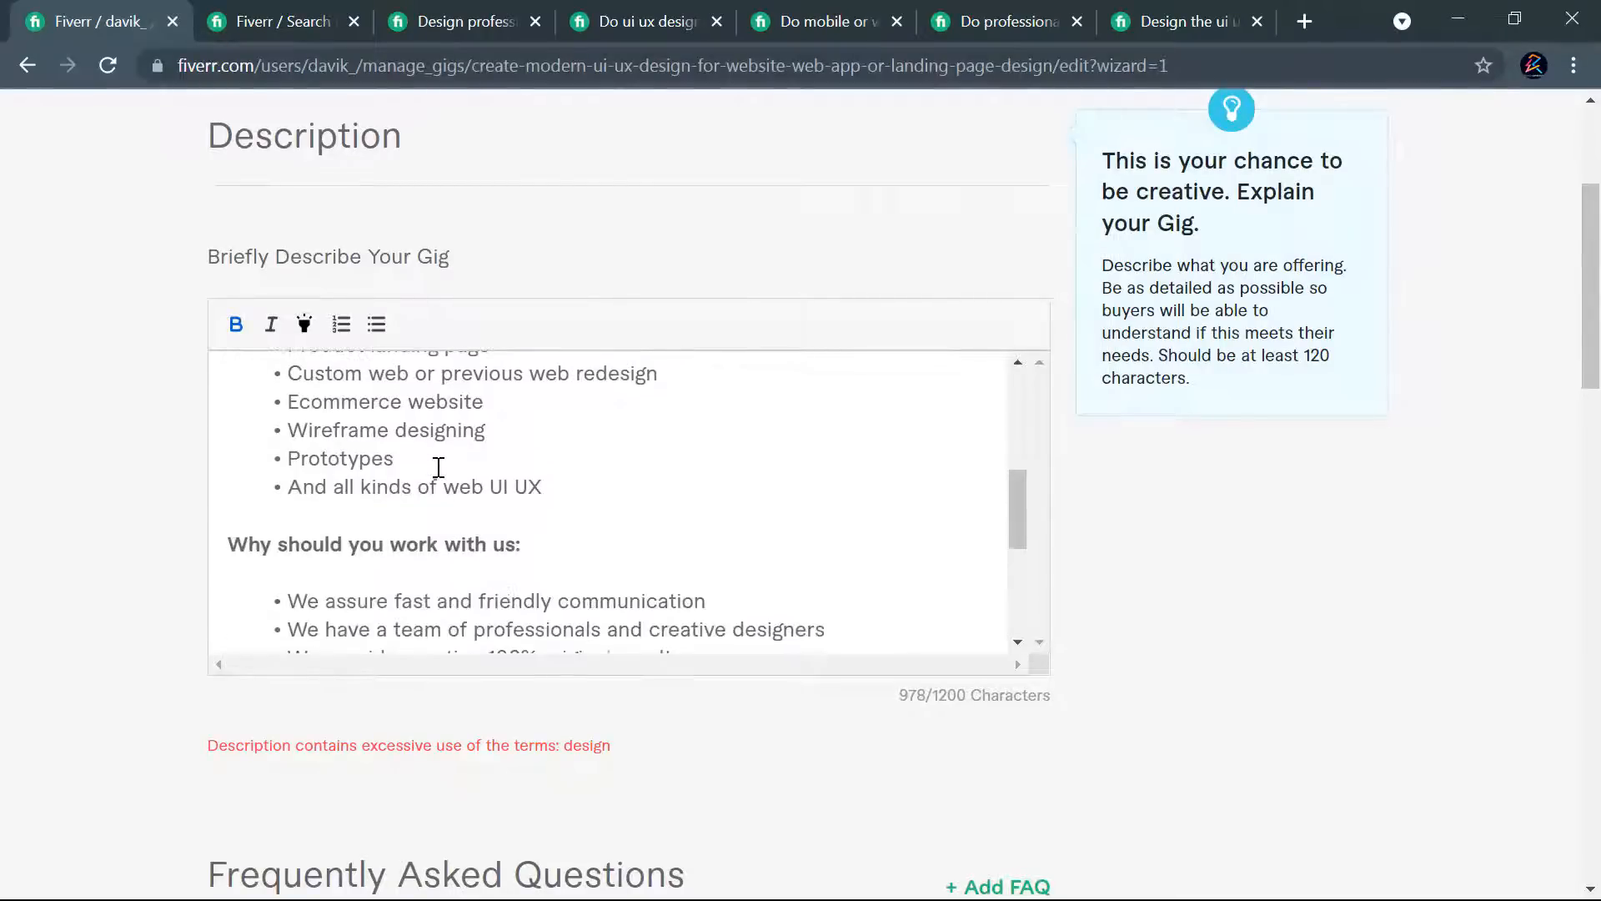
scroll(439, 486, down, 1)
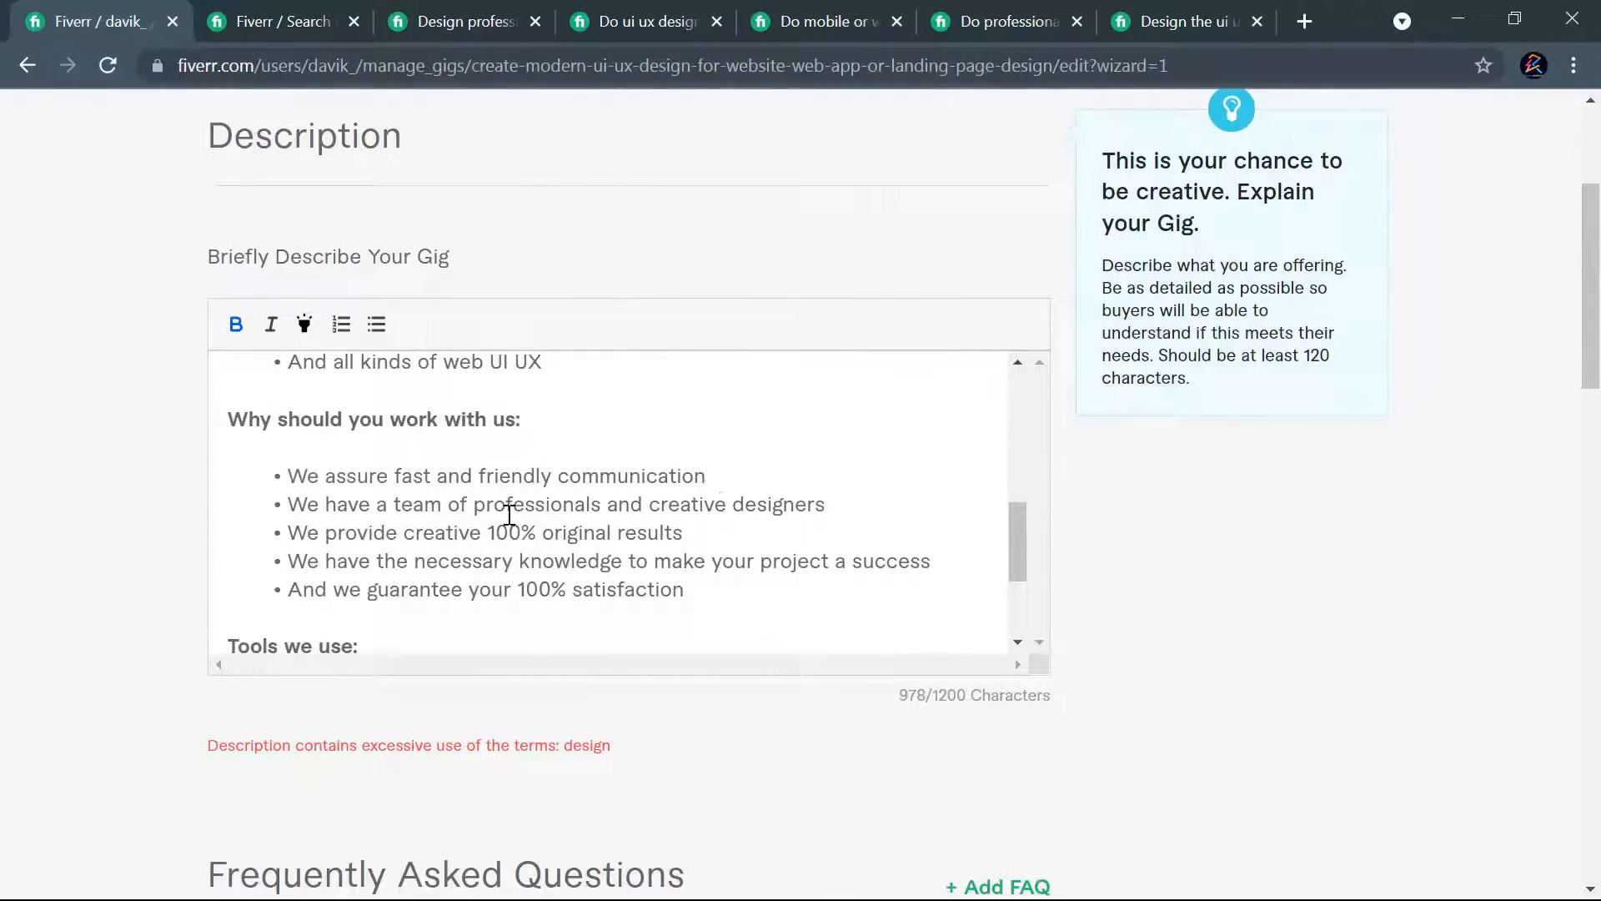
drag(733, 504, 816, 505)
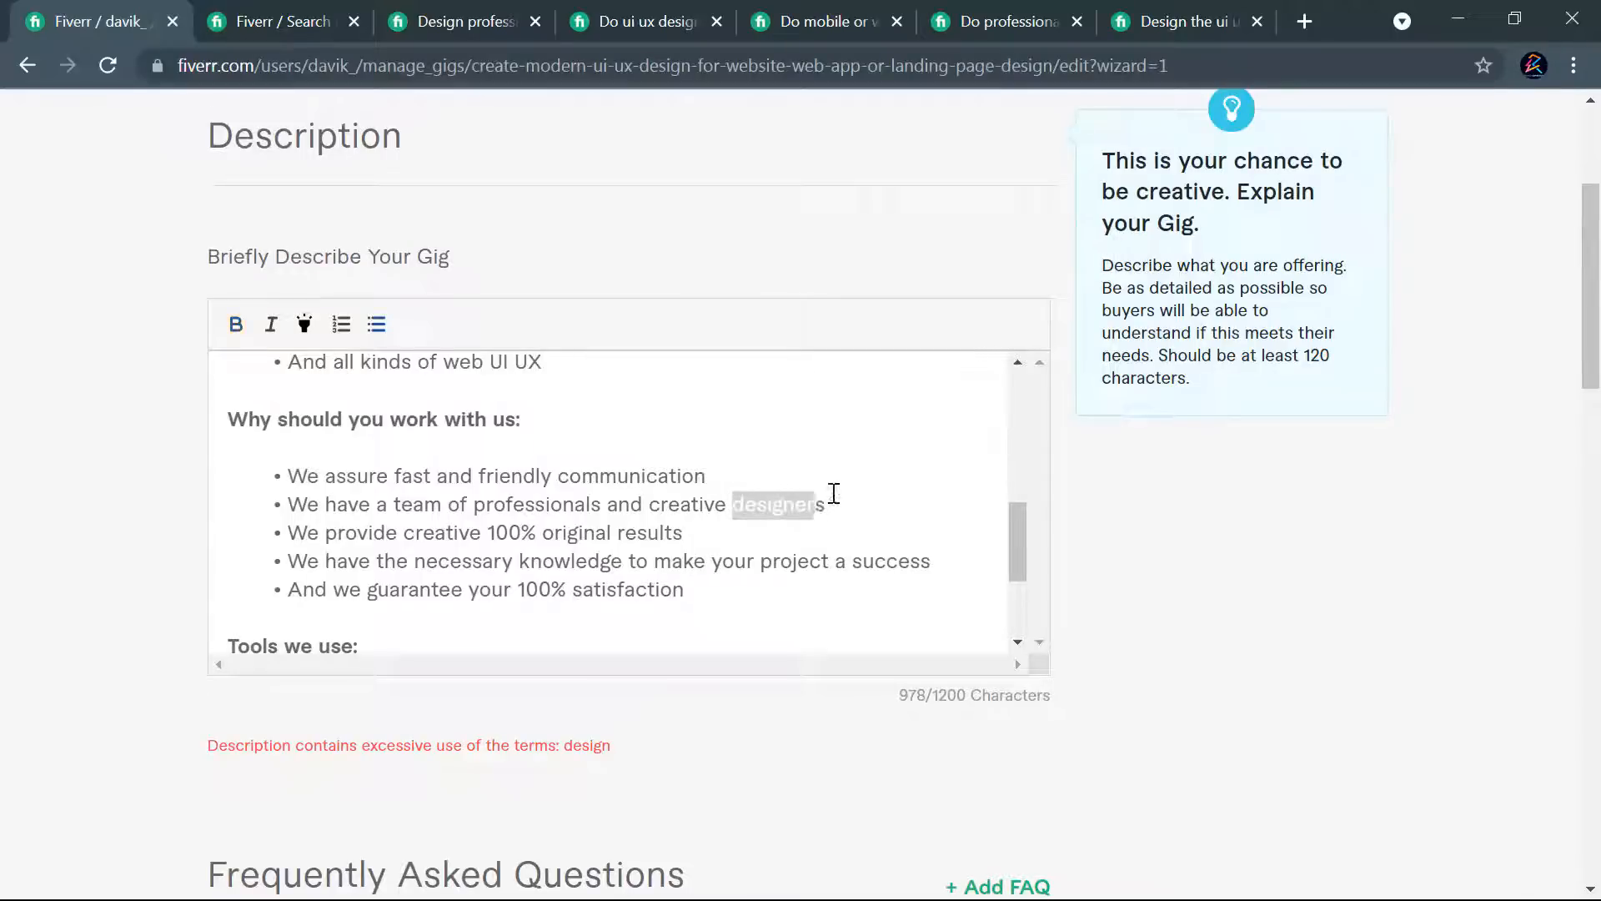
text(expert)
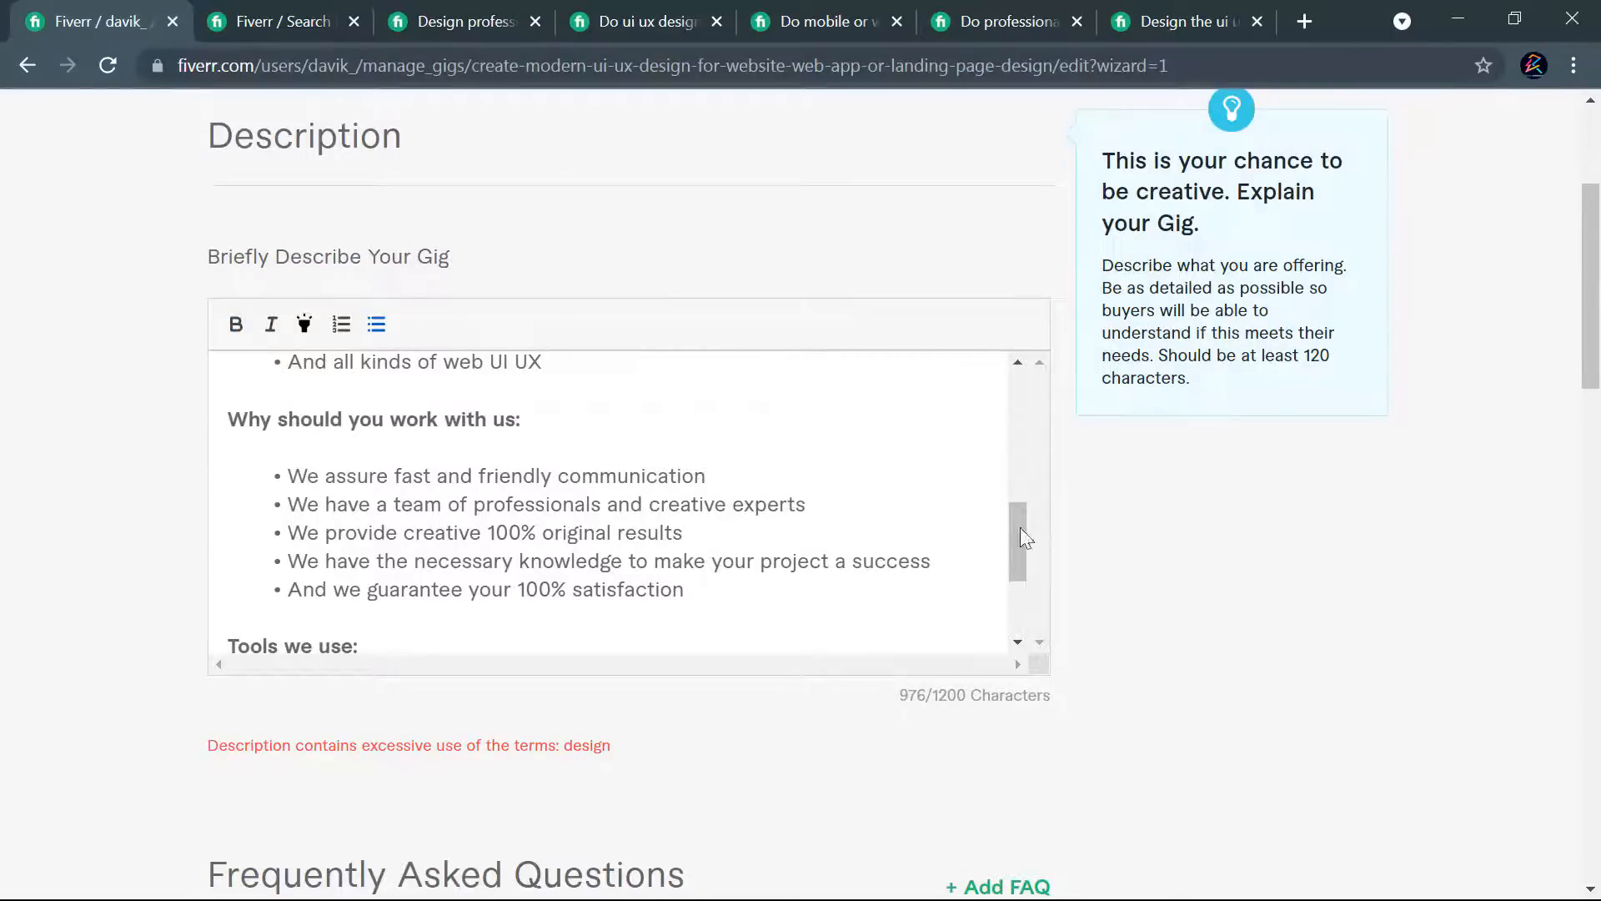
scroll(1083, 547, down, 16)
click(963, 482)
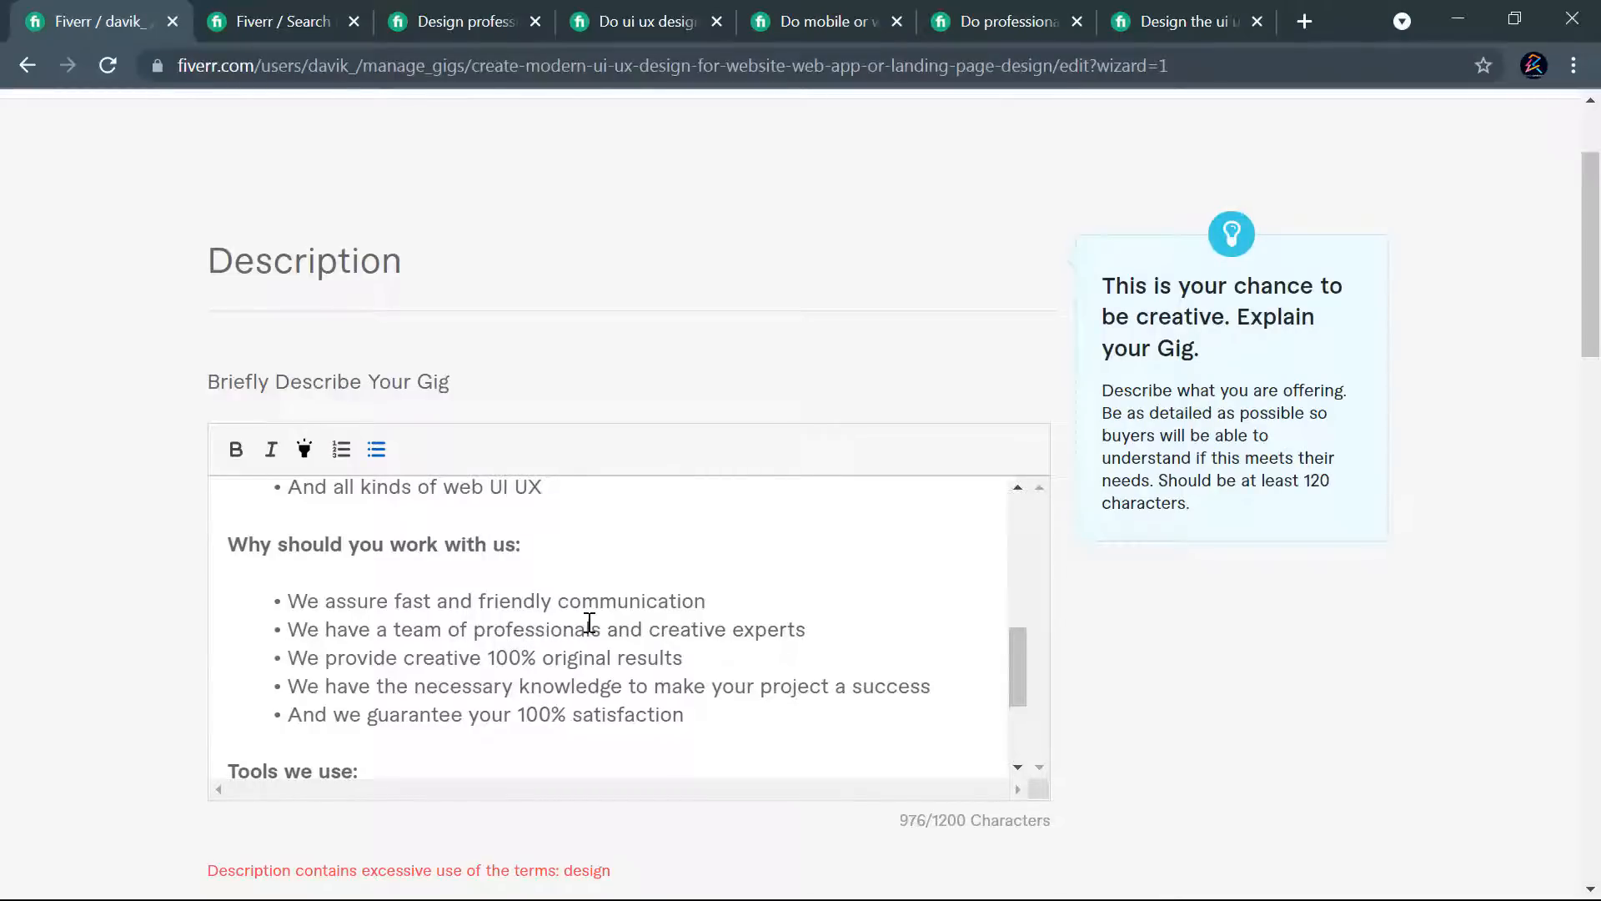
- Review the whole gig description for remaining uses of the word "design"
scroll(564, 629, down, 2)
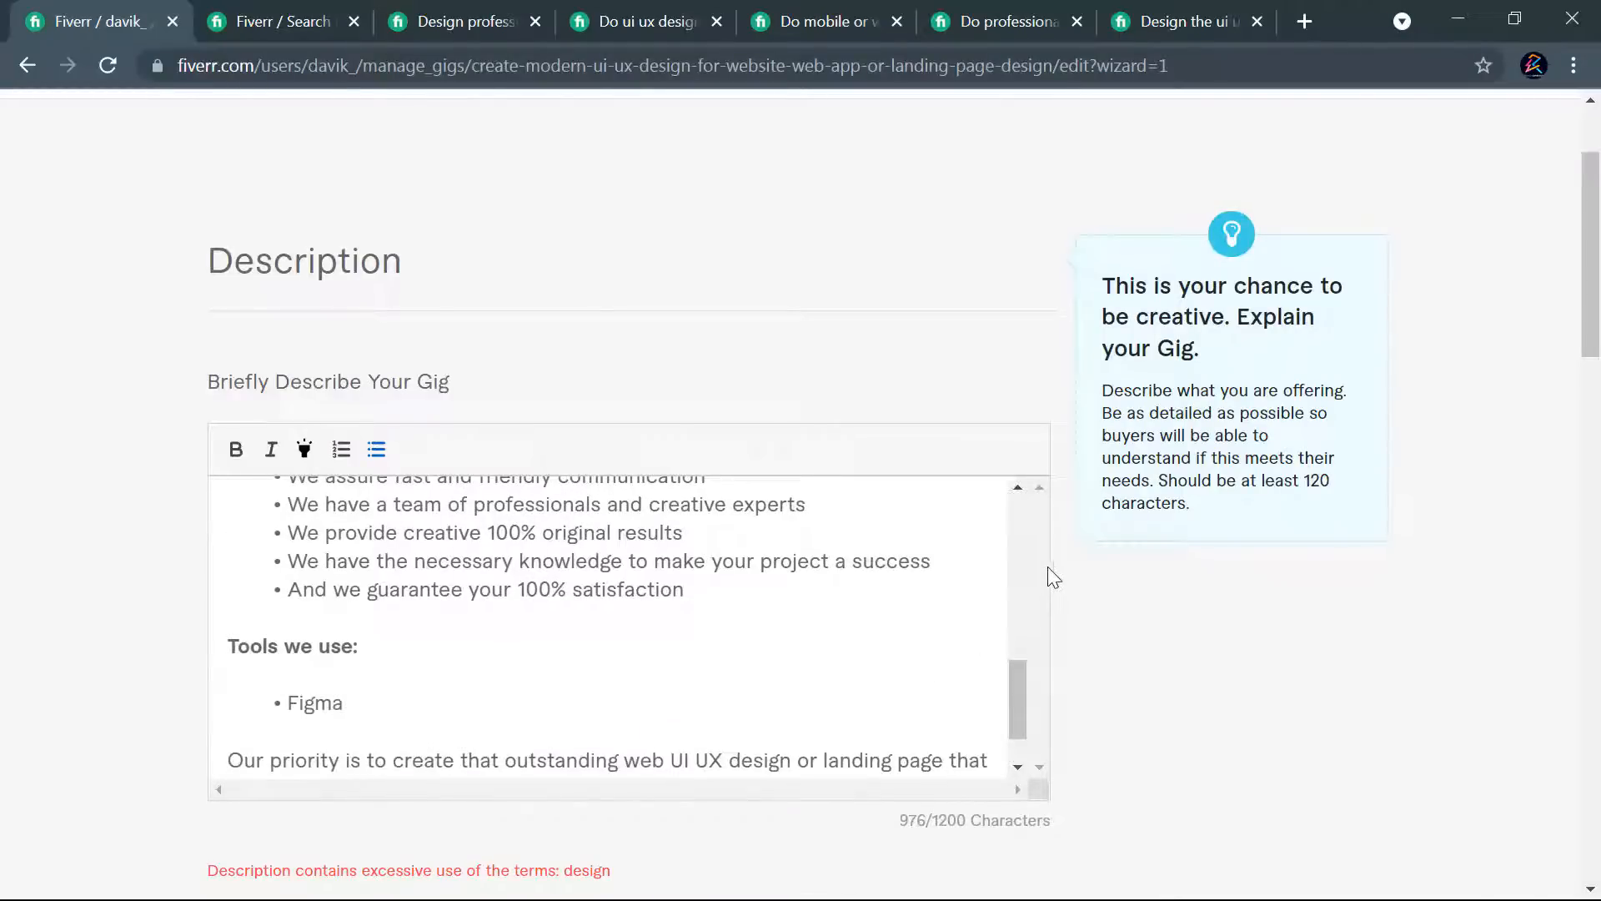
scroll(1048, 575, down, 2)
scroll(1047, 569, down, 2)
scroll(1047, 576, up, 3)
scroll(769, 551, down, 2)
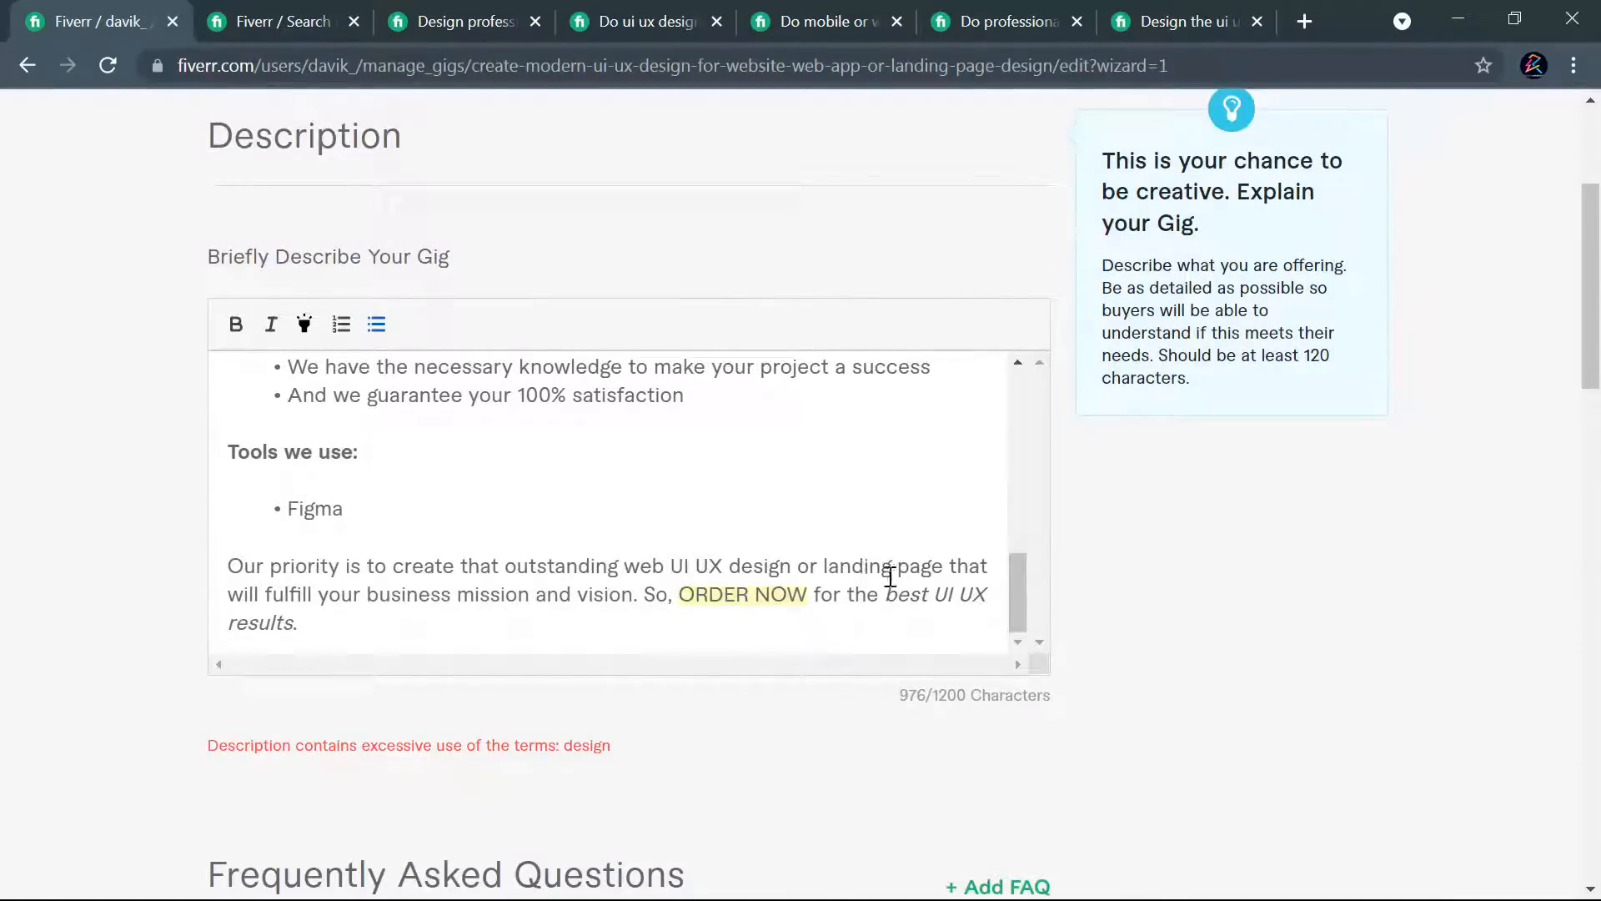
scroll(887, 608, up, 5)
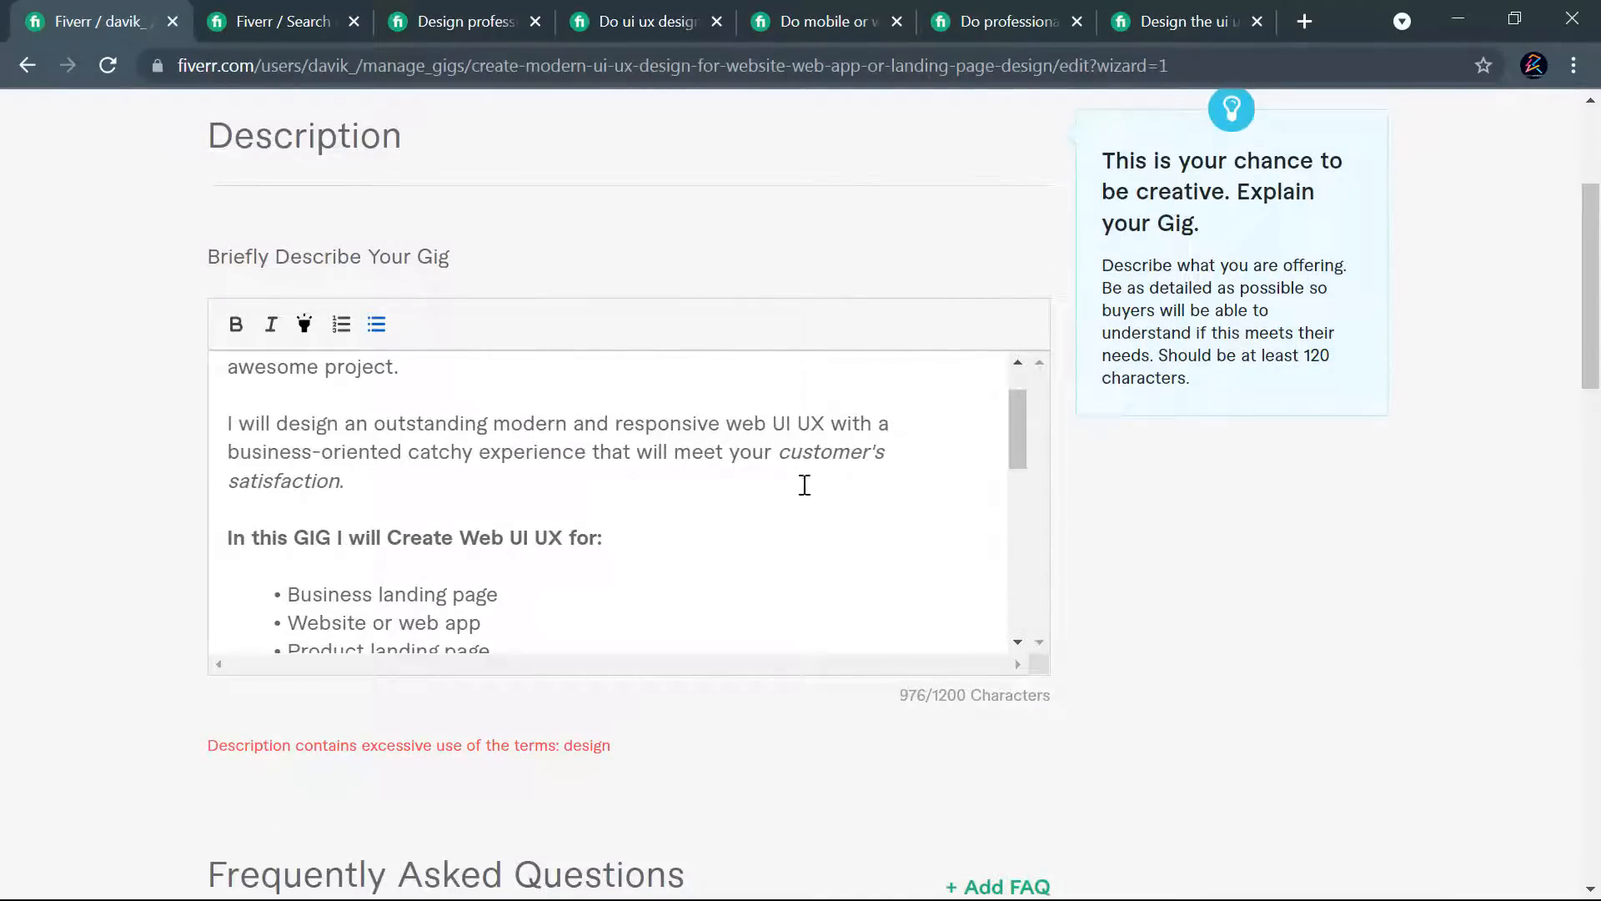
scroll(828, 467, up, 1)
scroll(833, 465, up, 2)
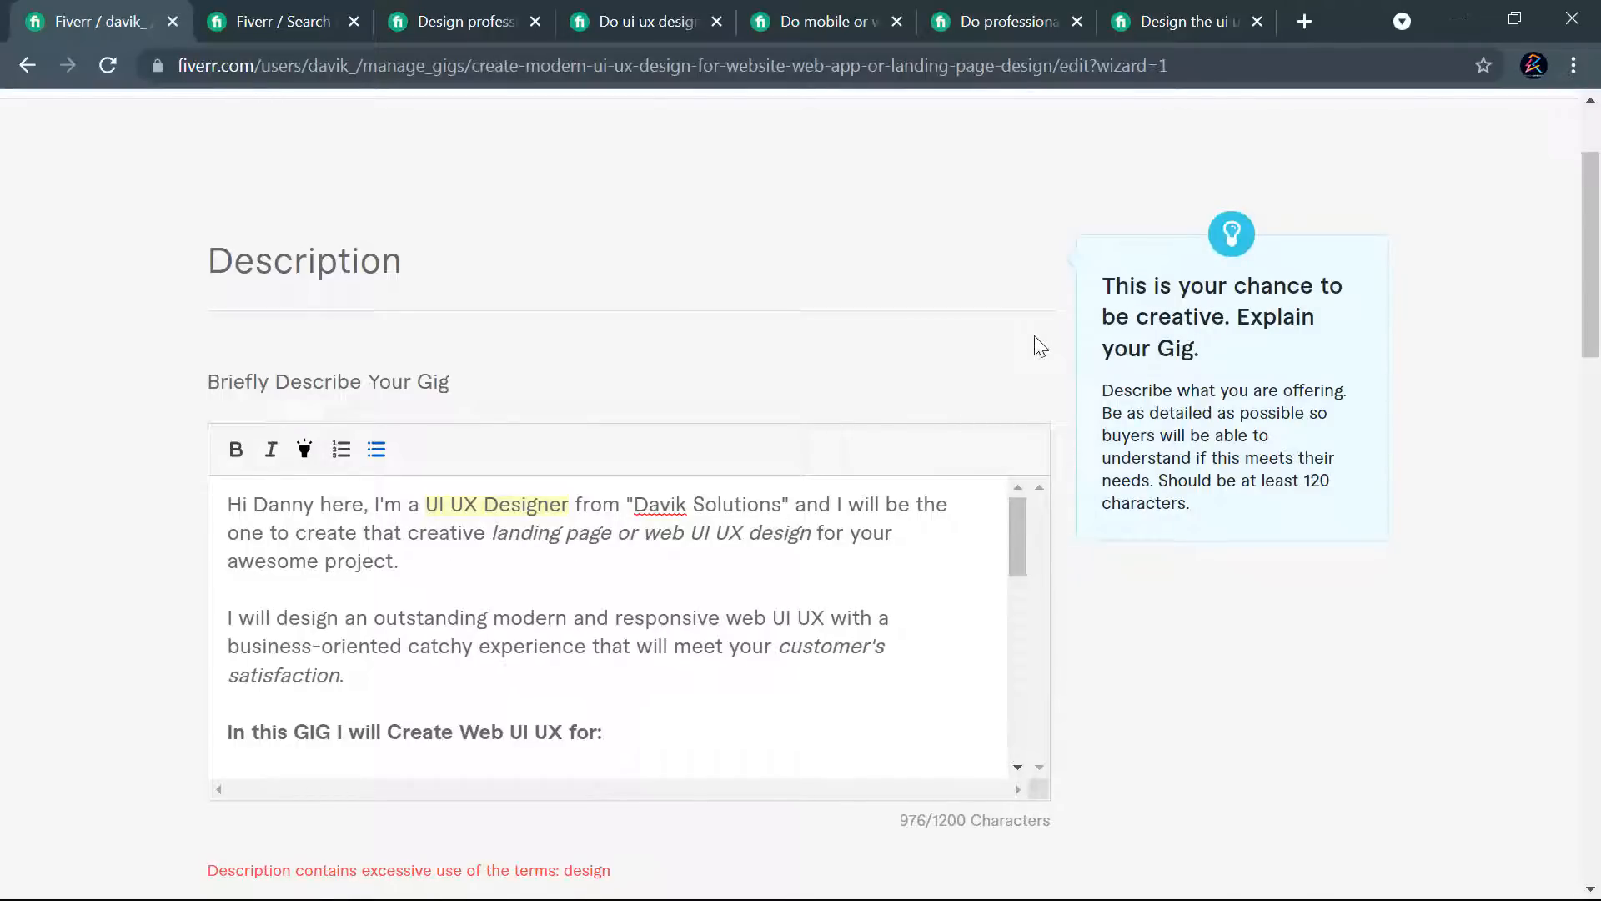
scroll(976, 326, down, 1)
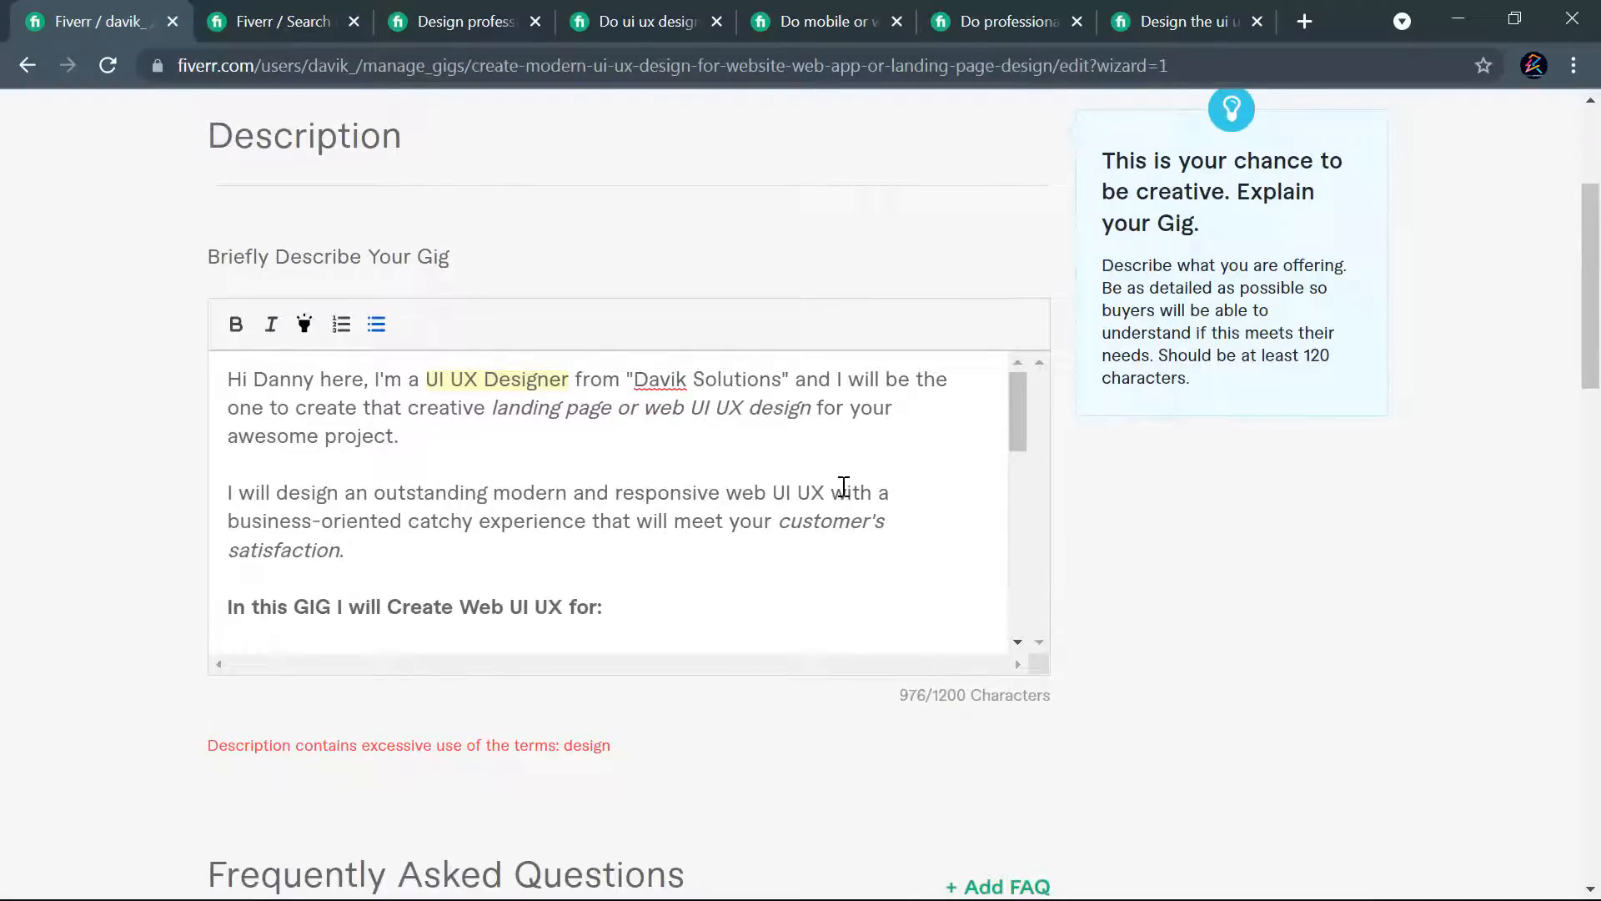
scroll(336, 526, down, 1)
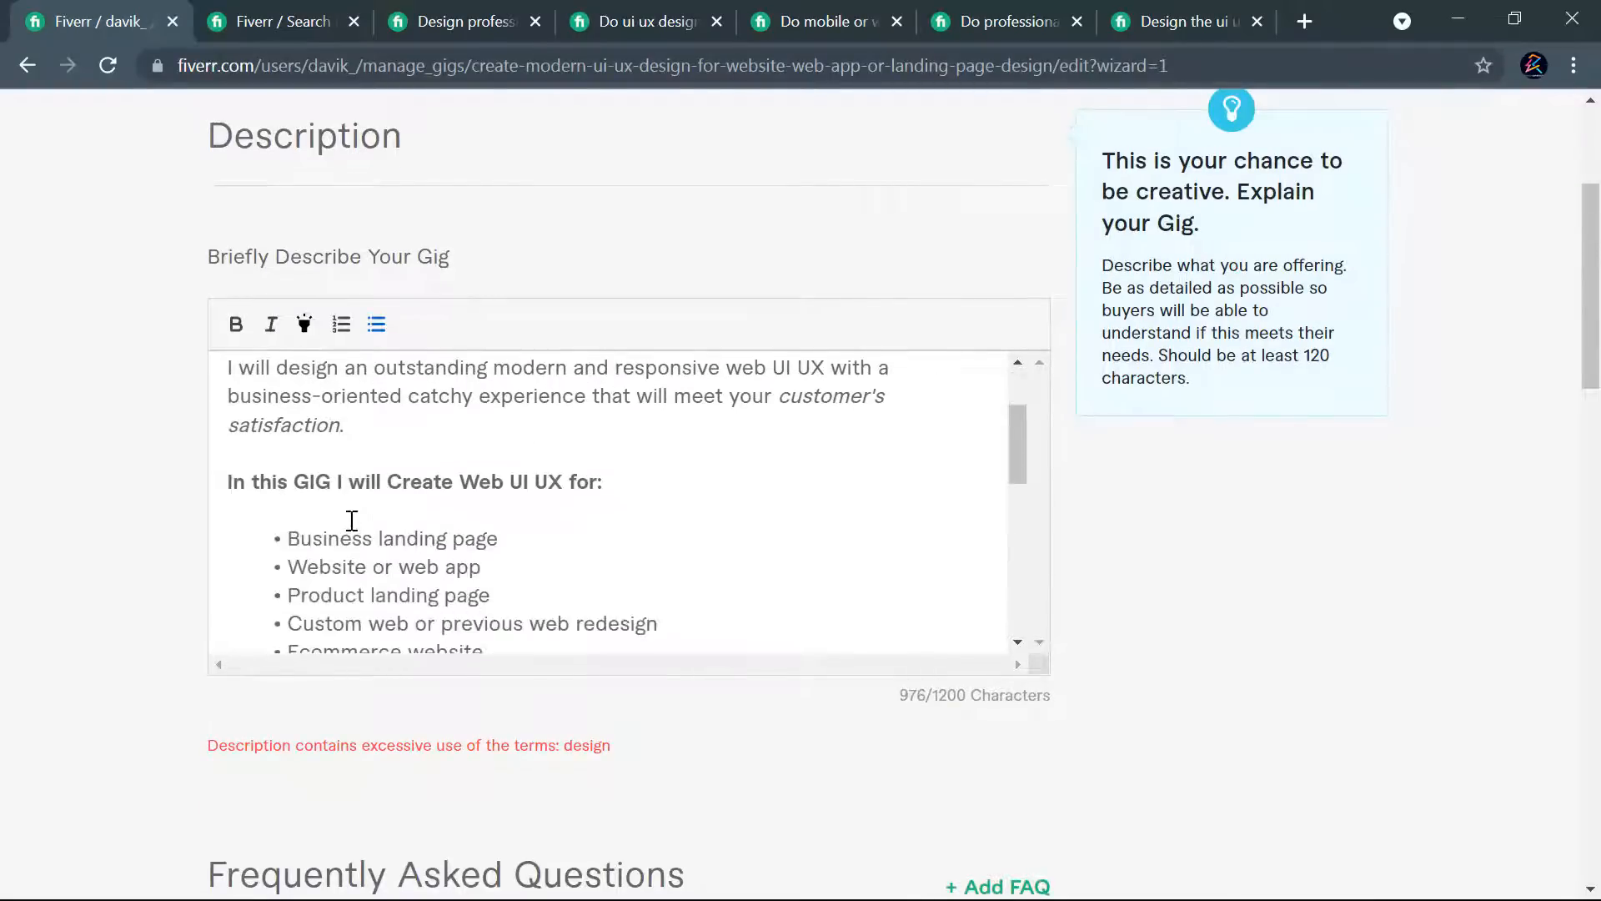
scroll(352, 520, up, 1)
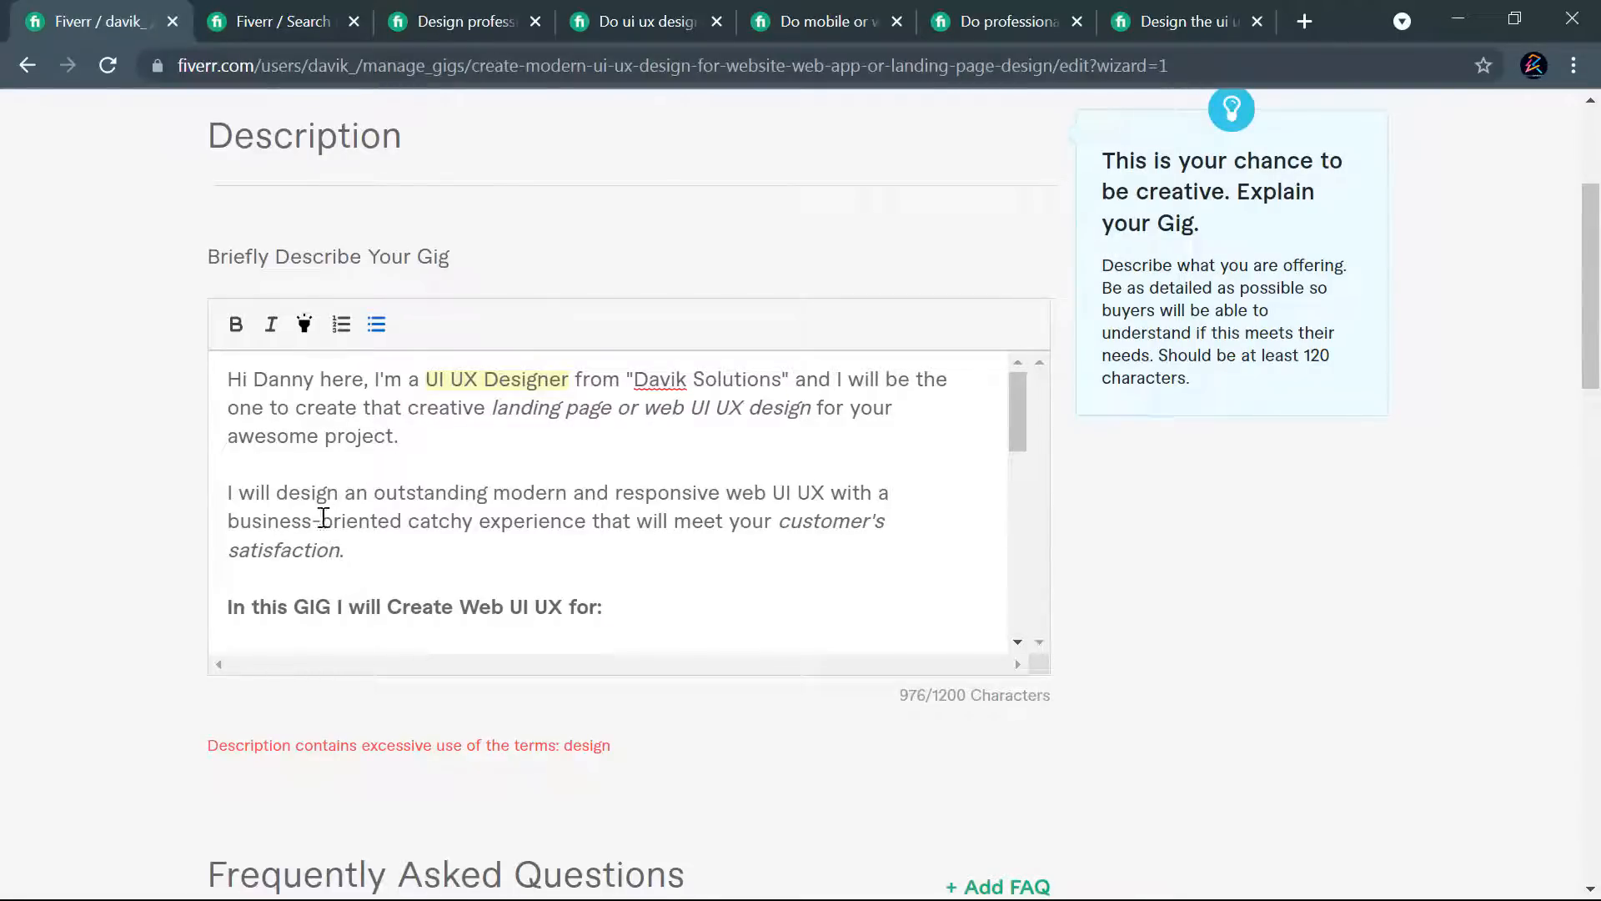
- Shorten the "Wireframe designing" bullet to "Wireframes" and try to save and continue
scroll(511, 465, down, 3)
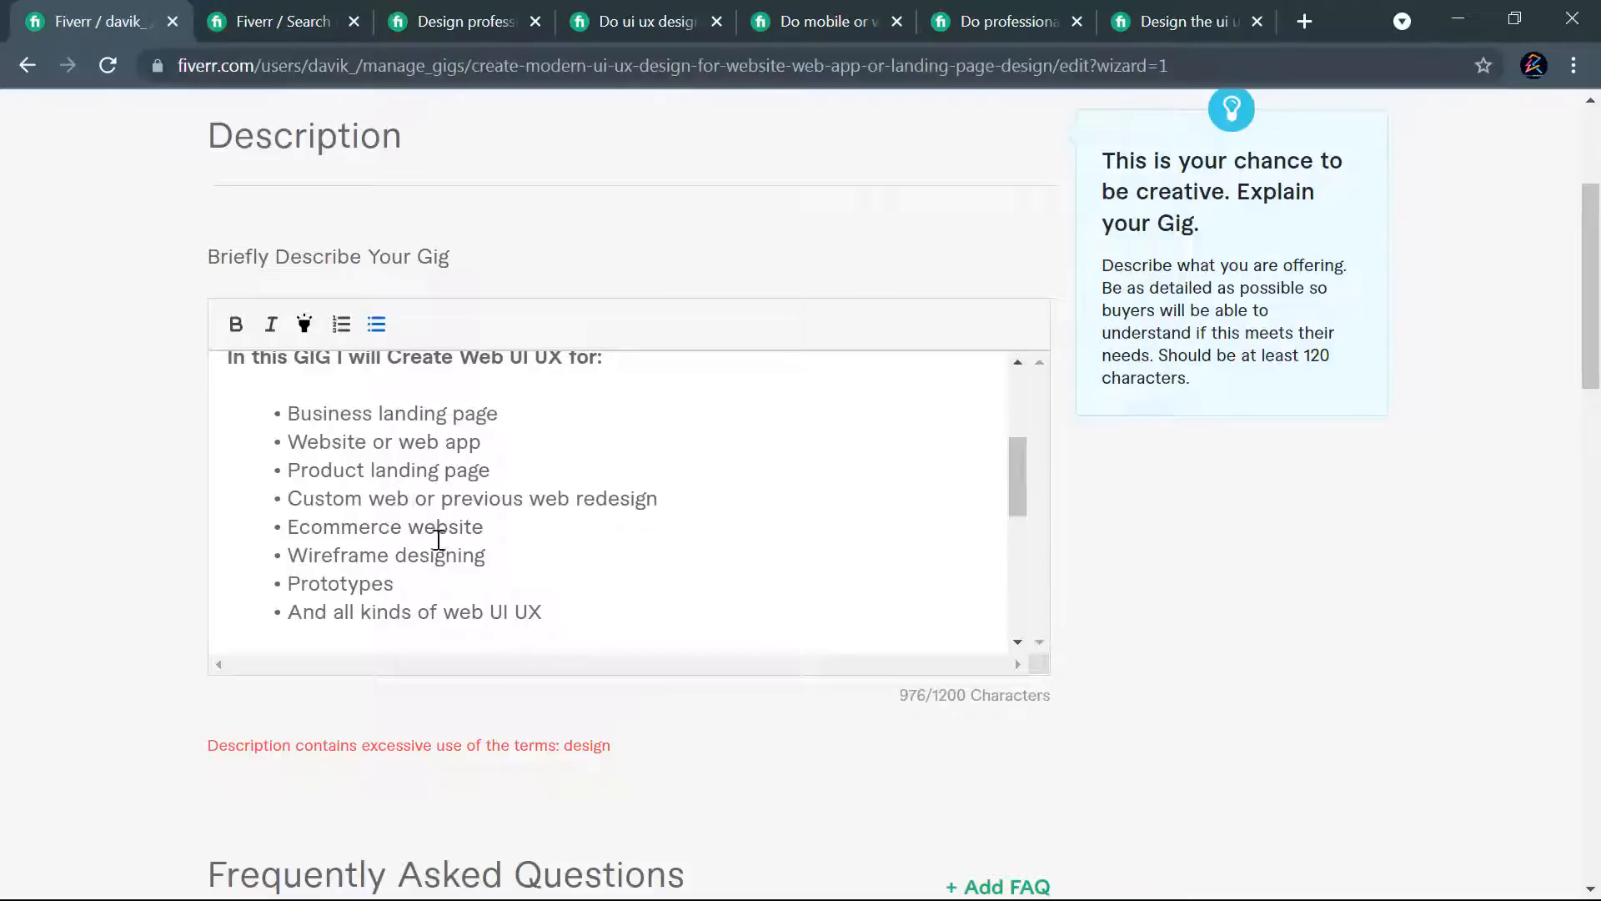
click(390, 555)
drag(490, 555, 395, 560)
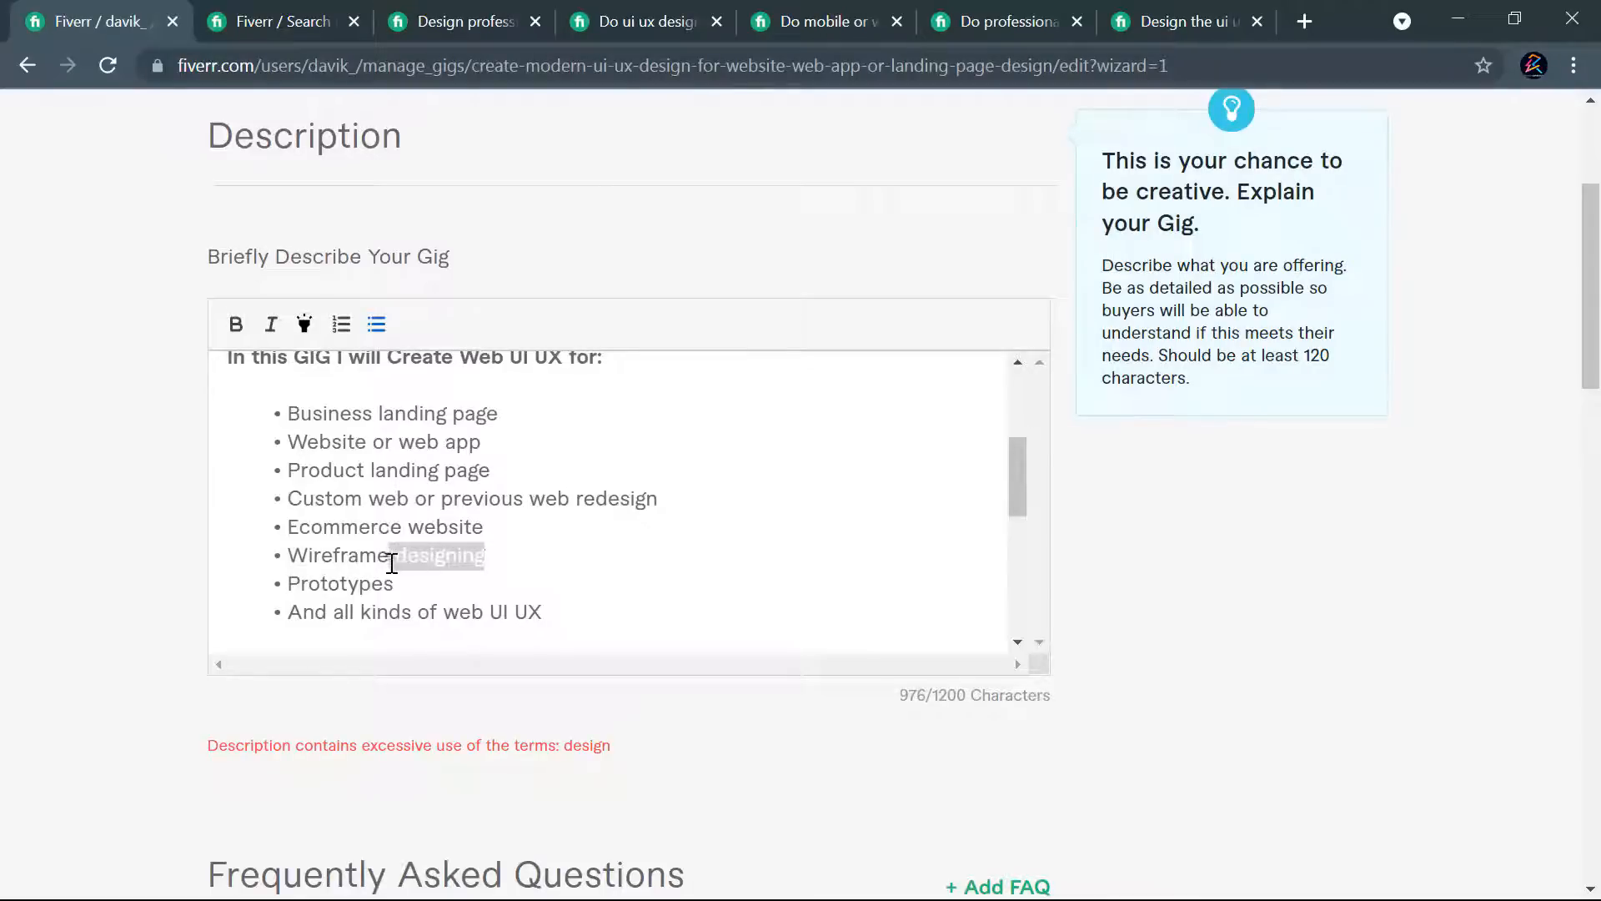
text(s)
scroll(1167, 625, down, 2)
scroll(1079, 679, down, 14)
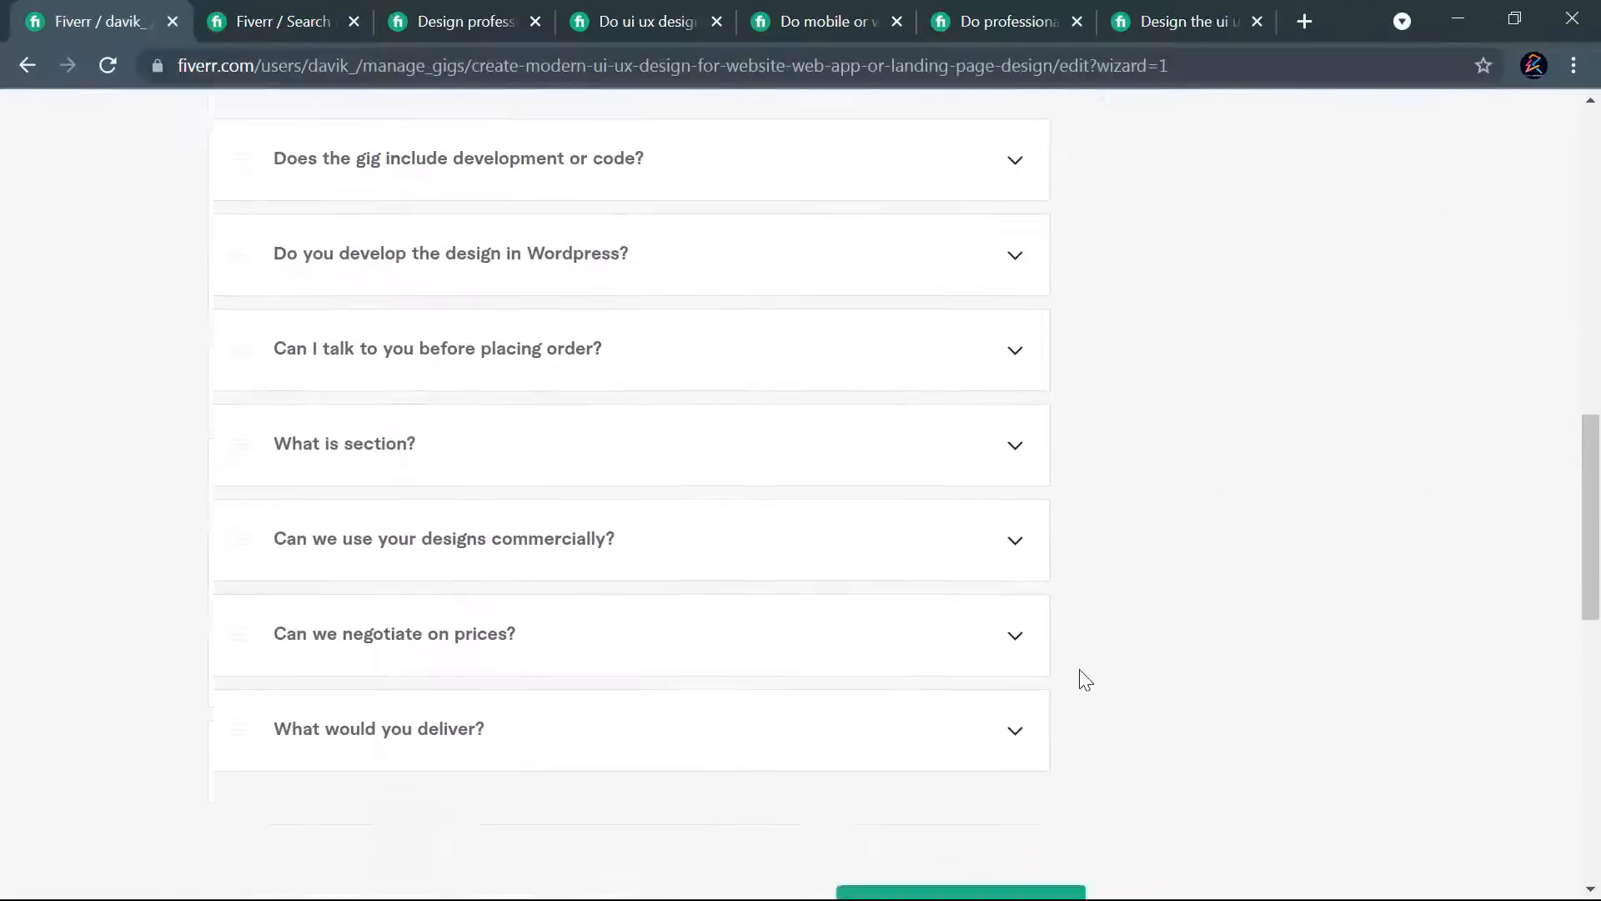
click(900, 470)
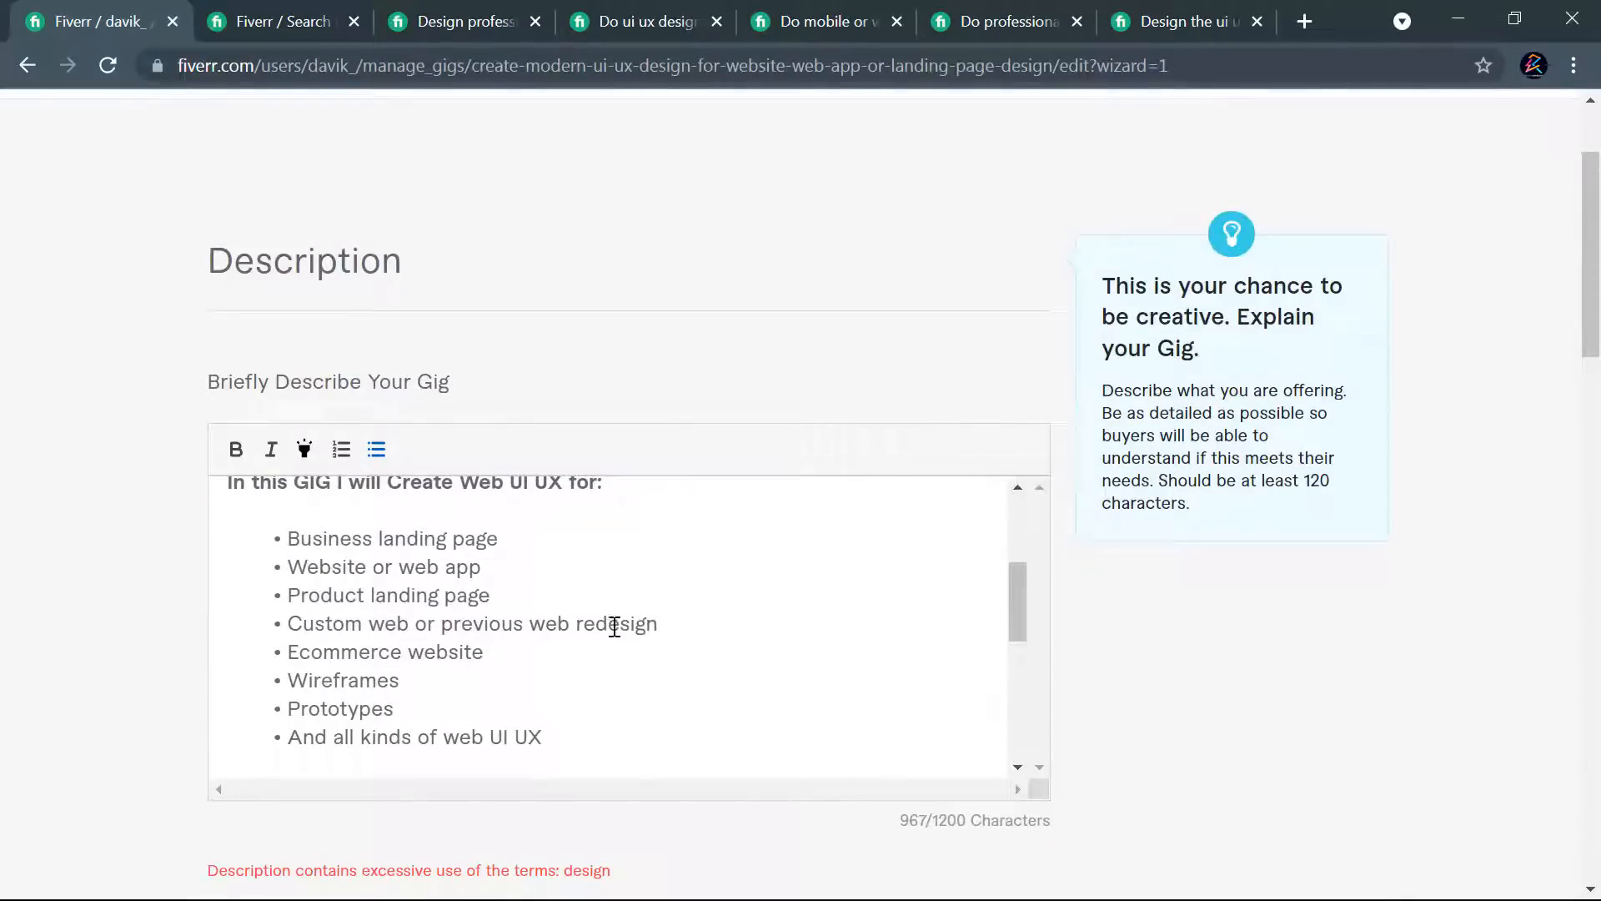
- Delete the "Custom web or previous web redesign" bullet from the services list and try to save and continue
drag(662, 624, 280, 613)
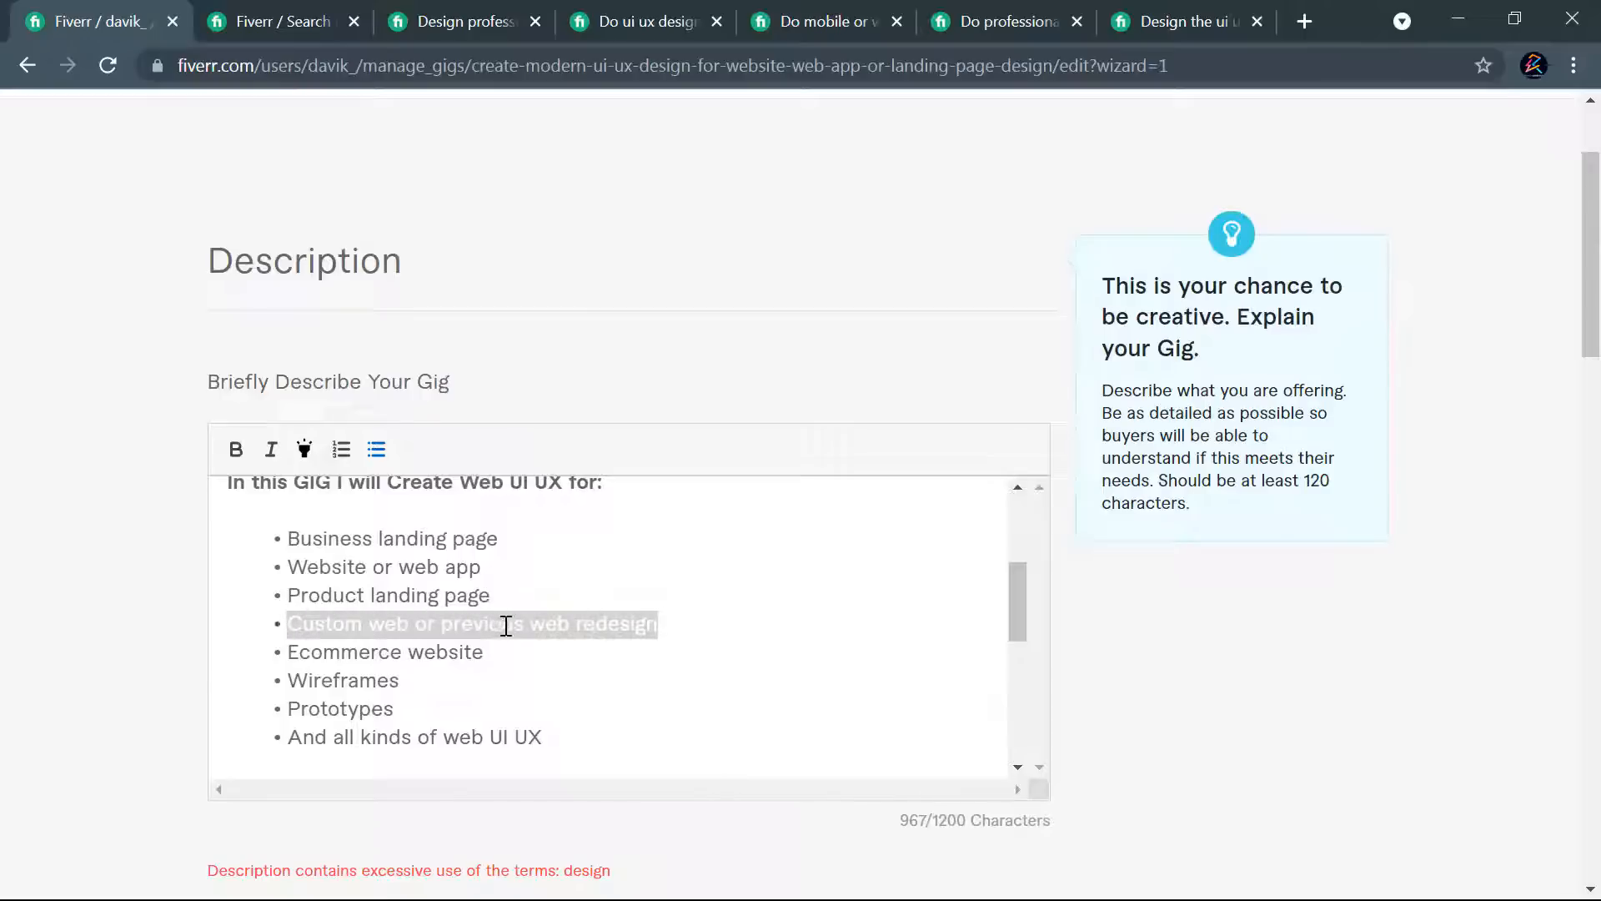
key(BackSpace)
key(BackSpace)
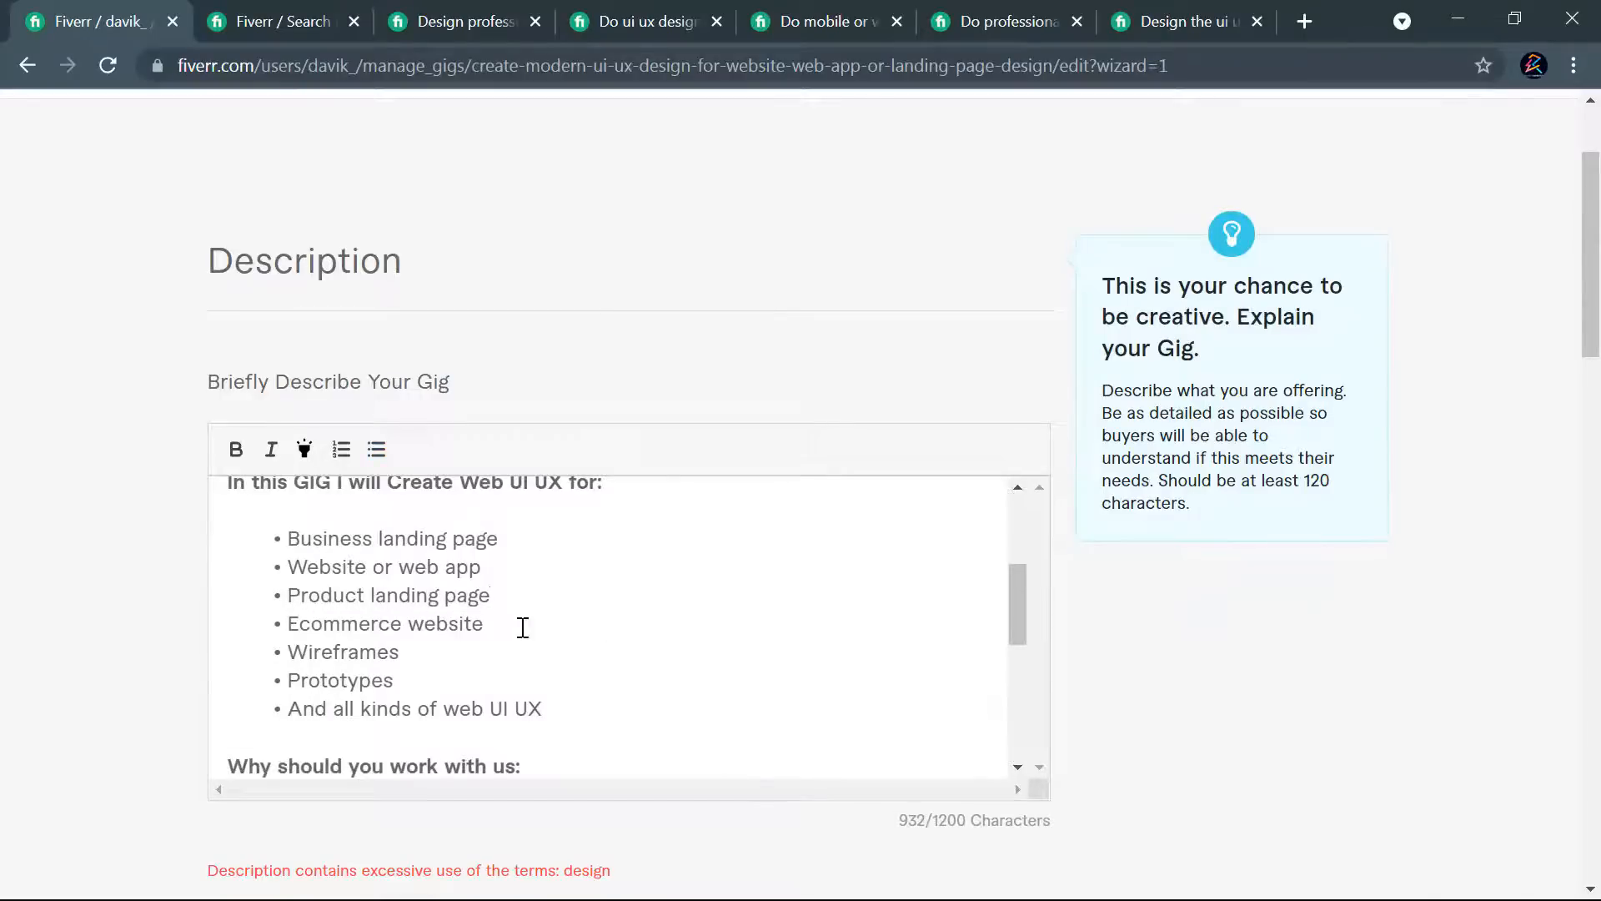
scroll(1026, 547, down, 15)
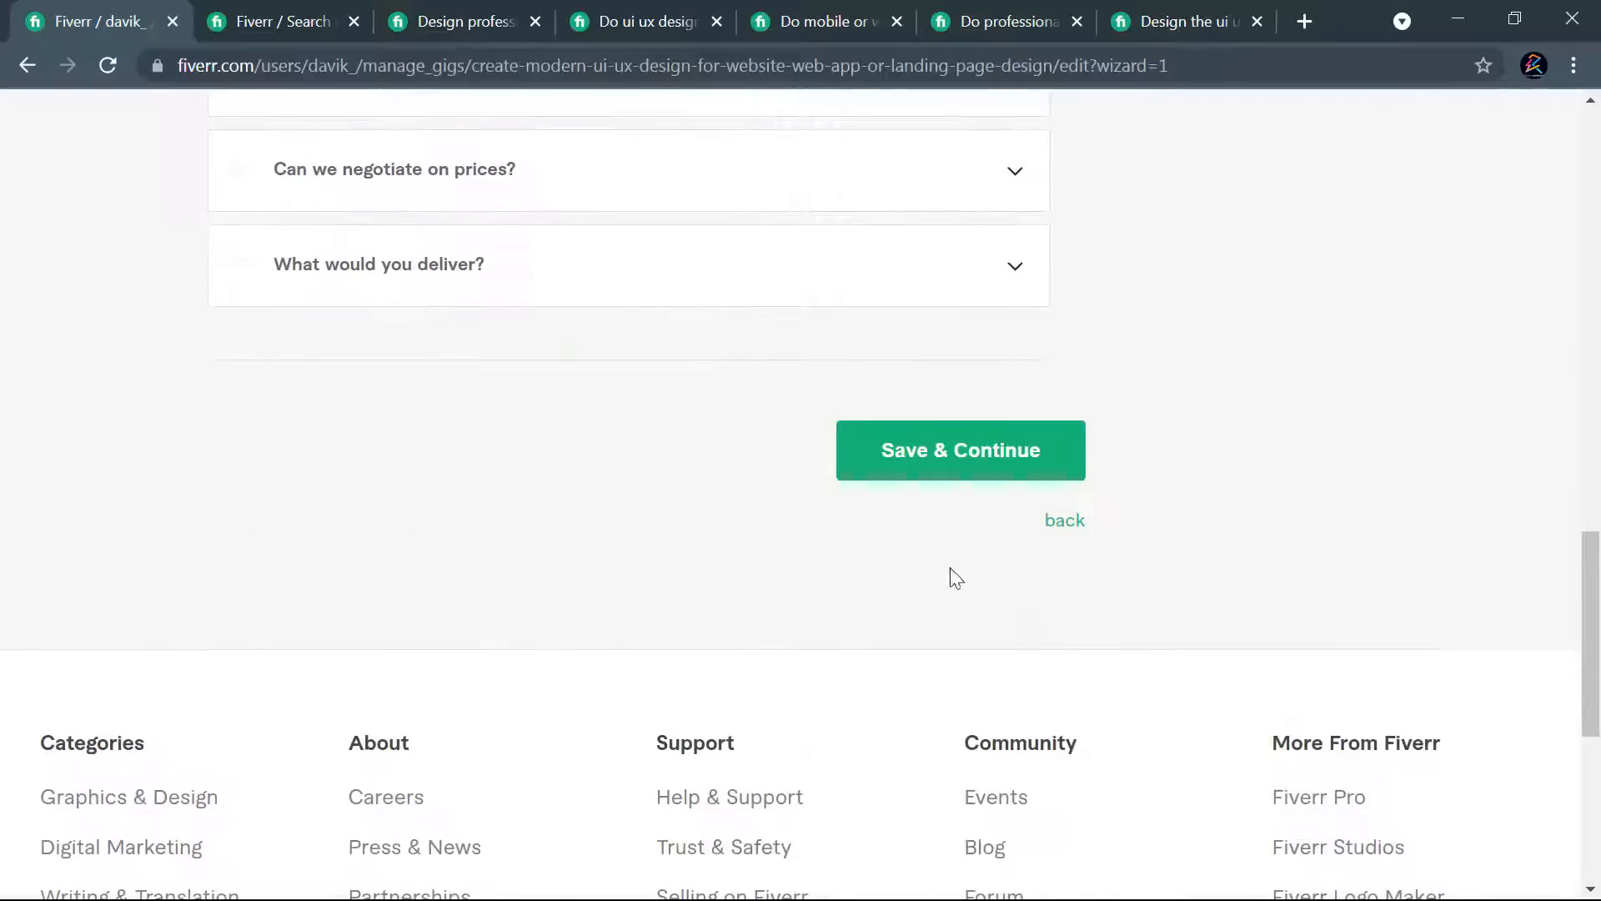
click(933, 468)
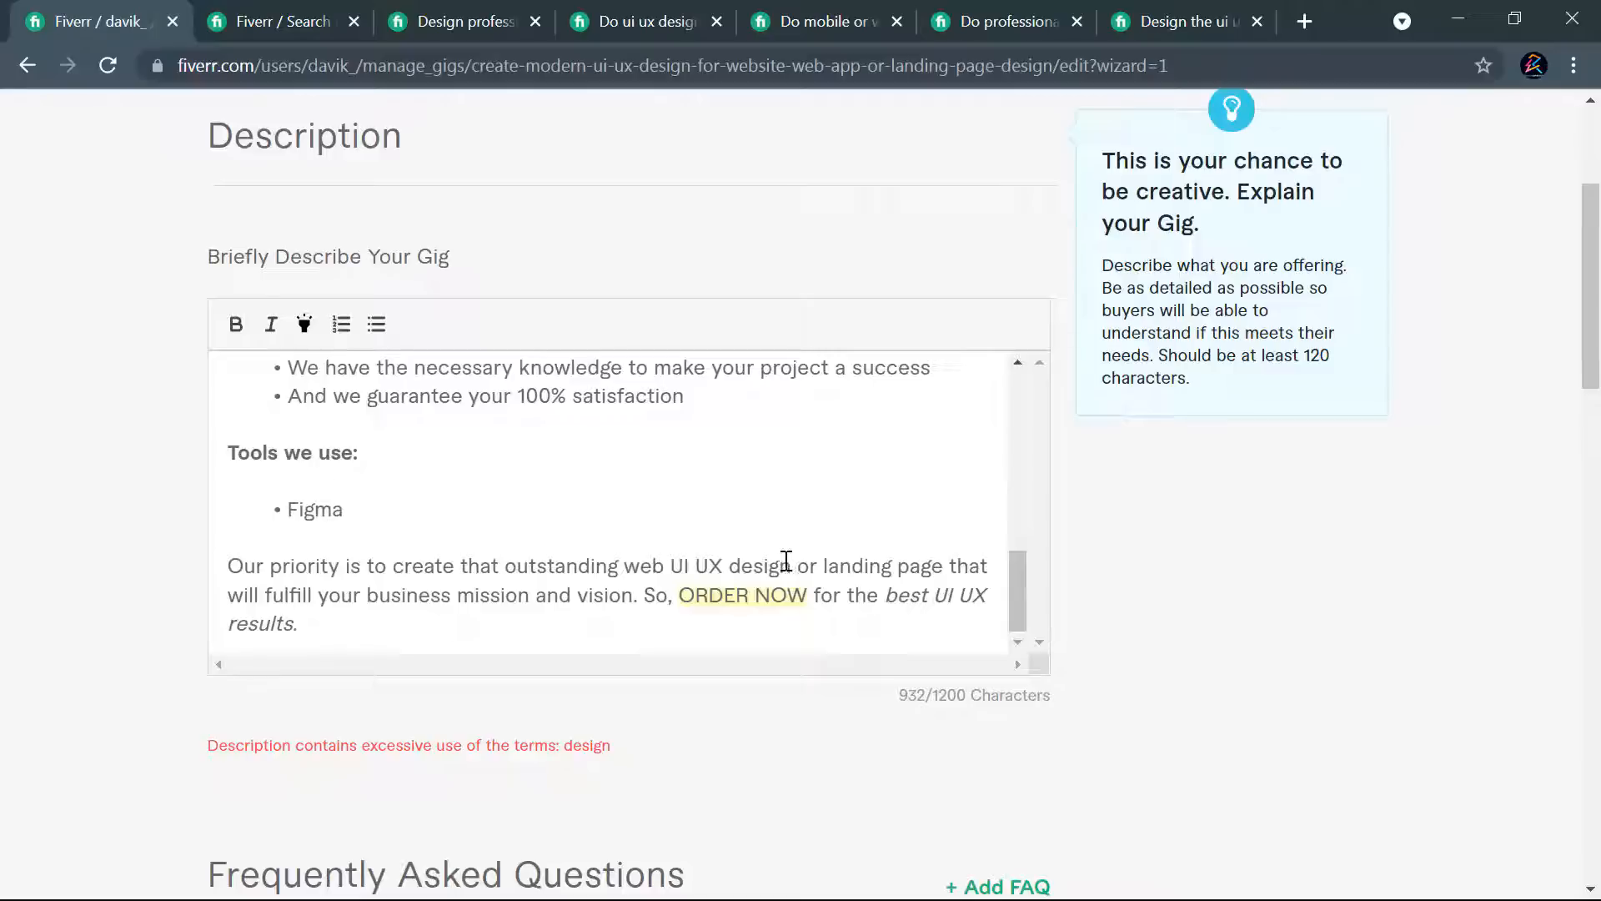
- Remove the word "design" after "web UI UX" in the closing paragraph and try to save and continue
drag(789, 563, 722, 564)
key(BackSpace)
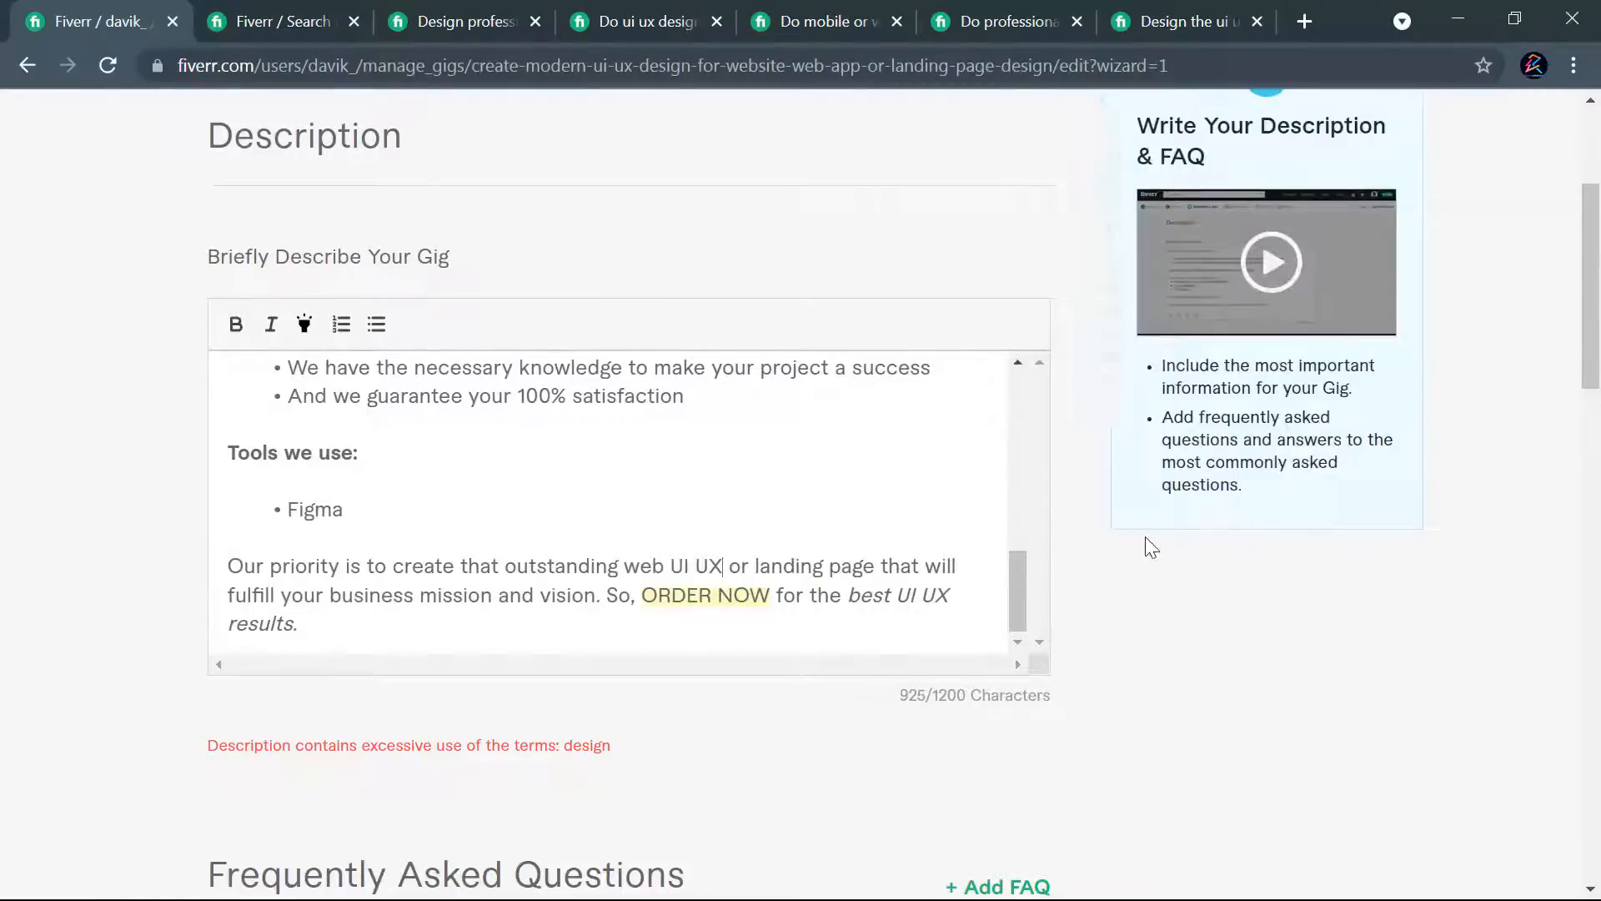
scroll(1060, 634, down, 7)
scroll(1059, 636, down, 6)
click(990, 697)
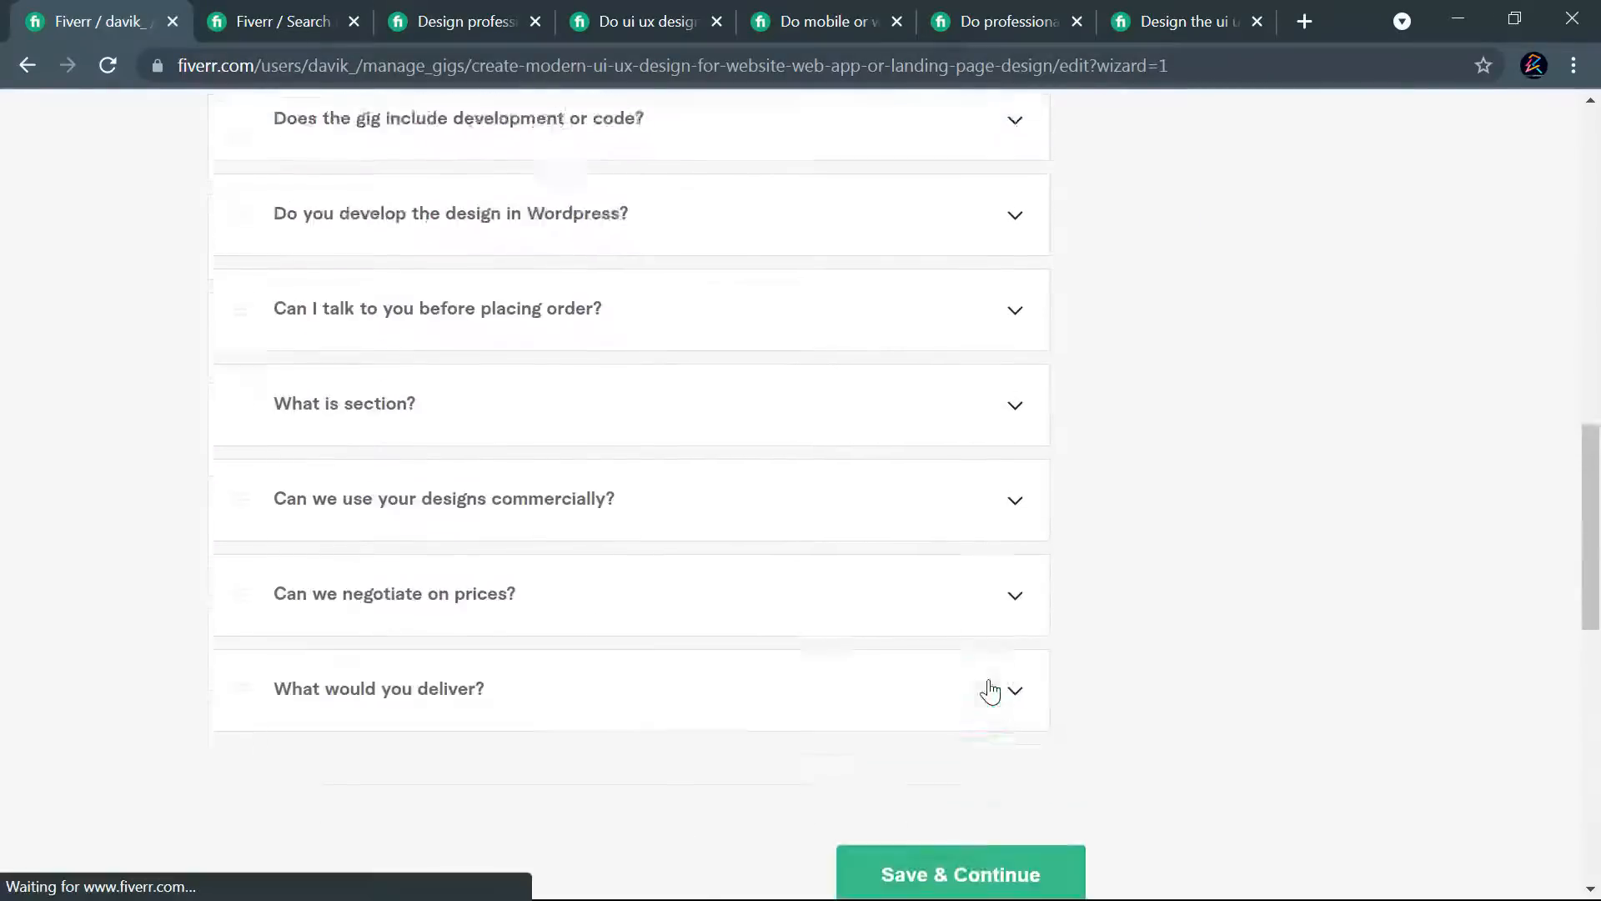
scroll(926, 546, up, 3)
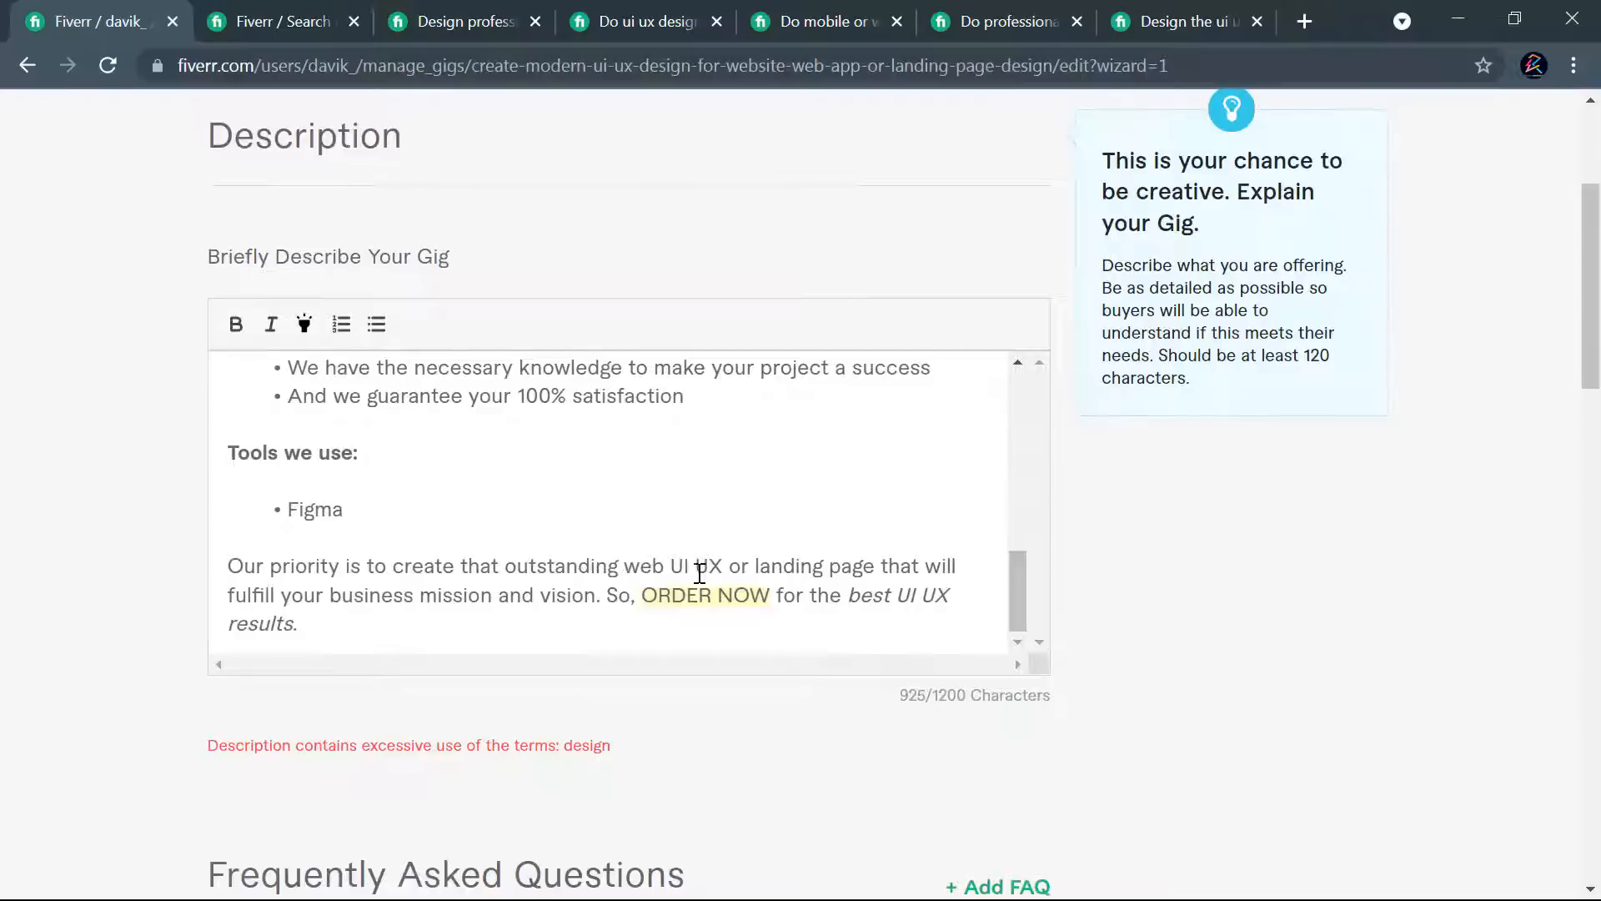
- Undo the removal of "design" in the closing paragraph and reread the whole description for other uses of the word
key(ctrl+z)
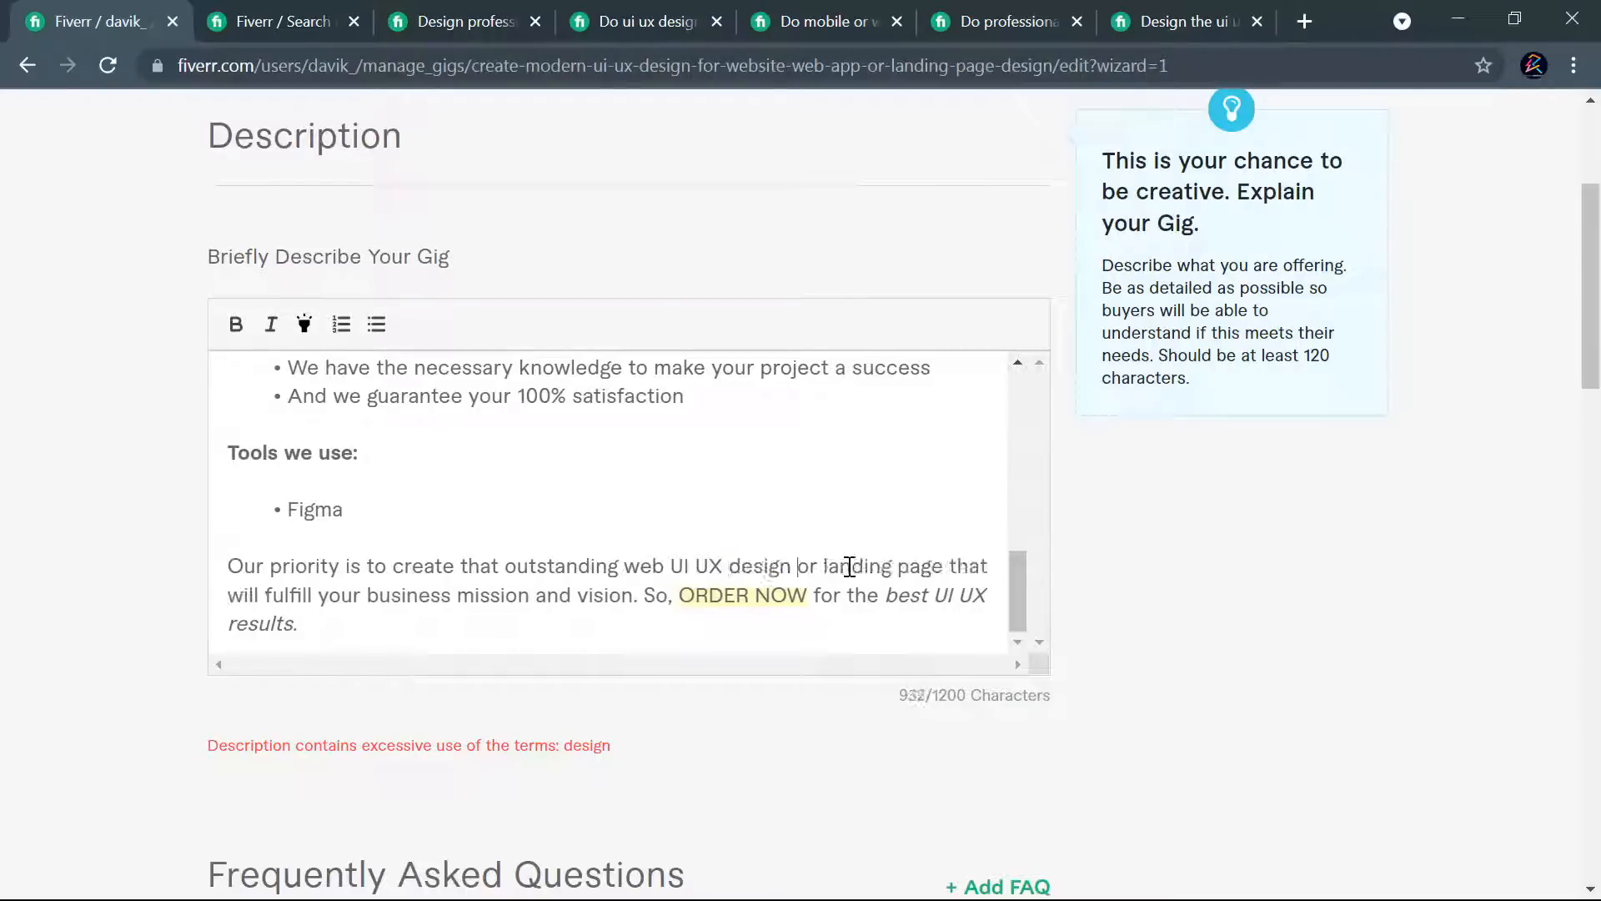
scroll(598, 514, up, 2)
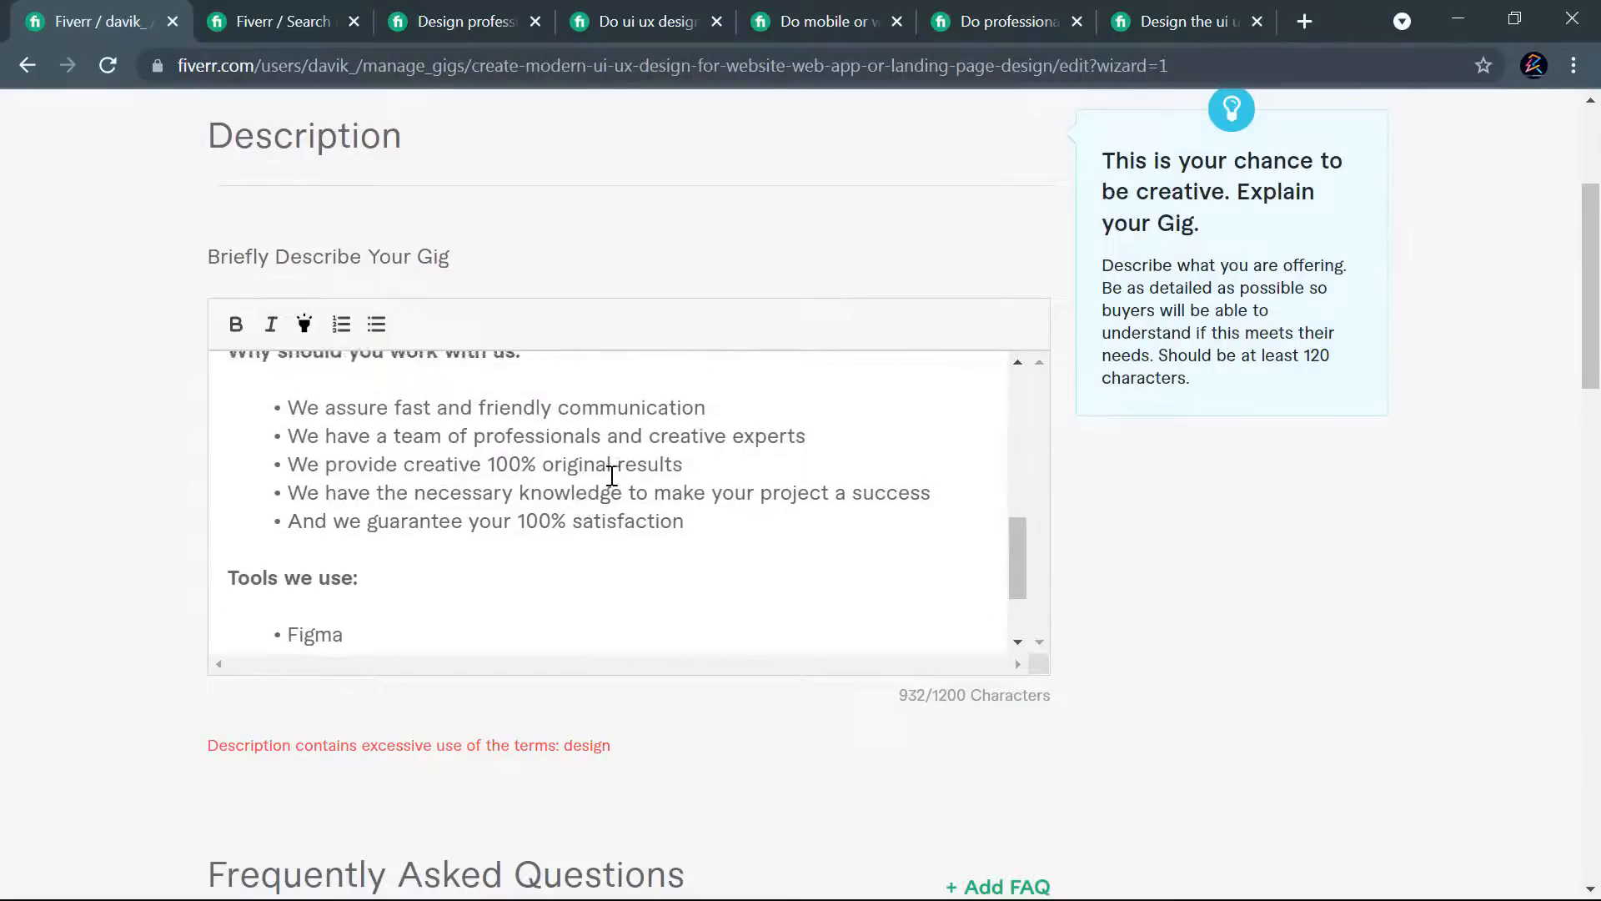
scroll(716, 502, up, 4)
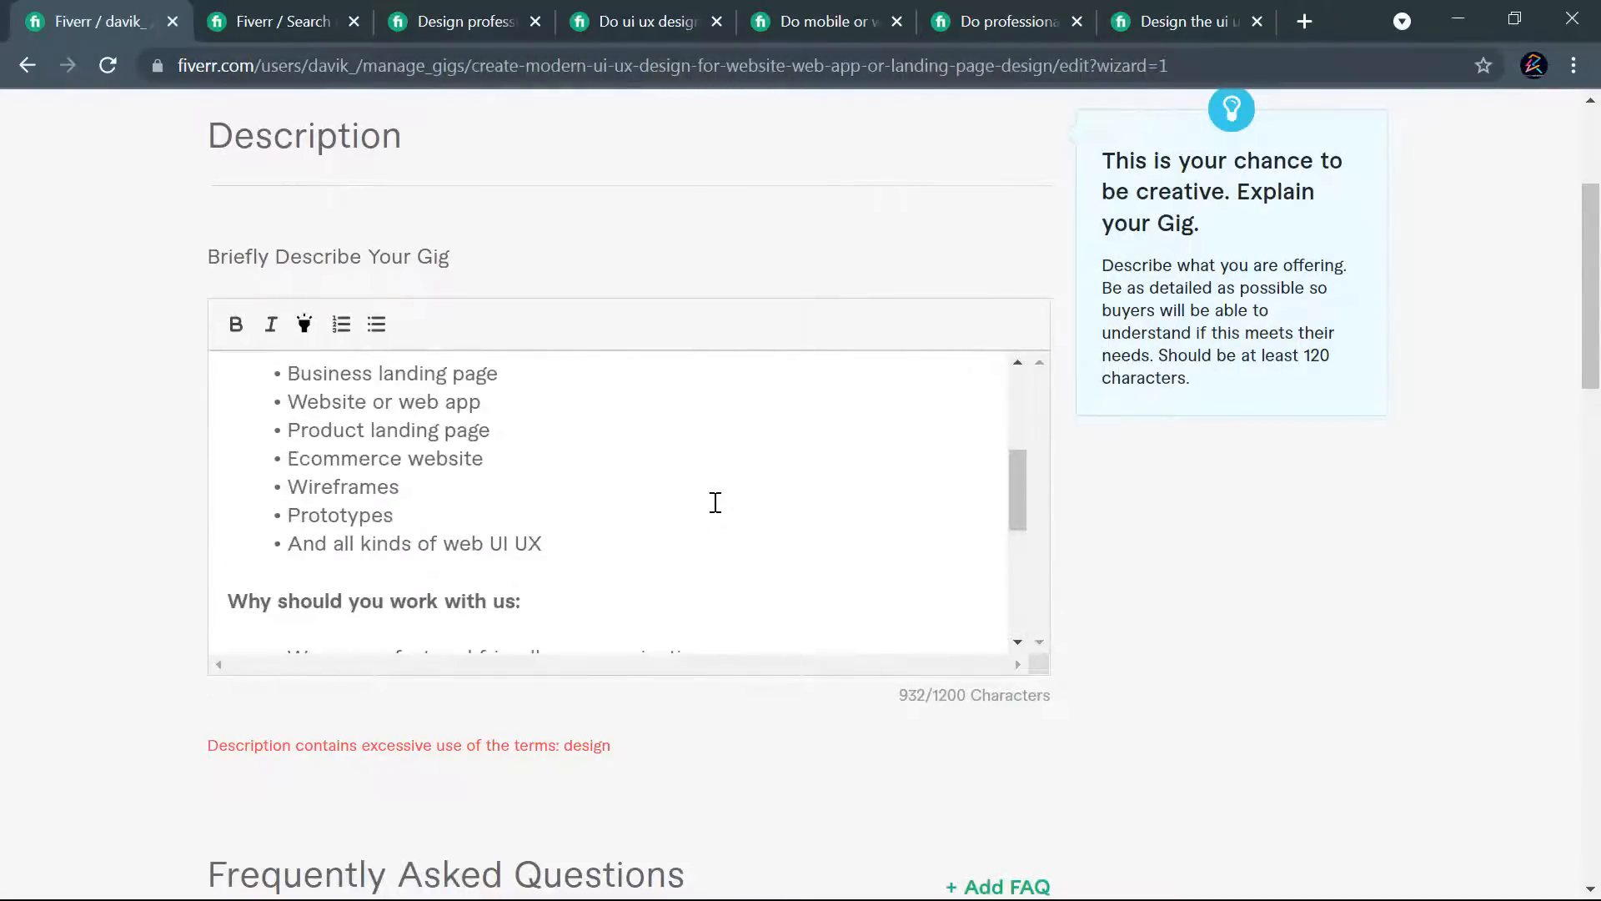
scroll(504, 494, up, 2)
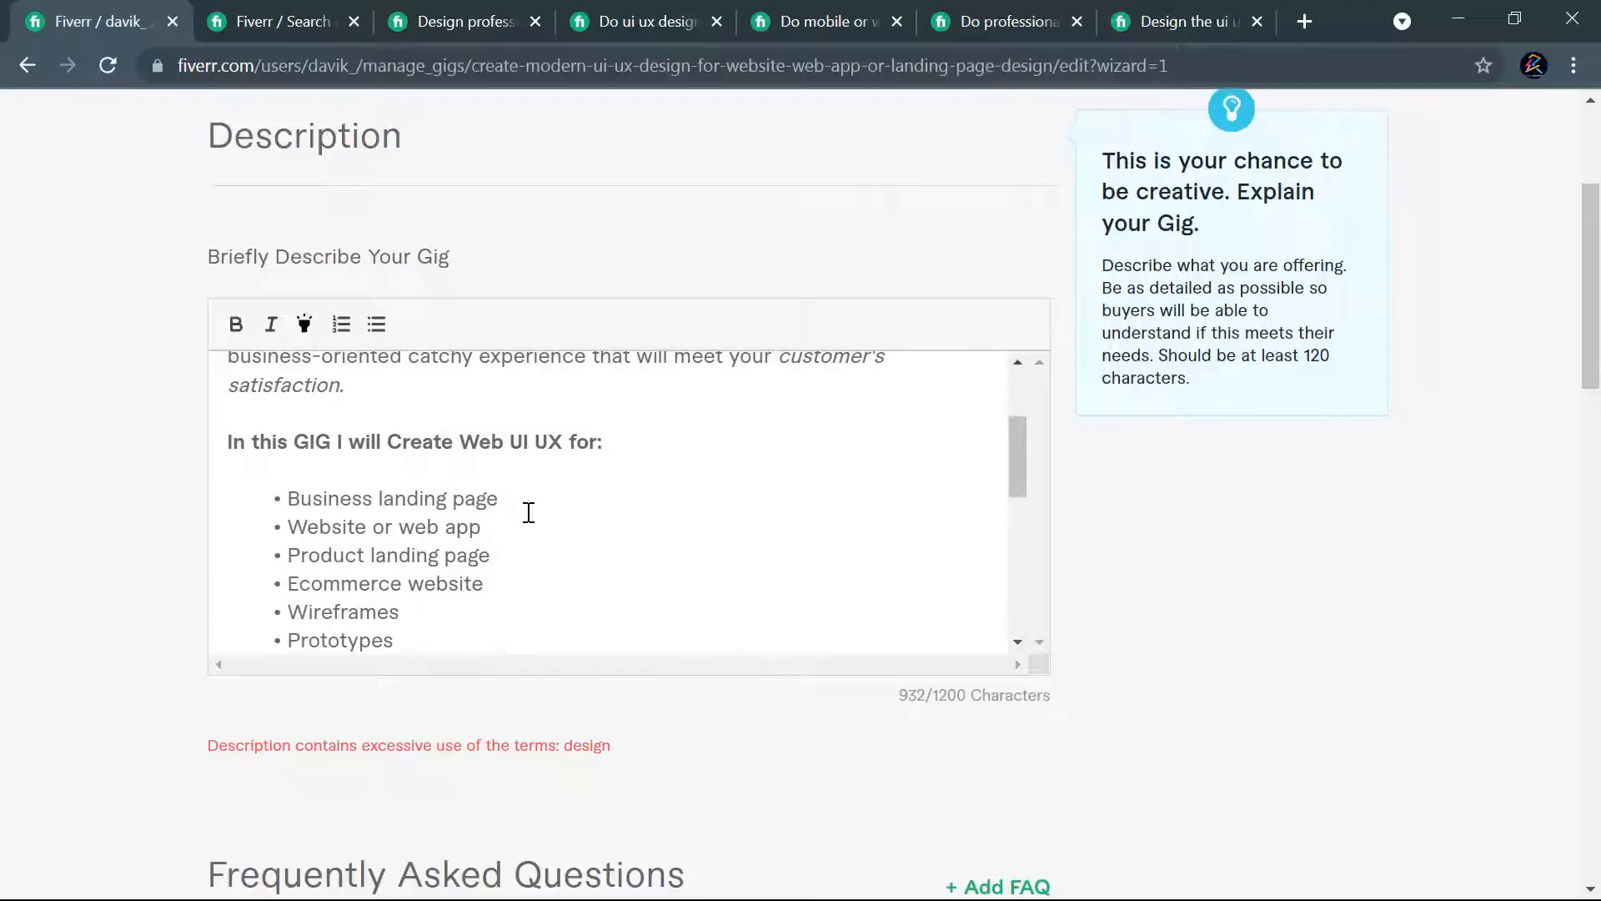
scroll(660, 514, down, 4)
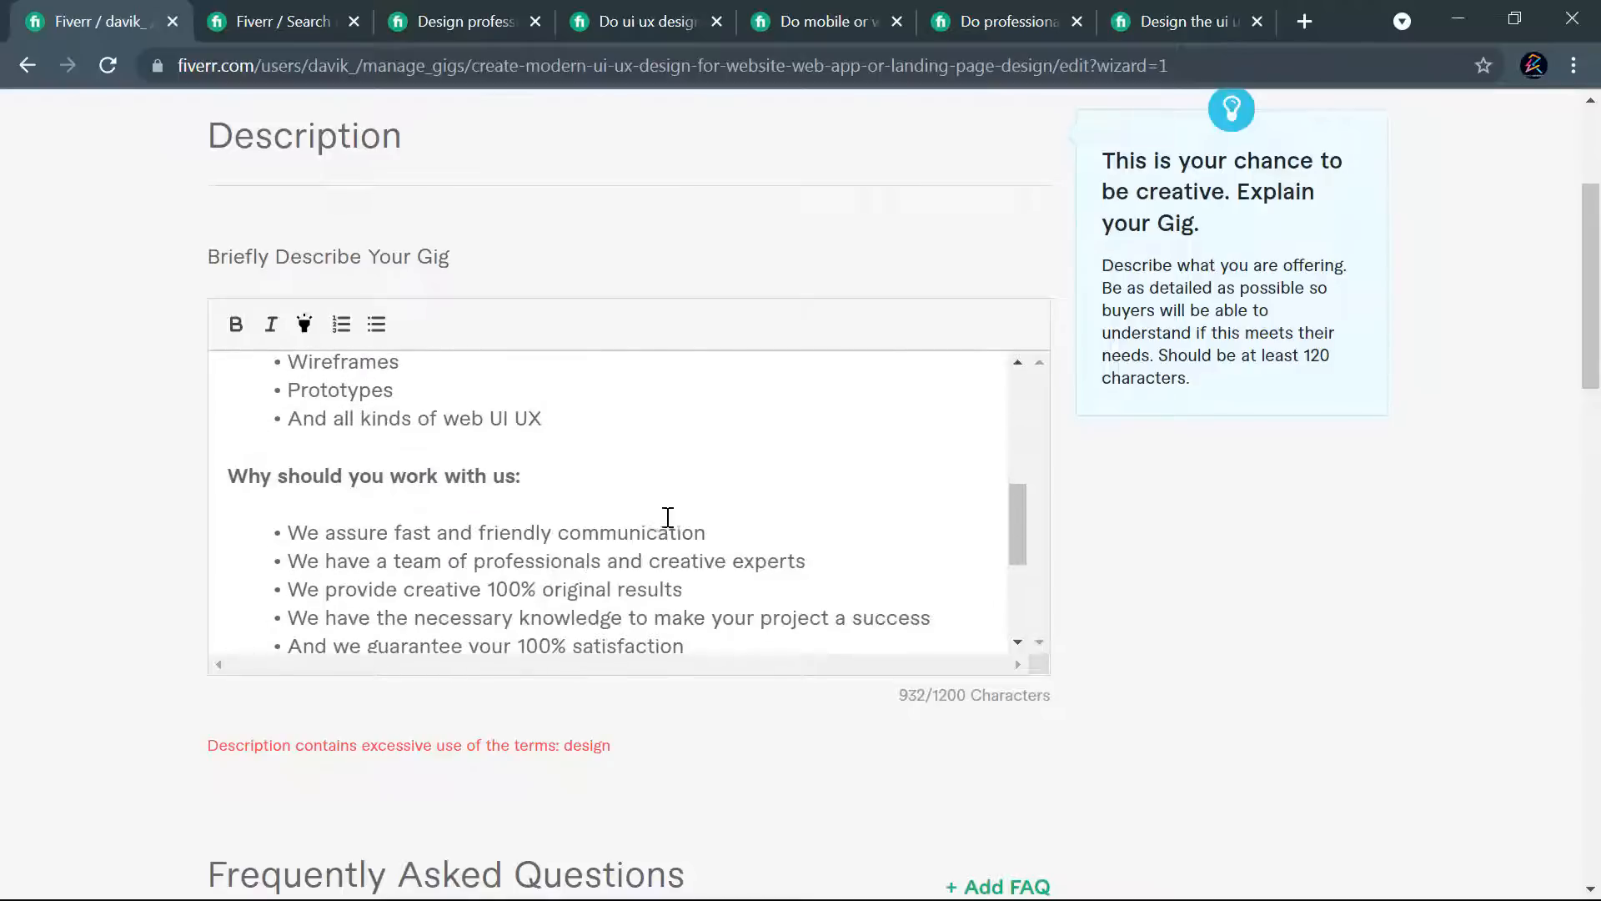
scroll(739, 544, down, 2)
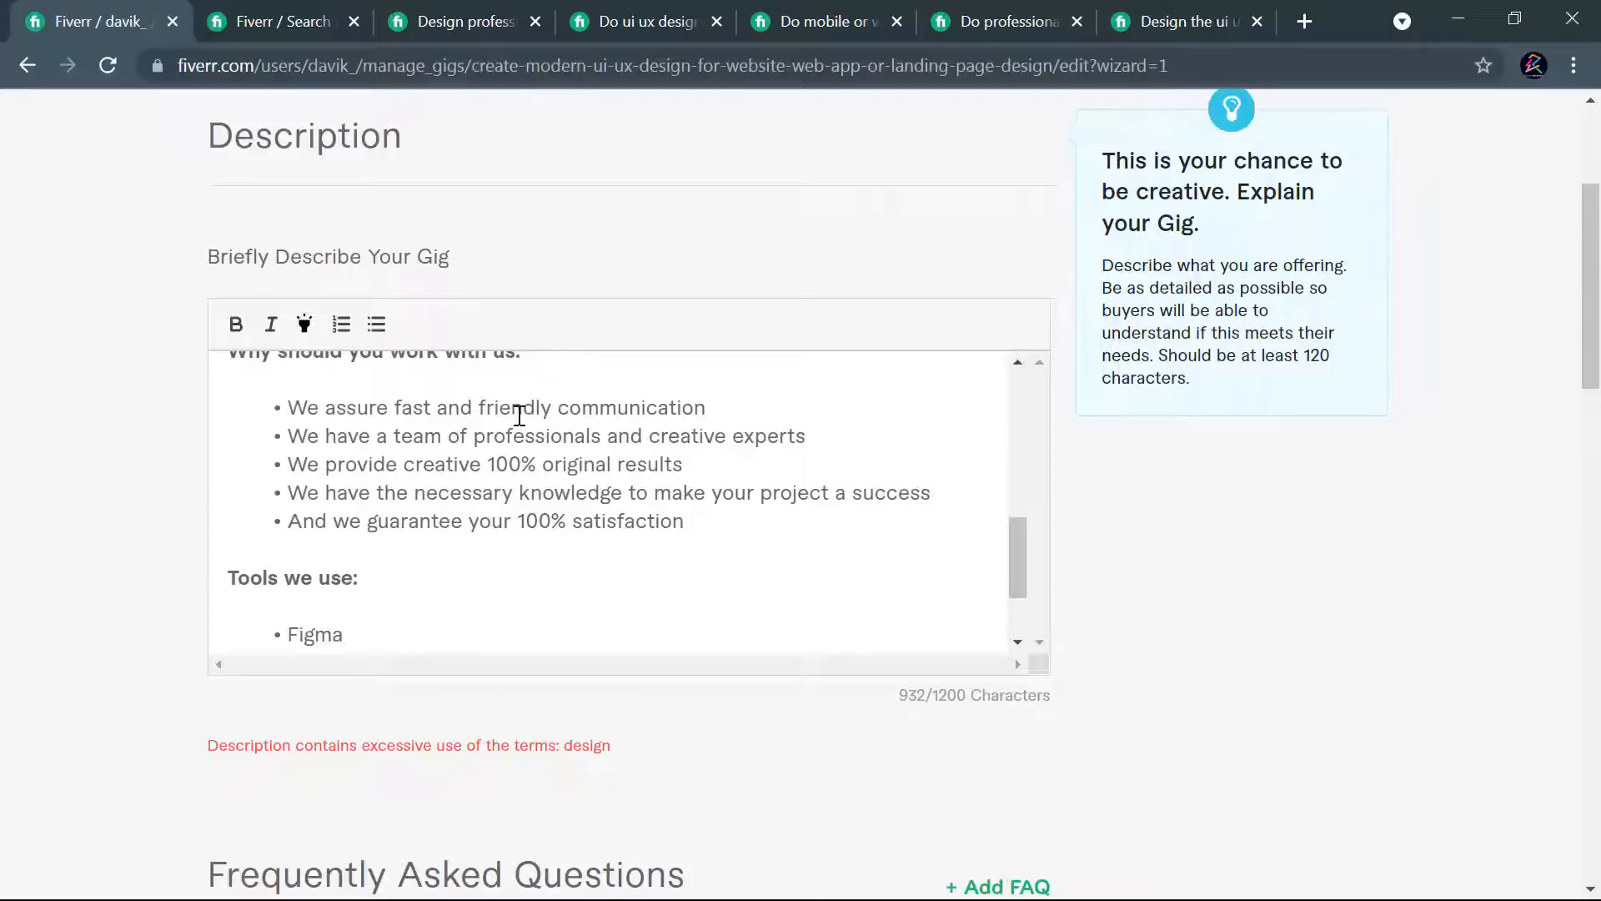
scroll(718, 522, down, 2)
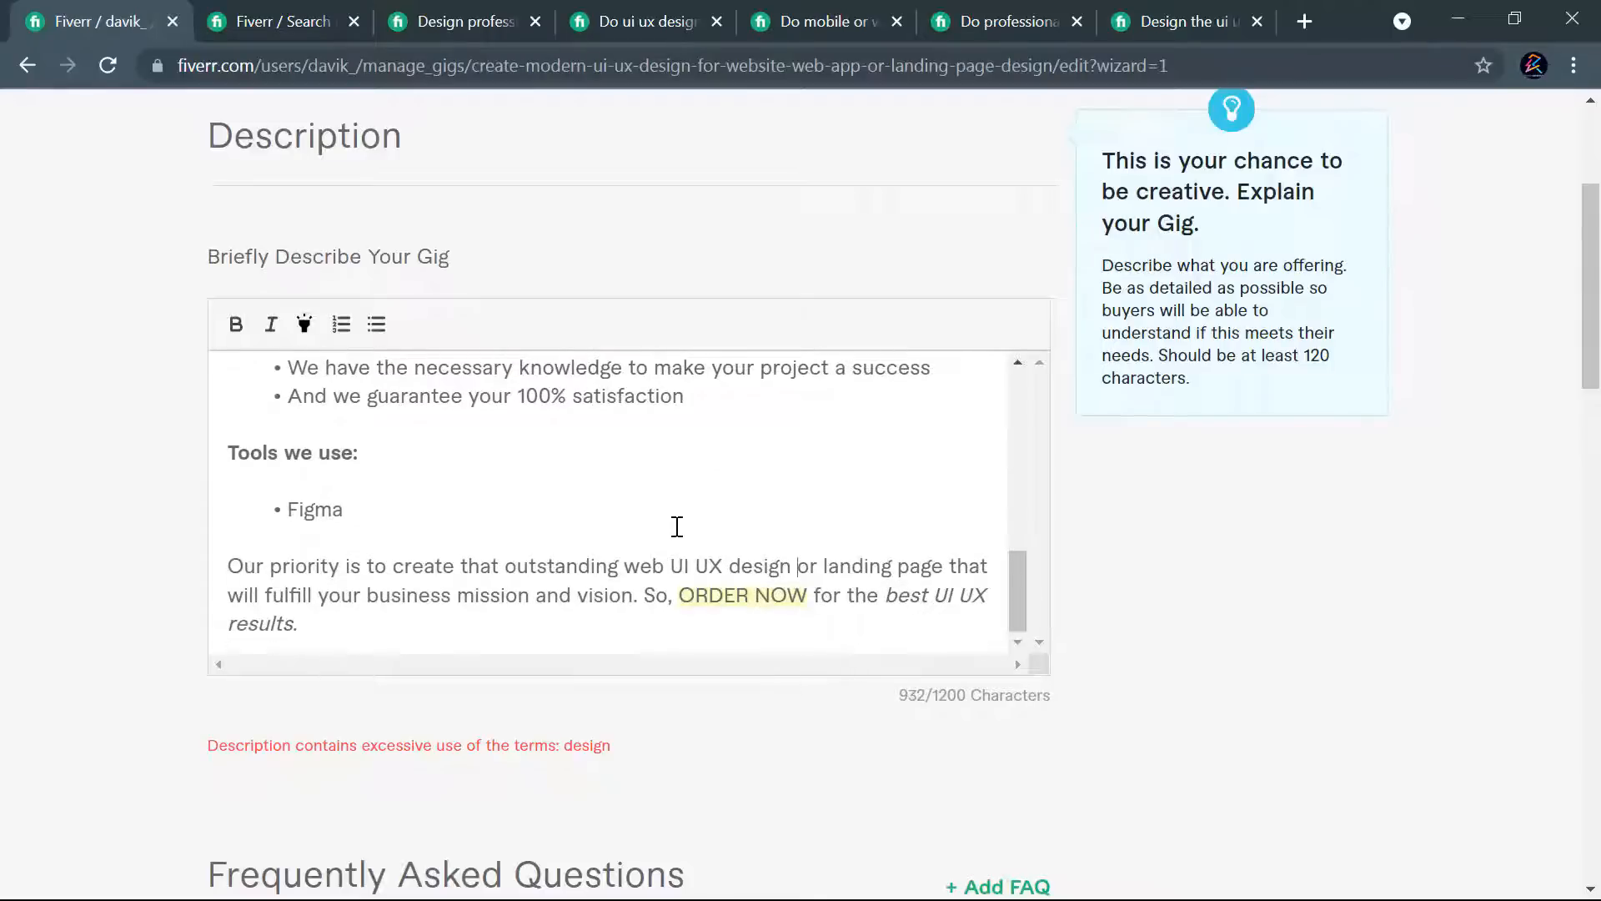
scroll(725, 587, up, 5)
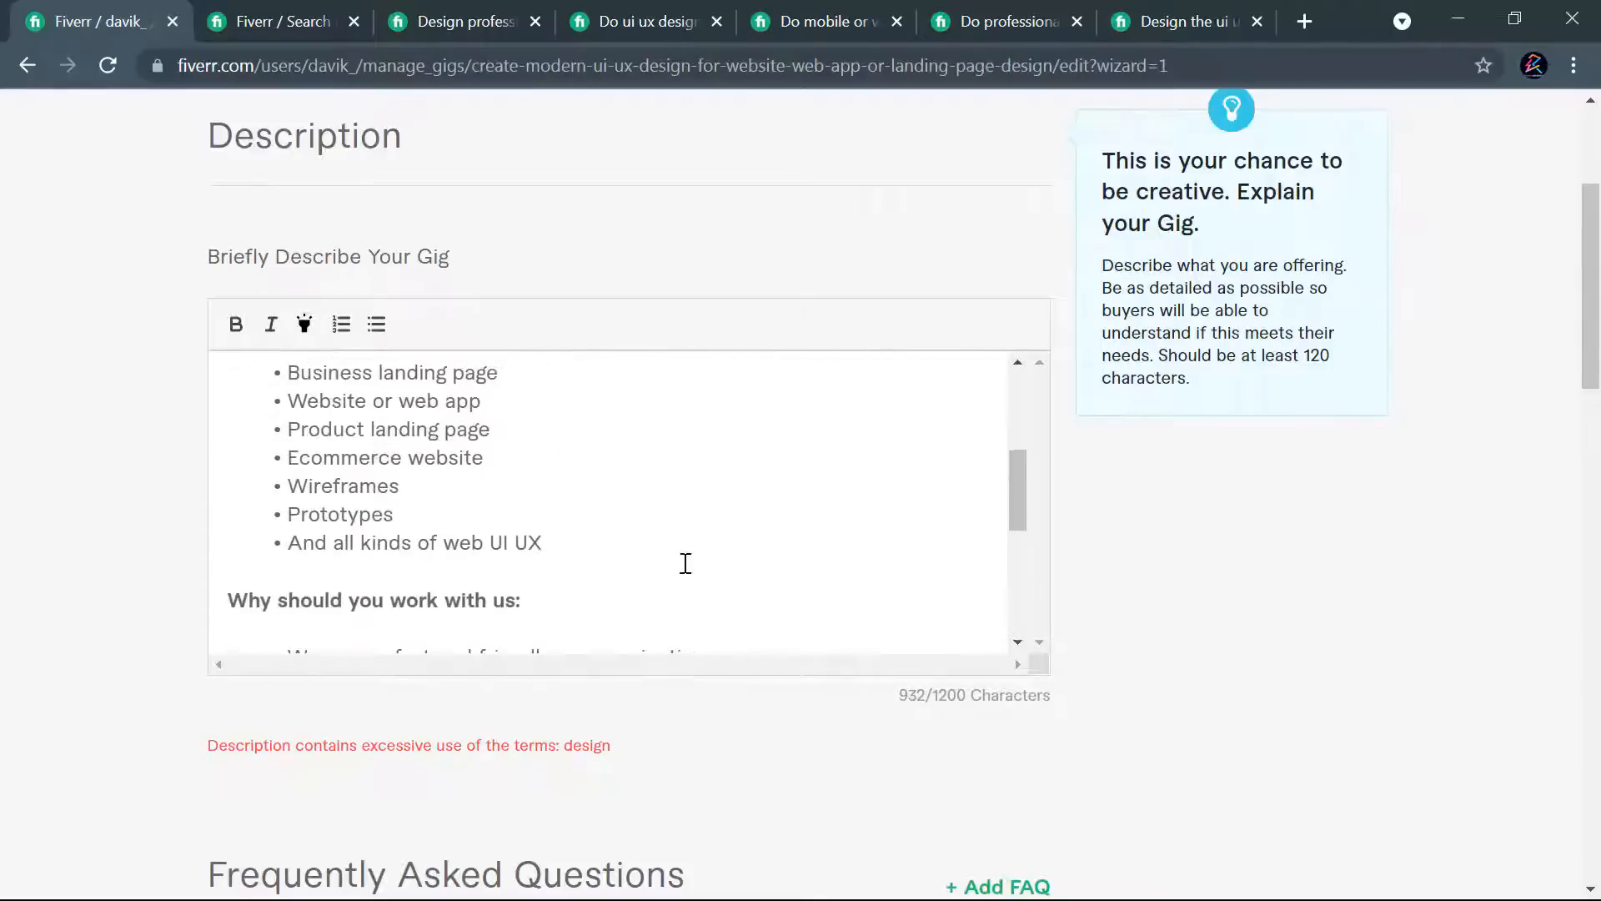
scroll(511, 533, up, 4)
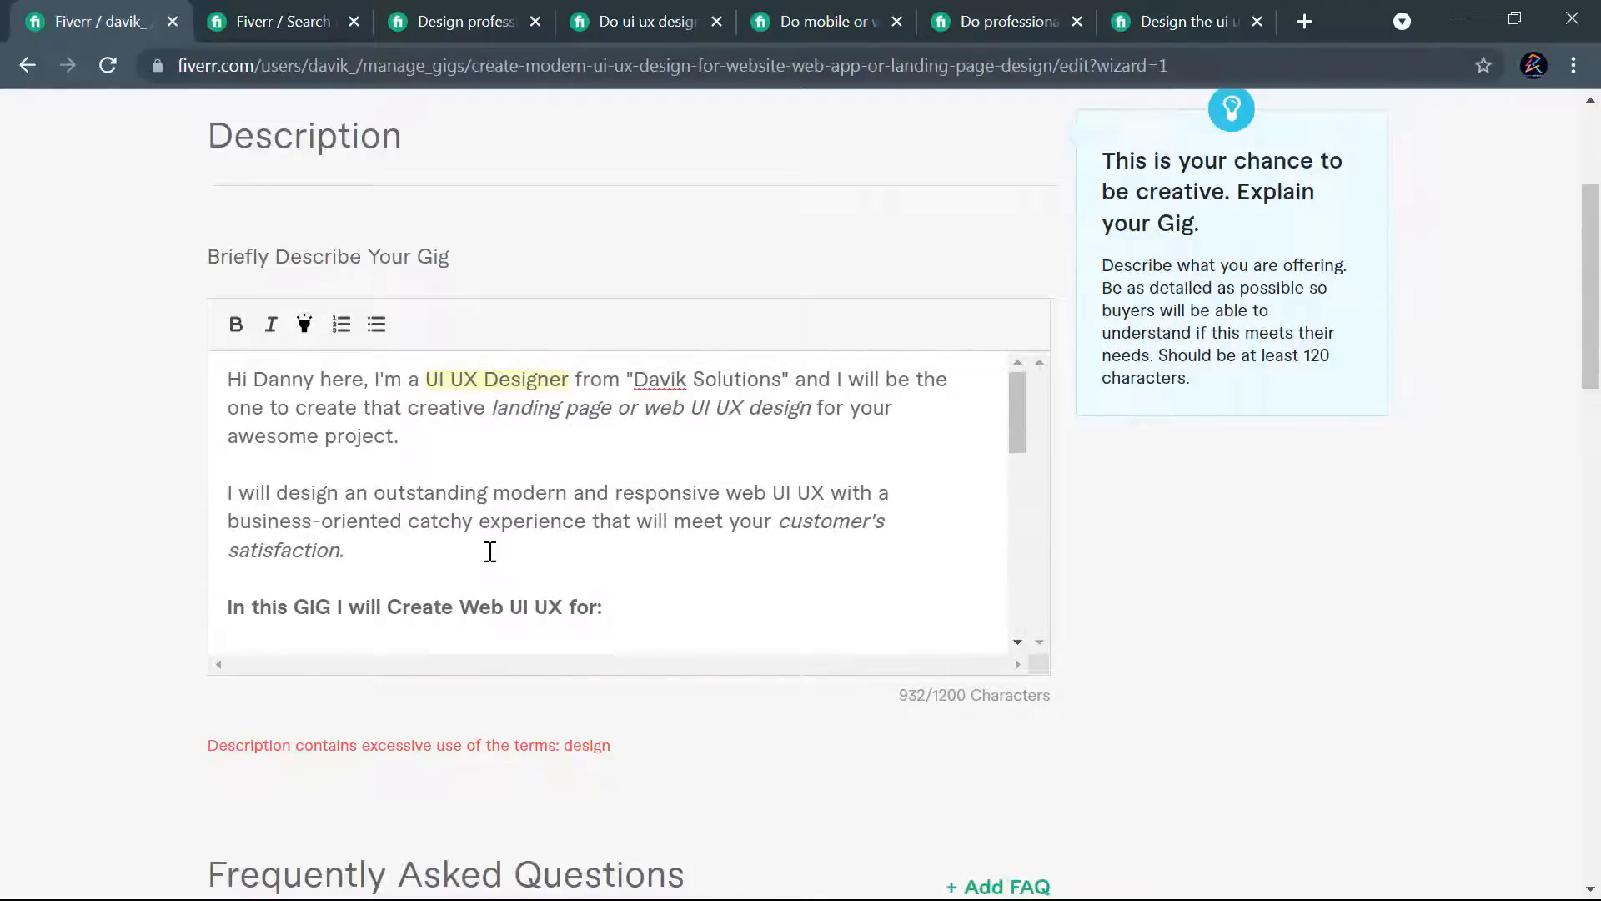
scroll(506, 553, up, 2)
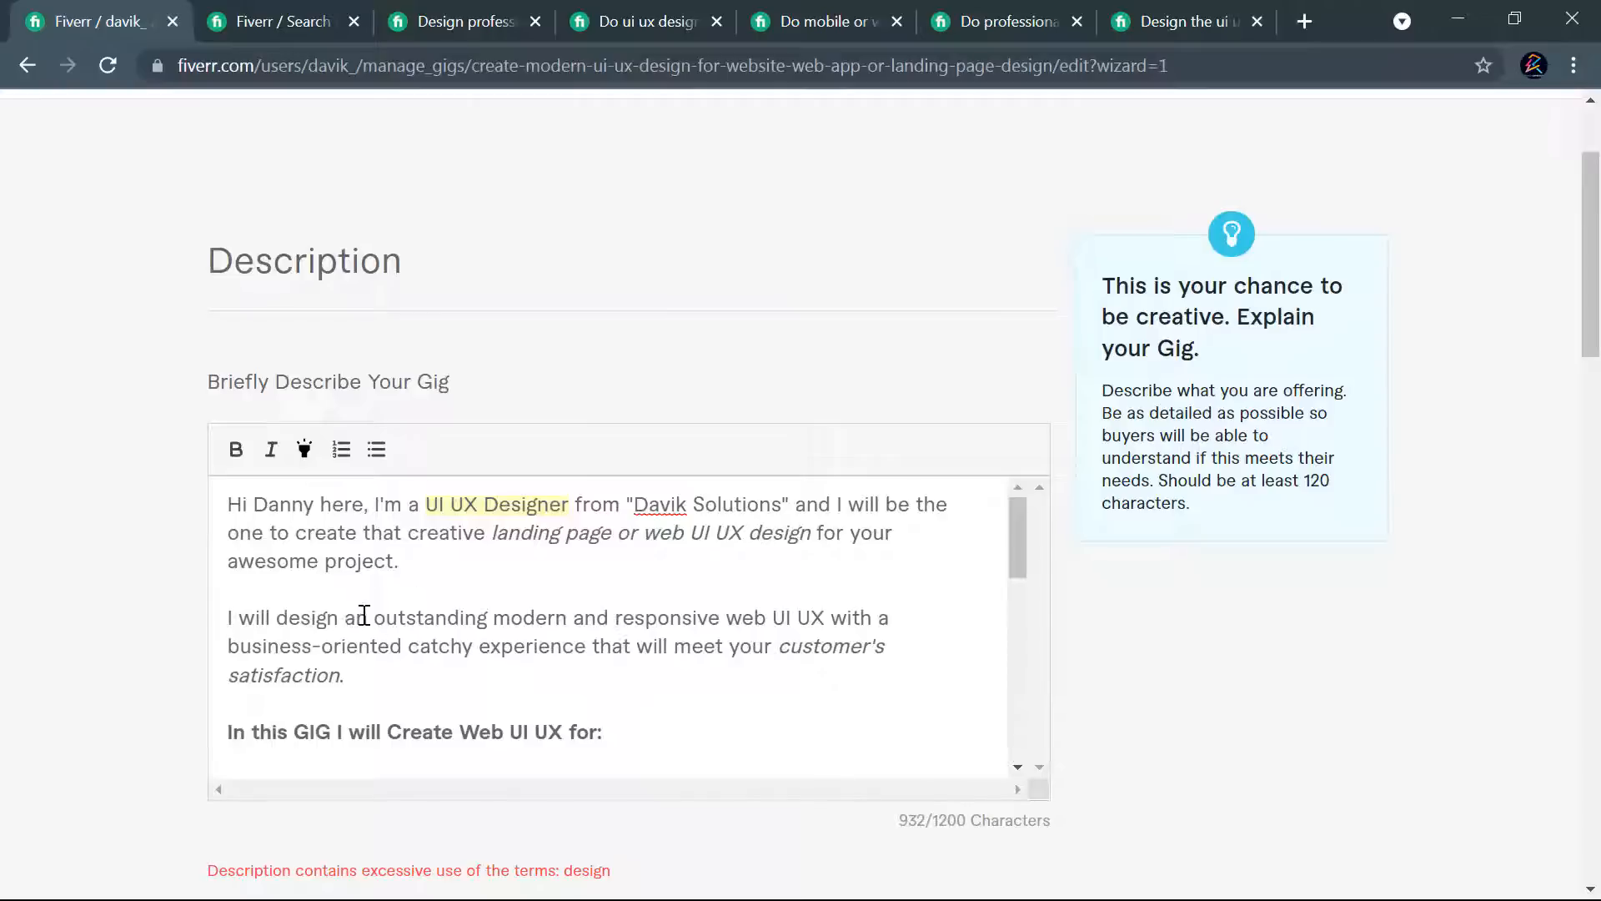
- Replace "design" with "develop" in the second paragraph's opening words "I will design an outstanding"
drag(339, 618, 276, 624)
text(develo)
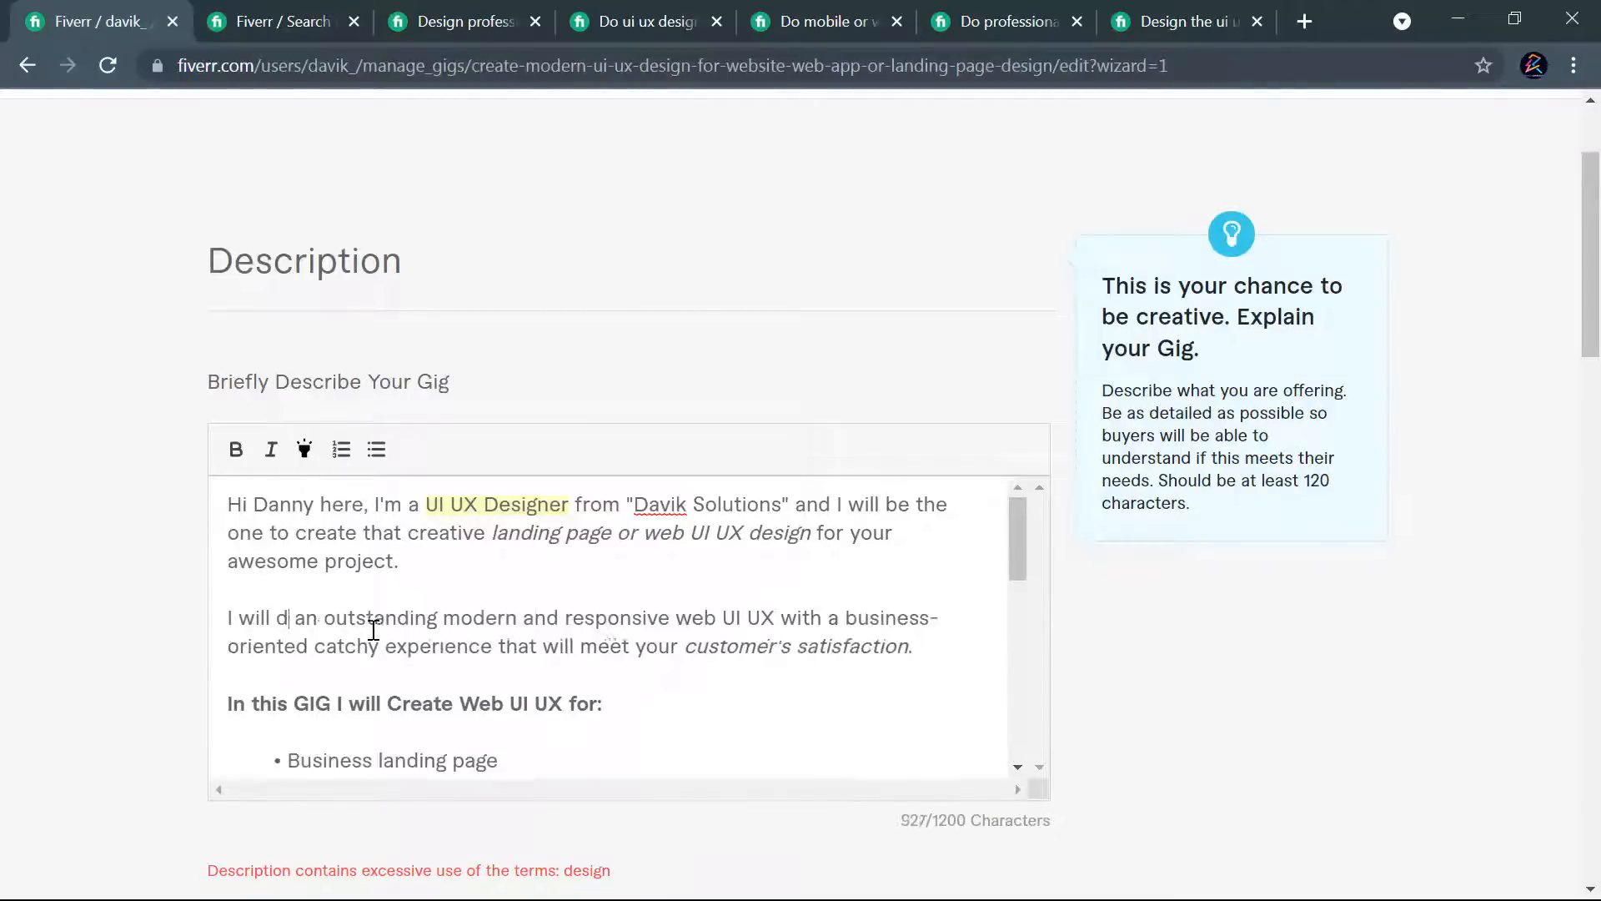
text(p)
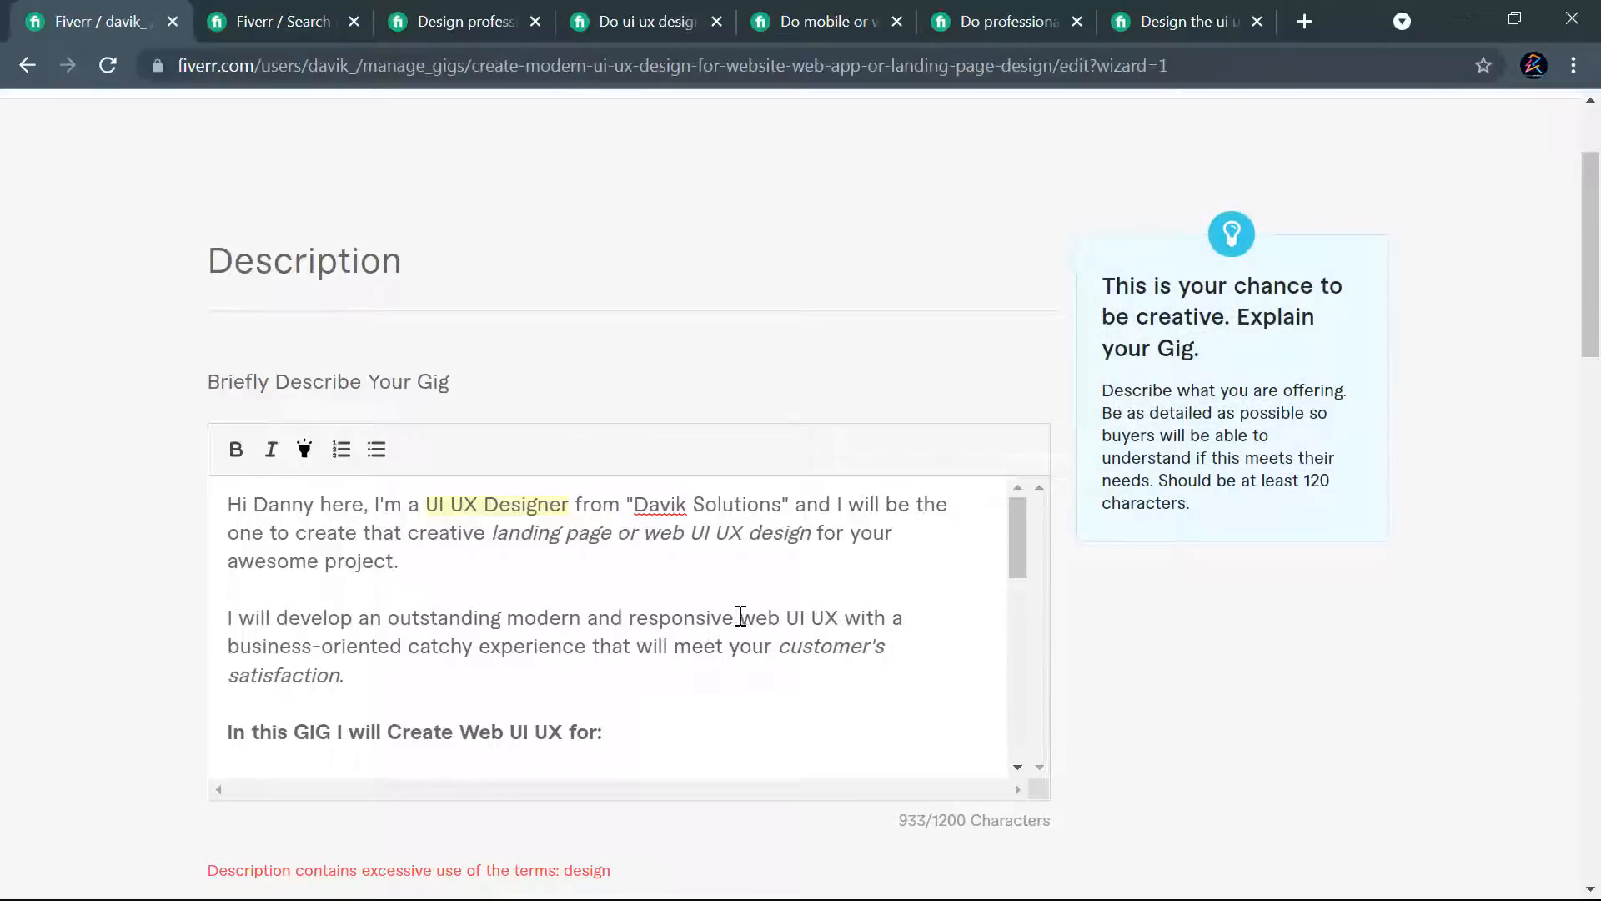
- Insert "landing page or" before "web UI UX" in the second paragraph and try to save and continue
text(landing page )
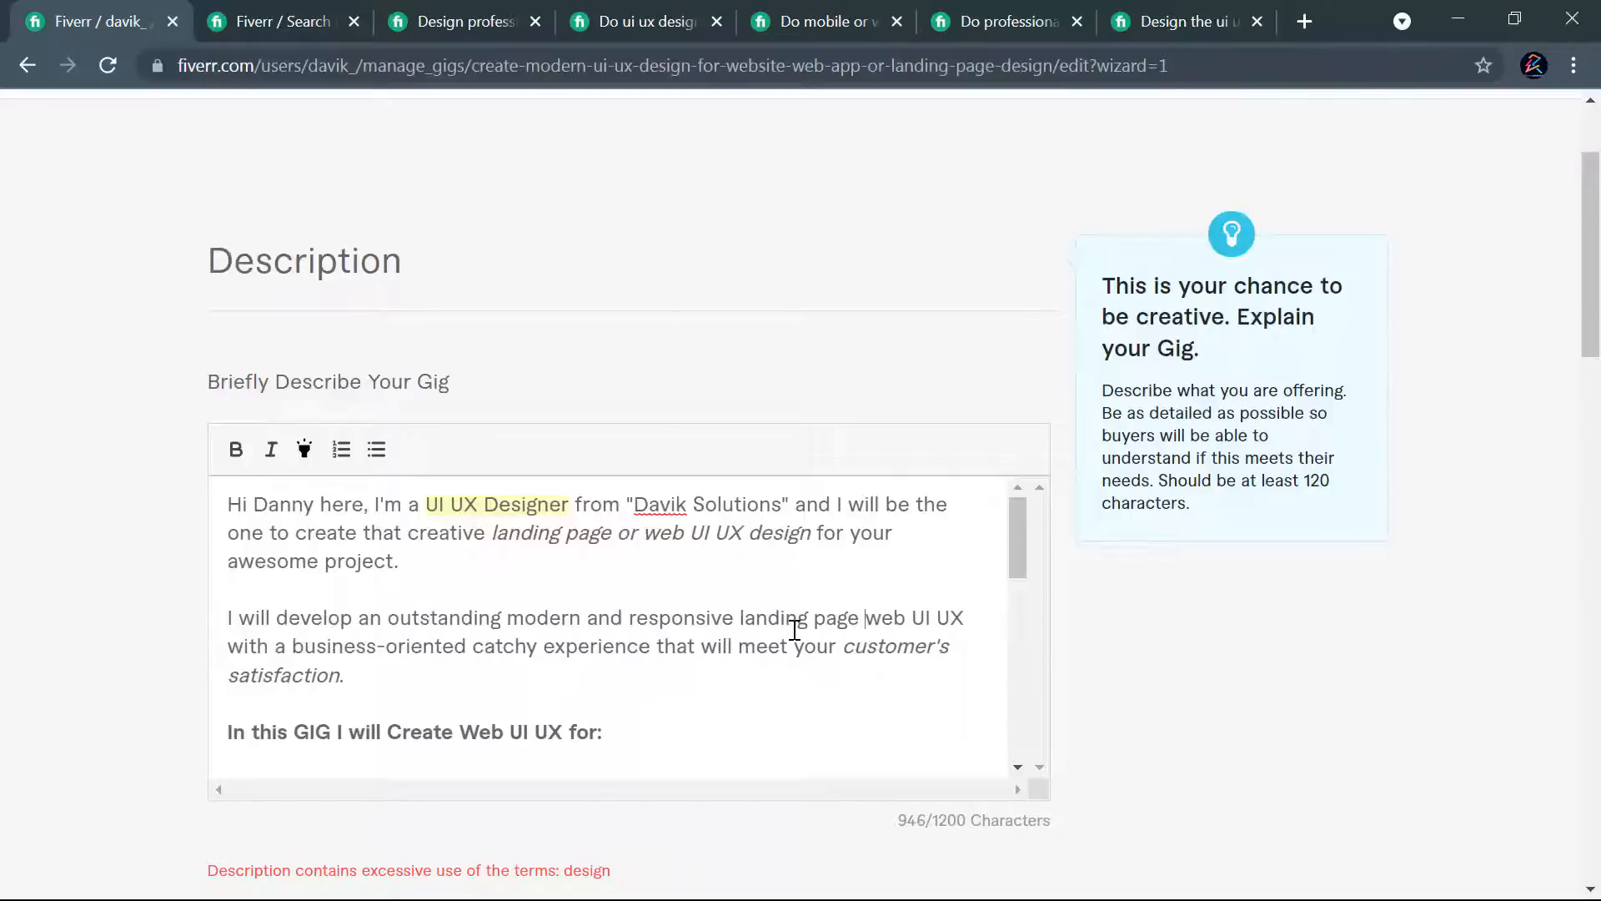
text(or)
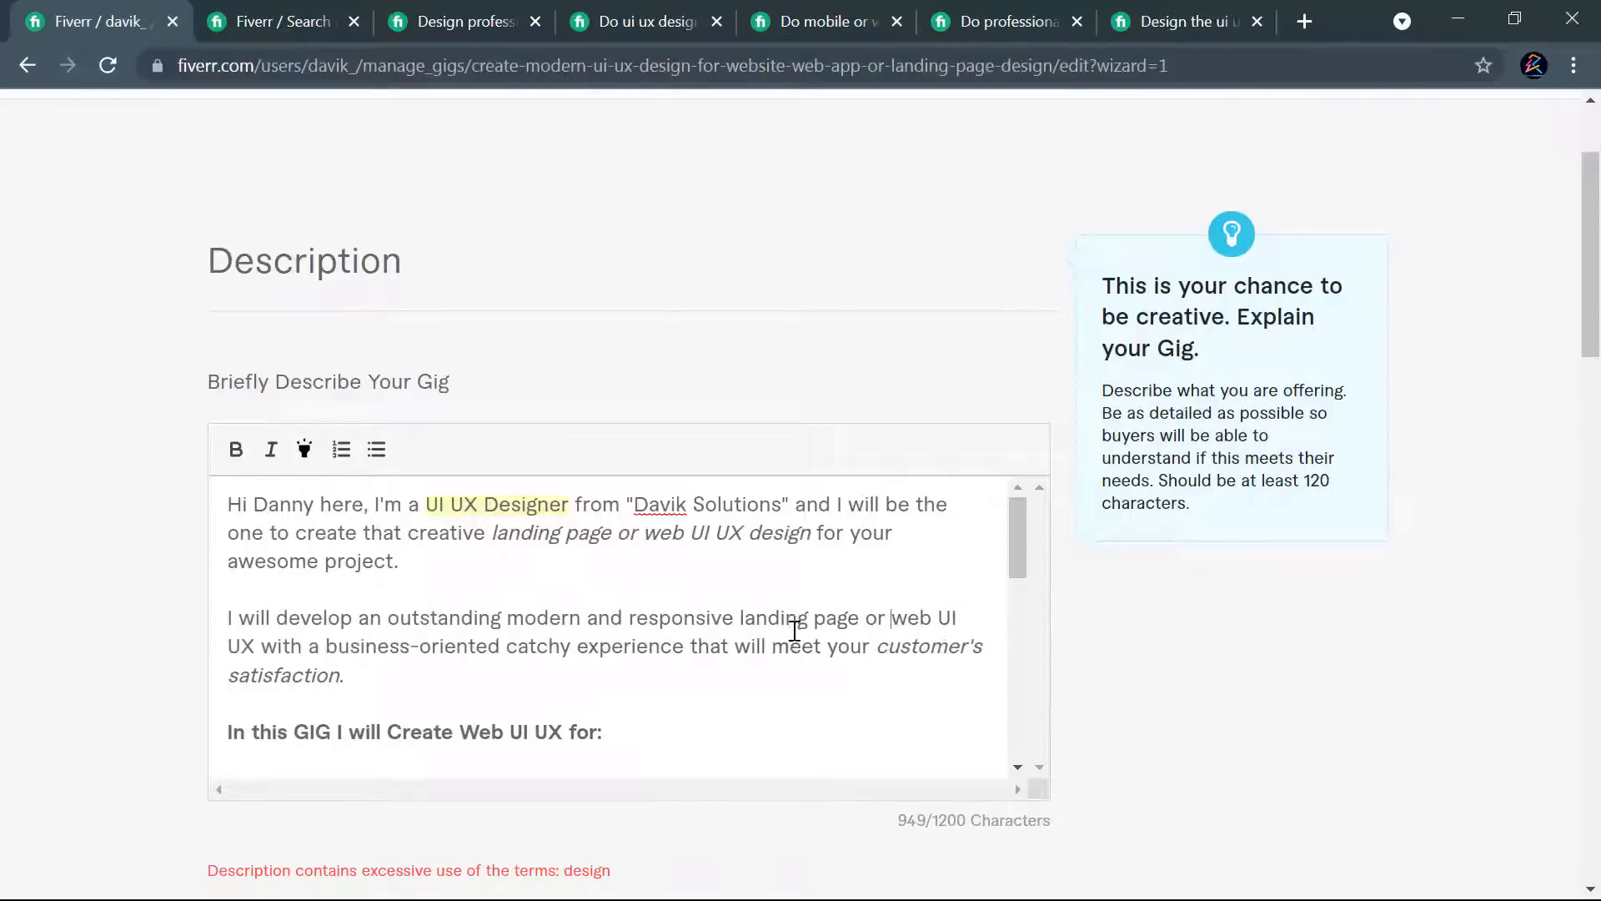
scroll(1012, 642, down, 6)
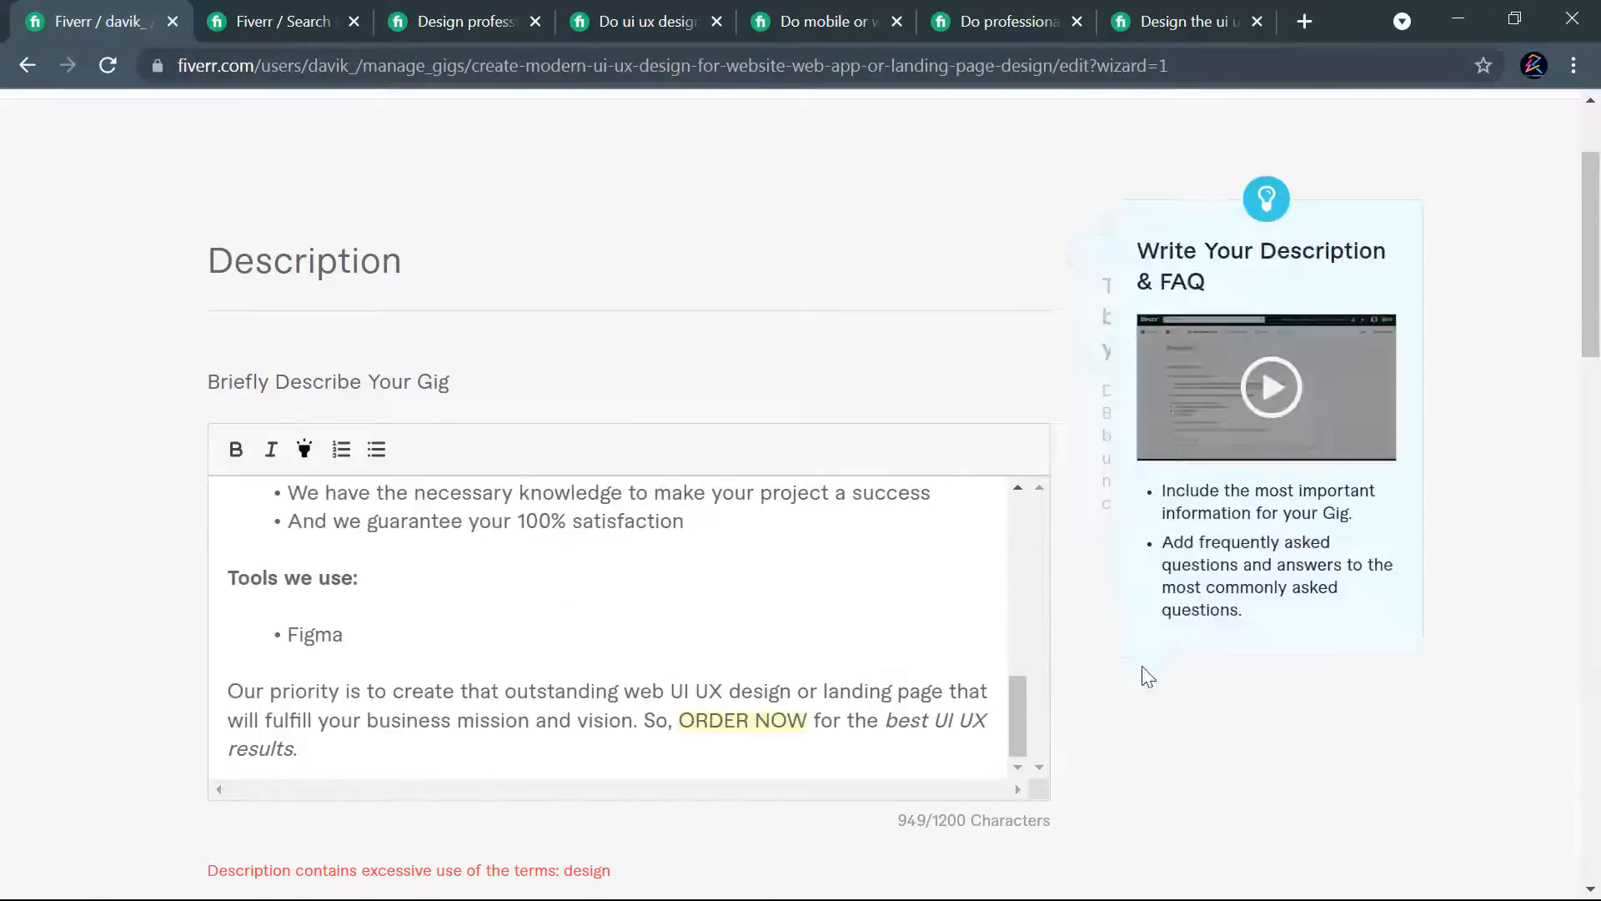
scroll(925, 636, down, 15)
click(970, 472)
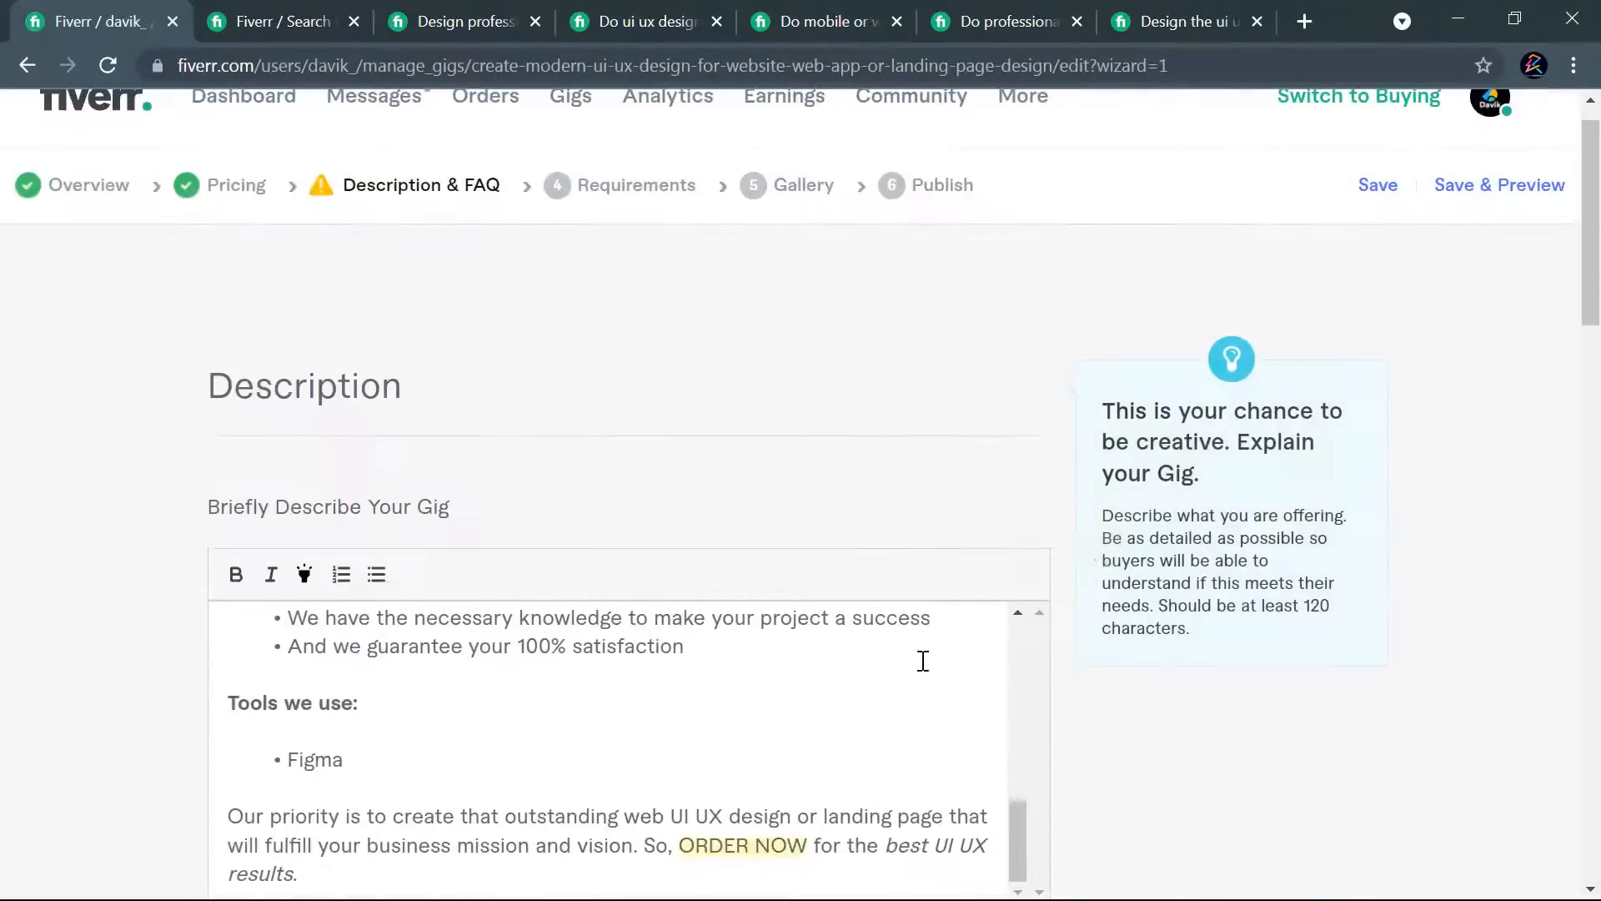
- Delete "design" from the italic phrase "landing page or web UI UX design" in the introduction and try to save and continue
scroll(1065, 572, down, 3)
scroll(805, 576, up, 12)
scroll(941, 457, down, 3)
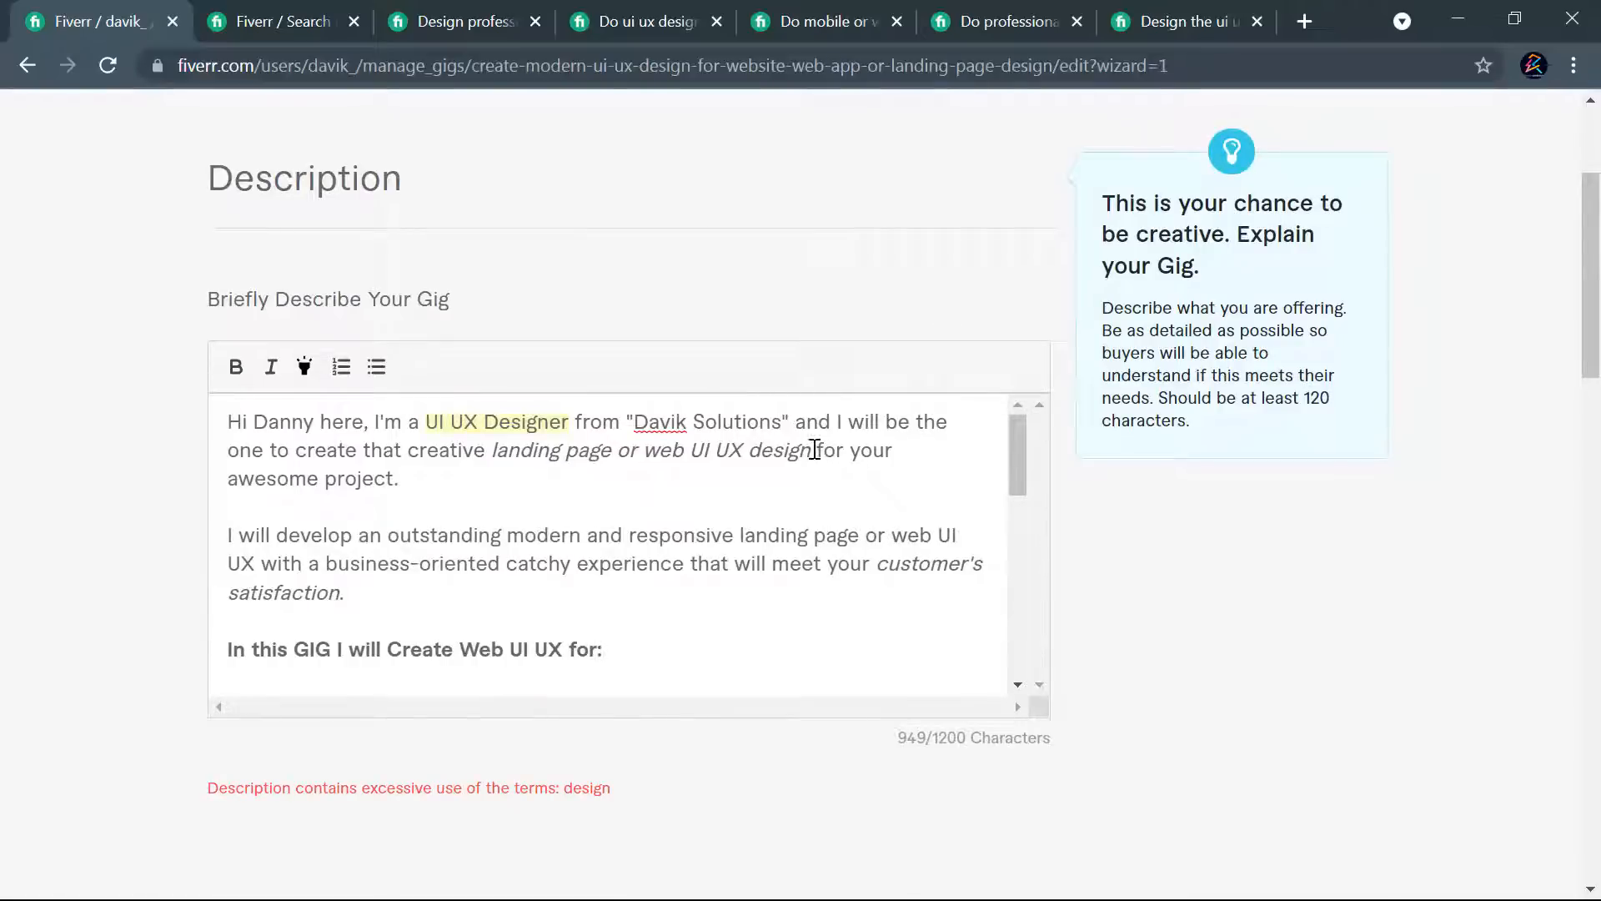
drag(810, 450, 751, 448)
key(BackSpace)
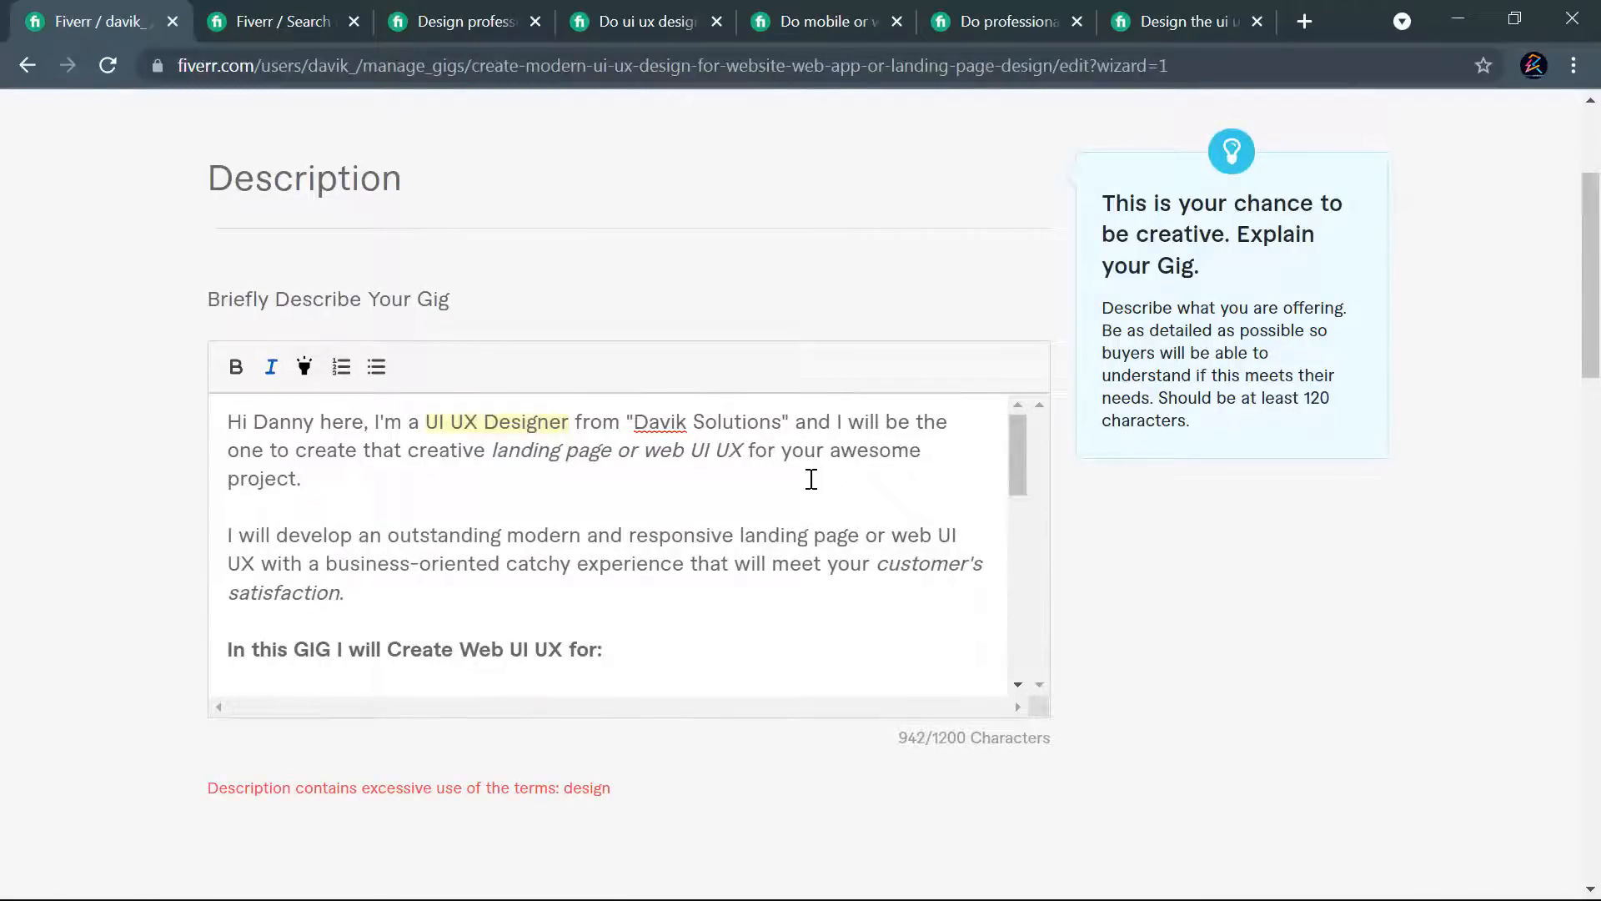
scroll(994, 532, down, 15)
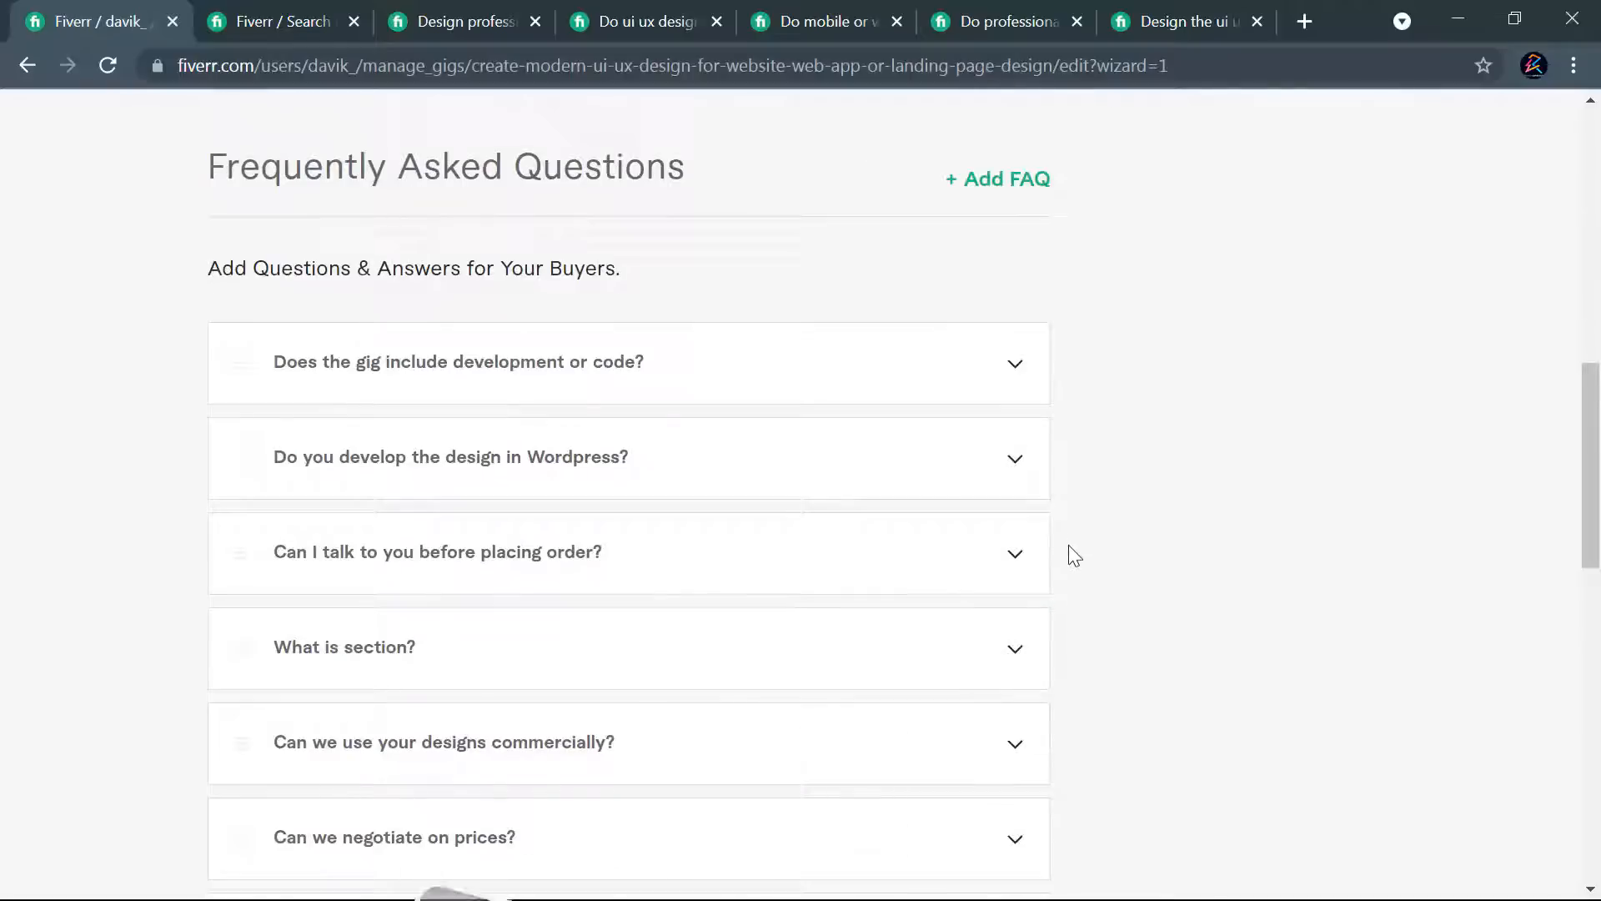
click(940, 632)
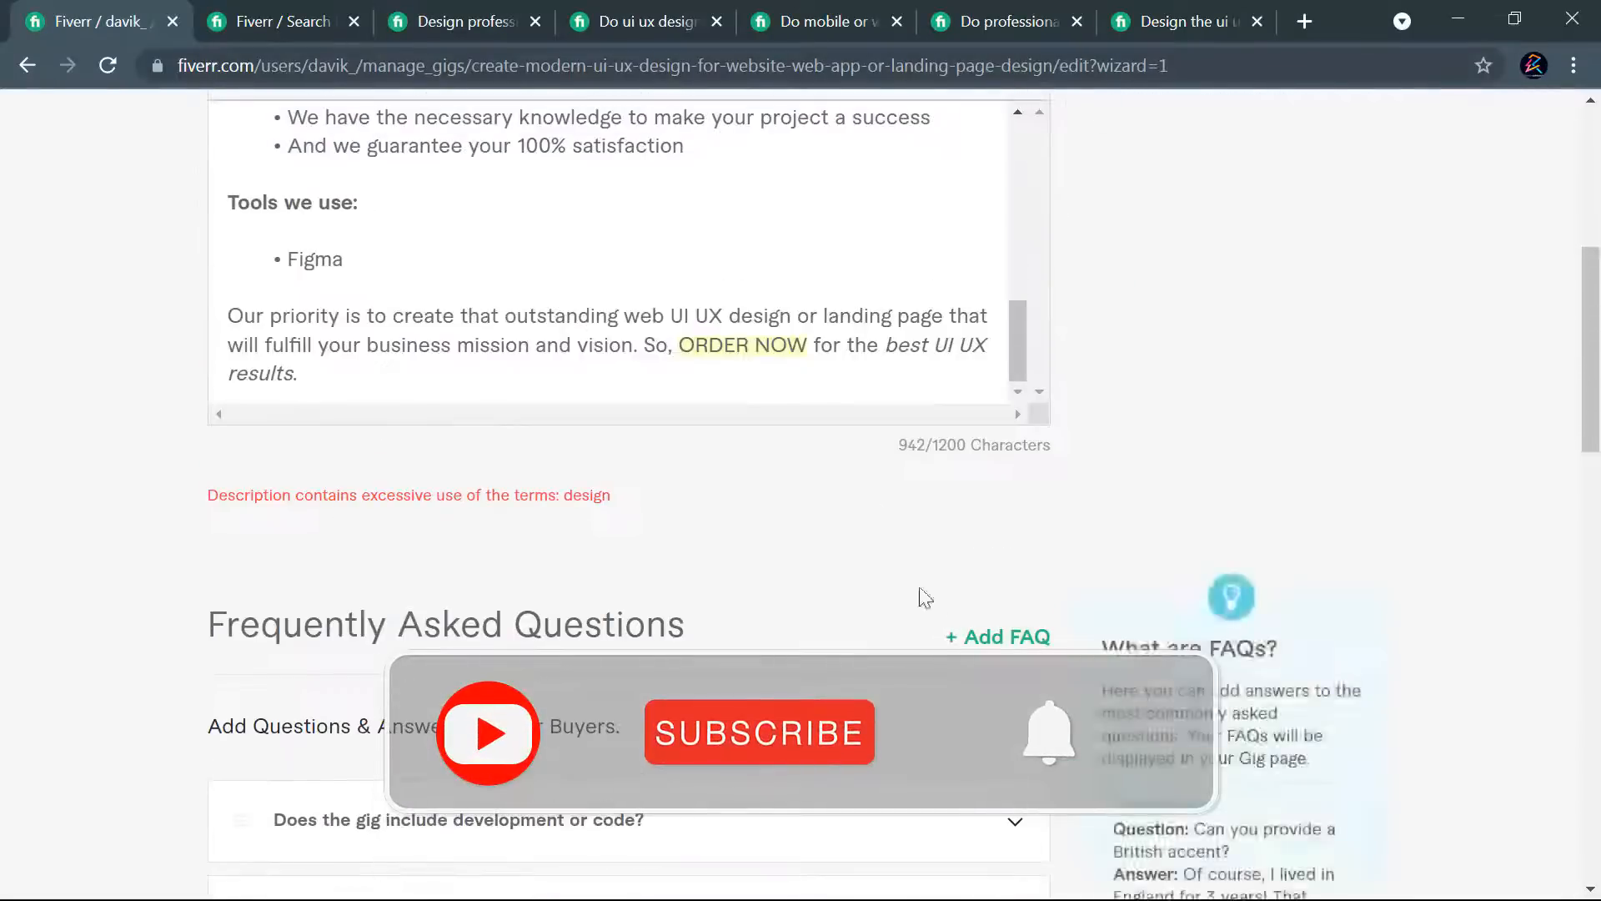
- Delete the word "design" after "web UI UX" in the closing paragraph and try to save and continue
scroll(622, 529, up, 10)
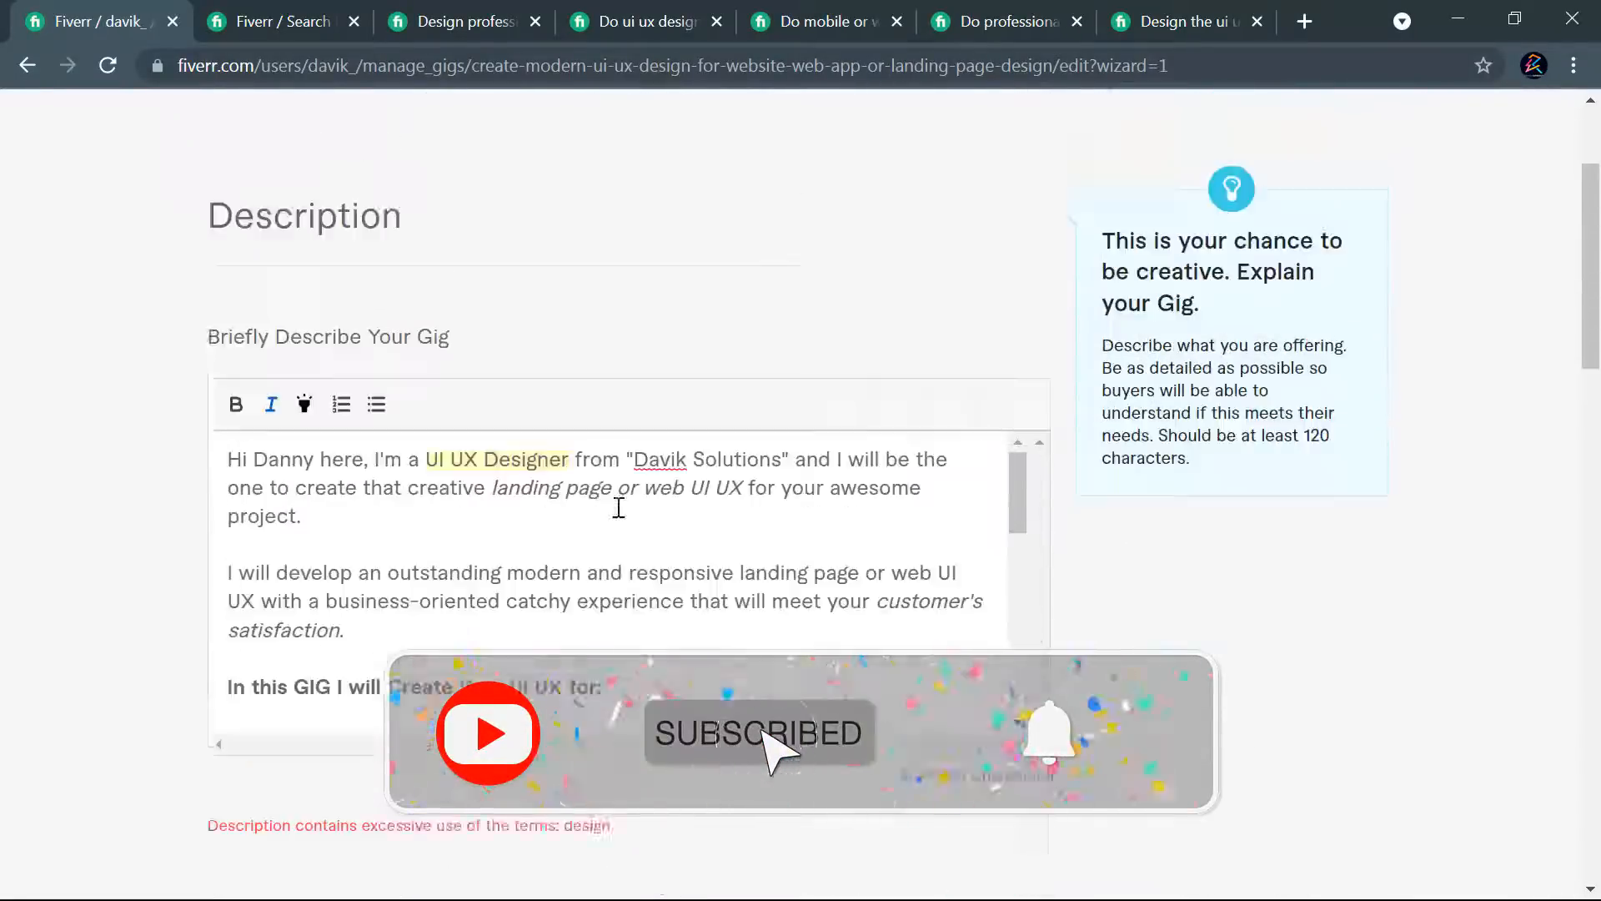
scroll(757, 430, down, 1)
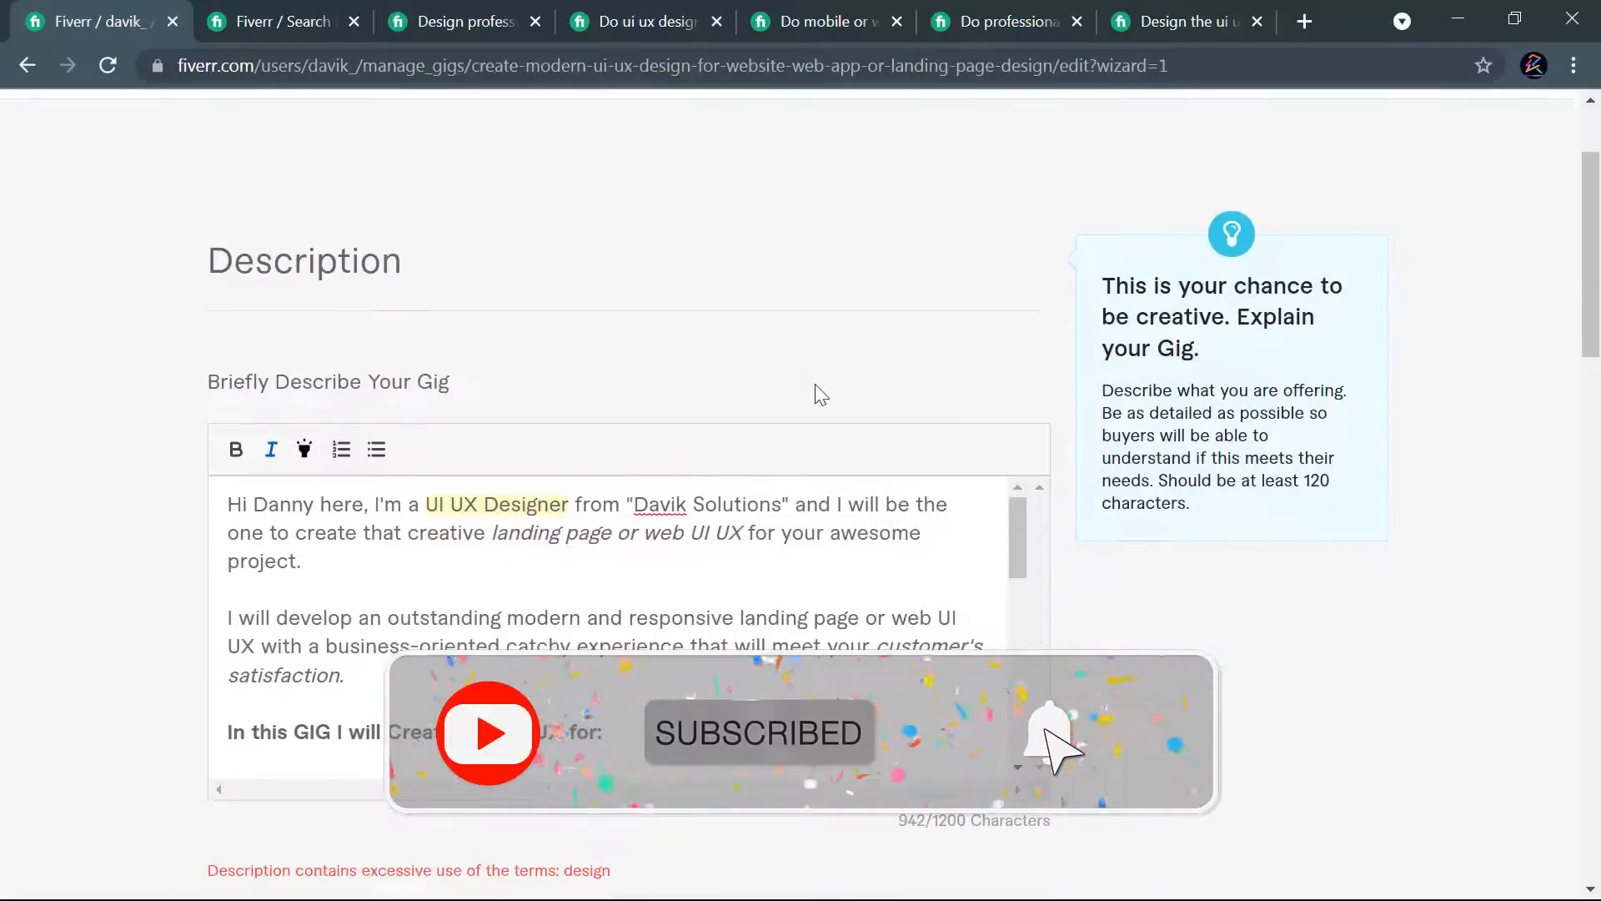
click(540, 503)
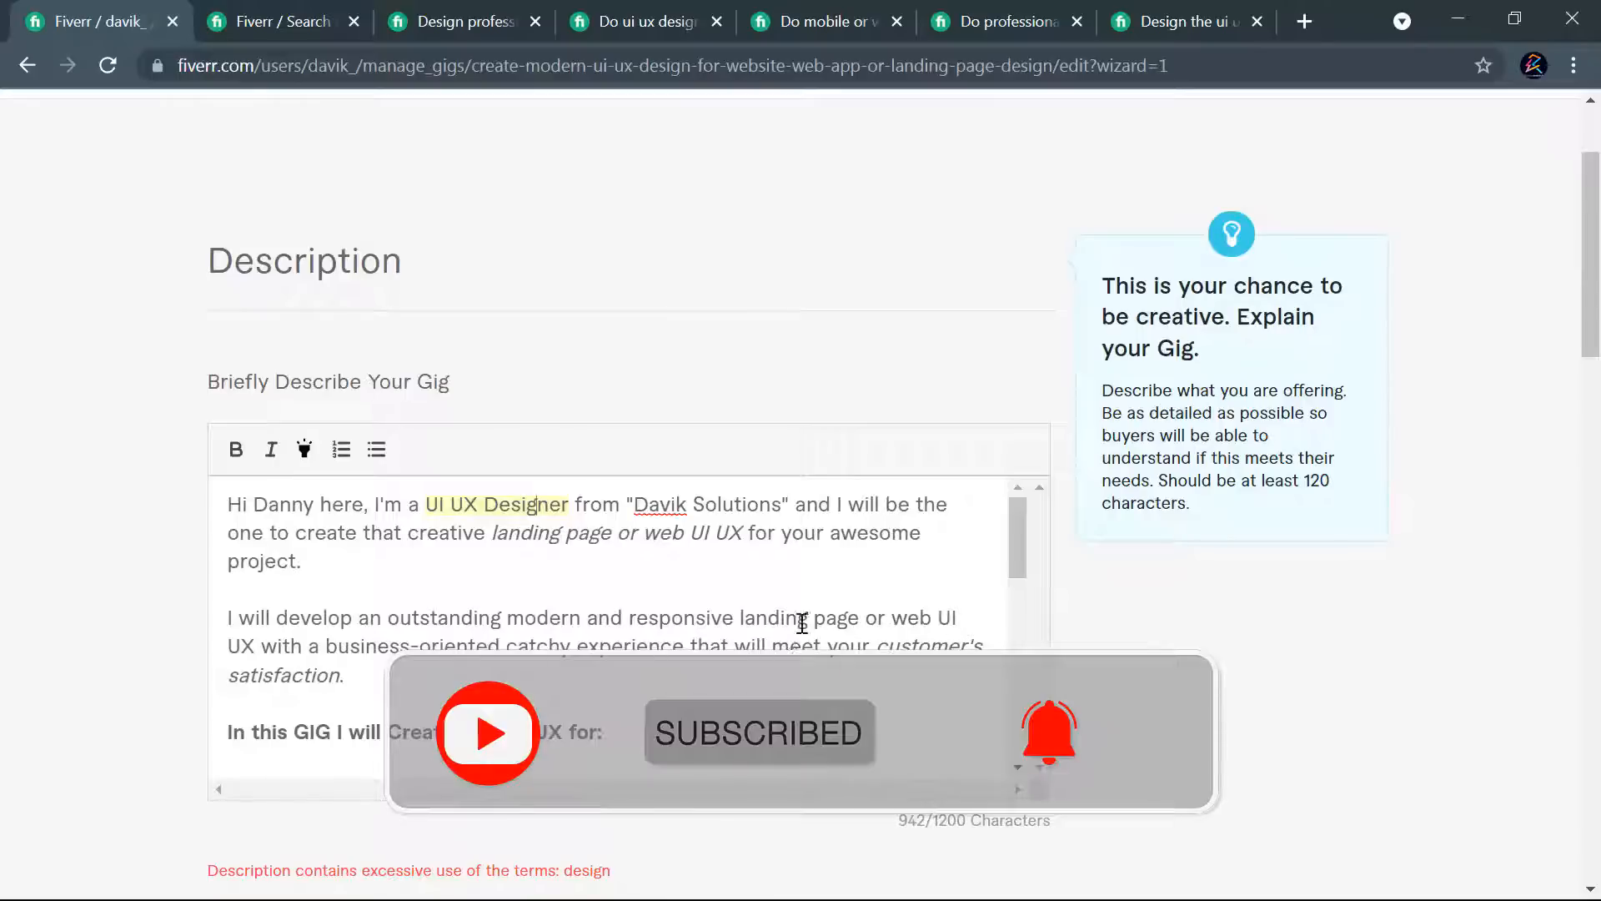
scroll(543, 613, down, 3)
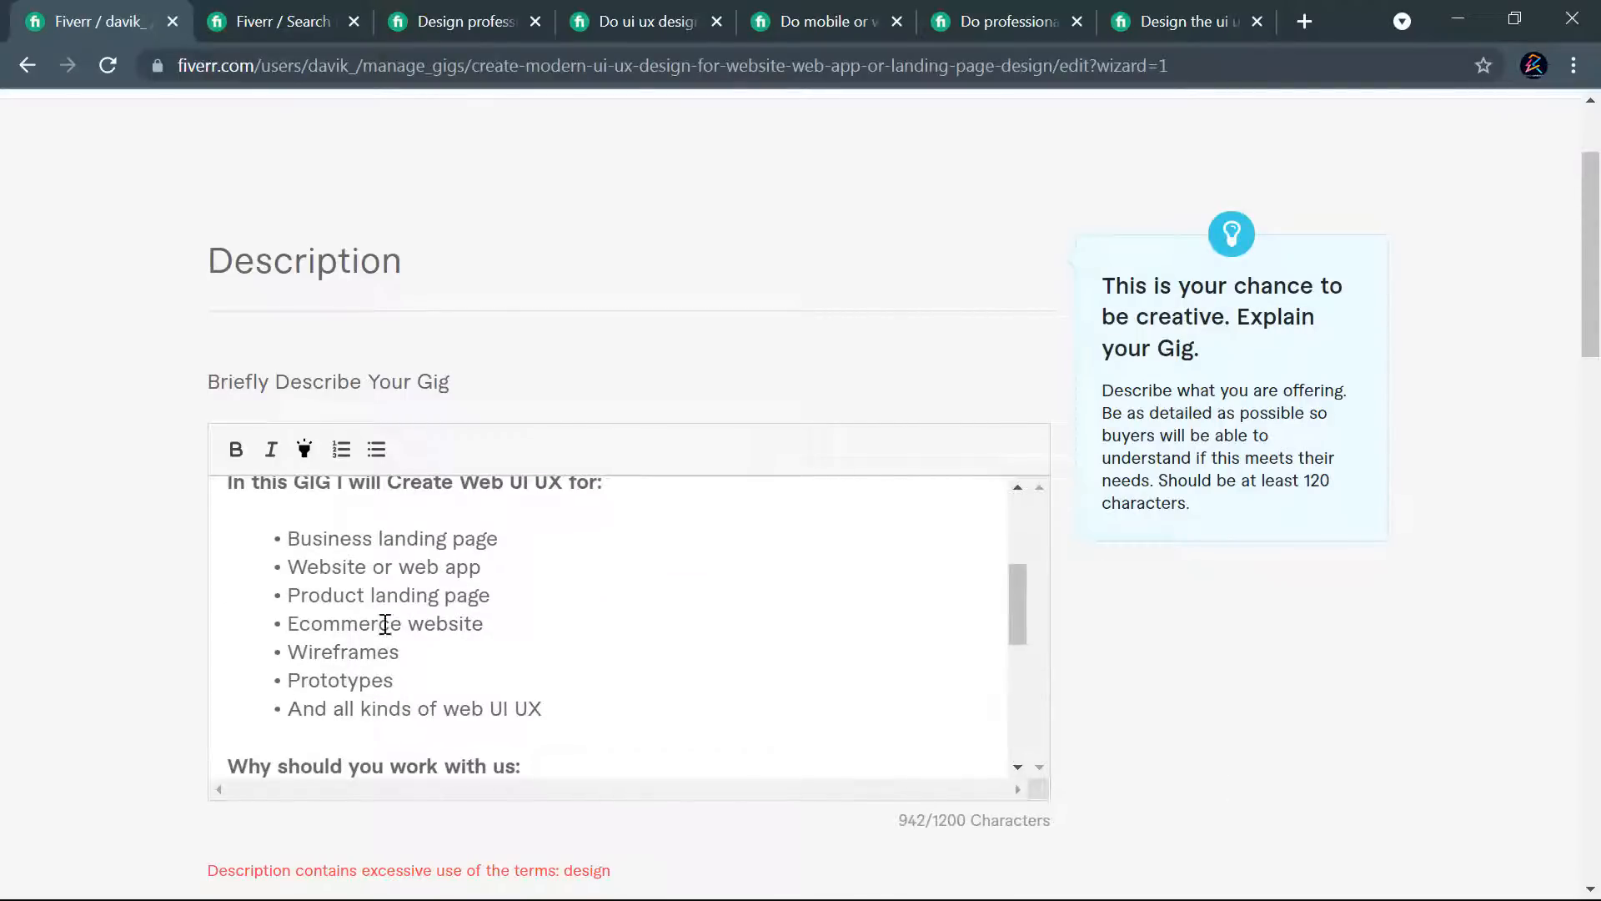
scroll(434, 651, down, 1)
scroll(651, 659, down, 1)
scroll(425, 647, down, 2)
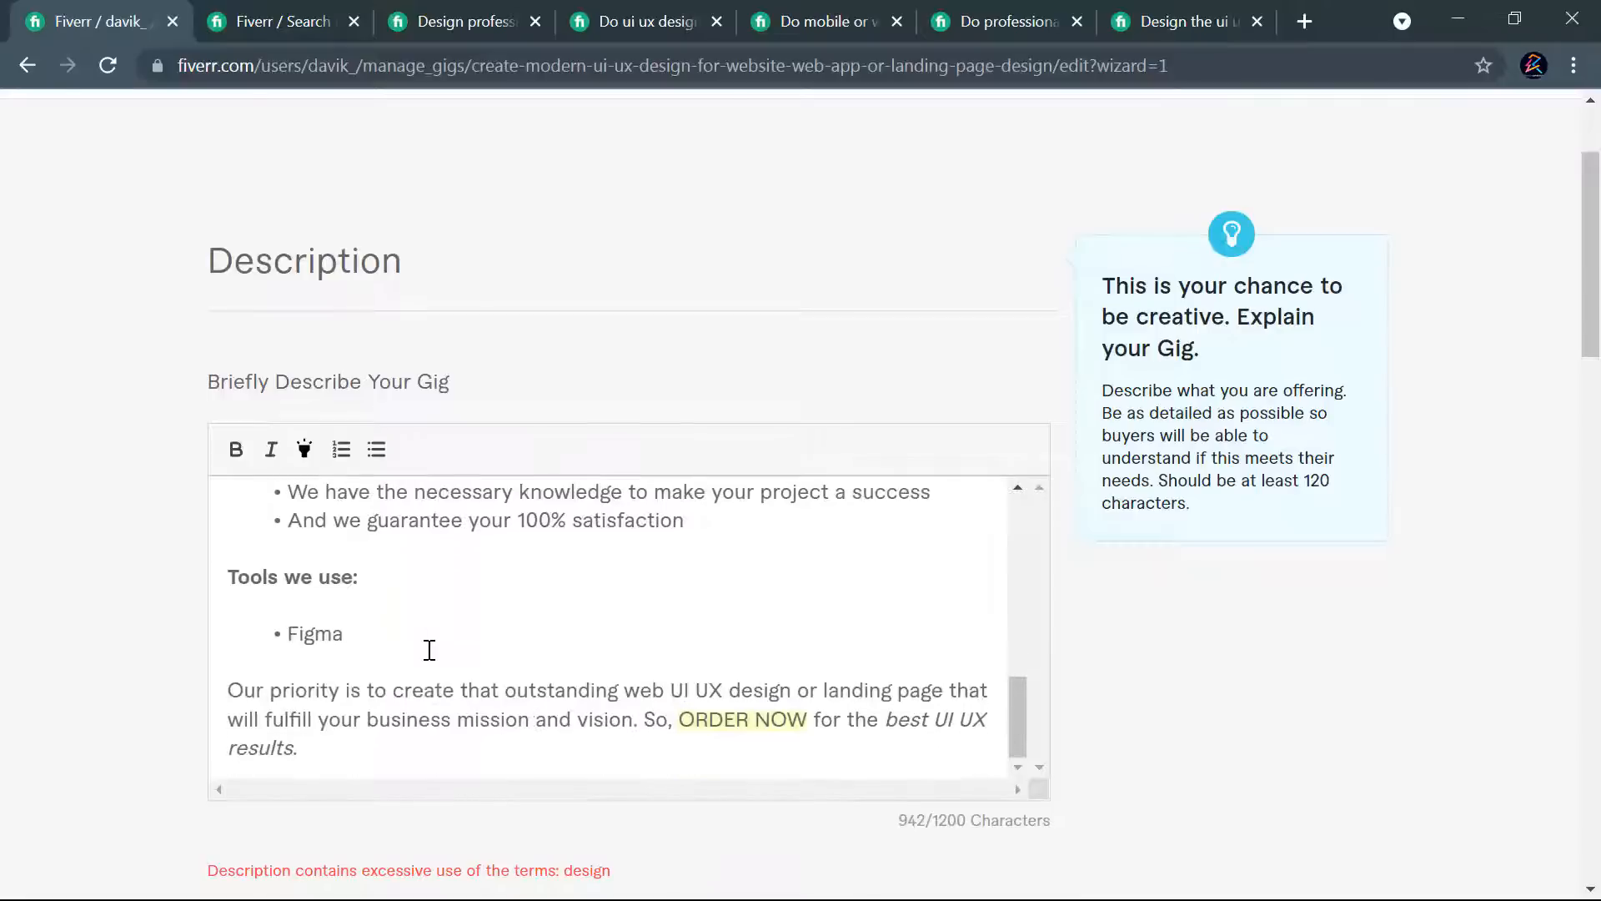
drag(791, 692, 734, 692)
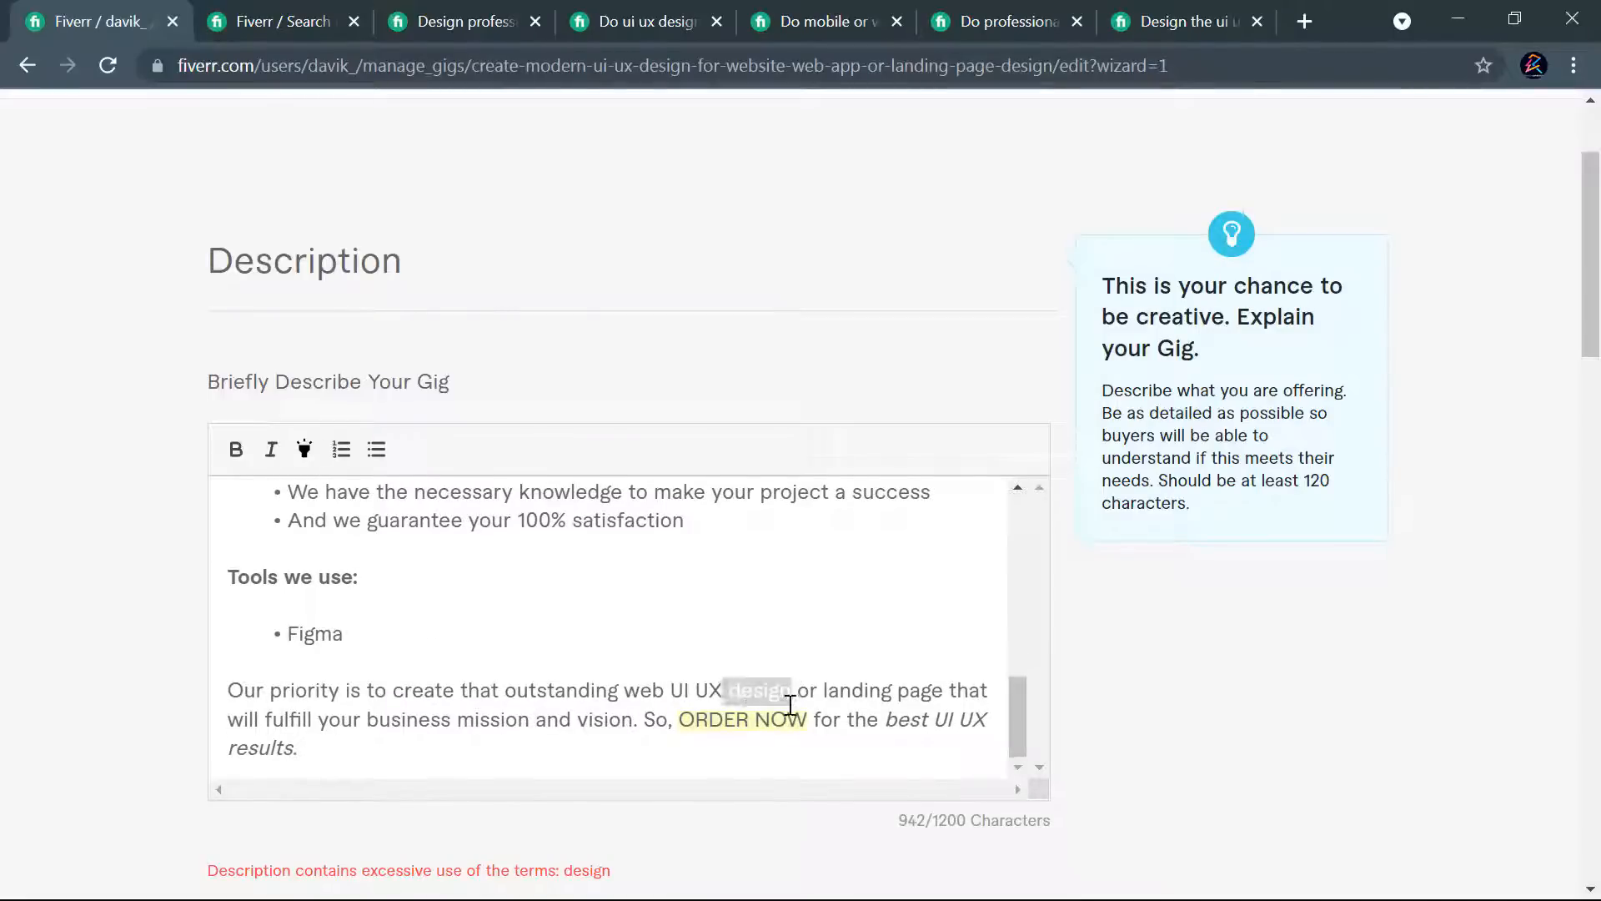
key(BackSpace)
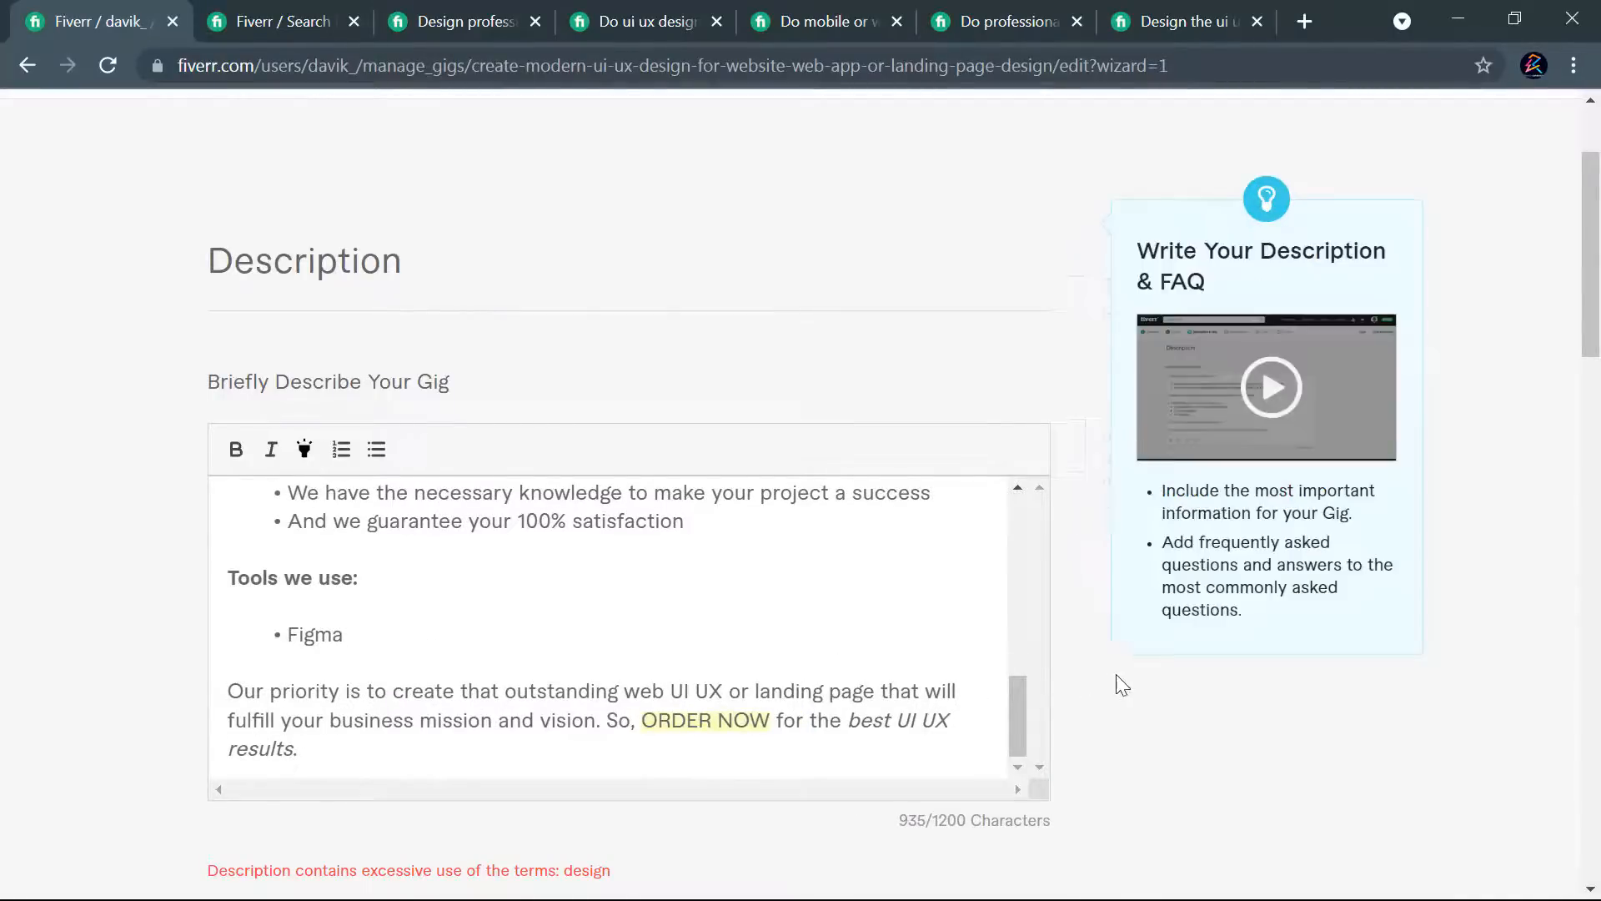
scroll(1076, 643, down, 15)
click(915, 454)
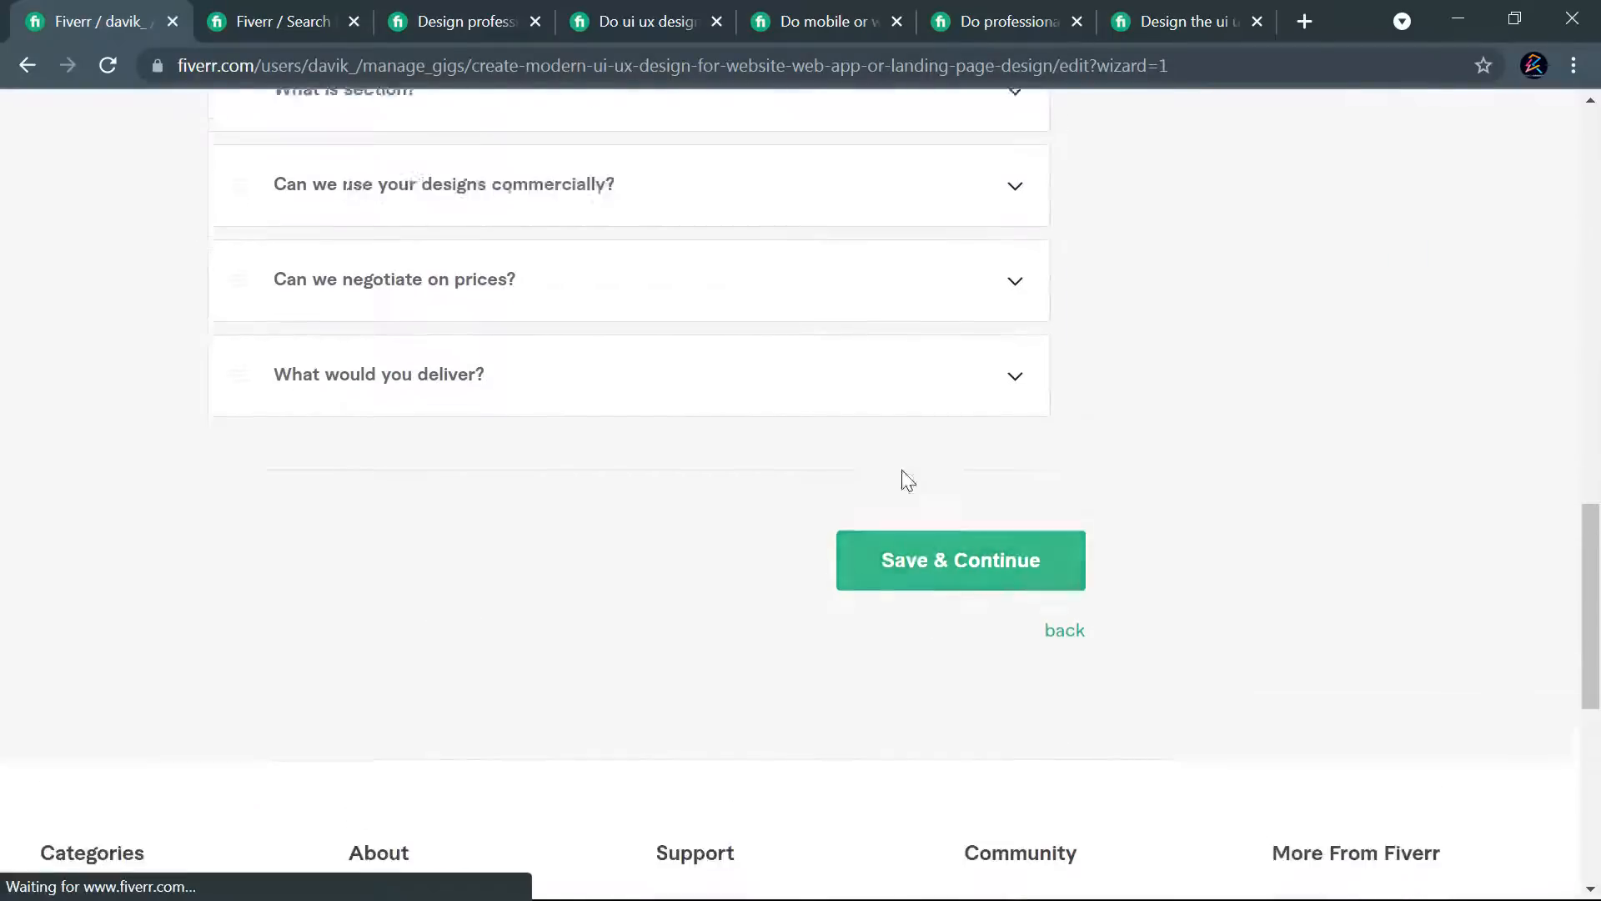
- Undo the last two deletions of "design", in the closing paragraph and in the introduction
scroll(1003, 532, up, 3)
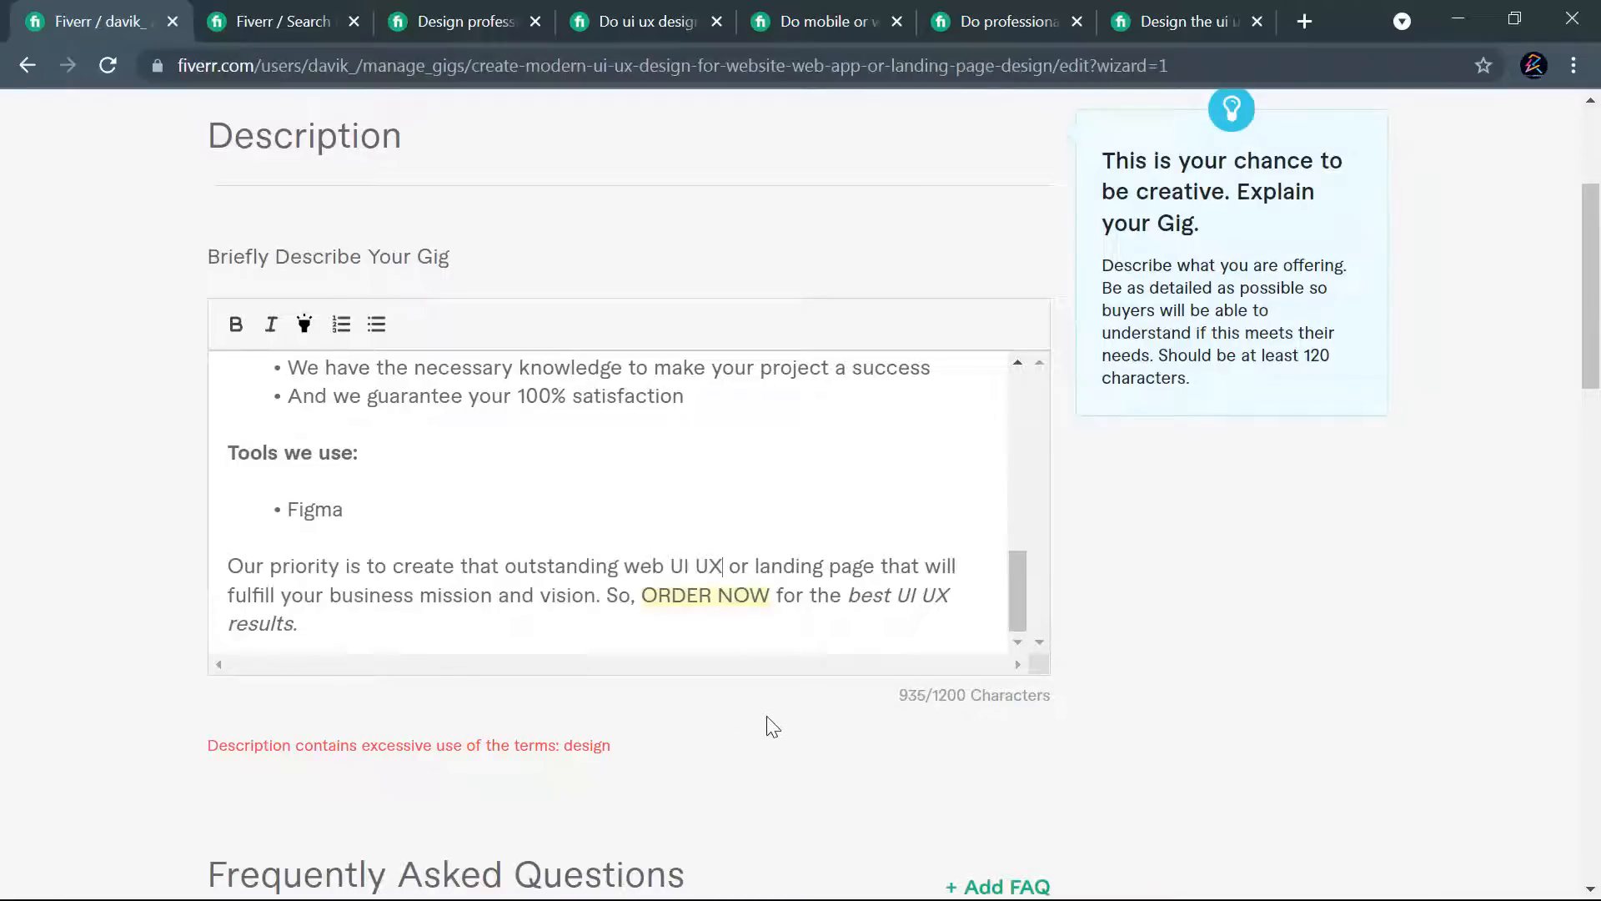
key(ctrl+z)
key(ctrl+z)
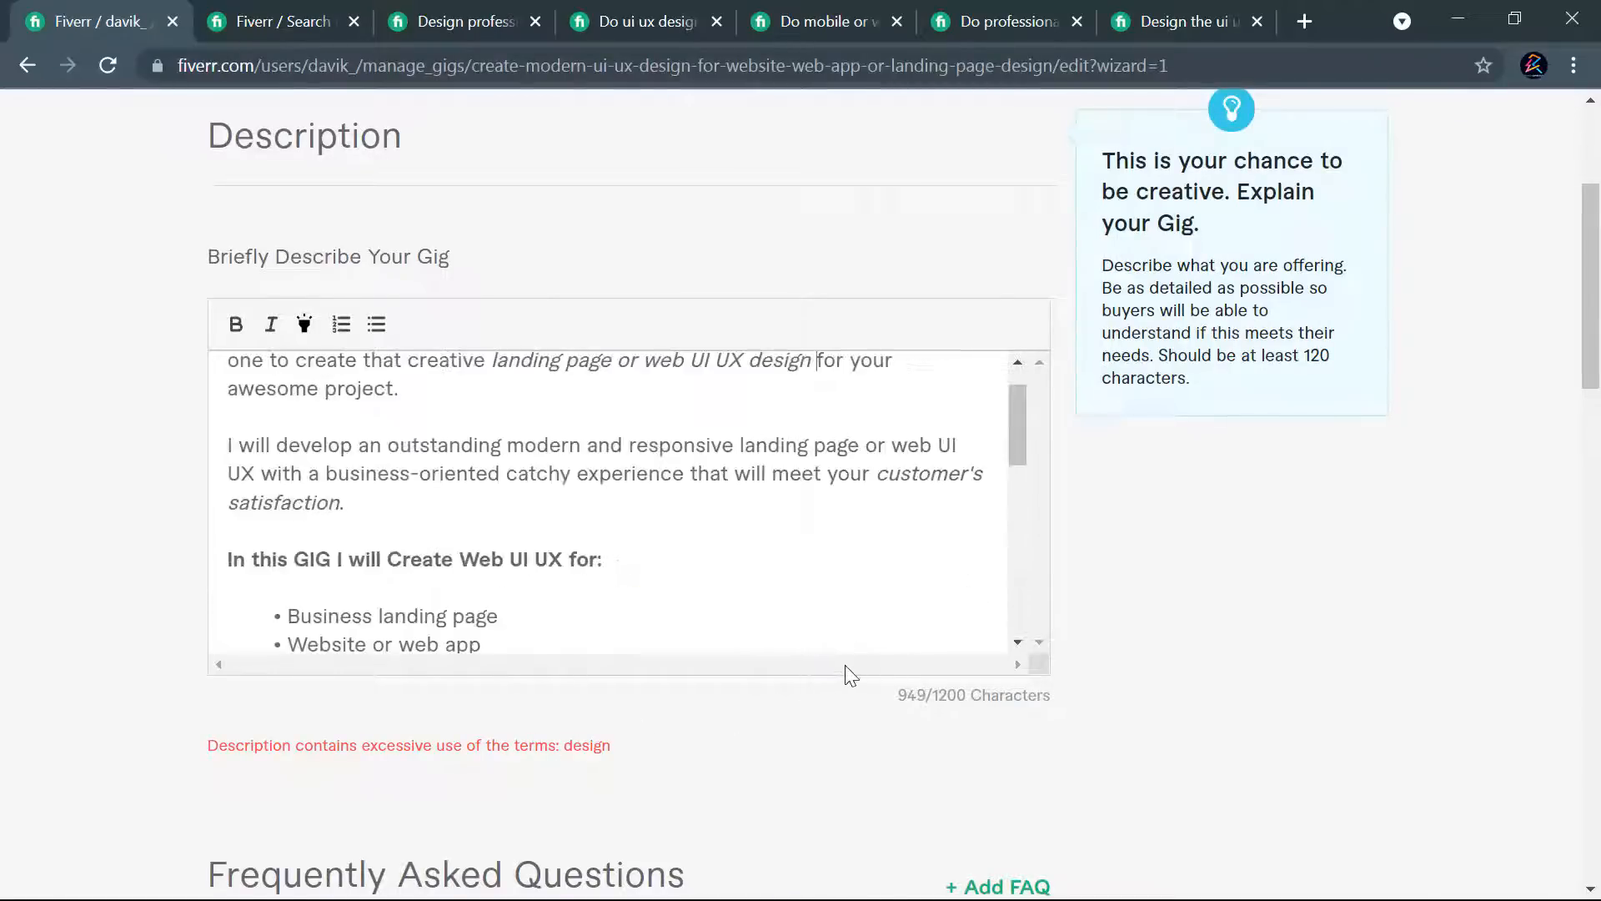
- Select the entire gig description text and reload the gig editing page
scroll(634, 526, up, 1)
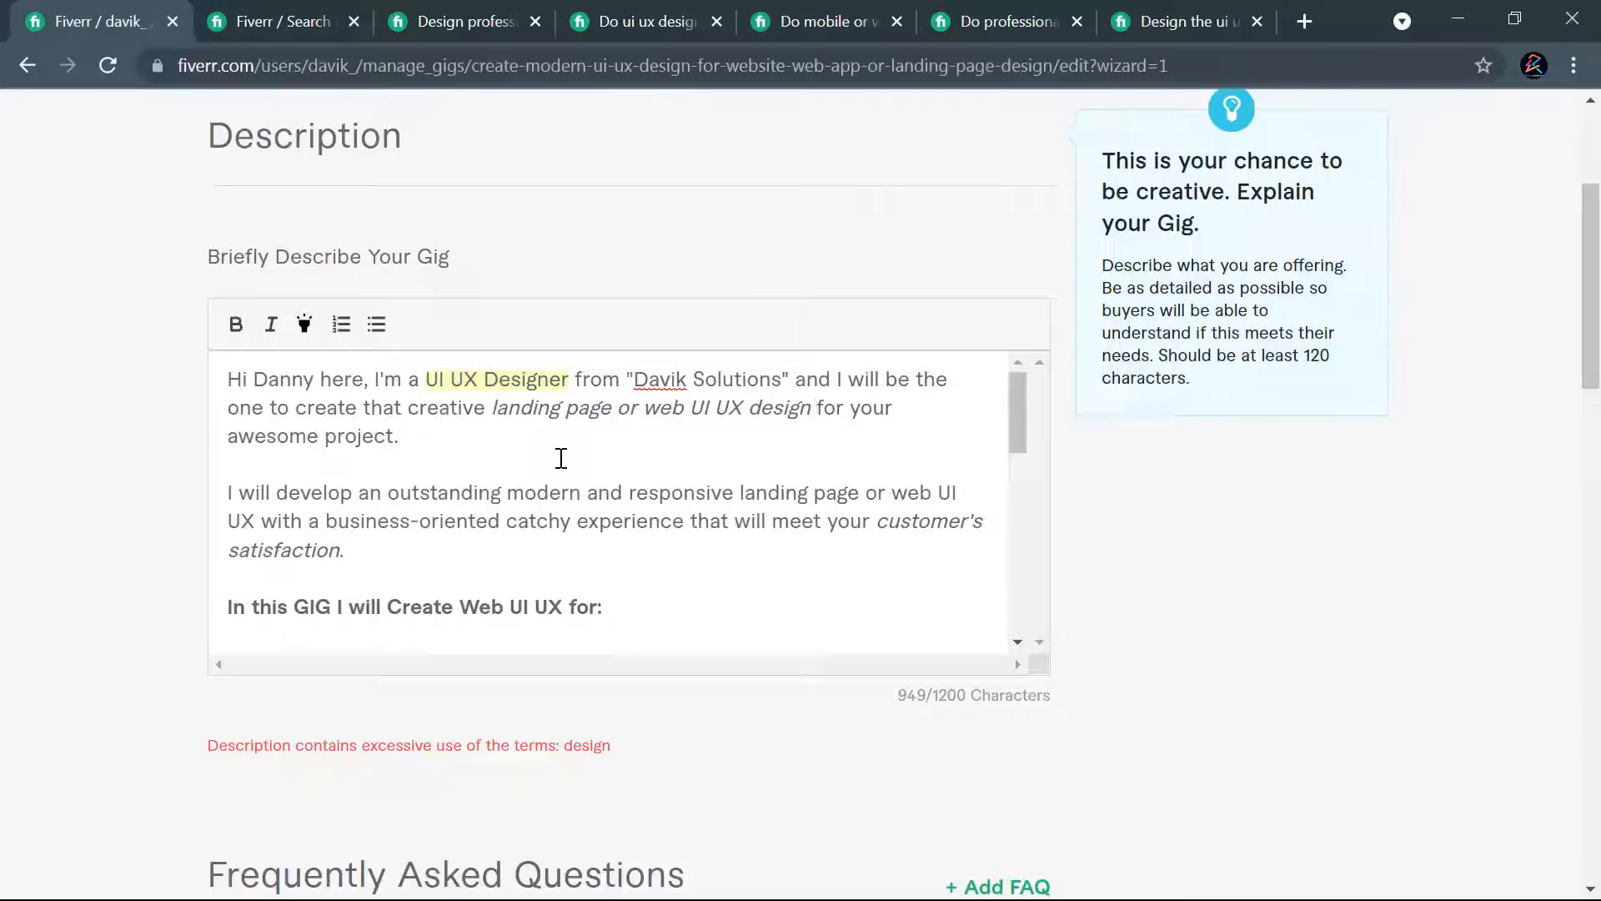
key(ctrl+a)
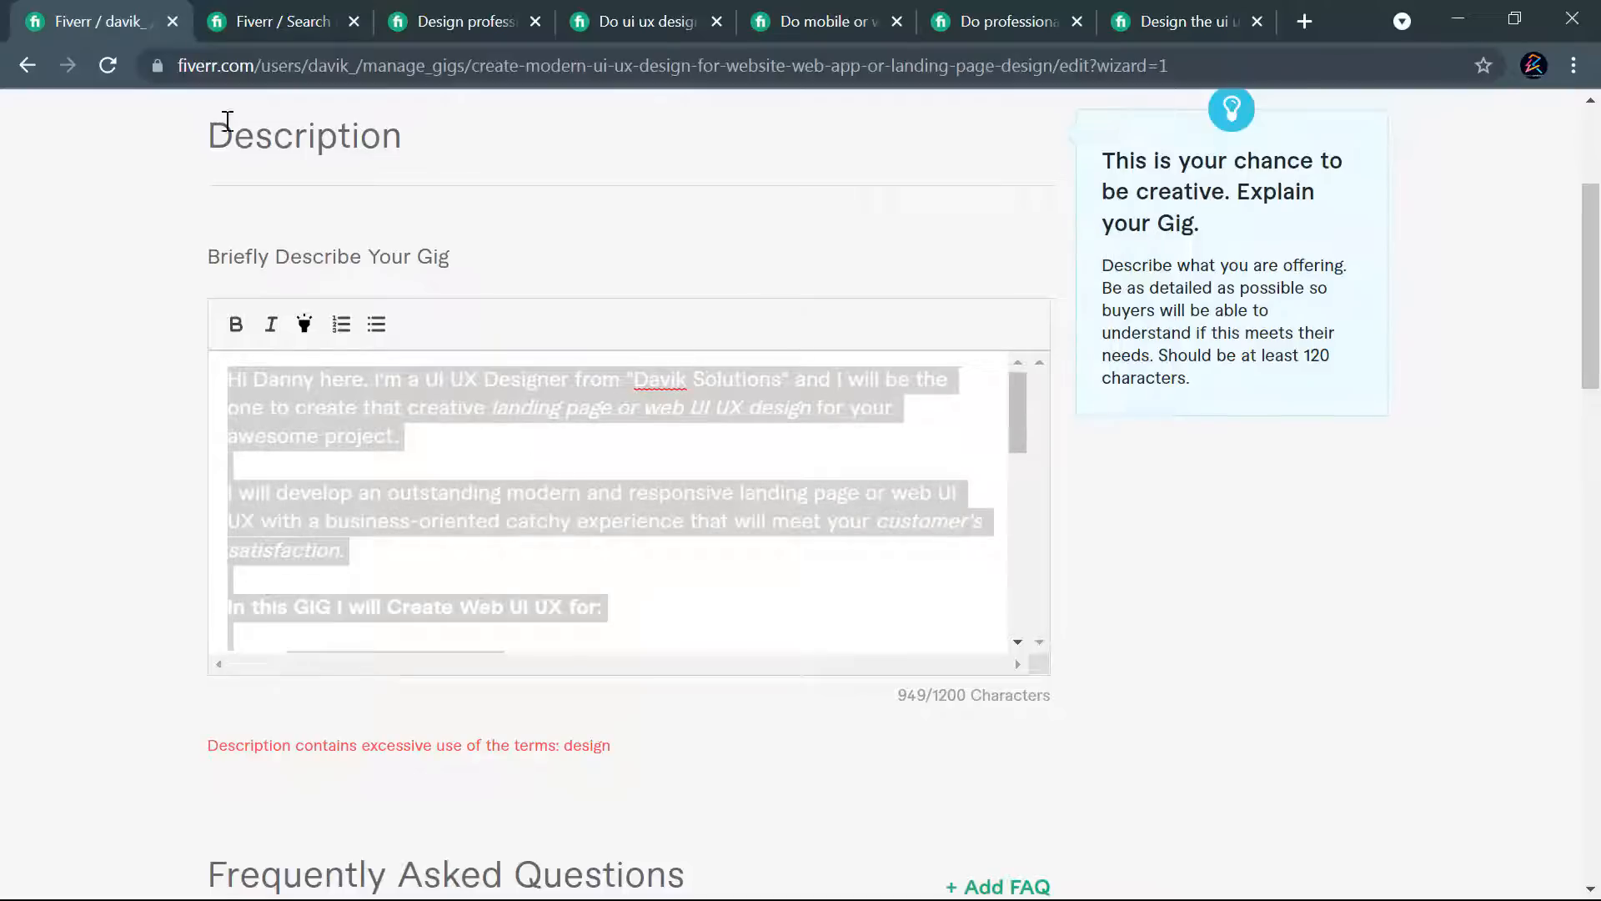
click(113, 65)
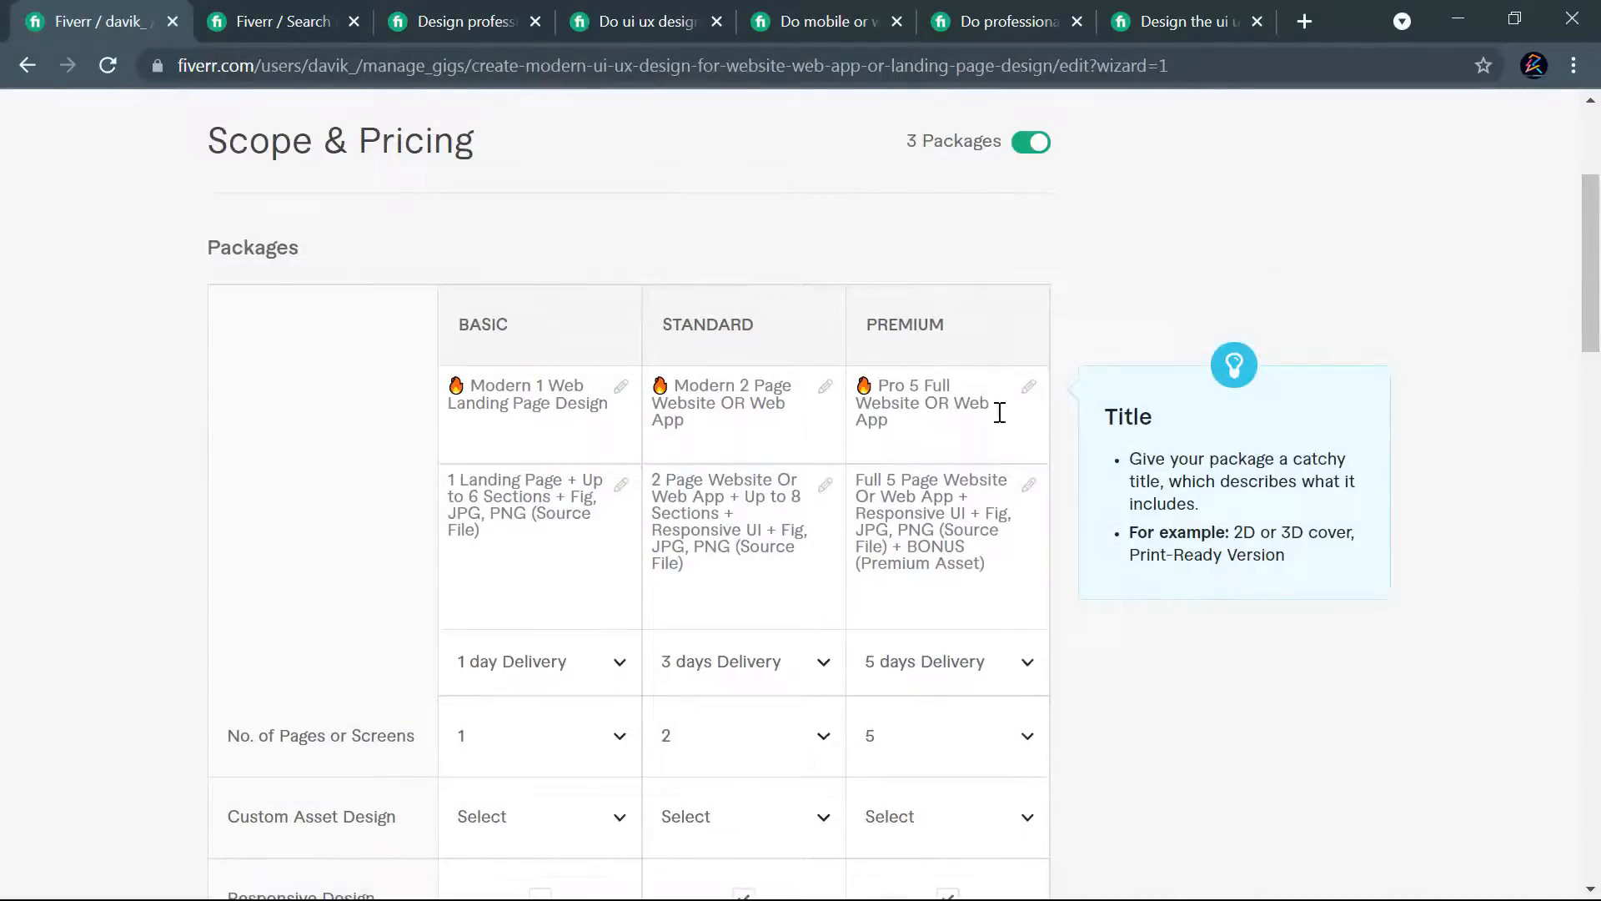
- Look through the packages and extra services on the Scope & Pricing page
scroll(1018, 442, down, 8)
scroll(1032, 475, down, 15)
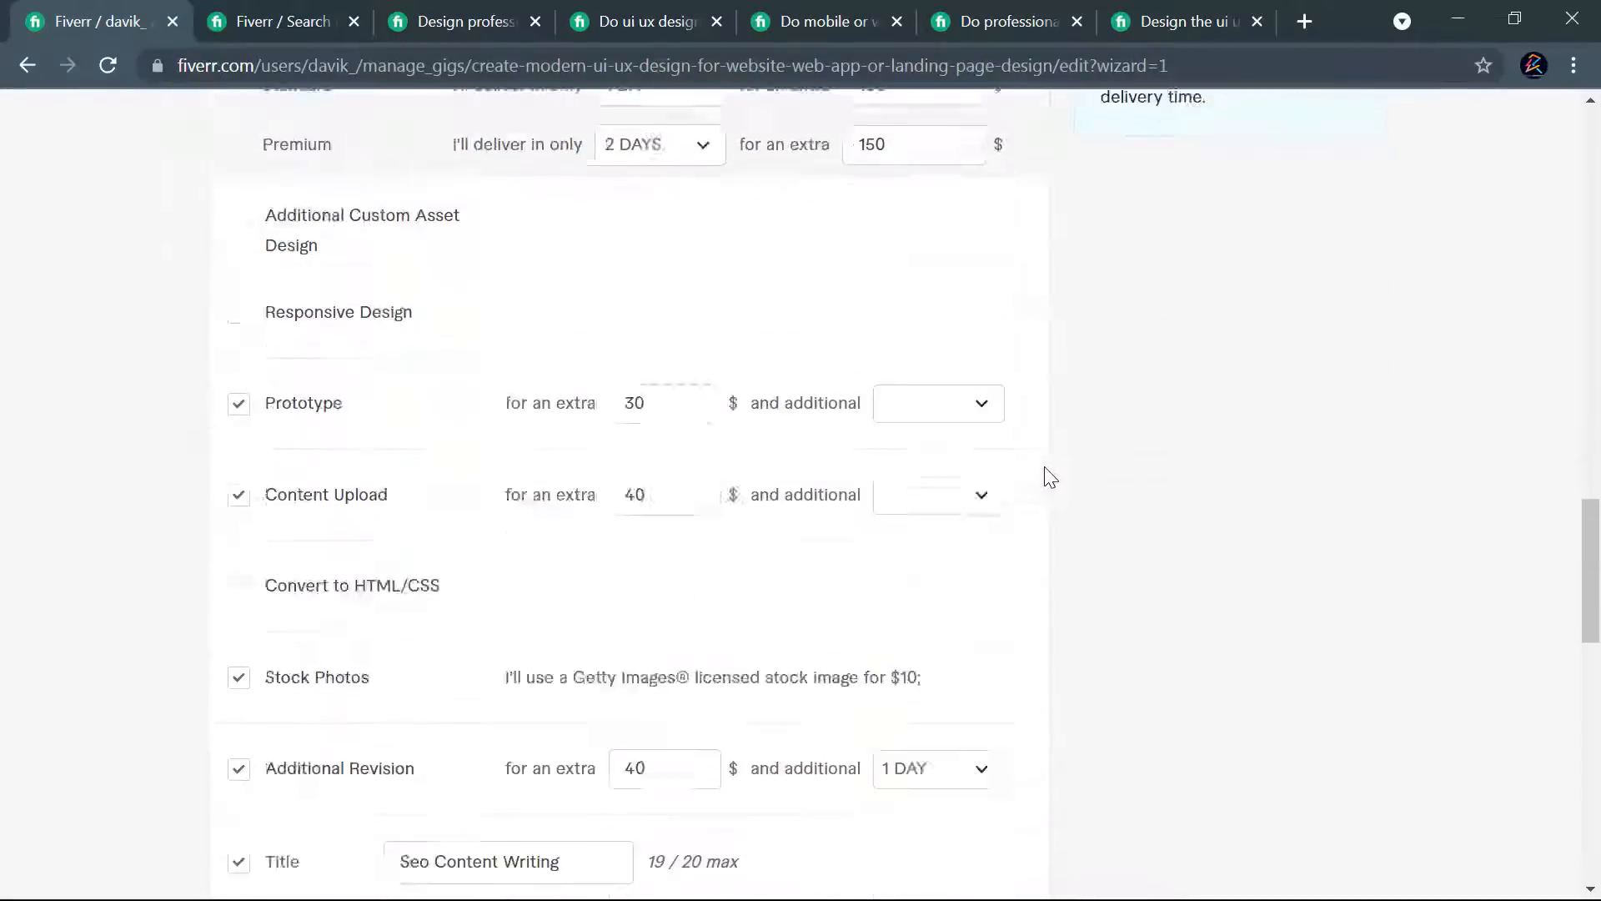
scroll(1052, 462, down, 5)
scroll(1053, 461, up, 20)
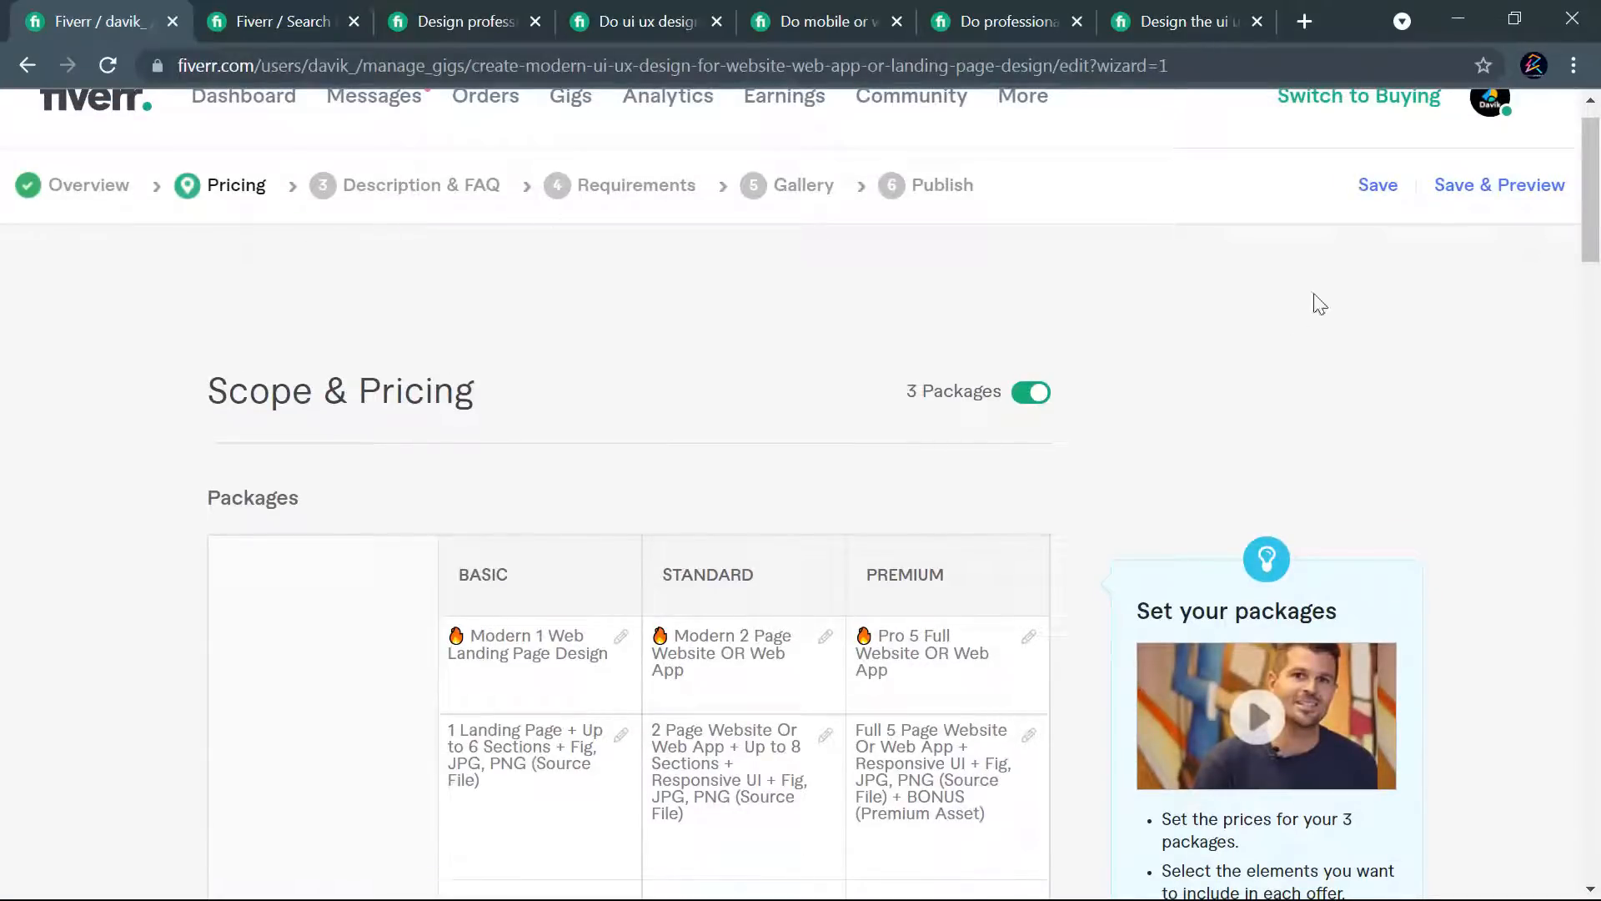
- Save the Scope & Pricing page with its existing extras and continue to Description & FAQ
scroll(1125, 417, down, 10)
scroll(1137, 508, down, 15)
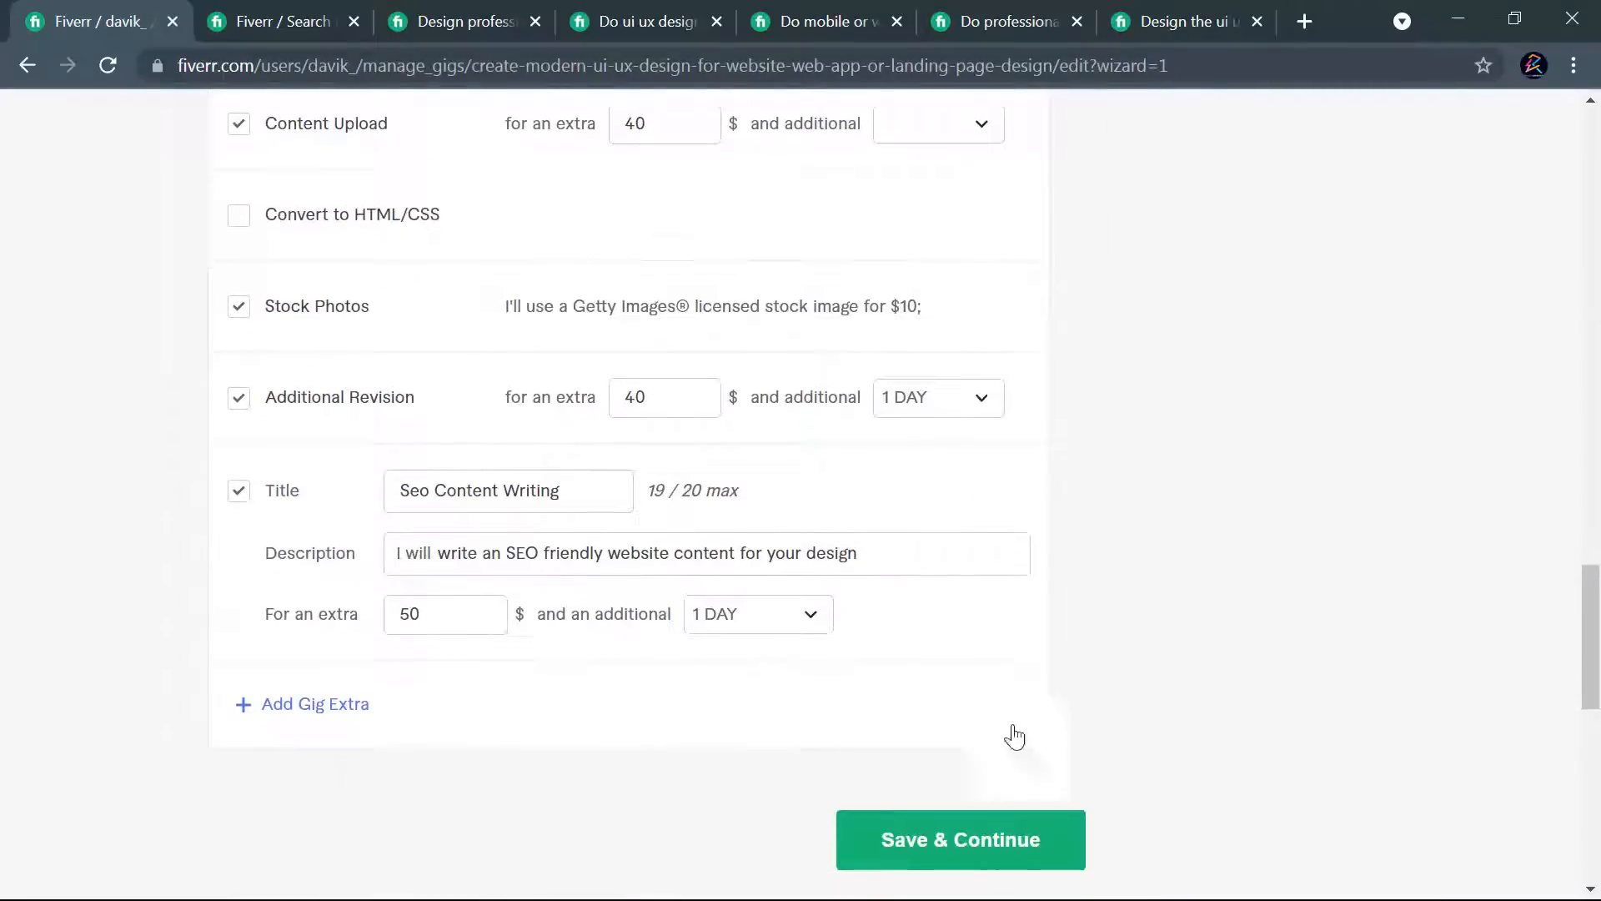
click(938, 751)
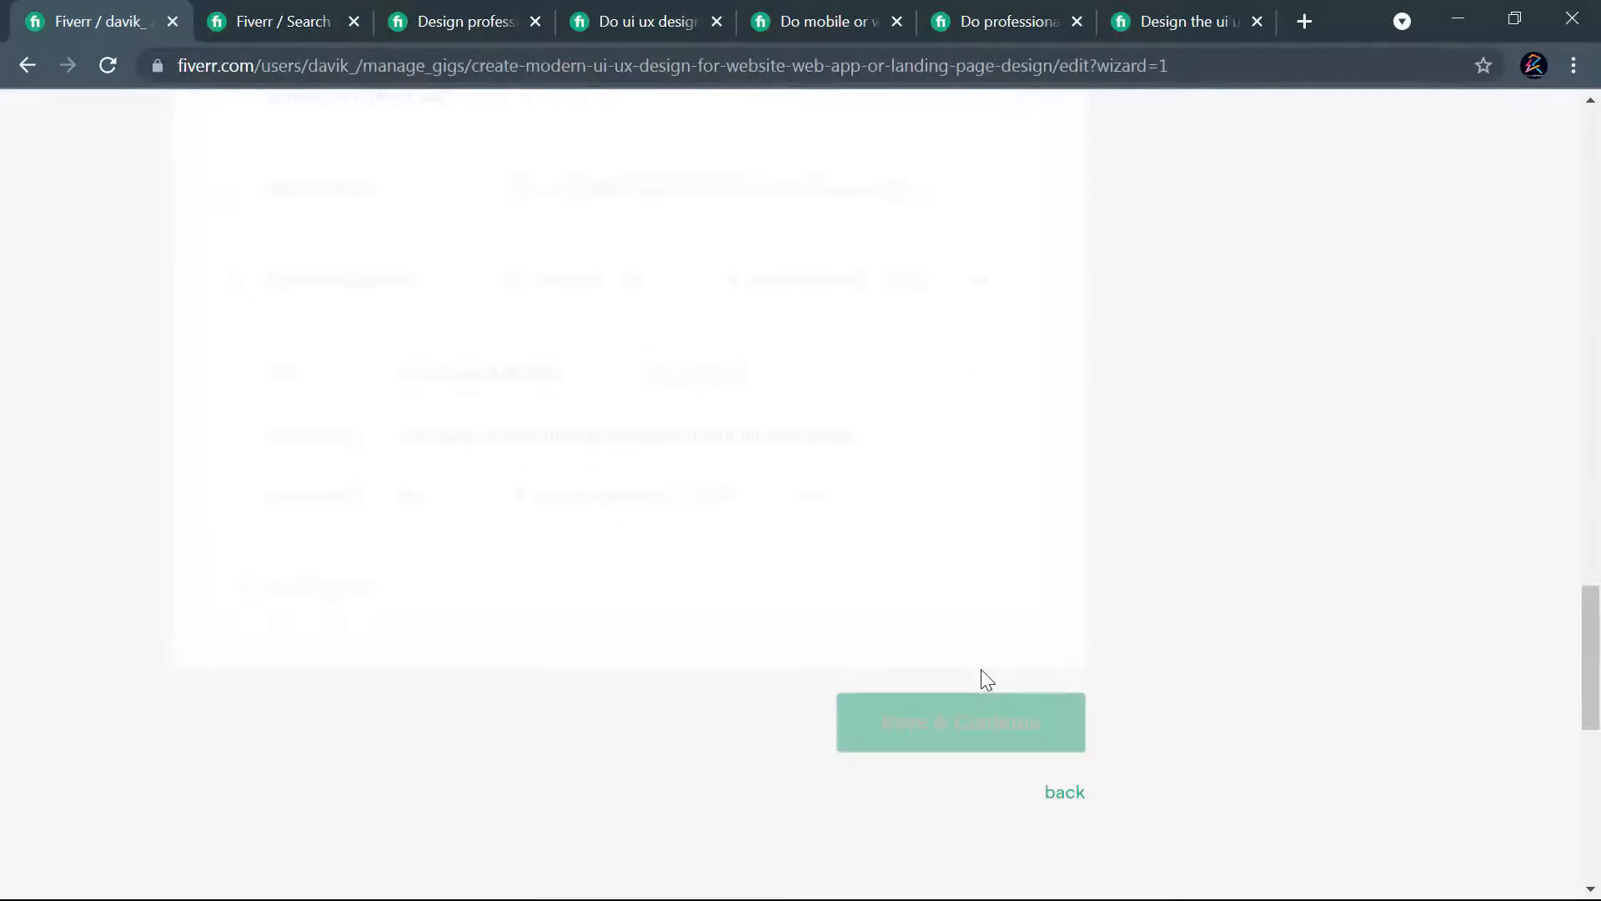
- Paste the copied gig description into the empty description field, and save and continue to Requirements
scroll(734, 547, down, 10)
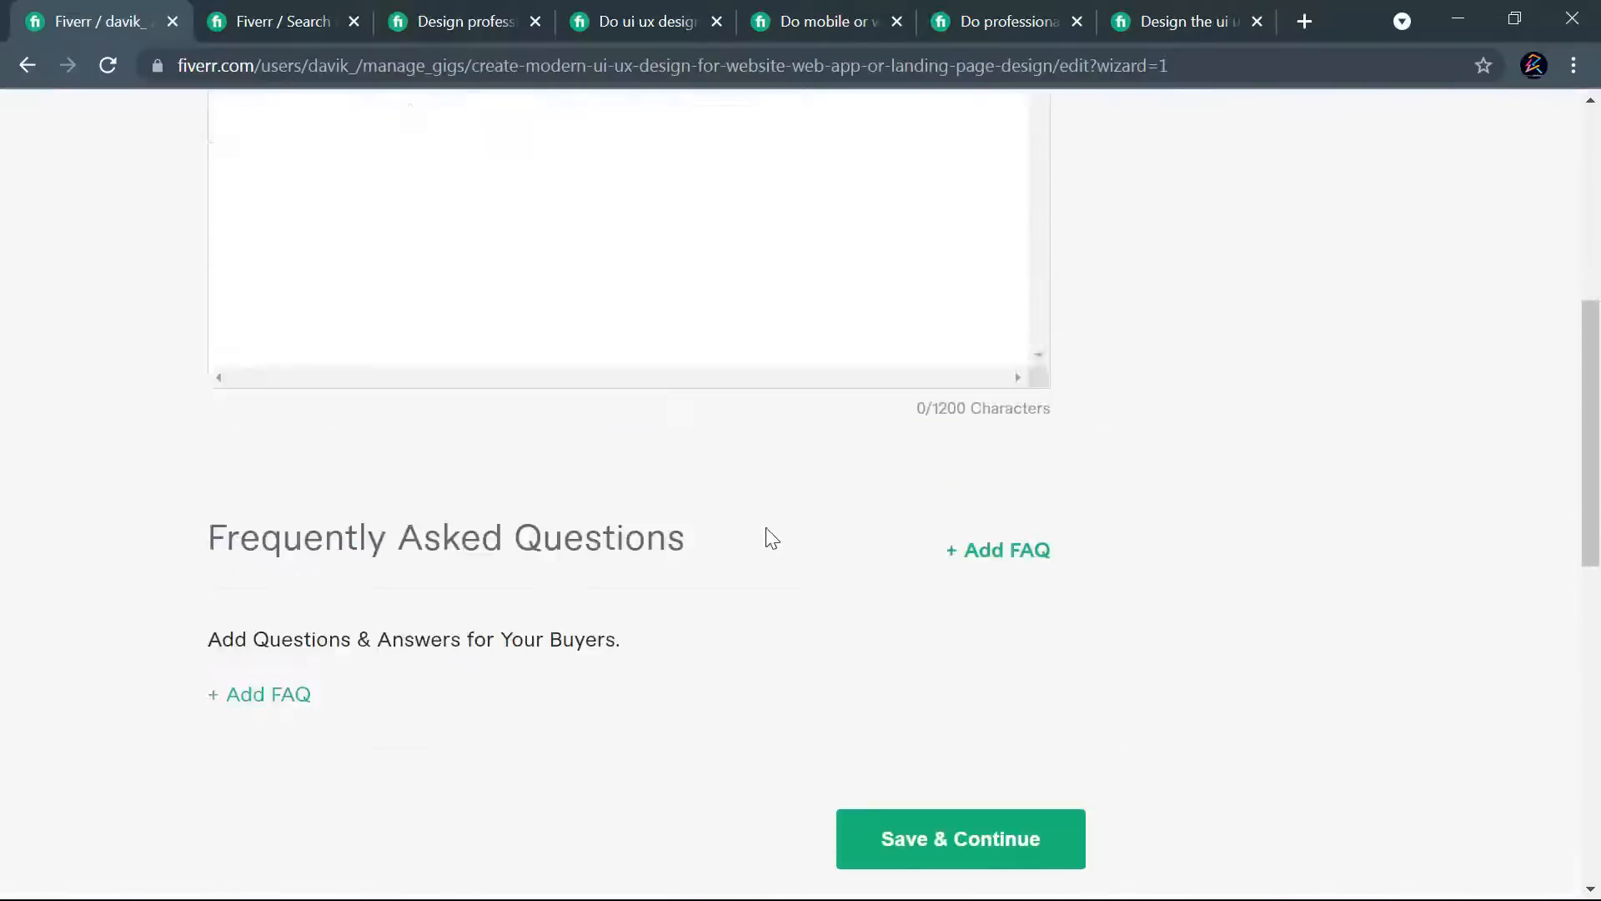
scroll(583, 375, up, 3)
key(ctrl+v)
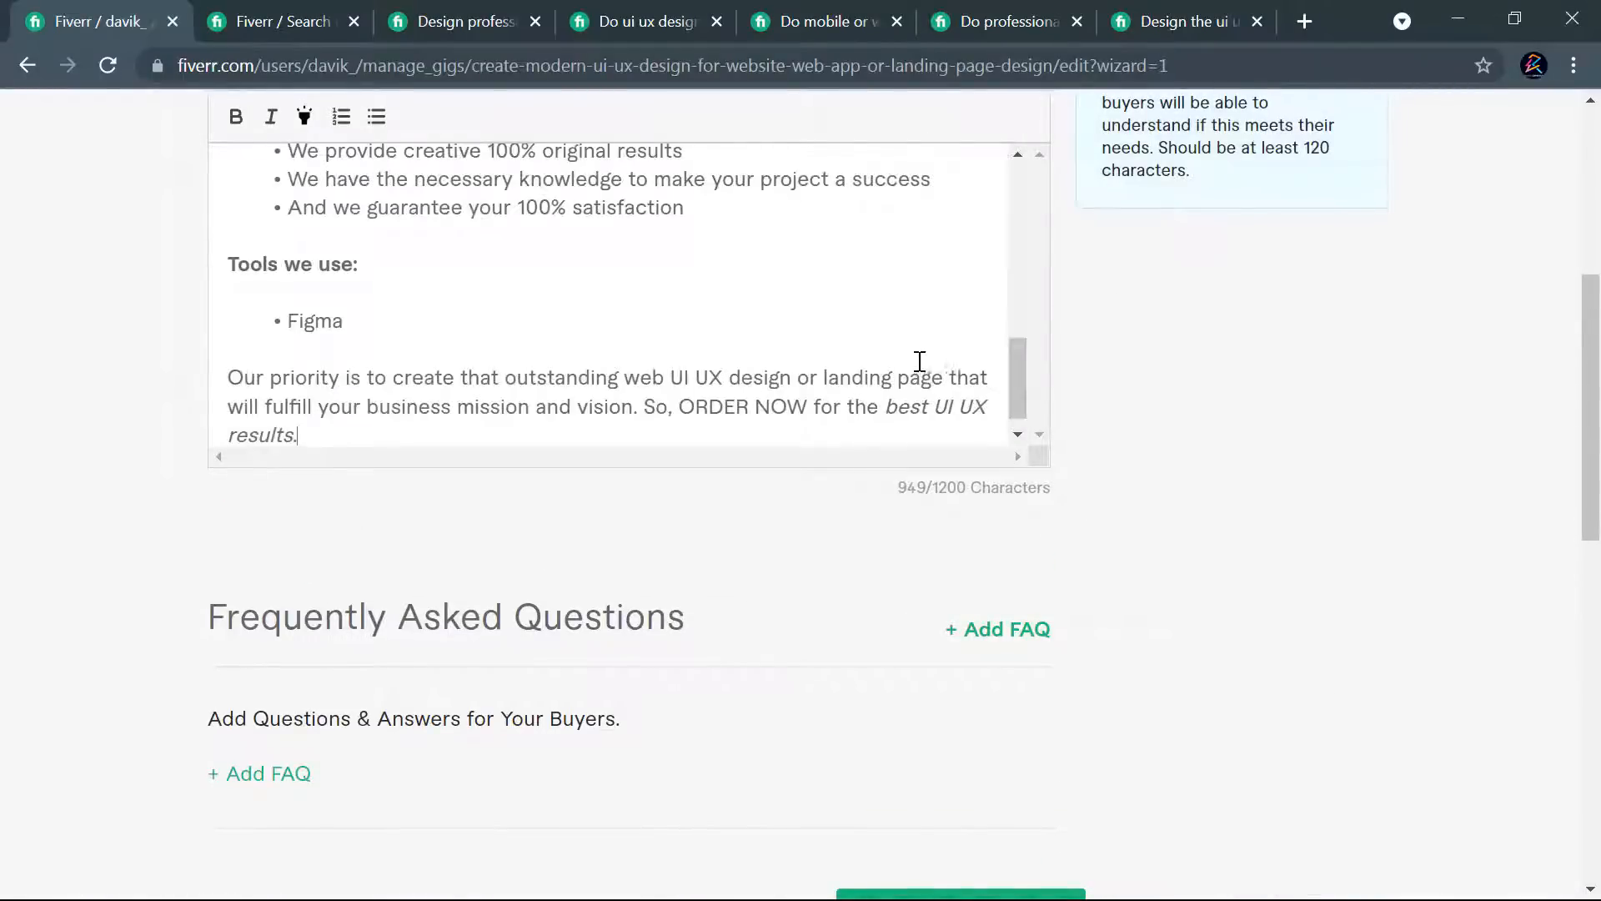
scroll(987, 547, down, 5)
click(925, 537)
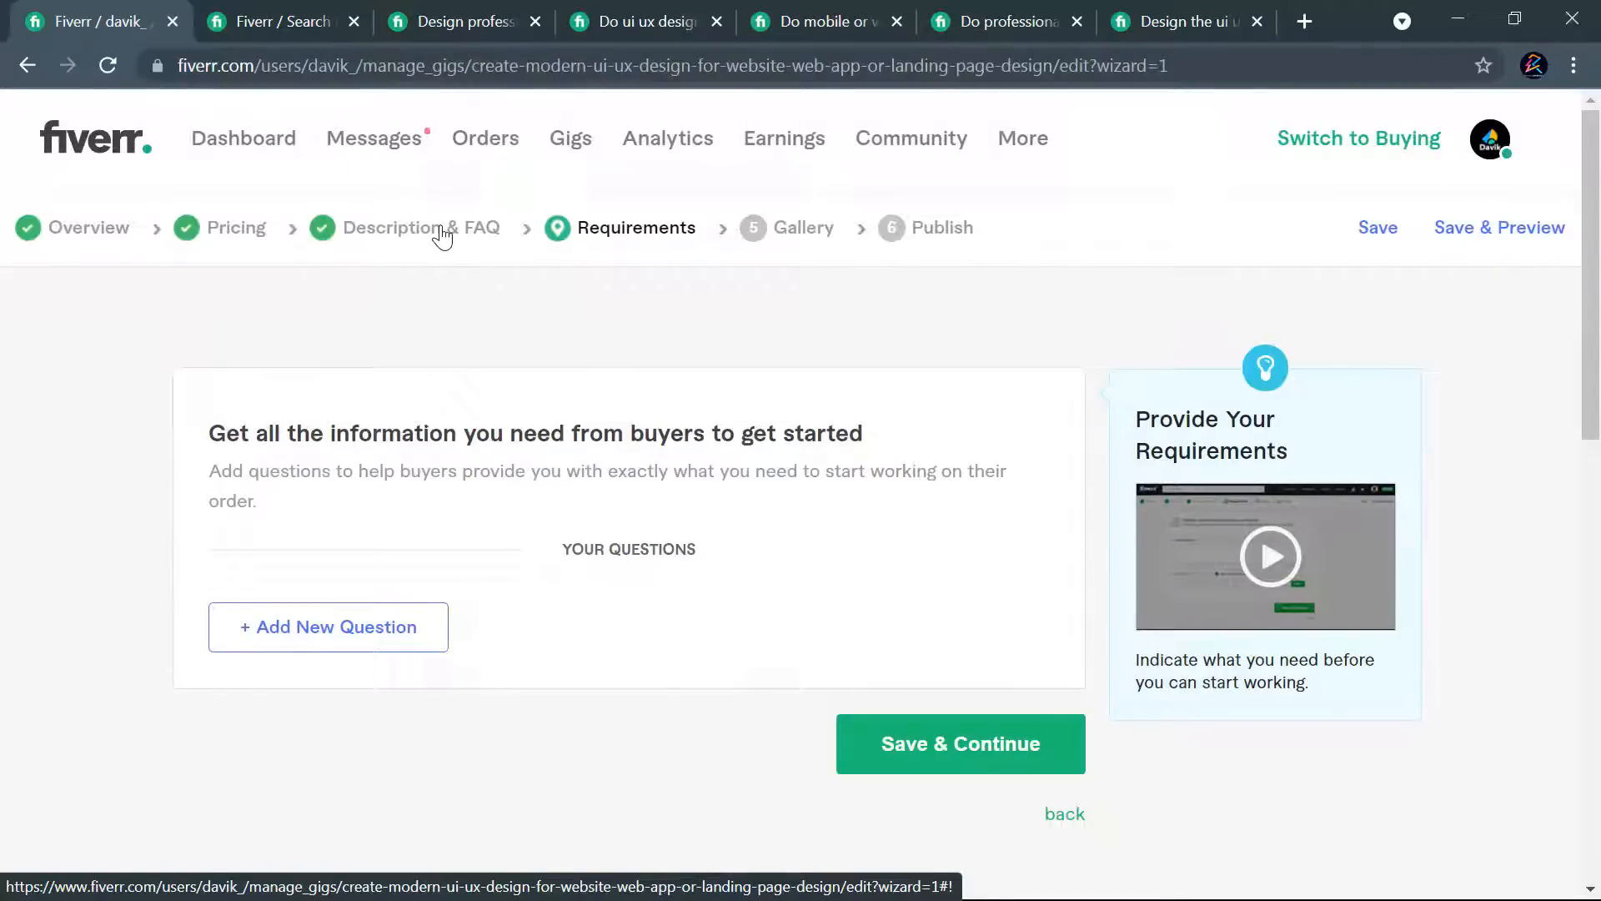
key(alt+Tab)
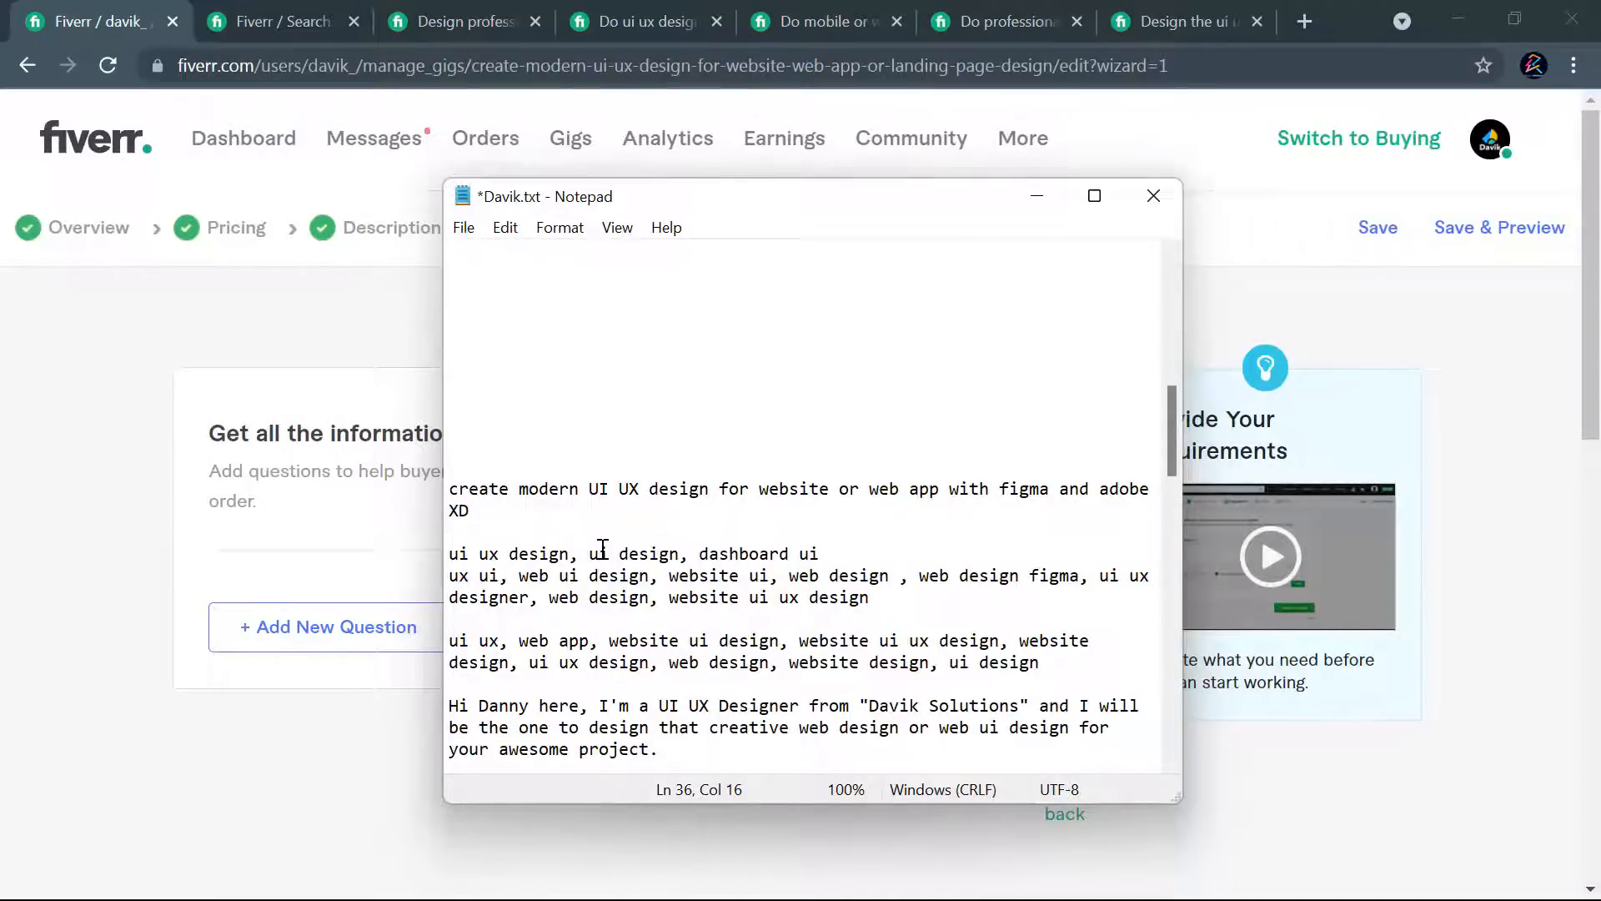
key(alt+Tab)
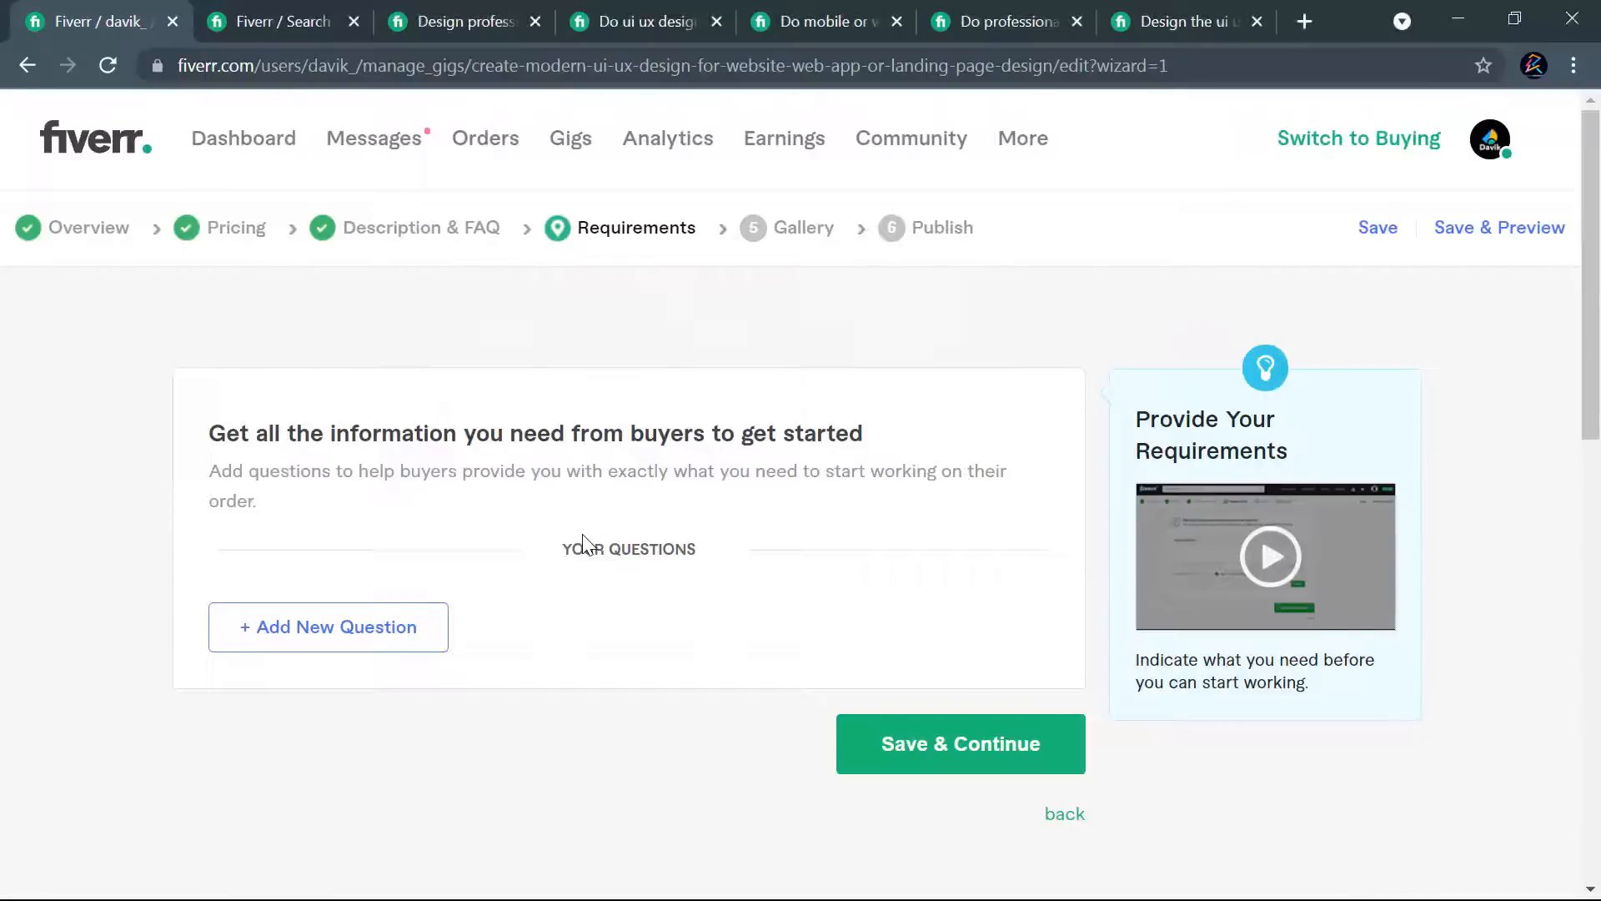
key(alt+Tab)
click(437, 501)
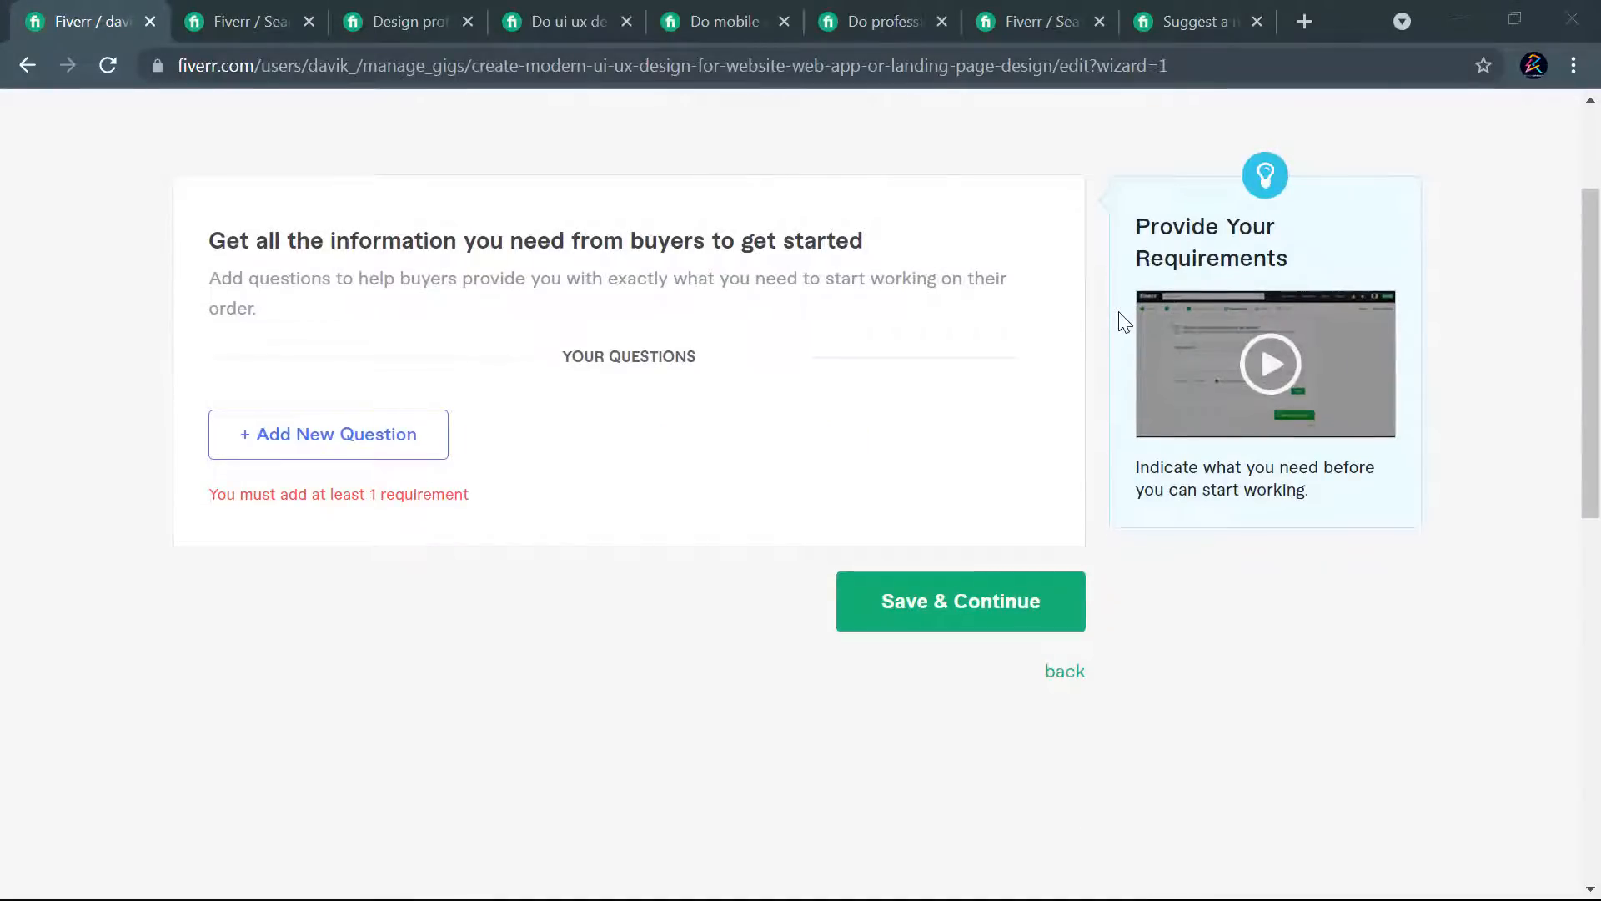
- Review the Description & FAQ page and return to the Requirements page
scroll(901, 367, up, 3)
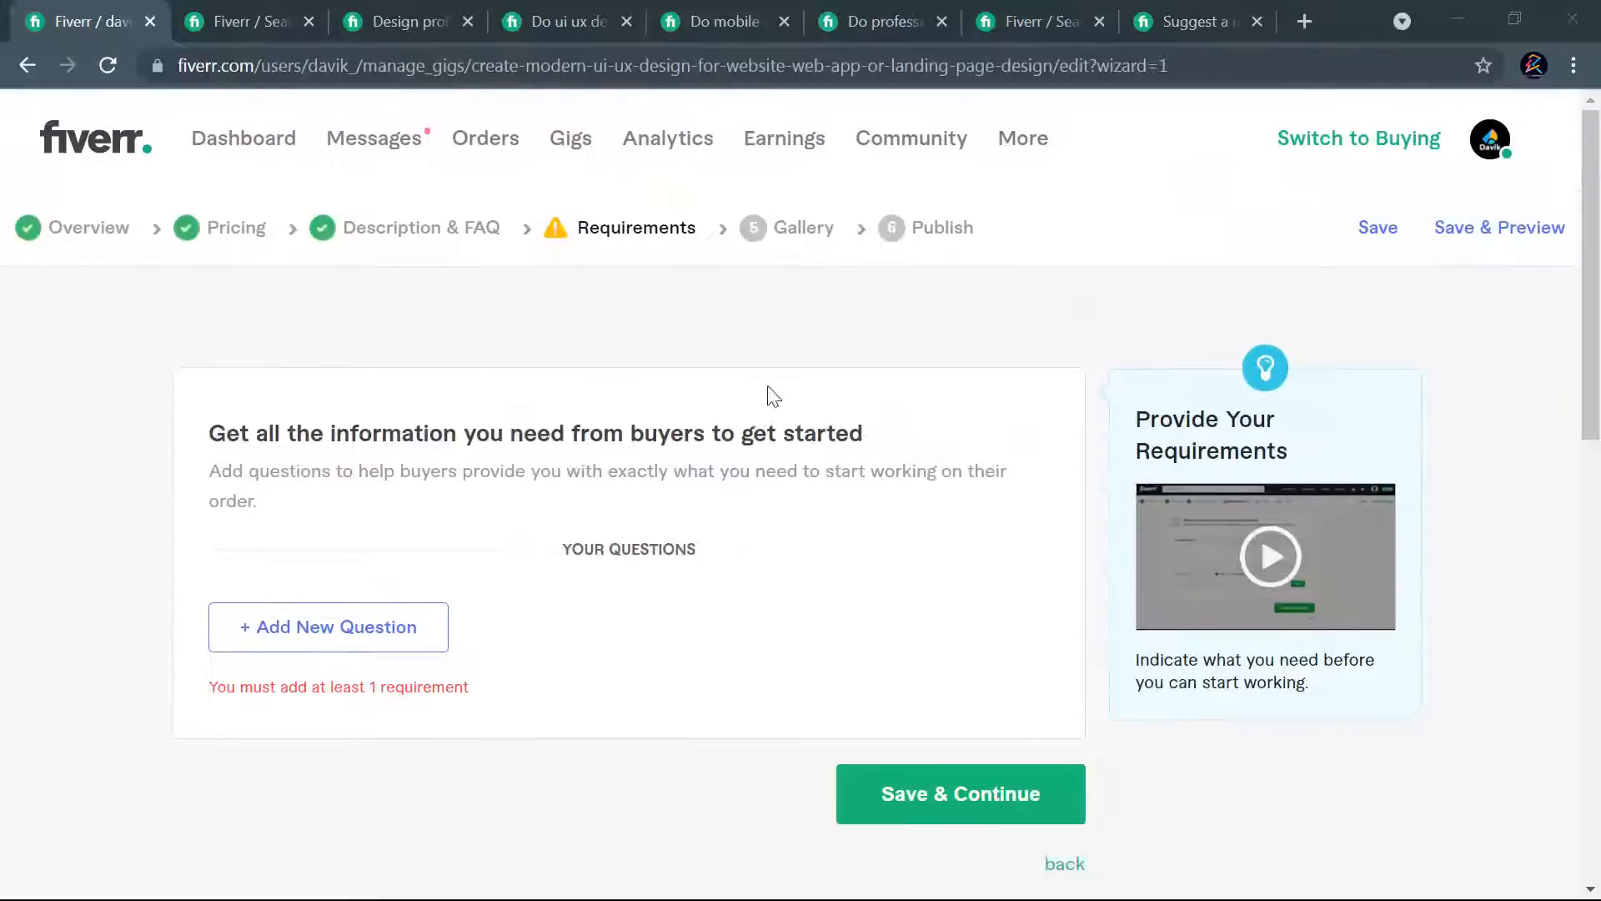
click(424, 237)
scroll(1001, 526, down, 10)
scroll(1042, 547, down, 5)
scroll(1048, 534, up, 15)
click(590, 224)
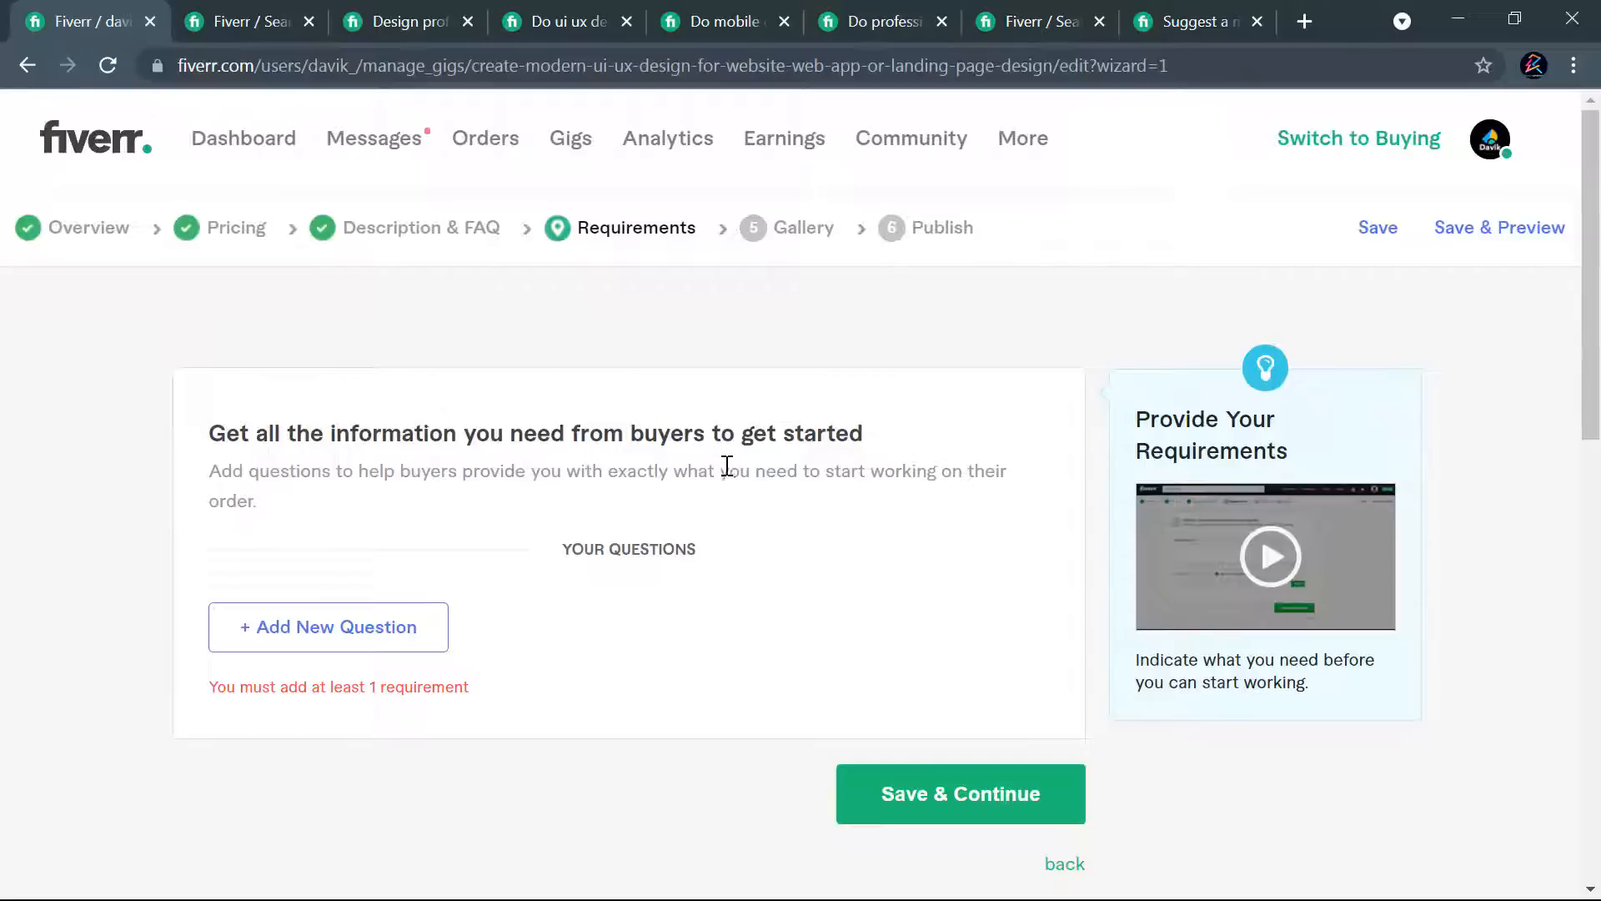
- Start a new buyer question and copy the "Thanks for ordering our gig" text with its six numbered requirements from Davik.txt in Notepad
click(348, 641)
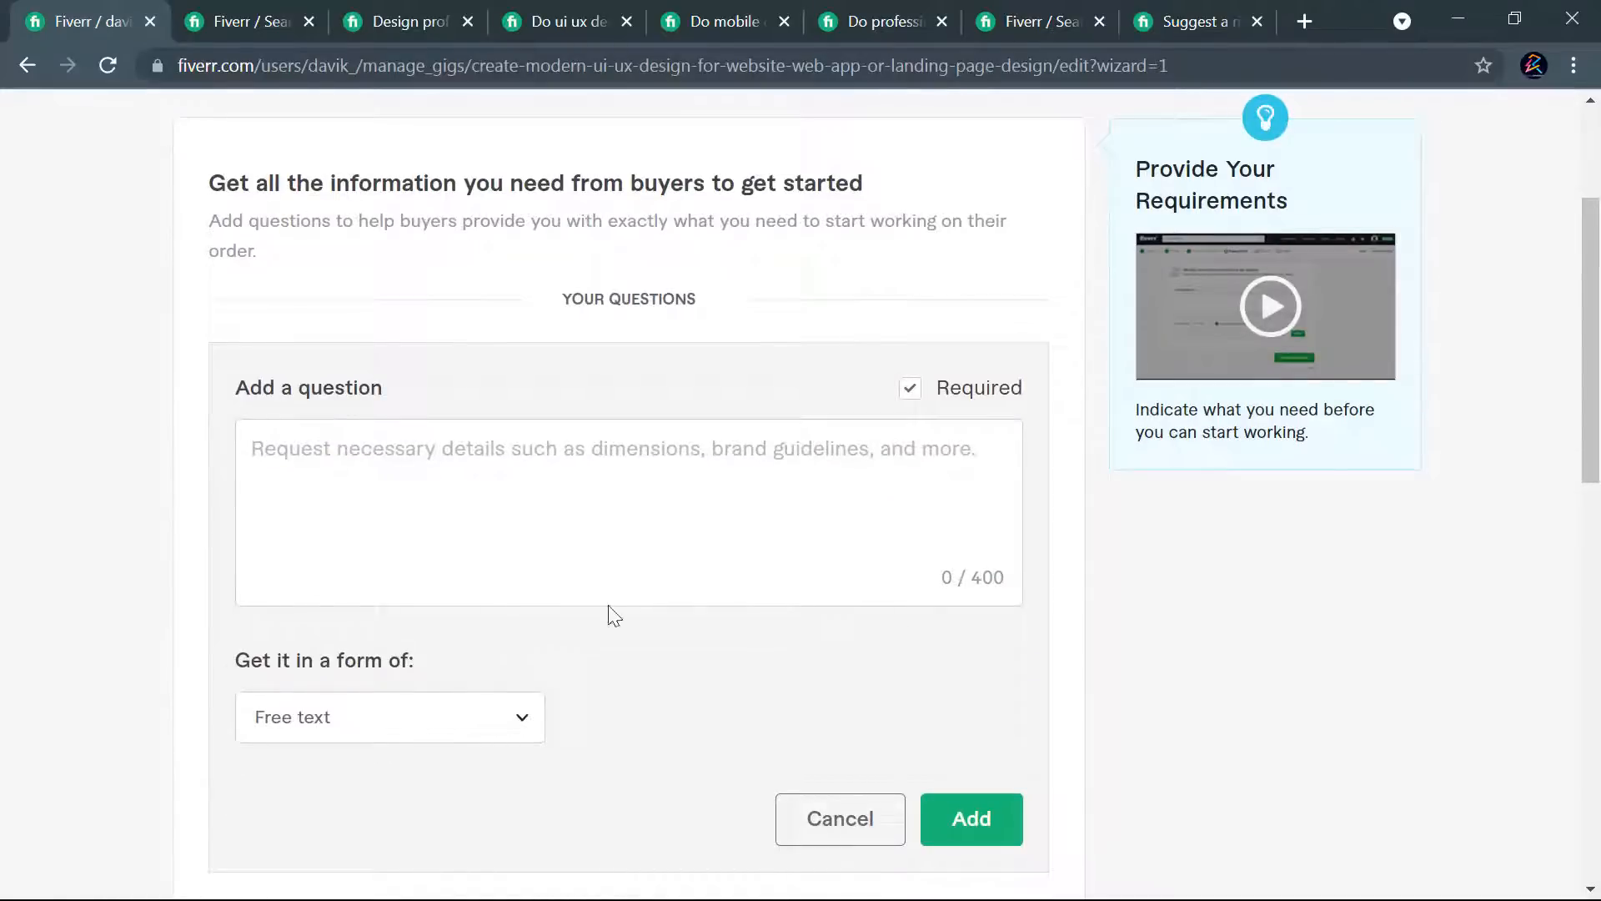
key(alt+Tab)
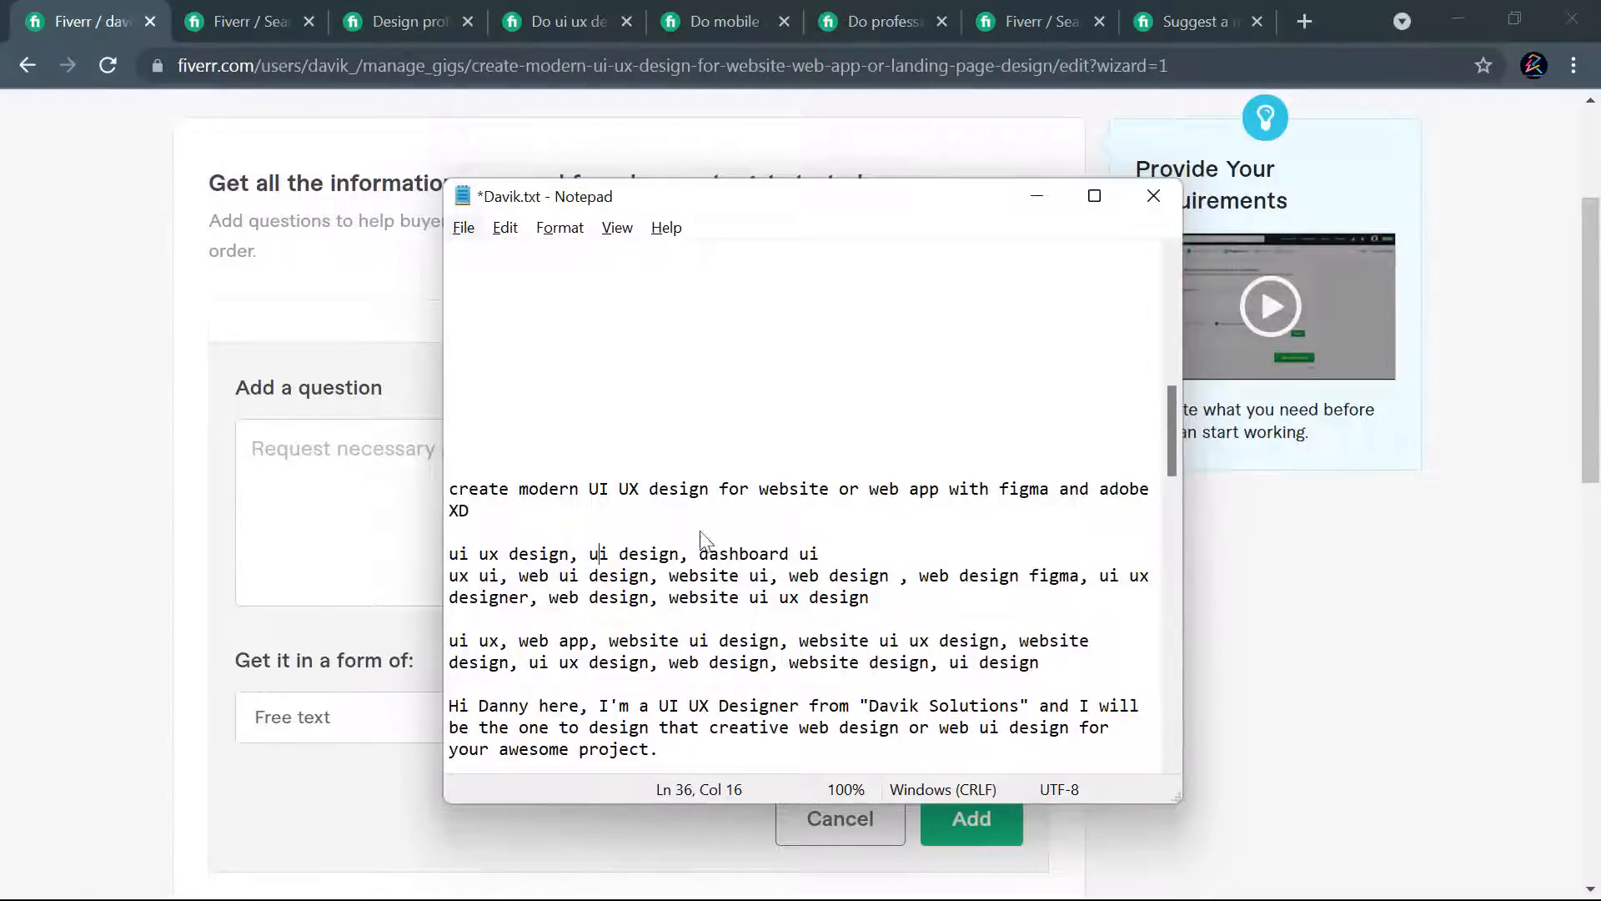
click(981, 490)
scroll(973, 517, down, 15)
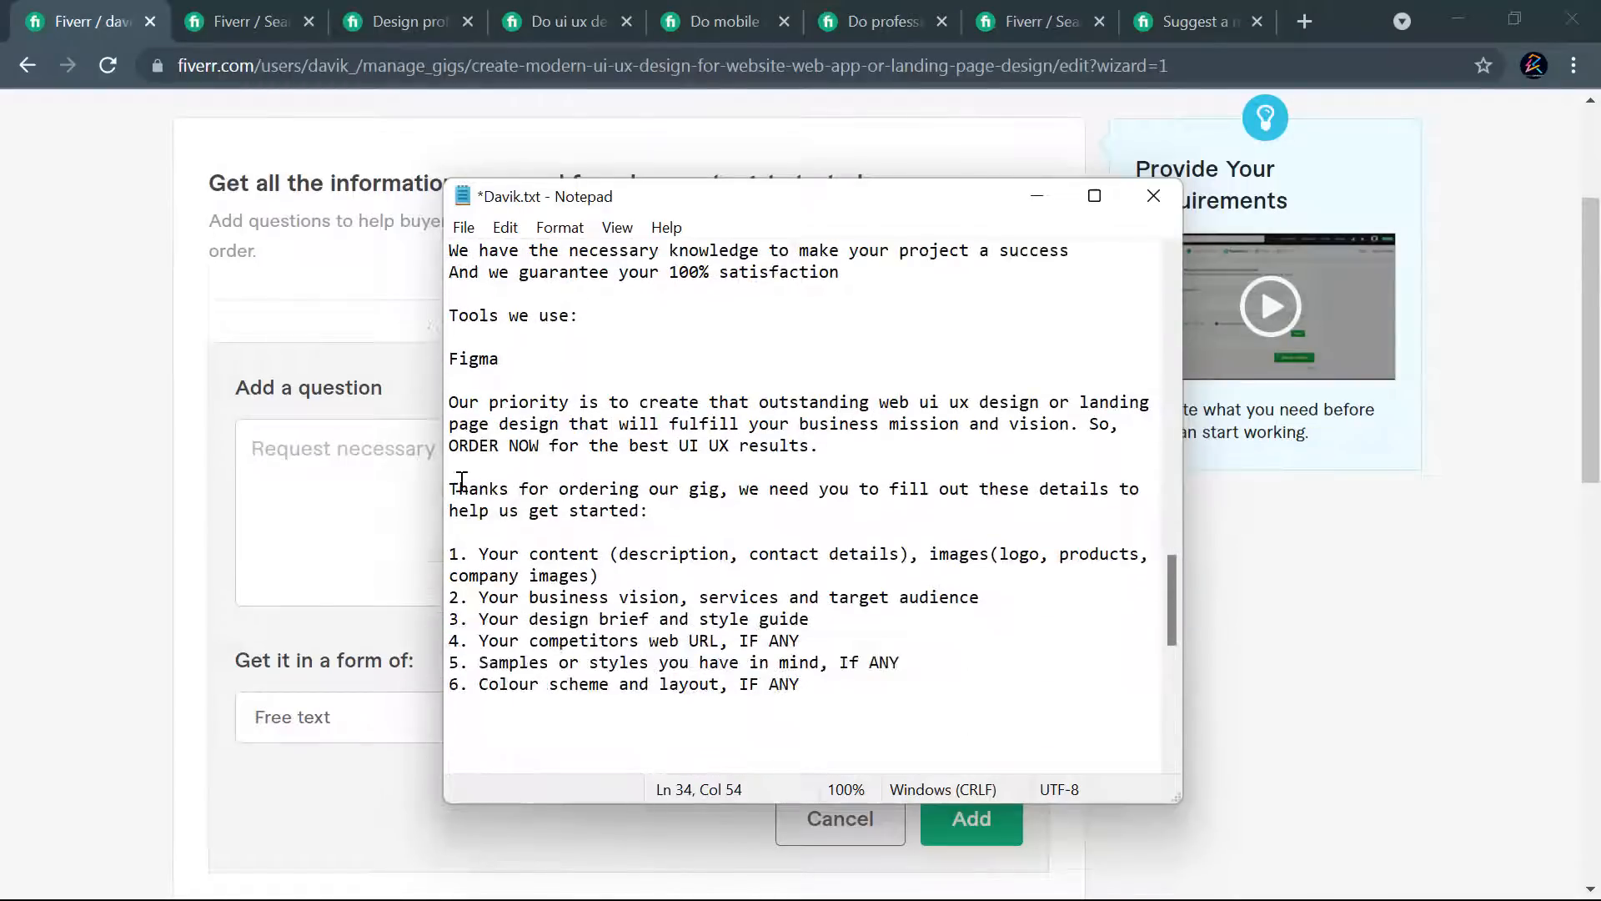
drag(457, 489, 844, 677)
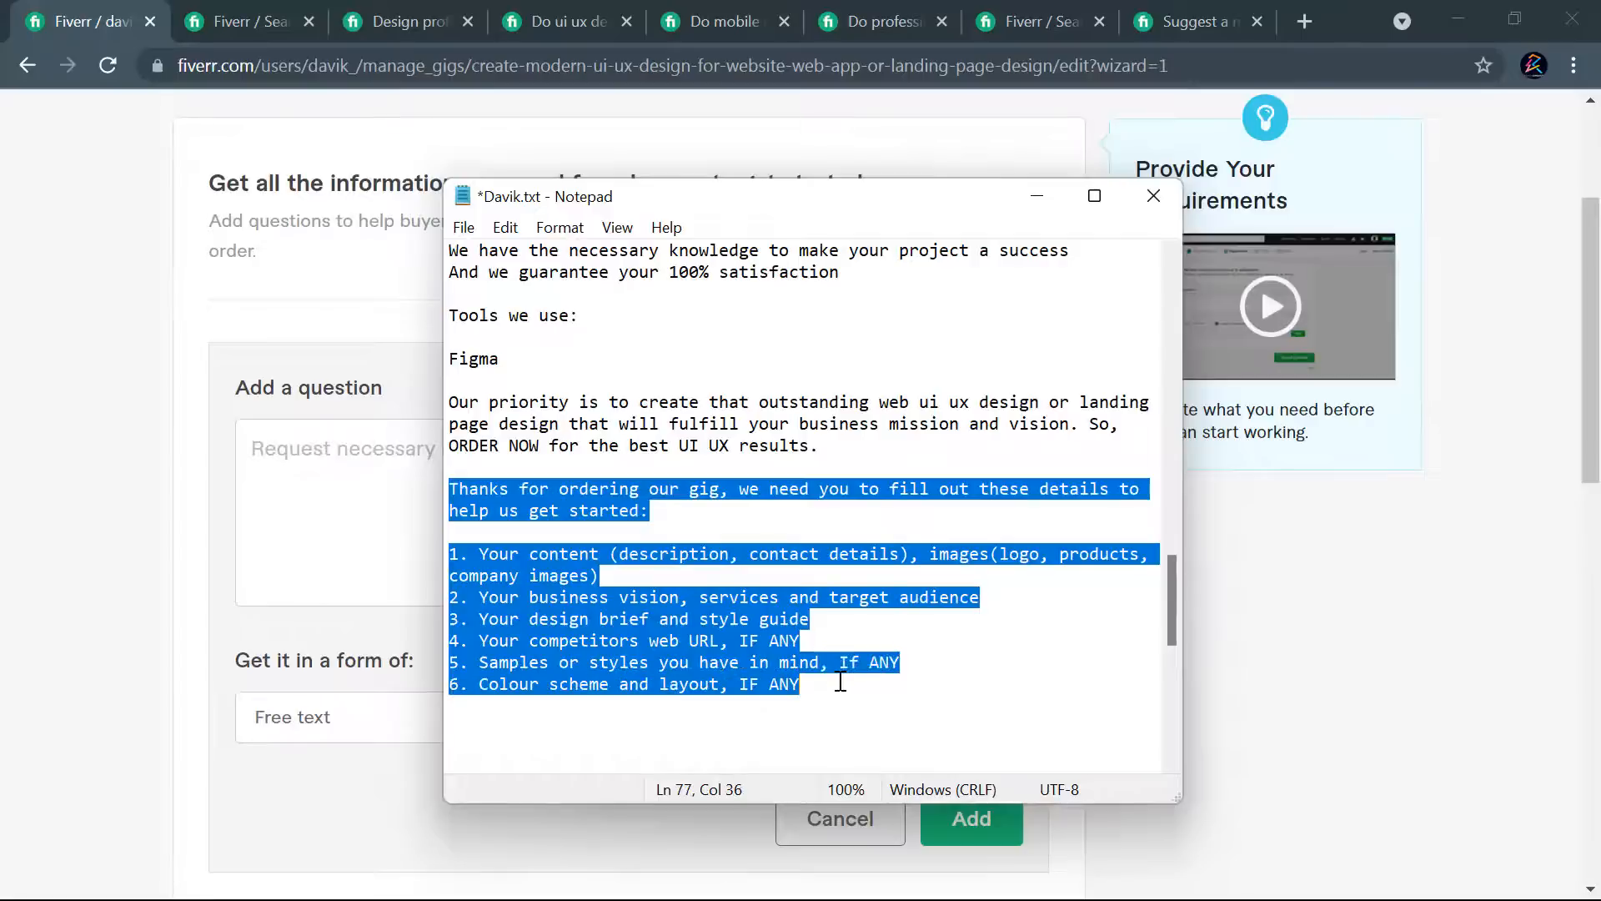
click(815, 686)
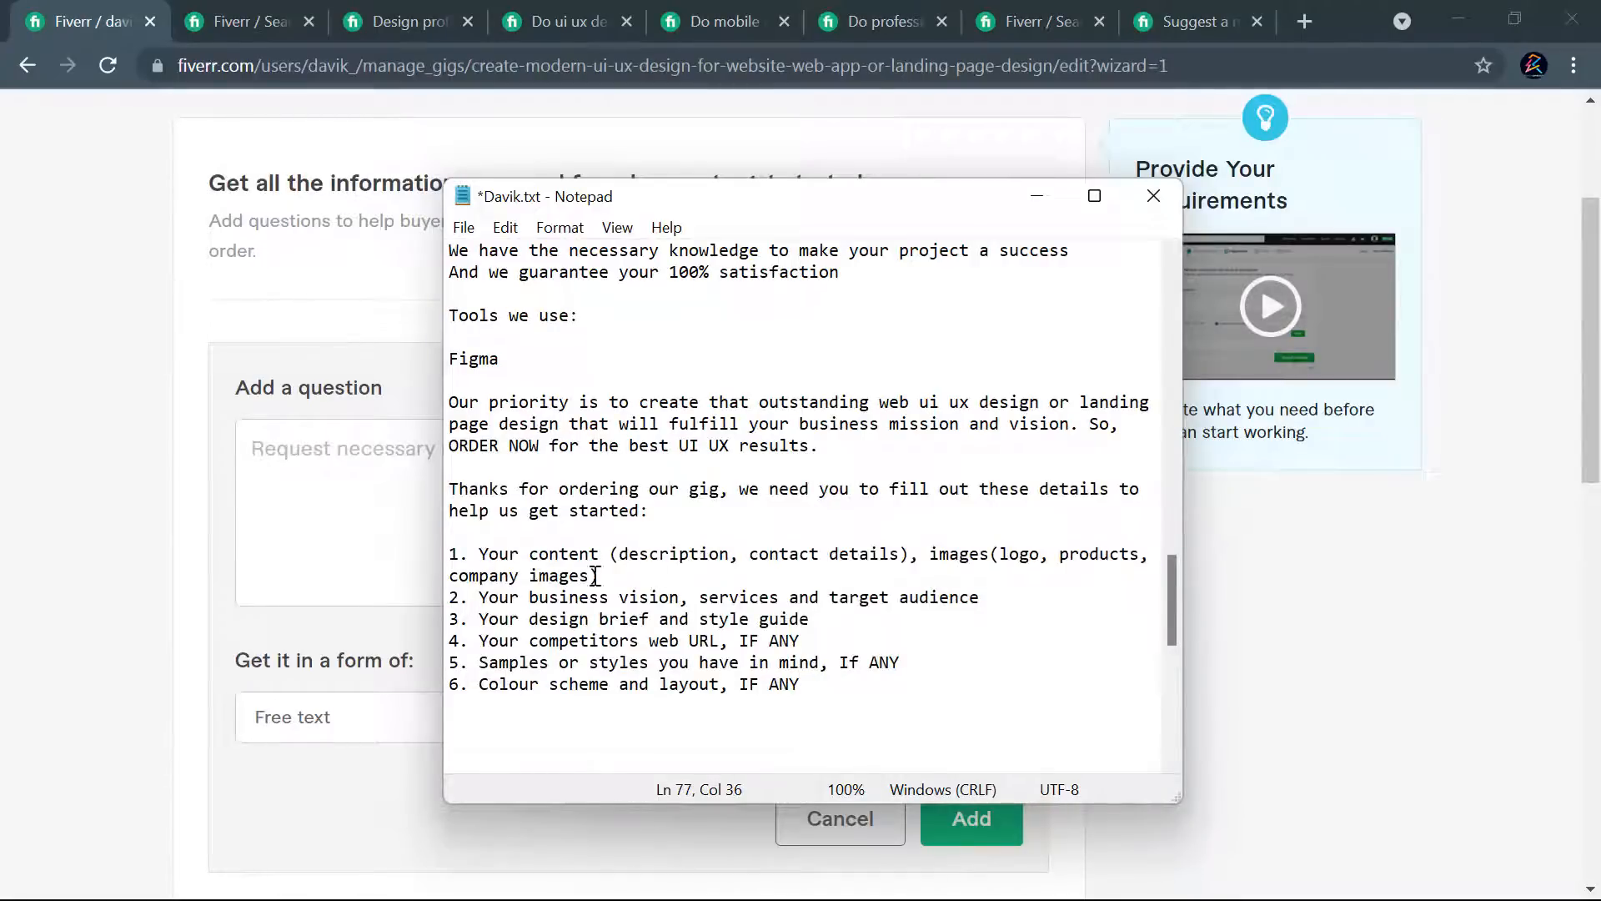
- Paste the copied six-point requirements text into the question on the Fiverr page and proofread it from start to end
click(244, 536)
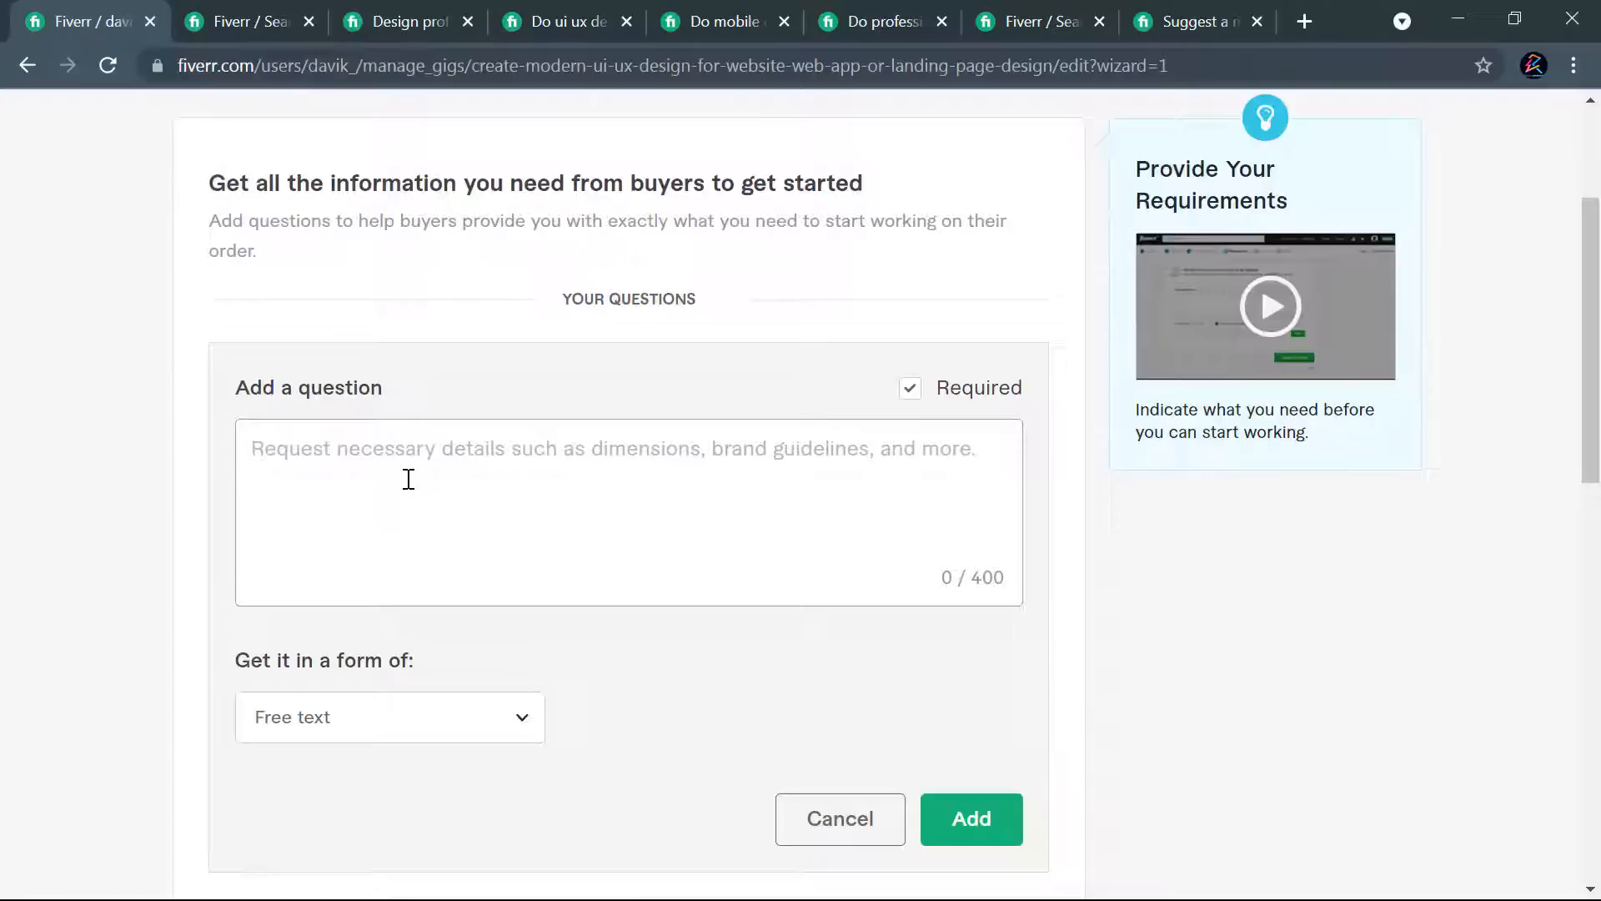
key(ctrl+v)
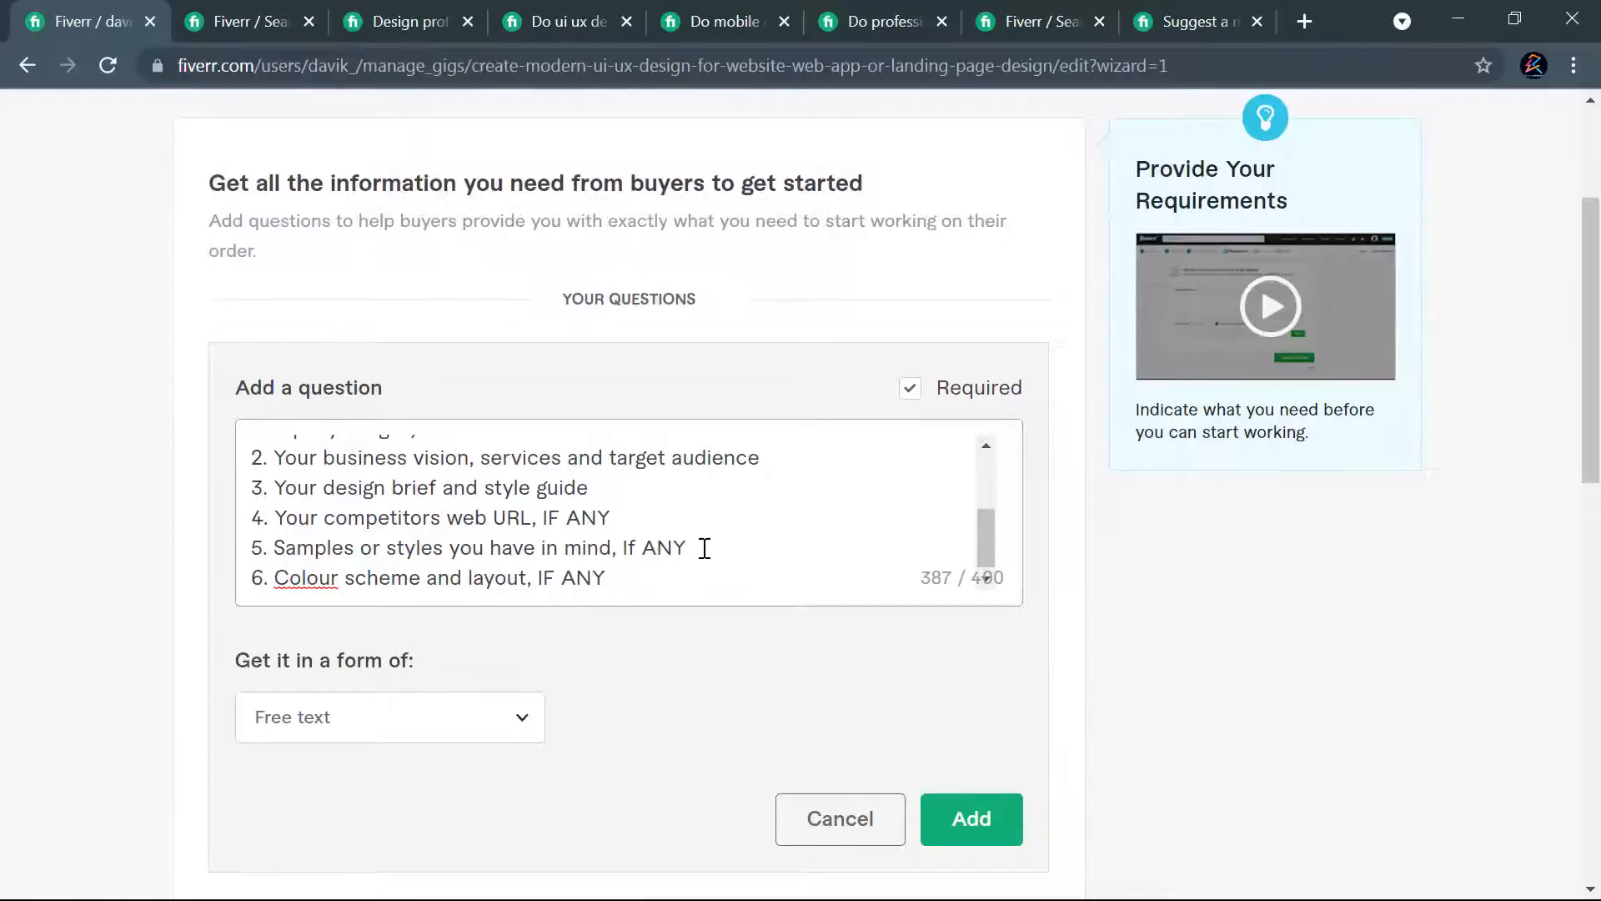
scroll(703, 548, up, 5)
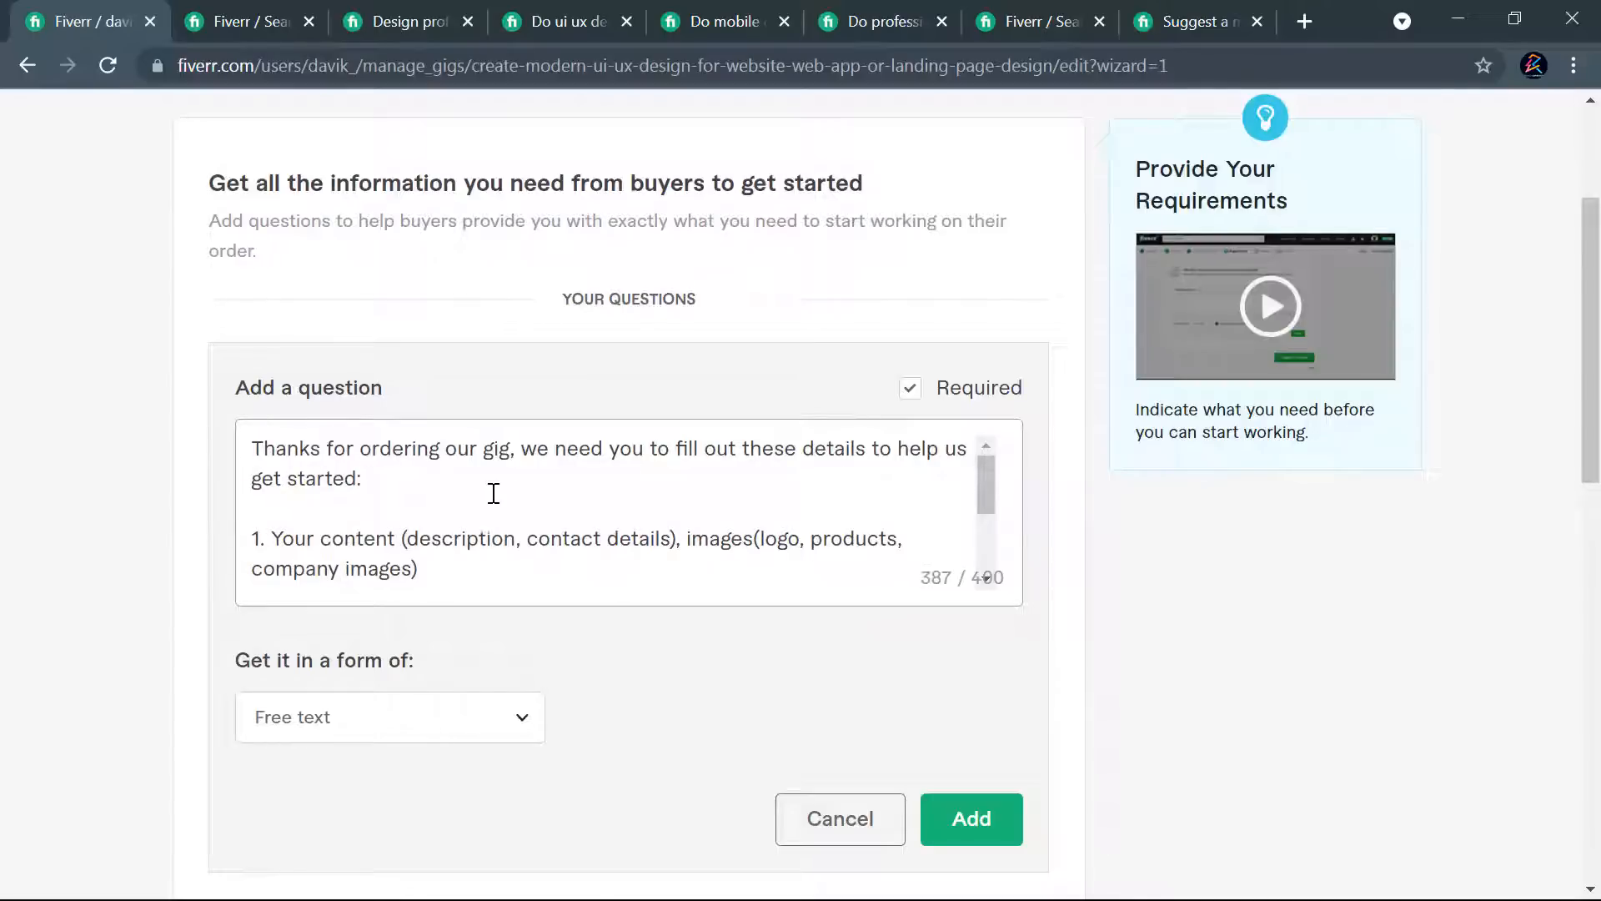
scroll(372, 490, down, 3)
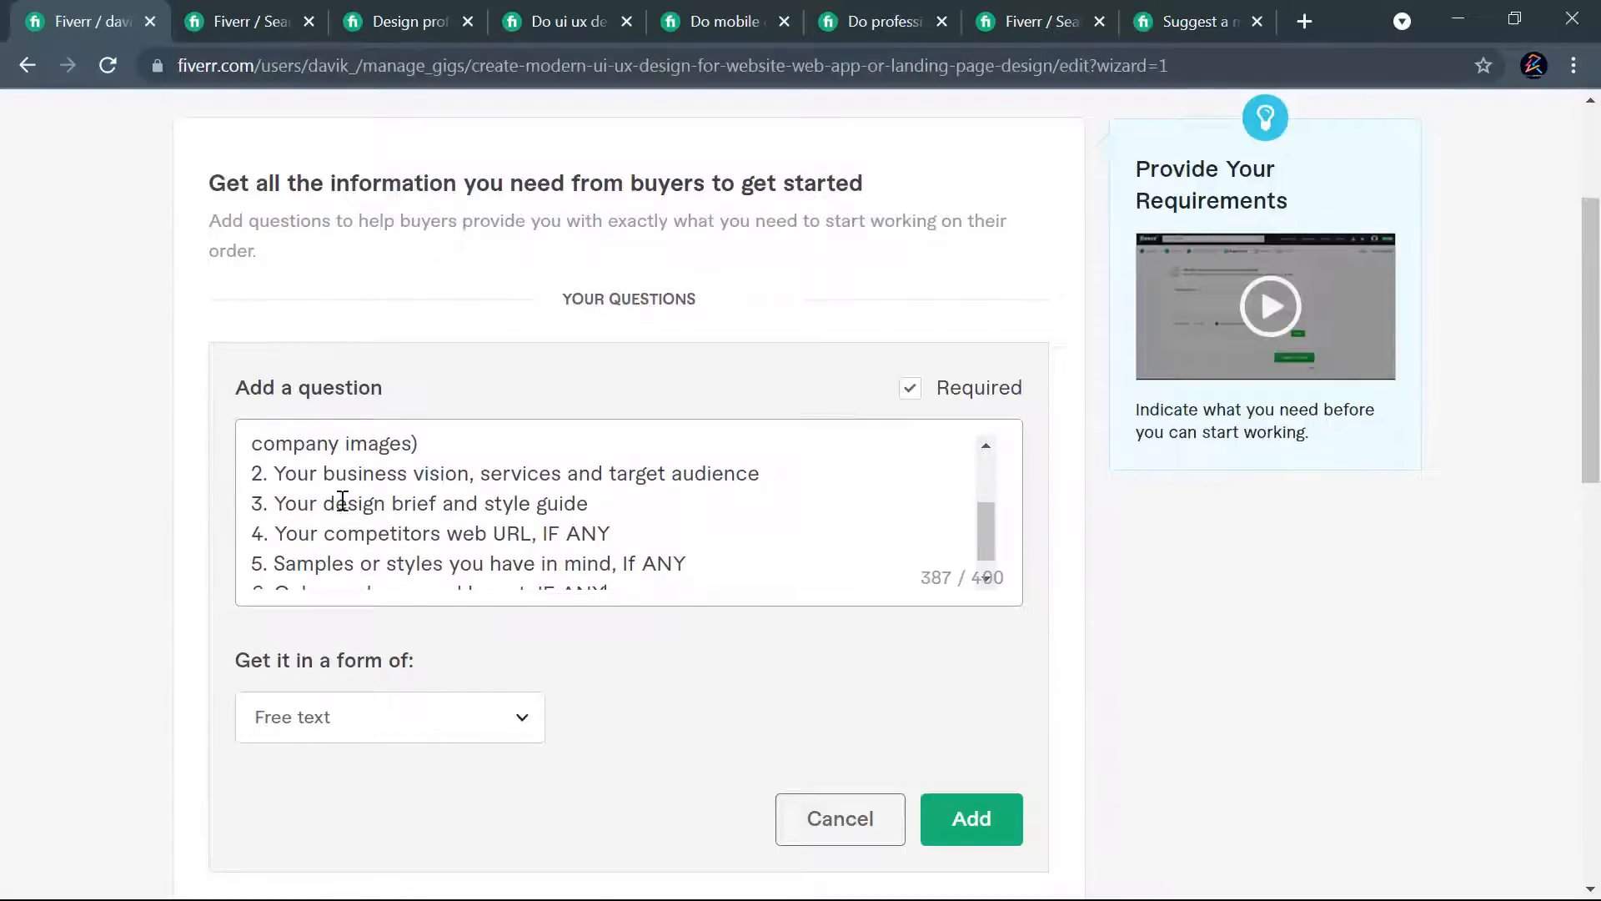
scroll(530, 521, down, 1)
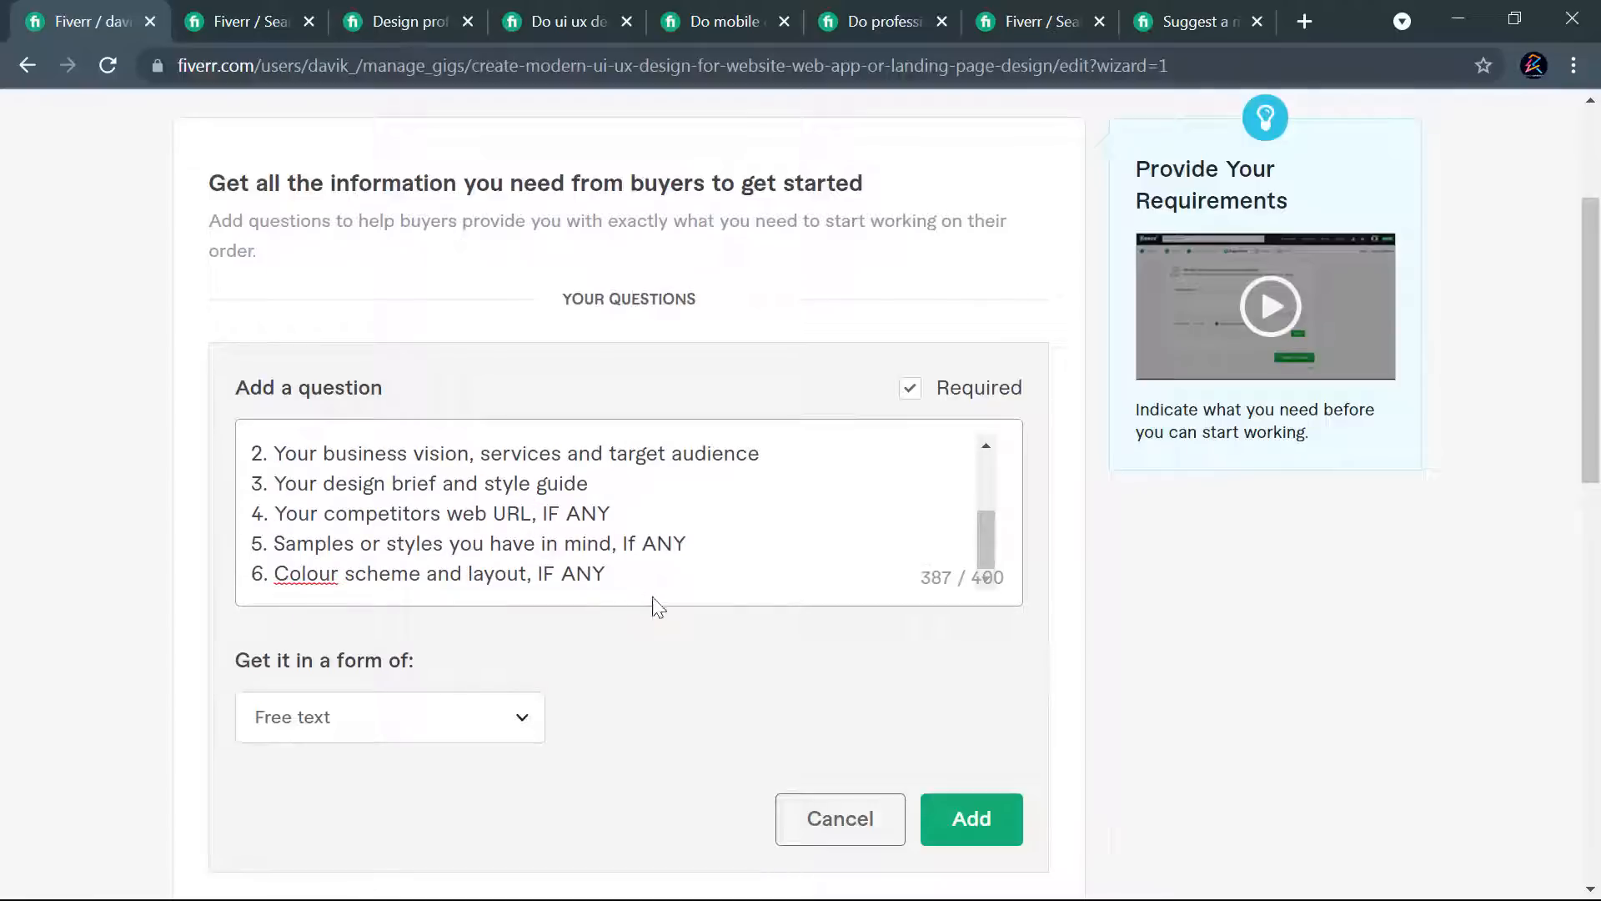
scroll(613, 573, up, 4)
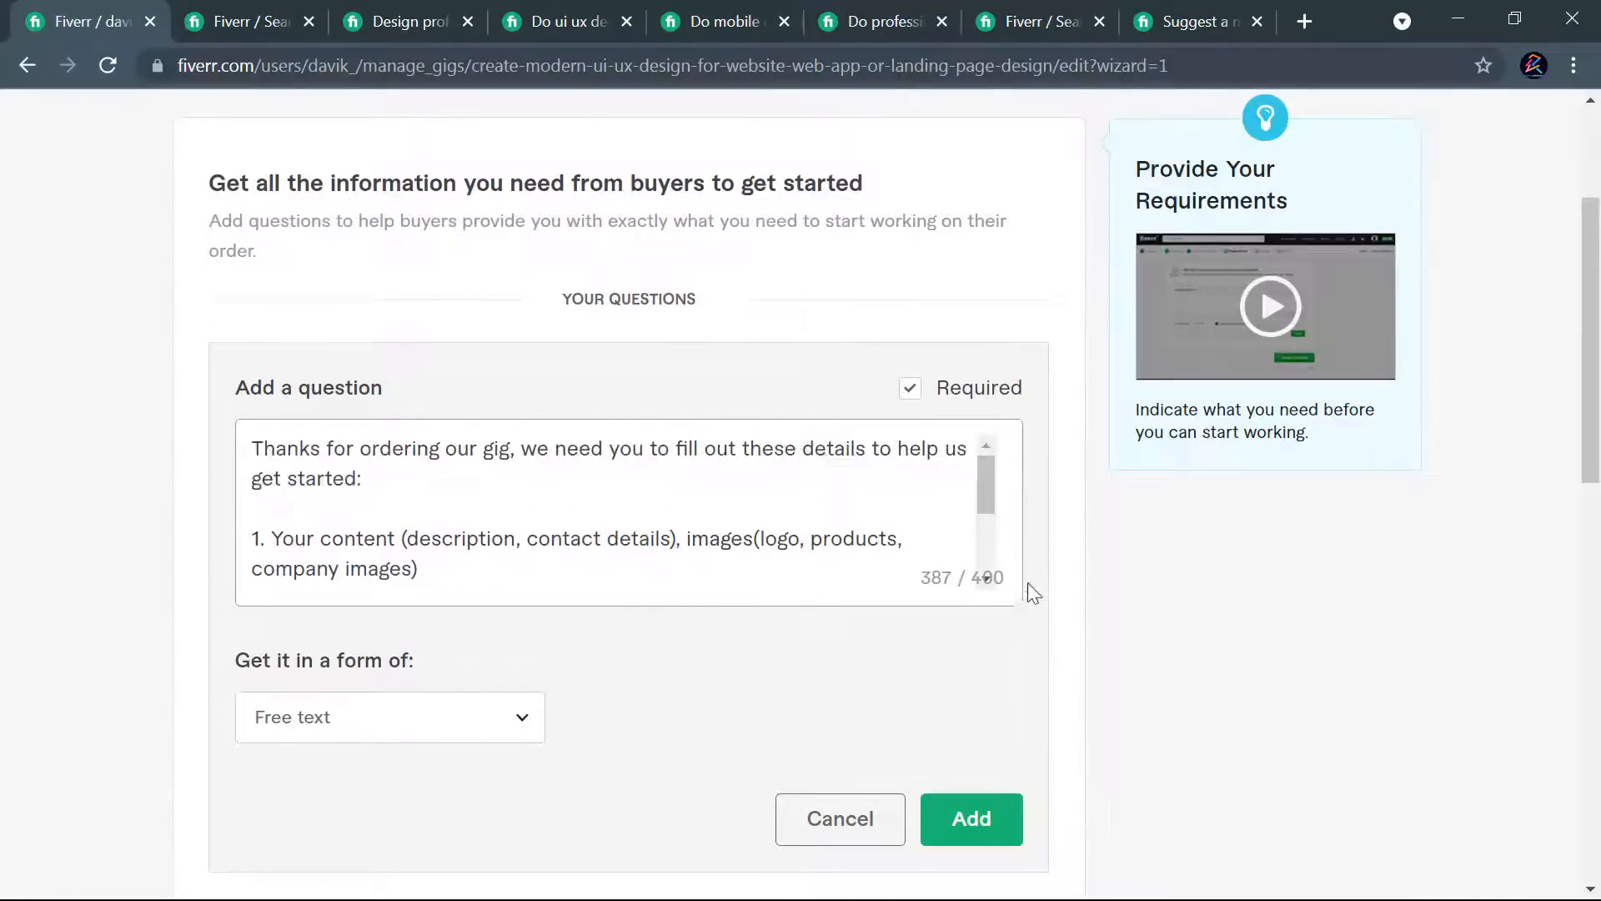
scroll(1035, 538, up, 3)
scroll(1005, 542, down, 4)
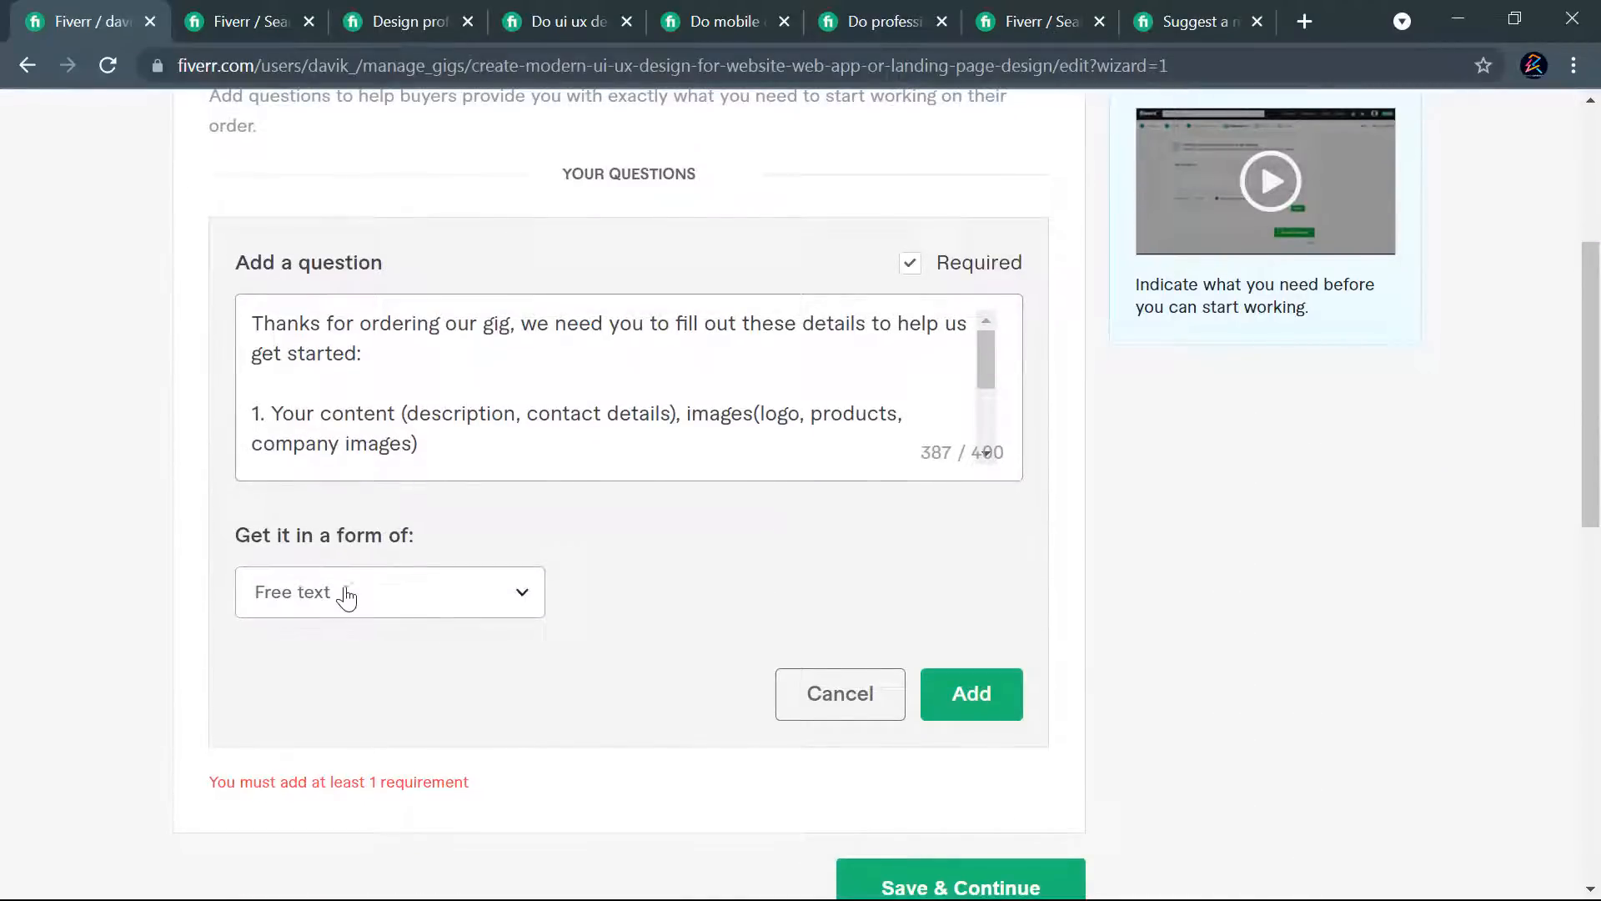
- Check the available answer formats, keep Free text, and add the required question to the gig
click(437, 610)
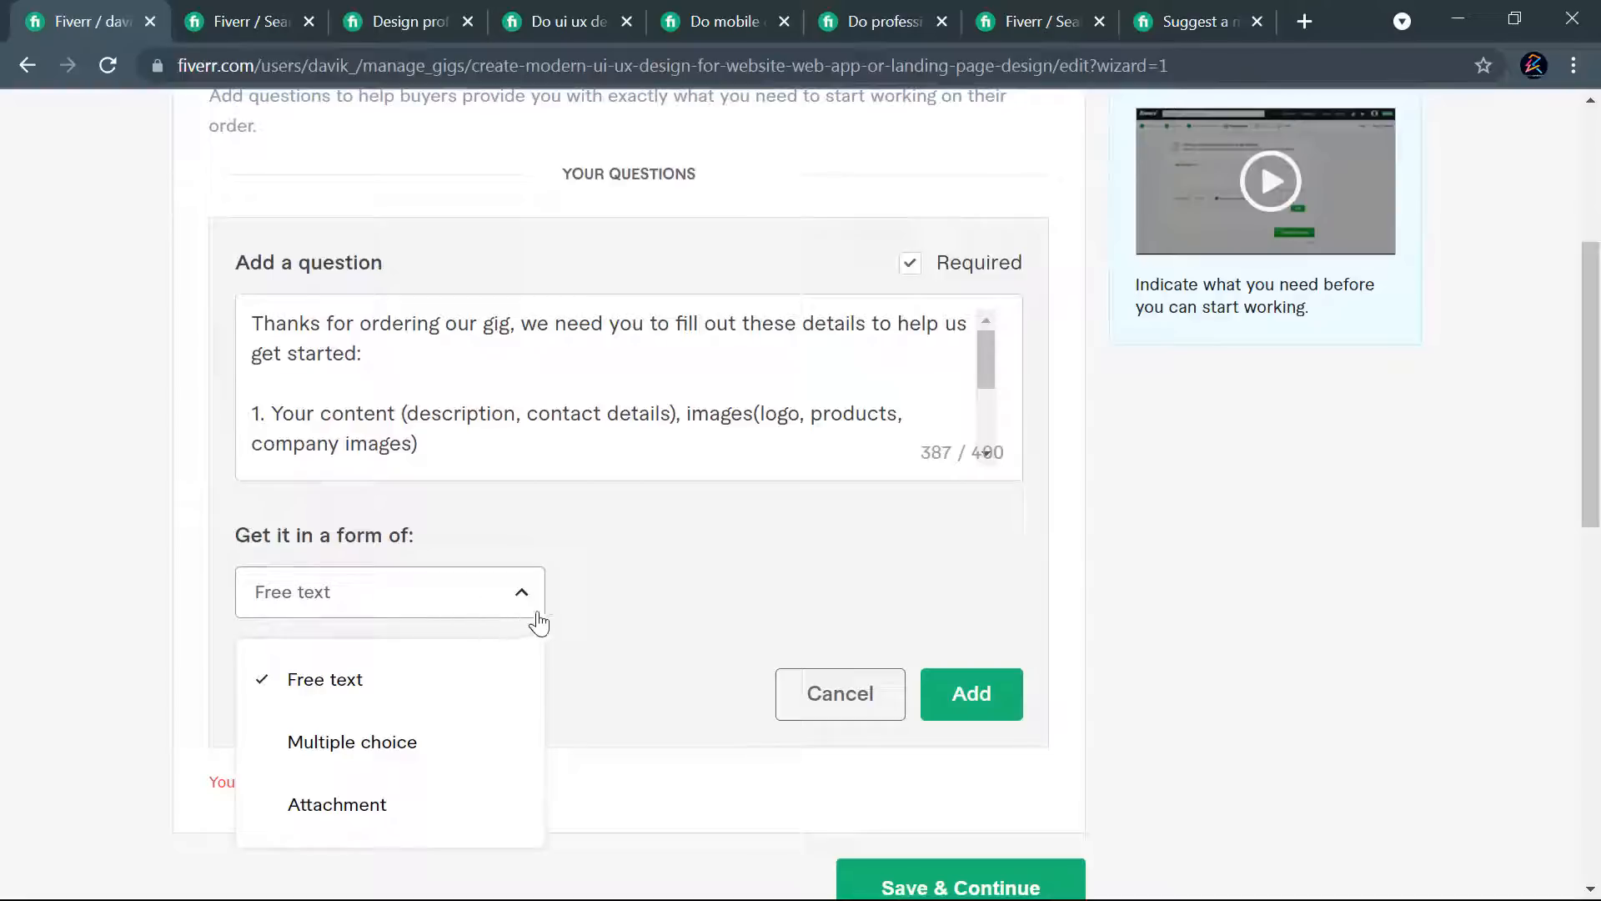
click(635, 611)
click(940, 705)
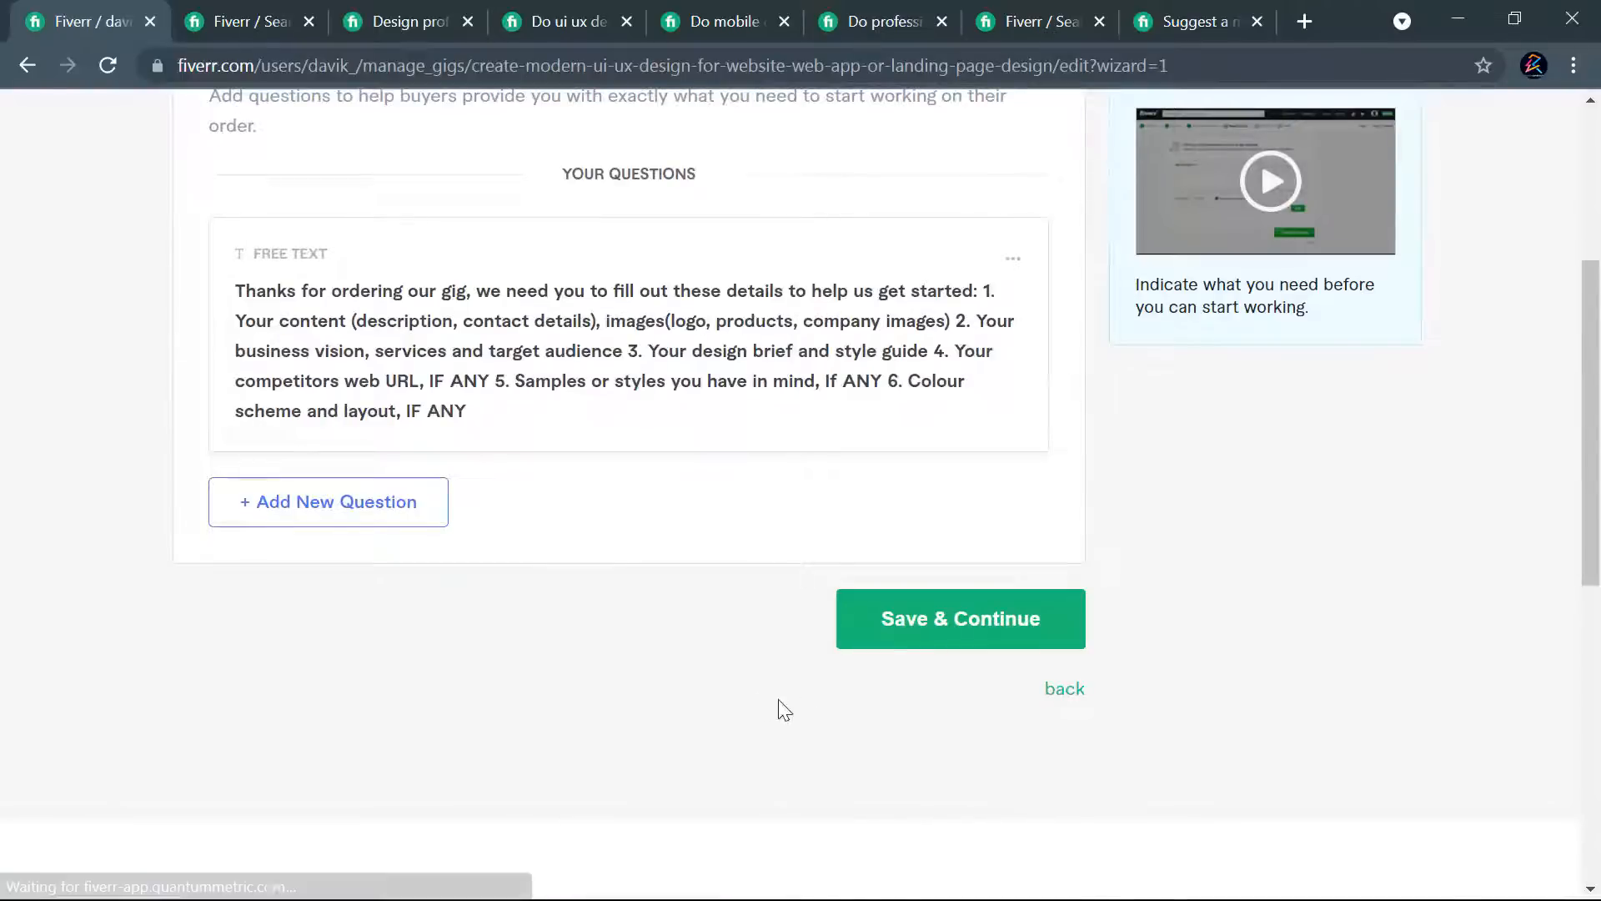
- Review the added requirements question, and save and continue to the Gallery page
scroll(715, 543, up, 4)
scroll(797, 561, down, 2)
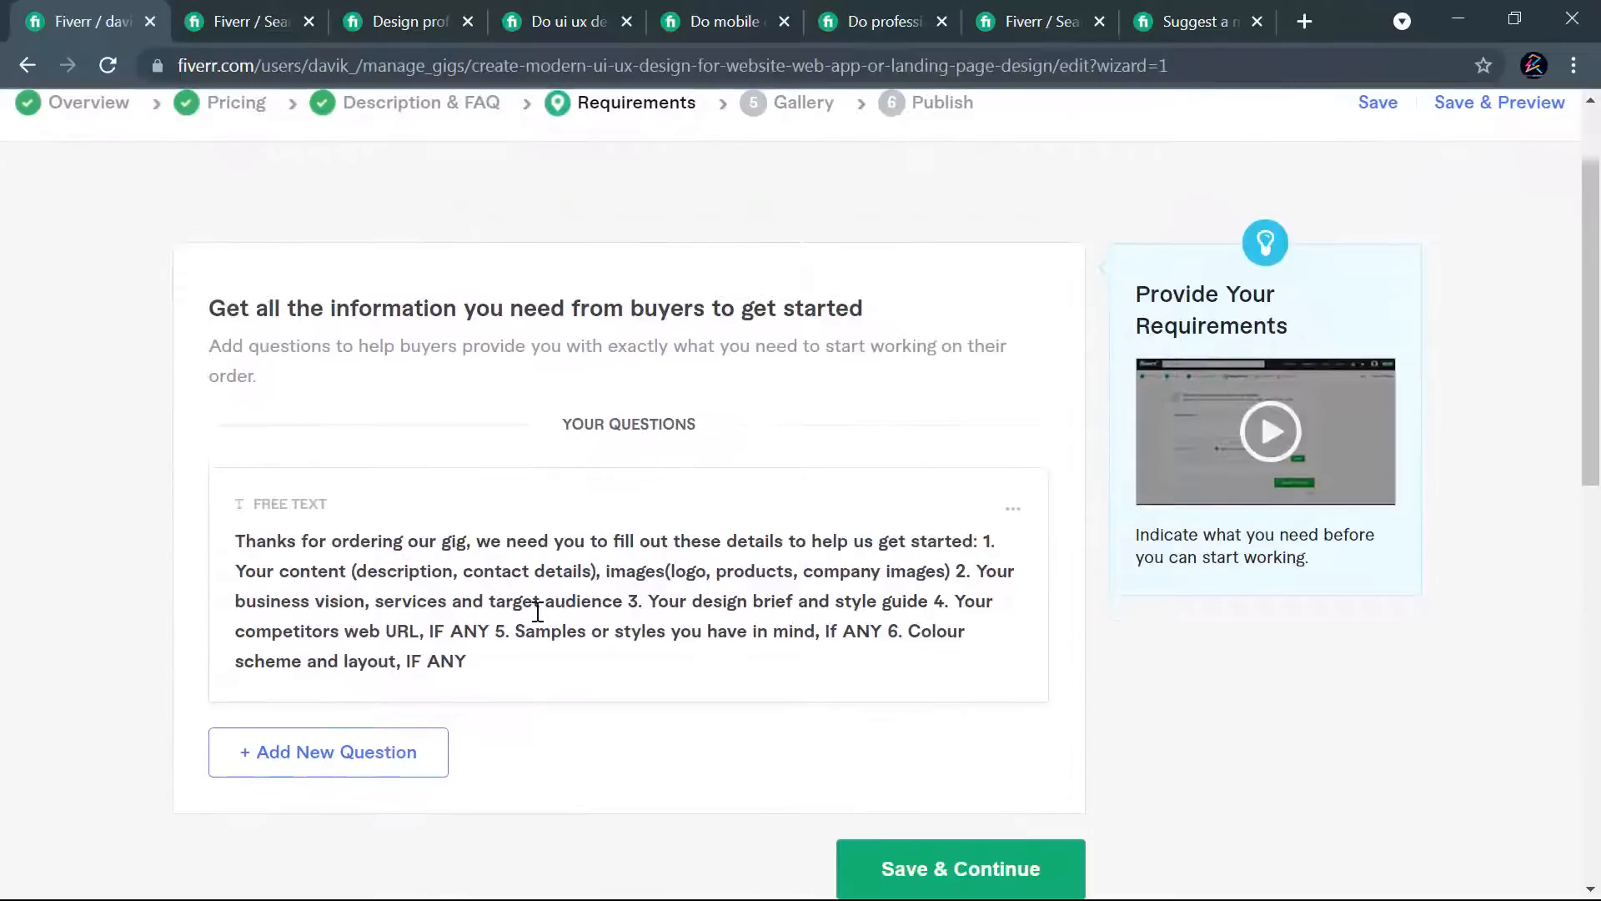
click(317, 745)
scroll(959, 679, down, 3)
click(928, 641)
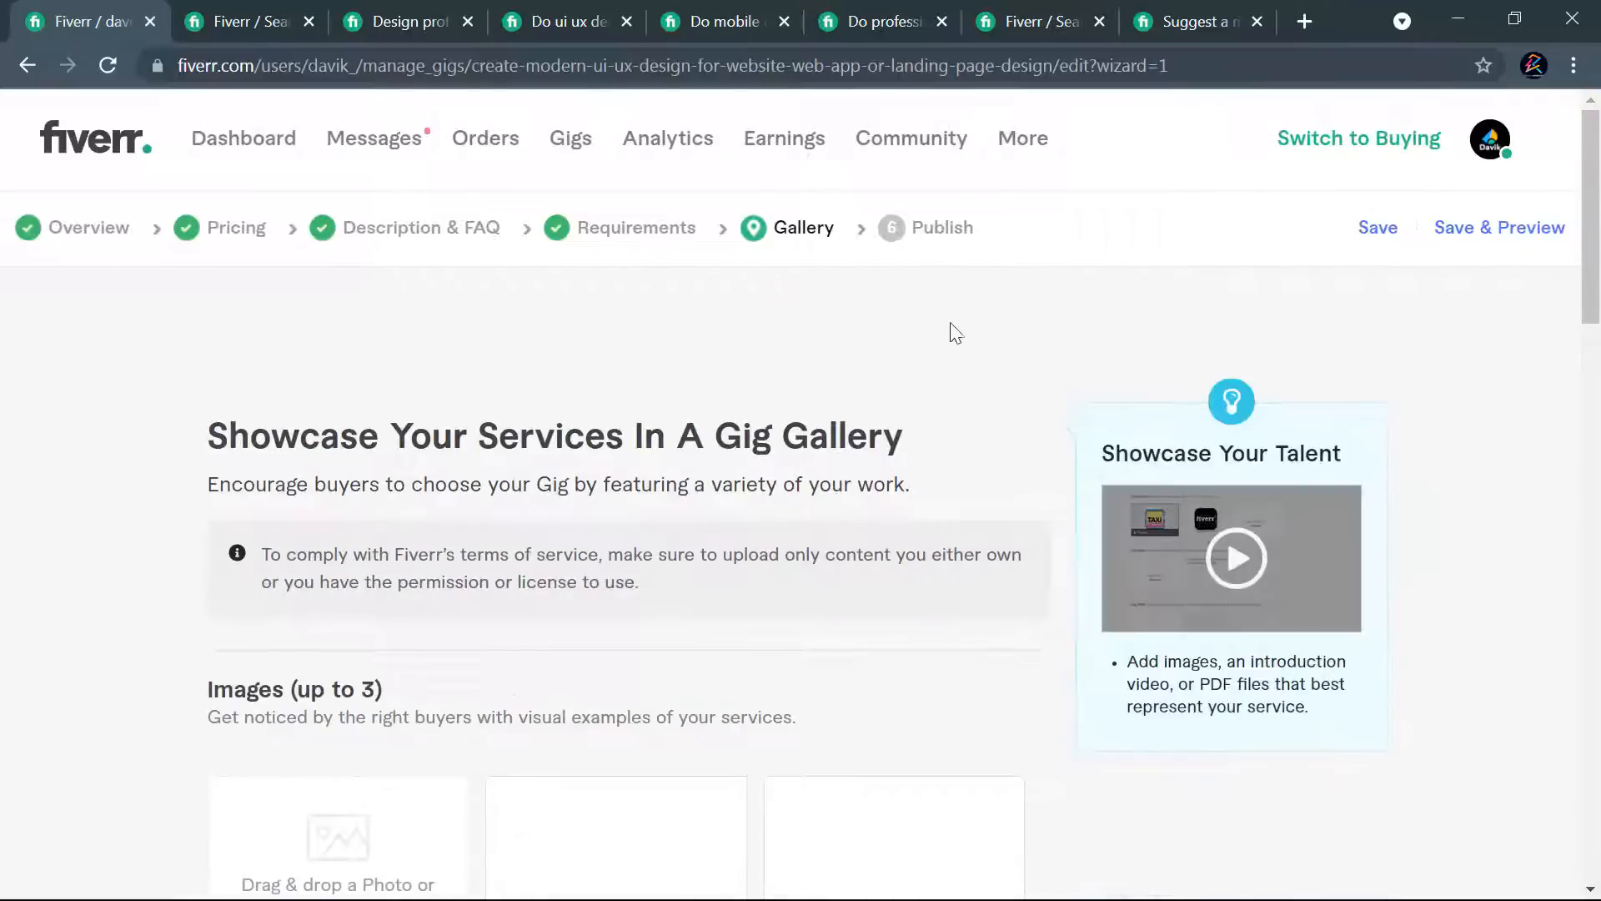
- Look over the image and video upload sections of the Gallery page
scroll(667, 414, down, 6)
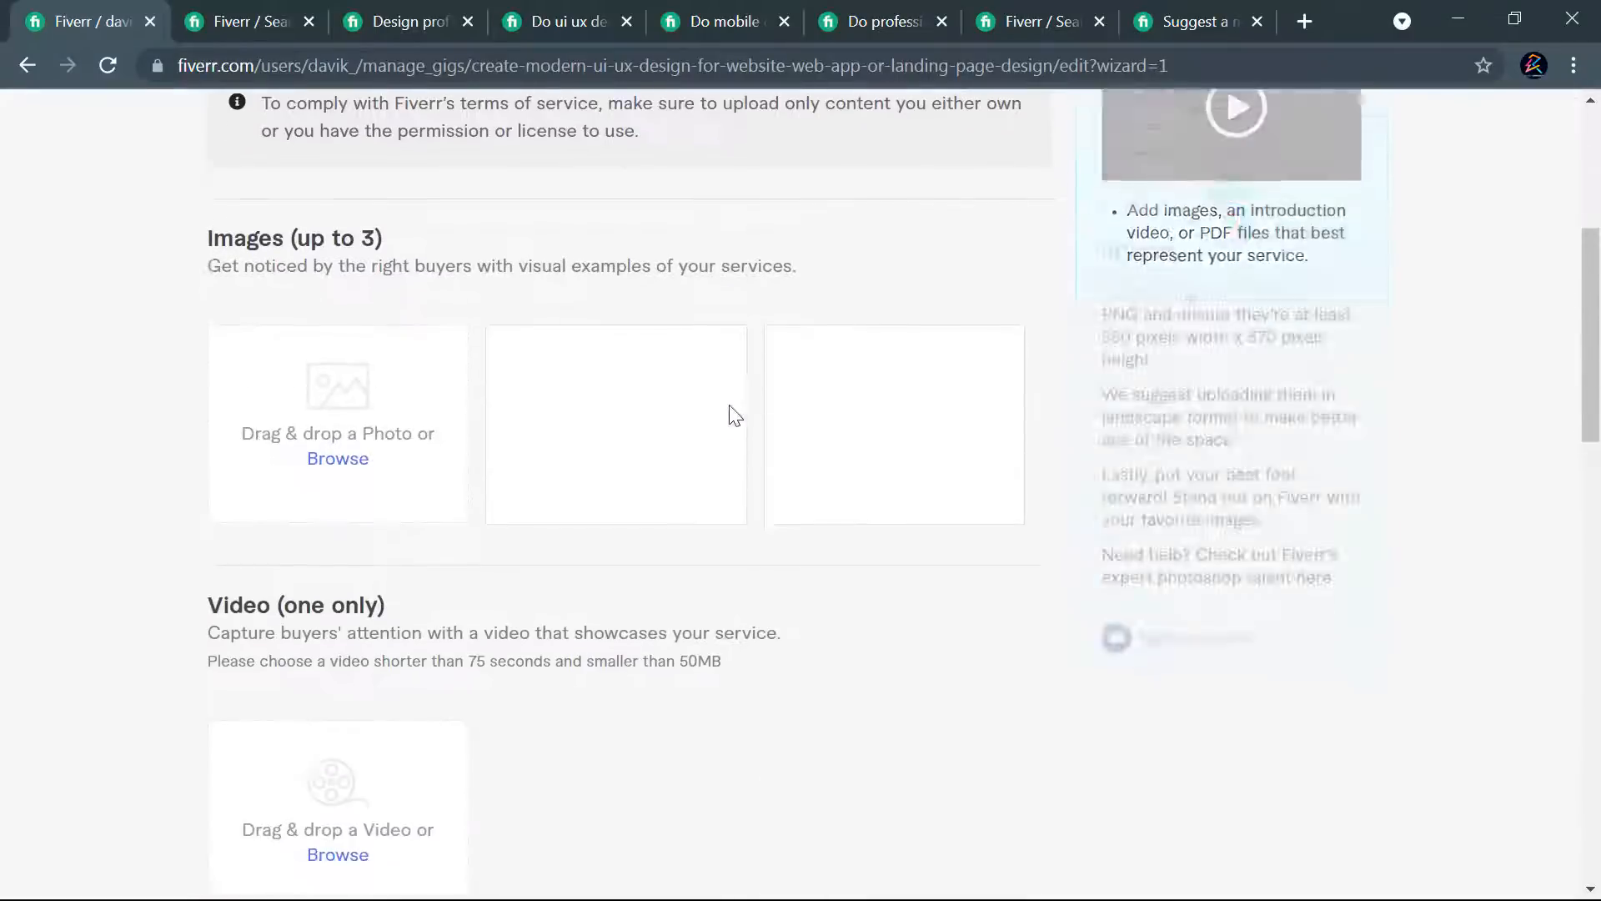
scroll(442, 480, up, 6)
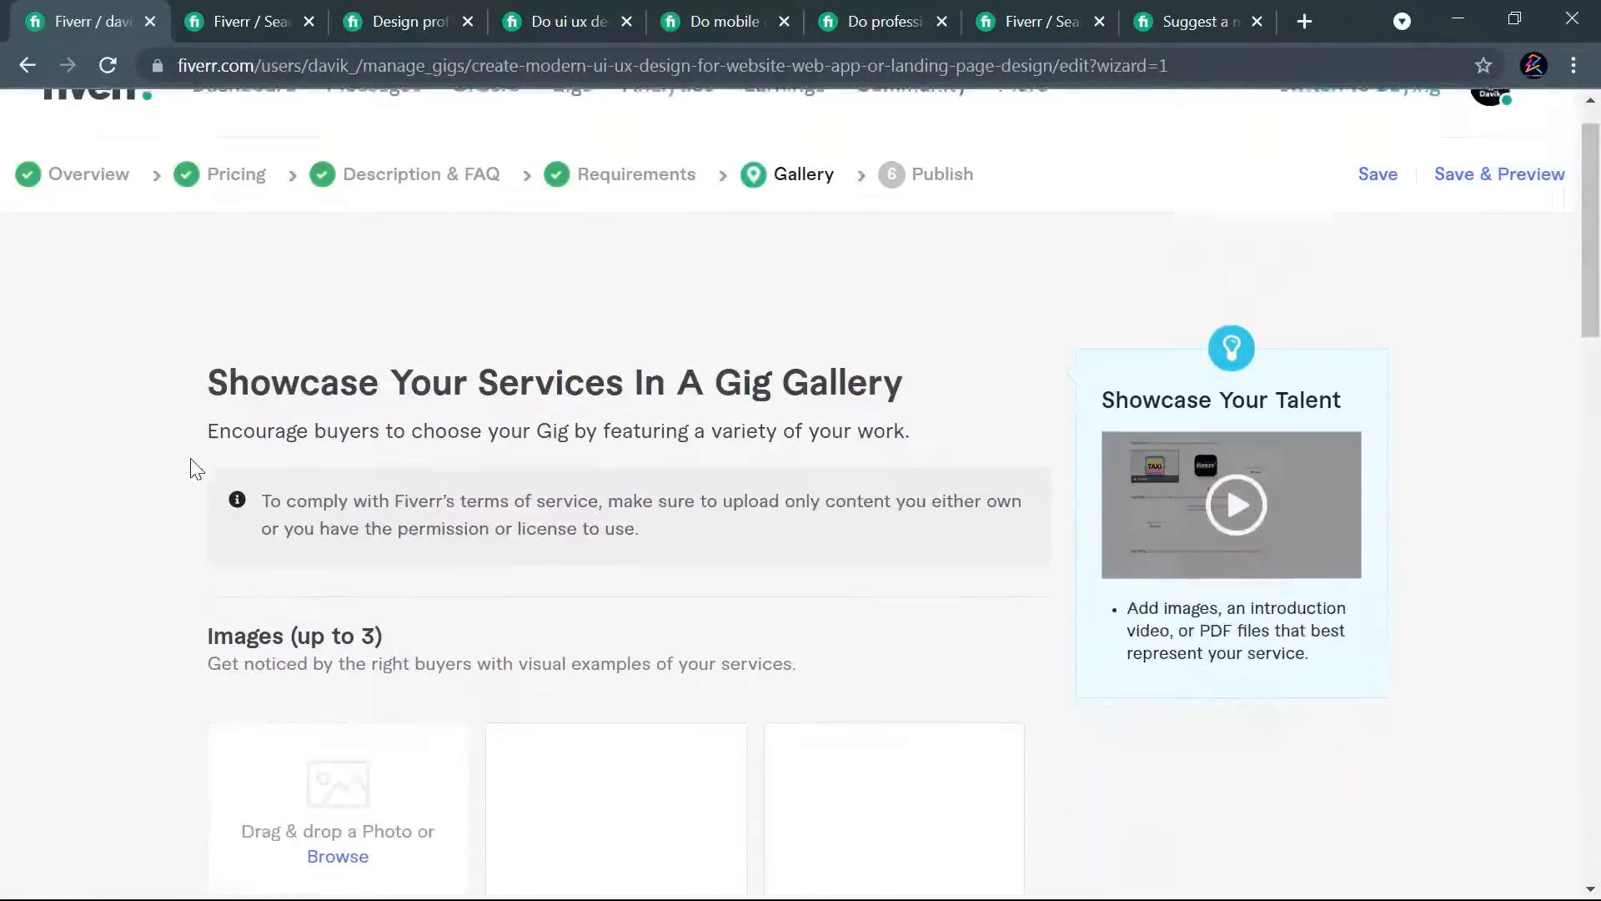
scroll(250, 425, down, 5)
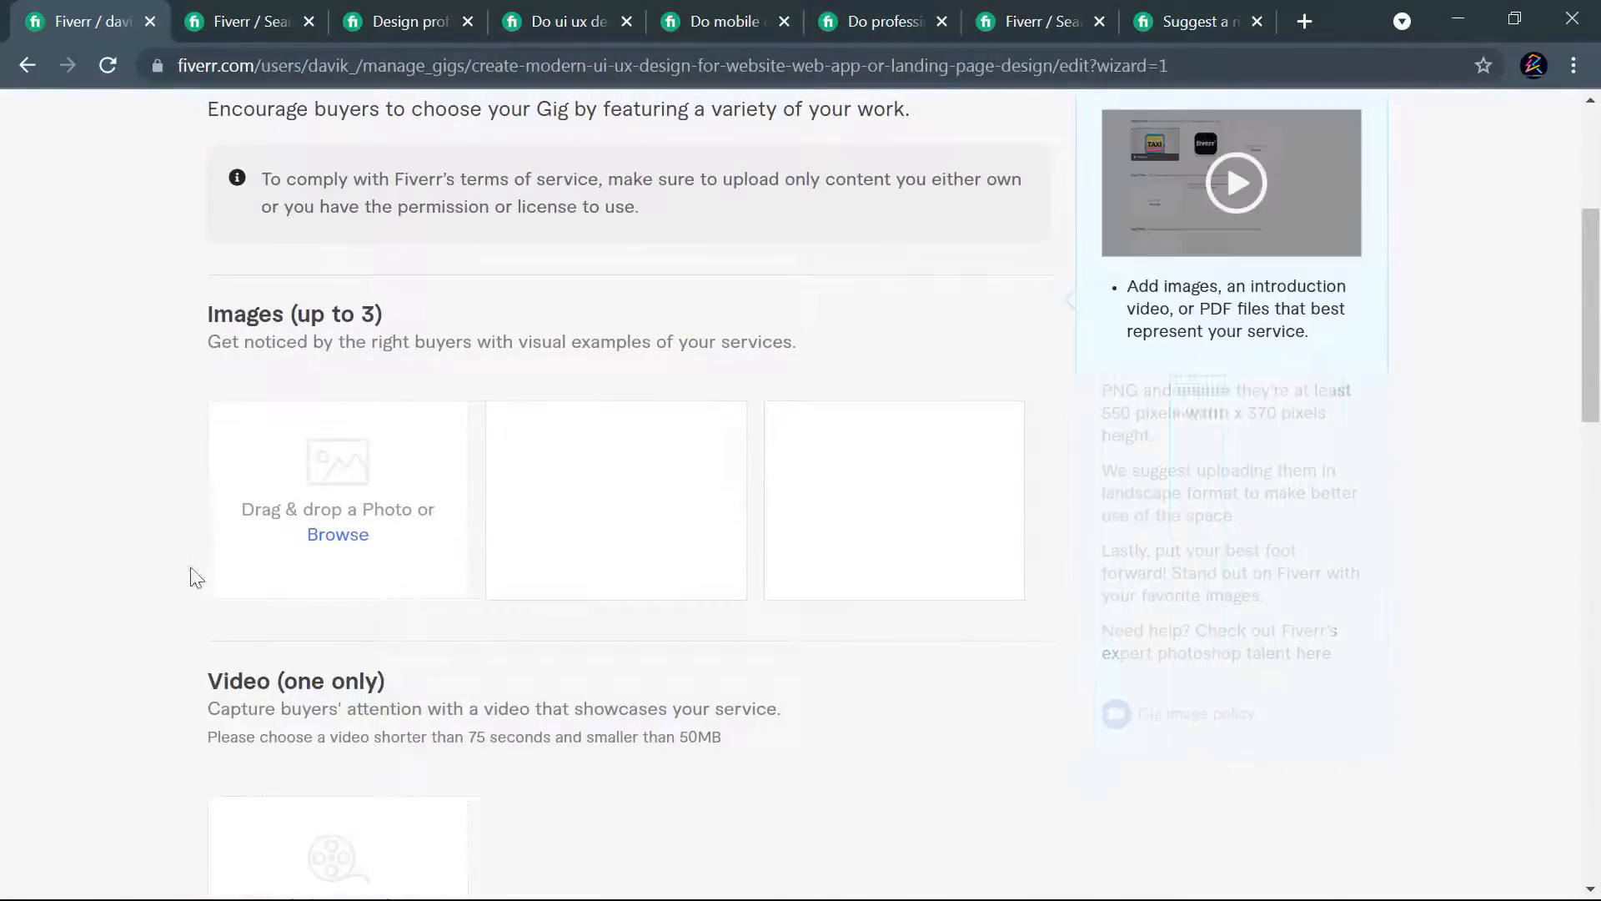
- Look through the gallery images of the competitor gig for professional UI UX landing page and web template design
click(883, 12)
scroll(576, 531, up, 12)
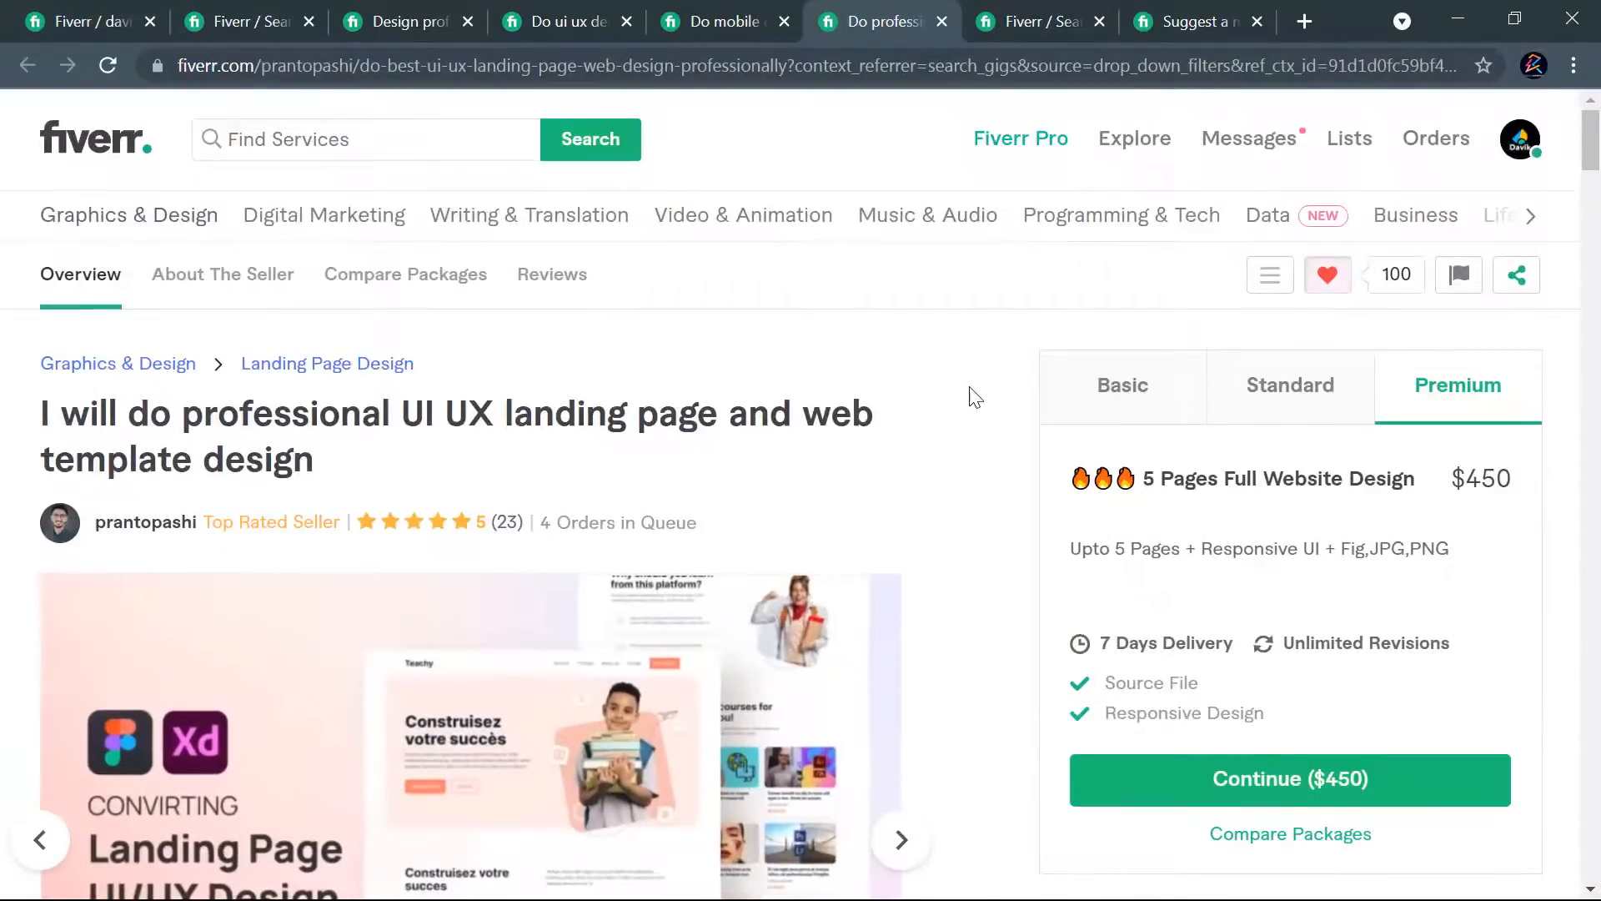
scroll(901, 507, down, 4)
scroll(914, 525, up, 1)
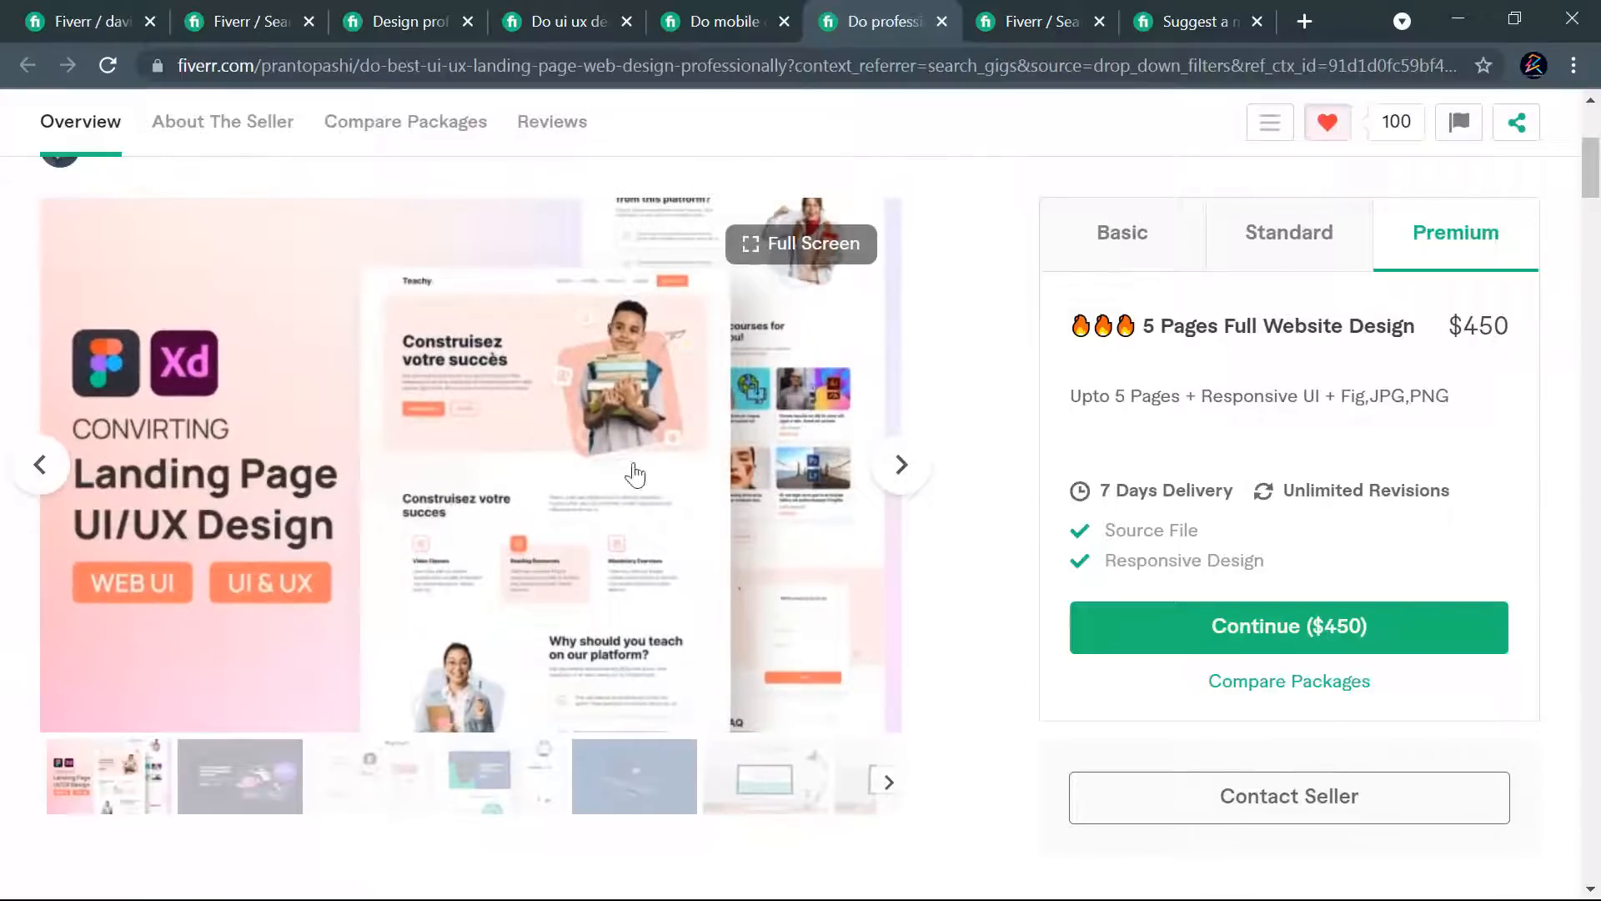
click(905, 468)
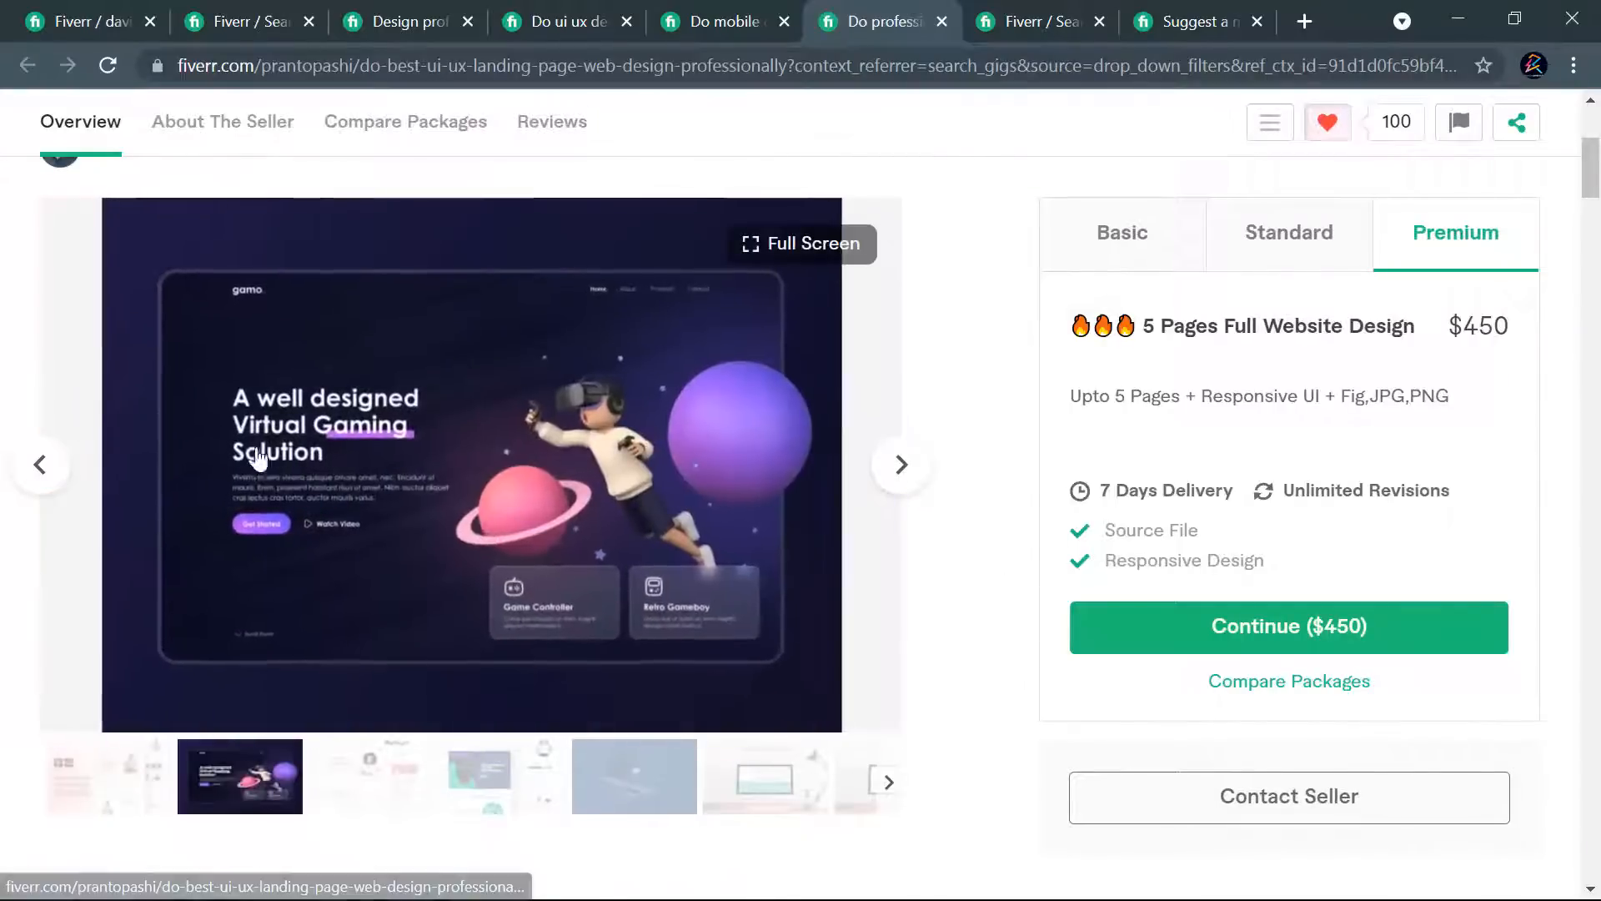
click(903, 470)
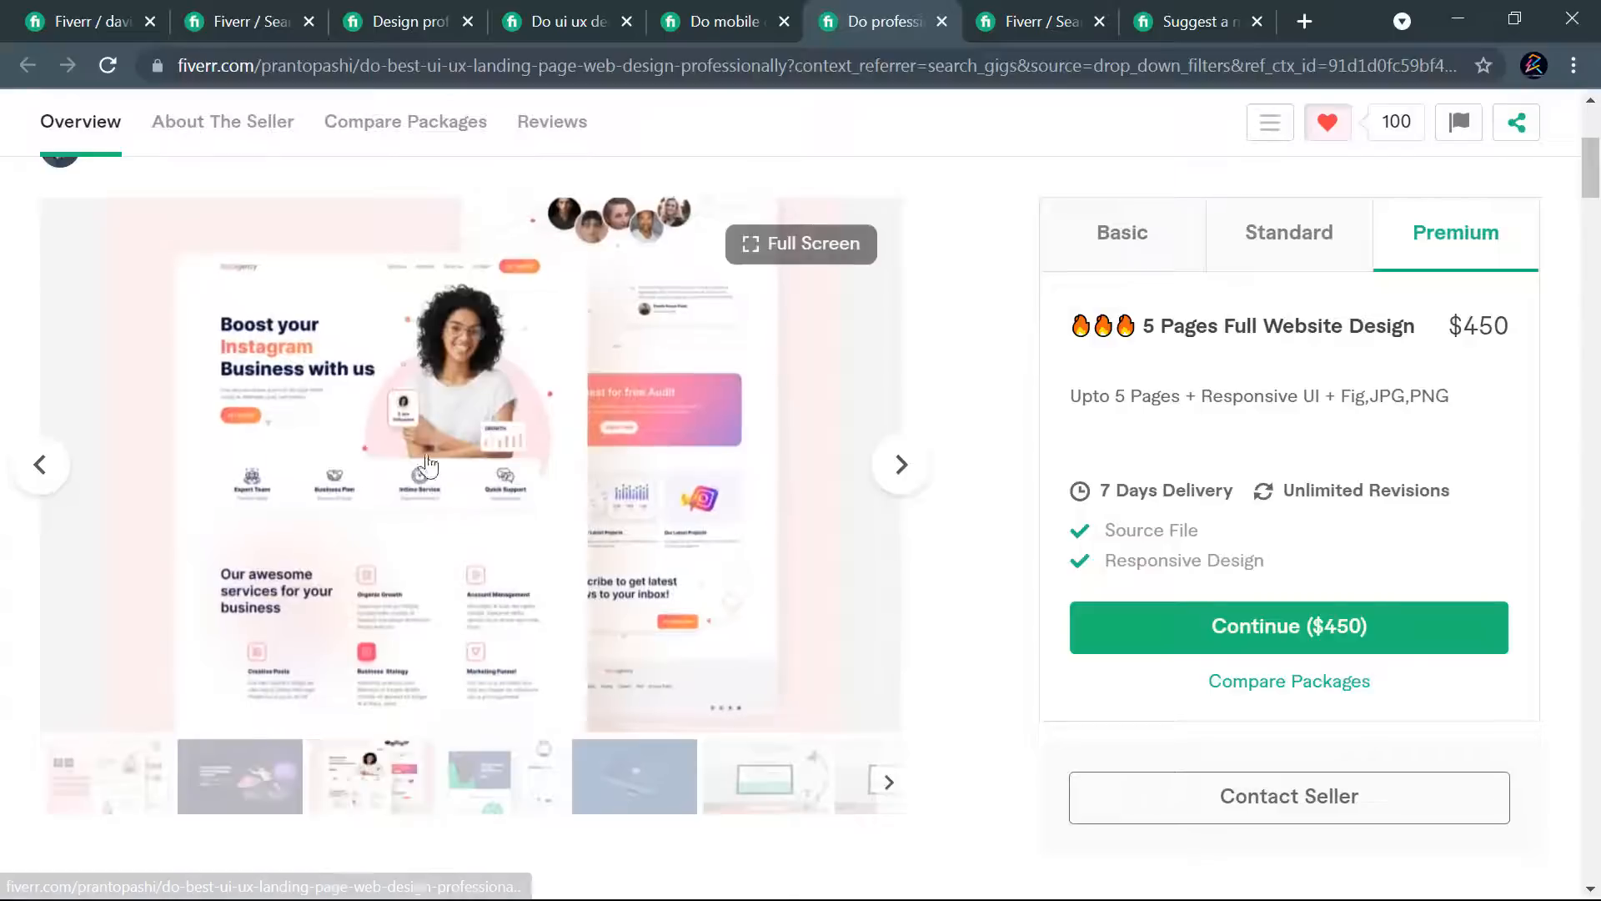
scroll(857, 482, up, 3)
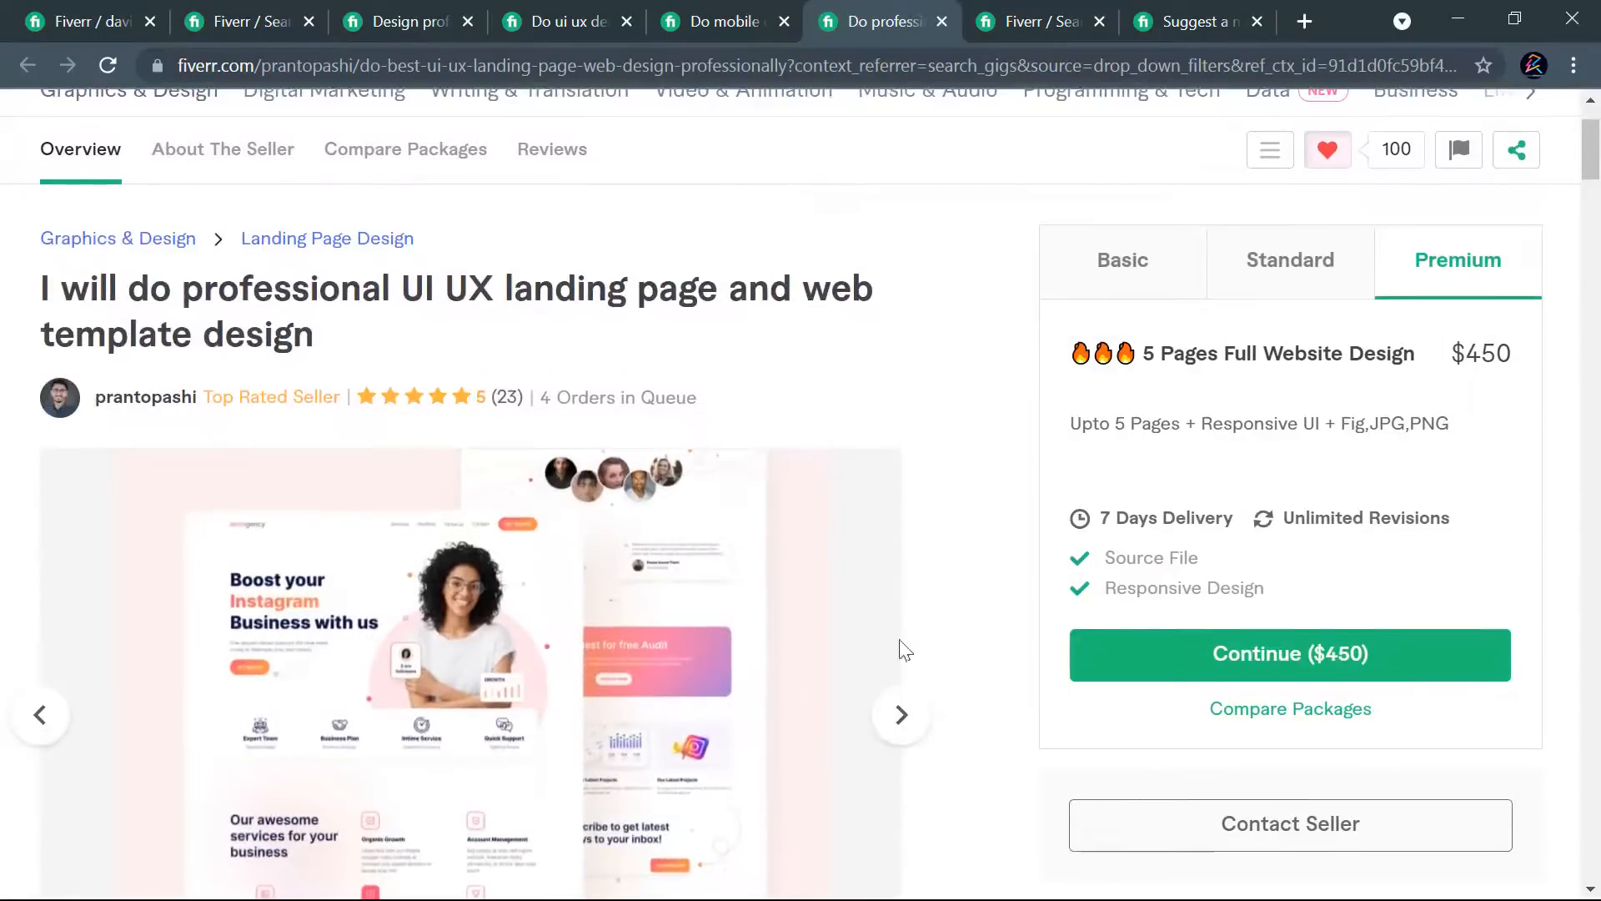
click(904, 724)
scroll(920, 542, down, 3)
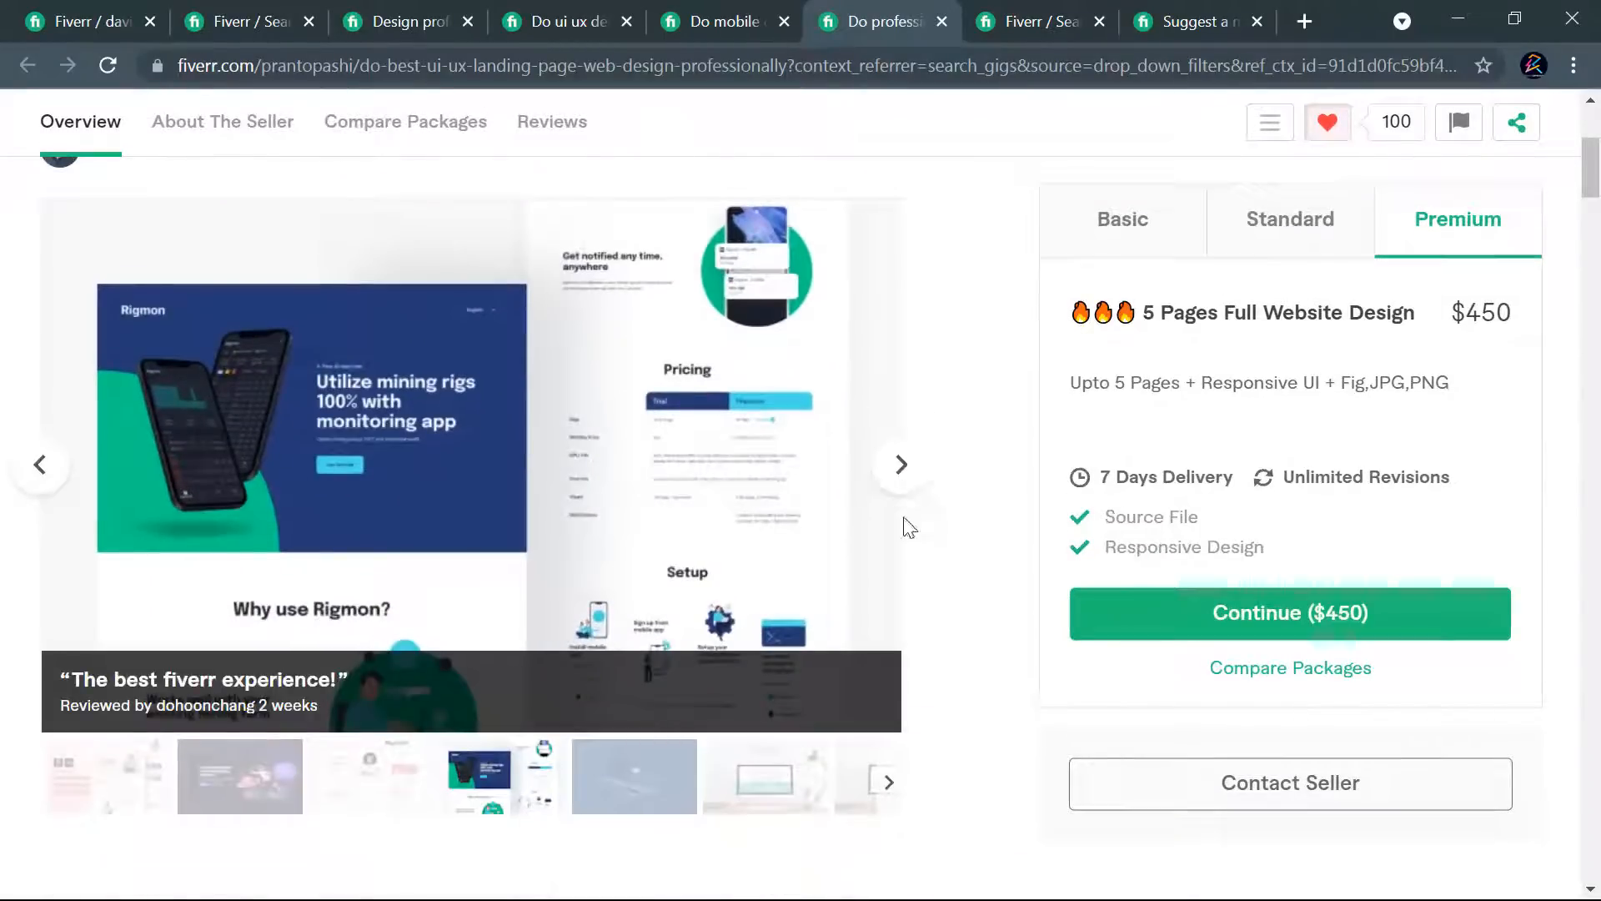
- Close the "business names" search results page and the gig page about suggesting a magnetic brand name
click(1009, 25)
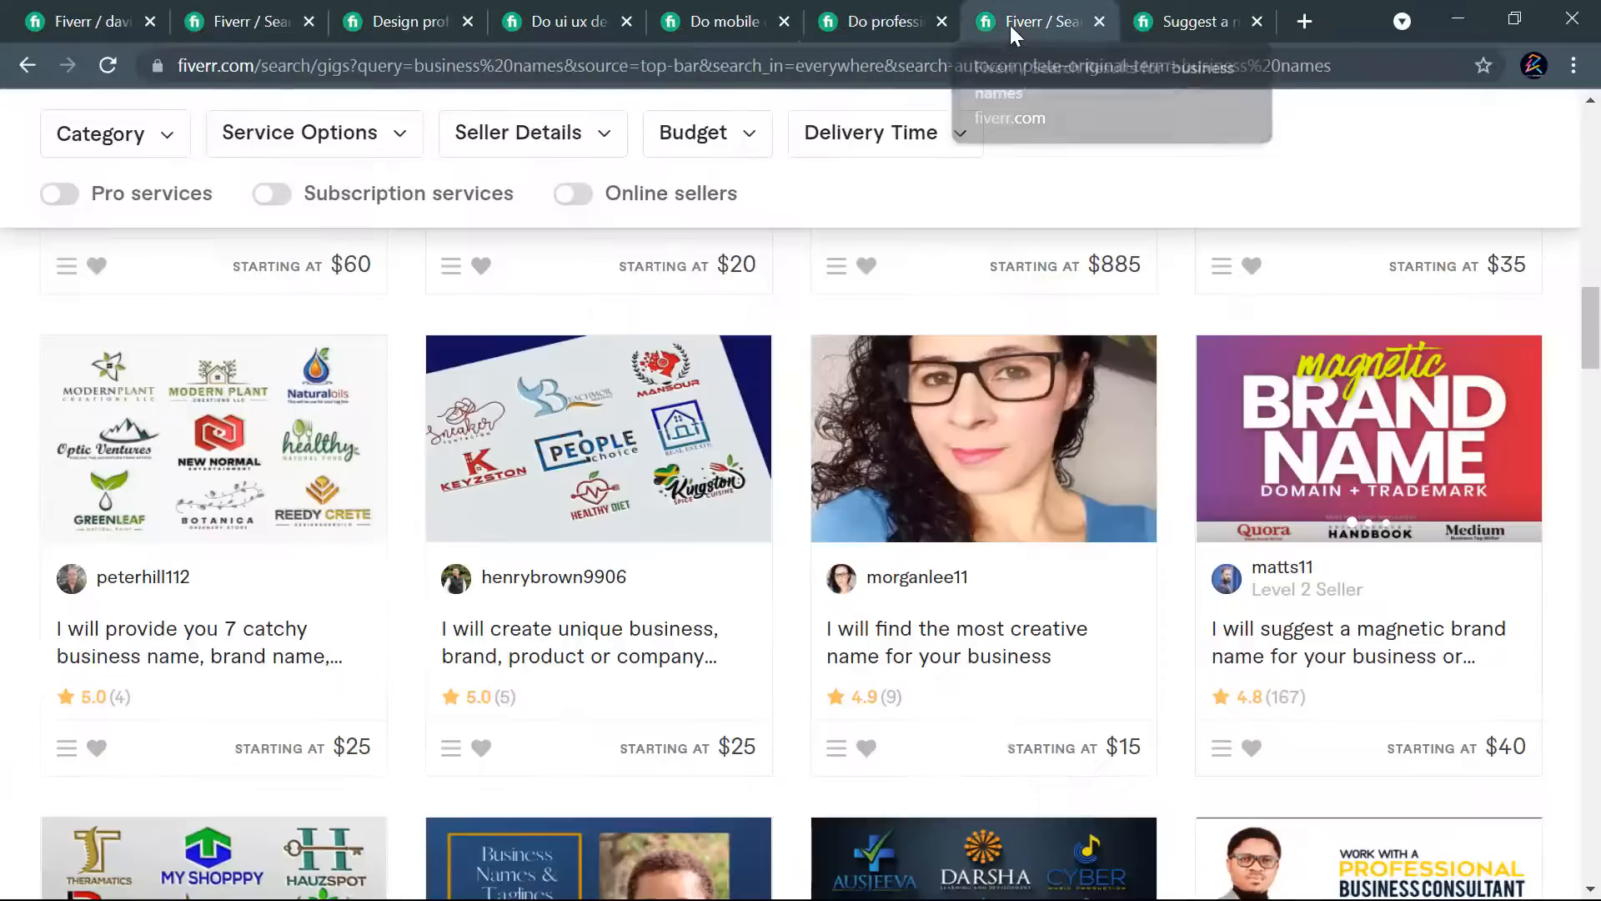
scroll(1201, 411, up, 3)
scroll(1201, 411, up, 5)
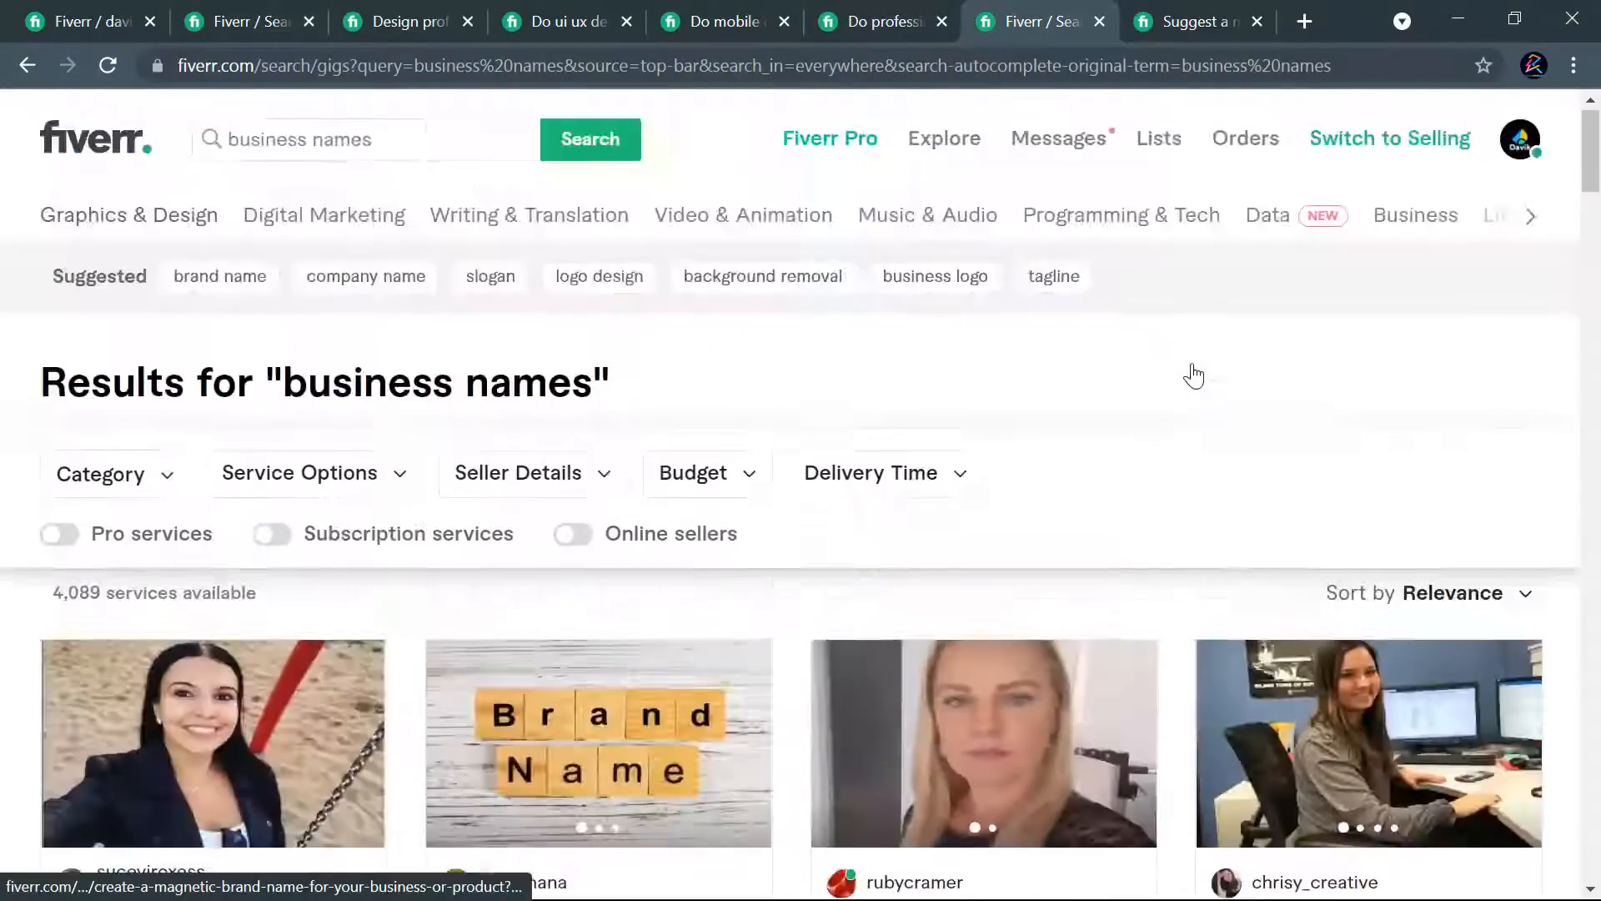
click(1099, 22)
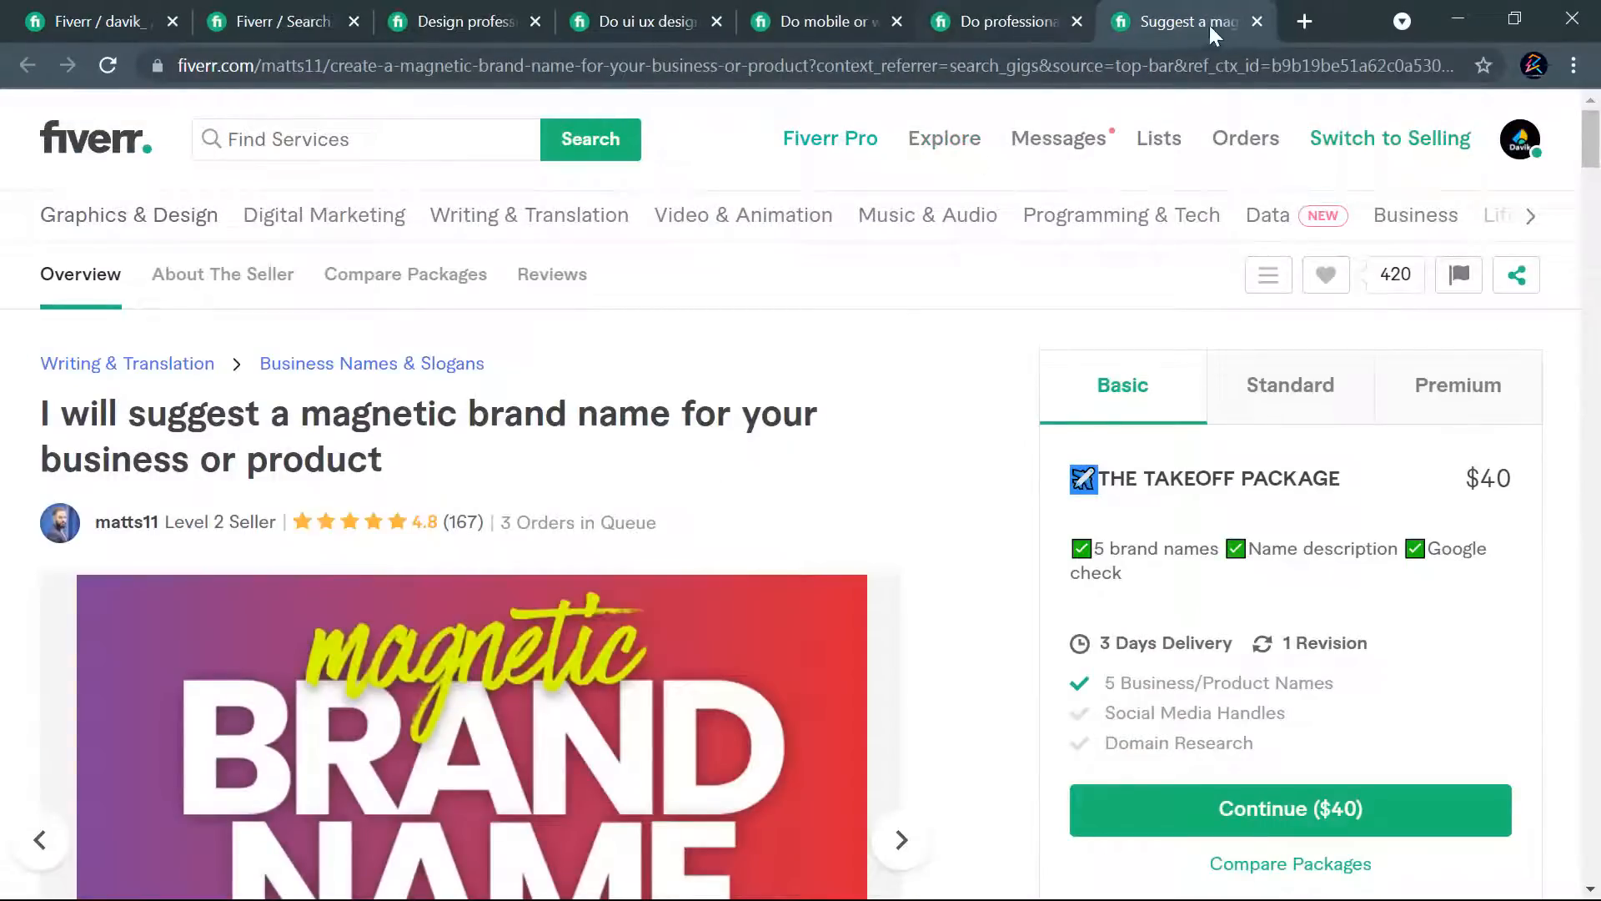
key(ctrl+w)
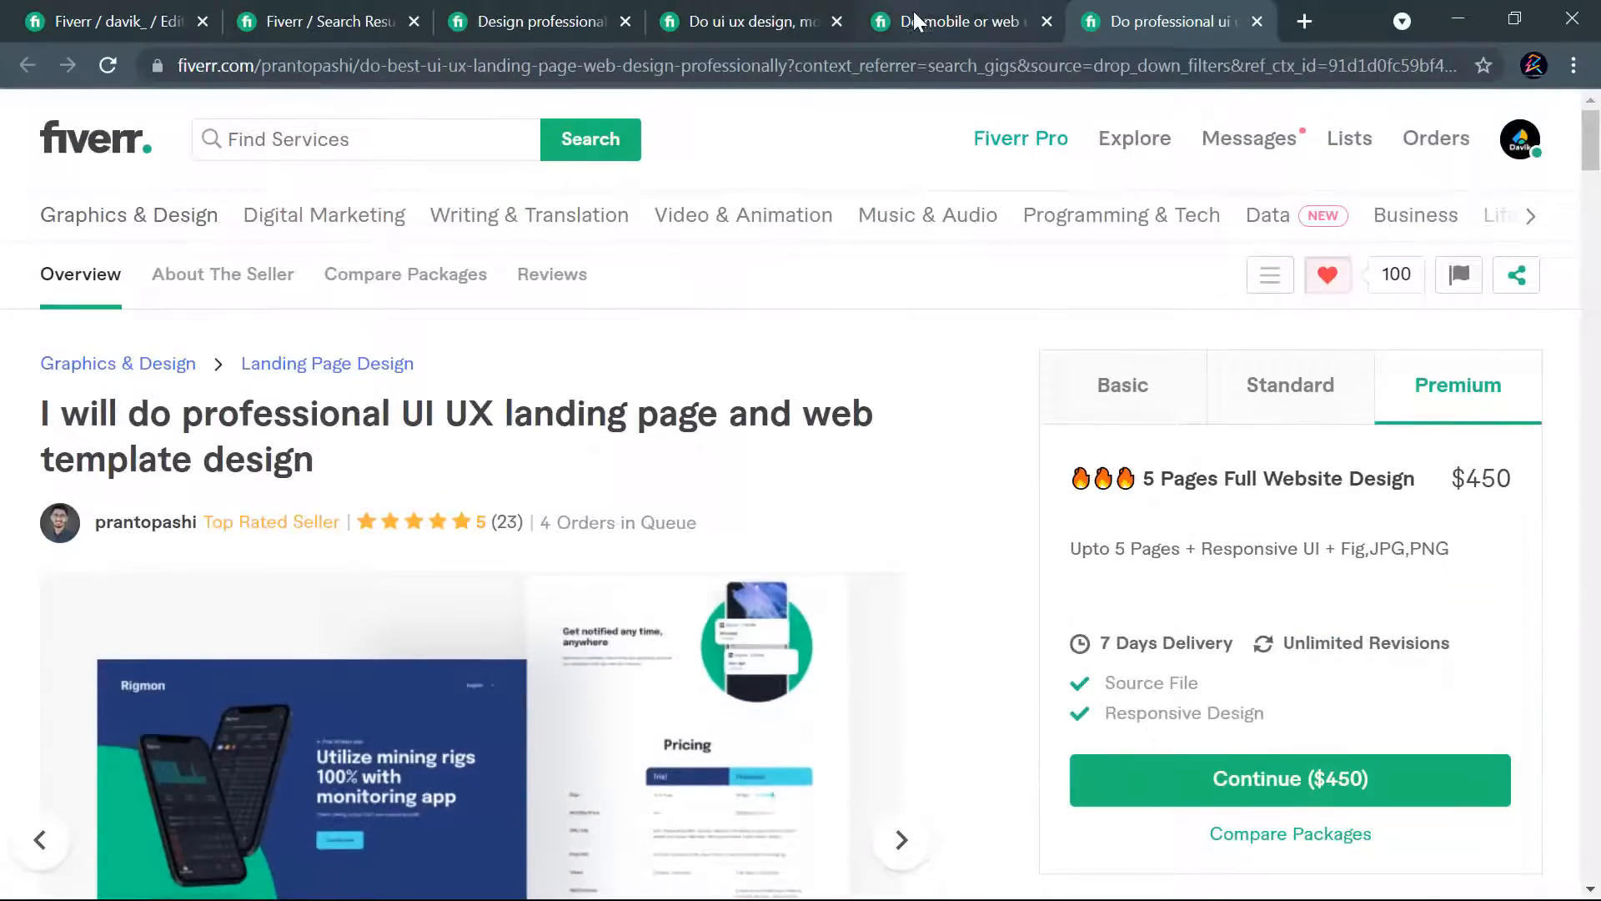
- Examine the cover image of the competitor gig offering UI UX design, mobile app UI design or web UI design
click(915, 21)
click(767, 22)
scroll(886, 447, up, 15)
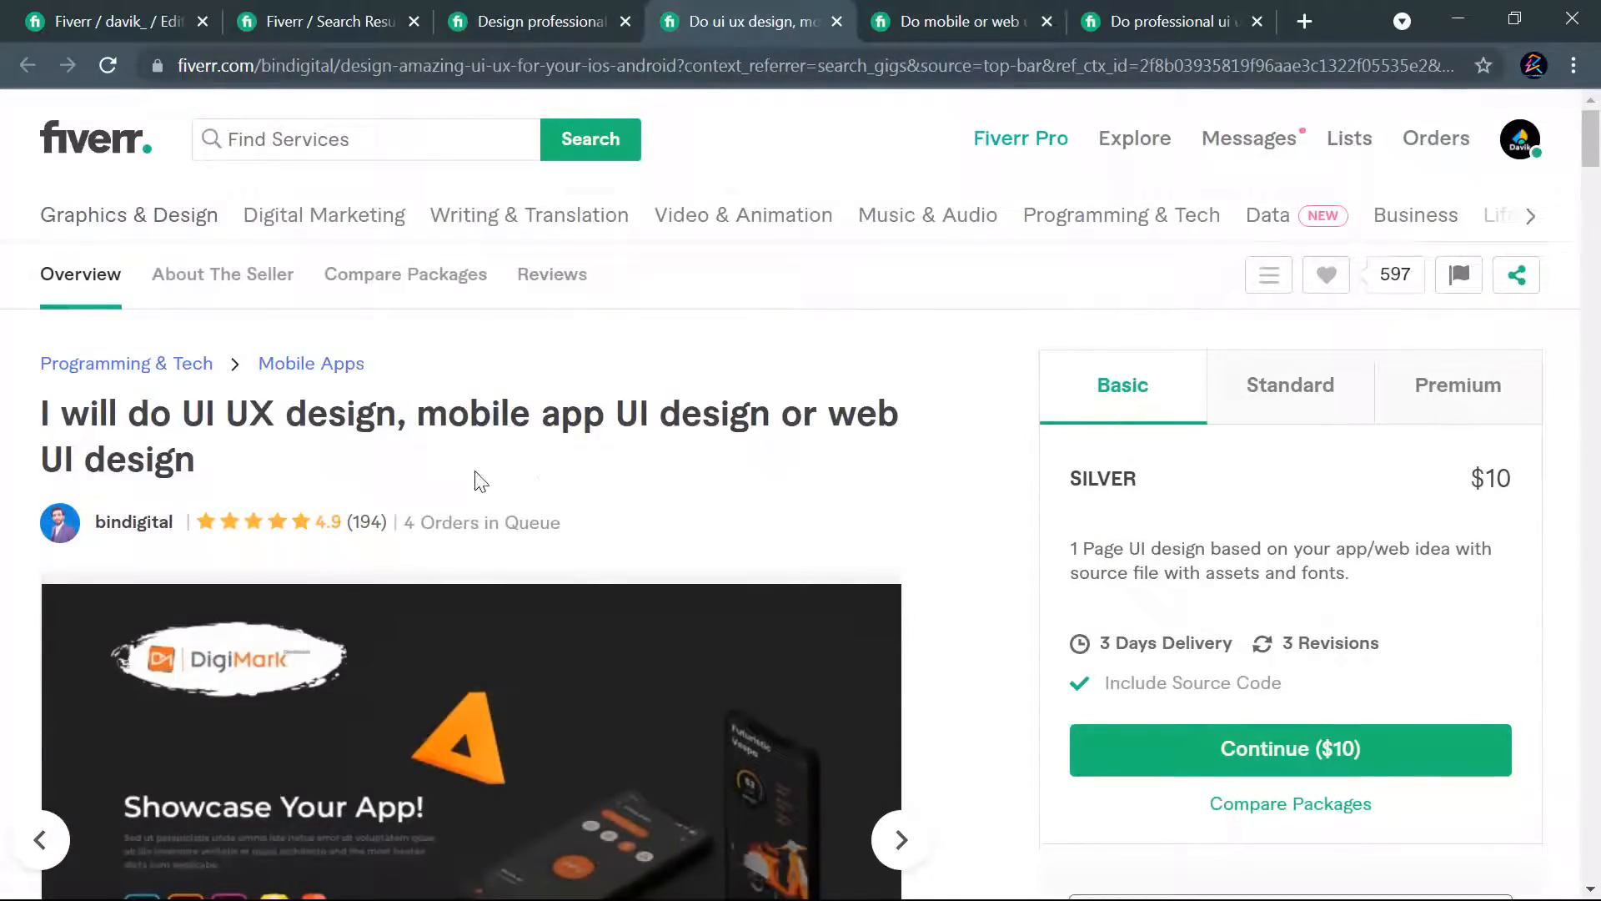
scroll(829, 483, down, 3)
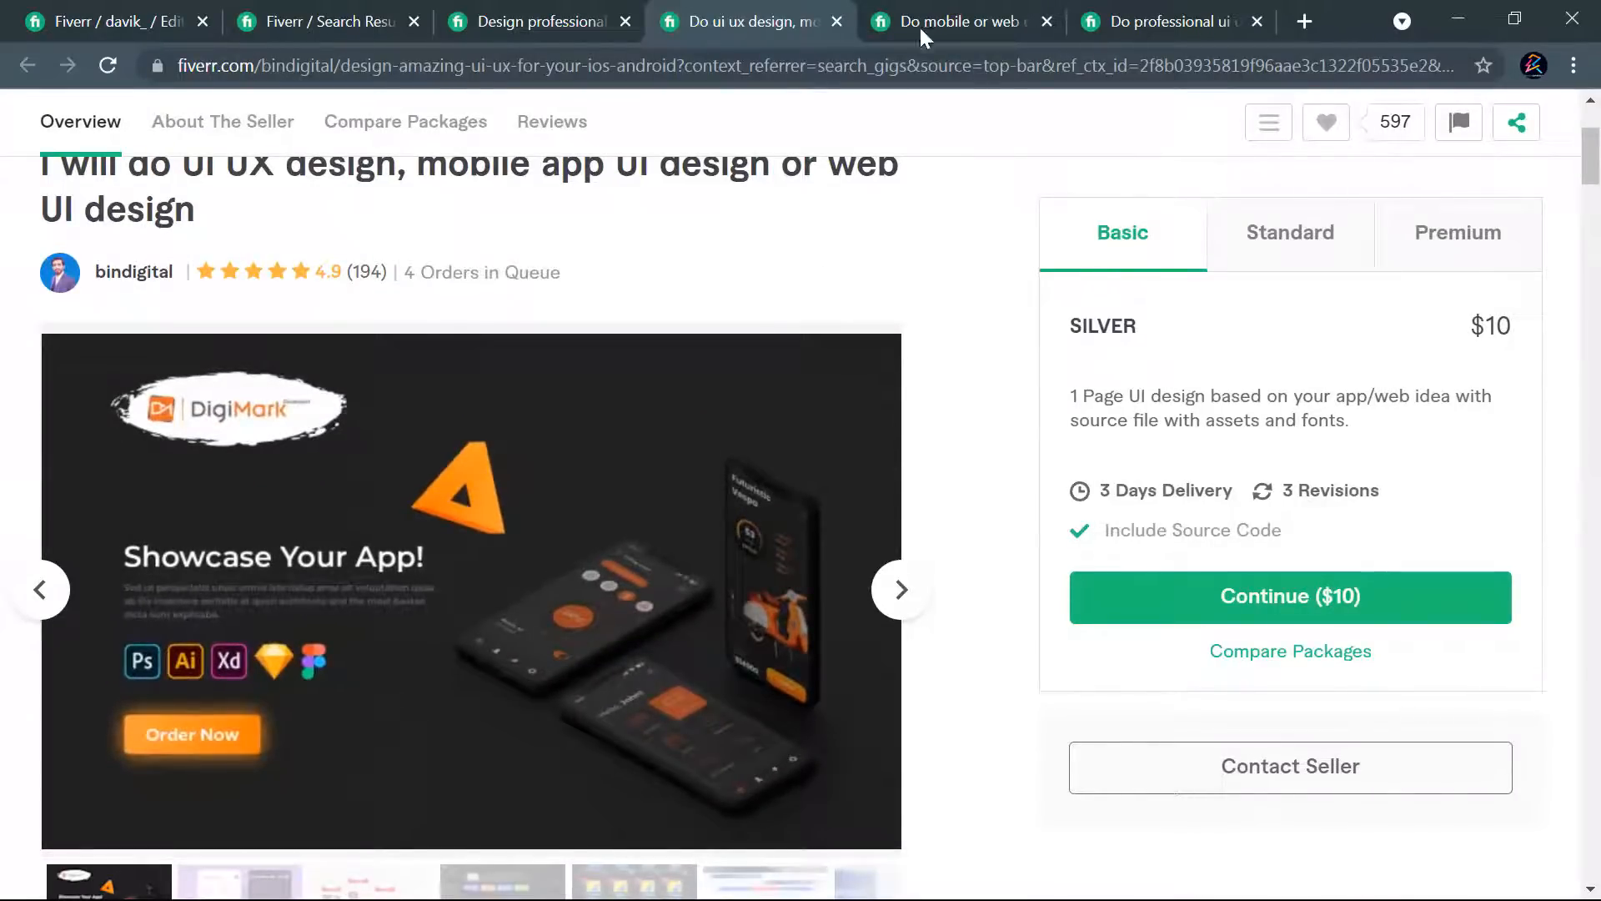
- Copy the title part of the gig's URL, from "create-modern" to "page-design", and paste it below the requirements in Davik.txt in Notepad
click(108, 17)
scroll(749, 338, up, 3)
scroll(747, 336, up, 1)
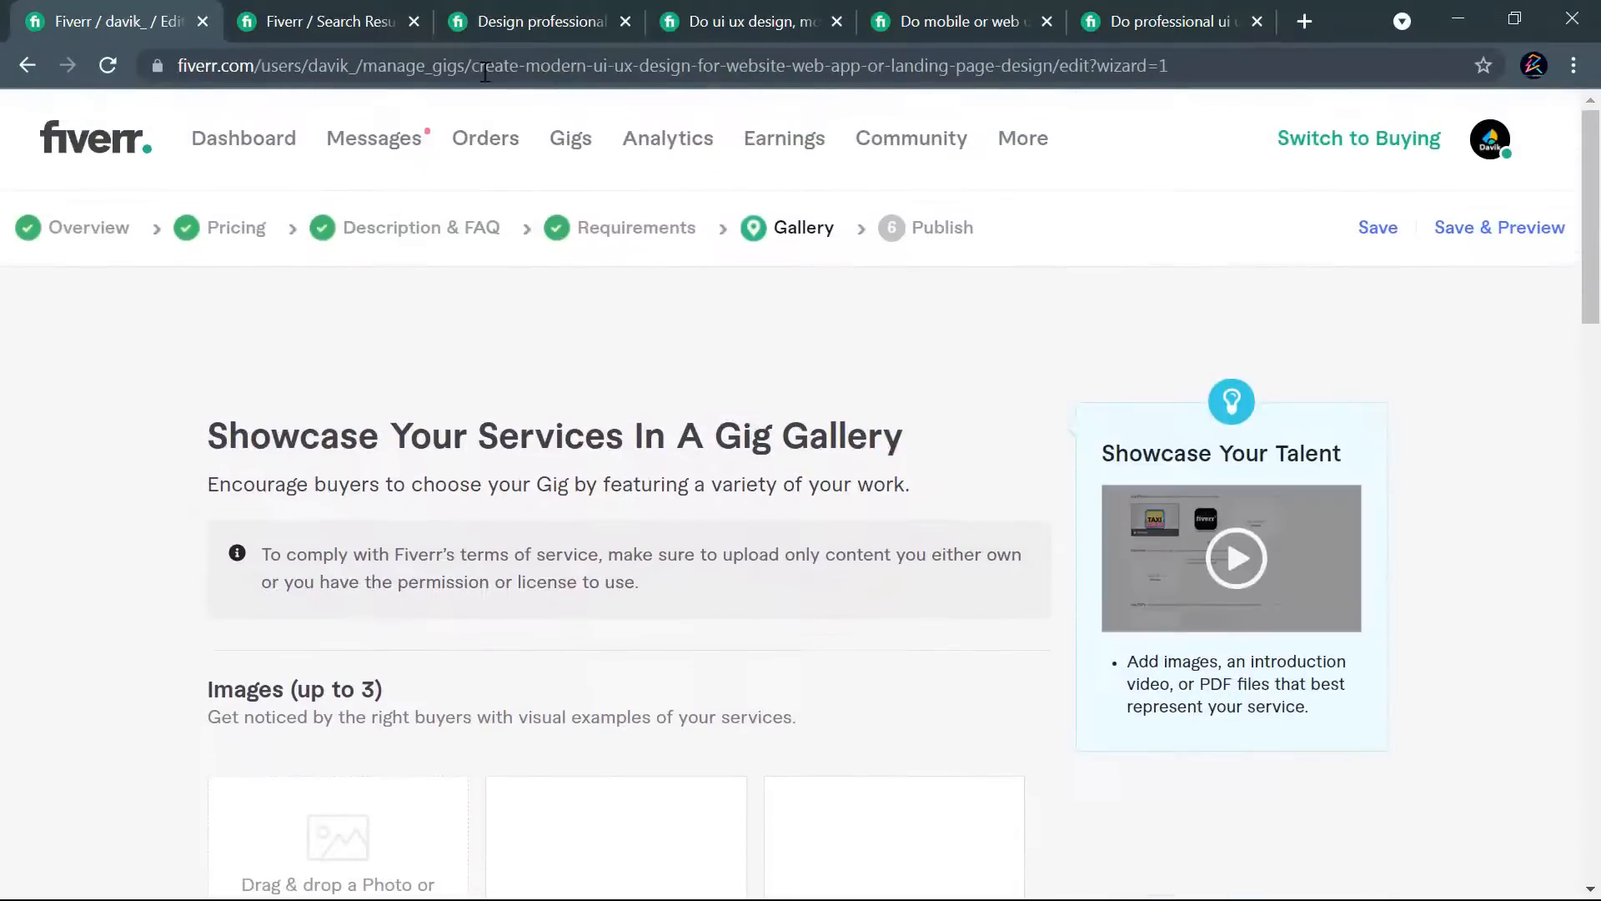
drag(473, 65, 1048, 65)
key(ctrl+c)
key(alt+Tab)
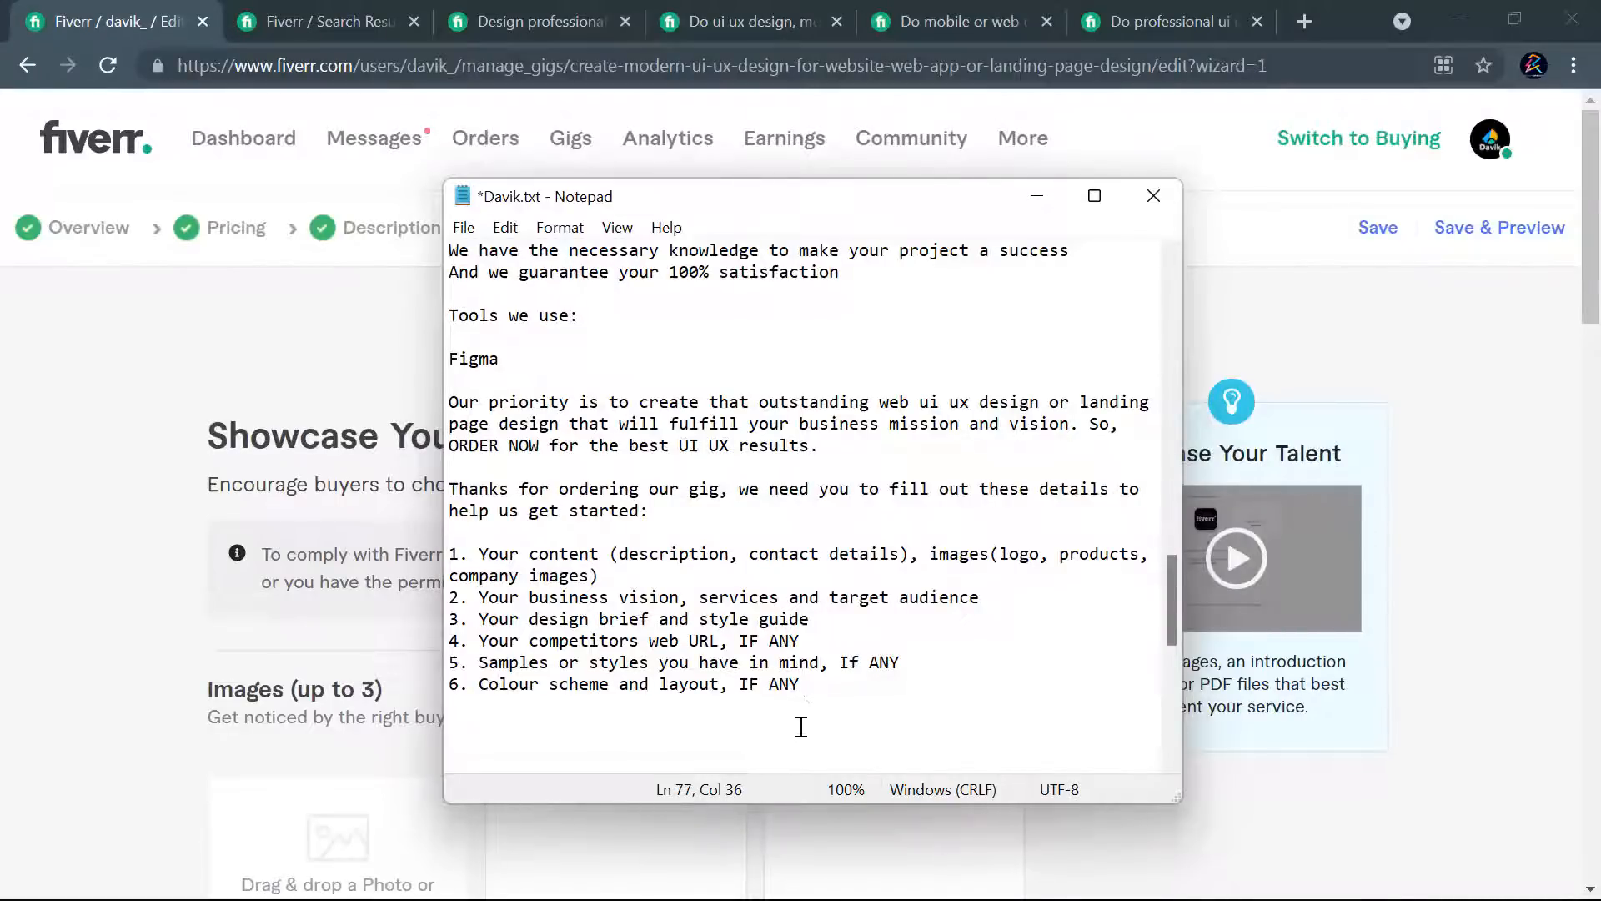
key(ctrl+v)
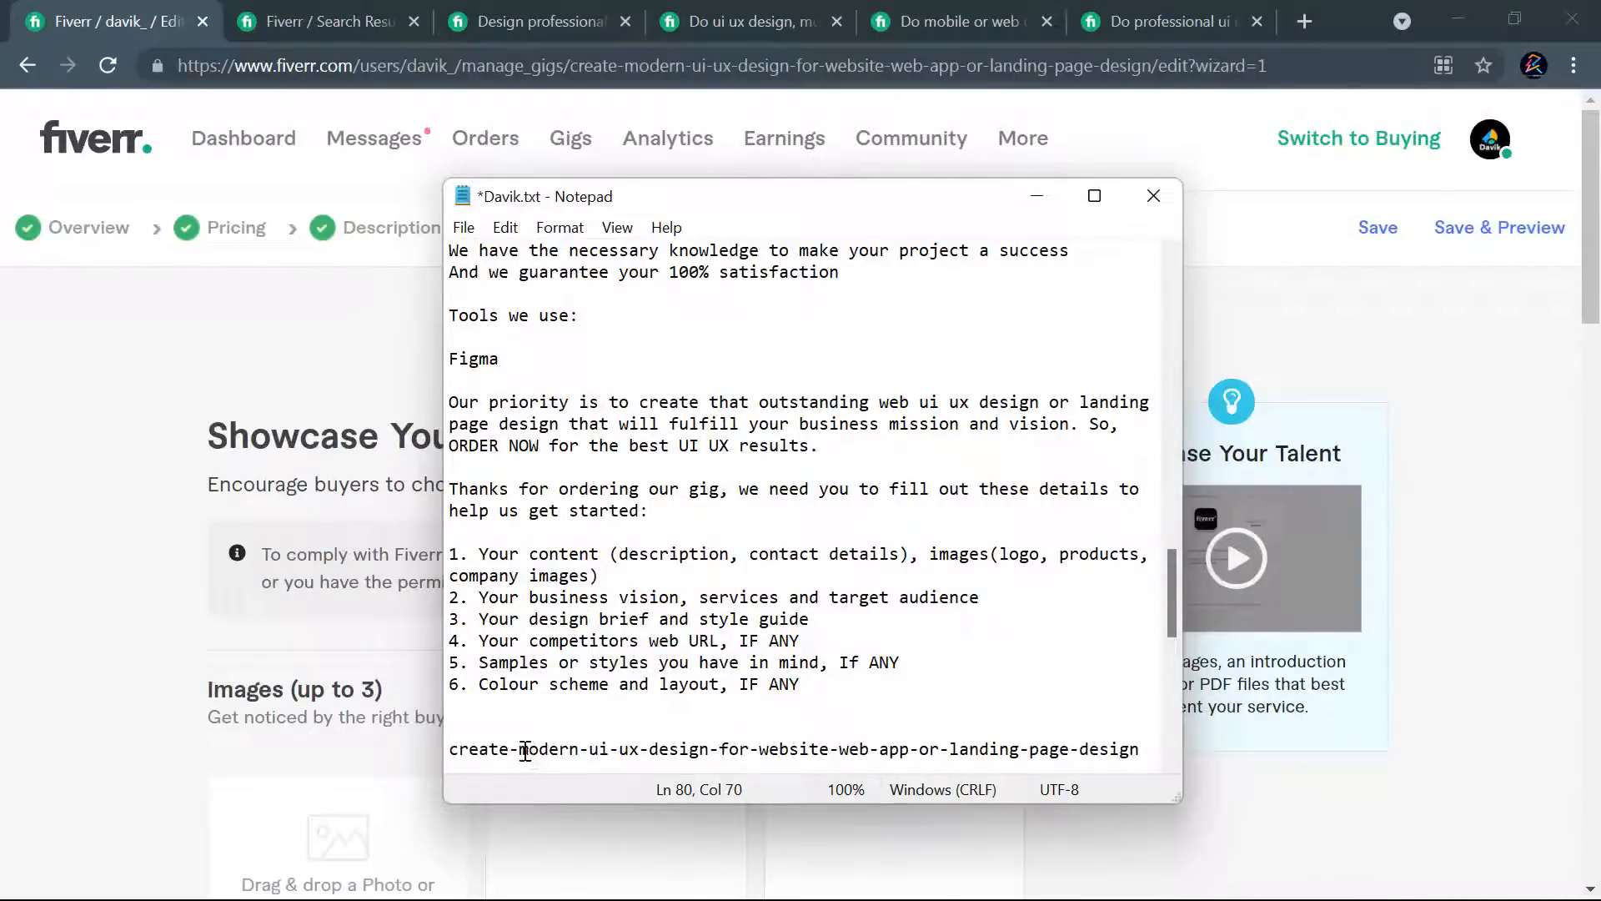
- Replace the hyphens in the pasted title with spaces so it reads "create modern ui ux design for website web app or landing page design"
key(BackSpace)
key(BackSpace)
key(BackSpace)
key(BackSpace)
key(BackSpace)
key(BackSpace)
key(BackSpace)
key(BackSpace)
key(BackSpace)
key(BackSpace)
scroll(1145, 667, down, 3)
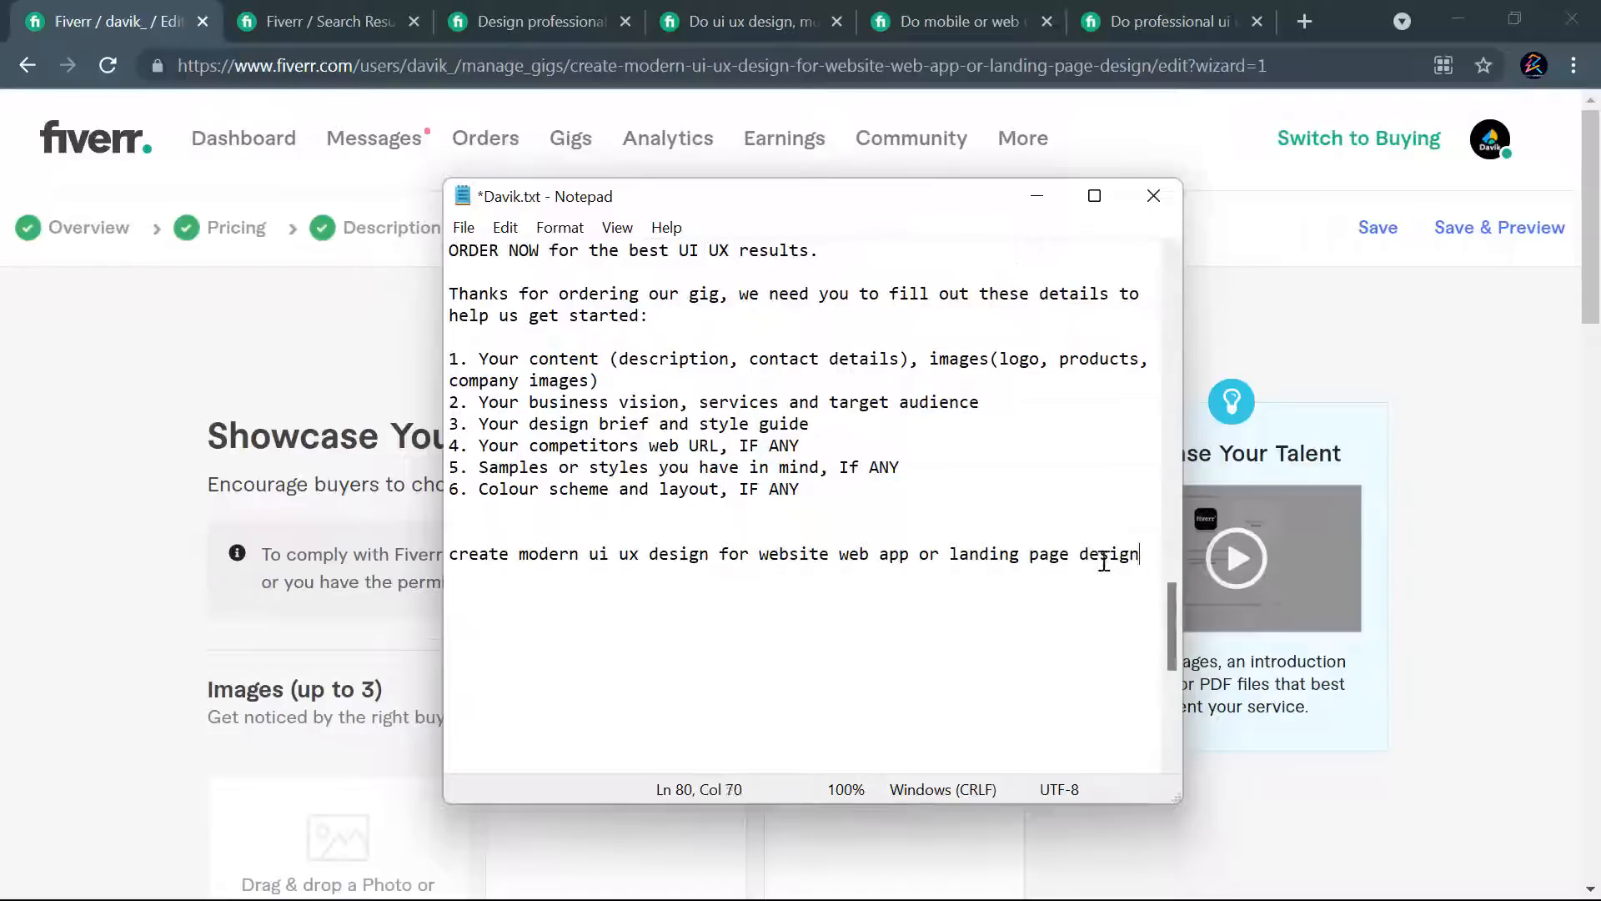
- Copy the cleaned title line, switch to the Downloads folder in File Explorer and refresh it to locate the gig image
drag(565, 572, 424, 559)
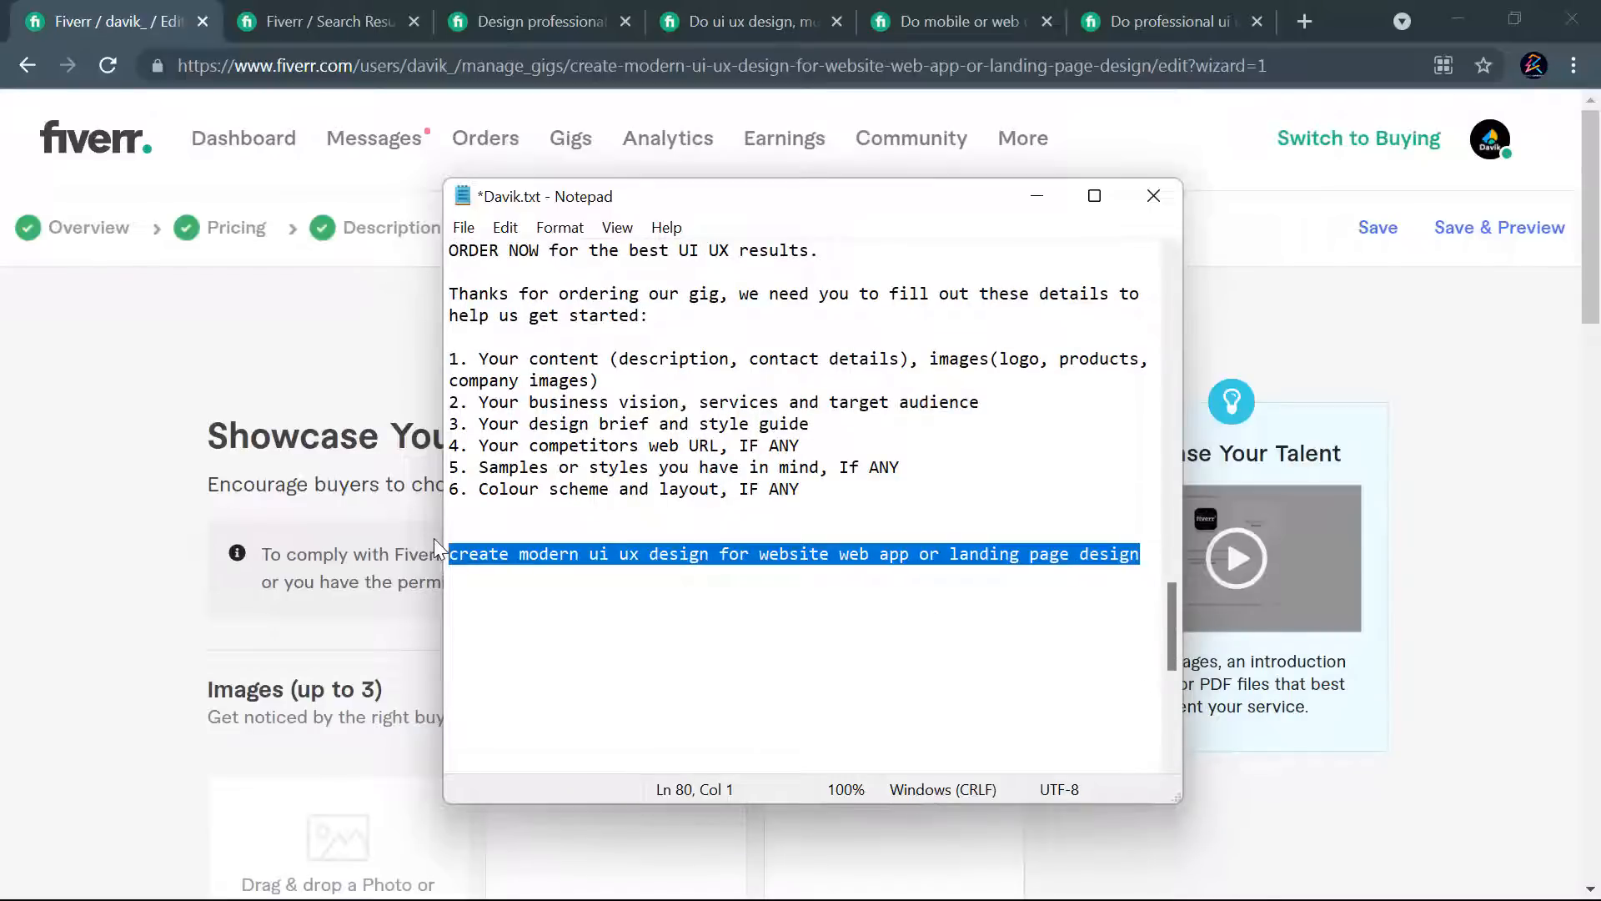
key(super)
click(424, 873)
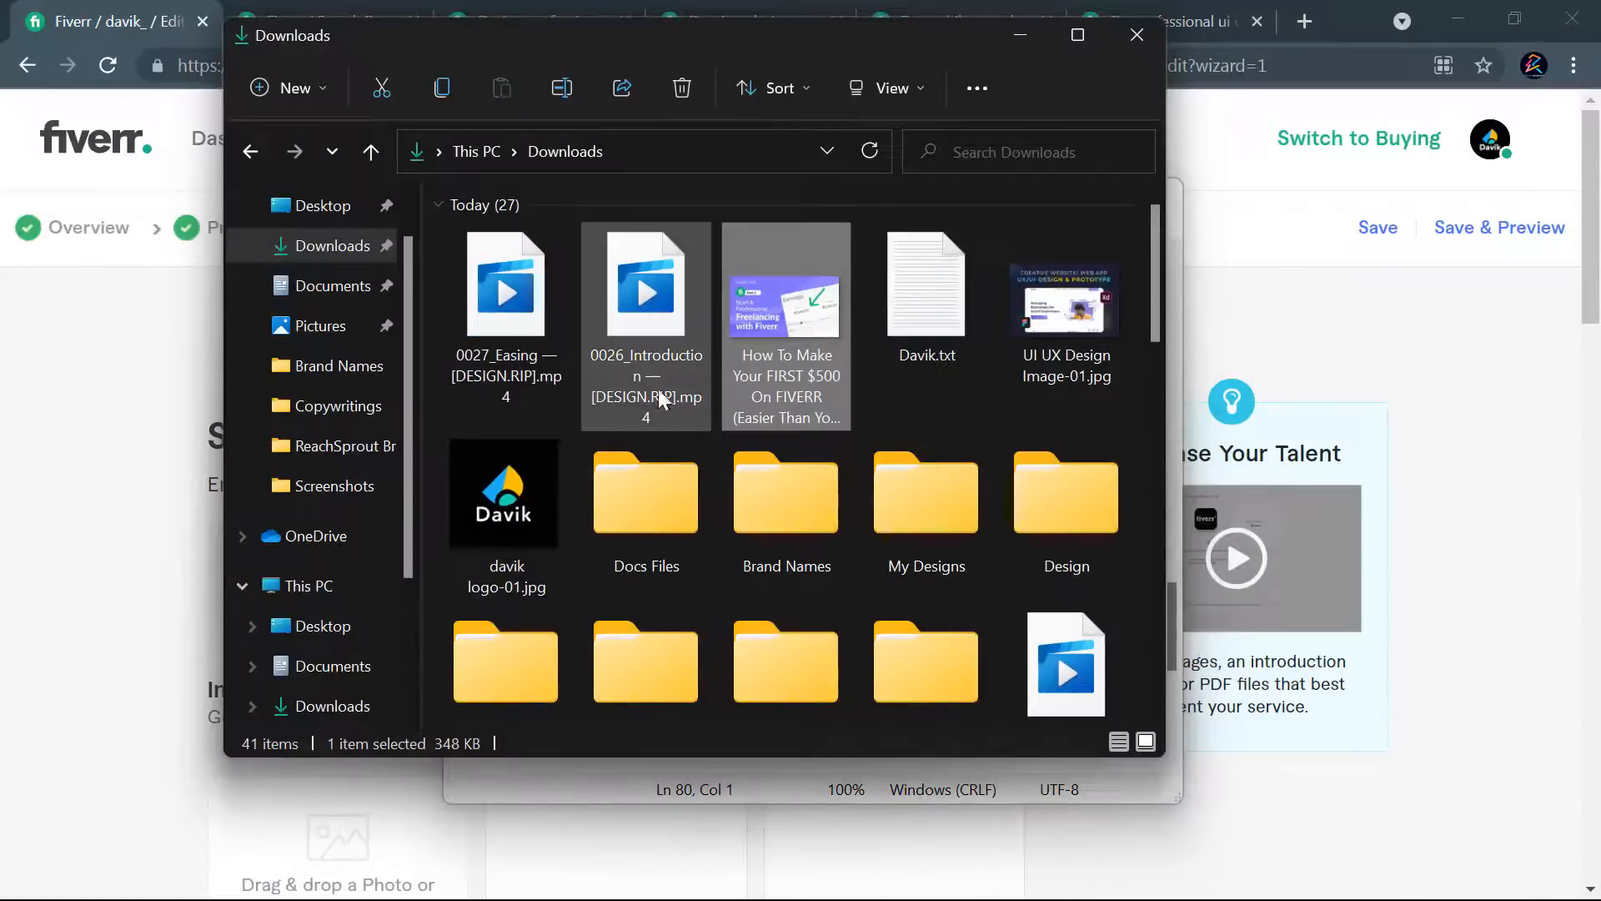
click(880, 144)
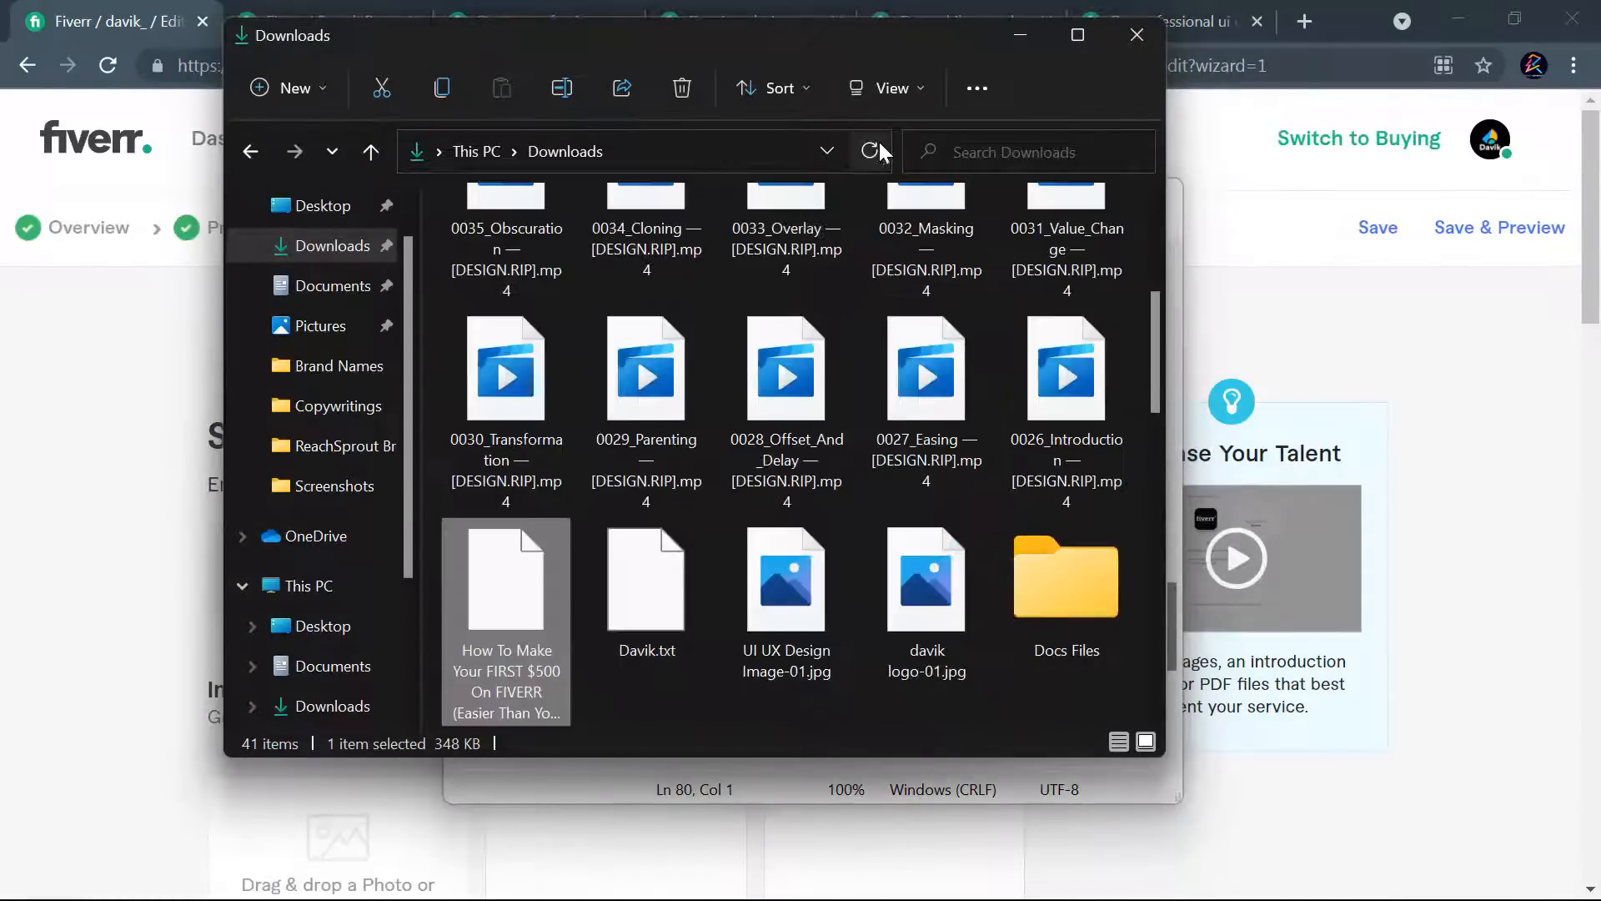
scroll(813, 501, down, 10)
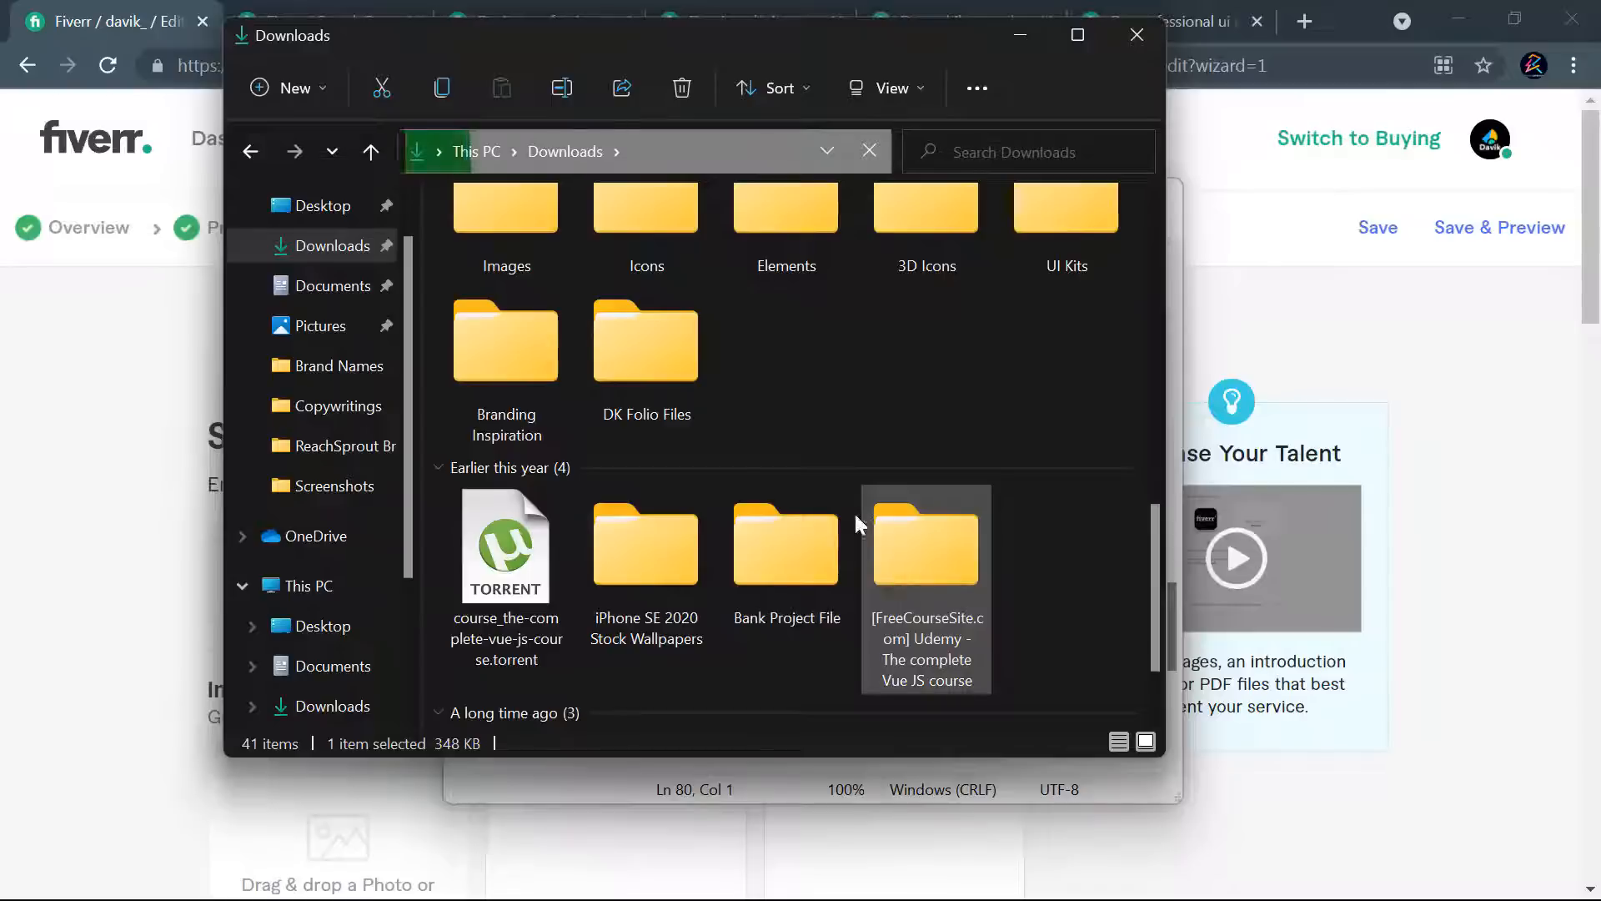
scroll(734, 400, up, 6)
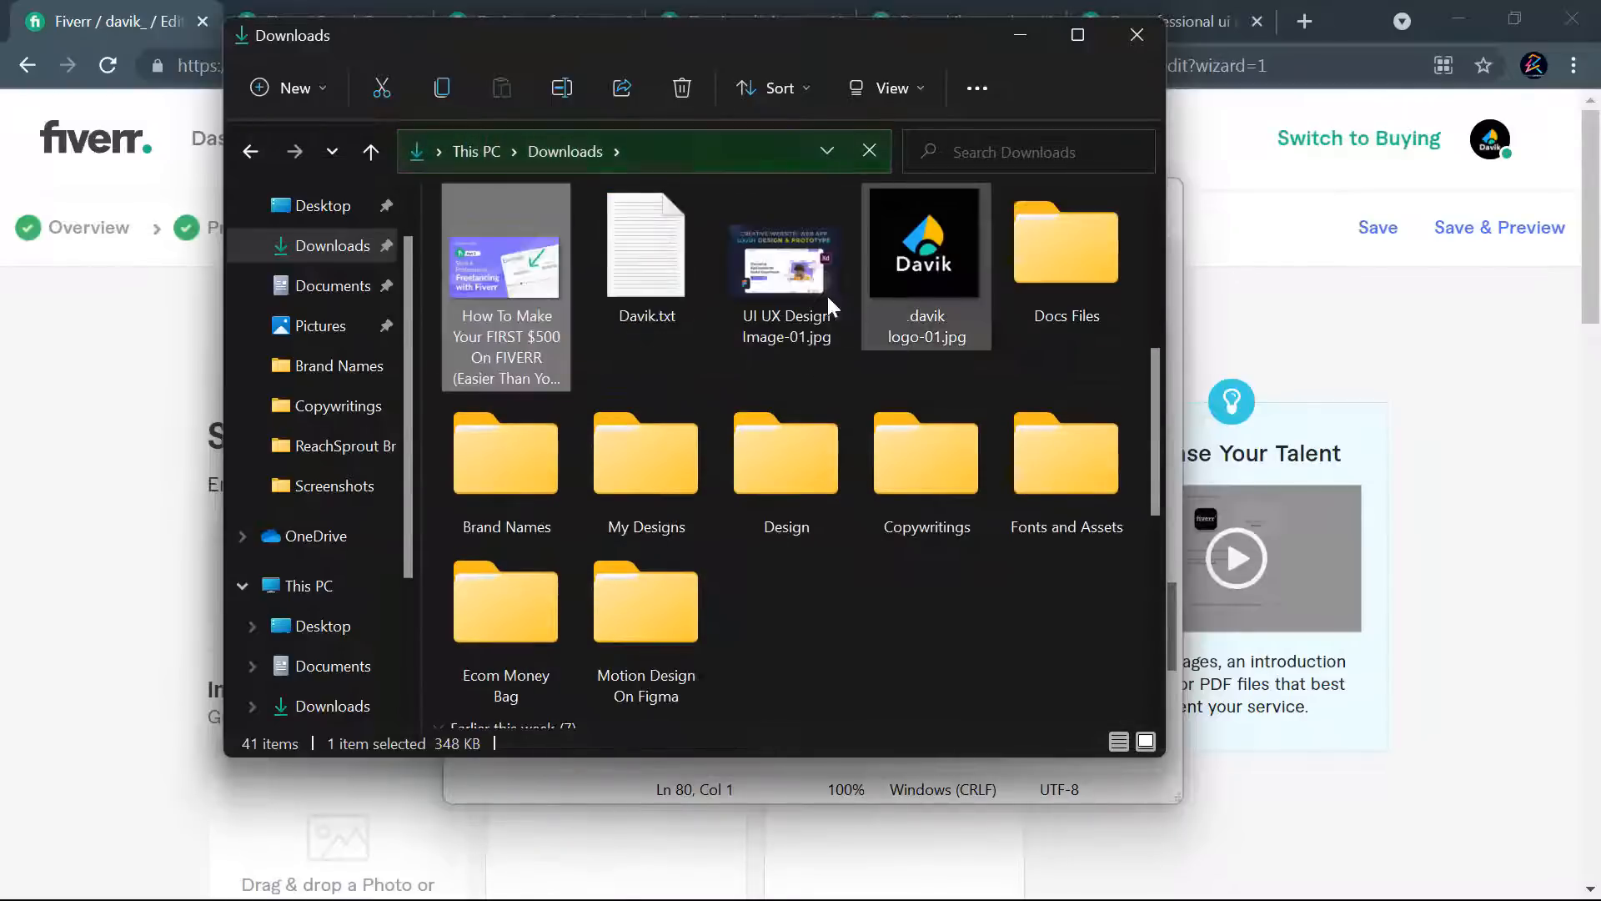
- Rename "UI UX Design Image-01.jpg" as "create modern ui ux design for website web app or landing page design.jpg"
click(789, 293)
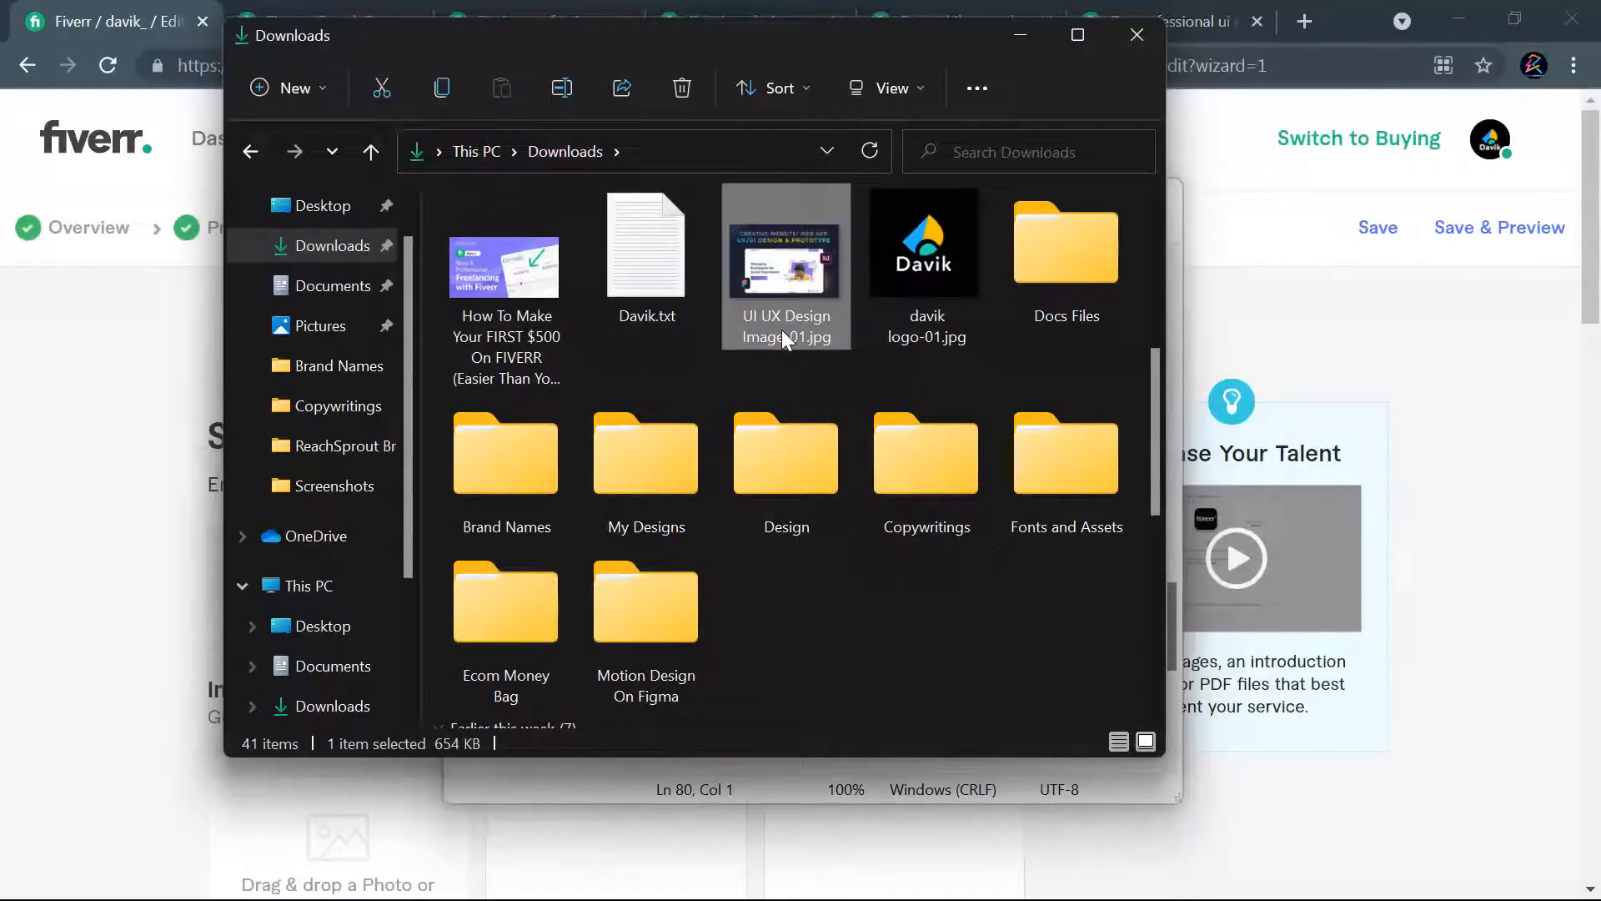
right_click(783, 329)
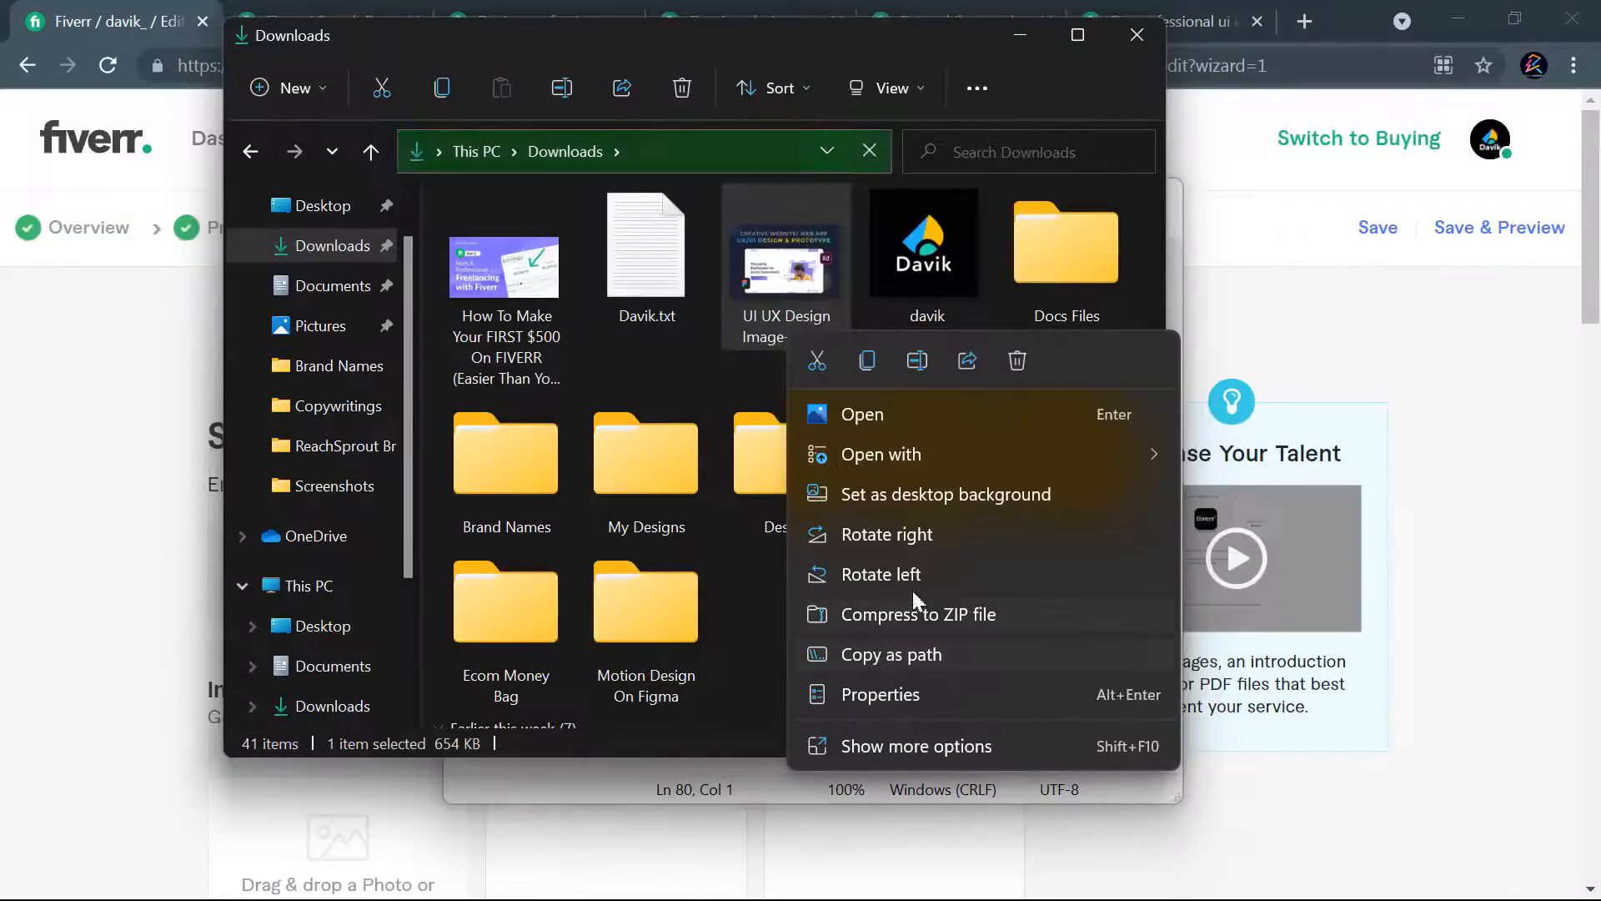
click(916, 361)
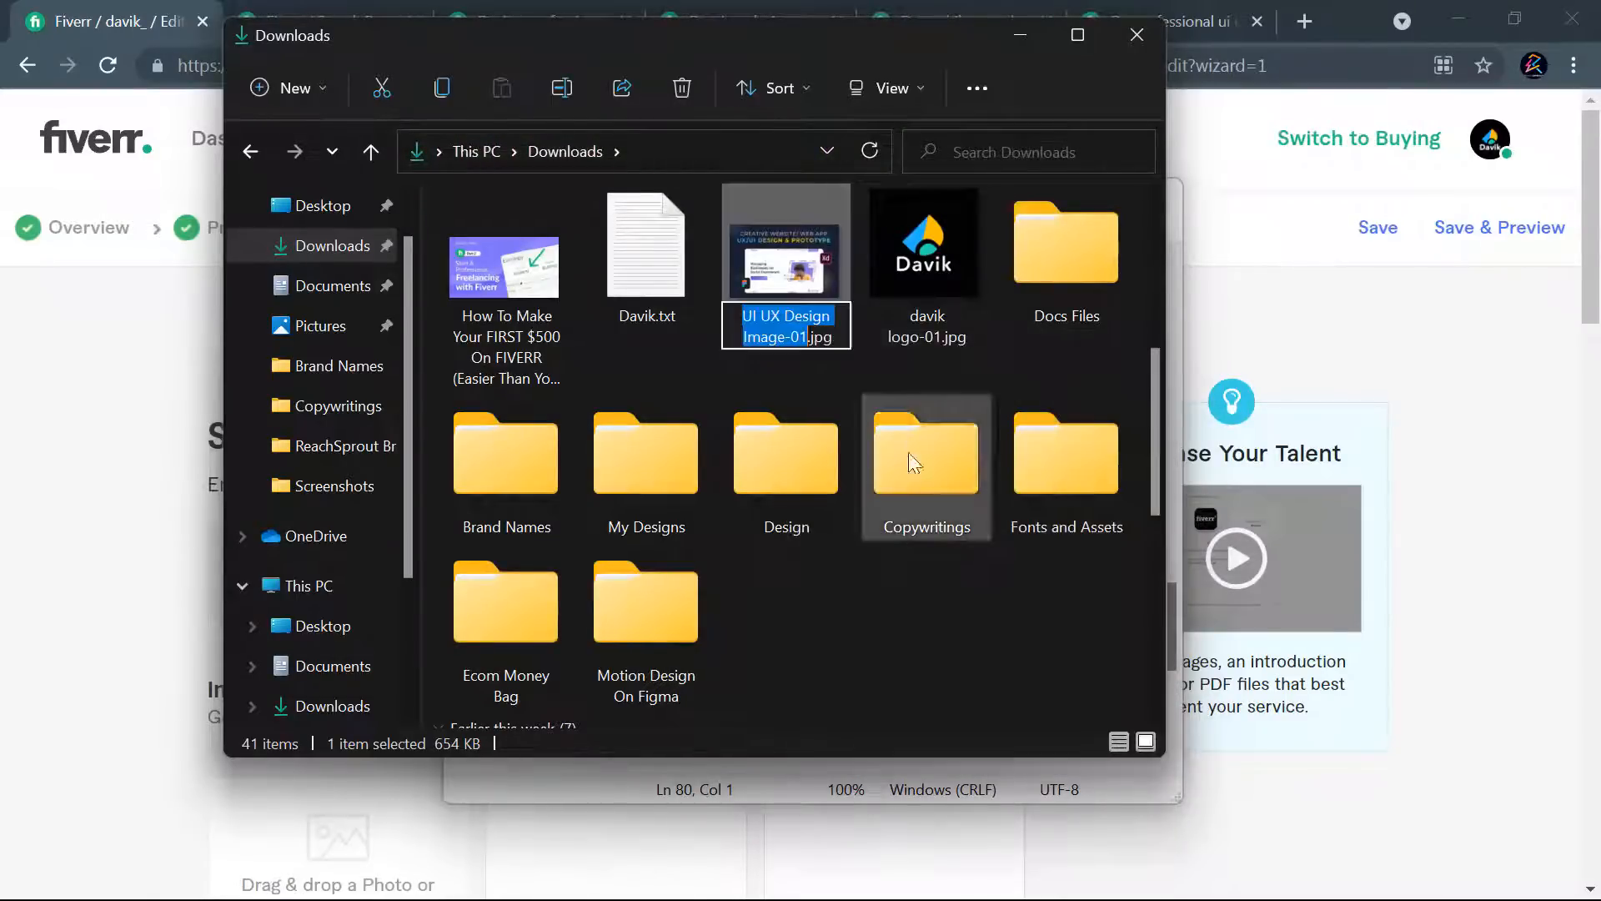
key(ctrl+v)
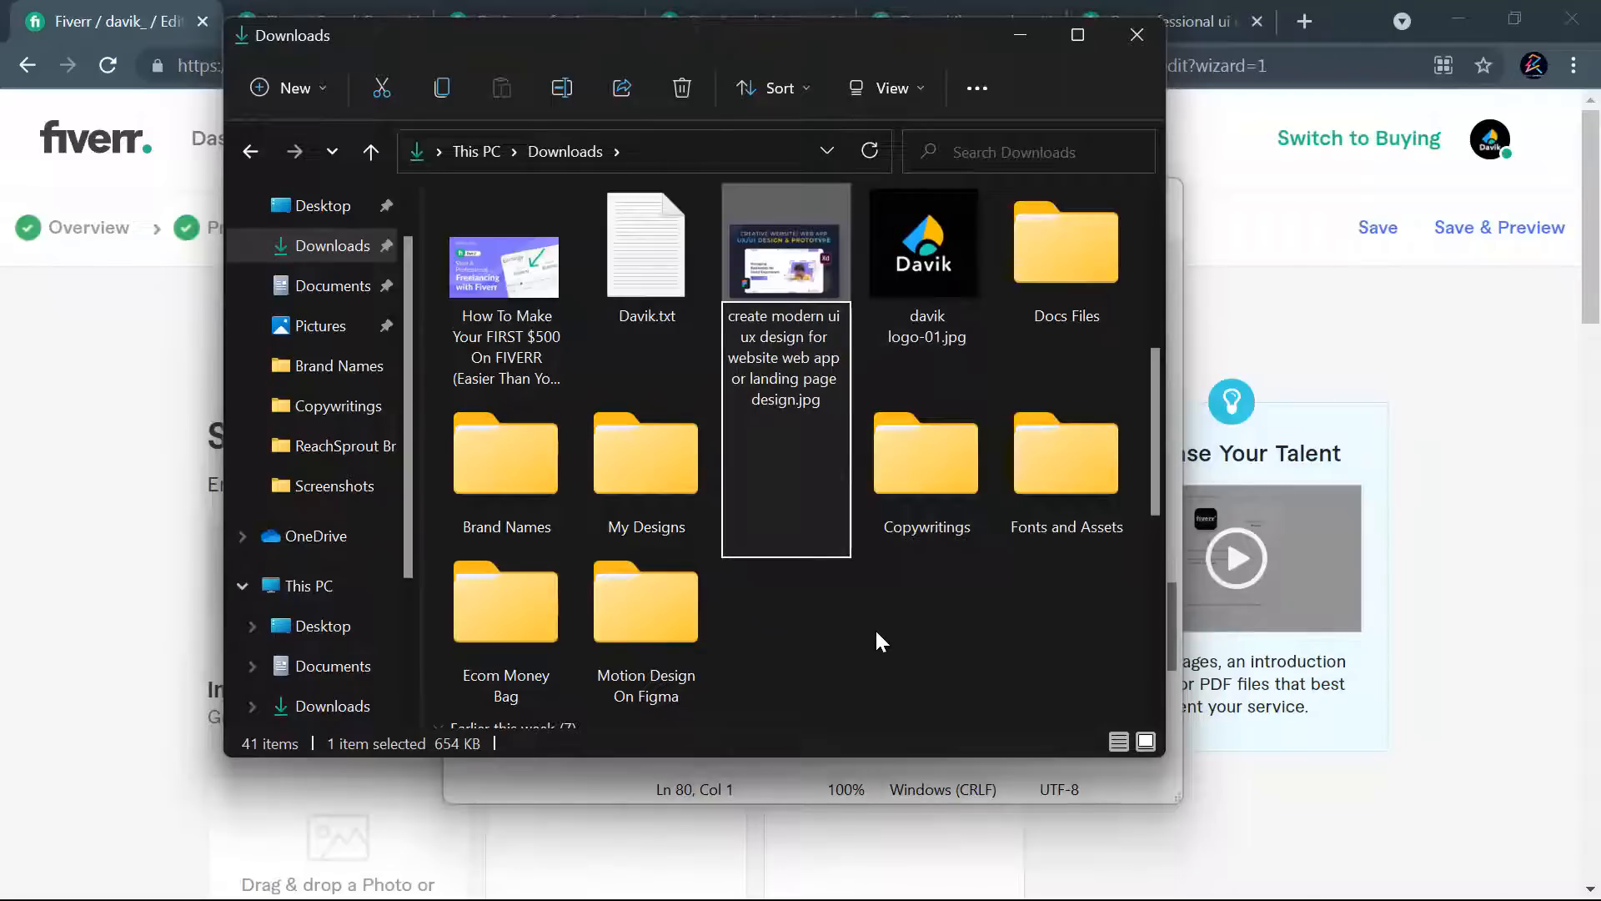
key(Return)
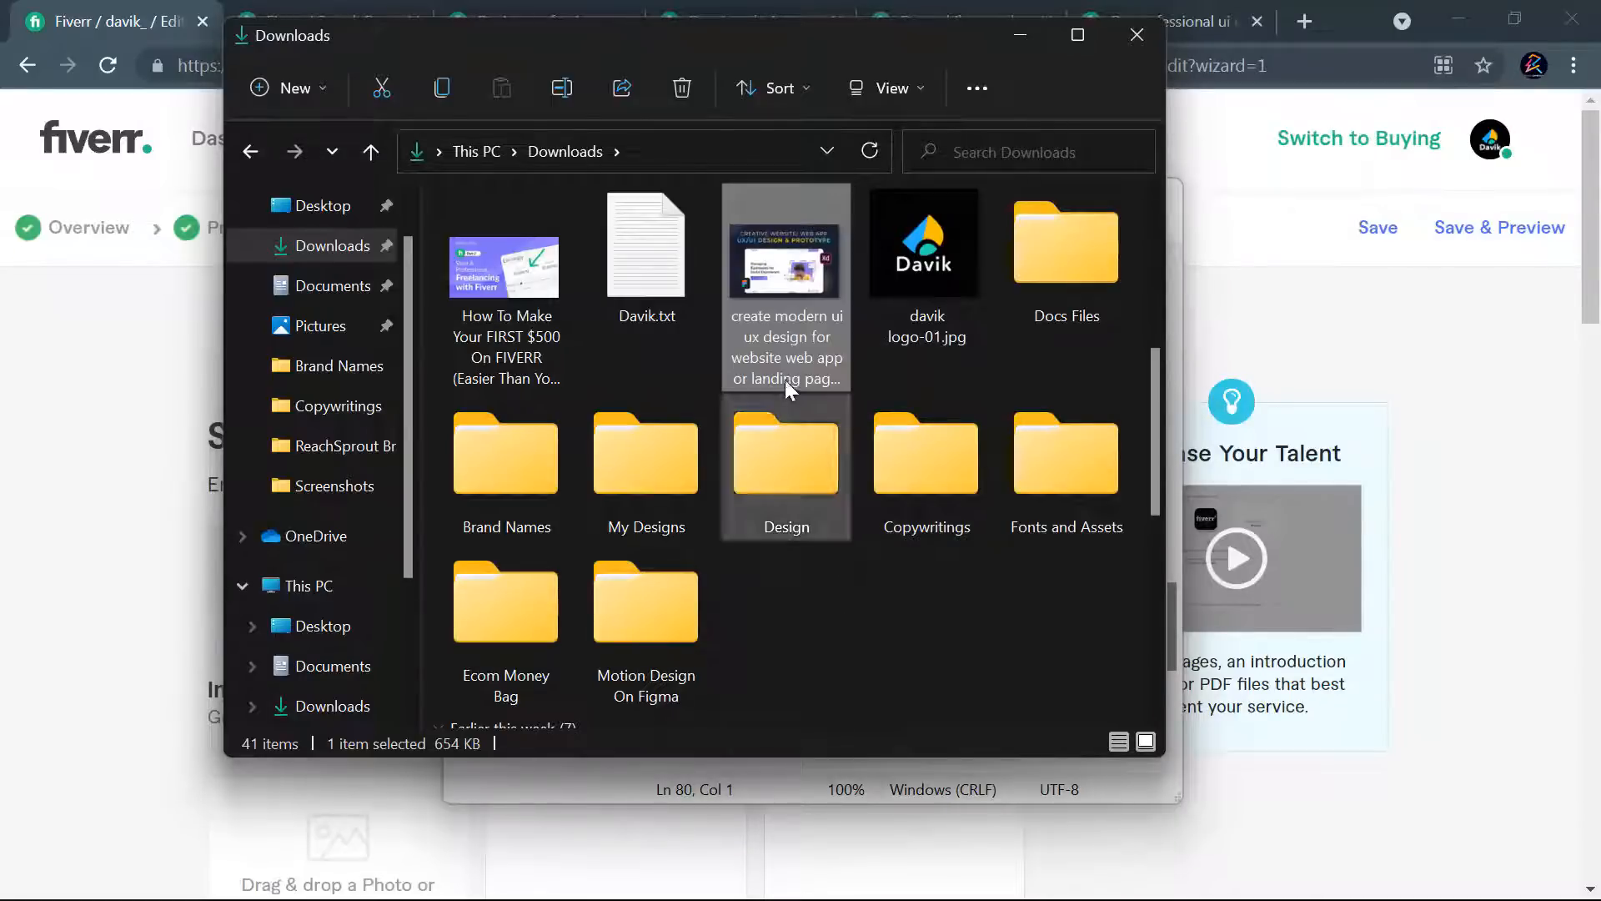
- Move the renamed gig image from the Downloads folder to the Documents folder
key(ctrl+x)
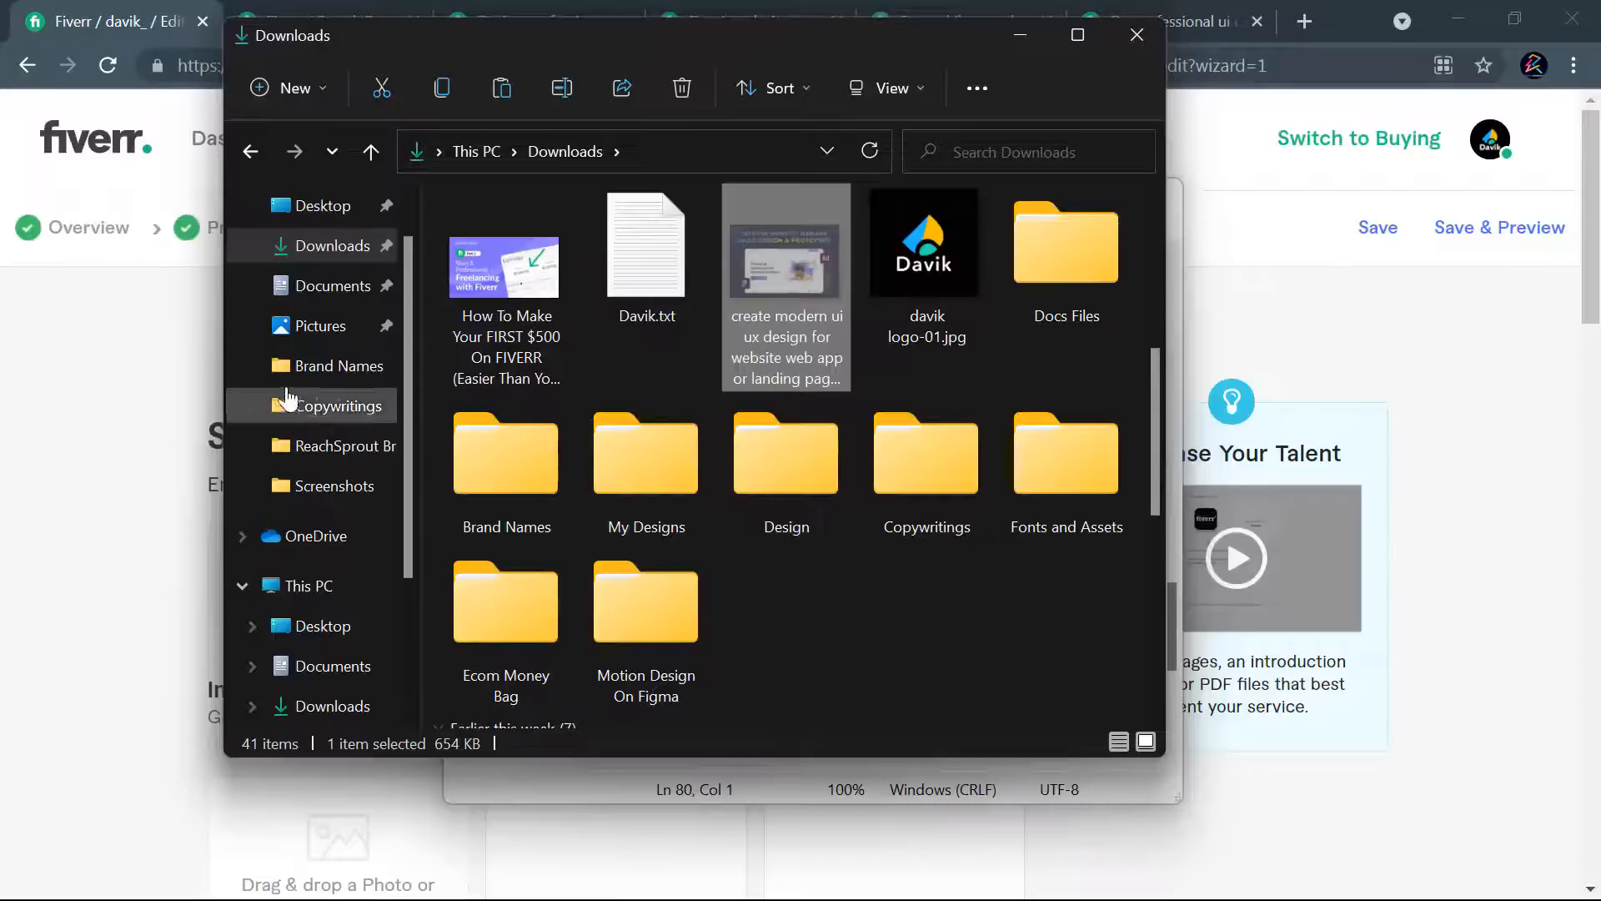
click(318, 288)
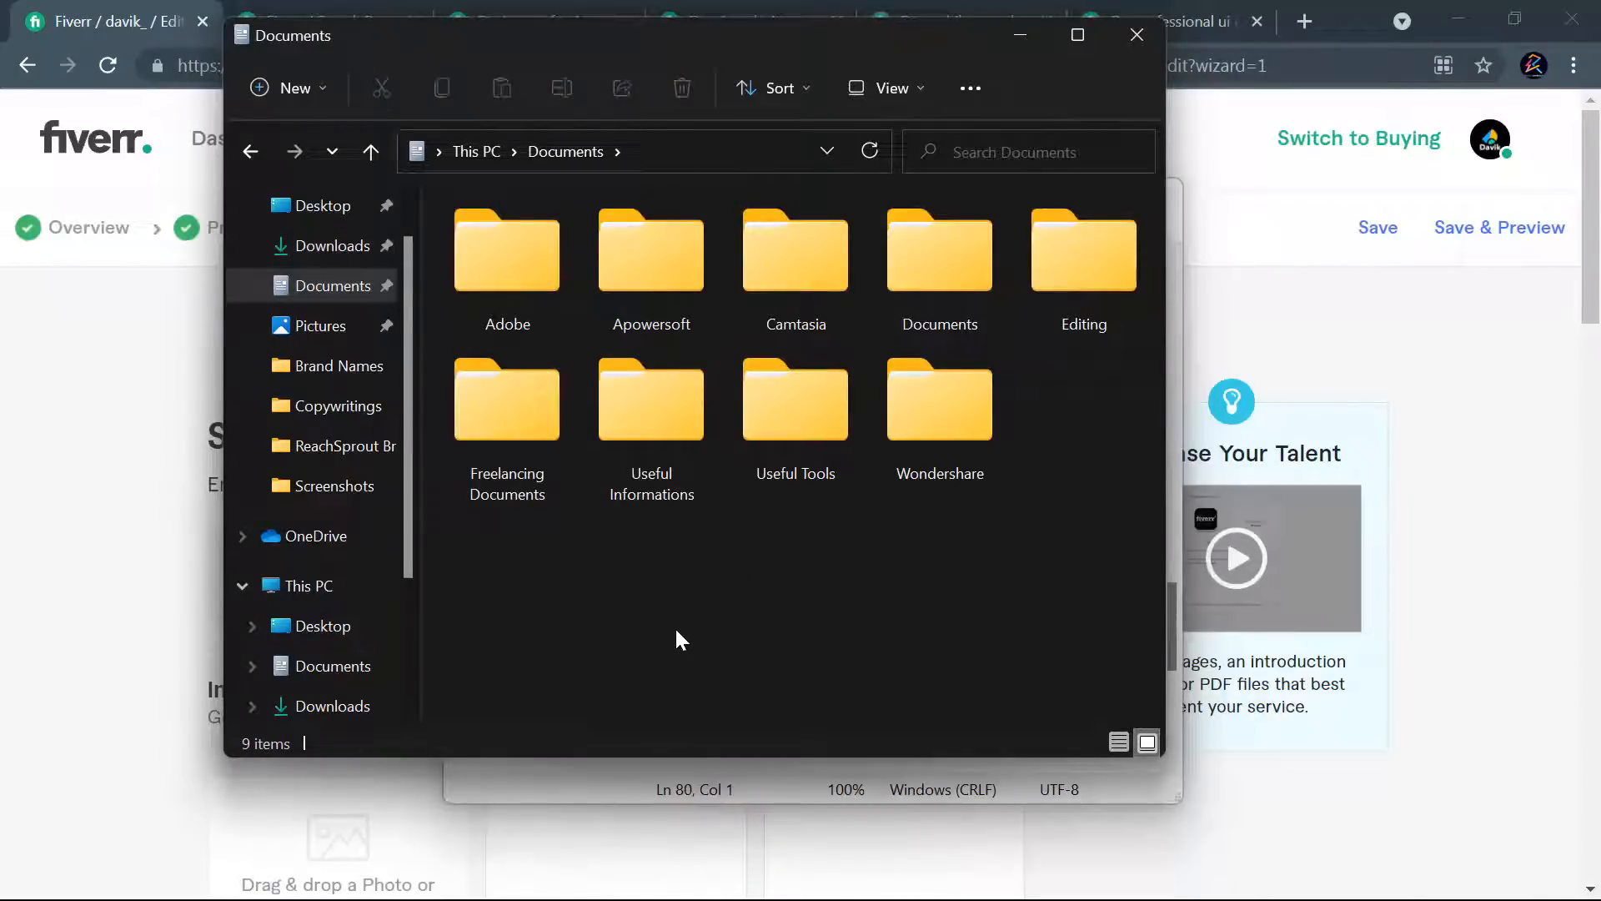
key(ctrl+v)
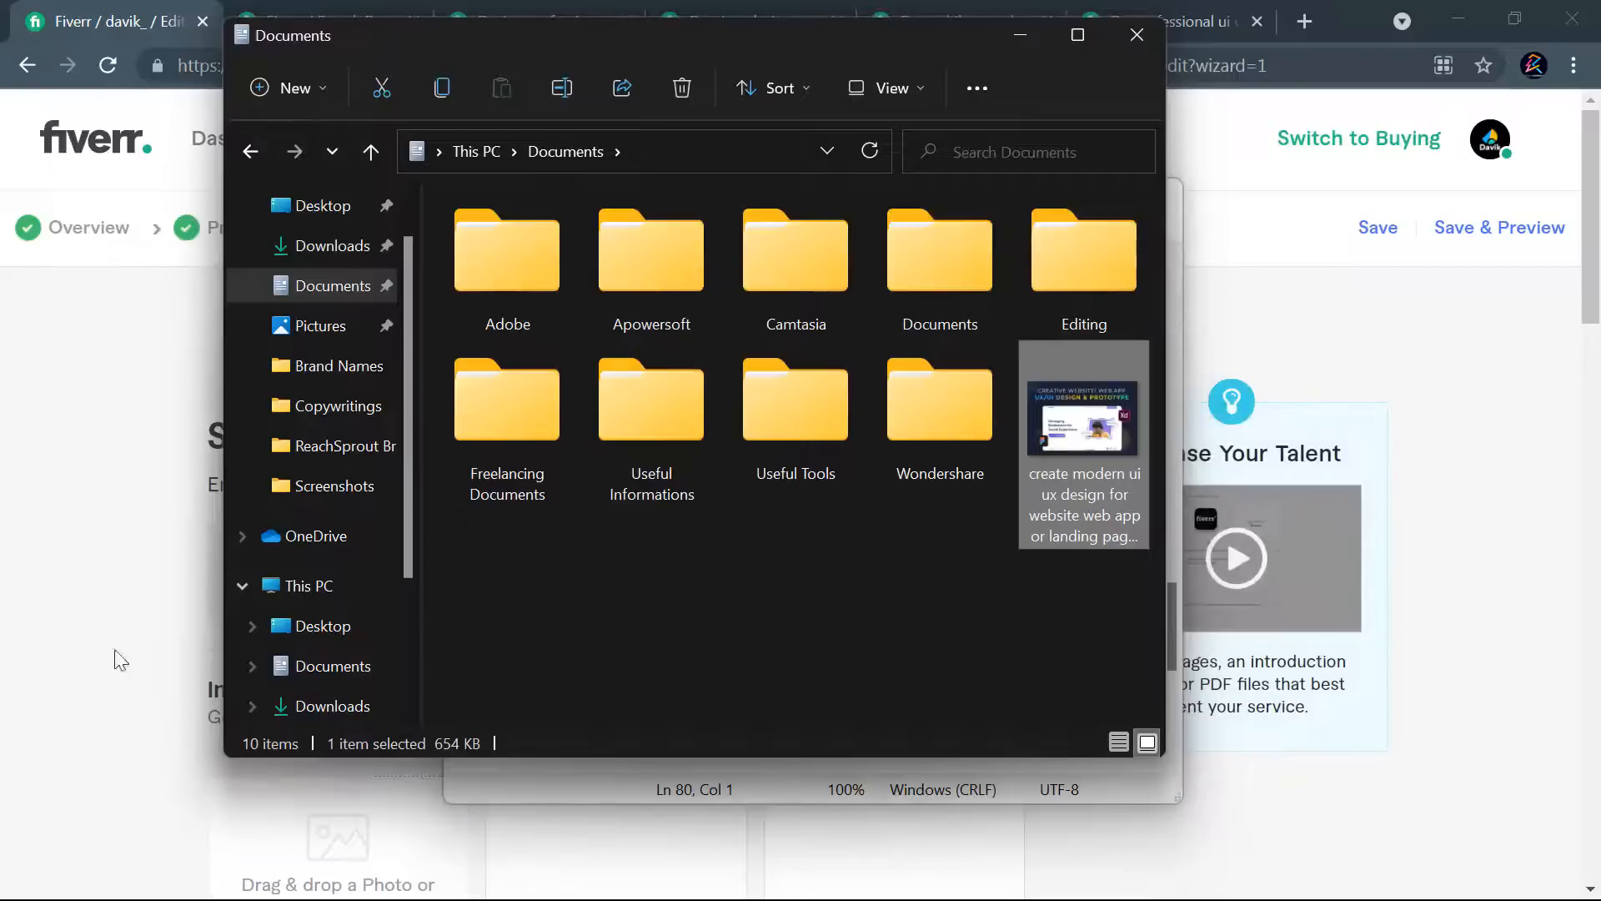
- Upload the renamed image from Documents into the first image slot of the Fiverr gig gallery and check the upload
scroll(115, 626, down, 2)
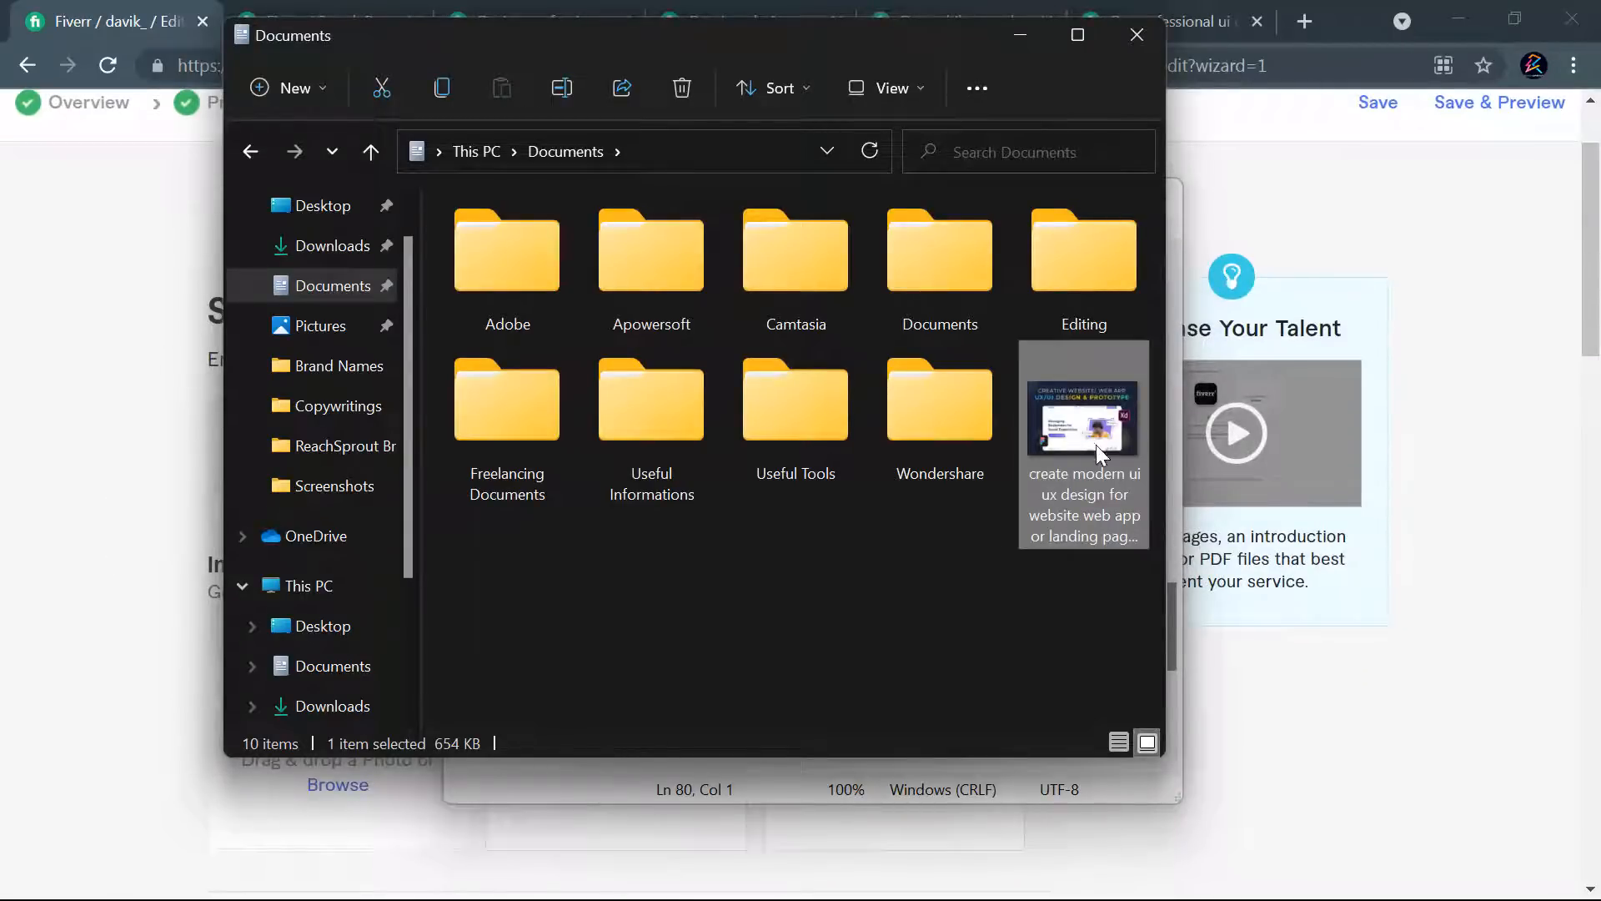
drag(651, 834, 292, 805)
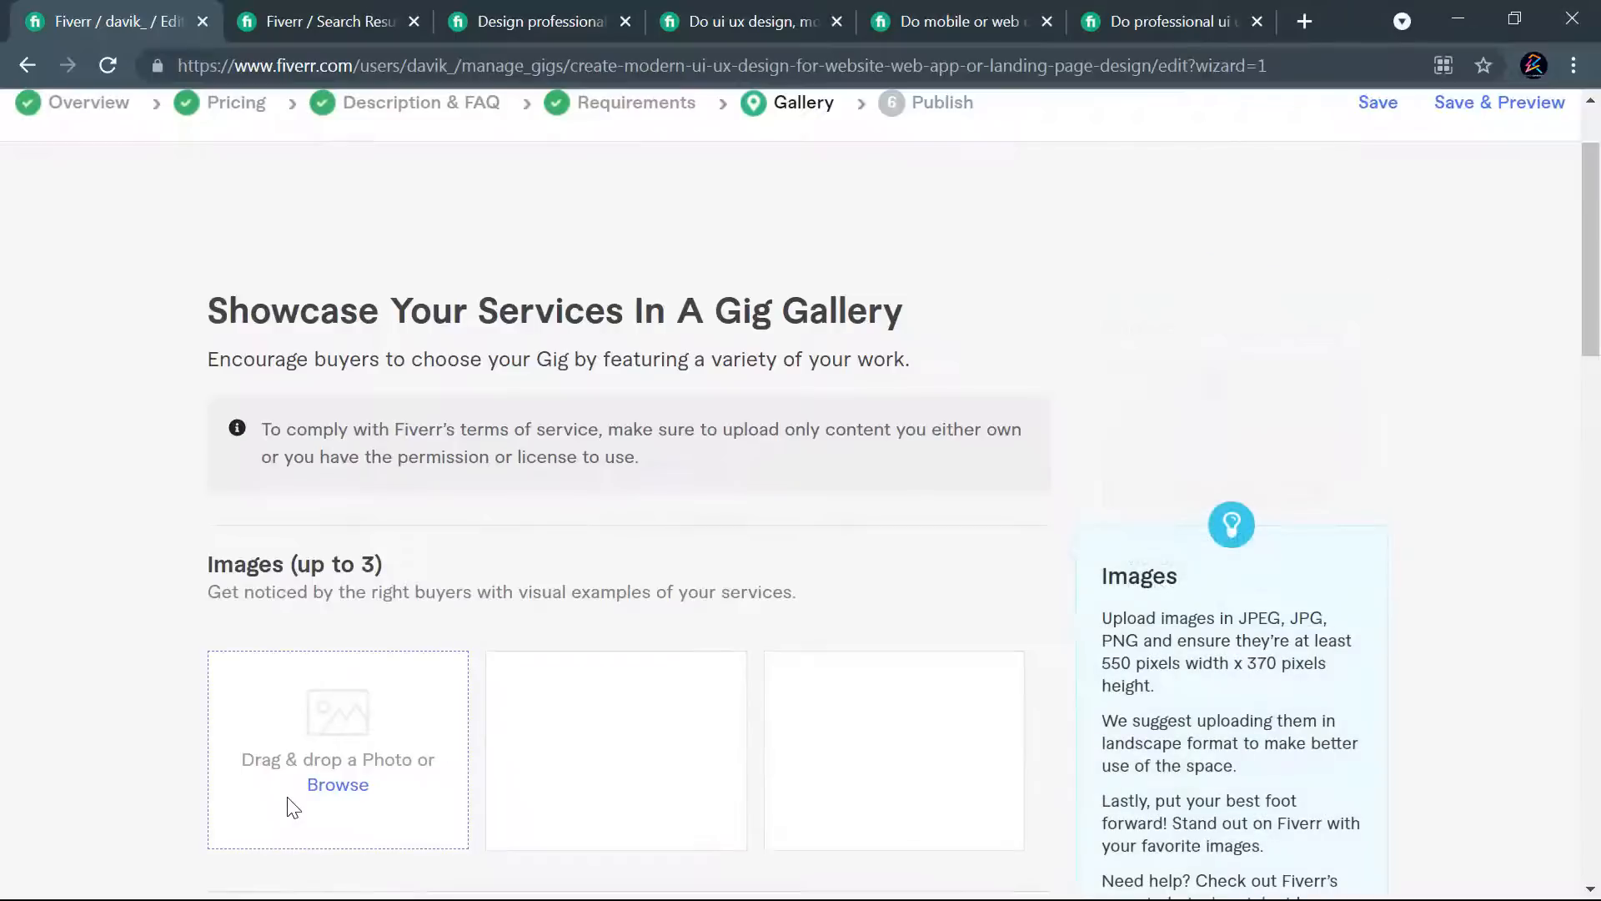
scroll(622, 433, down, 2)
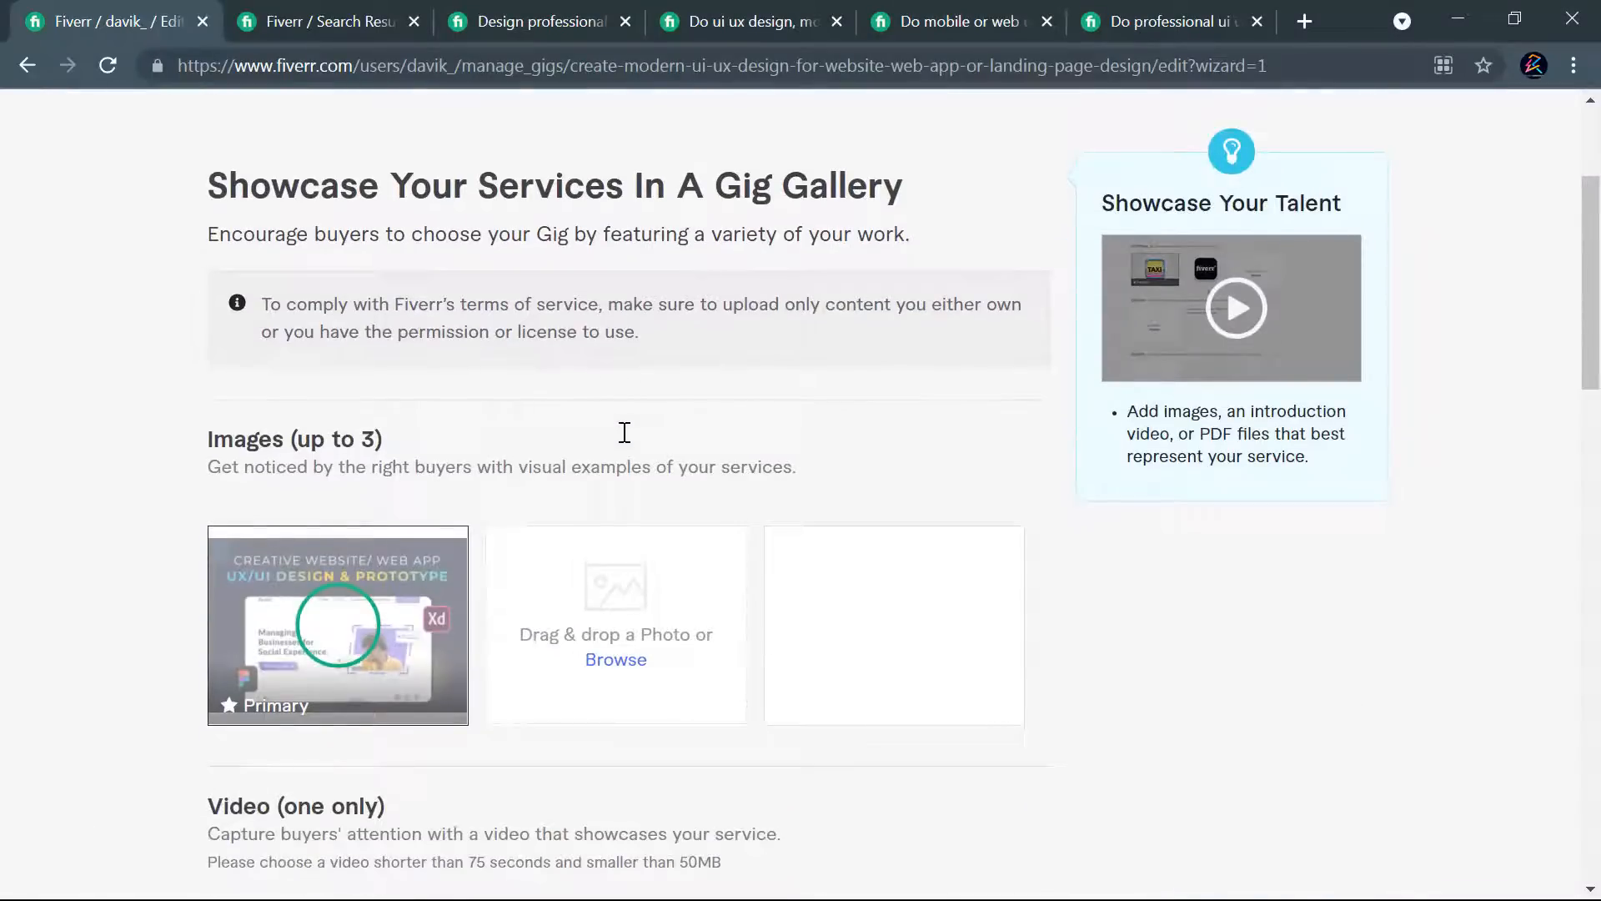
scroll(536, 433, down, 4)
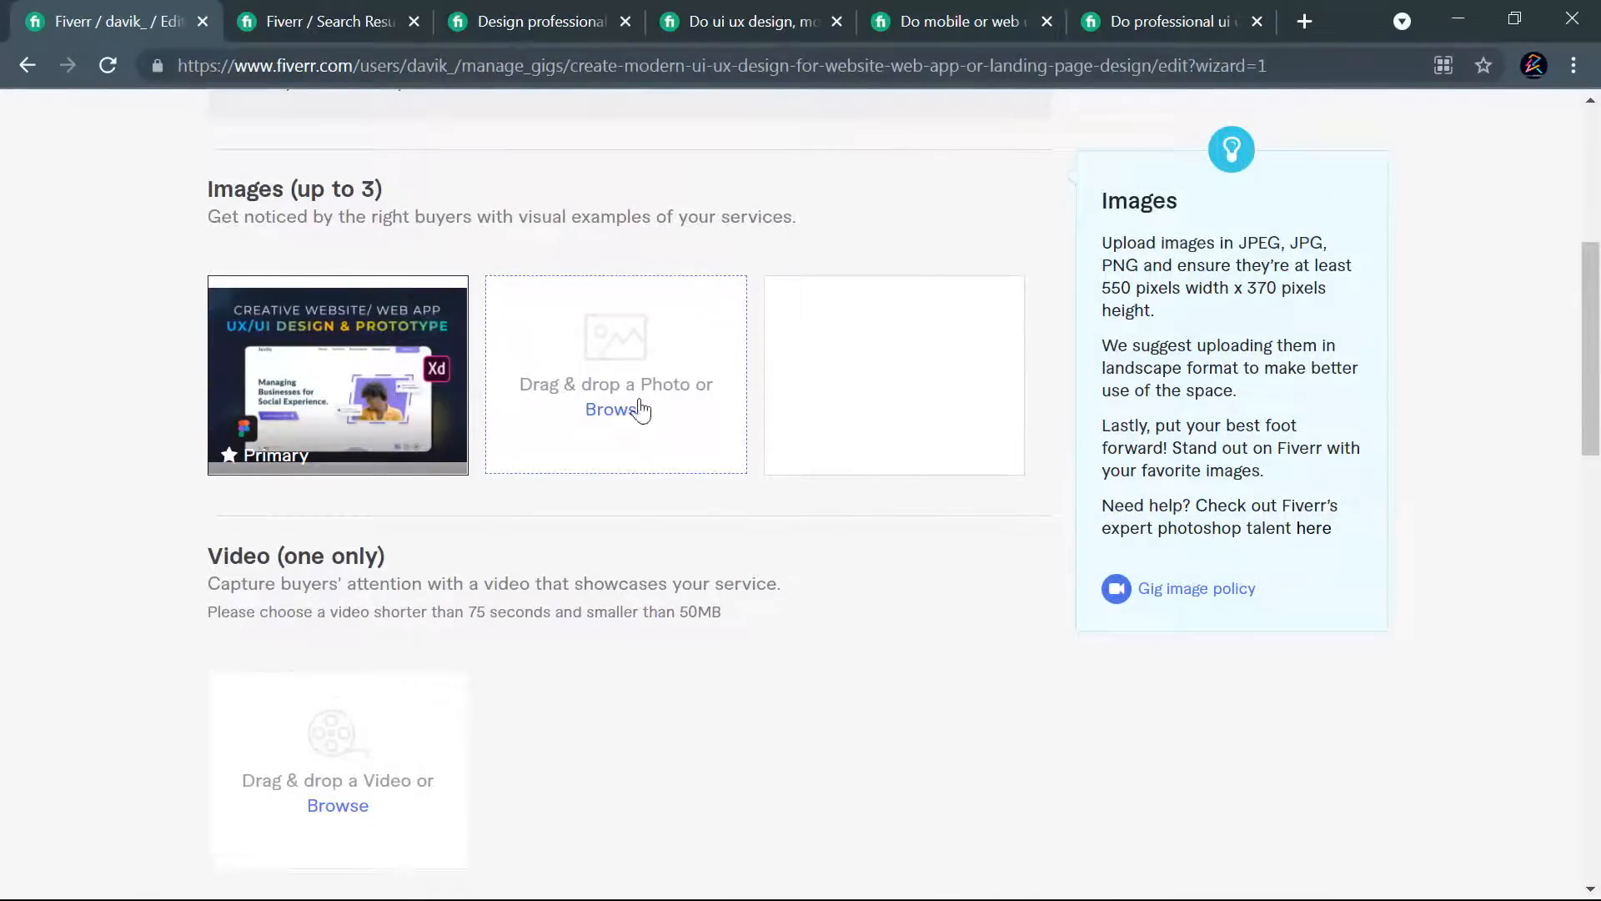
- Look through the gallery images of the competitor gig for mobile or web design
click(886, 10)
scroll(821, 533, up, 20)
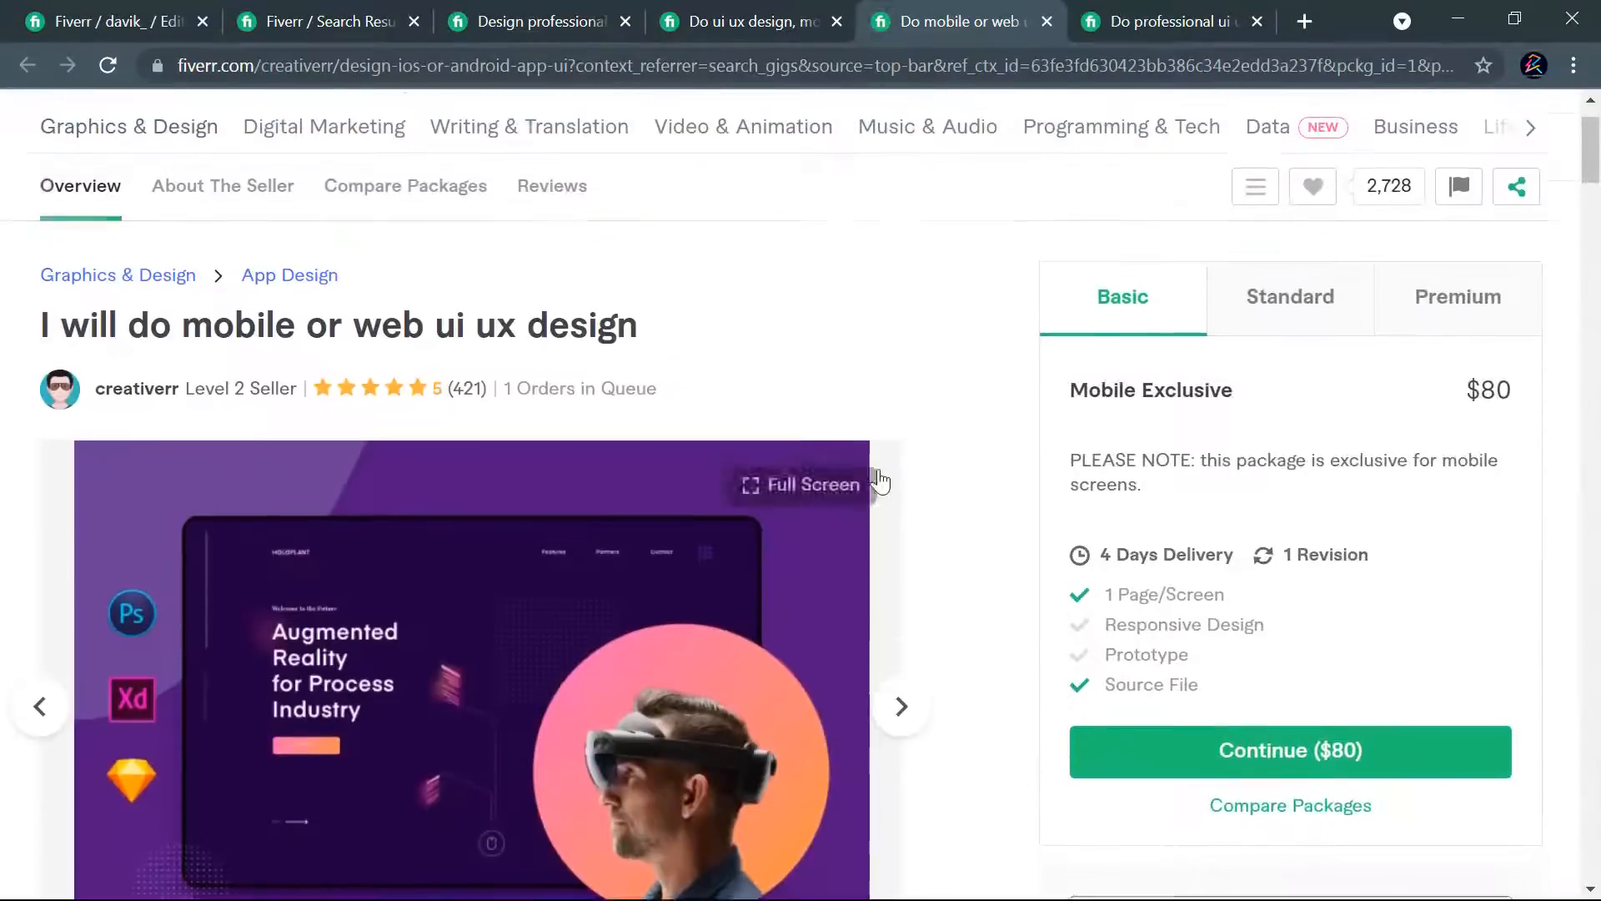
scroll(890, 495, down, 3)
click(889, 438)
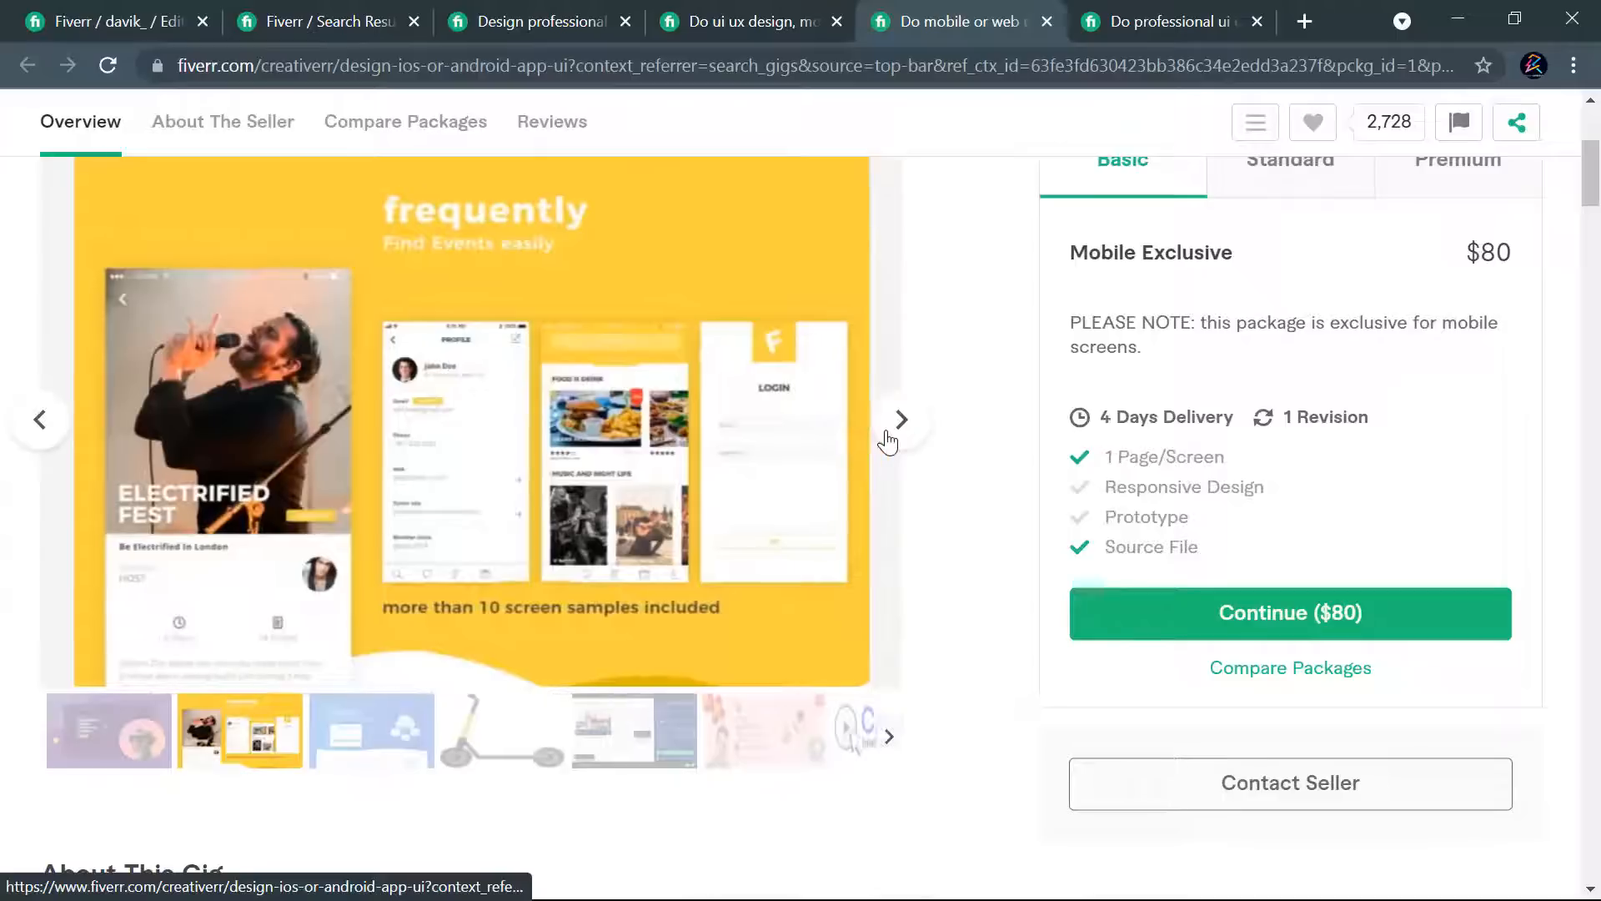
click(889, 440)
click(897, 421)
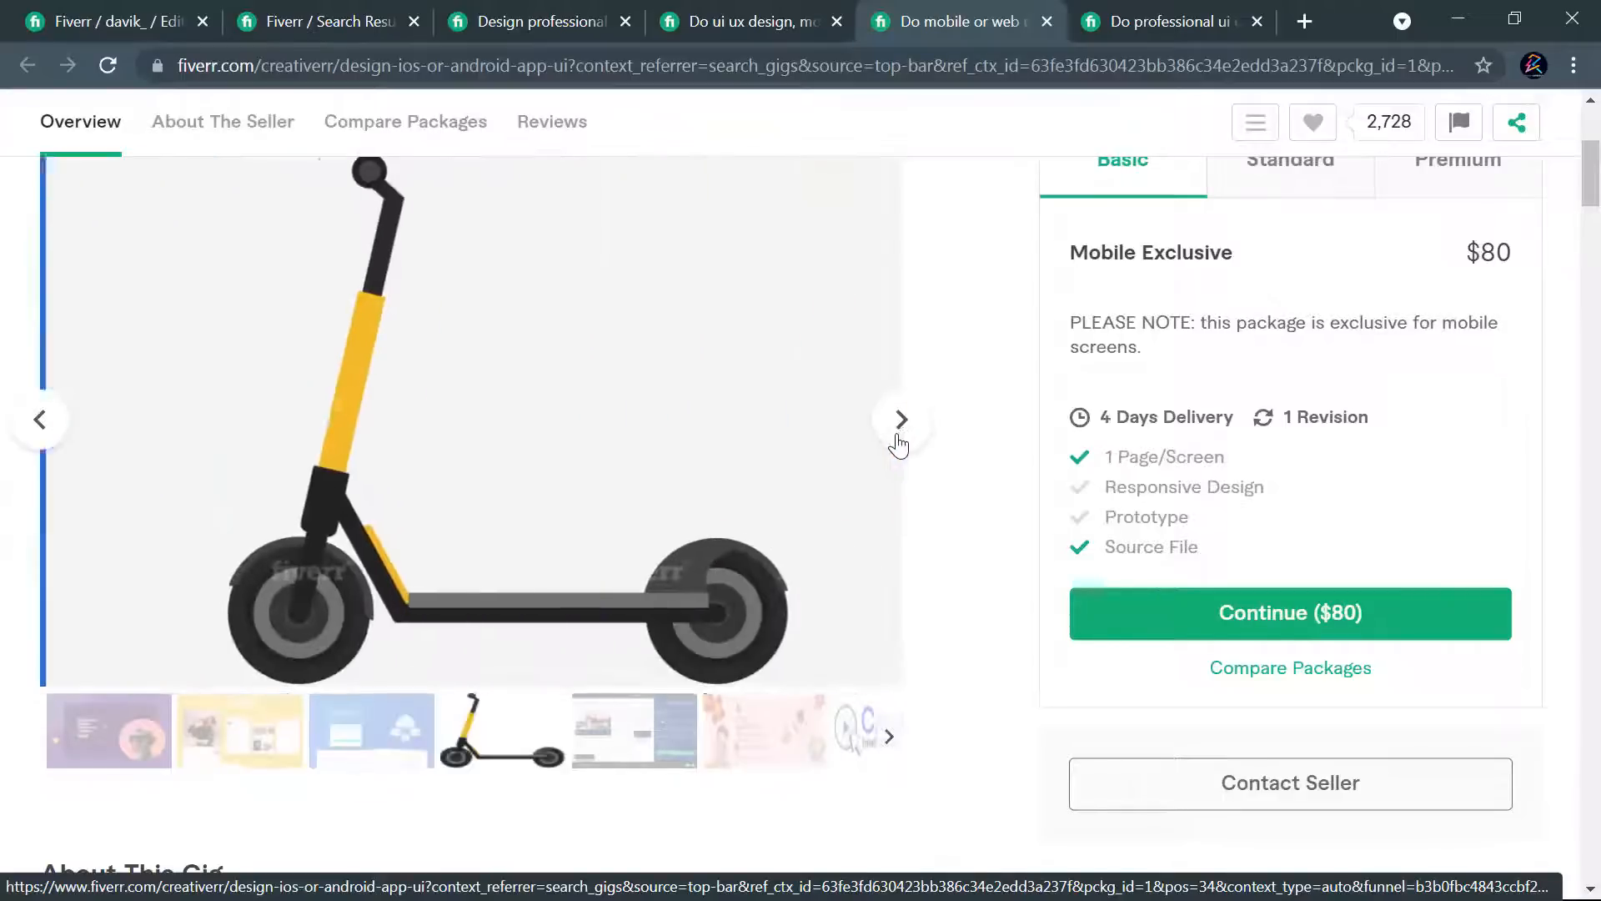
- Browse the competitor gig's remaining gallery images from the scooter picture through to the CallInsights logo
scroll(964, 590, up, 2)
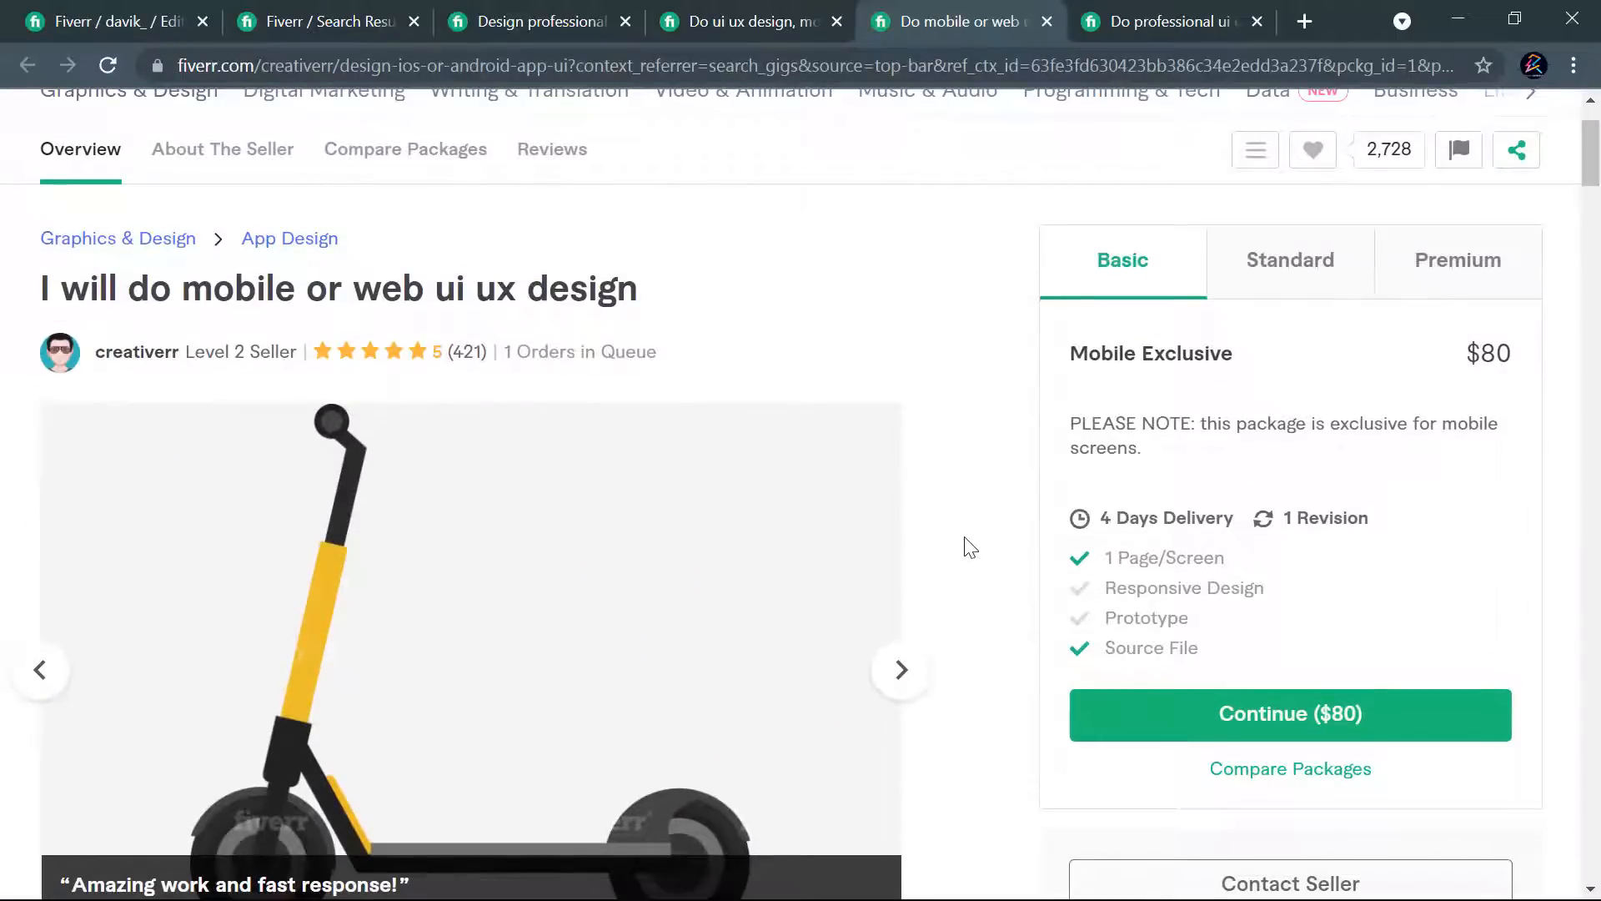
scroll(968, 550, down, 1)
click(907, 558)
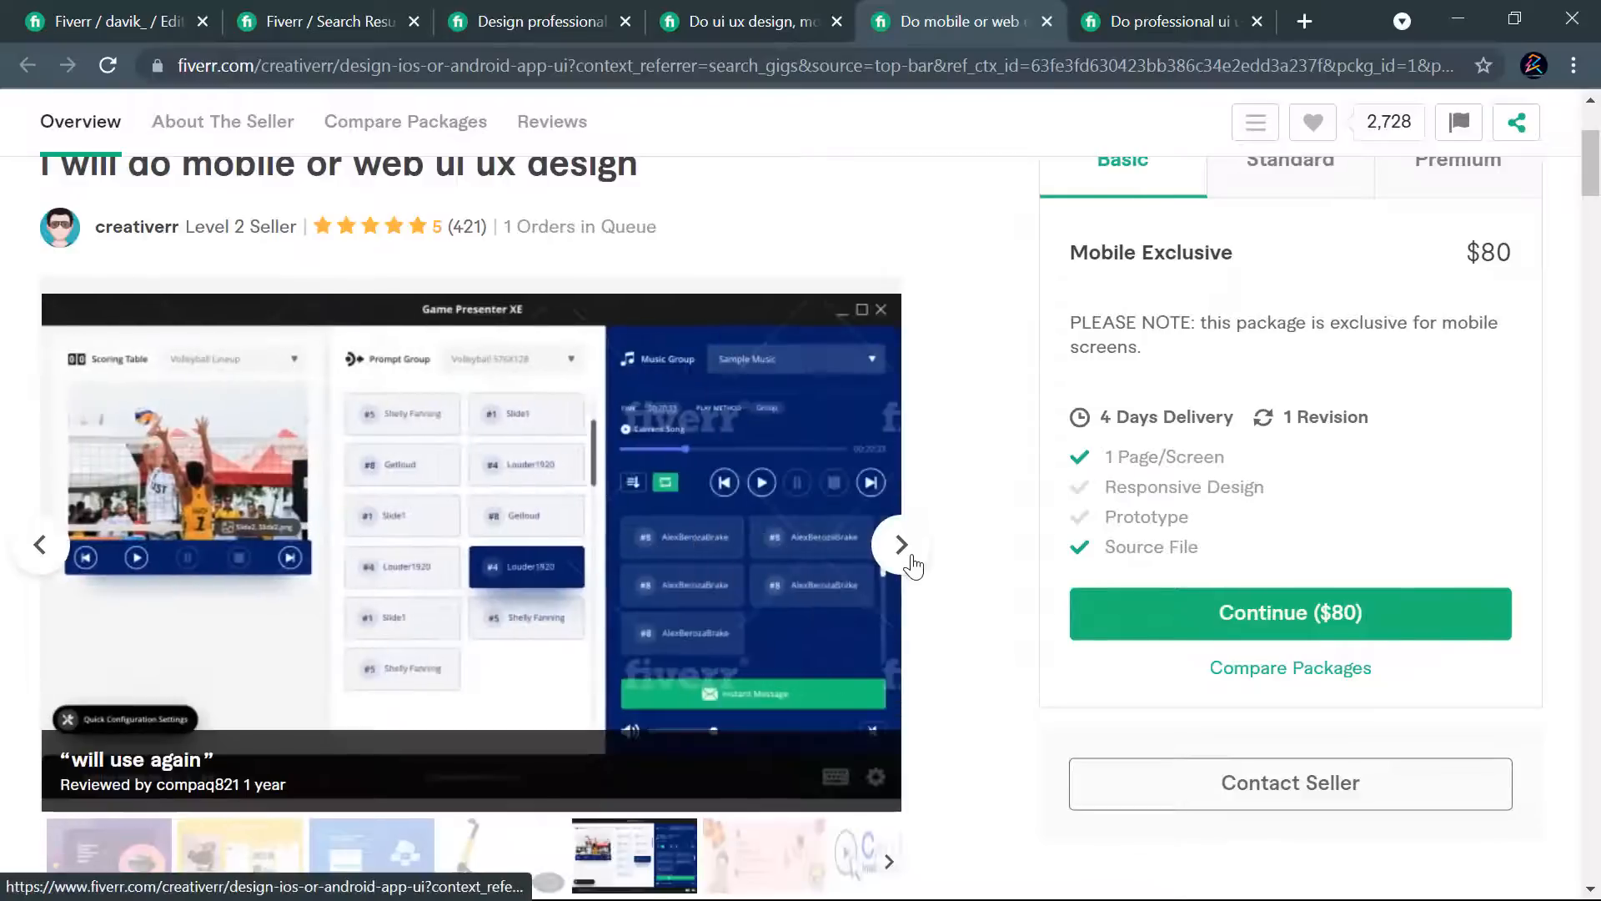
click(897, 544)
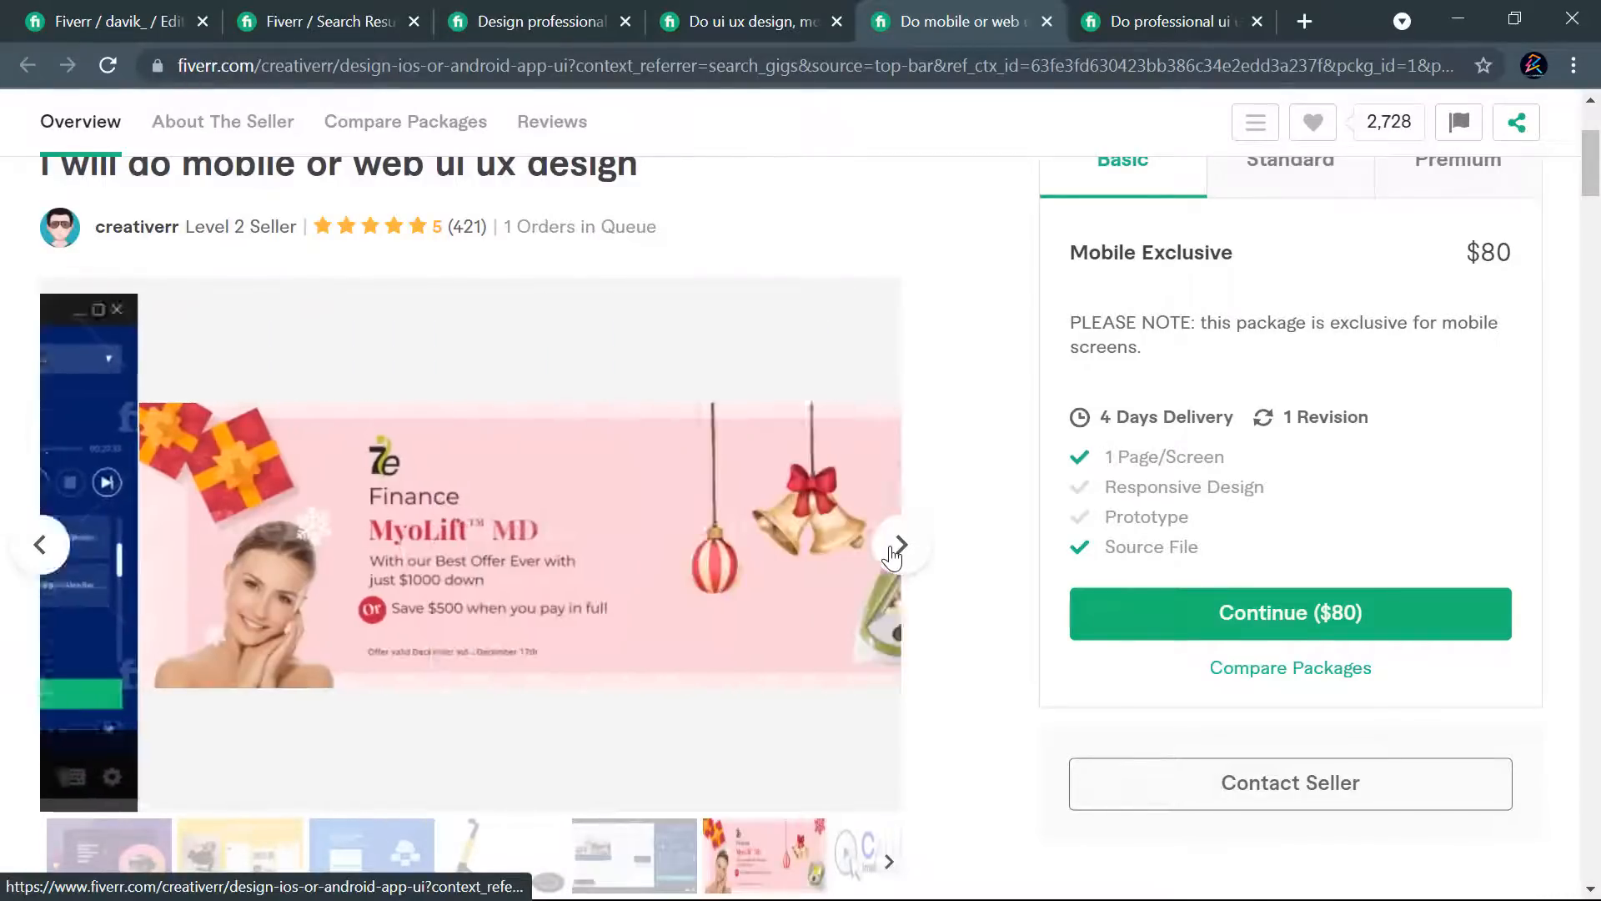
click(897, 545)
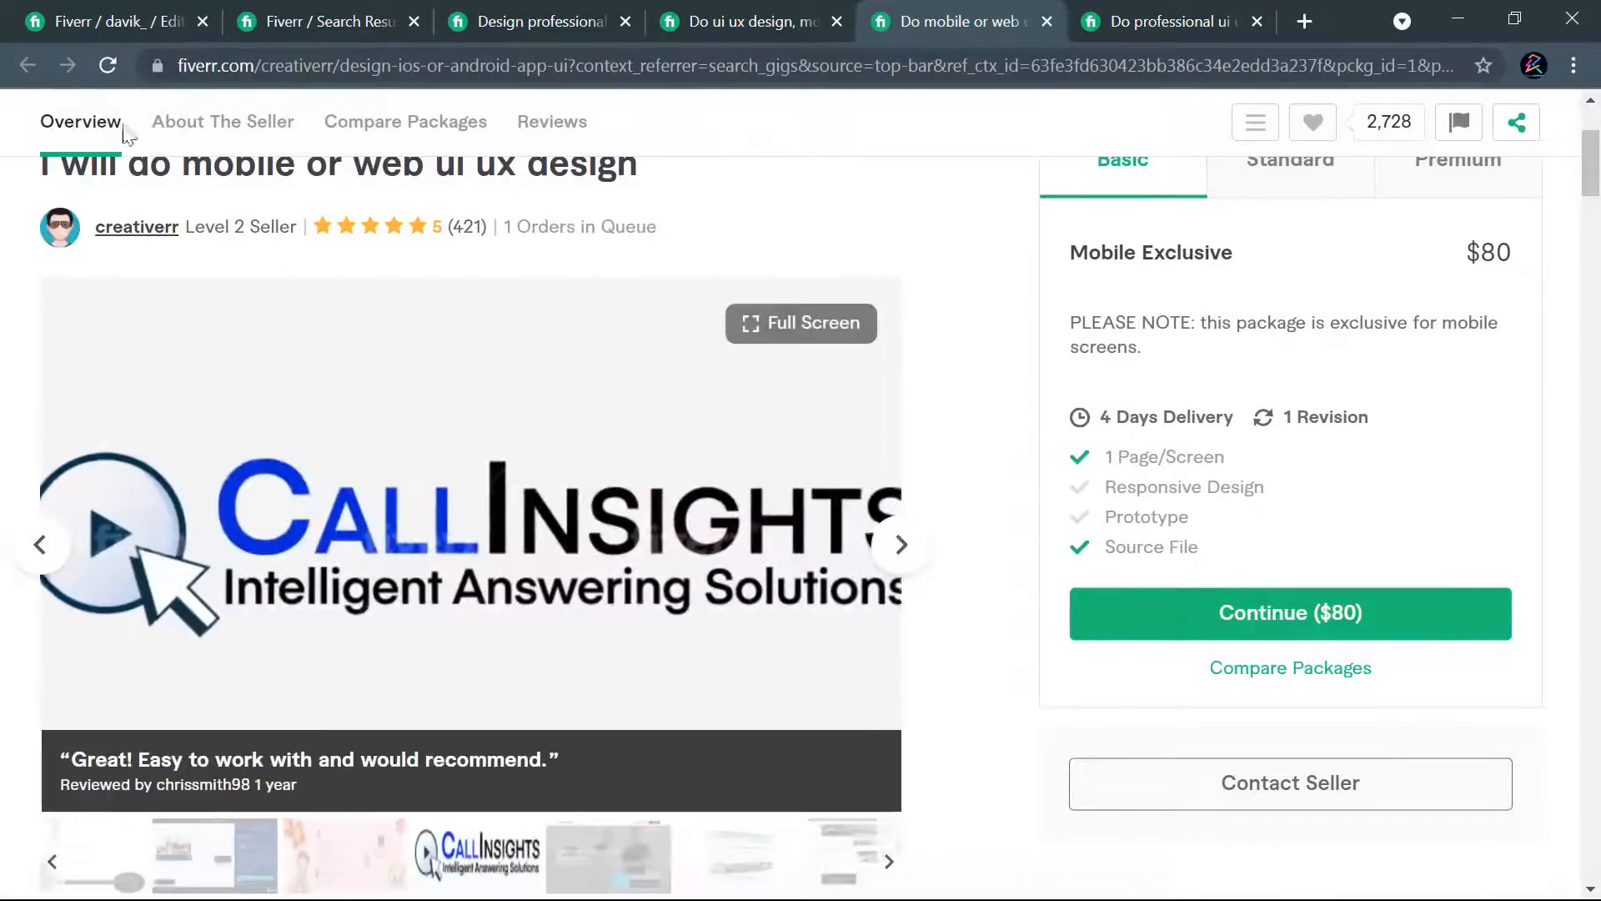
- Return to the own gig's gallery, accept the declaration about the materials' origin, and save to continue to publishing
click(68, 10)
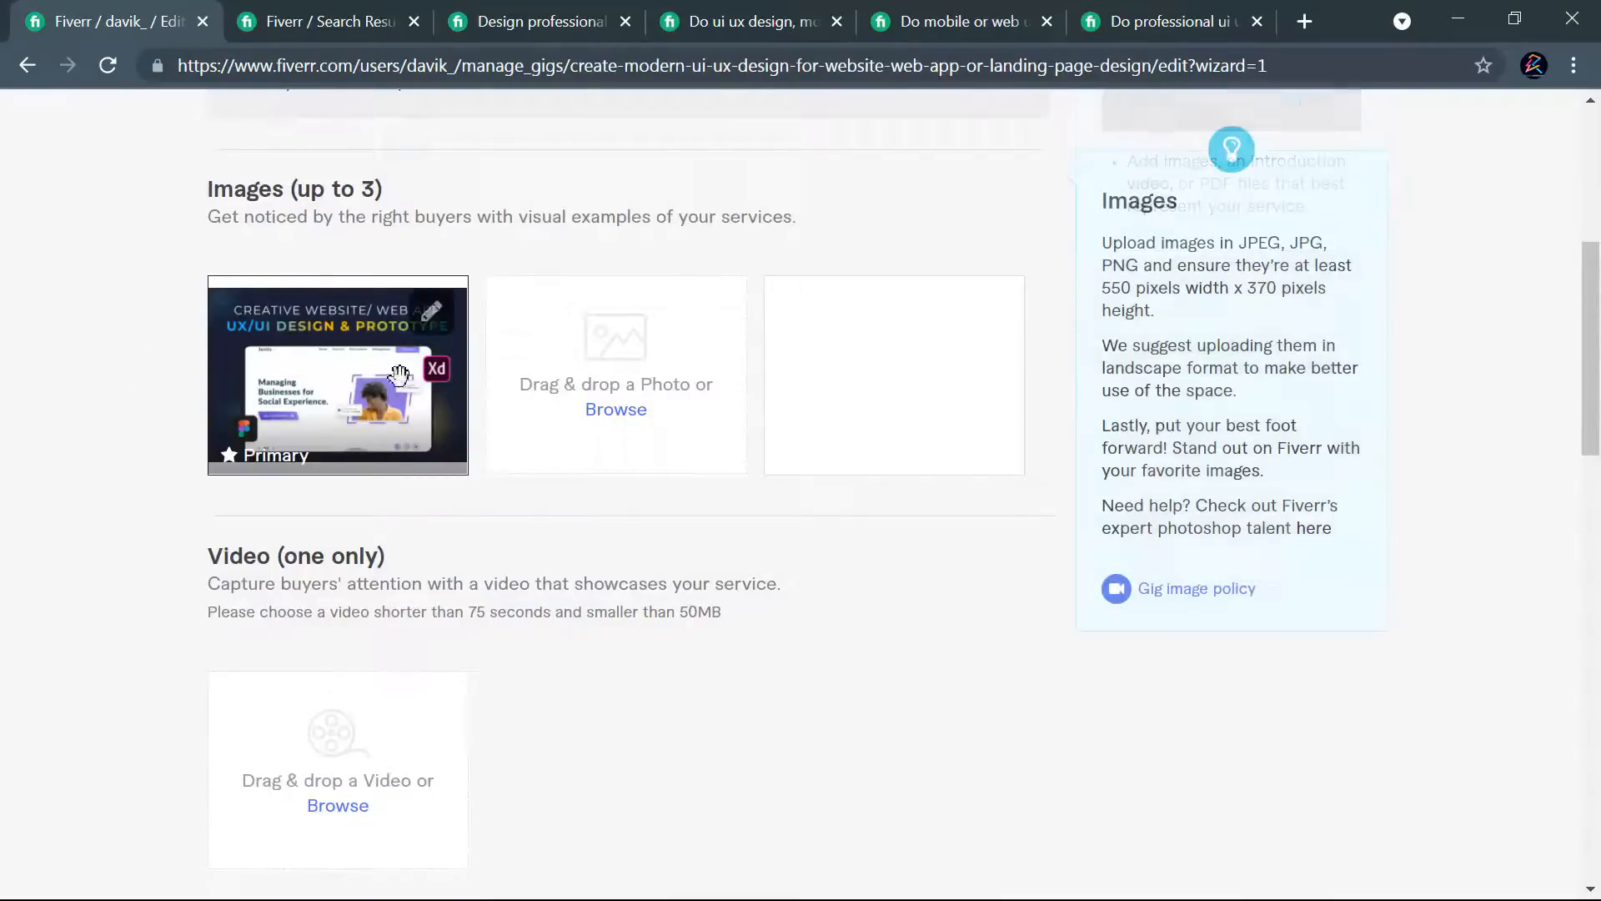
scroll(700, 412, down, 8)
scroll(834, 412, down, 5)
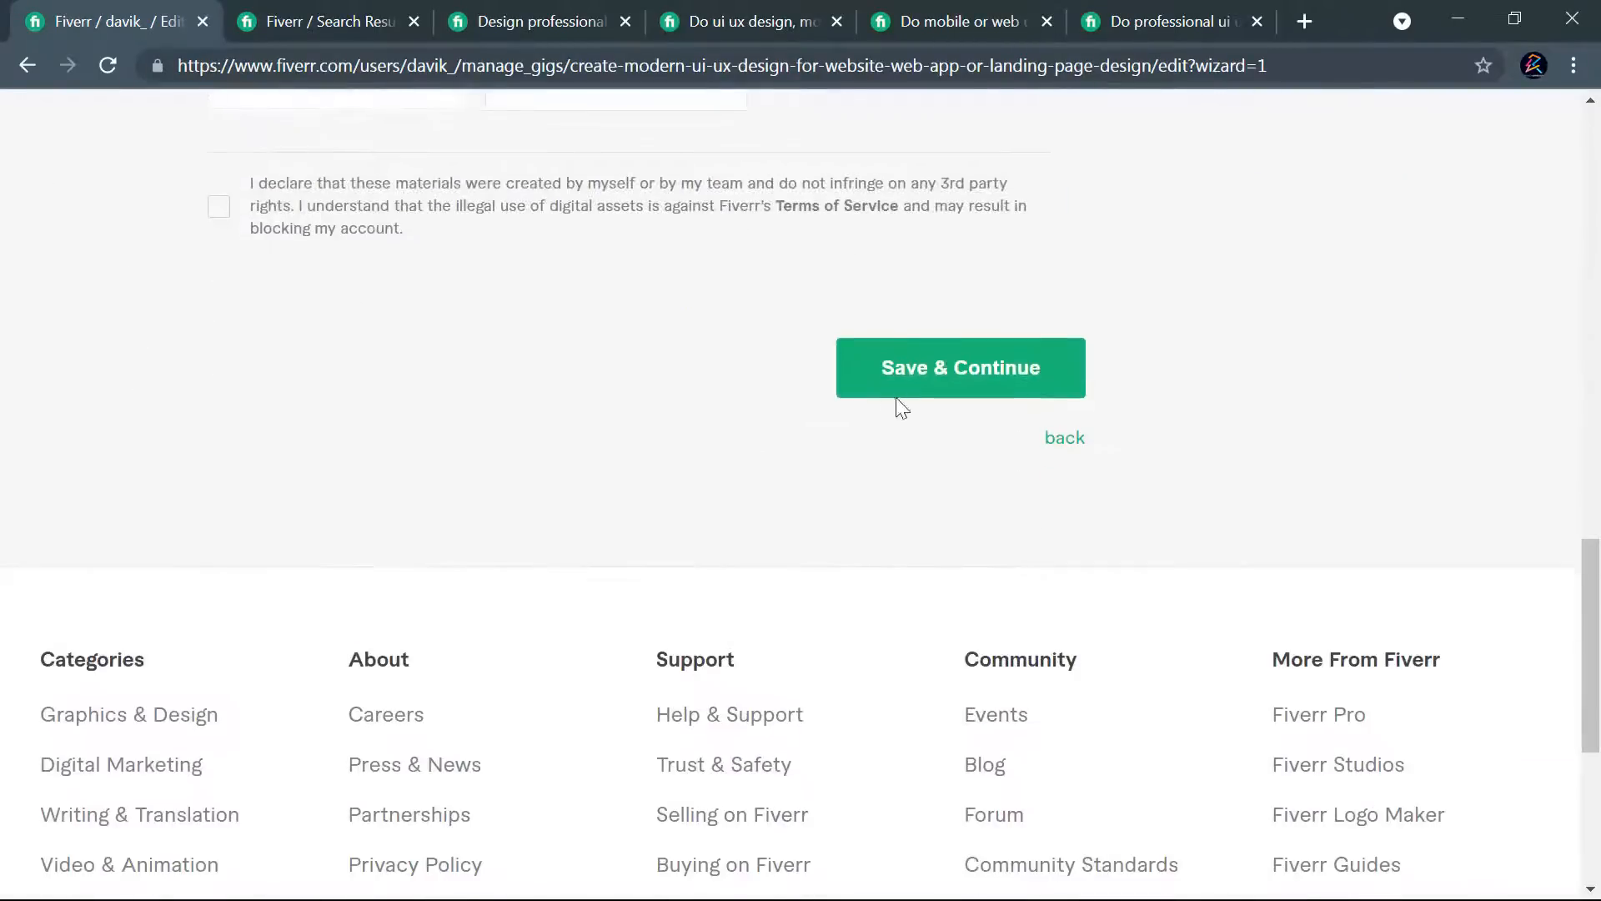
scroll(292, 375, up, 3)
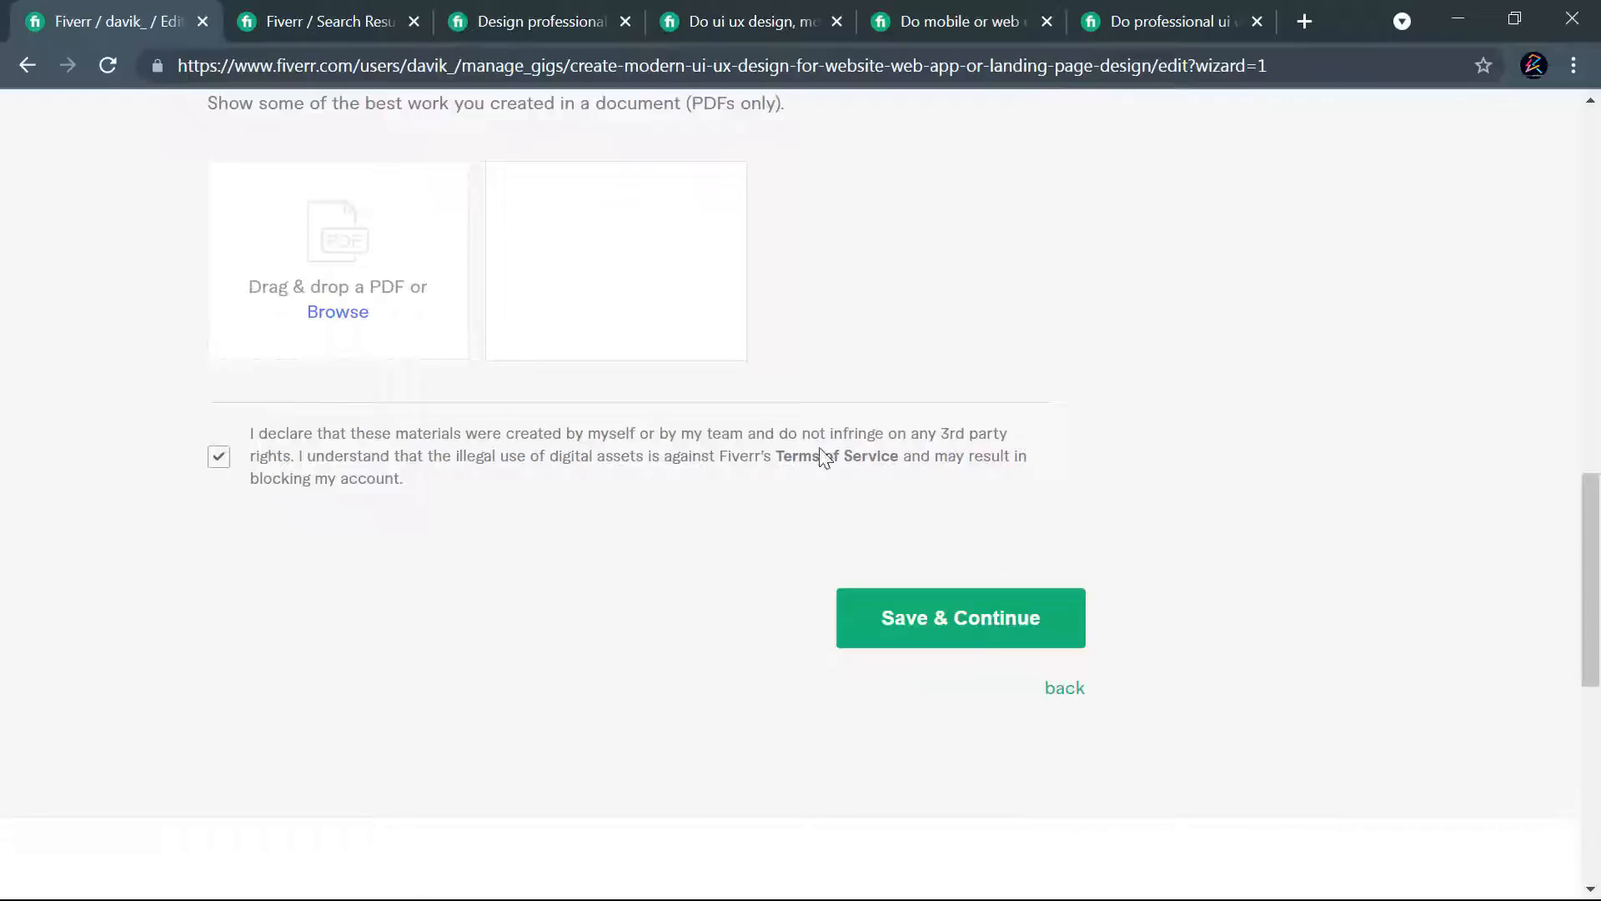
click(940, 616)
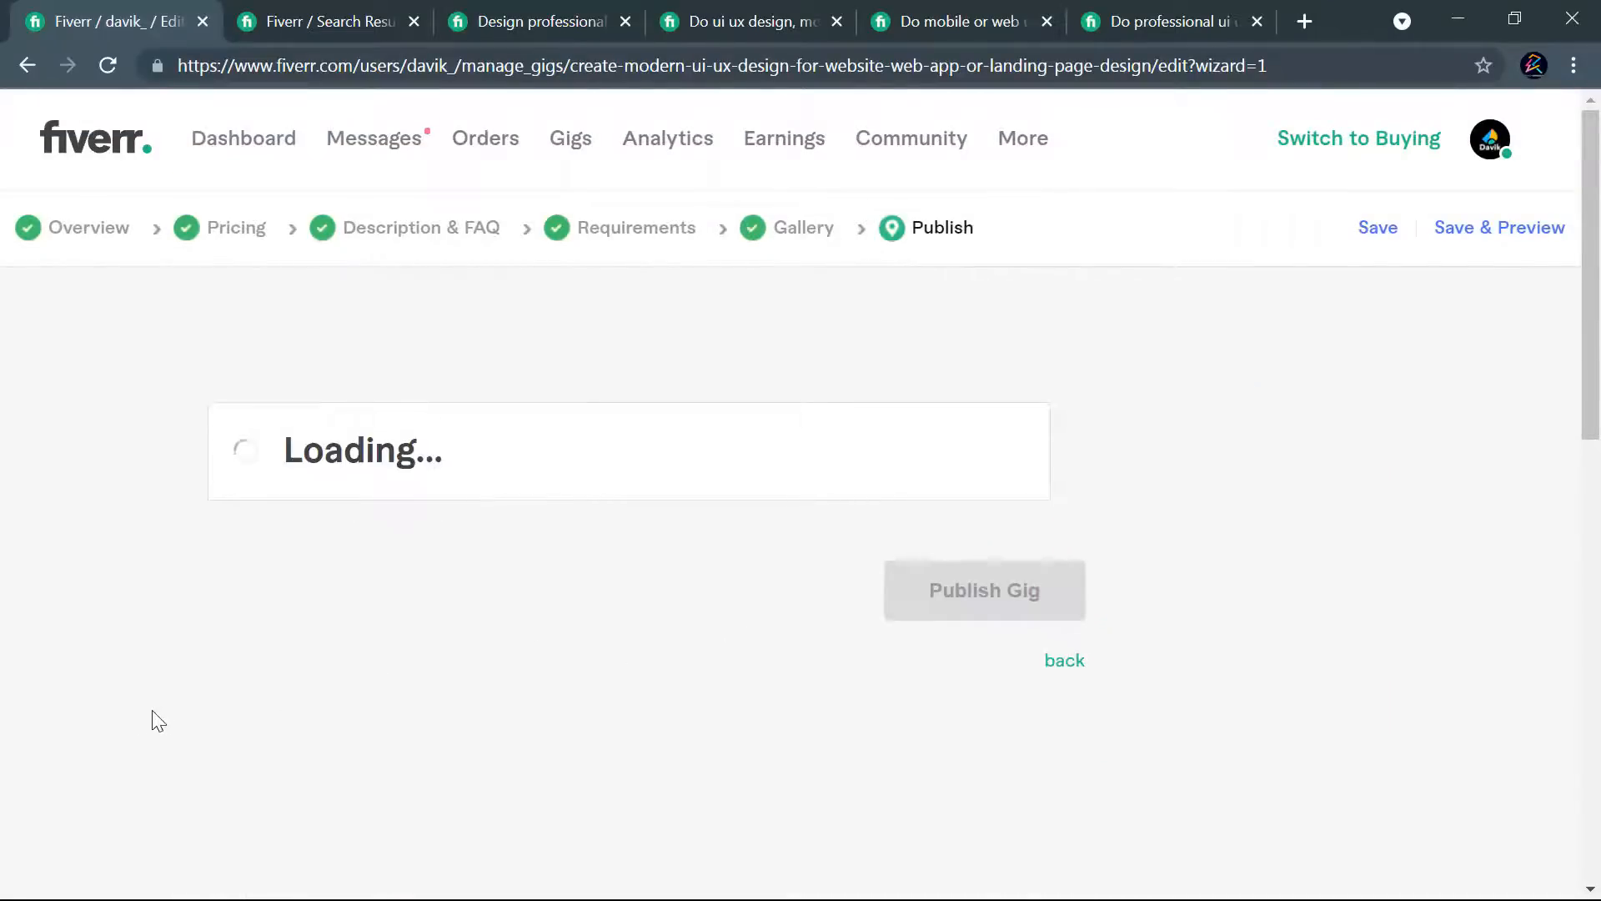
- Answer No to the U.S. person question in the Form W-9 check, save it and dismiss the confirmation
scroll(517, 461, down, 1)
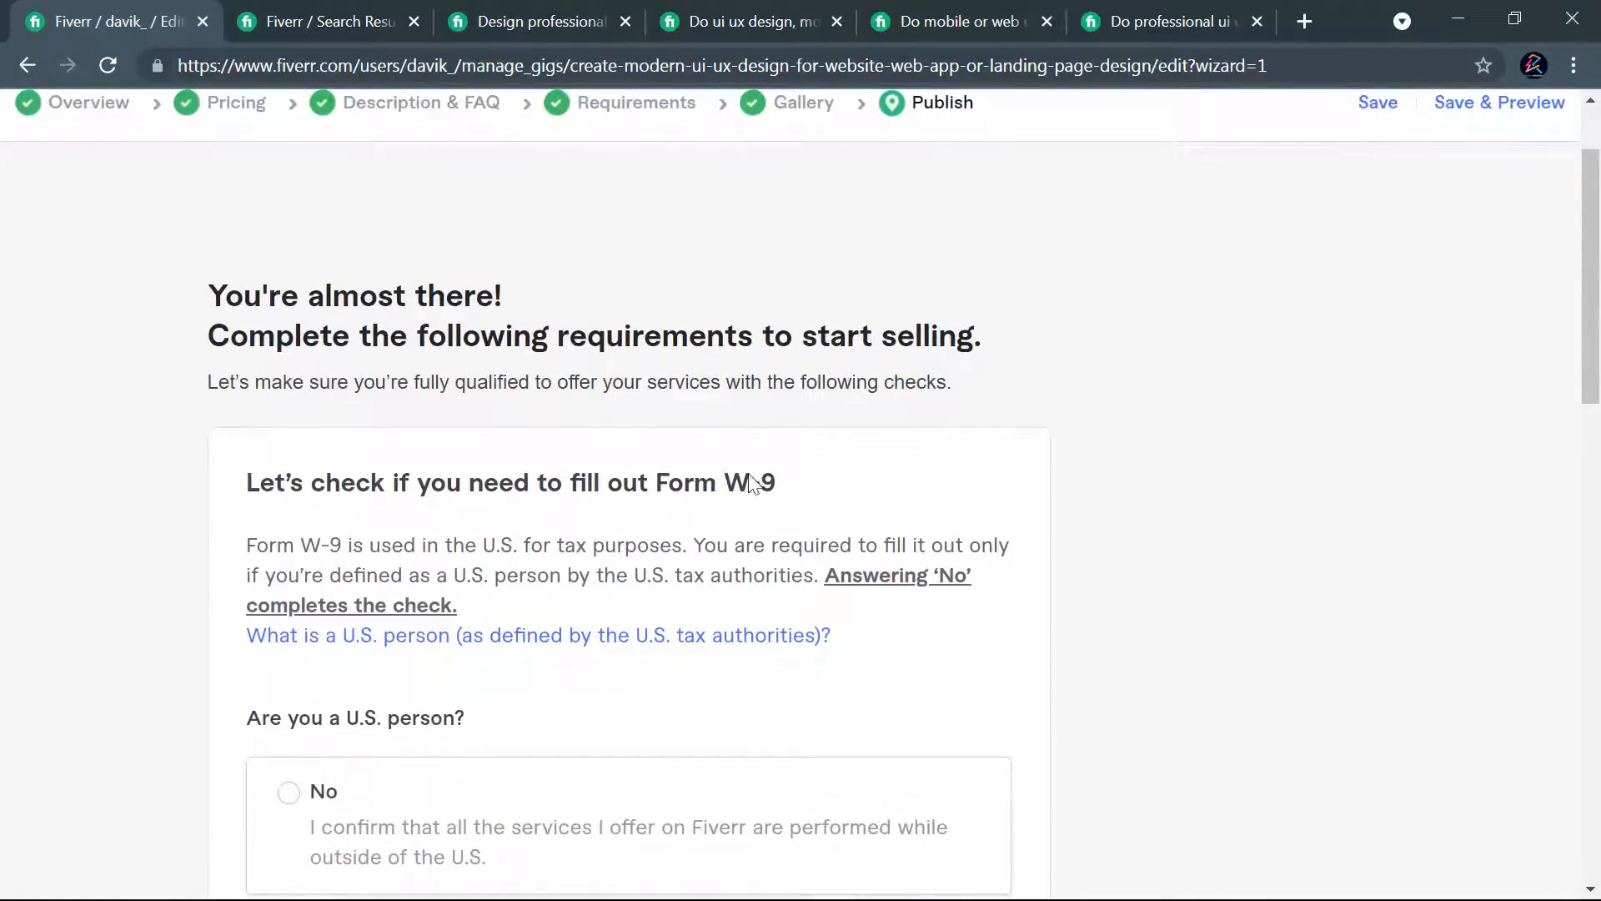
scroll(597, 538, down, 4)
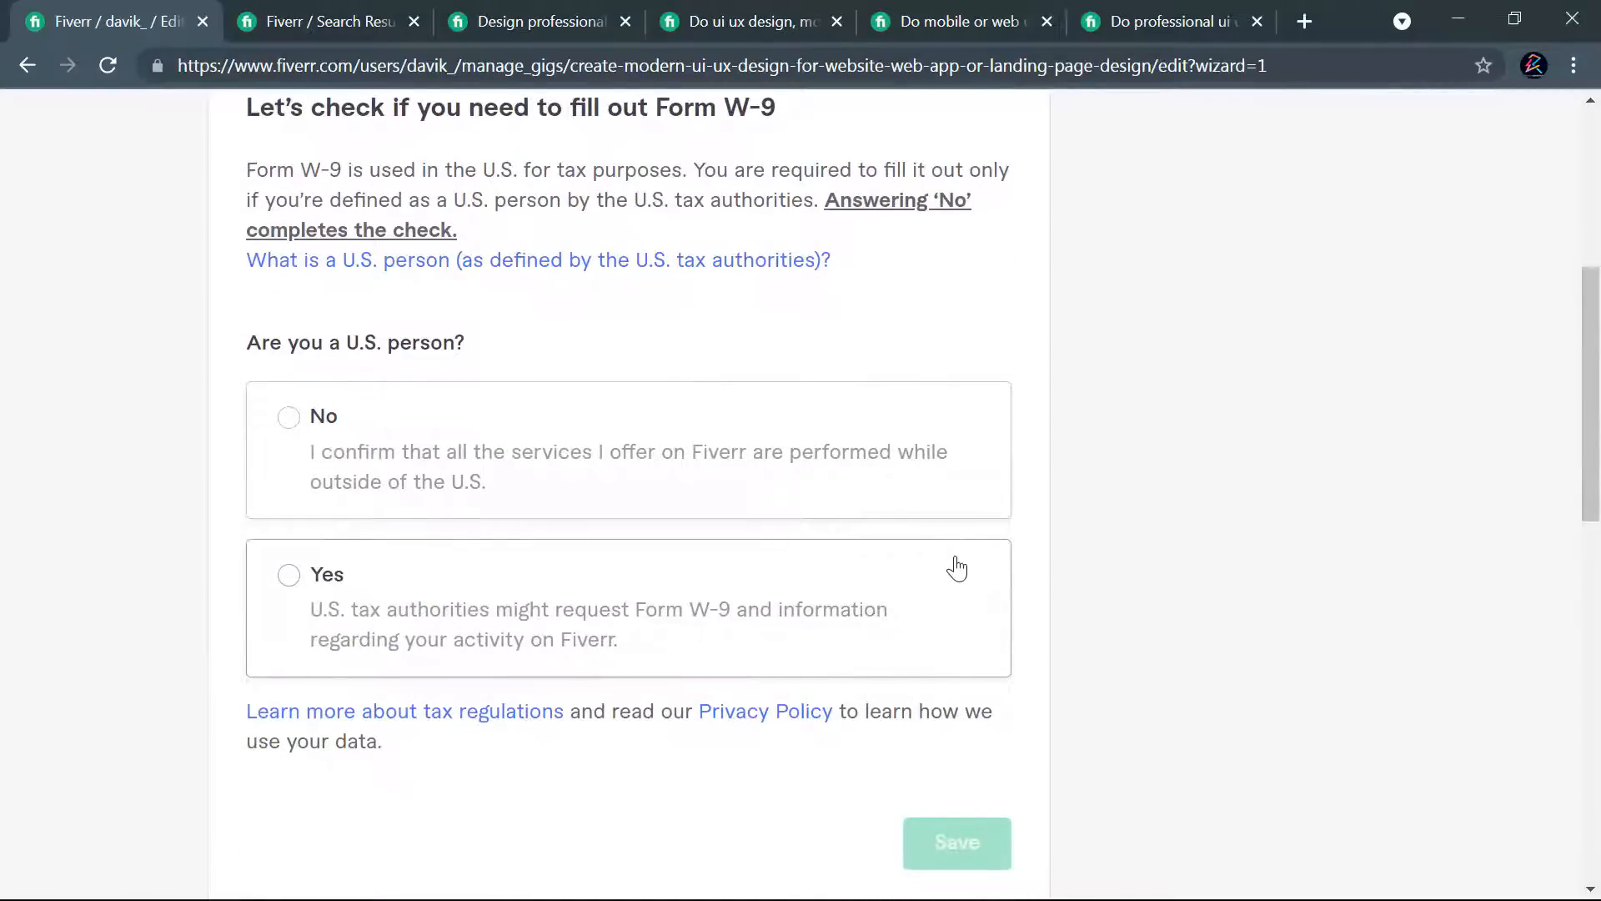
scroll(918, 576, down, 3)
scroll(790, 626, up, 8)
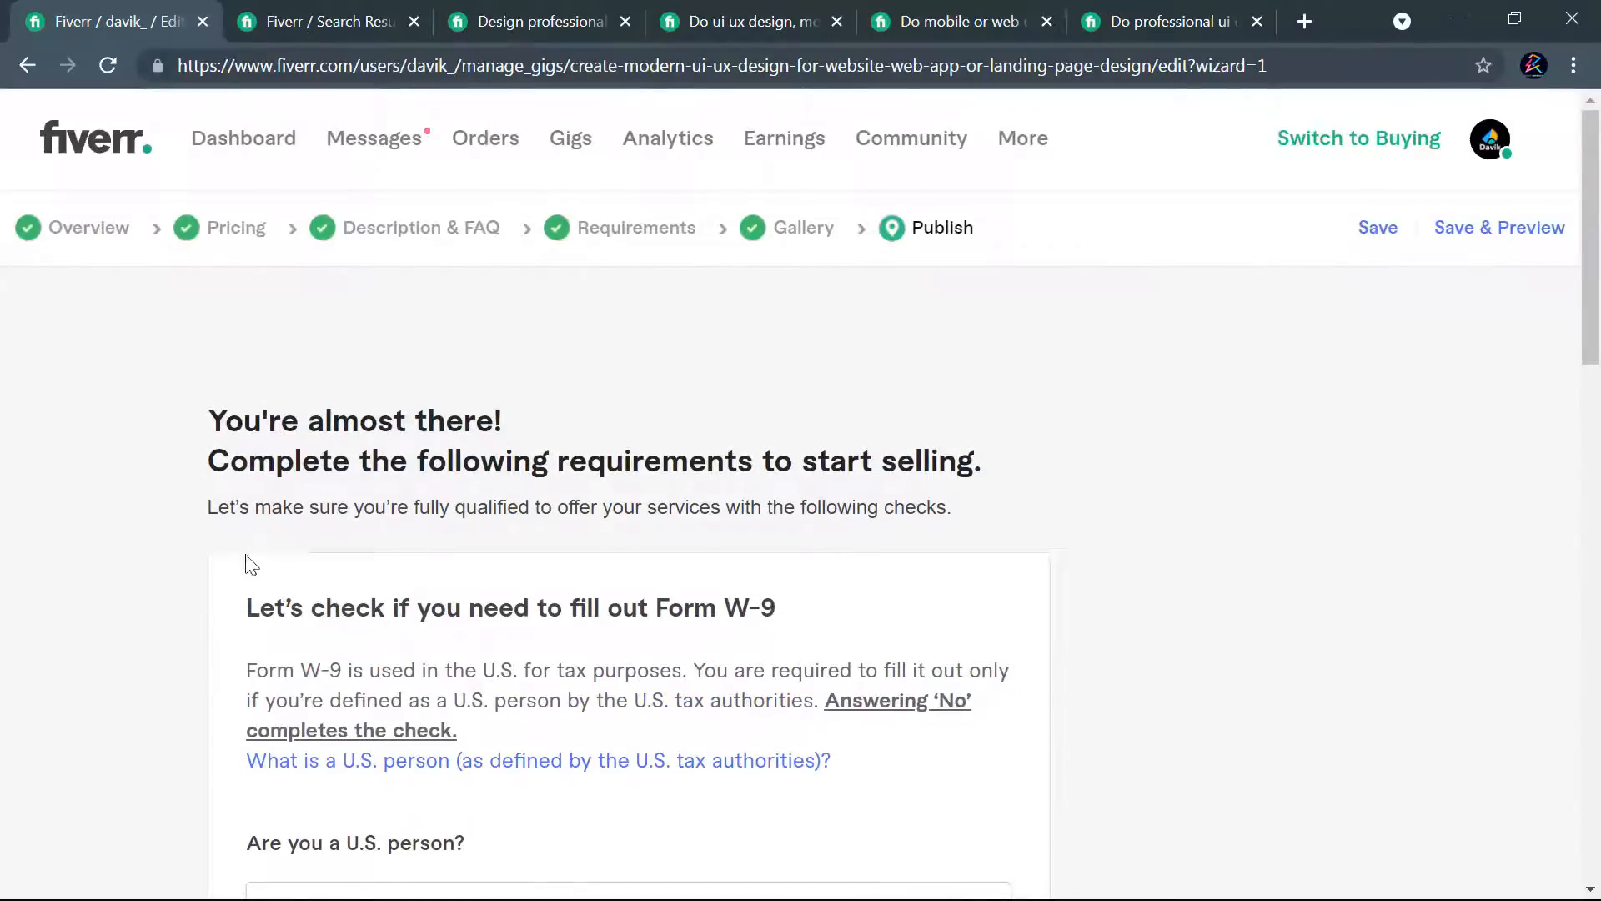
scroll(475, 492, down, 4)
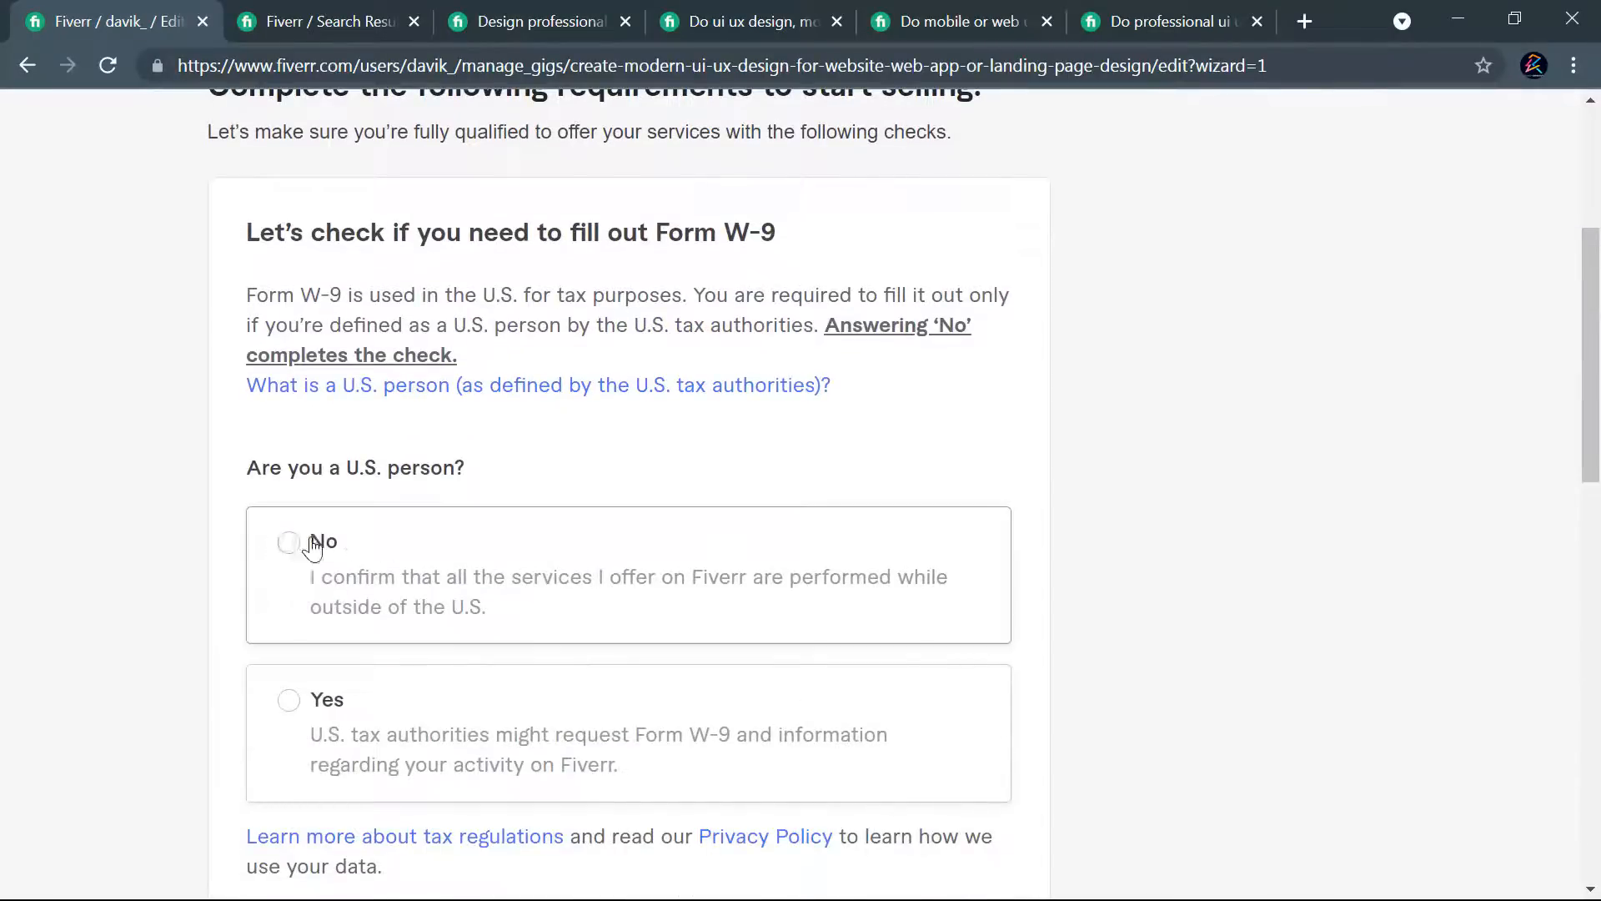
scroll(864, 465, up, 5)
scroll(864, 496, down, 5)
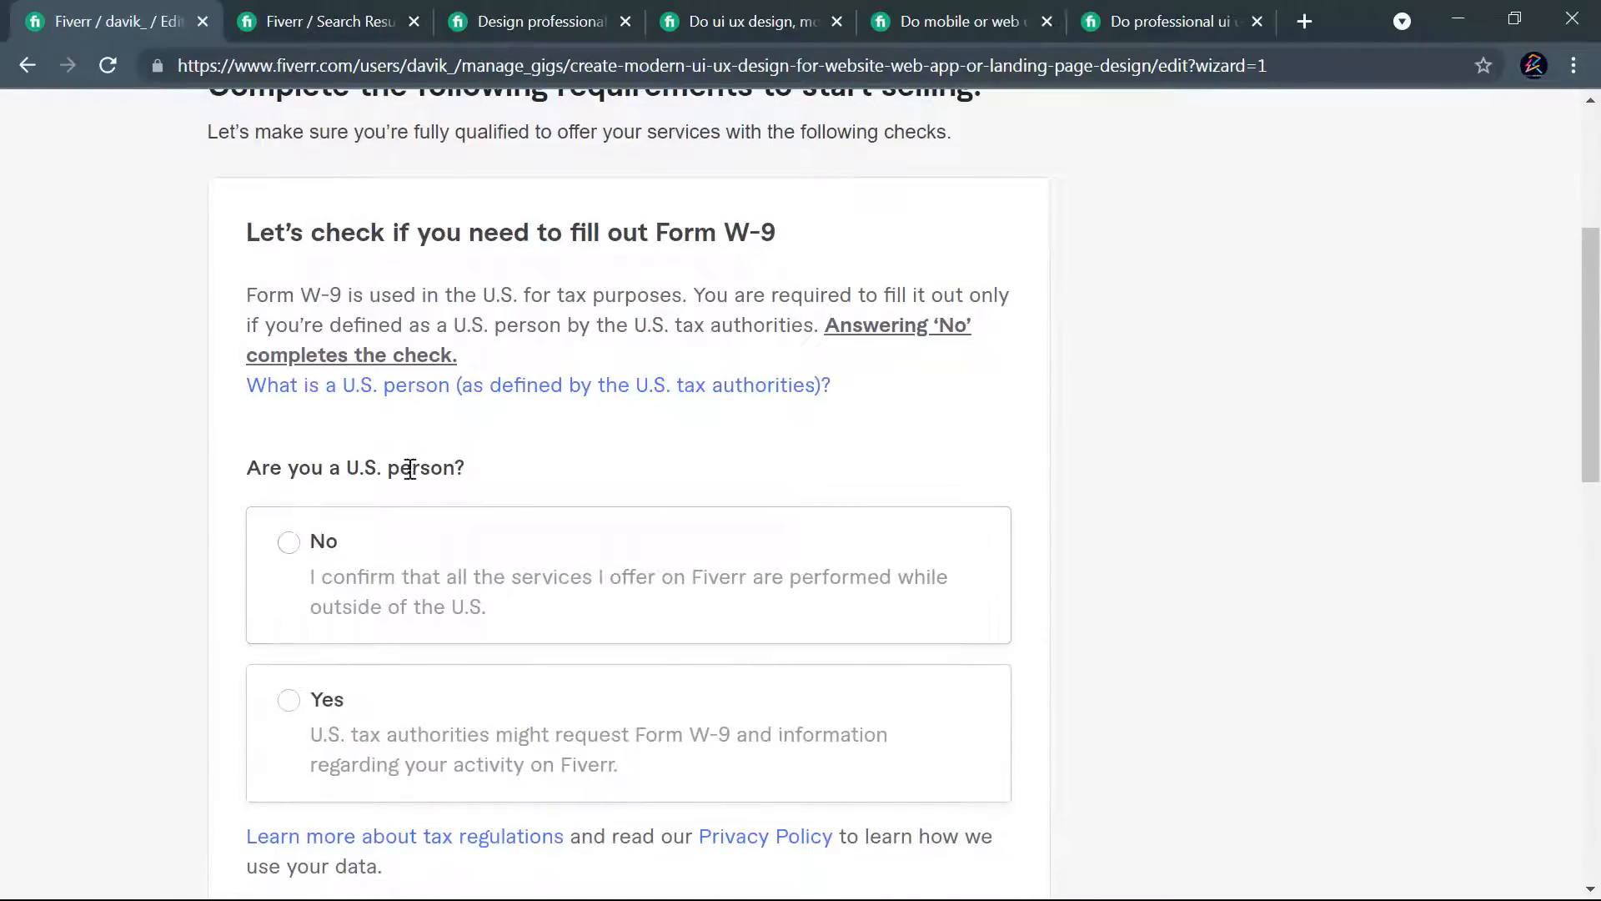
click(288, 544)
scroll(884, 492, down, 4)
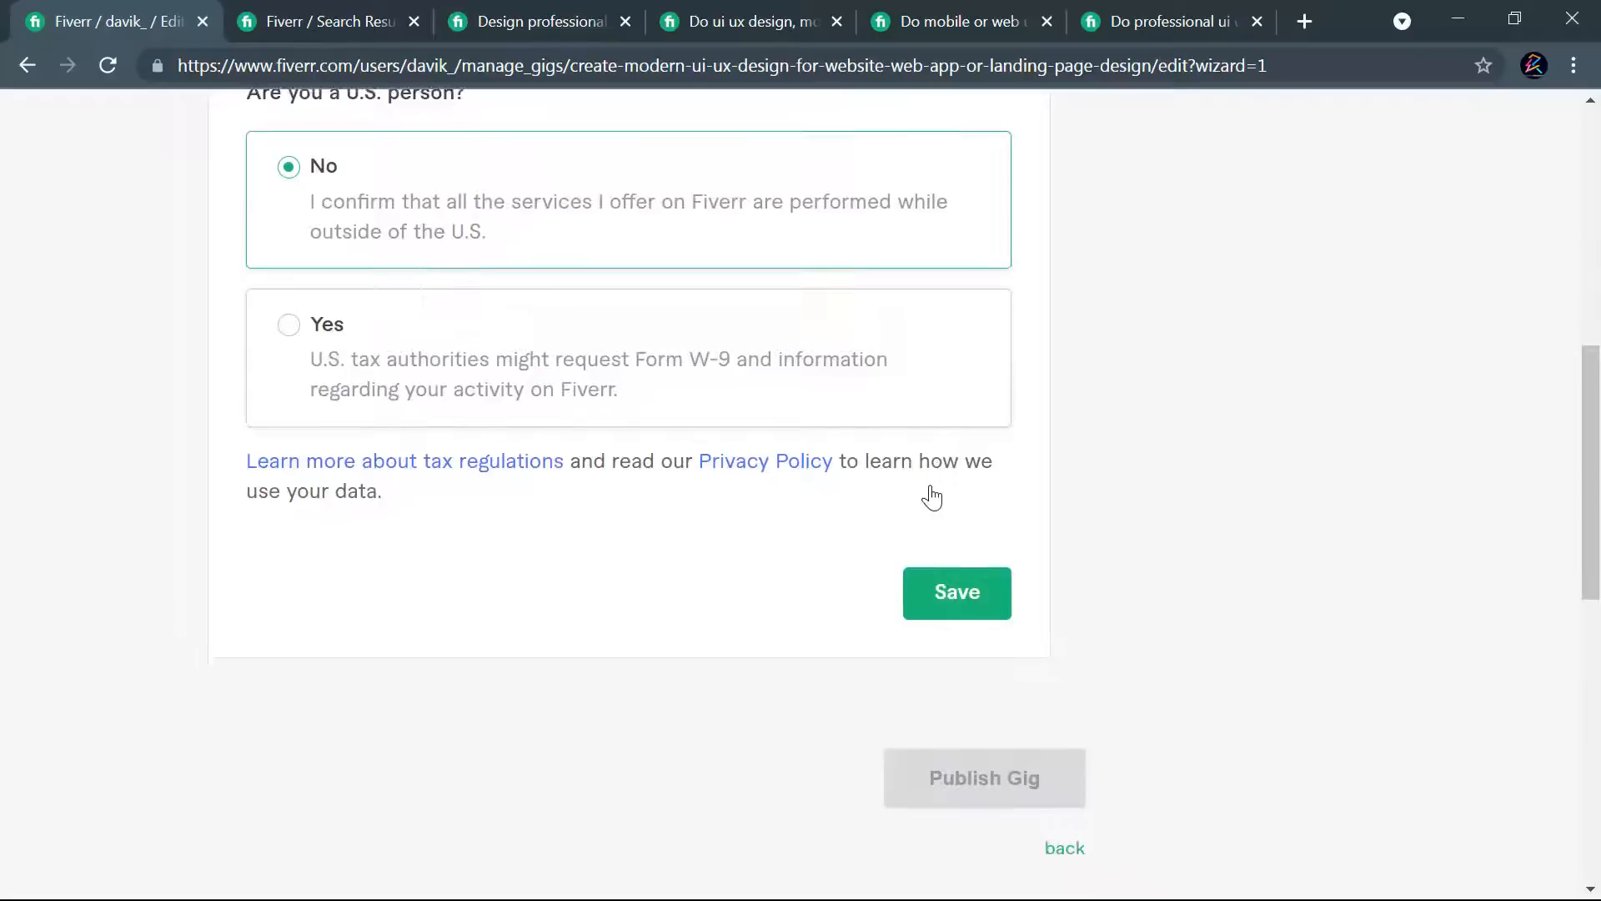
click(922, 598)
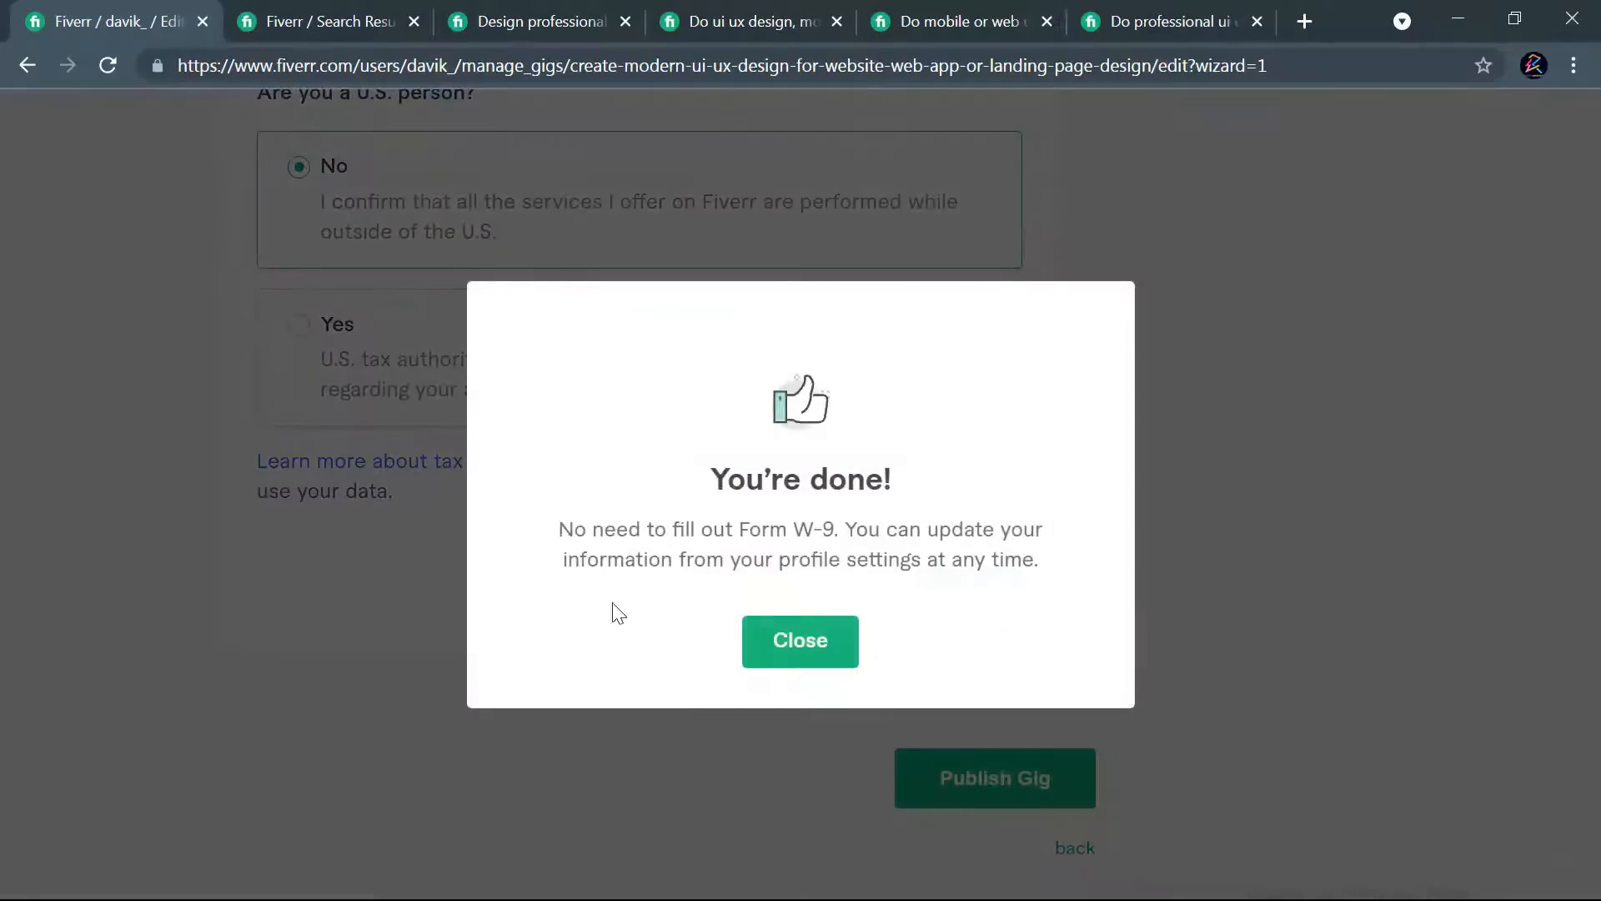
click(800, 652)
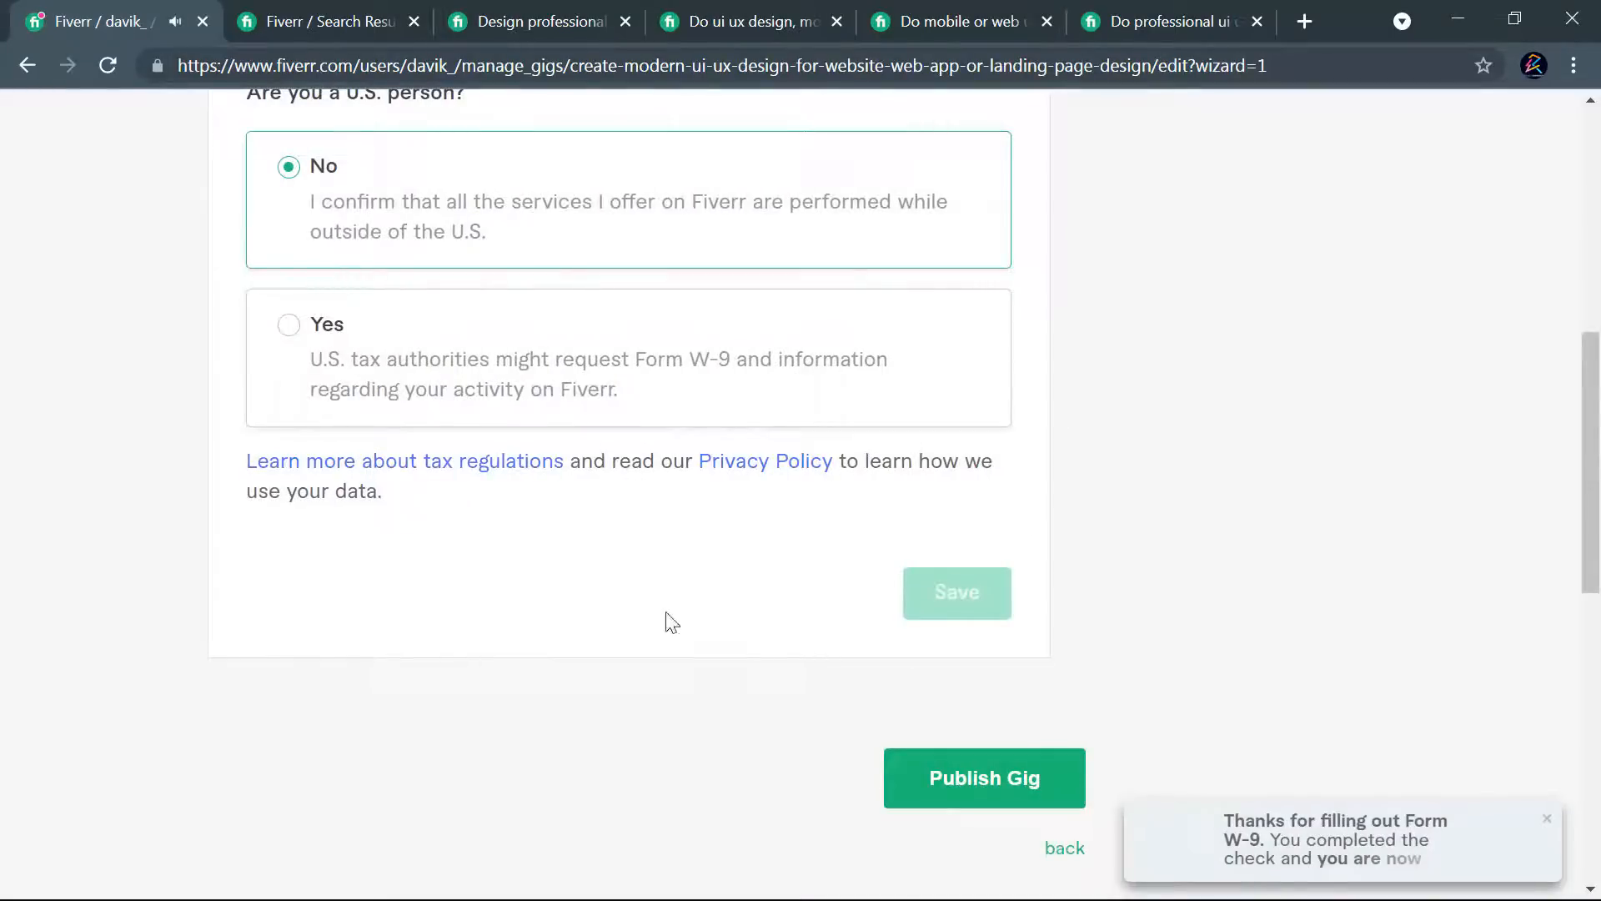
- Publish the UI UX design gig
scroll(670, 623, up, 8)
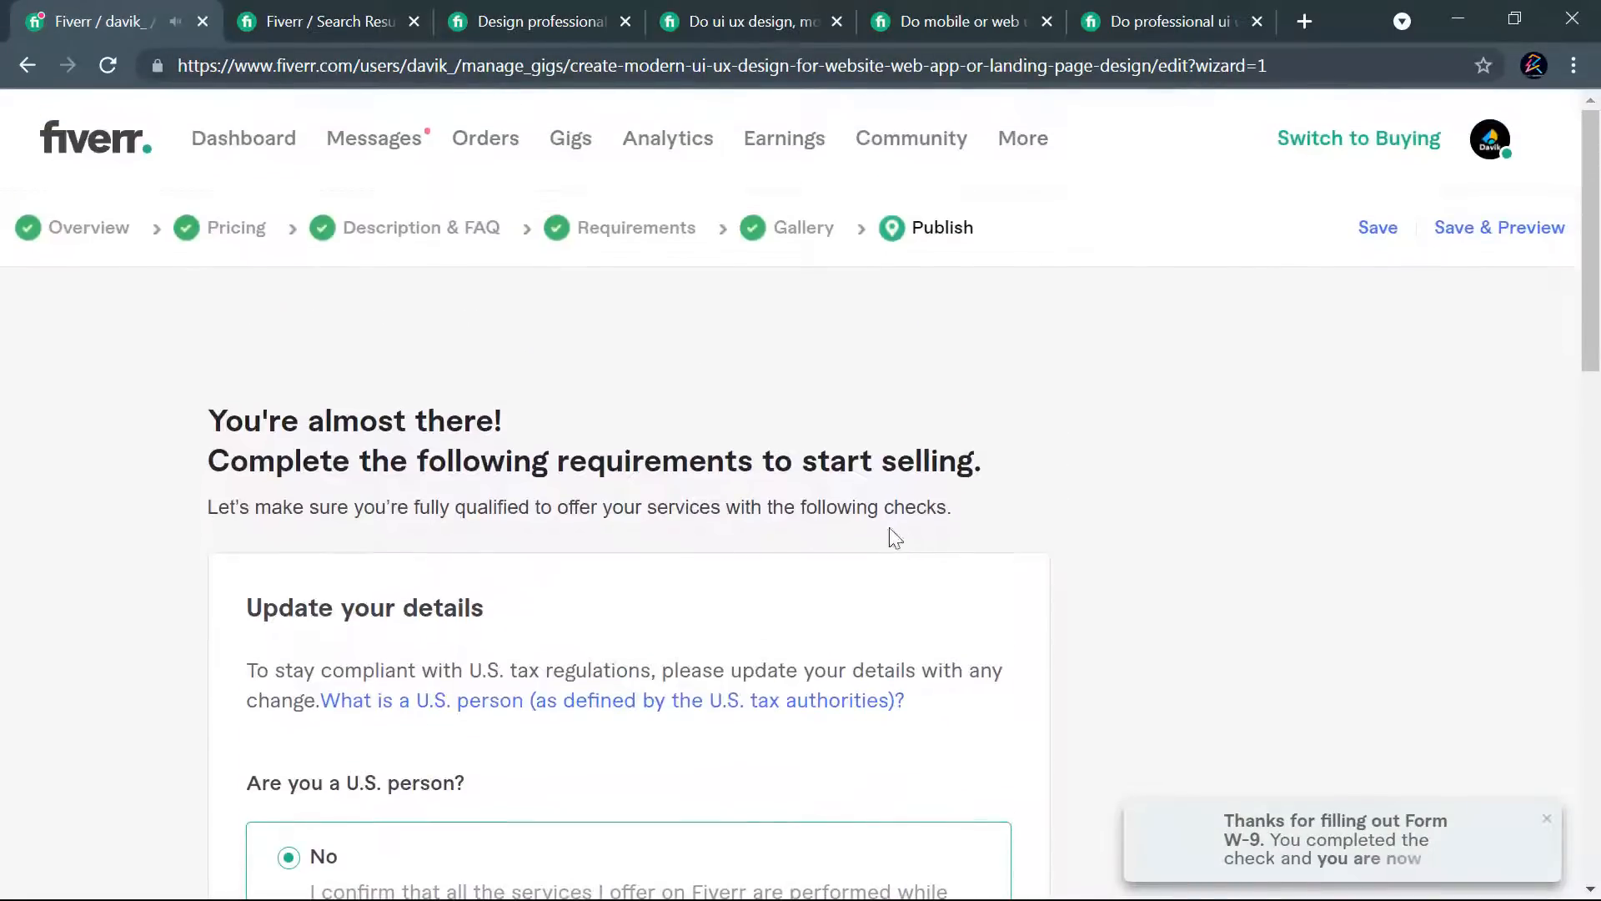
scroll(838, 541, down, 10)
click(937, 593)
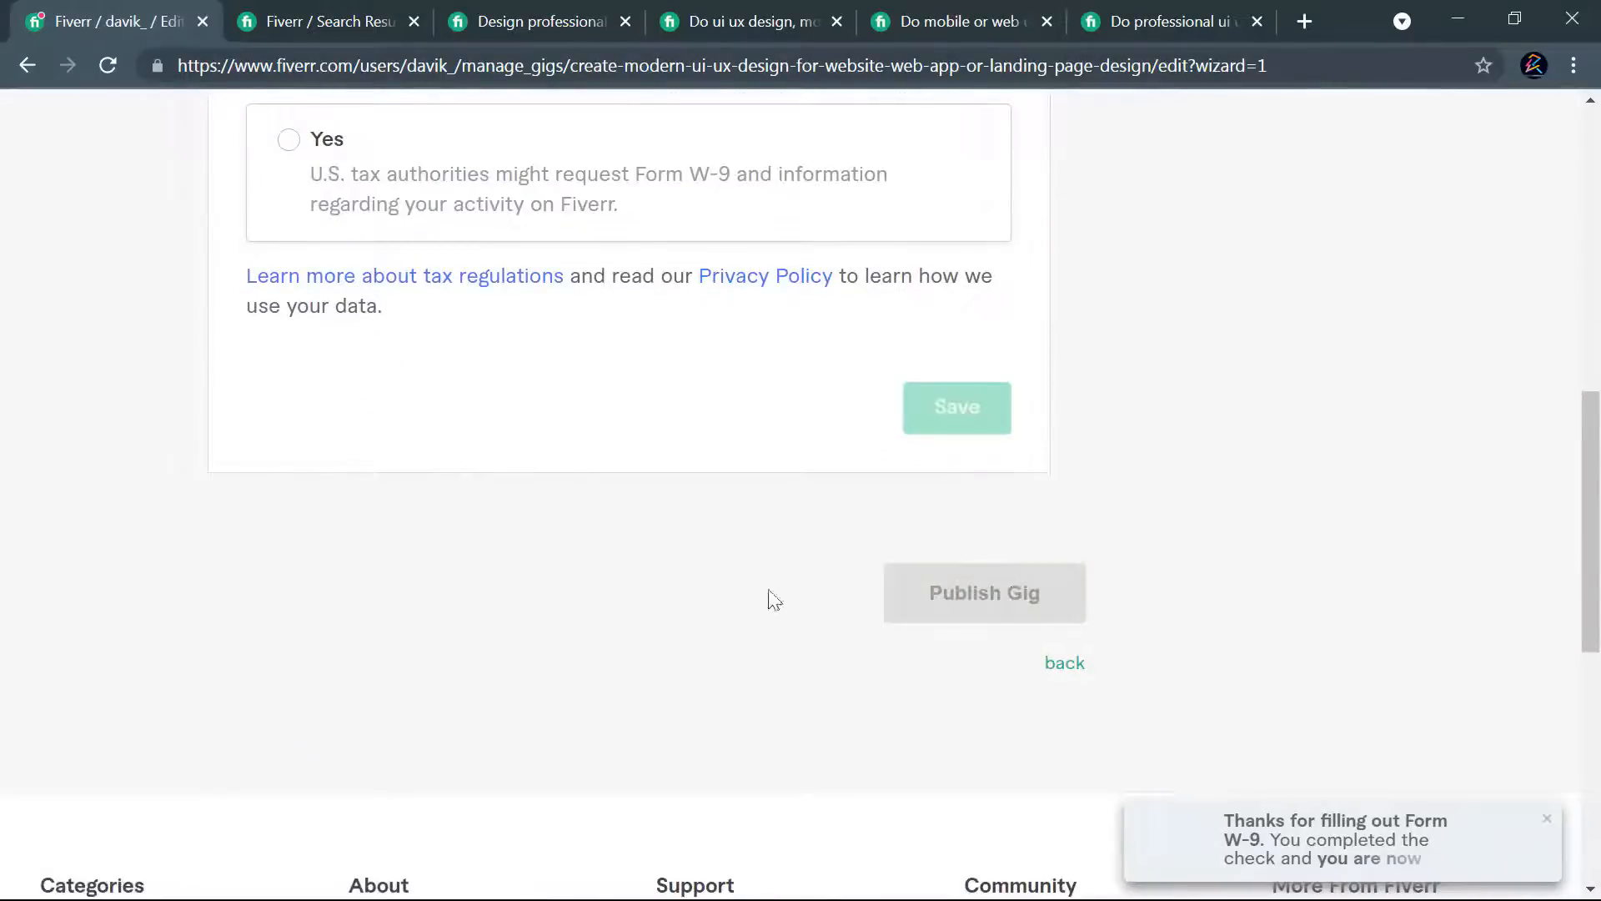
scroll(661, 564, up, 6)
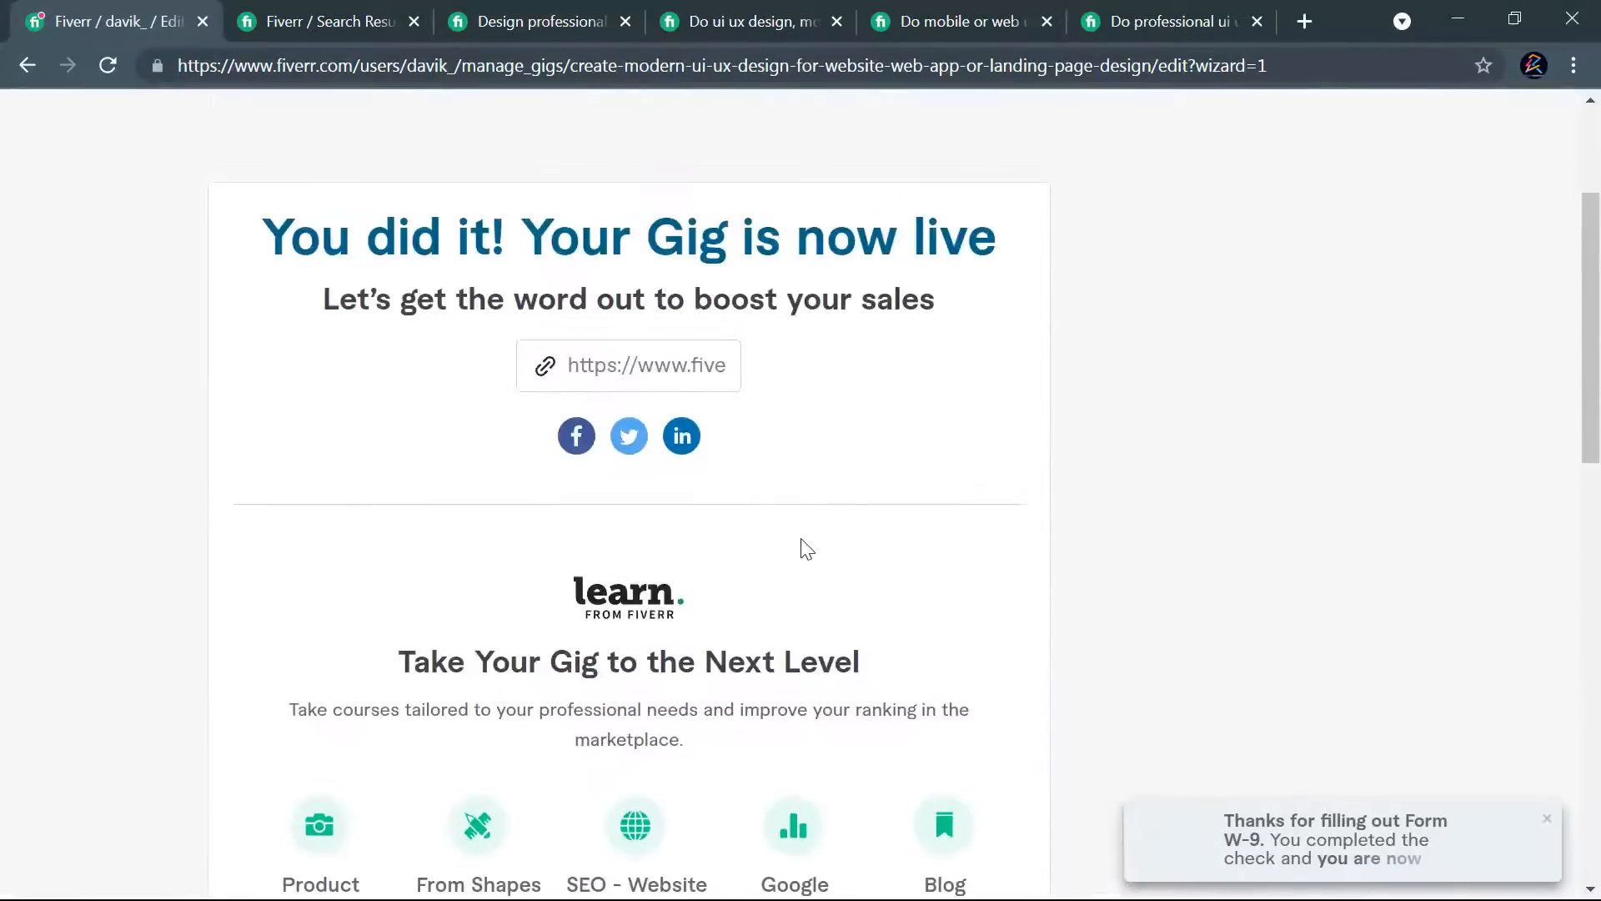
- Copy the share link of the published gig
scroll(807, 547, up, 3)
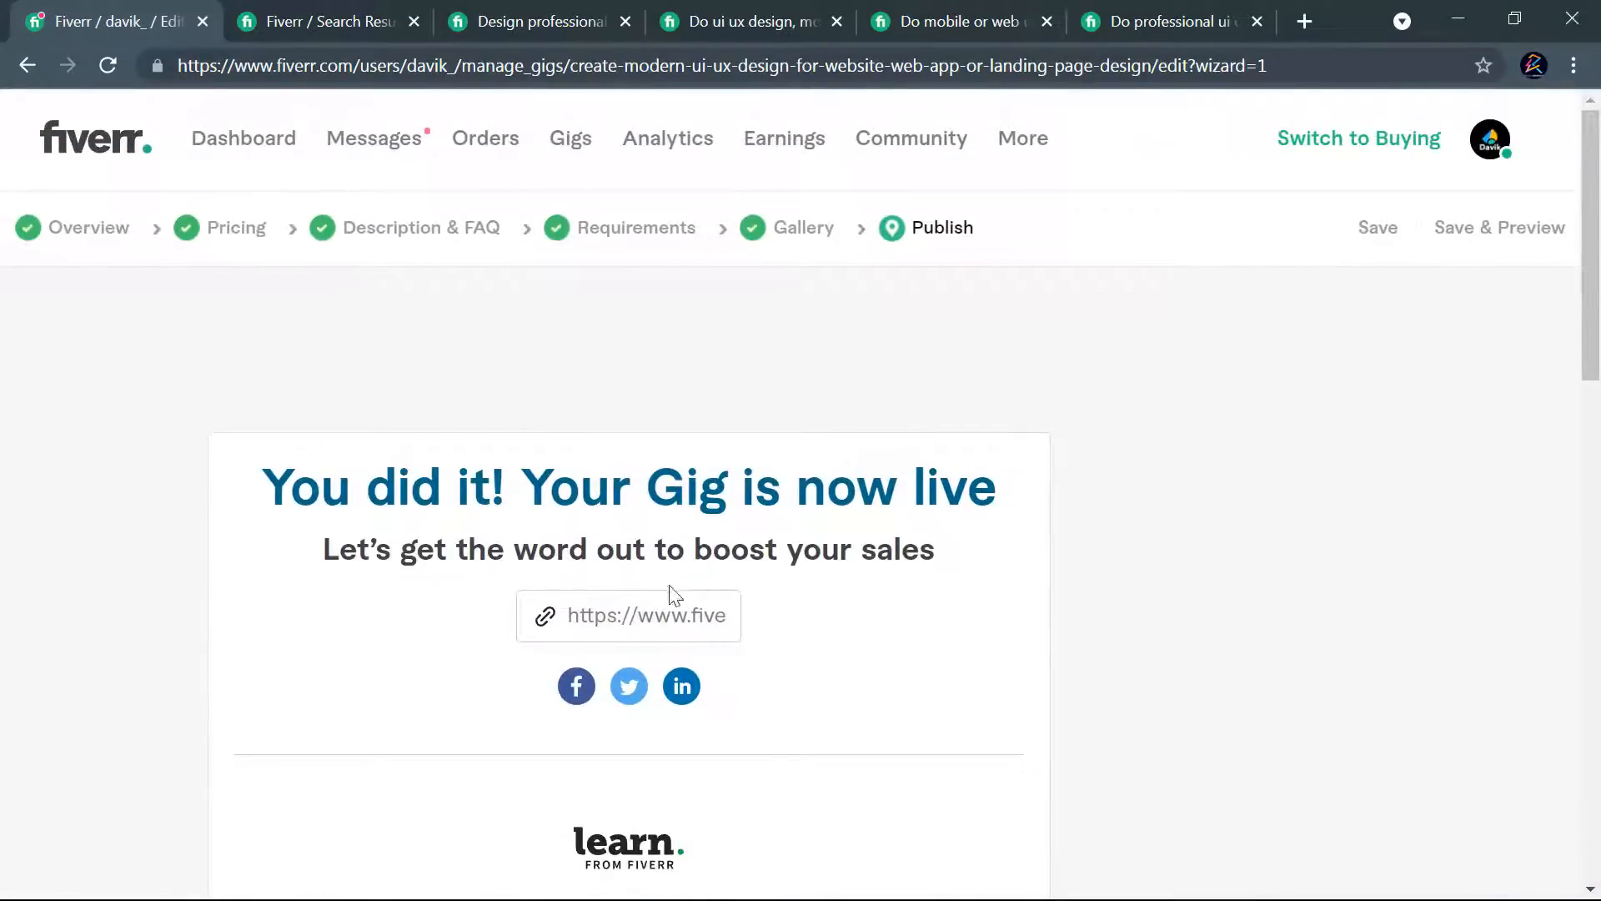
triple_click(680, 611)
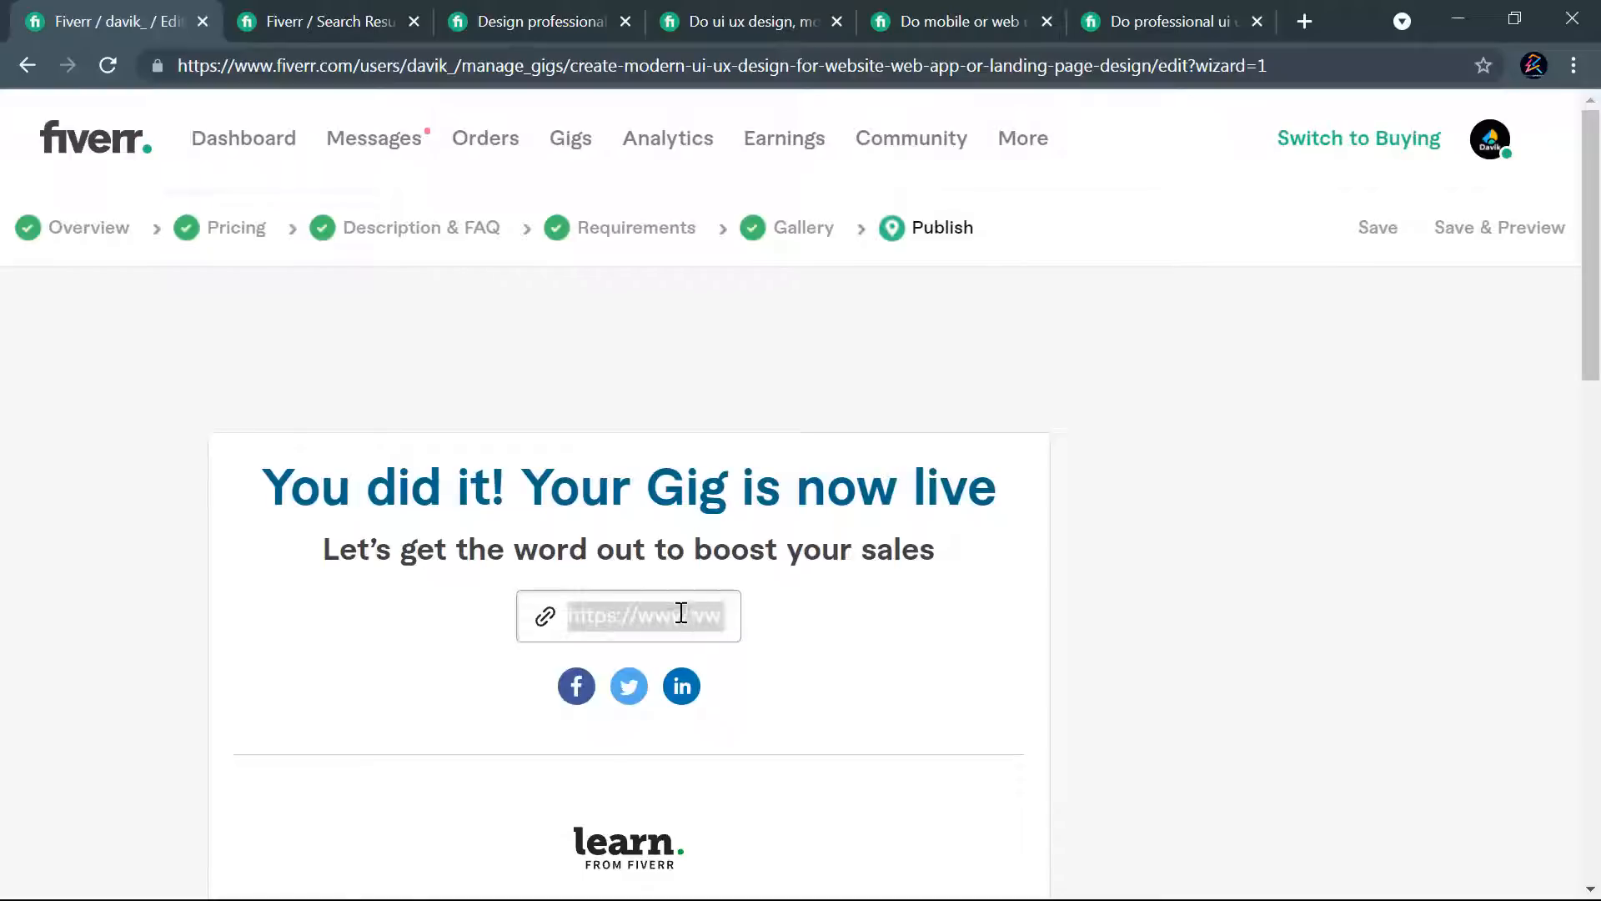
right_click(680, 613)
click(740, 637)
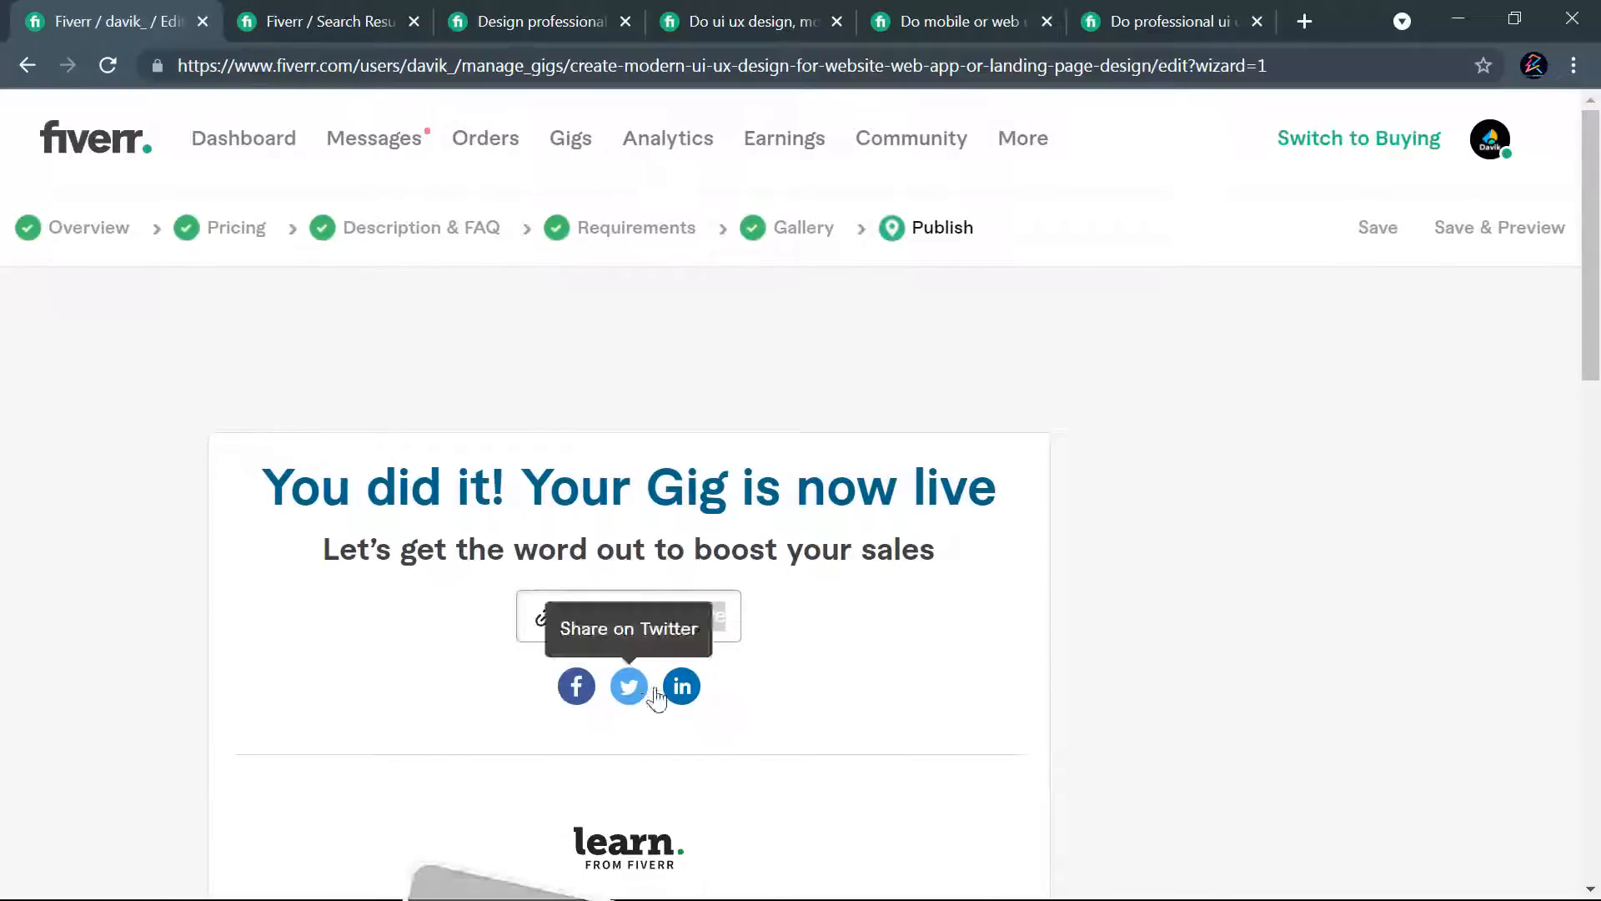
- Finish the publishing wizard and look over the active gigs list
scroll(859, 569, down, 7)
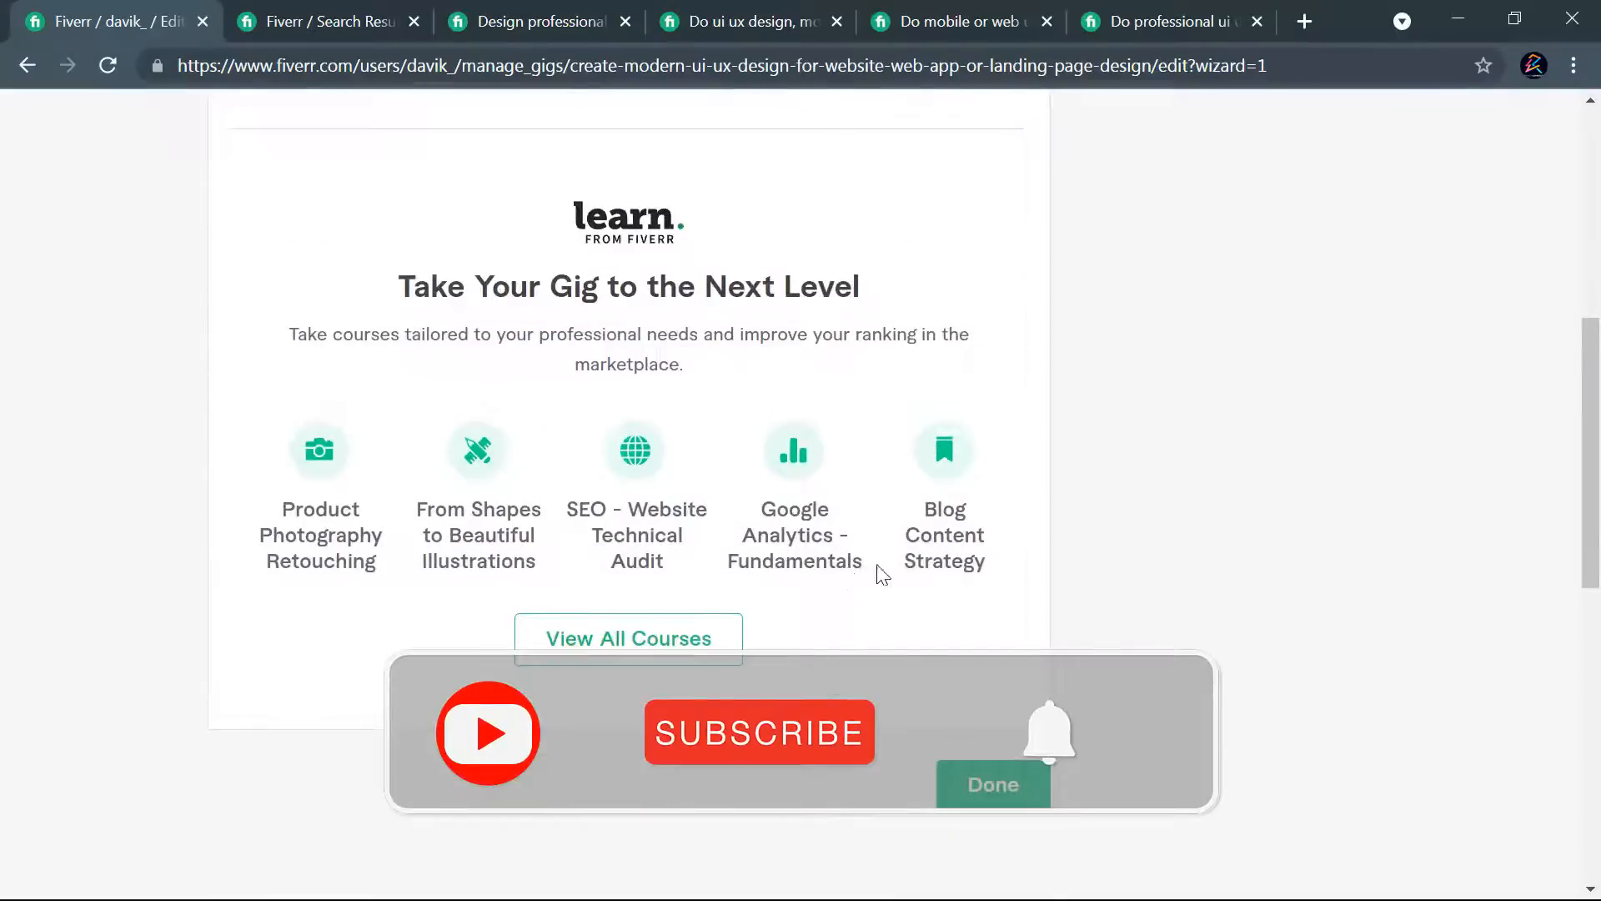
scroll(994, 558, up, 7)
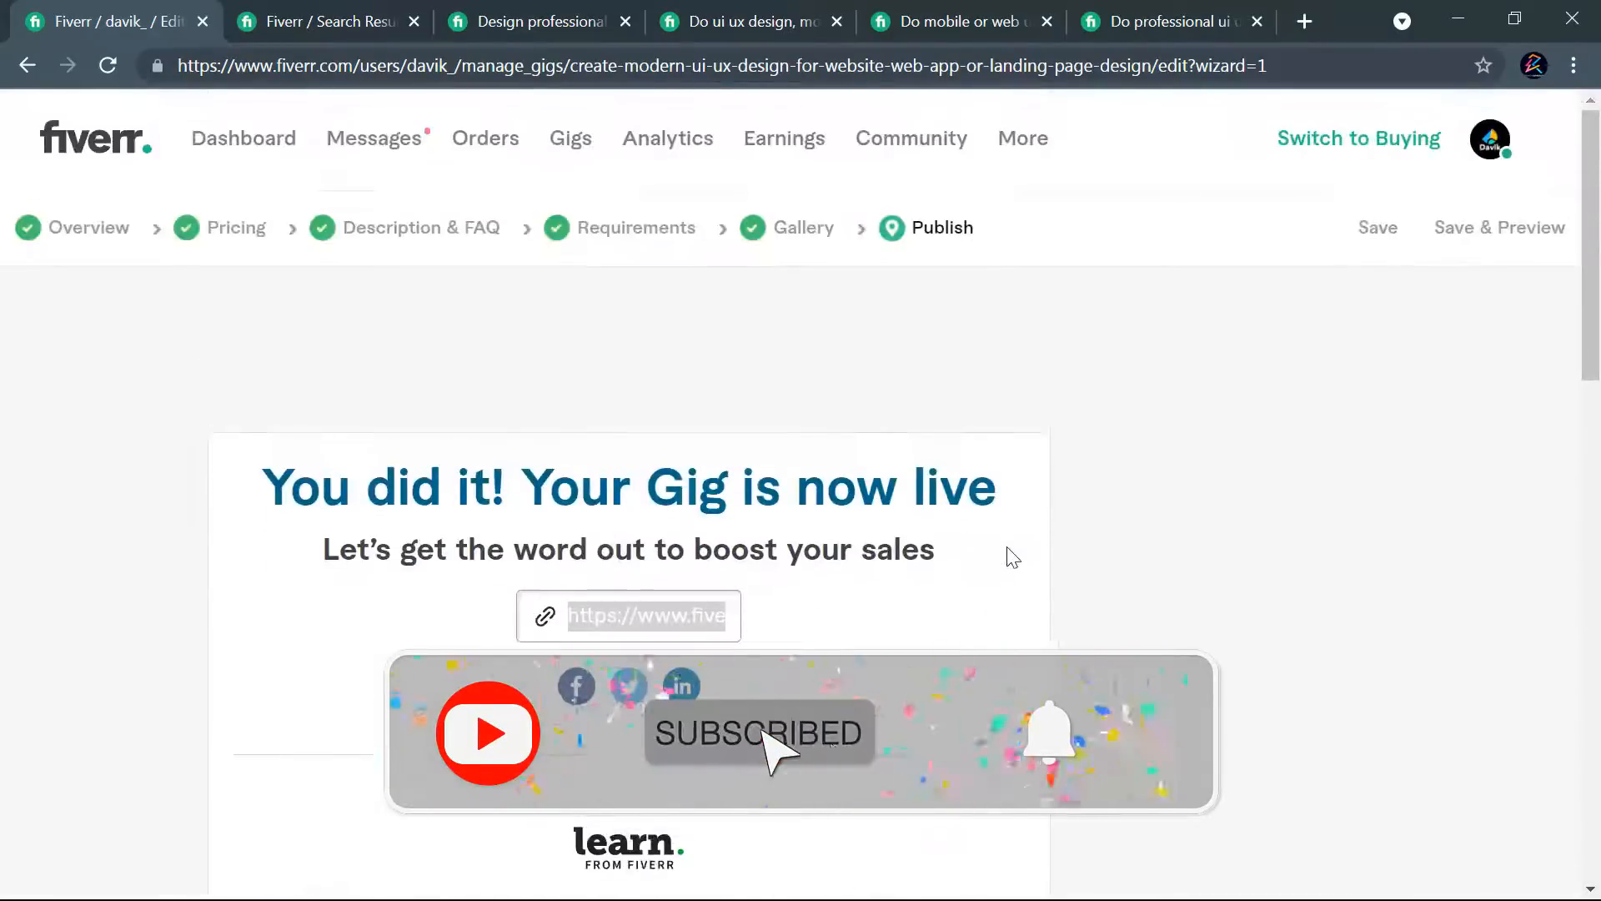
scroll(1026, 529, down, 7)
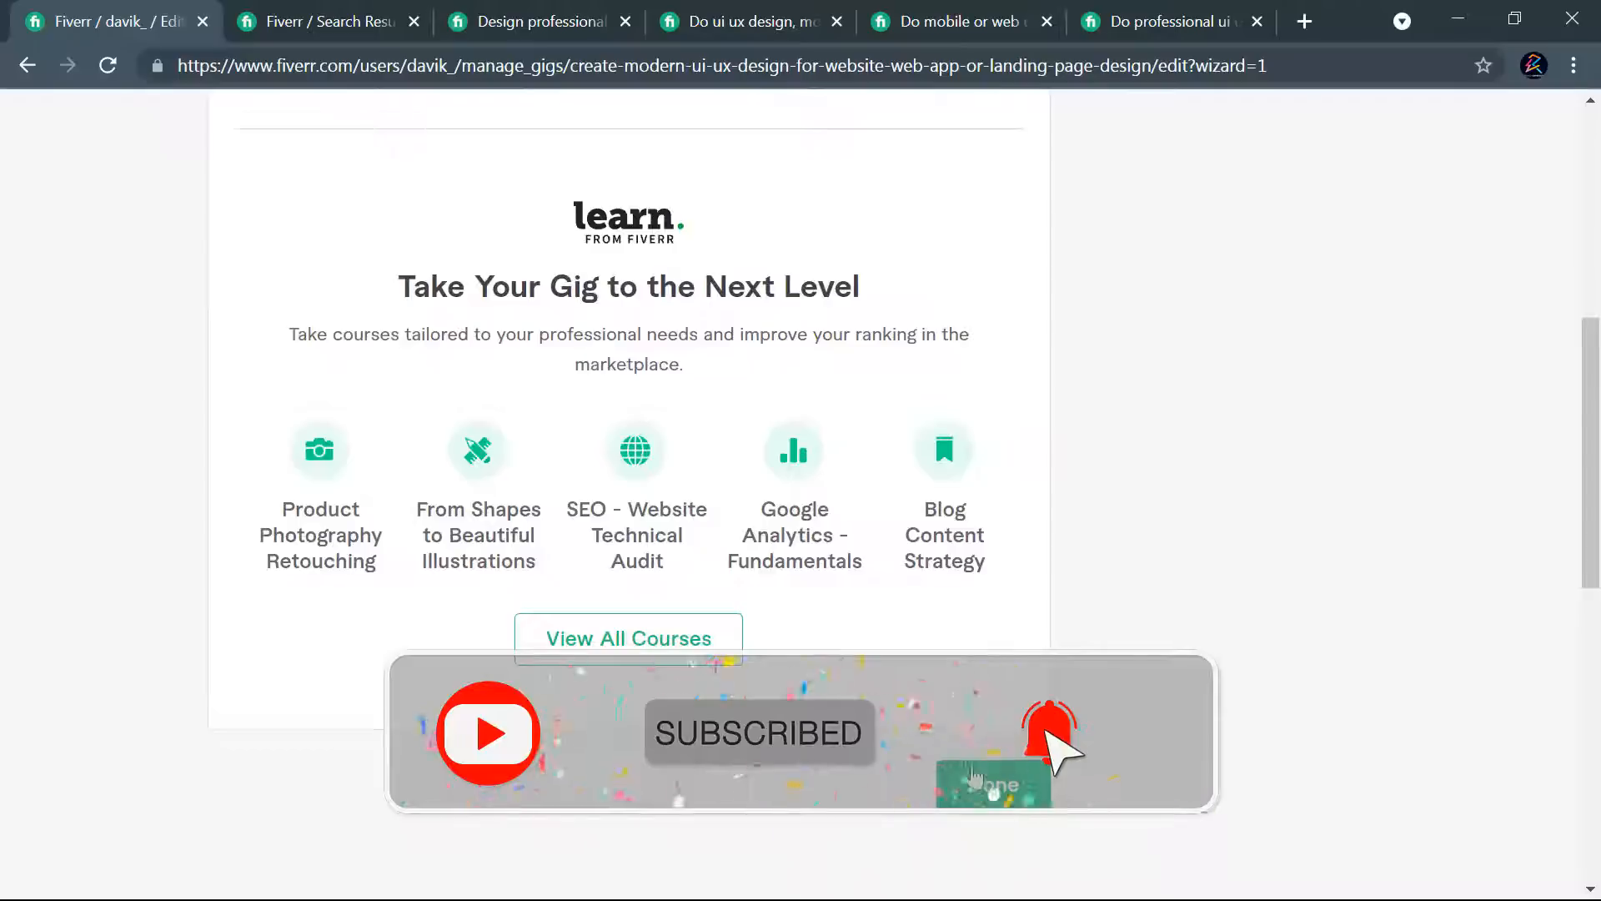
click(974, 769)
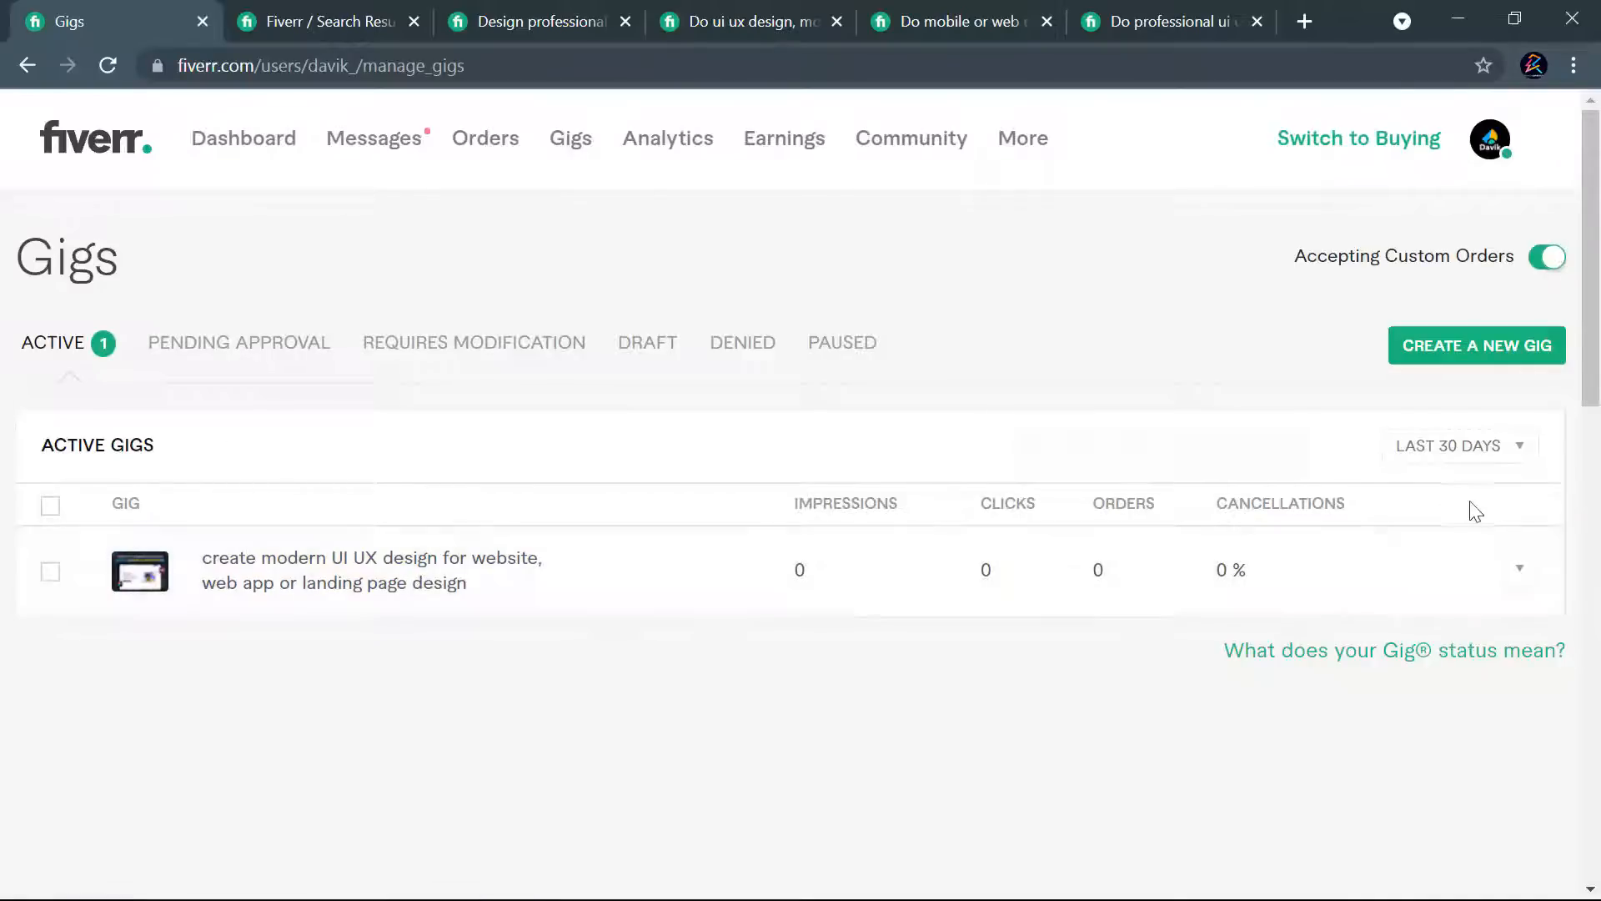
scroll(716, 490, down, 2)
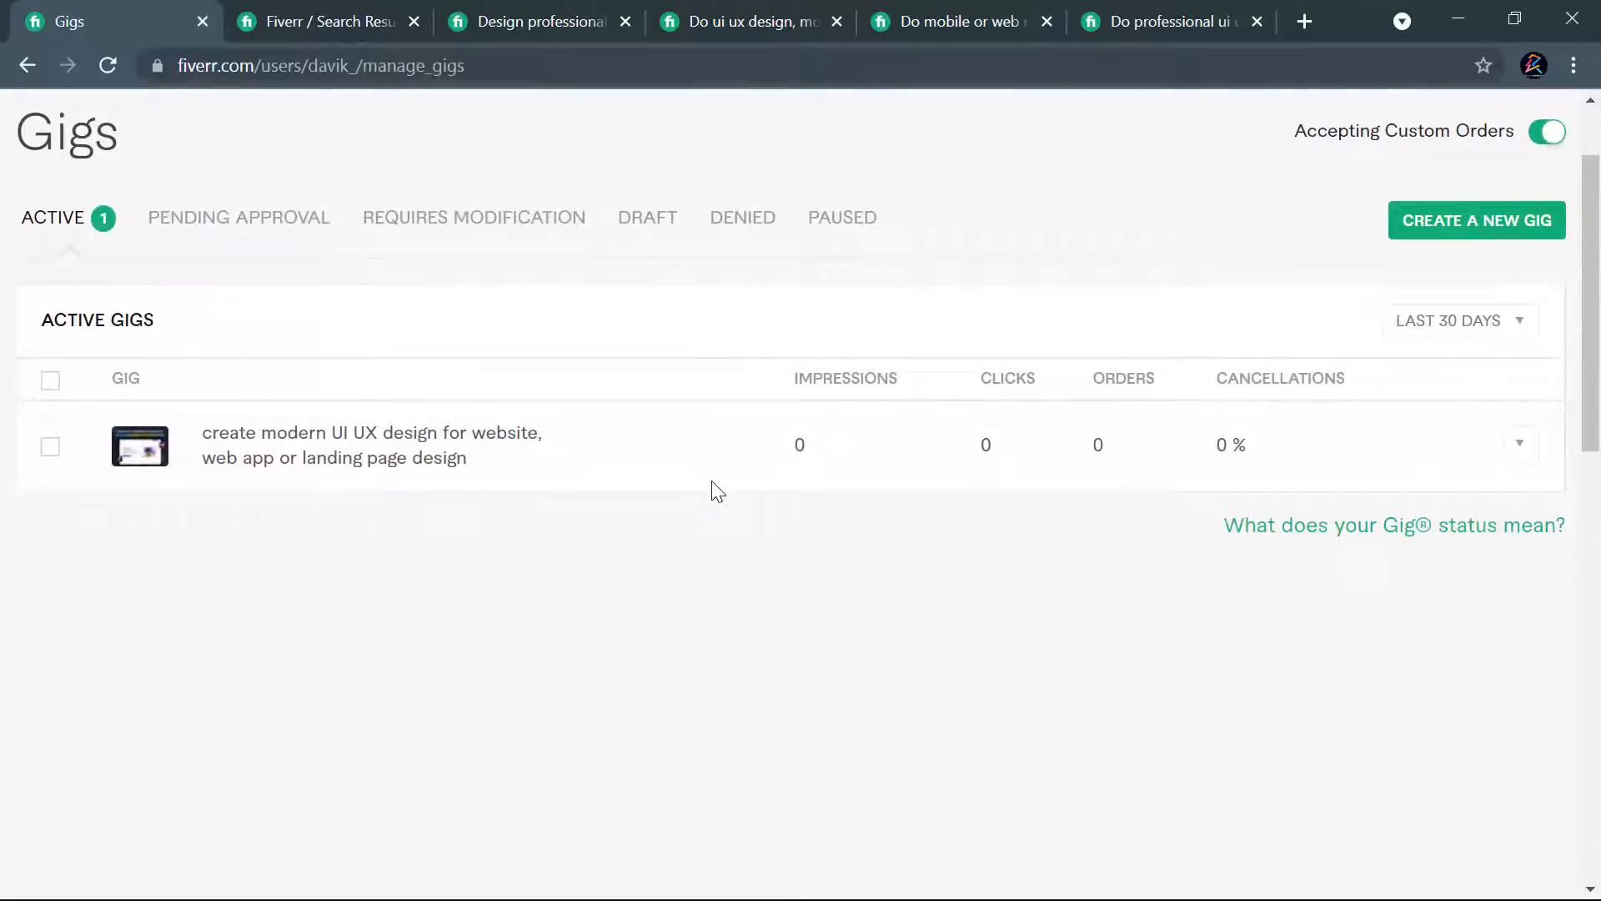
scroll(655, 557, down, 5)
scroll(809, 537, down, 4)
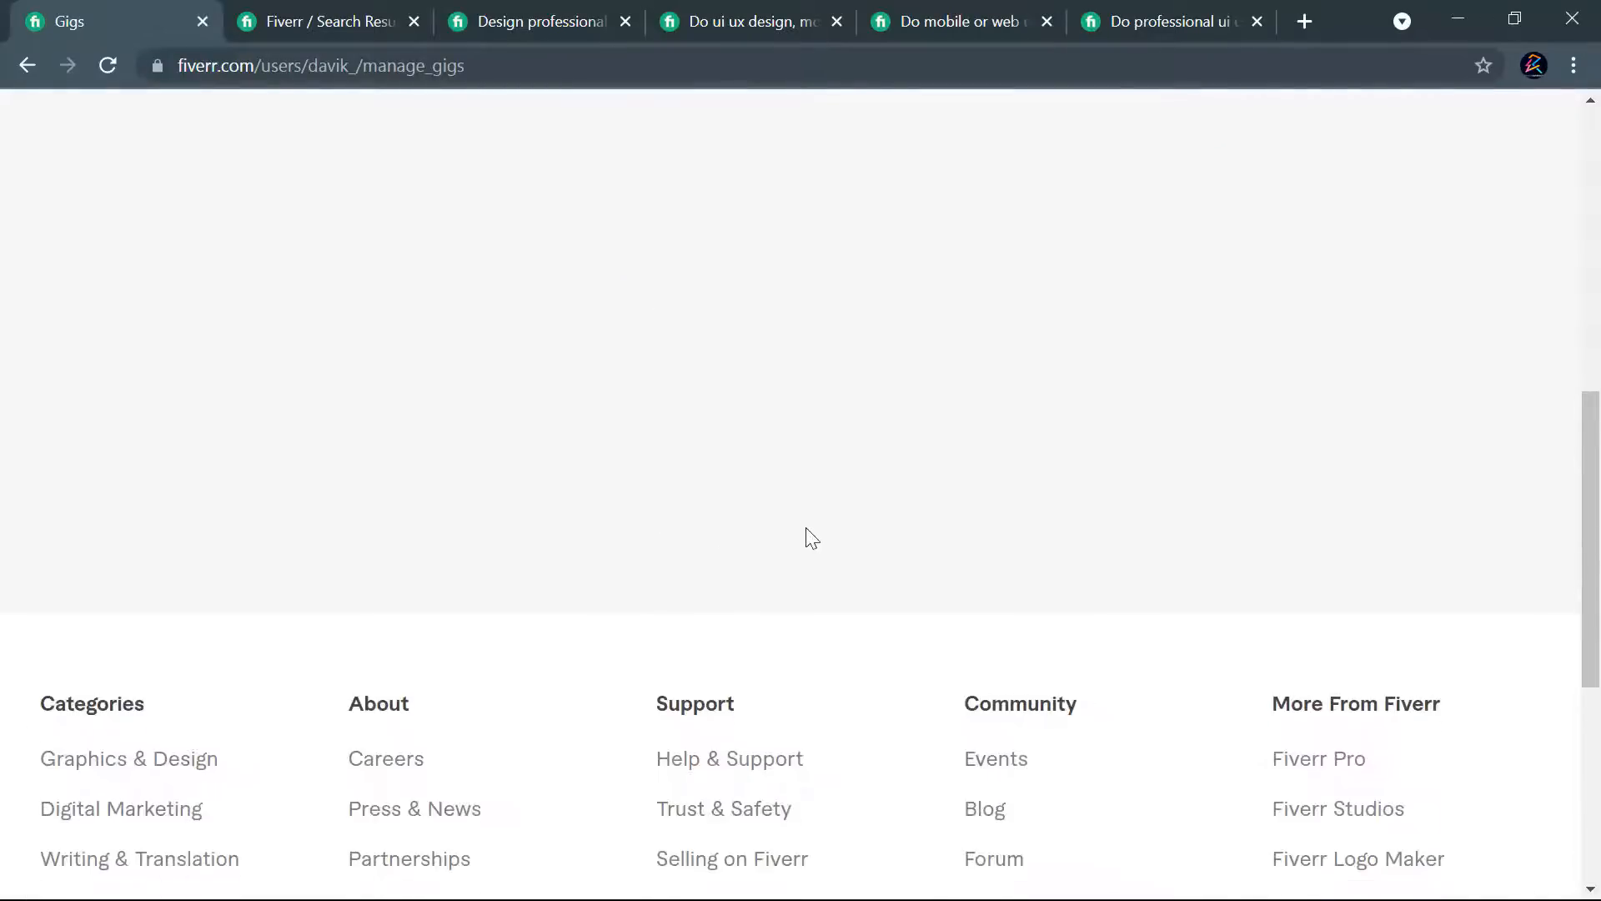
scroll(809, 537, up, 10)
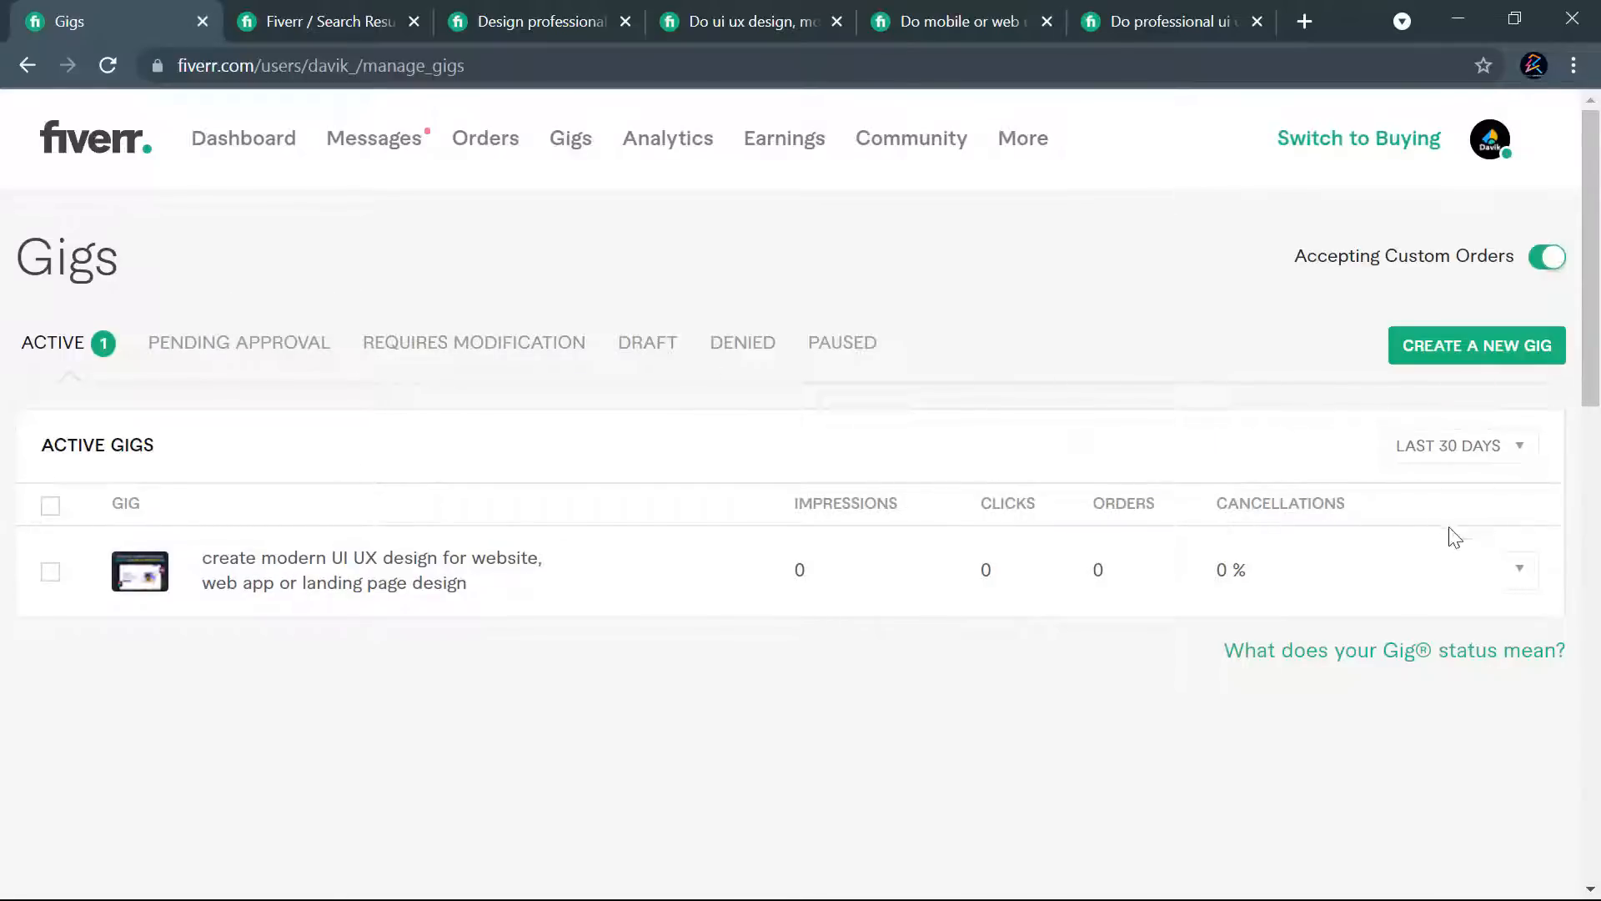
- Open the preview of the published gig and close the search results and competitor gig pages
click(1531, 574)
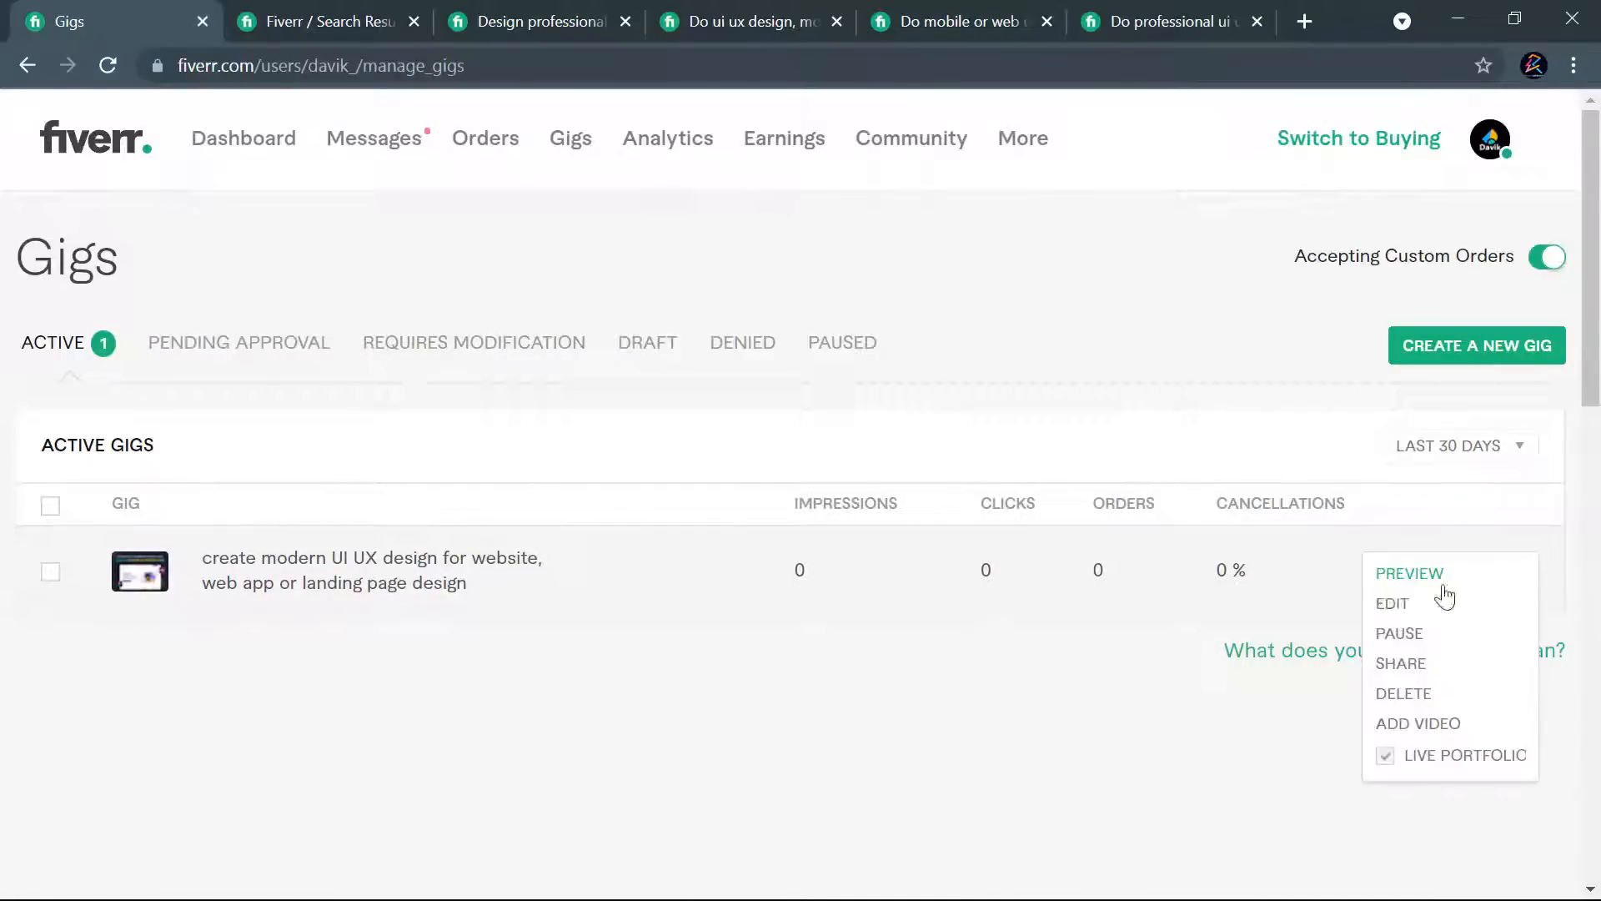
click(1402, 576)
click(499, 12)
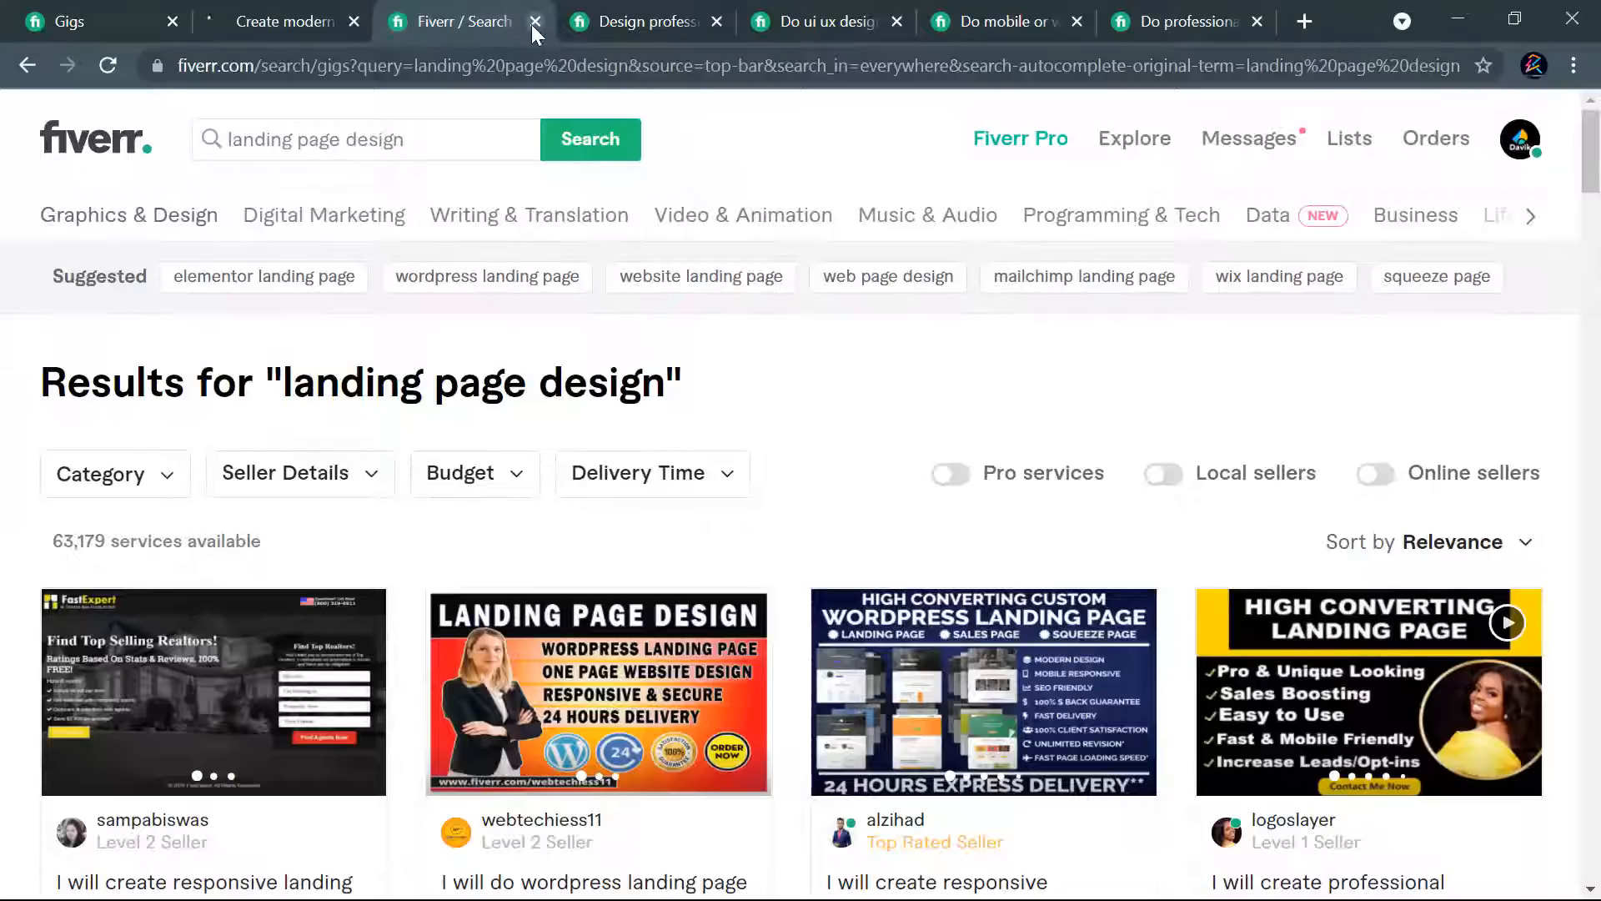
click(539, 18)
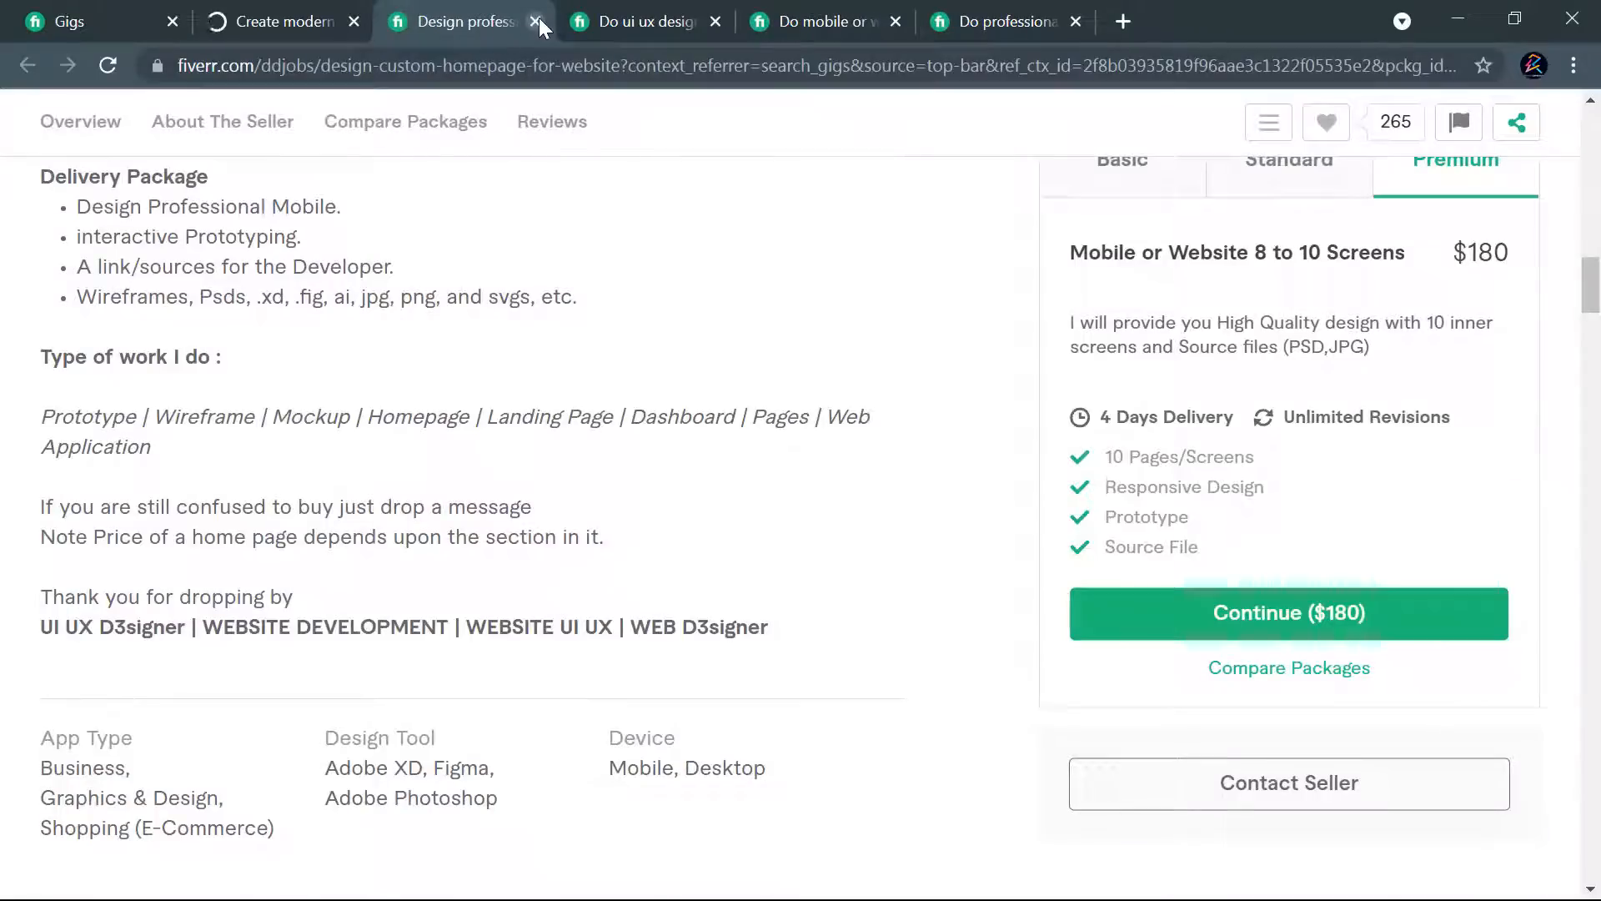
click(539, 18)
click(539, 17)
click(539, 17)
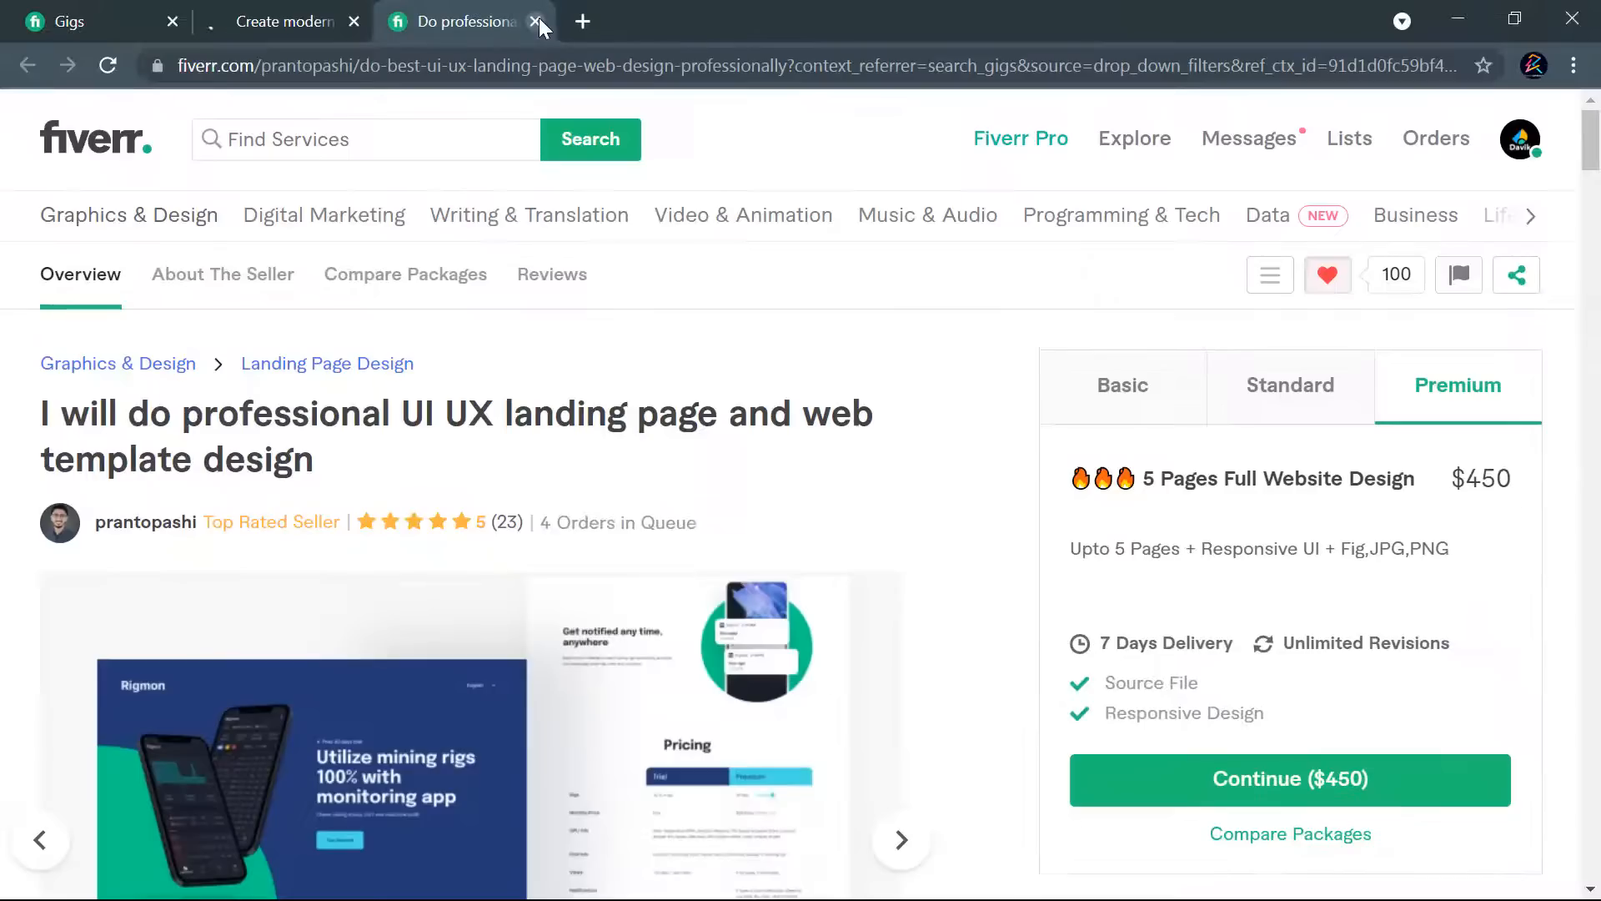
click(539, 17)
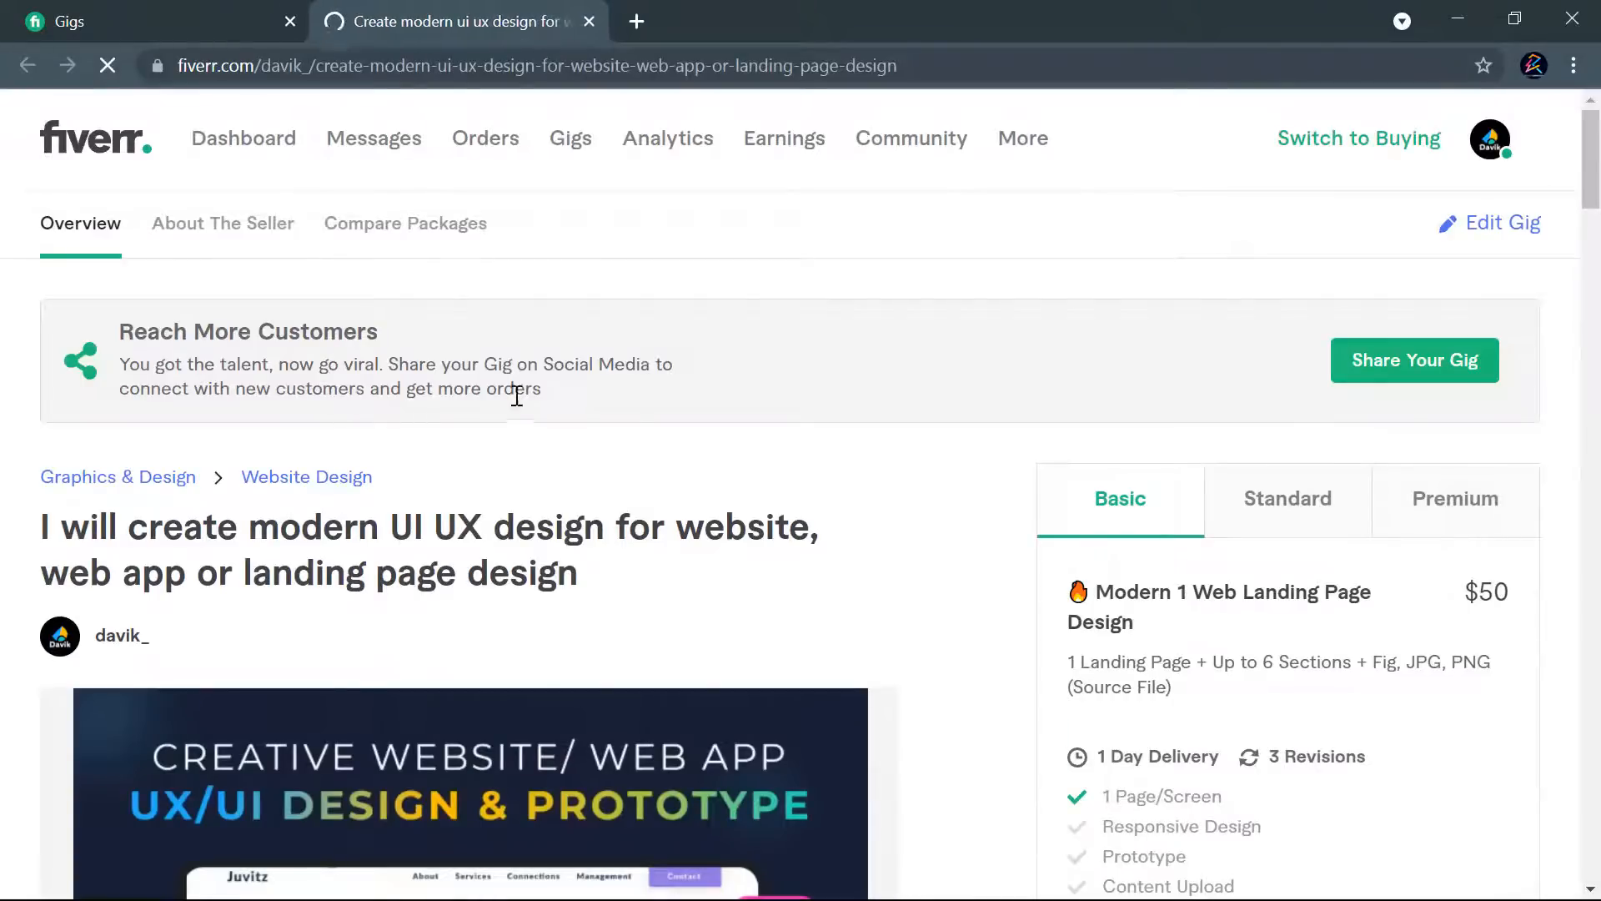
scroll(893, 390, down, 1)
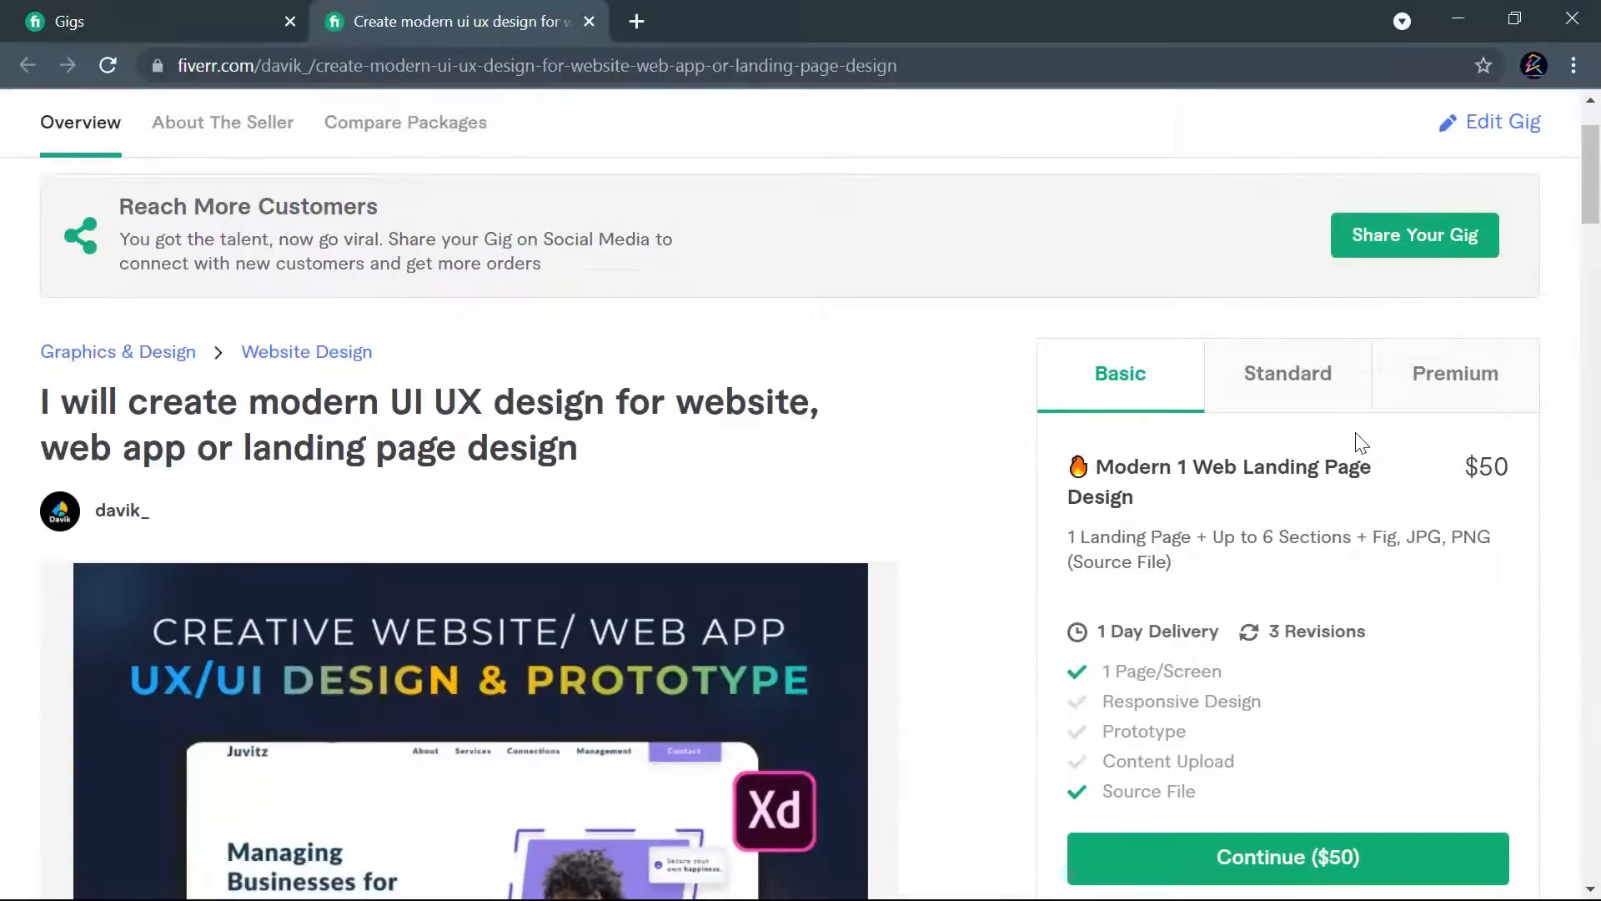
- Review the live gig's title and cover image, and view its Standard and Premium package details
scroll(963, 455, down, 4)
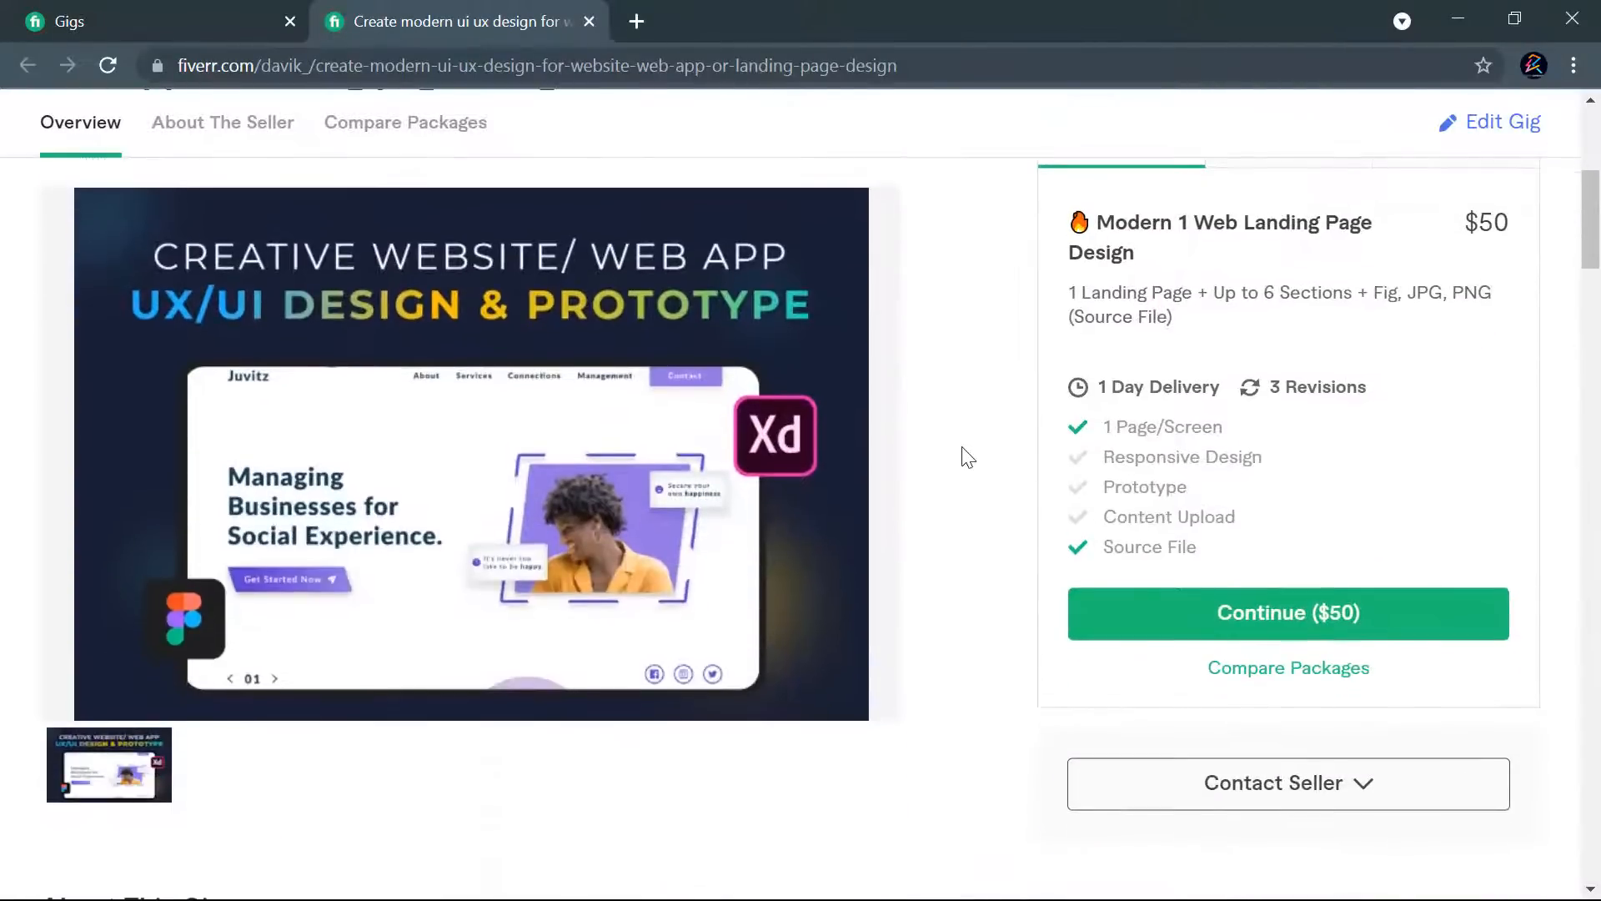
scroll(967, 453, up, 4)
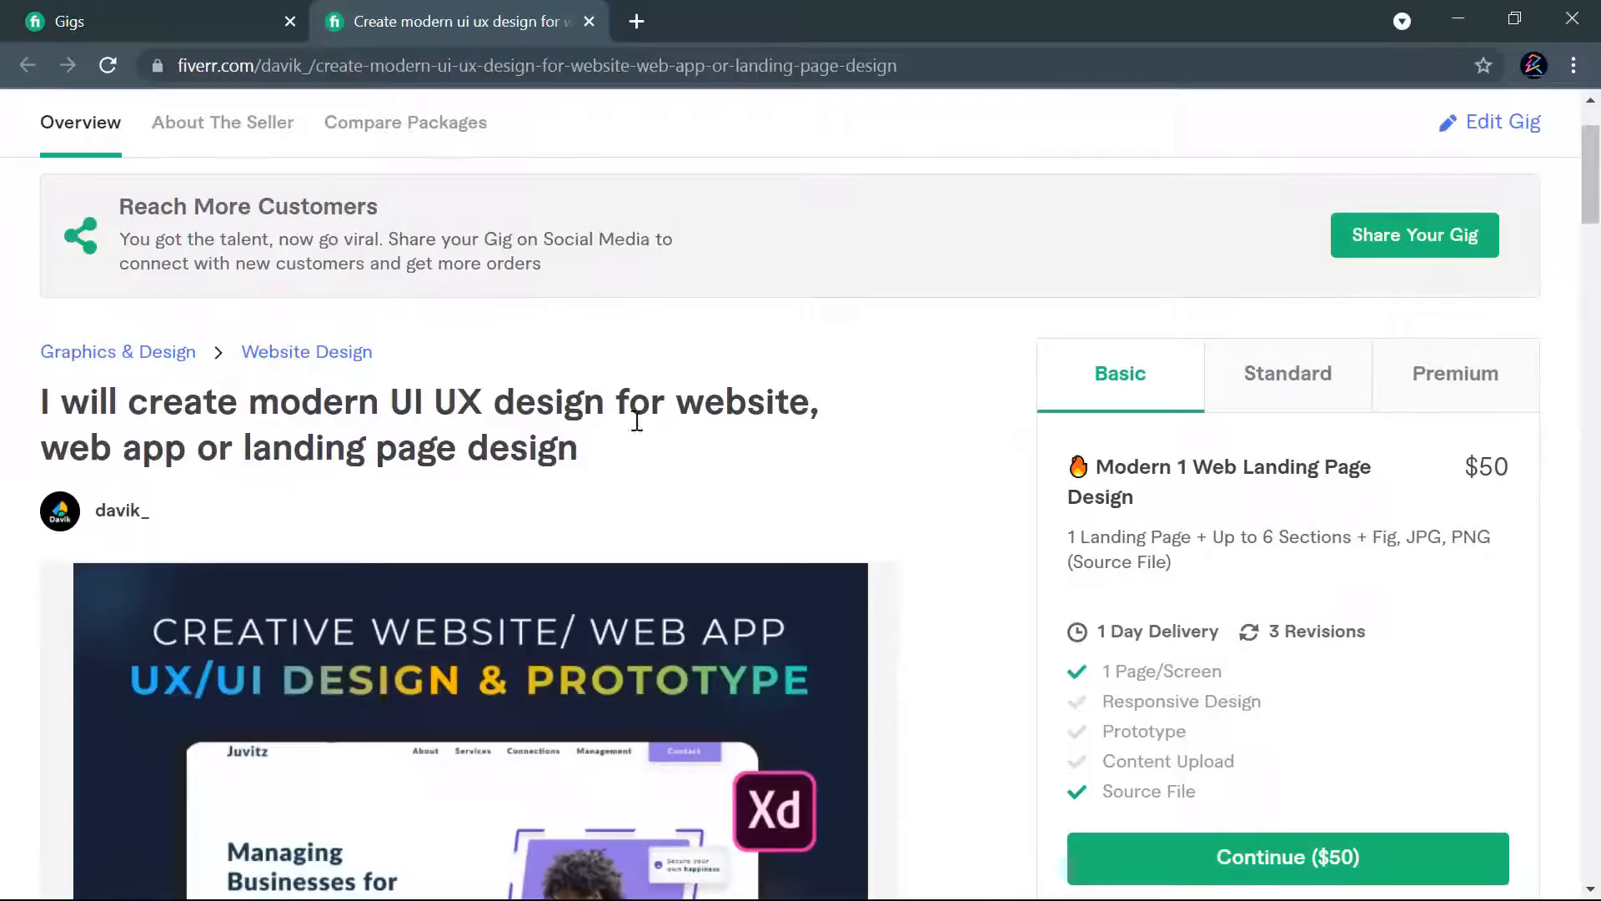
scroll(769, 419, down, 1)
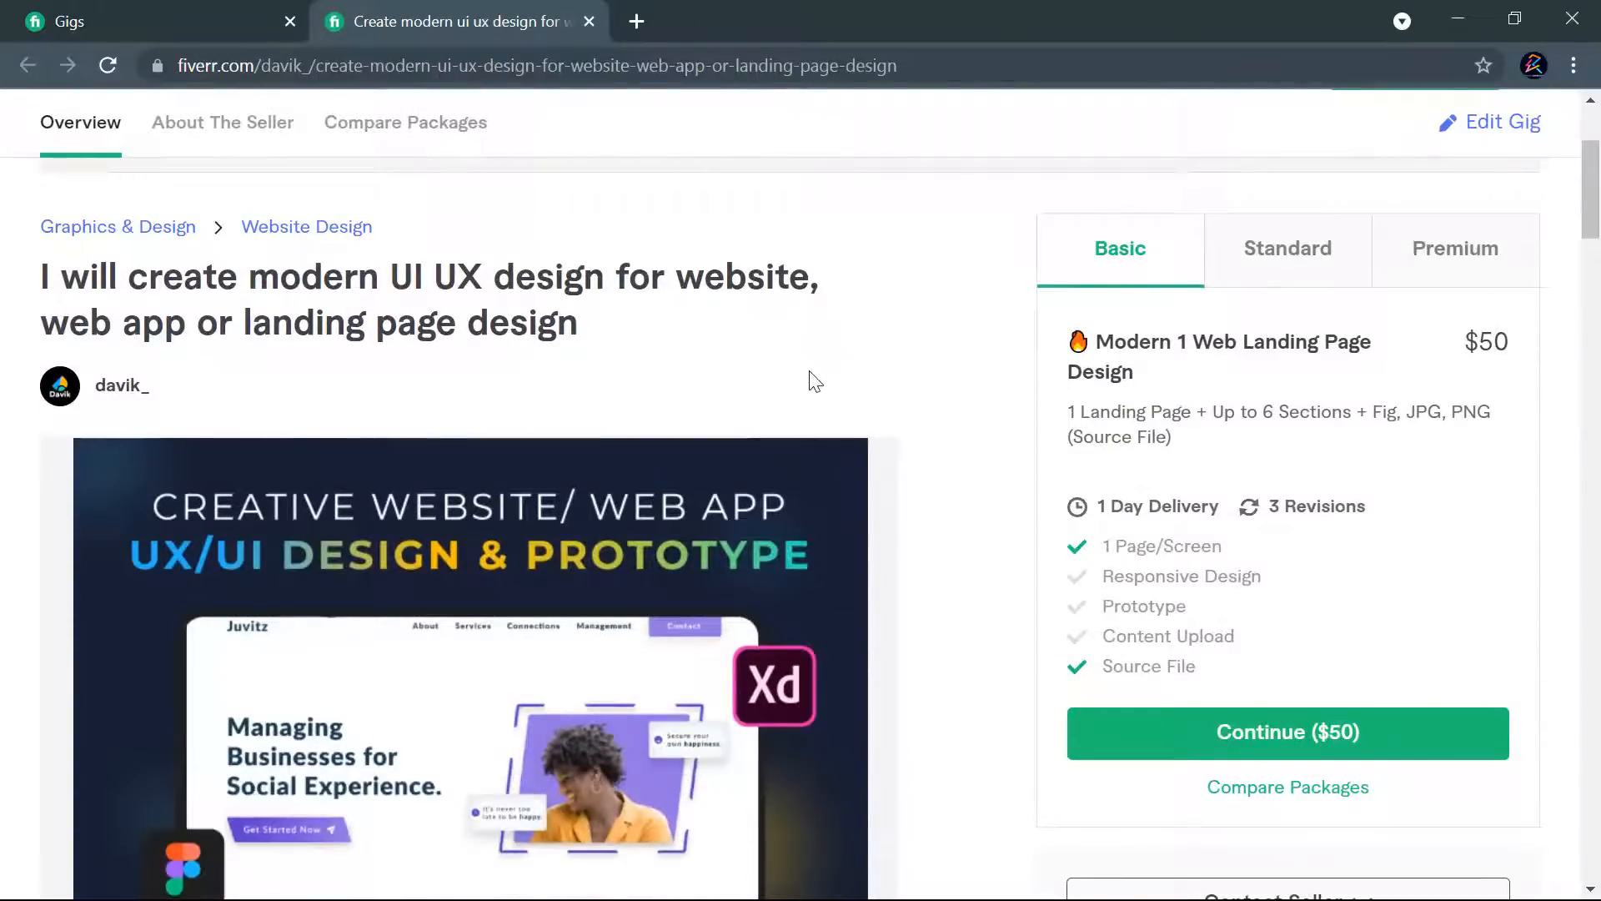
scroll(958, 411, down, 1)
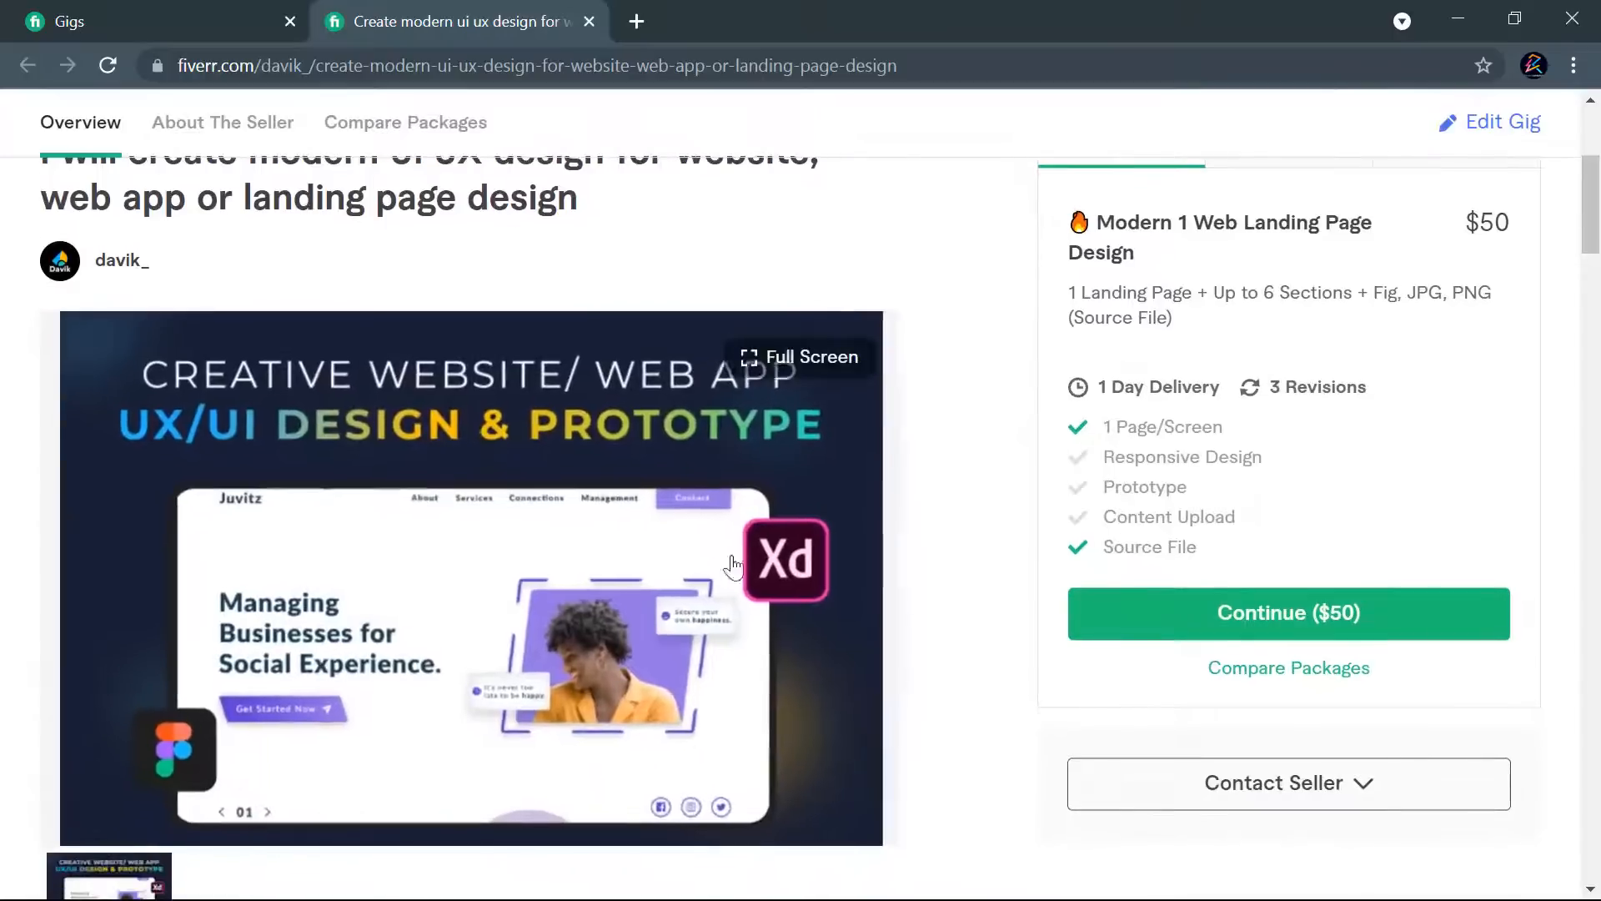
scroll(1265, 380, up, 1)
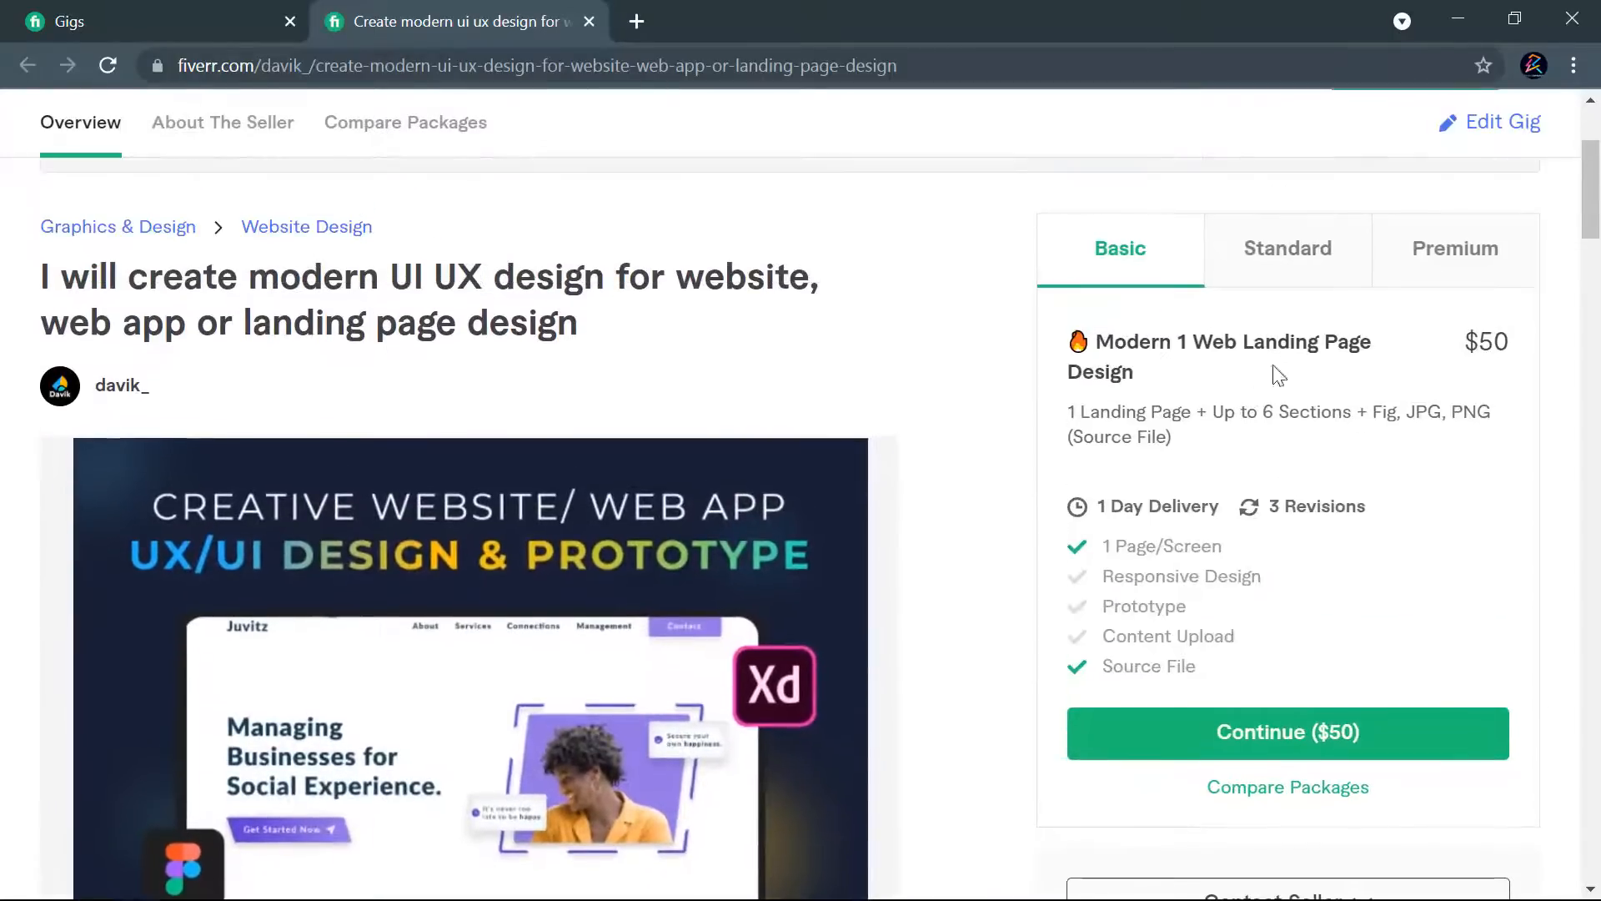
click(1270, 257)
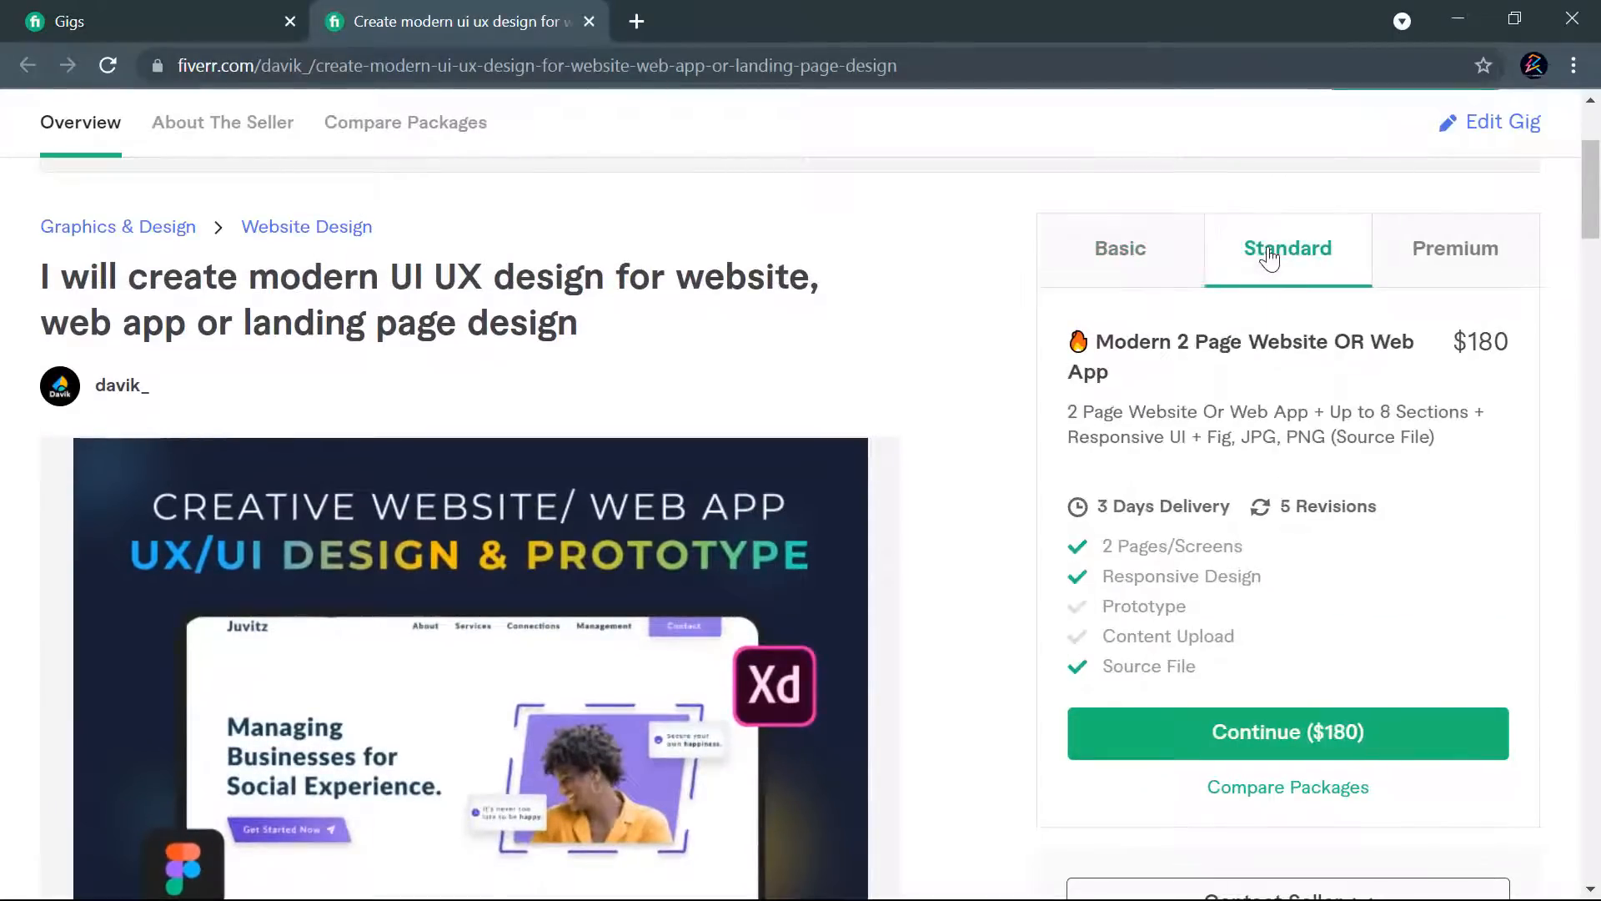
click(1460, 250)
- Read through the live gig's description, FAQ and related tags, and return to the gig title
scroll(822, 518, down, 20)
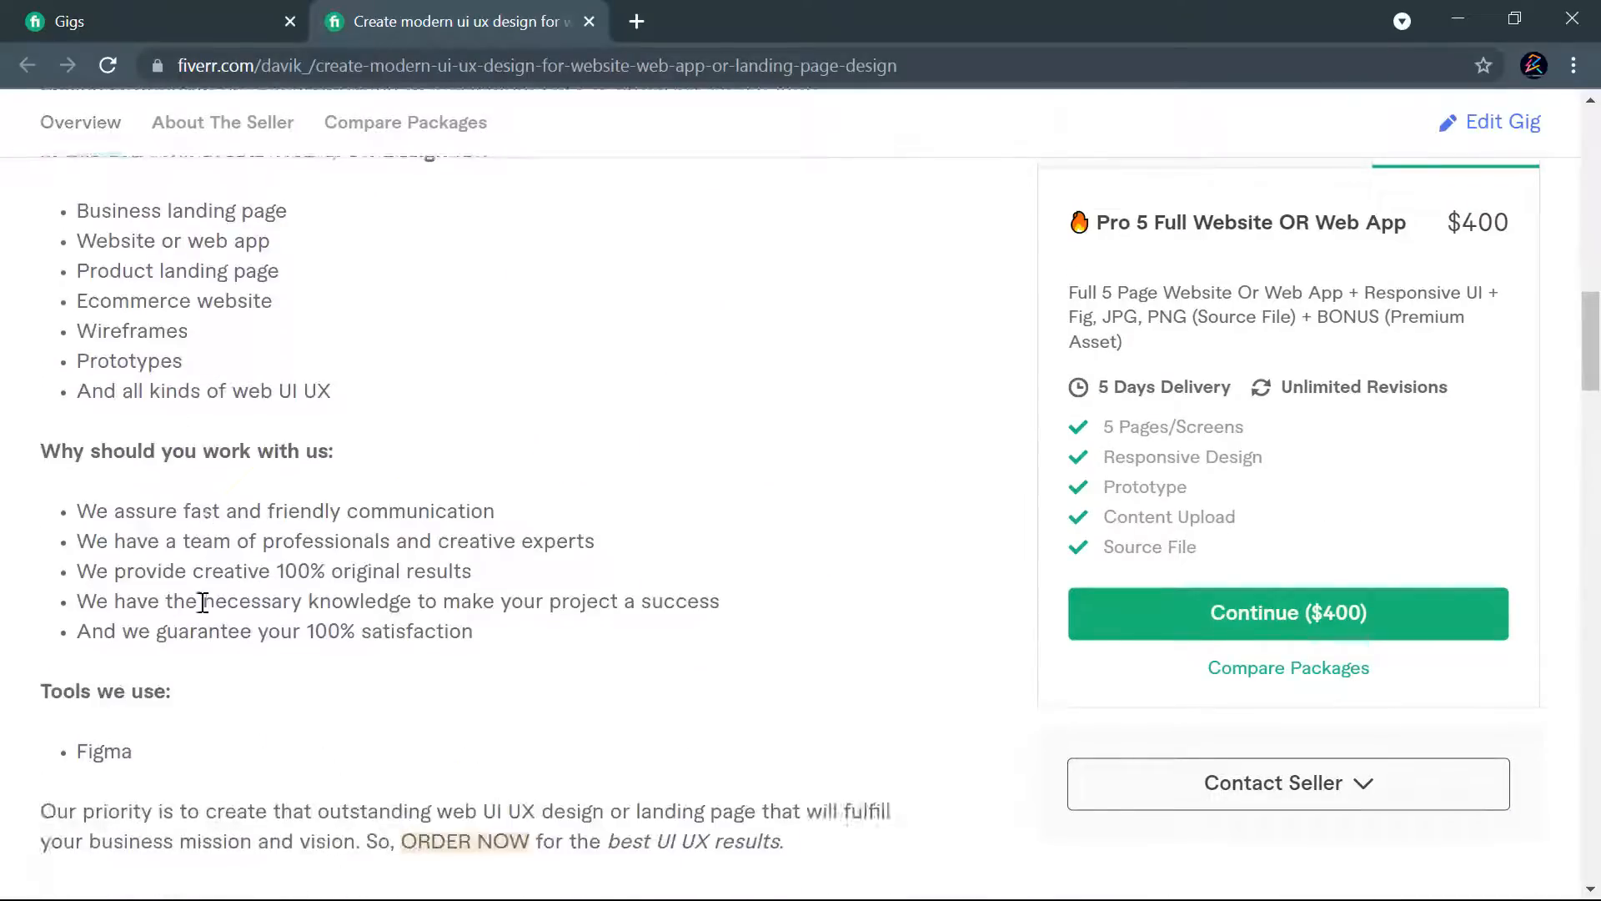
scroll(357, 537, up, 7)
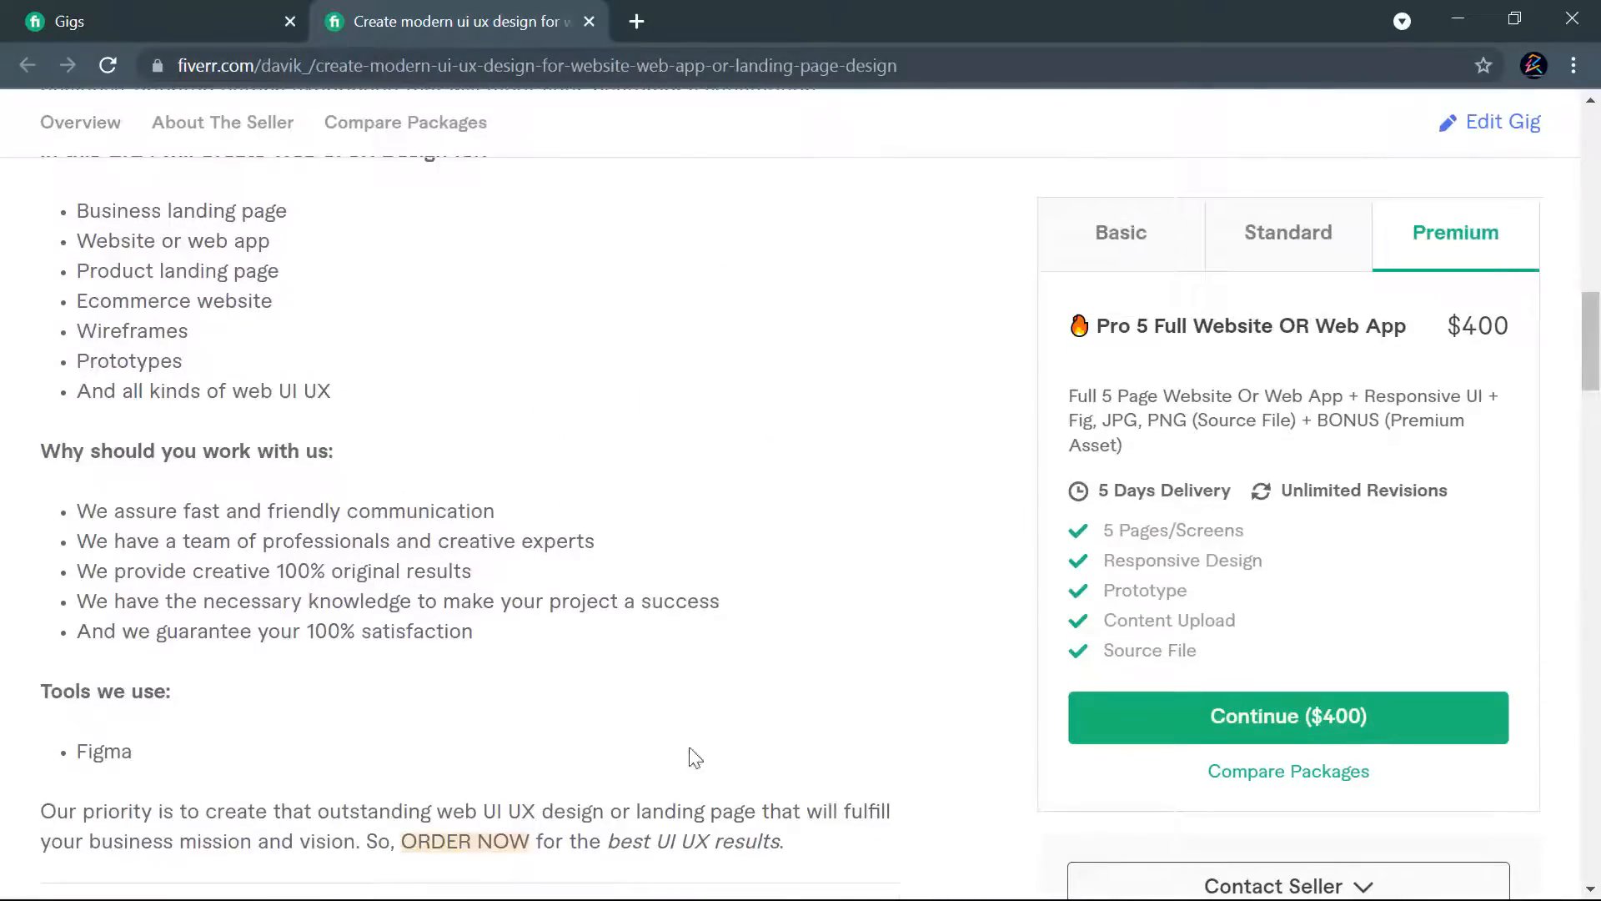
scroll(305, 634, up, 4)
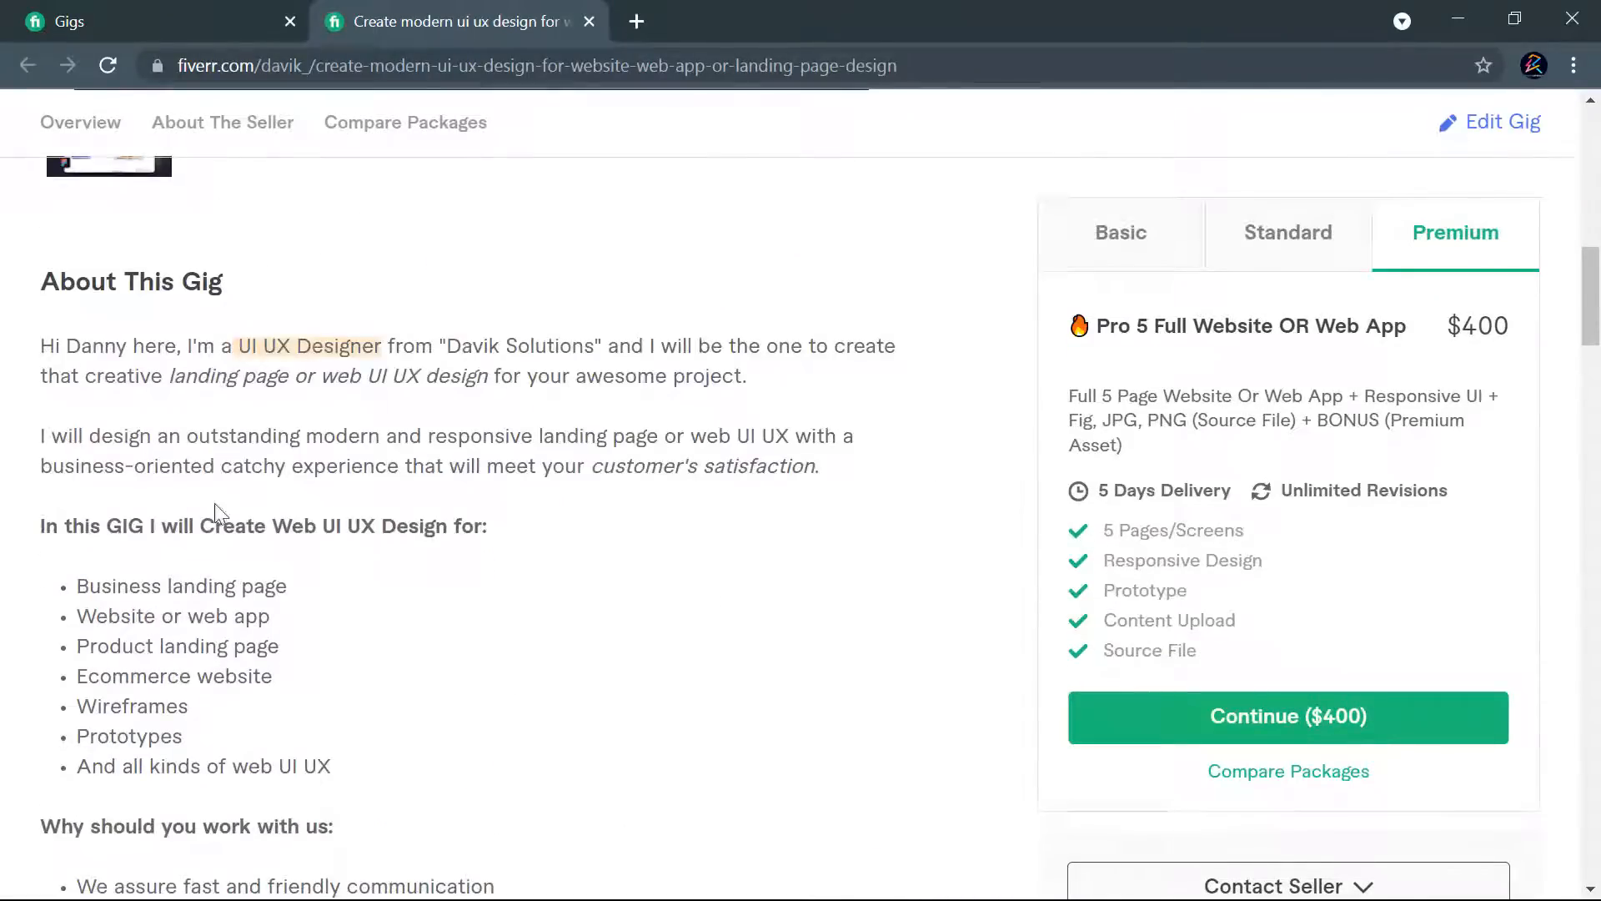
scroll(260, 474, down, 13)
scroll(473, 573, down, 20)
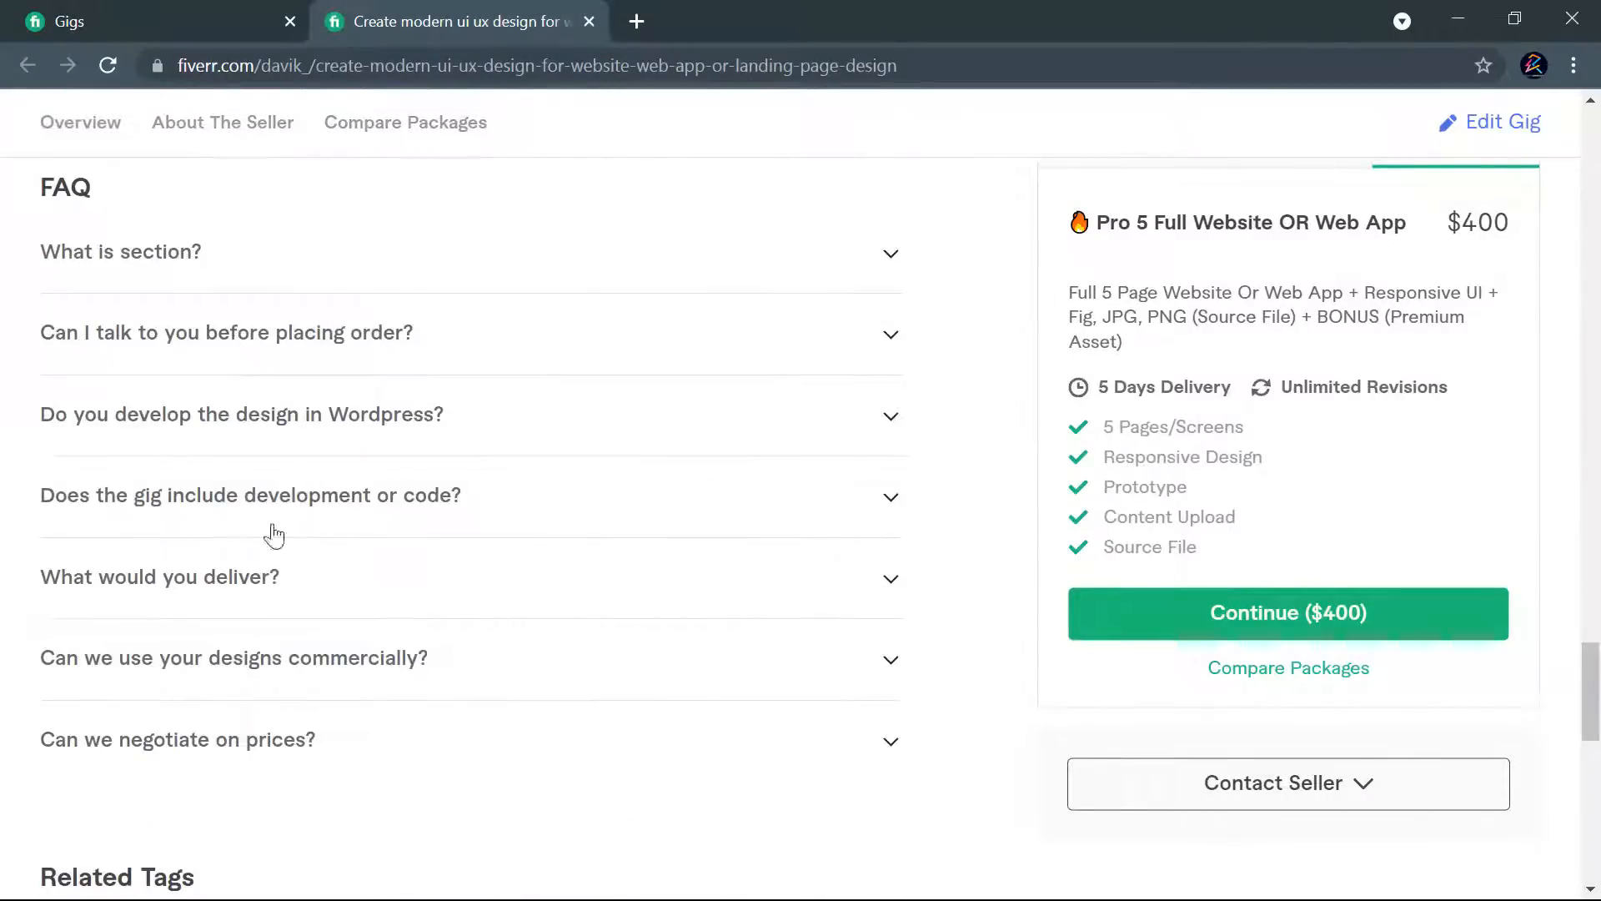
scroll(322, 475, down, 9)
scroll(458, 462, up, 3)
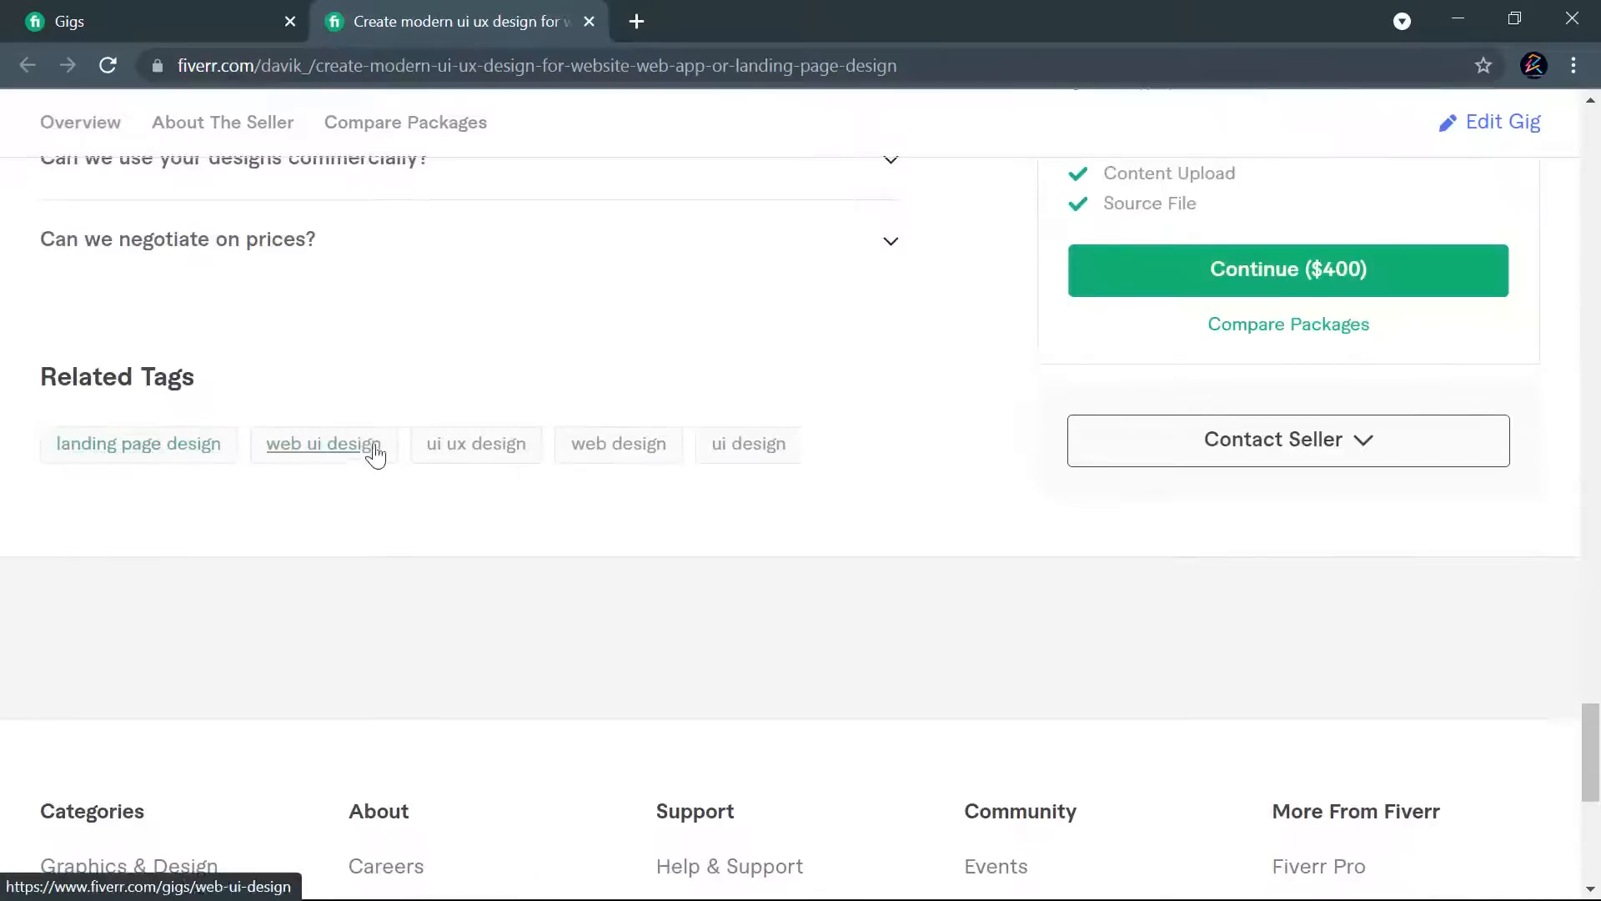
scroll(1053, 493, up, 20)
scroll(1022, 501, up, 12)
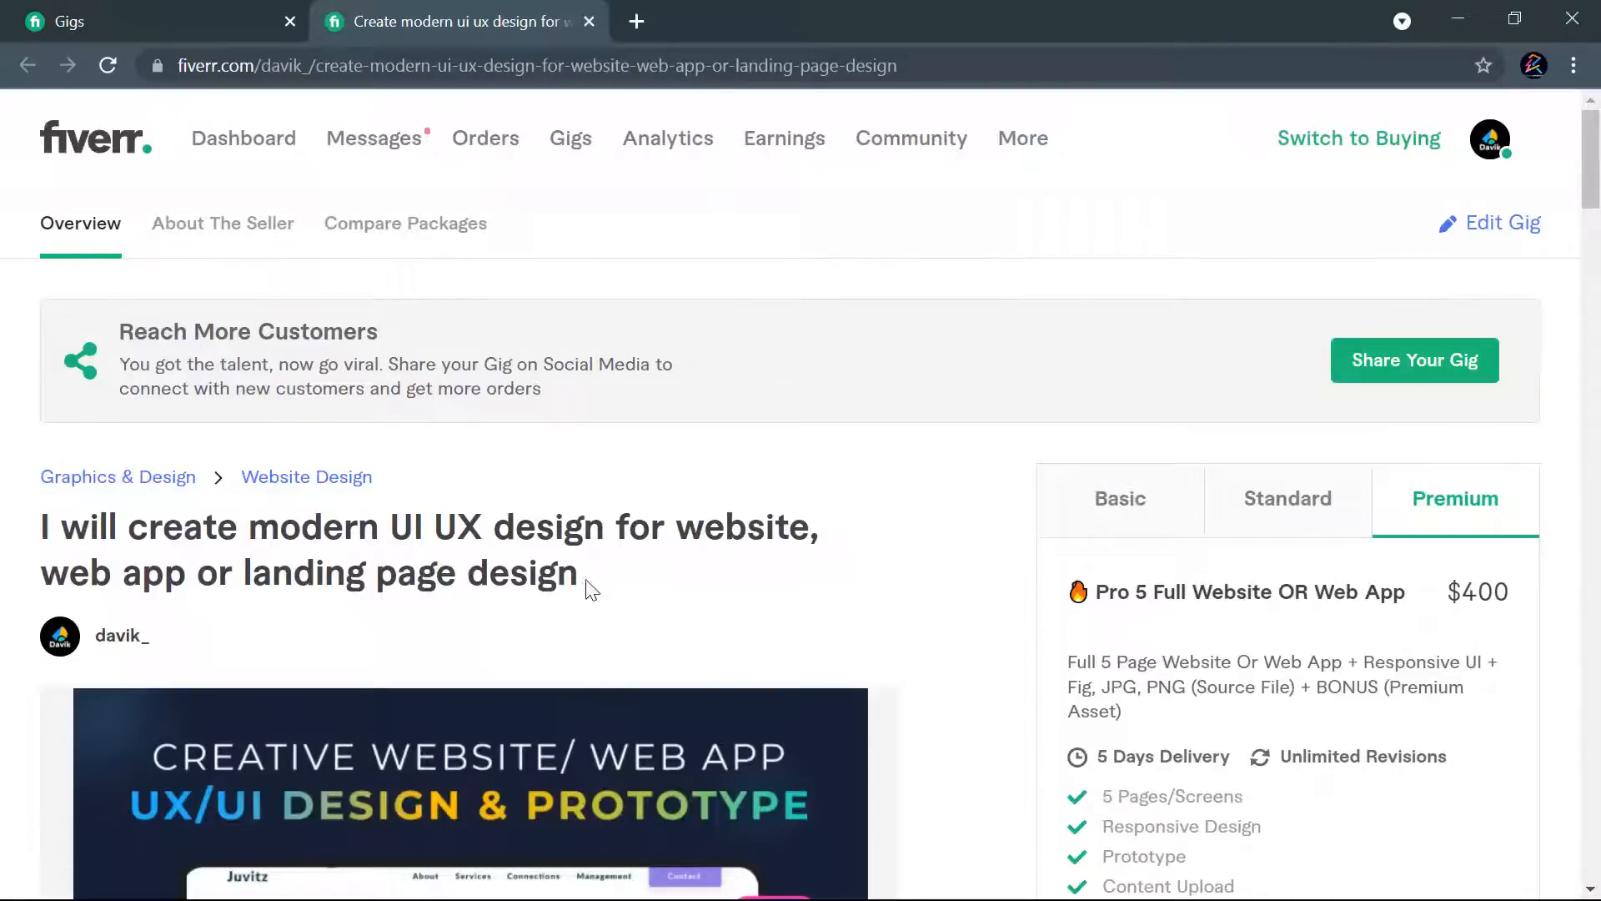
- Switch the account to buying mode and try to search for "ui ux design"
click(1353, 137)
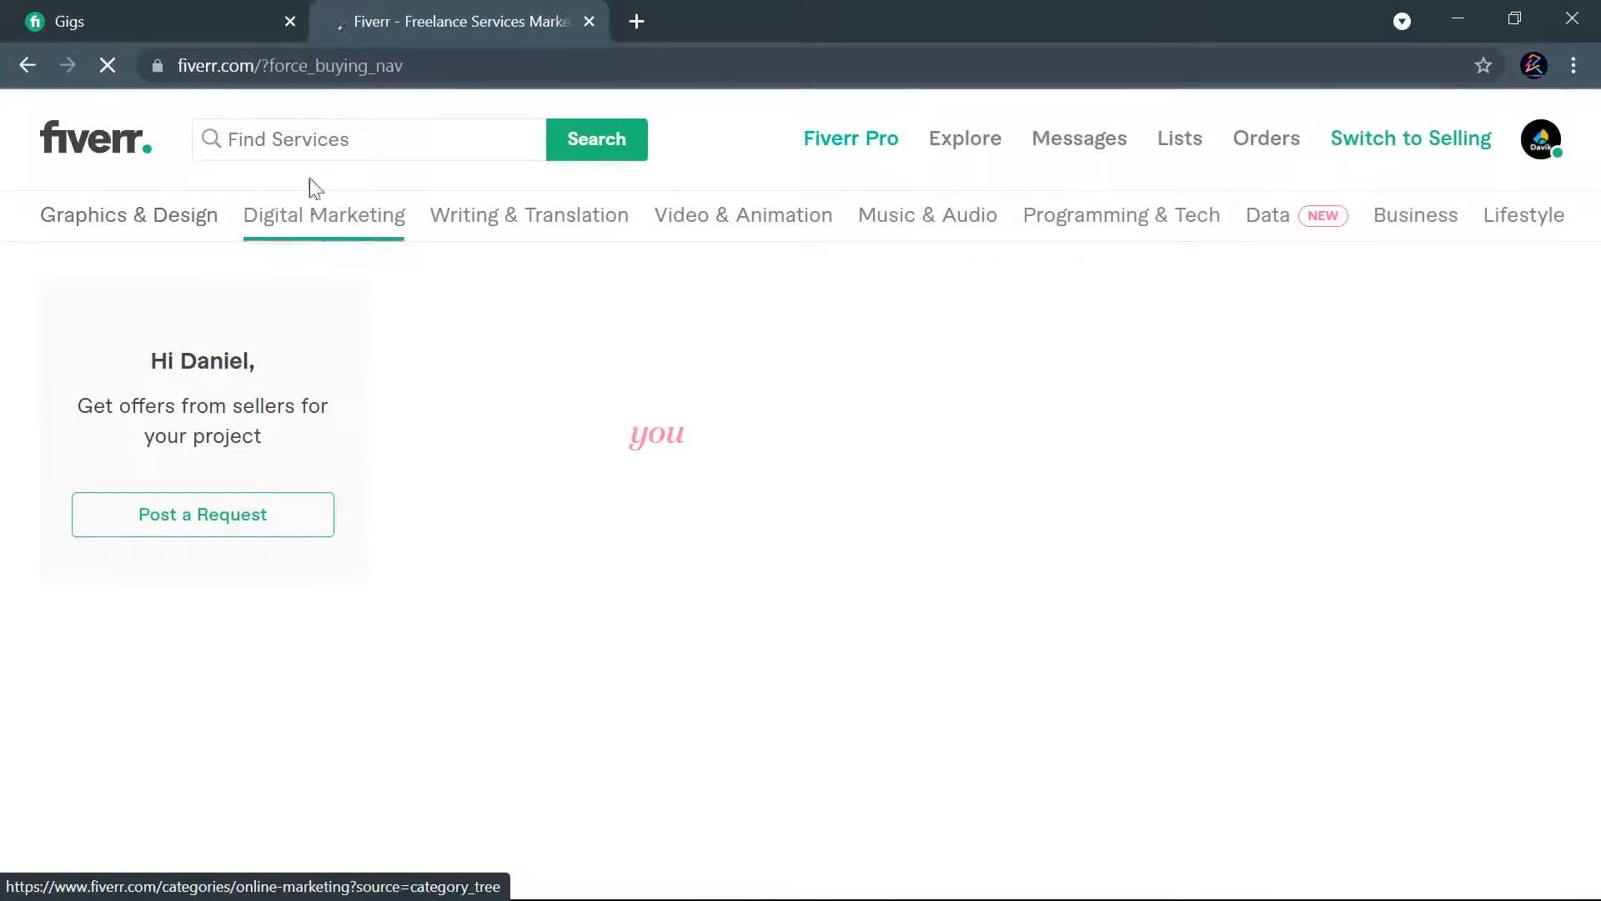
click(316, 138)
text(ui ux design)
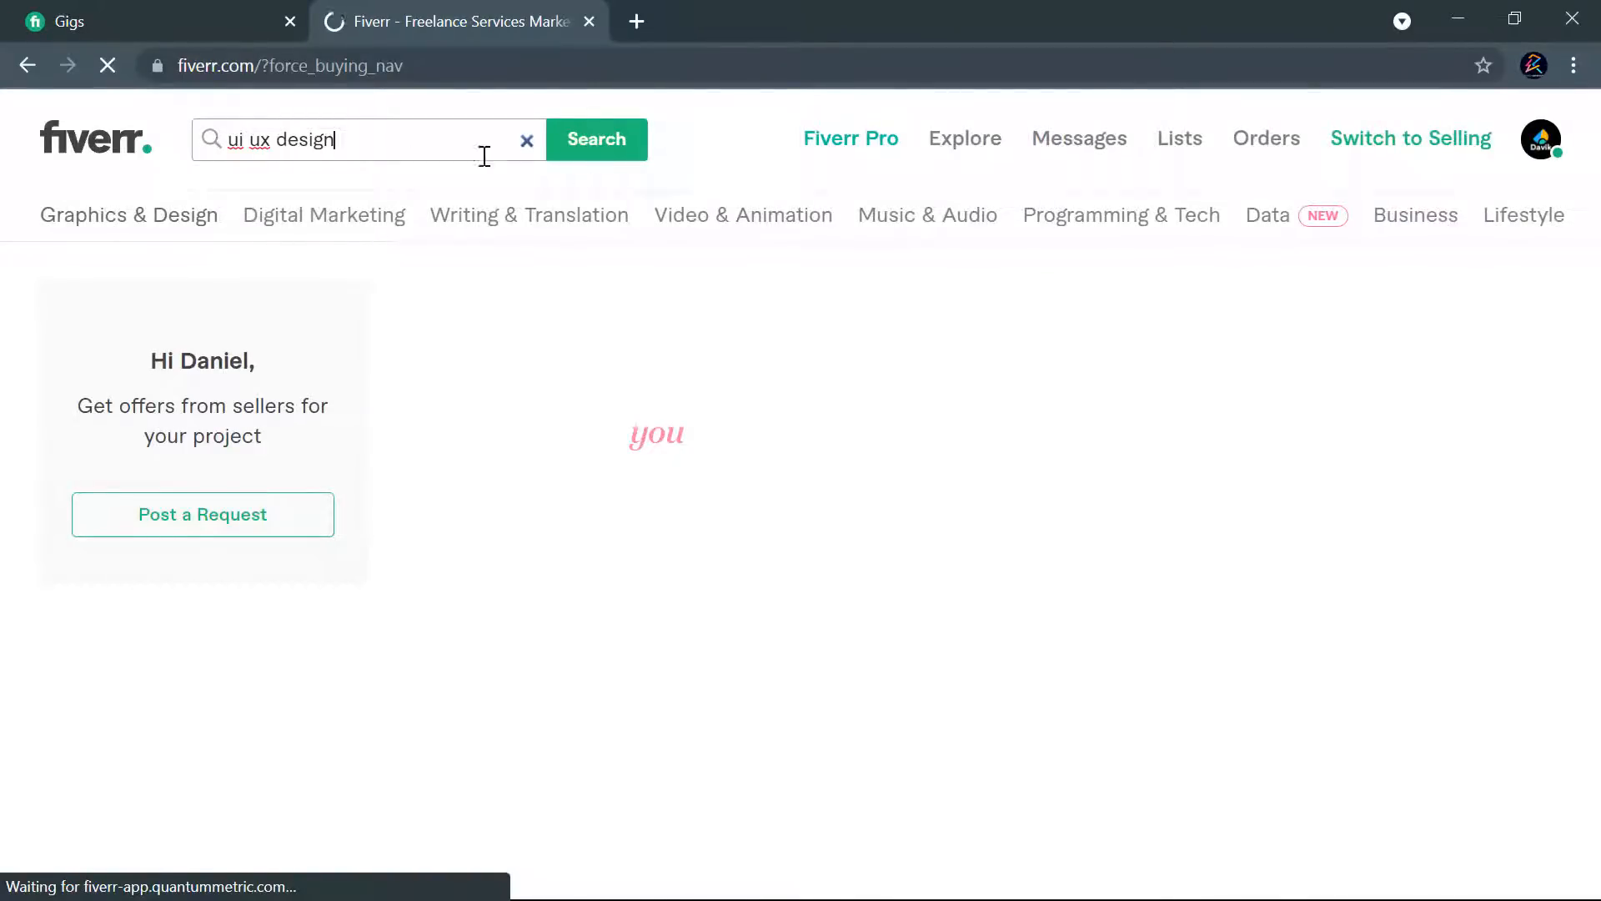
click(593, 148)
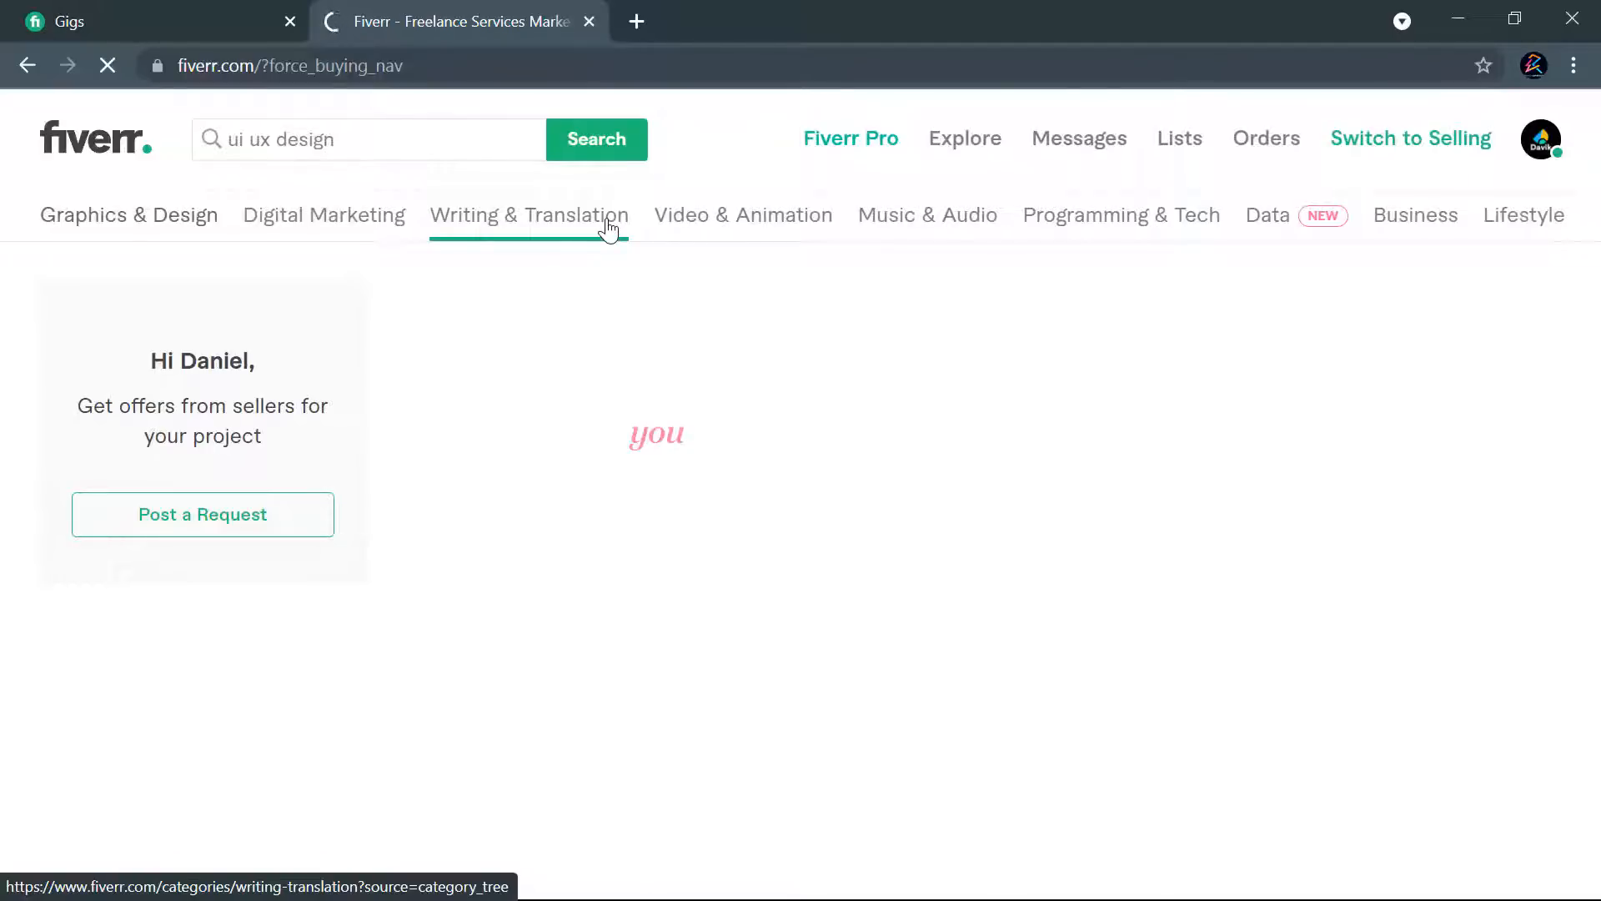
click(203, 27)
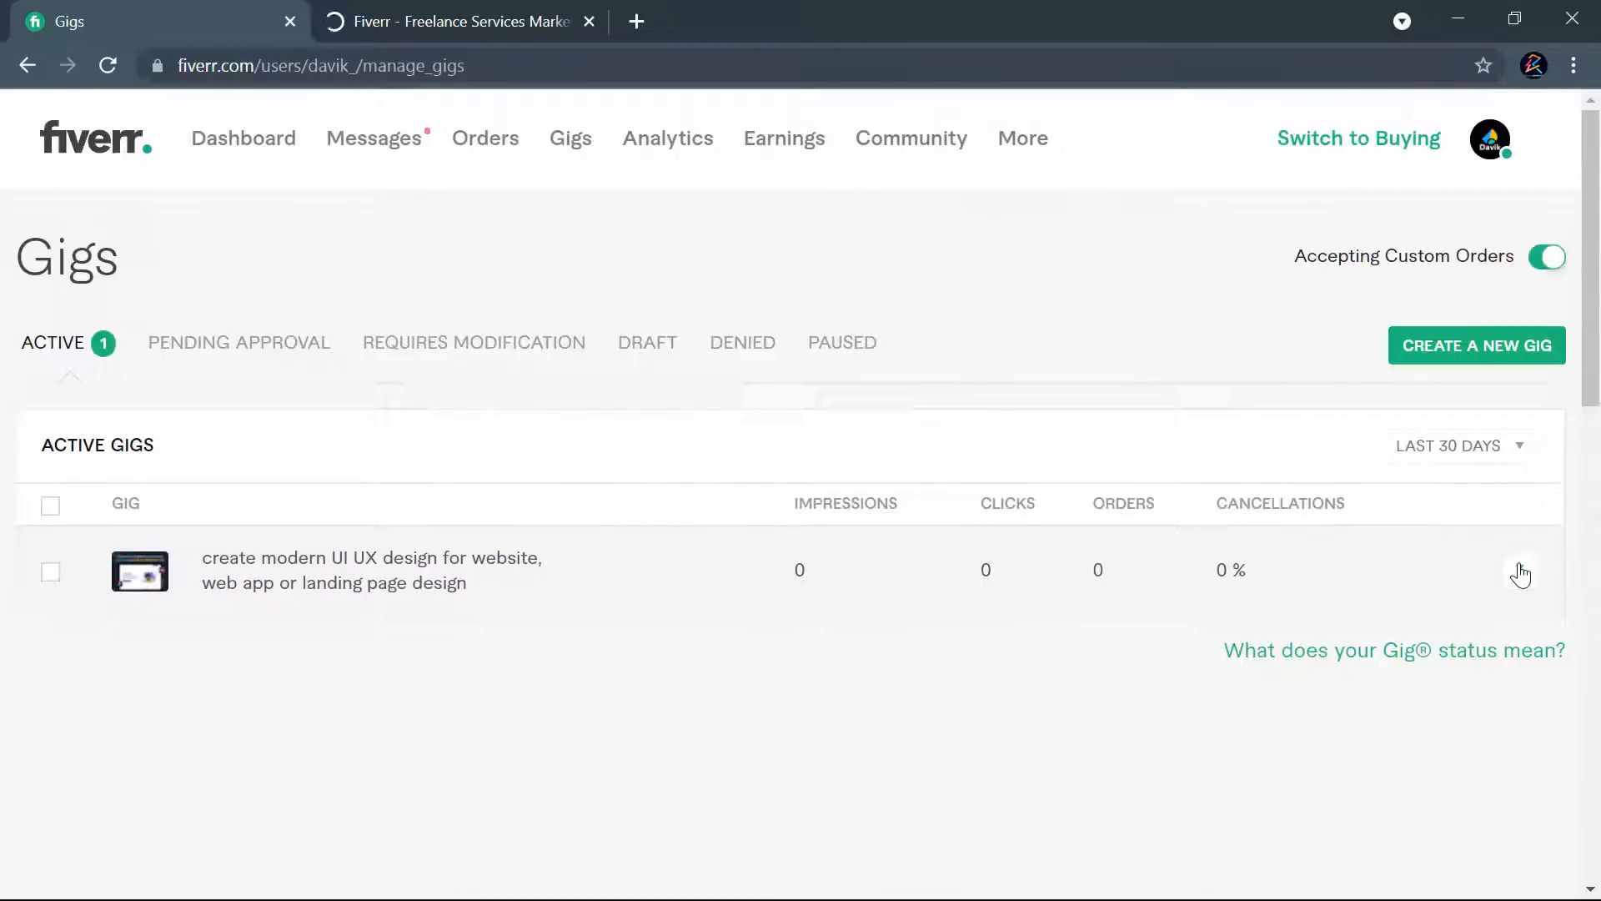
click(447, 12)
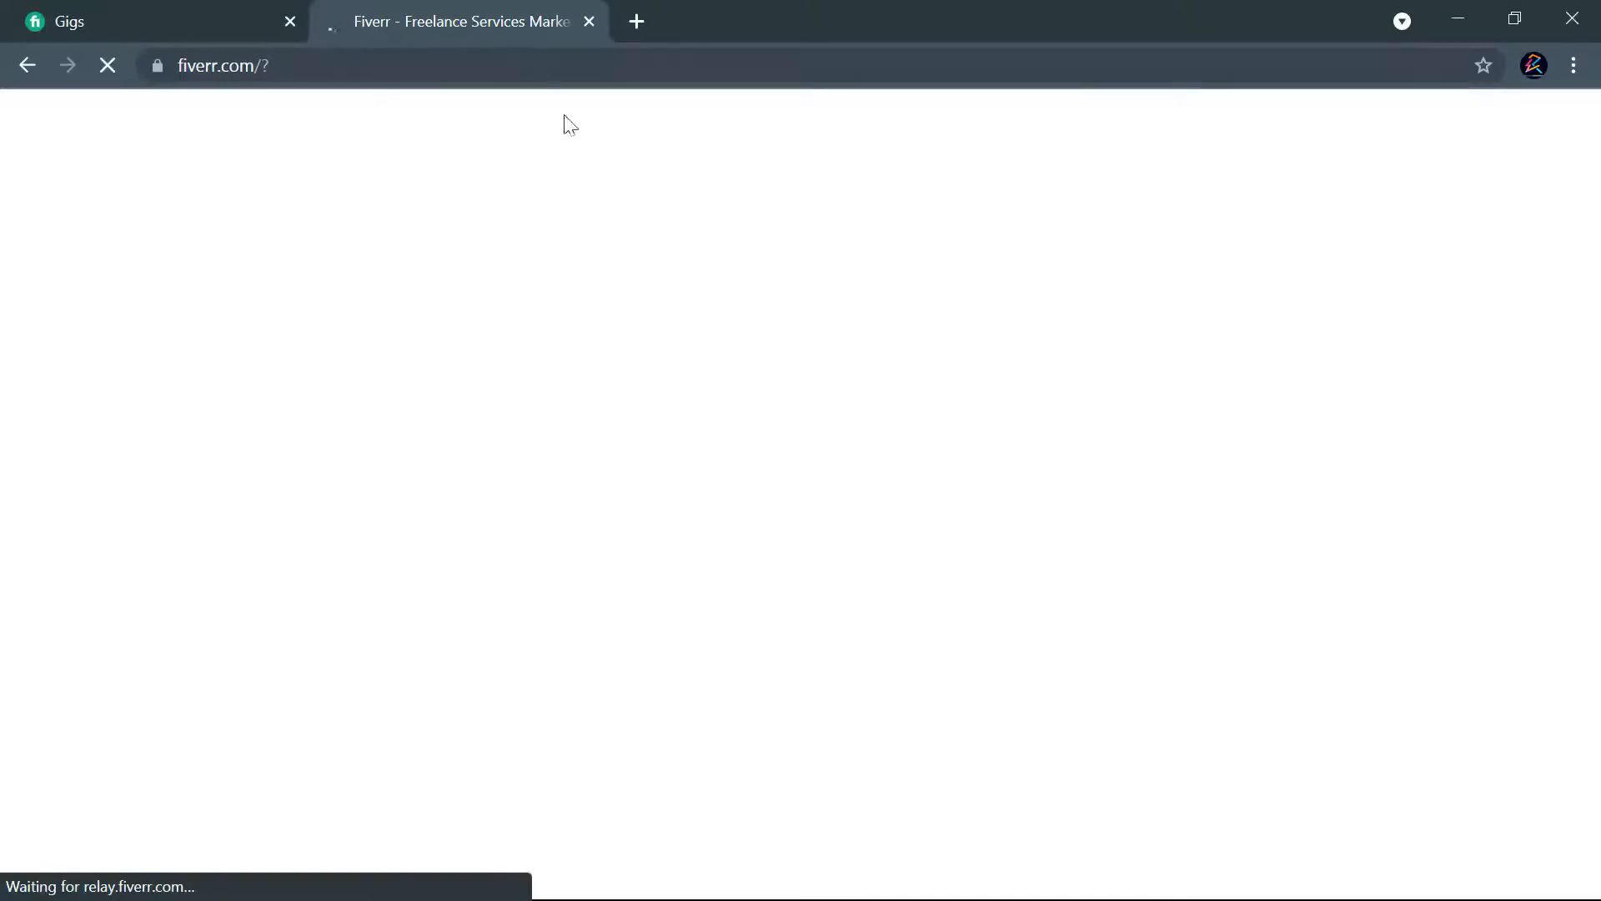
click(325, 66)
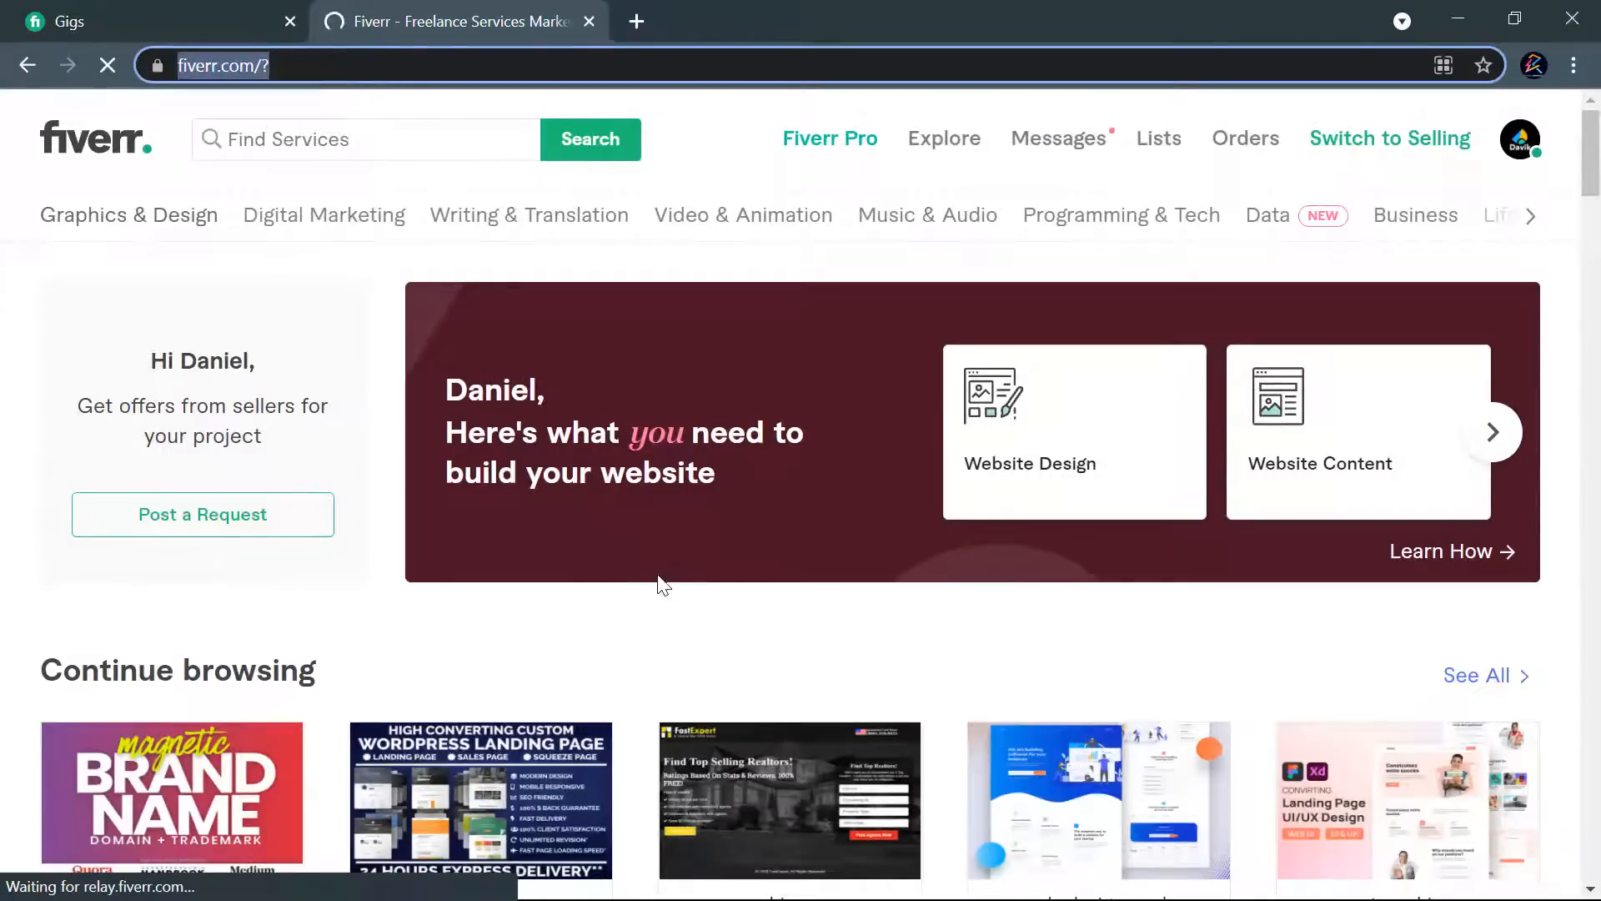
click(656, 588)
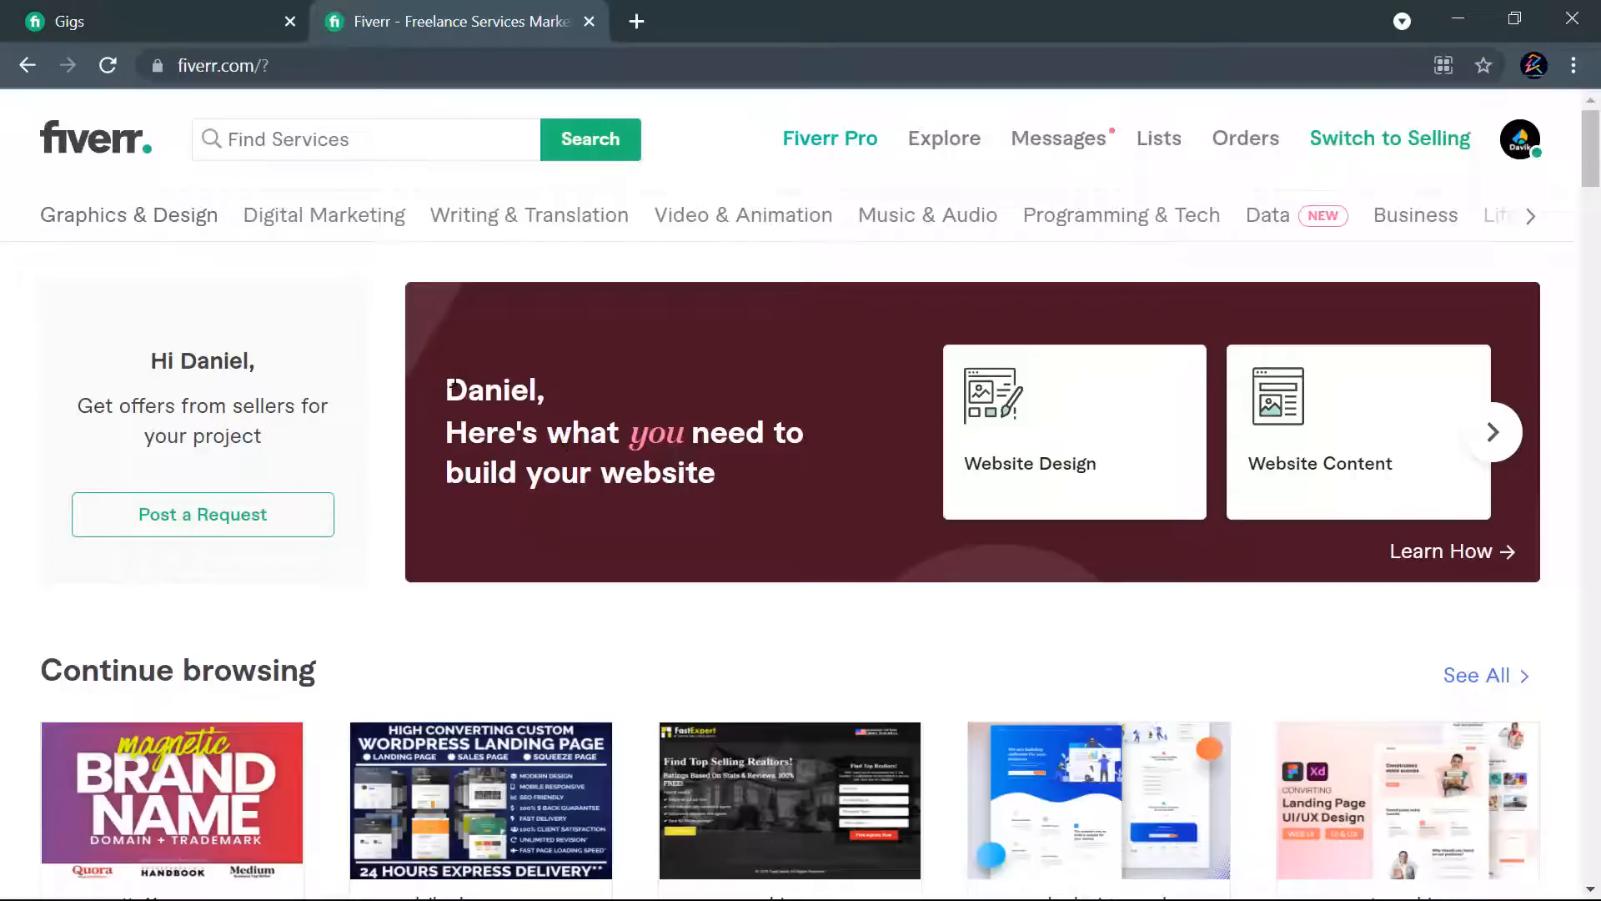
- Search the marketplace's services for "ui ux design"
click(339, 142)
text(ui ux de)
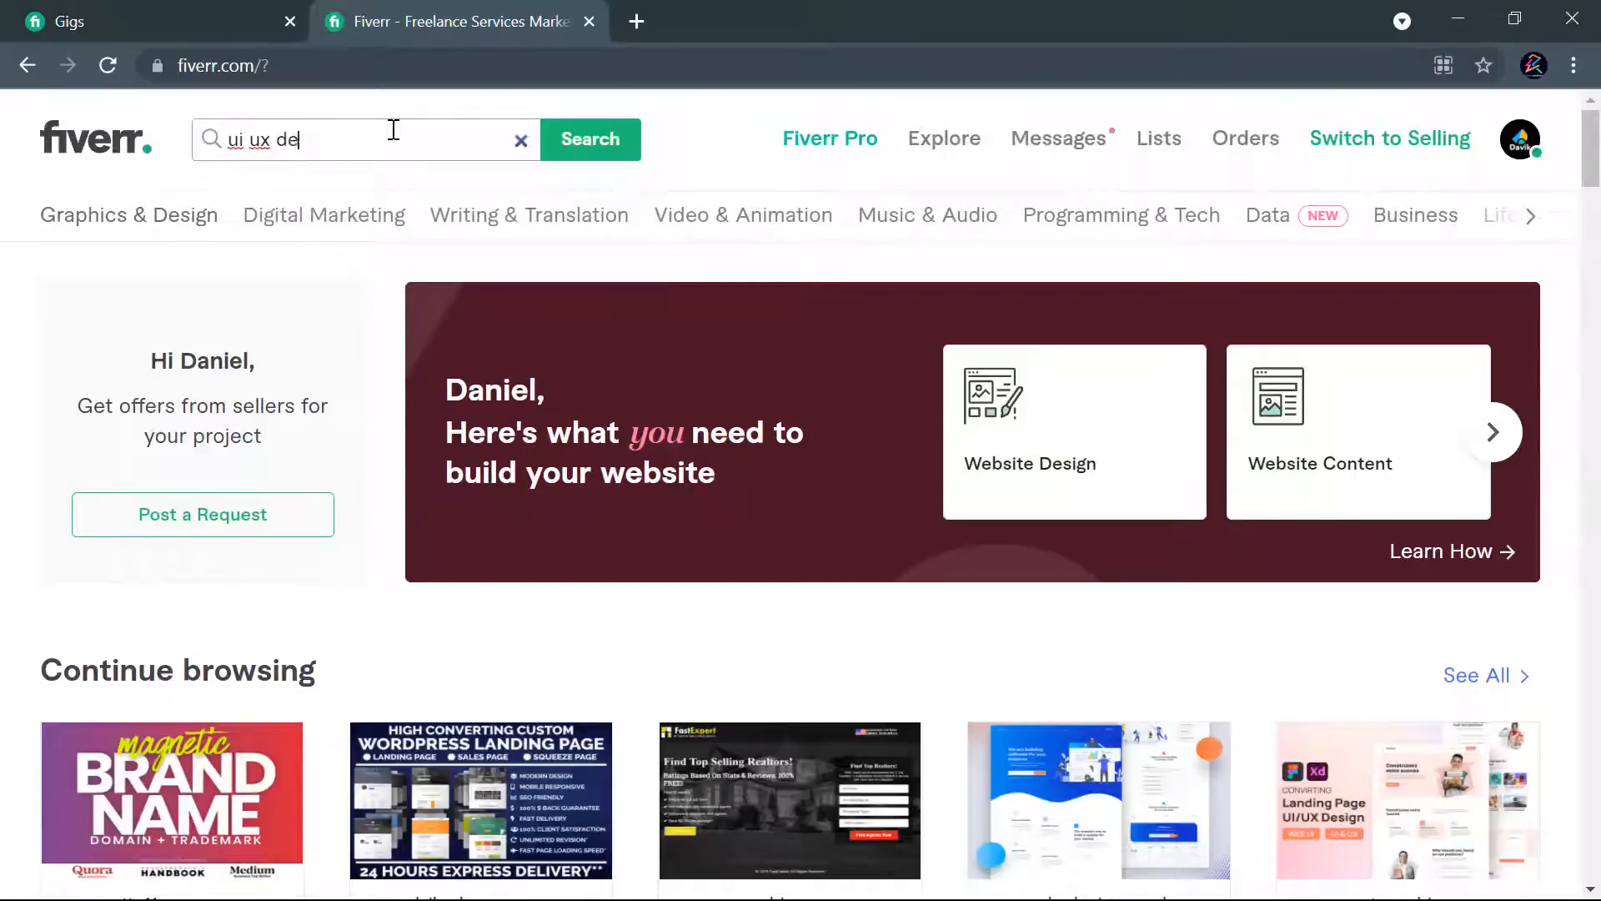
text(sign)
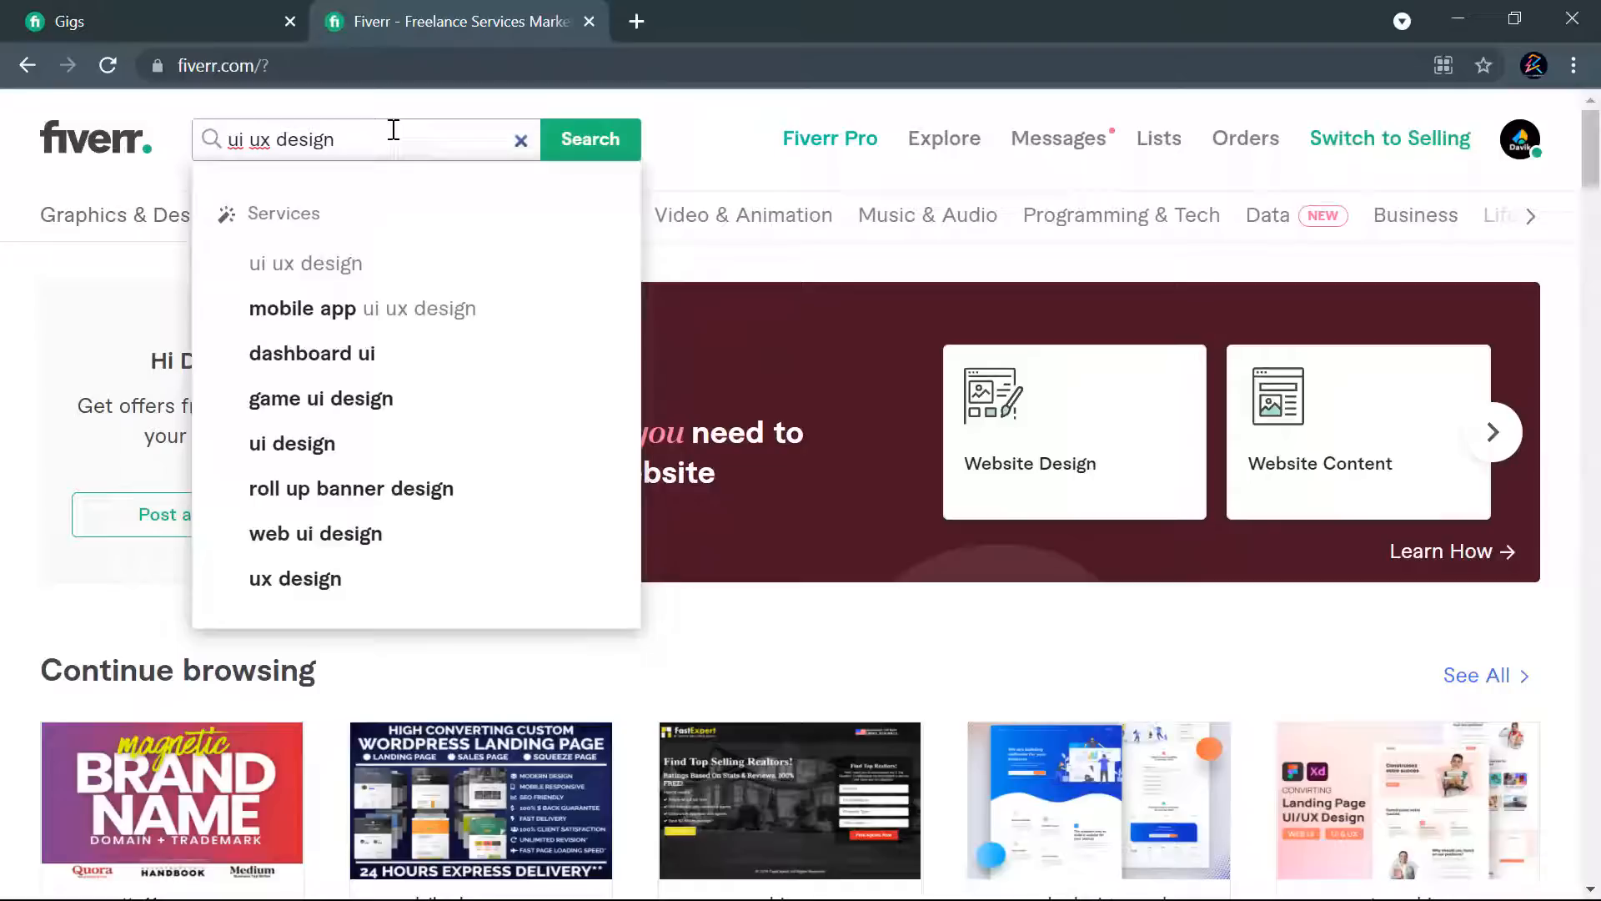
click(575, 150)
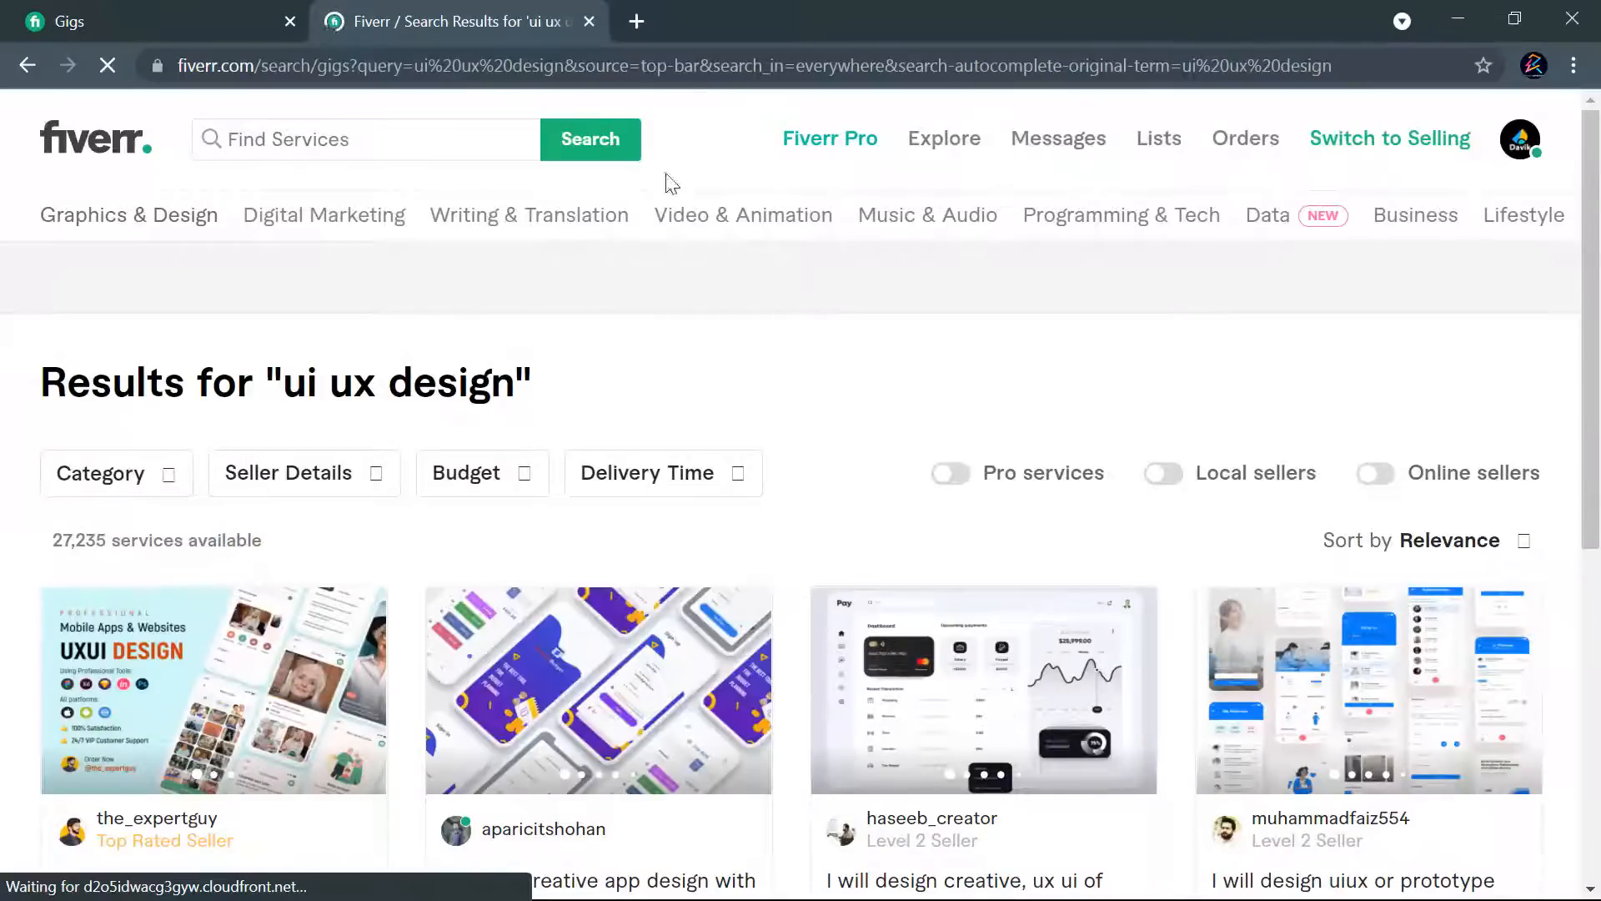
- Look through the "ui ux design" search results, examining the competing gigs' sellers, ratings and starting prices
scroll(1435, 452, down, 6)
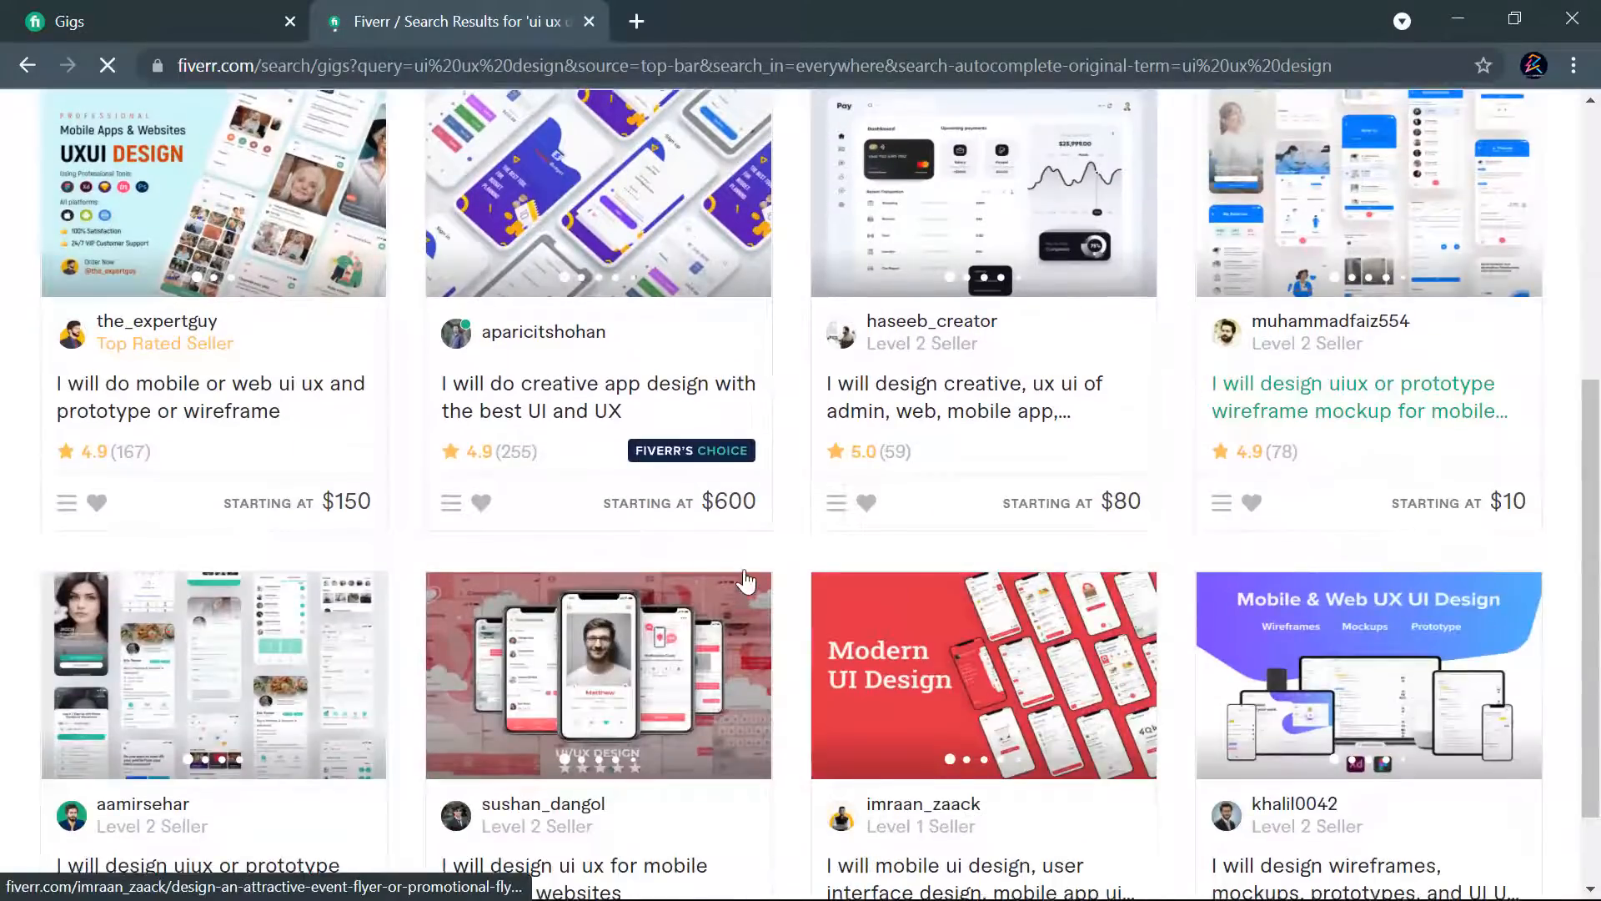
scroll(901, 526, down, 7)
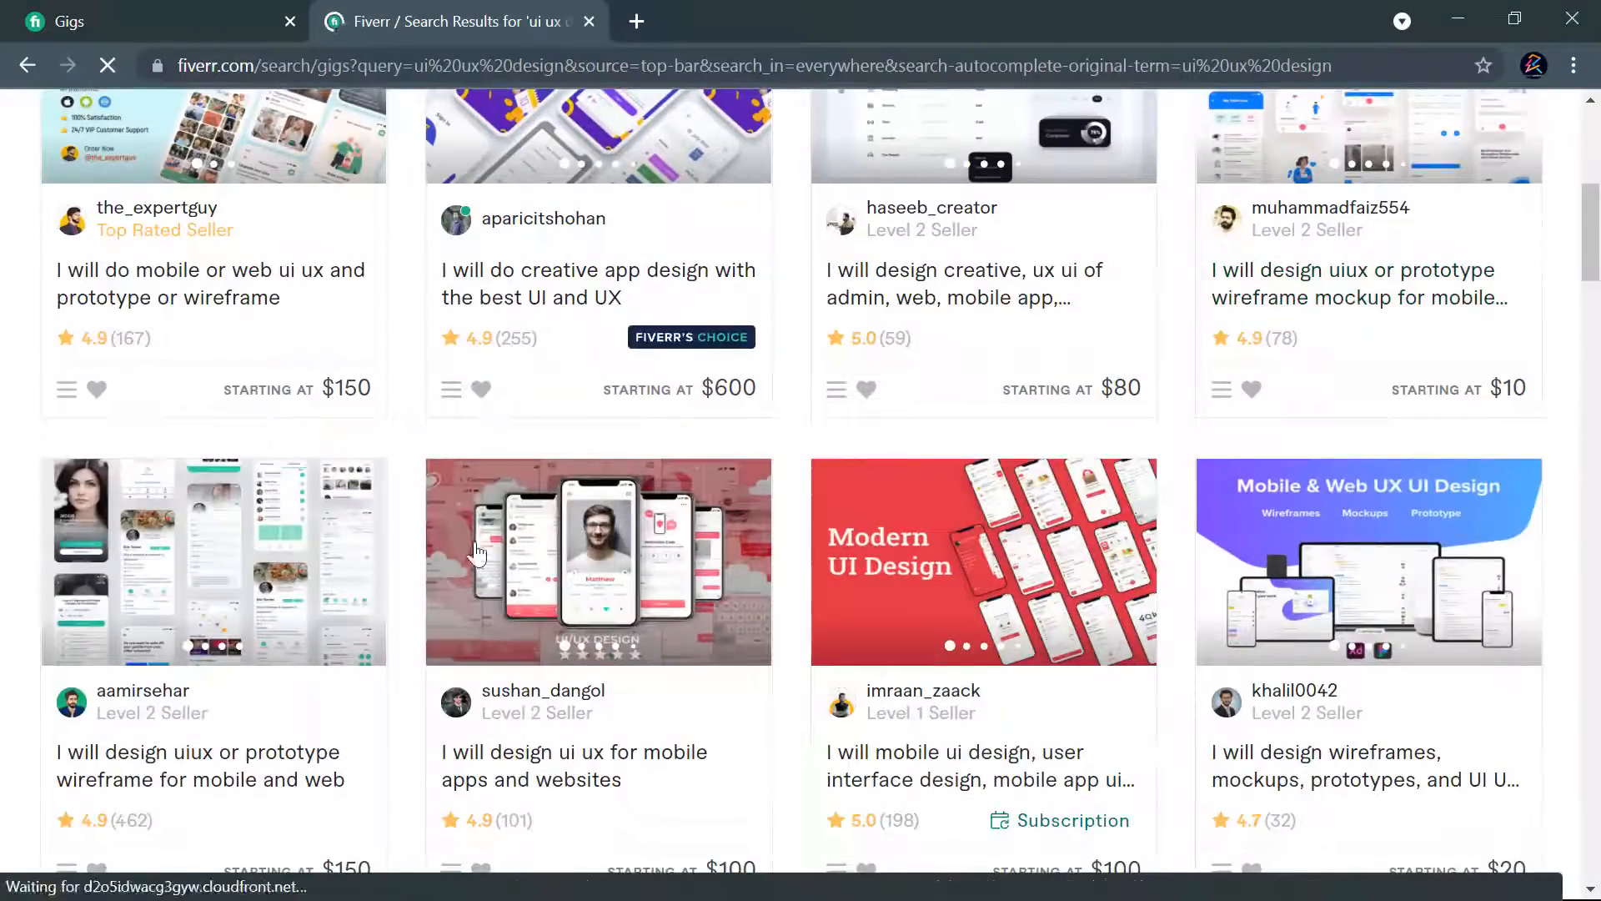
scroll(727, 550, down, 9)
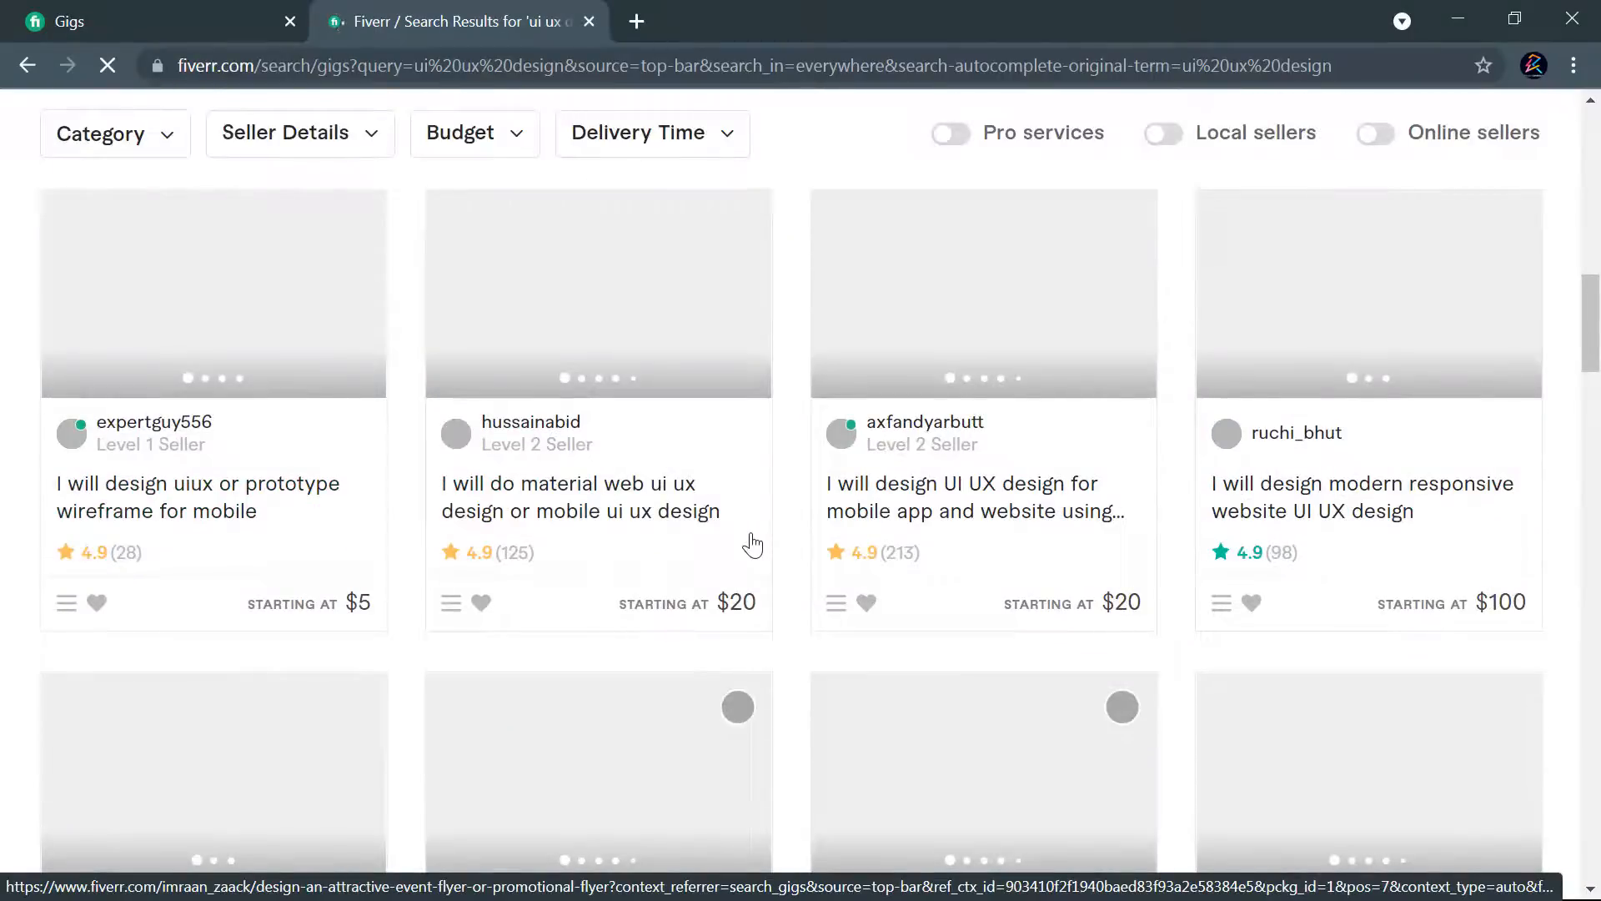
scroll(993, 517, down, 9)
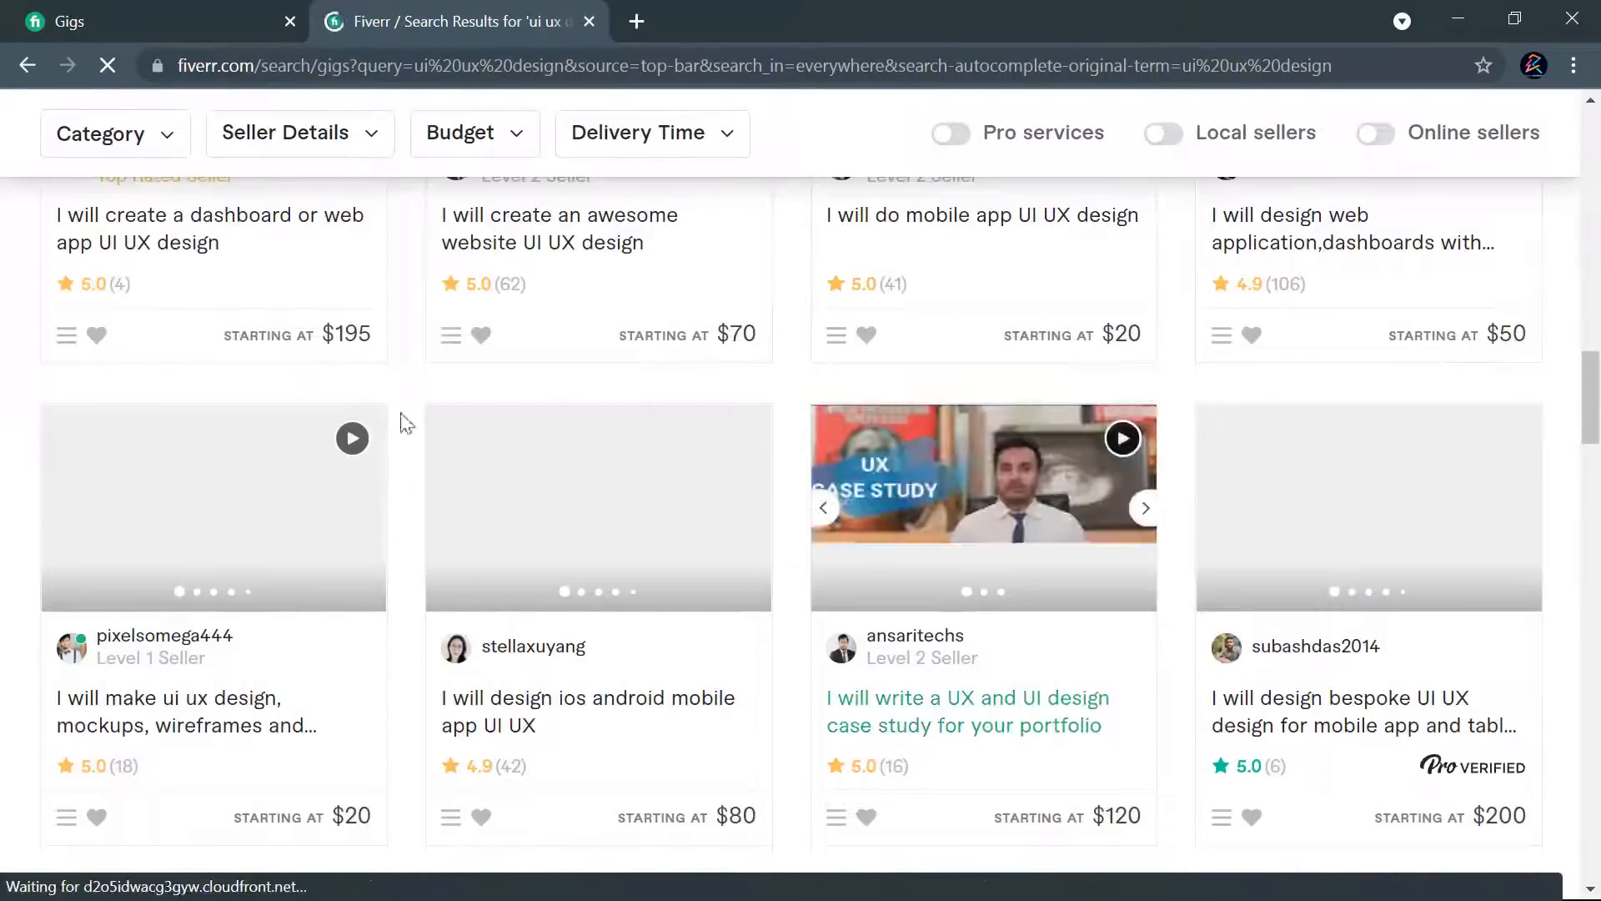
scroll(1311, 563, up, 5)
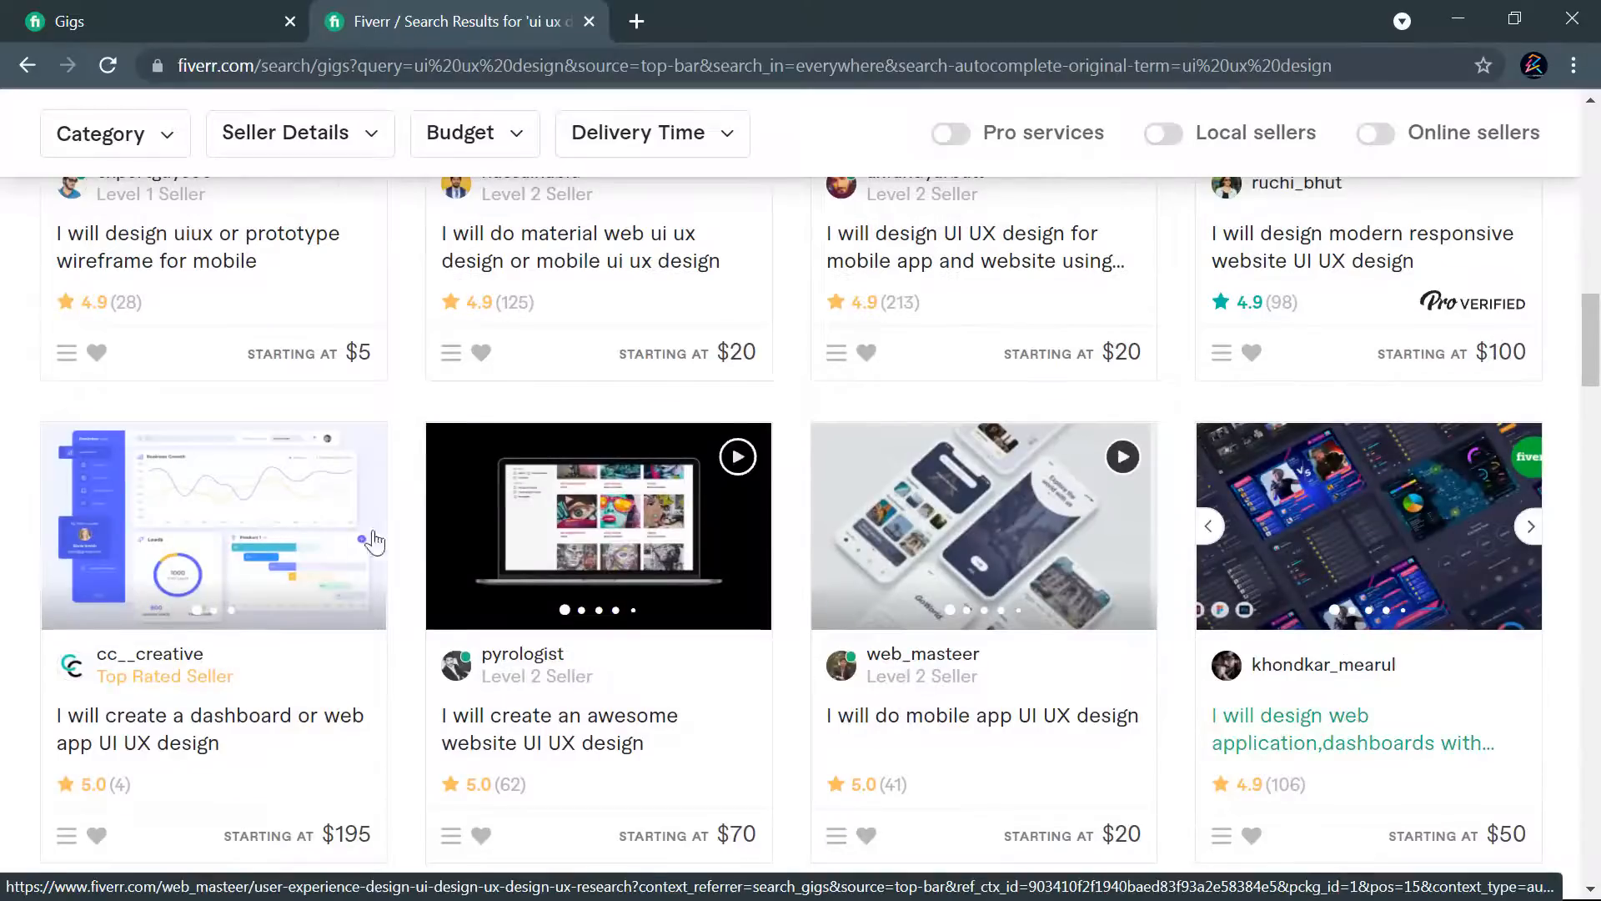
scroll(1311, 563, down, 10)
scroll(1429, 481, down, 10)
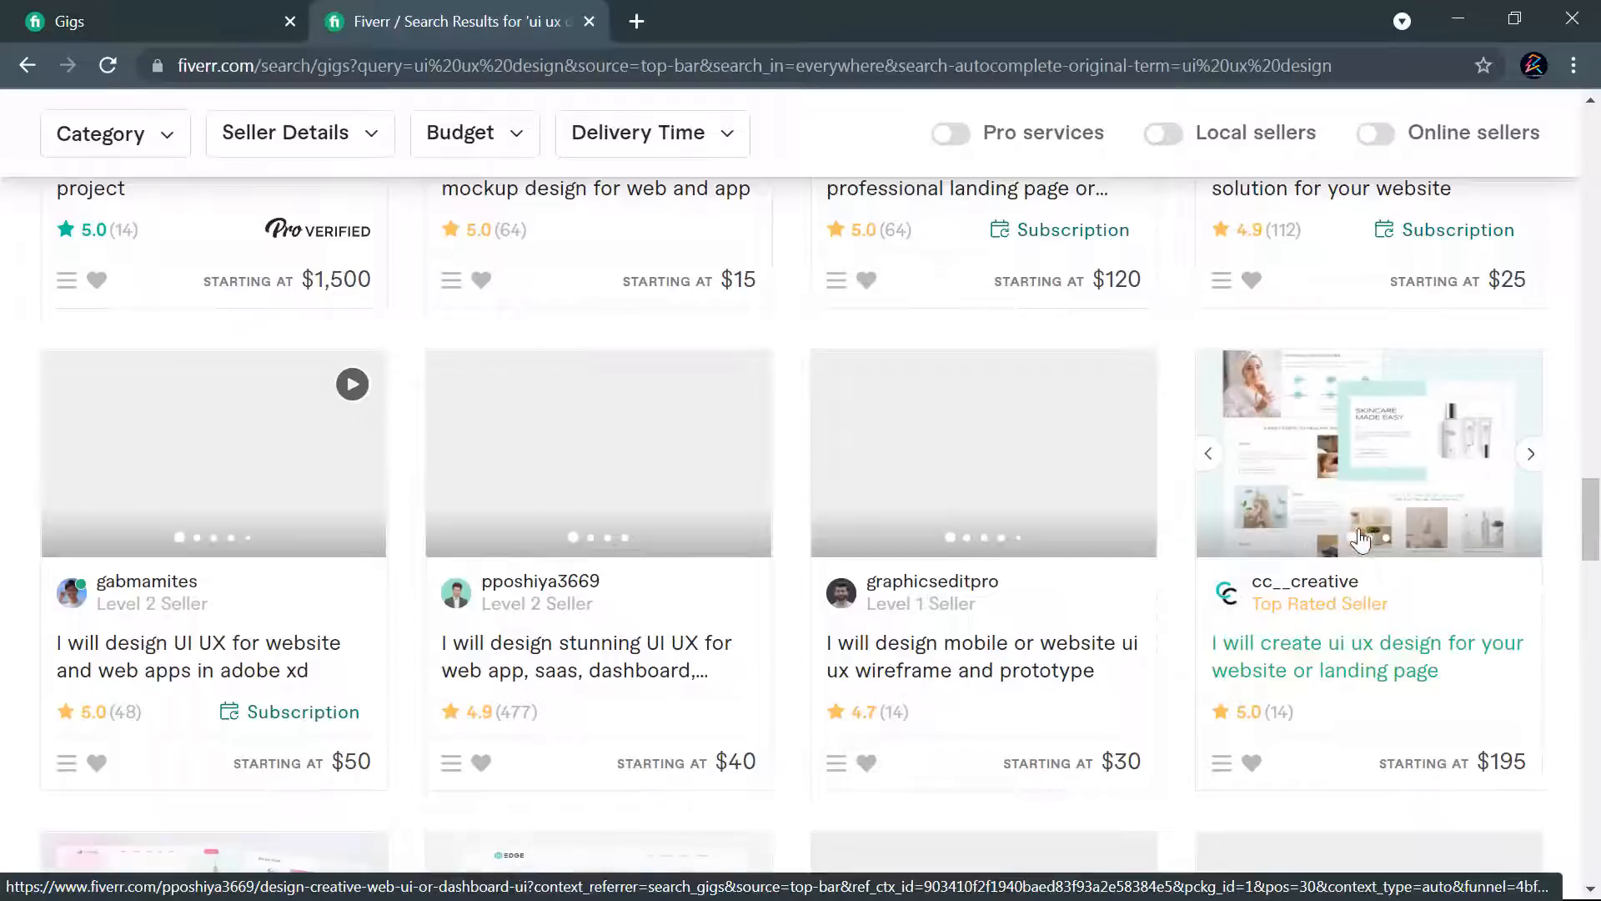
scroll(1146, 489, down, 6)
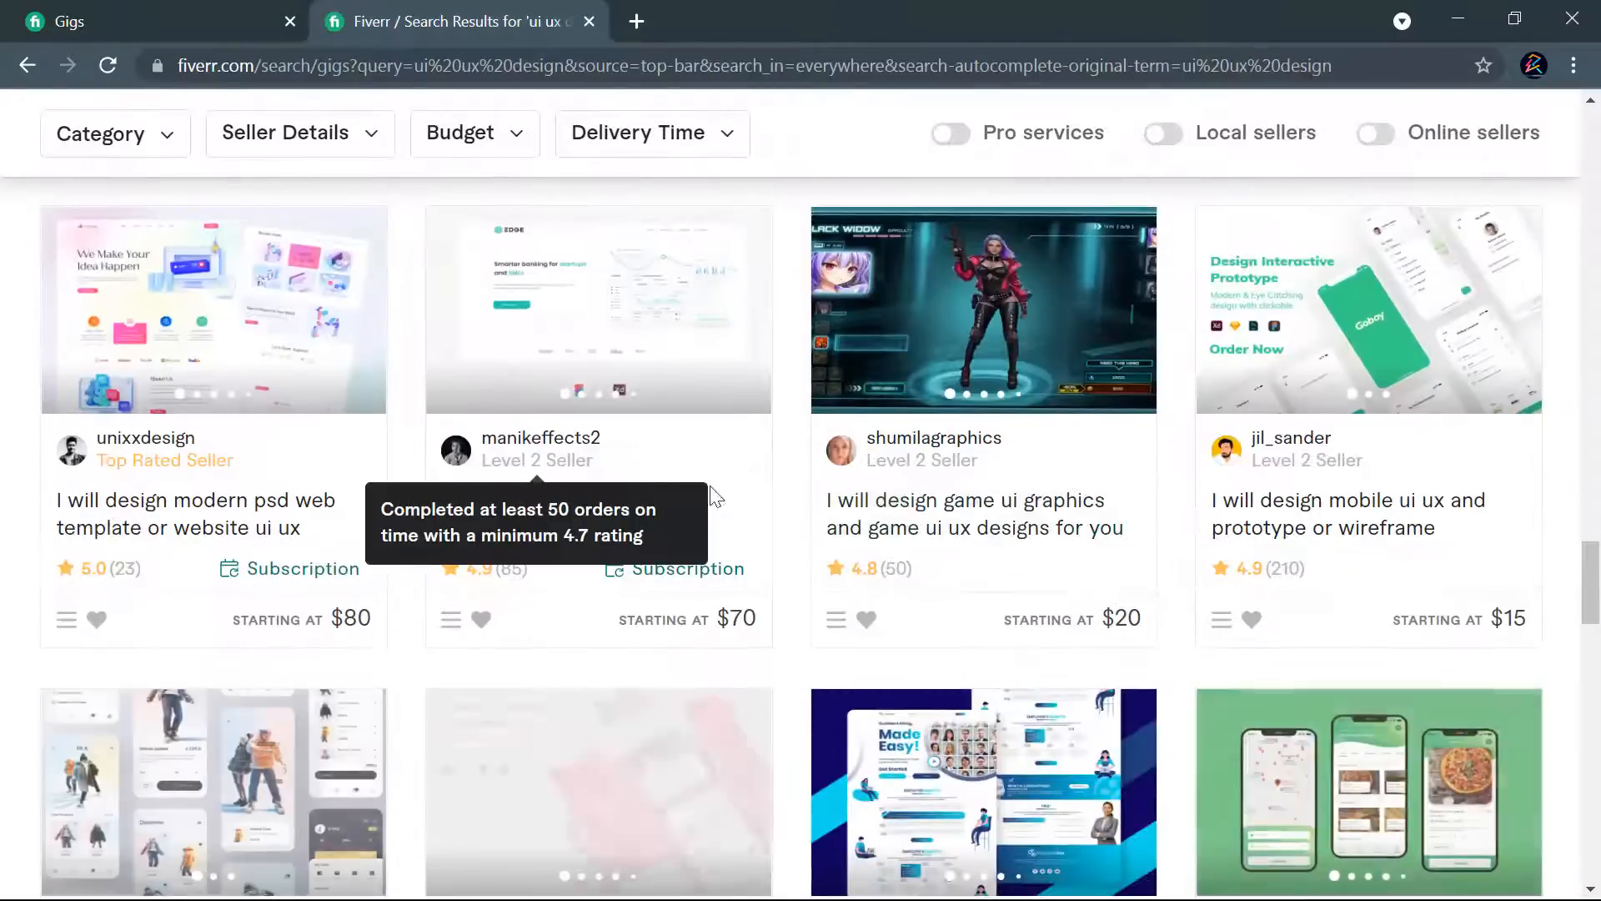
scroll(648, 486, down, 5)
scroll(1265, 497, down, 4)
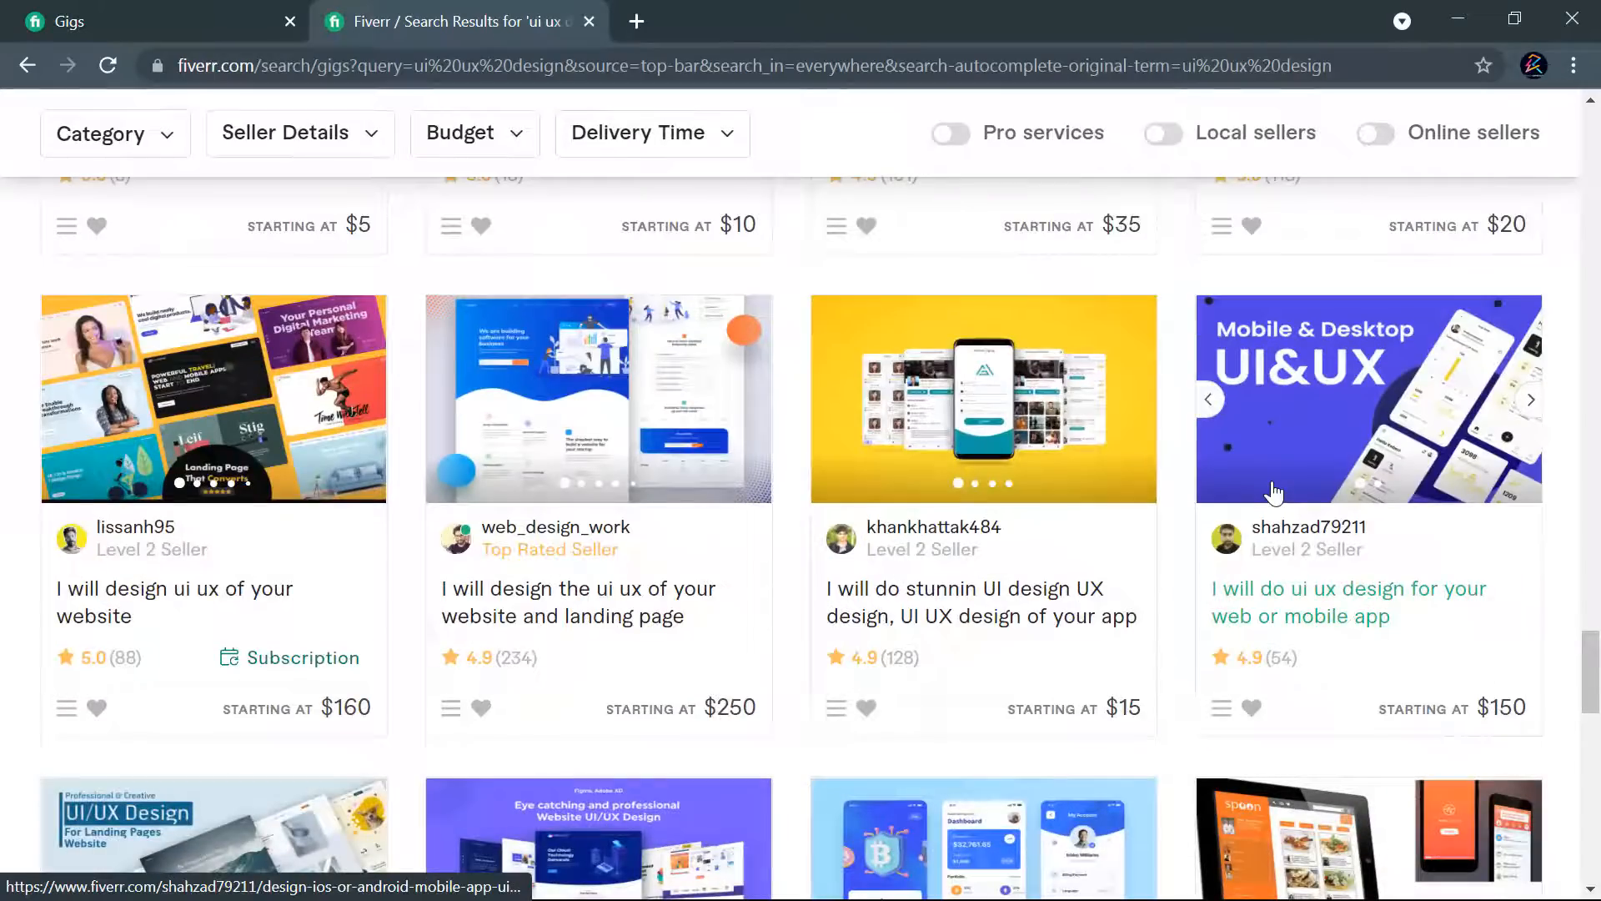
scroll(1274, 492, down, 5)
scroll(1273, 288, up, 20)
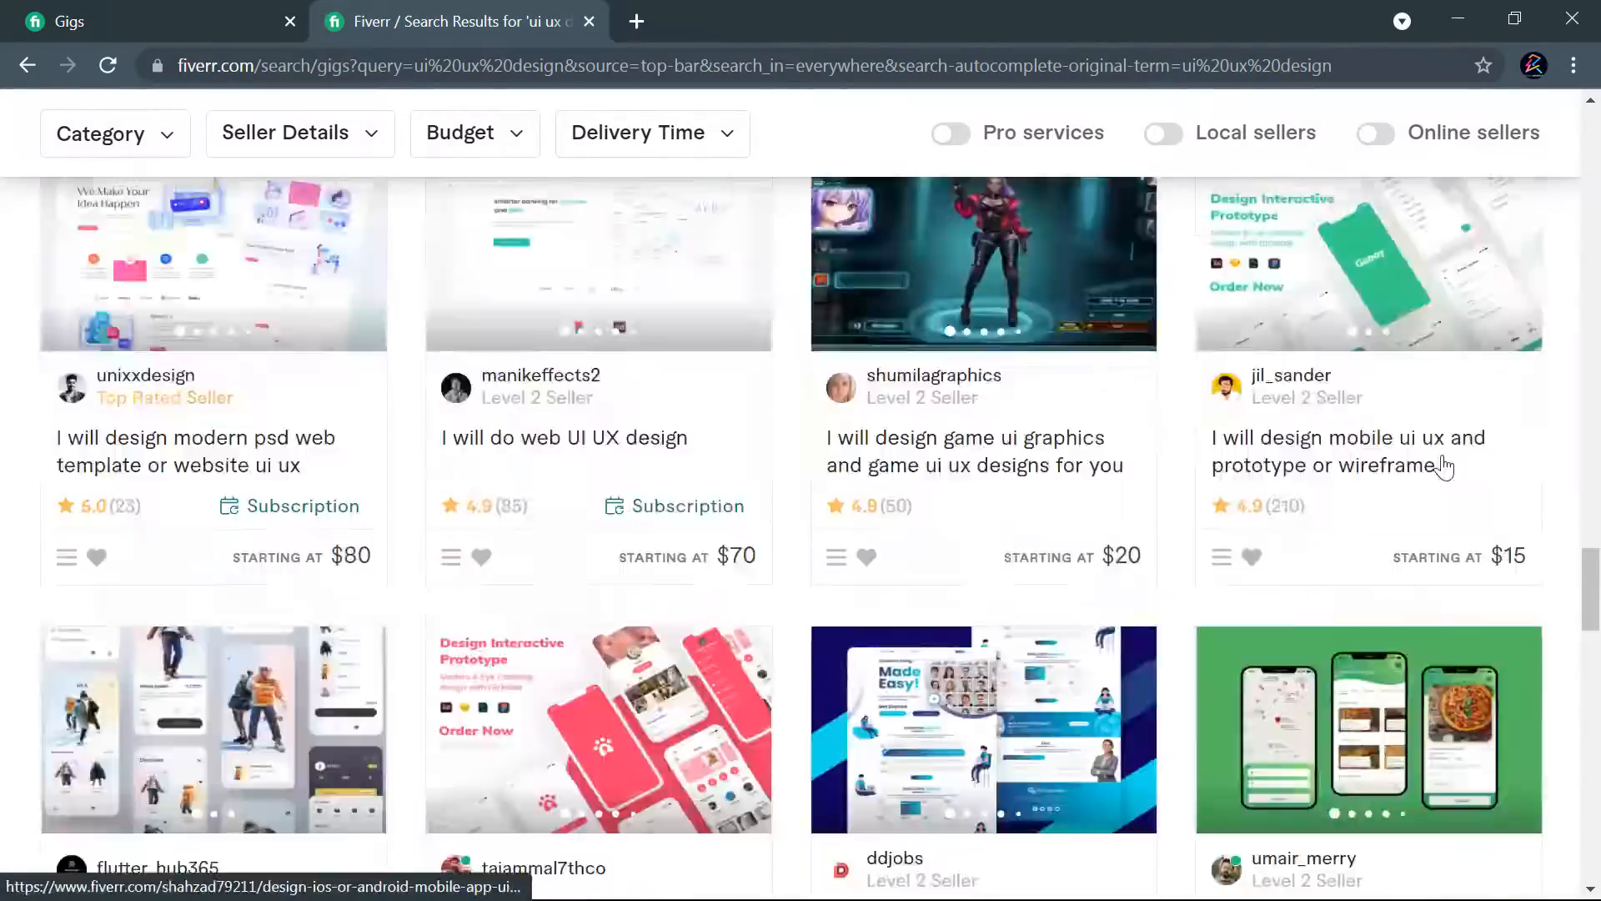
scroll(1449, 460, up, 20)
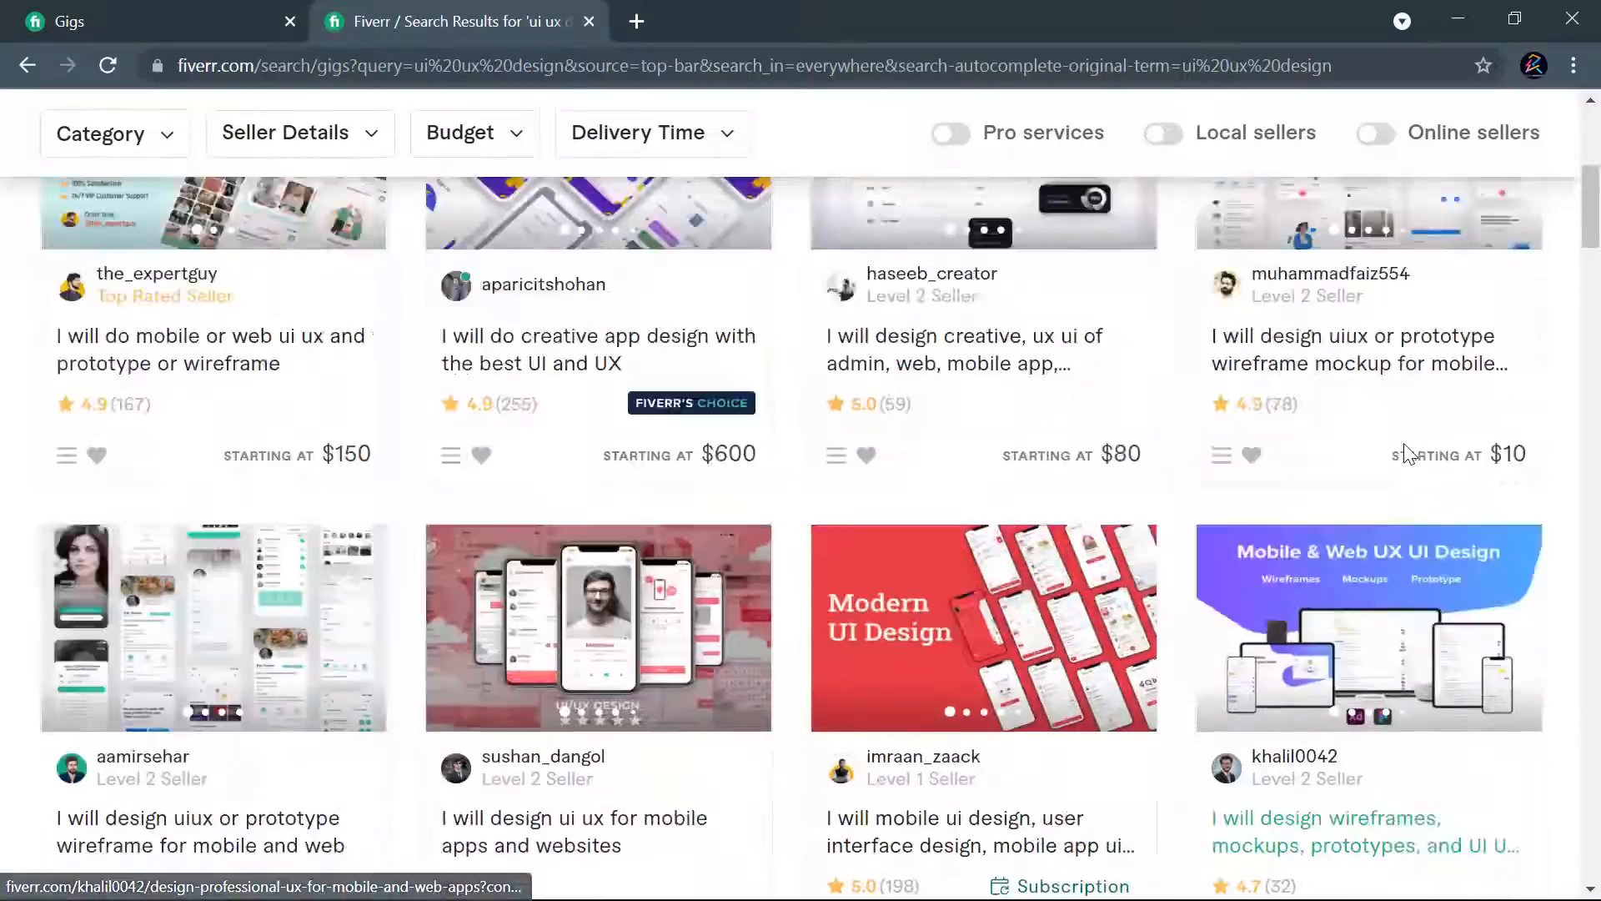
- Sort the "ui ux design" search results by Newest Arrivals
scroll(1407, 450, up, 4)
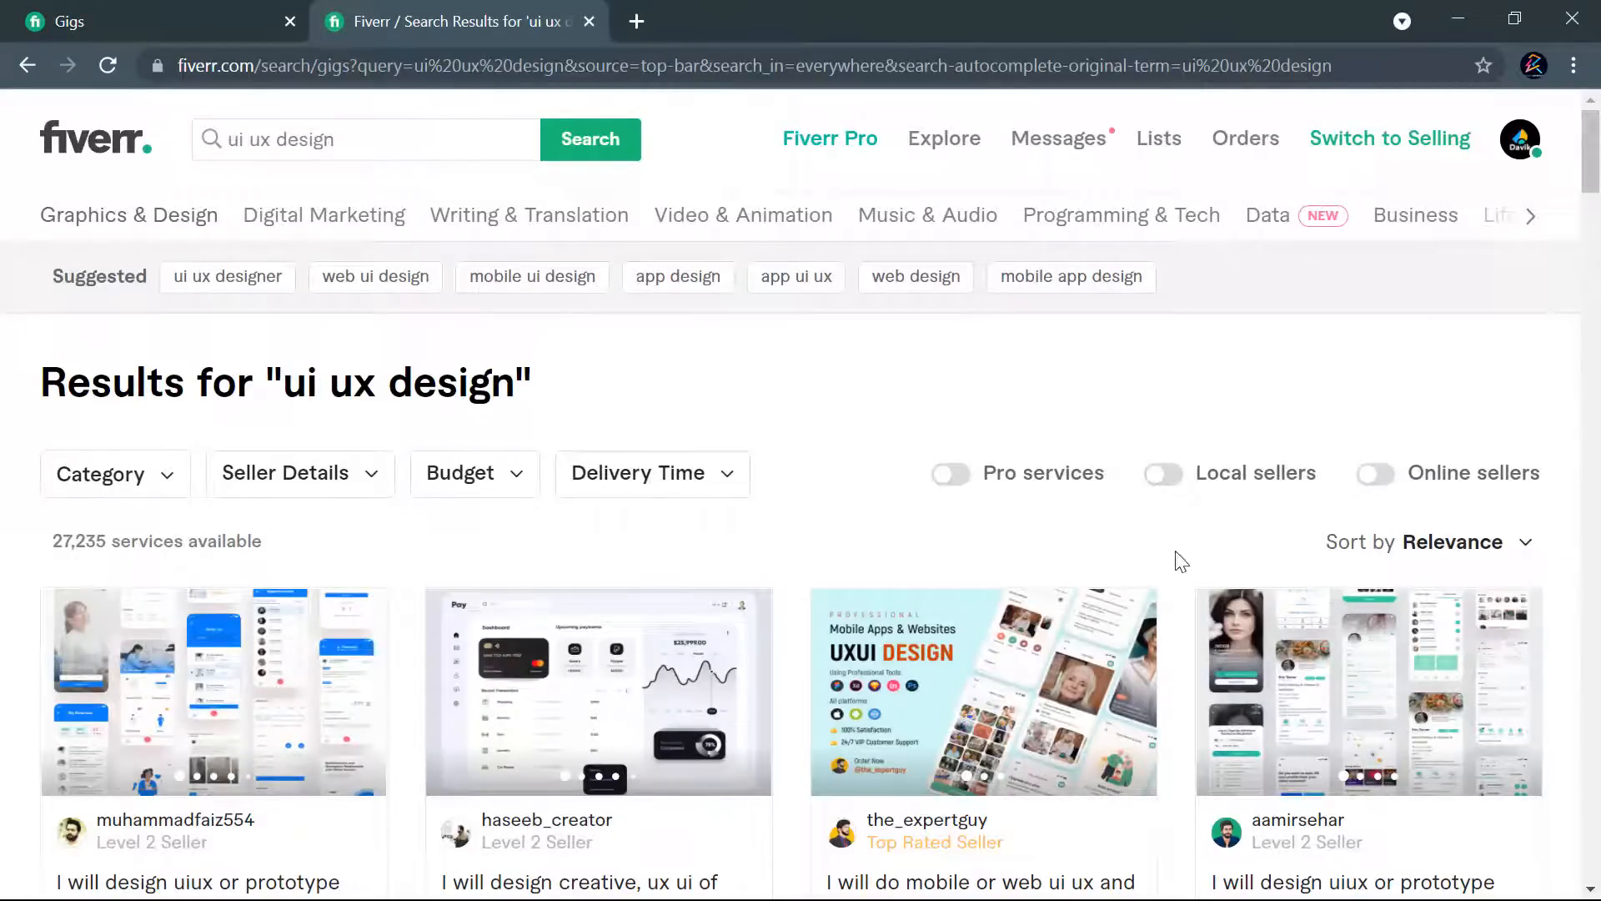
click(1527, 546)
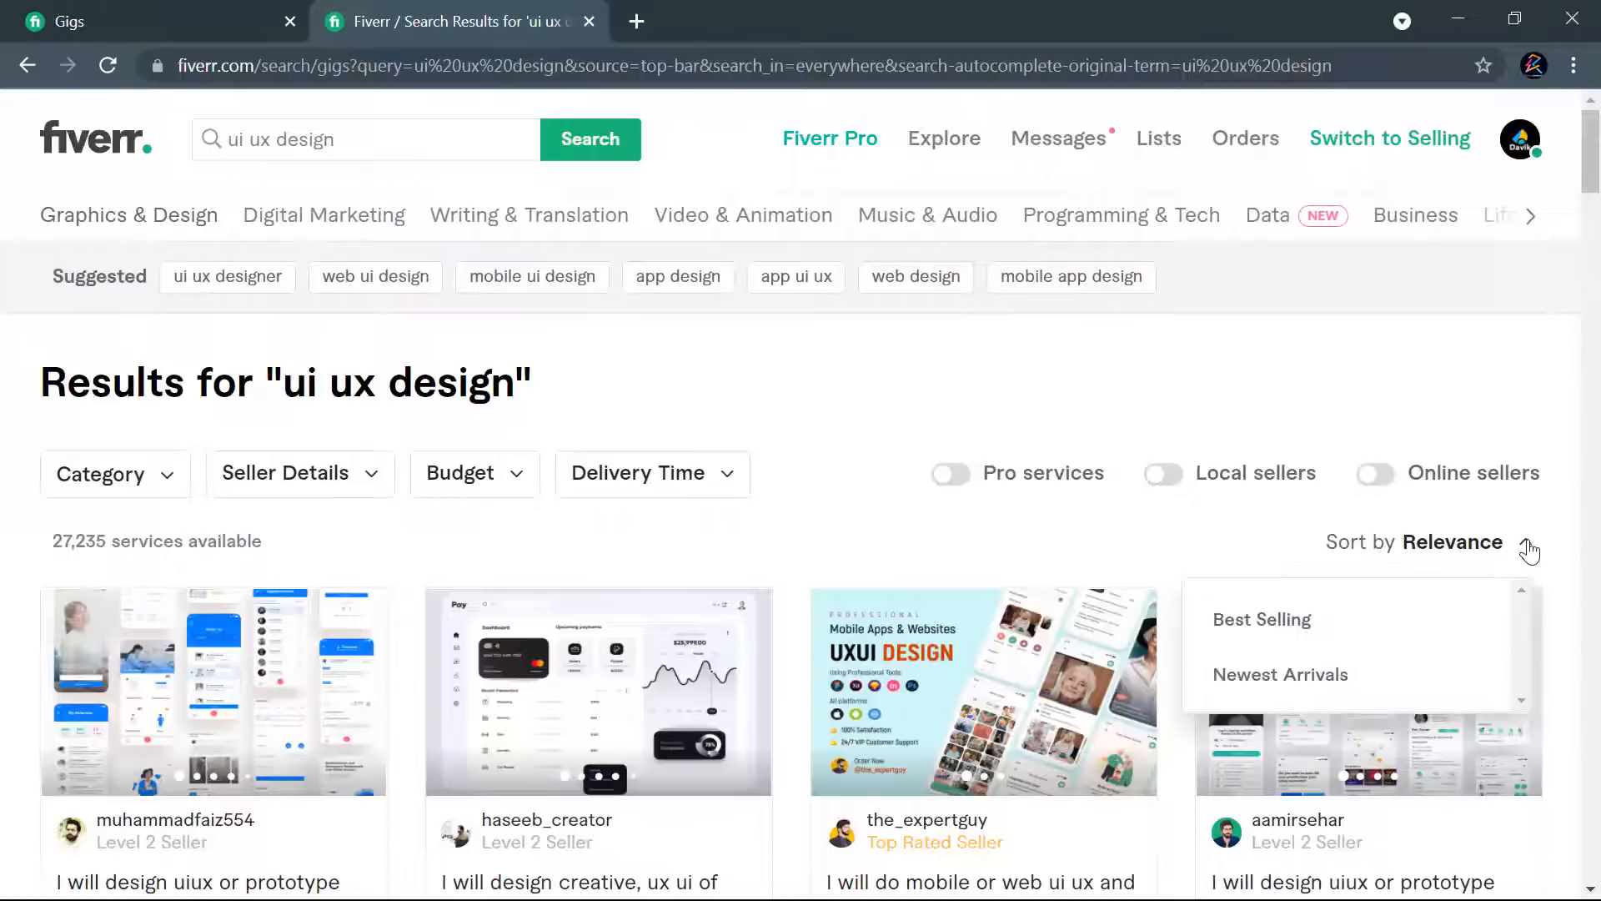
click(1292, 683)
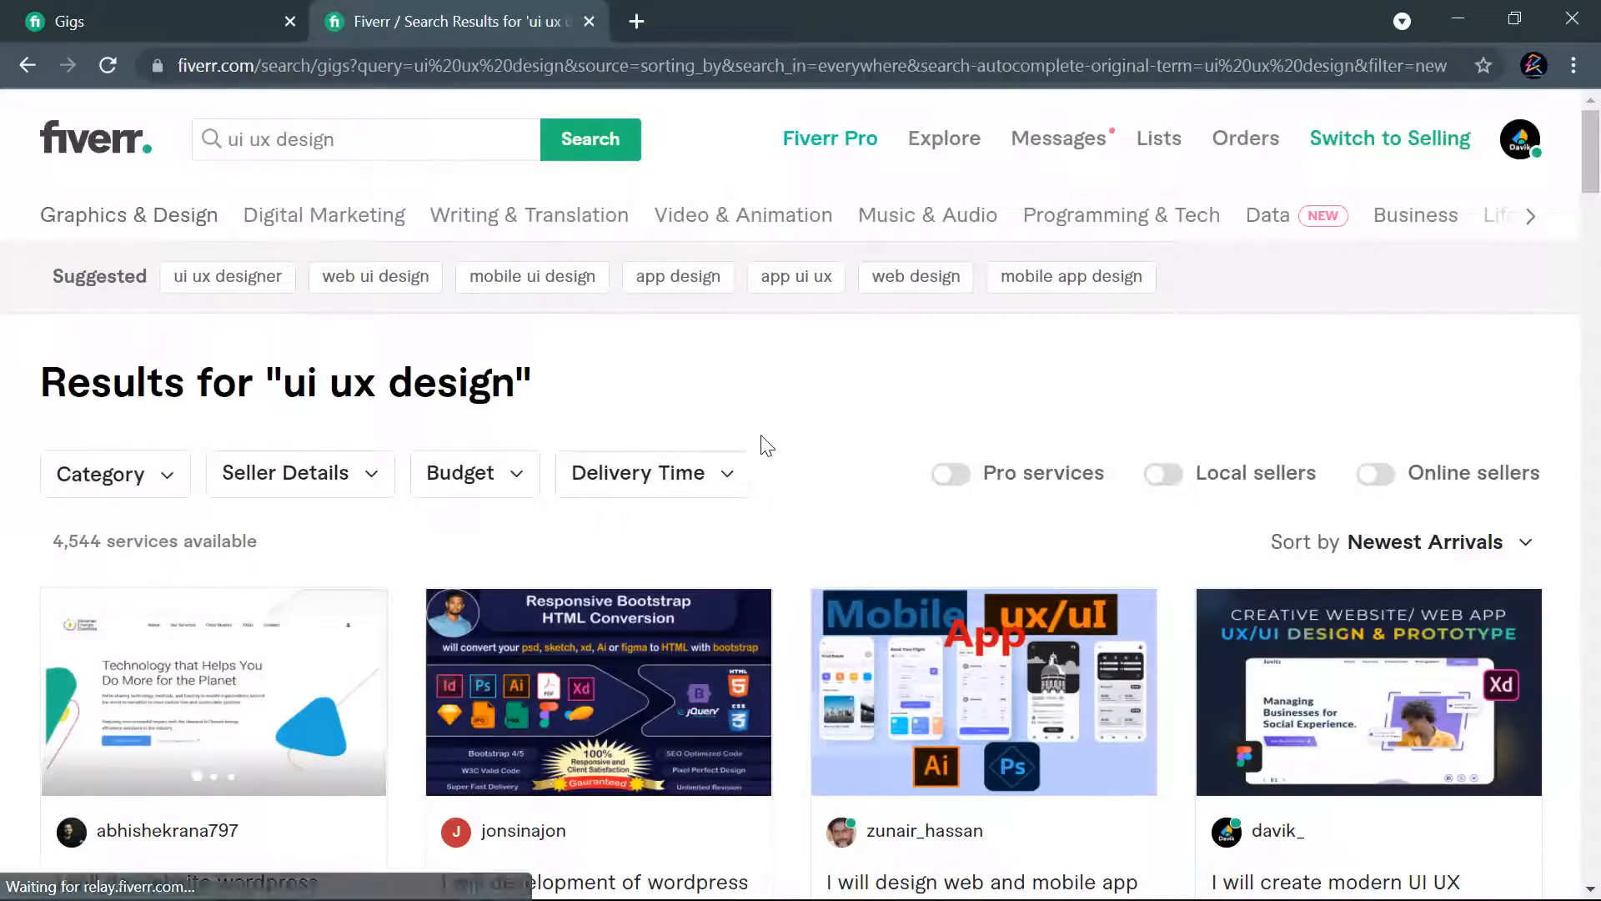
- Find the published "I will create modern UI UX design" gig among the newest arrivals and open it in a new tab
scroll(761, 446, down, 3)
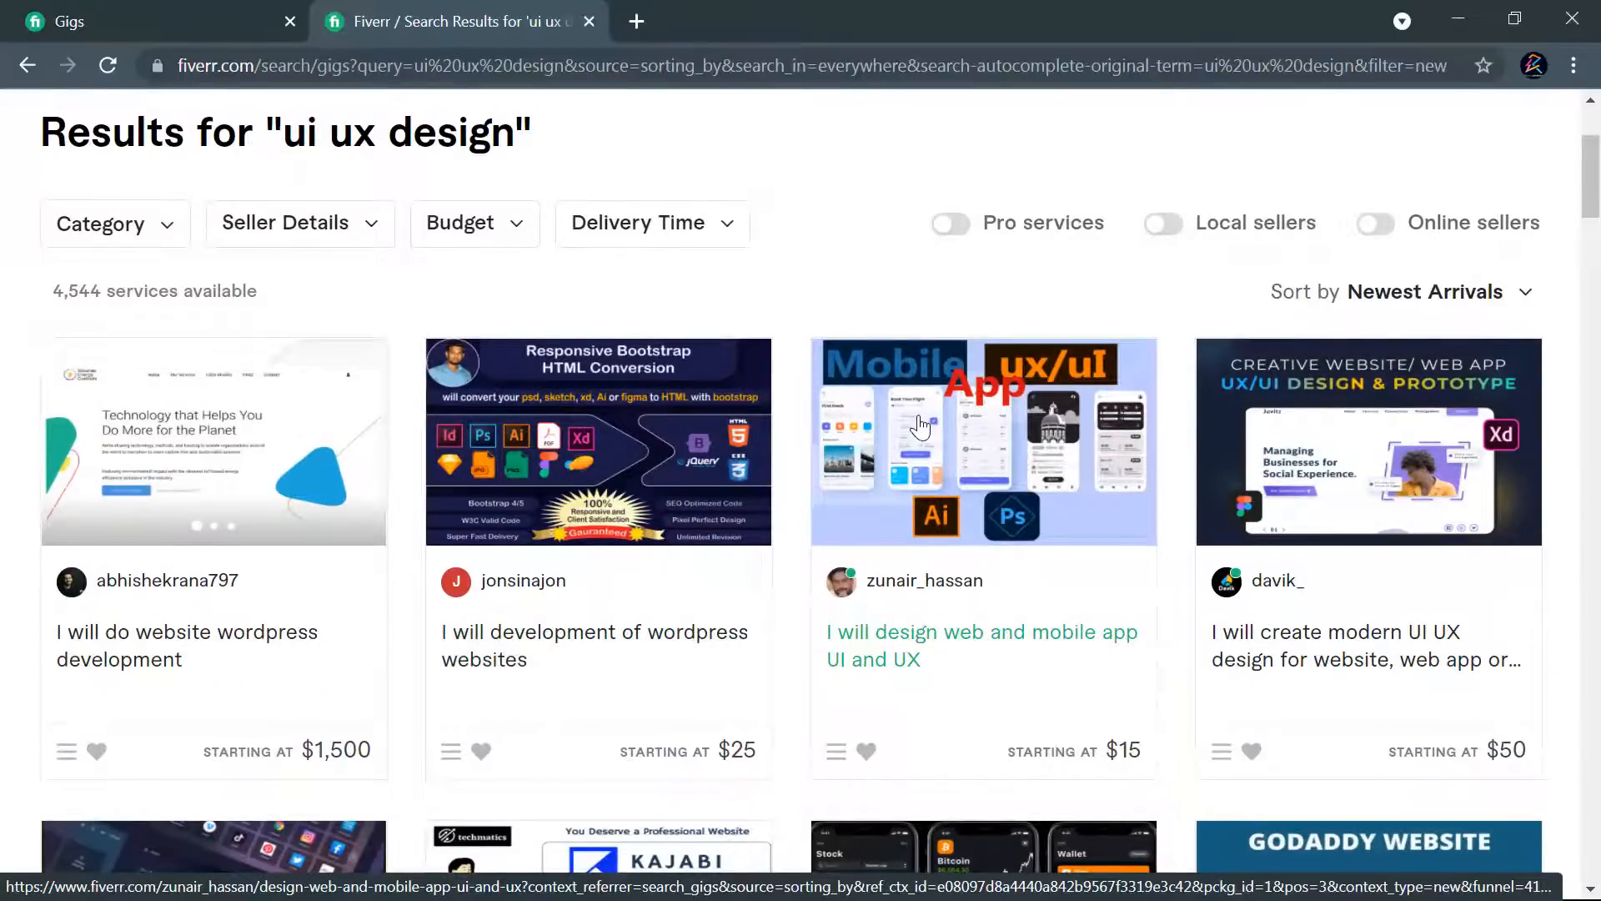
scroll(1097, 561, up, 3)
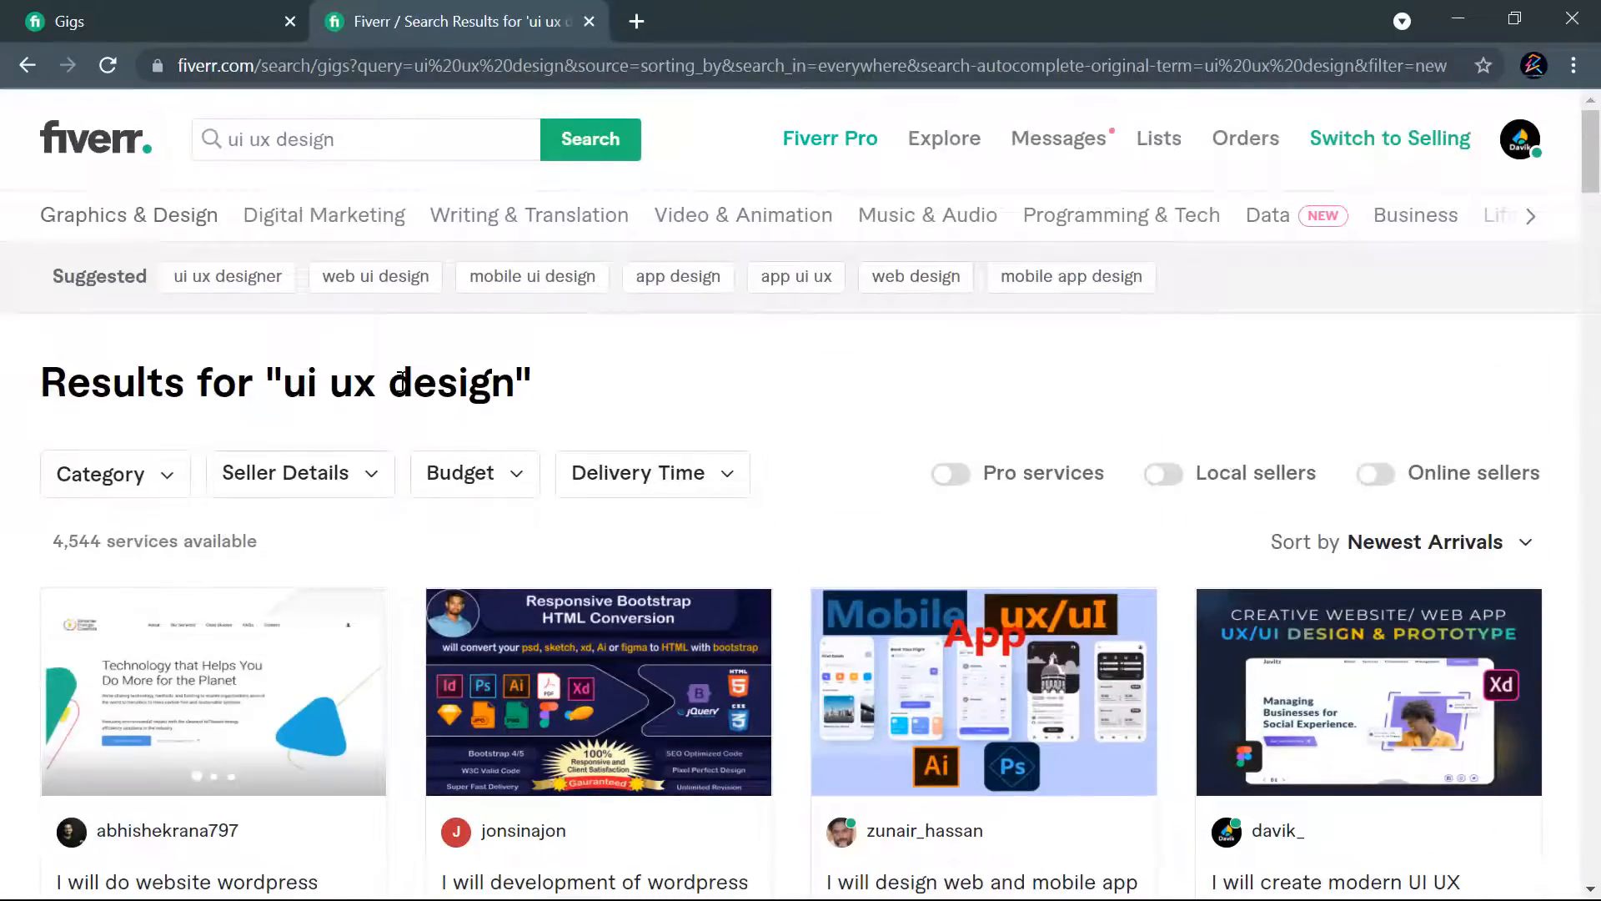
scroll(883, 394, down, 3)
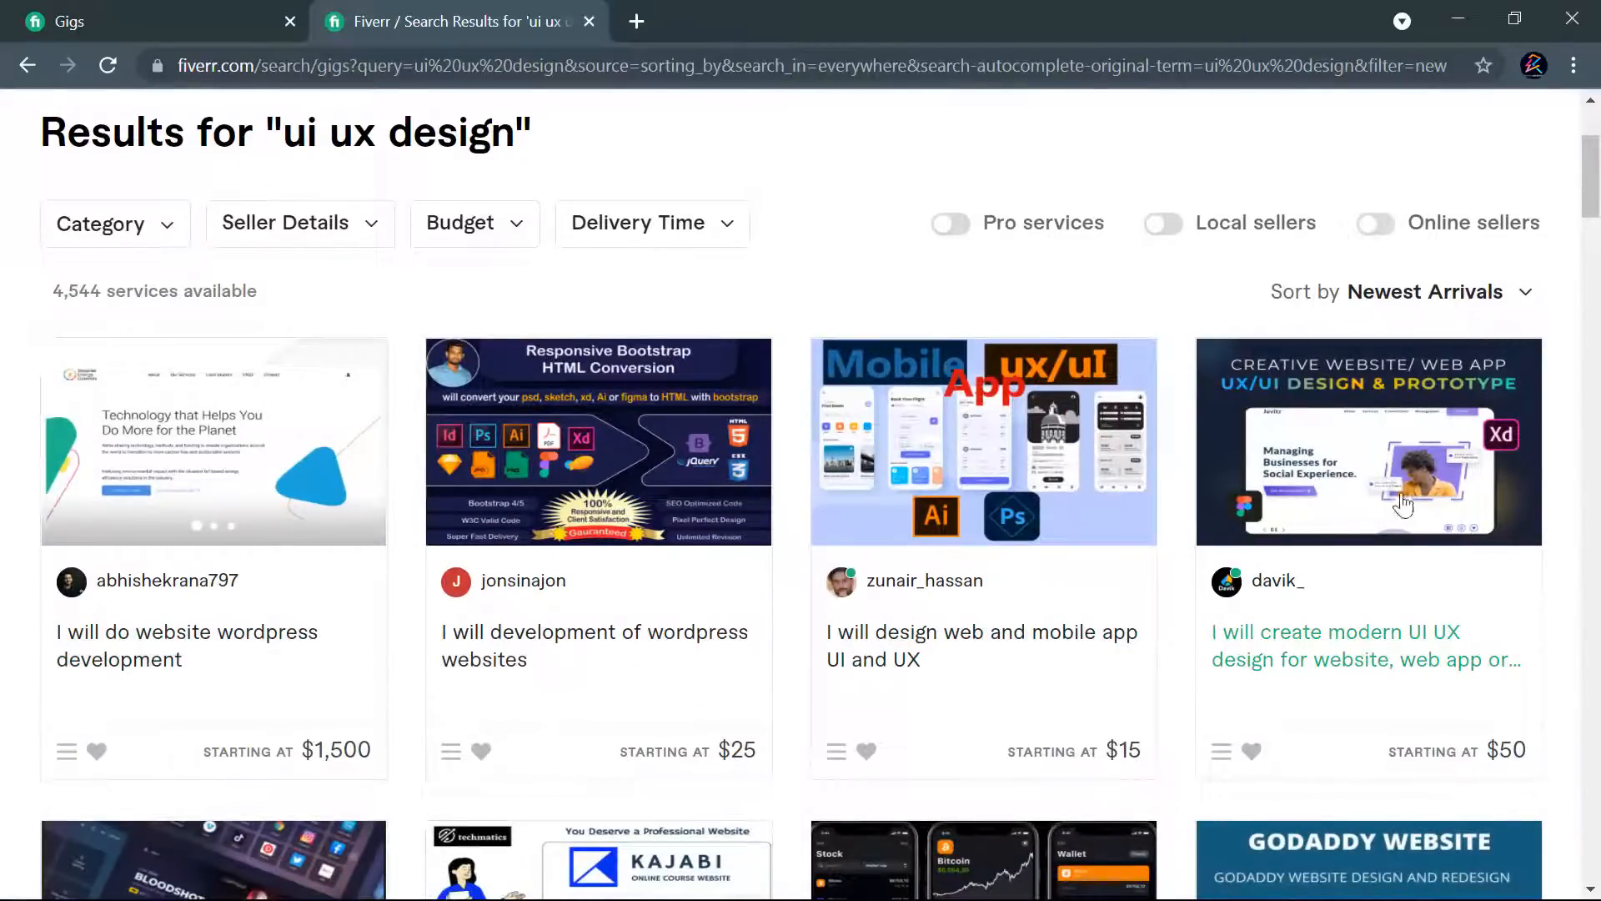
scroll(1351, 479, up, 3)
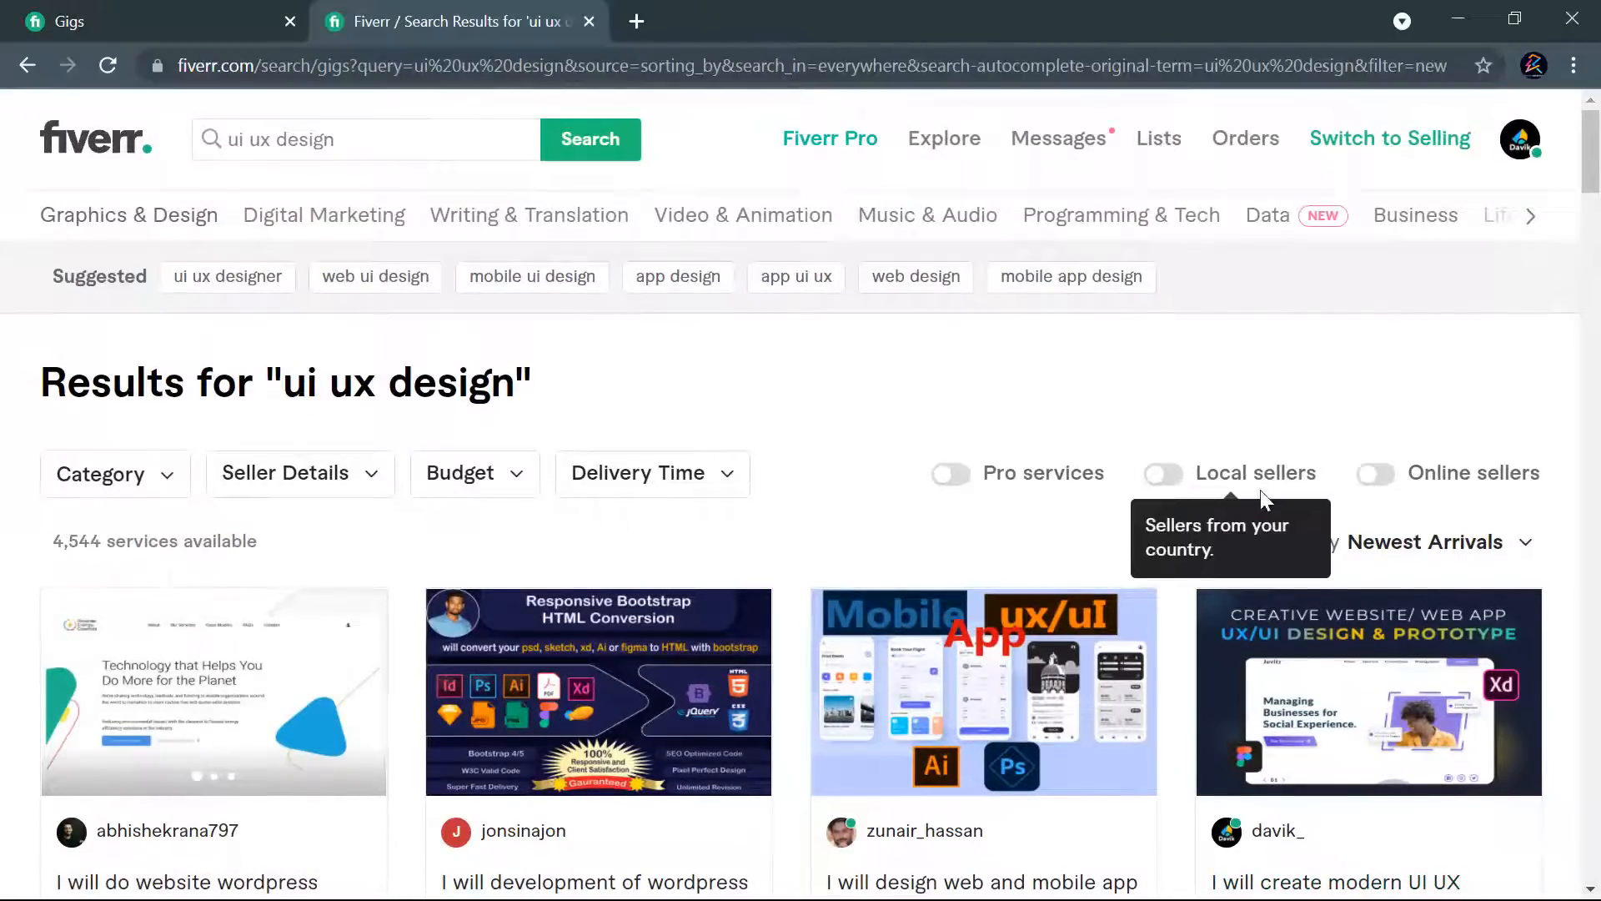
scroll(1164, 492, down, 3)
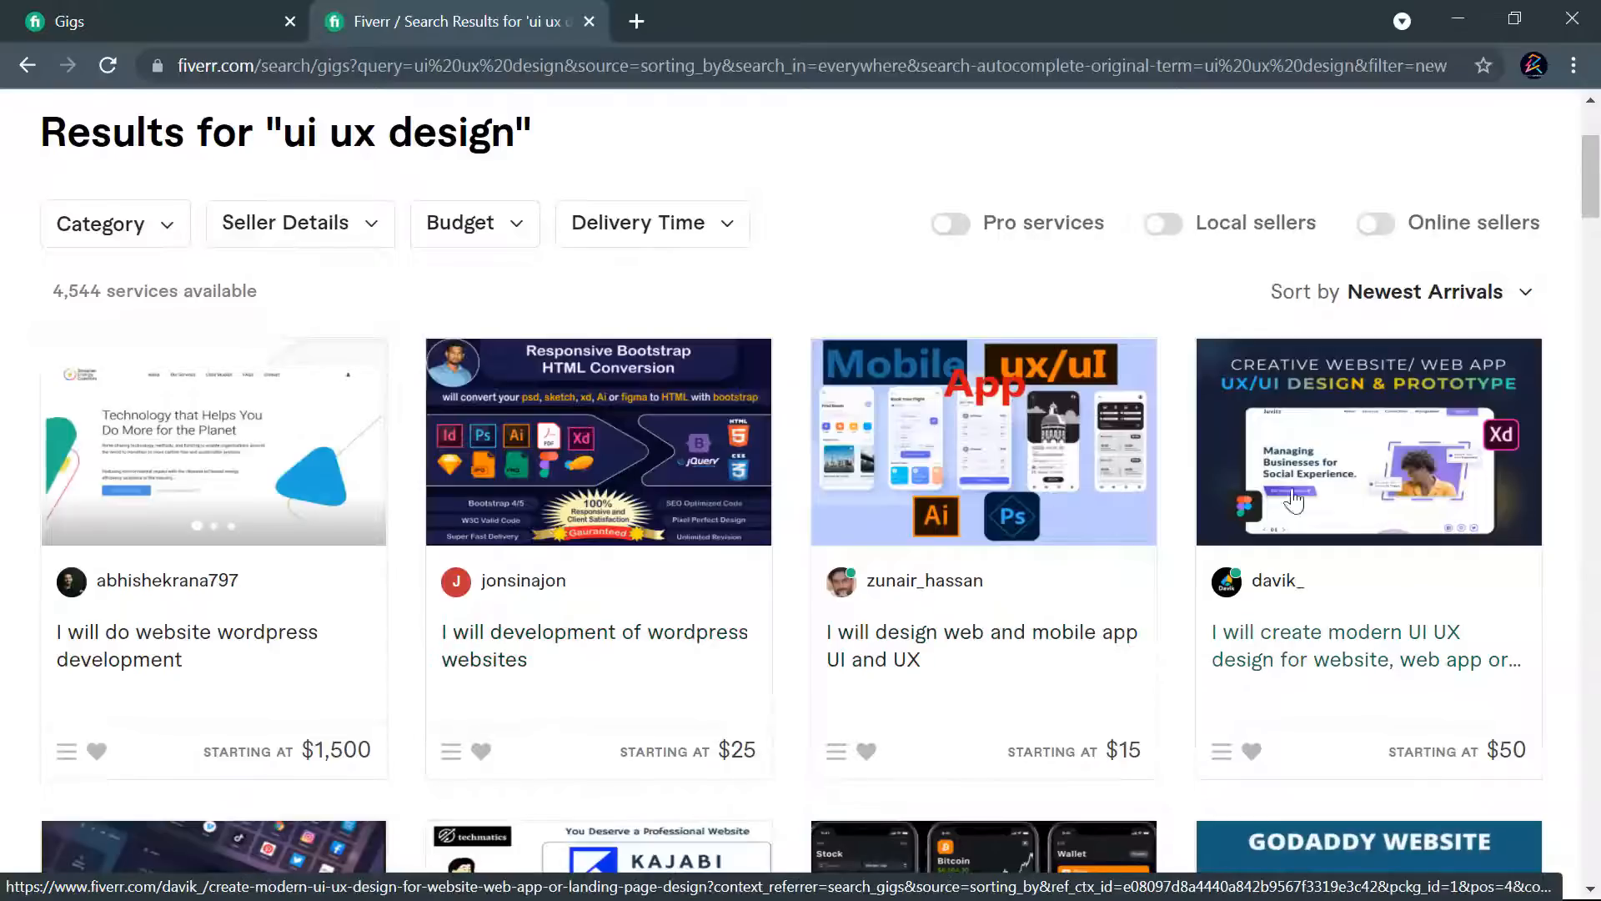
right_click(1316, 652)
click(1372, 668)
- Examine the gig's position among the newest "ui ux design" results and compare it with the neighbouring gigs and the available filters
scroll(1004, 518, down, 6)
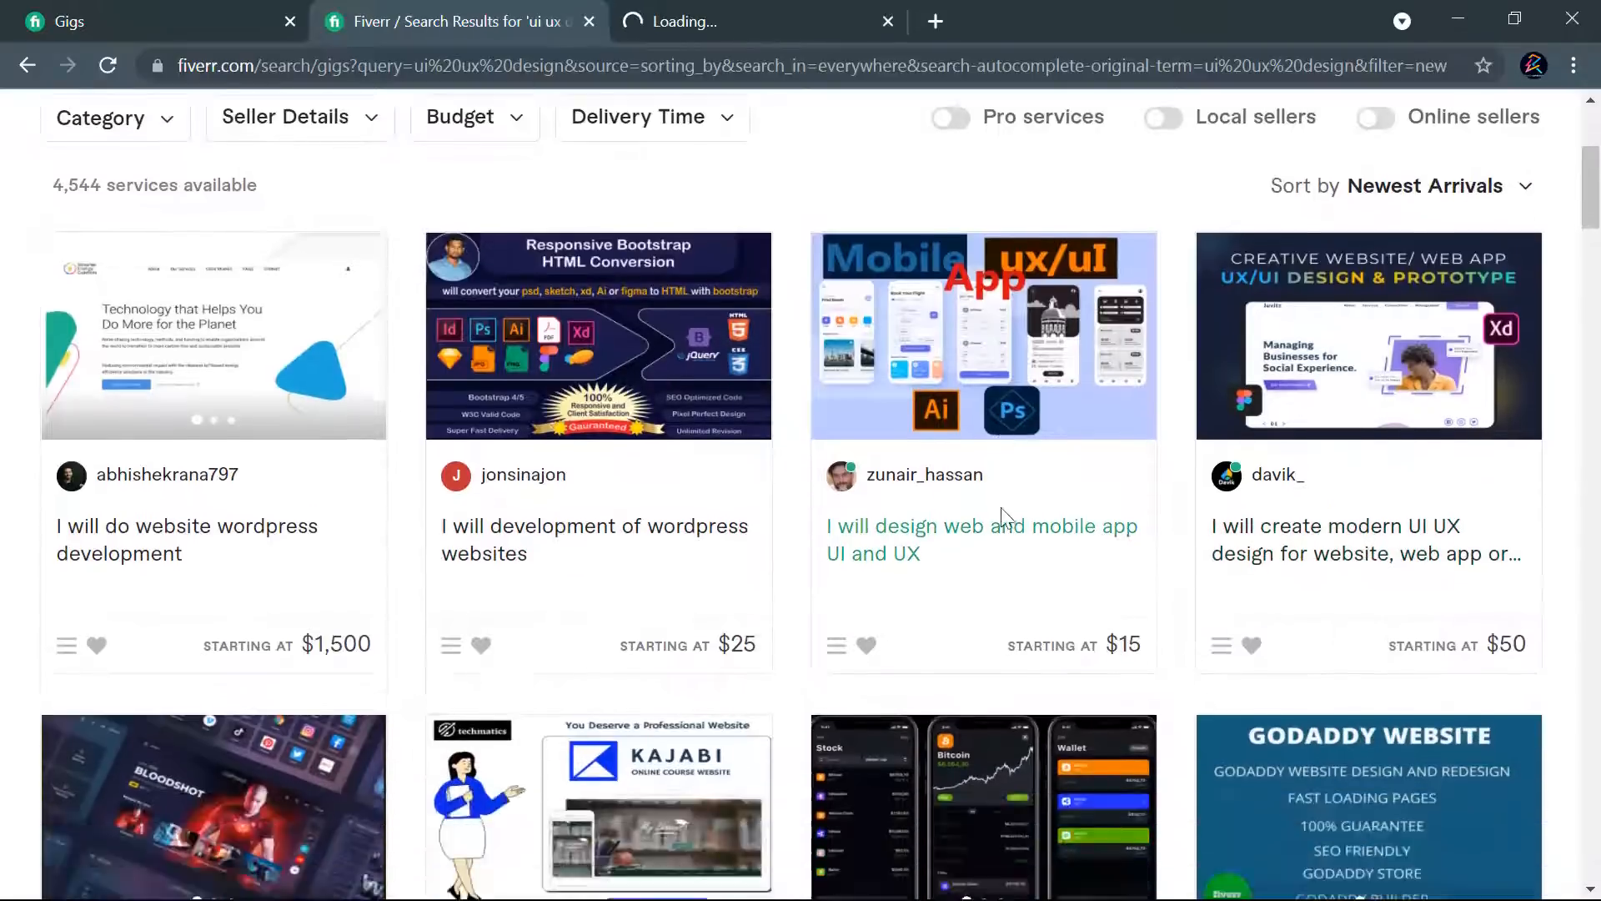
scroll(737, 537, down, 6)
scroll(1043, 534, up, 7)
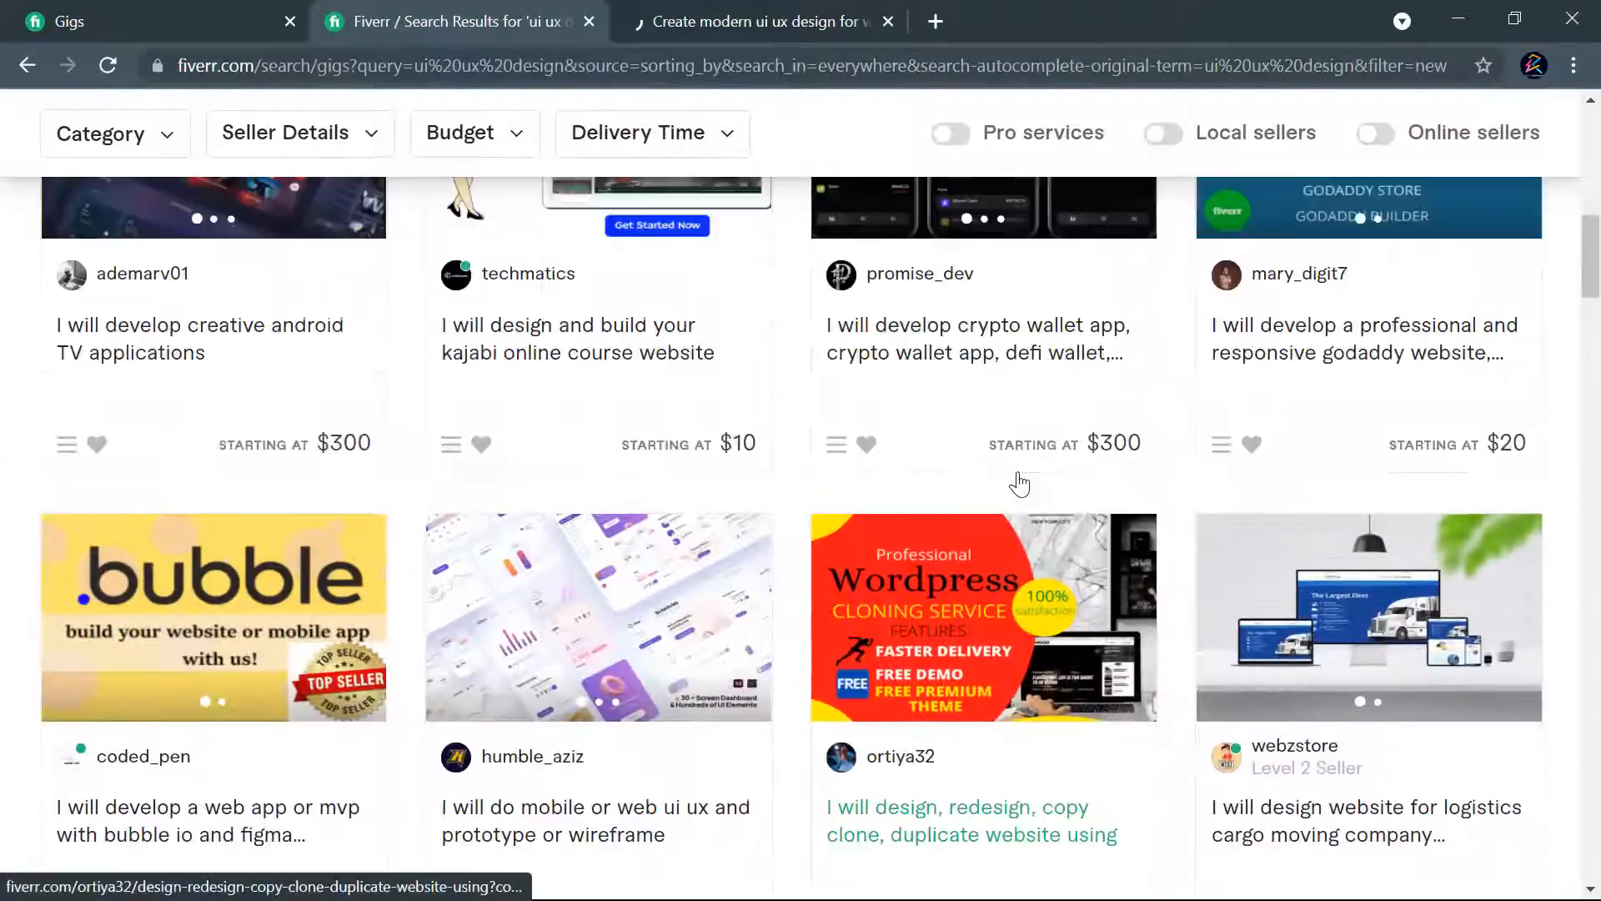
scroll(1387, 464, up, 5)
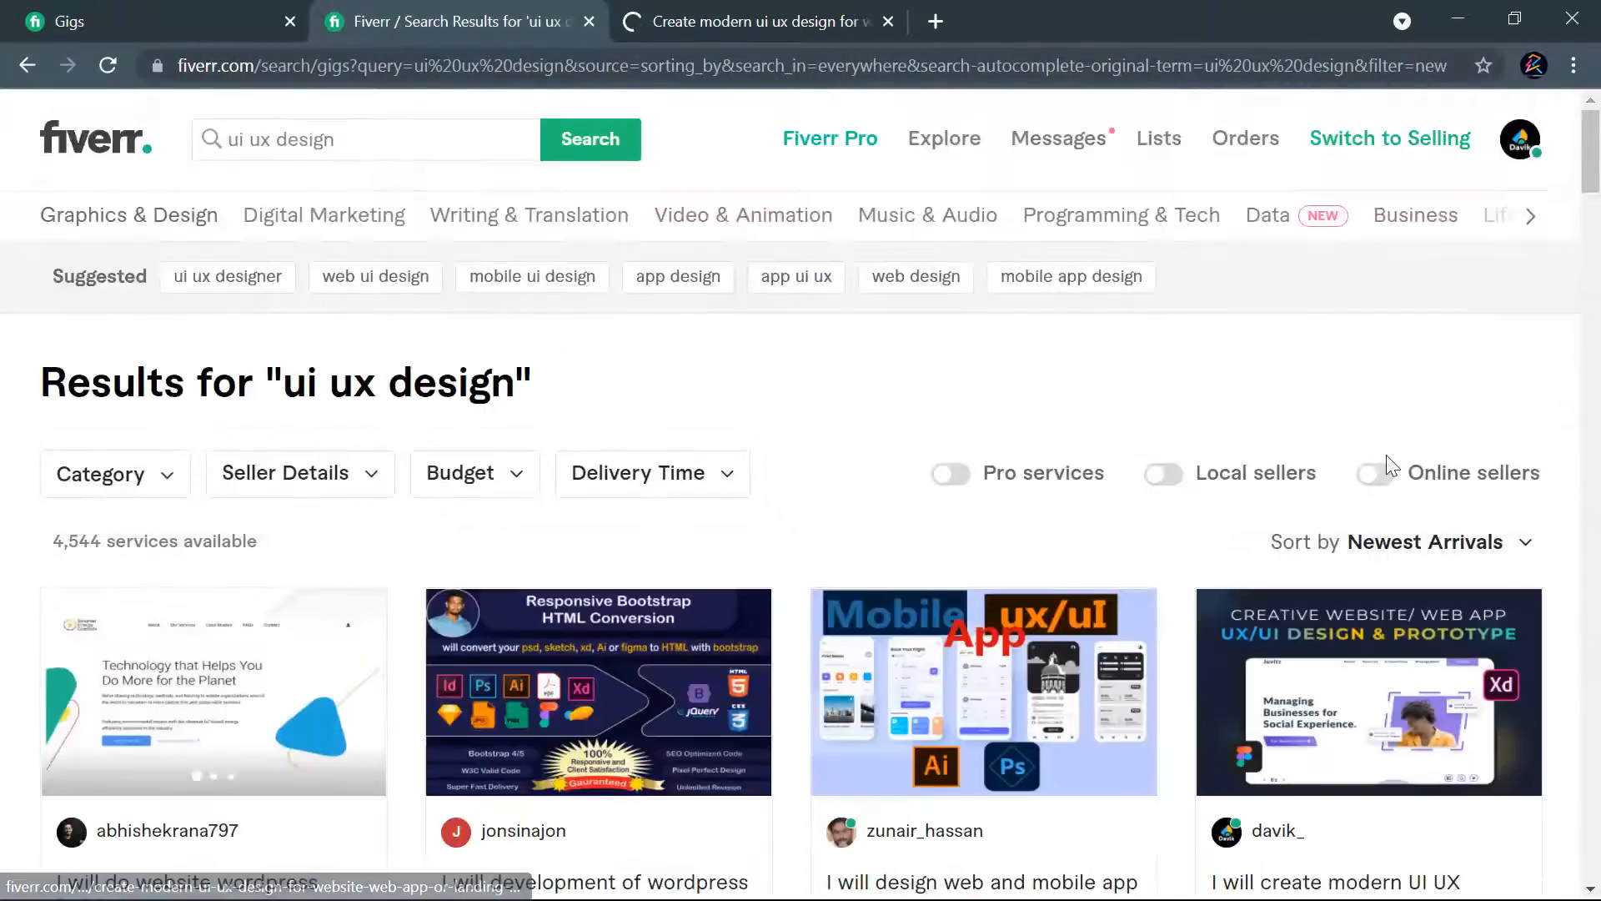
scroll(1547, 567, down, 3)
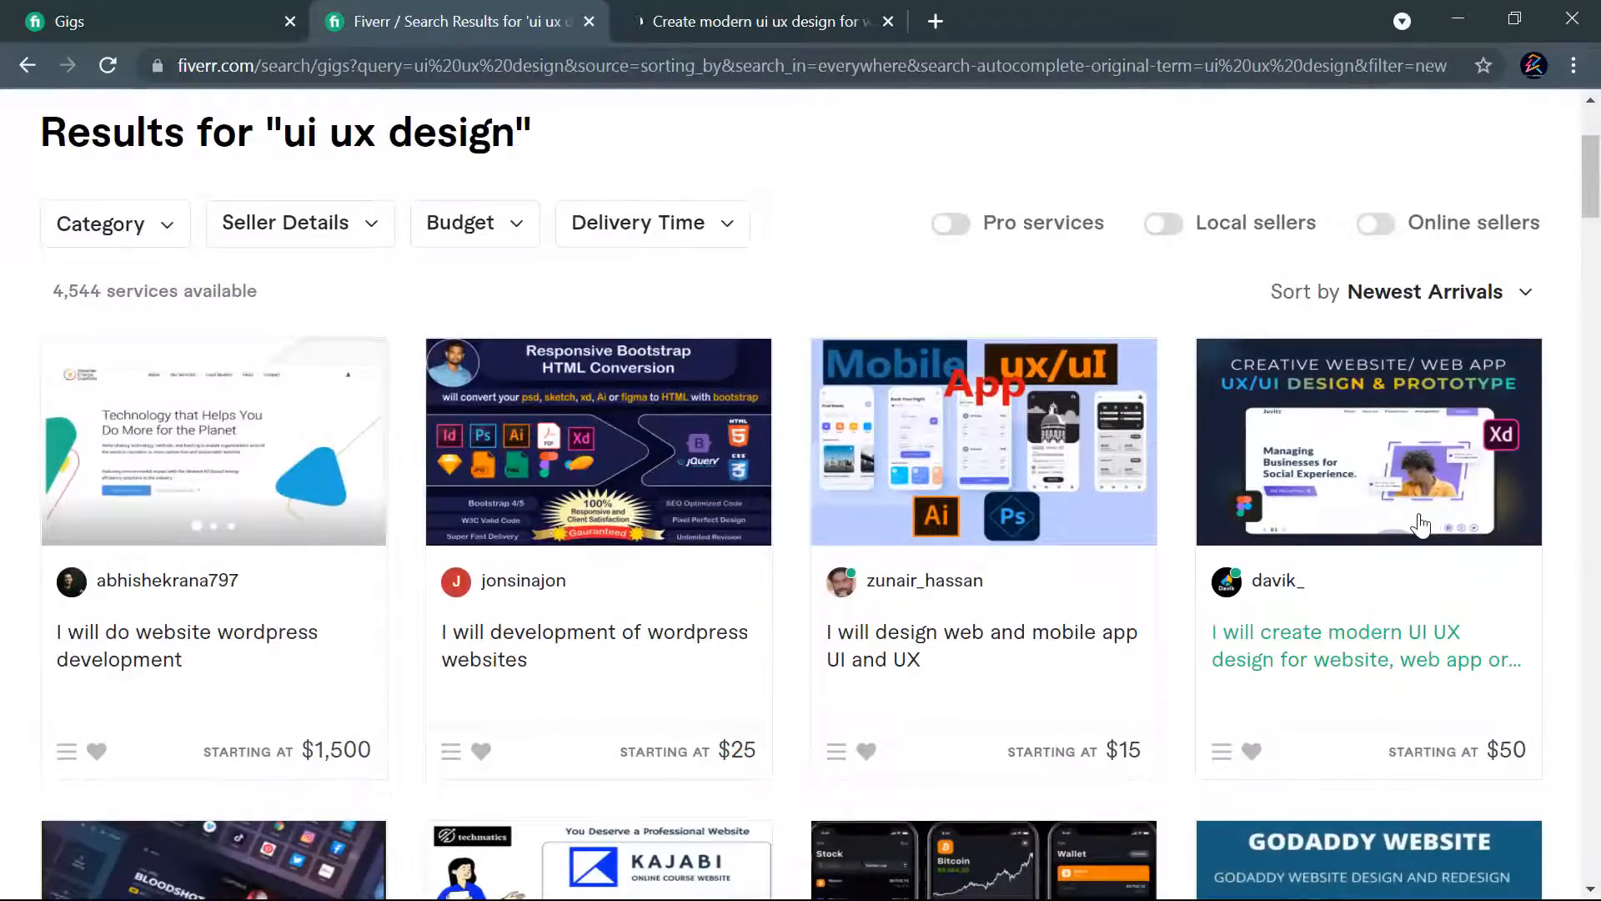
scroll(1489, 515, up, 3)
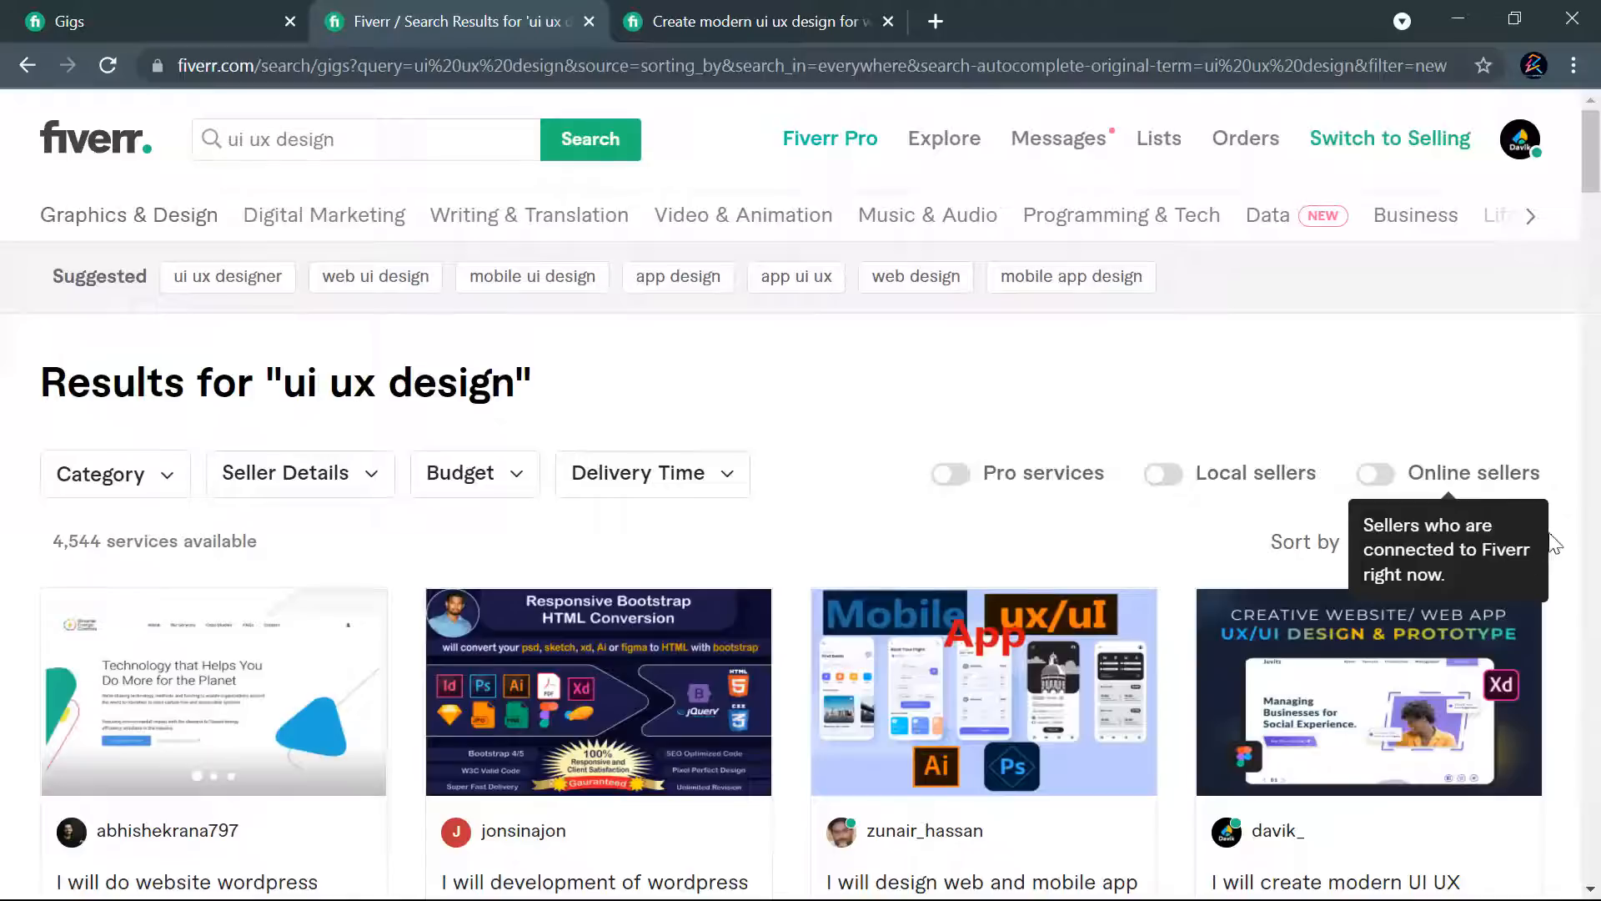
click(1519, 546)
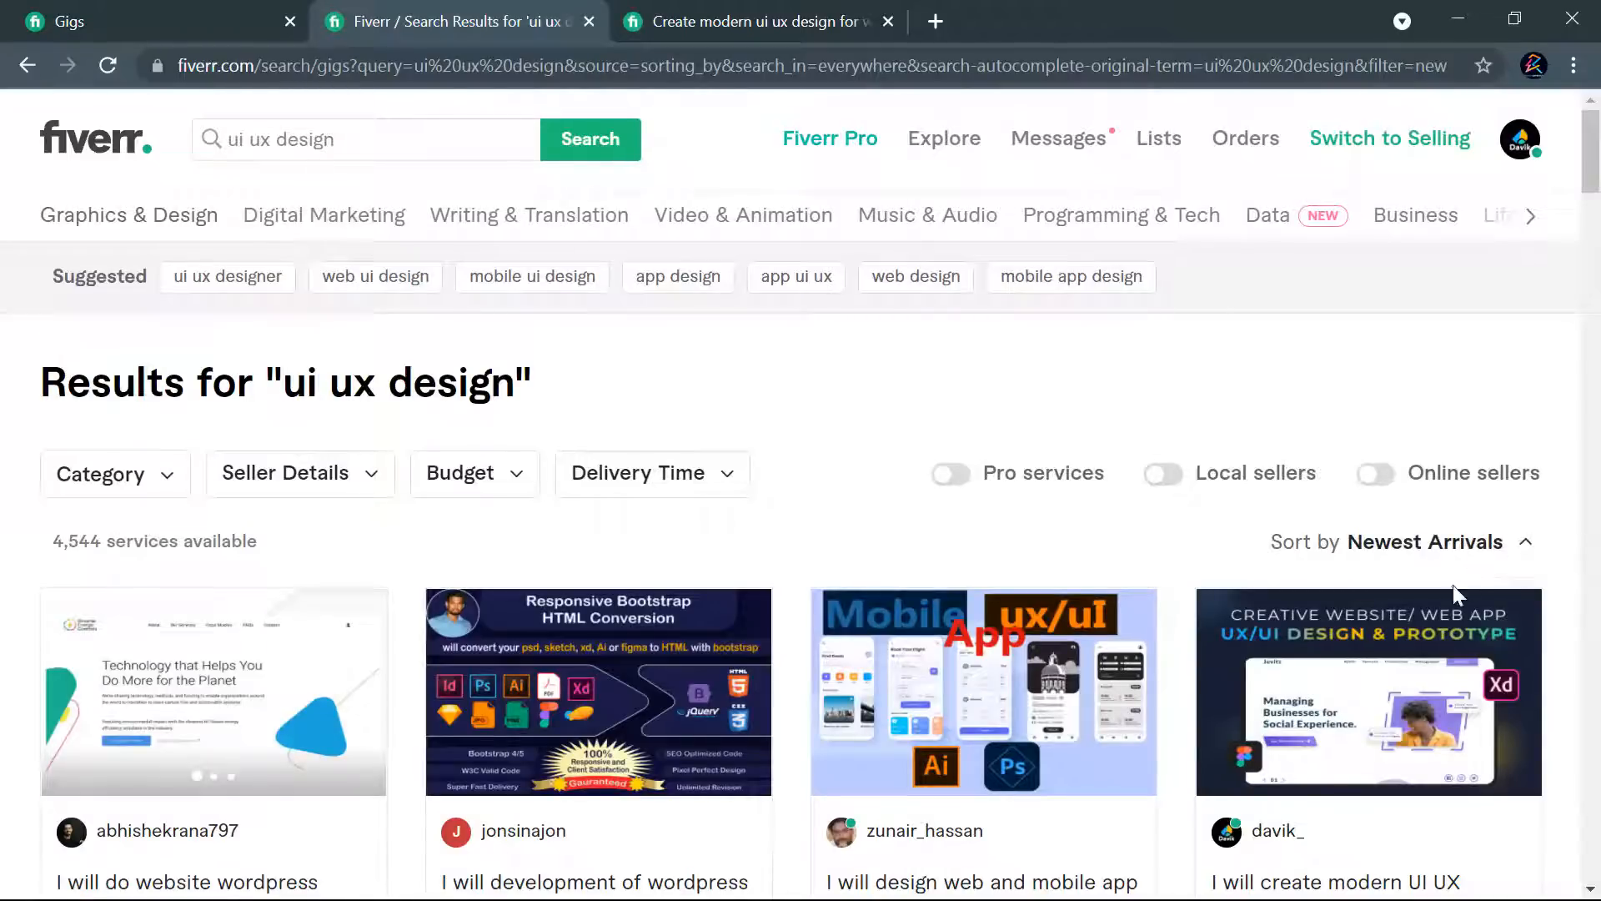
click(1555, 521)
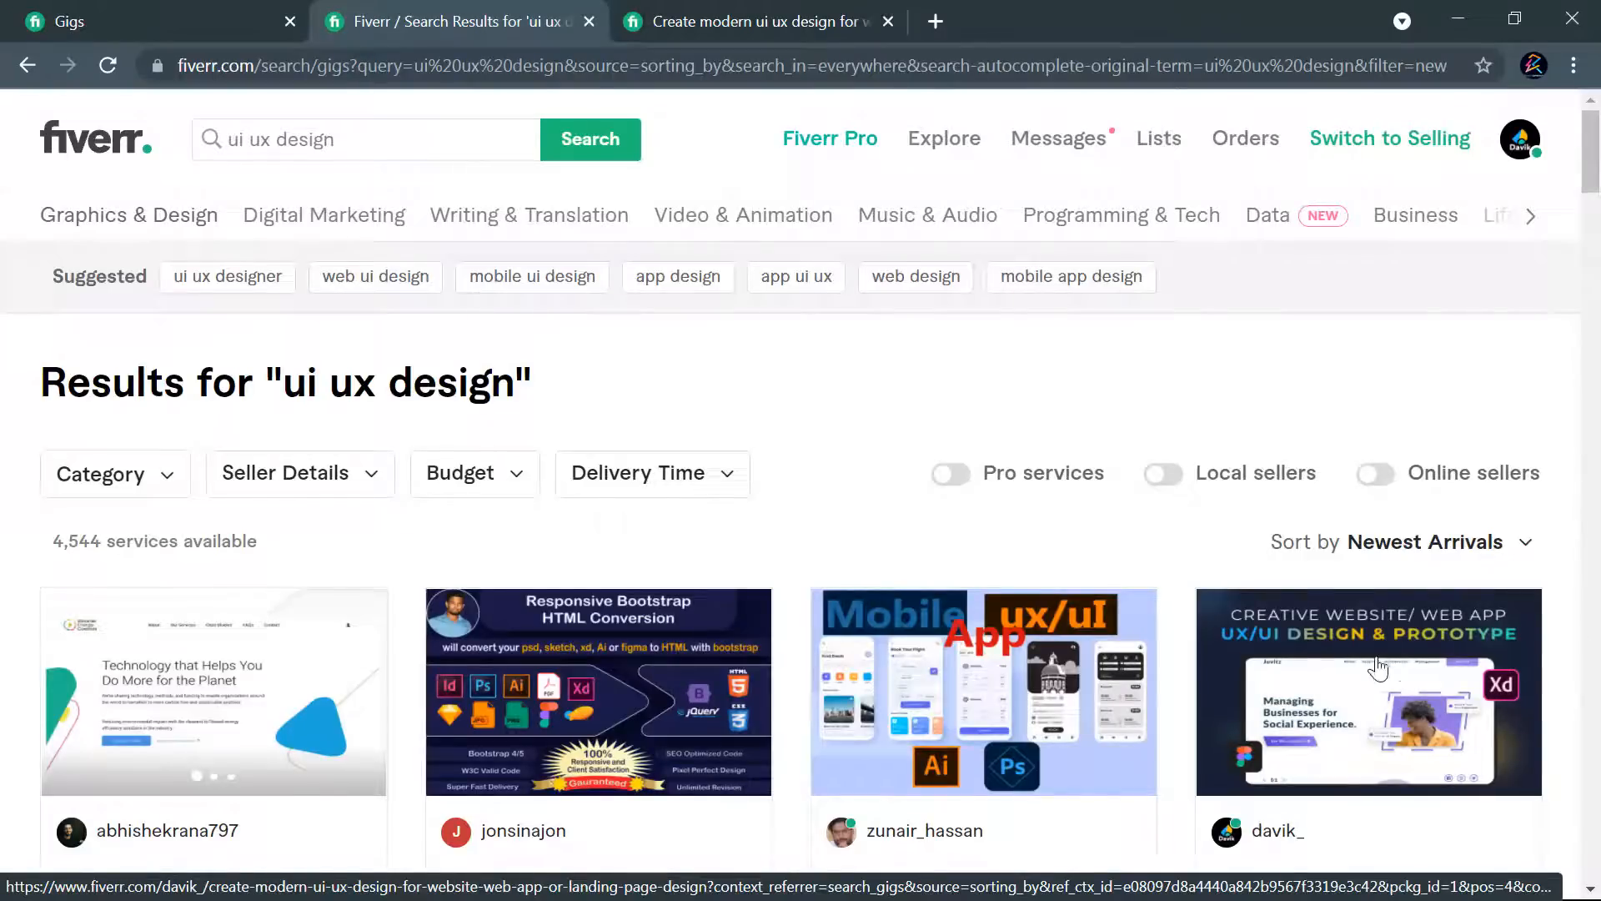
scroll(1414, 668, down, 3)
scroll(1116, 526, up, 3)
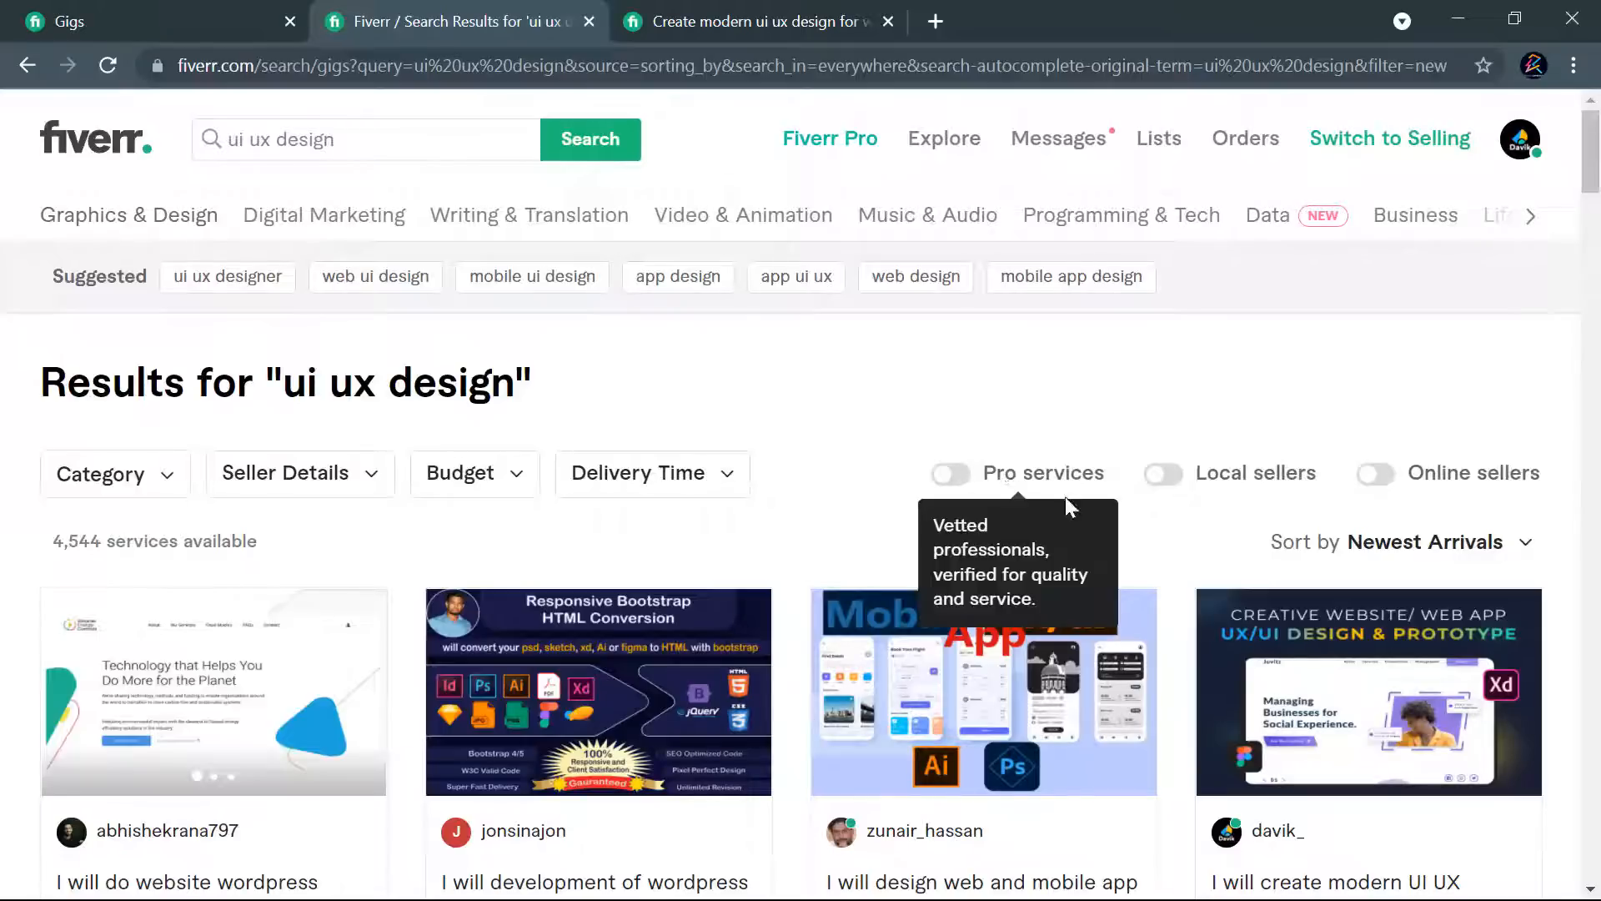
scroll(1418, 384, down, 3)
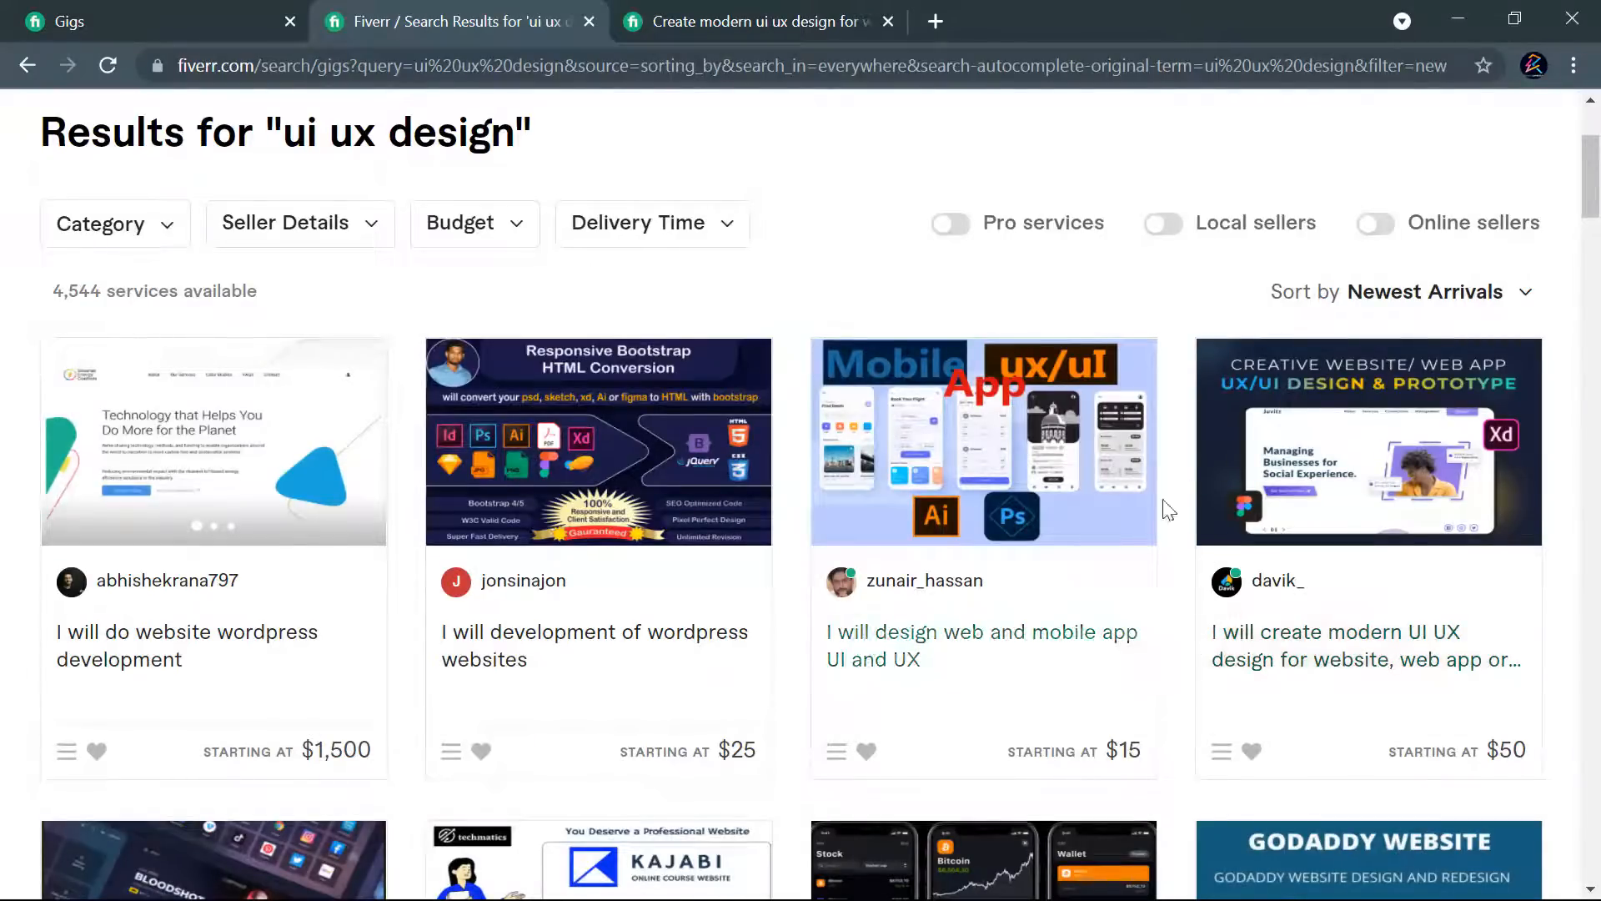
scroll(1470, 527, up, 3)
scroll(1476, 532, down, 5)
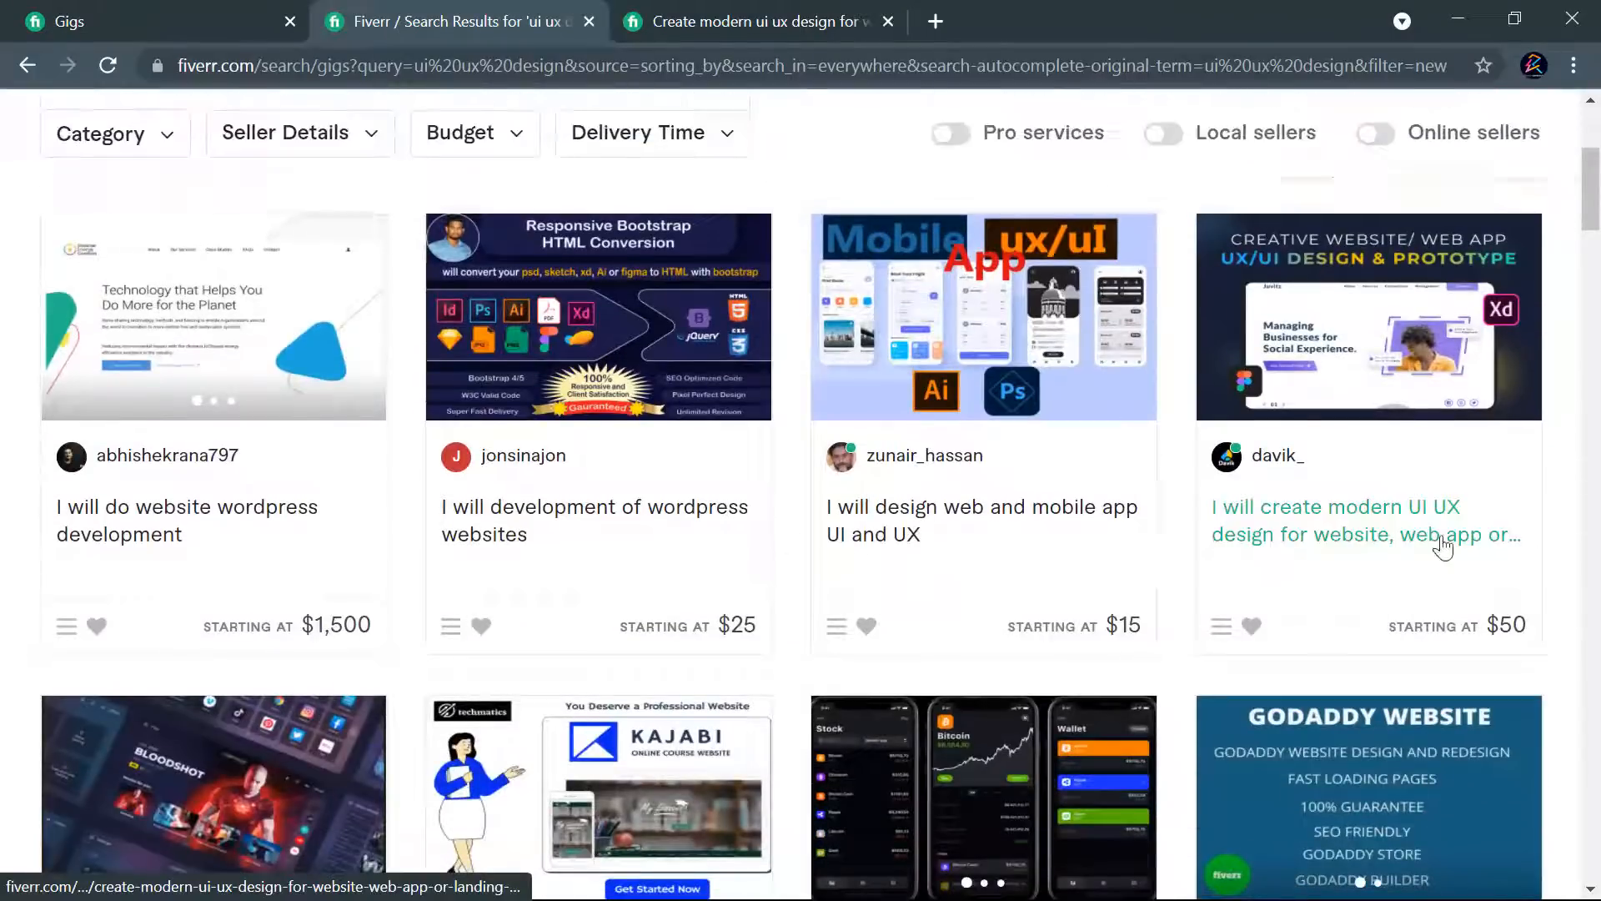
scroll(1297, 536, up, 5)
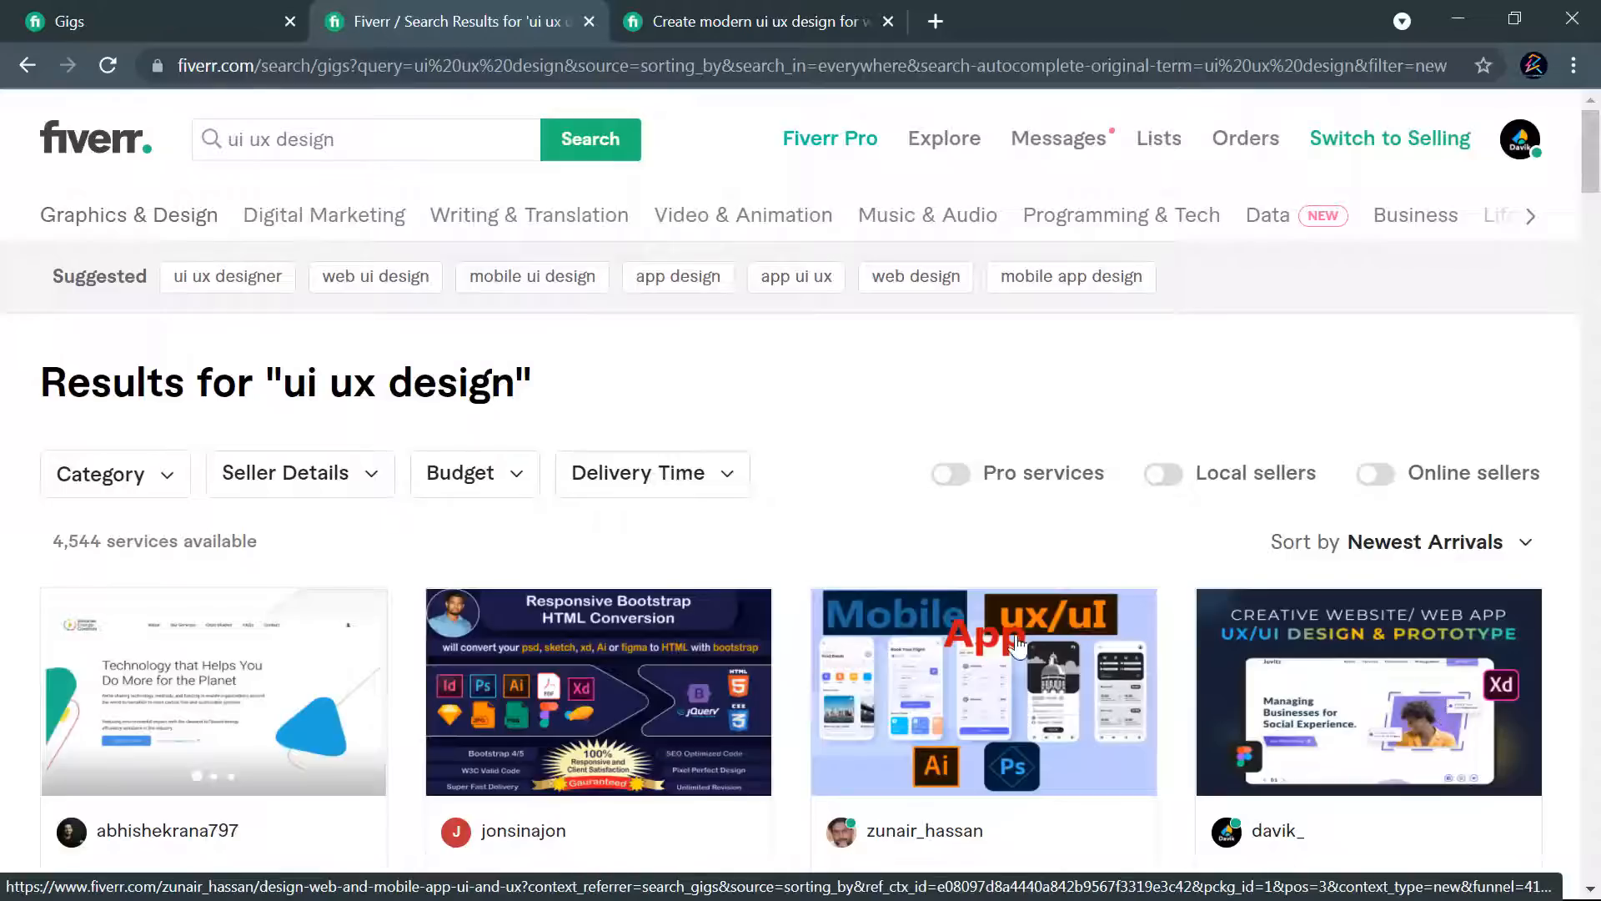
scroll(1188, 568, down, 1)
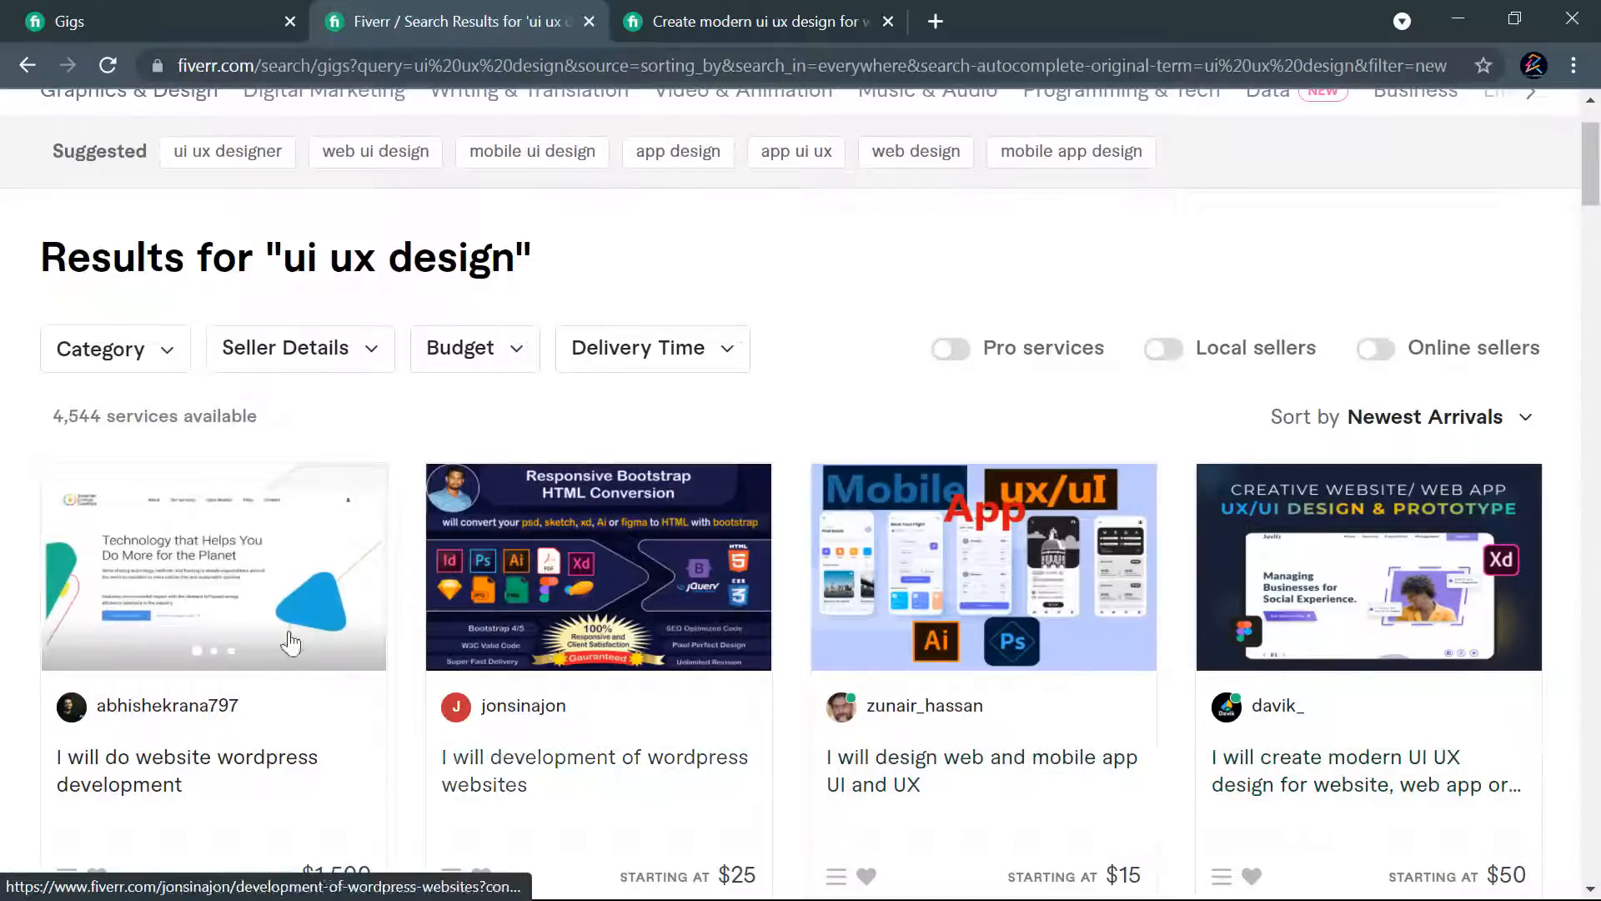
scroll(1309, 534, up, 1)
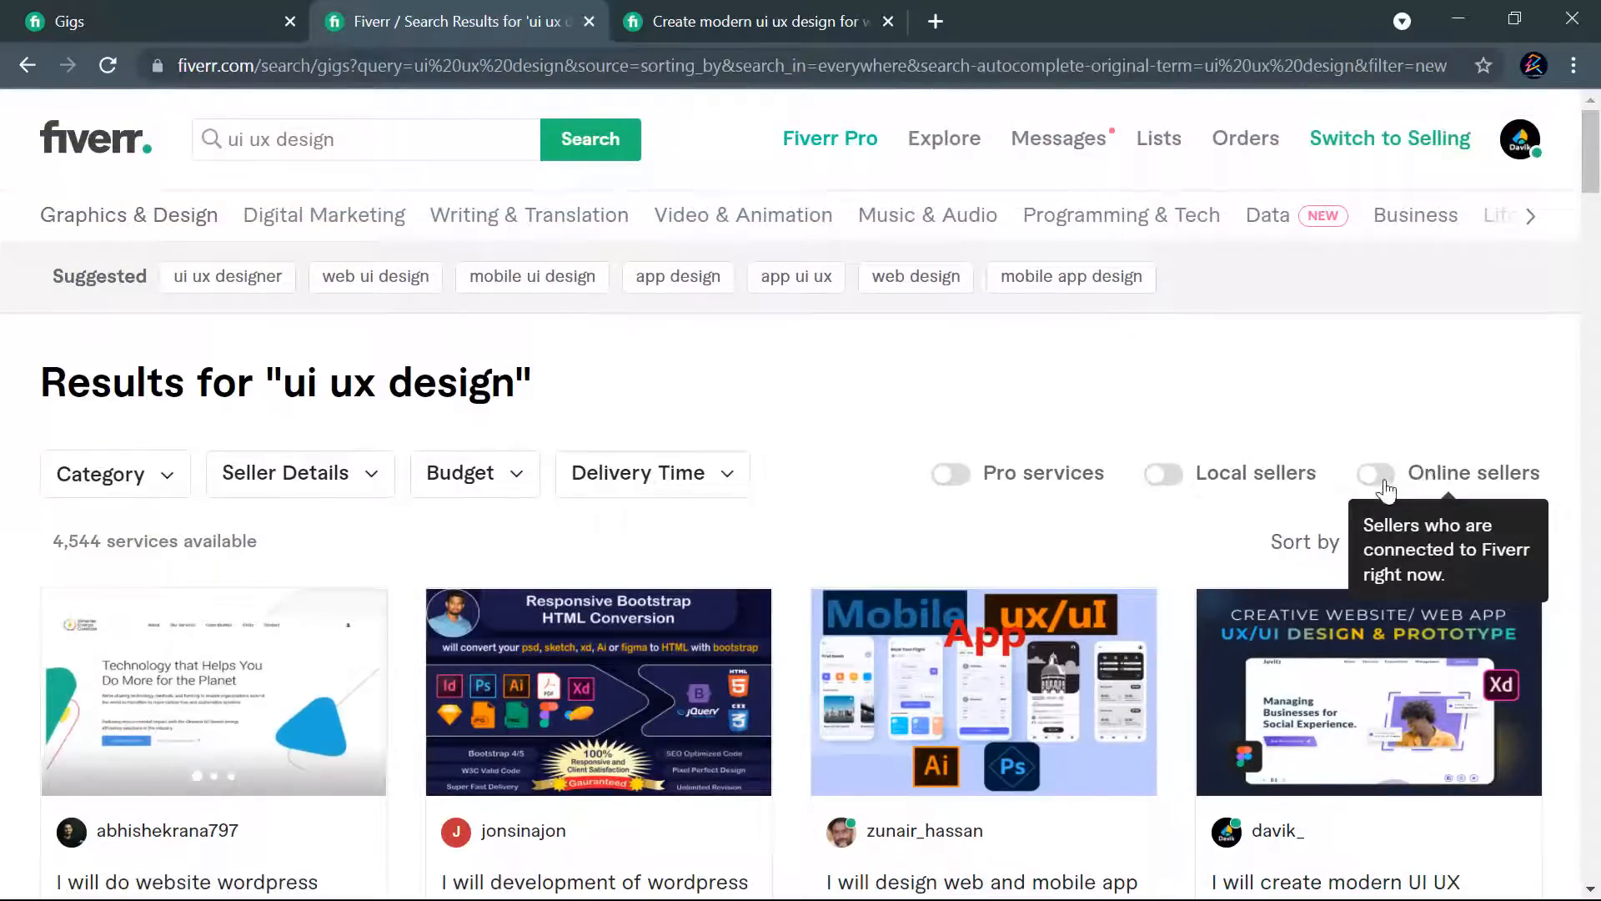
- Restrict the "ui ux design" results to online sellers and look through the filtered list for the published gig
click(1378, 477)
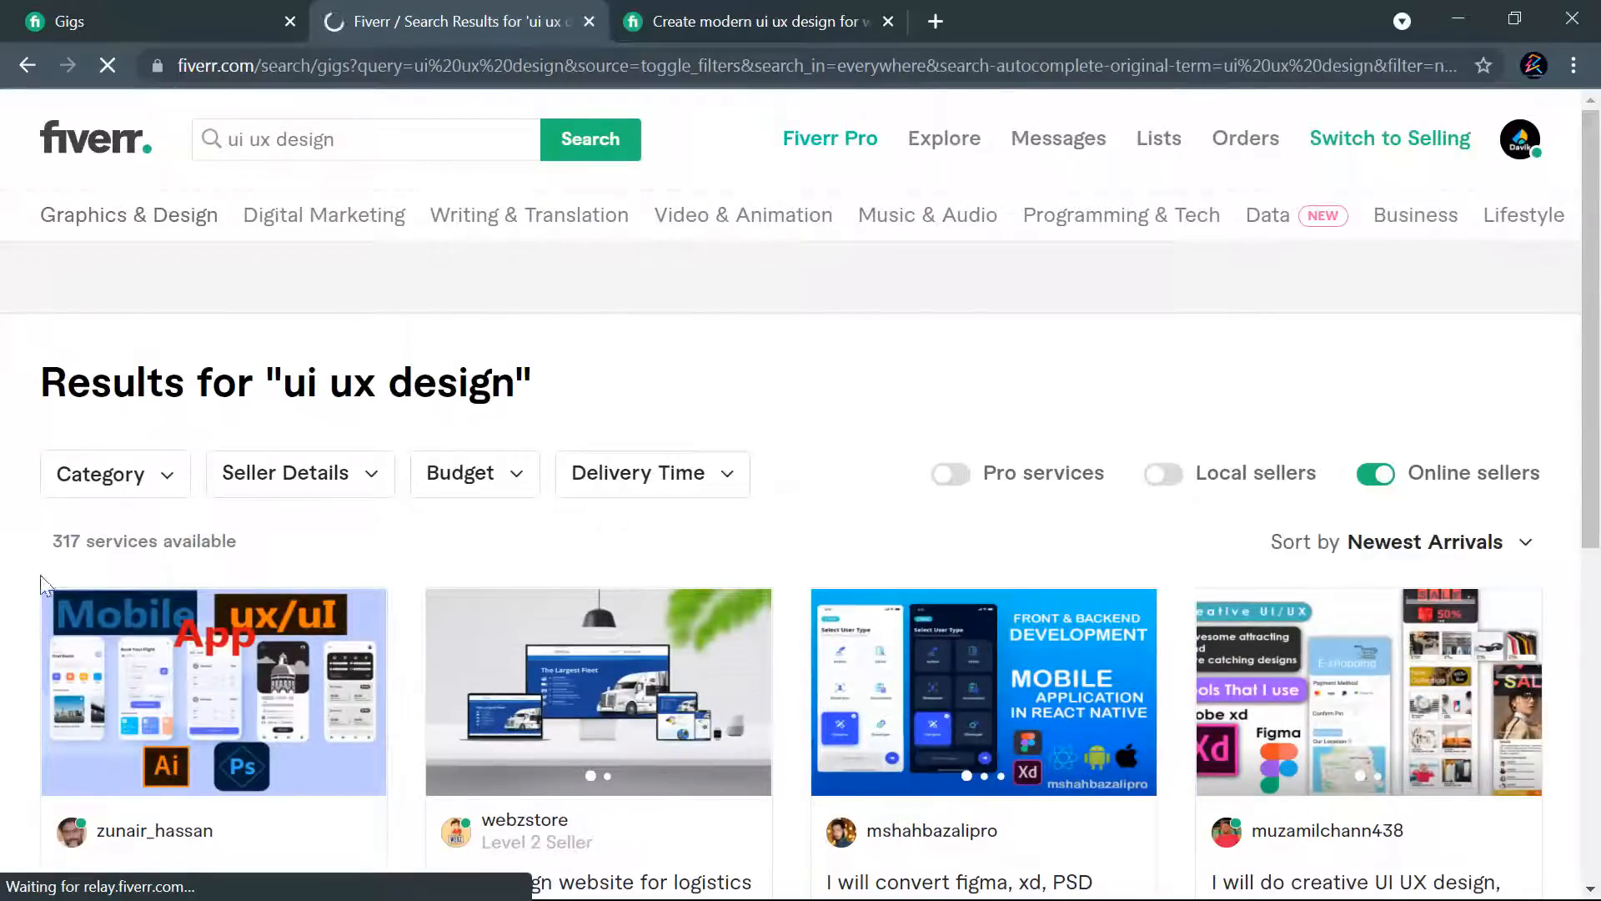
scroll(1122, 454, down, 5)
scroll(895, 472, down, 5)
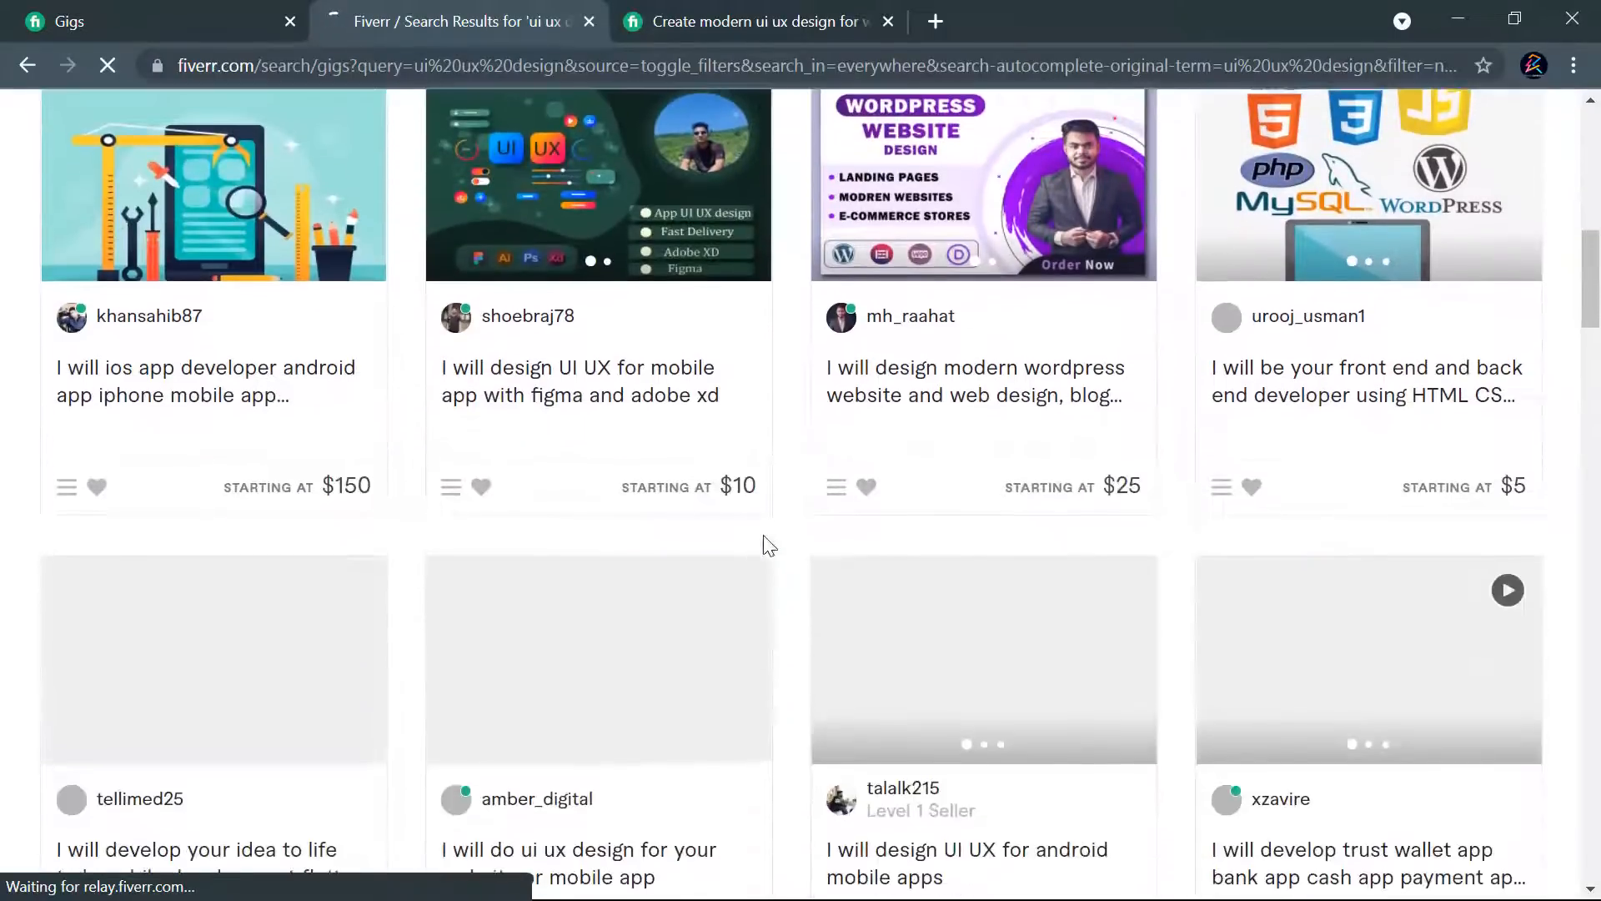
scroll(1254, 501, down, 10)
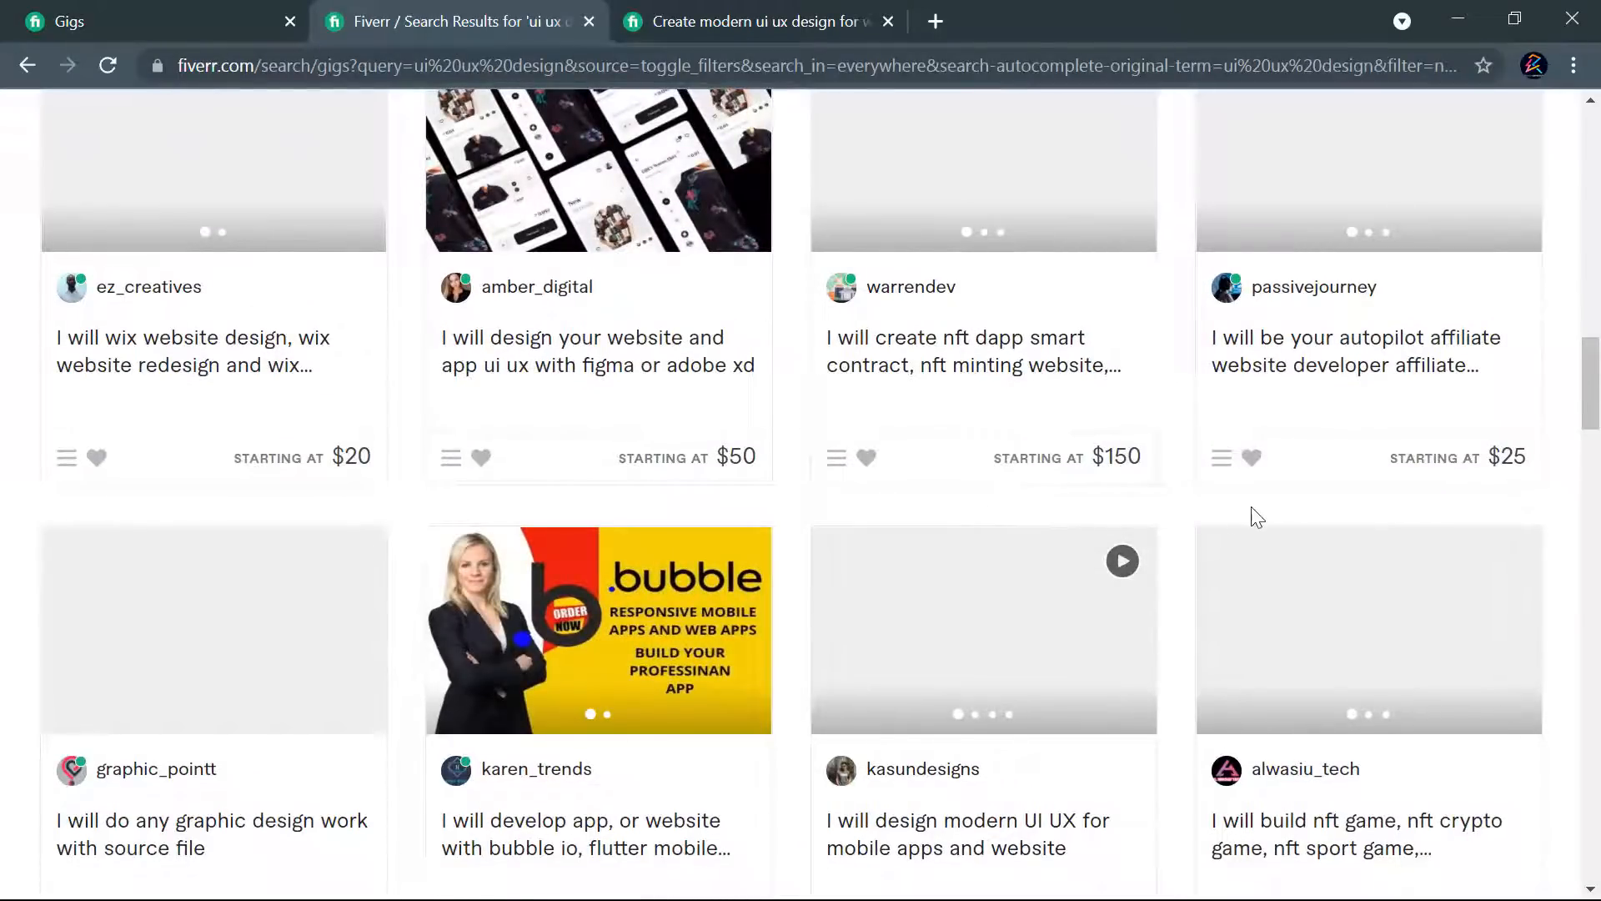
scroll(1251, 517, down, 3)
scroll(1285, 482, down, 6)
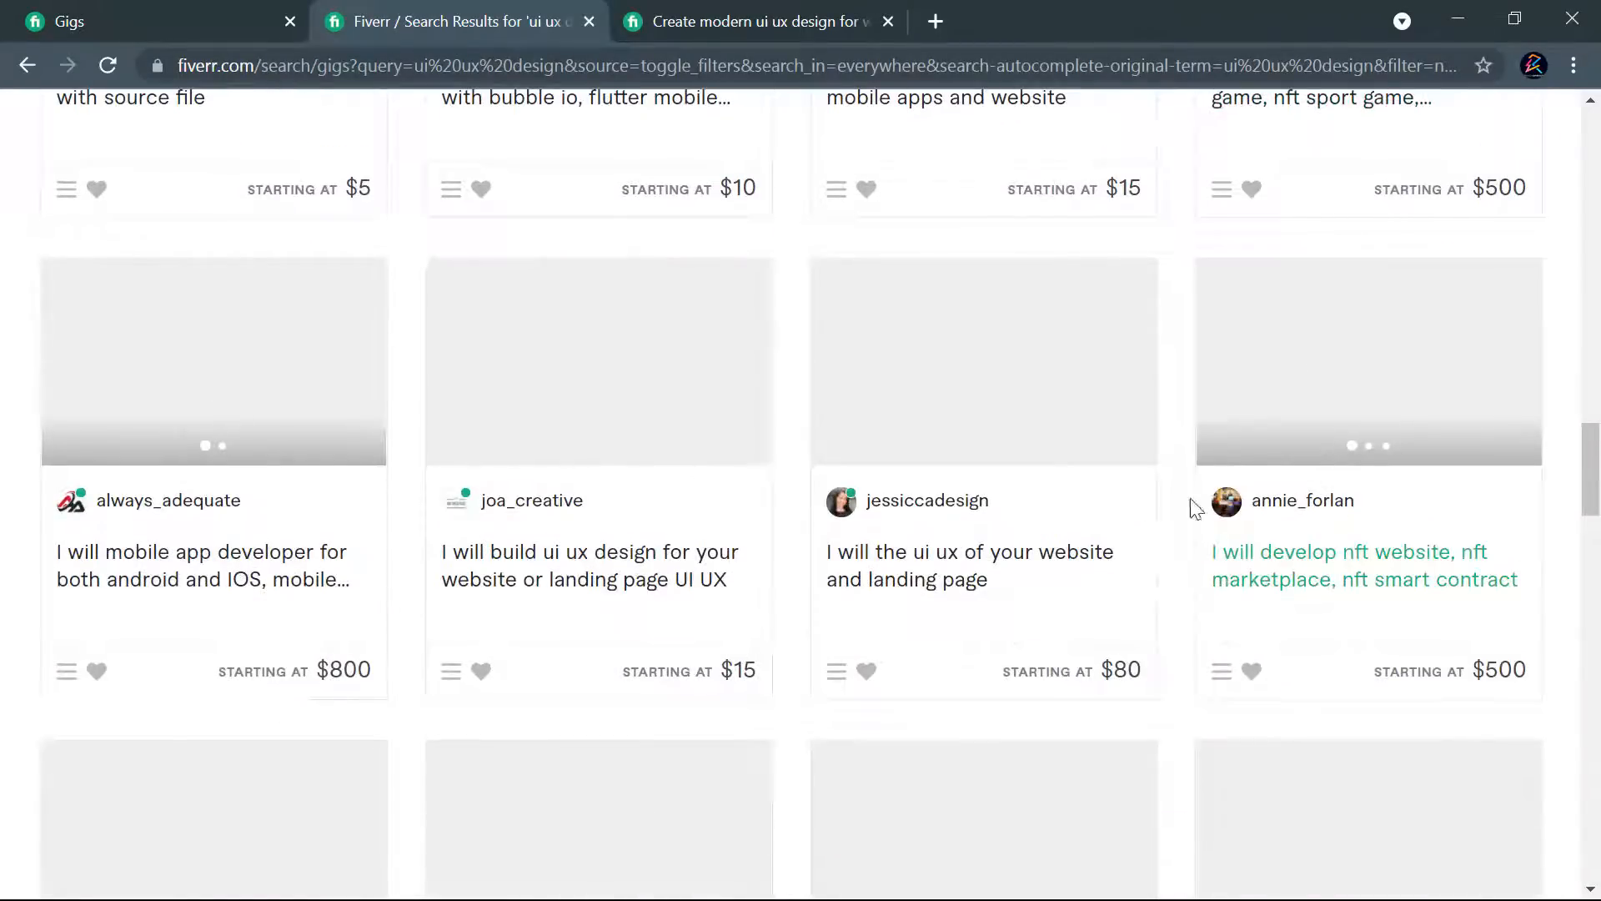
scroll(878, 509, down, 6)
scroll(1359, 511, down, 8)
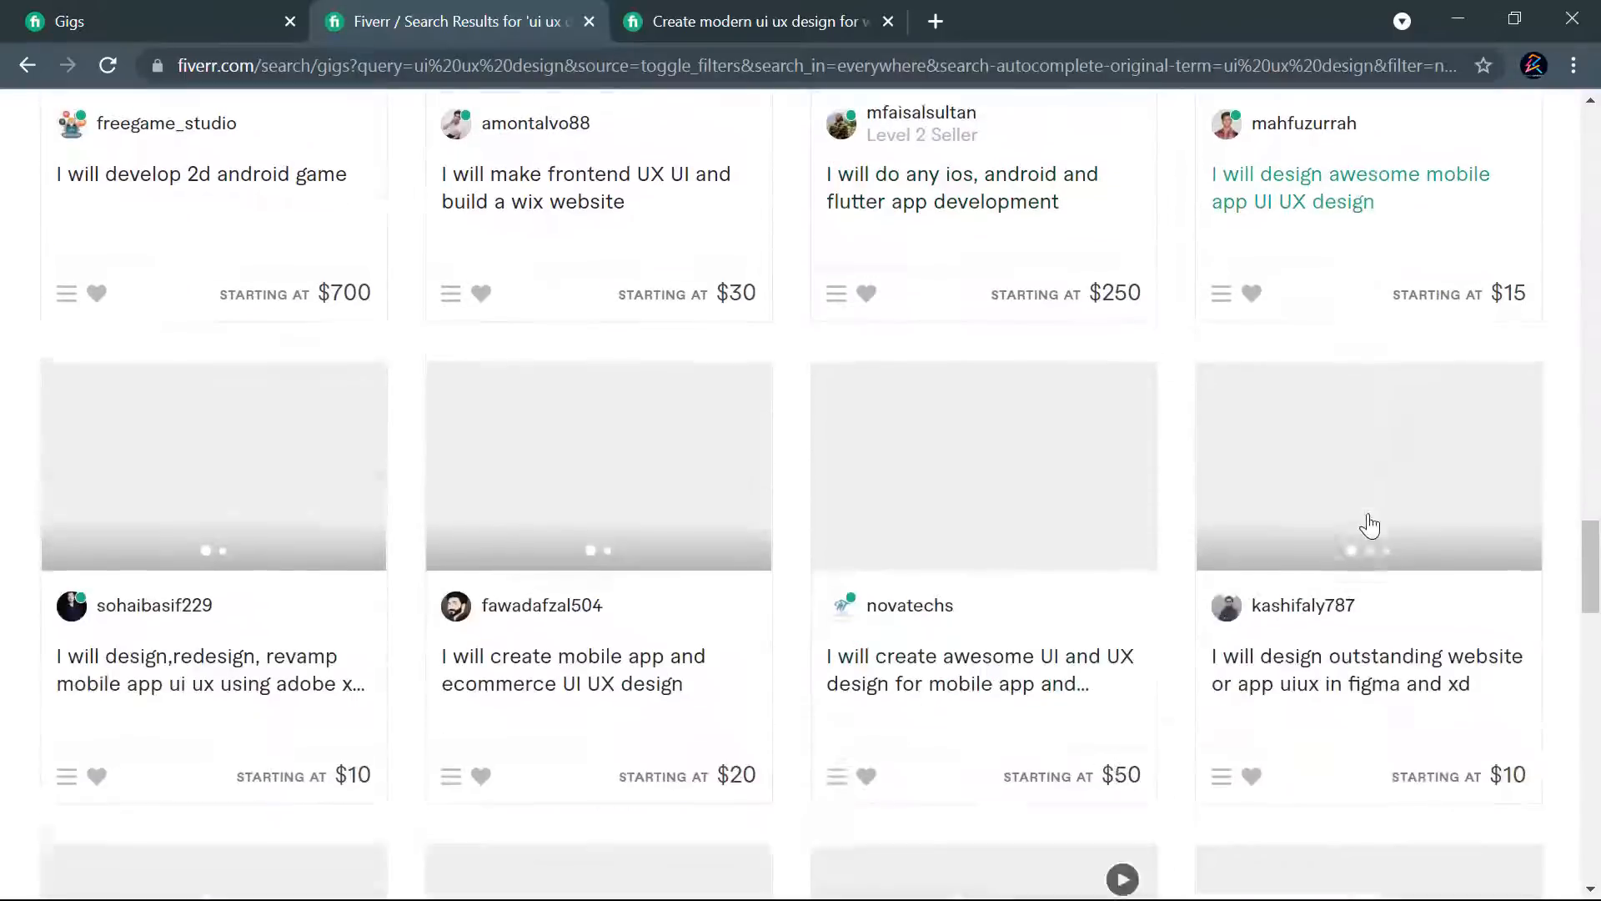
scroll(897, 523, down, 5)
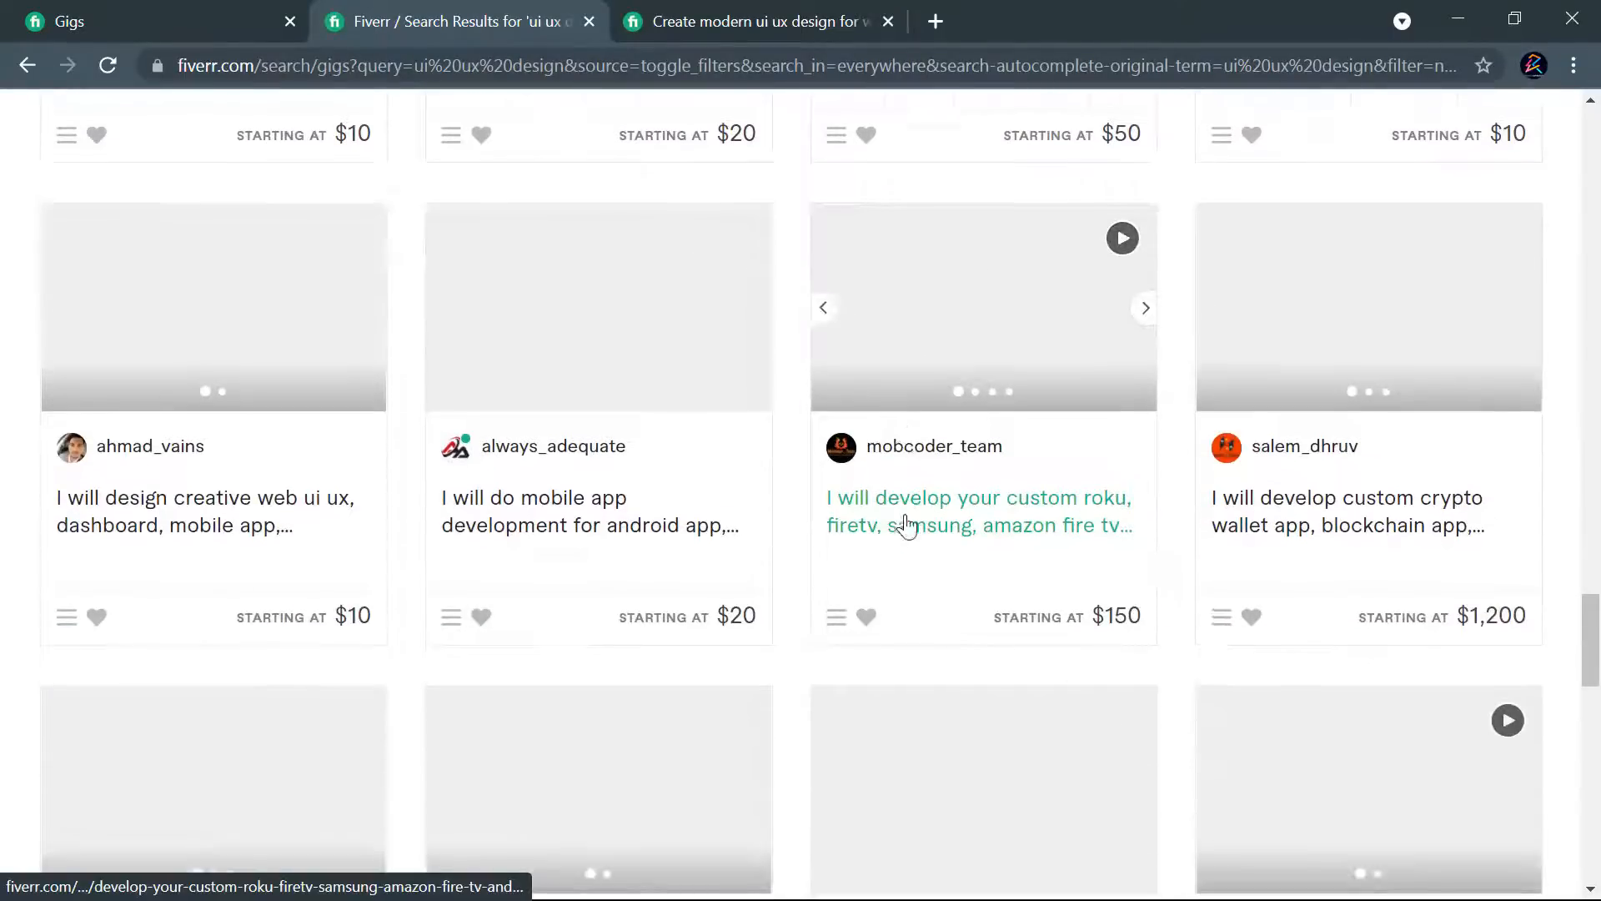
scroll(1184, 492, down, 4)
scroll(754, 504, down, 3)
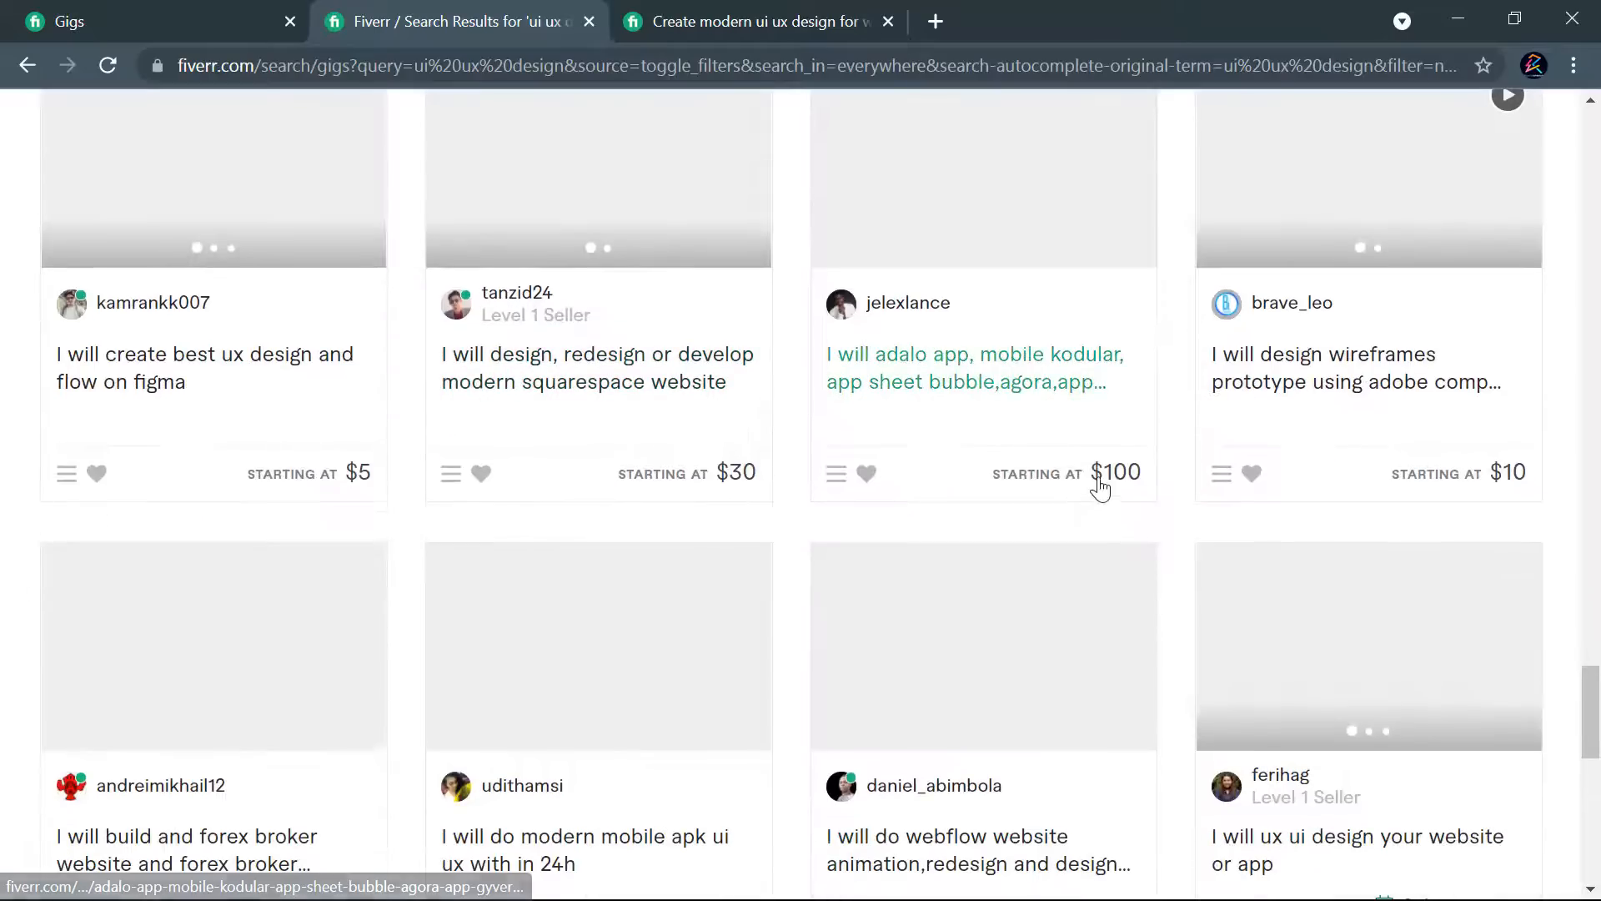
scroll(1143, 511, down, 6)
scroll(1146, 512, up, 20)
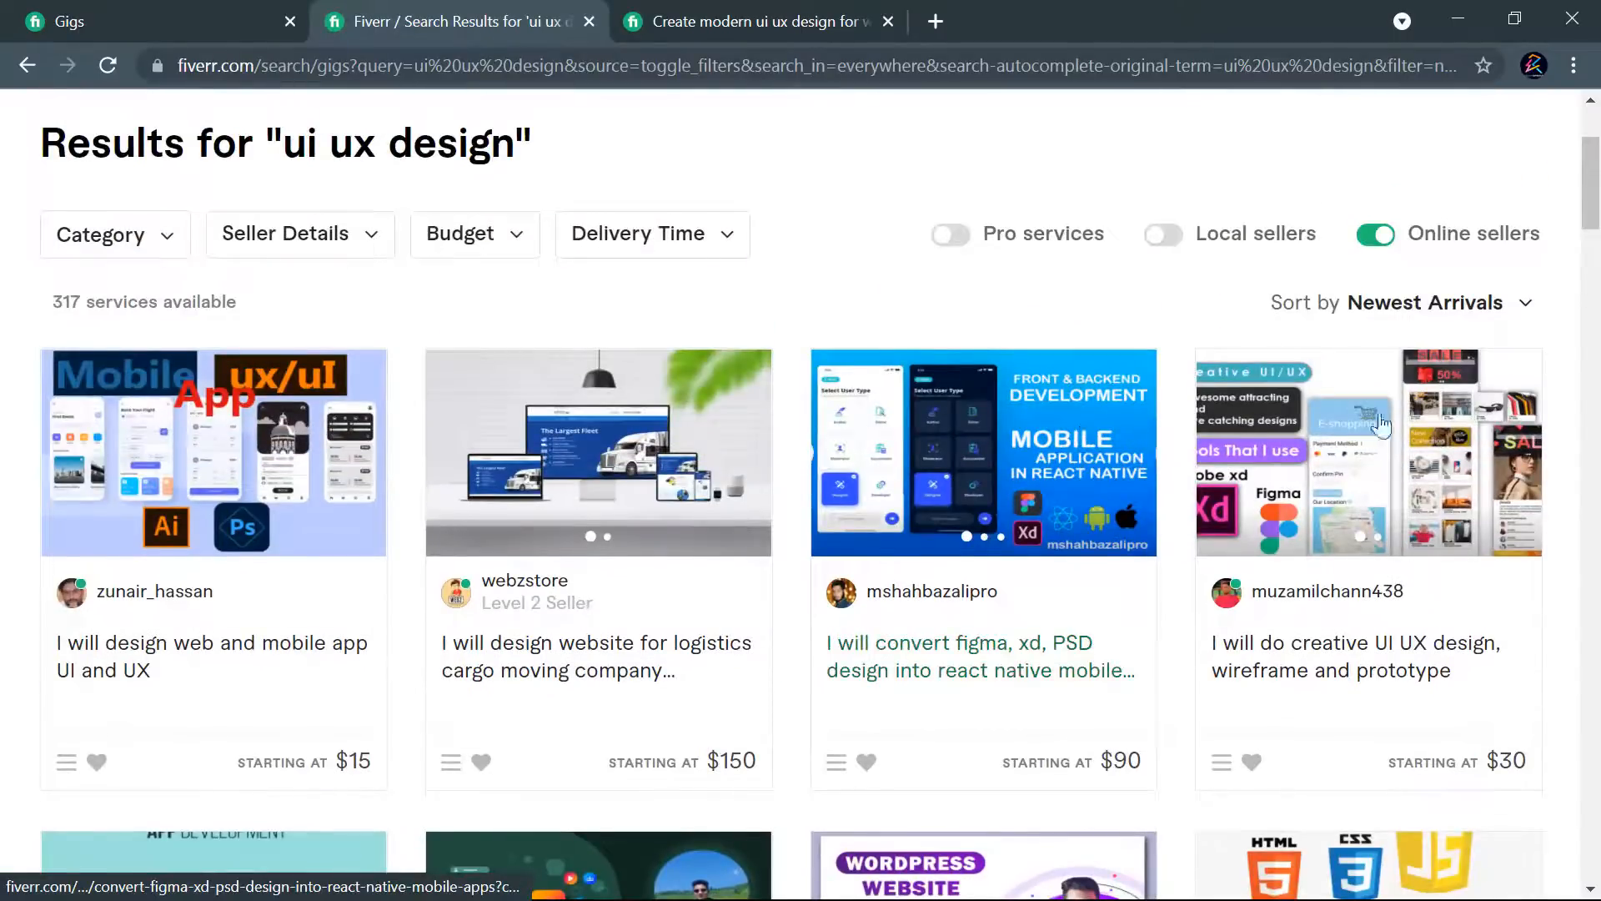
scroll(1082, 435, up, 3)
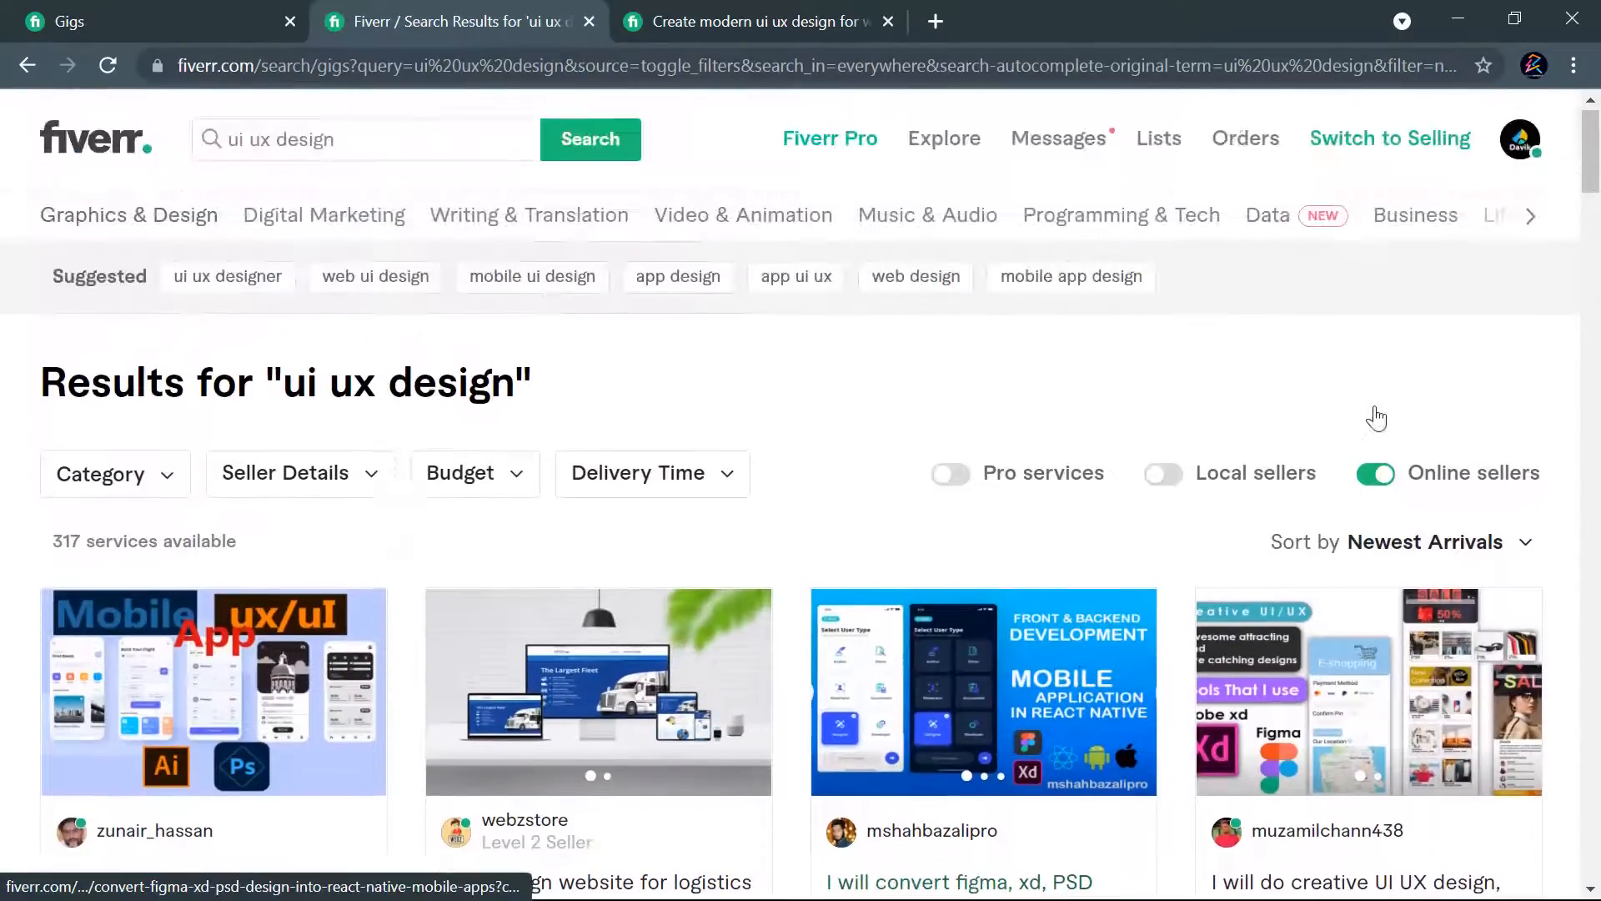
- Remove the online sellers filter and locate the published UI UX gig in the full results
click(1373, 474)
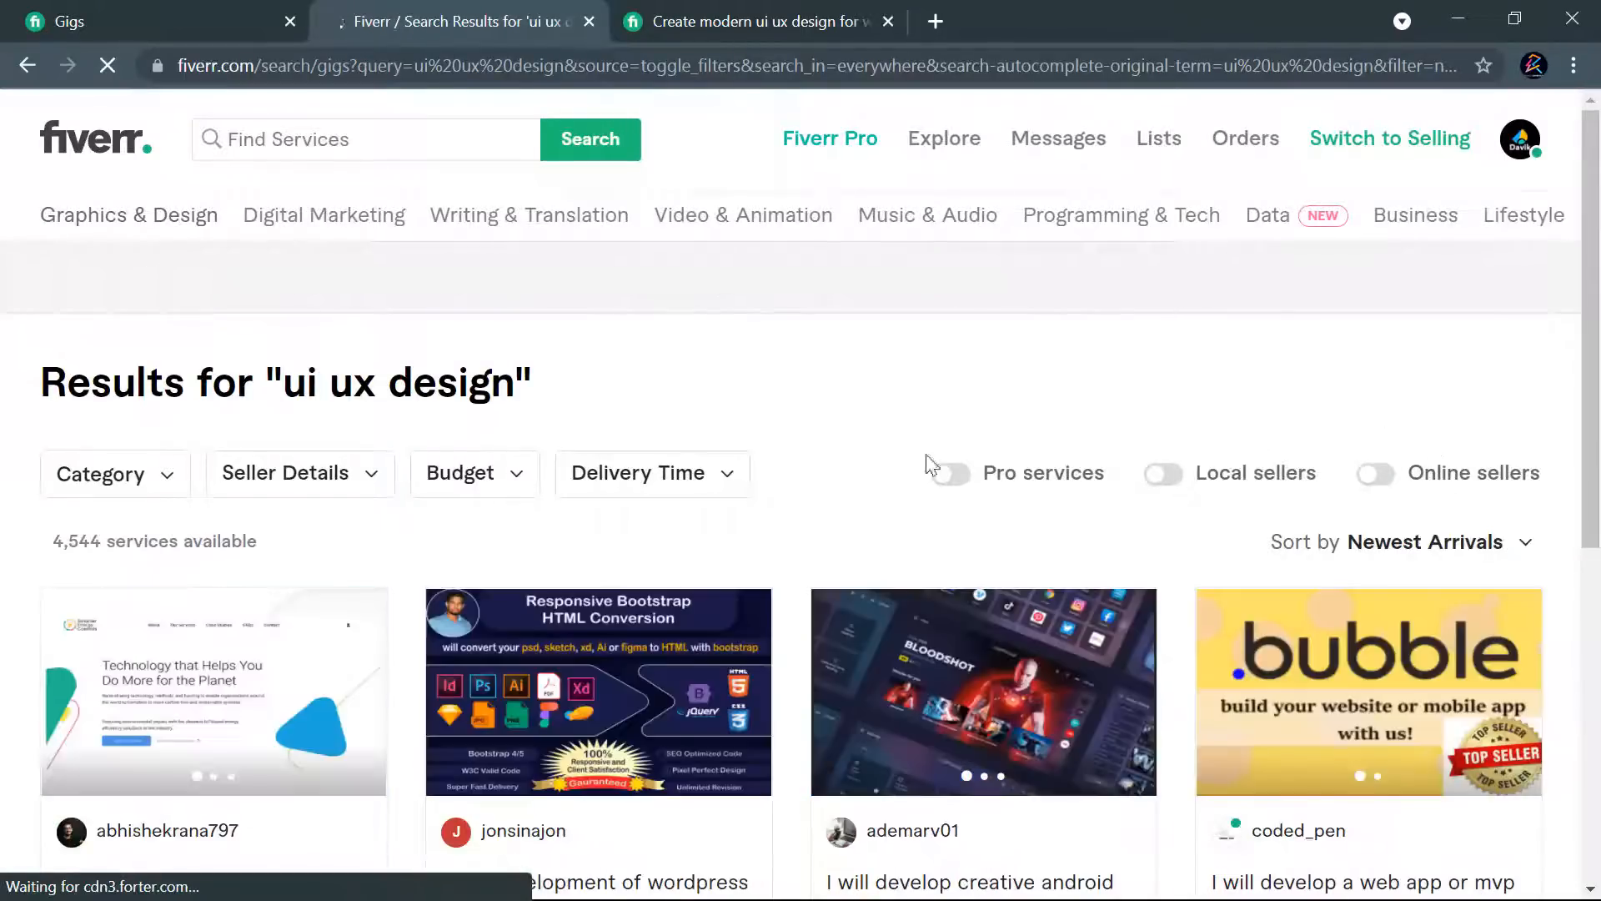
scroll(788, 492, down, 5)
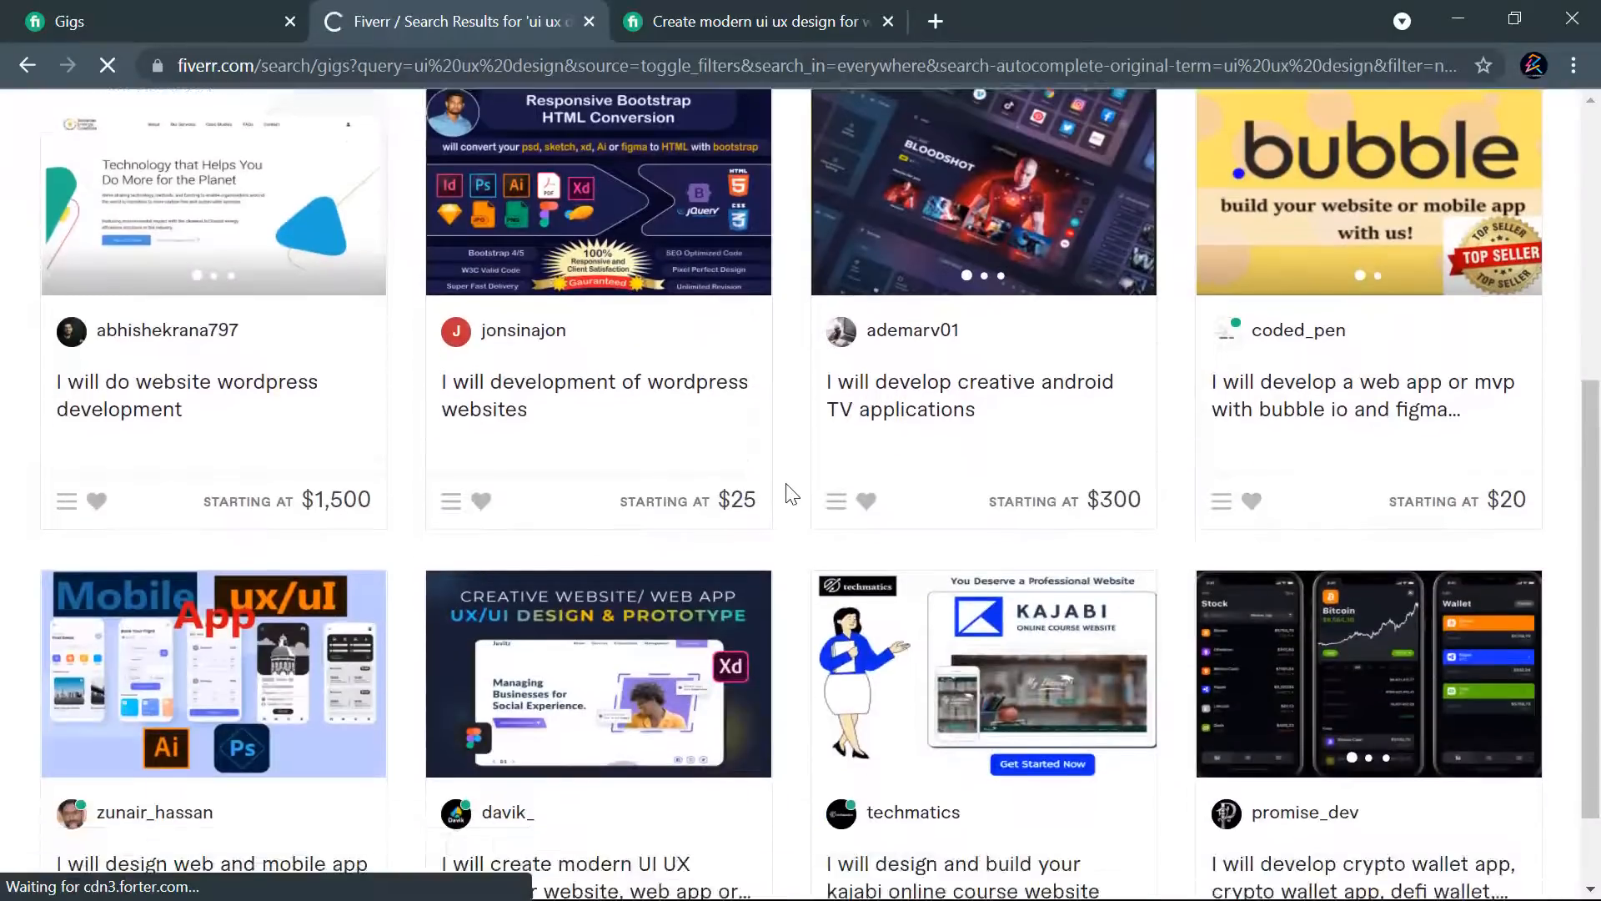
scroll(788, 492, down, 1)
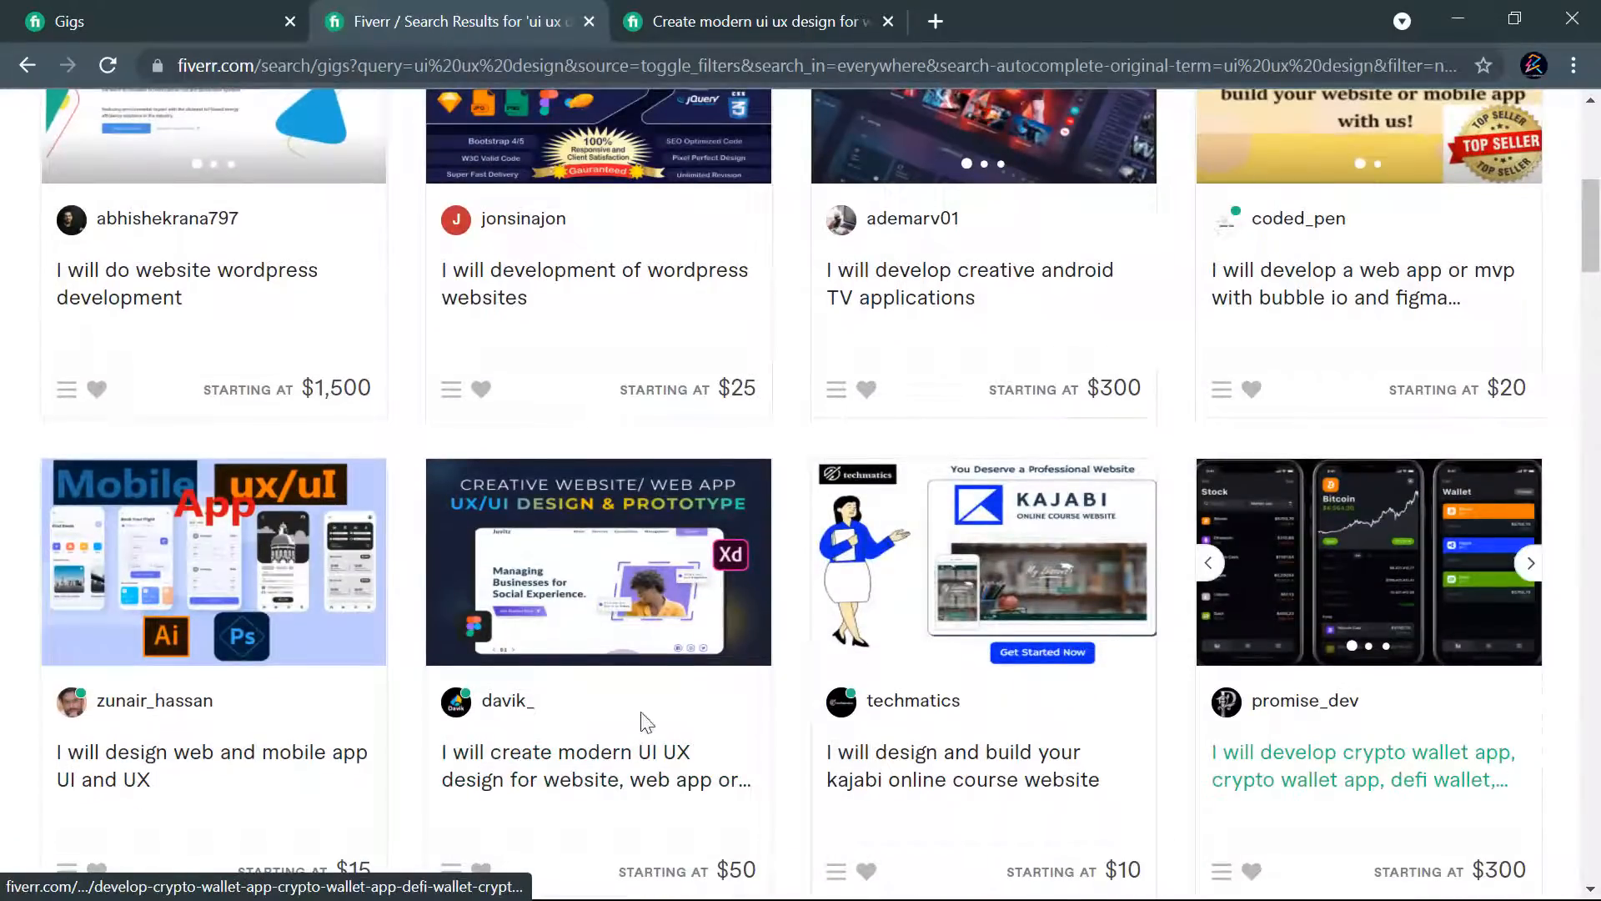
click(472, 686)
scroll(1337, 574, up, 6)
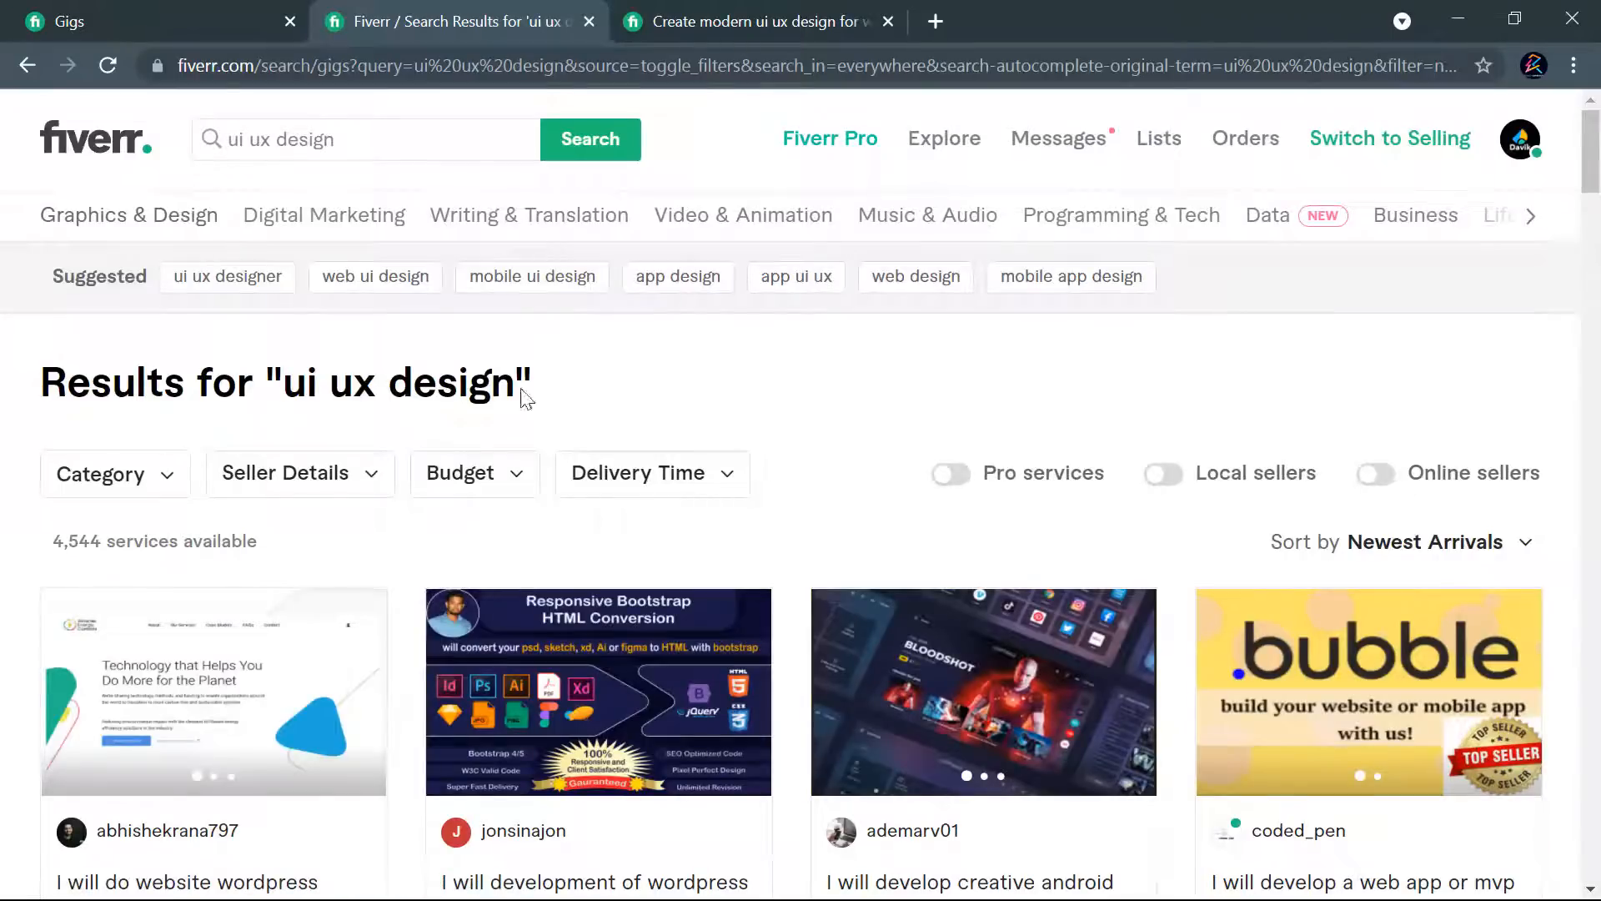
- Replace the current search term and search the marketplace for the suggested phrase "website ui ux design"
click(523, 144)
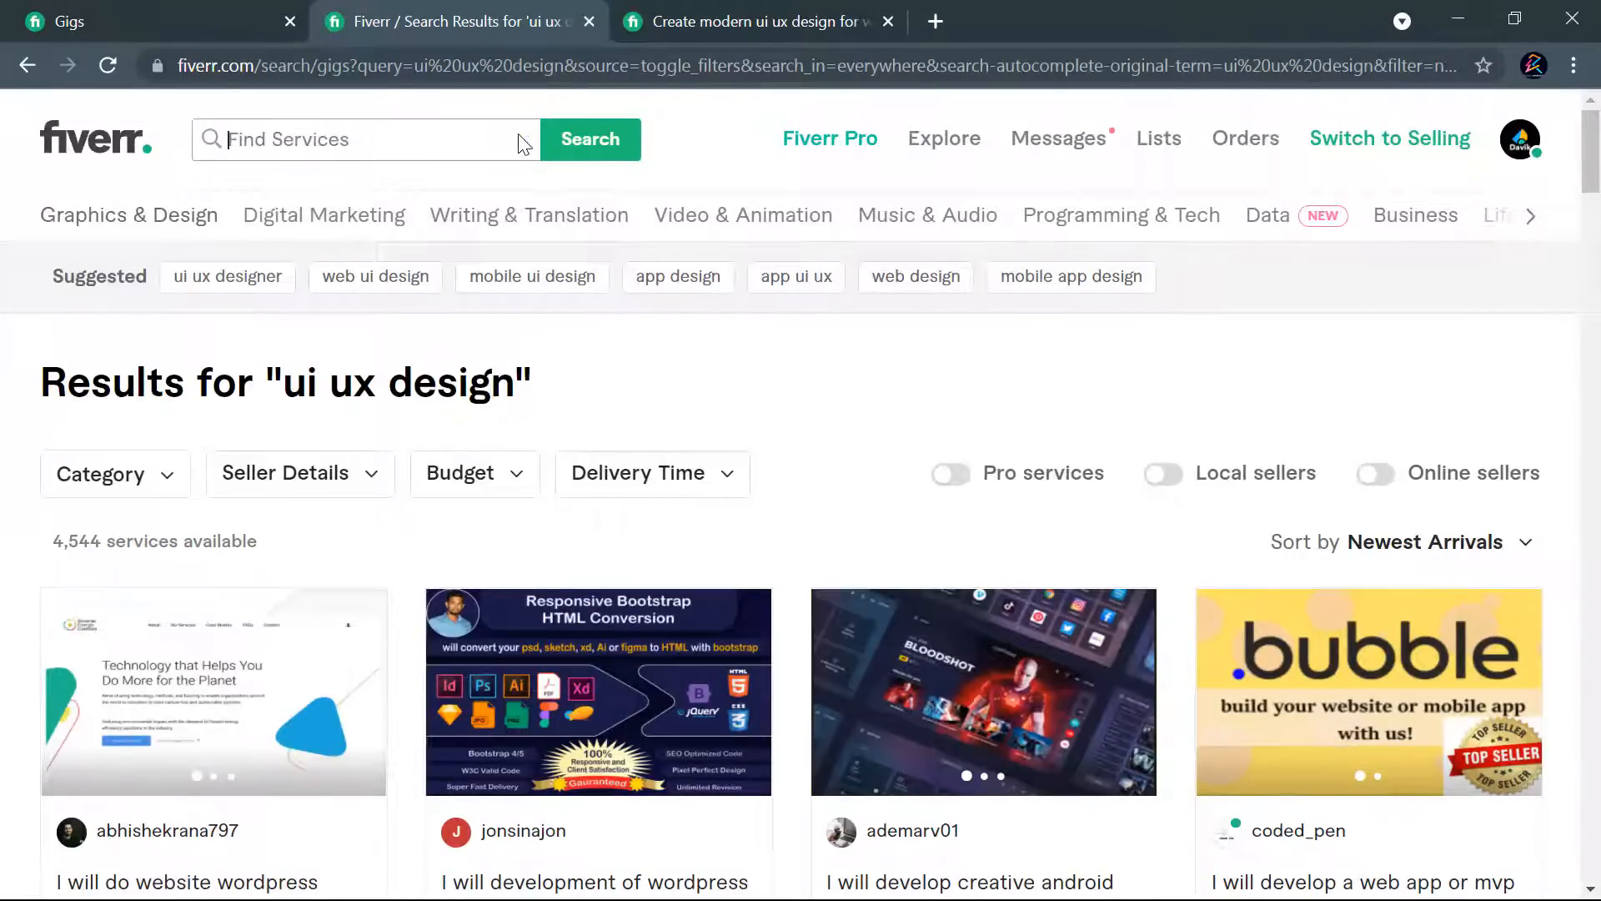
click(343, 155)
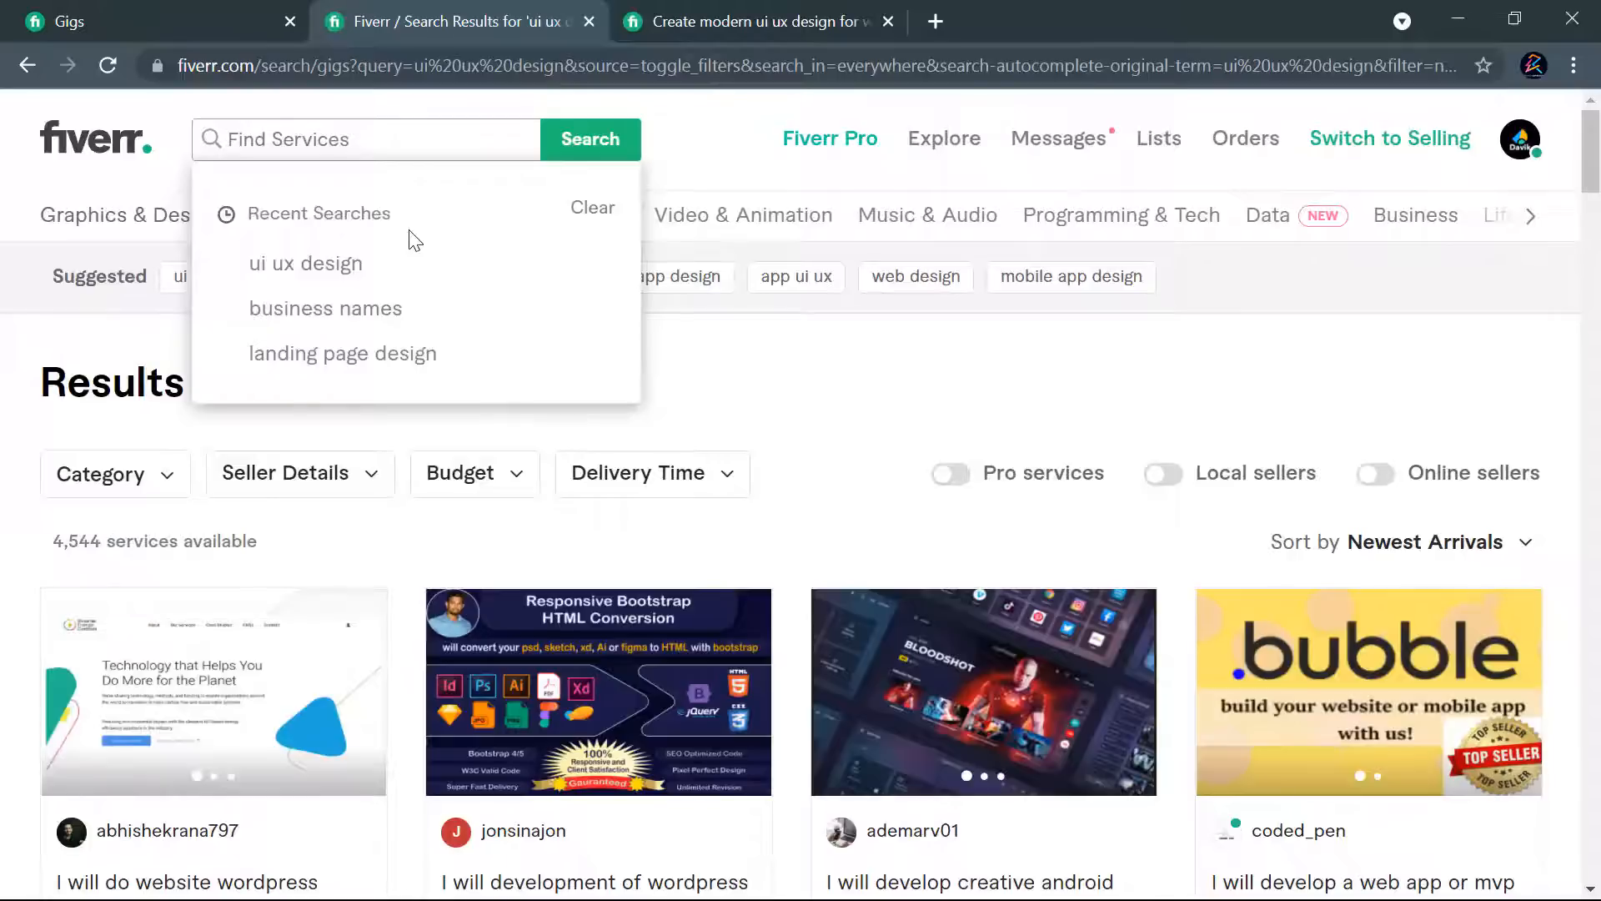
text(w)
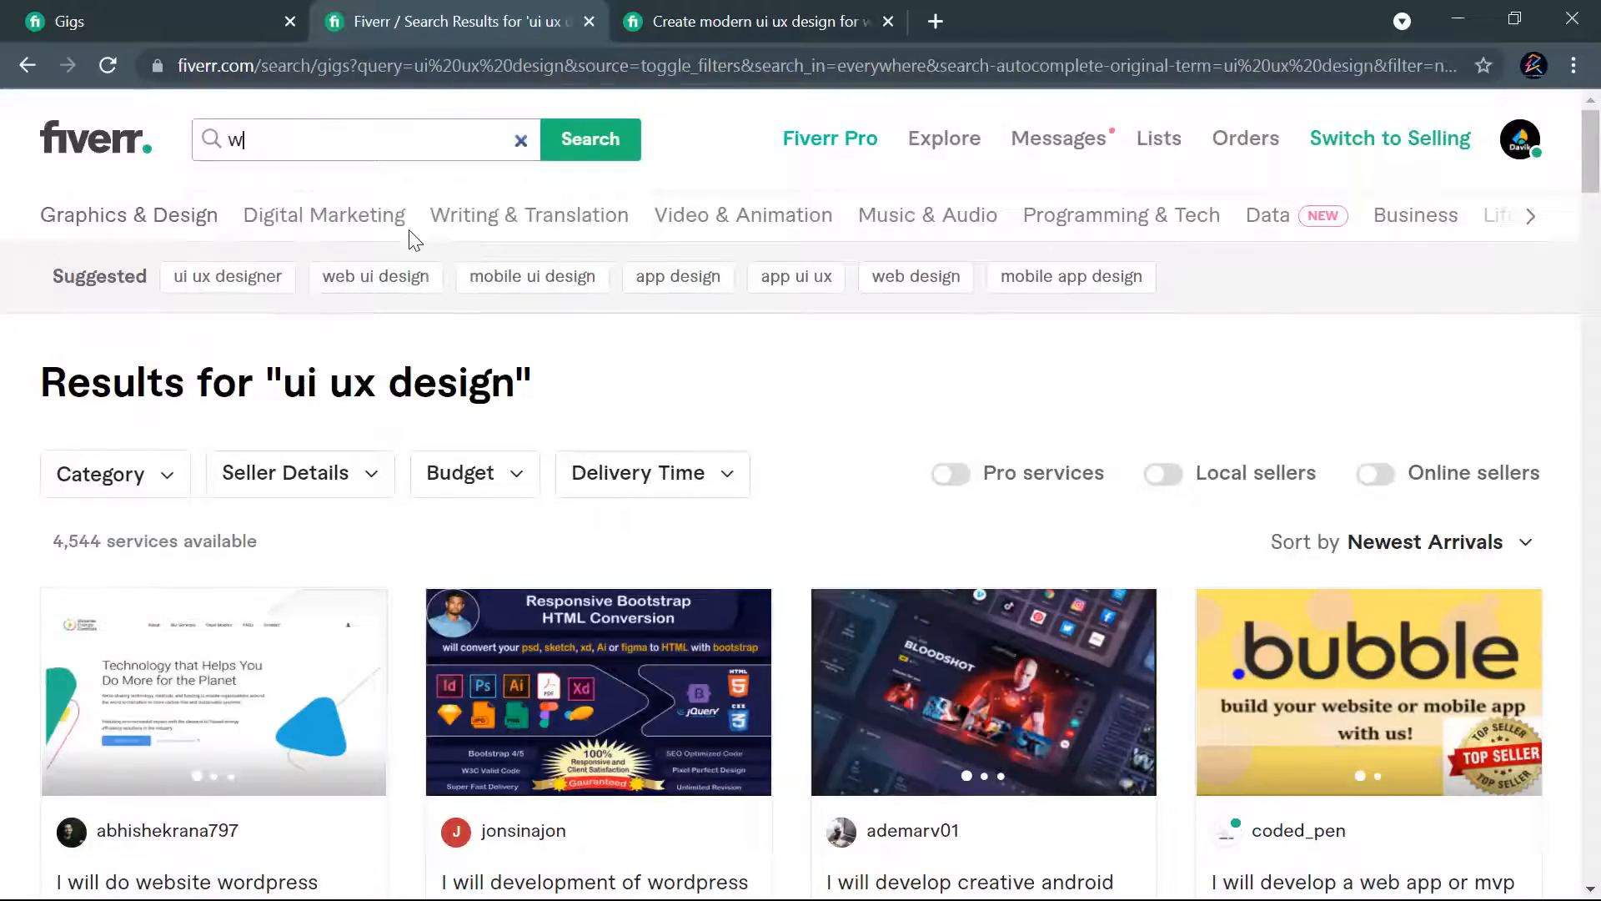
text(eb )
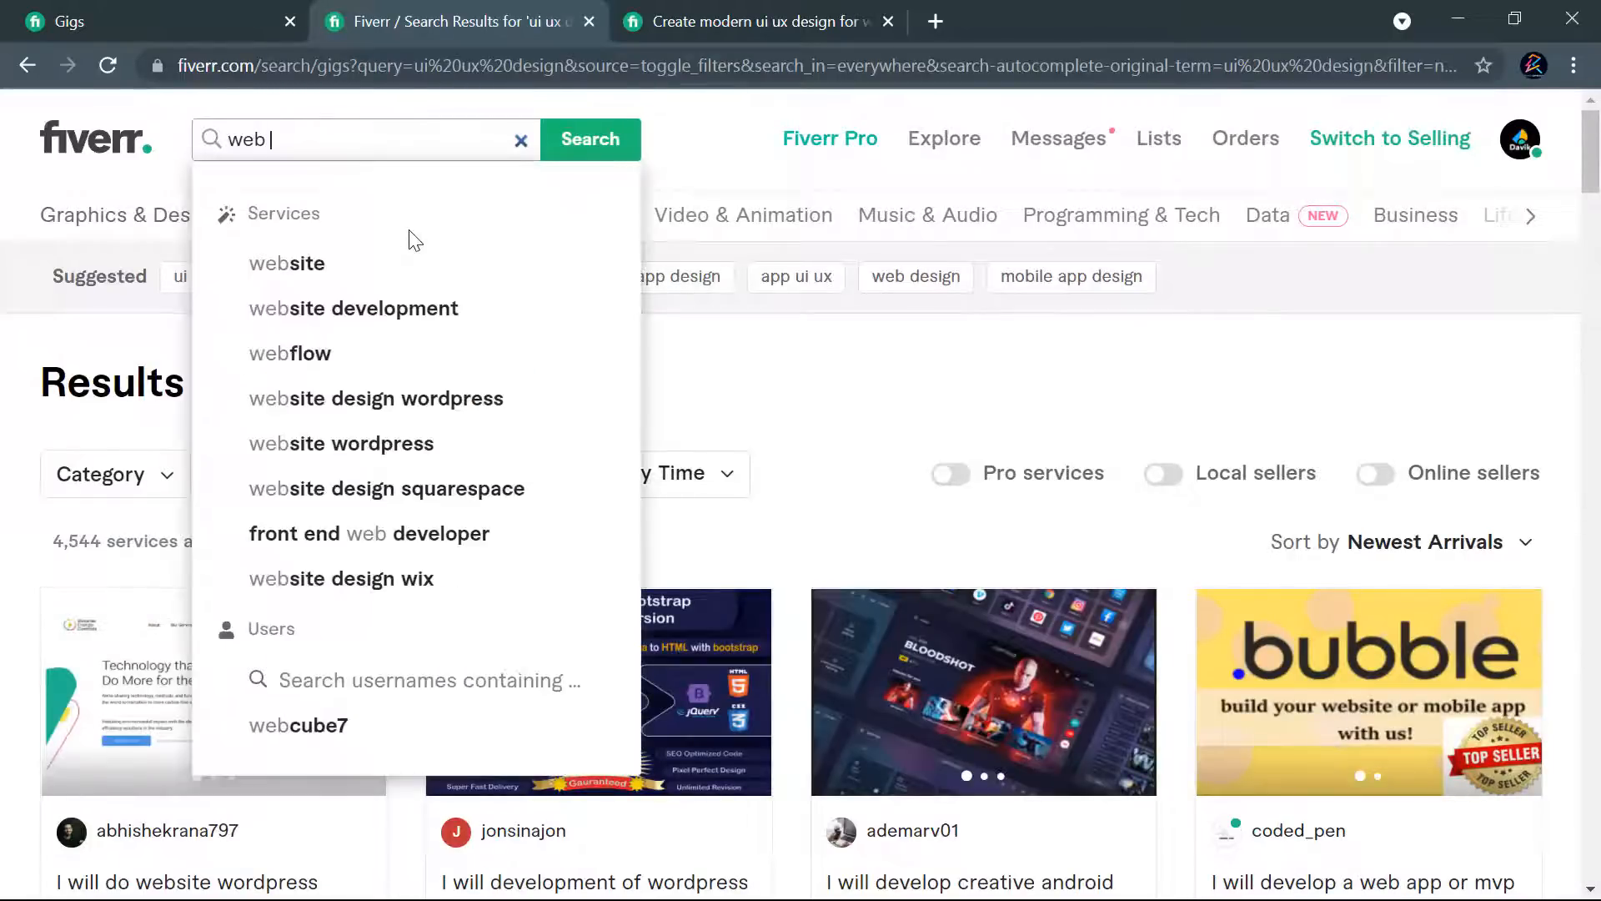
text(ui u)
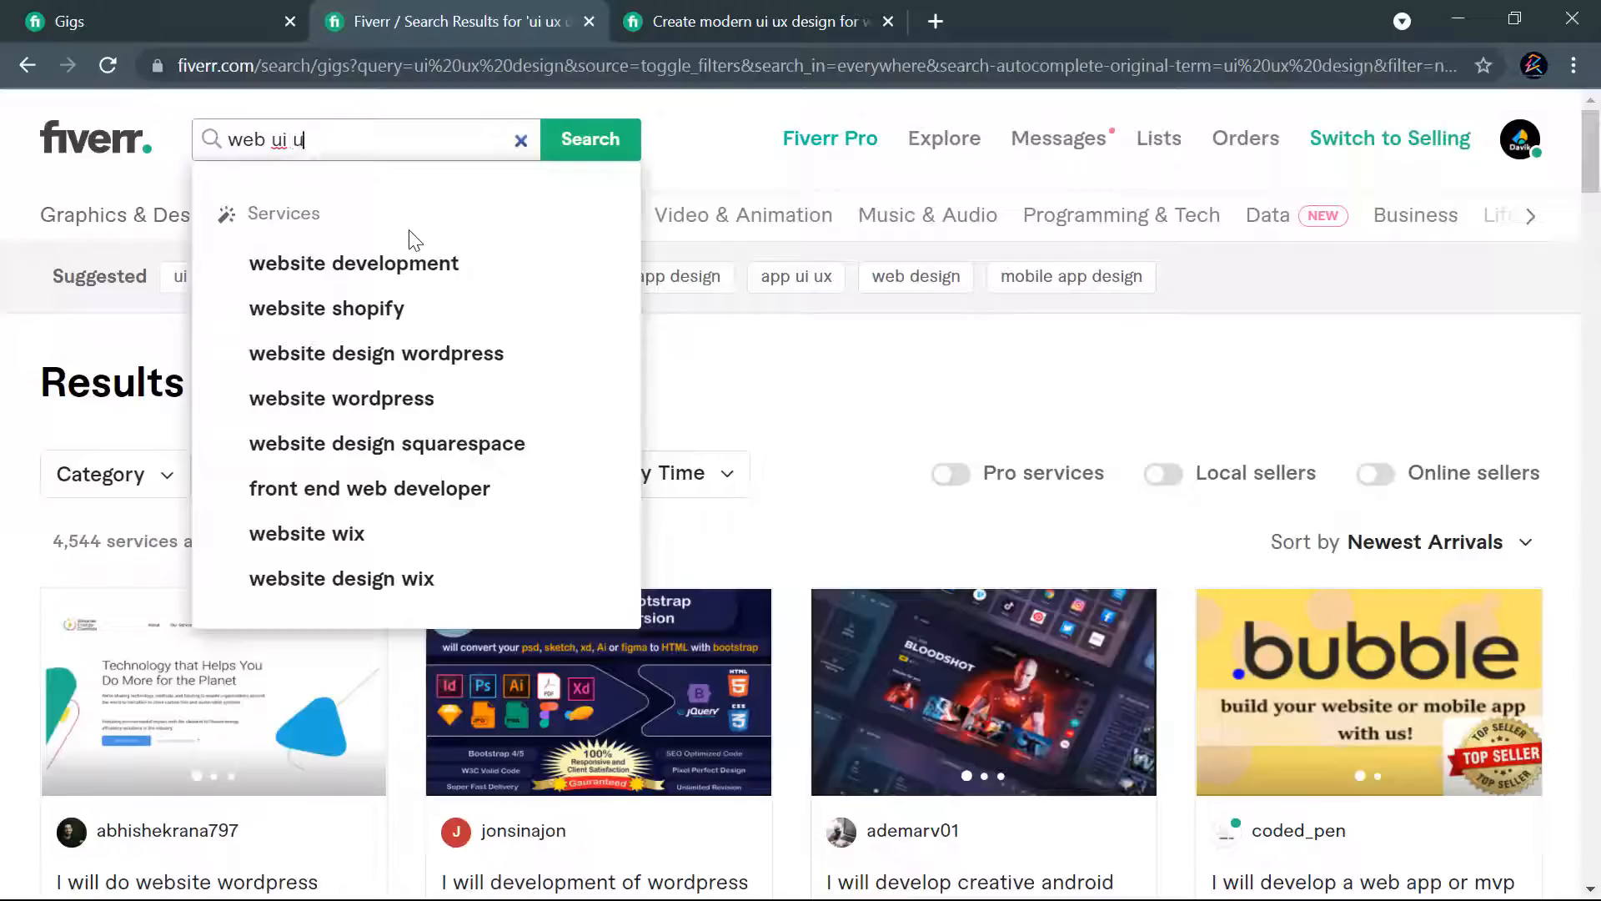
text(x)
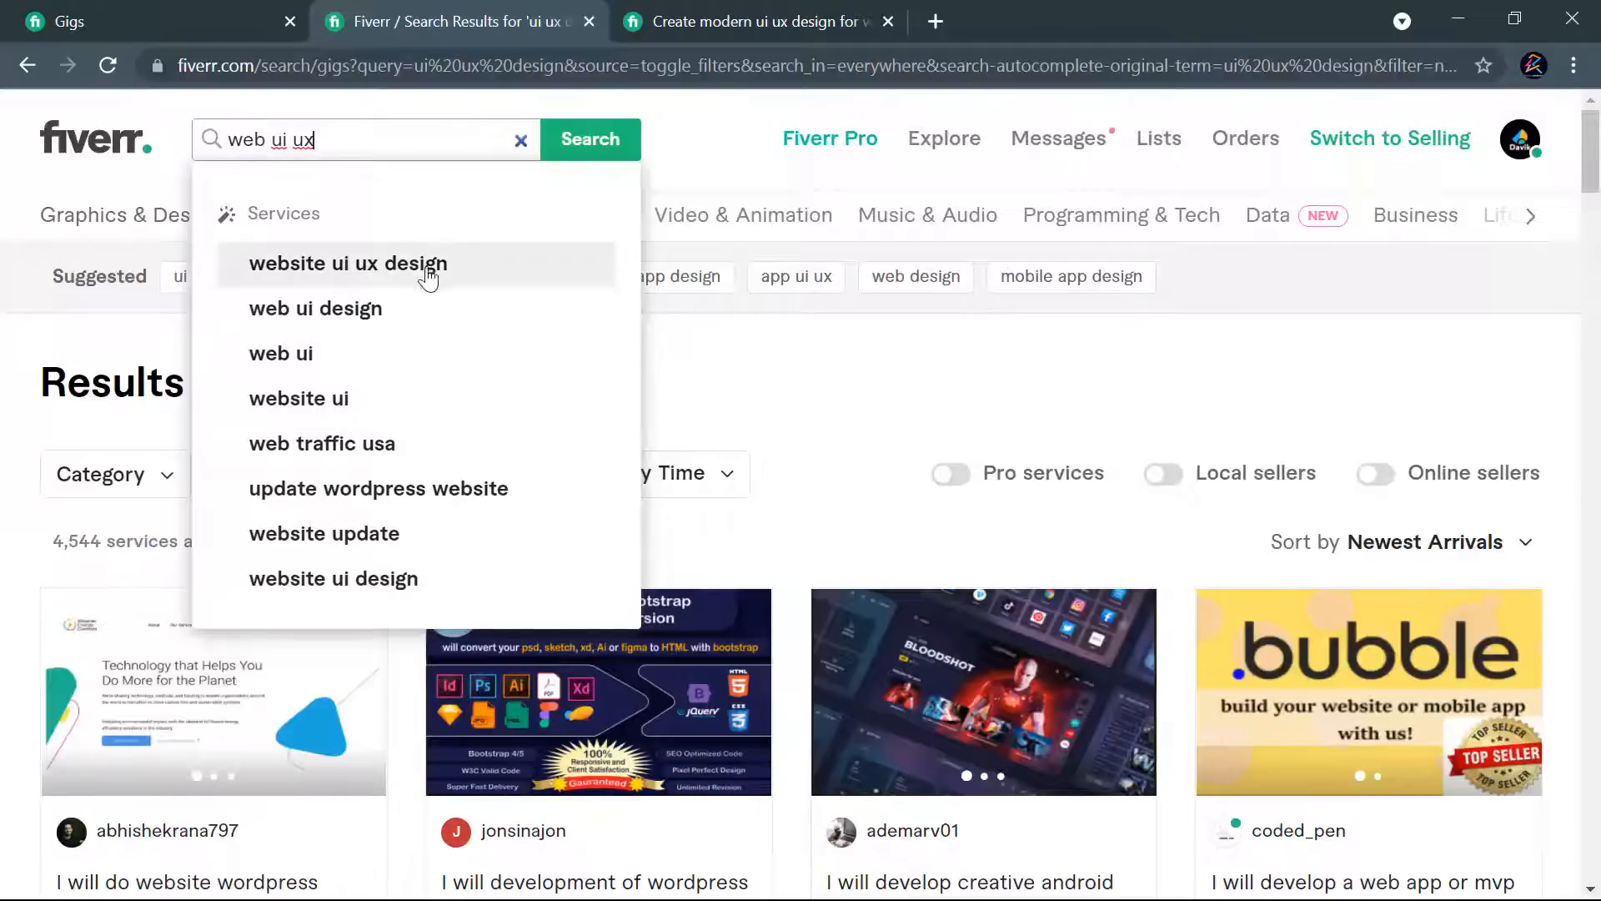
click(327, 269)
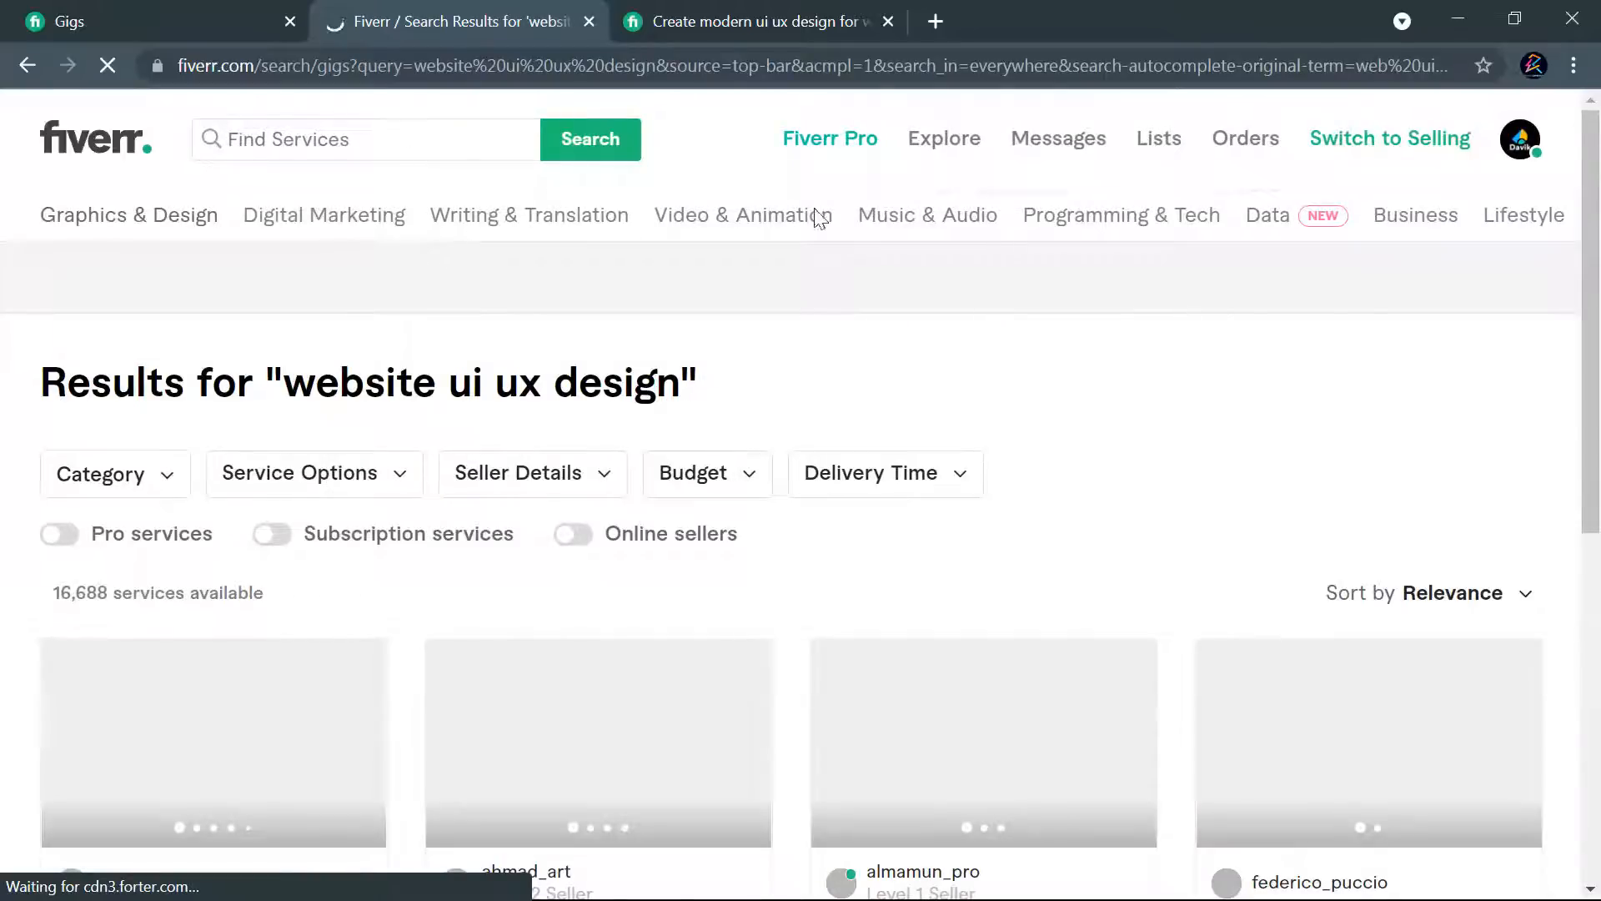
- Look through the "website ui ux design" results and sort them by Newest Arrivals
scroll(1118, 434, down, 4)
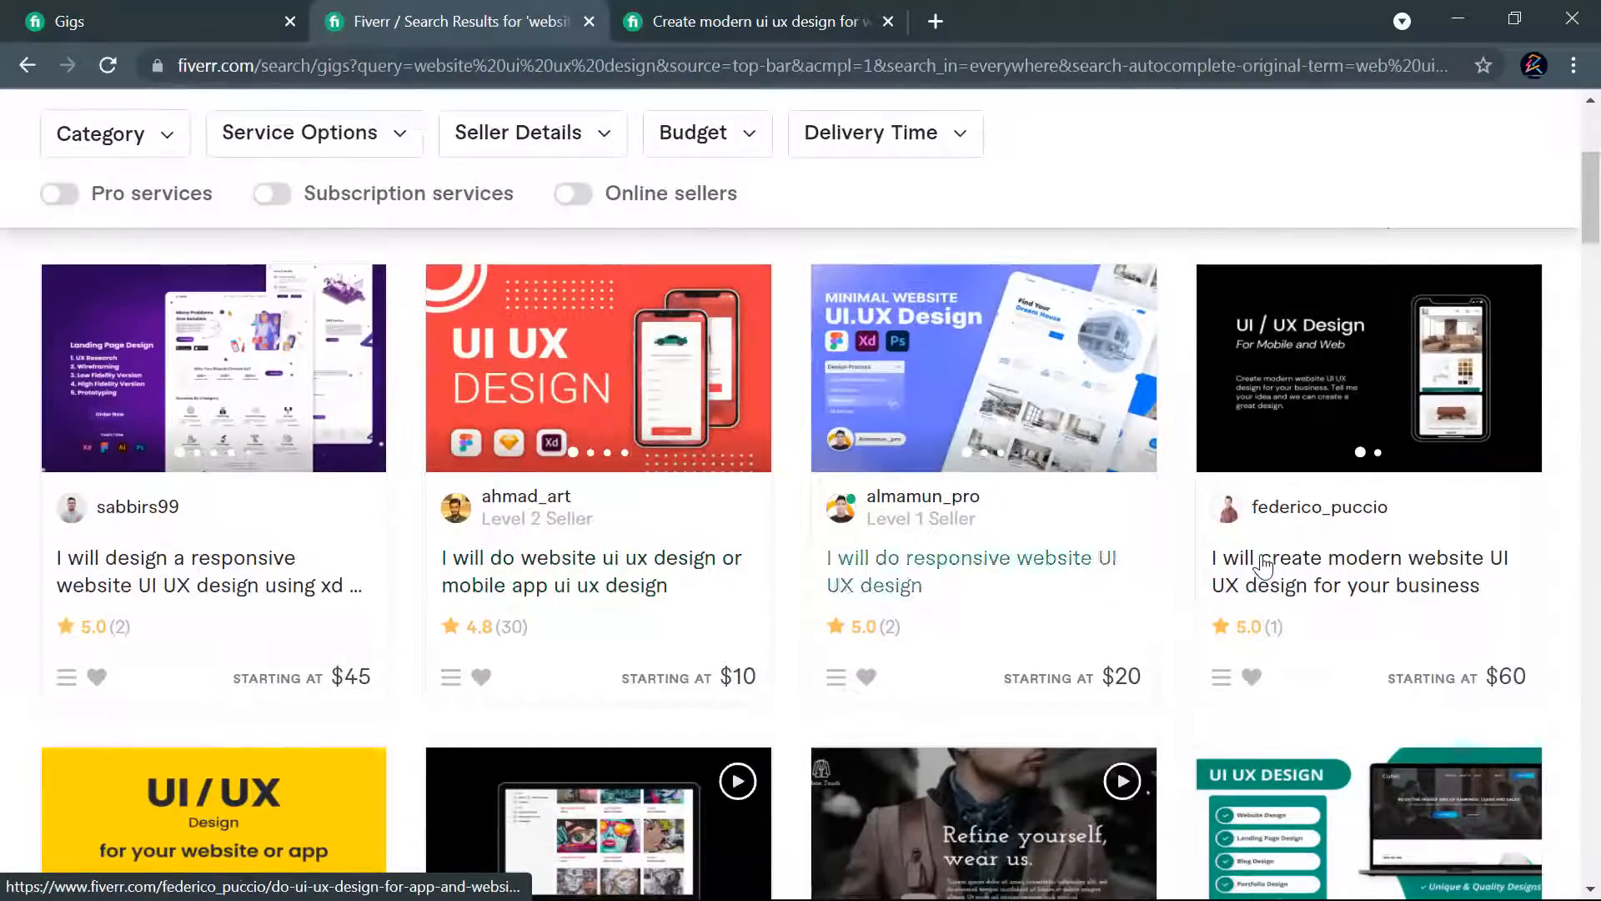
scroll(1265, 567, down, 5)
scroll(1335, 583, up, 7)
scroll(1481, 537, down, 3)
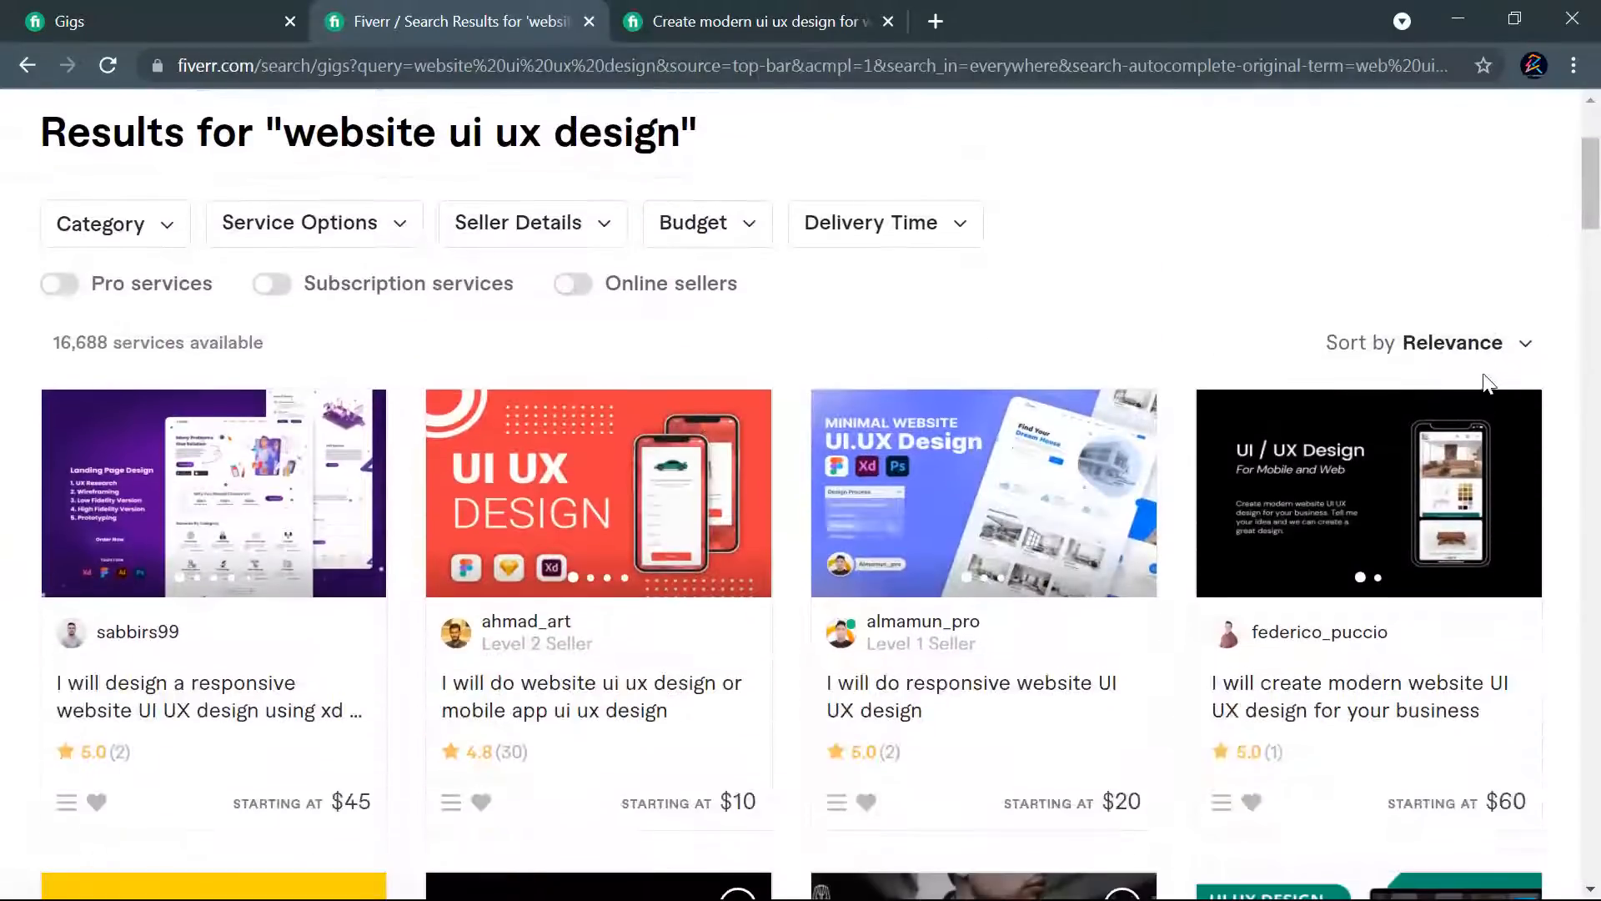
click(1526, 349)
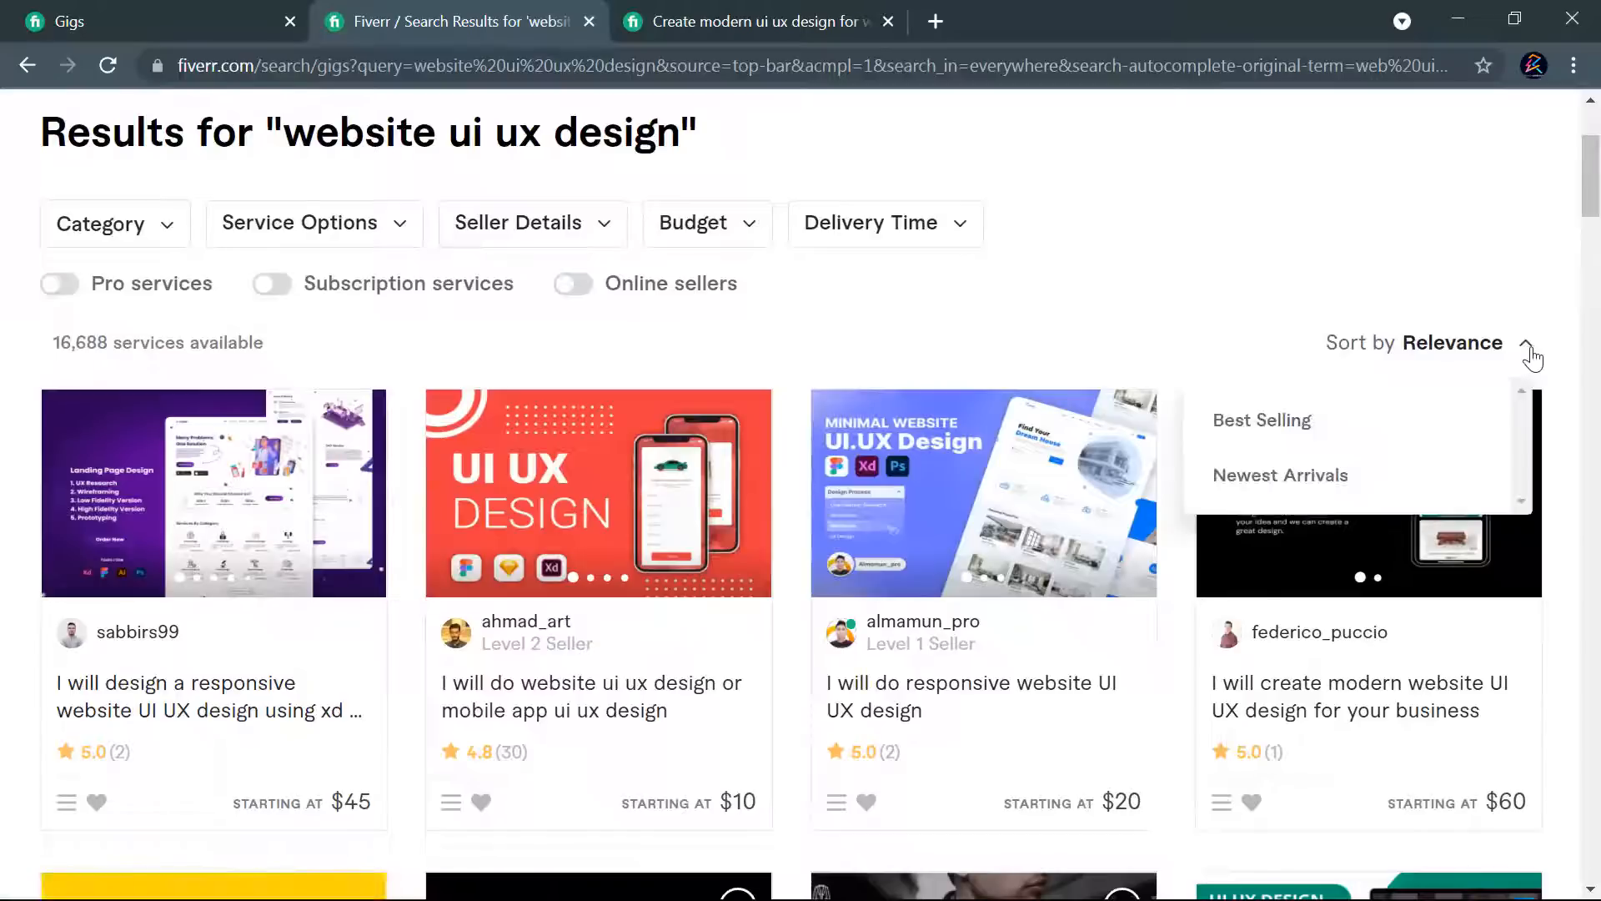
click(1342, 477)
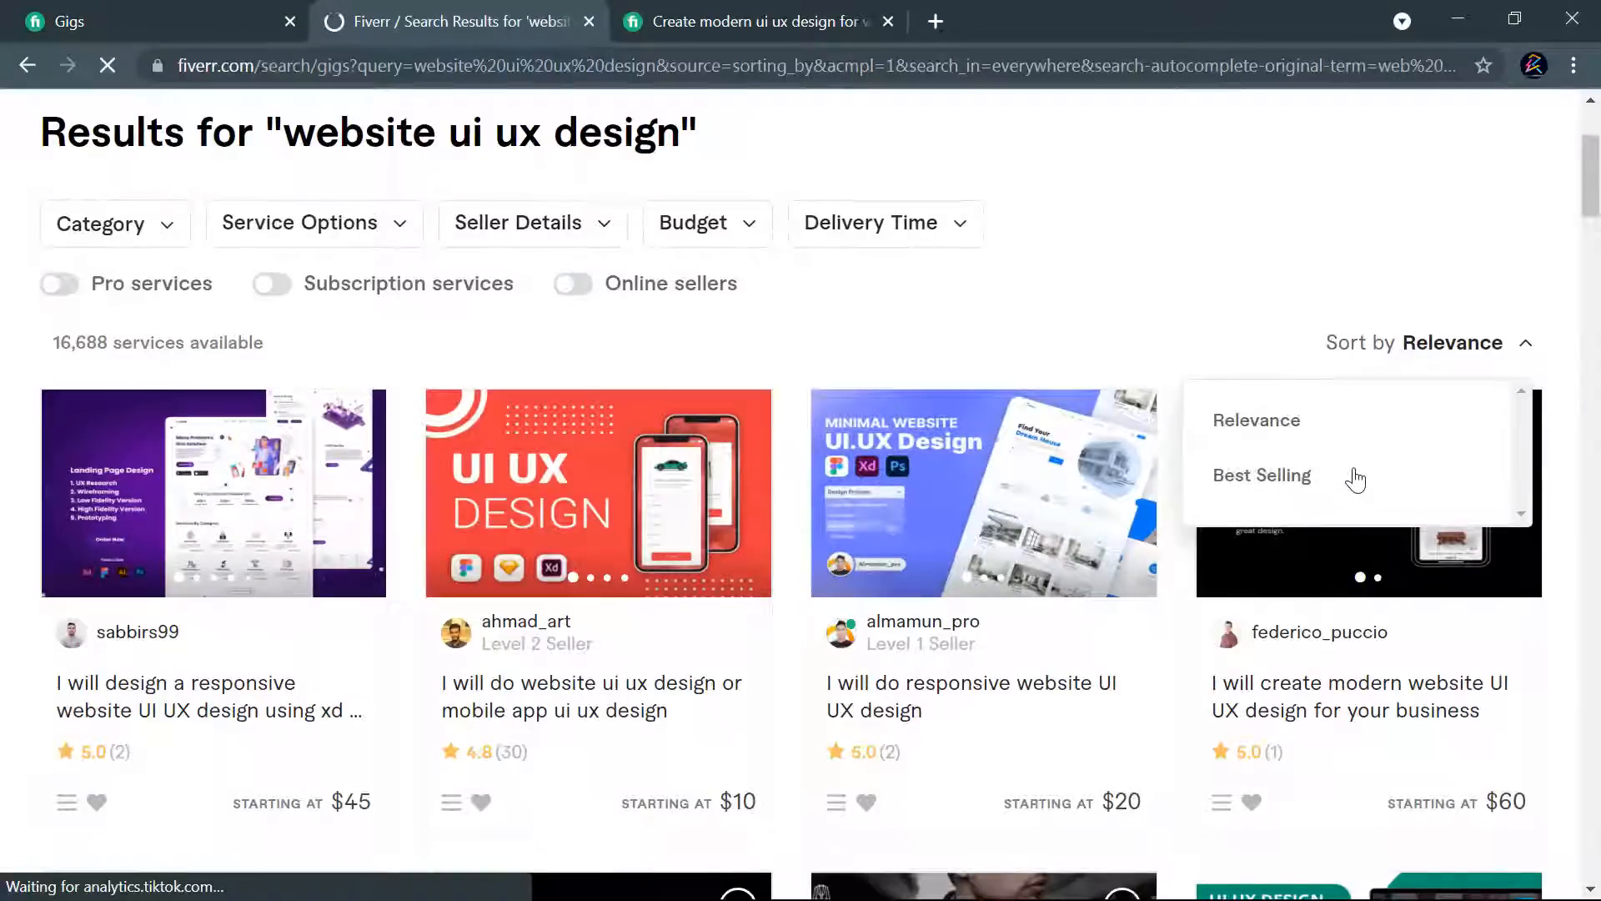
- Locate the published UI UX gig among the newest "website ui ux design" results and compare it with neighbouring gigs
scroll(751, 517, down, 3)
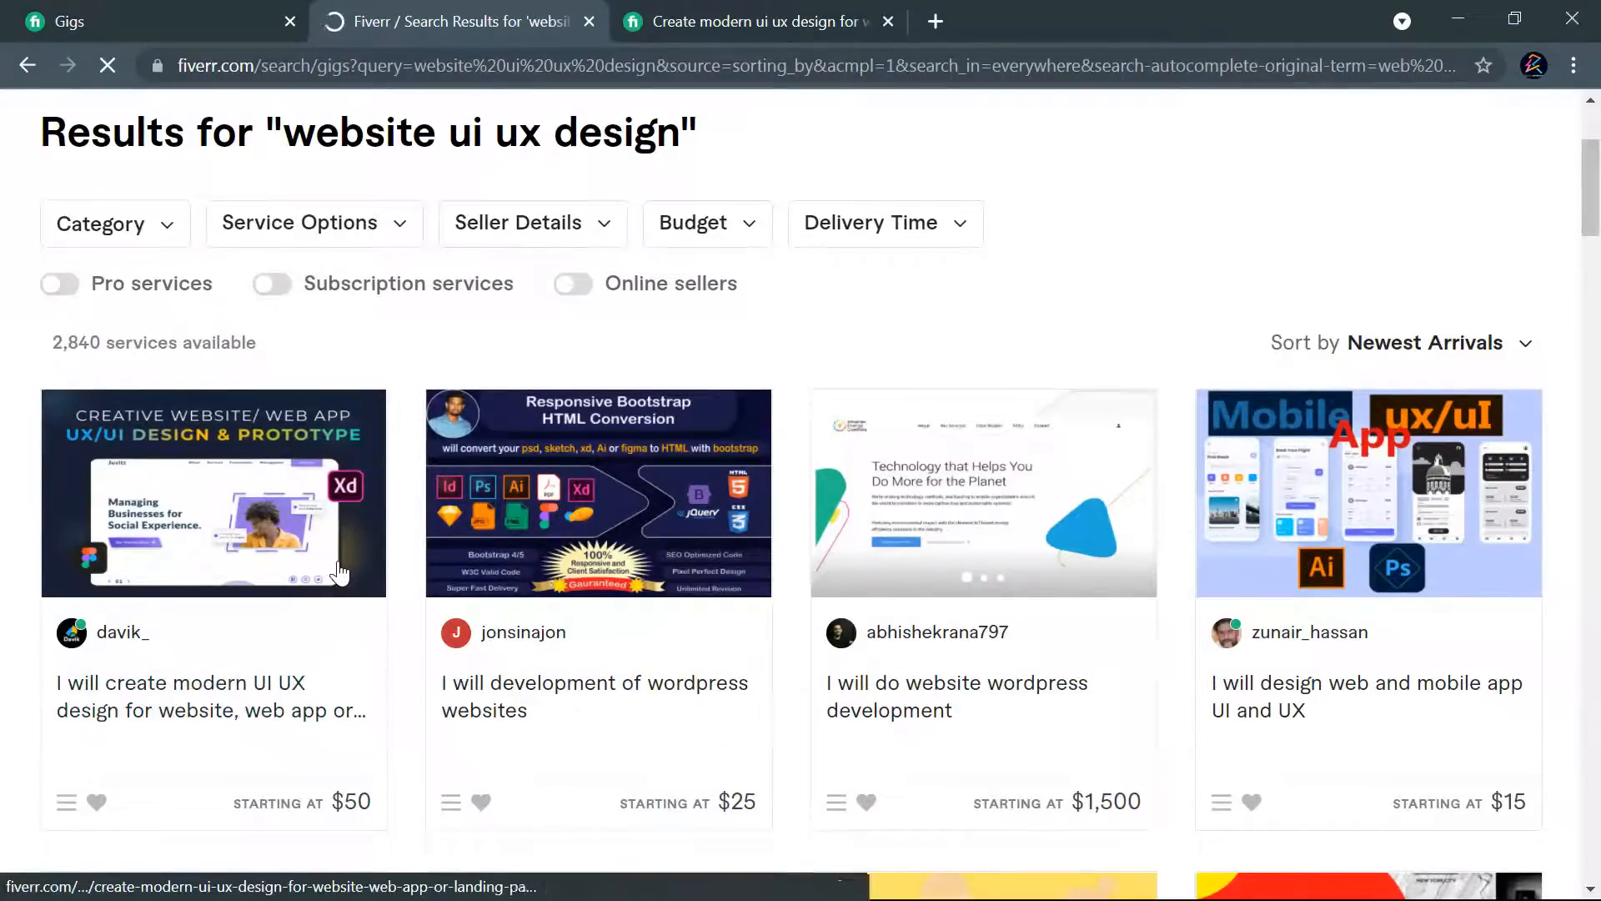
scroll(584, 684, up, 3)
scroll(778, 407, down, 1)
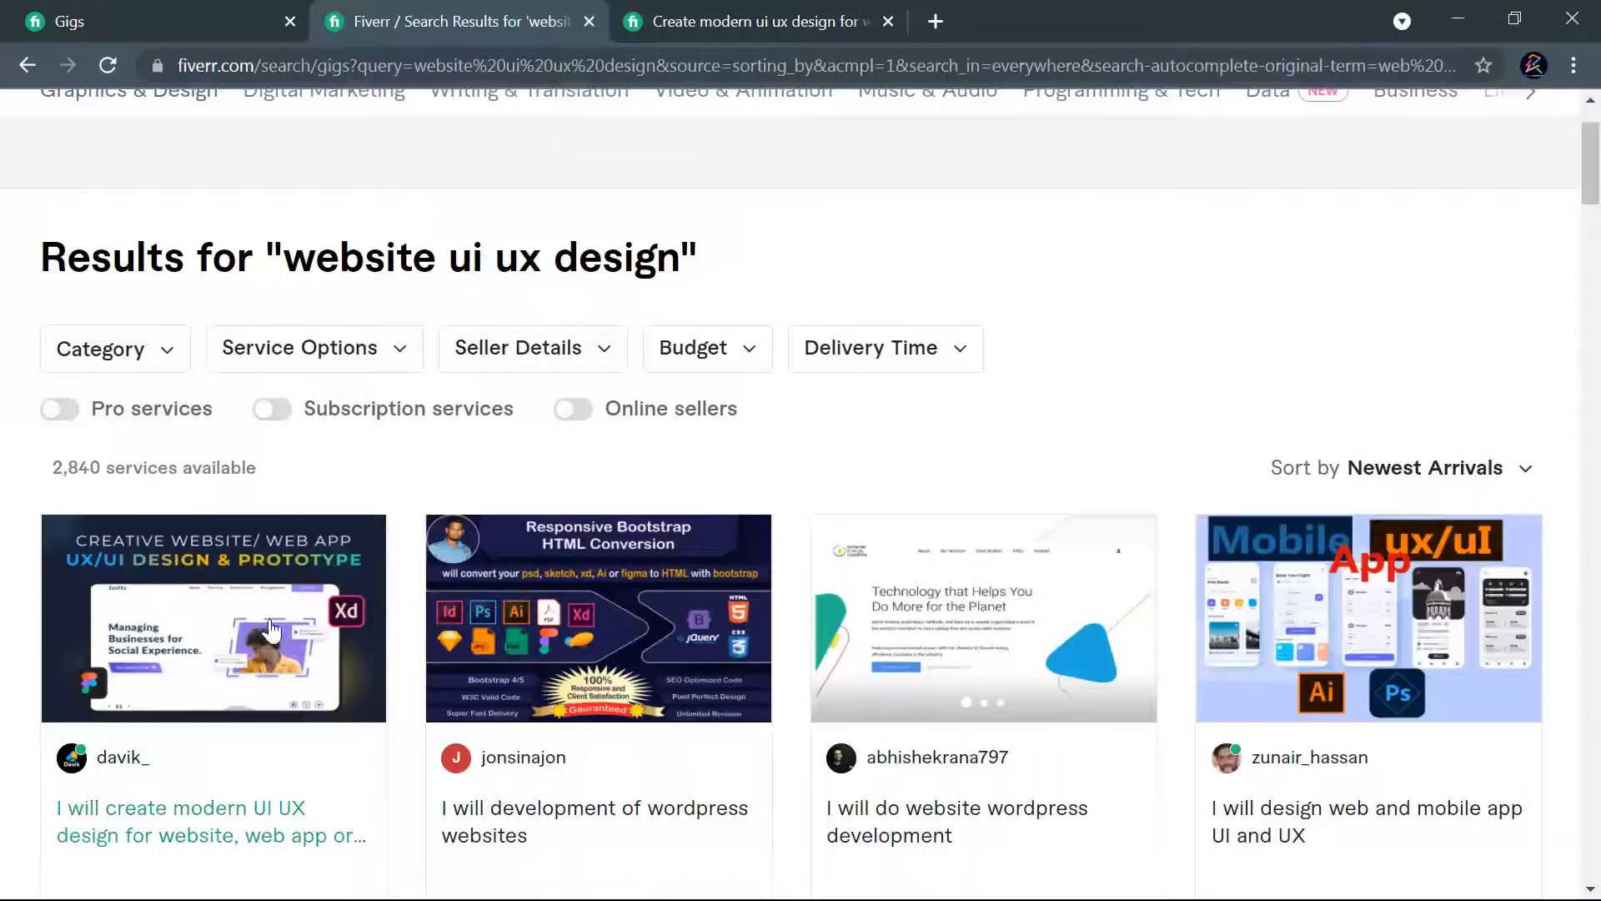
scroll(213, 550, down, 3)
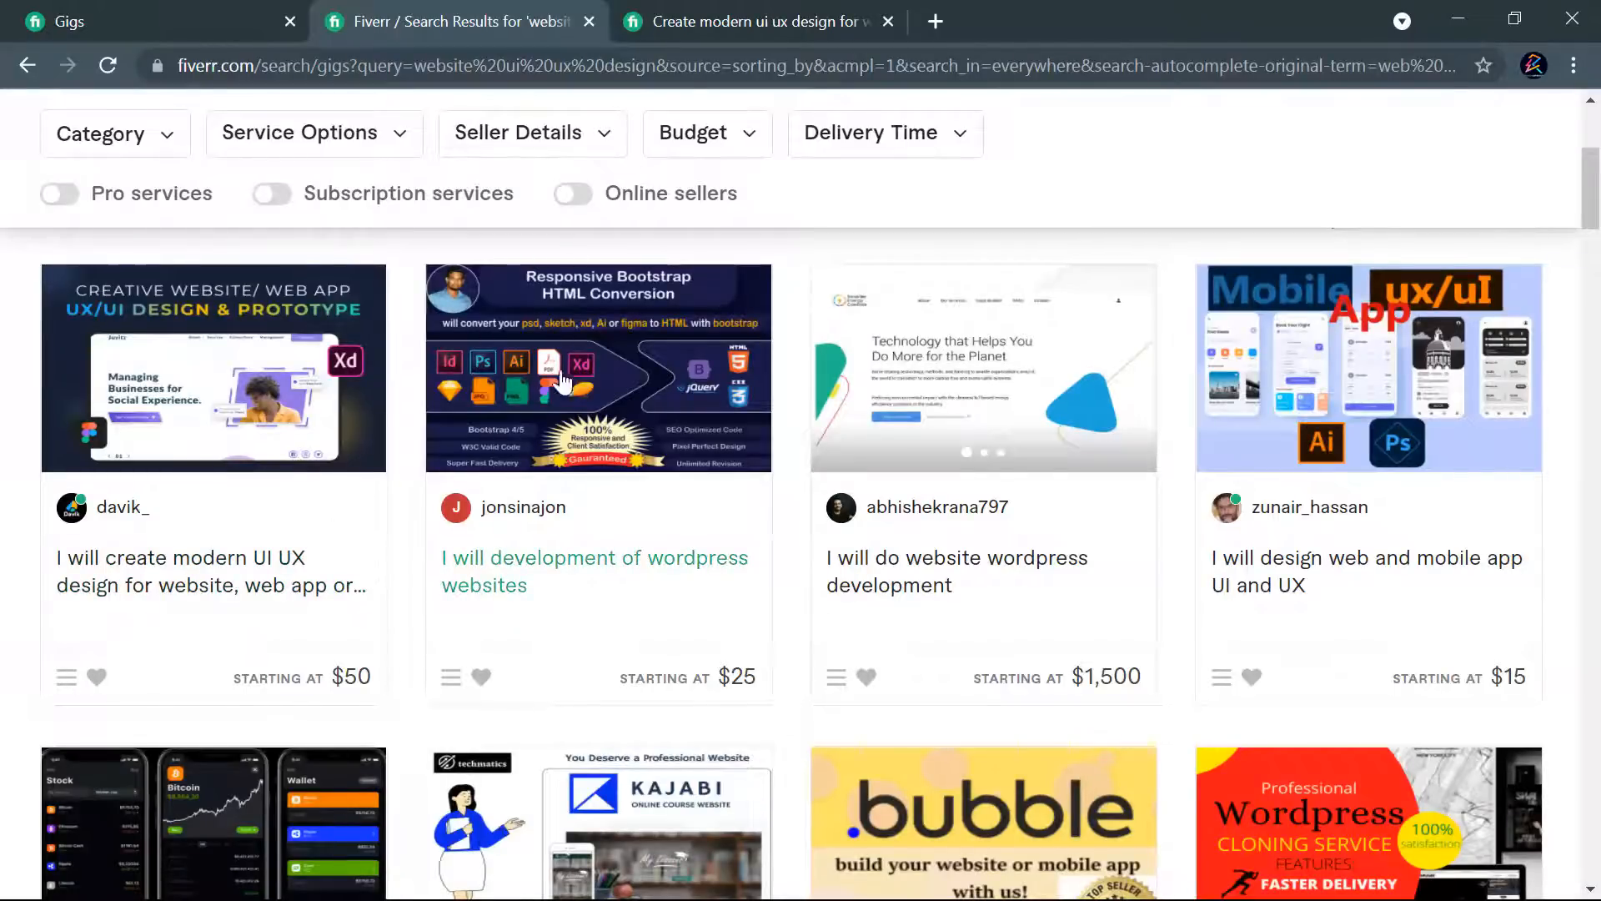
scroll(564, 386, up, 5)
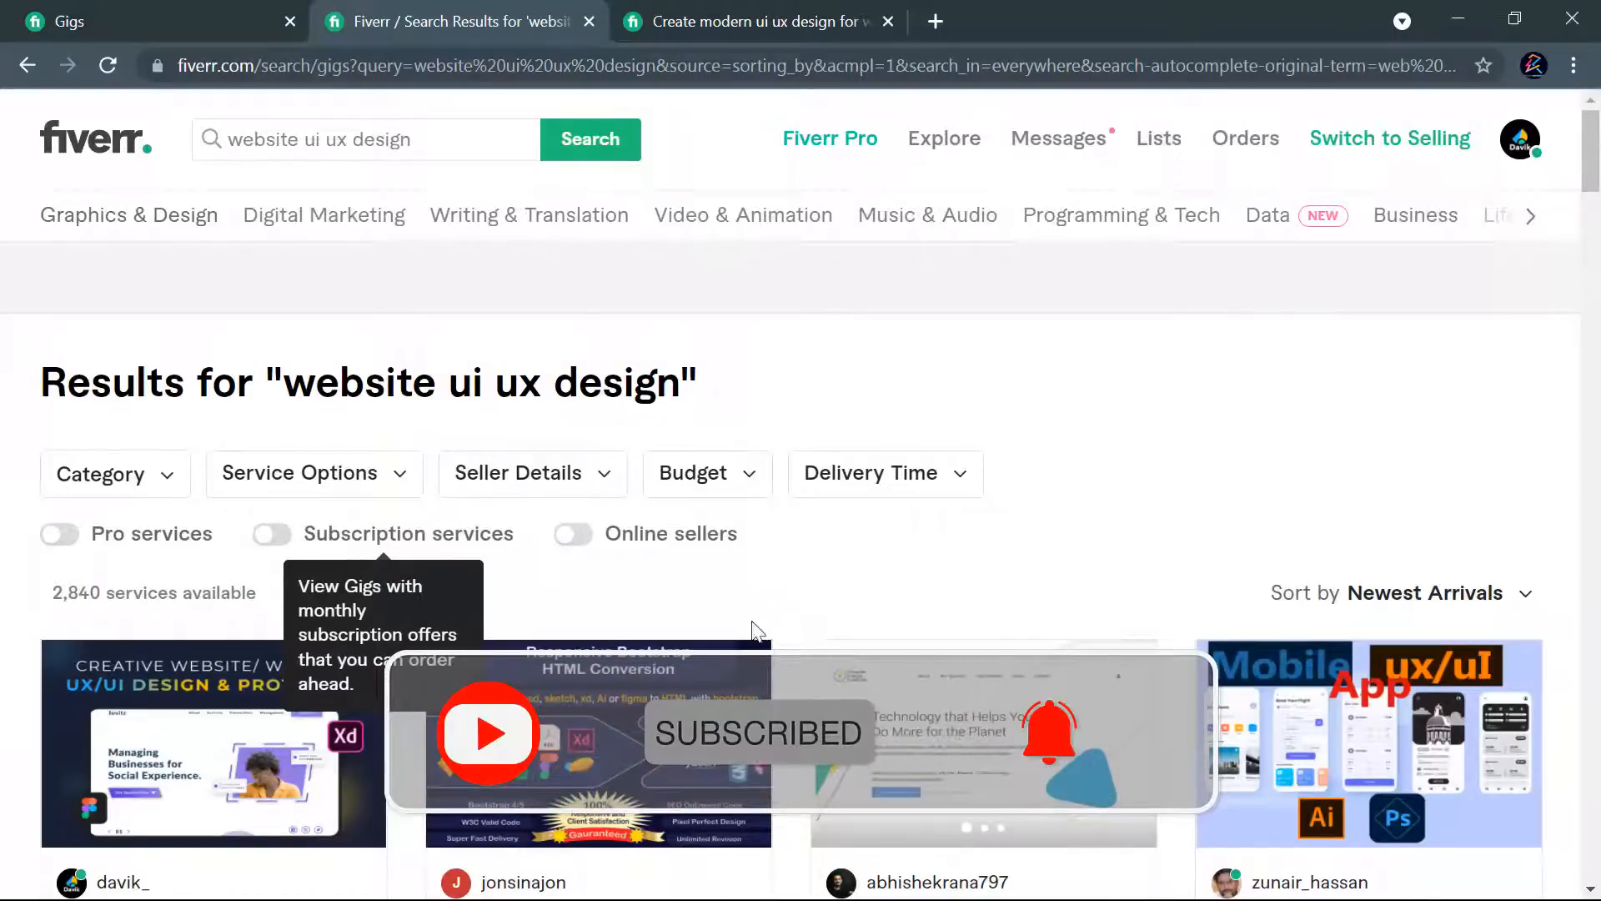
- Return to the seller's Gigs page and open the seller dashboard to review its performance figures and advice
click(152, 21)
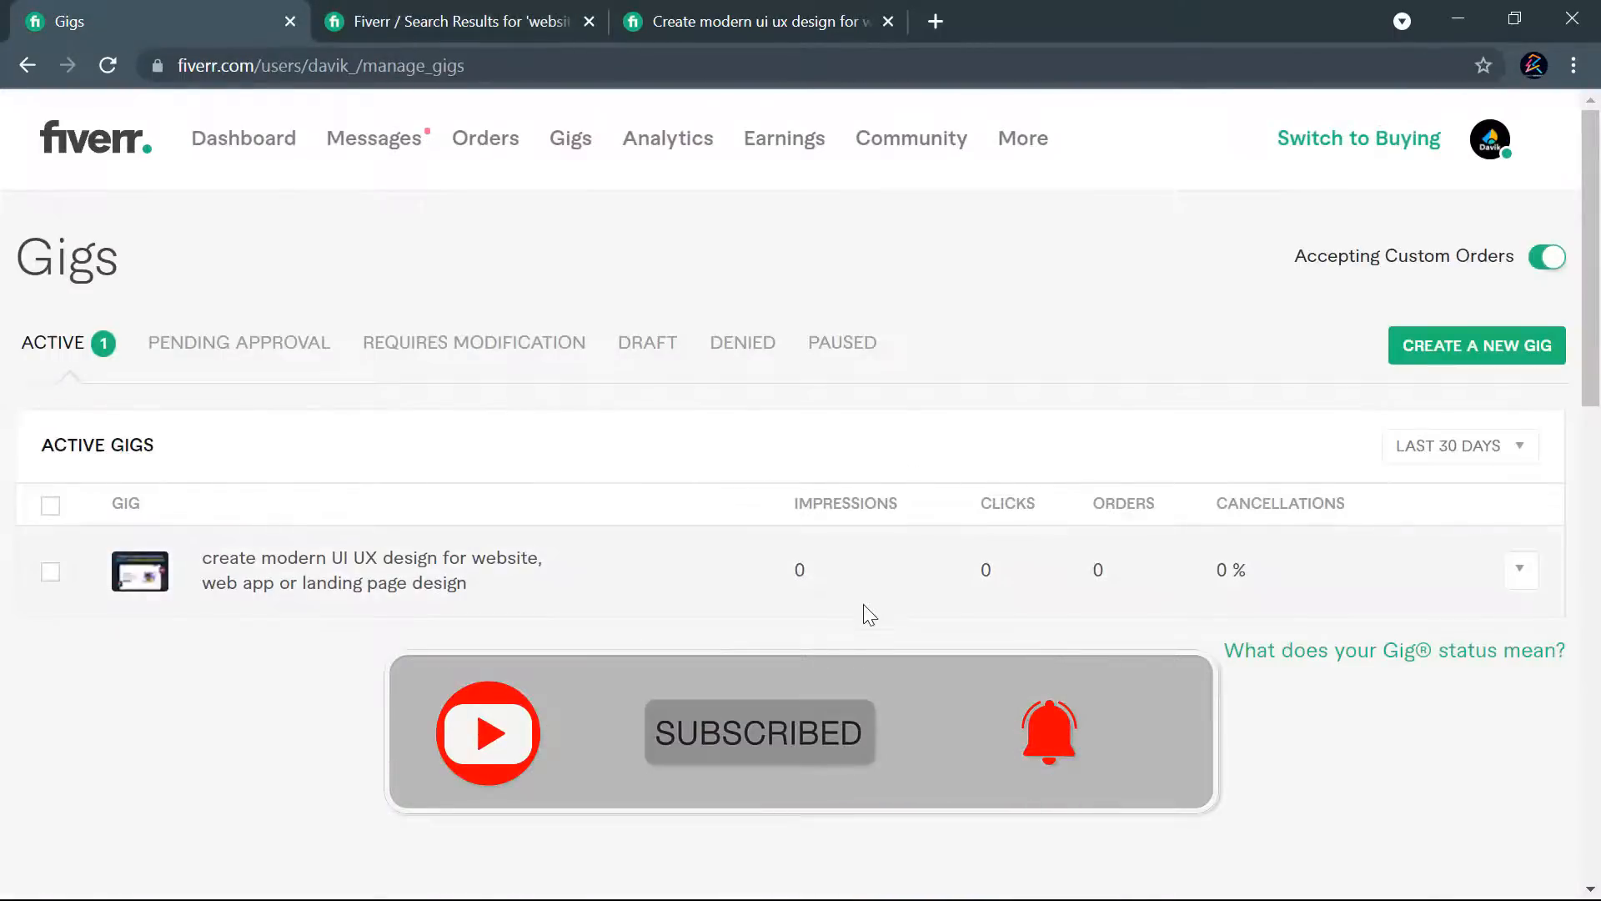
click(90, 348)
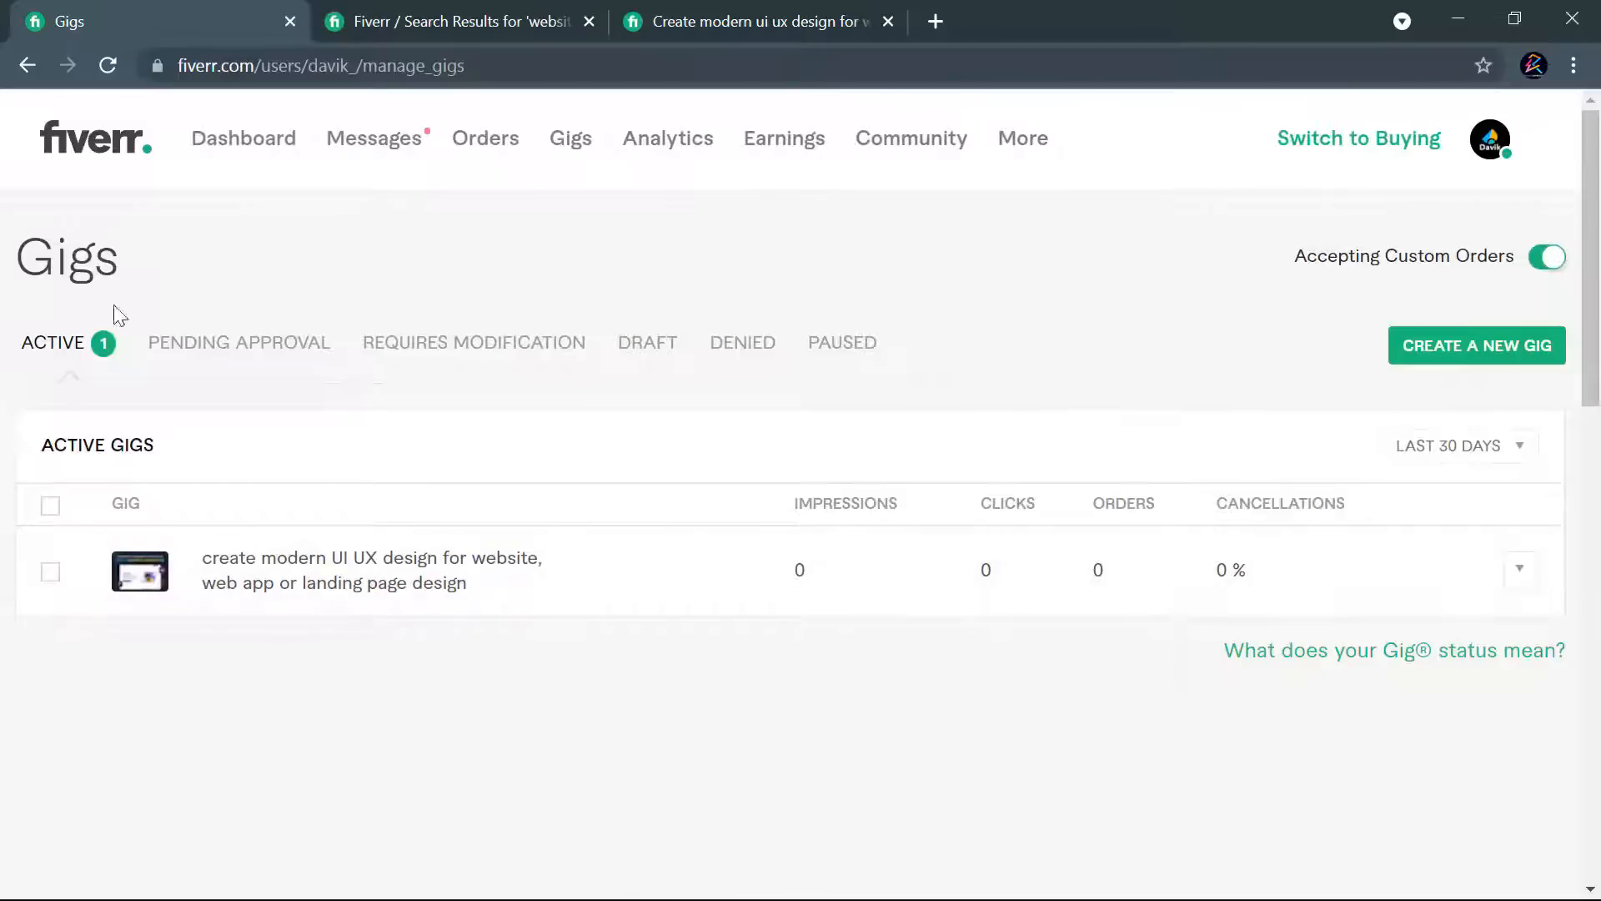
click(237, 148)
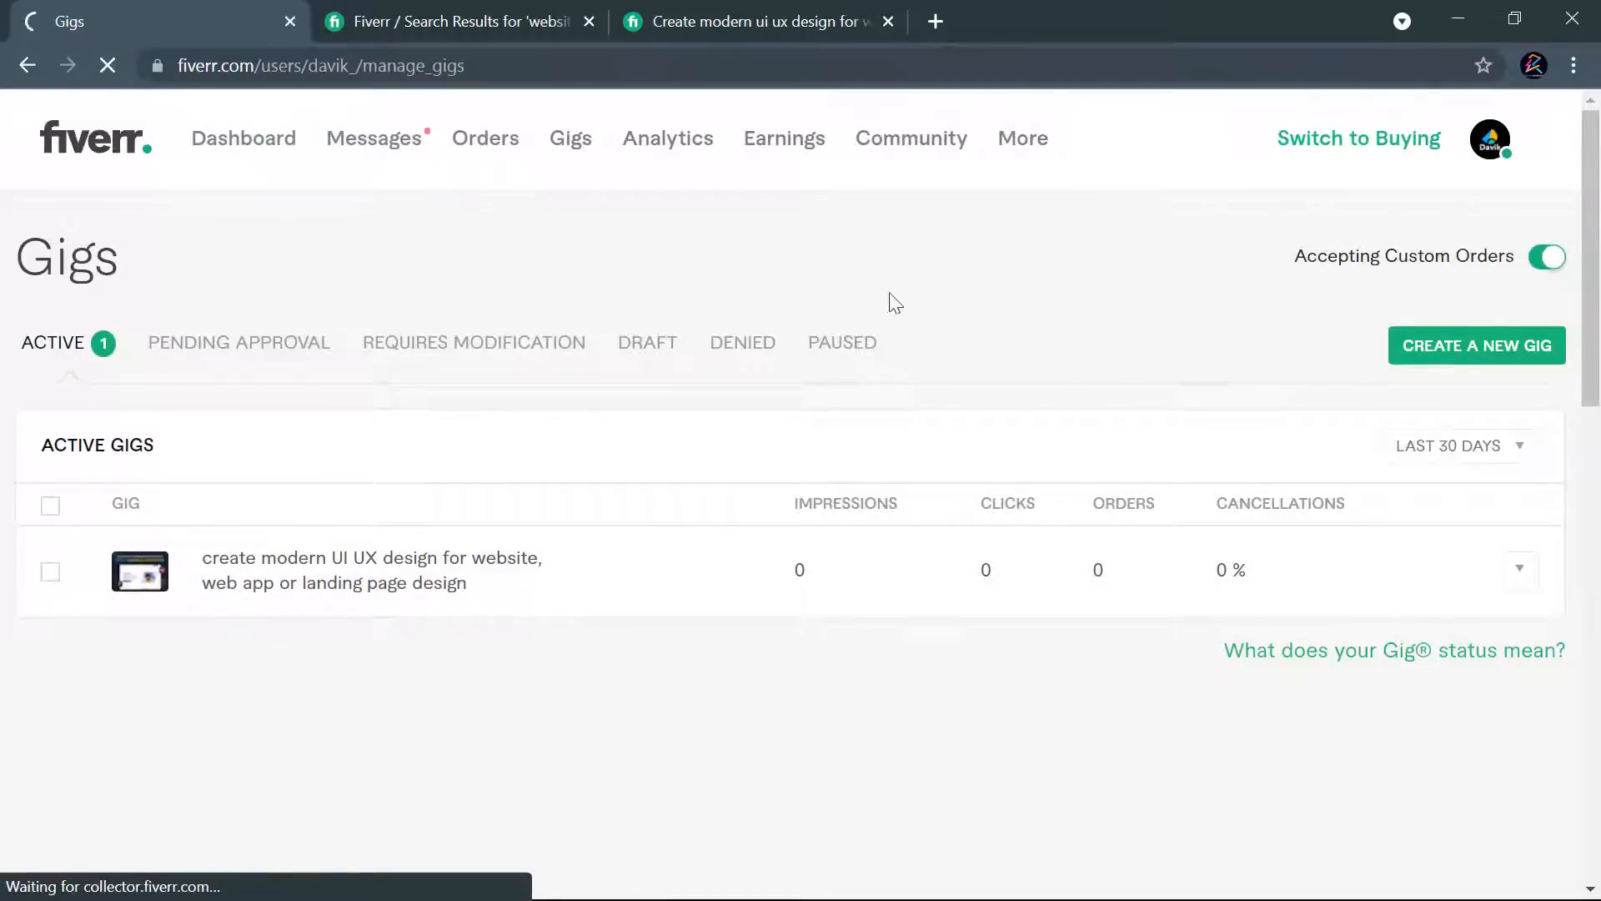
scroll(451, 475, down, 5)
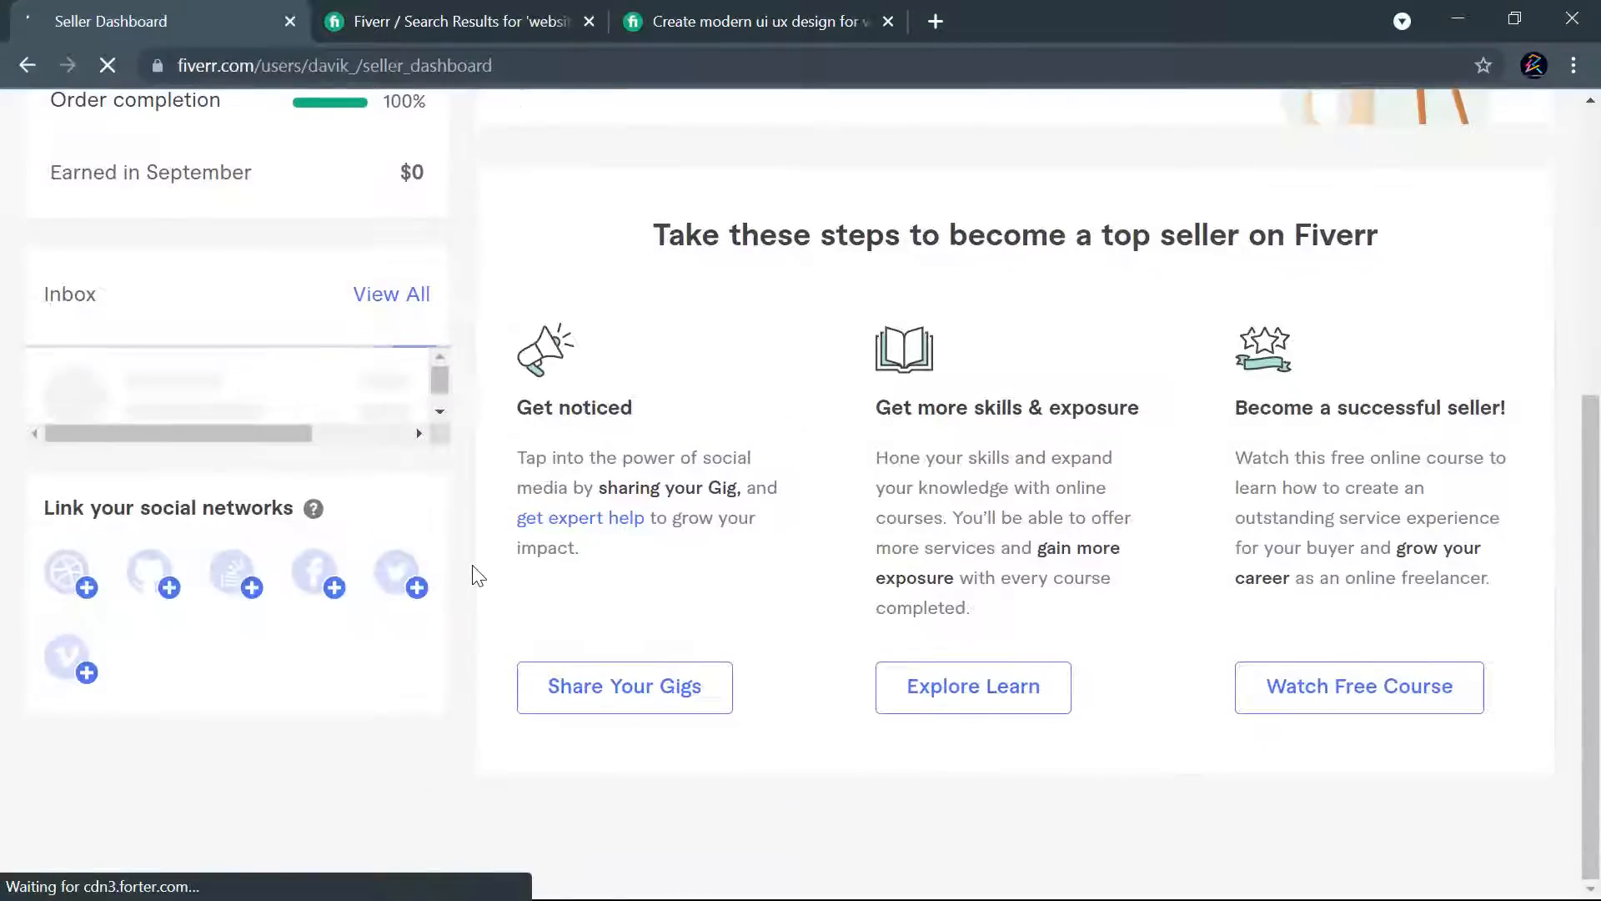
scroll(474, 578, up, 5)
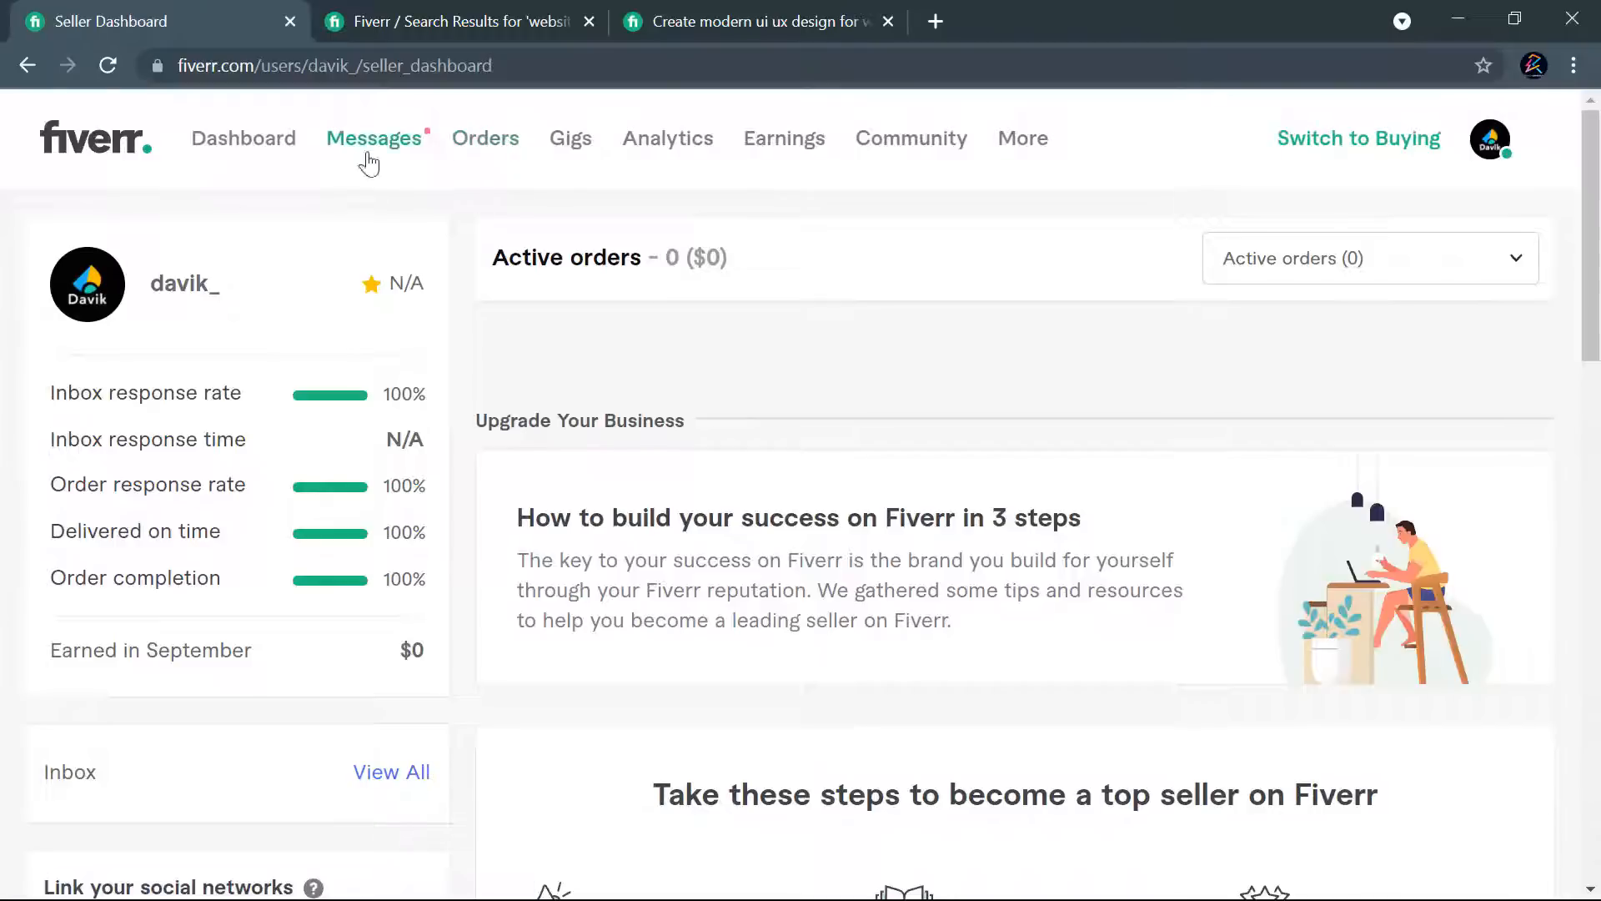
- Check the Manage Orders page, and go back to the Gigs page to review the active gig's statistics
click(485, 151)
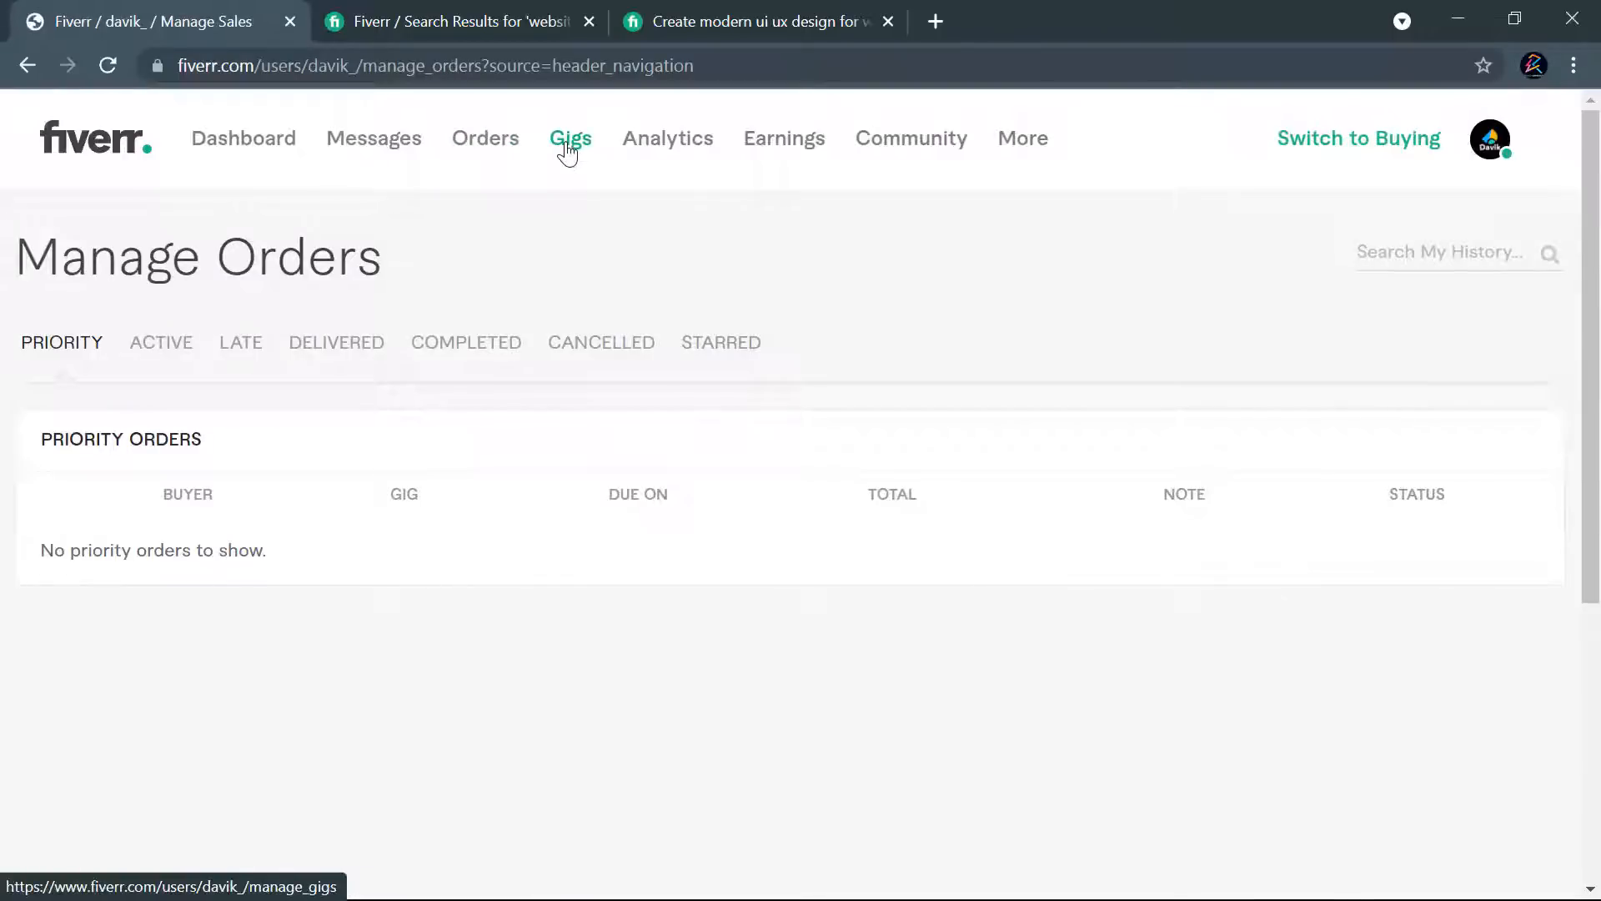
click(568, 148)
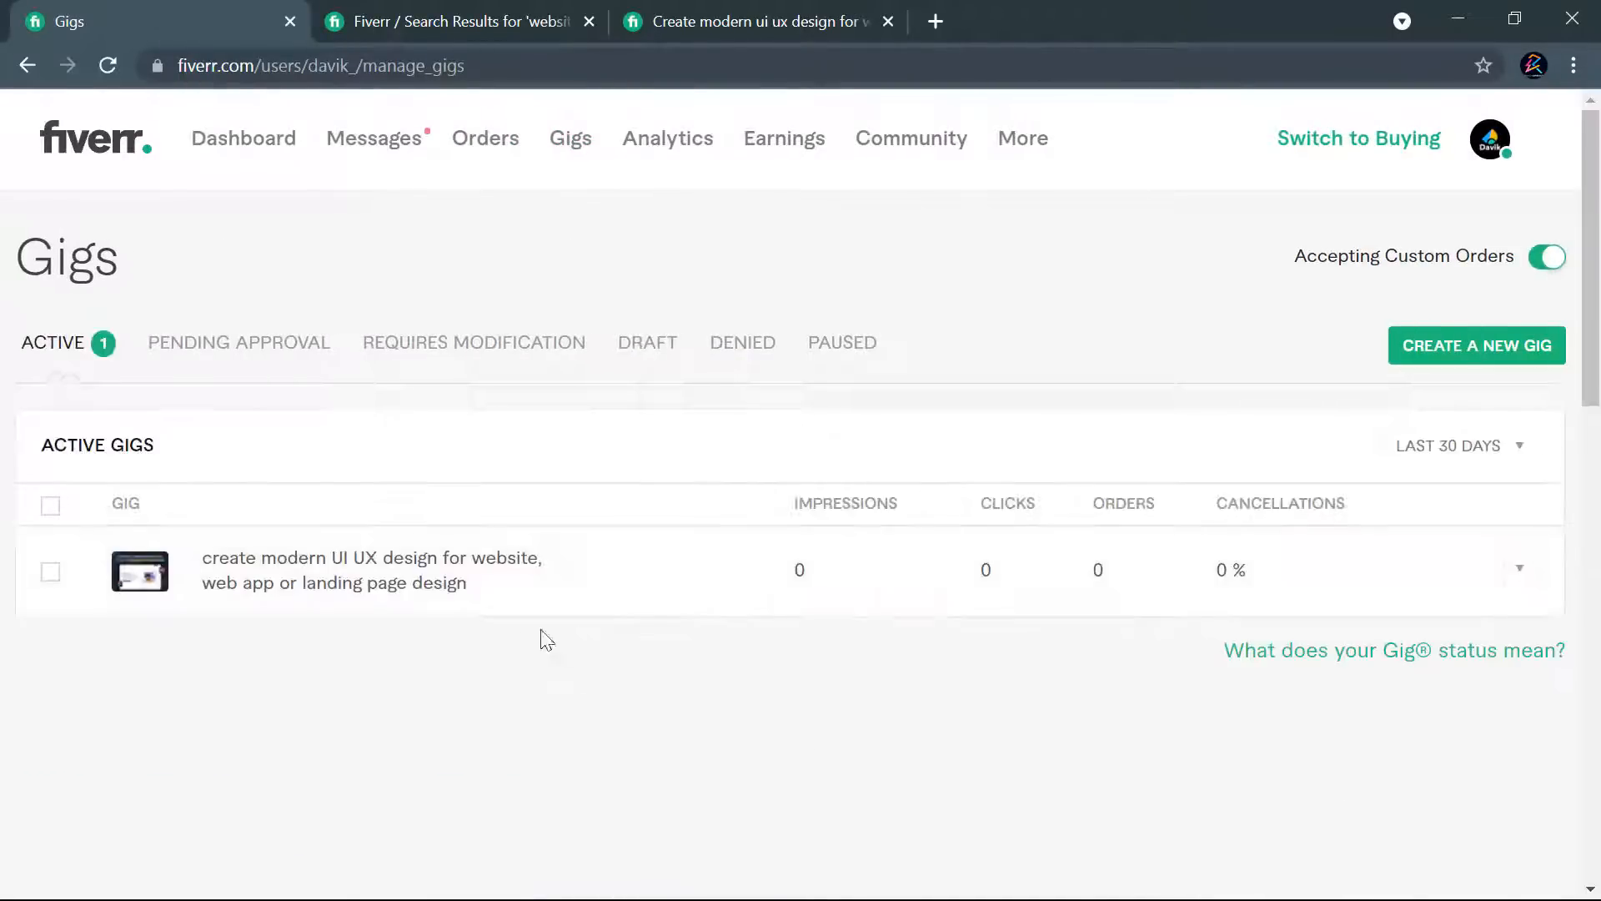
scroll(848, 459, down, 3)
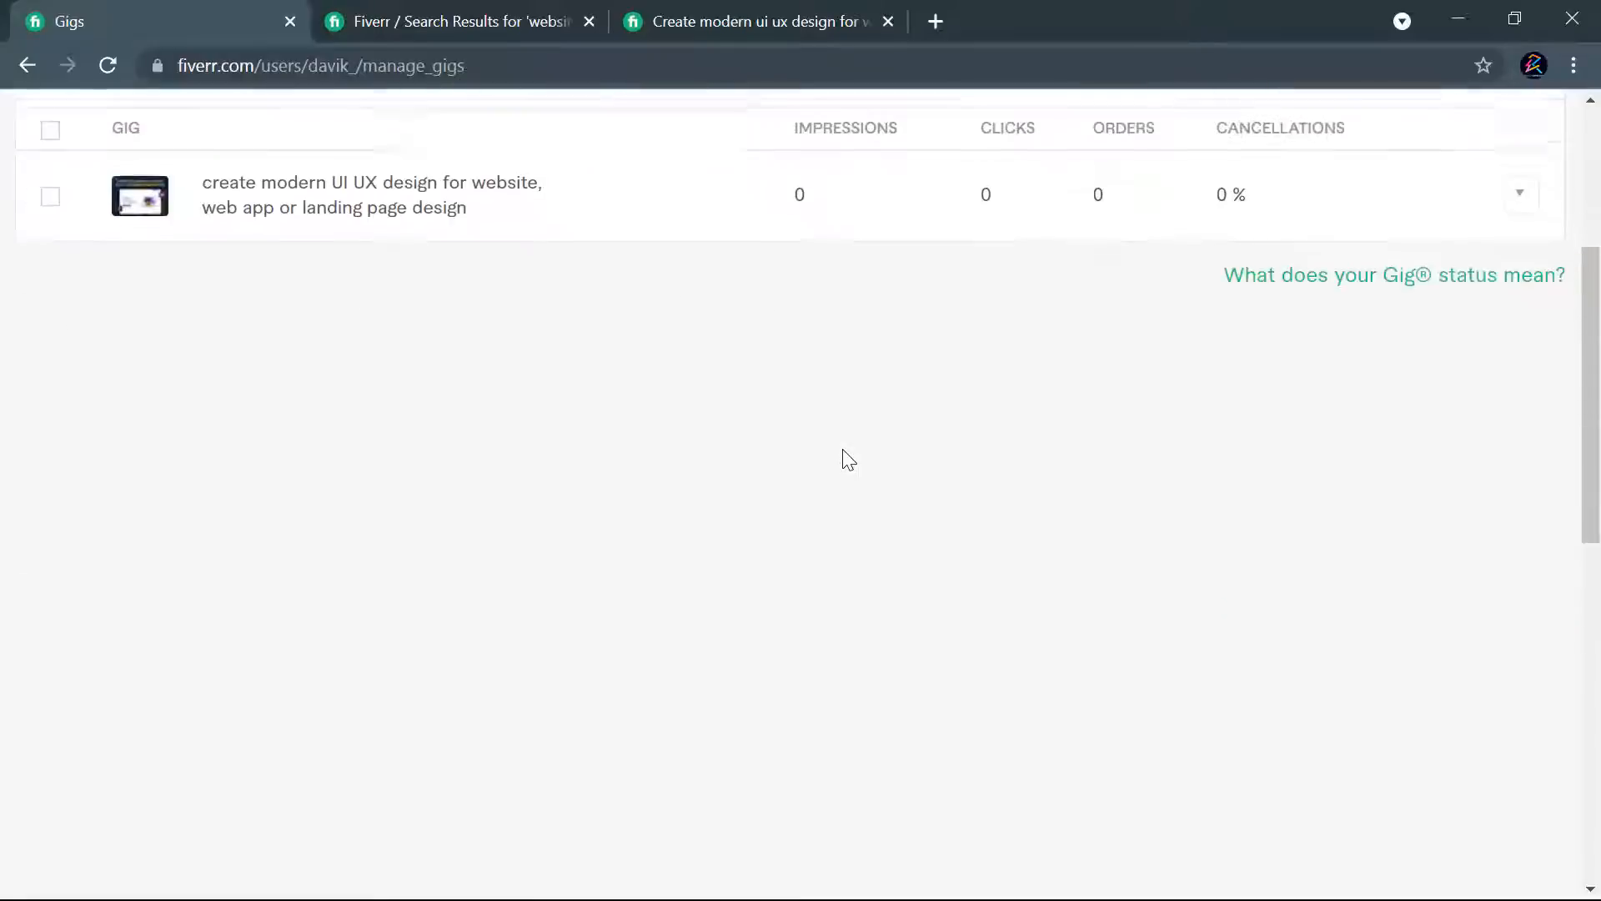
scroll(849, 459, down, 10)
scroll(847, 461, up, 15)
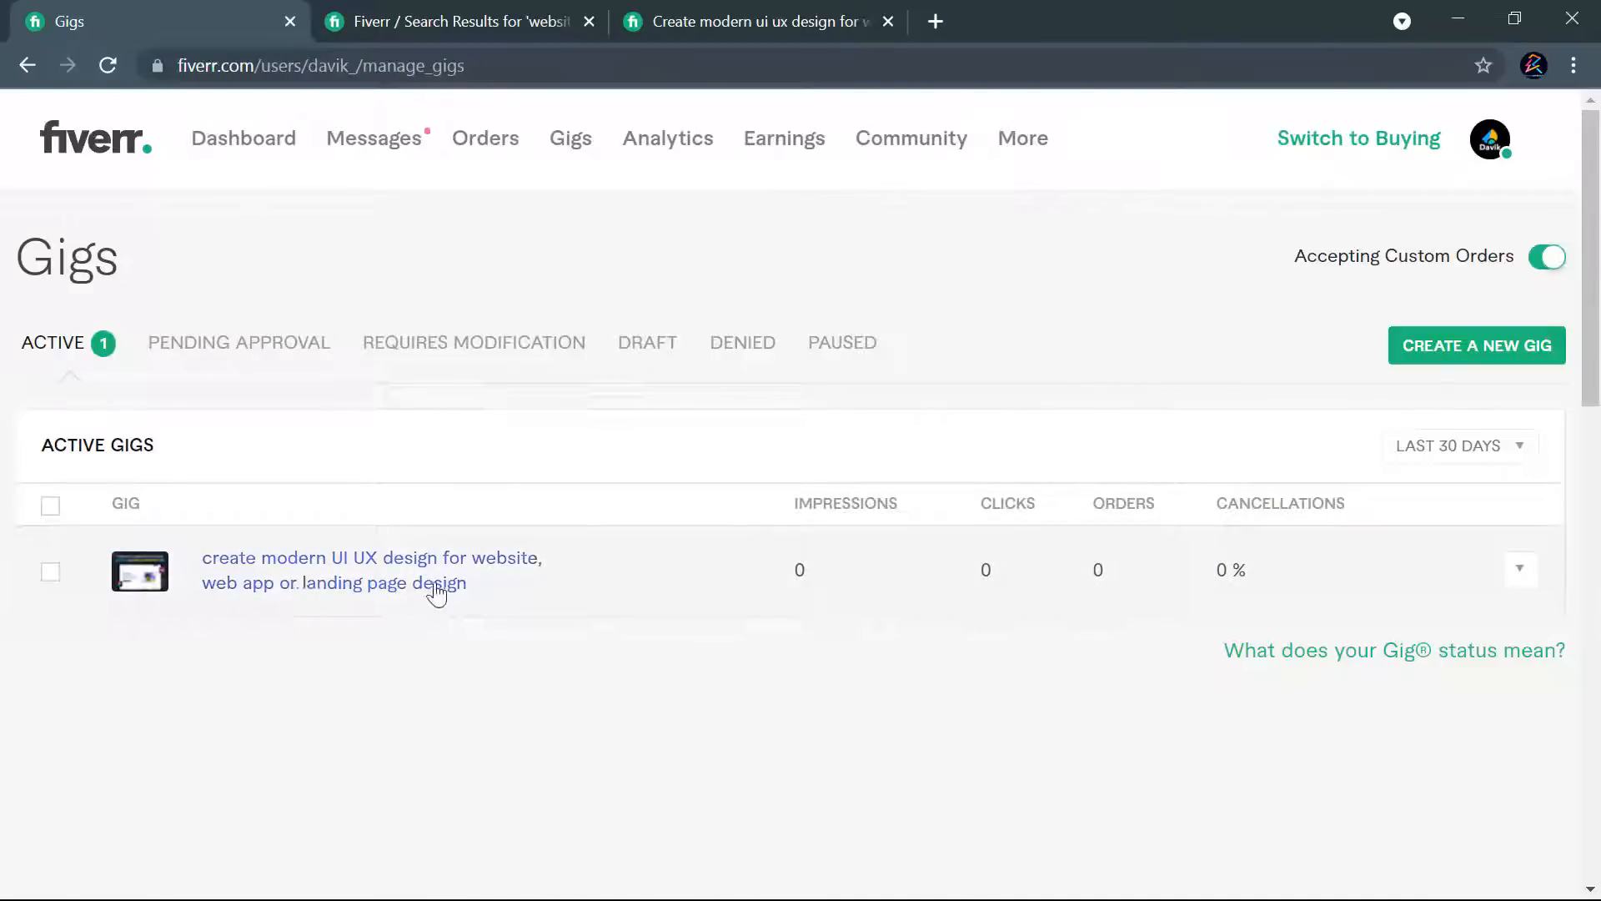
- Recheck the gig in the newest search results and open its action options in the active gigs list
click(452, 25)
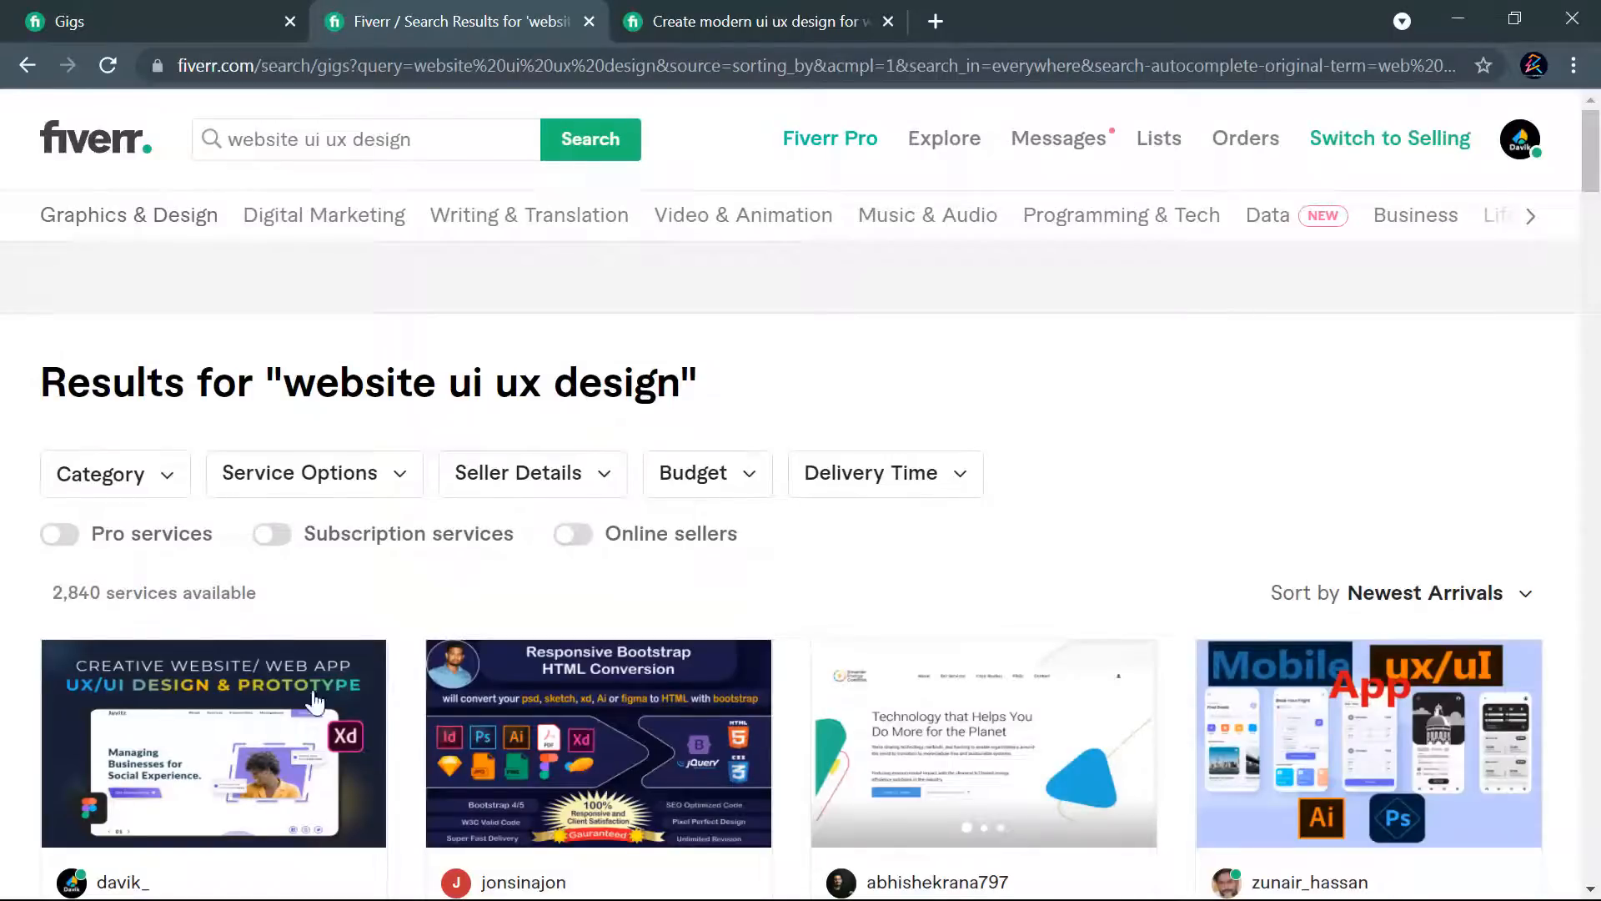
scroll(303, 493, down, 3)
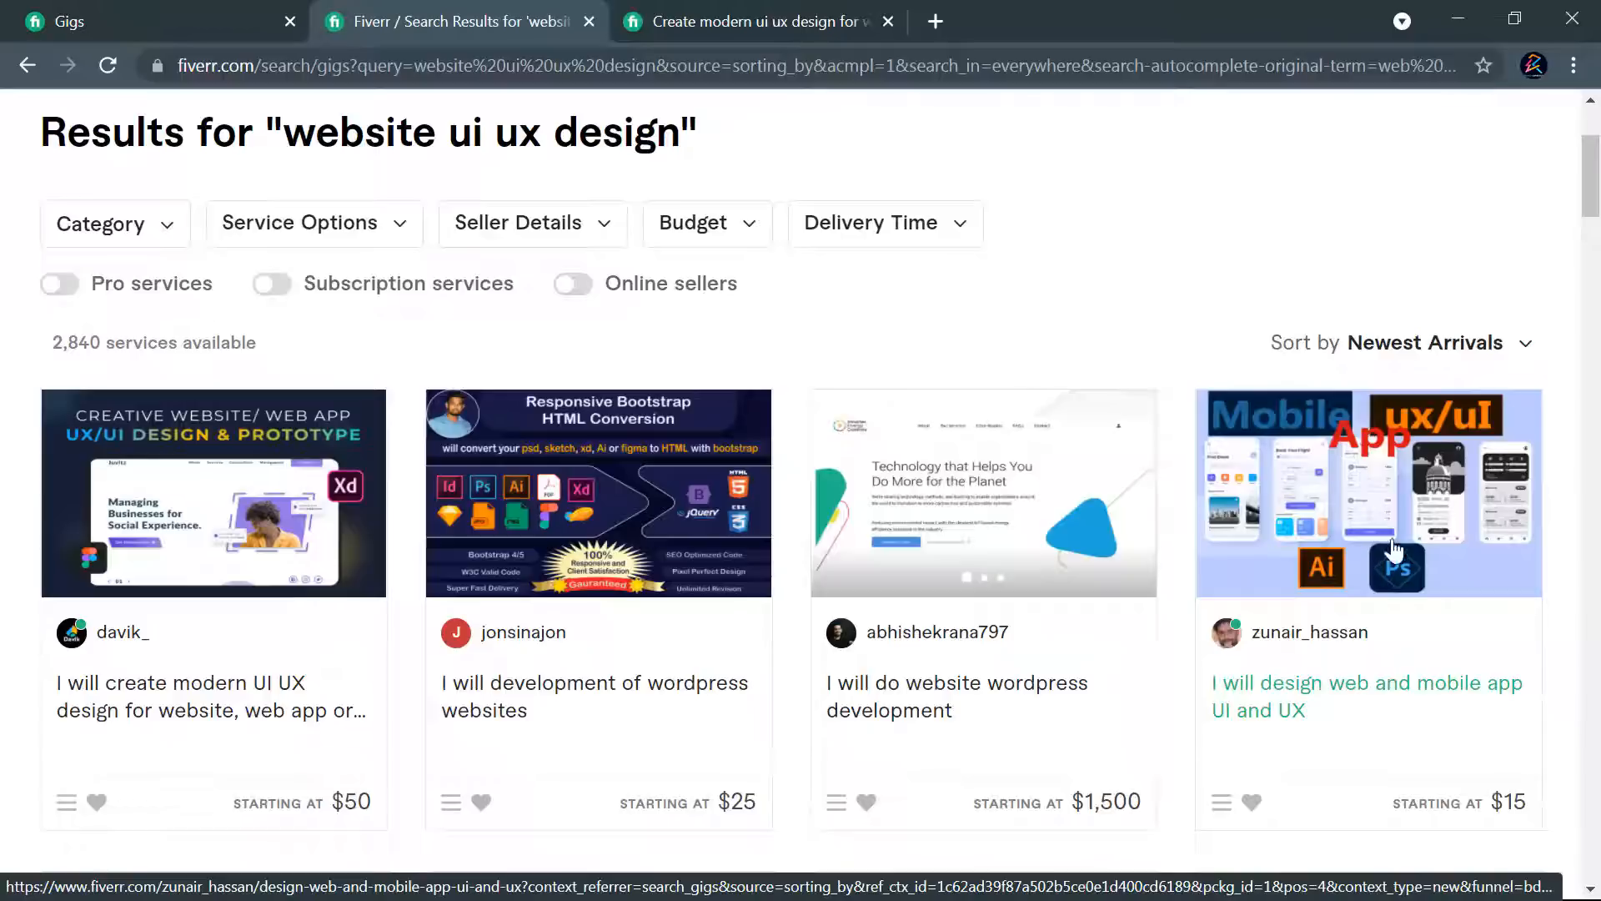
click(105, 23)
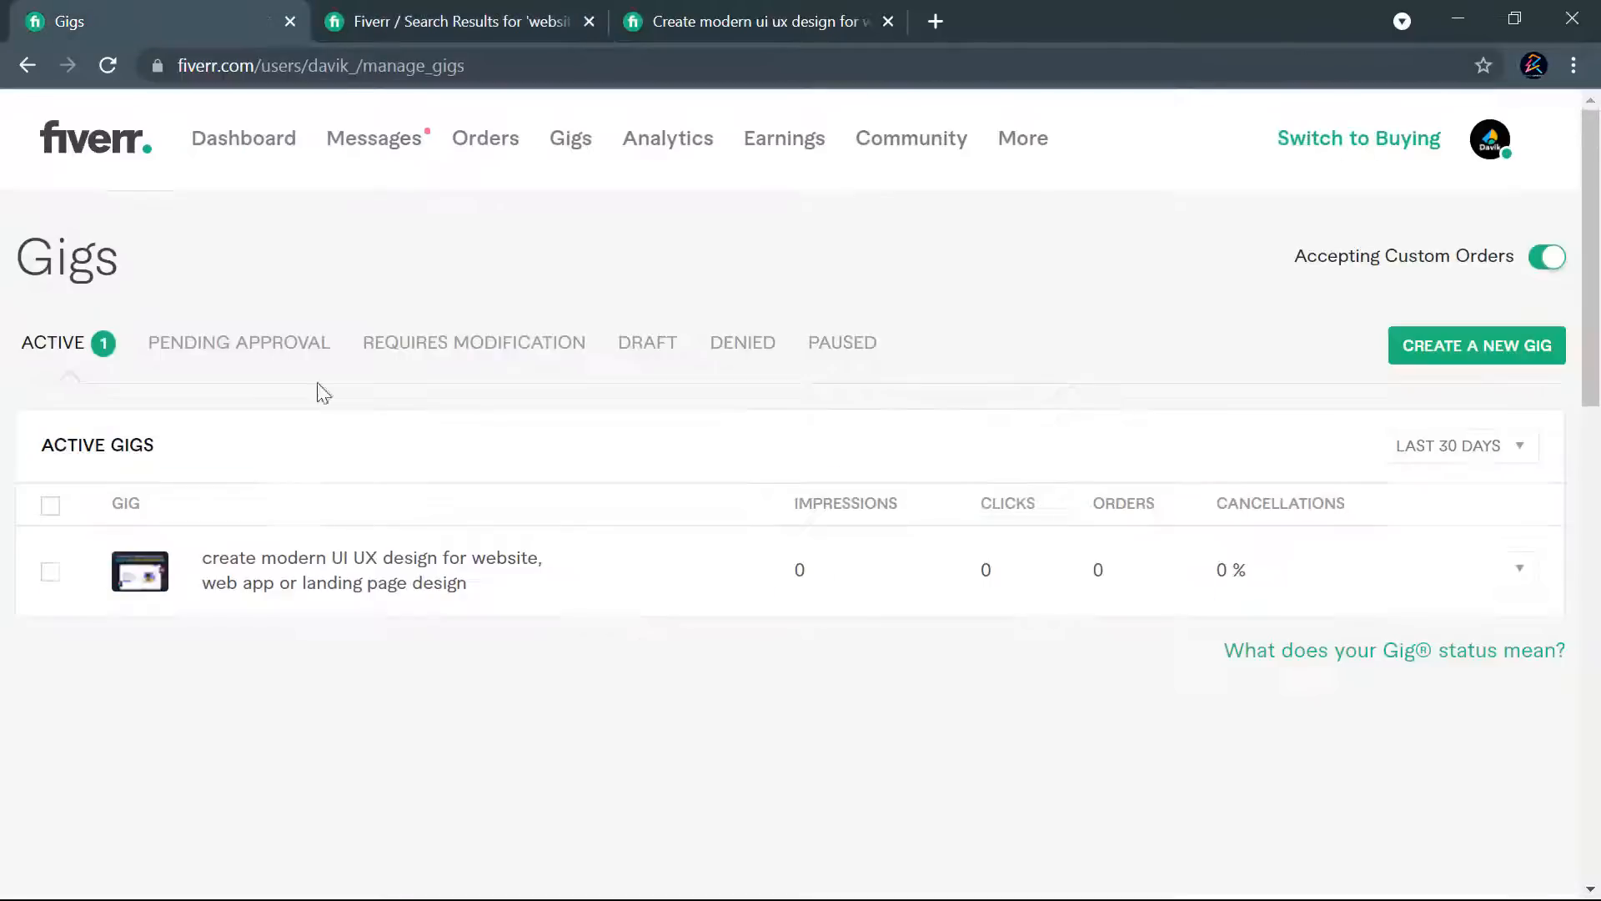
click(1523, 574)
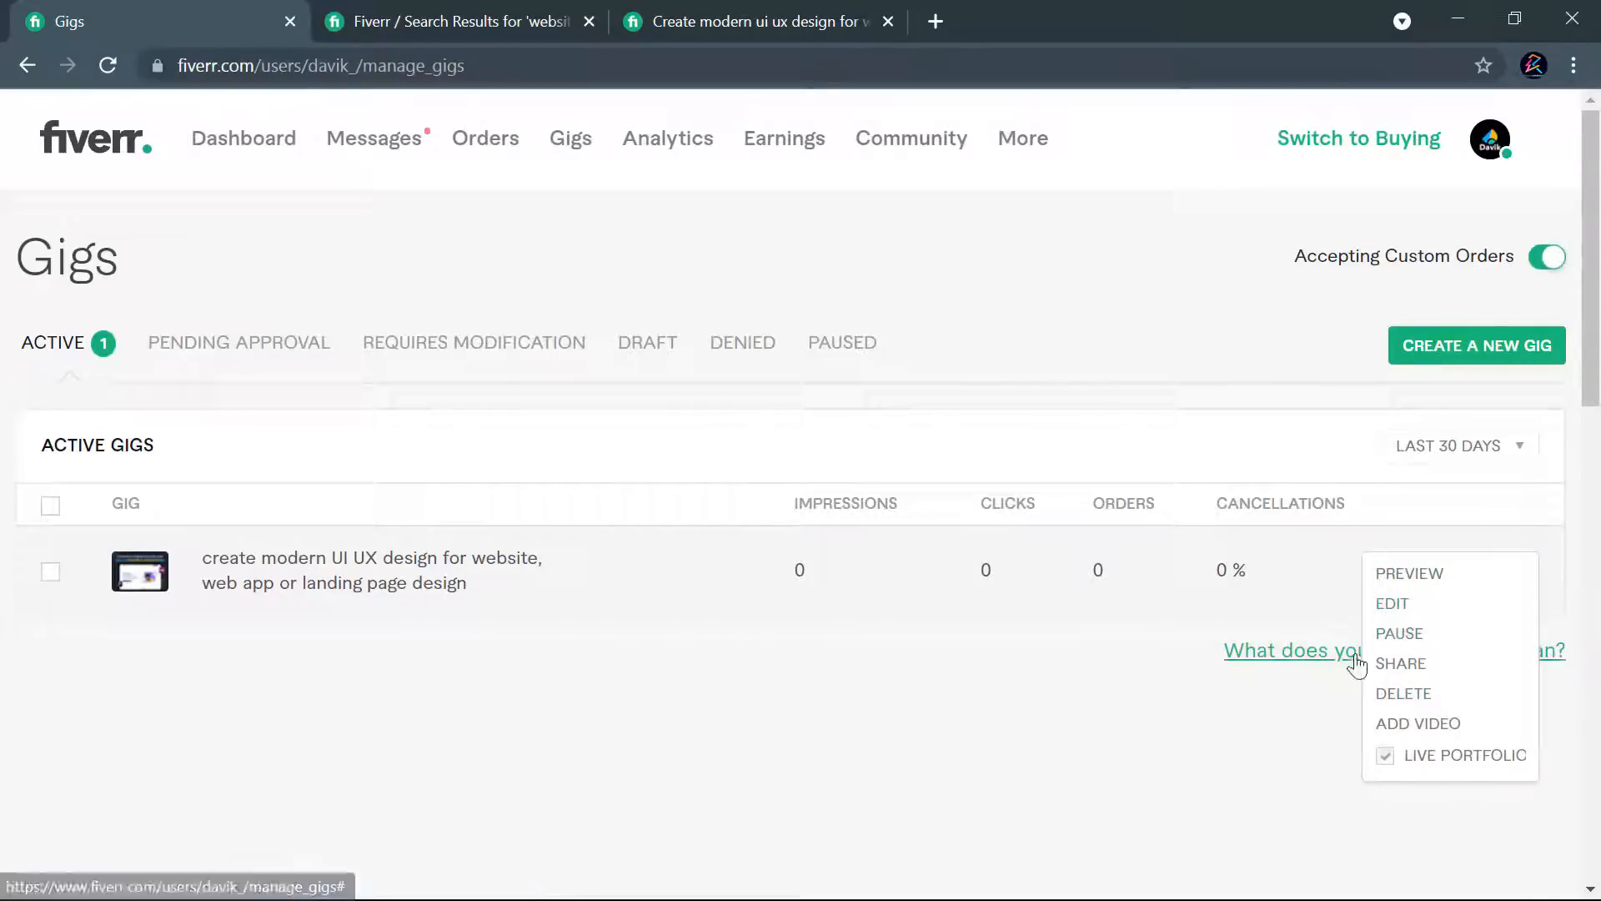
- Review the live gig page, highlighting the gig title and reading through the packages, description and website details
click(691, 2)
drag(621, 580, 38, 514)
scroll(553, 515, down, 4)
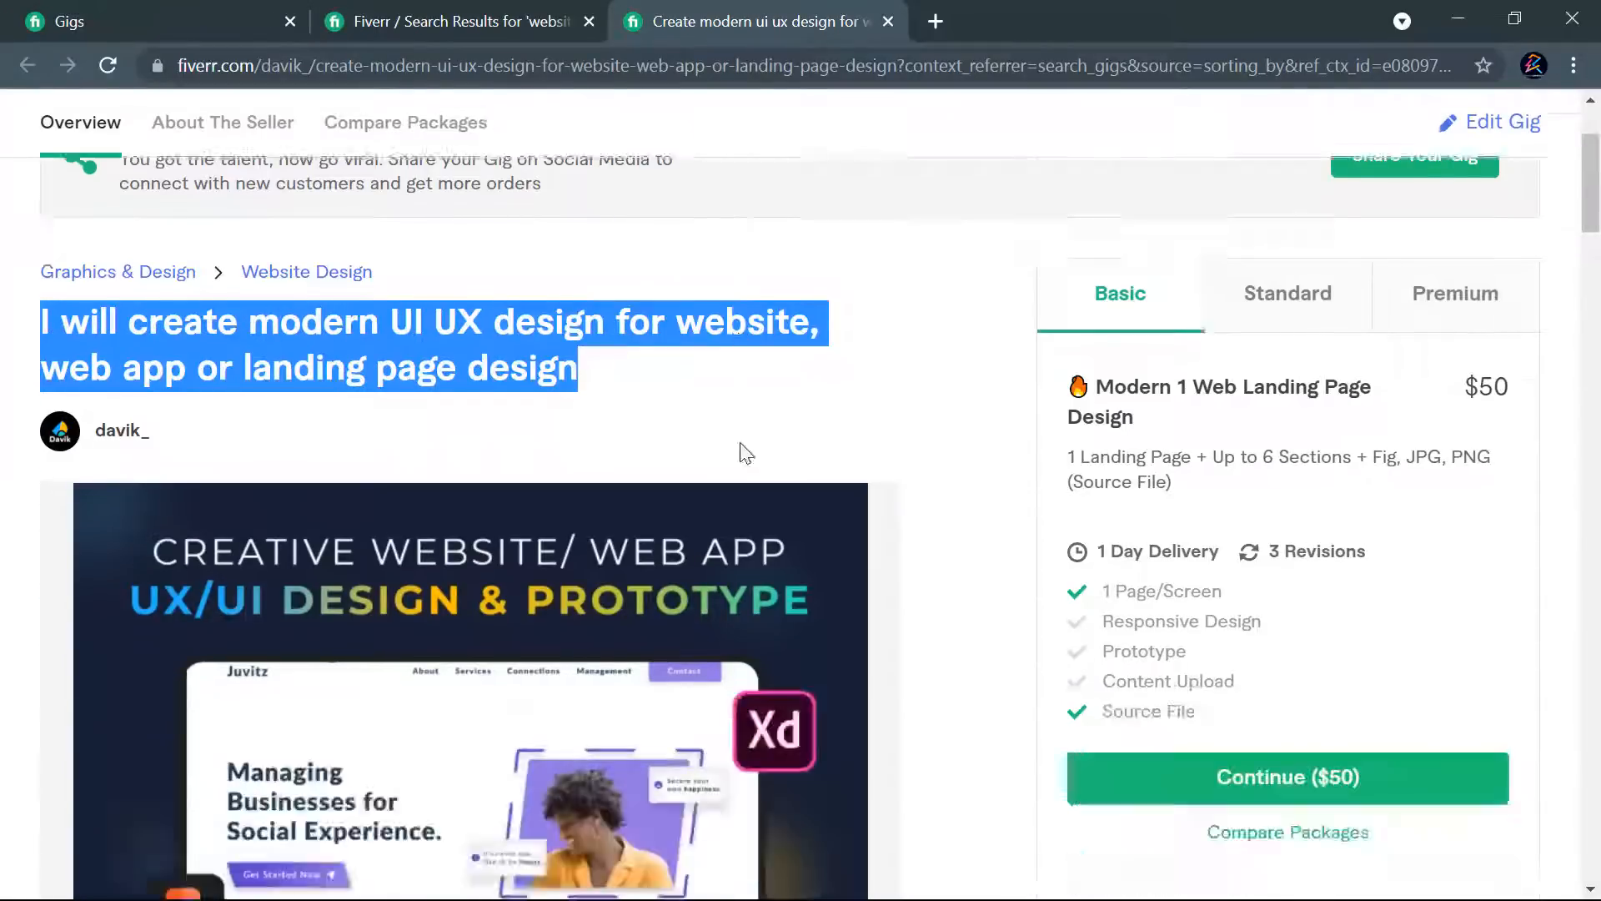
scroll(553, 514, down, 15)
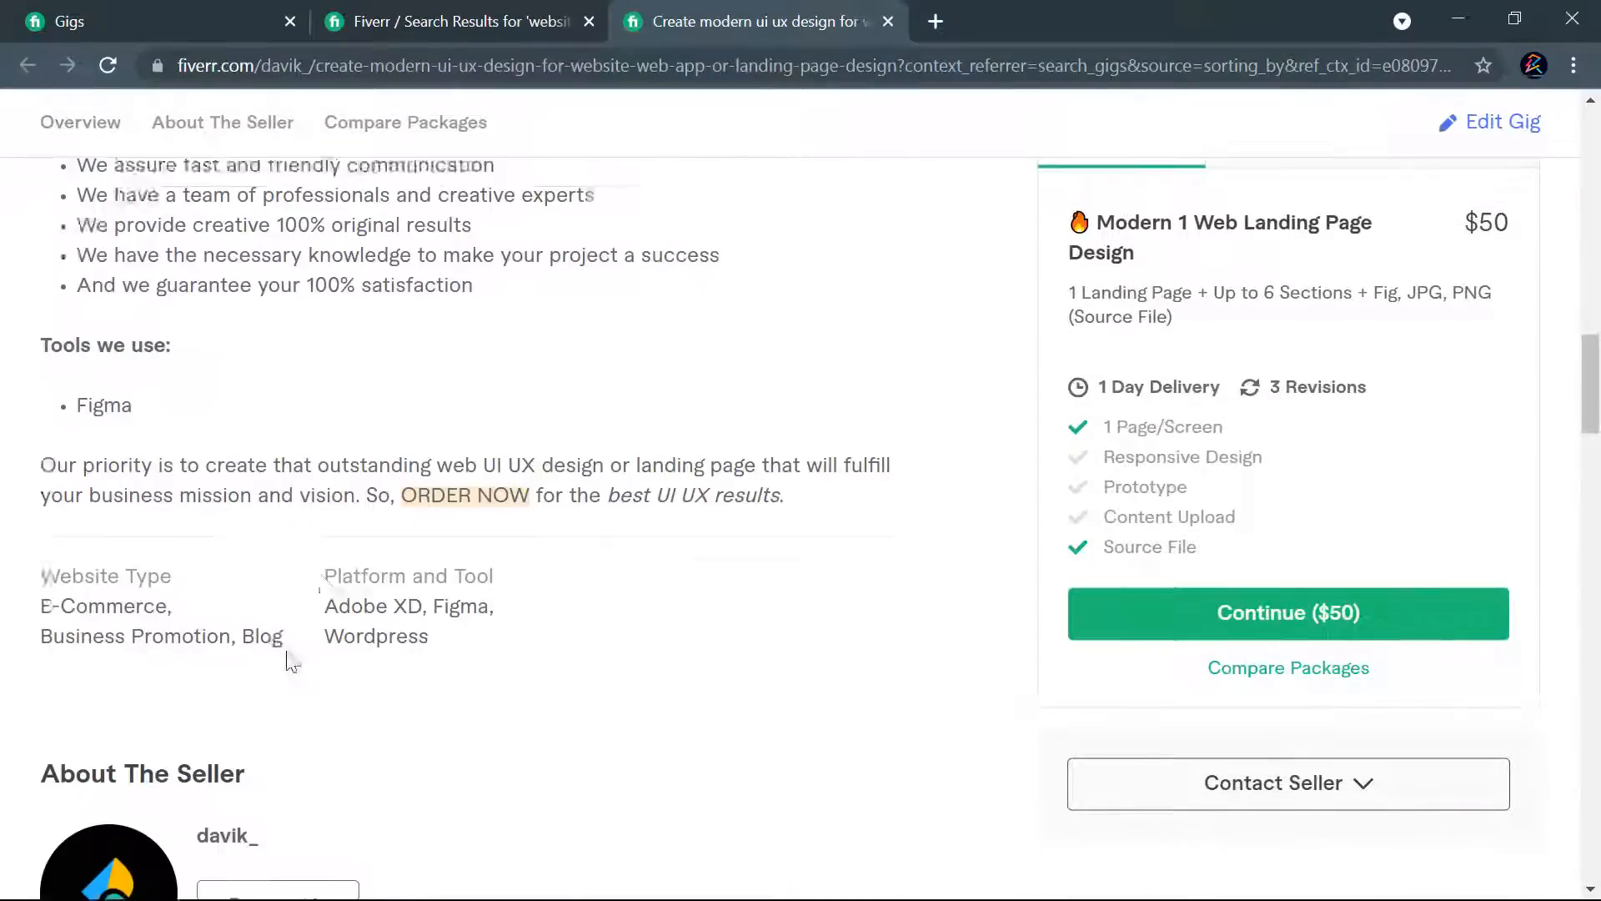
scroll(534, 534, up, 5)
- Return to the active gigs list, close the gig's action options and look over the rest of the page
click(62, 23)
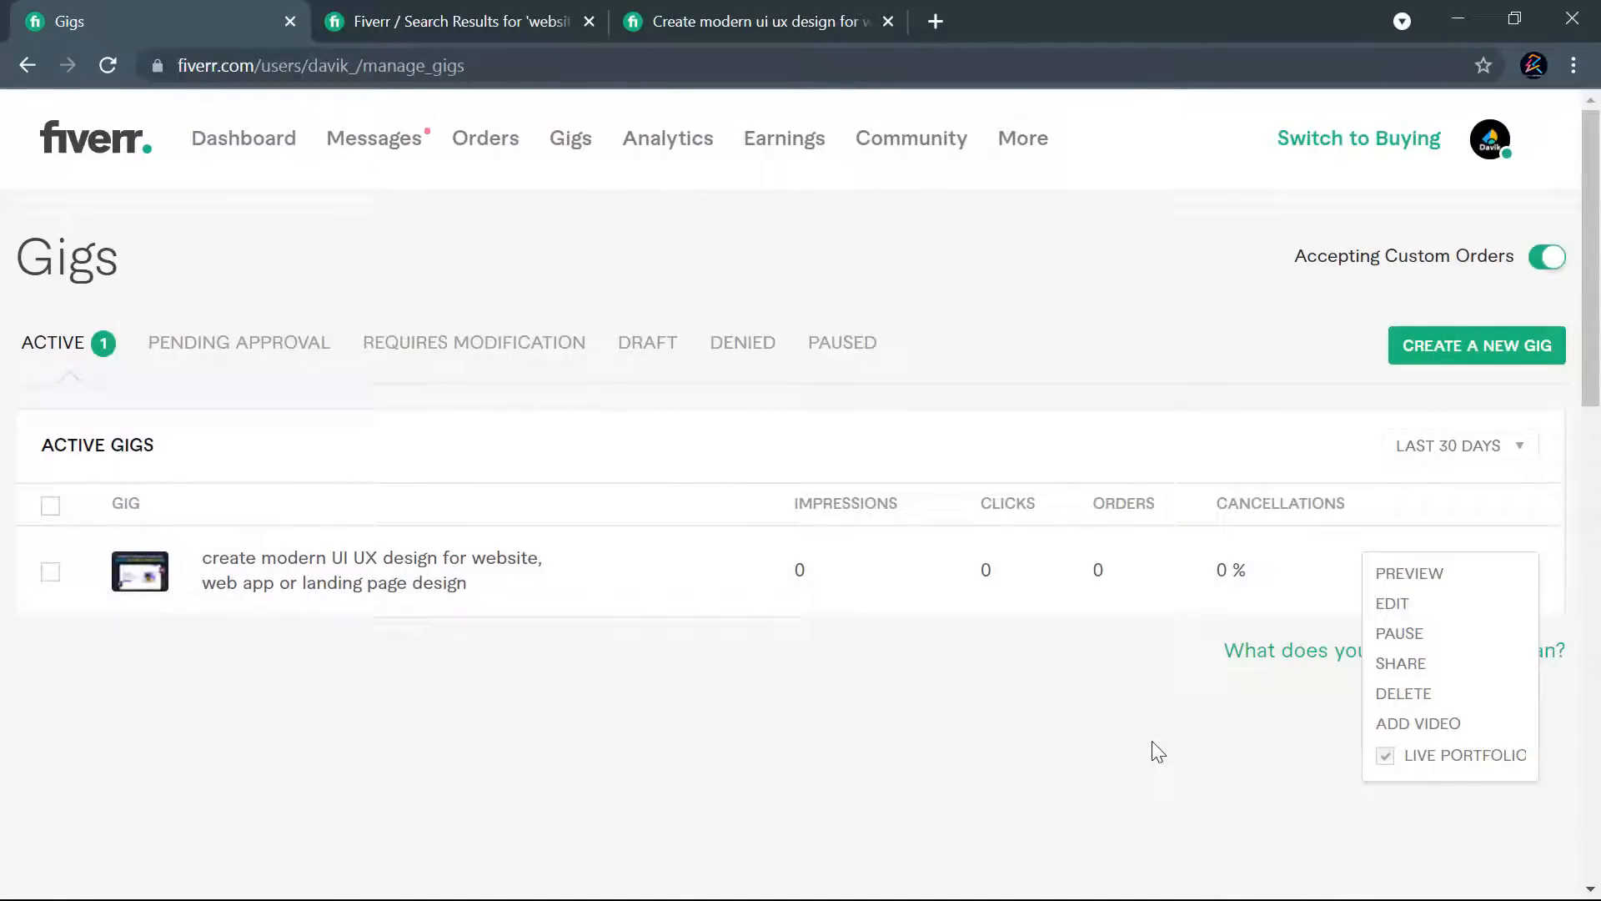
click(863, 680)
scroll(1005, 651, down, 10)
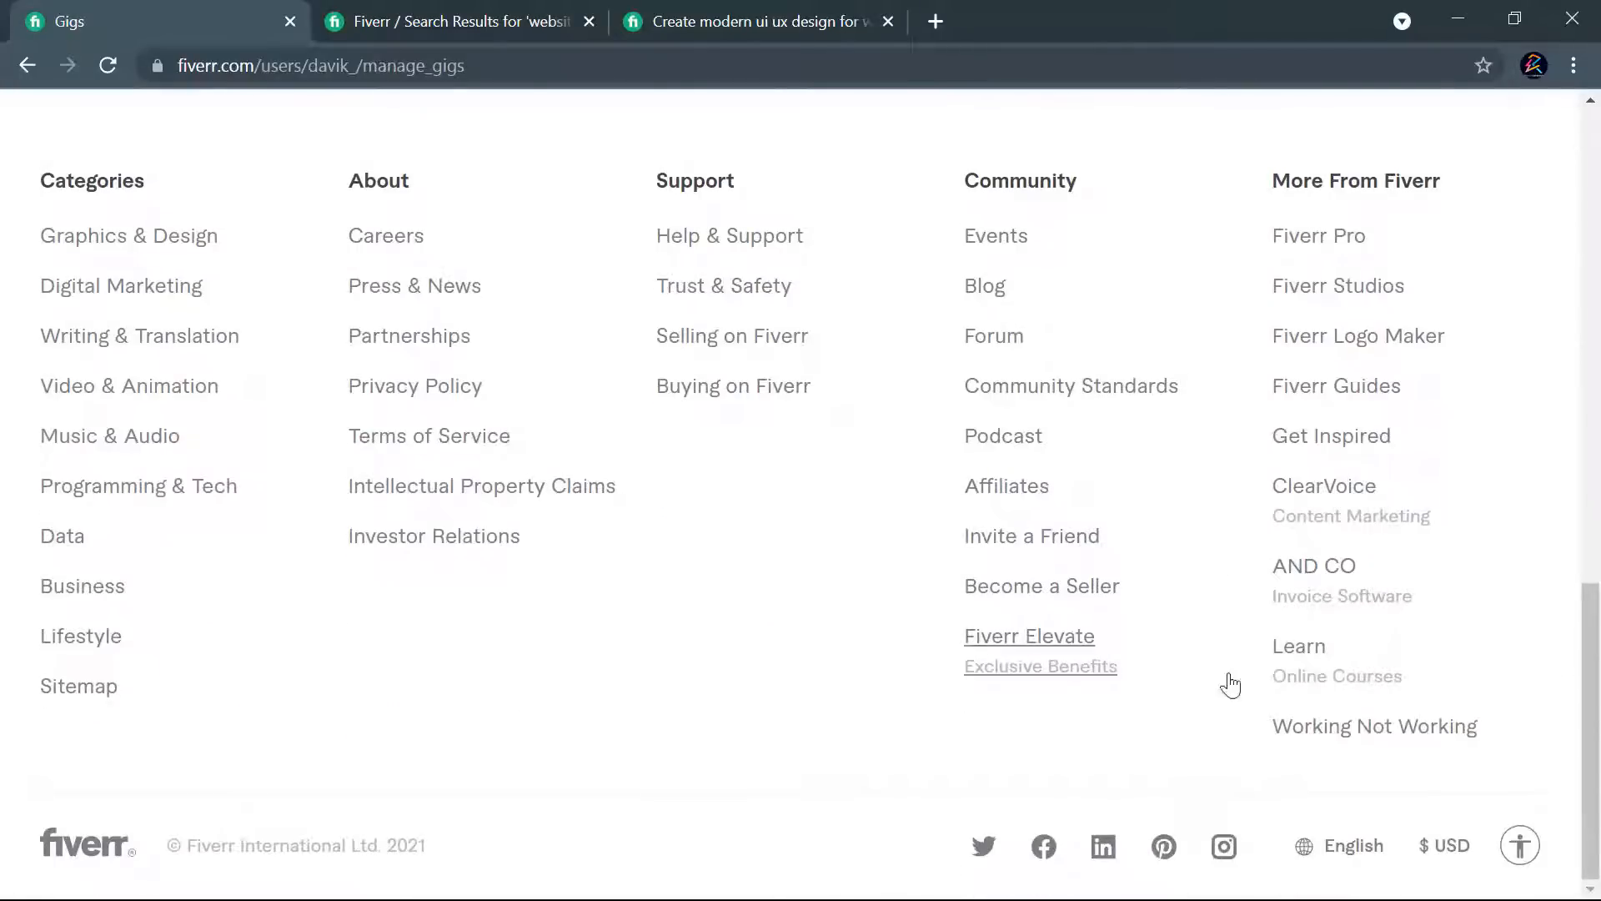
scroll(1230, 682, up, 10)
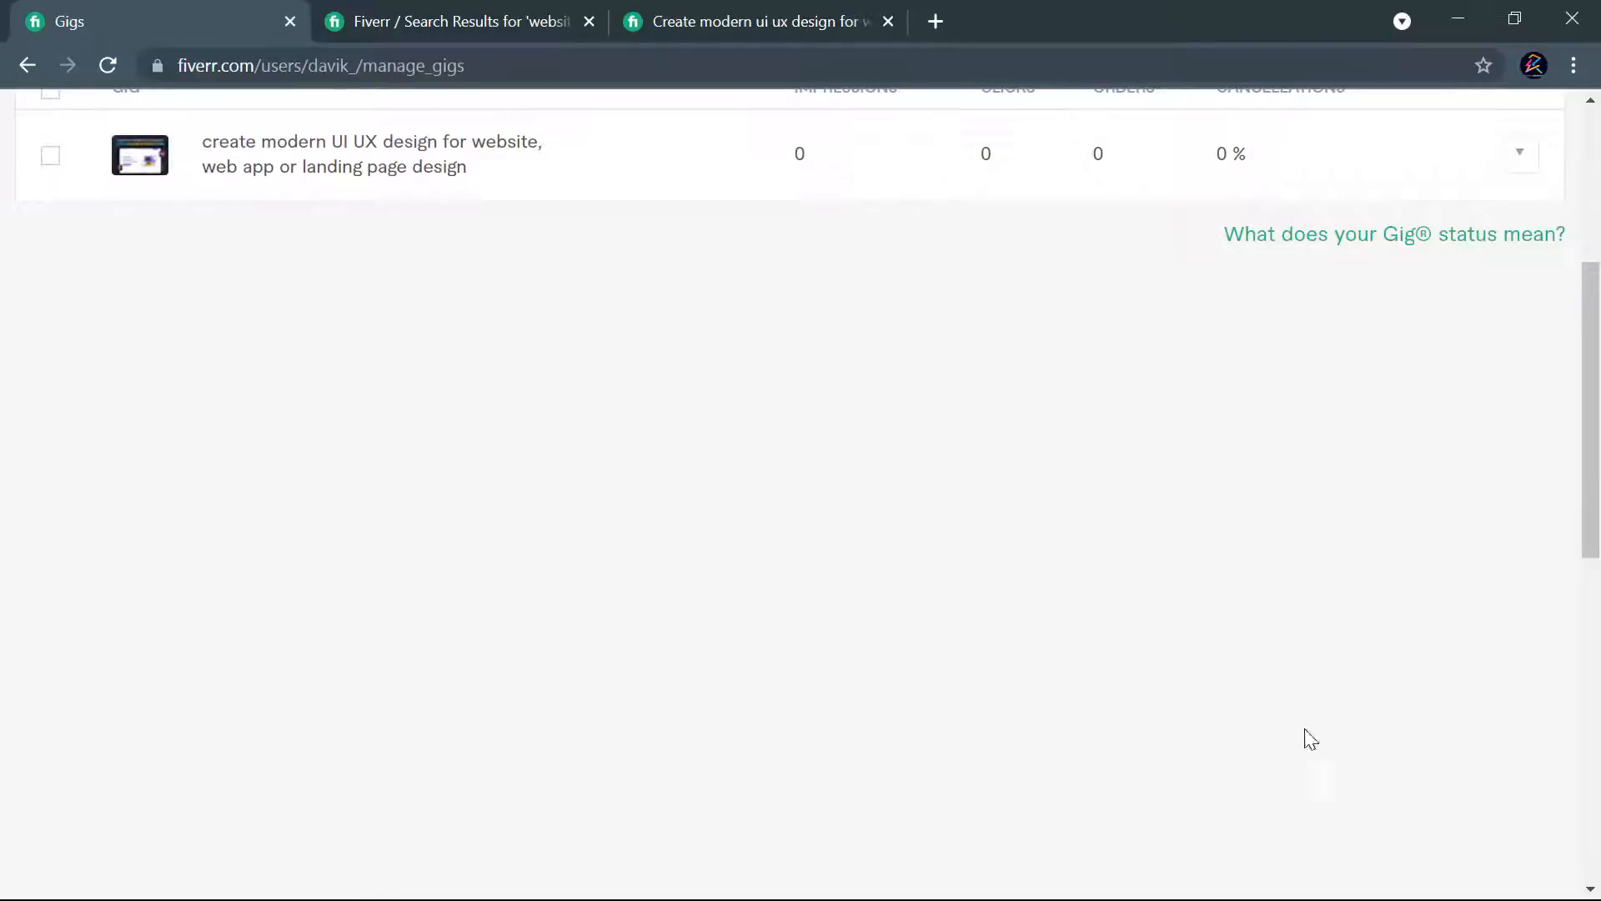
scroll(1442, 694, up, 5)
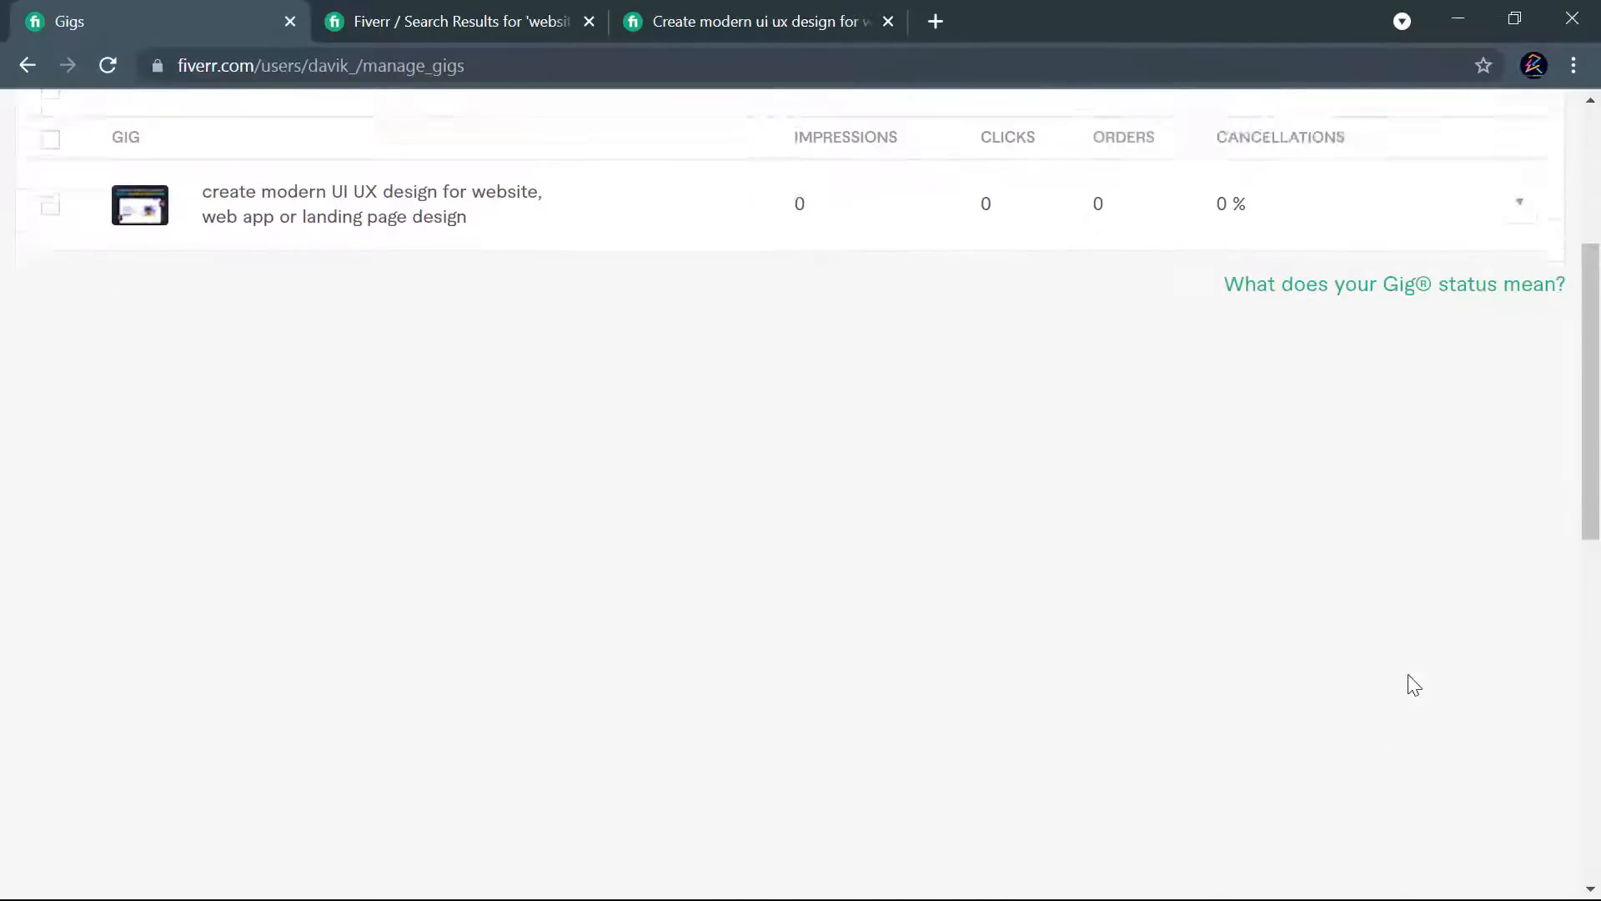